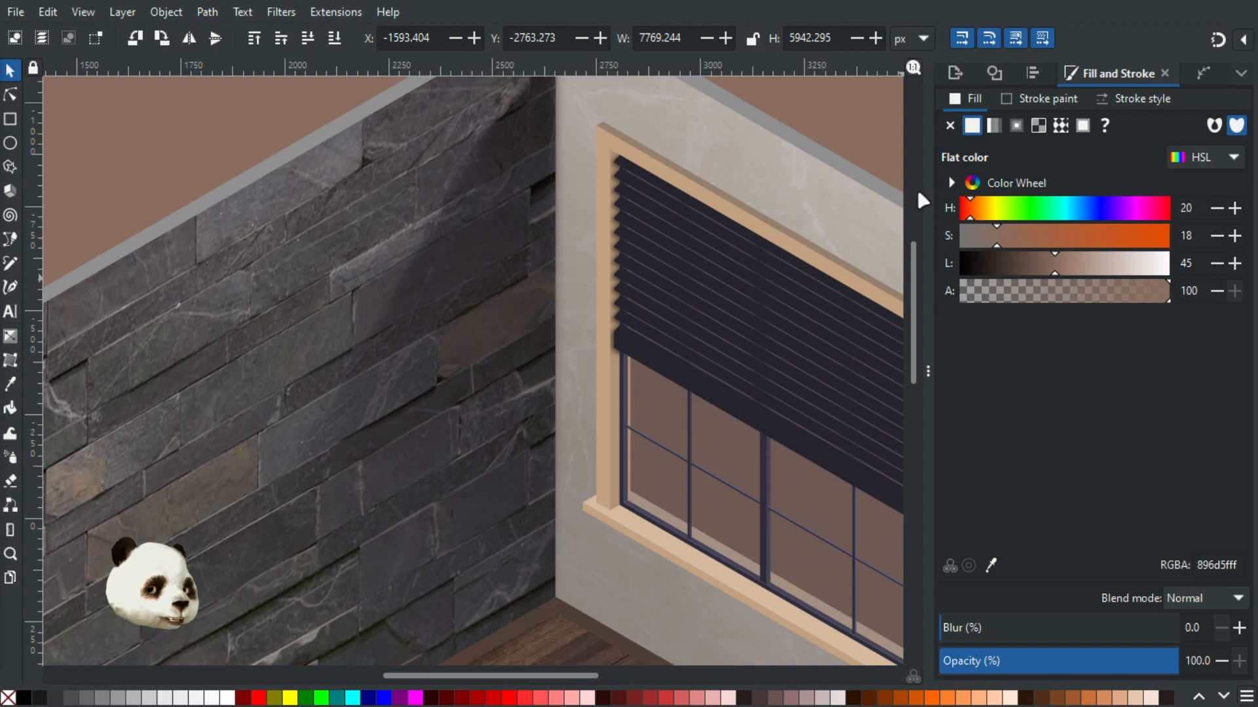
- Examine the zigzag edge of the dark window blind and its shadow on the wooden frame
scroll(675, 190, "up", 3)
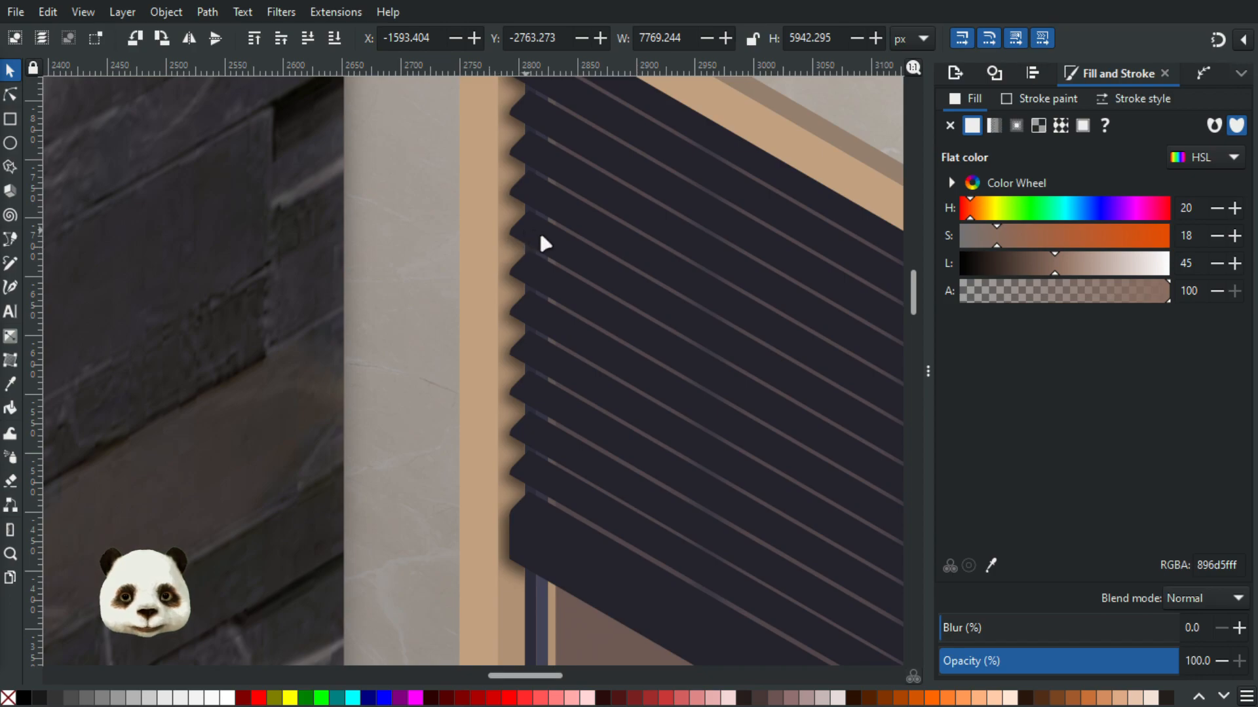
scroll(543, 365, "down", 2)
left_click_drag(662, 370, 440, 318)
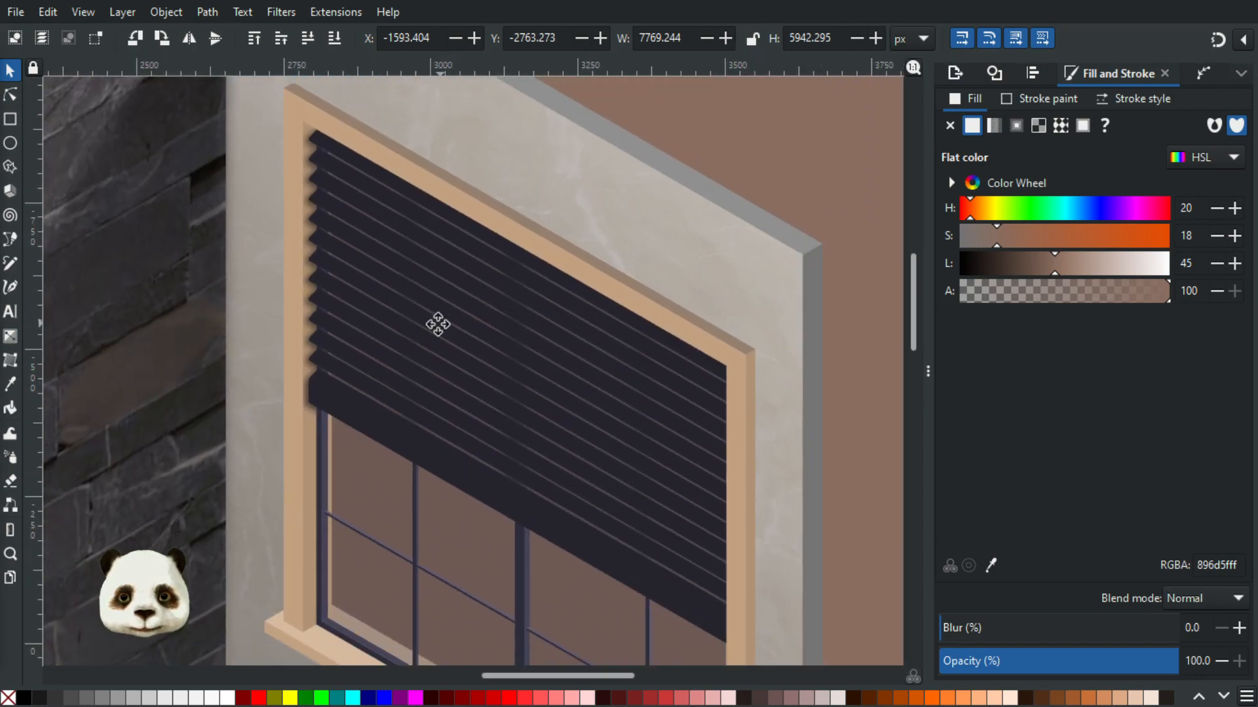
scroll(301, 224, "up", 3)
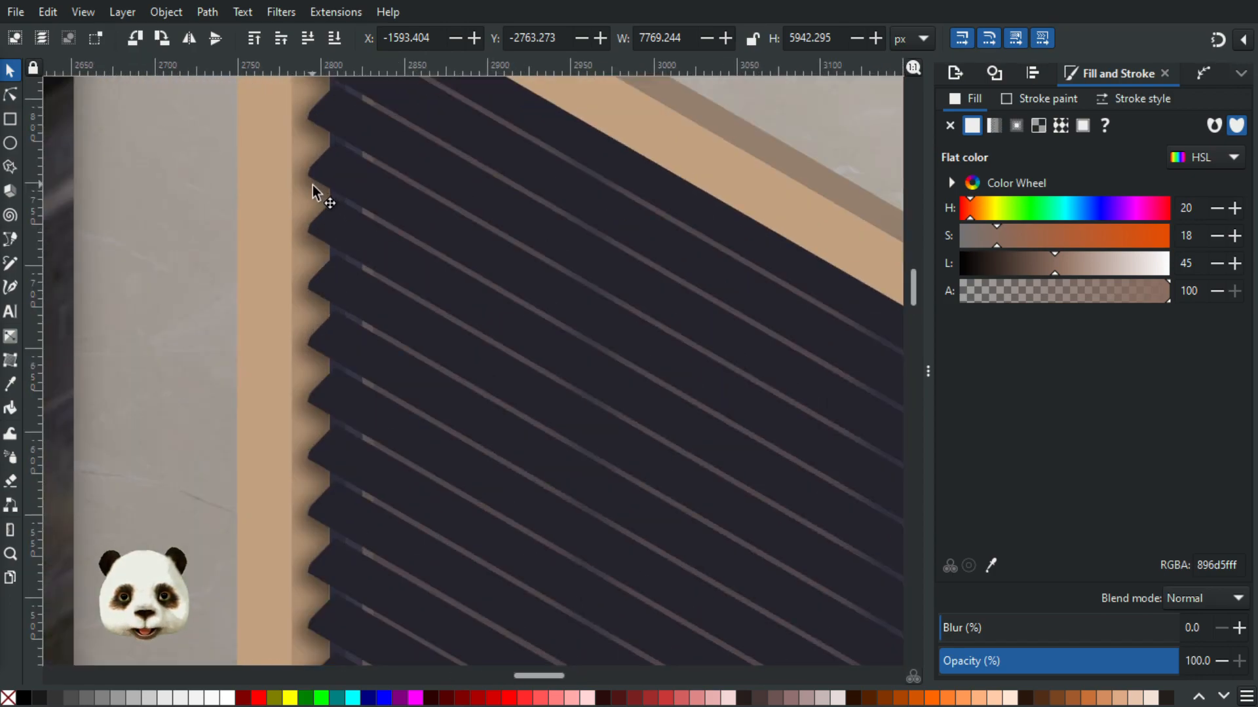
scroll(328, 373, "down", 3)
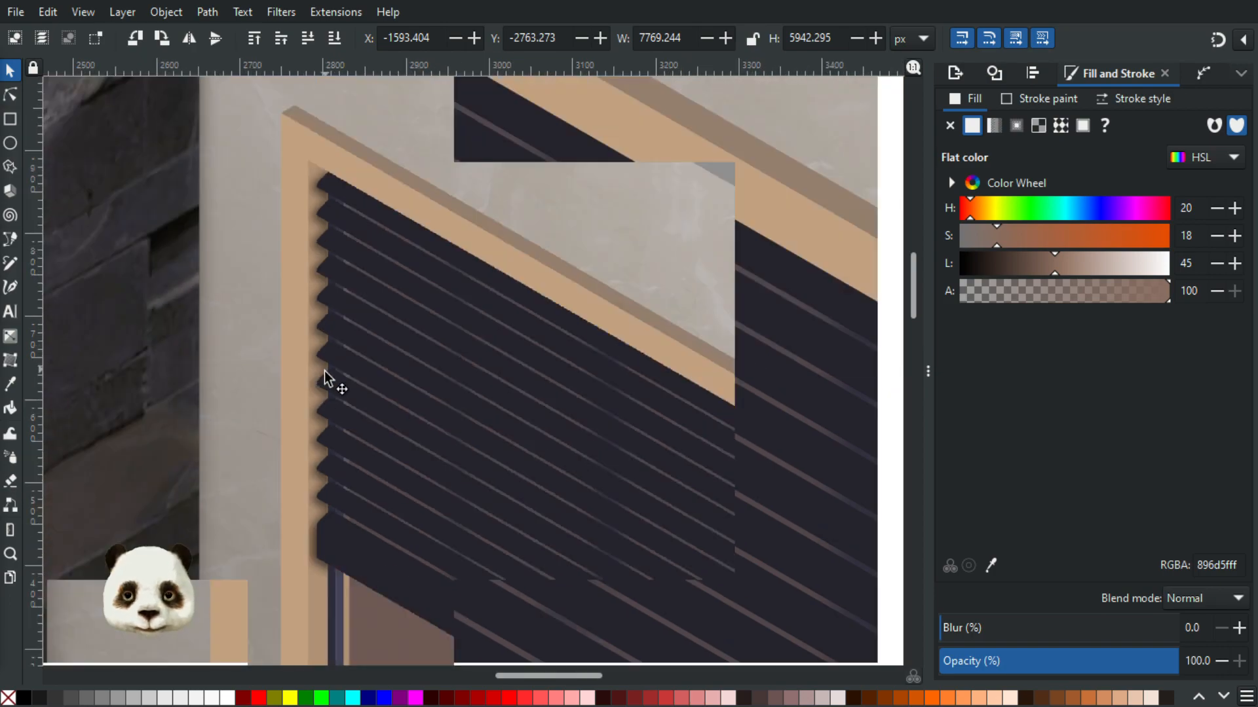
scroll(389, 367, "down", 4)
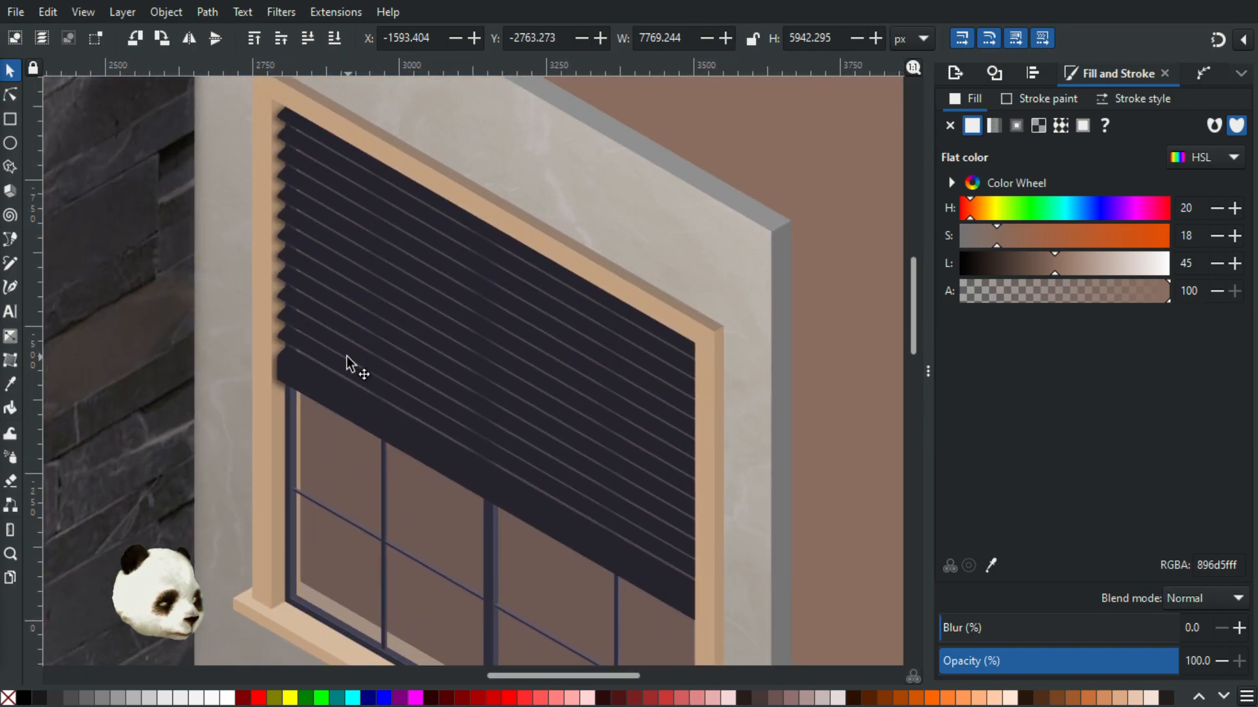
scroll(300, 379, "down", 1)
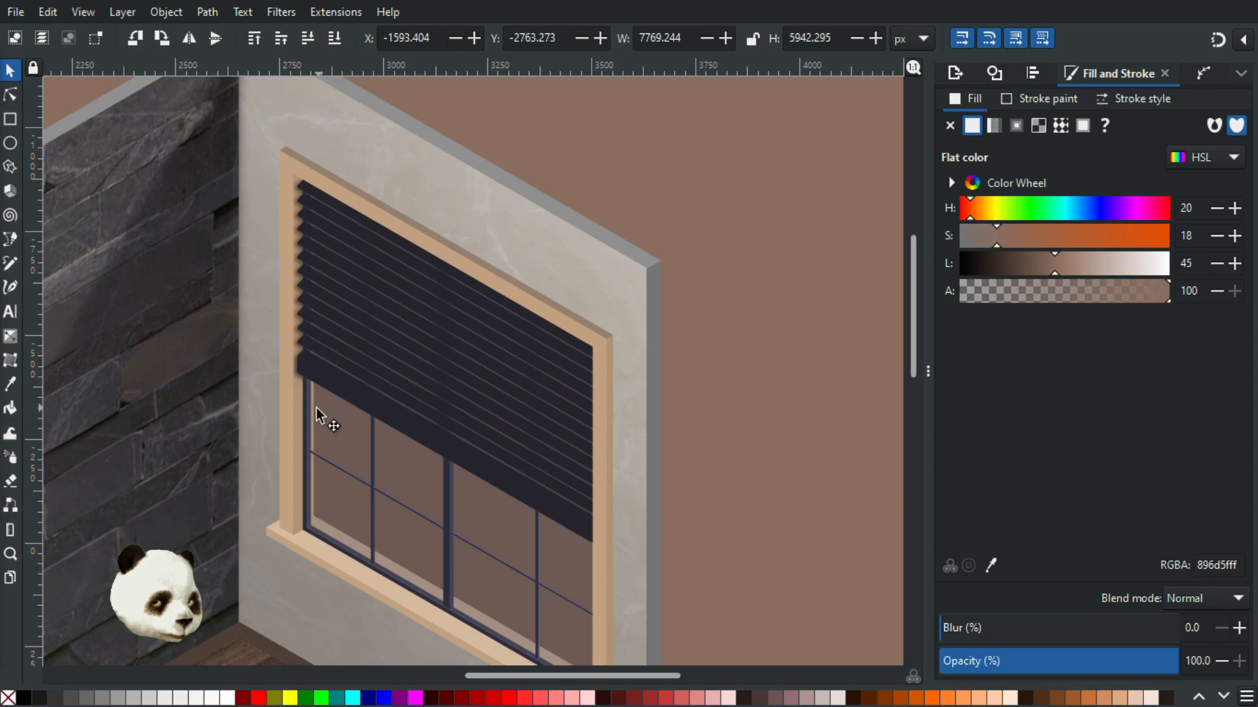
scroll(314, 416, "down", 1)
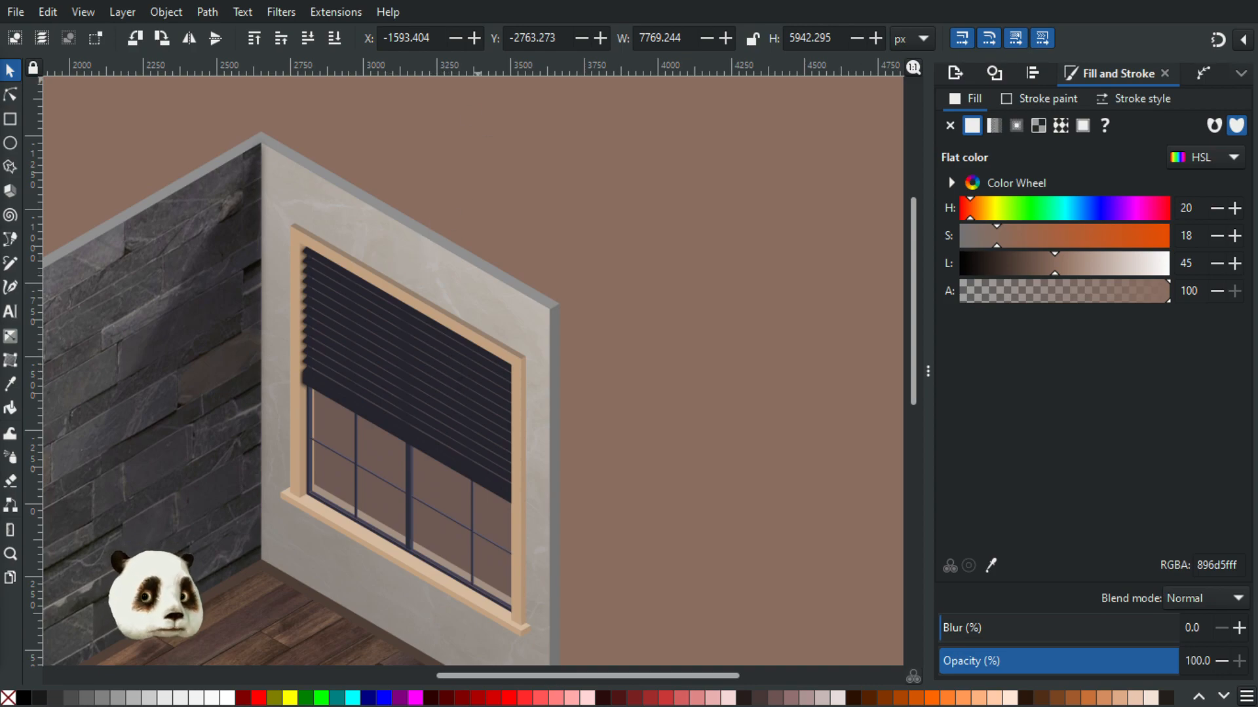
- Inspect the window's wooden frame, glass panes and dividers beneath the blind
scroll(458, 357, "up", 2)
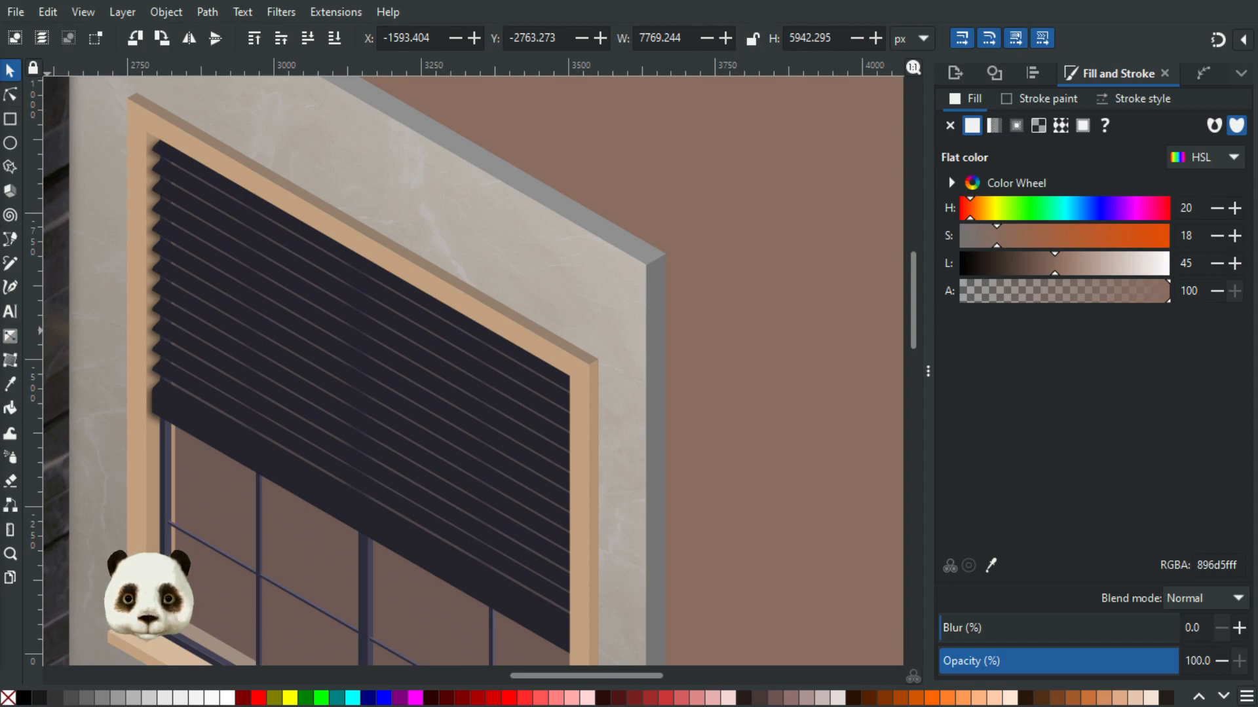
left_click_drag(215, 465, 360, 234)
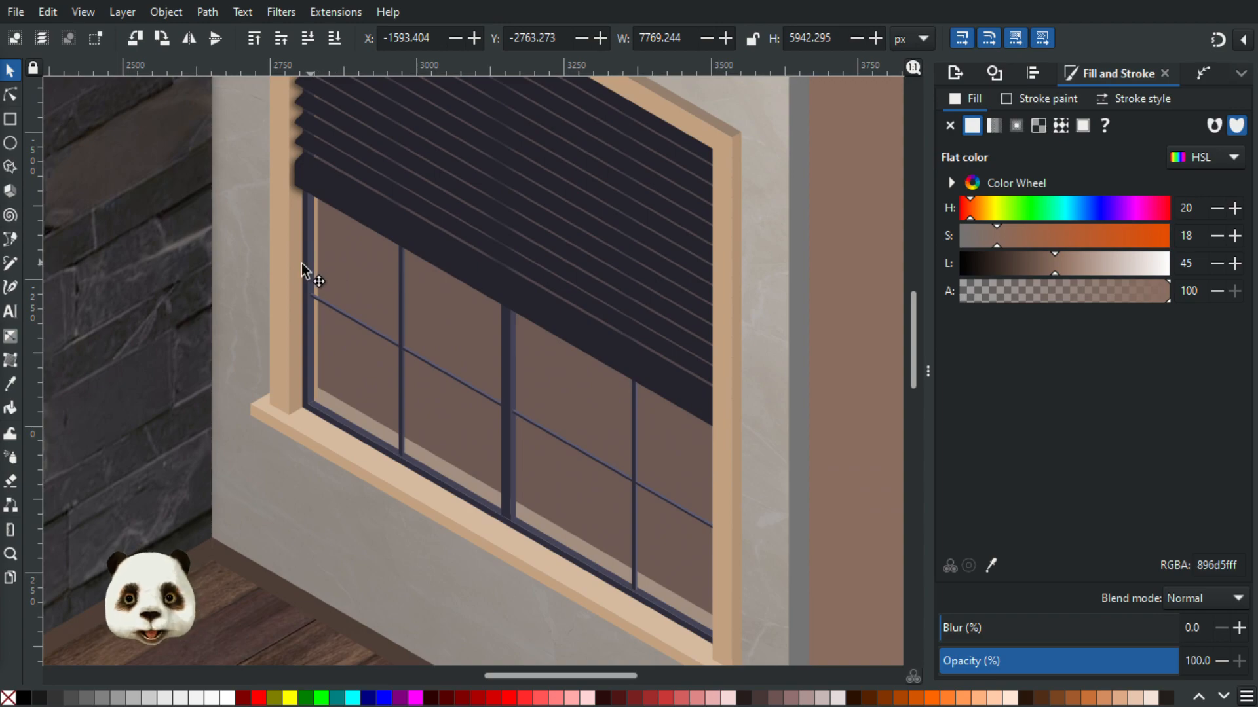
scroll(288, 301, "up", 5)
scroll(315, 275, "up", 3)
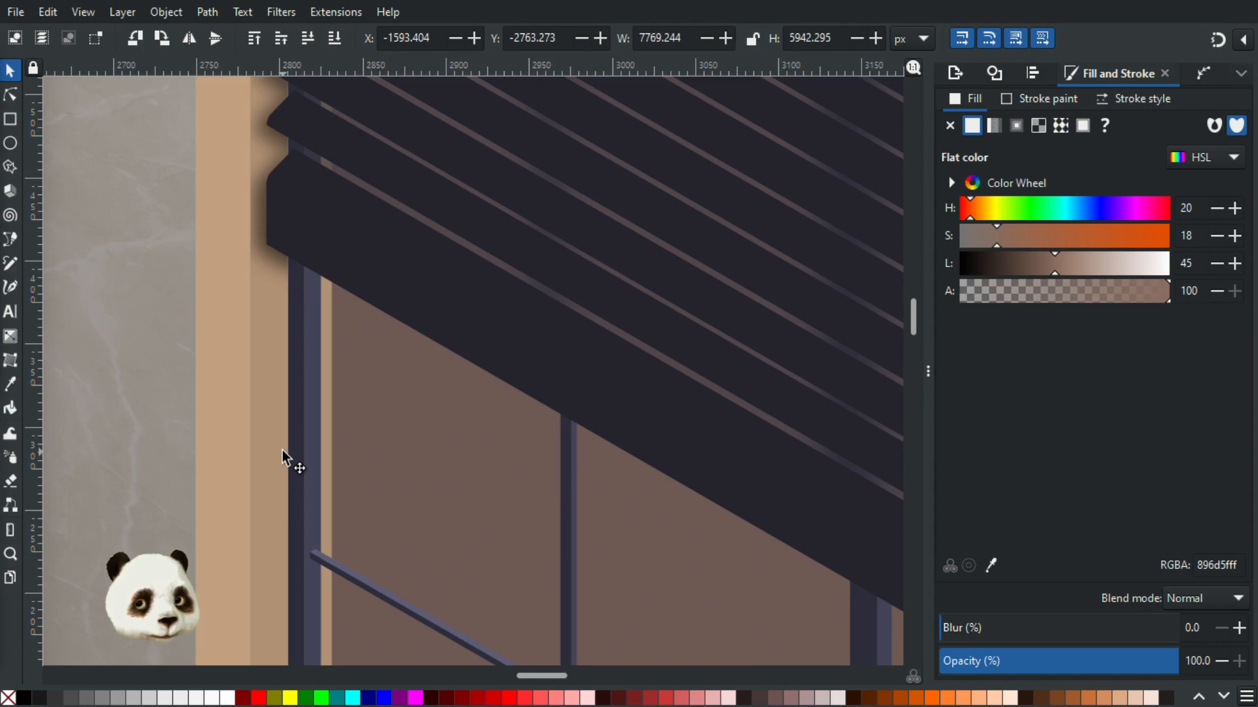
scroll(282, 448, "down", 3)
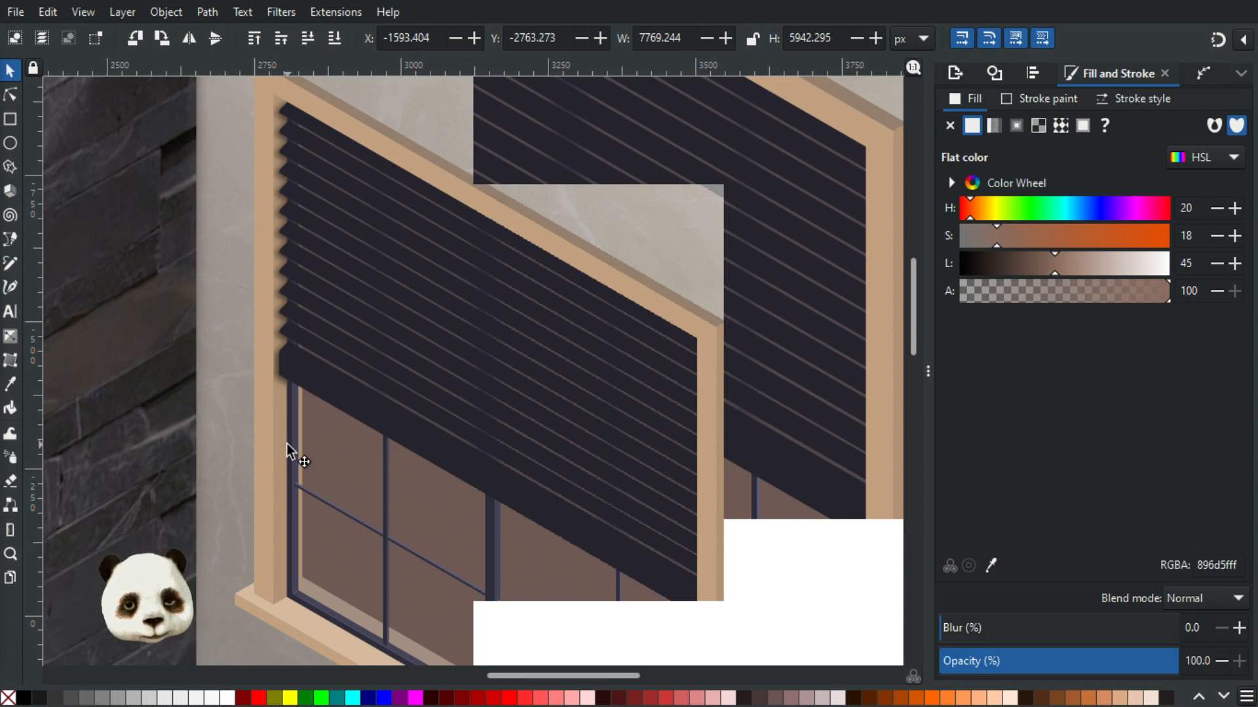
scroll(351, 334, "down", 6)
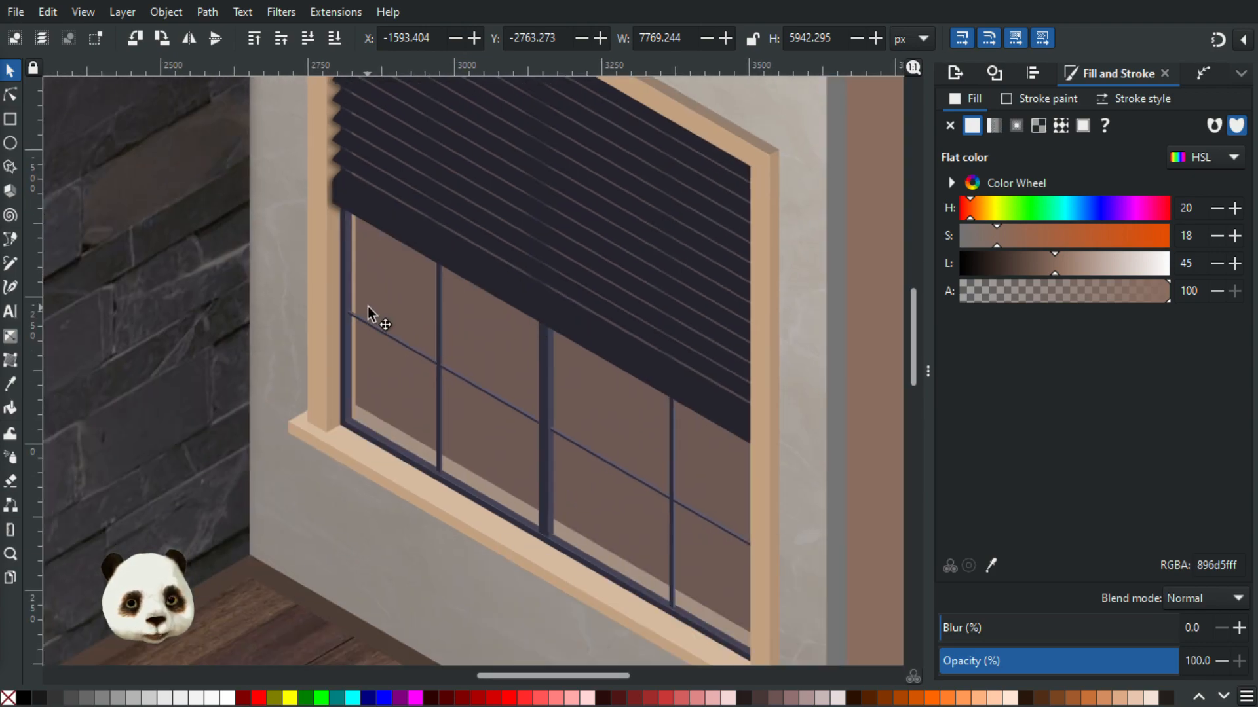
scroll(369, 314, "up", 1)
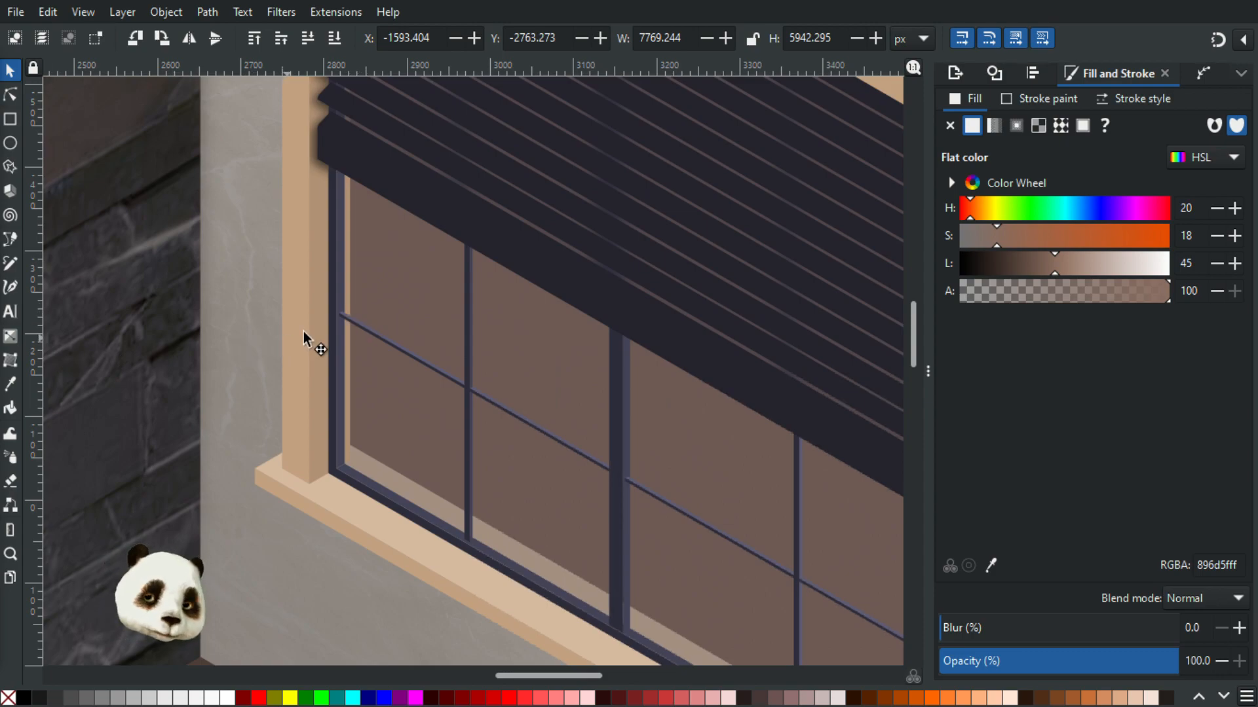
scroll(288, 380, "up", 9)
scroll(255, 492, "right", 4)
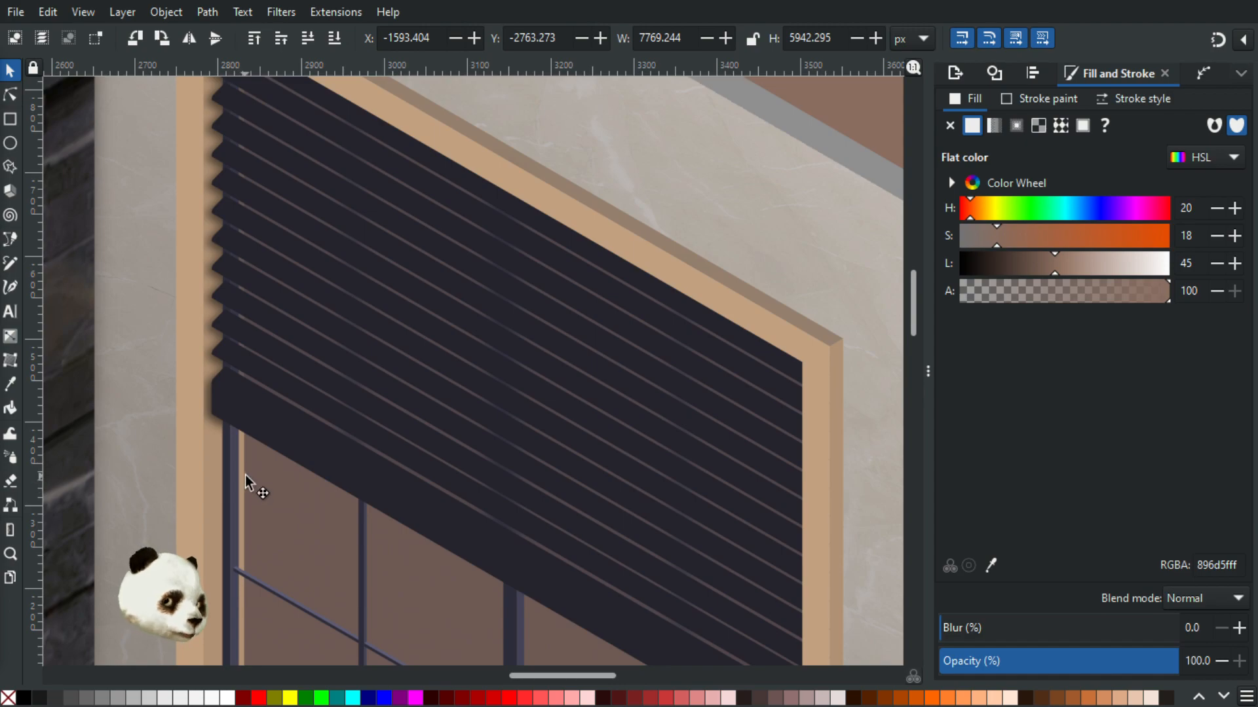
scroll(246, 488, "down", 1)
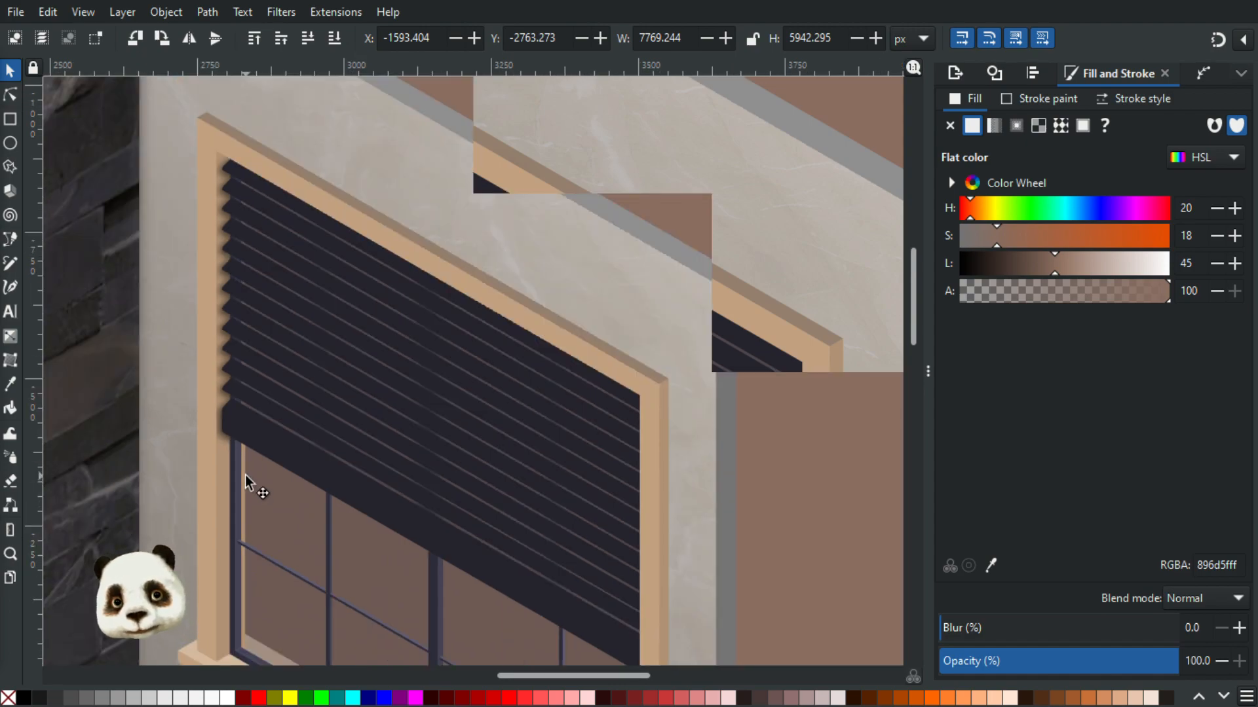
scroll(229, 498, "down", 3)
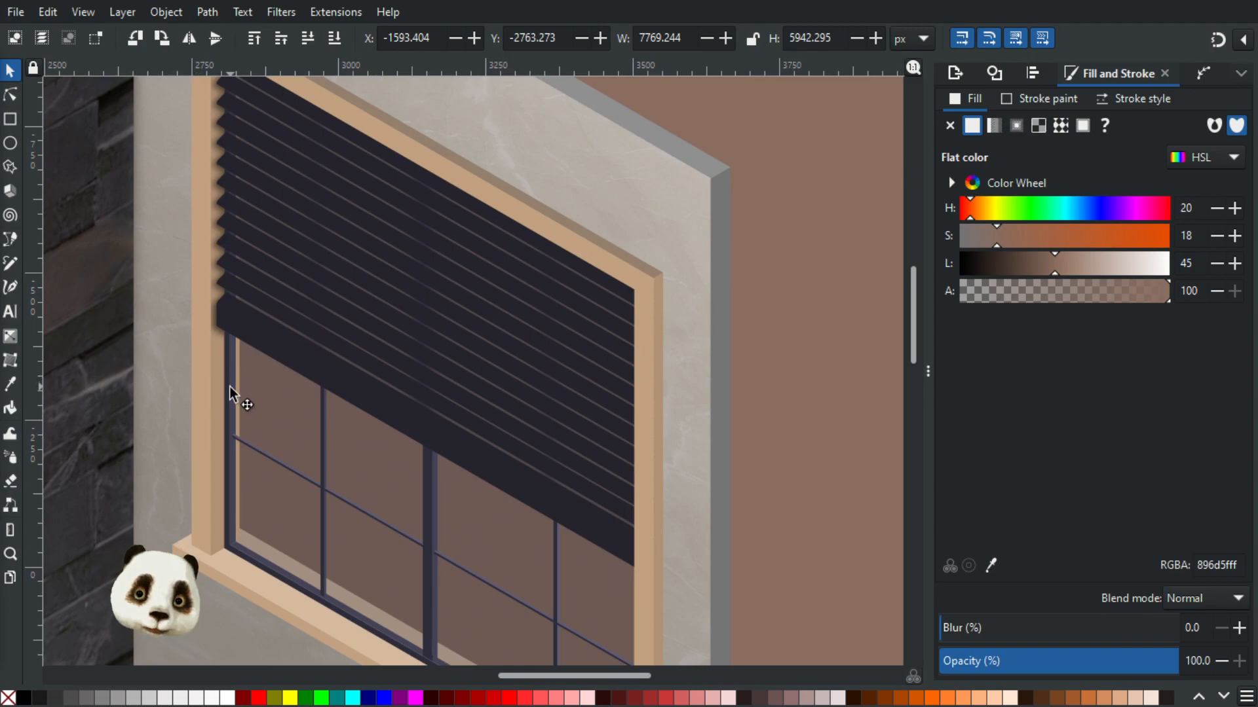
scroll(541, 407, "down", 4)
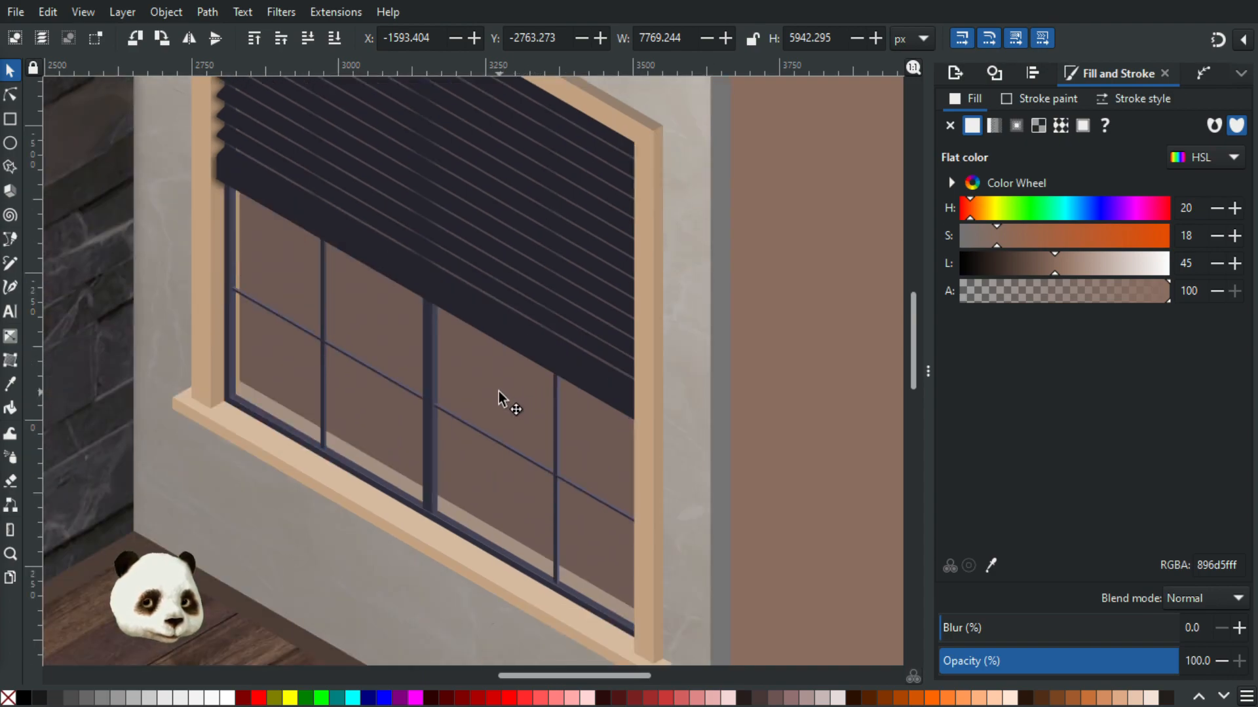
scroll(498, 397, "up", 2)
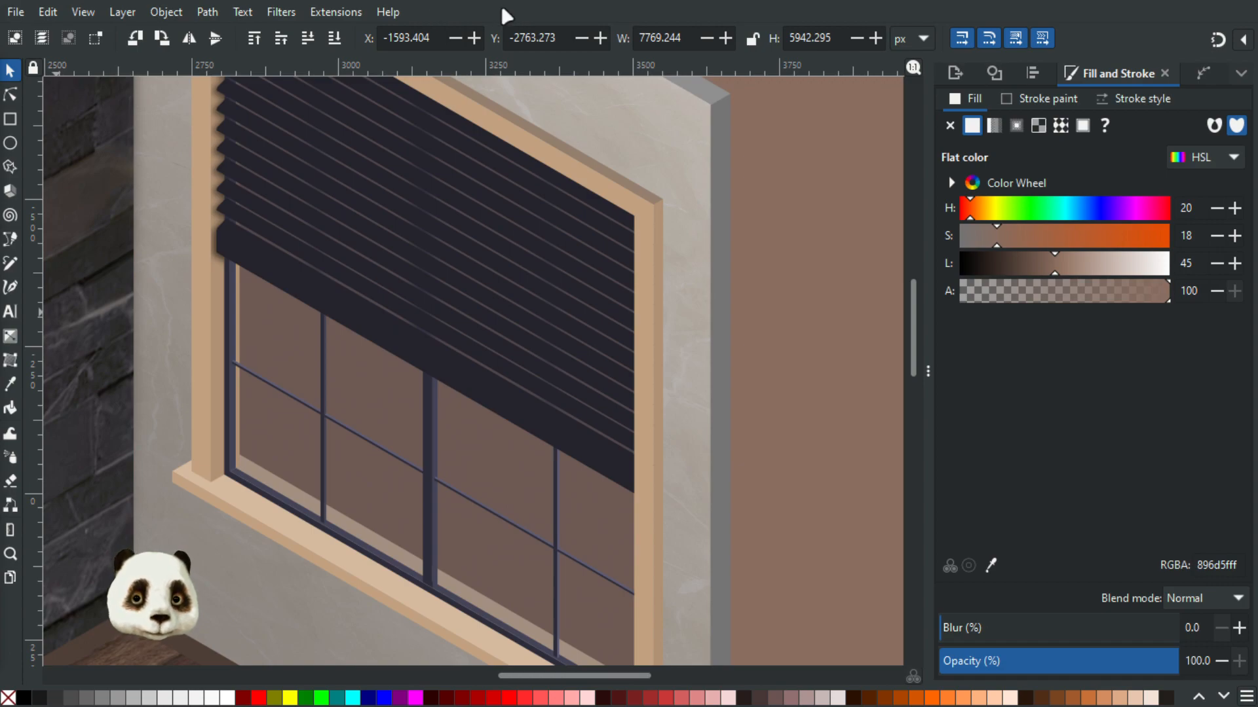
scroll(489, 243, "down", 2)
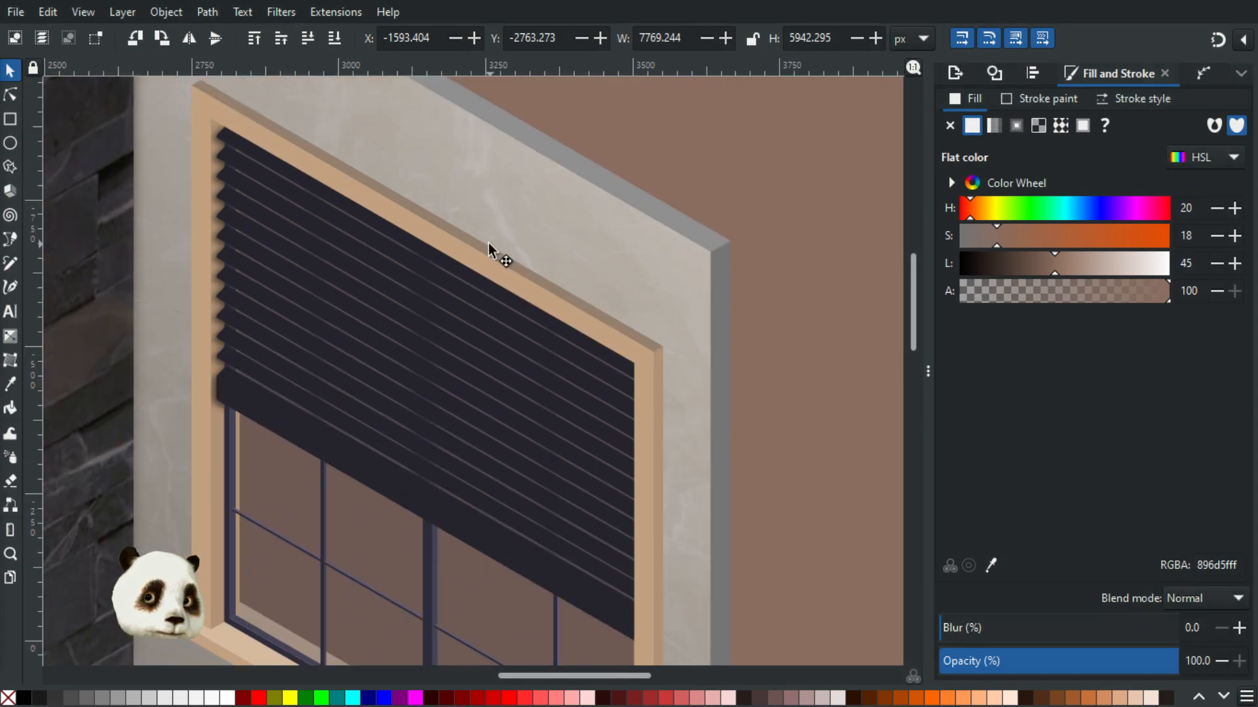
- Apply a linear gradient to the top face of the window sill, running from its right end towards the left
scroll(467, 249, "down", 2, "ctrl")
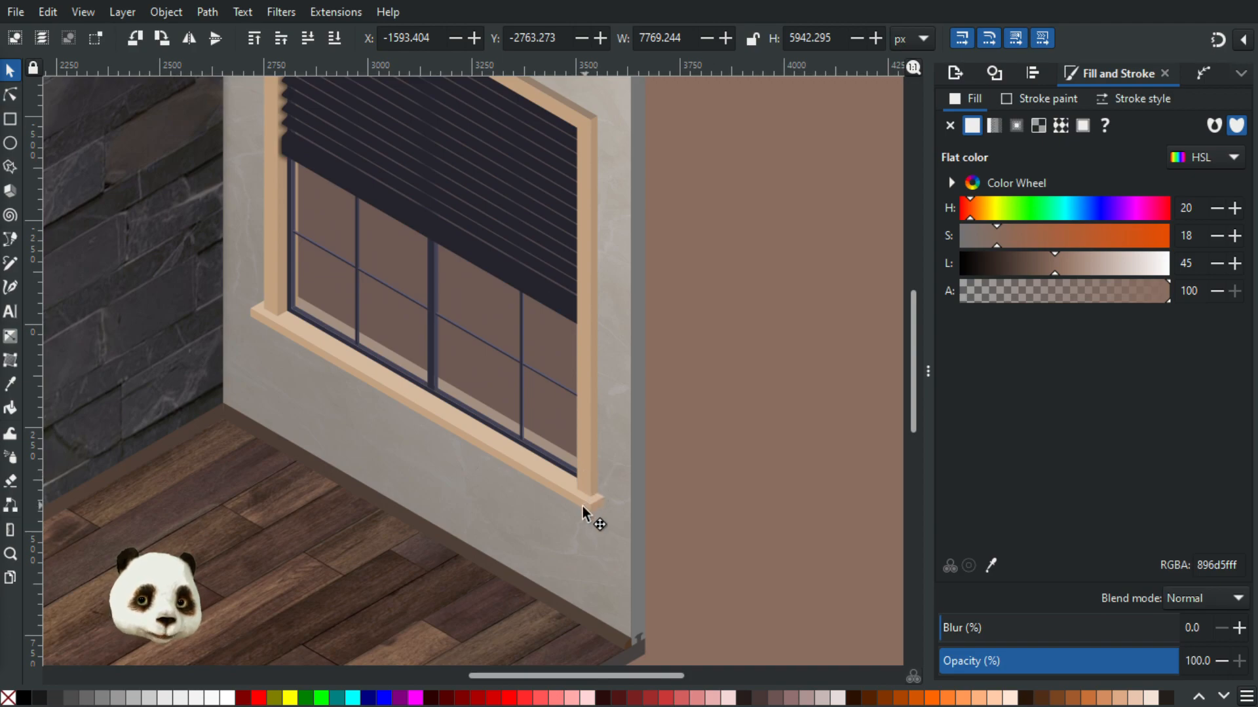
scroll(586, 495, "up", 1, "ctrl")
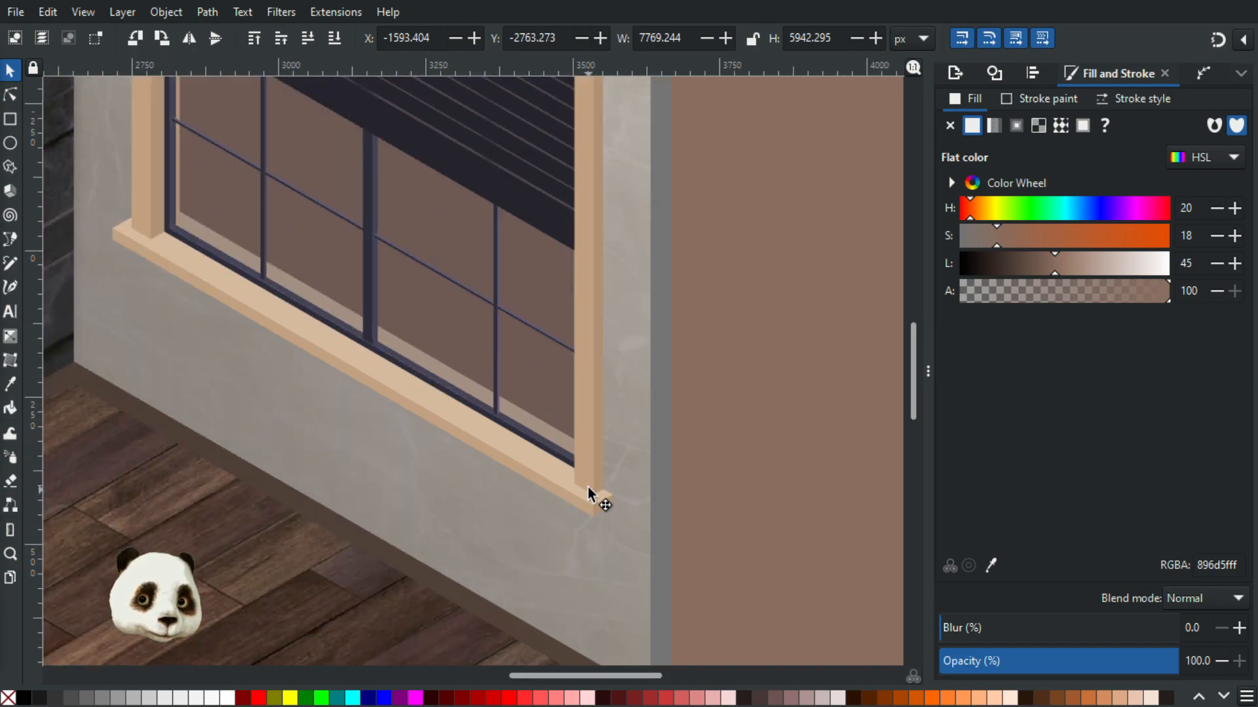
left_click(514, 454)
scroll(513, 451, "up", 2, "ctrl")
left_click(500, 439)
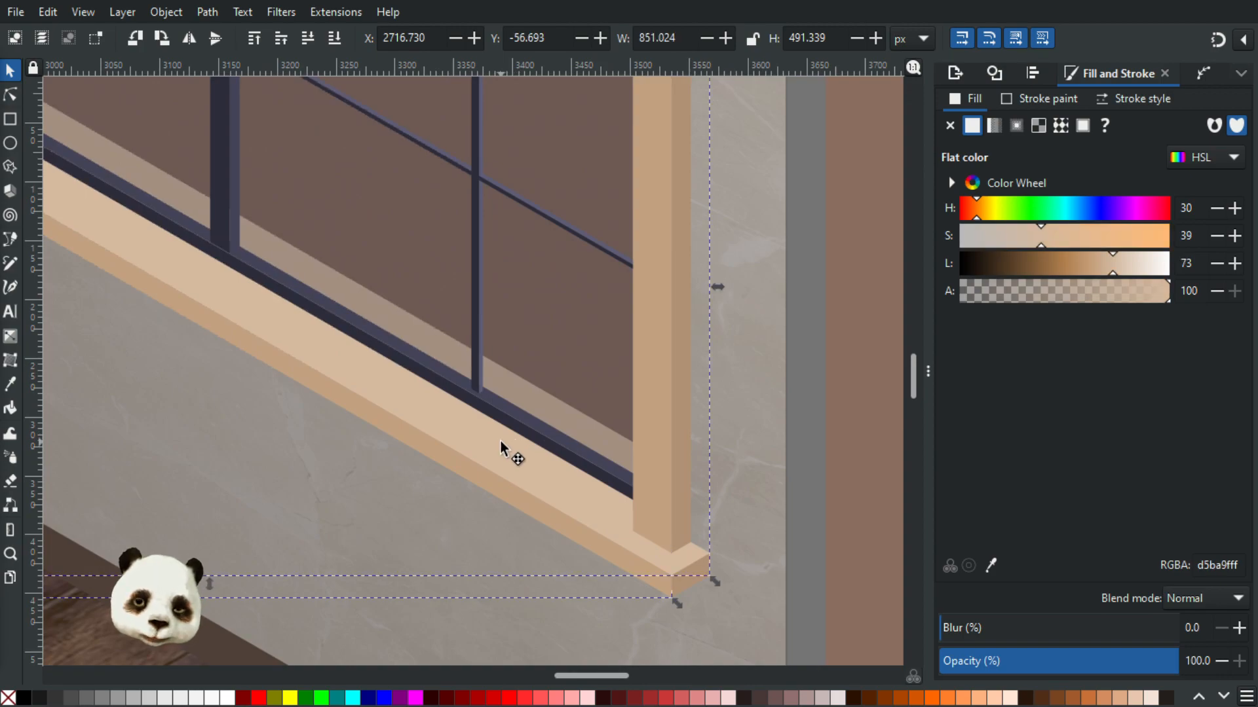
key("g")
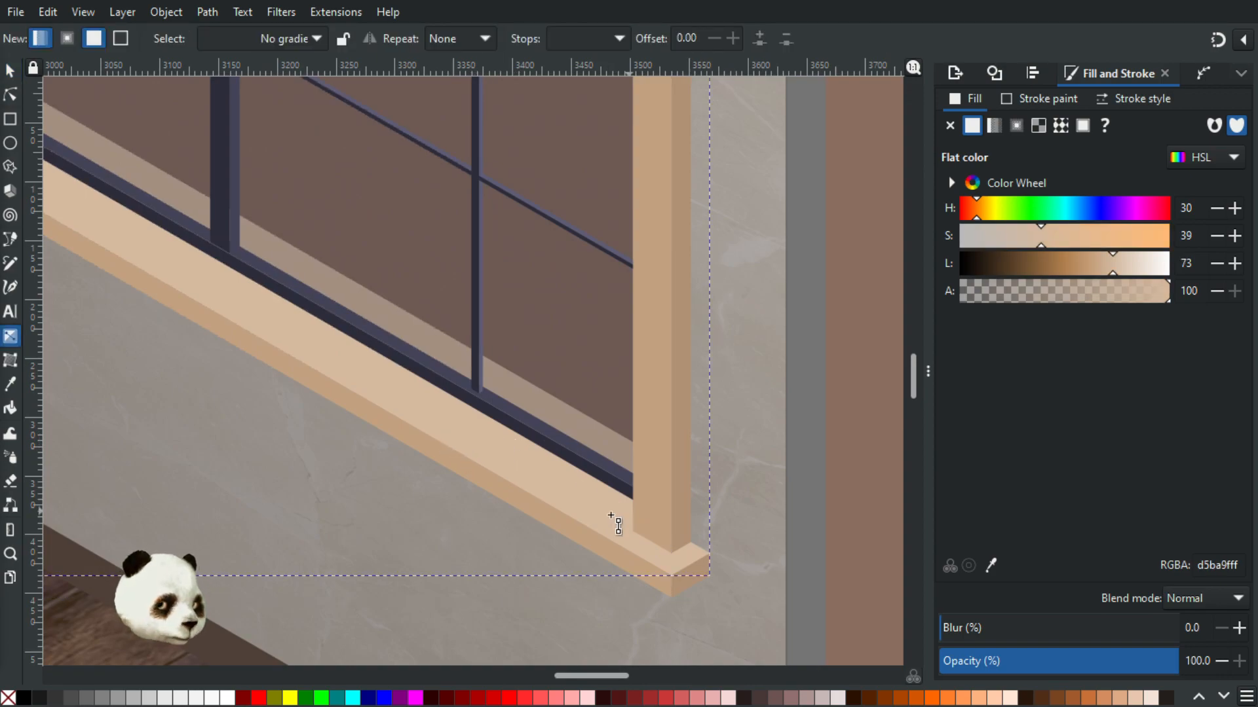
mouse_move(599, 511)
left_mouse_down()
mouse_move(112, 196)
mouse_move(137, 190)
mouse_move(142, 171)
left_mouse_up()
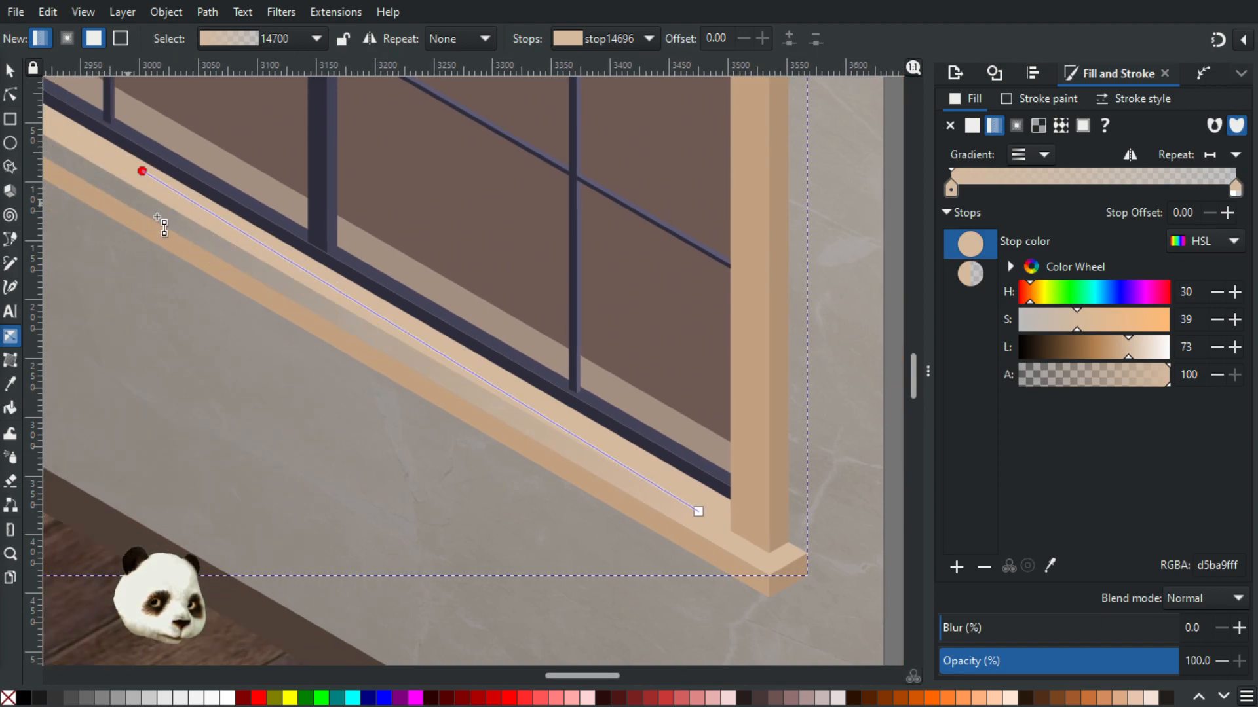
- Give the gradient's transparent end stop the sill's beige (d5ba9fff) and move its handle to the left window post
left_click(142, 171)
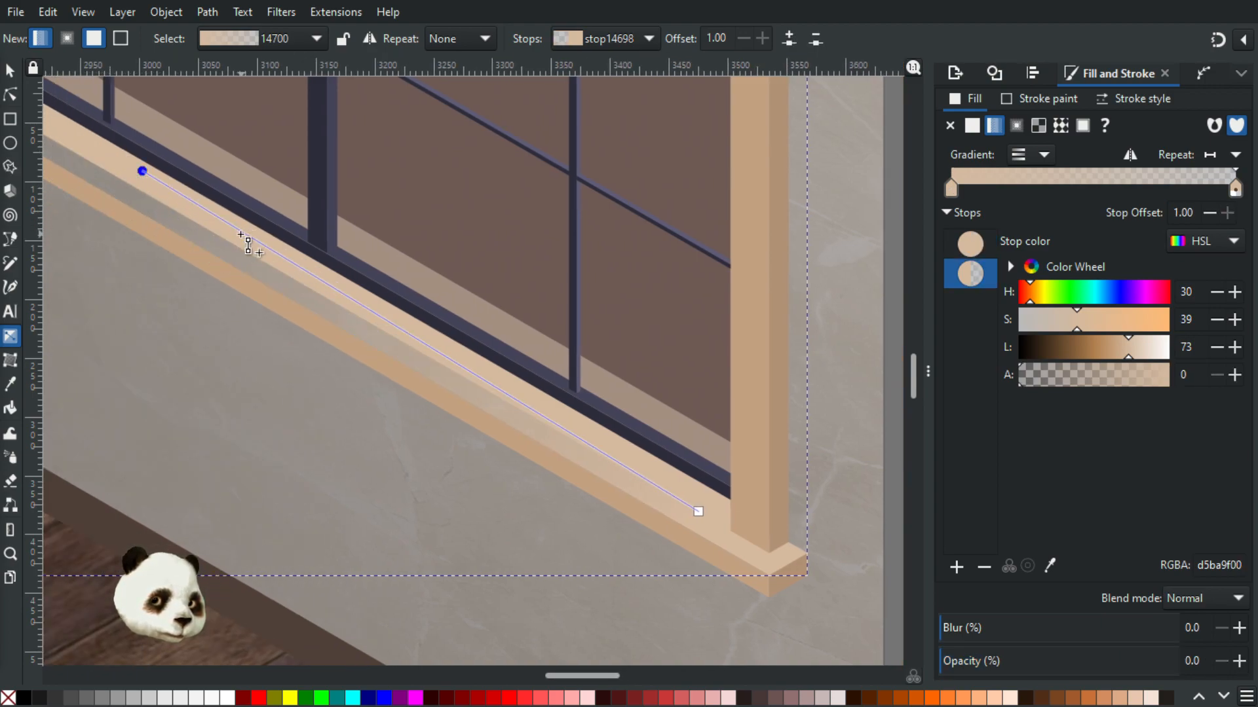
scroll(240, 236, "down", 3)
left_click_drag(187, 246, 330, 374)
scroll(326, 352, "up", 2)
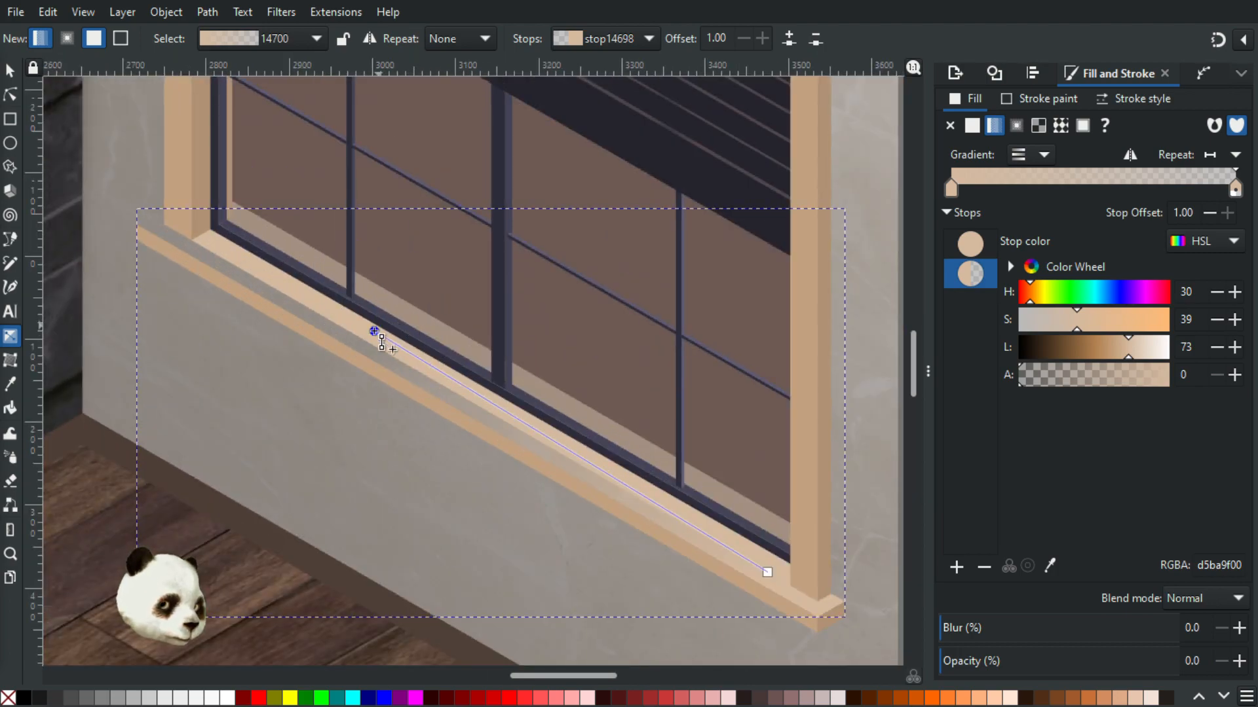
left_click_drag(375, 331, 271, 286)
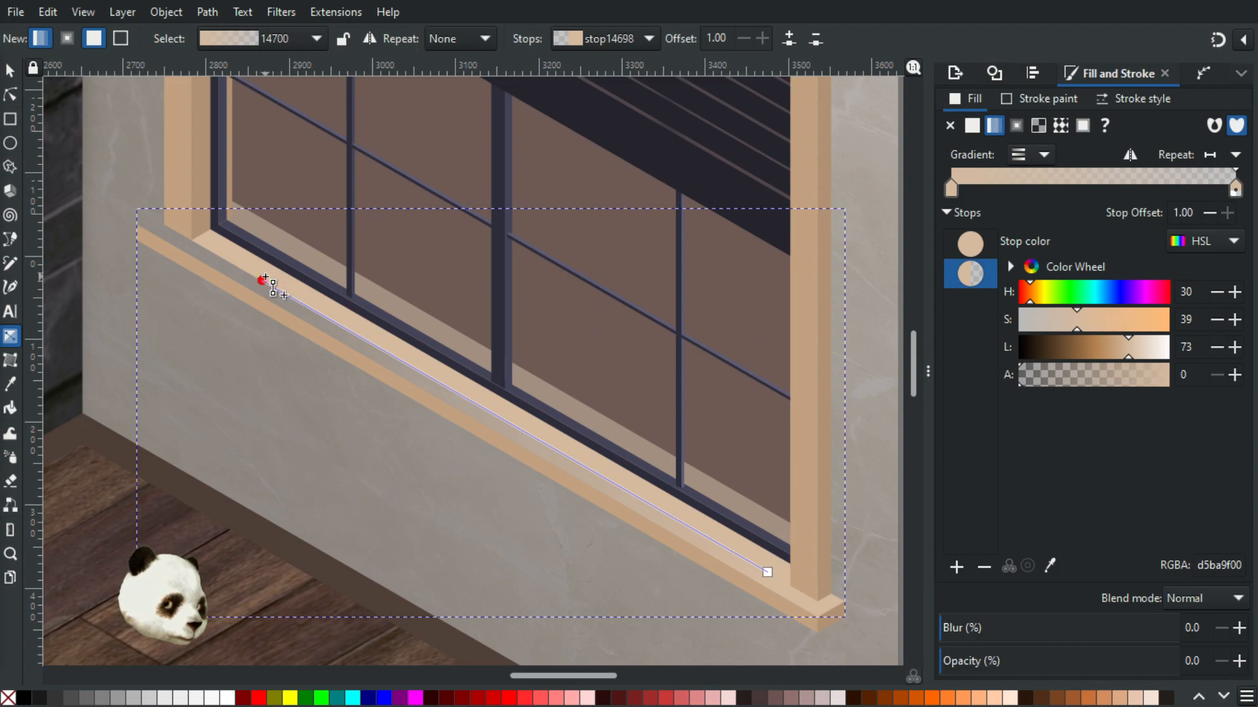
key("d")
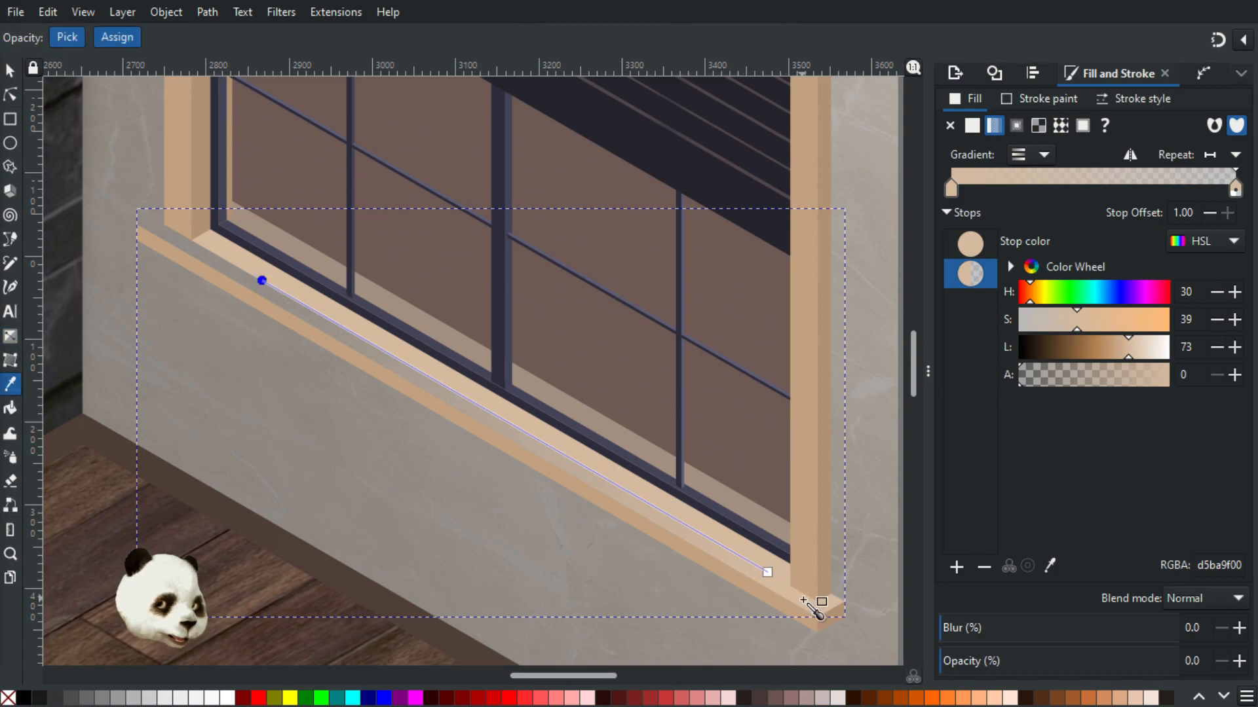
left_click(803, 600)
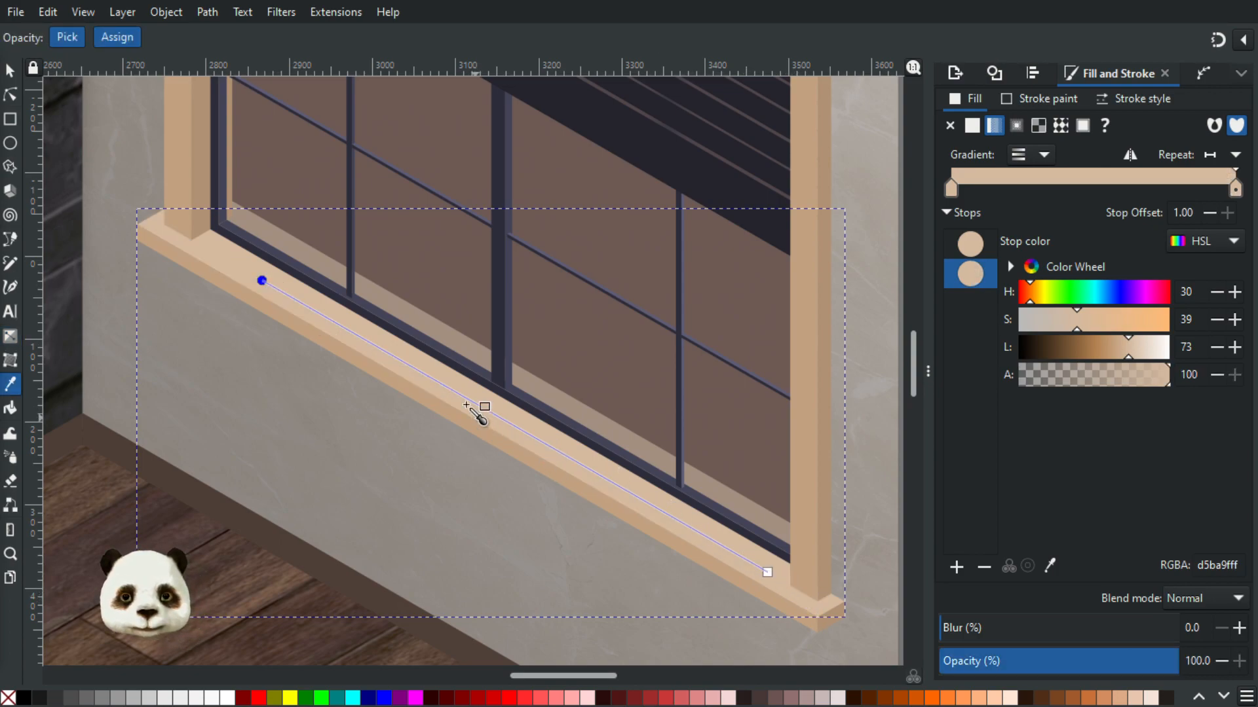
left_click_drag(262, 281, 213, 251)
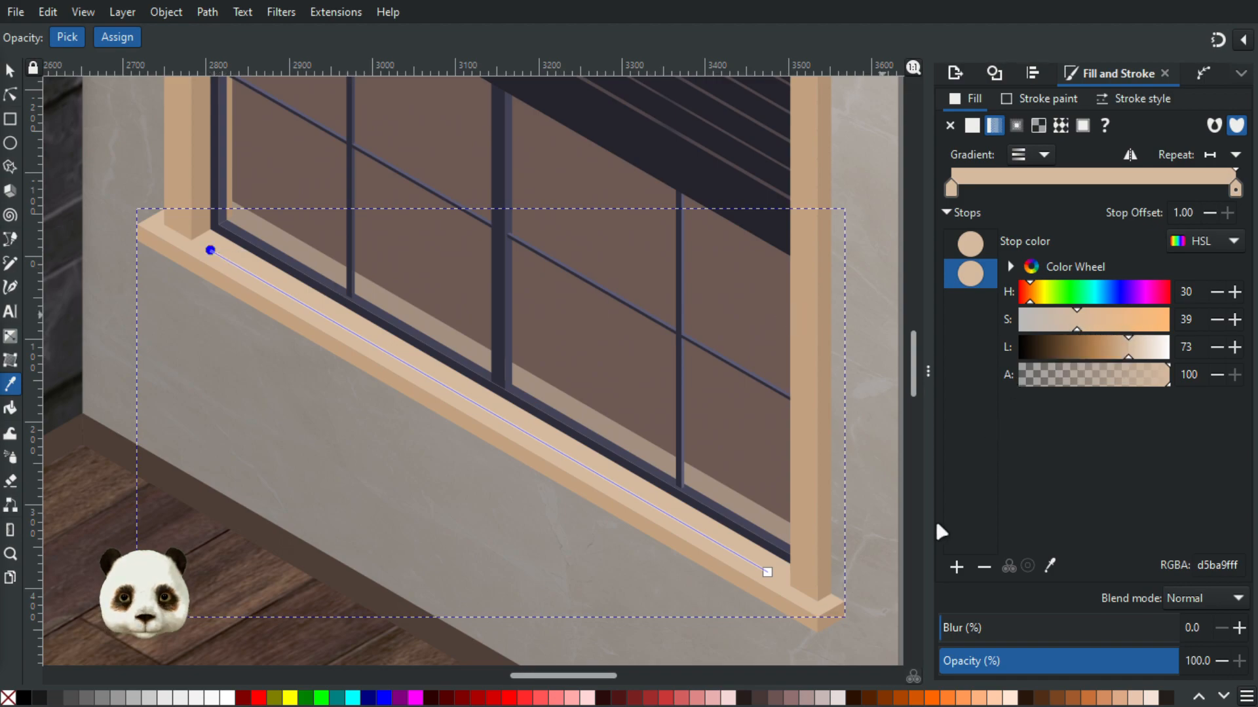
- Set the gradient's start stop to saturation 54 and lightness 72, and extend the end handle to the sill's left corner
left_click(768, 571)
left_click(1090, 325)
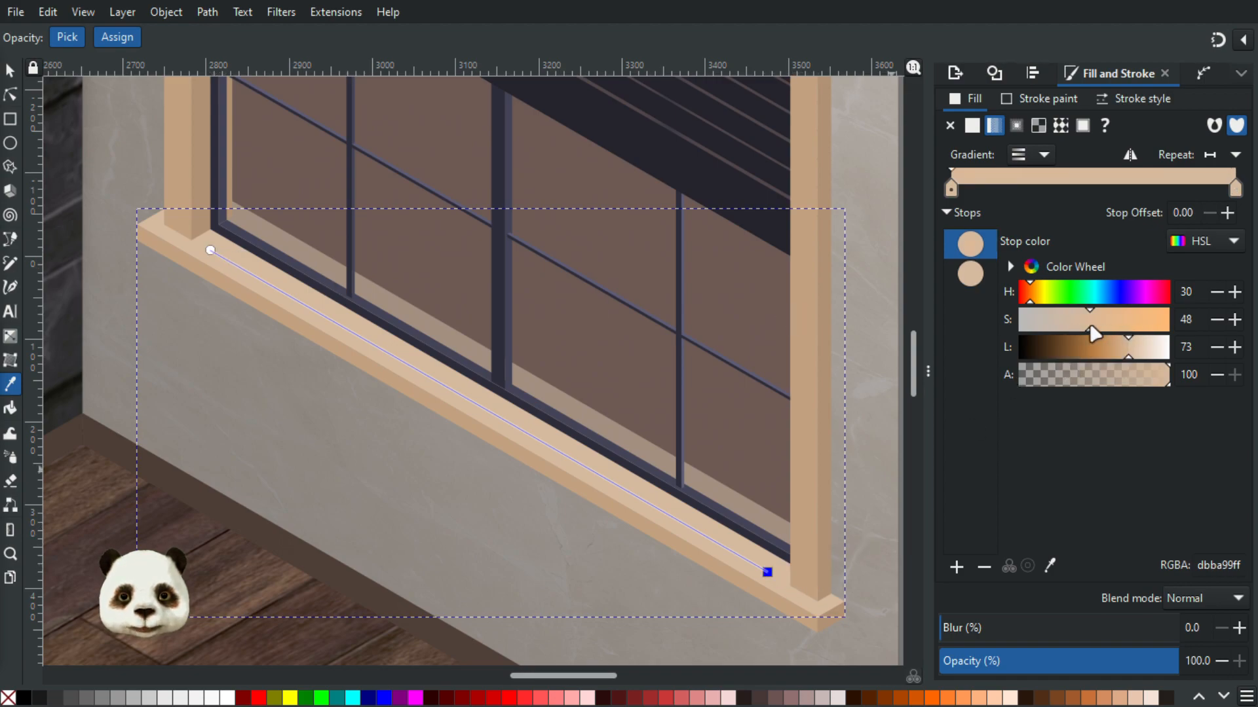
left_click(1101, 326)
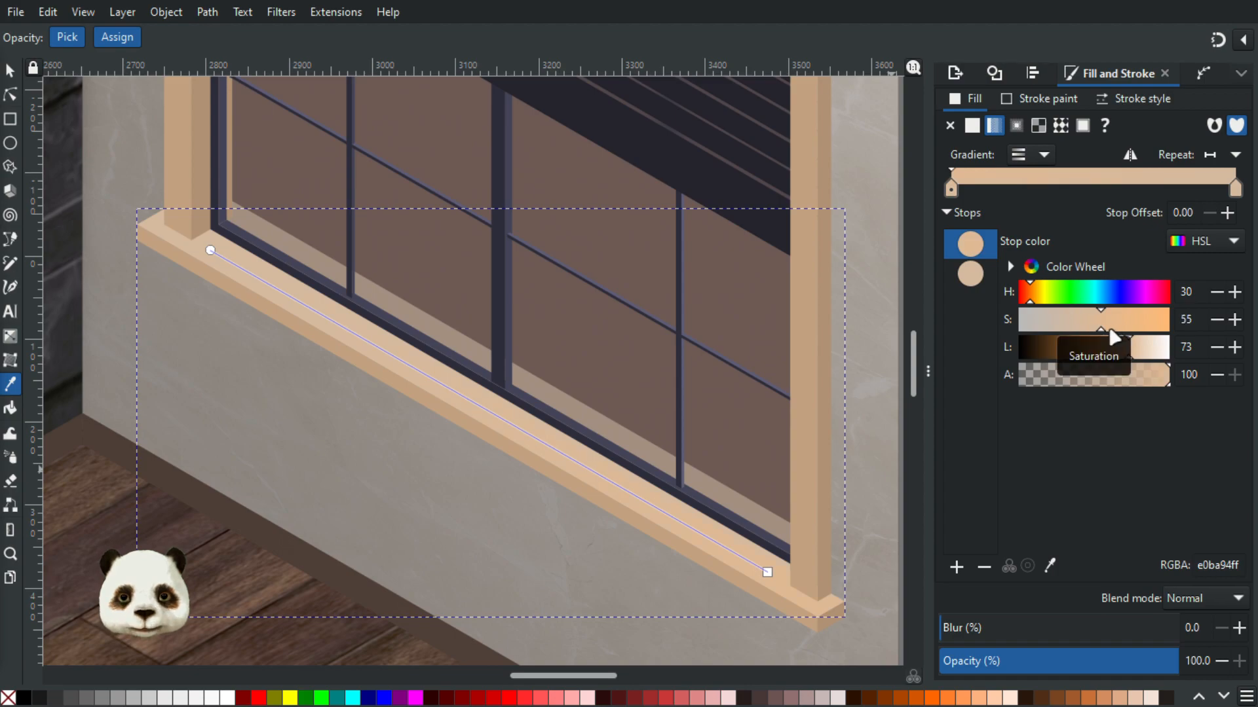
left_click_drag(1124, 354, 1103, 329)
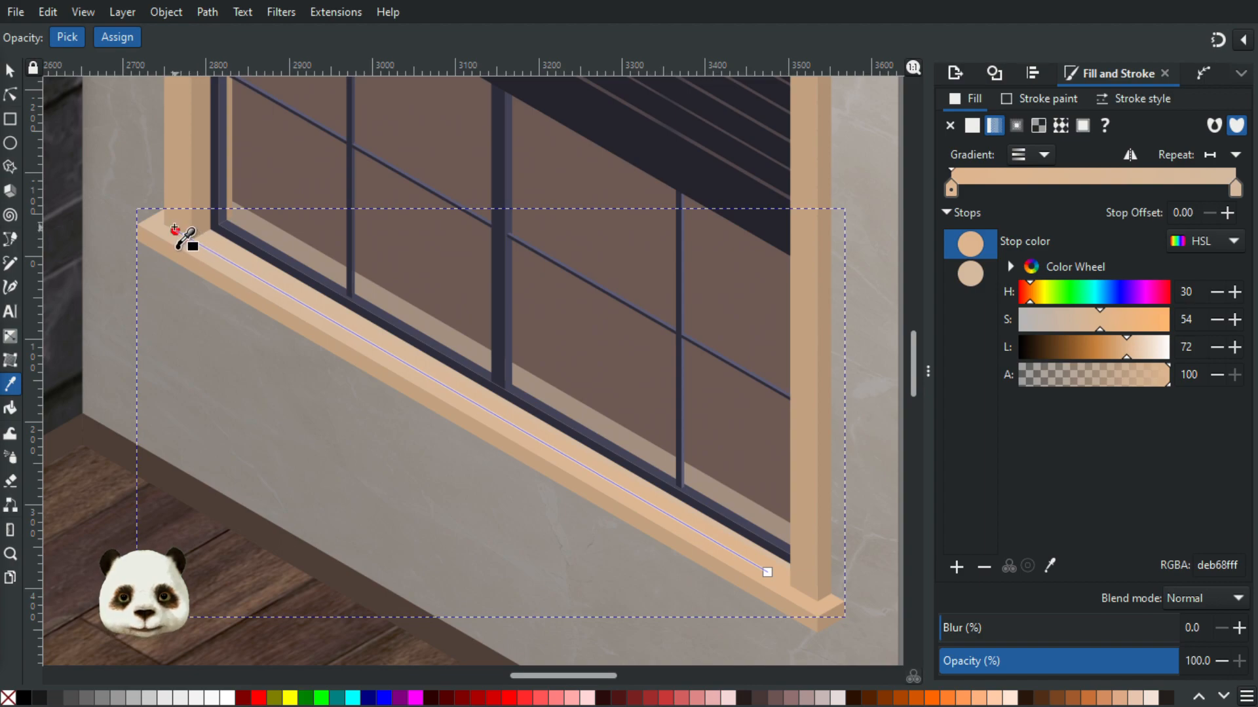
left_click(163, 222)
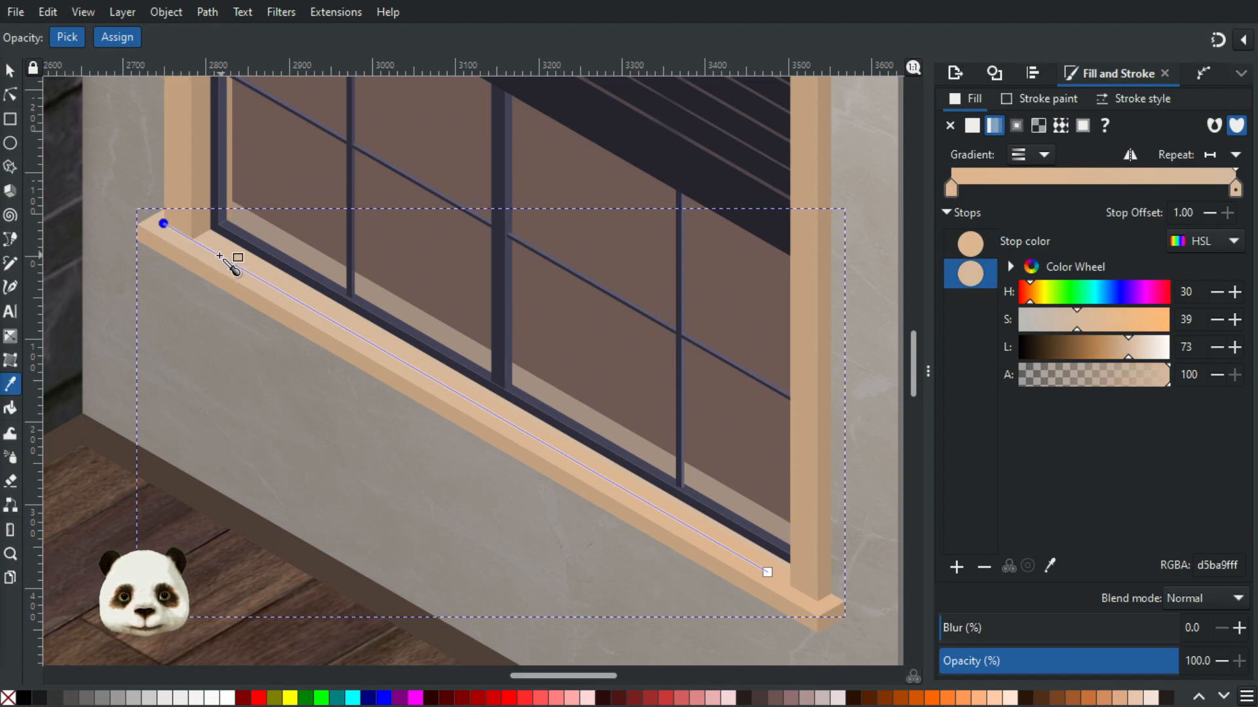
key("g")
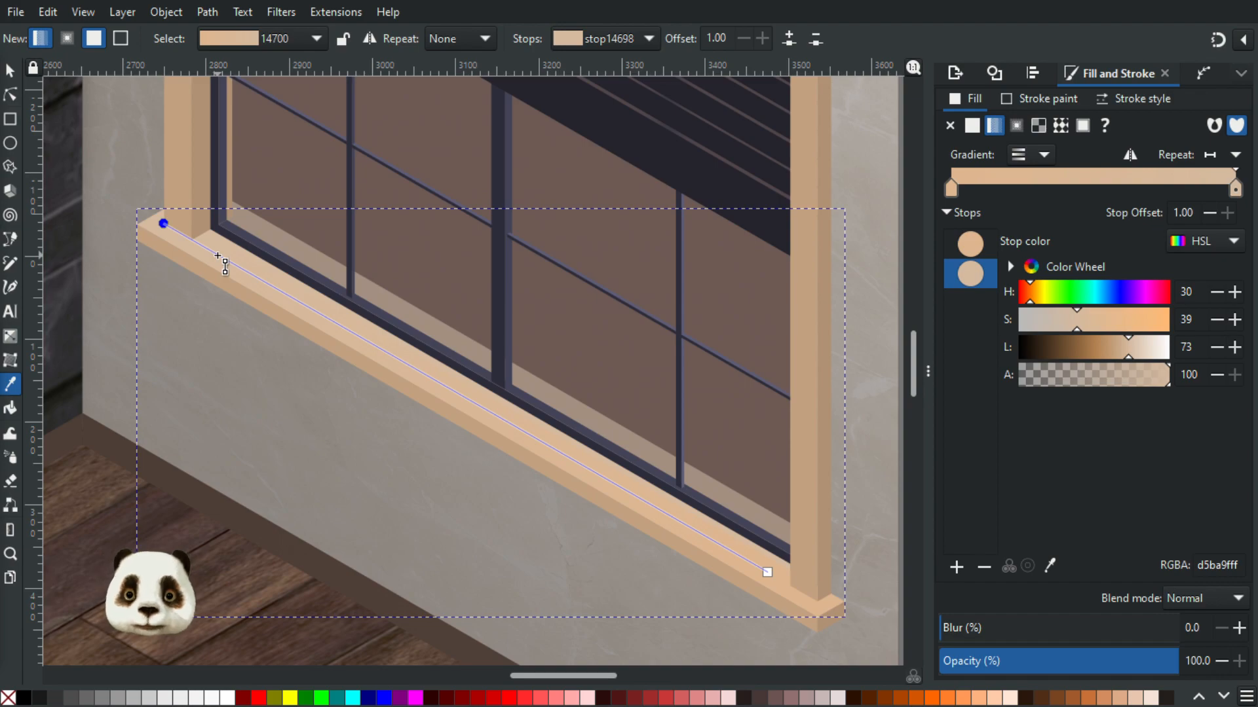
- Add an intermediate stop near the left window post to the sill's top gradient, and recolour its end stop with the sill's warmer beige (deb68fff)
double_click(218, 256)
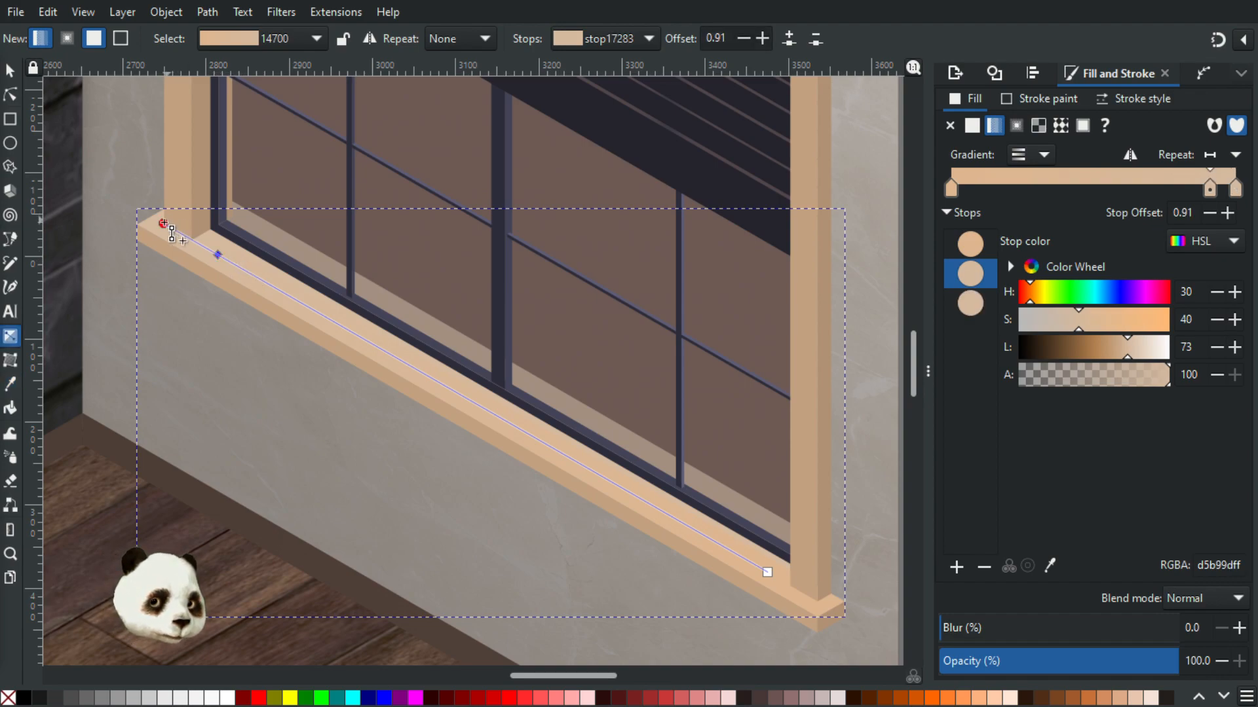
key("d")
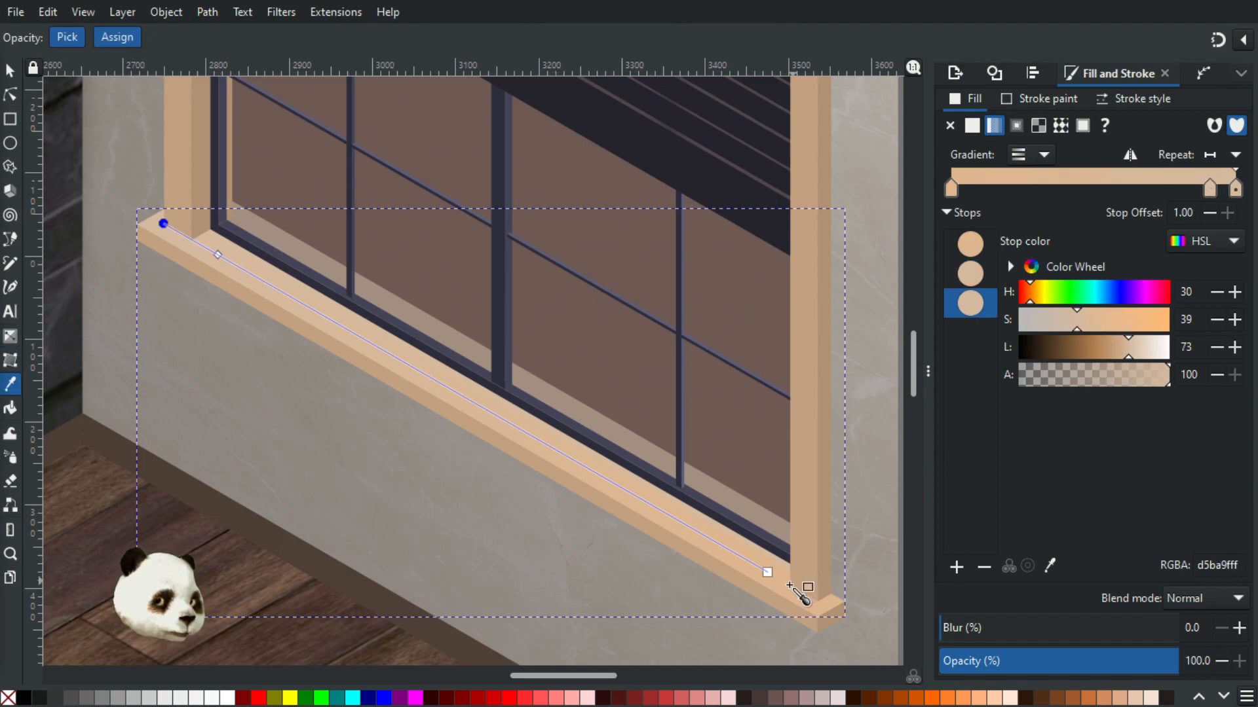
left_click(788, 590)
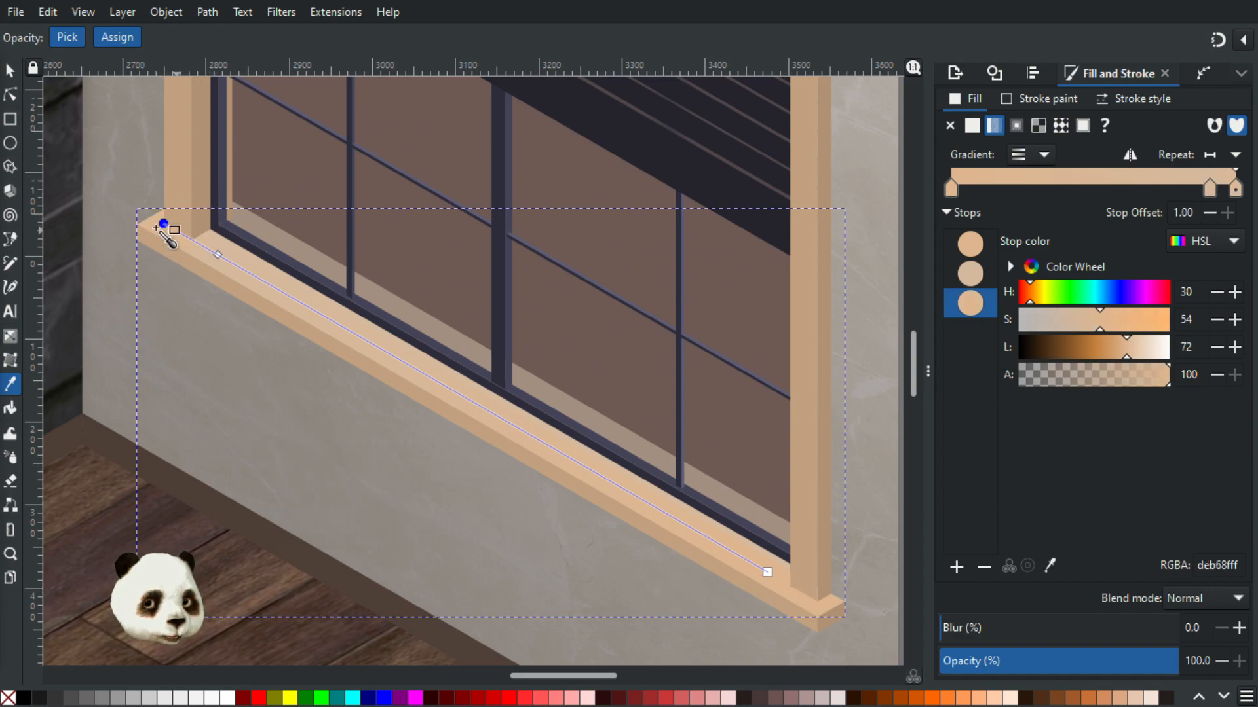
left_click(11, 72)
scroll(442, 429, "down", 2)
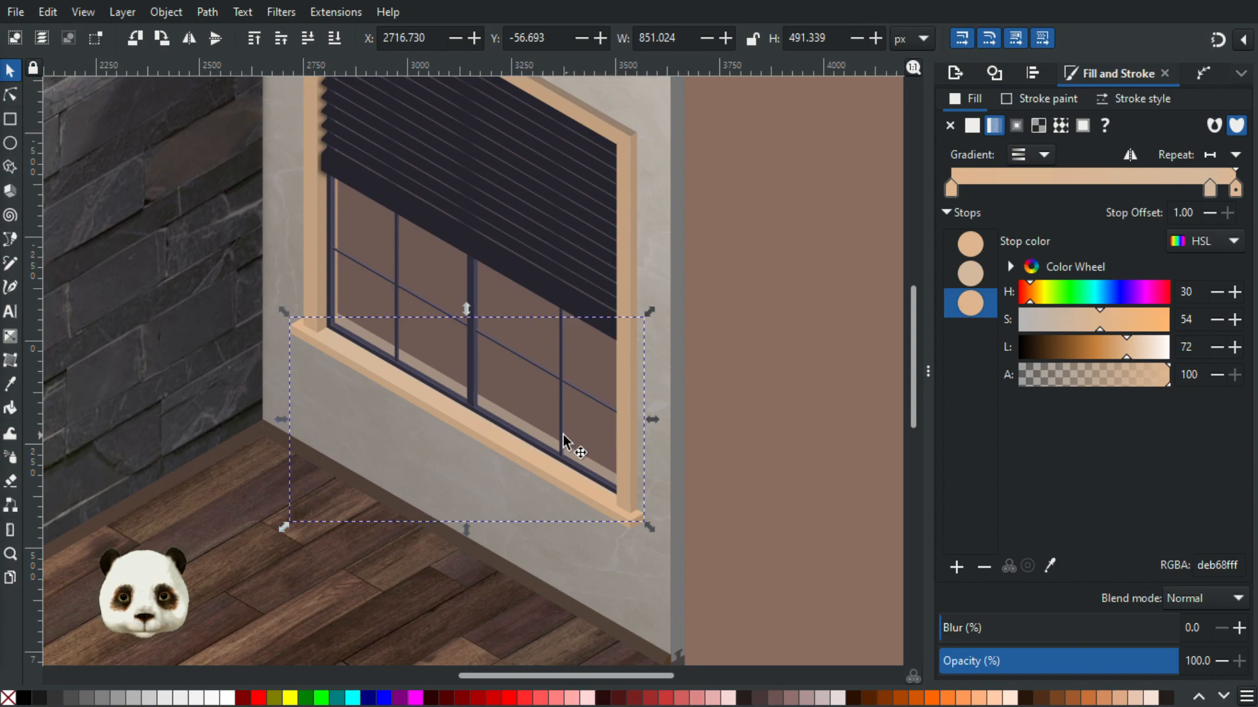
- Apply a linear gradient to the sill's front face from its right end to near its left end, with the end stop at full opacity
scroll(563, 438, "up", 1)
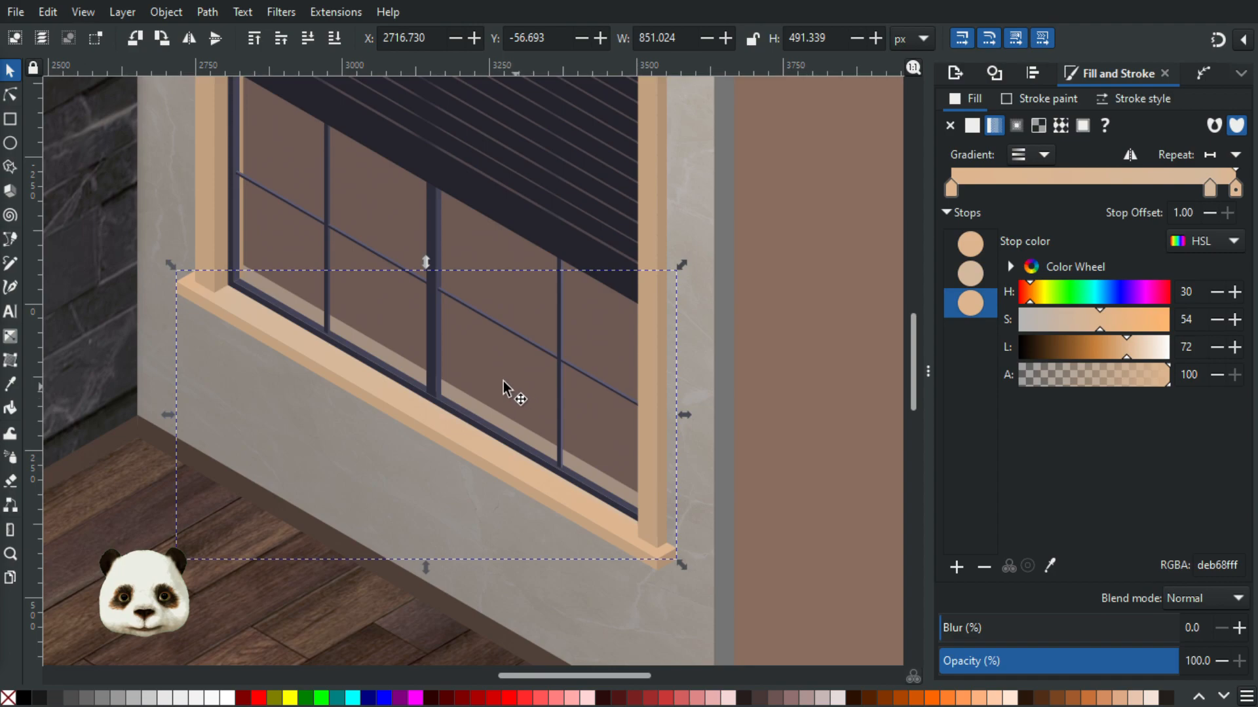
scroll(393, 387, "up", 1)
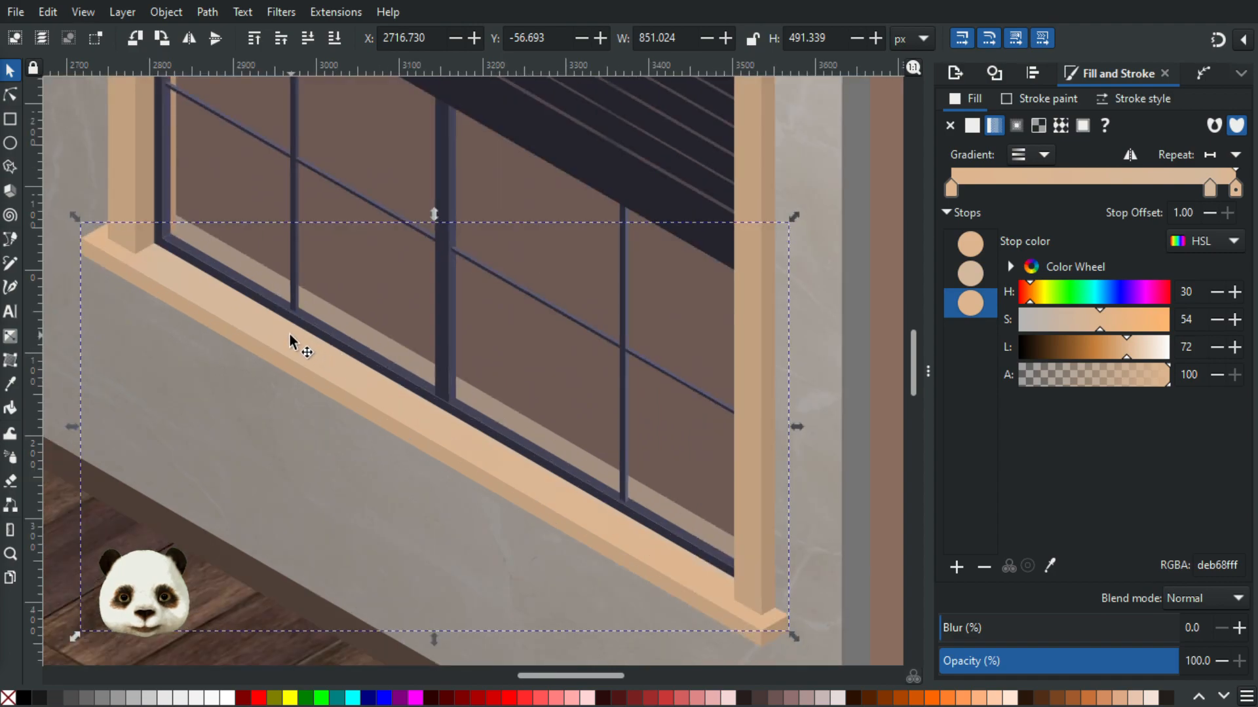
left_click(640, 577)
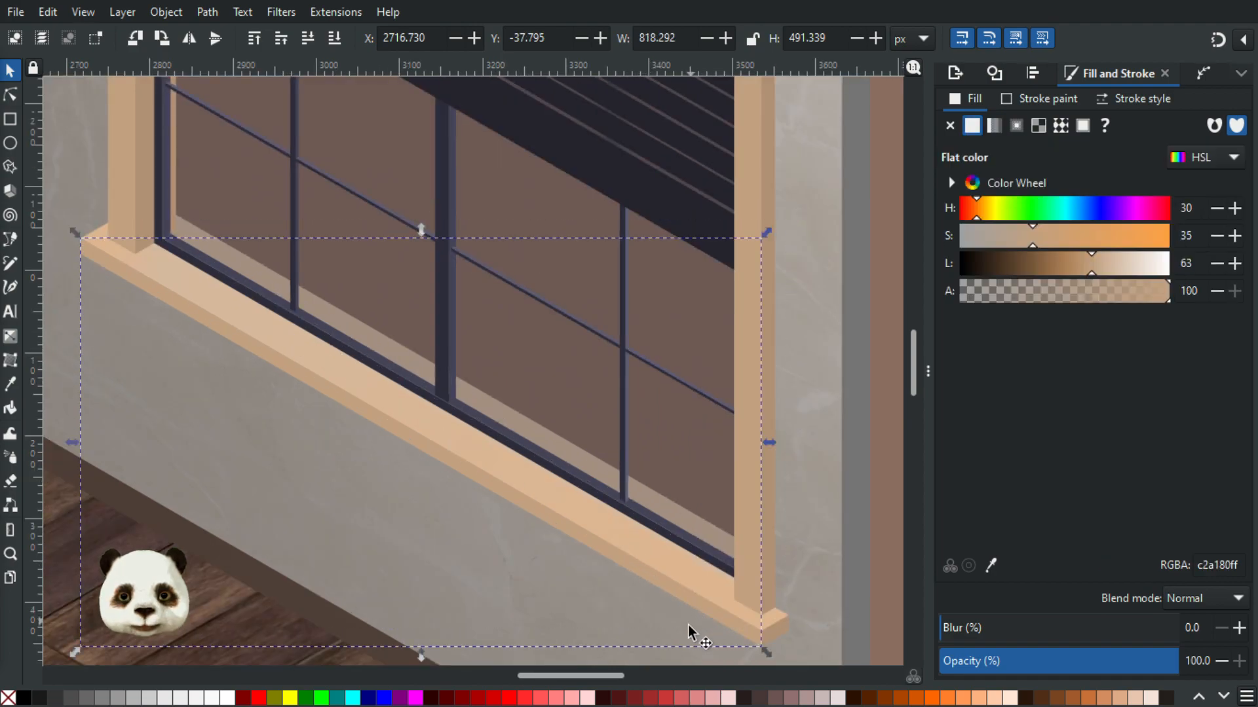
key("g")
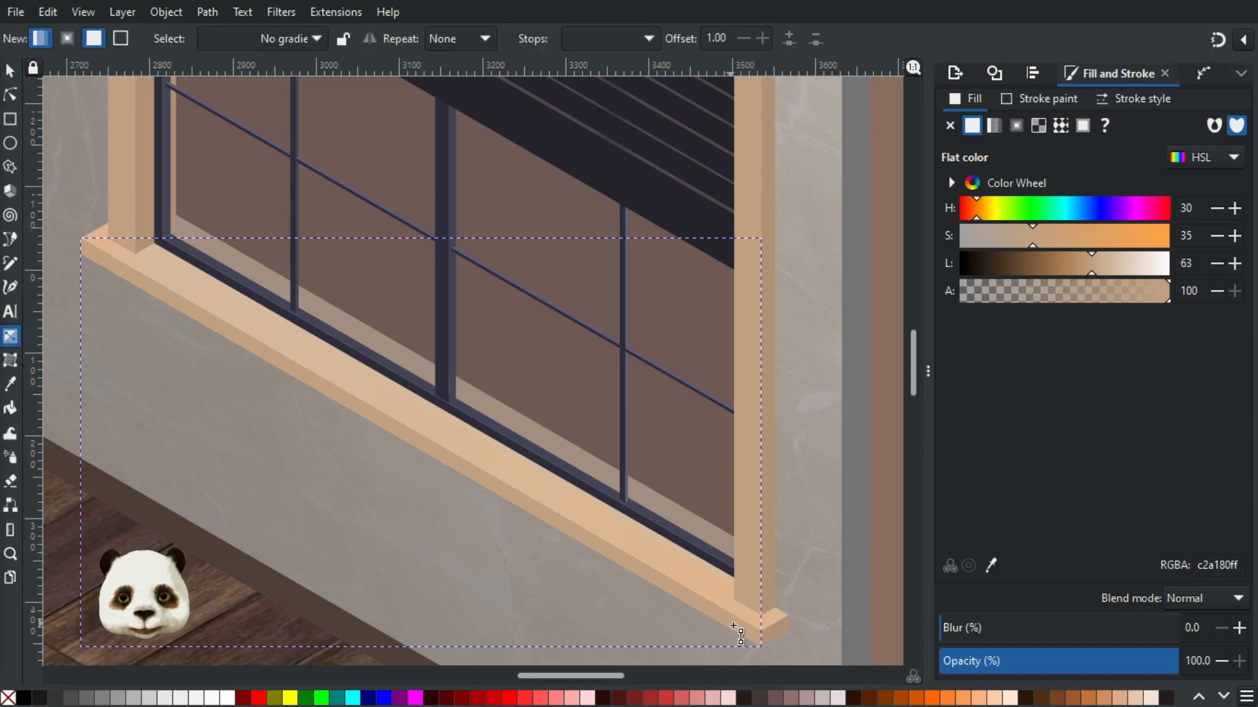
left_click_drag(731, 621, 115, 274)
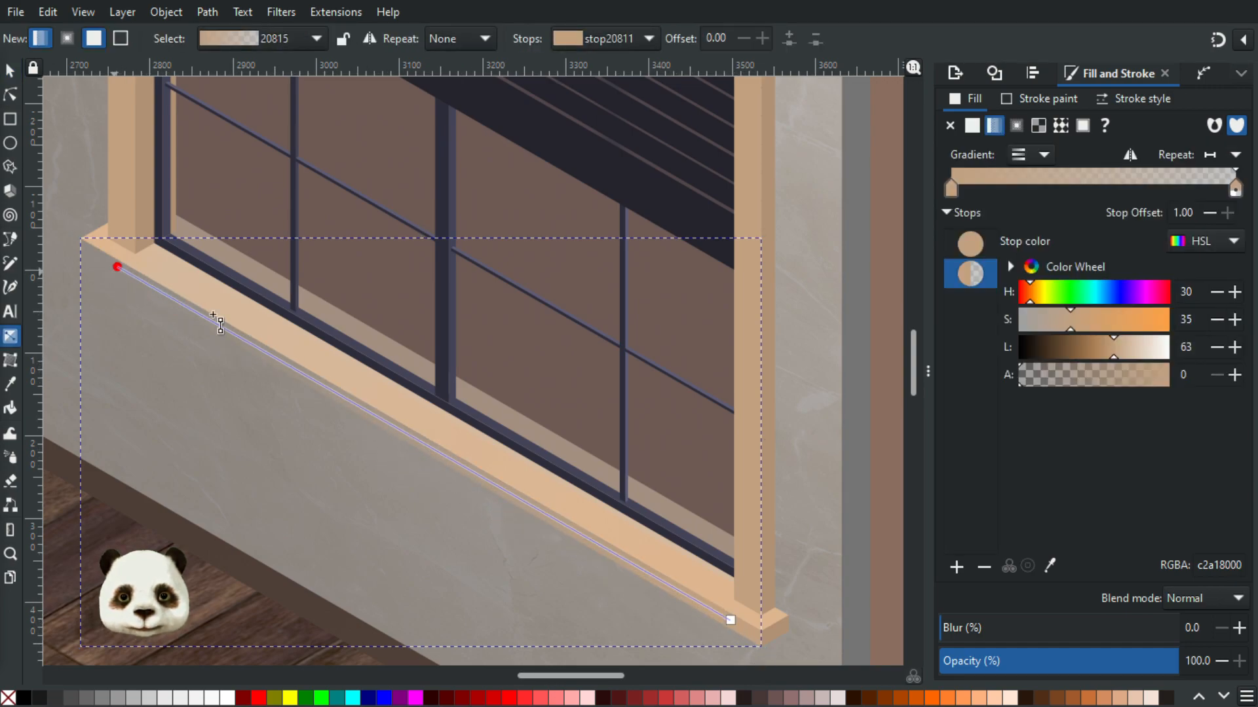
left_click(117, 267)
left_click_drag(1034, 663, 1241, 661)
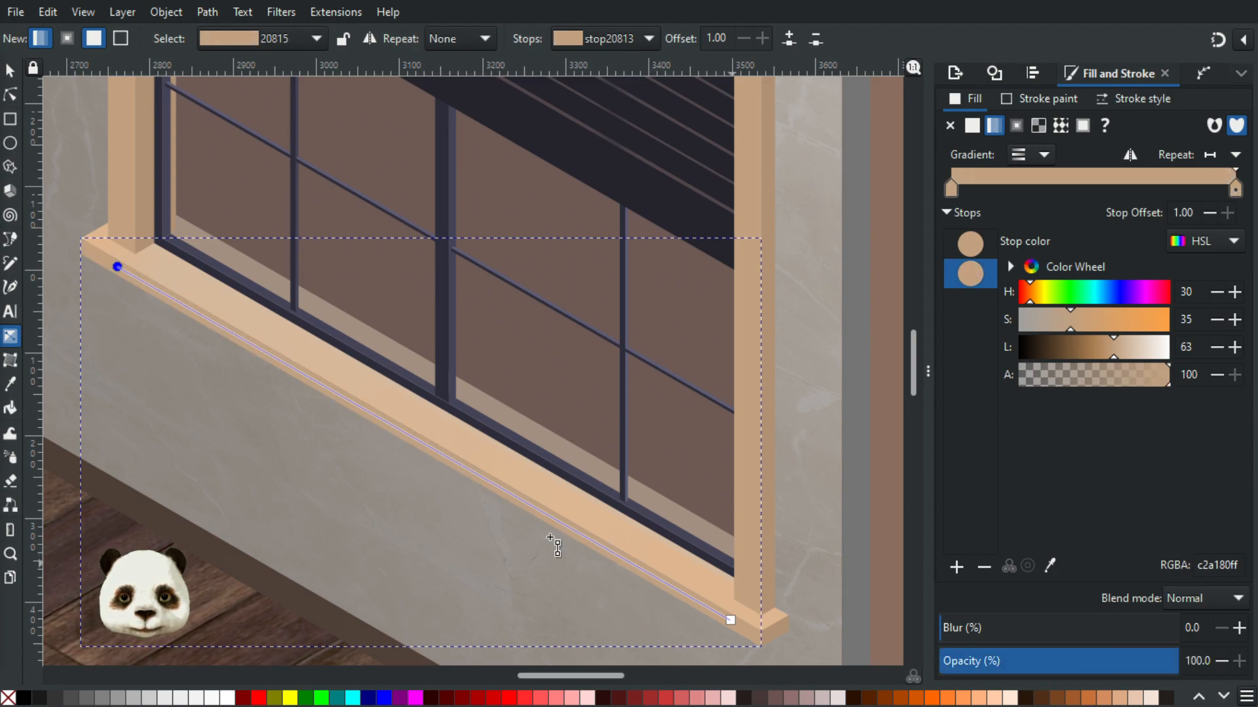
- Set the start stop of the sill's front-face gradient to saturation 41 and lightness 61
left_click(730, 621)
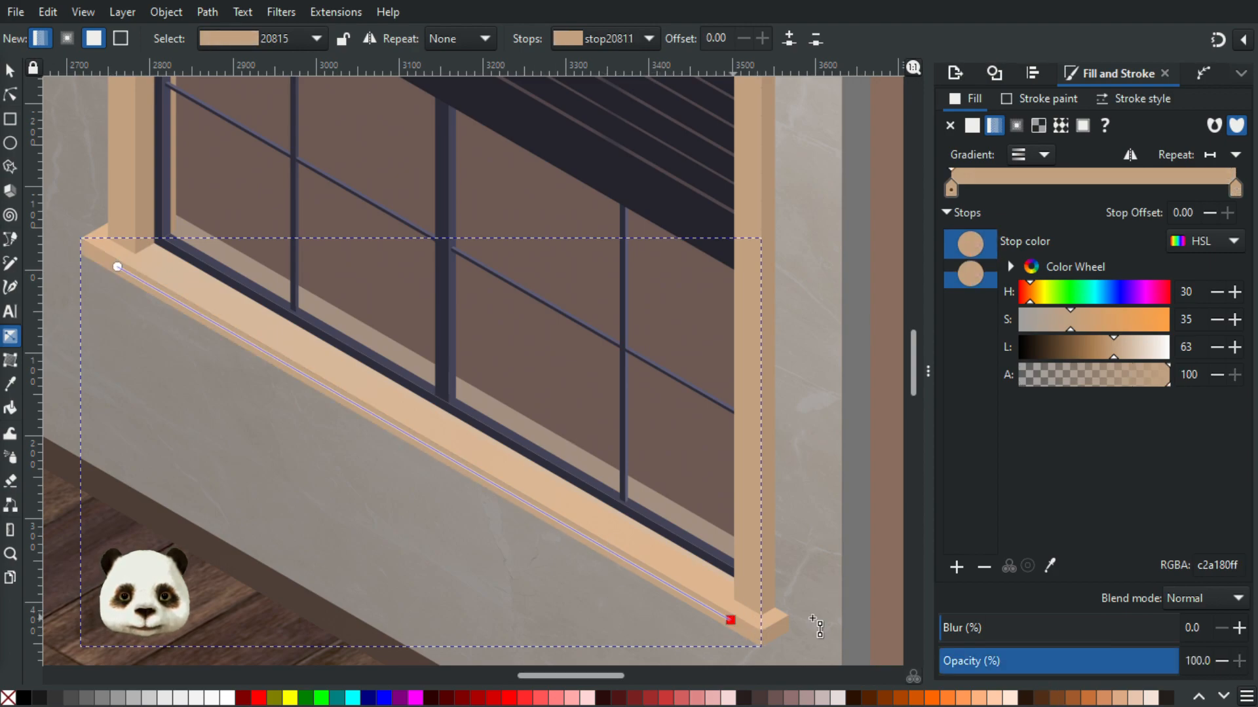
left_click(1112, 341)
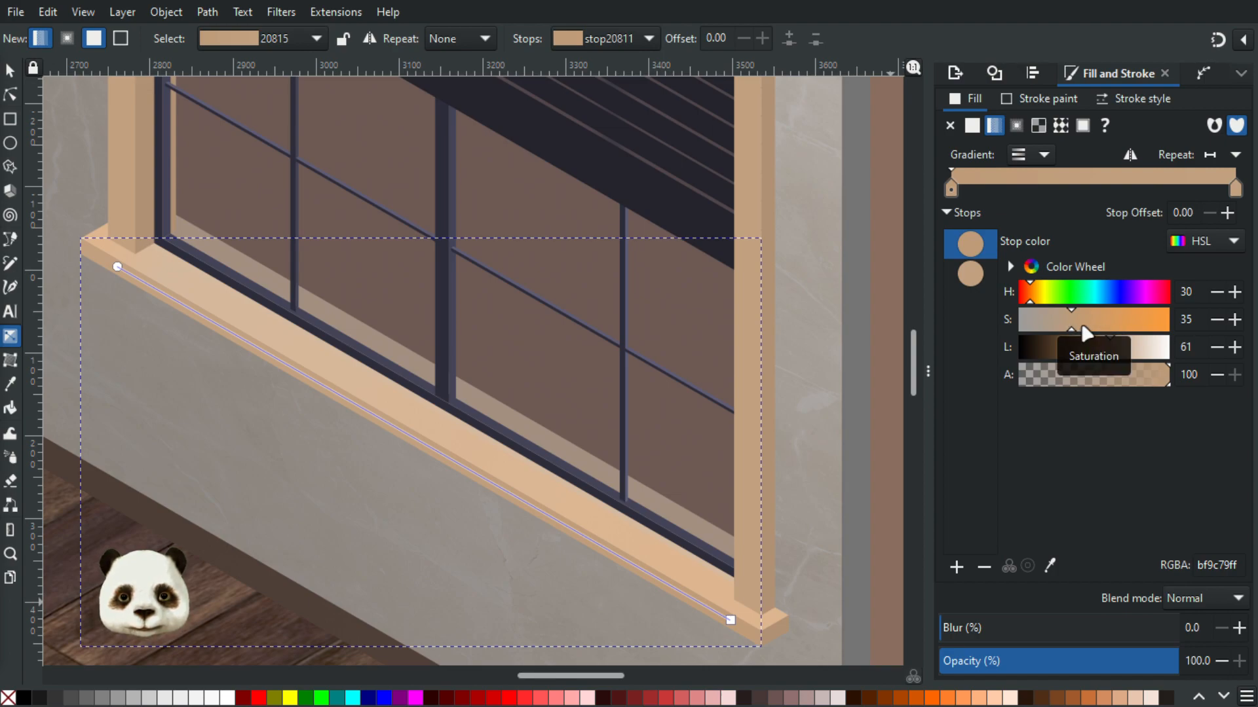
left_click(1087, 334)
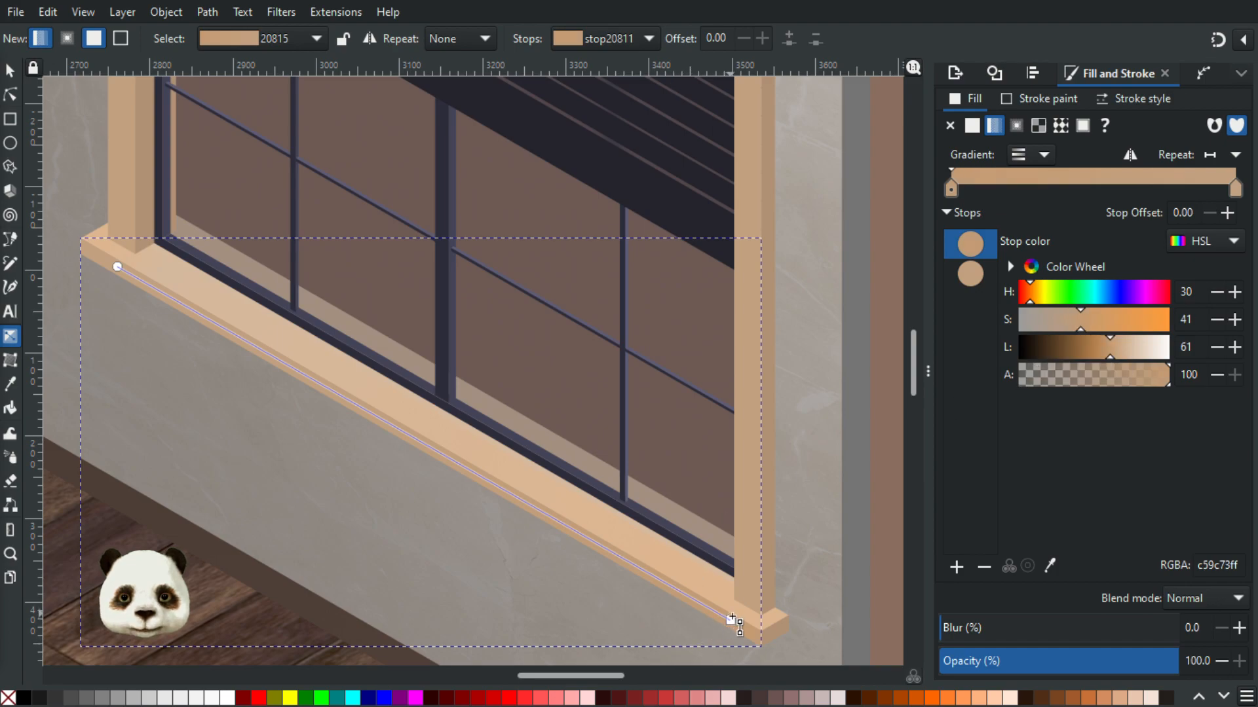
- Extend the front-face gradient's end handle to the sill's left corner and pull its start handle inward to below the right-hand panes
left_click_drag(736, 623, 629, 563)
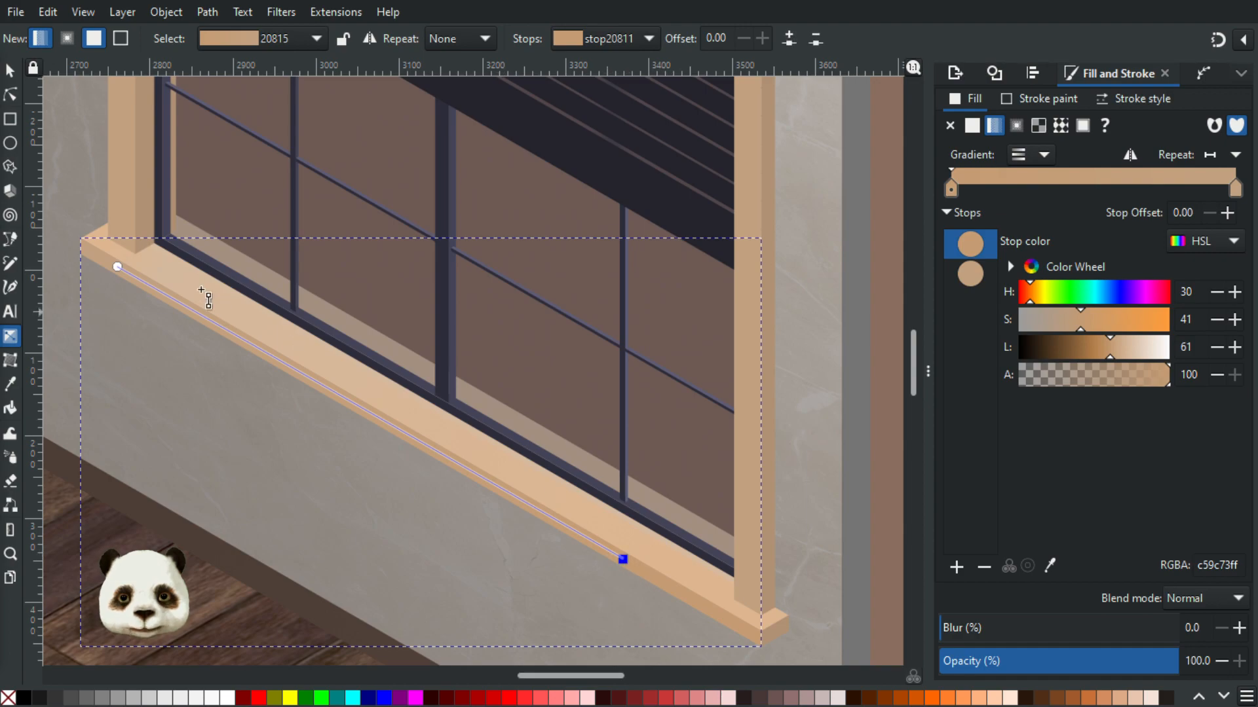
left_click_drag(112, 263, 85, 249)
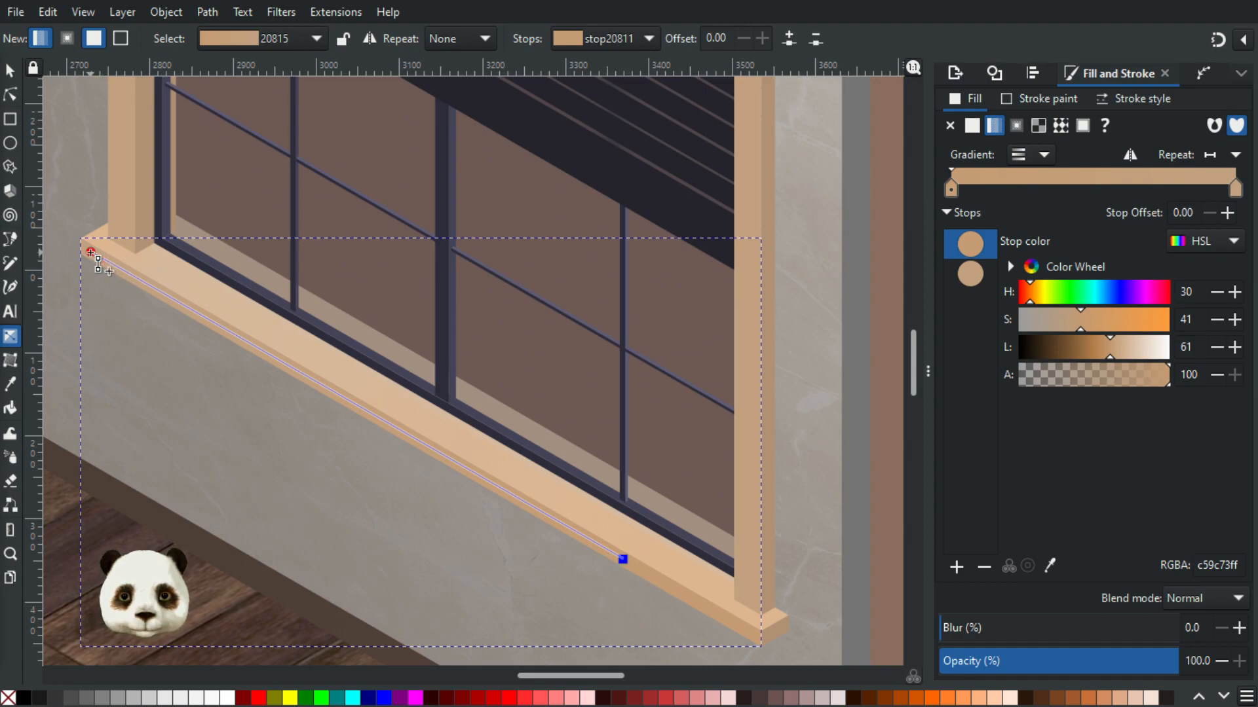
left_click_drag(623, 561, 520, 501)
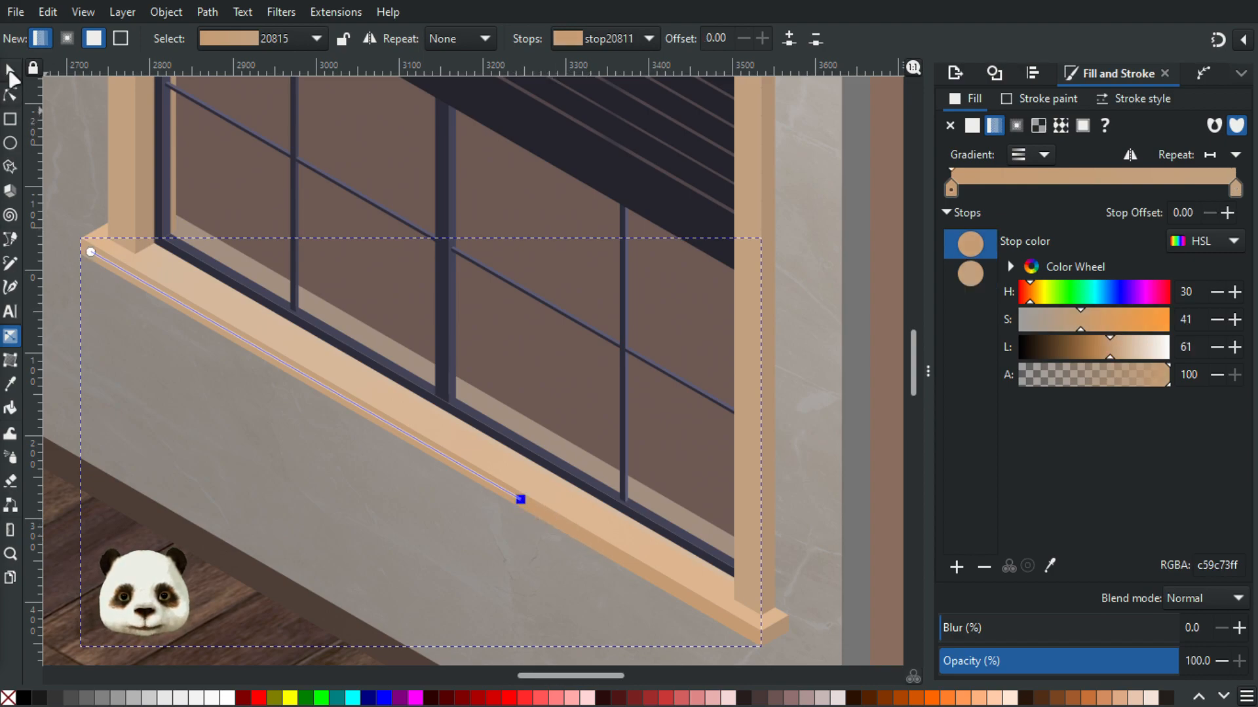
left_click(10, 70)
scroll(519, 426, "down", 2)
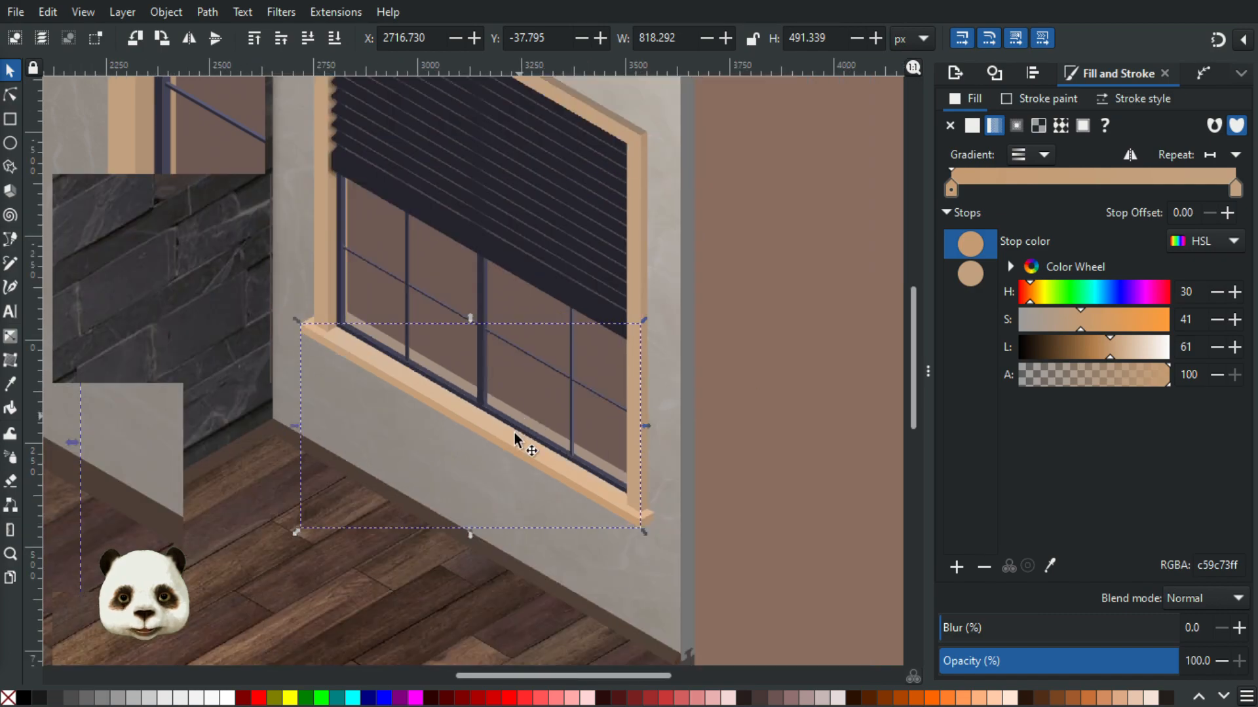
- Darken the small right end face of the sill to hue 28, saturation 24 and lightness 52
scroll(590, 505, "up", 1)
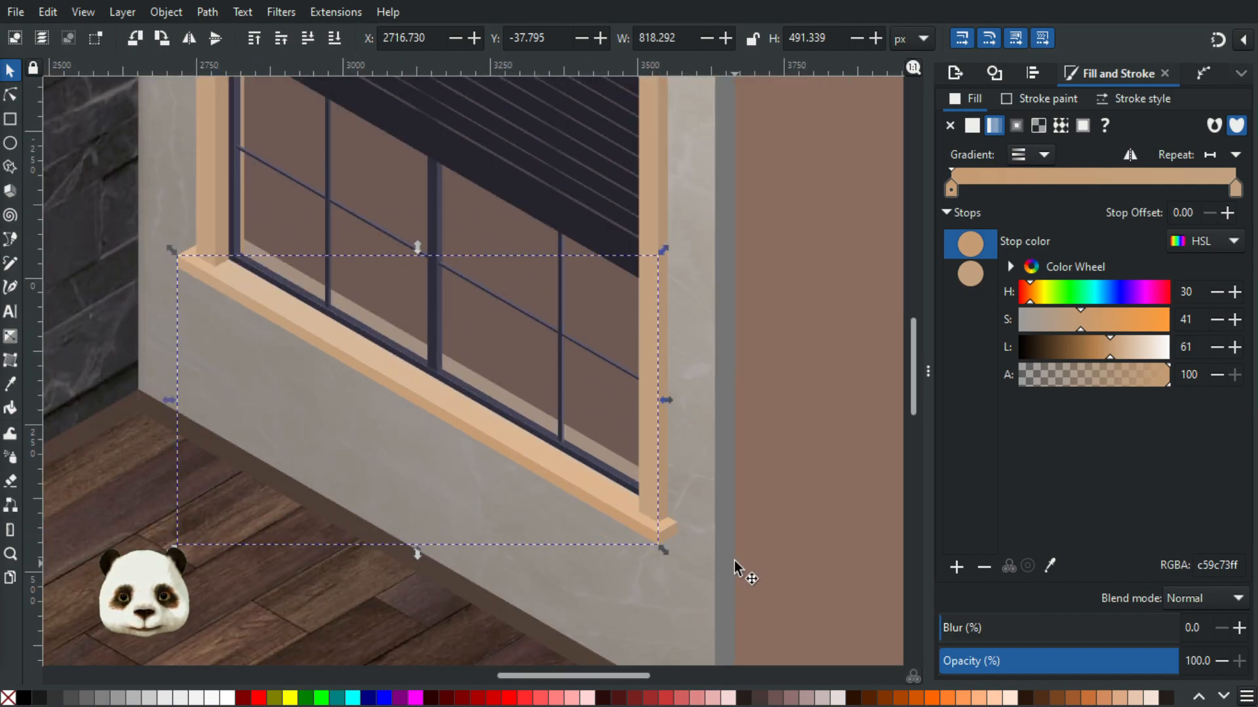
scroll(735, 573, "up", 3)
left_click(561, 491)
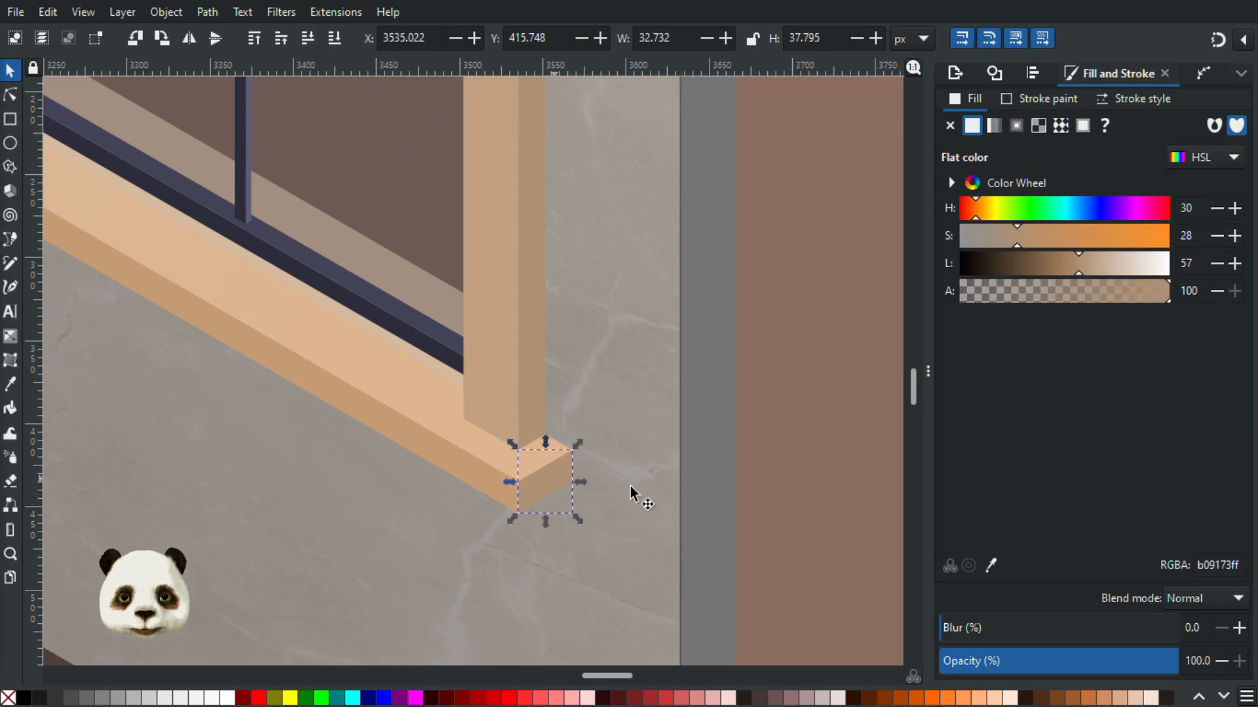
left_click(1074, 272)
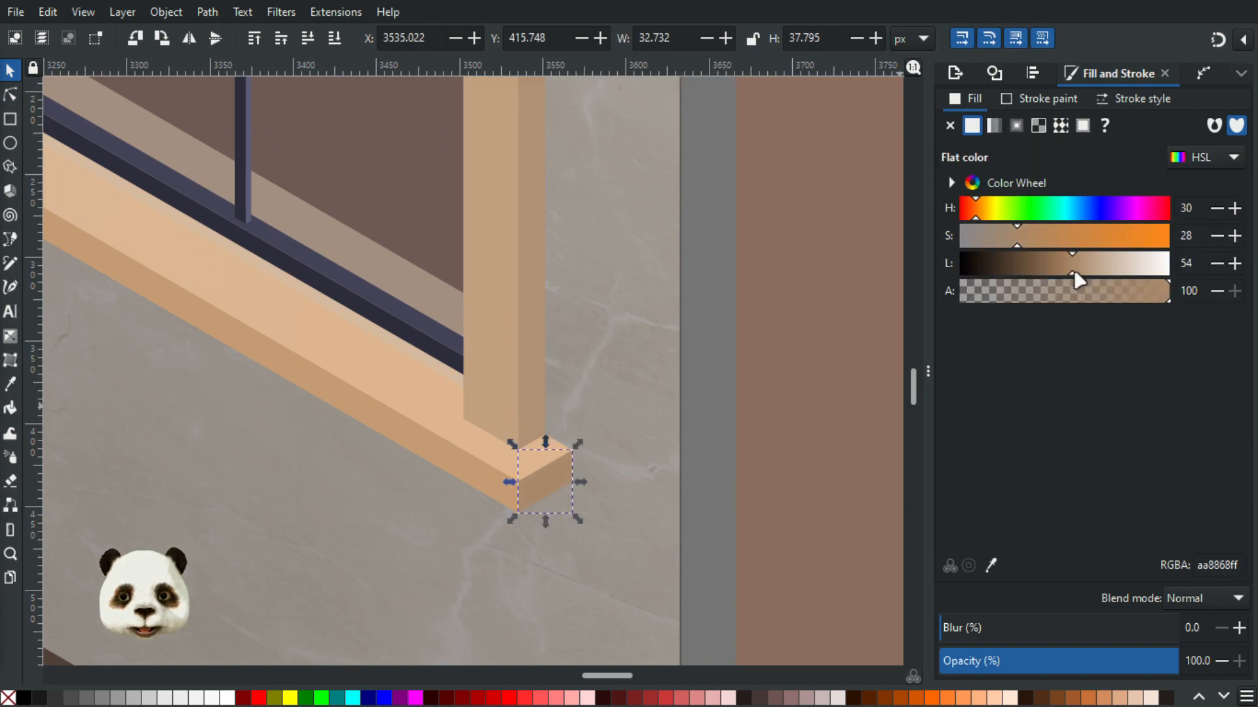
left_click_drag(1019, 242, 1005, 239)
left_click(1009, 239)
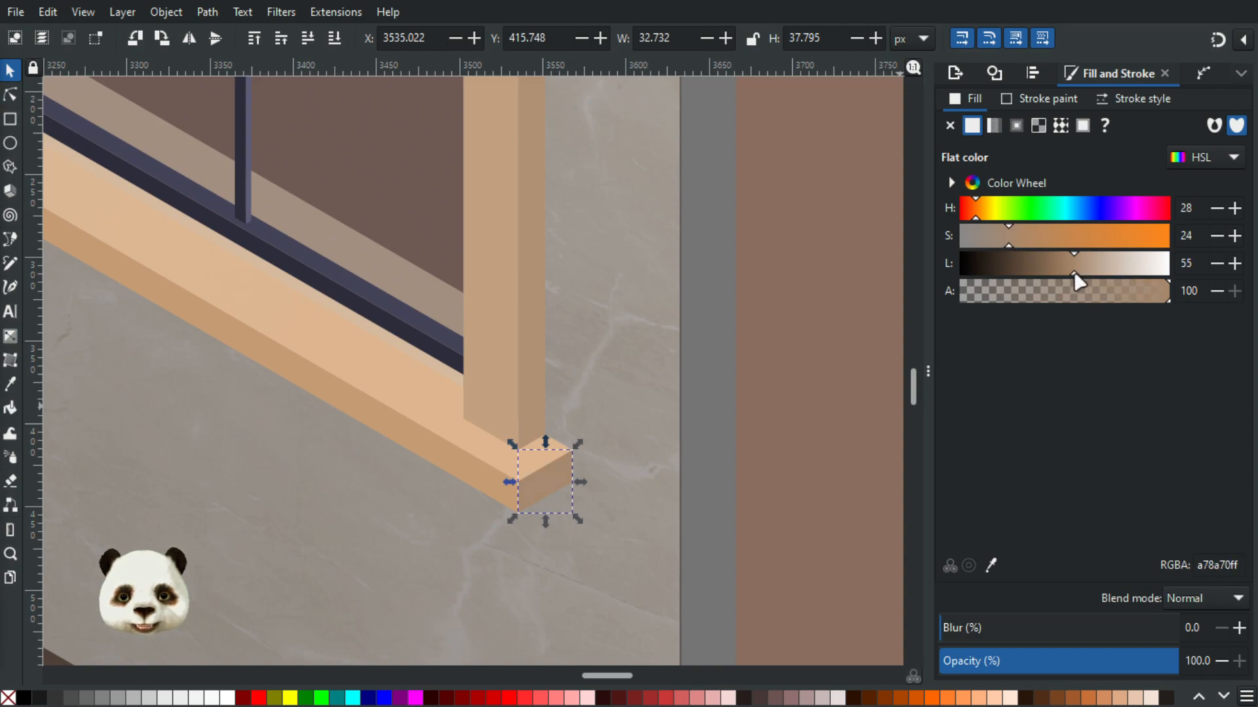
scroll(589, 354, "down", 2)
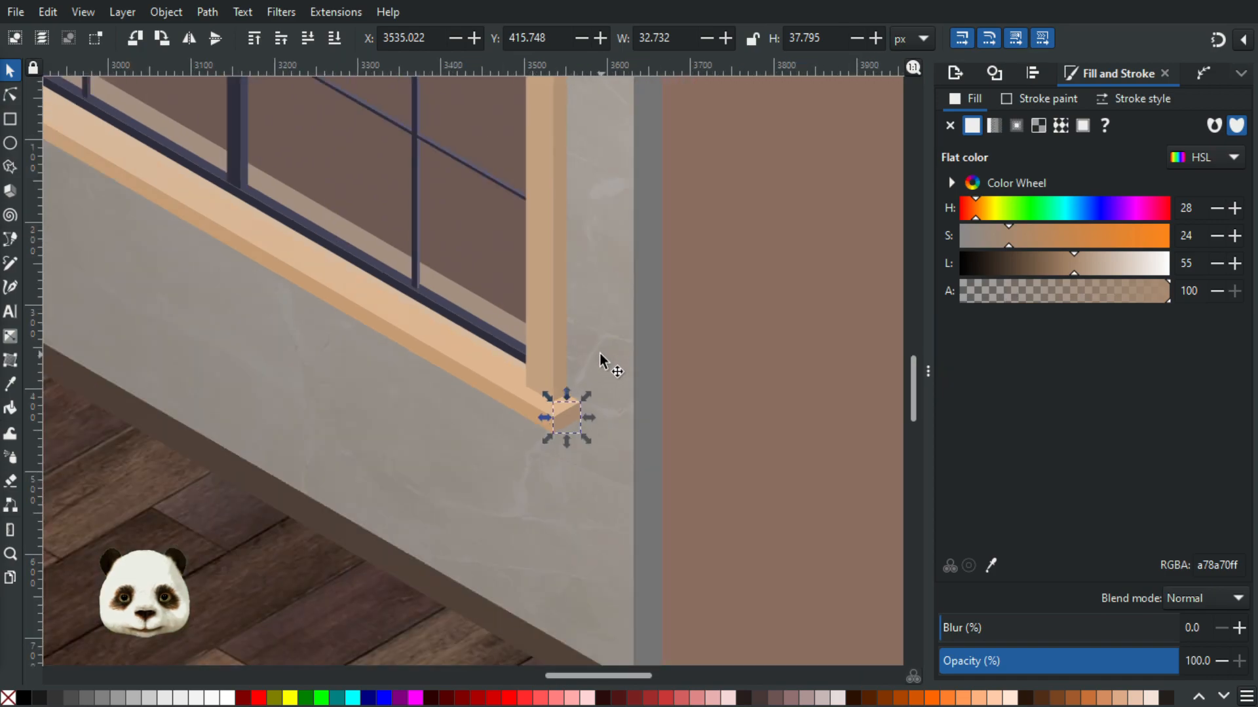
scroll(598, 359, "up", 1)
left_click_drag(1072, 273, 1068, 275)
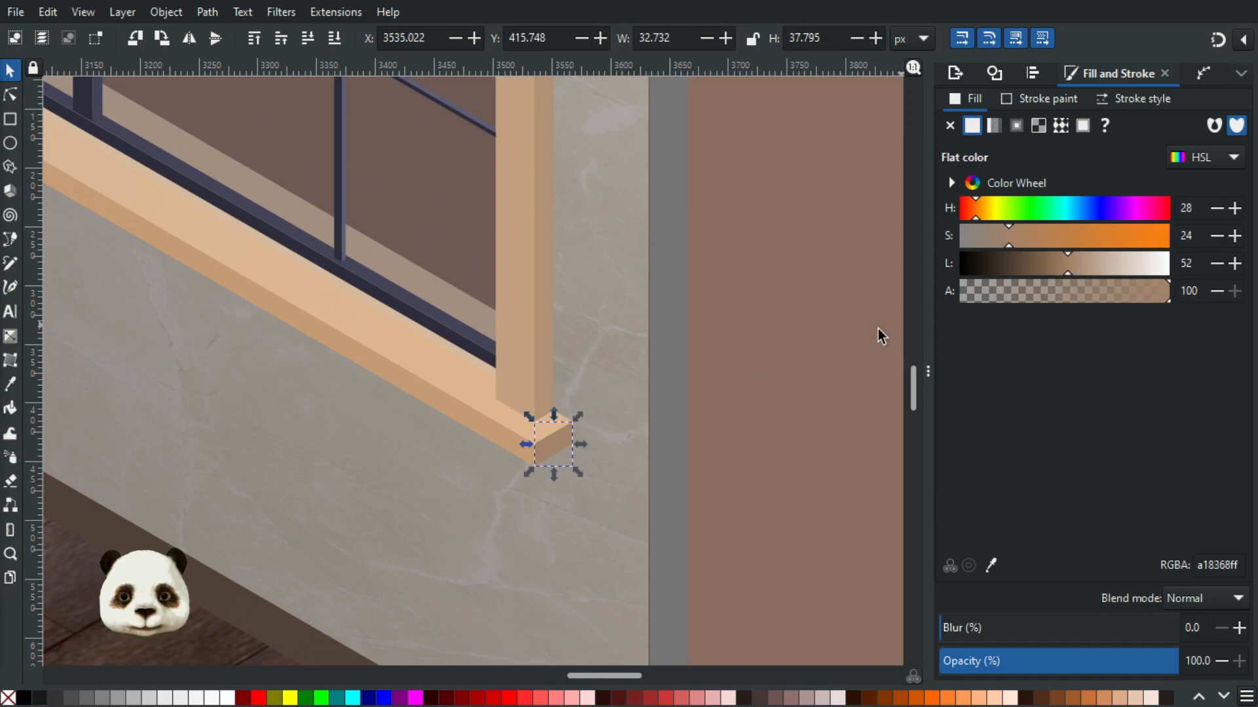
- Fill the narrow side face of the right window post with the brown sampled from the sill's end face (a18368ff)
scroll(671, 379, "down", 1)
left_click_drag(562, 440, 738, 563)
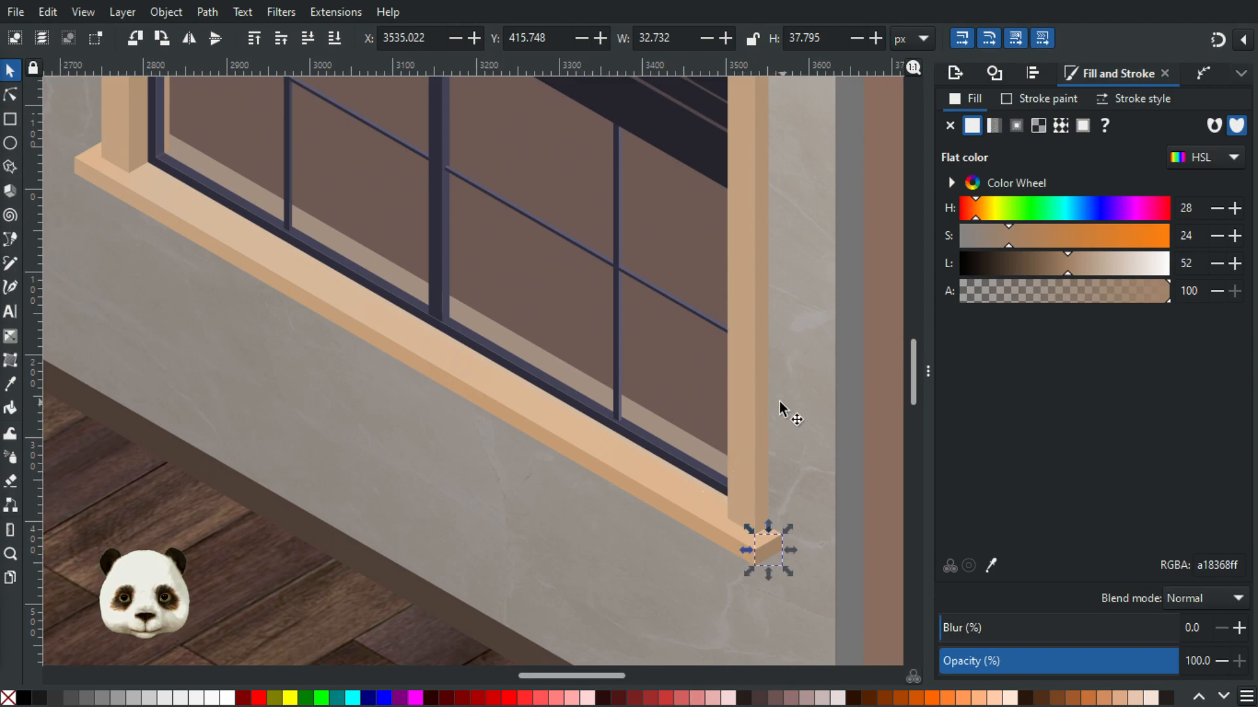
left_click(760, 387)
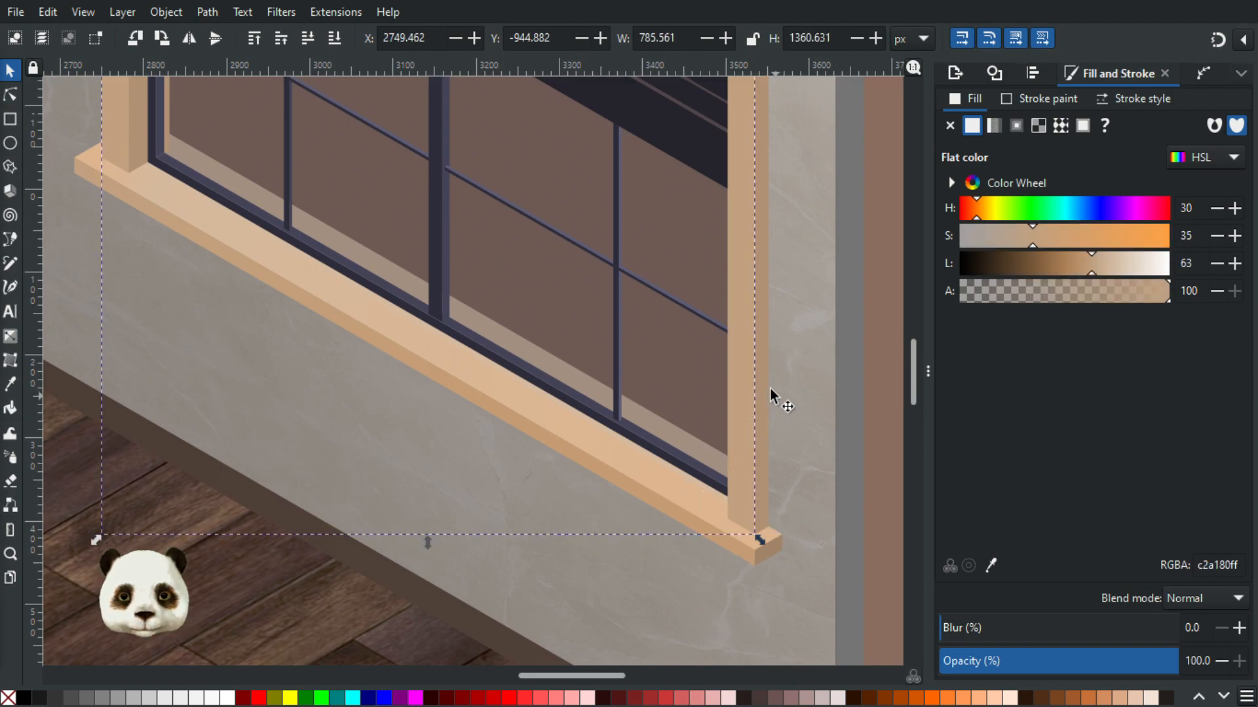
left_click(765, 386)
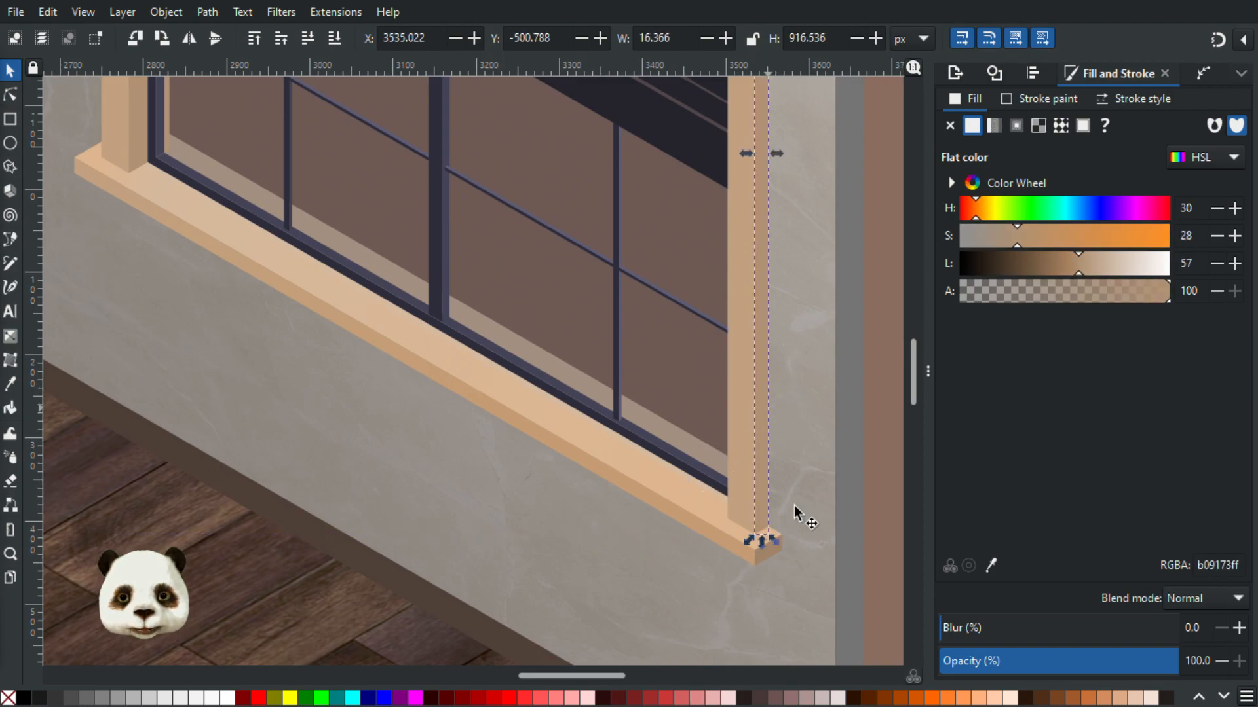
key("d")
left_click(773, 552)
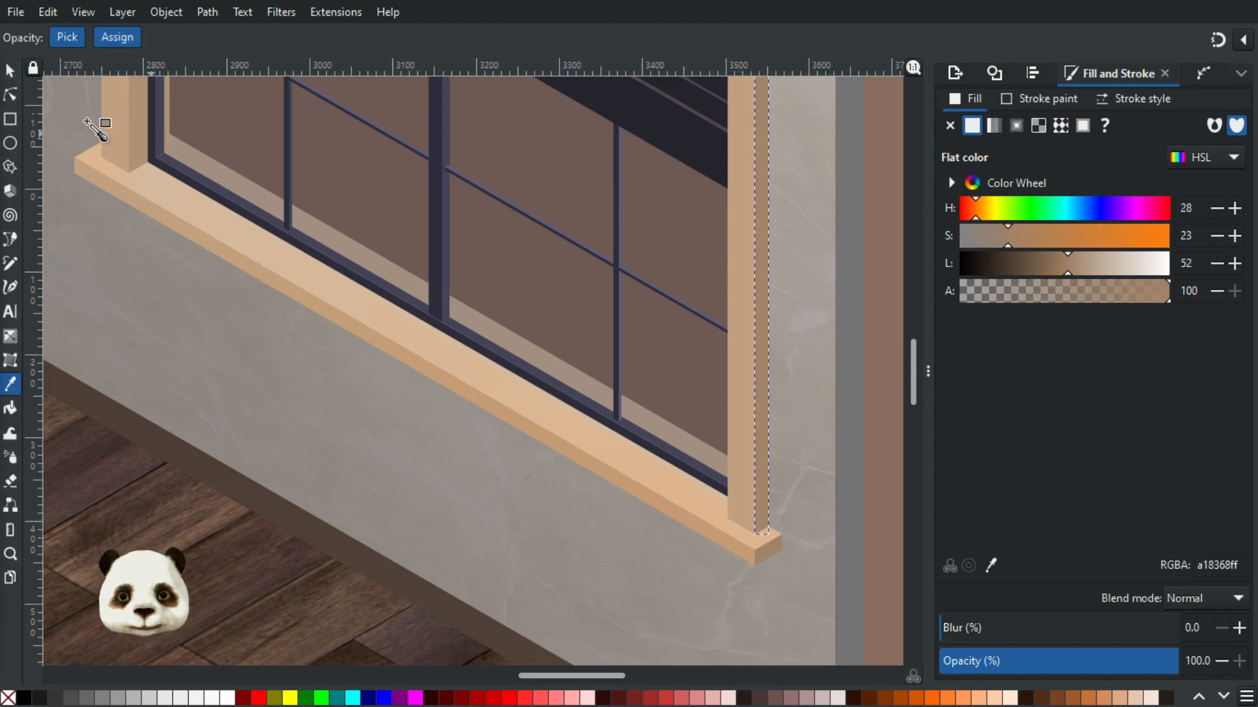
left_click(9, 70)
- Examine the recoloured post at the frame's upper right corner and the shading of the whole window
scroll(478, 664, "up", 5)
scroll(478, 664, "down", 2)
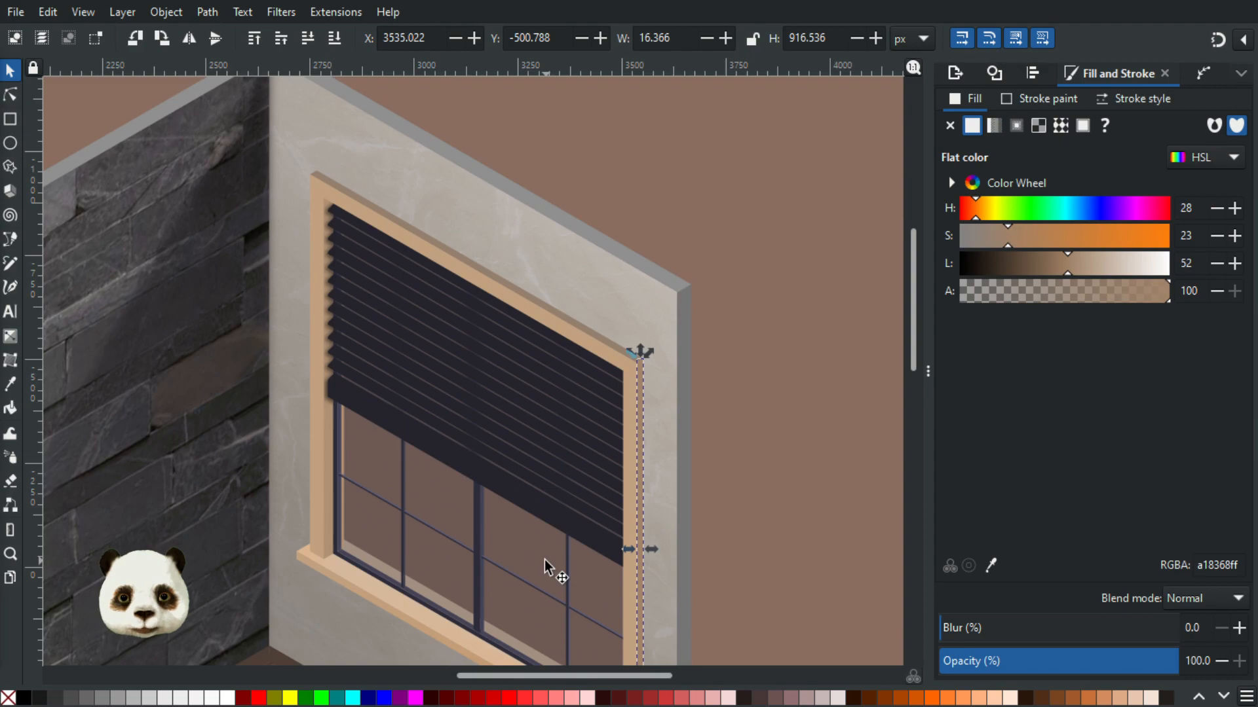
scroll(639, 427, "up", 3)
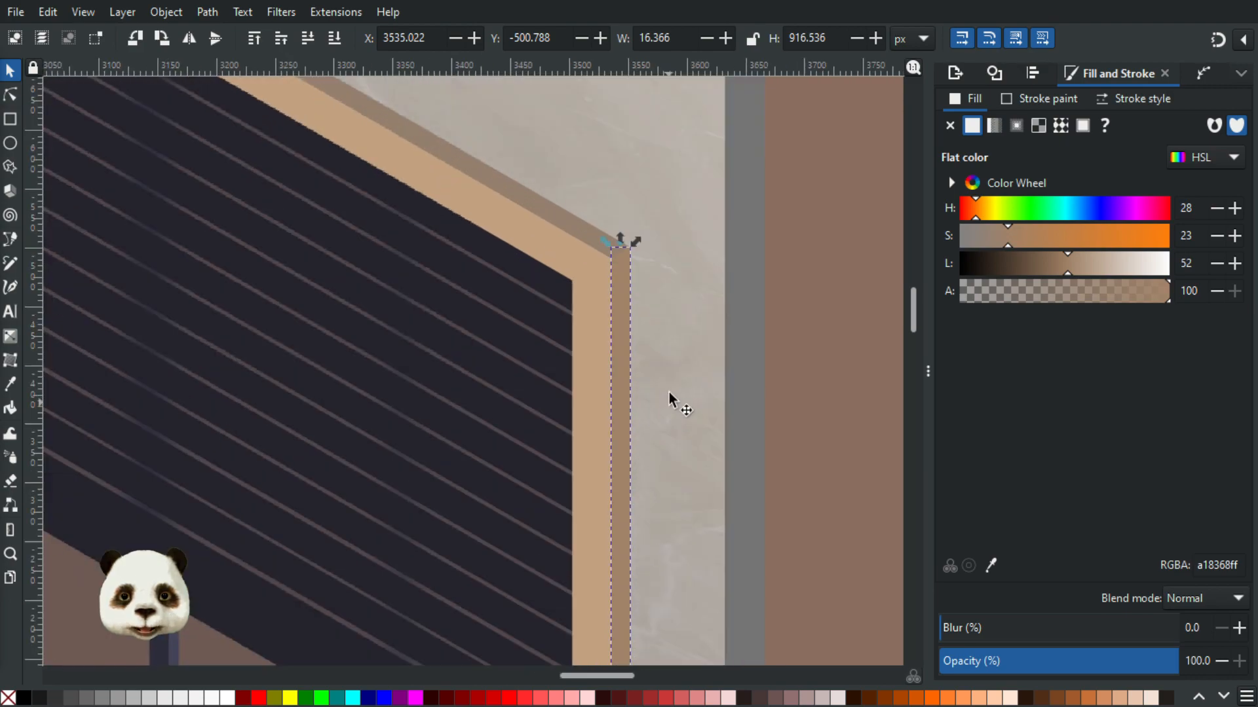
scroll(630, 258, "up", 2)
scroll(656, 270, "down", 4)
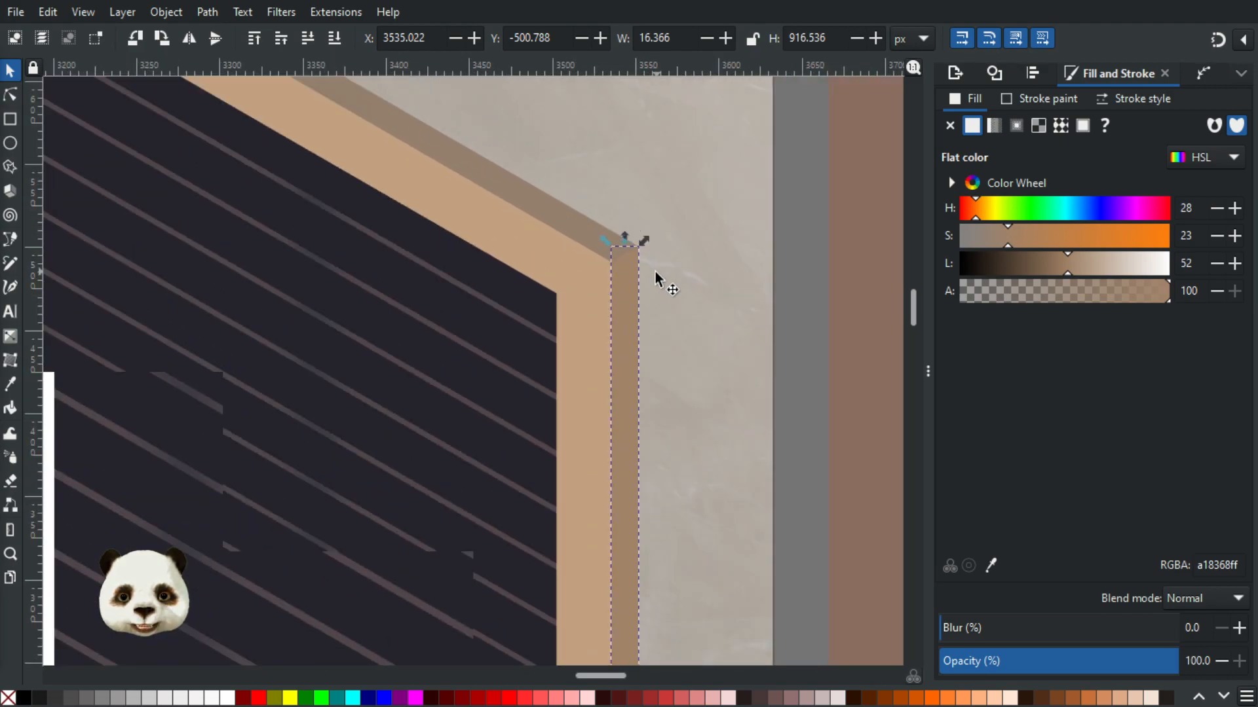
scroll(592, 246, "down", 3)
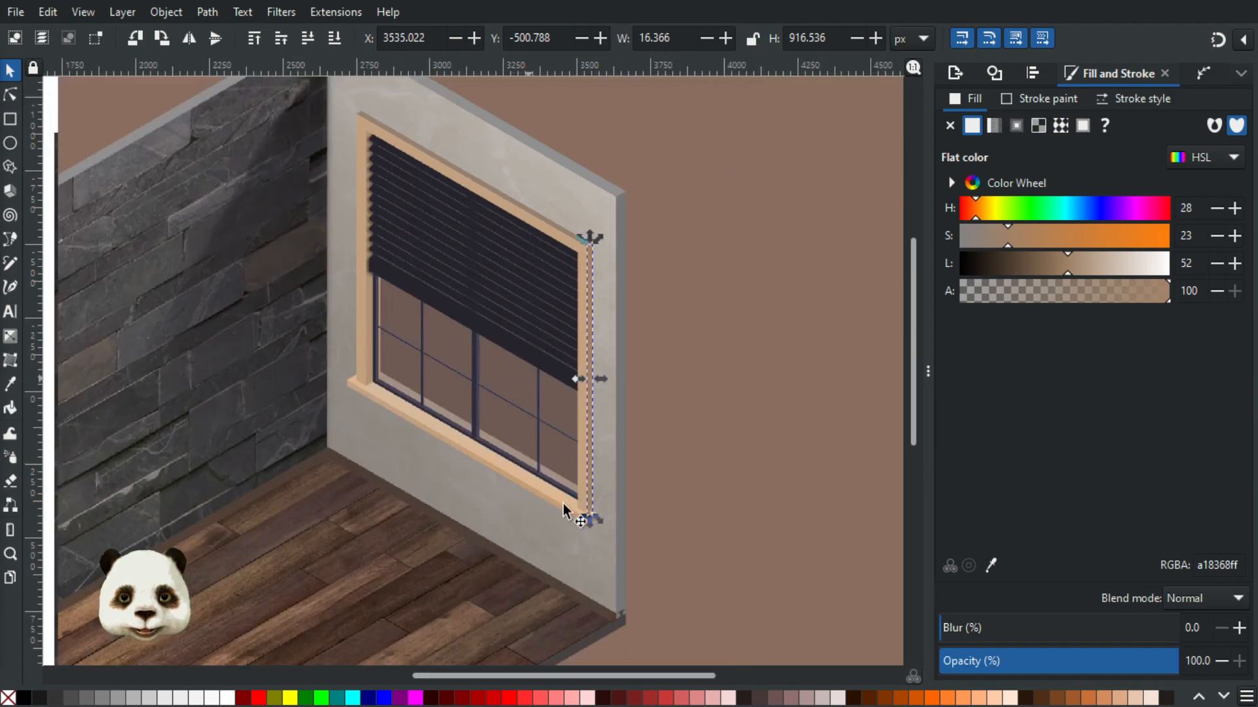
scroll(570, 506, "up", 3)
scroll(562, 506, "down", 3)
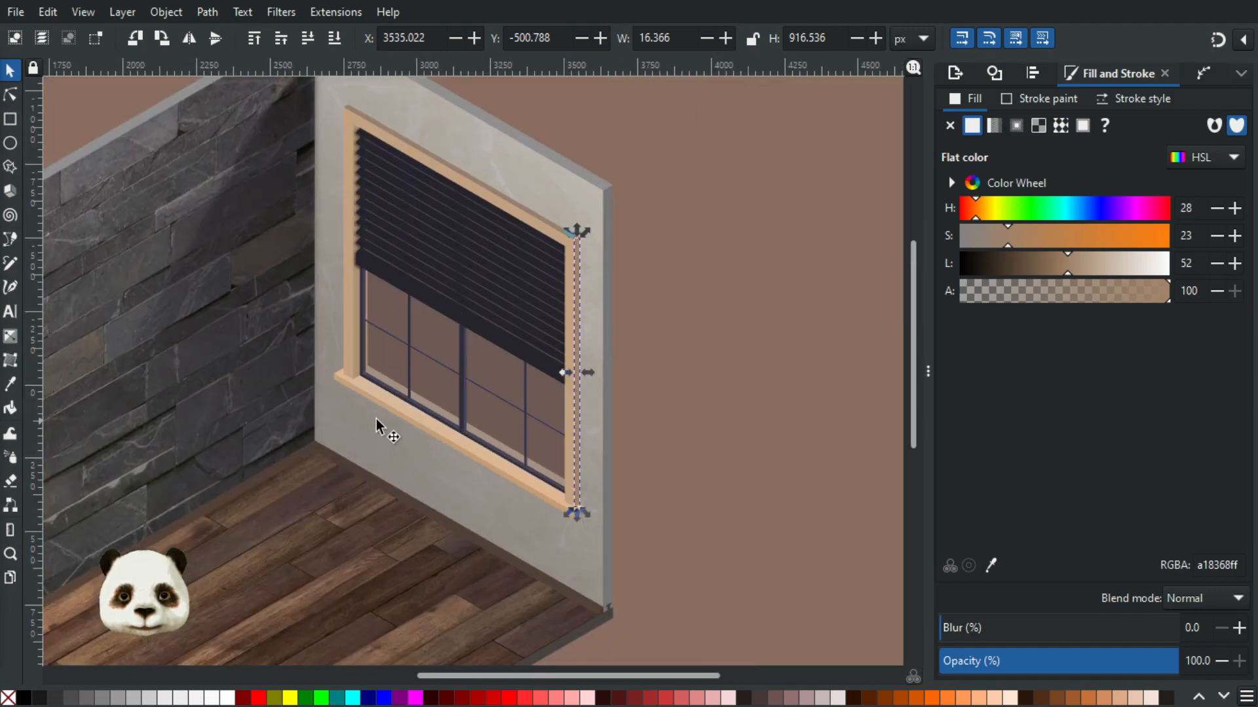
scroll(452, 452, "left", 2)
scroll(406, 370, "up", 1)
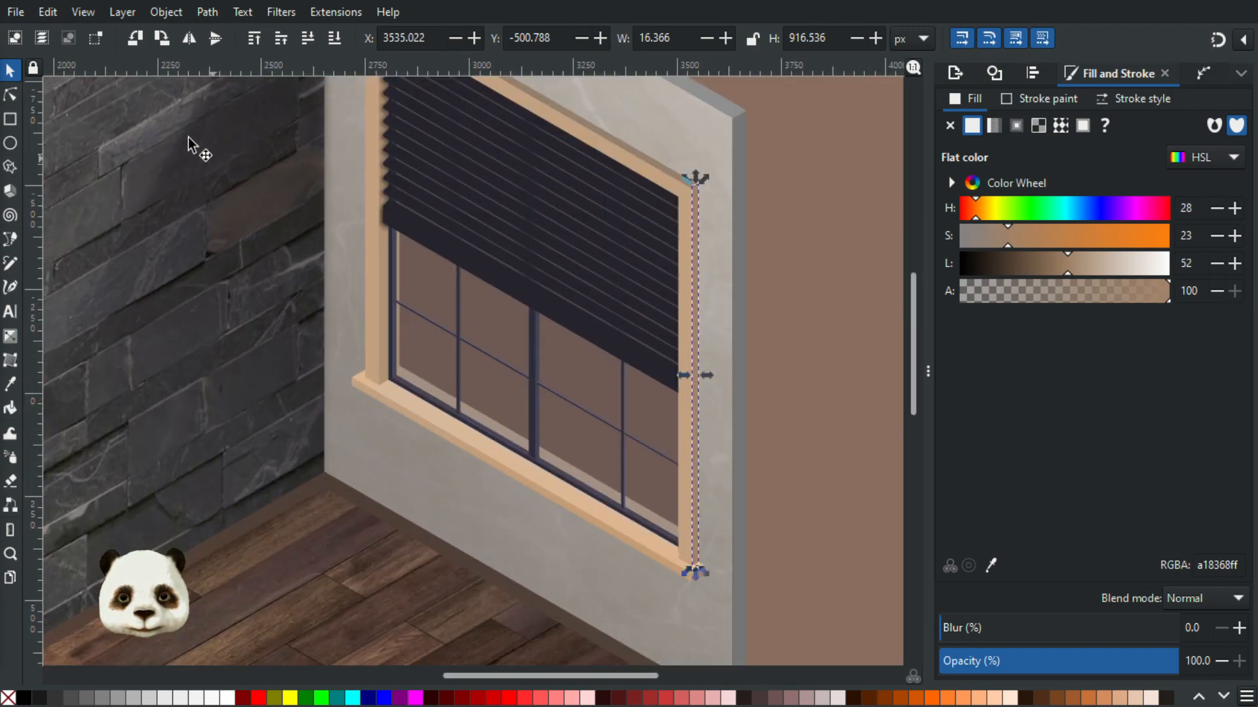
- Fill the front face of the window frame with the tan sampled near the right end of the sill's front face (c59c73ff)
left_click(11, 94)
left_click(378, 306)
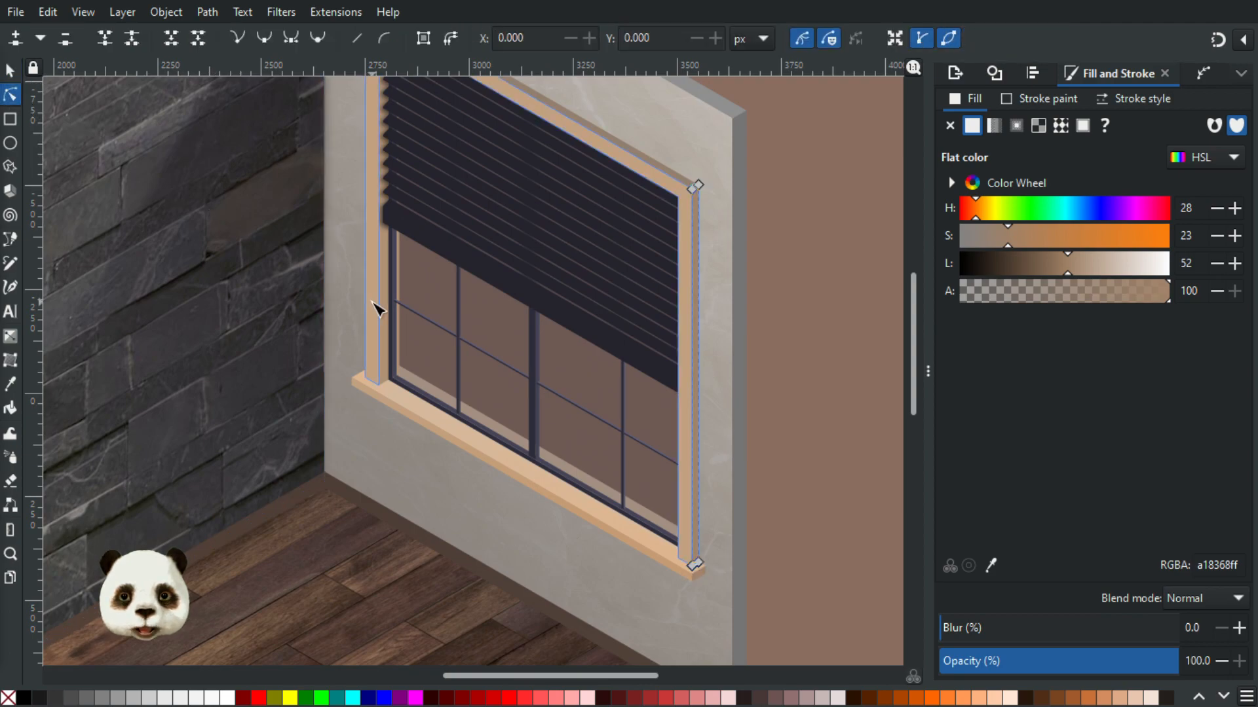
scroll(522, 465, "up", 2)
key("d")
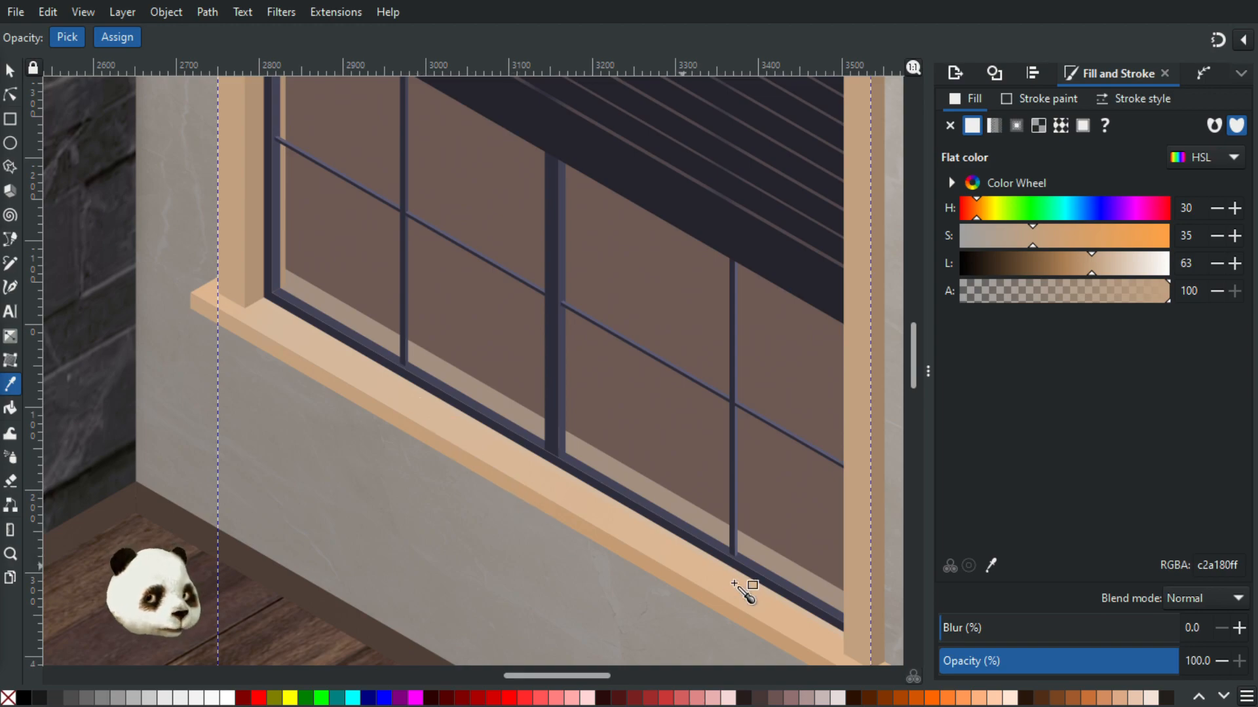
left_click(776, 637)
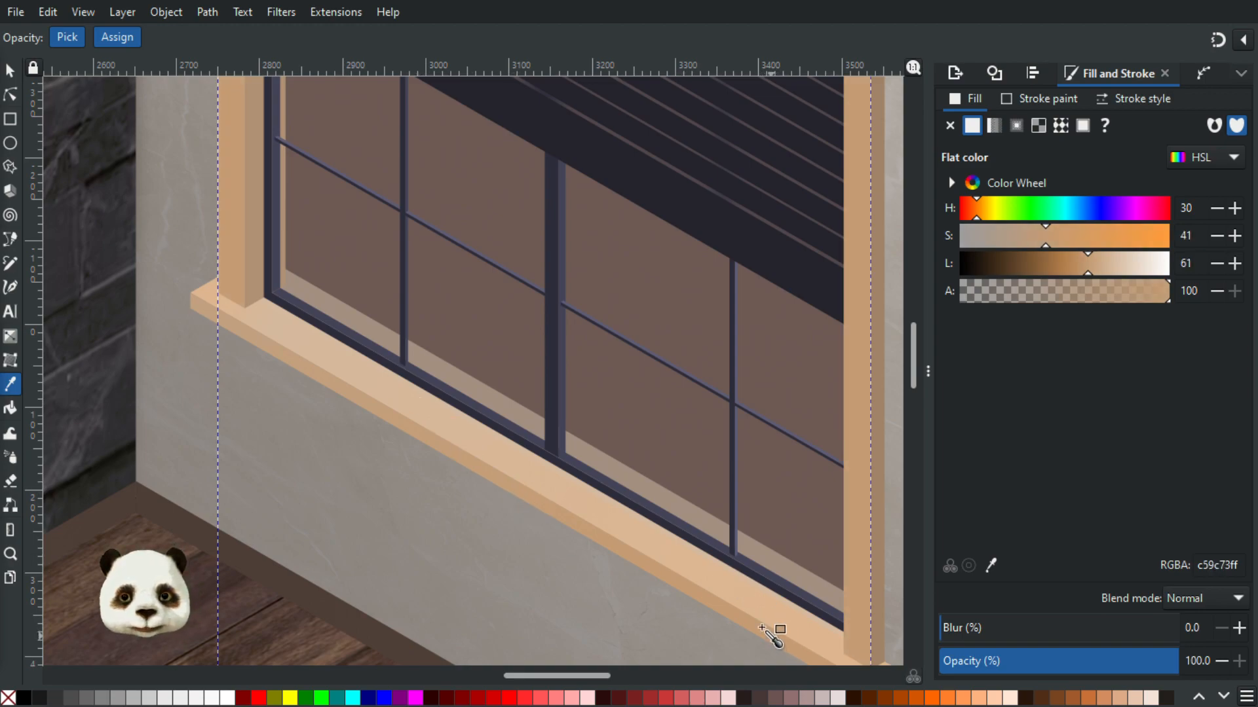
scroll(639, 488, "down", 1)
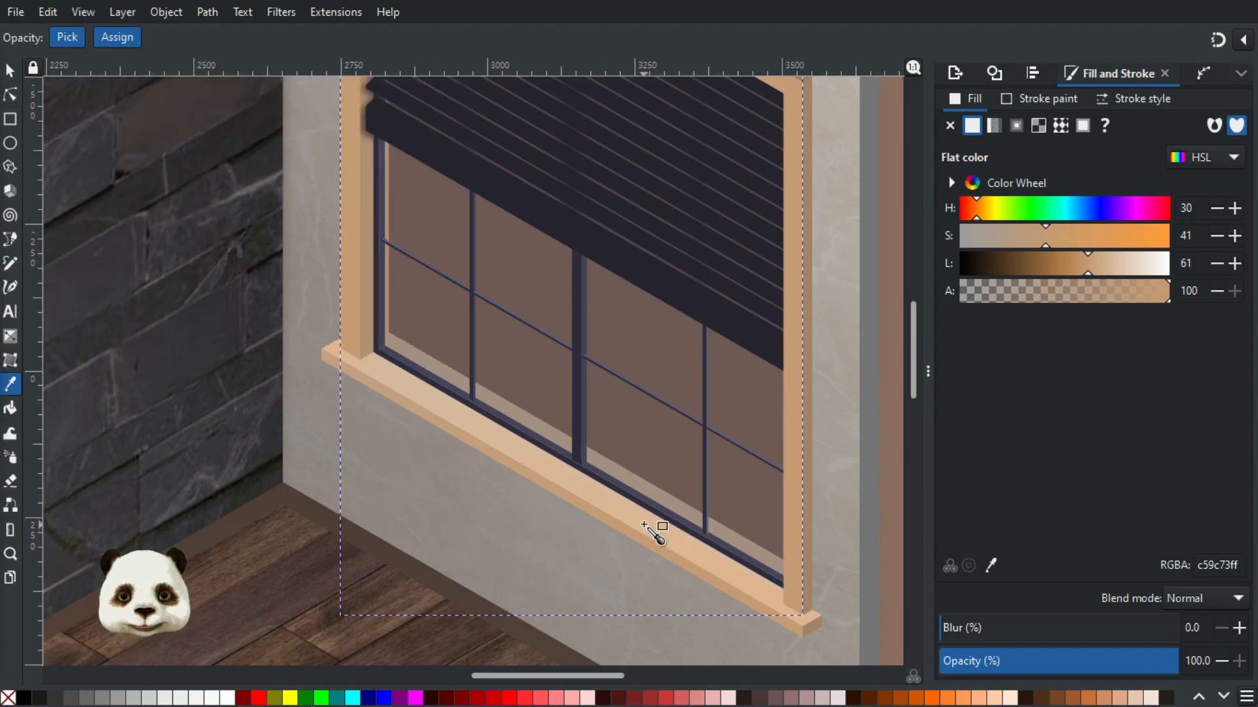
- Apply a linear gradient to the frame's front face from the right post to the left post and make its end stop fully opaque
key("g")
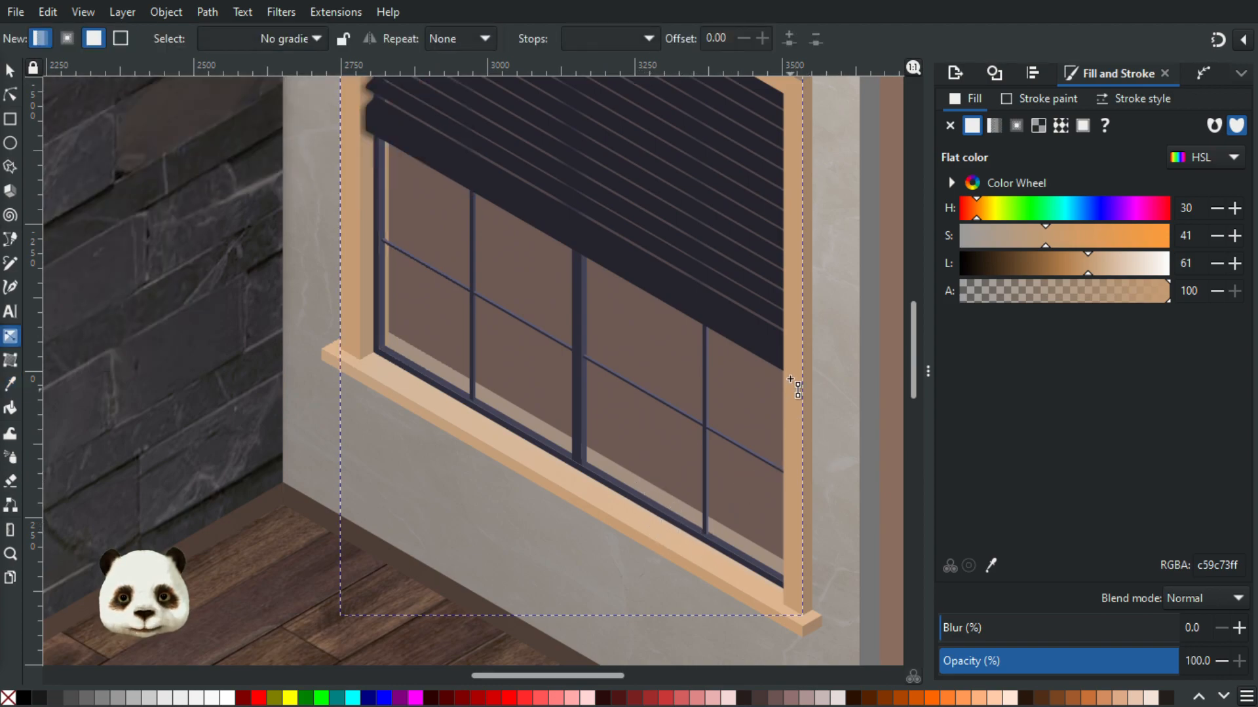
left_click_drag(789, 378, 367, 134)
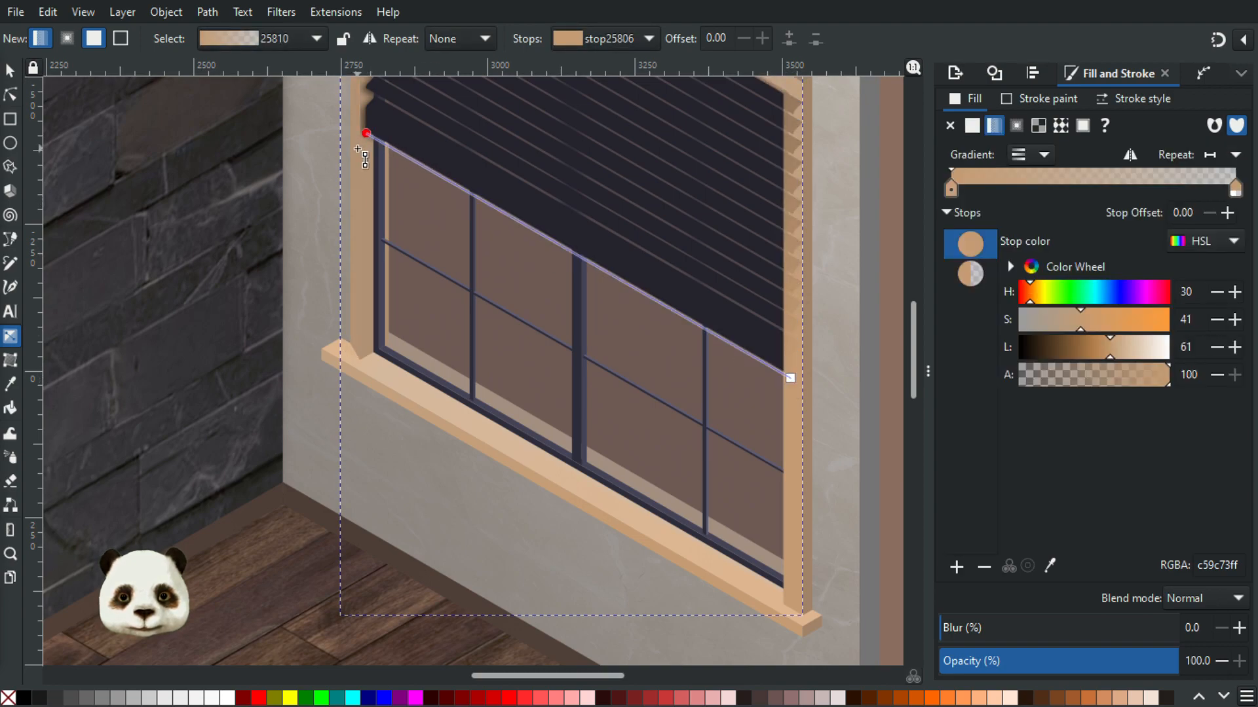
left_click(367, 134)
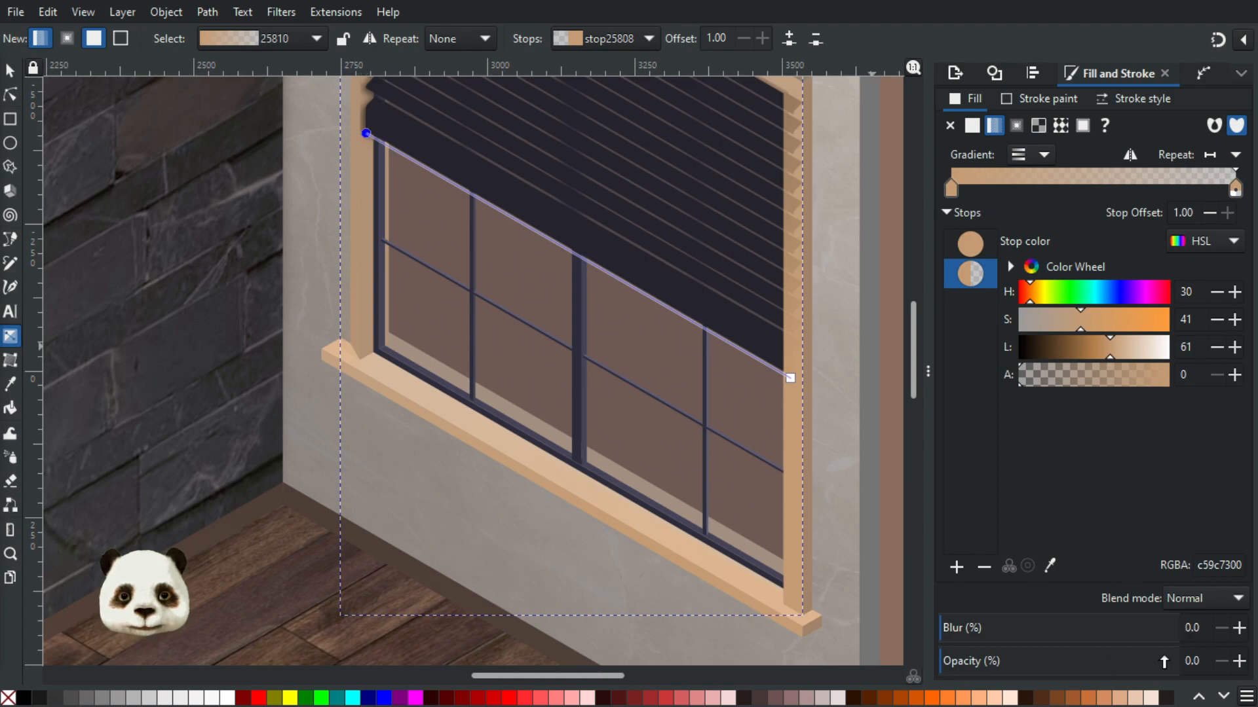
left_click(1163, 662)
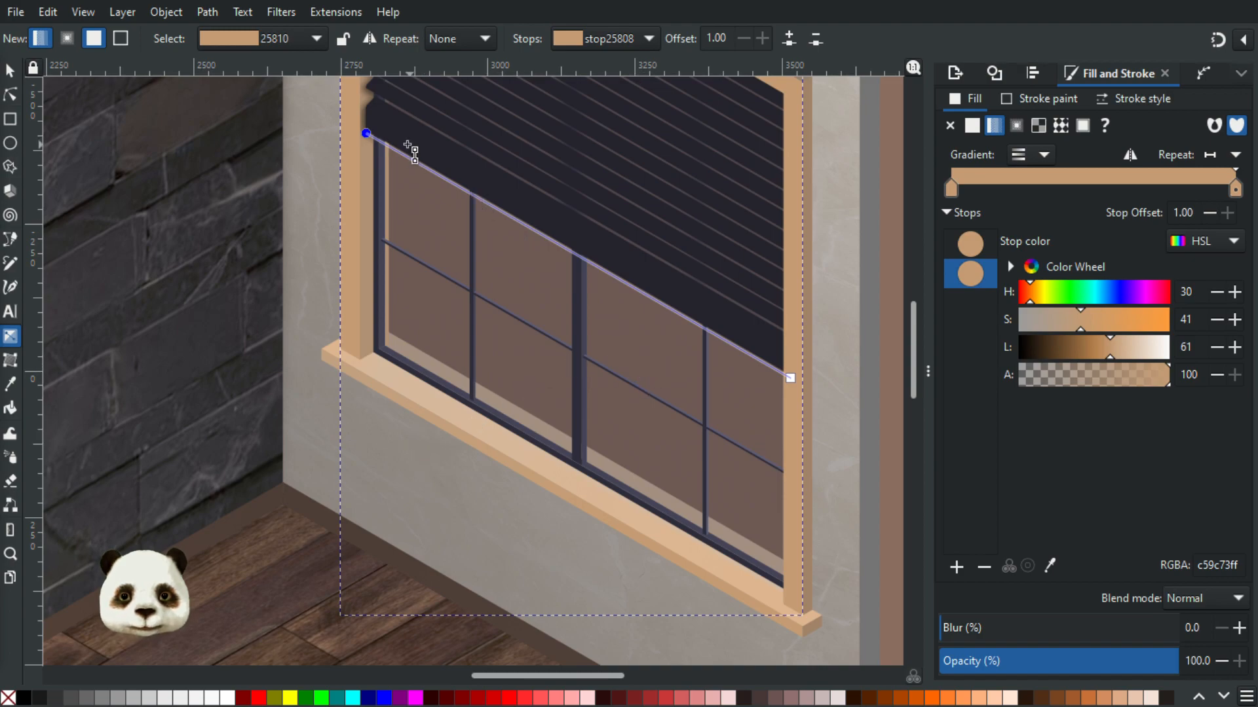
- Set the frame gradient's end stop to the tan sampled from the left end of the sill's front face (c2a180ff)
key("d")
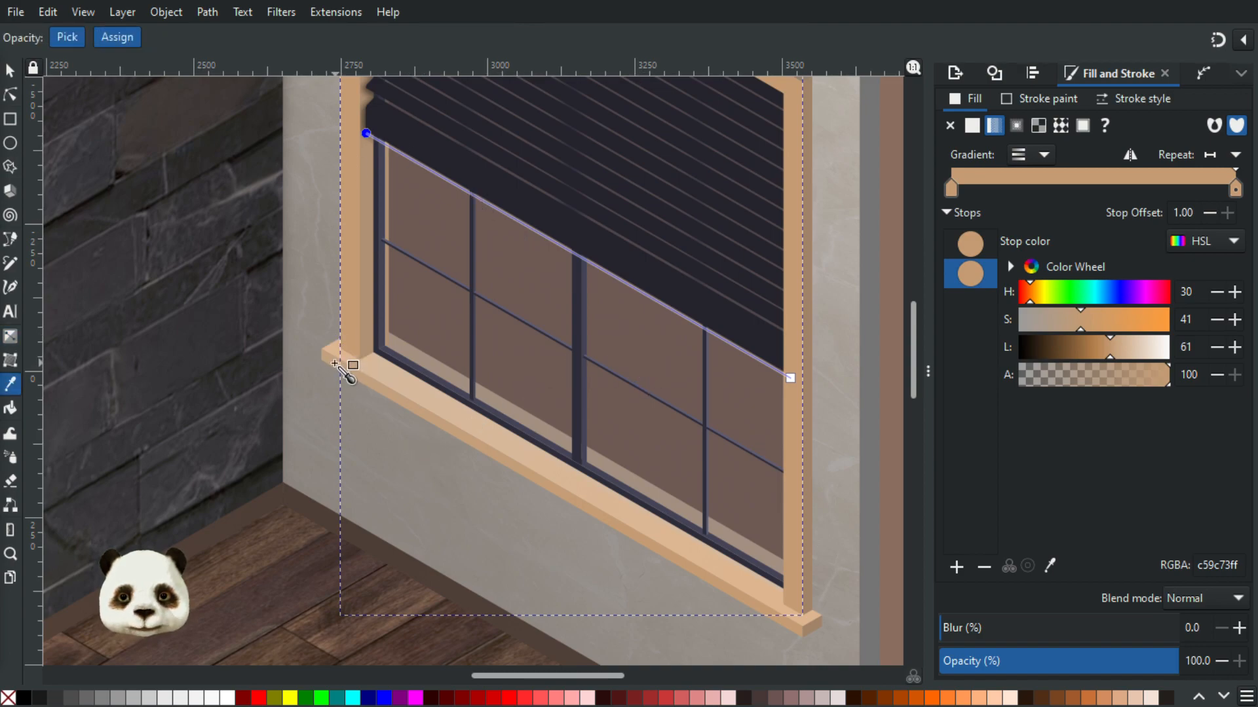
left_click(334, 364)
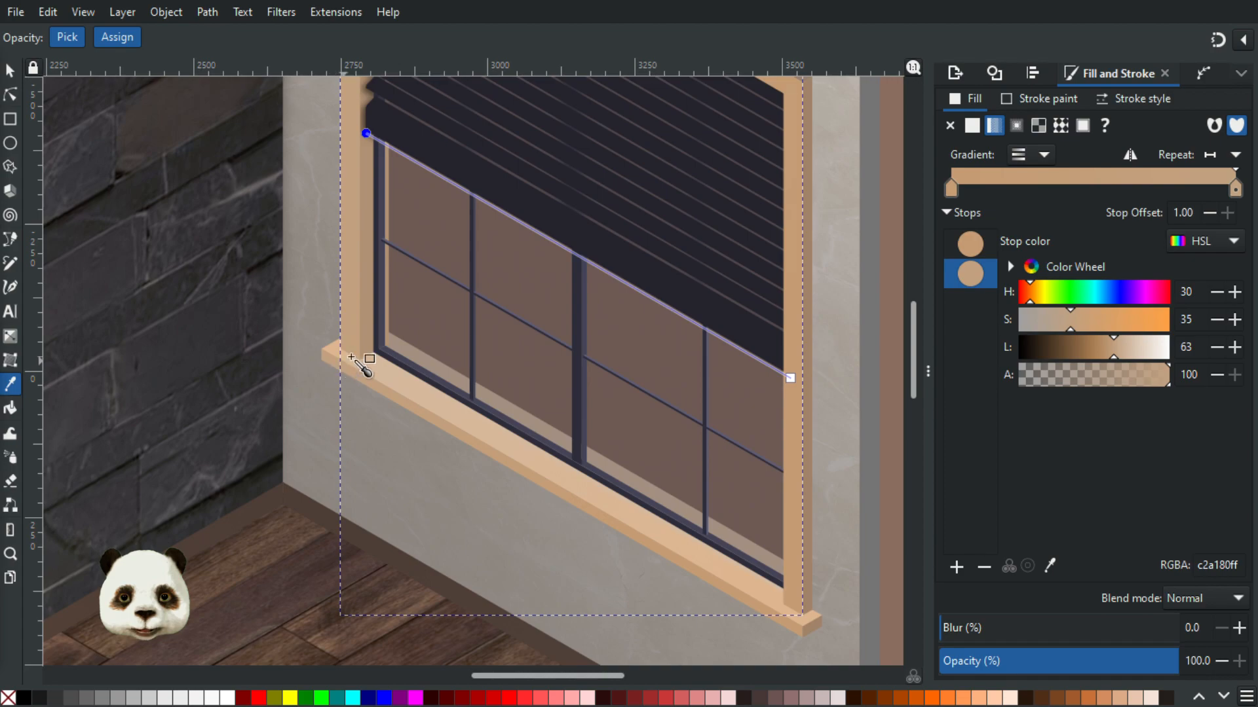
scroll(430, 334, "up", 5)
scroll(437, 341, "up", 5)
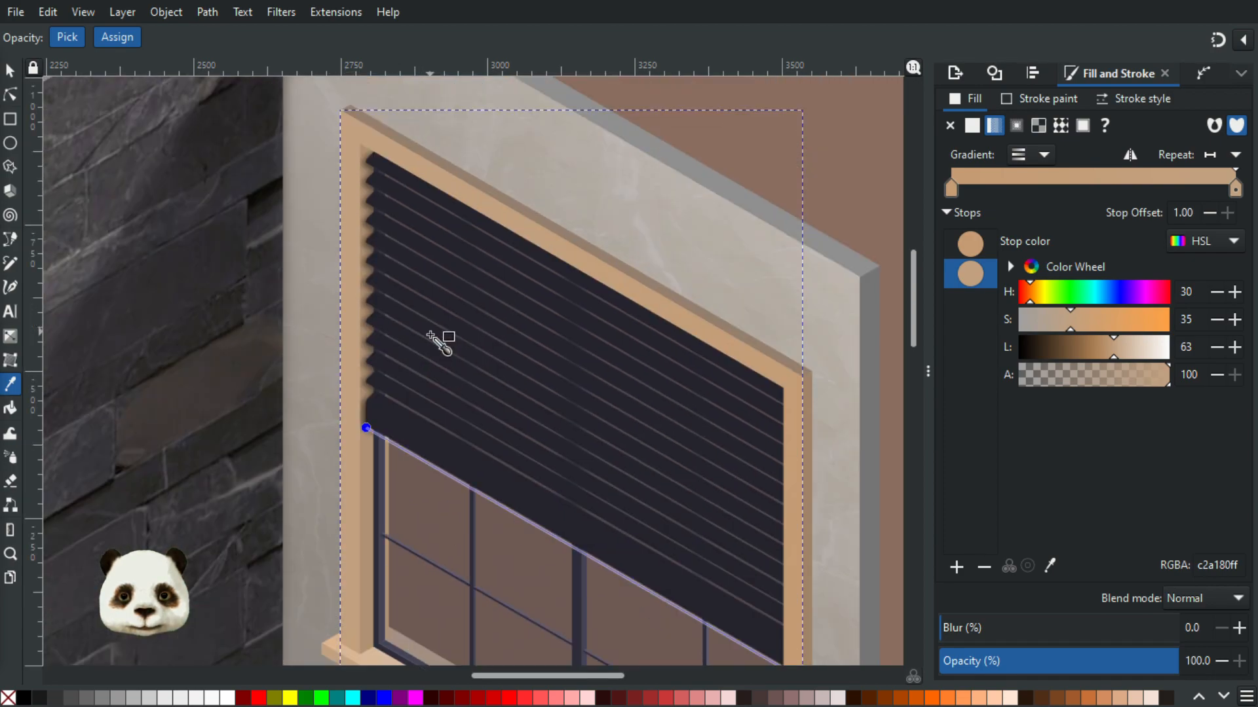
scroll(435, 343, "down", 1)
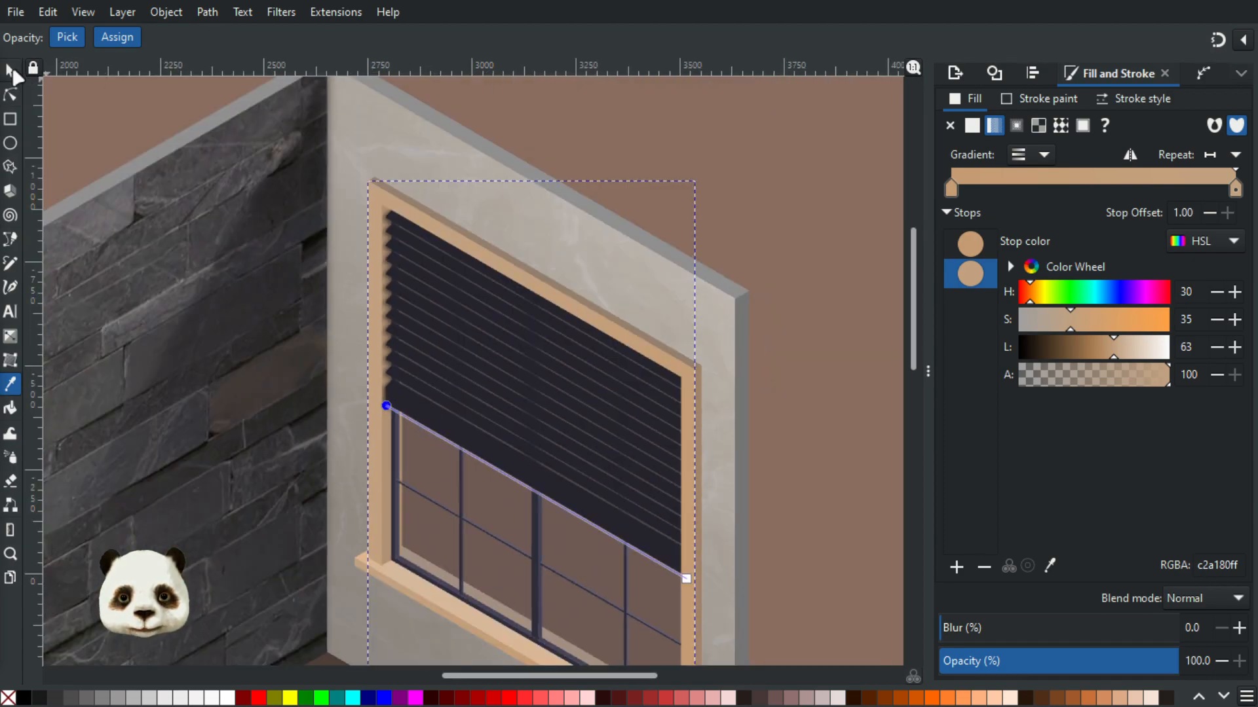
- Deselect the frame and examine its gradient shading against the sill and the wall
left_click(712, 158)
key("ctrl+z")
left_click(11, 74)
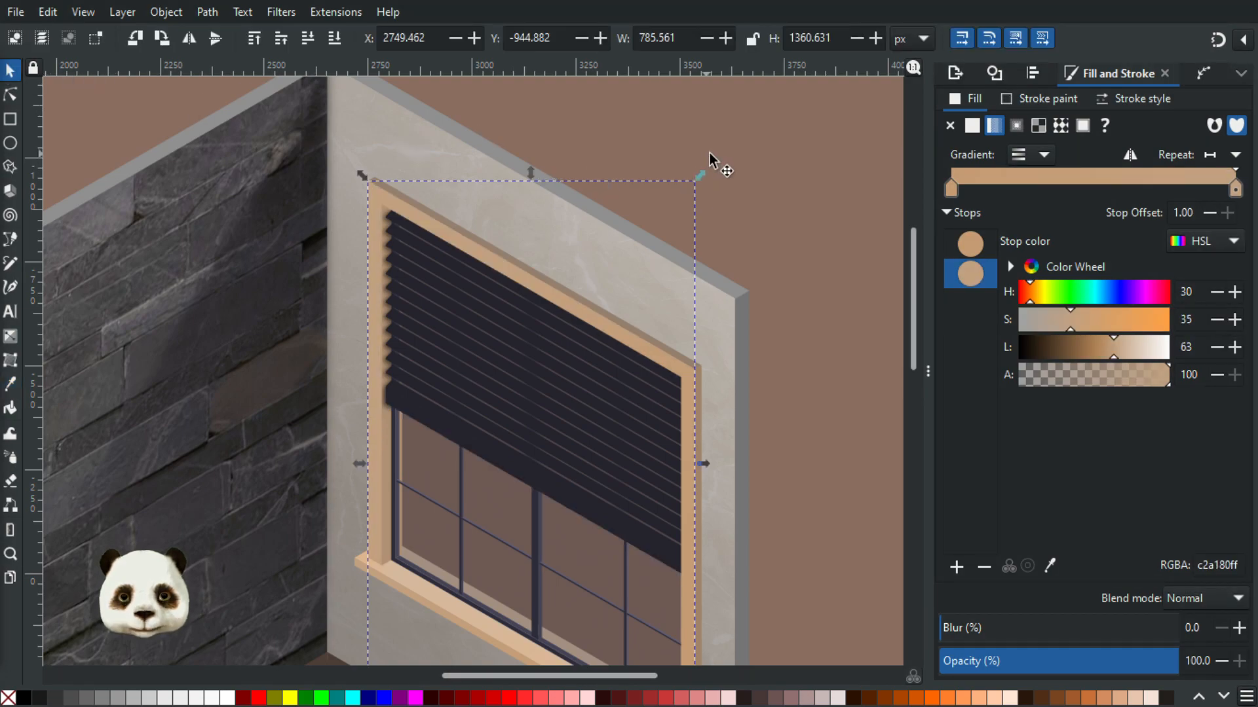
left_click(710, 153)
scroll(700, 203, "down", 3)
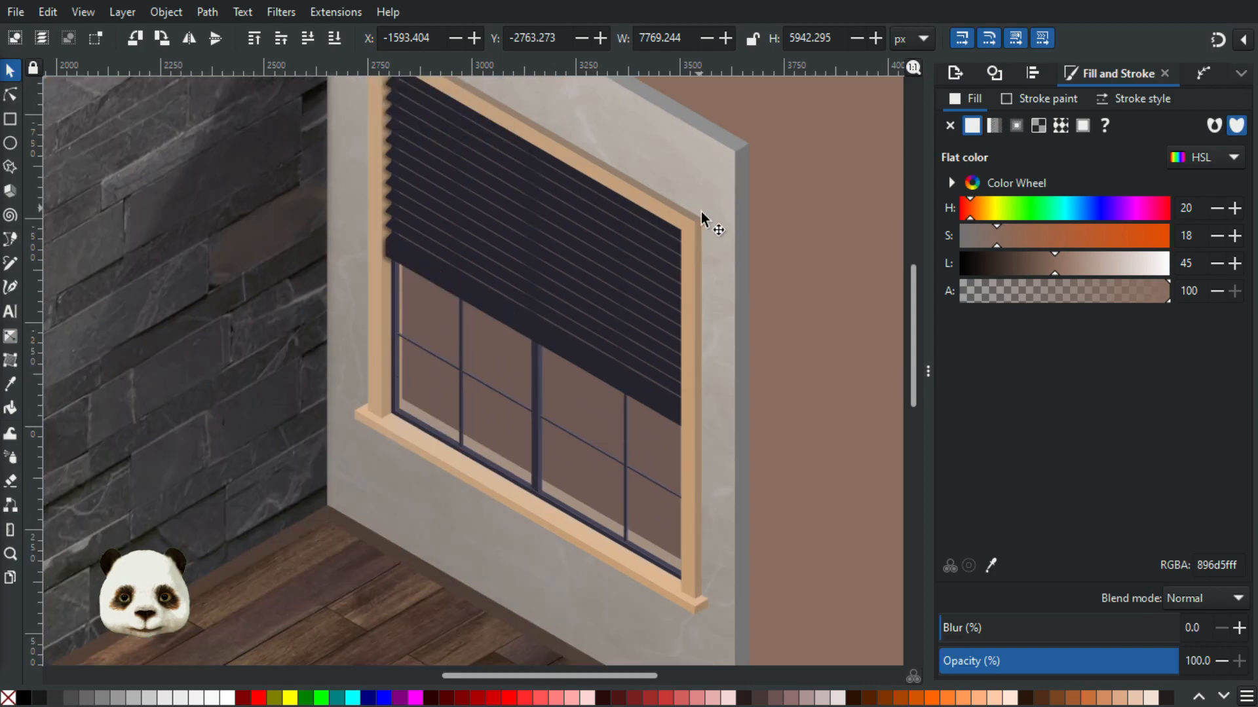
scroll(732, 308, "down", 1)
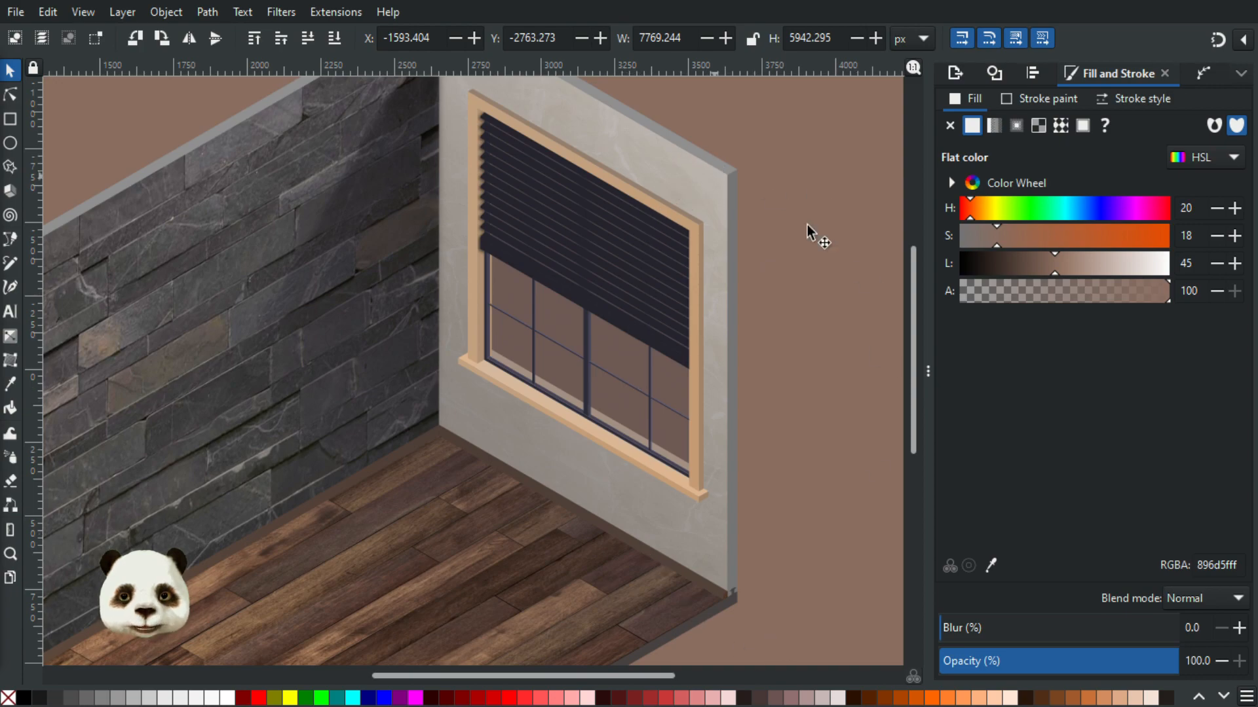
scroll(750, 357, "up", 1)
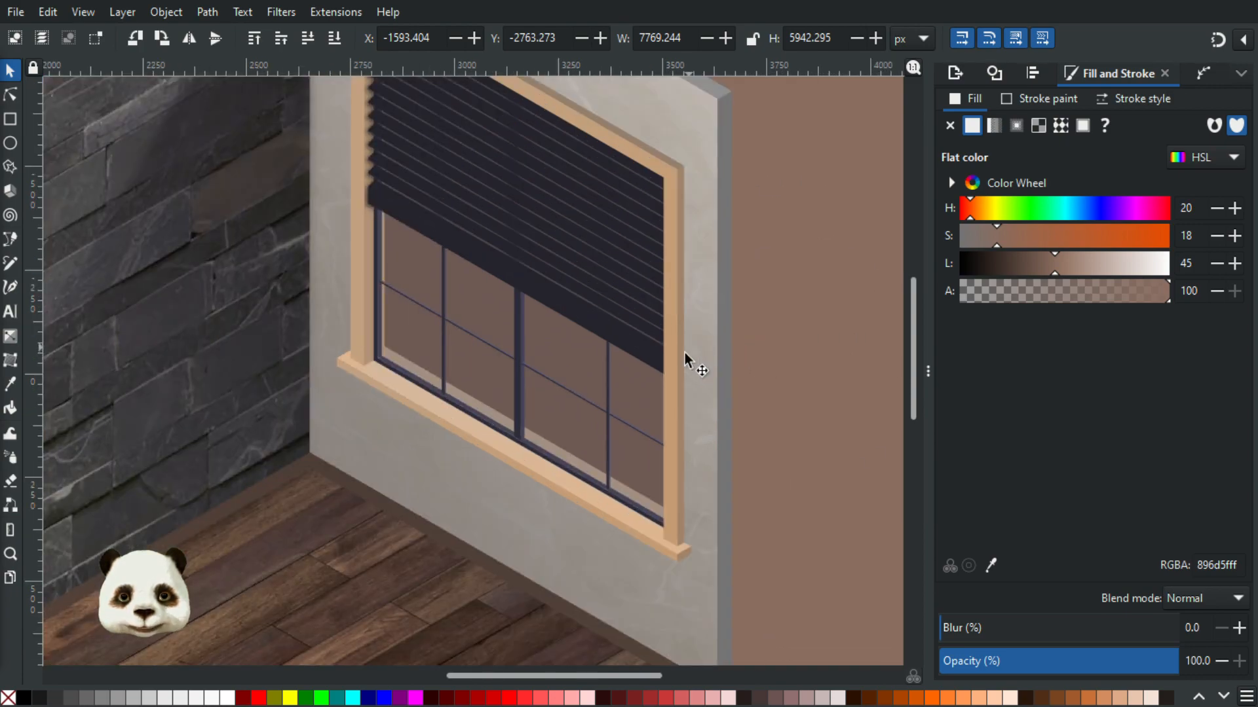
- Extend the frame gradient's start handle outward past the right edge of the wall
left_click(674, 380)
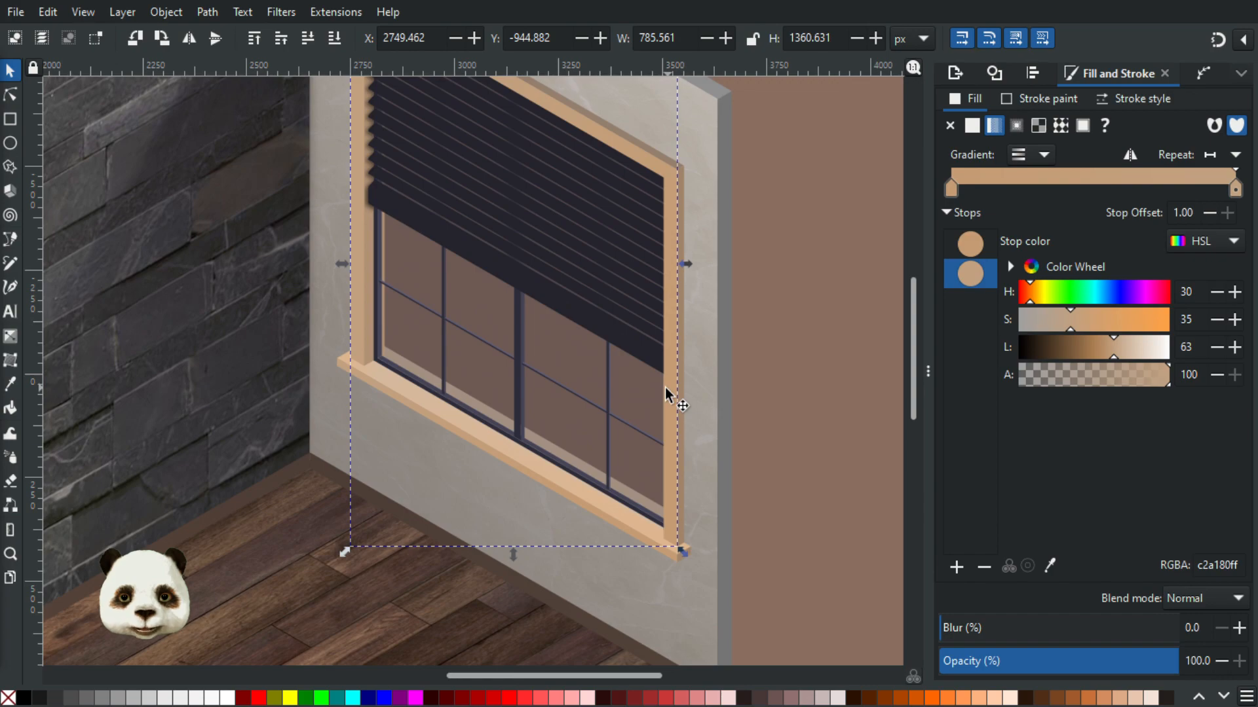
key("g")
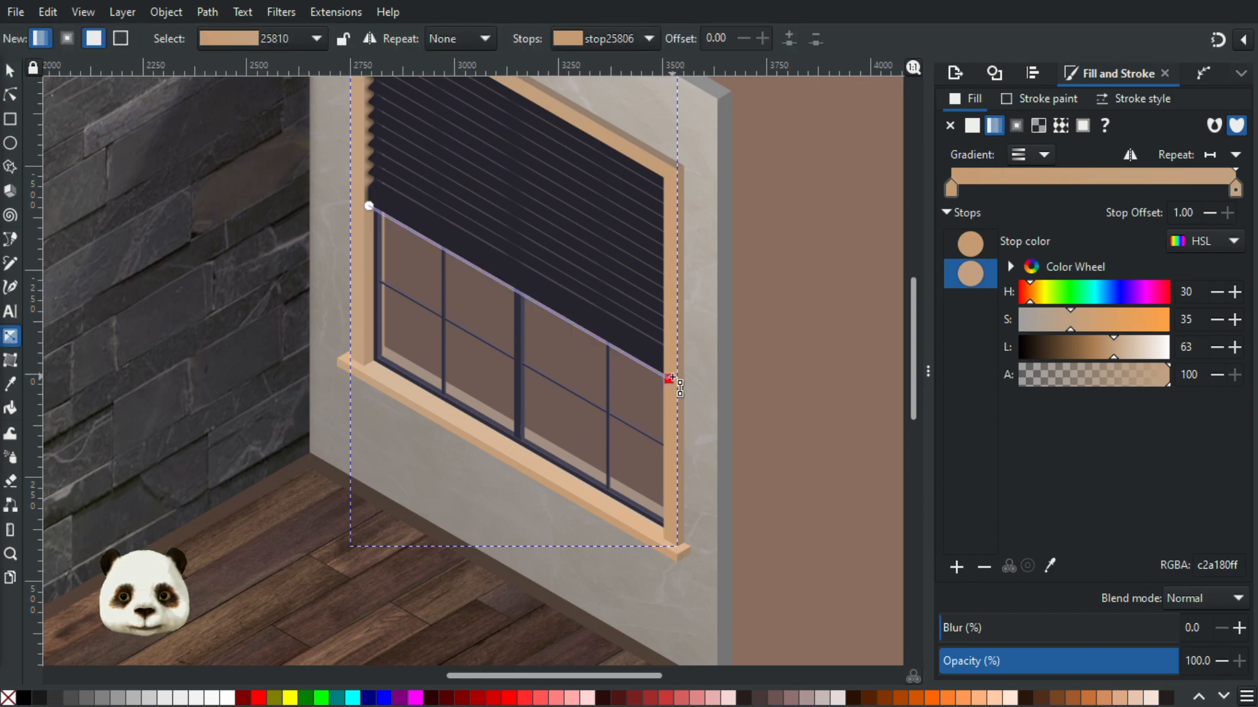
left_click_drag(675, 384, 769, 436)
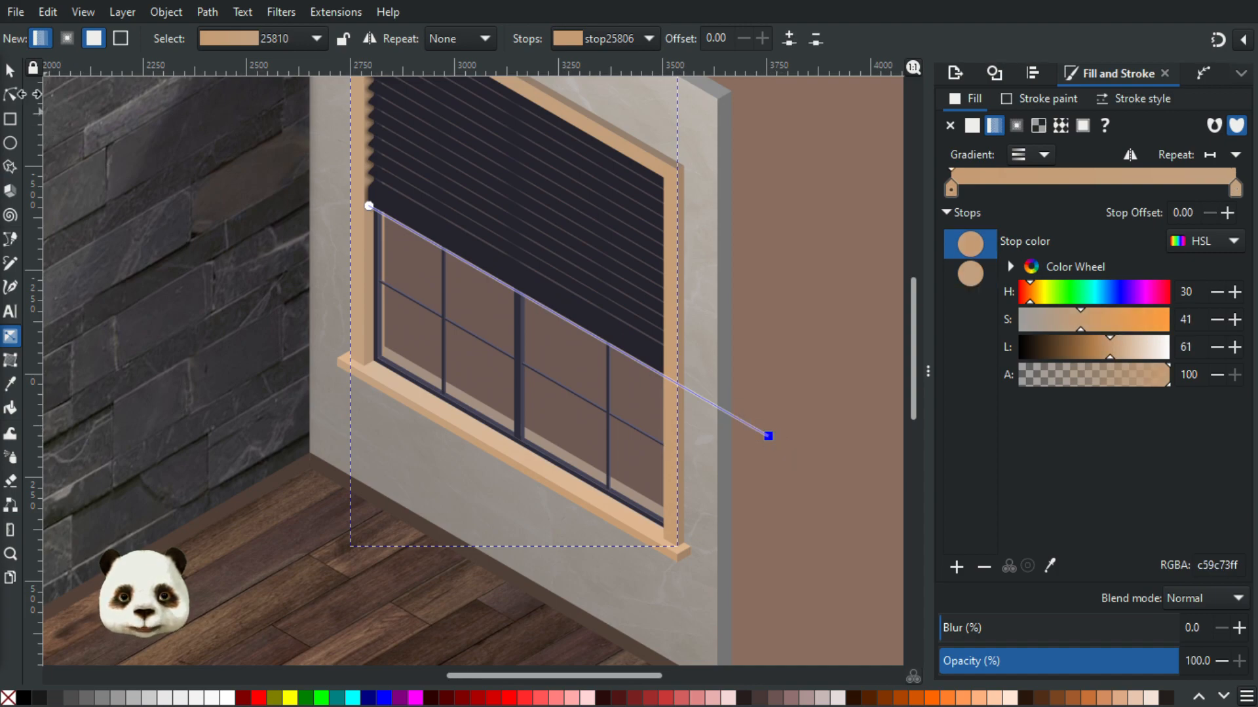
left_click(10, 70)
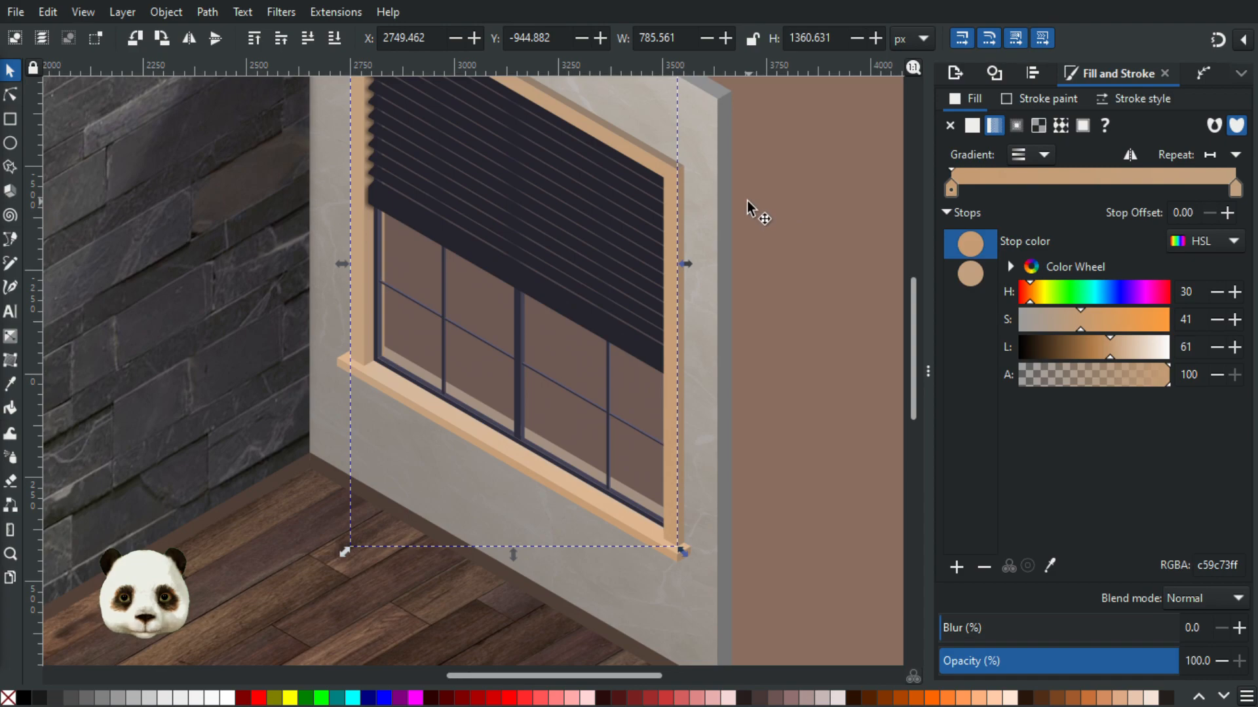
scroll(753, 210, "down", 1)
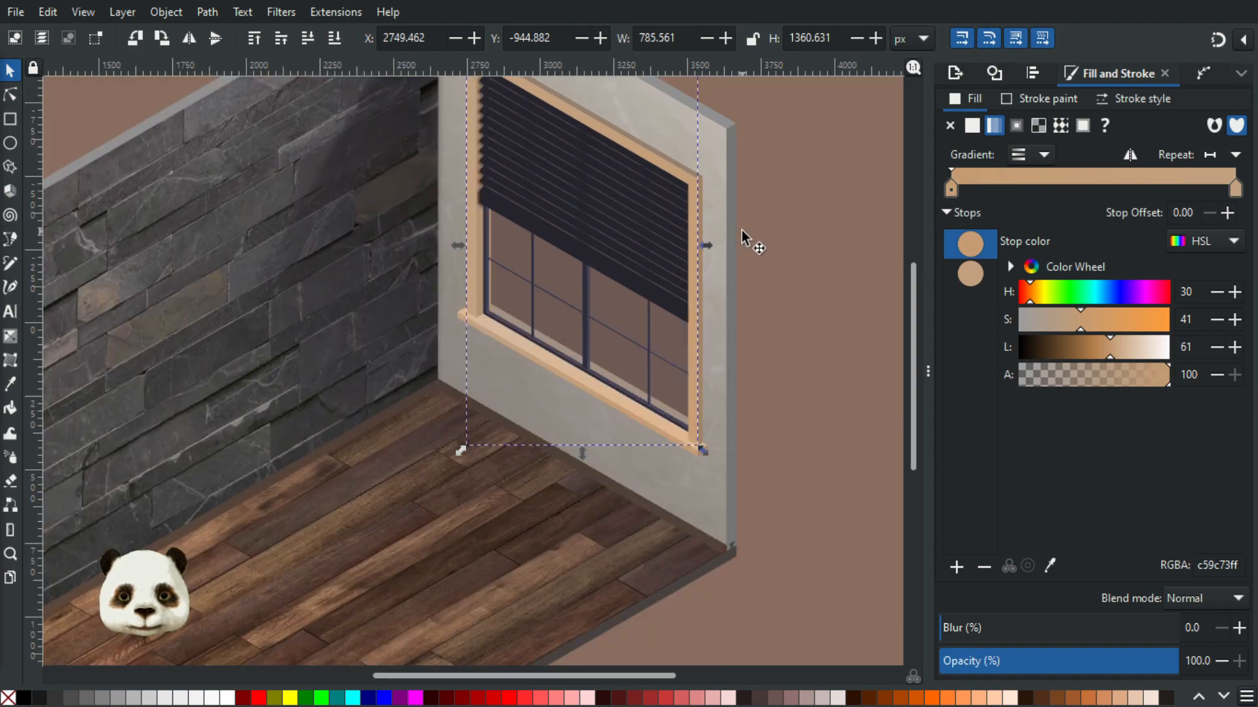
scroll(740, 242, "up", 2)
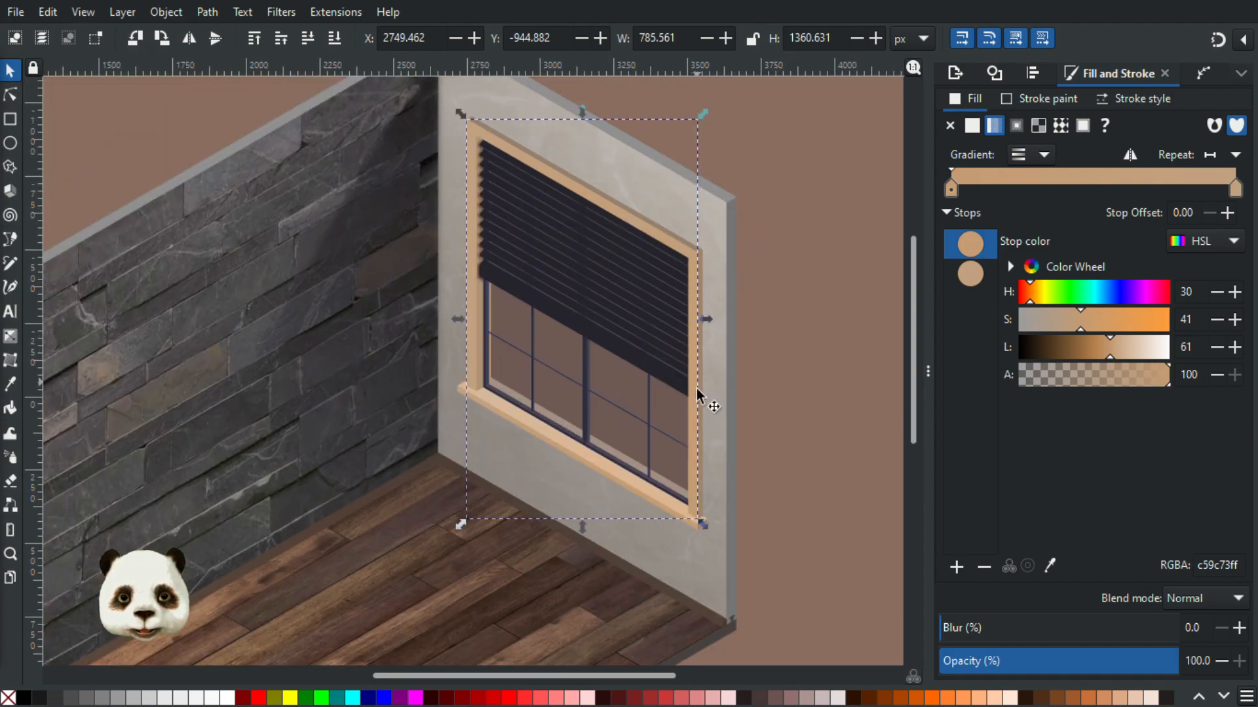
- Move the frame gradient's start handle to the right post's outer edge and lighten its start stop to hue 29, saturation 42 and lightness 65
key("g")
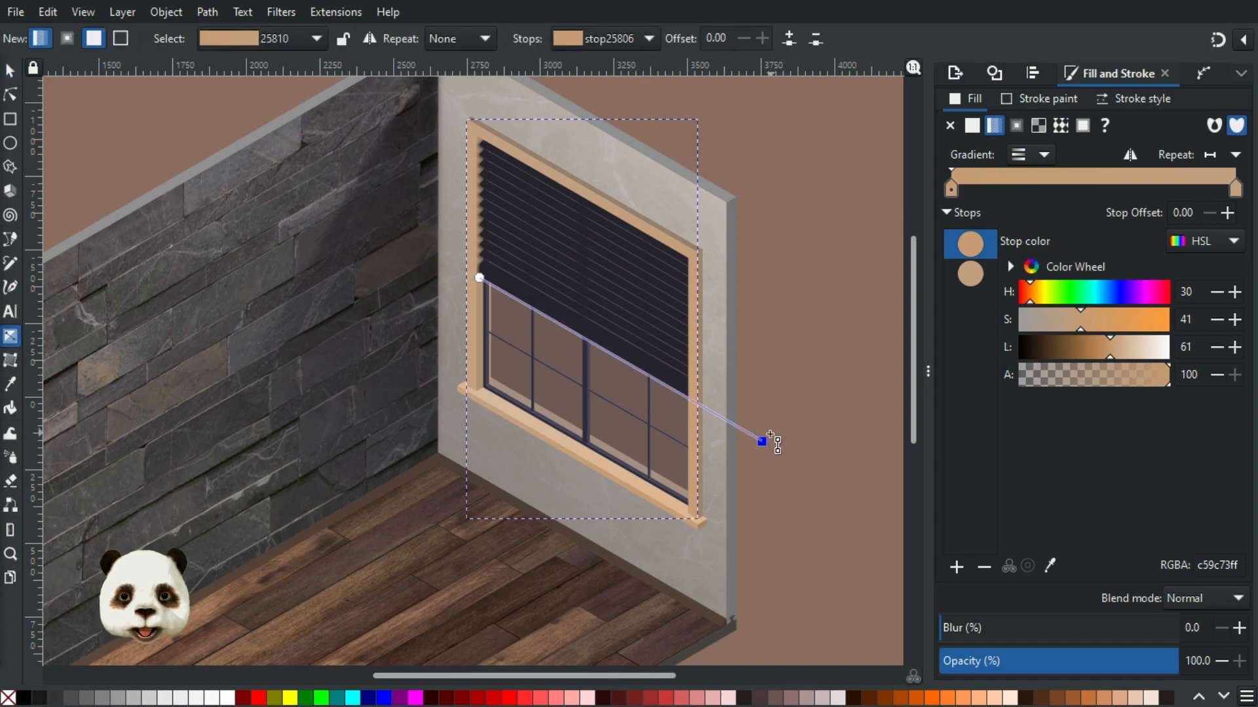
left_click_drag(763, 444, 700, 405)
left_click_drag(1110, 353, 1116, 355)
scroll(741, 421, "up", 3)
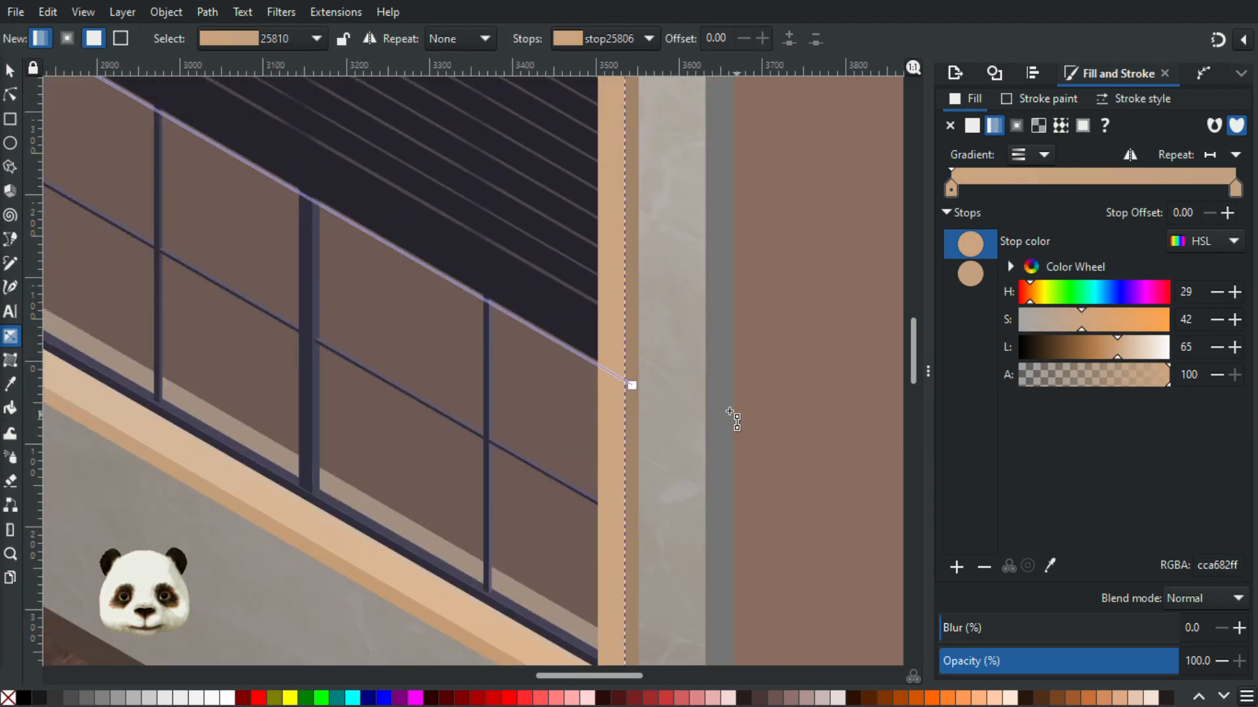
scroll(680, 415, "down", 2)
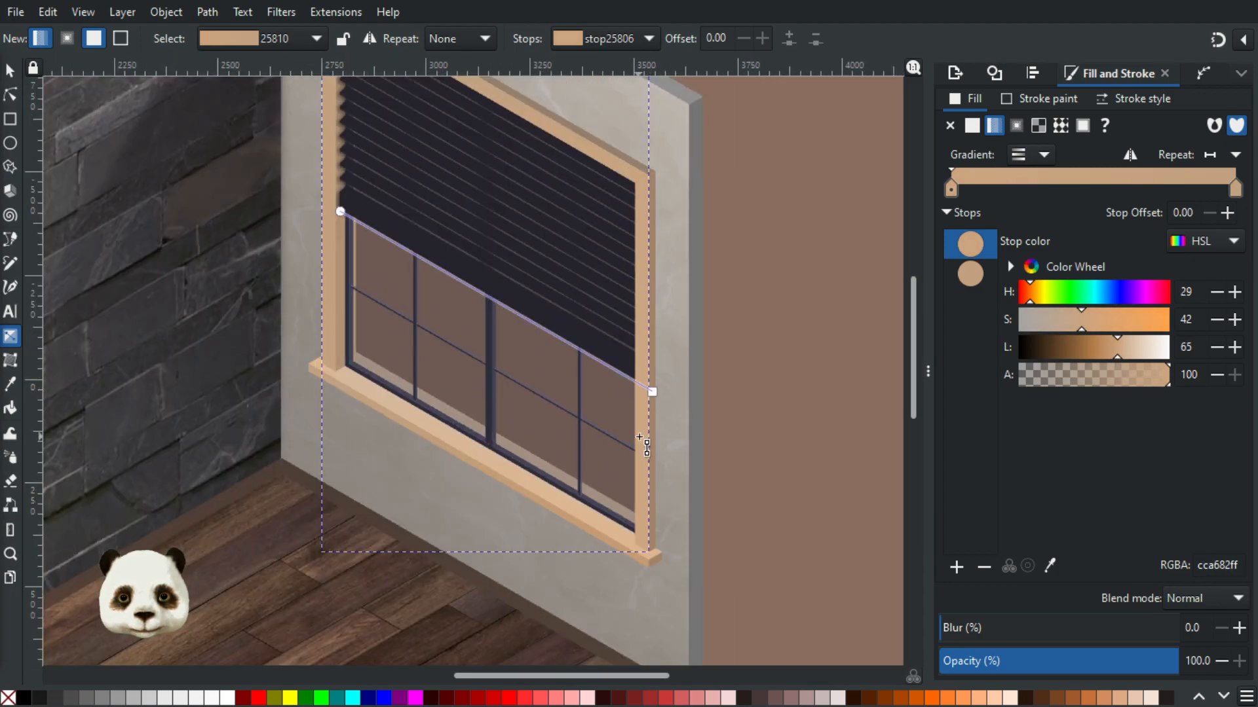
left_click(10, 70)
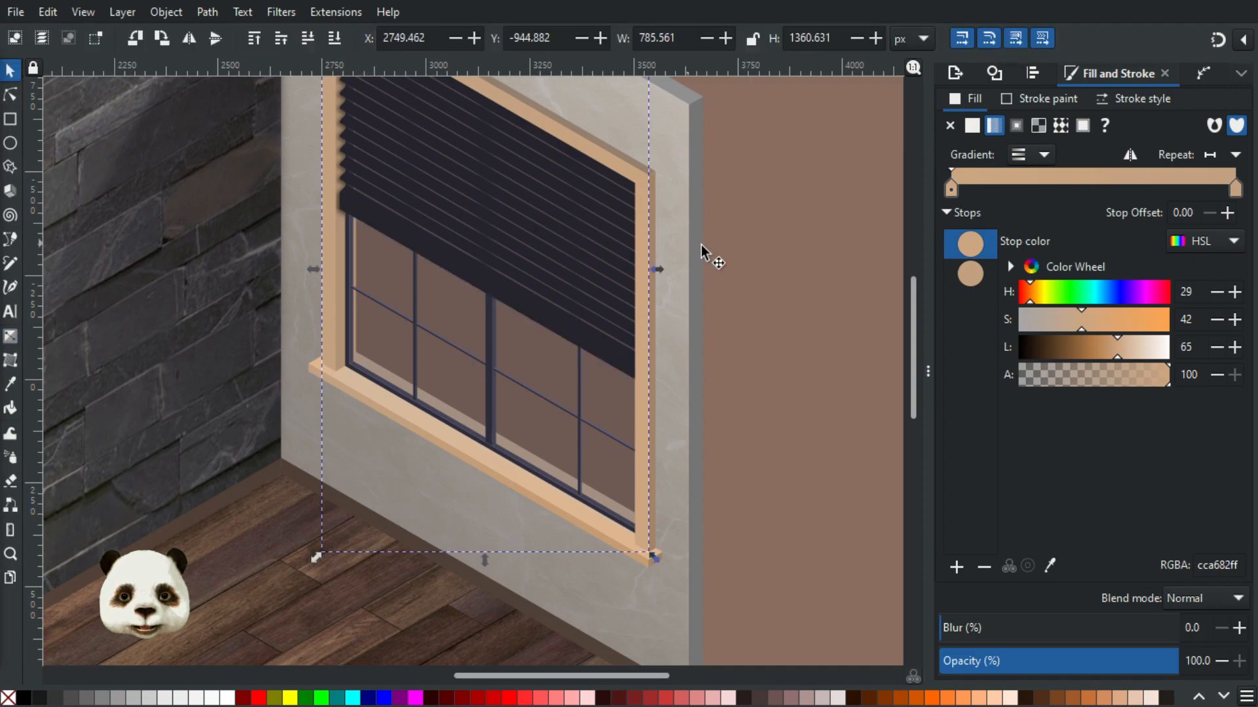
left_click(757, 261)
- Examine the blind's slats, their shadow on the left post and the shading of the surrounding frame up close
scroll(321, 355, "up", 4)
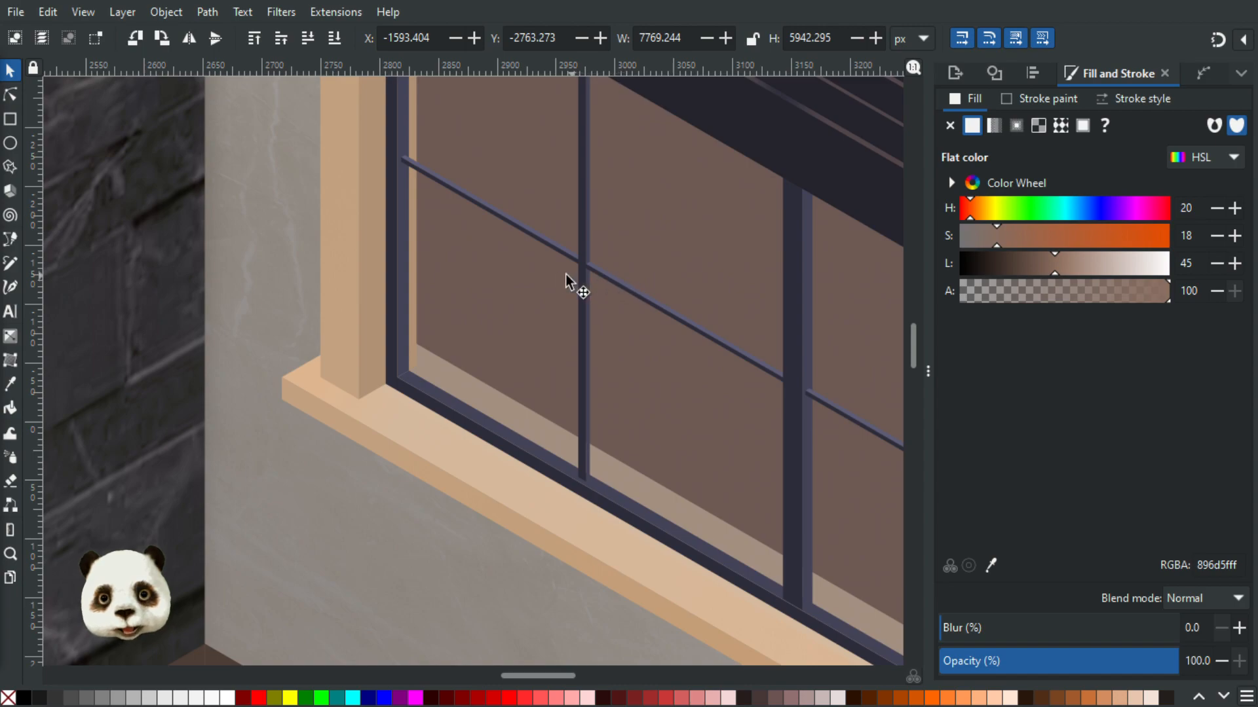
scroll(501, 283, "up", 5)
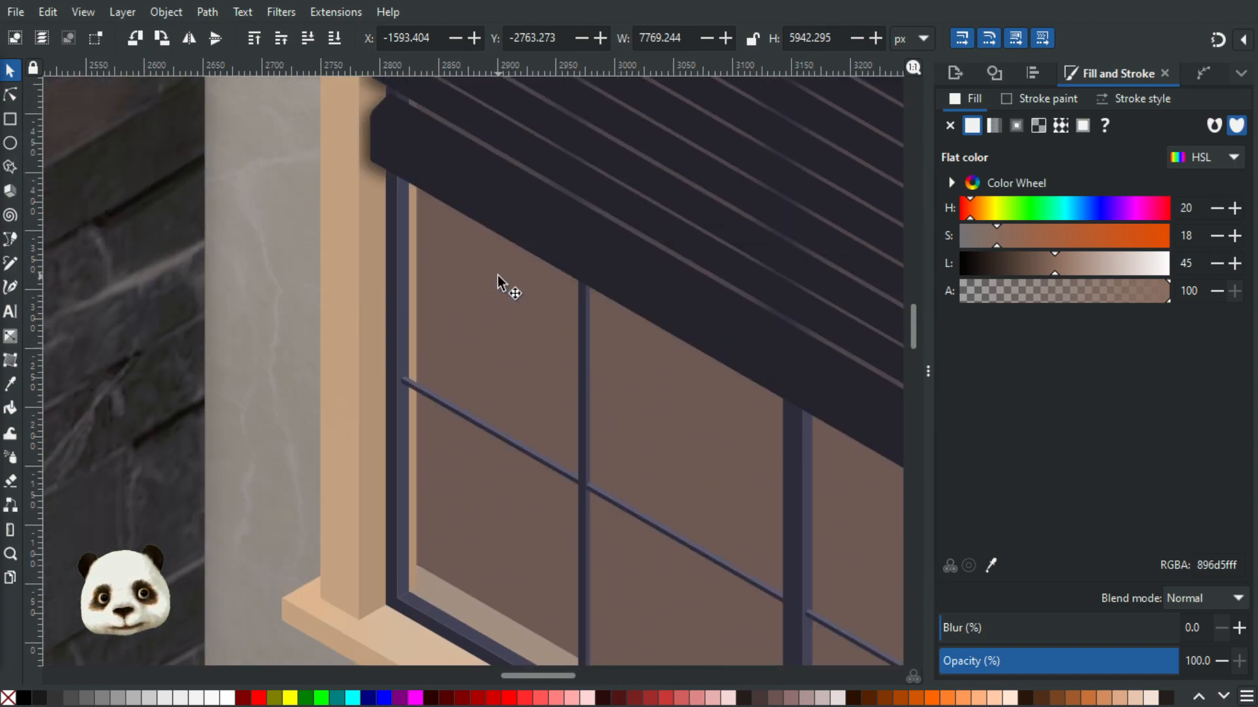
scroll(498, 276, "up", 10)
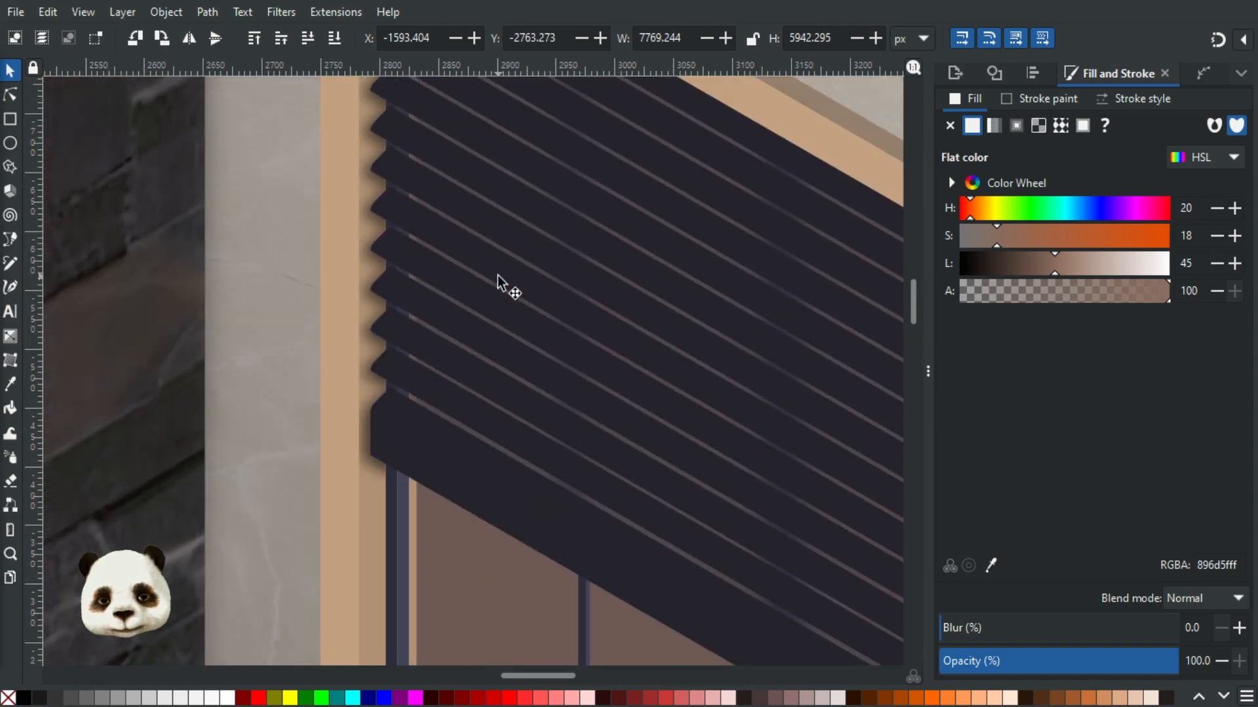
scroll(490, 275, "down", 8)
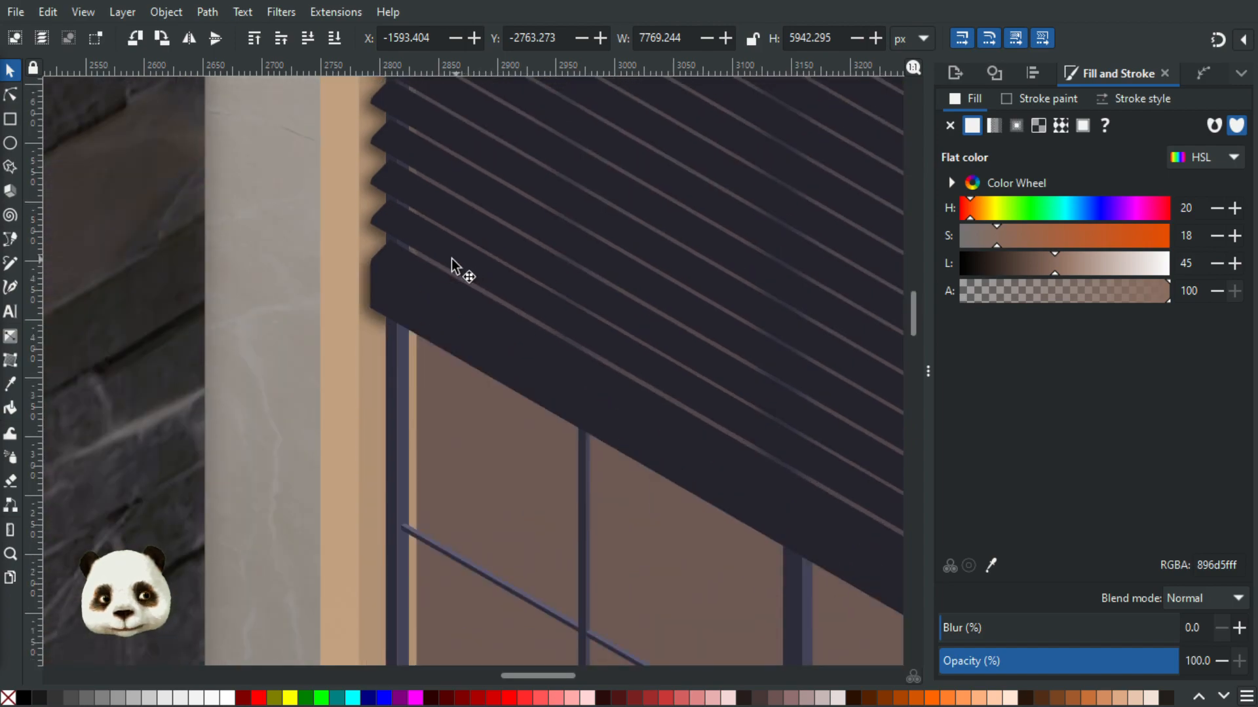
scroll(453, 258, "down", 3)
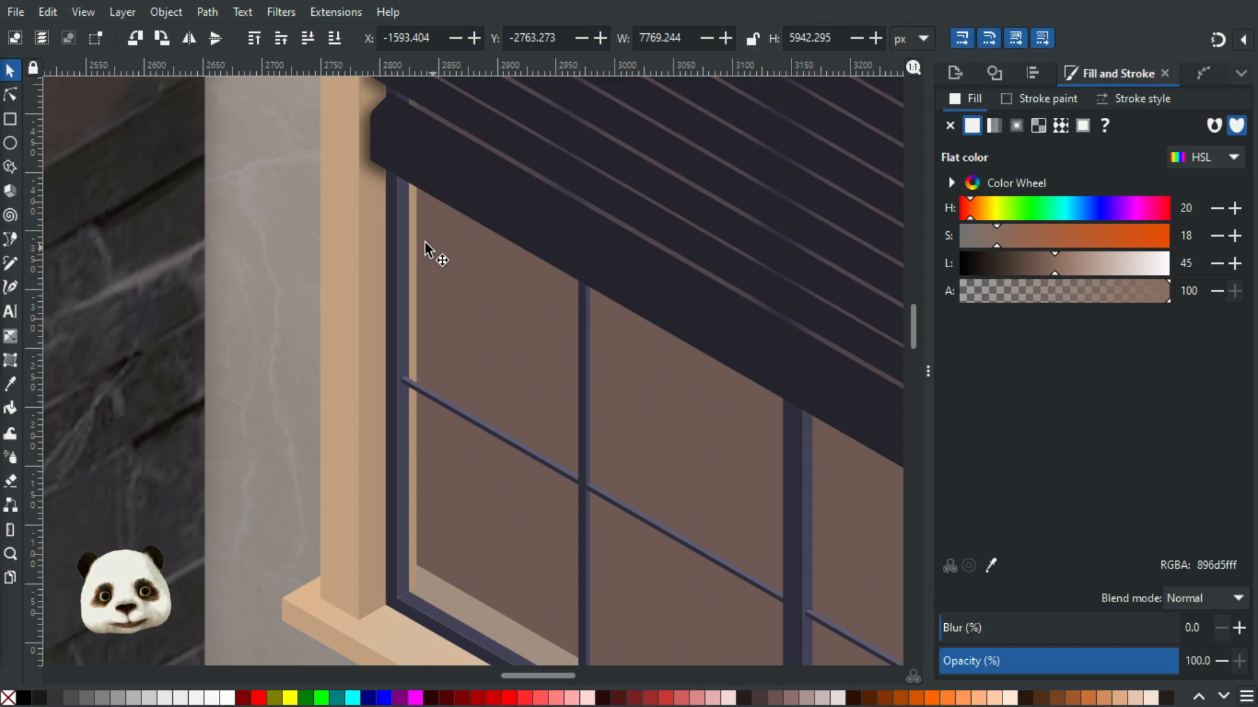
scroll(424, 241, "up", 5)
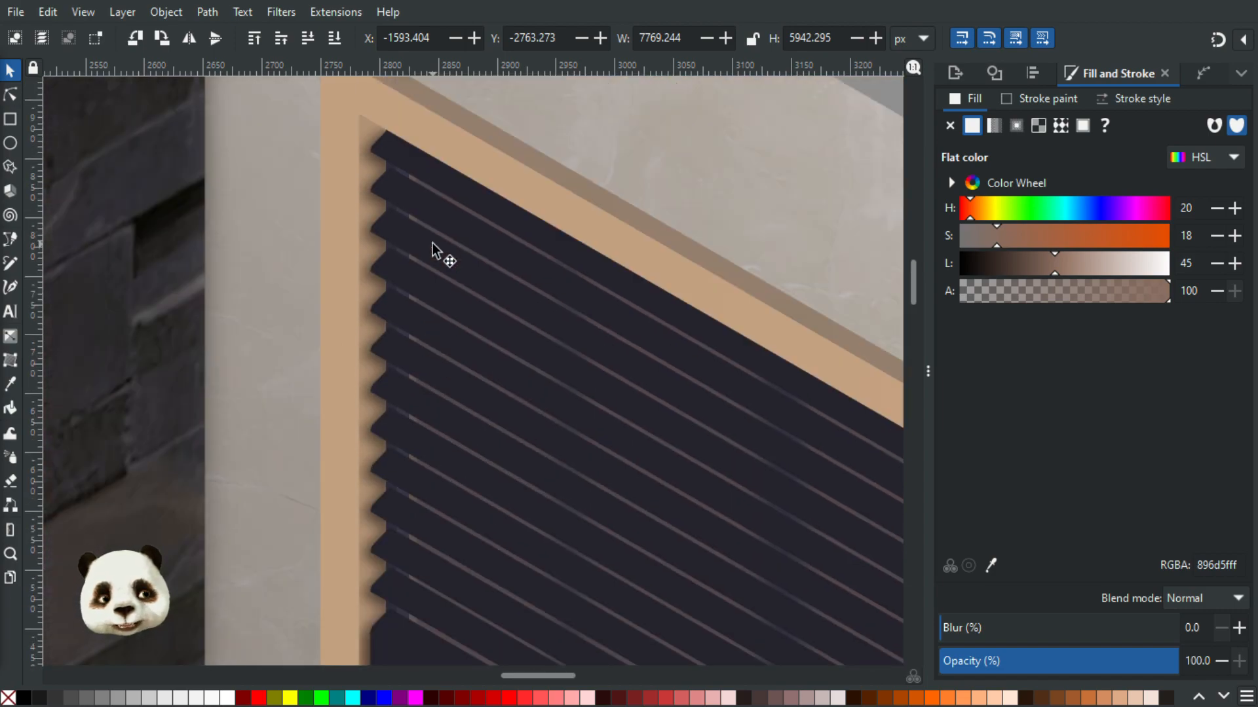
scroll(430, 253, "down", 5)
scroll(427, 253, "down", 4)
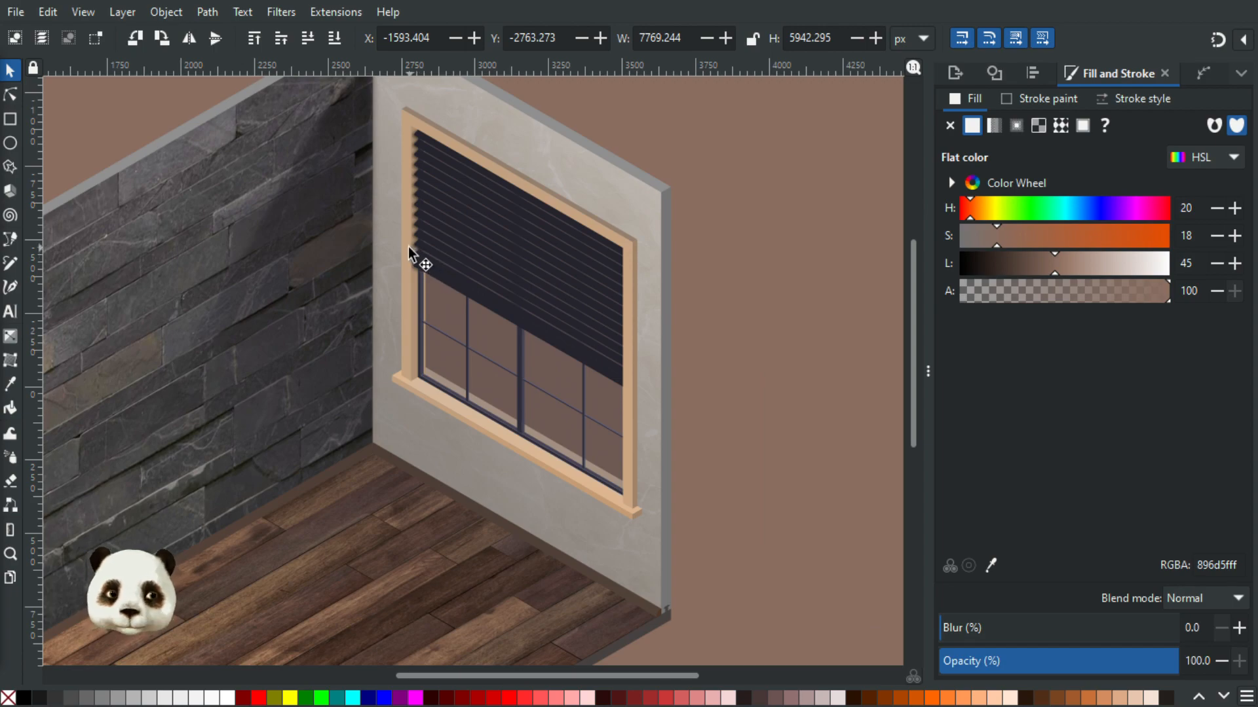
scroll(408, 247, "up", 4)
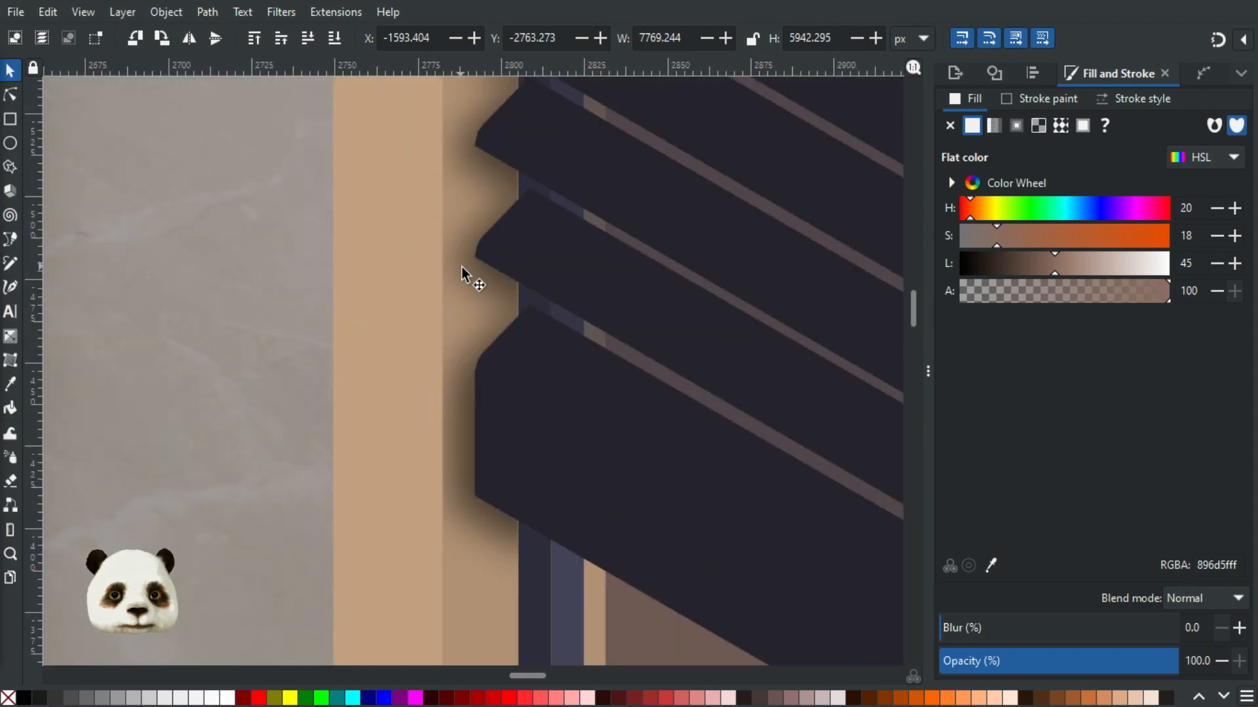
scroll(462, 266, "down", 4)
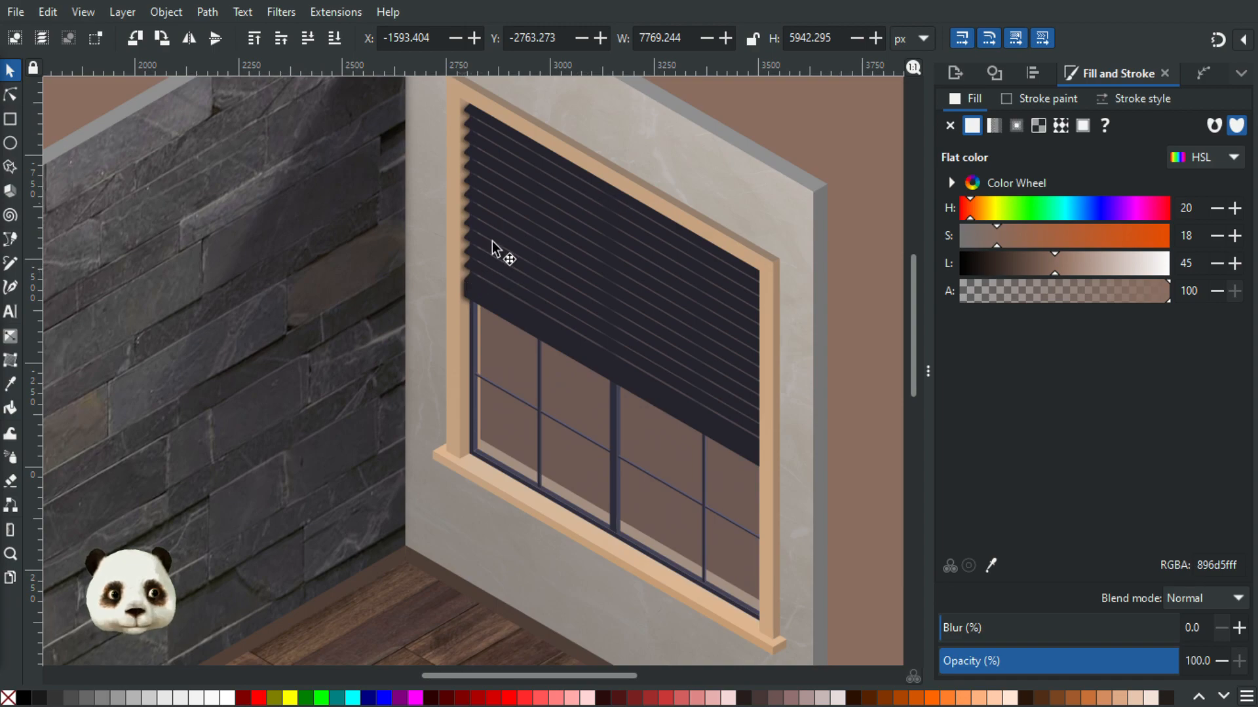
- Select the blind's shadow on the window frame's left post and reduce its blur to 4%
scroll(495, 256, "up", 6)
scroll(457, 265, "down", 2)
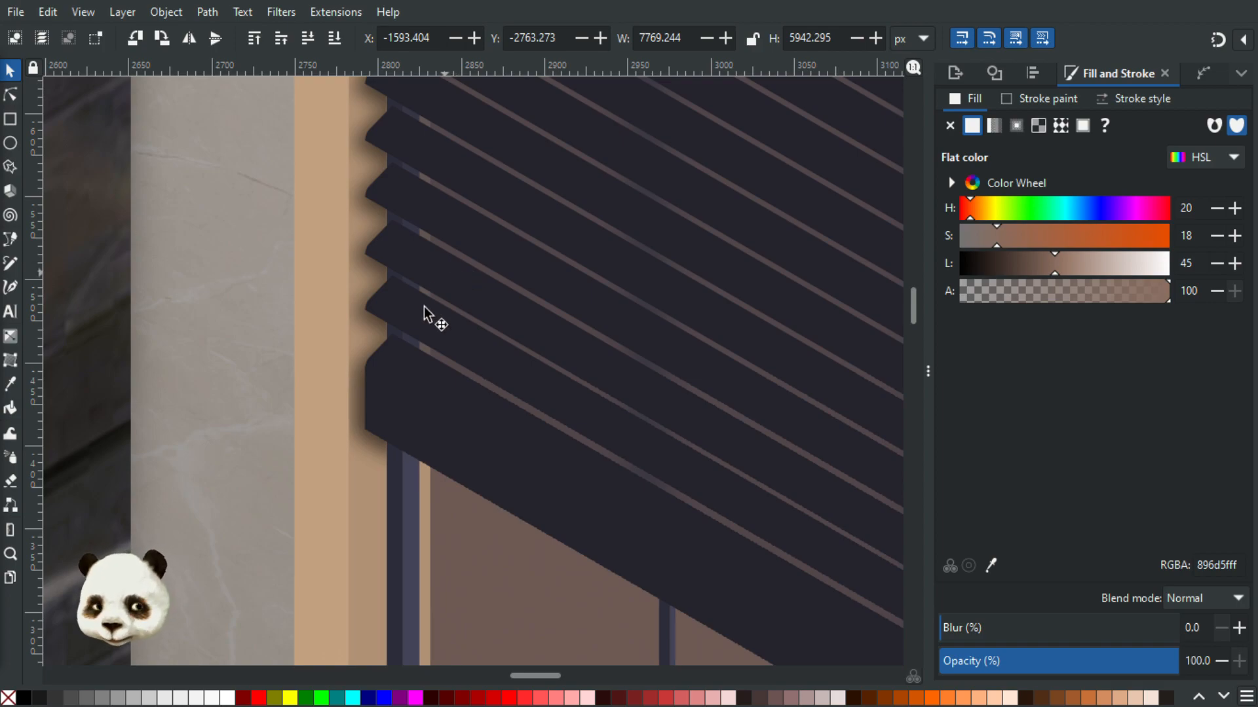
left_click(360, 433)
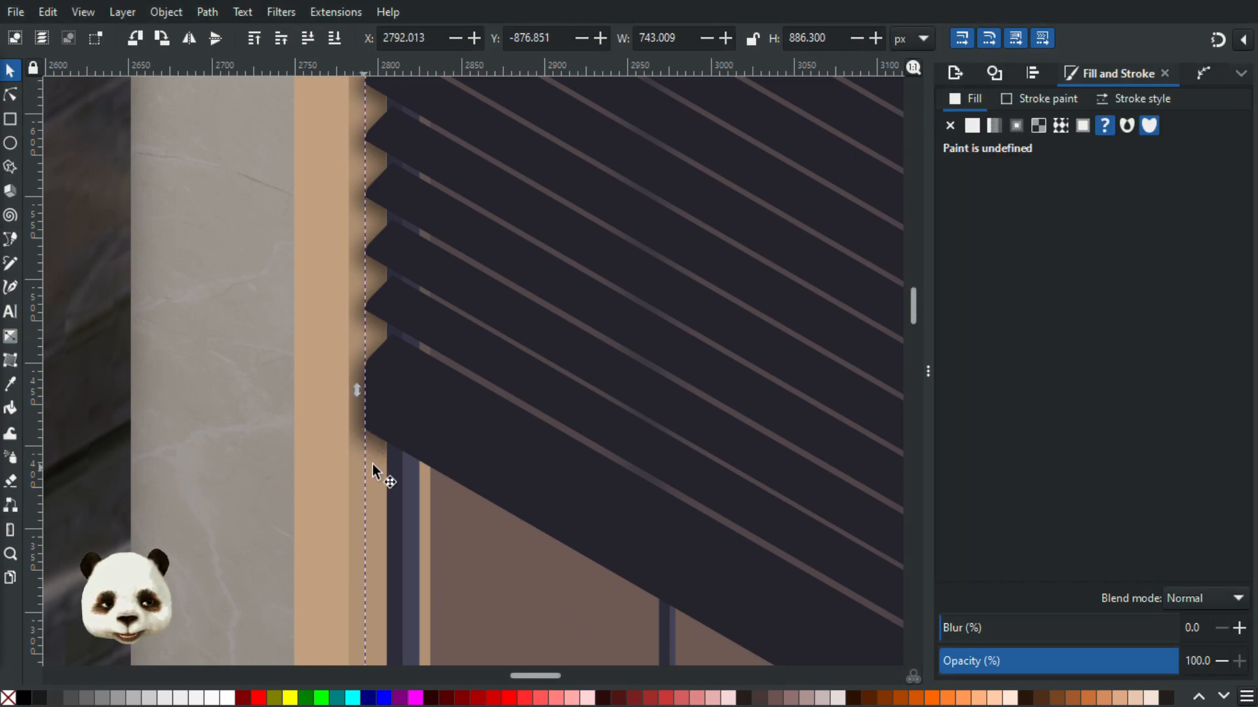
scroll(372, 459, "up", 2)
left_click(337, 408)
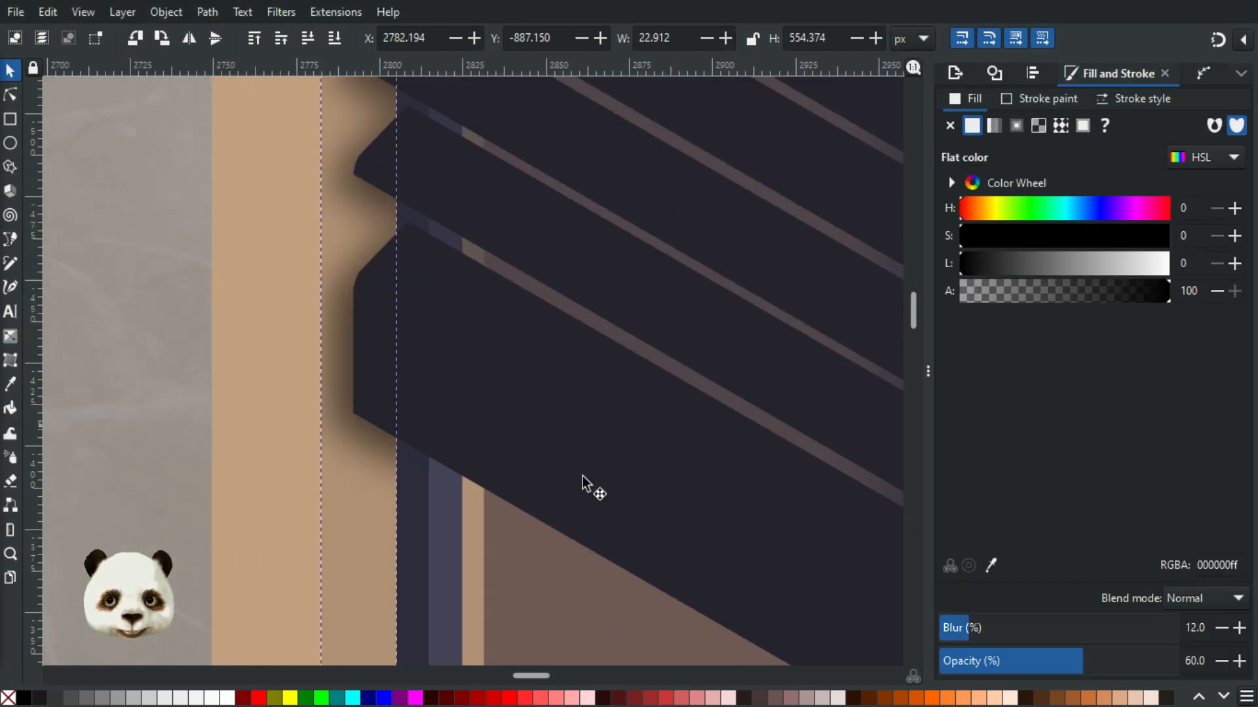
mouse_move(965, 632)
left_mouse_down()
mouse_move(942, 631)
mouse_move(964, 629)
left_mouse_up()
left_click(1226, 626)
left_click(1226, 626)
left_click(1226, 627)
left_click(1227, 627)
left_click(1226, 626)
left_click(1227, 626)
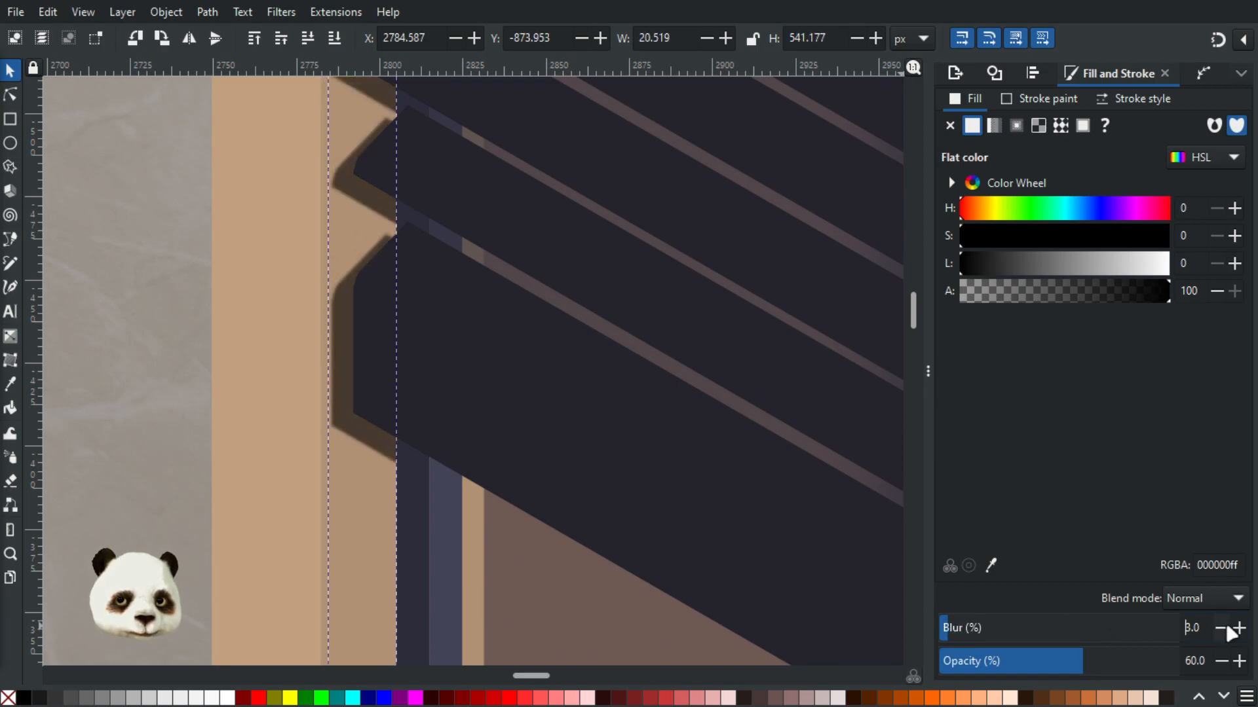
- Examine the shadow along the blind's slatted edge up close and from afar, deselecting it to check the result
scroll(506, 411, "down", 5)
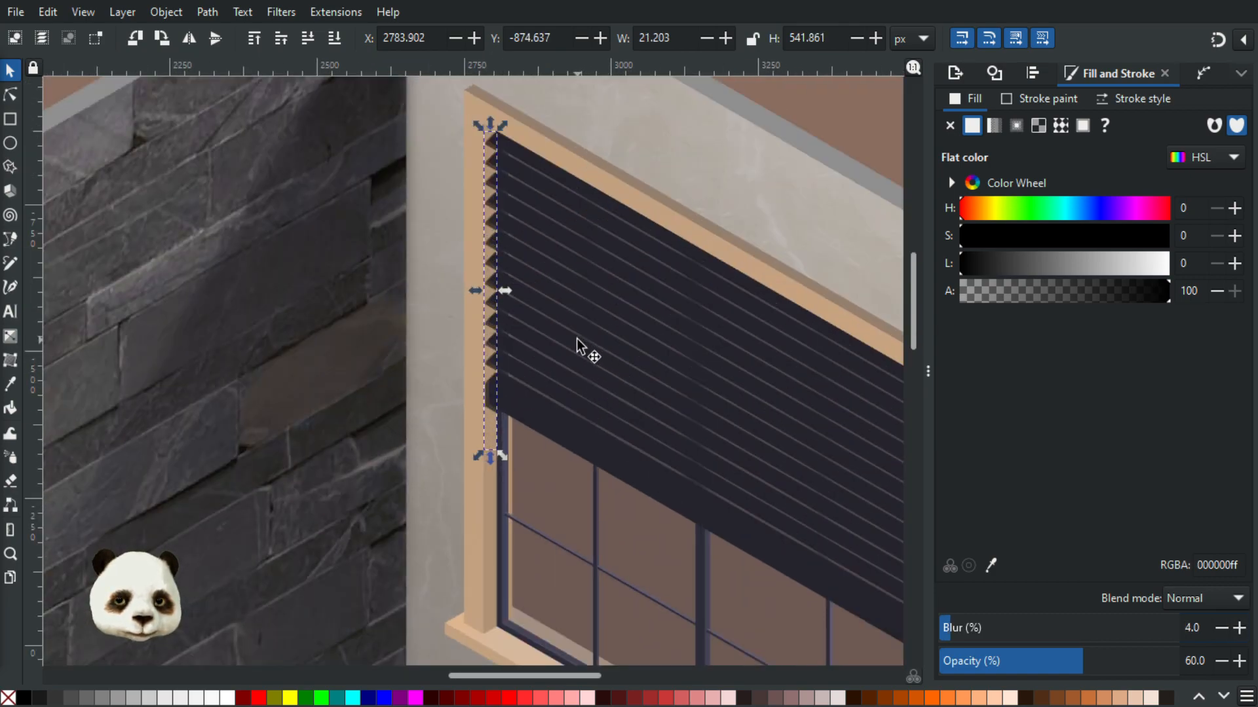
scroll(576, 336, "up", 1)
scroll(476, 268, "up", 1)
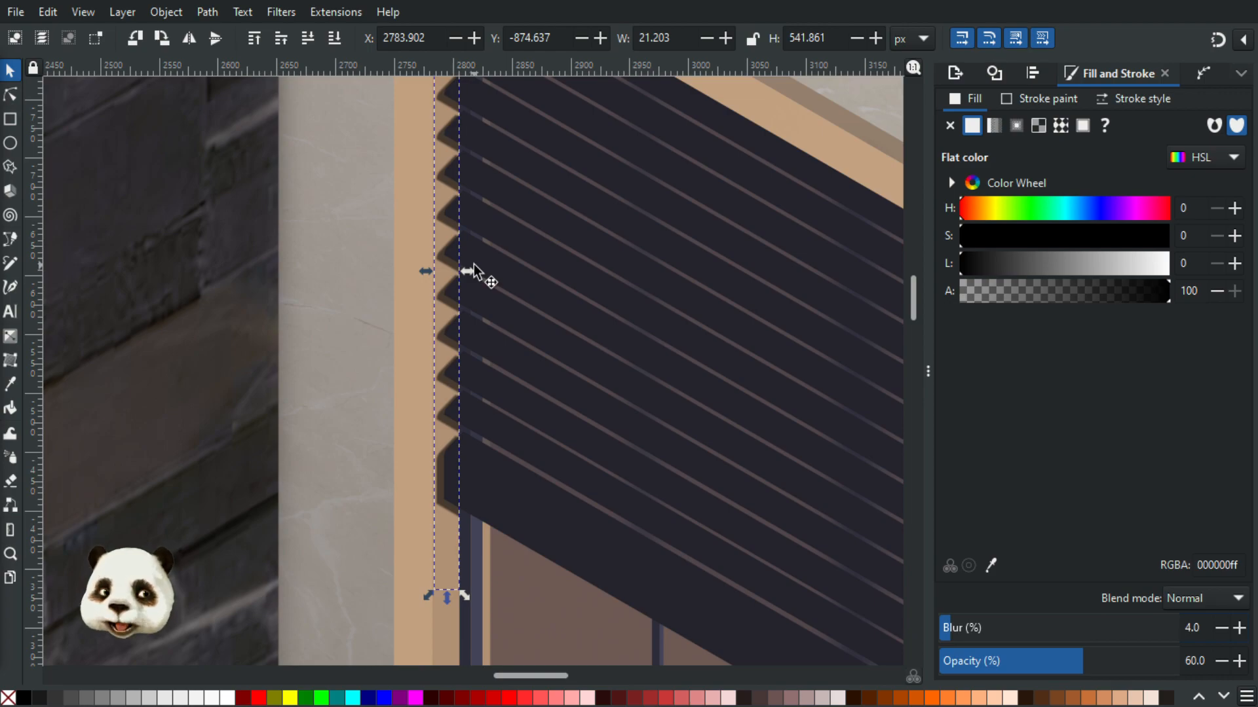
scroll(480, 269, "up", 6)
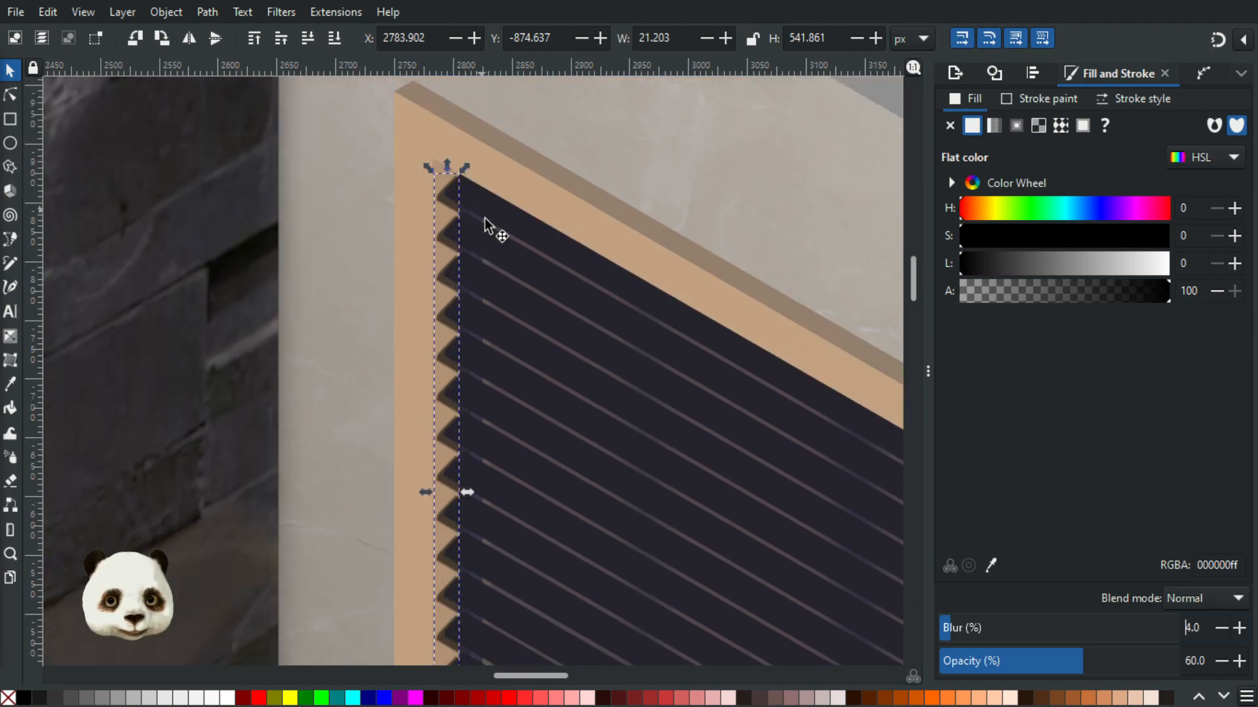
scroll(482, 221, "up", 1)
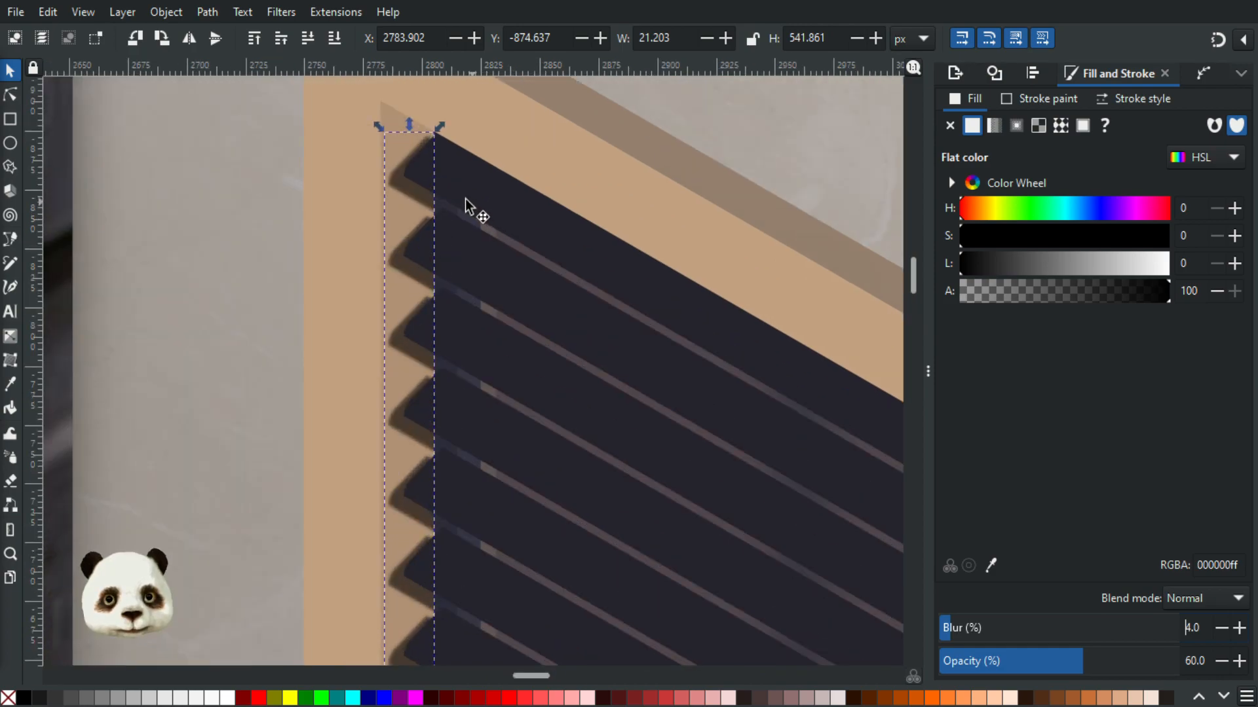
scroll(432, 199, "down", 3)
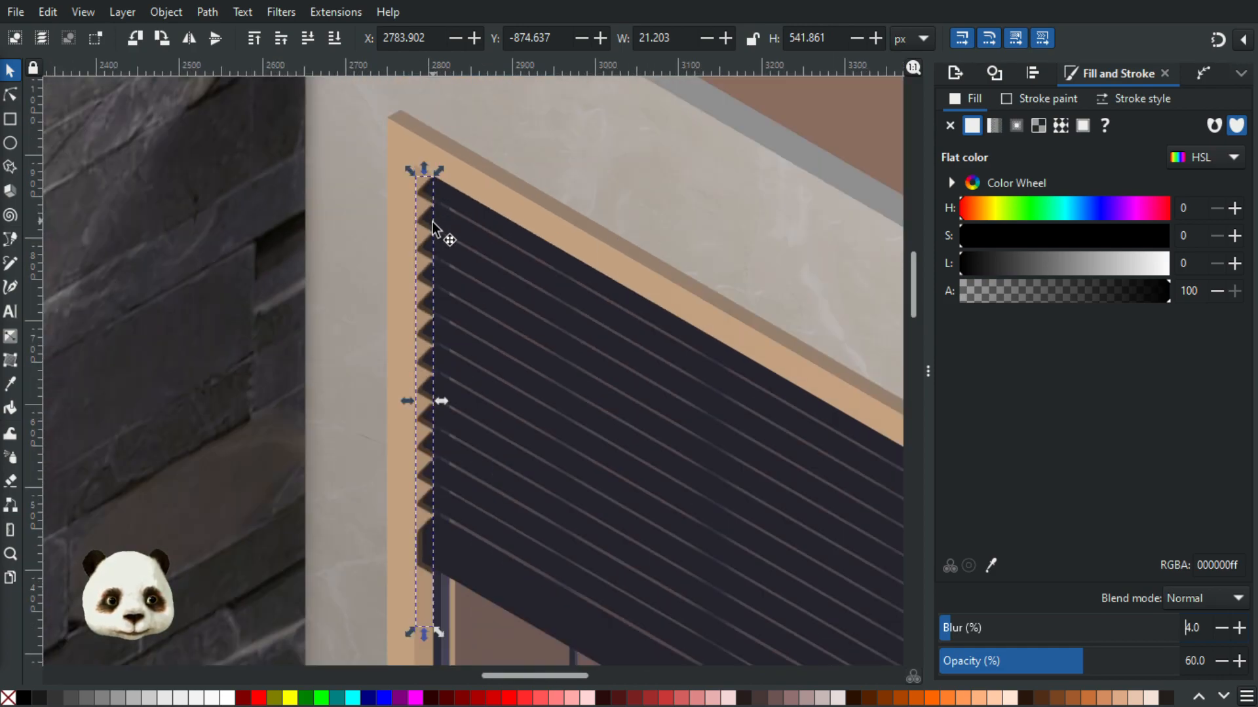
left_click(765, 109)
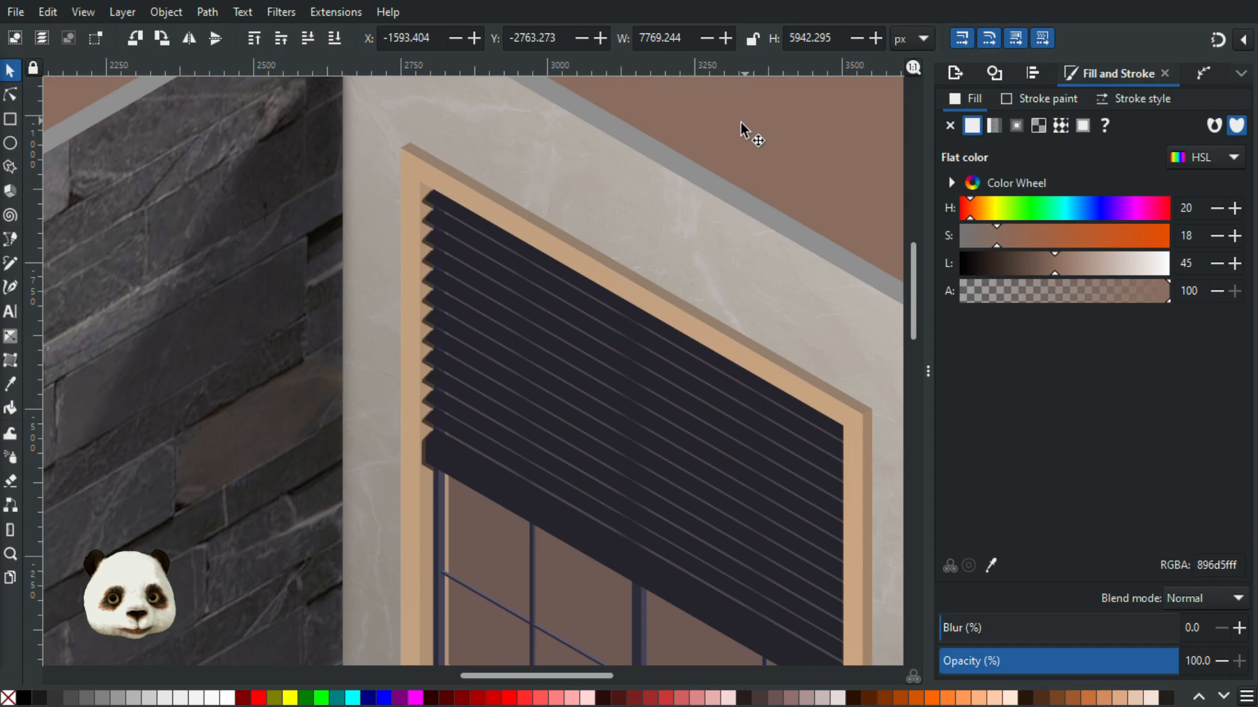
scroll(733, 126, "down", 1)
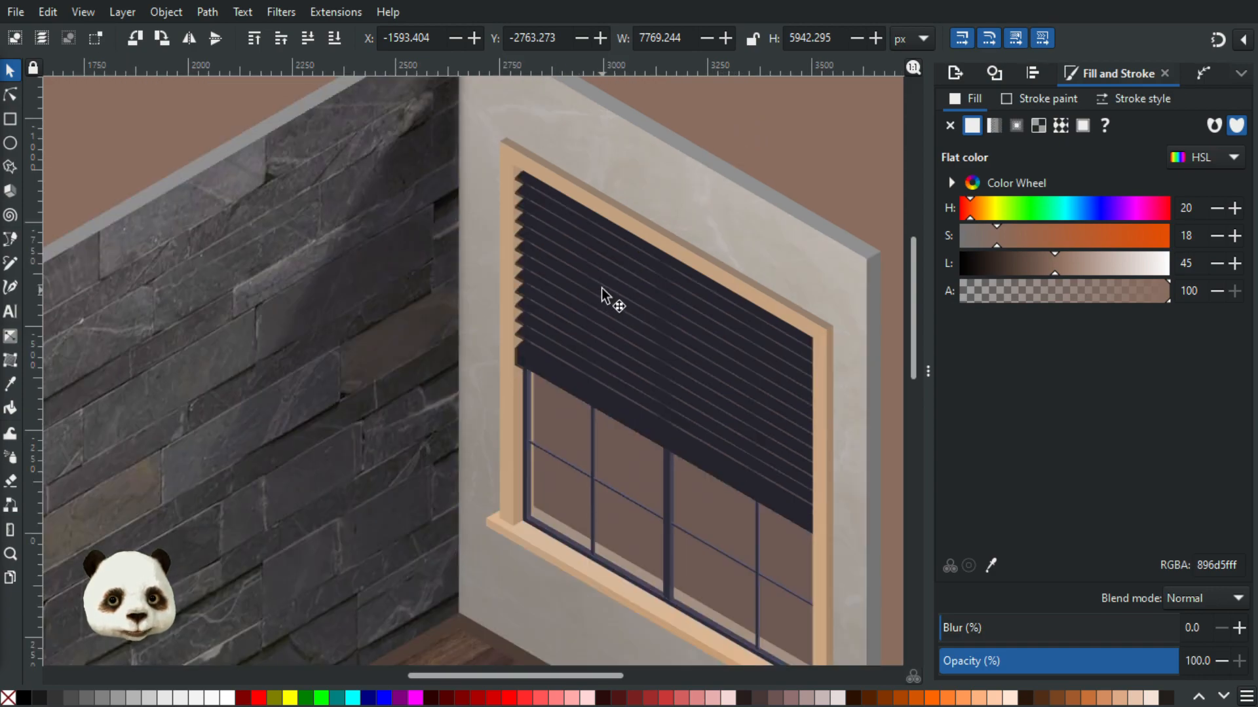
scroll(596, 282, "up", 1)
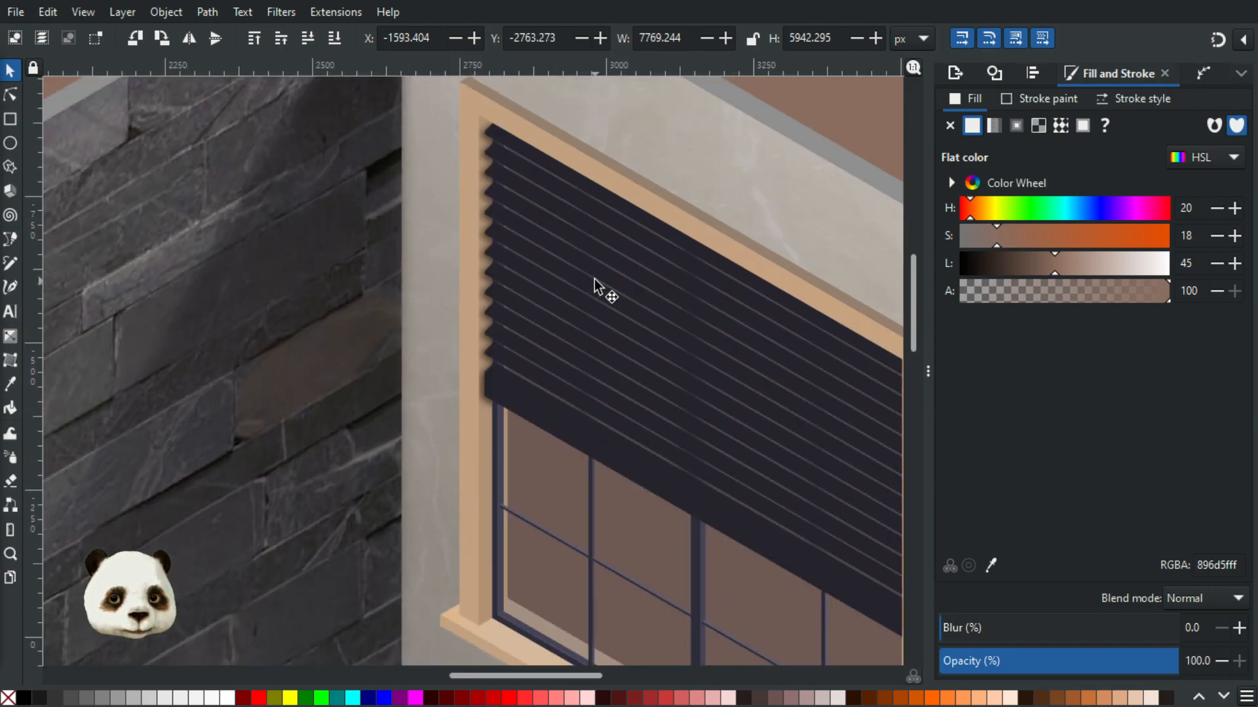
scroll(528, 304, "up", 4)
scroll(410, 359, "down", 3)
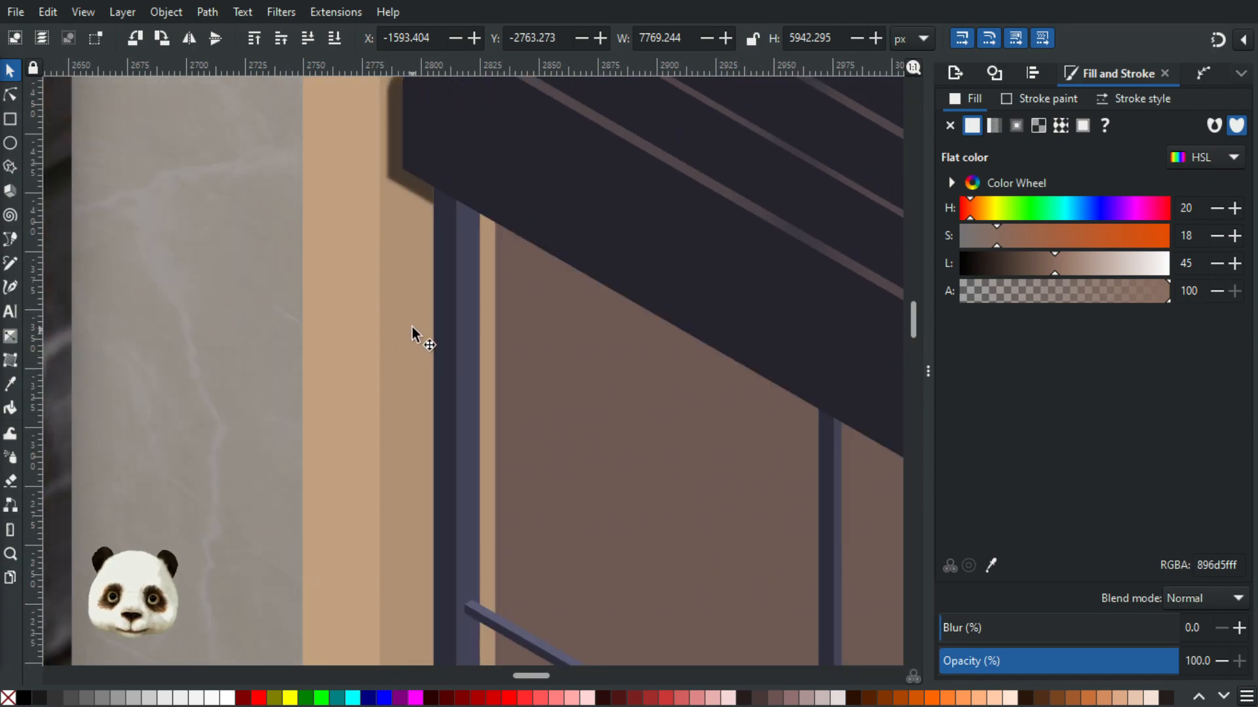
scroll(407, 265, "down", 4)
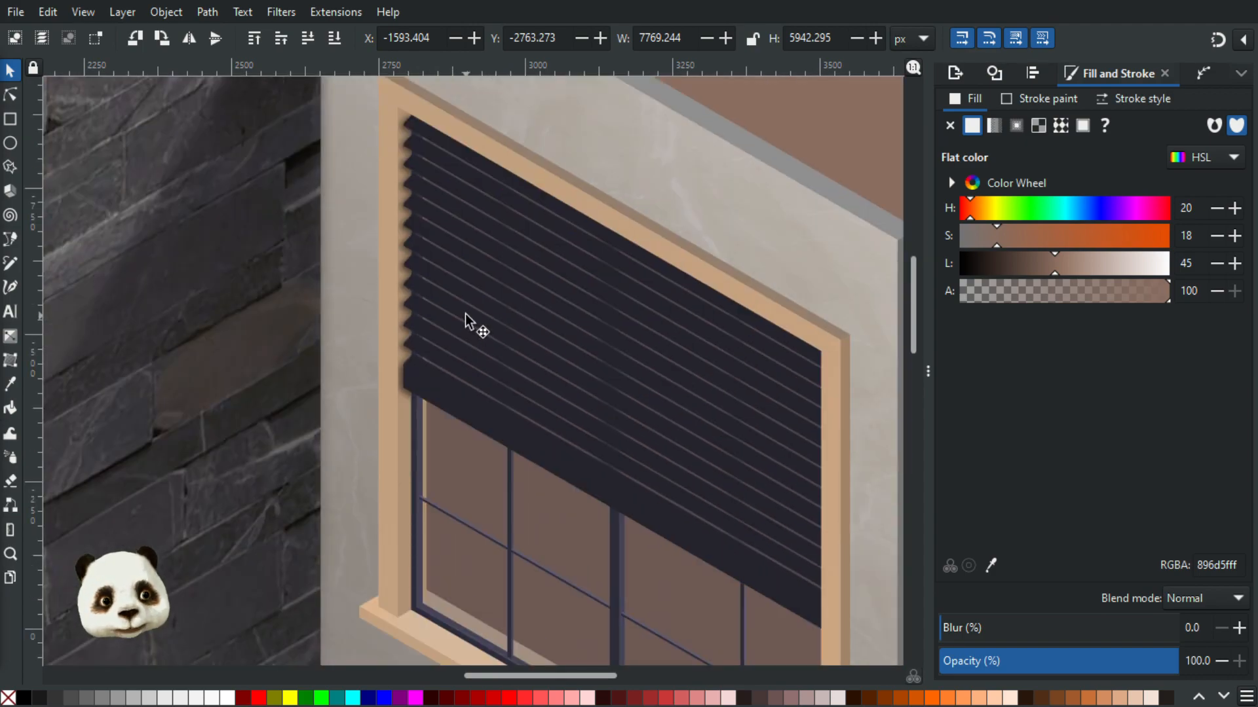
scroll(465, 313, "down", 1)
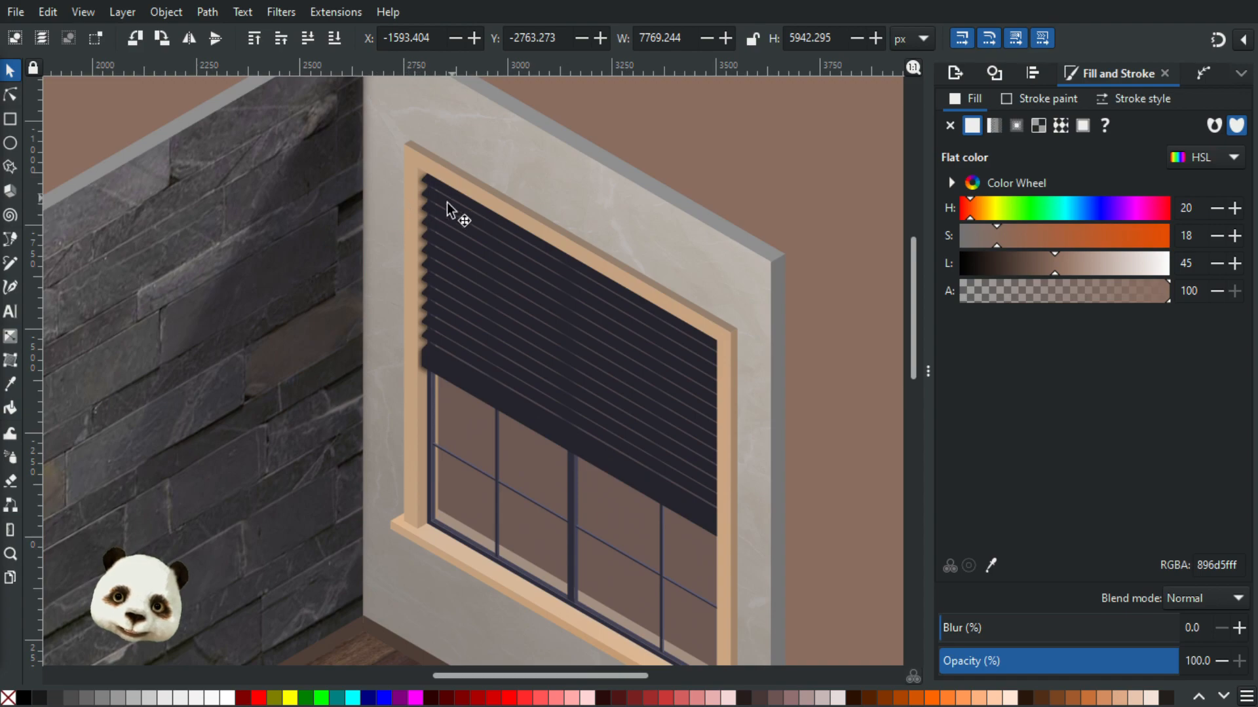
- Inspect the blind's upper slats against the frame and the joint where the left post meets the sill
scroll(433, 207, "up", 2)
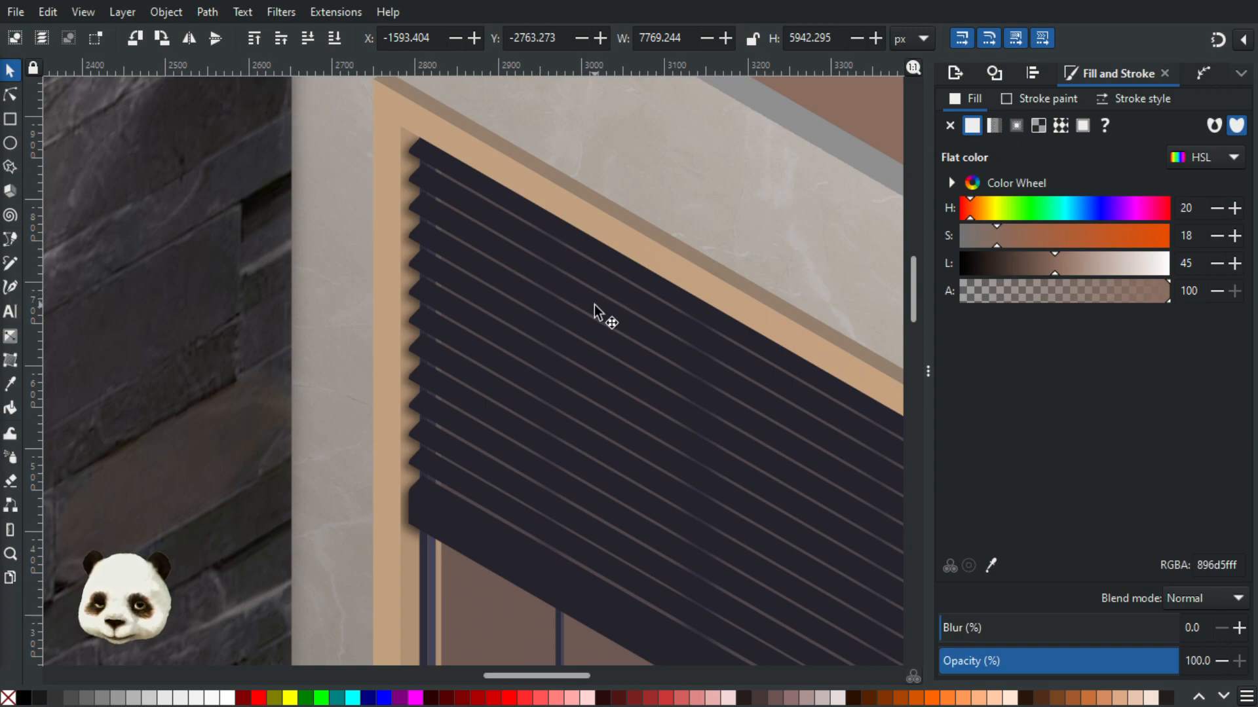
scroll(595, 305, "up", 1)
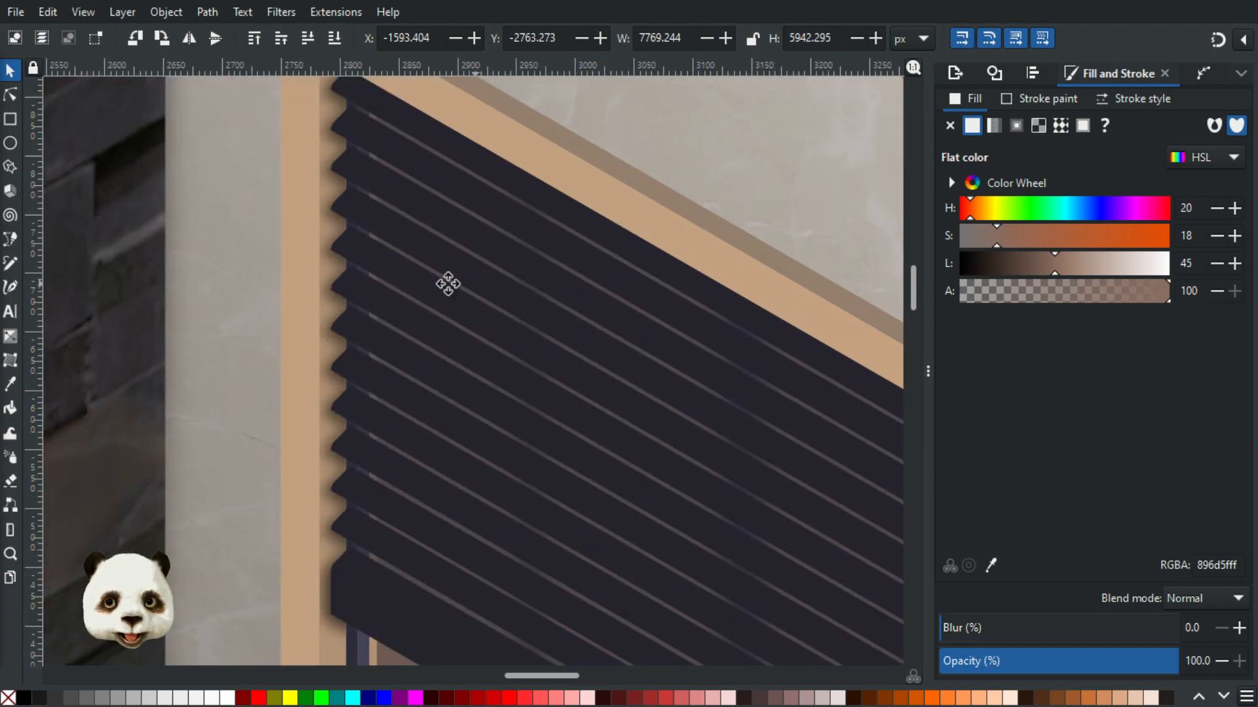
left_click_drag(448, 284, 347, 342)
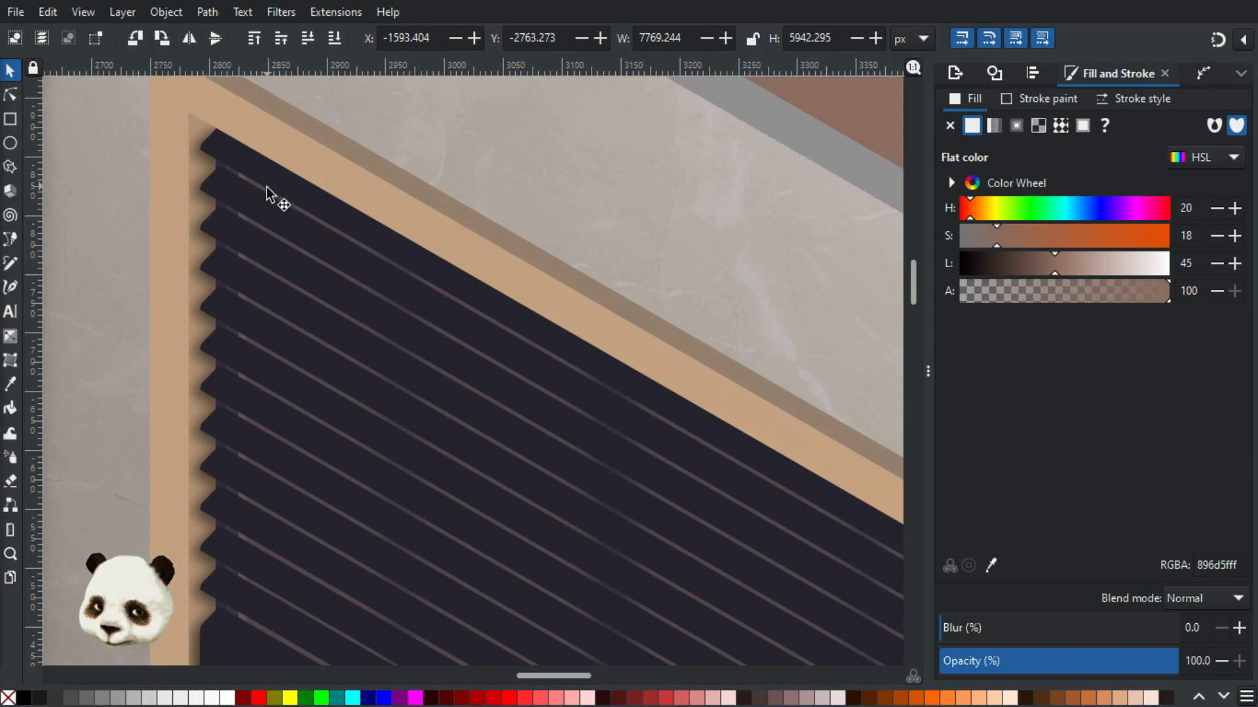
left_click_drag(287, 391, 393, 169)
scroll(387, 355, "up", 1)
scroll(387, 355, "down", 3)
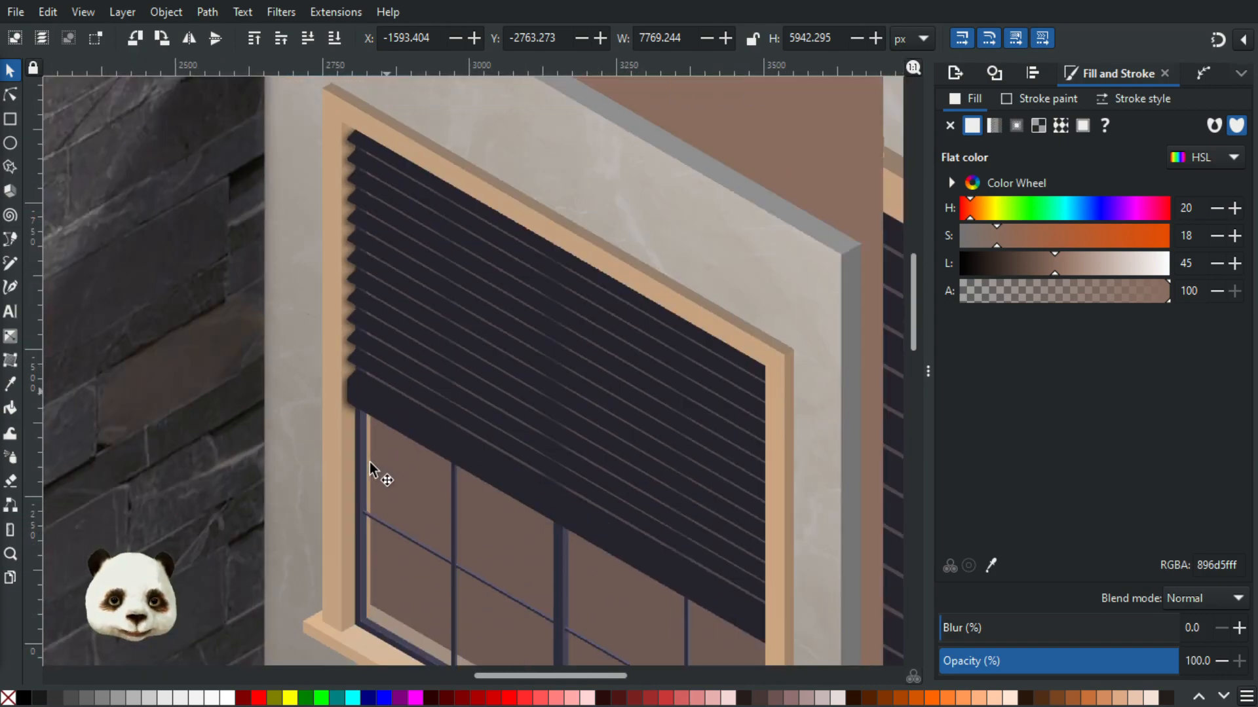
scroll(408, 486, "up", 8)
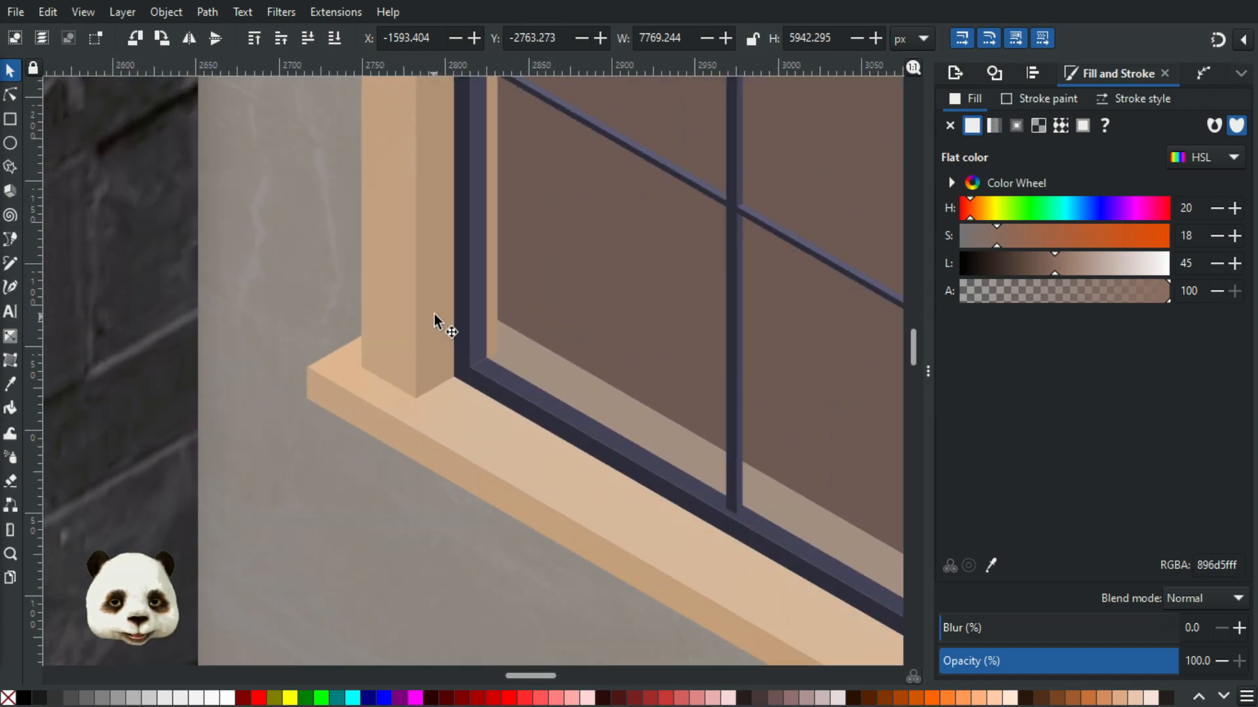
scroll(434, 313, "down", 2)
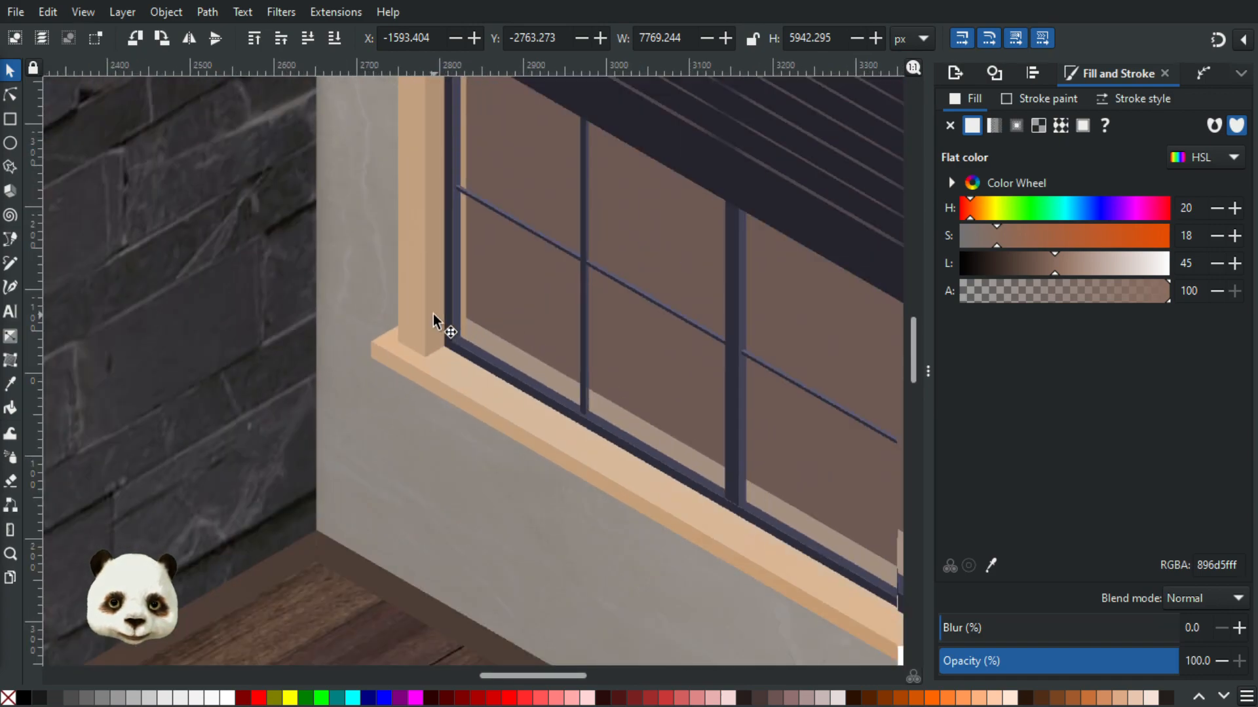
scroll(411, 307, "up", 2)
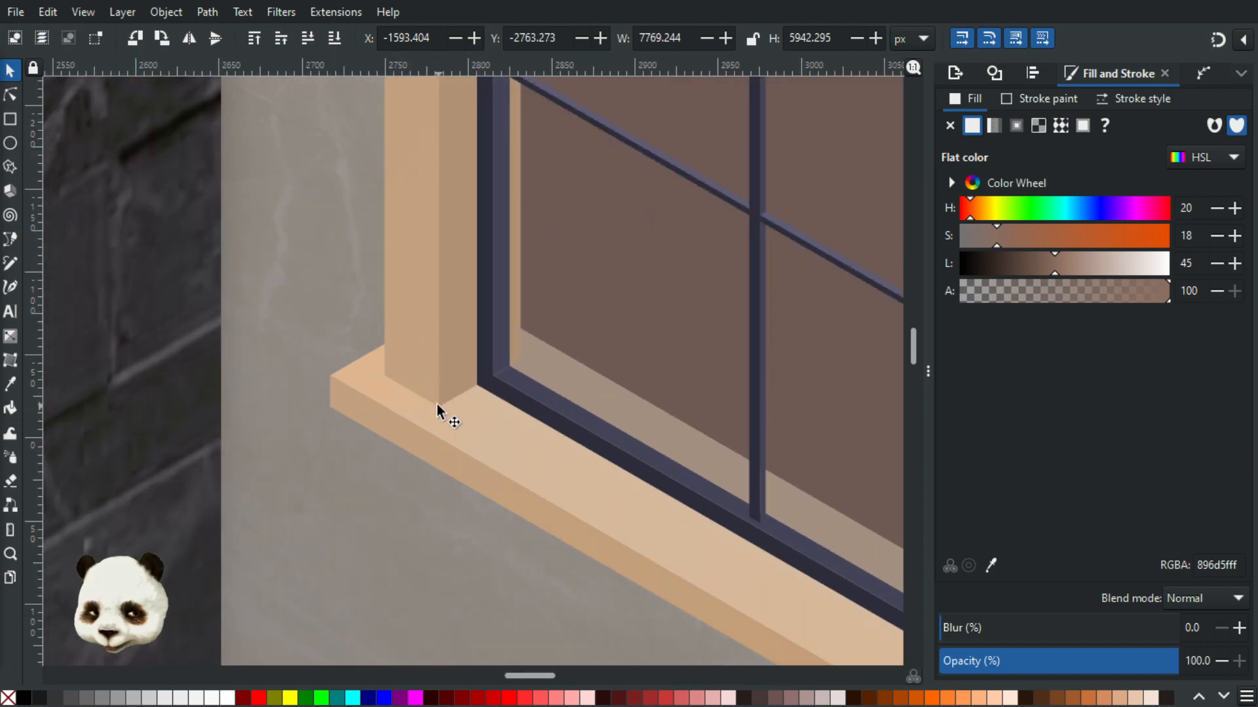
- Enable snapping and draw a closed straight-edged shape about 65 × 38 px over the sill's left end, along the base of the left post
key("a")
scroll(419, 419, "up", 2)
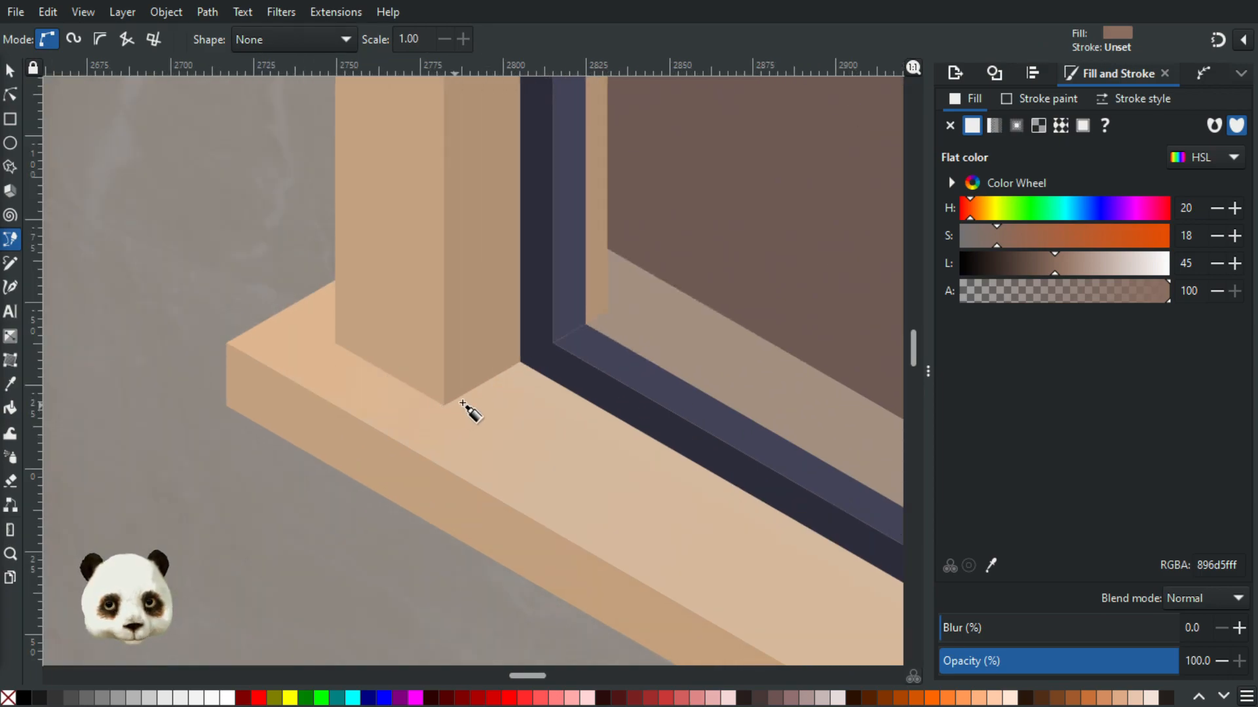
scroll(452, 403, "down", 5)
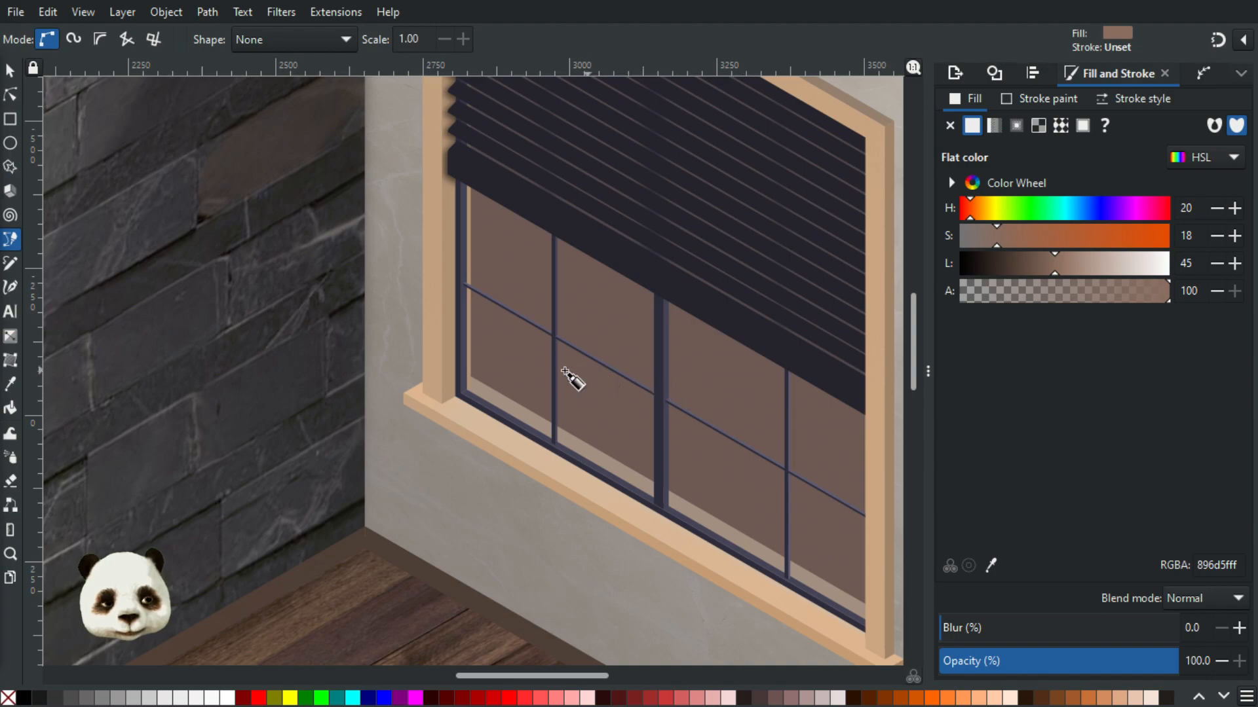
scroll(459, 411, "up", 4)
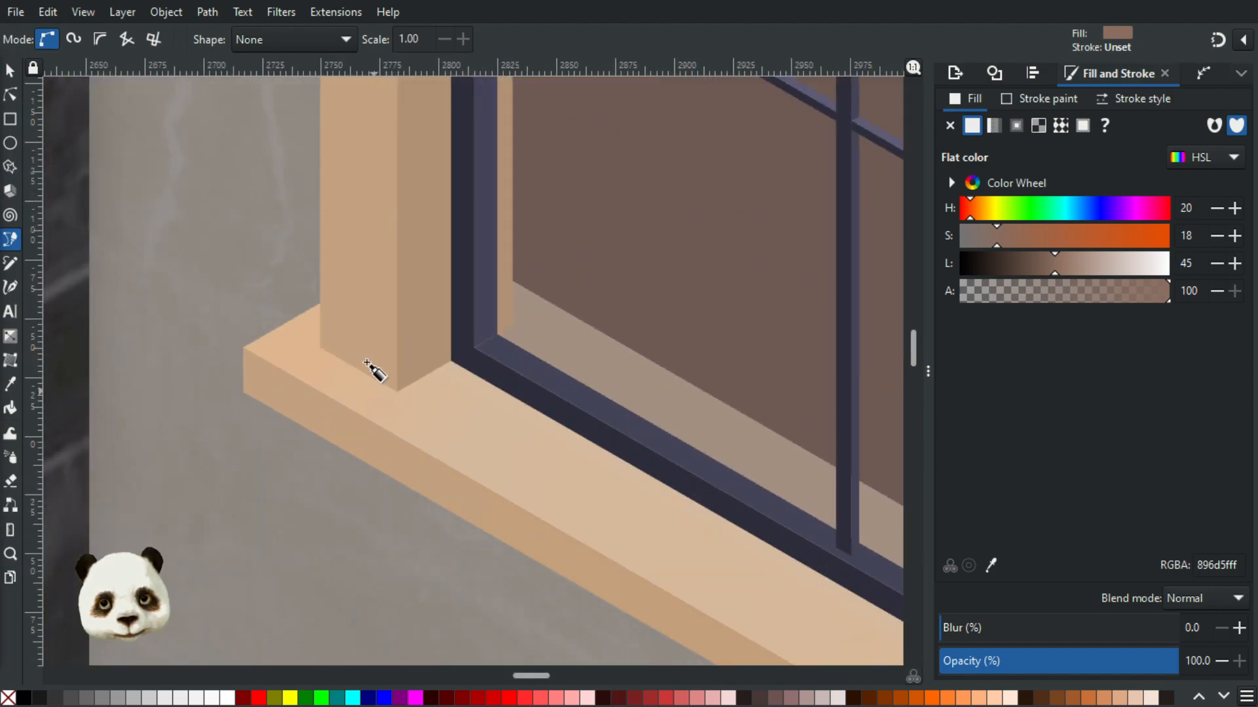
left_click(1213, 37)
scroll(281, 412, "up", 2)
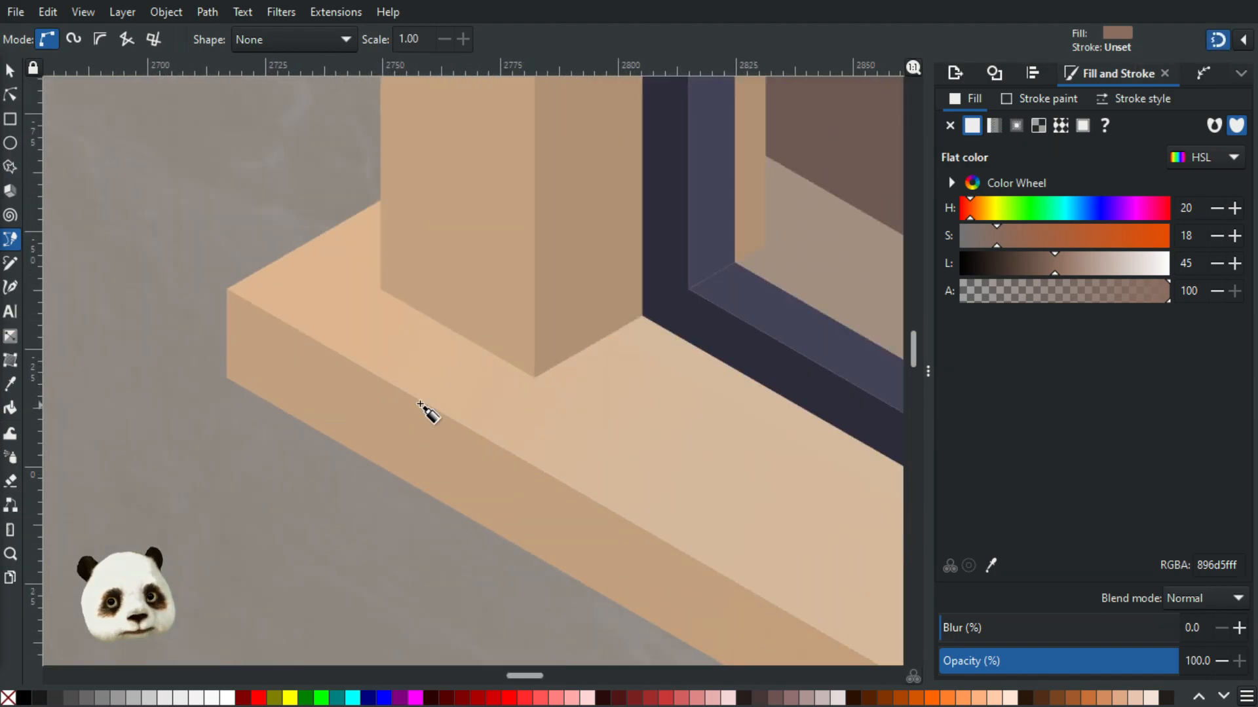
left_click(533, 378)
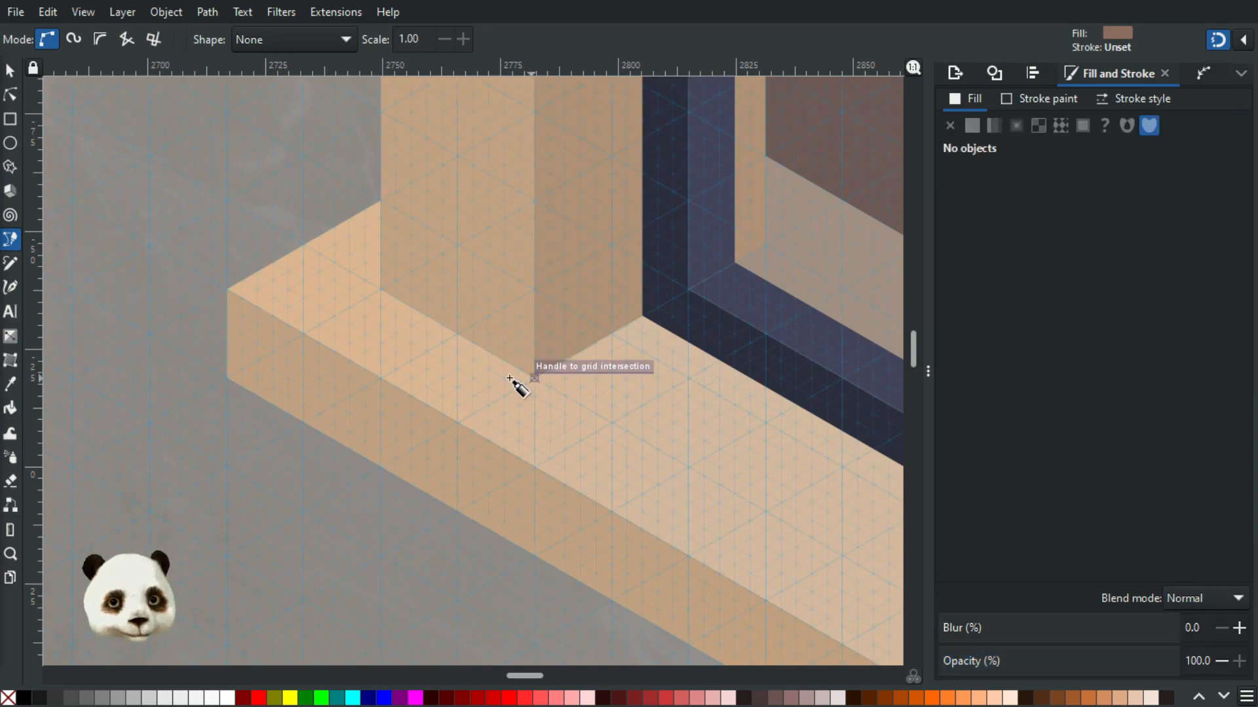
left_click(378, 378)
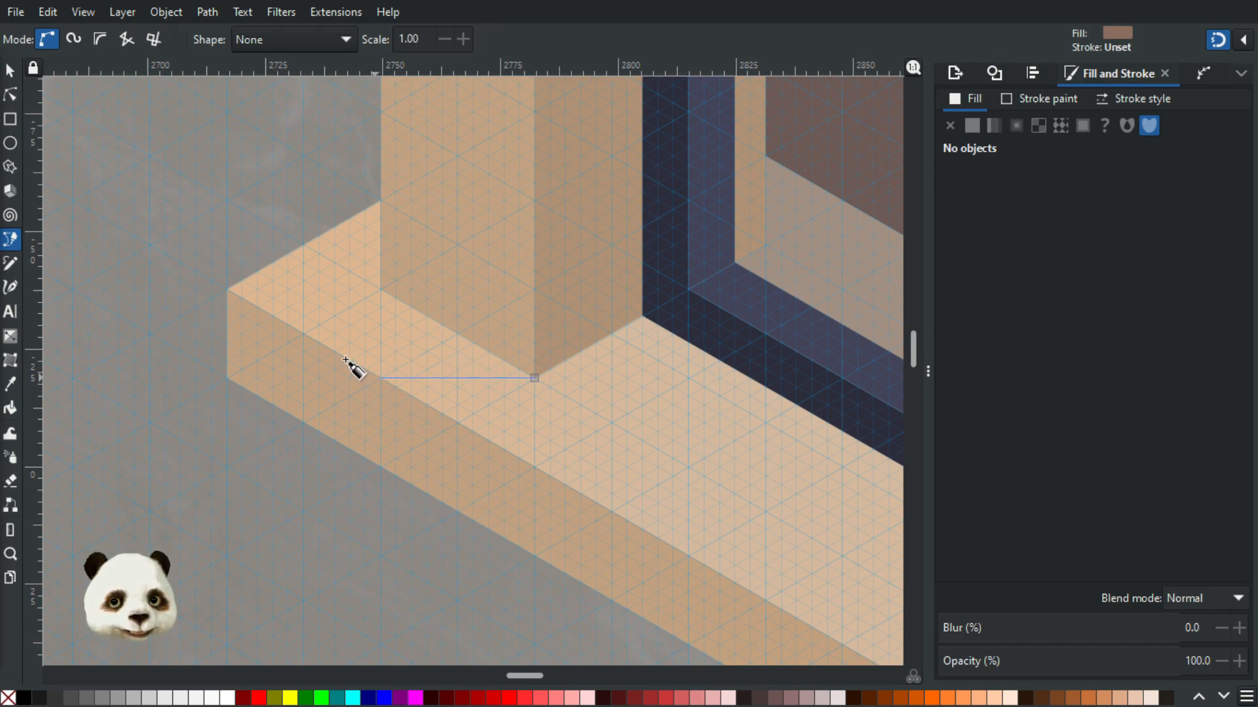
left_click(226, 288)
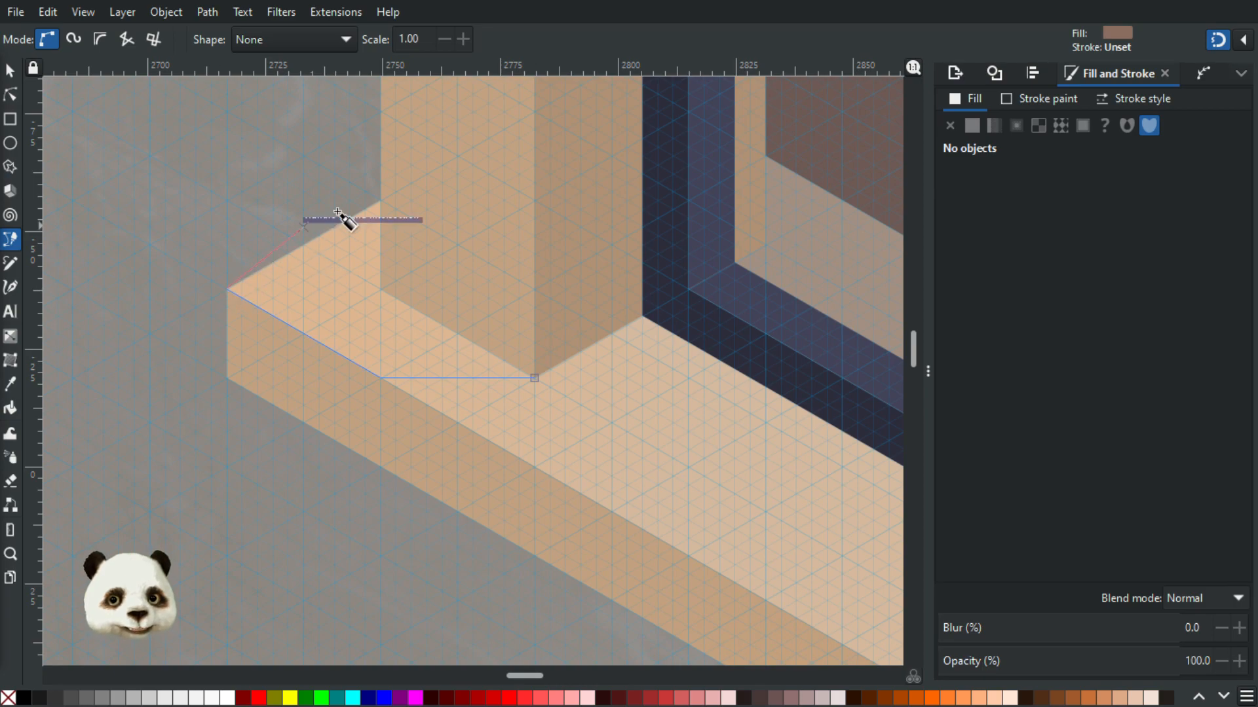
left_click(380, 200)
left_click(381, 288)
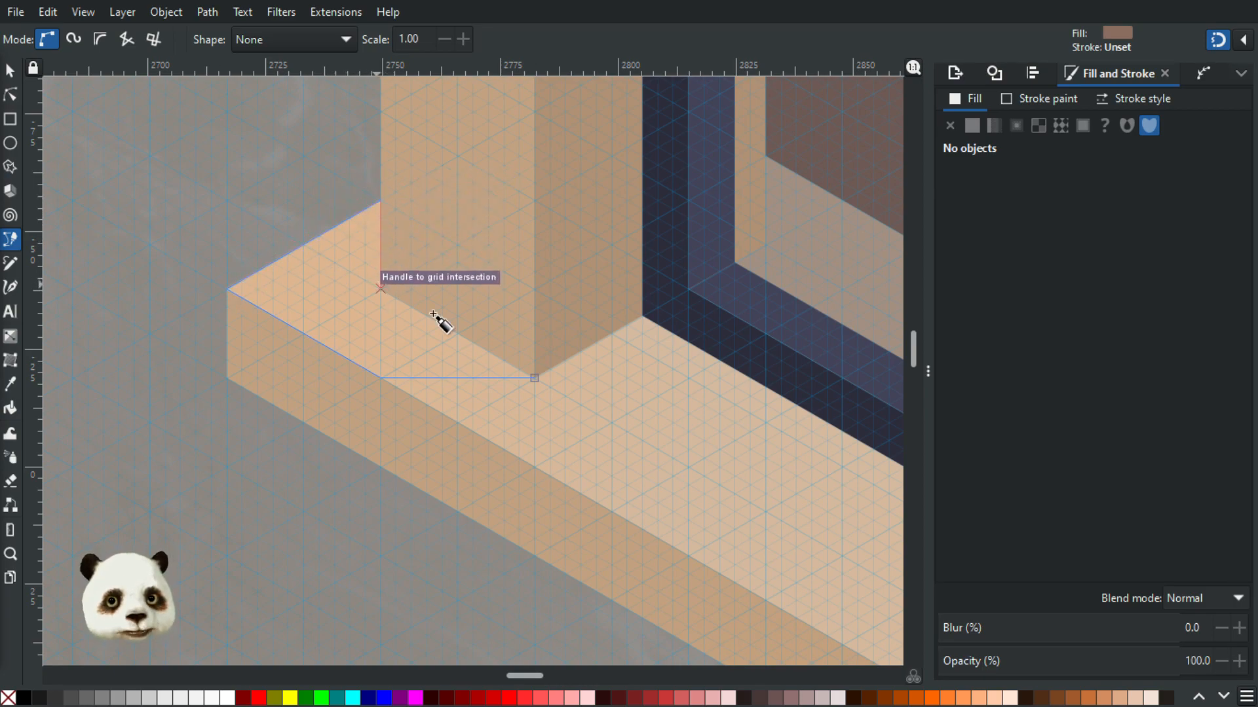
left_click(534, 377)
scroll(533, 371, "down", 3)
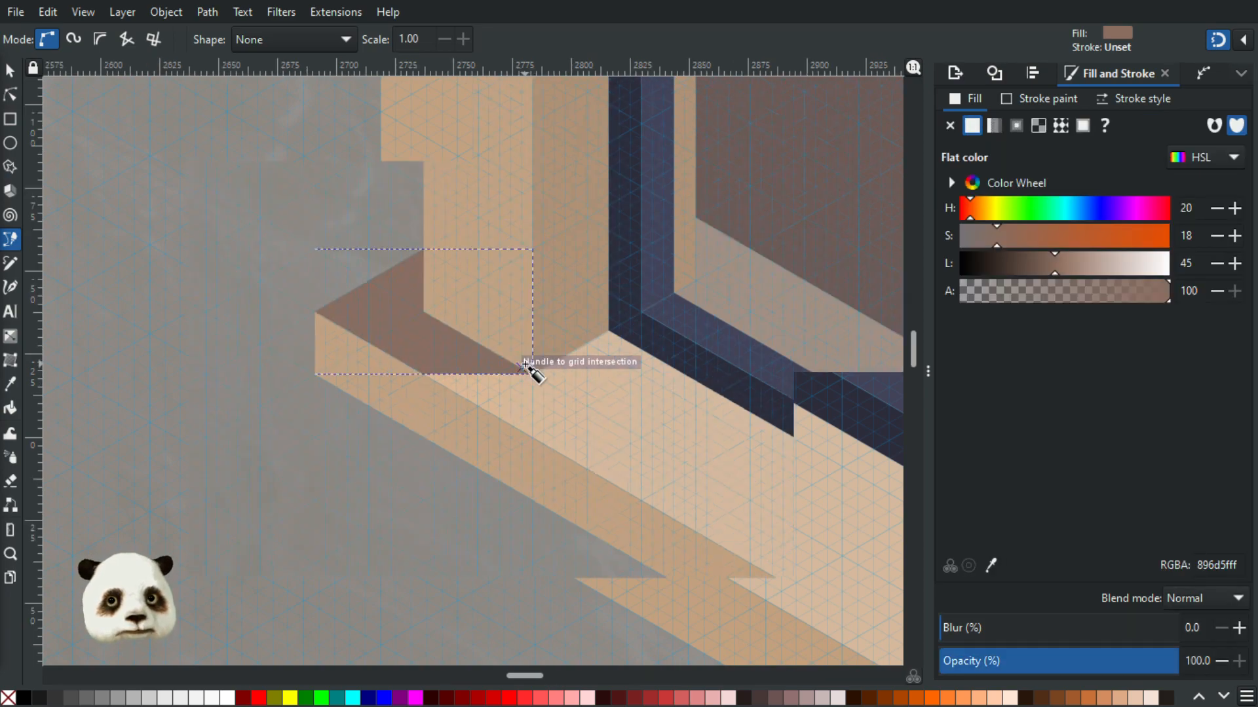
left_click(9, 70)
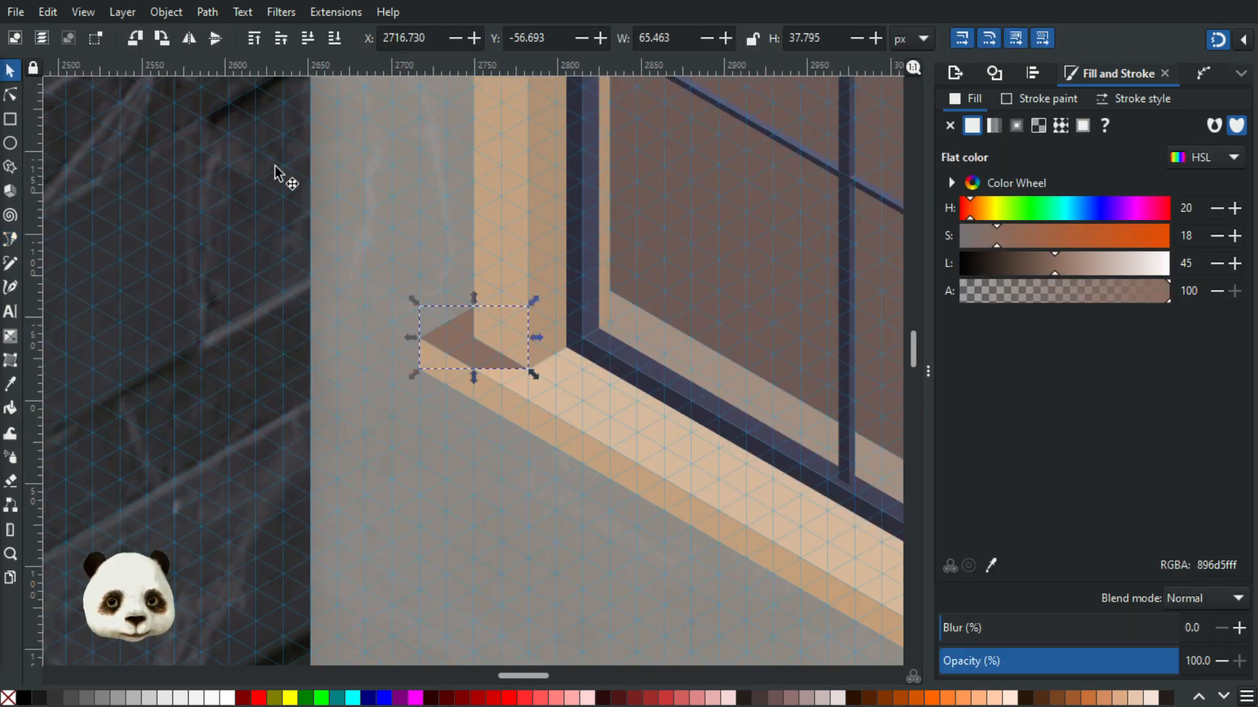
left_click_drag(620, 265, 518, 334)
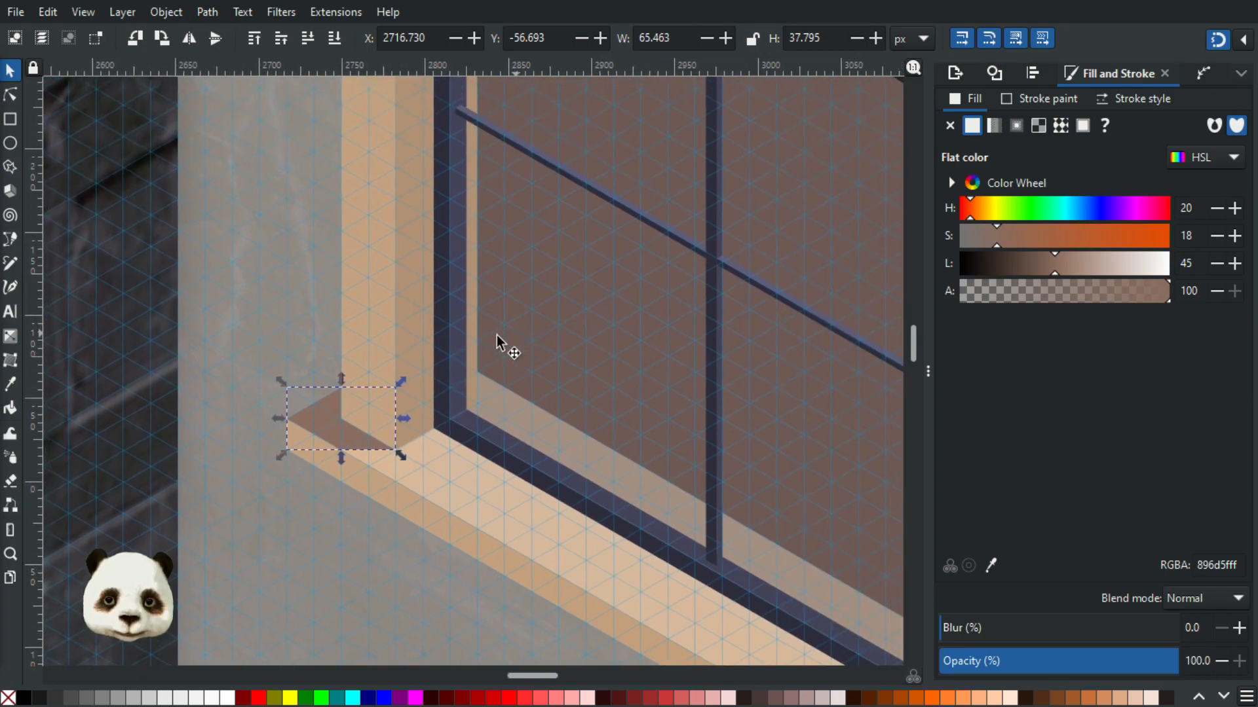
scroll(404, 348, "down", 3)
scroll(404, 348, "up", 2)
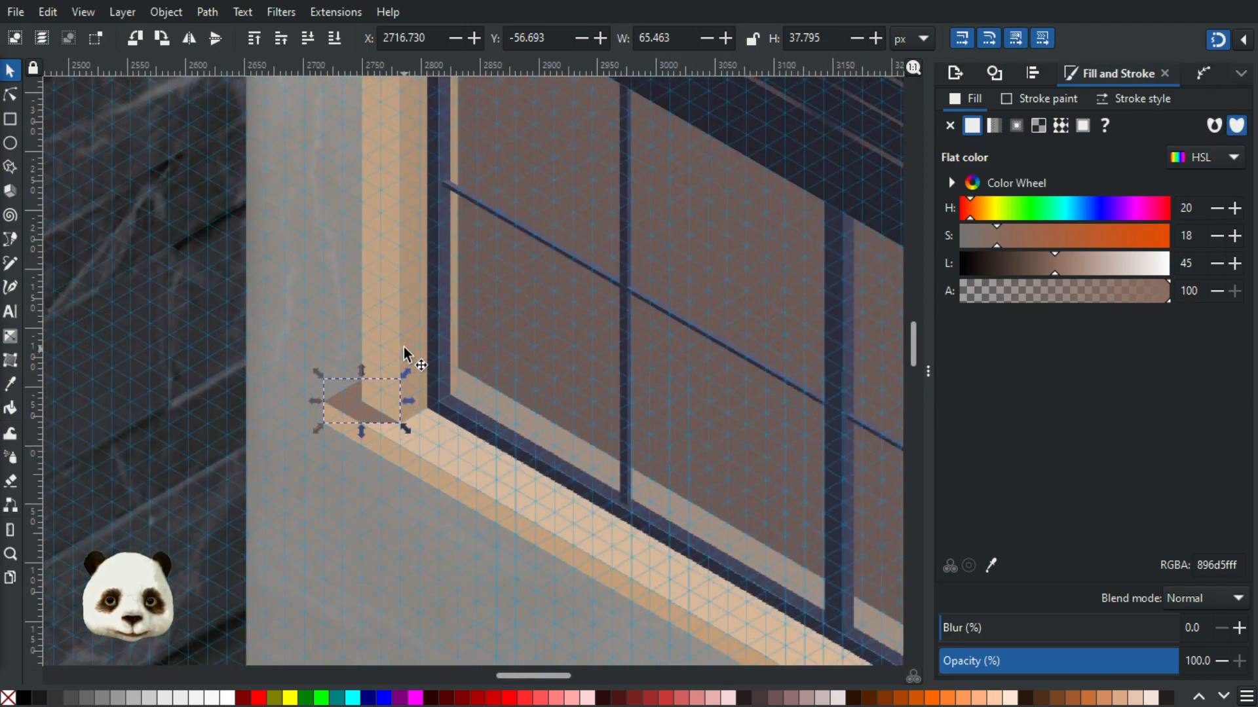
scroll(404, 354, "down", 2)
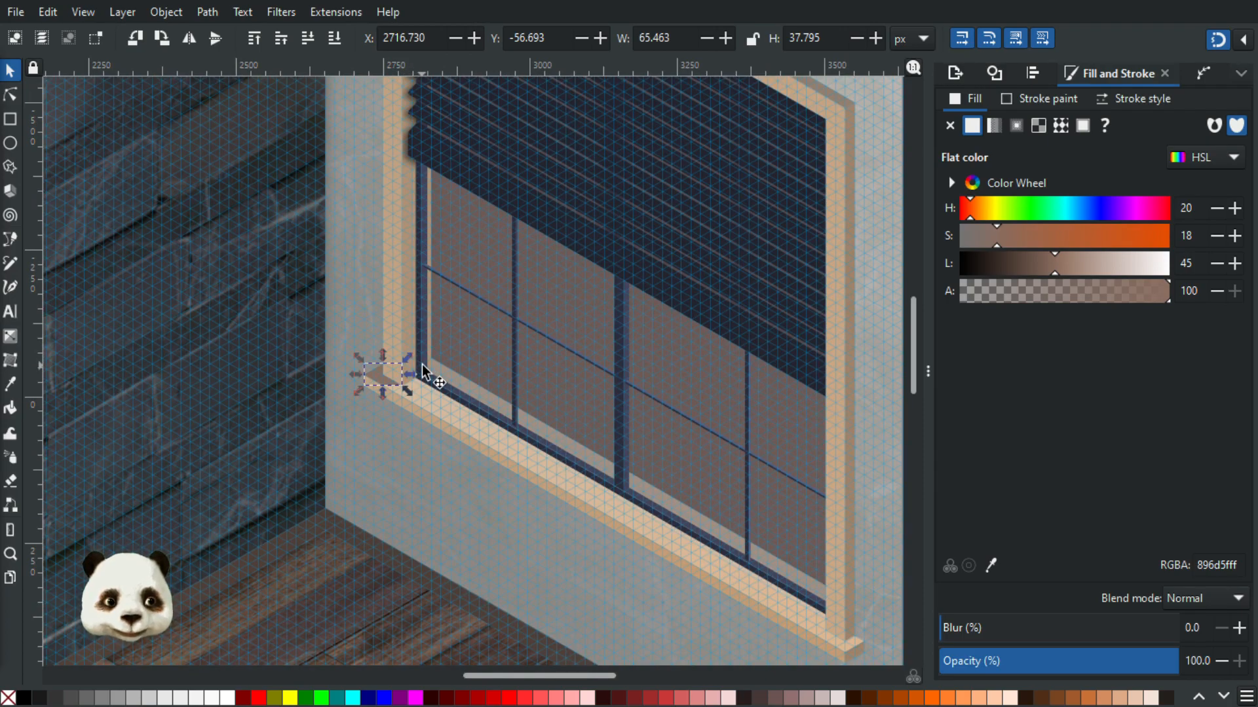
- Try a 20% blur on the shadow shape at the sill's left end, and undo it
scroll(389, 386, "up", 3)
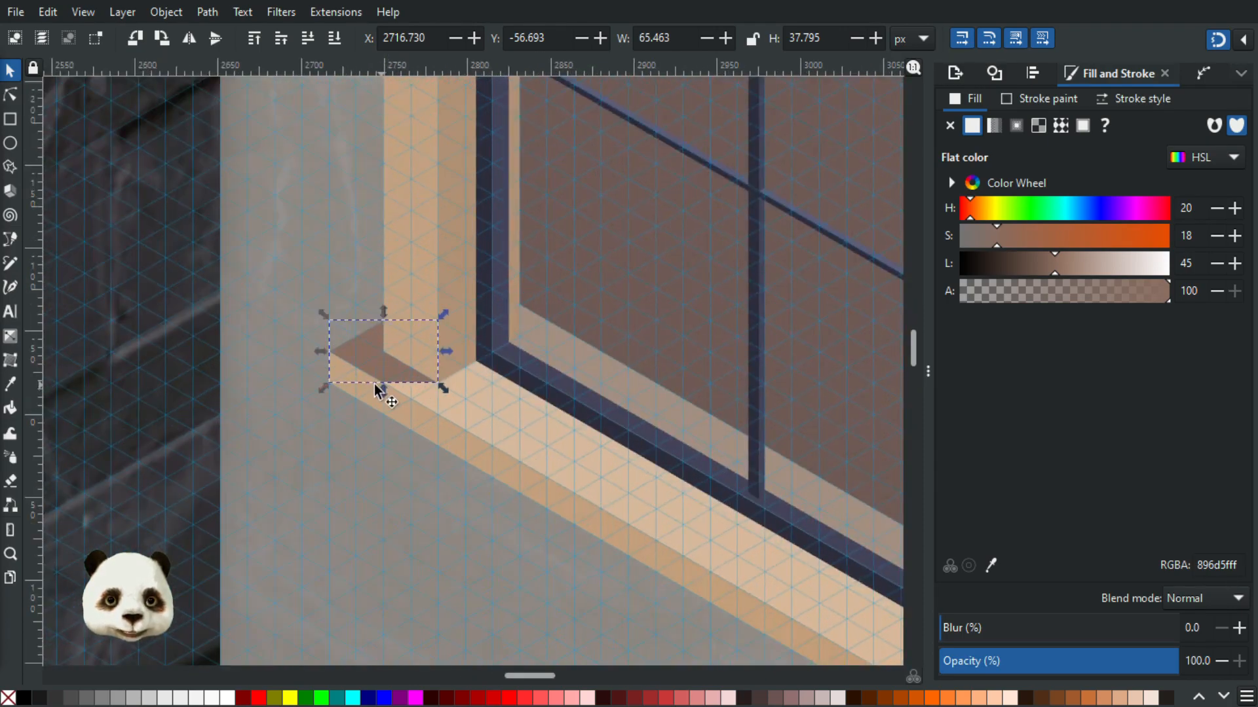
key("d")
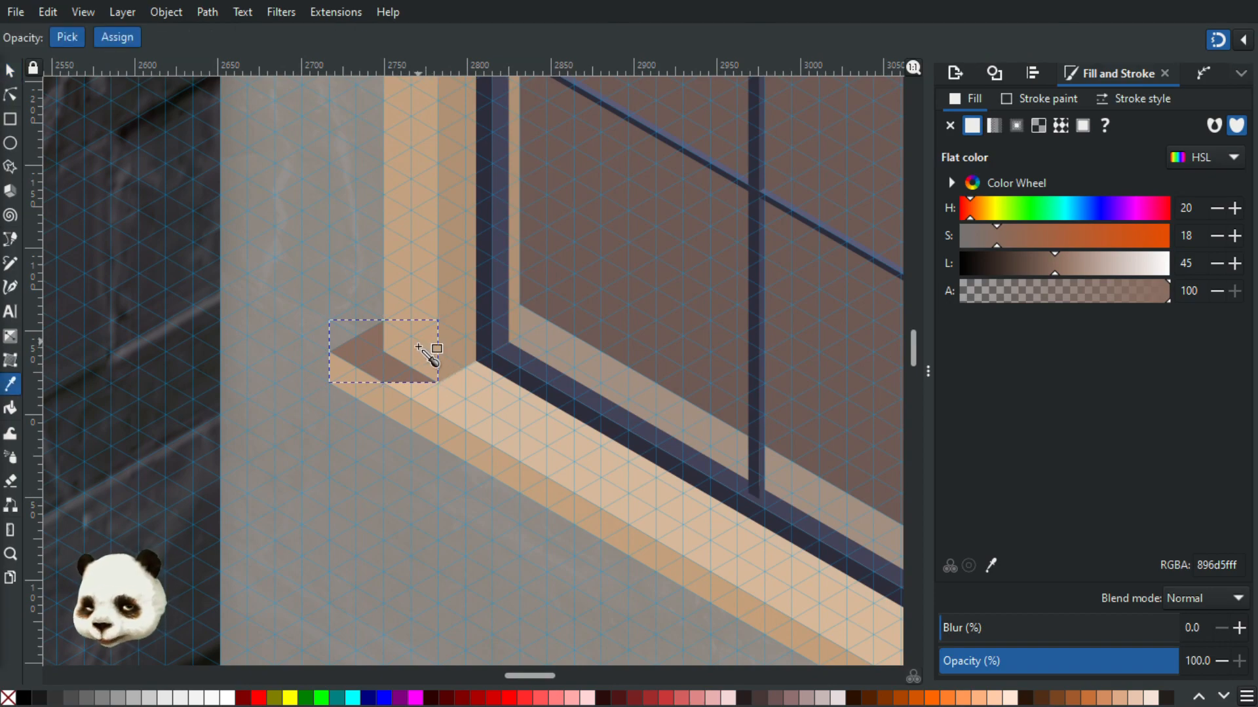
scroll(655, 543, "down", 5)
left_click_drag(802, 503, 292, 410)
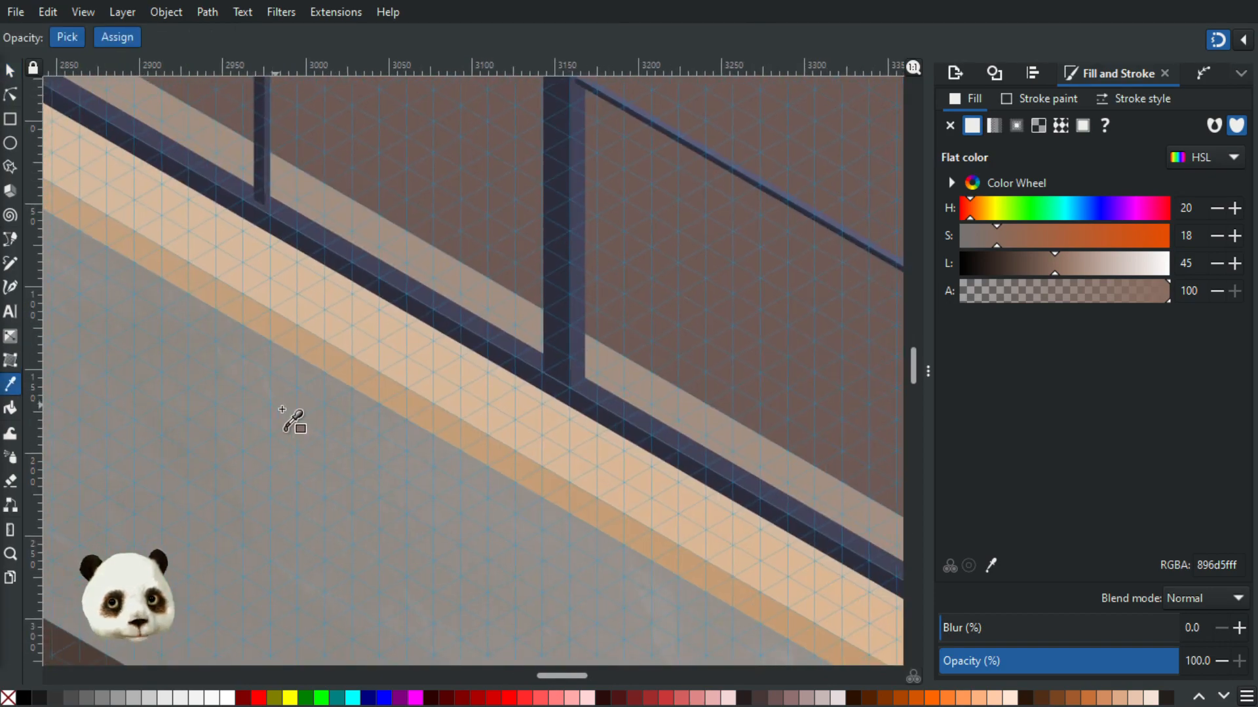
scroll(303, 416, "down", 2)
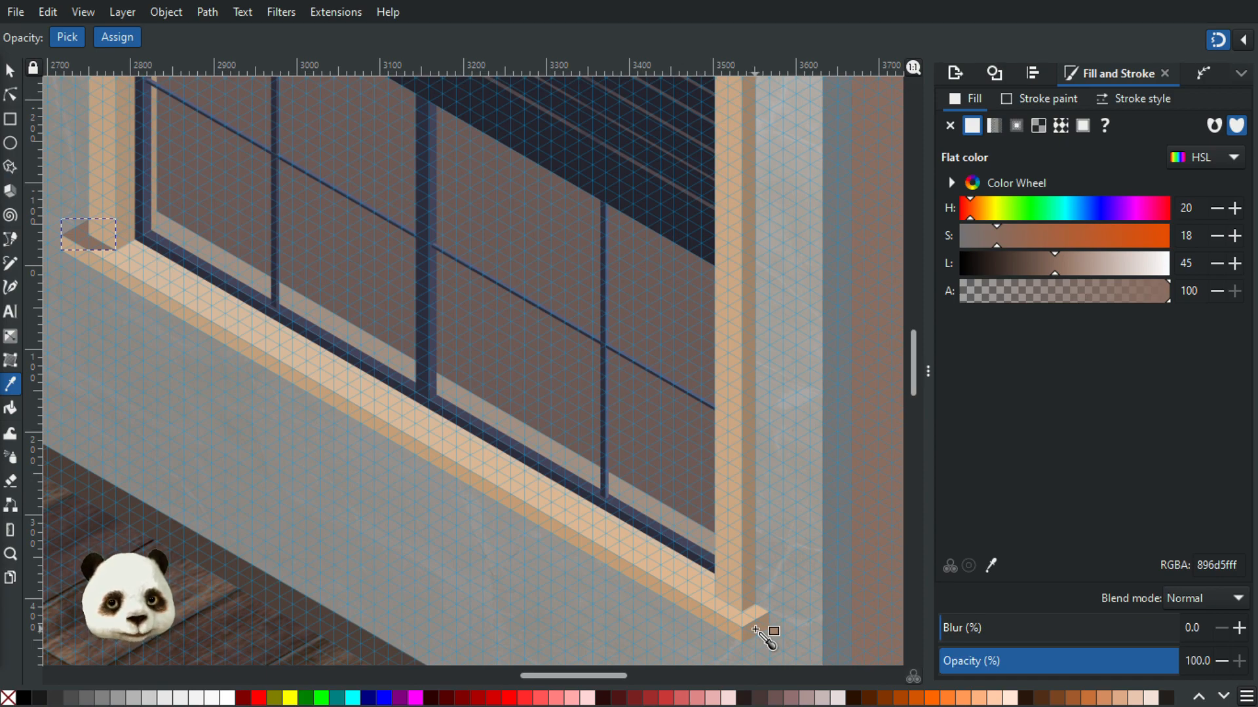
left_click_drag(317, 466, 566, 549)
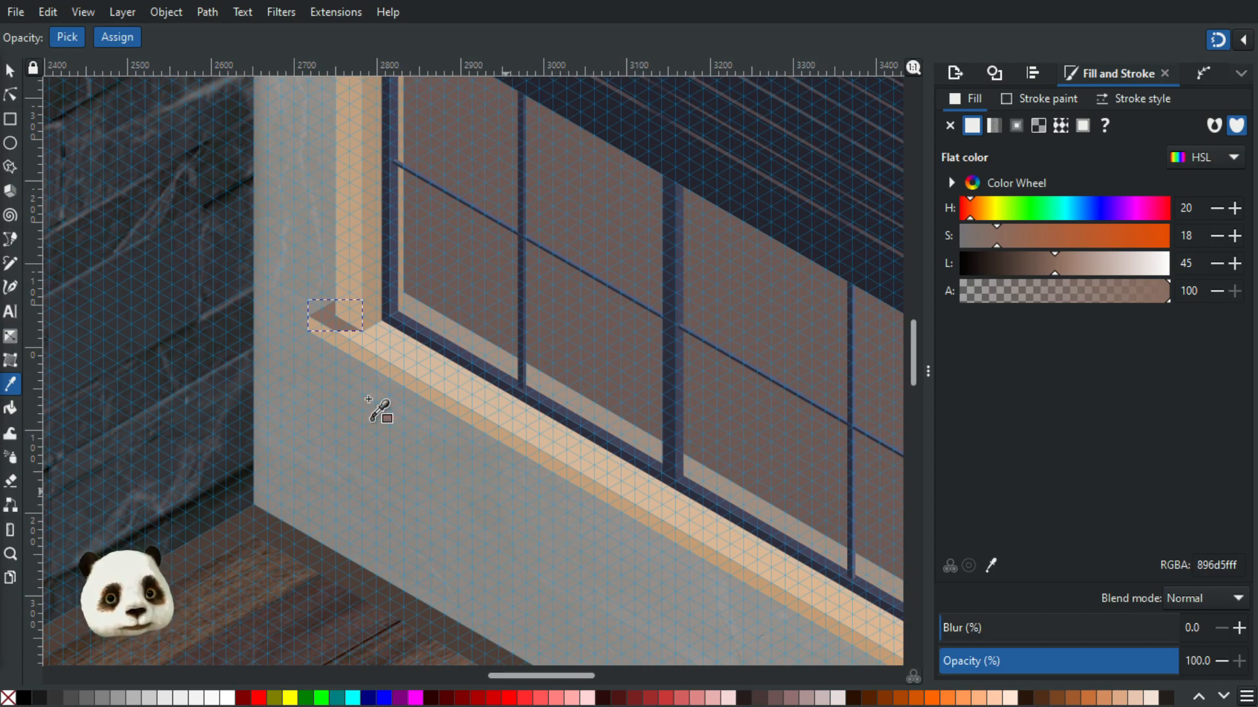
scroll(302, 321, "up", 4)
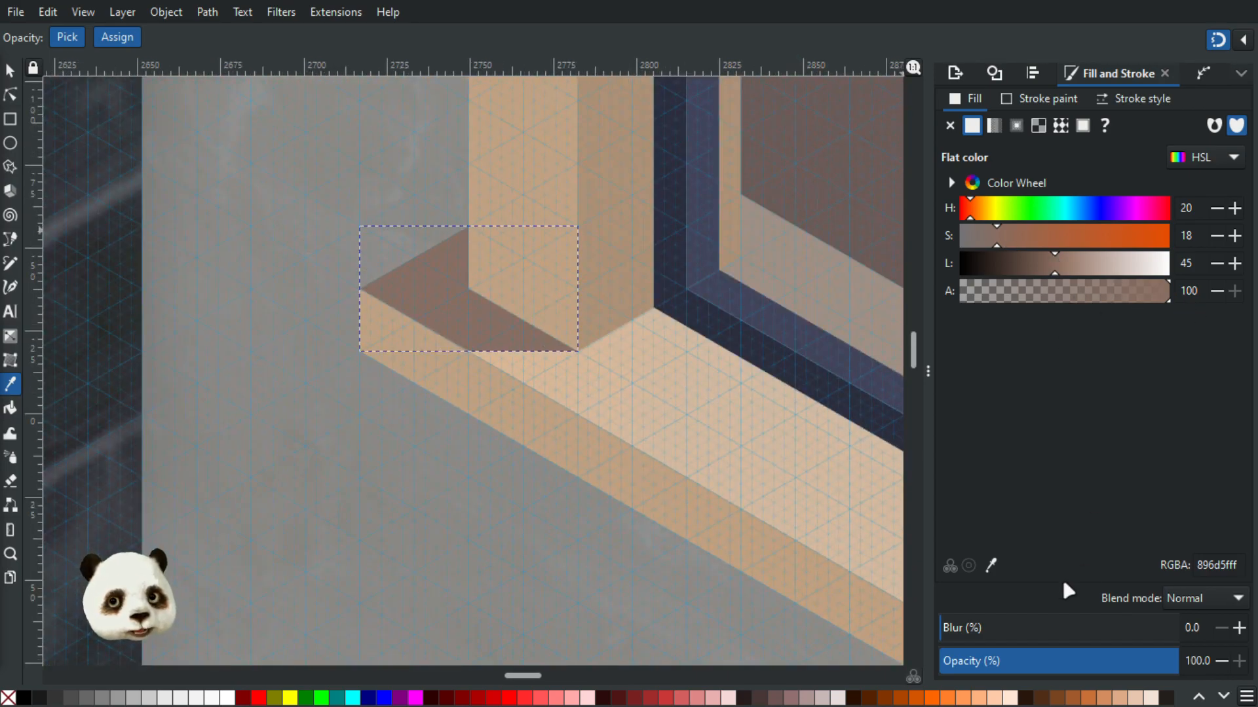
left_click(983, 628)
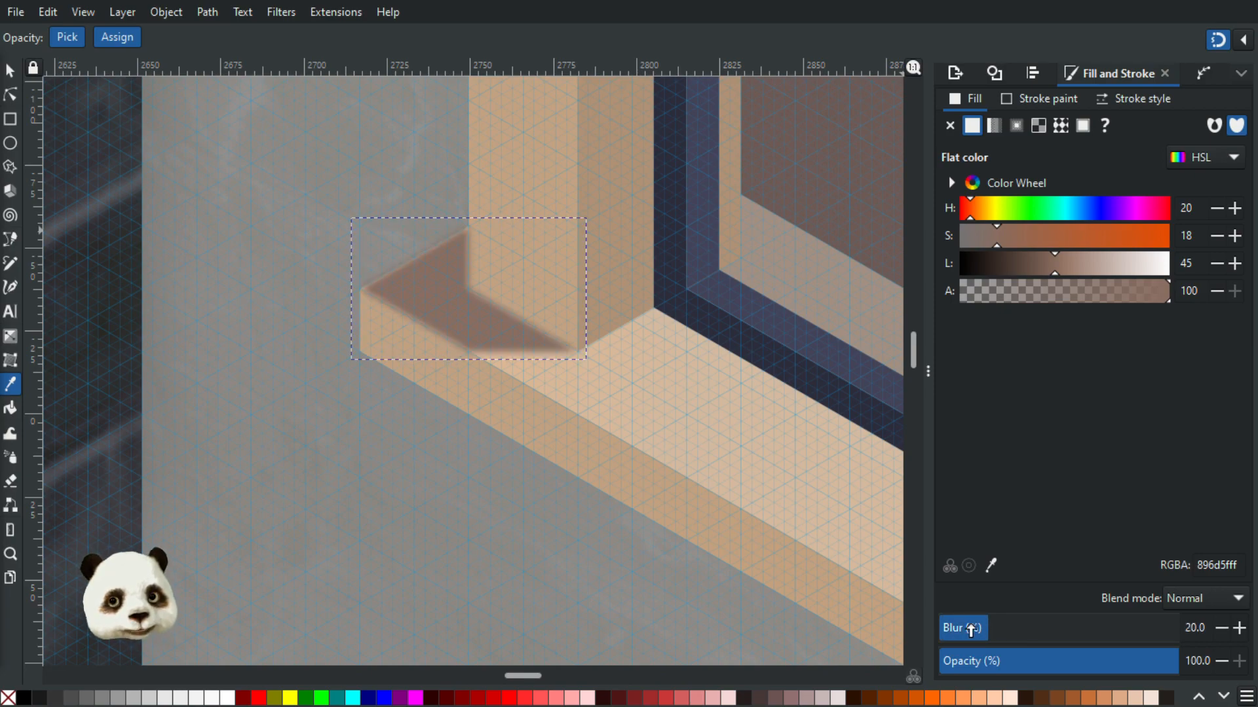
key("ctrl+z")
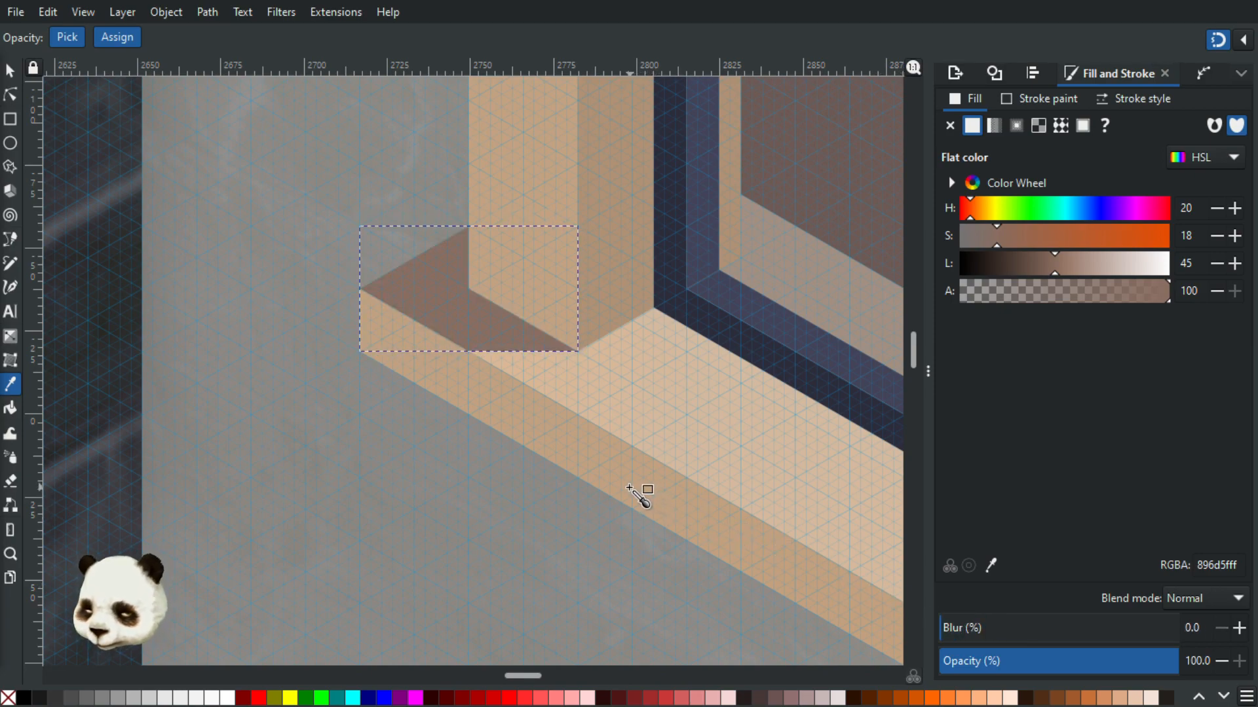
- Turn off snapping and add a linear gradient from the shadow shape's back area to its front edge, lightening the opaque brown end stop to about 61
key("g")
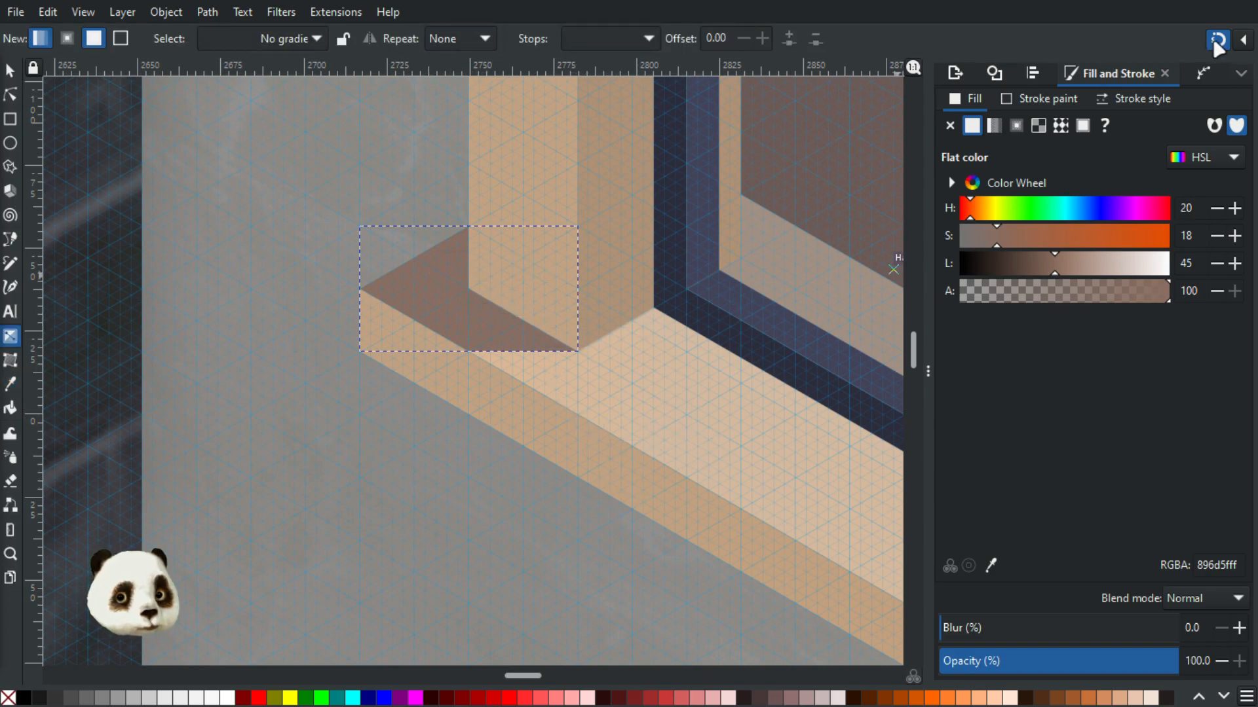
mouse_move(491, 319)
left_mouse_down()
mouse_move(411, 264)
mouse_move(511, 351)
mouse_move(474, 413)
mouse_move(423, 396)
mouse_move(455, 357)
mouse_move(436, 370)
mouse_move(449, 382)
mouse_move(447, 345)
left_mouse_up()
key("d")
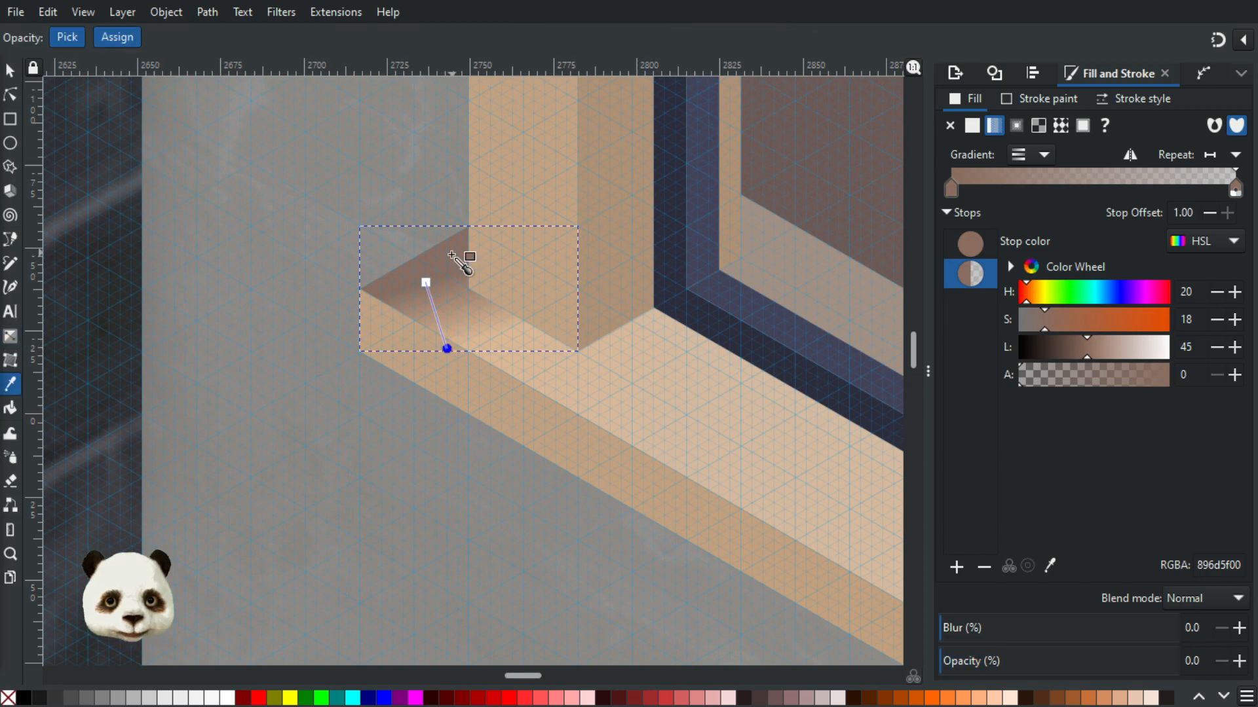
left_click(450, 256)
left_click_drag(1087, 355, 1115, 355)
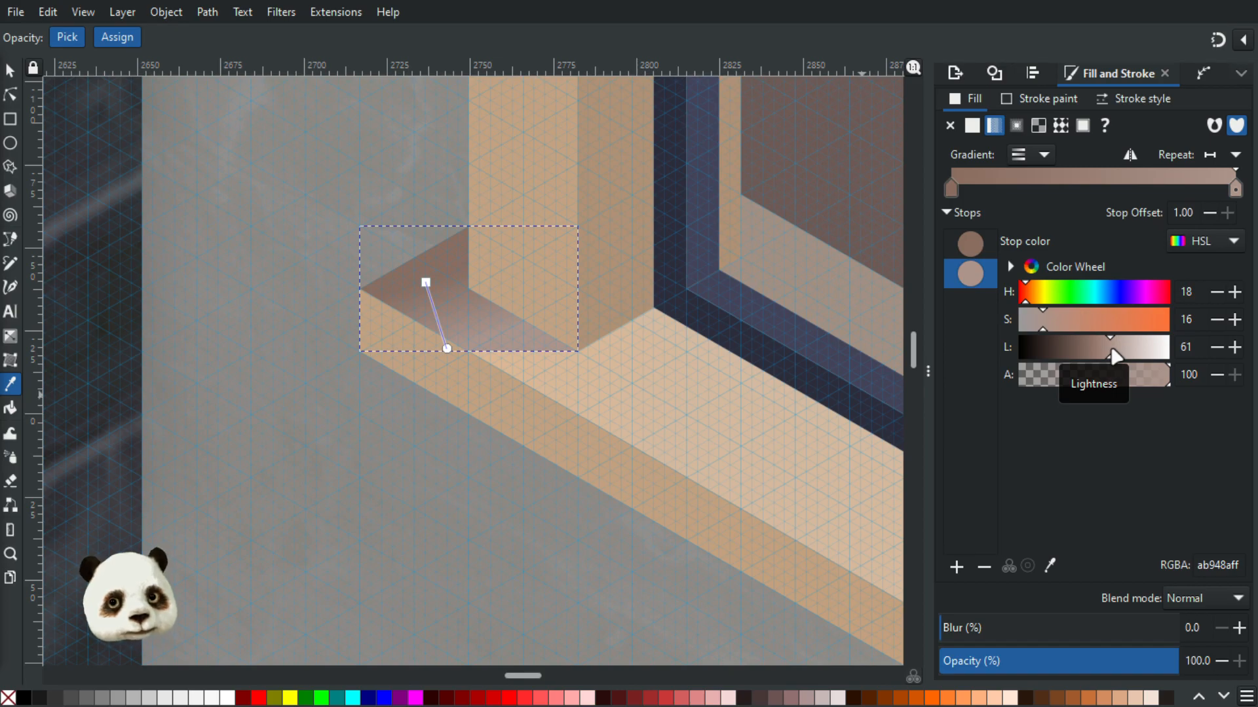
- Sample the sill's wood colour for the shadow gradient's end stop, adjusting it to saturation 38 and lightness 67, and deselect the shape
left_click(632, 362)
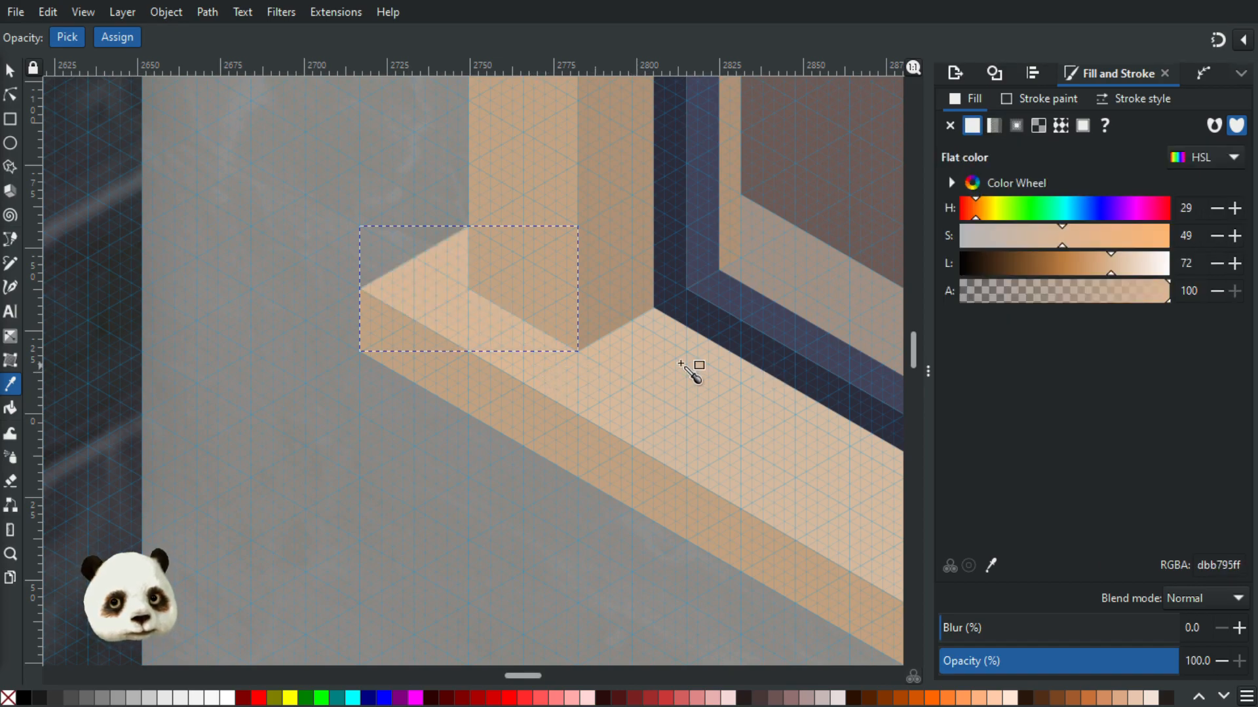
key("ctrl+z")
left_click(447, 349)
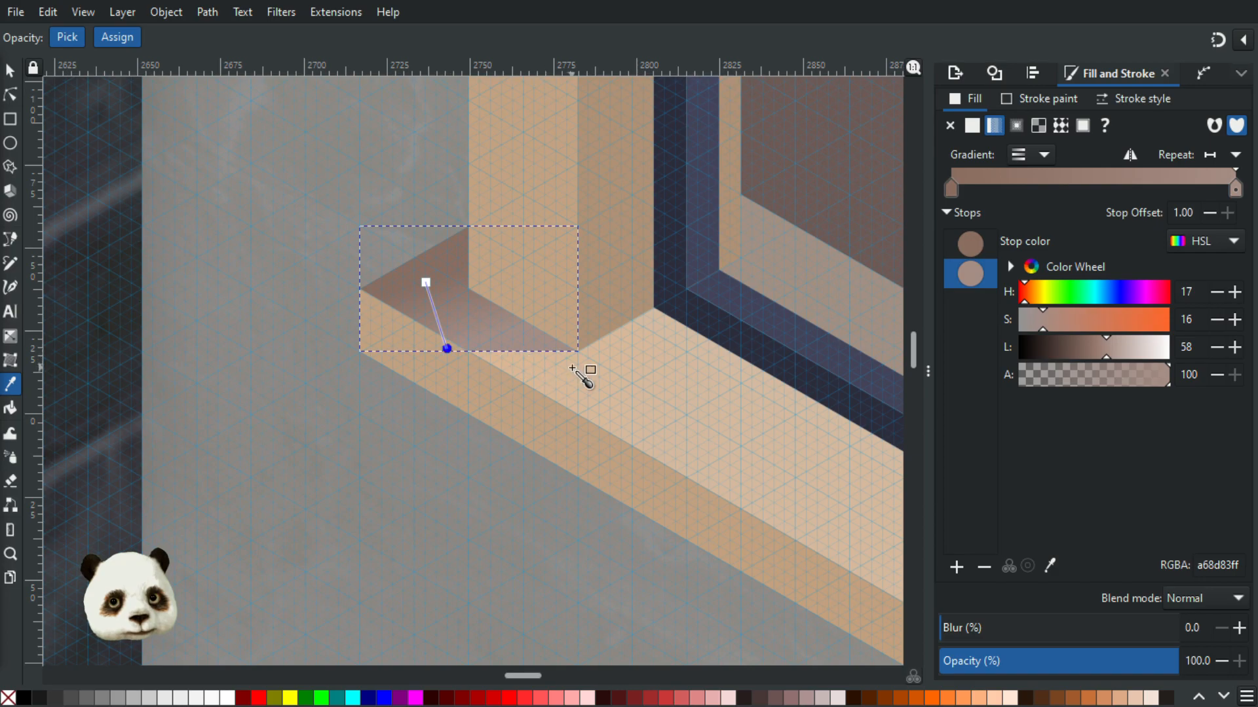
left_click(555, 362)
left_click(1119, 354)
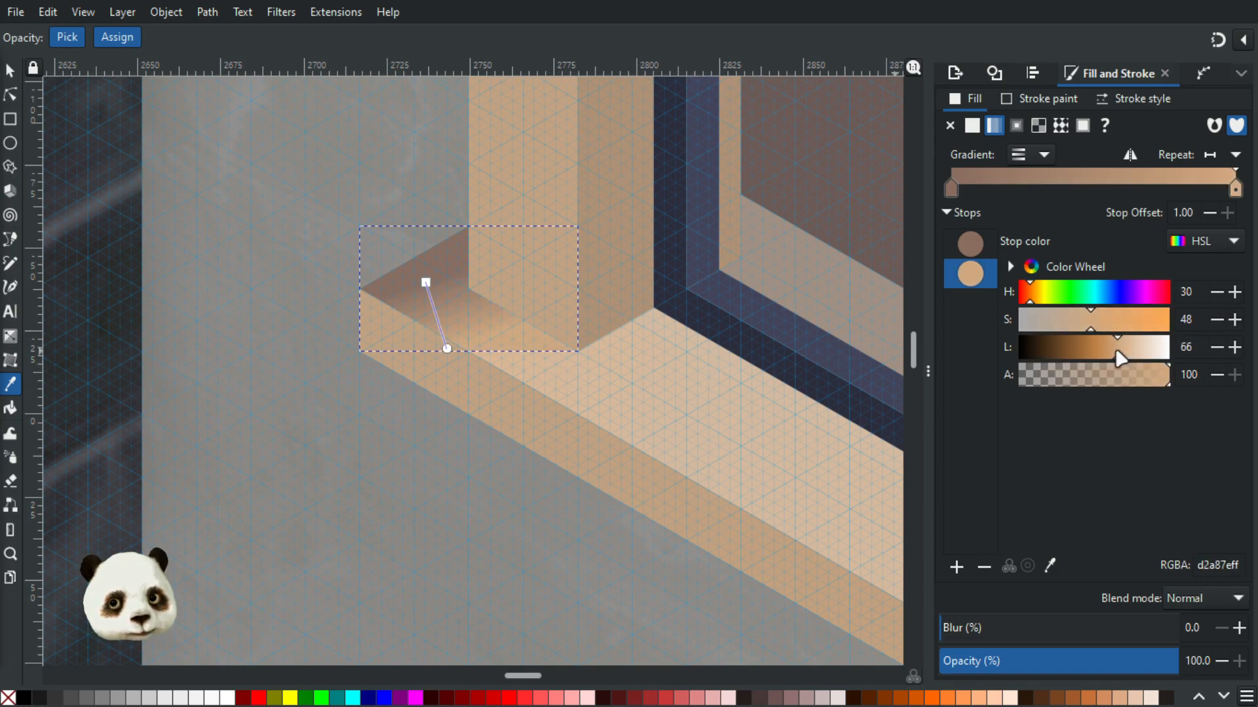
left_click(1079, 320)
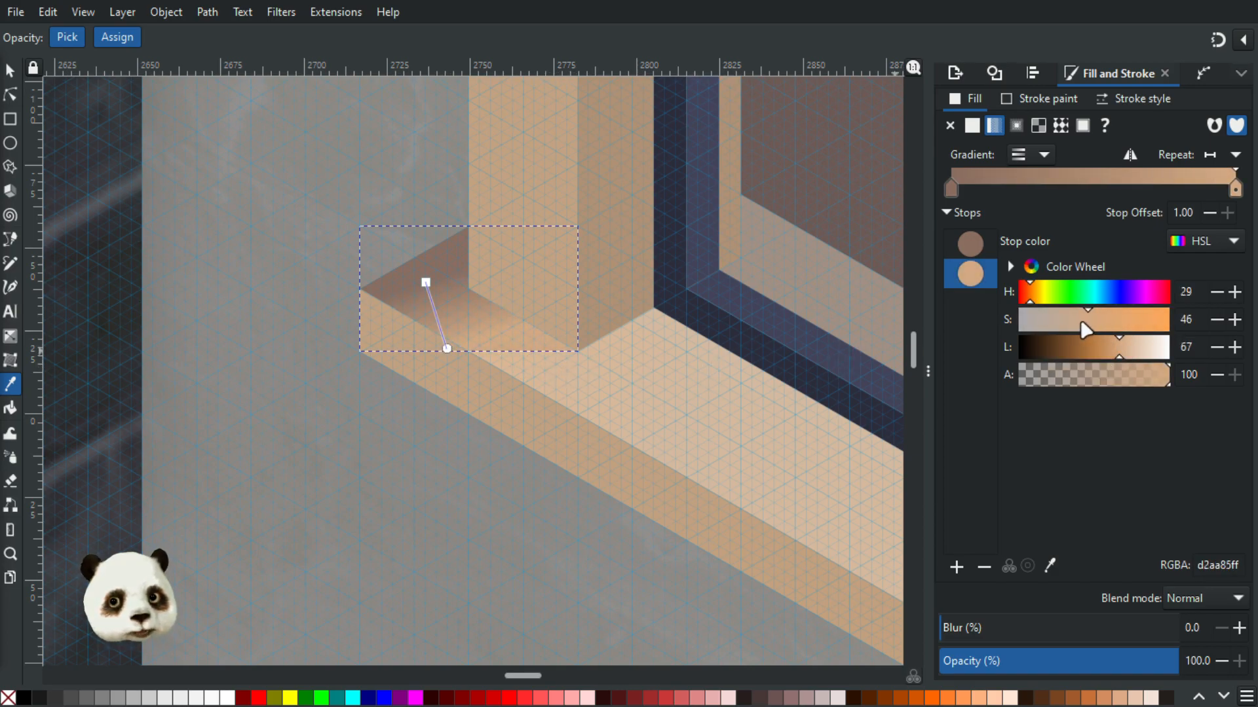
left_click(9, 70)
scroll(261, 184, "down", 3)
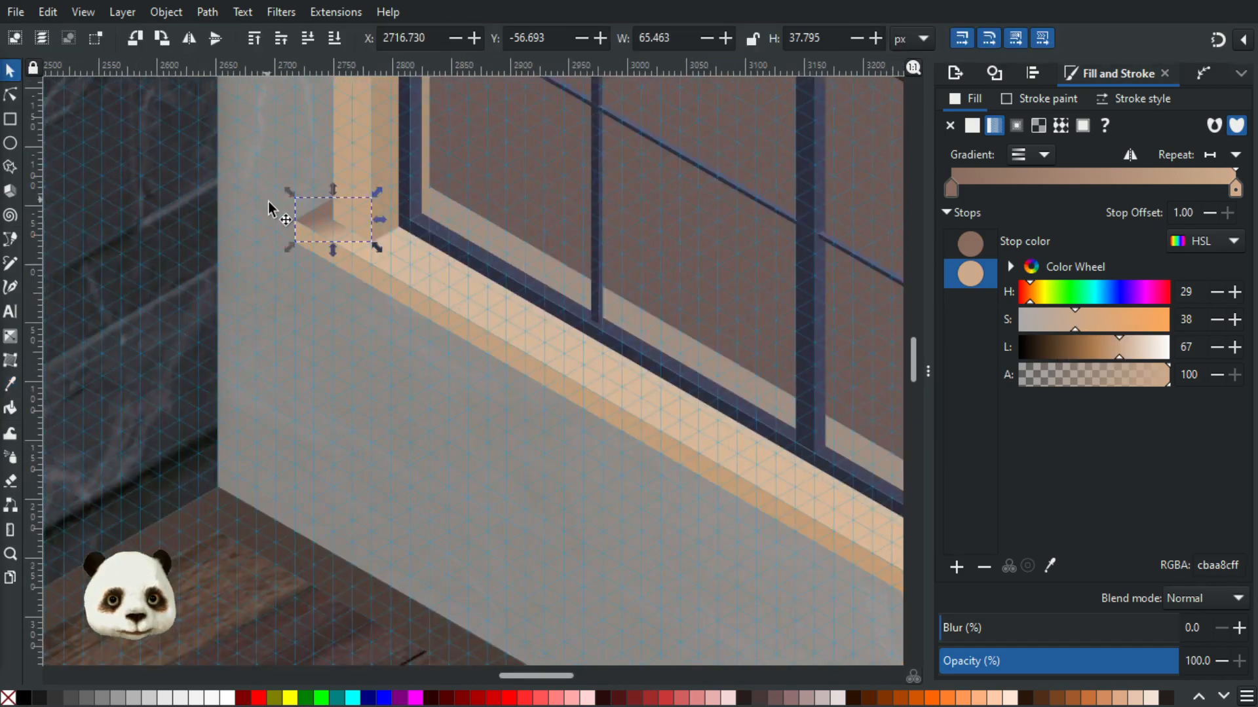
key("Escape")
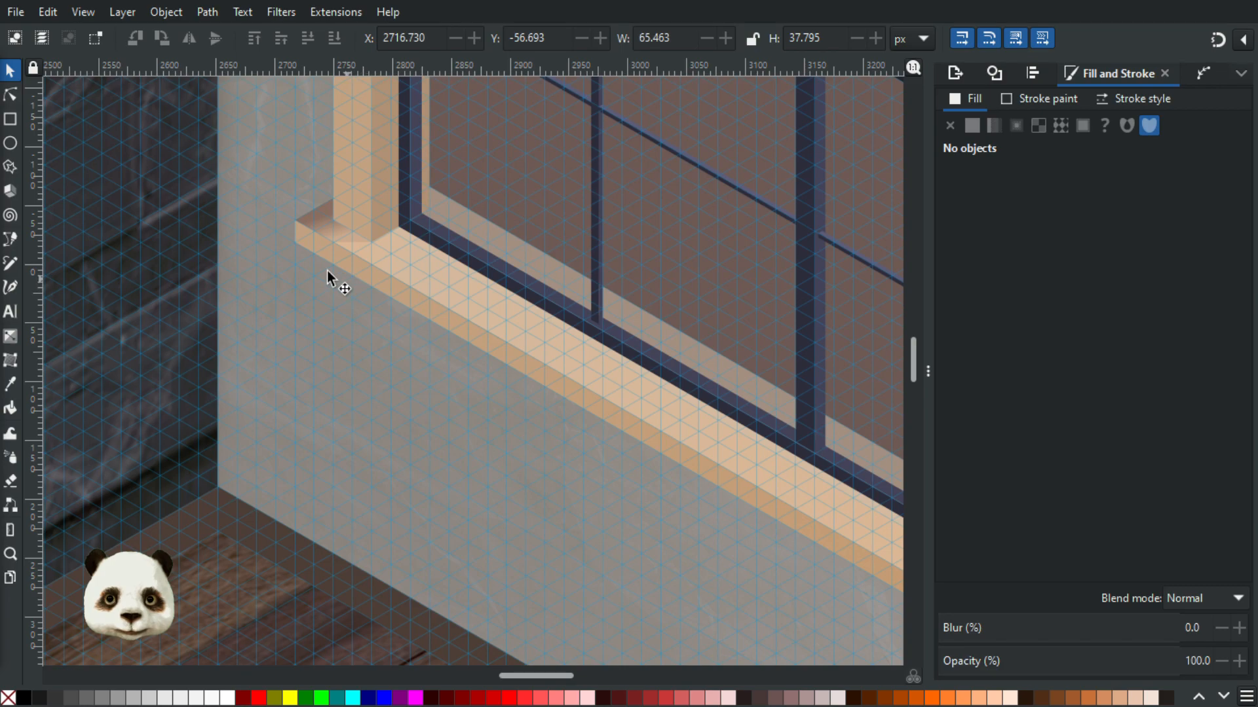
- Select the gradient shadow on the sill's left end and set its blur to 4%
scroll(328, 270, "up", 3)
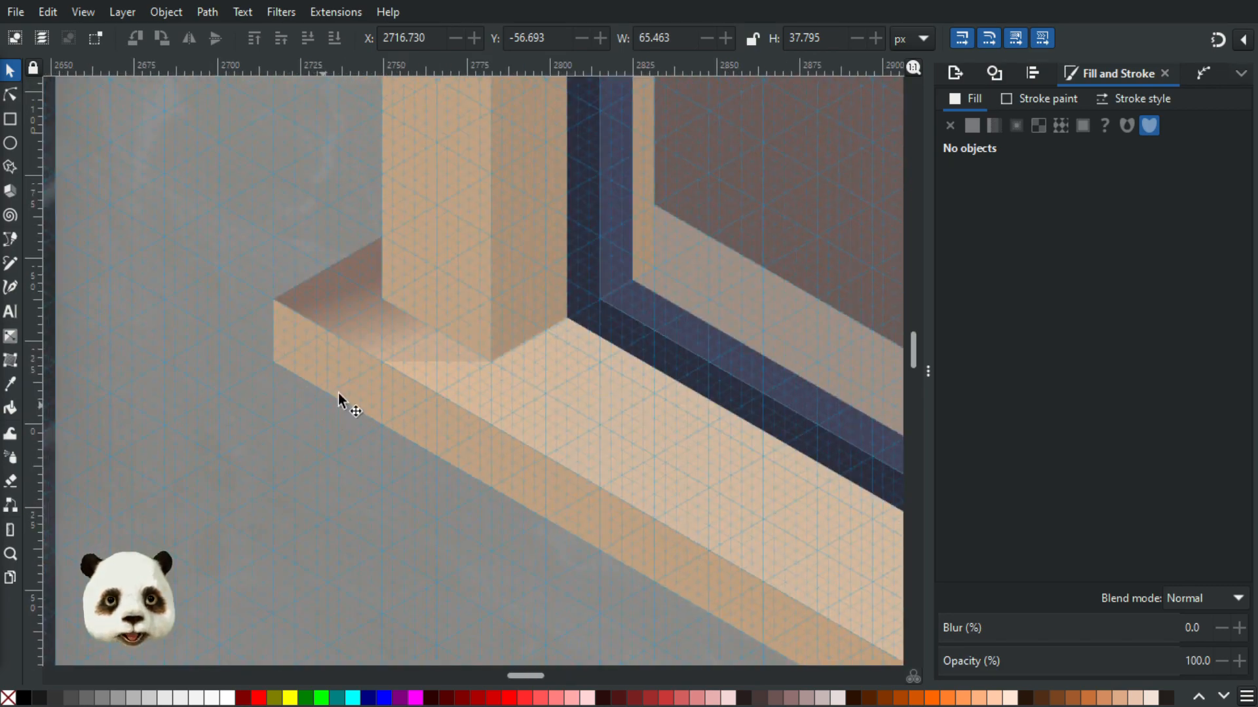
scroll(344, 380, "up", 1)
left_click(434, 322)
left_click(1237, 629)
left_click(1237, 629)
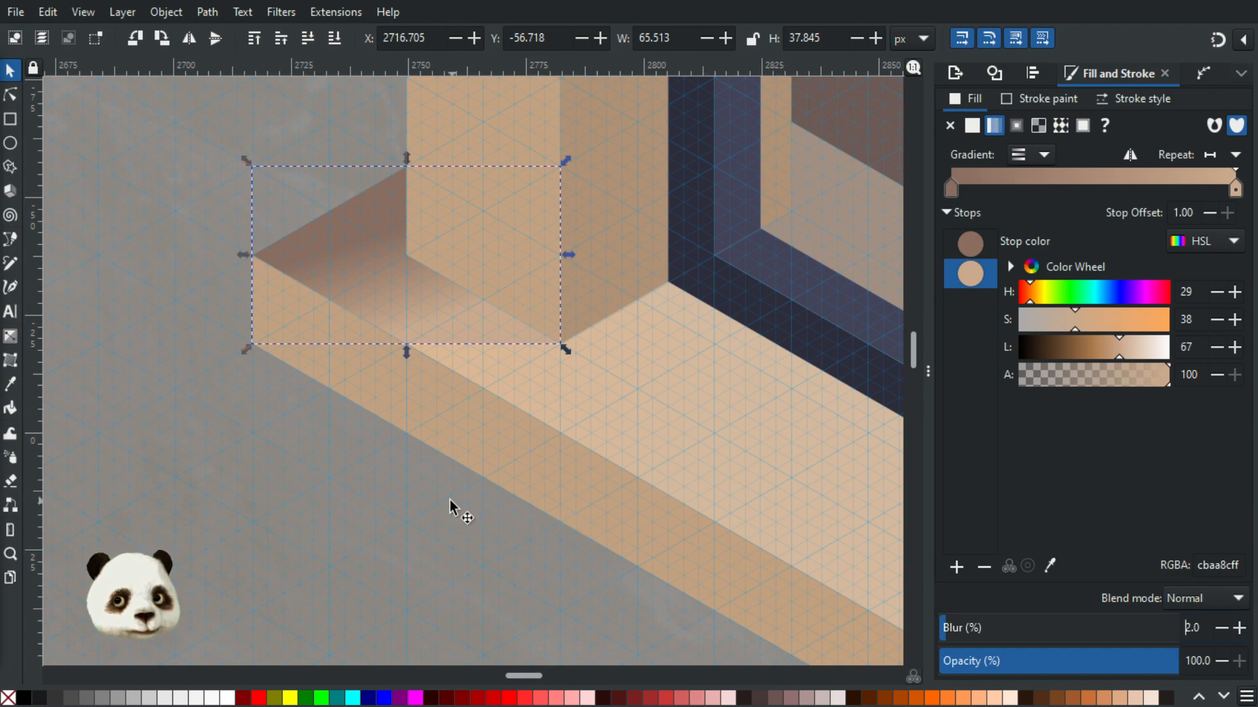
left_click(1239, 627)
left_click(1238, 628)
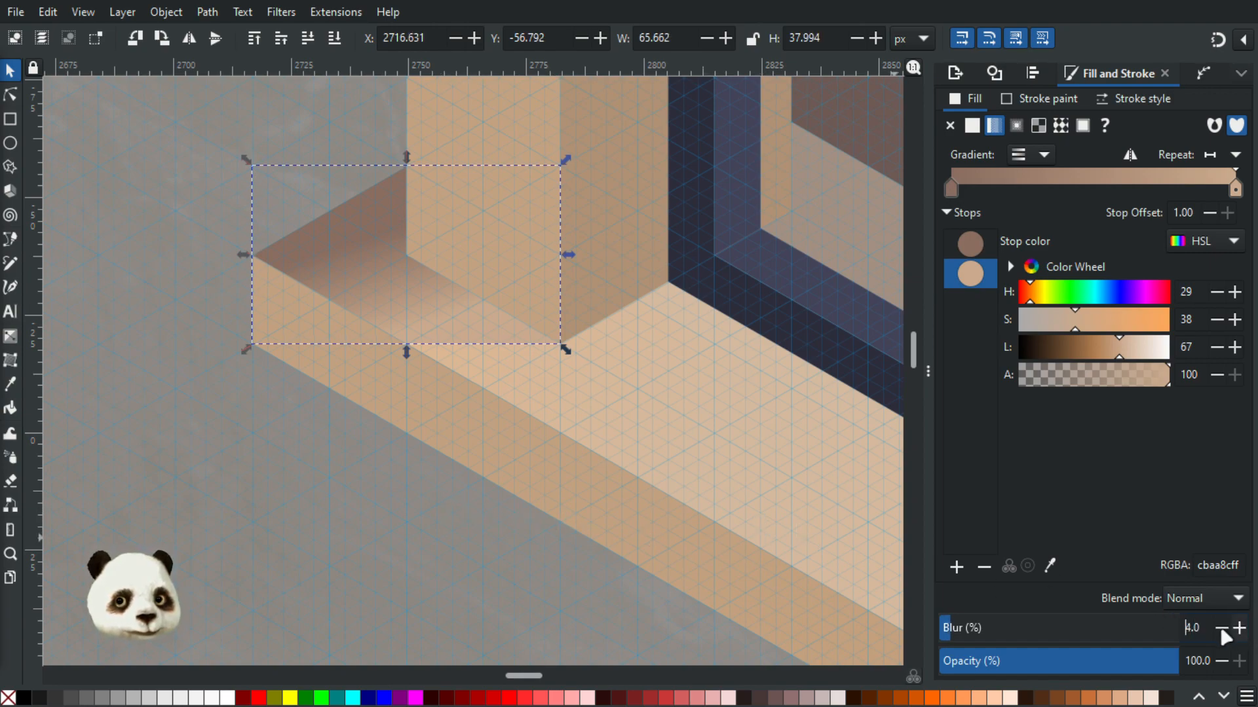
left_click(421, 480)
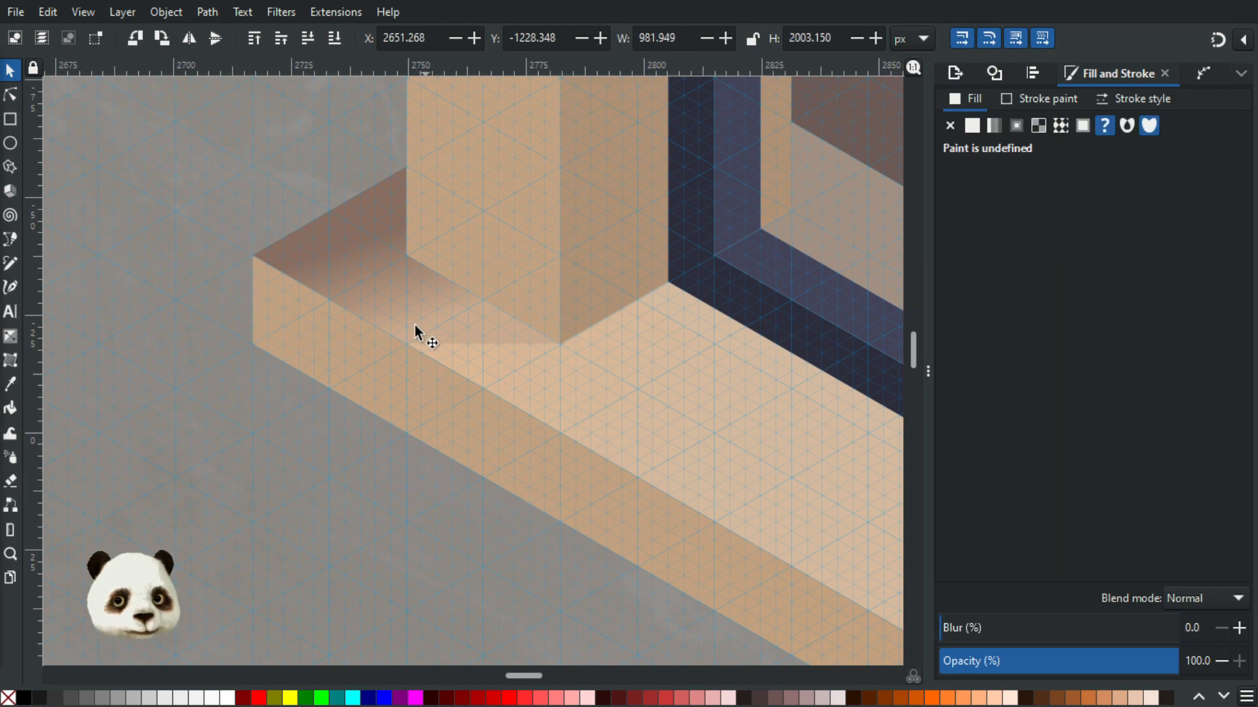
- Hide the isometric grid and raise the sill shadow's blur to 5%
left_click(419, 331)
key("shift+3")
left_click(1240, 627)
left_click(392, 476)
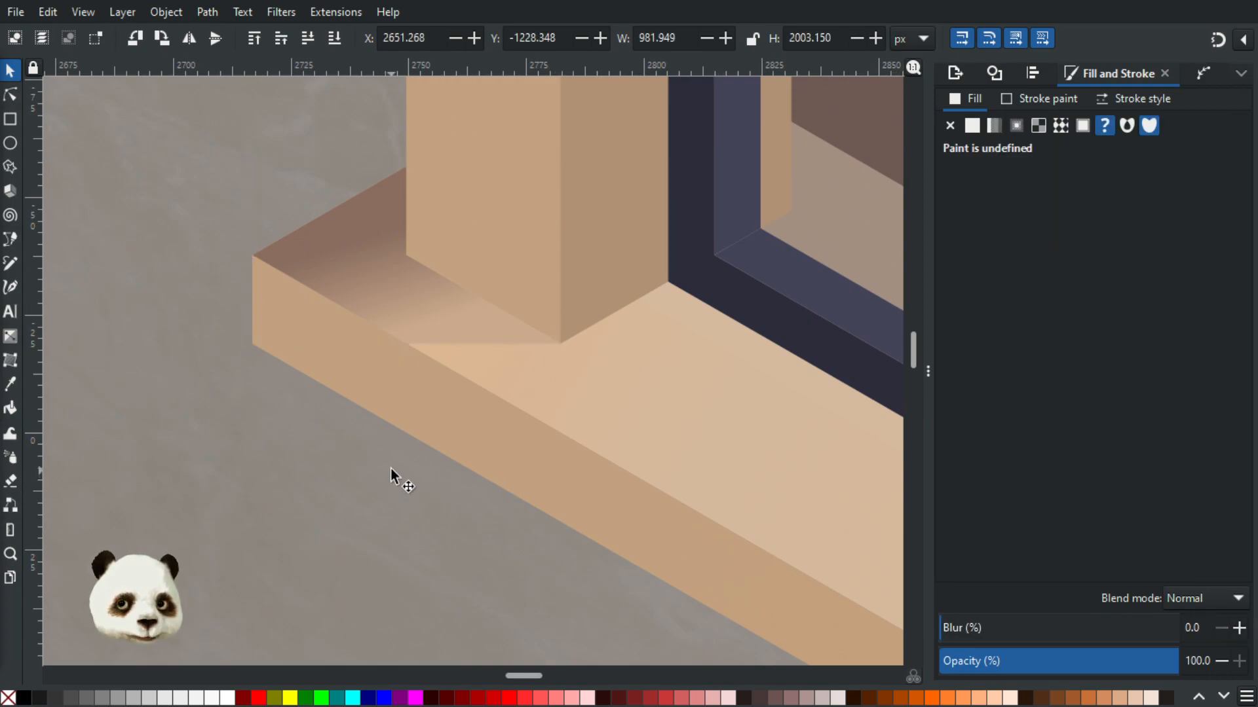
- Try a stronger 10% blur on the sill shadow and view it deselected from farther away
left_click(399, 324)
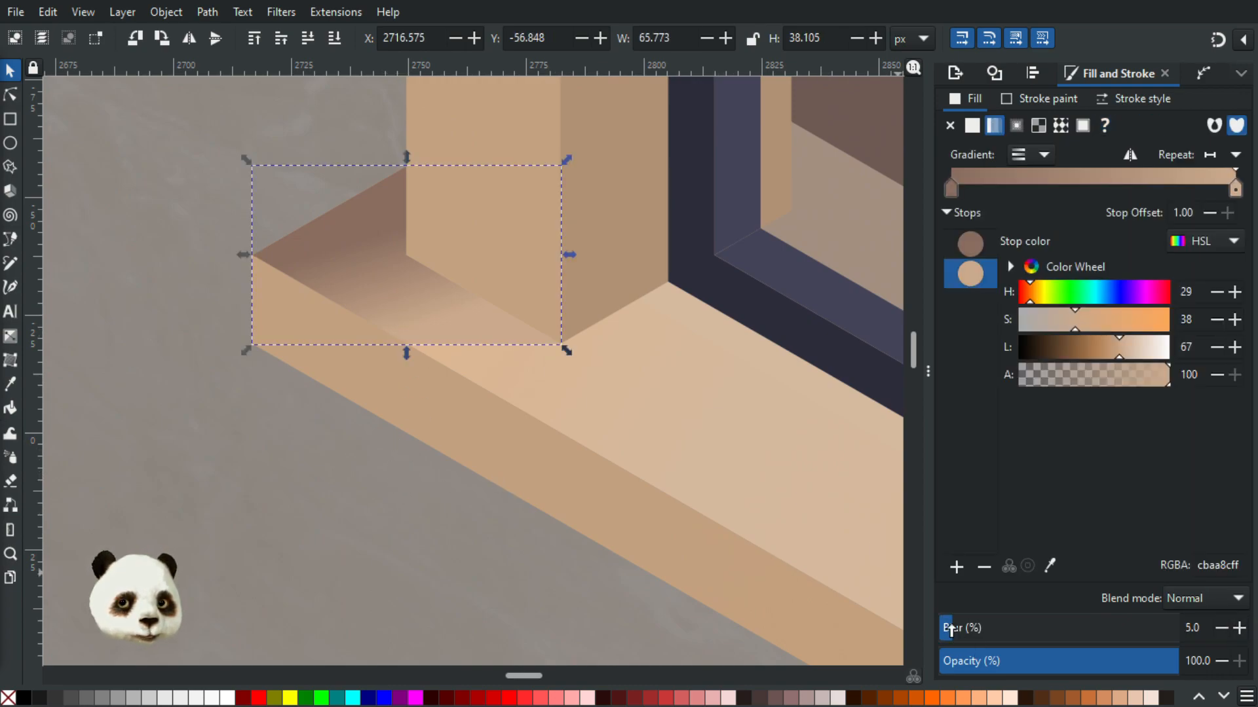
left_click_drag(982, 630, 972, 627)
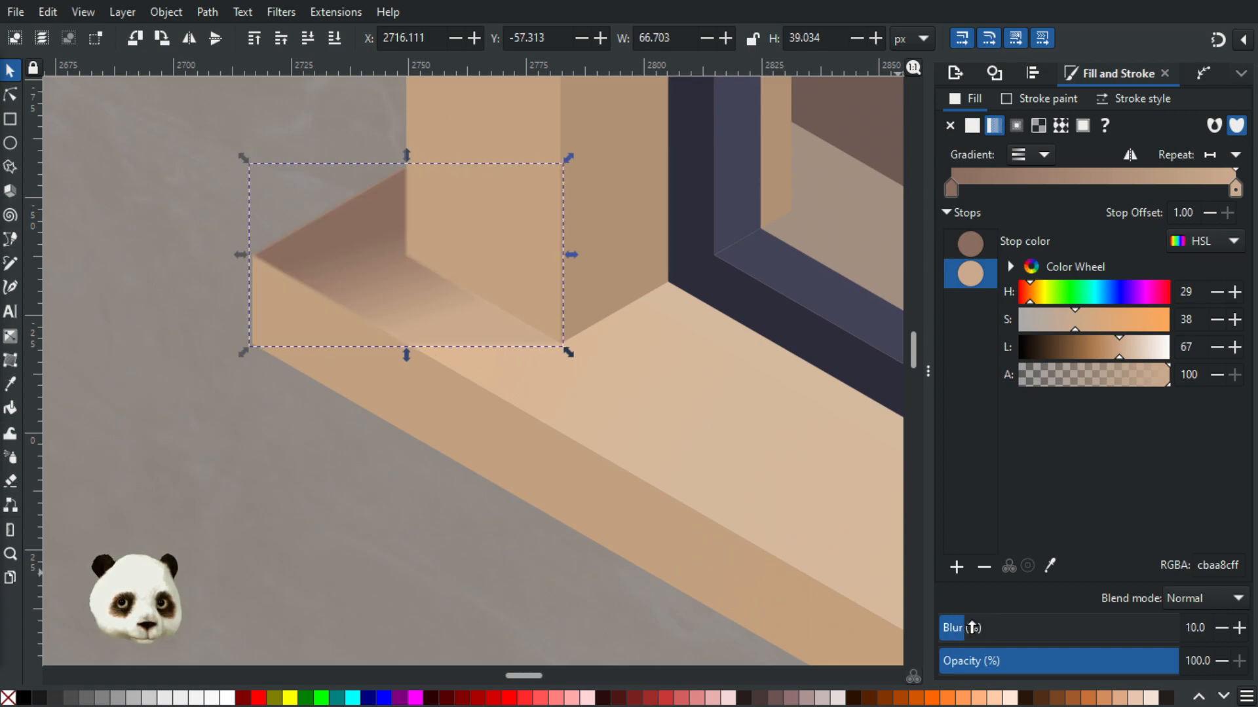
left_click(400, 491)
scroll(401, 490, "down", 3)
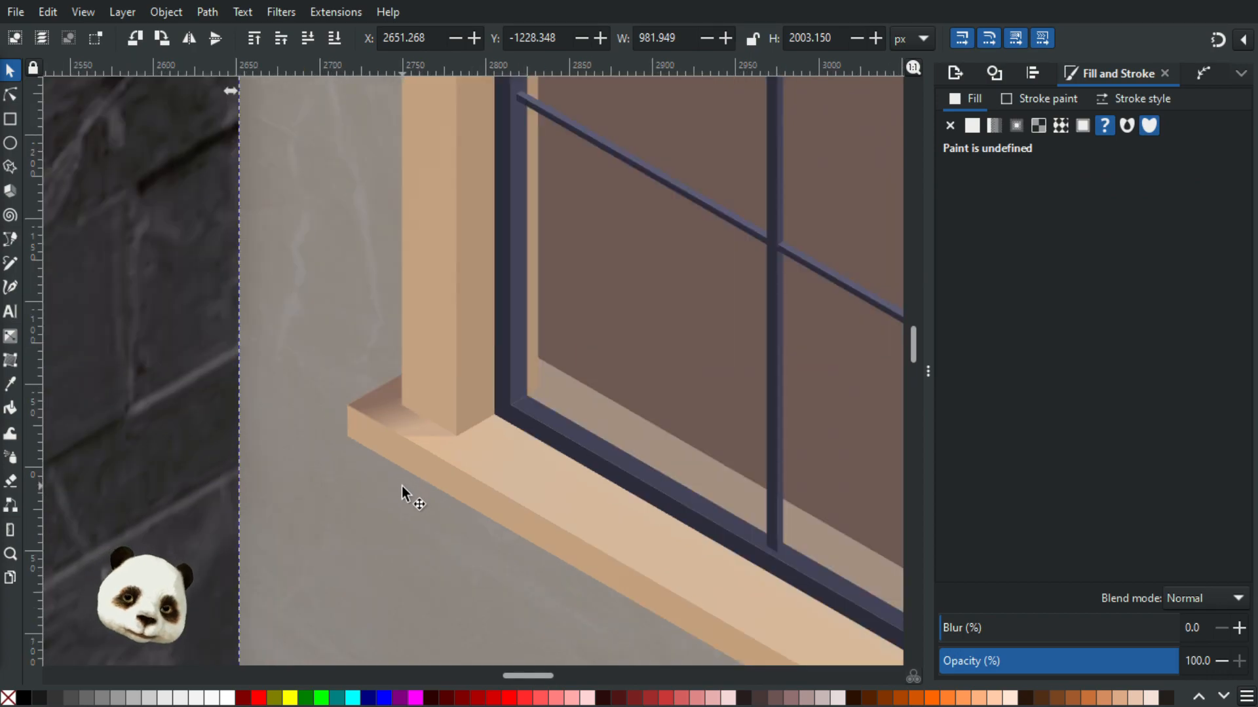
scroll(403, 486, "down", 1)
- Reduce the sill shadow's blur to 5% and check it deselected against the whole window
scroll(403, 485, "up", 5)
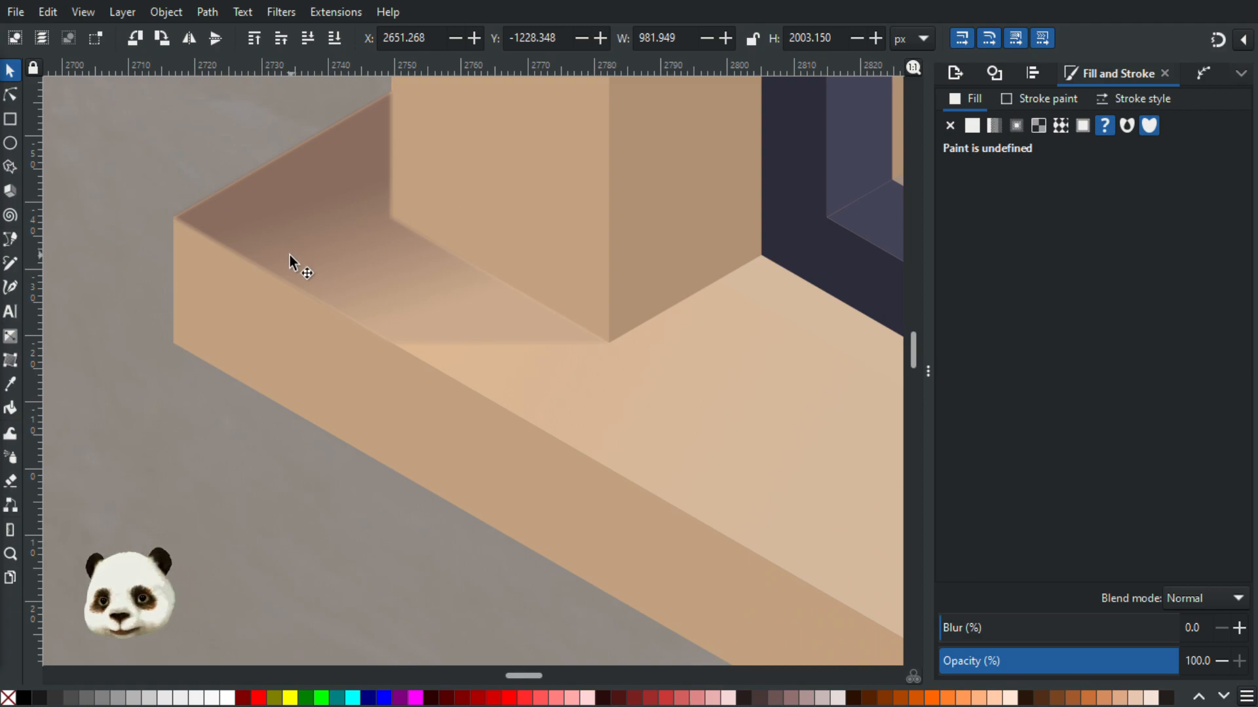
left_click(333, 249)
left_click(1223, 628)
left_click(1222, 628)
left_click(1223, 627)
left_click(1222, 628)
left_click(1222, 627)
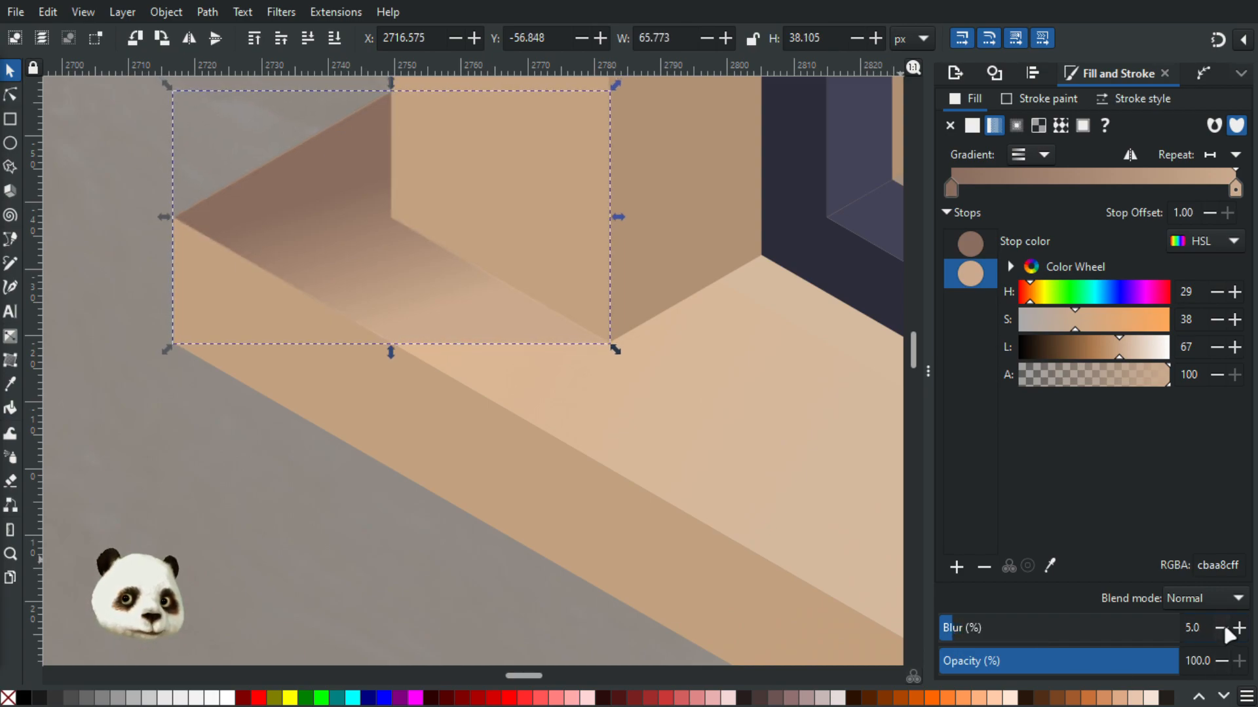
left_click(249, 521)
scroll(351, 480, "down", 4)
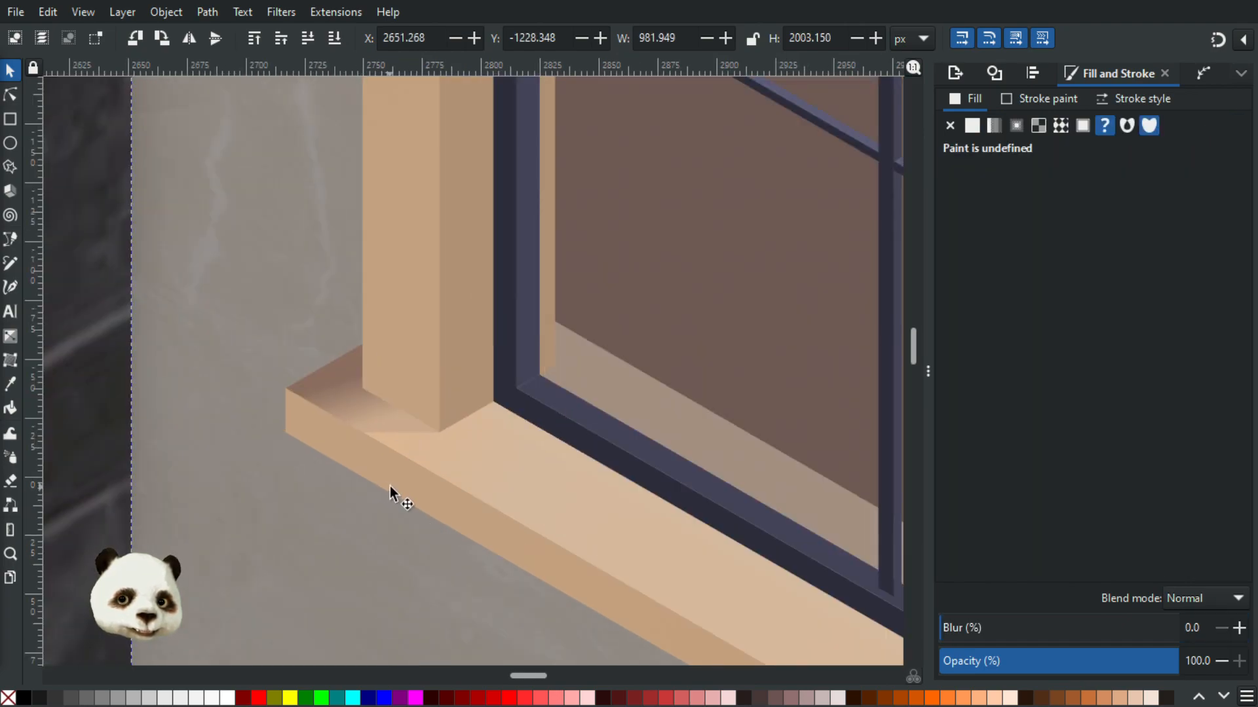
scroll(390, 488, "down", 4)
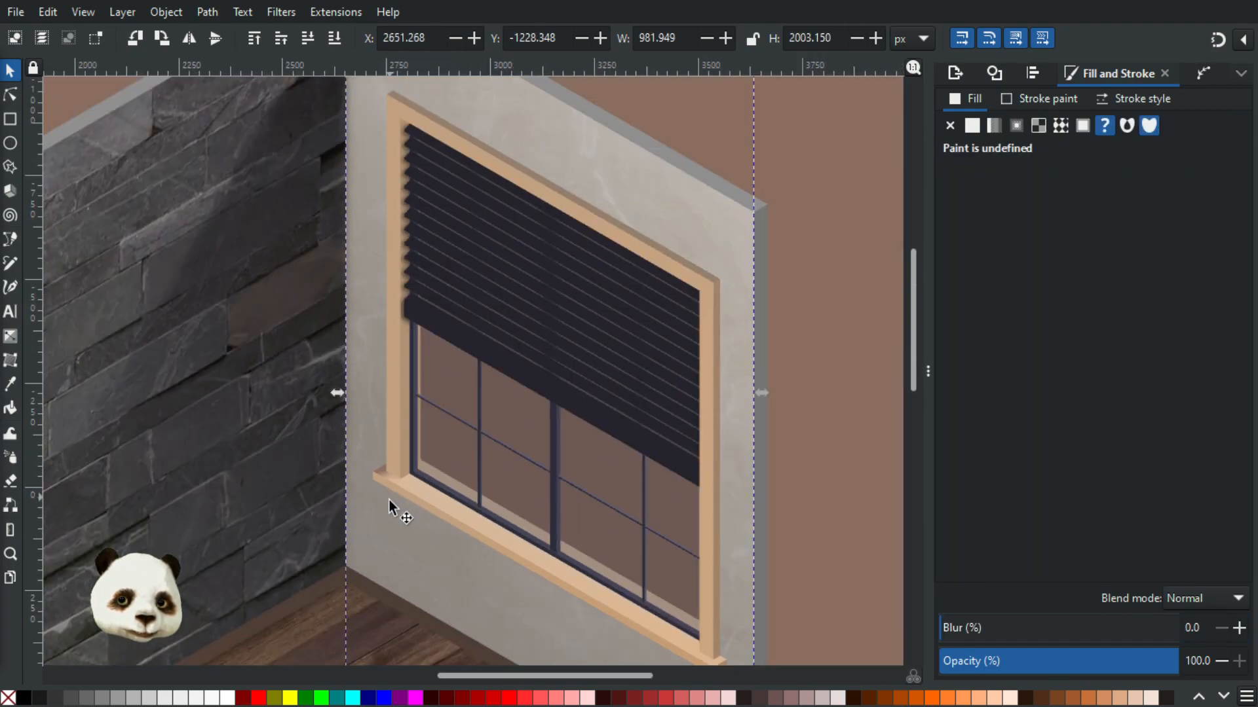
- Darken the sill shadow gradient's end stop to hue 27, saturation 37 and lightness 64
scroll(390, 514, "up", 7)
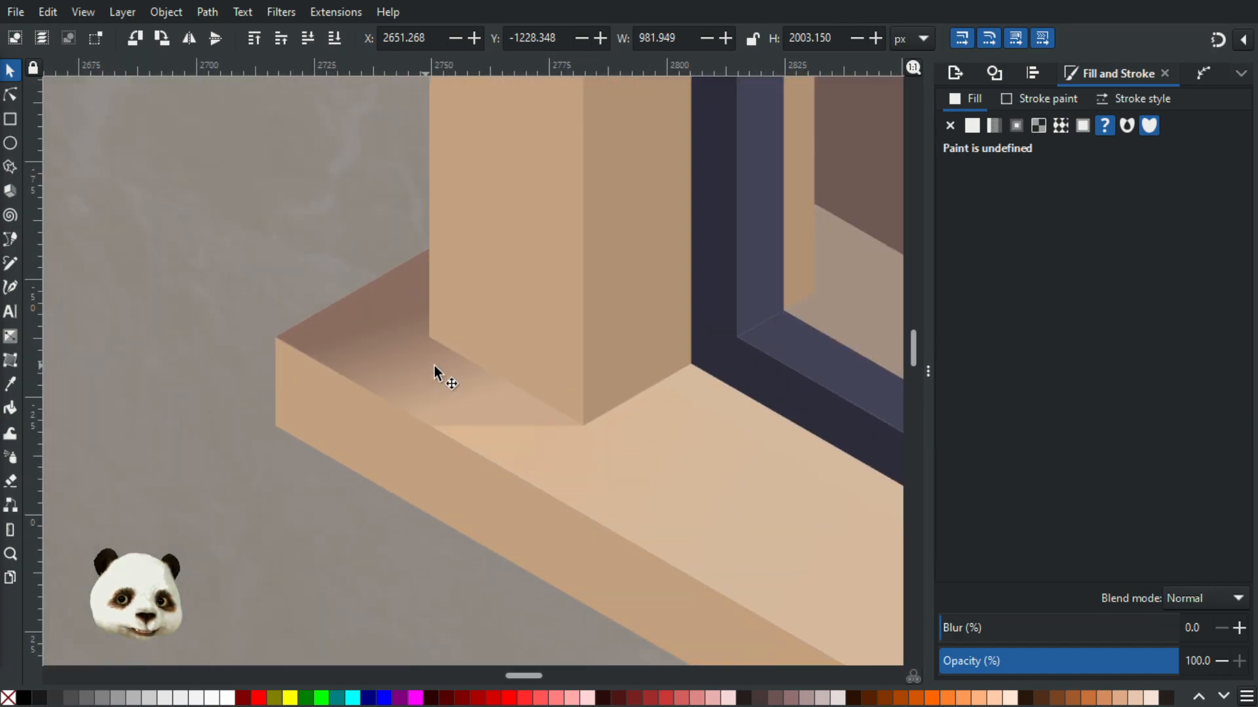
left_click(419, 370)
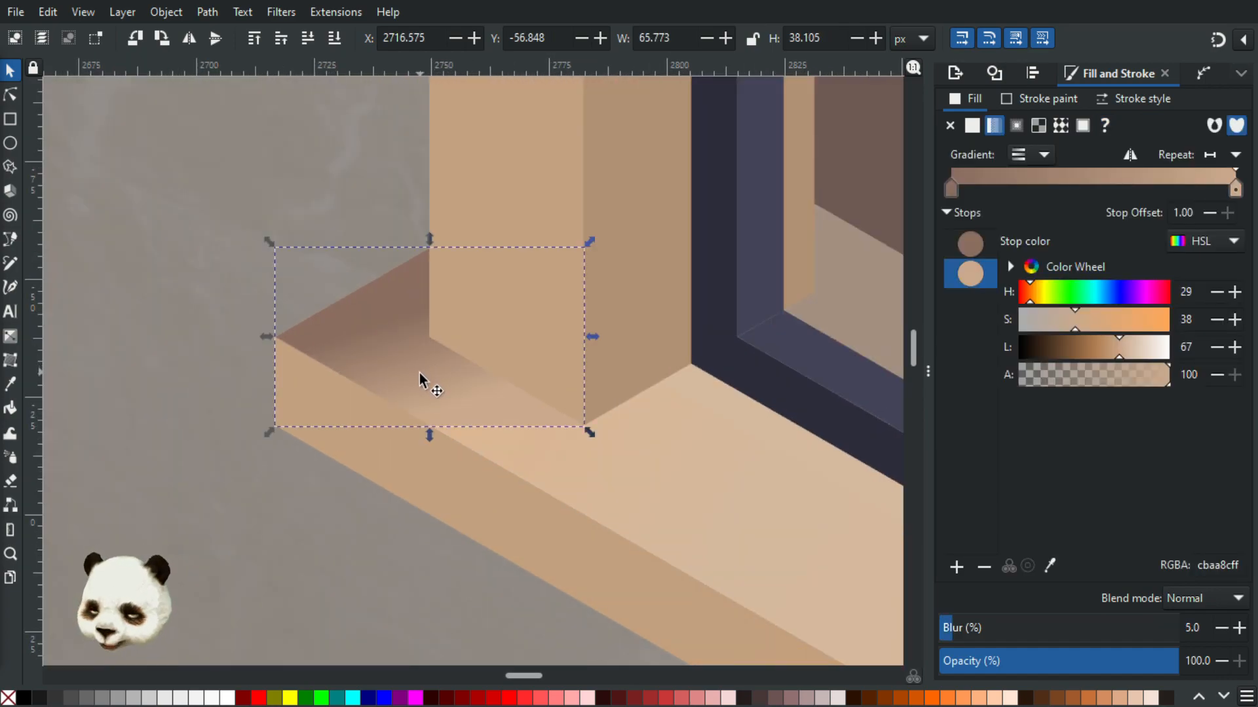
key("g")
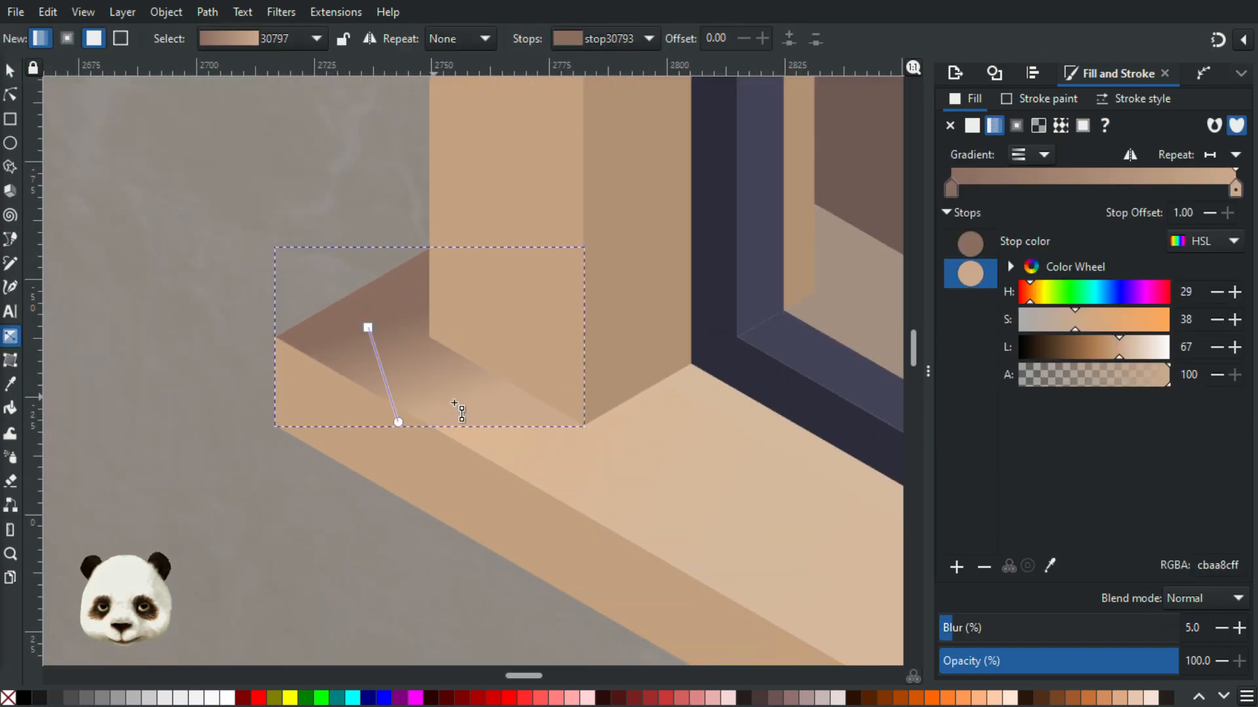
left_click(398, 421)
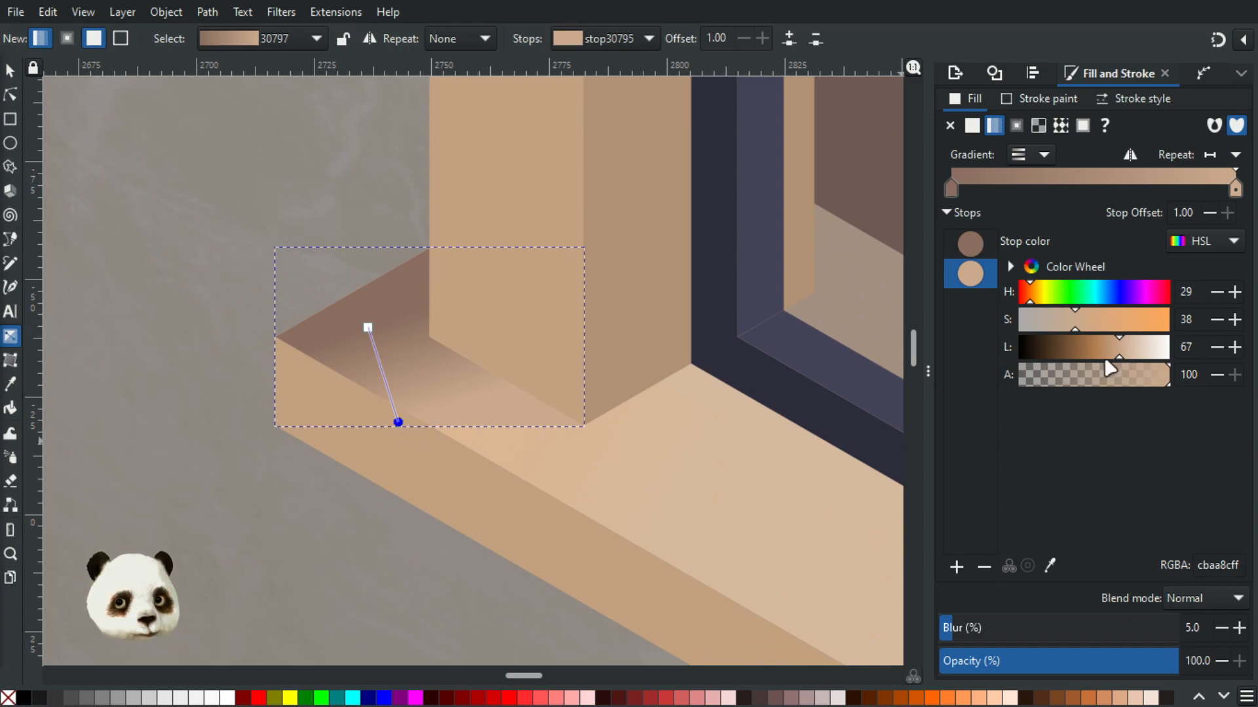
left_click(1116, 357)
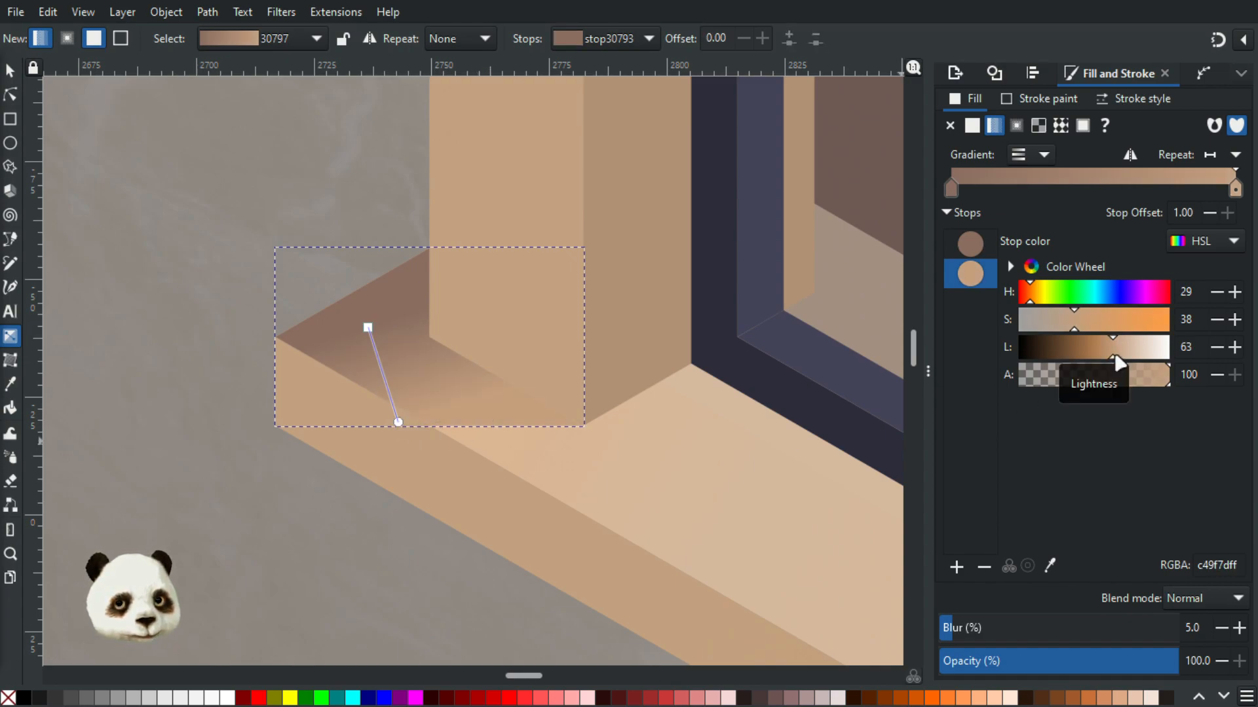
left_click_drag(1116, 357, 1116, 359)
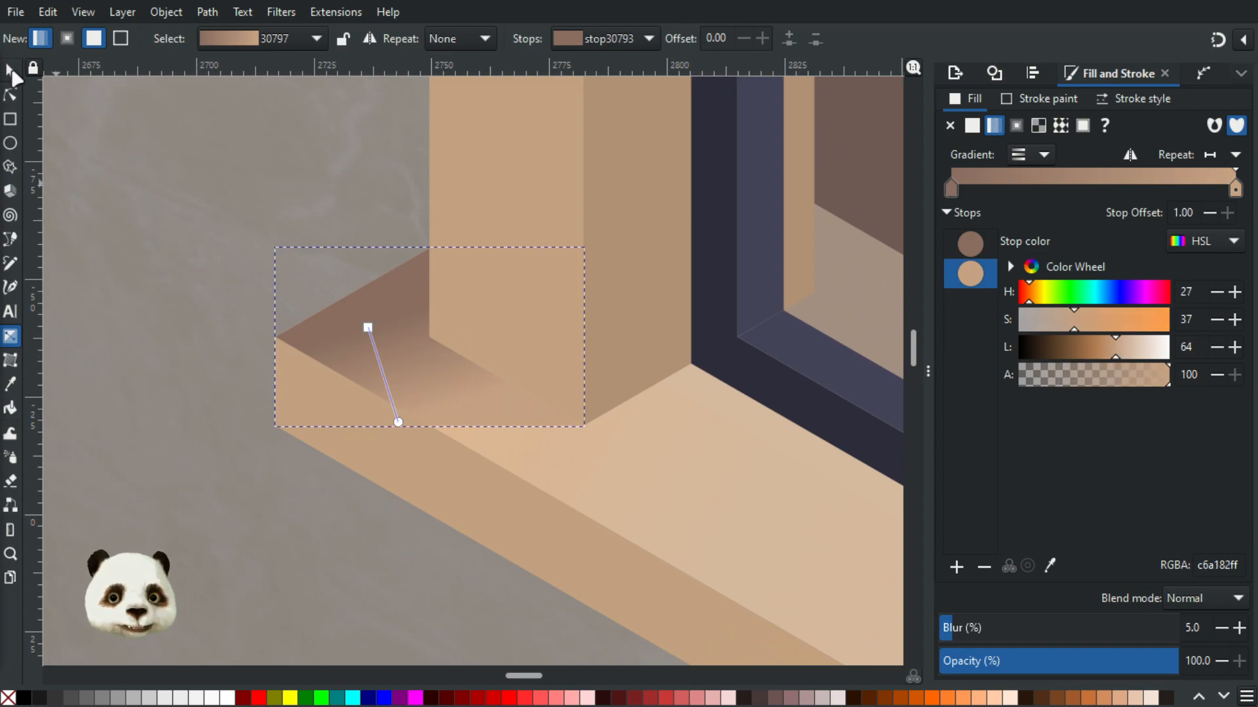
- Check the recoloured sill shadow deselected, against the whole window and up close
left_click(11, 72)
left_click(307, 499)
scroll(306, 501, "down", 2)
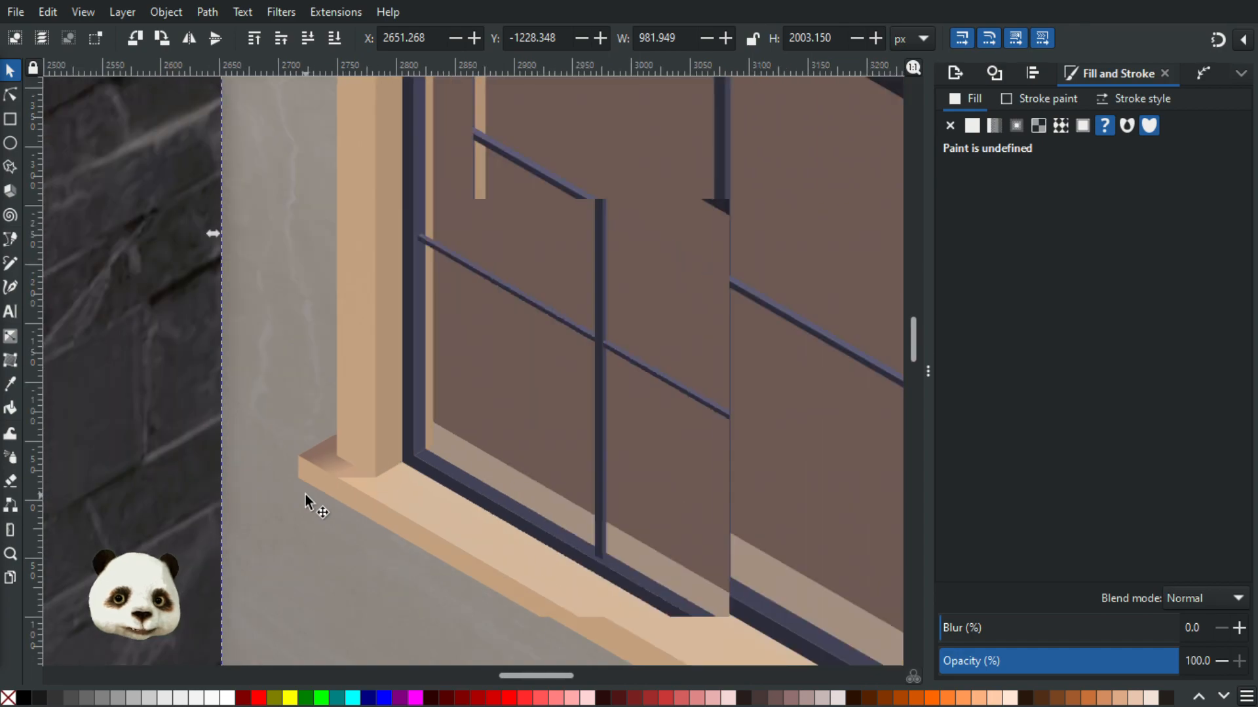
scroll(308, 505, "down", 1)
scroll(309, 505, "down", 2)
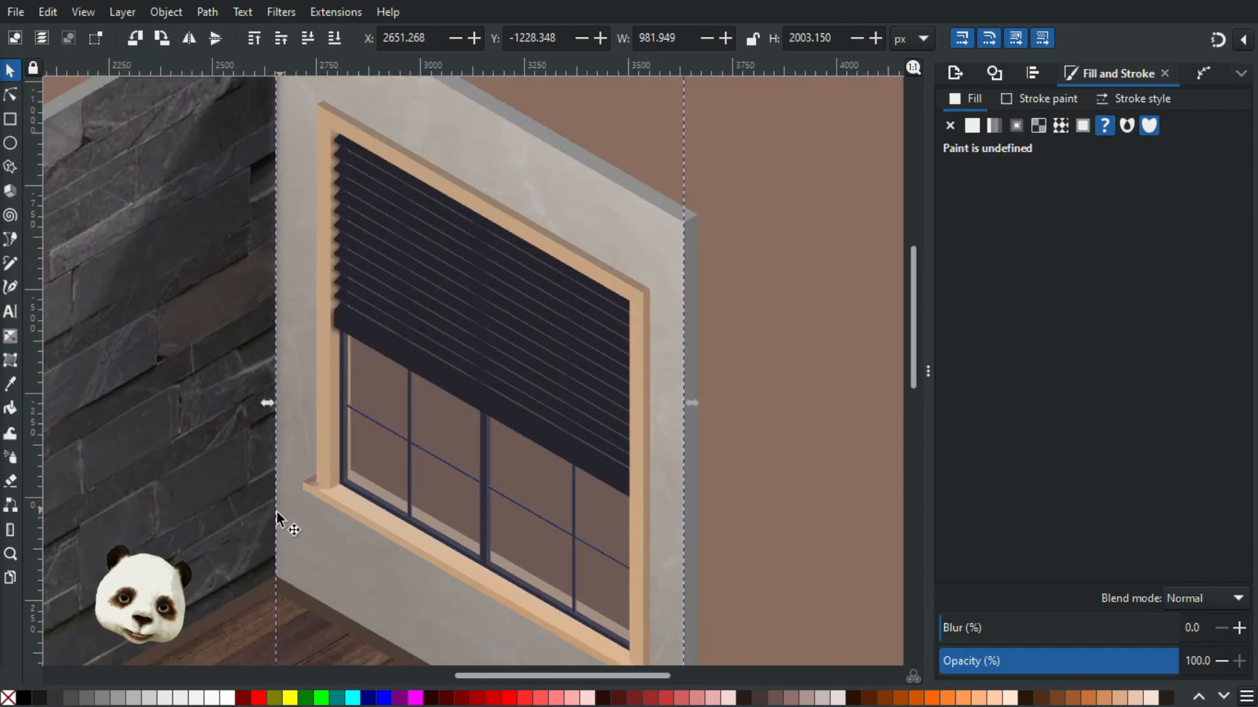
scroll(276, 512, "down", 3)
scroll(281, 523, "up", 3)
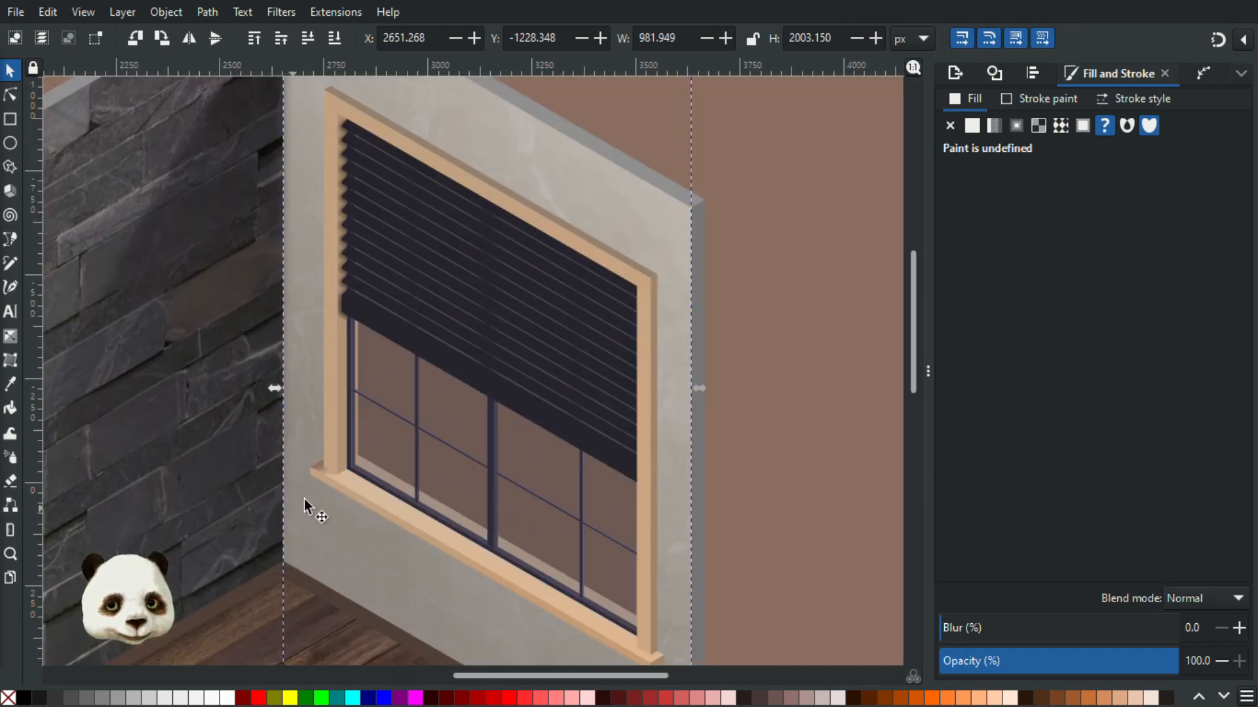
scroll(295, 504, "up", 6)
- Set the sill shadow gradient's dark start stop to hue 20, saturation 18 and lightness 46
left_click(322, 352, "ctrl")
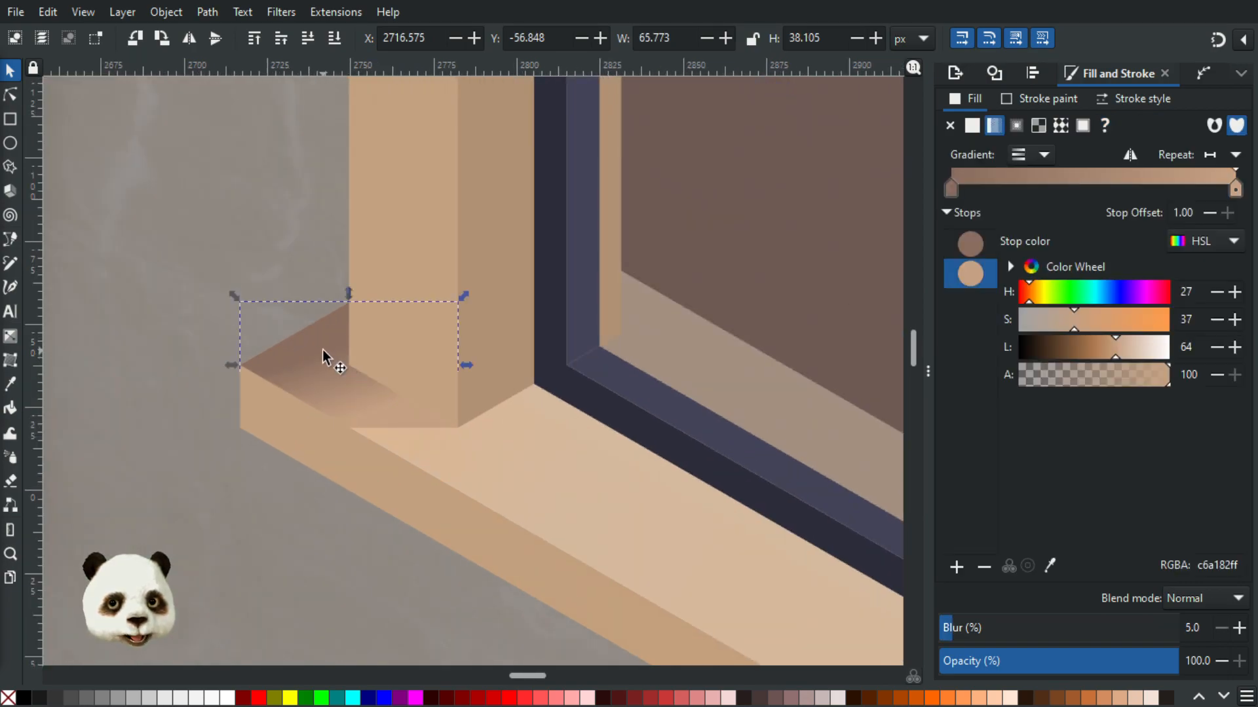
key("g")
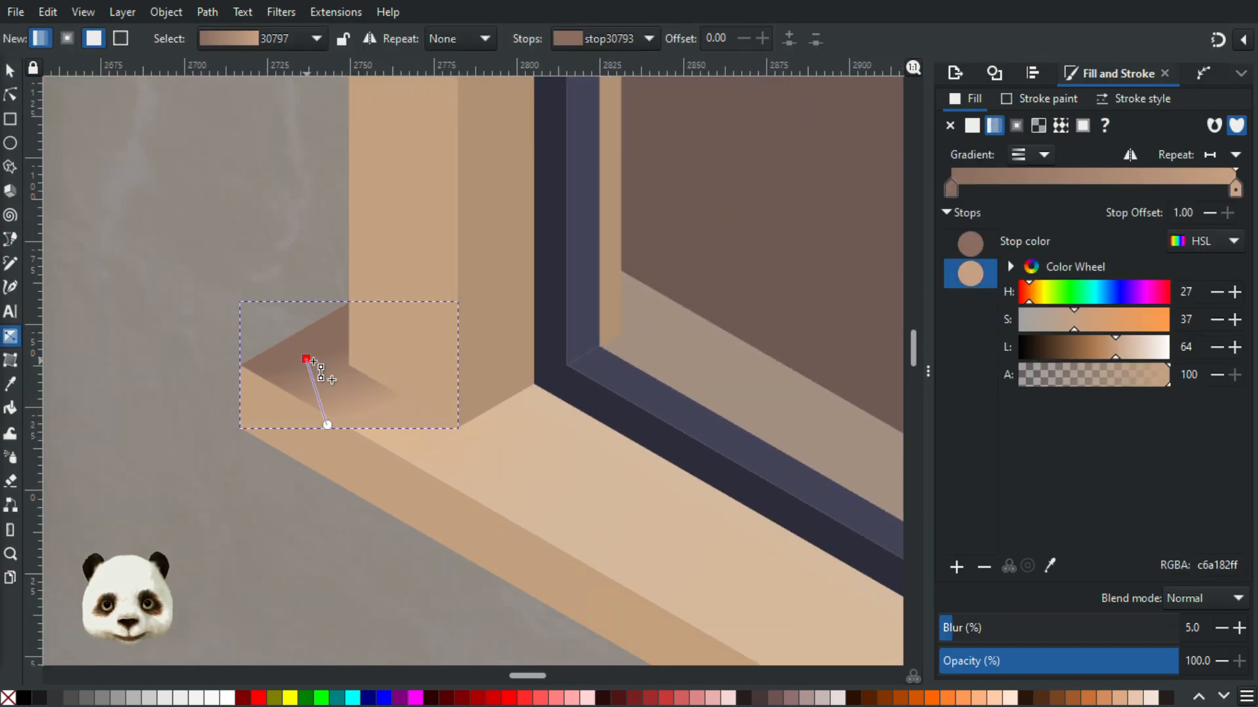
left_click(306, 359)
left_click_drag(1091, 357, 1090, 357)
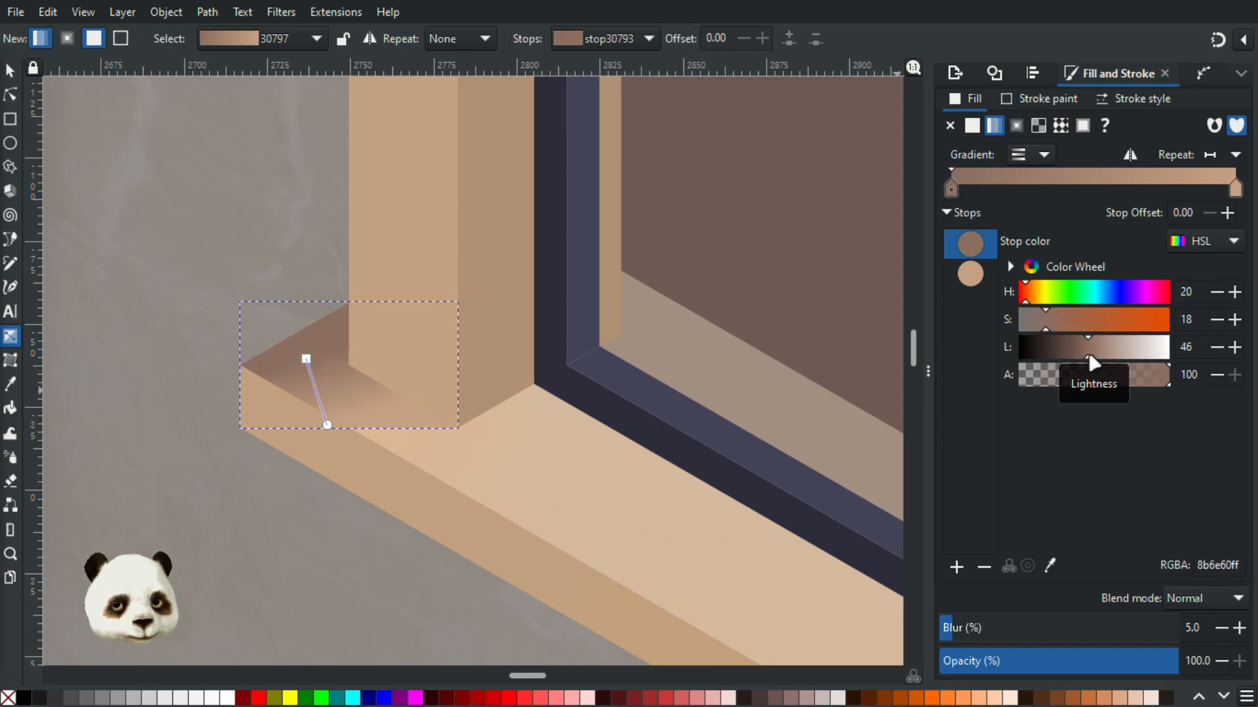
- Examine the deselected sill shadow and follow the sill along its full length, checking both ends where it meets the frame
left_click(11, 70)
left_click(335, 510)
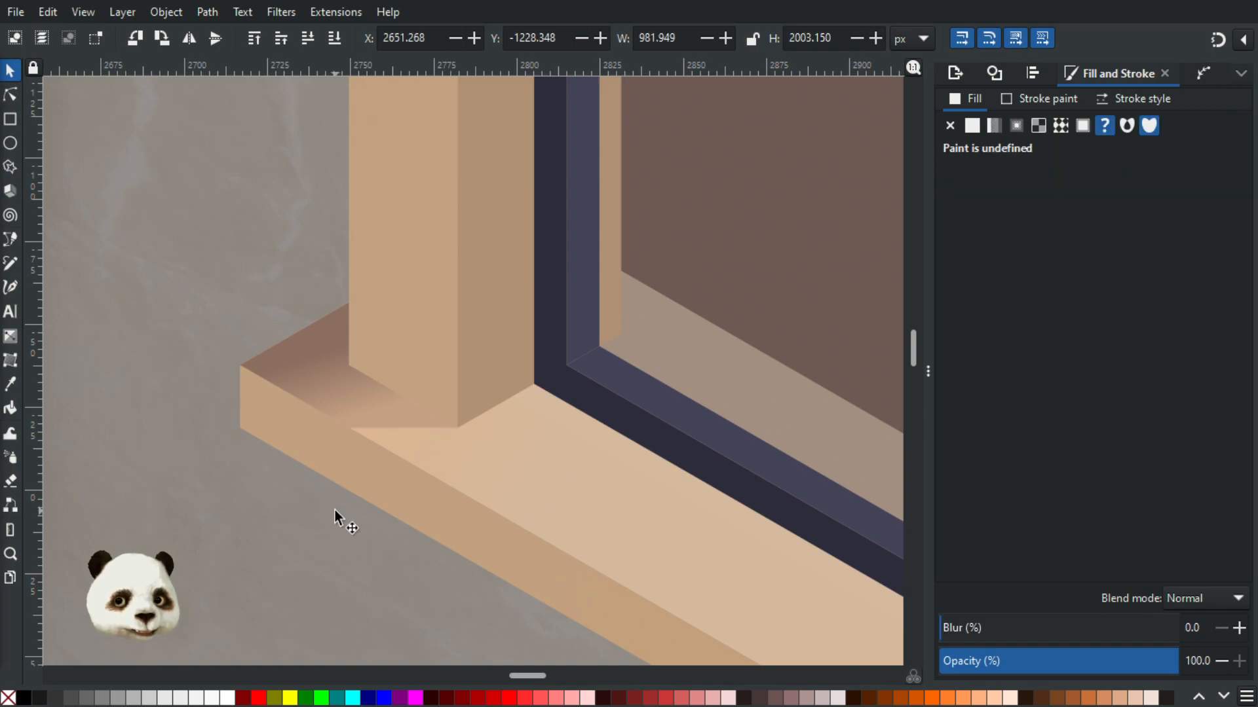
scroll(335, 510, "down", 5)
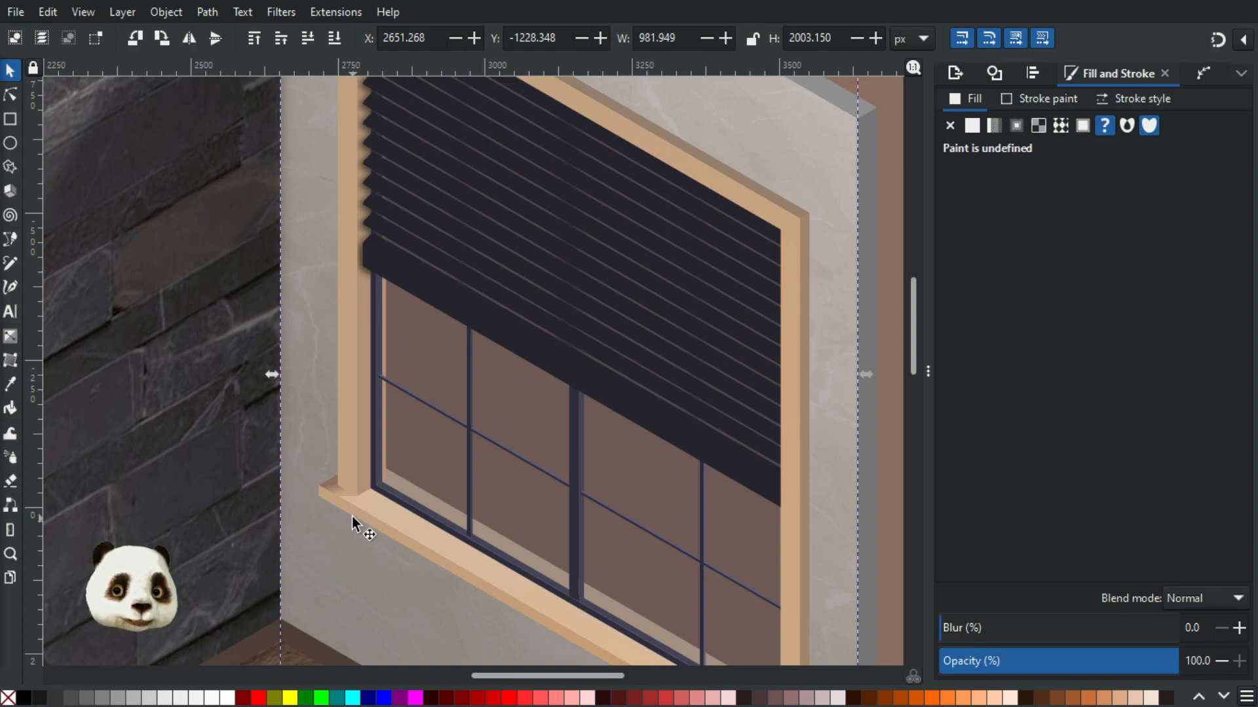
scroll(352, 517, "down", 1)
left_click_drag(371, 487, 298, 261)
scroll(622, 402, "up", 1)
scroll(542, 463, "up", 1)
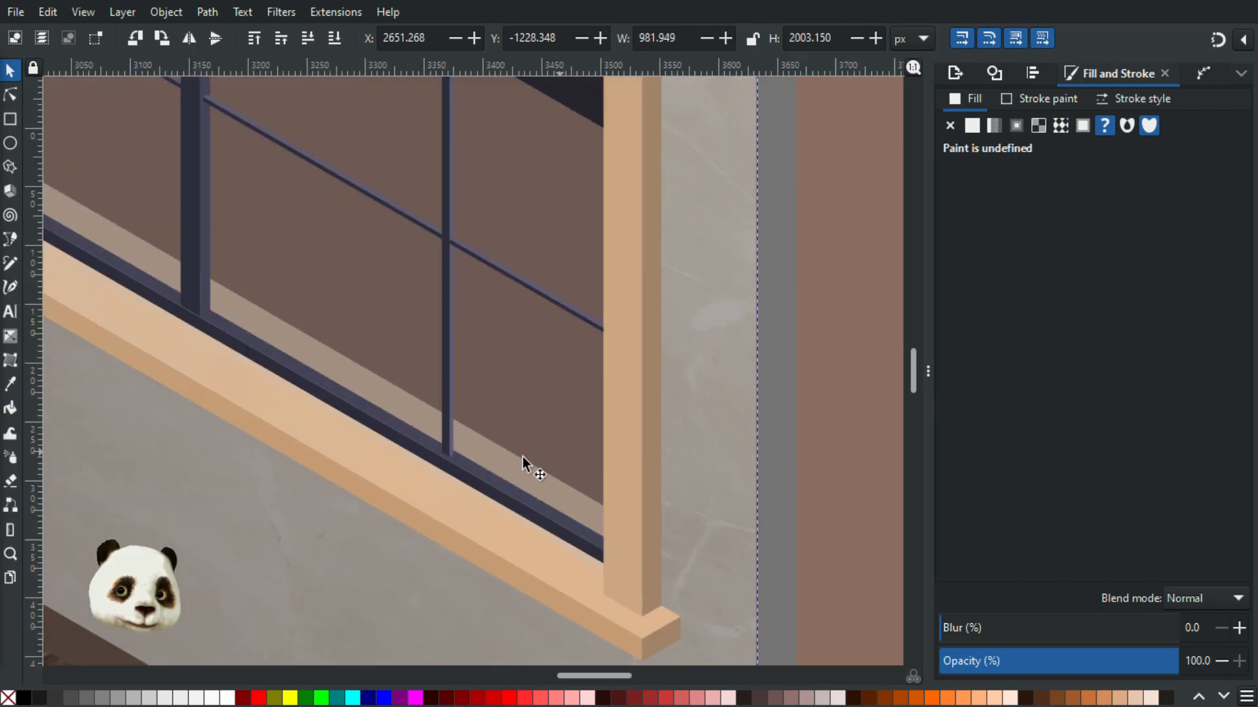
scroll(508, 430, "up", 1)
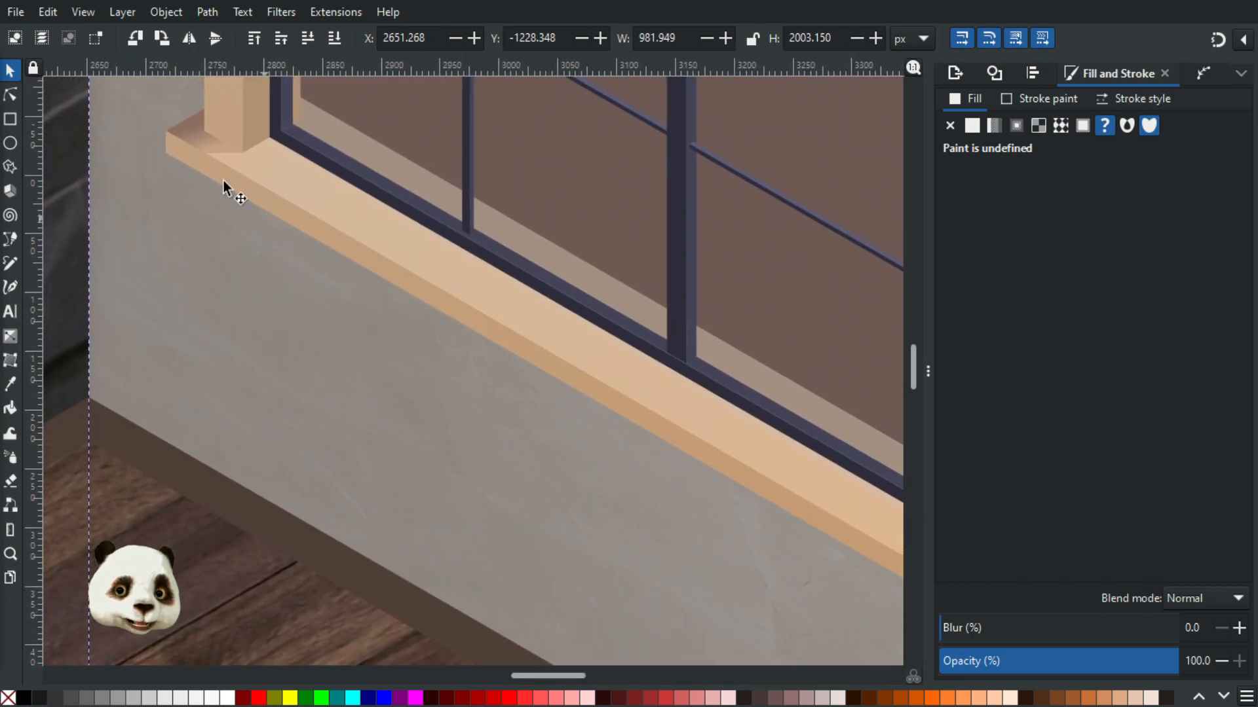
scroll(231, 154, "up", 3)
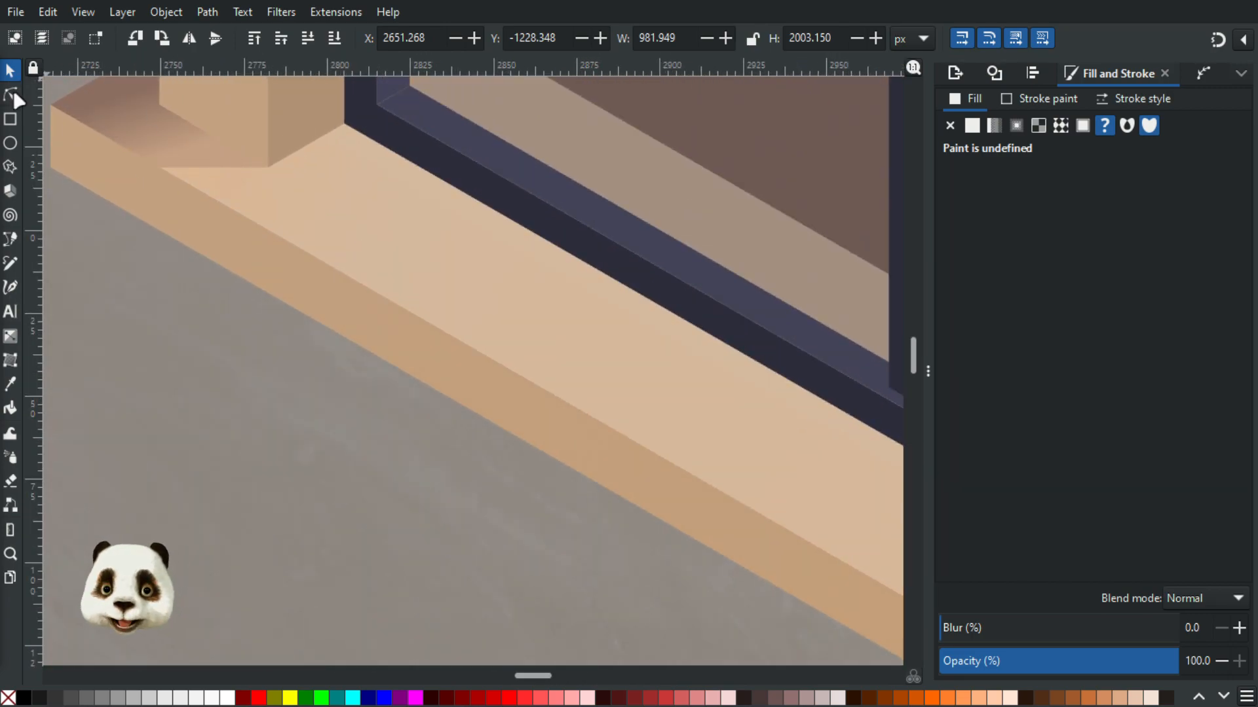
- Add a node on the sill shadow's diagonal edge beside the frame post and move it up onto the post's front vertical edge
left_click(10, 94)
scroll(219, 99, "up", 3)
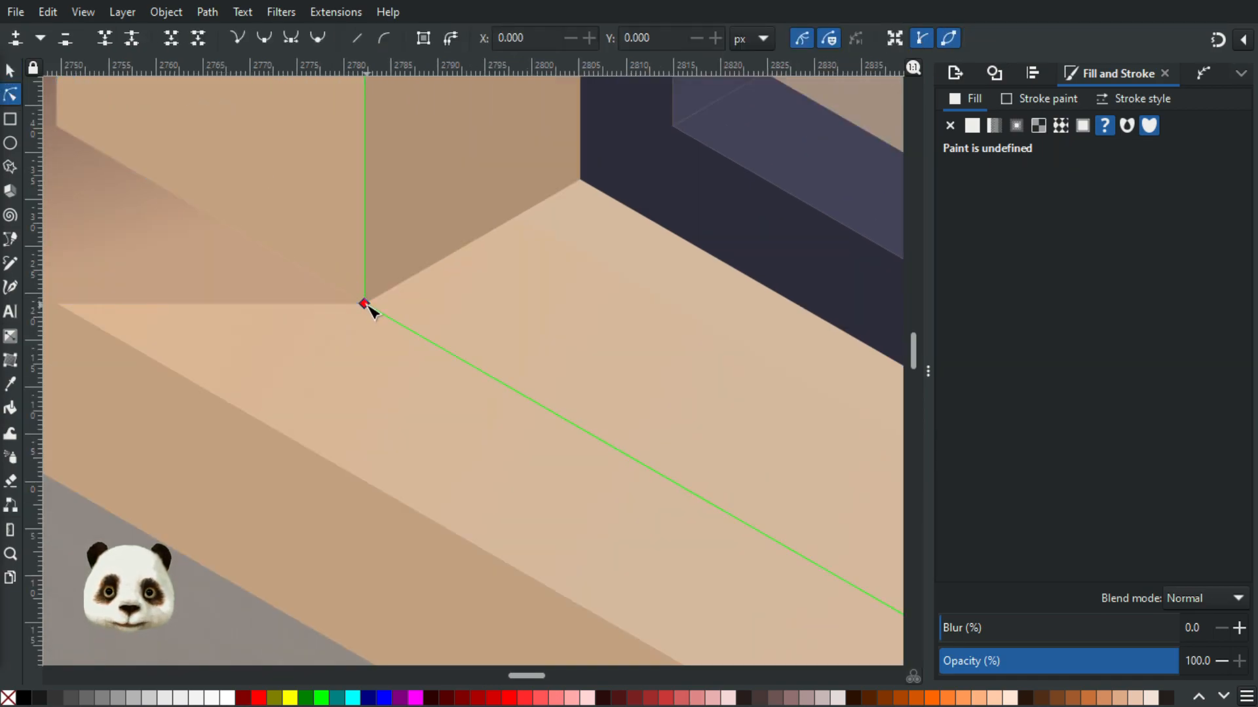
left_click_drag(257, 272, 414, 437)
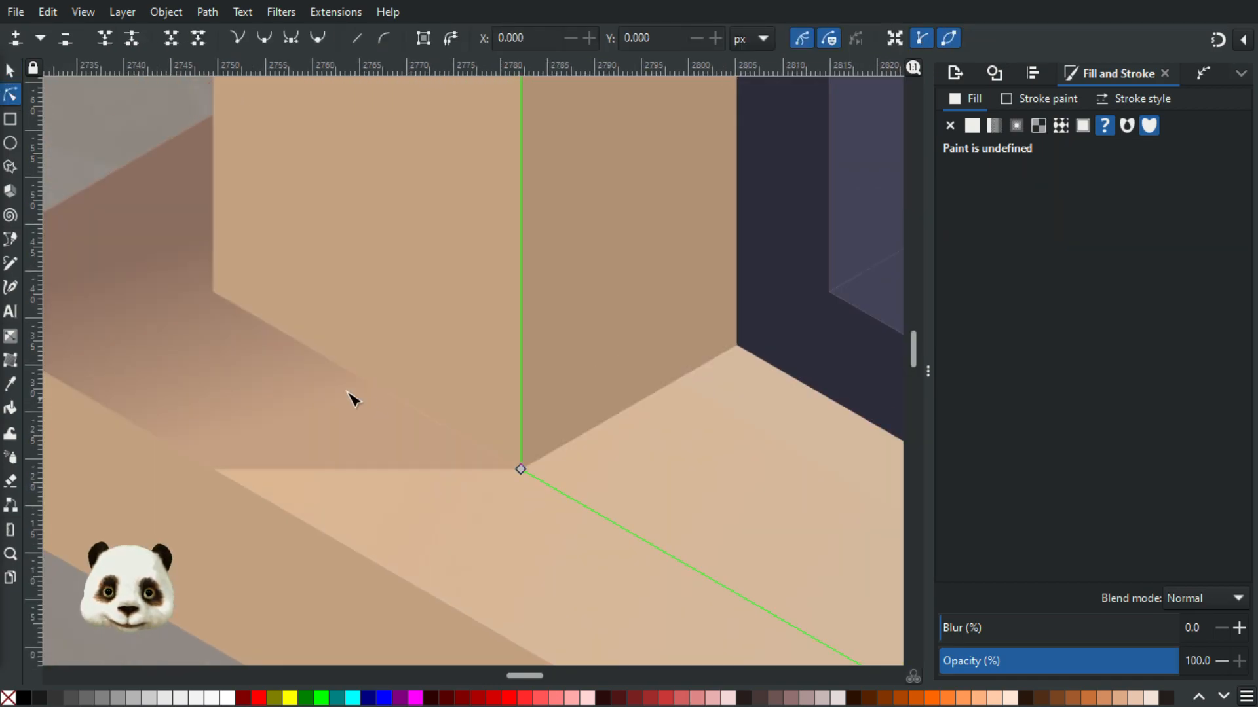
left_click(416, 414)
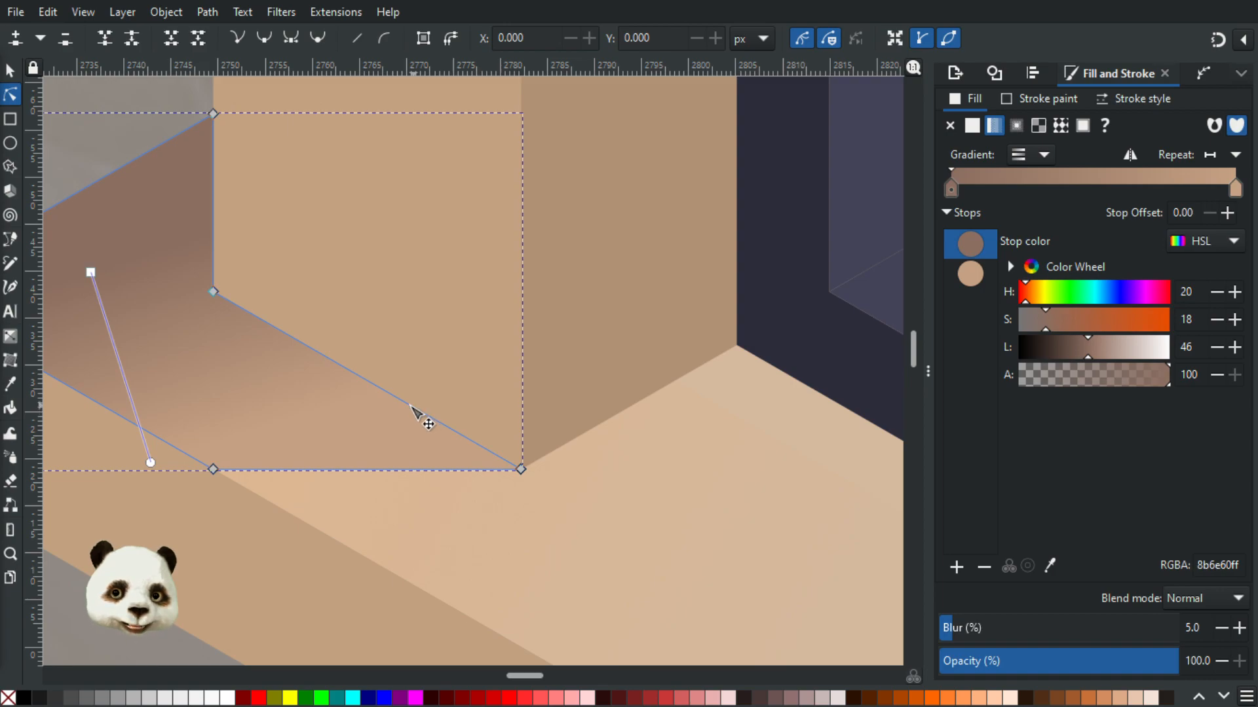
double_click(398, 399)
left_click_drag(402, 399, 523, 423)
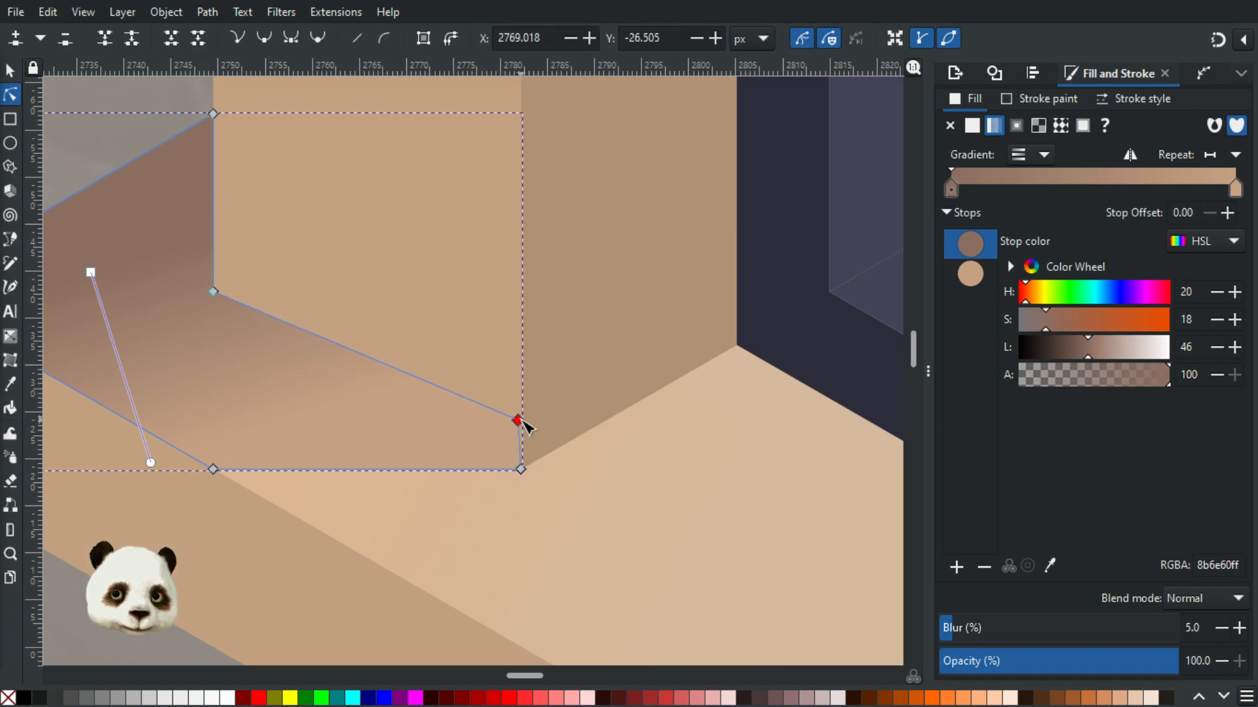
key("Up")
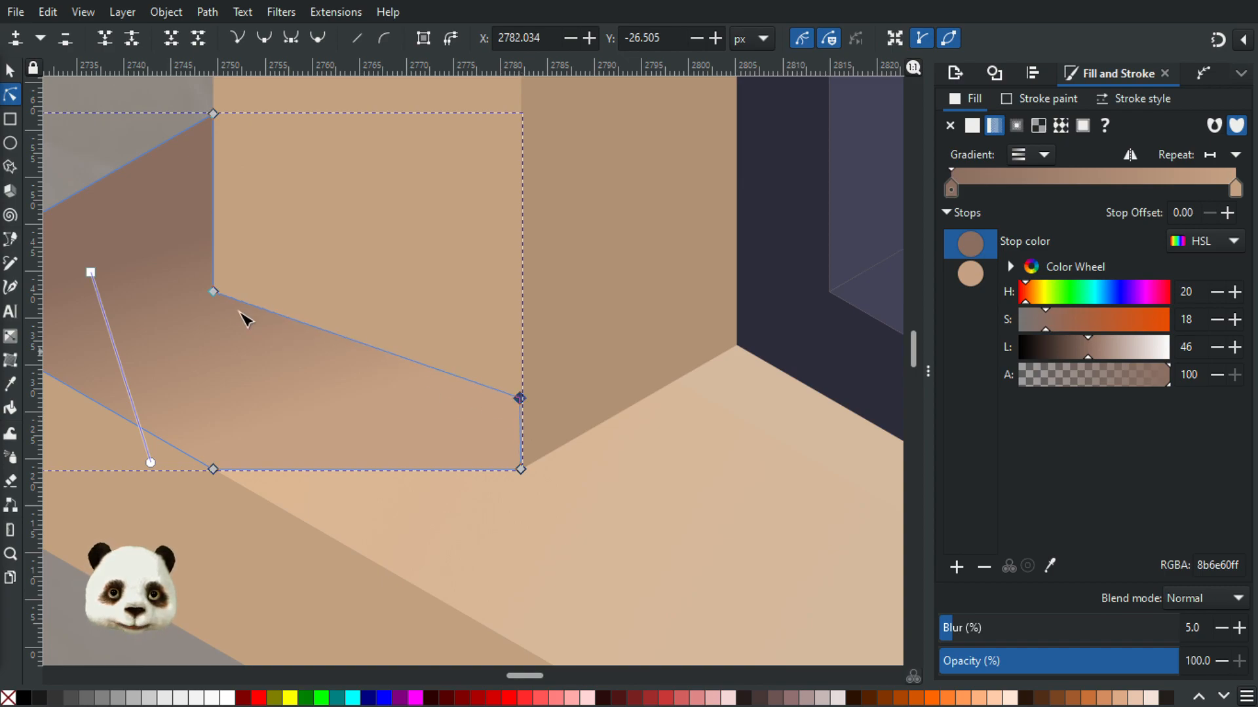
- Delete the shadow's inner corner node and retract both curve handles to make the remaining edge straight
left_click(214, 291)
key("Delete")
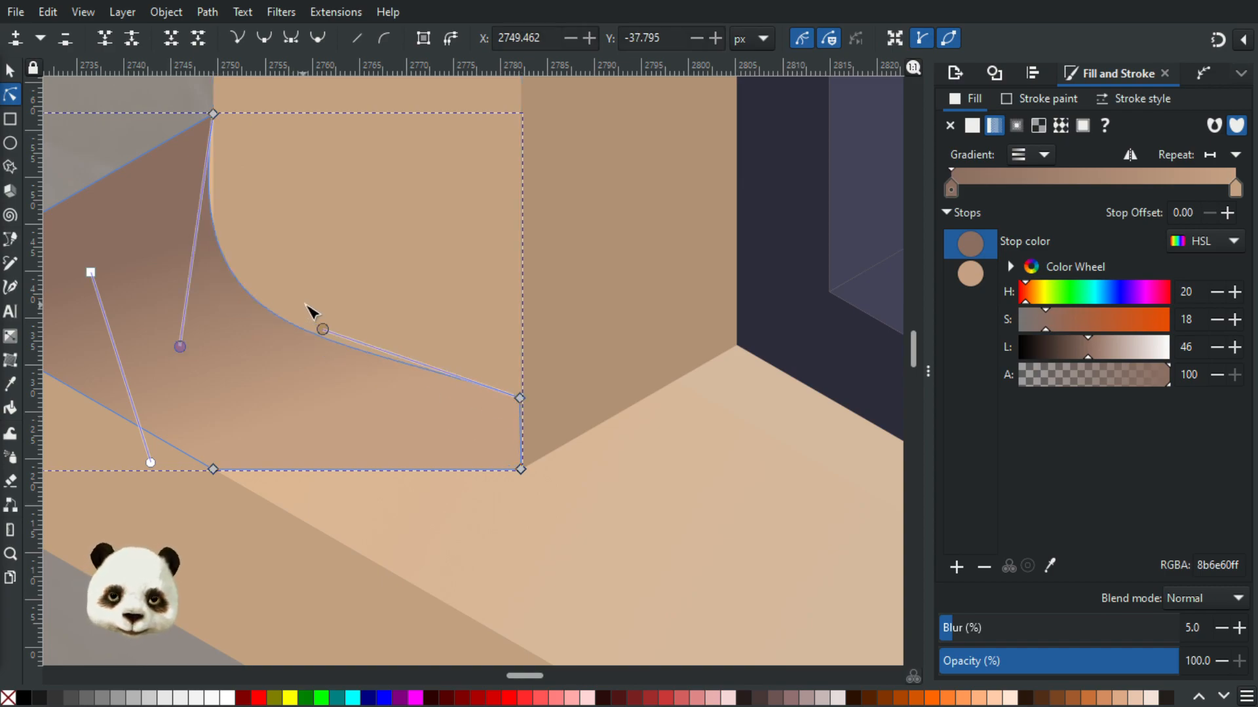
left_click(180, 346, "ctrl")
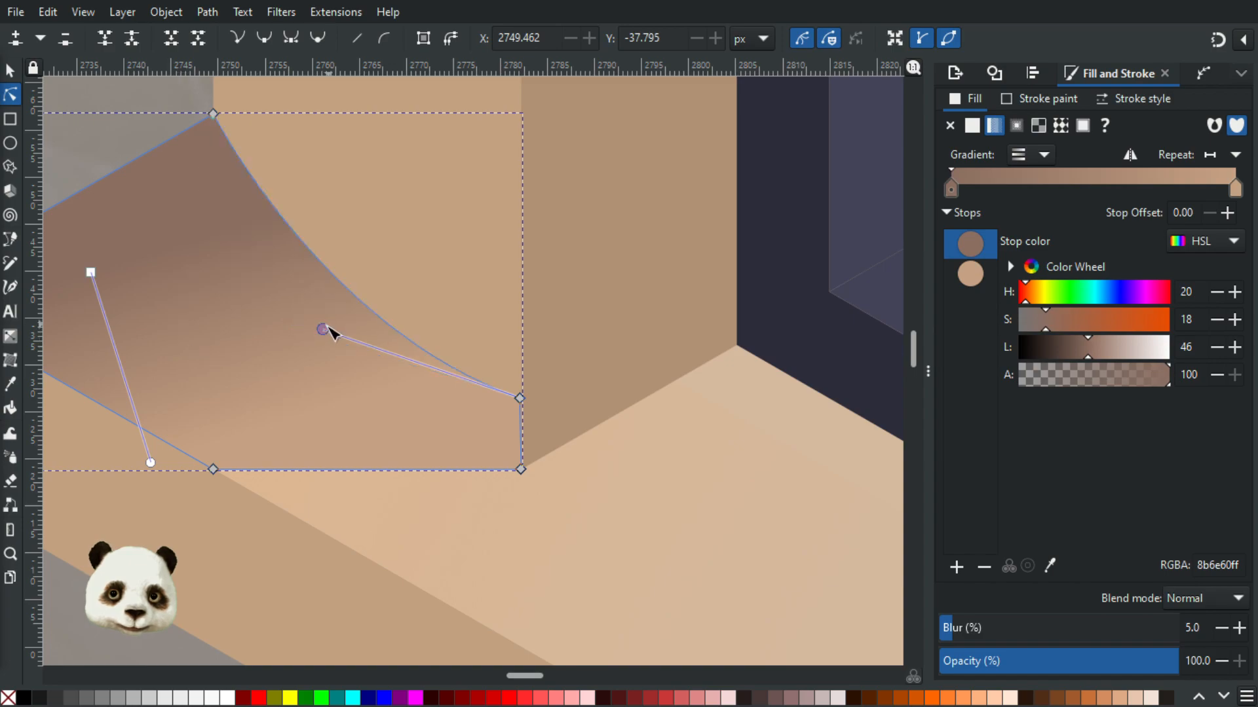
left_click(323, 330, "ctrl")
- Lower the reshaped sill shadow two levels in the stacking order so it sits behind the window frame
left_click(10, 70)
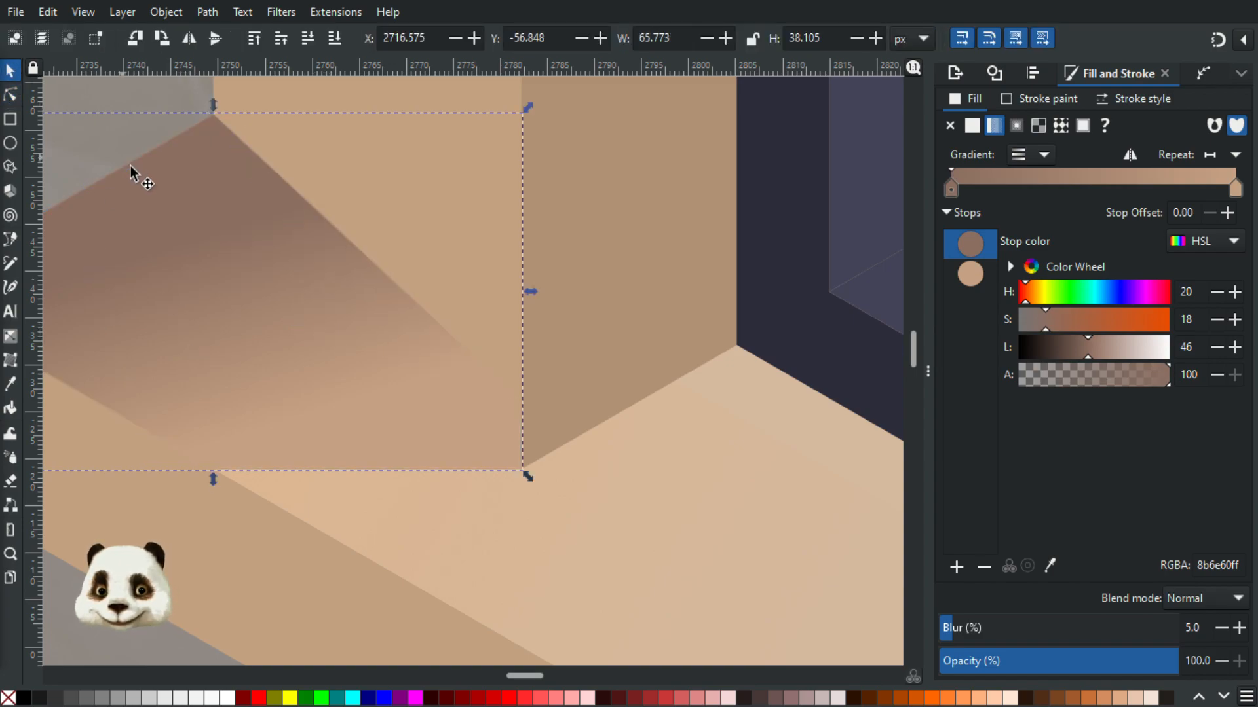
key("Page_Down")
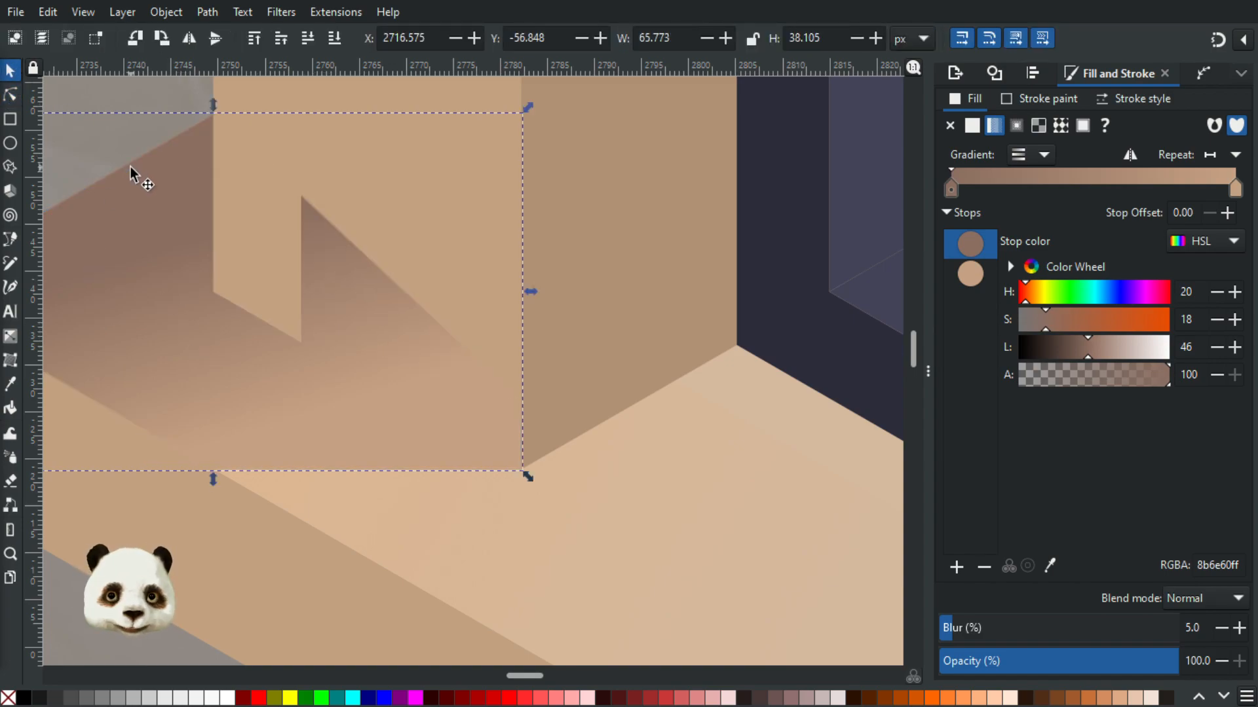
key("Page_Down")
- Examine how the lowered shadow meets the frame post, up close and from farther away, comparing the gradients of frame and shadow
scroll(296, 364, "down", 4, "ctrl")
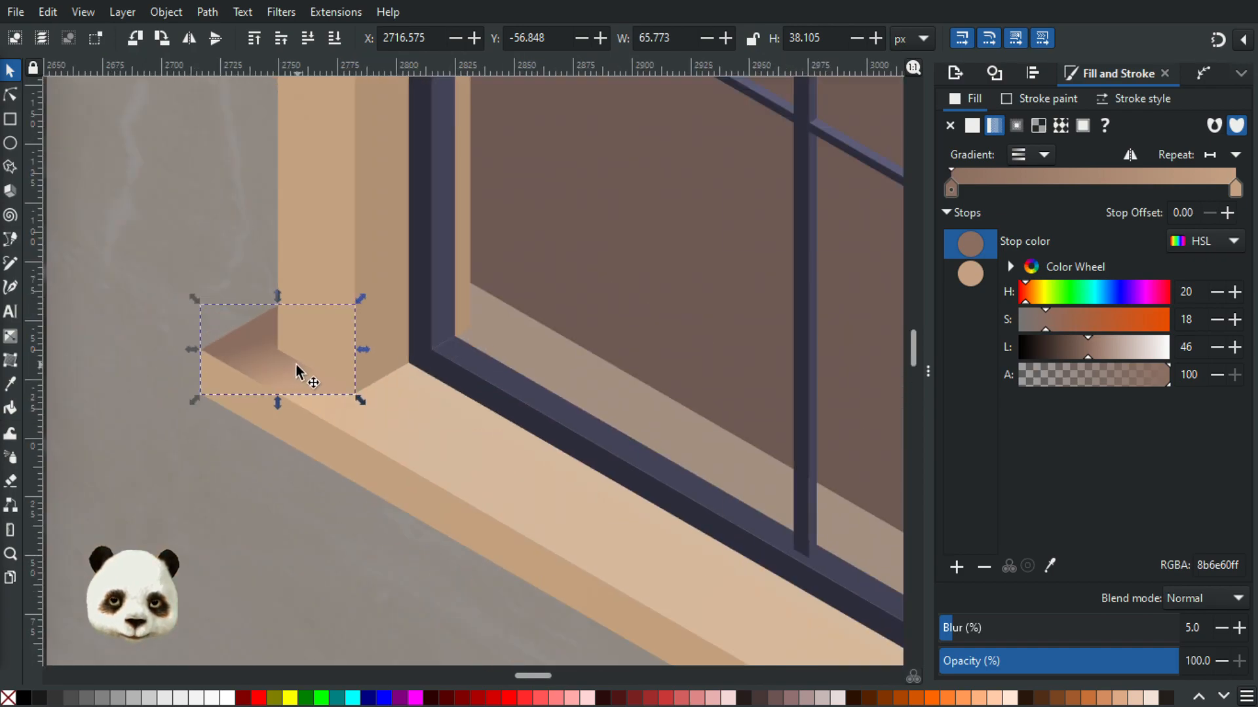
scroll(281, 393, "down", 2, "ctrl")
scroll(295, 387, "up", 3, "ctrl")
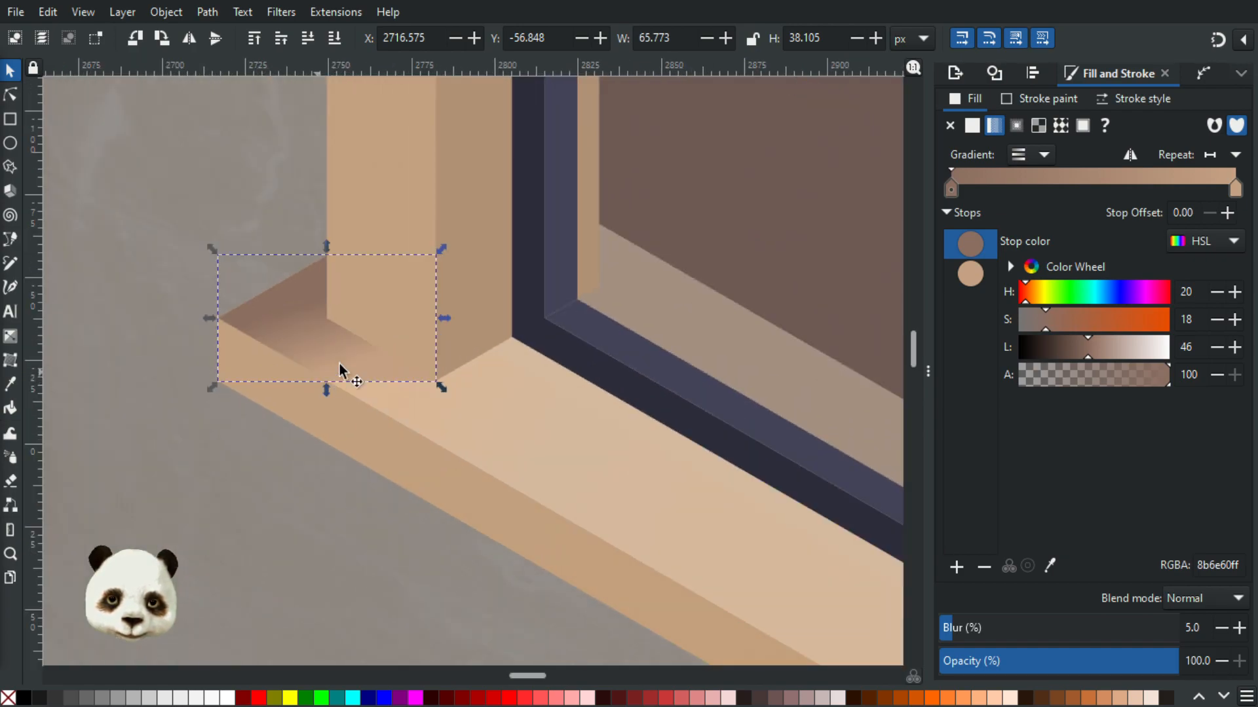
scroll(363, 354, "up", 1, "ctrl")
scroll(370, 337, "down", 2, "ctrl")
scroll(368, 333, "down", 2, "ctrl")
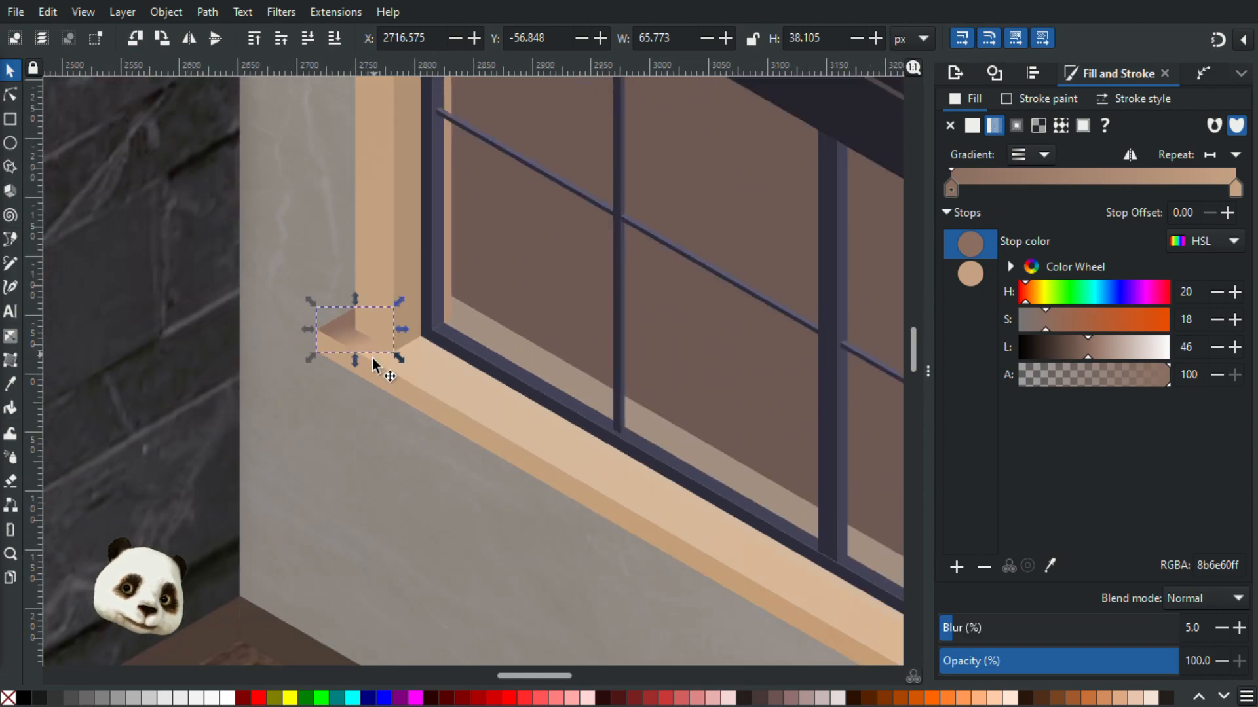
scroll(385, 303, "up", 2, "ctrl")
scroll(353, 275, "up", 2, "ctrl")
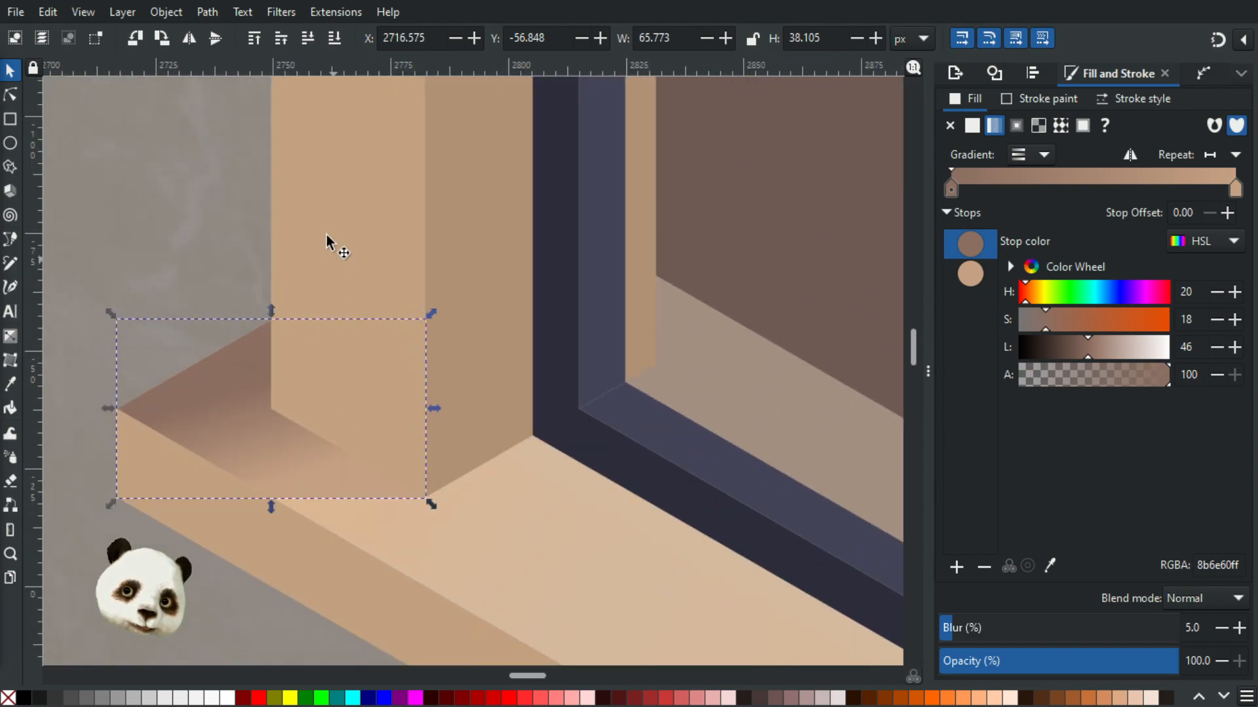
left_click(326, 233)
scroll(328, 249, "down", 6, "ctrl")
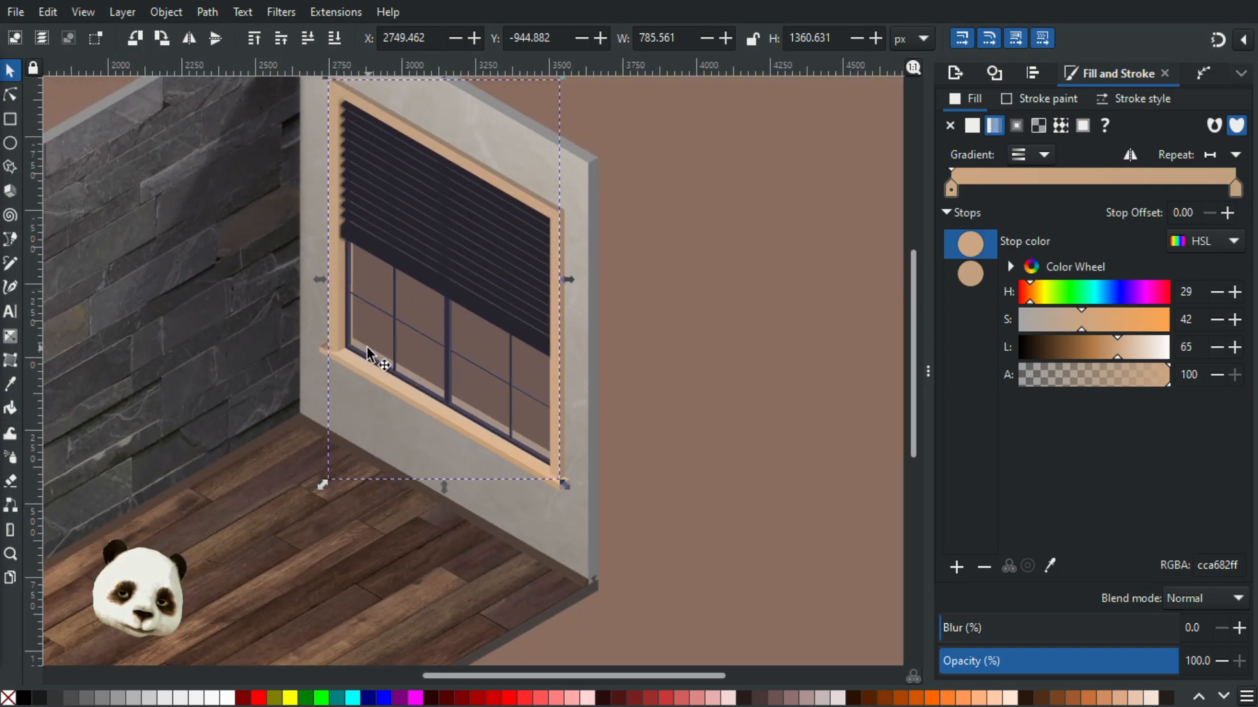
scroll(318, 377, "up", 3, "ctrl")
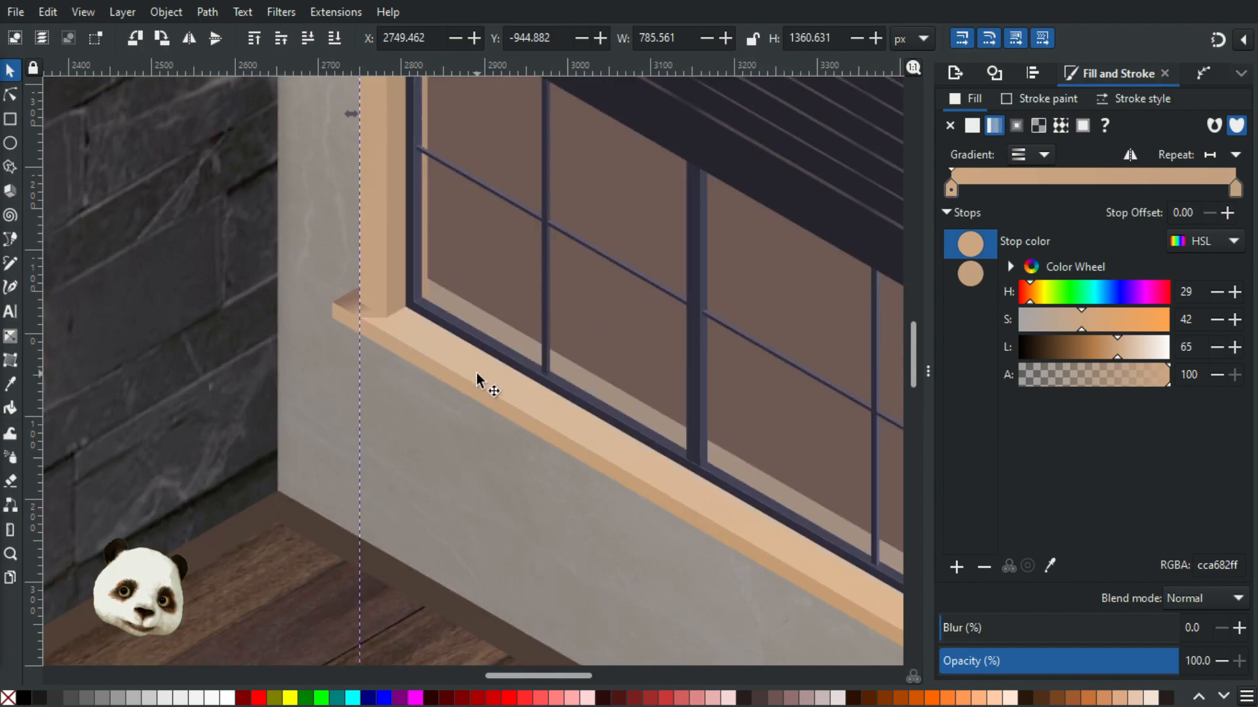
scroll(391, 309, "up", 4, "ctrl")
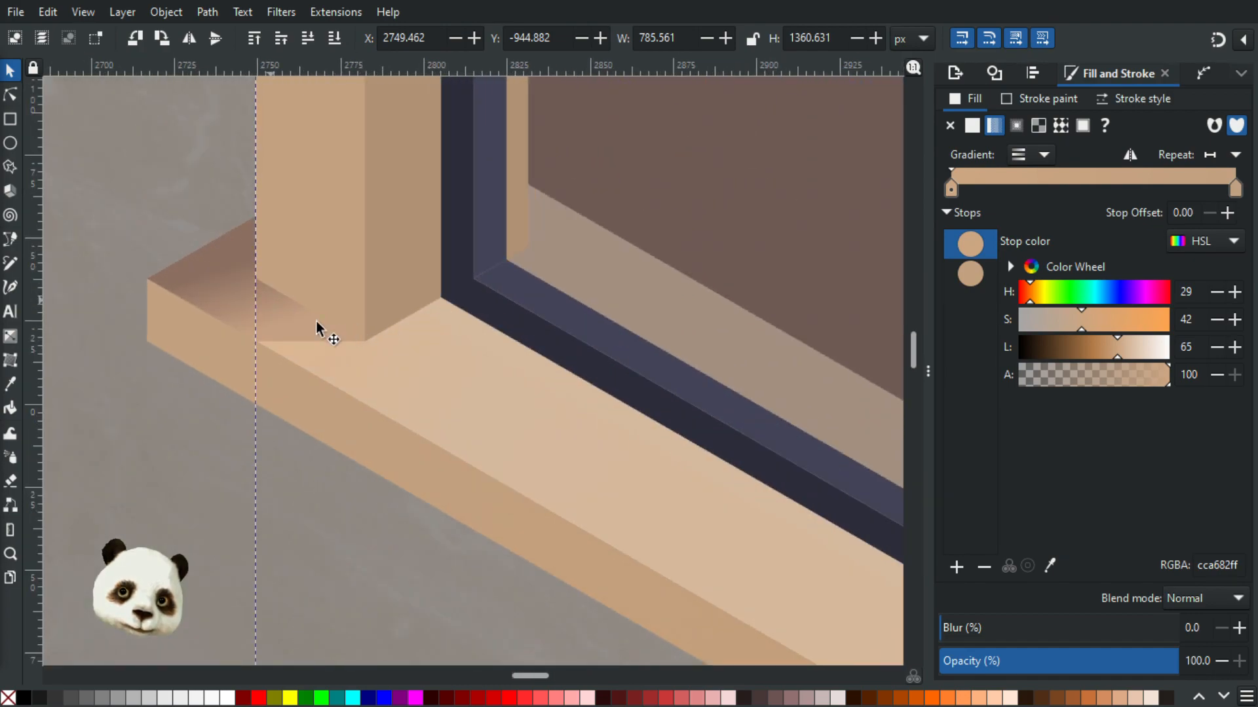
scroll(303, 315, "up", 3, "ctrl")
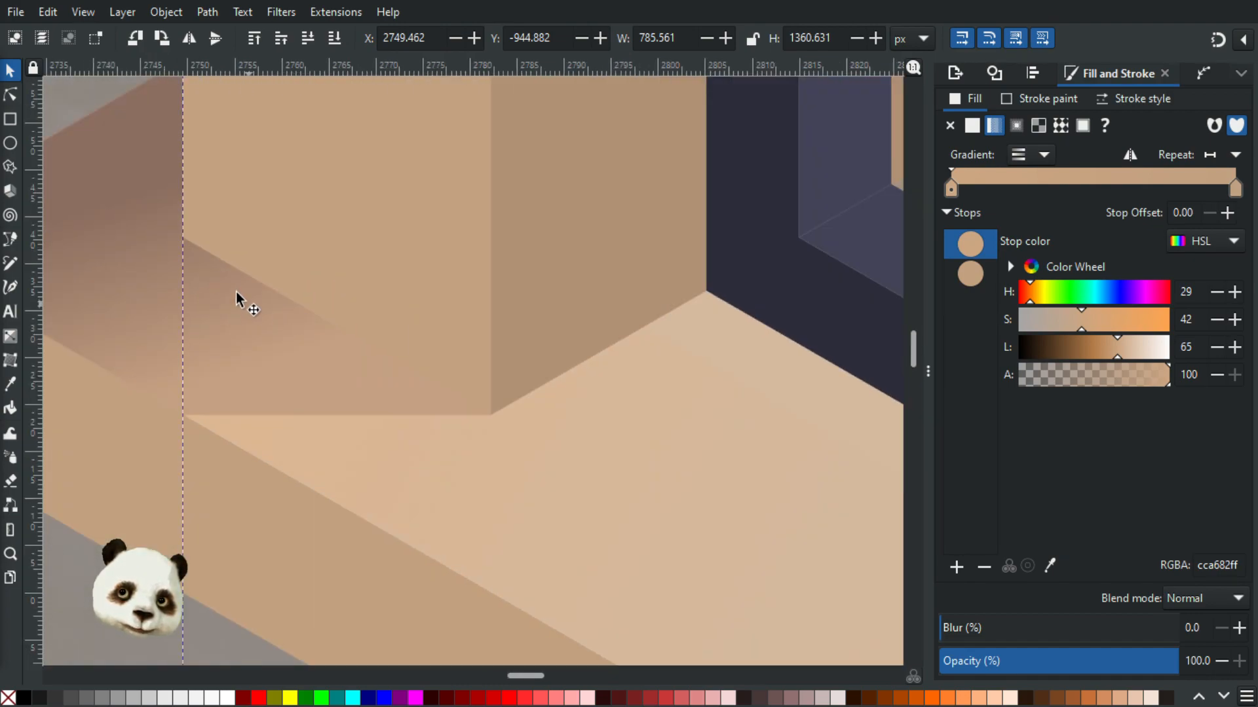
left_click(361, 379)
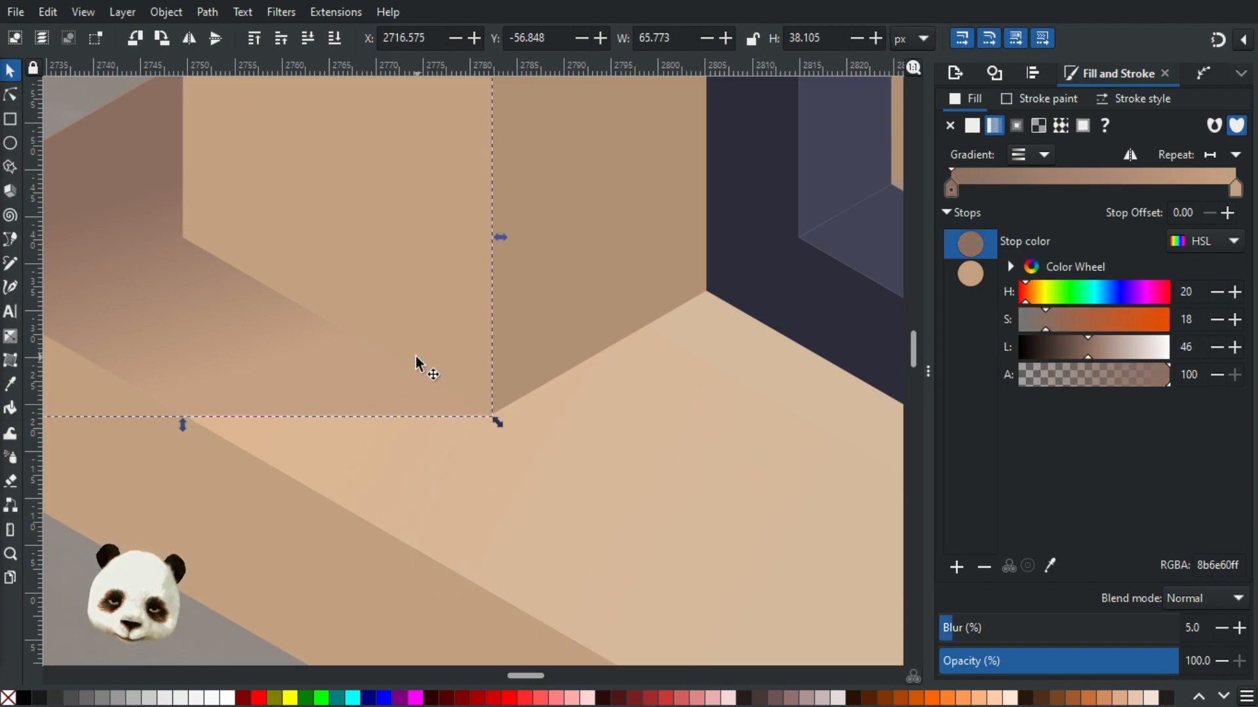
- Set the window frame front face's gradient end stop to hue 27, saturation 38 and lightness 68
left_click(399, 322)
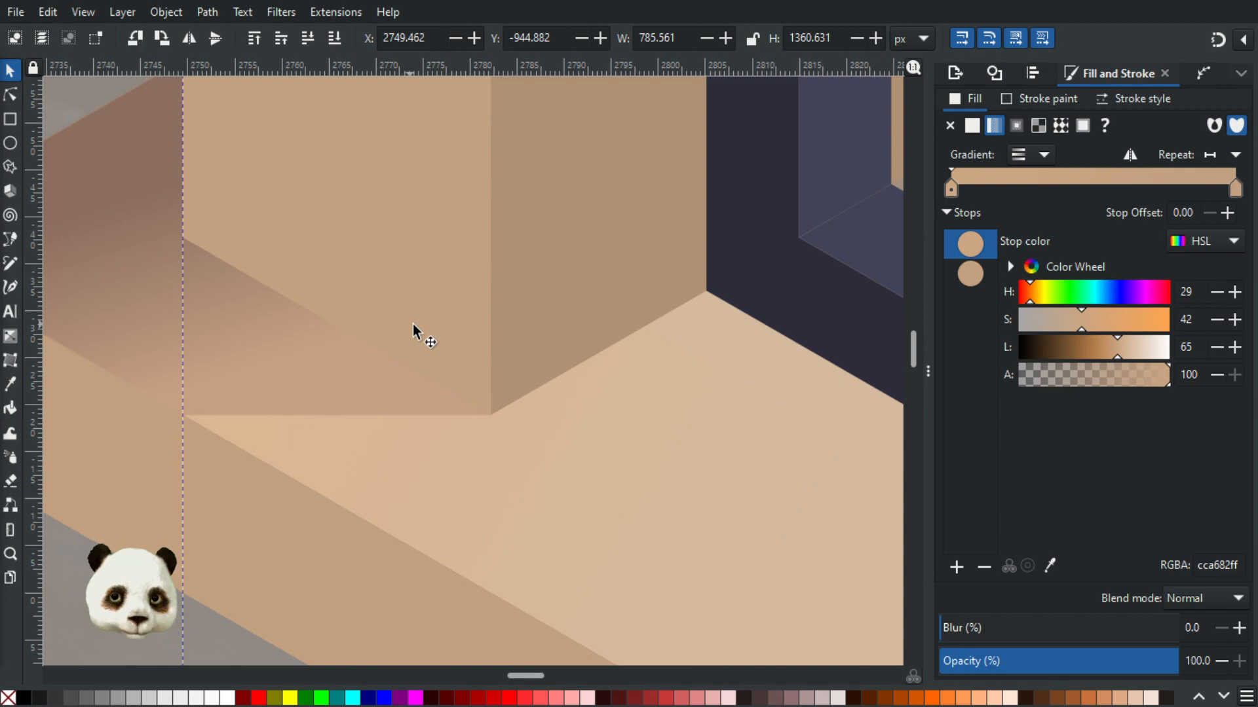
scroll(411, 324, "down", 6, "ctrl")
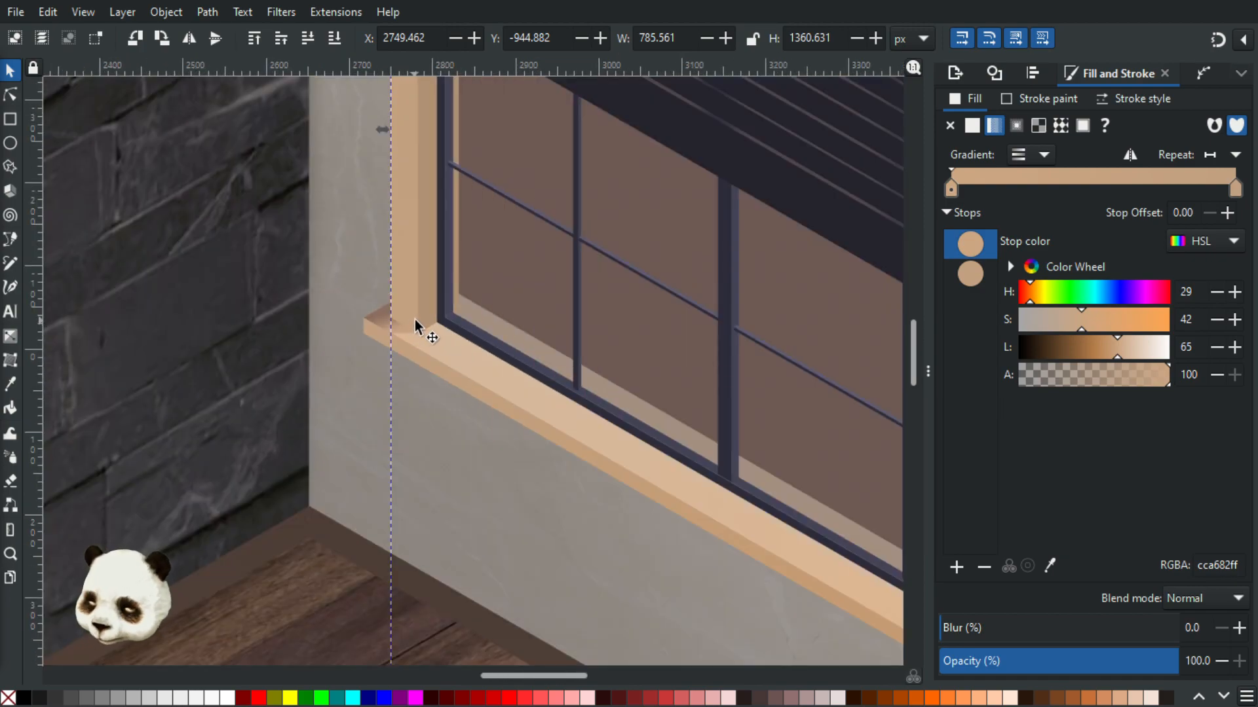
key("g")
scroll(407, 203, "up", 5)
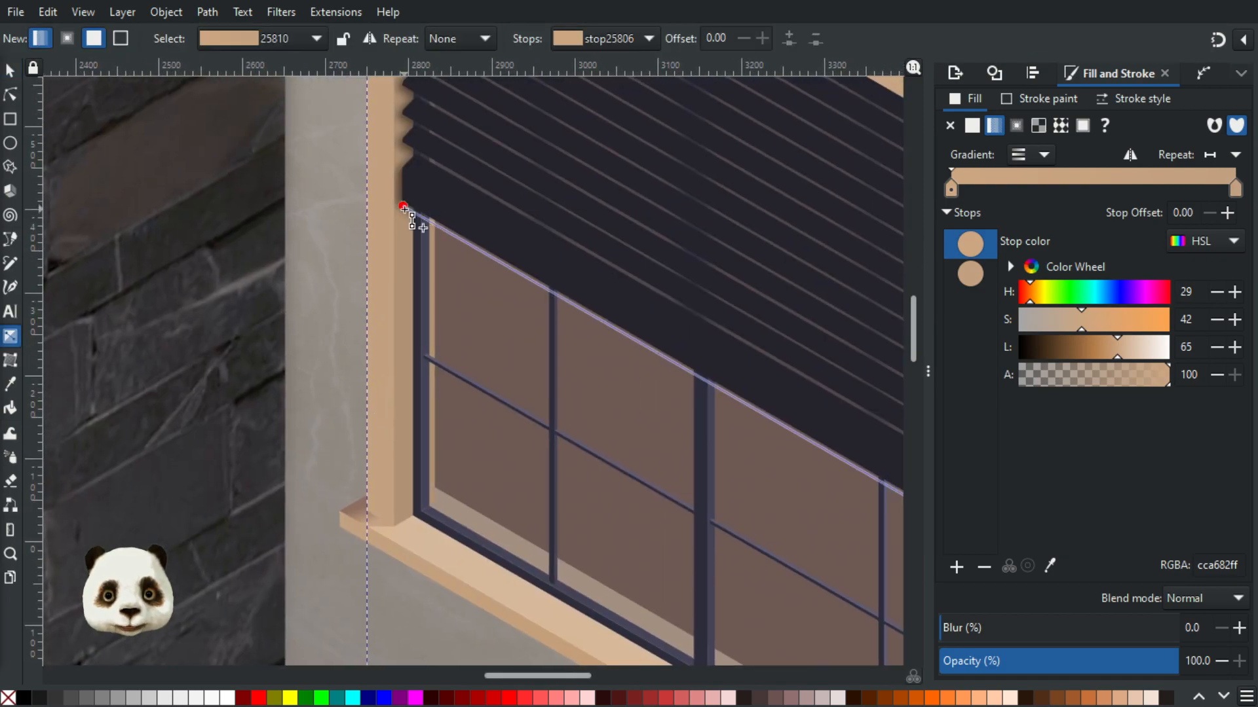
left_click(403, 208)
scroll(374, 396, "up", 3, "ctrl")
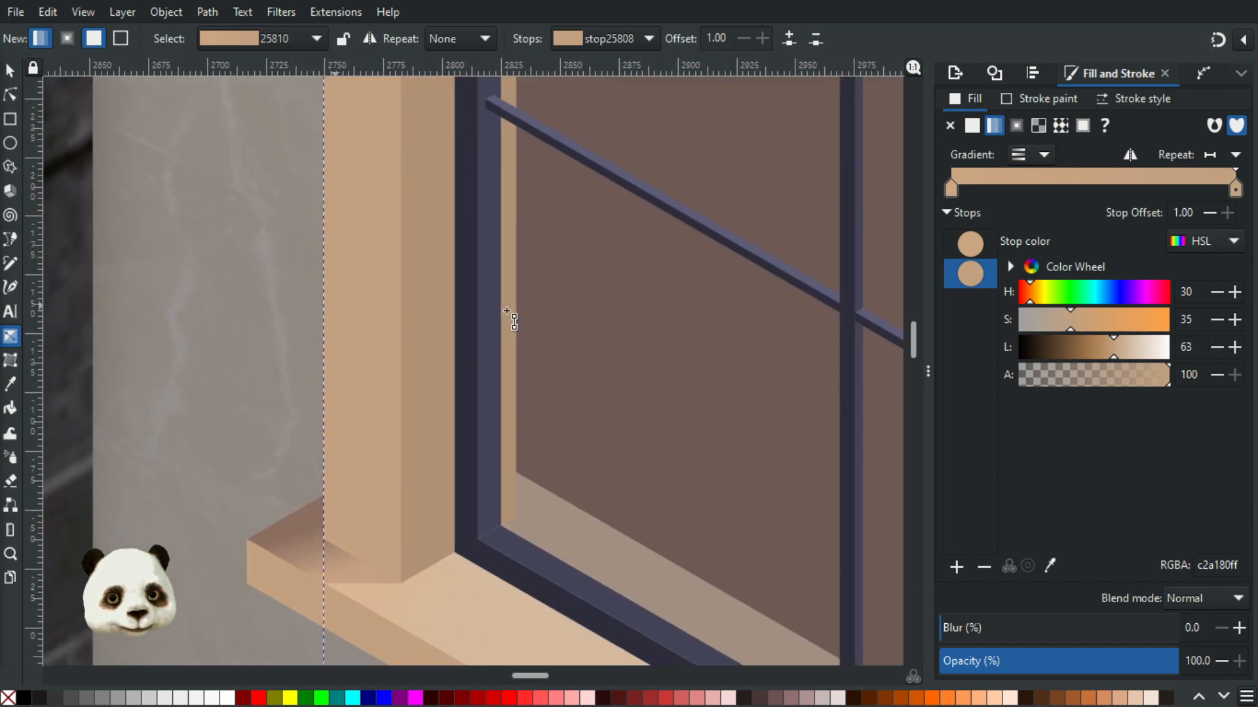
mouse_move(1080, 326)
left_mouse_down()
mouse_move(1091, 324)
mouse_move(1061, 336)
mouse_move(1074, 323)
mouse_move(1125, 360)
left_mouse_up()
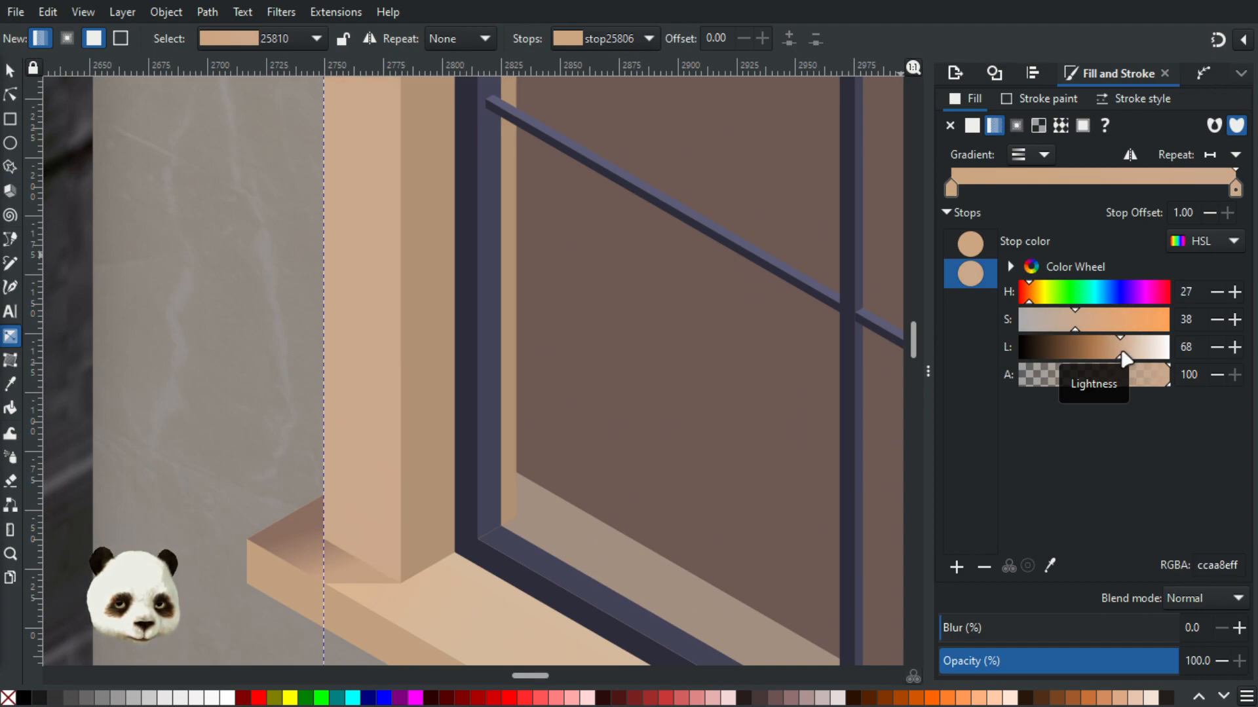
scroll(704, 390, "down", 4)
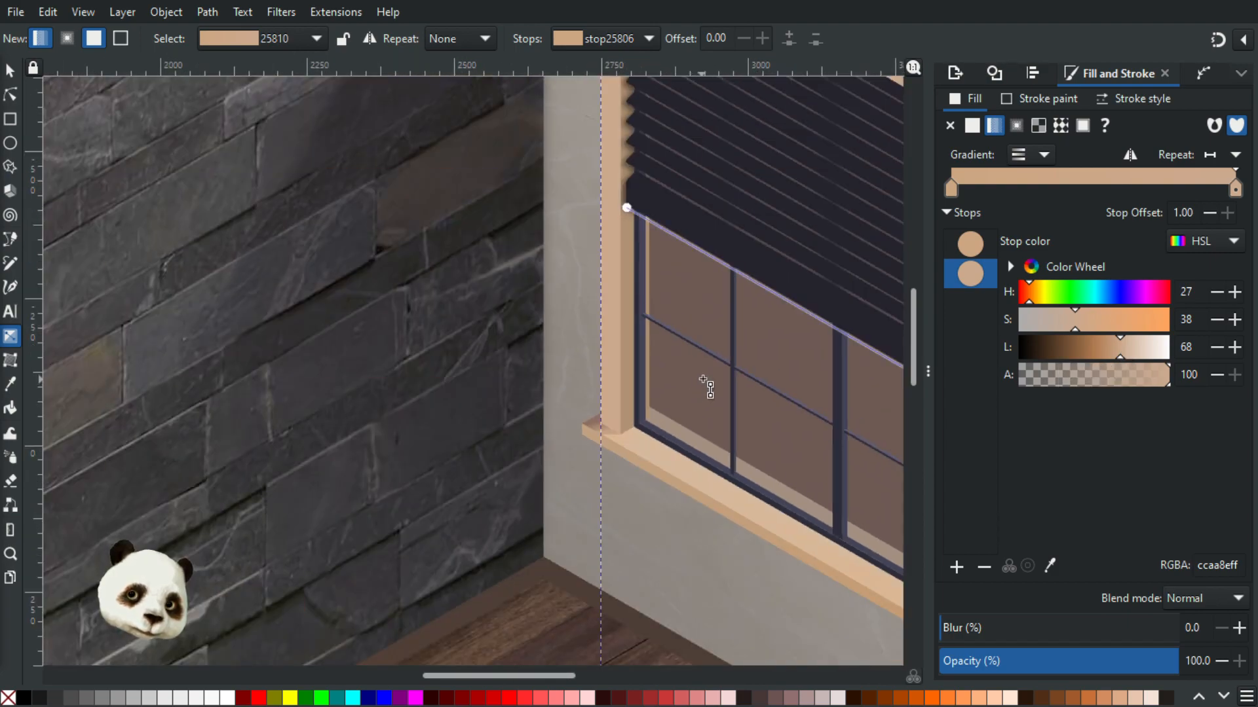
- Realign the window frame front face's gradient to run horizontally across the whole frame, from the left post's outer edge to the right post's
left_click_drag(778, 367, 400, 360)
scroll(301, 359, "up", 1)
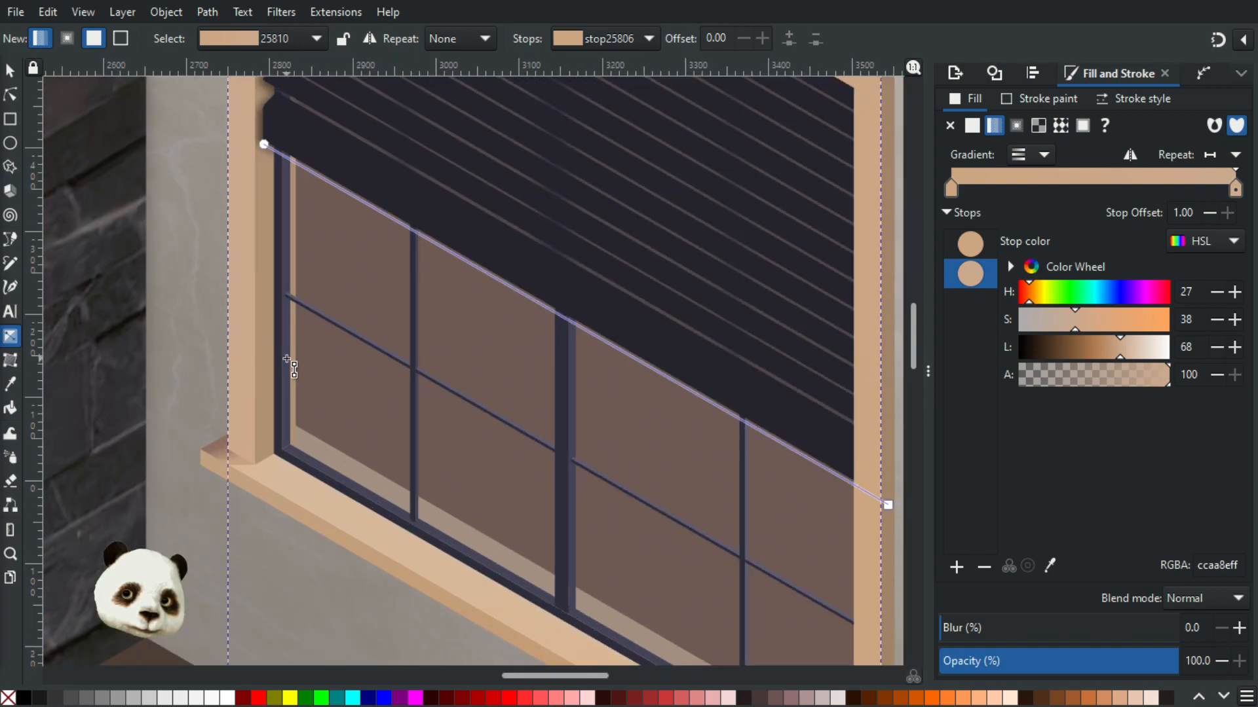
scroll(292, 367, "up", 2)
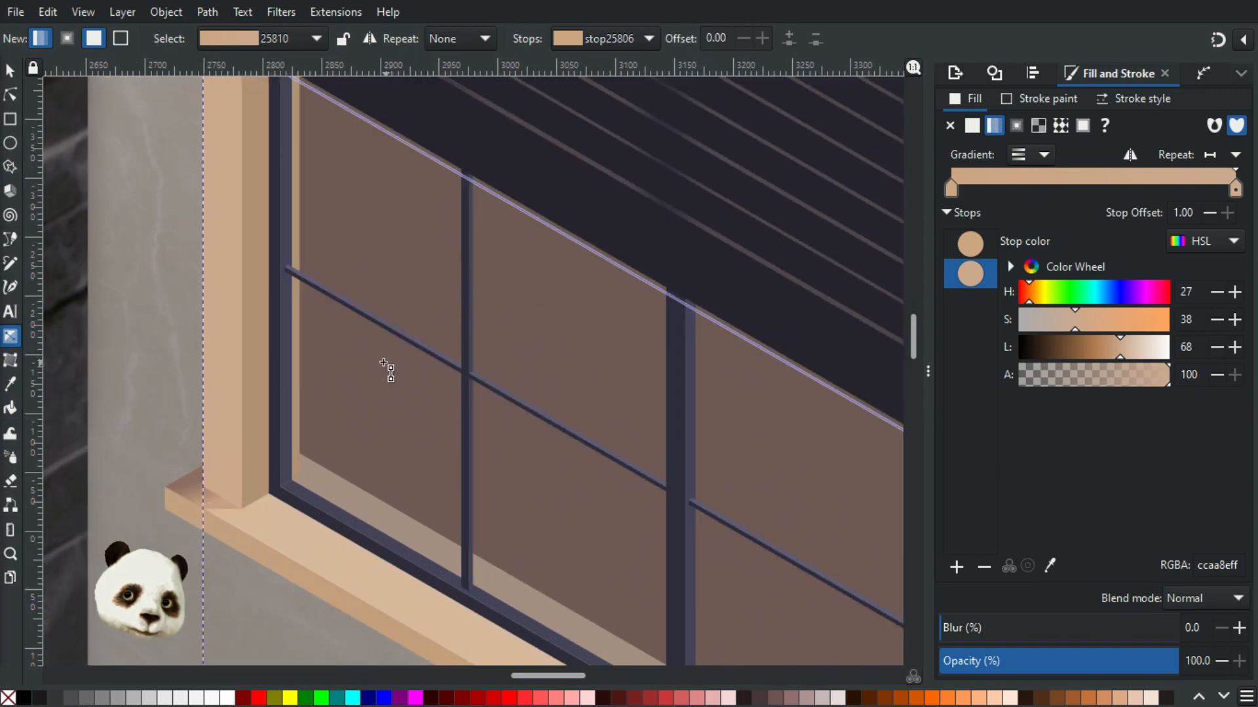
scroll(364, 363, "down", 3)
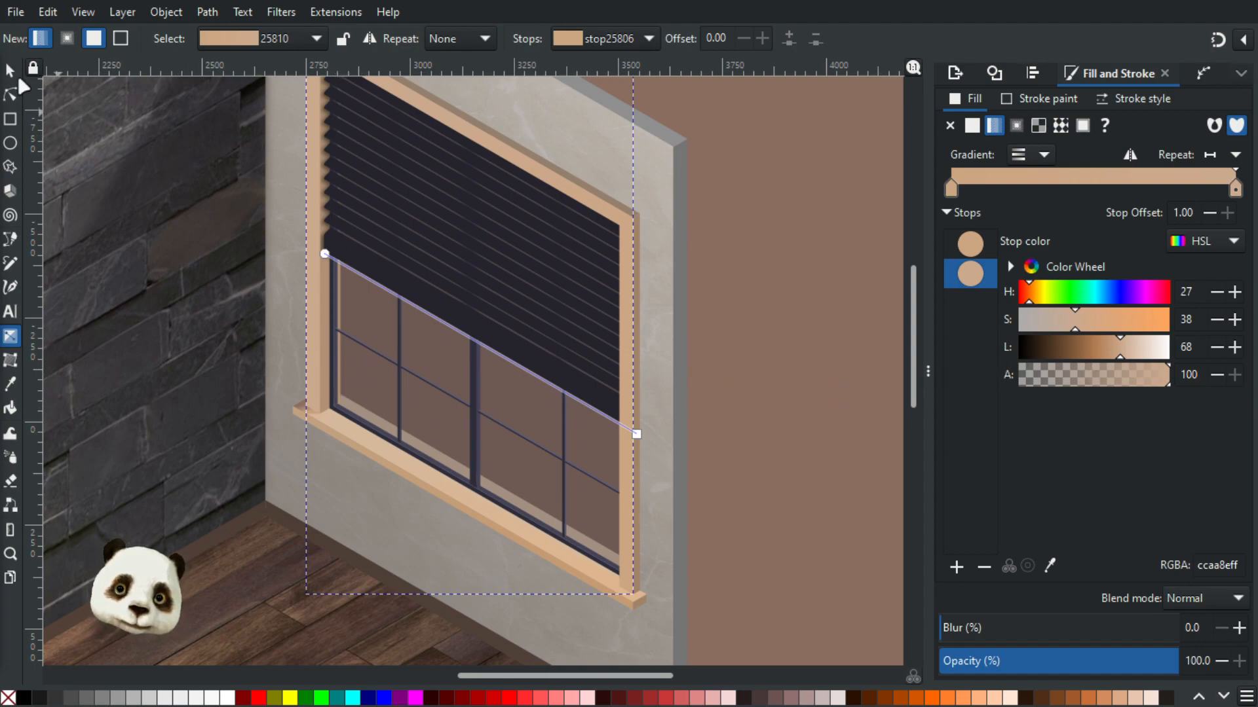
key("s")
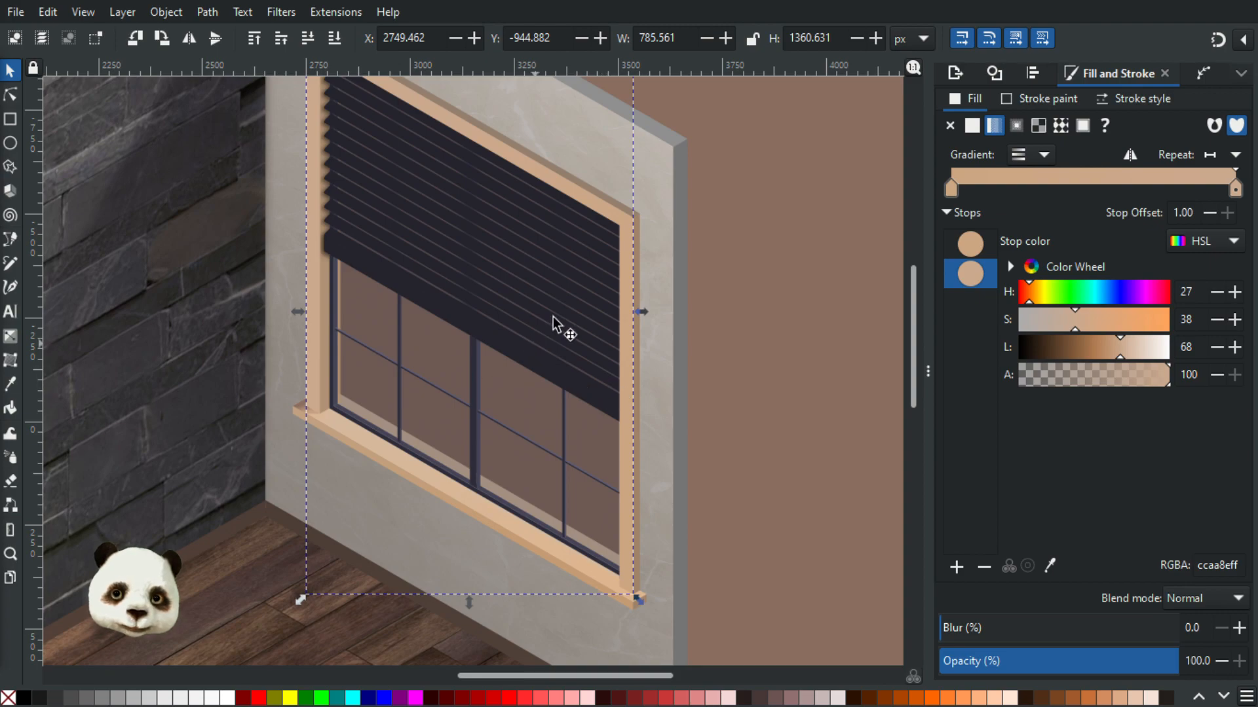
left_click(782, 166)
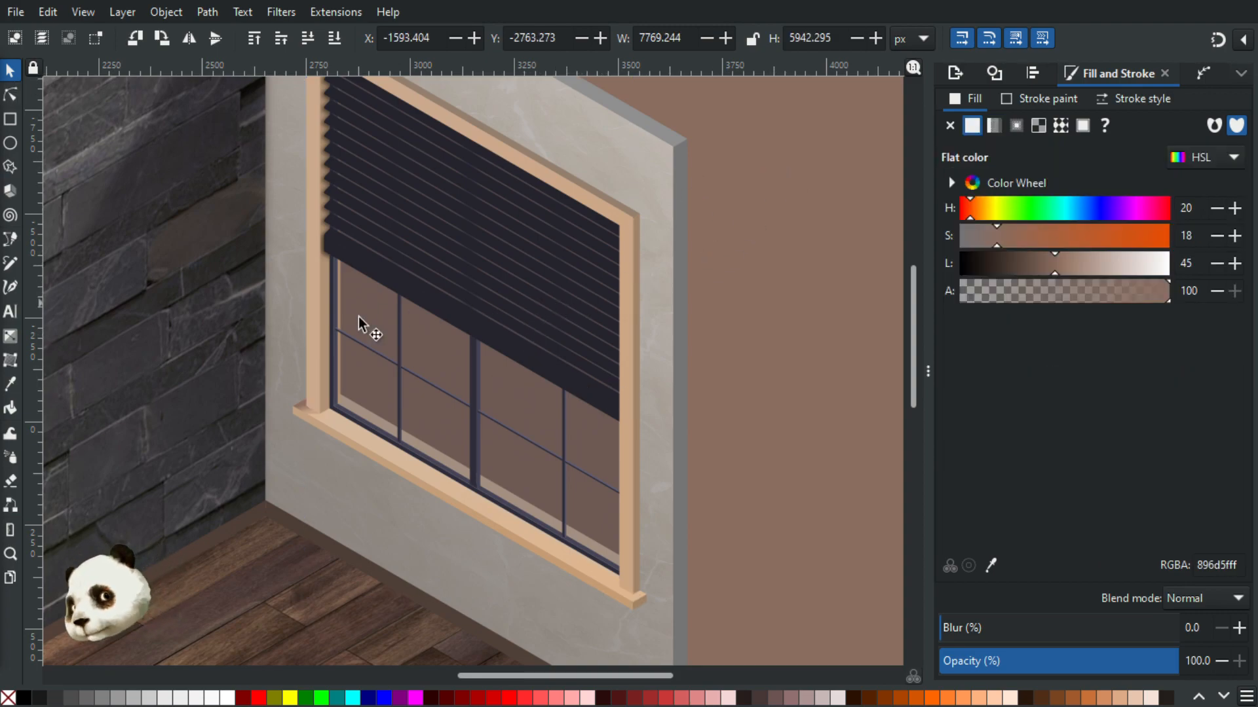
mouse_move(324, 364)
left_mouse_down()
mouse_move(337, 379)
mouse_move(334, 287)
mouse_move(356, 319)
mouse_move(376, 309)
left_mouse_up()
key("g")
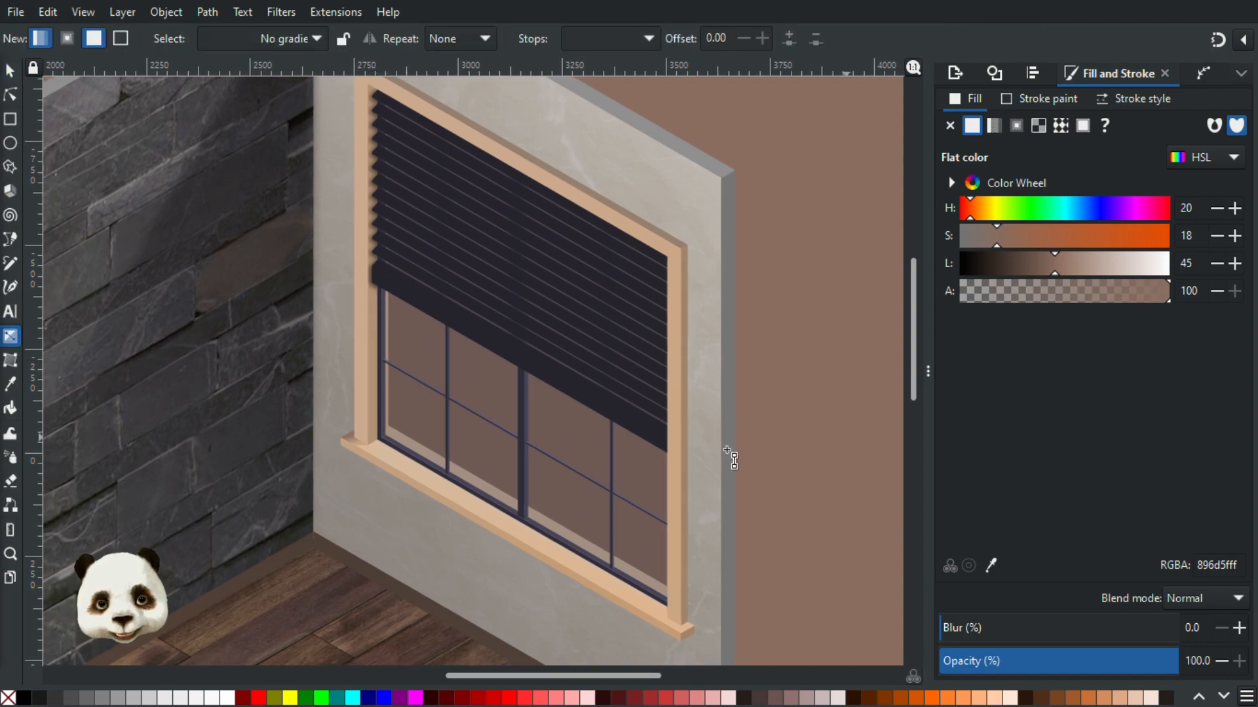
left_click(674, 391)
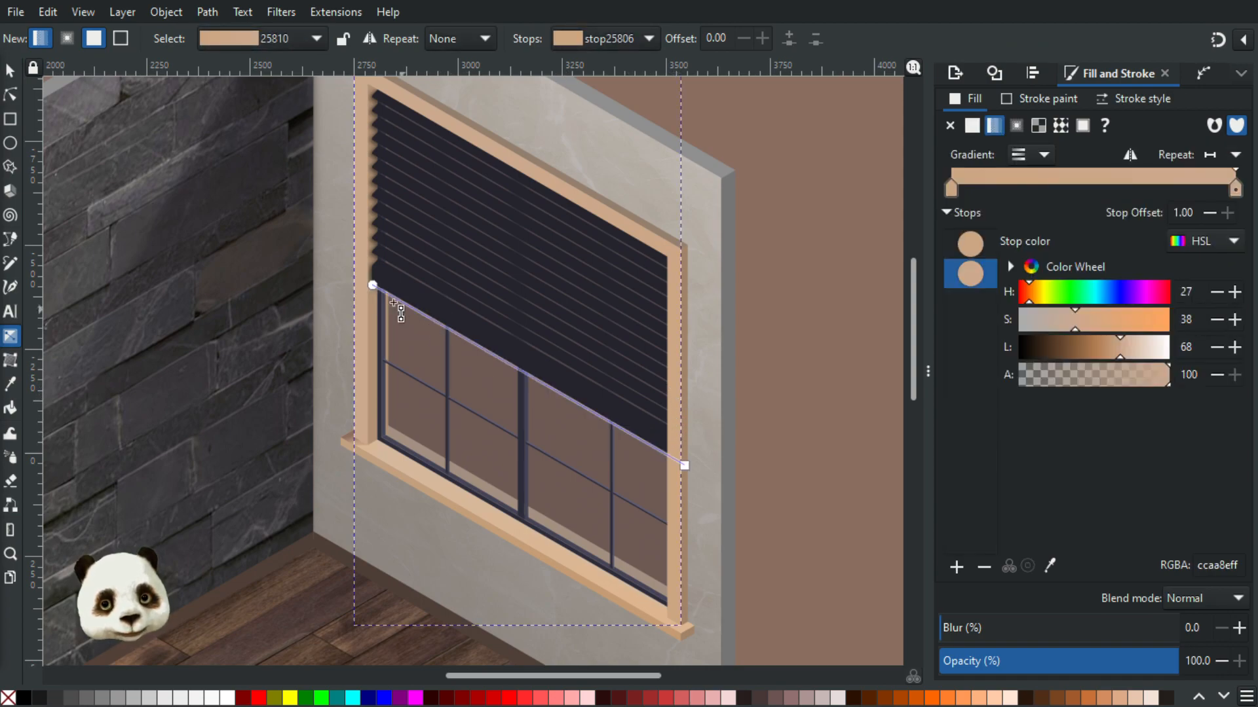
left_click_drag(373, 295, 352, 388)
left_click_drag(685, 465, 675, 368)
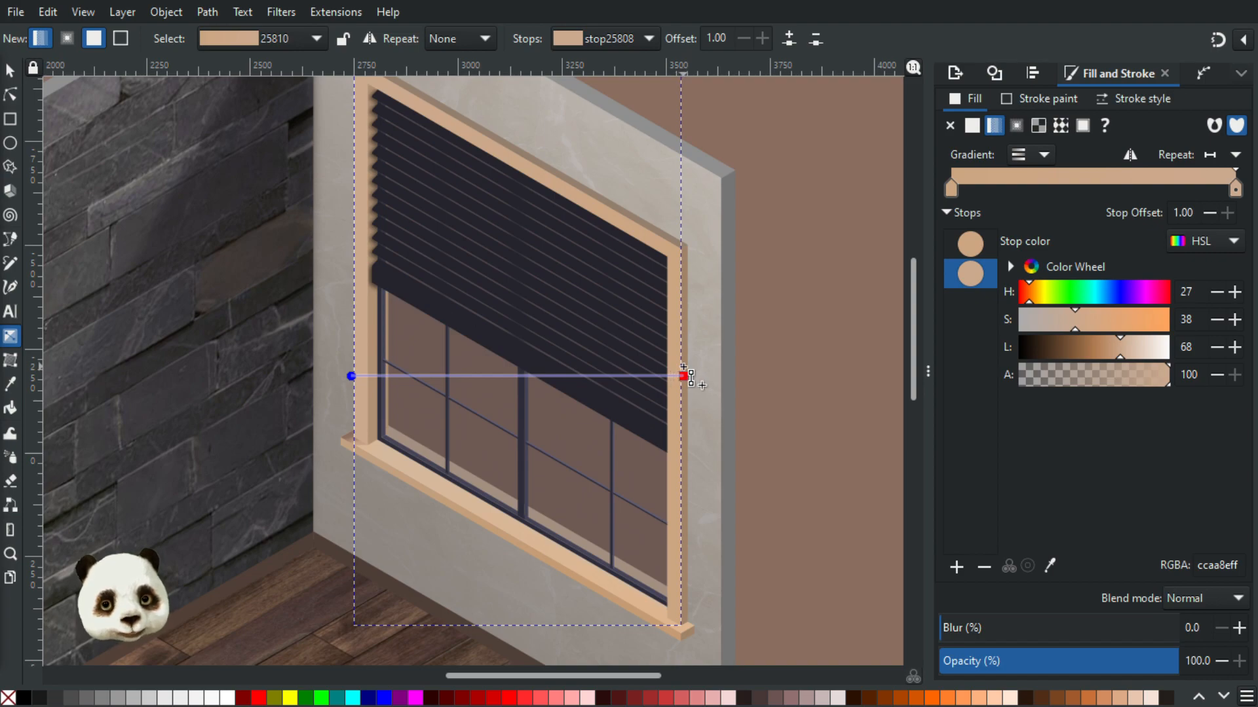
left_click_drag(683, 367, 683, 368)
- Examine the frame's horizontal gradient up close and from farther away, including where the right post meets the sill's outer corner
scroll(406, 454, "up", 3)
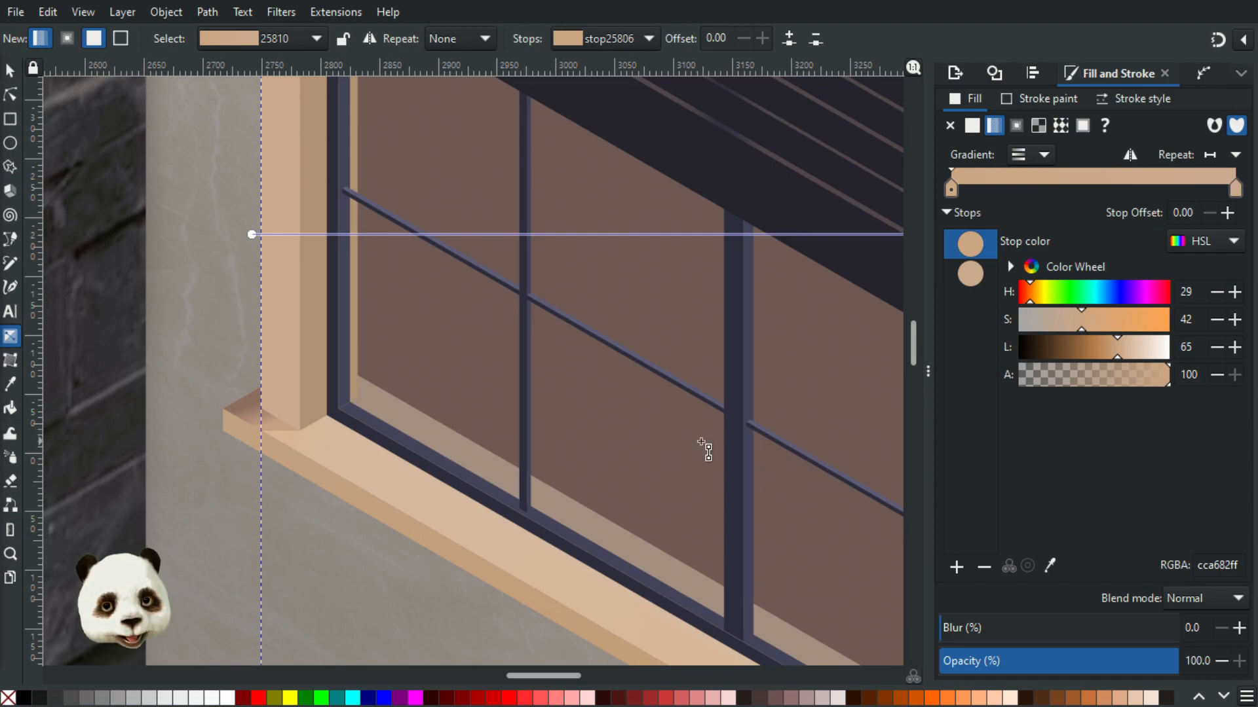
scroll(771, 451, "down", 5)
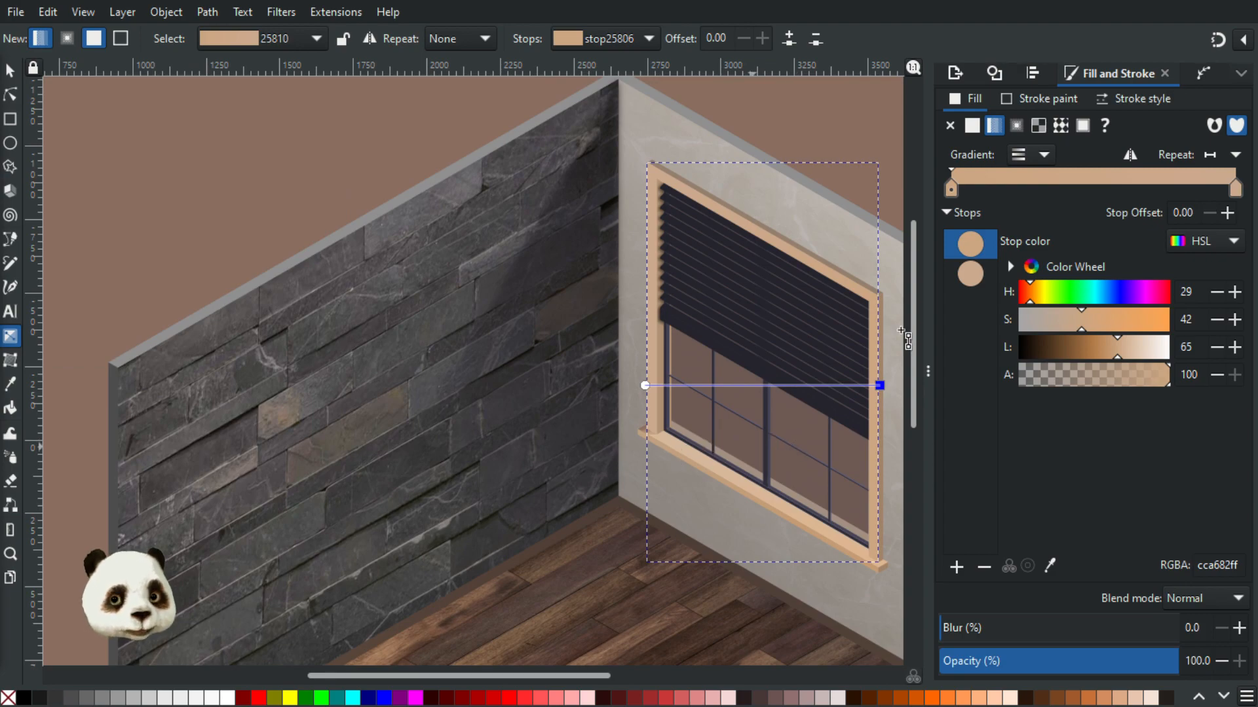
scroll(837, 415, "up", 3)
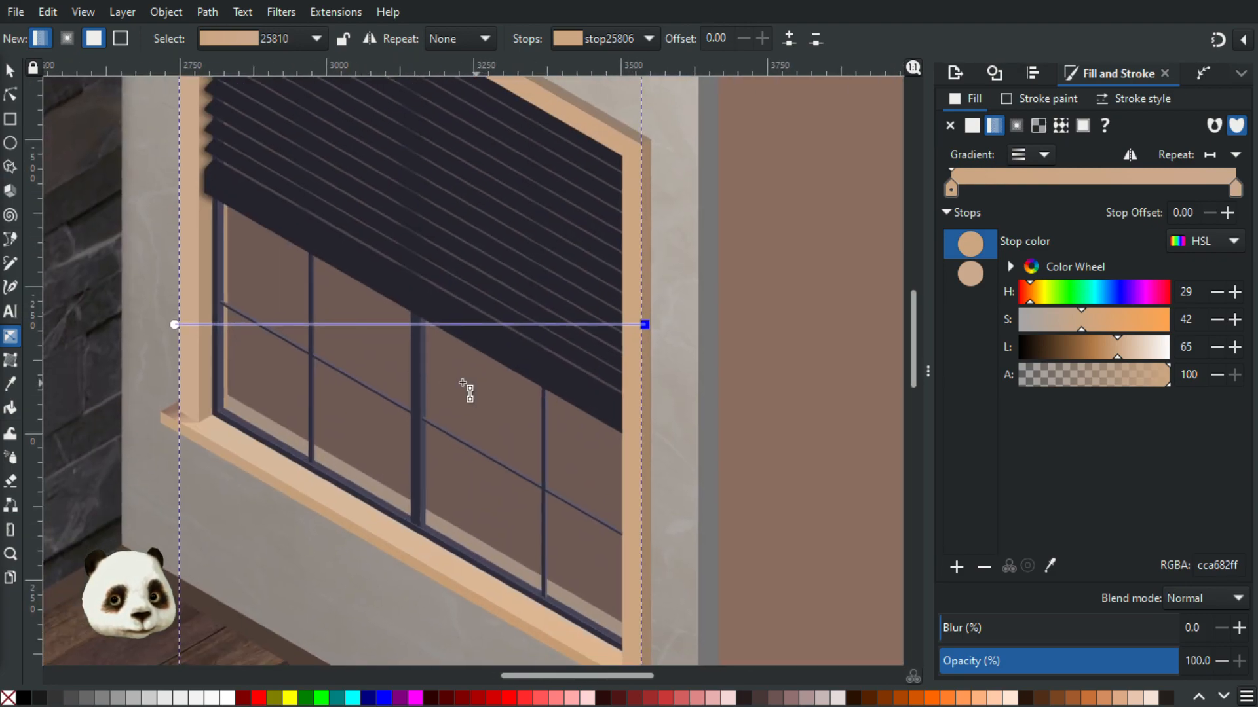
left_click(10, 70)
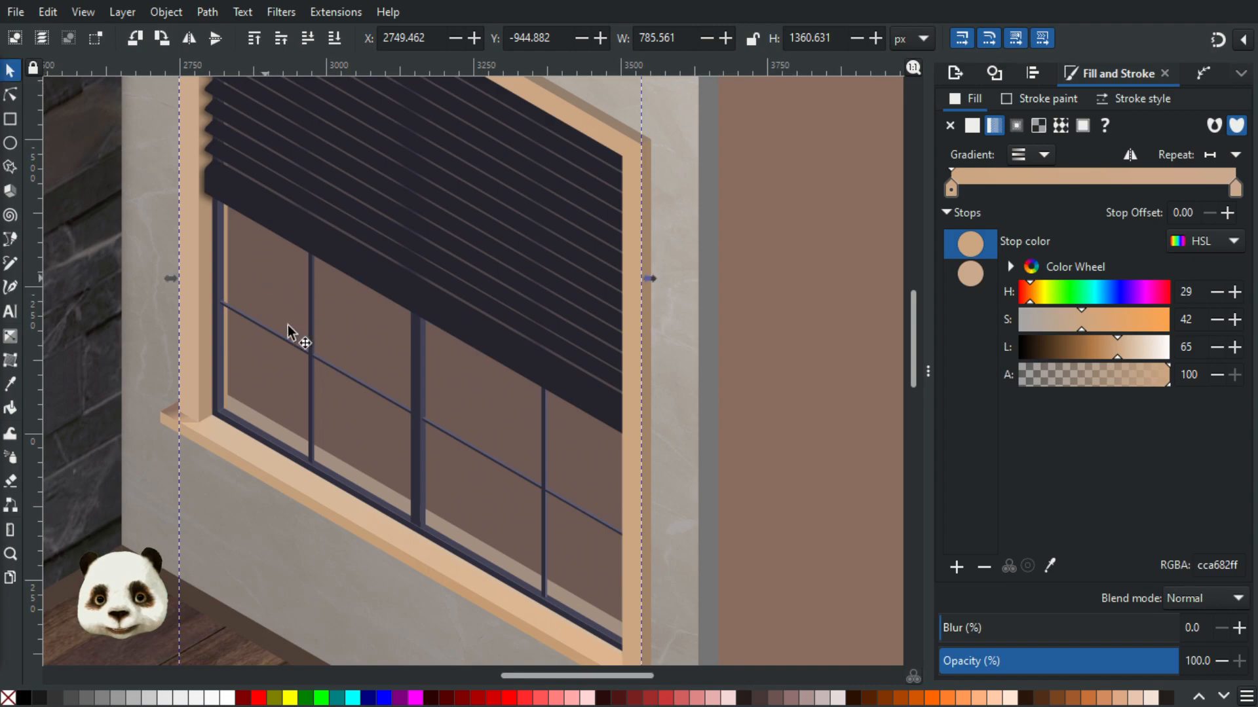
scroll(266, 337, "down", 2)
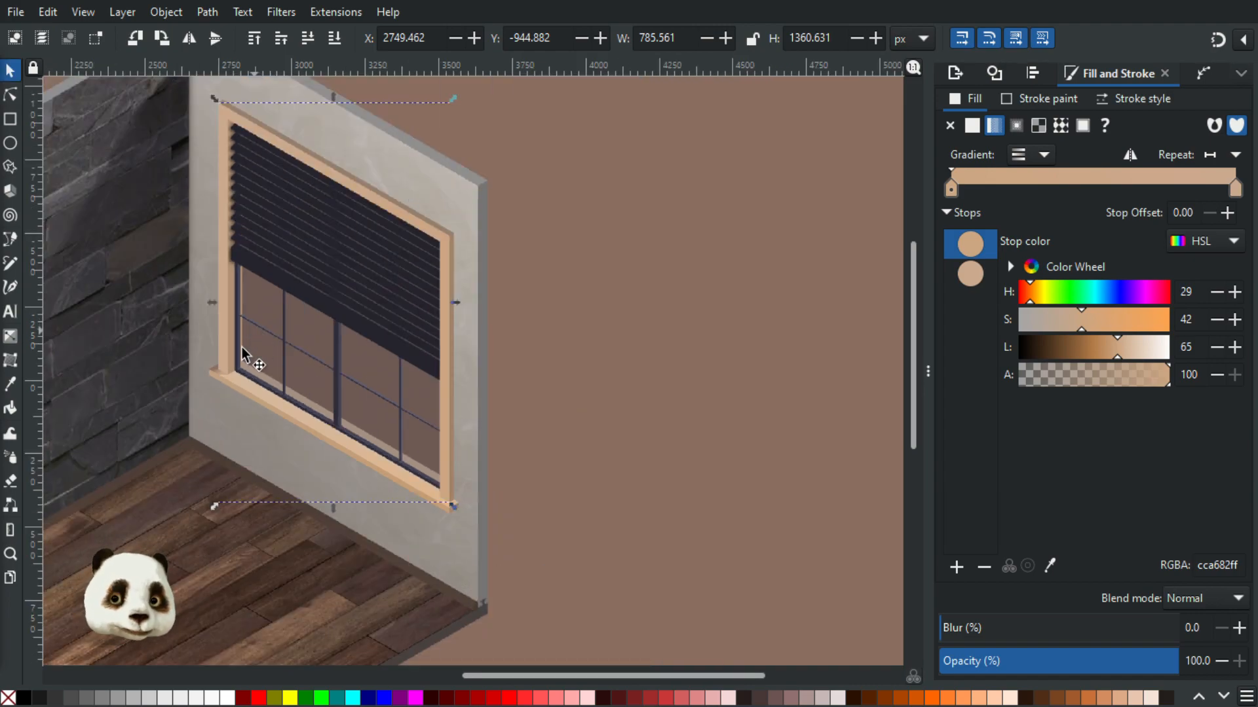
scroll(236, 464, "up", 3)
left_click_drag(656, 478, 397, 409)
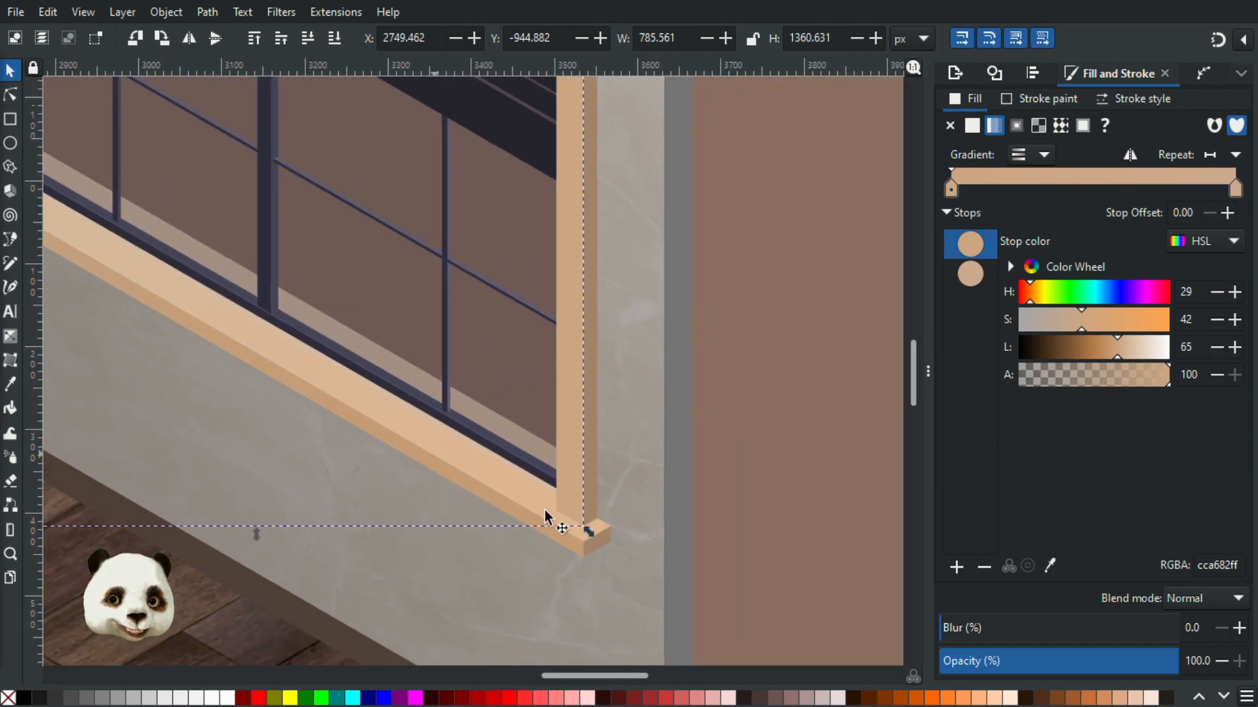
scroll(589, 554, "up", 2)
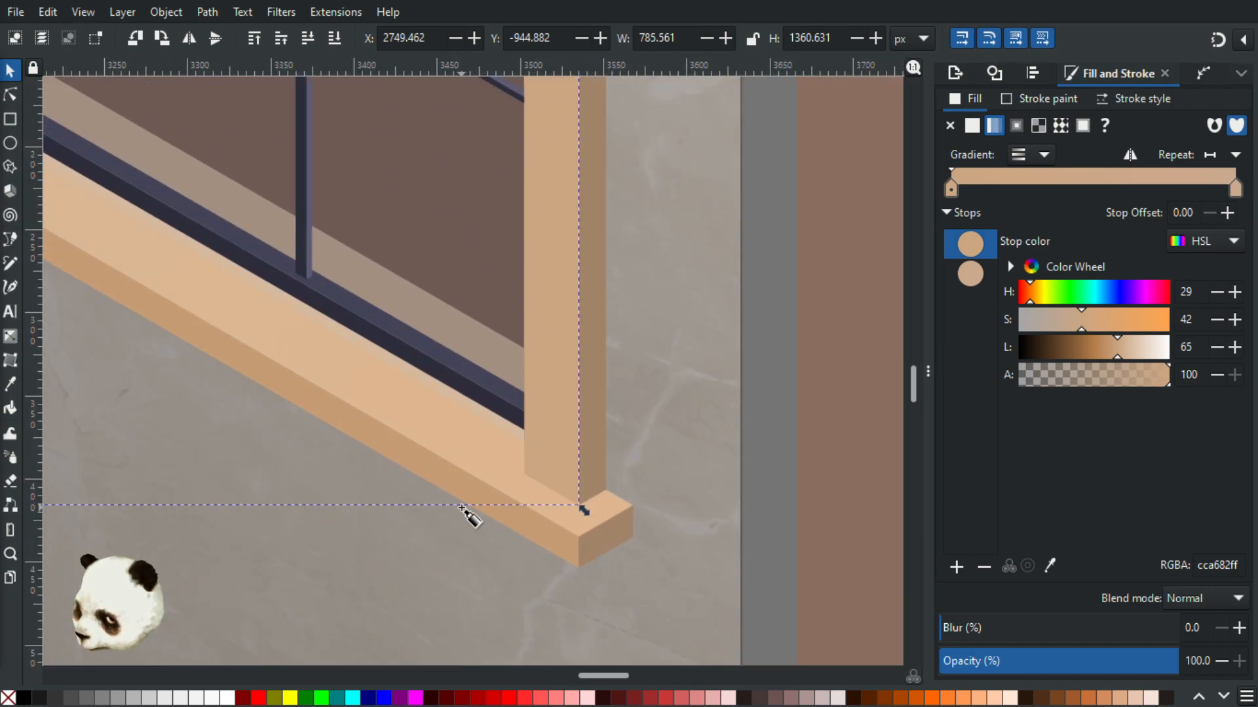
- Turn on snapping and draw a closed four-sided shadow shape, about 131 × 57 px, over the sill's right end around the post's foot
key("b")
left_click(1218, 42)
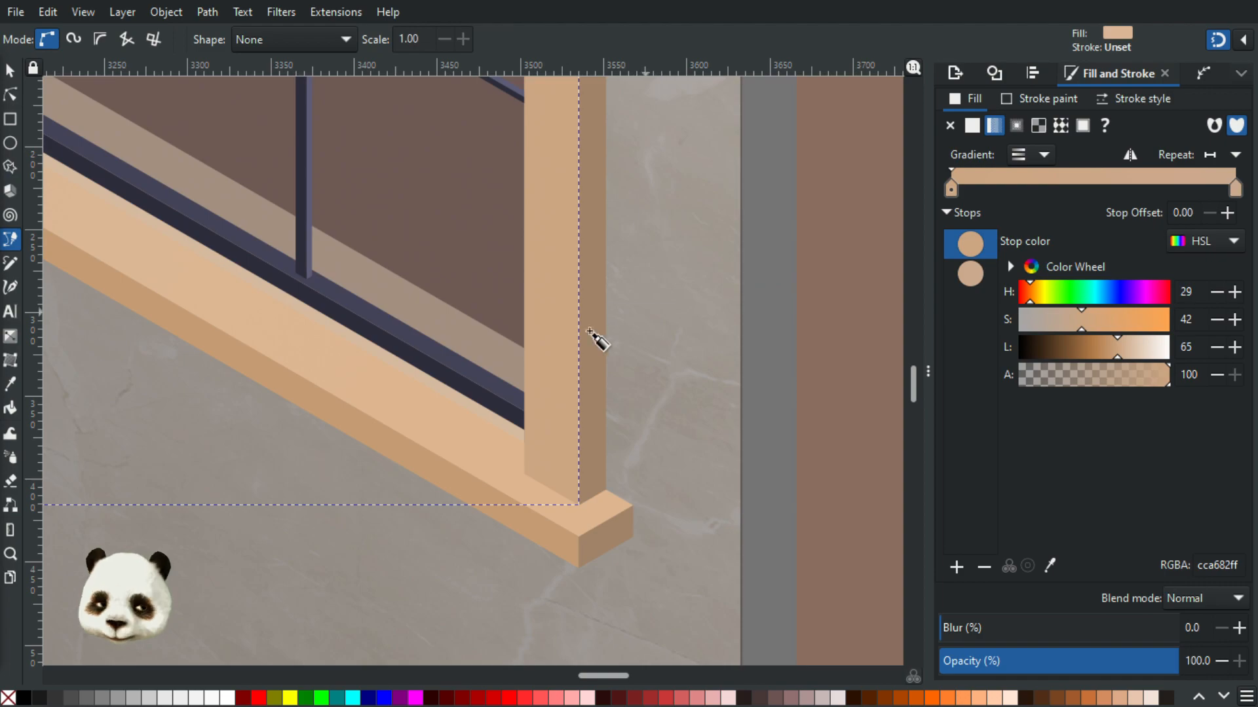
scroll(496, 463, "up", 2)
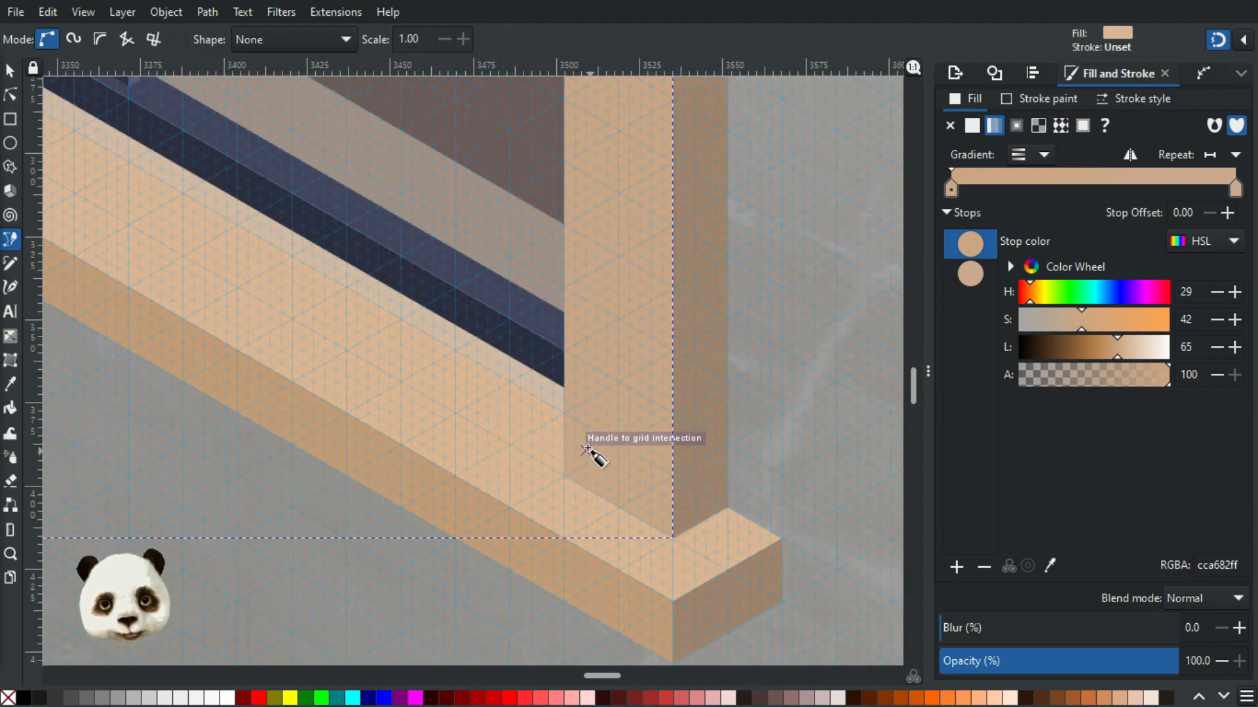
left_click(561, 414)
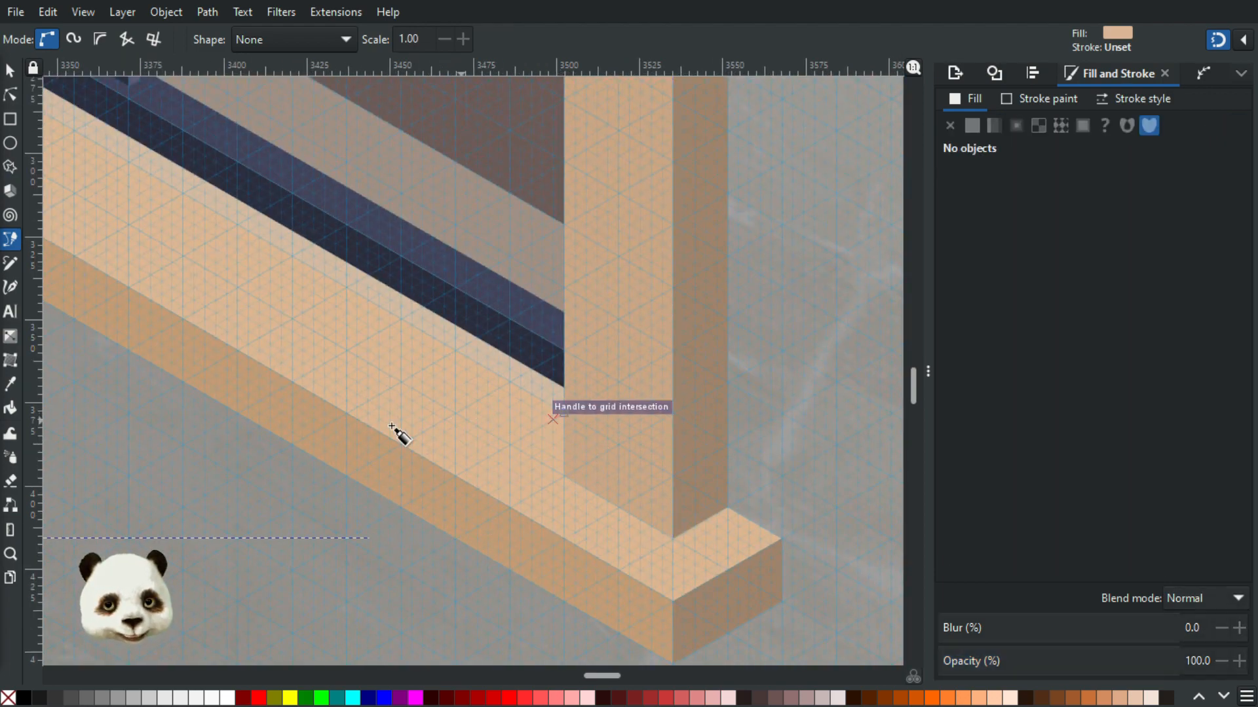
left_click(345, 423)
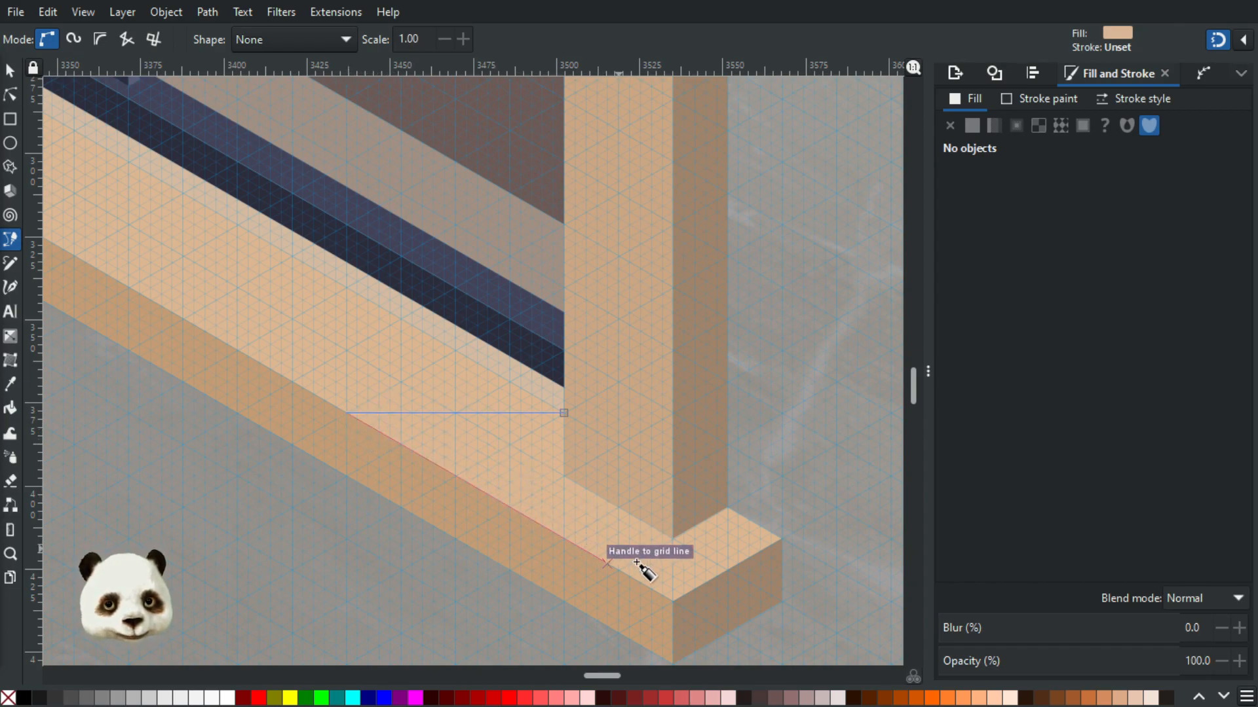
left_click(691, 600)
left_click(791, 546)
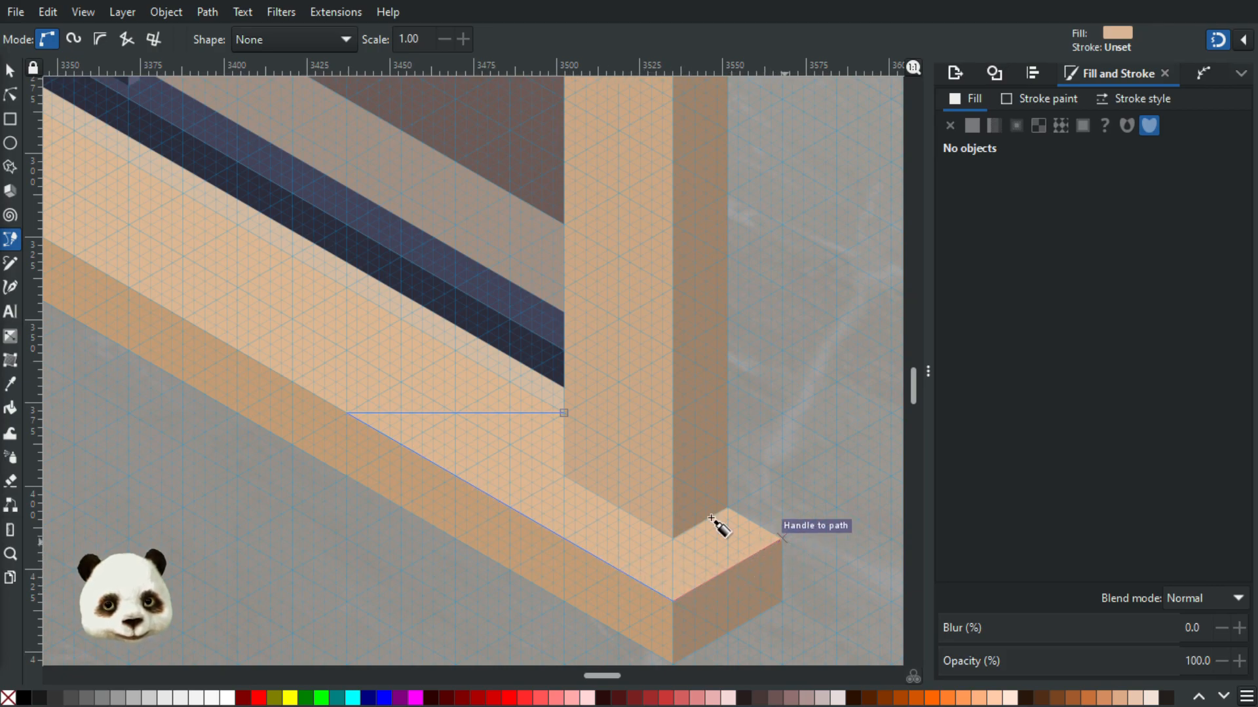
left_click(562, 412)
- Fill the new shape with the dark brown sampled from the existing shadow at the sill's left end
scroll(580, 432, "down", 2)
scroll(386, 413, "down", 3)
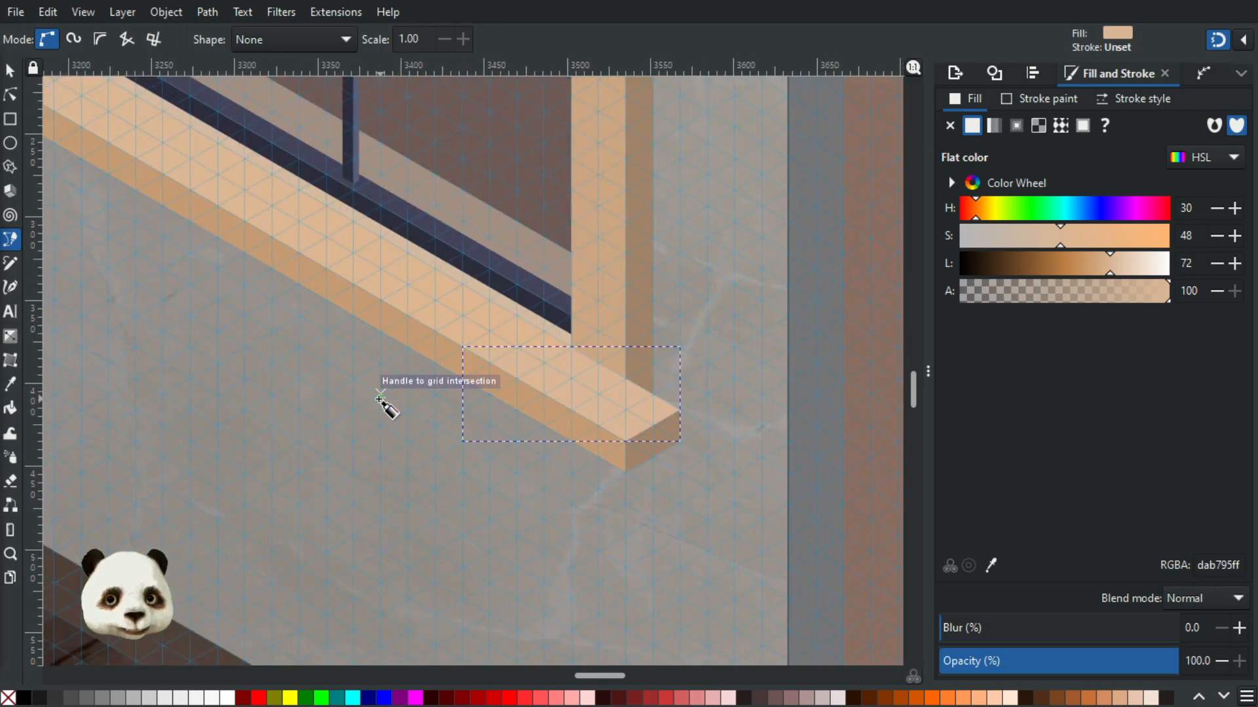
scroll(382, 396, "down", 1)
left_click_drag(290, 359, 796, 674)
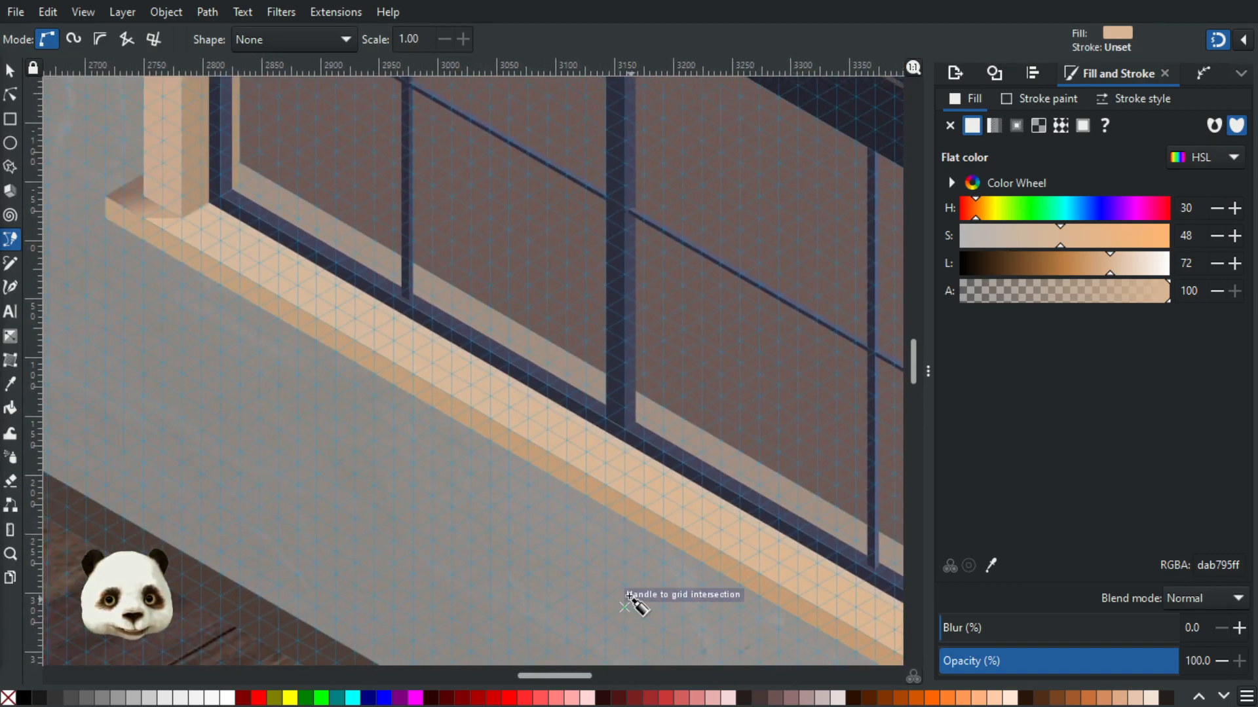
scroll(640, 603, "down", 2)
left_click_drag(482, 434, 375, 347)
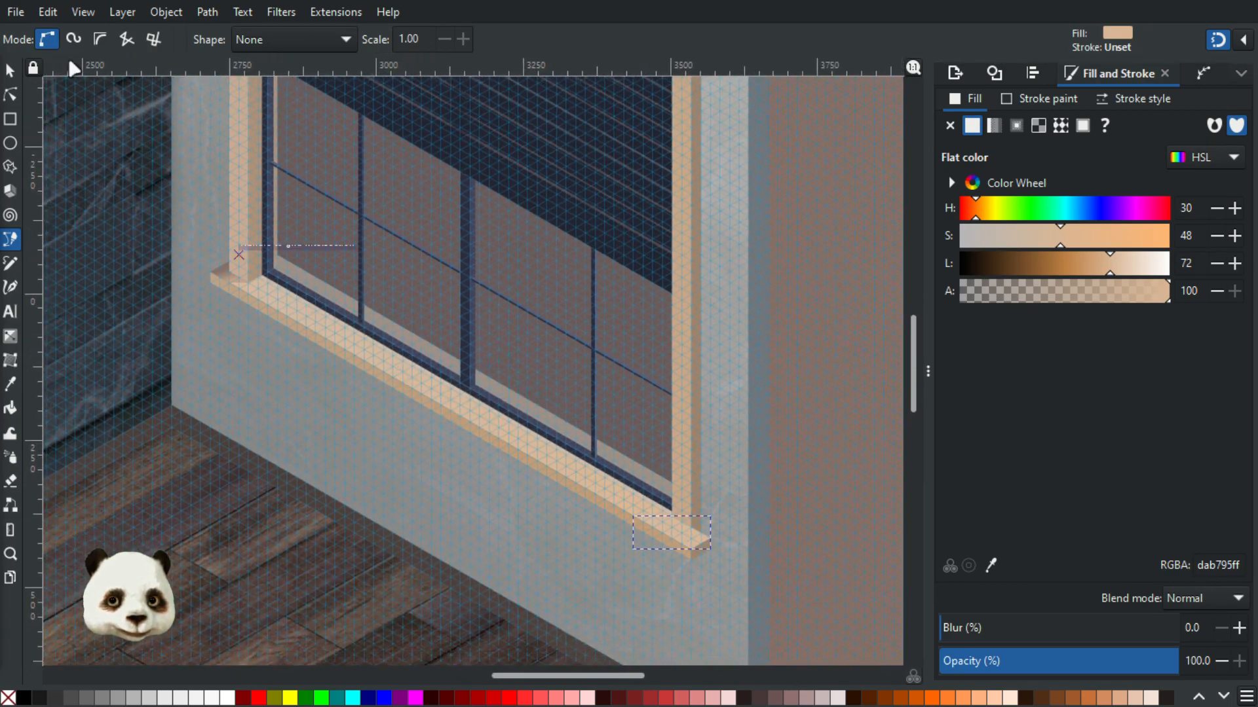
key("d")
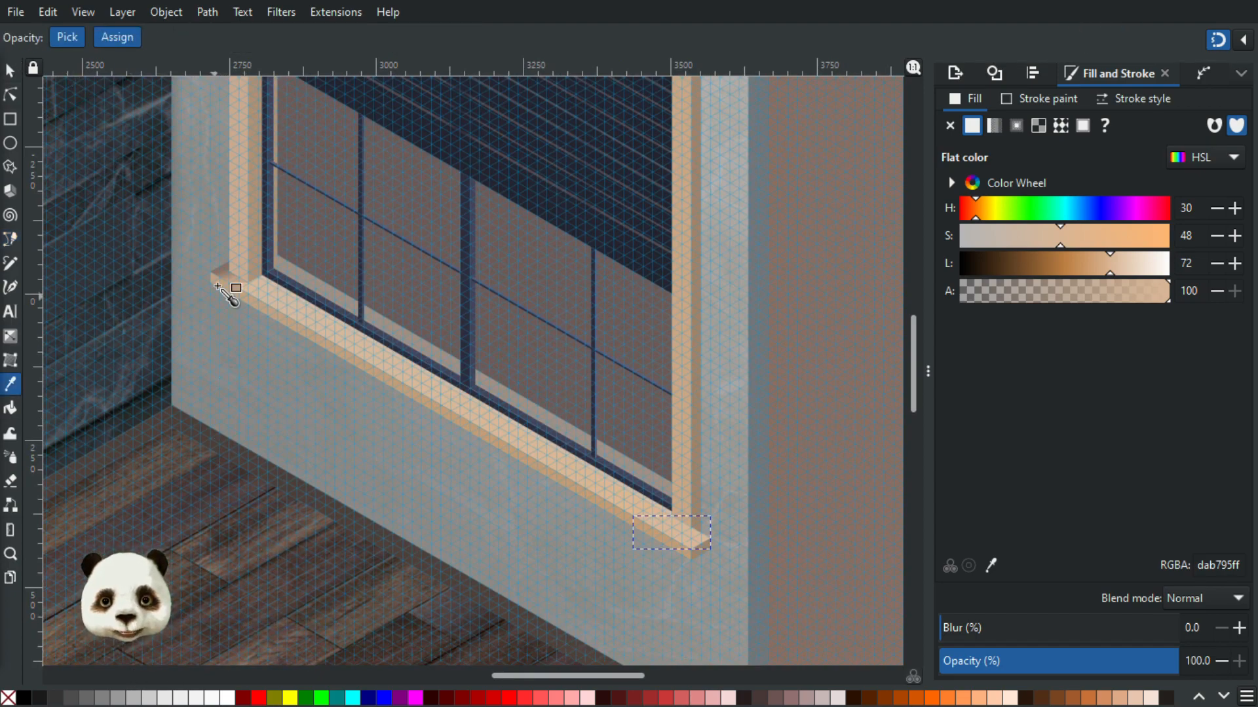
left_click(222, 270)
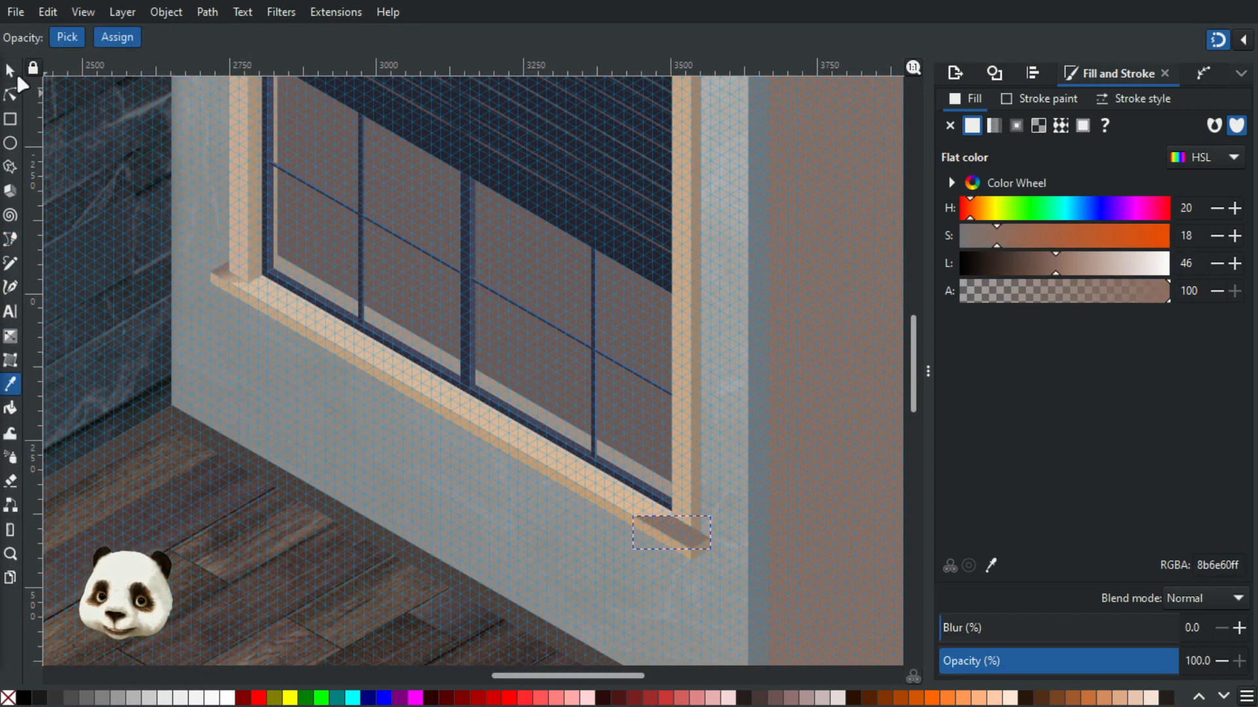
key("s")
left_click_drag(666, 525, 262, 292)
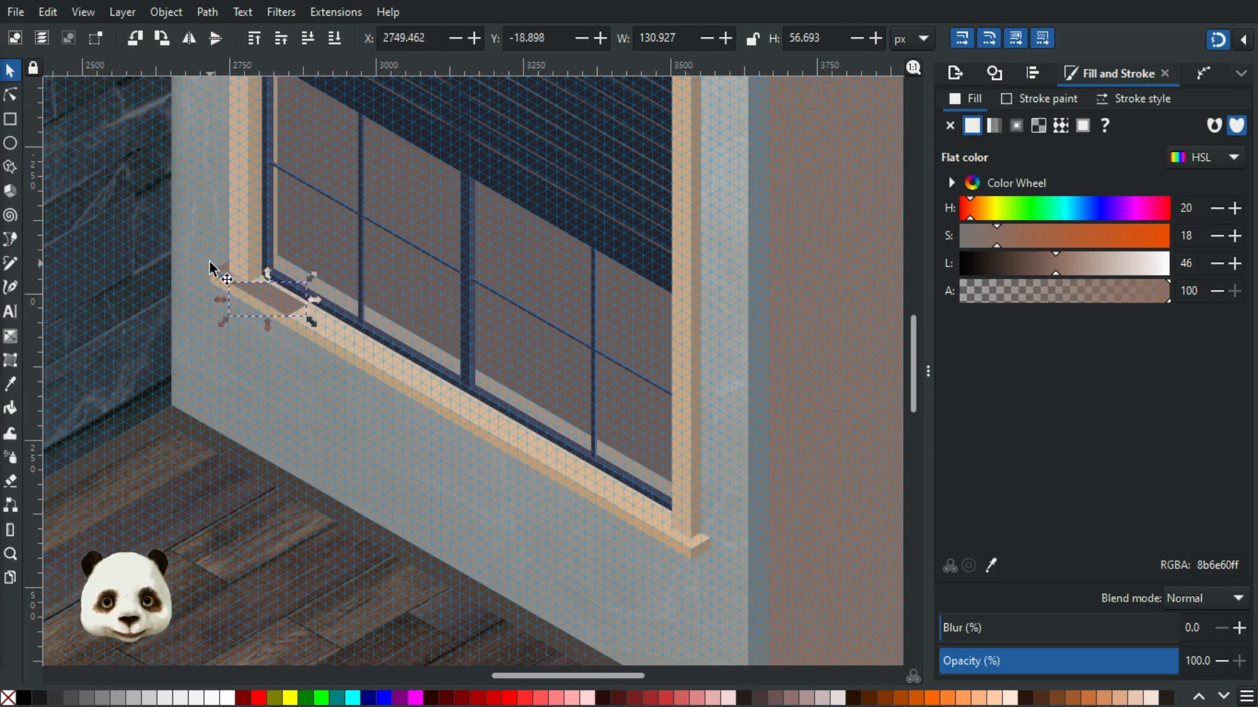
scroll(222, 274, "up", 5)
scroll(609, 477, "up", 1)
left_click_drag(458, 449, 484, 488)
key("ctrl+z")
- Lower the new shadow shape in the stacking order so it sits behind the window frame's right post
scroll(488, 505, "down", 6)
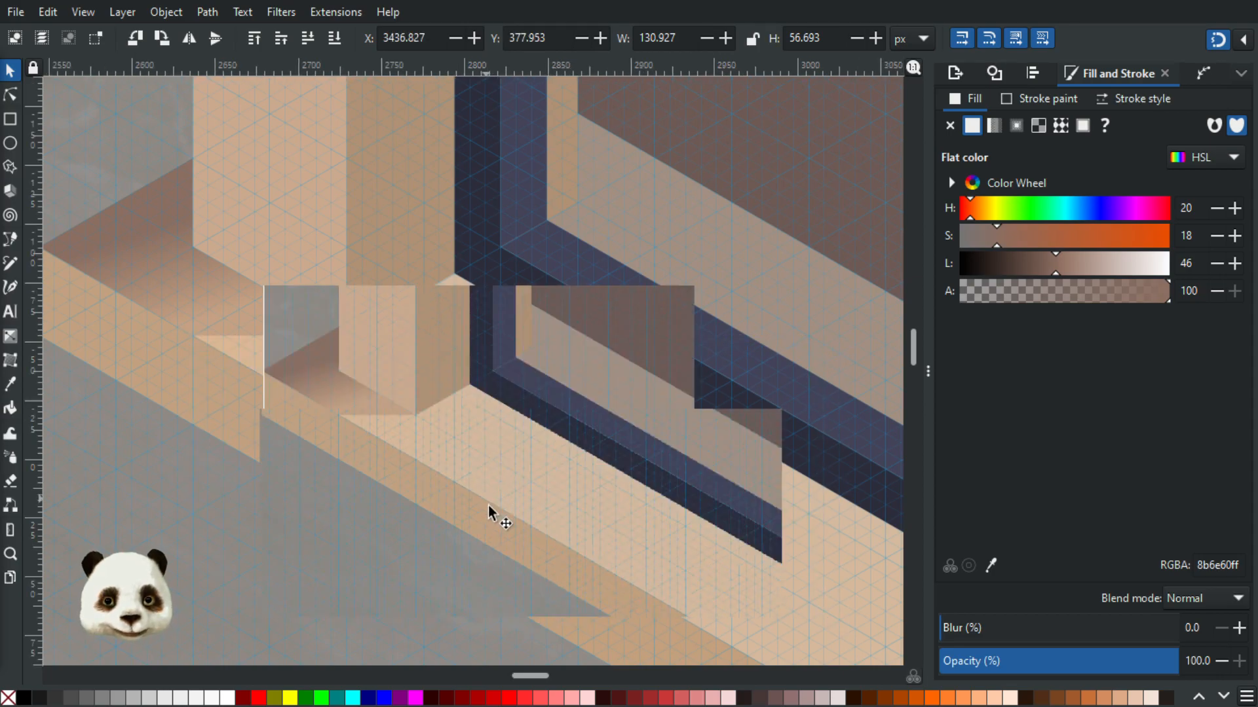
scroll(628, 420, "up", 4)
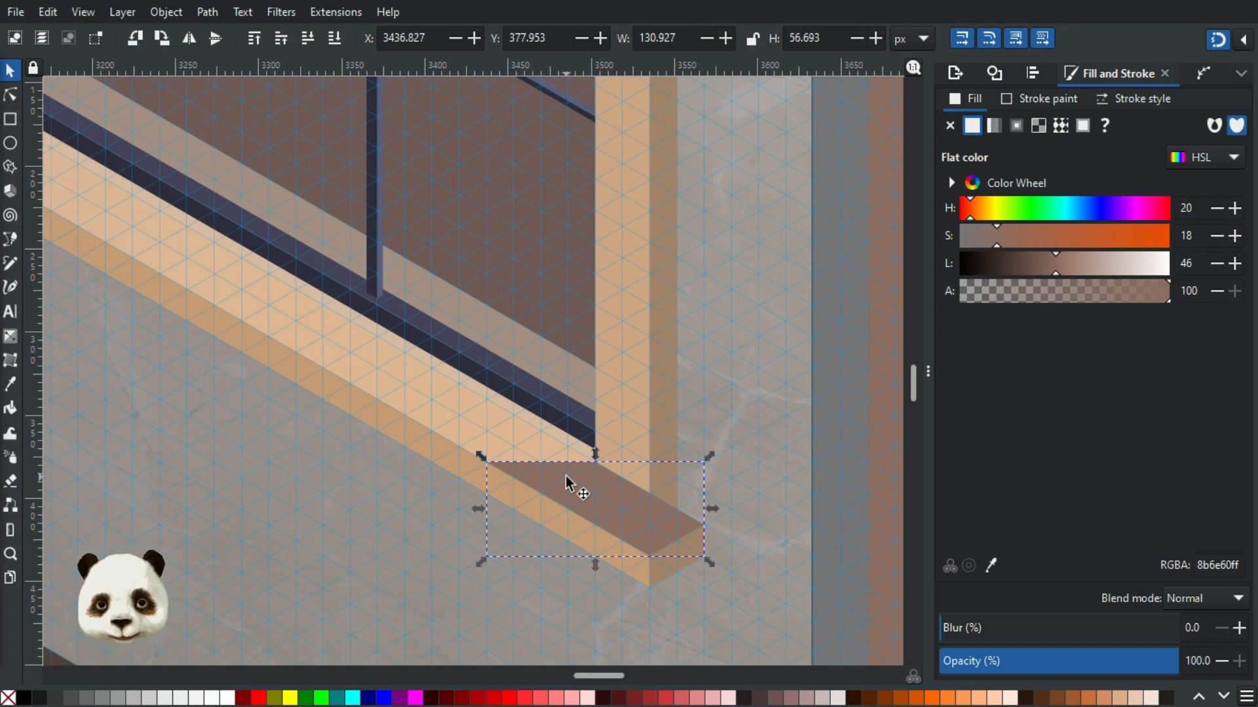
key("Page_Down")
scroll(565, 476, "down", 3)
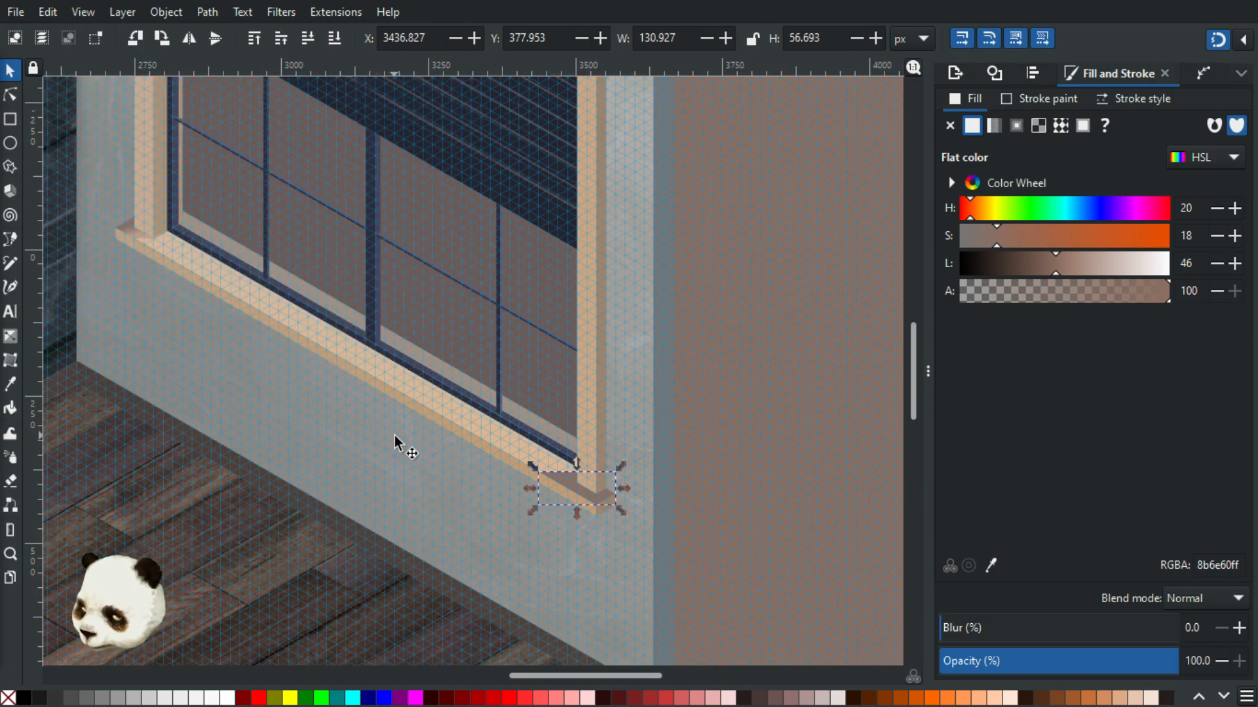
- Turn off snapping and apply a linear gradient to the shadow, running lengthwise along the sill from its left part to the outer corner
key("g")
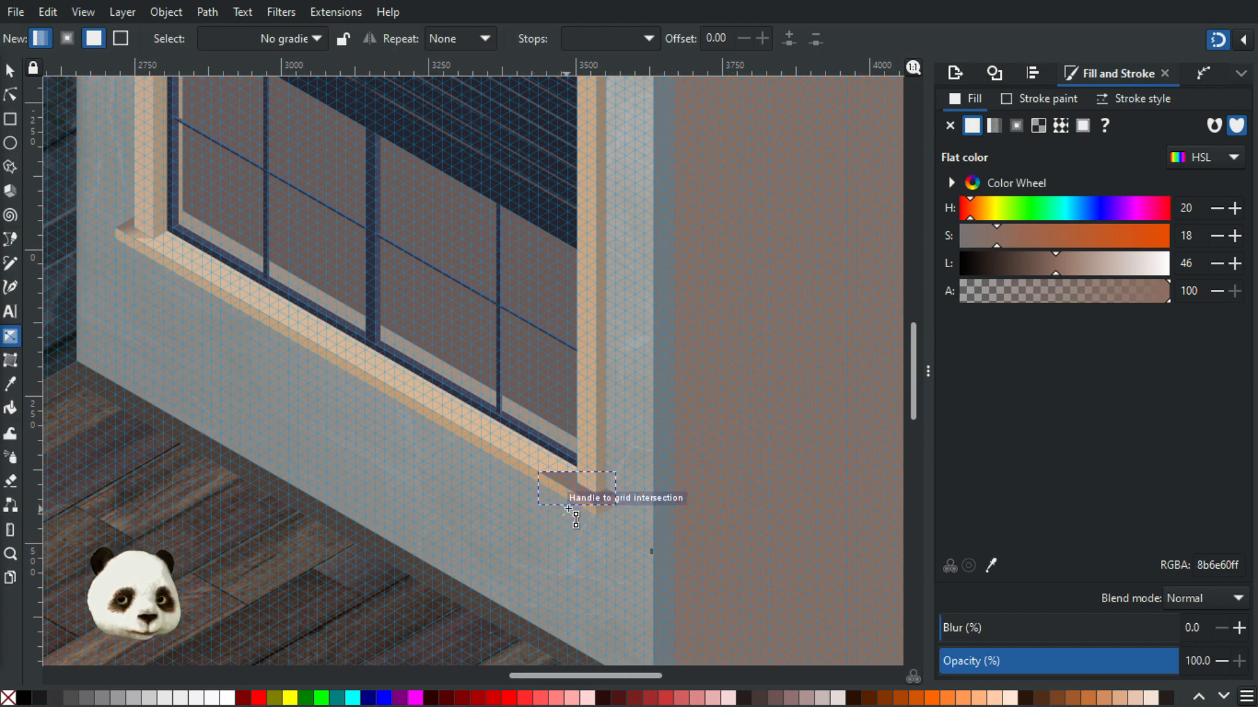
left_click(1216, 38)
scroll(560, 491, "up", 3)
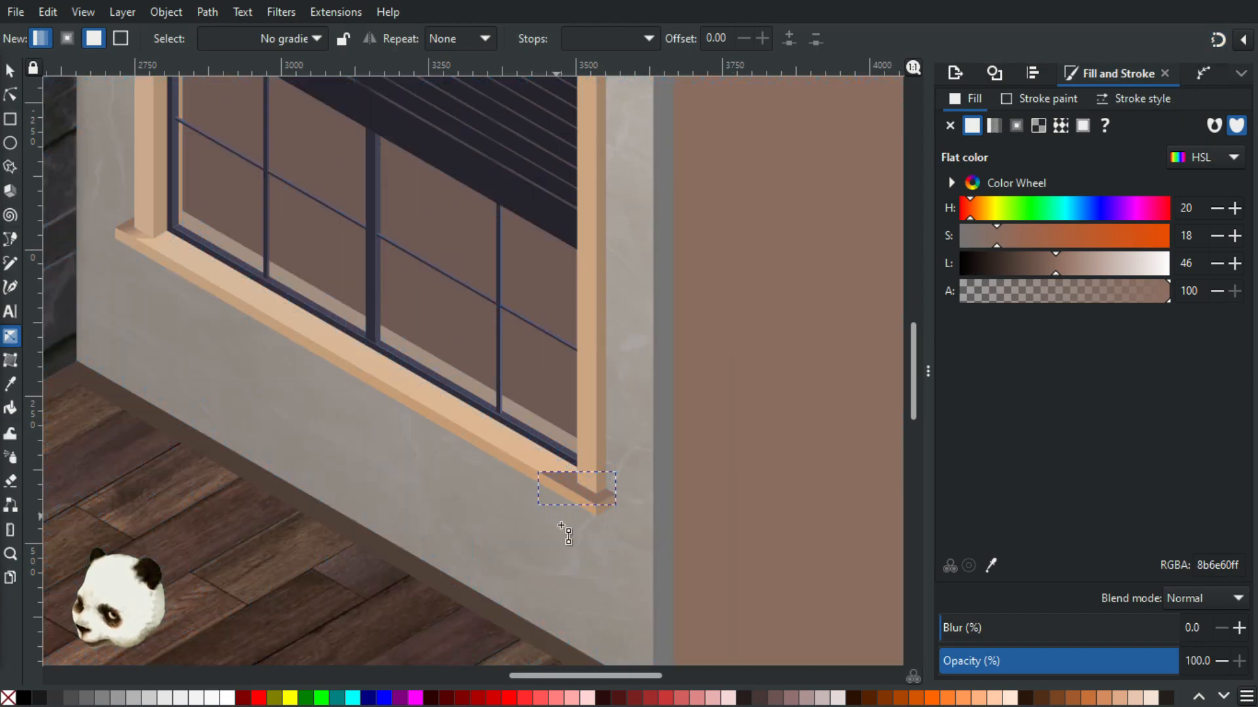
left_click_drag(493, 405, 598, 466)
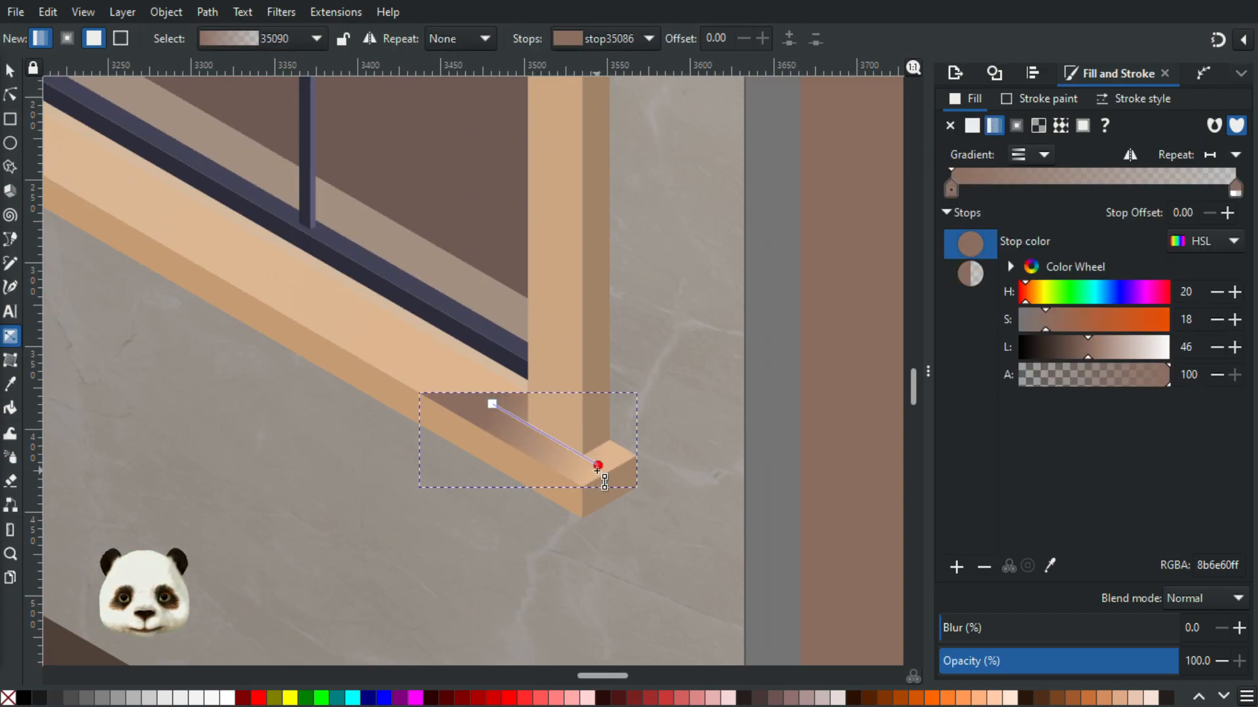
- Set the opacity of the shadow gradient's end stop at the sill corner to 100% and select the start stop
left_click(597, 466)
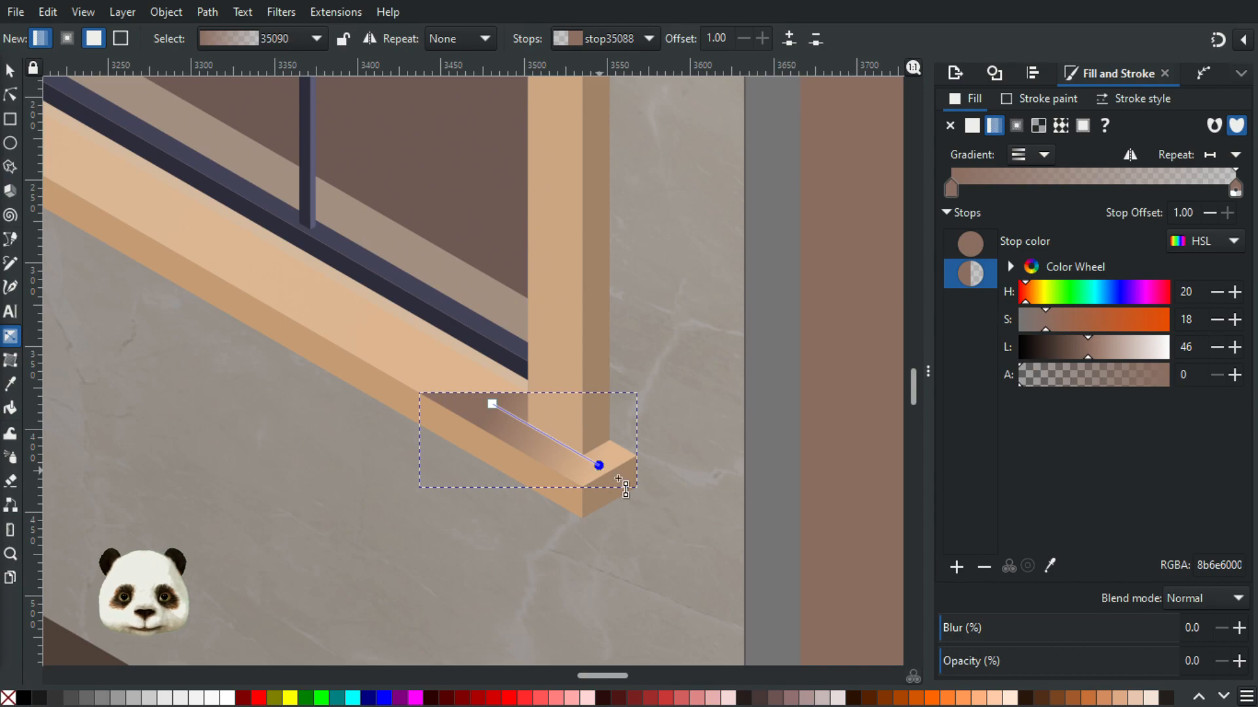
left_click_drag(1100, 671, 1255, 684)
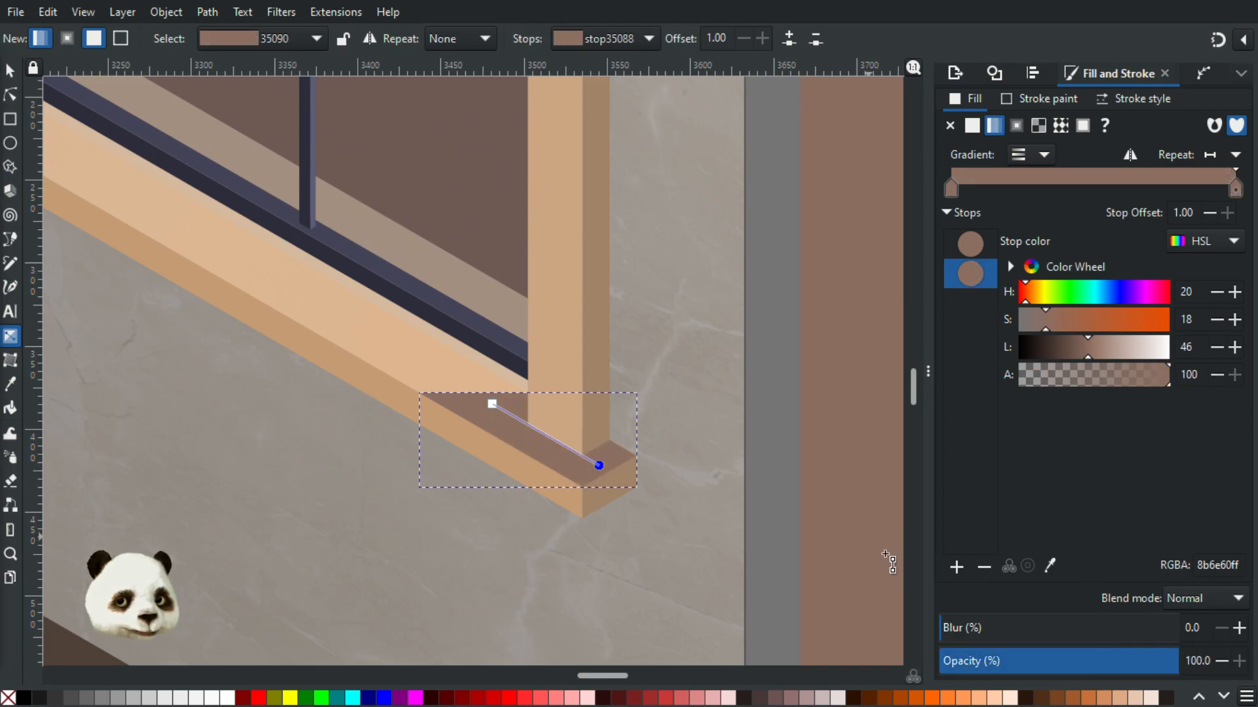
left_click(492, 405)
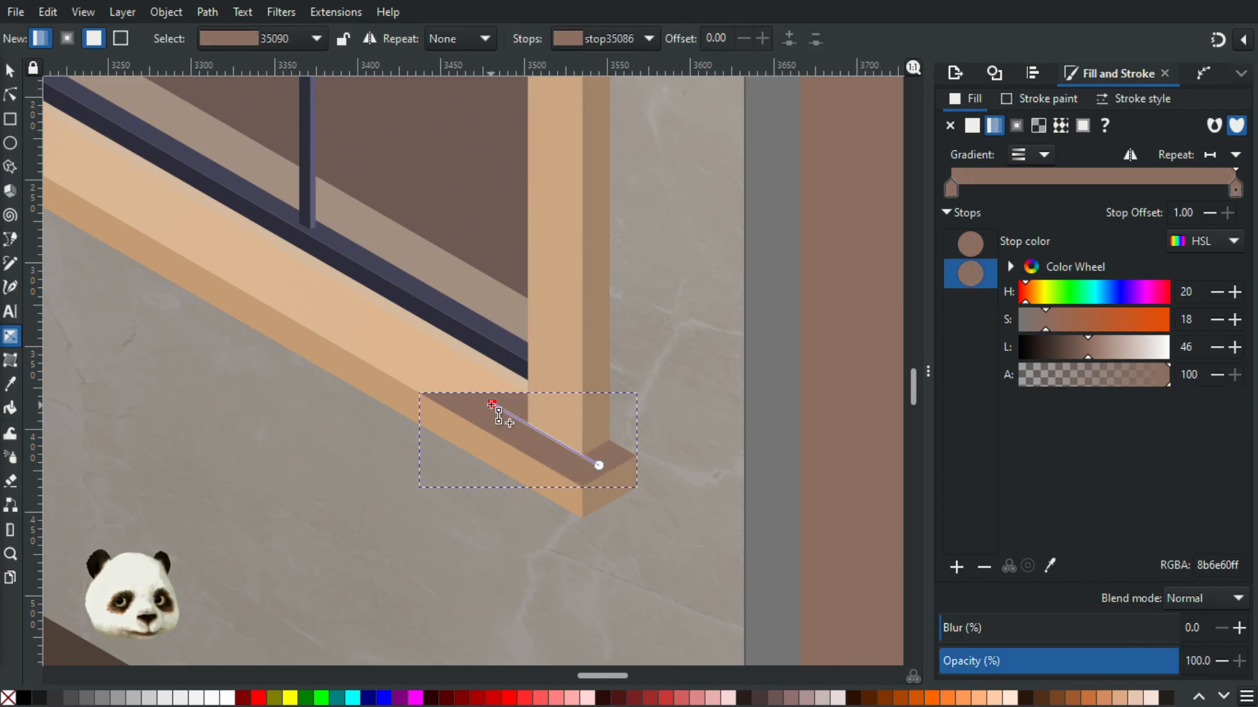
- Recolour the shadow gradient's start stop with the light tan sampled from the faded shadow at the sill's left end
left_click_drag(203, 270, 780, 676)
left_click_drag(61, 225, 626, 561)
left_click_drag(179, 317, 53, 216)
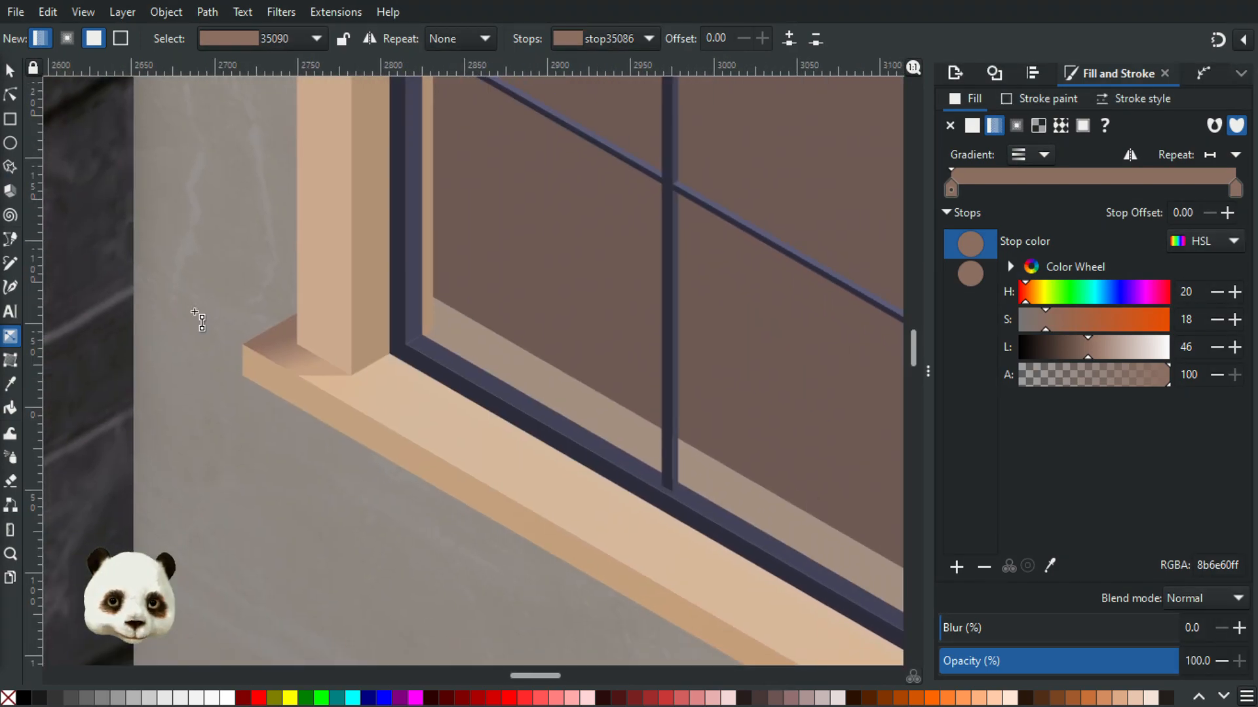
key("d")
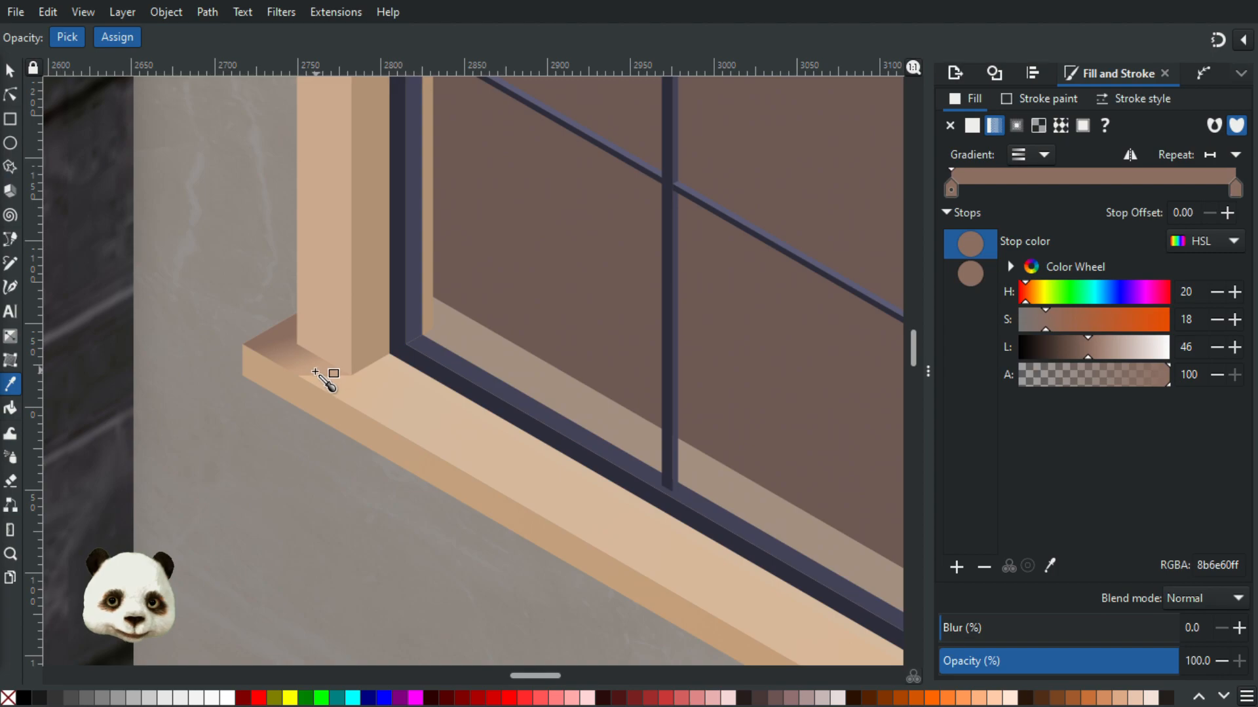
left_click(327, 371)
scroll(475, 420, "down", 2)
left_click_drag(625, 482, 75, 95)
scroll(462, 321, "up", 1)
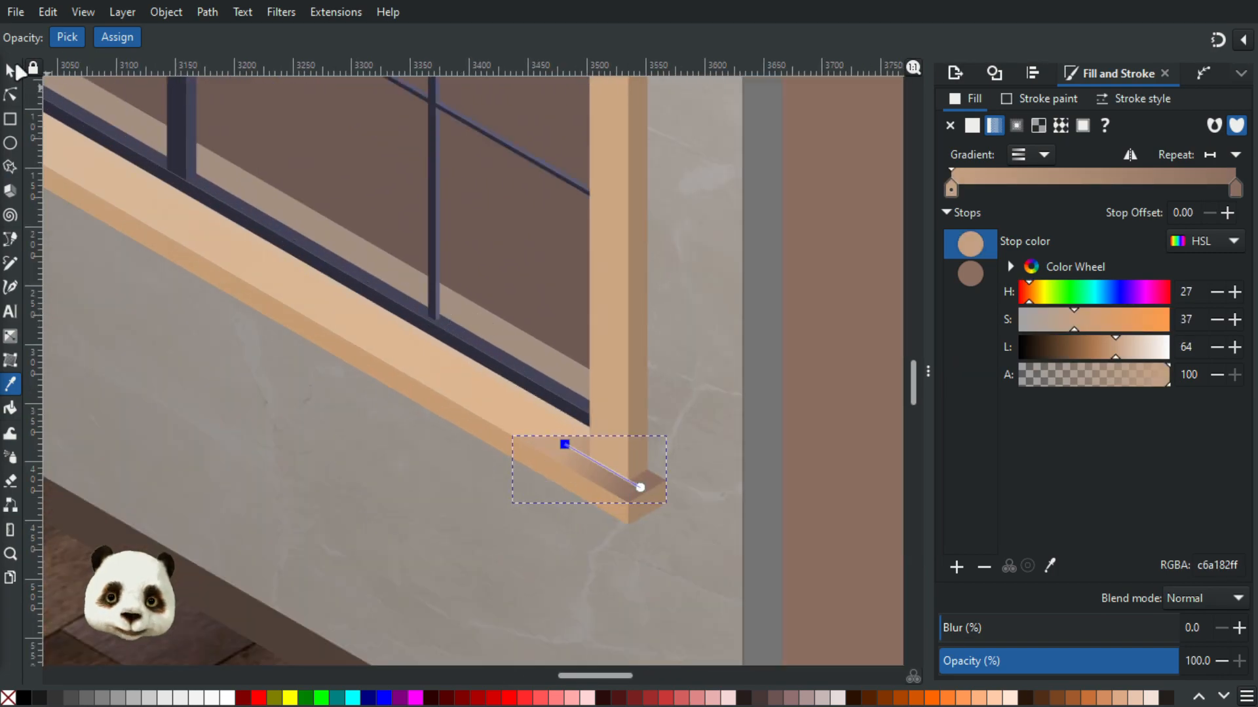
- Blur the shadow shape at the sill's right end by 5% and deselect it
left_click(12, 72)
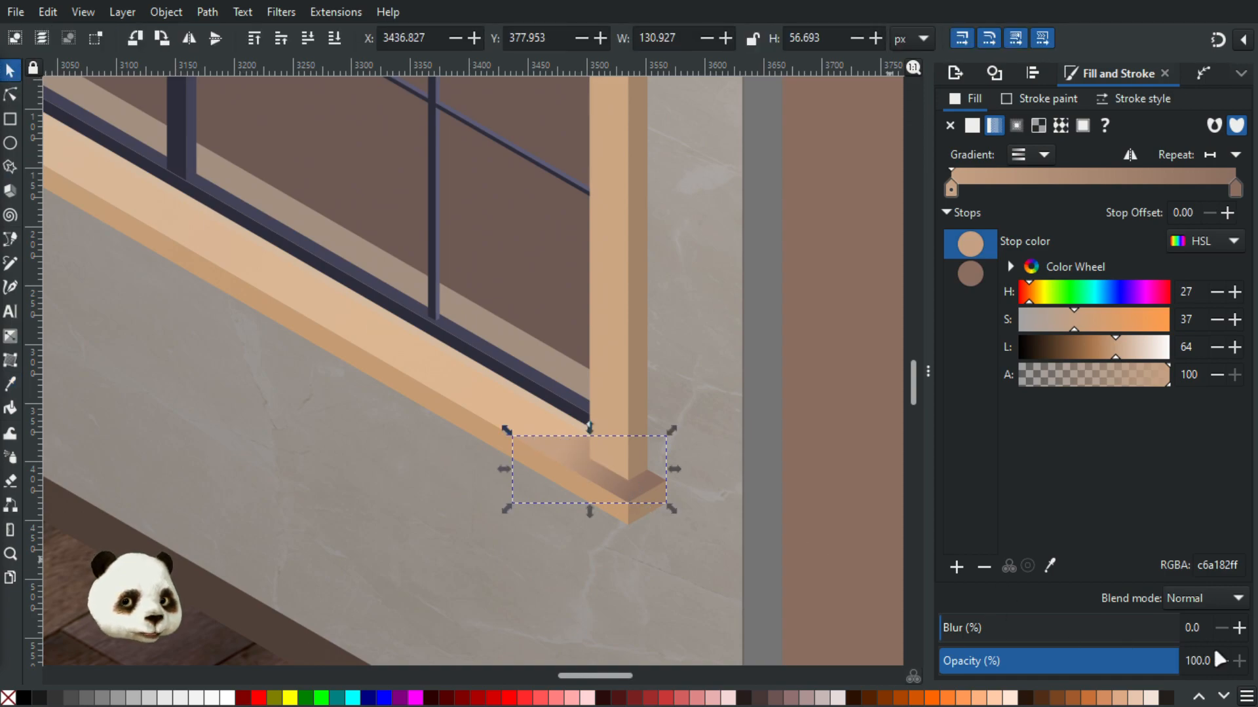
left_click(1238, 628)
left_click(1238, 628)
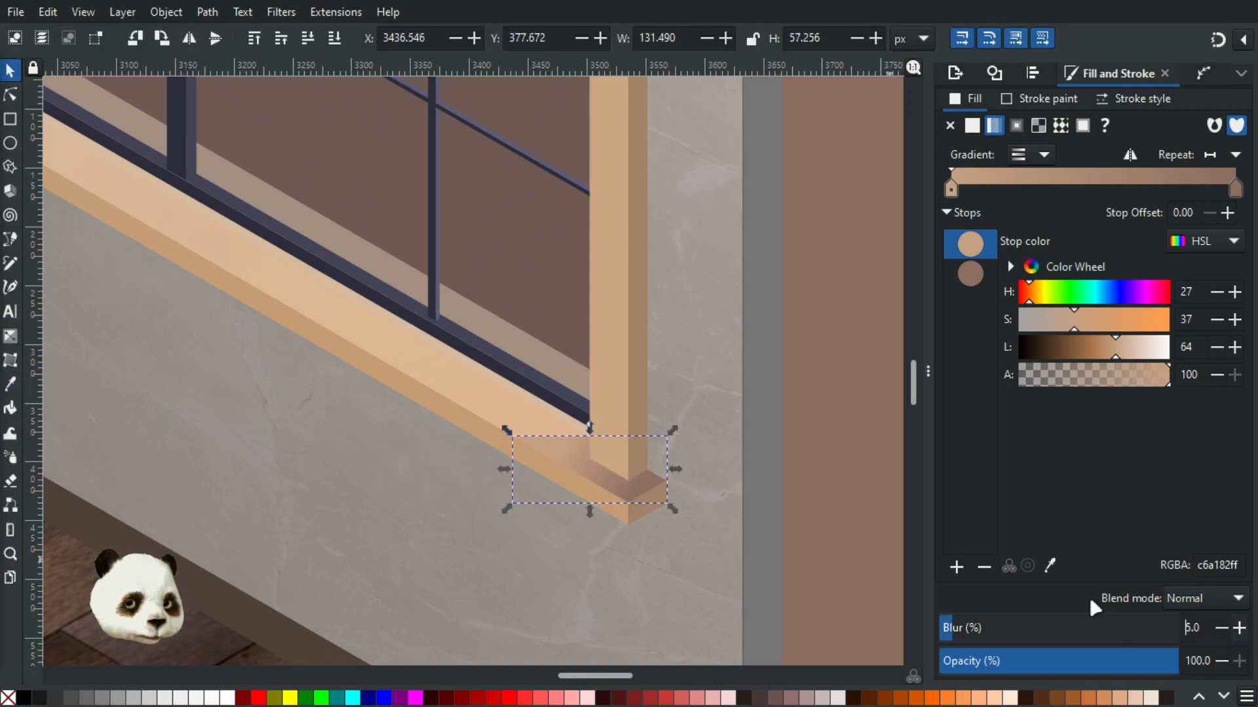
left_click(831, 373)
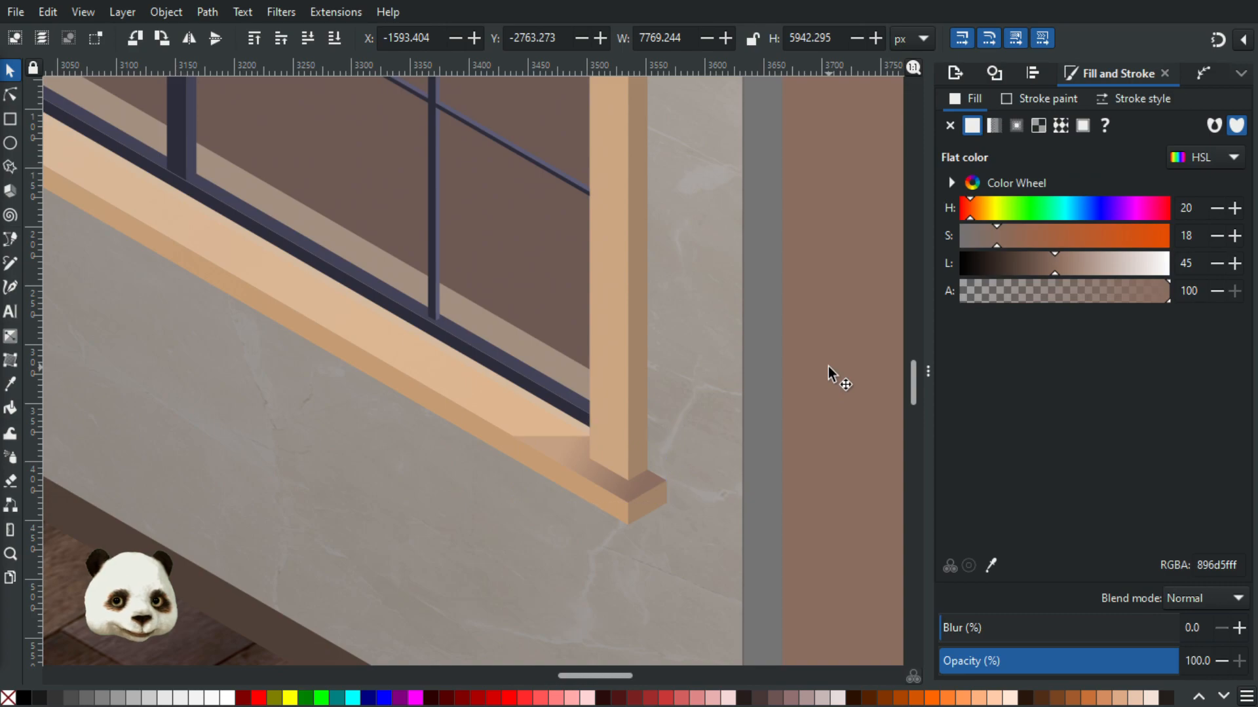
- Resample the sill shadow gradient's start stop from the lit sill surface beside it and lower its lightness to 69
scroll(788, 382, "down", 3, "ctrl")
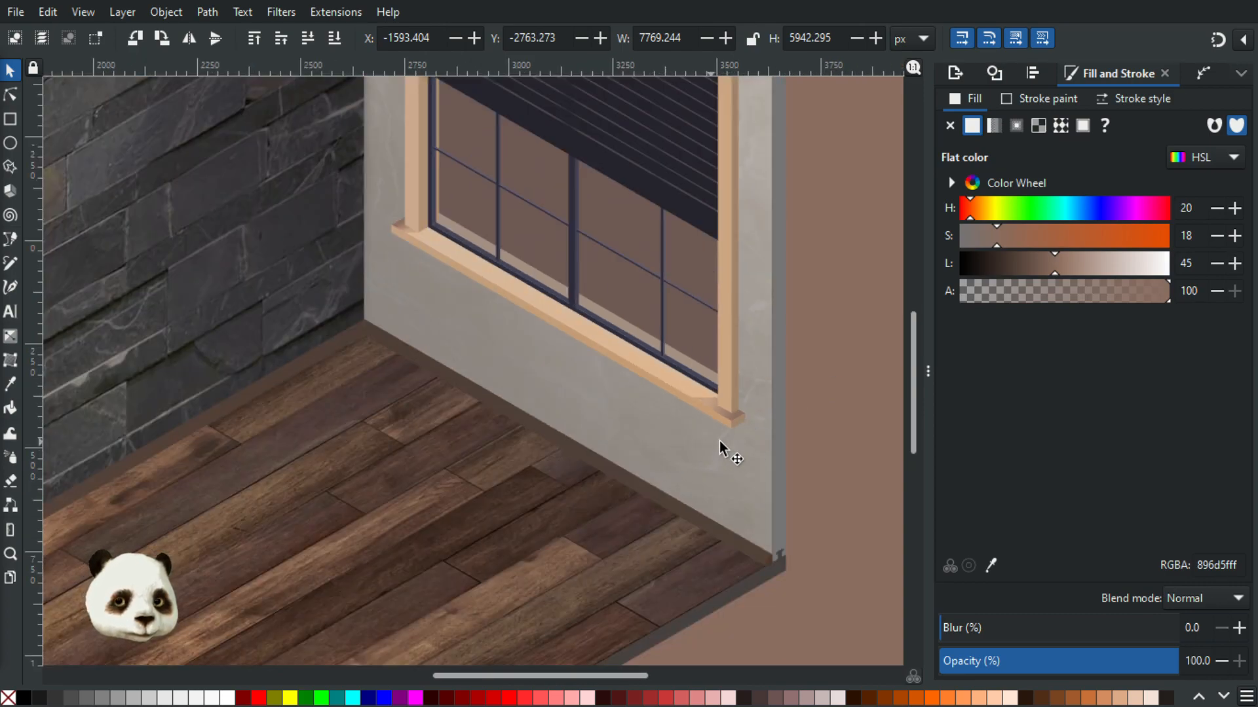
scroll(734, 439, "up", 1, "ctrl")
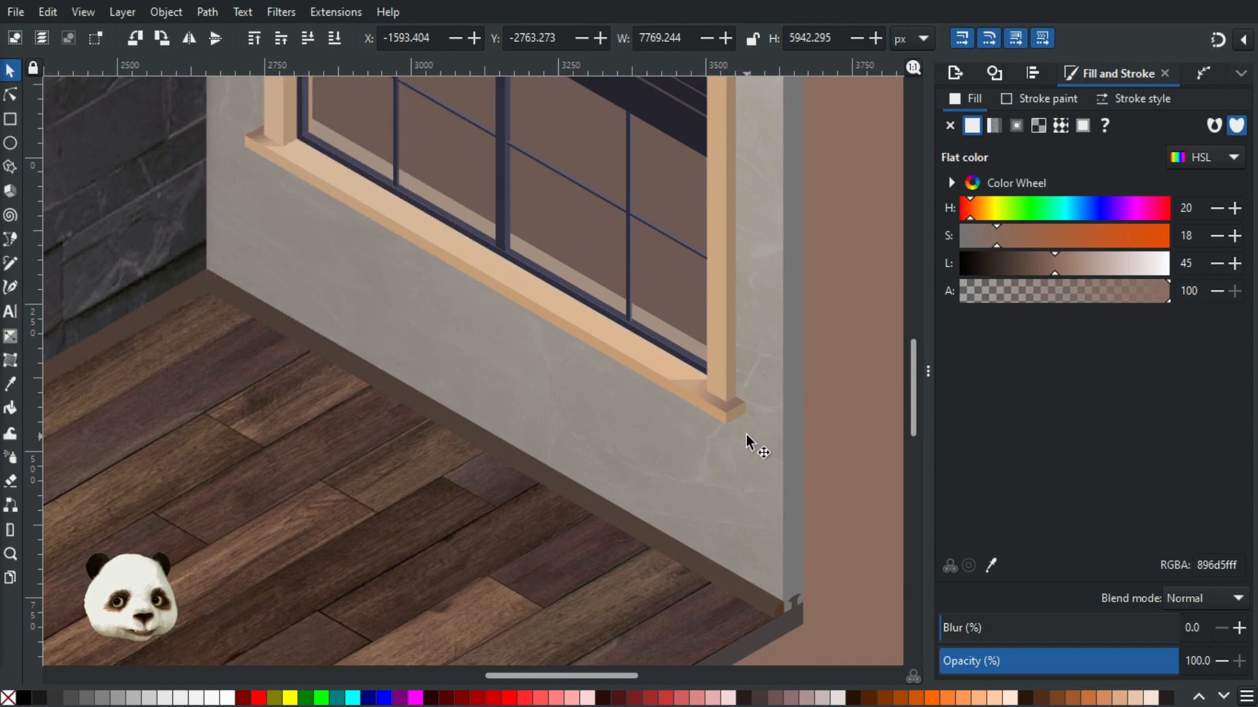
scroll(745, 435, "down", 1, "ctrl")
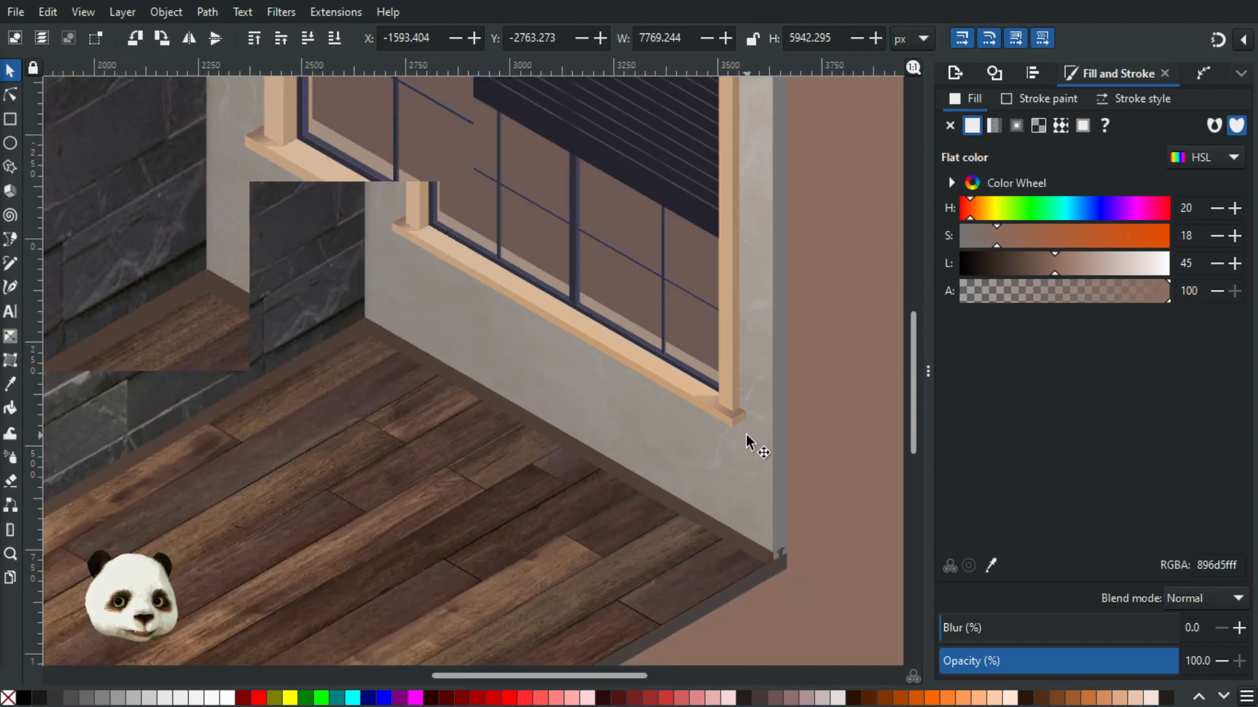
scroll(733, 435, "down", 1, "ctrl")
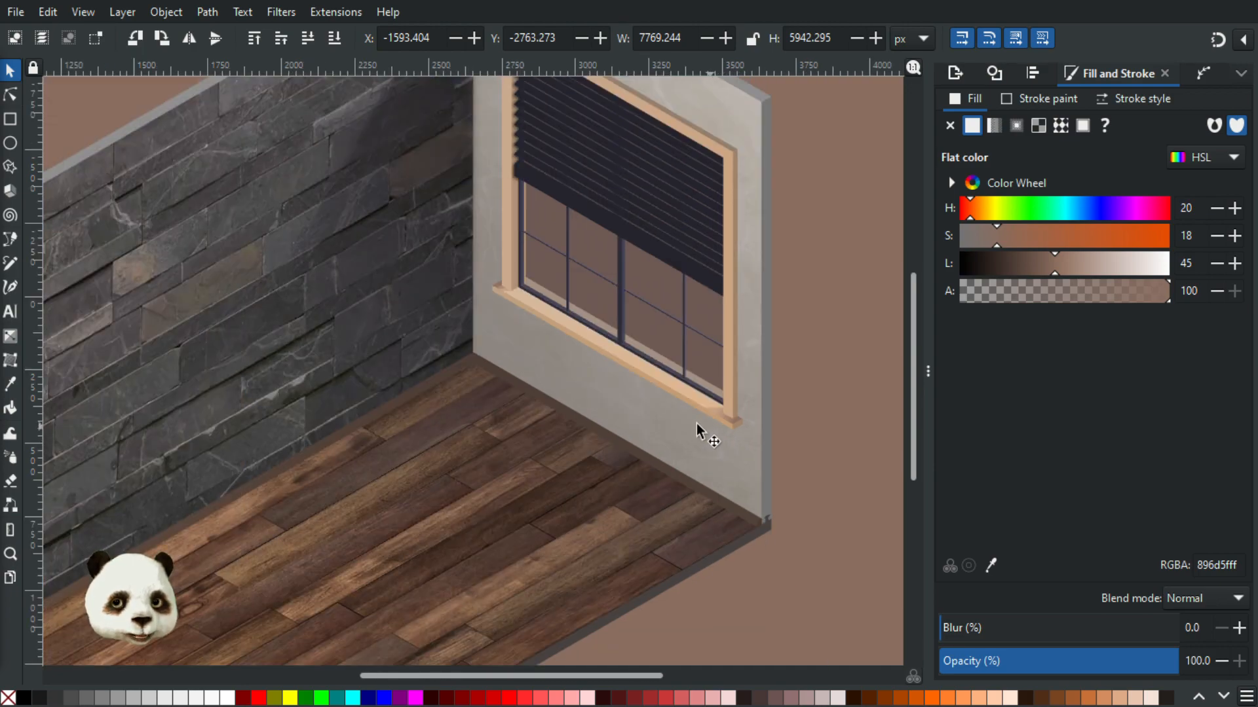
scroll(744, 425, "up", 3, "ctrl")
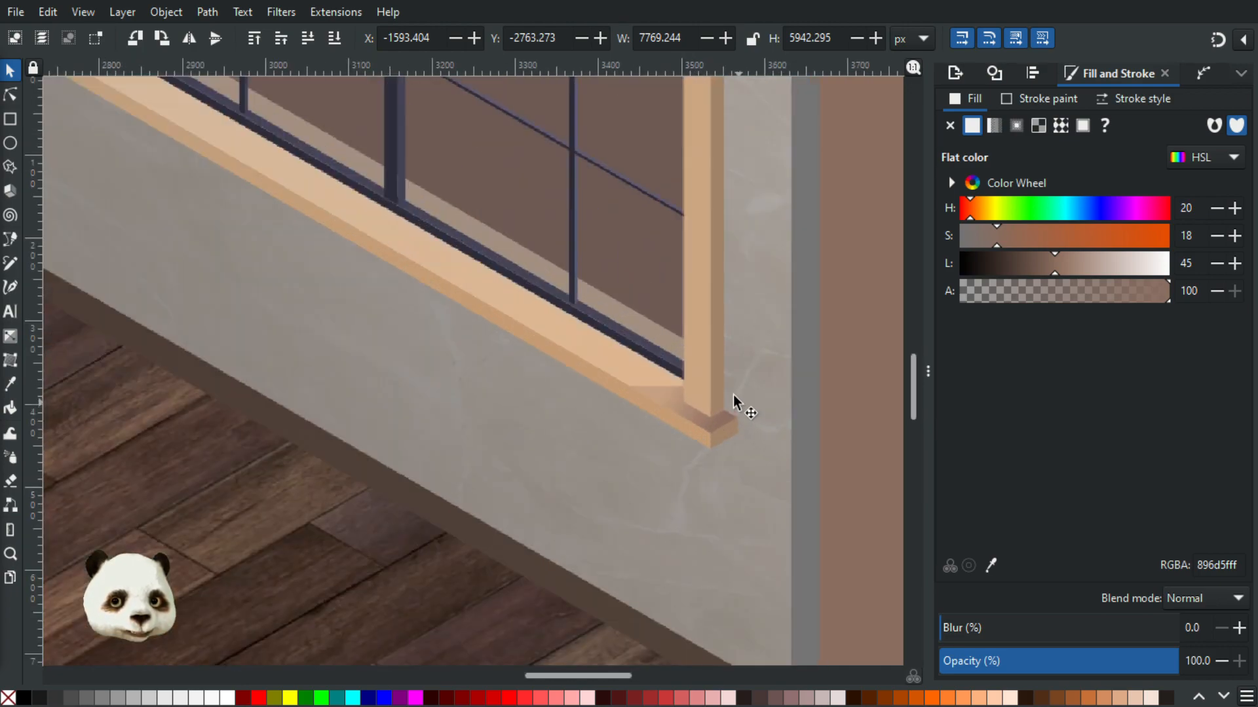
scroll(723, 385, "up", 1, "ctrl")
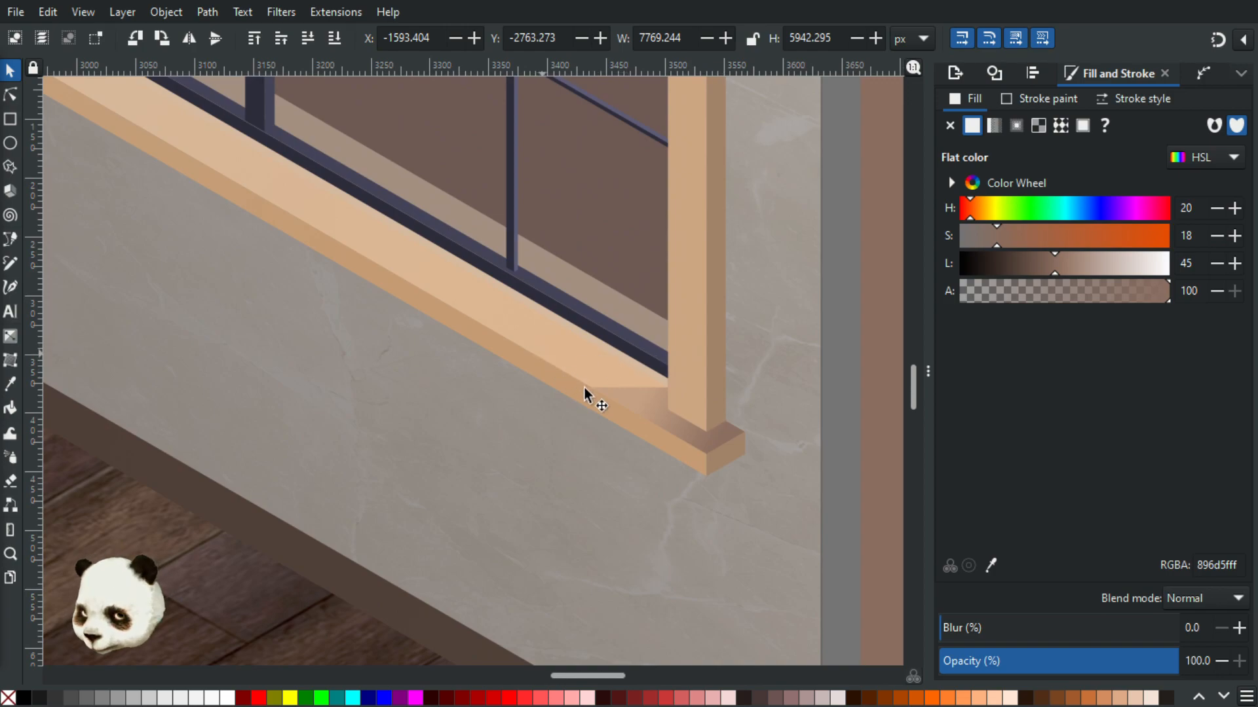
scroll(667, 383, "up", 1, "ctrl")
scroll(617, 386, "up", 1, "ctrl")
left_click(616, 389)
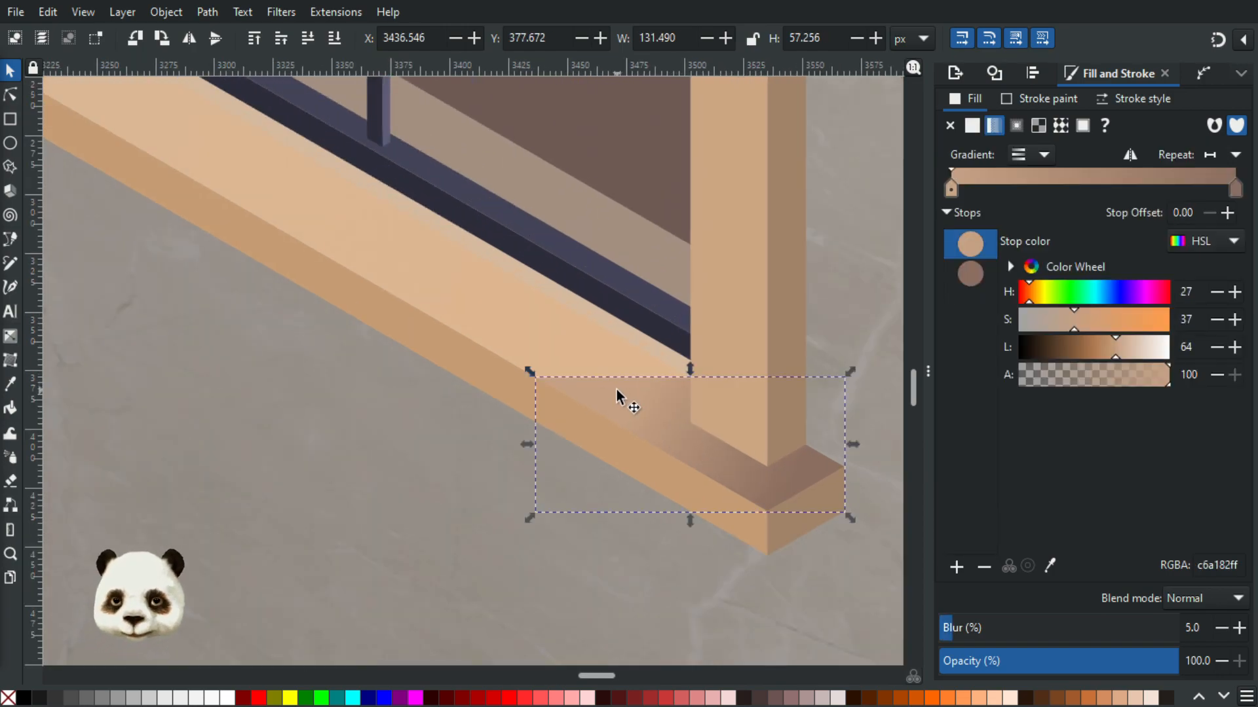
key("g")
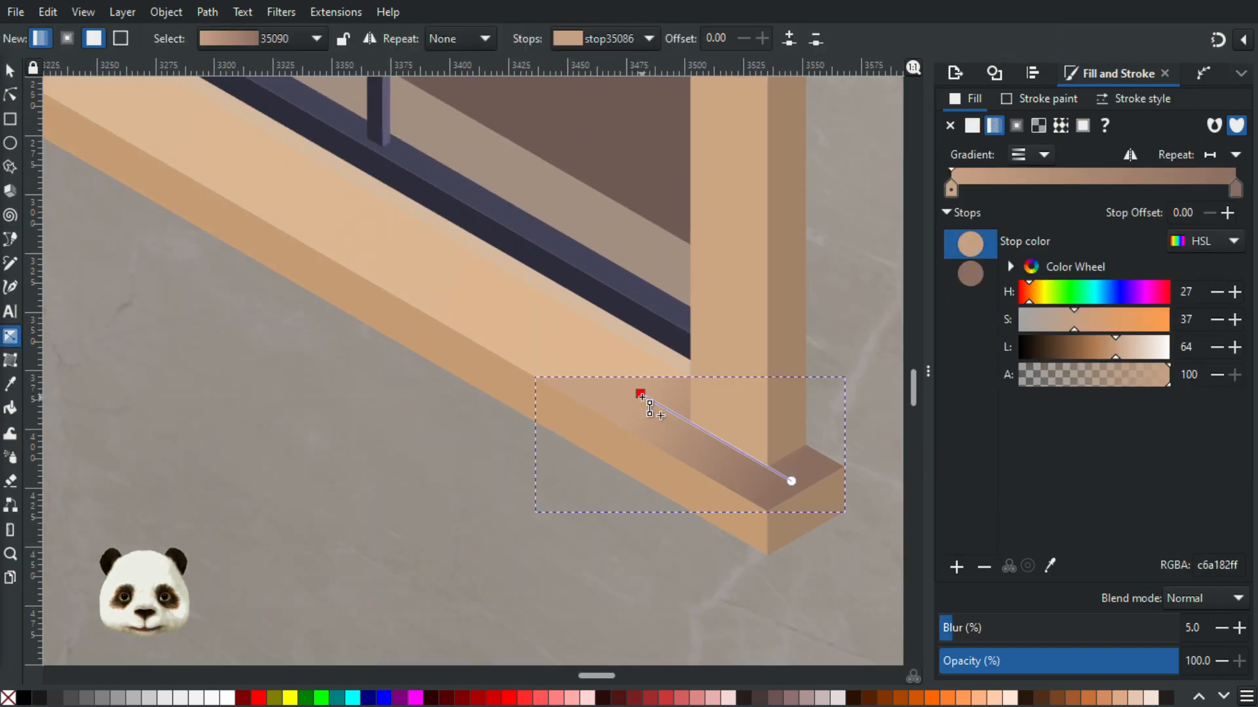
key("d")
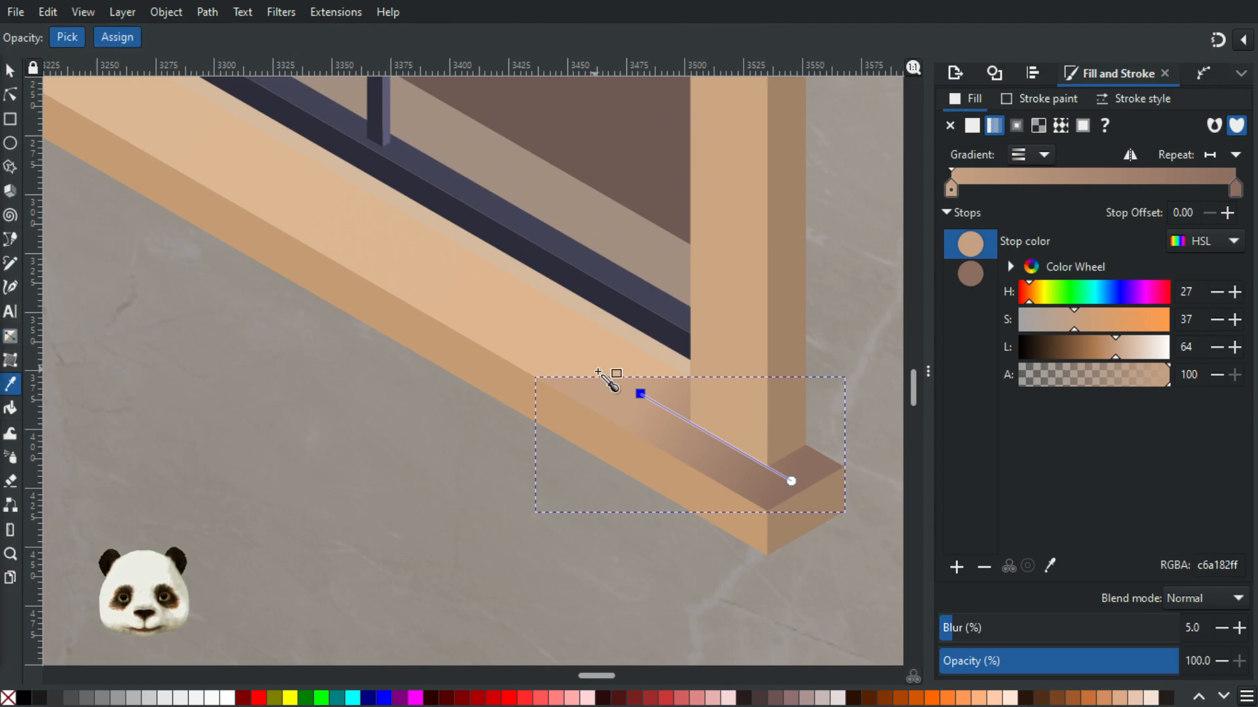
left_click(593, 366)
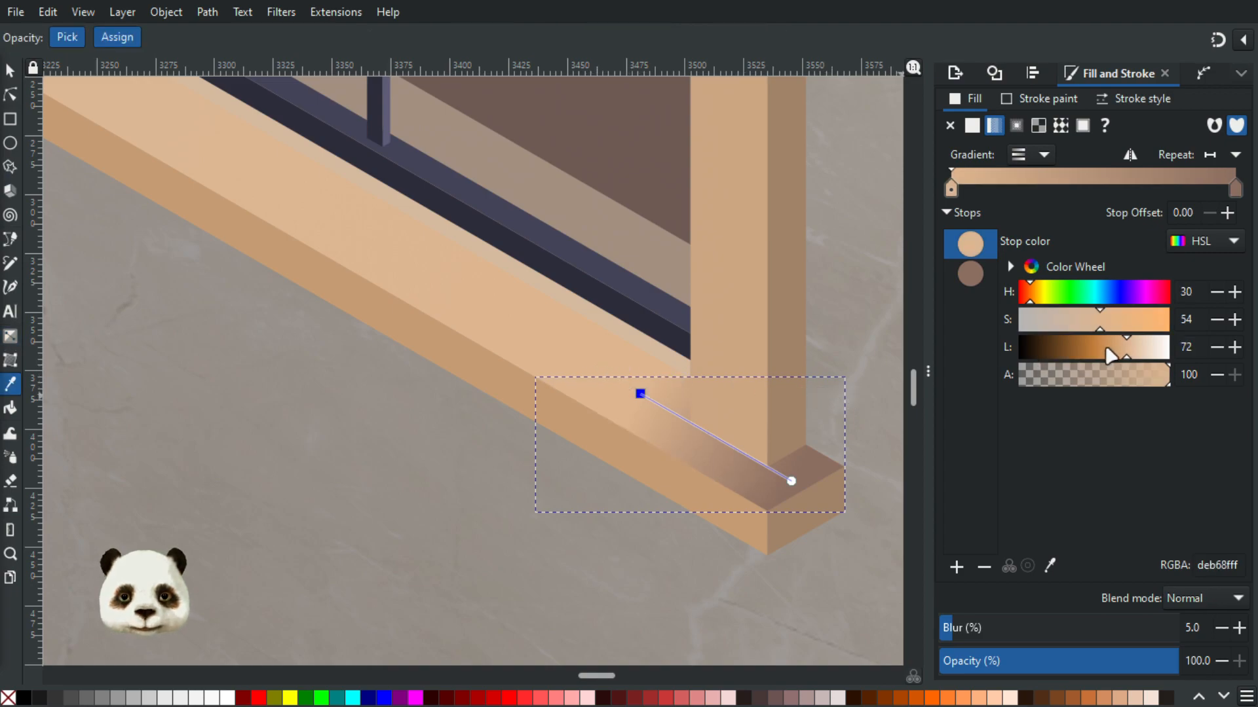
left_click_drag(1126, 362, 1123, 361)
left_click(11, 65)
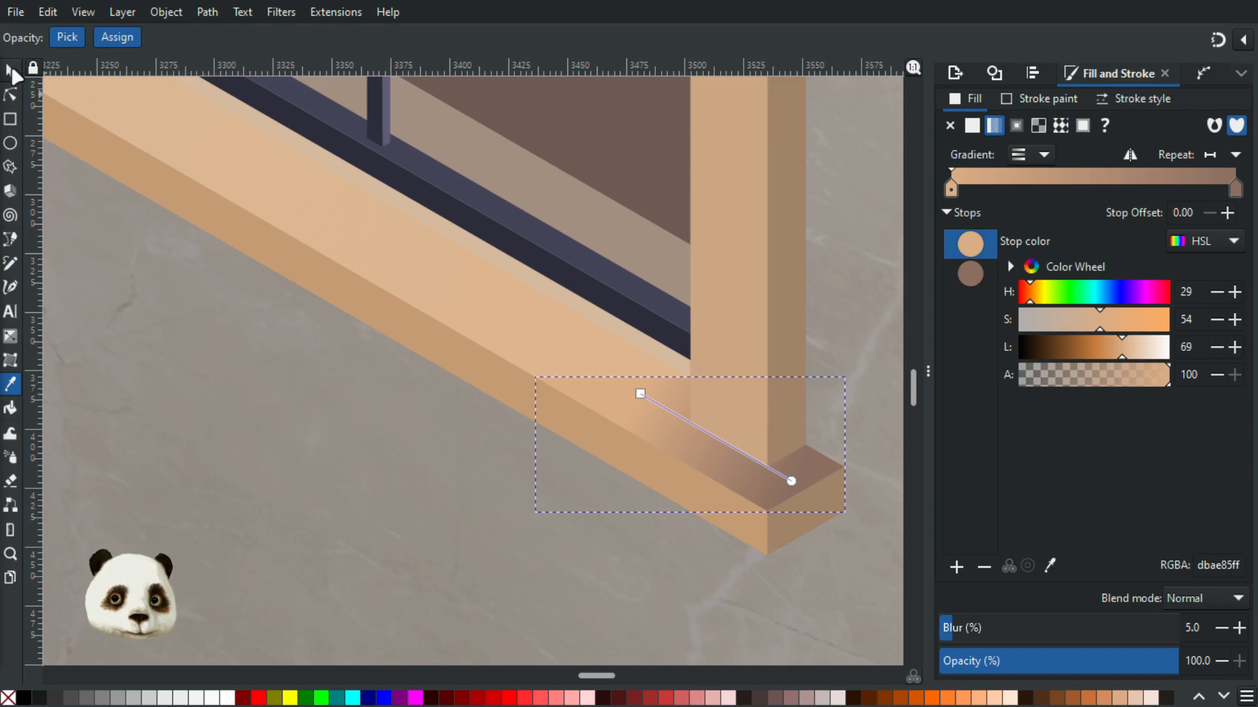
- Fine-tune the sill shadow's start stop to saturation 55 and lightness 67, and clear the selection
scroll(352, 241, "down", 3)
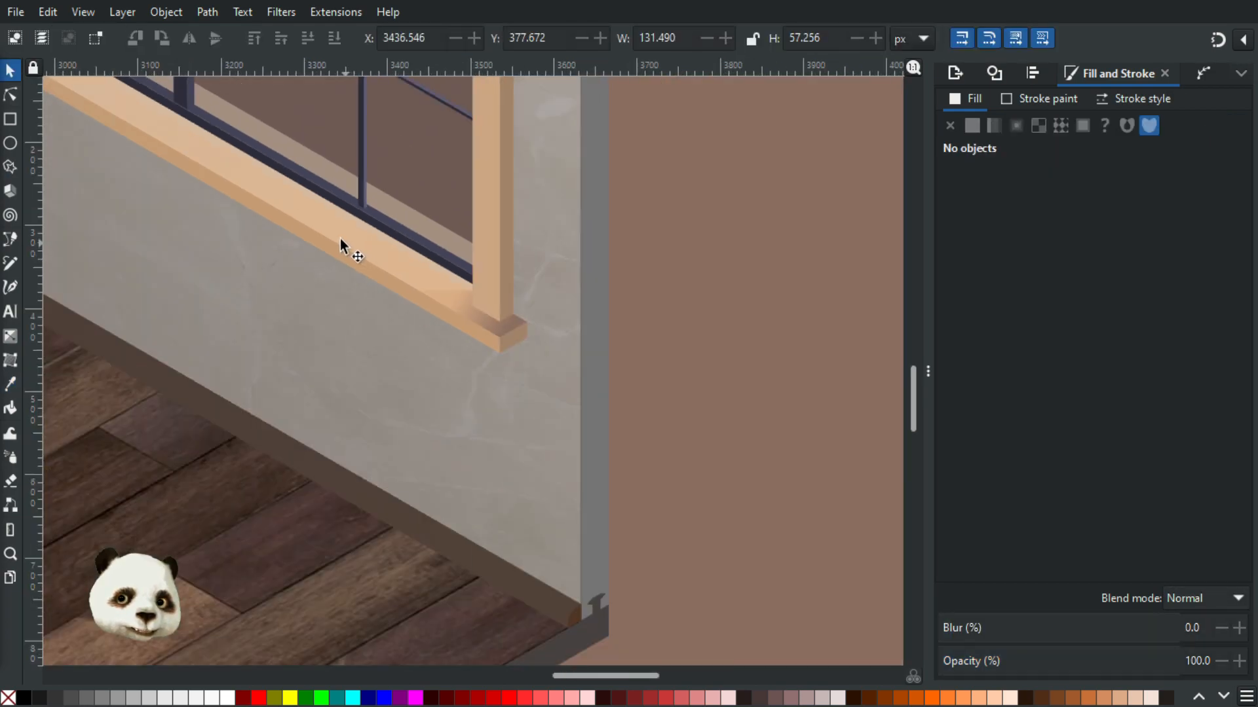
scroll(340, 239, "up", 2)
left_click(16, 93)
left_click(594, 386)
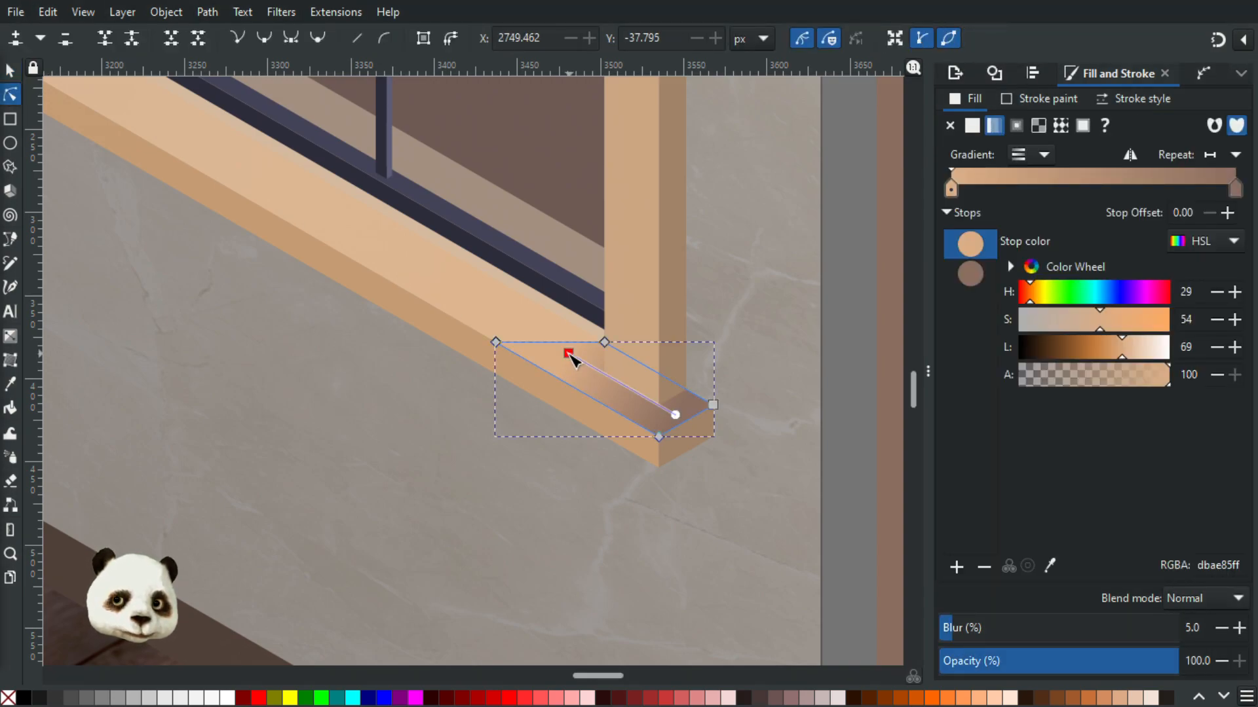
left_click_drag(1120, 357, 1105, 331)
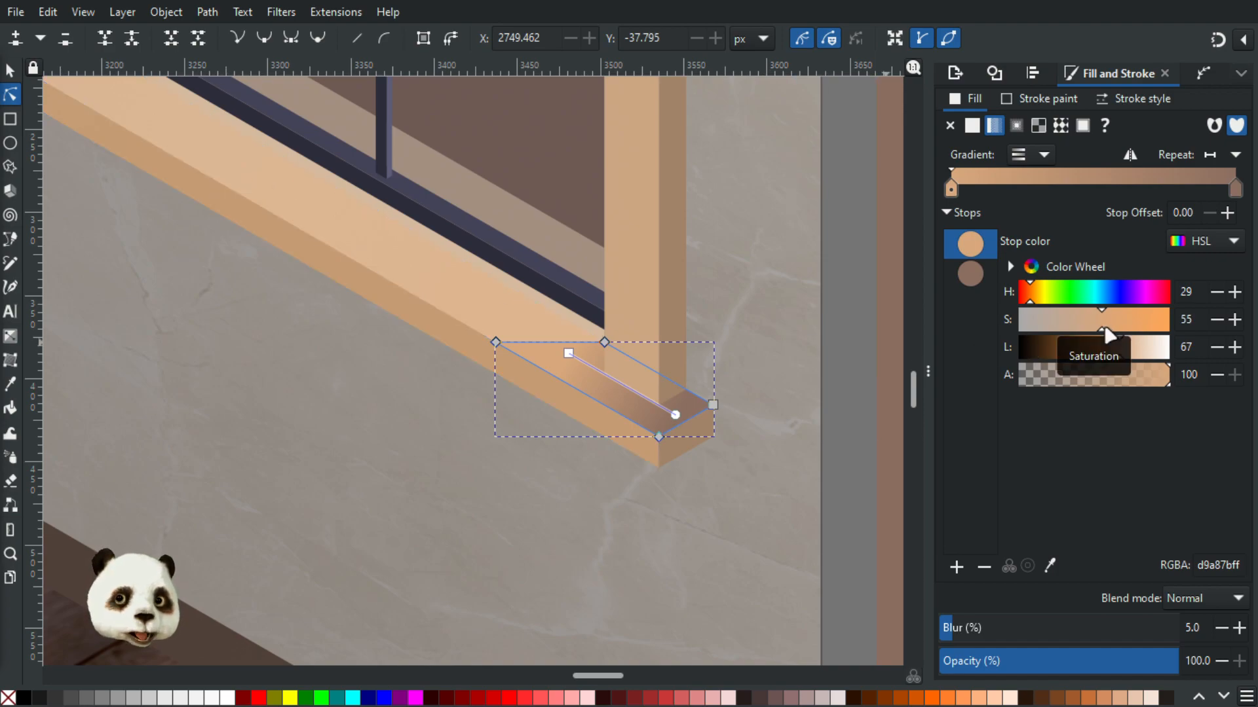
left_click(9, 71)
key("Escape")
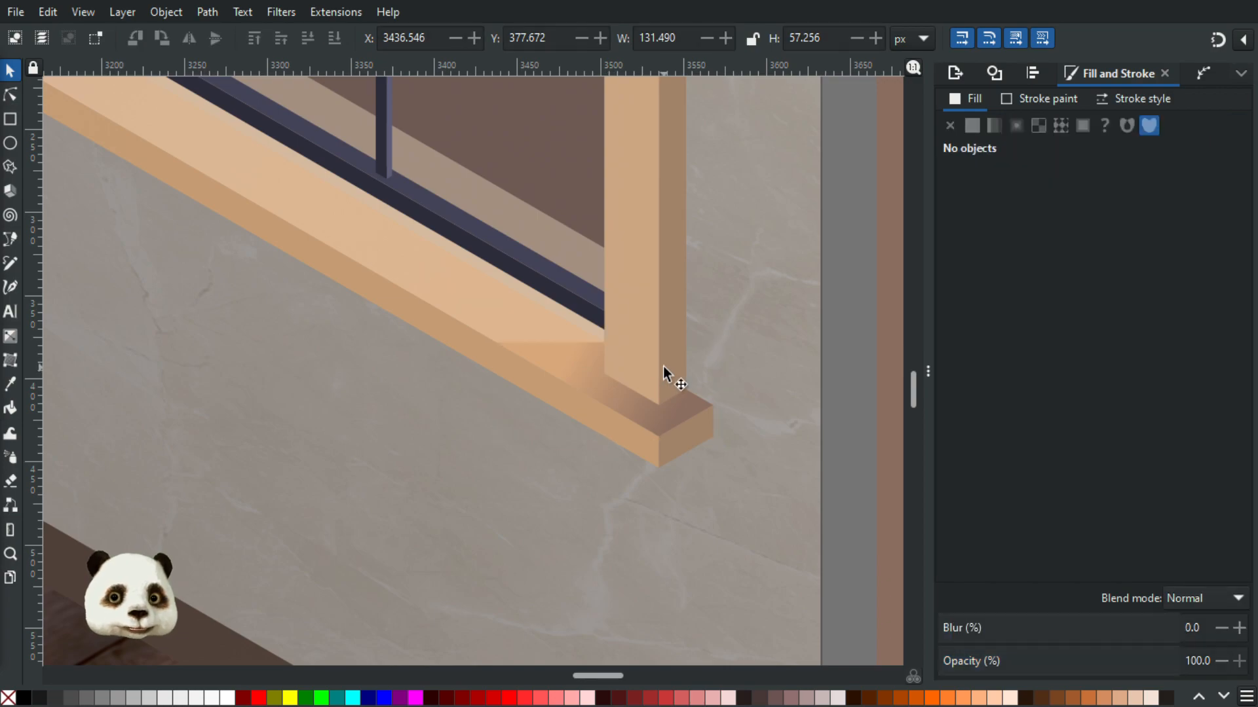
- Examine the shaded window within the whole room and the shadow along the blind's left edge up close
scroll(583, 376, "down", 3, "ctrl")
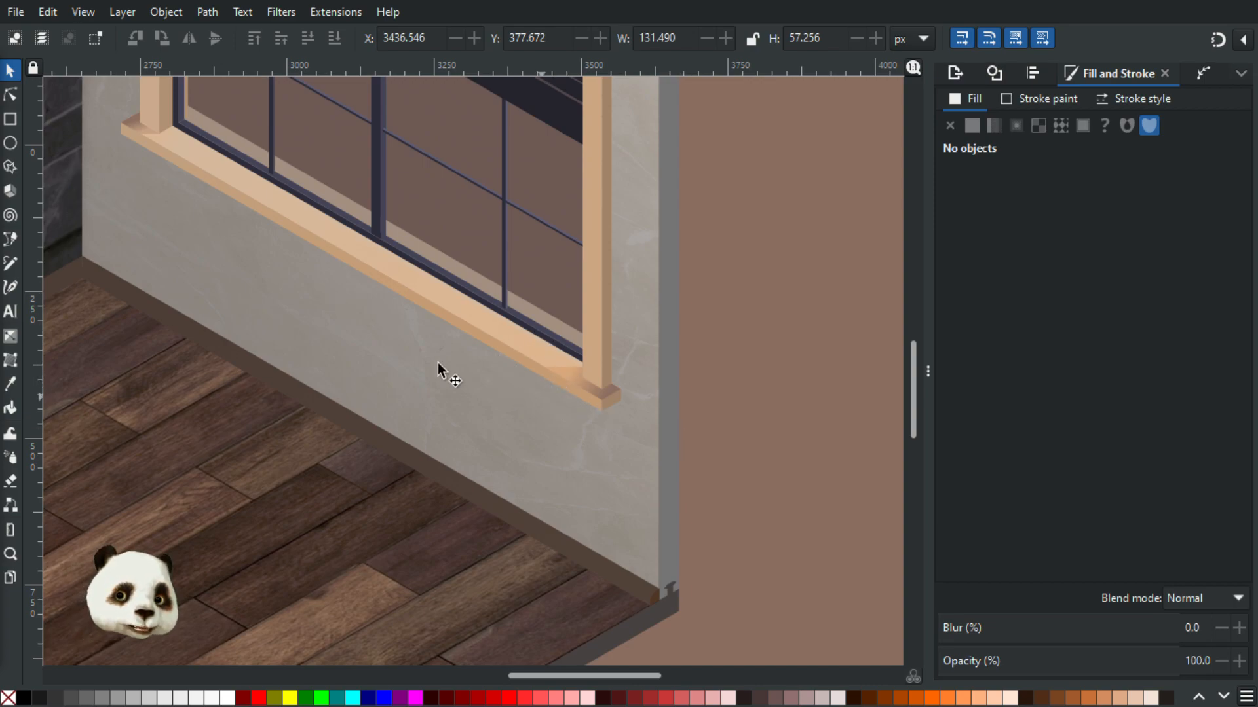
scroll(466, 387, "down", 3, "ctrl")
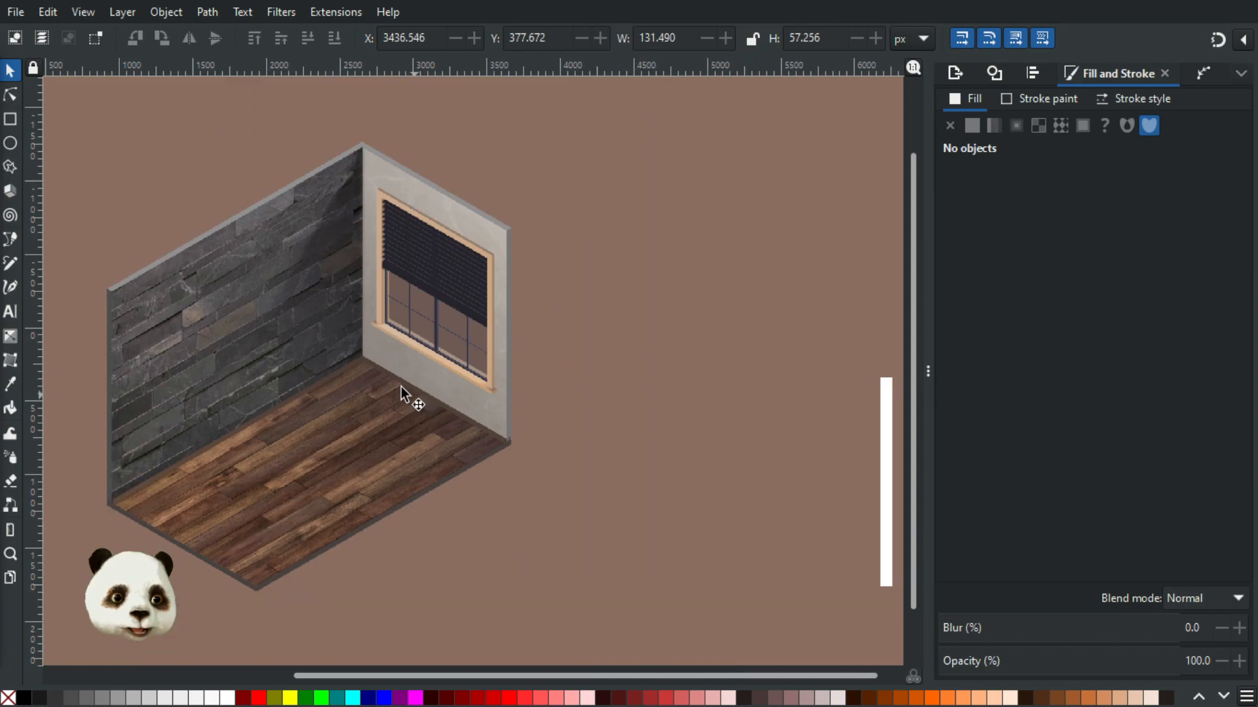
scroll(401, 388, "up", 1, "ctrl")
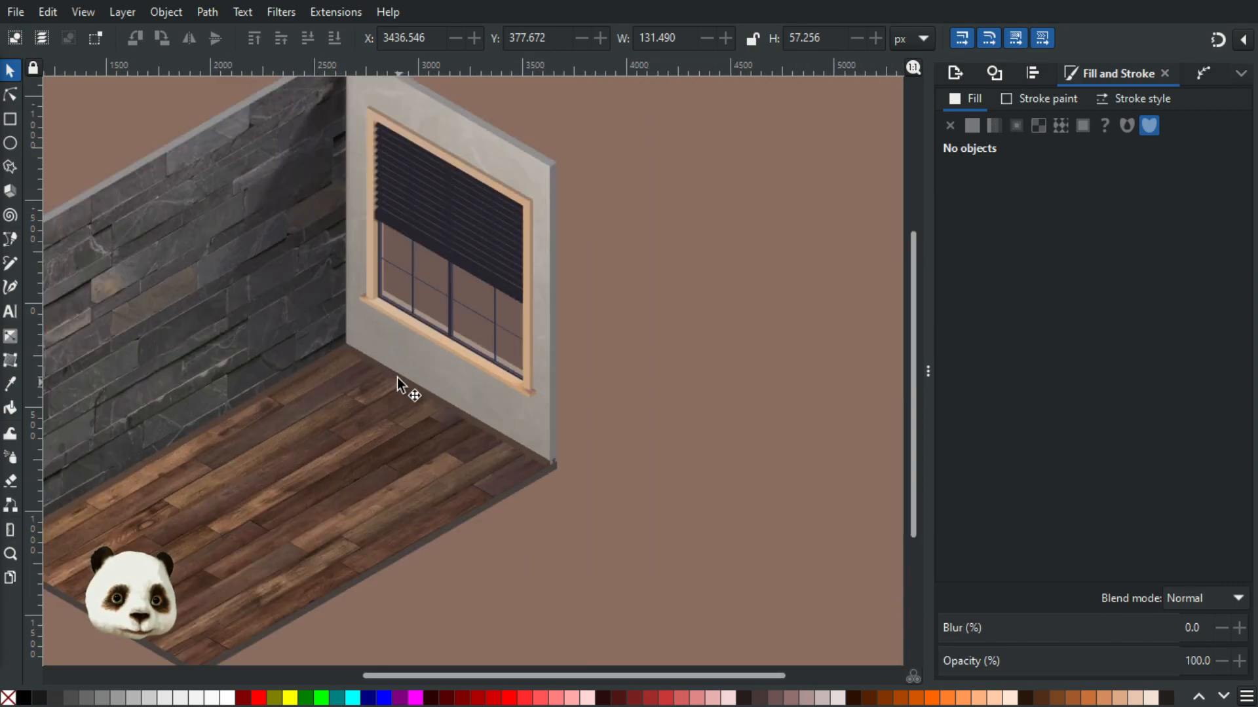
scroll(399, 367, "up", 1)
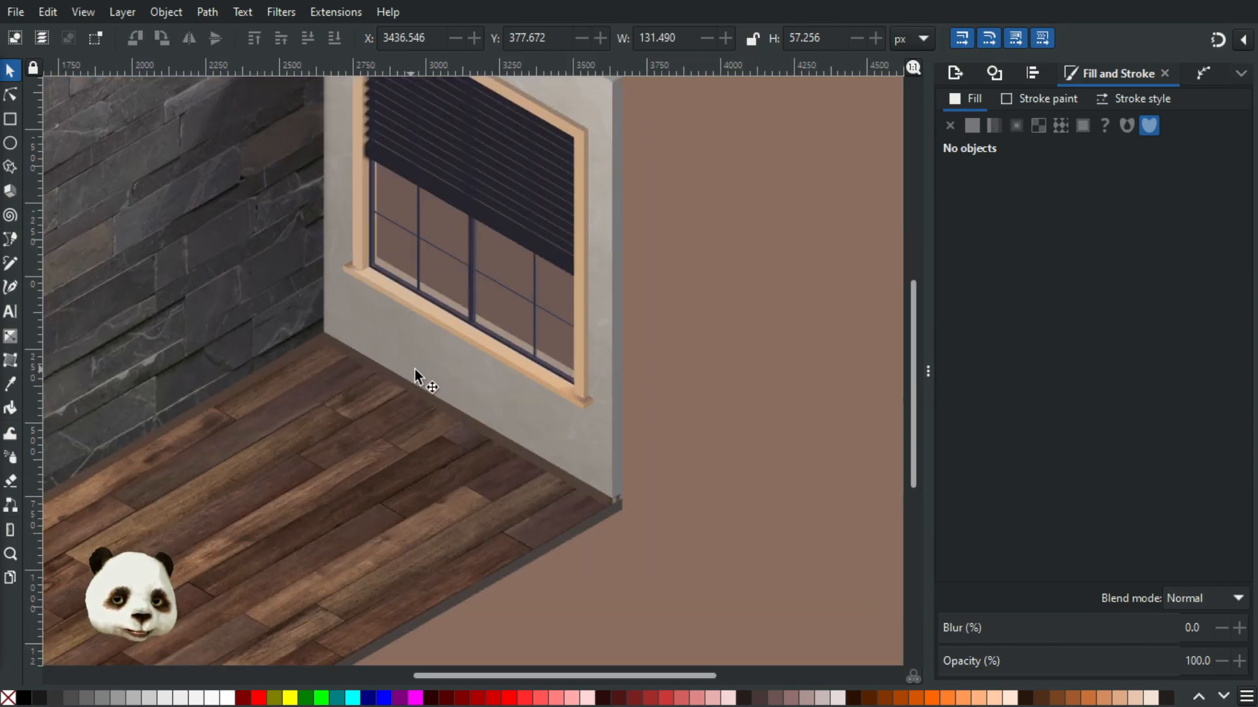
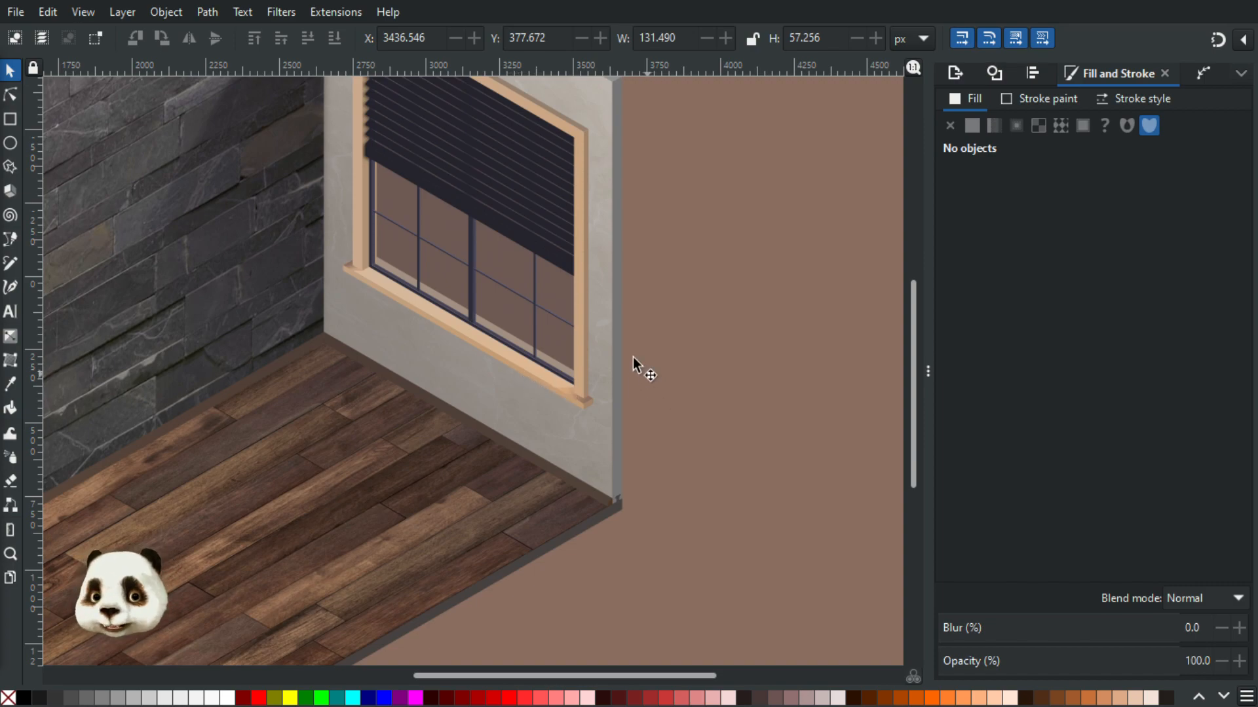
scroll(481, 308, "up", 5)
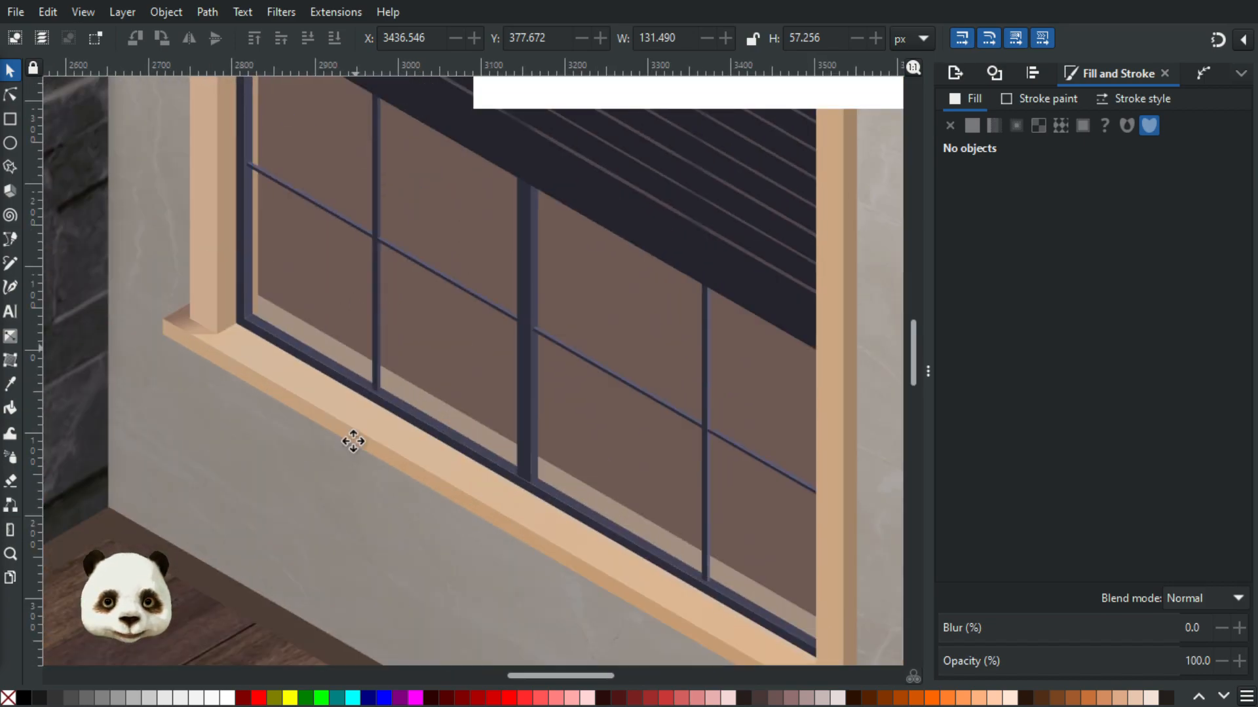
scroll(221, 222, "up", 3)
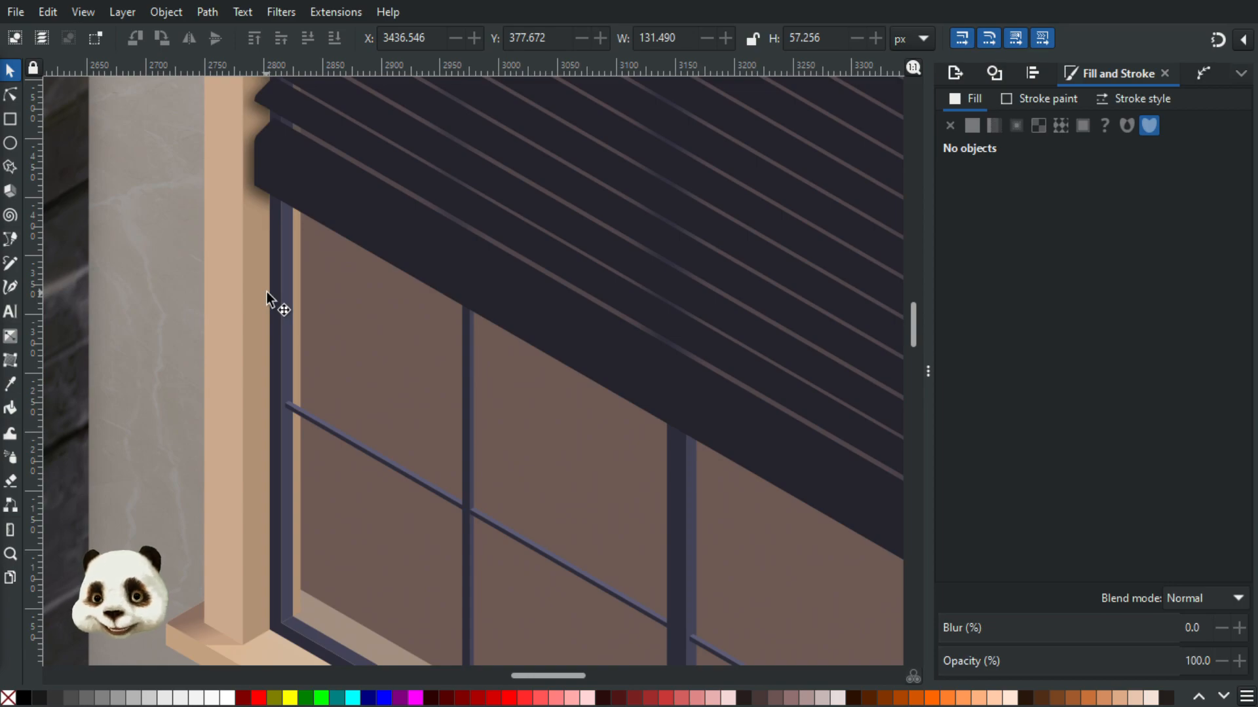
scroll(285, 274, "up", 3)
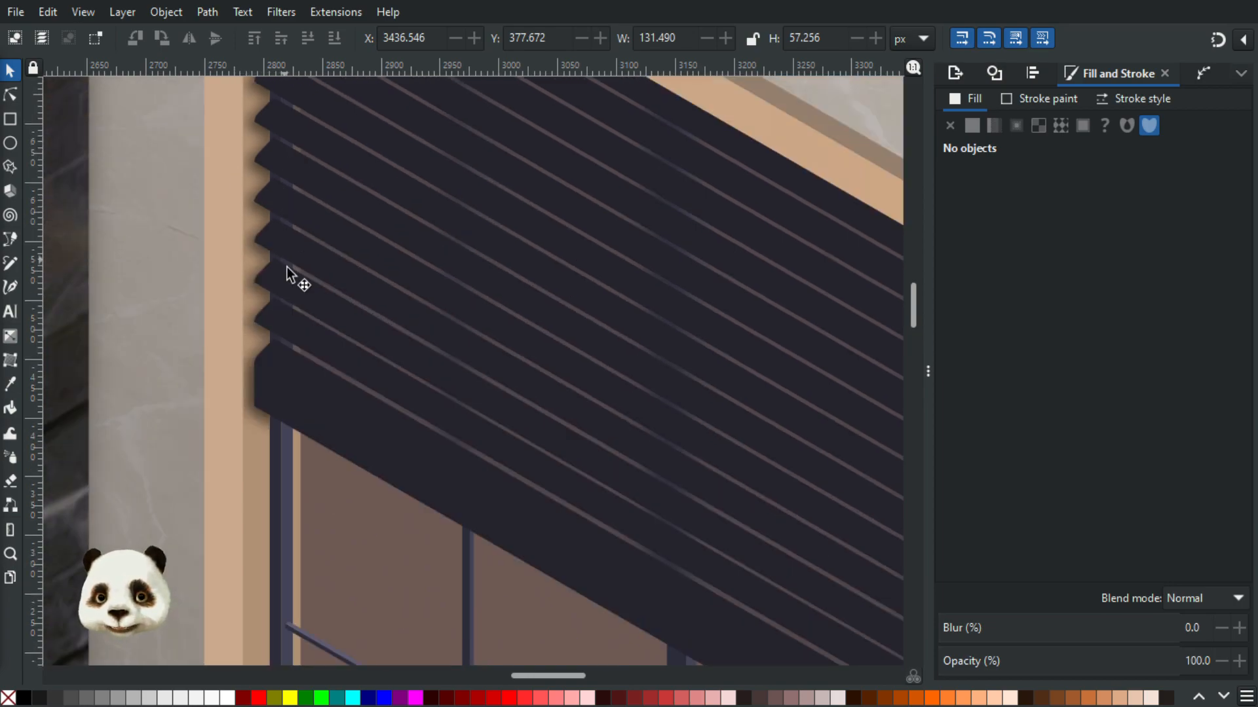
scroll(285, 273, "up", 1)
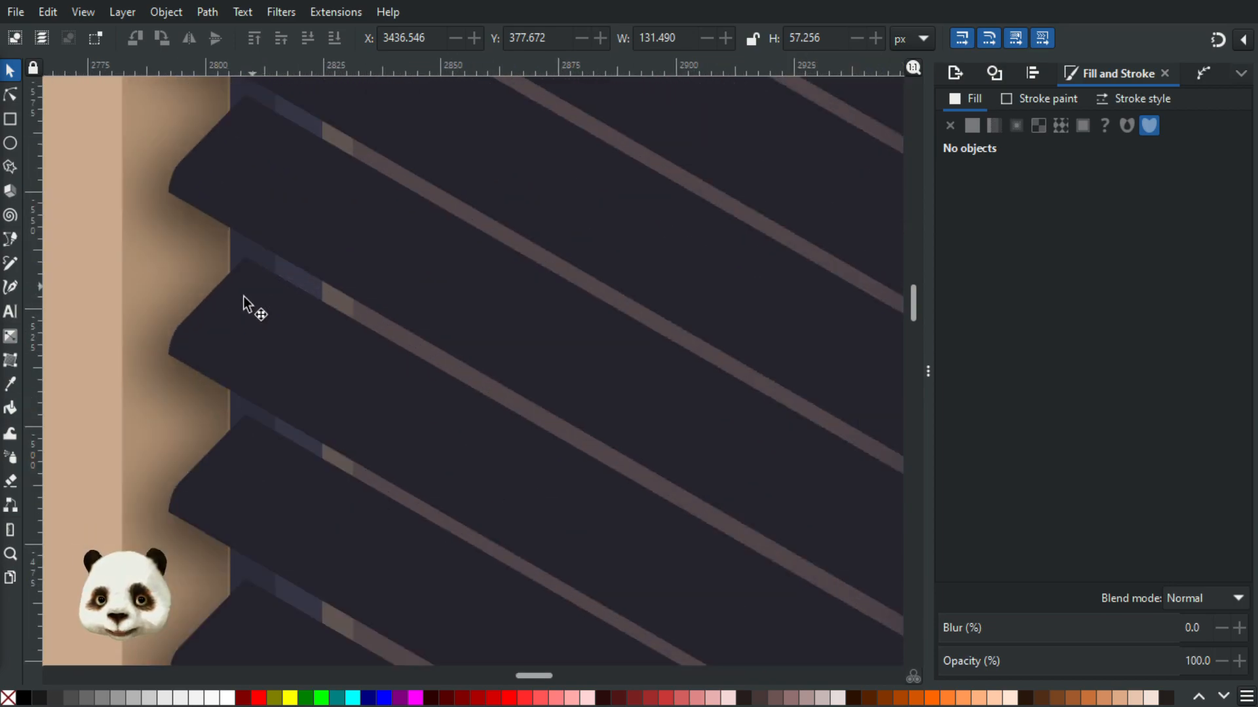
- Select the blurred blind shadow on the window frame's left post and display its nodes and clip outline
left_click(212, 254)
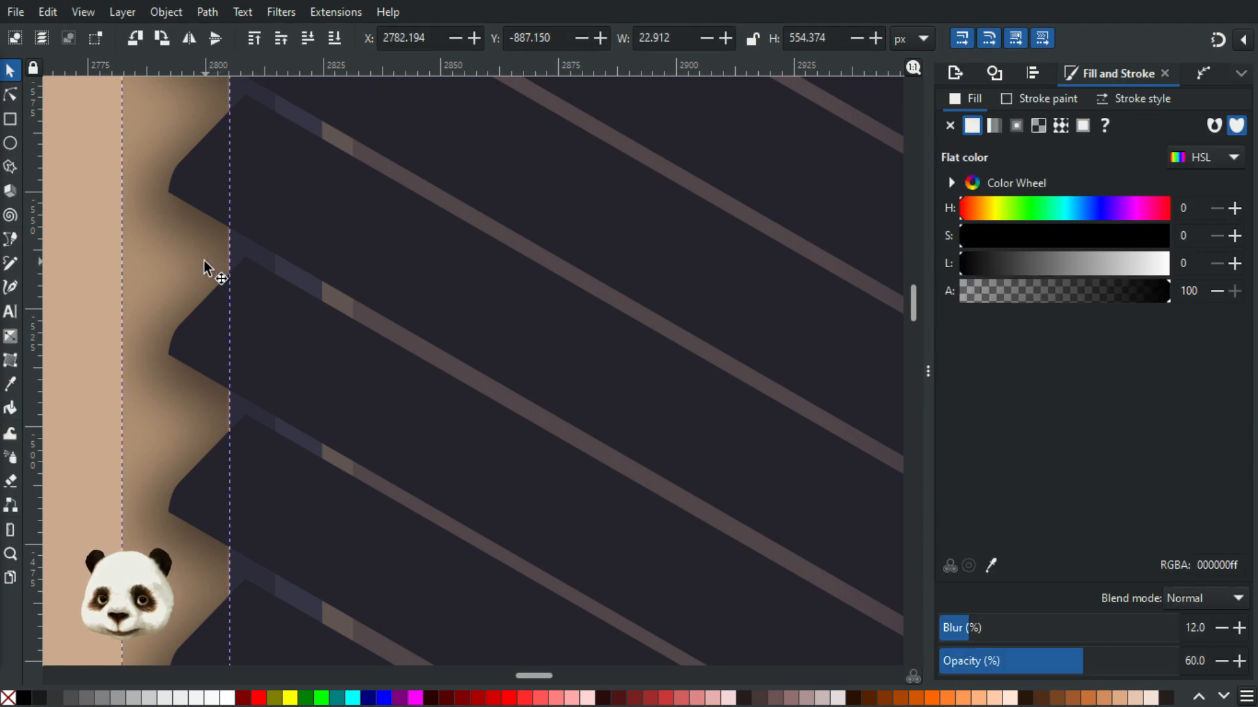
scroll(204, 262, "down", 4)
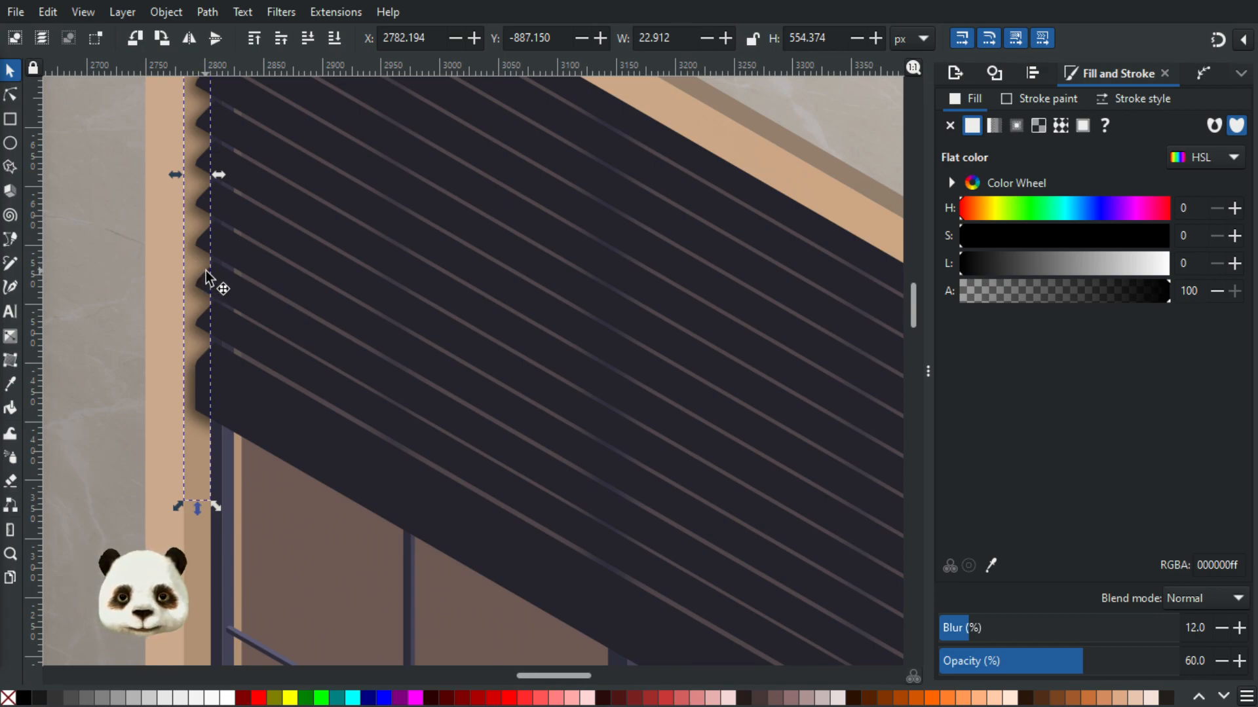
key("g")
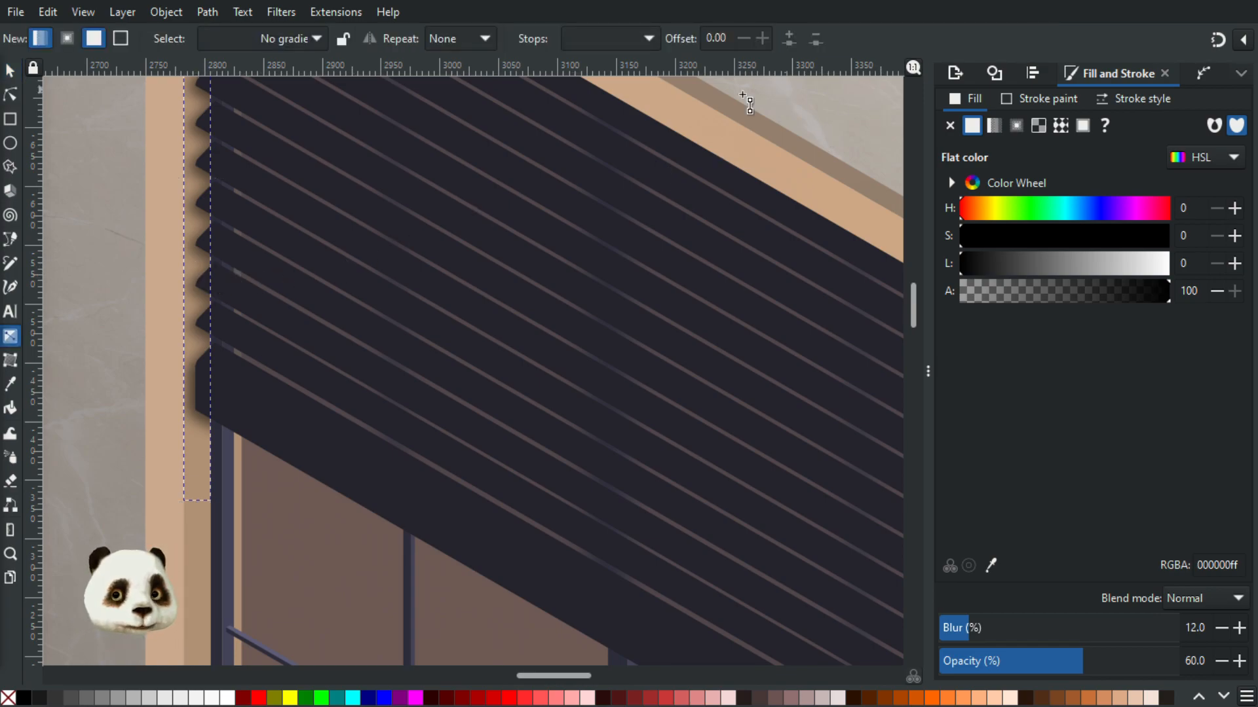
left_click(10, 93)
scroll(233, 213, "up", 1)
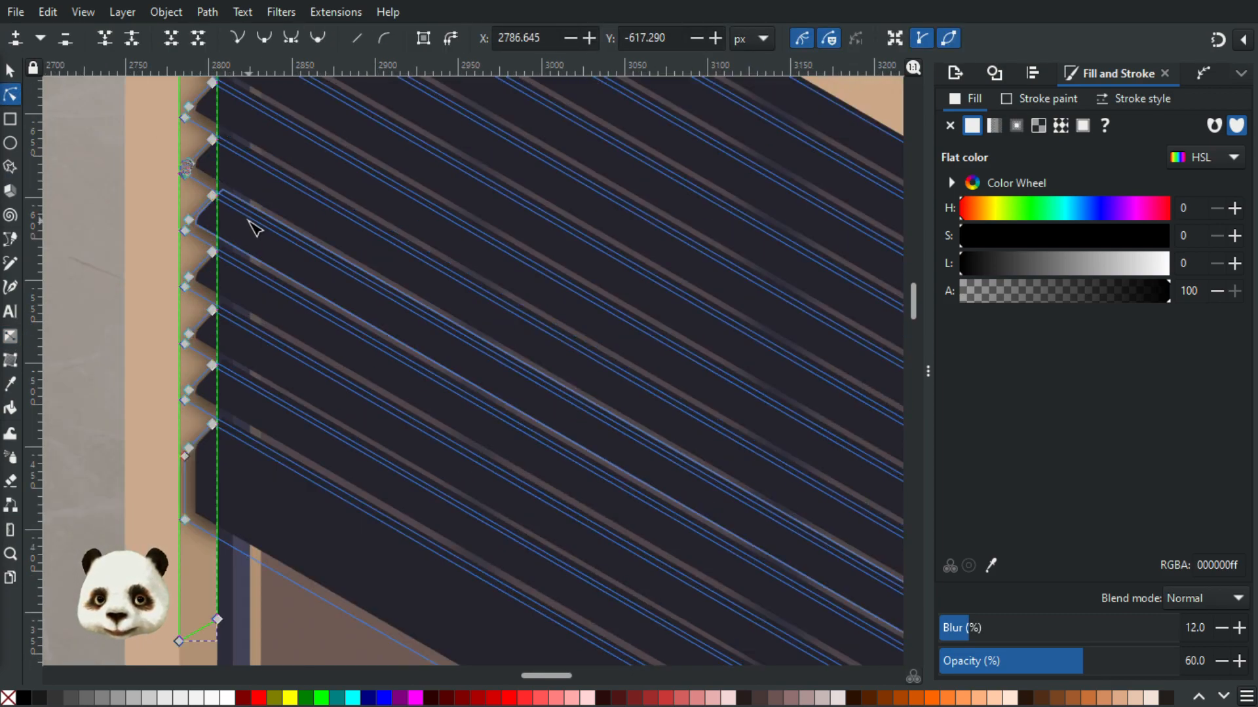
scroll(253, 225, "down", 1)
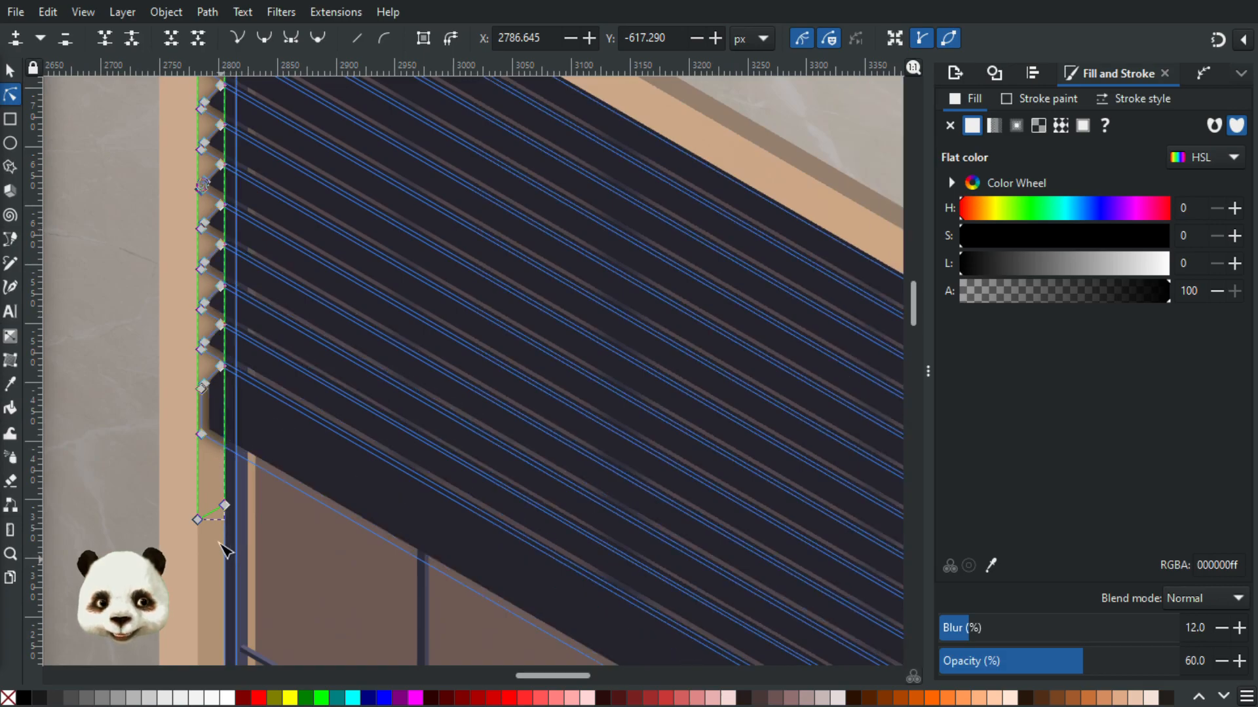
- Try to select the two right-hand corner nodes of the blind shadow's clip outline together
scroll(223, 517, "up", 2)
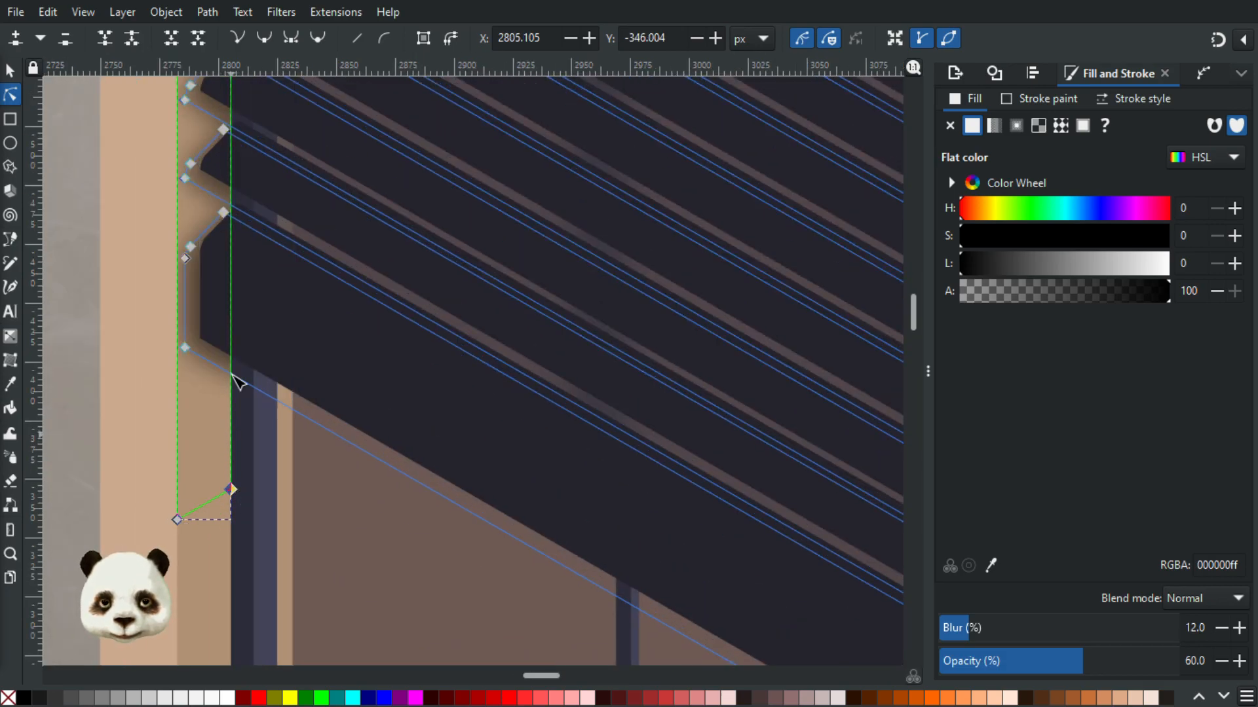
scroll(261, 290, "up", 10)
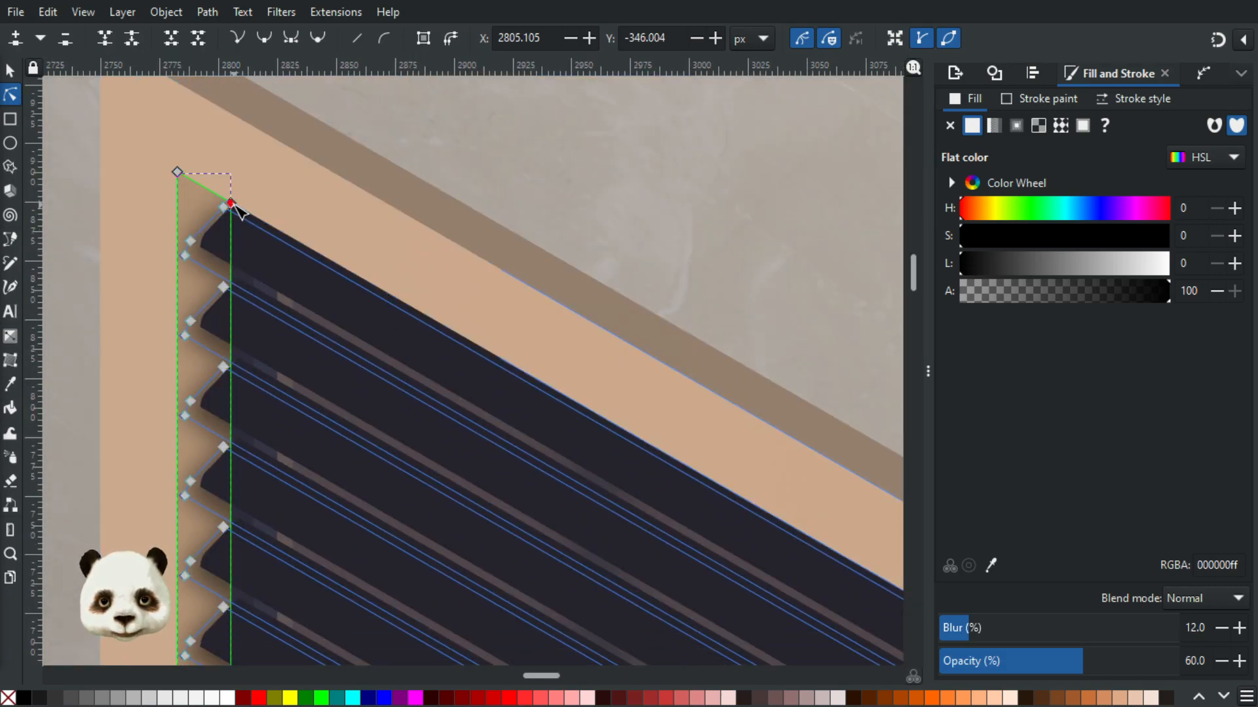
left_click(232, 204, "ctrl")
key("ctrl+z")
left_click_drag(225, 186, 253, 225)
scroll(248, 473, "down", 8)
scroll(247, 464, "down", 4)
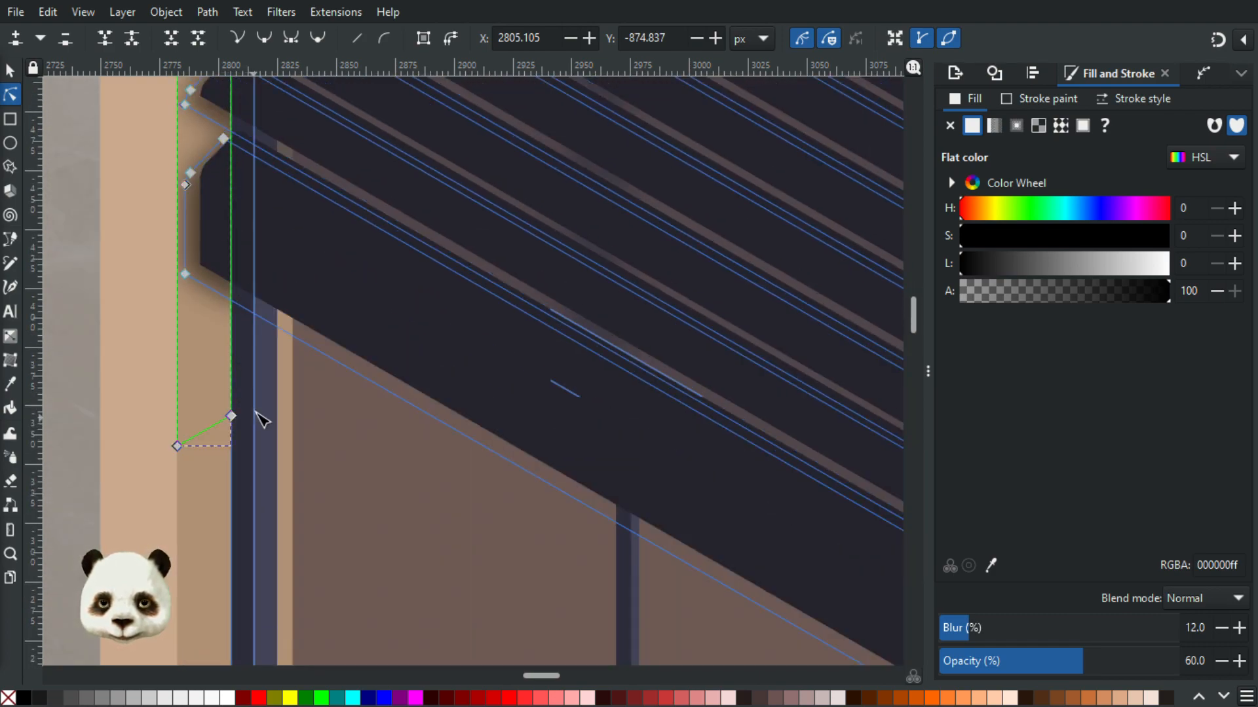
left_click_drag(247, 401, 213, 441)
scroll(245, 418, "down", 3)
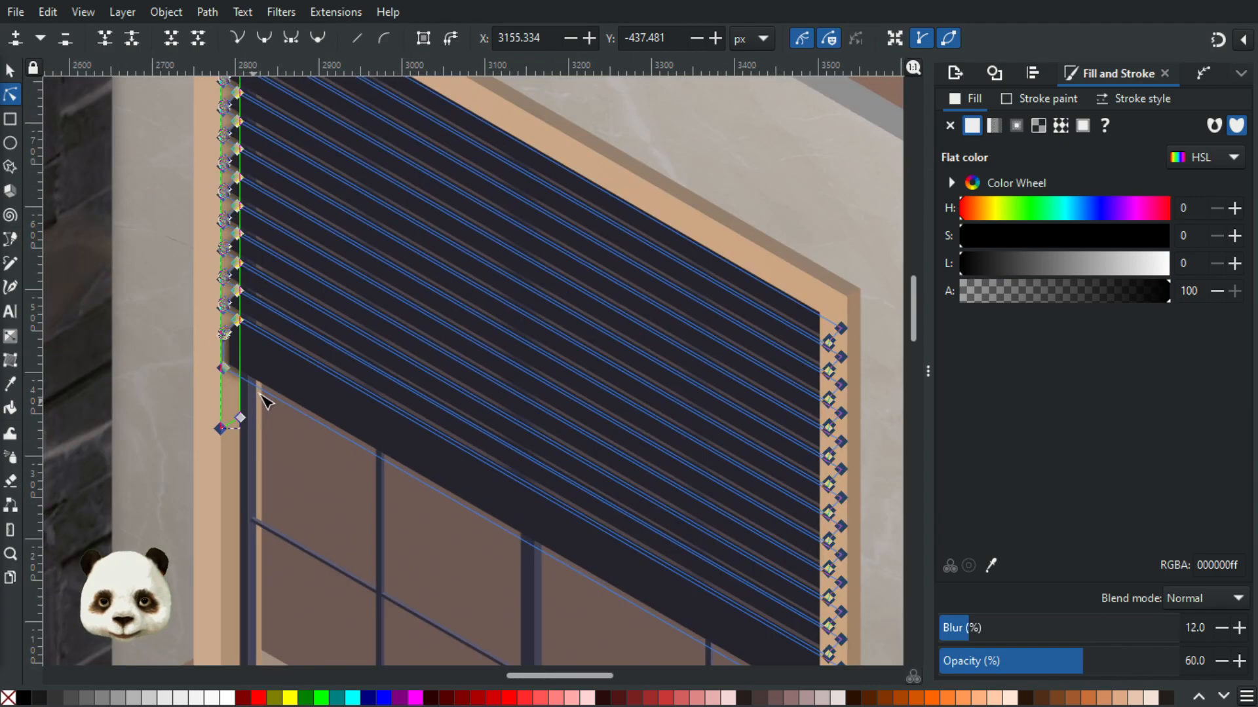
- Select the clip outline's lower right corner node and add its upper right corner node to the selection
scroll(261, 391, "up", 4)
scroll(260, 392, "down", 3)
scroll(241, 492, "up", 6)
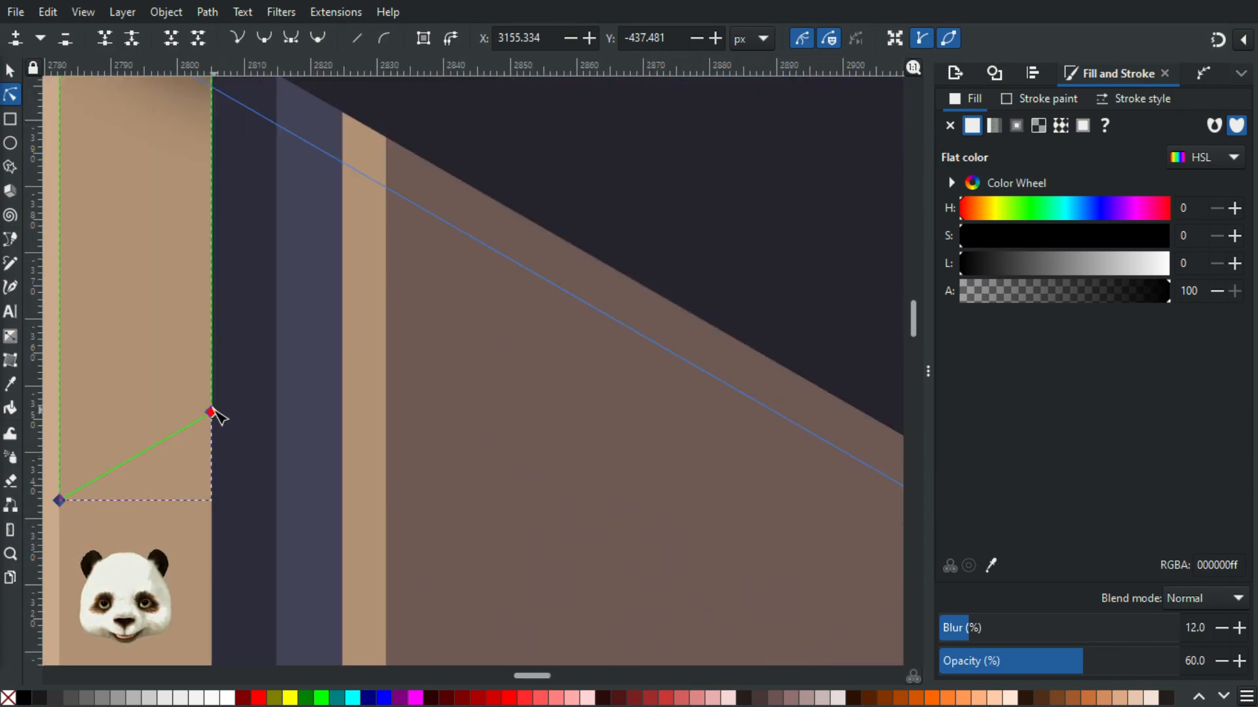
left_click_drag(212, 413, 215, 413)
left_click(214, 415)
scroll(243, 419, "down", 8)
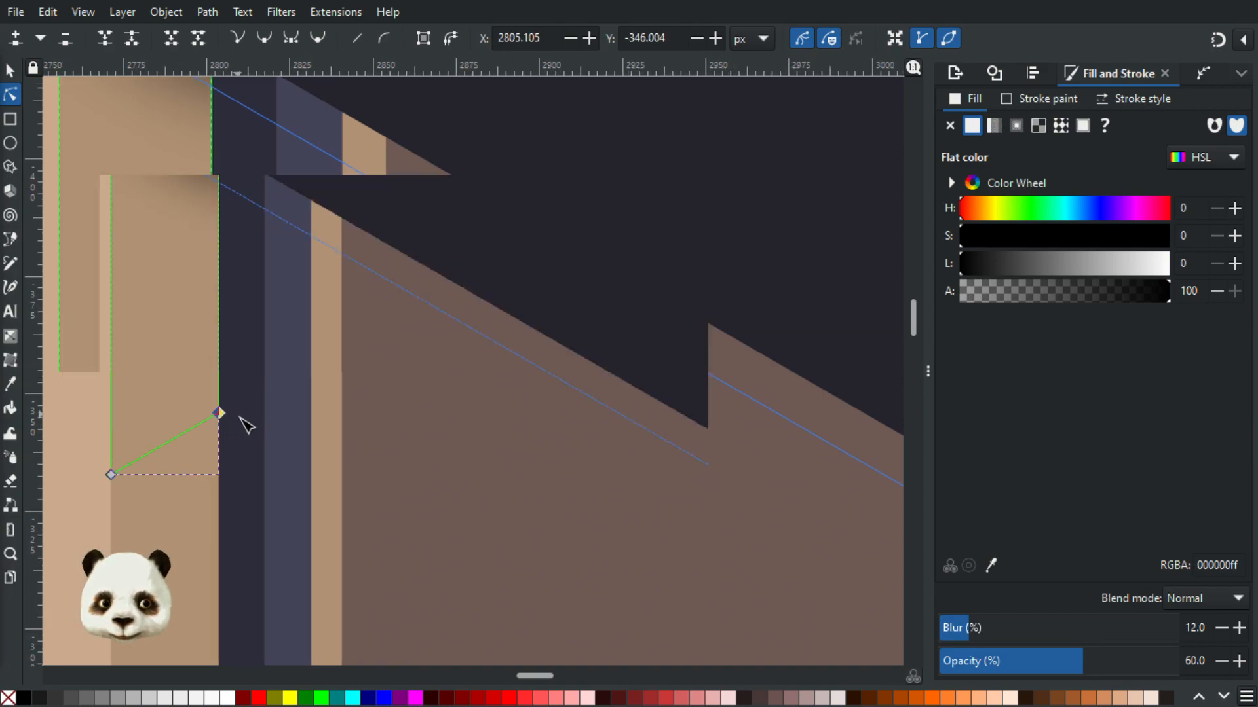
scroll(291, 324, "up", 4)
scroll(258, 249, "up", 2)
scroll(308, 338, "down", 5)
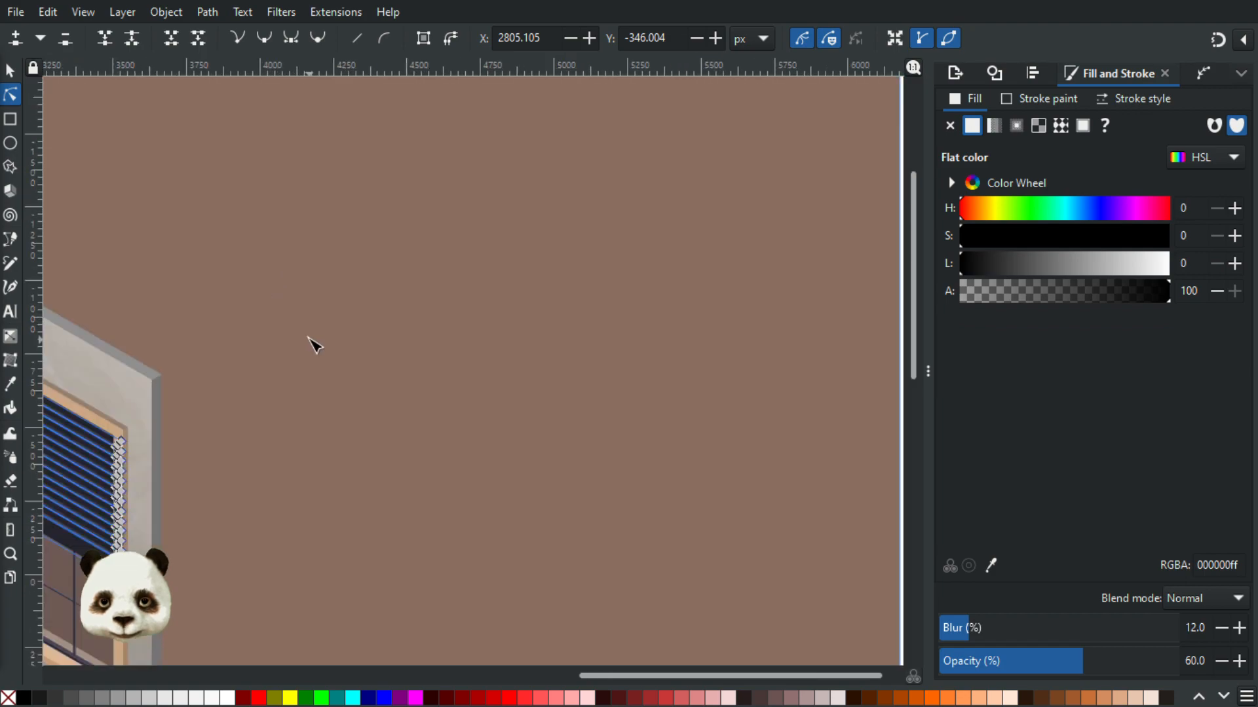
scroll(199, 324, "down", 1)
left_click_drag(146, 351, 538, 395)
scroll(538, 395, "up", 8)
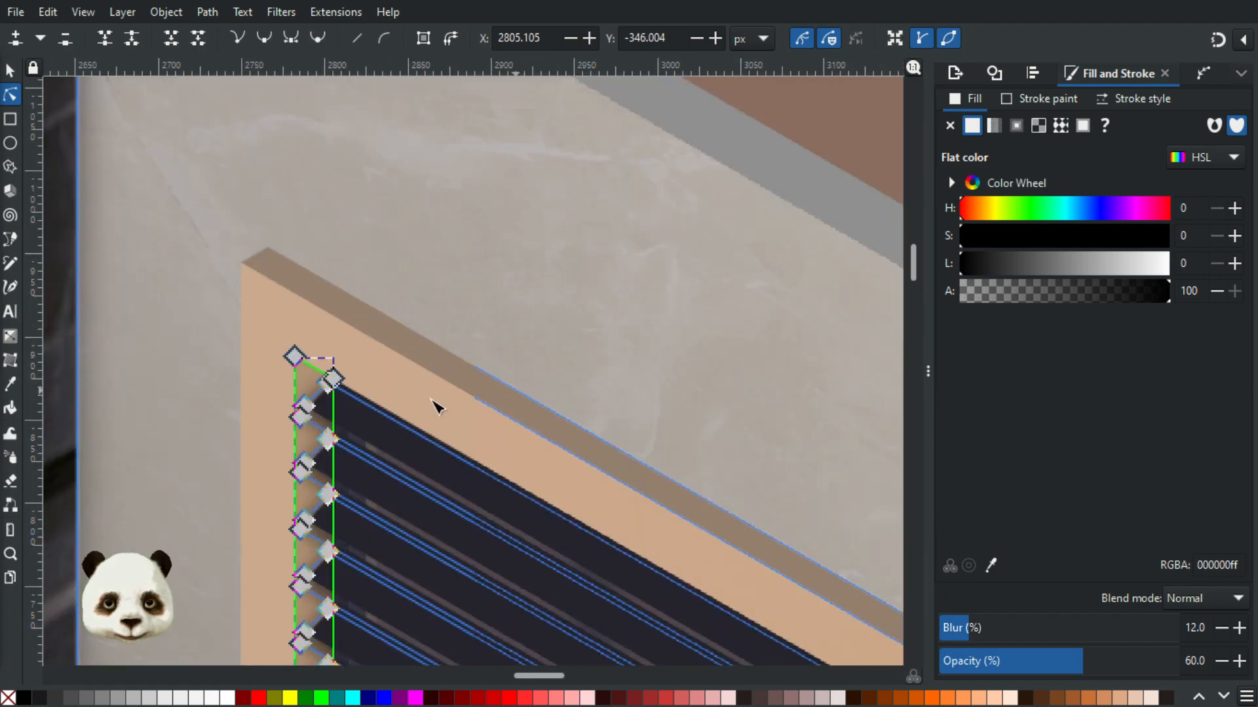
left_click(272, 374, "shift")
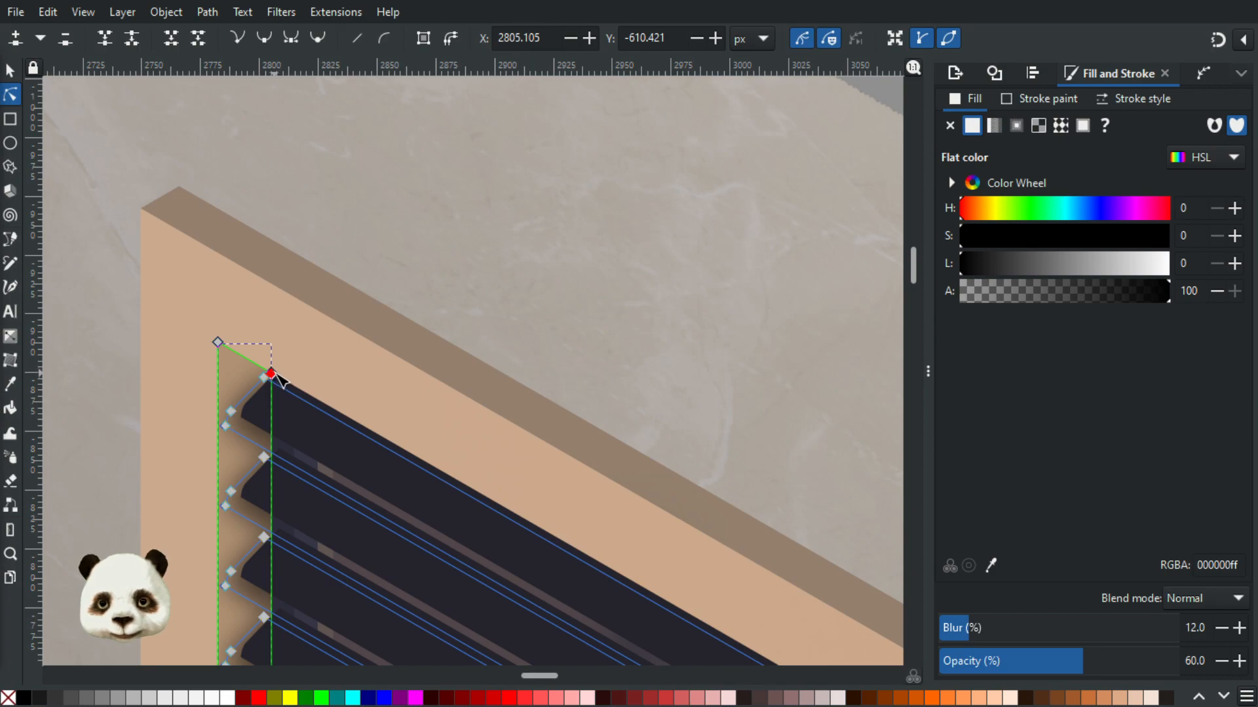
- Shift the clip outline's right edge slightly outward over the dark inner frame, to about X 2805.45
left_click_drag(277, 374, 281, 377)
scroll(284, 442, "down", 15)
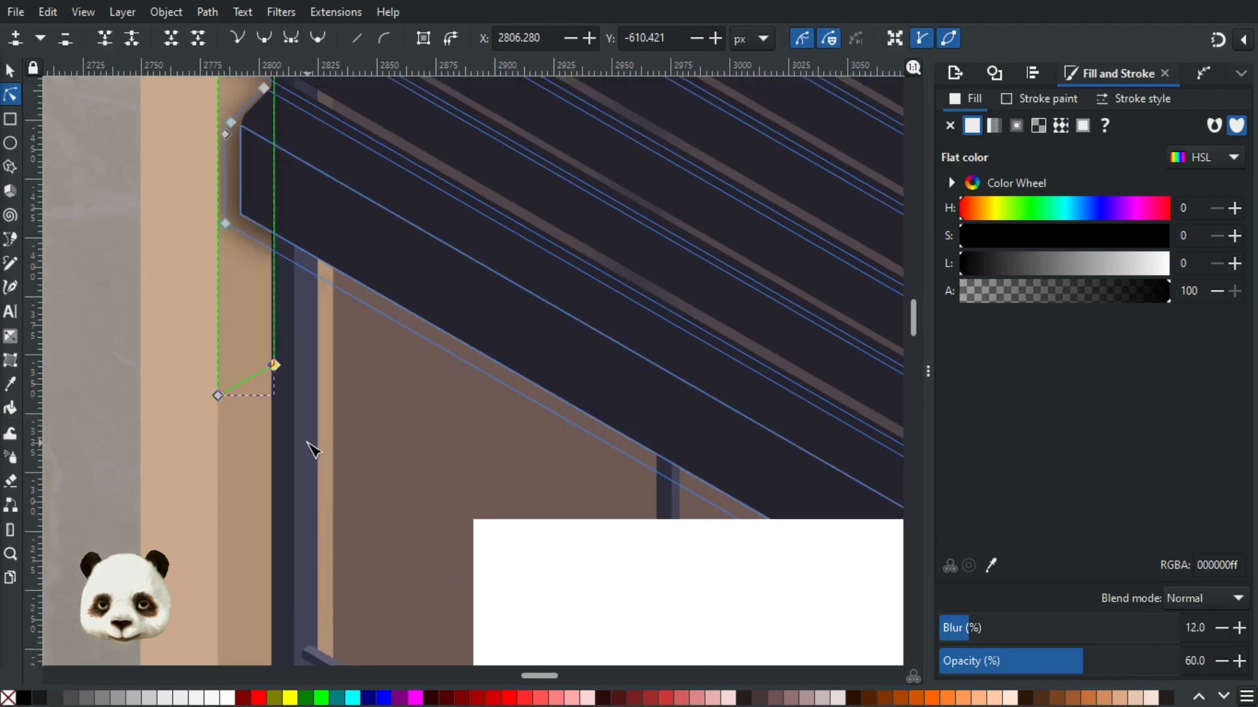
scroll(289, 118, "up", 5, "ctrl")
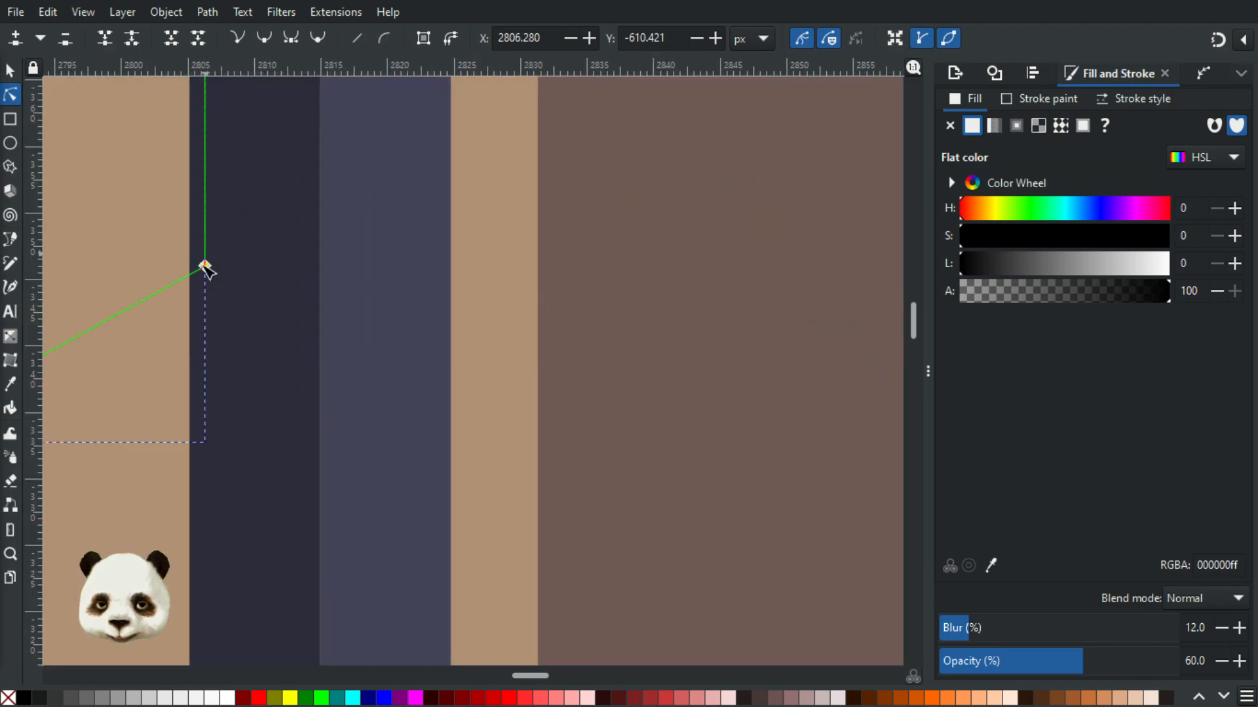
left_click_drag(205, 267, 195, 269)
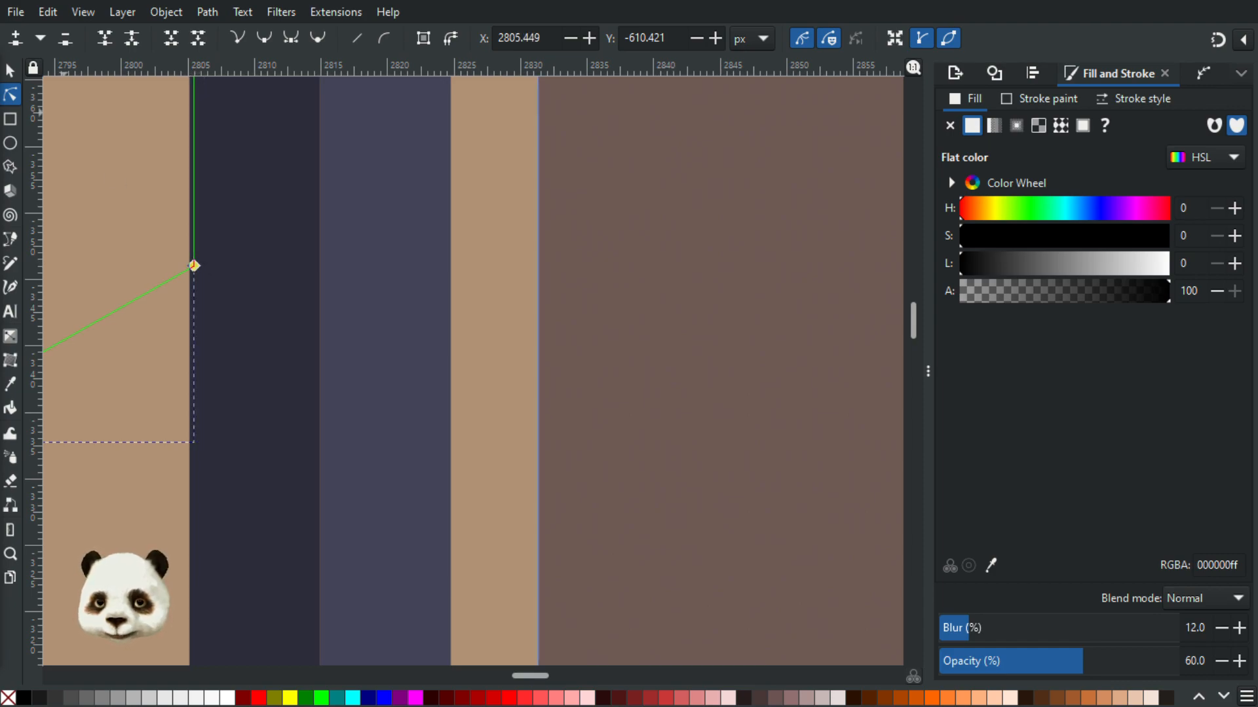
- Examine the clipped shadow where it meets the dark inner frame, both selected and deselected
left_click(12, 72)
scroll(252, 237, "down", 3)
scroll(251, 237, "down", 4)
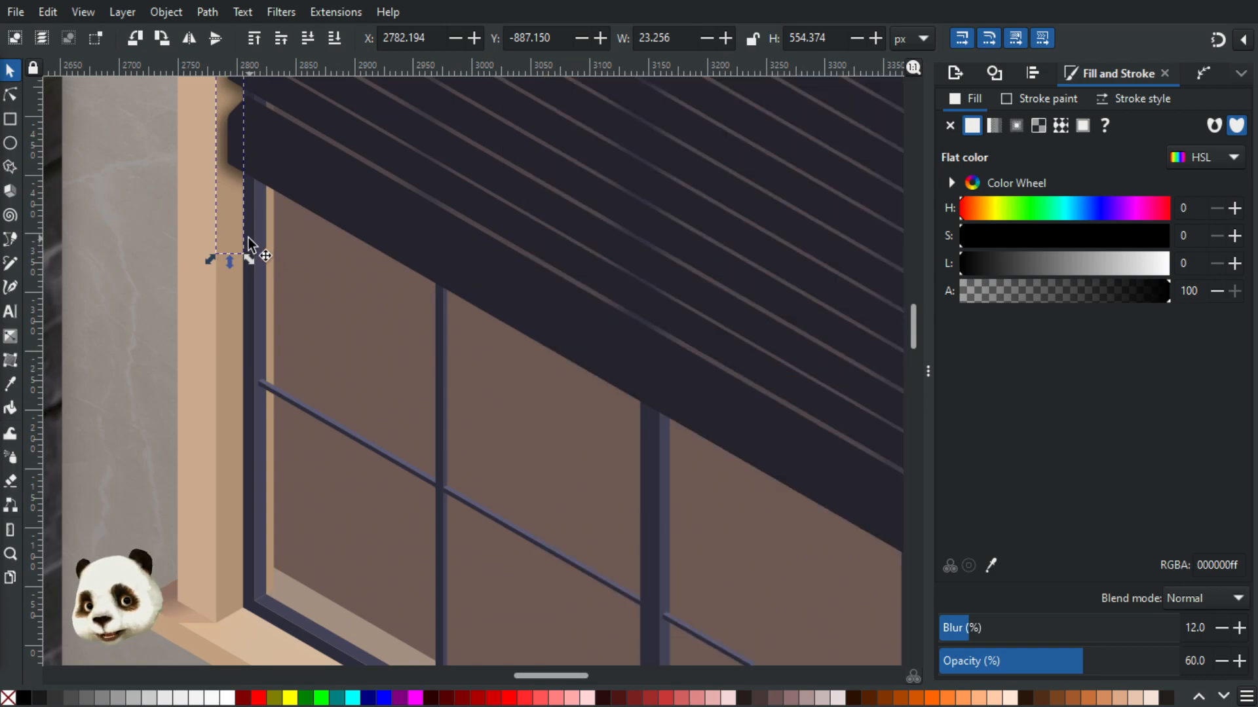
scroll(250, 196, "up", 5)
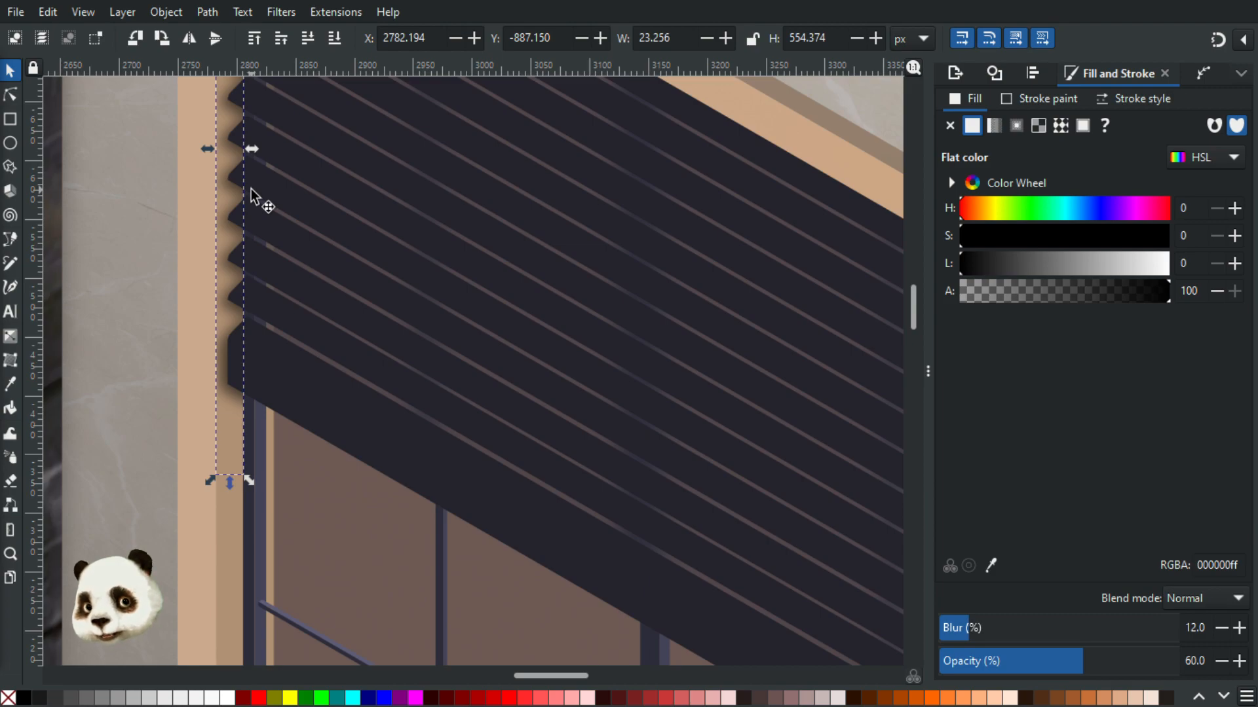
scroll(252, 196, "down", 2)
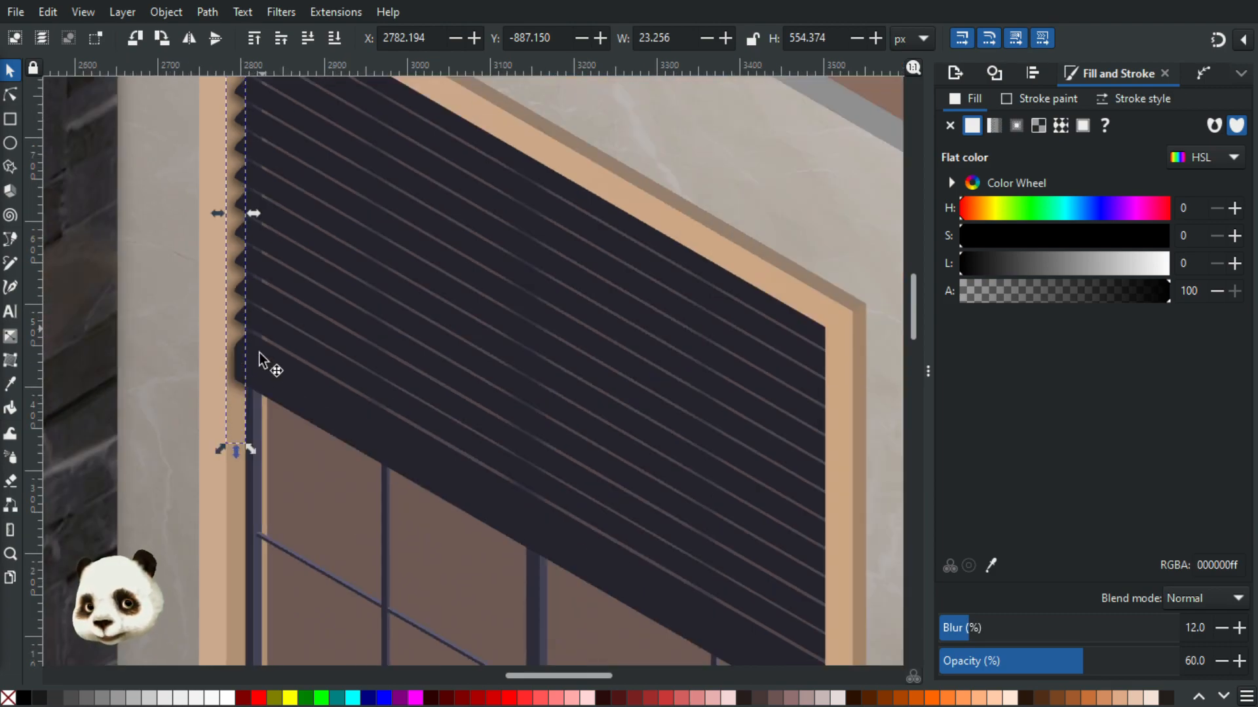
scroll(262, 360, "up", 4)
scroll(249, 550, "up", 3)
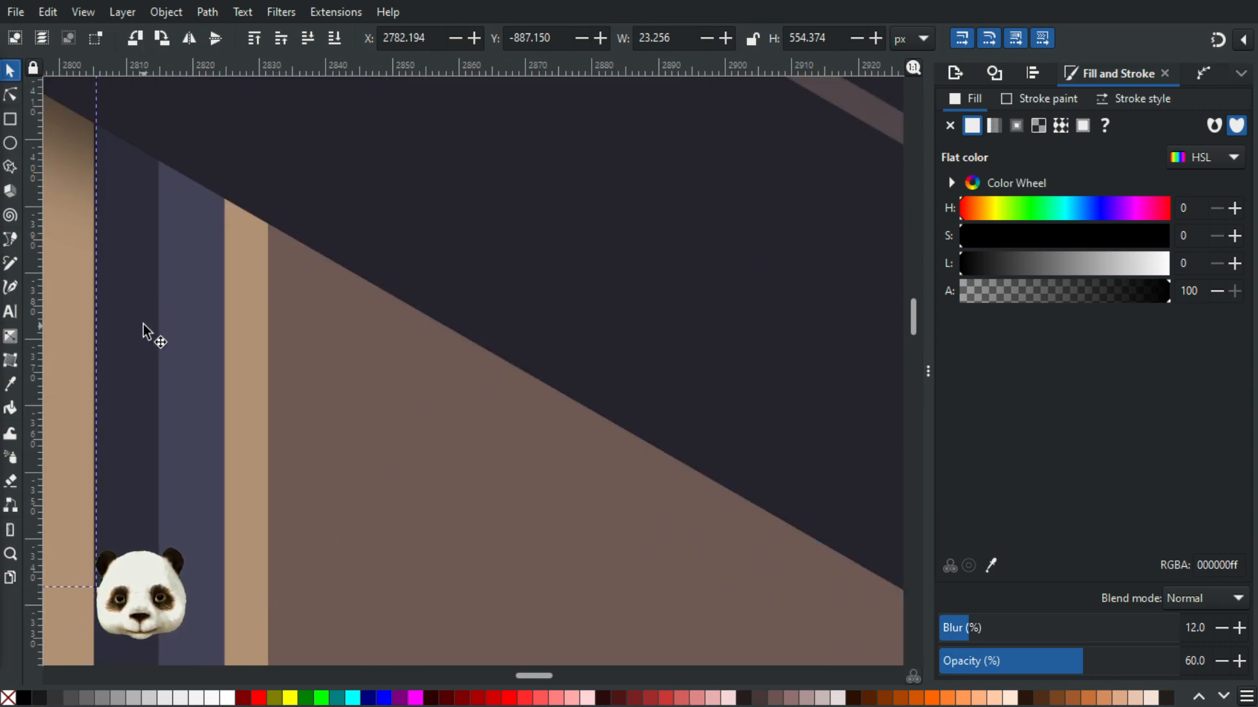
key("Escape")
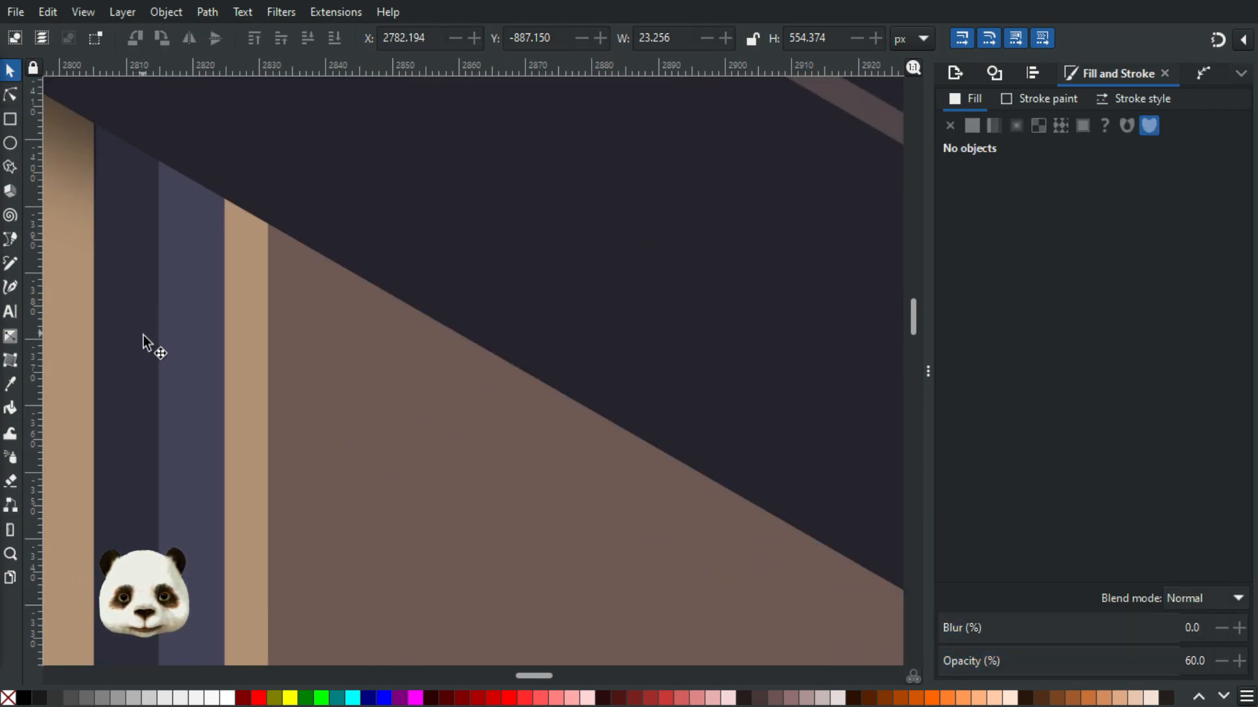
scroll(143, 335, "down", 6)
scroll(136, 356, "up", 2)
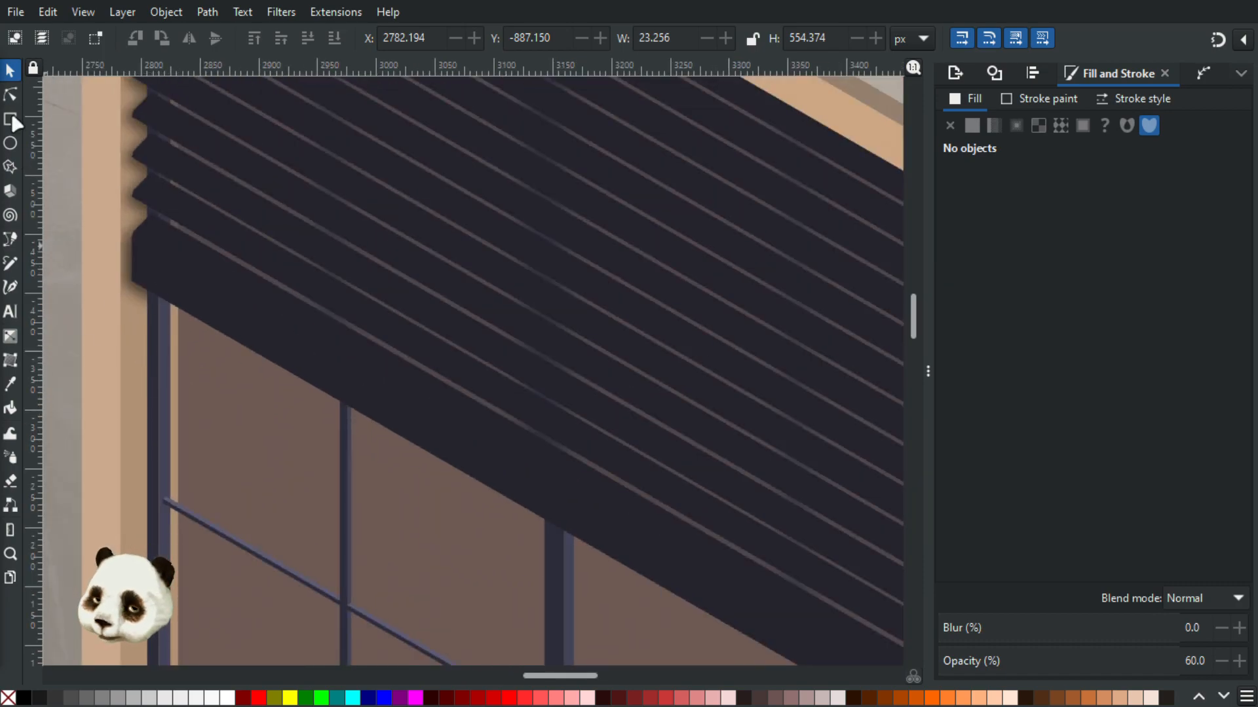
- Select the darker strip of the inner window frame for node editing and bring its upper left end into view
left_click(10, 94)
left_click(162, 365)
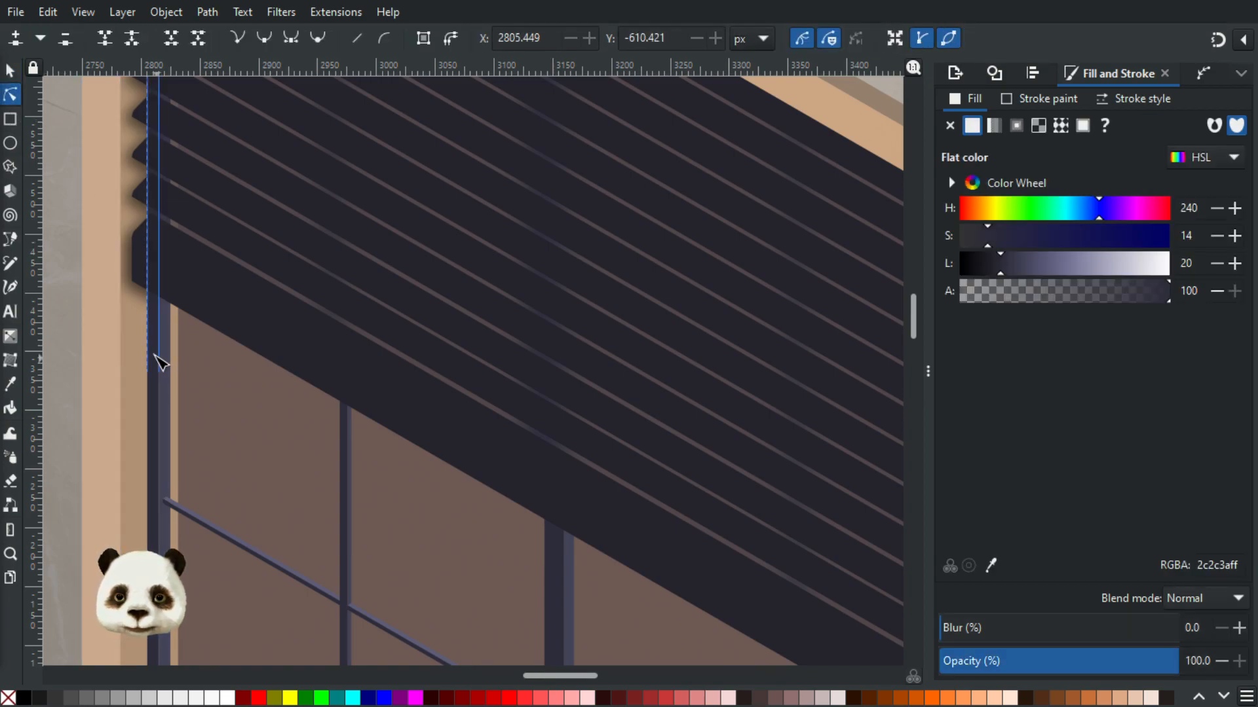
scroll(168, 366, "down", 6)
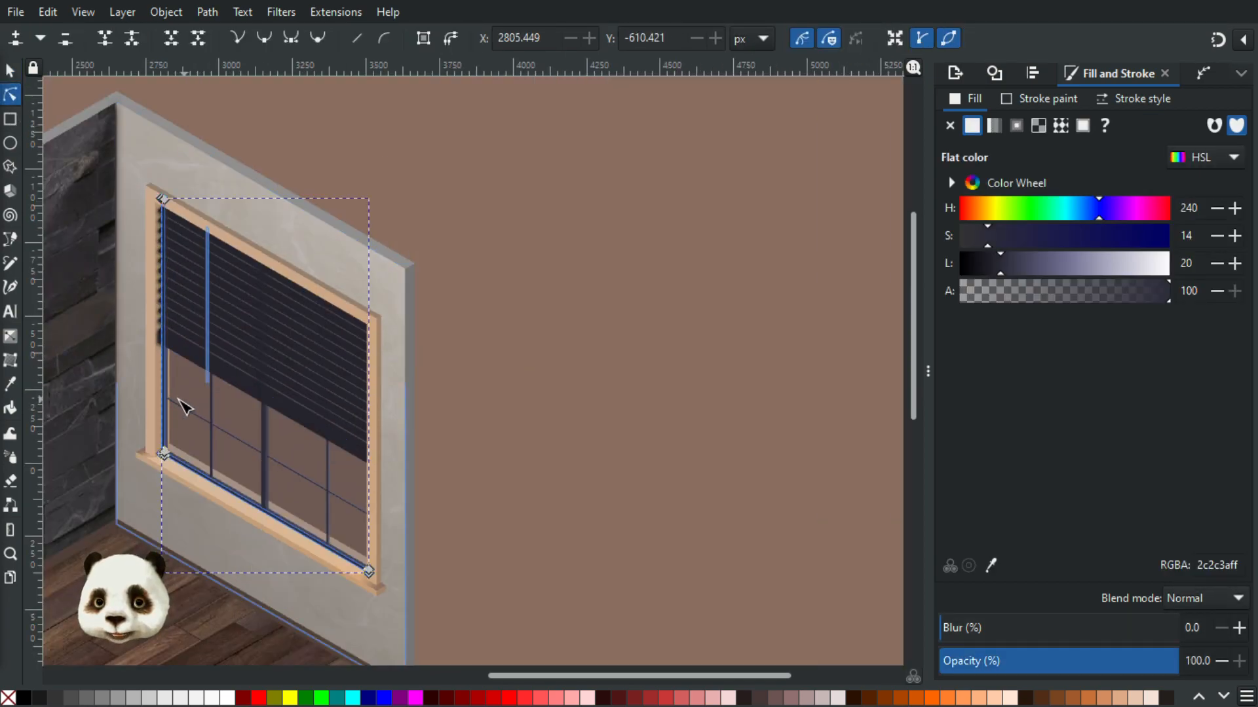
scroll(172, 400, "up", 2)
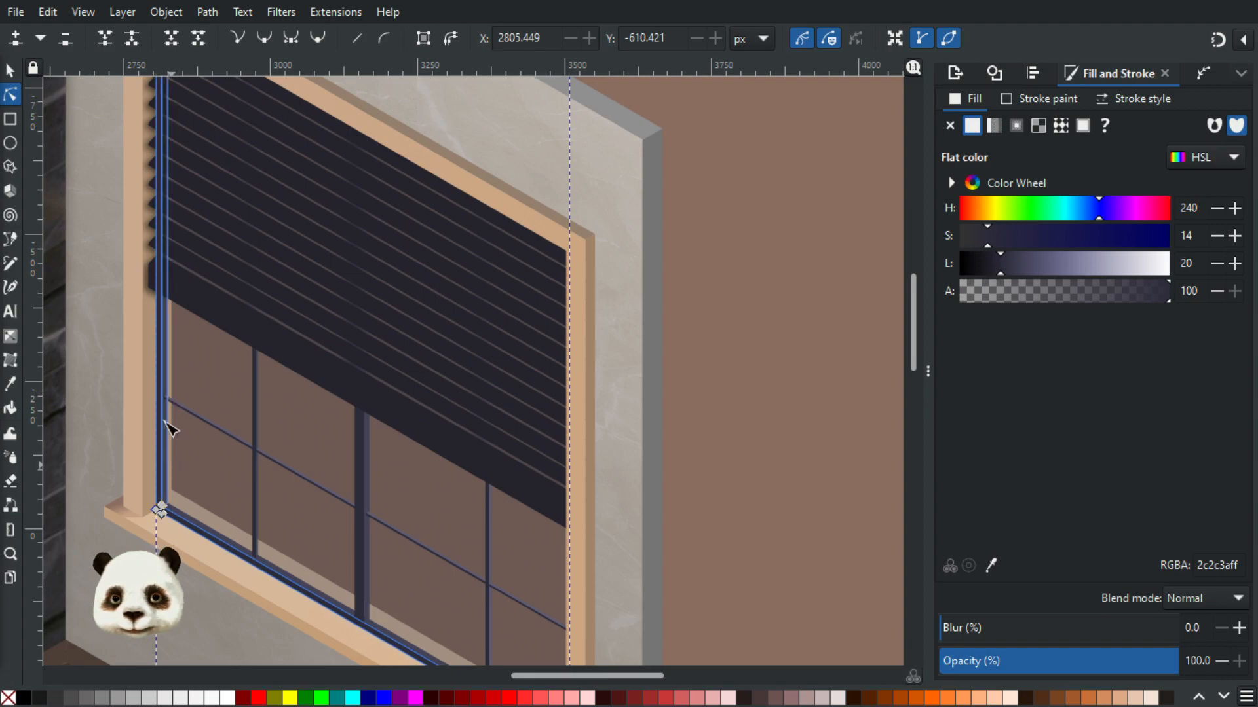
scroll(169, 426, "up", 3)
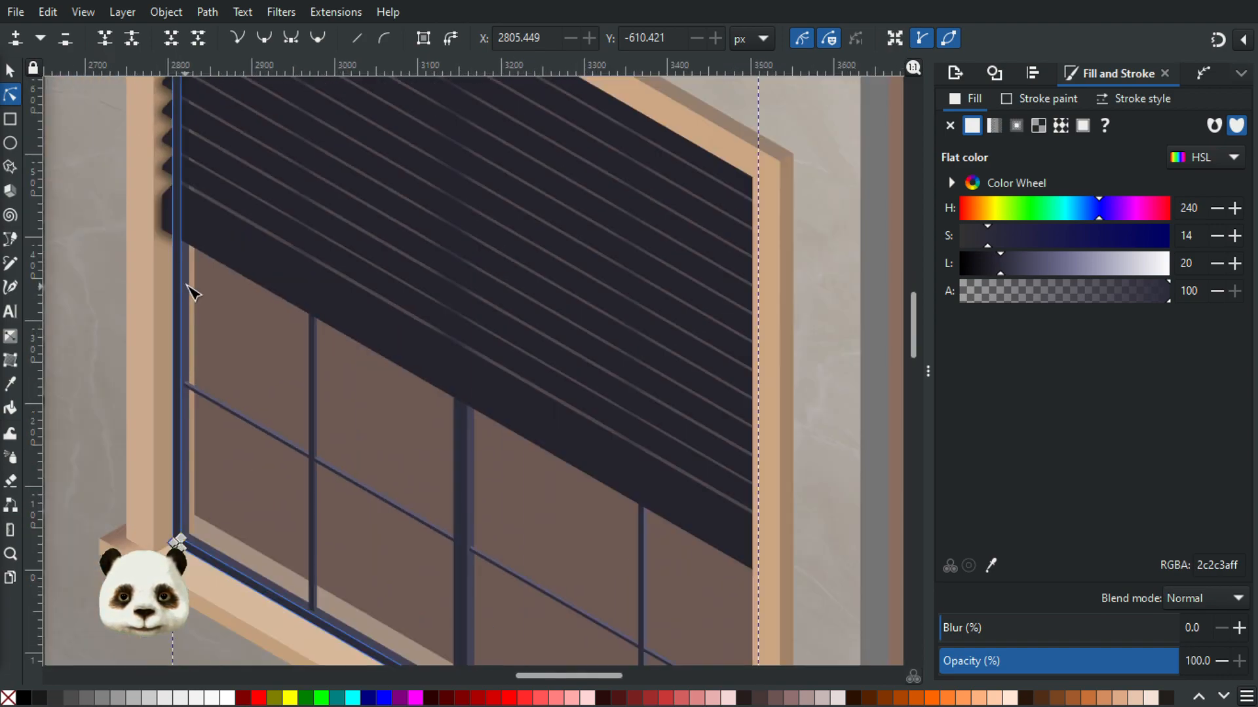
left_click_drag(181, 328, 208, 641)
scroll(209, 185, "up", 2)
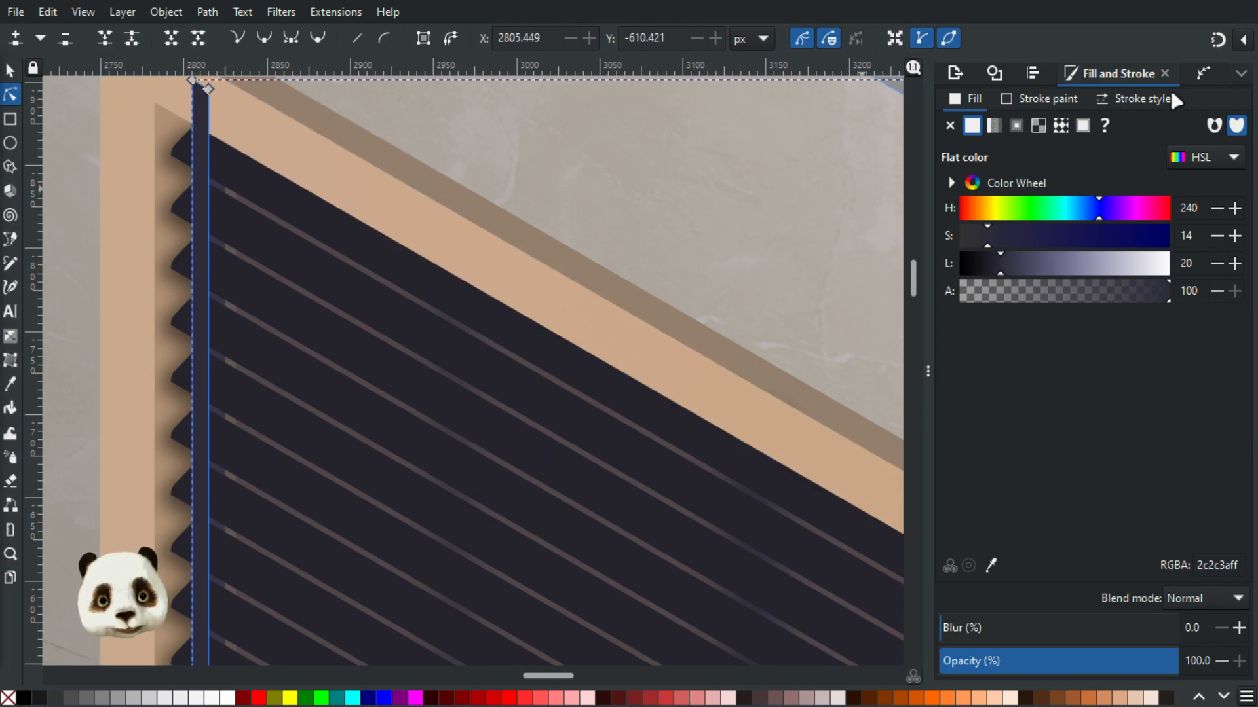
- Turn on snapping and display the isometric grid around the dark strip's upper end
left_click(1213, 40)
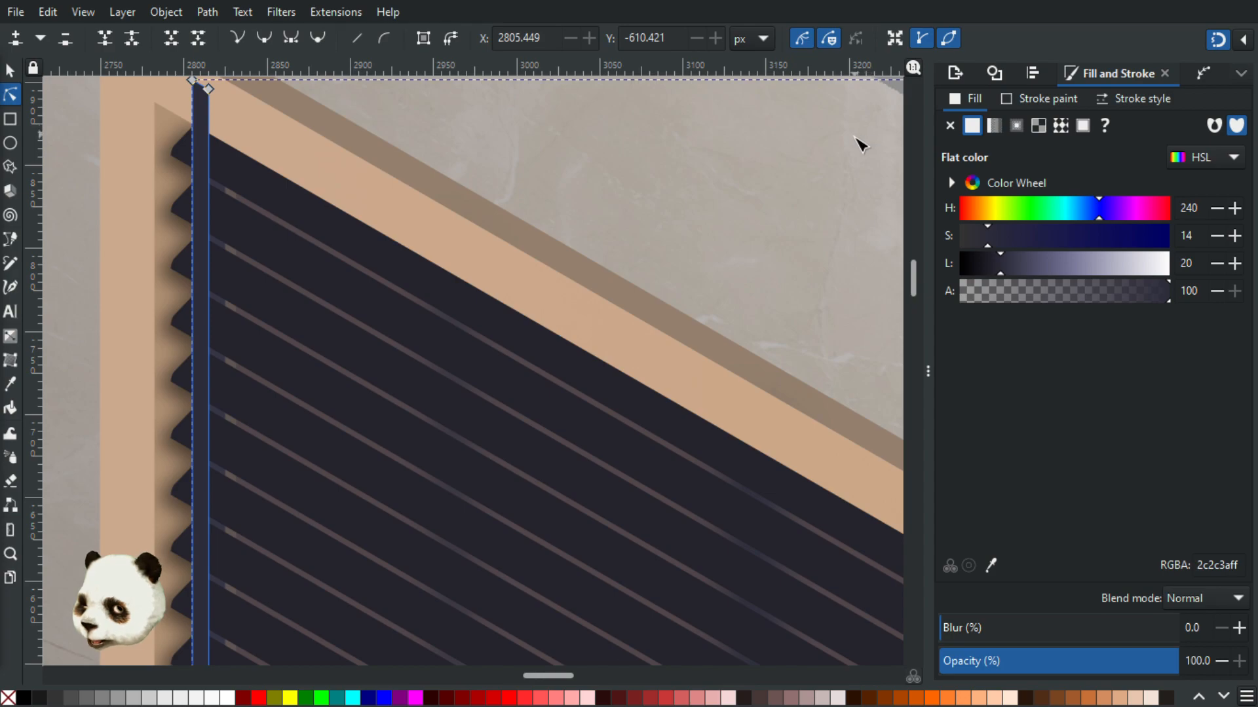
key("numbersign")
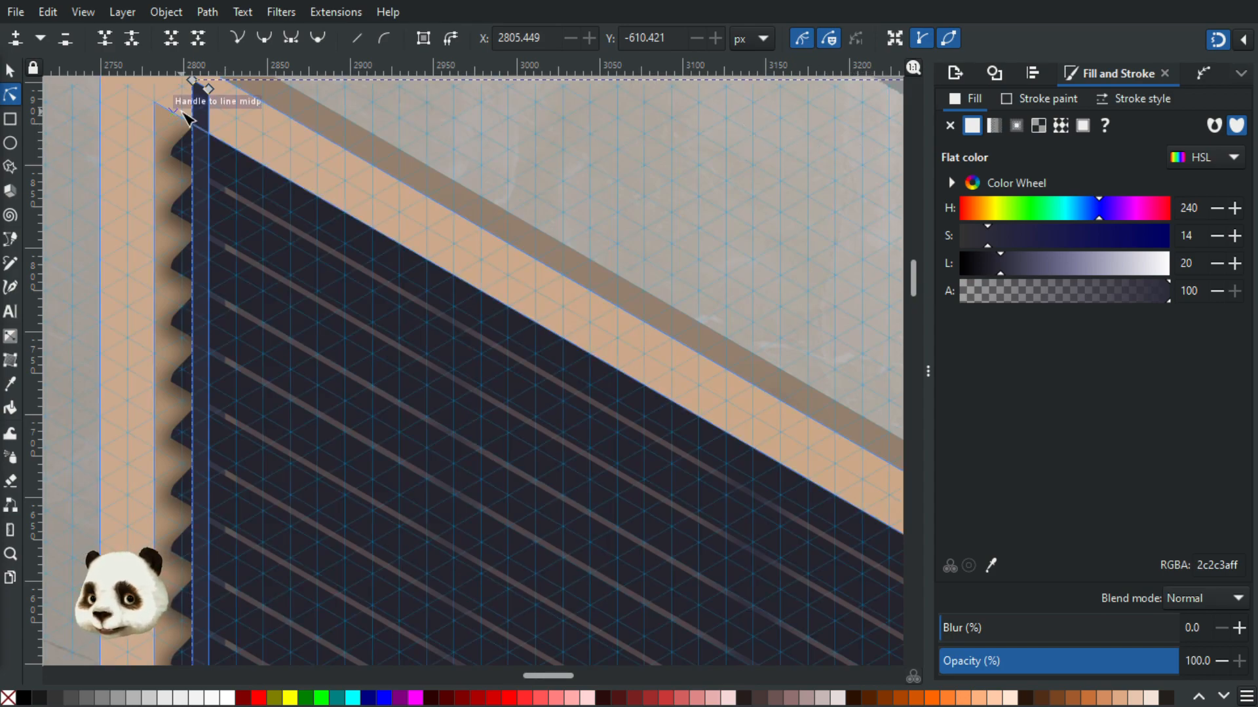
scroll(177, 121, "up", 1)
scroll(190, 210, "up", 4)
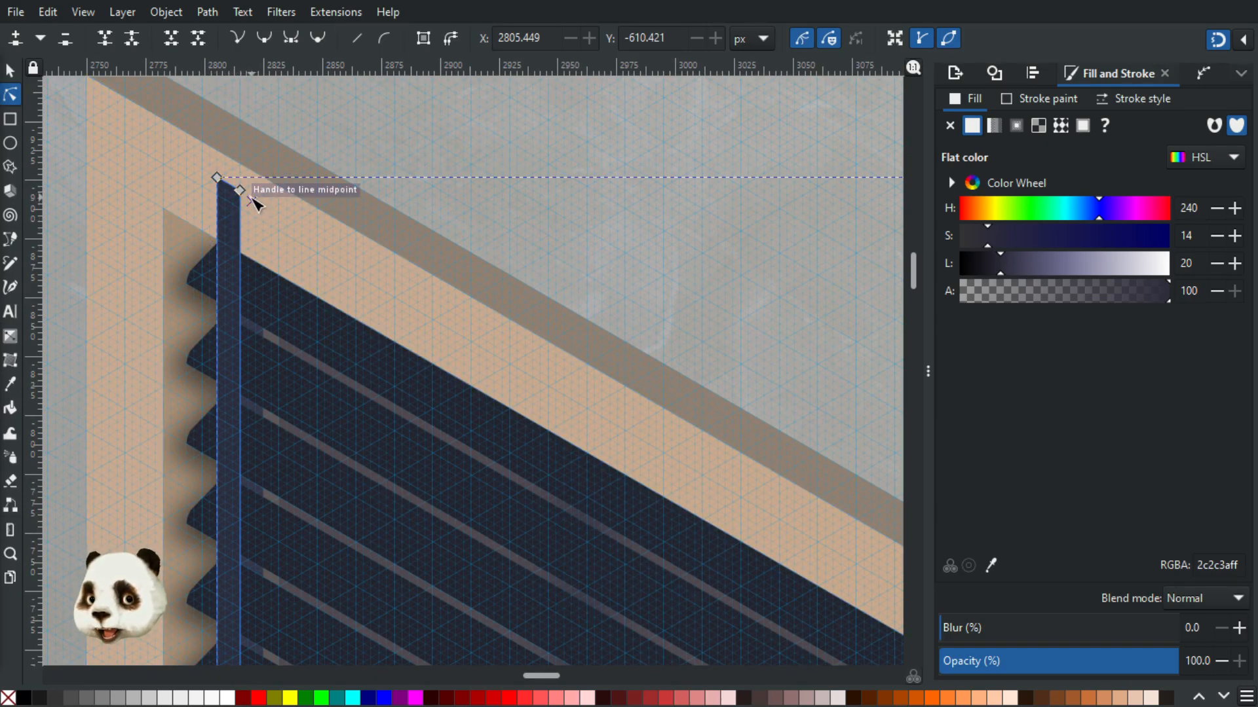
- Try to extend the dark frame strip outward along the grid by moving its upper and lower left nodes
left_click_drag(218, 177, 186, 158)
left_click(198, 166)
key("ctrl+a")
scroll(214, 349, "down", 10)
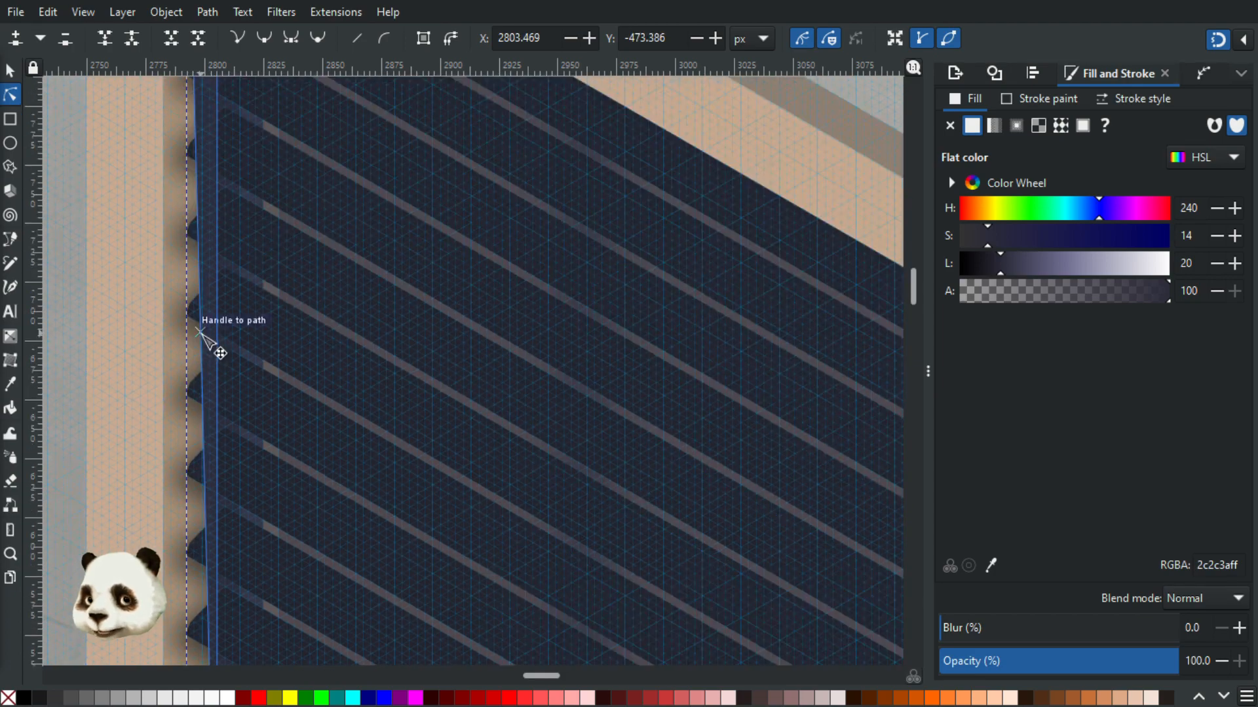
scroll(226, 359, "down", 5)
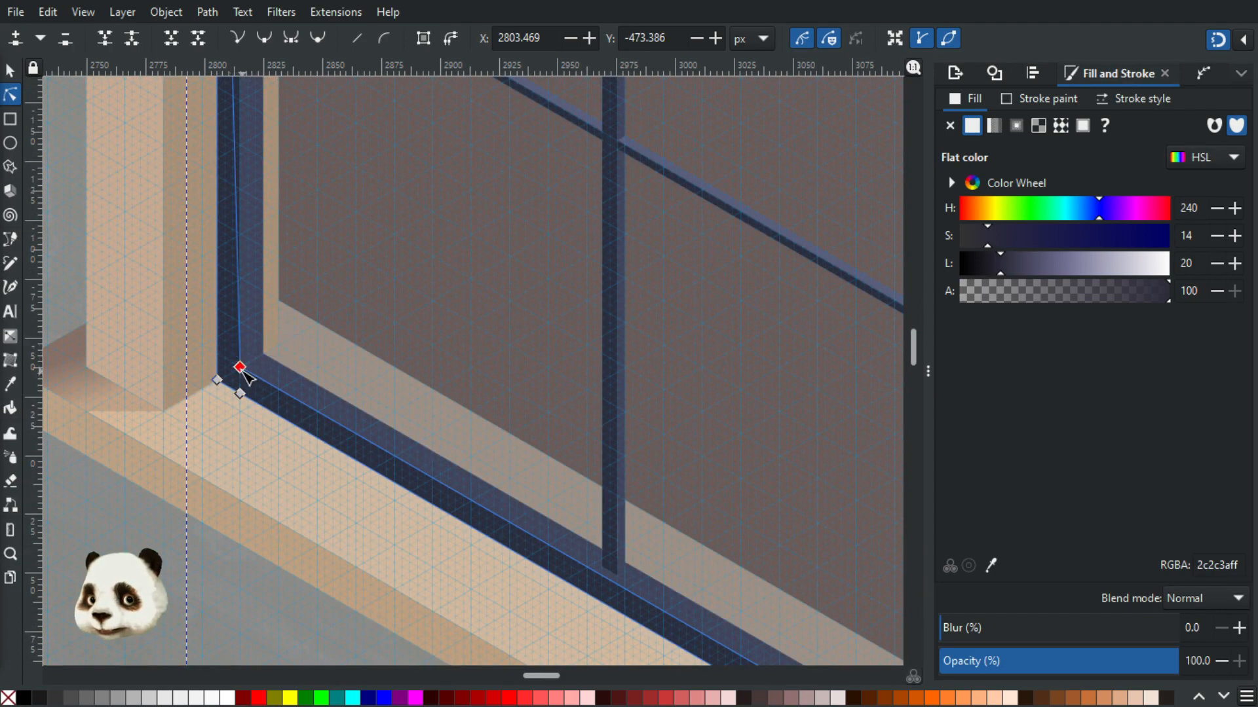
left_click_drag(237, 369, 202, 398)
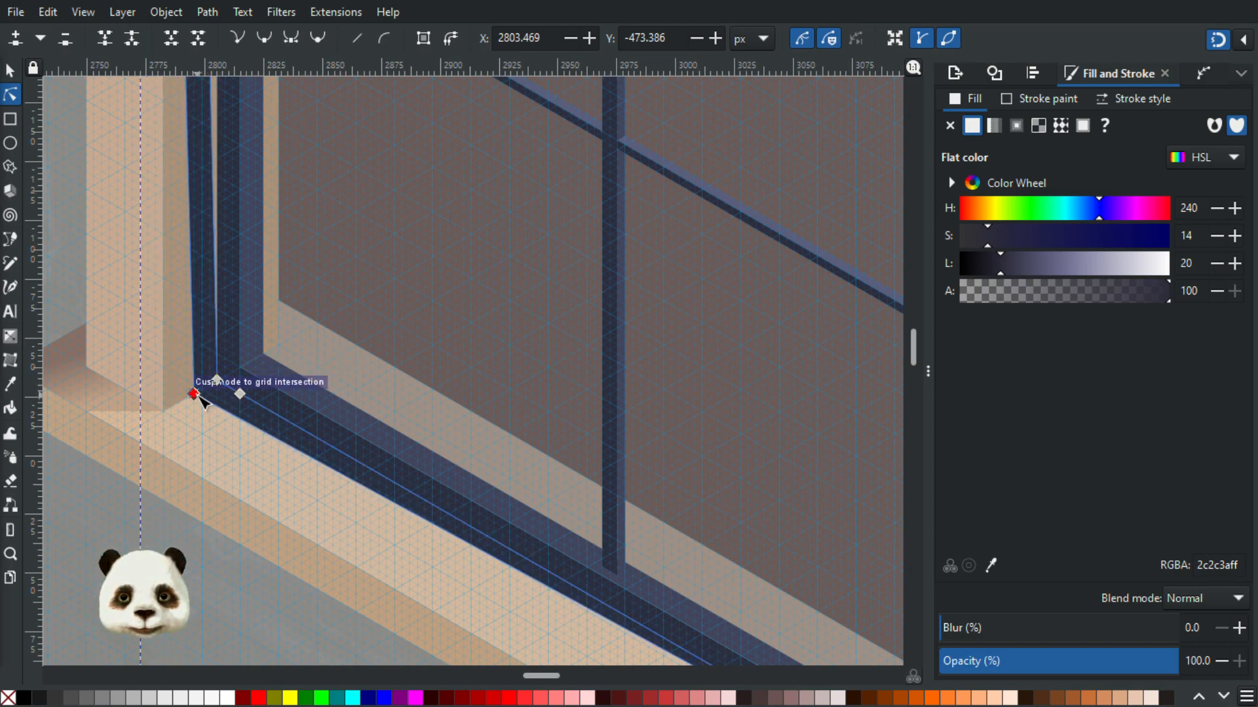
key("Escape")
scroll(233, 282, "down", 2)
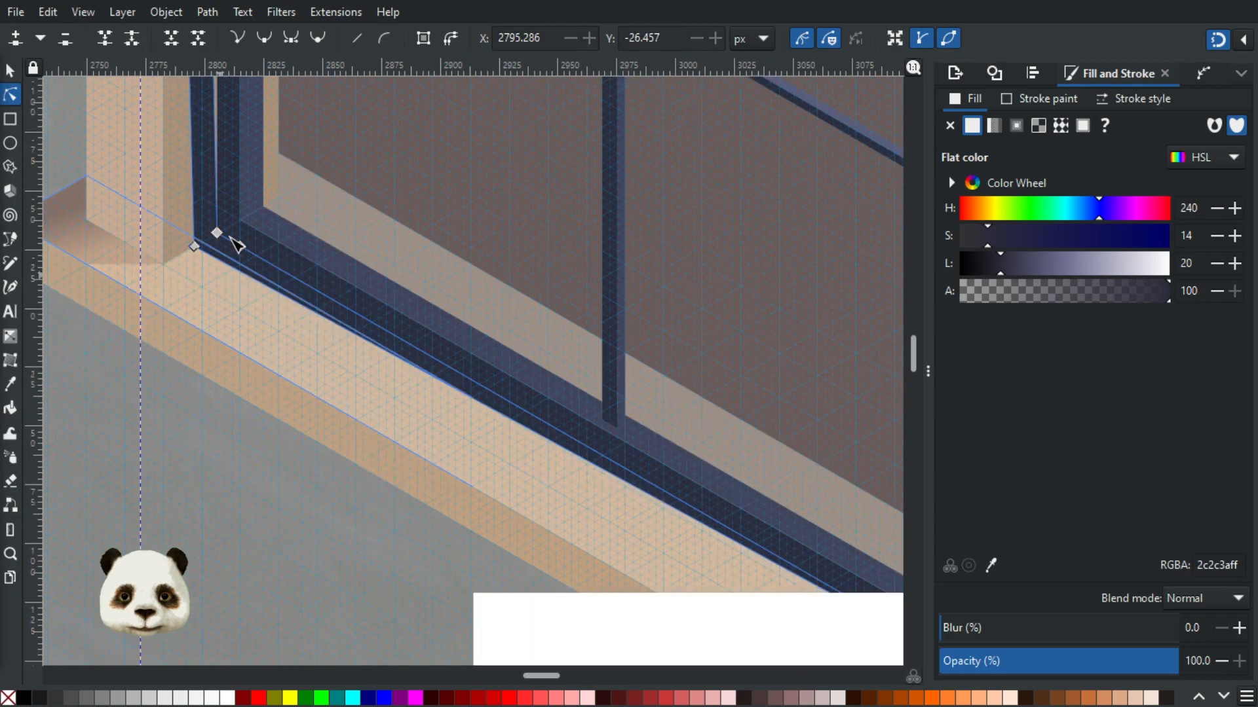
- Try to snap the dark frame strip's lower left corner node outward to a grid intersection, and undo the node moves
scroll(243, 203, "up", 11)
scroll(190, 244, "up", 10)
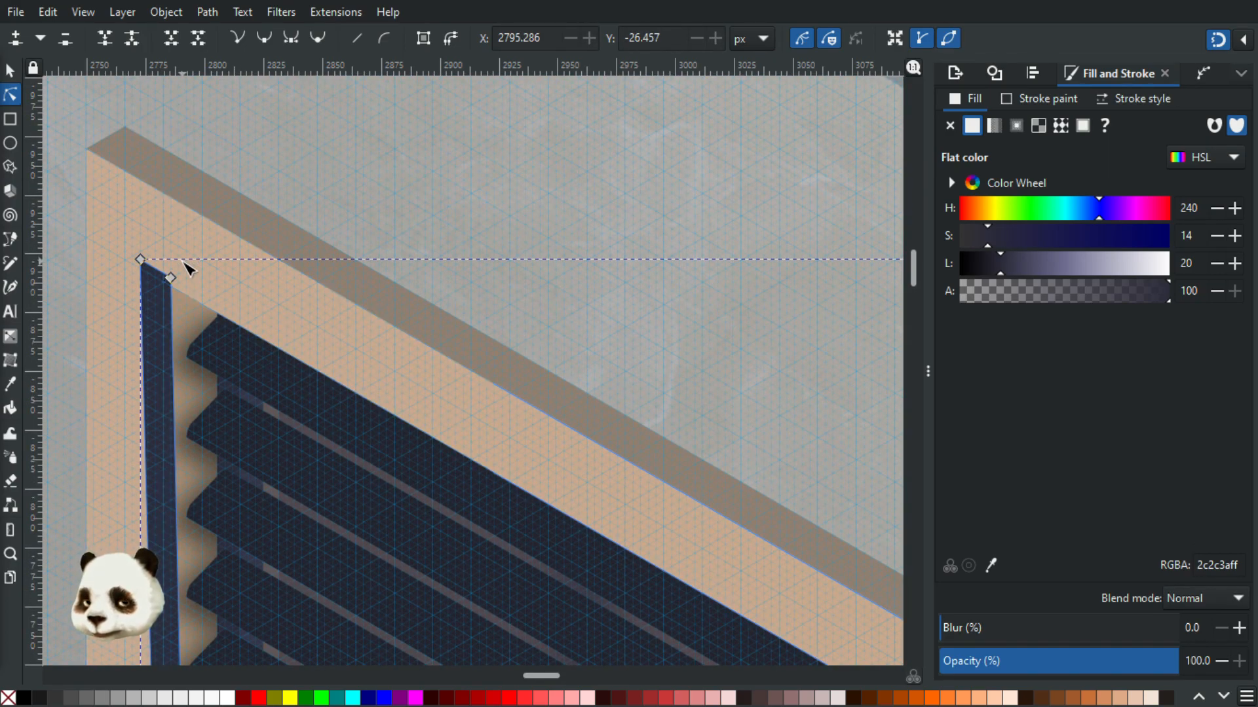
left_click_drag(188, 269, 233, 272)
left_click(220, 252)
scroll(196, 290, "down", 15)
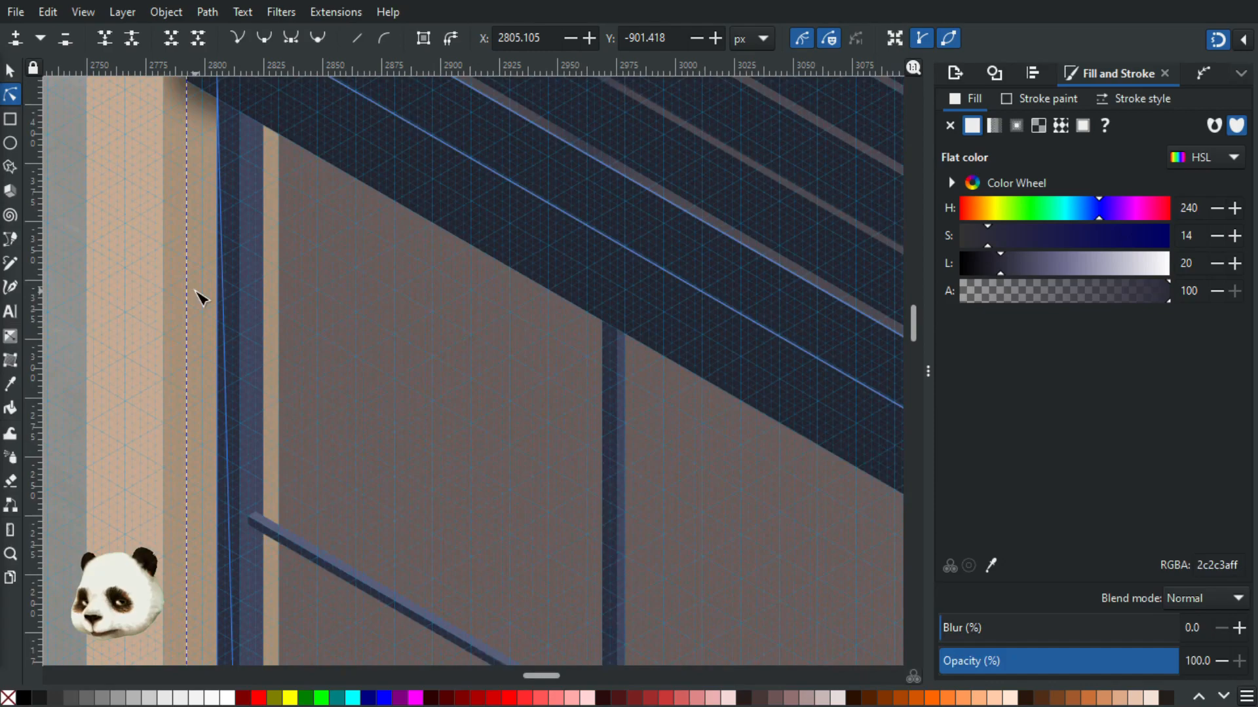
scroll(200, 298, "down", 8)
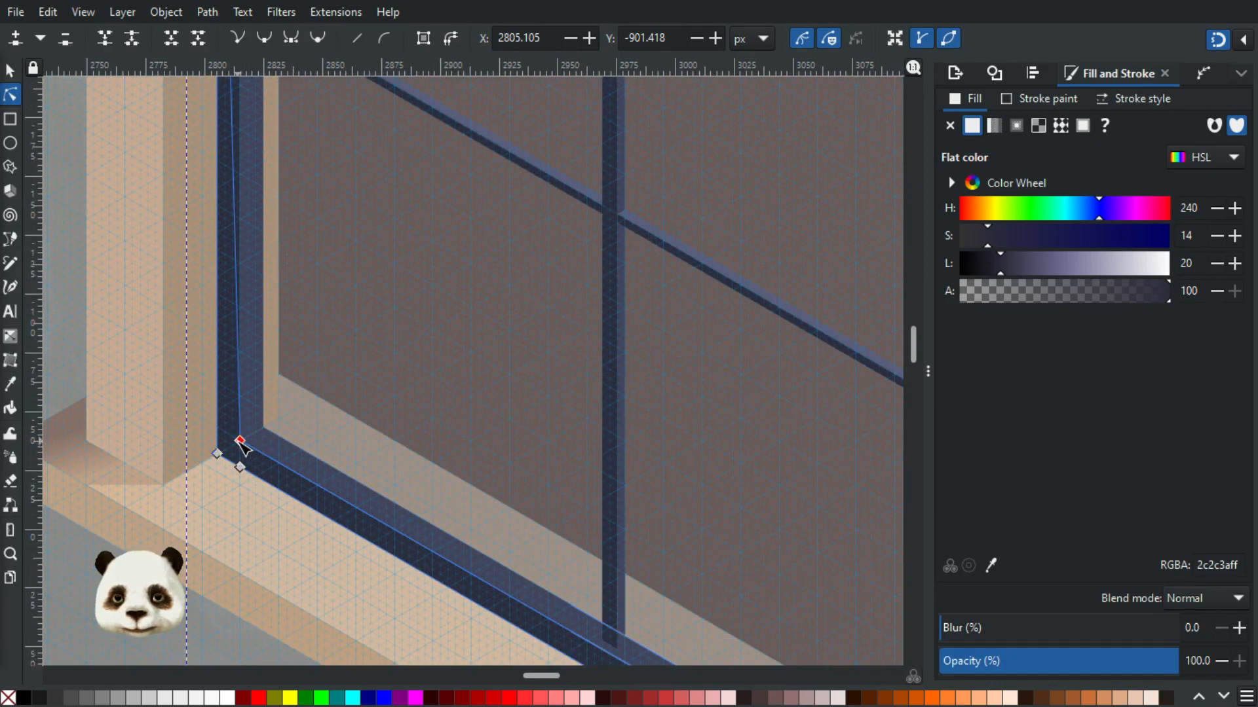
left_click_drag(218, 454, 202, 463)
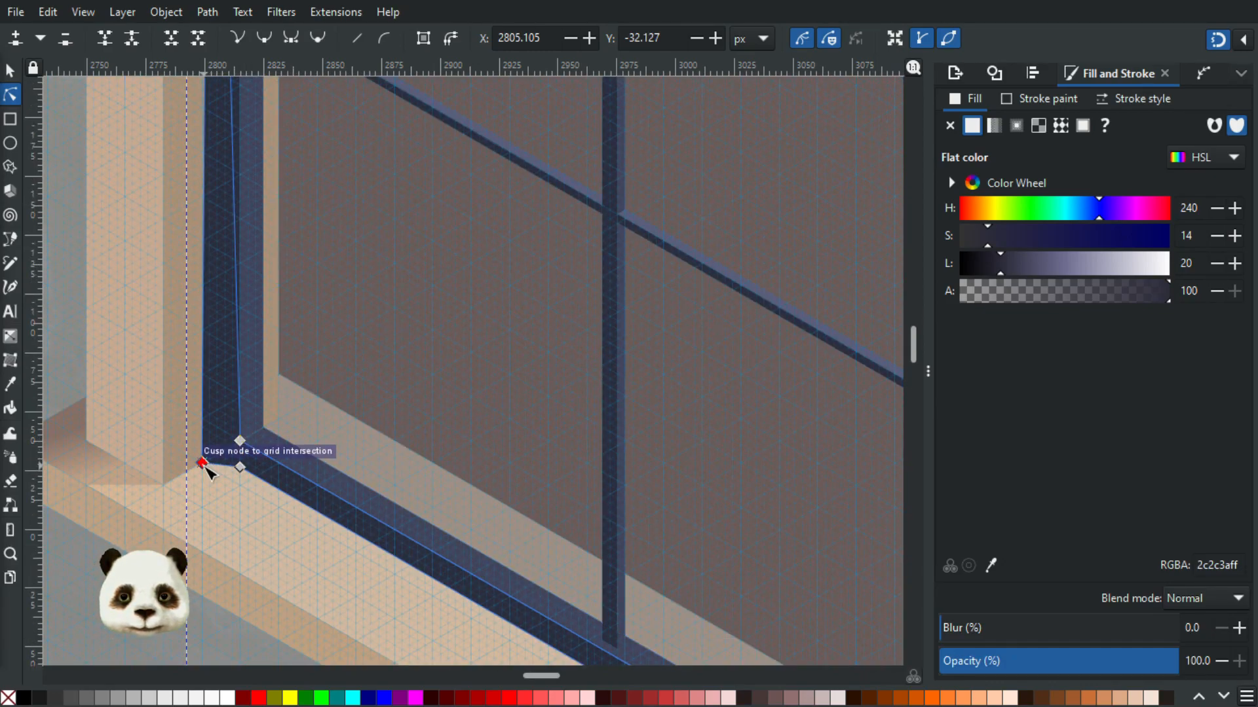
key("ctrl+z")
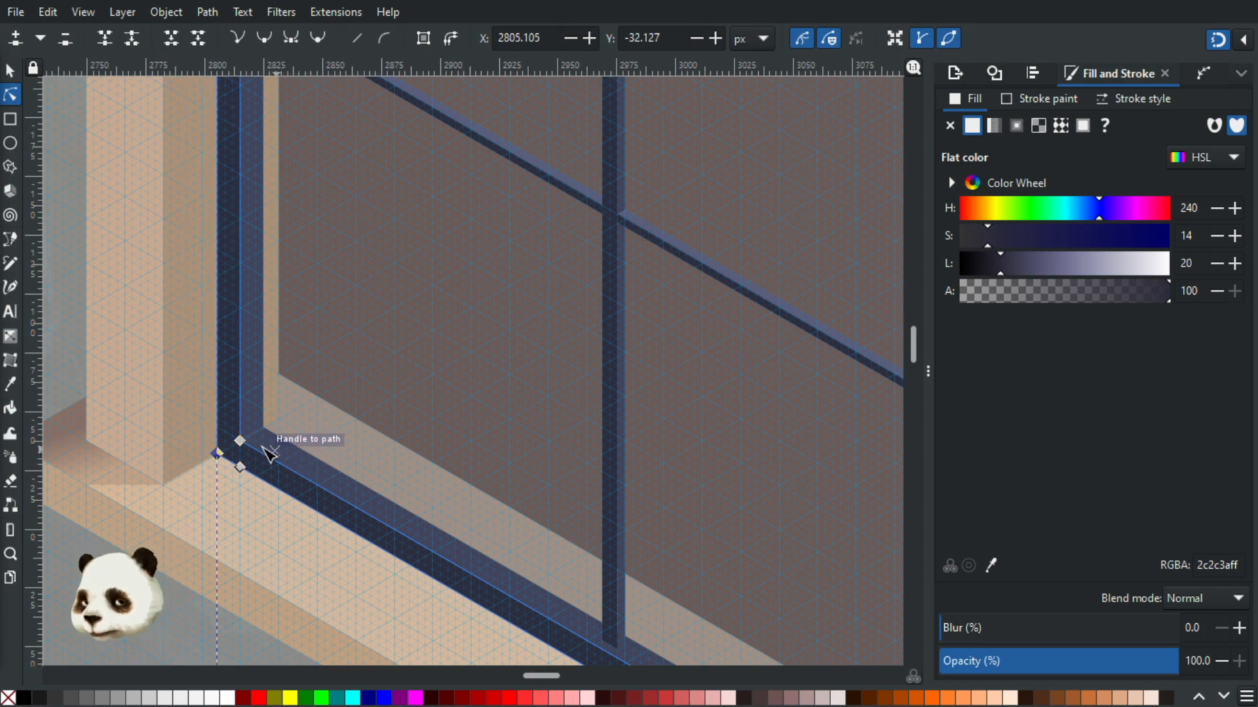
- Move the dark frame strip's lower left corner node to X 2795.286, Y -26.457 and its inner upper node outward to X 2792.013, Y -908.977
left_click_drag(217, 452, 197, 467)
scroll(189, 364, "up", 15)
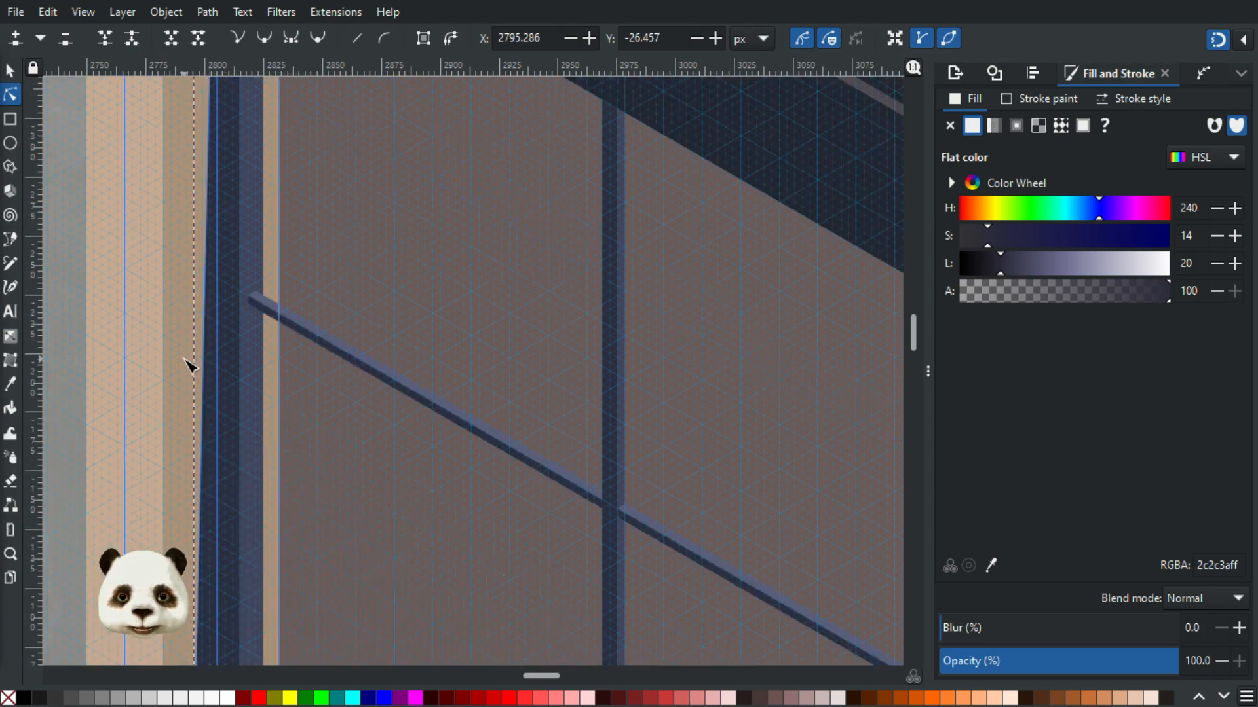
scroll(193, 373, "up", 10)
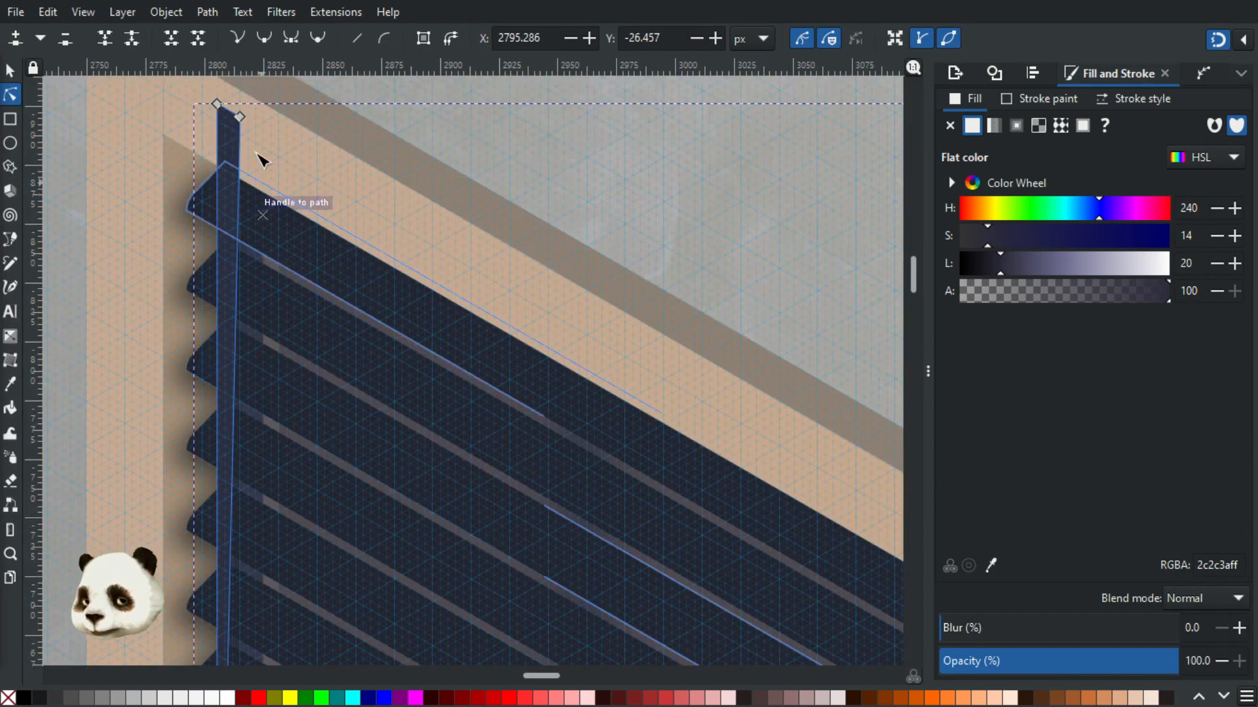
left_click_drag(238, 116, 187, 85)
- Align the strip's lower left corner node vertically with its upper outer node, at X 2792.013, Y -24.567
scroll(192, 265, "down", 12)
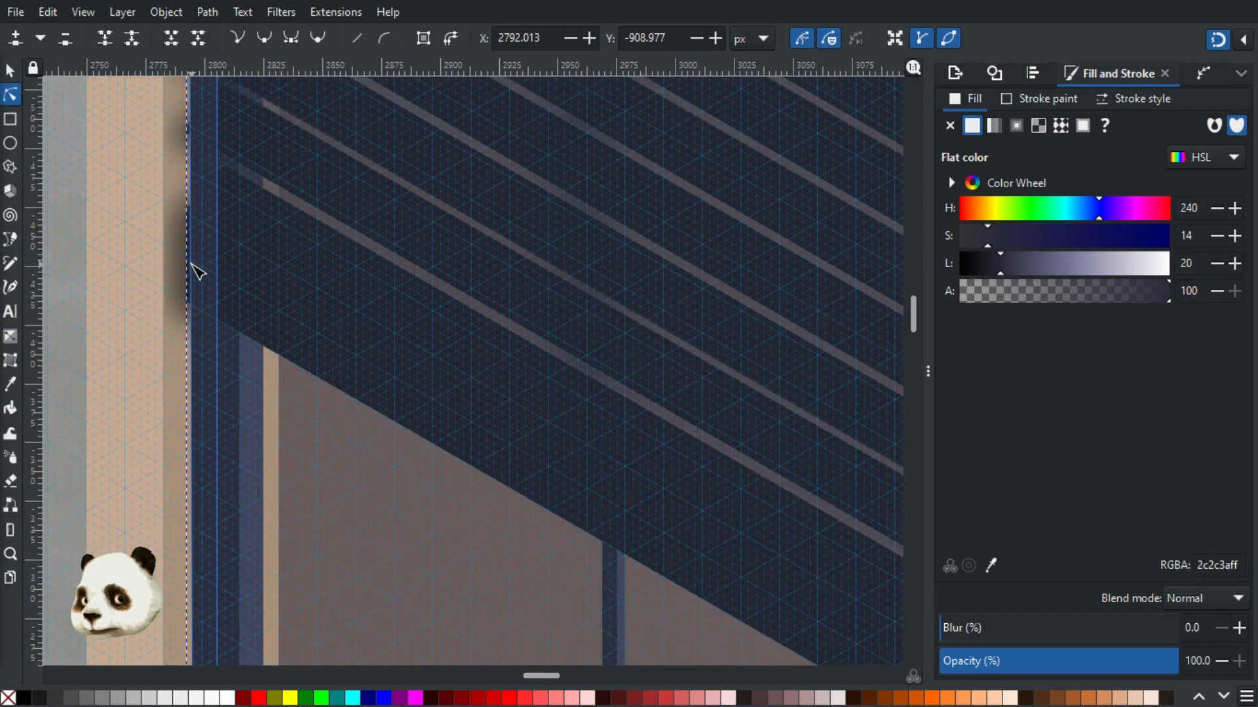
scroll(195, 271, "up", 10)
scroll(203, 278, "down", 8)
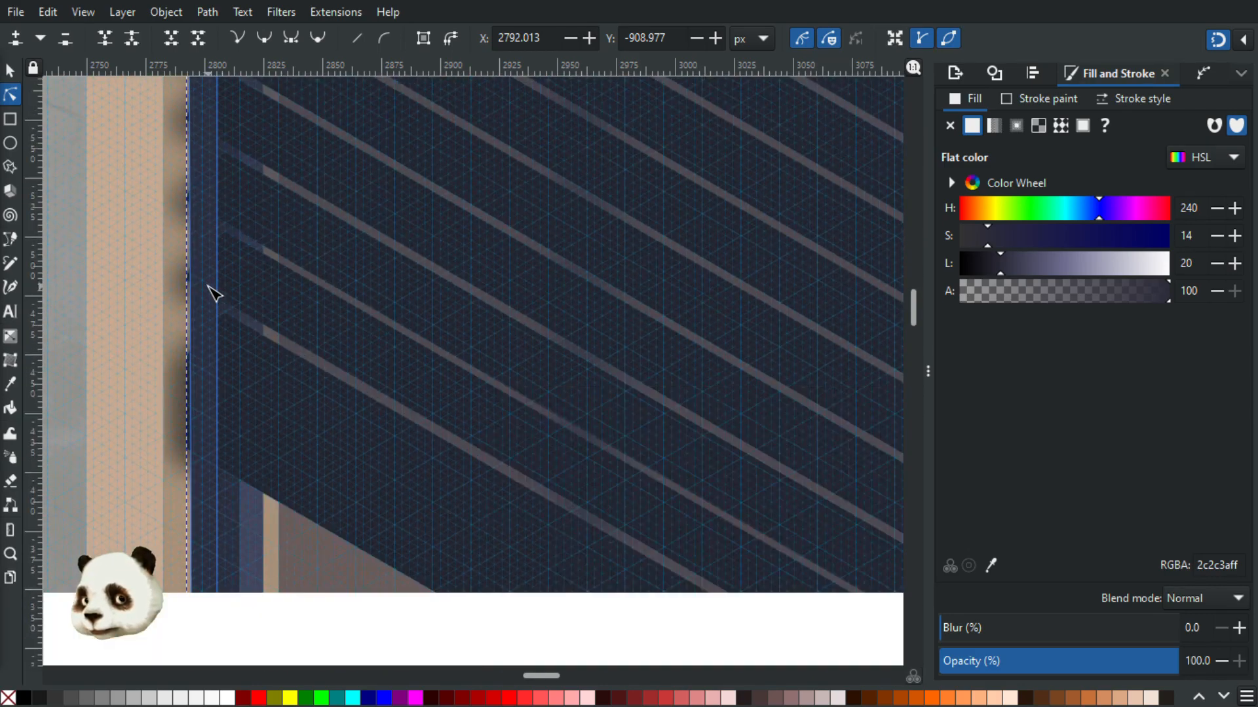
scroll(213, 288, "down", 10)
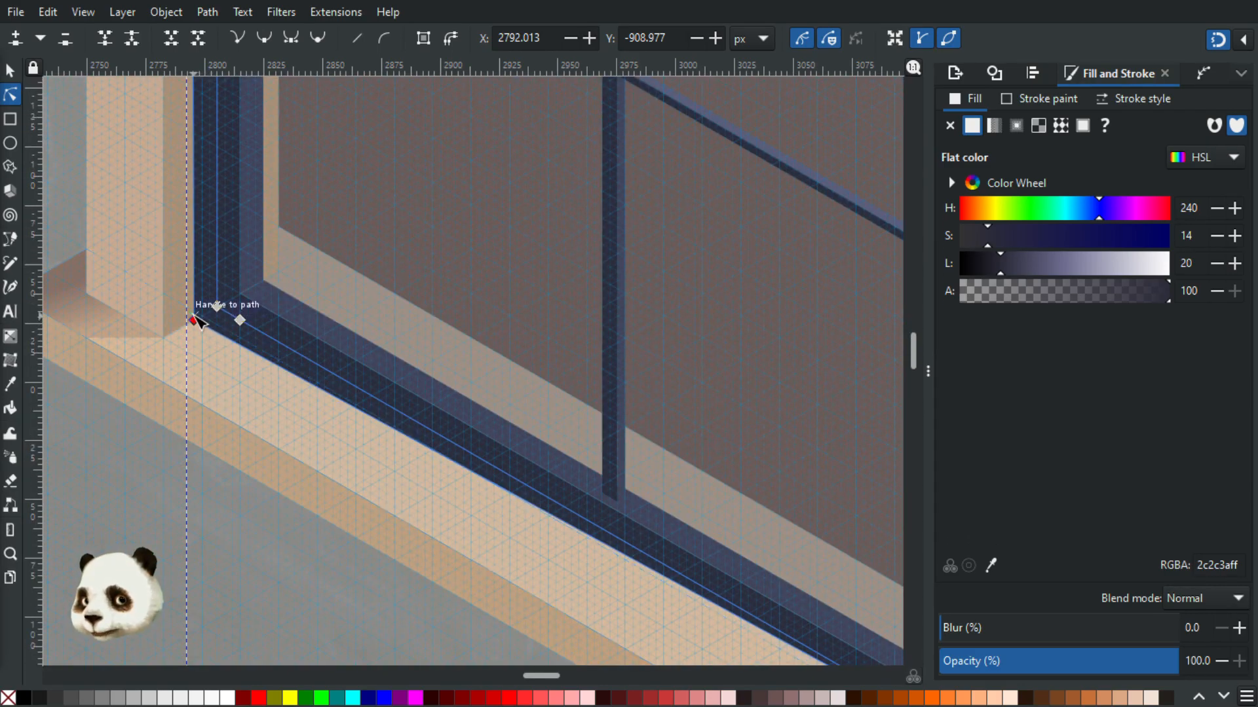
left_click_drag(195, 325, 191, 327)
scroll(194, 321, "up", 10)
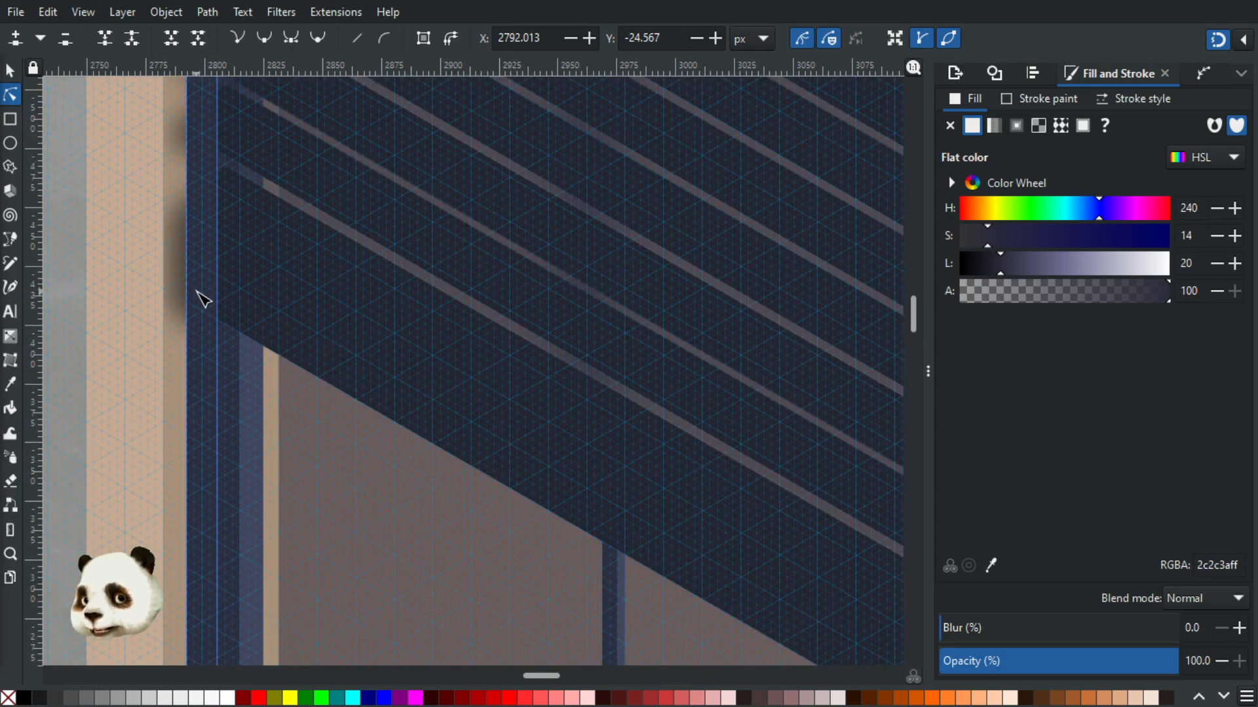
- Delete the strip's extra node beside its inner lower left corner
scroll(205, 301, "down", 5)
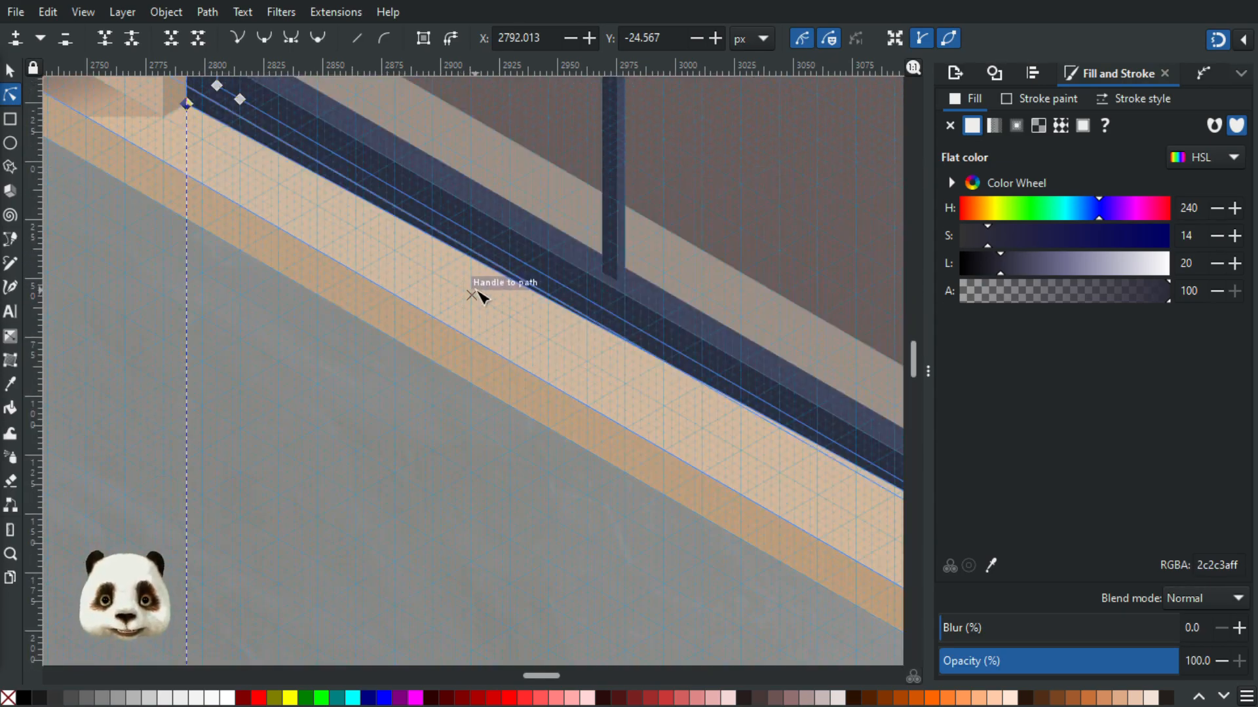
scroll(517, 183, "down", 2)
scroll(492, 186, "up", 5)
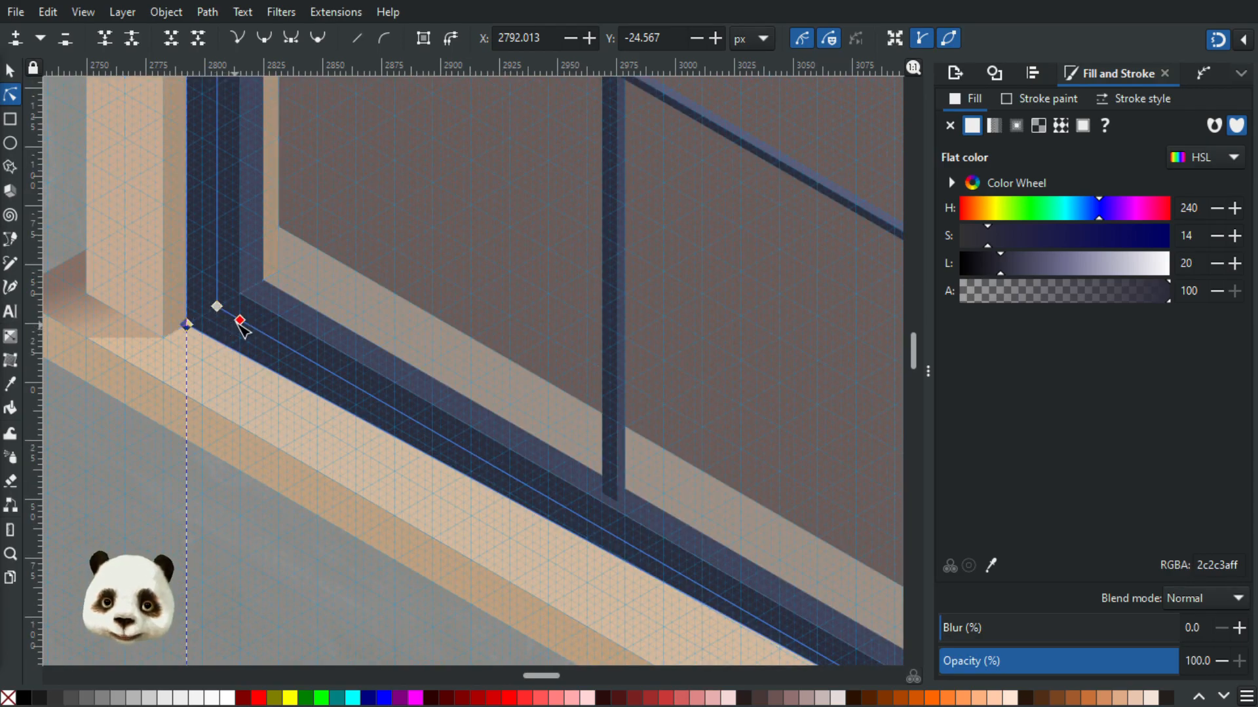
left_click_drag(240, 323, 227, 340)
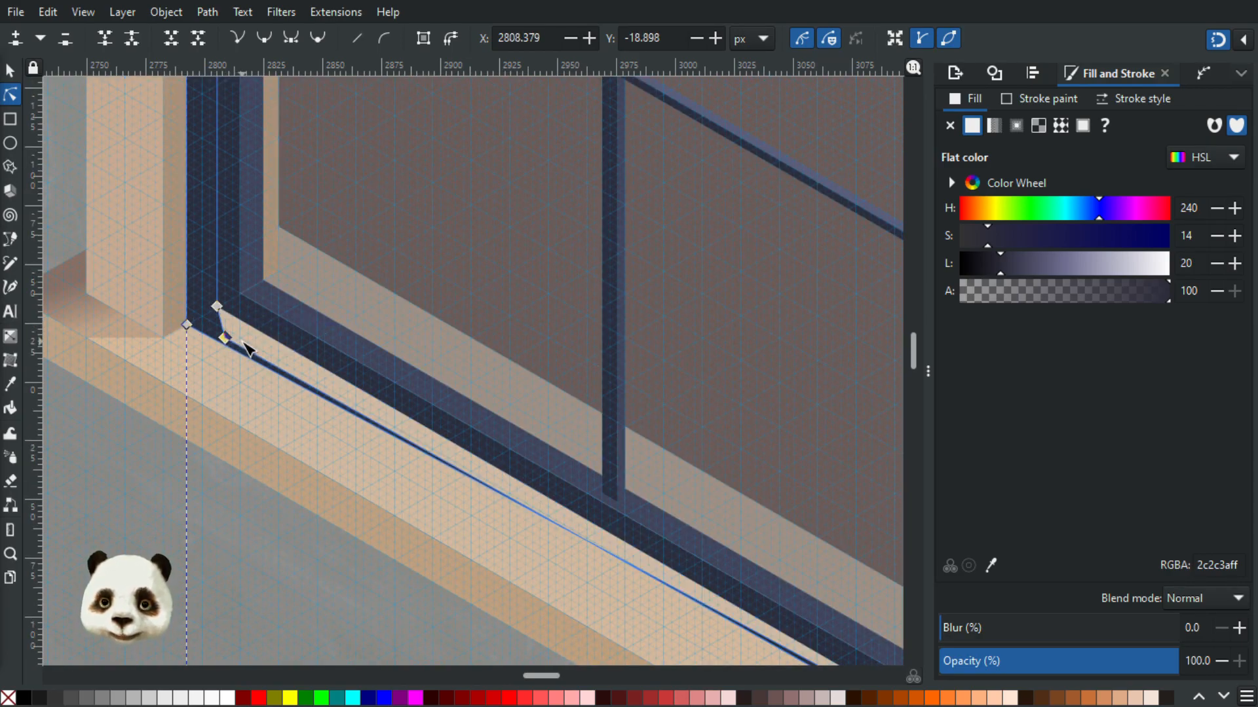
key("ctrl+z")
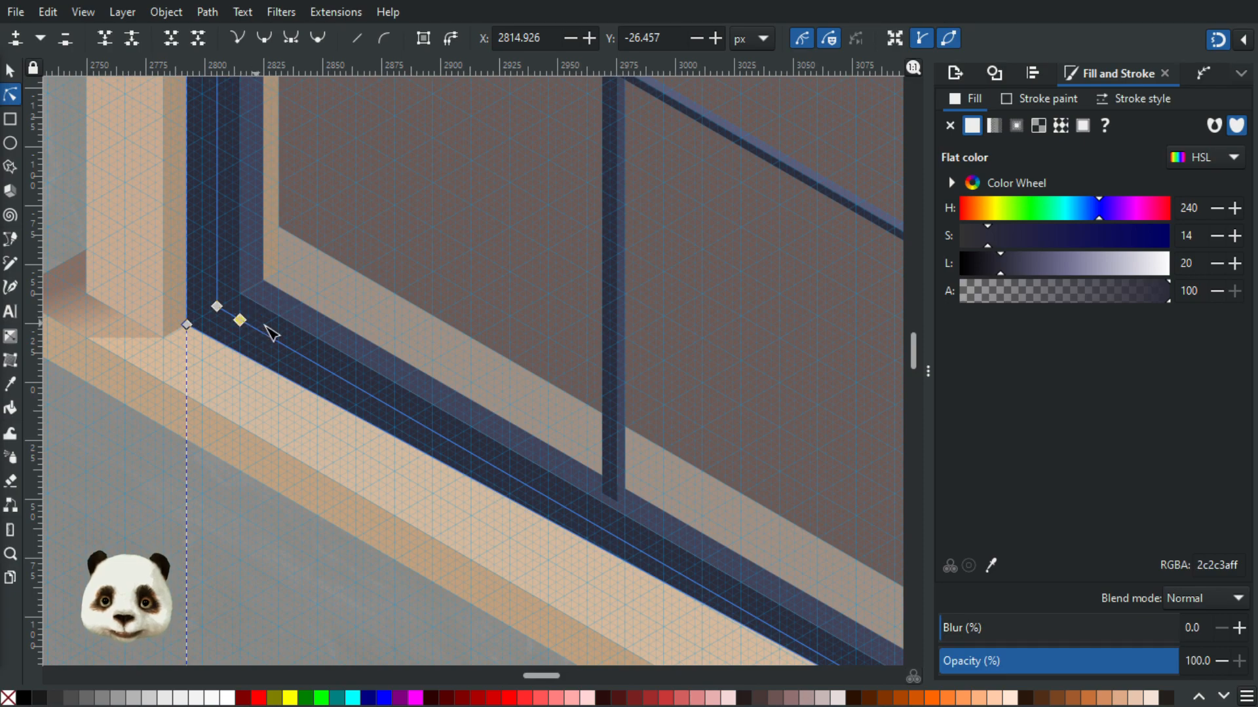
key("Delete")
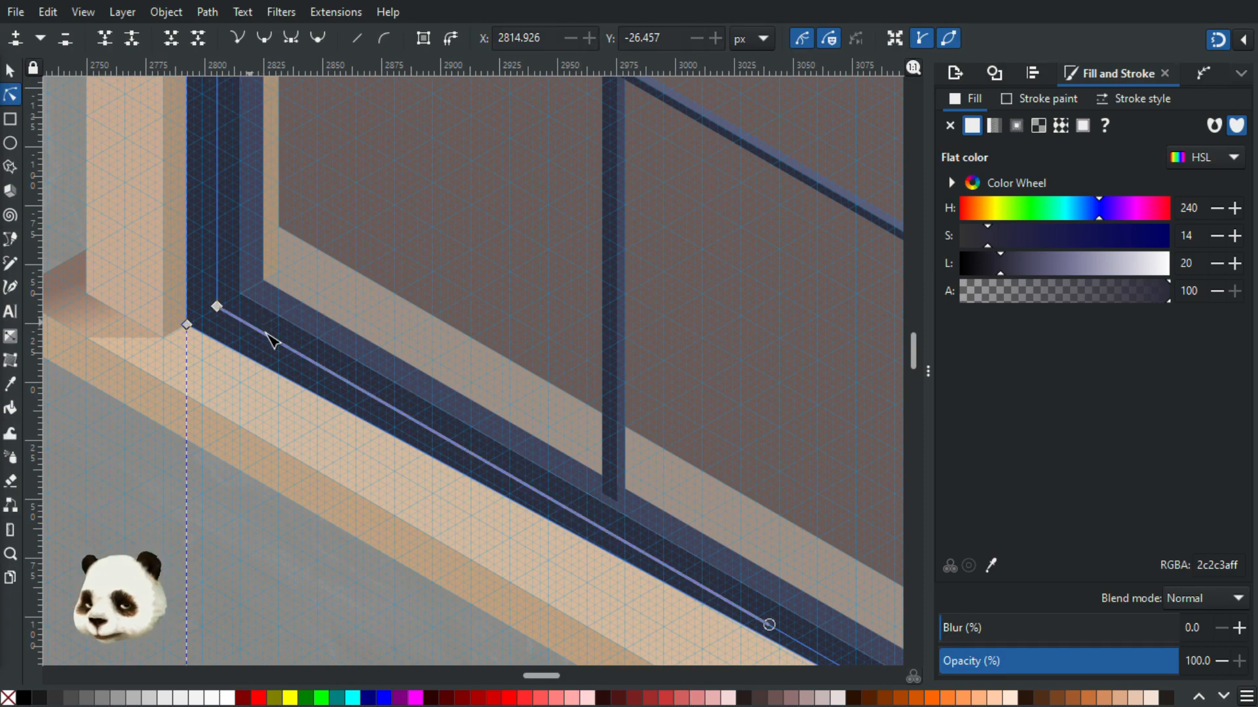
- Move the upper of the two nodes at the strip's lower right end down to X 3505.564, Y 387.402, along the sill
left_click_drag(705, 467, 154, 1)
scroll(286, 145, "down", 3)
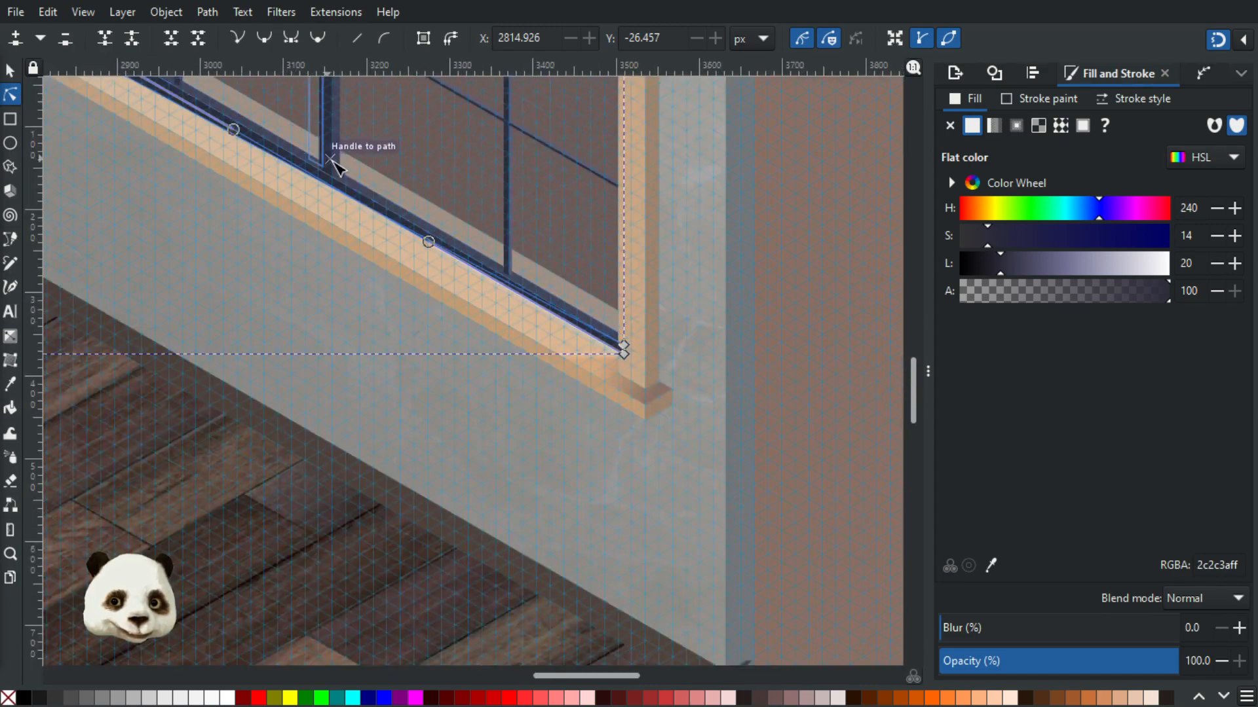
scroll(335, 168, "up", 2)
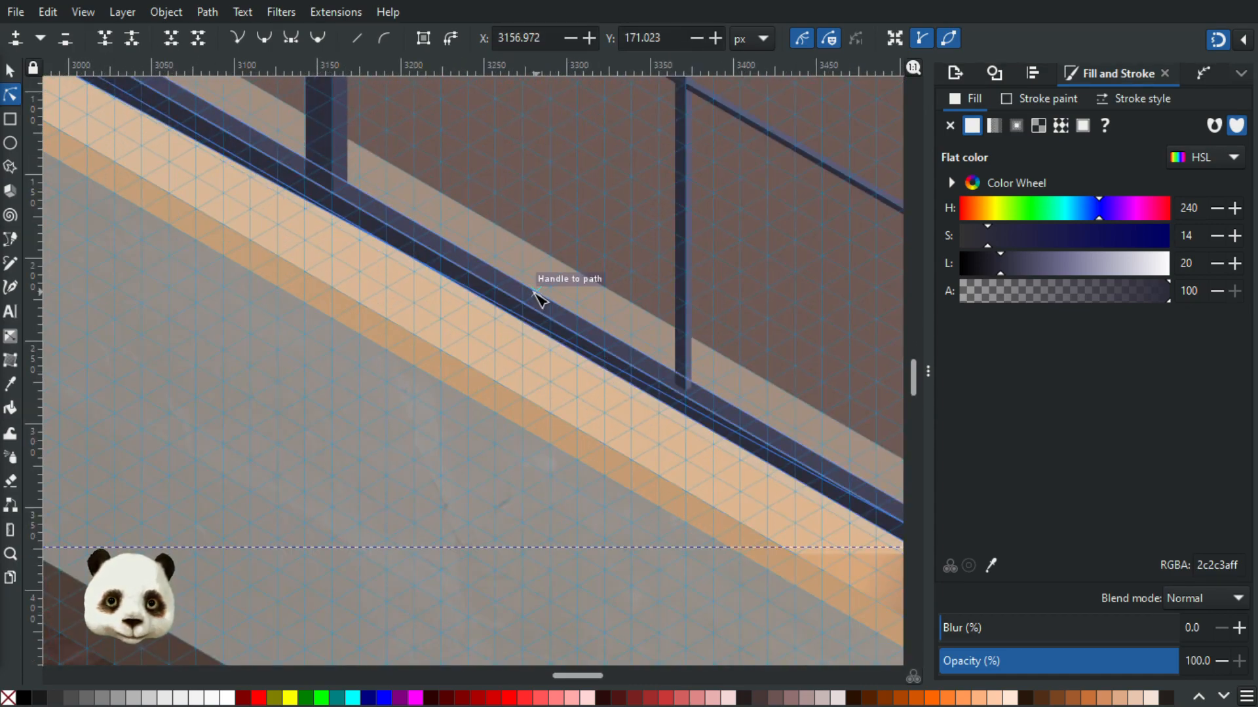
left_click_drag(661, 417, 248, 260)
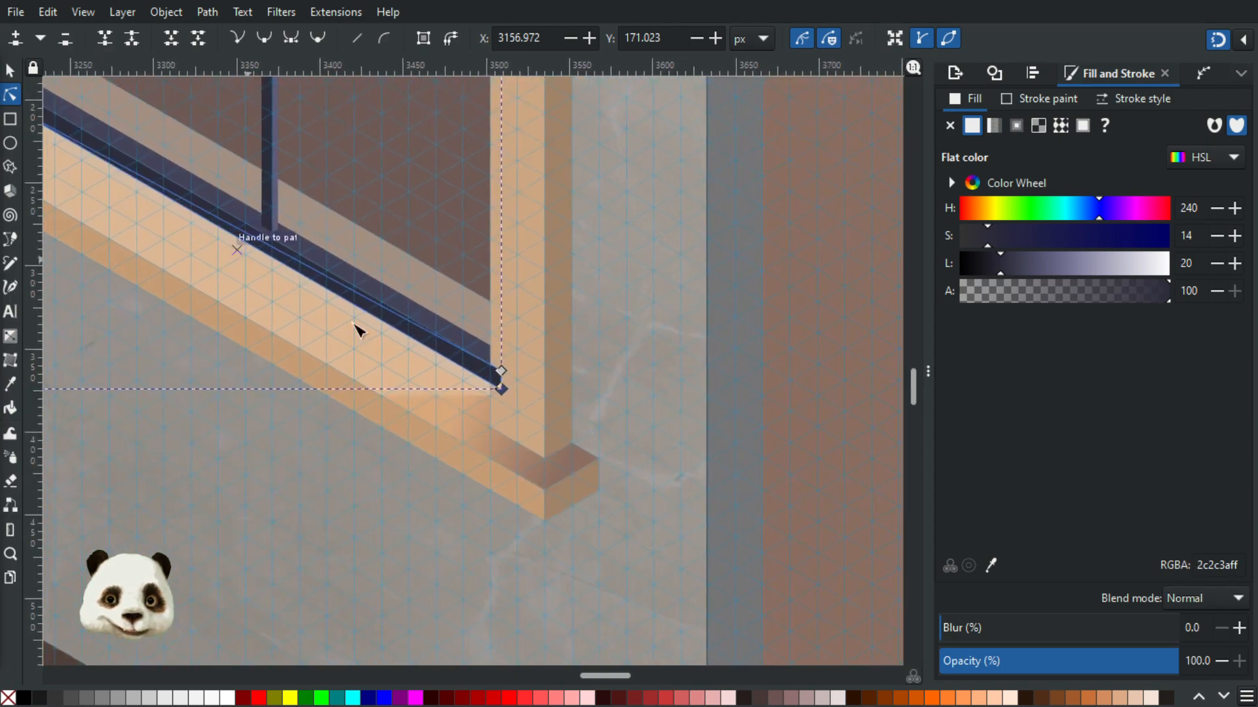
left_click(501, 371)
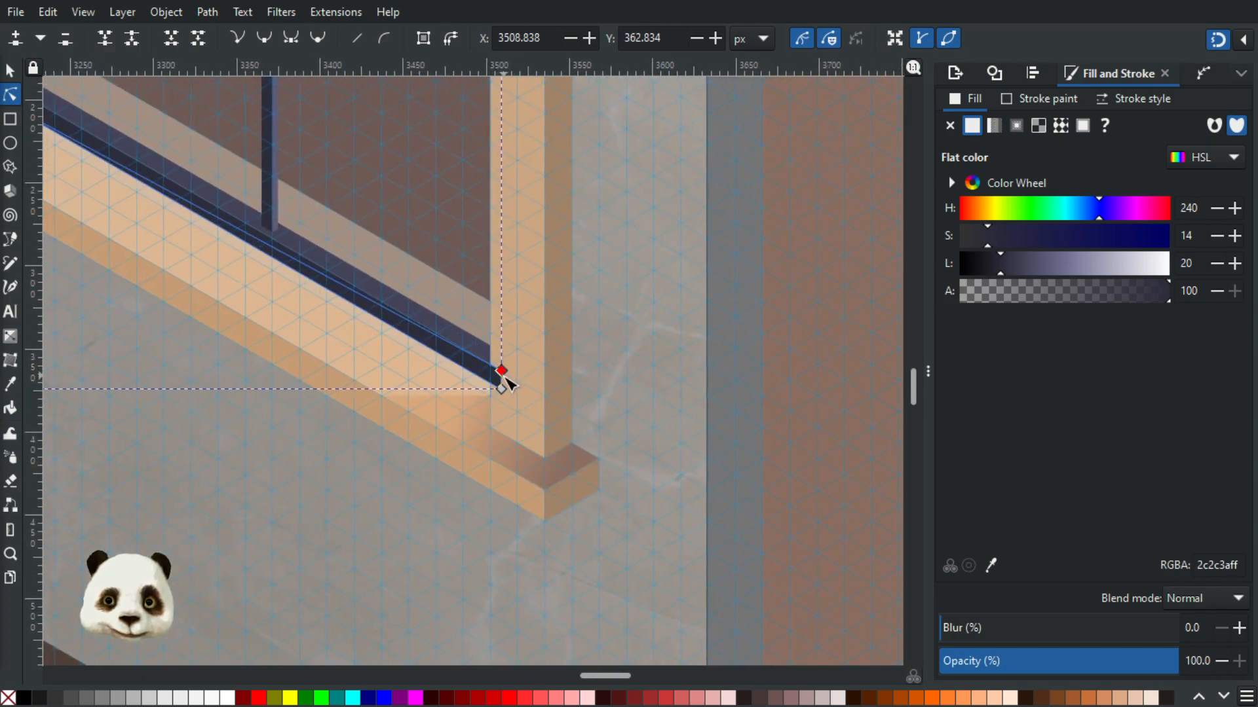
left_click_drag(502, 372, 478, 401)
left_click_drag(286, 302, 907, 631)
mouse_move(334, 390)
left_mouse_down()
mouse_move(320, 234)
mouse_move(603, 651)
mouse_move(595, 604)
mouse_move(440, 421)
mouse_move(187, 205)
mouse_move(20, 121)
left_mouse_up()
left_click_drag(901, 602, 850, 573)
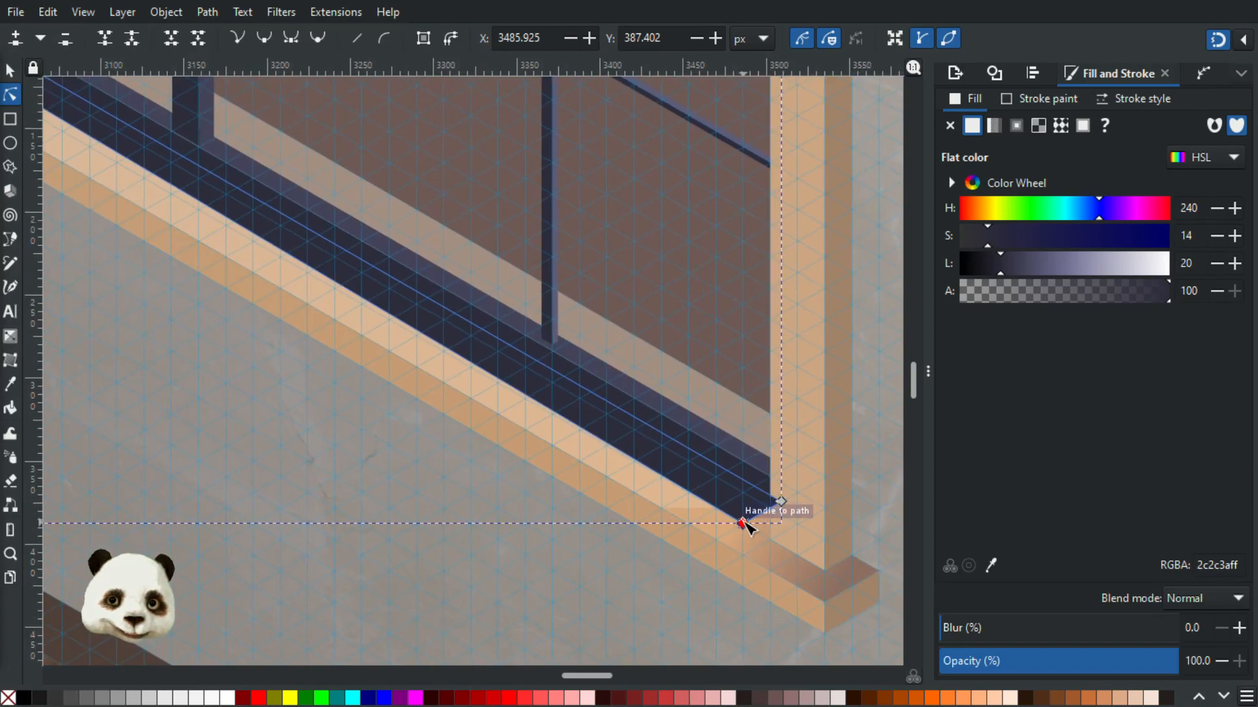
scroll(773, 548, "up", 2)
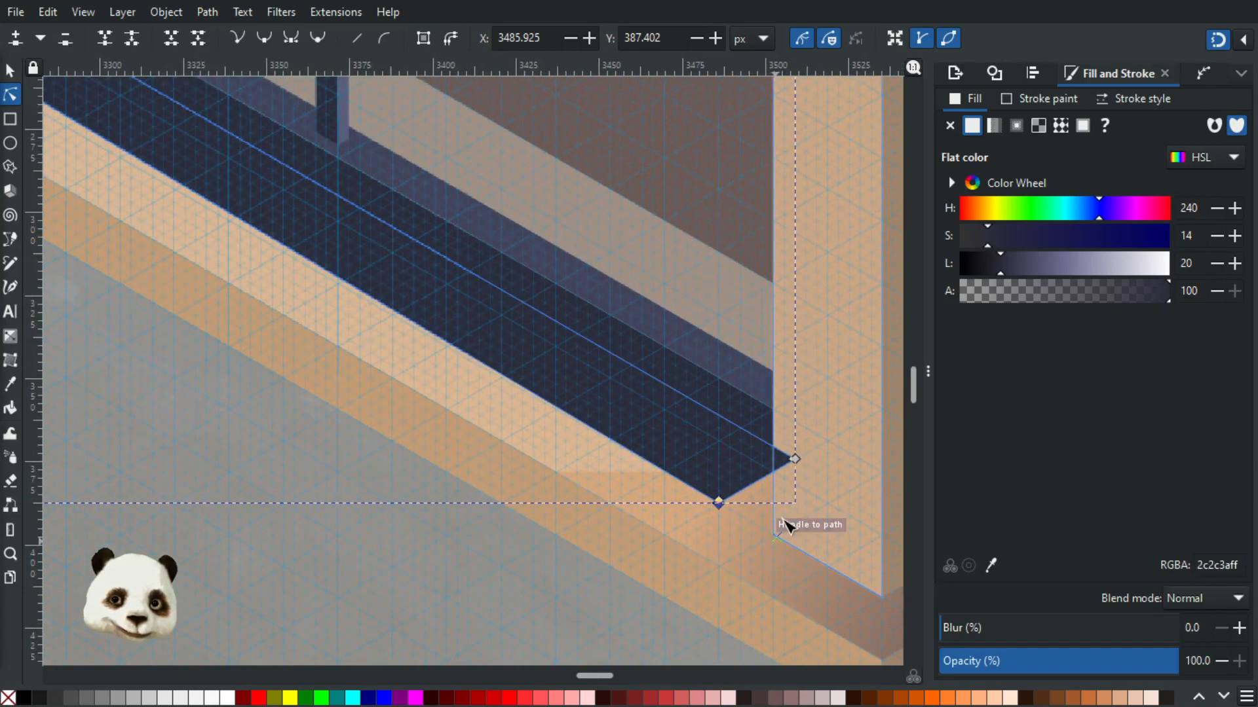
left_click_drag(730, 497, 794, 506)
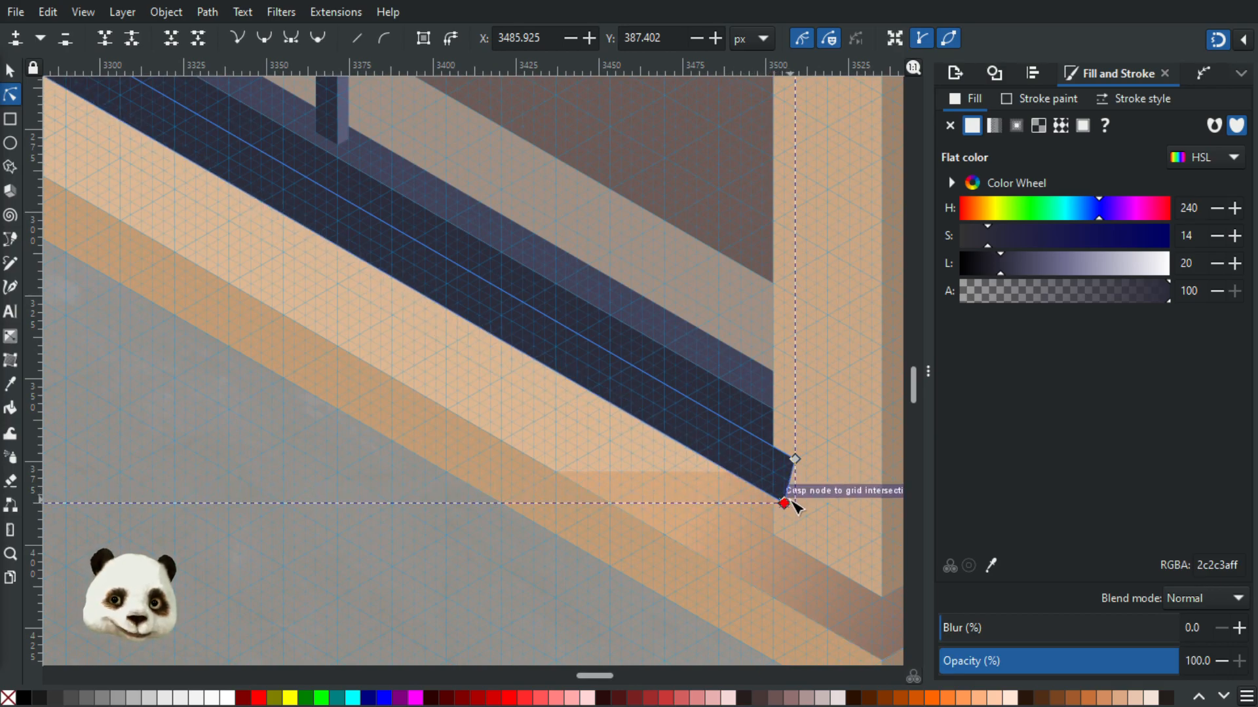
left_click_drag(792, 502, 789, 503)
- Fill the reshaped frame strip with bright red ff0000 to check its outline
scroll(778, 501, "down", 3)
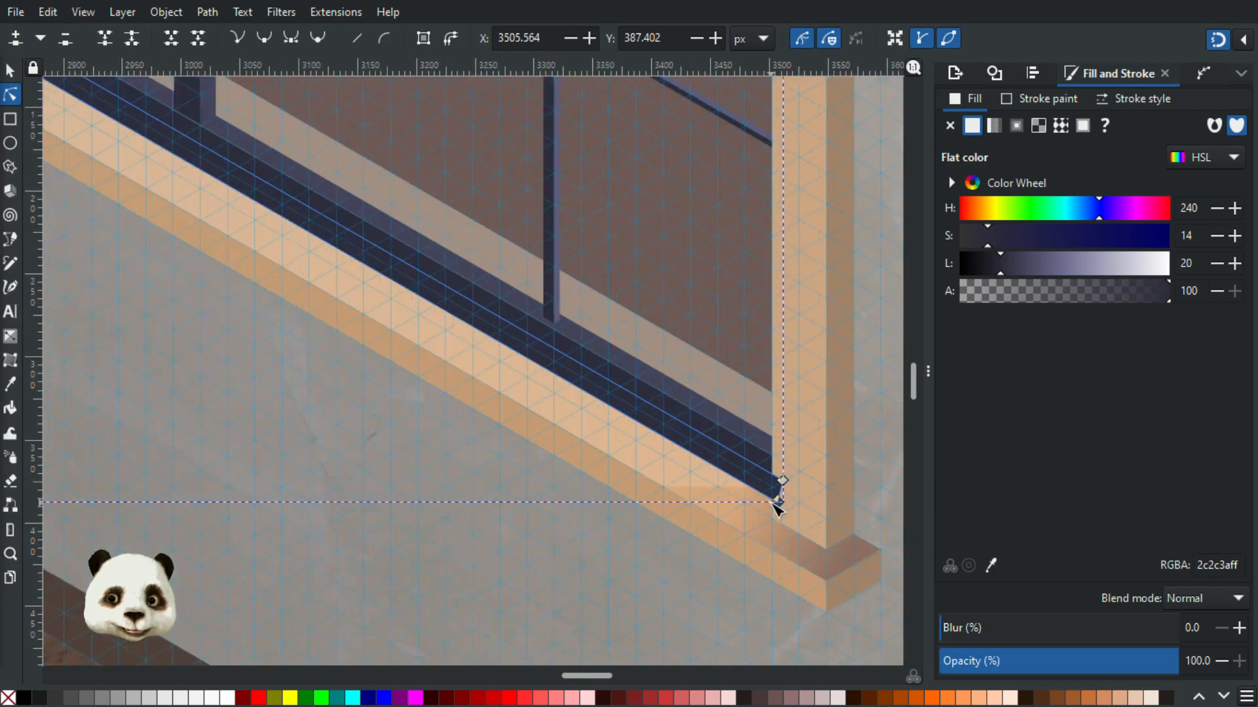
left_click_drag(483, 348, 716, 562)
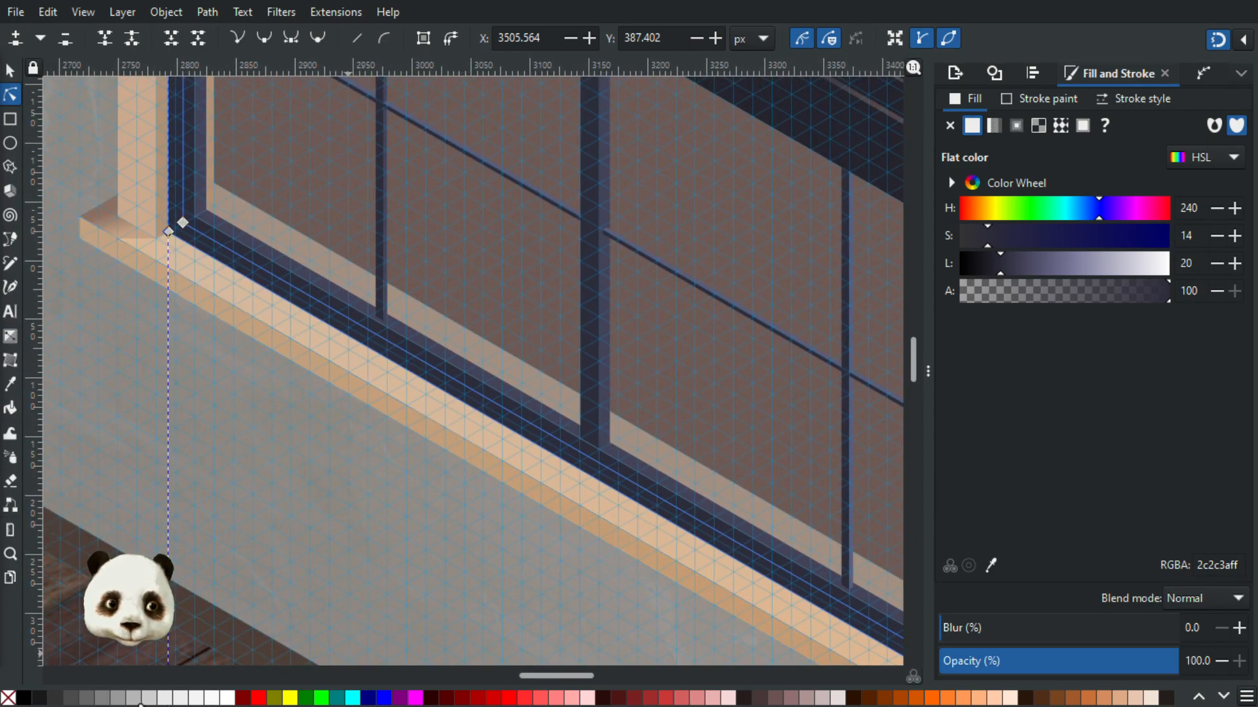
left_click(259, 698)
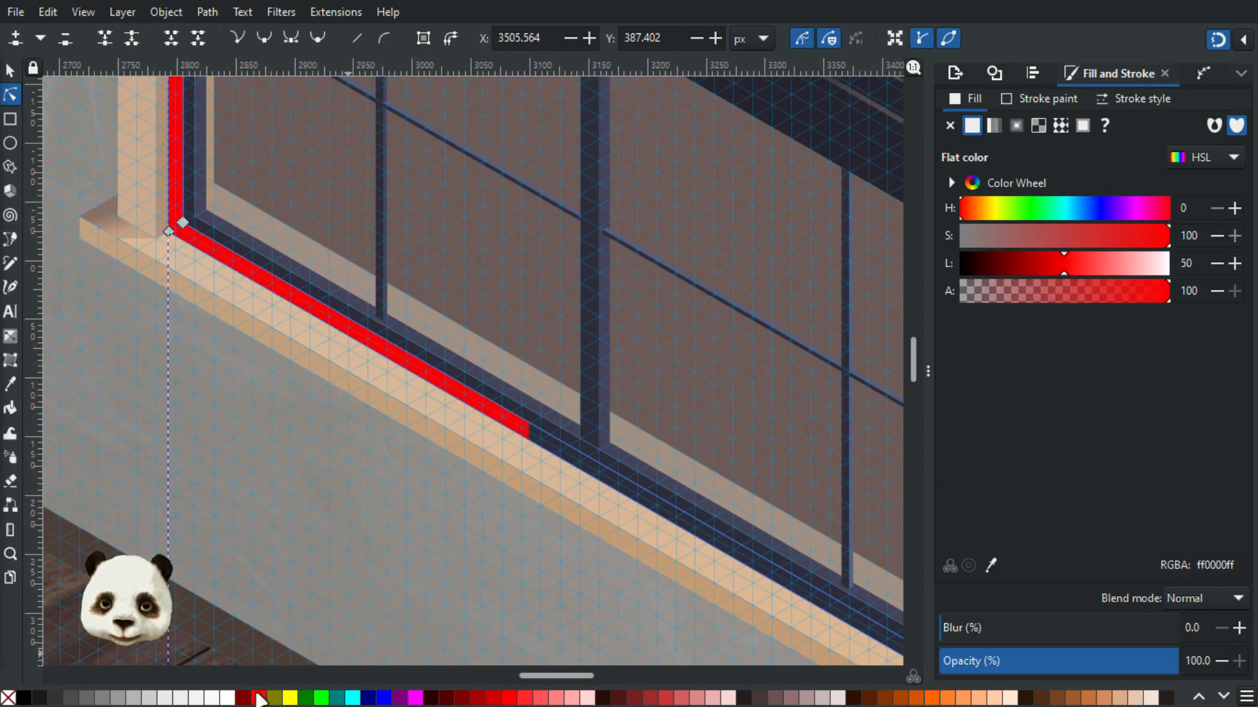
- Inspect the red strip along the sill, at its lower corners and up the window's left side
mouse_move(343, 393)
left_mouse_down()
mouse_move(142, 280)
mouse_move(505, 553)
mouse_move(334, 424)
mouse_move(469, 505)
mouse_move(509, 607)
mouse_move(452, 533)
mouse_move(454, 412)
mouse_move(571, 527)
mouse_move(275, 317)
mouse_move(496, 521)
left_mouse_up()
scroll(508, 528, "down", 3, "ctrl")
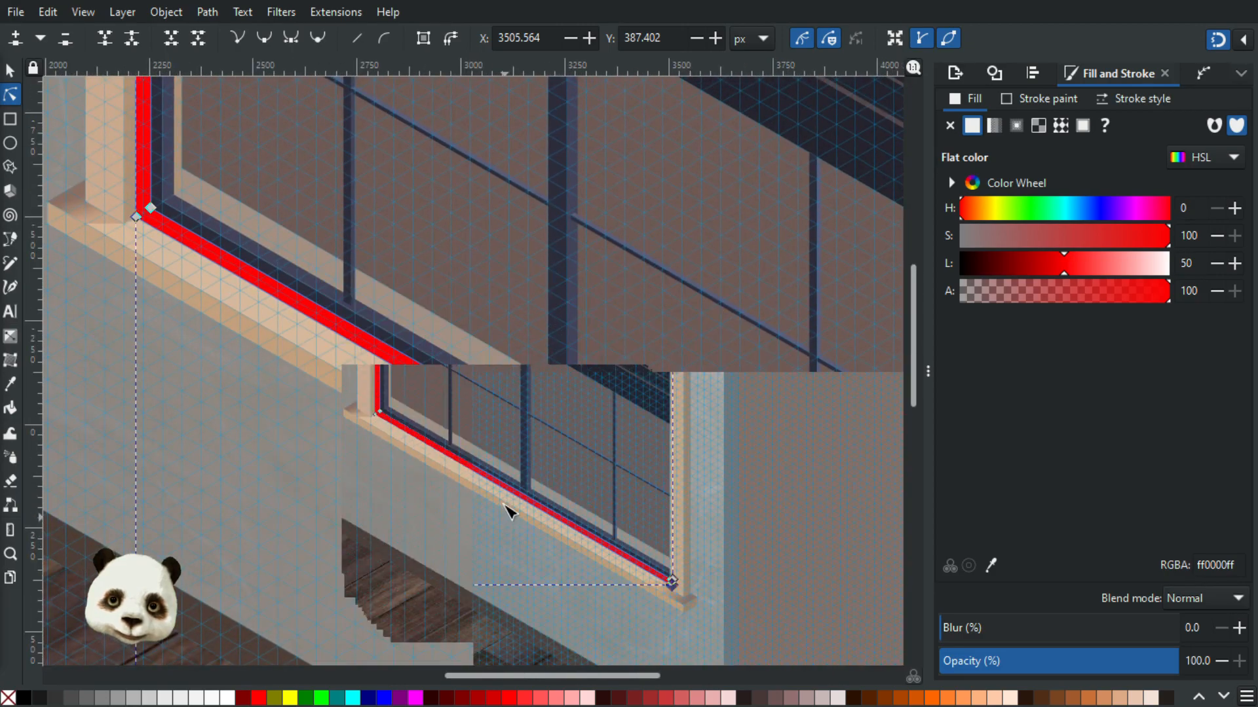
scroll(585, 539, "up", 2, "ctrl")
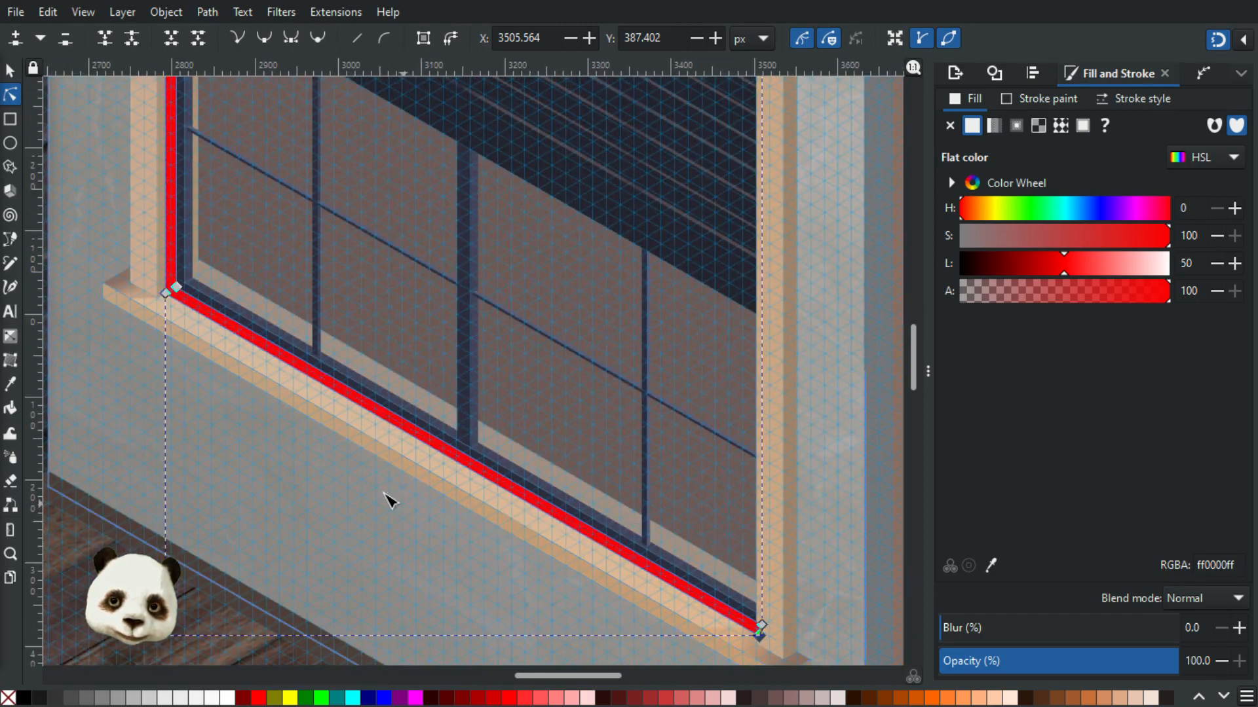
scroll(277, 403, "up", 2, "ctrl")
scroll(118, 266, "up", 1, "ctrl")
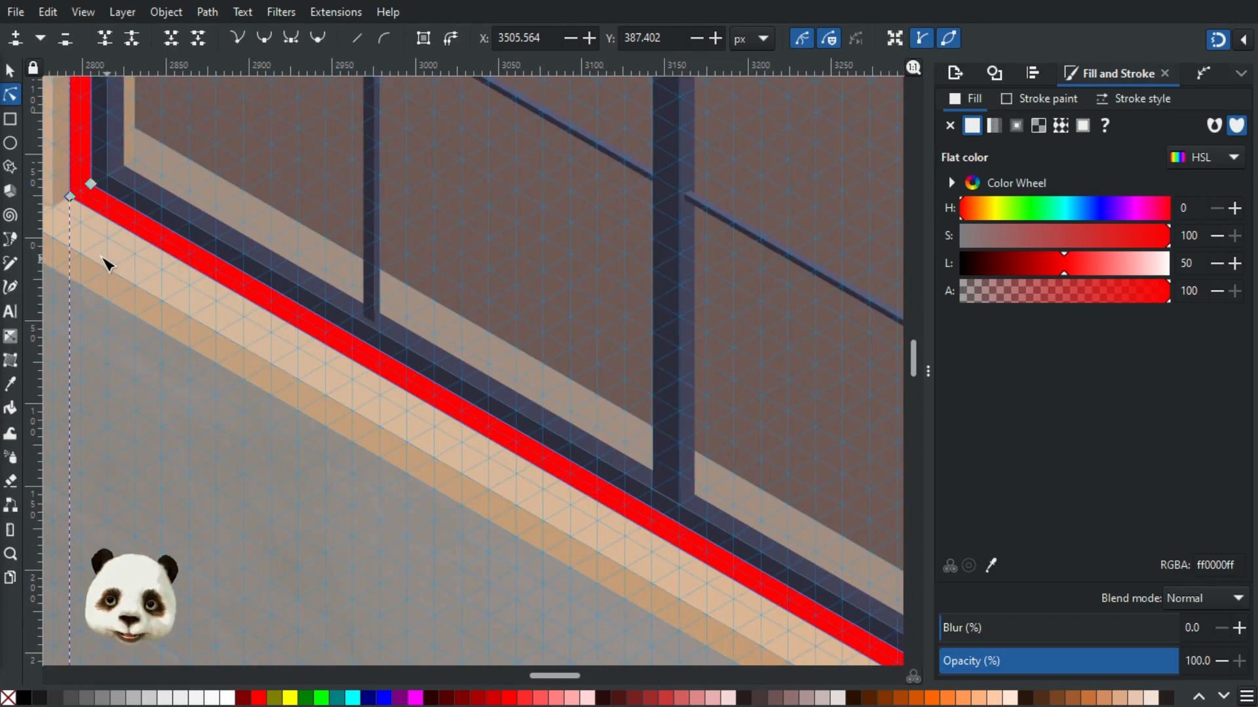
scroll(121, 267, "down", 2, "ctrl")
left_click_drag(417, 457, 213, 337)
scroll(515, 468, "up", 2, "ctrl")
scroll(484, 439, "down", 4, "ctrl")
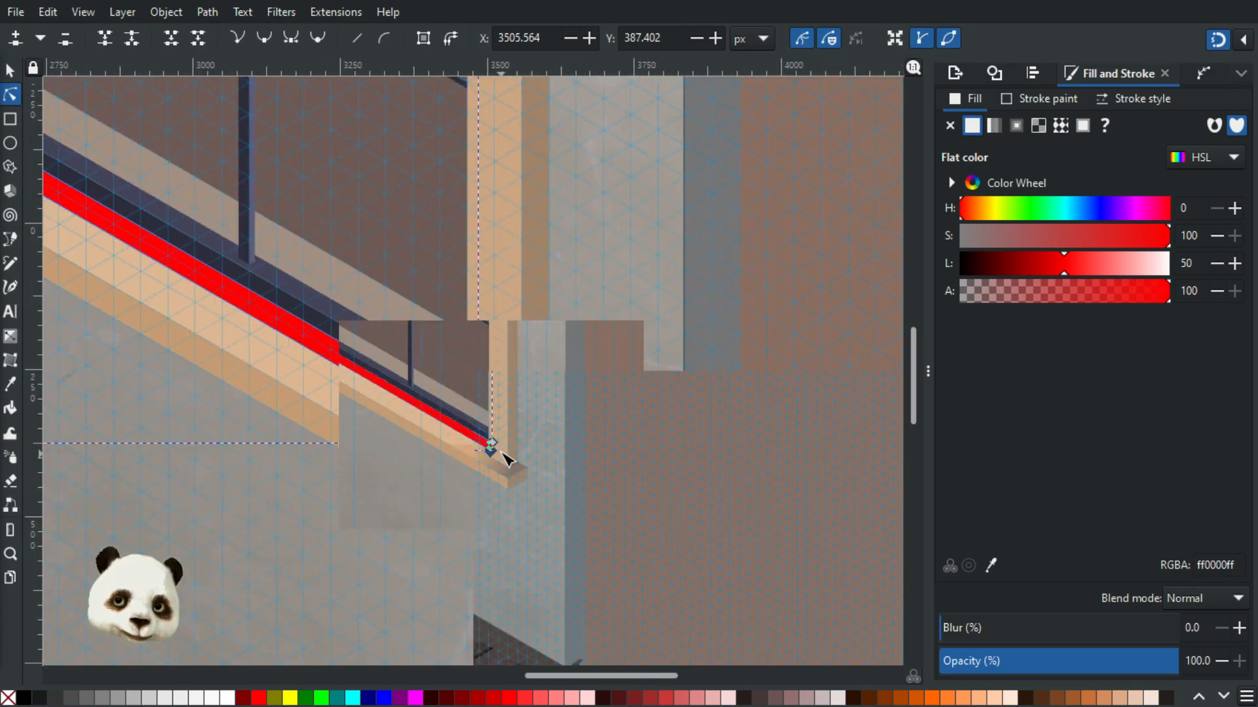
scroll(508, 508, "up", 4, "ctrl")
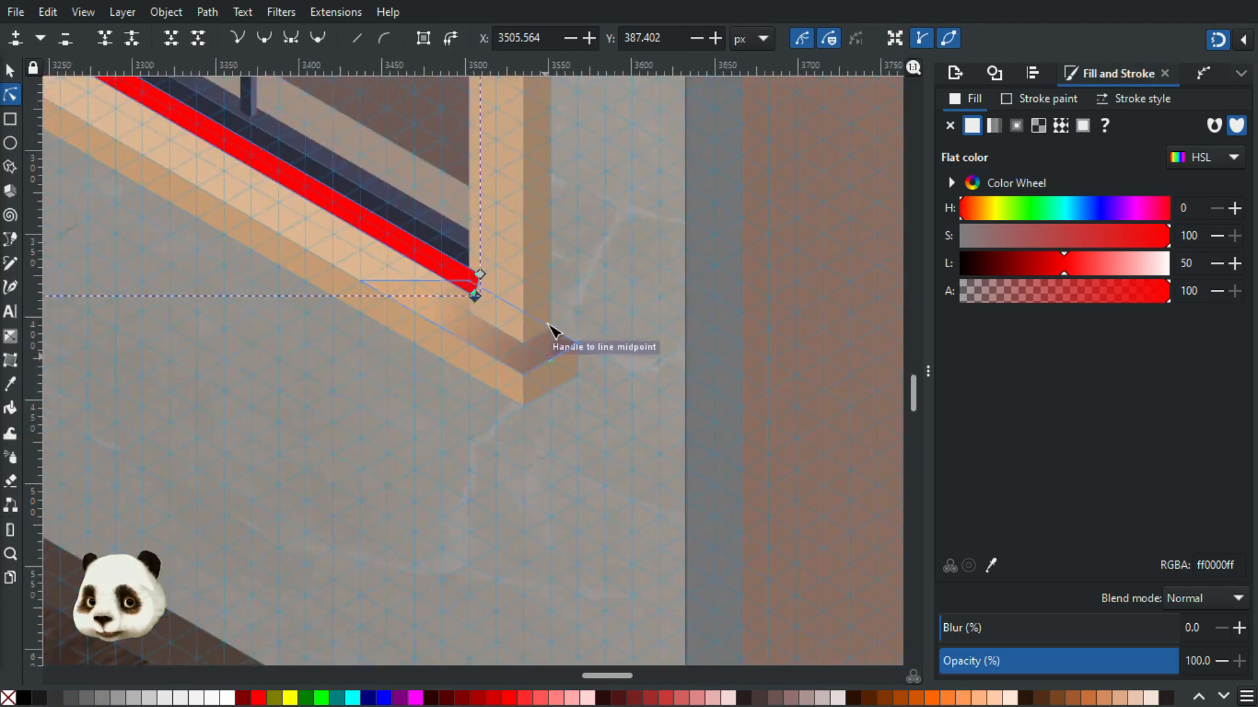
scroll(472, 282, "down", 4, "ctrl")
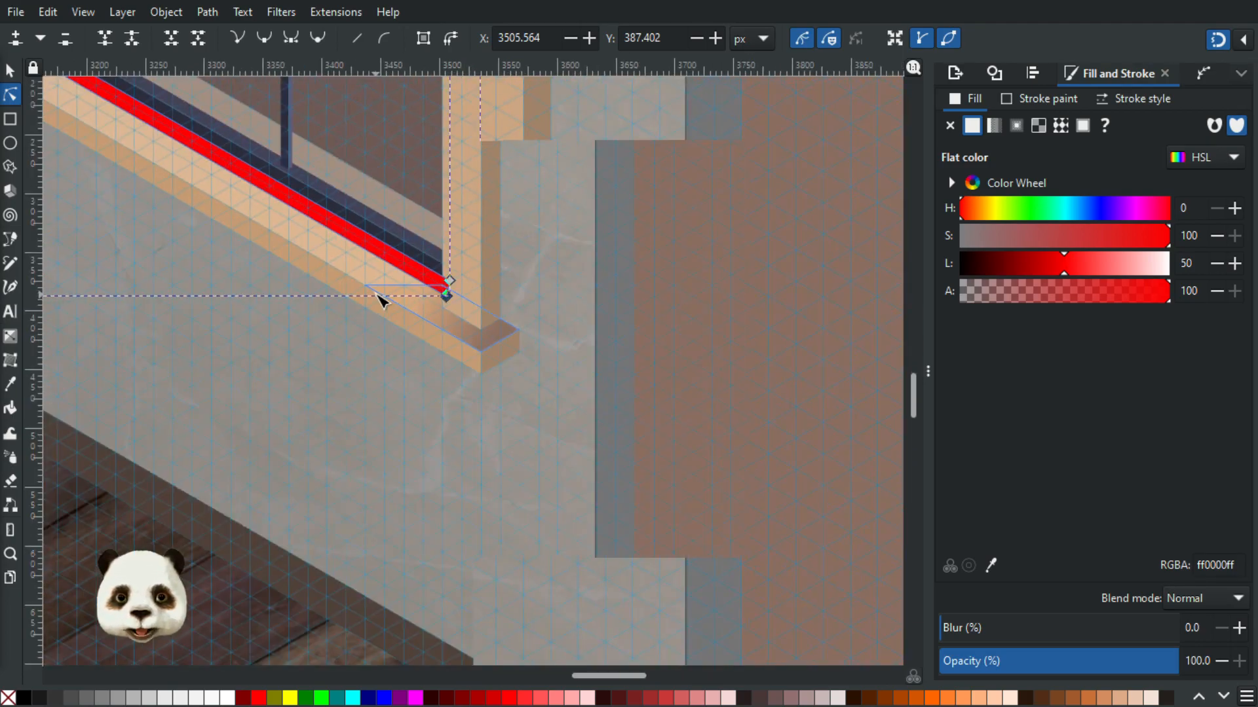
scroll(213, 331, "up", 4, "ctrl")
scroll(814, 415, "down", 4, "ctrl")
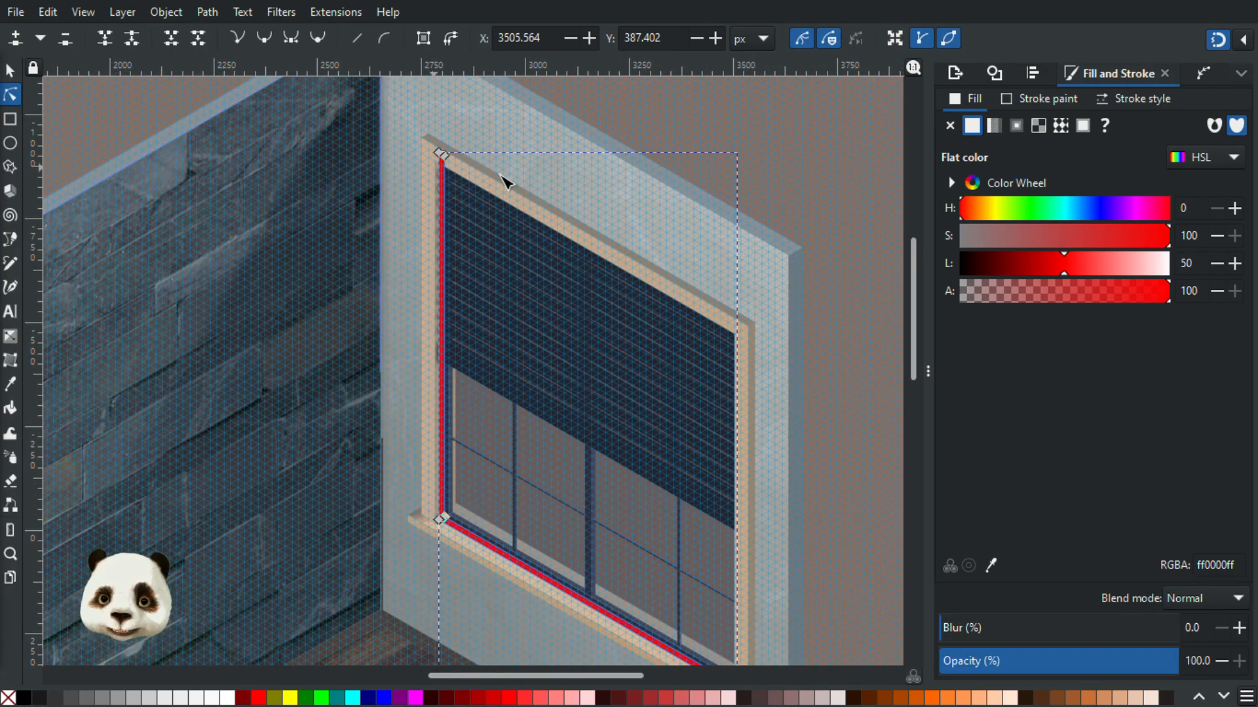
scroll(514, 187, "up", 1, "ctrl")
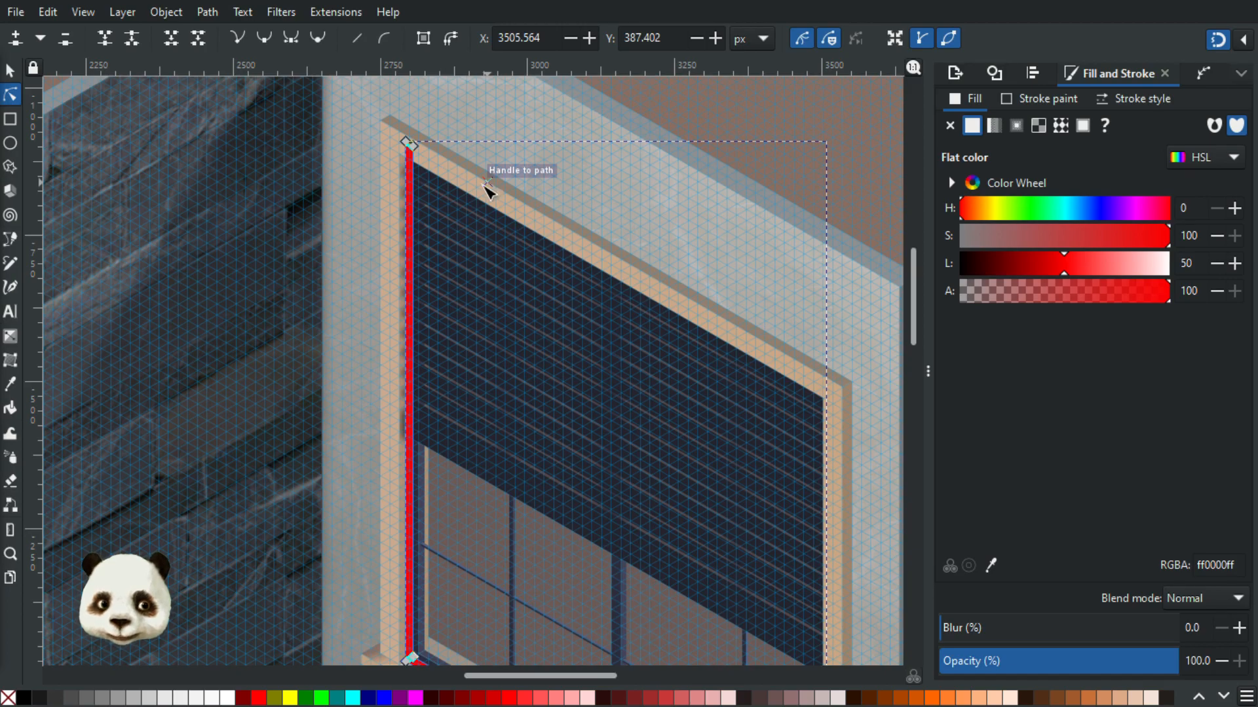
- Lower the red strip behind the blind and fill it with black
left_click(10, 70)
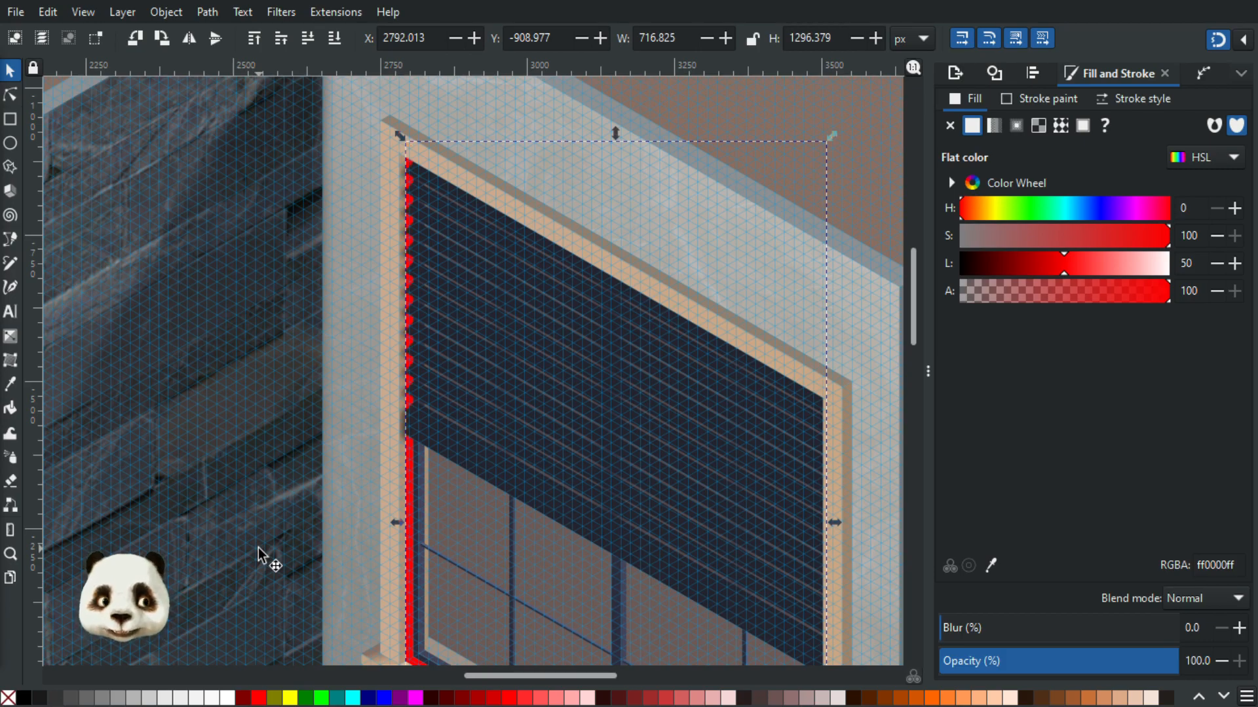
scroll(262, 556, "down", 5)
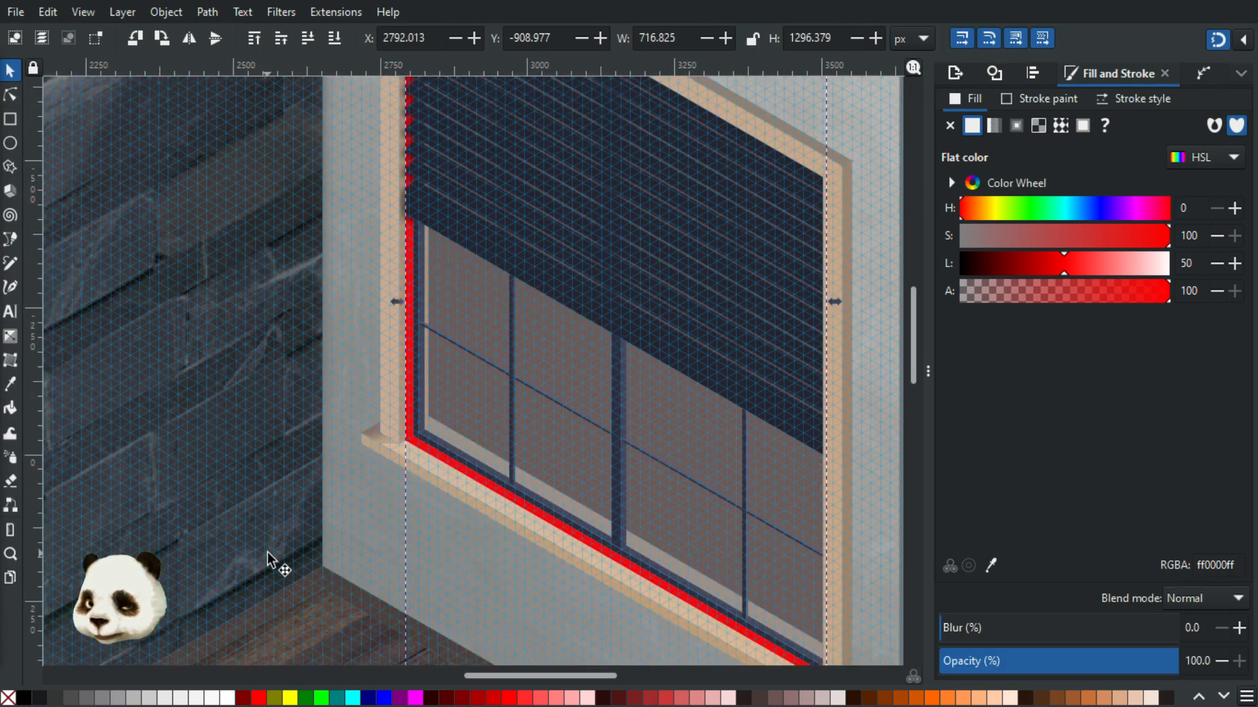
scroll(267, 552, "up", 3)
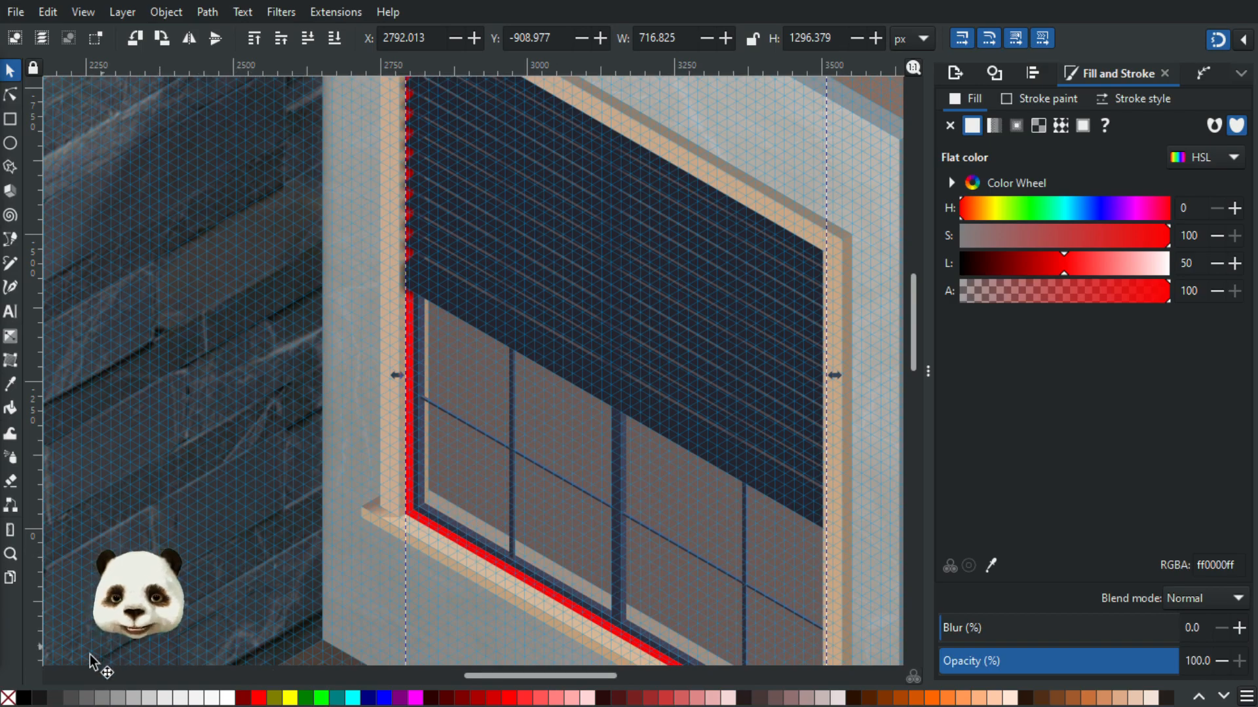
left_click(25, 699)
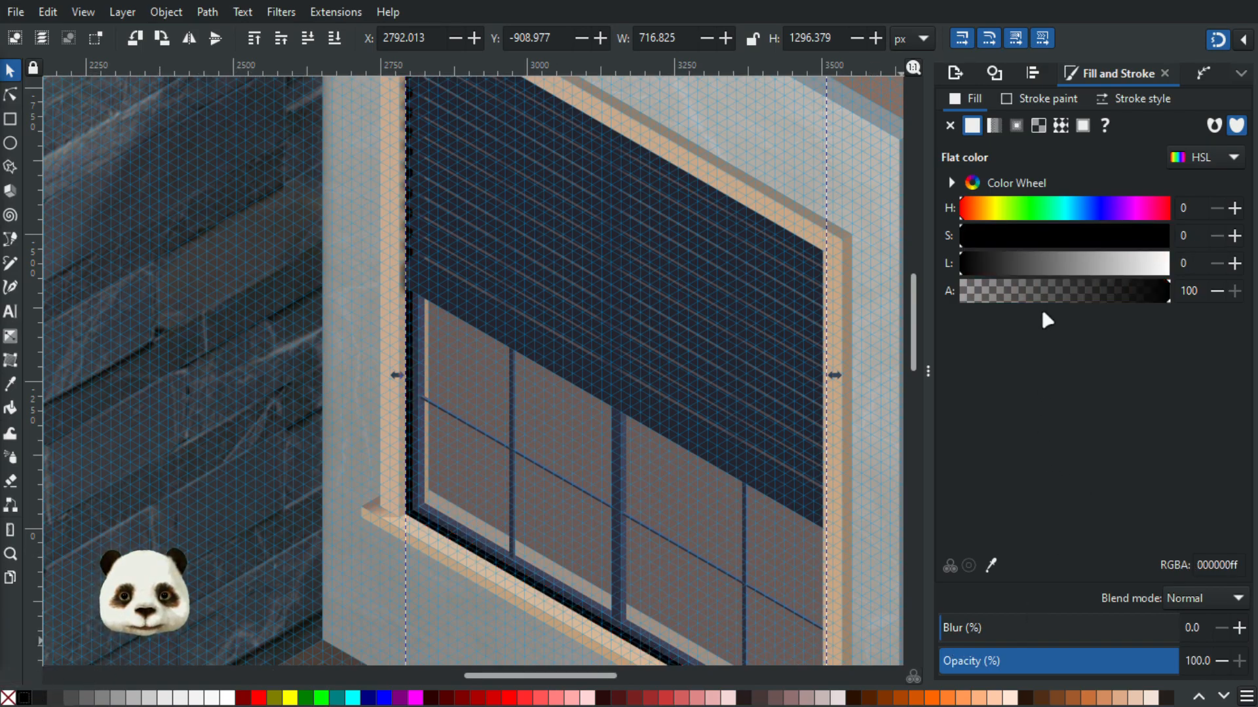
- Apply a 10% blur to the black shadow shape along the inside of the window frame
left_click(963, 628)
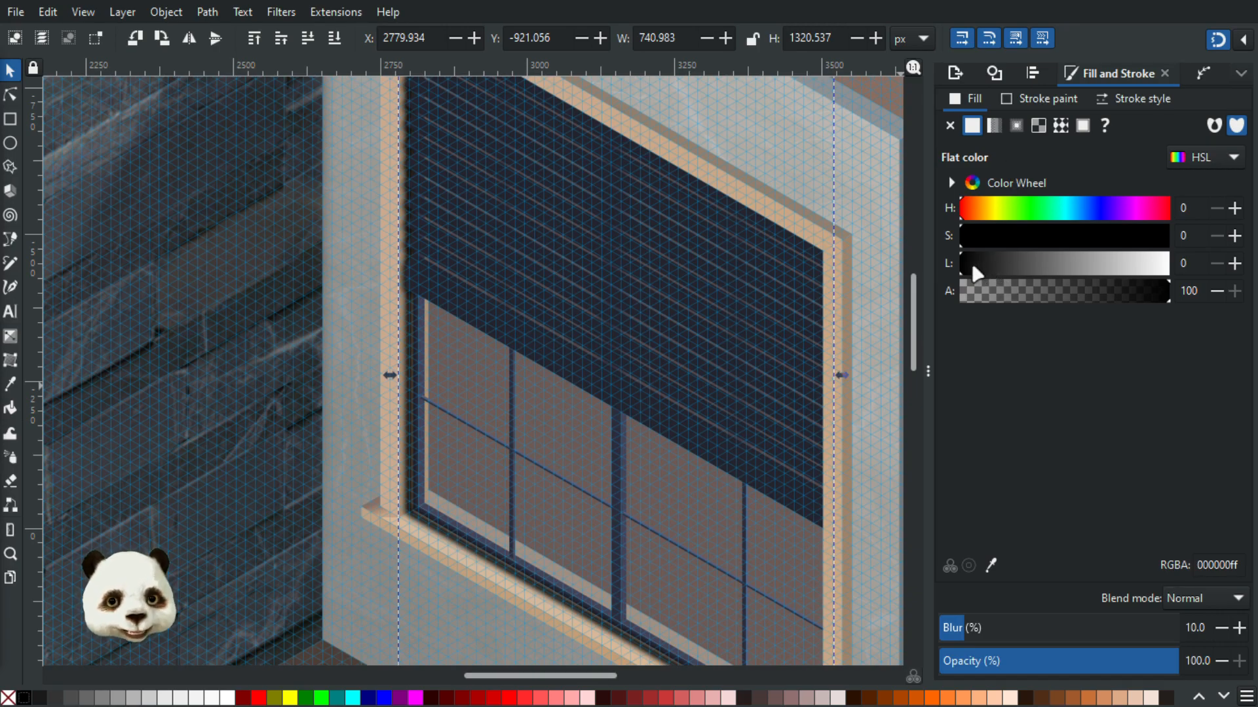
scroll(406, 532, "up", 4)
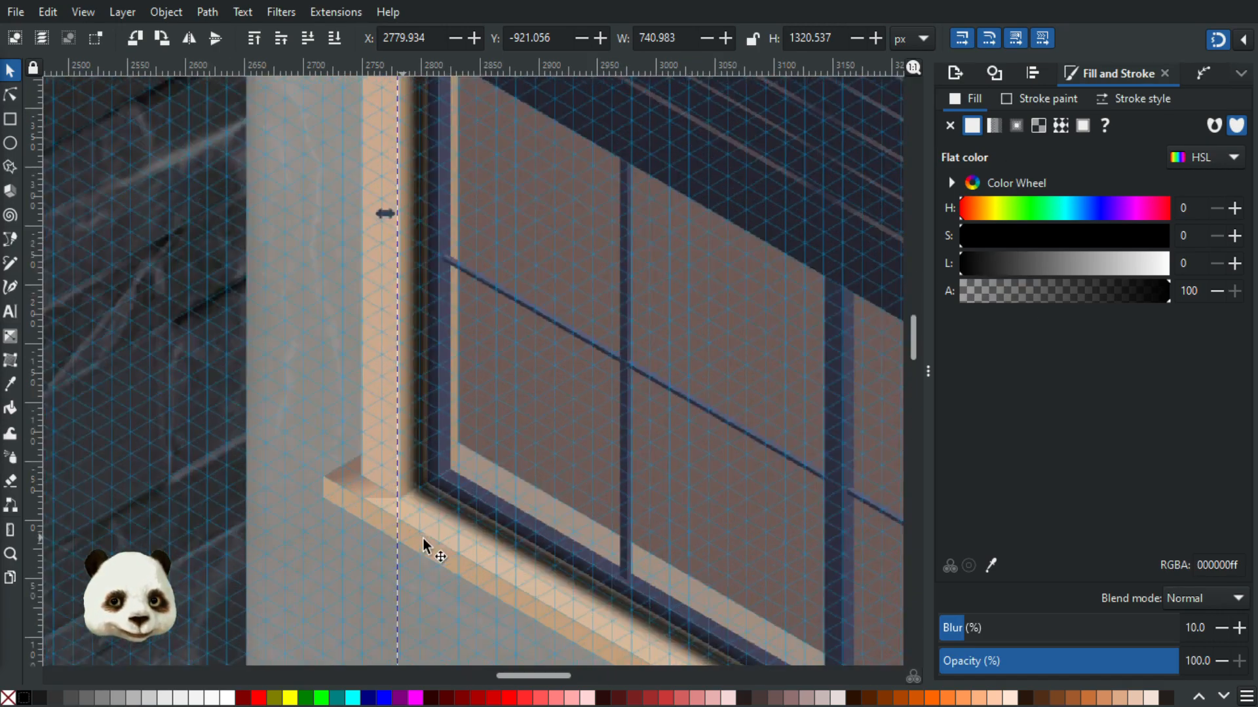
scroll(517, 459, "down", 1)
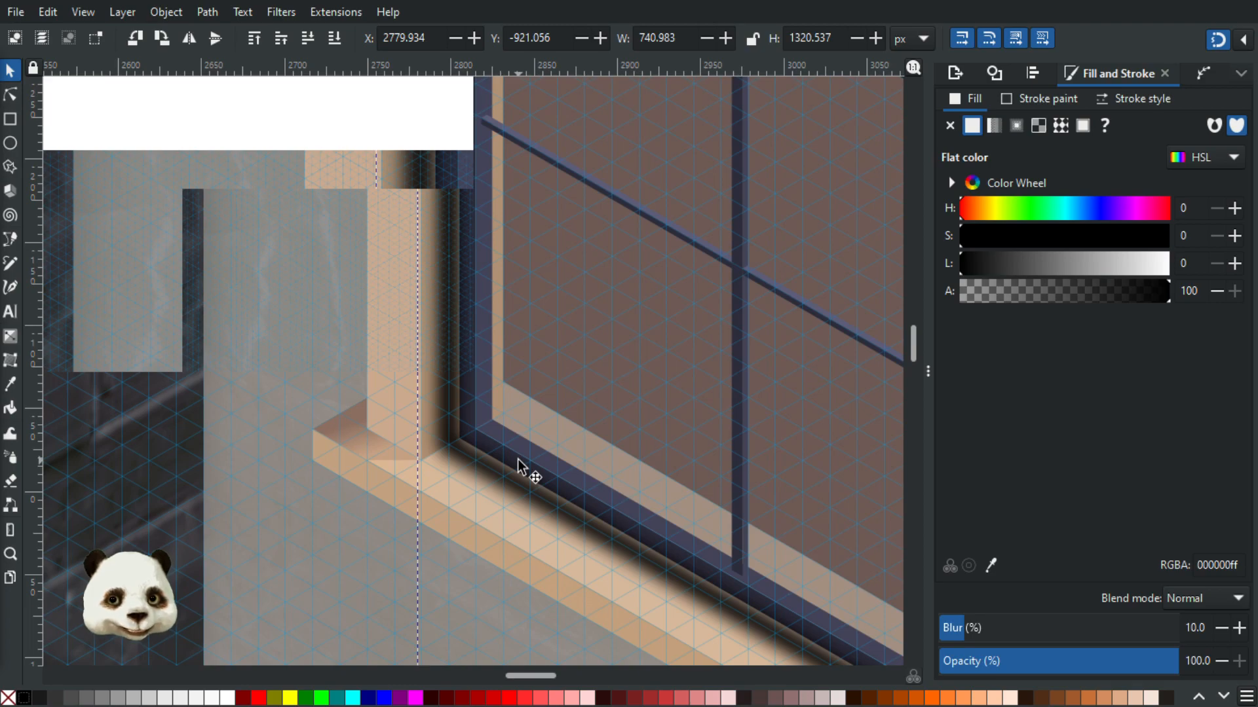
scroll(517, 459, "up", 5)
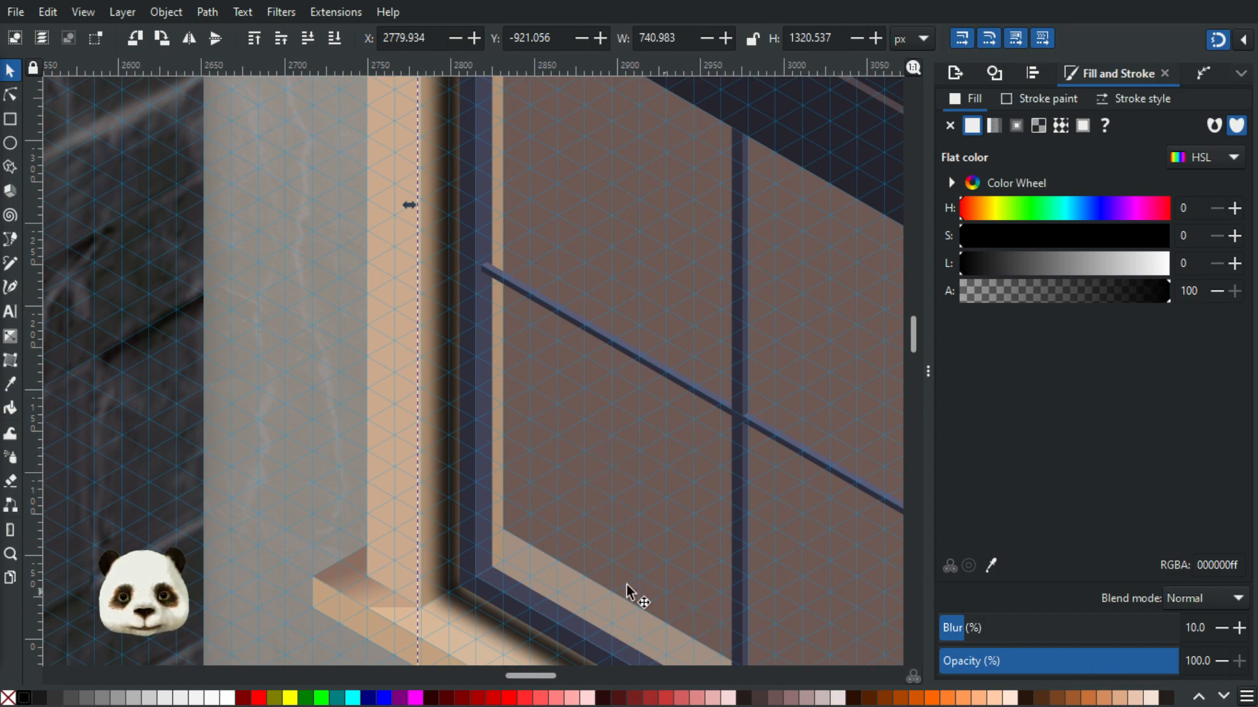
- Move the shadow path's lower-left inner node inward under the dark sash, to about X 2811.652, Y -35.906 px
key("g")
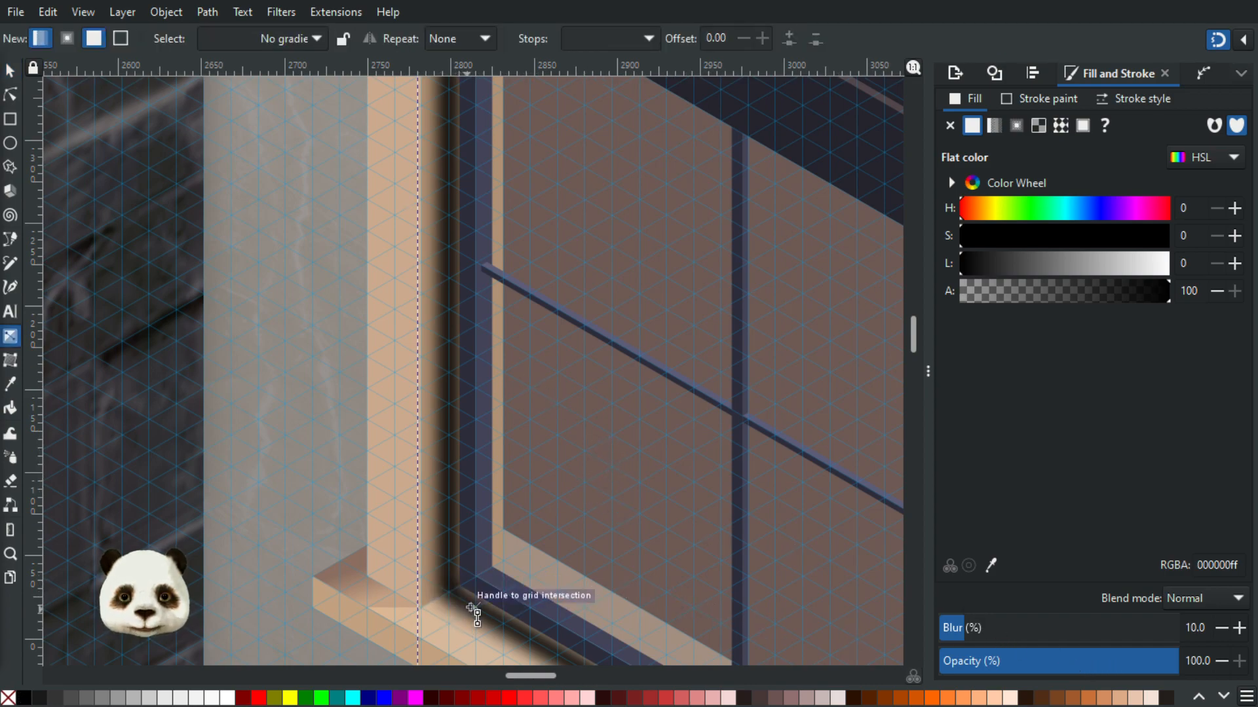
key("n")
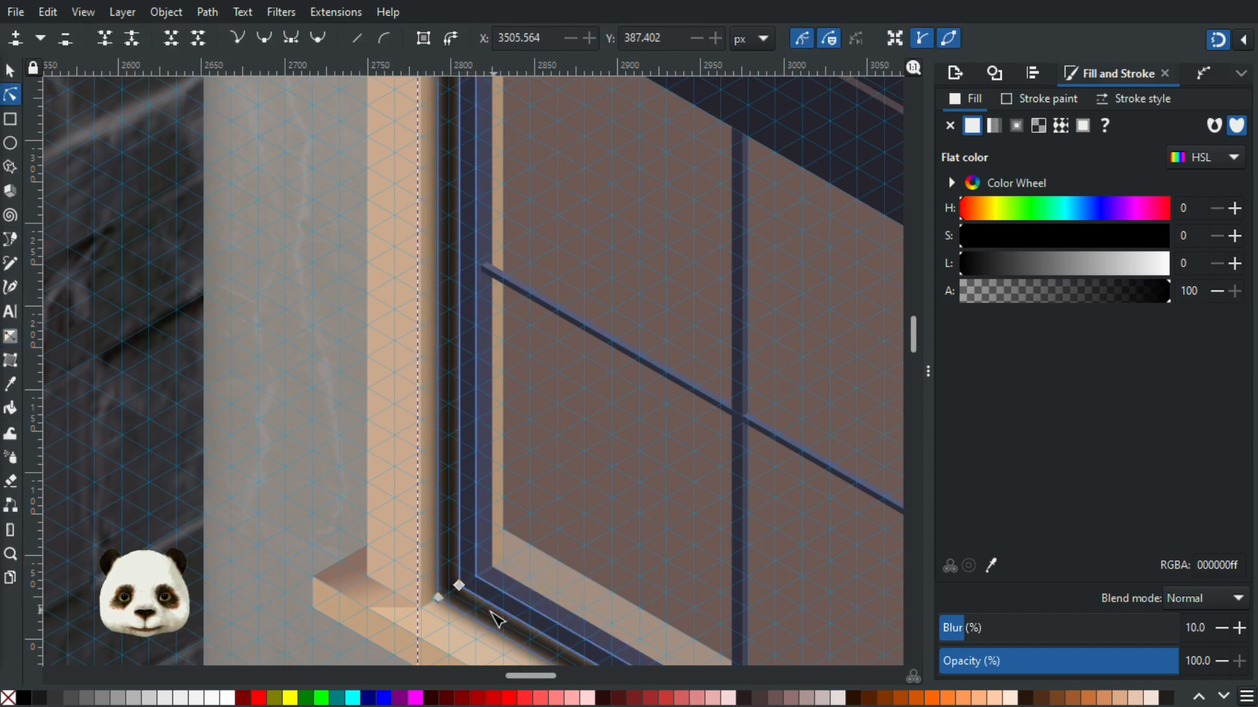
scroll(491, 610, "up", 4)
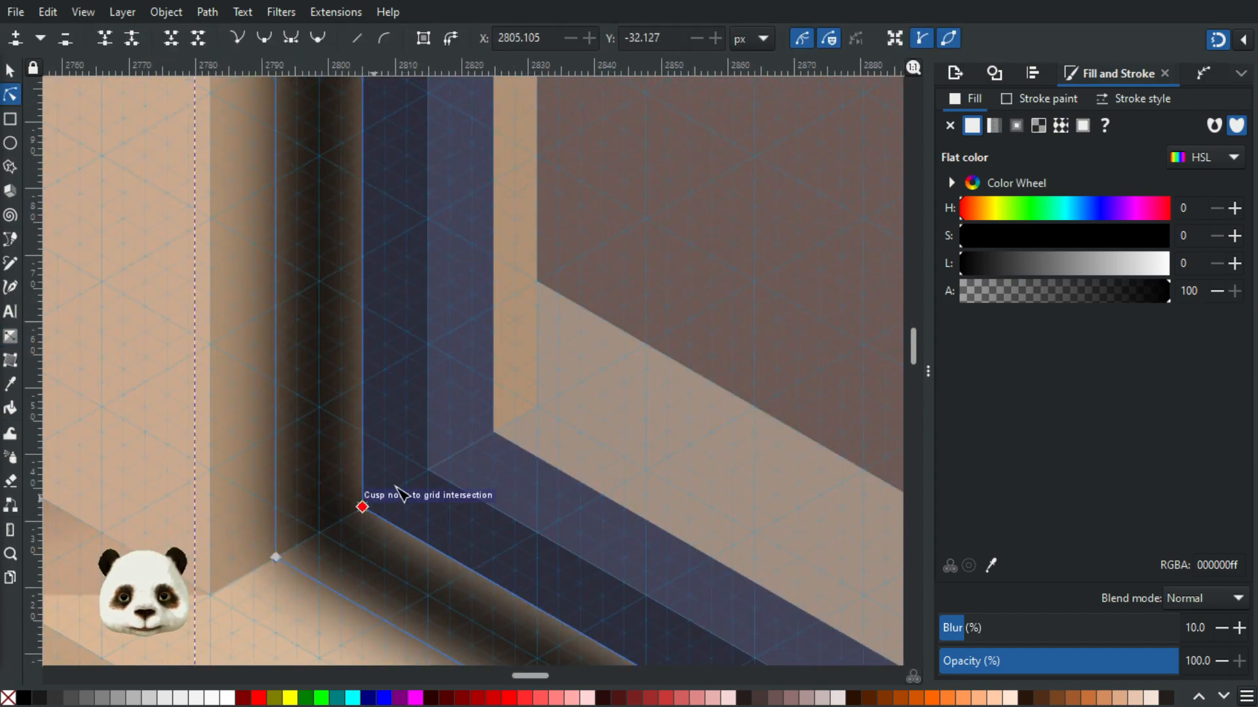
left_click_drag(361, 506, 408, 484)
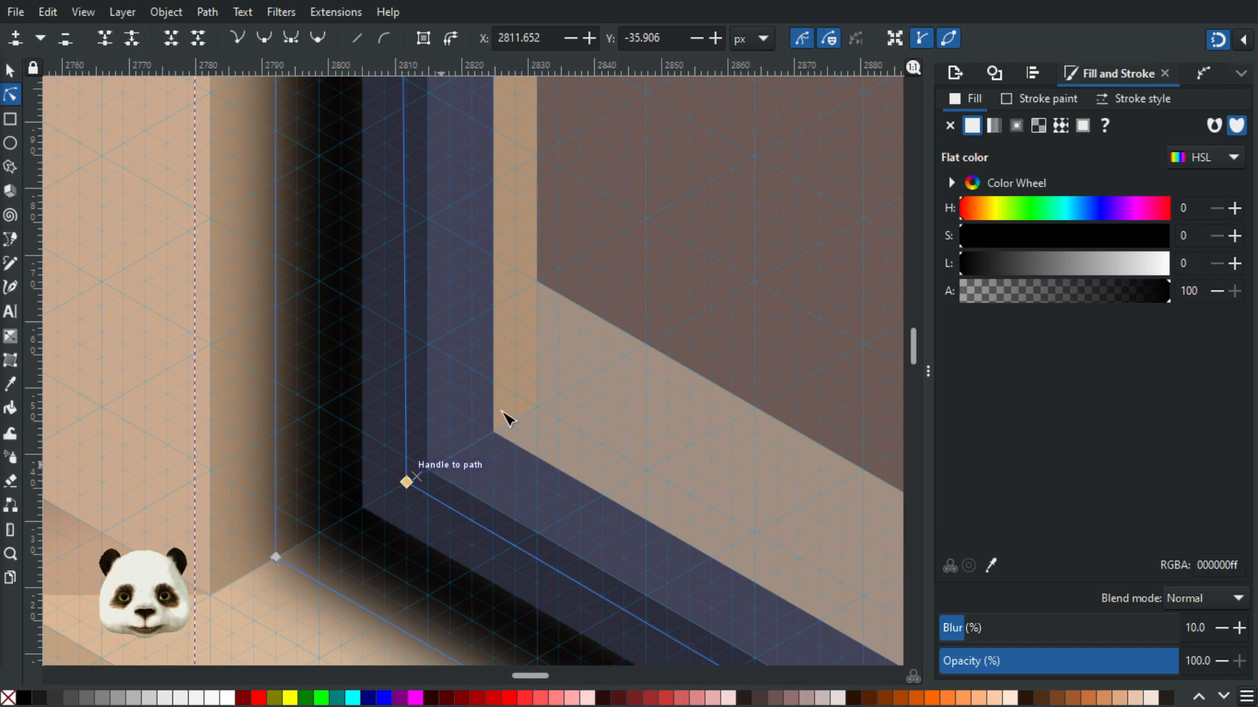
- Move the shadow path's upper inner node inward behind the blind, to about X 2814.925, Y -899.528 px
scroll(484, 378, "down", 7)
left_click_drag(483, 600, 441, 688)
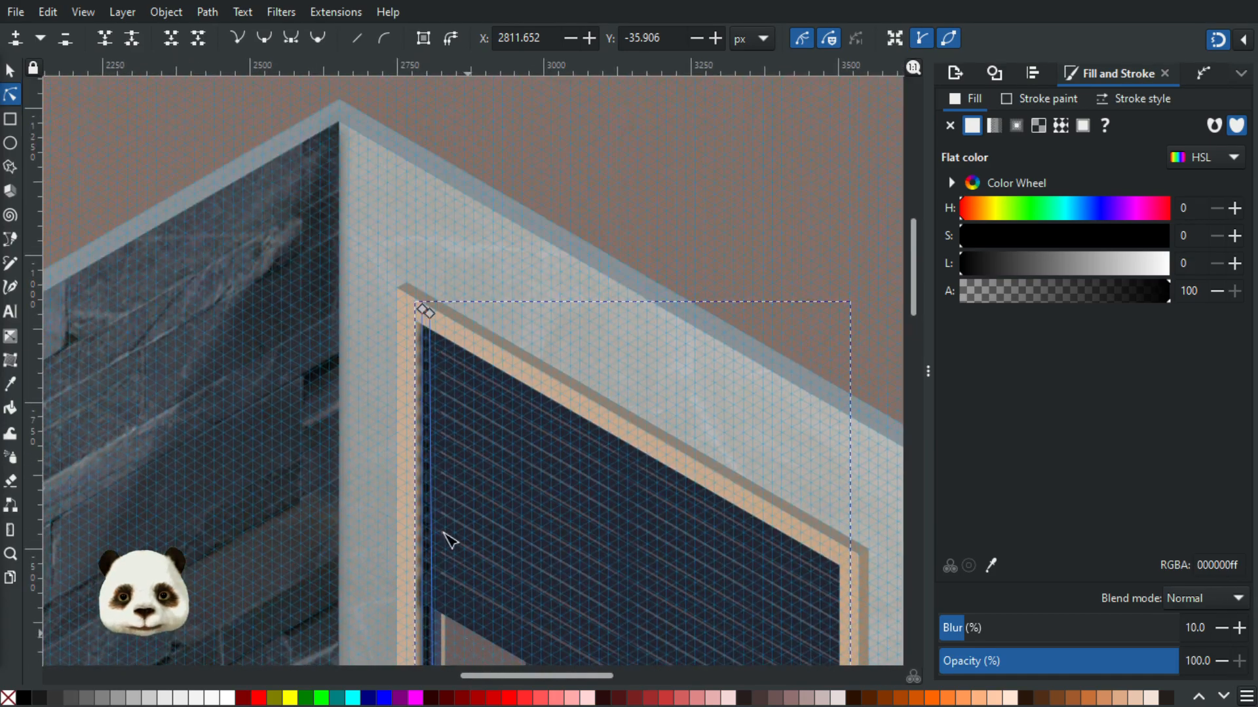
scroll(472, 342, "up", 4)
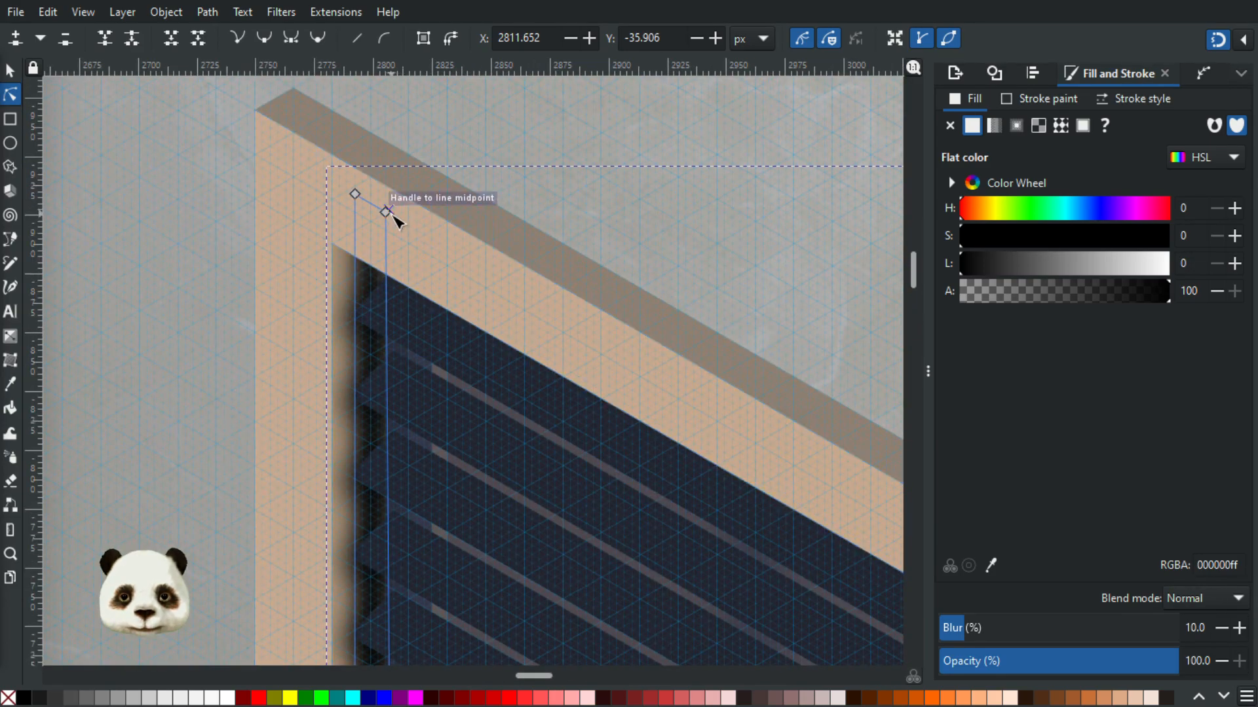
left_click_drag(385, 212, 409, 218)
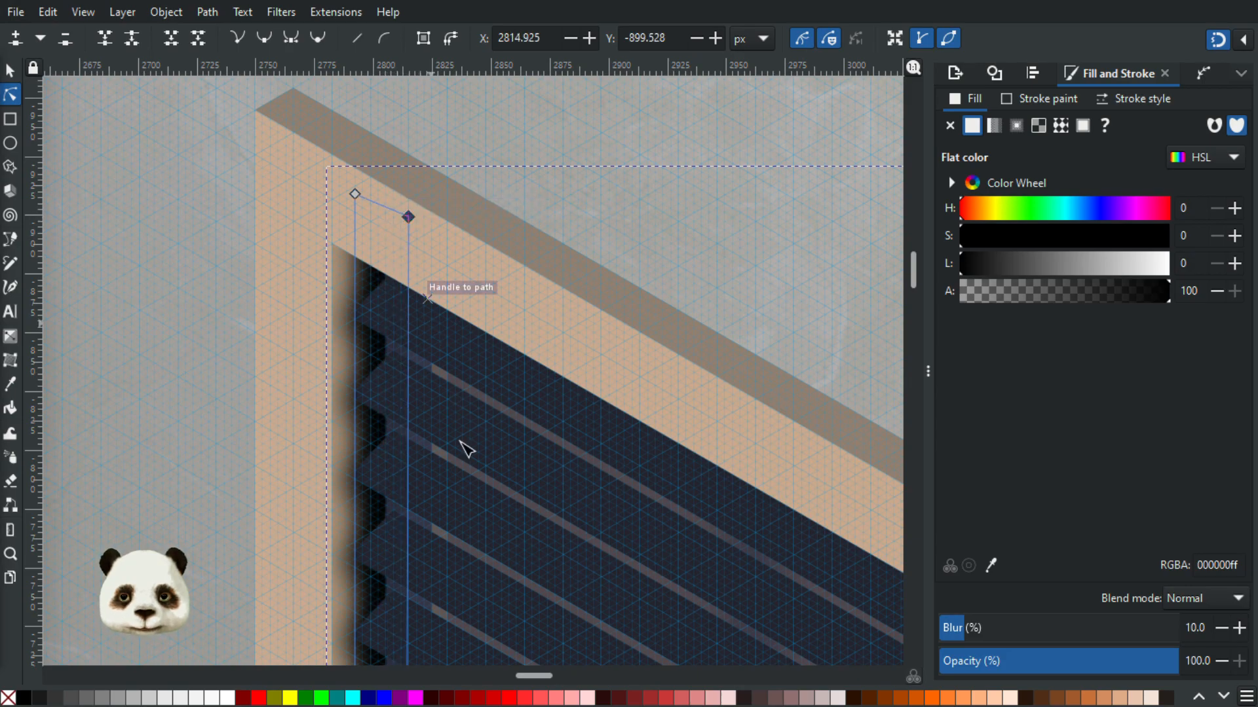
- Align the shadow path's lower-left inner node with the upper one, at about X 2814.925, Y -37.795 px
scroll(492, 471, "down", 5)
scroll(595, 528, "down", 4)
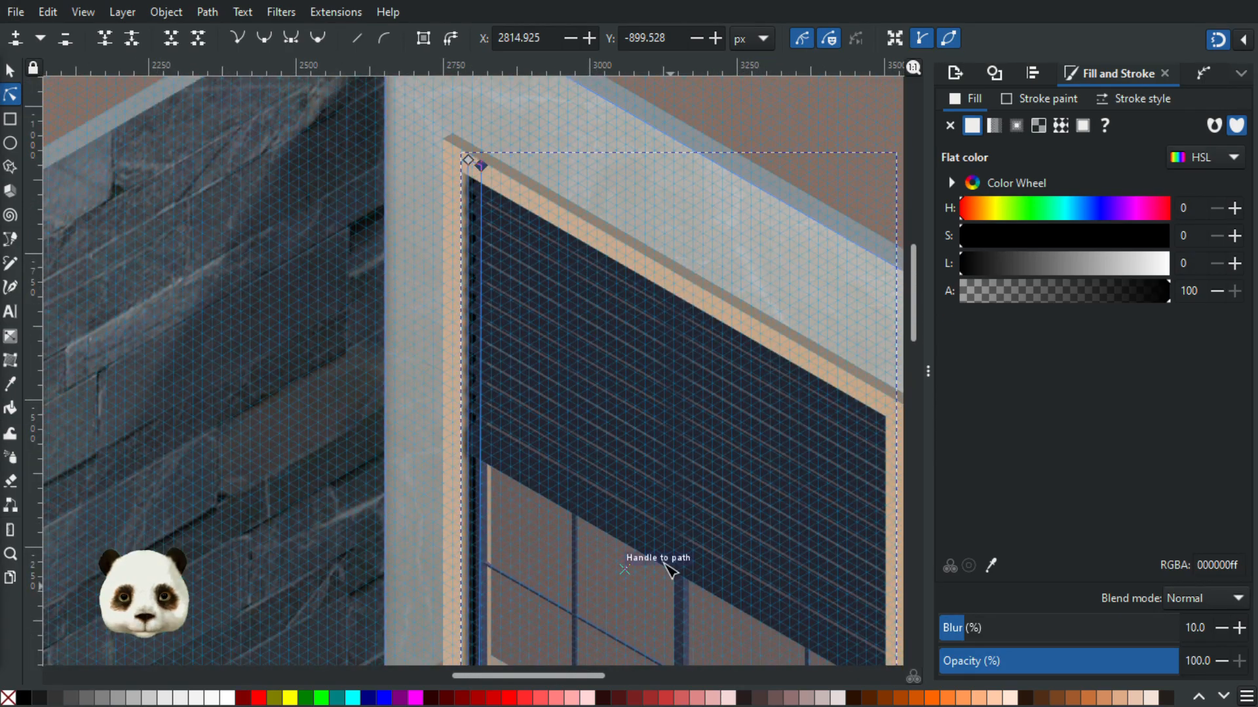
scroll(622, 567, "down", 2)
scroll(483, 163, "up", 3)
scroll(417, 272, "up", 3)
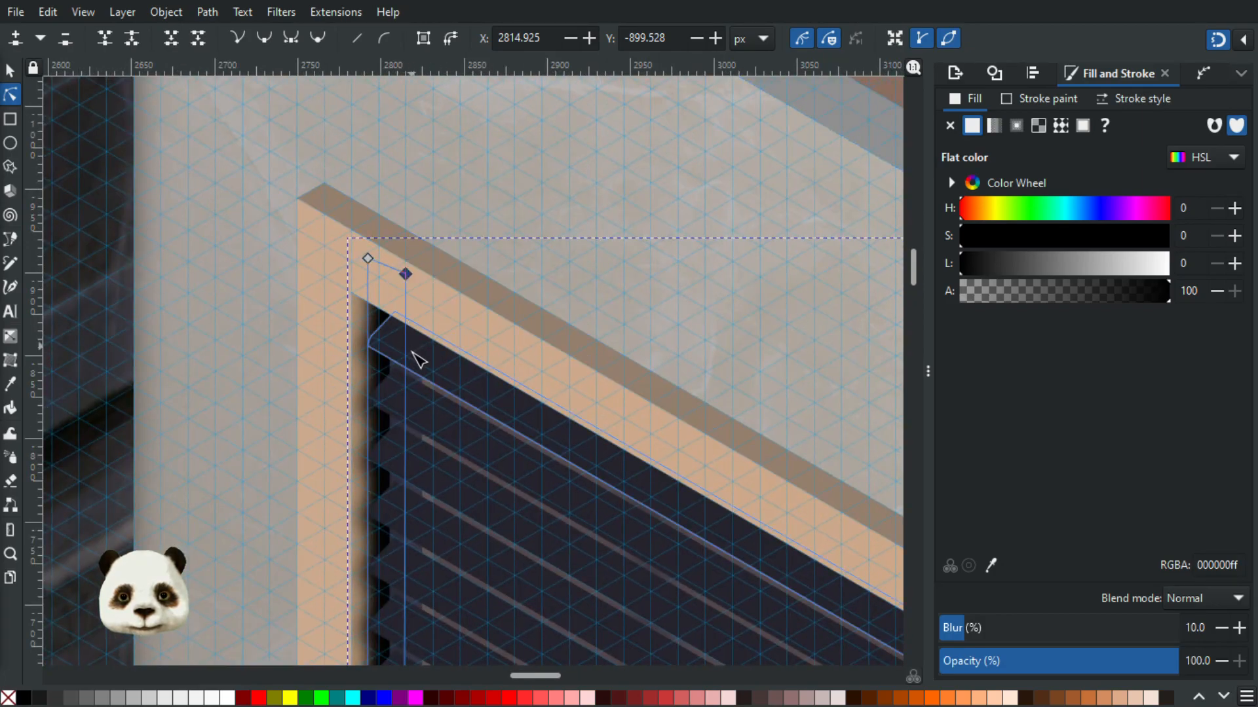
scroll(416, 357, "down", 6)
scroll(439, 353, "up", 5)
scroll(438, 353, "down", 12)
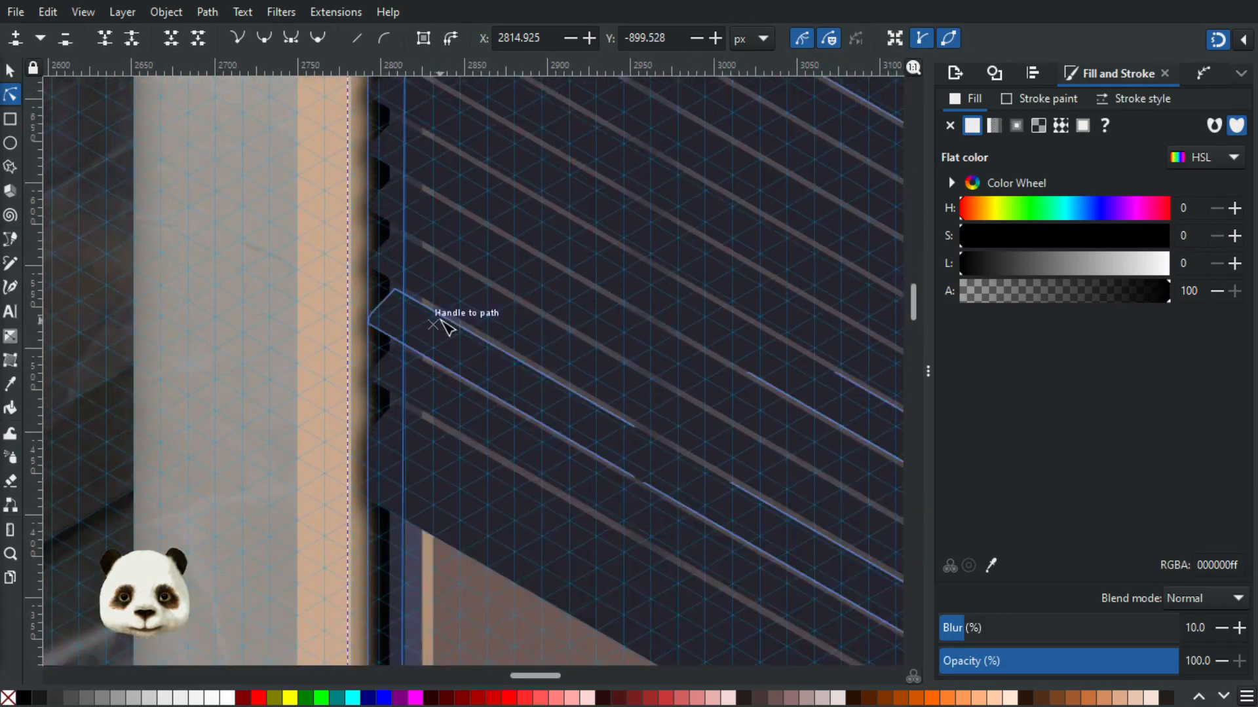
scroll(411, 408, "up", 3)
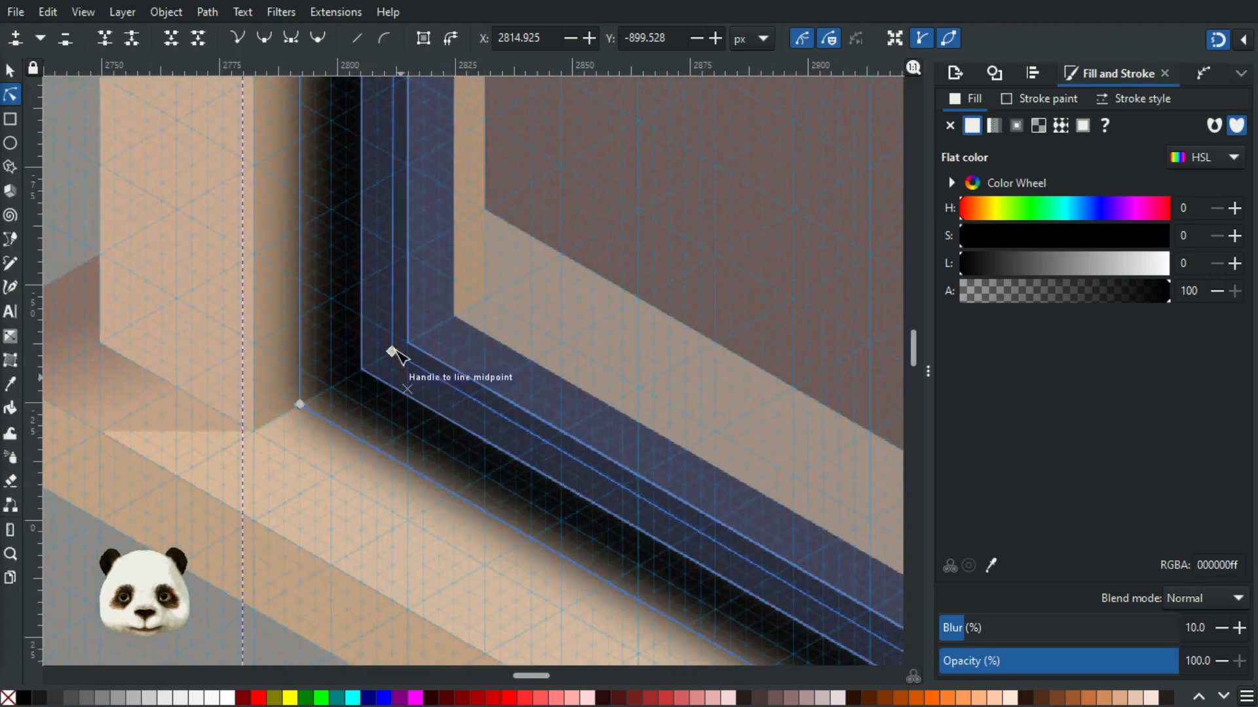
left_click_drag(393, 351, 205, 258)
- Move the shadow path's lower-right inner node up under the dark sash, to about X 3515.383, Y 366.614 px
scroll(435, 385, "down", 6)
scroll(463, 421, "up", 5)
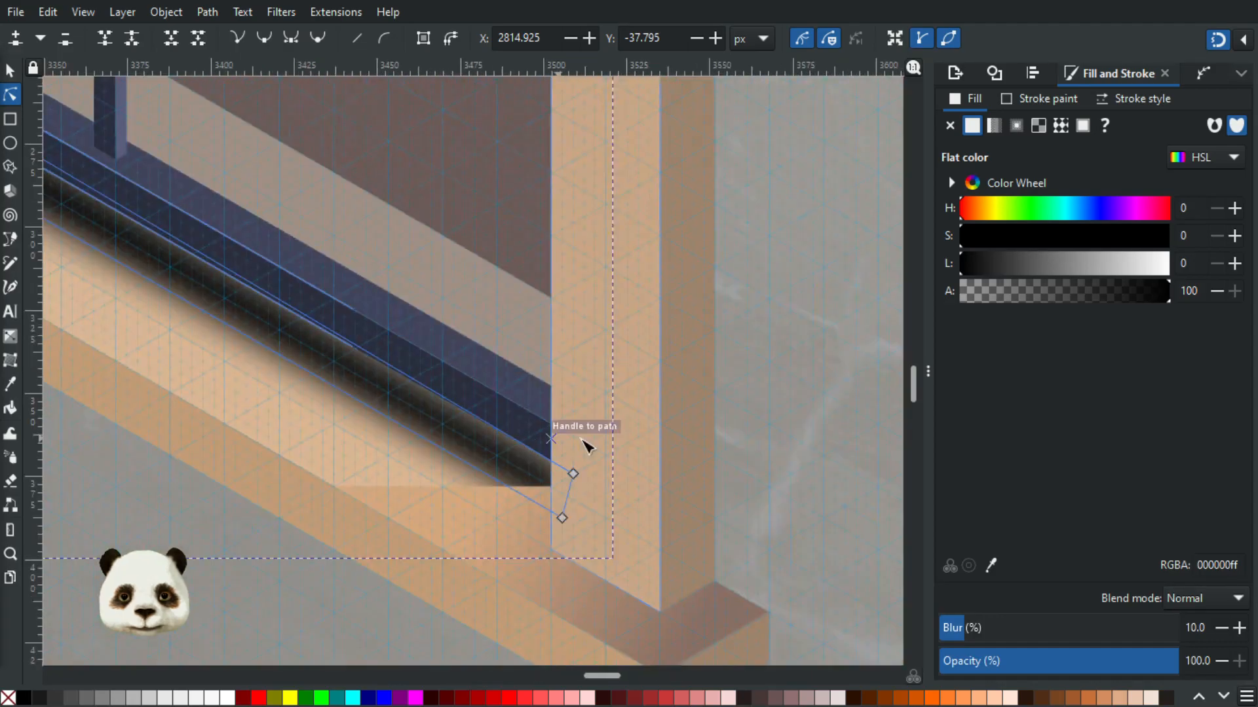
mouse_move(575, 474)
left_mouse_down()
mouse_move(606, 442)
mouse_move(568, 450)
left_mouse_up()
scroll(570, 456, "down", 2)
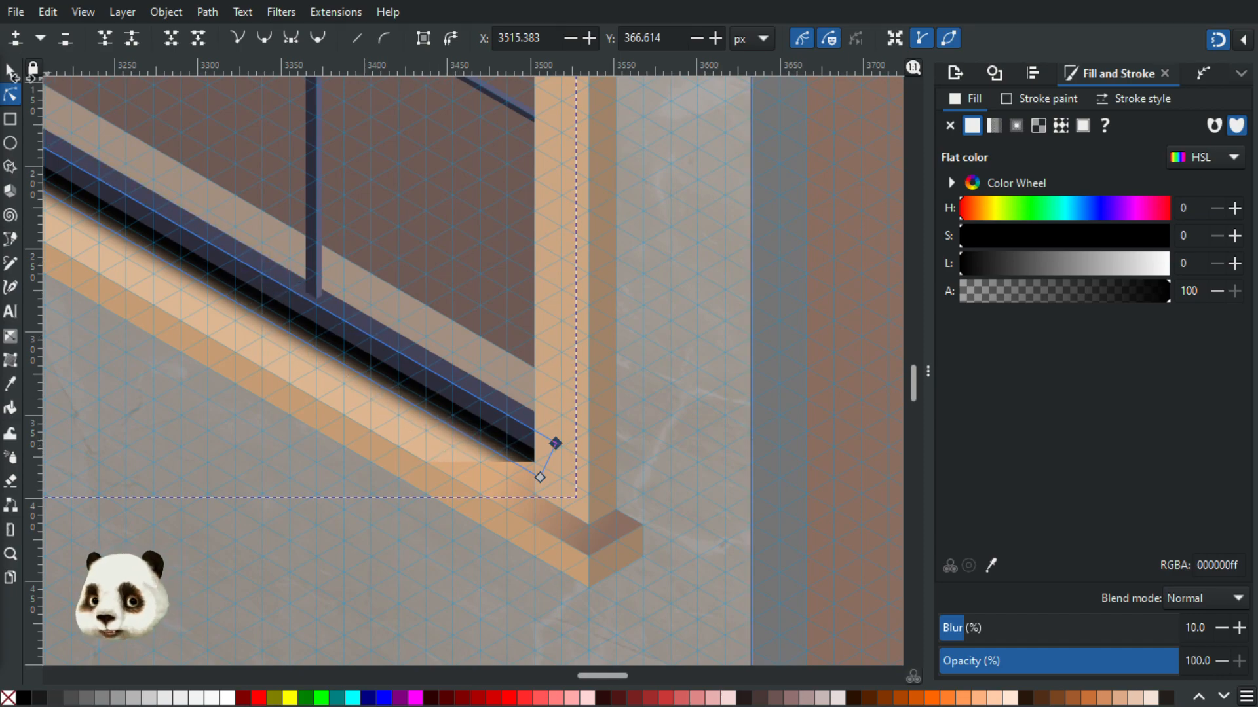
- Place the blurred gradient piece at the sill's right corner beneath the window shadow, and select the shadow again
left_click(10, 71)
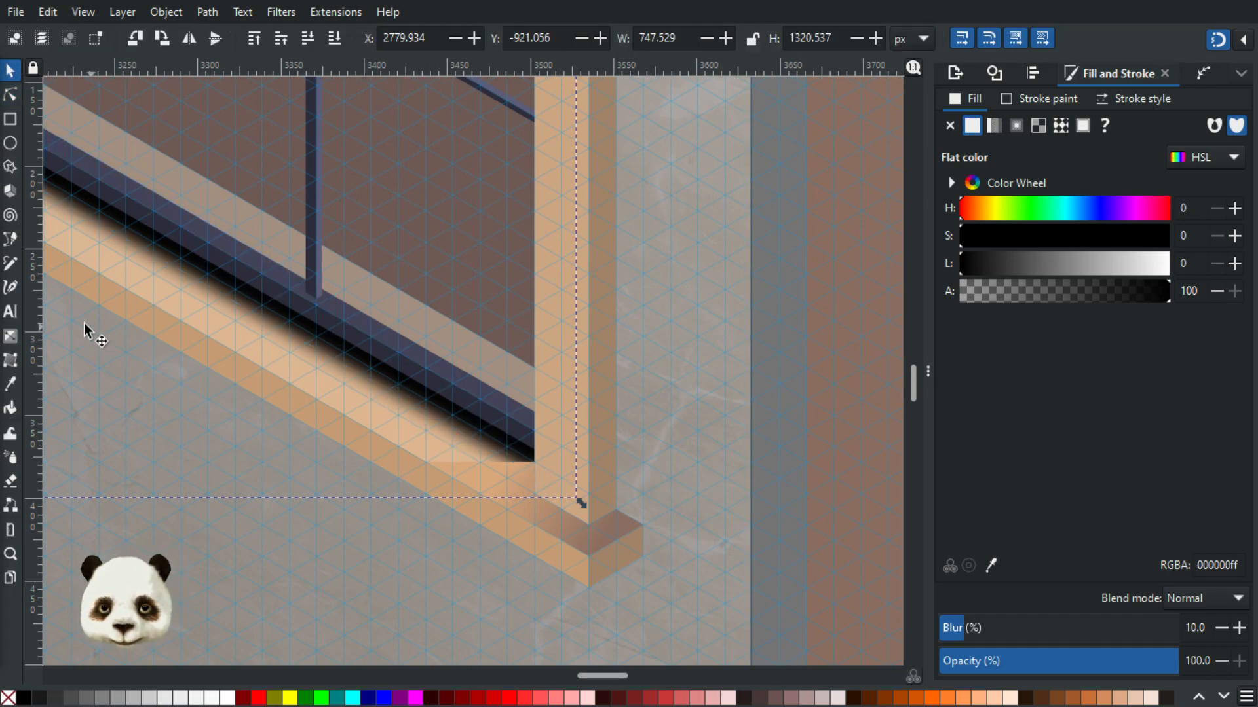
left_click(492, 485)
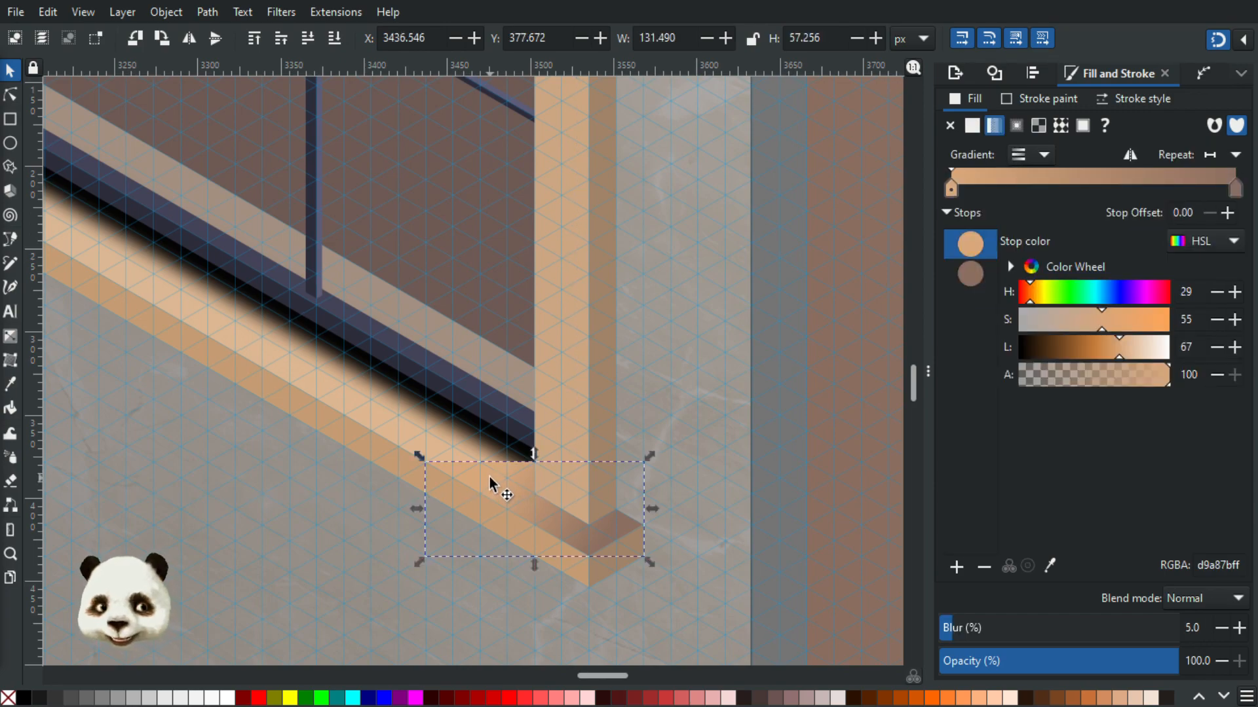
left_click(416, 394)
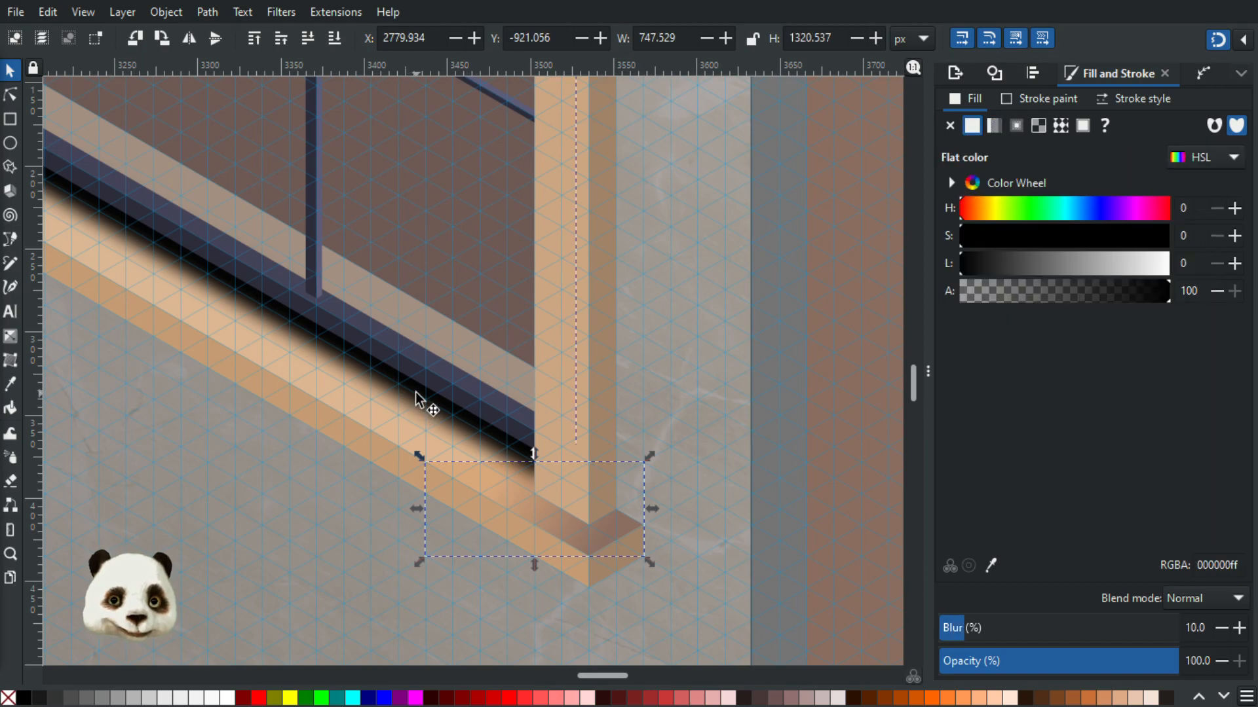
left_click_drag(383, 394, 647, 567)
- Try the window shadow at 60%, 70% and 90% opacity and 20% blur, and restore 10% blur and 100% opacity
scroll(502, 463, "down", 3)
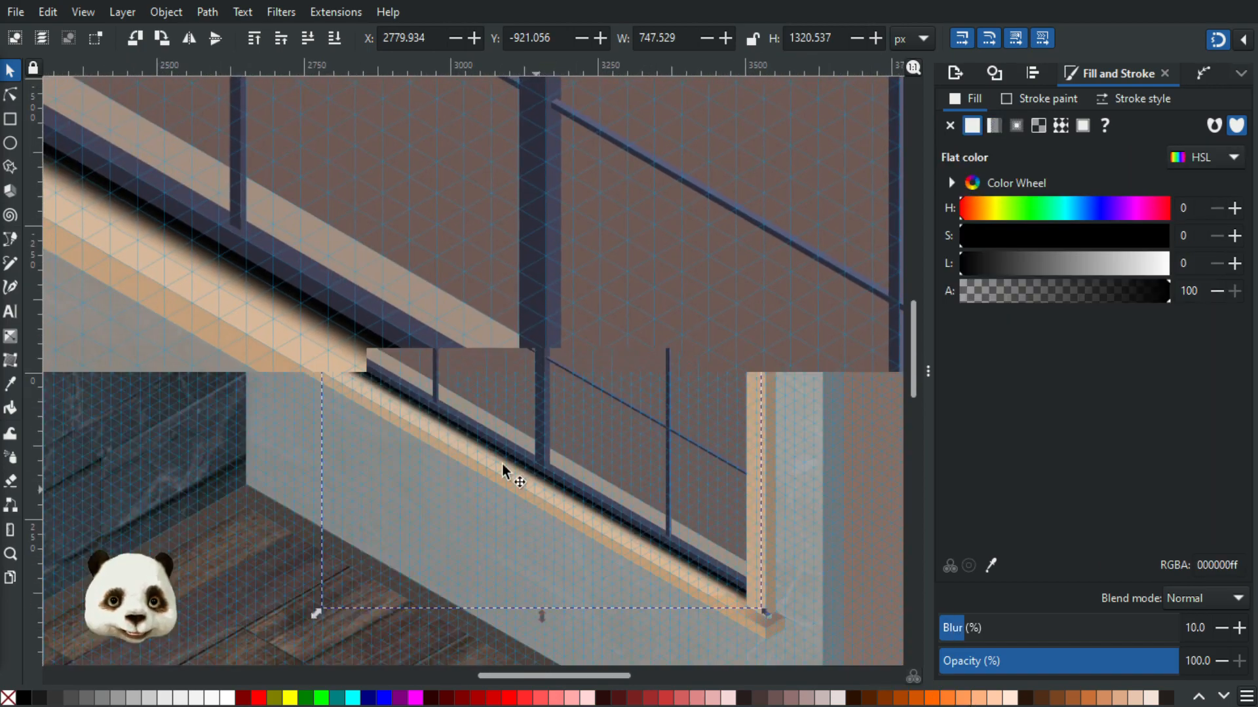
scroll(339, 424, "up", 2)
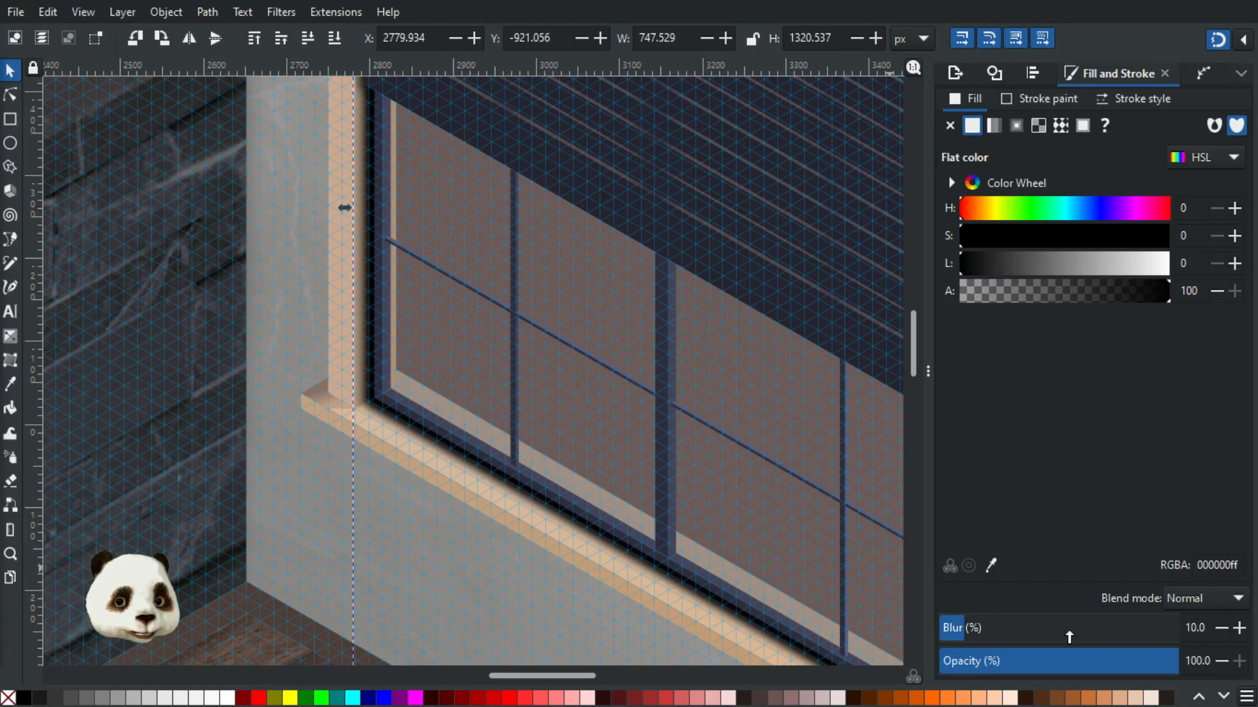
left_click(1091, 658)
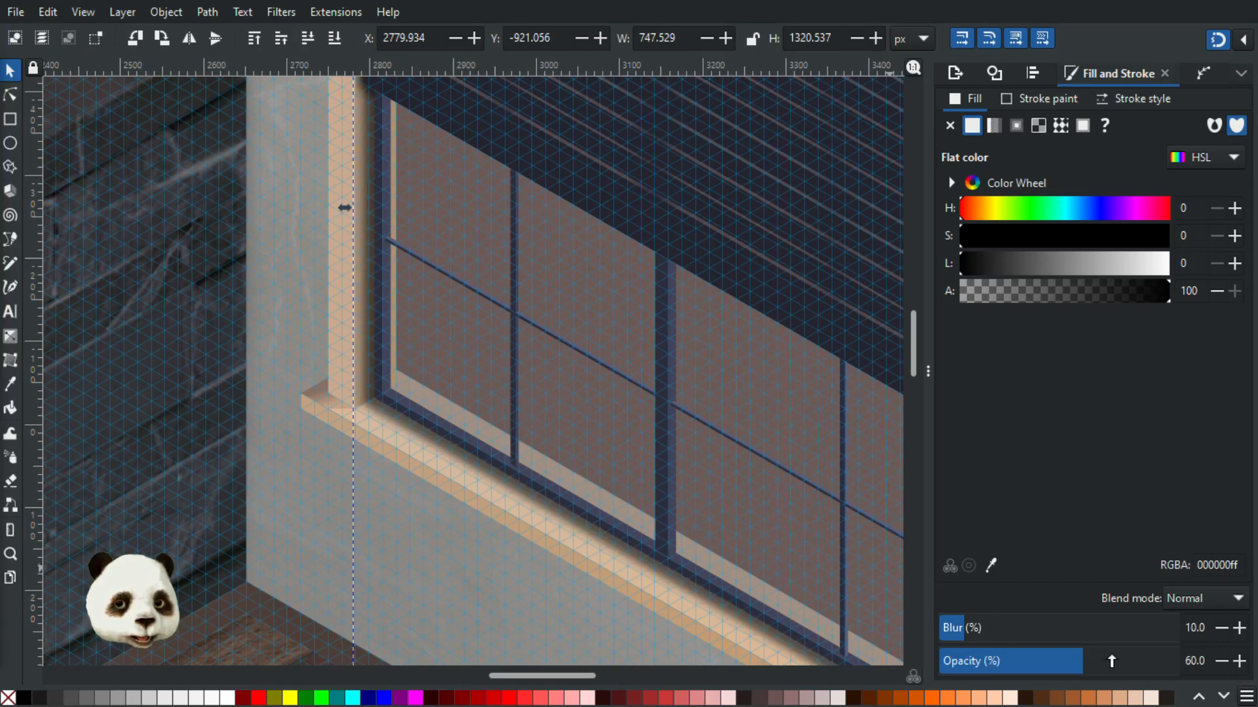
left_click(1107, 663)
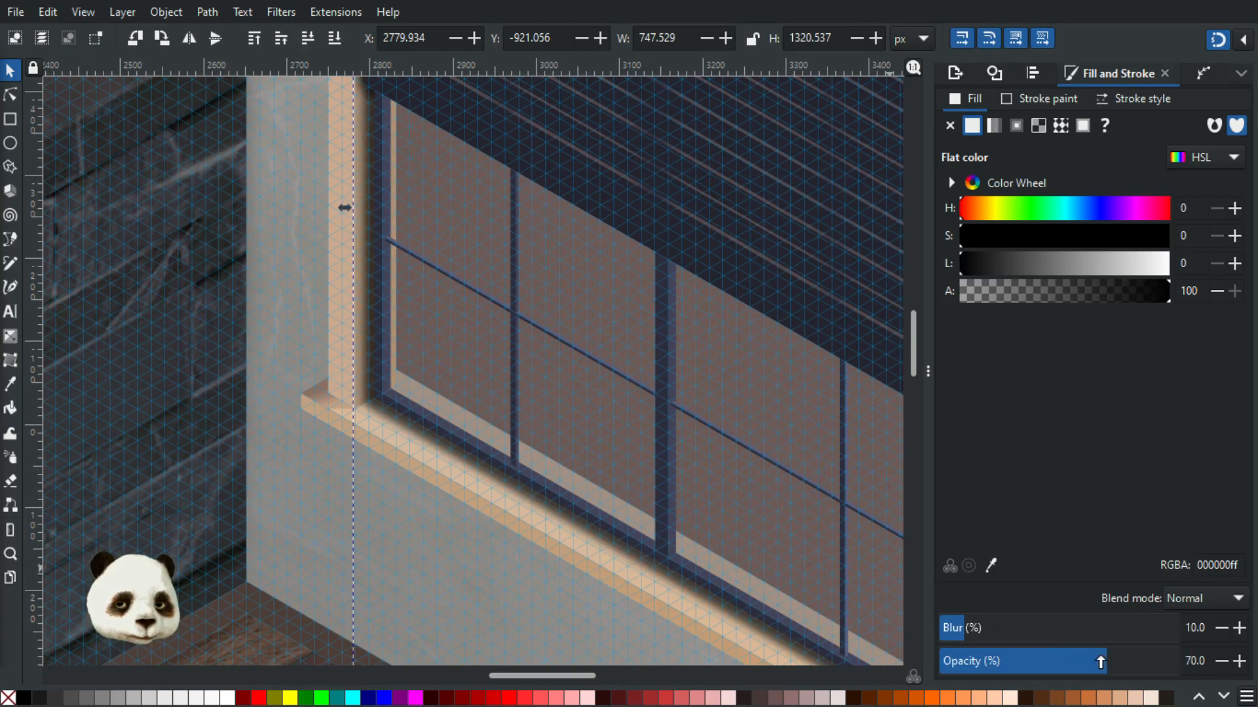
left_click(992, 627)
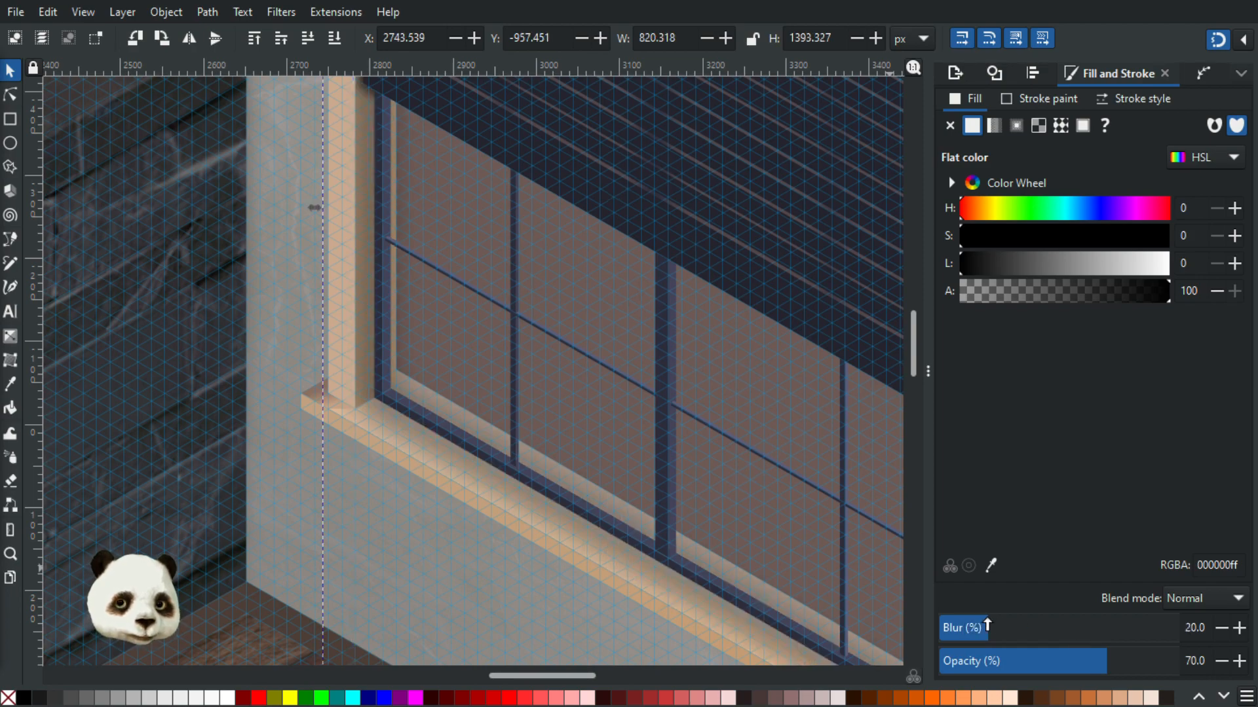
mouse_move(1136, 662)
left_mouse_down()
mouse_move(1187, 656)
mouse_move(1153, 658)
left_mouse_up()
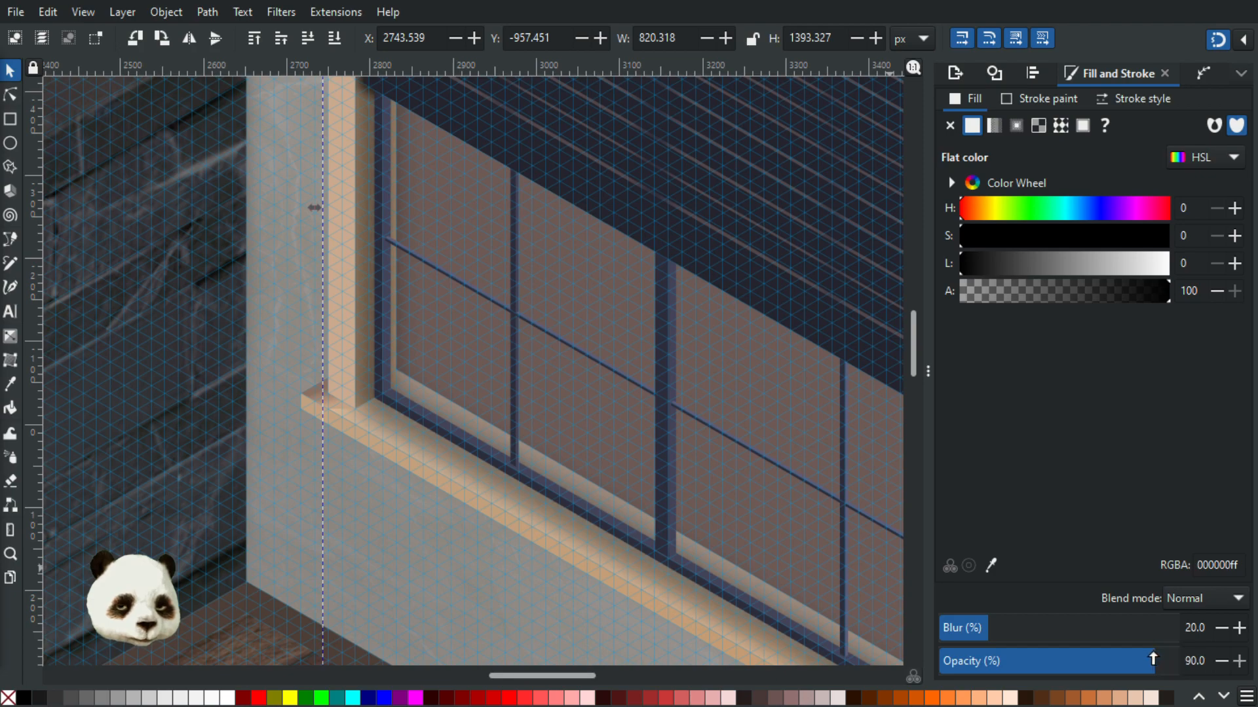
left_click(970, 627)
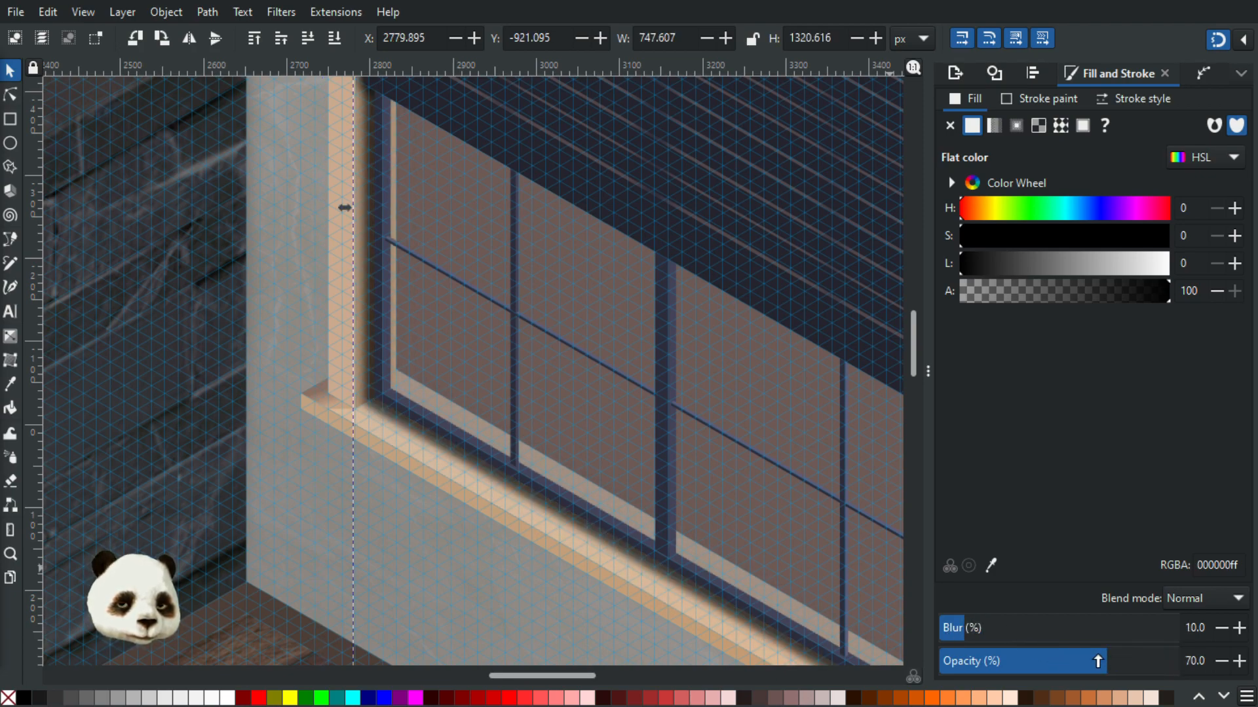
left_click_drag(1130, 658, 1222, 661)
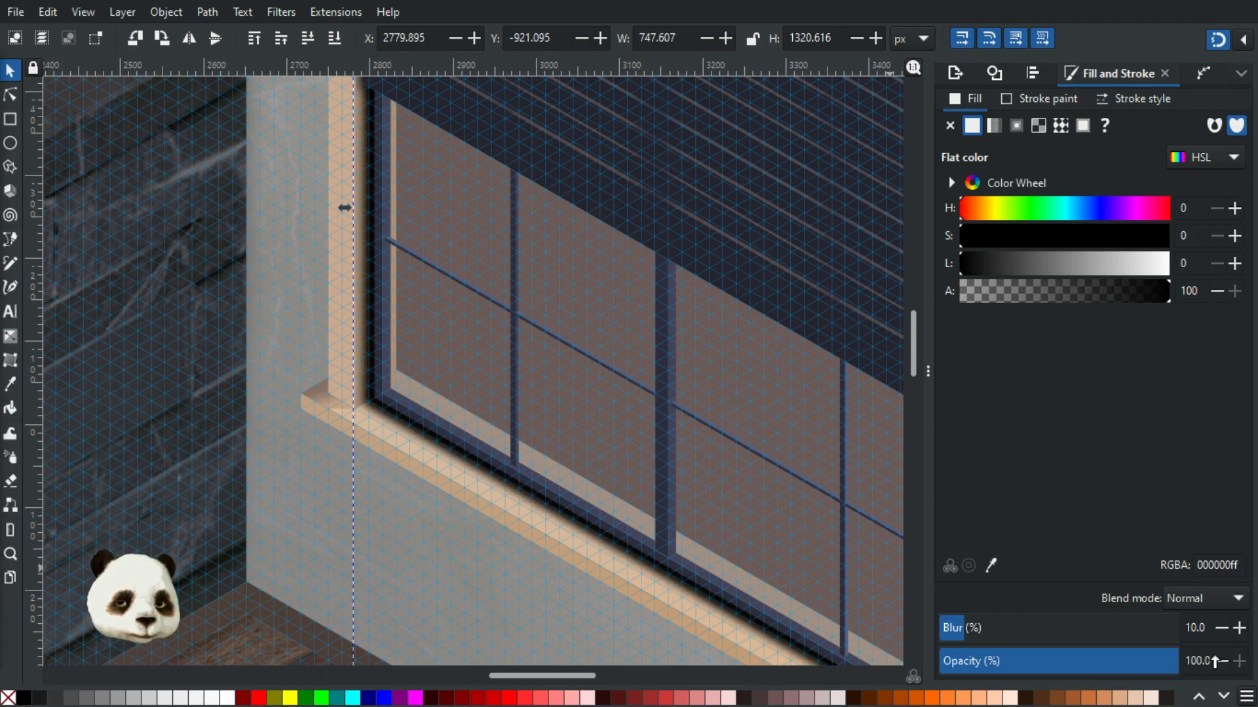
- Increase the window shadow's blur to 14%
left_click(1238, 628)
left_click(1237, 628)
left_click(1238, 628)
left_click(1238, 627)
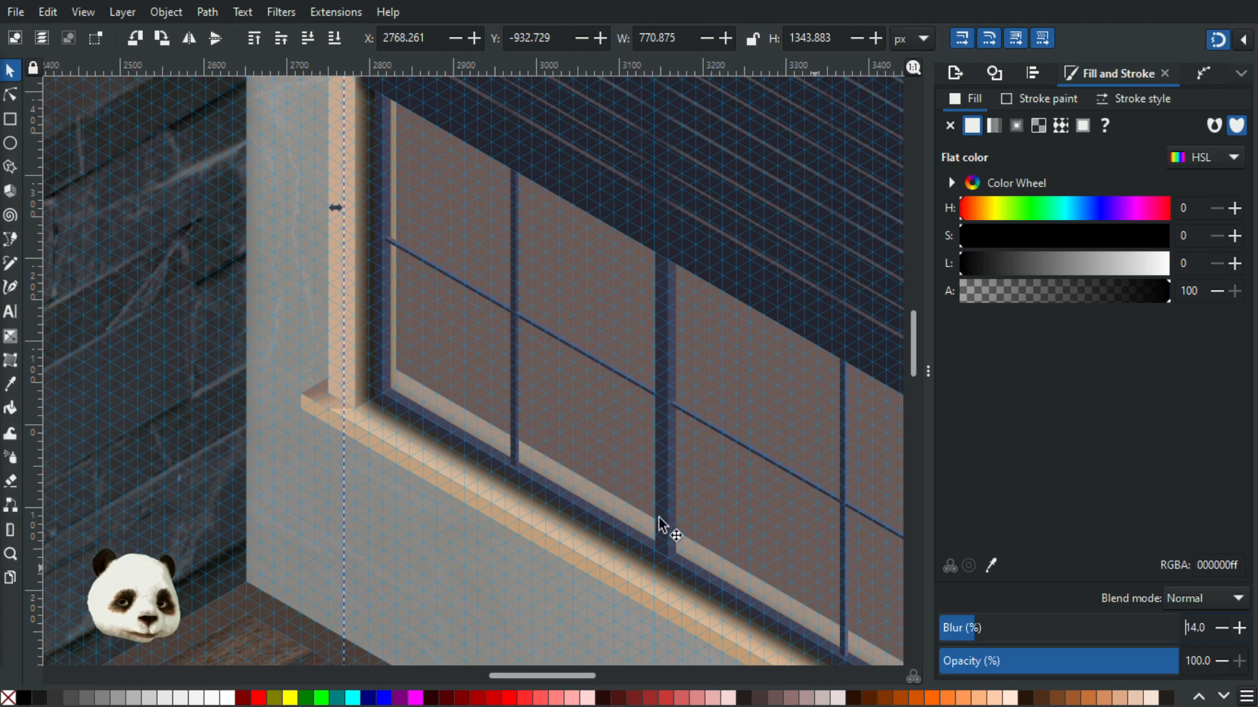
scroll(442, 417, "up", 2)
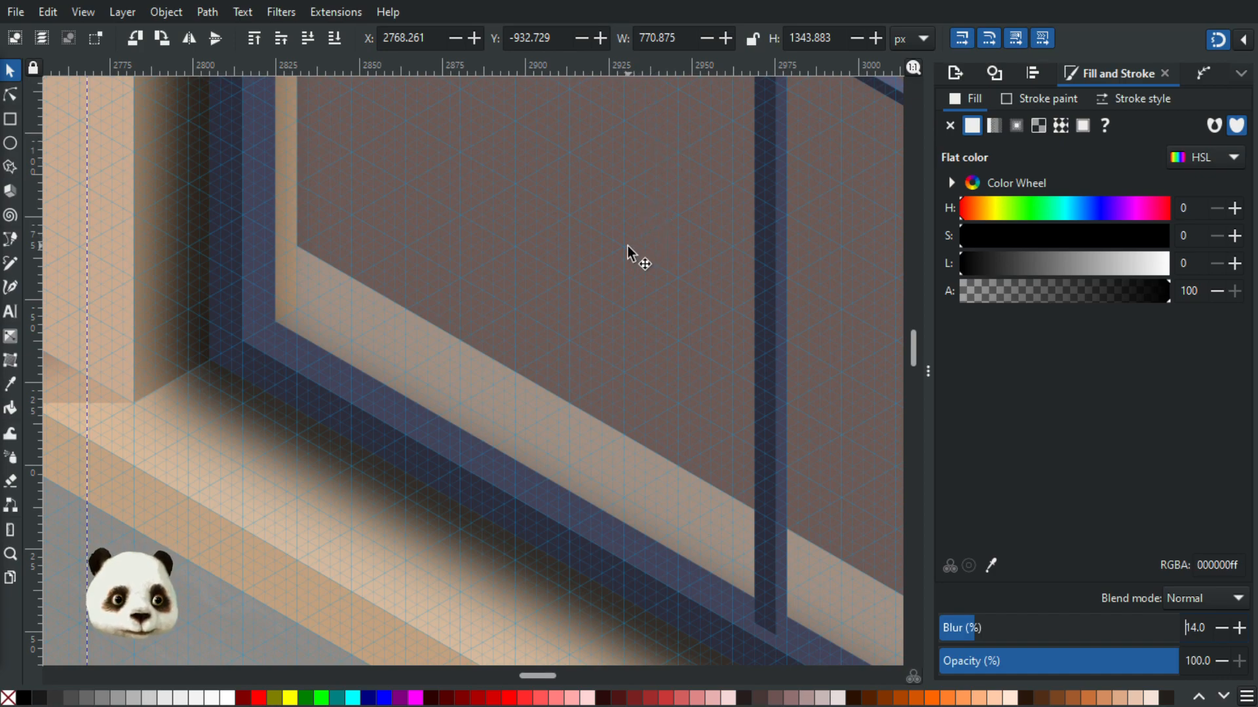
scroll(485, 186, "down", 1)
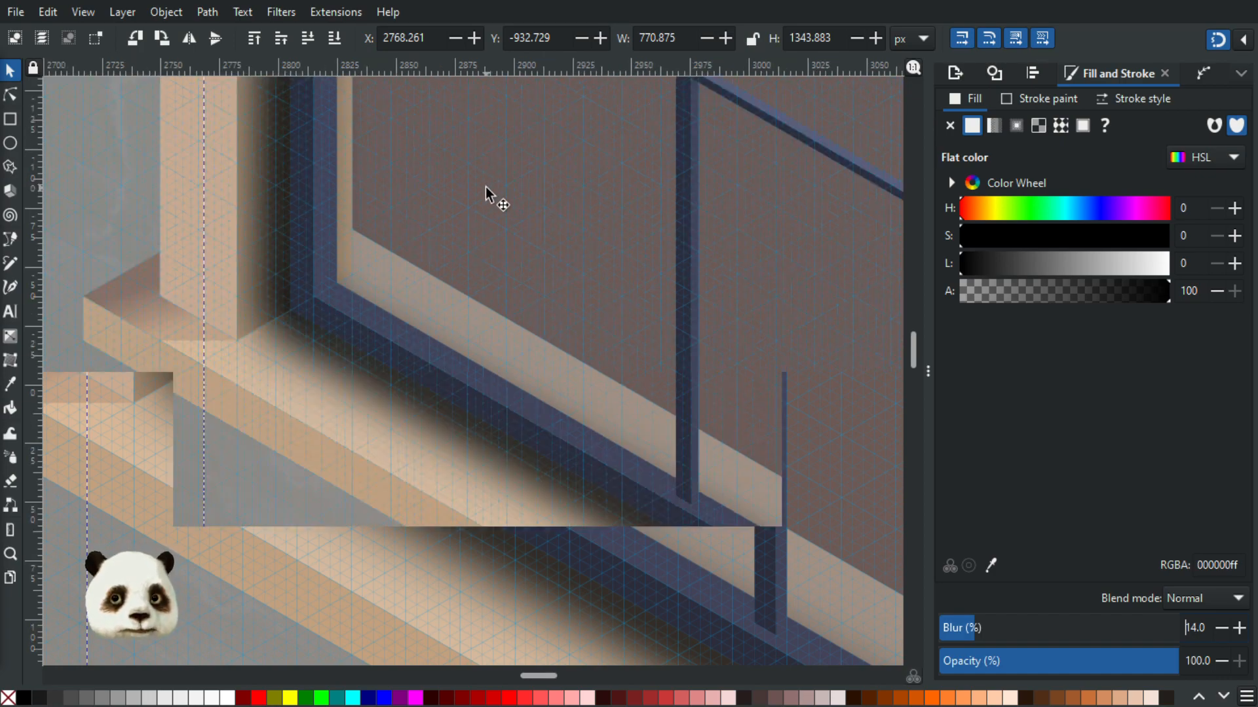
- Select the semi-transparent window glass and hide the grid to inspect the shading along the sill
left_click(517, 212)
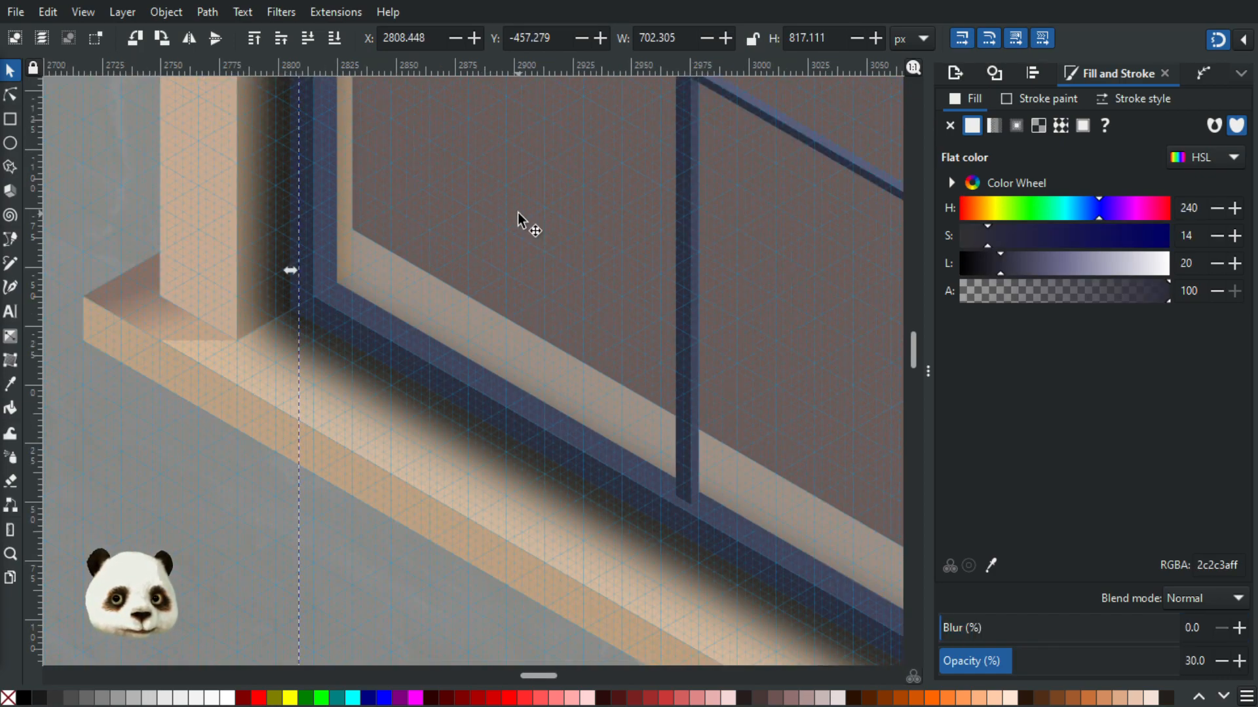
key("numbersign")
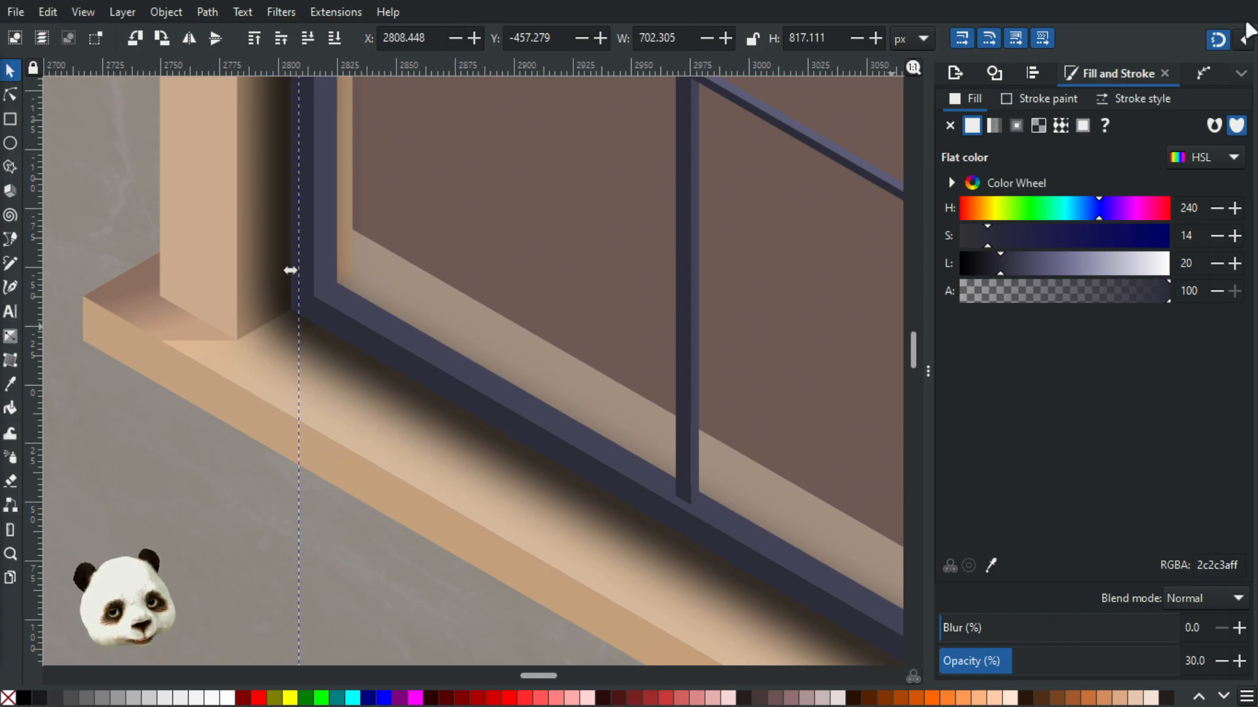
left_click_drag(510, 393, 203, 168)
scroll(360, 290, "down", 3)
scroll(659, 473, "up", 1)
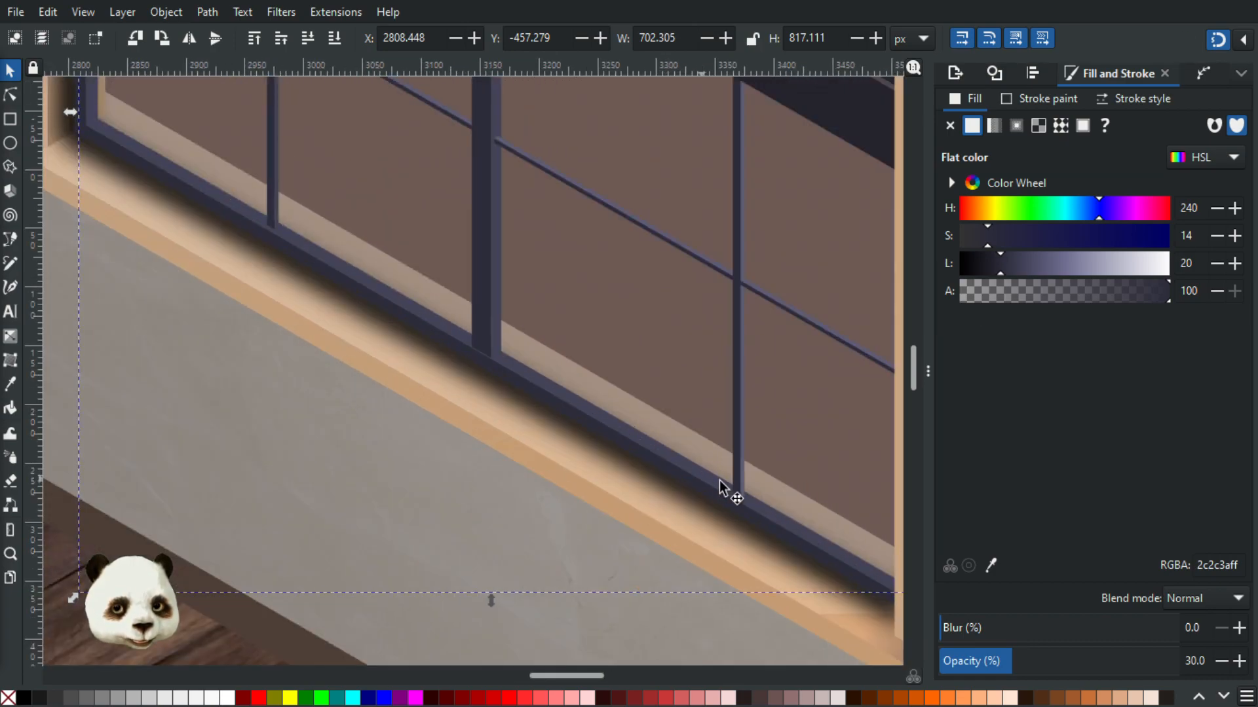
scroll(545, 396, "right", 3)
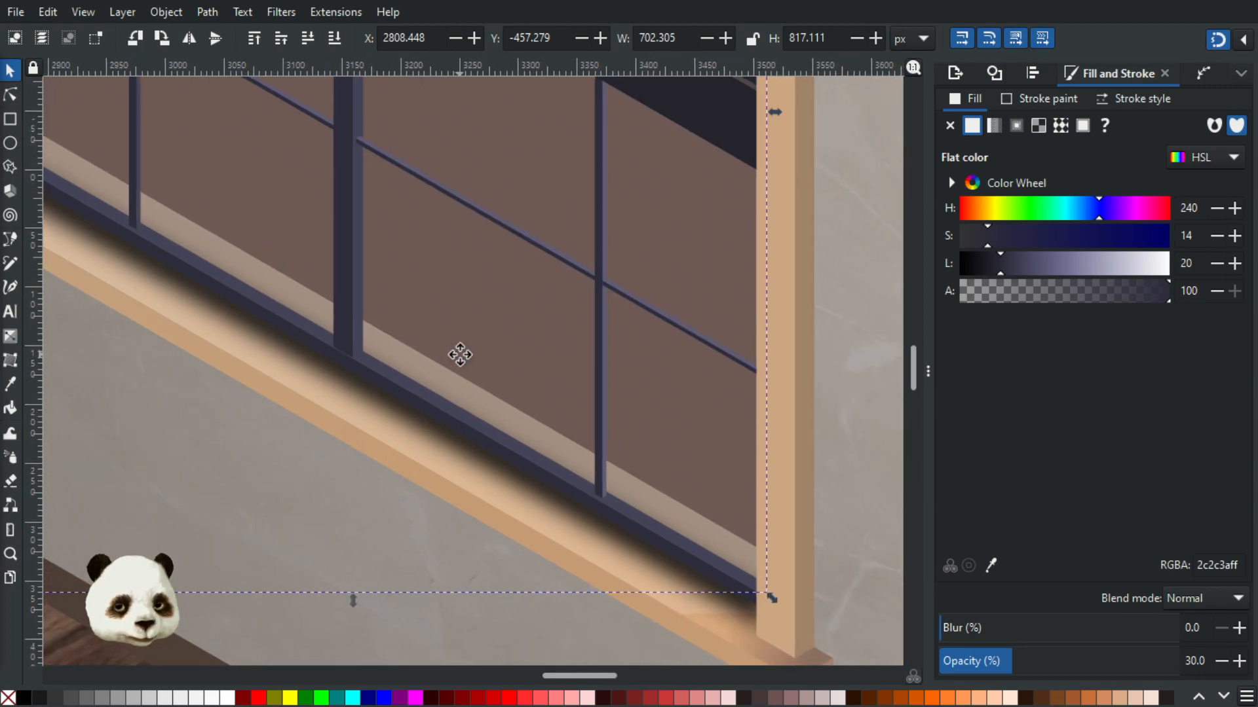
left_click_drag(460, 354, 882, 553)
scroll(452, 459, "up", 2)
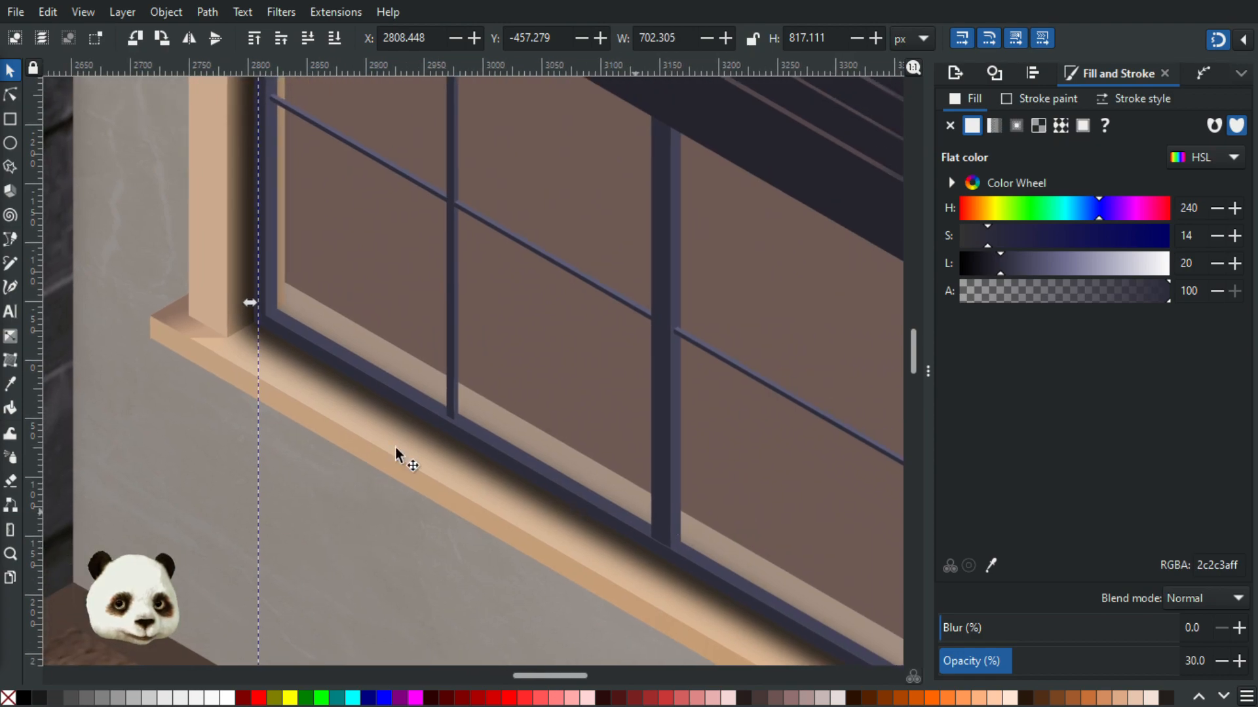
scroll(351, 332, "up", 1)
scroll(354, 331, "down", 1)
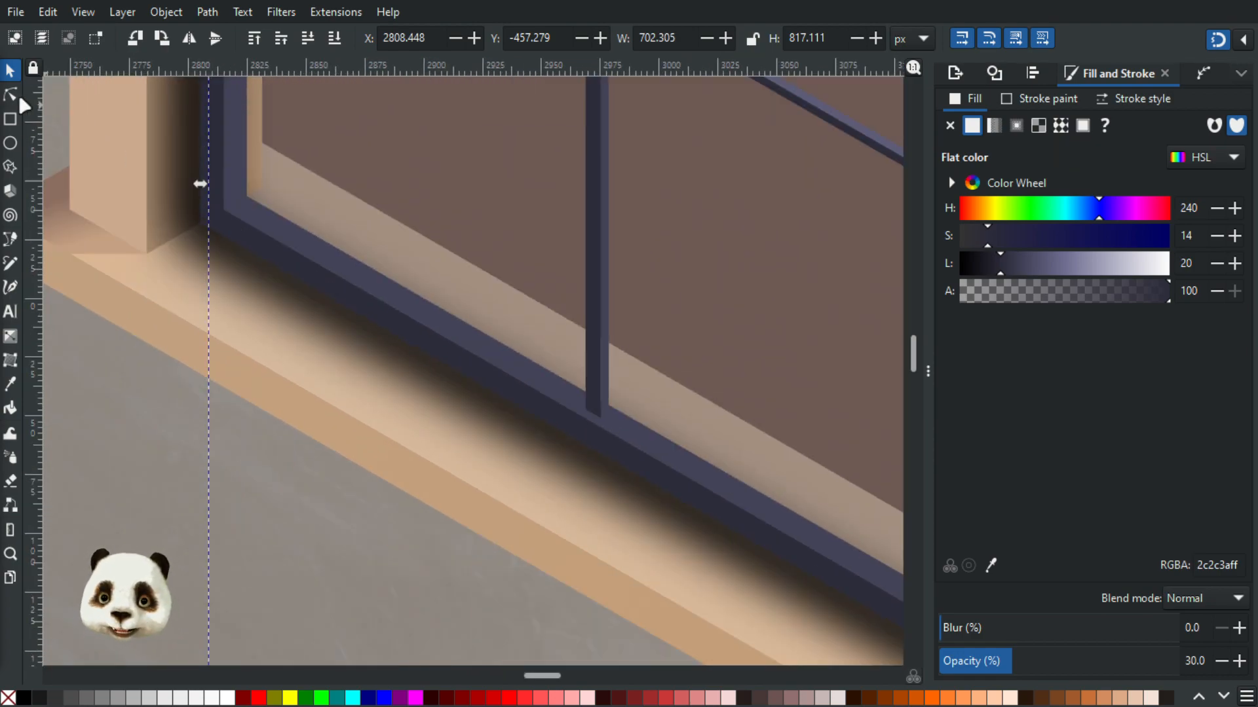
left_click(10, 95)
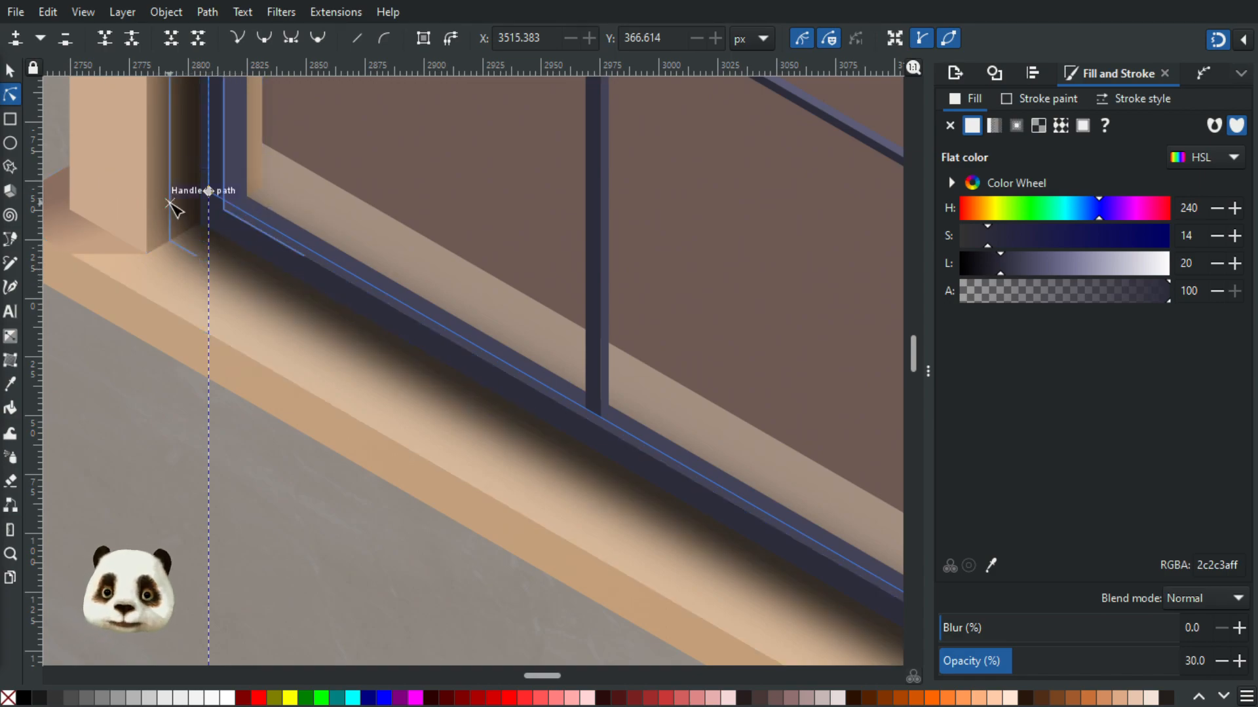
left_click(11, 74)
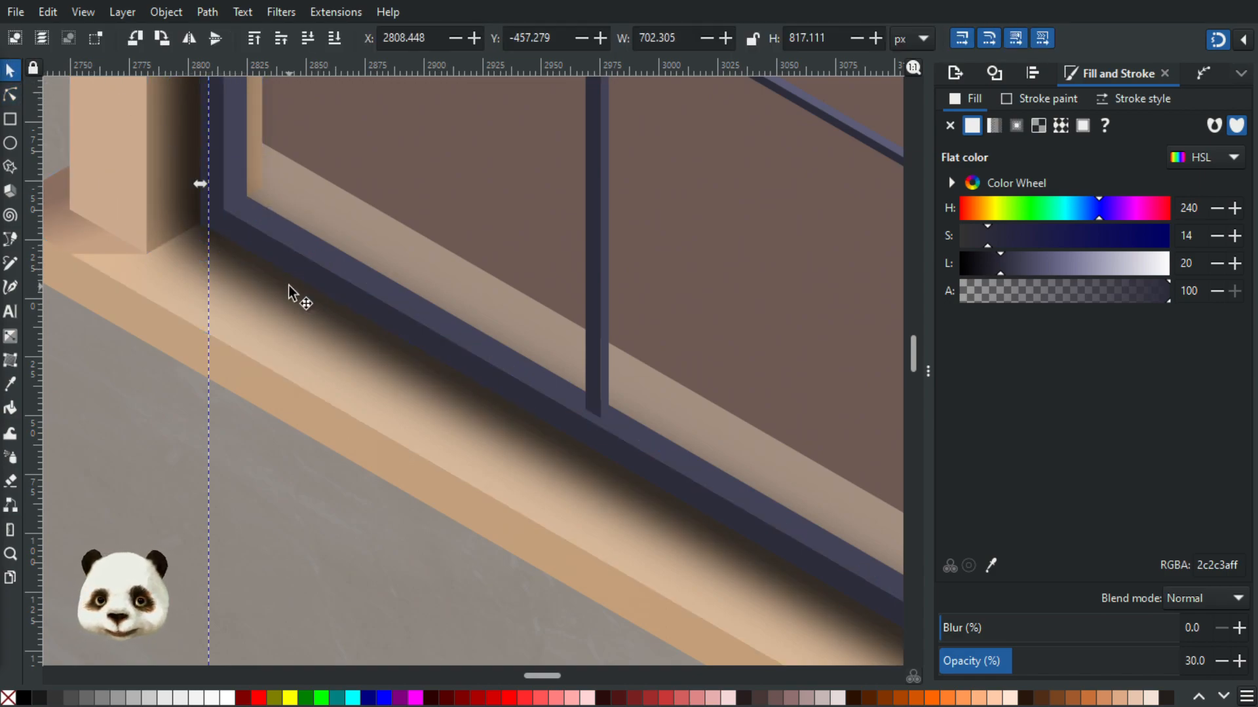
- Duplicate the blurred window shadow, set the copy's blur to 0%, and fill it with magenta (ff00ff)
left_click(289, 286)
left_click_drag(273, 283, 224, 380)
key("ctrl+z")
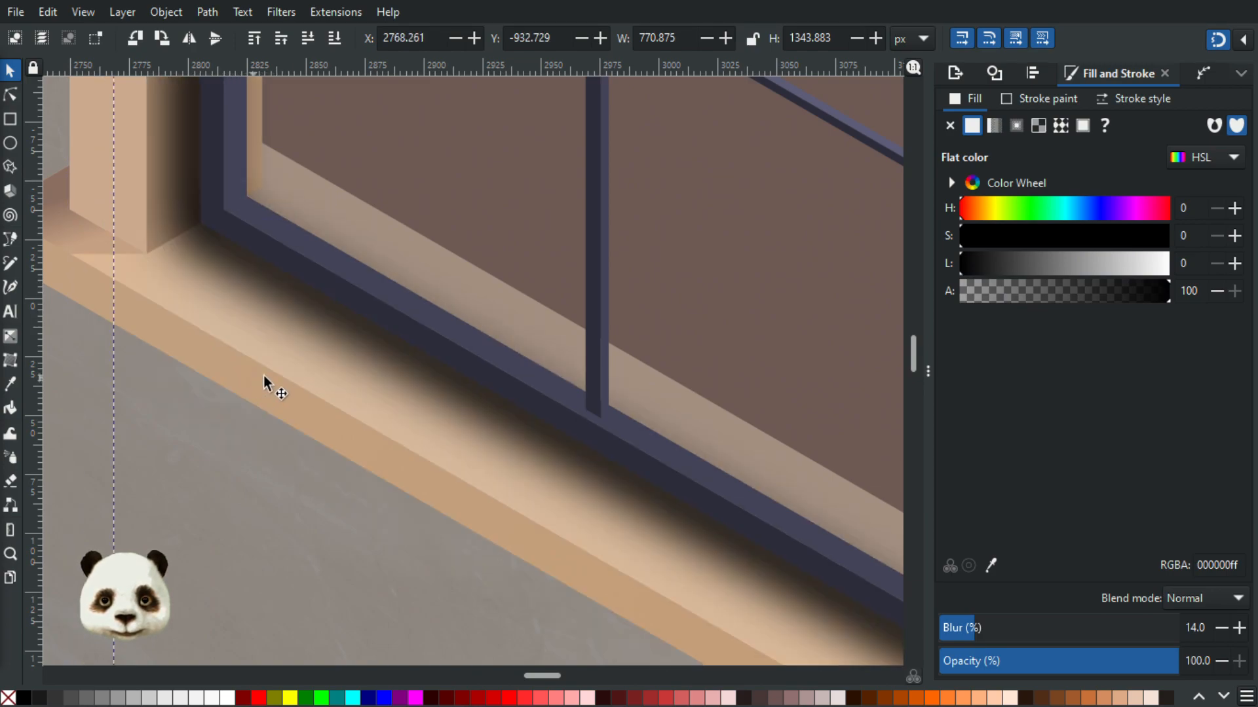
key("ctrl+d")
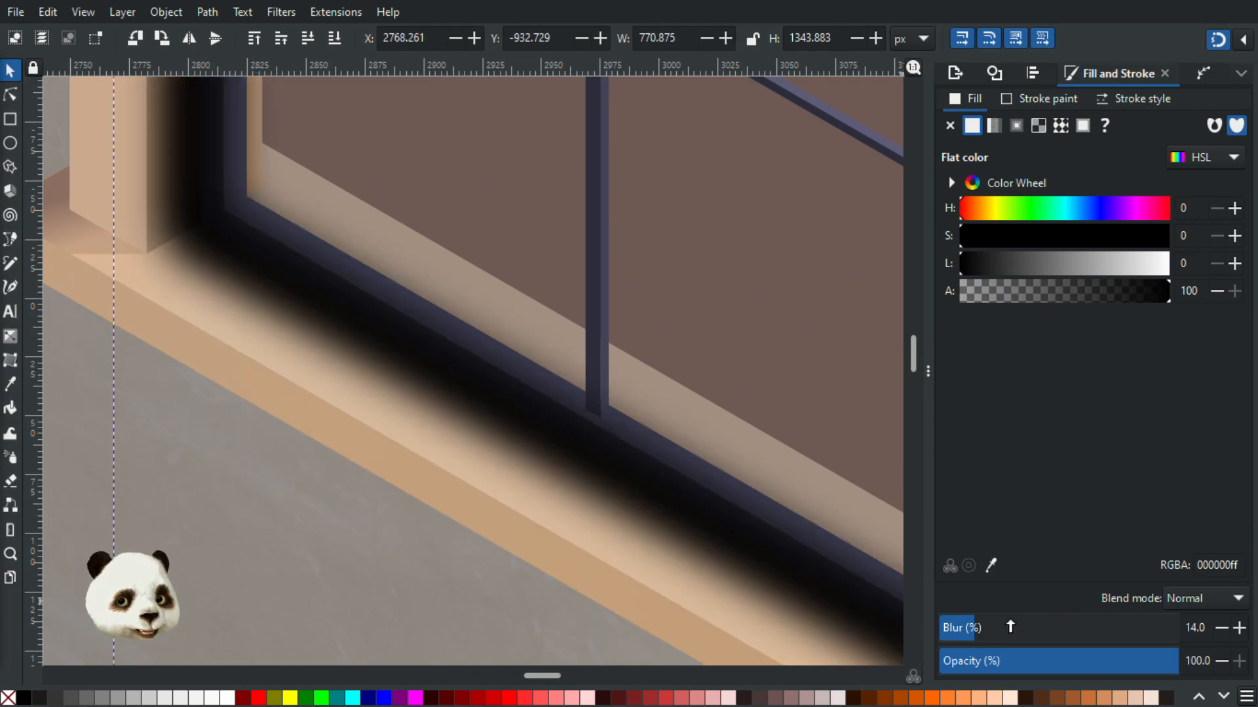
left_click_drag(961, 631, 831, 611)
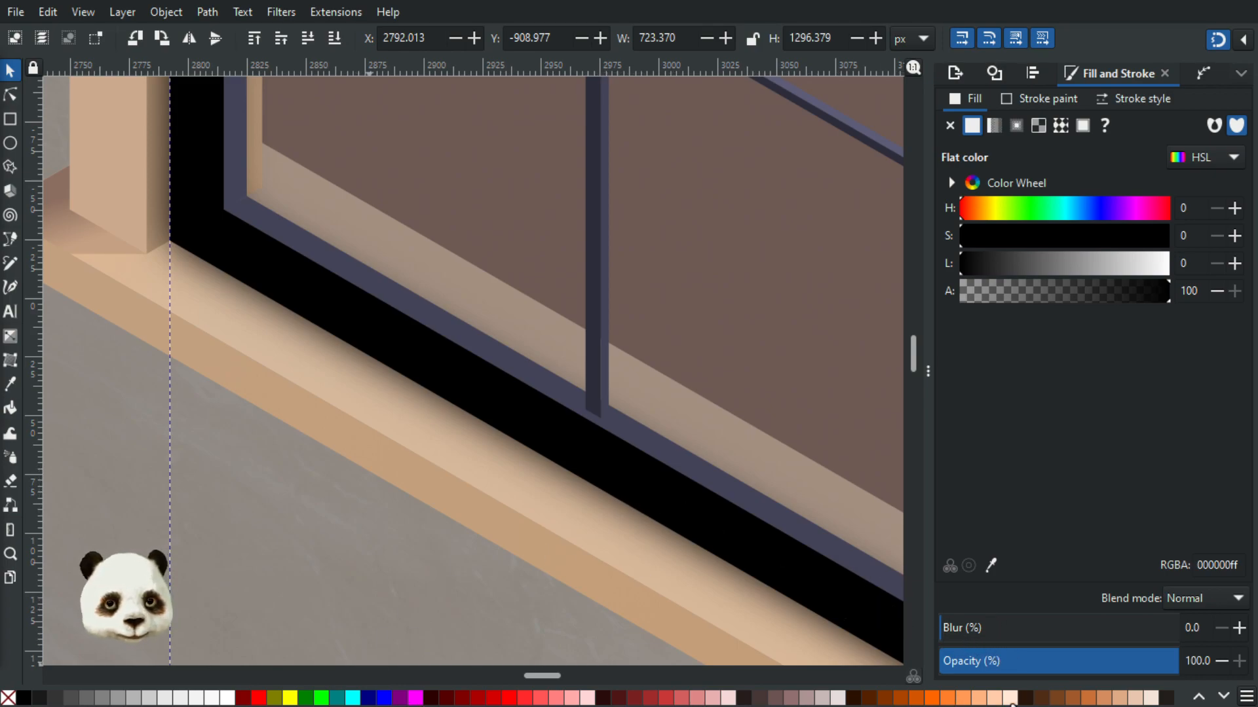
left_click(416, 699)
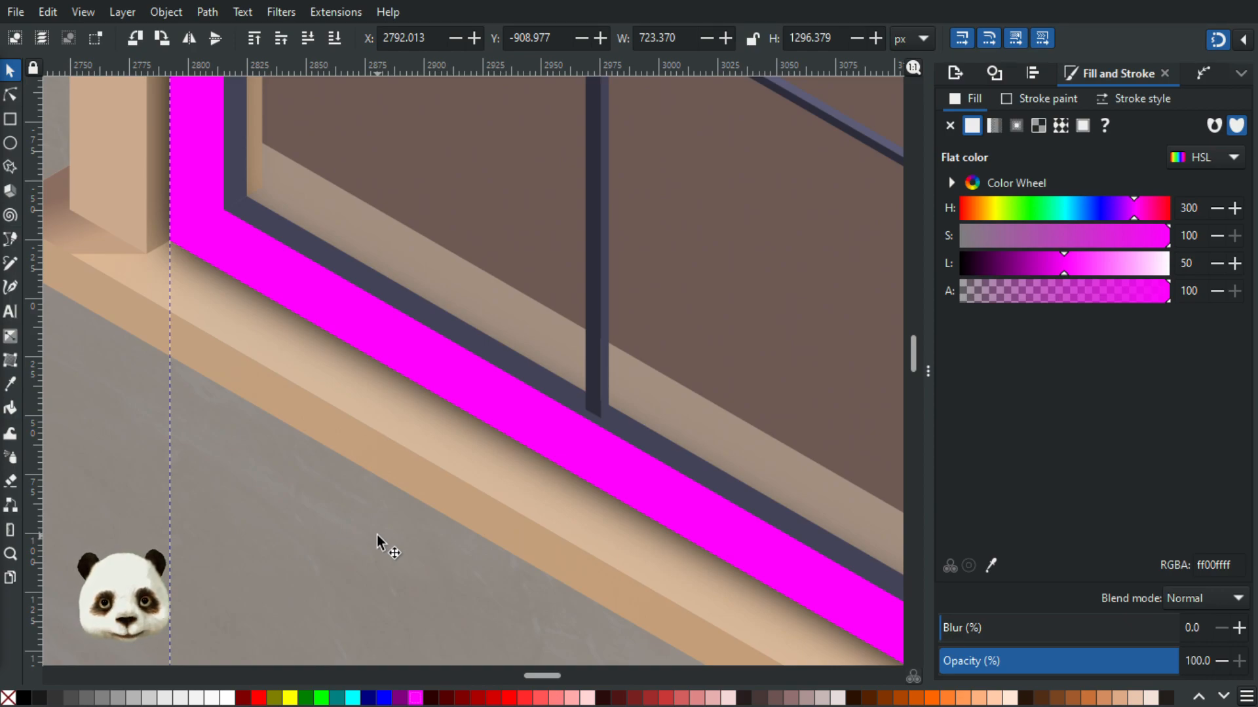
- Lower the magenta copy behind the window frame and the blurred shadow, and select the blurred shadow
key("Page_Down")
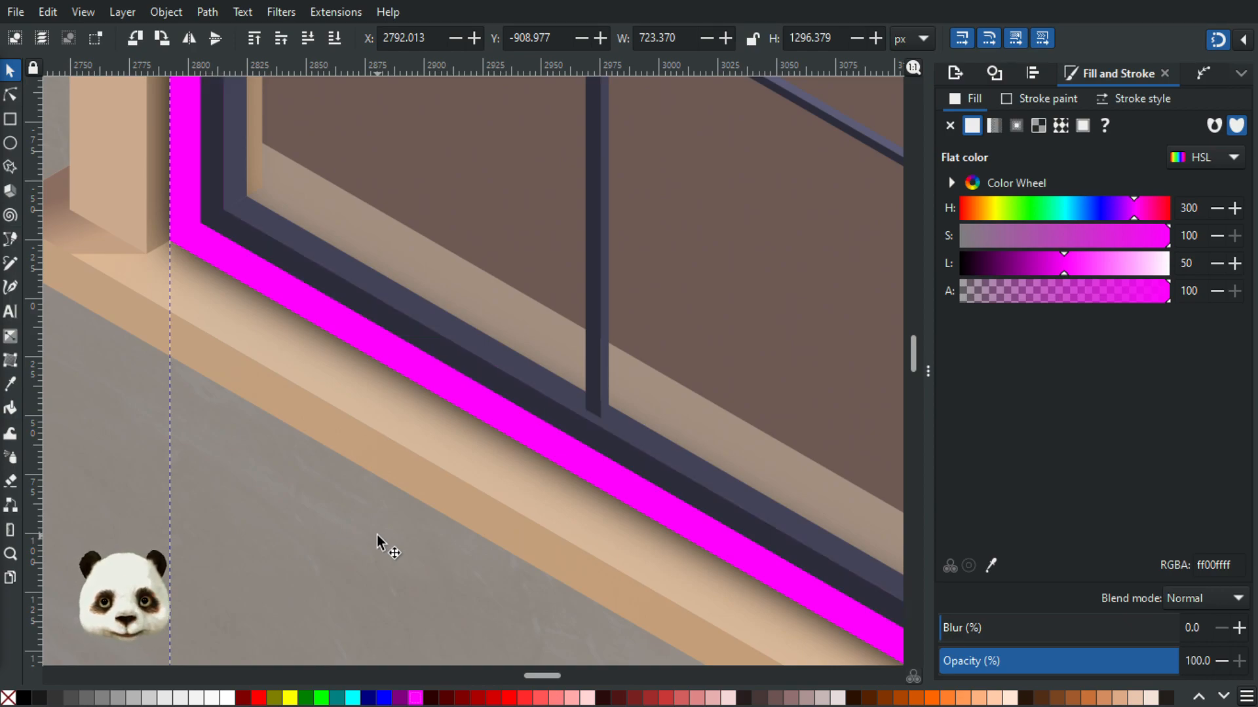
key("Page_Down")
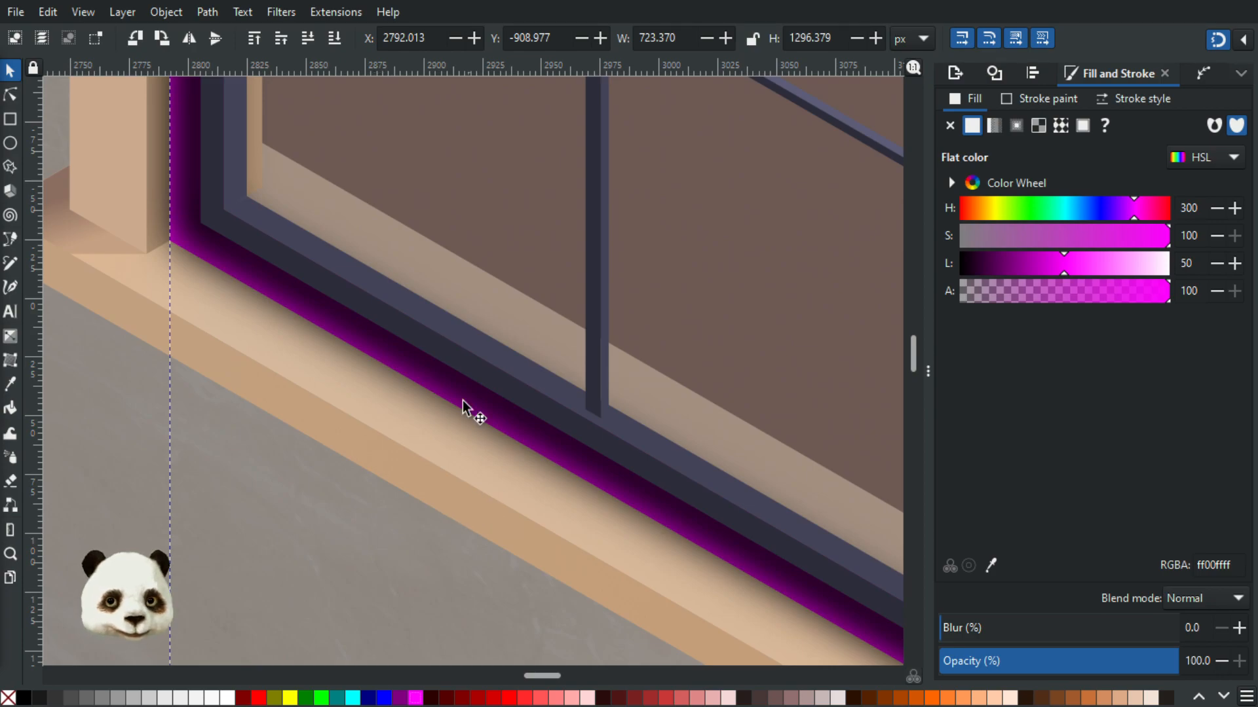
left_click(436, 377)
left_click_drag(435, 377, 549, 437)
key("ctrl+z")
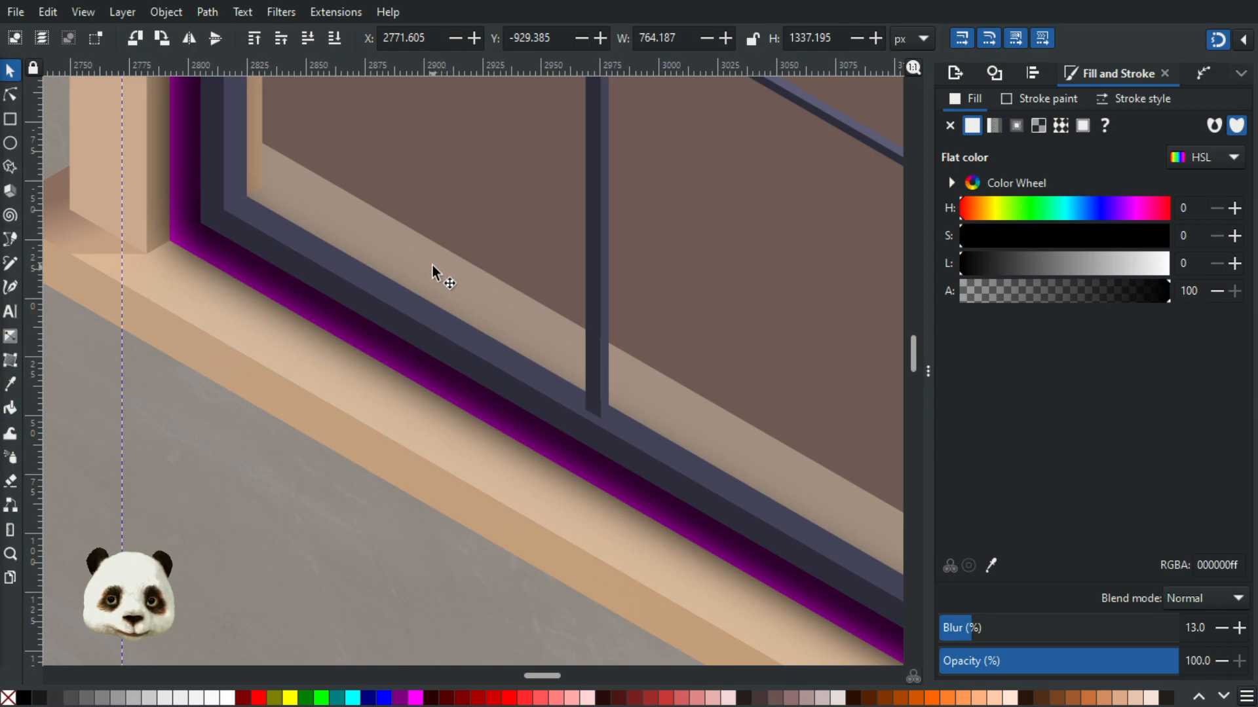
- Widen the blurred shadow along the window's left side by moving its upper and lower inner nodes to X 2843.110 px
scroll(432, 266, "down", 5, "ctrl")
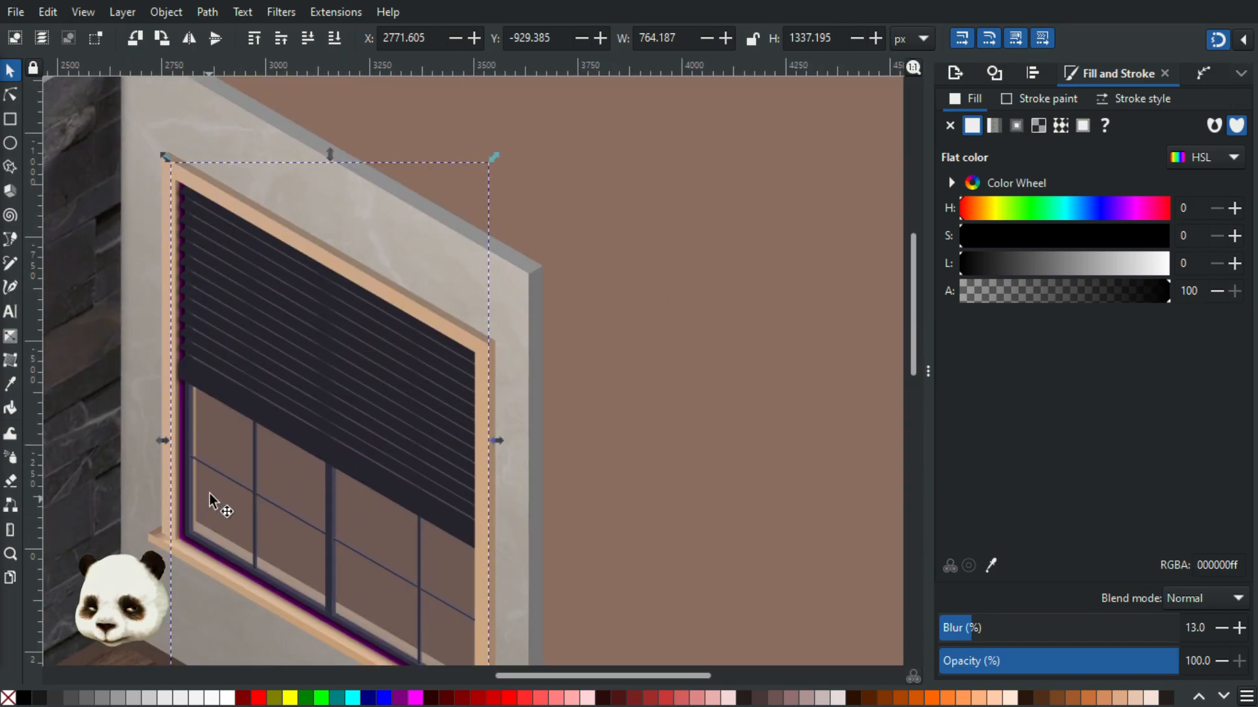
key("n")
scroll(200, 236, "up", 3, "ctrl")
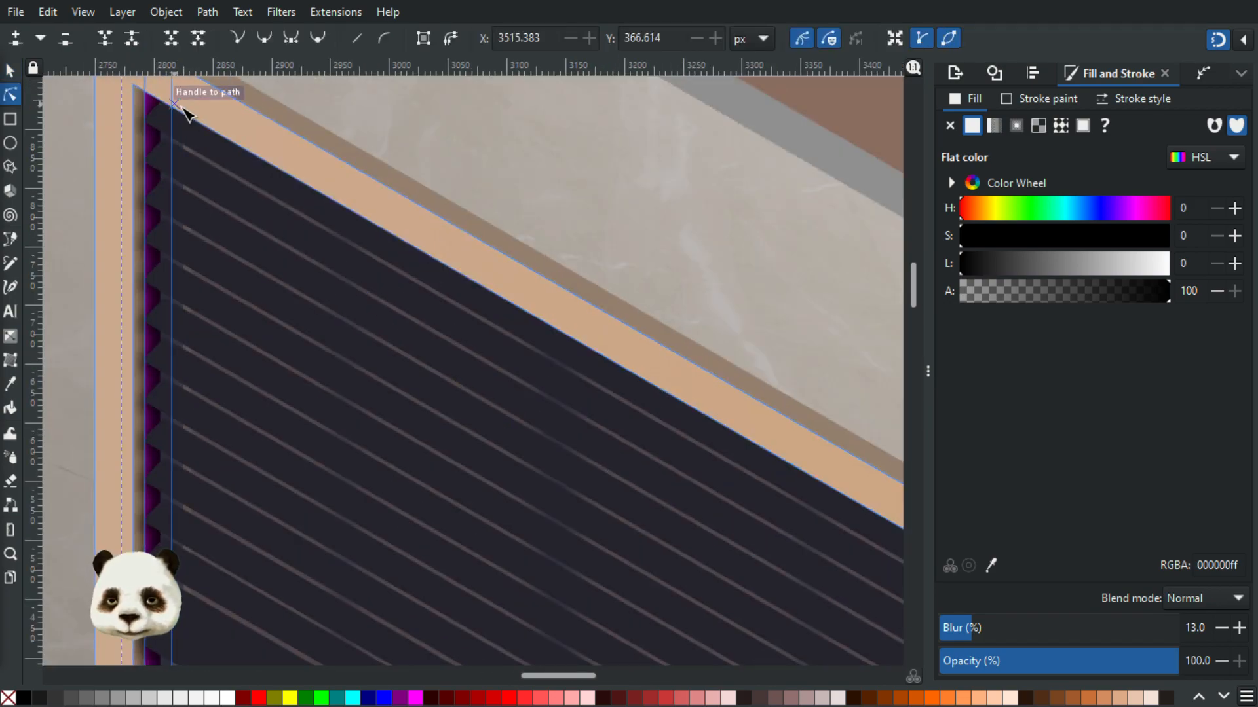
scroll(187, 114, "up", 3)
left_click_drag(185, 188, 216, 184)
left_click_drag(245, 394, 242, 40)
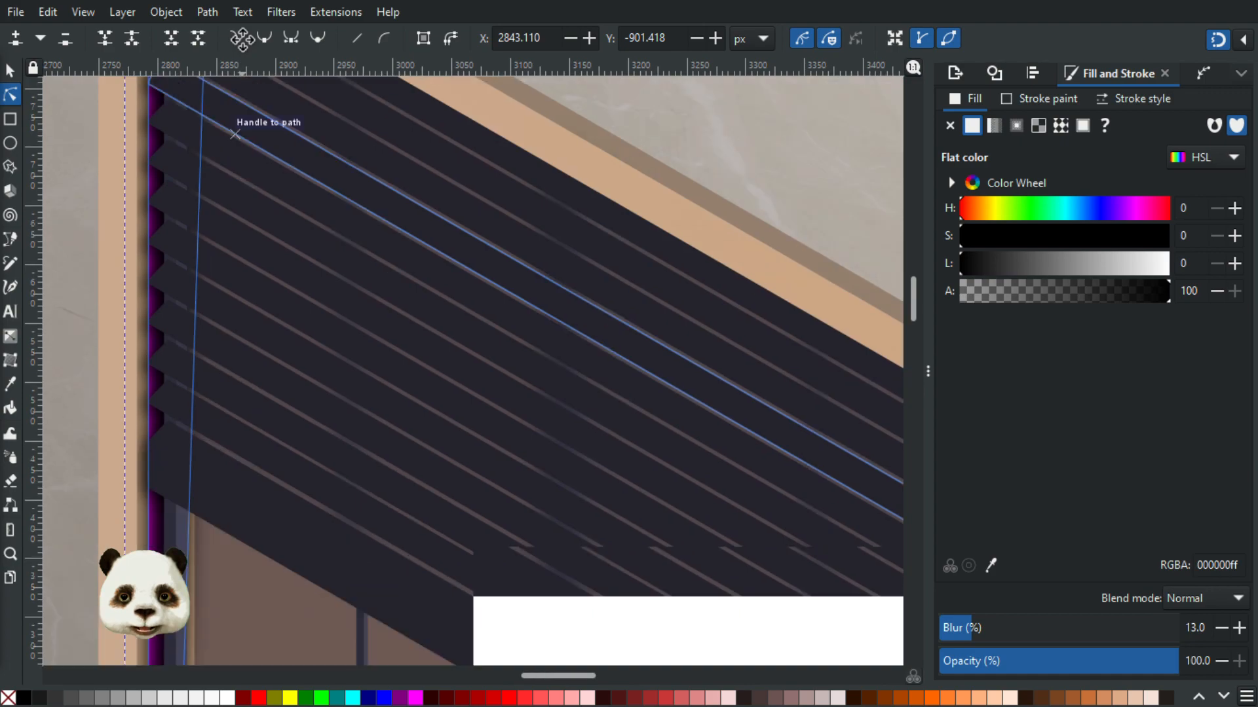
scroll(253, 457, "down", 8)
left_click_drag(193, 431, 230, 419)
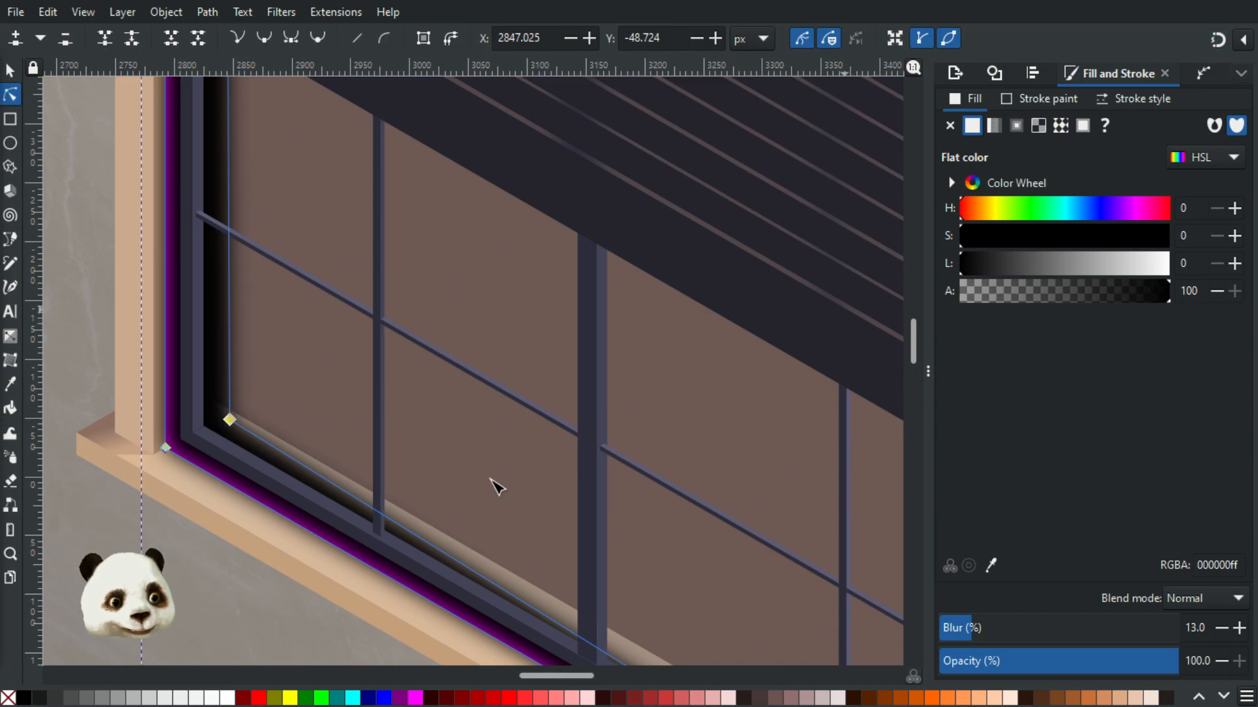
left_click_drag(230, 424, 226, 424)
- Move the blurred shadow's lower-right inner node outward to about X 3565 px, Y 373 px
scroll(524, 531, "down", 5)
scroll(524, 530, "right", 8)
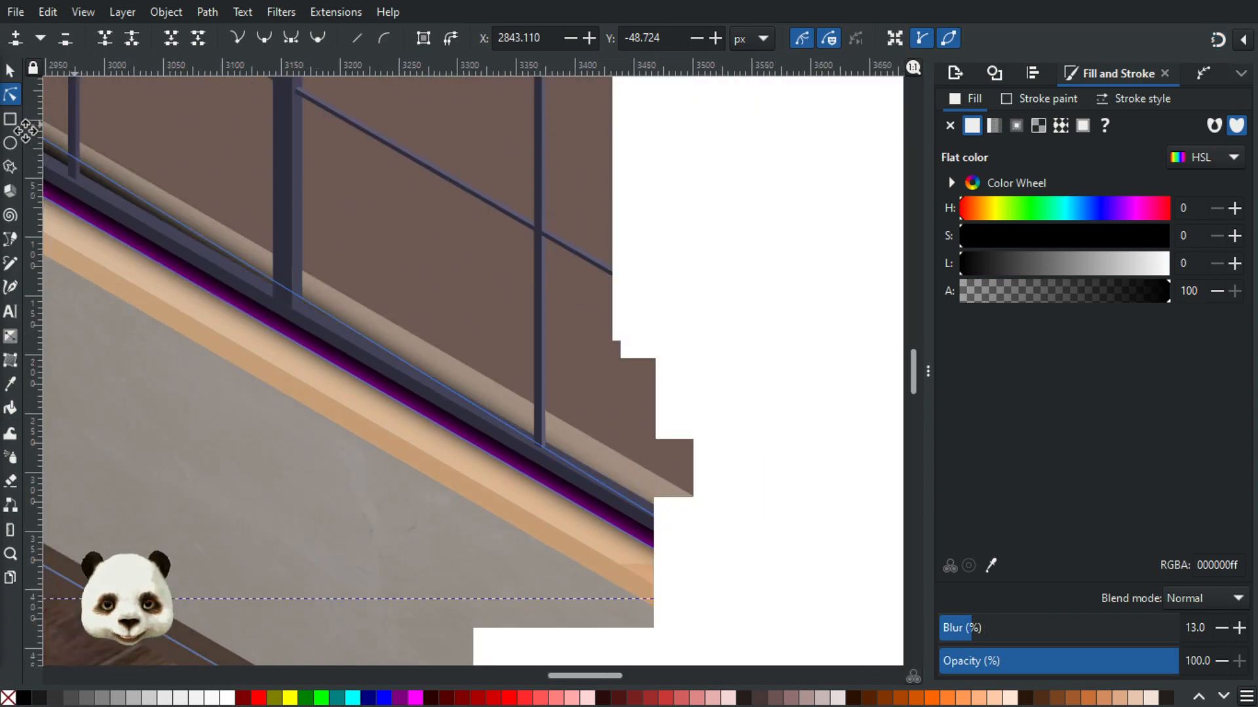
left_click_drag(588, 523, 647, 530)
left_click_drag(164, 151, 719, 434)
left_click(10, 70)
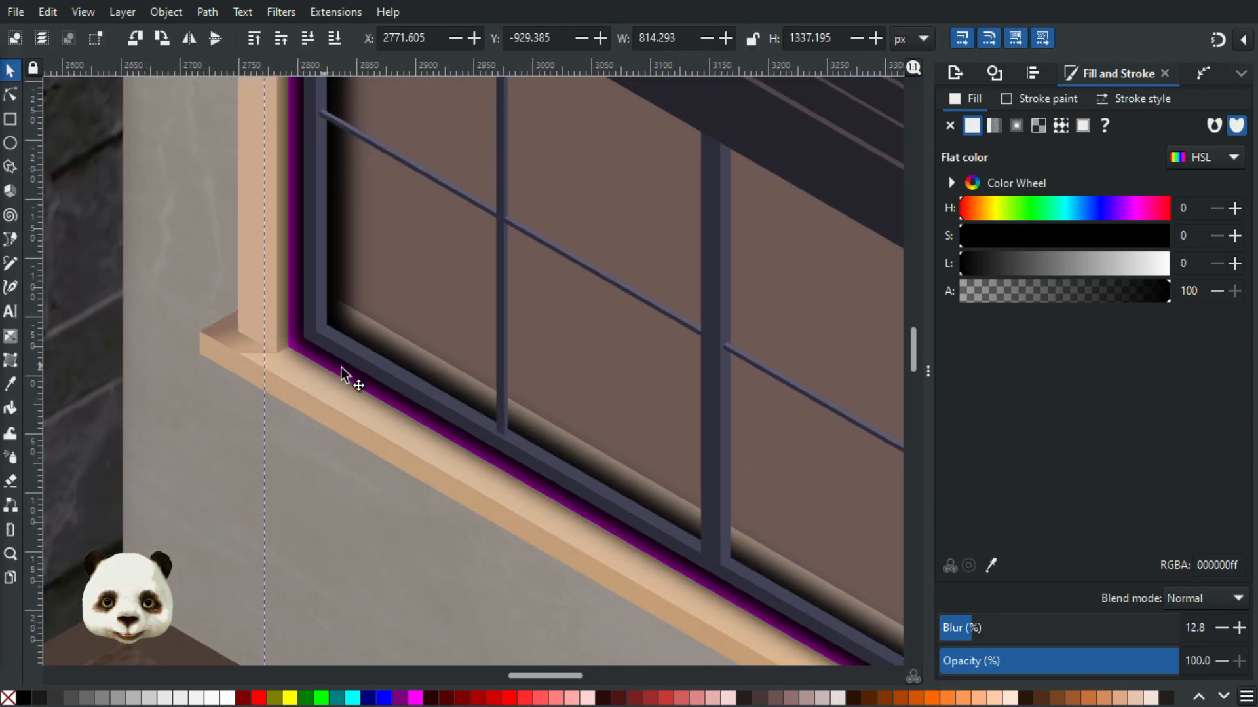
left_click_drag(323, 364, 455, 406)
left_click(298, 344)
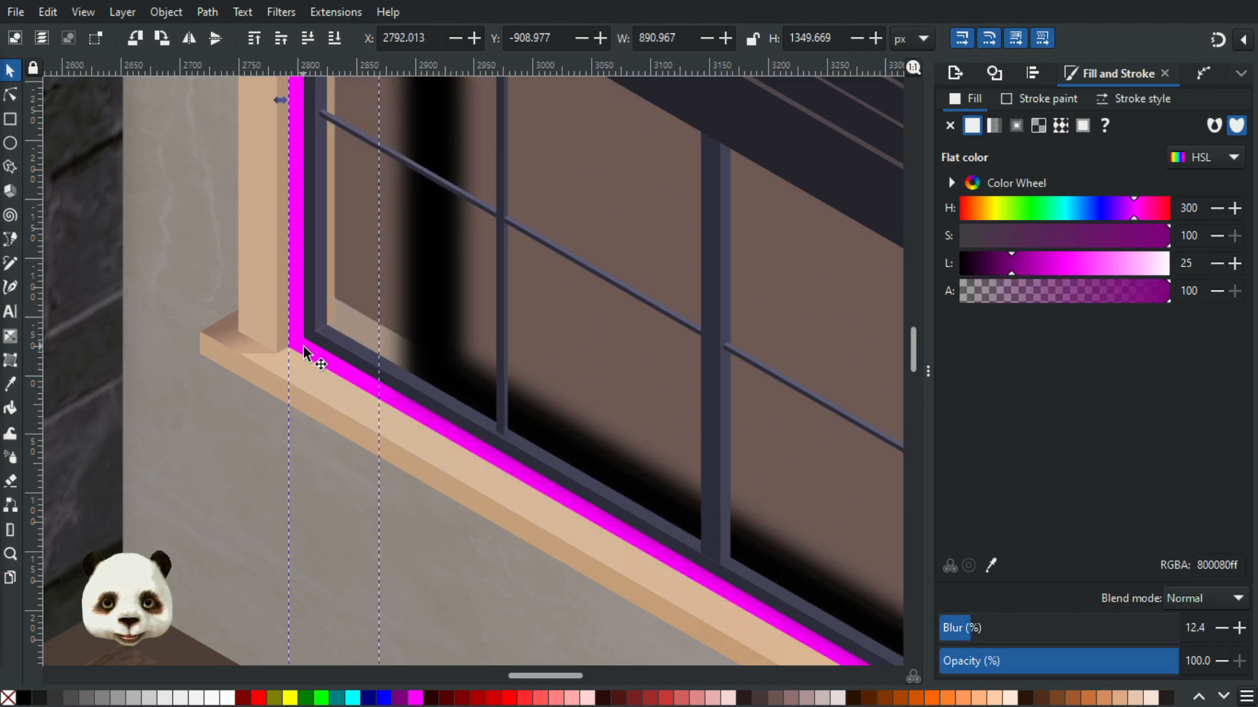
key("ctrl+z")
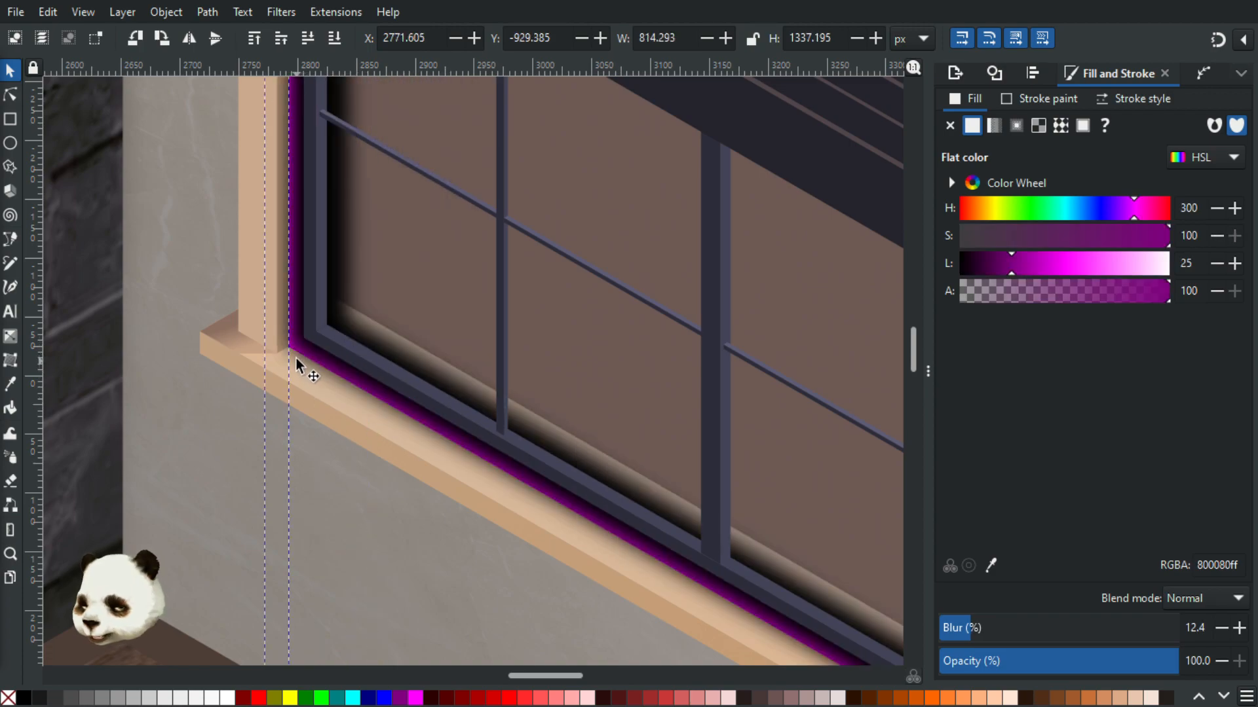
- Lower the blurred black shadow behind the magenta copy
left_click(421, 279)
left_click(324, 368)
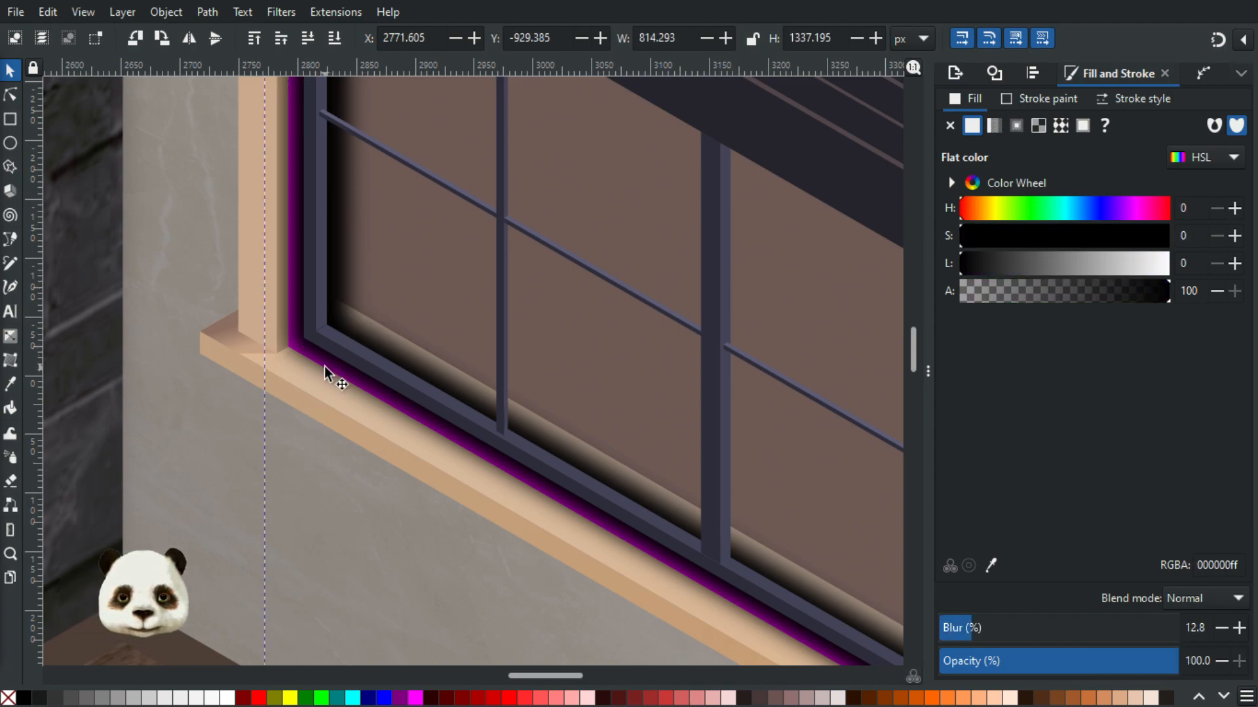
key("Page_Down")
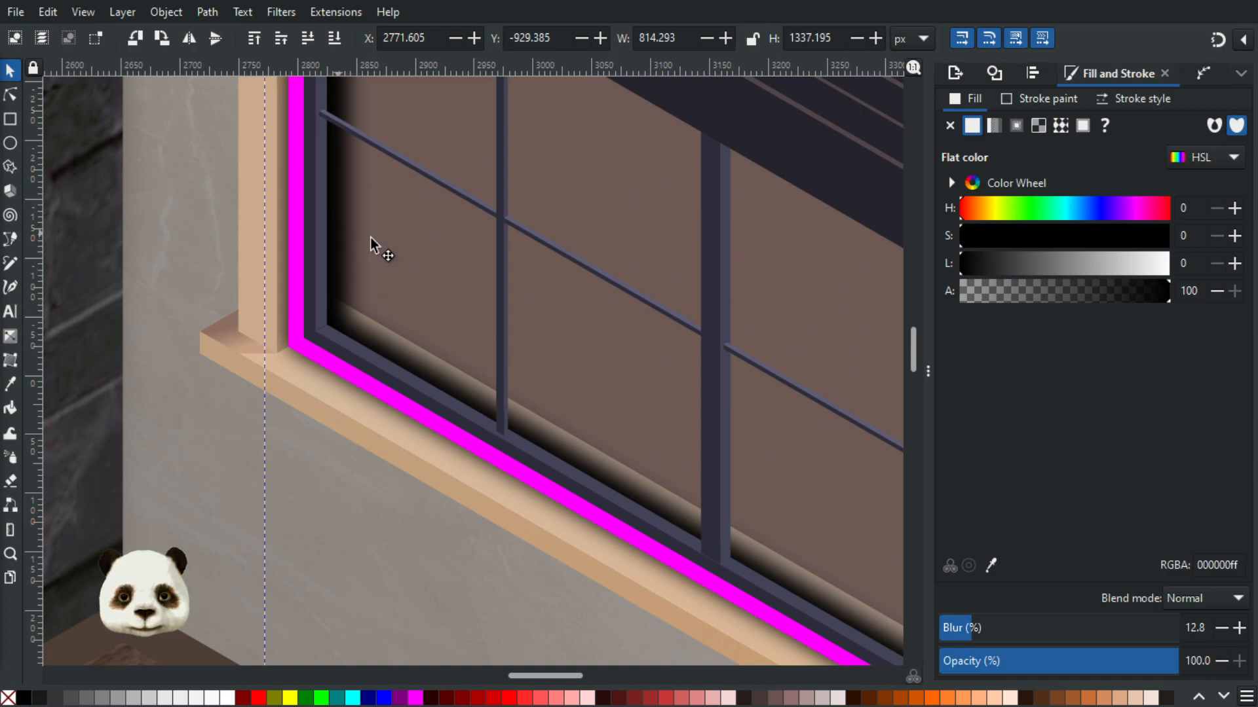
- Select the blurred shadow together with the magenta shape and clip the shadow to the magenta outline
left_click(298, 279)
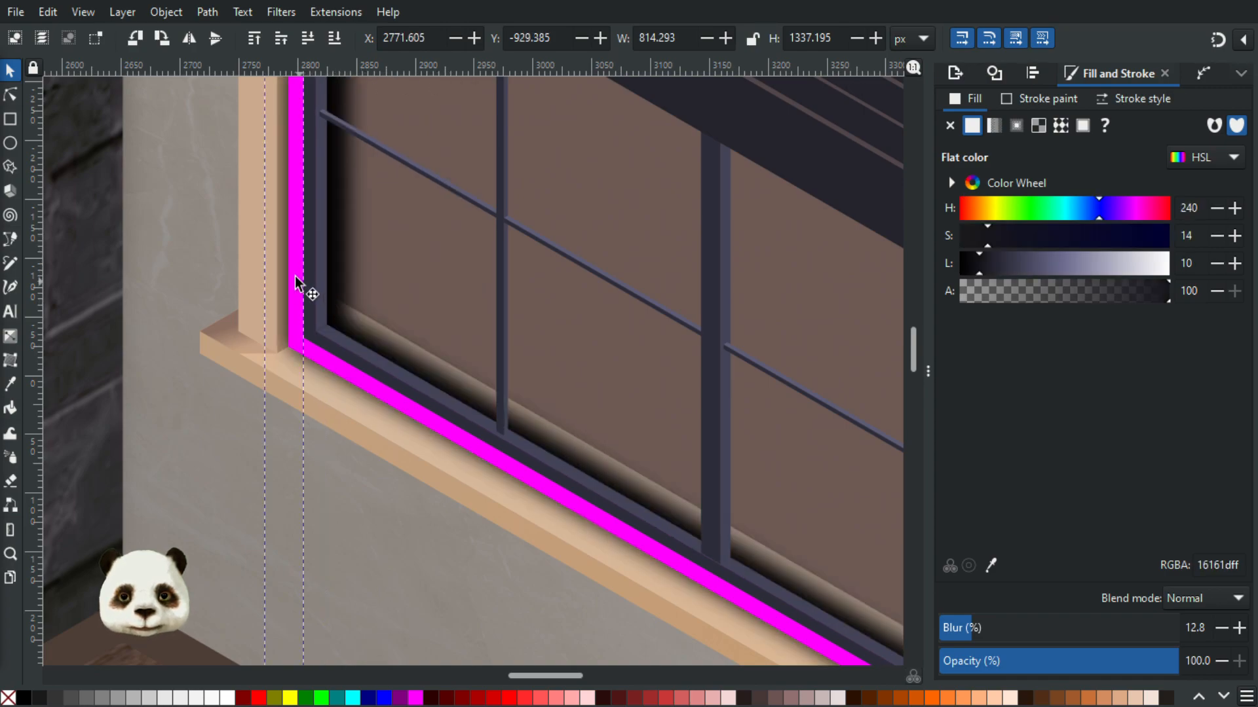
left_click_drag(299, 283, 112, 361)
key("ctrl+z")
left_click(337, 248, "shift")
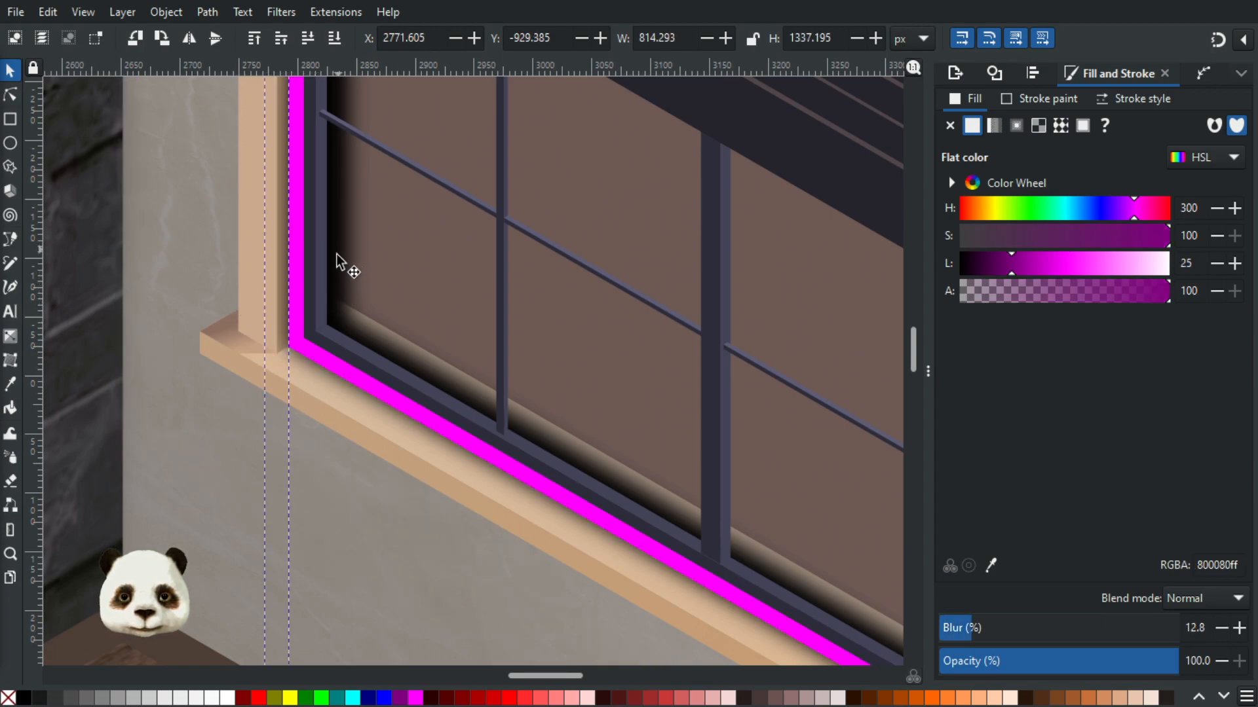
right_click(292, 265)
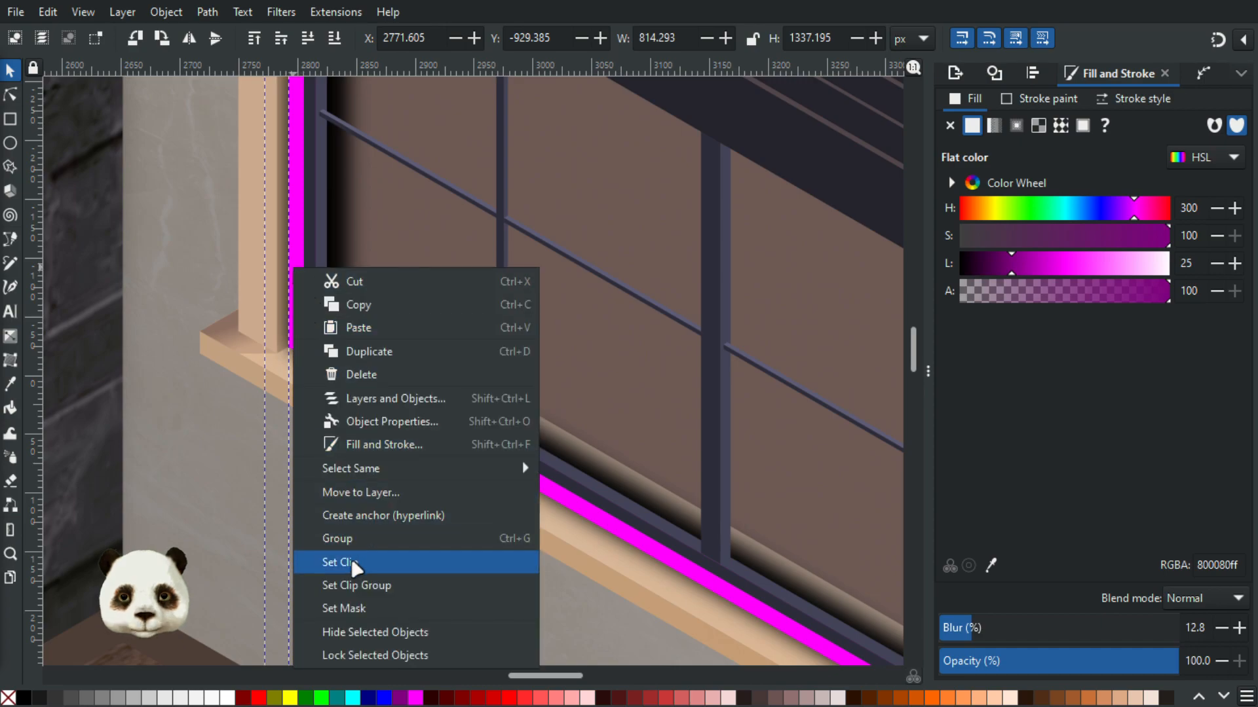
left_click(352, 563)
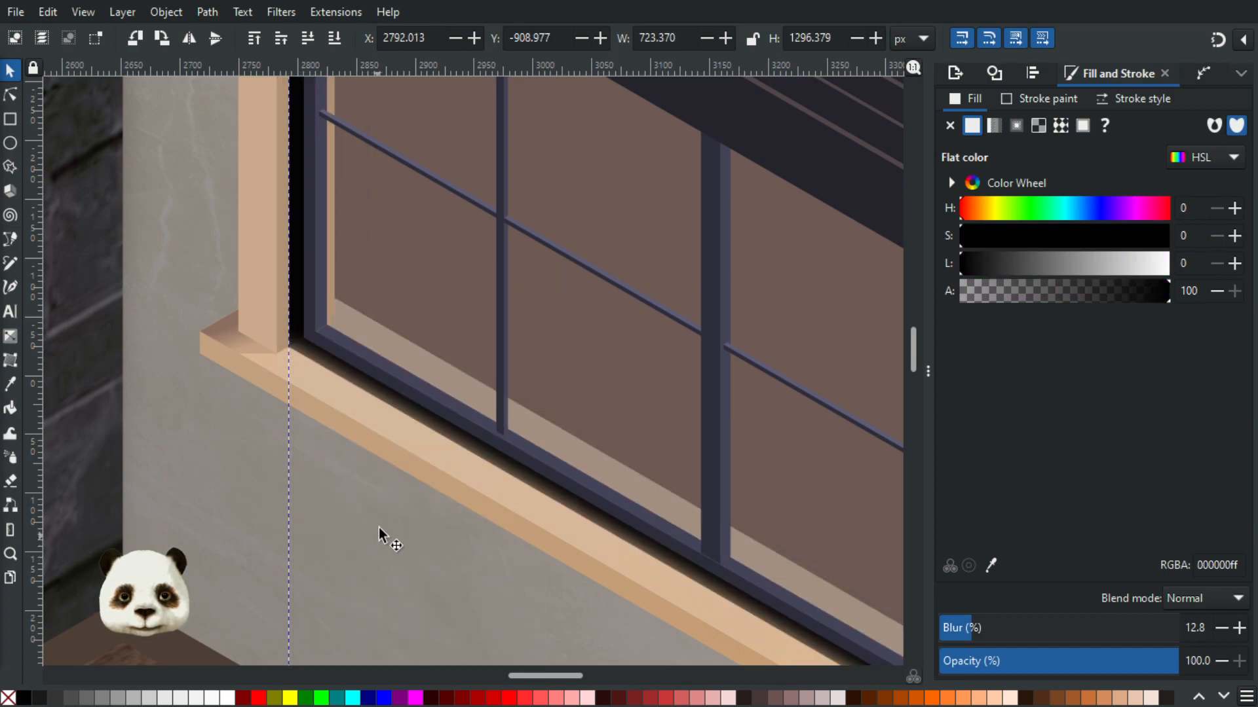
- Inspect the clipped shadow and its nodes along the window frame, from the blinds' upper corner down to the sill
scroll(377, 416, "up", 5)
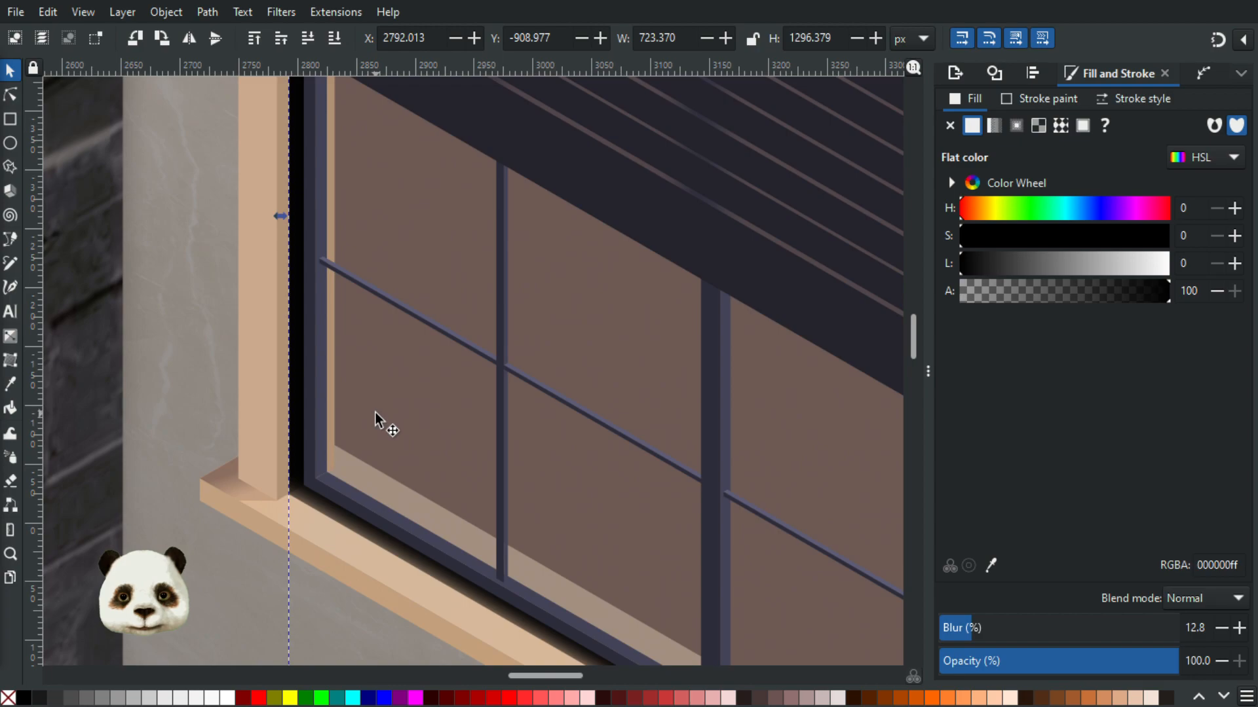
scroll(377, 419, "up", 5)
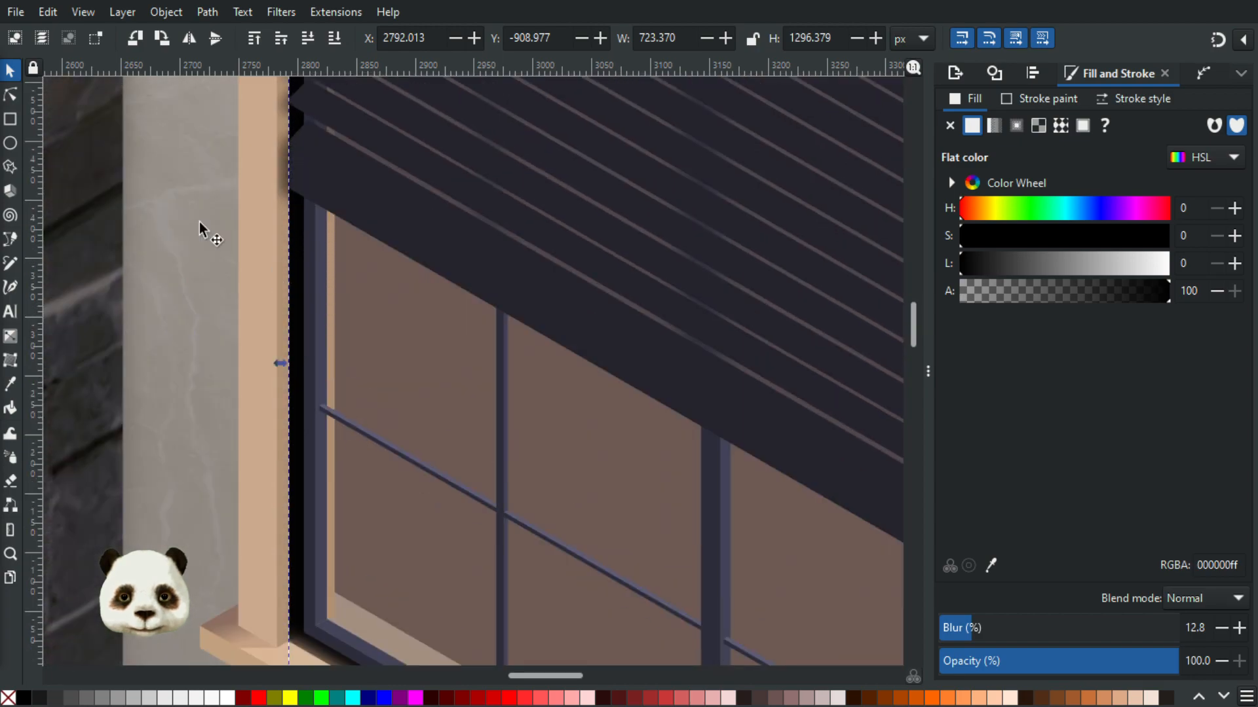
left_click(11, 96)
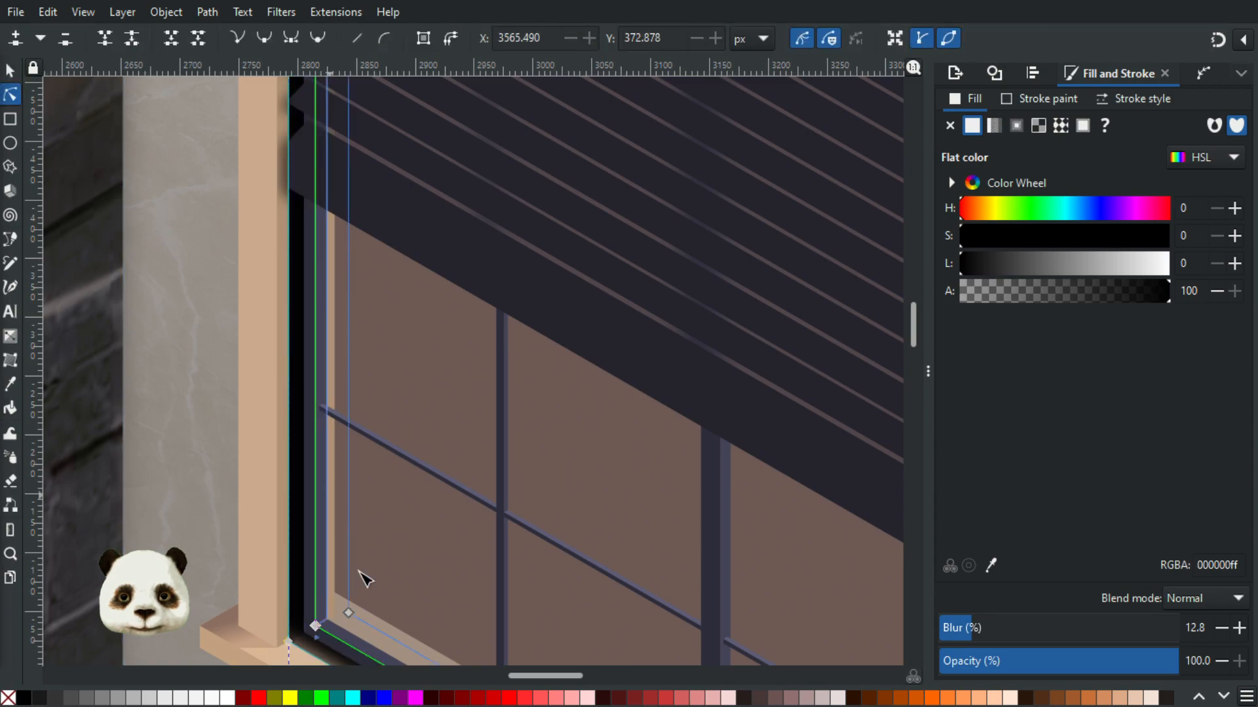
left_click(315, 626)
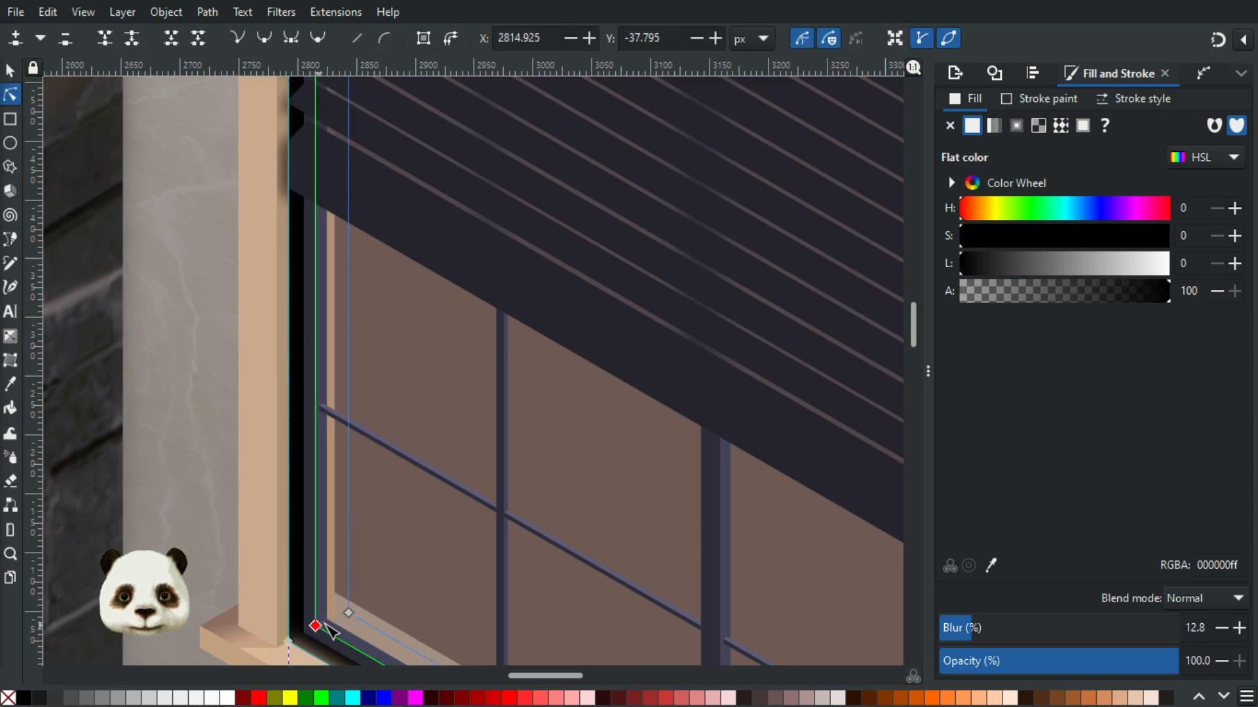
left_click(289, 641)
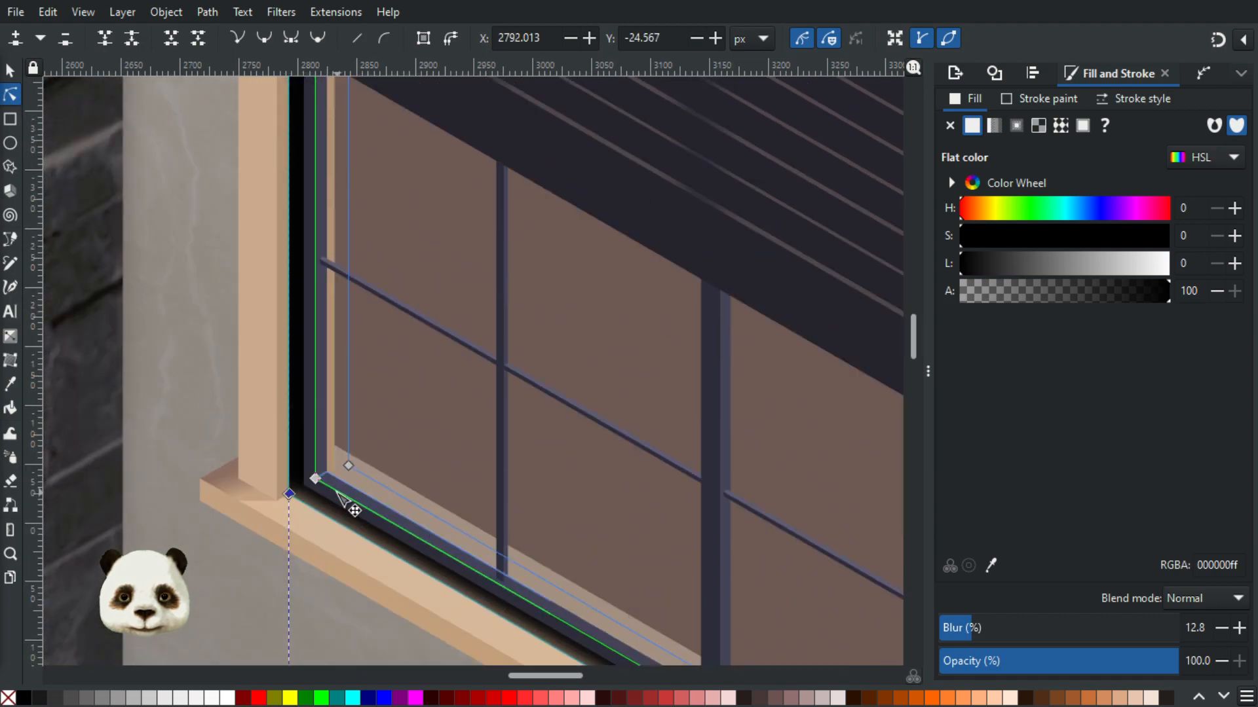
scroll(344, 499, "up", 15)
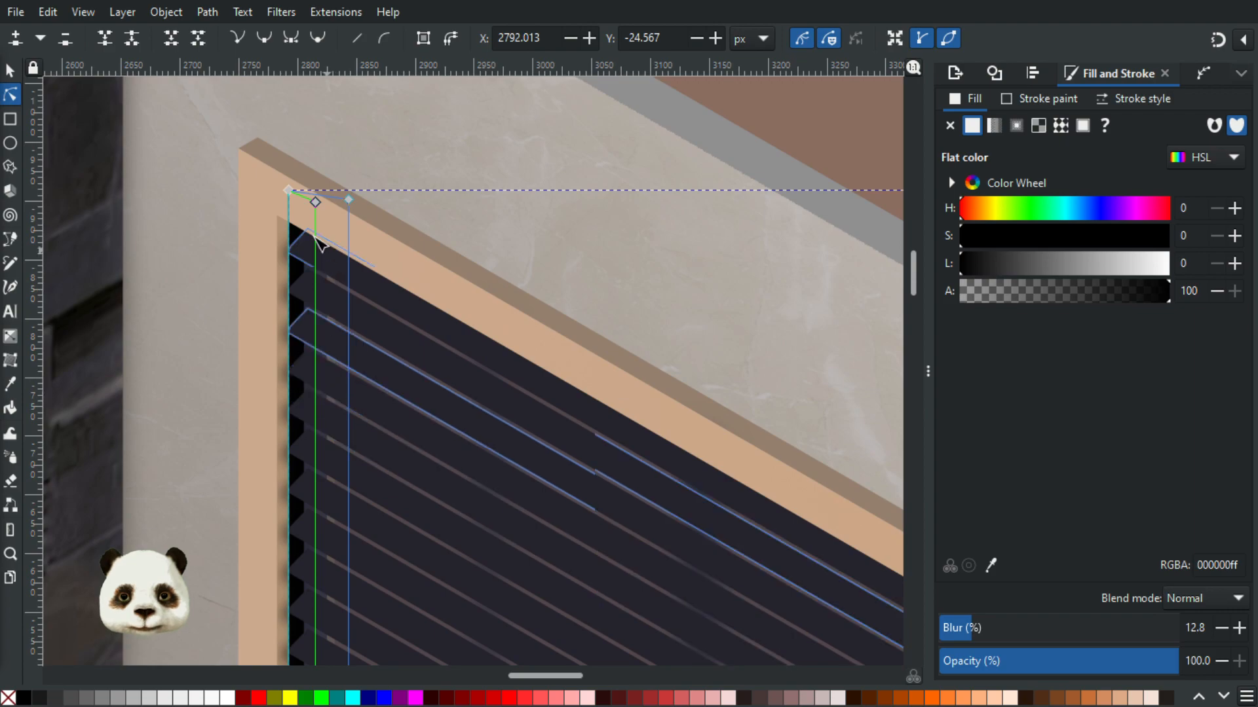
left_click(289, 192)
left_click_drag(306, 196, 293, 199)
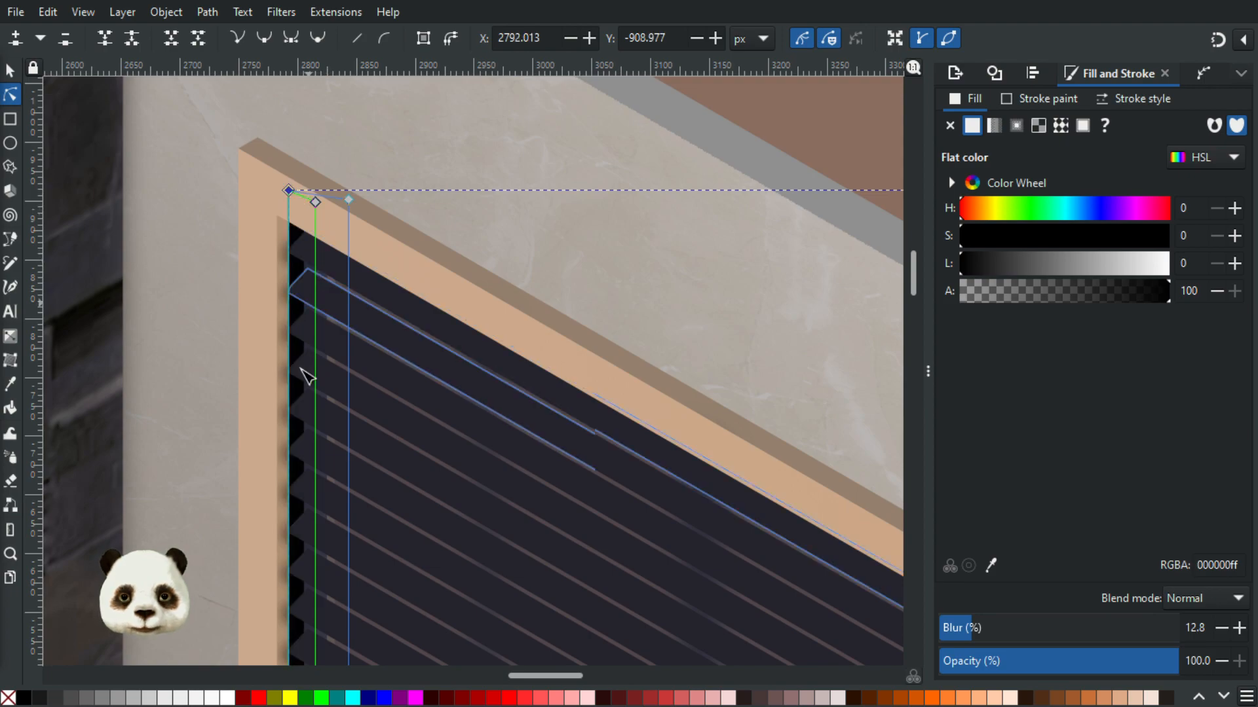
scroll(317, 371, "up", 1)
scroll(325, 360, "up", 3)
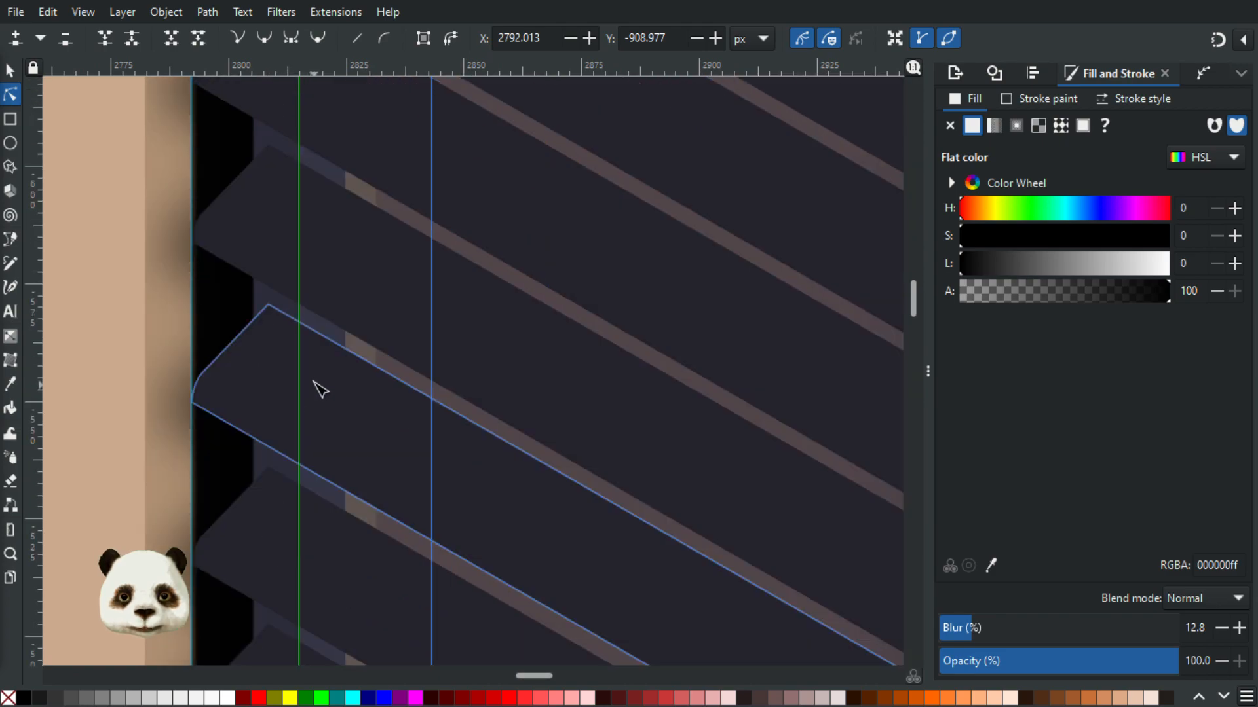
scroll(320, 380, "down", 2)
scroll(321, 380, "down", 2)
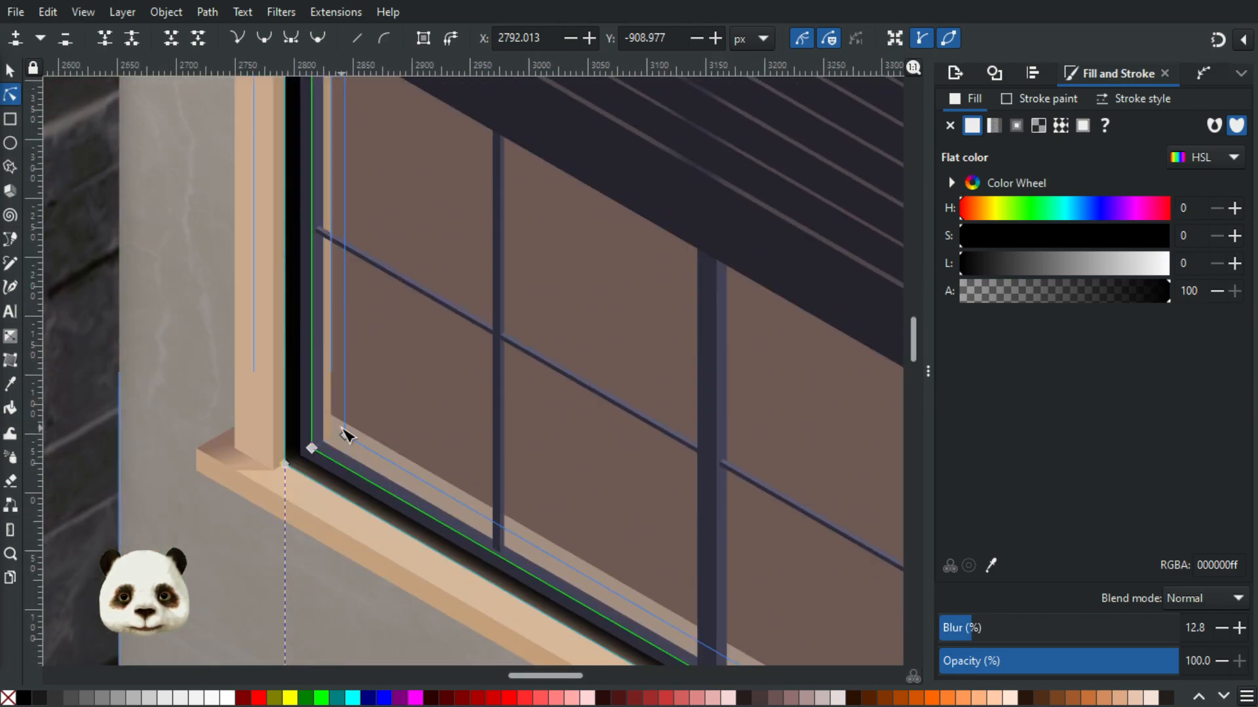
scroll(370, 462, "up", 1)
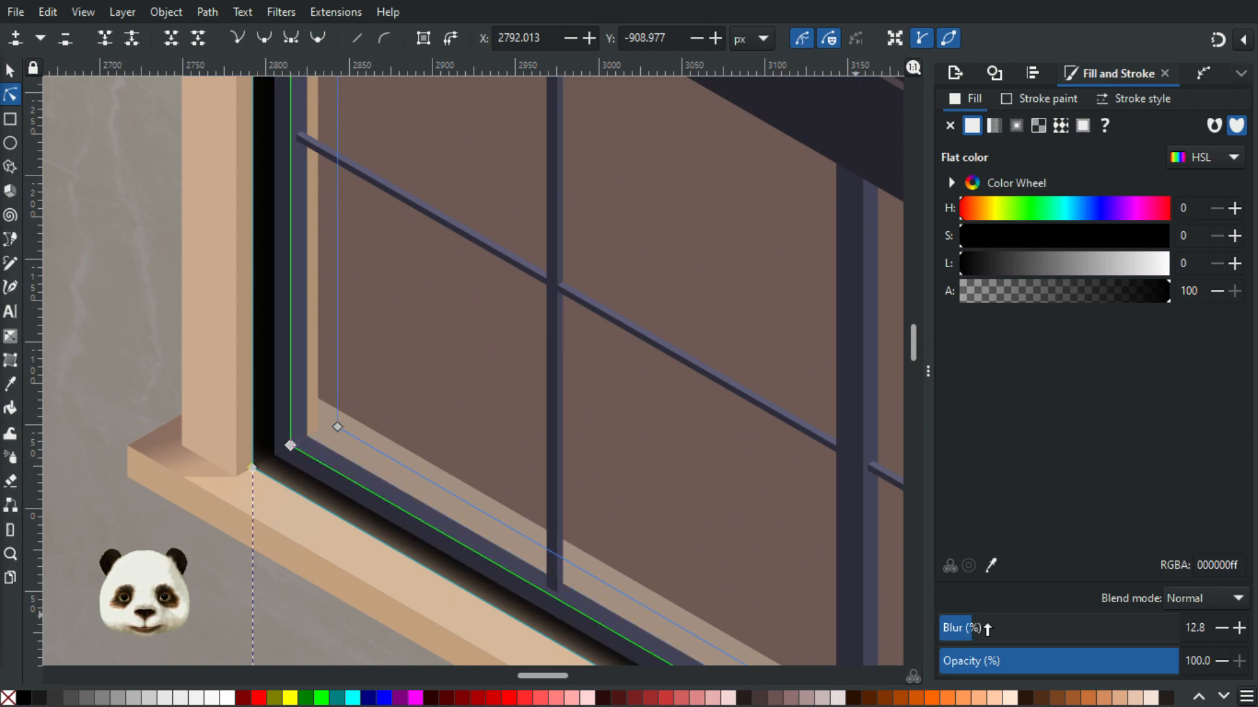
- Move the blurred shadow's lower-left outer corner node inward to about X 2797.5 px, Y -26.8 px and set its blur to 10%
left_click_drag(987, 629, 973, 630)
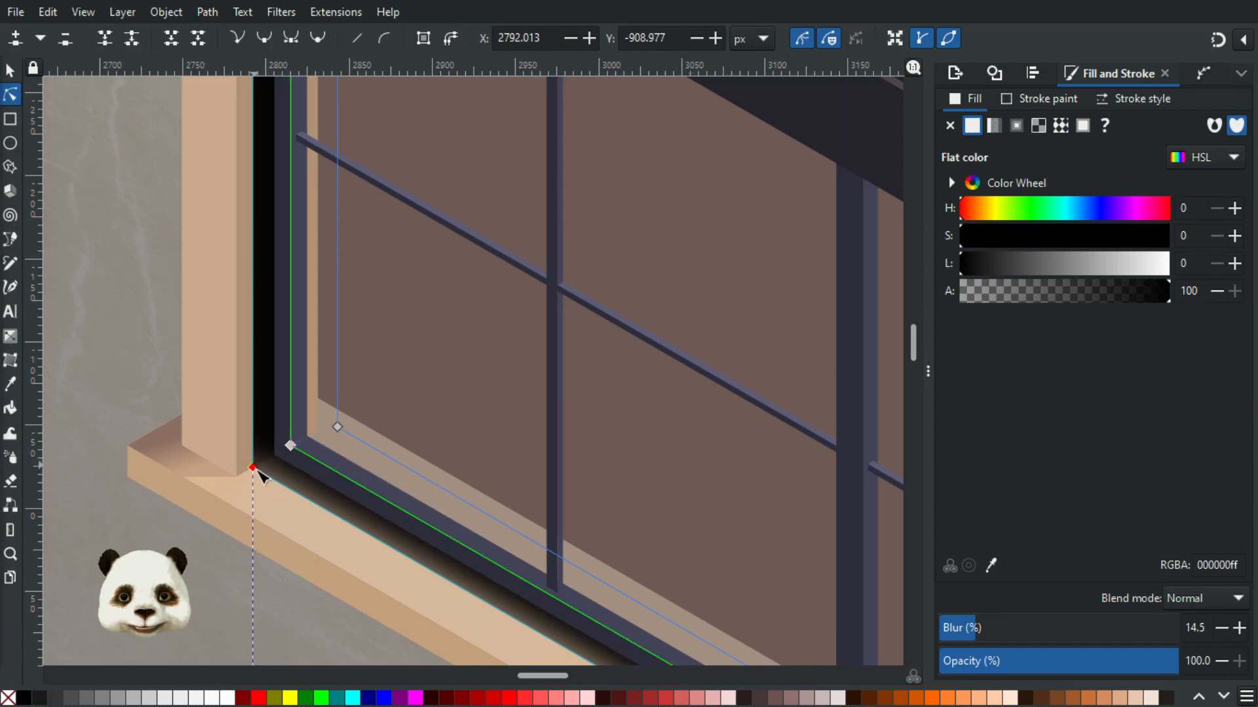
left_click_drag(254, 468, 263, 463)
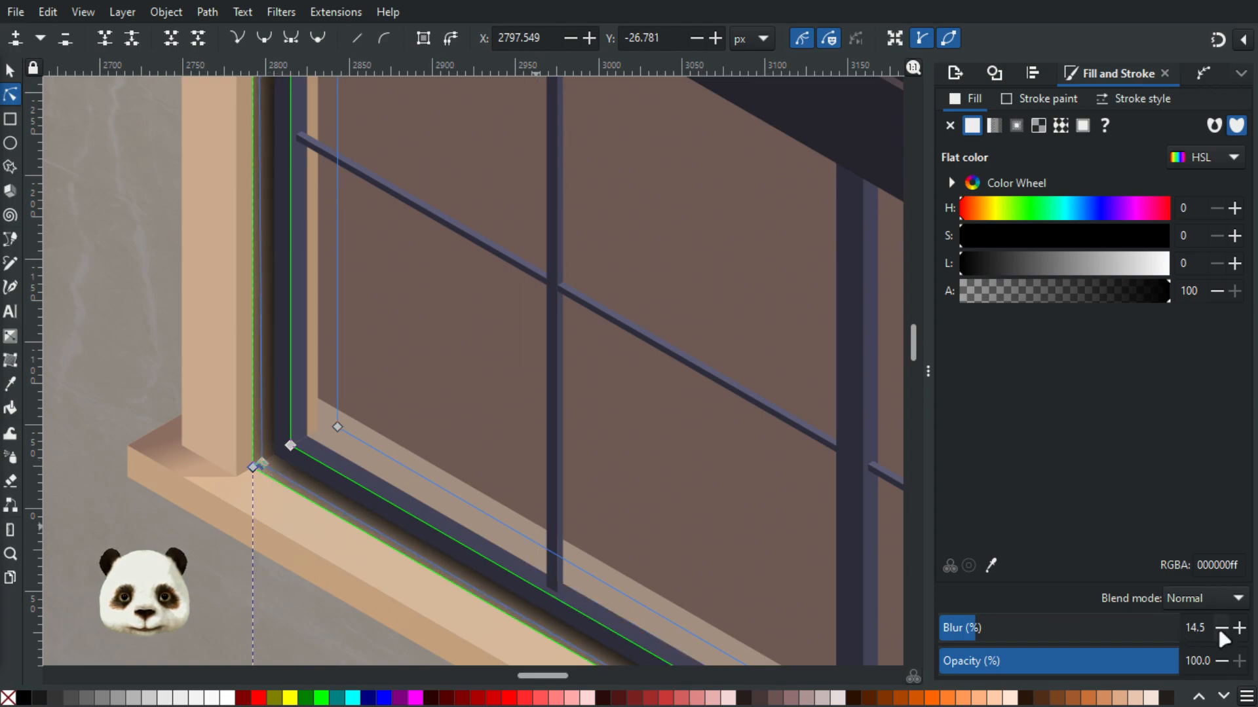
left_click_drag(973, 627, 964, 627)
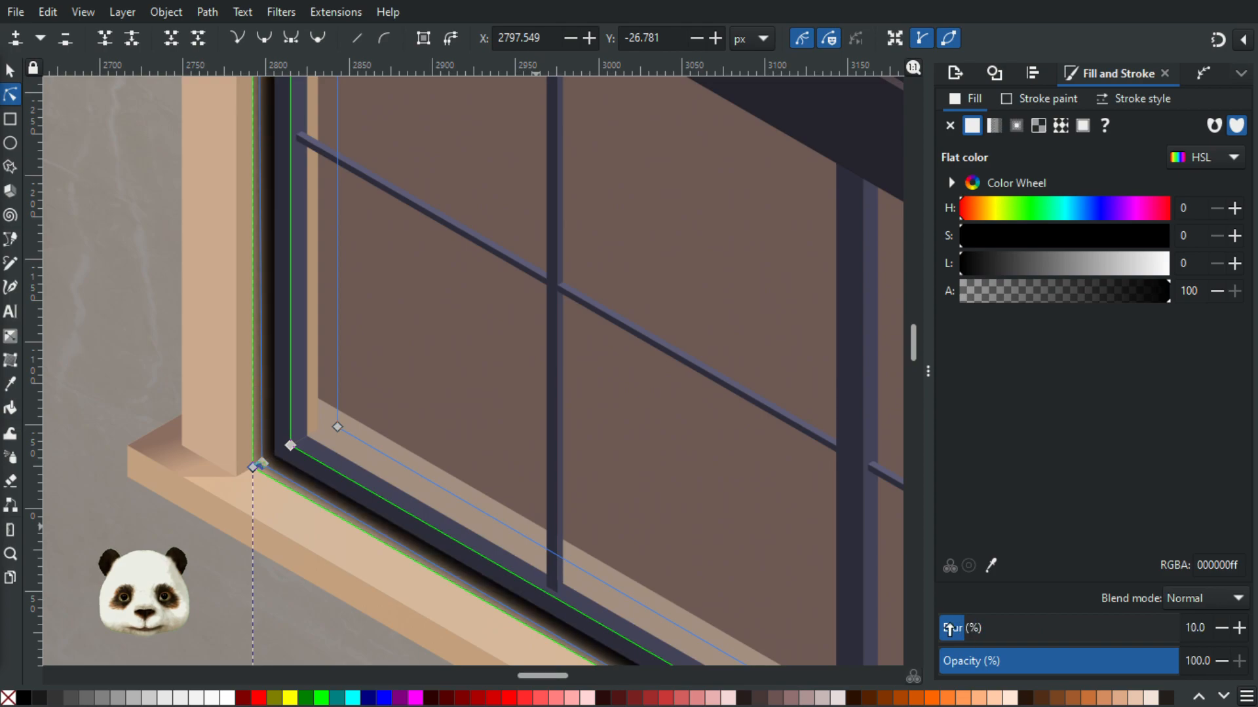
- Move the shadow's upper-left outer corner node inward and slightly up to about X 2798.1 px, Y -914.0 px
scroll(321, 420, "up", 10)
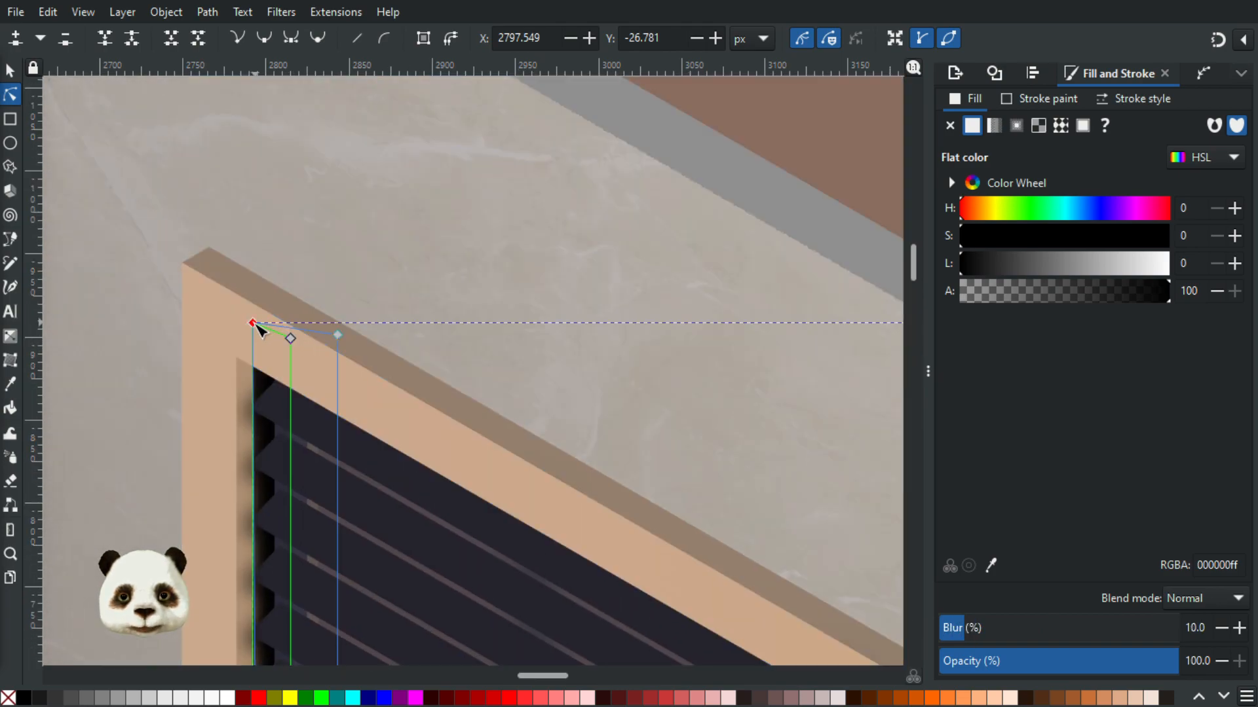
left_click_drag(258, 326, 267, 321)
scroll(242, 501, "down", 6)
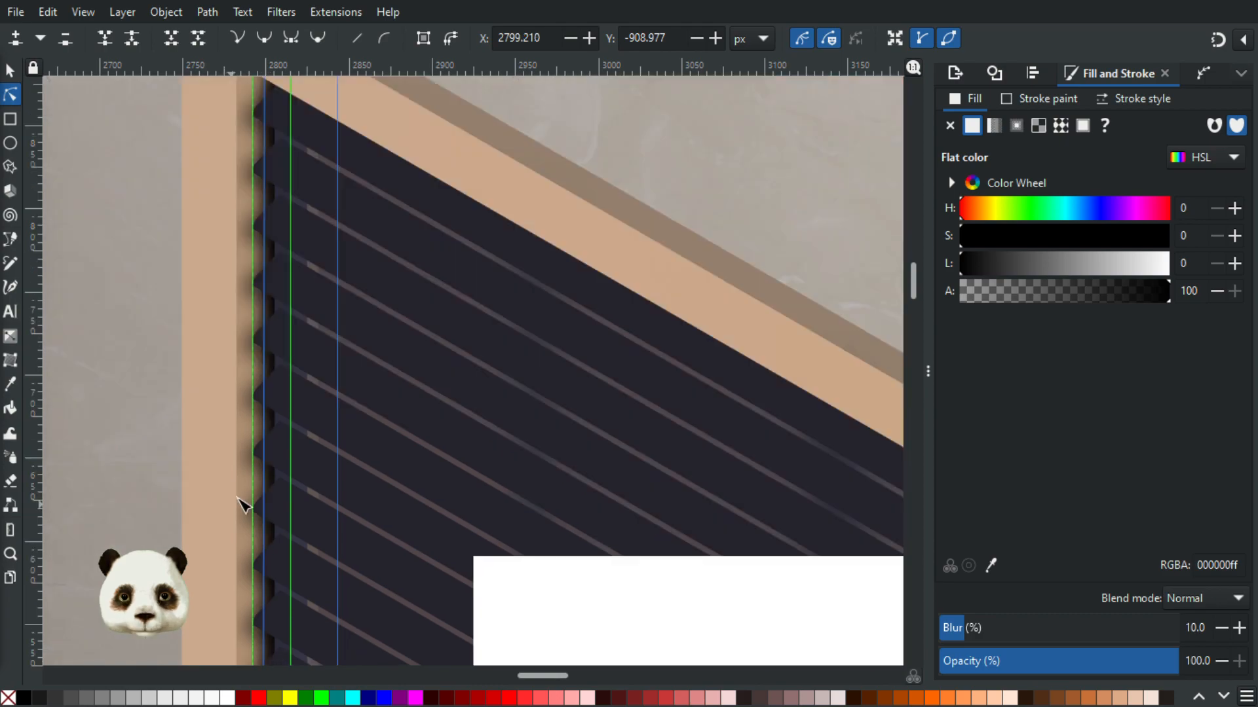
scroll(272, 452, "up", 5)
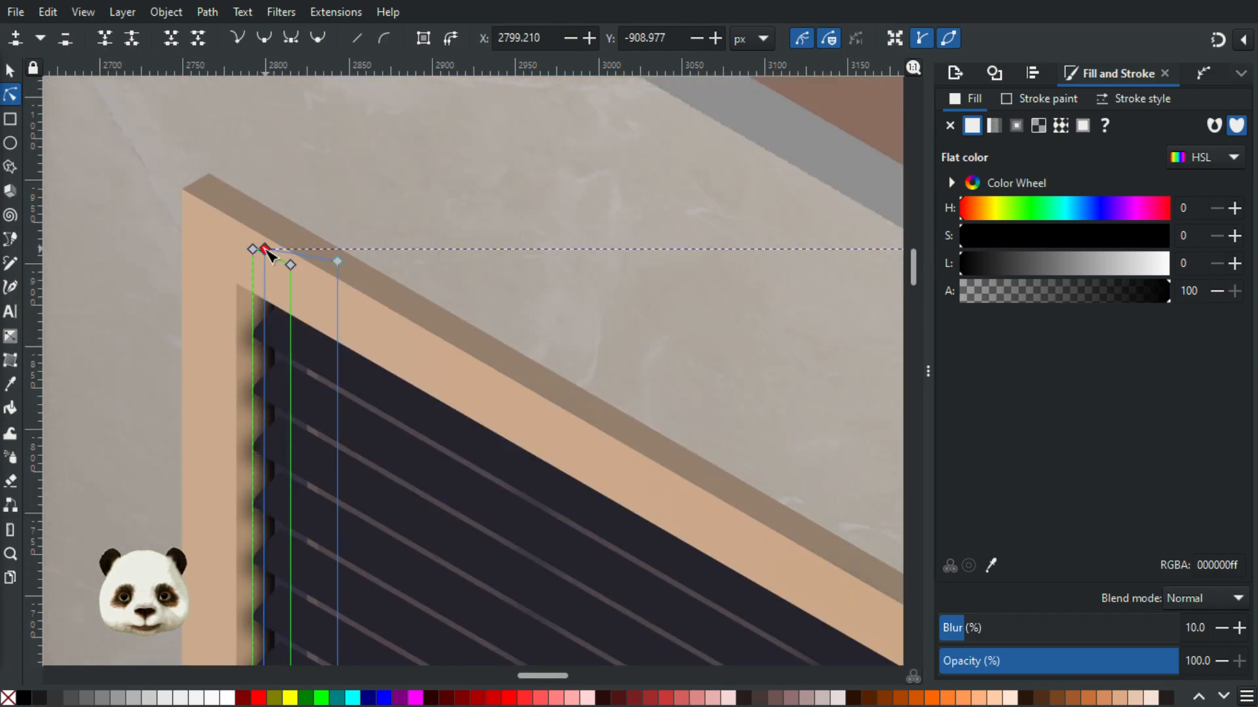
mouse_move(266, 250)
left_mouse_down()
mouse_move(256, 243)
mouse_move(268, 244)
left_mouse_up()
scroll(269, 295, "down", 10)
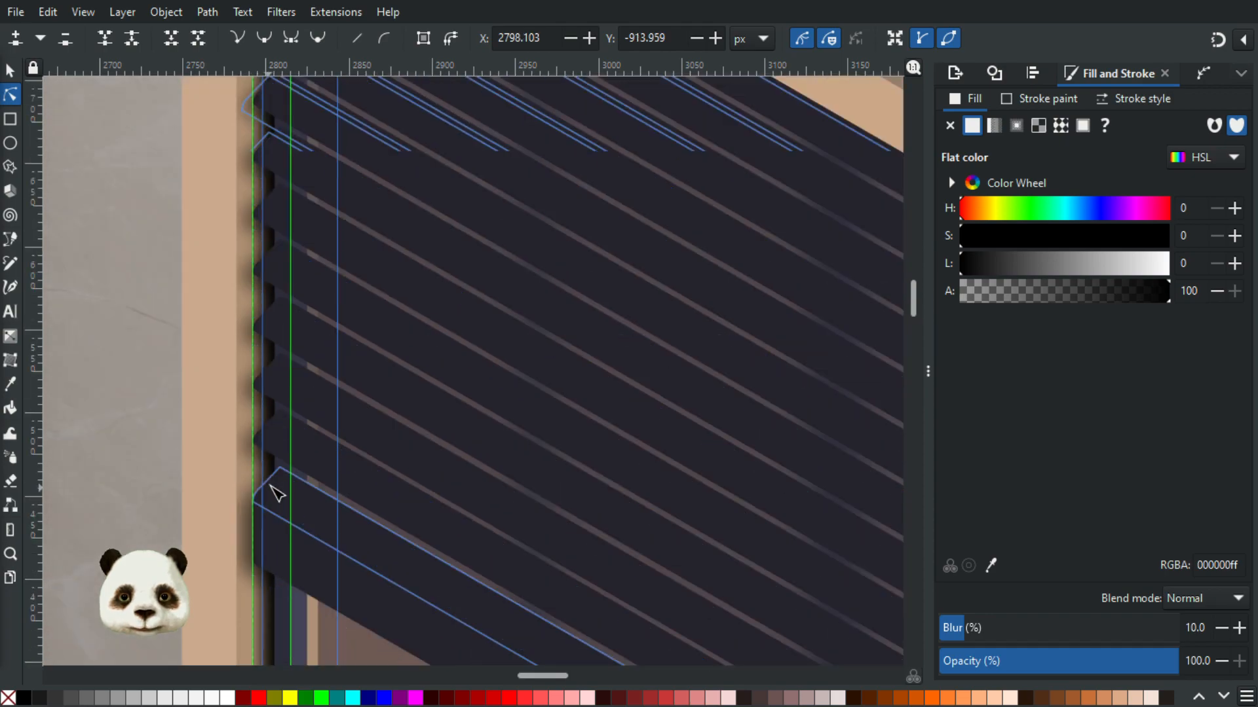
- Shift the shadow's lower-left outer corner node slightly outward to about X 2796.6 px, keeping its height
scroll(260, 321, "up", 1)
scroll(275, 588, "up", 1)
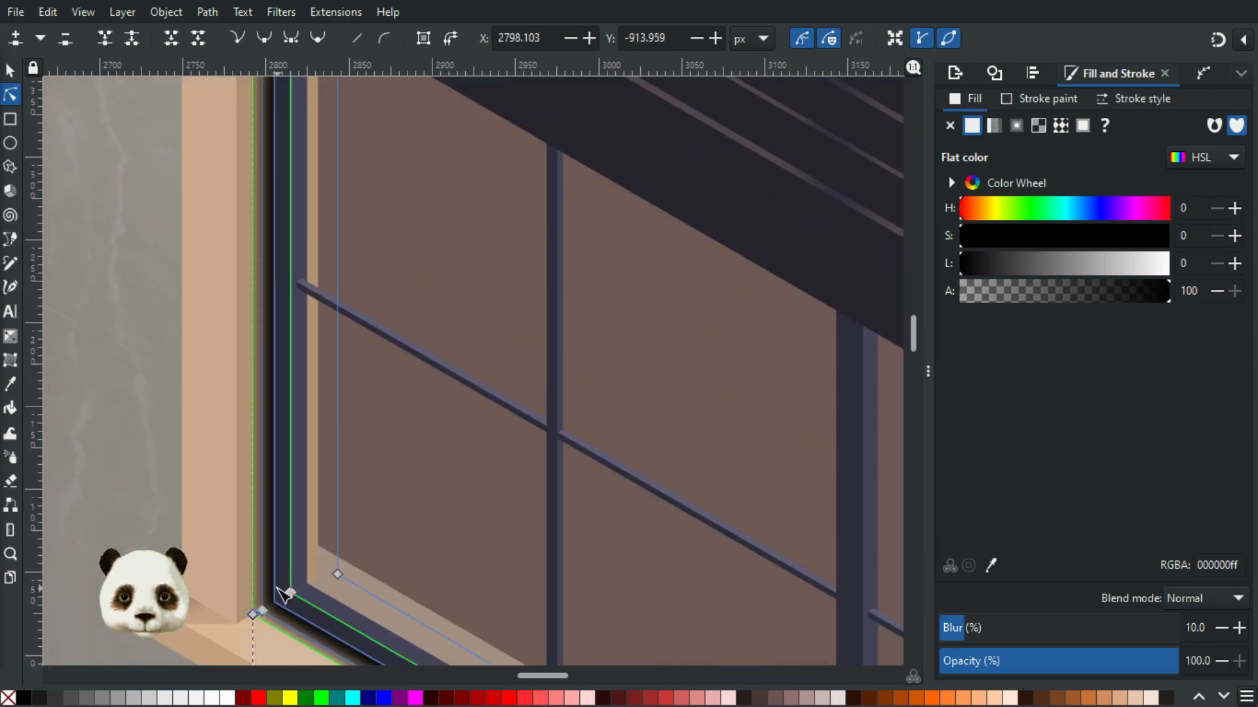
scroll(279, 587, "up", 3)
scroll(273, 589, "down", 1)
scroll(280, 597, "down", 2)
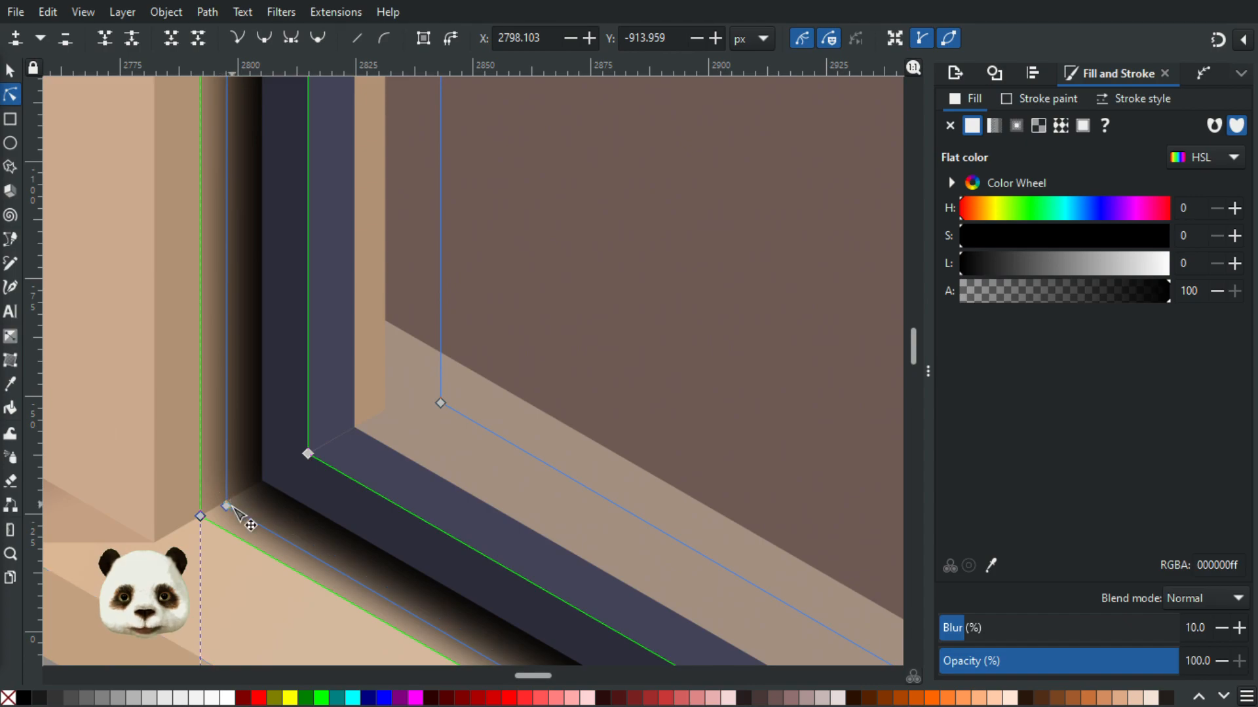
left_click_drag(227, 506, 223, 507)
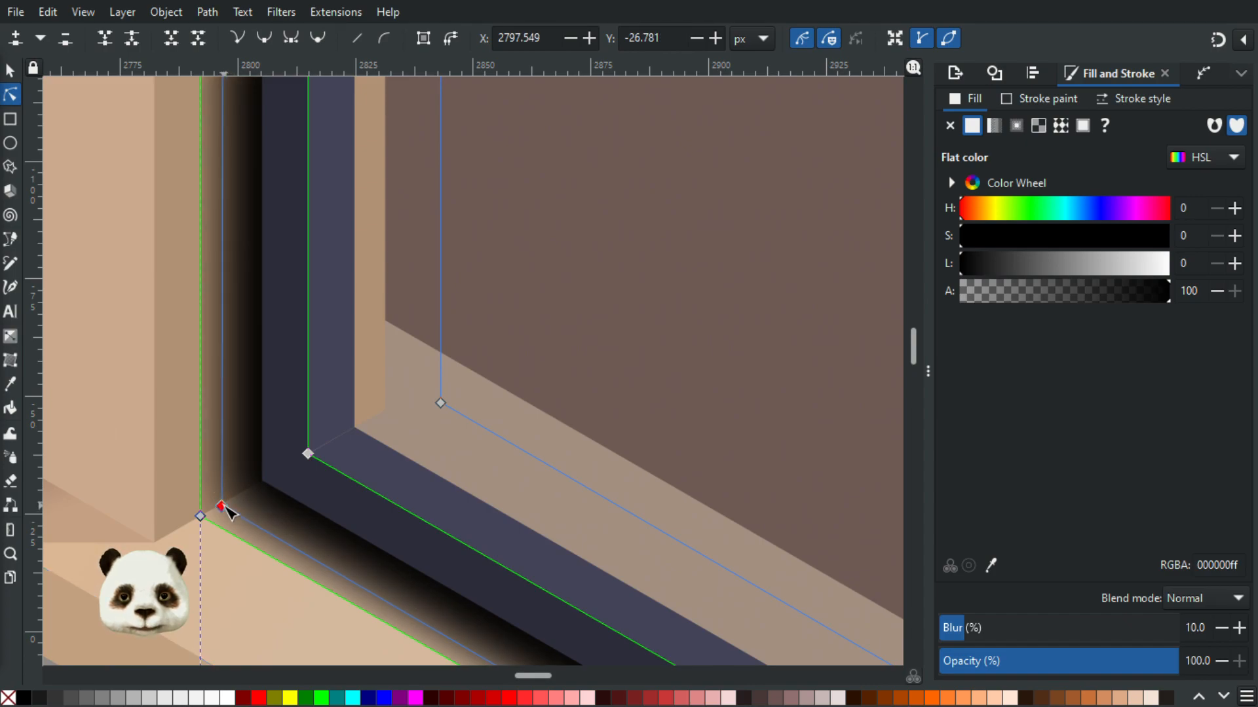
scroll(439, 584, "down", 6)
scroll(522, 547, "down", 5)
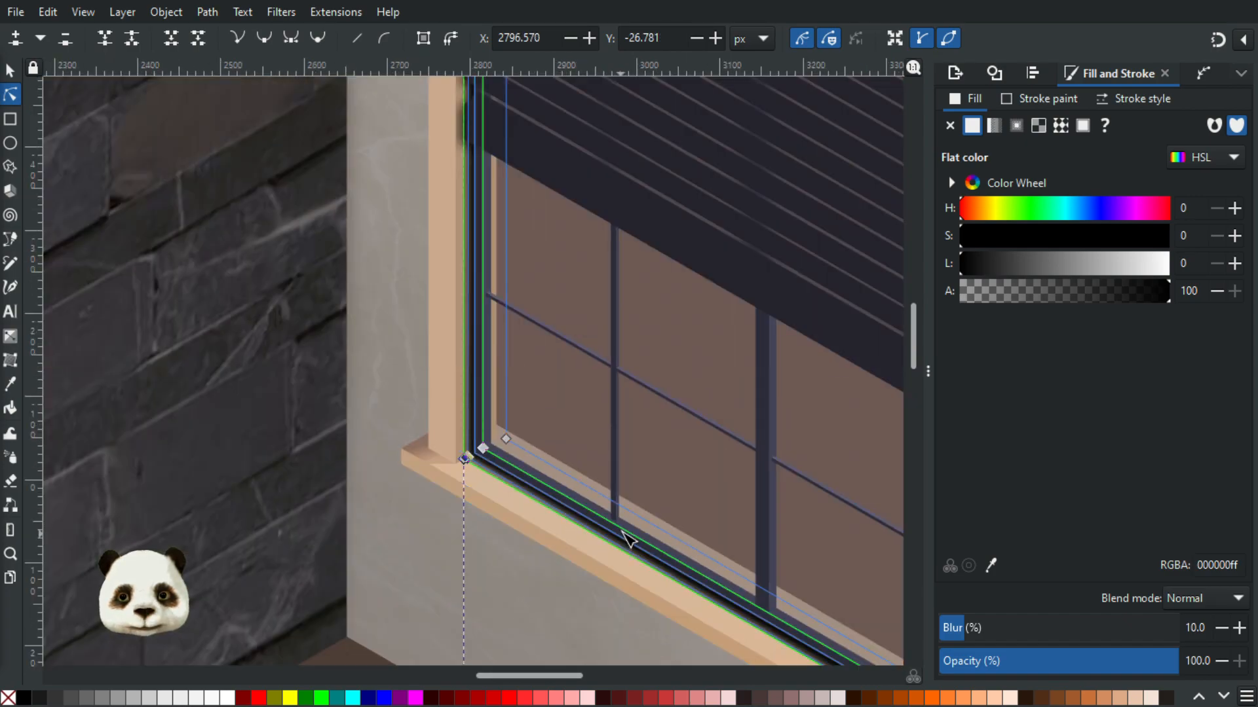
- Soften the clipped window shadow by setting its opacity to 60% and its blur to 7%
scroll(275, 513, "up", 2)
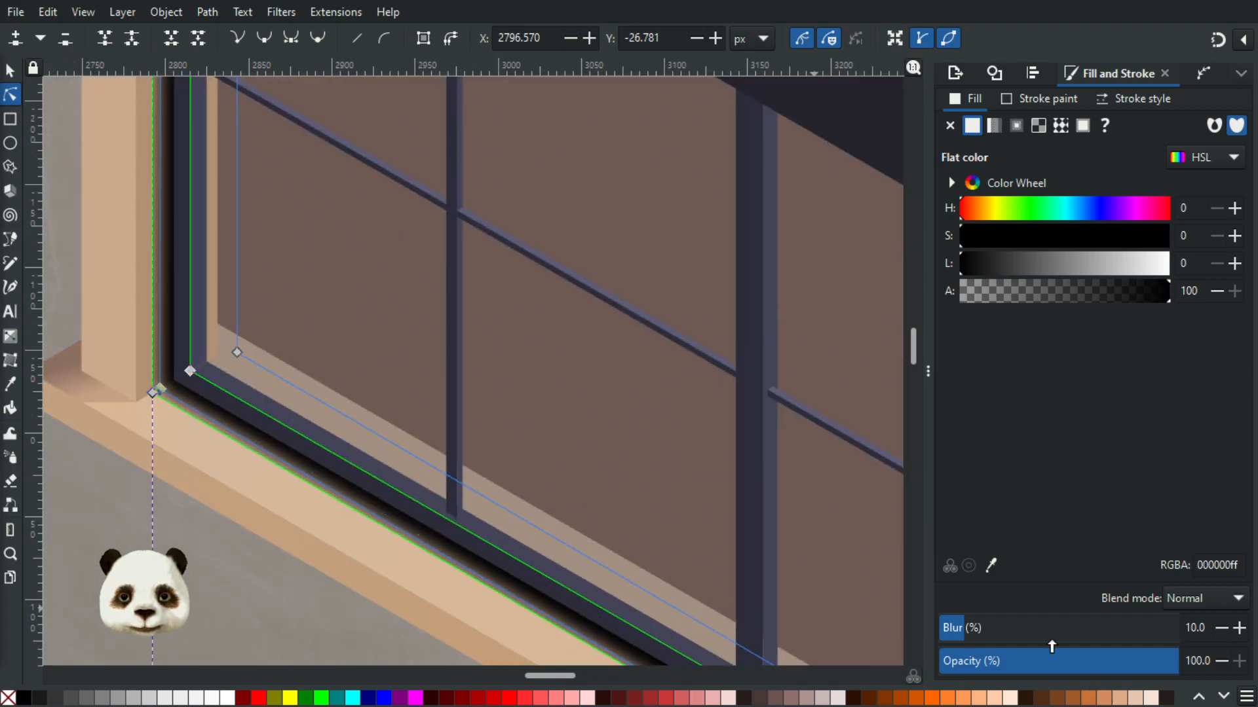
left_click(1132, 668)
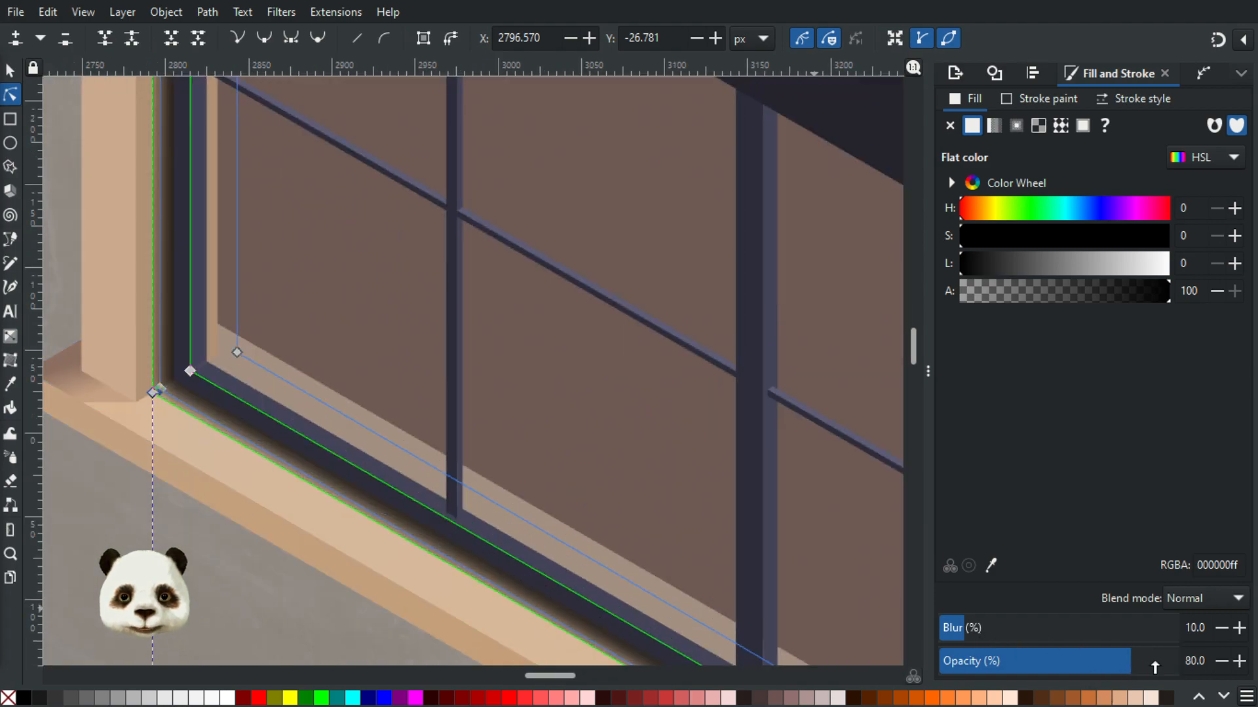
left_click(1077, 667)
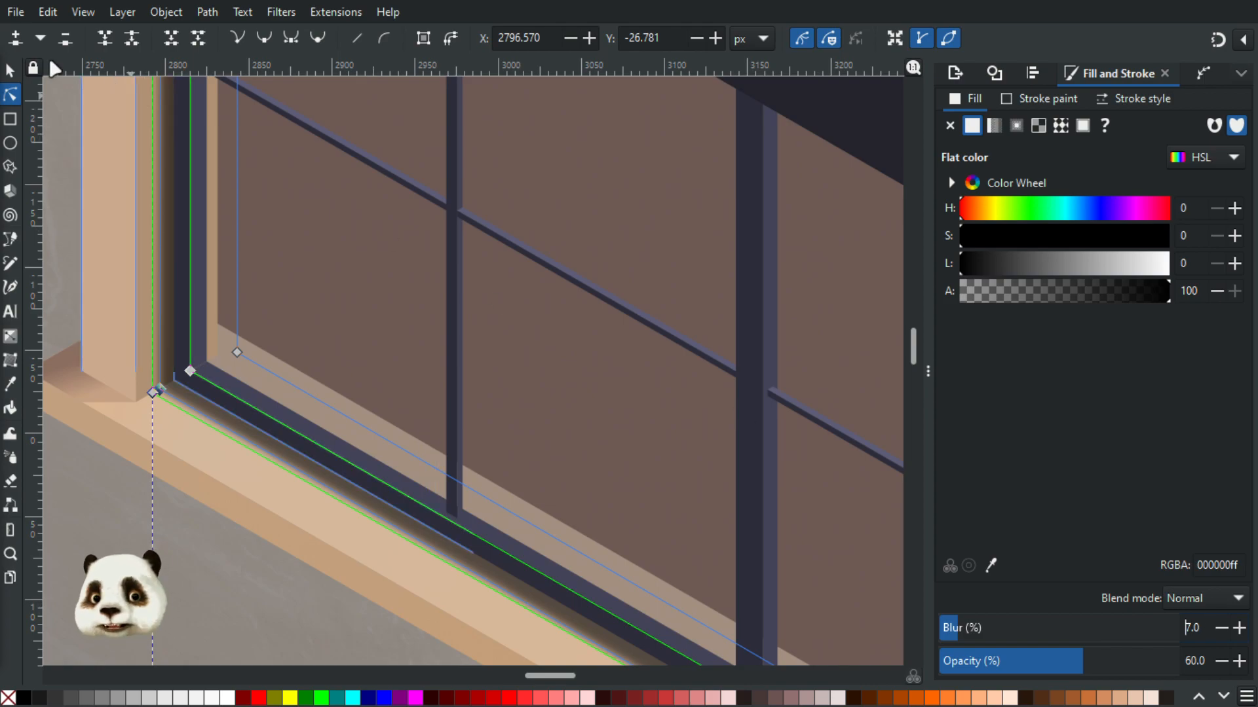
left_click(8, 65)
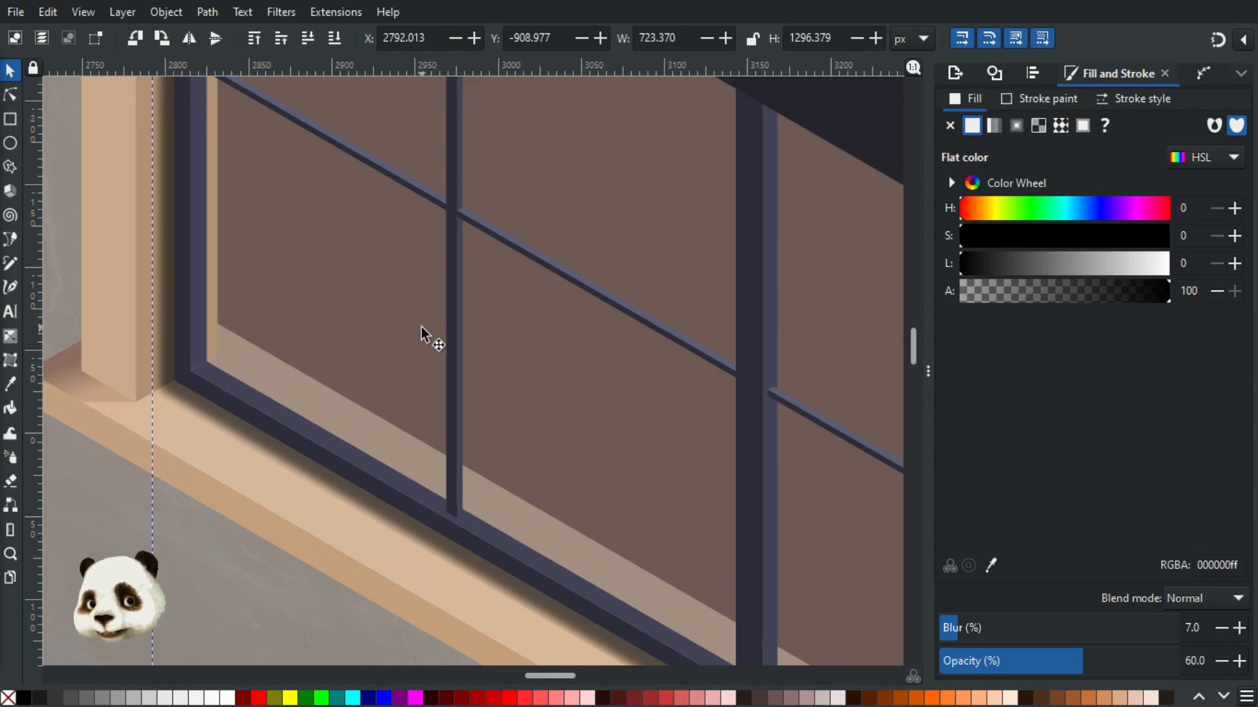
- Examine the softened shadow along the window frame and sill, both from afar and close up at the lower-left corner
scroll(421, 327, "down", 3, "ctrl")
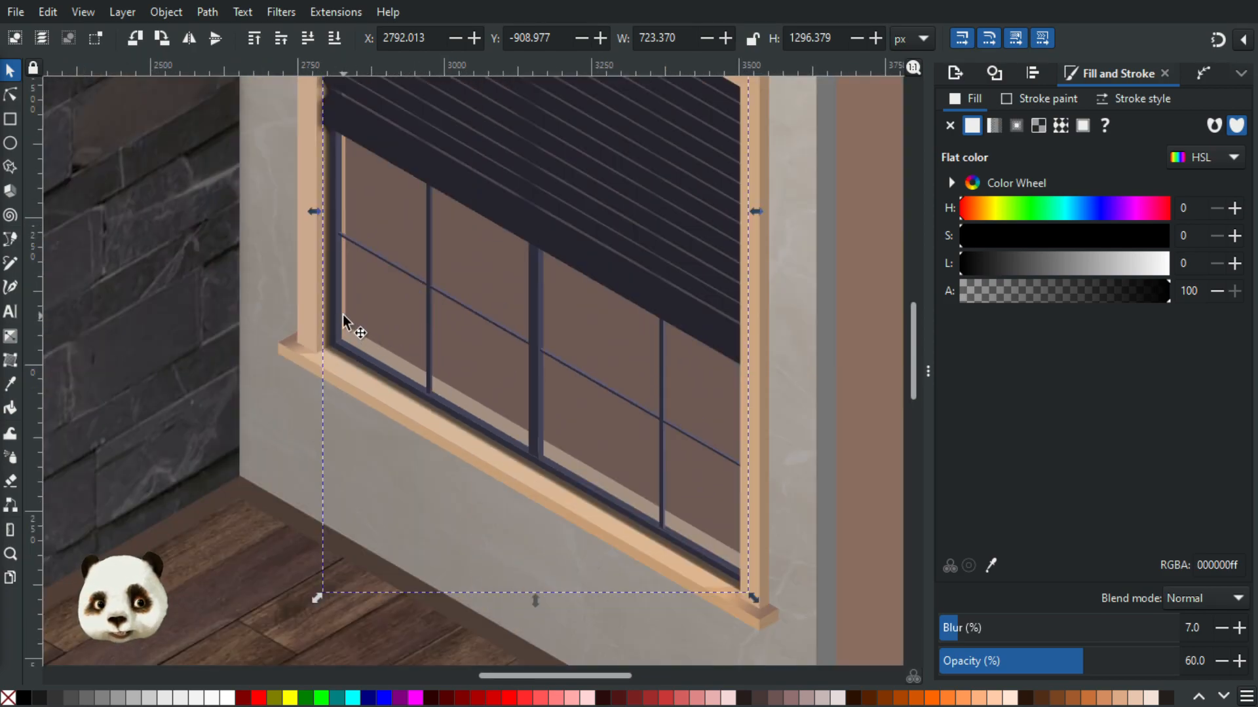
scroll(343, 314, "up", 3, "ctrl")
scroll(442, 479, "down", 1, "ctrl")
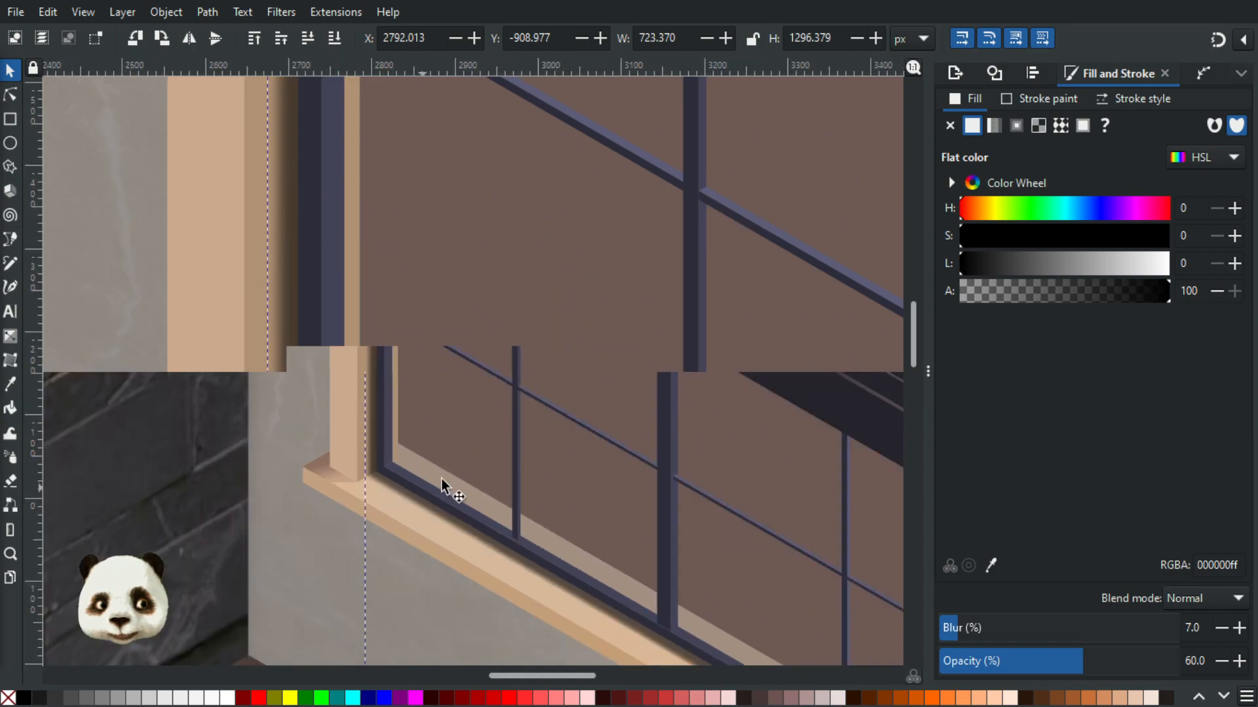
scroll(522, 531, "down", 10)
left_click_drag(562, 362, 518, 553)
scroll(355, 365, "up", 2, "ctrl")
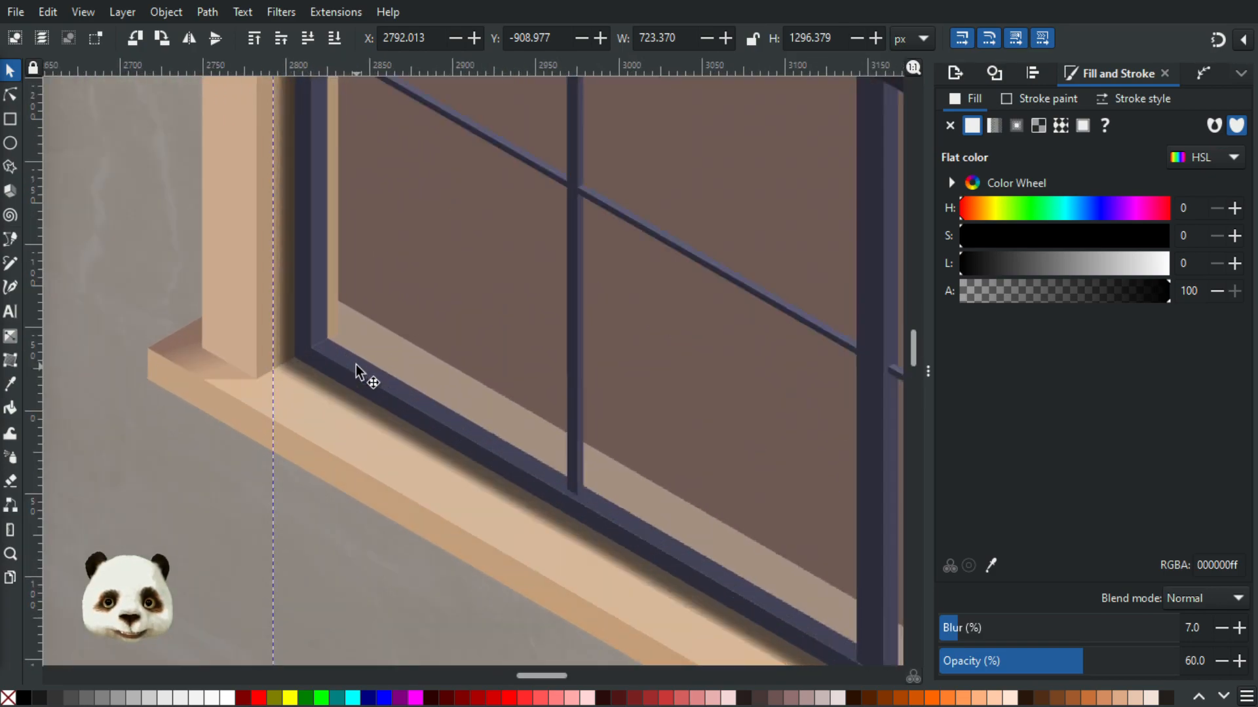
scroll(356, 364, "up", 2, "ctrl")
scroll(337, 384, "up", 1, "ctrl")
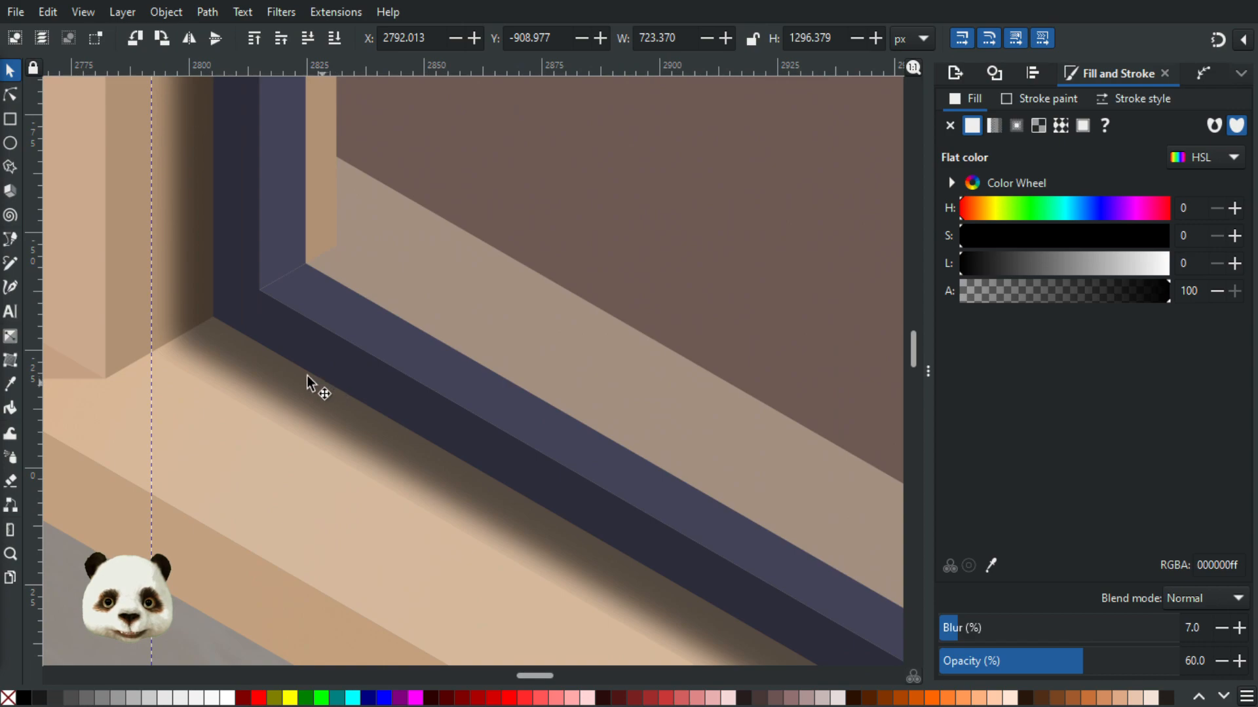
- Try moving the clip outline's lower-left inner corner node toward the dark frame's outer corner and undo the move
left_click(10, 97)
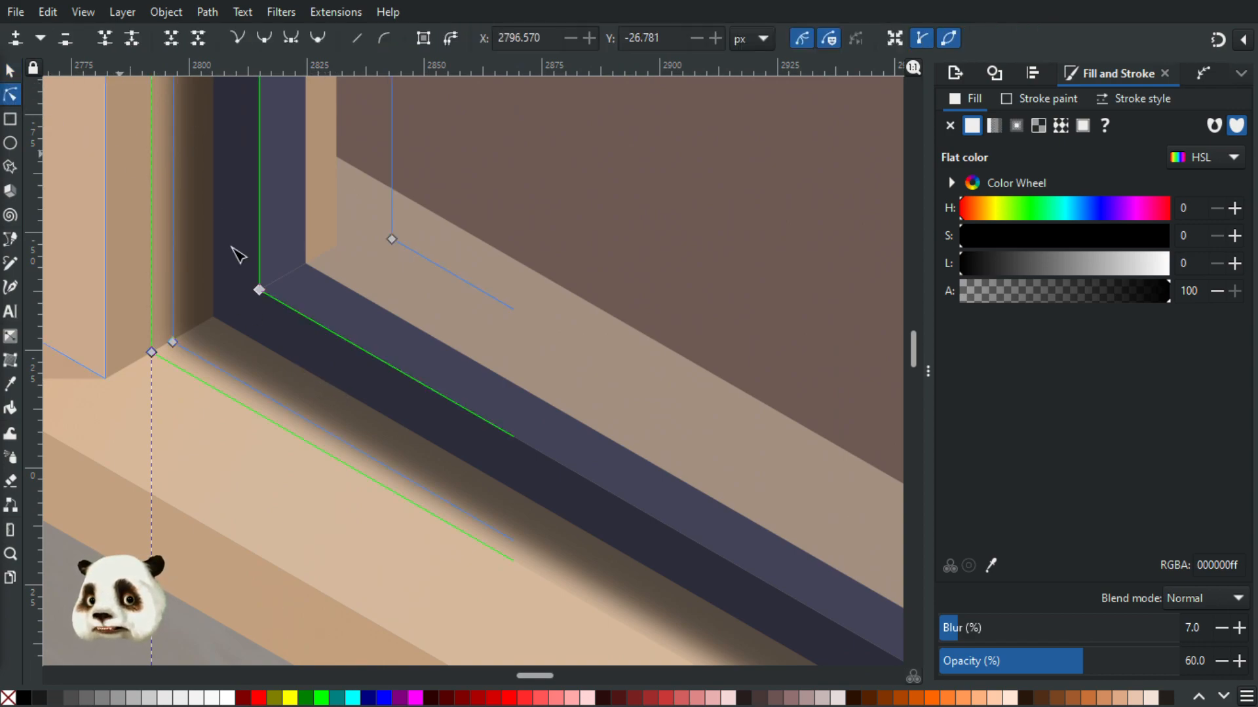
left_click(392, 240)
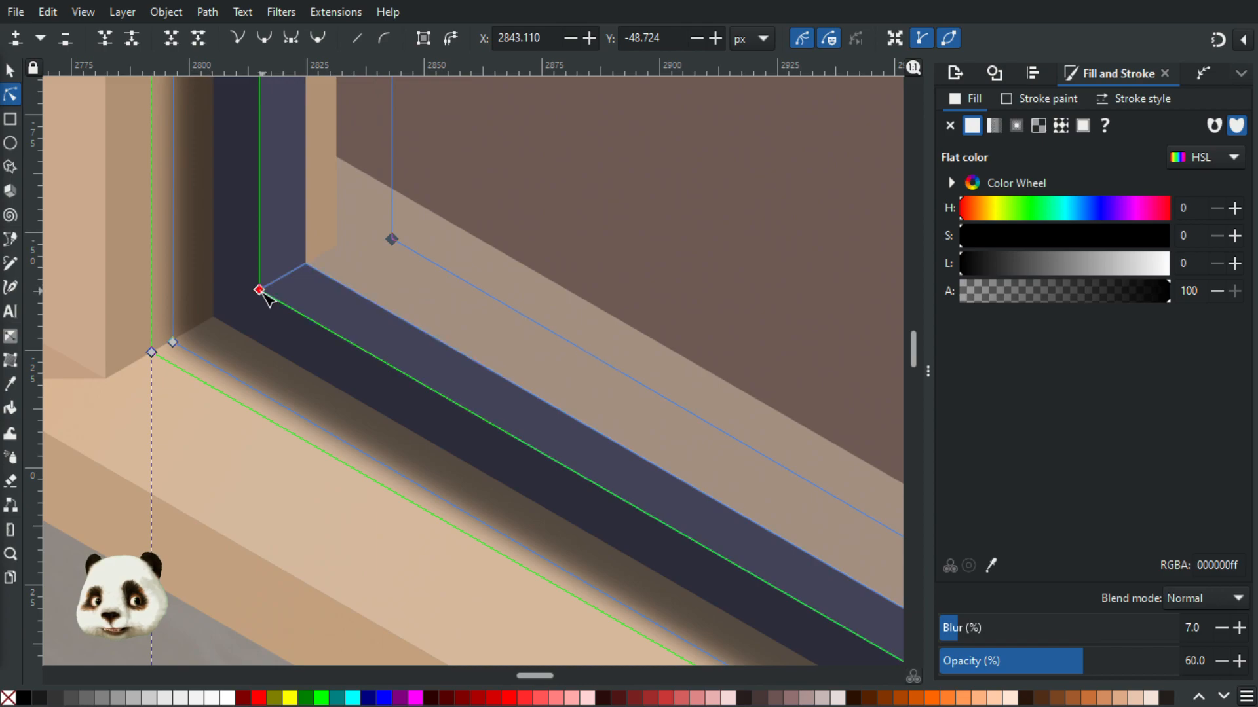
left_click_drag(264, 291, 207, 332)
key("ctrl+z")
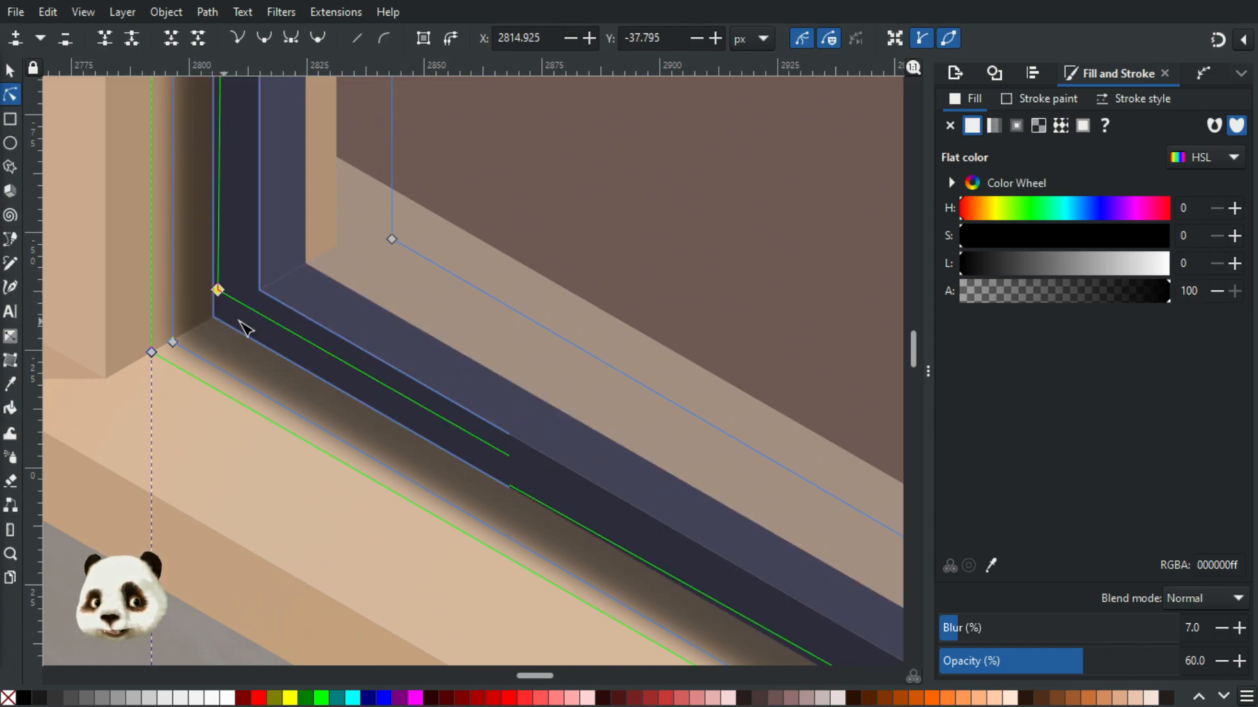
- Check the shadow along the frame's side and lower edge, set its blur to 8%, and deselect it
scroll(297, 357, "up", 2)
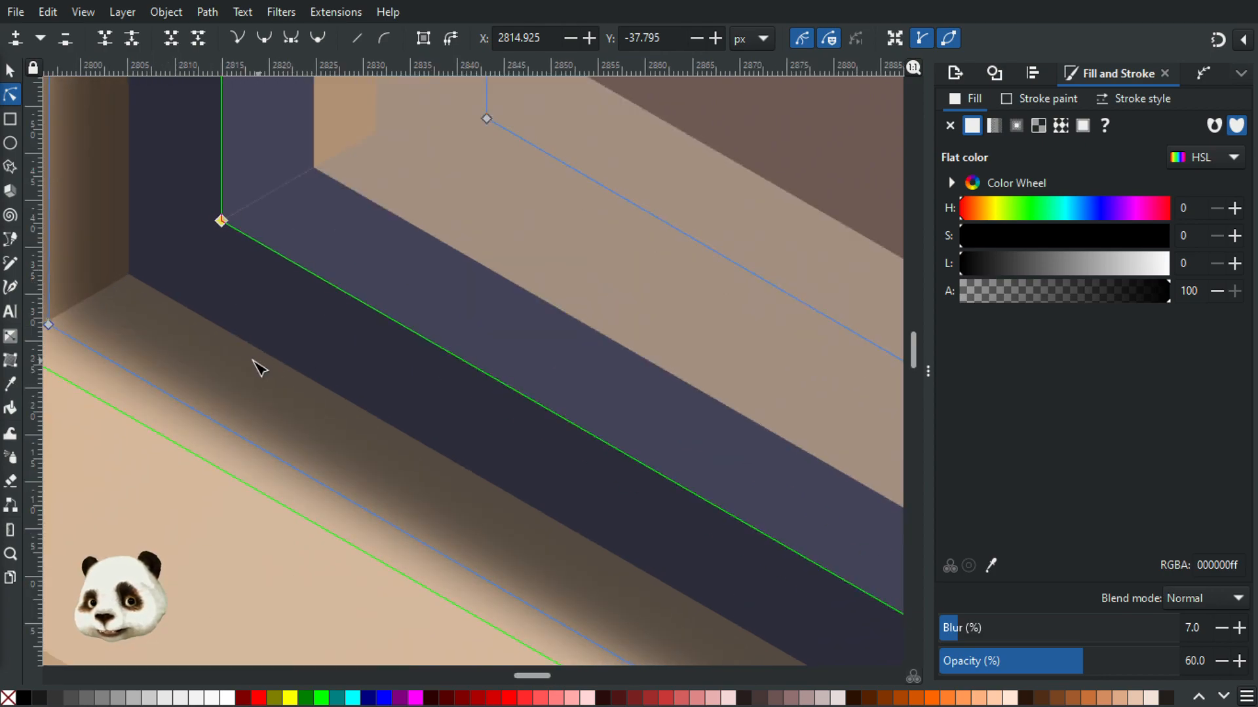
scroll(246, 355, "down", 2)
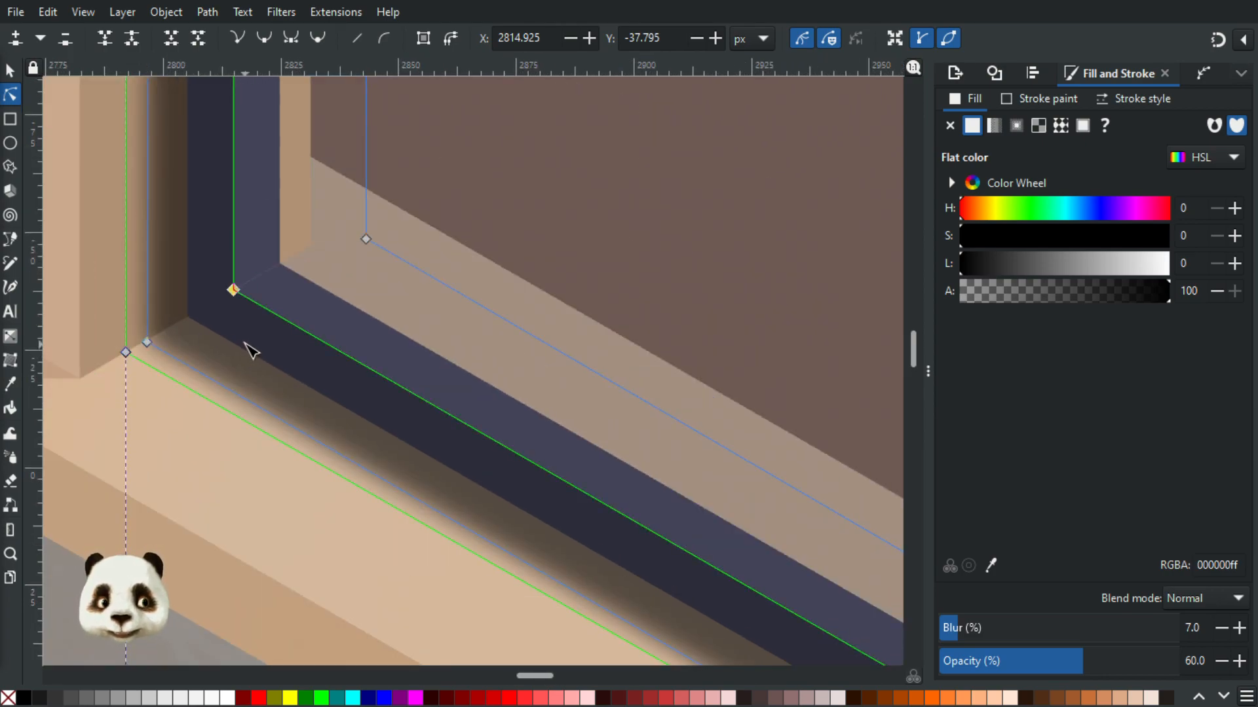
scroll(247, 354, "up", 5)
scroll(230, 357, "up", 5)
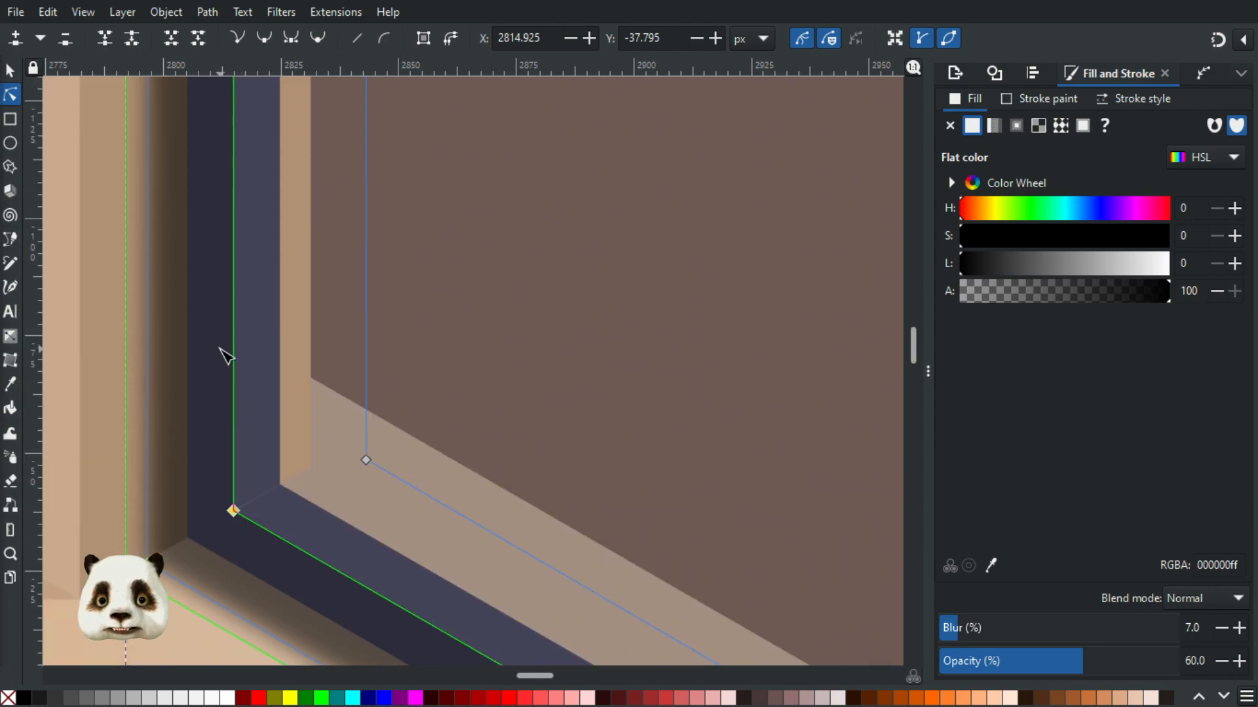
scroll(210, 352, "down", 2)
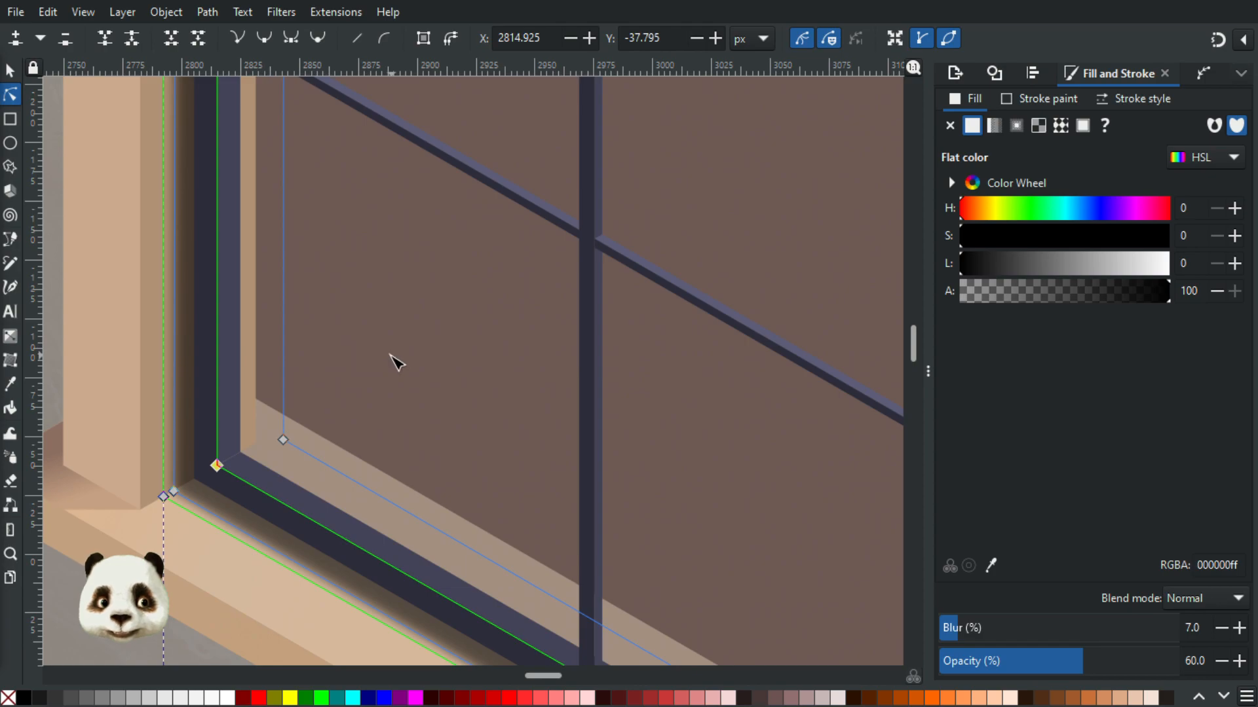
scroll(388, 367, "down", 2)
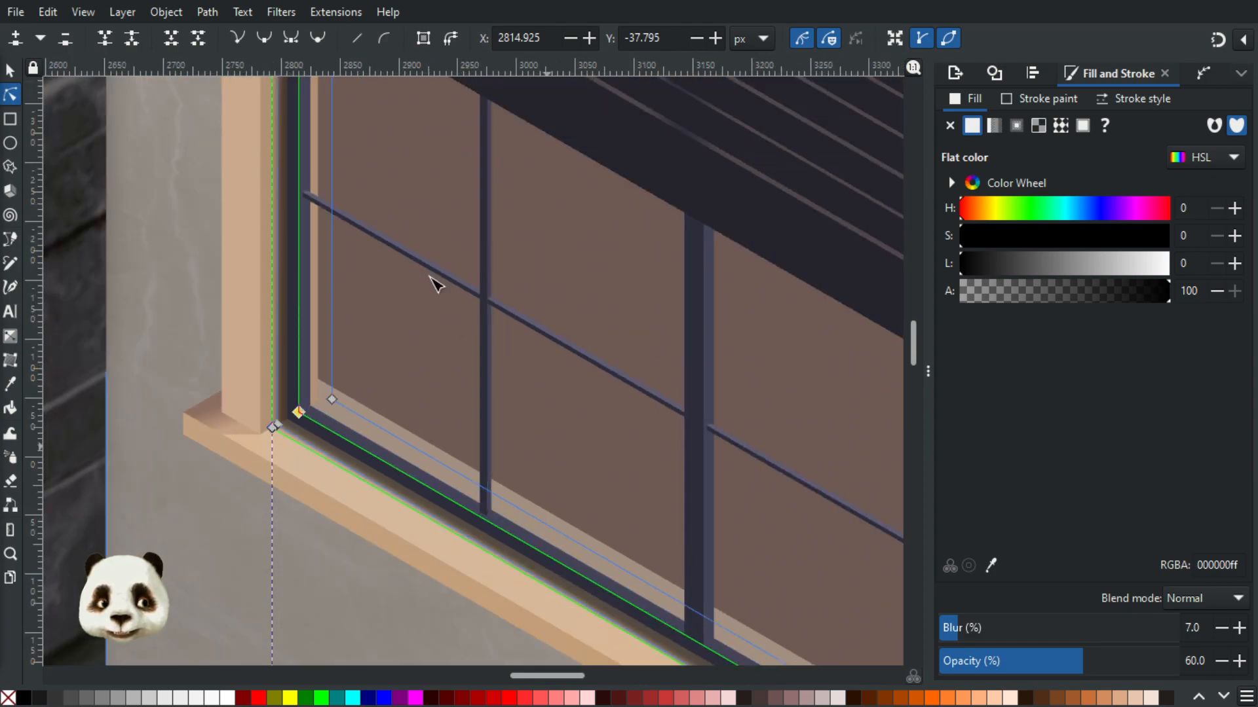
left_click_drag(267, 149, 406, 469)
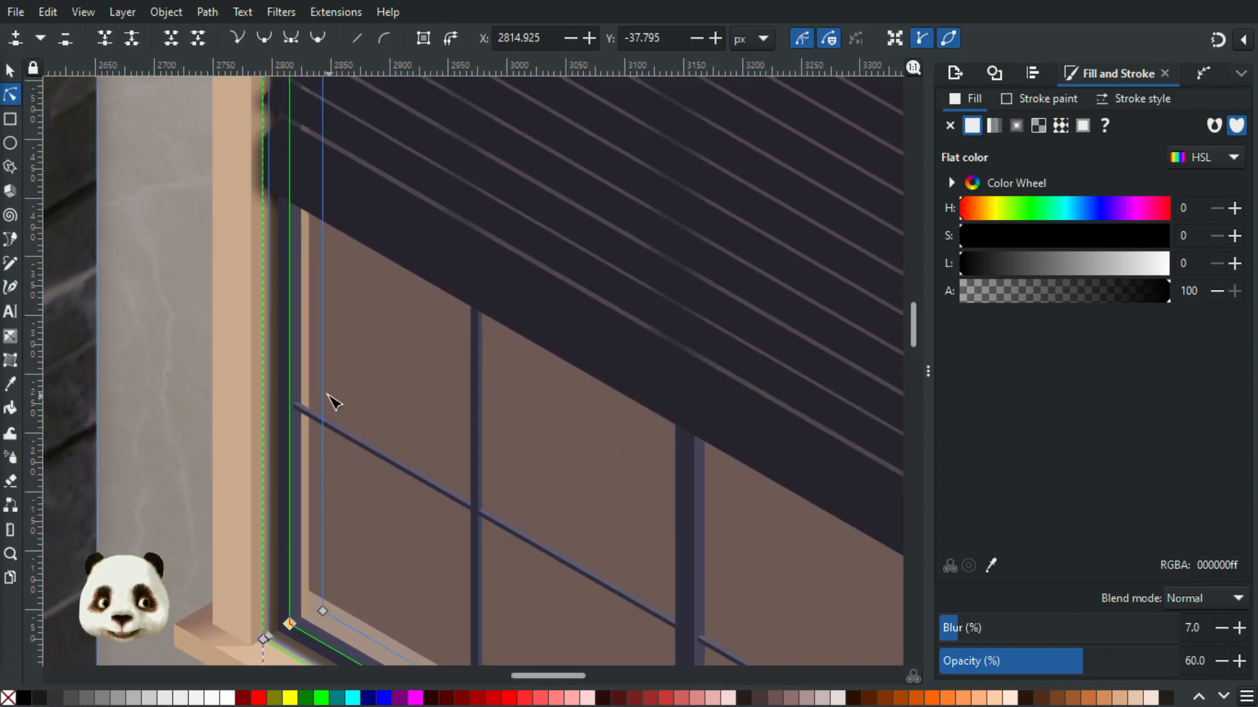
scroll(334, 402, "up", 1)
scroll(361, 306, "down", 6)
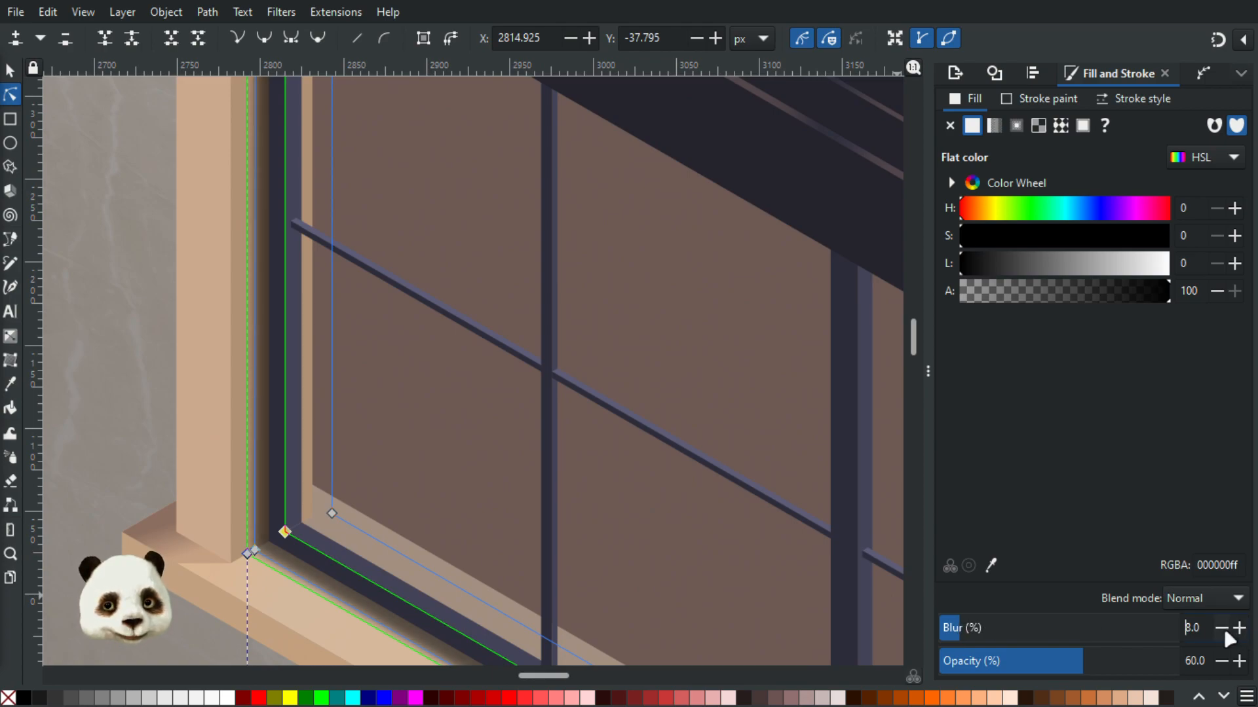
left_click(474, 470)
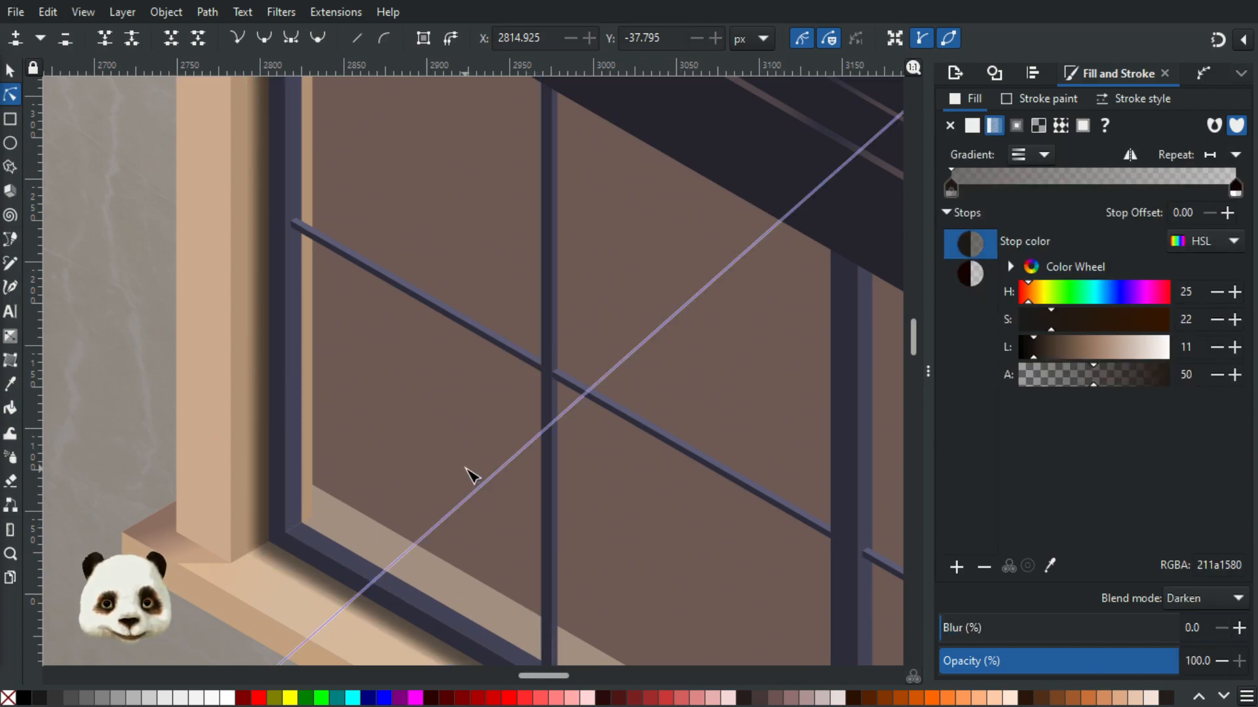
- Review the whole window, reselect the clipped shadow, lower its opacity to 50%, and deselect it
scroll(480, 464, "down", 4)
scroll(547, 449, "down", 1)
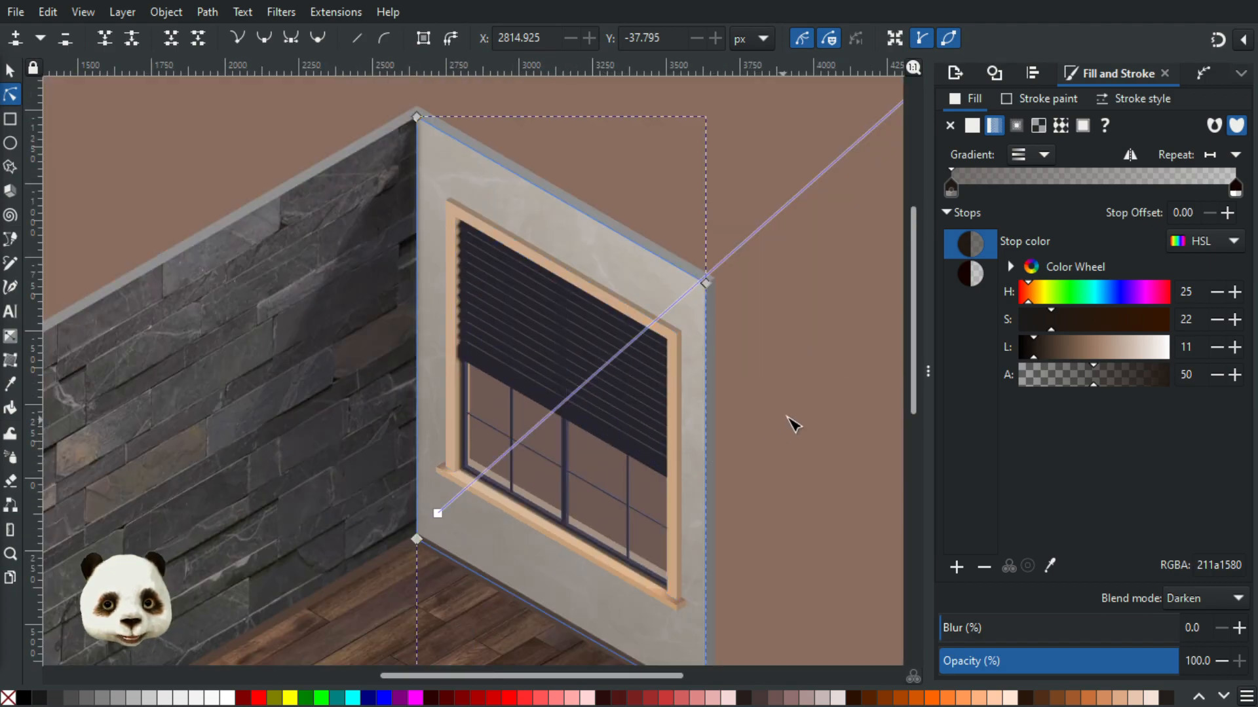
left_click(651, 509)
scroll(518, 532, "up", 2)
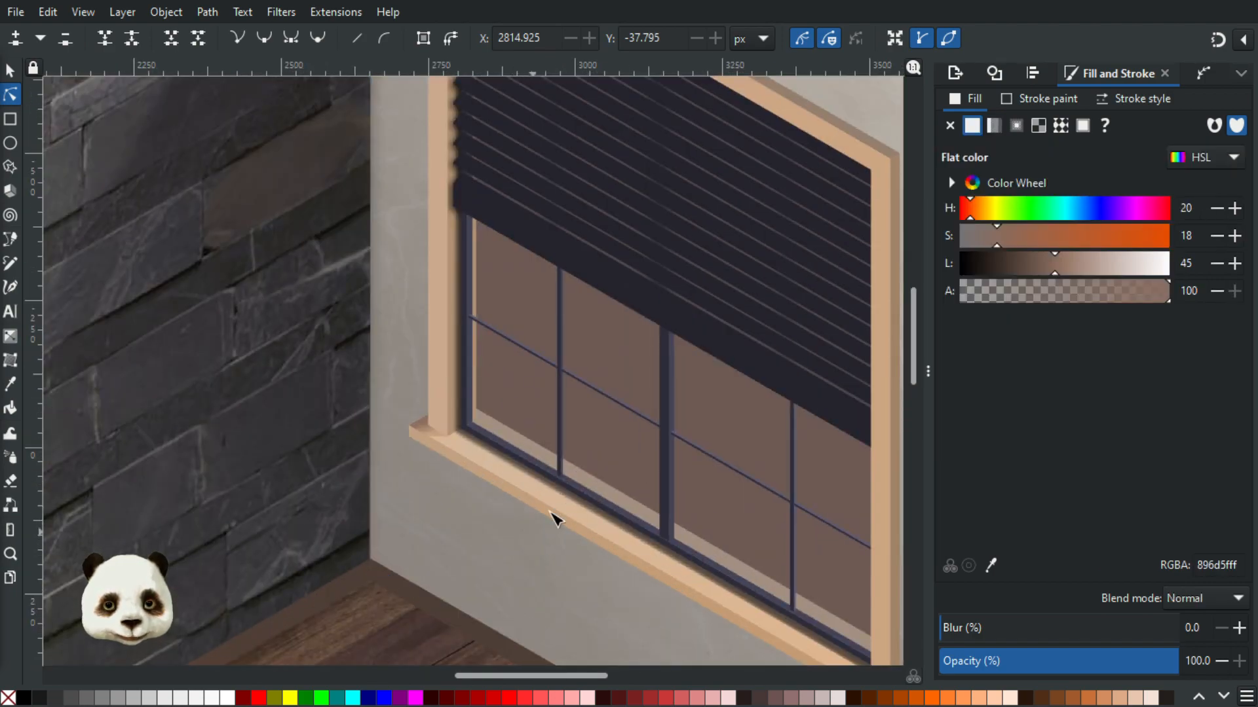
scroll(556, 520, "up", 3)
left_click(496, 411)
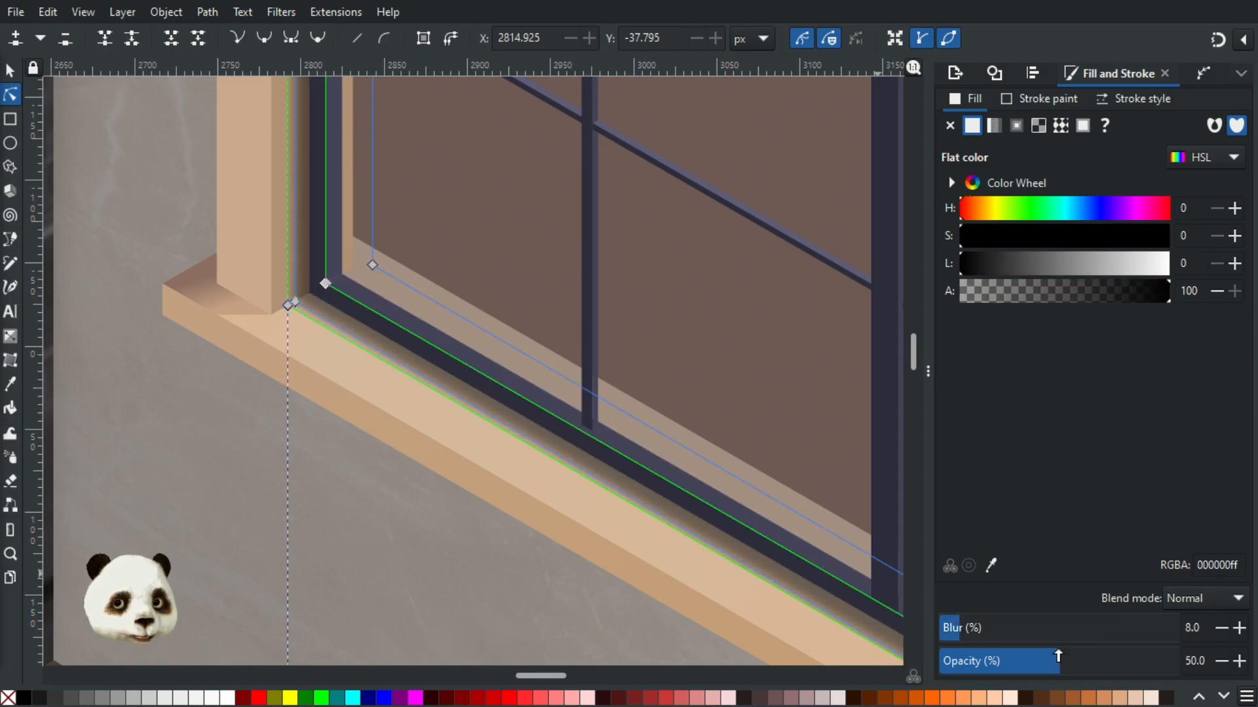
left_click(686, 319)
scroll(682, 315, "down", 4)
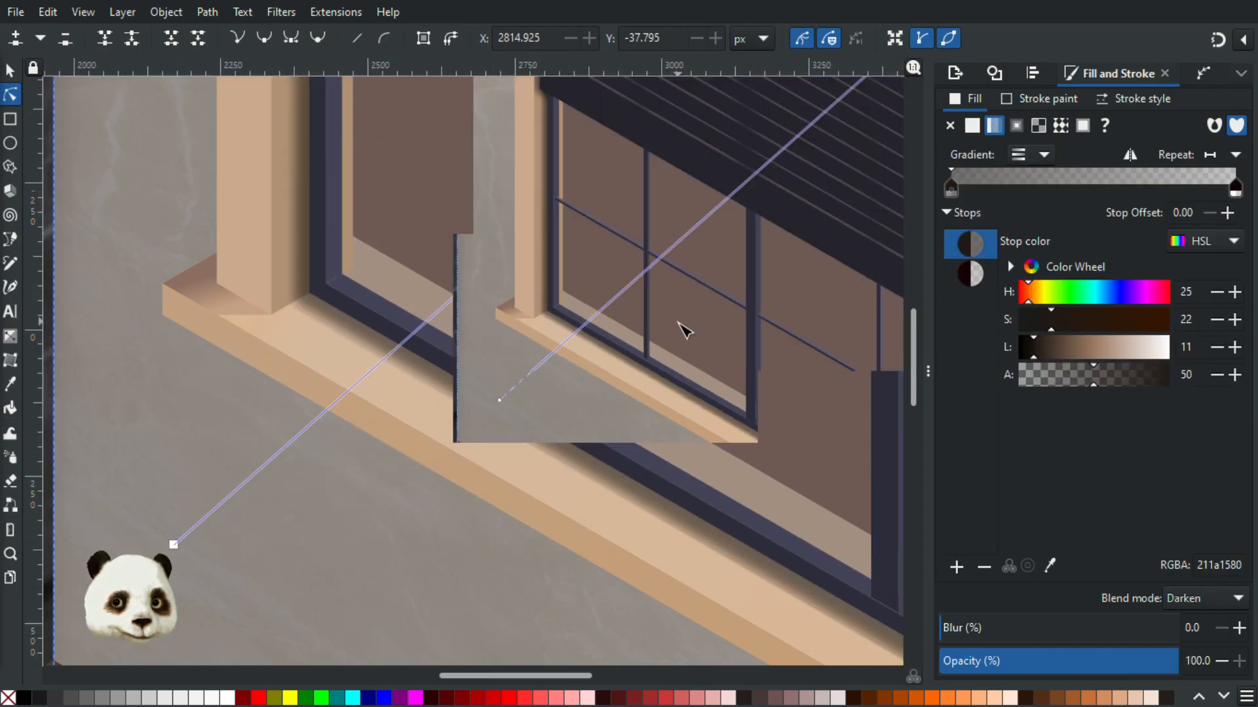
left_click_drag(815, 337, 251, 430)
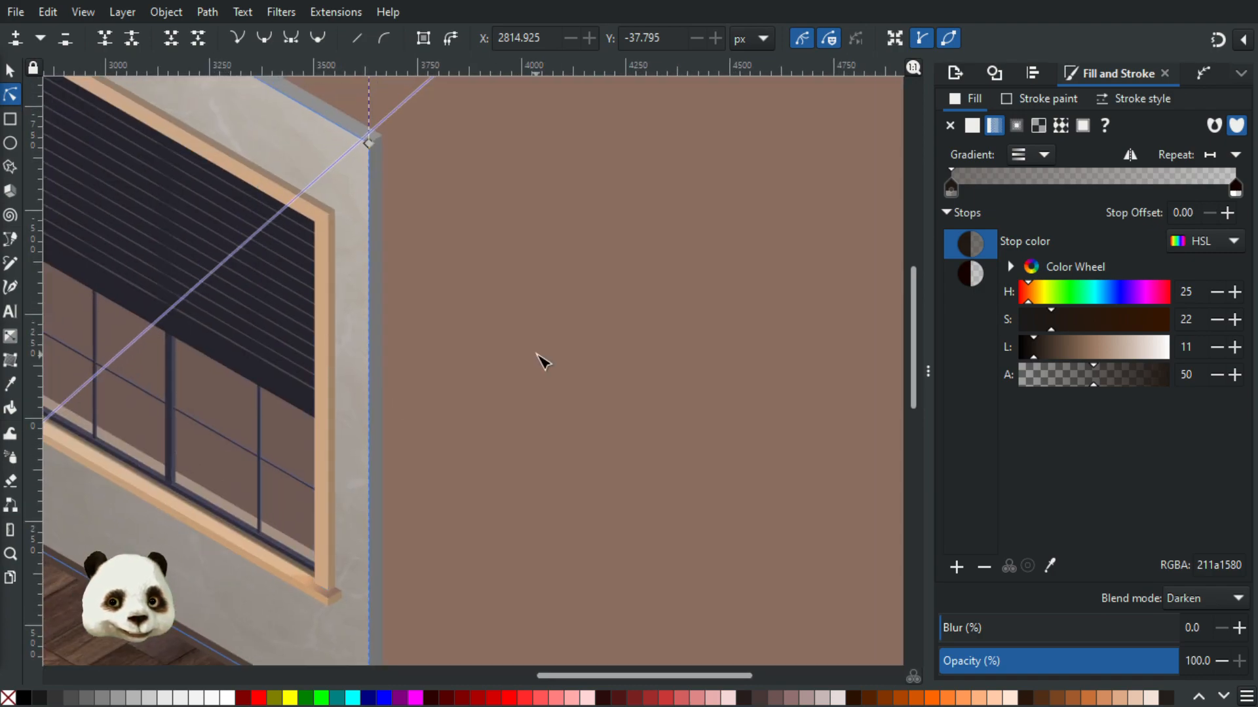
- Review the window wall from farther out and deselect the wall's gradient shading
left_click(485, 367)
left_click(236, 400)
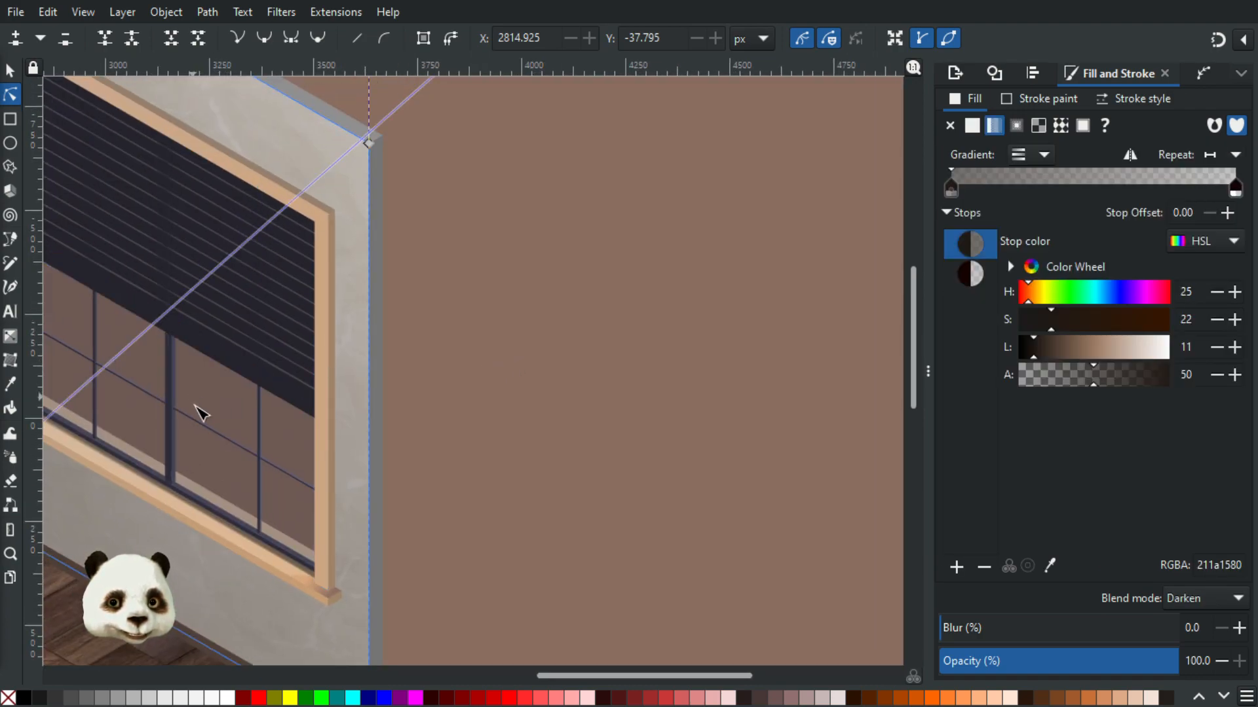
scroll(528, 533, "down", 4)
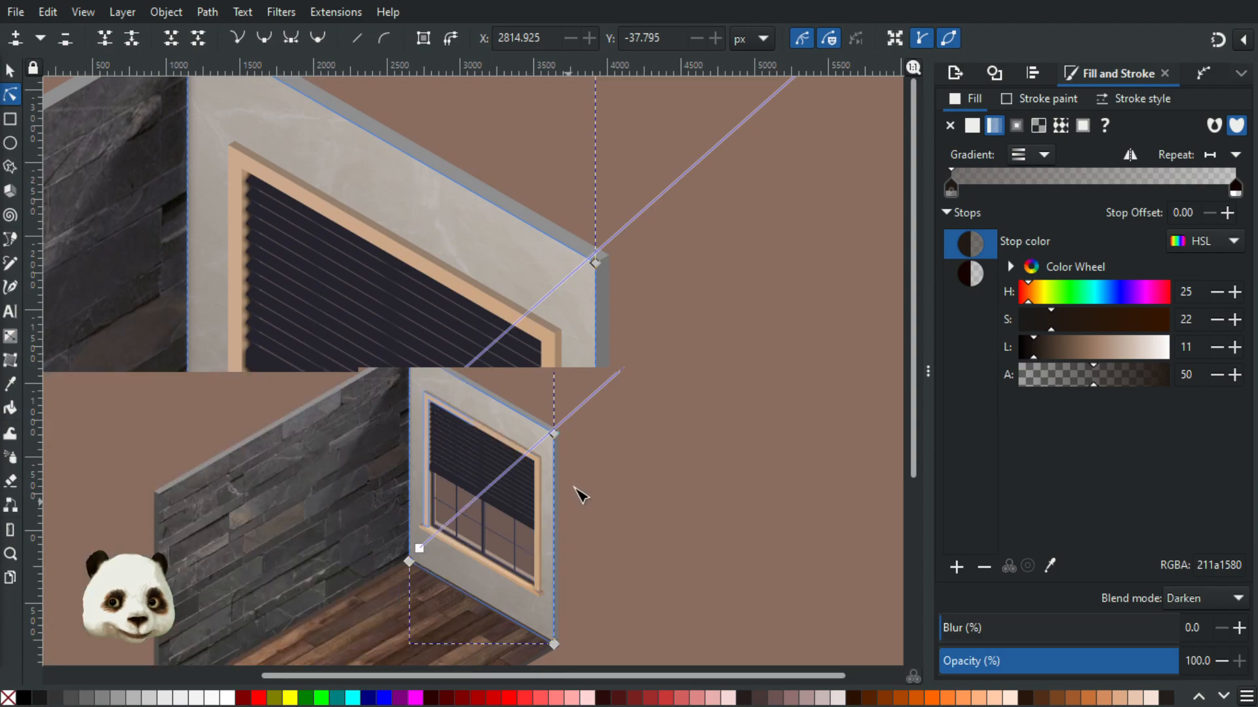
scroll(541, 549, "up", 1)
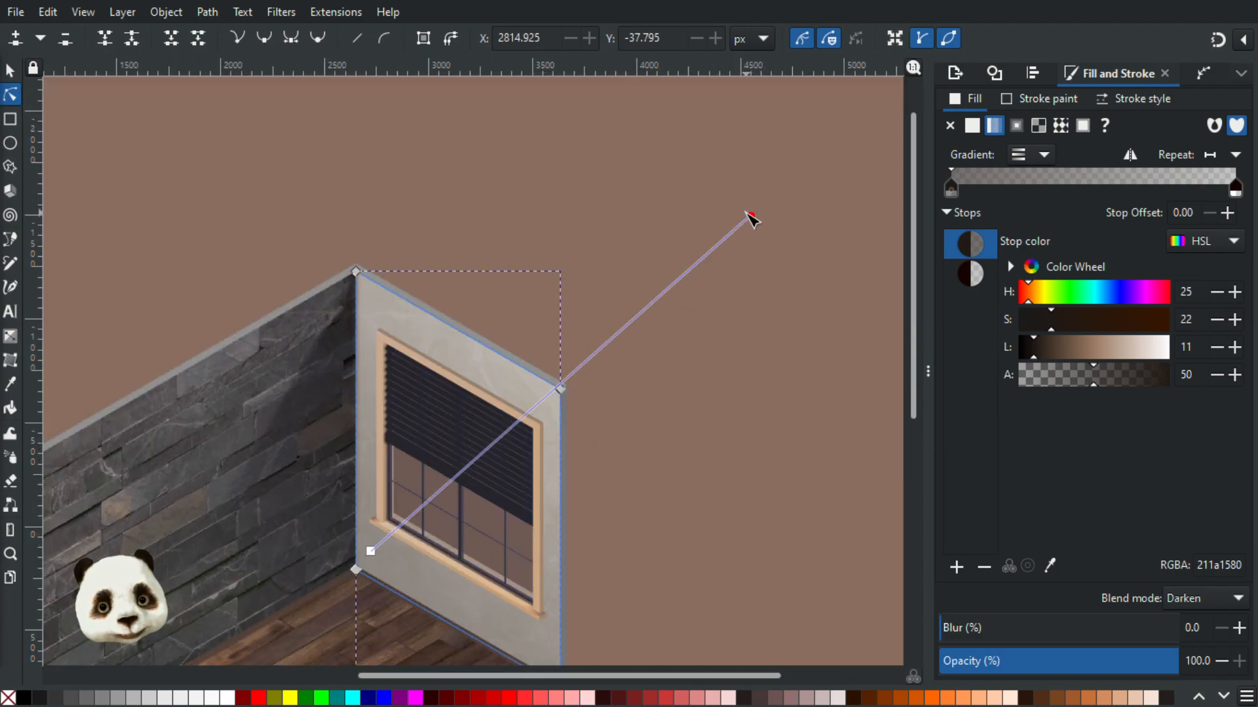
left_click(618, 555)
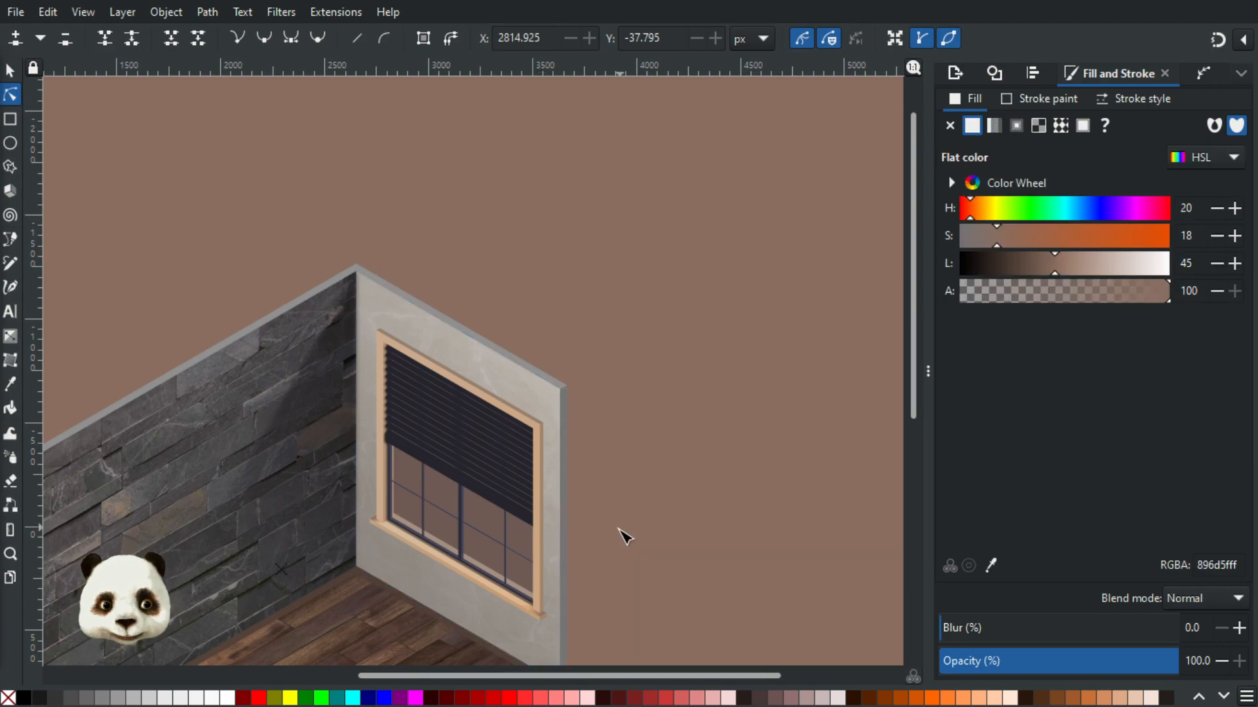
- Examine the shadow up close at the window's lower-left corner and along the wooden frame's inner side
scroll(388, 598, "up", 3)
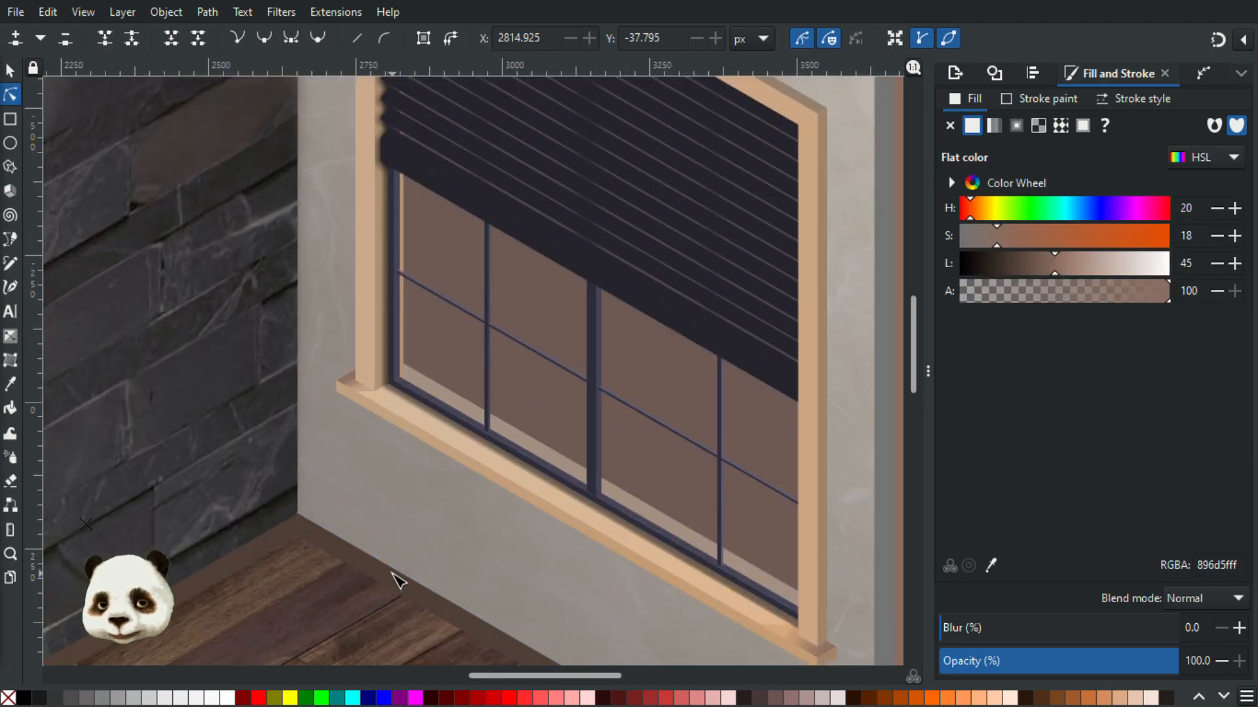
scroll(404, 562, "up", 3)
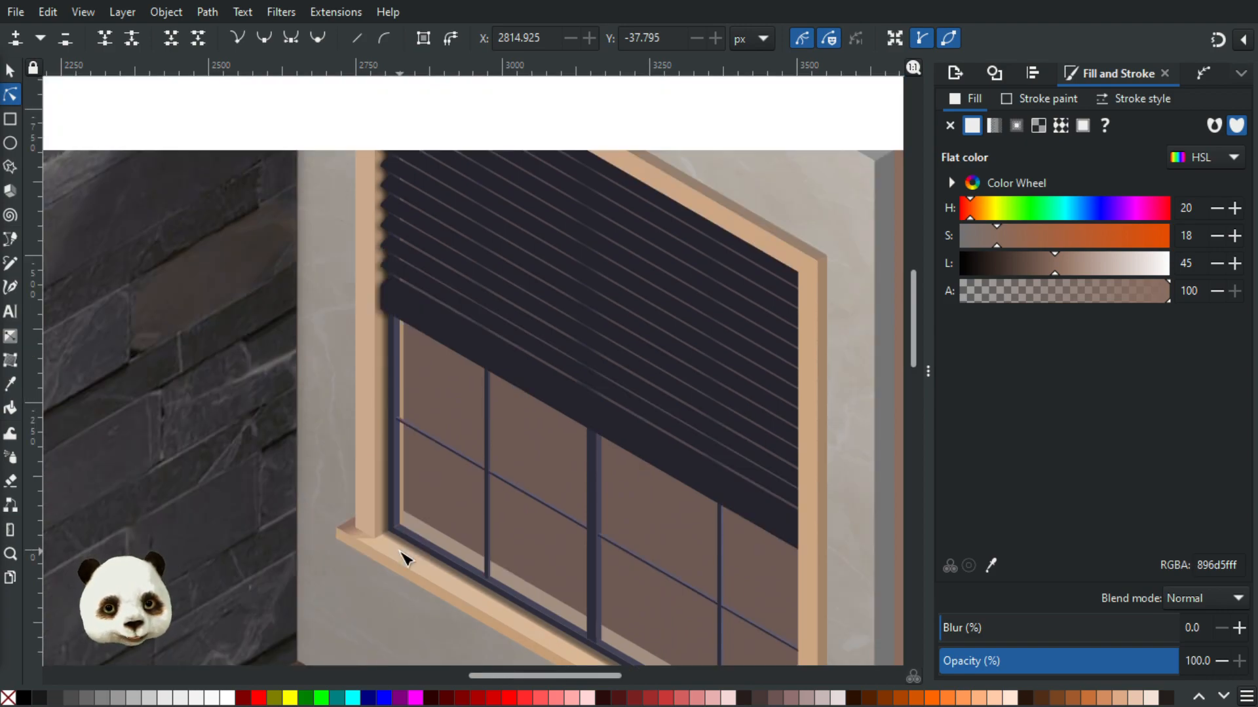
scroll(404, 557, "up", 3)
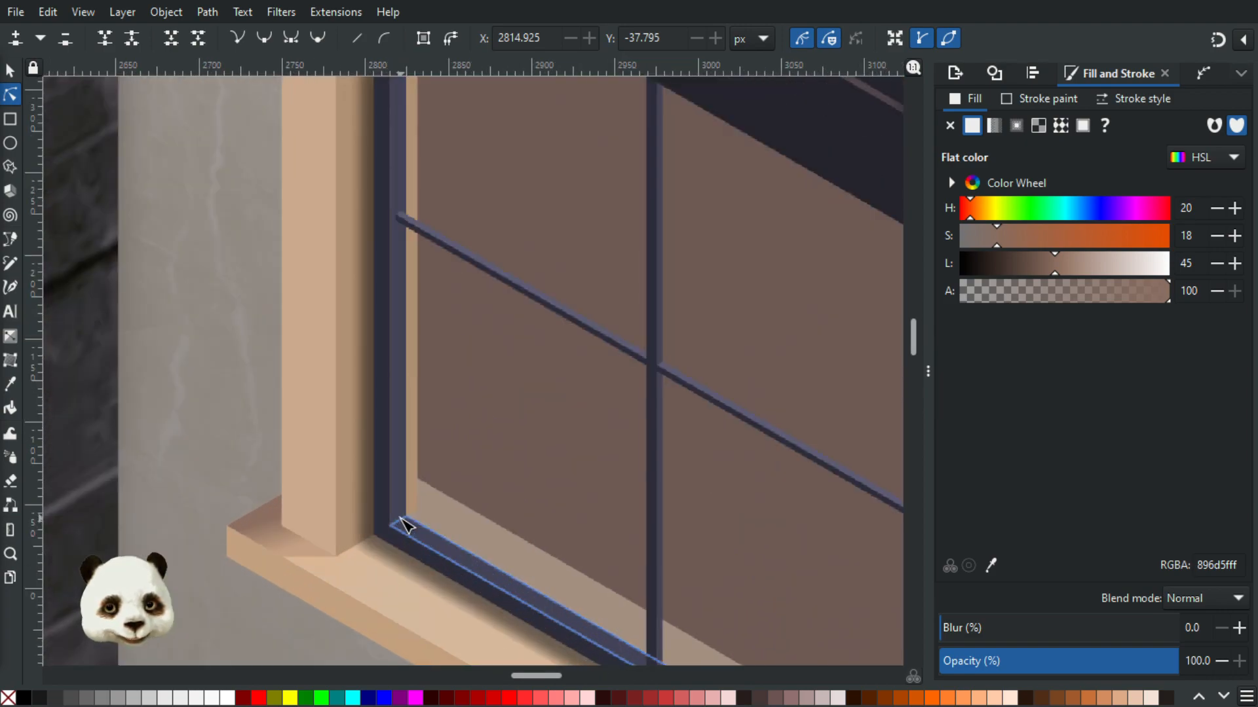
scroll(404, 524, "up", 2)
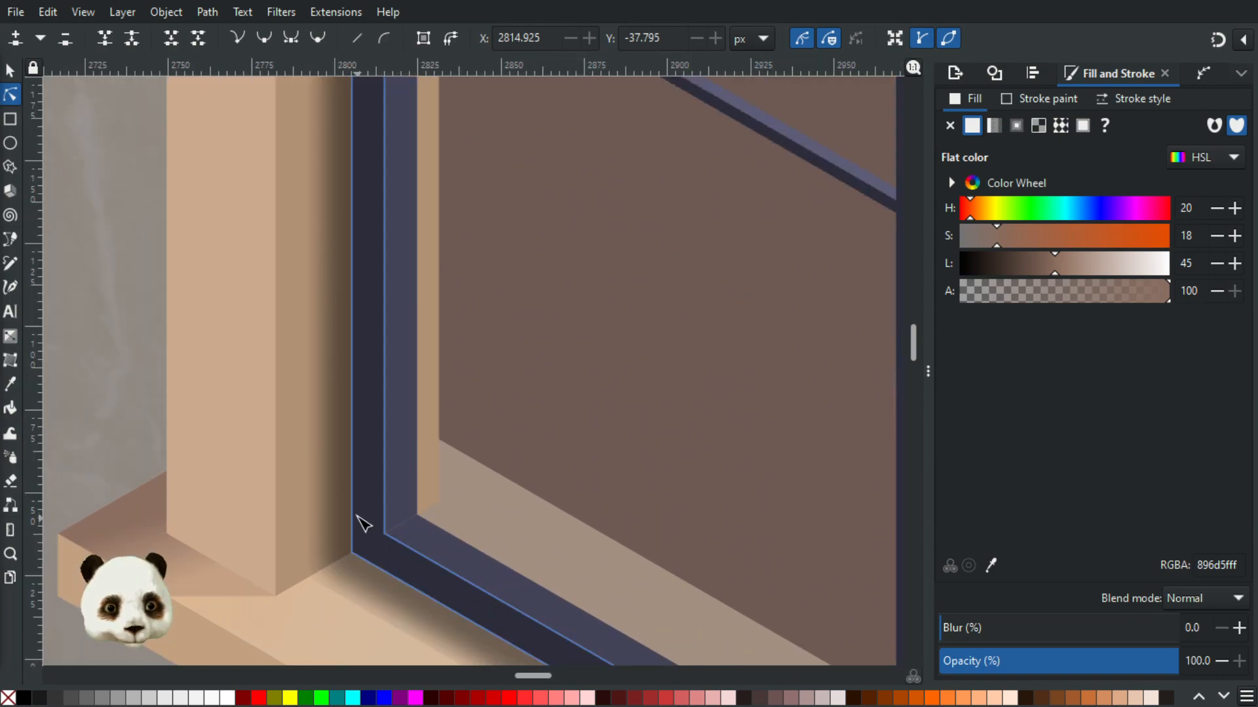
scroll(359, 514, "down", 2)
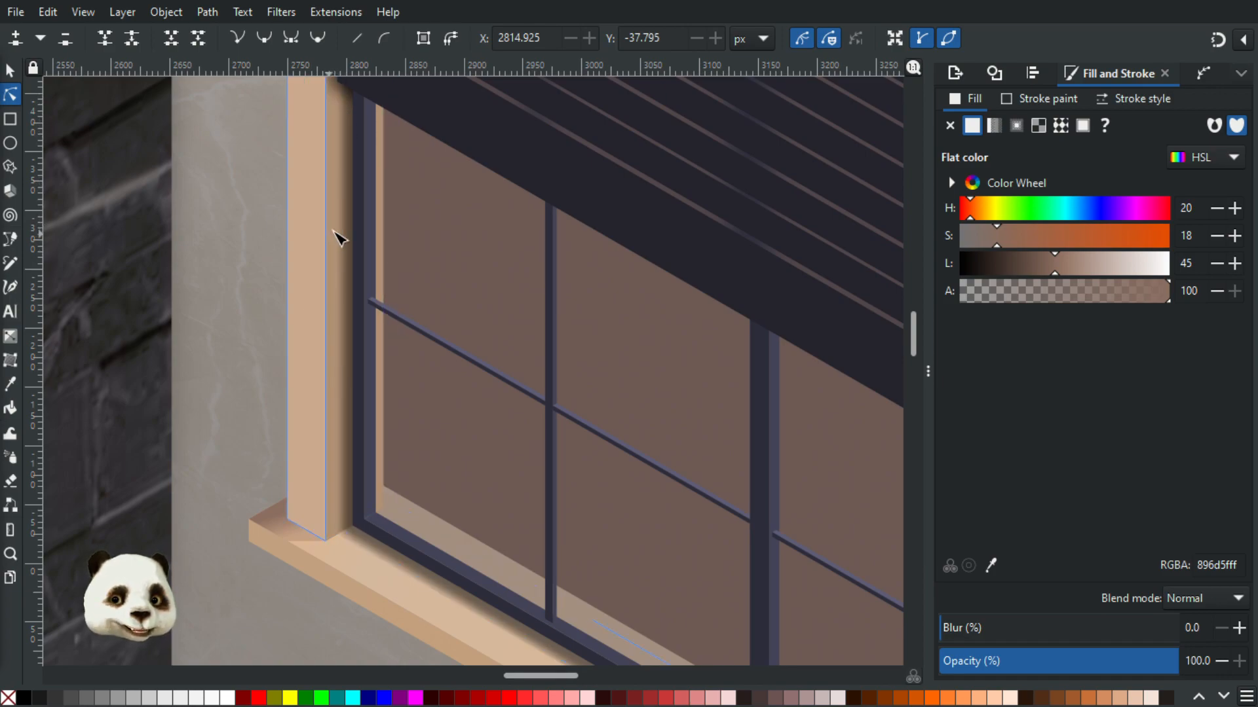
scroll(342, 239, "up", 5)
scroll(335, 287, "up", 2)
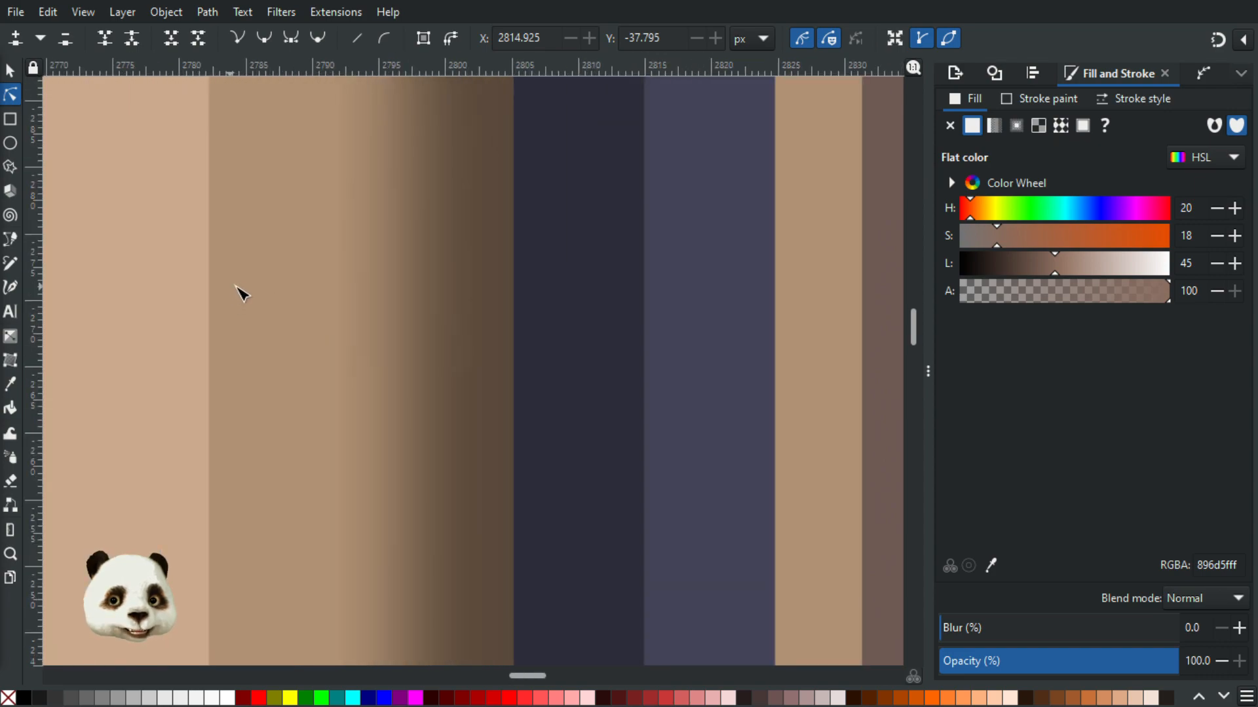
scroll(295, 362, "down", 7)
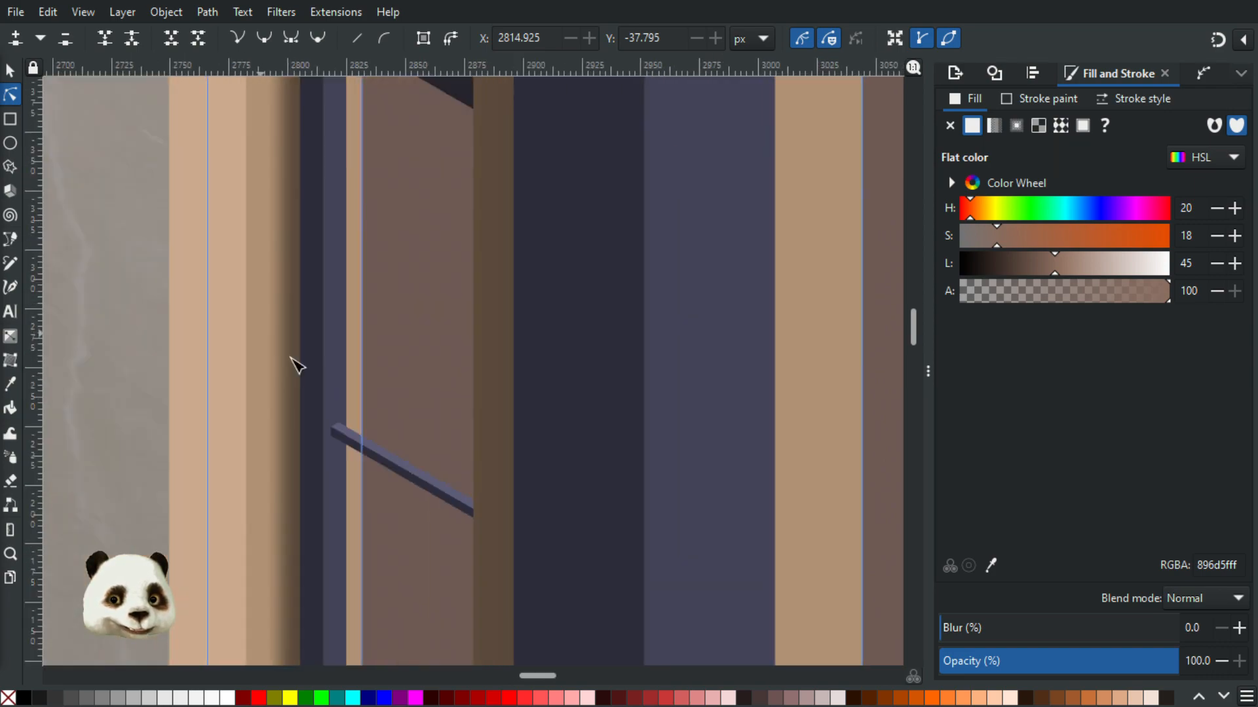
scroll(298, 390, "down", 1)
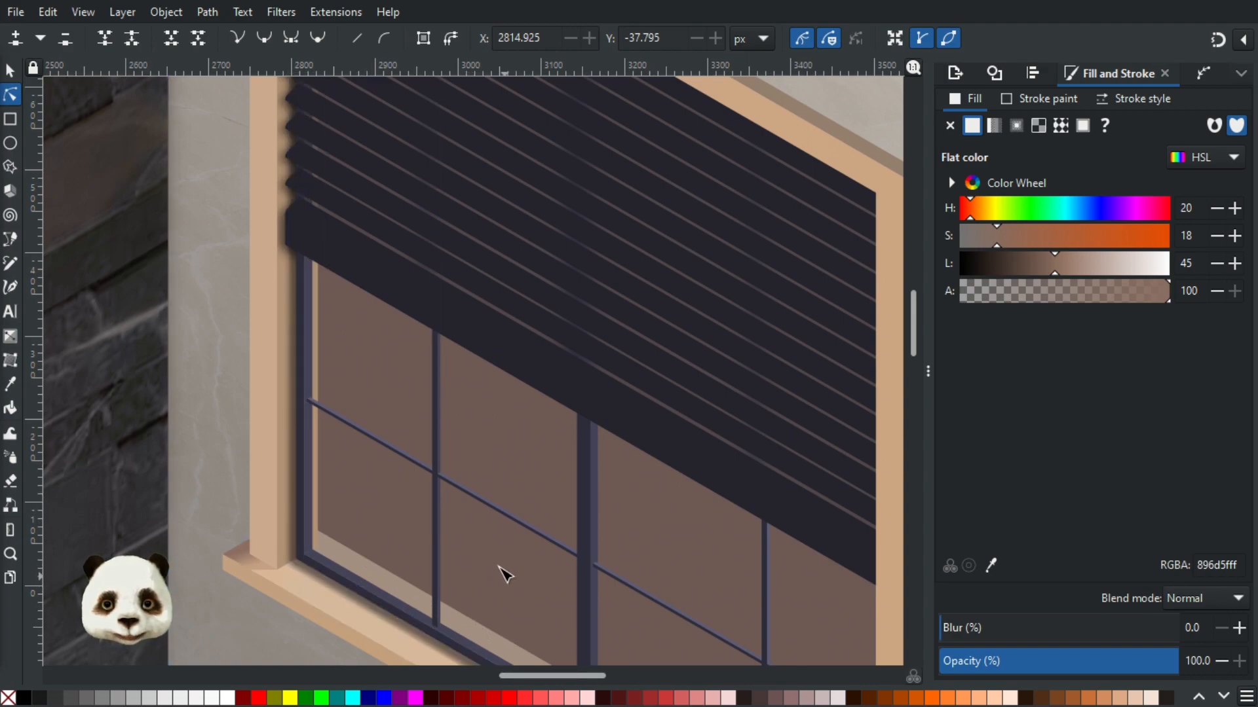
- Examine the blinds, panes and sill together, judging the window's shading against the whole wall
left_click_drag(506, 576, 462, 502)
scroll(469, 510, "up", 3)
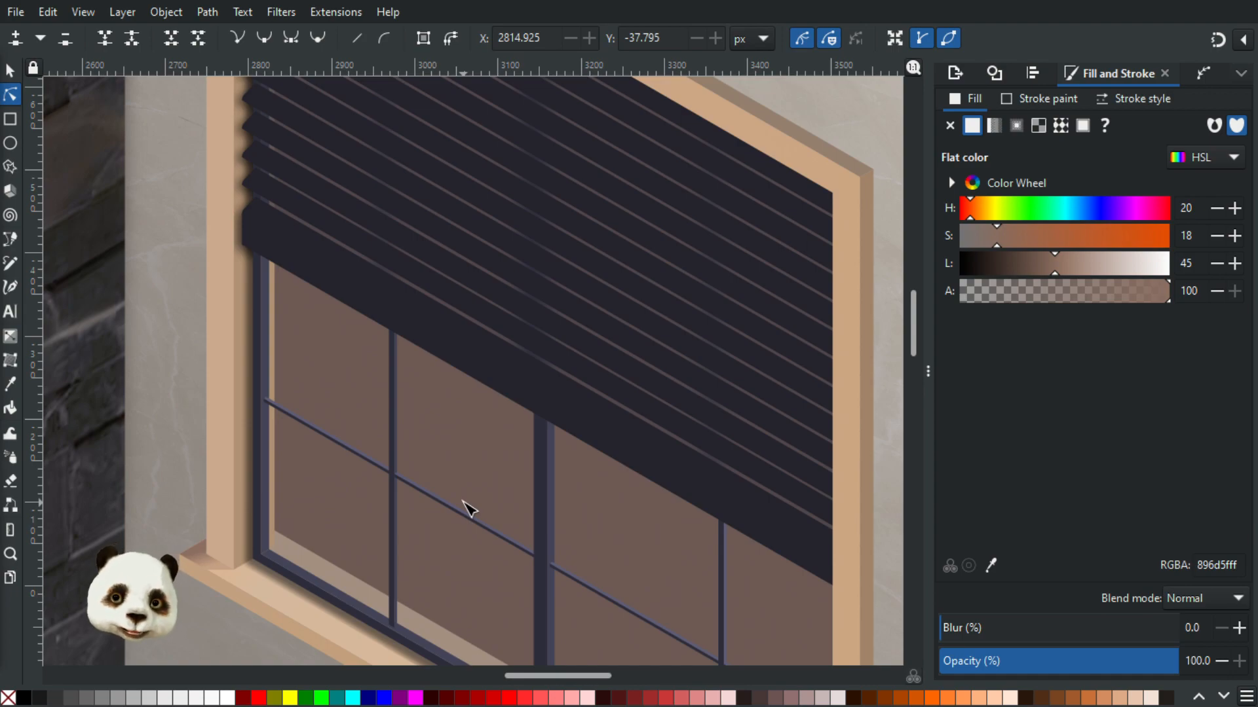
scroll(459, 505, "down", 5)
scroll(415, 477, "down", 1)
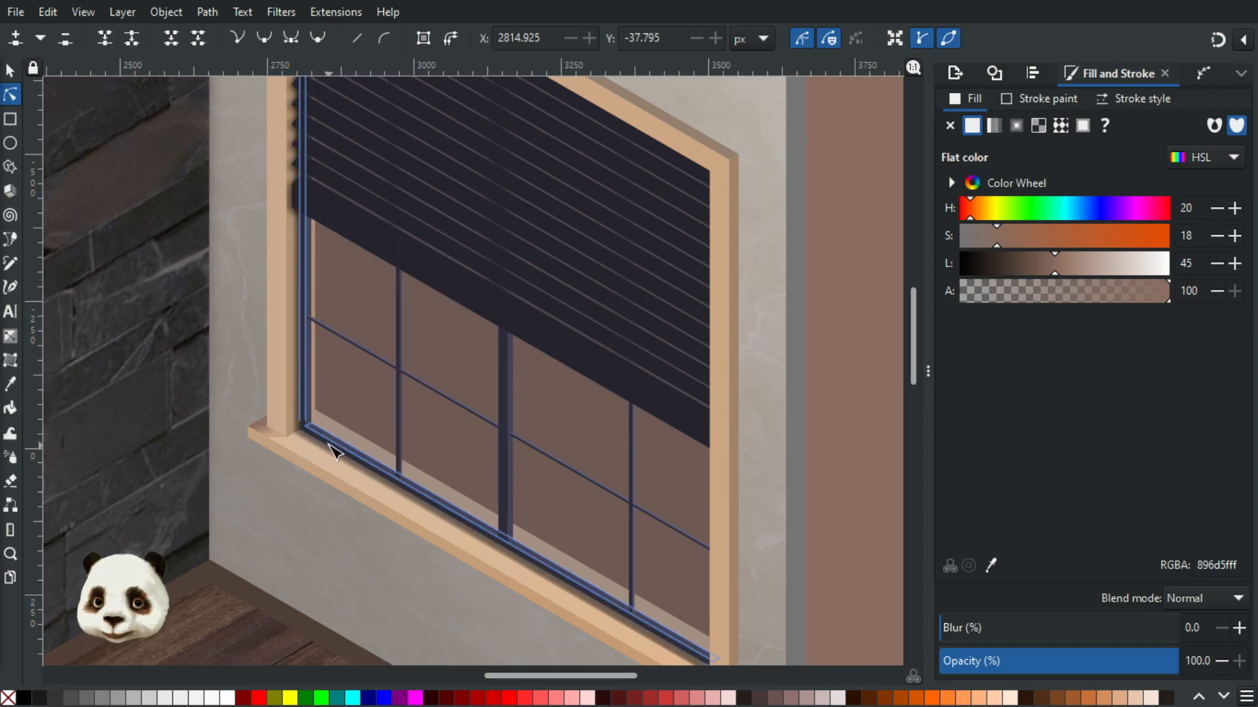
scroll(328, 449, "up", 1)
scroll(374, 559, "down", 3)
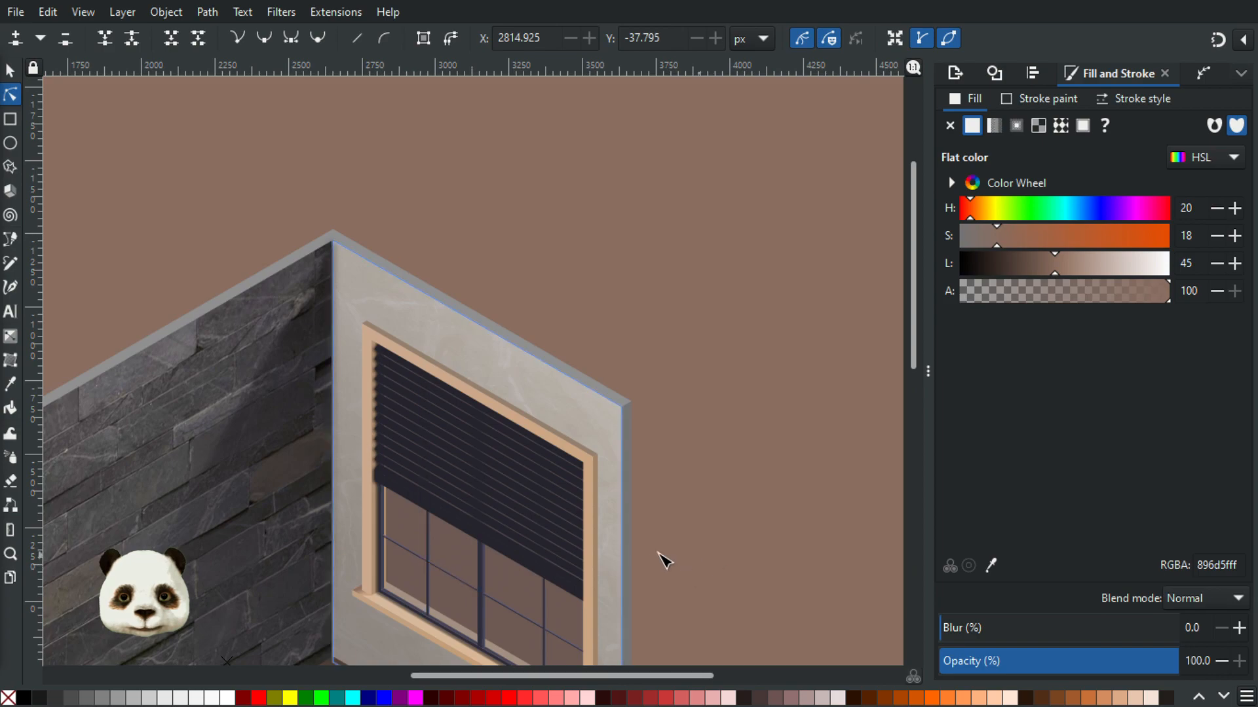
scroll(632, 397, "down", 5)
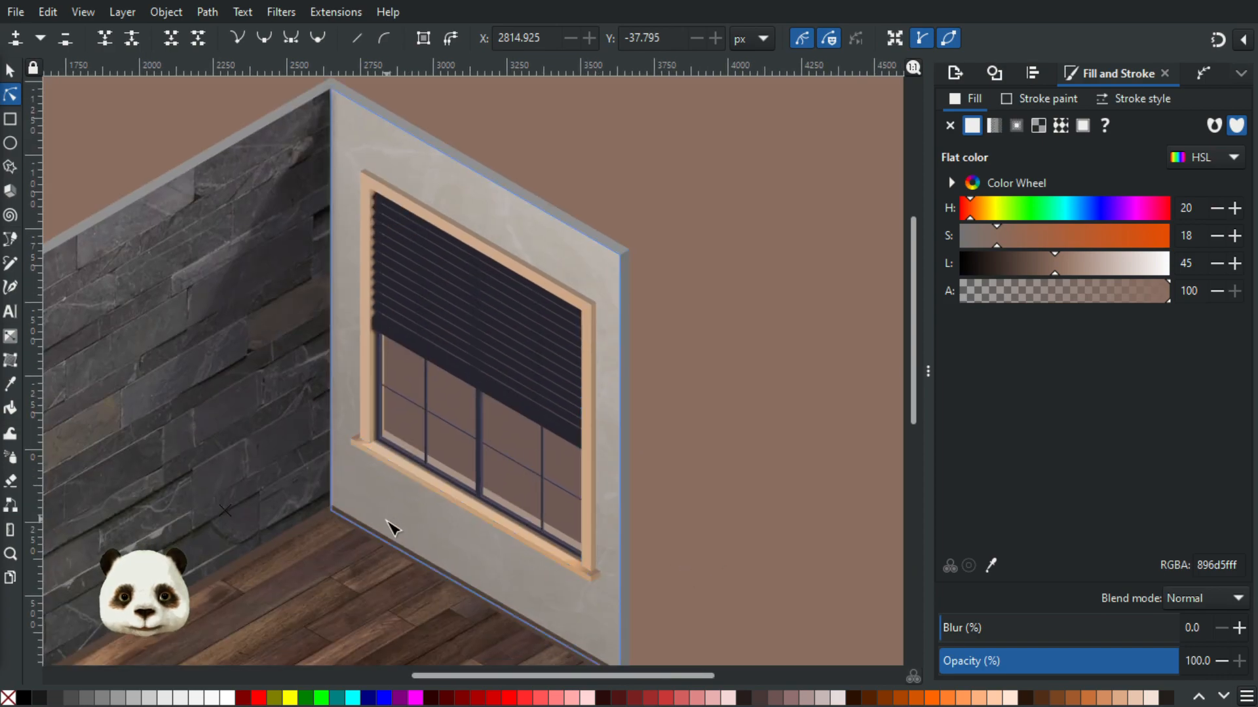
scroll(390, 522, "up", 1)
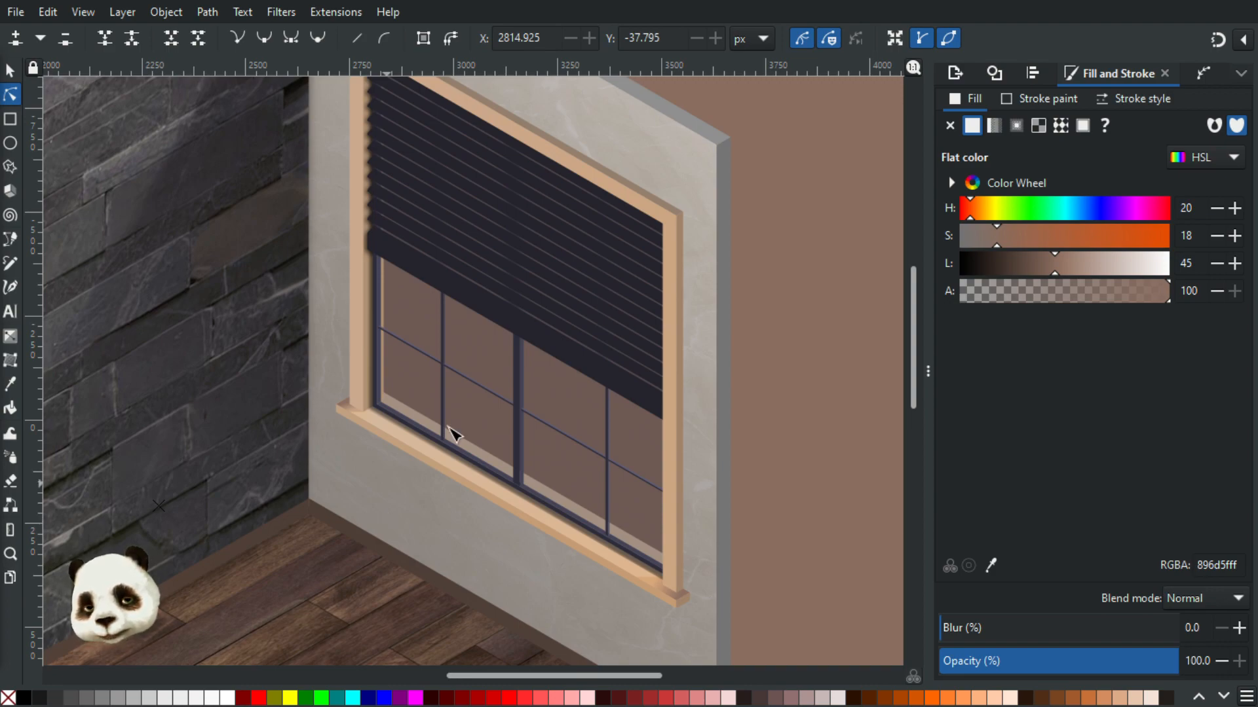
- Examine the shadow strip on the sill up close, from the first narrow mullion back to the frame's lower-left corner
scroll(416, 473, "up", 5)
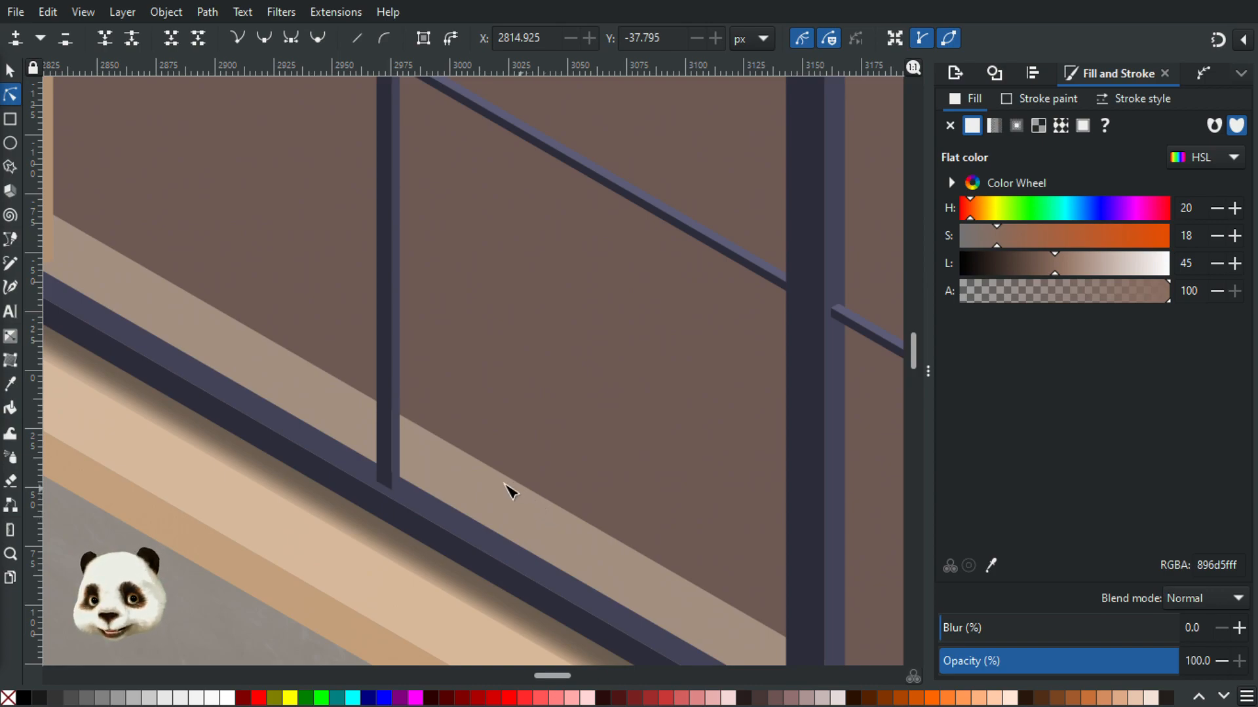
scroll(415, 483, "down", 3)
scroll(472, 528, "up", 5)
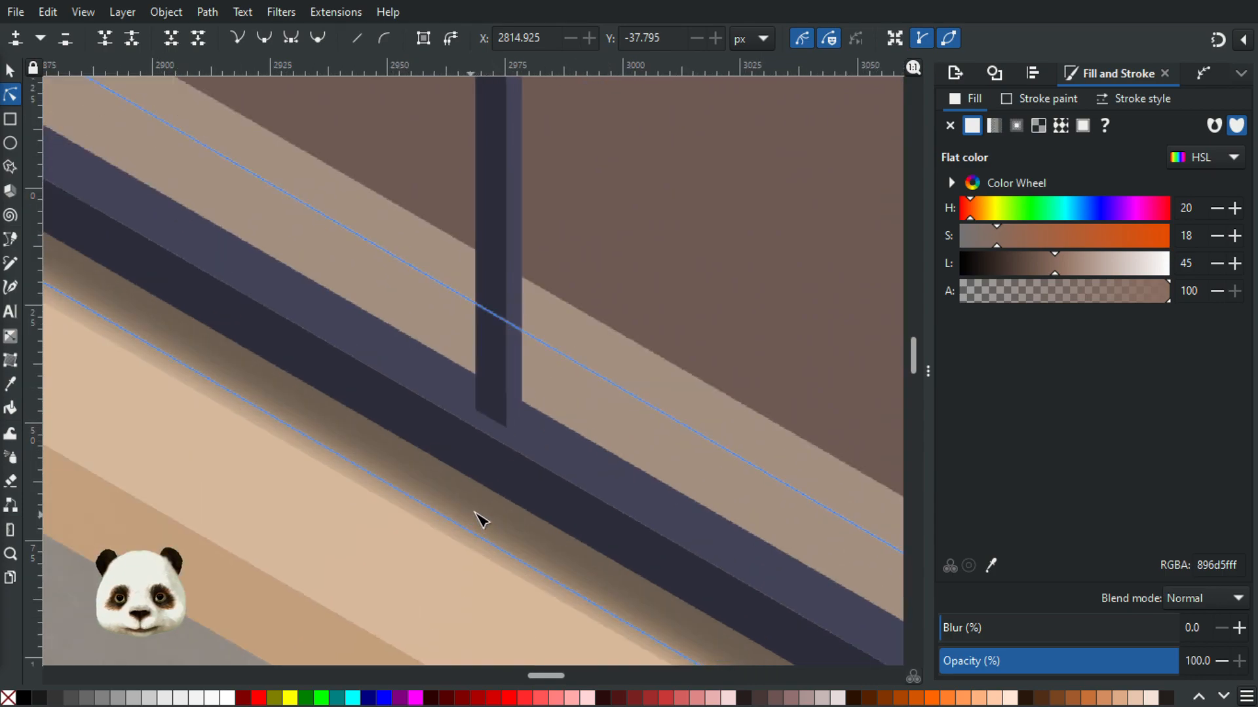
scroll(475, 513, "up", 1)
scroll(427, 487, "down", 1)
left_click_drag(329, 460, 742, 503)
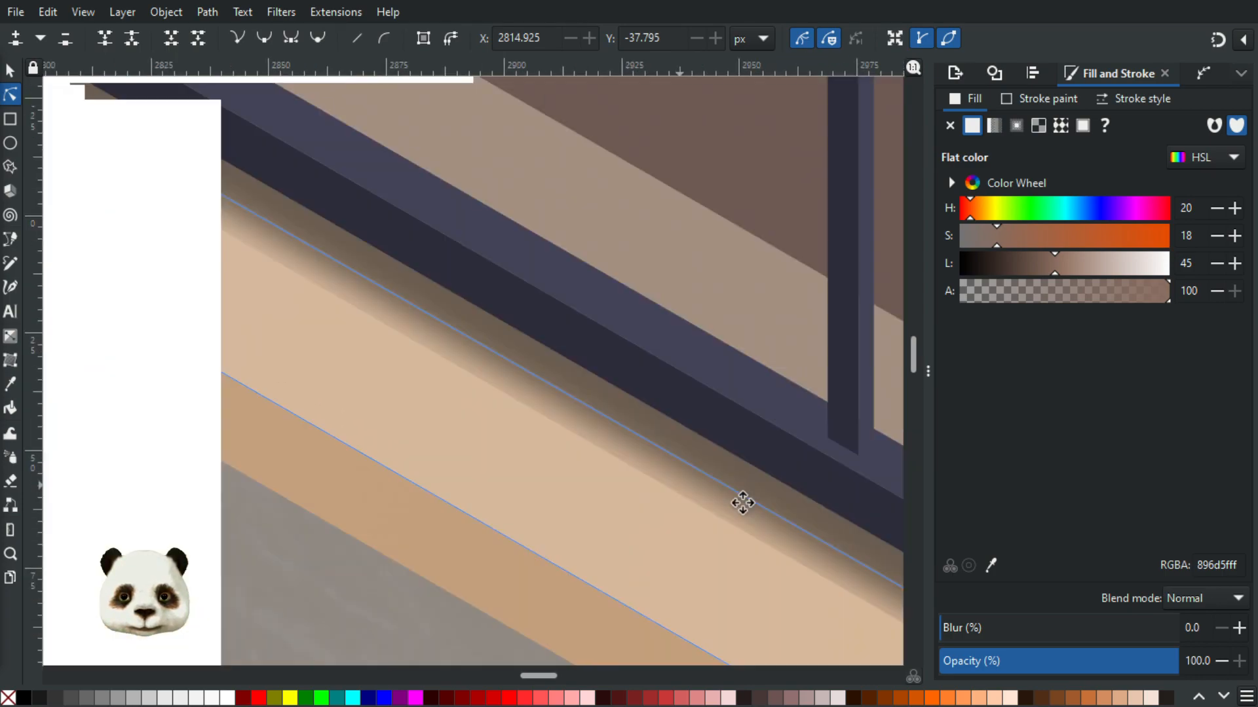
scroll(704, 499, "down", 1)
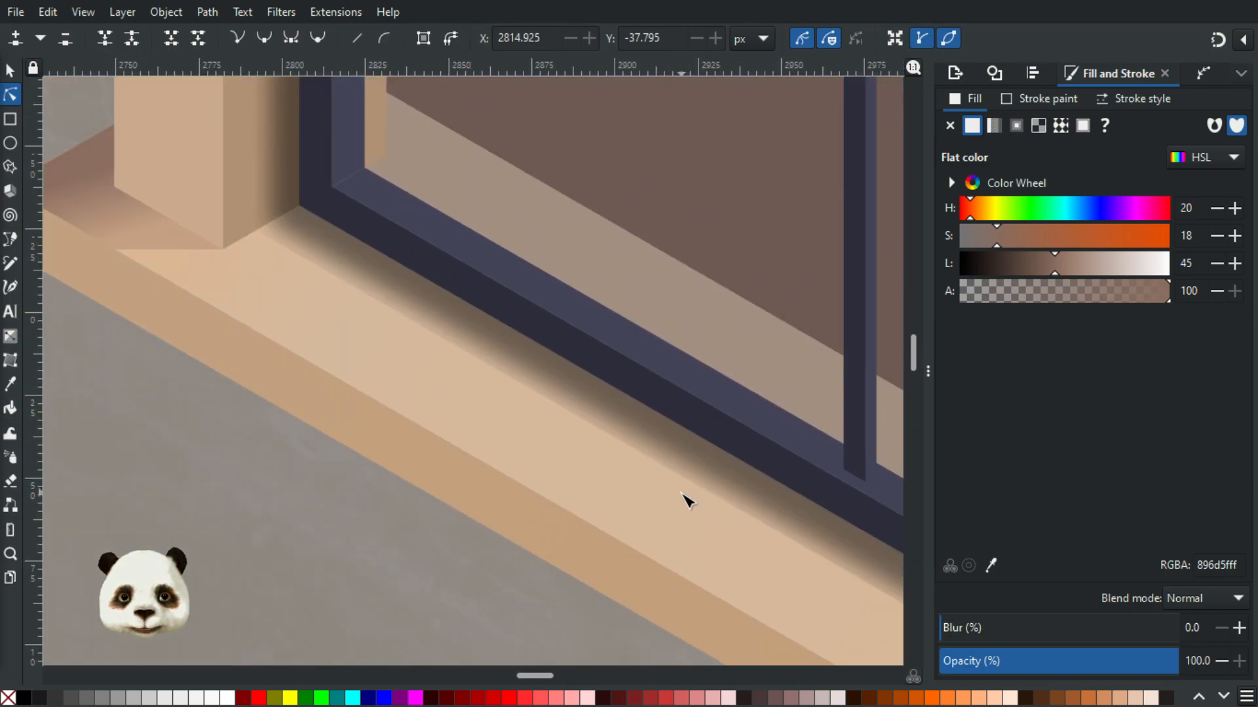
left_click_drag(749, 513, 493, 454)
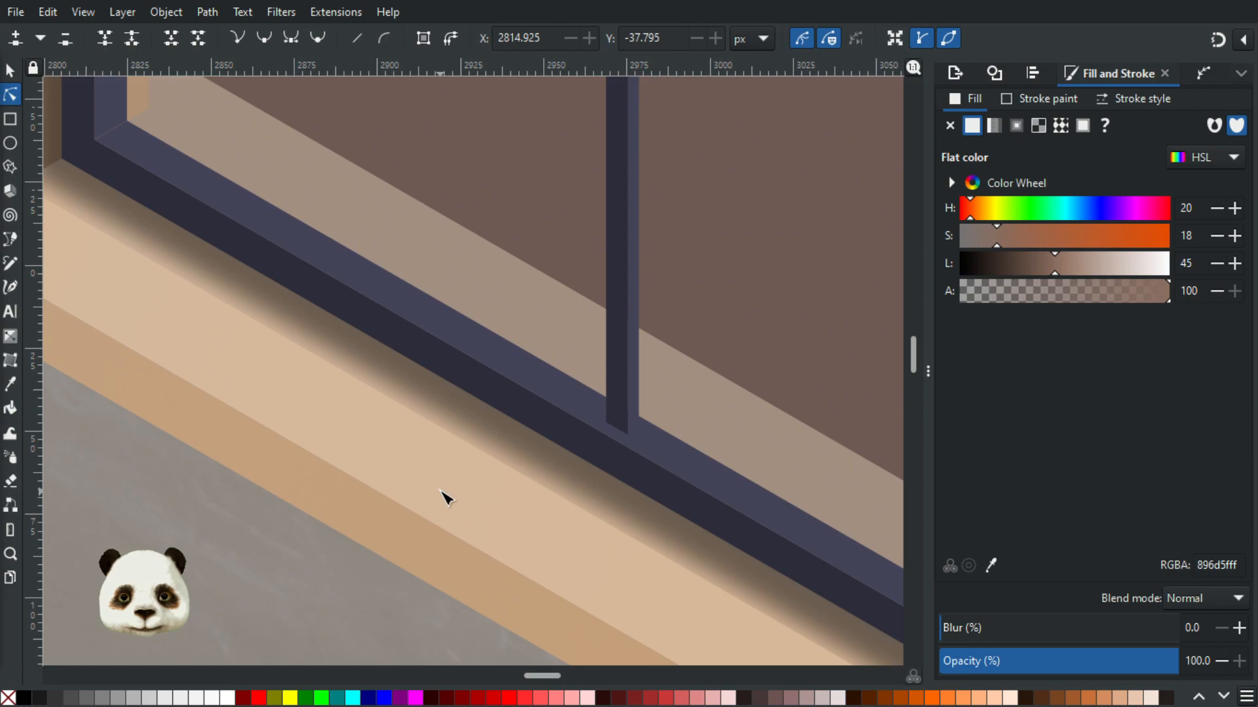
- Select the clipped shadow with the Node tool and add two nodes to its clip outline along the sill near the first mullion
key("g")
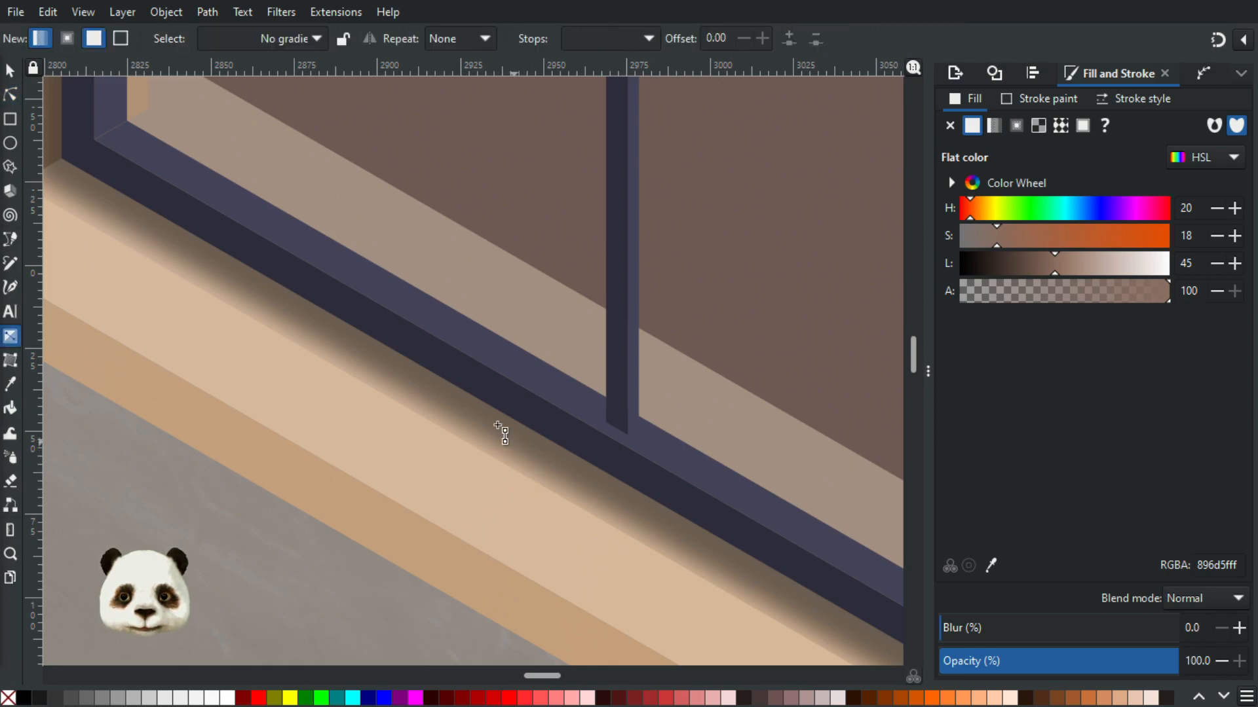
key("n")
left_click(450, 418)
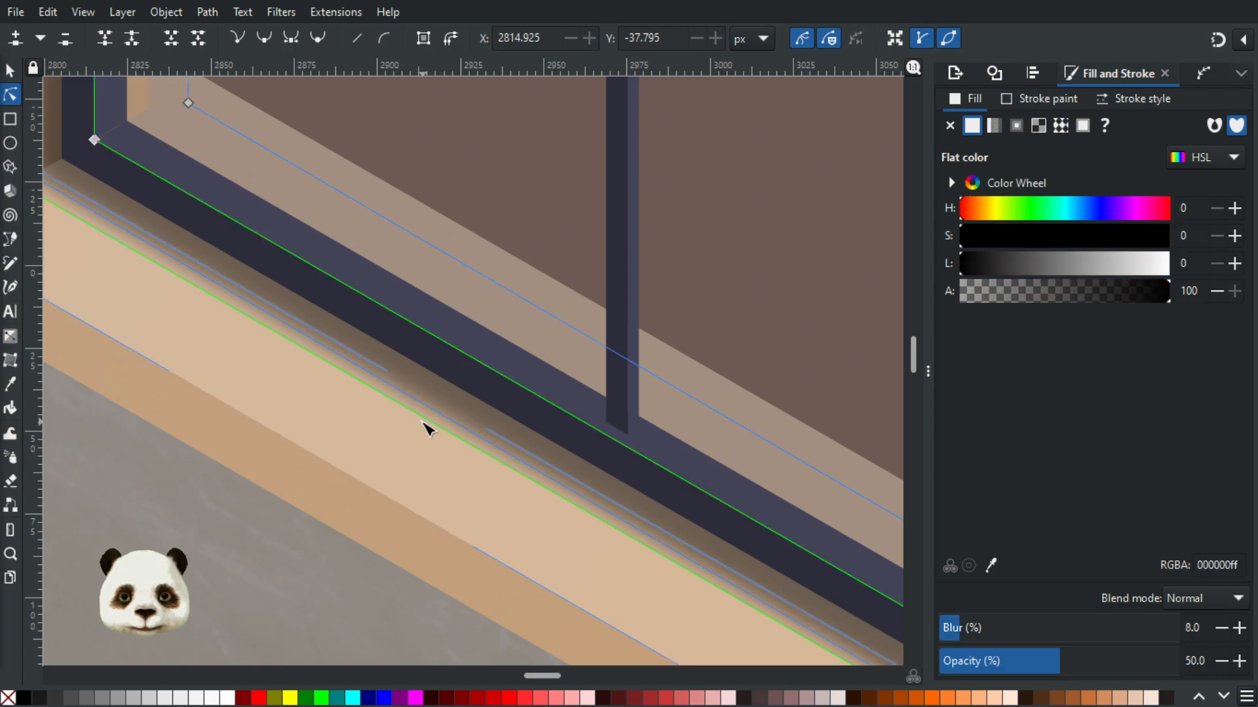
left_click(419, 415)
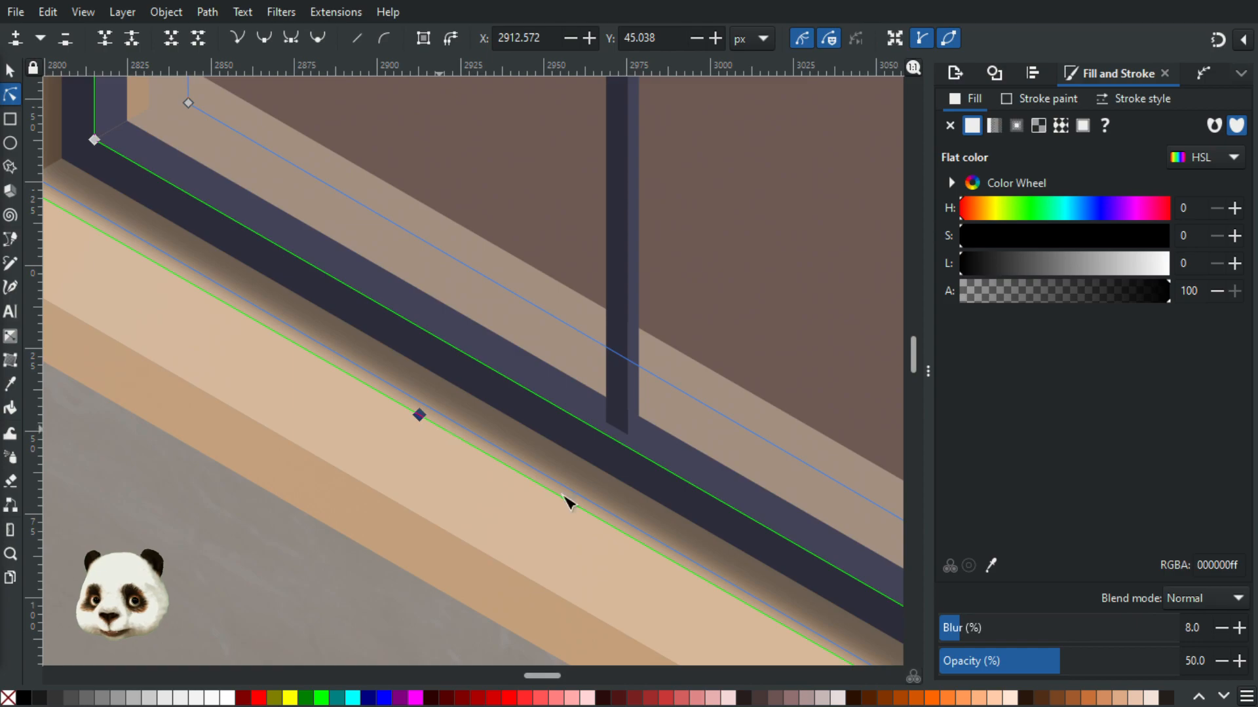
left_click(614, 528)
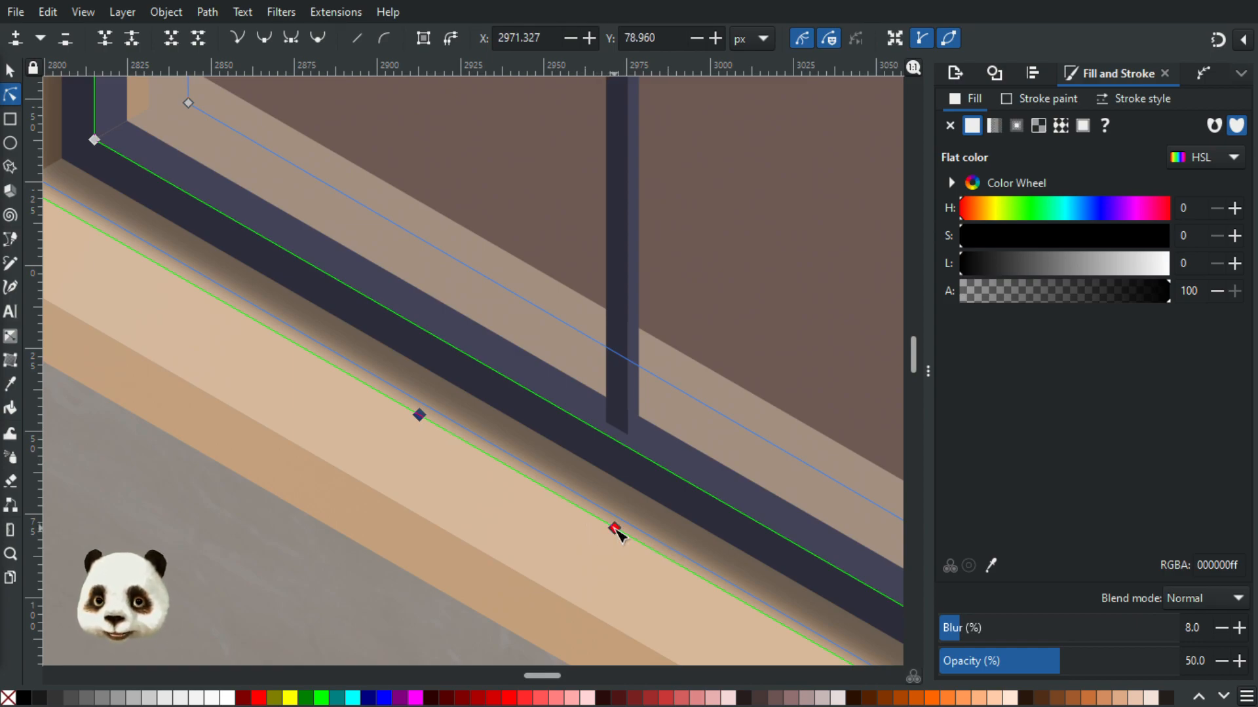
- Add two nodes between the new clip nodes and pull both out to the sill's front edge
double_click(478, 449)
left_click_drag(479, 450, 292, 437)
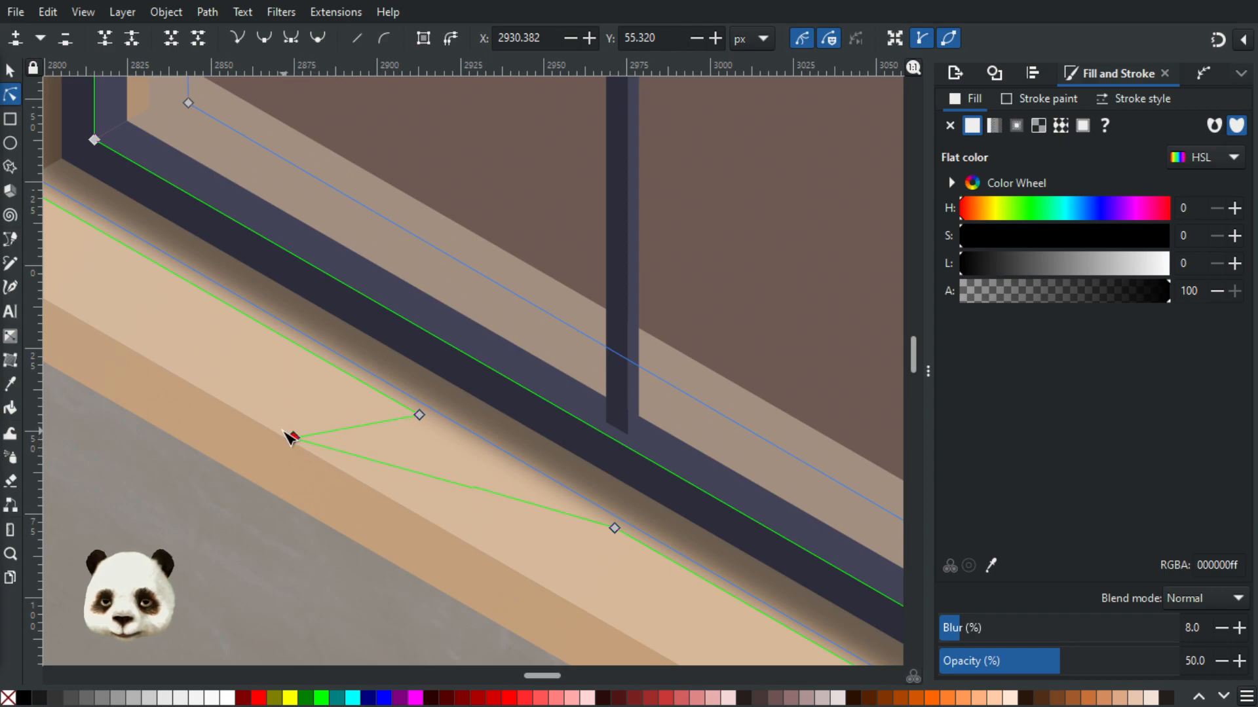
double_click(475, 488)
left_click_drag(475, 488, 494, 559)
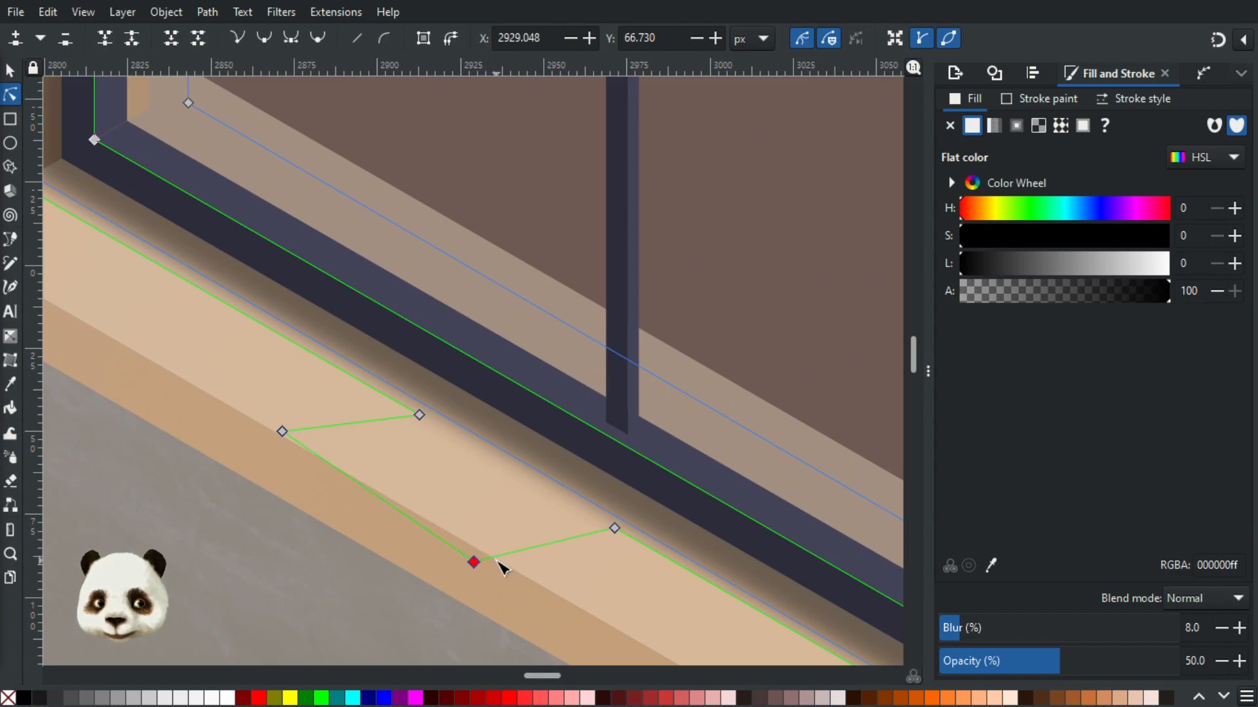
left_click_drag(501, 559, 504, 562)
- Turn on snapping and align the clip extension's two outer nodes with the sill's front edge
left_click(1217, 40)
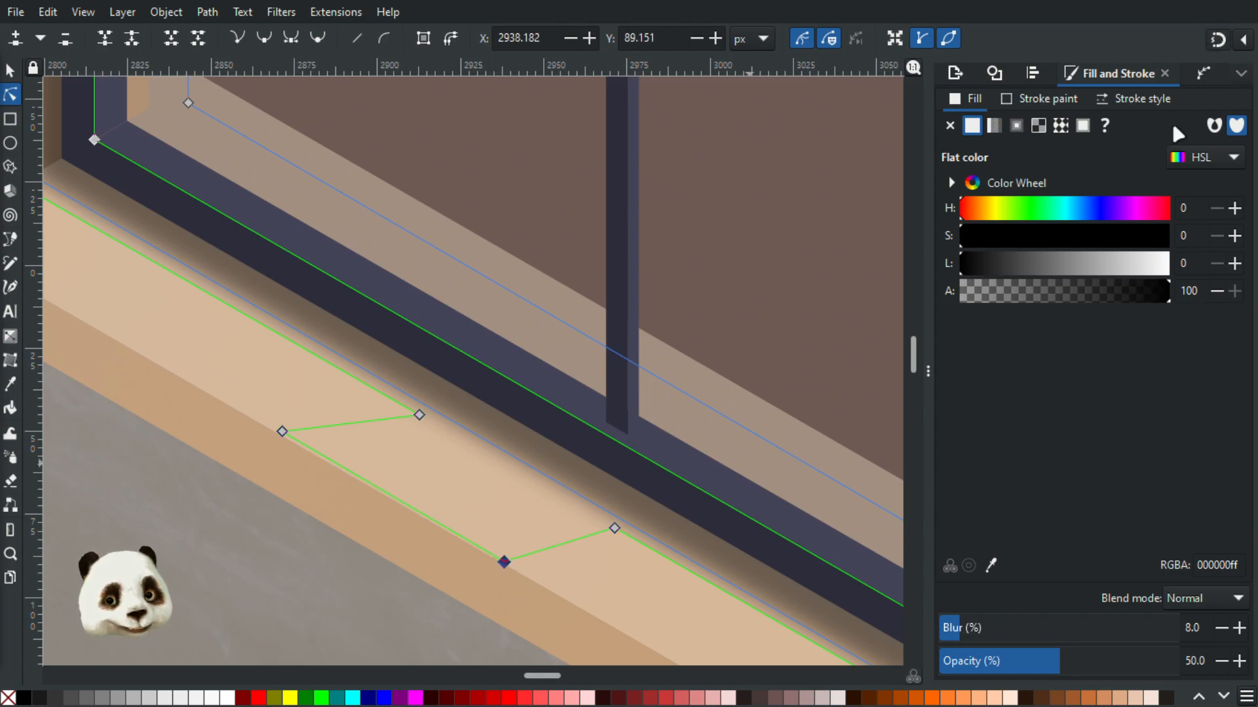
left_click(614, 528)
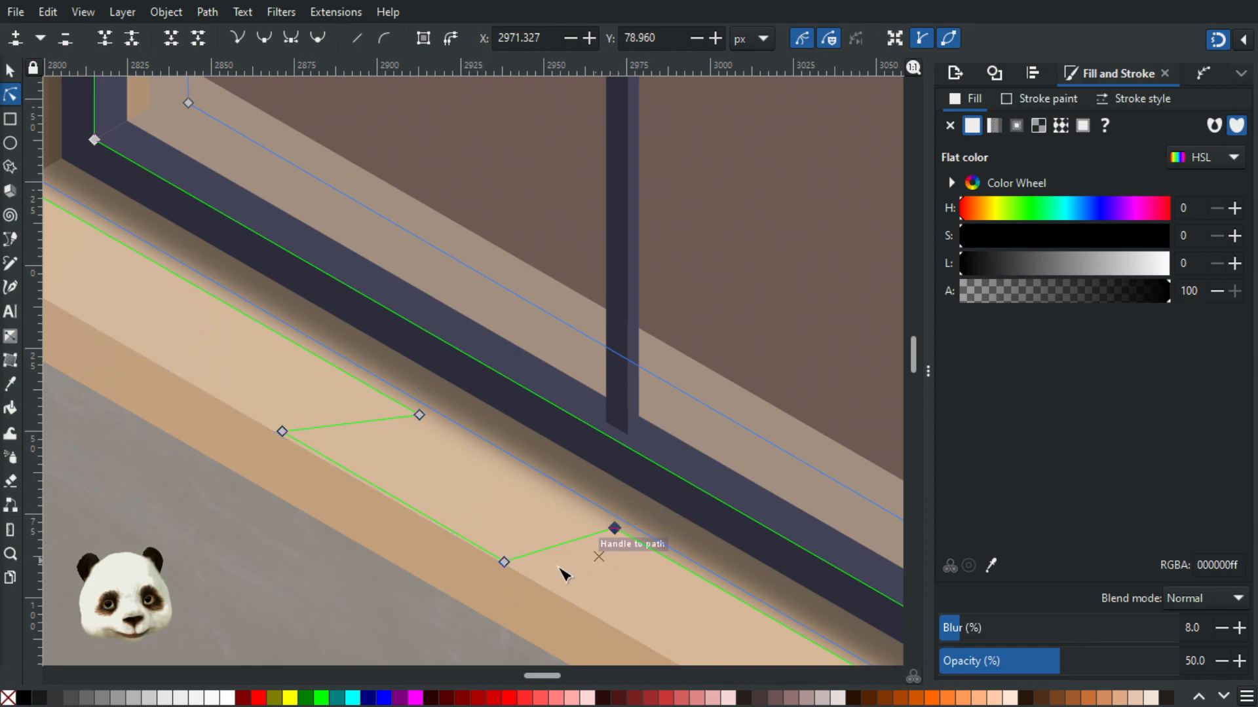
left_click(505, 563)
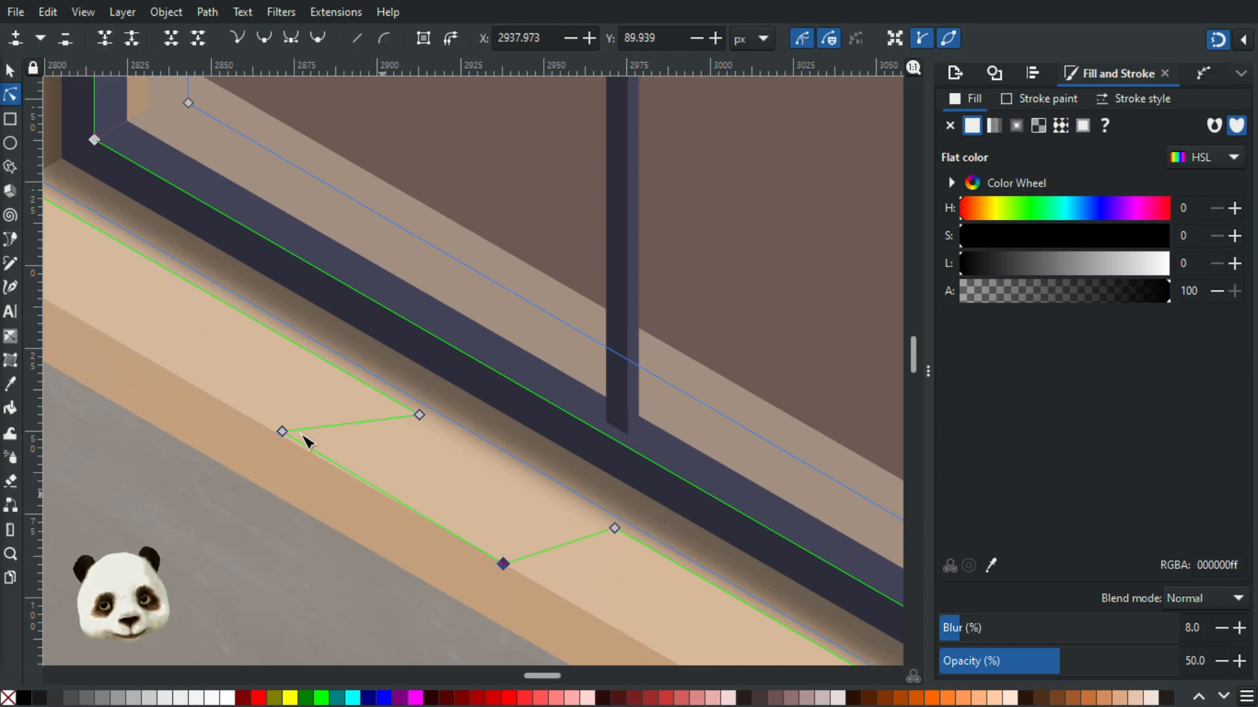
left_click_drag(283, 433, 277, 435)
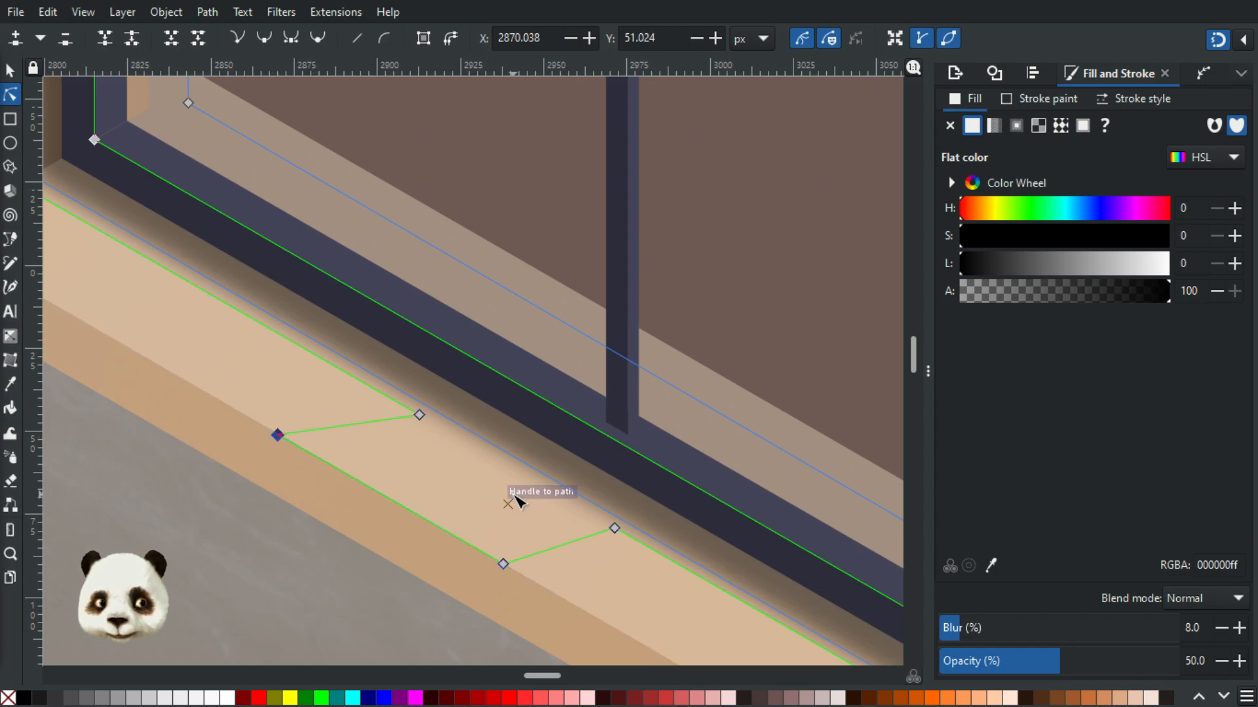
- Add four nodes to the shadow's lower edge near the first mullion, pulling two to the sill's front edge to form a slanted band
left_click(507, 452)
left_click_drag(549, 485, 343, 472)
left_click_drag(343, 474, 344, 481)
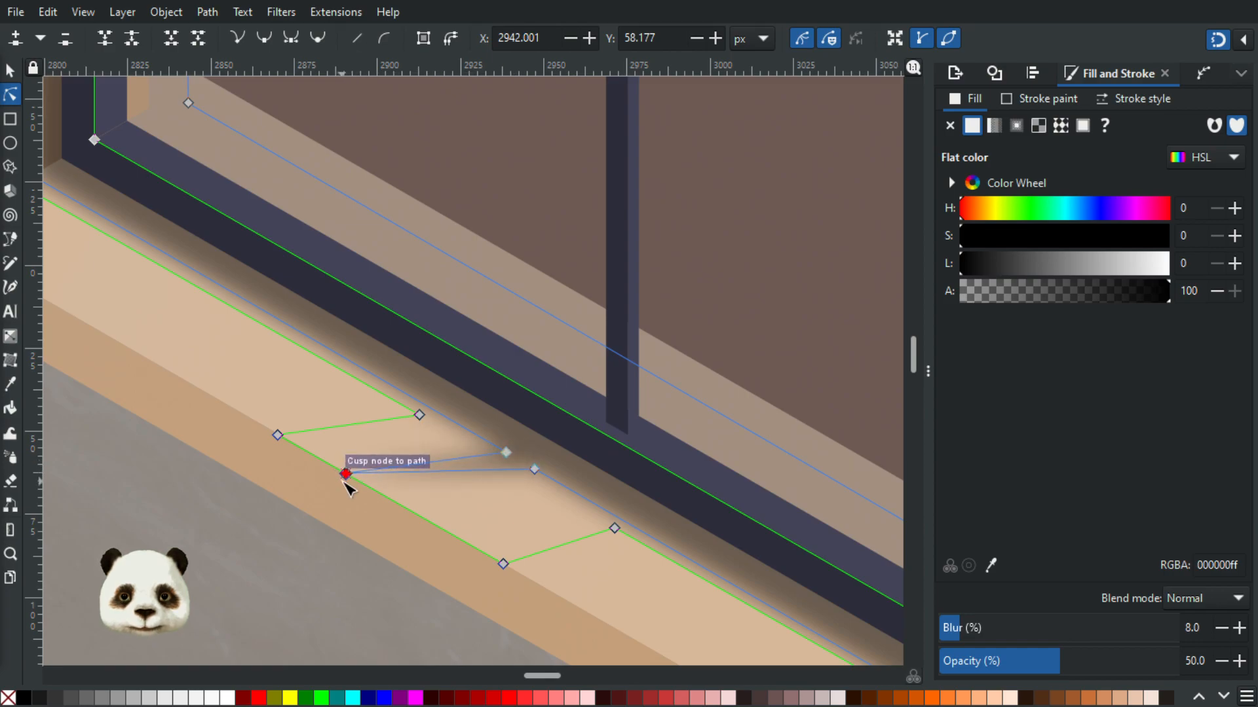
double_click(445, 471)
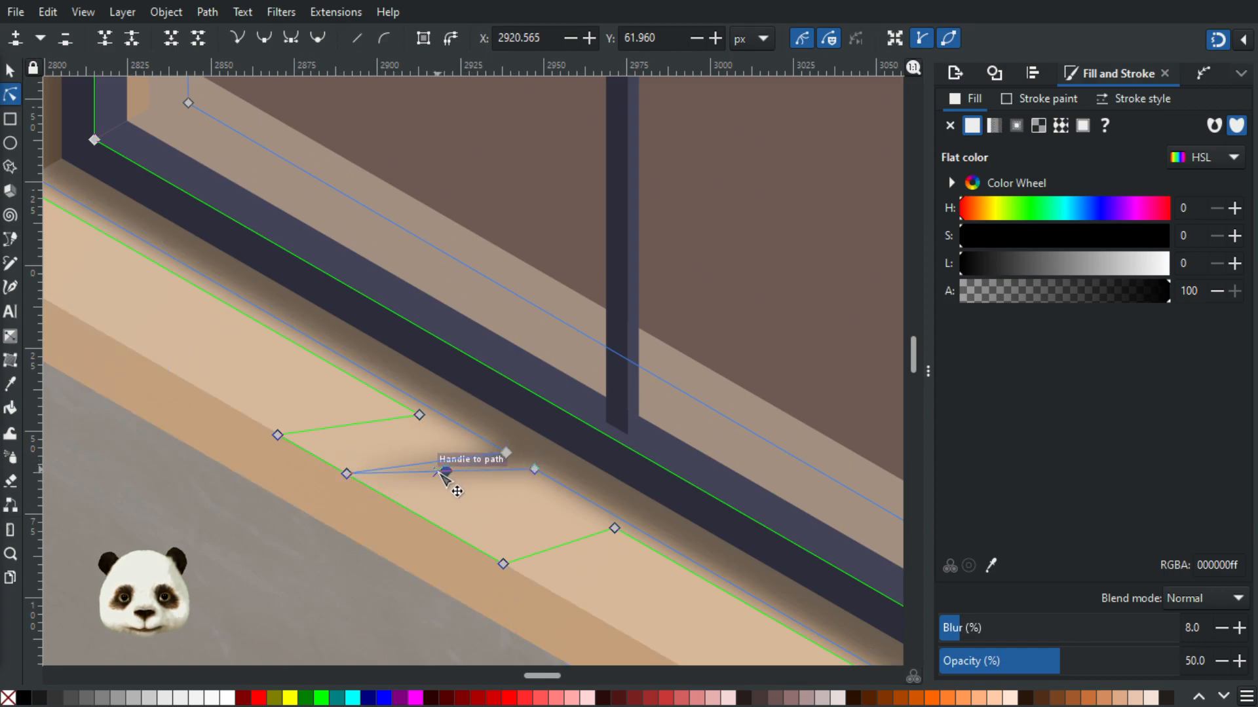
mouse_move(440, 474)
left_mouse_down()
mouse_move(342, 494)
mouse_move(379, 505)
mouse_move(440, 489)
left_mouse_up()
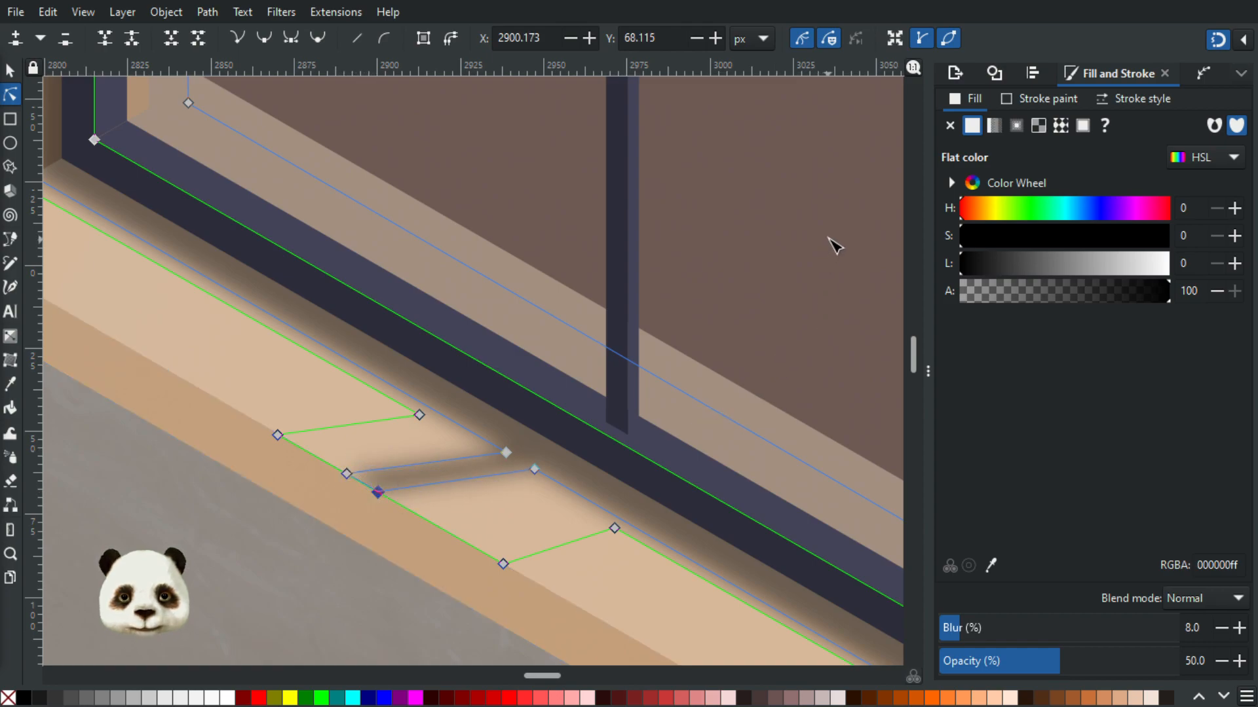
- Deselect the shadow and examine the slanted mullion shadow on the sill both close up and within the whole window
left_click(828, 239)
scroll(832, 250, "down", 5)
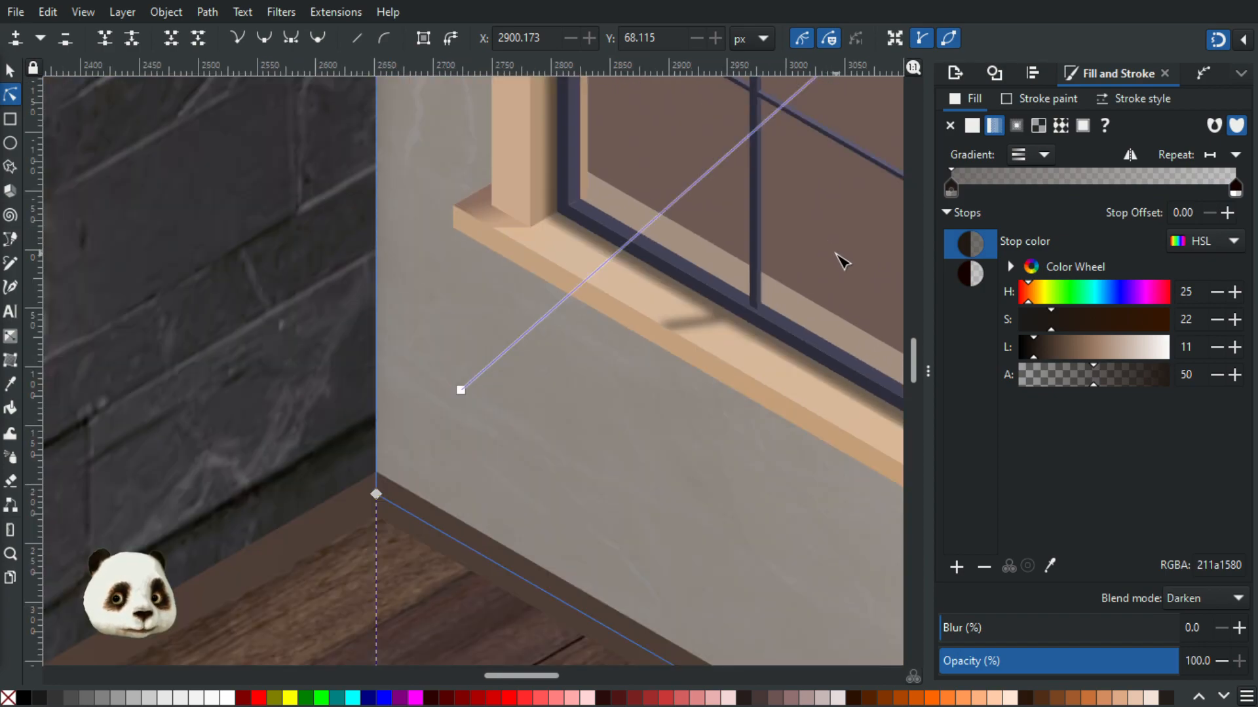
scroll(551, 290, "up", 2)
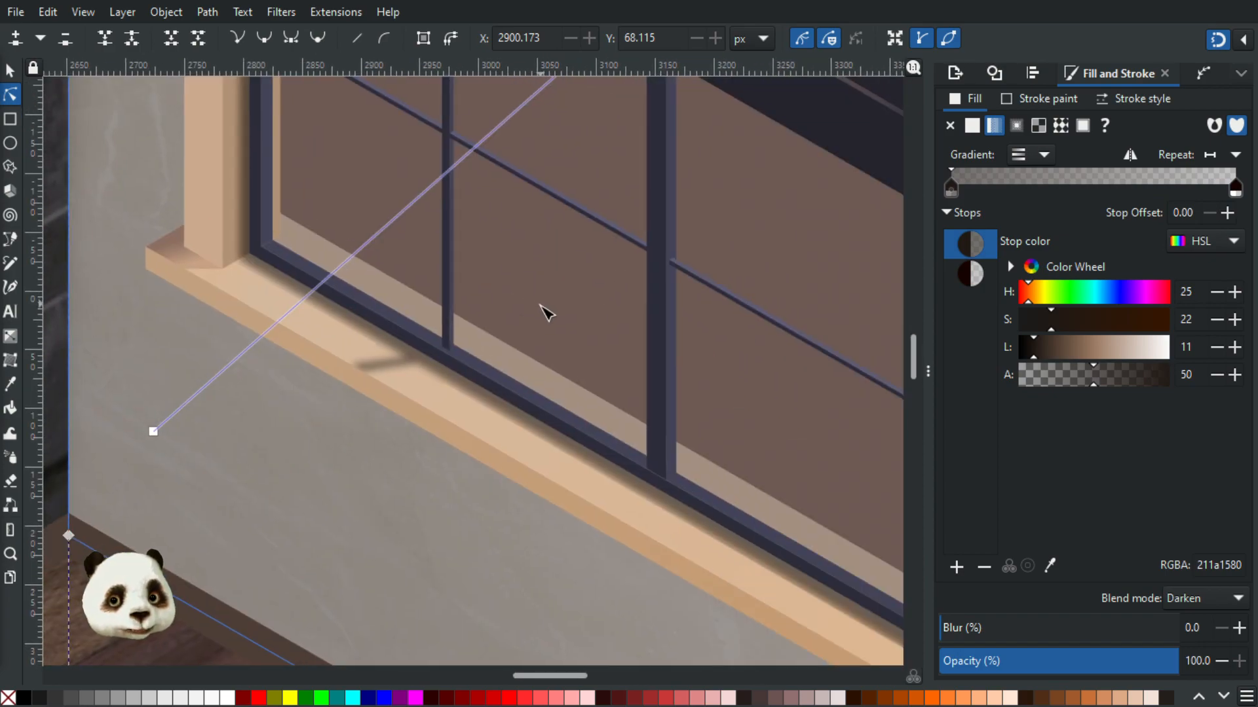
scroll(547, 314, "down", 1)
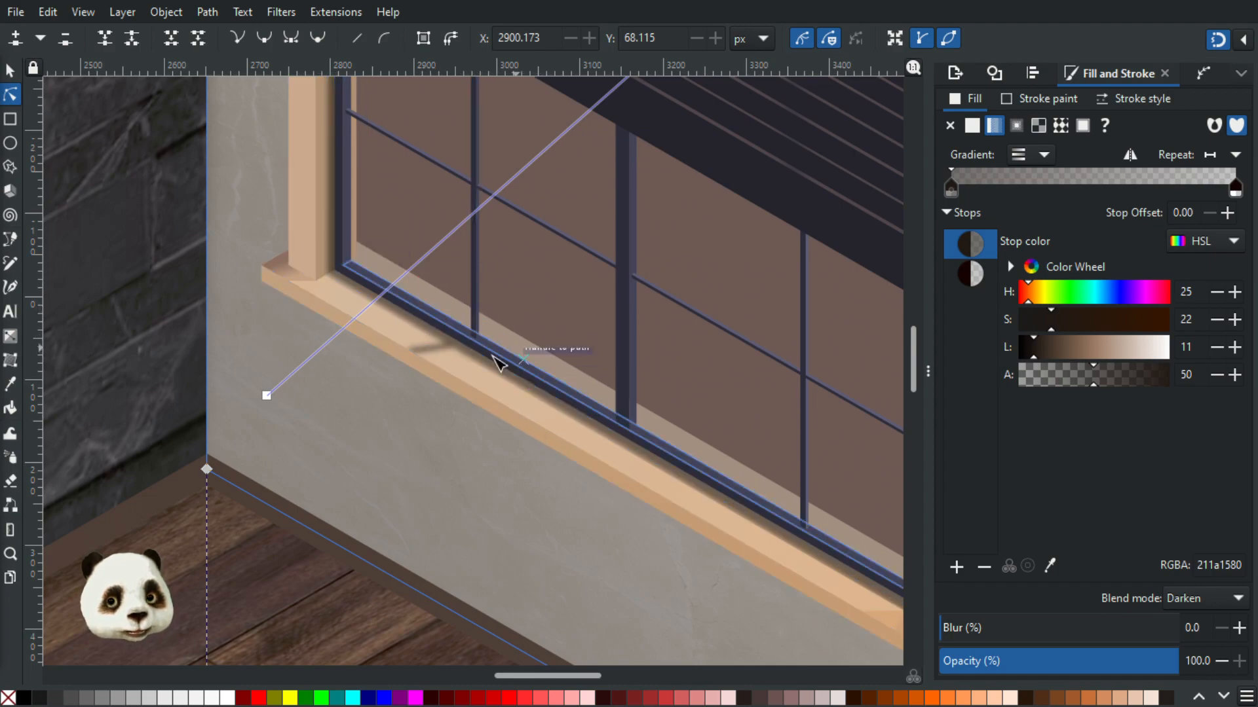
scroll(530, 416, "down", 2)
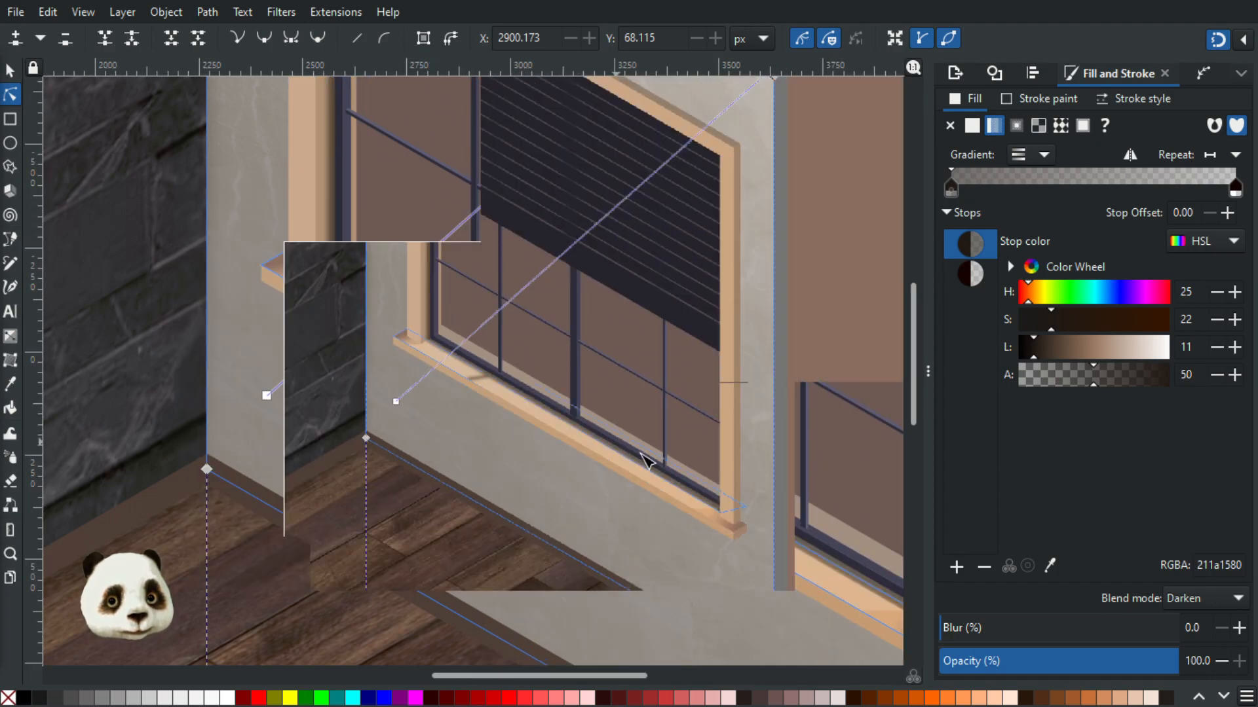
scroll(799, 554, "down", 1)
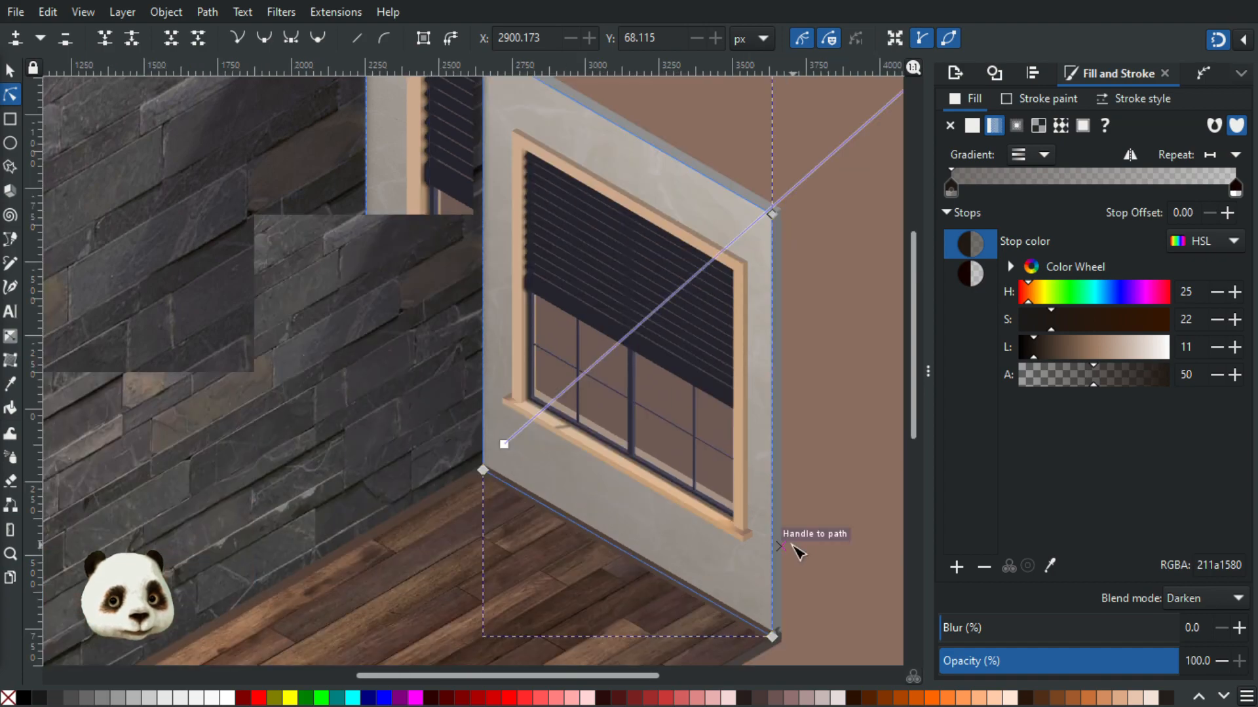
scroll(588, 450, "up", 8)
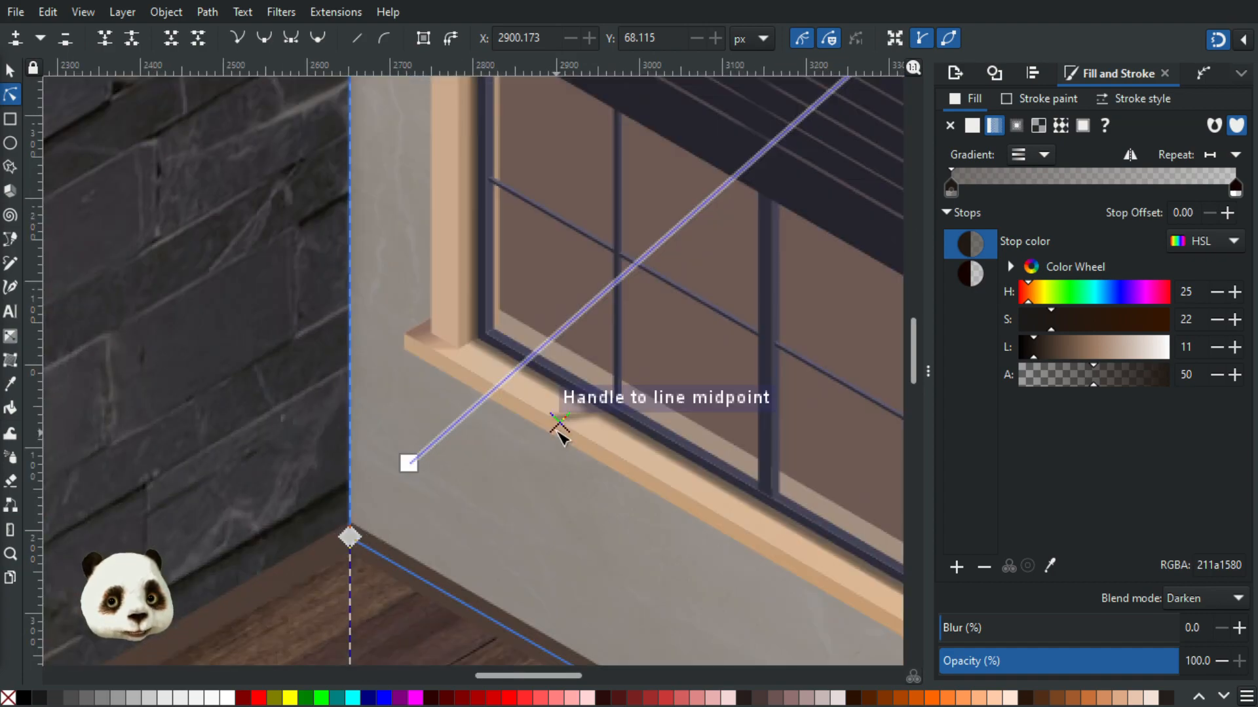
- Show the grid and slide the mullion shadow's and clip's four outer nodes along the sill's front edge so the shadow band runs horizontally
left_click(523, 377)
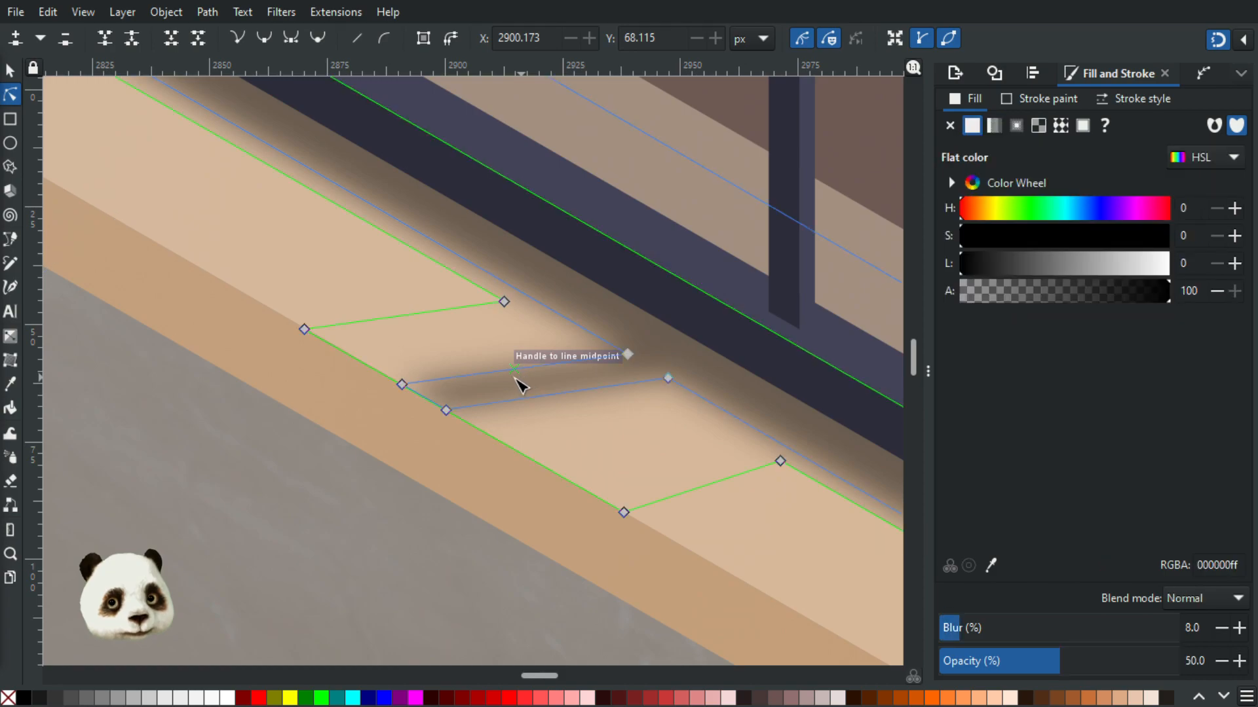
key("numbersign")
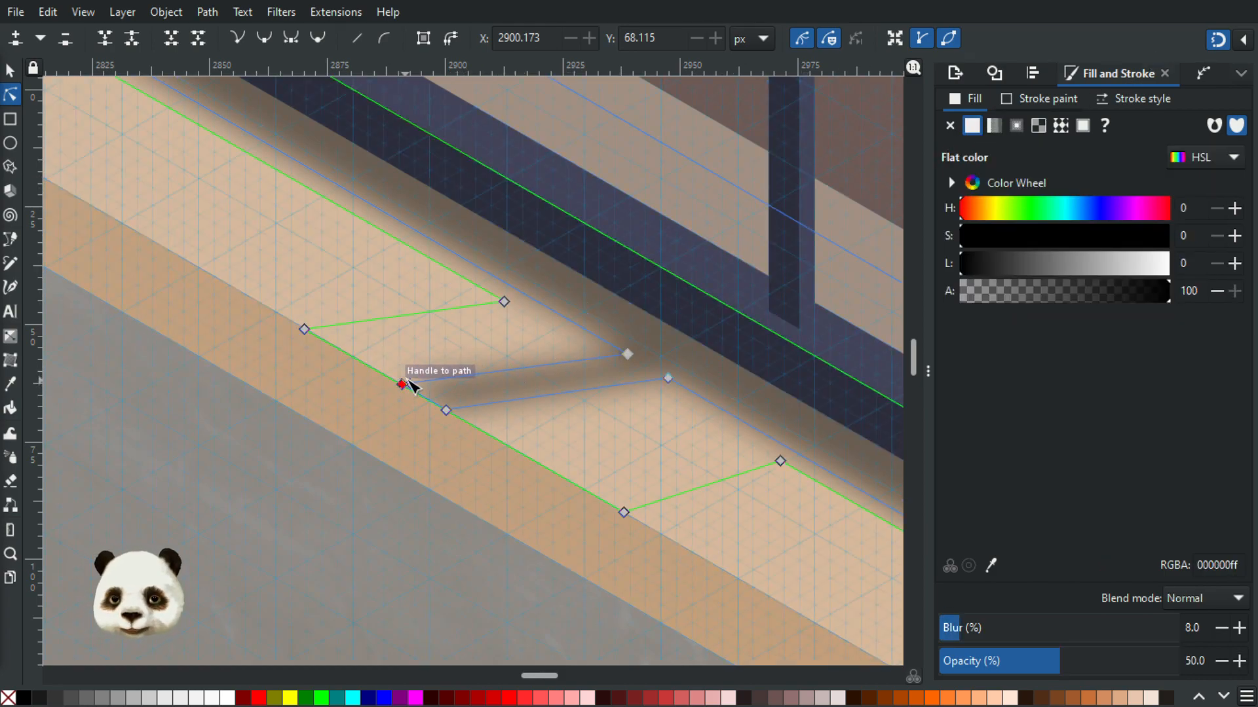
left_click_drag(402, 386, 465, 423)
left_click_drag(245, 336, 539, 427)
left_click_drag(678, 506, 600, 462)
left_click_drag(724, 534, 646, 487)
left_click_drag(747, 514, 456, 376)
left_click_drag(599, 490, 458, 410)
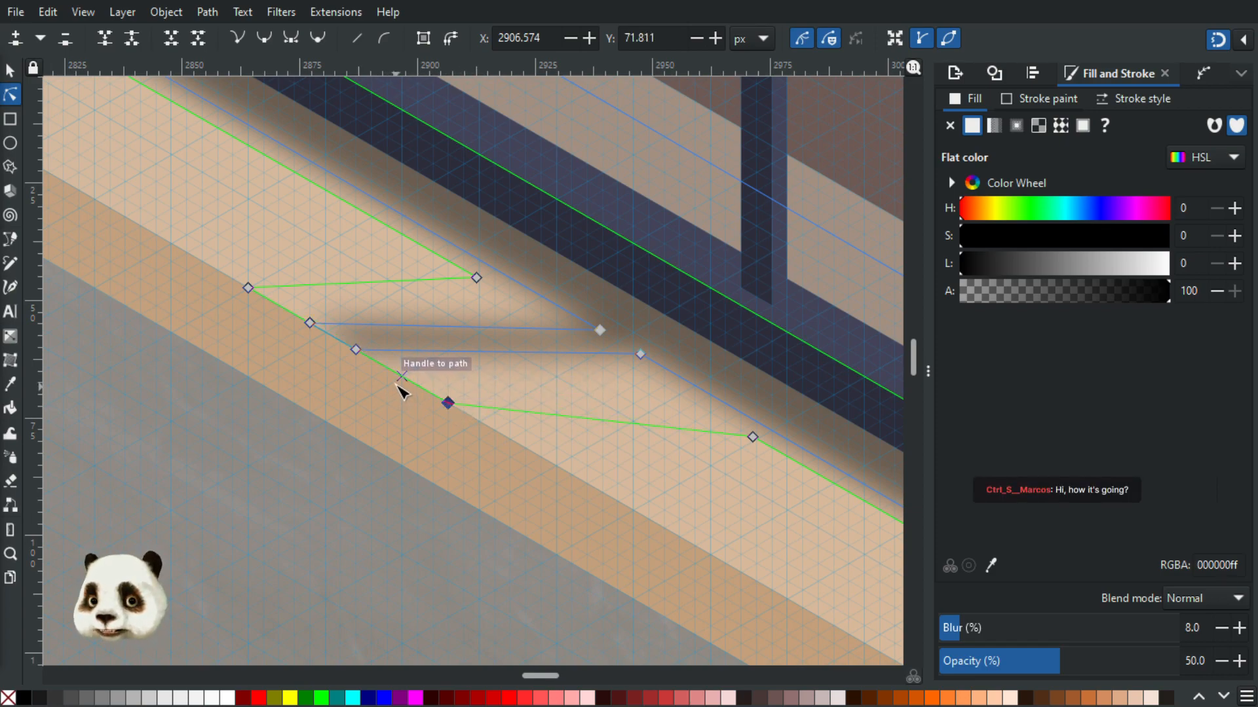
- Hide the grid and examine the horizontal mullion shadow and the clipped edges of its blur along the sill
left_click_drag(395, 385, 388, 367)
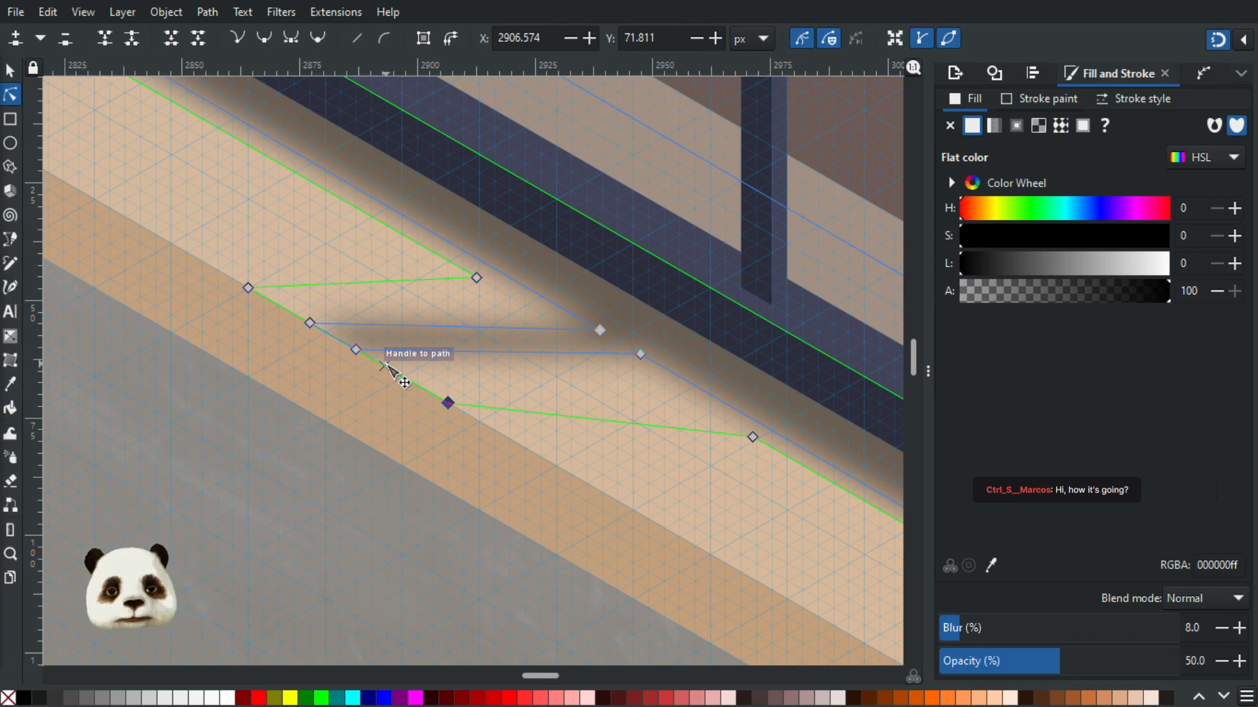
left_click_drag(395, 374, 117, 213)
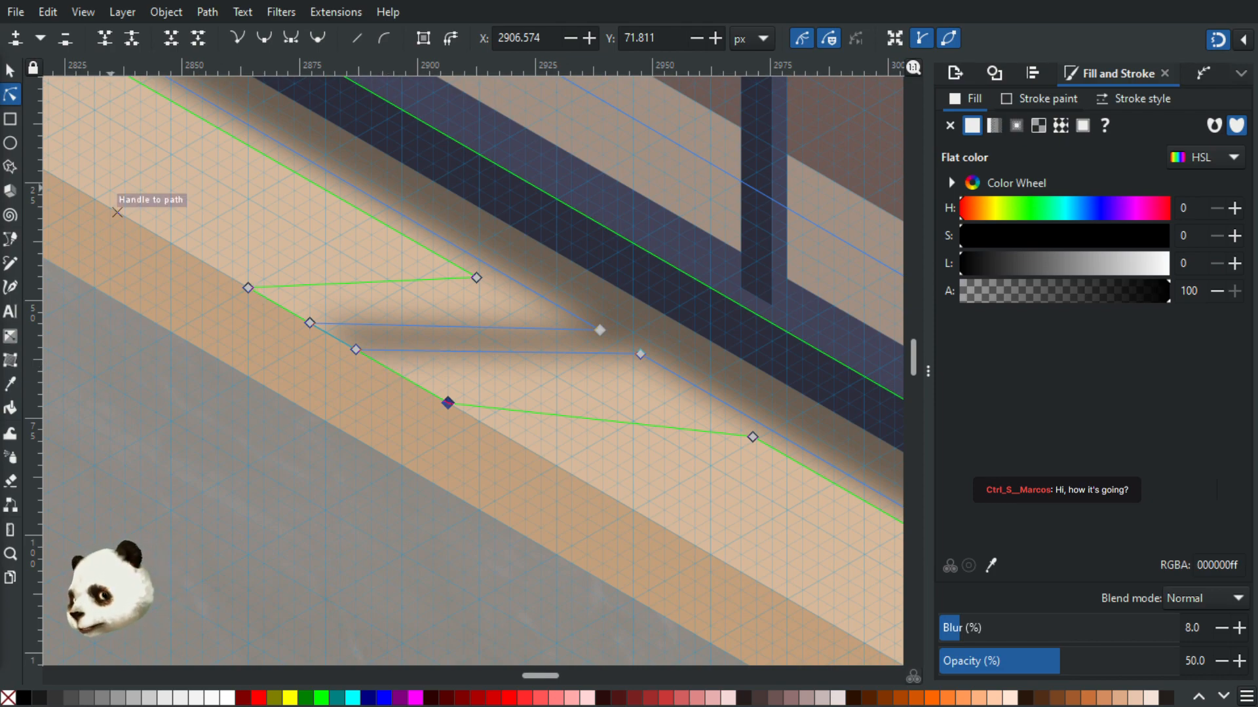
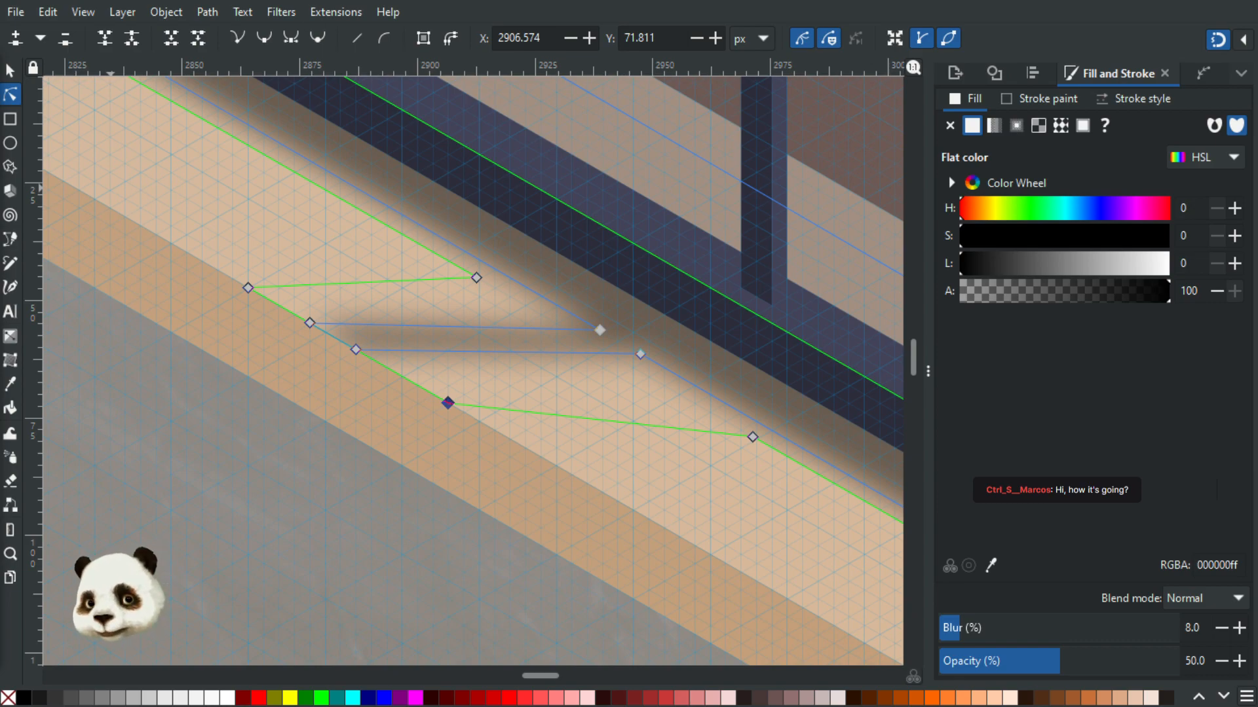
scroll(588, 337, "down", 4)
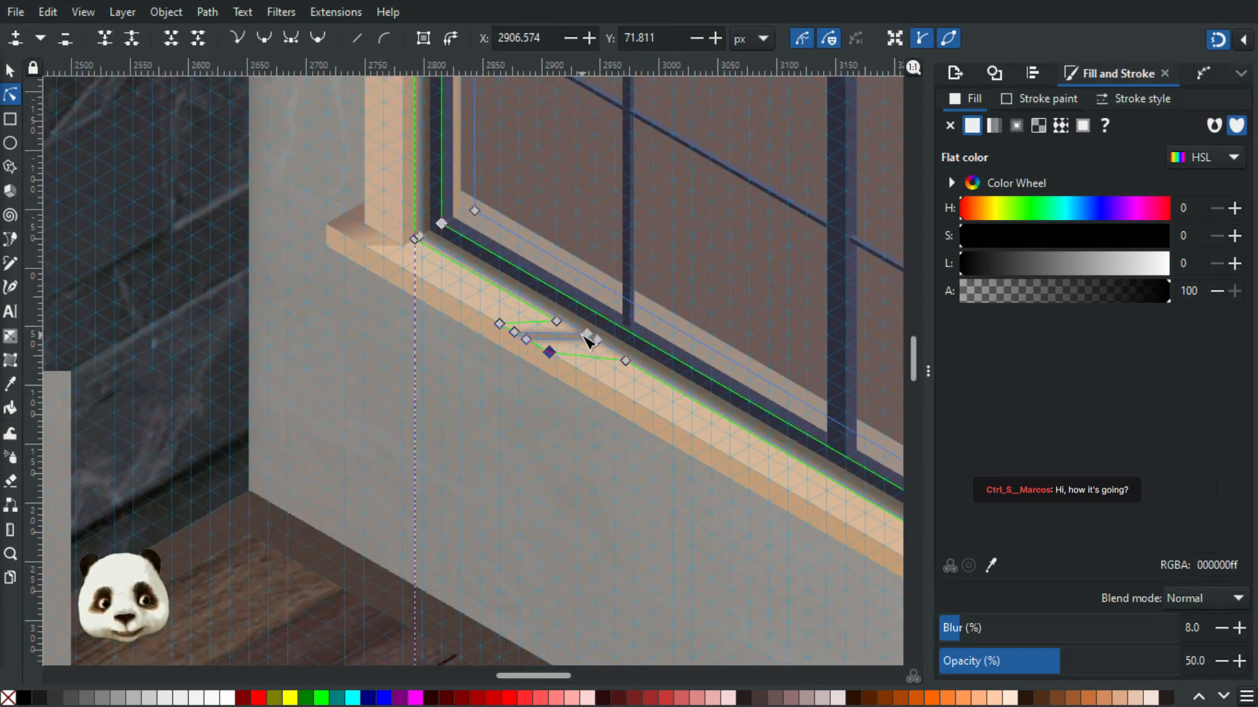
scroll(677, 357, "up", 3)
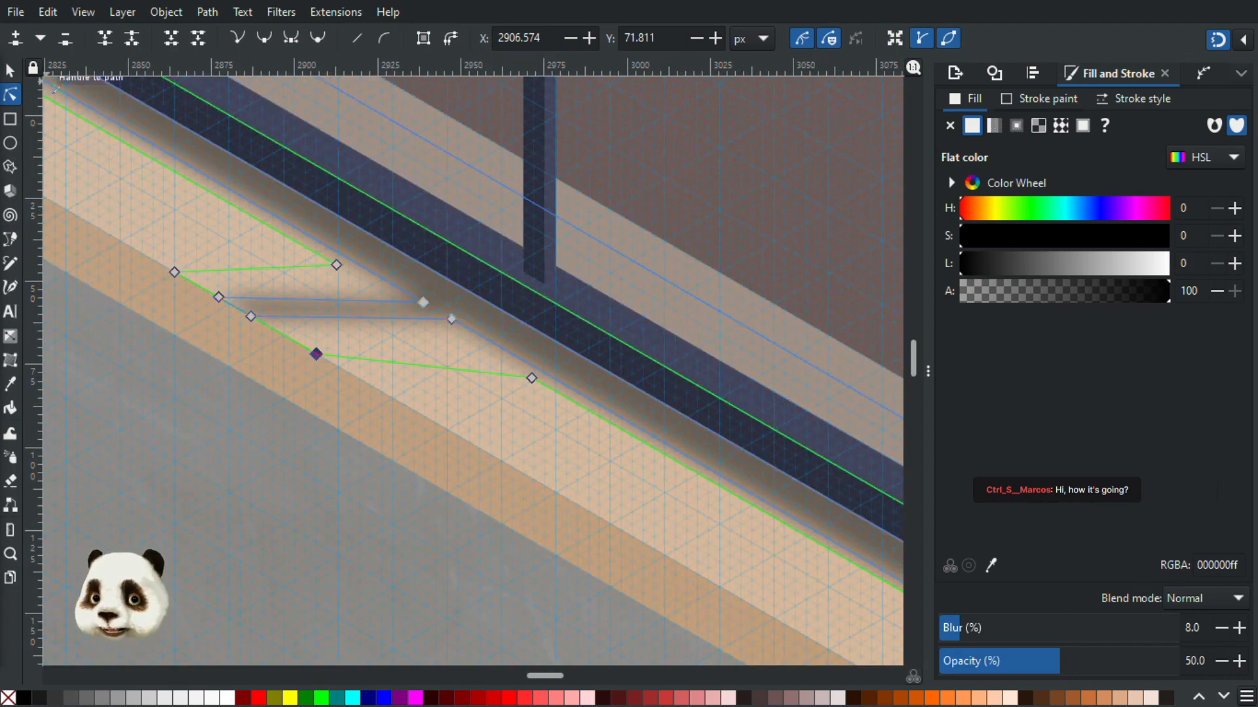
left_click(11, 72)
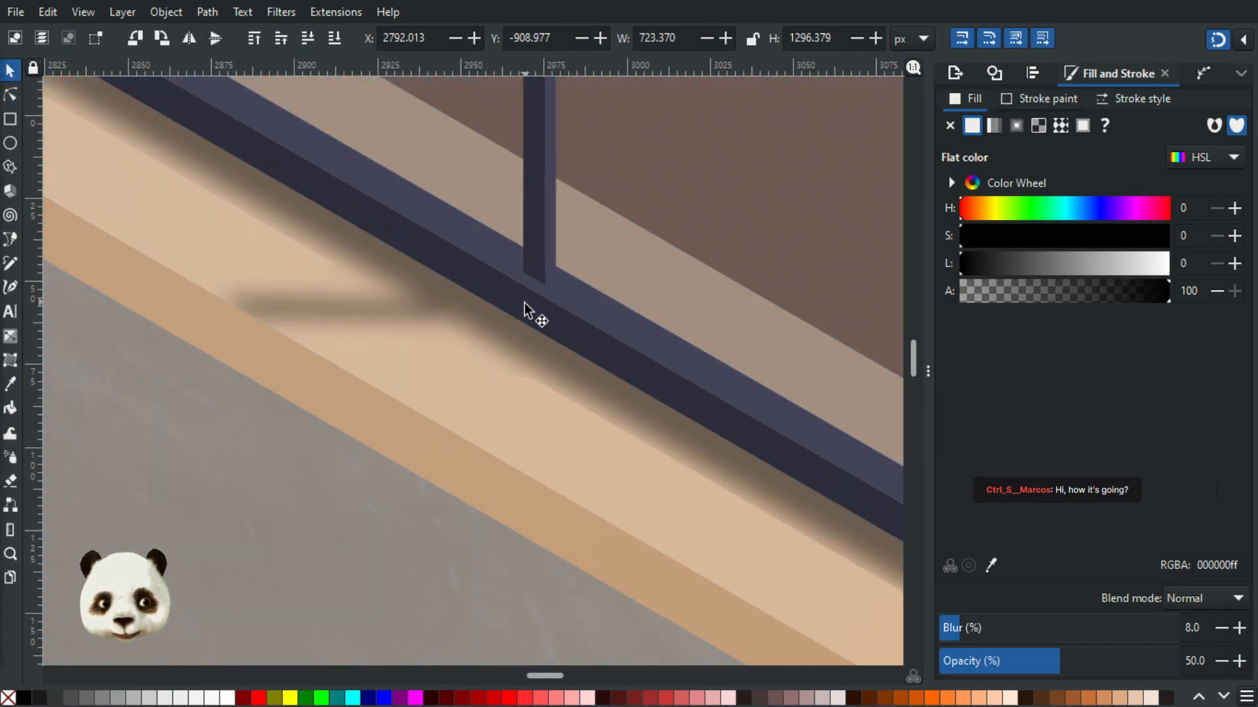
scroll(517, 330, "down", 3)
scroll(489, 333, "up", 6)
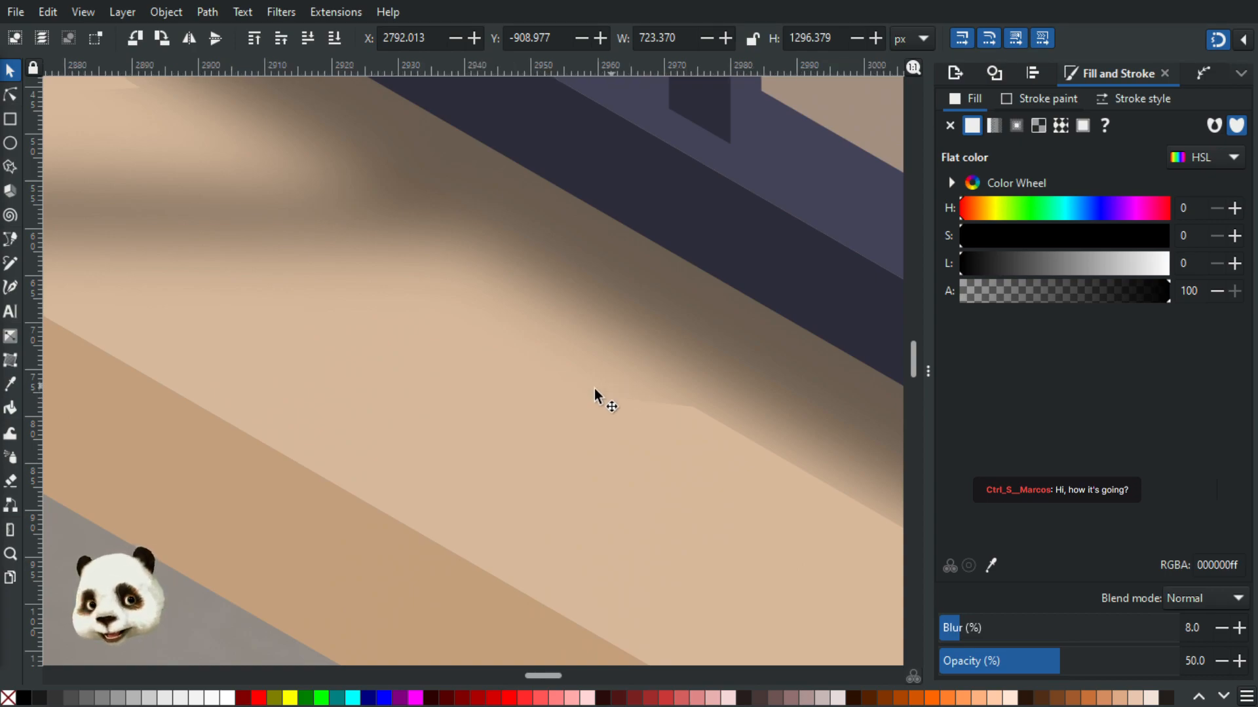
scroll(593, 393, "down", 4)
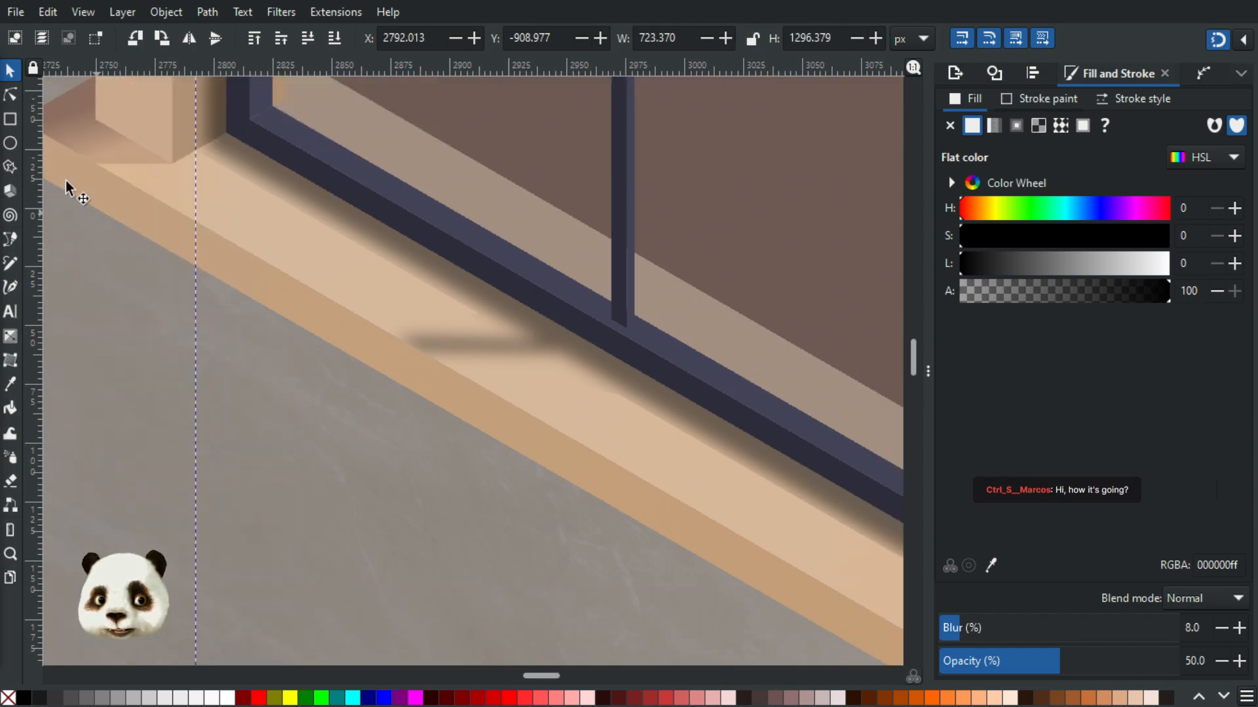
- Move the clip outline's bottom corner node beside the near window post outward to about X 2782, Y -19 px
left_click(11, 96)
scroll(195, 148, "up", 1)
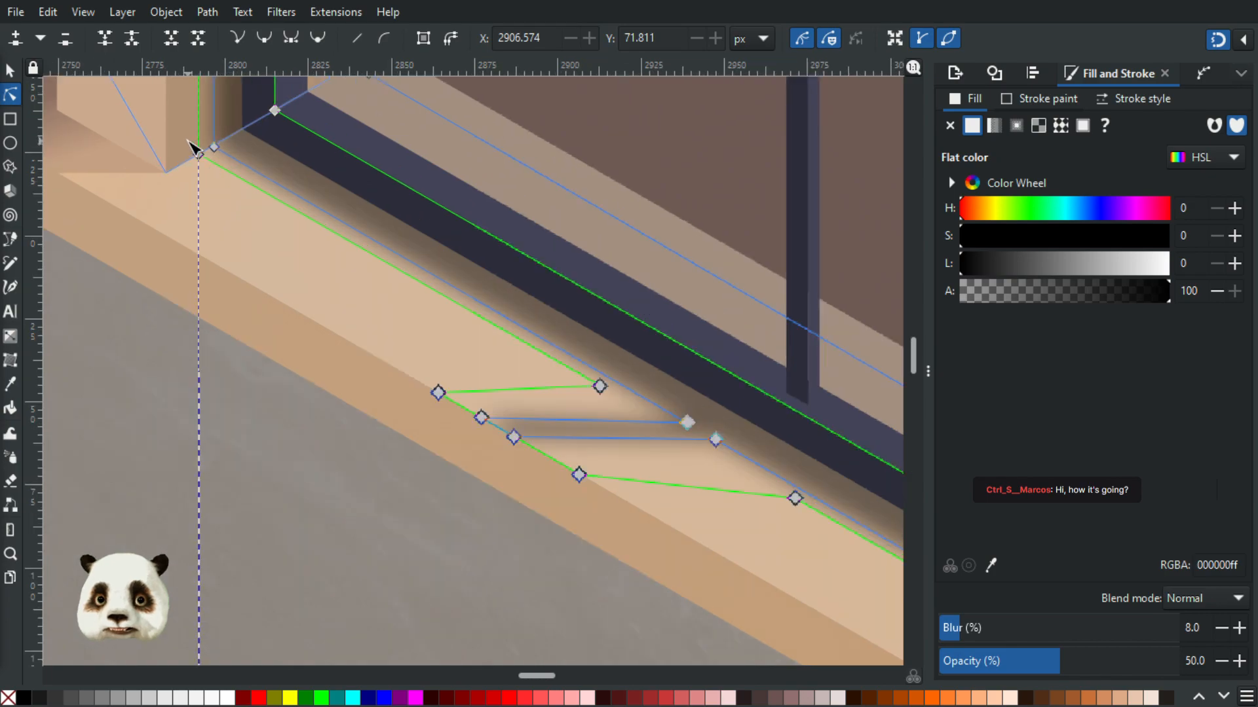
scroll(192, 145, "up", 1)
left_click_drag(203, 163, 157, 190)
- Move the clip's two inner nodes beside the mullion shadow level with their outer nodes, widening the clip around the blur
scroll(469, 328, "down", 3)
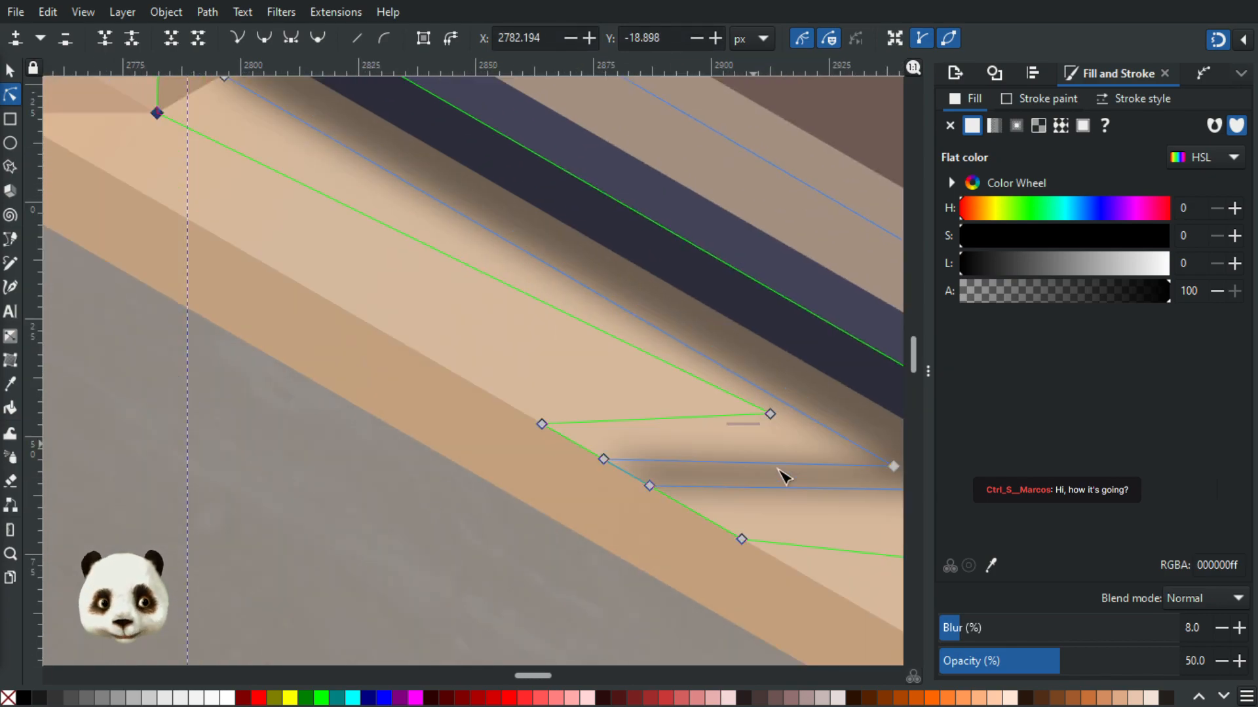
scroll(351, 371, "right", 5)
scroll(351, 371, "down", 3)
left_click_drag(369, 320, 298, 330)
left_click_drag(646, 479, 509, 447)
- Try to pull the clip's bottom corner node at the sill's far end down toward the post's inner edge
scroll(655, 492, "down", 10)
scroll(753, 452, "down", 5)
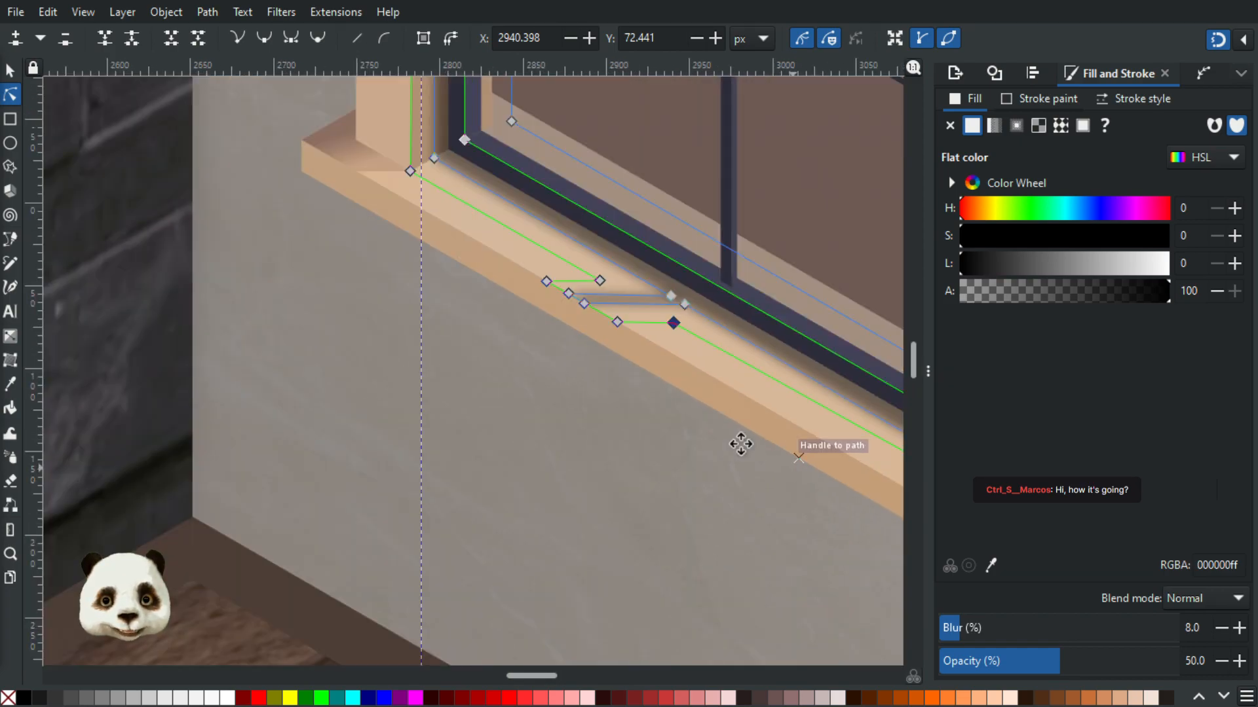
scroll(288, 424, "up", 3)
scroll(62, 235, "up", 2)
scroll(471, 429, "up", 3)
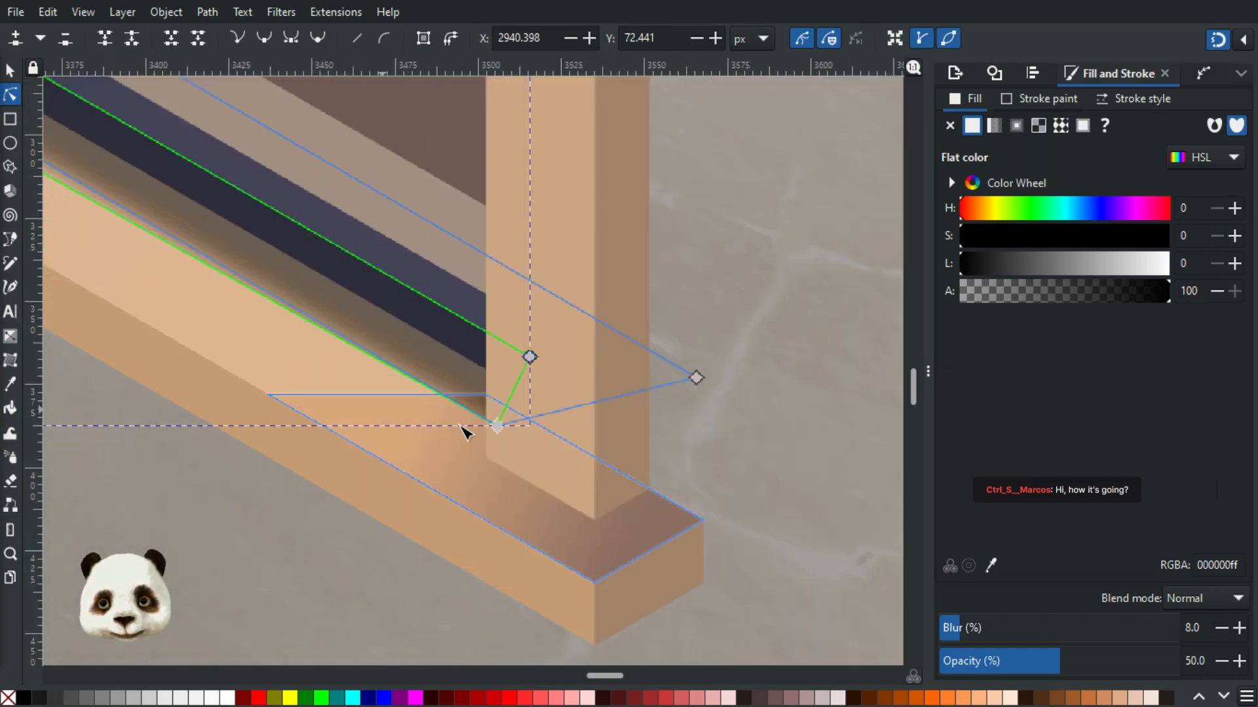
left_click_drag(508, 436, 499, 467)
scroll(462, 457, "down", 4)
left_click_drag(202, 416, 512, 517)
scroll(593, 462, "up", 2)
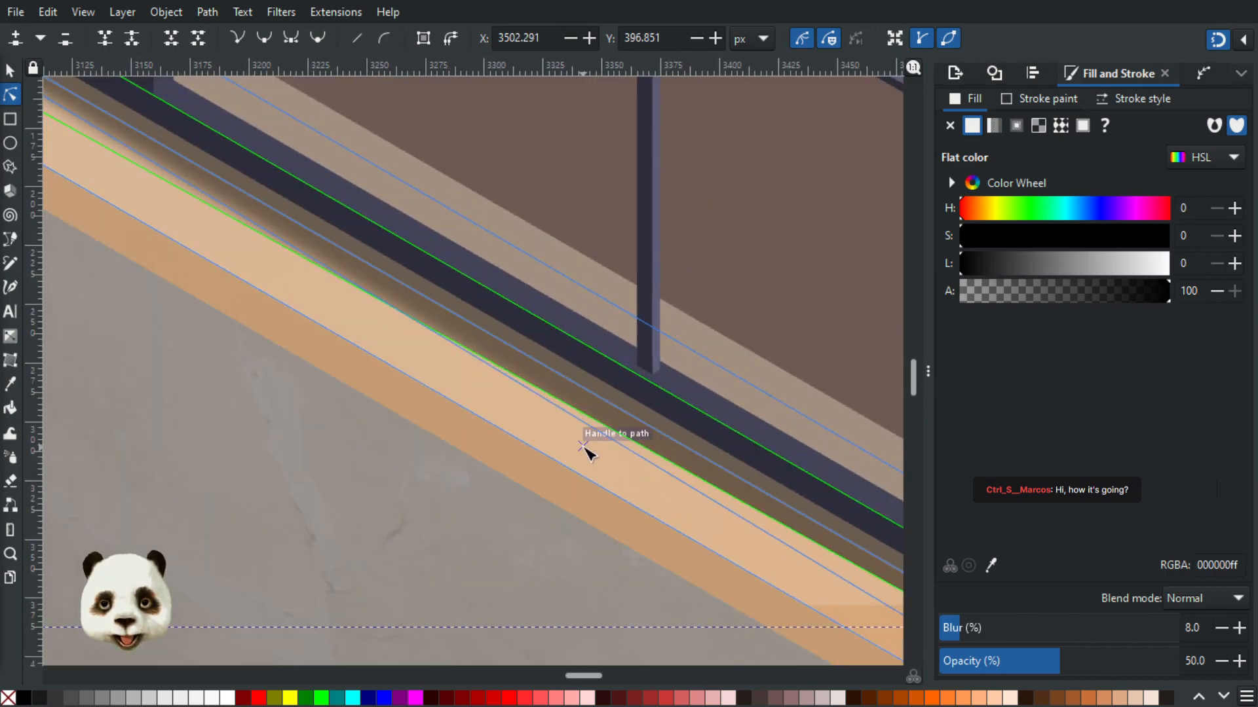
scroll(694, 471, "up", 3)
scroll(681, 465, "down", 3)
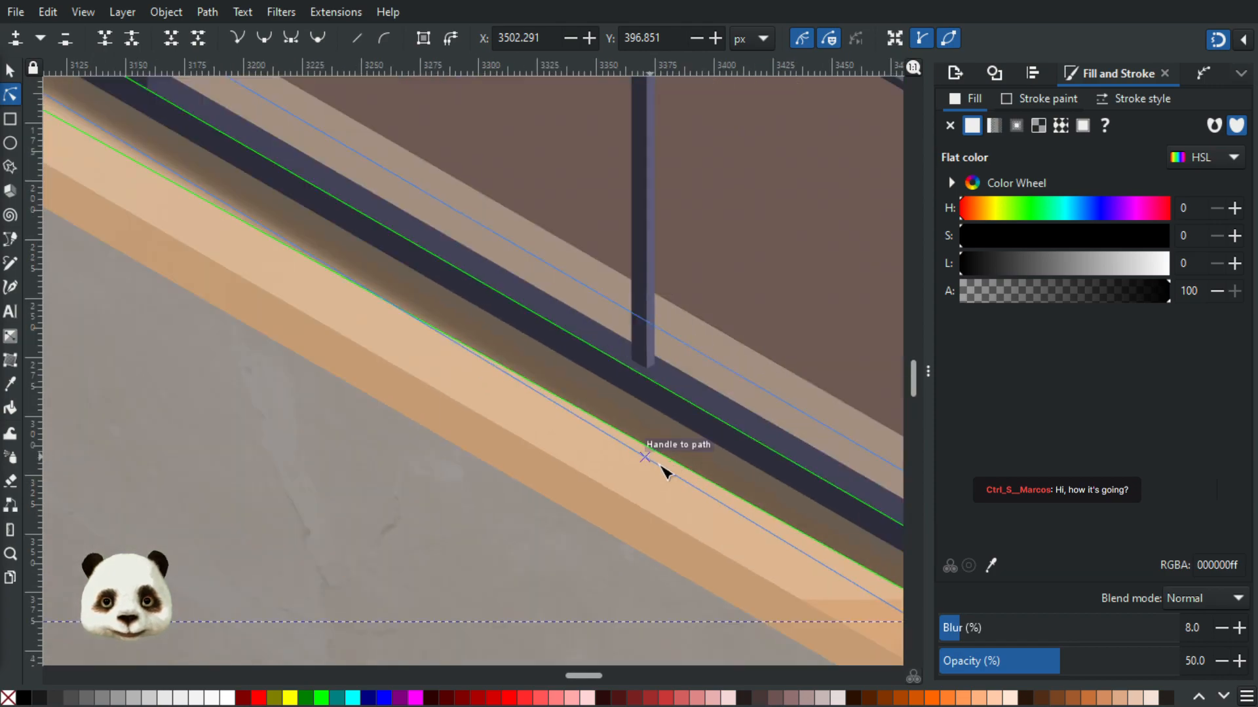
scroll(627, 424, "up", 3)
scroll(627, 424, "up", 2)
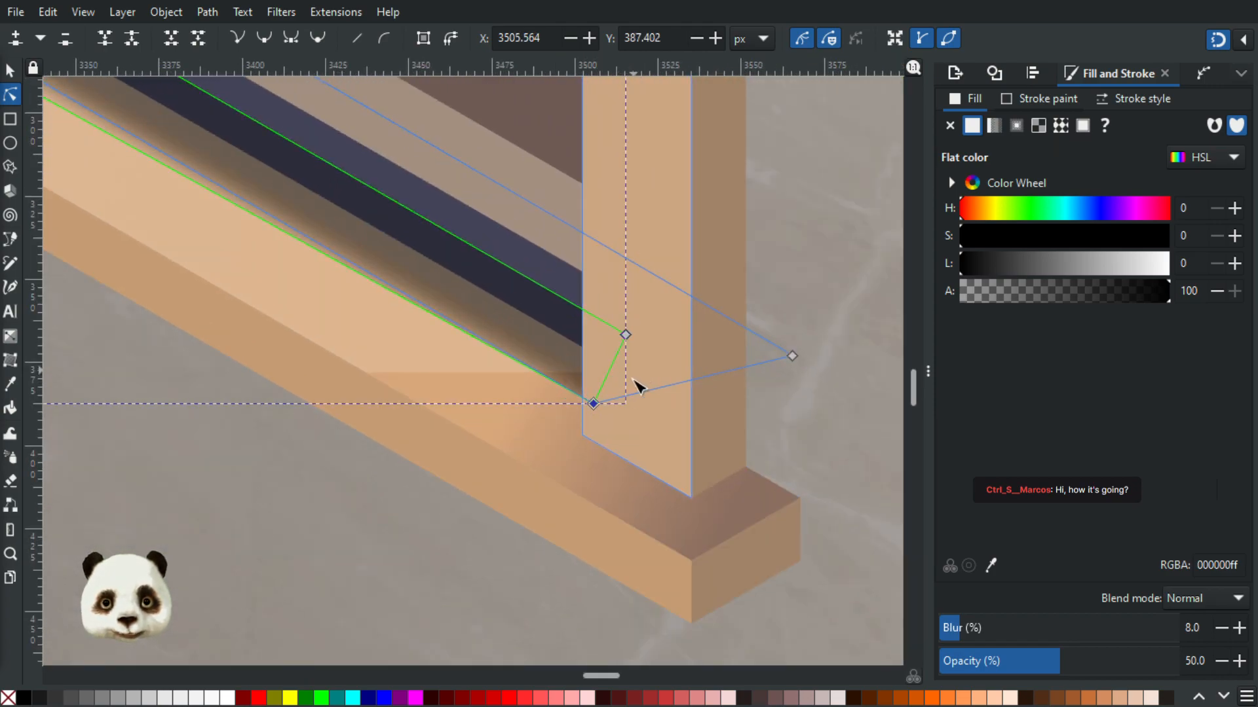
left_click_drag(554, 431, 561, 433)
key("ctrl+z")
- Move only the clip's bottom corner node at the far post to about X 3502, Y 397 px, leaving the shadow's node in place
scroll(607, 385, "up", 3)
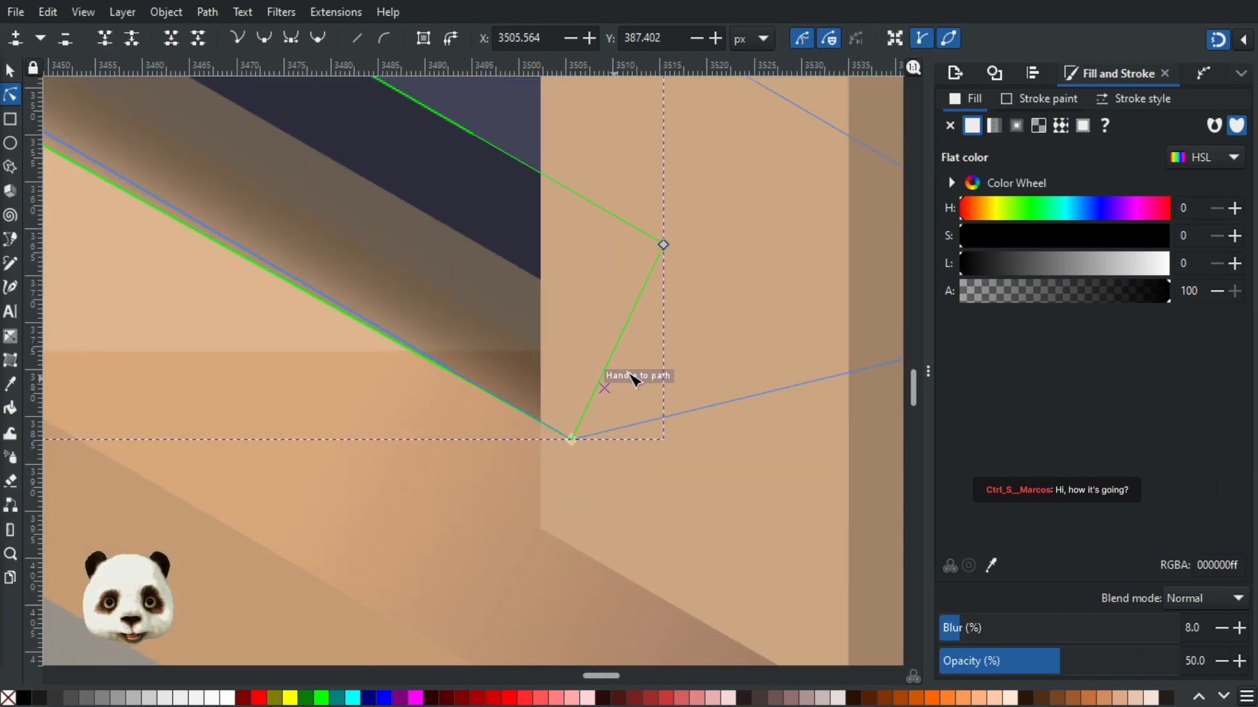
left_click(608, 365)
left_click_drag(572, 440, 491, 460)
key("ctrl+z")
left_click(663, 245)
left_click_drag(573, 445, 537, 526)
- Move the clip's upper corner node at the near post outward to about X 2782, Y -907 px
scroll(450, 495, "down", 5)
left_click_drag(283, 495, 526, 617)
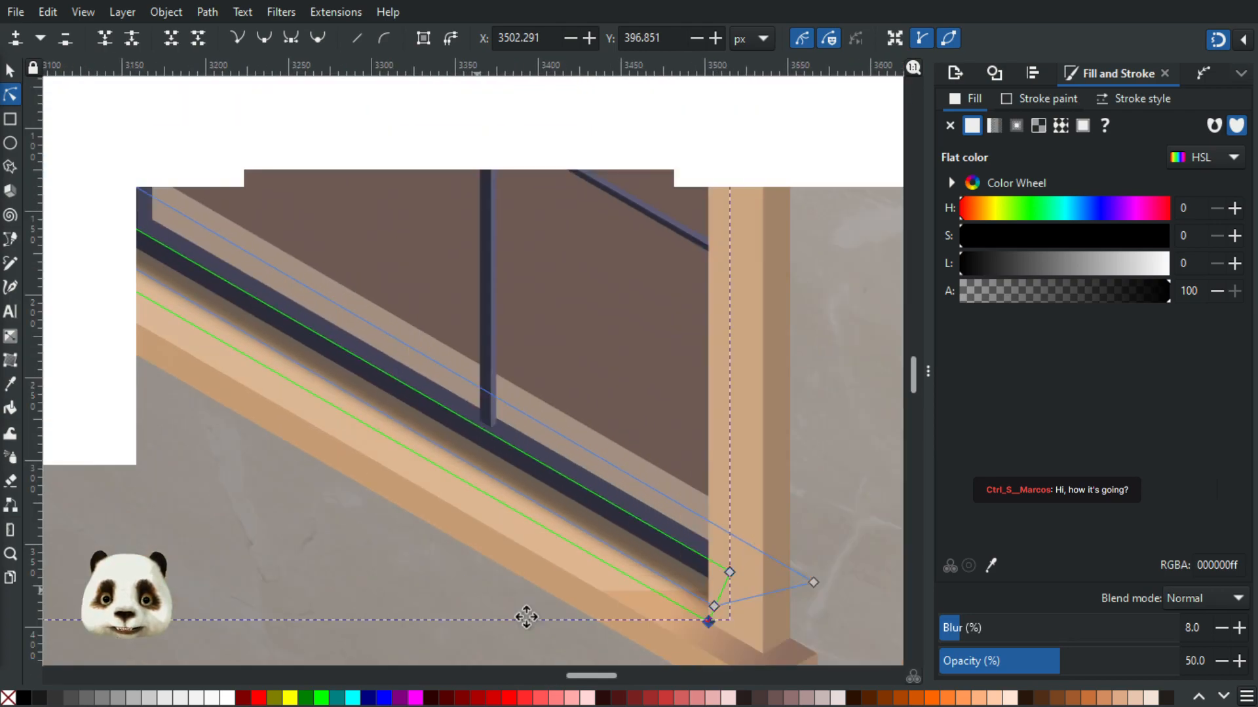
left_click_drag(227, 384, 565, 641)
left_click_drag(284, 409, 682, 617)
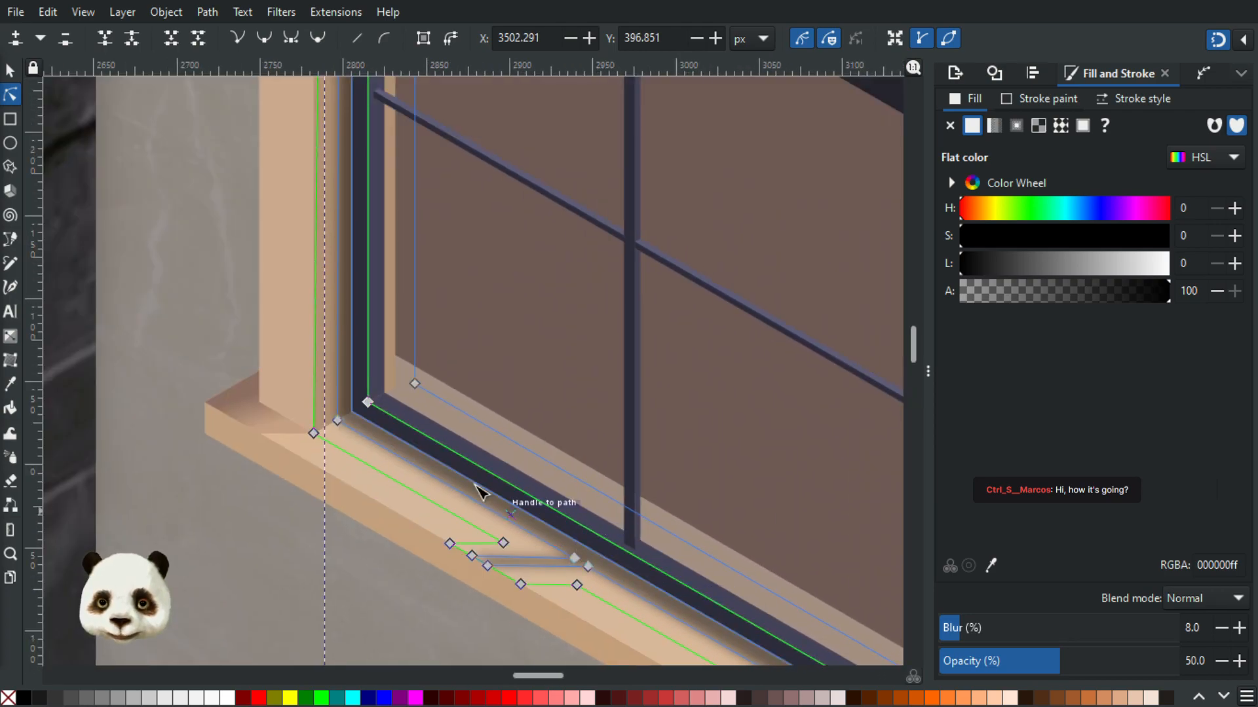
left_click_drag(424, 275, 447, 575)
left_click_drag(382, 262, 392, 586)
left_click_drag(380, 236, 416, 525)
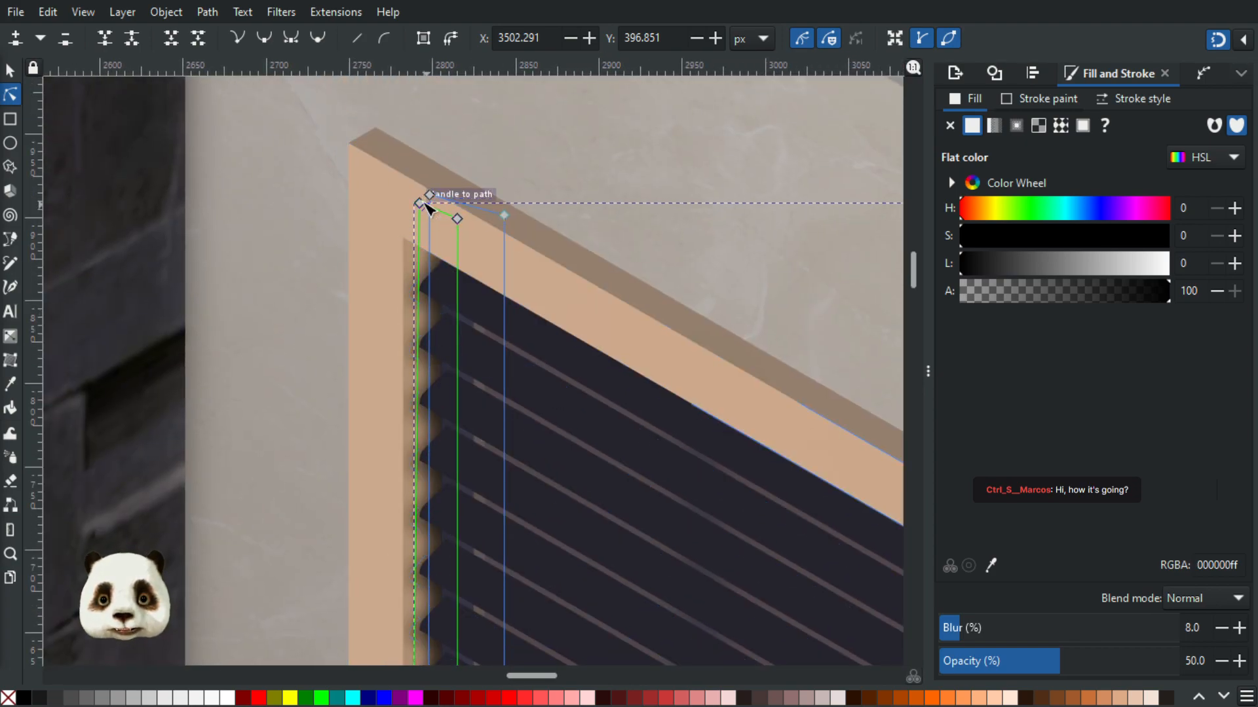
left_click_drag(425, 205, 411, 208)
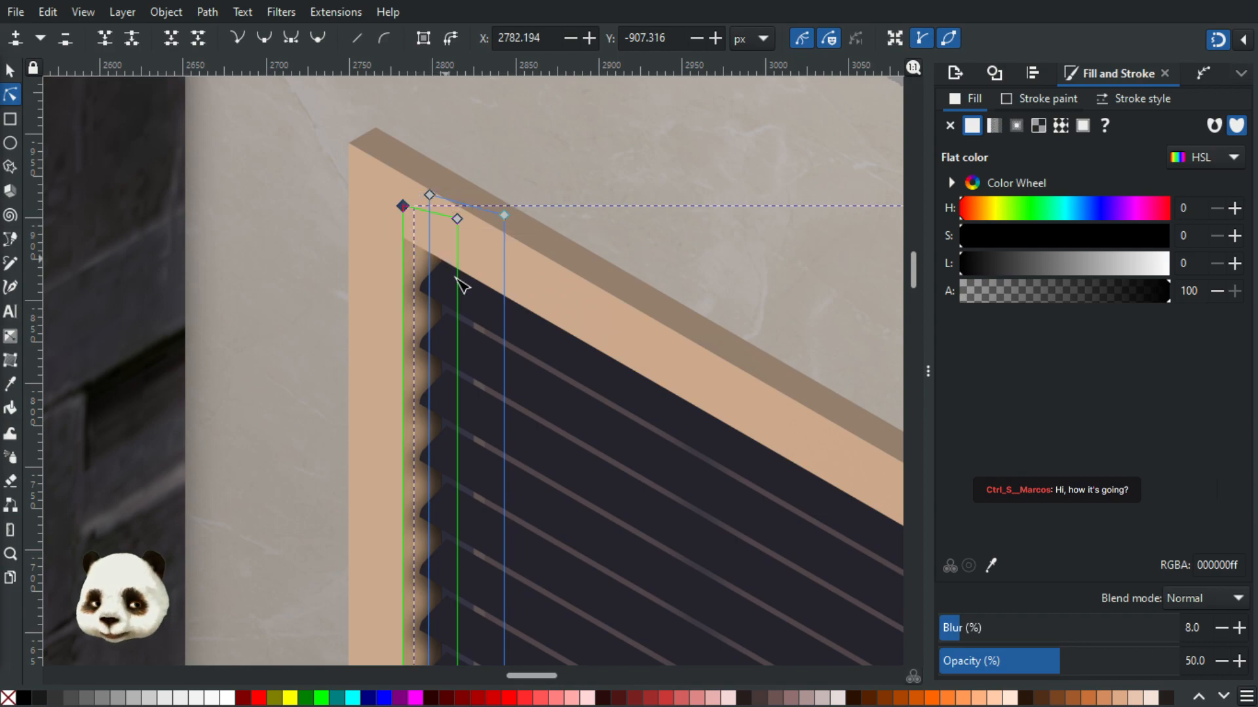
- Leave node editing and examine the soft shadow along the near post, the sill and the first mullion
scroll(462, 285, "down", 3)
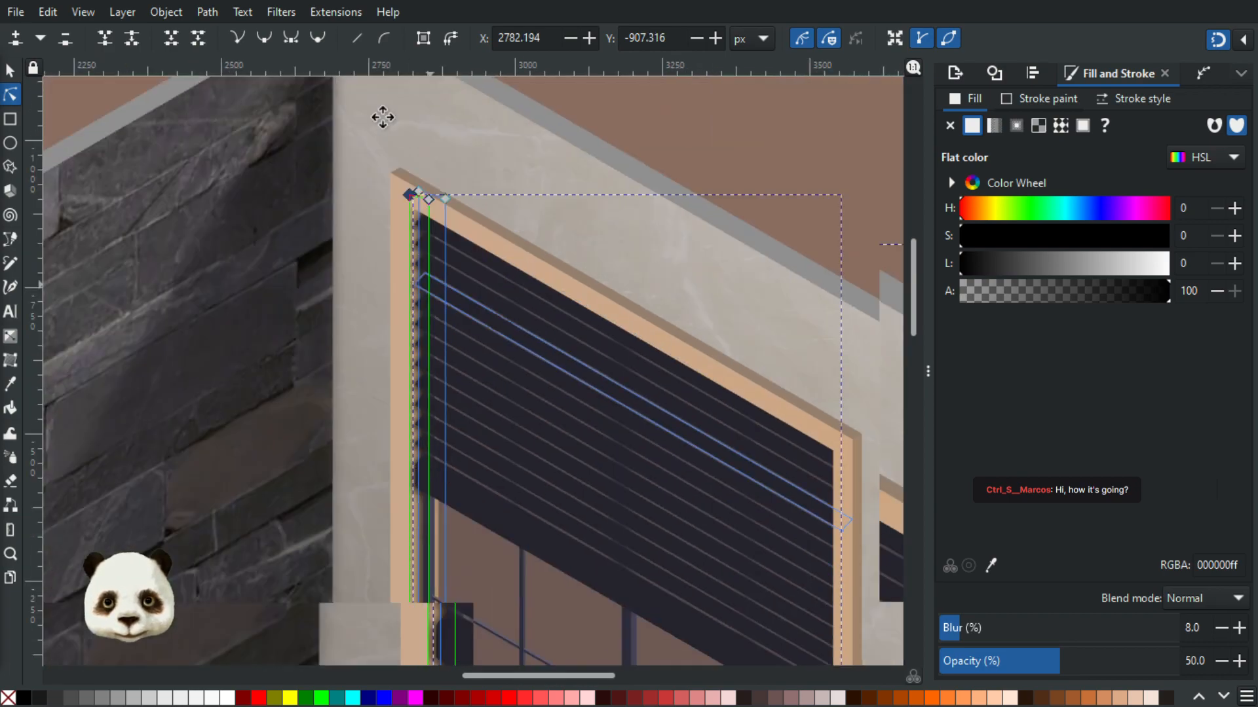
scroll(373, 384, "down", 5)
scroll(415, 500, "up", 2)
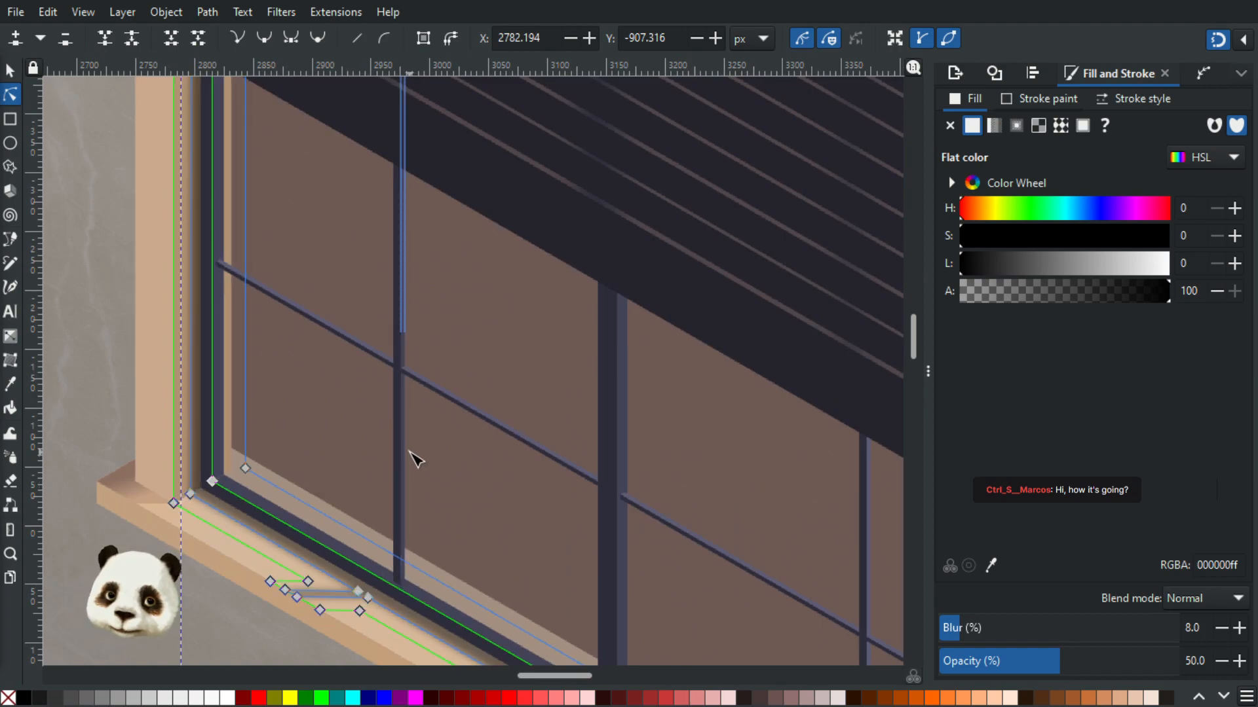
left_click(11, 70)
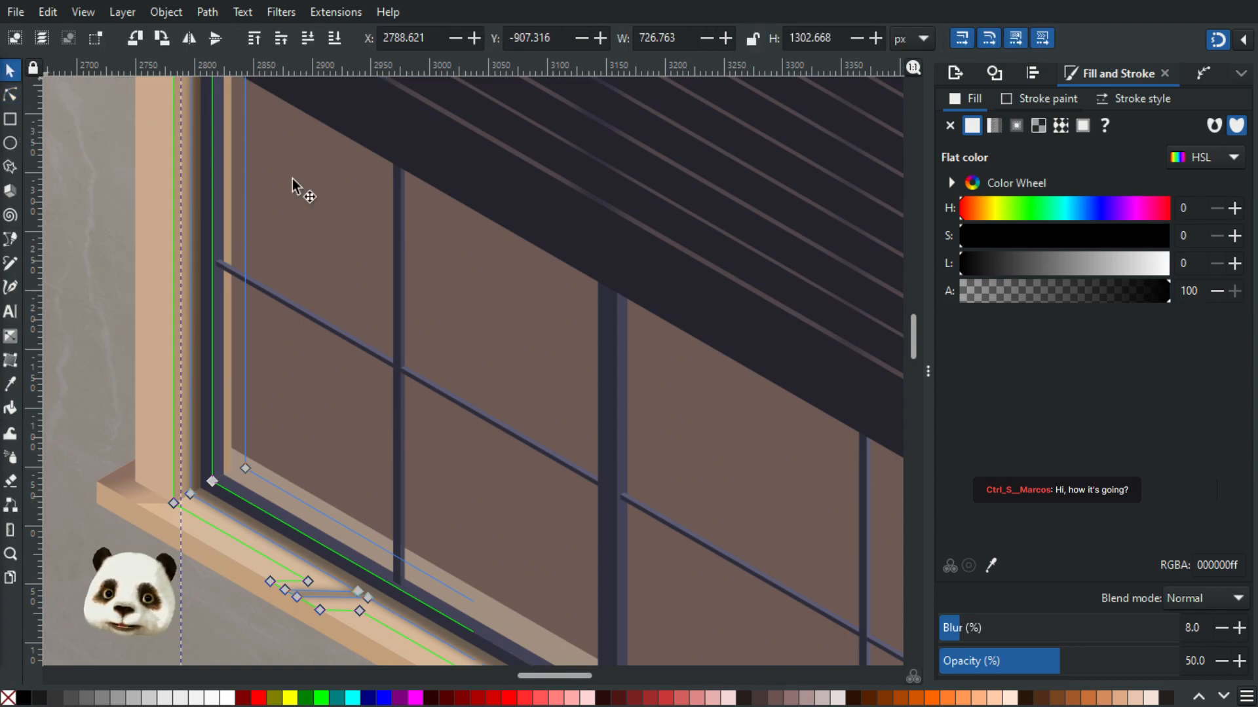
left_click(491, 277)
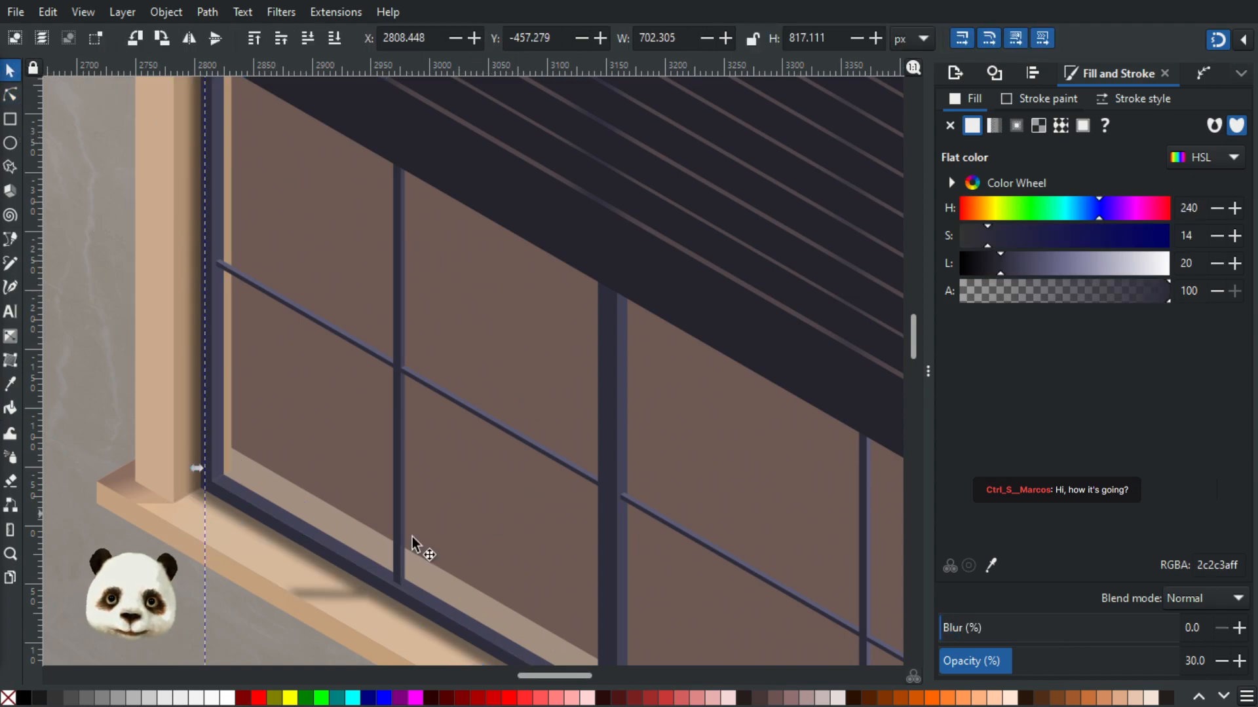
scroll(401, 551, "up", 3)
scroll(409, 548, "down", 3)
left_click_drag(469, 478, 497, 275)
scroll(356, 405, "up", 2)
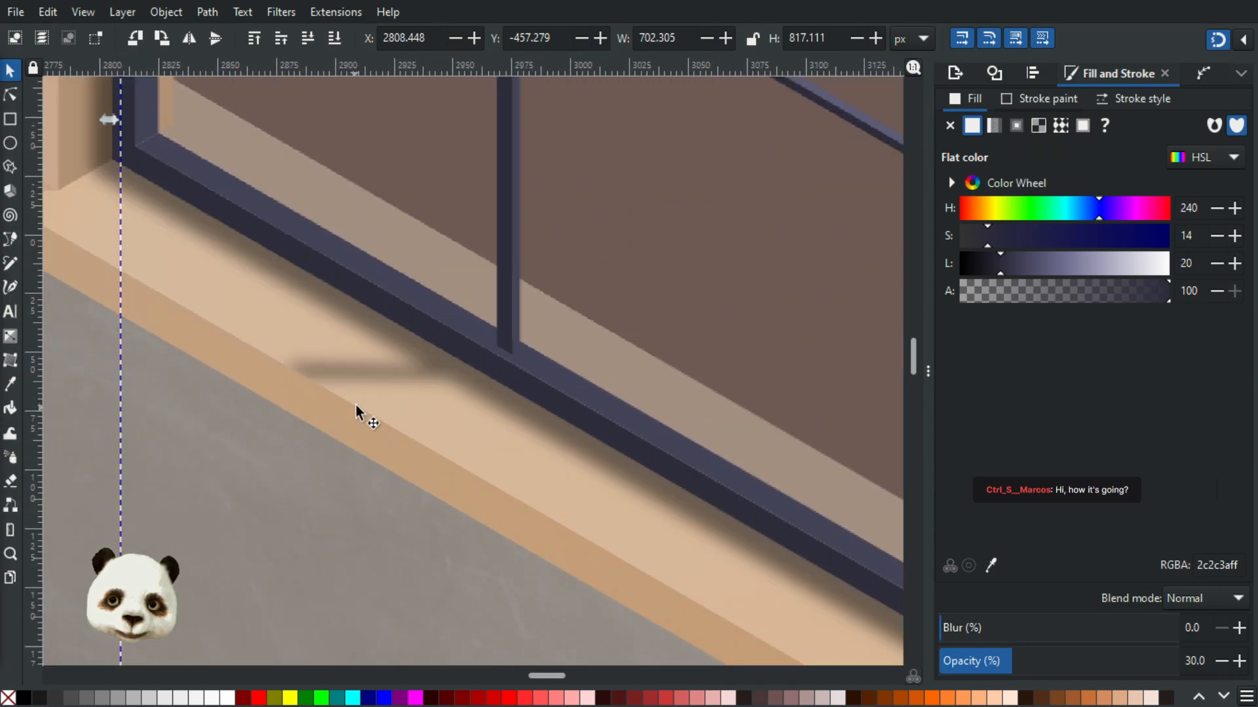
scroll(356, 404, "up", 2)
scroll(466, 352, "down", 7)
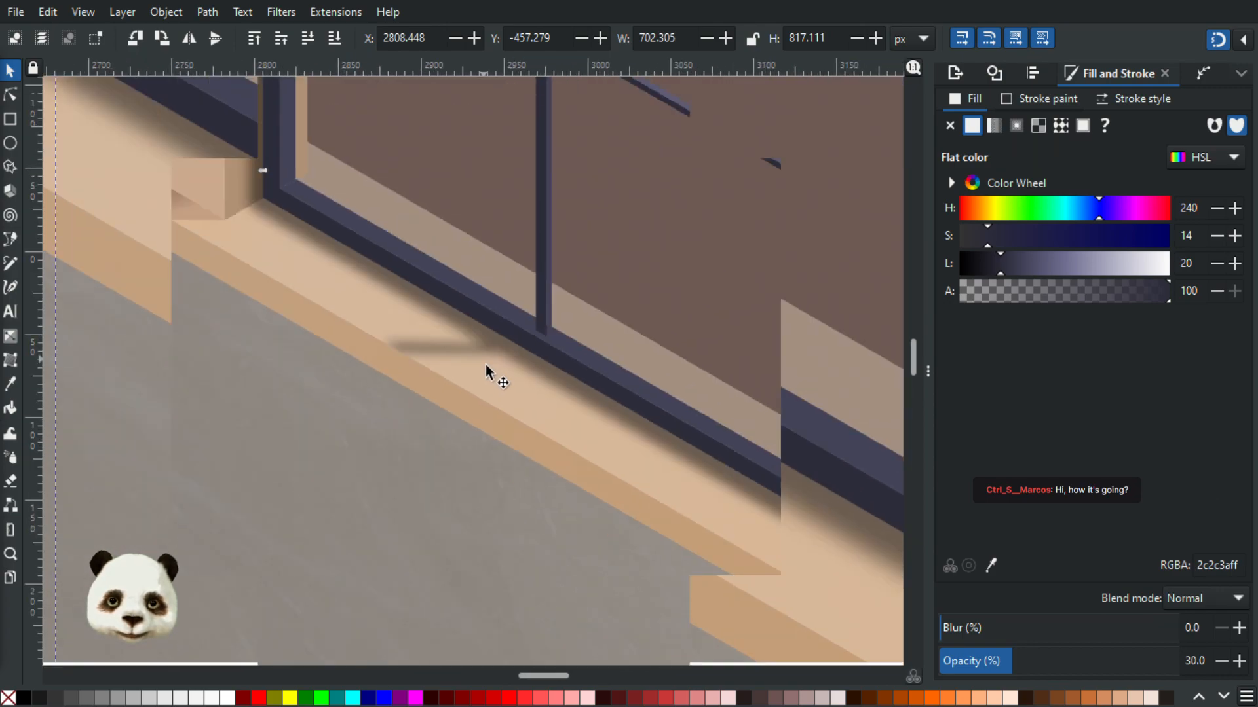
- Reduce the opacity of the blurred shadow along the window sill to 40%
scroll(587, 413, "down", 1)
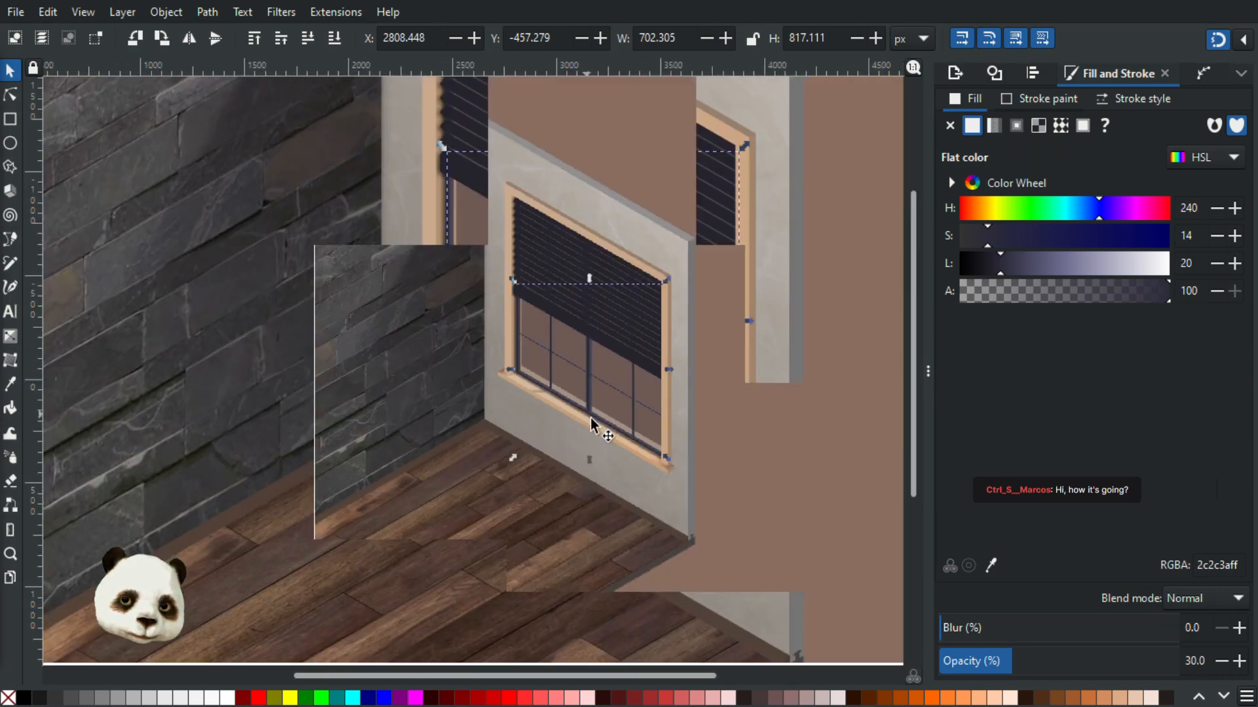
scroll(550, 399, "up", 7)
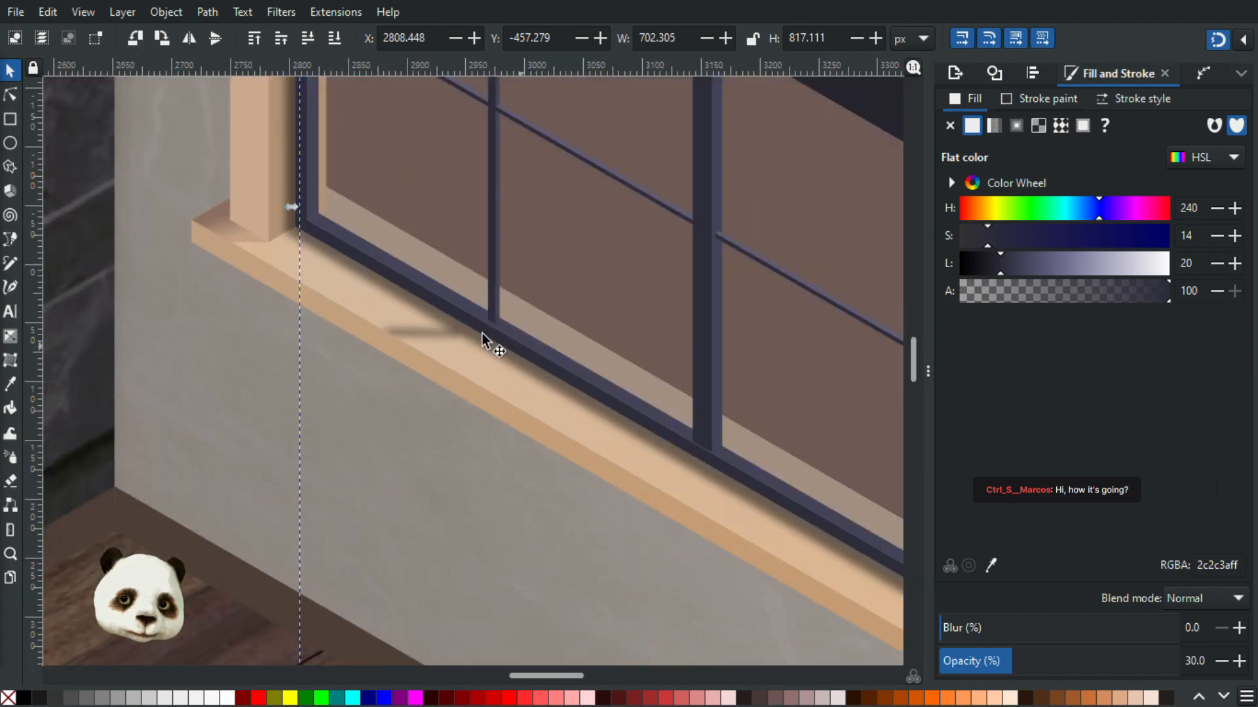
left_click(397, 334)
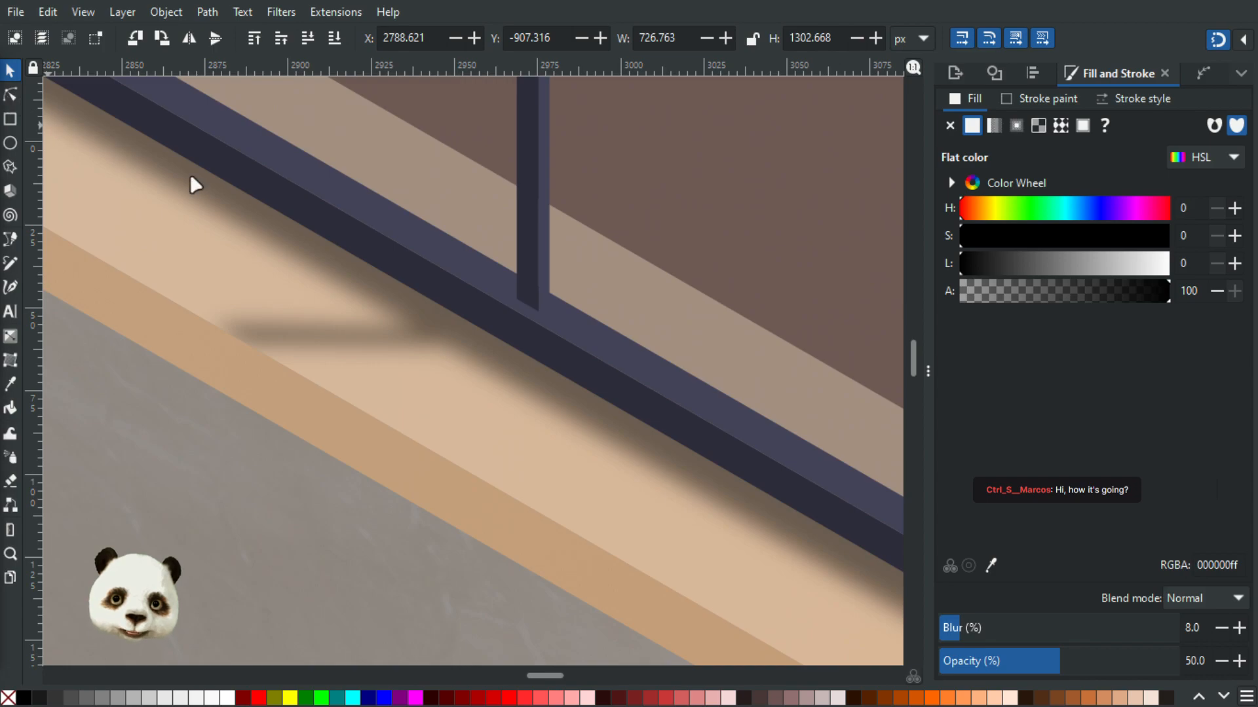
key("n")
scroll(393, 332, "up", 3)
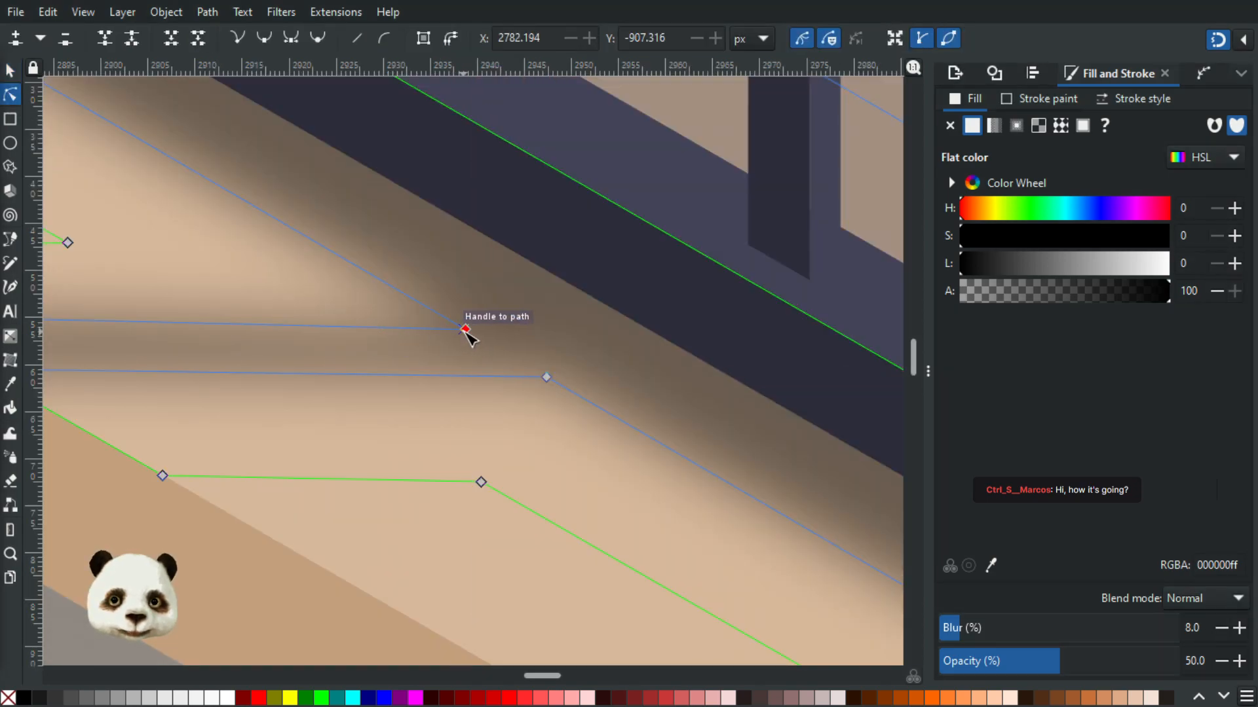
scroll(567, 414, "down", 4)
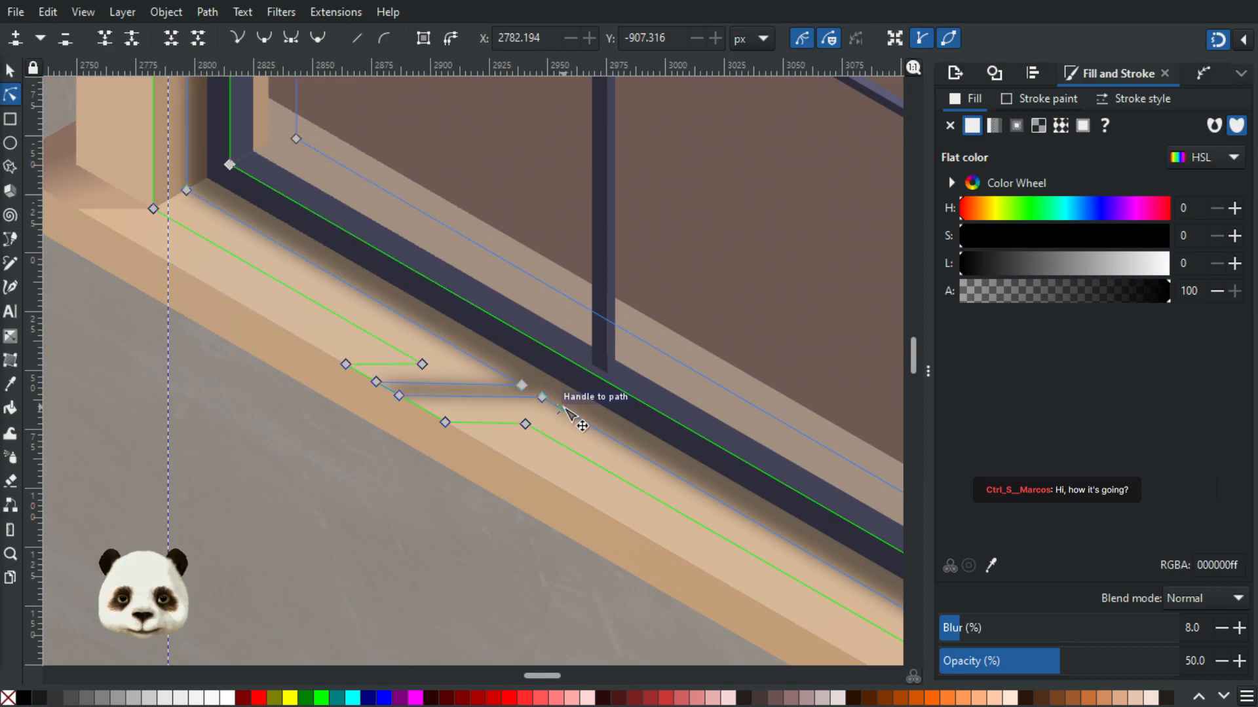
scroll(560, 412, "down", 2)
mouse_move(624, 453)
left_mouse_down()
mouse_move(377, 330)
mouse_move(576, 401)
left_mouse_up()
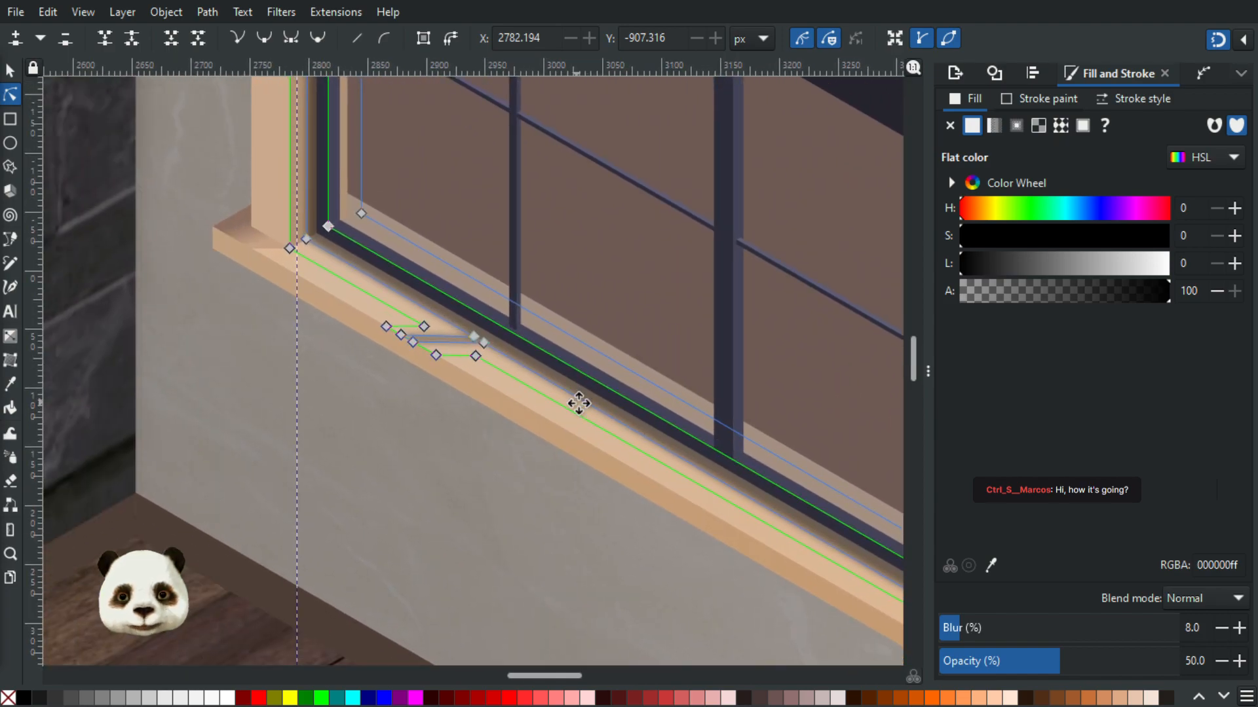
key("s")
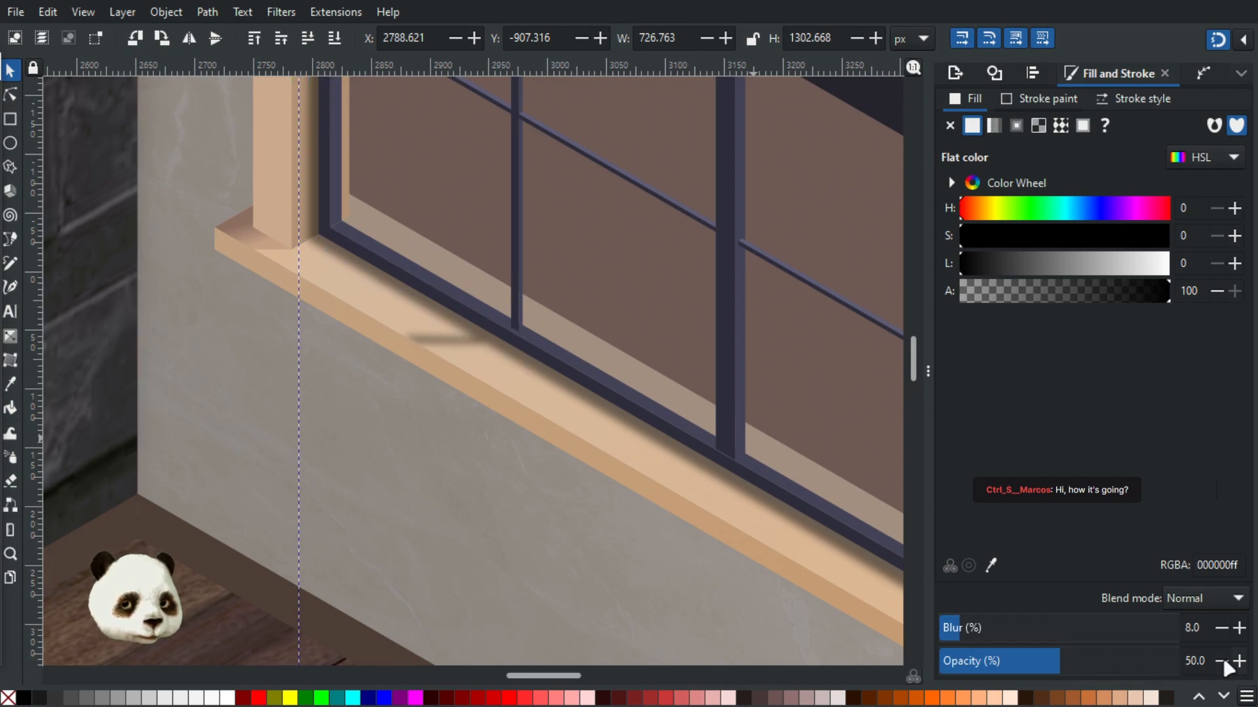
left_click(1036, 662)
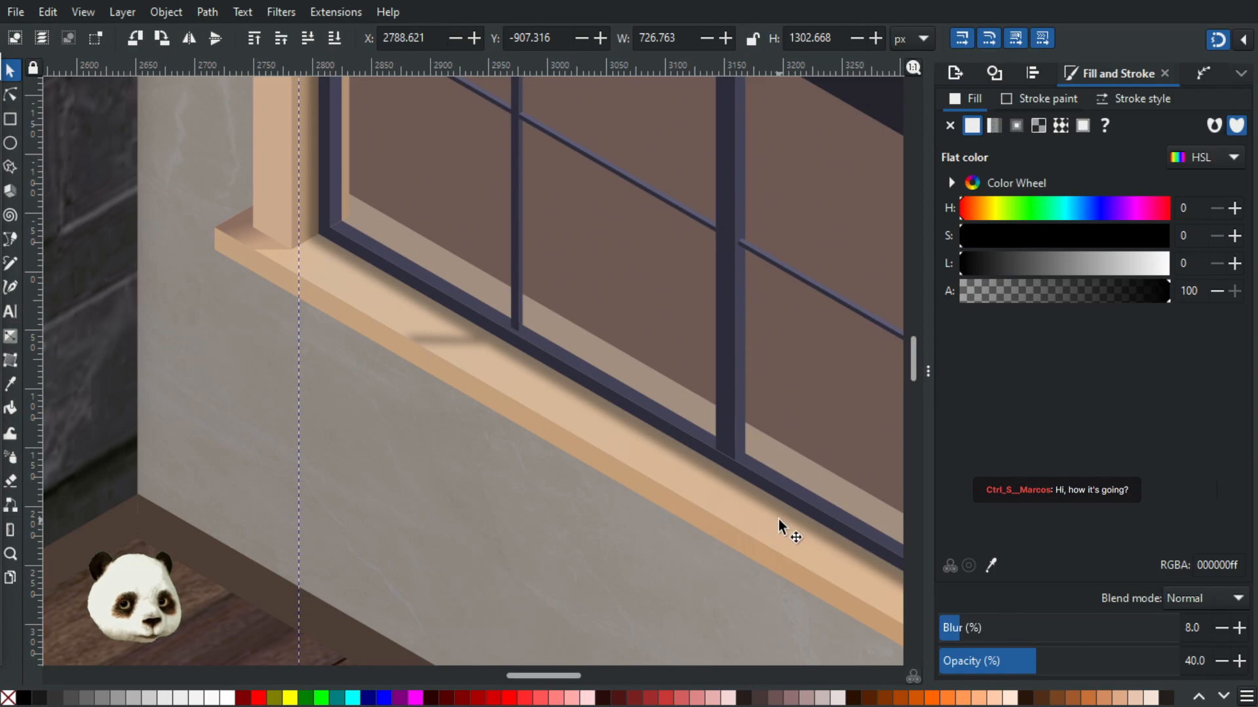
- Examine the lightened shadow along the sill and where it branches off at the first mullion
scroll(778, 518, "down", 2, "ctrl")
scroll(818, 519, "up", 2, "ctrl")
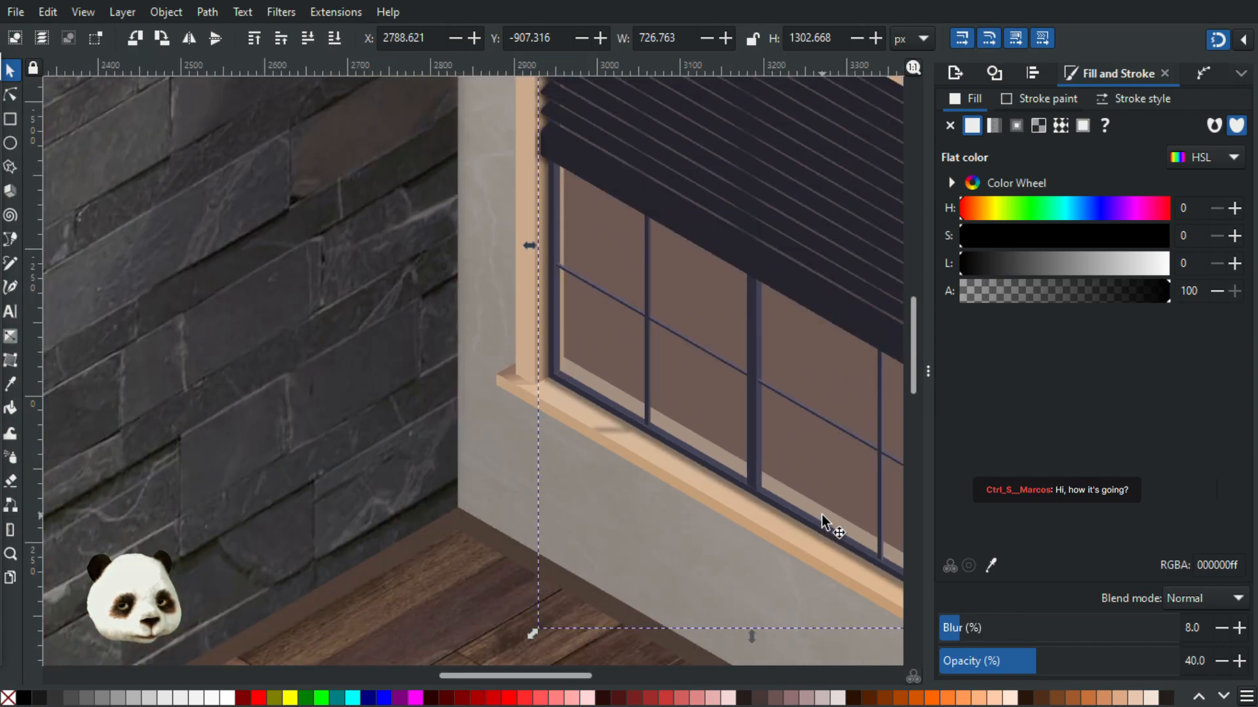
scroll(457, 339, "up", 2, "ctrl")
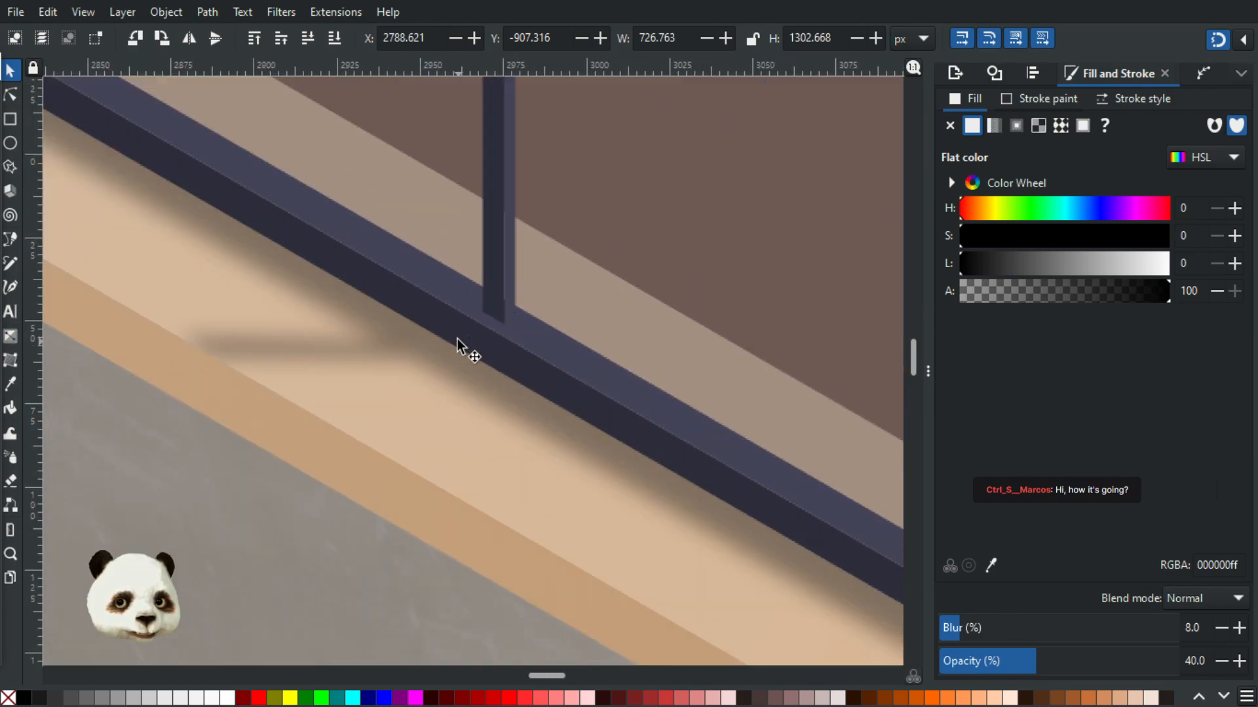
scroll(562, 375, "down", 2, "ctrl")
left_click_drag(598, 352, 571, 271)
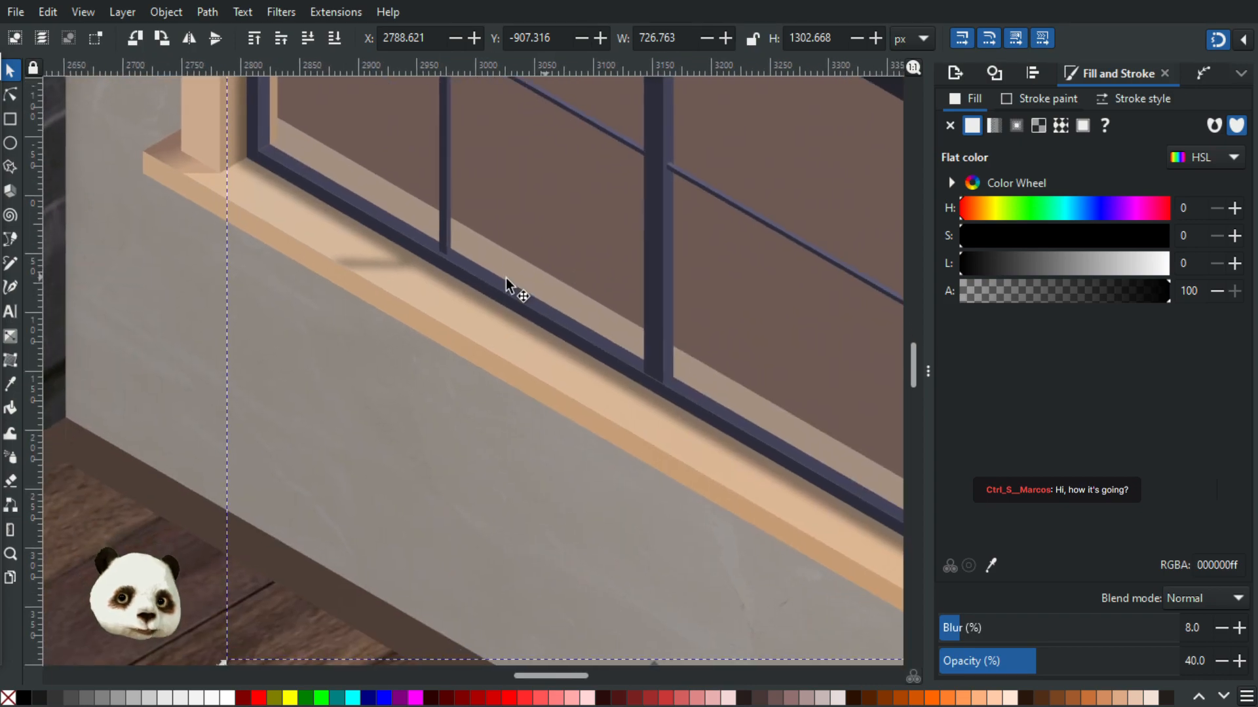
scroll(395, 264, "up", 2, "ctrl")
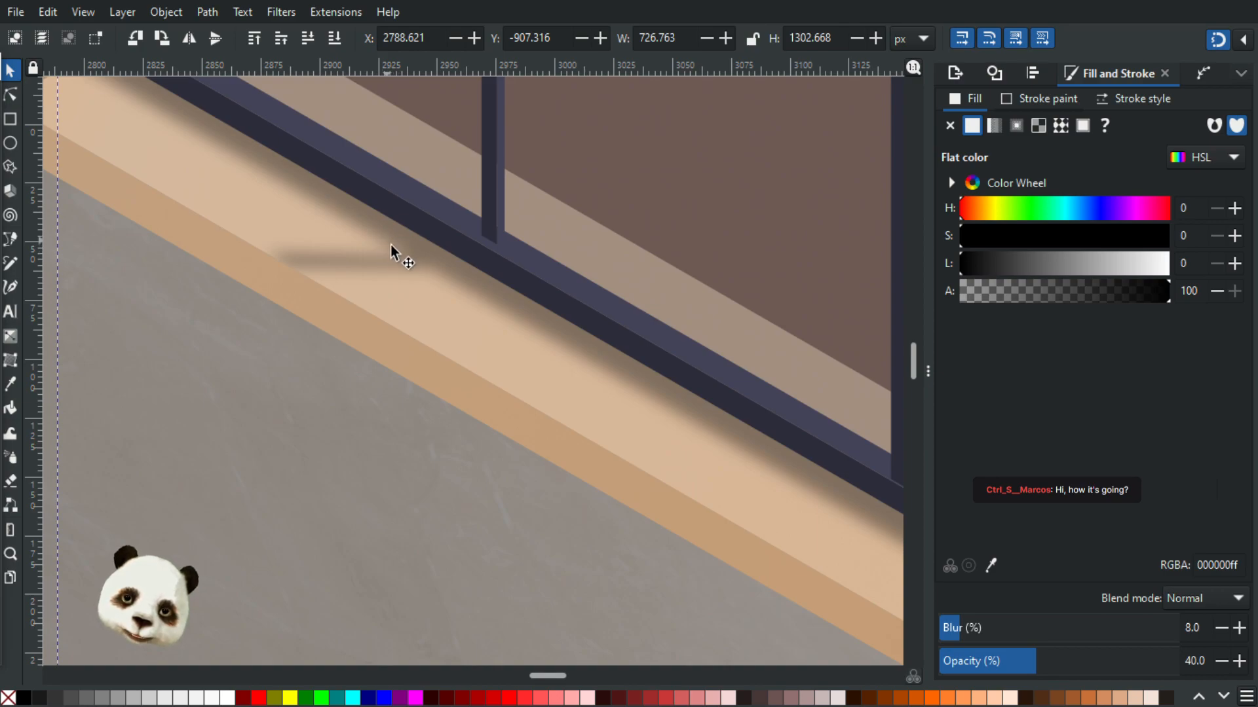
scroll(384, 246, "up", 3, "ctrl")
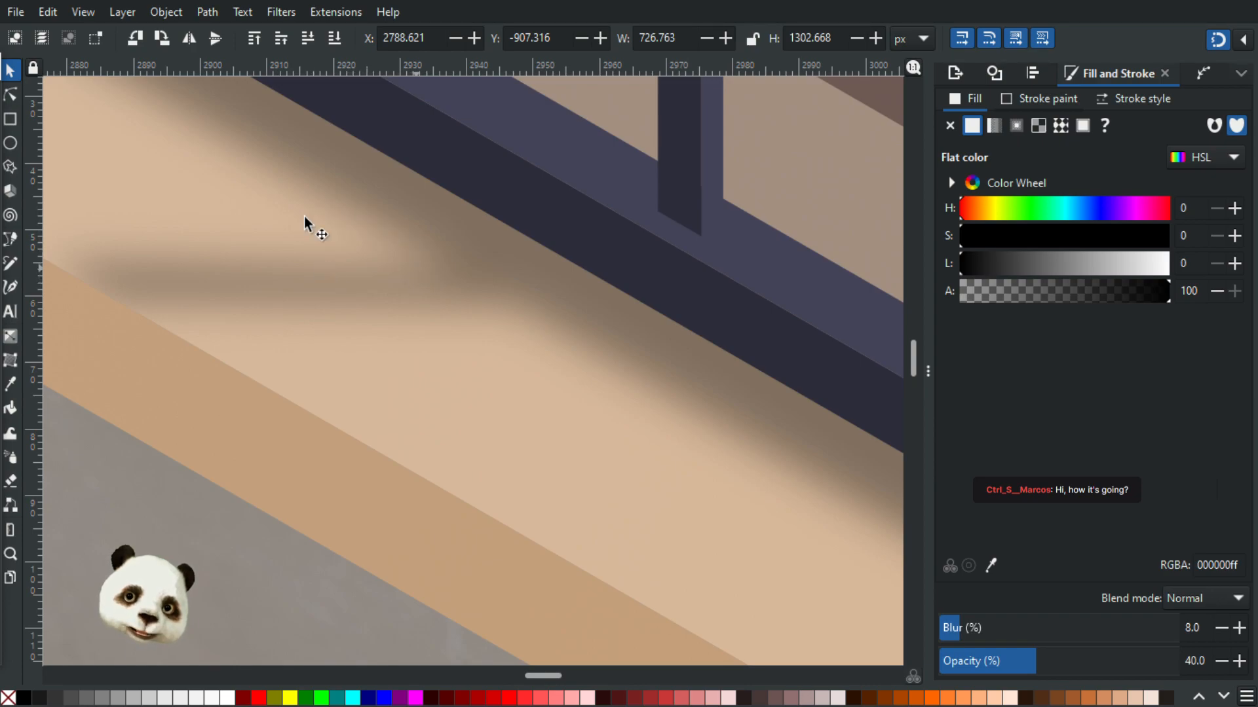
scroll(455, 322, "down", 7)
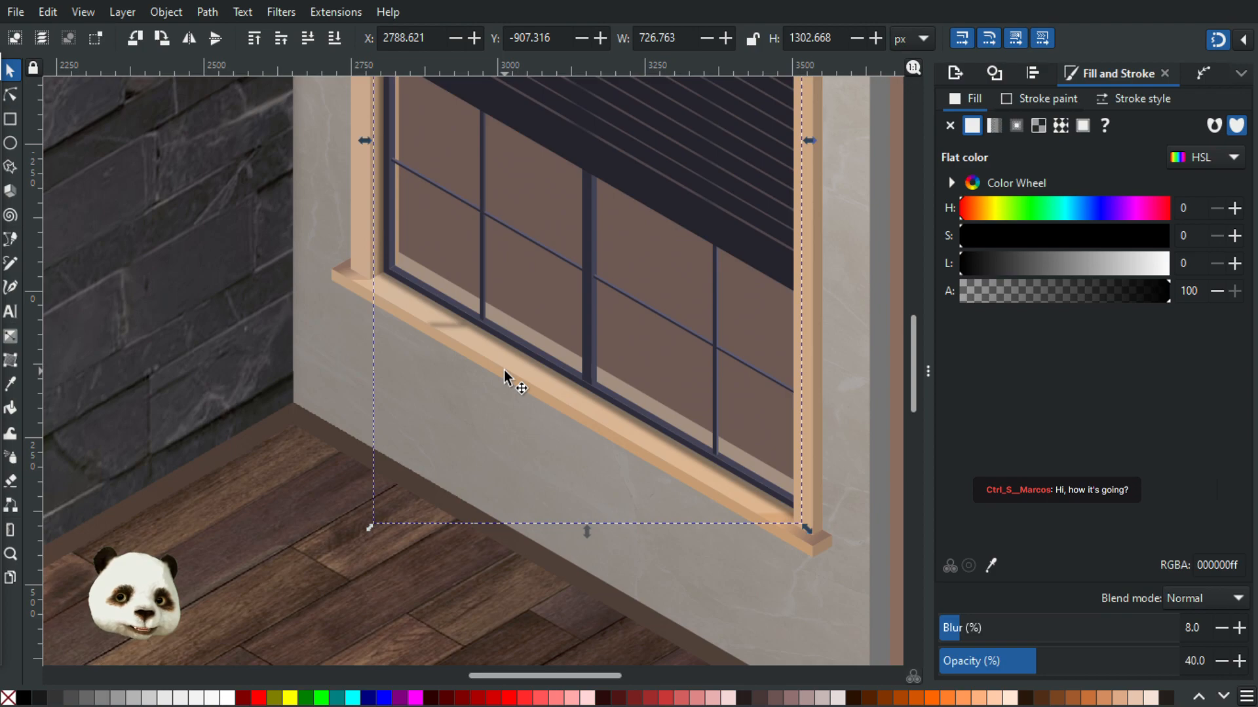
- Examine the sill below the central and far mullions, both close up and in view of the whole window
scroll(511, 366, "up", 1)
scroll(558, 356, "up", 1)
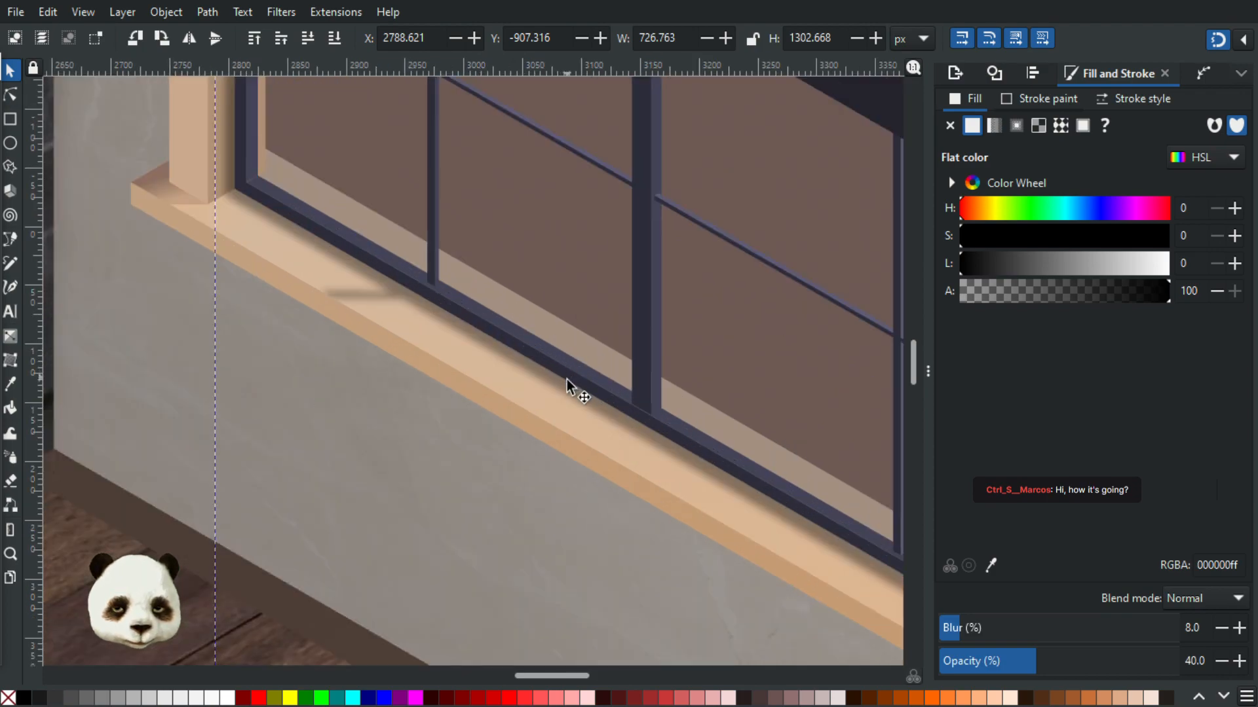
left_click_drag(546, 396, 382, 351)
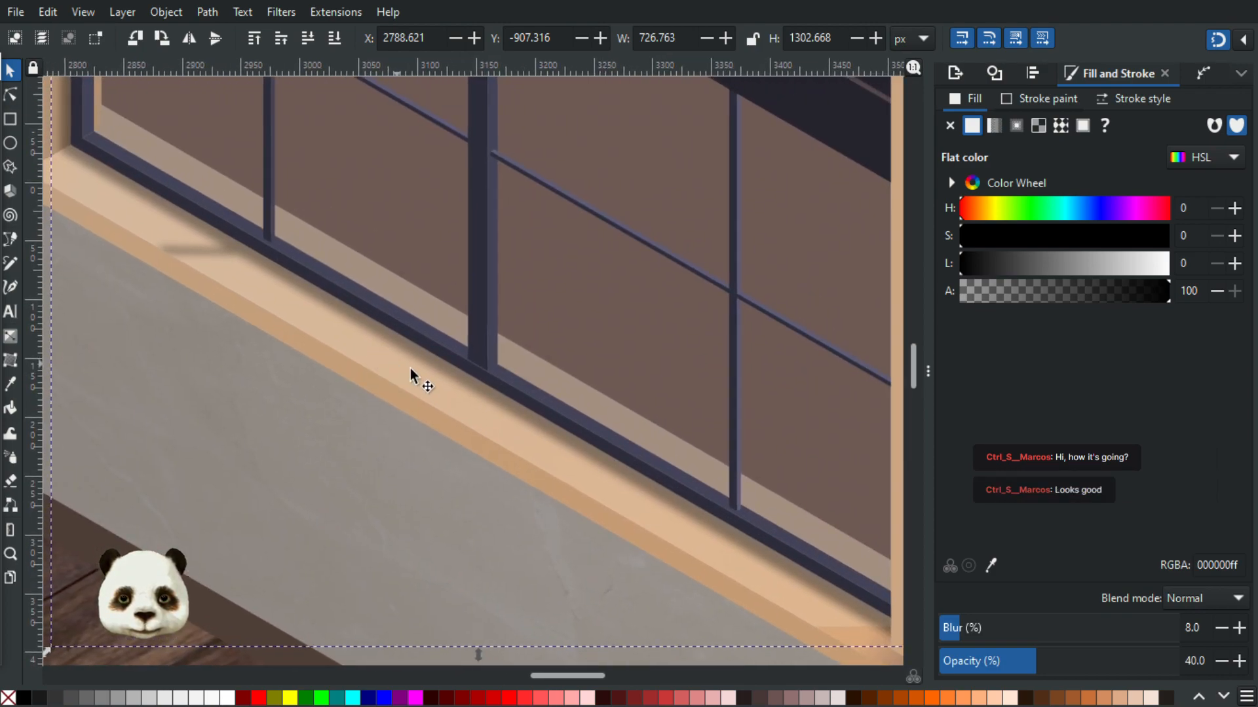
scroll(411, 371, "down", 2)
scroll(414, 369, "up", 2)
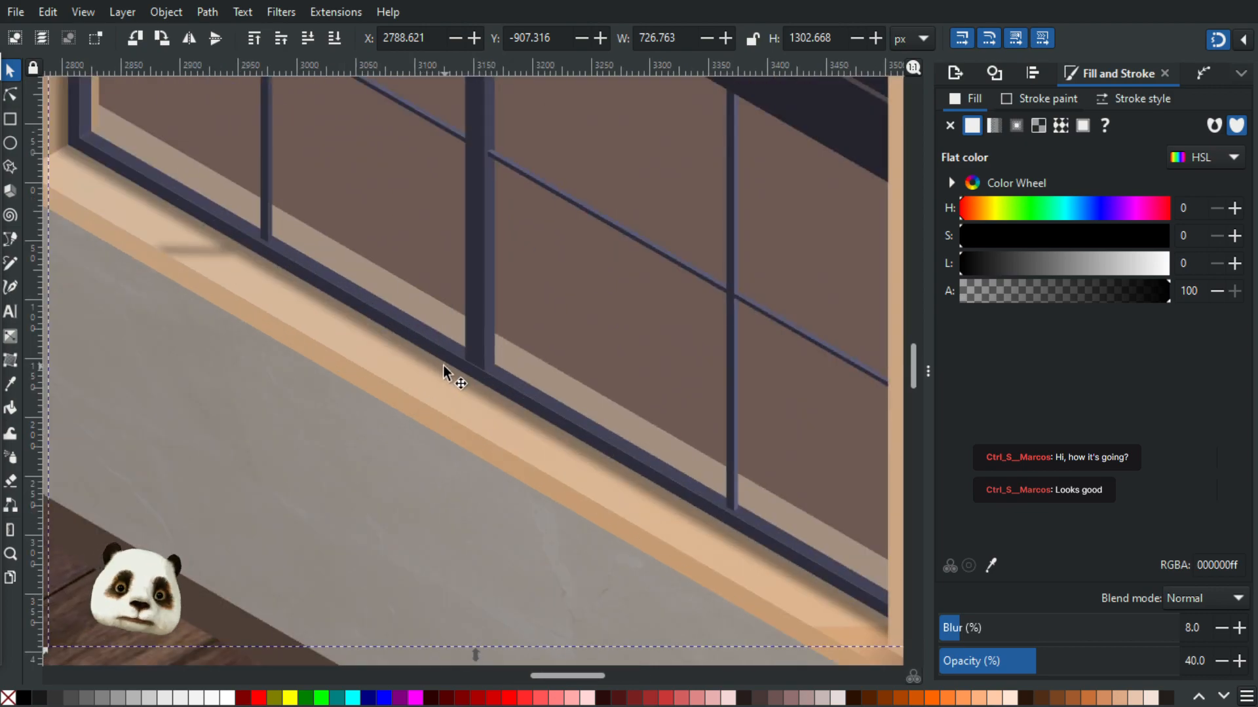
scroll(426, 371, "down", 3)
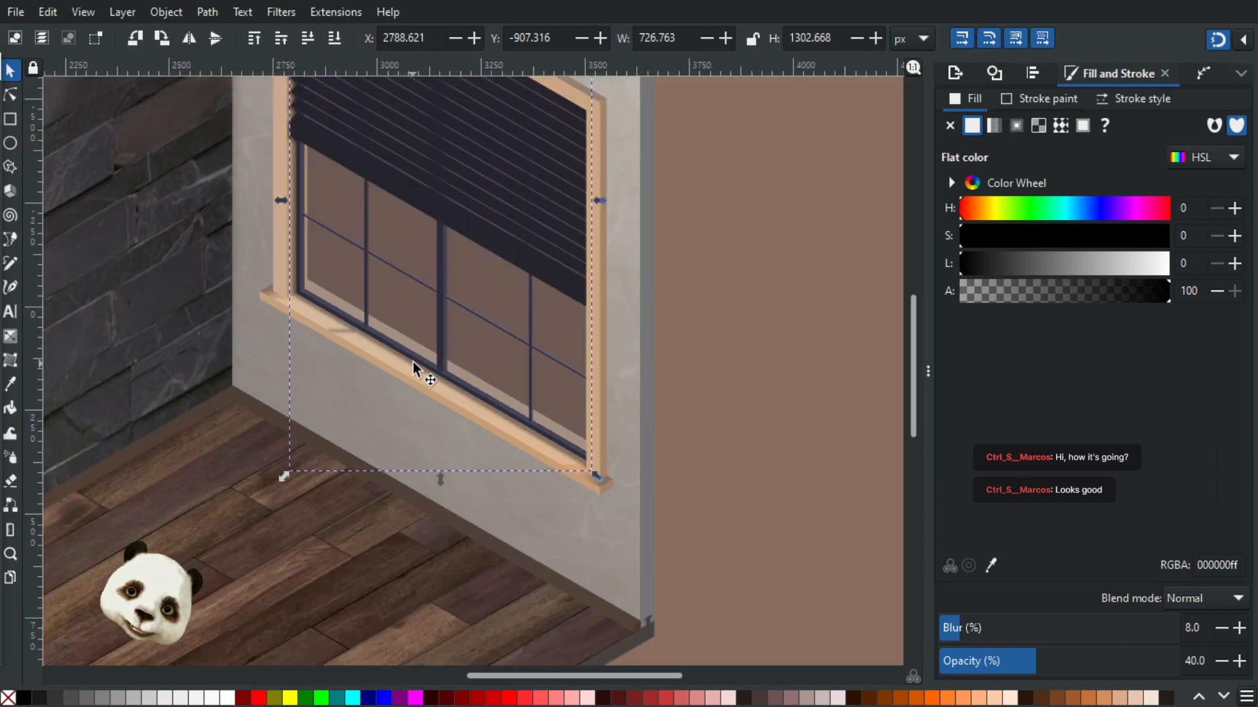
scroll(413, 361, "up", 3)
scroll(433, 363, "down", 3)
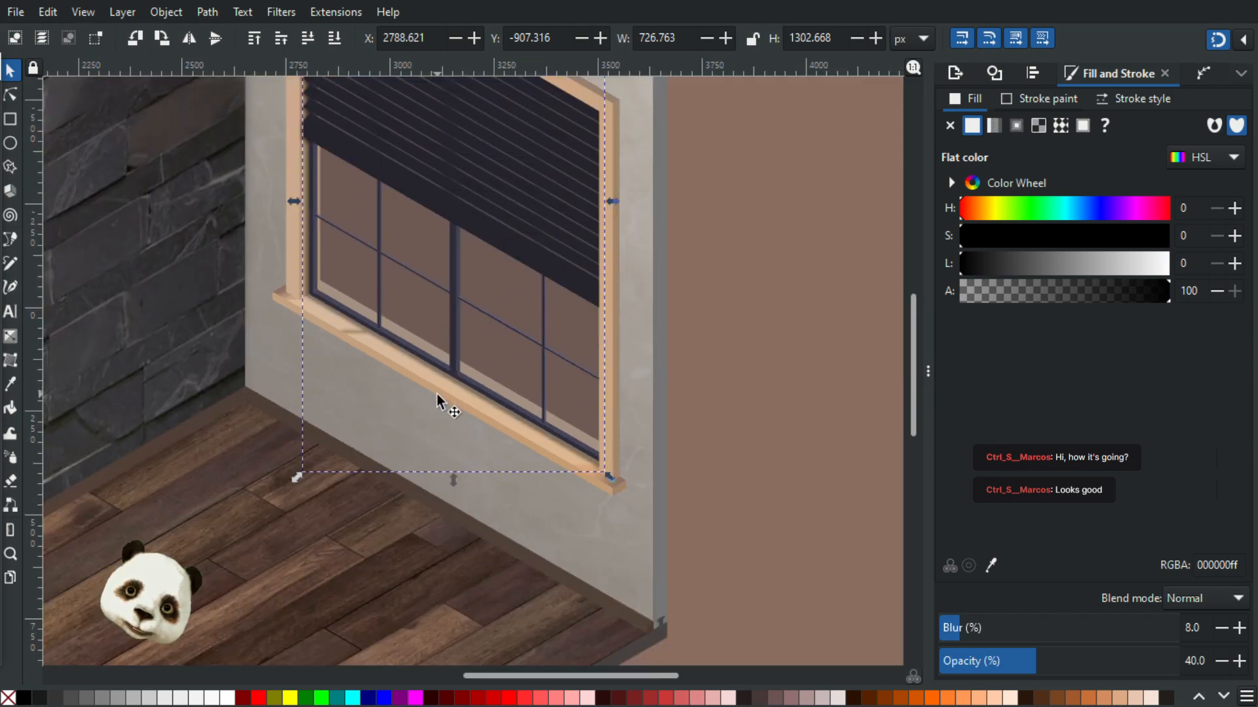
scroll(438, 394, "down", 2)
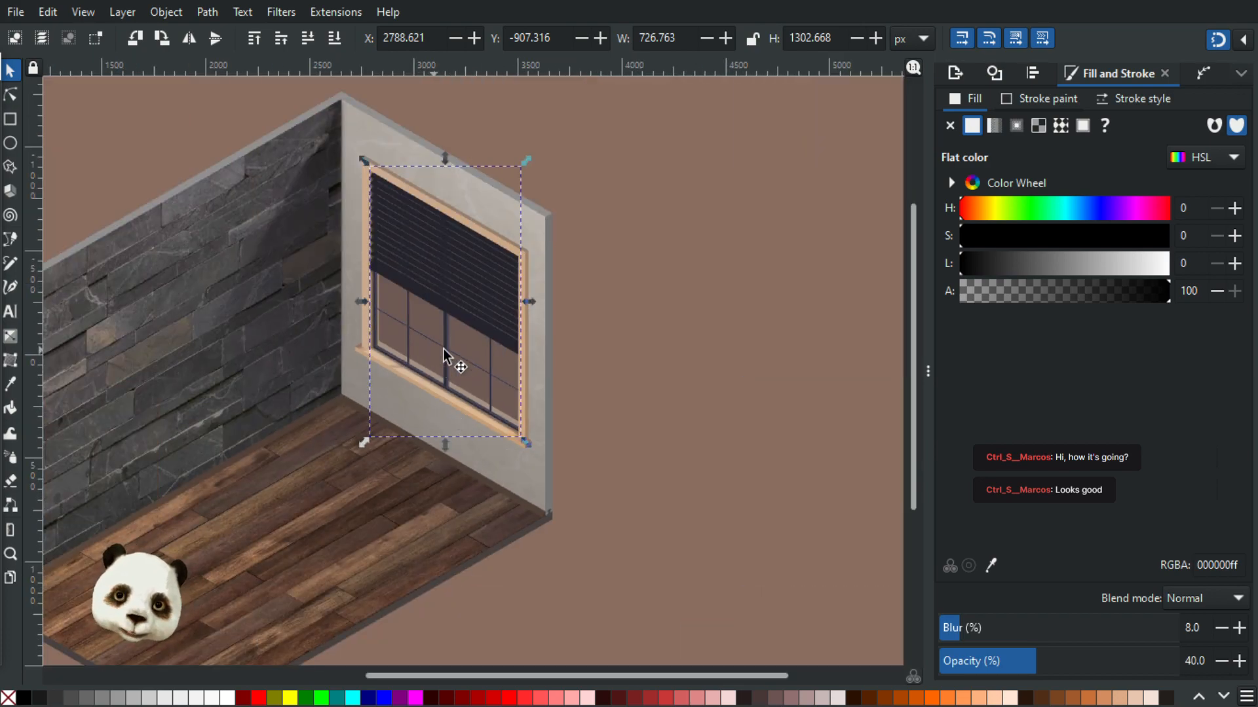
scroll(449, 367, "up", 4)
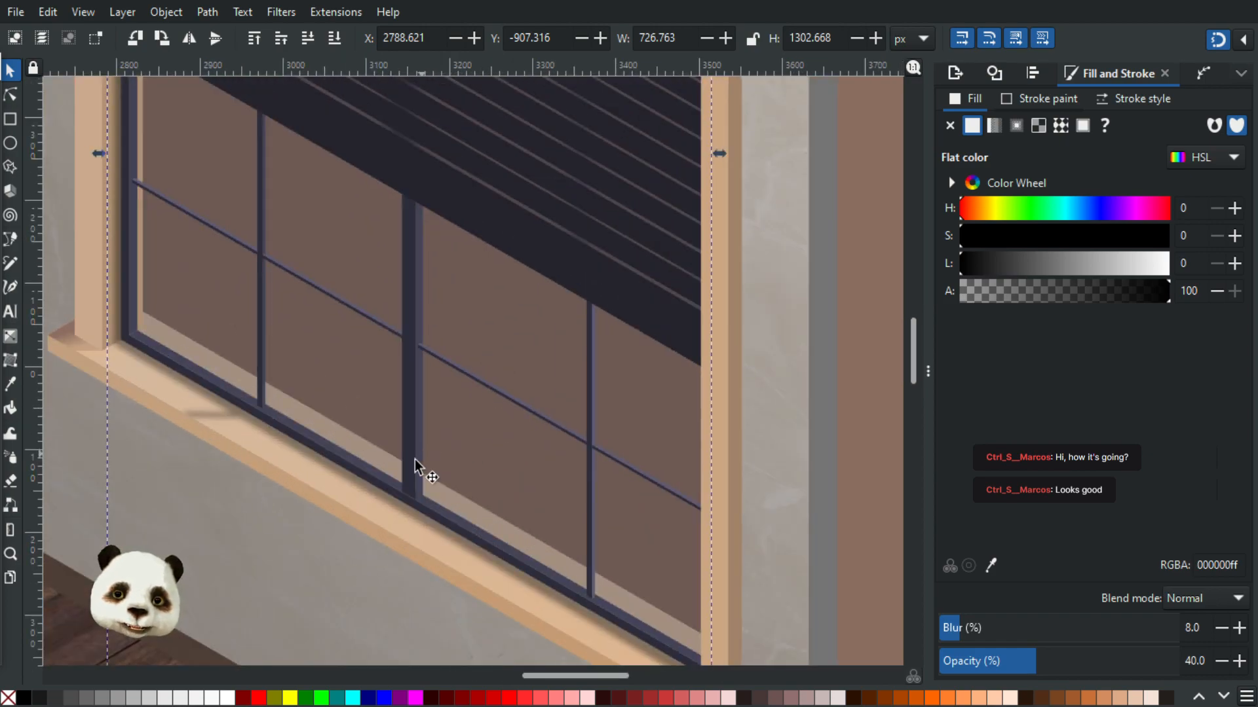
scroll(322, 506, "up", 2)
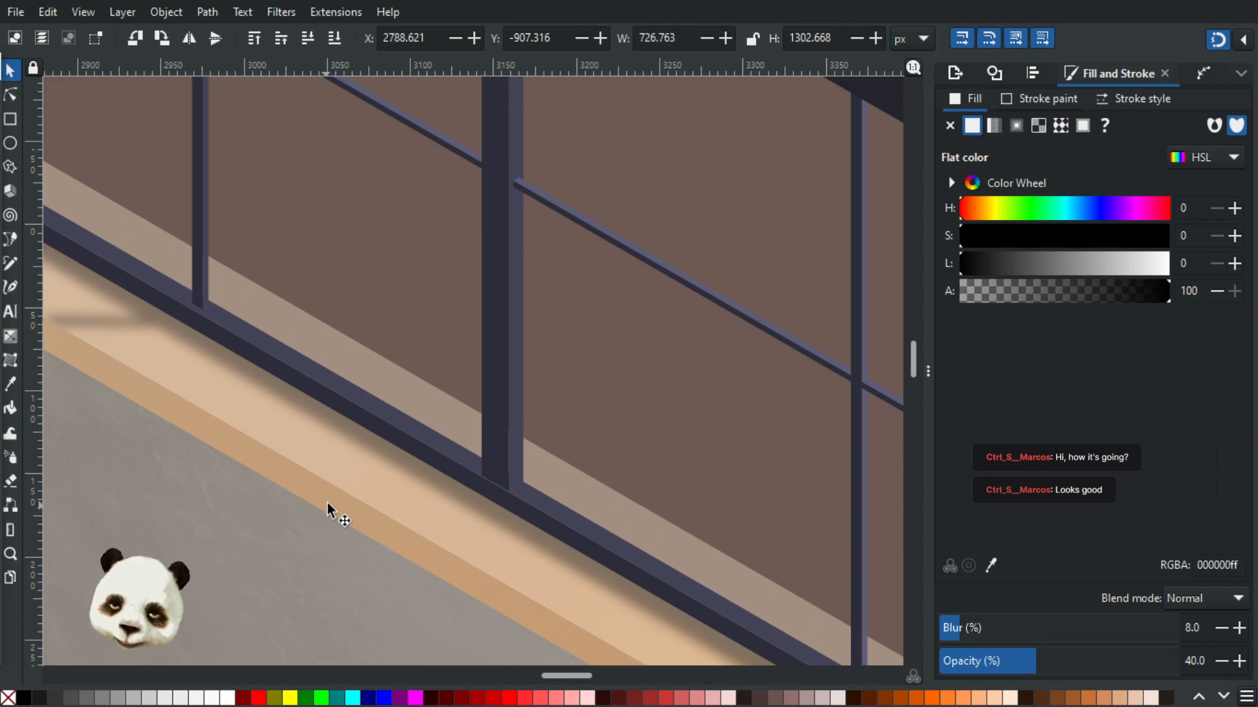
scroll(327, 501, "down", 1)
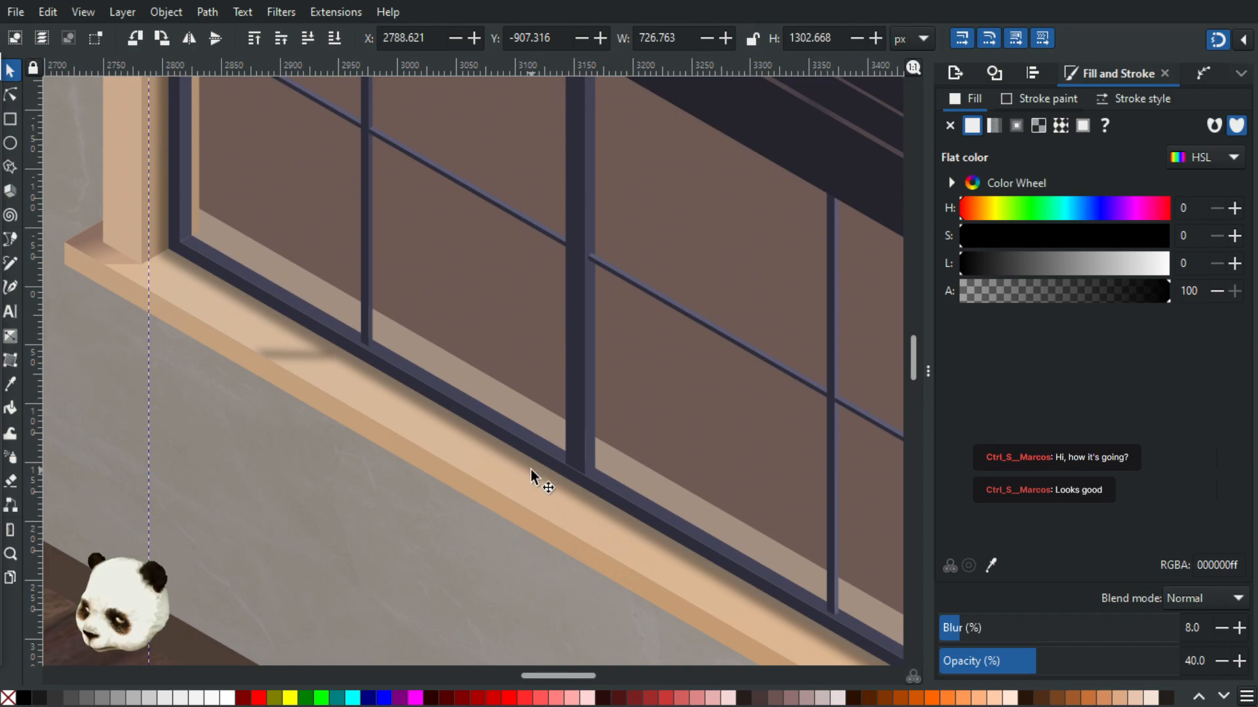
- Add two nodes to the clip's lower edge on the sill near the central mullion, at about X 3077 and X 3147 px
key("a")
key("n")
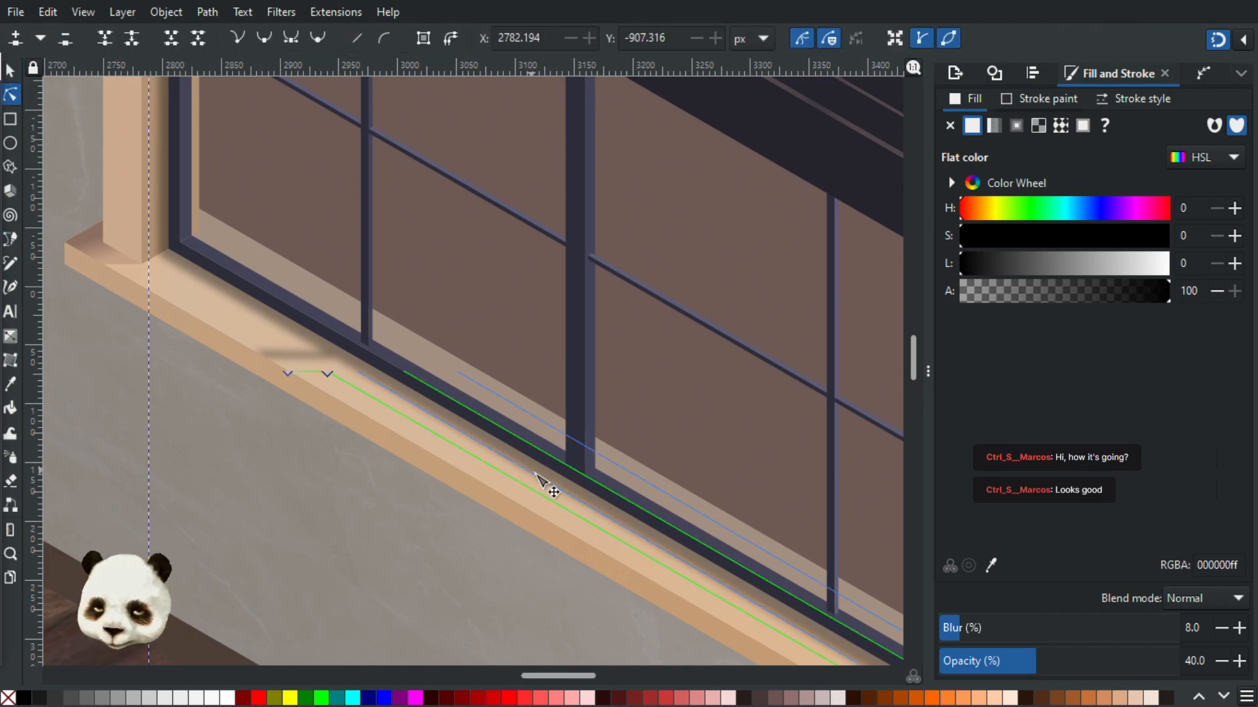
scroll(545, 490, "up", 1)
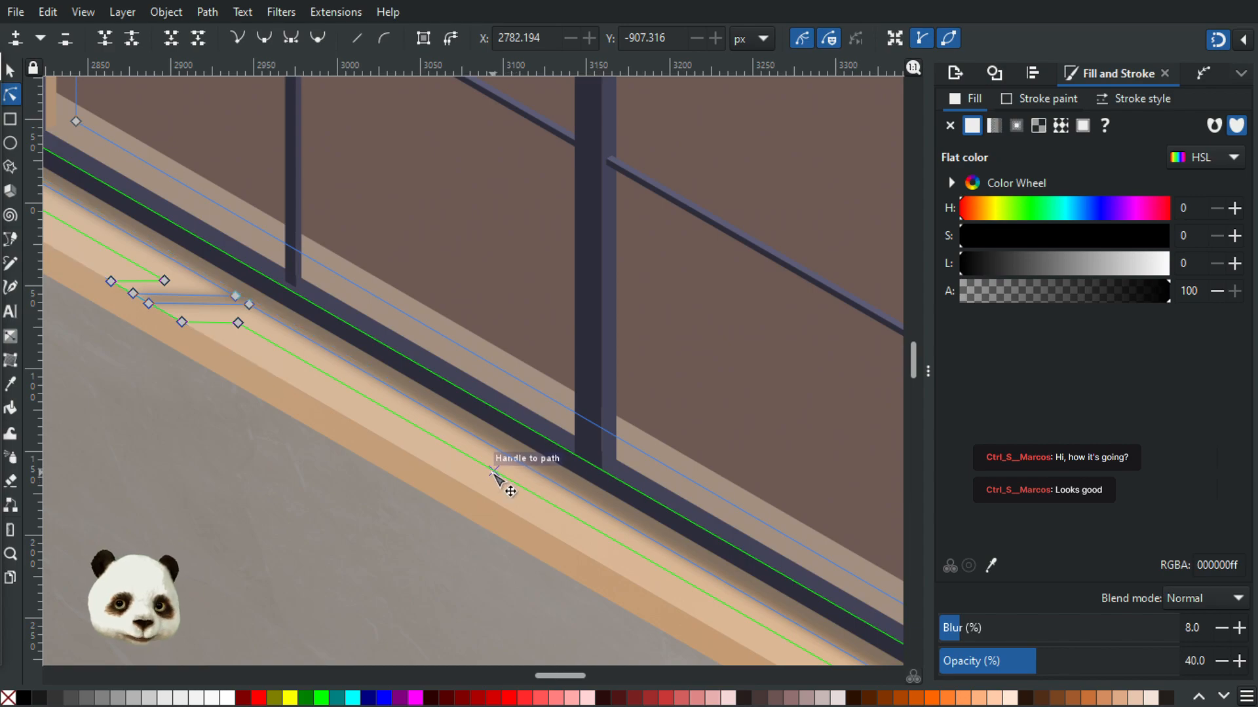
left_click(434, 437, "shift")
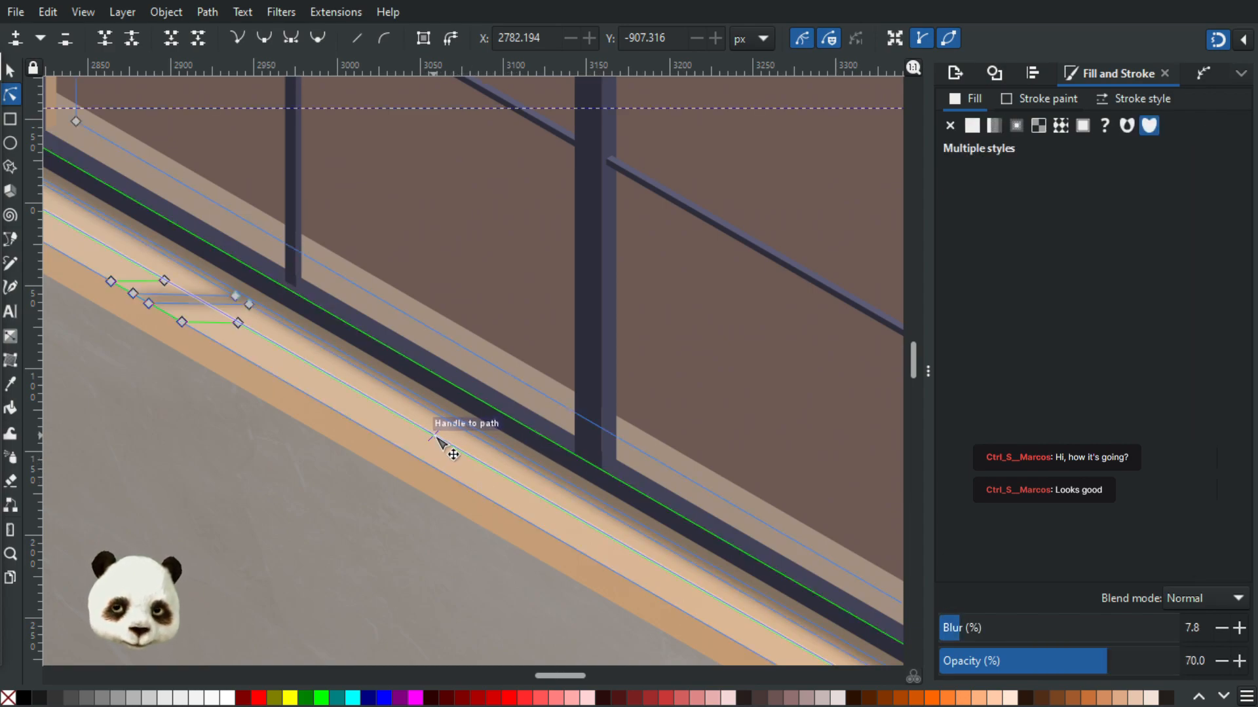
scroll(493, 469, "up", 2)
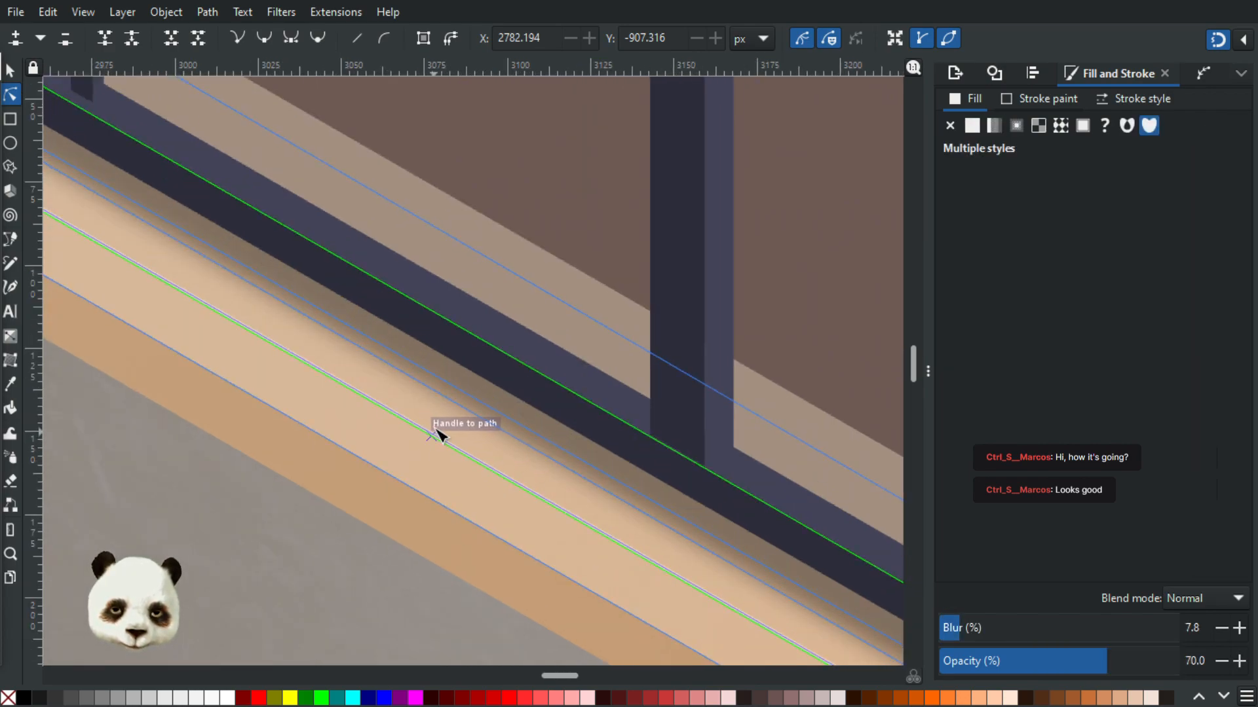
left_click(438, 437)
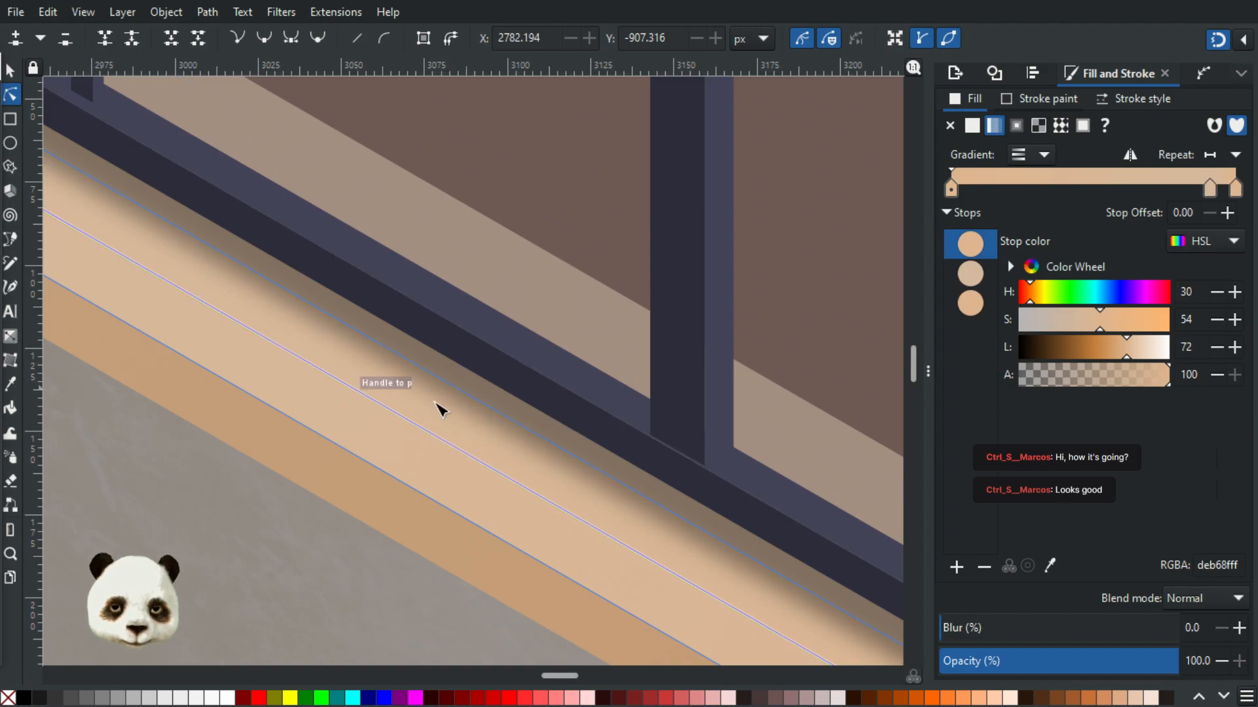
left_click(503, 410)
left_click(431, 435)
double_click(430, 435)
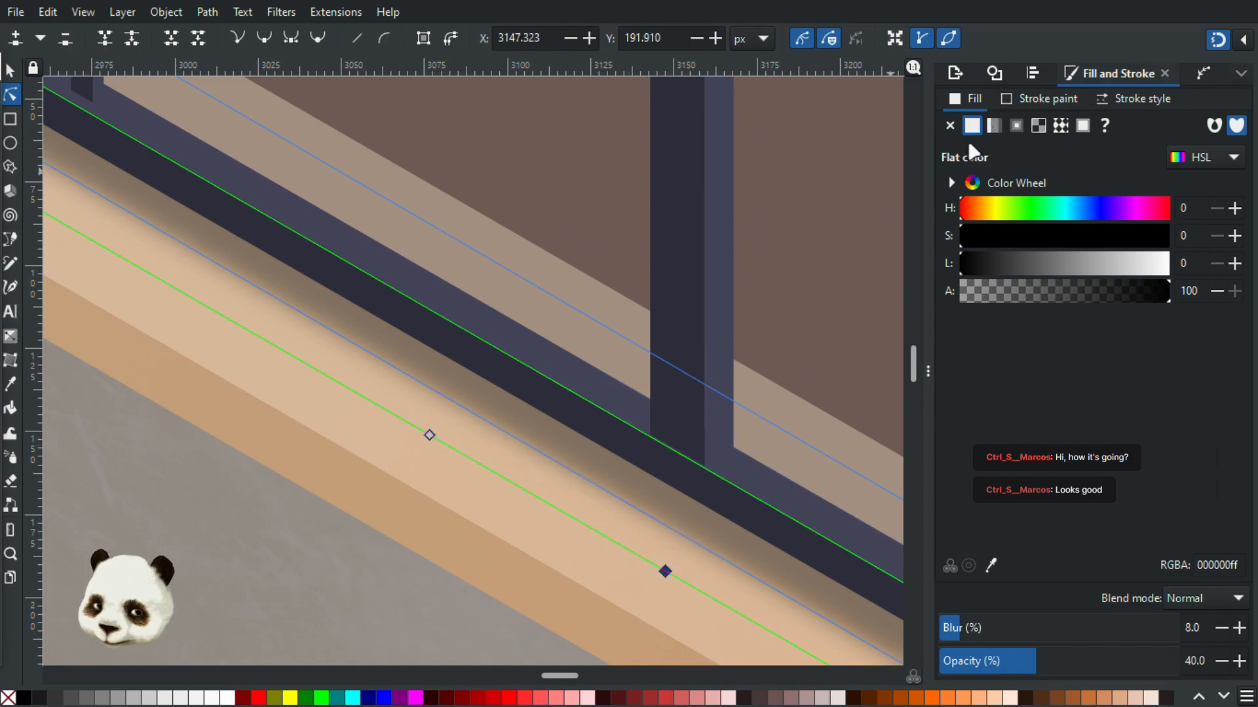
- Extend the clip out to the sill's front edge with corners at about X 3044, Y 151 and X 3110, Y 189 px
left_click(432, 437)
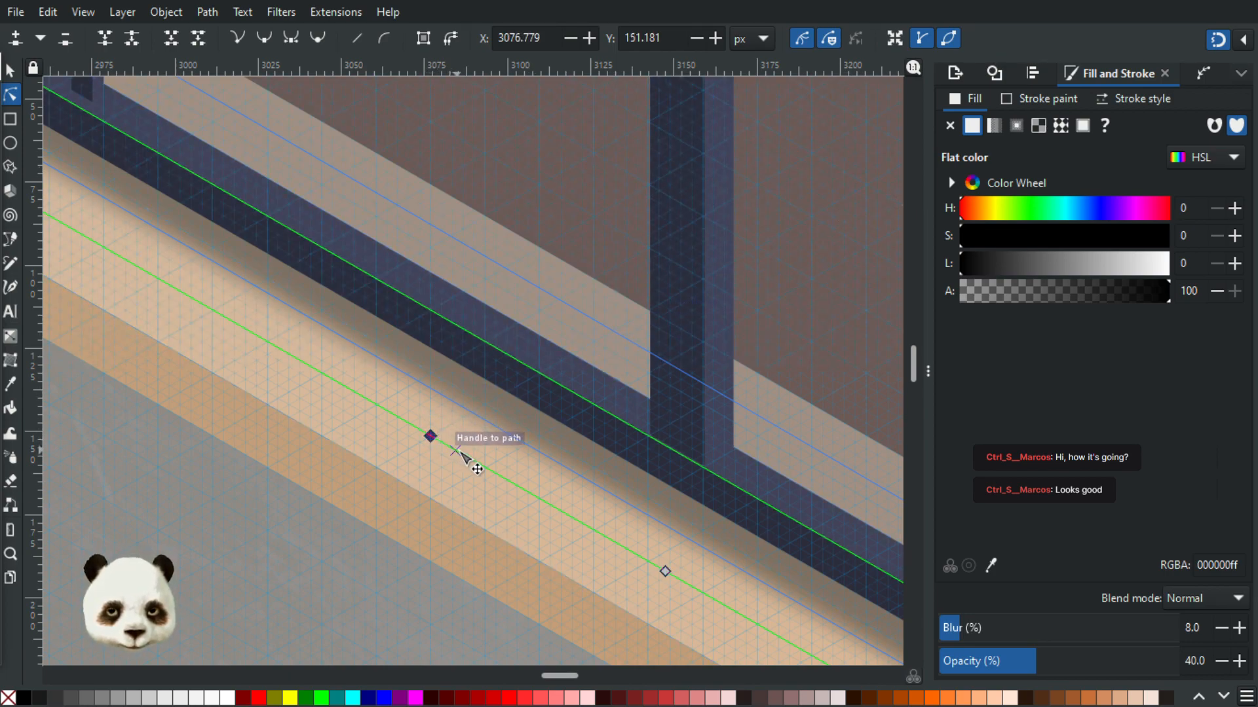
left_click_drag(459, 451, 359, 449)
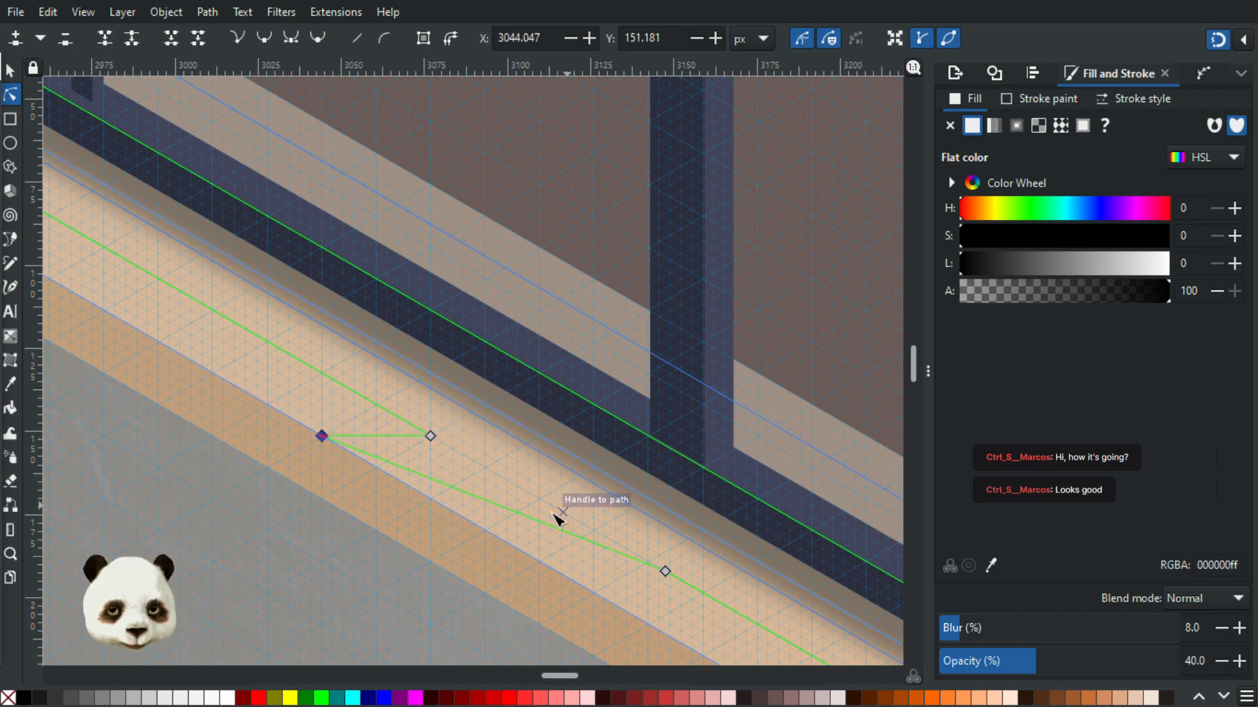
left_click_drag(666, 573, 540, 561)
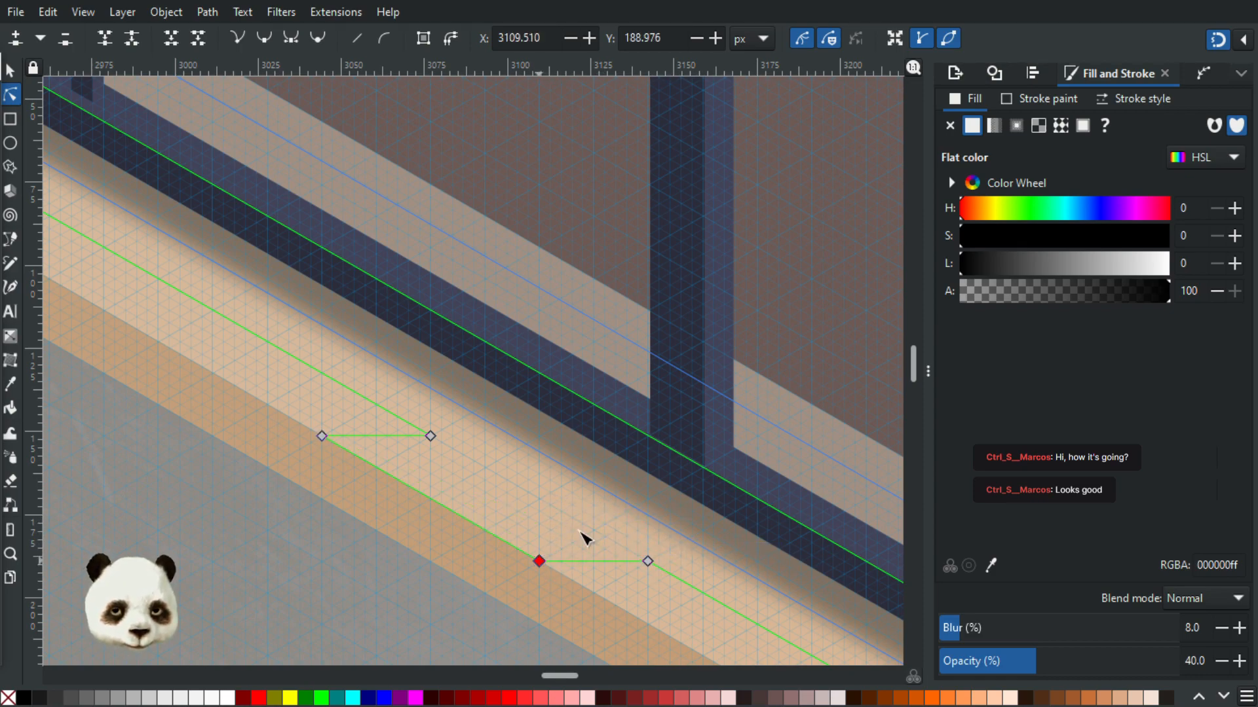
- Add two nodes to the shadow's lower edge near the central mullion, at about X 3116, Y 160 and X 3133, Y 170 px
left_click(578, 471)
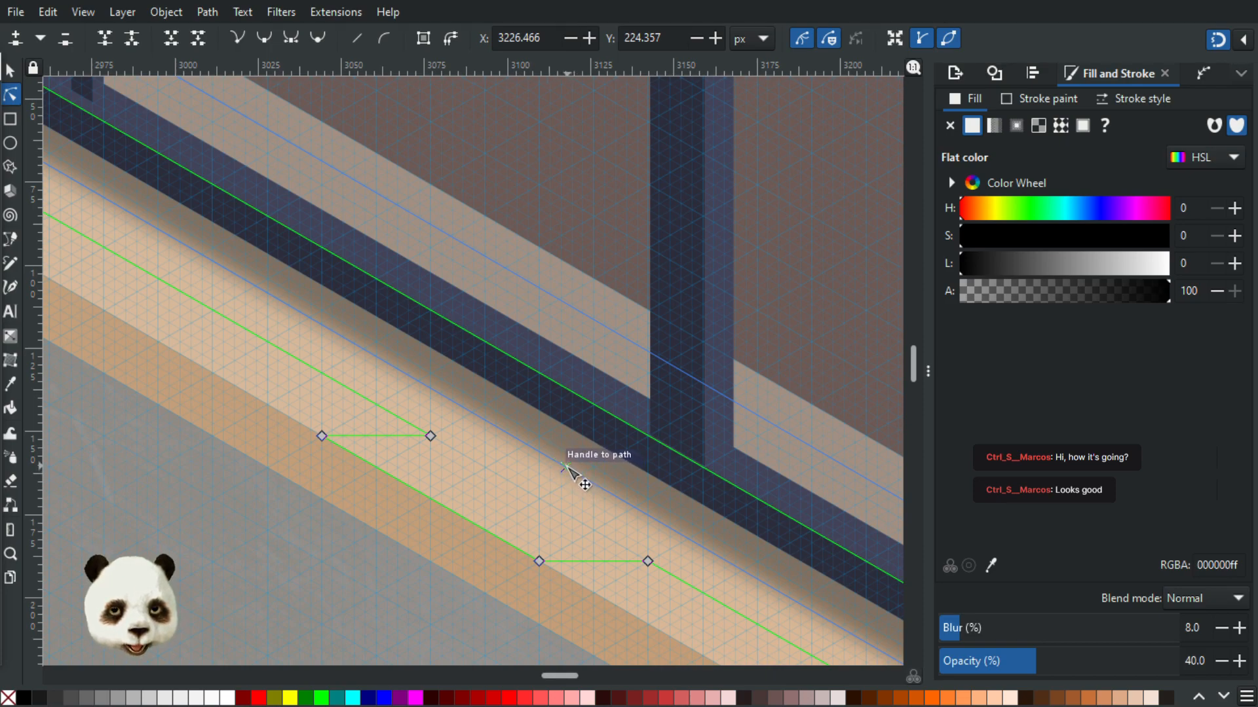
double_click(561, 464)
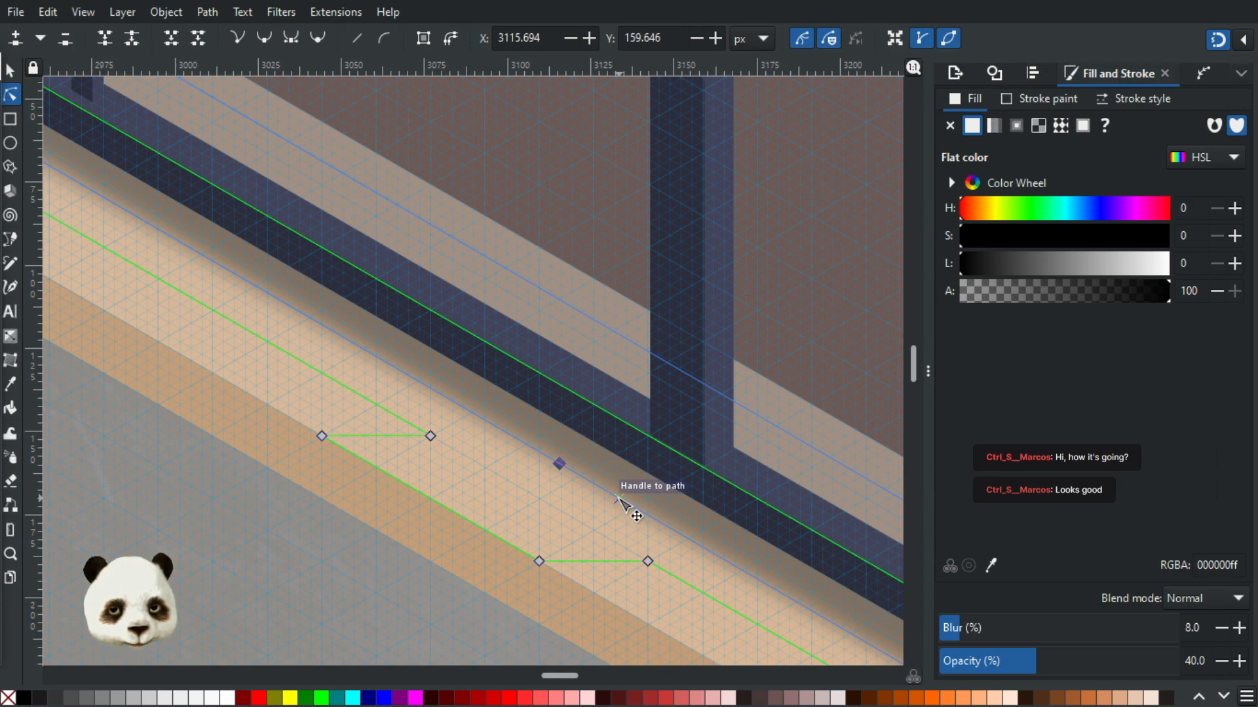
double_click(618, 498)
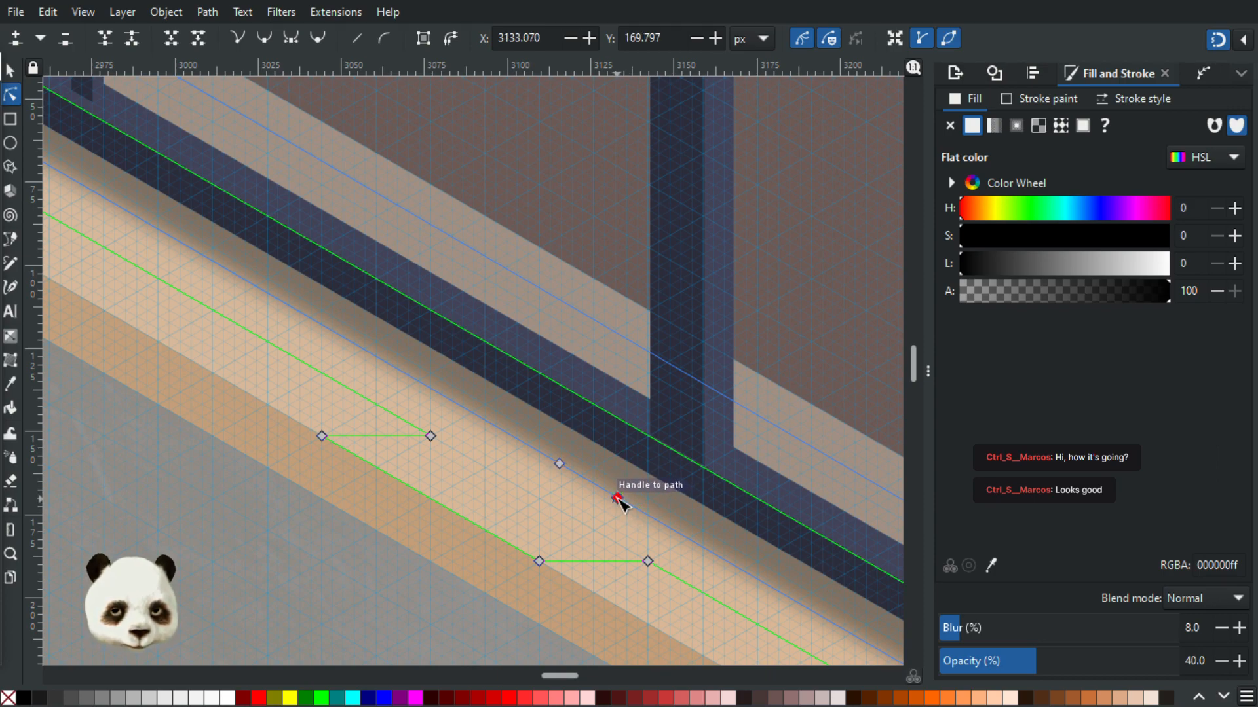
- Extend the central mullion's shadow to the sill's front edge with corners at about X 3060, Y 161 and X 3077, Y 170 px
left_click_drag(620, 500, 618, 507)
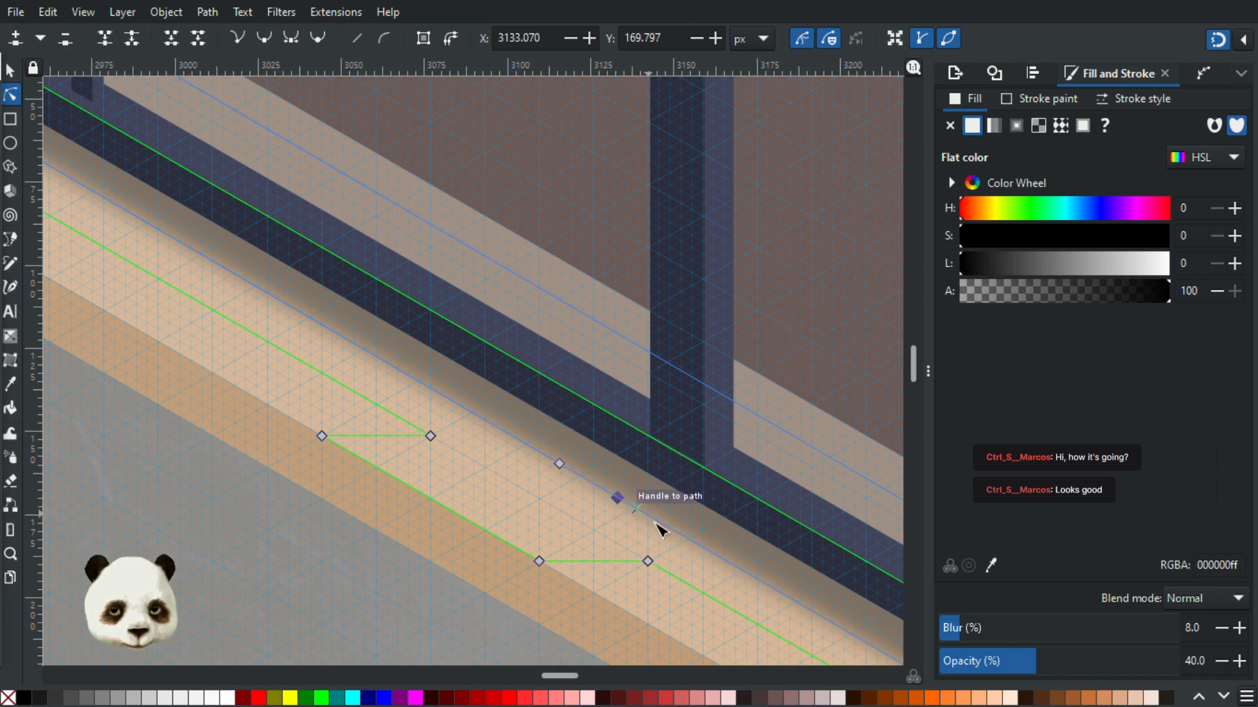
scroll(658, 528, "up", 2)
scroll(655, 527, "up", 1)
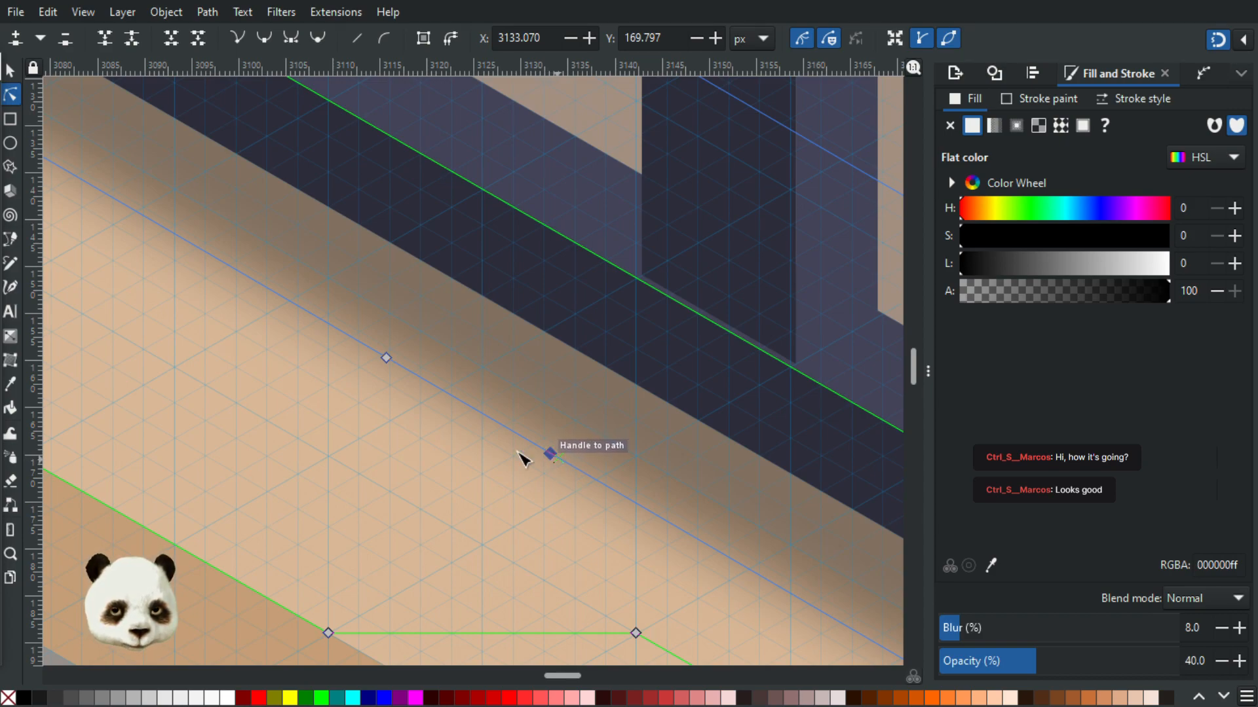
scroll(422, 408, "down", 2)
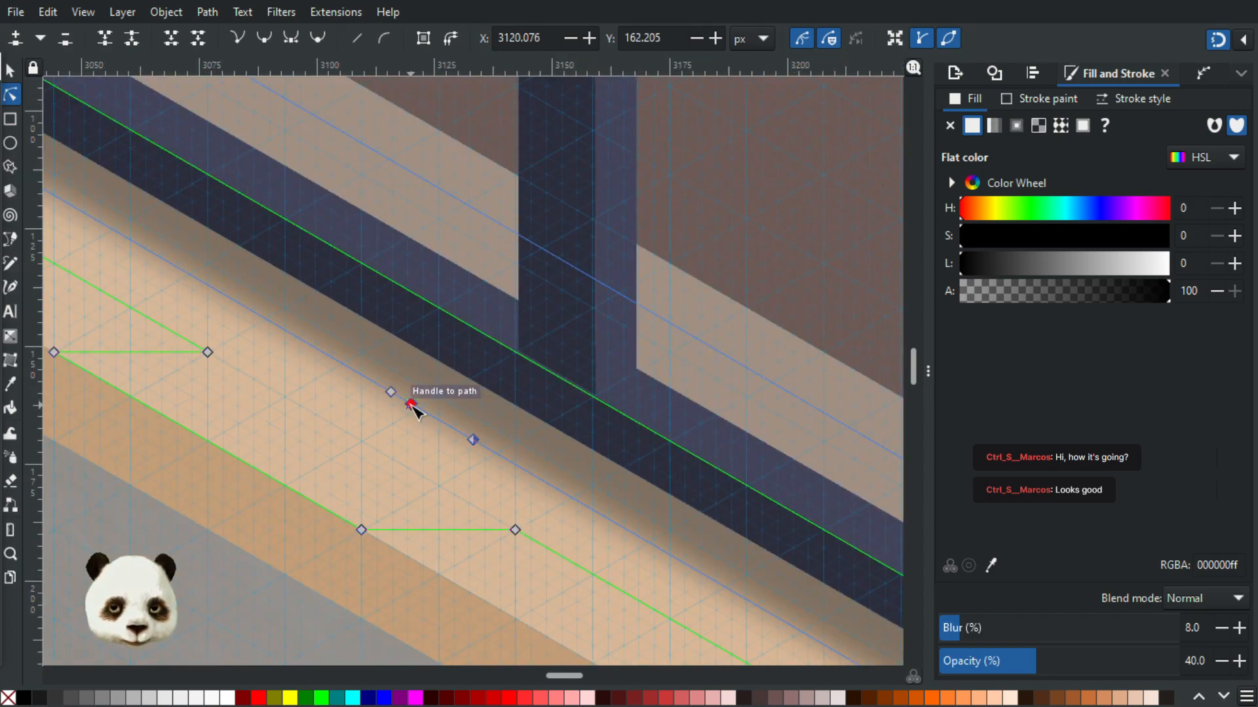
left_click_drag(389, 412, 131, 398)
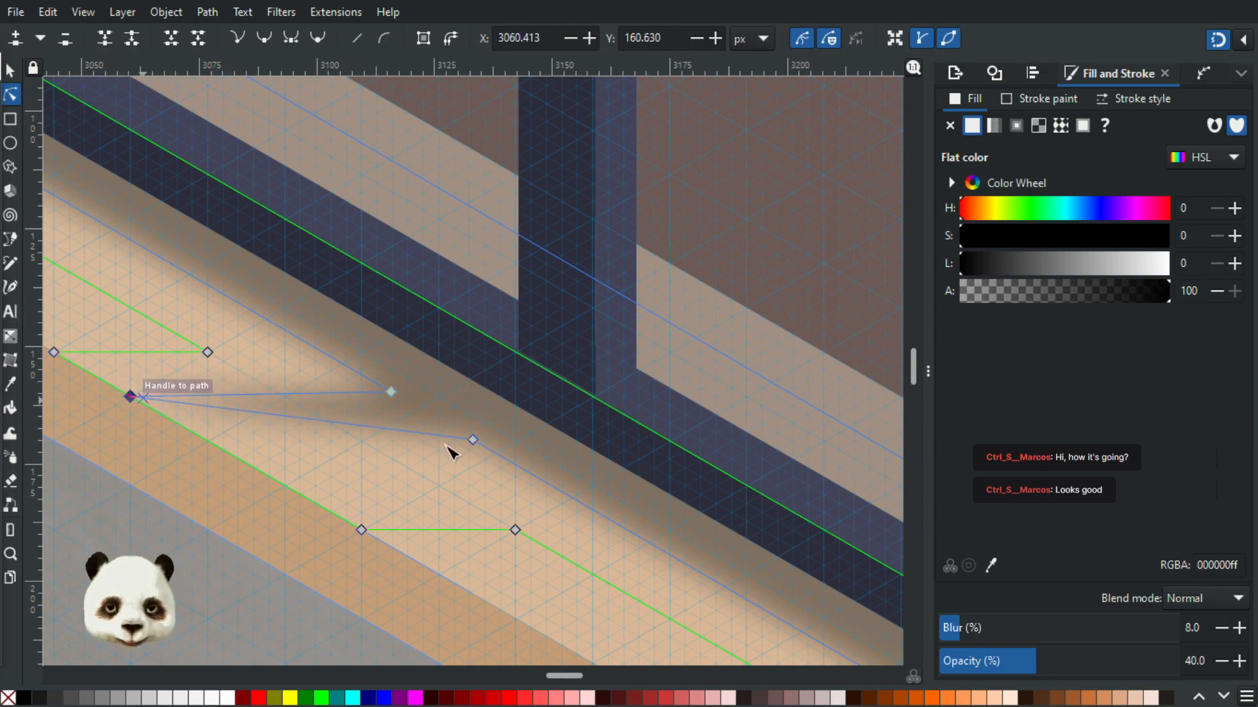
double_click(320, 418)
left_click_drag(321, 418, 221, 447)
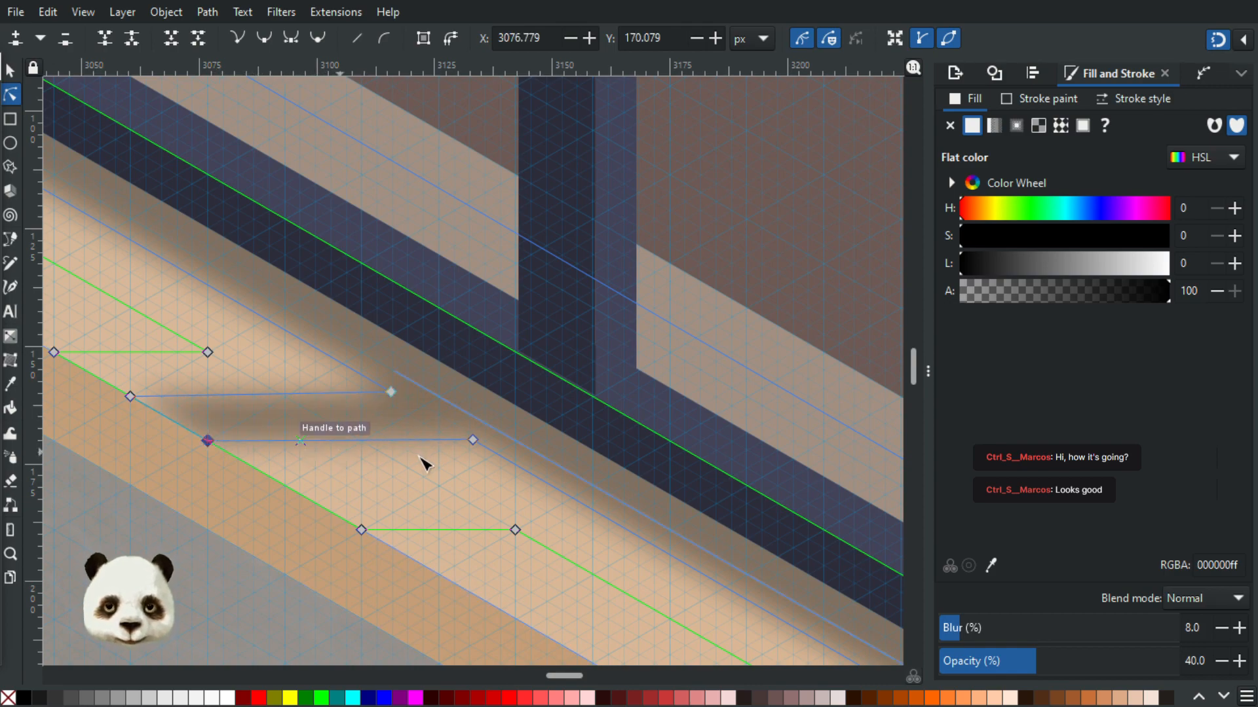
left_click_drag(463, 469, 618, 431)
scroll(770, 497, "down", 3)
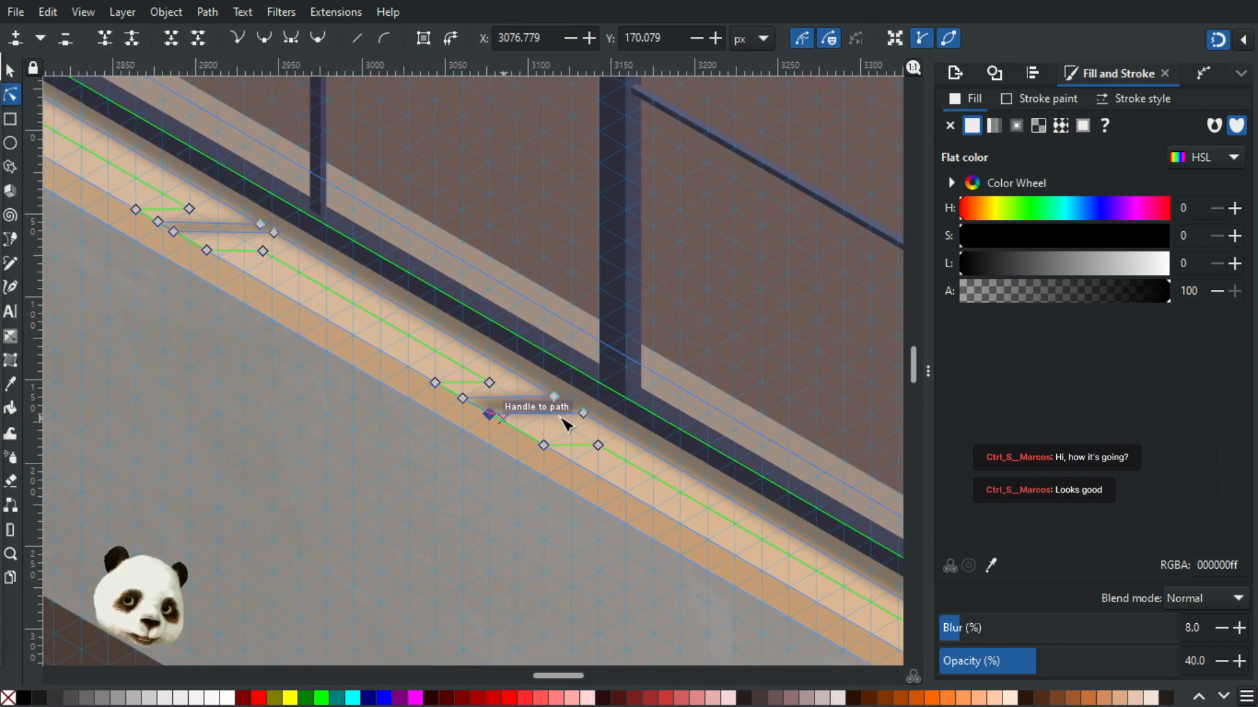
scroll(576, 421, "up", 3)
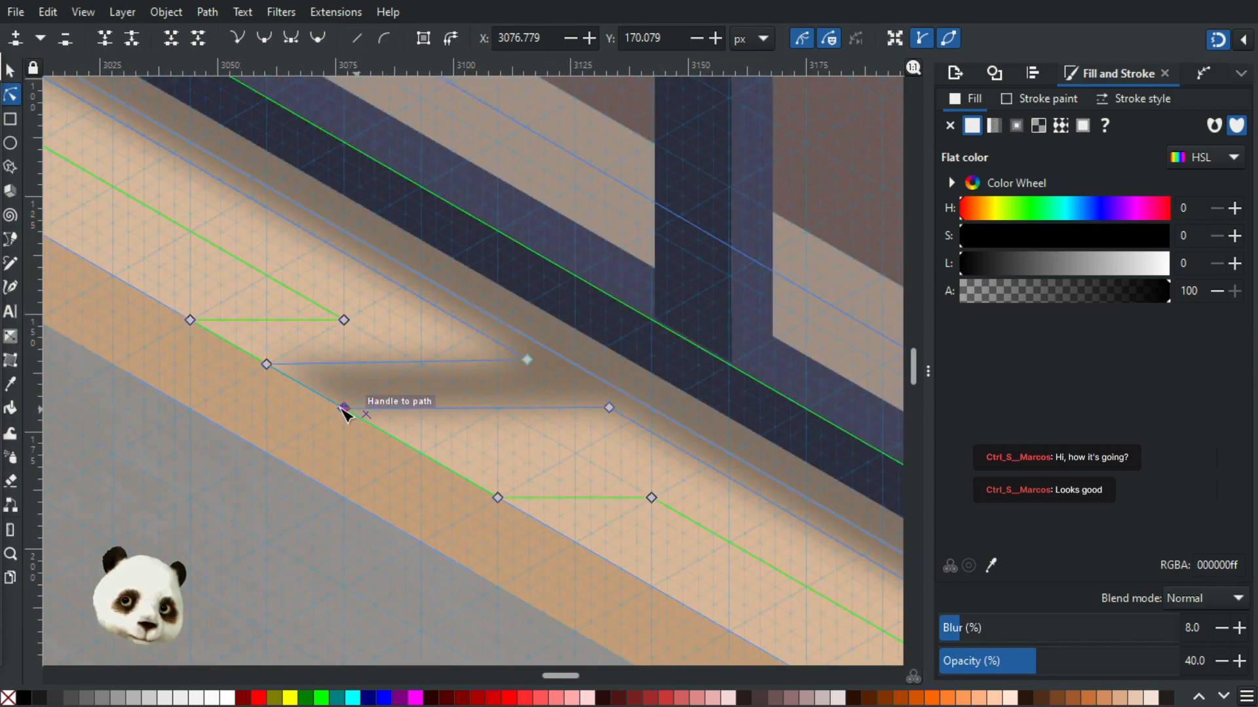
- Shift the inner nodes of the central mullion's shadow to about X 3116, Y 159 and X 3132, Y 168 px
left_click_drag(612, 408, 634, 419)
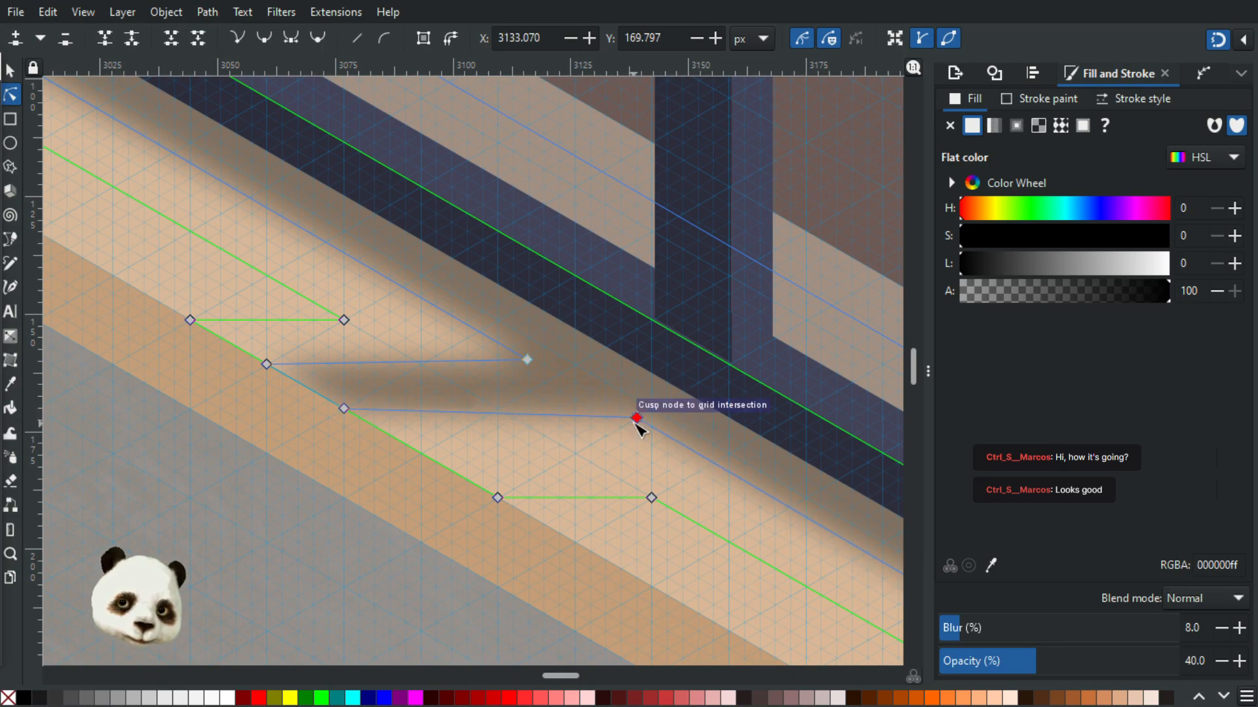
key("ctrl+z")
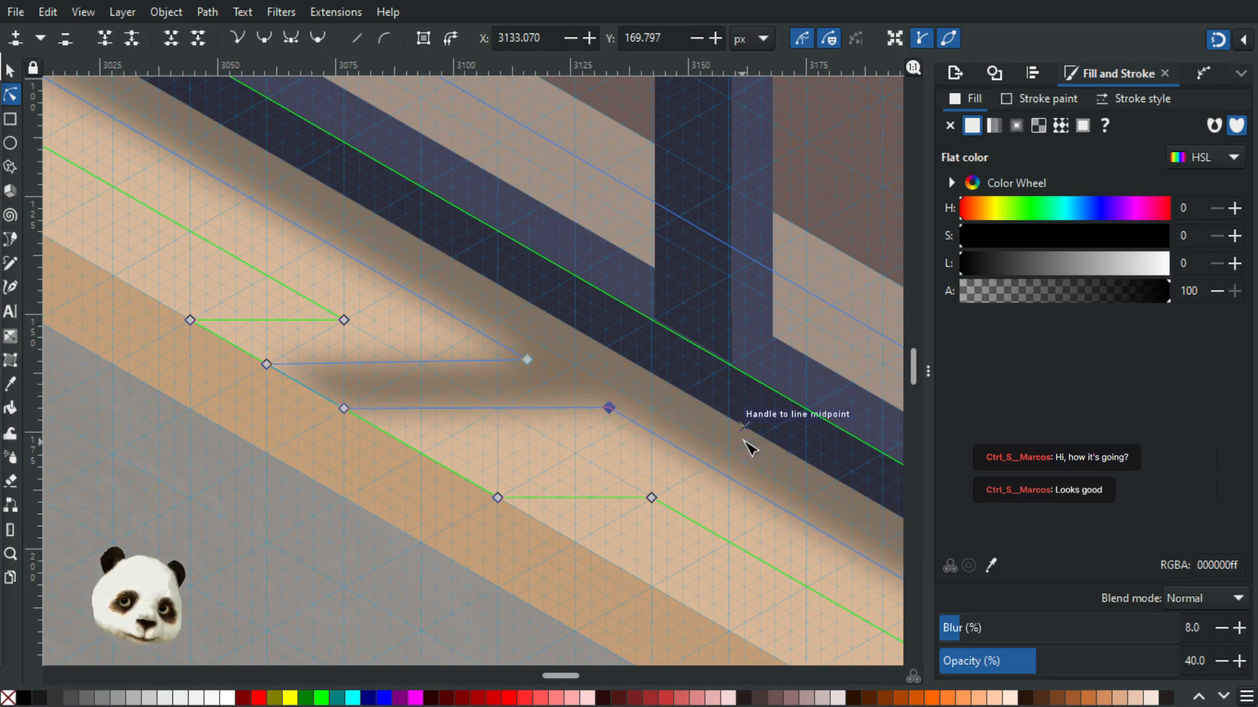
mouse_move(696, 391)
left_mouse_down()
mouse_move(312, 189)
mouse_move(188, 107)
mouse_move(635, 441)
mouse_move(820, 547)
left_mouse_up()
scroll(821, 547, "down", 1)
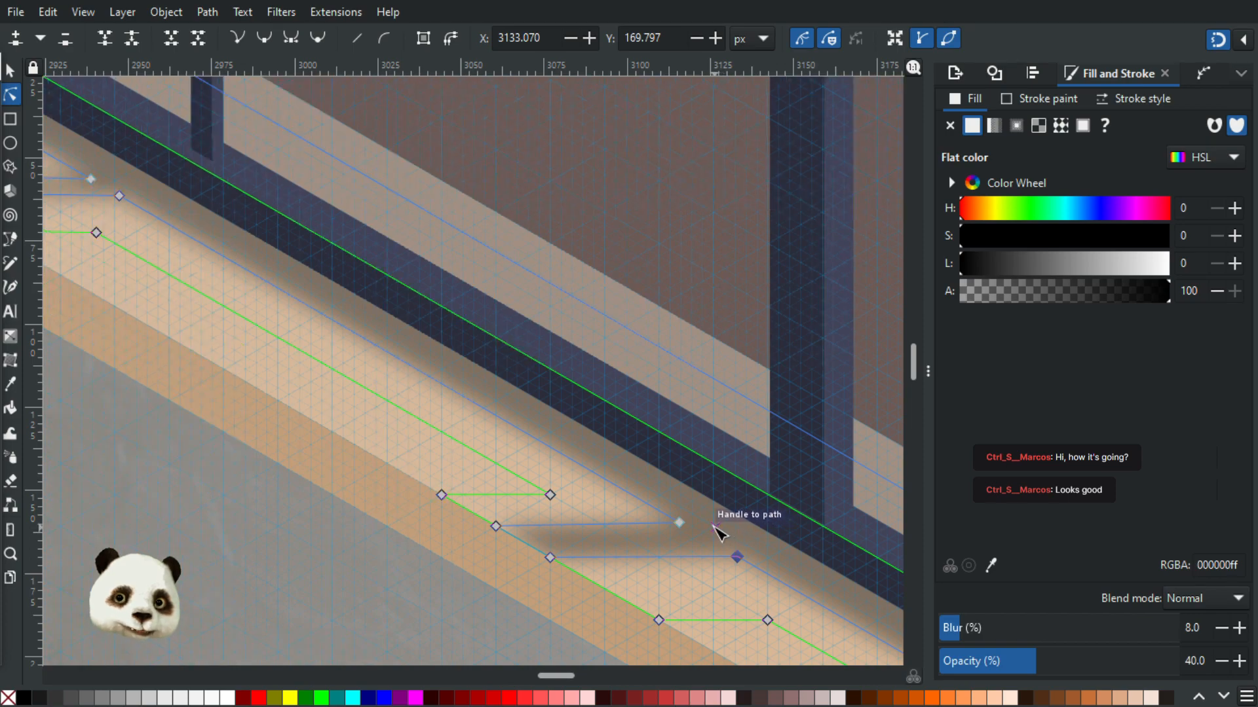
mouse_move(663, 455)
left_mouse_down()
mouse_move(294, 162)
mouse_move(477, 408)
mouse_move(435, 393)
left_mouse_up()
scroll(447, 413, "up", 1)
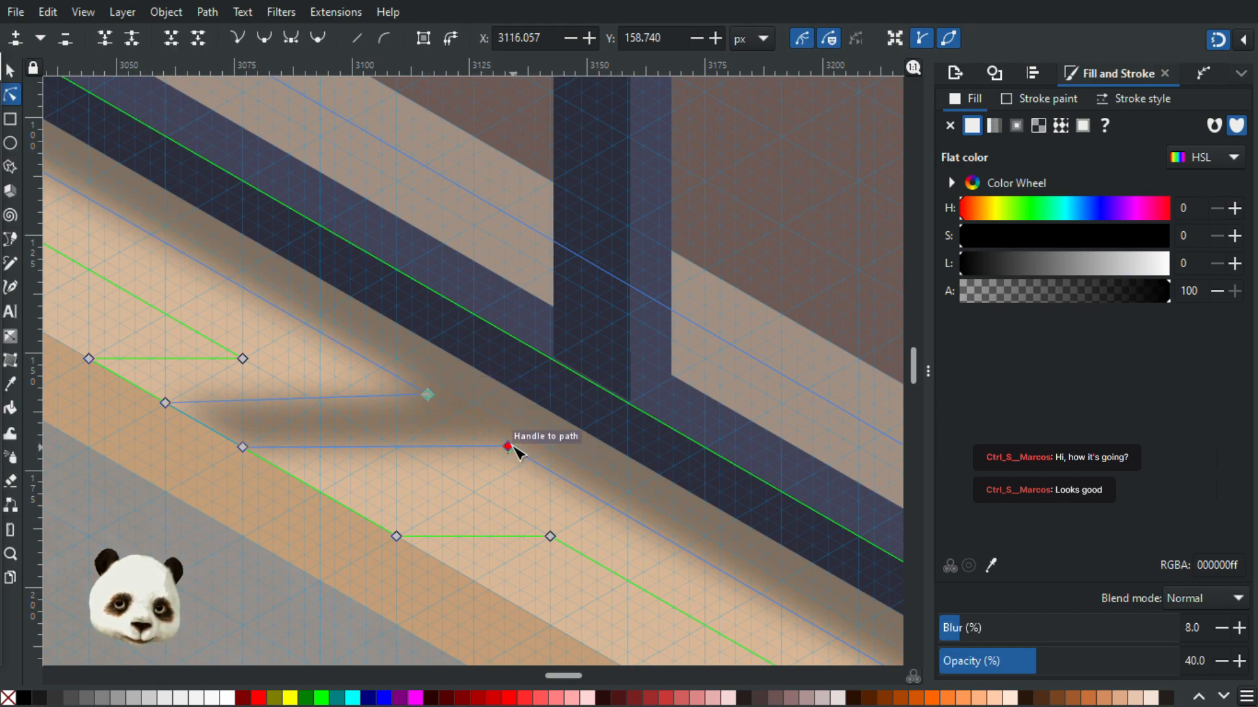
left_click_drag(511, 443, 510, 440)
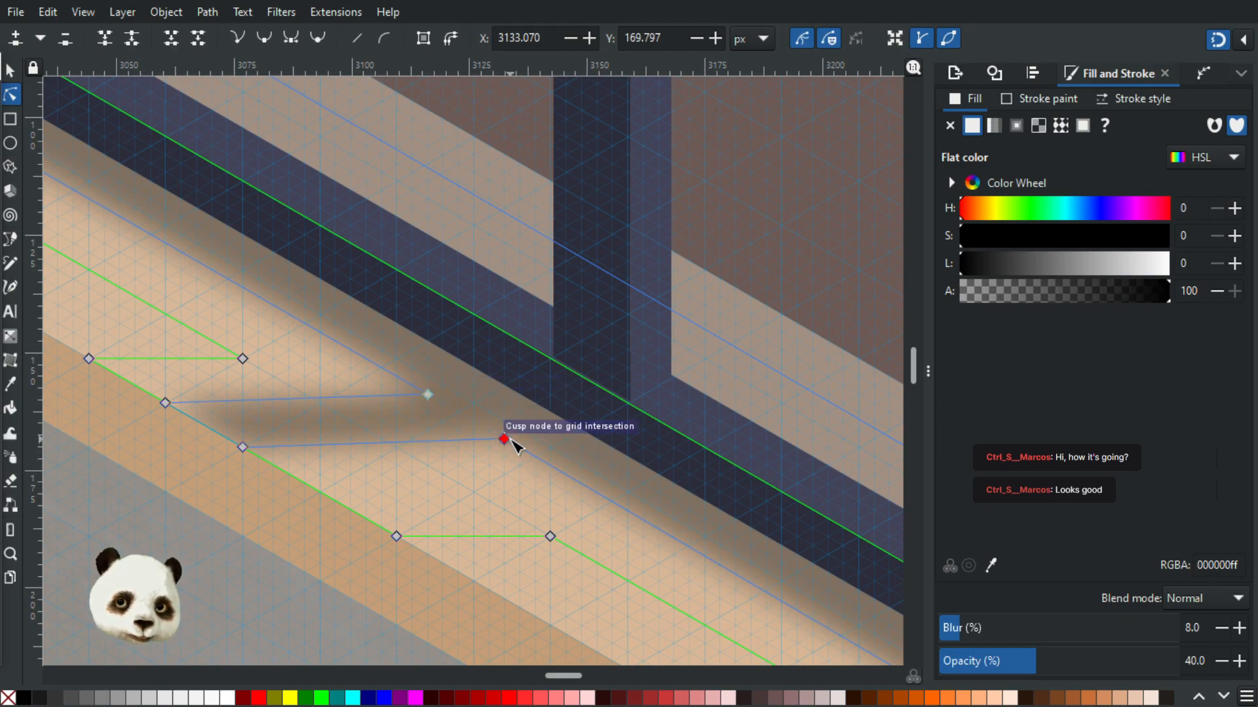
- Try to pull the shadow's lower end node near the sill's end casing back along the shadow's lower edge
scroll(541, 465, "down", 3)
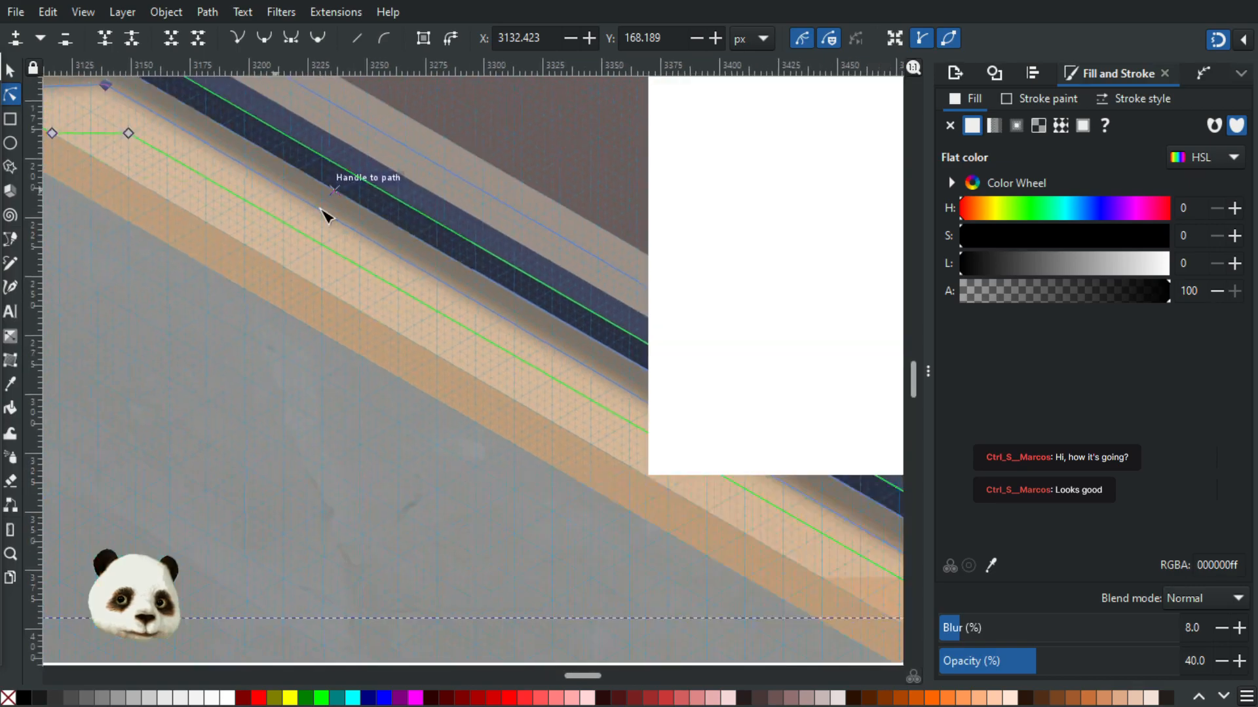
left_click_drag(701, 463, 233, 206)
scroll(501, 327, "up", 2)
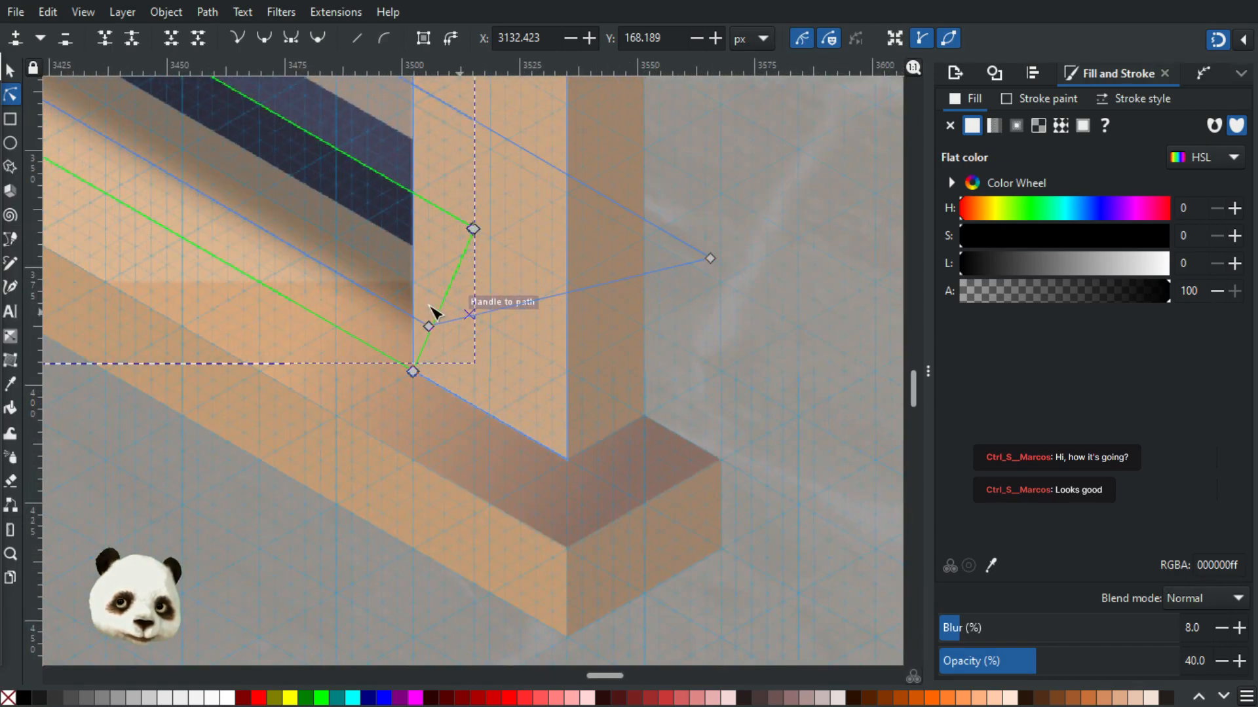
scroll(431, 329, "down", 1)
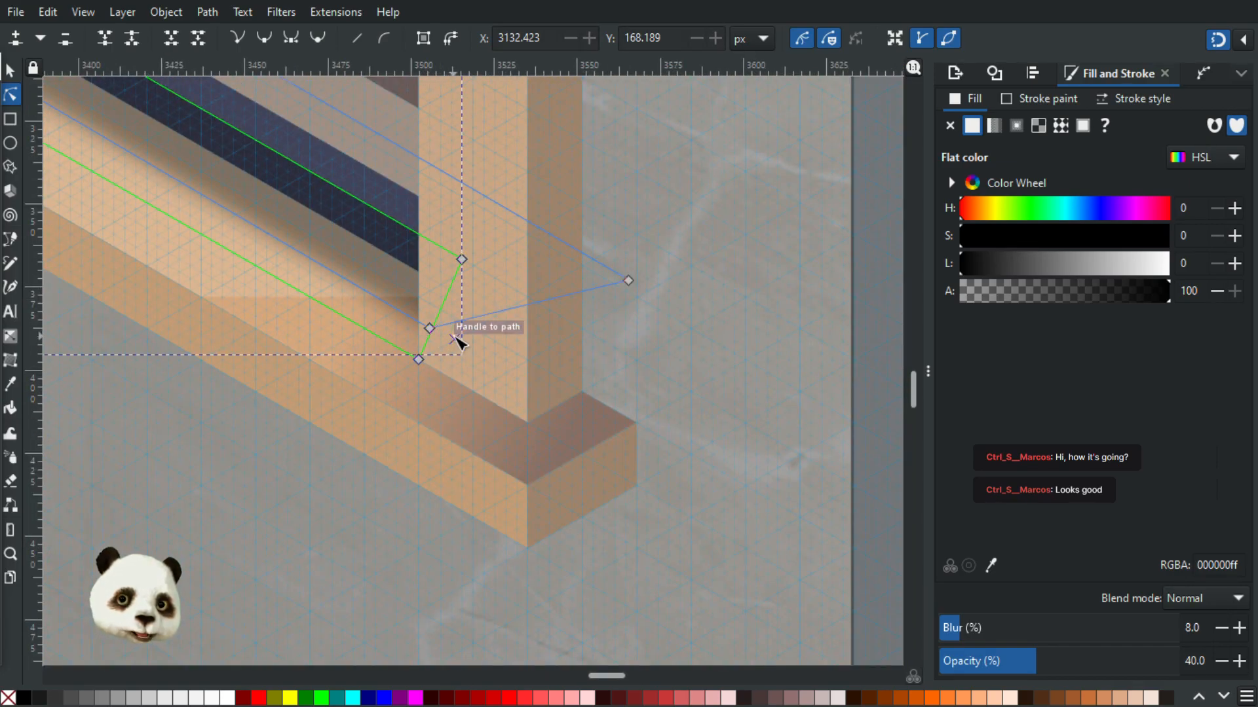
left_click(430, 329)
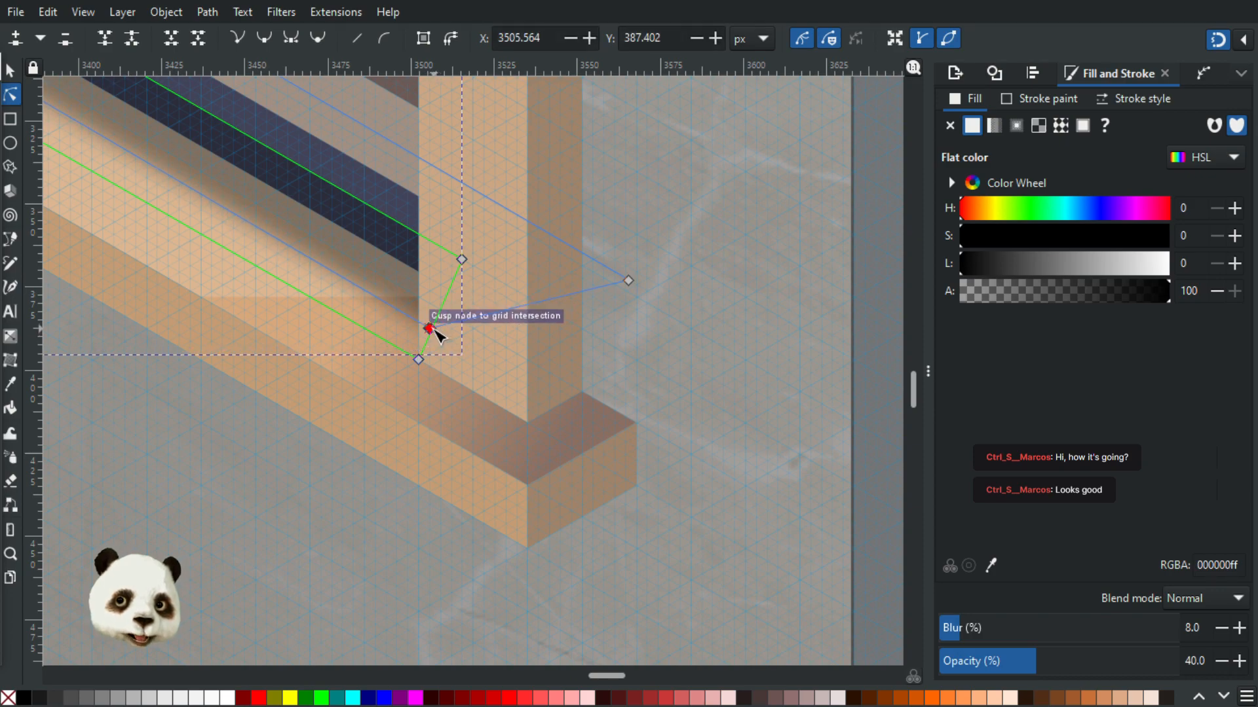
left_click_drag(259, 267, 629, 500)
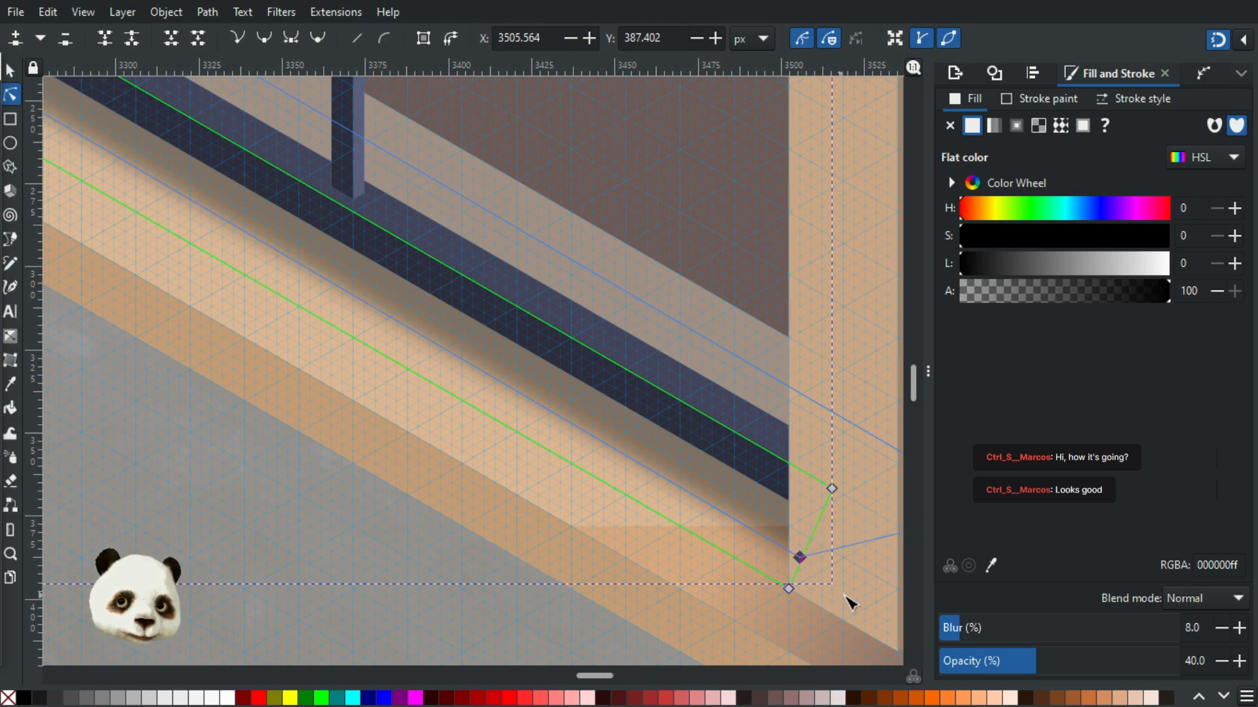
scroll(851, 580, "up", 3)
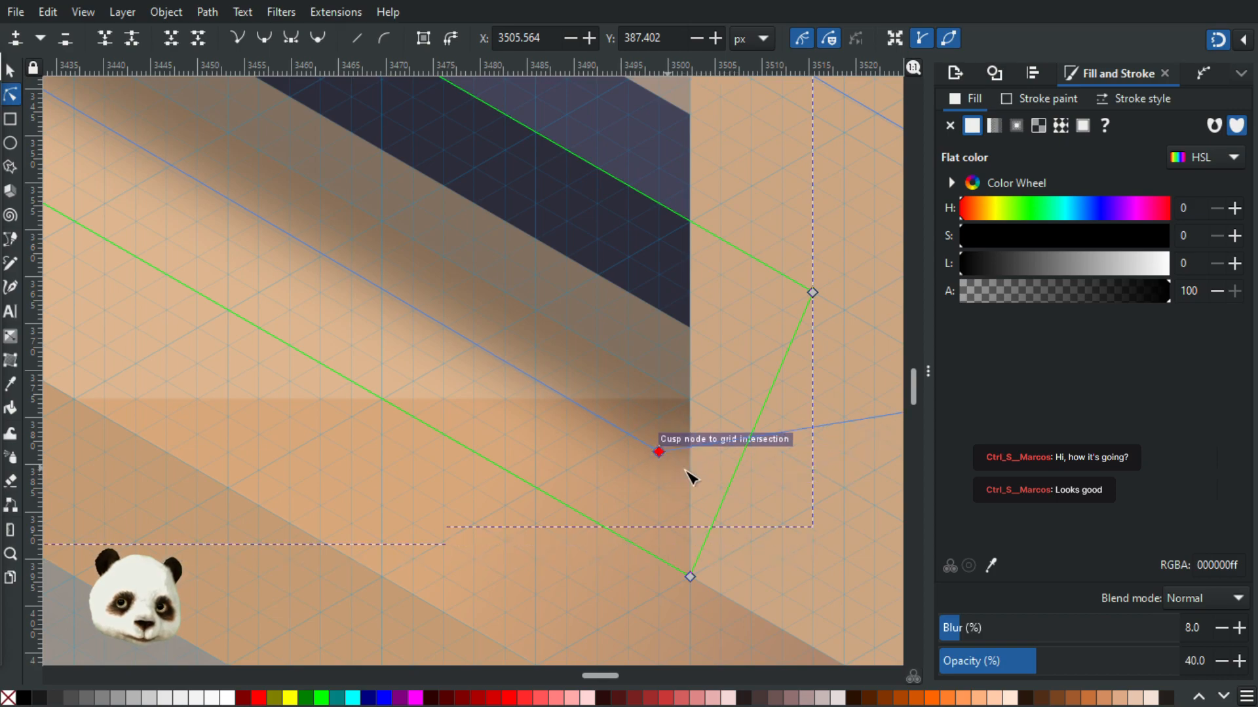
- Move the shadow's lower end node near the sill's end casing to about X 3509, Y 386 px
left_click_drag(377, 370, 871, 658)
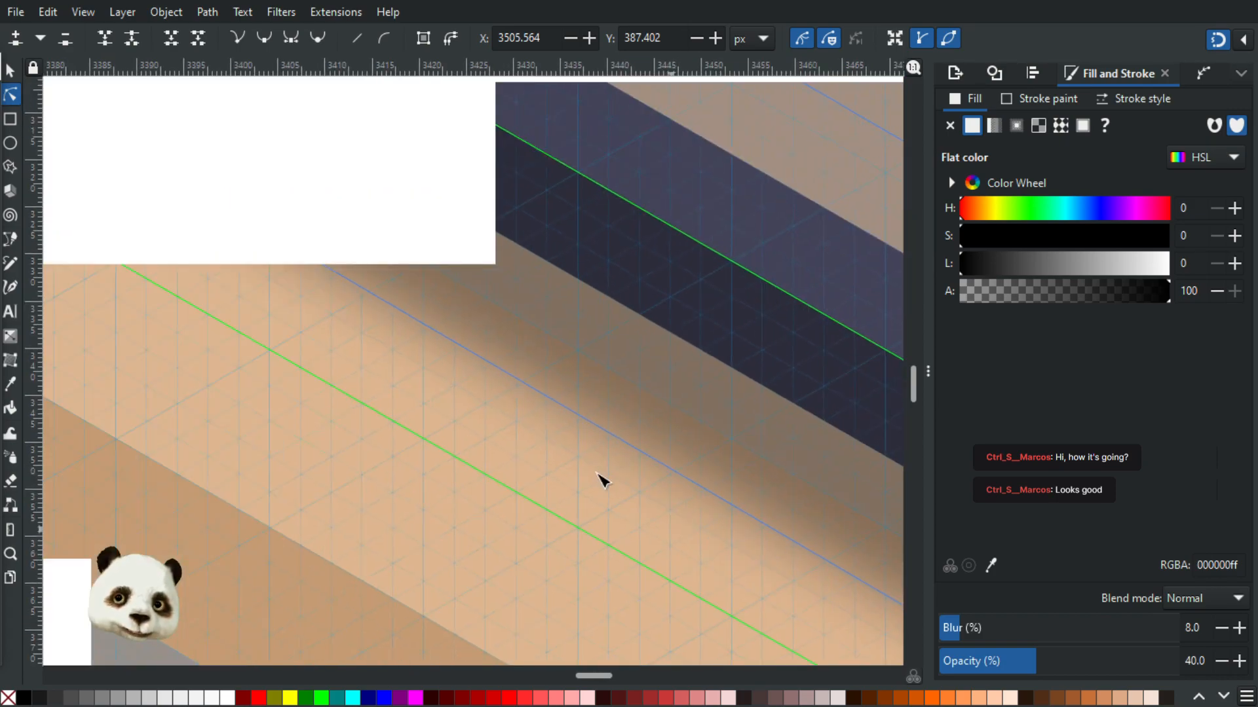
scroll(226, 248, "down", 3)
left_click_drag(177, 204, 651, 500)
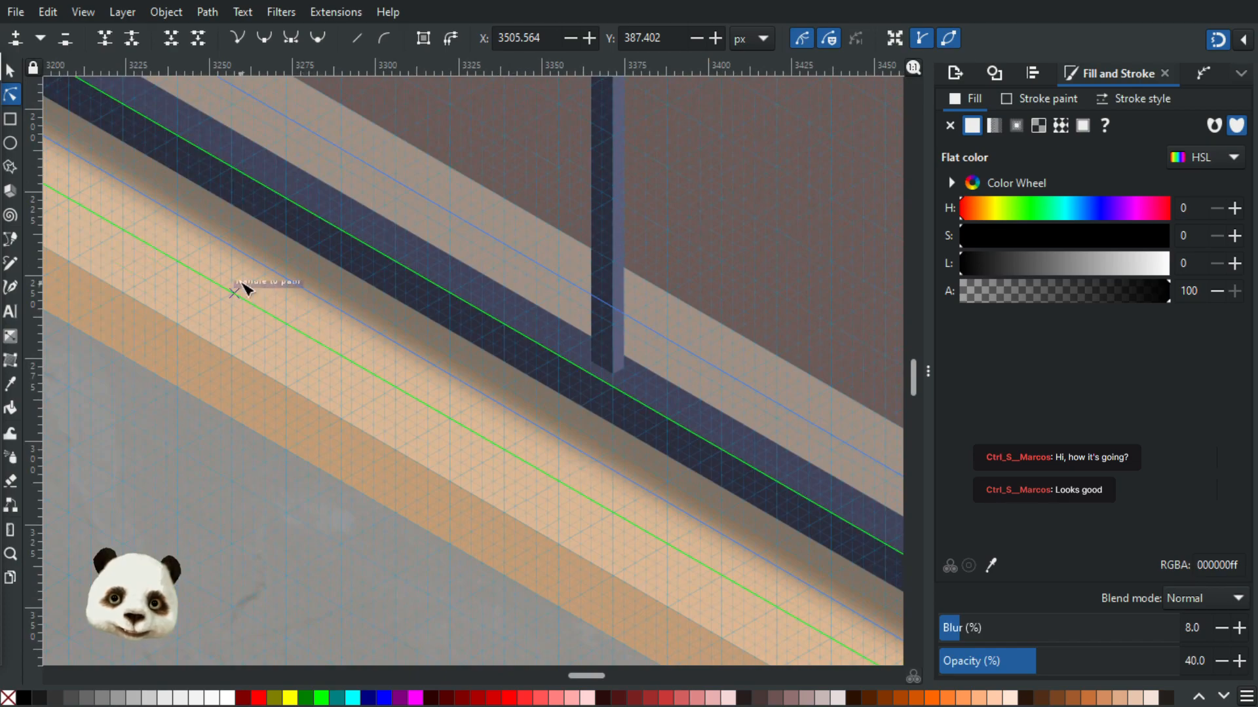
left_click_drag(244, 286, 575, 519)
left_click_drag(254, 310, 383, 357)
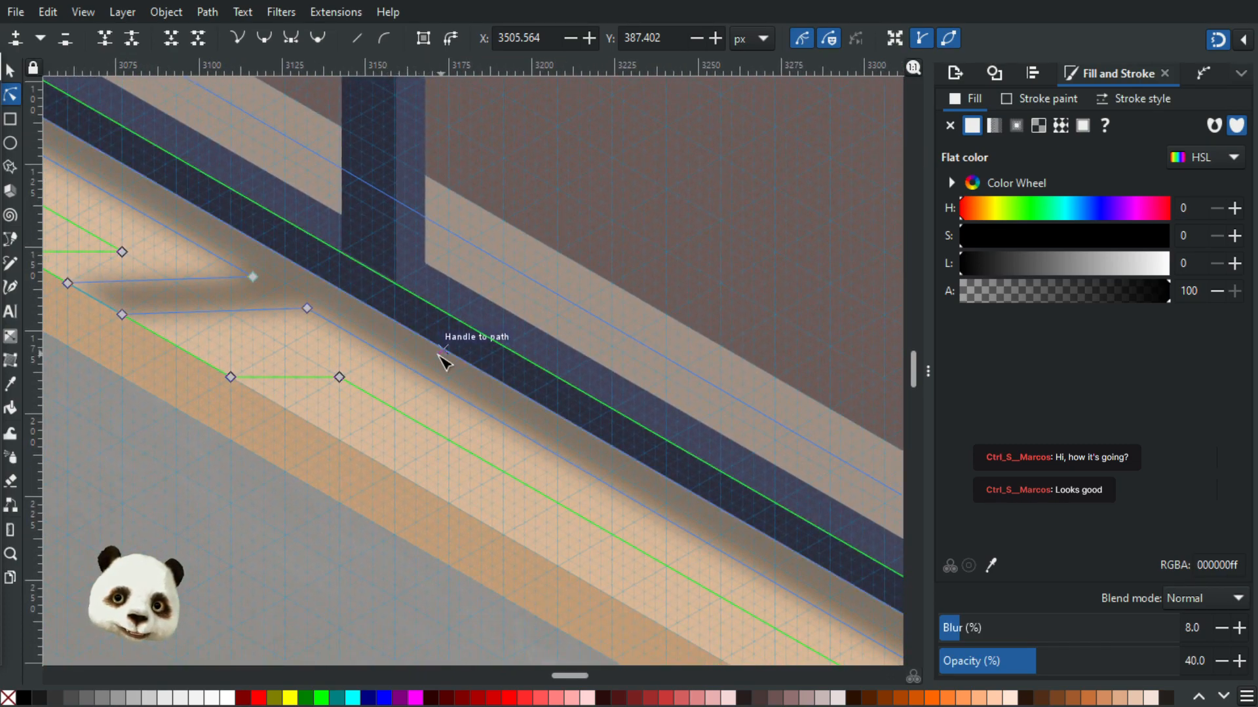
left_click_drag(647, 421, 81, 41)
left_click_drag(695, 433, 81, 35)
left_click_drag(812, 457, 297, 143)
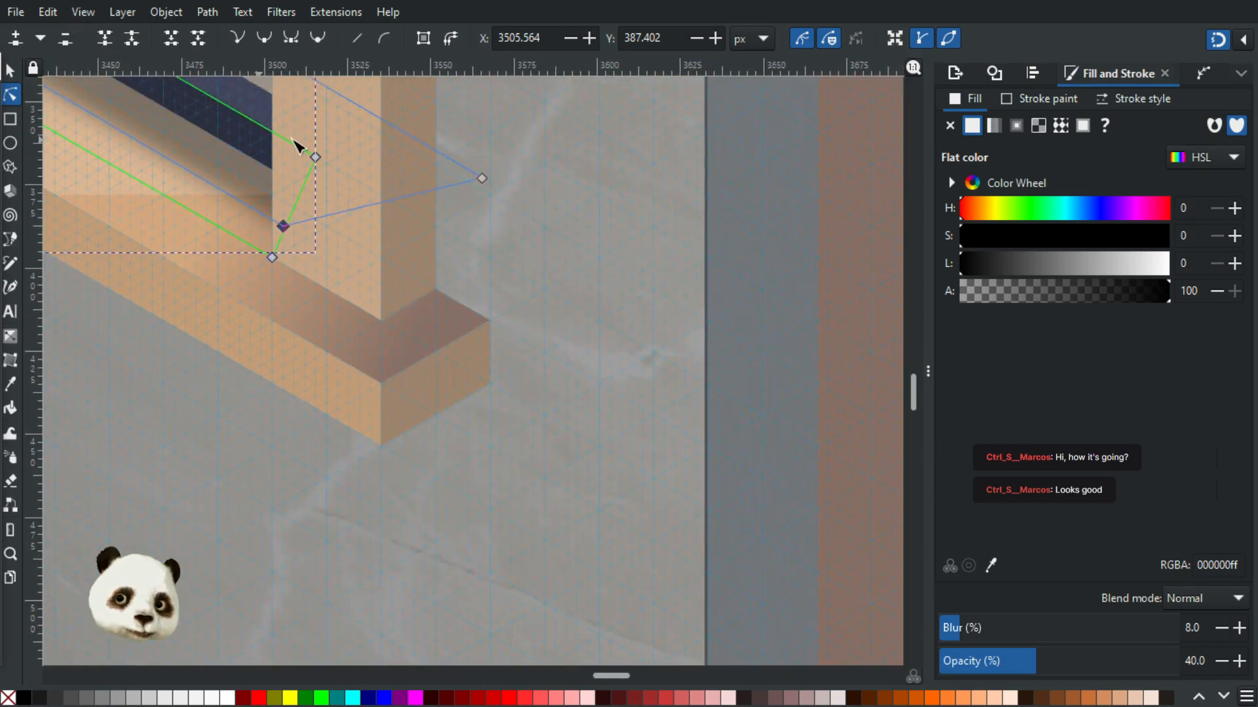
scroll(275, 183, "up", 5)
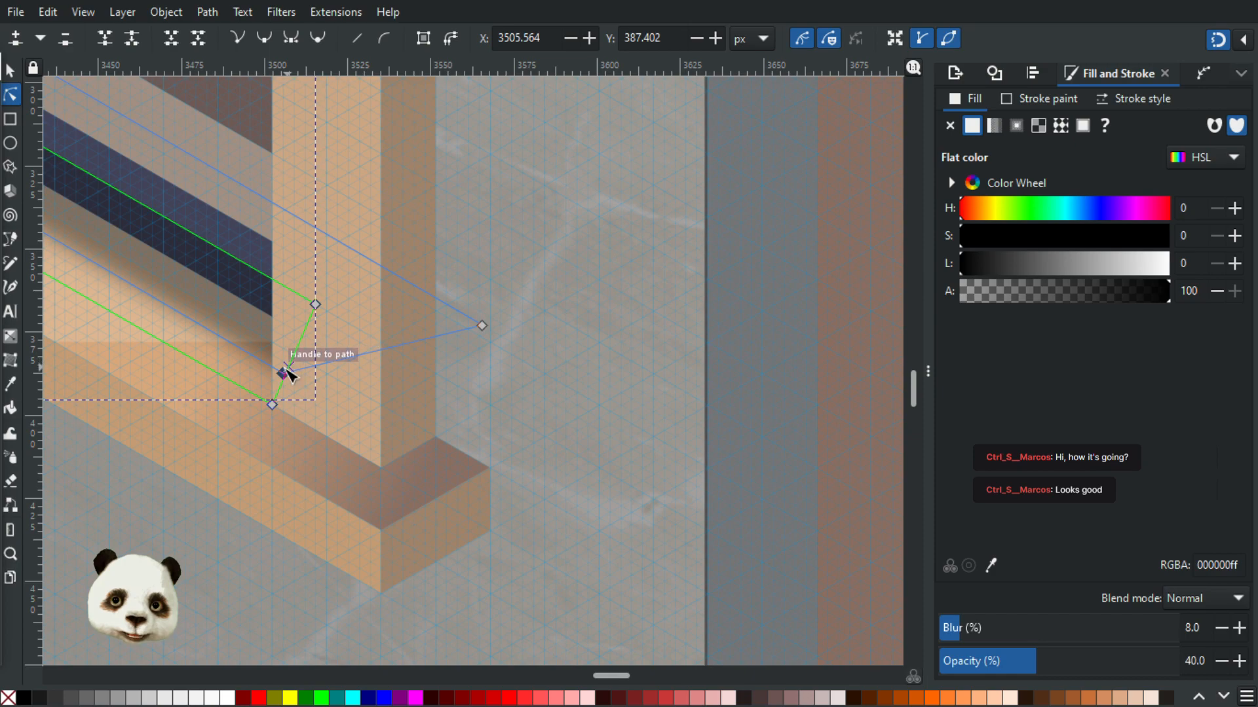
left_click_drag(287, 368, 294, 365)
- Widen the central mullion's shadow by moving its lower inner node outward and its lower front corner to about X 3087, Y 176 px
left_click_drag(105, 298, 511, 548)
left_click_drag(140, 289, 722, 568)
left_click_drag(184, 178, 676, 435)
scroll(561, 462, "up", 2)
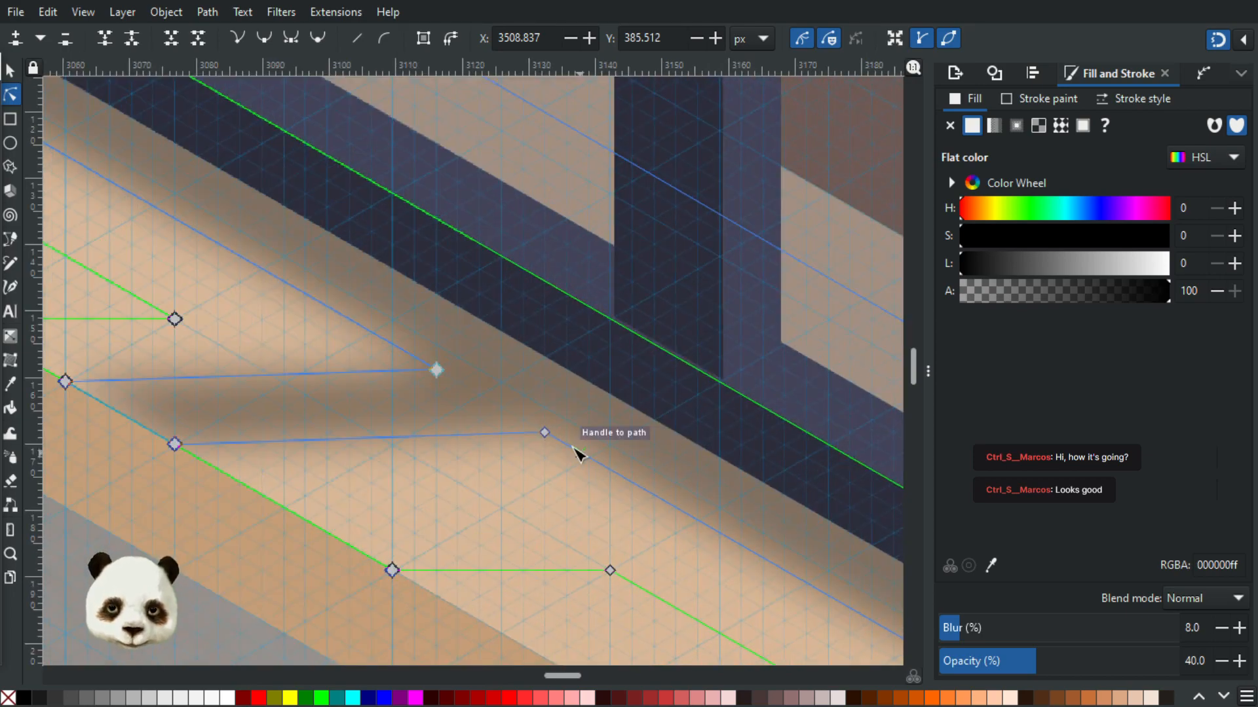
left_click_drag(545, 432, 573, 448)
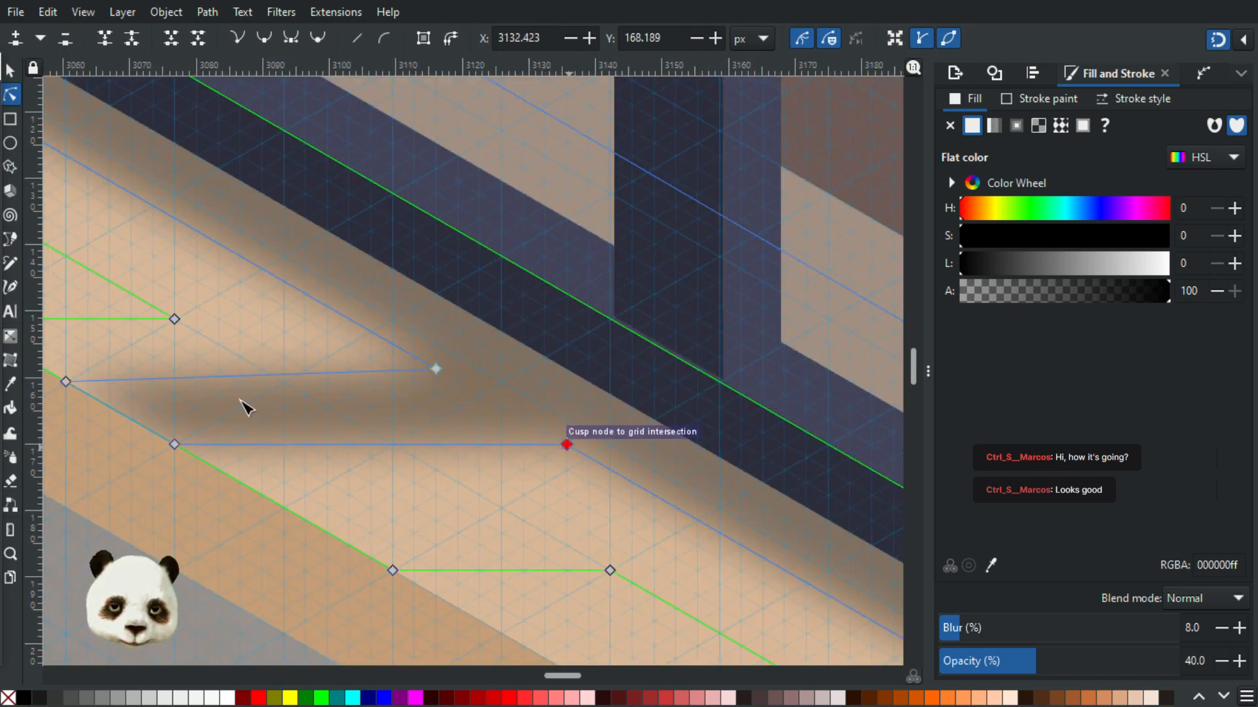
left_click_drag(174, 446, 200, 457)
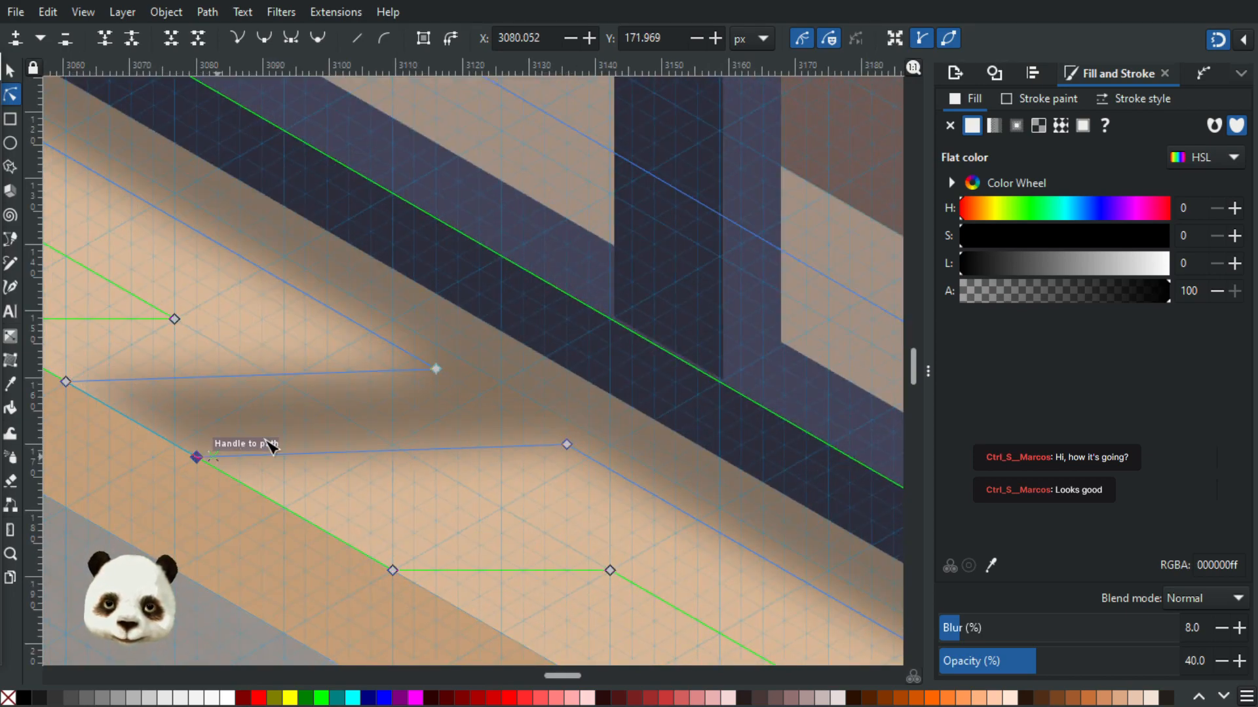
scroll(513, 426, "down", 5)
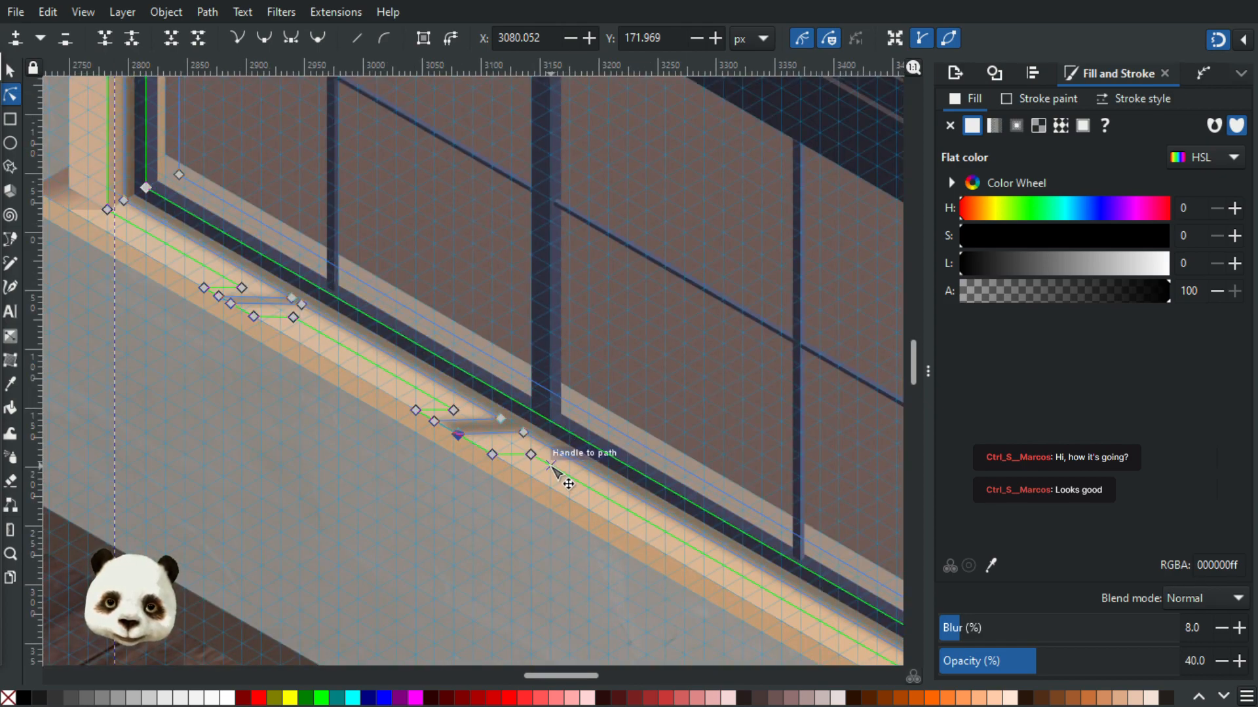
scroll(553, 471, "up", 3)
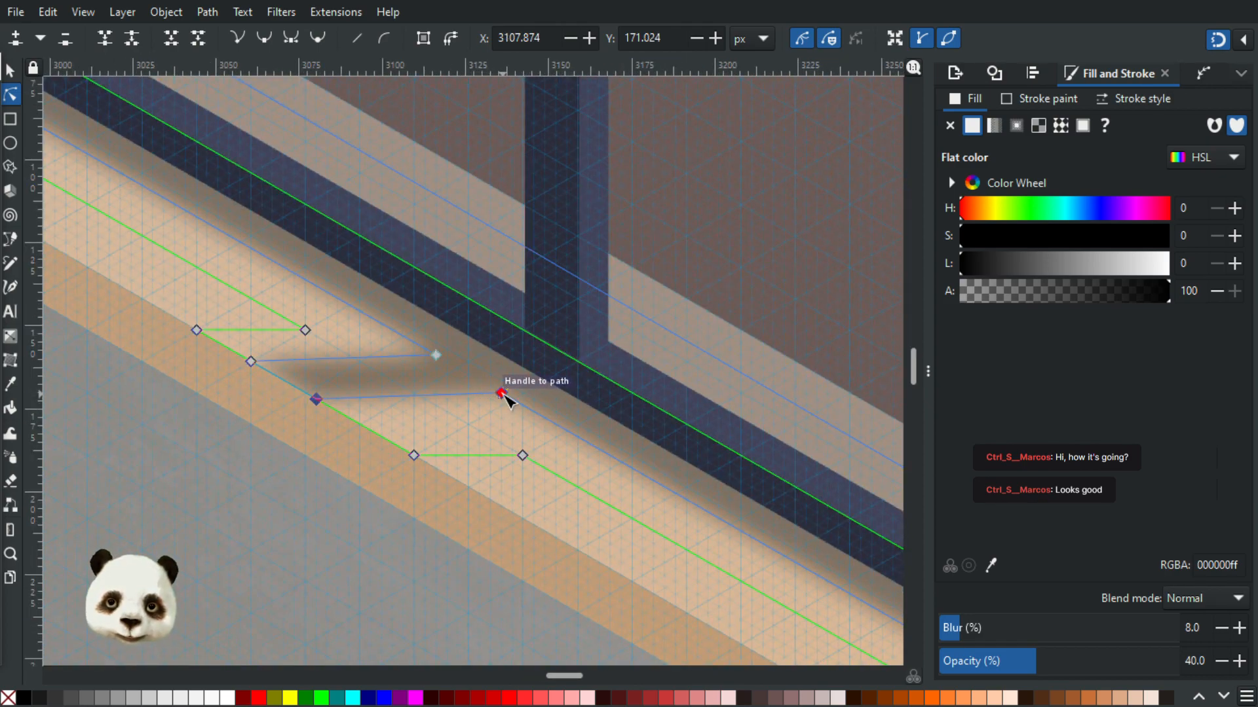
left_click_drag(502, 394, 514, 399)
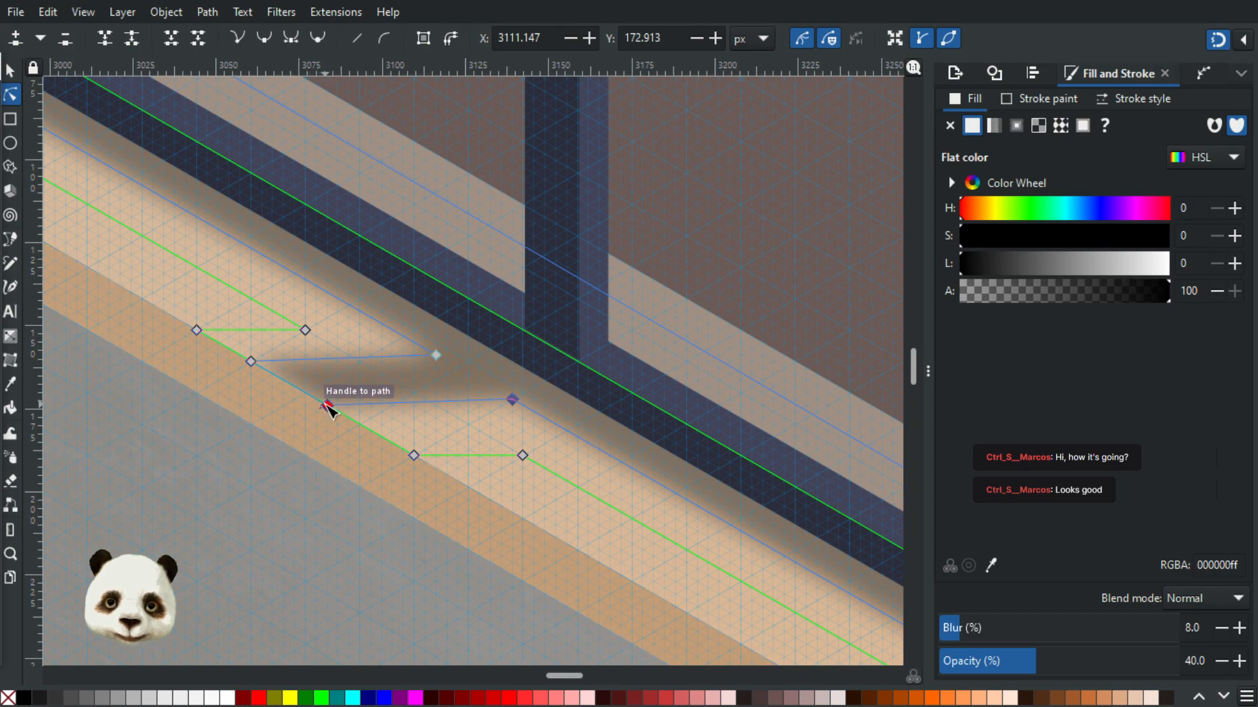
left_click_drag(330, 410, 340, 416)
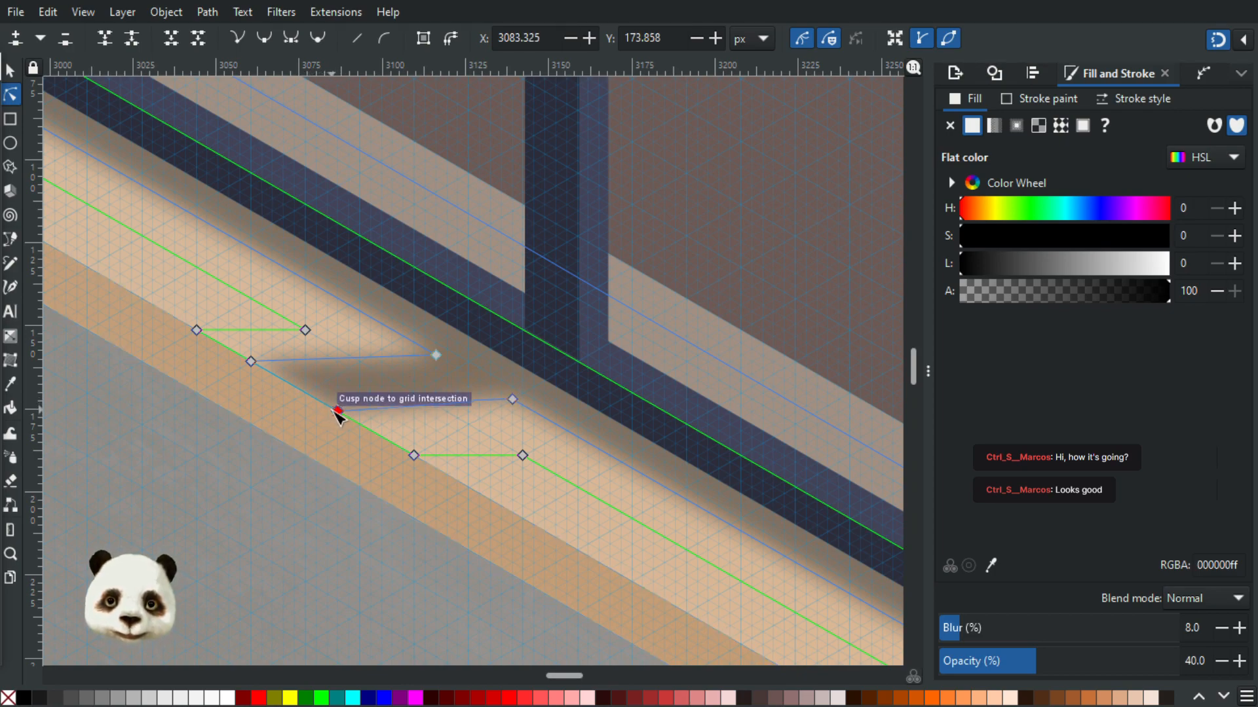
- Switch to the Selector tool and examine the mullion shadows on the sill, both in the whole window and closer up
scroll(498, 432, "down", 3)
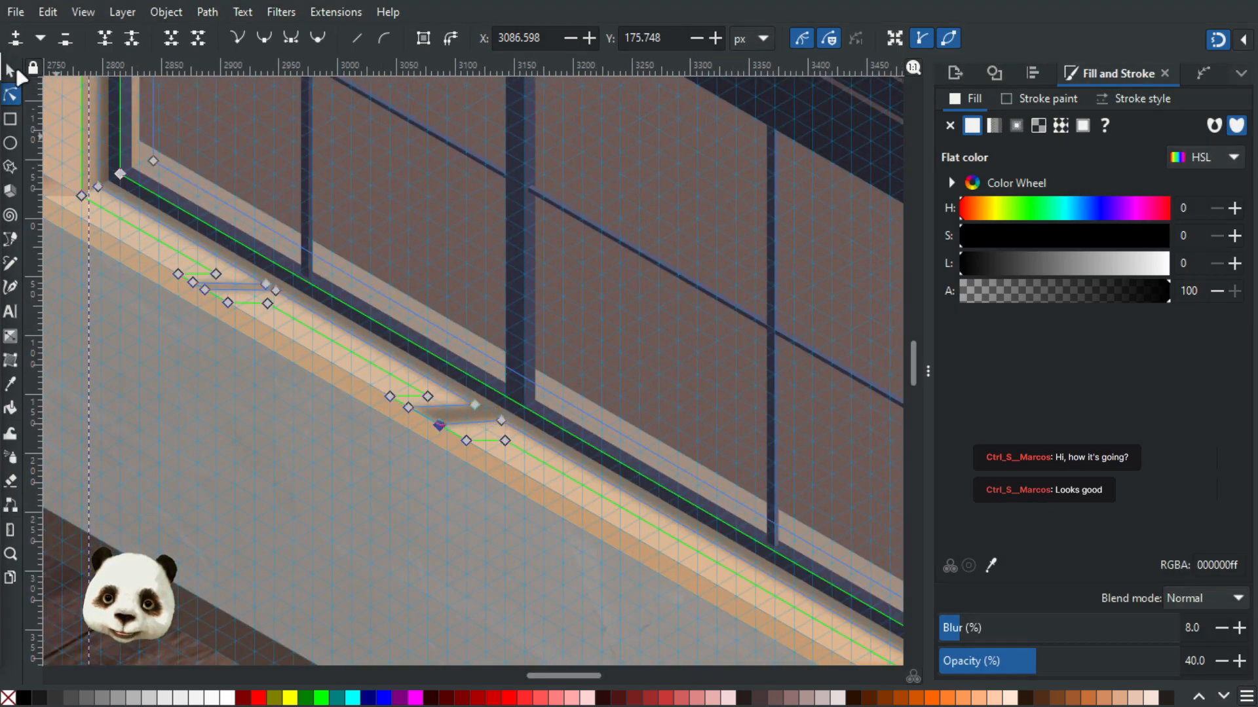
double_click(9, 69)
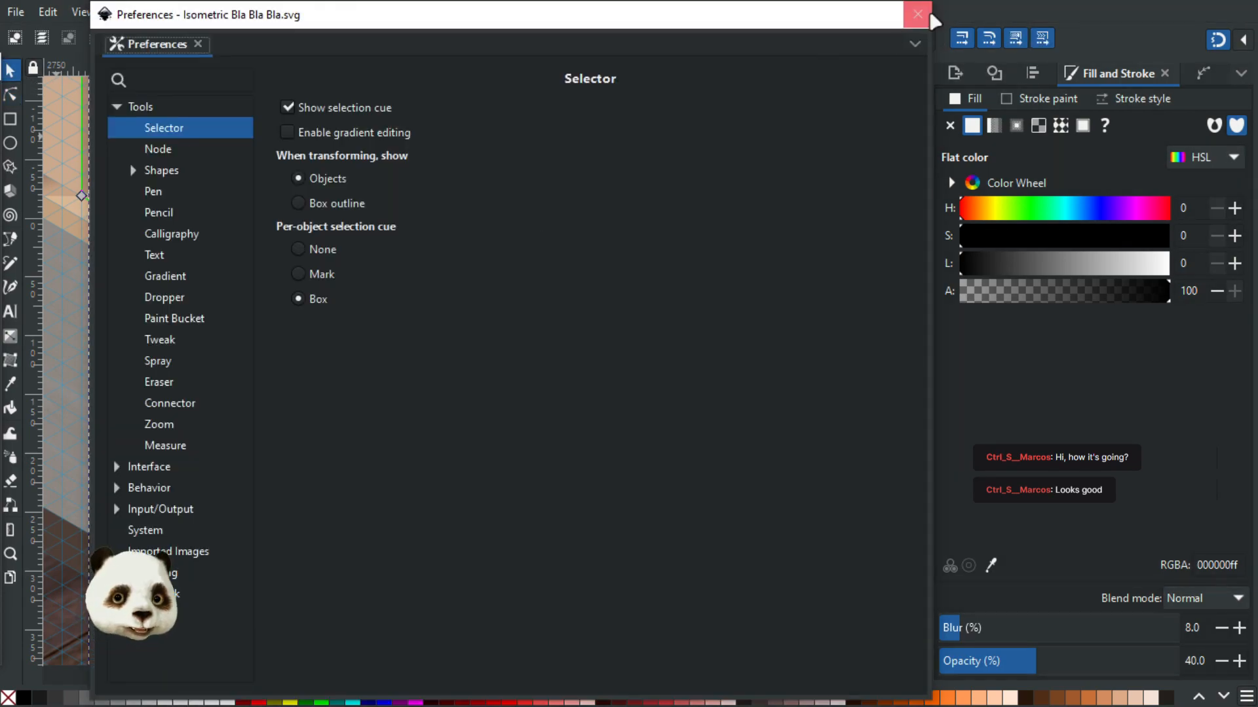
left_click(912, 16)
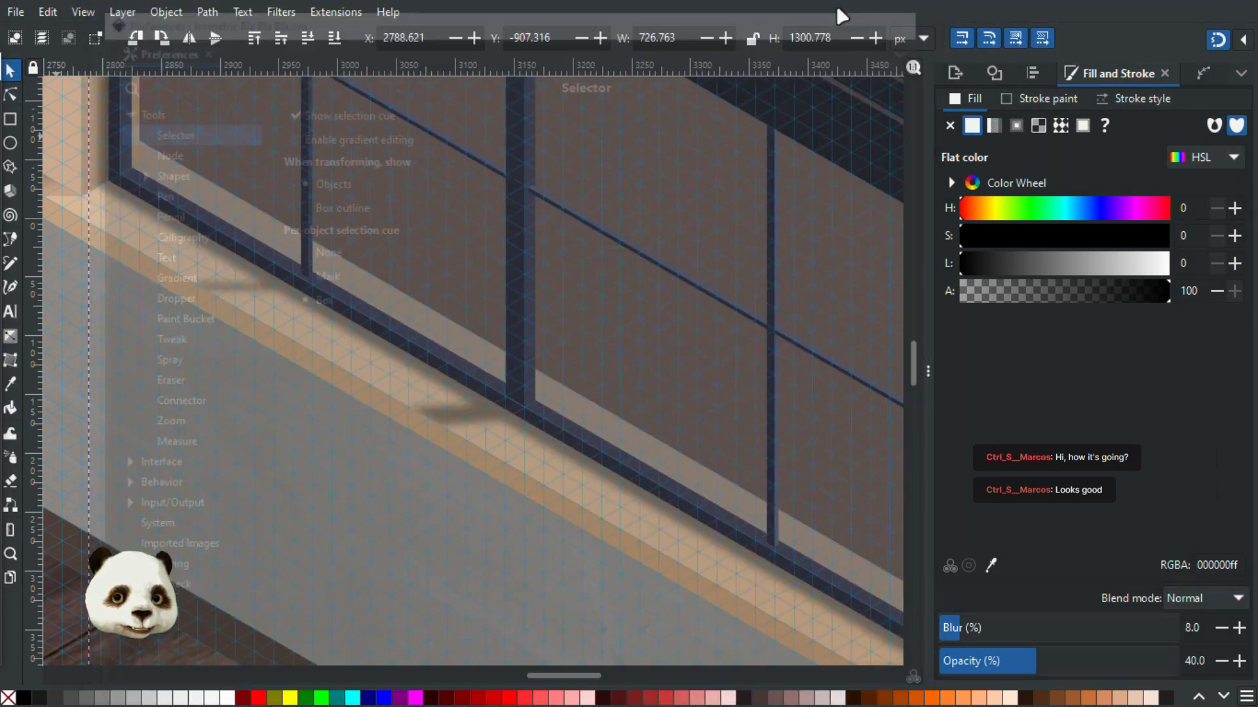
scroll(591, 223, "down", 3)
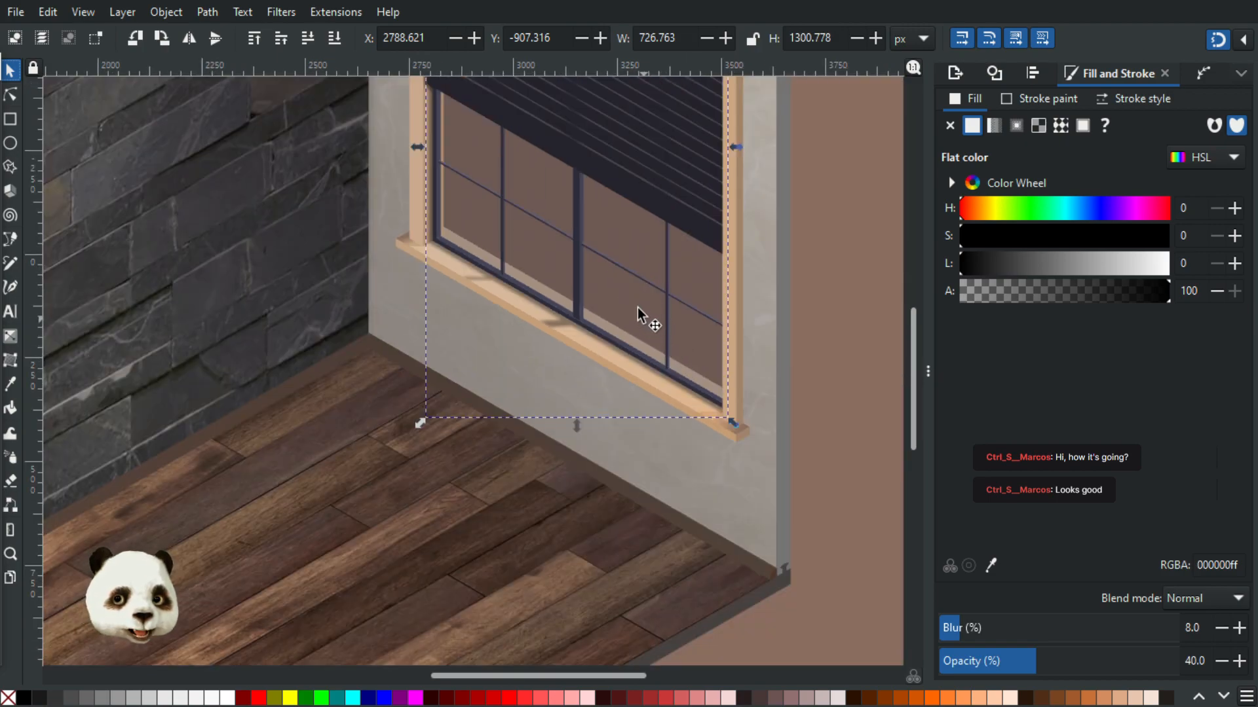
scroll(622, 282, "up", 1)
scroll(504, 269, "up", 1)
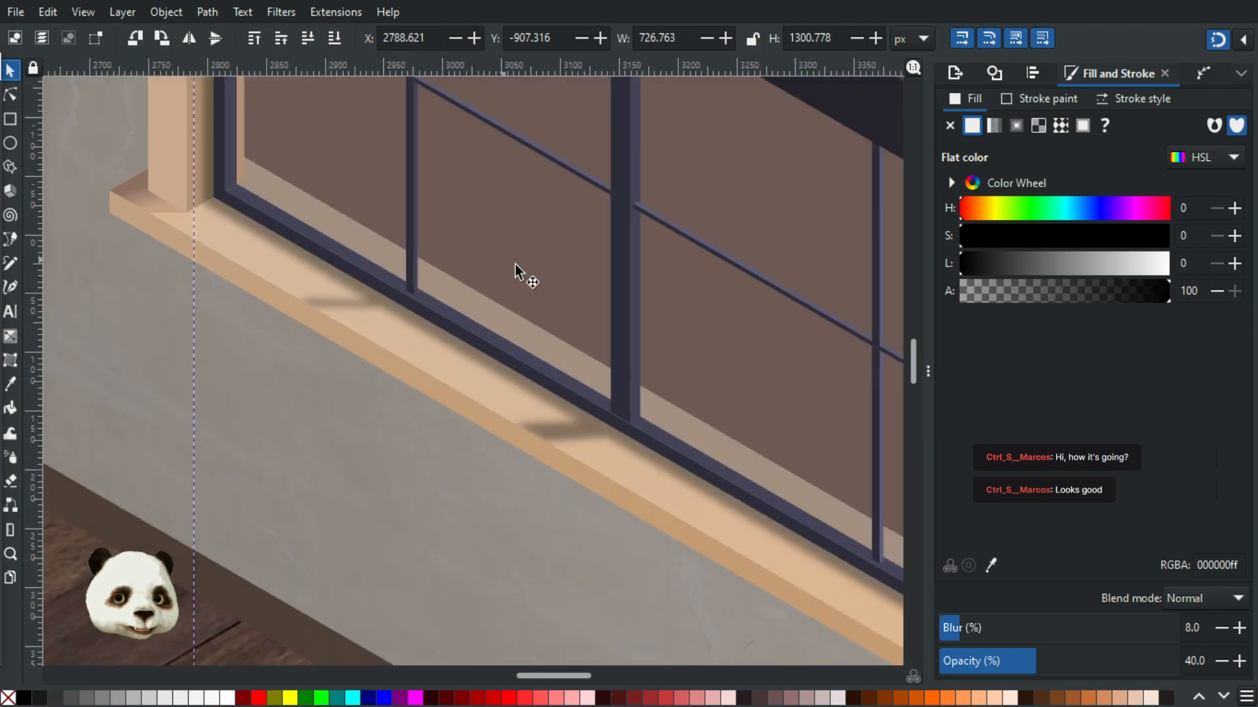
- Inspect the mullion shadows along the full length of the sill, including the central mullion's shadow at close range
scroll(524, 278, "up", 1)
scroll(585, 367, "up", 1)
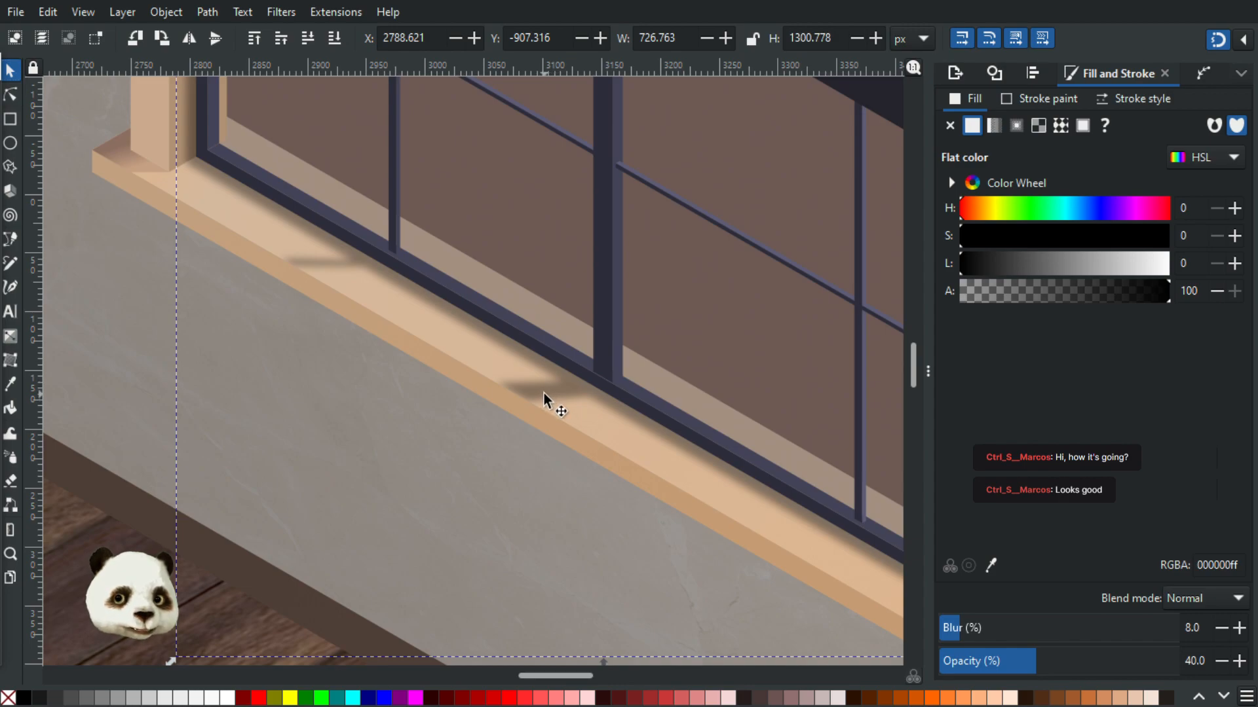
scroll(557, 391, "right", 5)
scroll(557, 391, "down", 3)
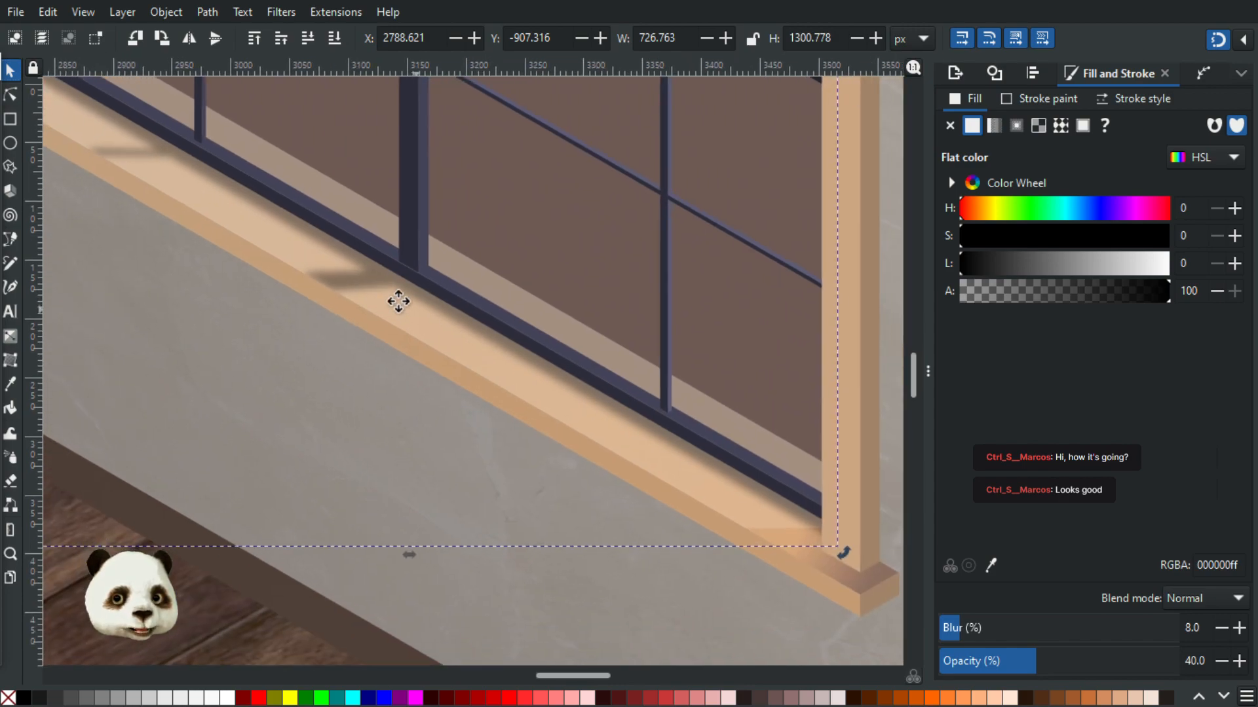
left_click_drag(711, 448, 710, 444)
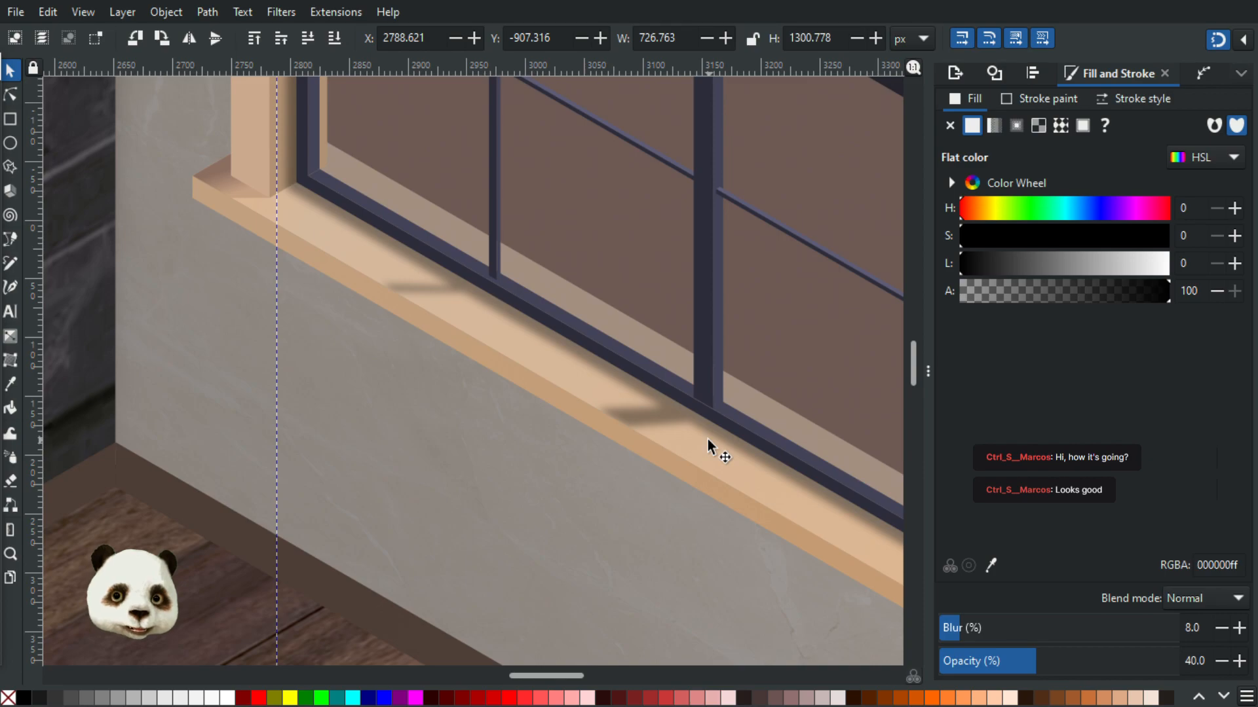
left_click_drag(685, 419, 528, 357)
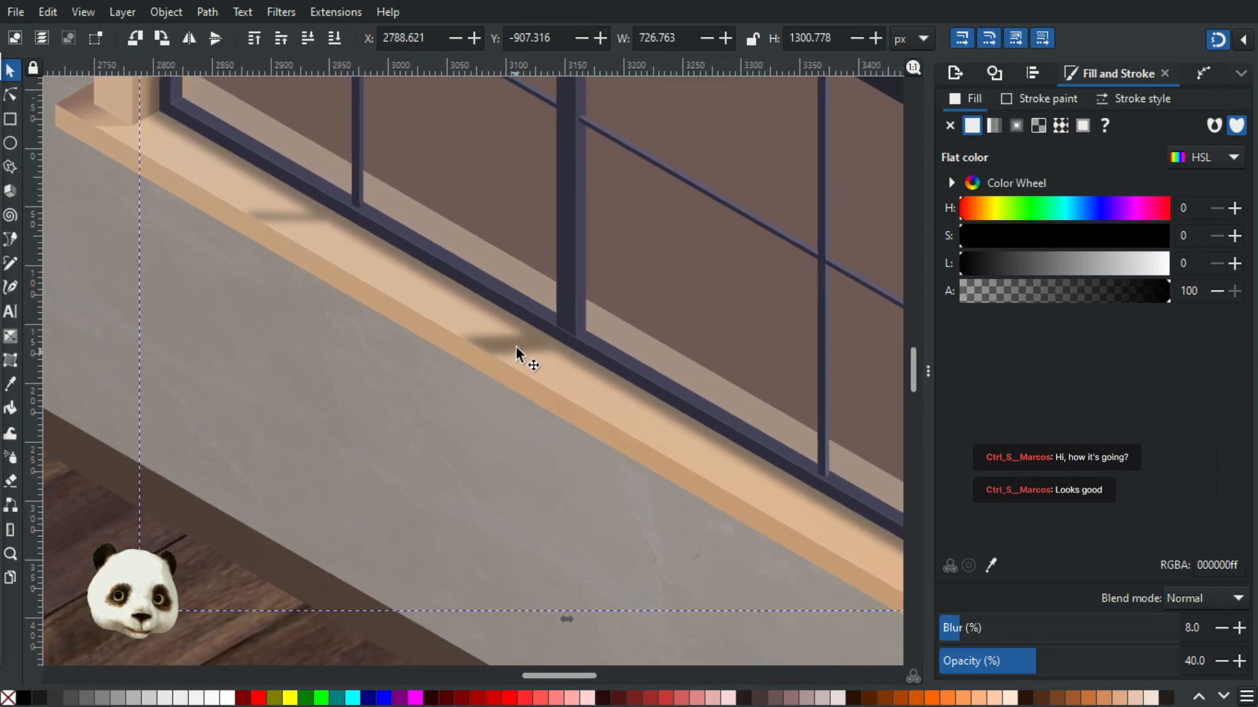
scroll(516, 347, "up", 2)
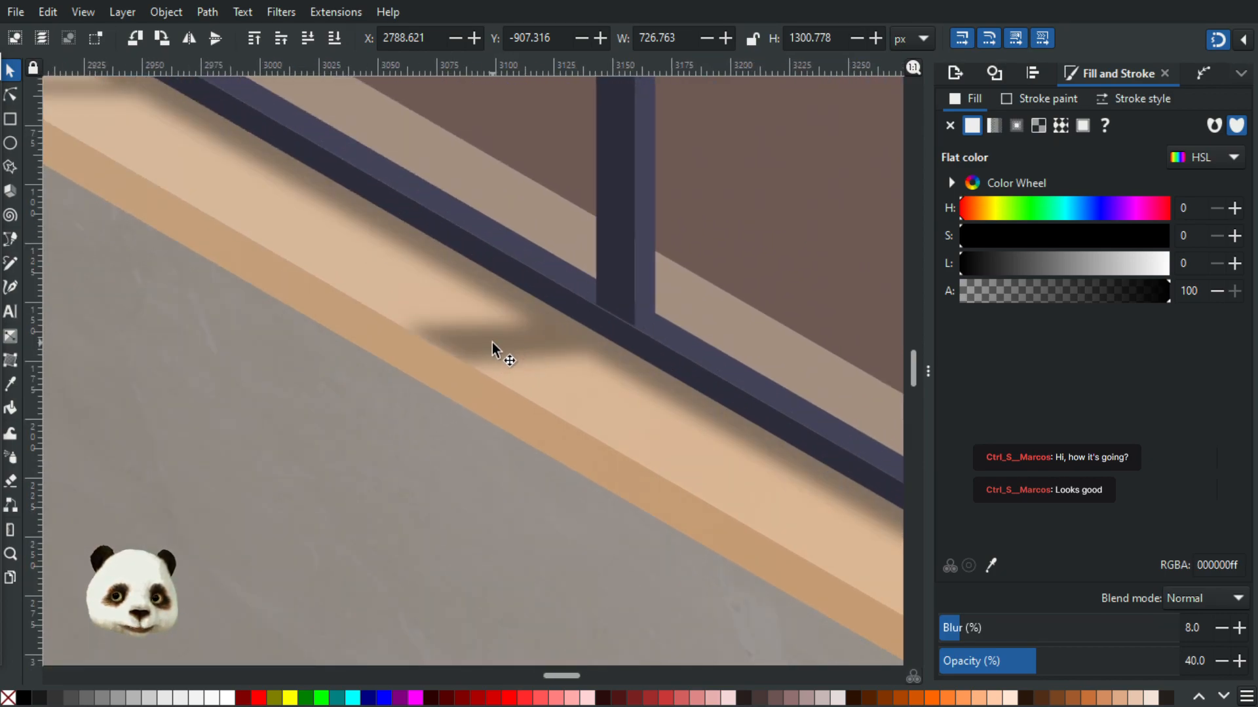
scroll(492, 341, "down", 4)
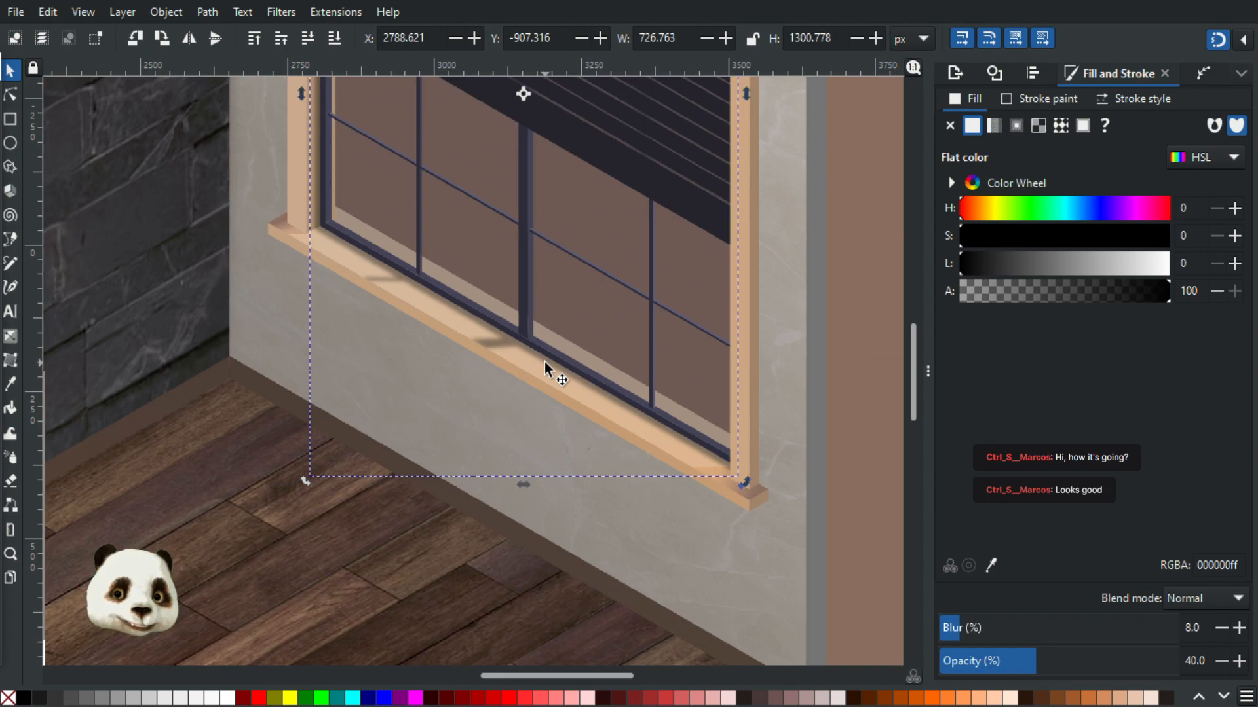
scroll(544, 361, "up", 2)
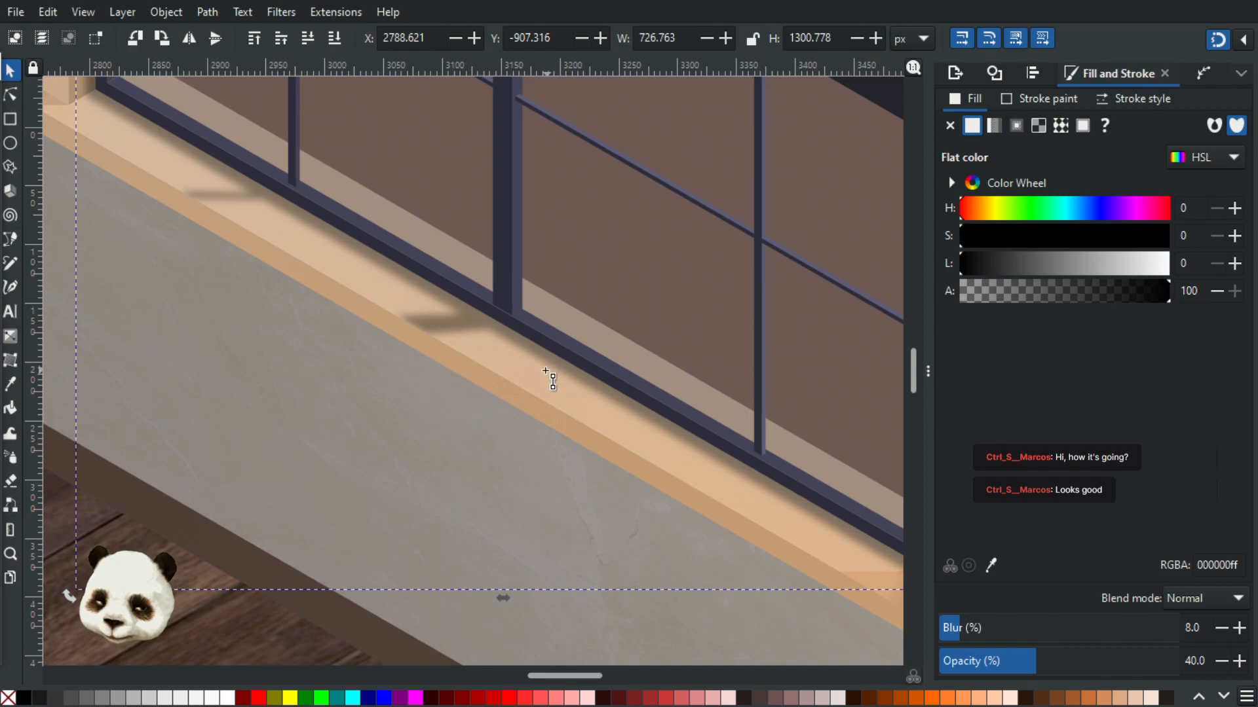
- Add two nodes to the shadow clip's lower edge near the right-hand mullion, one of them at about X 3352, Y 310 px
key("g")
key("n")
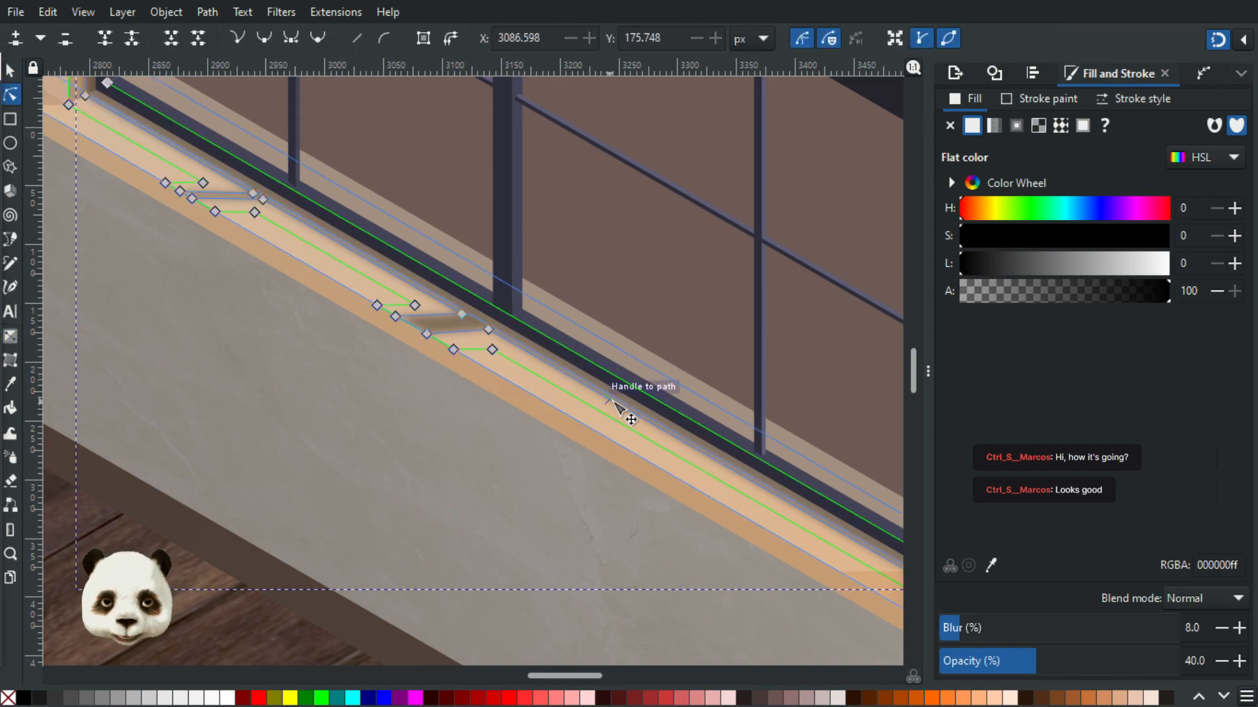
left_click_drag(618, 417, 526, 338)
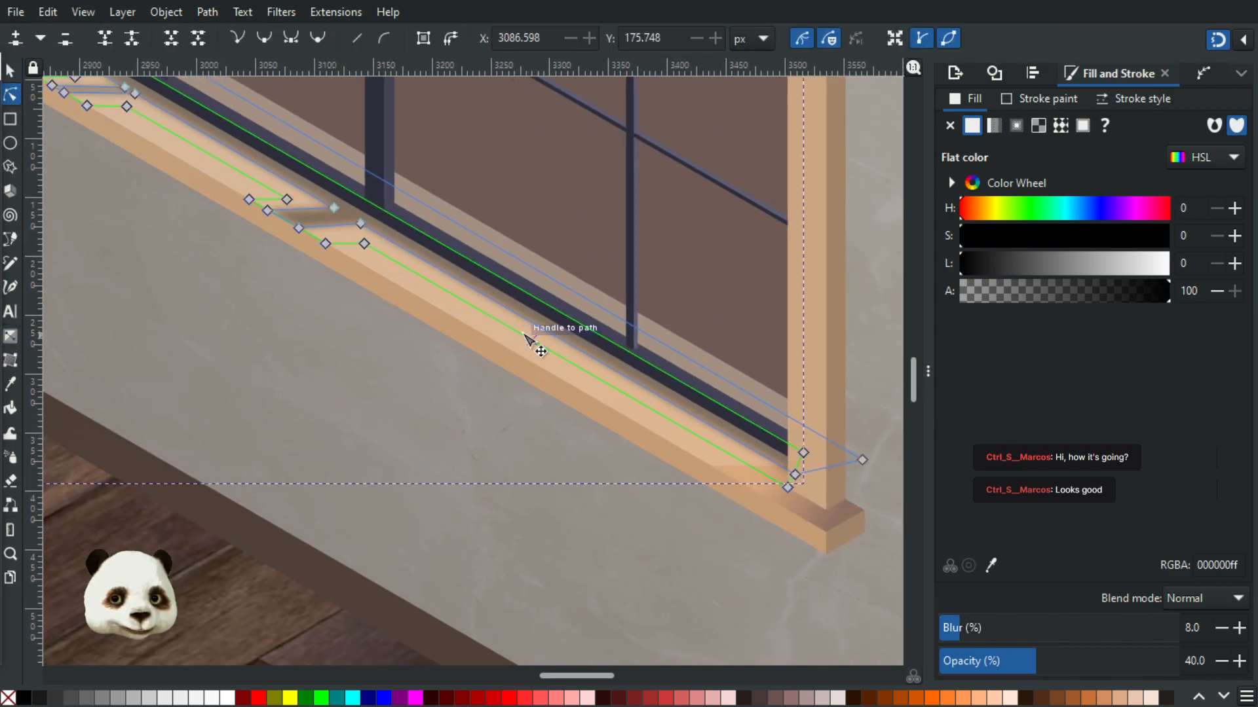
scroll(527, 342, "up", 2)
double_click(580, 370)
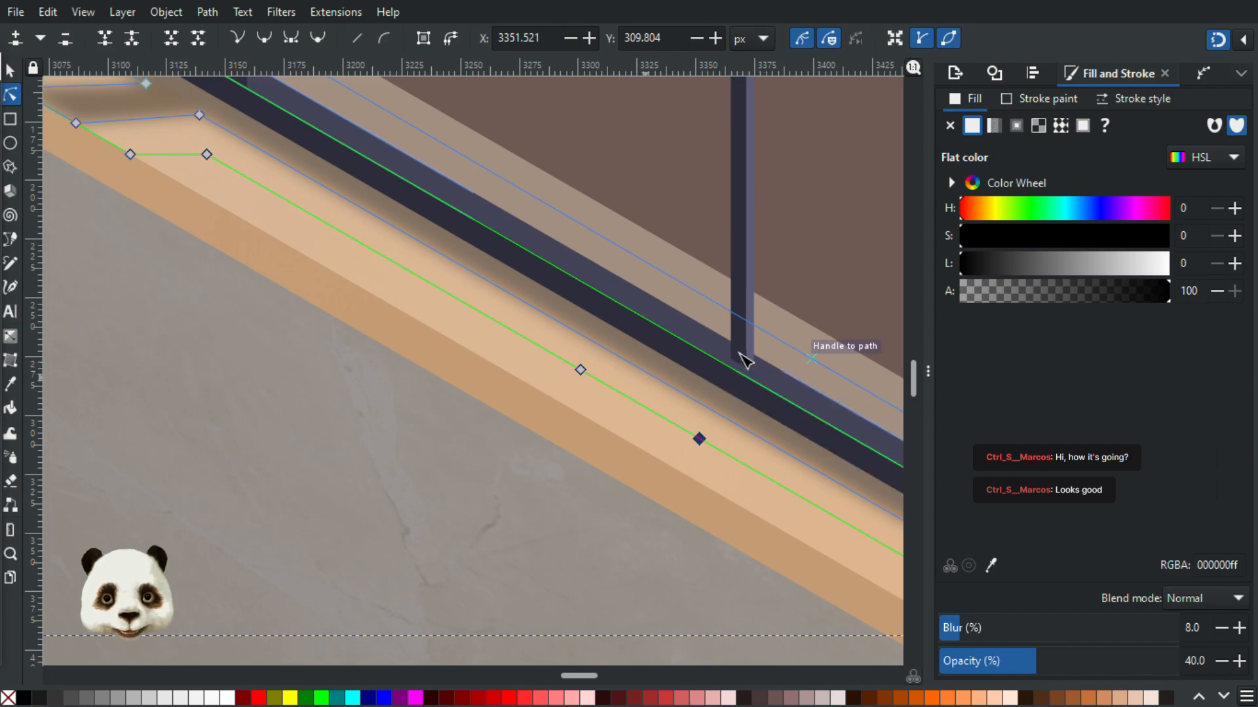
- Compare with the central mullion's shadow, and shift the two new clip nodes slightly along the edge onto nearby grid intersections
left_click_drag(209, 197, 522, 477)
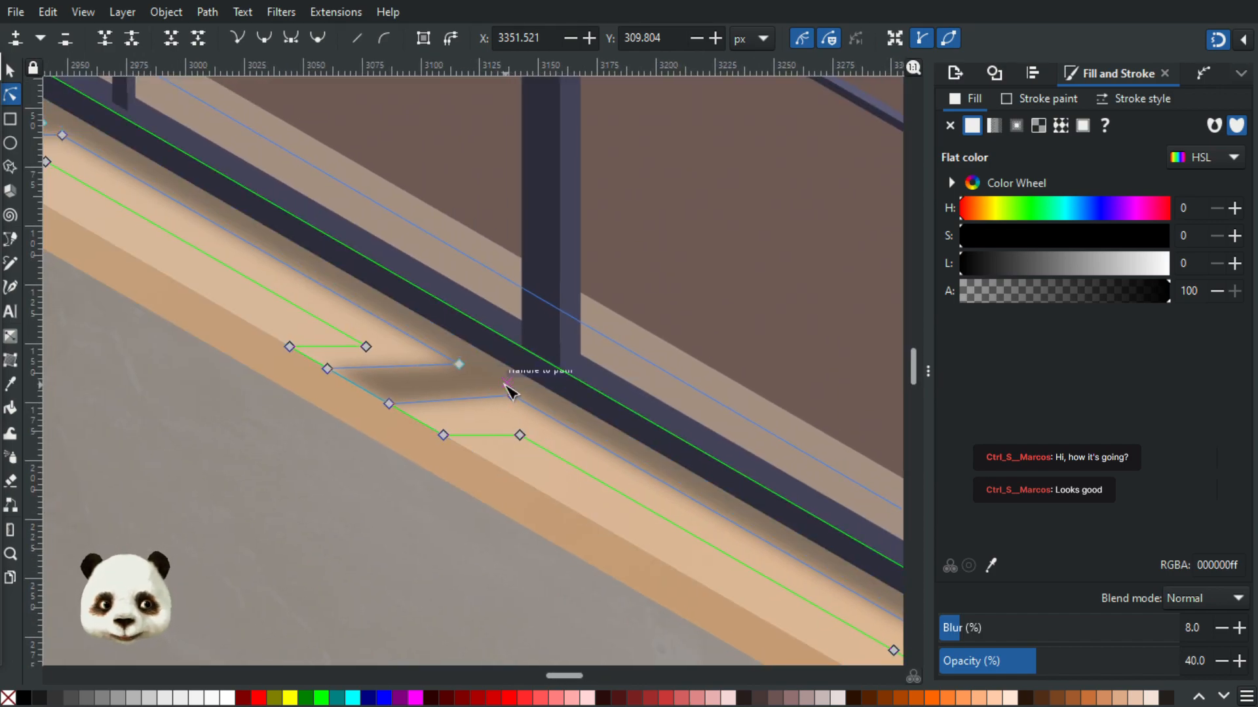
left_click_drag(338, 278, 852, 573)
left_click_drag(756, 508, 417, 236)
left_click_drag(733, 418, 315, 99)
left_click_drag(668, 344, 460, 213)
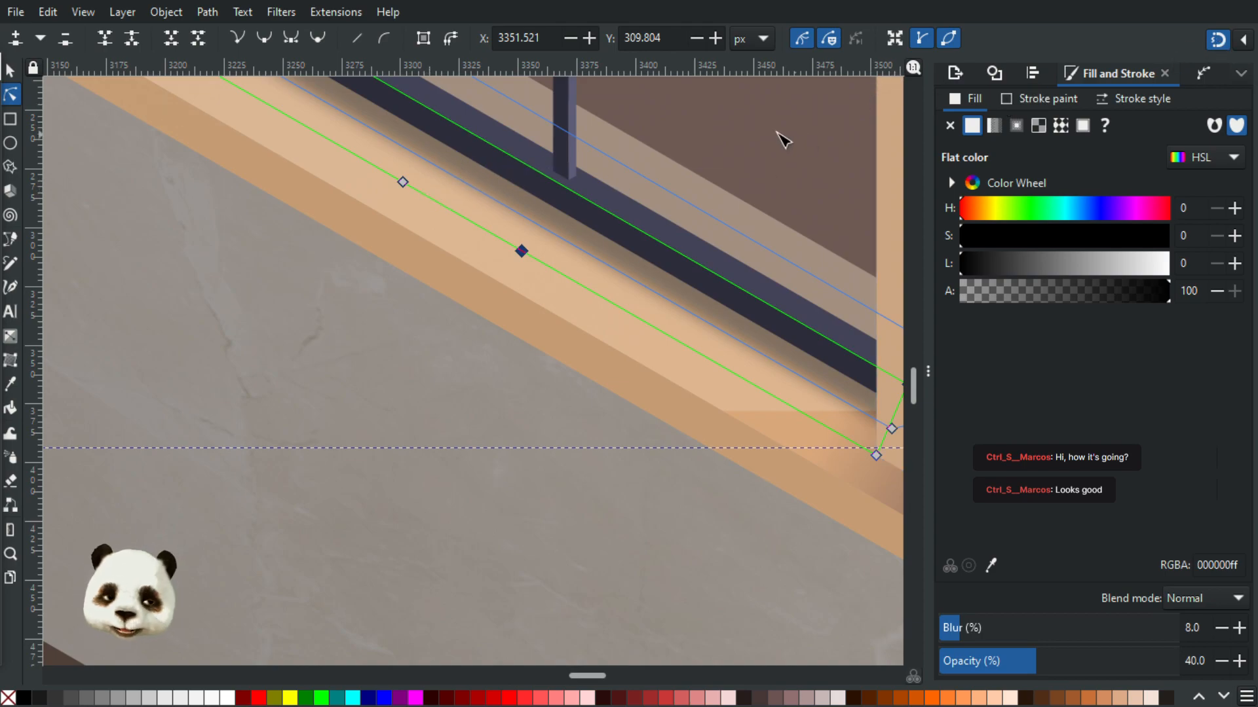
scroll(396, 189, "up", 2)
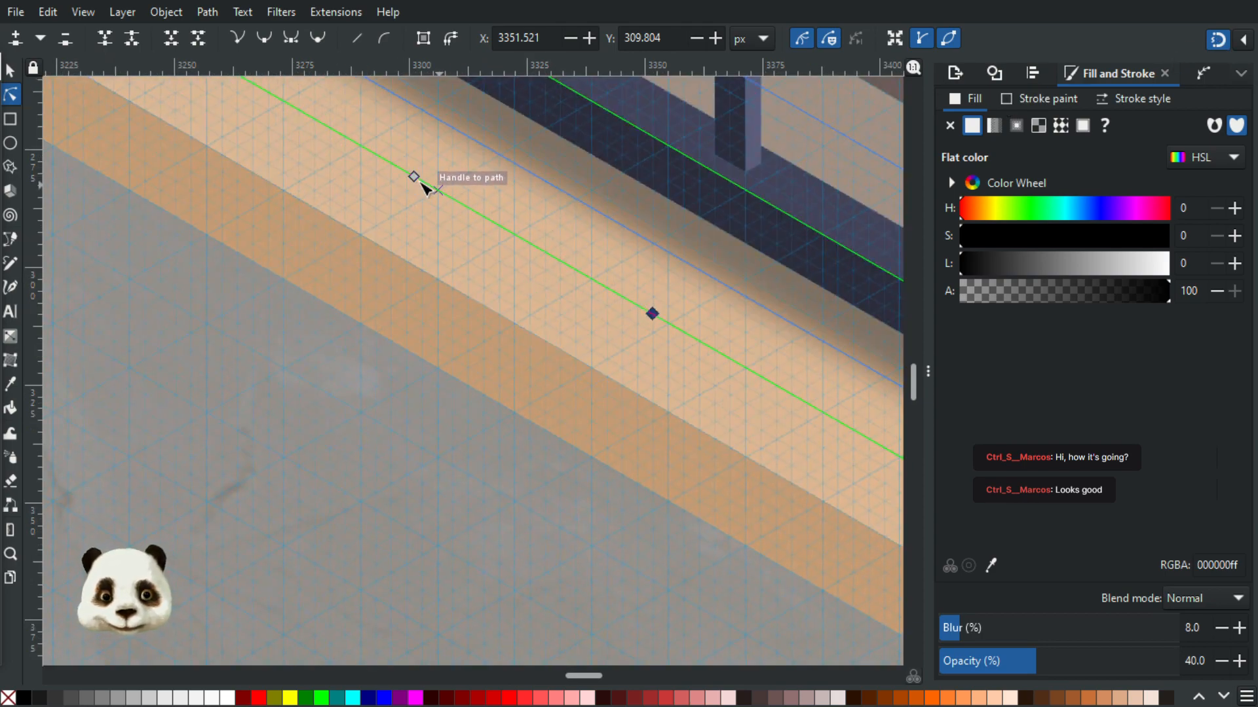
left_click_drag(420, 179, 444, 194)
left_click_drag(657, 317, 673, 326)
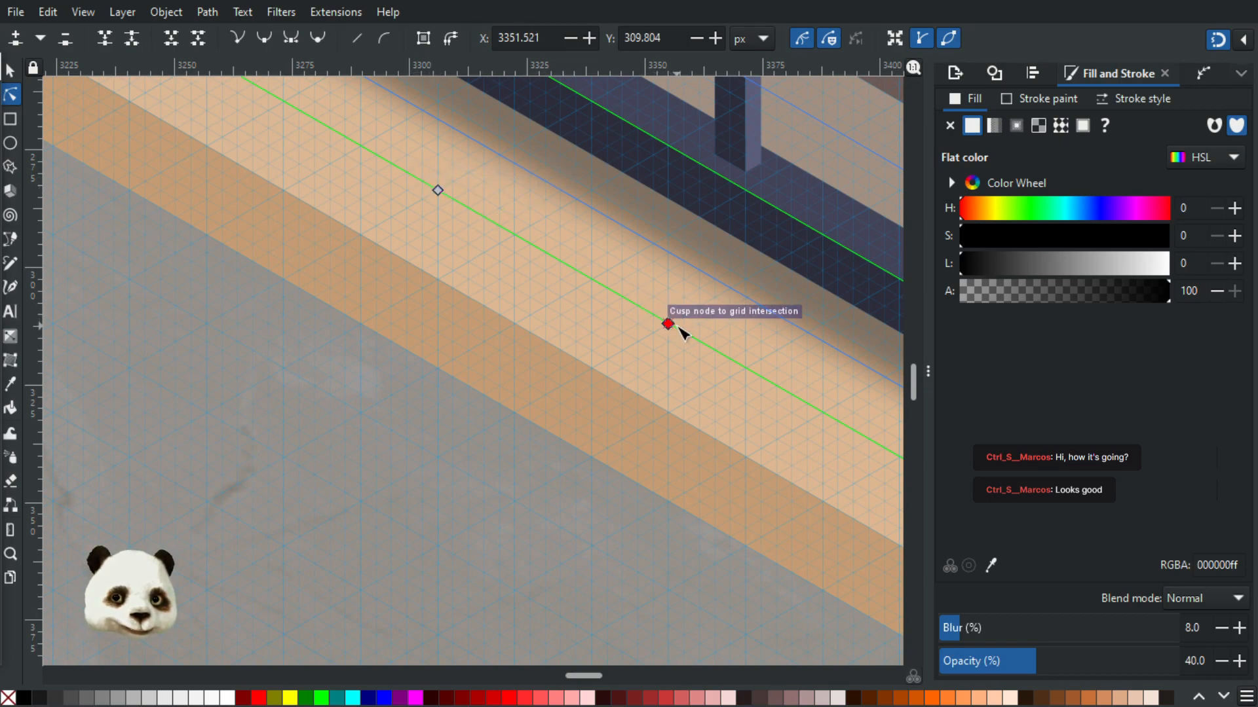
- Extend the clip between these nodes to the sill's front edge, with corners at about X 3273, Y 283 and X 3322, Y 312 px
left_click_drag(484, 219, 298, 195)
double_click(484, 255)
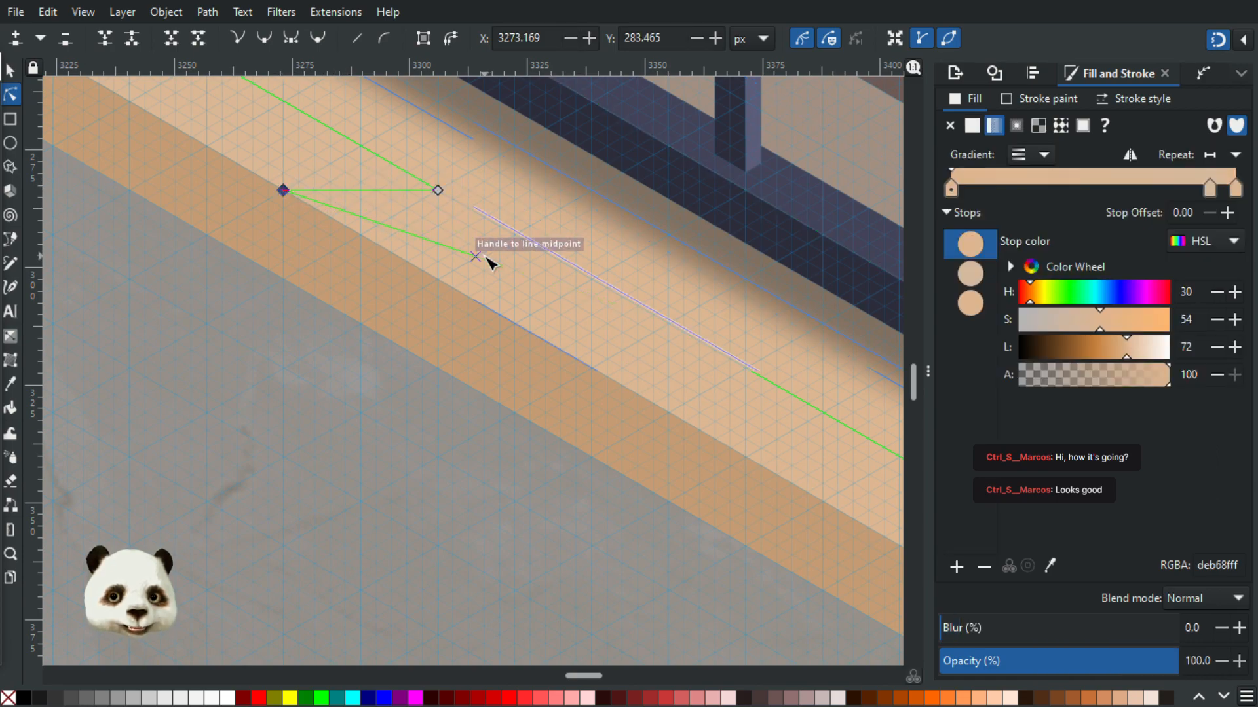
left_click_drag(476, 256, 516, 320)
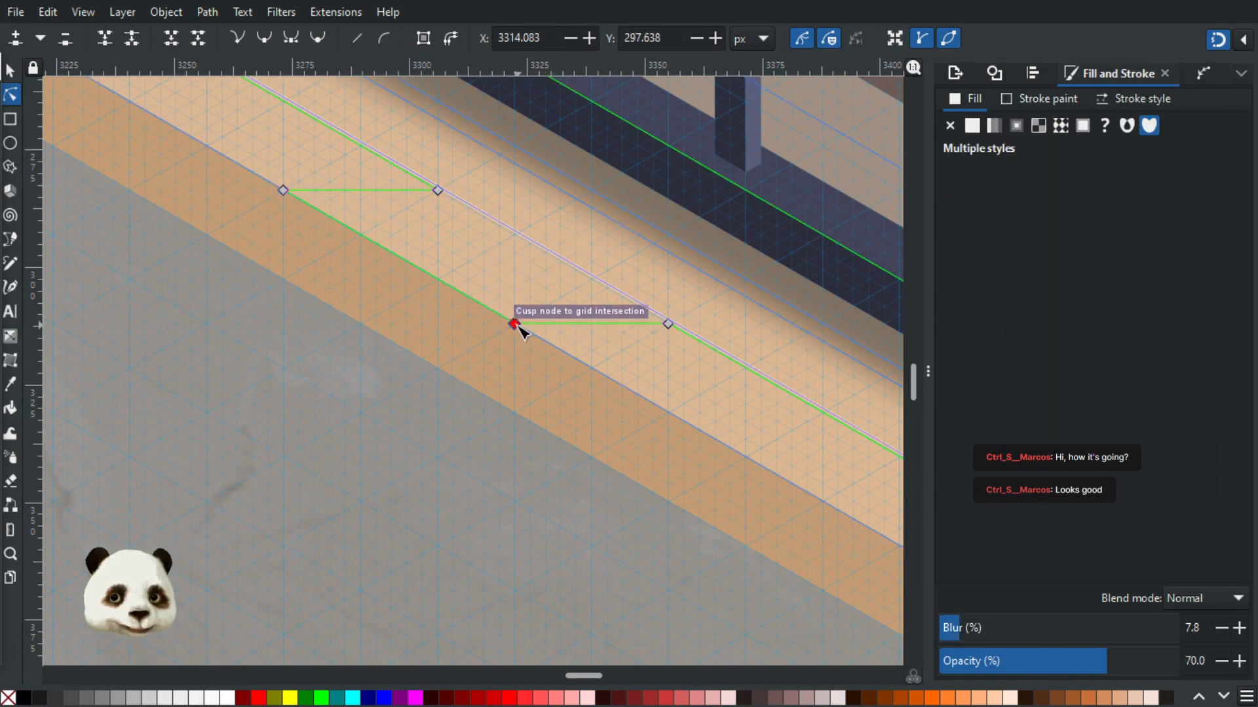
- Add two nodes to the shadow's lower edge near the right-hand mullion, the upper one at about X 3335, Y 285 px
scroll(530, 305, "up", 3)
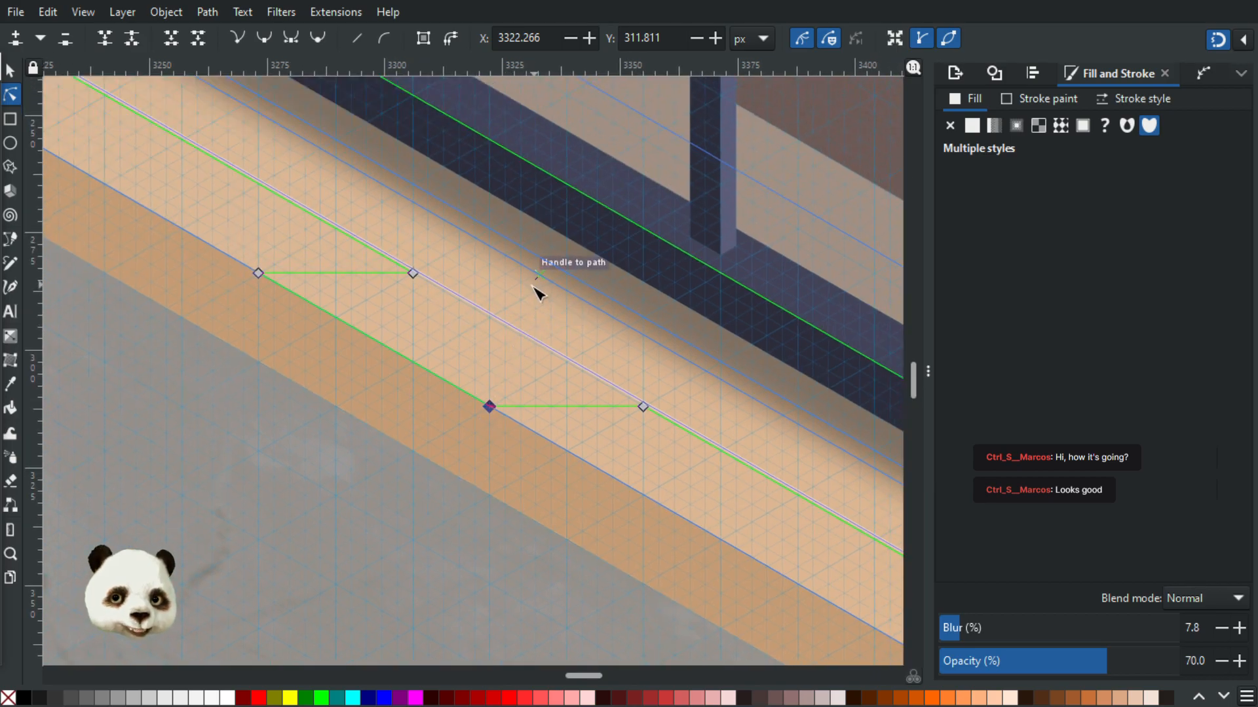
scroll(530, 307, "down", 2)
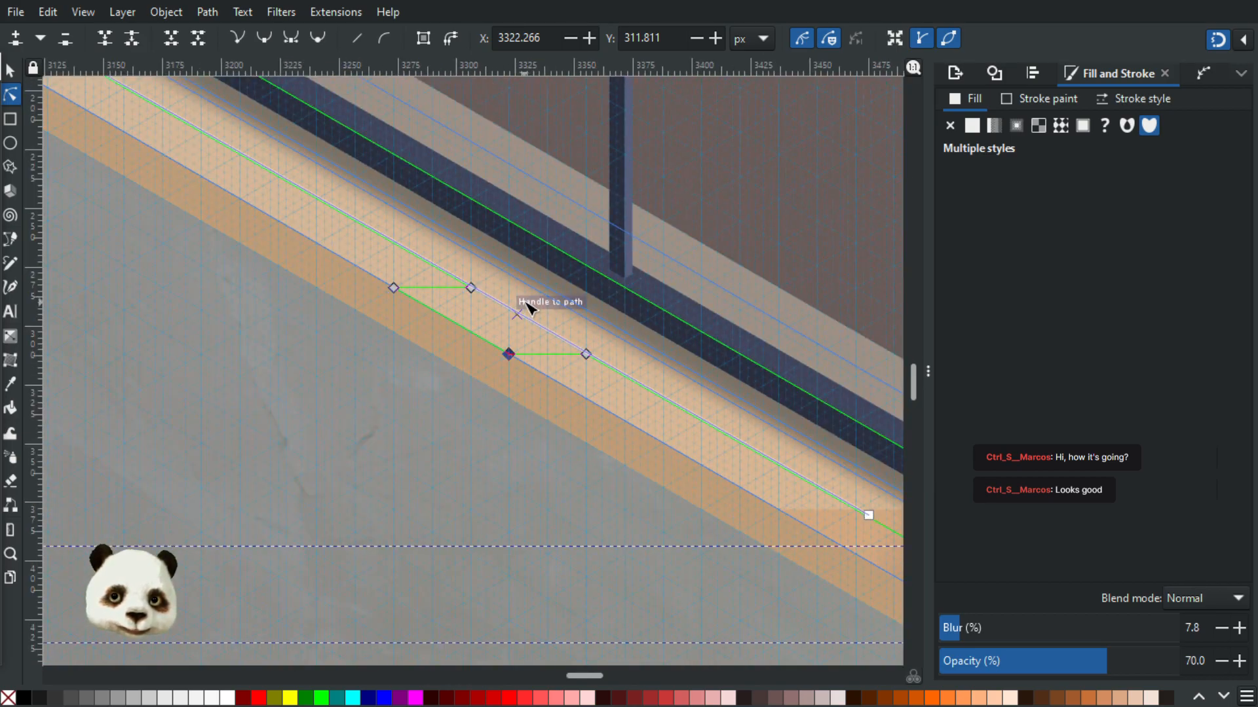
scroll(532, 305, "up", 3)
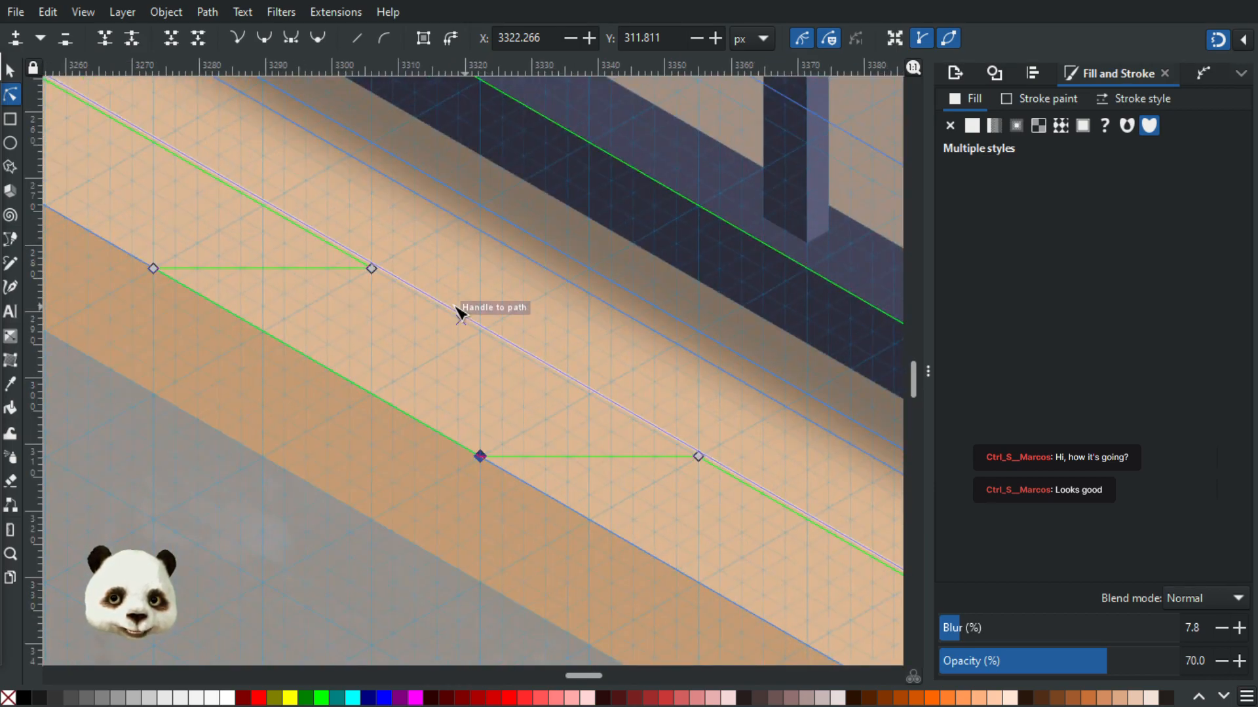
scroll(458, 309, "down", 4)
scroll(513, 314, "up", 2)
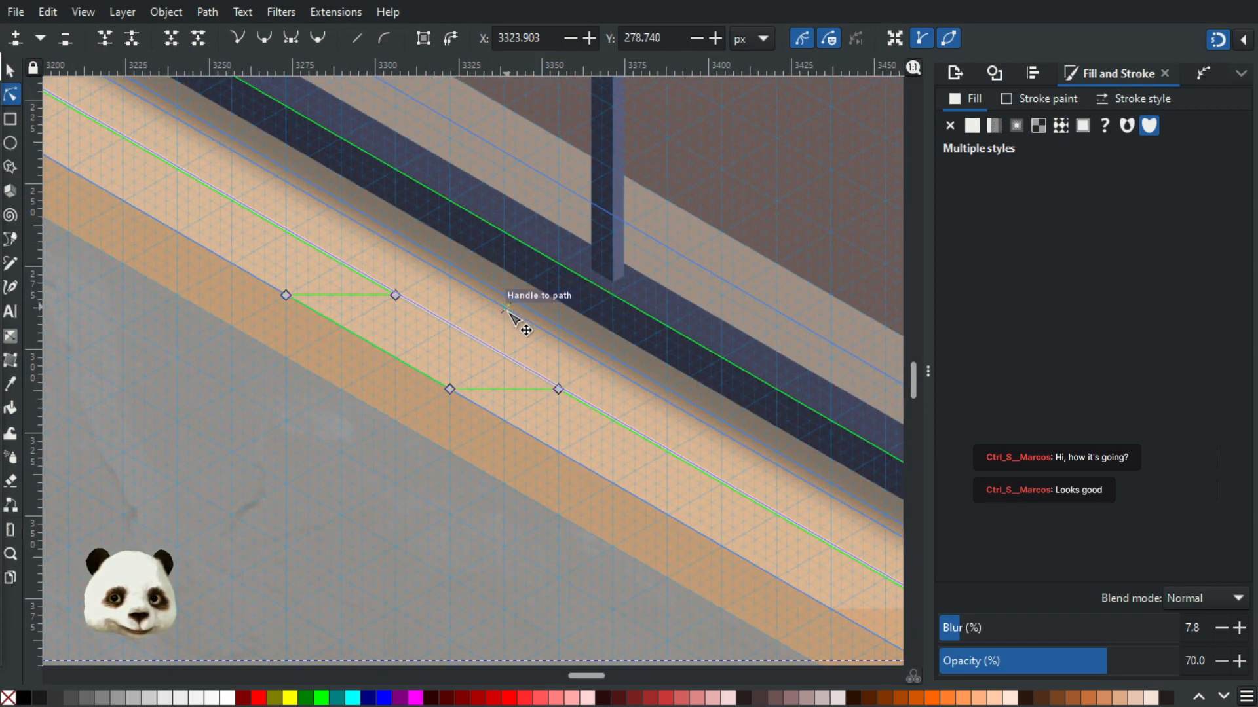
scroll(511, 313, "up", 2)
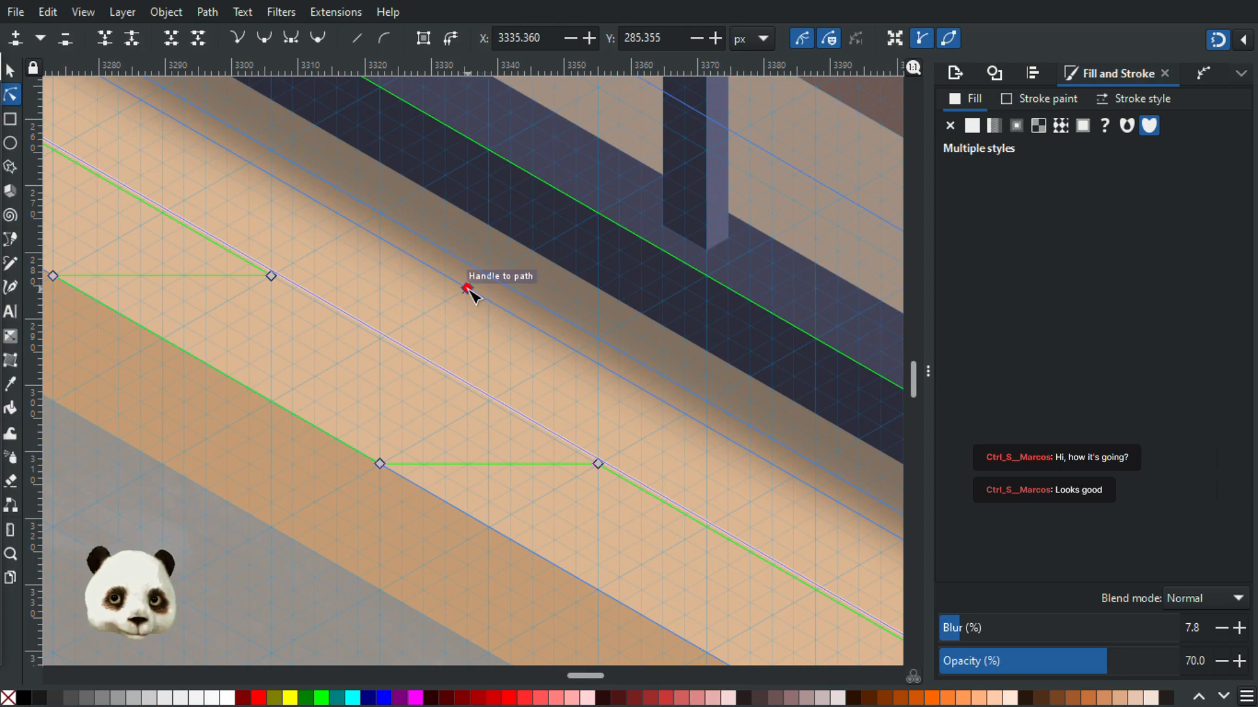
double_click(576, 349)
- Pull the right-hand mullion's shadow to the sill's front edge, with its lower front corner at X 3299, Y 299 and lower inner node at X 3345, Y 291 px
left_click_drag(492, 303, 179, 336)
left_click_drag(258, 367, 233, 375)
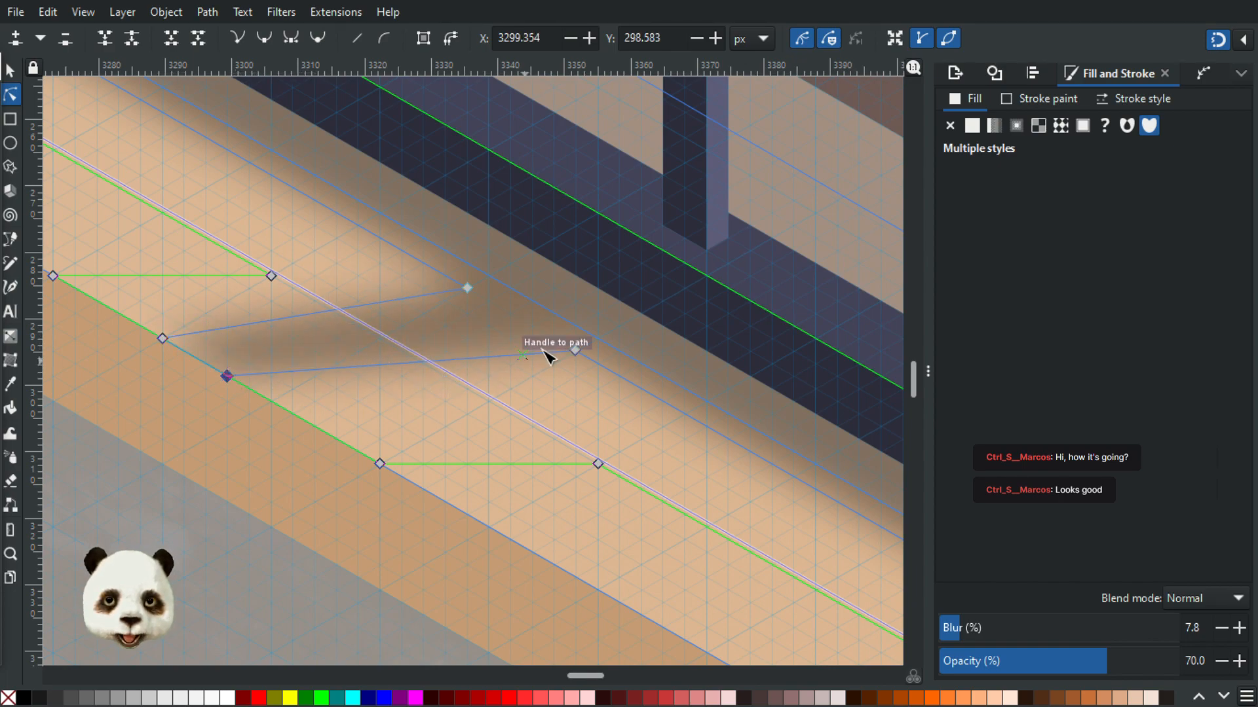
left_click_drag(571, 349, 534, 325)
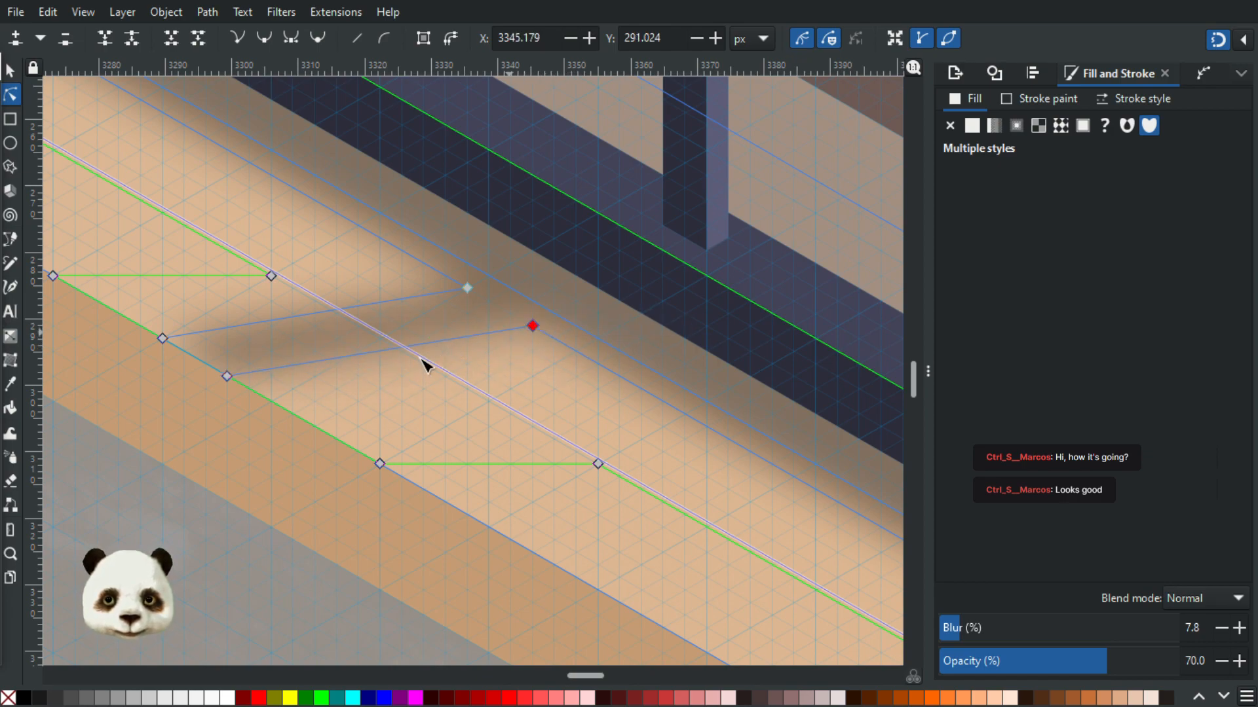
- Compare the shape and angle of the three mullion shadows and their clip notches along the sill
scroll(427, 365, "down", 5)
left_click_drag(295, 389, 647, 451)
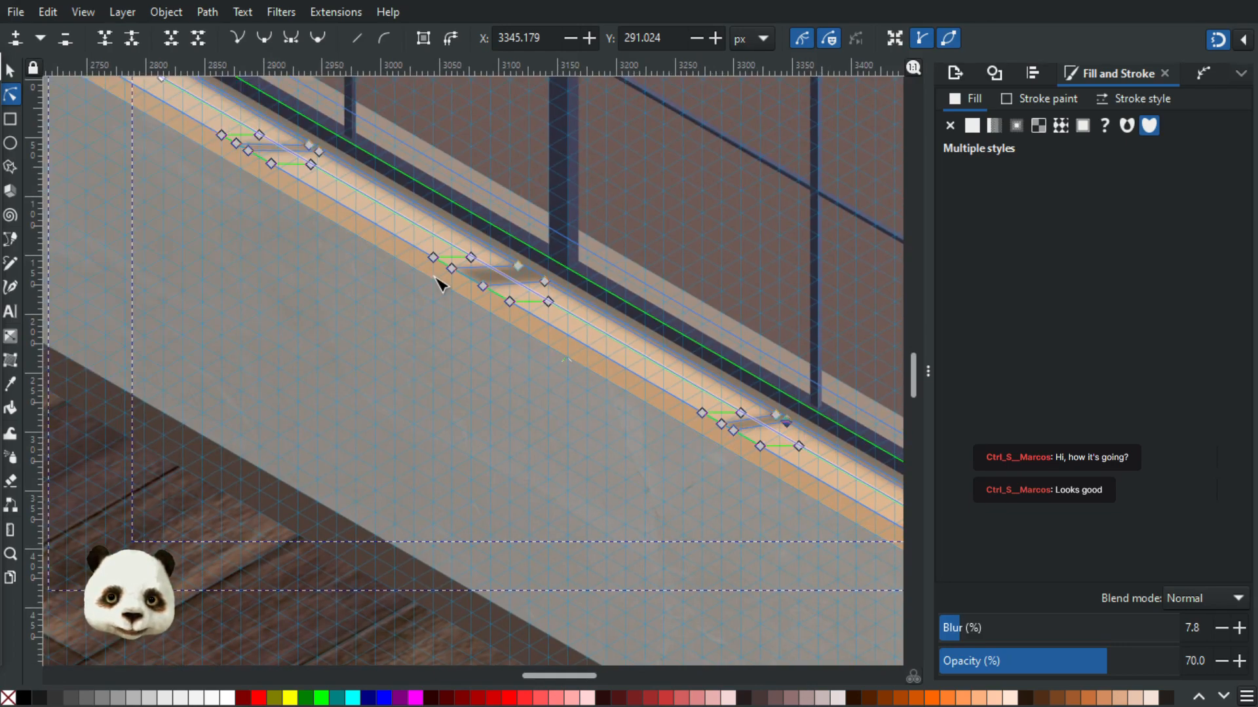
scroll(589, 328, "up", 3)
scroll(372, 194, "up", 1)
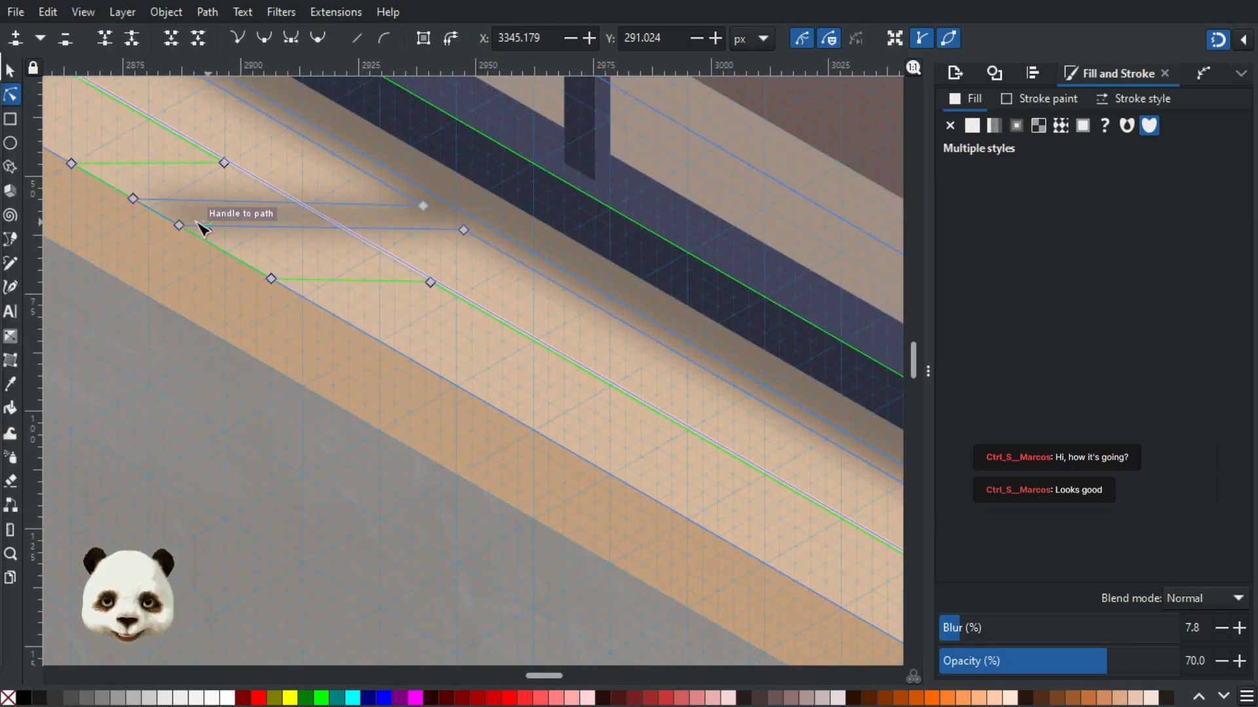
scroll(632, 486, "down", 3)
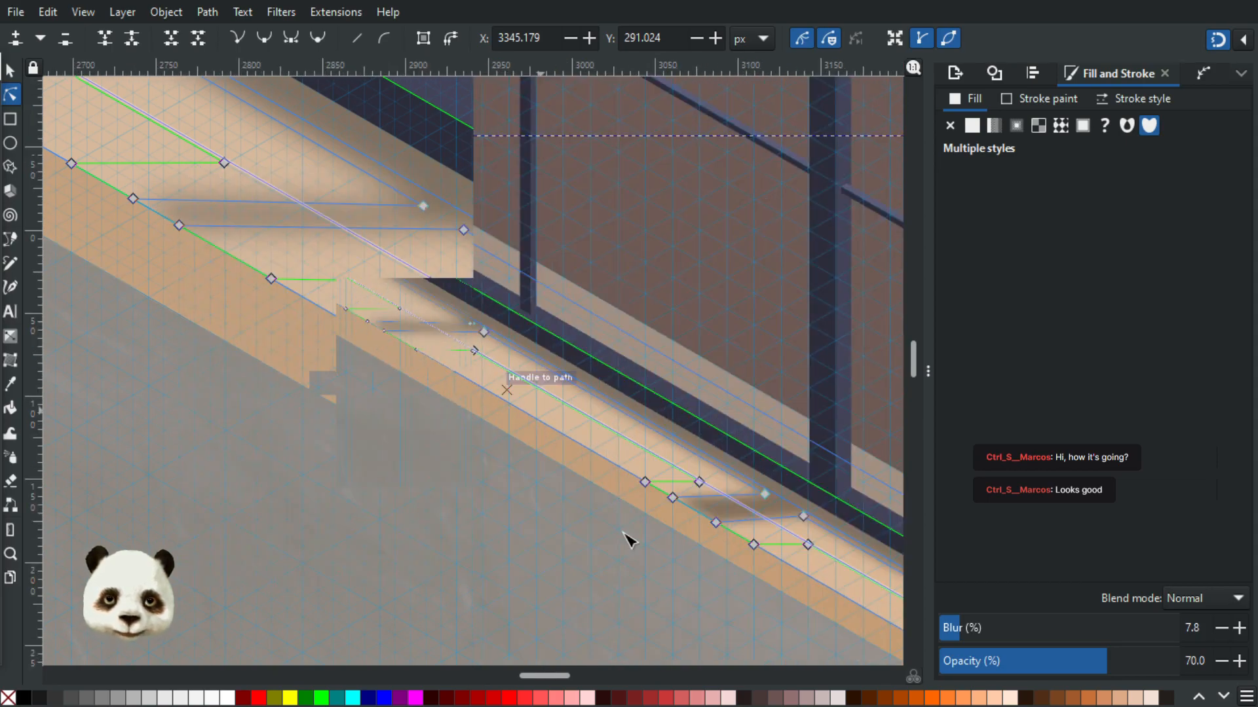
scroll(773, 517, "up", 5)
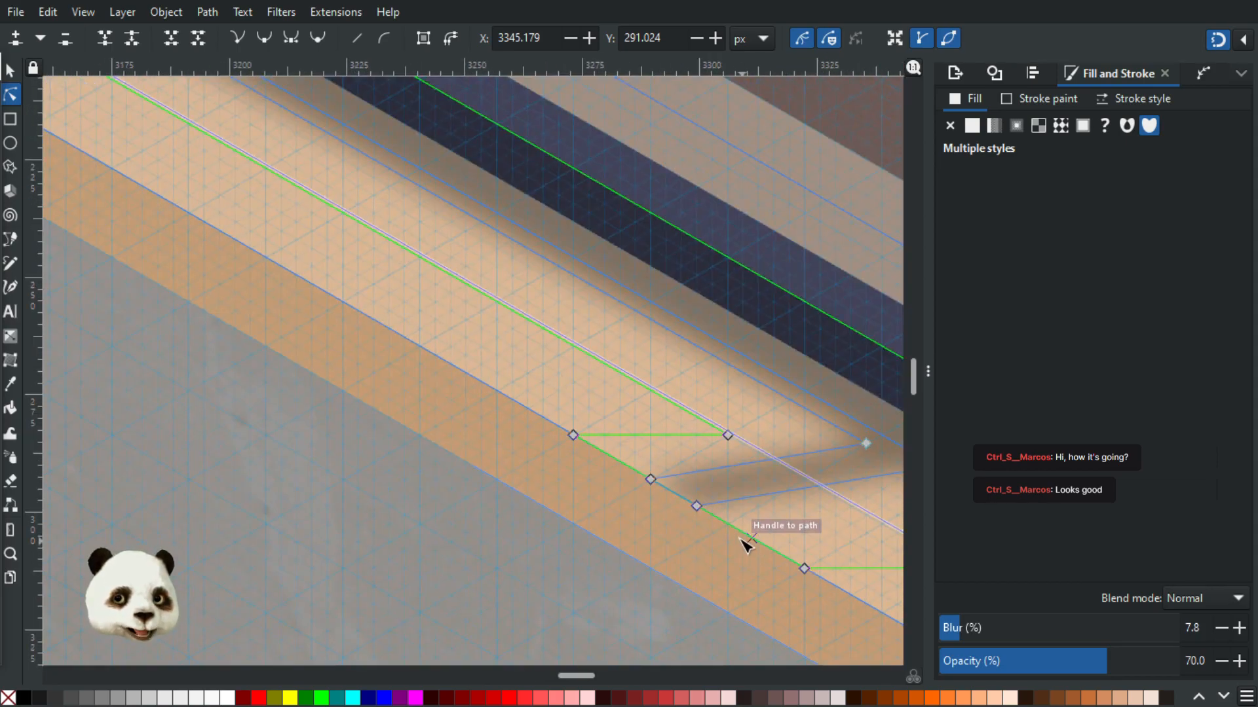
scroll(754, 514, "down", 6)
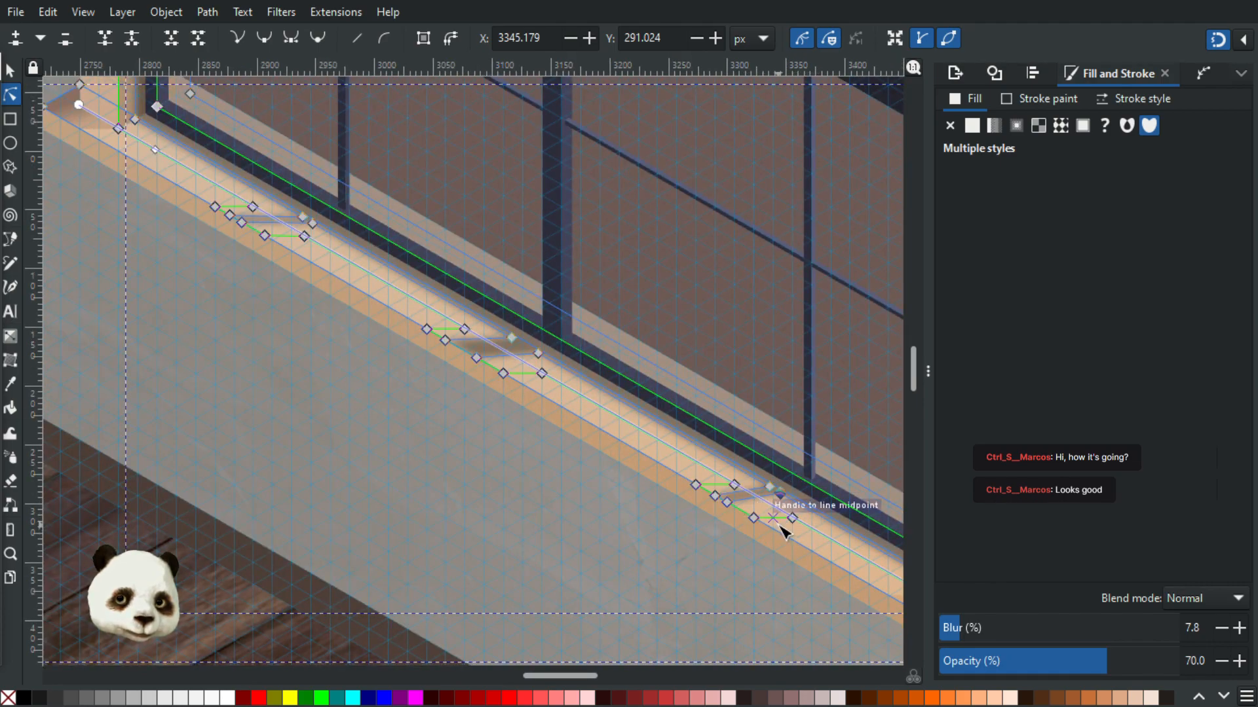
scroll(785, 531, "up", 3)
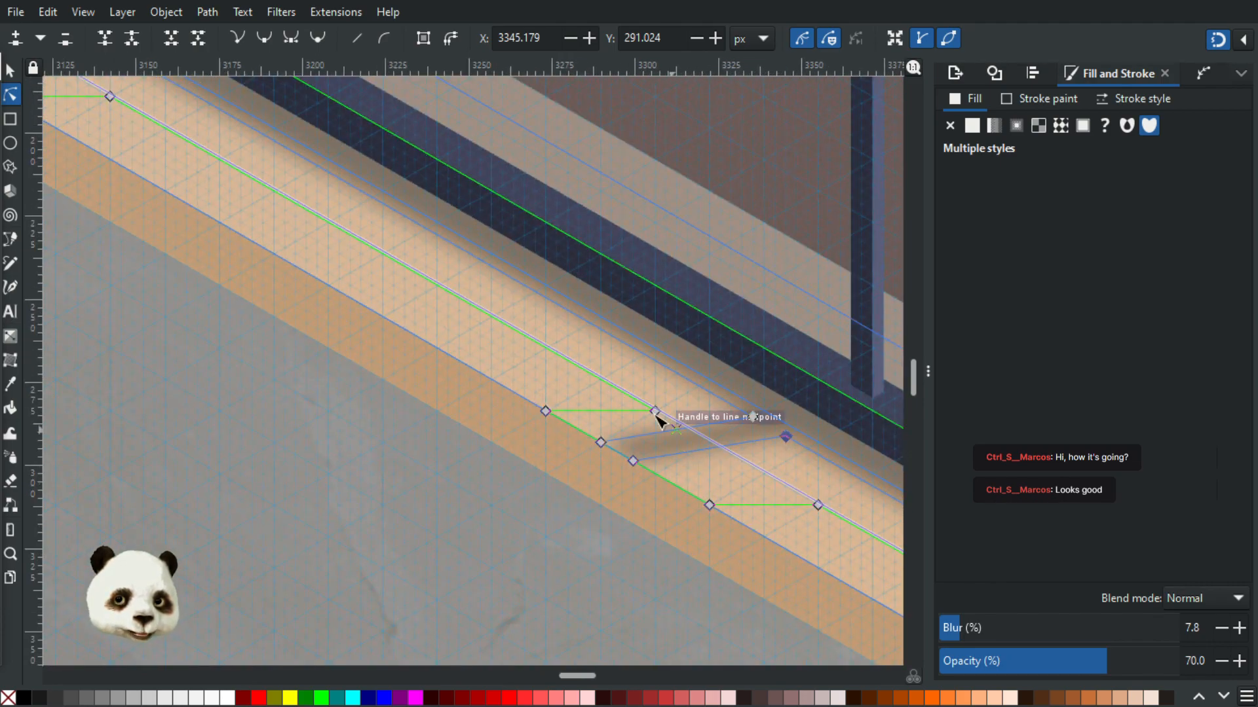
scroll(681, 437, "up", 3)
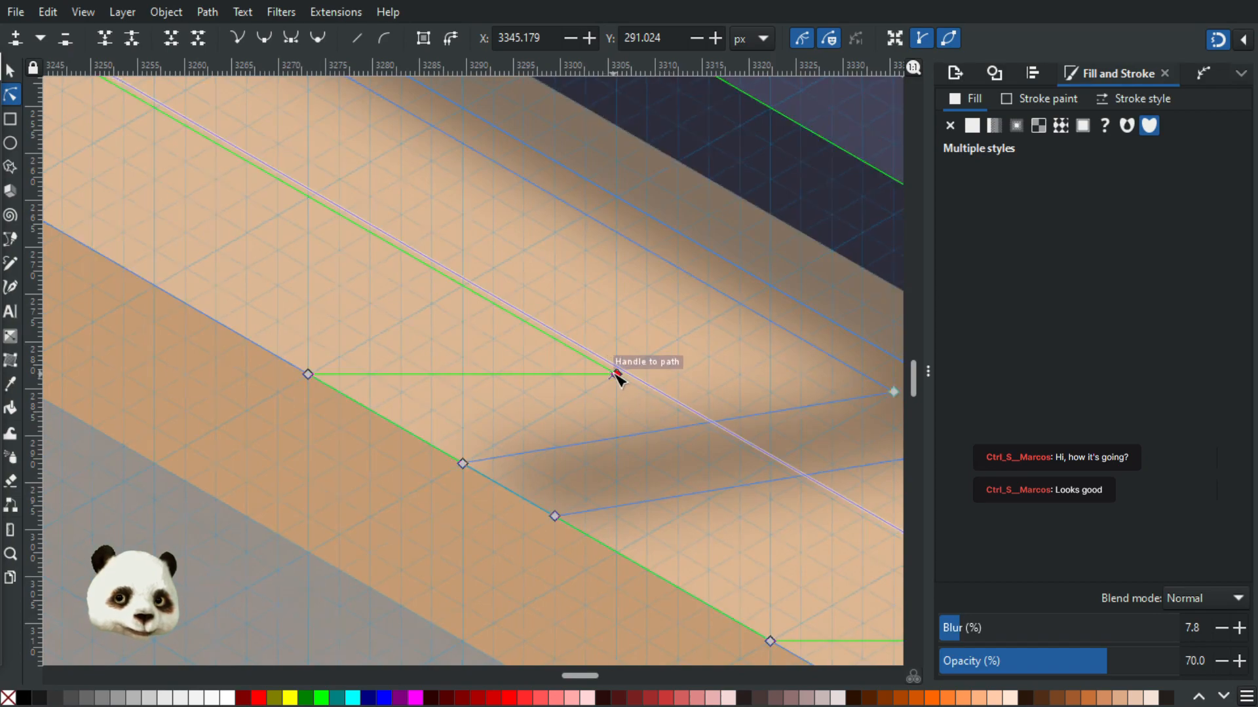
scroll(681, 446, "down", 2)
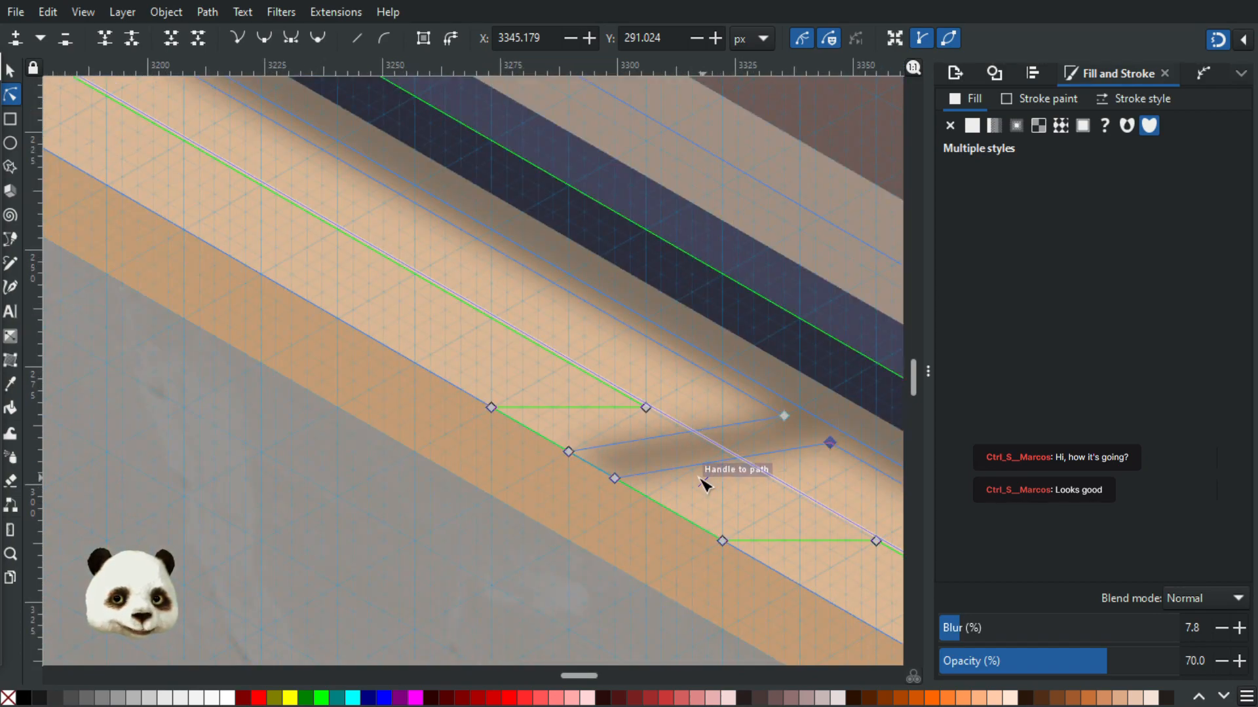
scroll(704, 484, "down", 3)
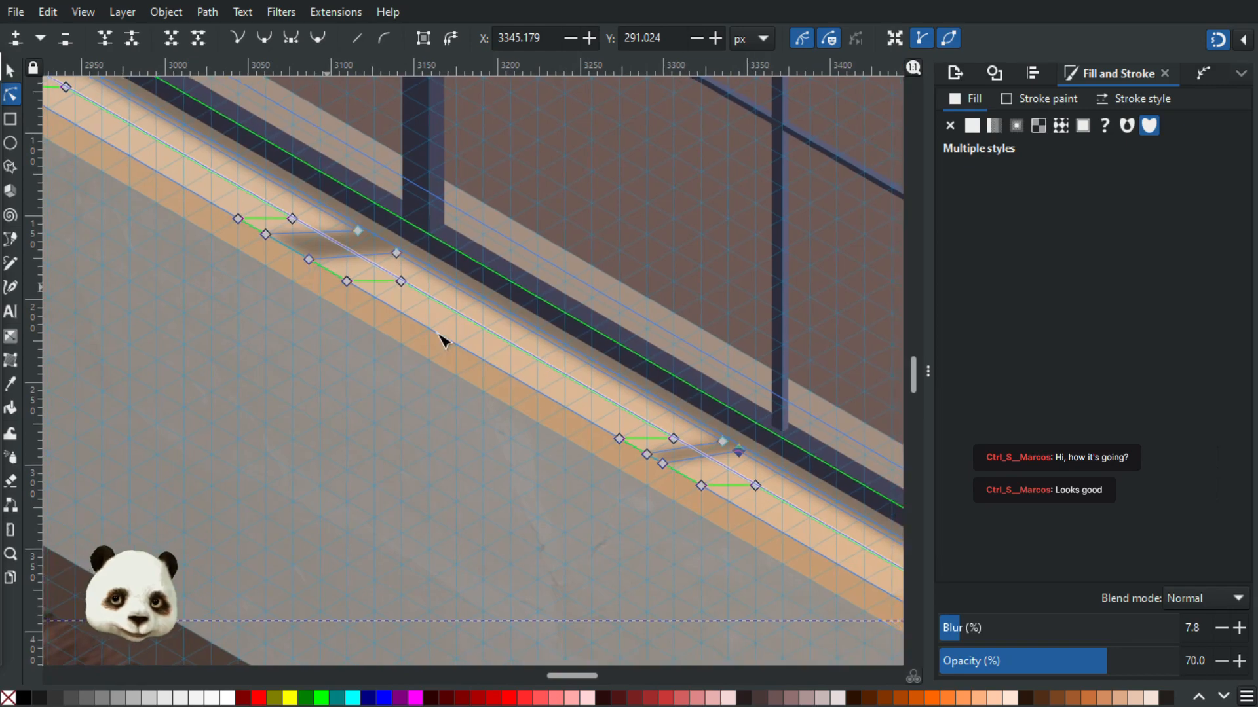
- Switch to the Selector tool, turn off snapping and change the selection from the shadow paths to the plain brown backdrop
scroll(463, 344, "down", 3)
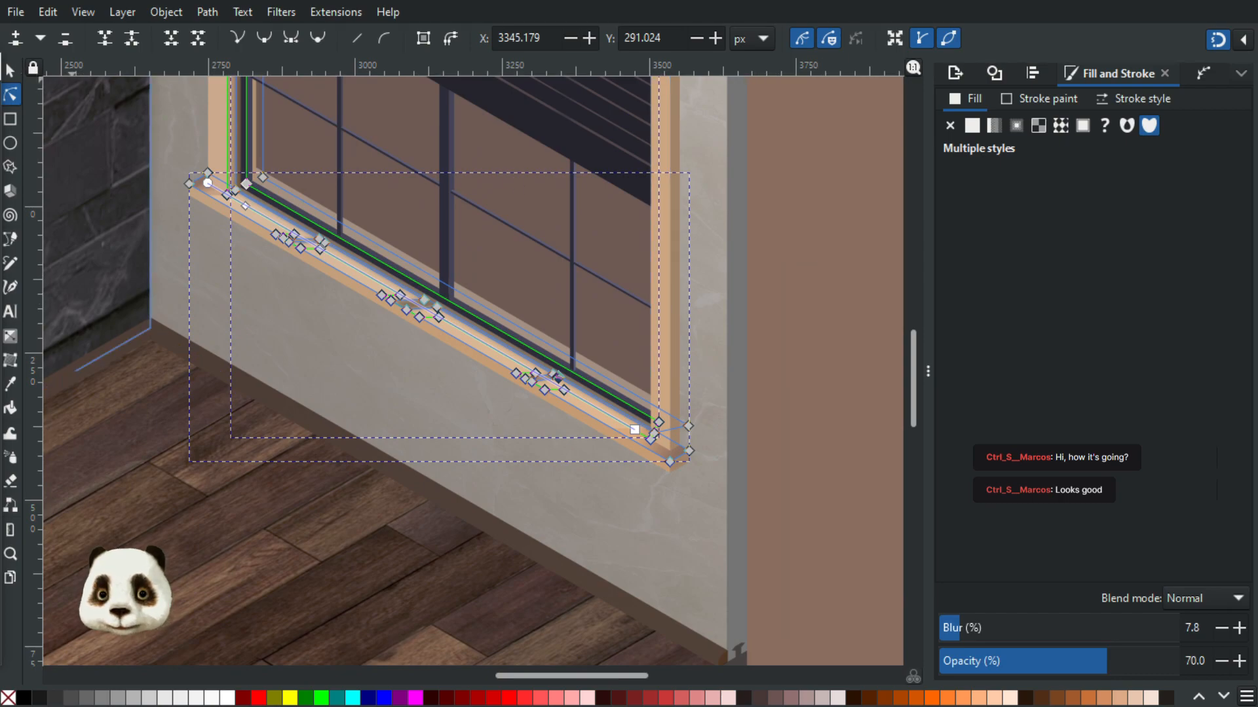
key("s")
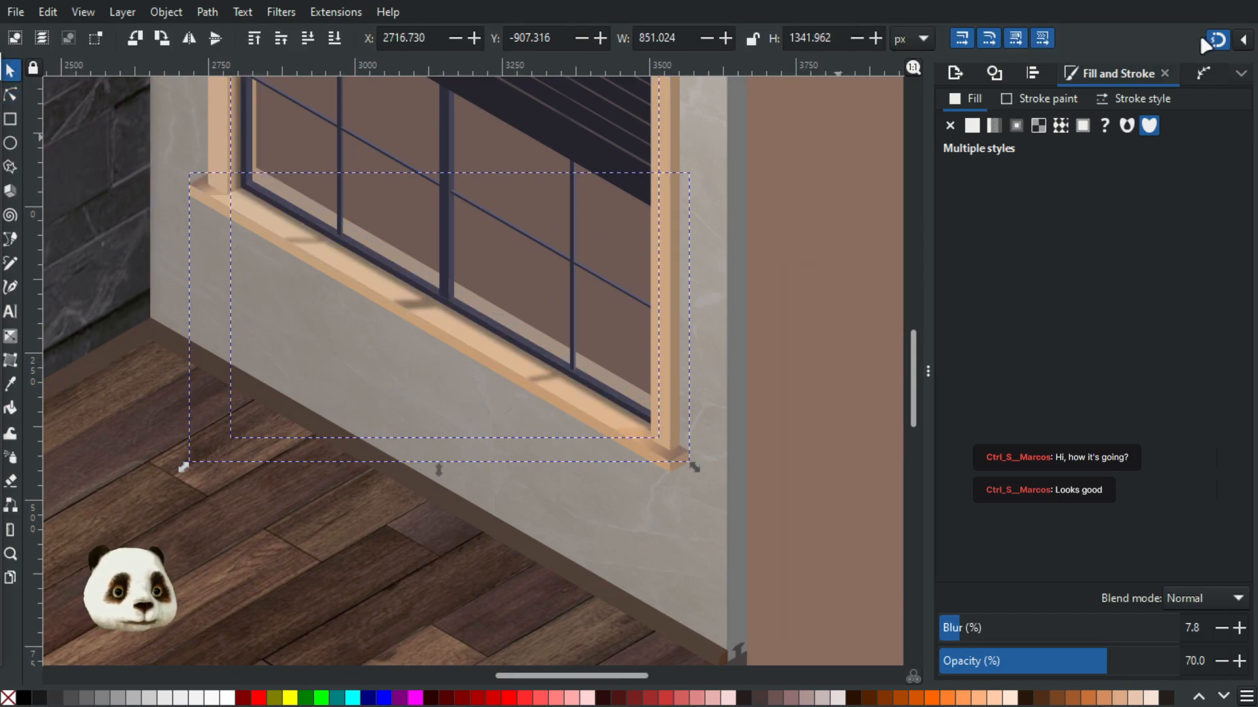
left_click(800, 304)
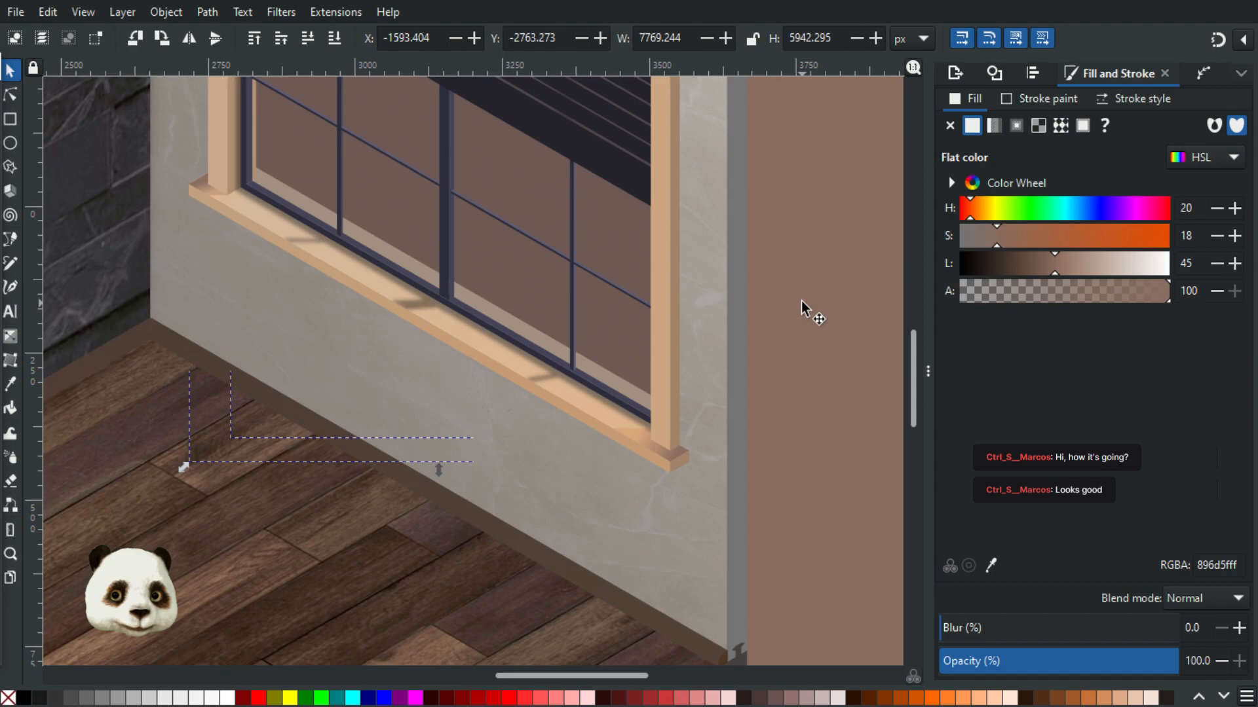
- Open the right-hand mullion's shadow for node editing, with the grid shown and snapping on
scroll(800, 301, "down", 2)
scroll(599, 260, "up", 2)
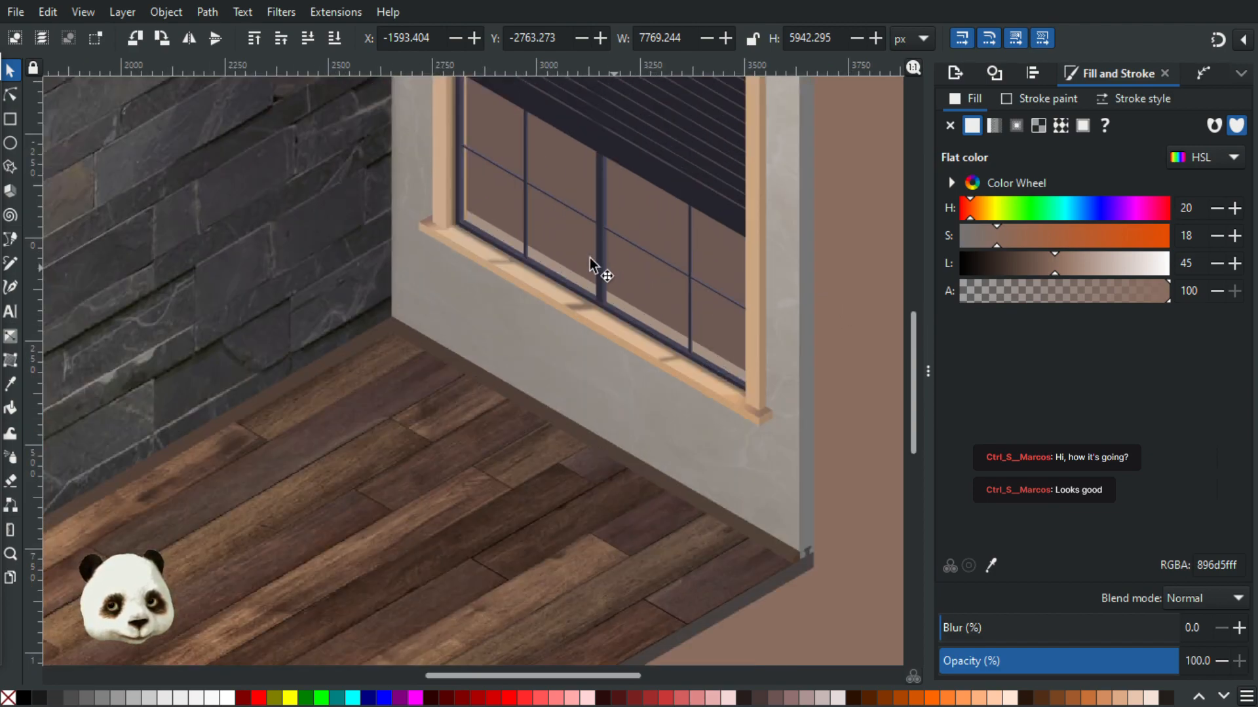
scroll(570, 282, "up", 2)
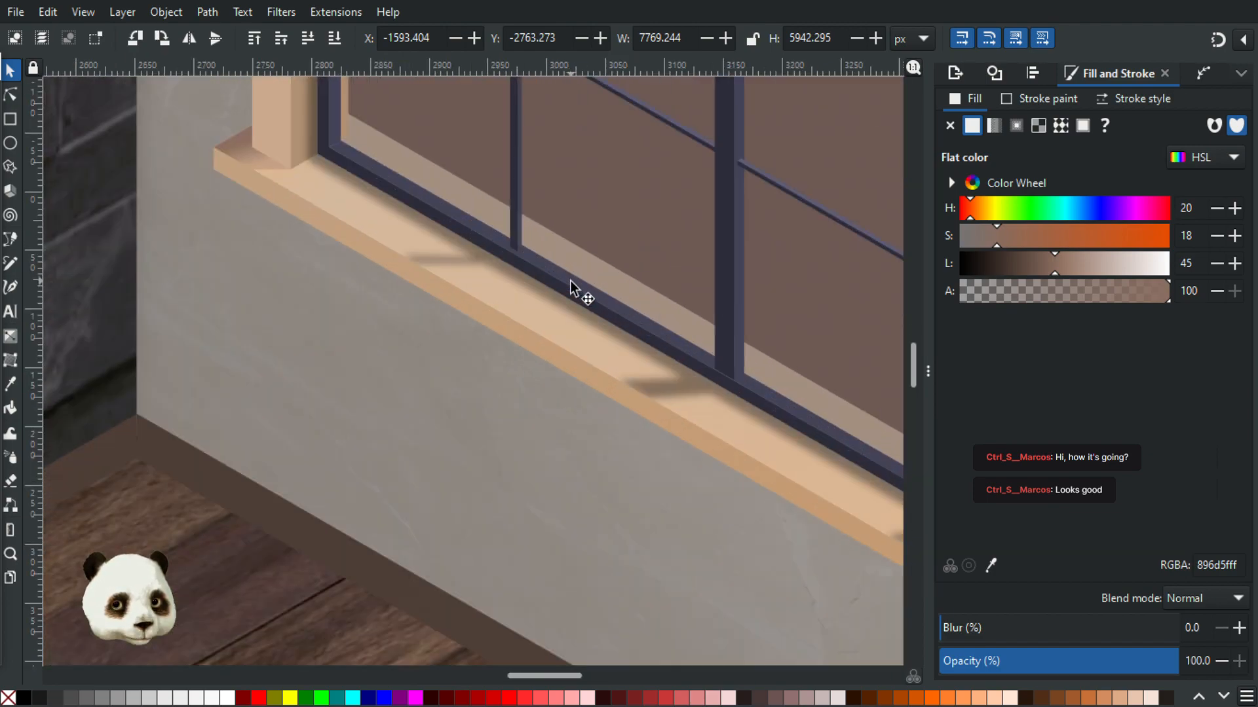
left_click_drag(646, 333, 308, 202)
scroll(560, 397, "up", 1)
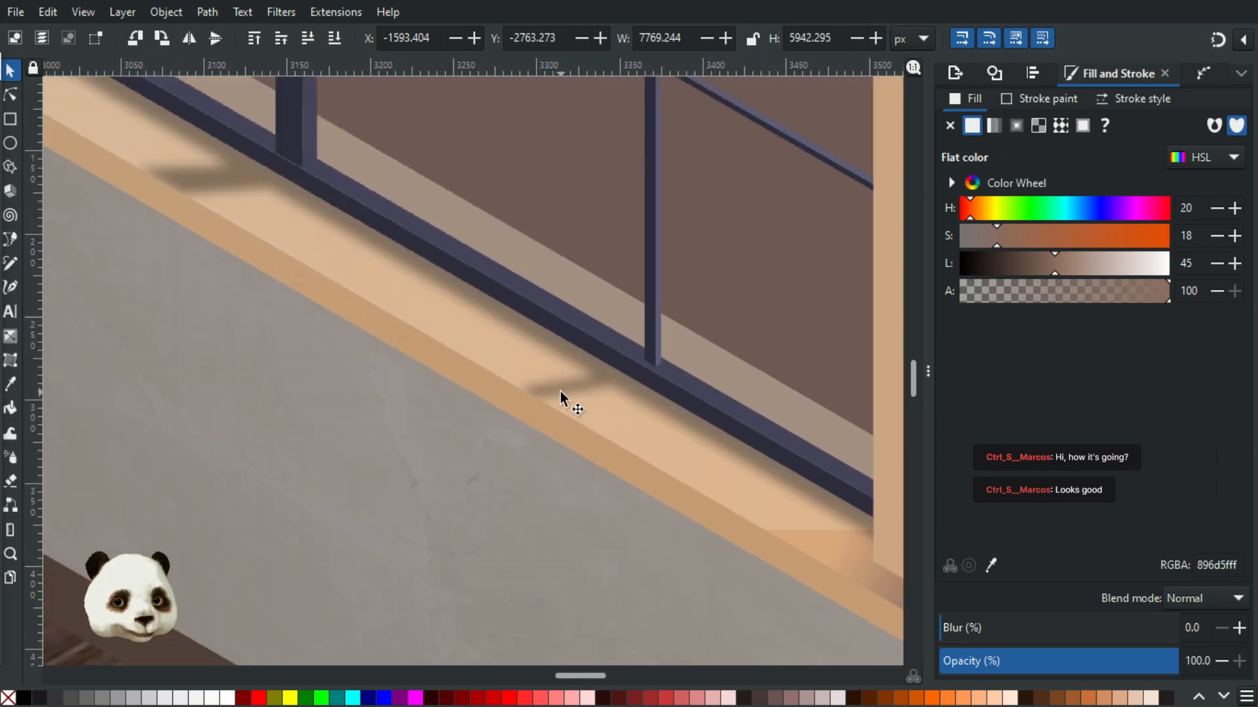
left_click(15, 97)
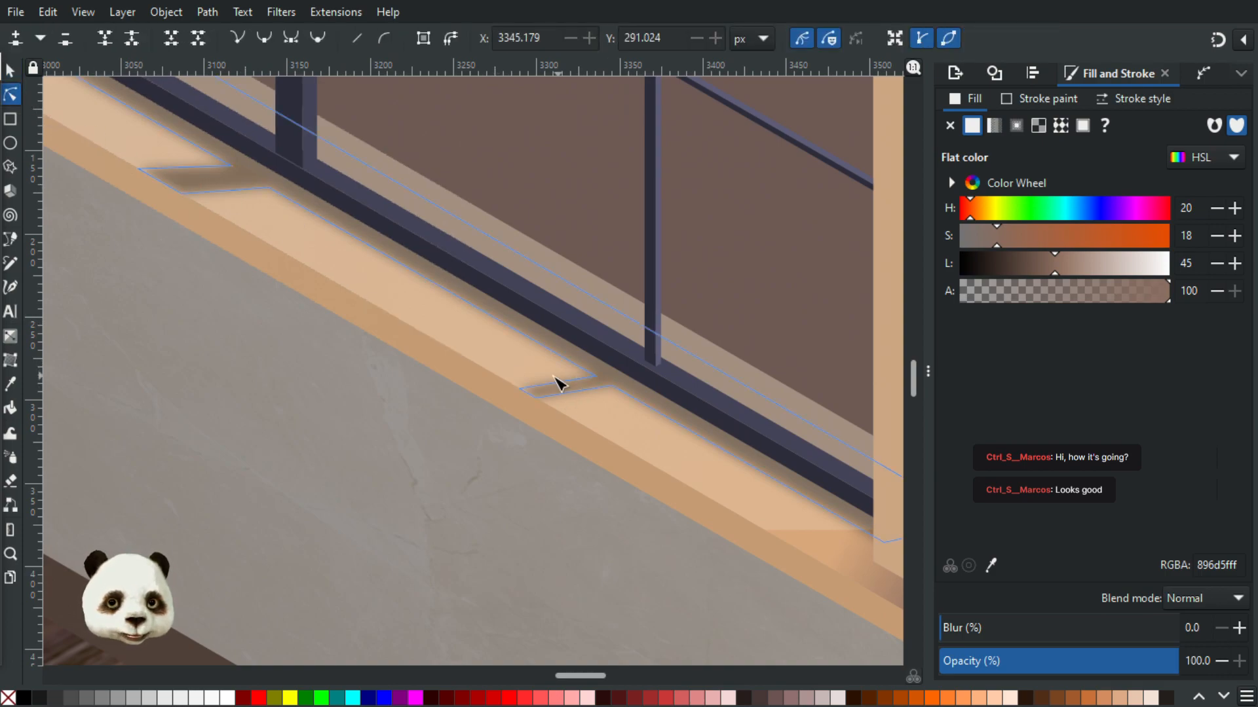
key("numbersign")
scroll(537, 399, "up", 1)
left_click(528, 387)
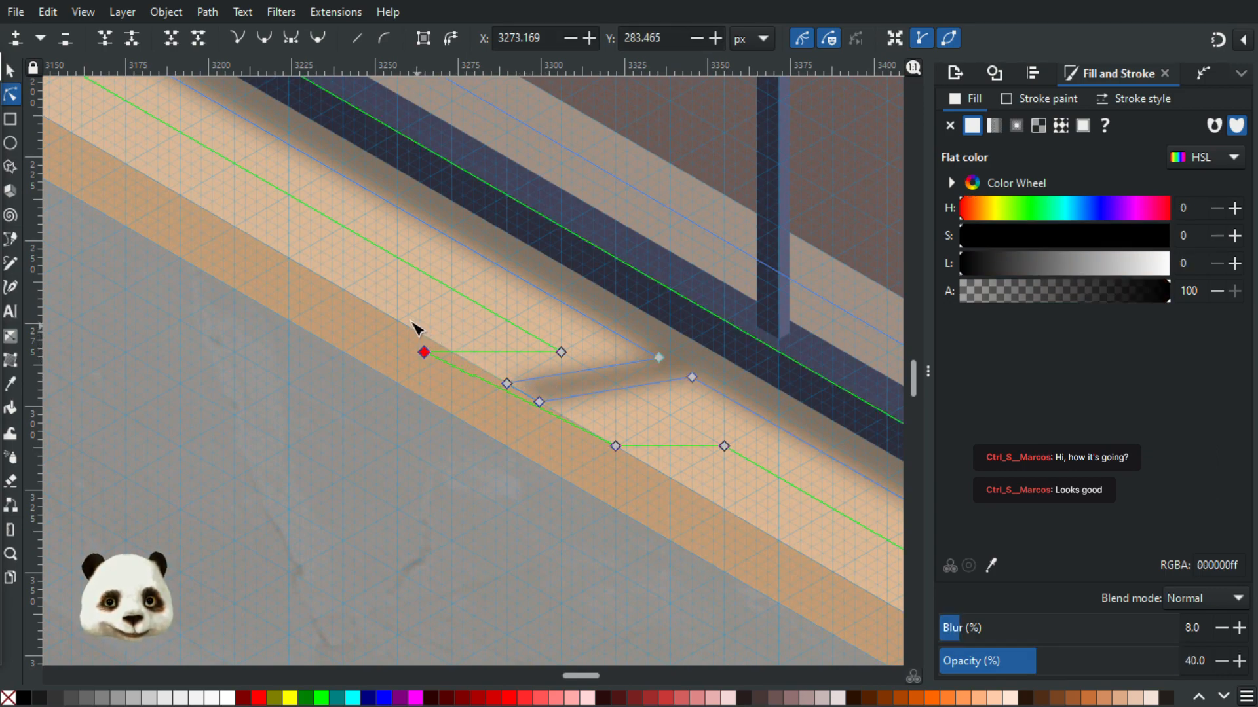
left_click(1219, 39)
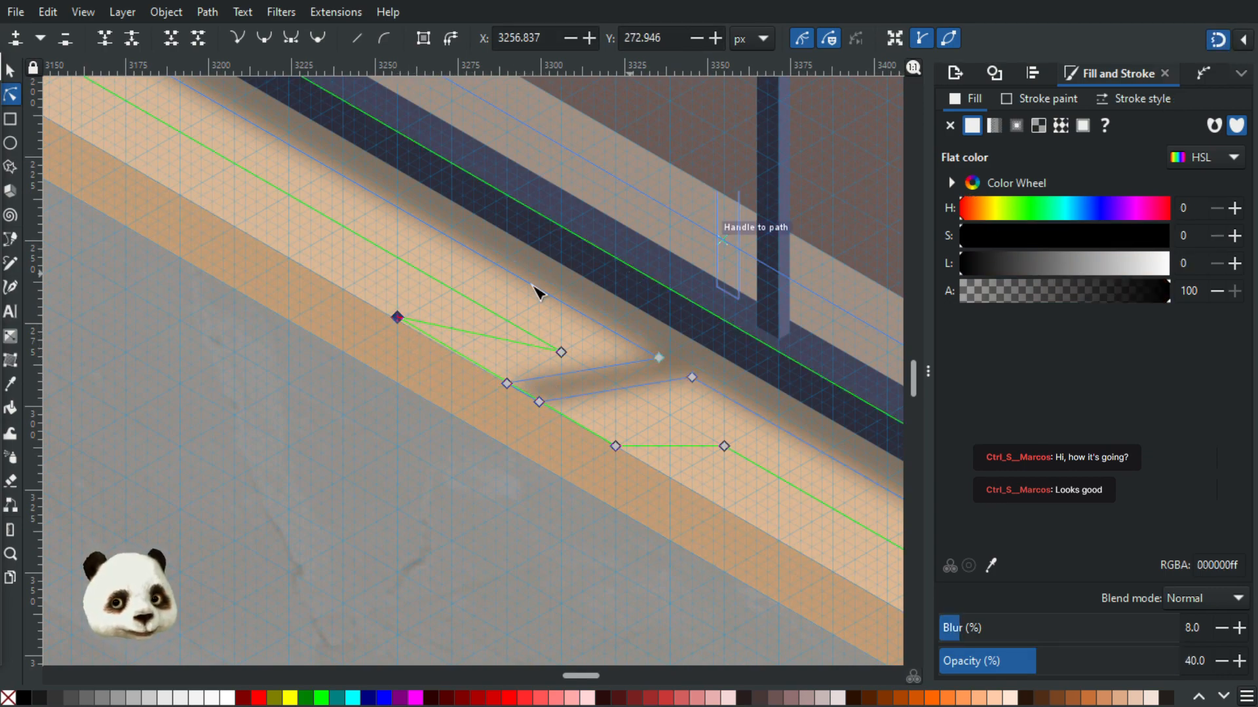
- Shift the right-hand clip notch's upper inner node to X 3290, Y 274 px and the shadow's front corners to X 3273, Y 283 and X 3283, Y 289
left_click_drag(398, 319, 398, 321)
left_click_drag(554, 349, 507, 320)
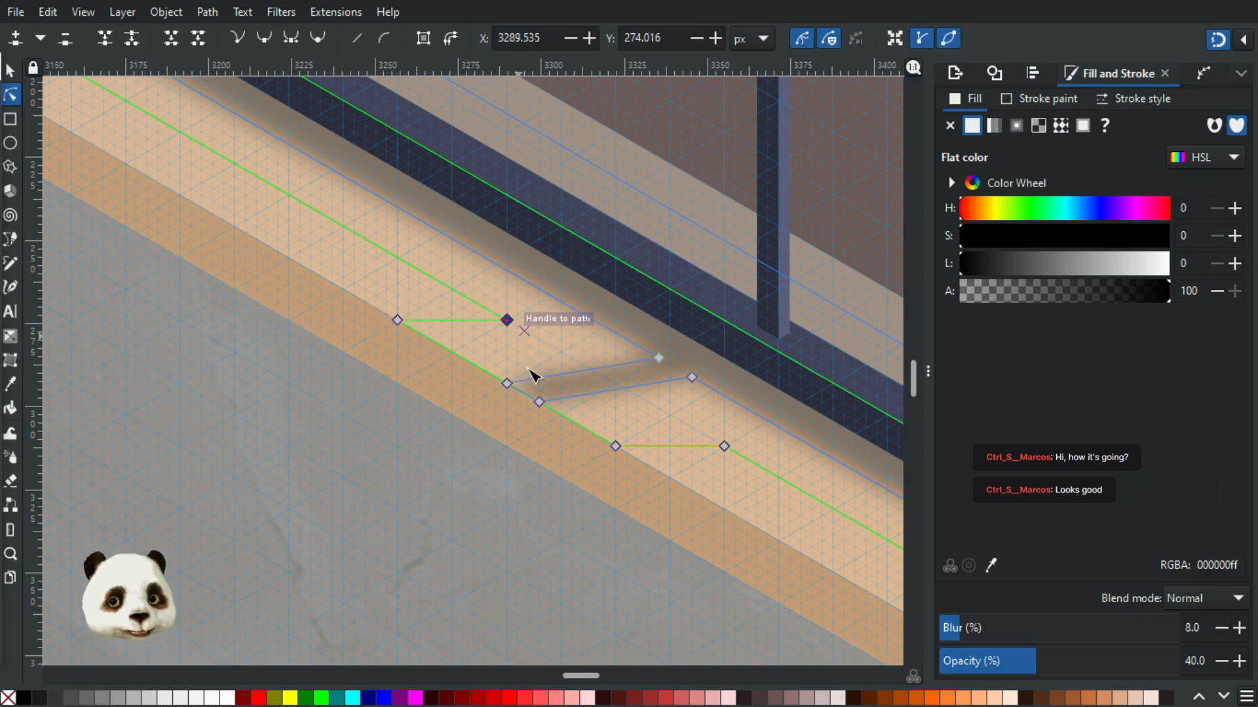
left_click_drag(507, 383, 452, 353)
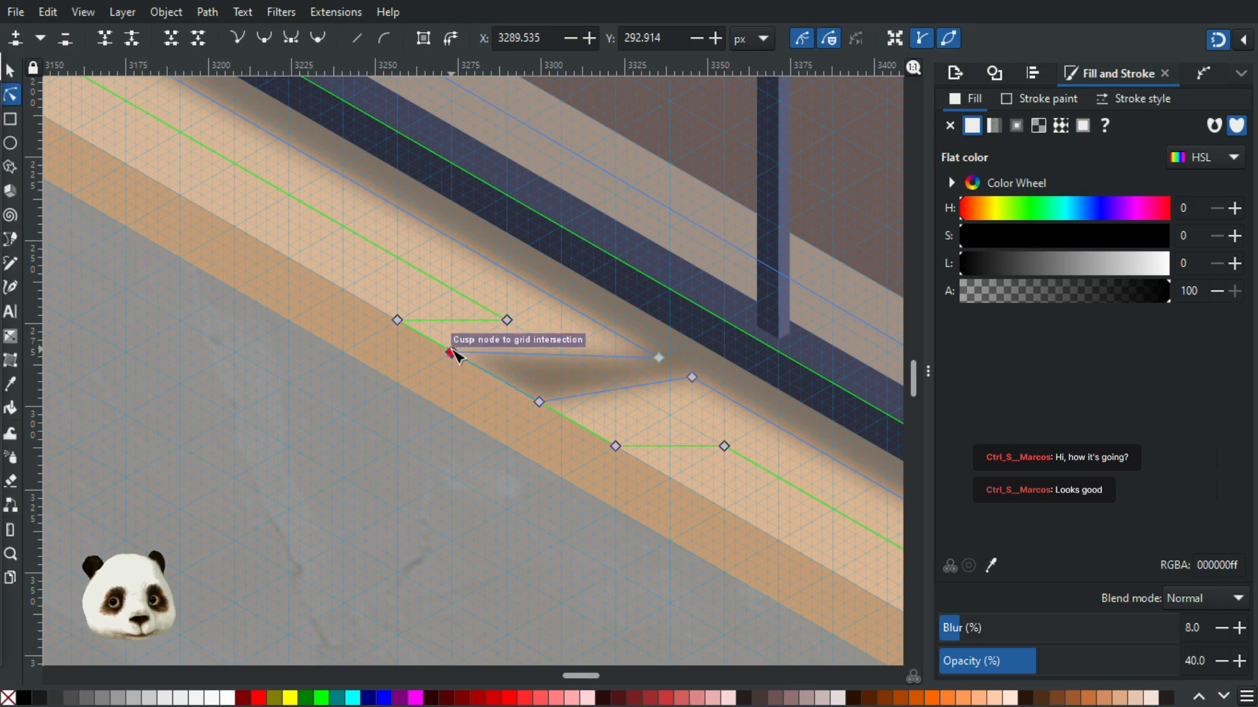
left_click_drag(540, 402, 483, 370)
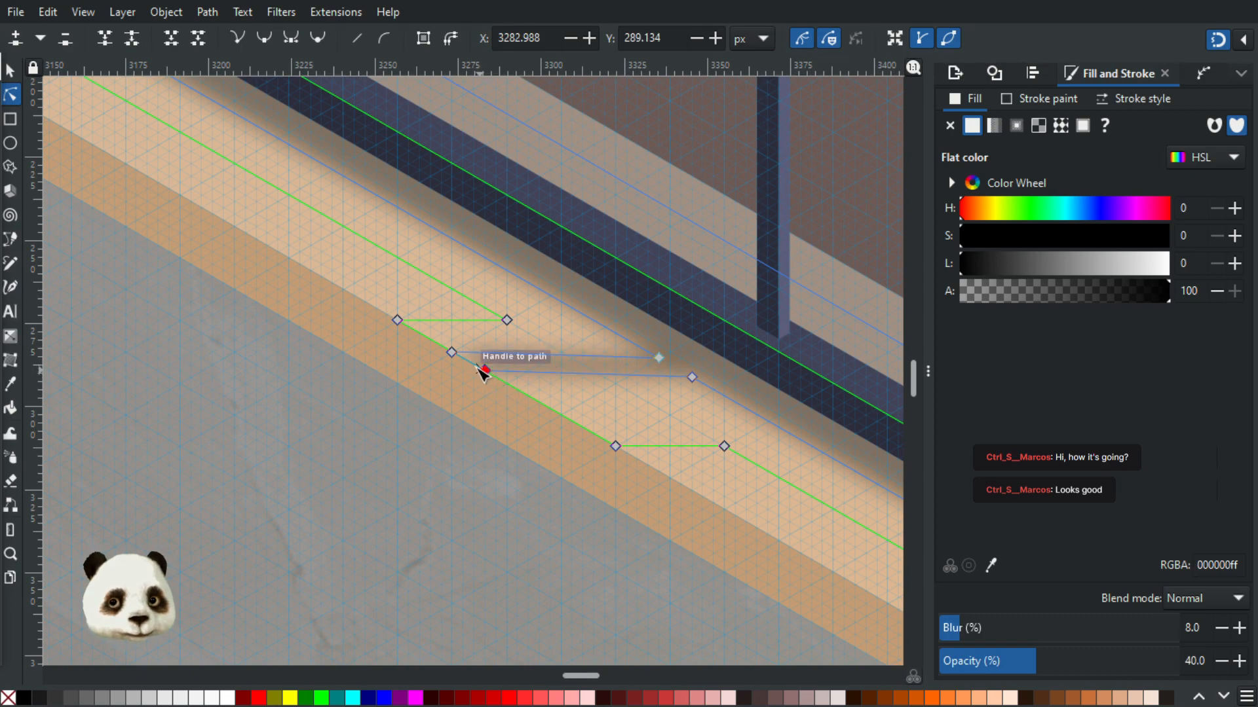
- Shift the middle mullion's upper clip notch nodes back along the sill and the shadow's upper front corner to X 3044, Y 151 px
left_click_drag(623, 365, 1254, 704)
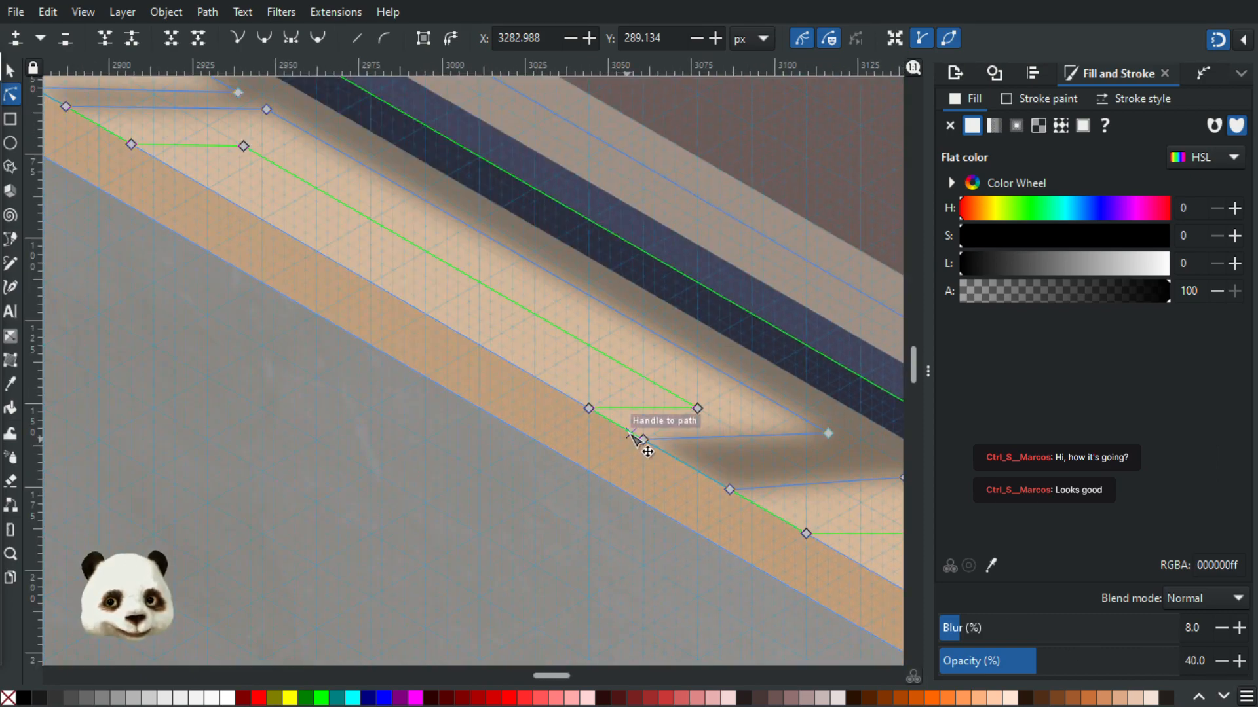
left_click_drag(688, 397, 543, 429)
left_click_drag(698, 408, 644, 378)
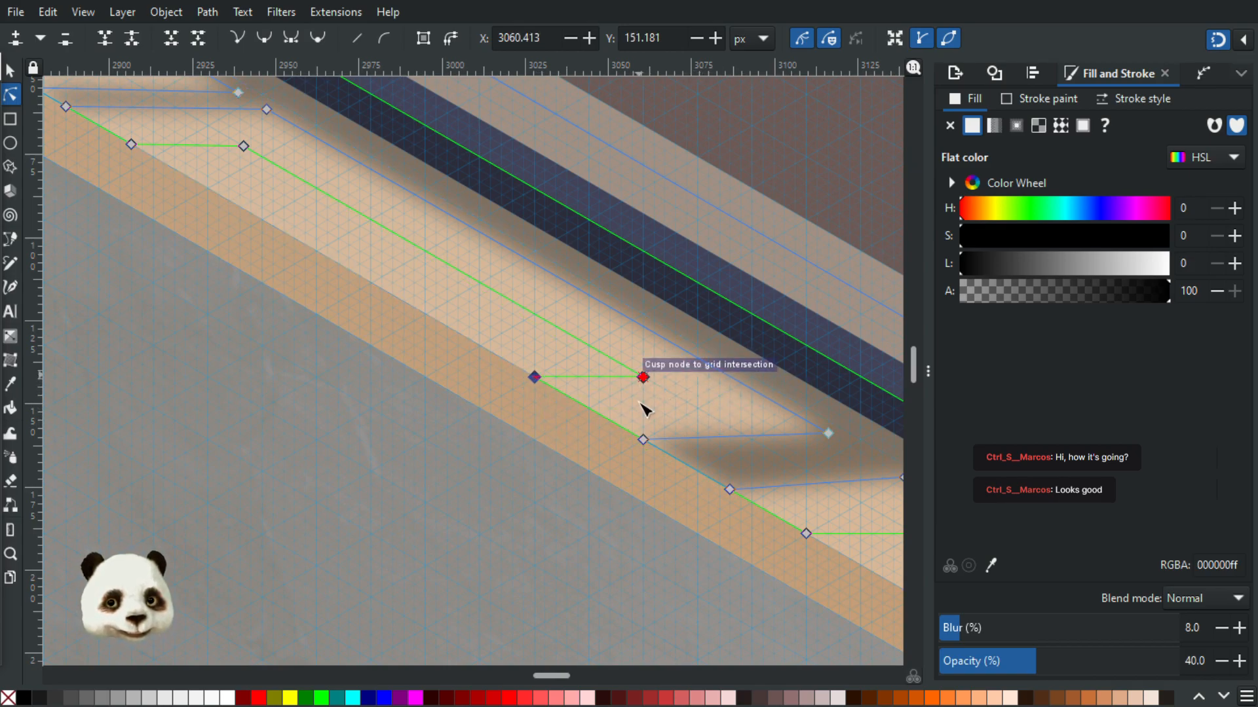
left_click_drag(645, 438, 590, 409)
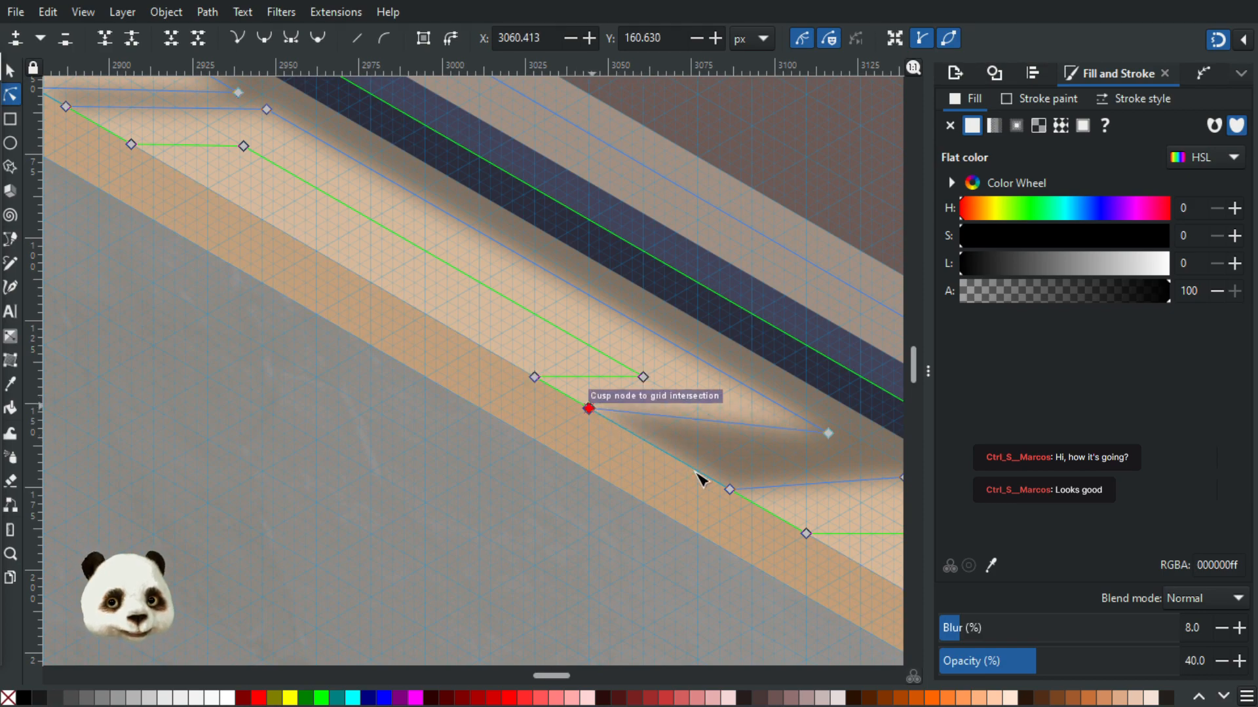
- Shift the middle shadow's lower front corner back along the sill and the clip notch's lower nodes to X 3093 and X 3126 at Y 180 px
mouse_move(730, 491)
left_mouse_down()
mouse_move(647, 443)
mouse_move(730, 487)
left_mouse_up()
key("ctrl+z")
left_click_drag(626, 419, 685, 465)
left_click_drag(753, 476, 588, 402)
left_click_drag(641, 462, 600, 436)
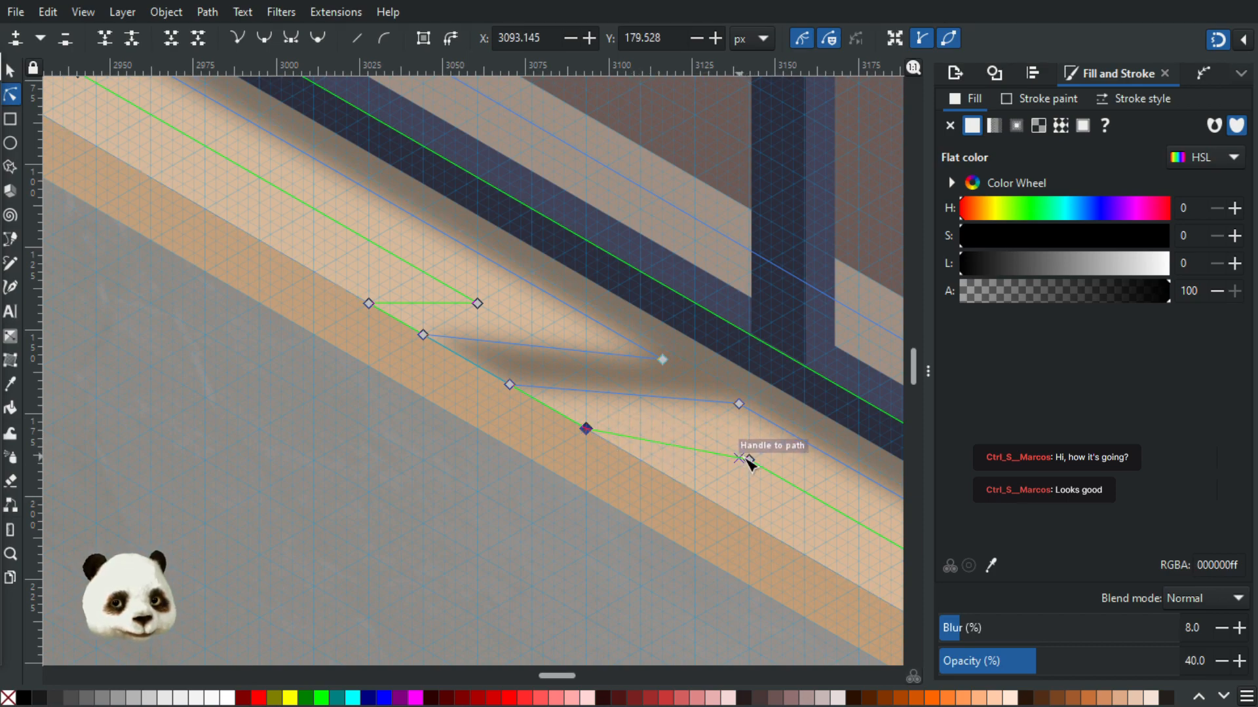
left_click_drag(751, 460, 701, 437)
scroll(718, 462, "down", 2)
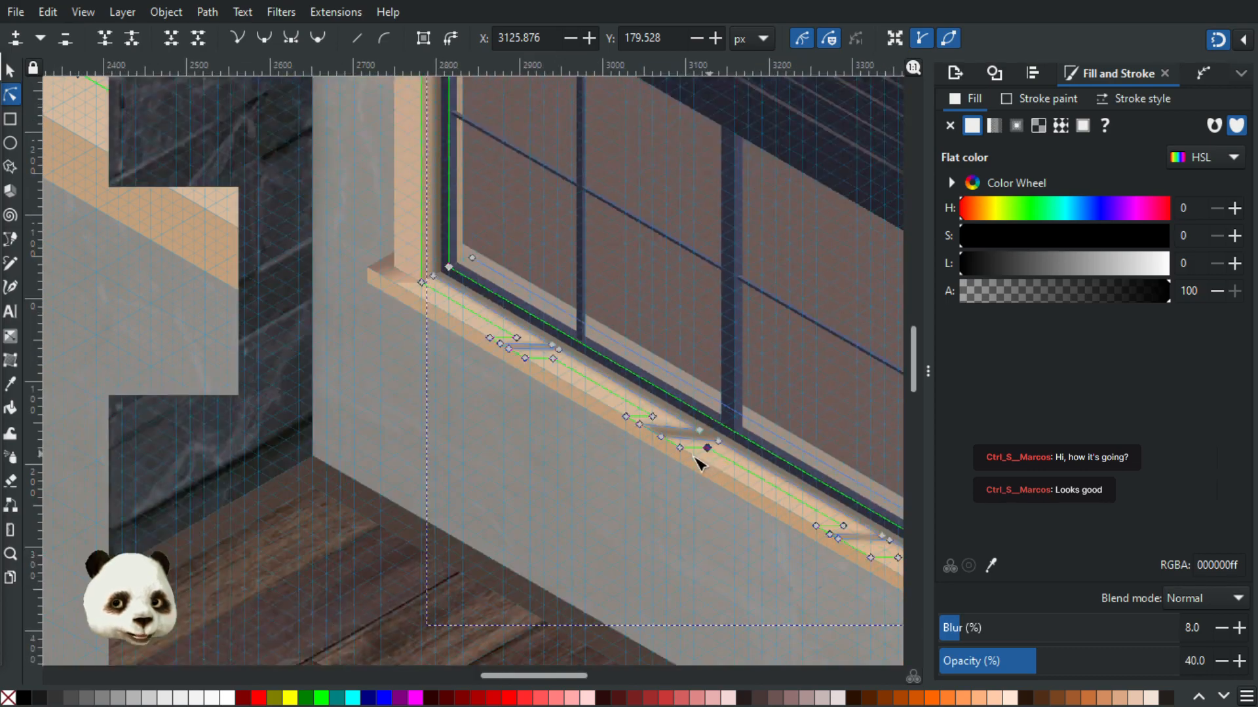
- Check the shape of the mullion shadows along the sill, especially the left-hand one and its clip notch, with and without nodes shown
left_click(12, 71)
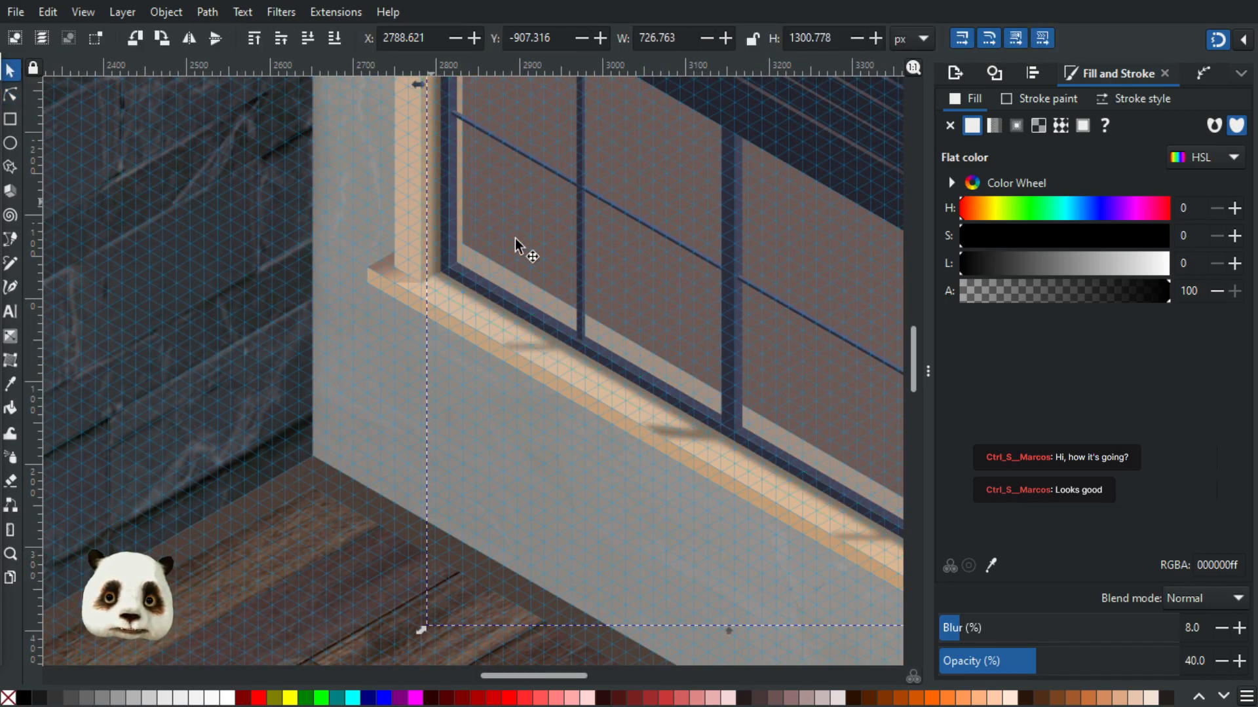
scroll(695, 315, "down", 2)
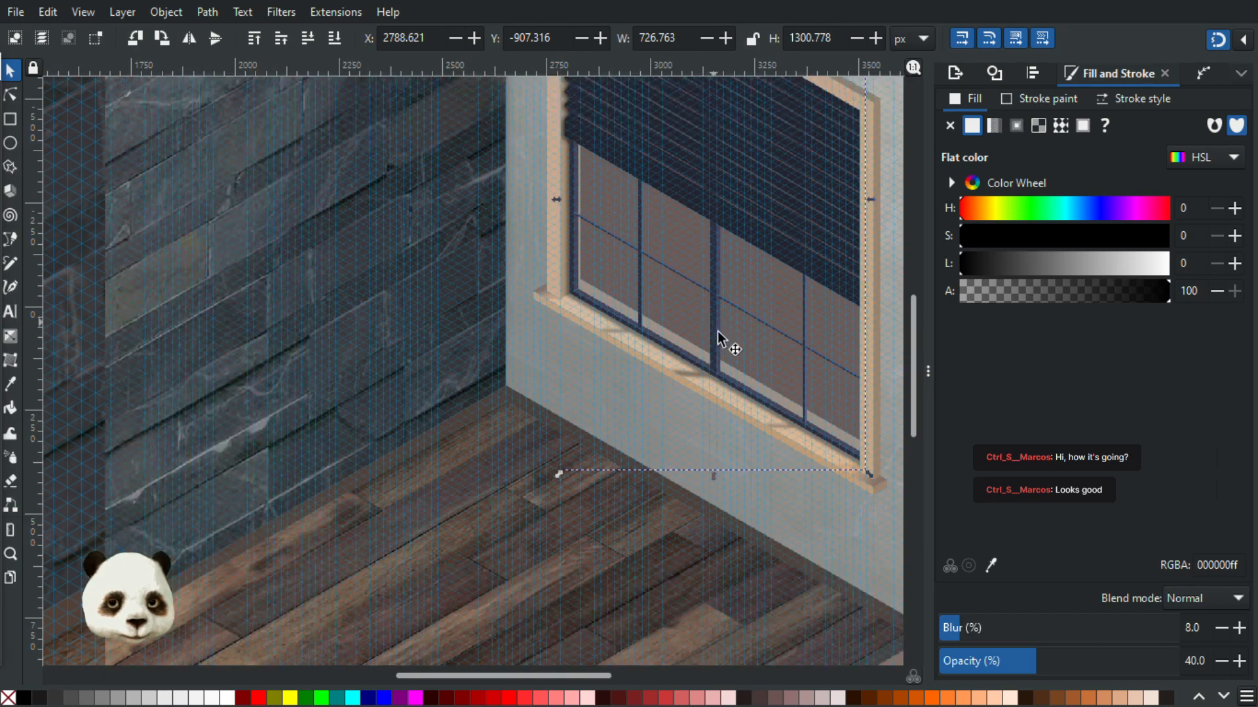
scroll(714, 336, "up", 2)
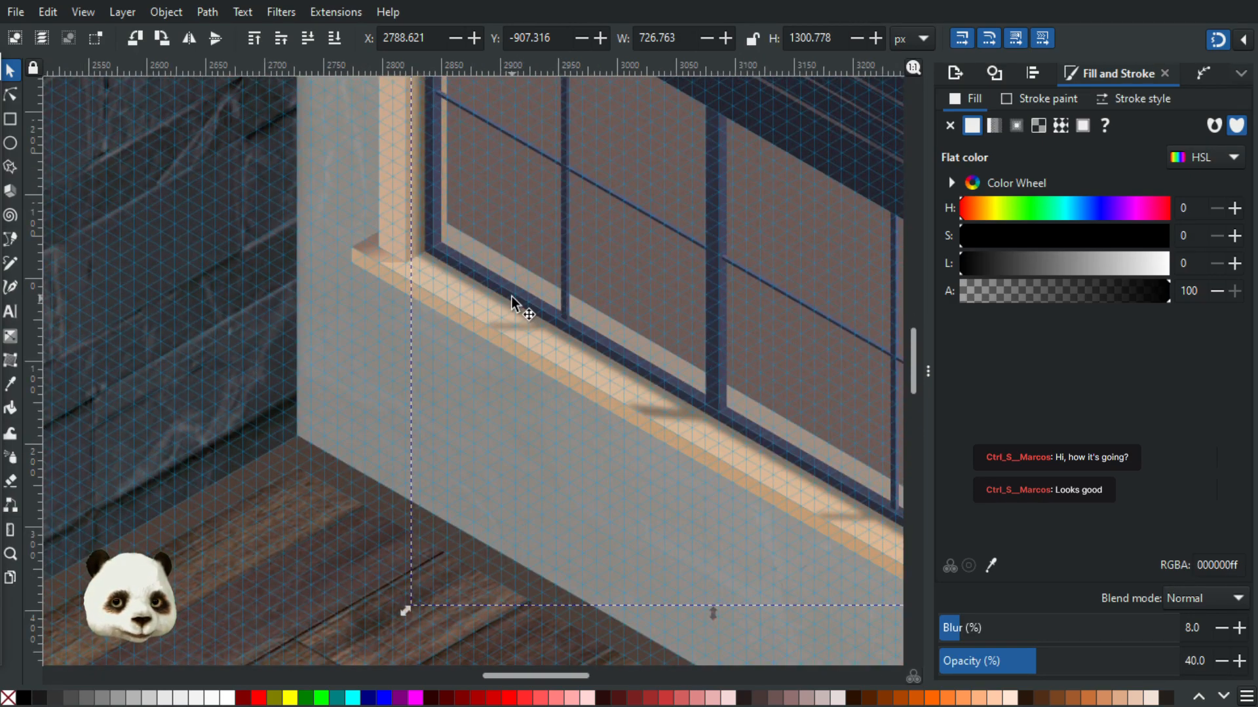
scroll(520, 304, "up", 2)
left_click(11, 95)
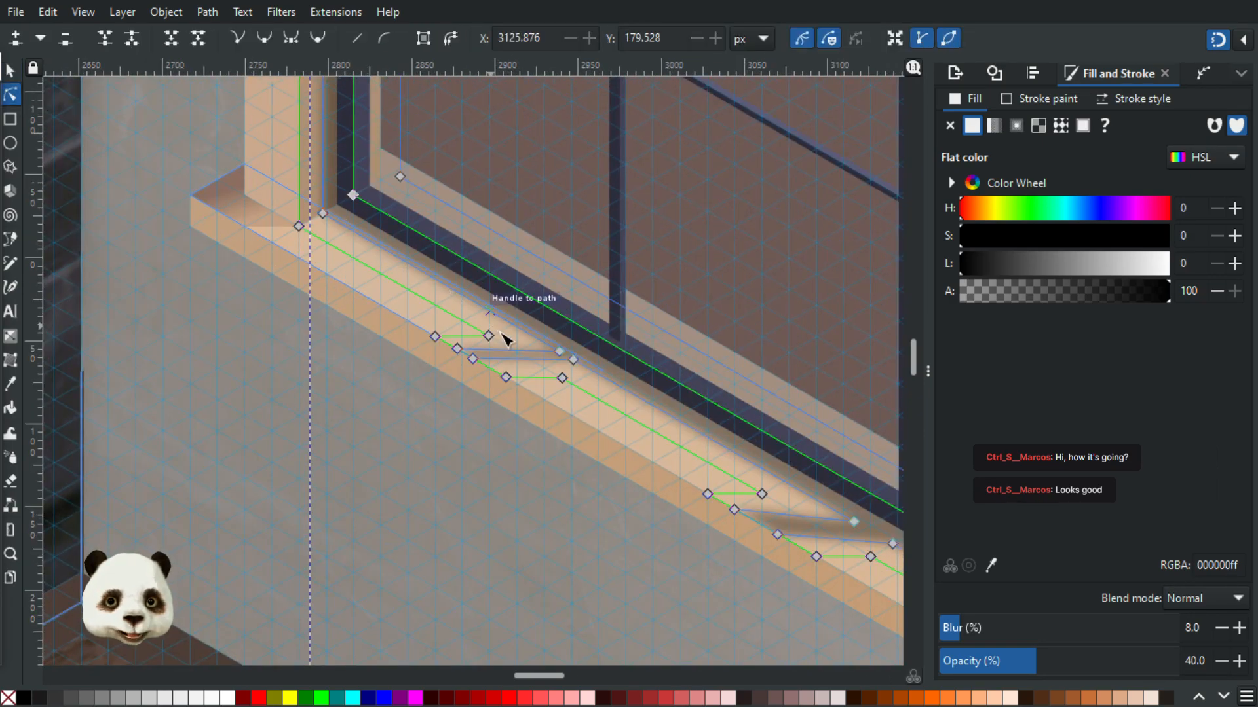
scroll(638, 388, "up", 2)
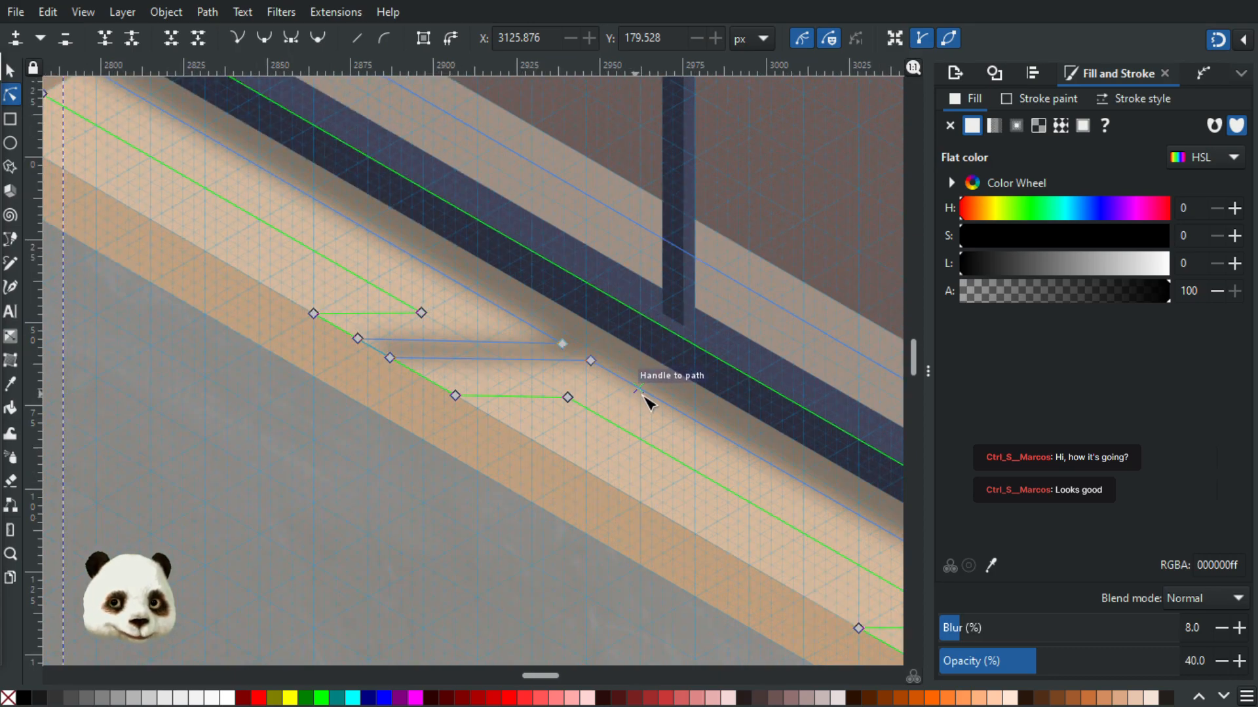
scroll(618, 411, "down", 3)
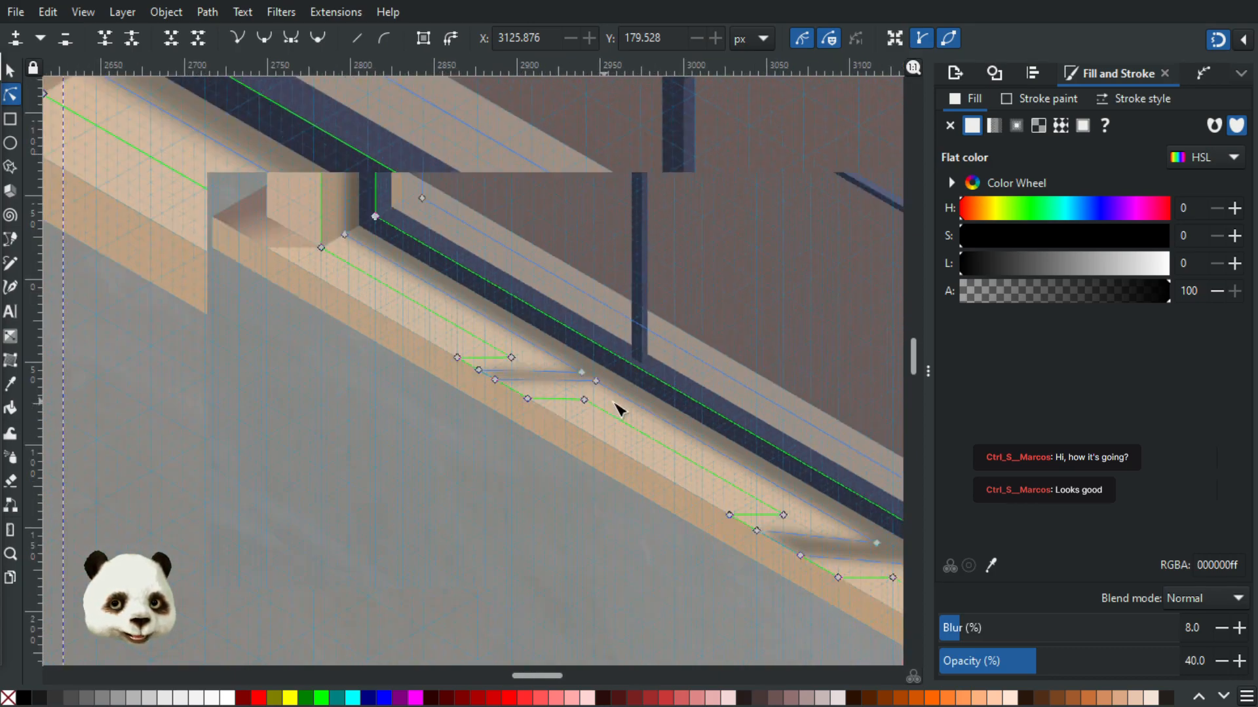
scroll(620, 410, "up", 2)
scroll(620, 407, "up", 1)
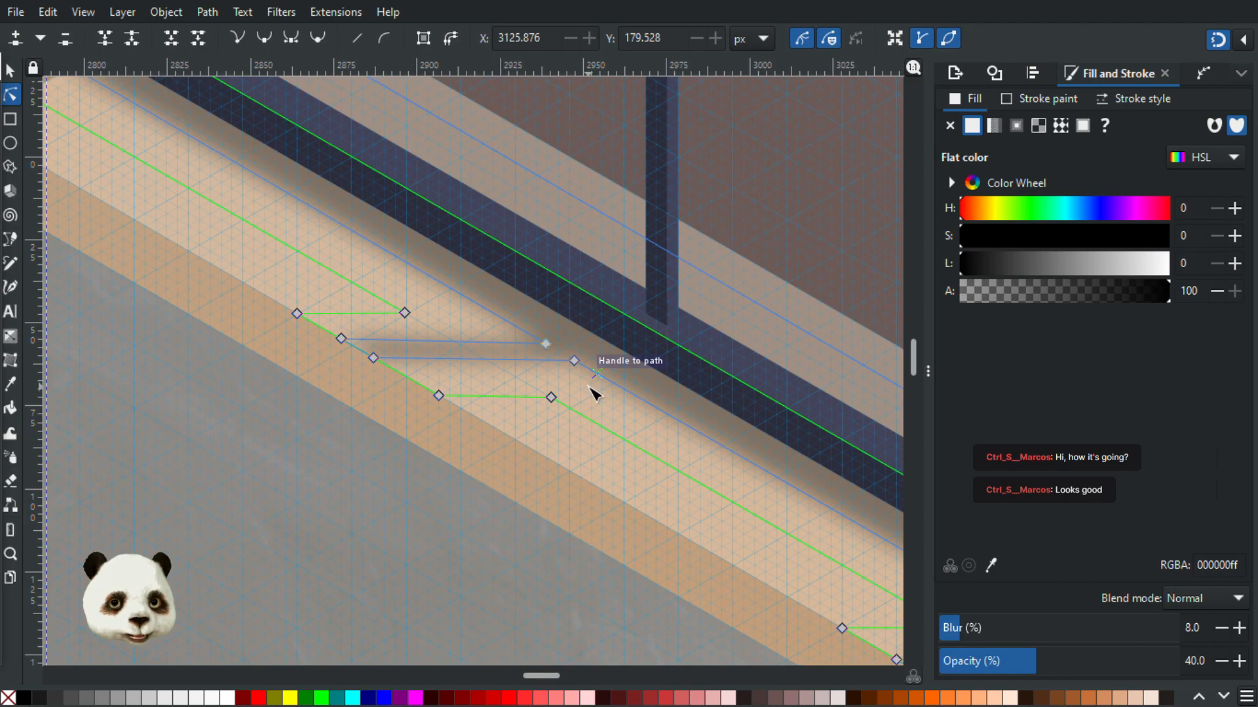
- Shift the left-hand mullion shadow's two inner nodes slightly along the window frame, with the upper one at X 2943, Y 59 px
left_click(551, 397)
mouse_move(580, 364)
left_mouse_down()
mouse_move(550, 346)
mouse_move(578, 361)
left_mouse_up()
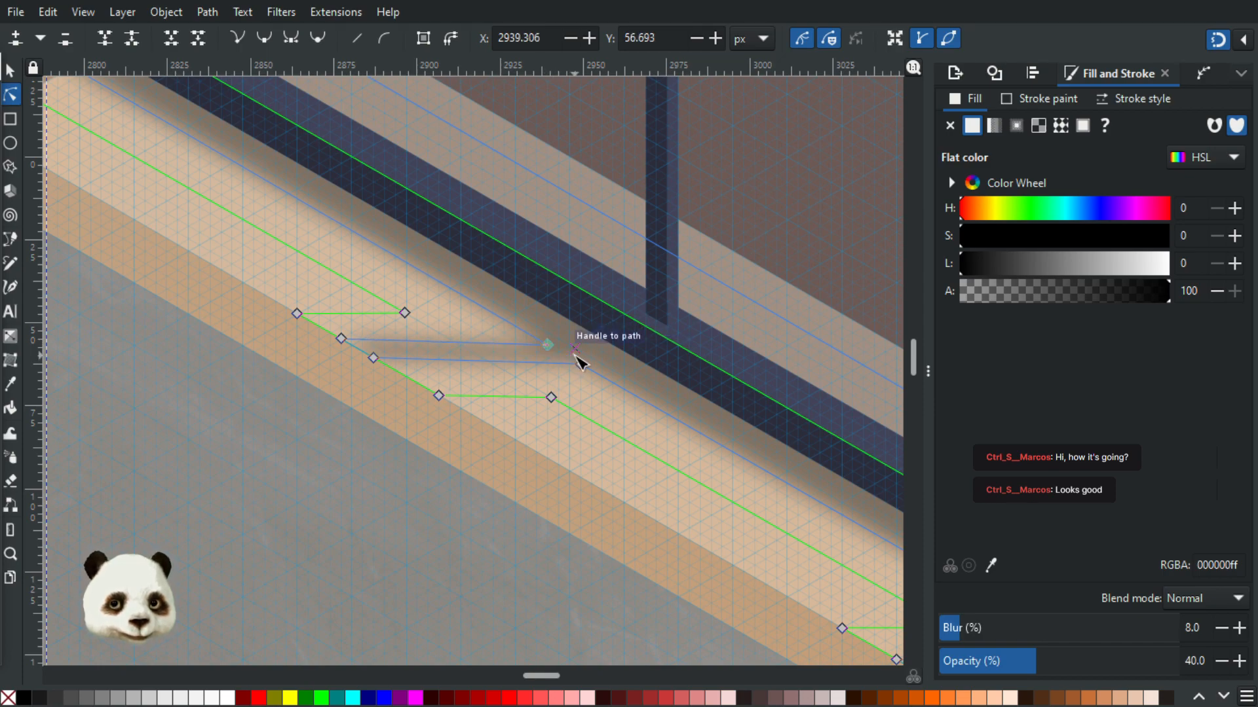
scroll(598, 379, "down", 3)
scroll(599, 370, "up", 3)
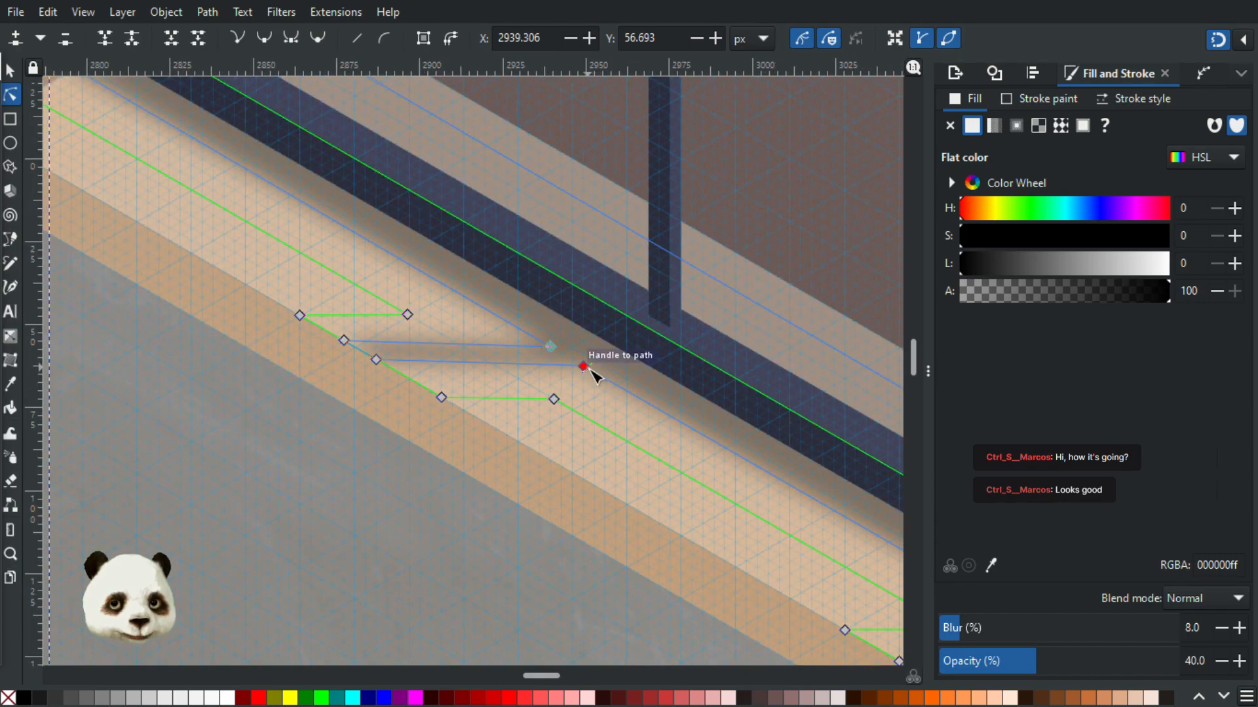
left_click_drag(590, 370, 594, 373)
left_click_drag(557, 352, 614, 393)
scroll(625, 401, "down", 3)
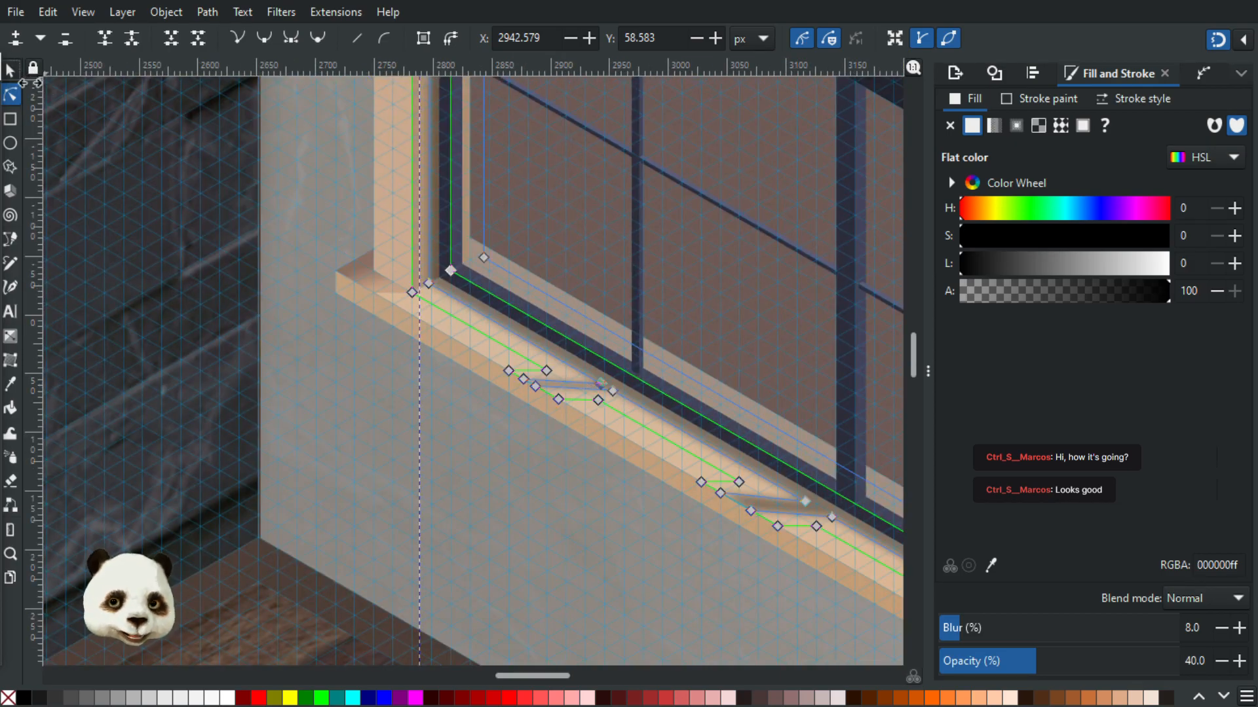
- Move the middle mullion shadow's upper front corner slightly along the sill edge to X 3047, Y 153 px
left_click(10, 70)
scroll(619, 310, "down", 3)
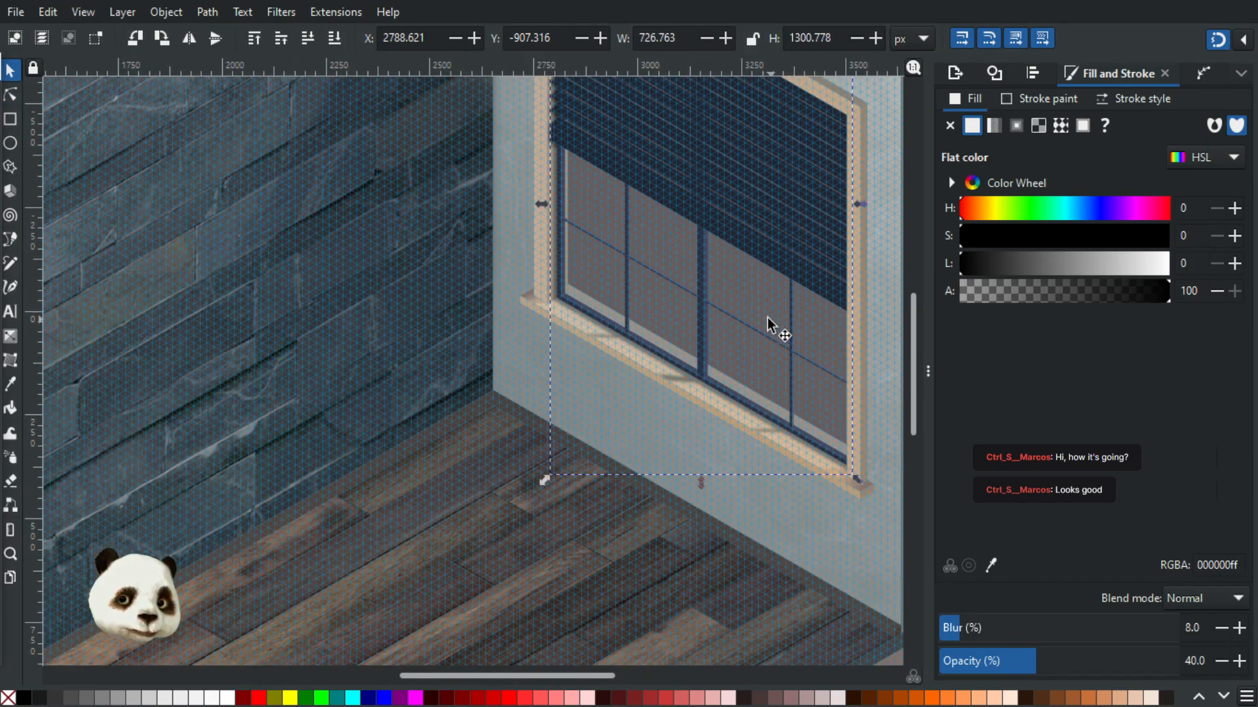
scroll(768, 321, "up", 3)
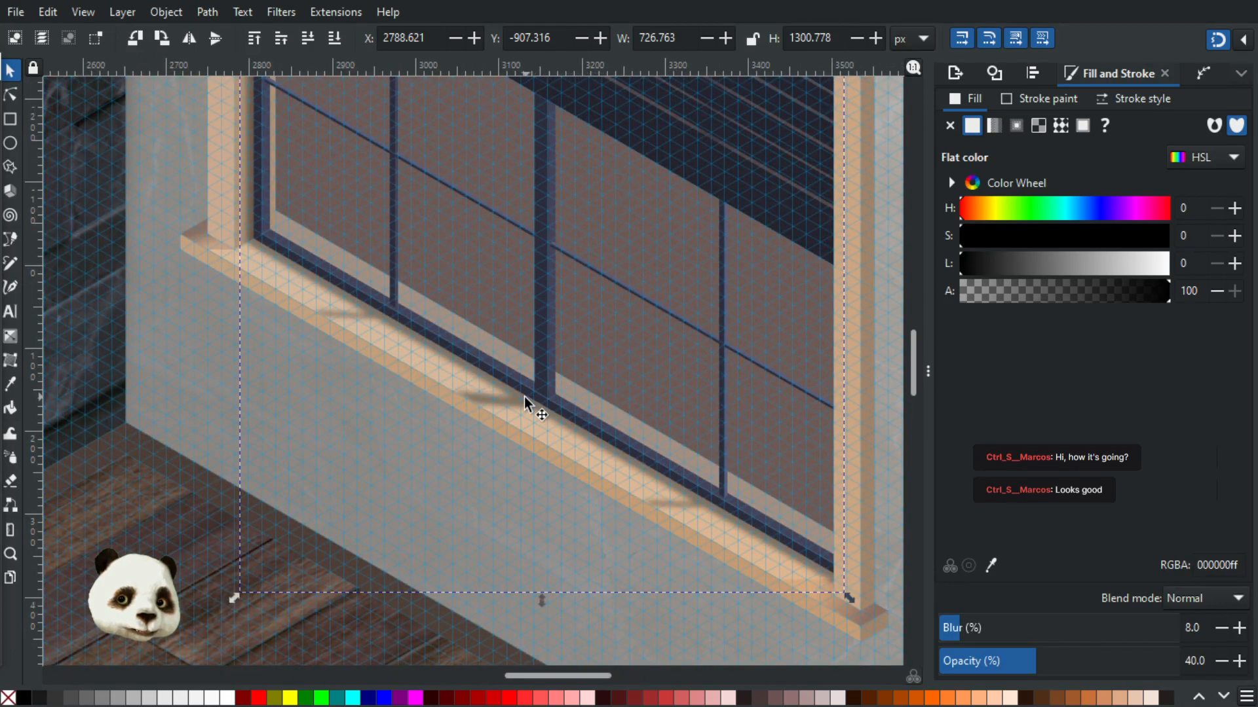
scroll(518, 426, "down", 1)
scroll(498, 422, "up", 3)
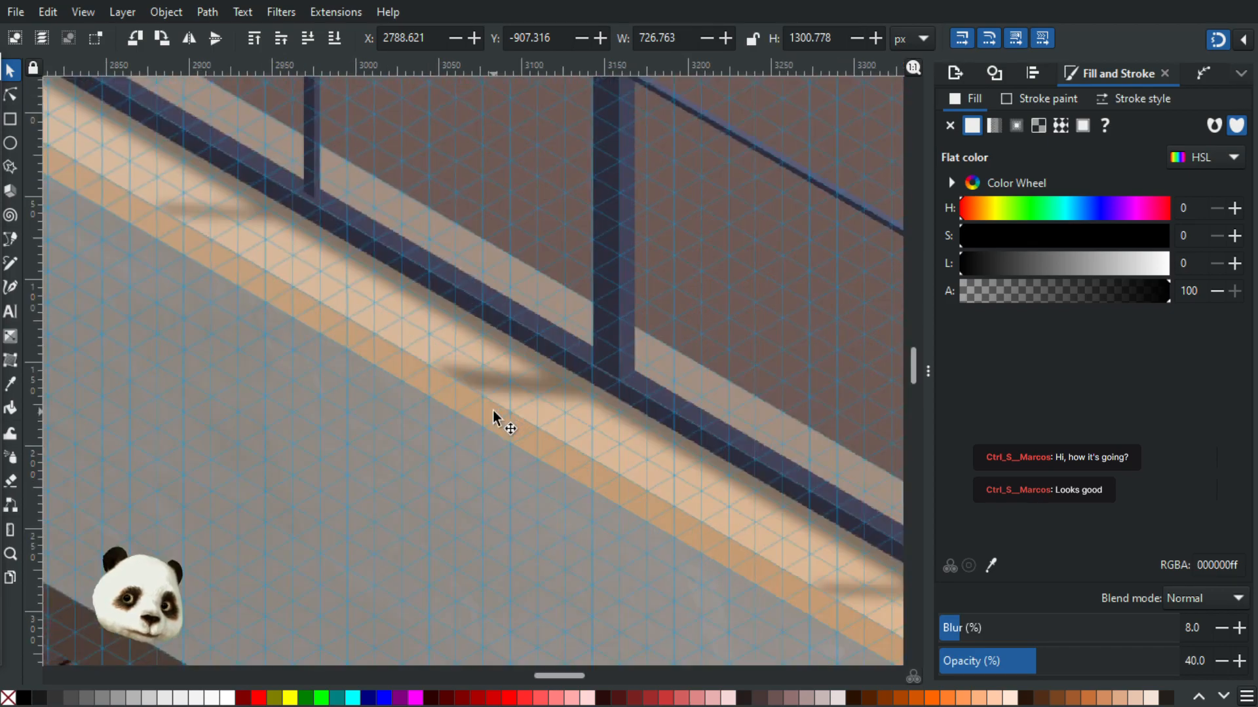
left_click(10, 94)
scroll(539, 396, "up", 2)
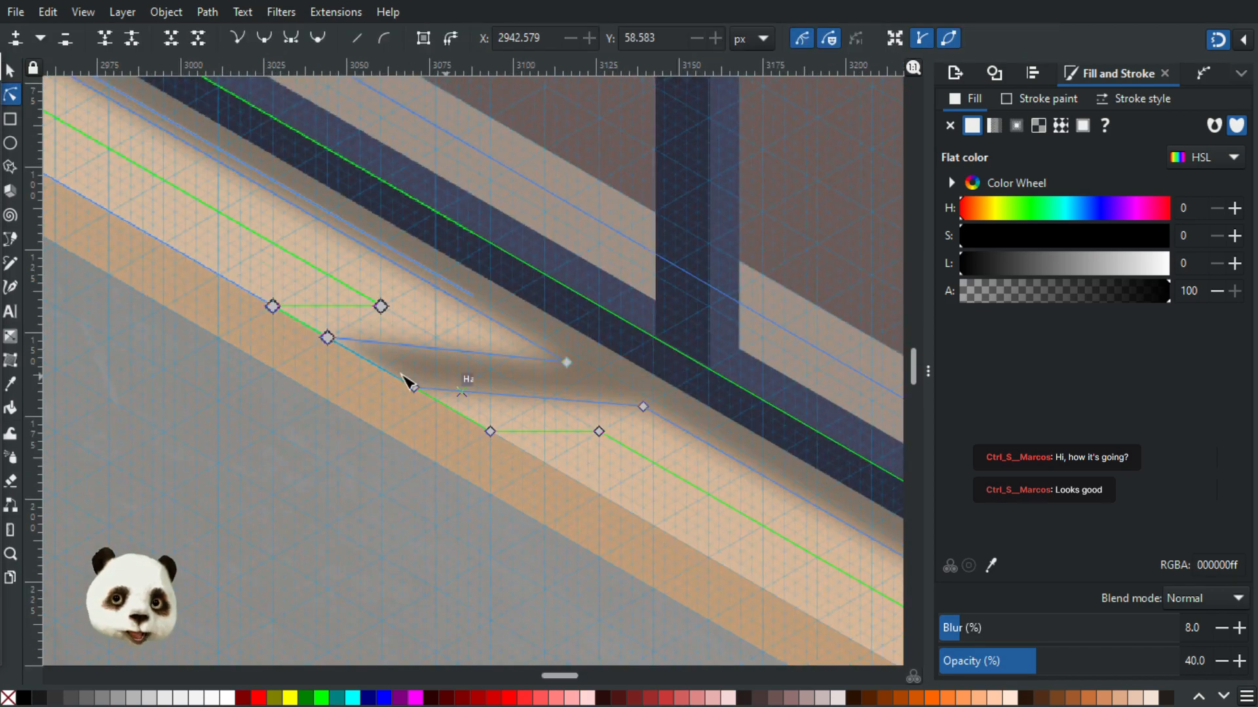
left_click_drag(333, 336, 343, 341)
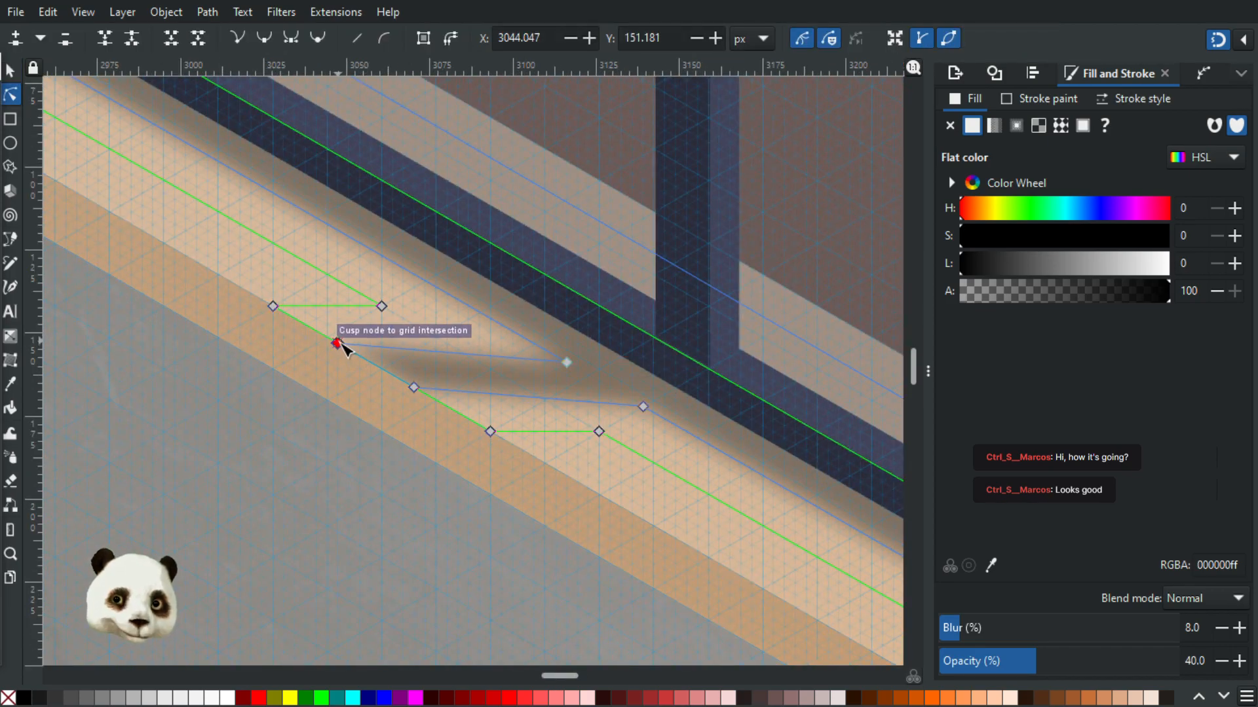
scroll(612, 373, "down", 5)
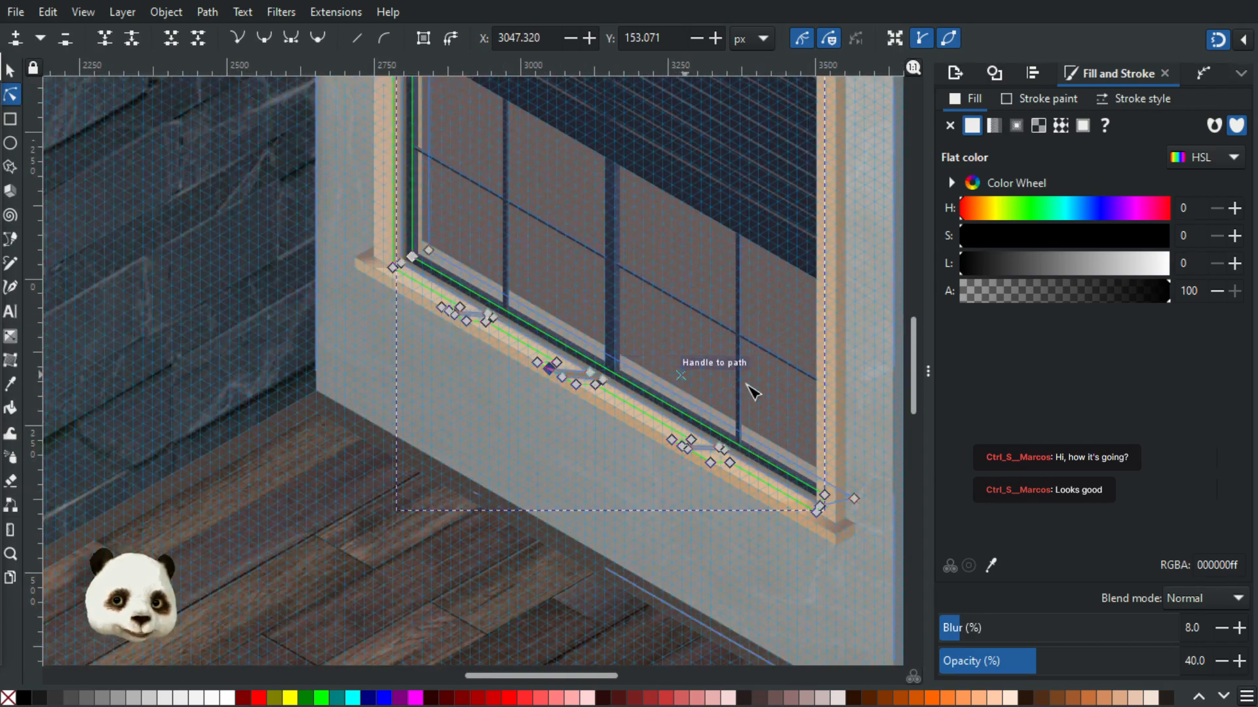
- Deselect the shadow, hide the grid and switch to the Gradient tool near the middle mullion's sill shadow
key("Escape")
key("Escape")
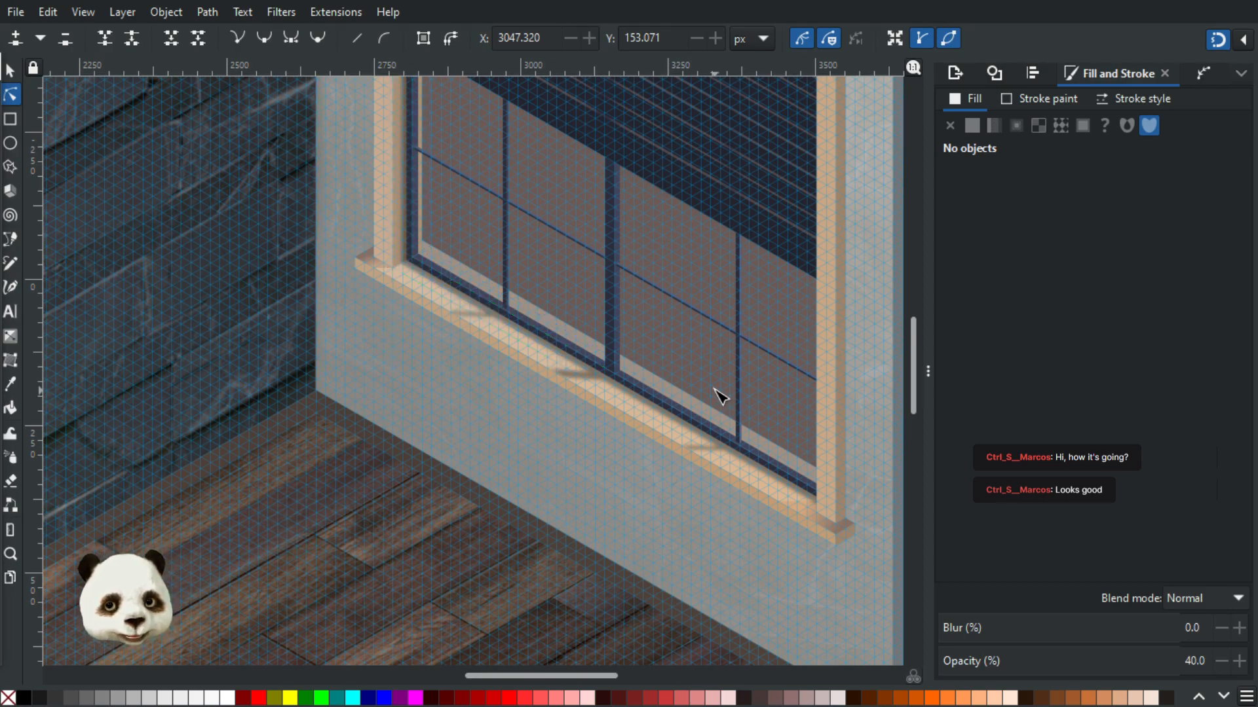
key("numbersign")
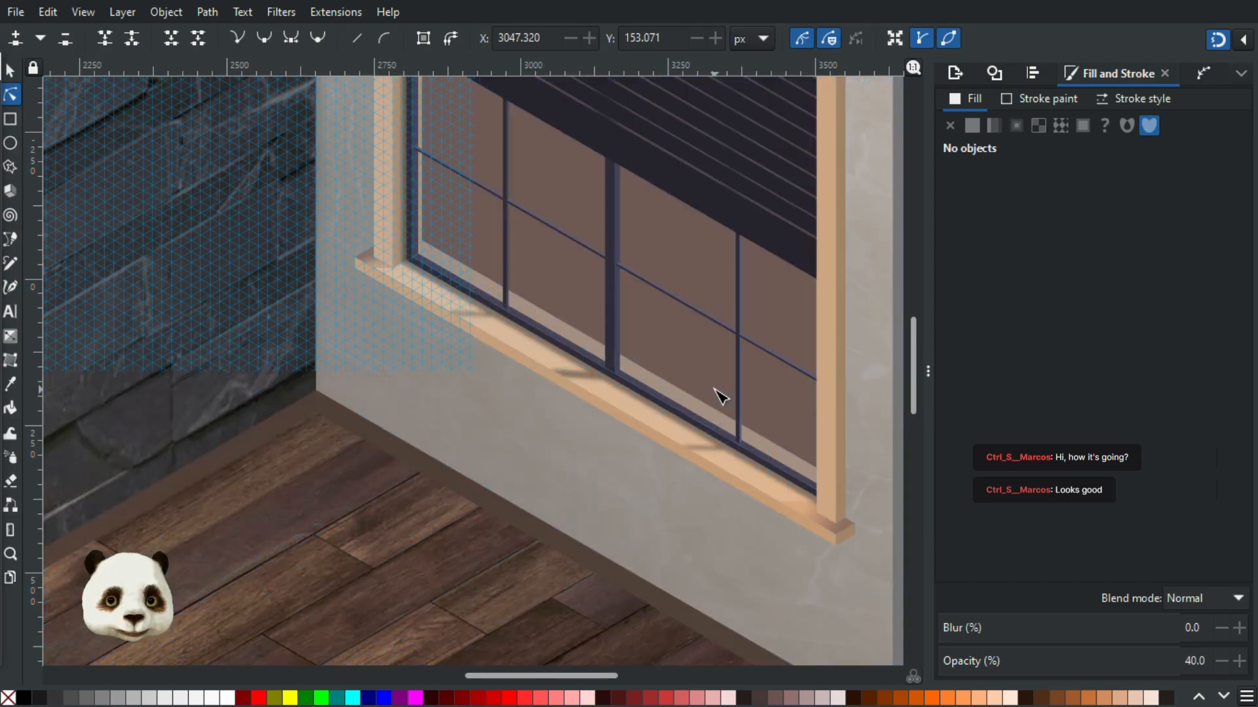
scroll(606, 386, "up", 3)
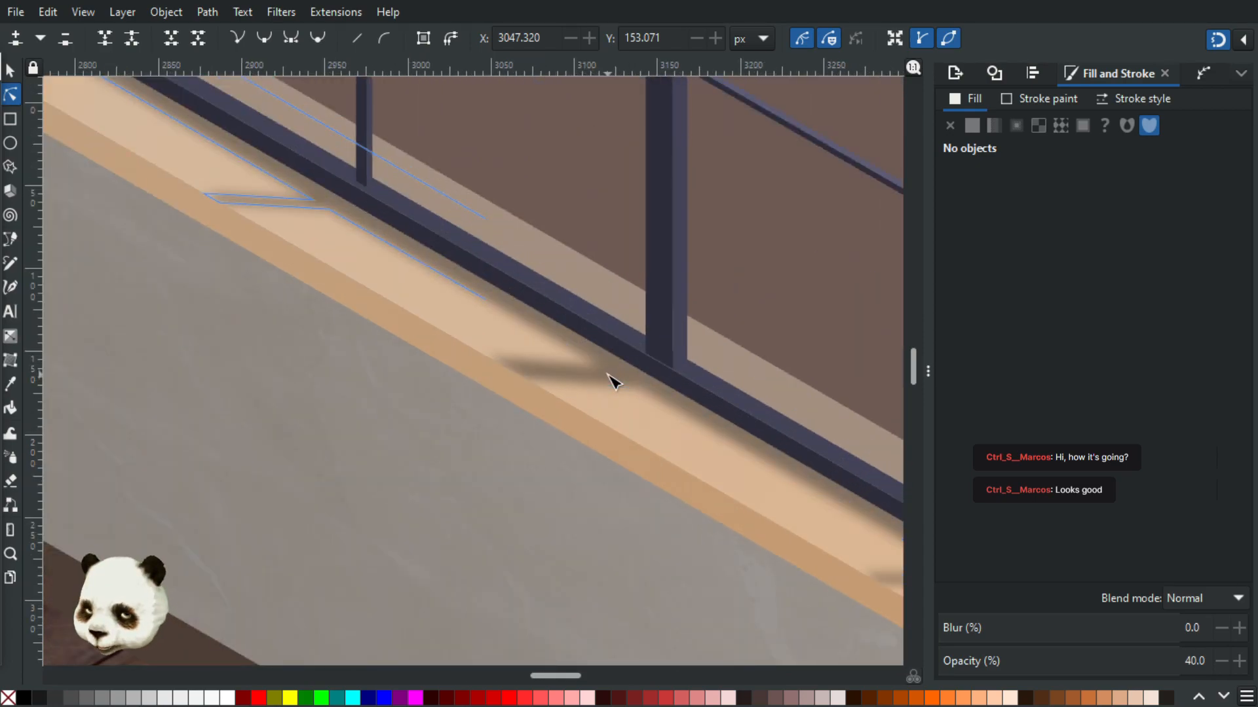
key("g")
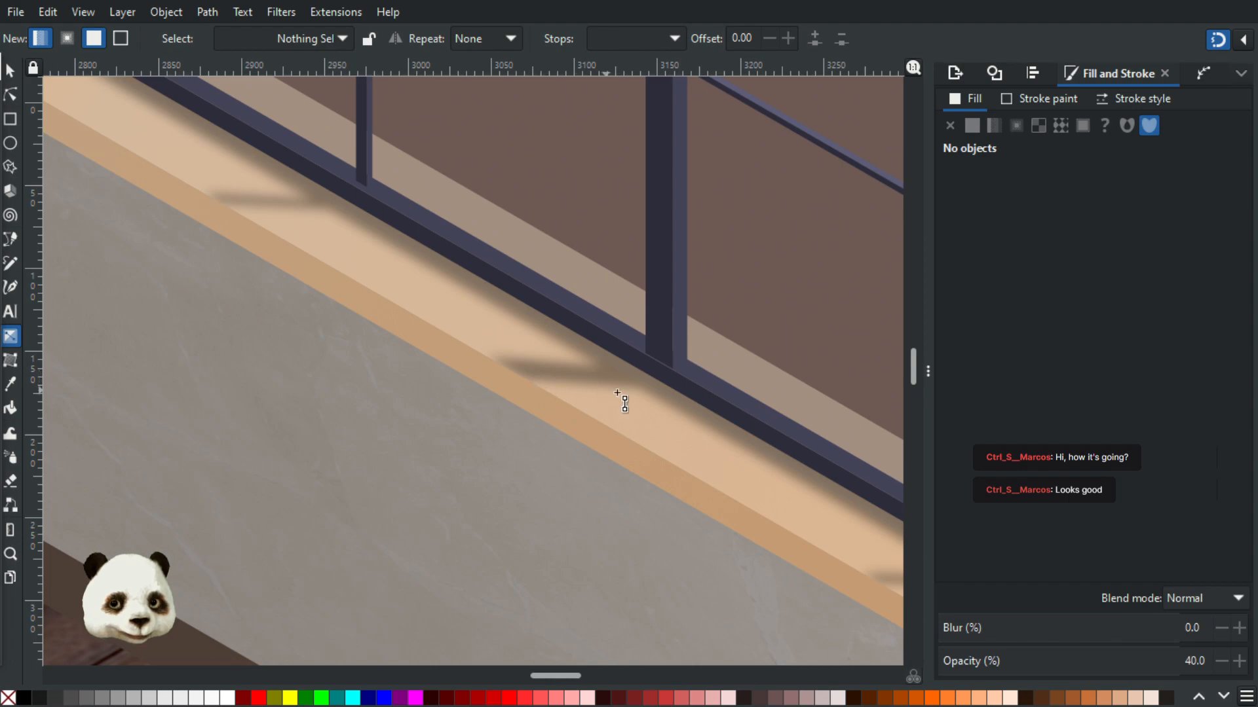
scroll(662, 426, "down", 1)
scroll(666, 426, "up", 2)
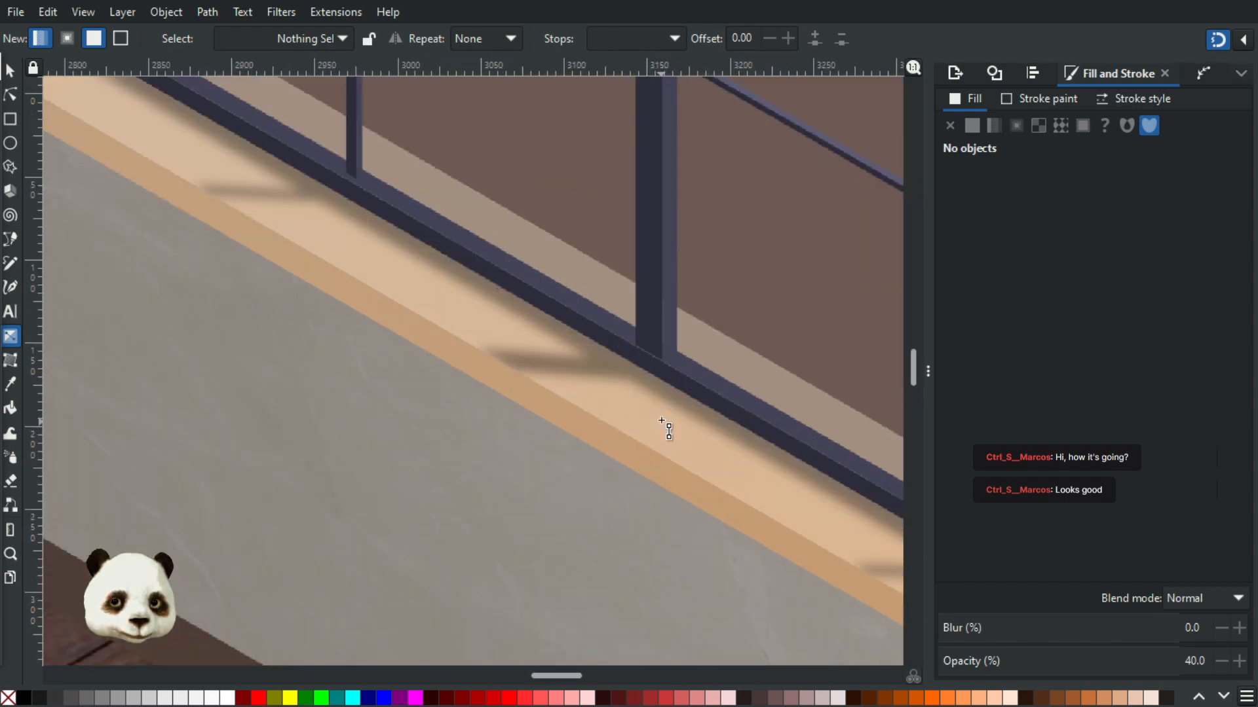
- Apply a linear gradient to the window and mullion shadow shape, fading from opaque black beside the frame to transparent at the sill's front edge
left_click(558, 348)
left_click_drag(593, 342, 538, 448)
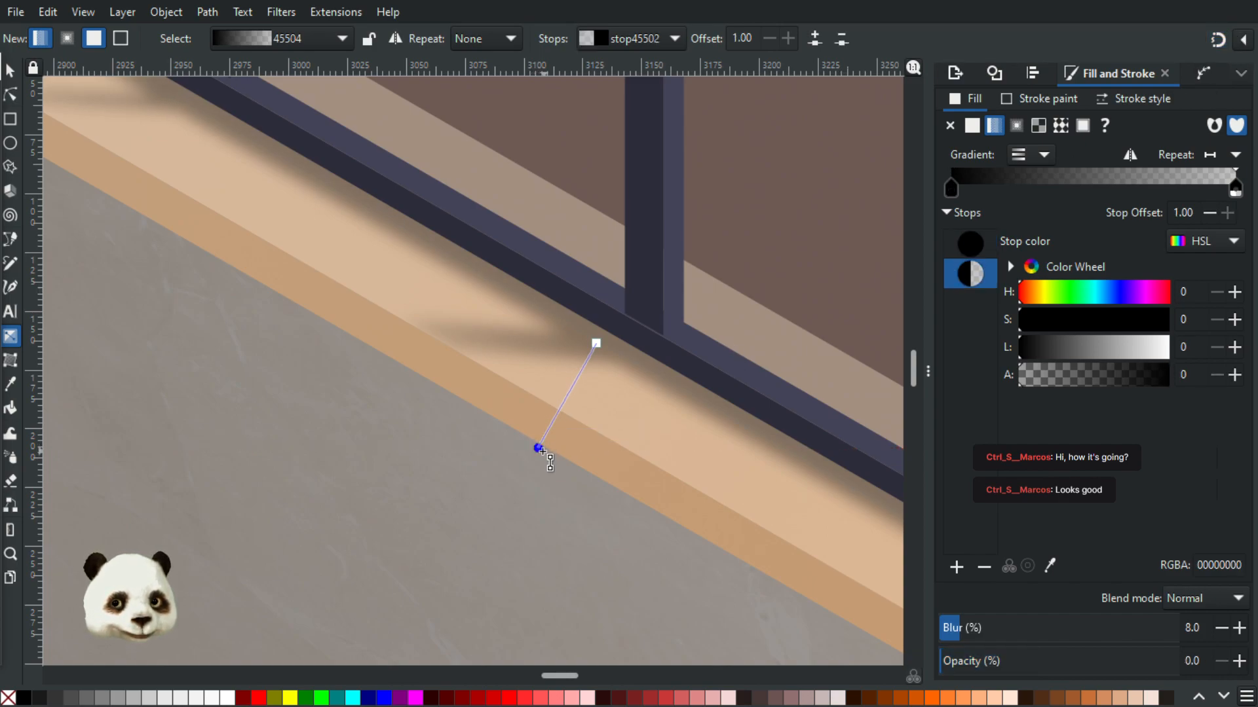
left_click_drag(539, 448, 566, 435)
scroll(563, 442, "down", 3, "ctrl")
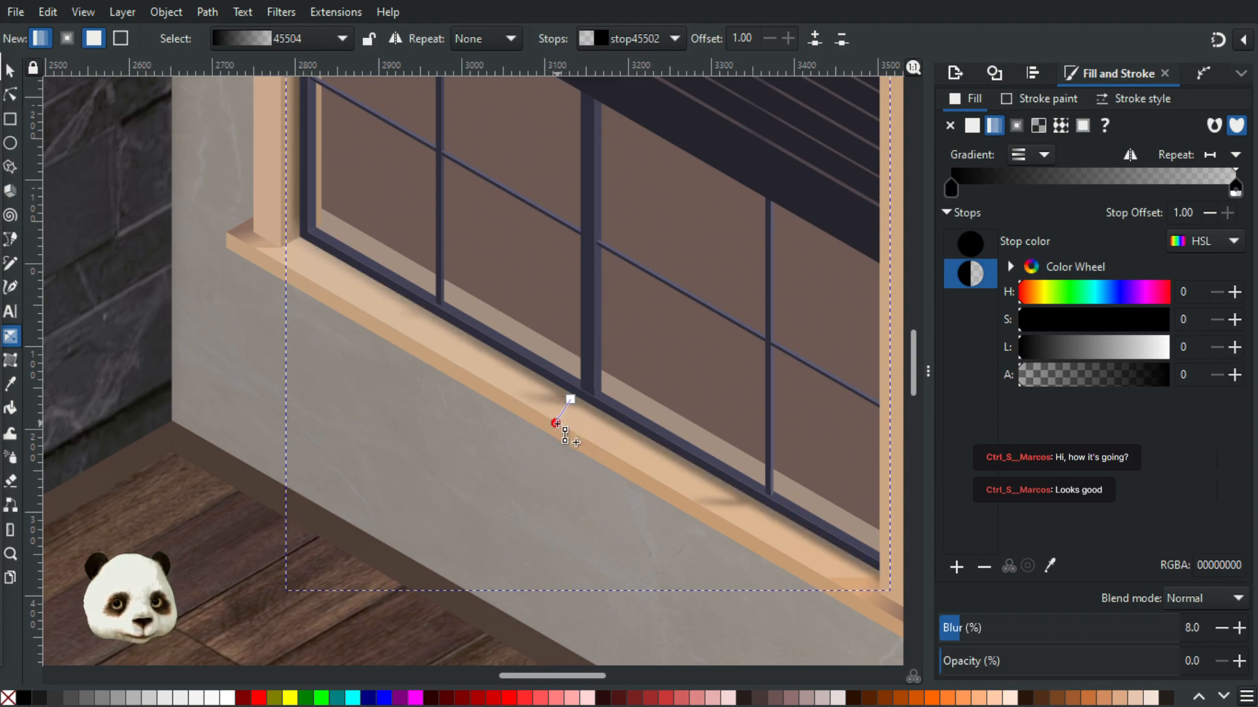
- Fine-tune the shadow gradient, moving its opaque end closer to the window frame and its transparent end slightly along the sill's front edge
left_click_drag(565, 436, 568, 435)
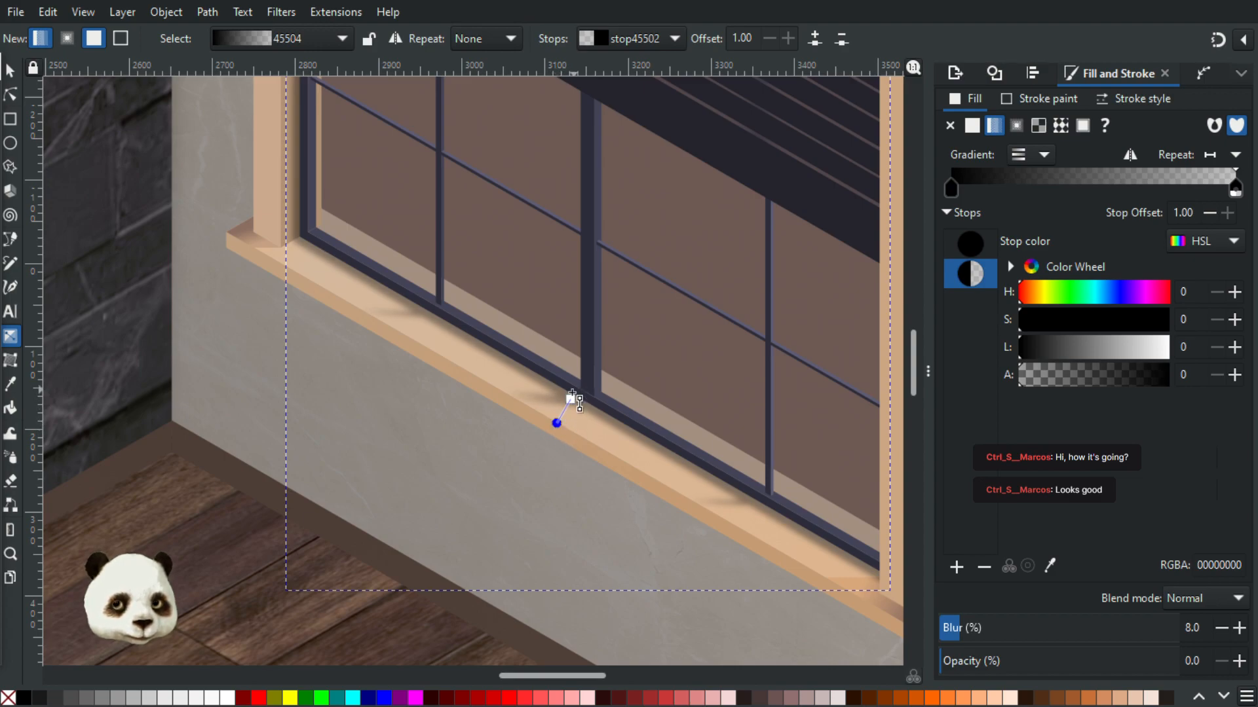
left_click_drag(573, 396, 579, 389)
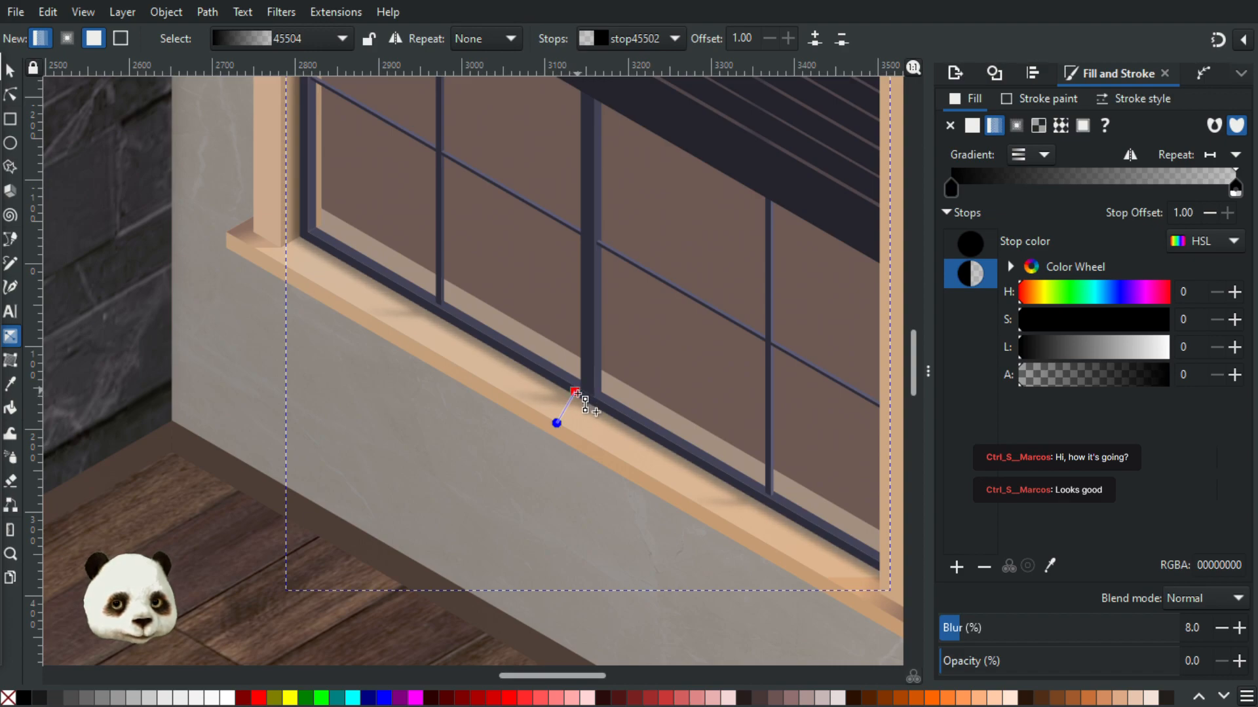
left_click(557, 423)
left_click_drag(556, 423, 554, 428)
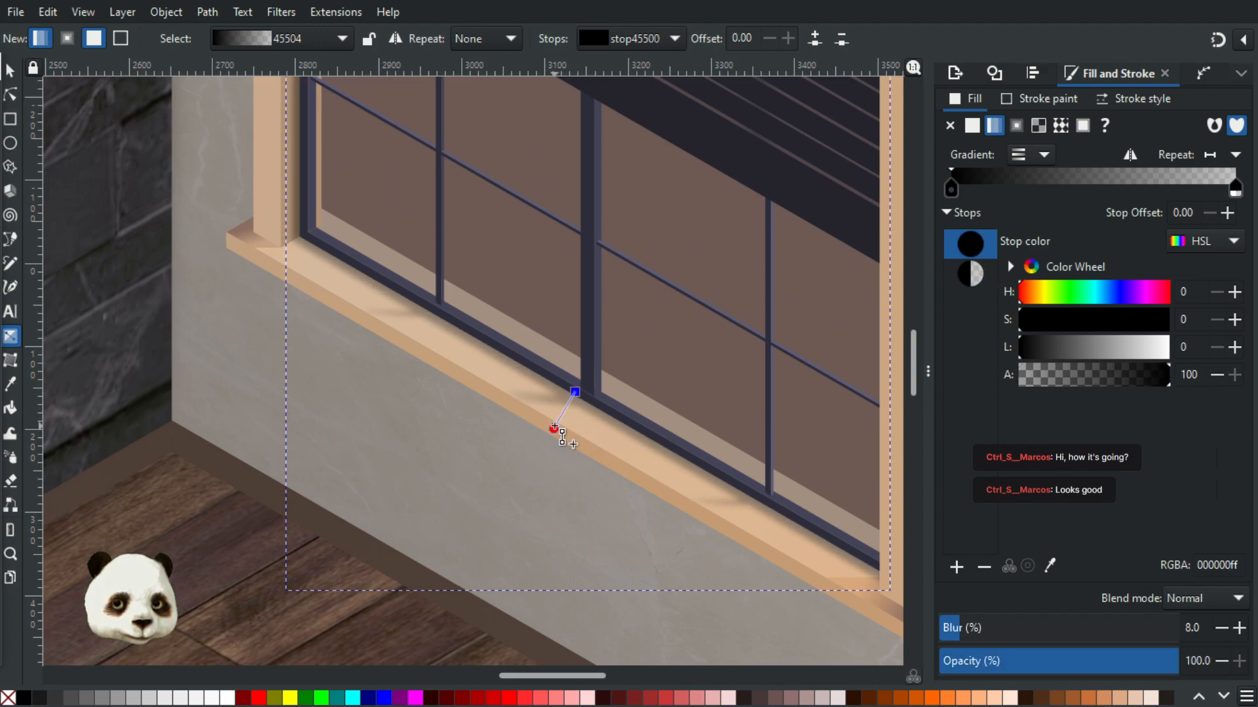
key("Tab")
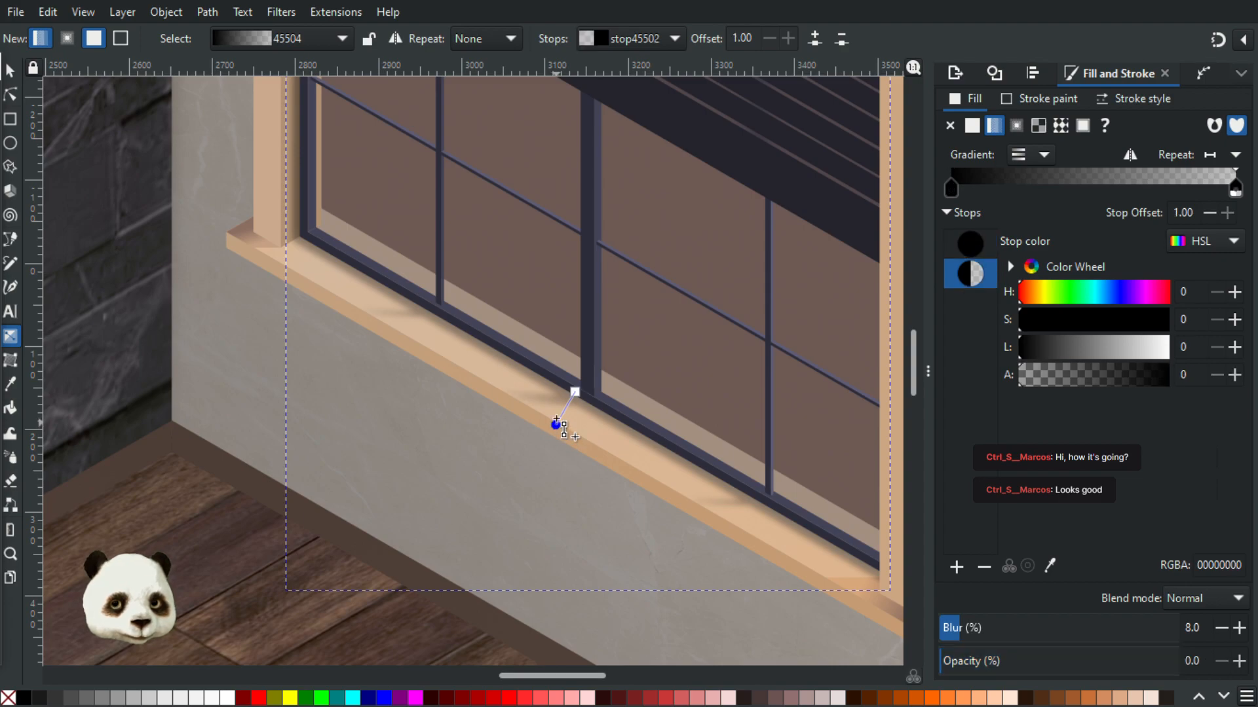
- Deselect the shadow and examine the faded mullion shadows on the sill, both up close and within the whole room
left_click(10, 73)
scroll(482, 253, "down", 4)
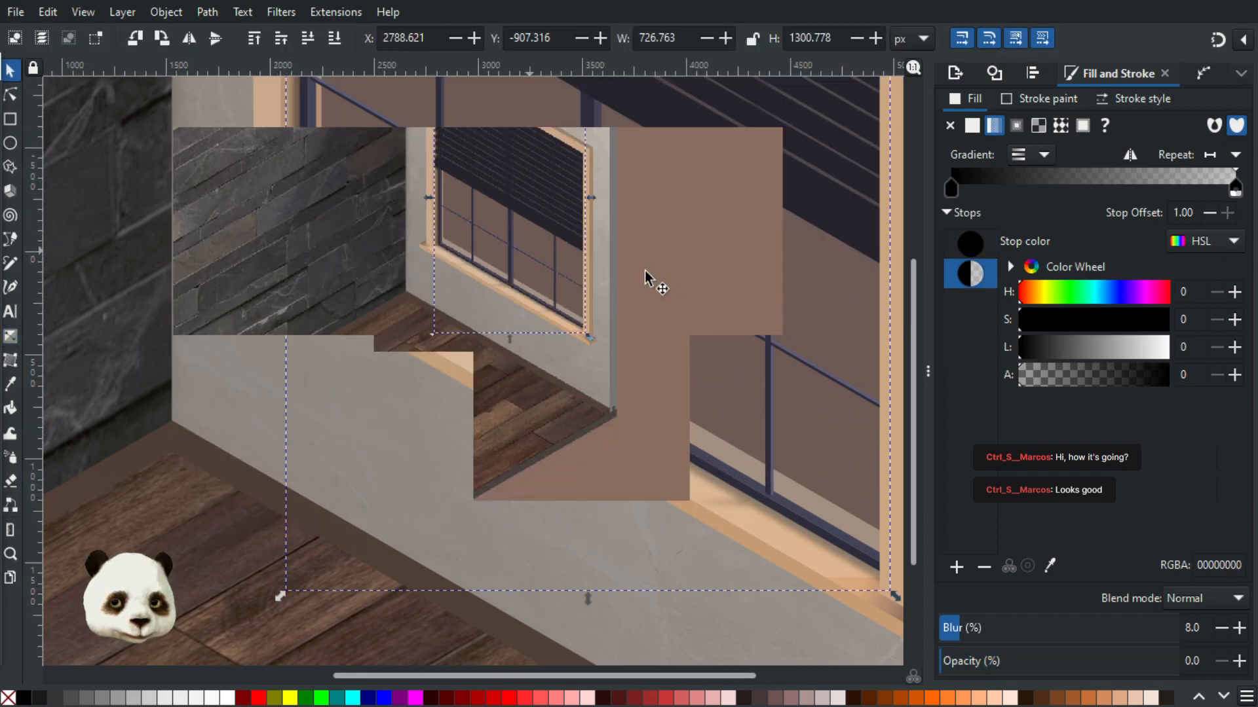
left_click(709, 259)
scroll(521, 262, "up", 2)
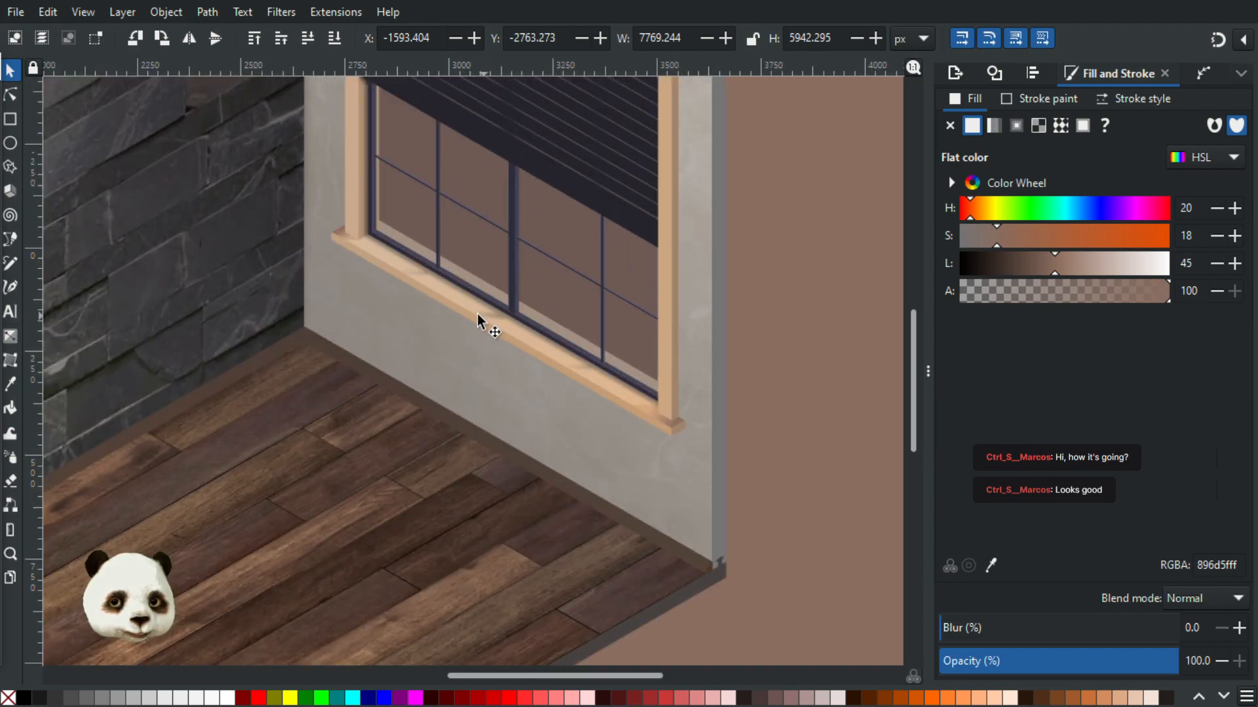
scroll(477, 313, "up", 2)
scroll(534, 344, "up", 2)
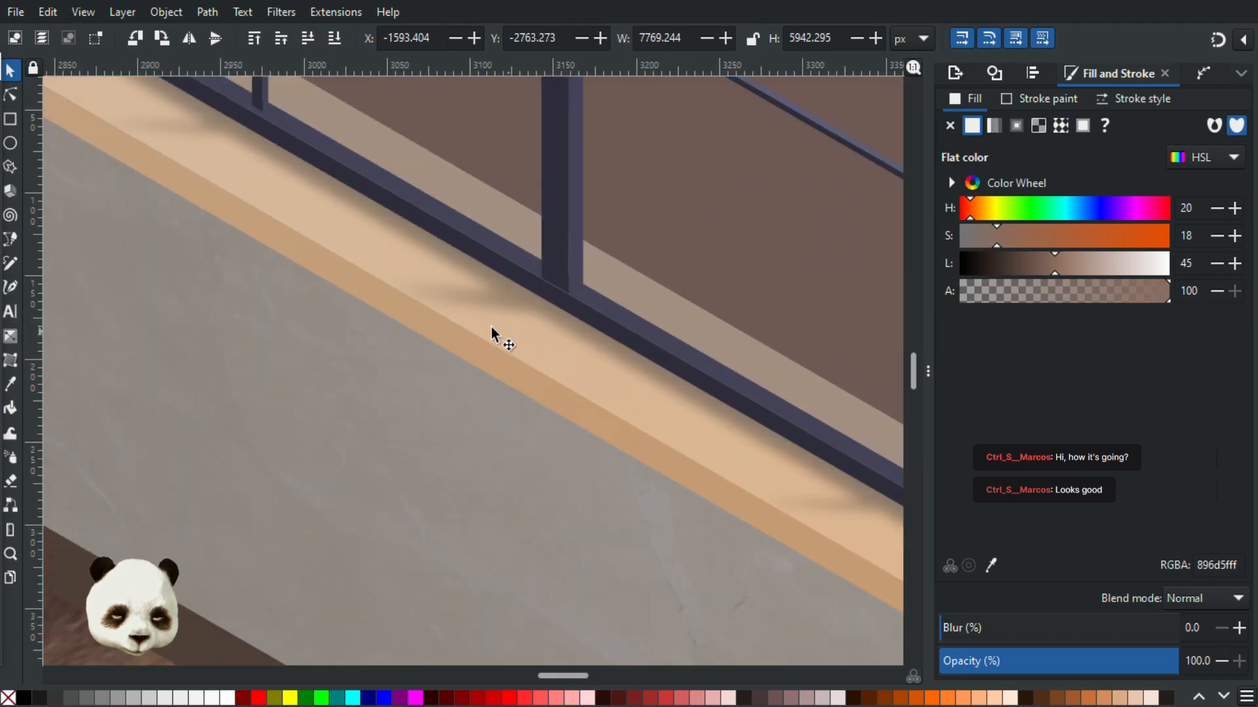
scroll(491, 331, "down", 3)
scroll(488, 321, "down", 3)
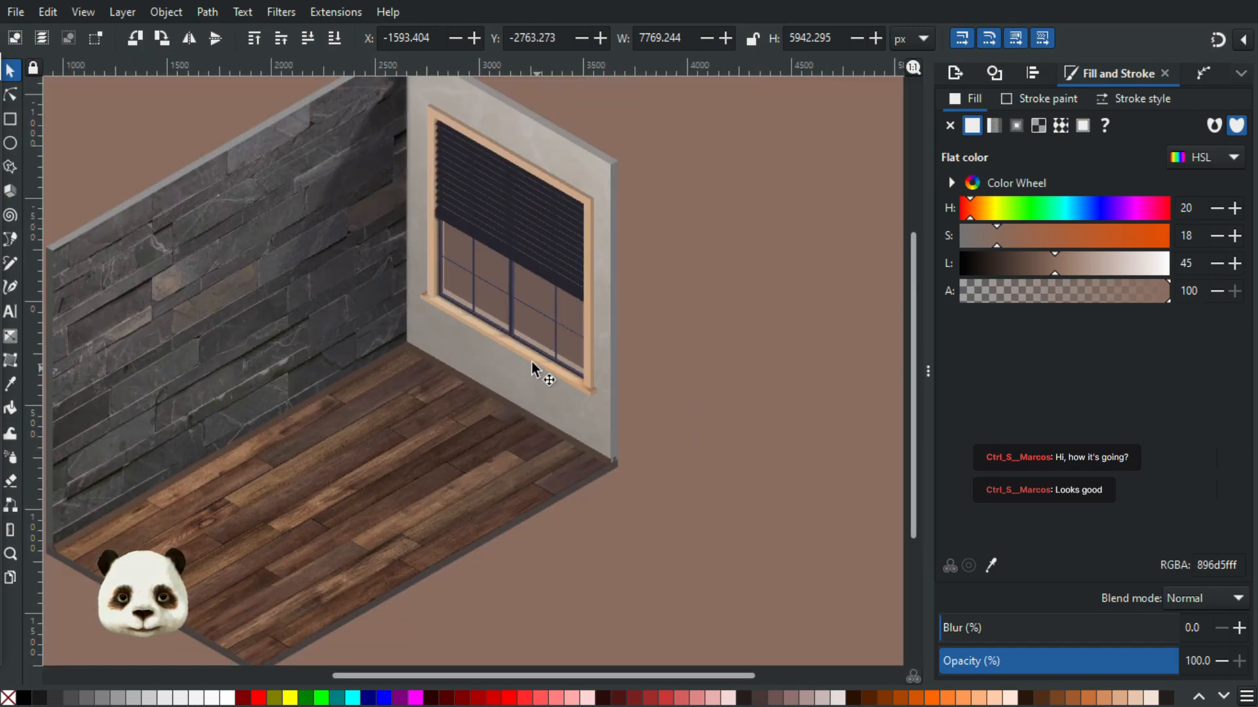
scroll(500, 348, "up", 2)
scroll(499, 341, "down", 3)
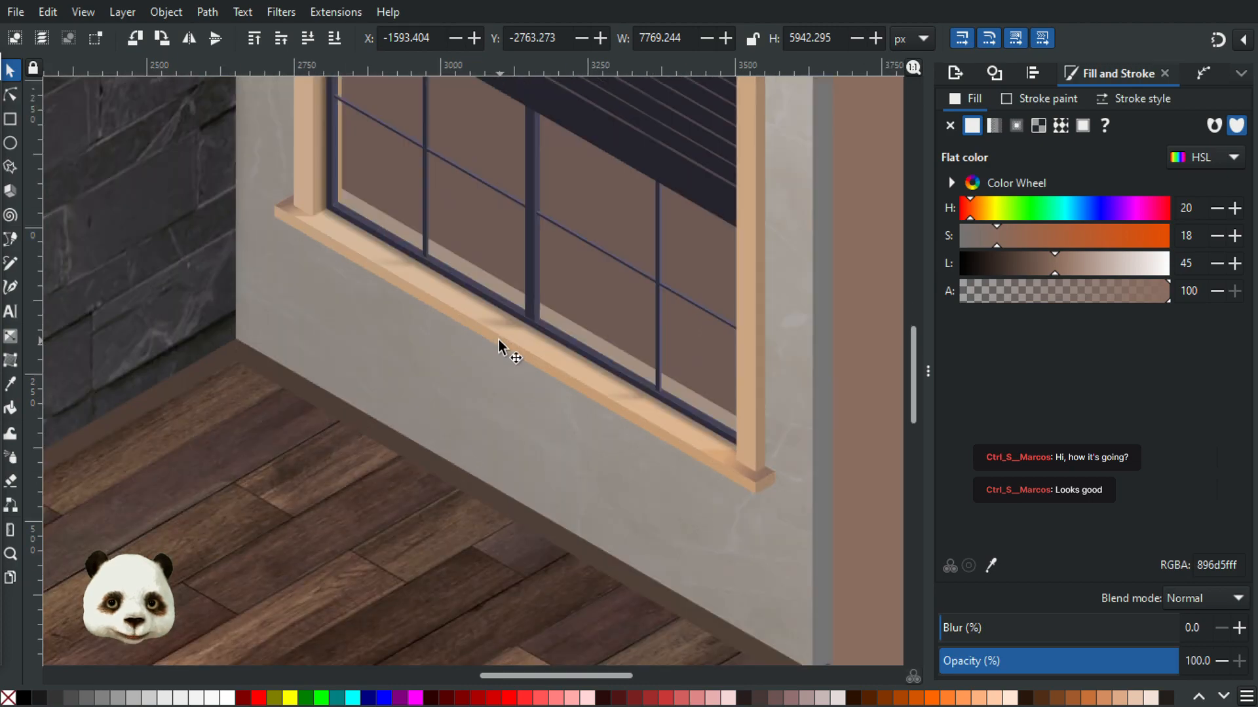
scroll(499, 348, "up", 2)
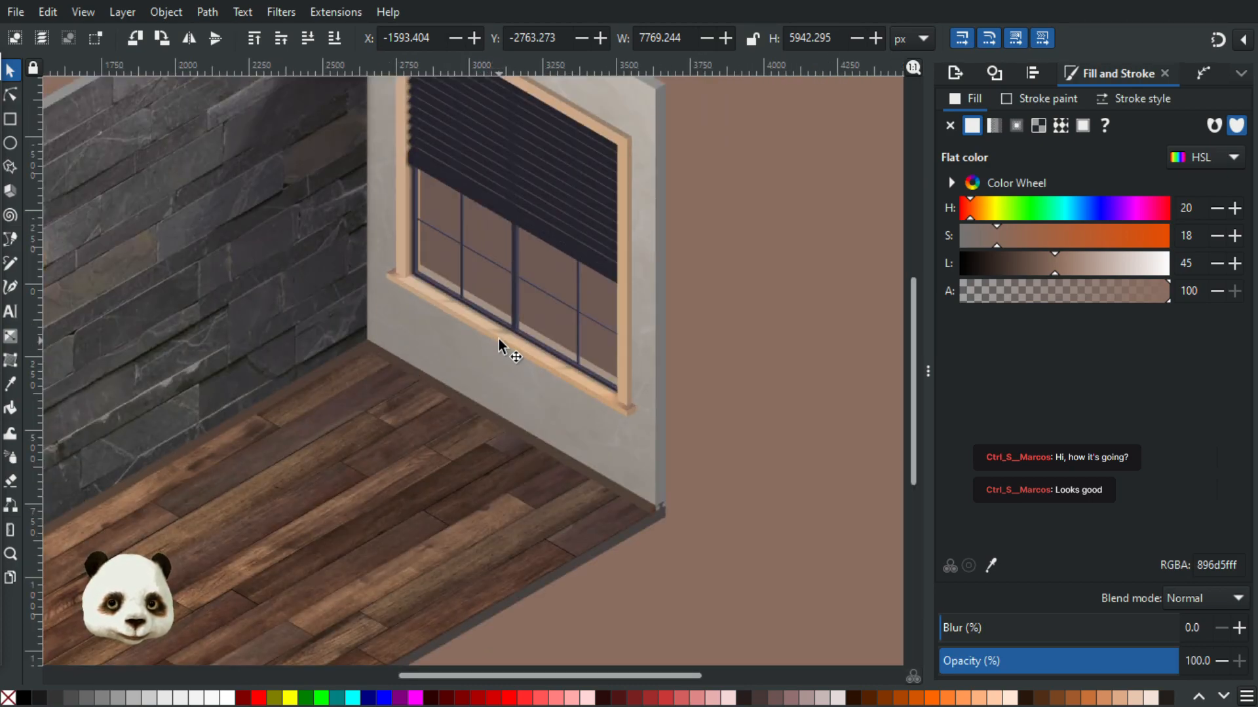
left_click_drag(480, 318, 598, 413)
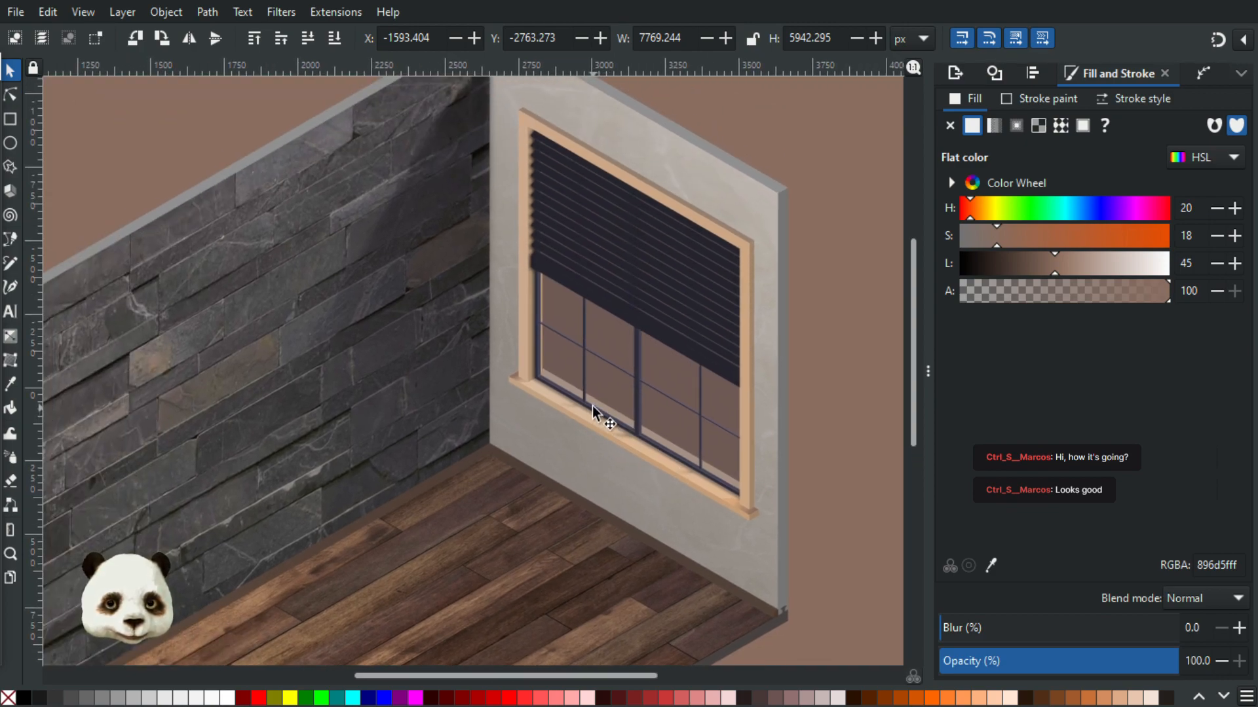
scroll(592, 399, "up", 1)
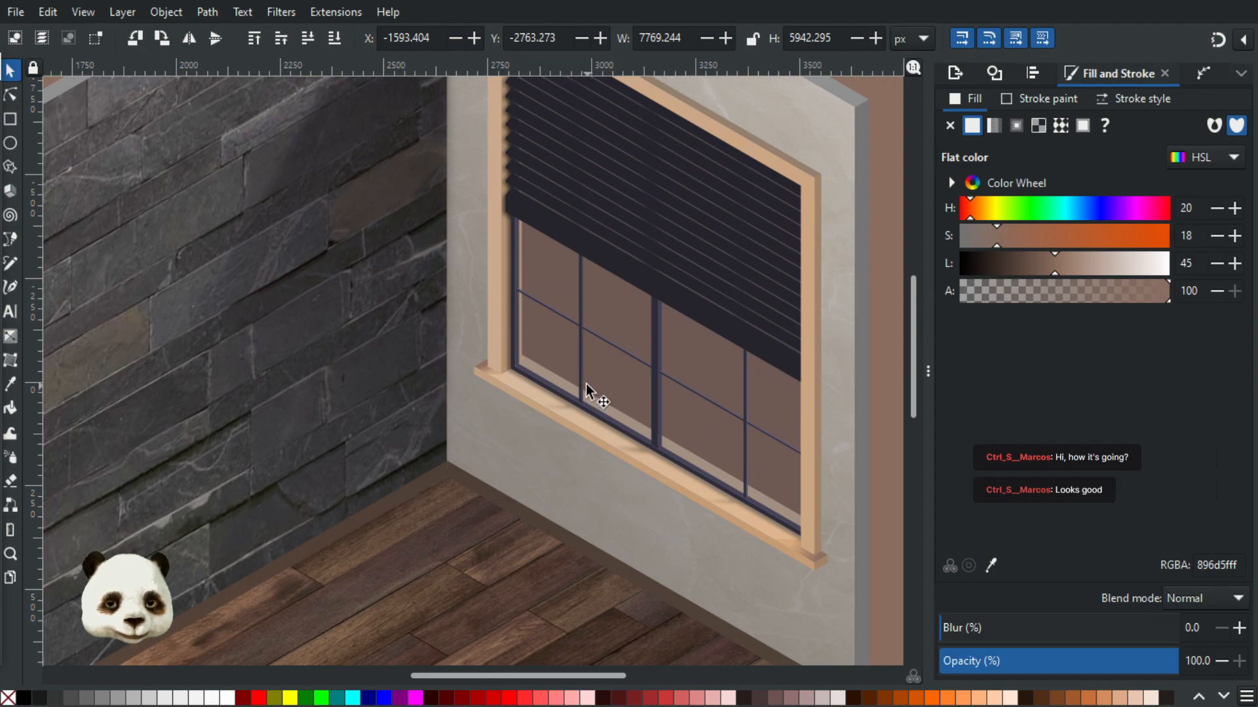
left_click_drag(583, 383, 589, 434)
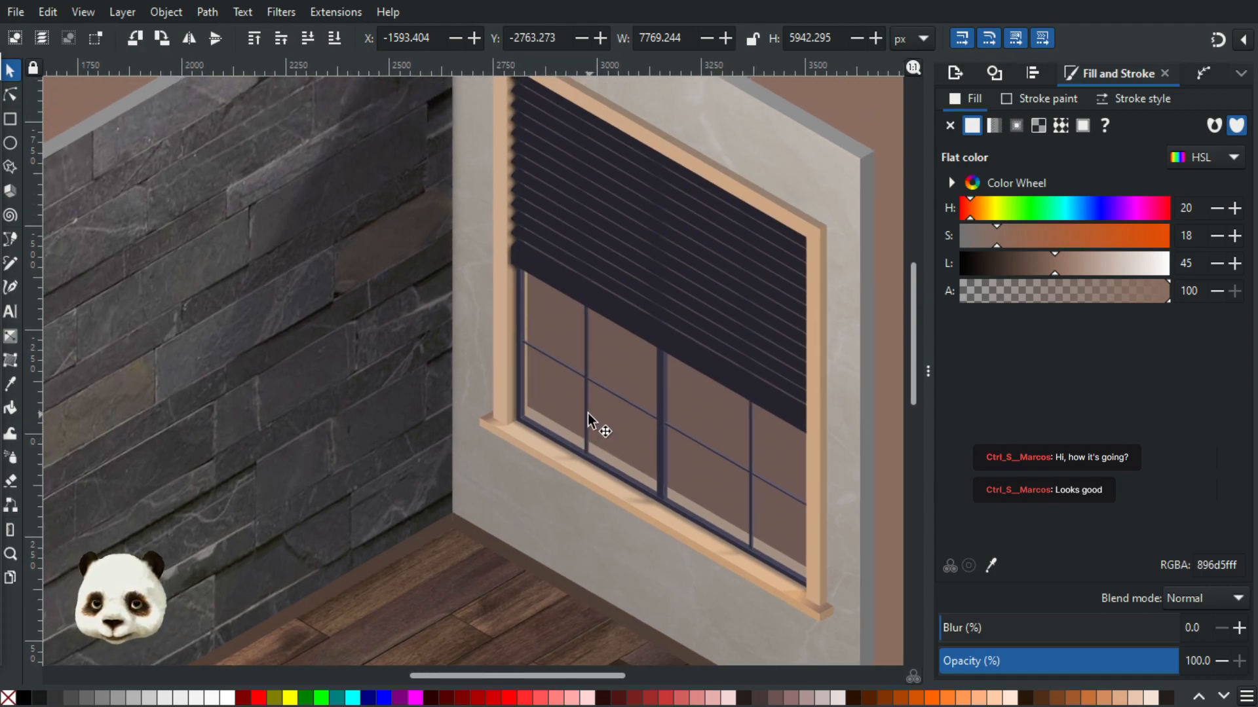
left_click_drag(581, 417, 553, 446)
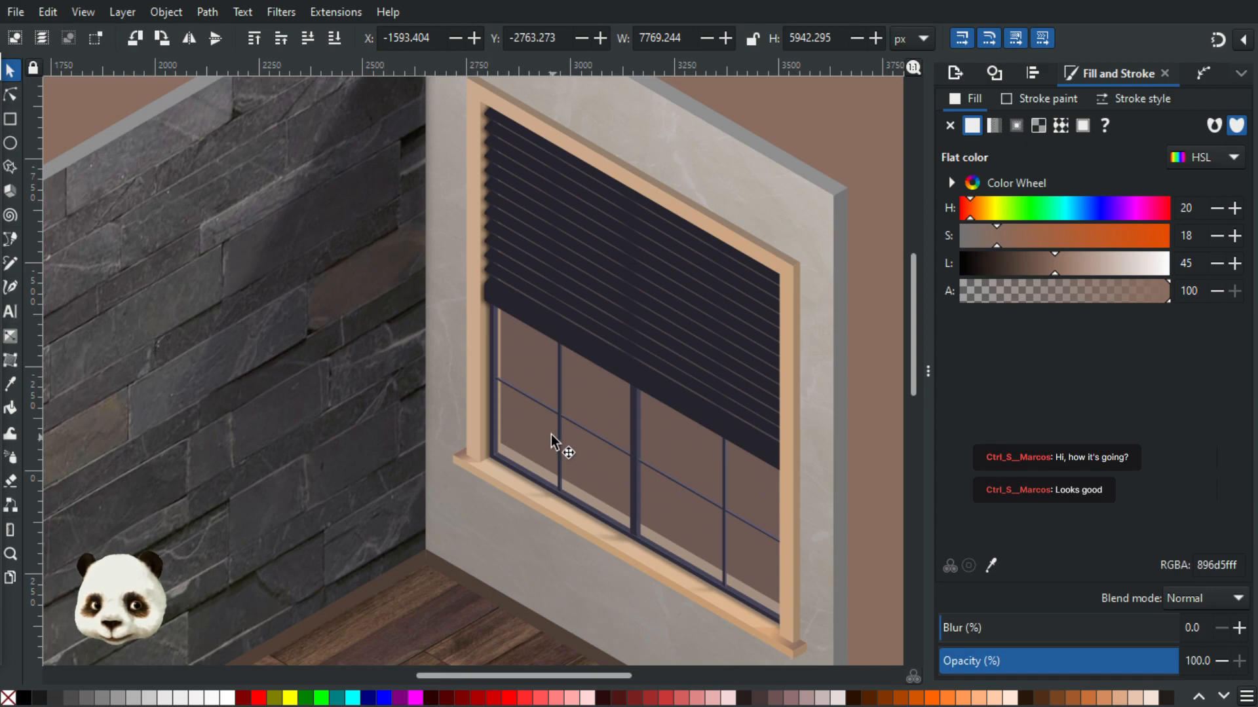
scroll(550, 408, "down", 2)
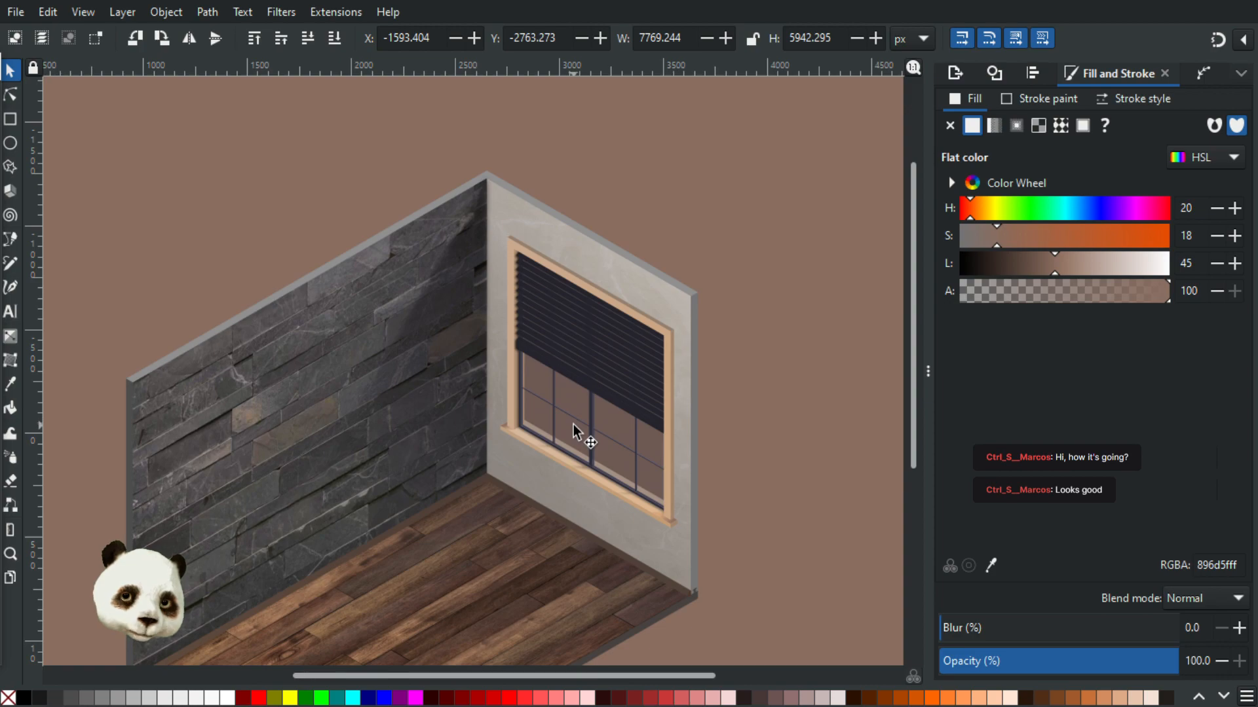
- Select the sill's front face and slightly darken the gradient stop at its left-hand end
scroll(589, 437, "up", 1)
scroll(589, 497, "up", 1)
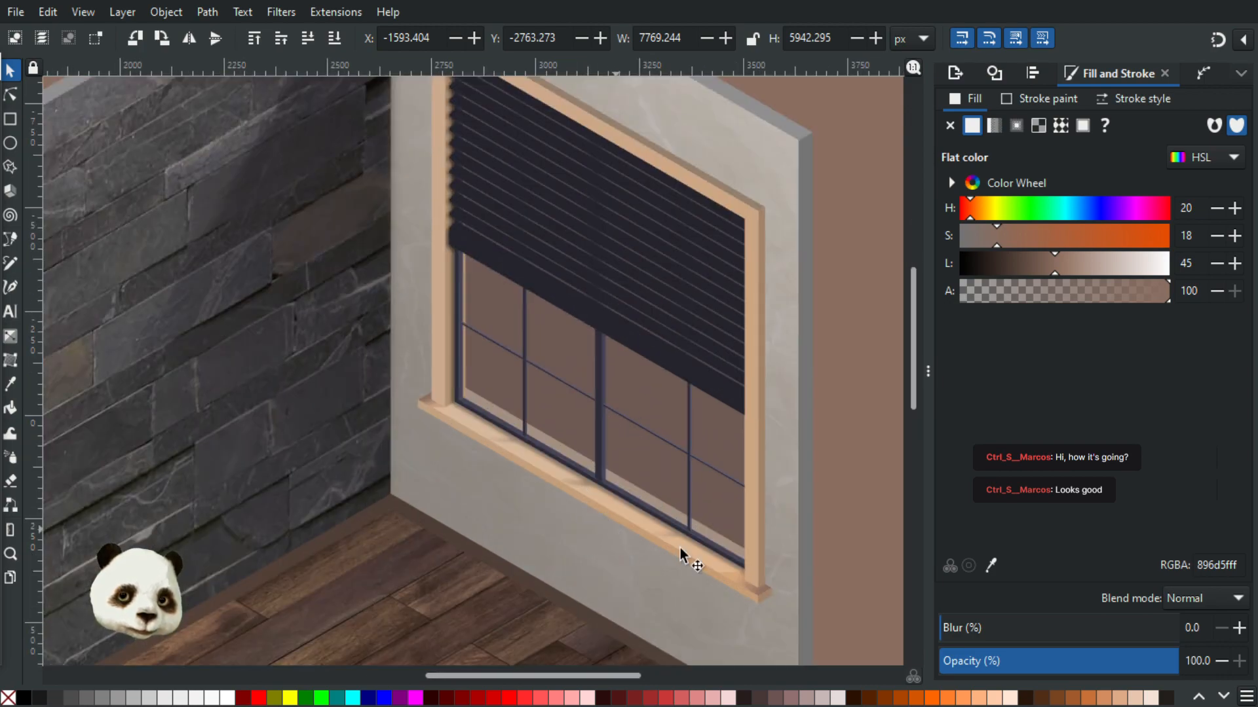
scroll(649, 570, "up", 2)
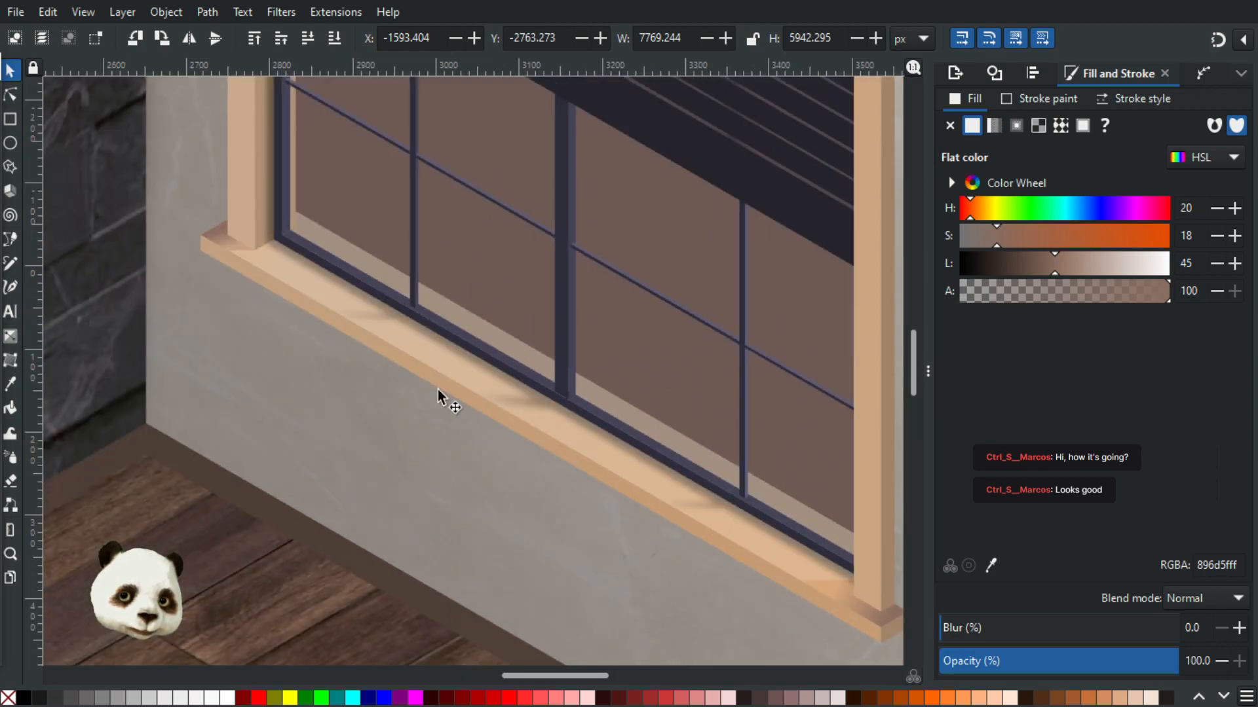
left_click(10, 96)
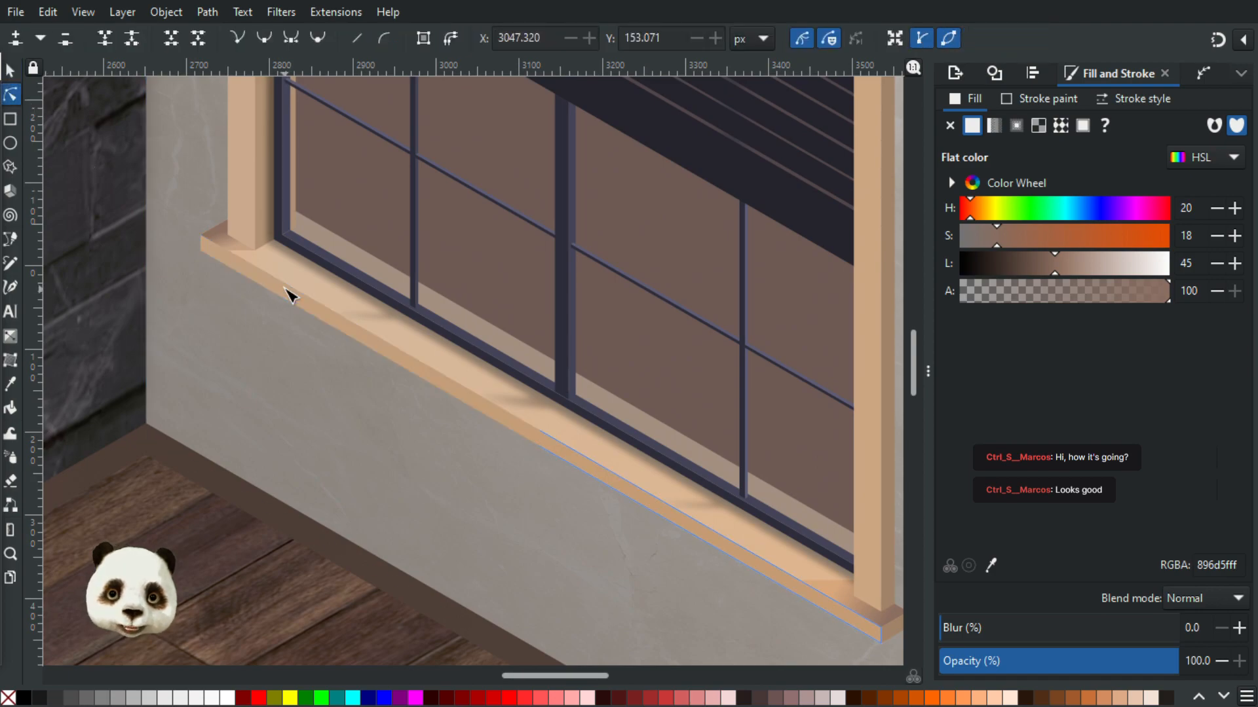
left_click(207, 247)
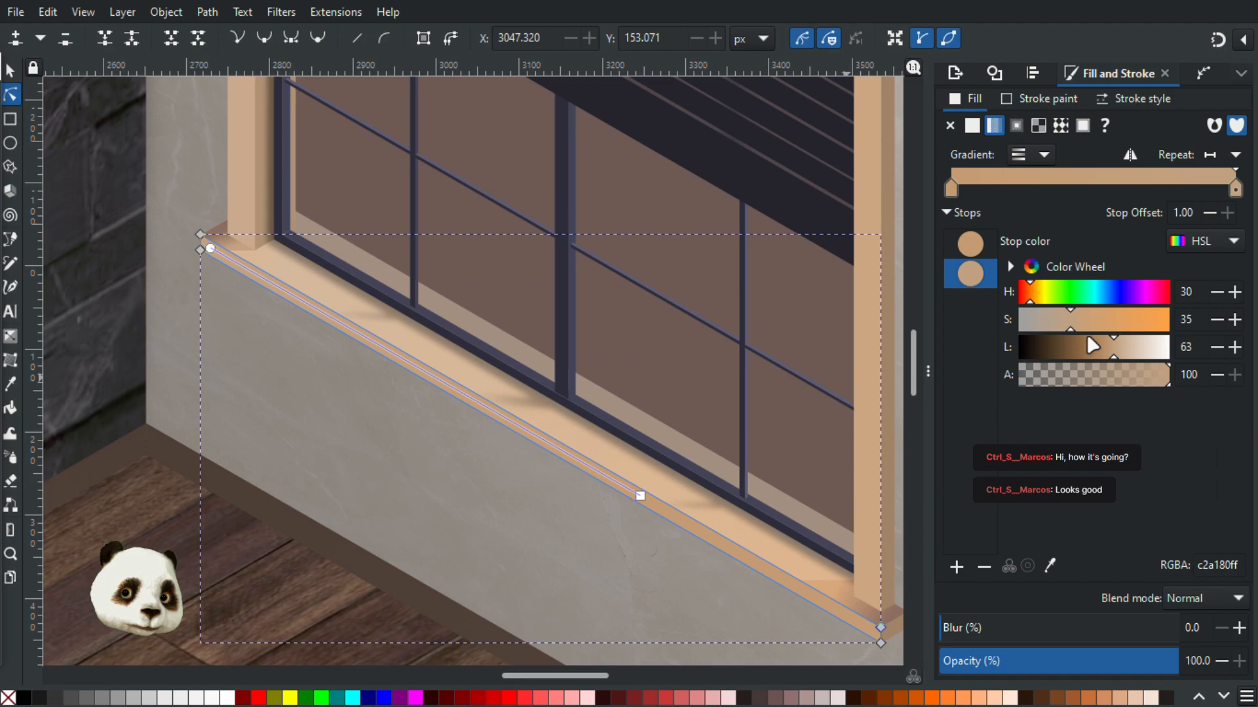
left_click(1109, 351)
- Set the front face's other gradient stop, toward its right-hand end, to saturation 38 and lightness 59, then deselect the face
left_click_drag(751, 407, 568, 227)
left_click(457, 316)
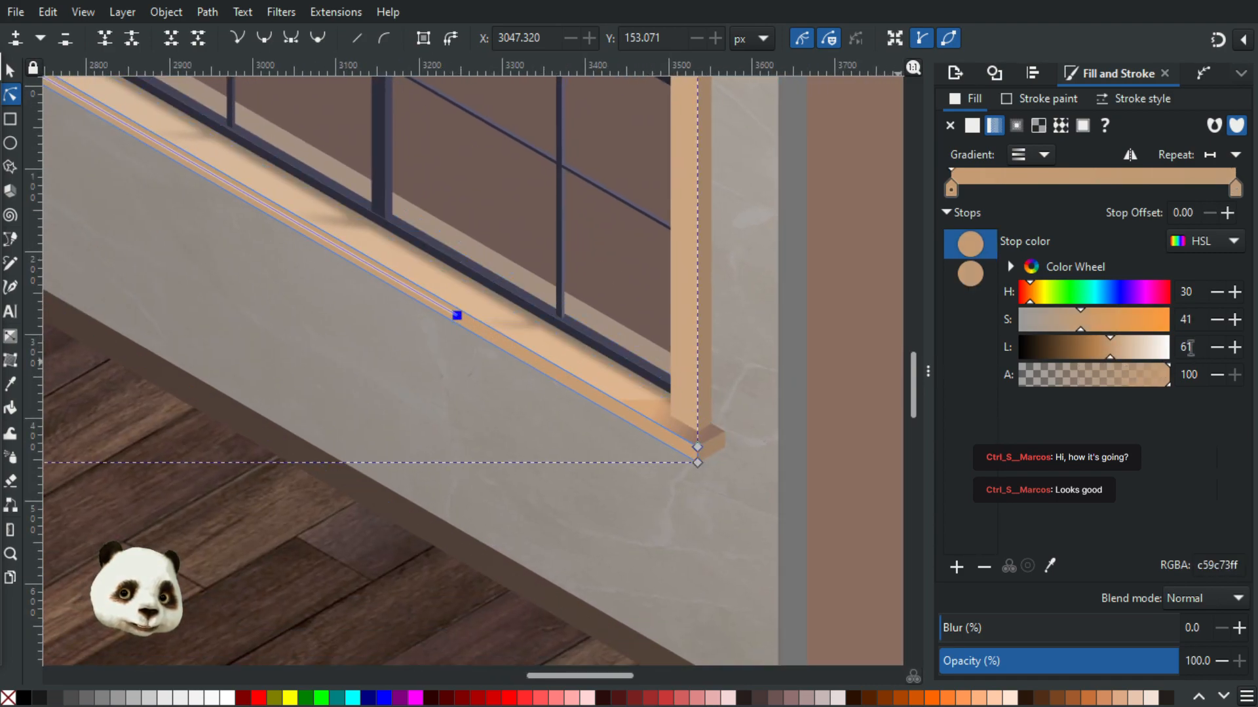
left_click(1106, 356)
left_click(1108, 359)
left_click(1077, 327)
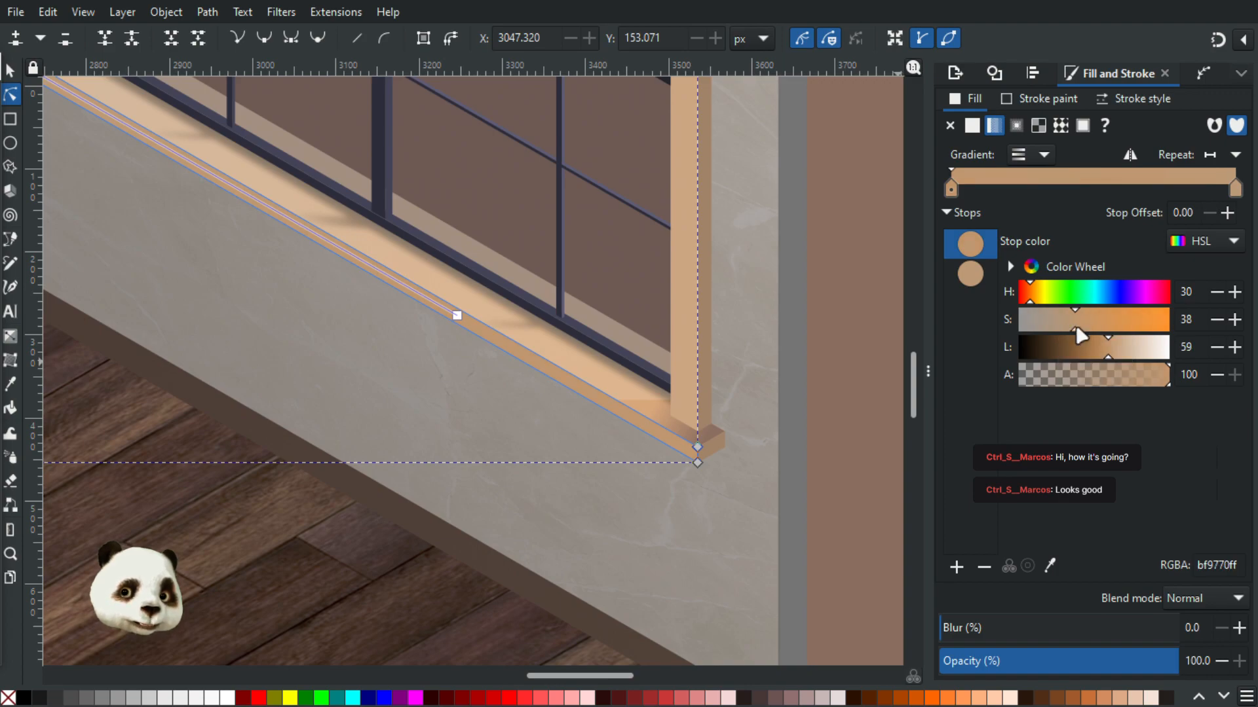
left_click(868, 338)
scroll(859, 340, "down", 2)
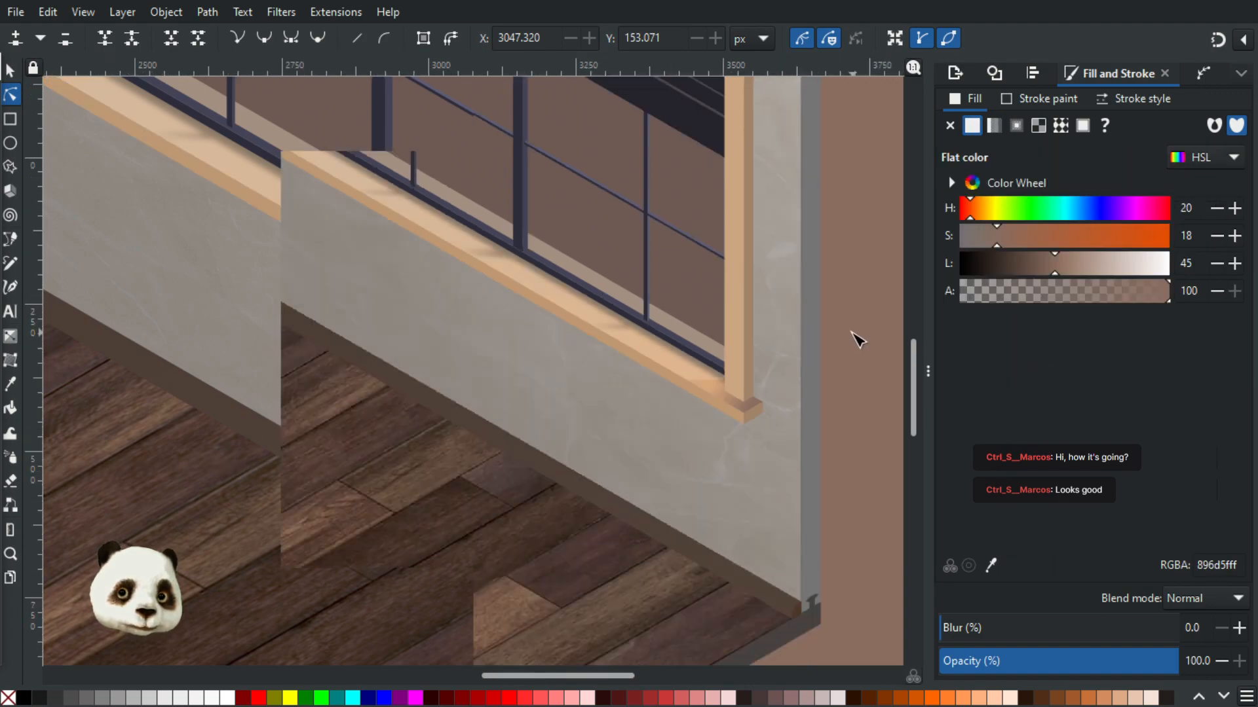
scroll(854, 337, "down", 2)
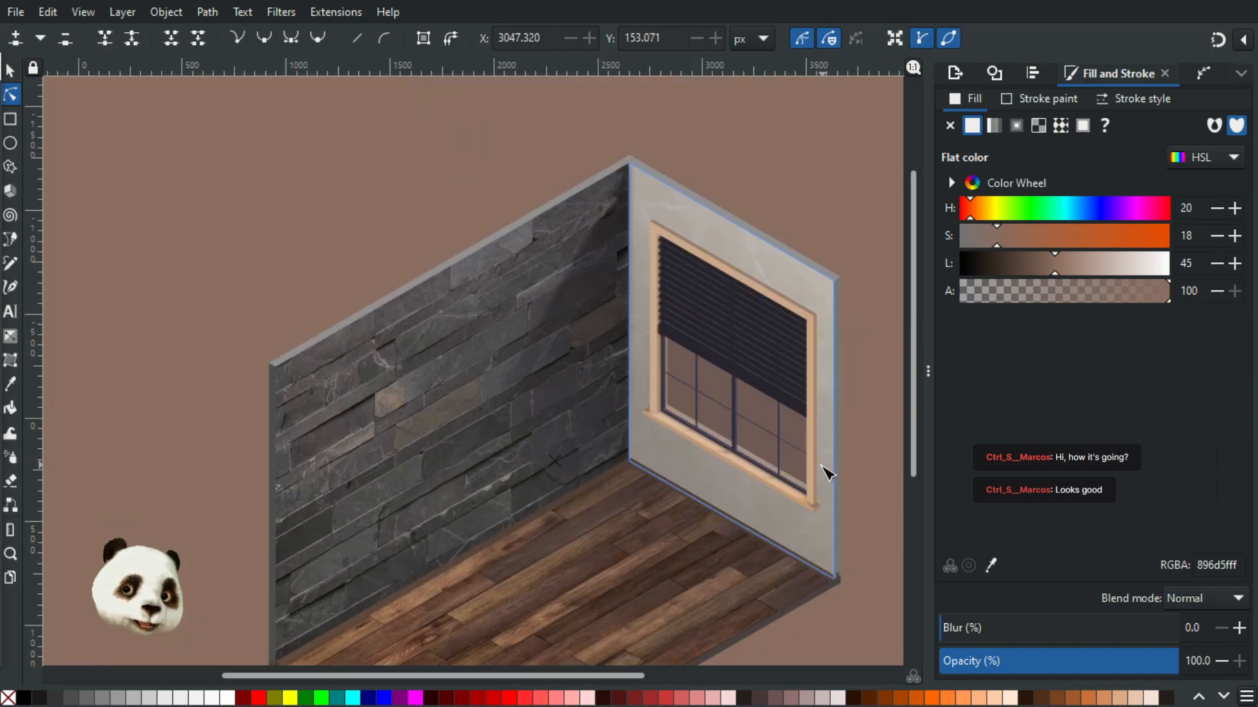
- Angle the wooden window frame's gradient diagonally by moving its left-hand end onto the wall below the sill, then deselect the frame
scroll(823, 472, "up", 1)
left_click(705, 482)
scroll(663, 472, "up", 1)
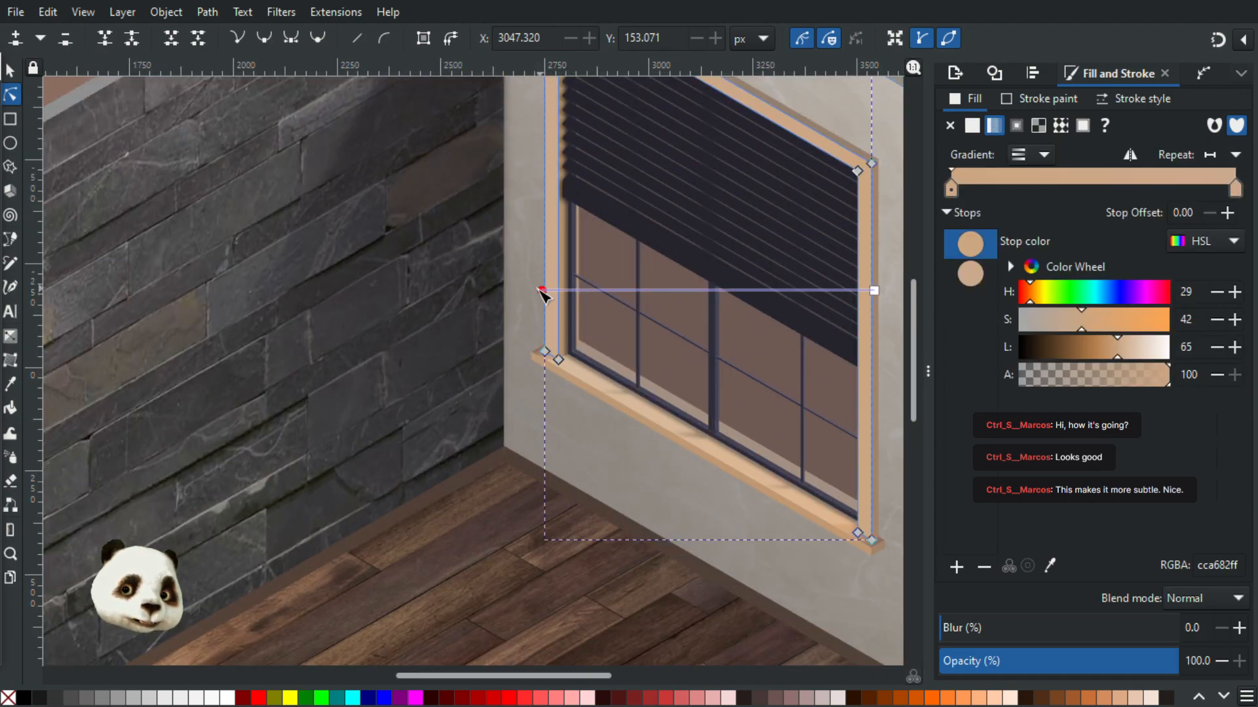
left_click_drag(543, 291, 663, 509)
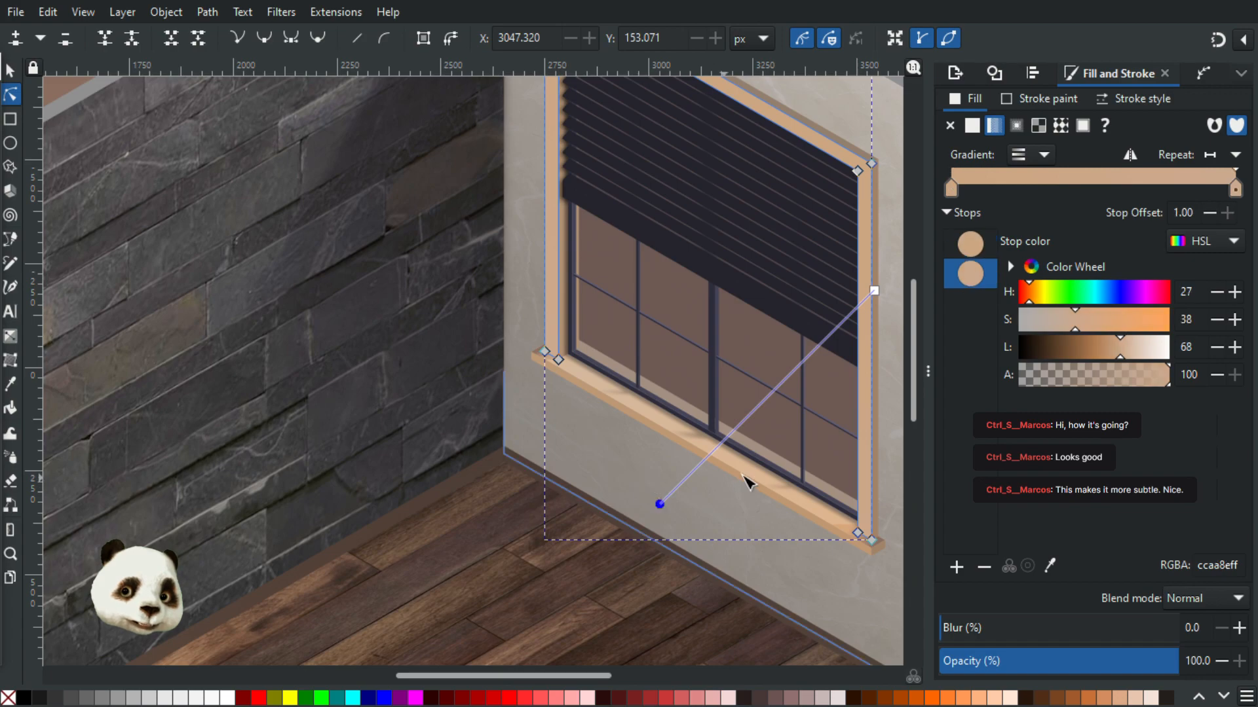
scroll(763, 445, "down", 2)
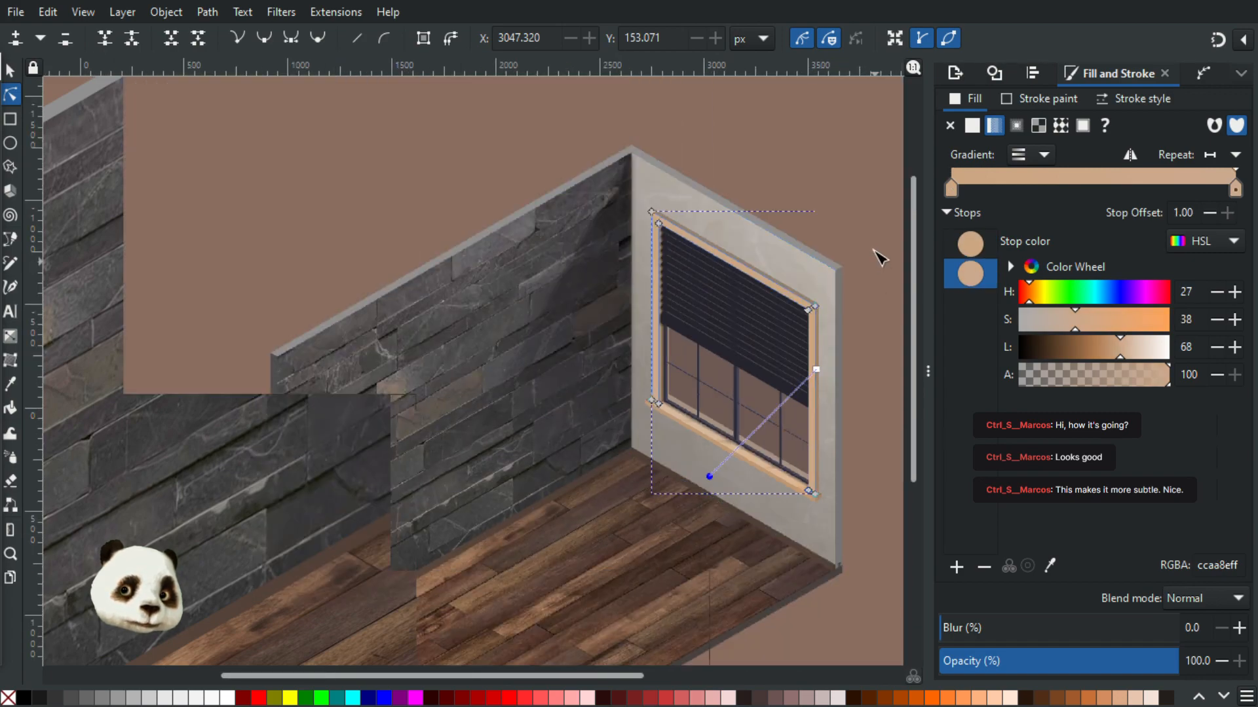
left_click(878, 257)
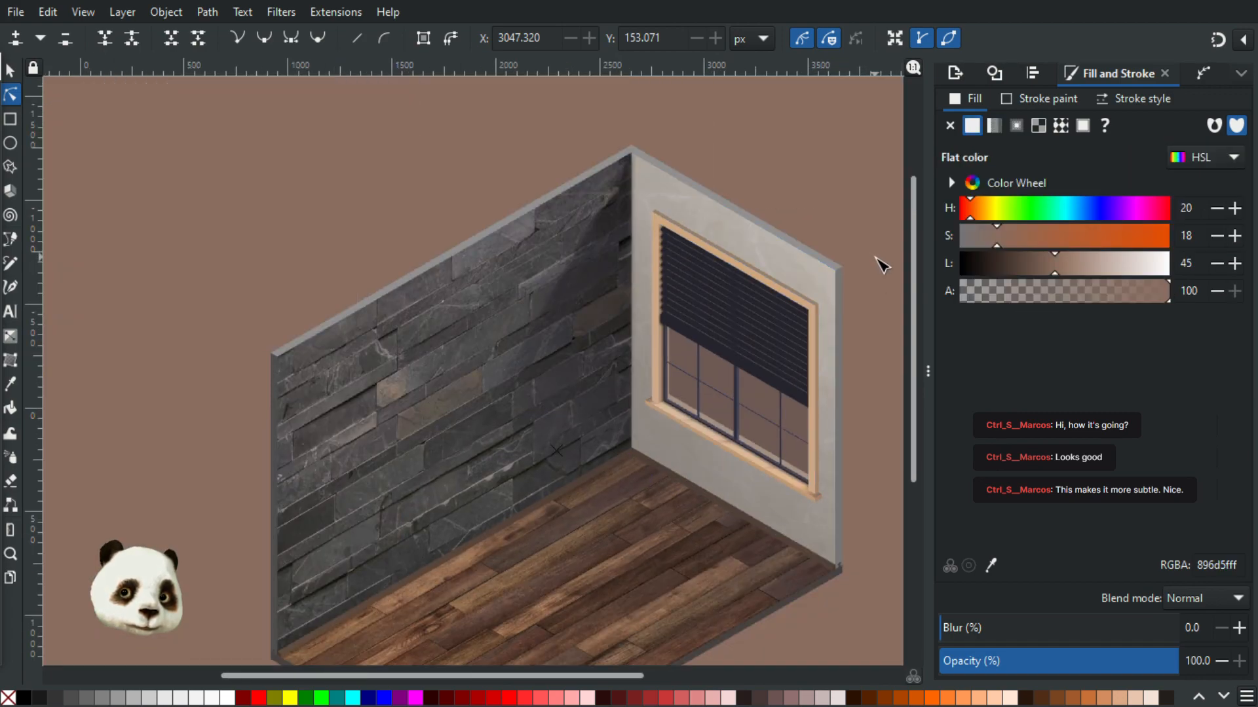
left_click_drag(882, 265, 662, 146)
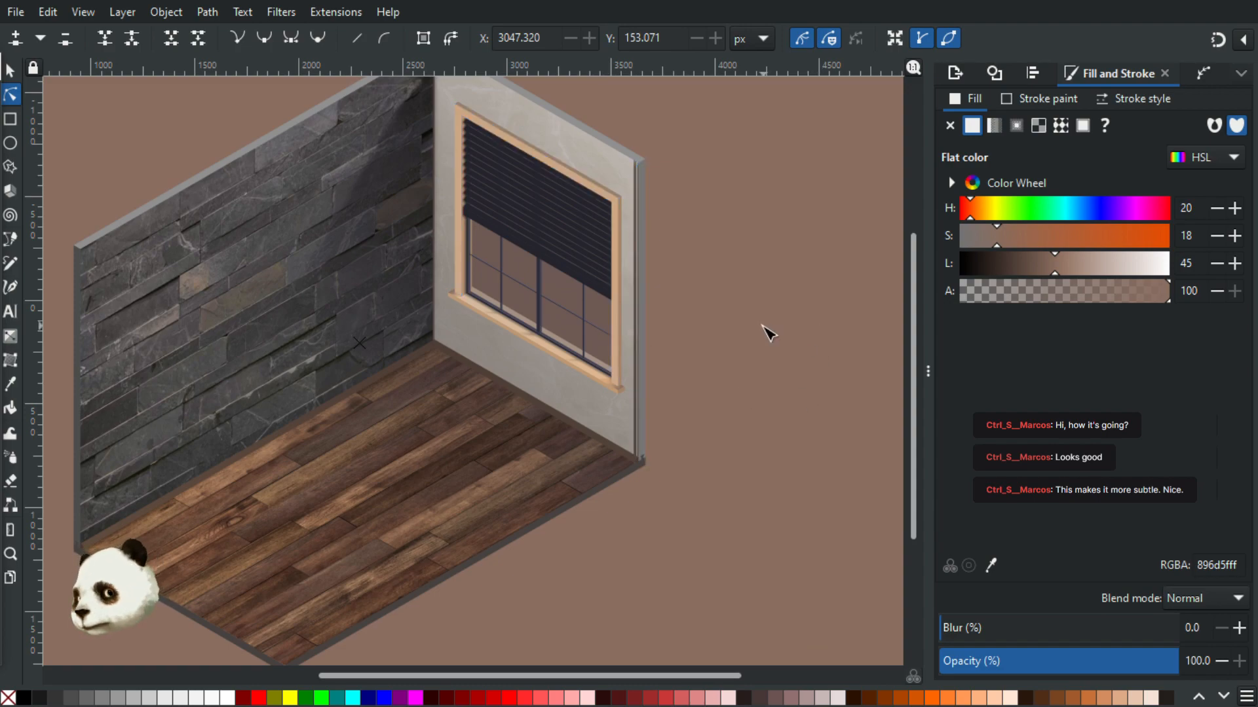
scroll(464, 300, "up", 3)
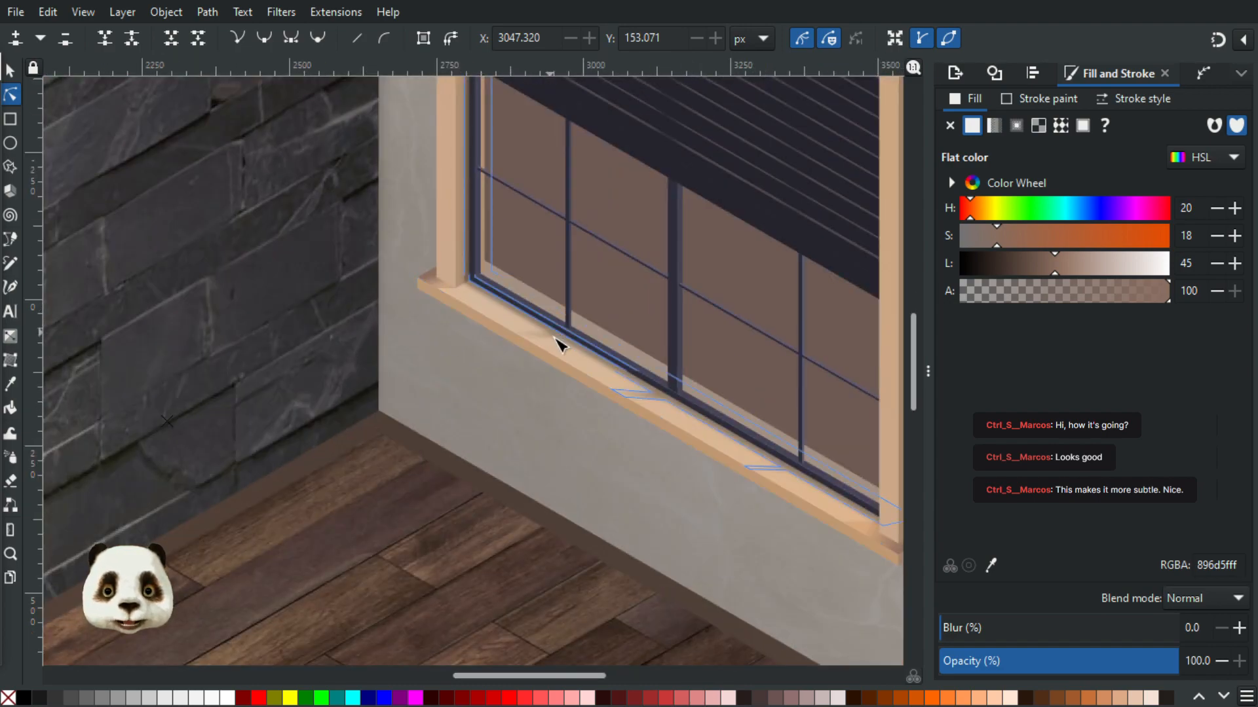
- Inspect the room's floor and wall shading and the area around the windowsill
scroll(555, 358, "down", 2)
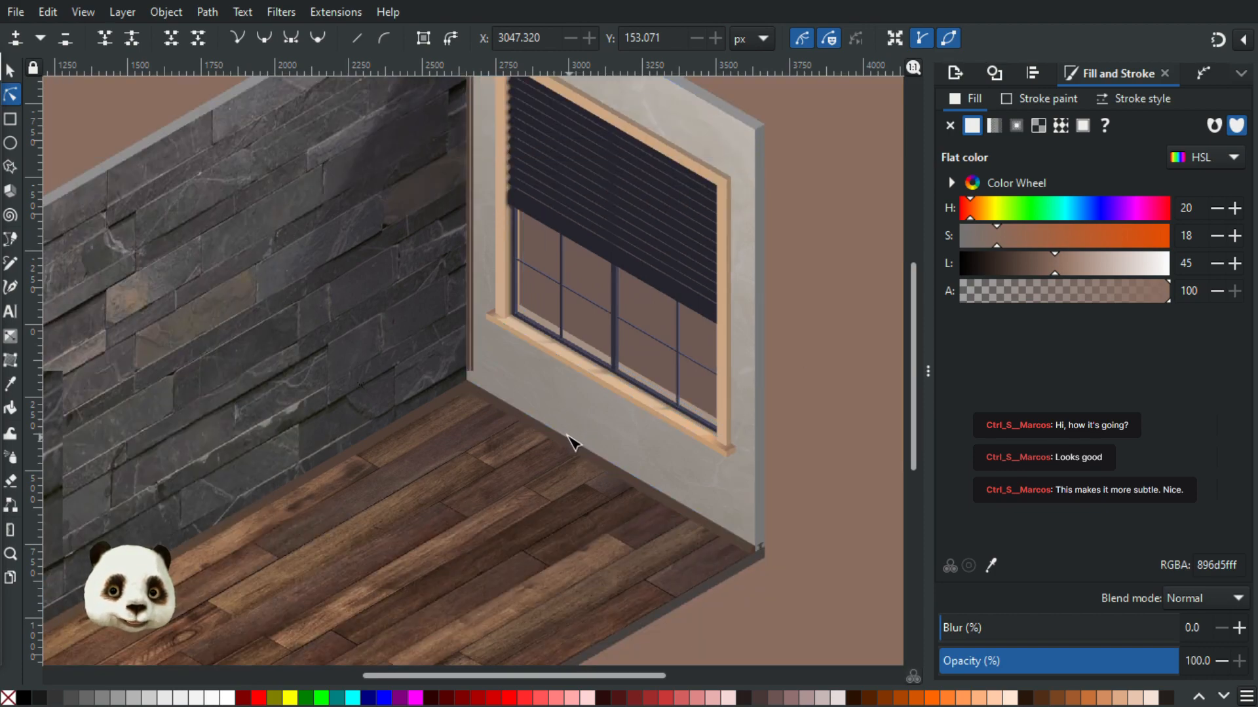
scroll(571, 441, "down", 2)
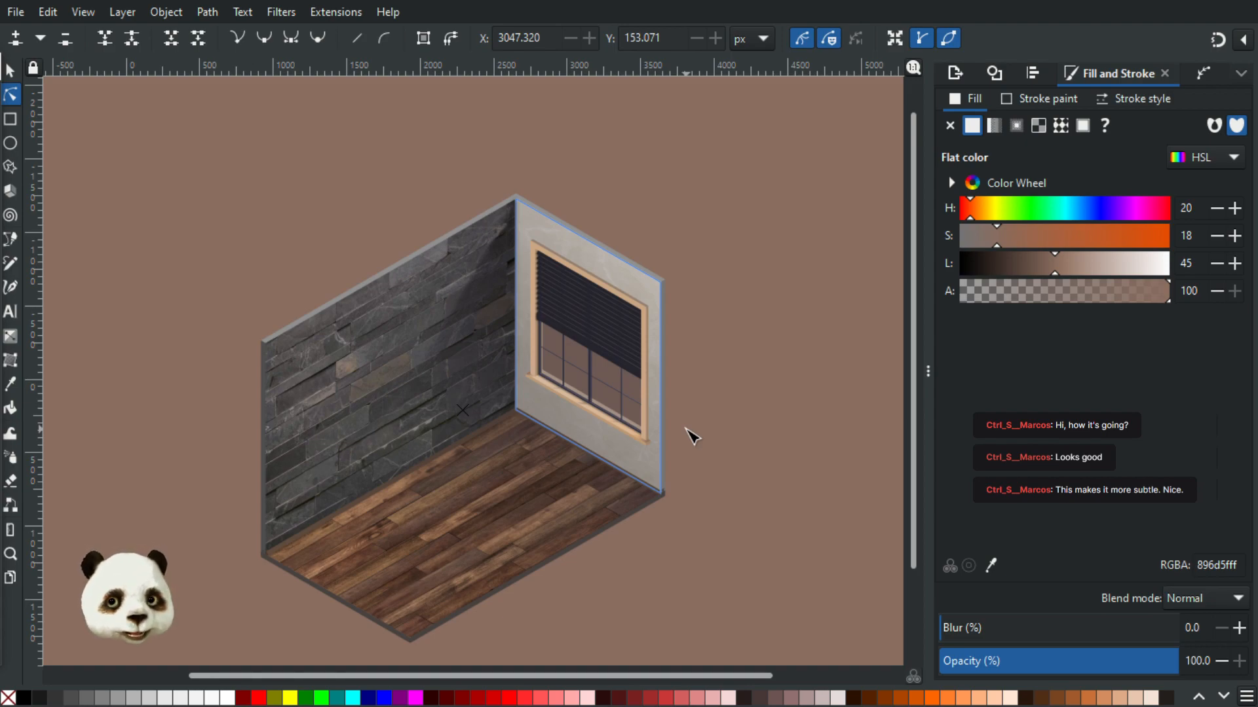
left_click(503, 501)
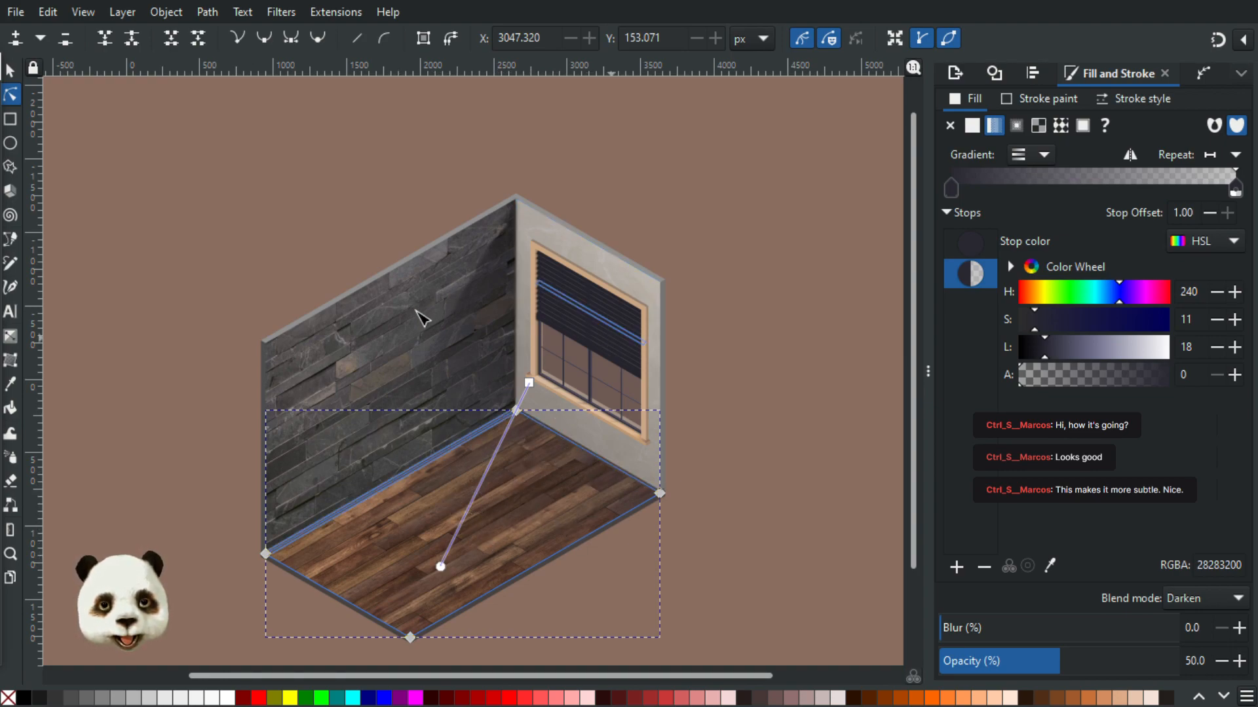
left_click(415, 331)
left_click(747, 375)
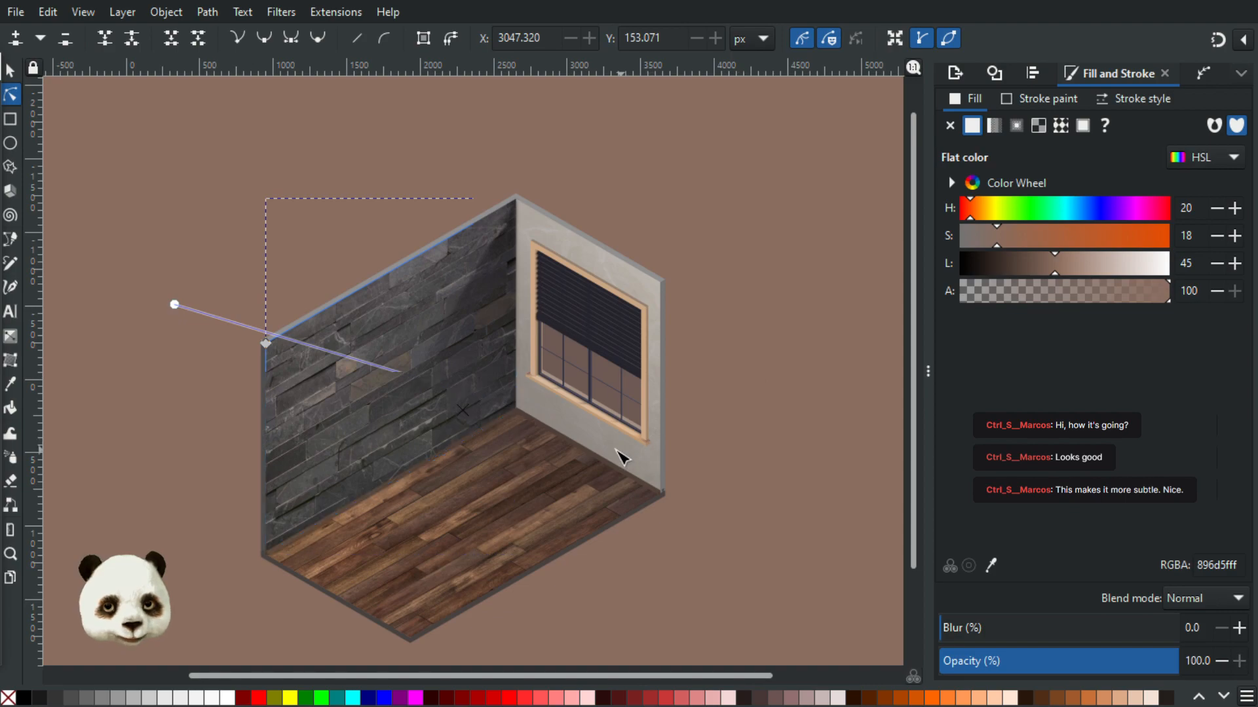
scroll(645, 462, "up", 2)
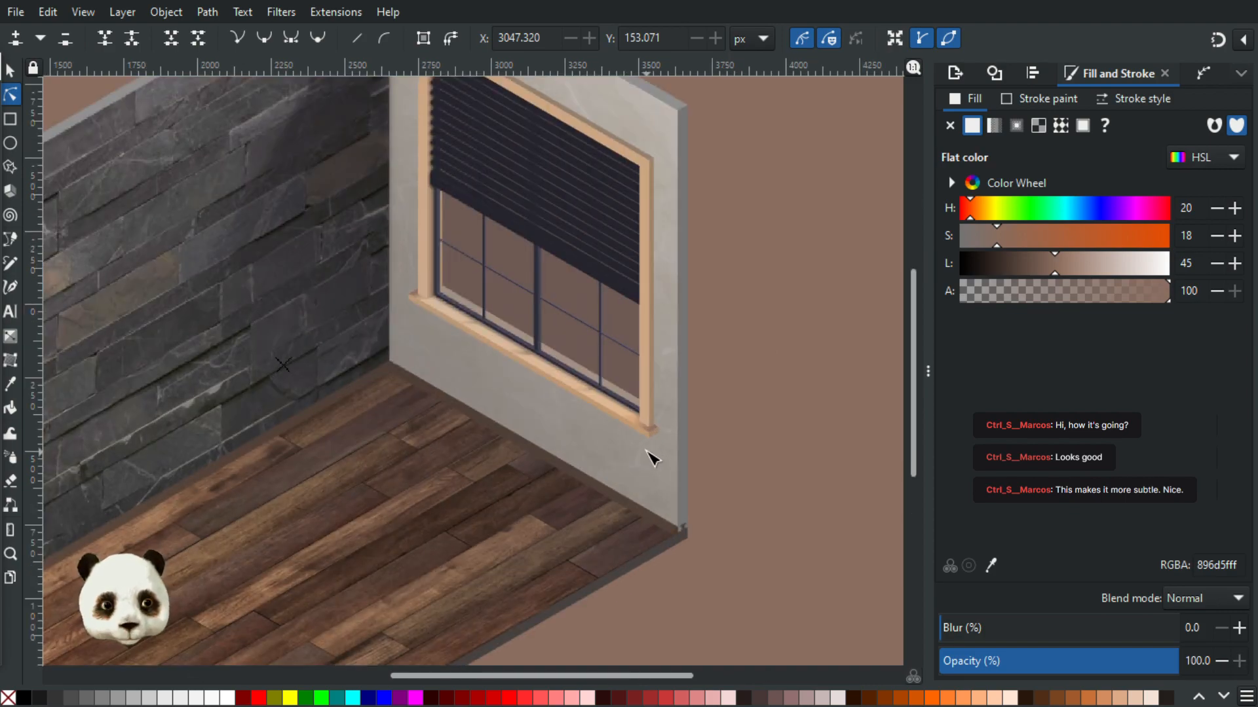
scroll(652, 454, "up", 2)
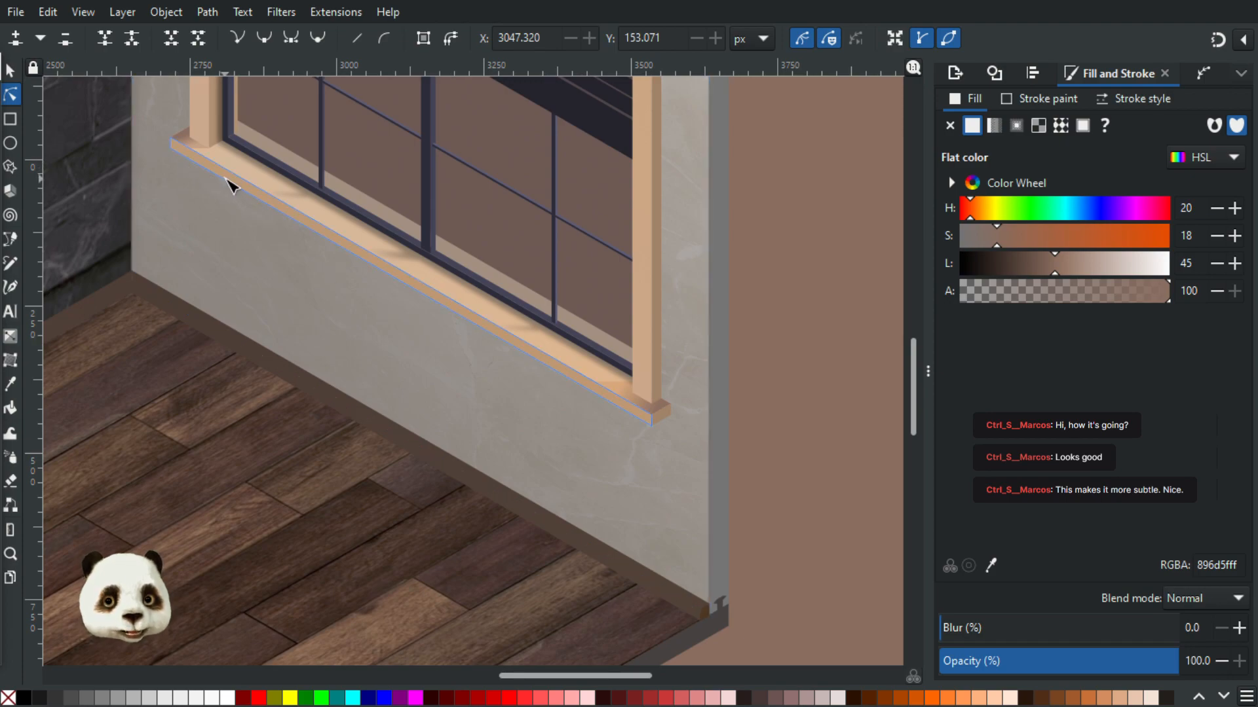
scroll(231, 185, "up", 1)
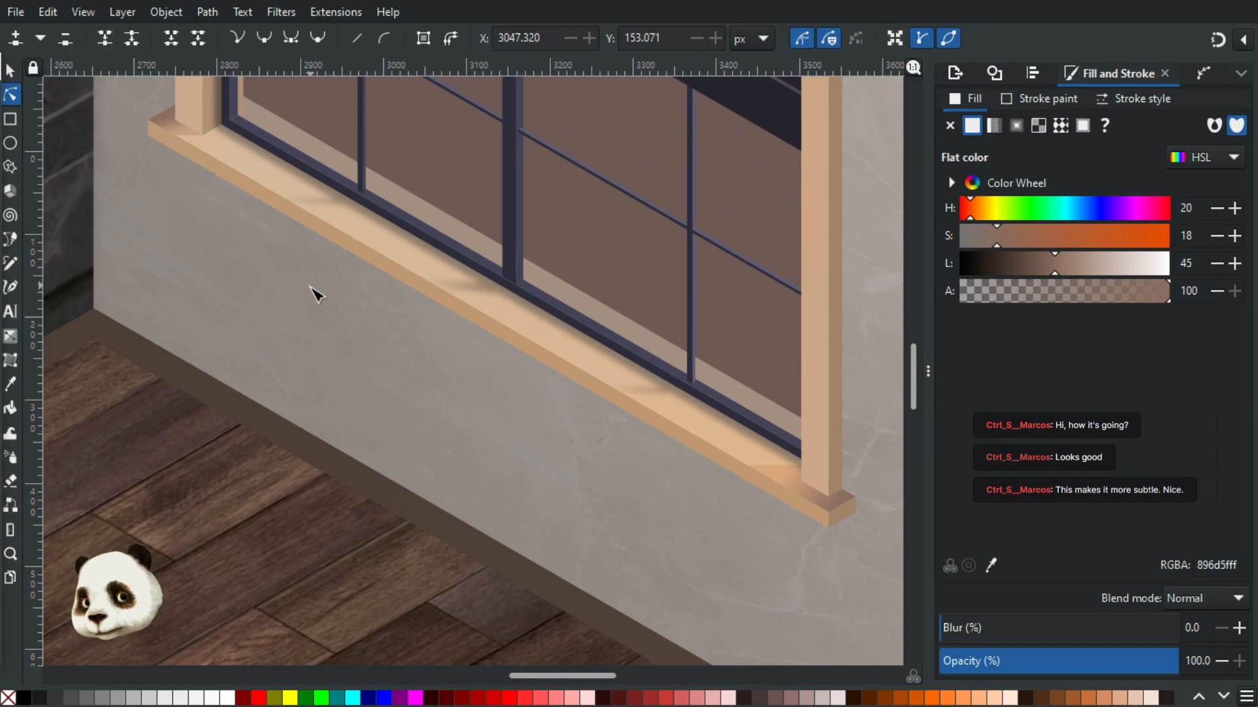
scroll(314, 294, "down", 4)
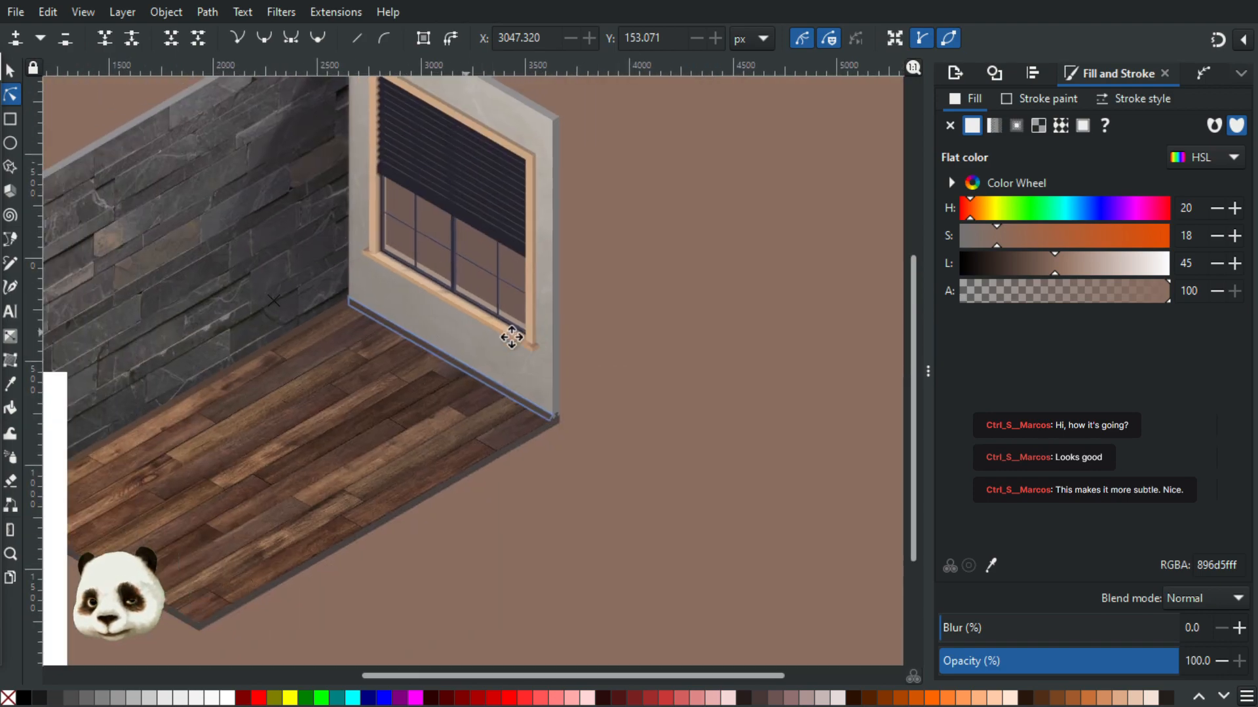
scroll(512, 338, "down", 1)
scroll(471, 346, "up", 2)
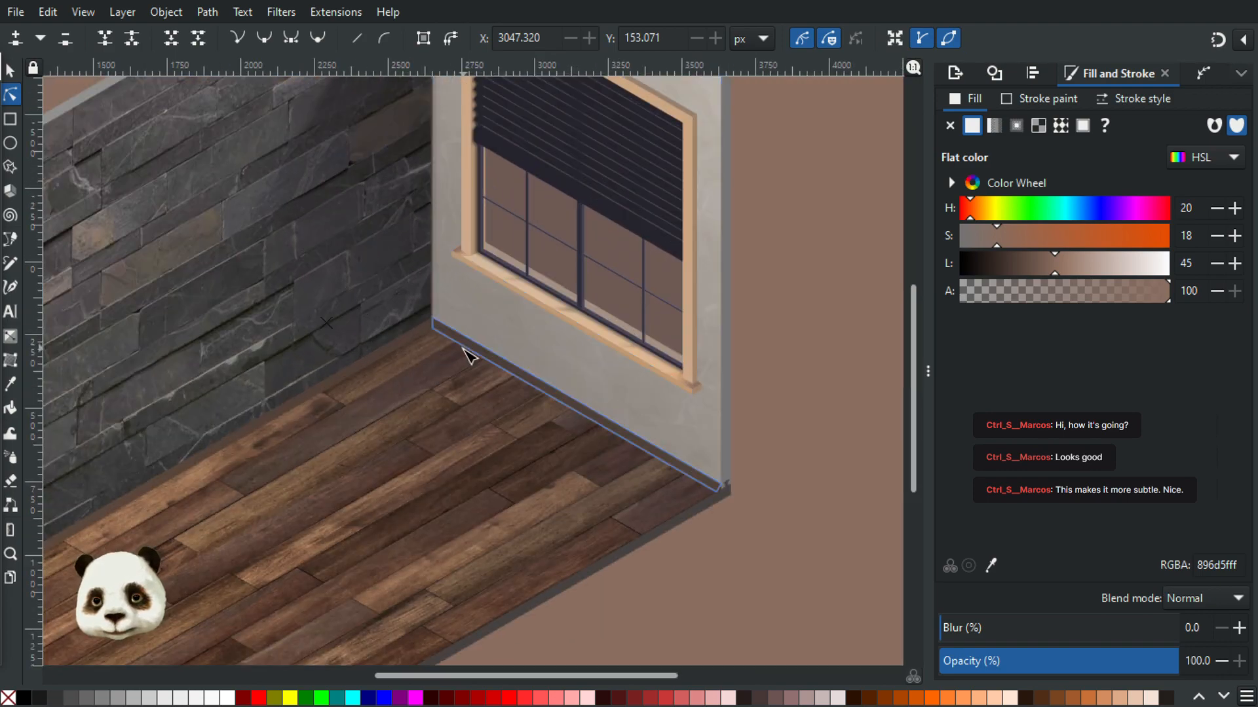
left_click_drag(458, 362, 376, 534)
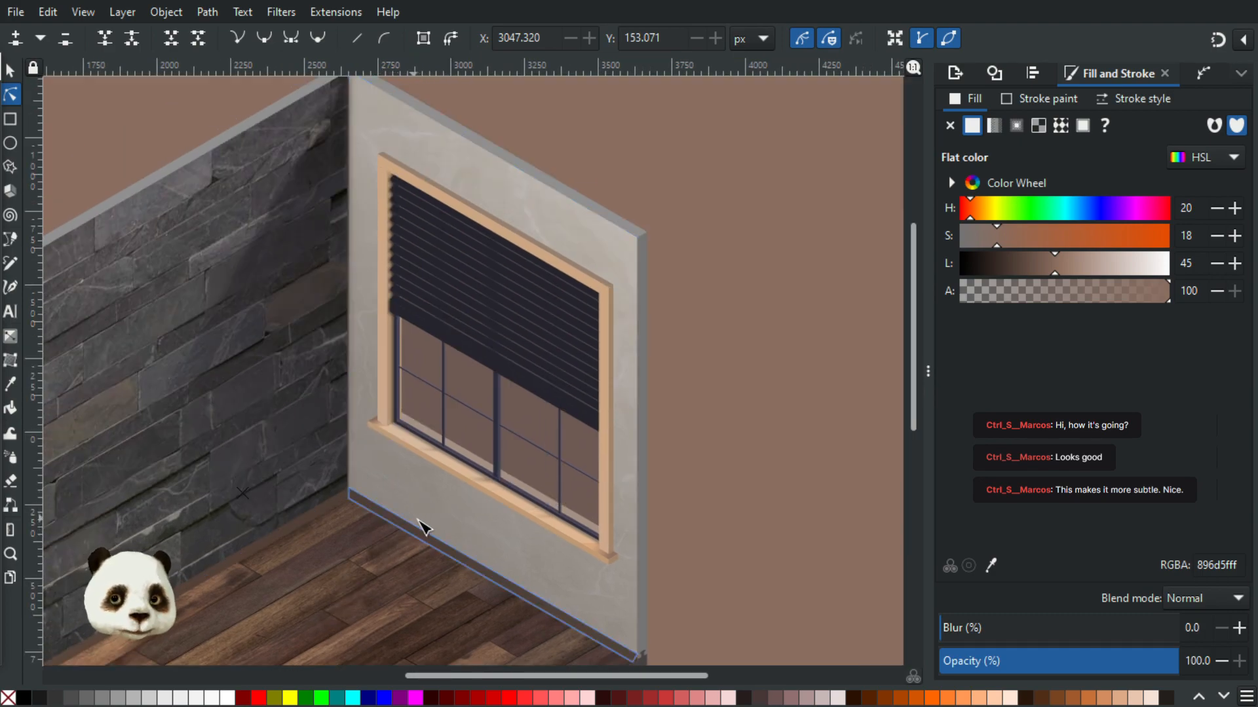
scroll(422, 527, "down", 1)
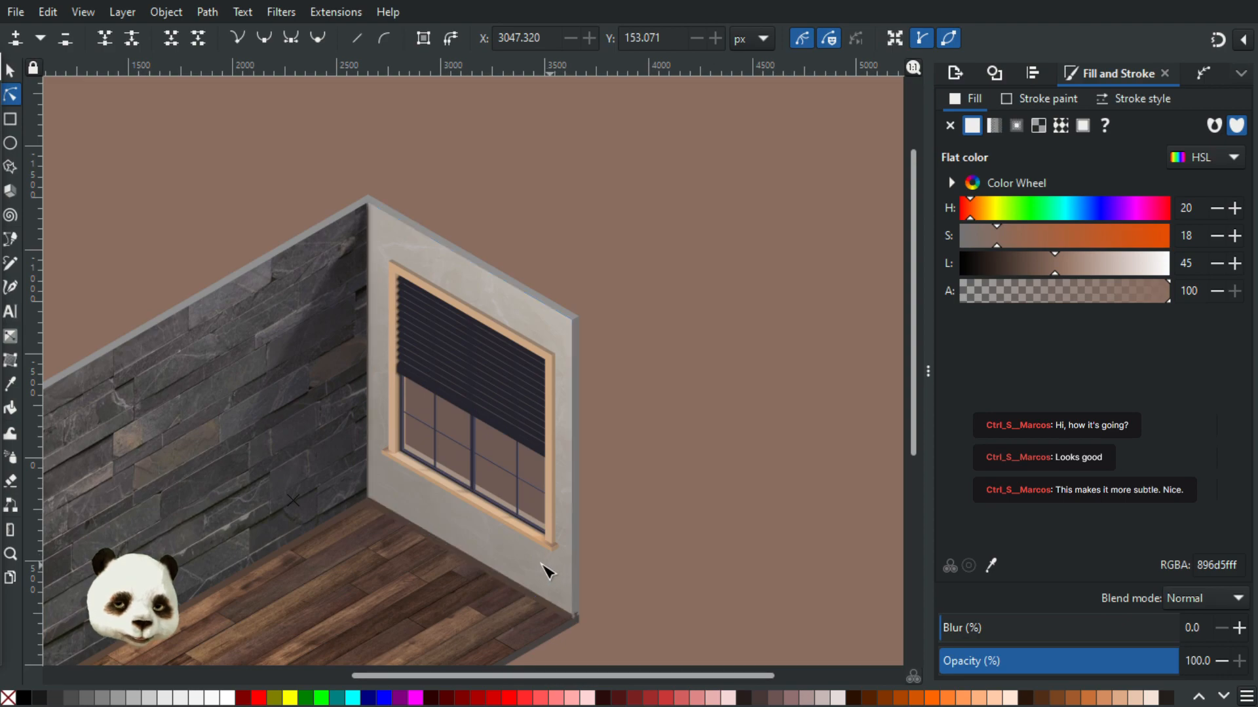
scroll(514, 565, "up", 2)
scroll(528, 545, "up", 2)
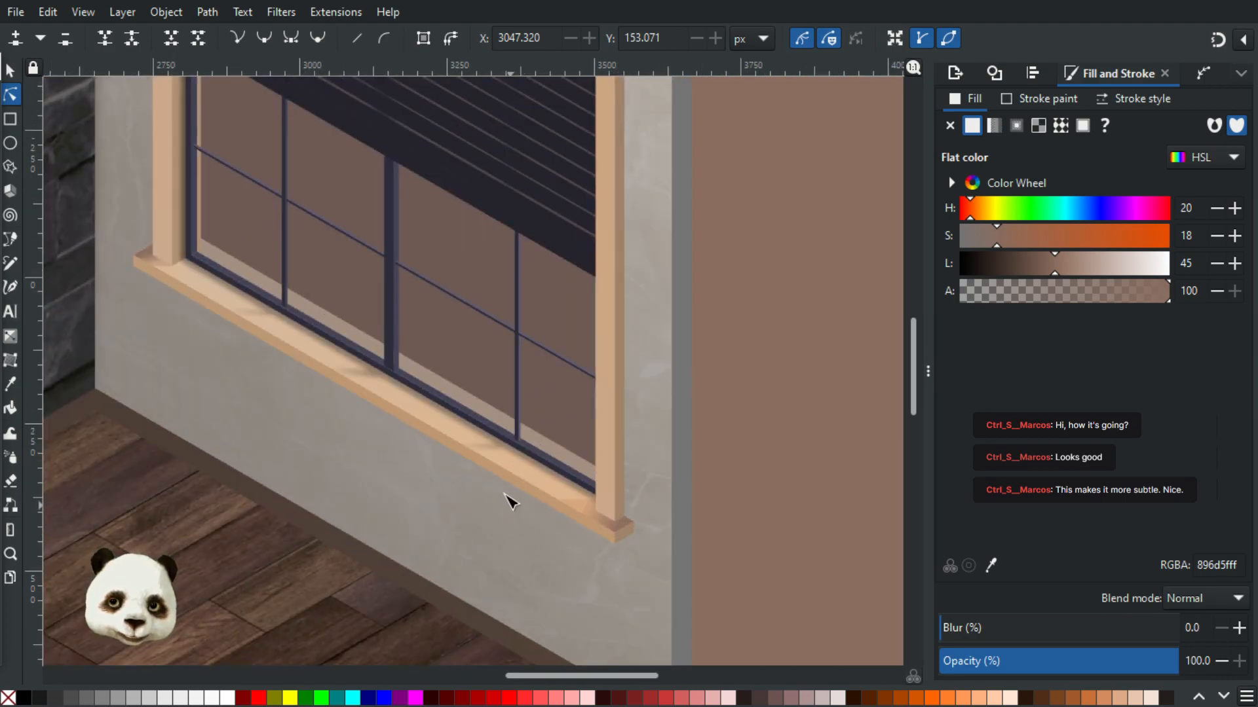
- Check the fill, blur and opacity of the existing shadow lying on the windowsill
key("a")
scroll(360, 429, "up", 1)
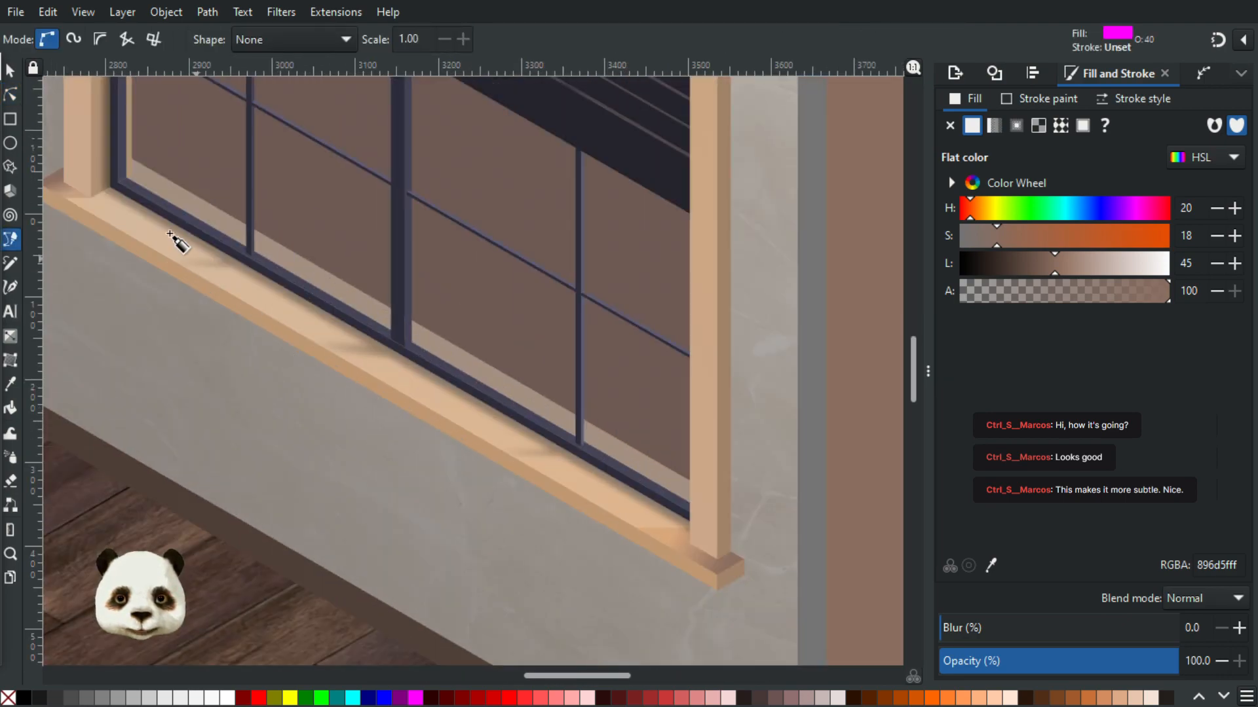
key("s")
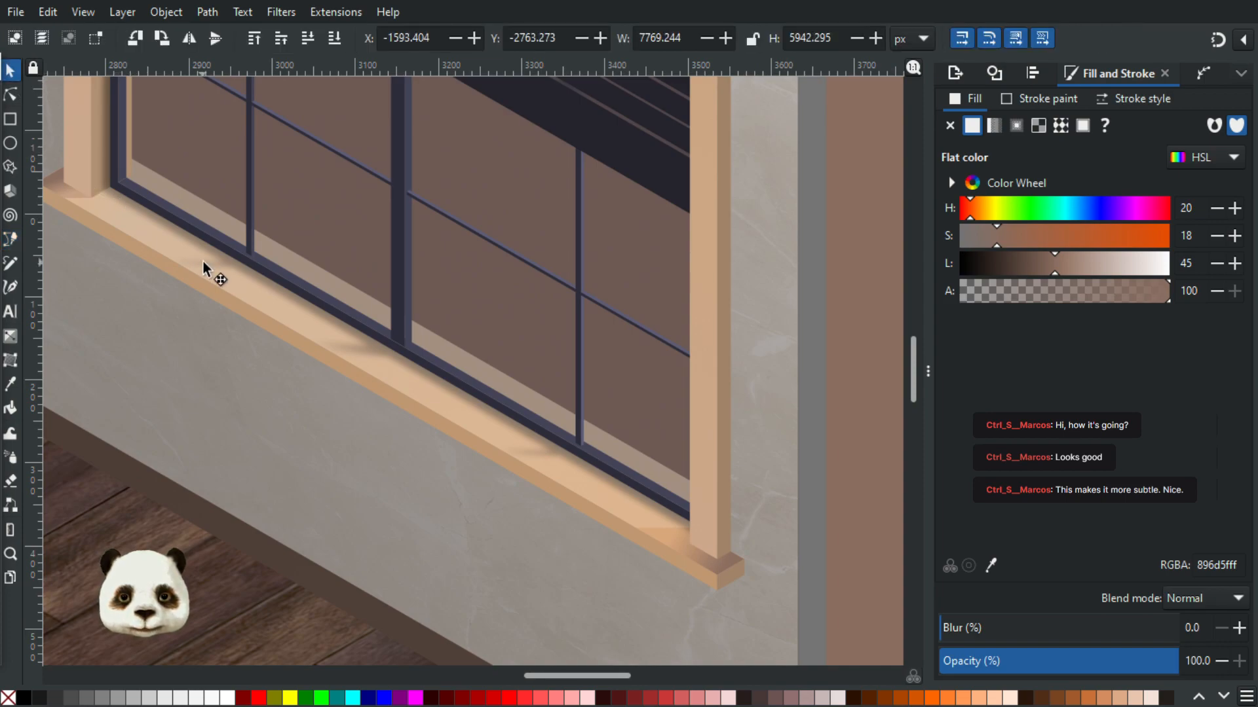
left_click(202, 261)
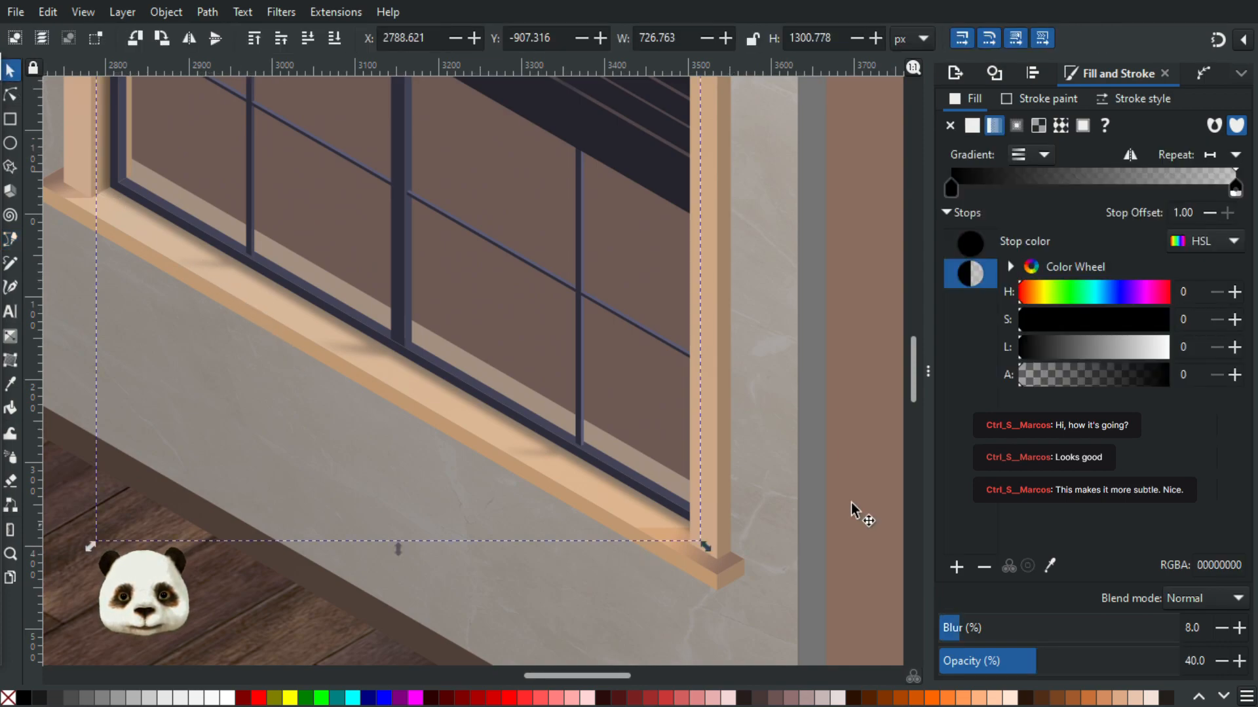
left_click(859, 465)
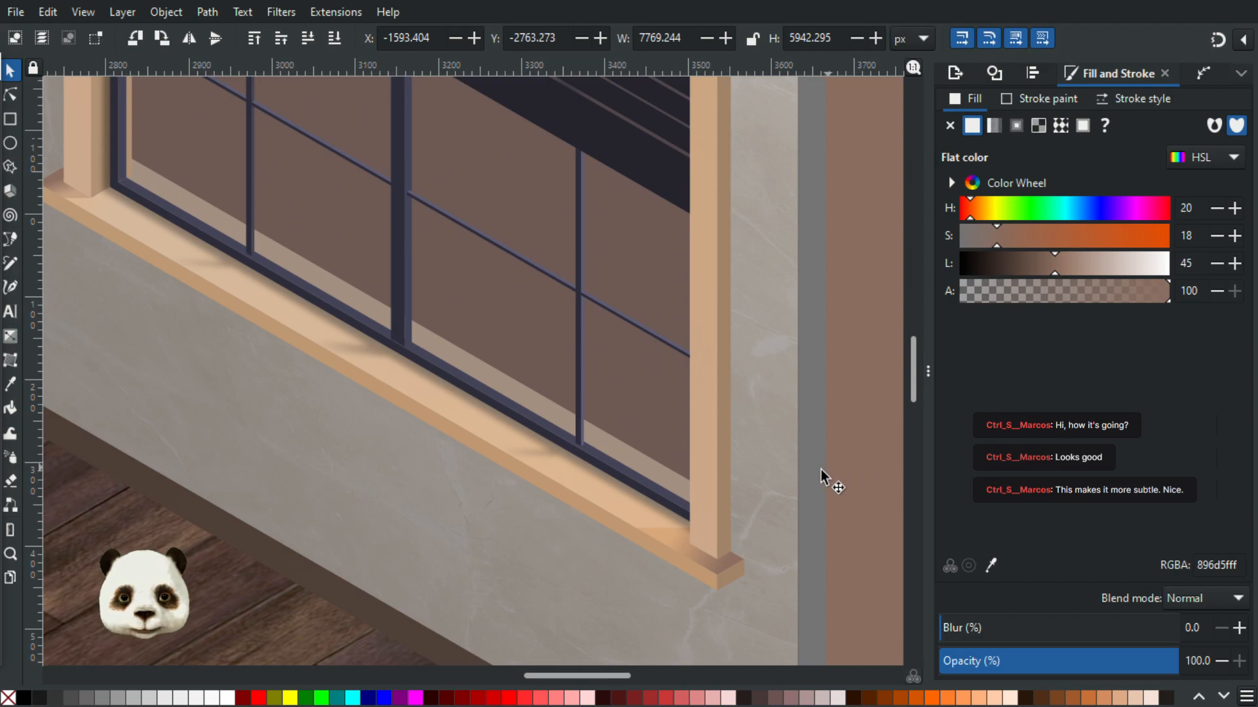
- Draw a closed straight-edged Pen shape, about 860 × 514 px, along the windowsill and slightly below its lower edge
key("b")
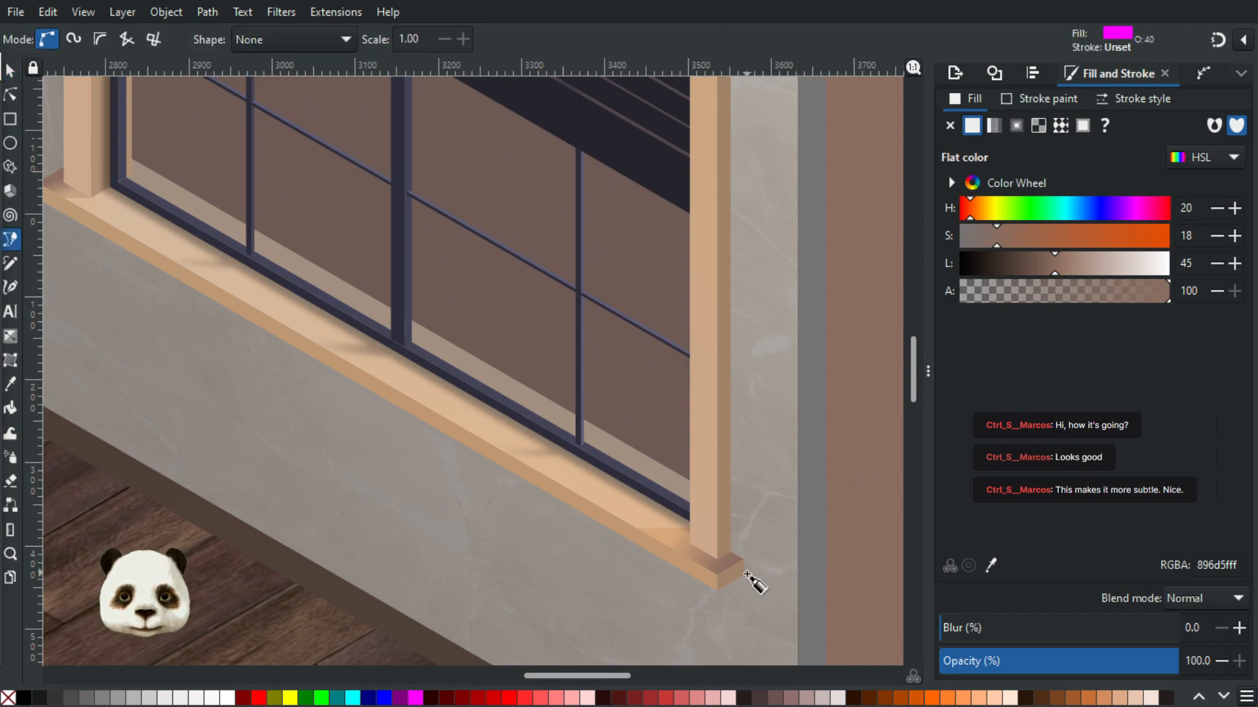
left_click_drag(746, 574, 718, 609)
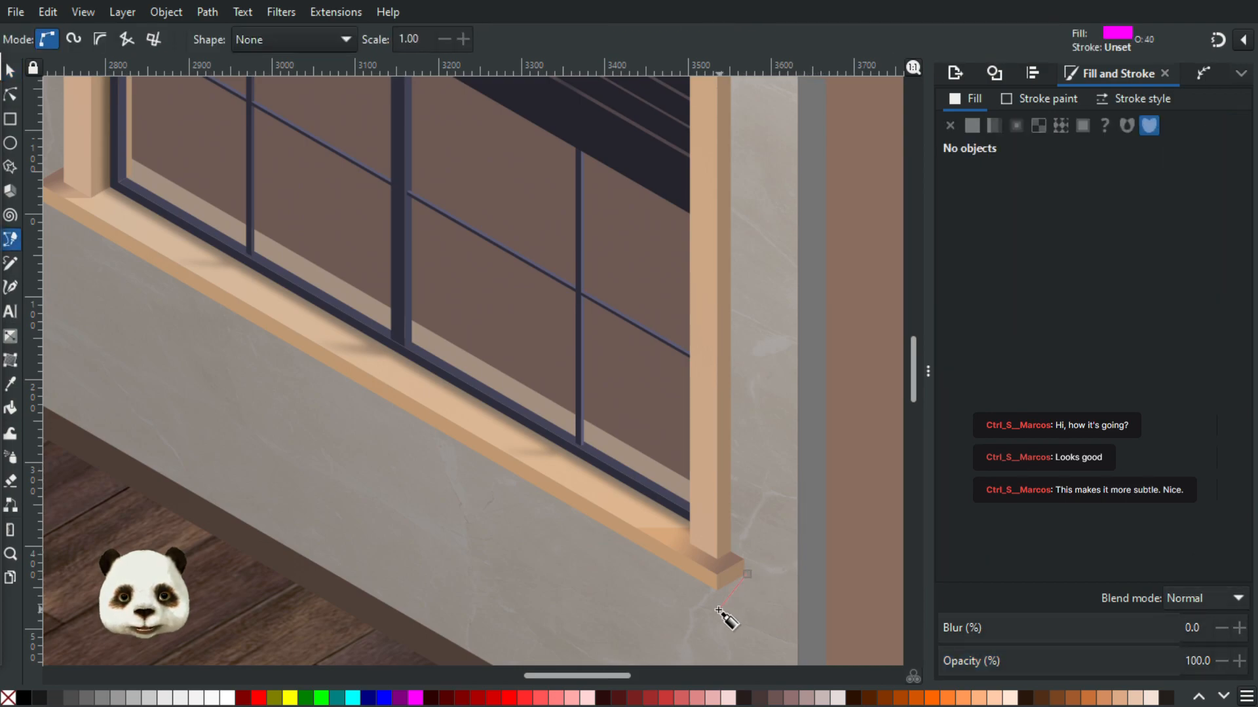
left_click_drag(355, 387, 828, 617)
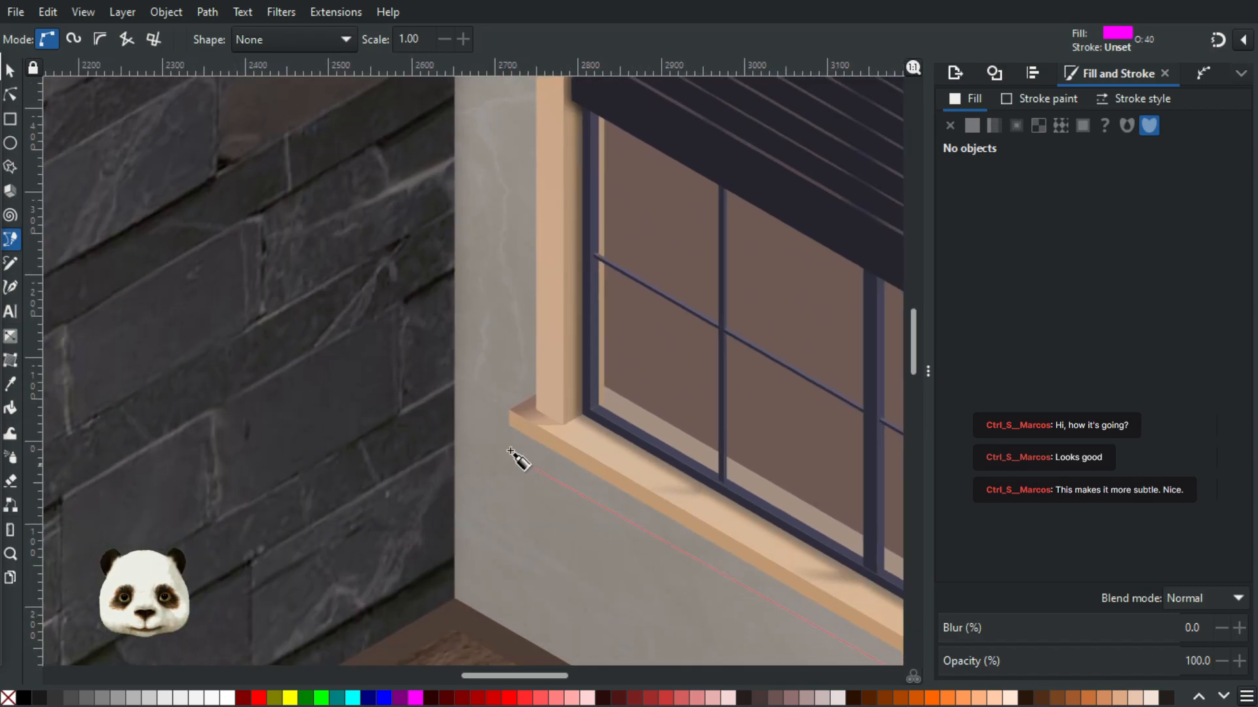
left_click(504, 440)
left_click(541, 411)
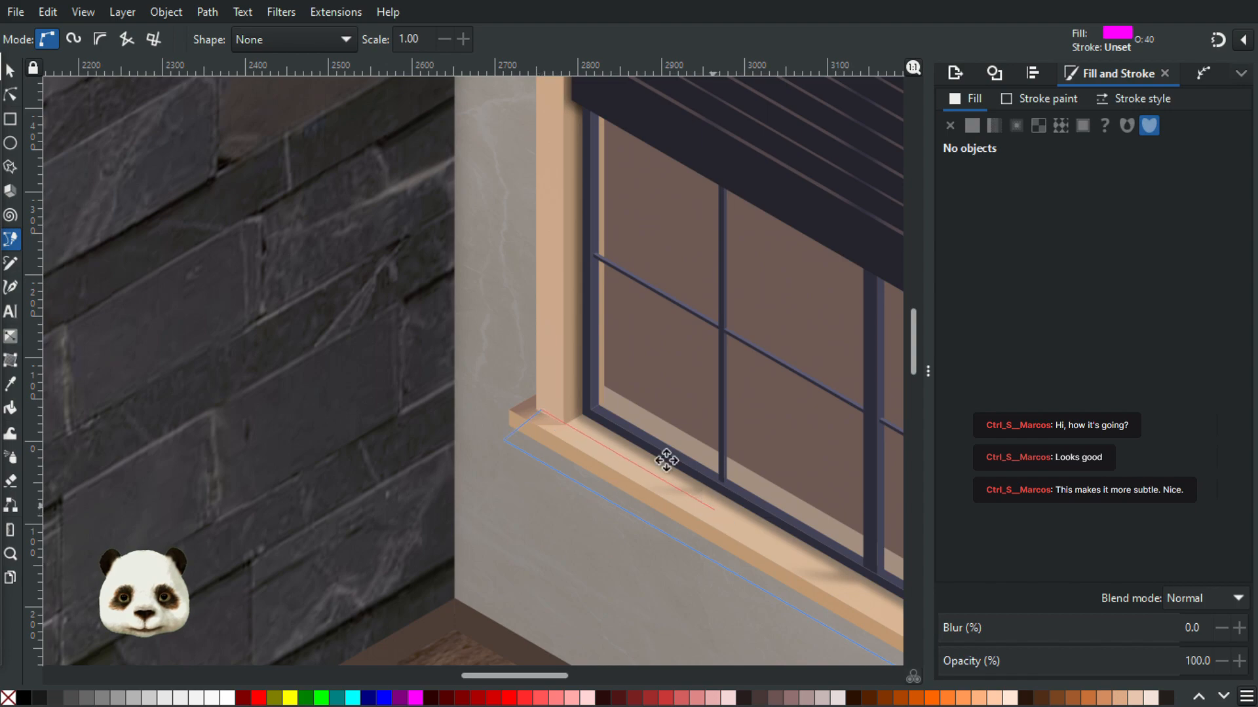
left_click_drag(666, 460, 385, 237)
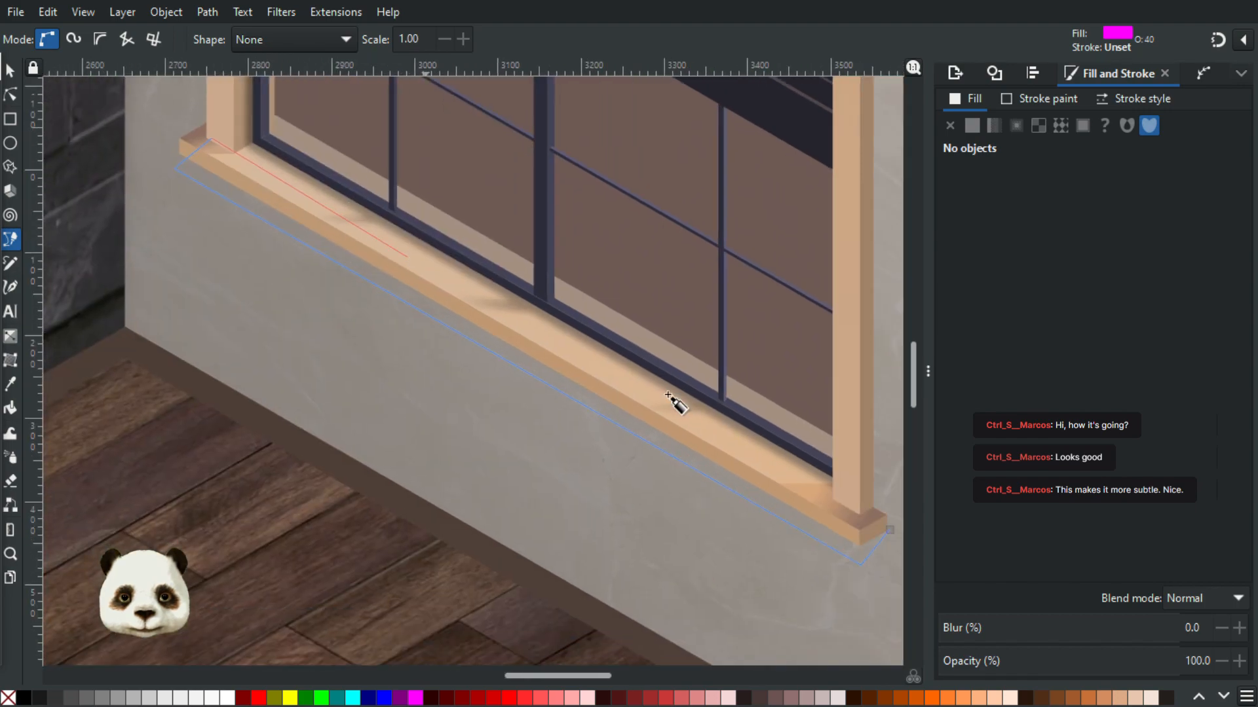
left_click(891, 529)
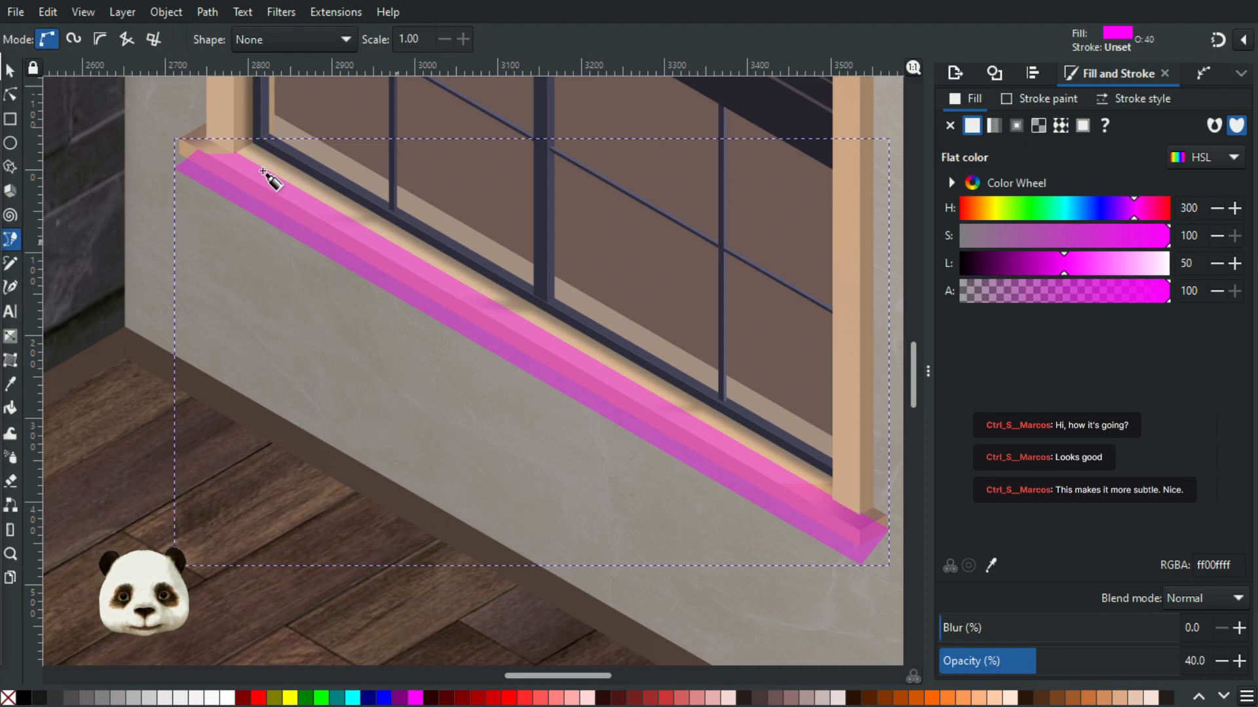
- Lower the magenta shape in the stacking order so it sits behind the windowsill but in front of the wall
left_click(11, 69)
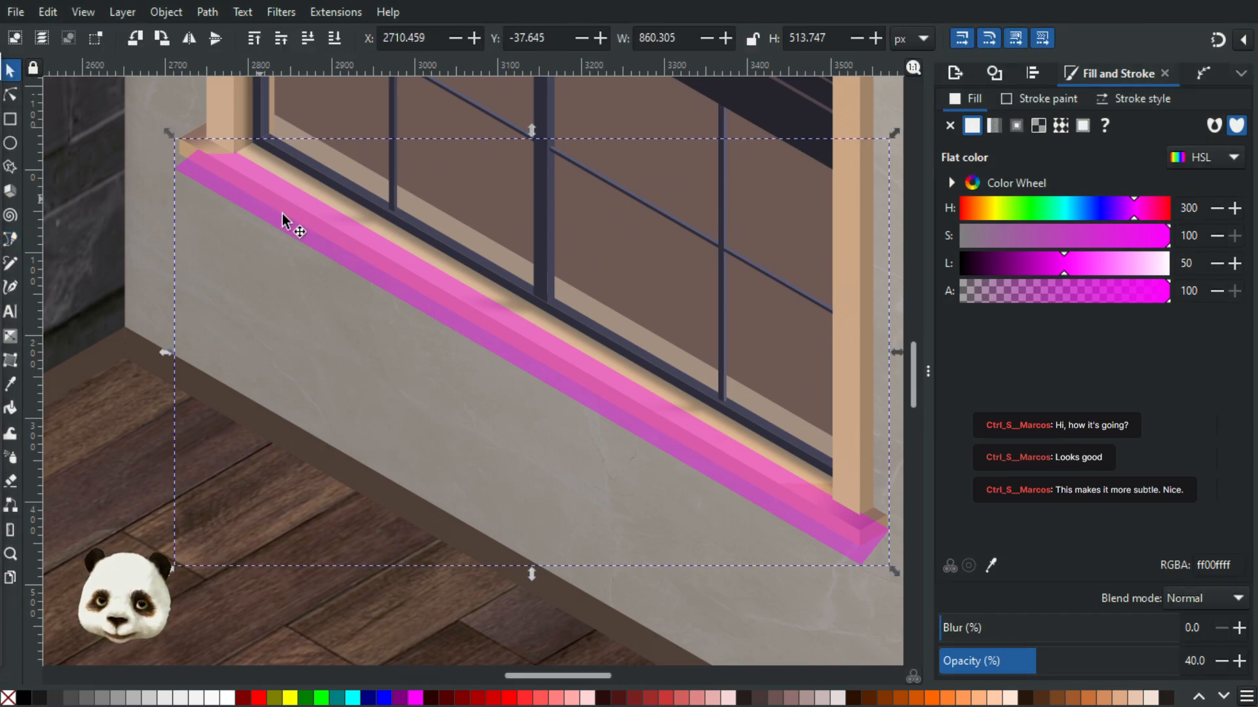
left_click(321, 243)
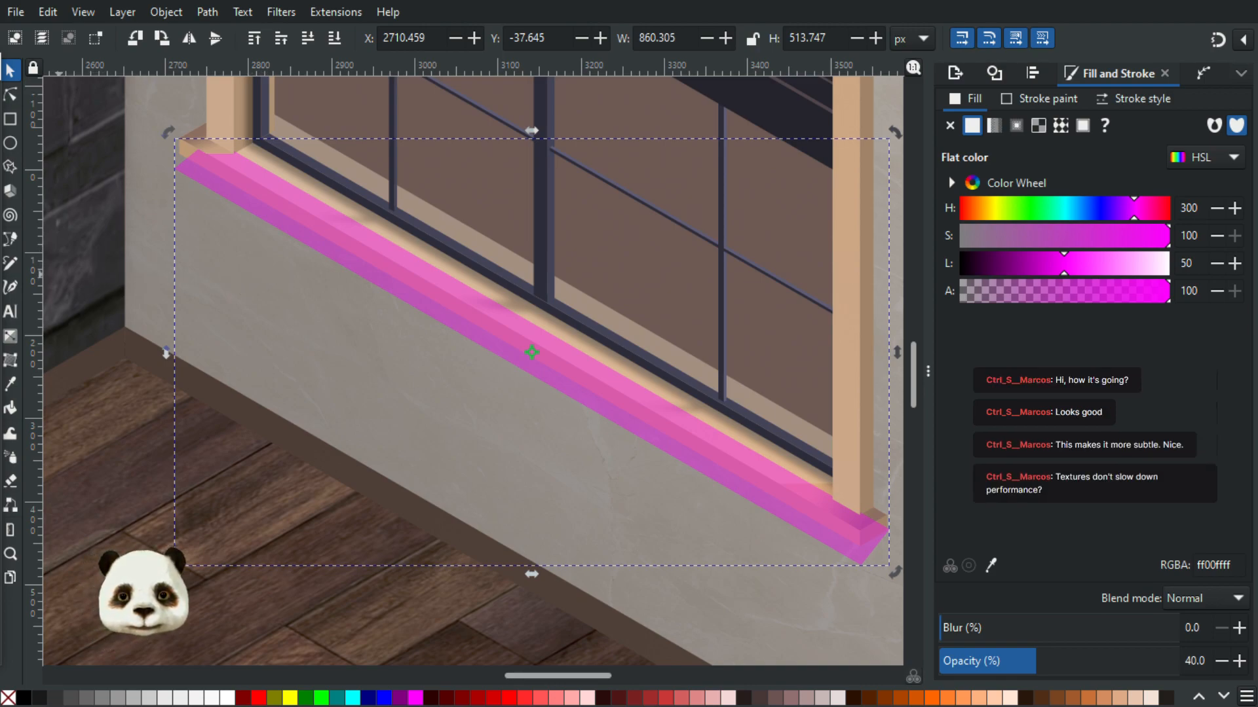
key("Page_Down")
key("Page_Down")
key("Page_Down")
key("Page_Down")
key("Page_Down")
key("Page_Up")
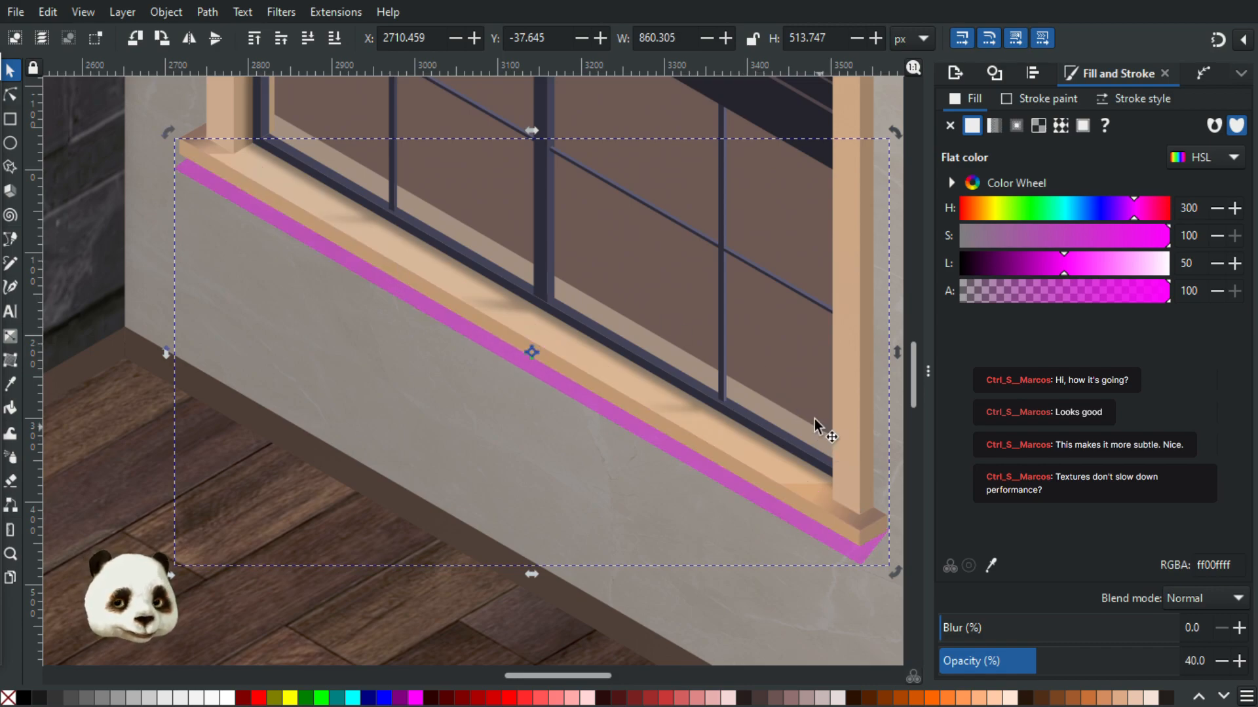
- Fill the shape under the windowsill with black at 100% opacity and blur it by 20%
left_click(24, 698)
left_click_drag(1064, 670, 1182, 661)
left_click_drag(979, 631, 1019, 630)
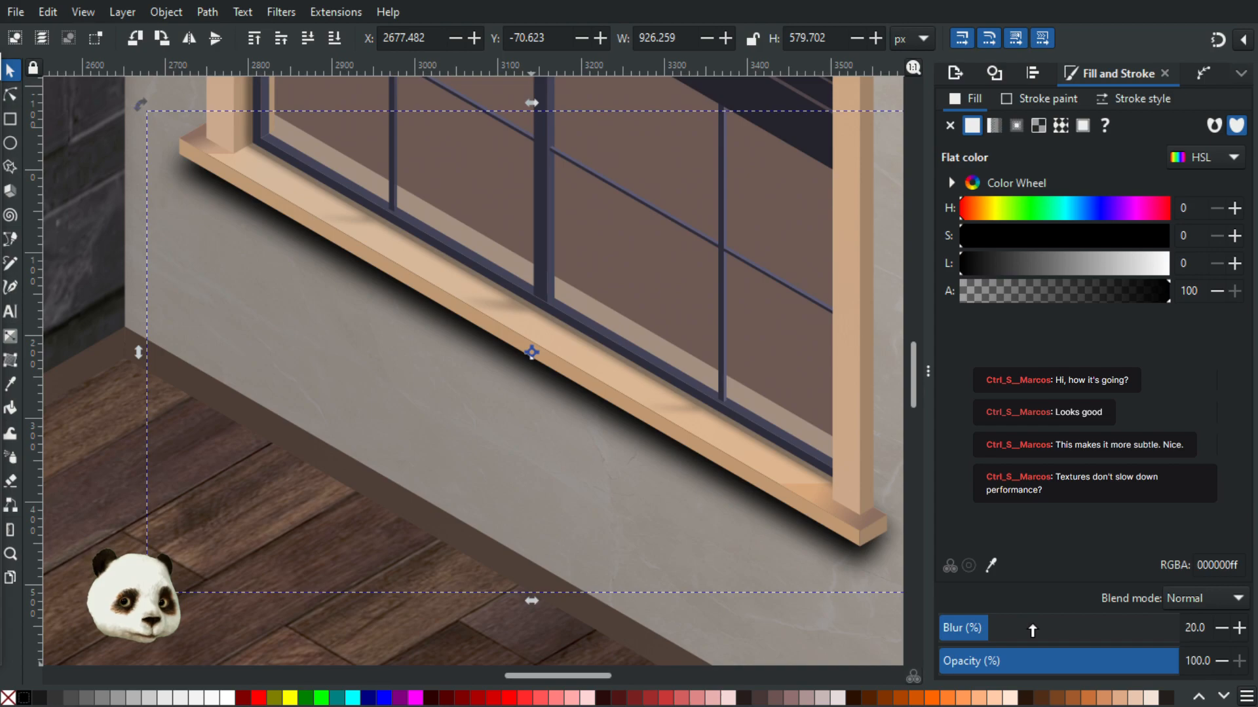
- Reduce the opacity of the blurred shadow under the windowsill to 20% and deselect it
left_click_drag(1144, 661, 1089, 672)
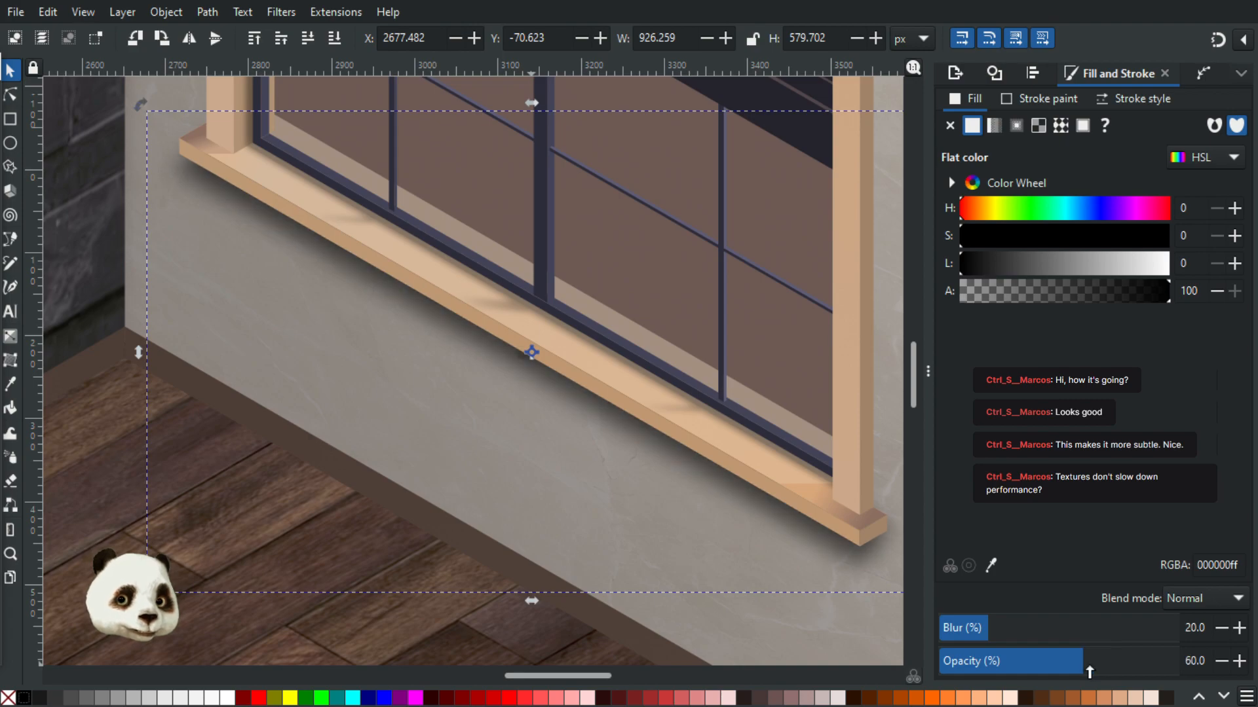
scroll(701, 531, "down", 4)
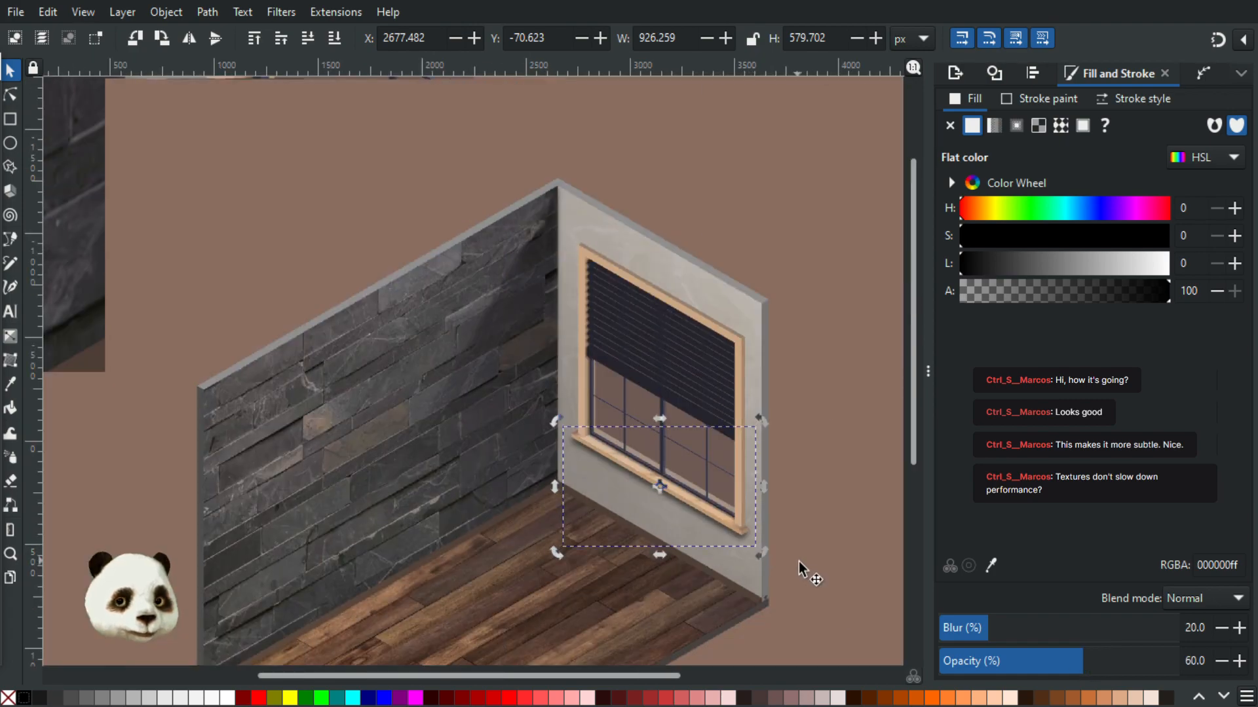
scroll(799, 561, "up", 1)
left_click_drag(1035, 663, 1026, 670)
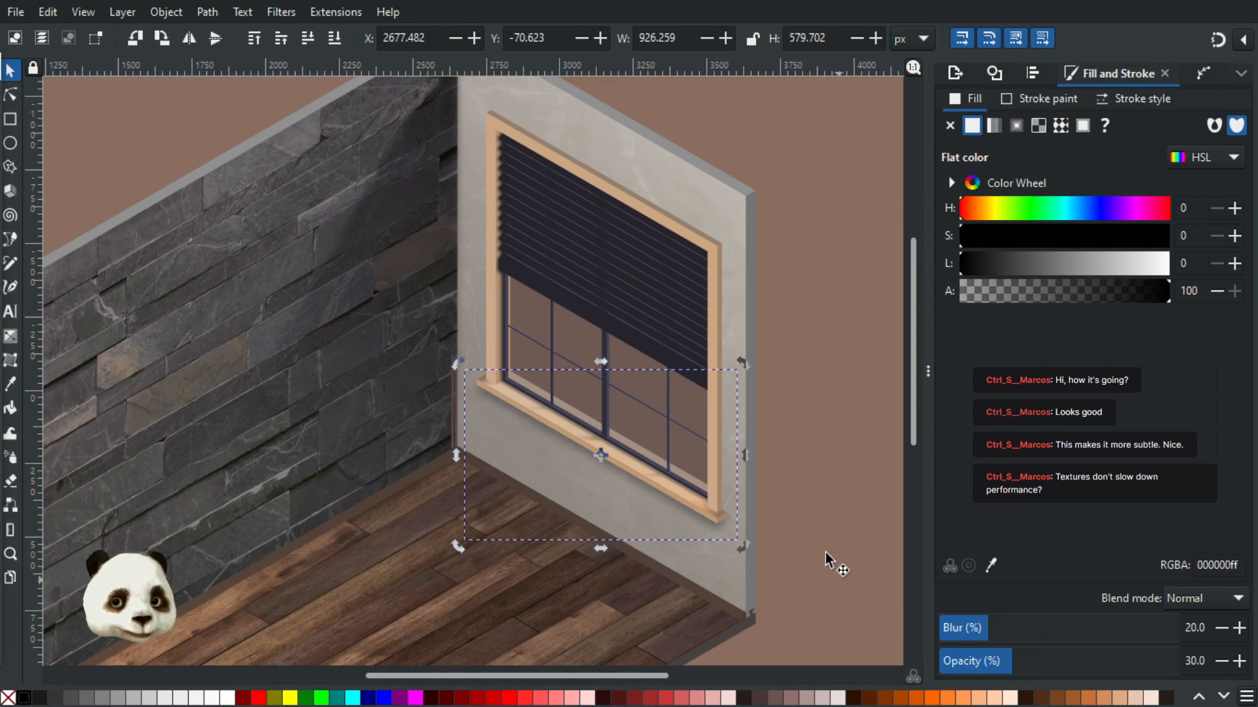
scroll(835, 557, "down", 2)
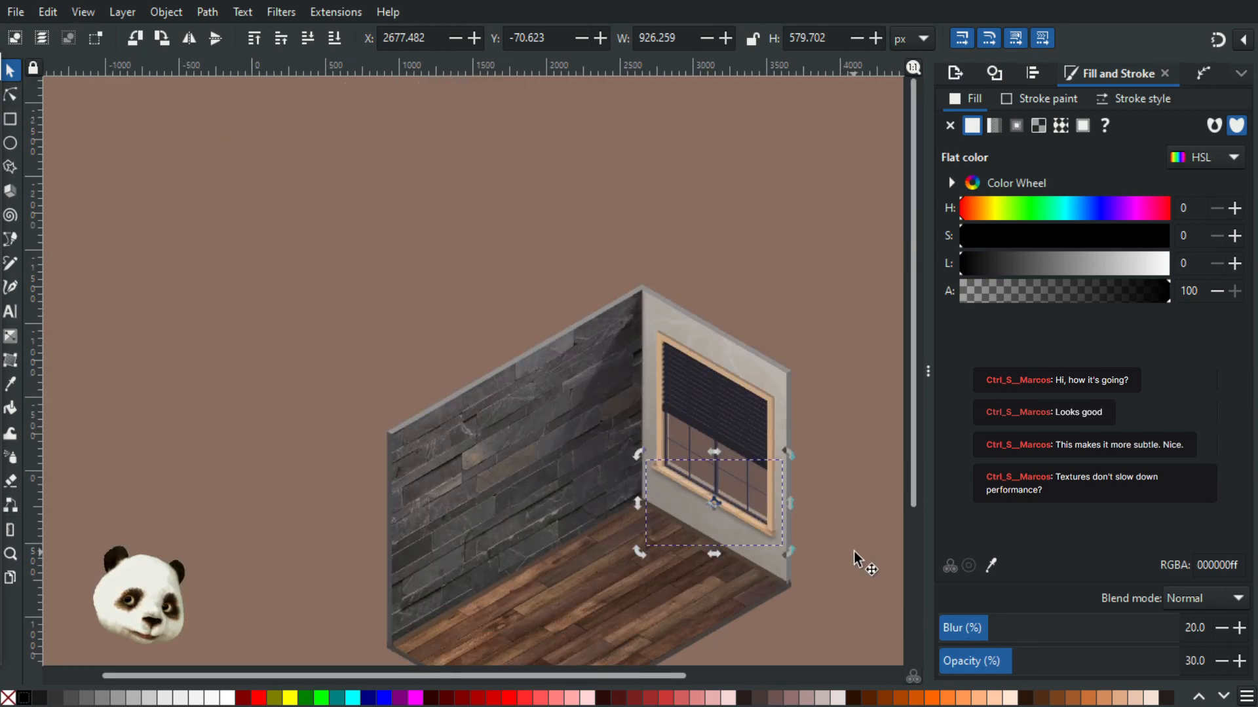
scroll(859, 560, "up", 1)
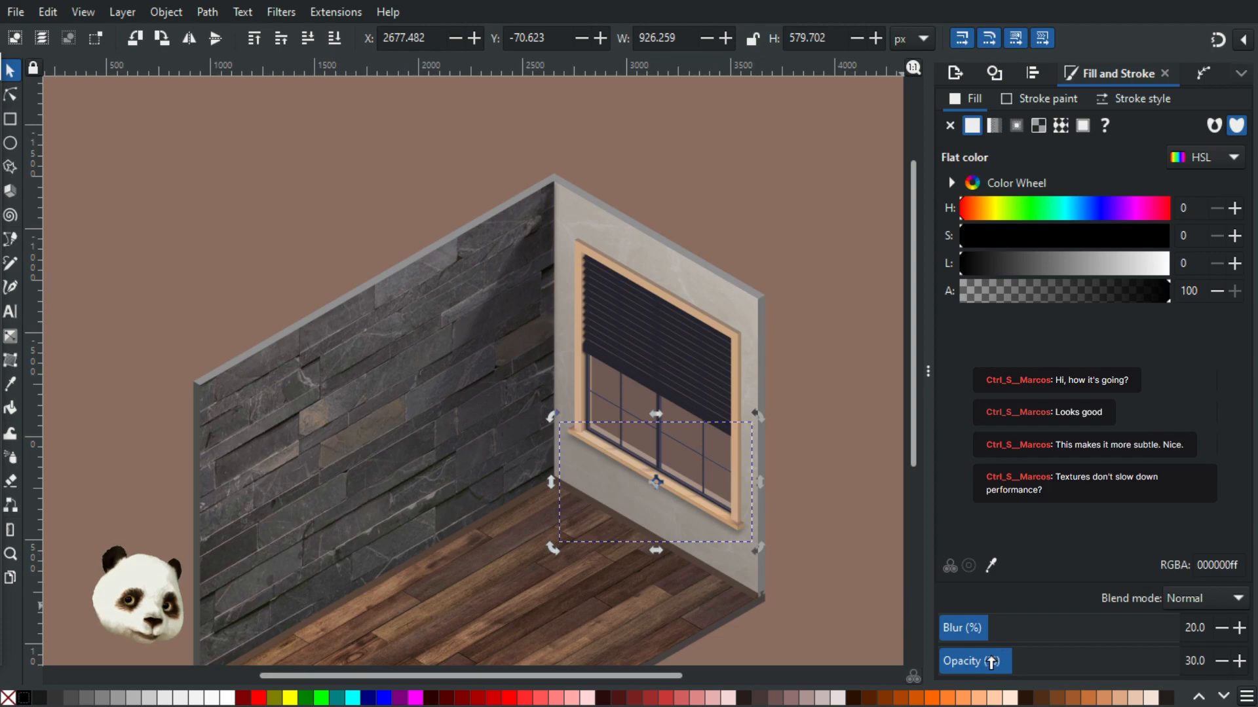
left_click_drag(989, 663, 968, 659)
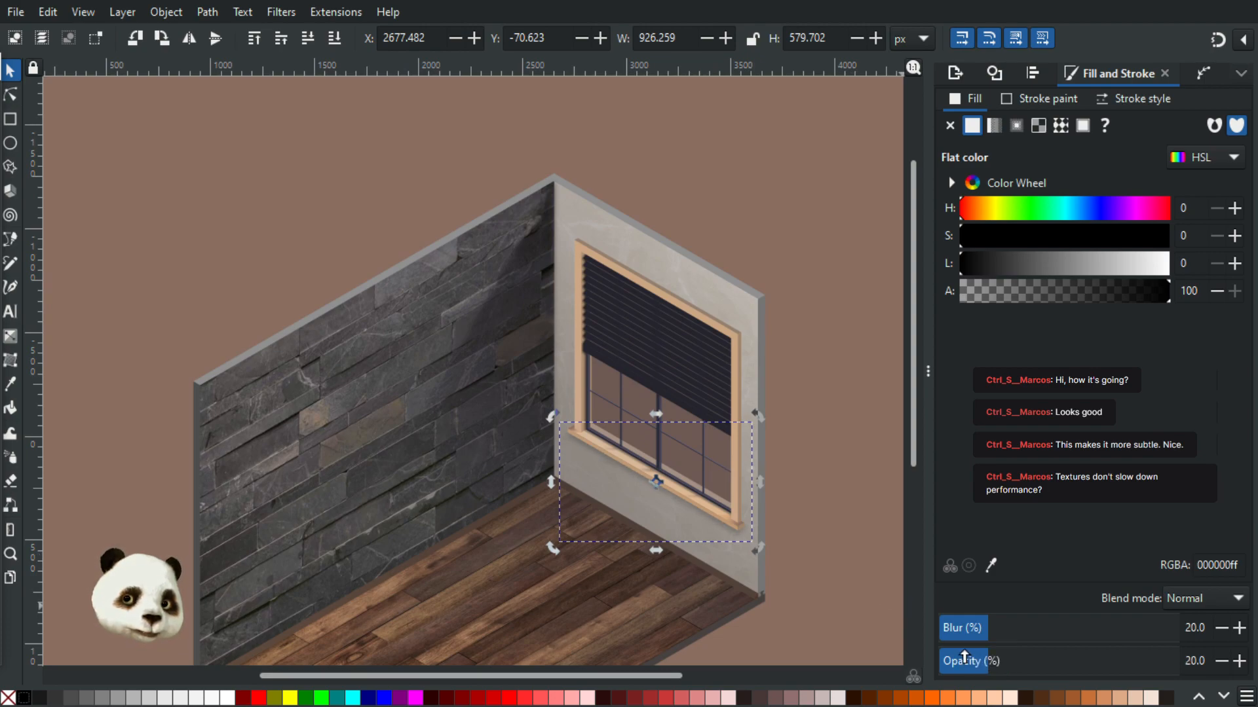
left_click(1011, 662)
left_click(988, 662)
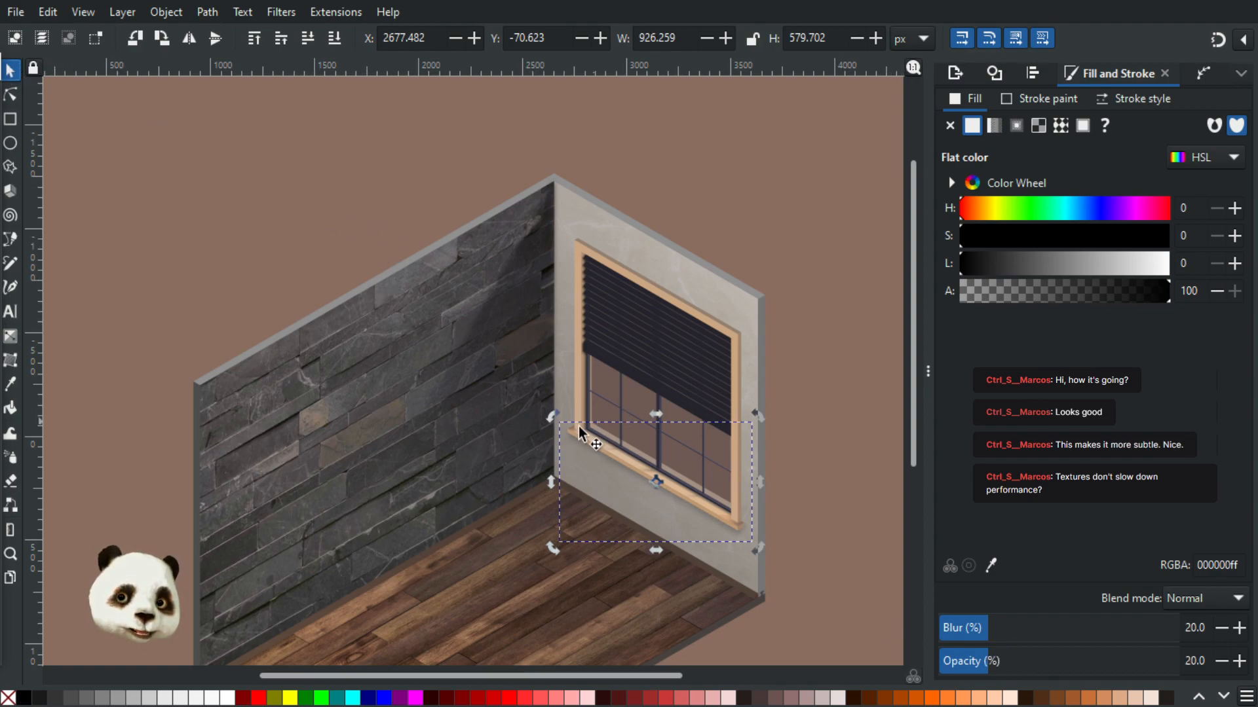
left_click(817, 325)
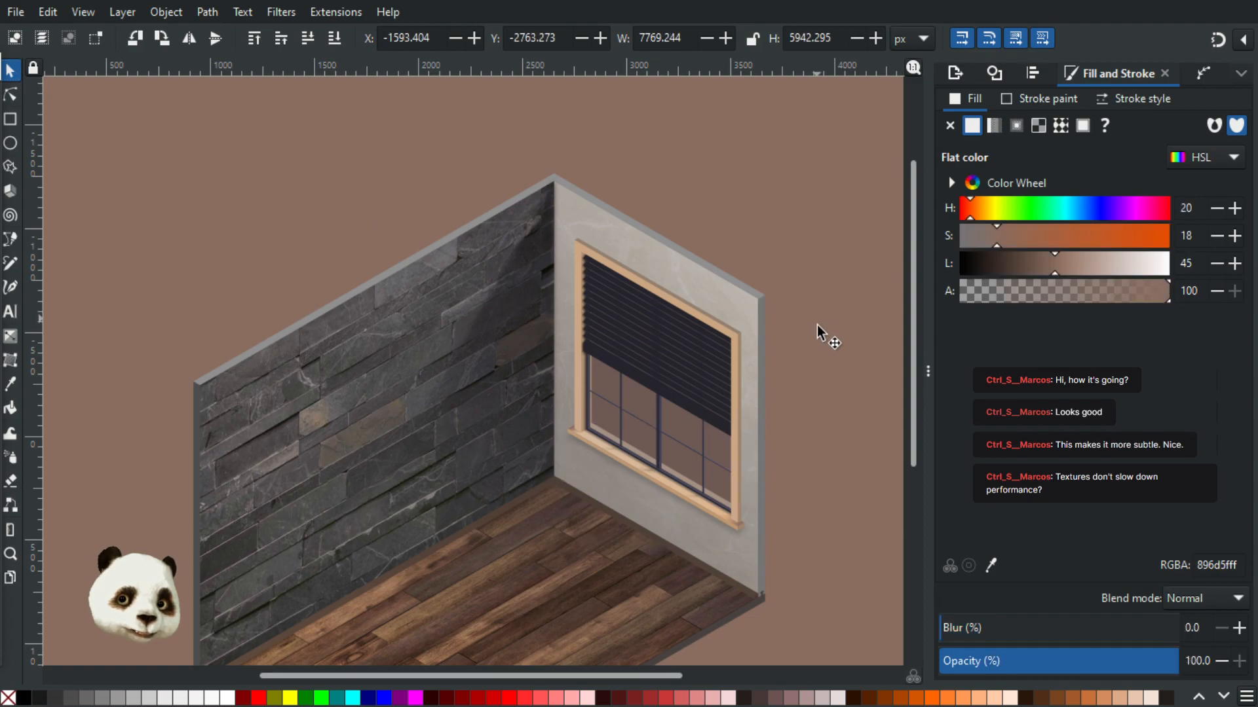
scroll(602, 504, "down", 2)
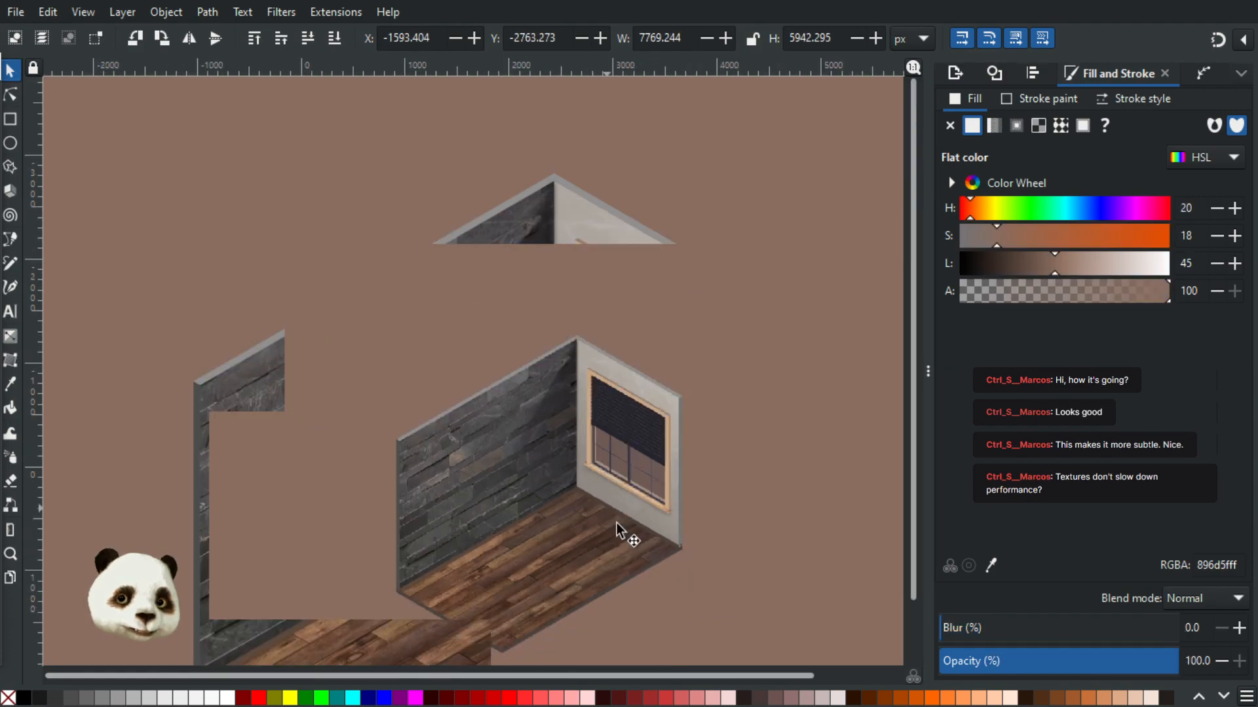
- Examine the shadow under the windowsill together with the window, walls and floor, both close up and zoomed out, with the Pen tool active
scroll(618, 525, "up", 4)
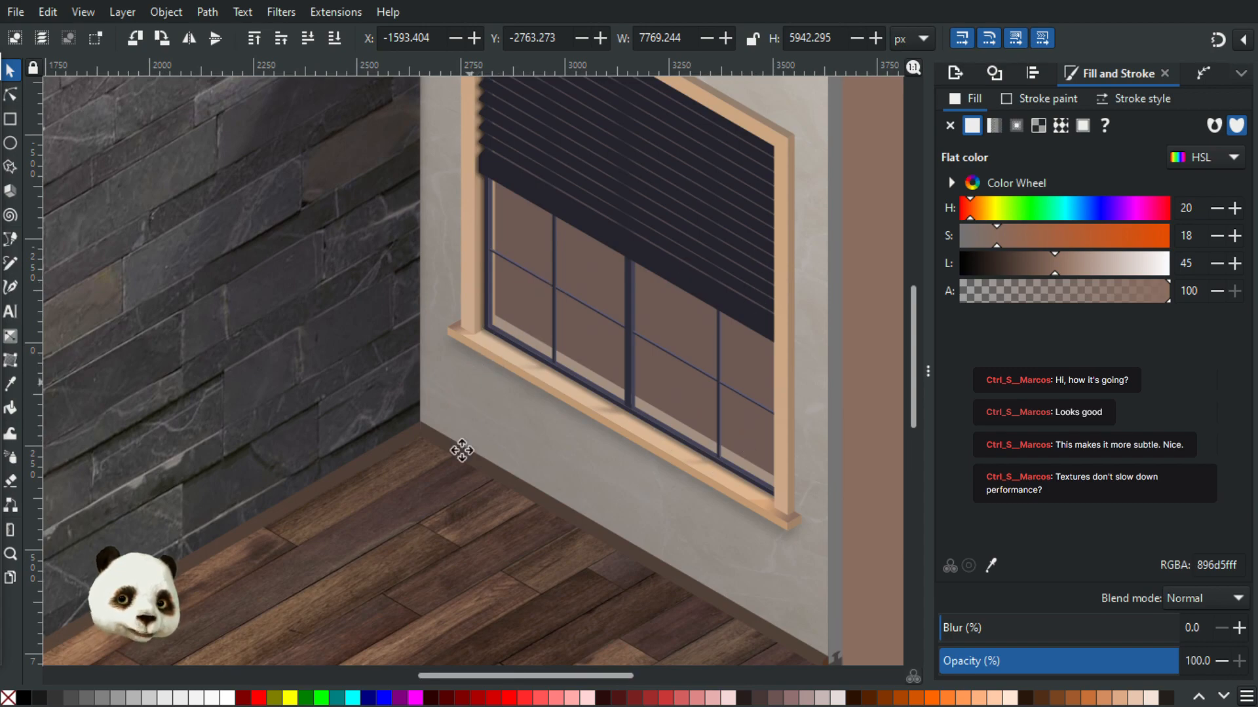
scroll(462, 450, "up", 3)
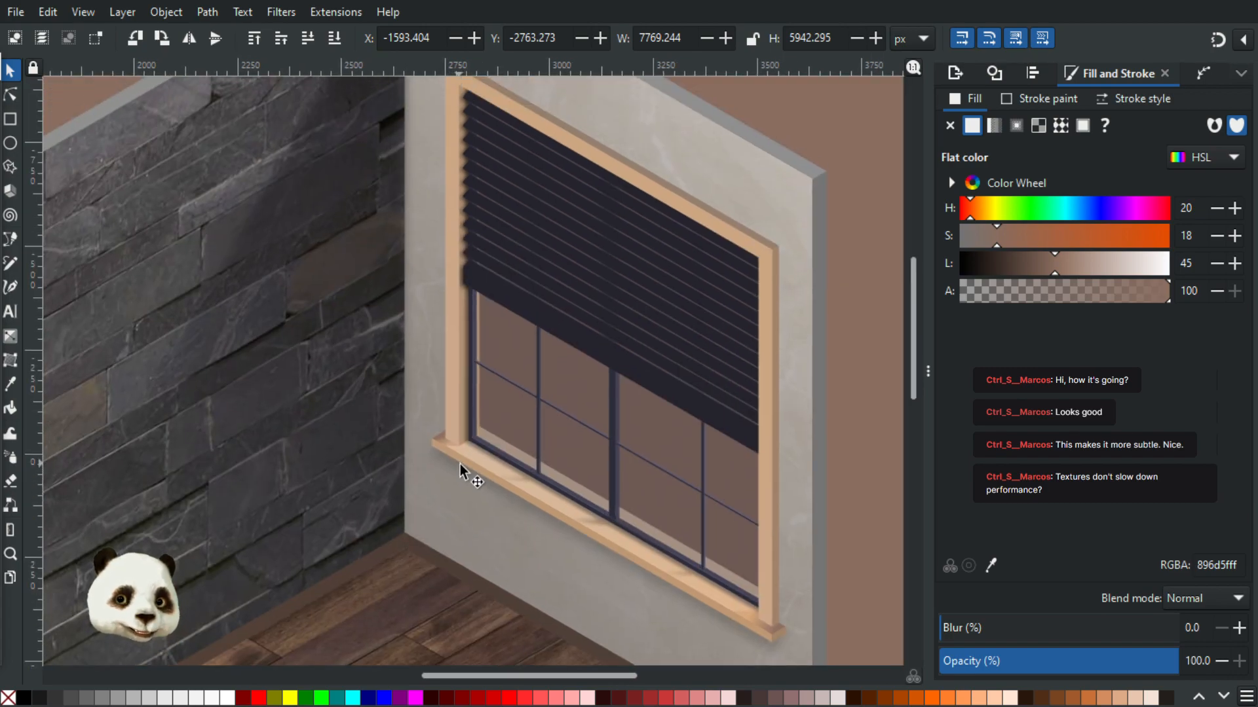
left_click_drag(458, 460, 397, 385)
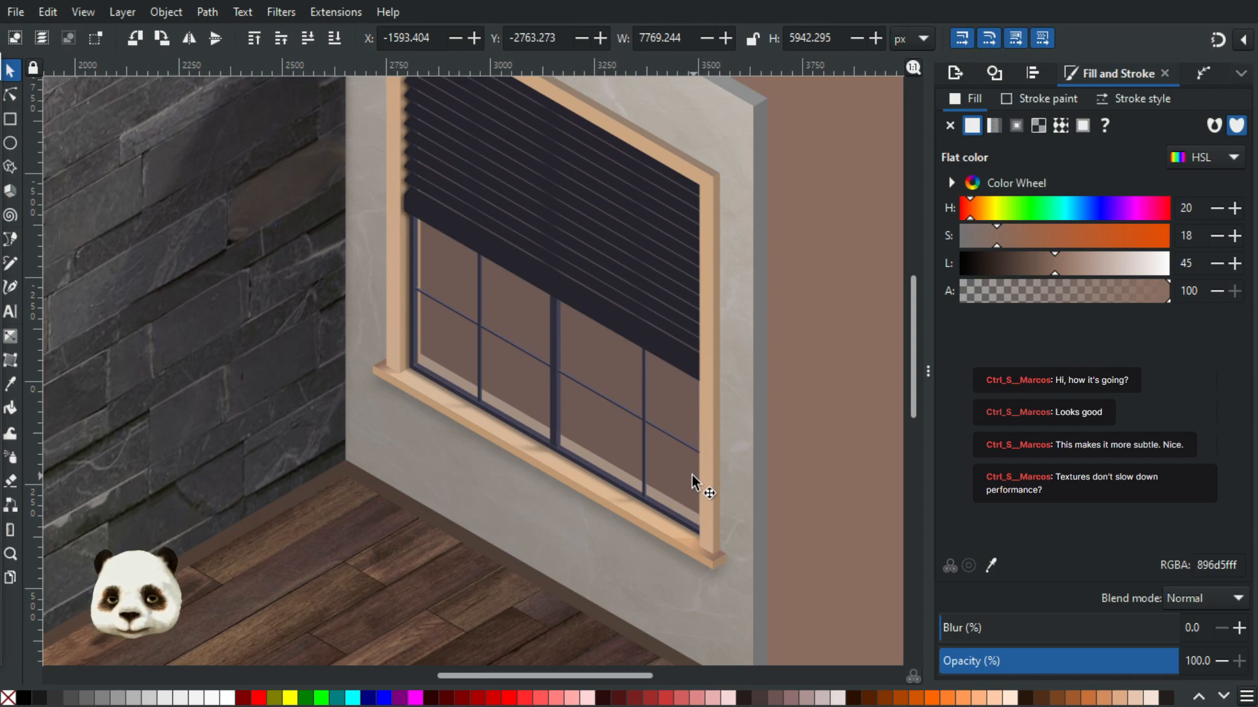
key("b")
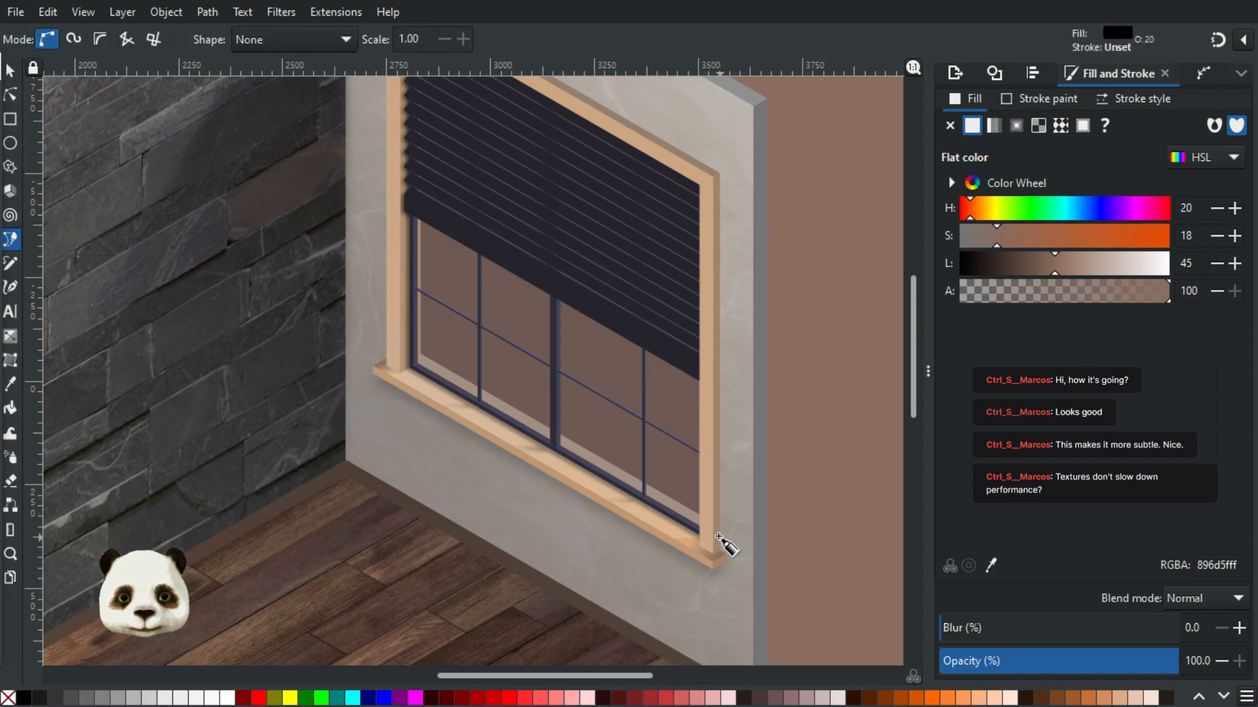
scroll(750, 564, "up", 4)
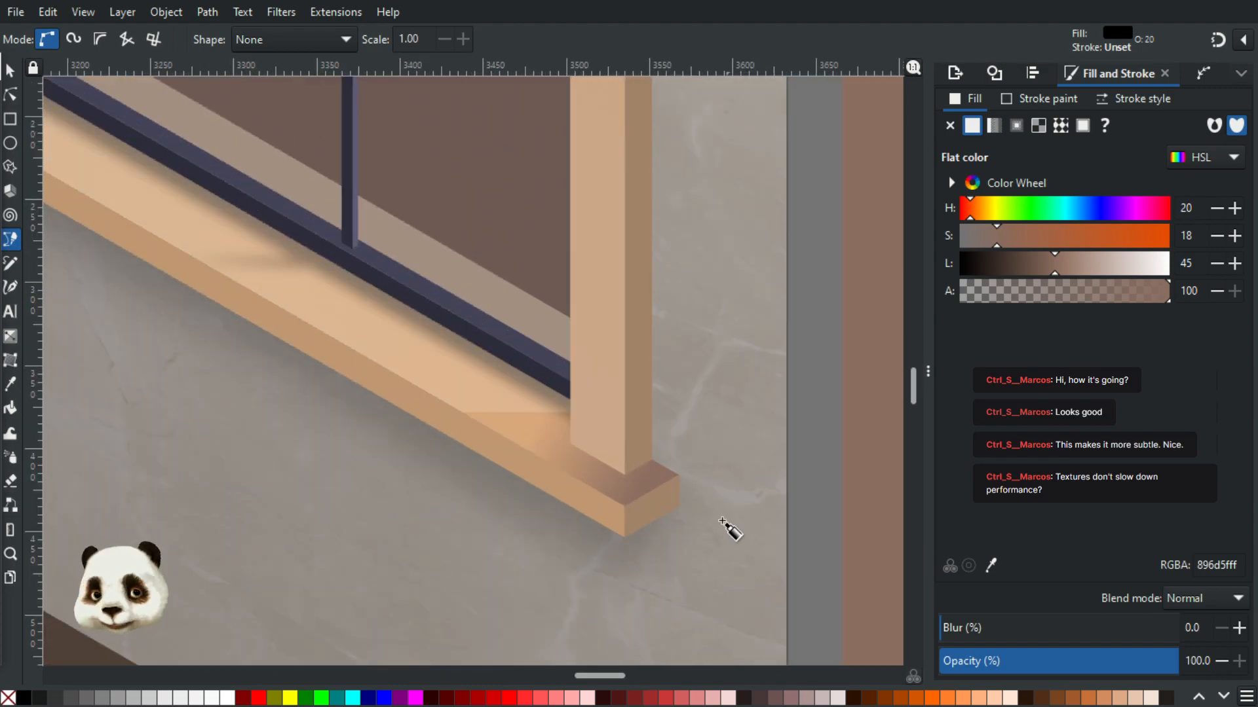
scroll(694, 492, "down", 4)
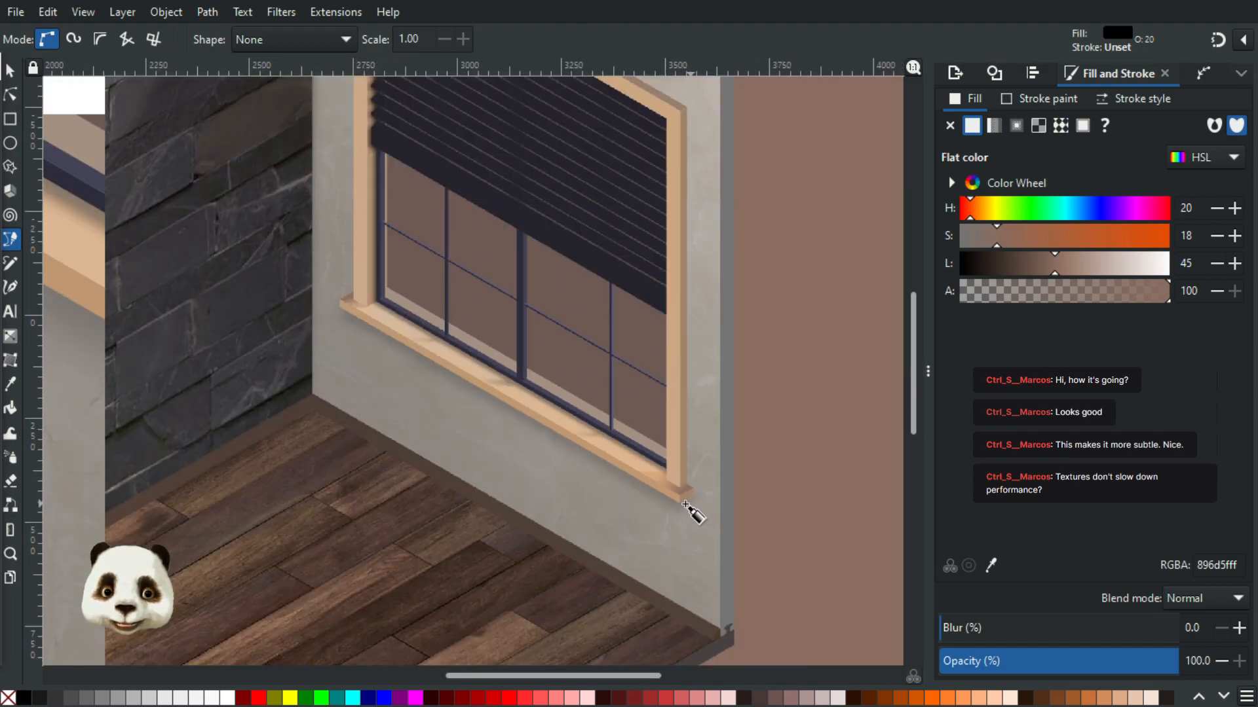
left_click_drag(481, 492, 747, 545)
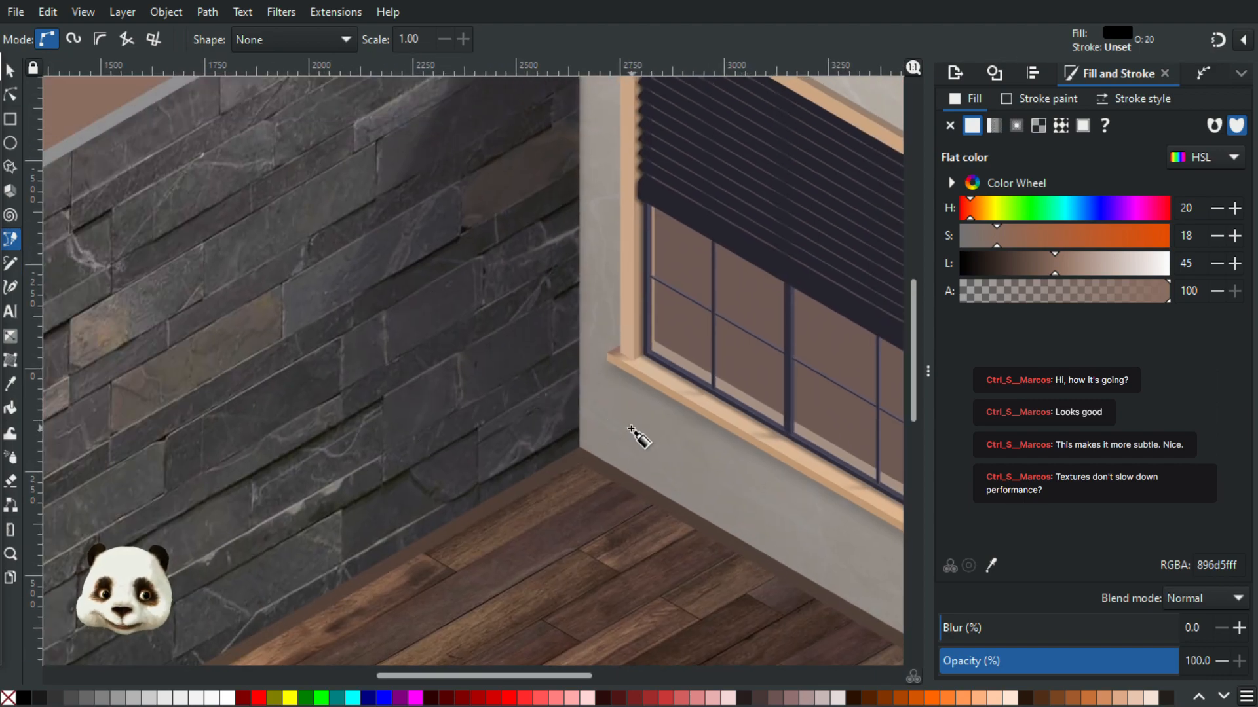
scroll(524, 444, "down", 8)
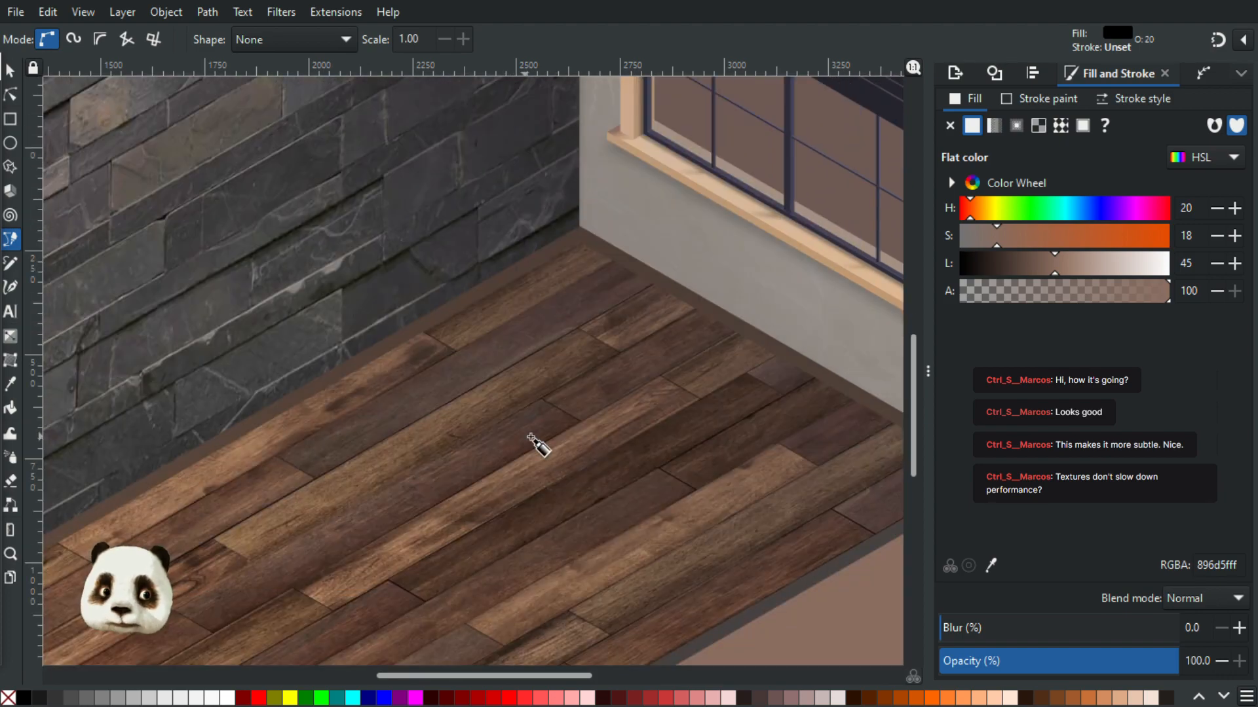
scroll(537, 445, "down", 1, "ctrl")
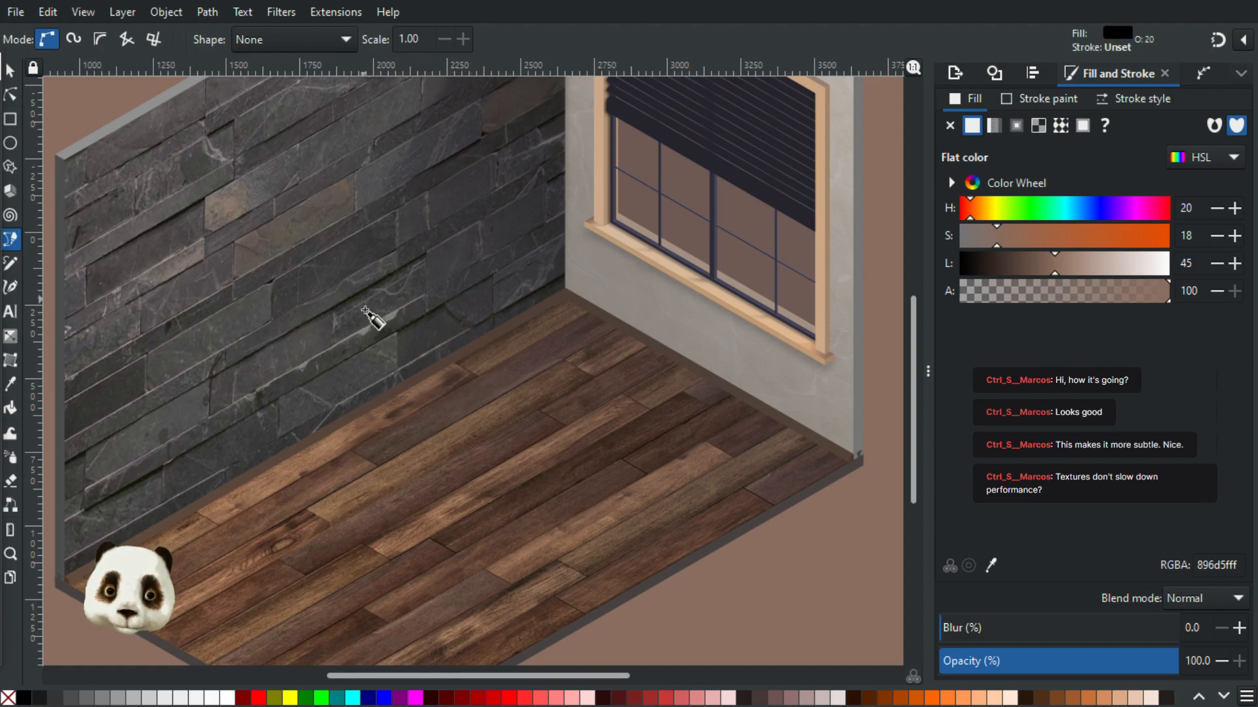
left_click_drag(512, 380, 362, 519)
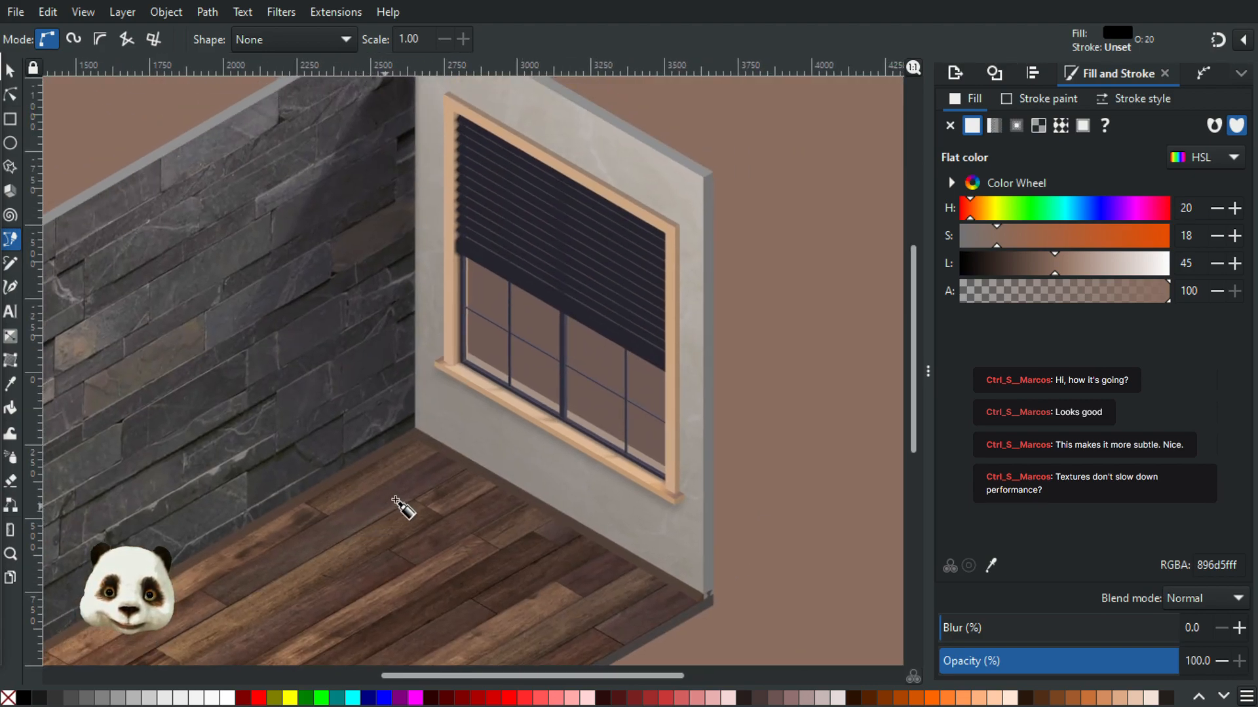
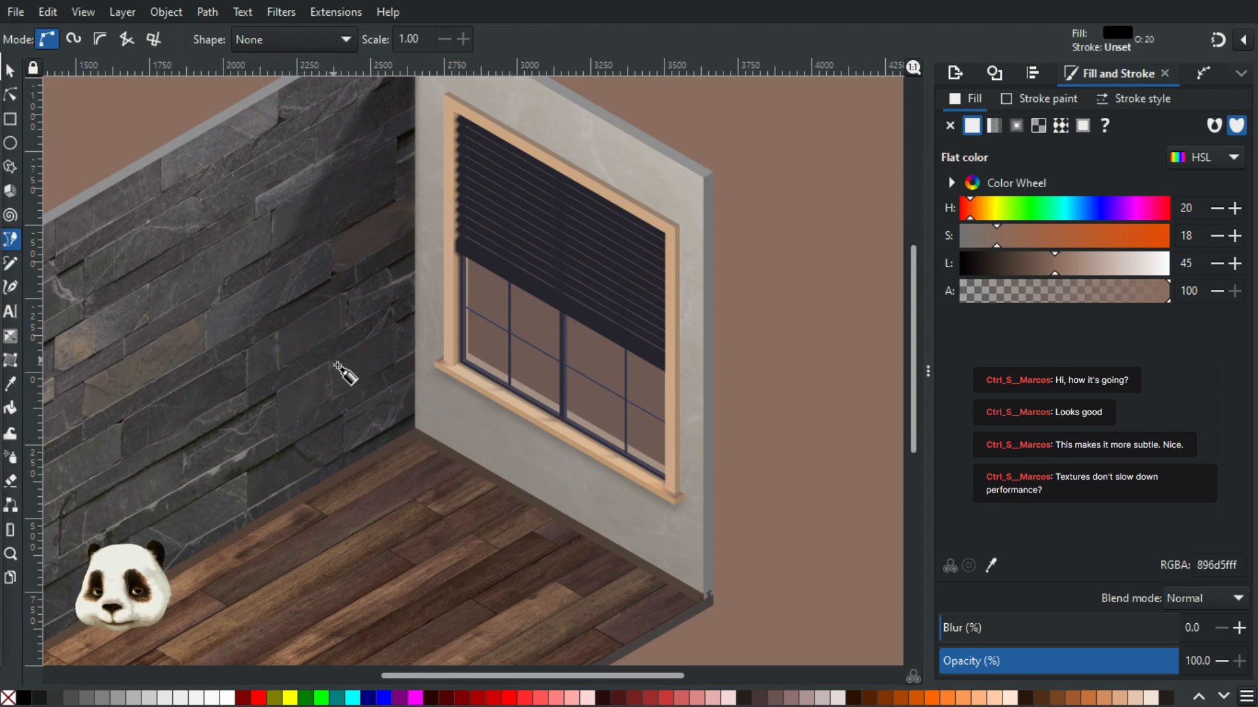
scroll(337, 365, "down", 2)
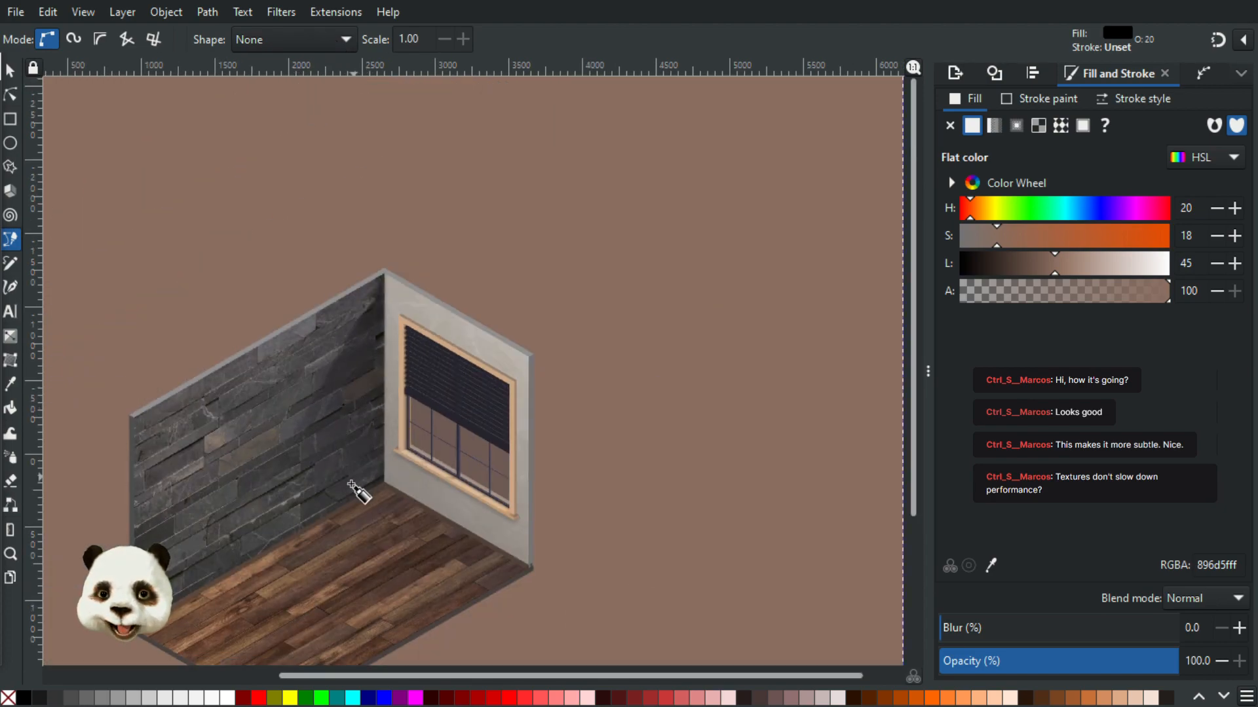
scroll(359, 468, "down", 3)
scroll(339, 432, "up", 1)
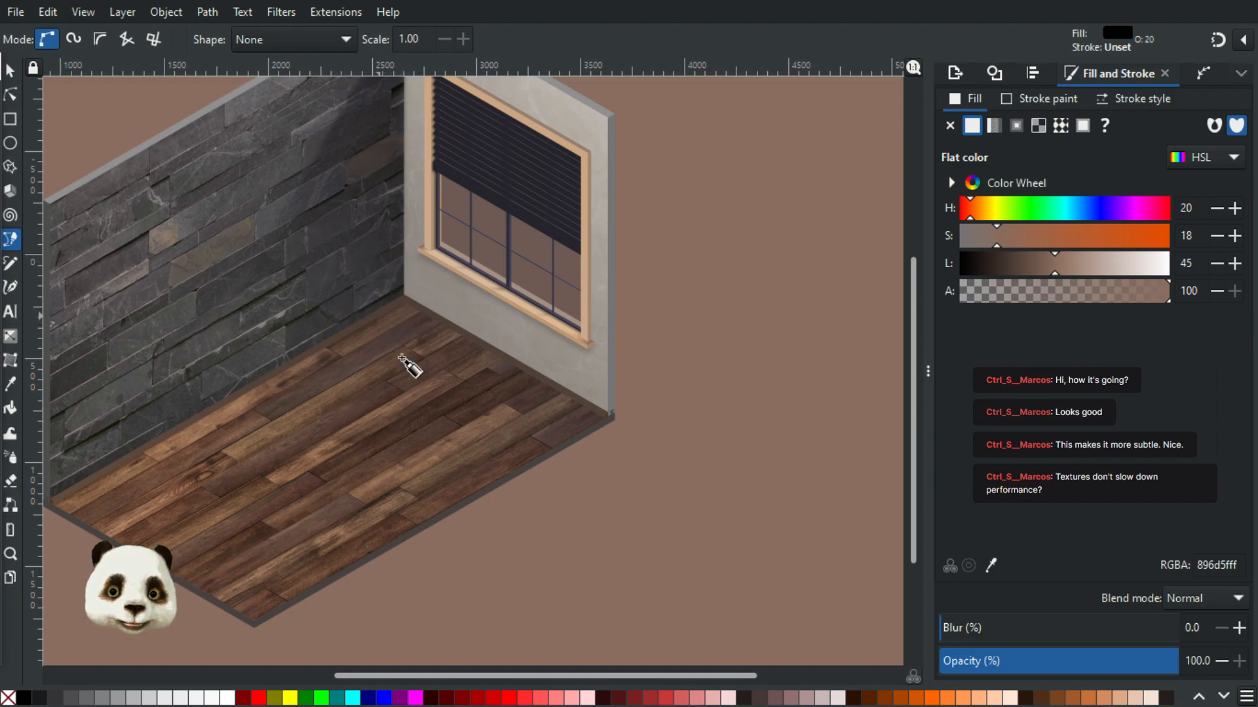
scroll(478, 272, "up", 3)
scroll(407, 327, "down", 5)
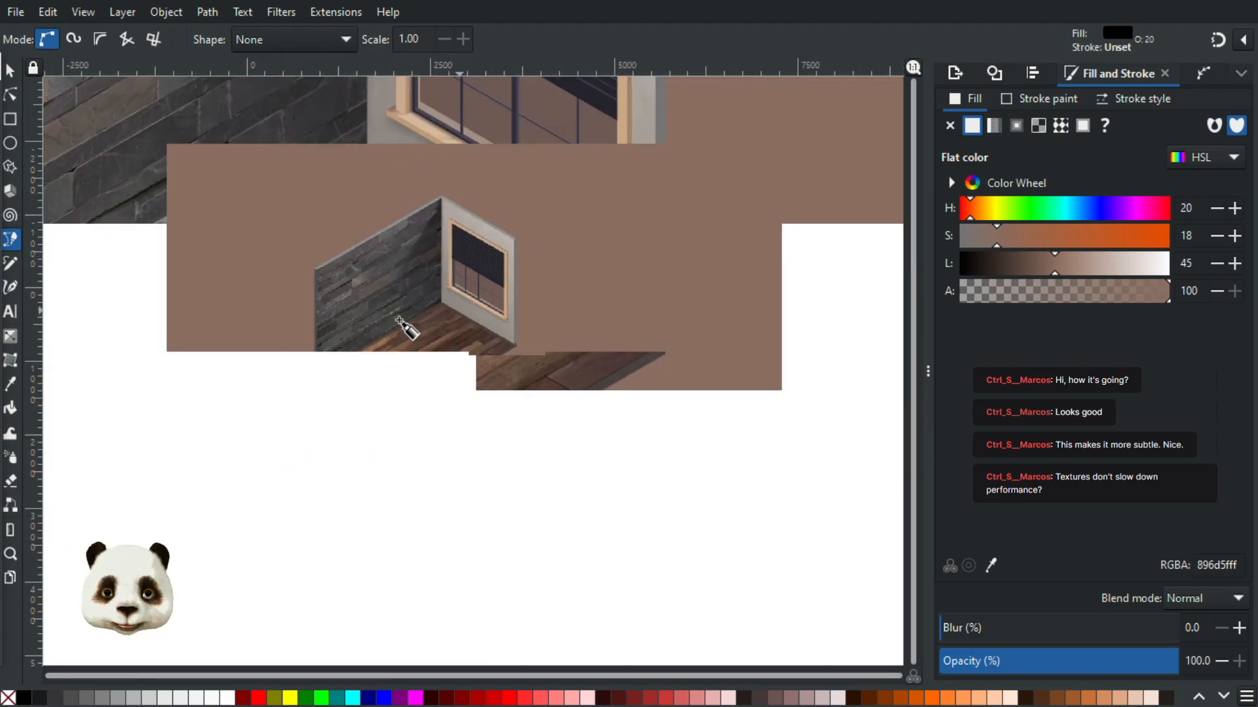
scroll(402, 327, "up", 3)
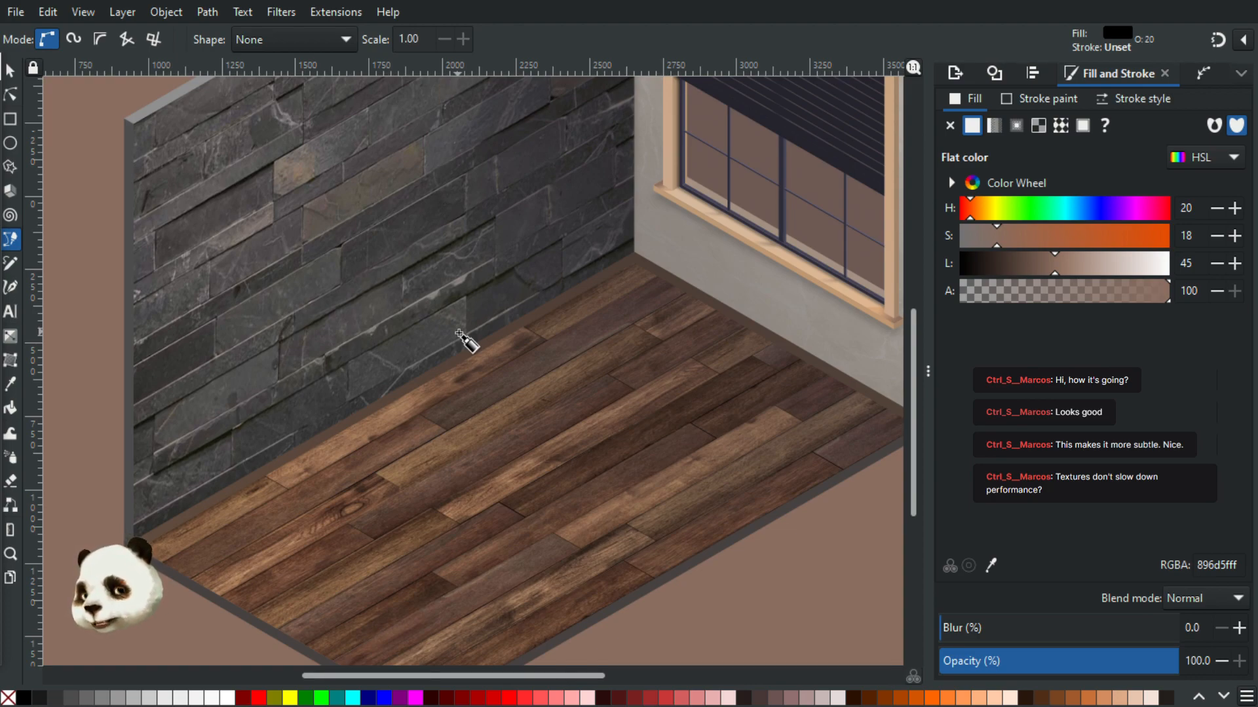
left_click_drag(577, 281, 174, 509)
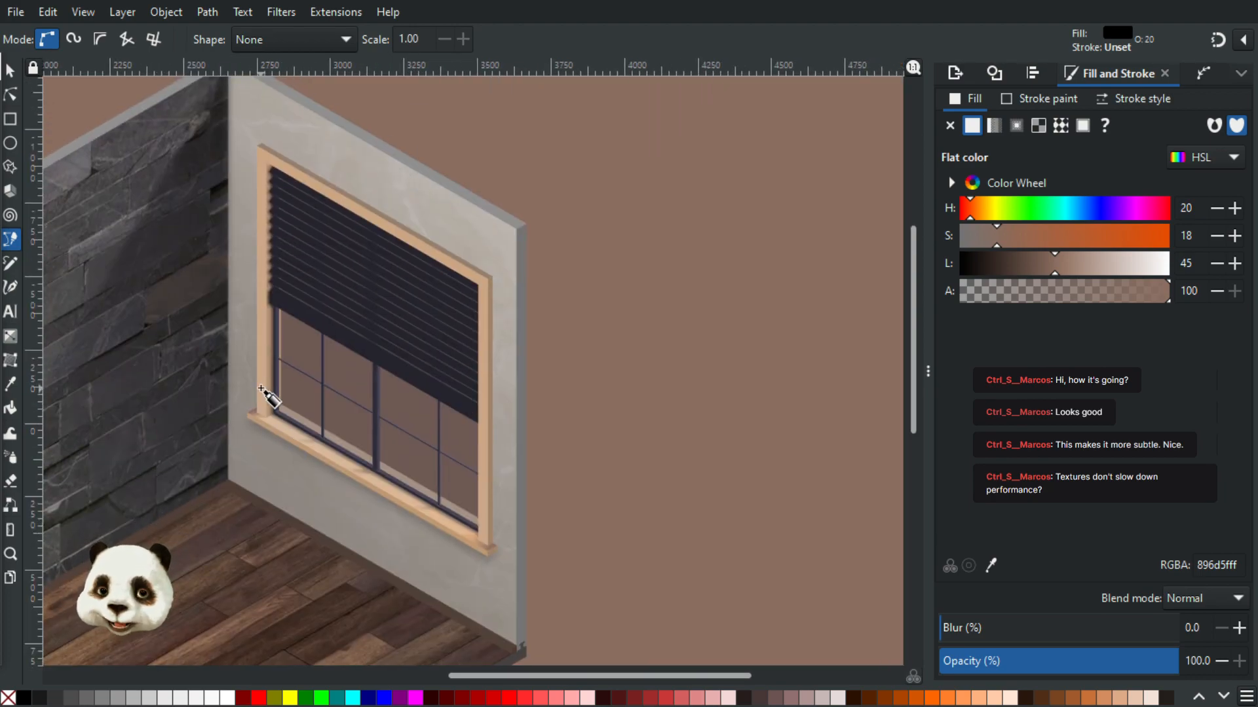
scroll(239, 303, "up", 1, "ctrl")
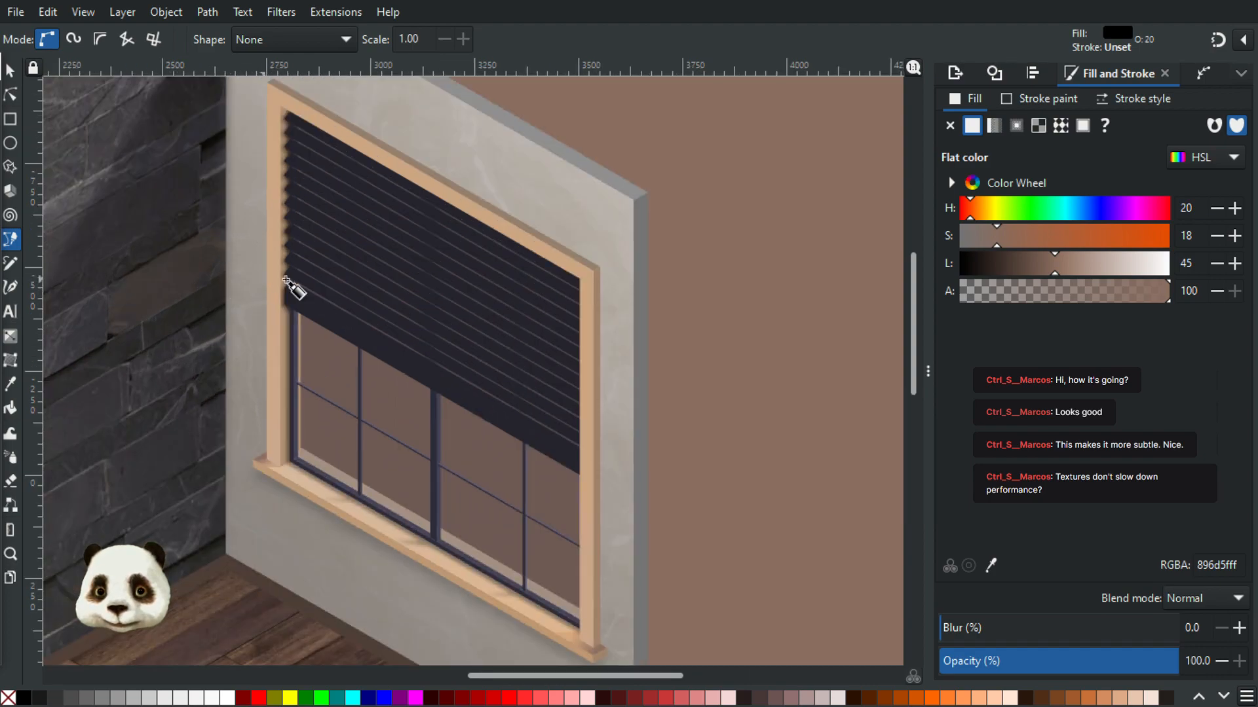
scroll(348, 296, "up", 1, "ctrl")
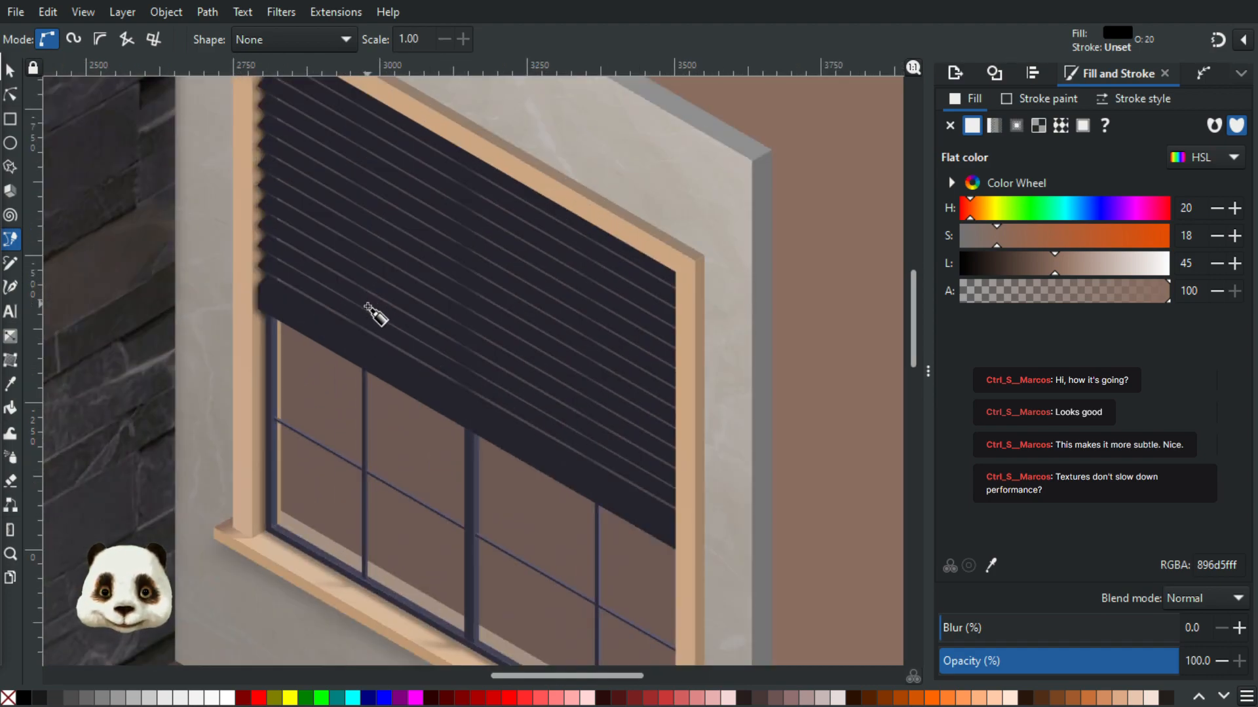
scroll(367, 312, "down", 1, "ctrl")
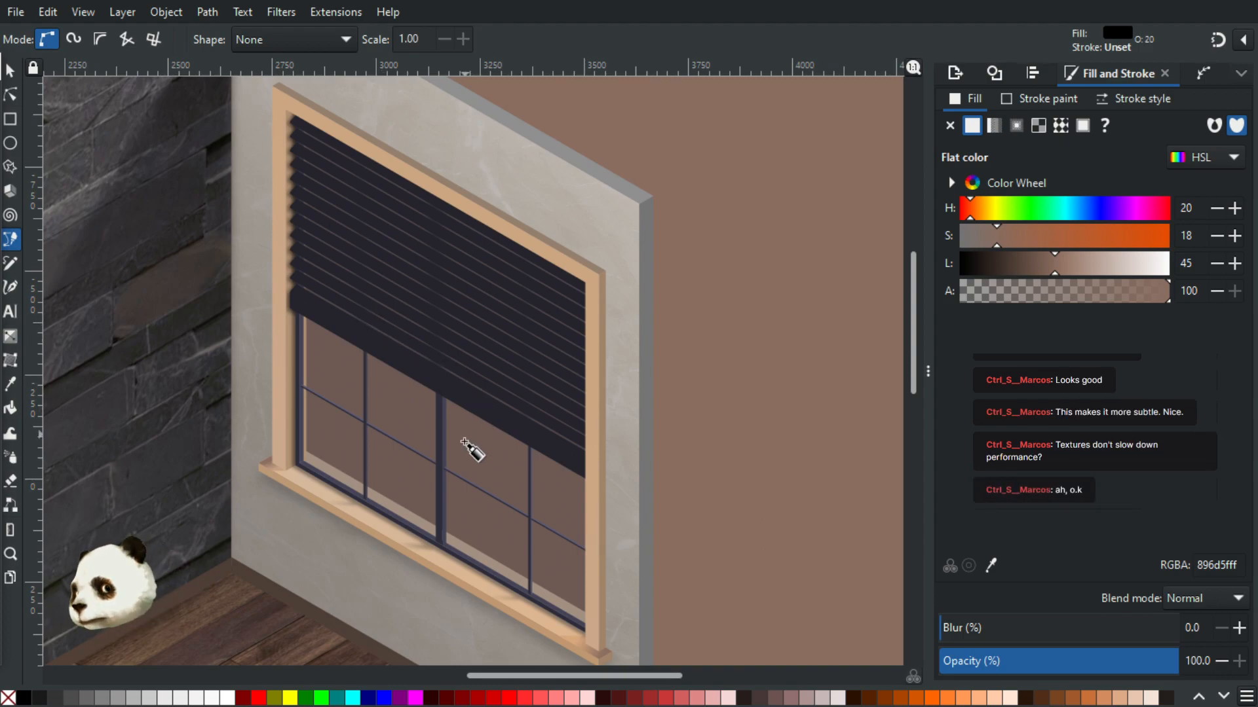
scroll(632, 584, "down", 5)
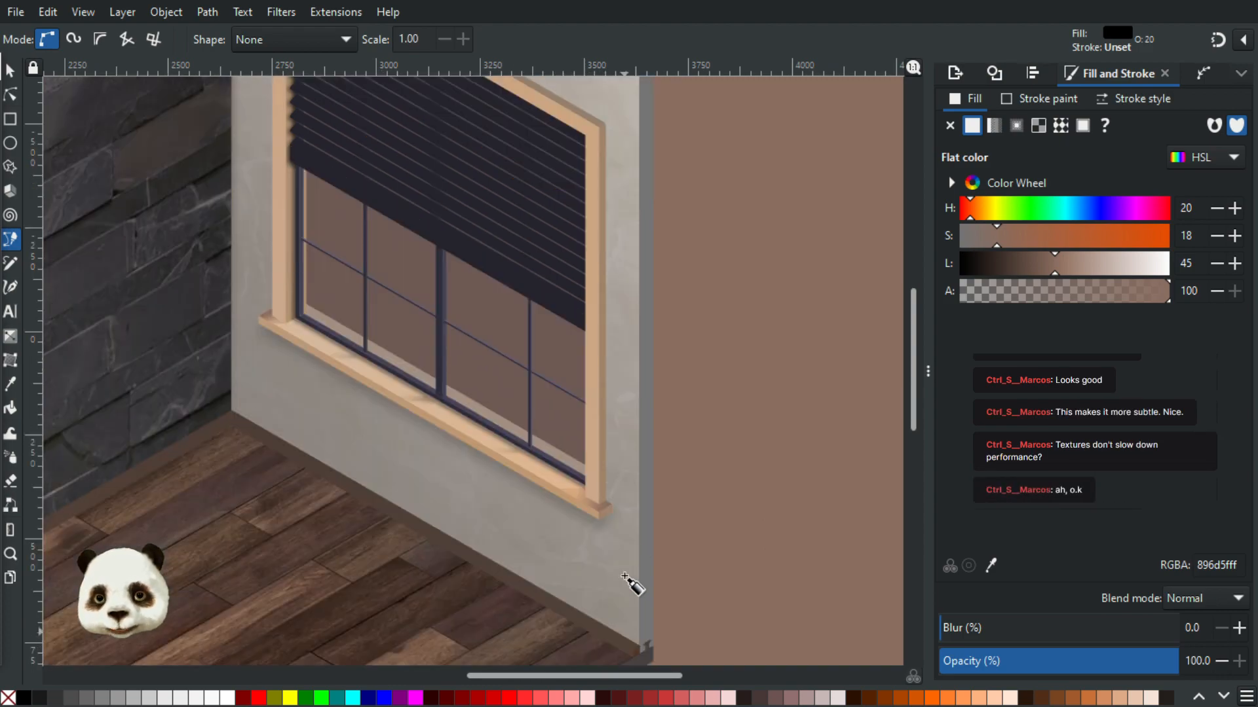
- Begin a straight Pen outline at the windowsill's right end and run it up just outside the window frame's right edge to its upper corner
scroll(596, 514, "up", 2)
scroll(643, 499, "up", 4)
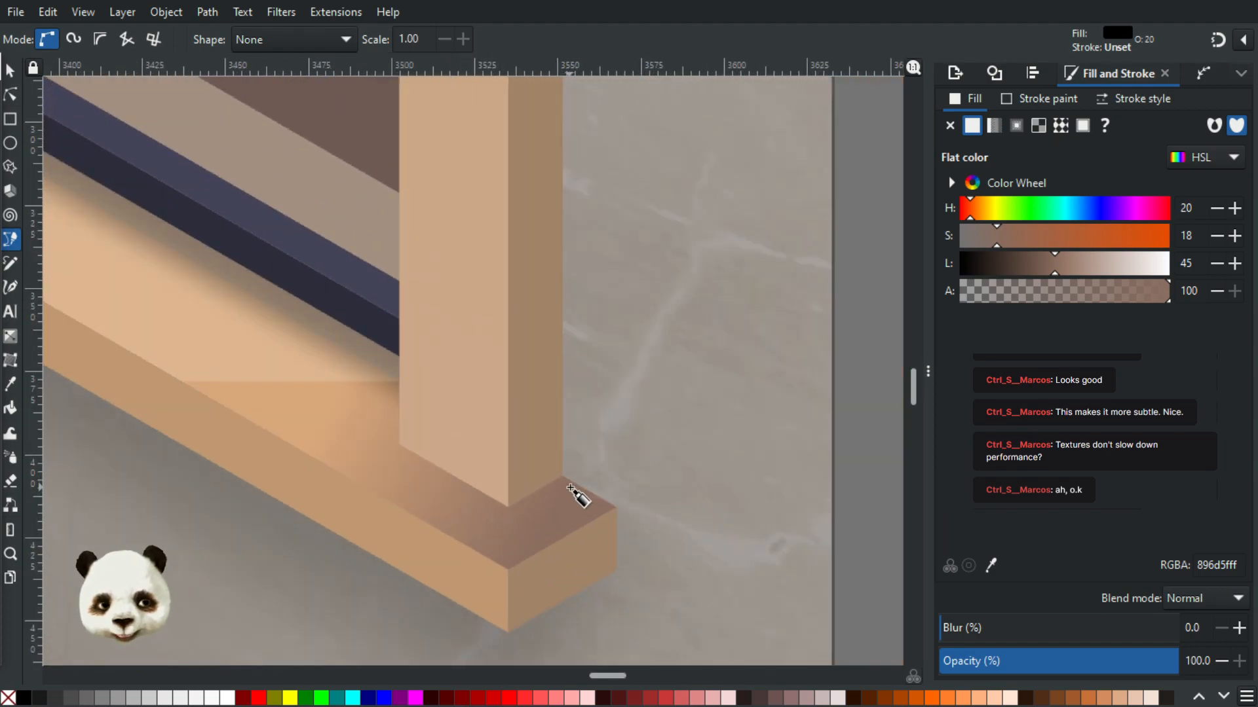
key("Escape")
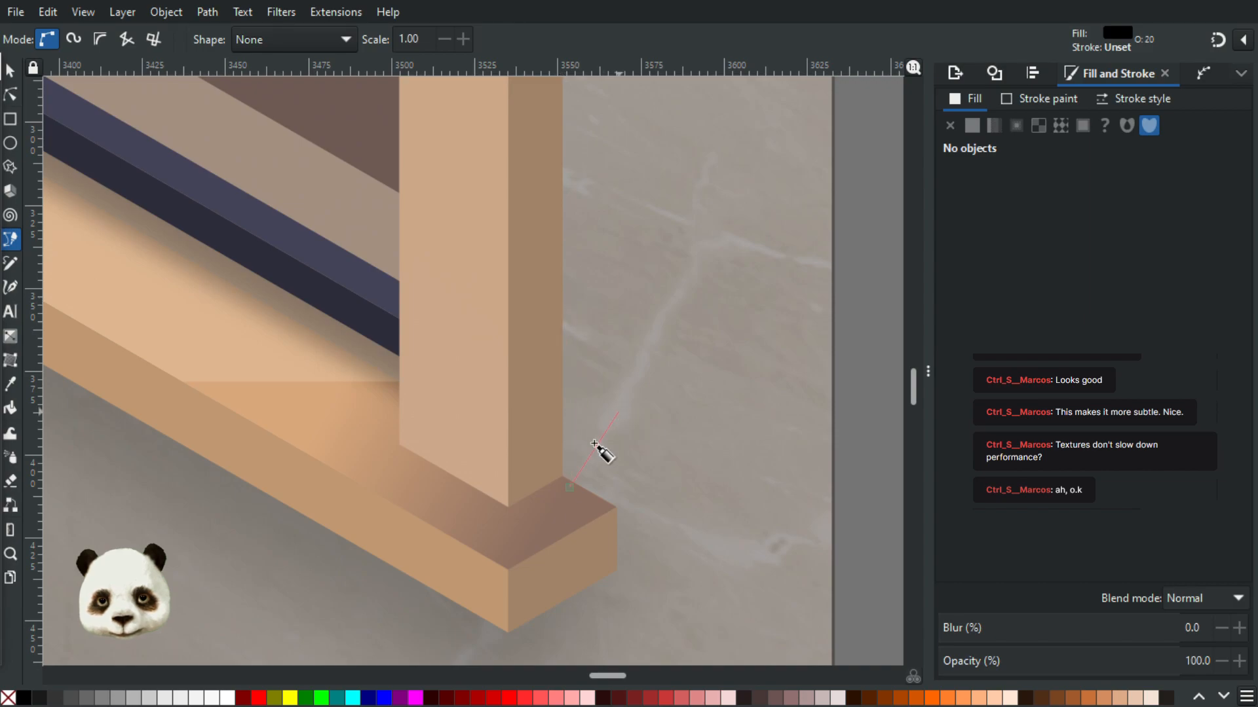
left_click(569, 509)
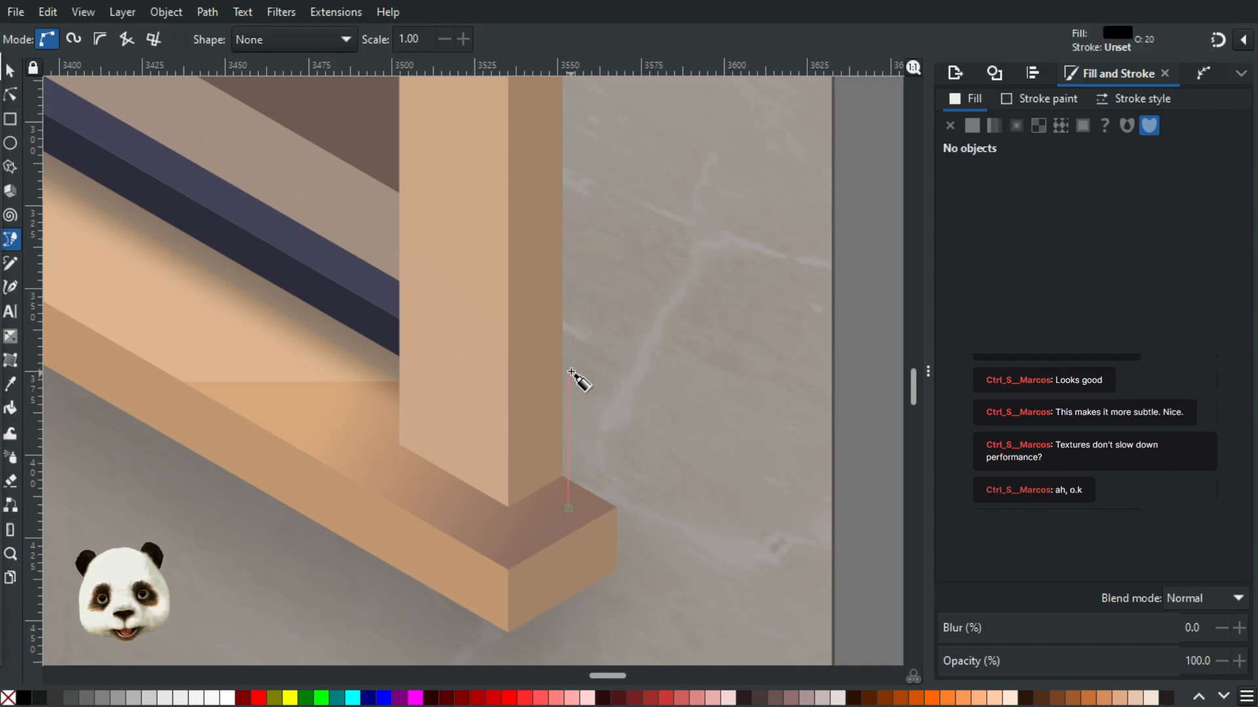
scroll(571, 368, "down", 5)
left_click_drag(574, 239, 556, 687)
scroll(556, 320, "up", 2)
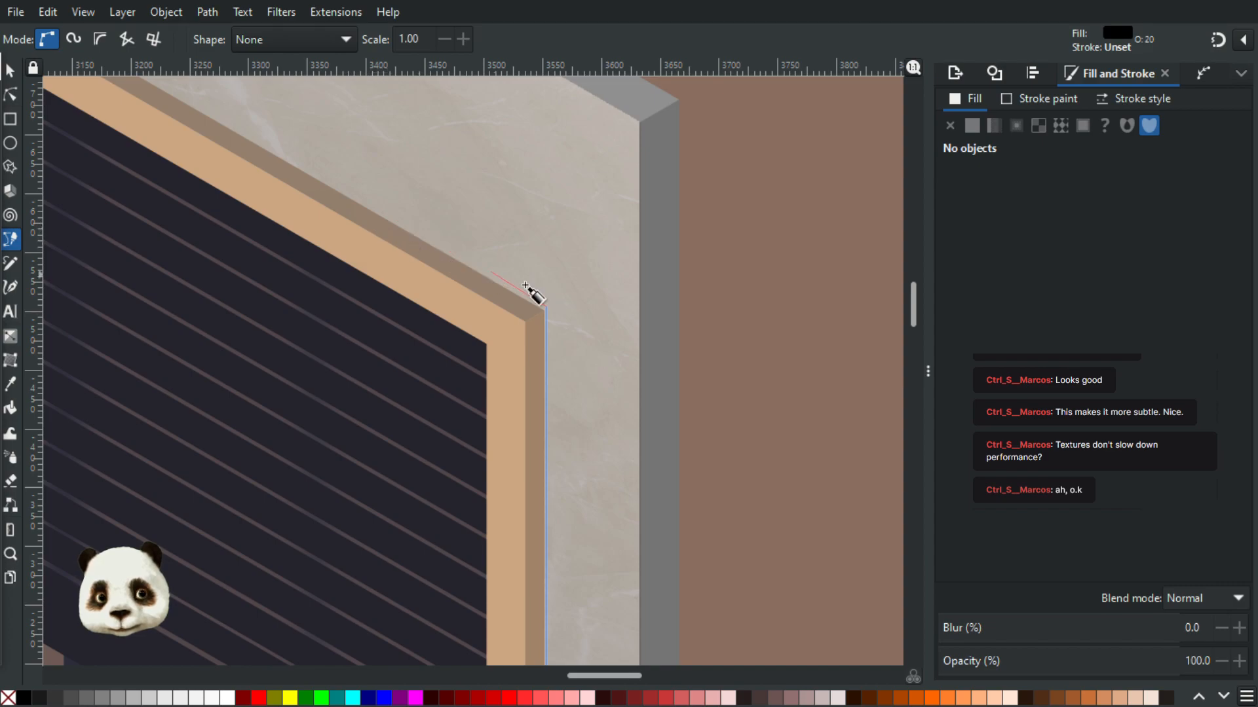
scroll(553, 313, "up", 2)
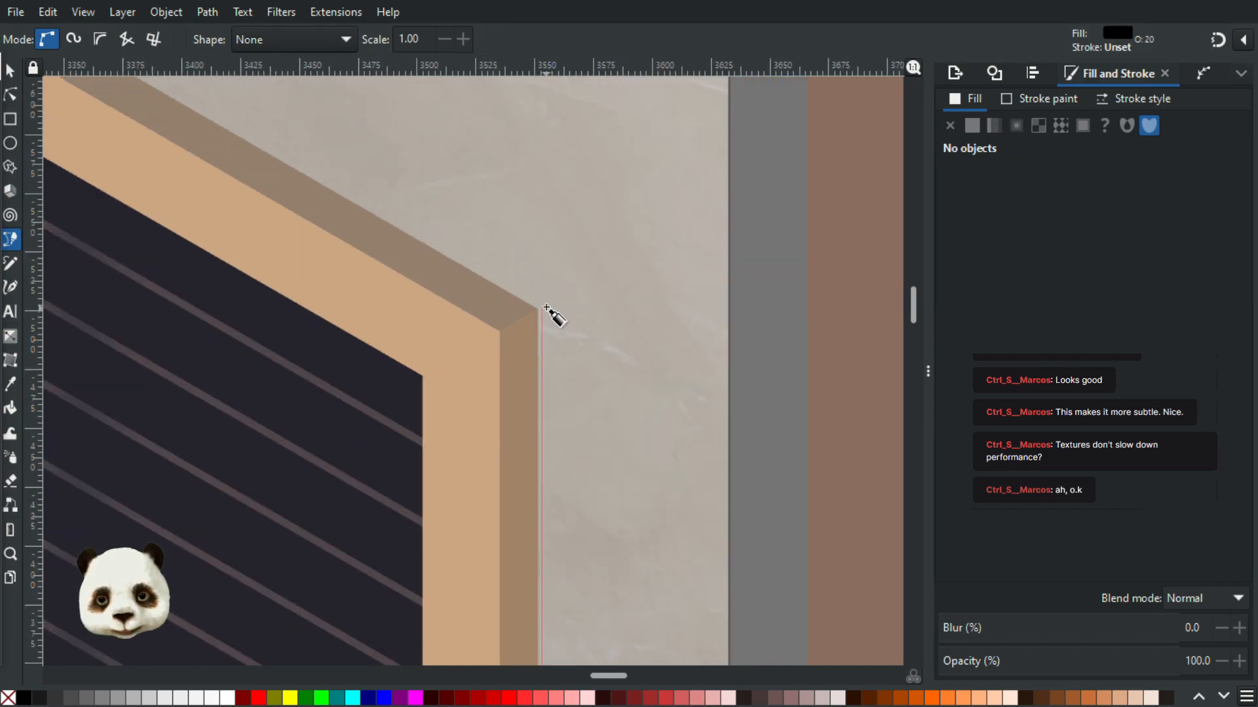
- Continue the outline along the window frame's sloping top edge to a point just beyond its upper left corner
scroll(437, 249, "down", 4)
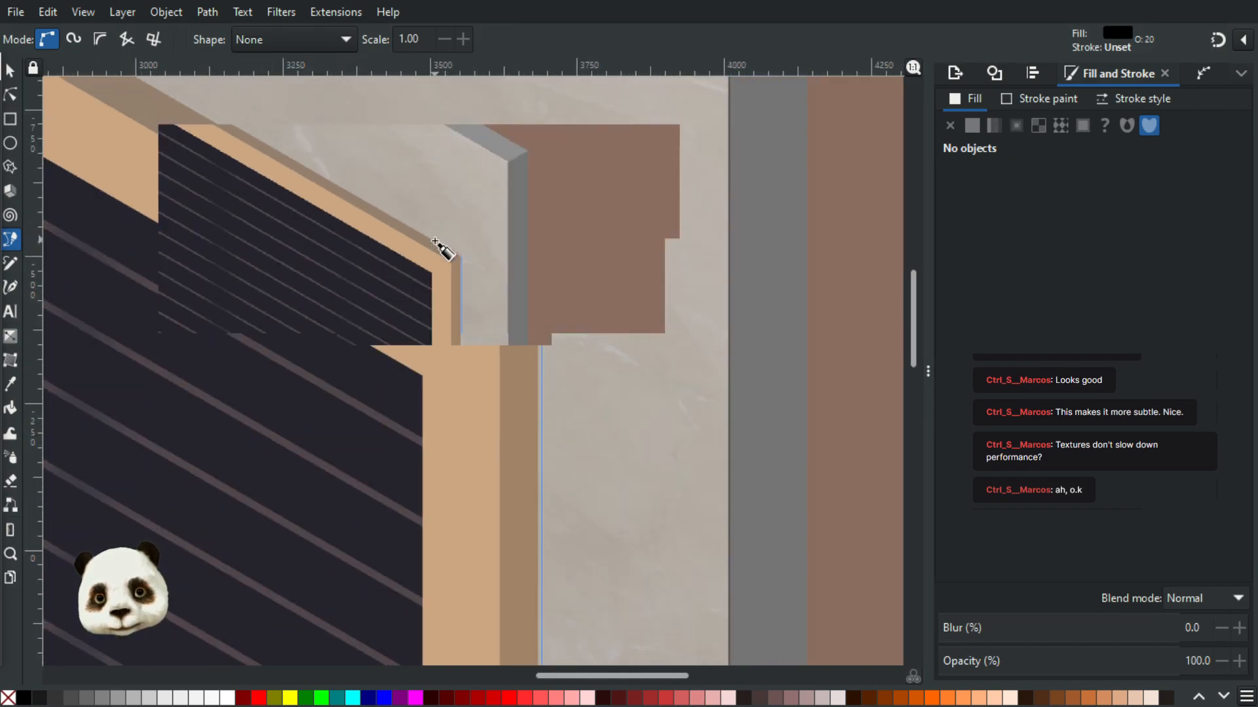
left_click_drag(689, 437, 1100, 698)
scroll(773, 494, "up", 3)
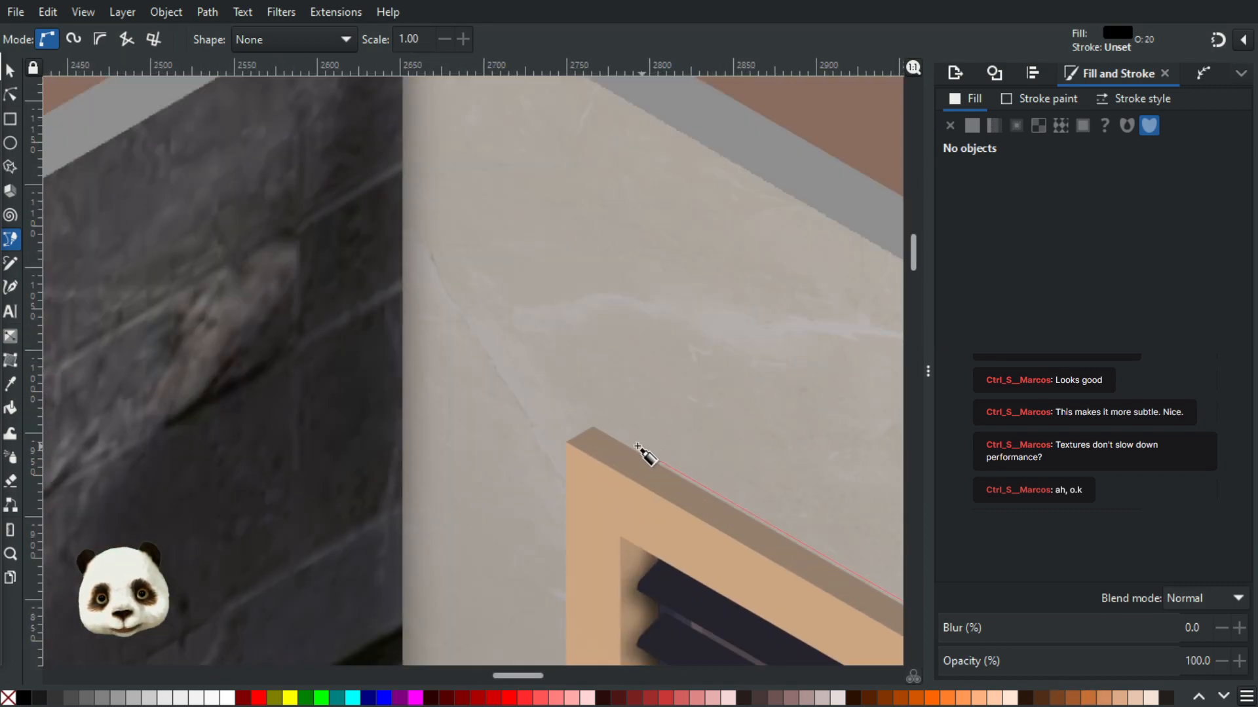
scroll(637, 447, "up", 2)
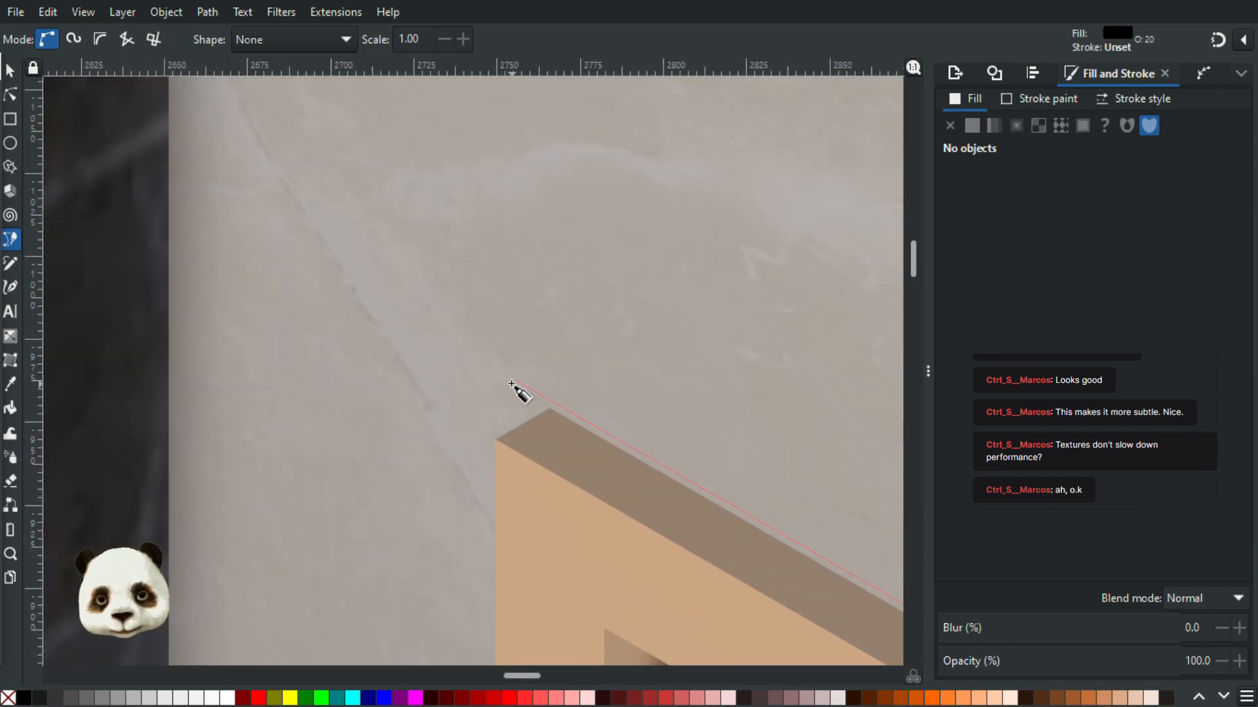
left_click(489, 365)
- Extend the outline straight down just outside the frame's left edge, ending on the windowsill beside the frame's base
scroll(488, 501, "down", 4)
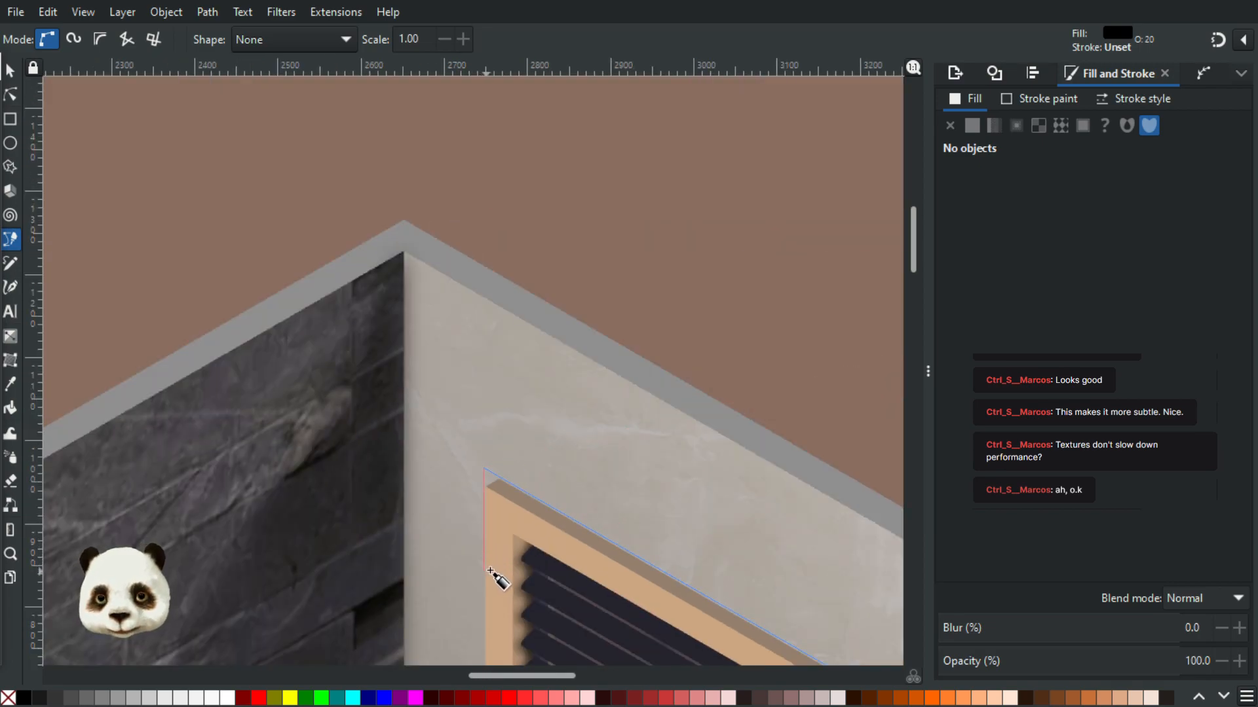
scroll(486, 573, "down", 15)
scroll(487, 573, "left", 4)
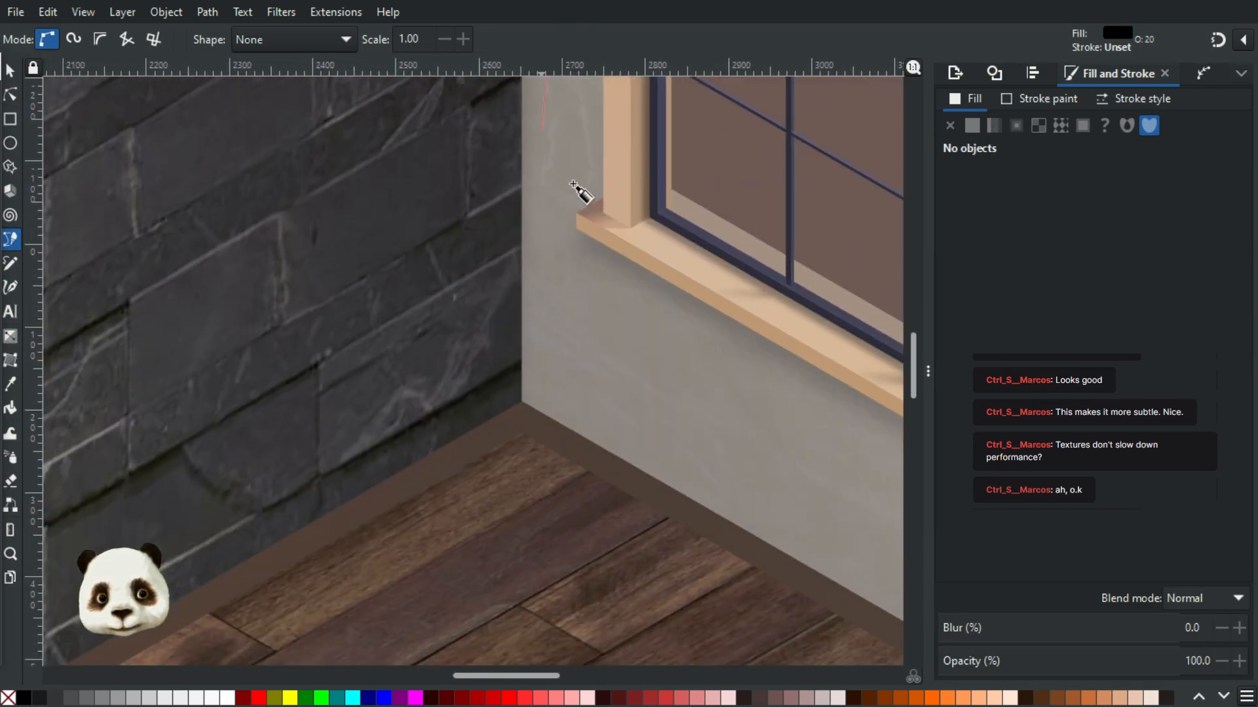
scroll(595, 202, "up", 6)
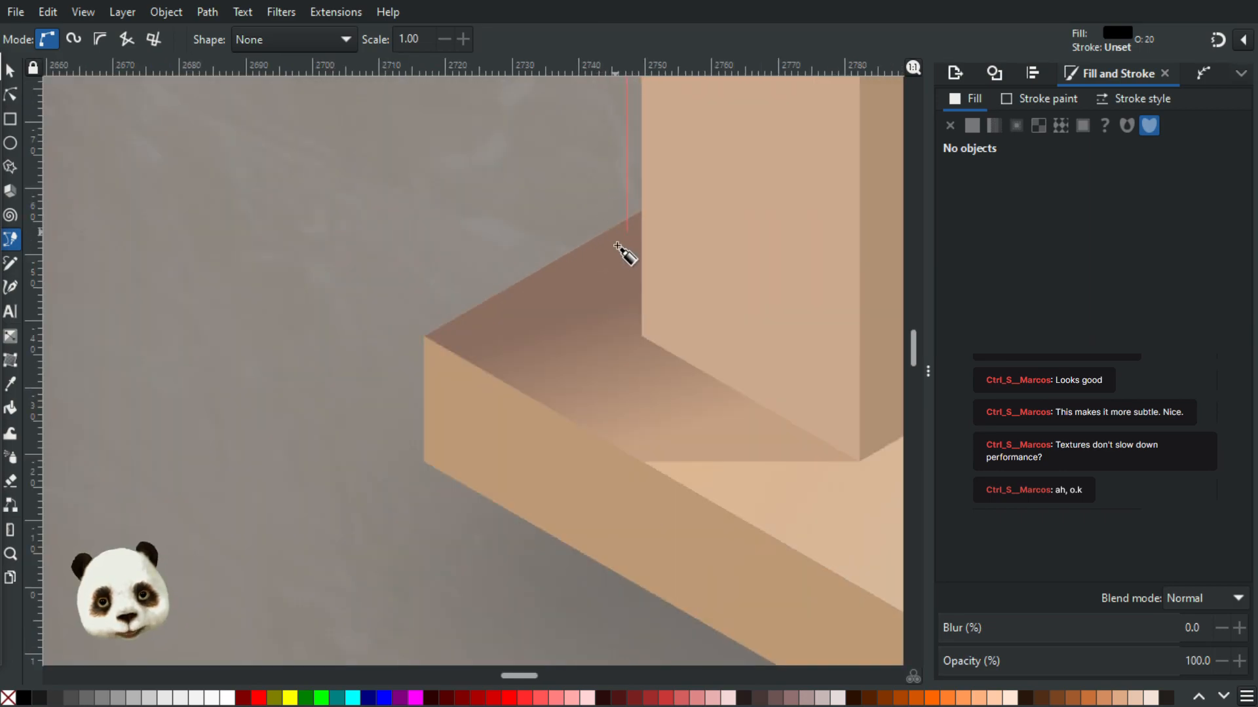
left_click(625, 272)
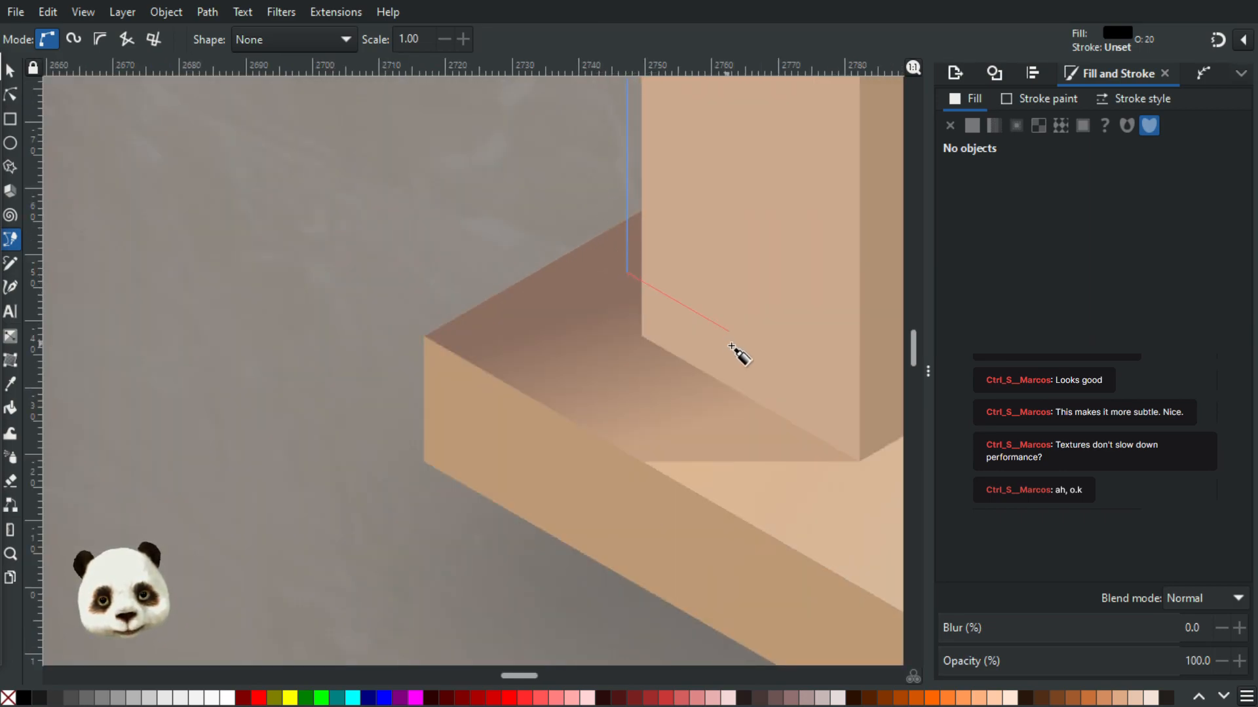
- Continue the Pen outline inside the window frame, up the left side and along the sloping top to its upper right corner
scroll(726, 259, "down", 6)
left_click_drag(719, 169, 449, 678)
left_click_drag(469, 155, 410, 366)
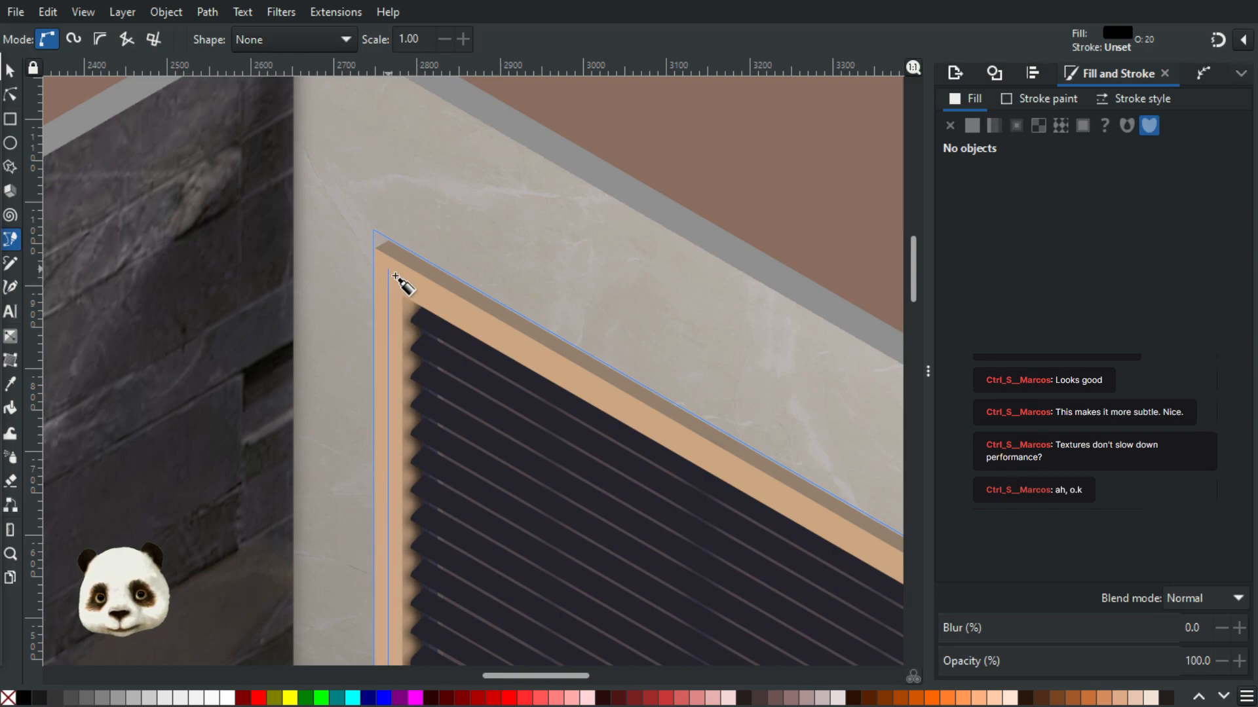
left_click_drag(831, 528, 144, 173)
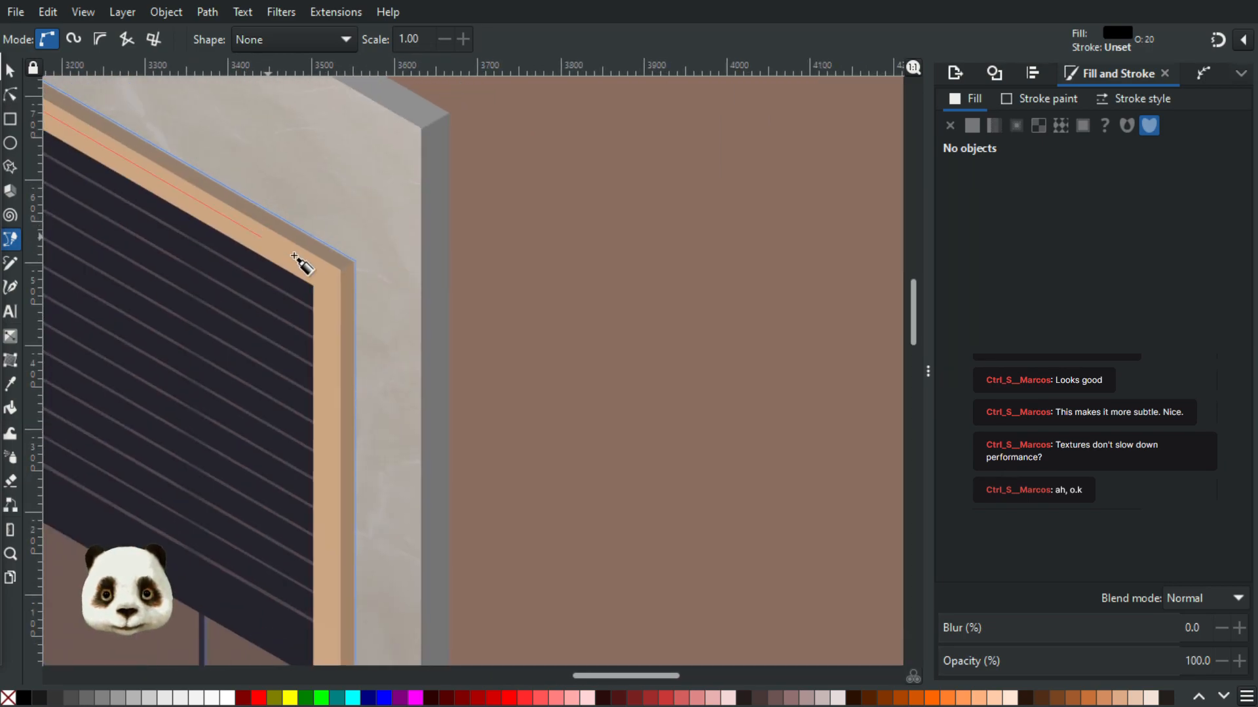
left_click(331, 277)
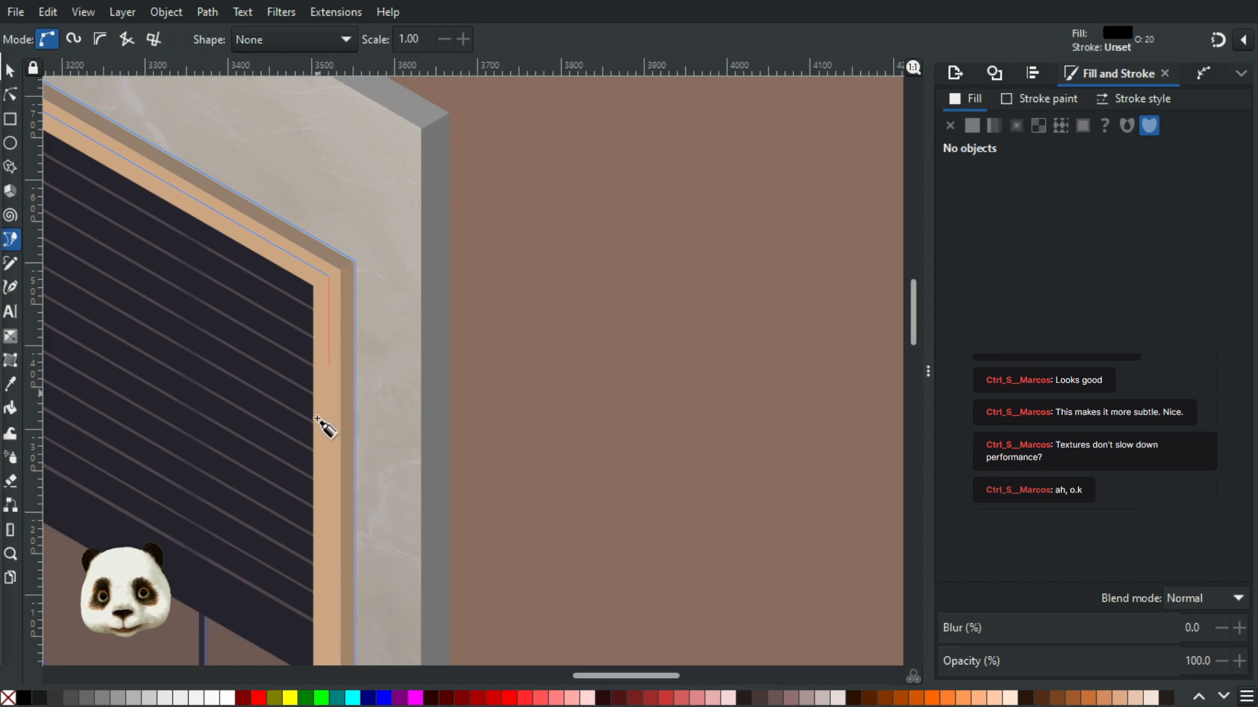
- Run the outline down inside the frame's right side to its base and close the shape at its starting point on the sill
scroll(309, 174, "down", 10)
scroll(308, 478, "down", 8)
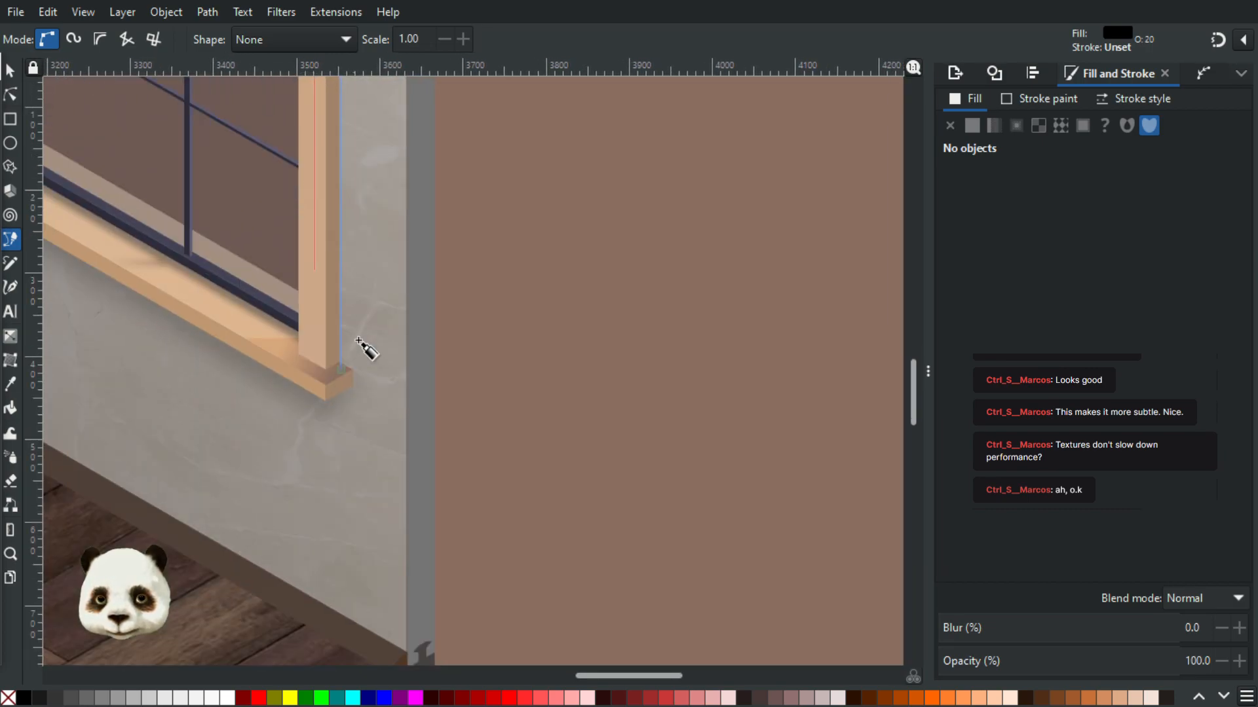
scroll(354, 327, "up", 5)
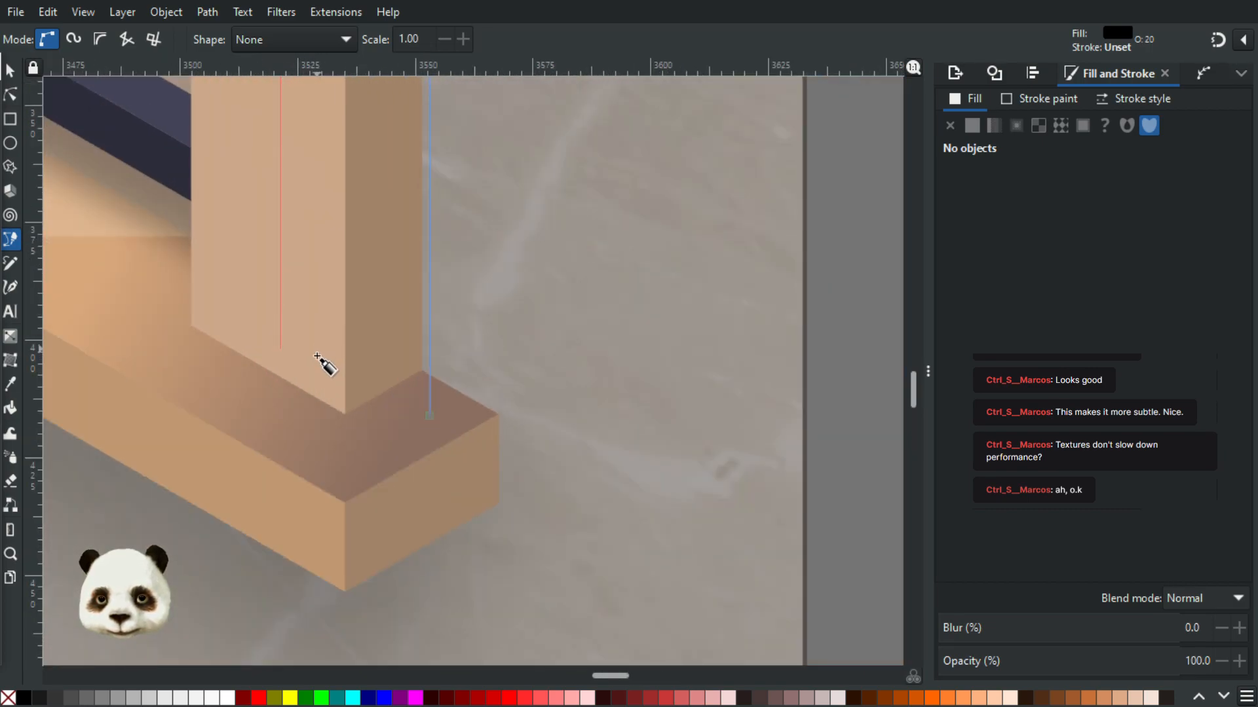
left_click(317, 357)
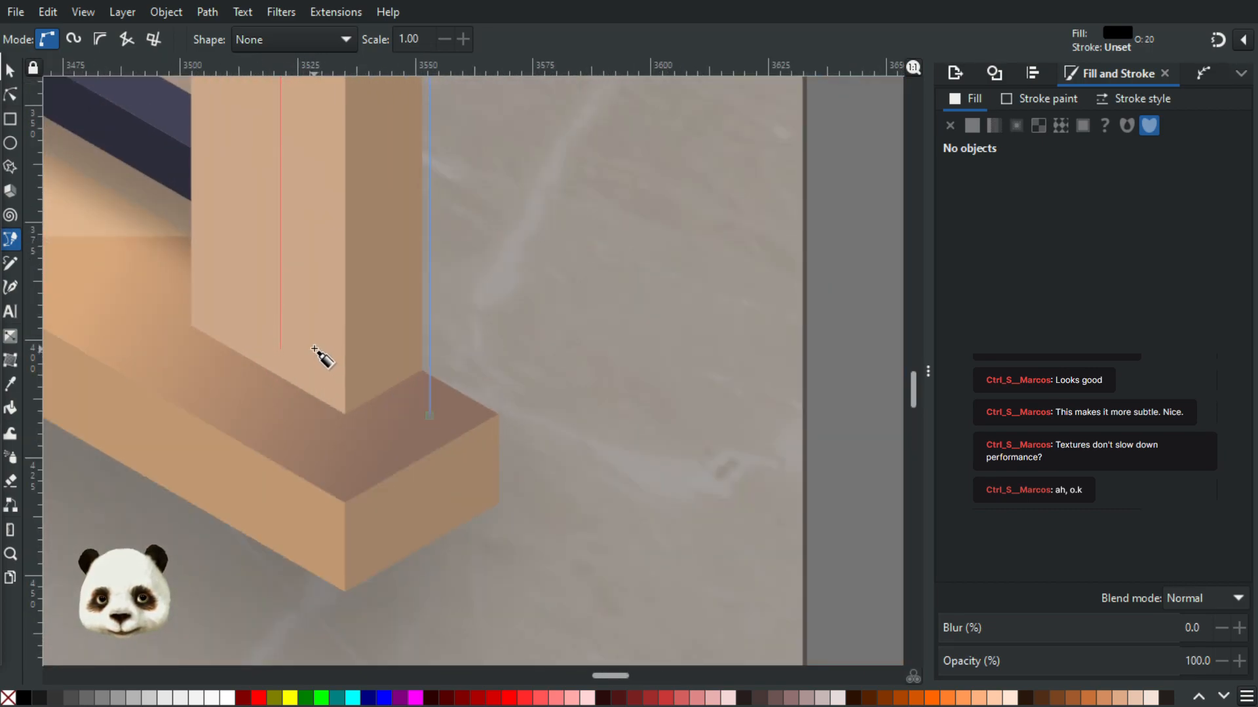
left_click(430, 417)
scroll(432, 422, "down", 6)
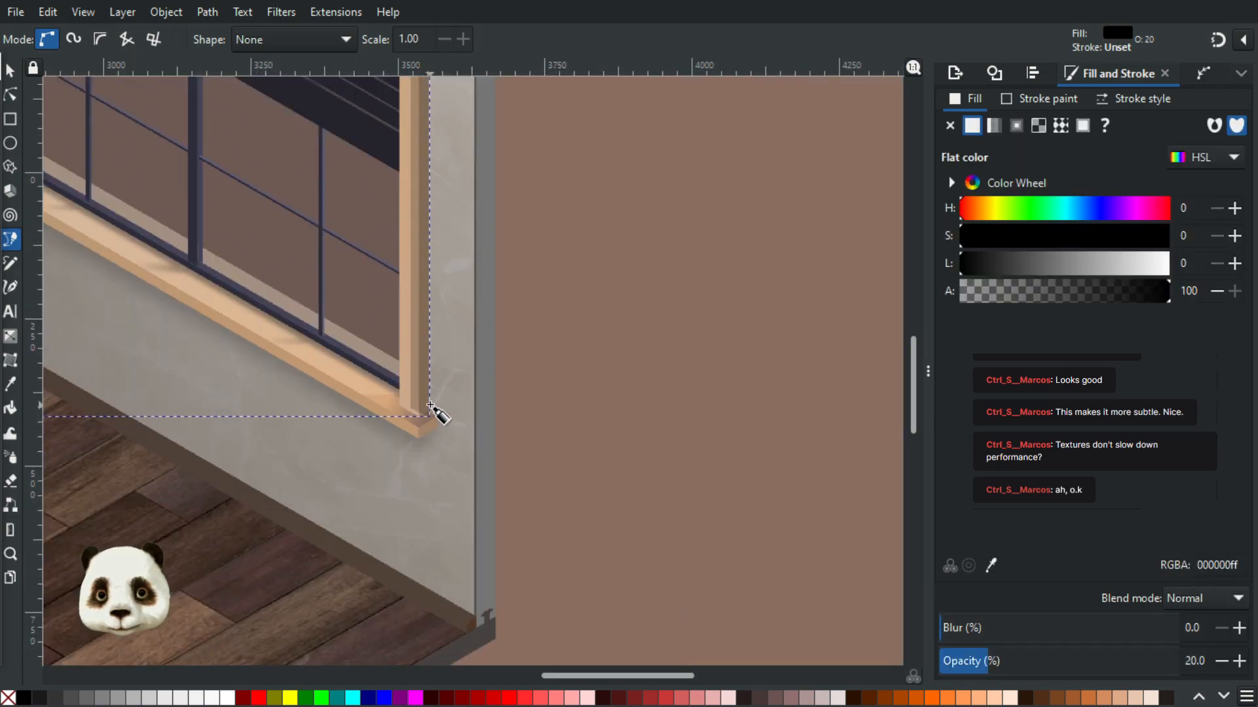
- Give the window frame's shadow shape a blur of 10% and an opacity of 100%
left_click(10, 70)
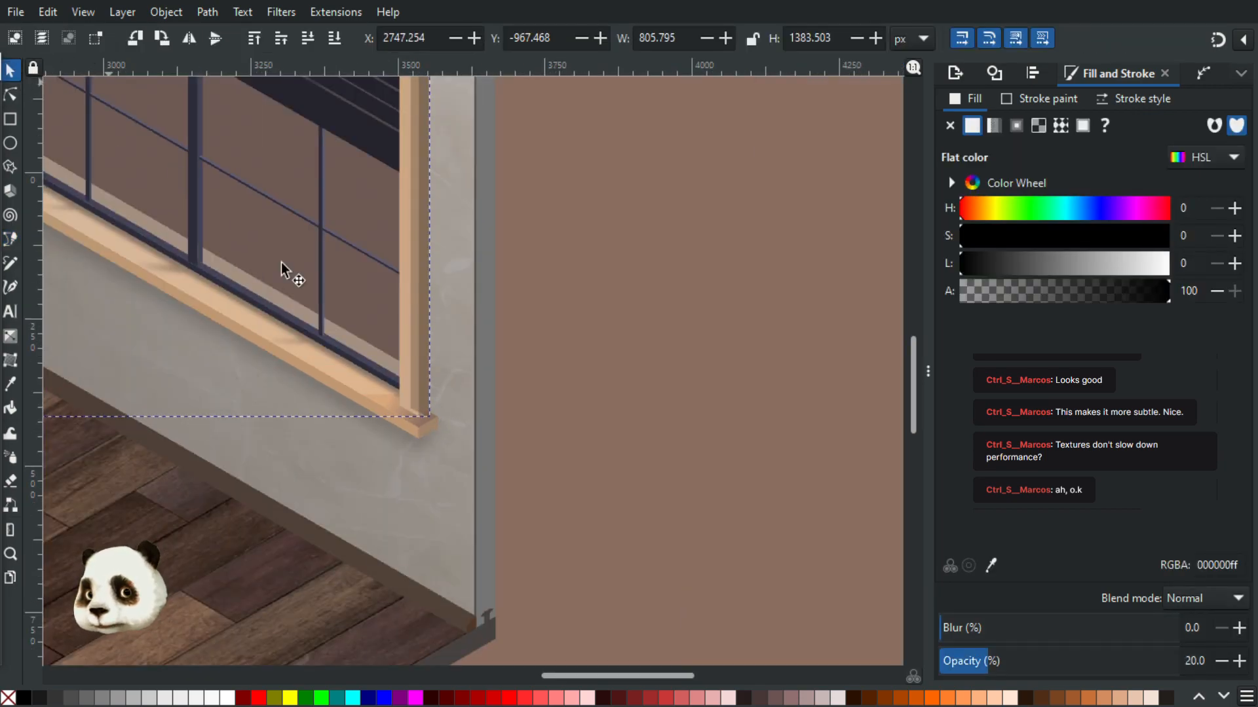
left_click_drag(967, 631, 974, 627)
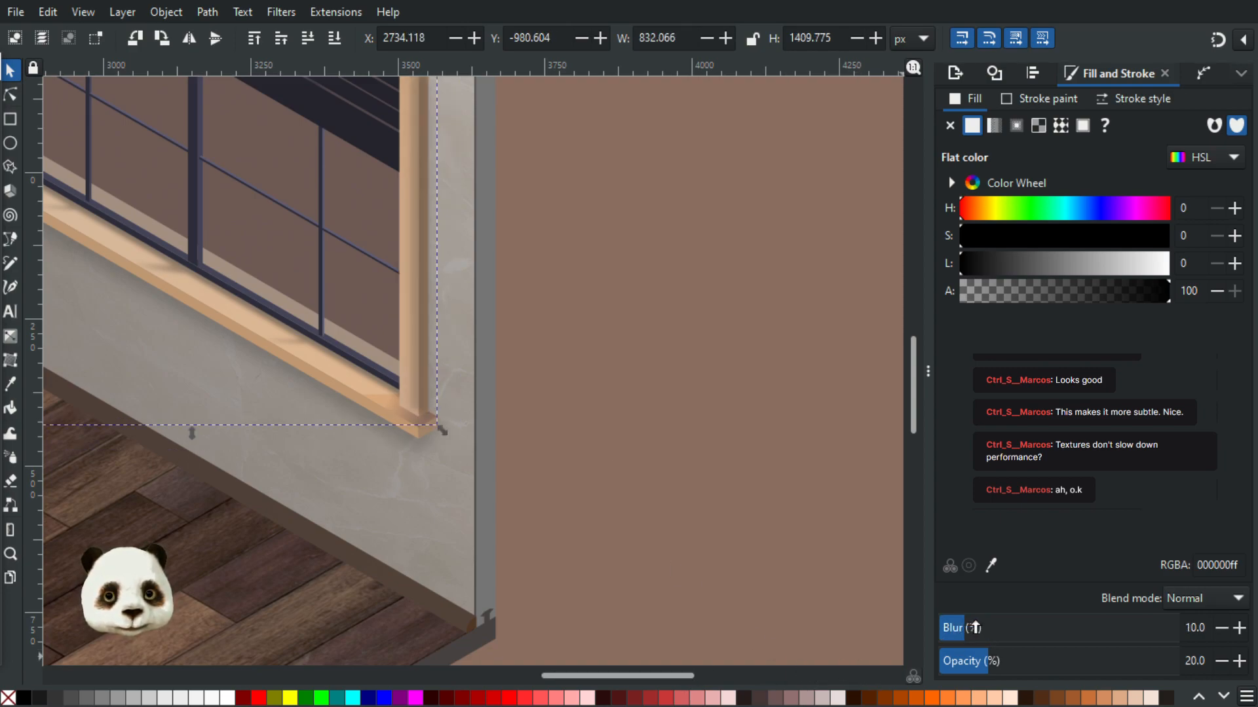
left_click_drag(1027, 669, 1183, 663)
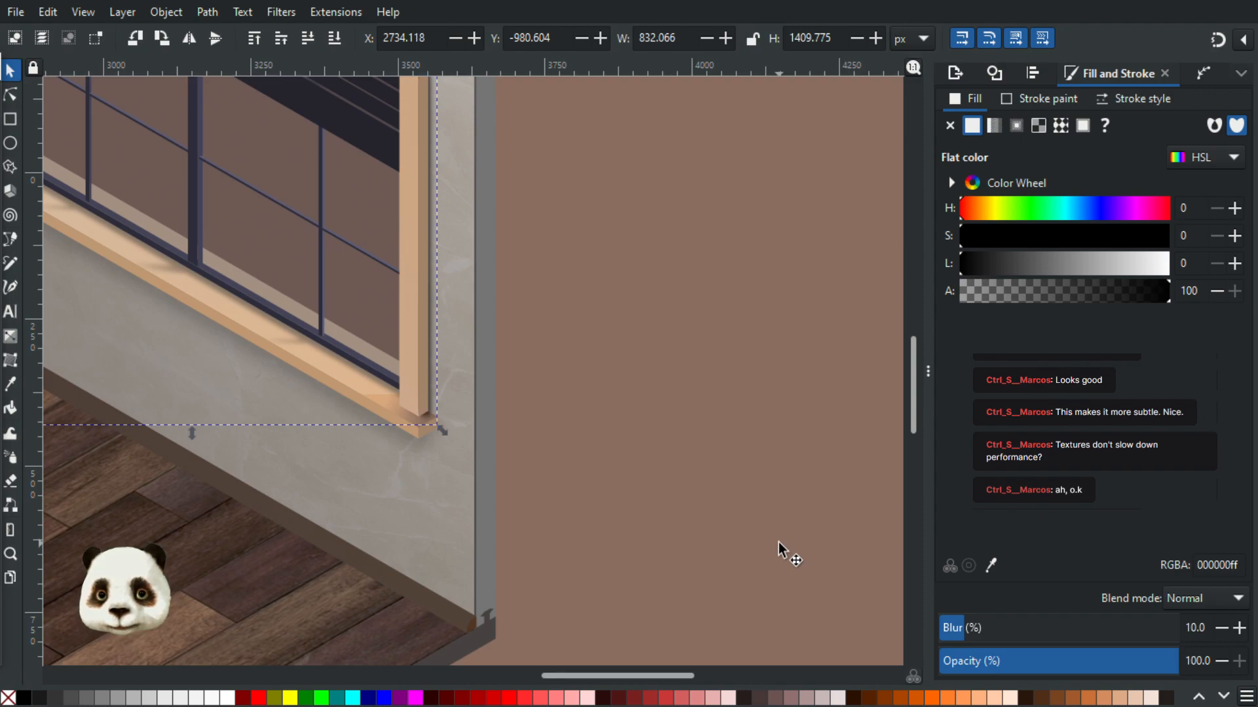
- Inspect the frame shadow, try it at 20% blur and 20% opacity, and return the blur to 10%
scroll(783, 543, "up", 4)
scroll(262, 420, "down", 2)
scroll(752, 497, "left", 5)
scroll(422, 326, "up", 3)
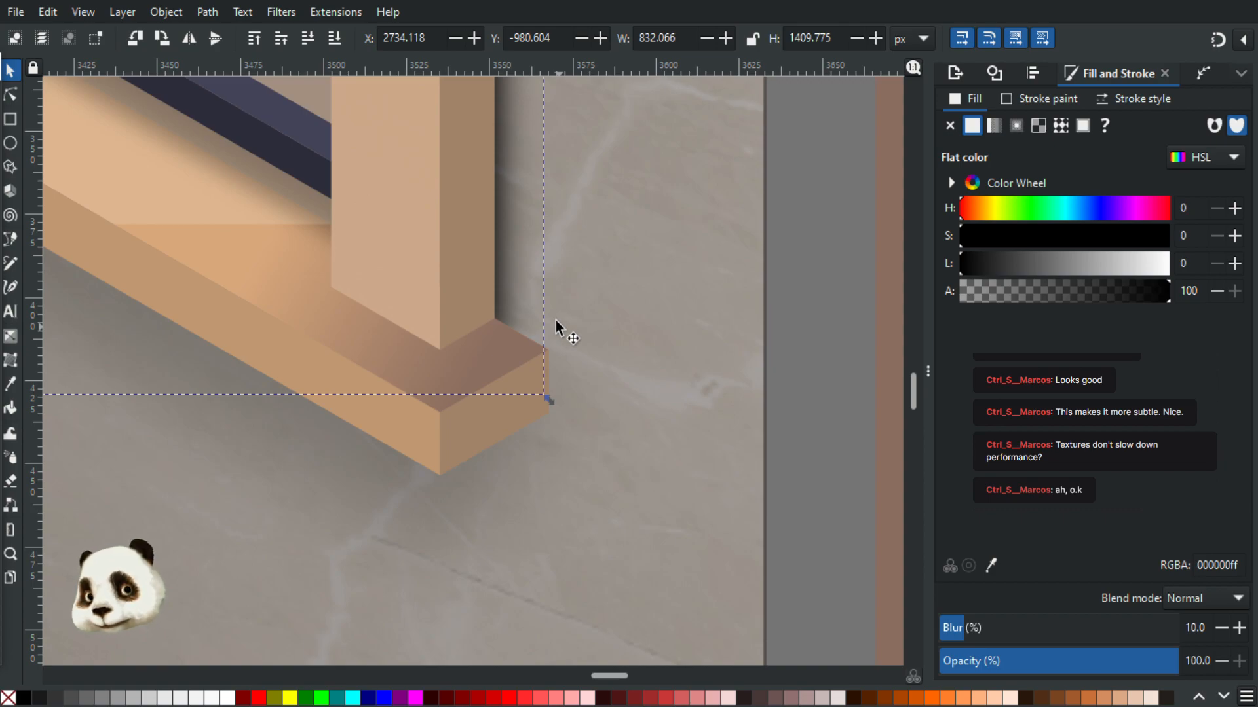
scroll(554, 327, "down", 8)
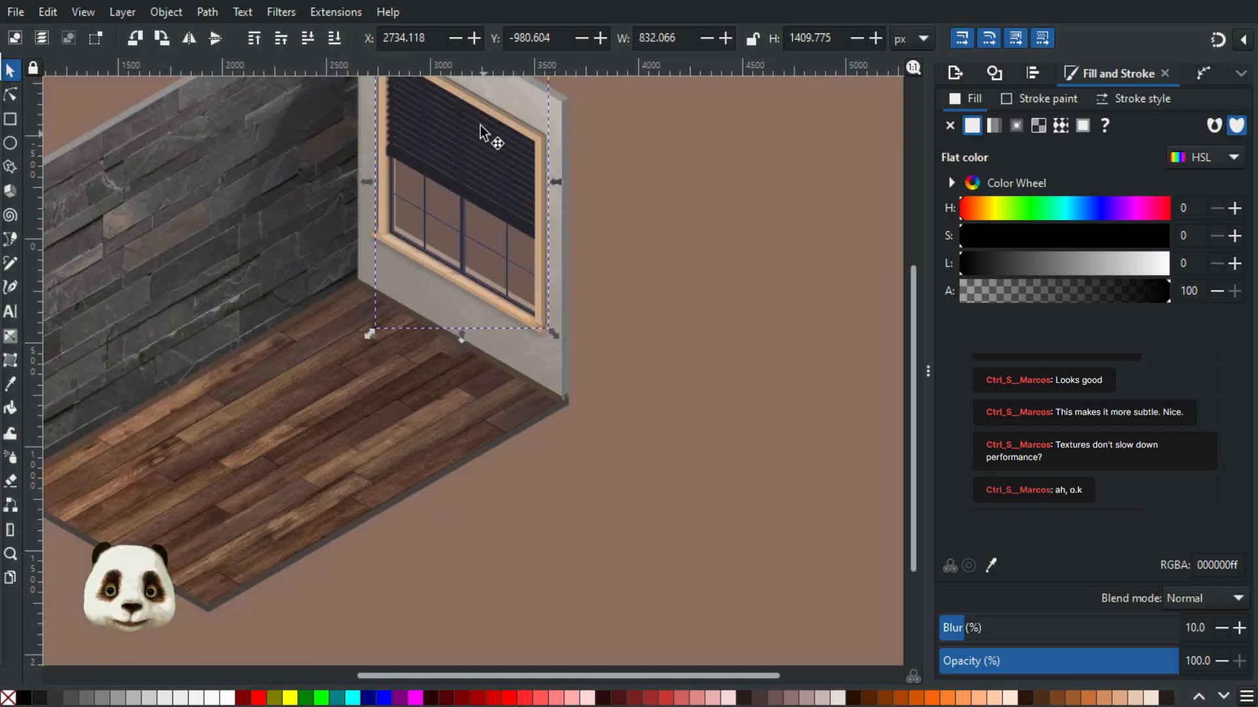
scroll(449, 266, "up", 2)
scroll(449, 262, "up", 2)
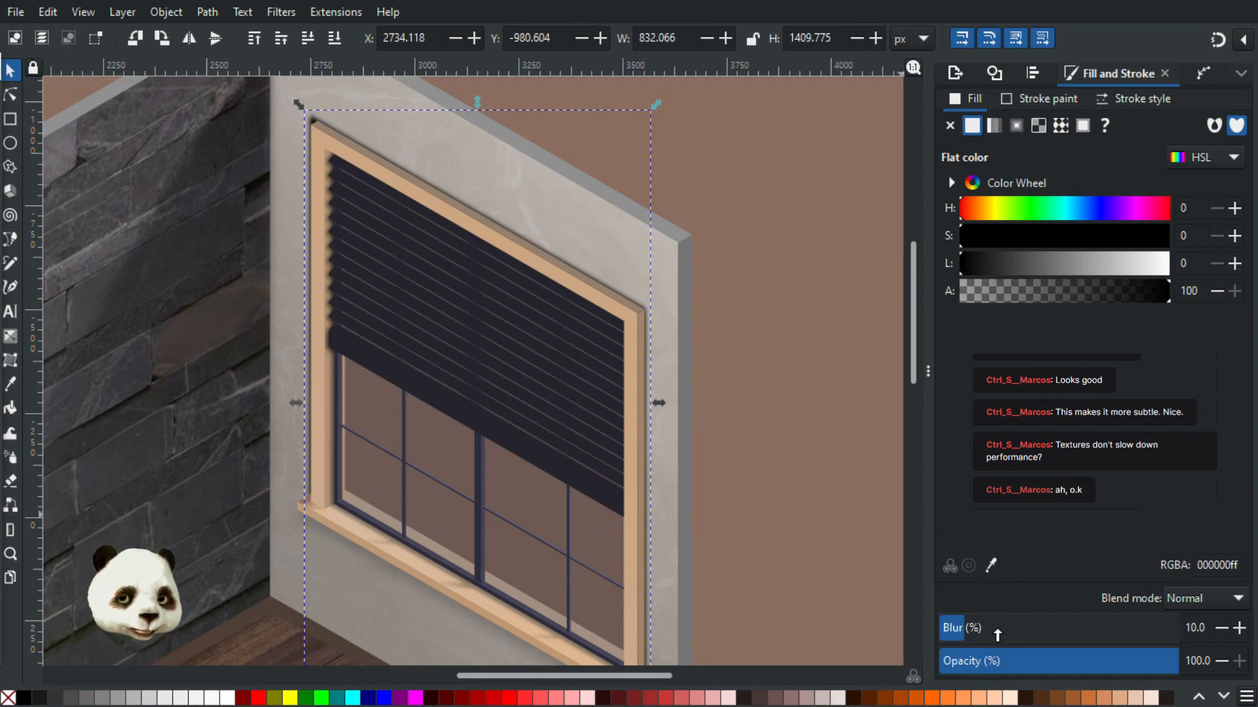
left_click_drag(979, 627, 988, 628)
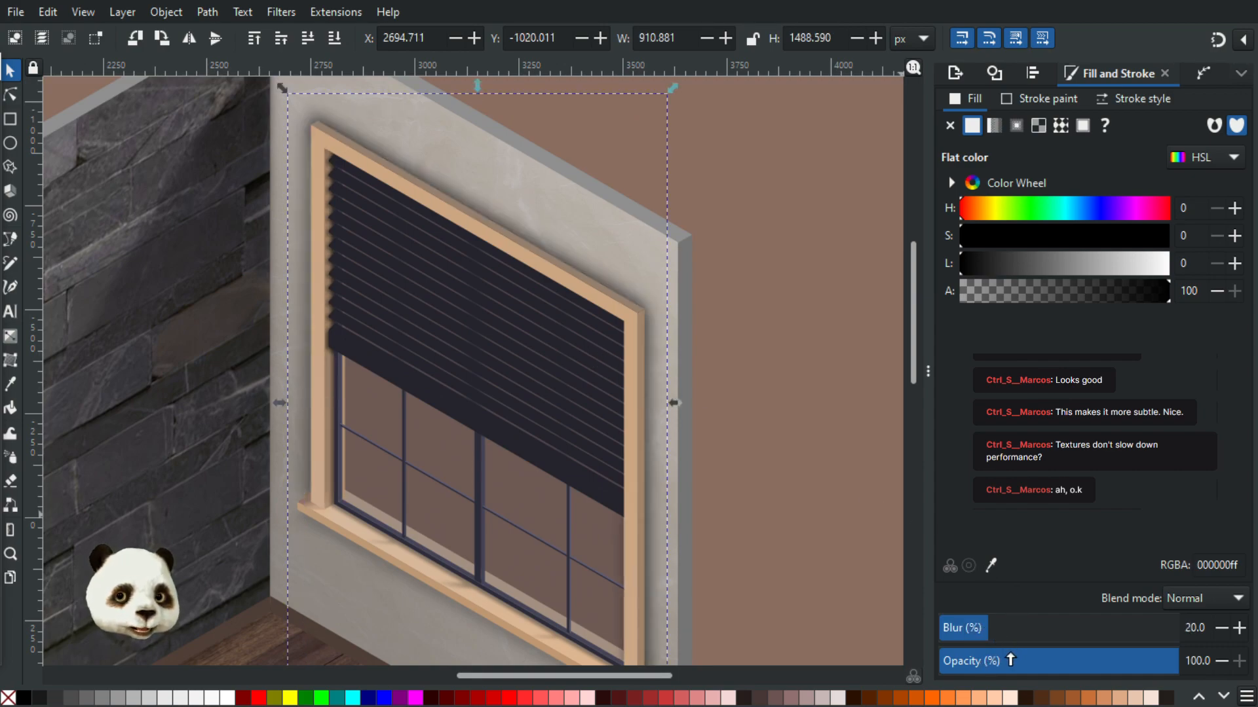
left_click(992, 662)
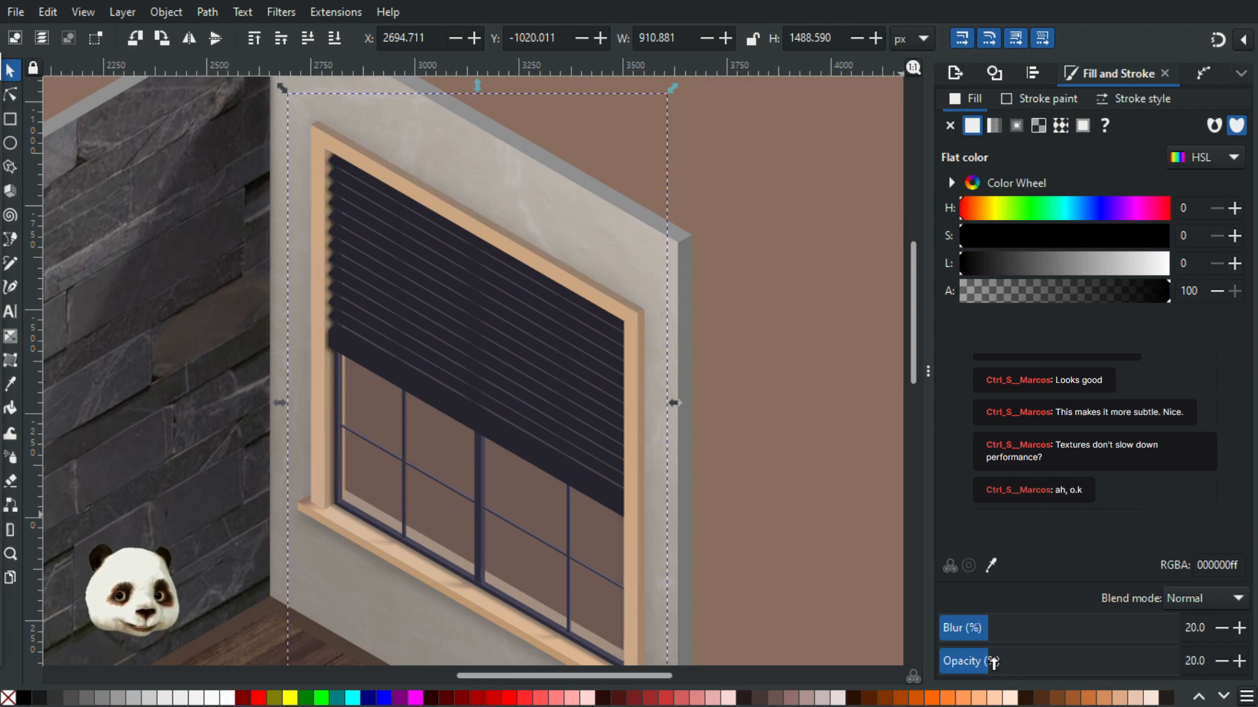
left_click_drag(970, 635, 964, 632)
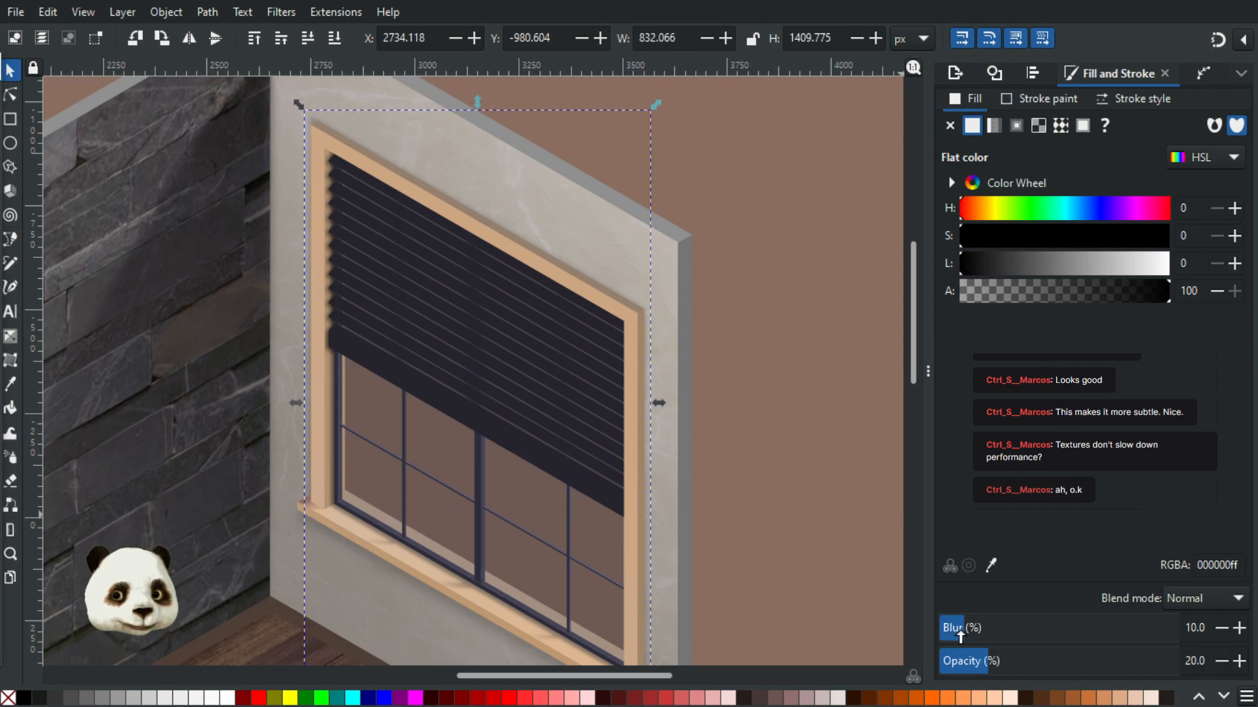
- Set the window frame shadow's opacity to 50%
left_click(1014, 662)
left_click(1045, 663)
left_click(1059, 665)
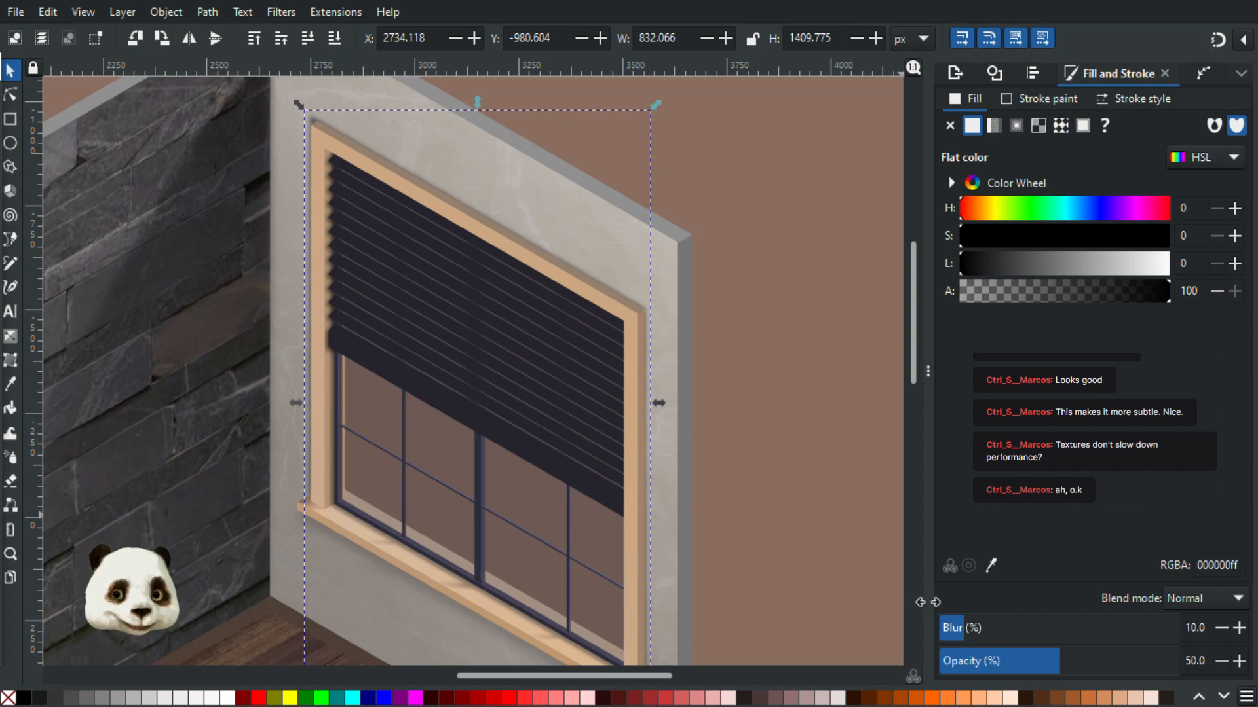
- Add a node on each side of the shadow's upper left corner and delete the protruding corner node
scroll(780, 505, "down", 3)
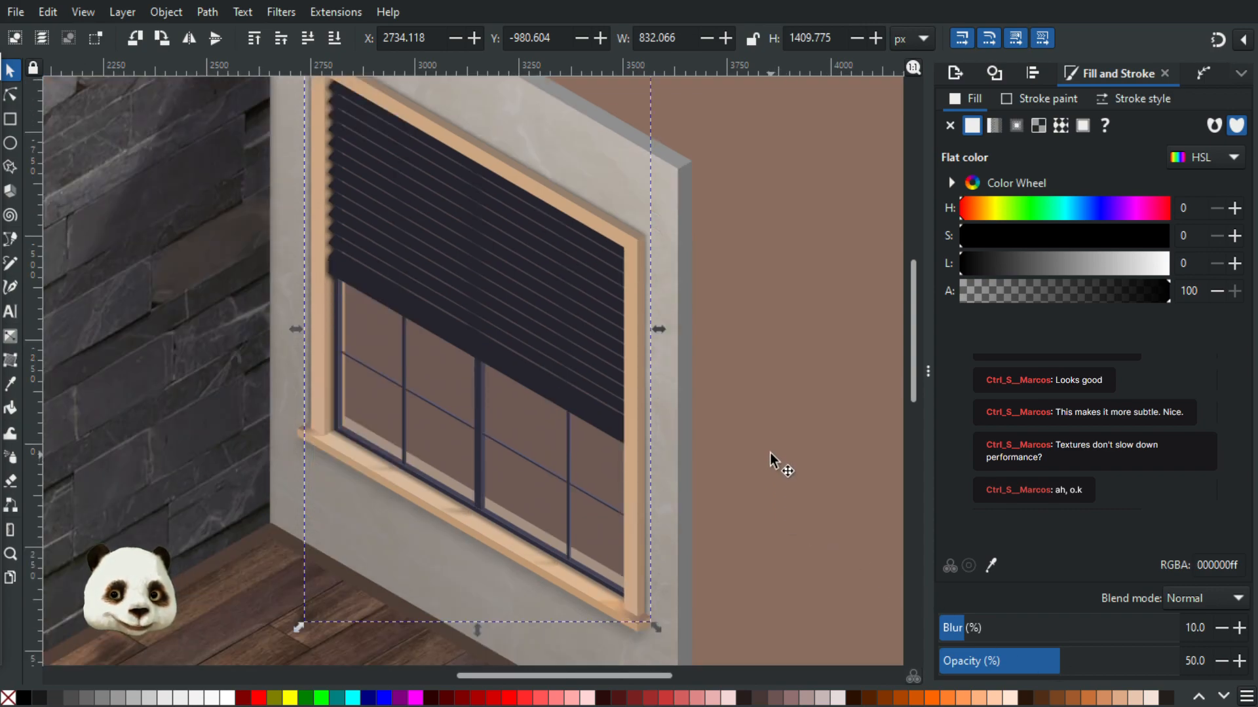
scroll(310, 171, "up", 5)
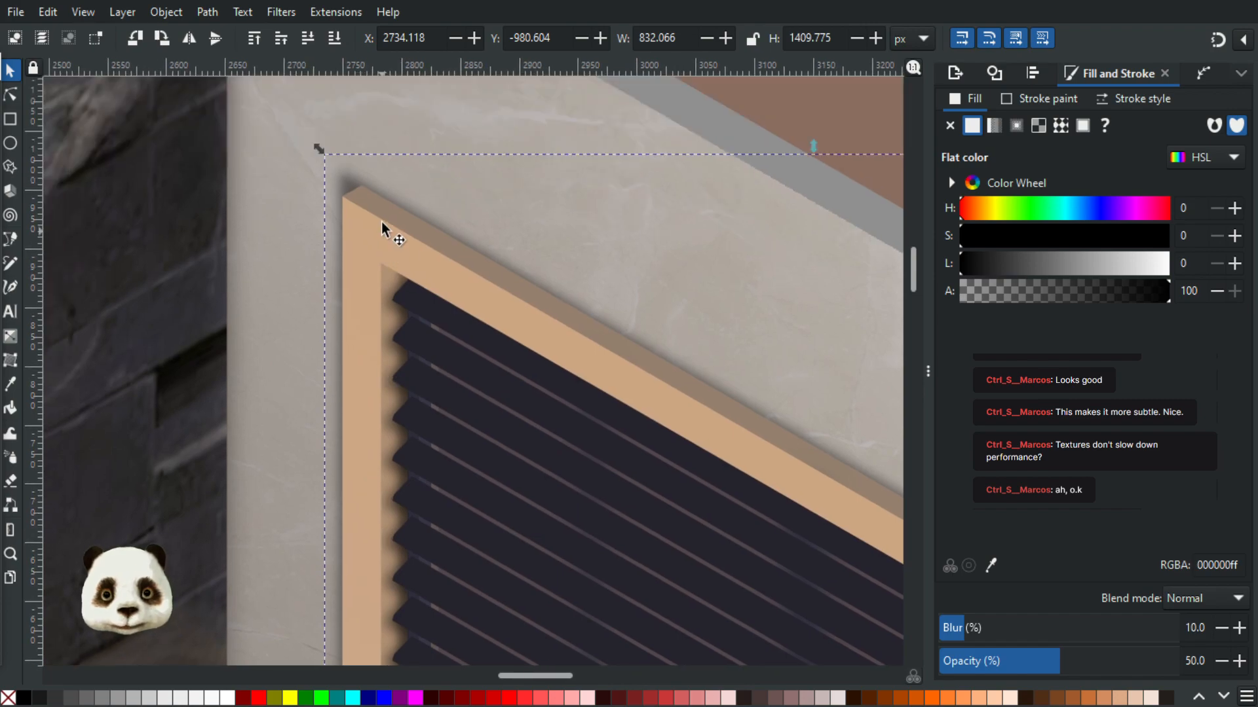
scroll(381, 228, "up", 3)
left_click(15, 95)
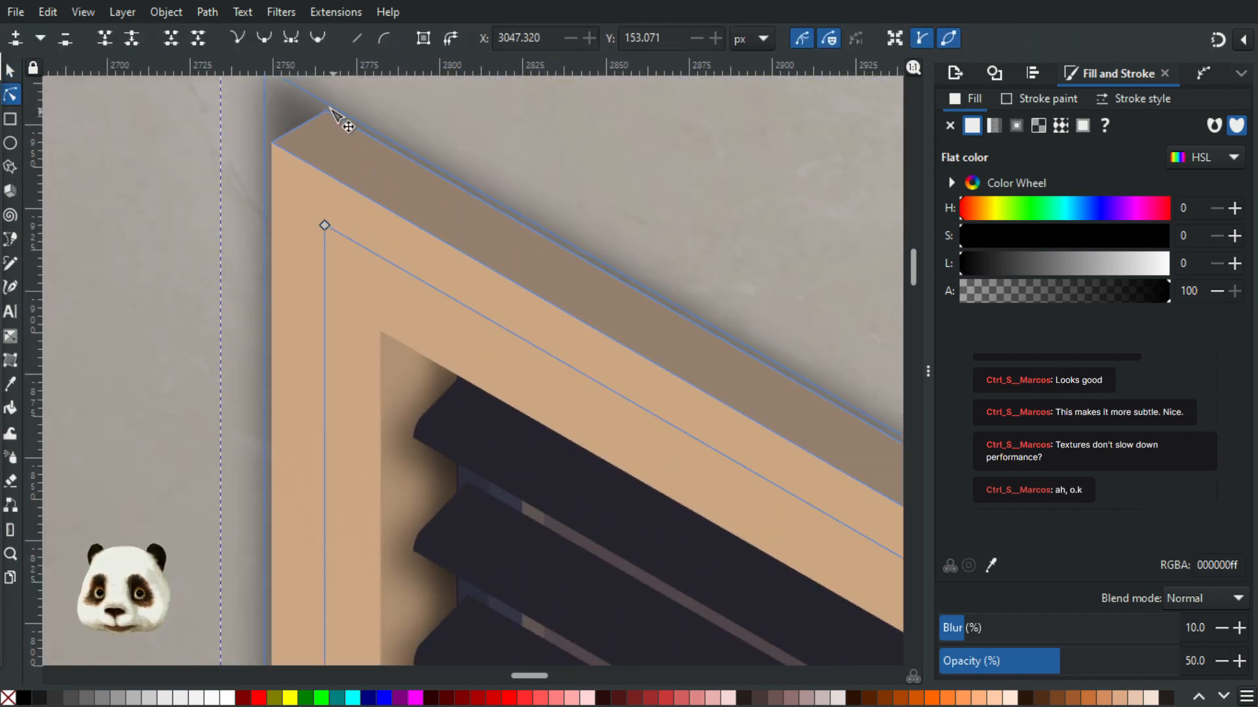
left_click(265, 190)
scroll(275, 197, "up", 3)
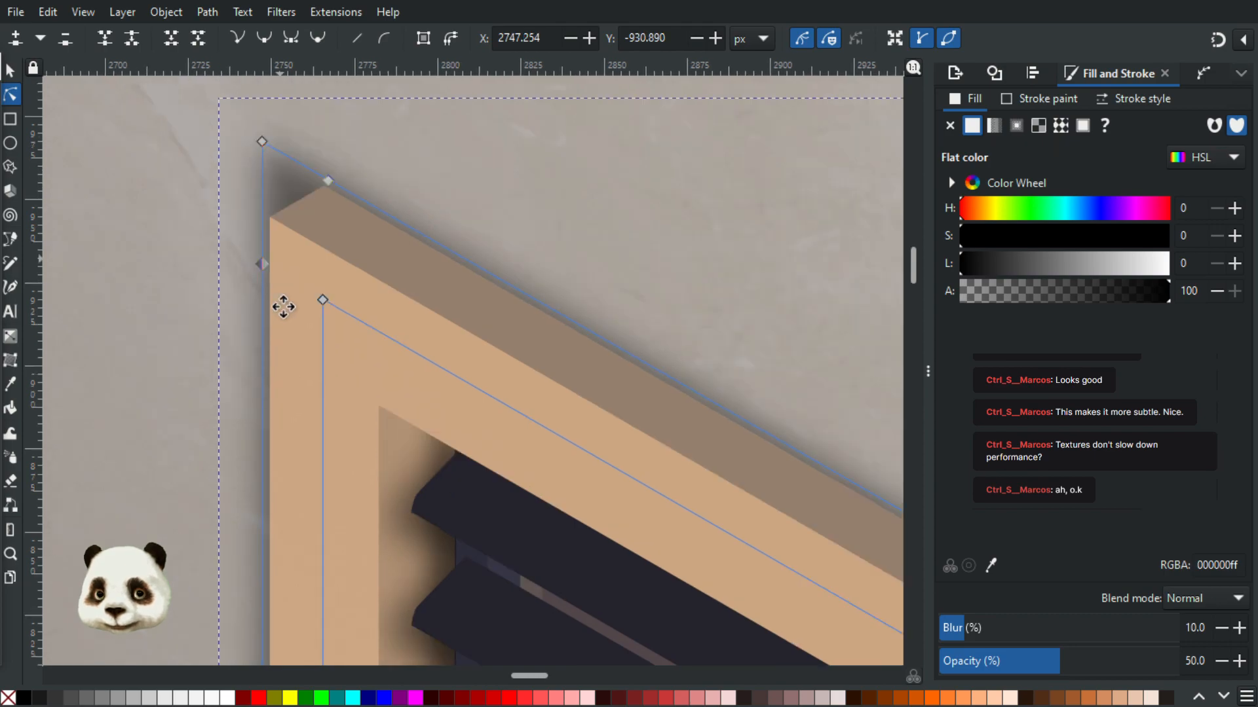
left_click(265, 216)
key("Delete")
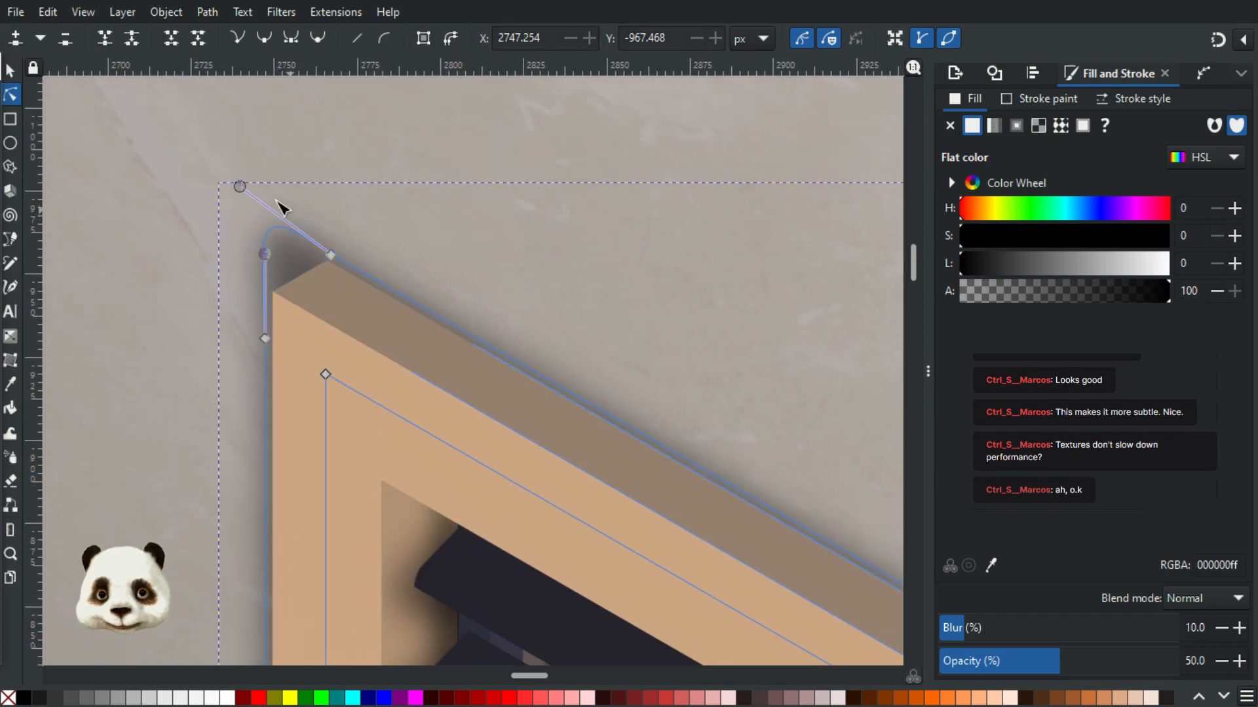
- Retract both curve handles at the shadow's upper left corner and move the left node up beside the frame's outer corner
left_click(266, 254, "ctrl")
left_click(240, 187, "ctrl")
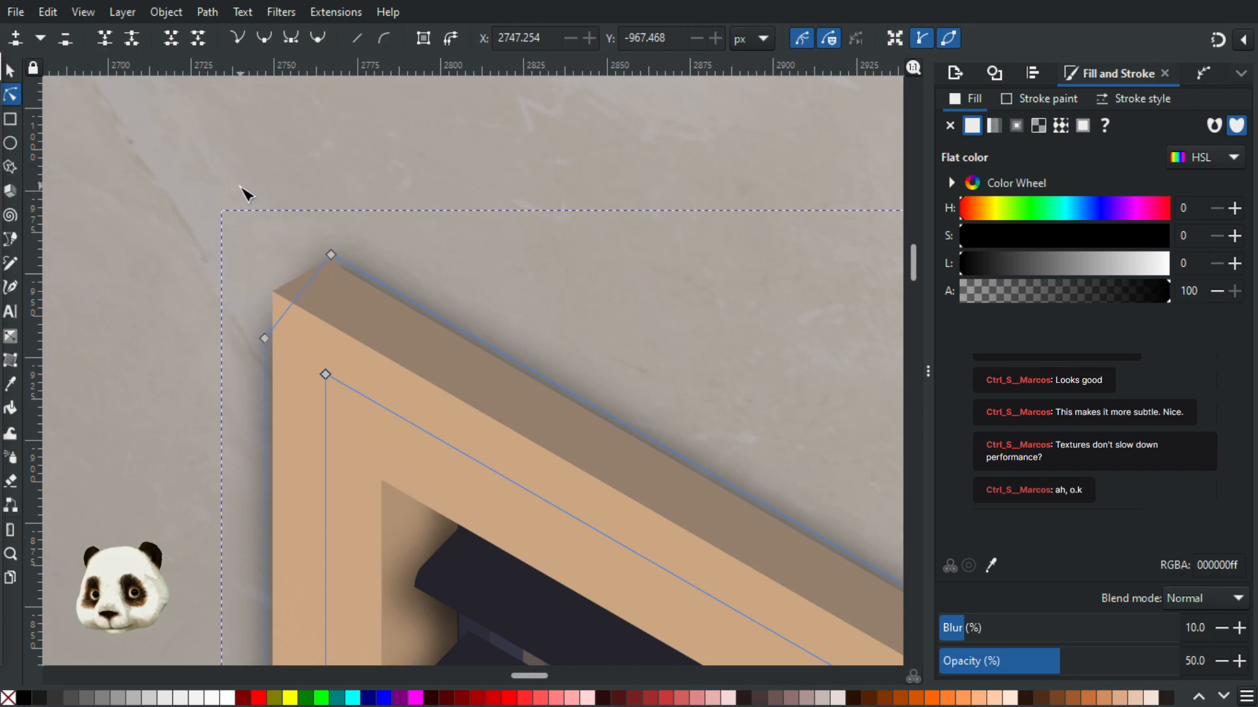
left_click_drag(265, 338, 265, 302)
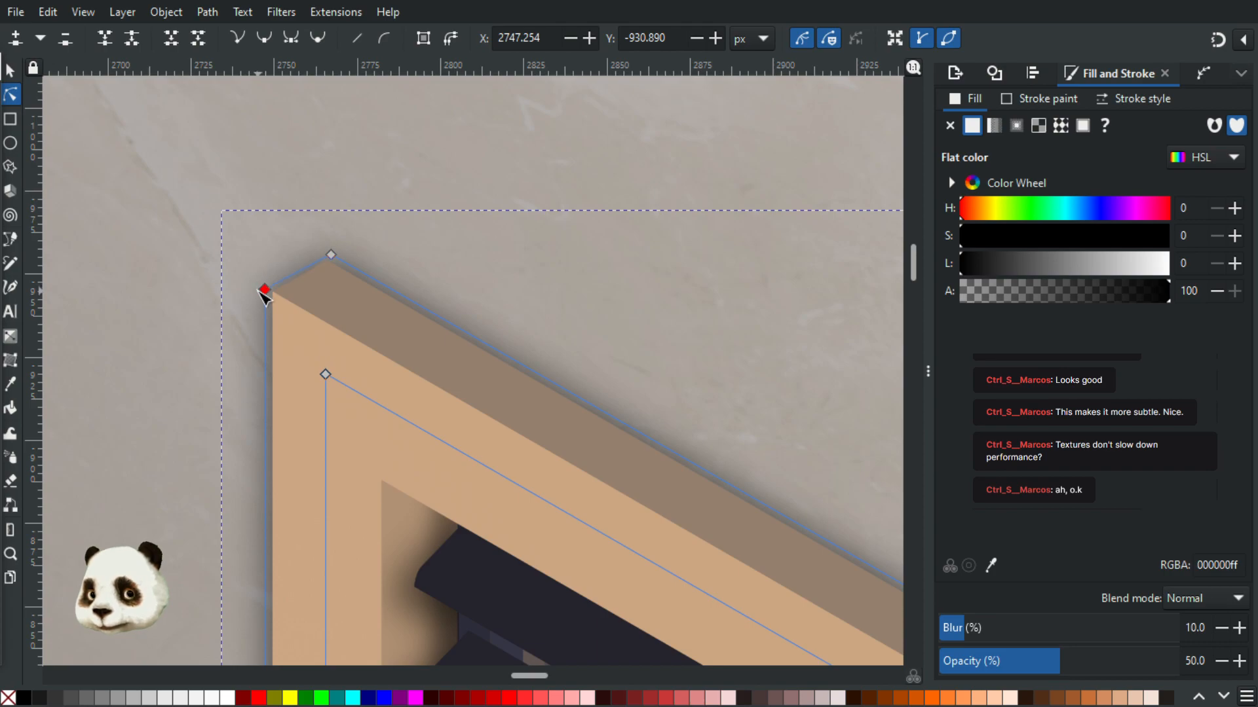
left_click_drag(260, 292, 260, 293)
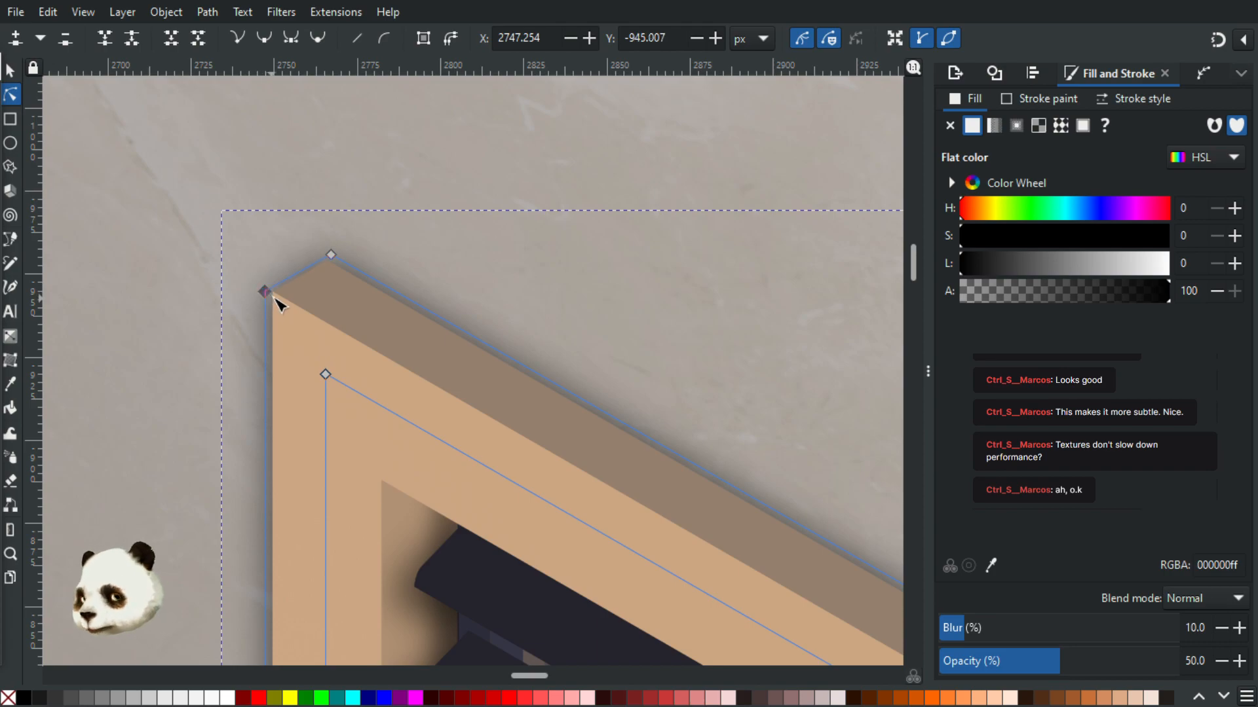
- Add nodes to the shadow beside the frame's right base and pull one out to just beyond the sill's back right corner
scroll(393, 303, "down", 5)
left_click(581, 164)
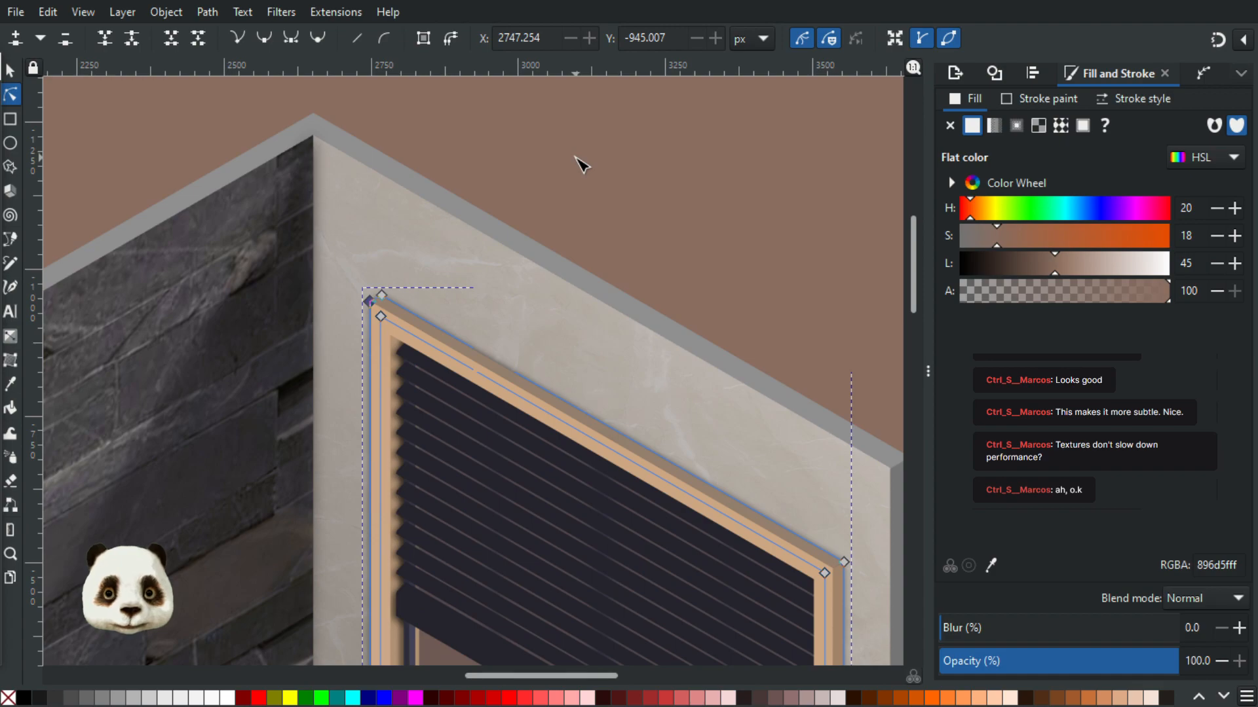
scroll(584, 223, "down", 2)
left_click_drag(745, 279, 654, 114)
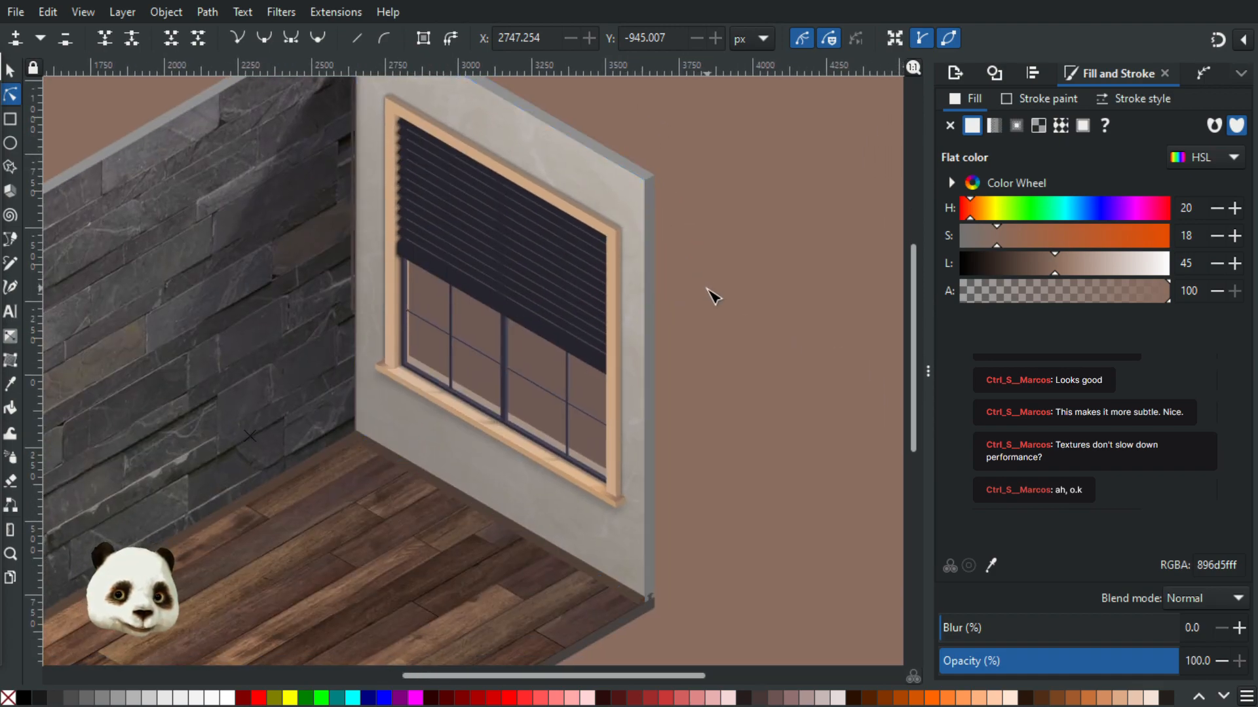
scroll(714, 335, "up", 6)
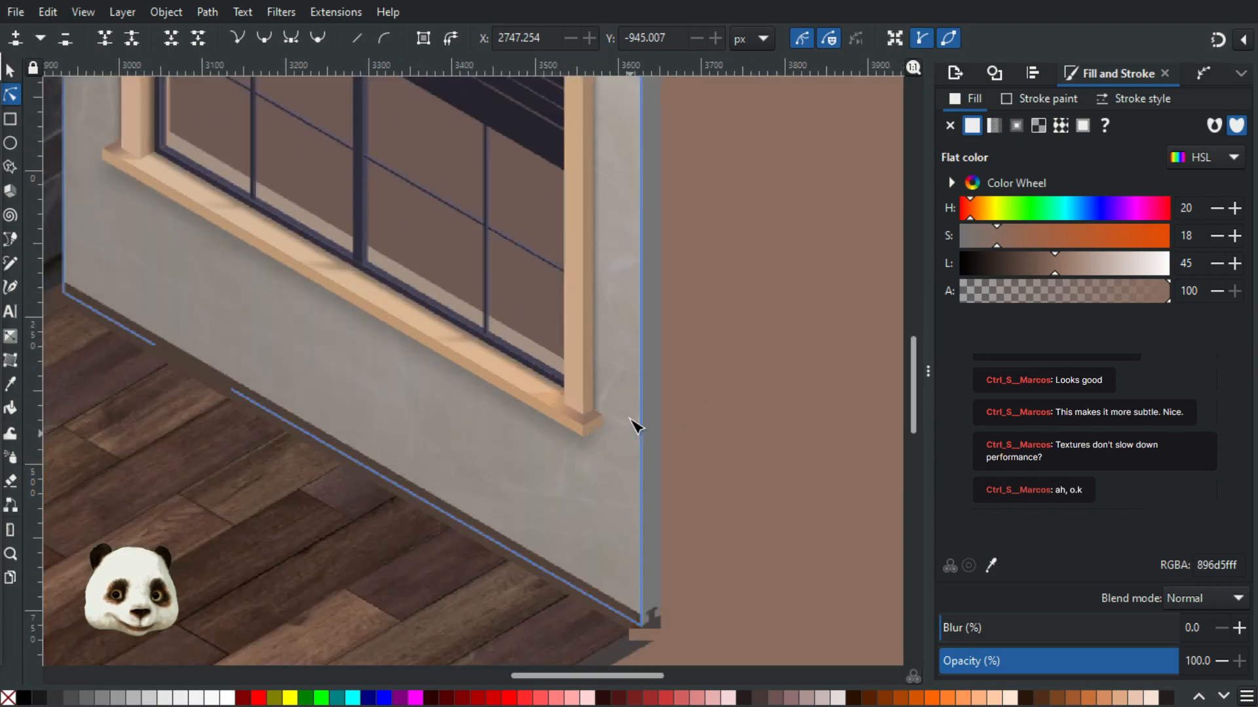
left_click(516, 379)
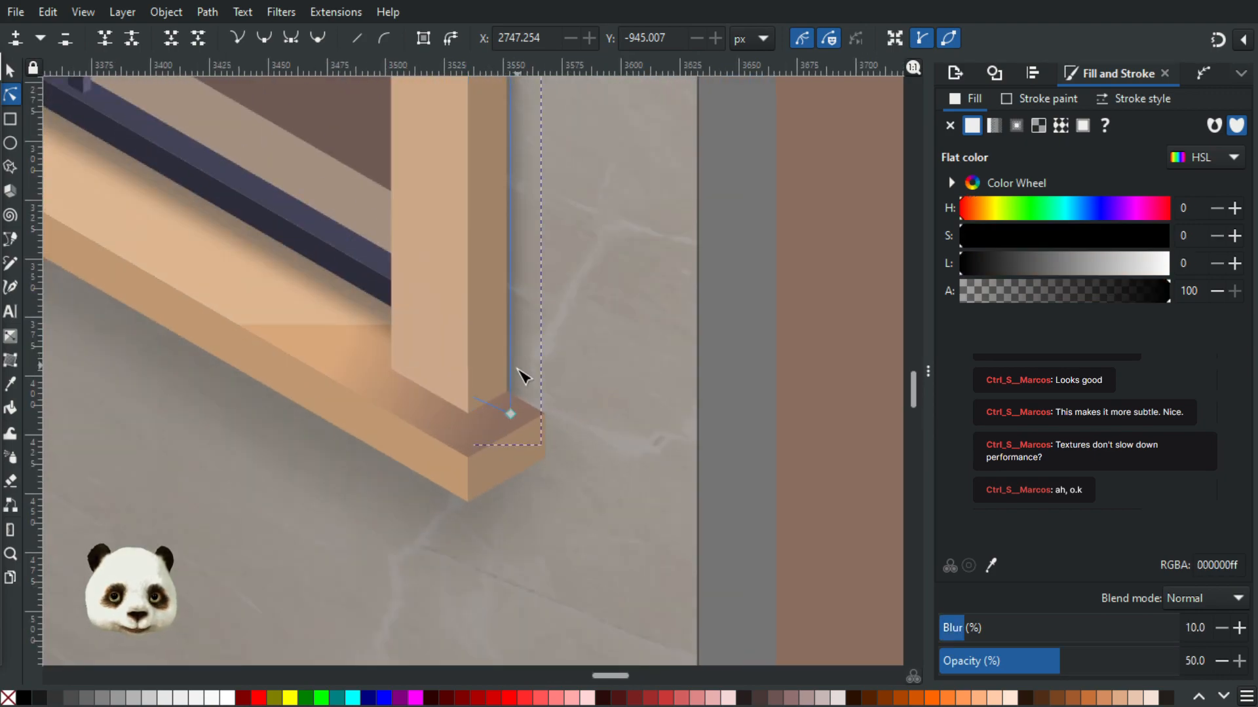
scroll(511, 383, "up", 4)
double_click(489, 376)
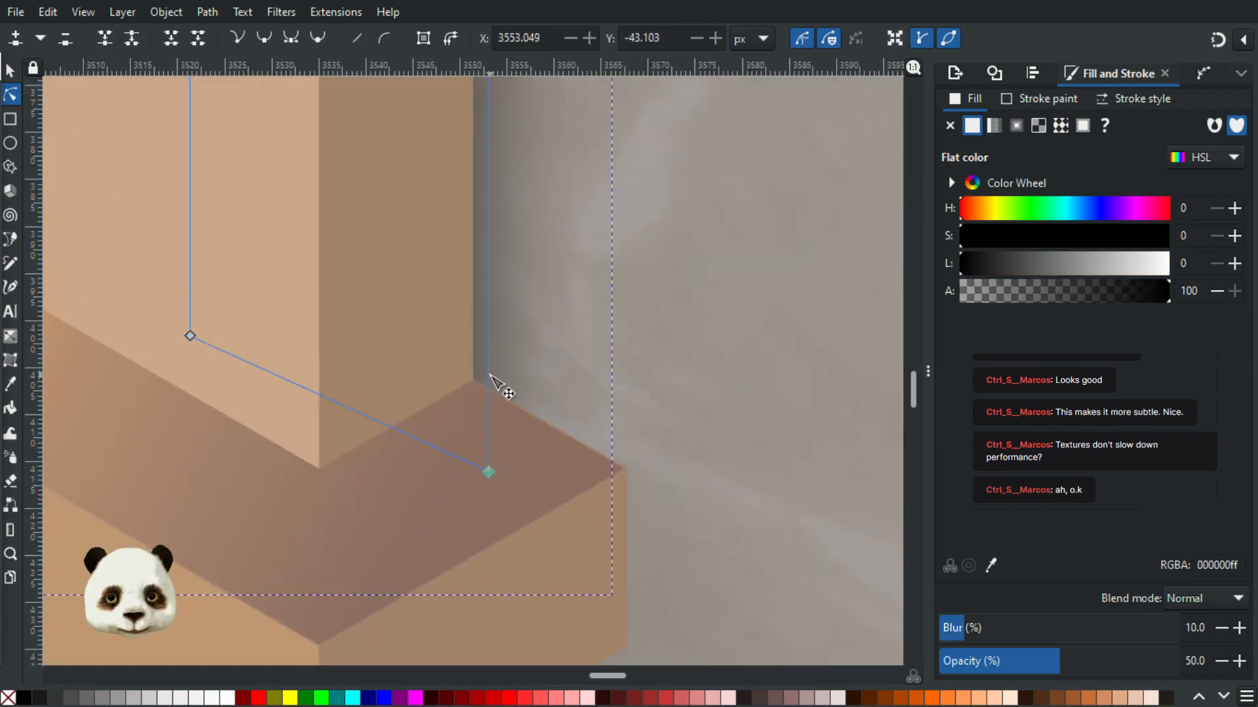
double_click(490, 413)
left_click_drag(491, 413, 648, 468)
left_click_drag(509, 387, 452, 303)
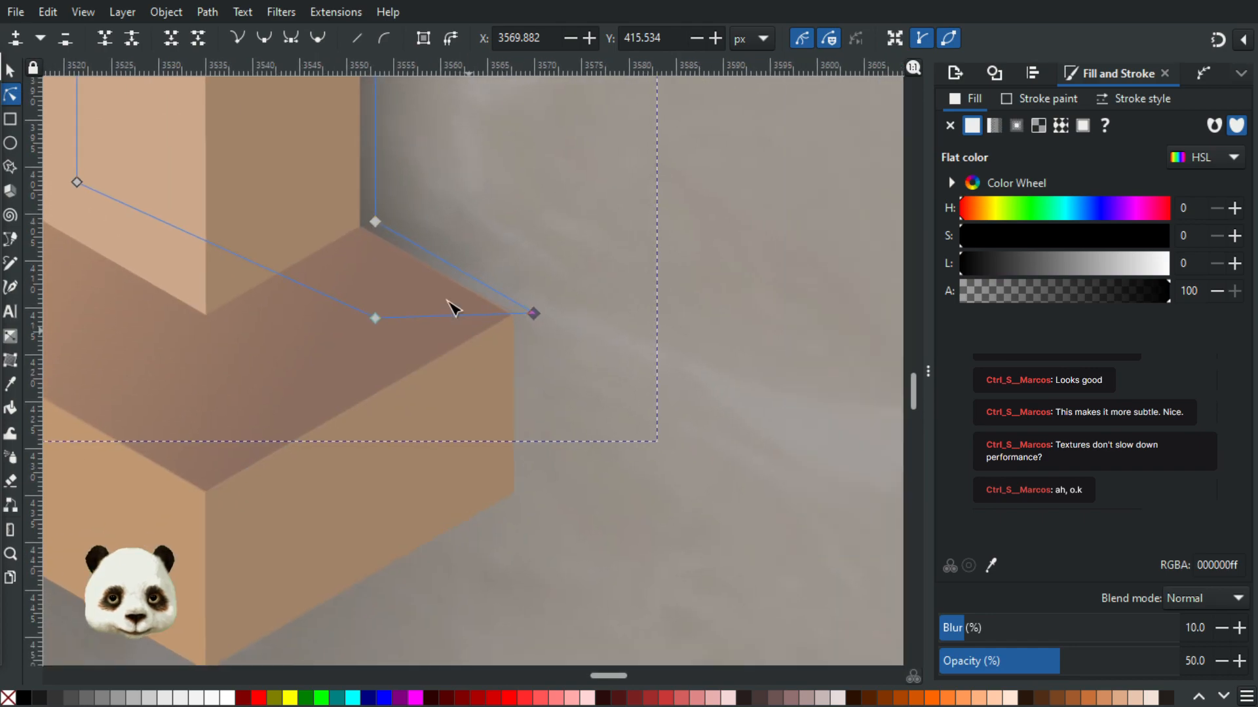
- Wrap the shadow around the sill's right end down to its lower back corner and lower the inner node below the frame's front edge
left_click_drag(379, 321, 527, 519)
left_click_drag(532, 314, 521, 305)
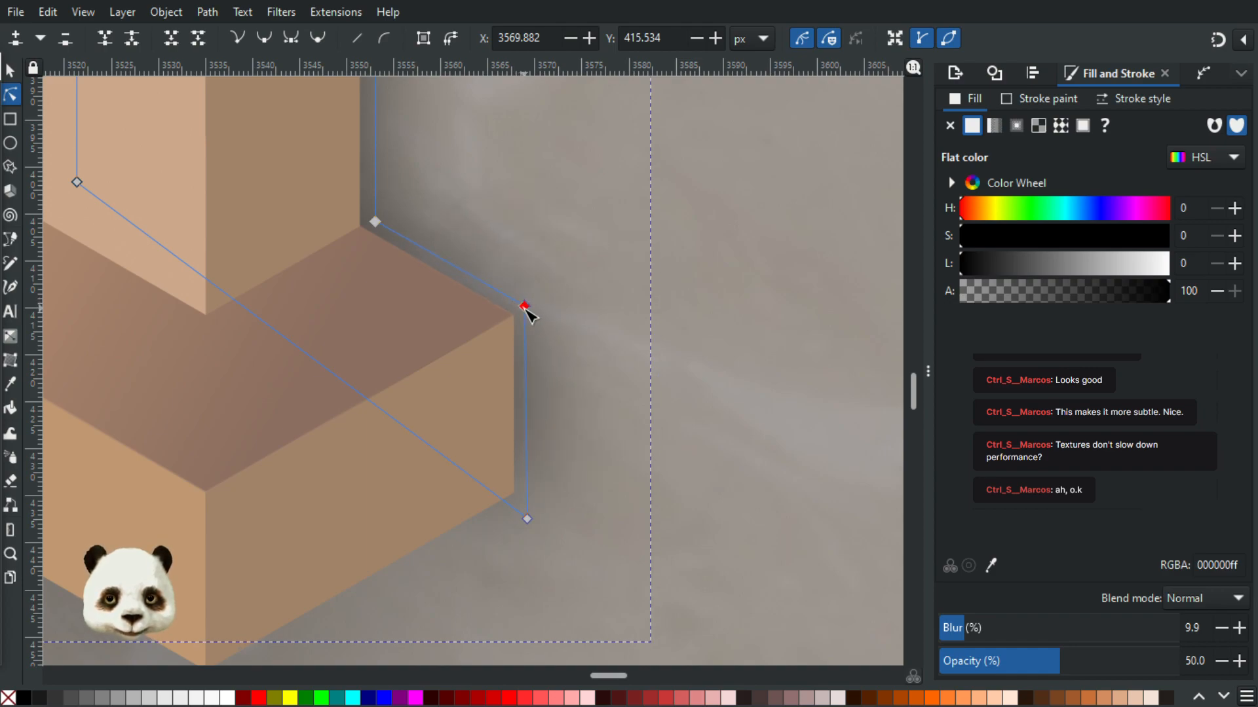
left_click_drag(529, 316, 529, 317)
left_click_drag(528, 520, 523, 513)
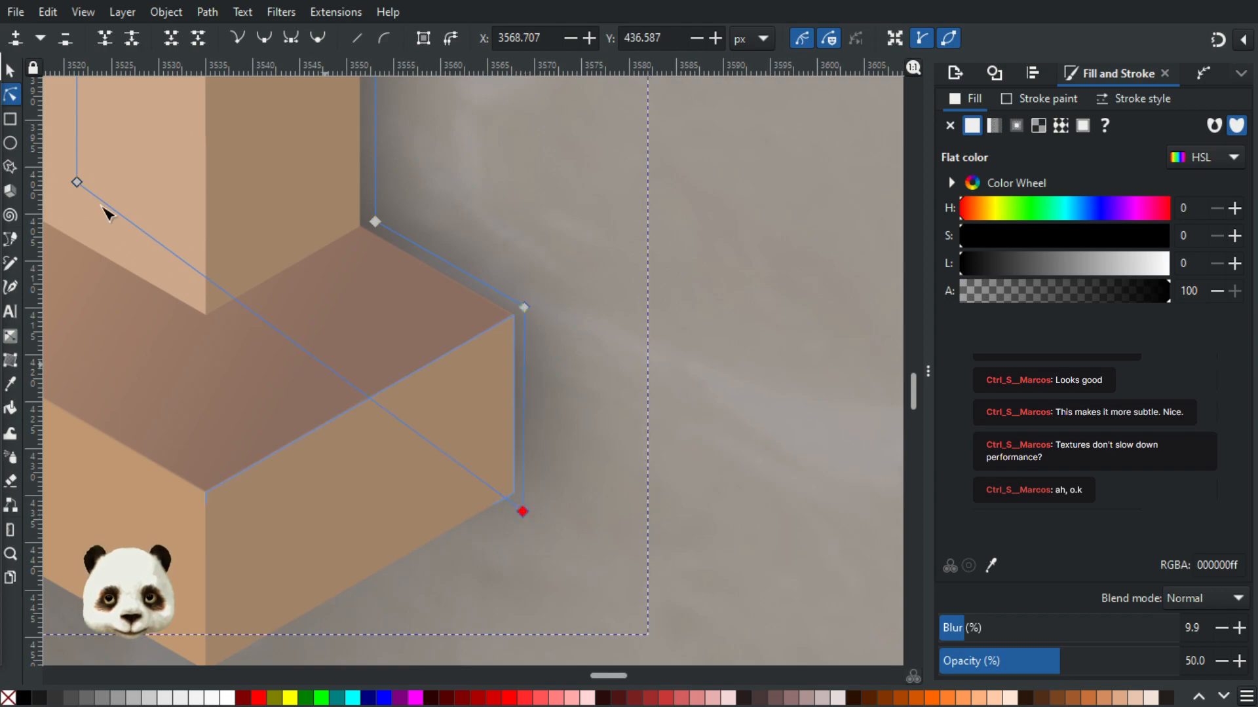
left_click_drag(81, 184, 93, 267)
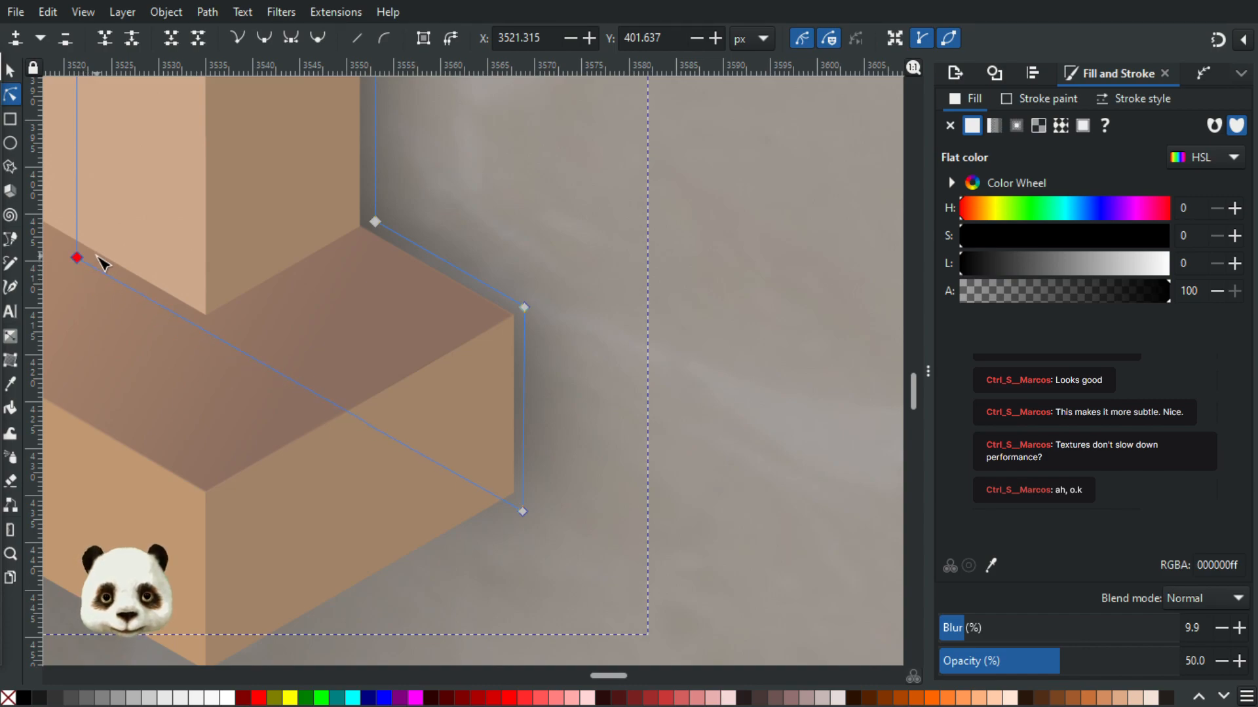
scroll(227, 253, "down", 5)
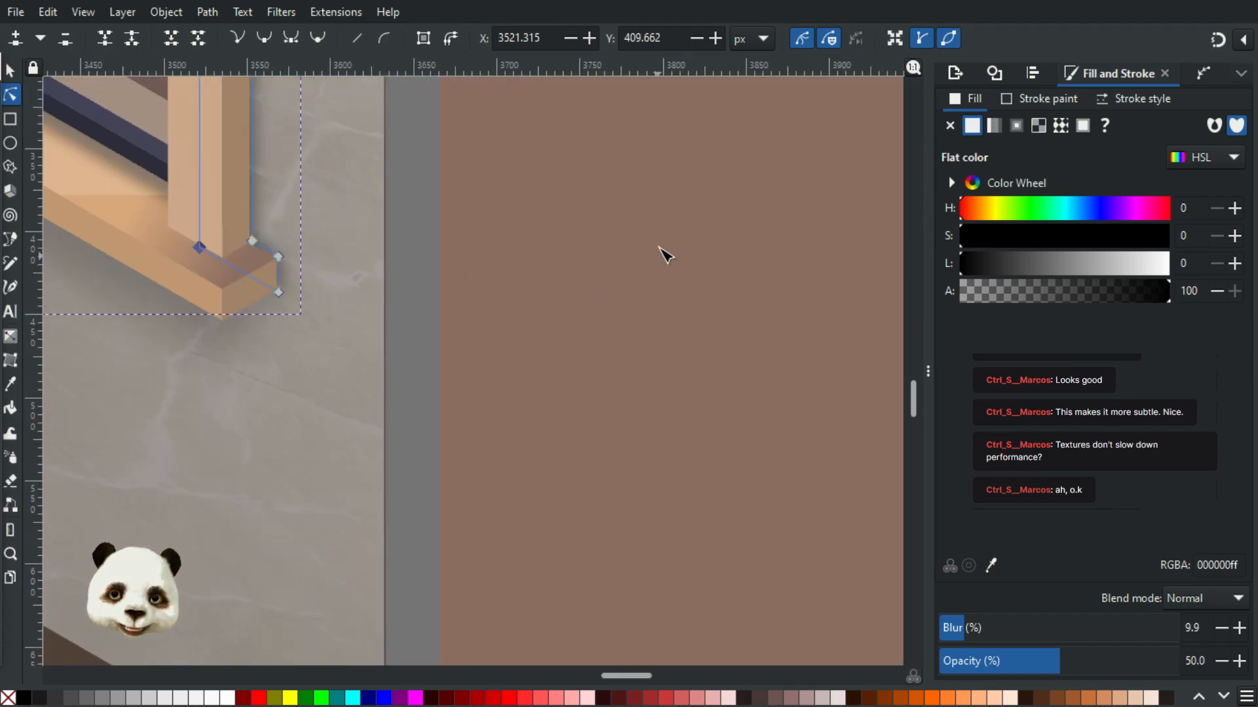
- Nudge the shadow's node at the sill's back right corner slightly upward to Y 414.653
left_click(665, 254)
scroll(200, 278, "up", 1)
scroll(199, 279, "up", 3)
left_click(473, 139)
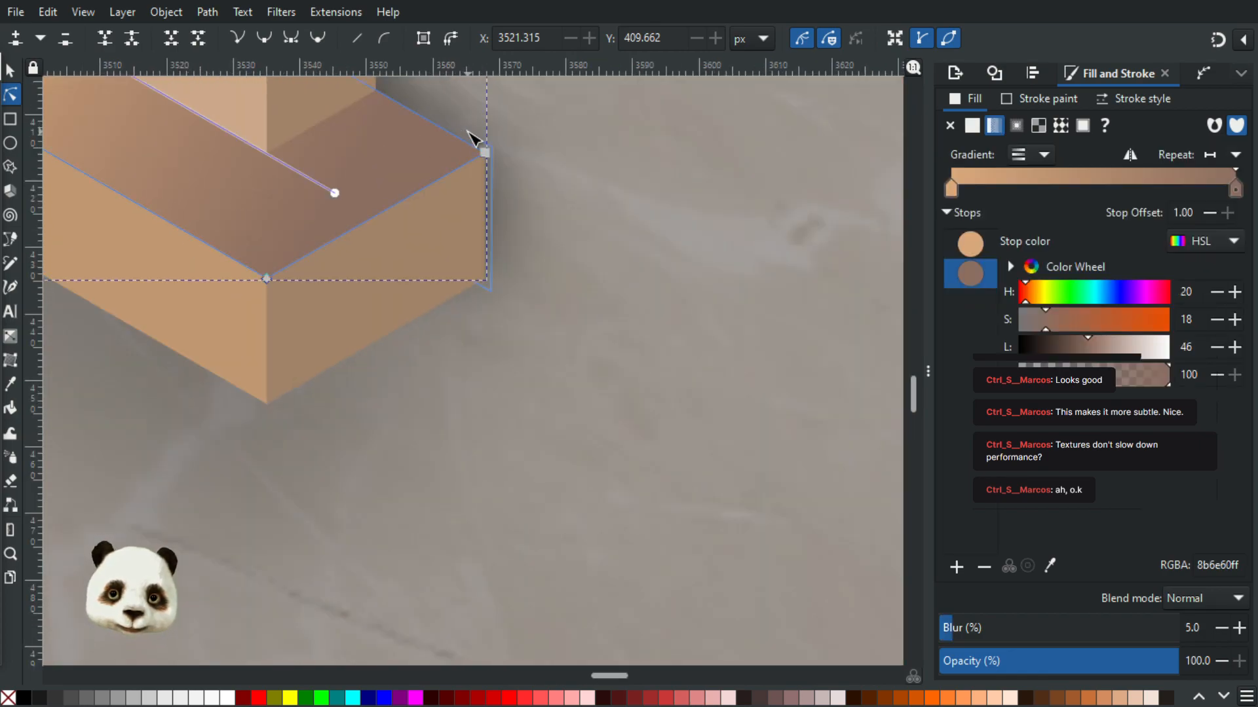
left_click(469, 132)
scroll(478, 135, "up", 3)
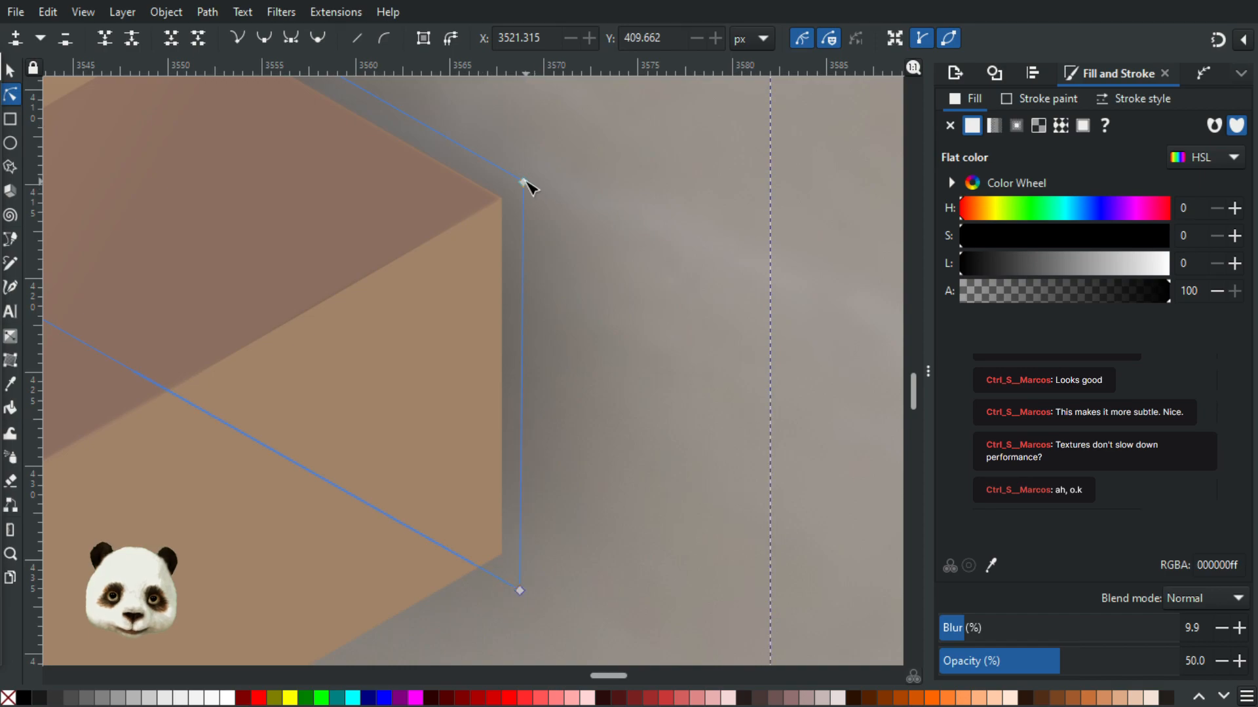
left_click(523, 179)
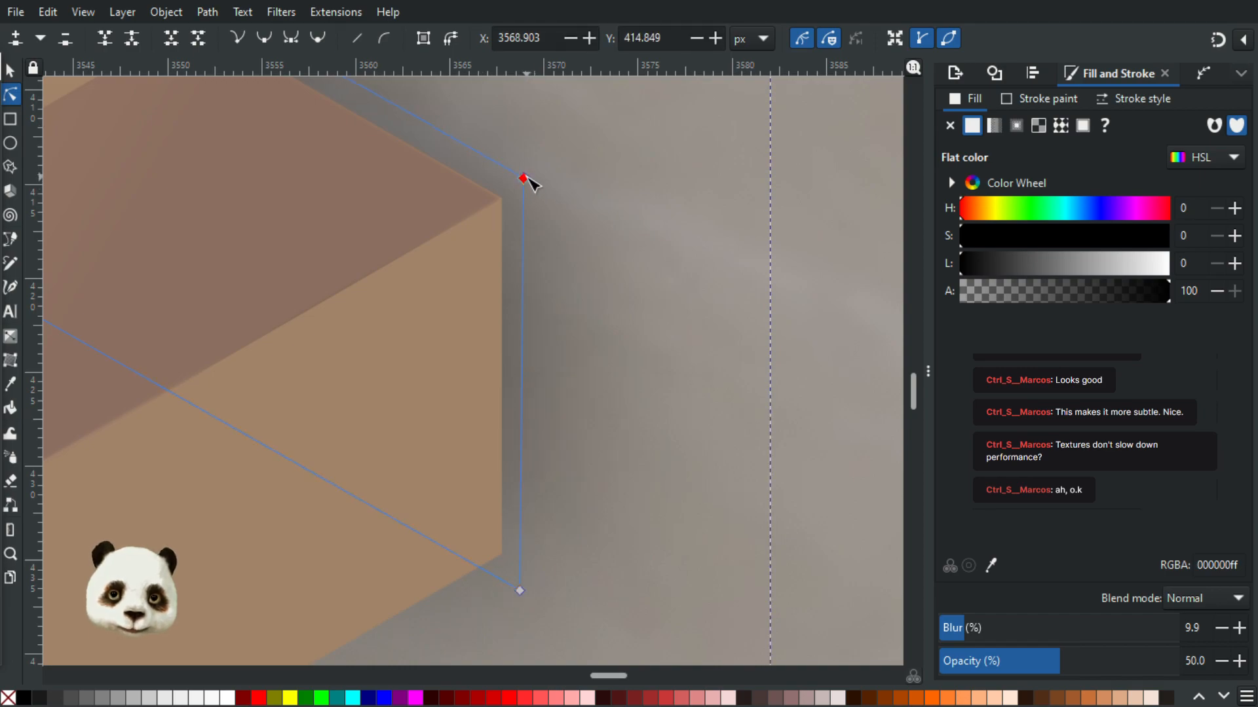
scroll(697, 182, "down", 7)
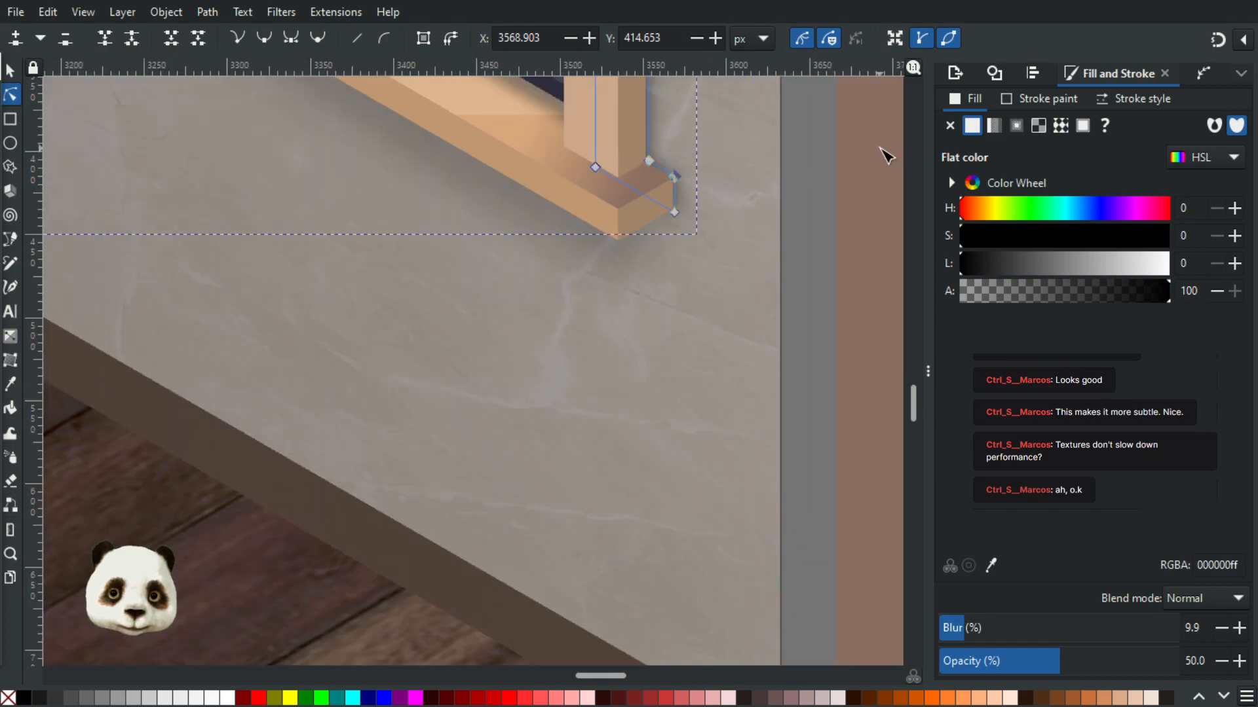
- Examine the shadow around the whole window frame and sill against the wall
left_click(880, 149)
left_click_drag(628, 248, 372, 528)
scroll(488, 374, "down", 3)
scroll(646, 326, "down", 2)
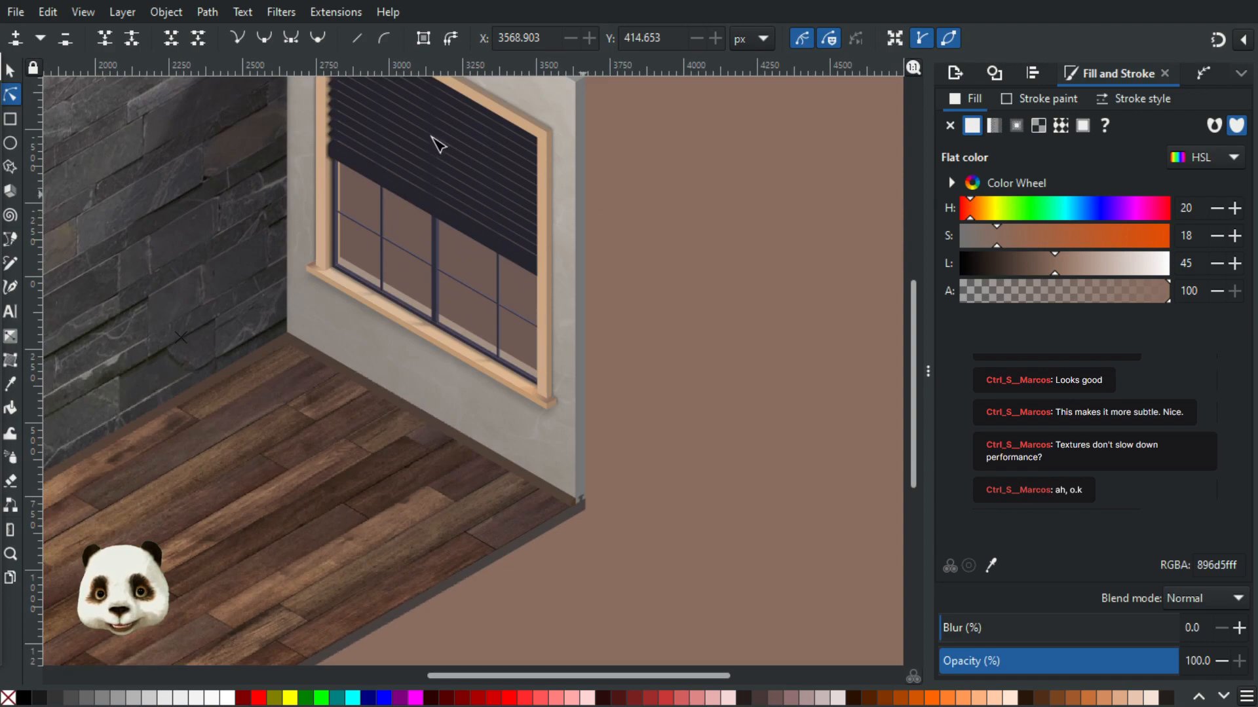
scroll(399, 365, "up", 8)
scroll(399, 365, "right", 2)
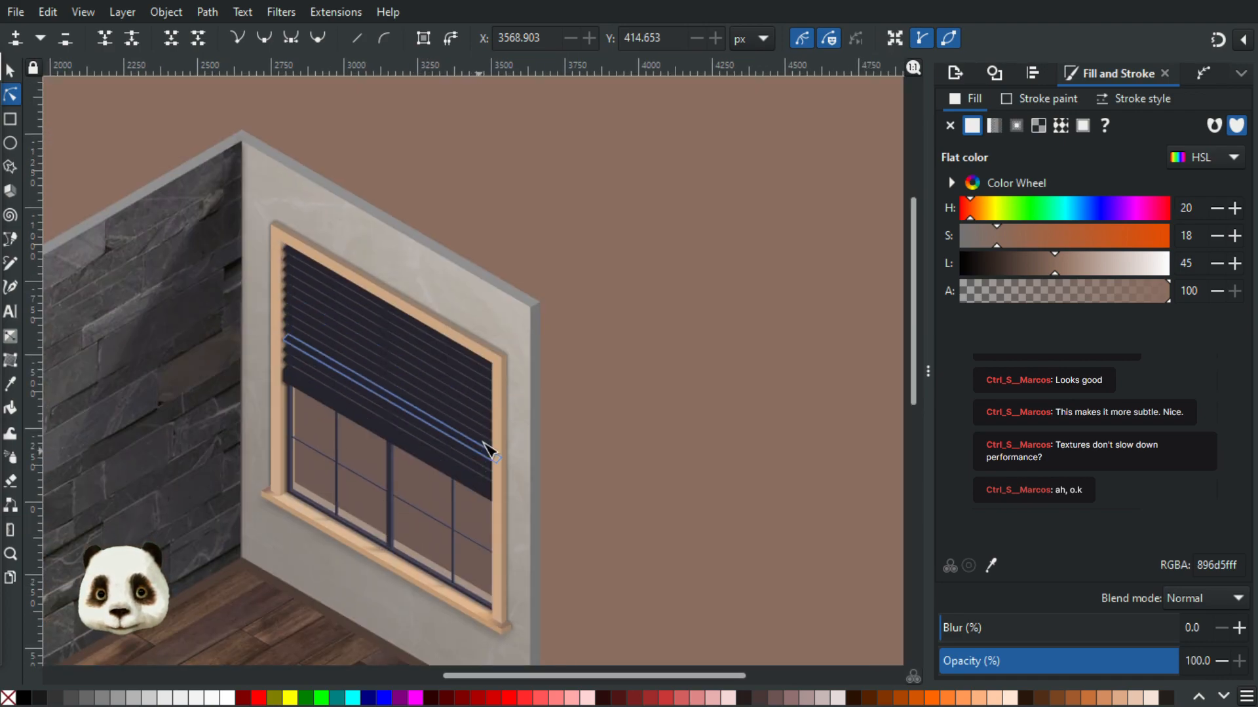
scroll(596, 452, "down", 2)
scroll(609, 547, "up", 3)
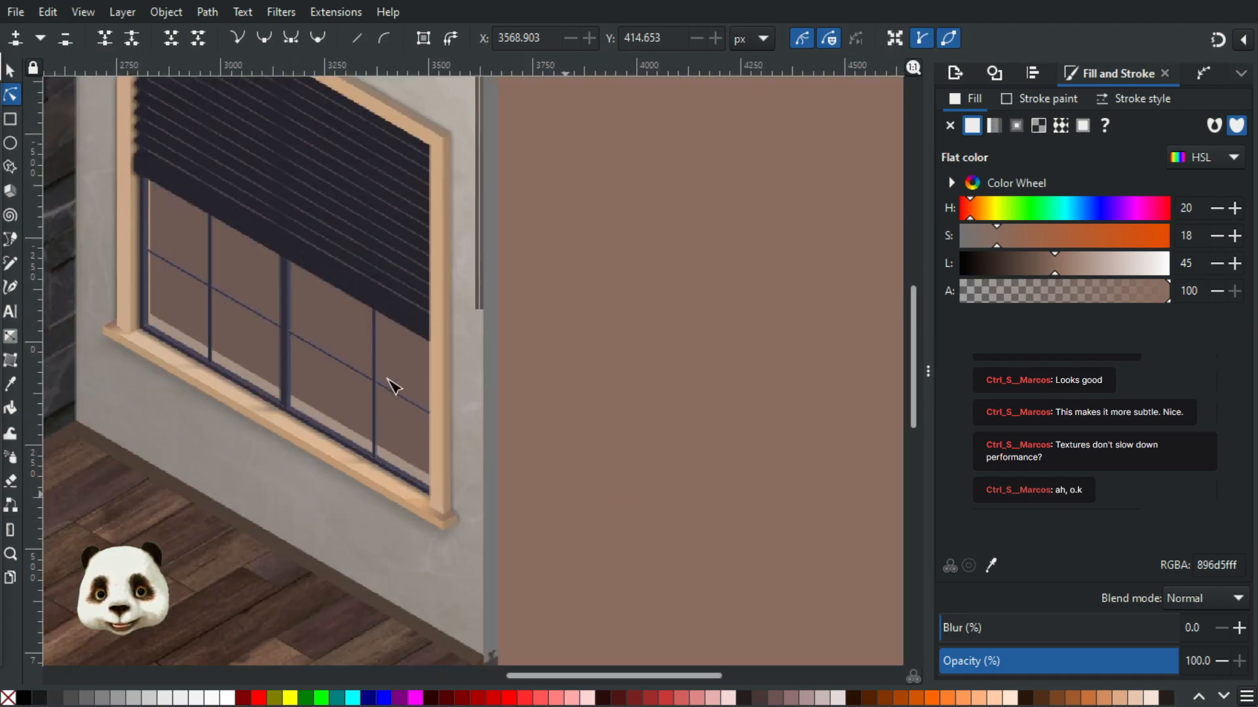
- Select the wall shadow behind the window frame and set its opacity to 30% and its blur to 7%
key("s")
scroll(518, 636, "up", 3)
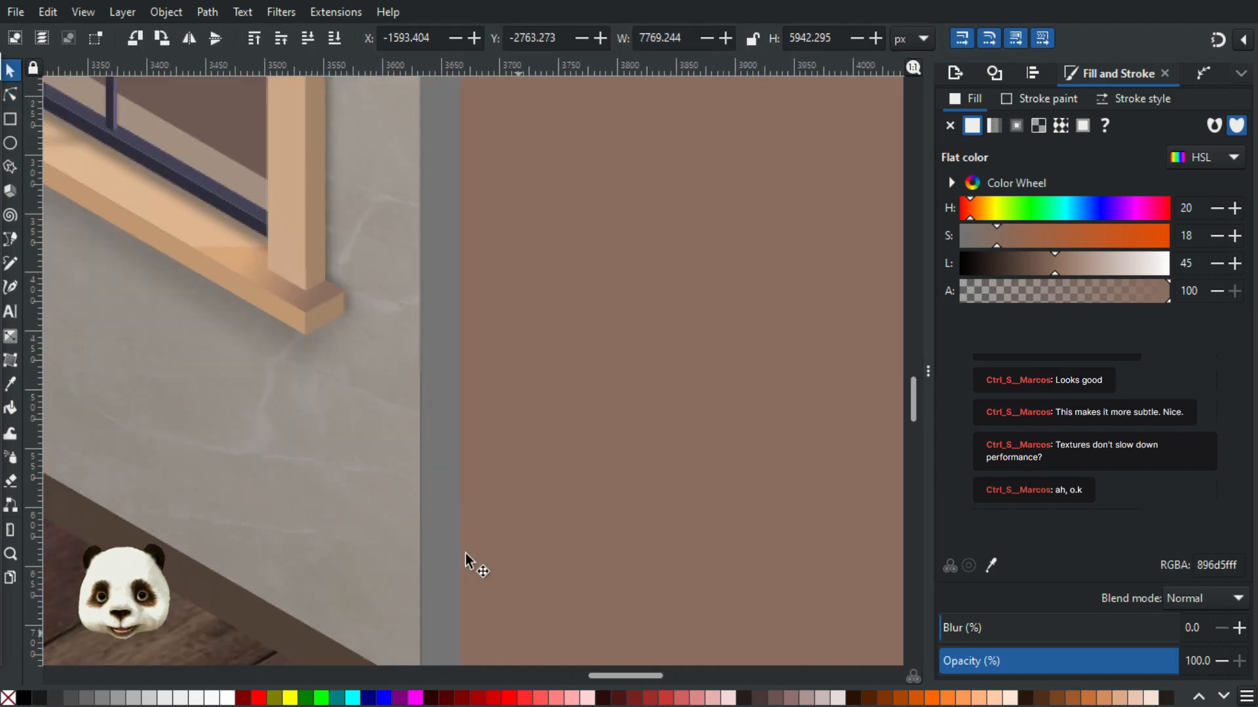
left_click(327, 273)
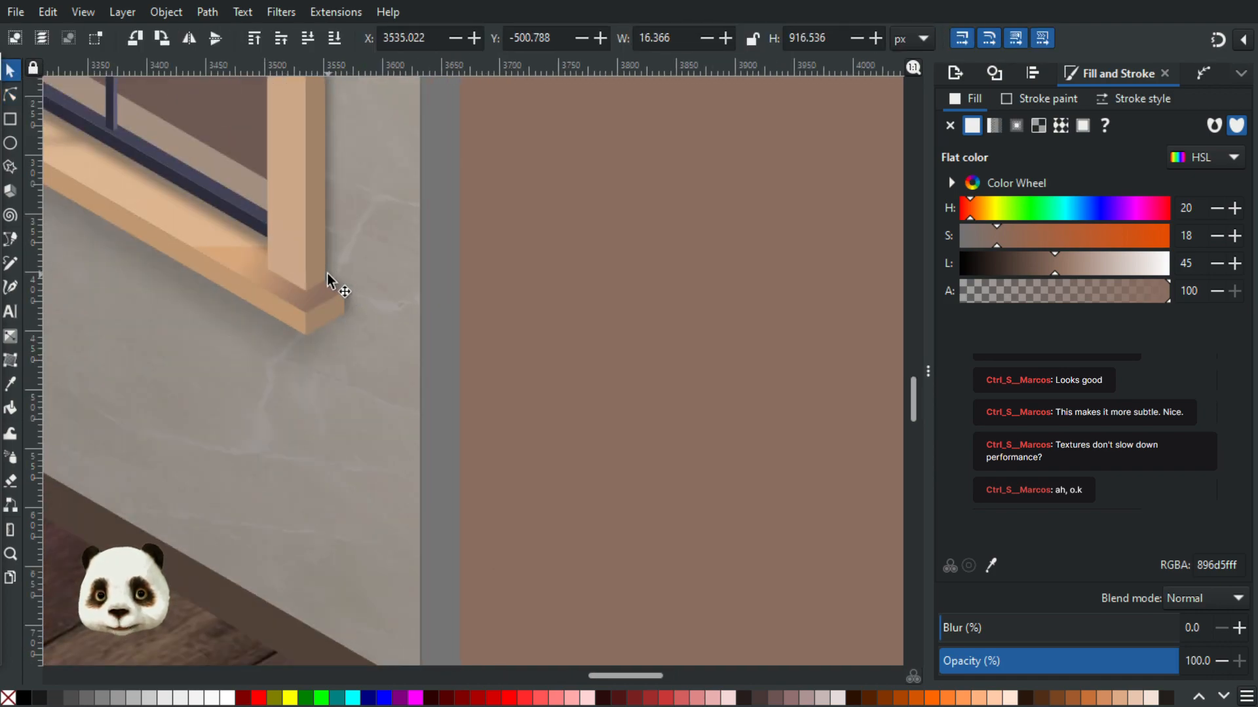
left_click(333, 278)
scroll(327, 271, "up", 4)
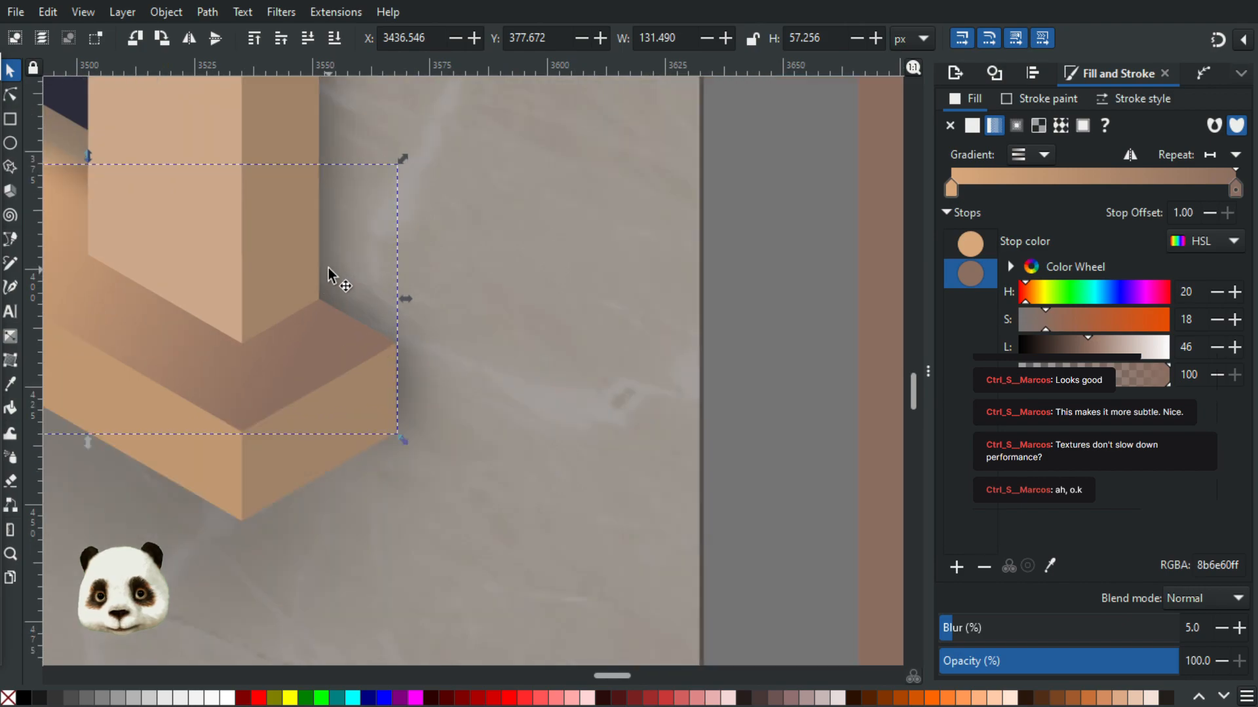
left_click(328, 241)
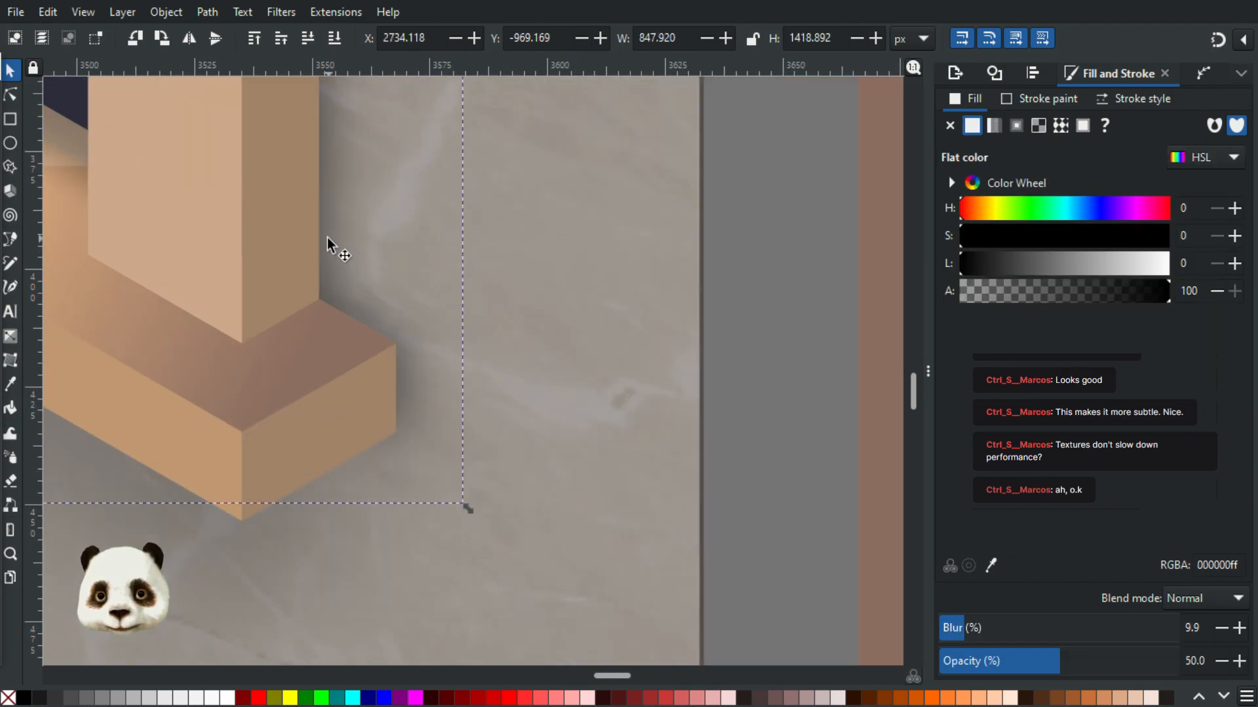
left_click_drag(328, 238, 378, 257)
key("ctrl+z")
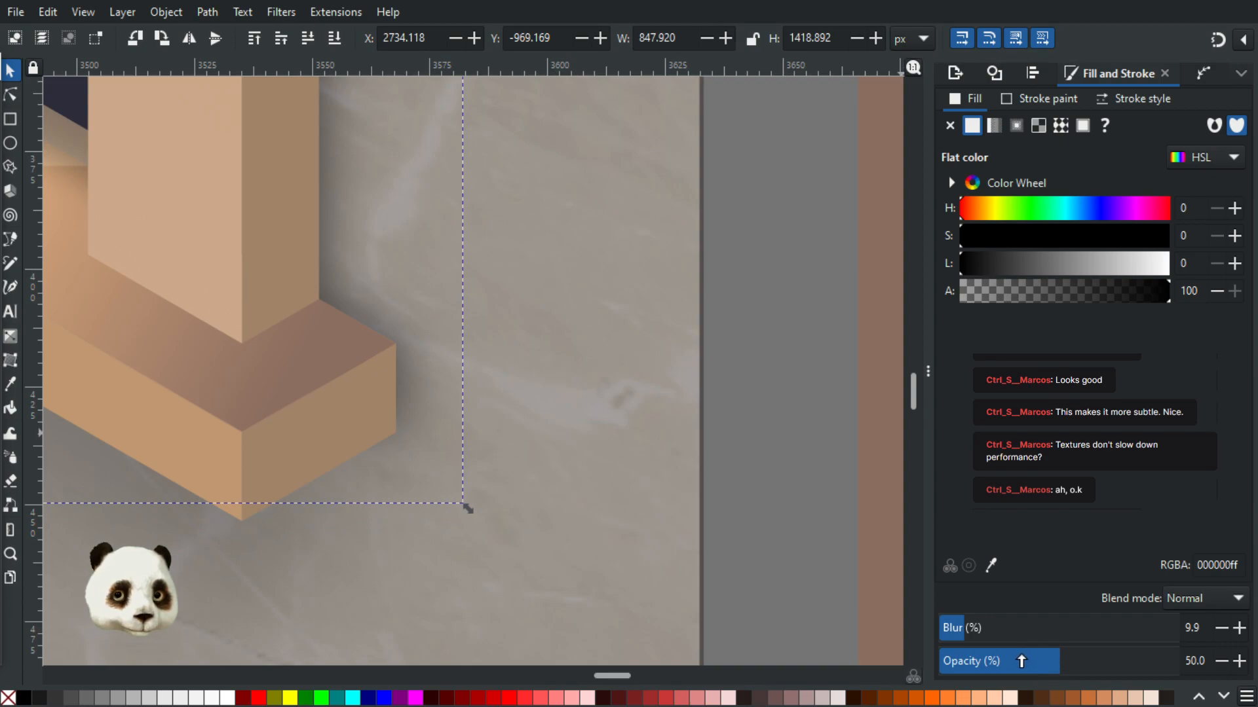
left_click_drag(1021, 662, 1011, 661)
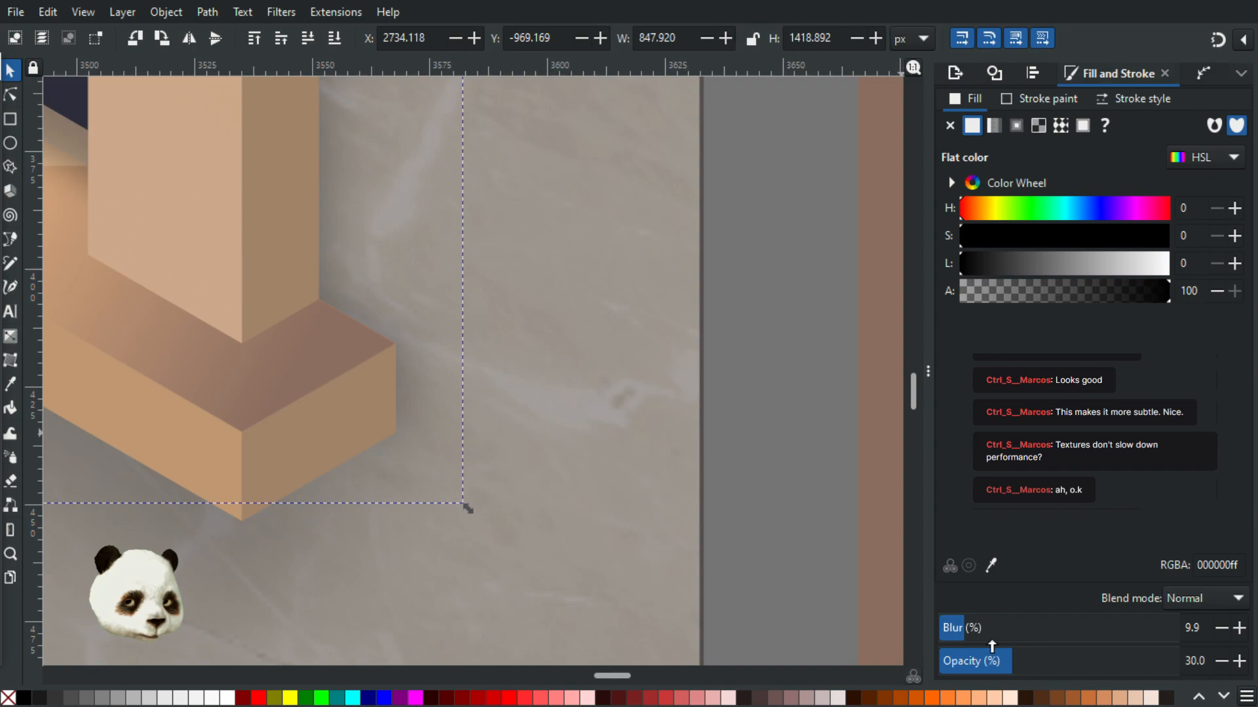
left_click_drag(966, 630, 997, 631)
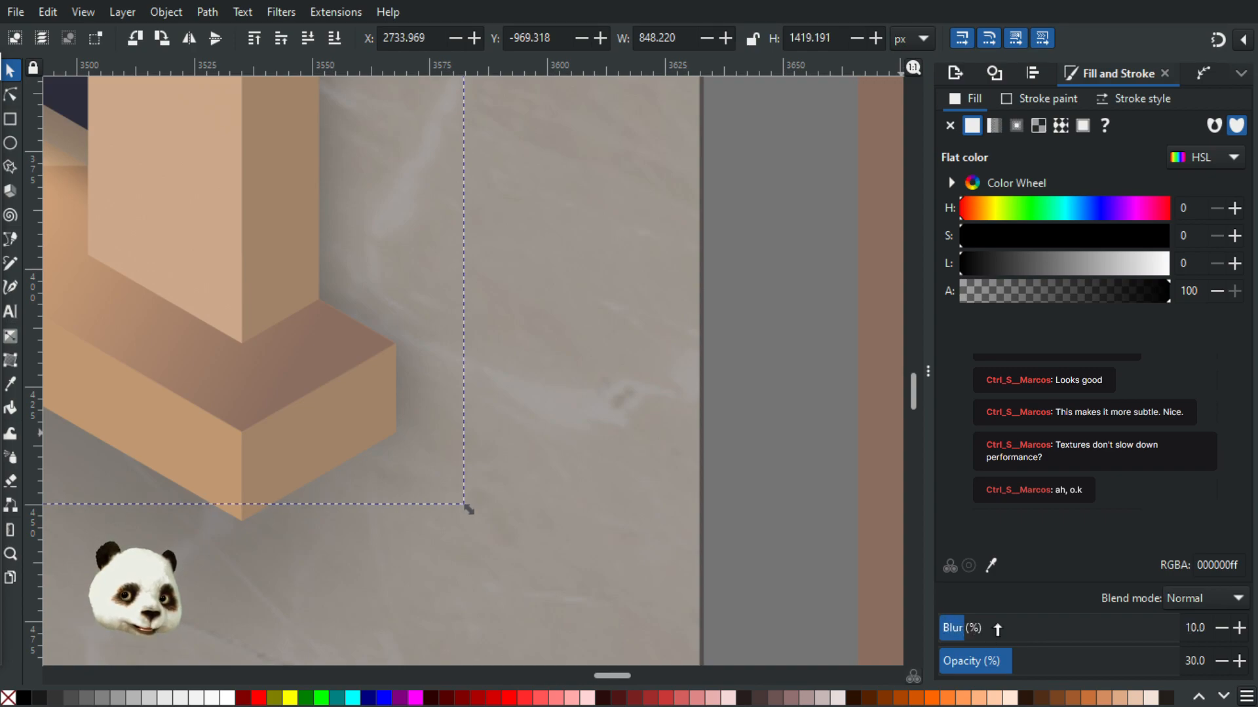
scroll(1229, 634, "down", 3)
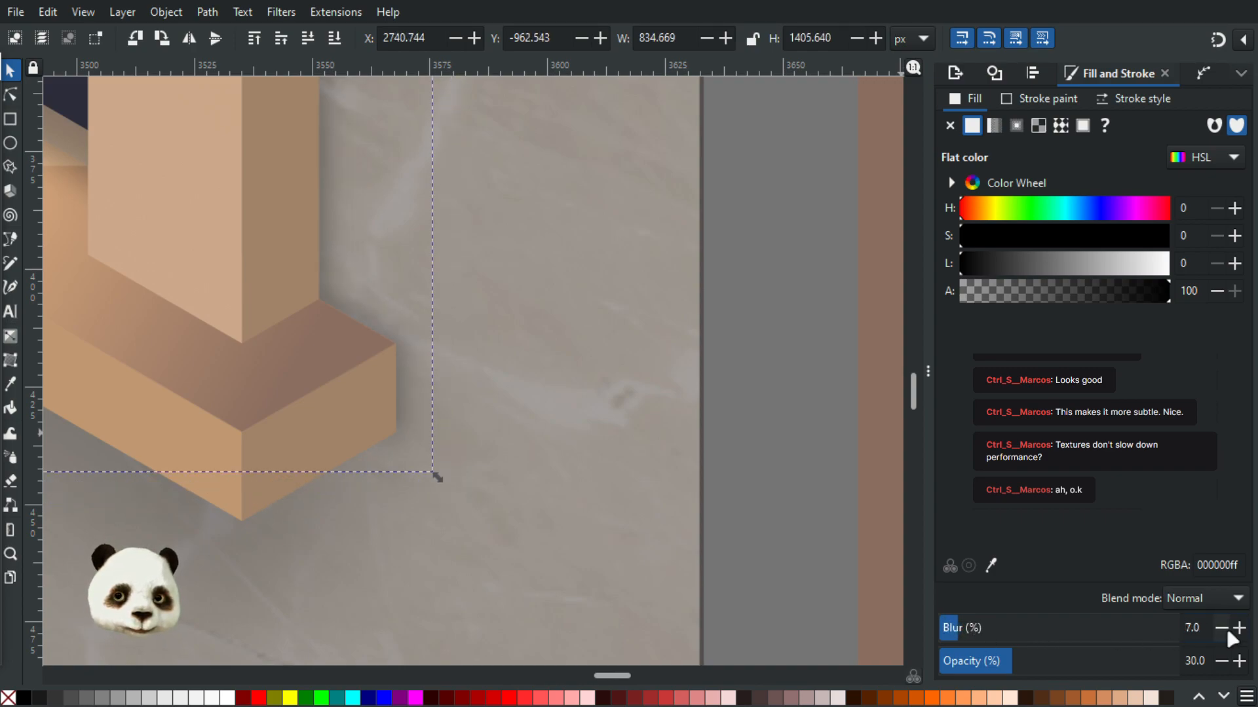
- Move the shadow's node at the frame's lower left base outward to X 2742.272, Y -47.333
scroll(477, 401, "down", 8)
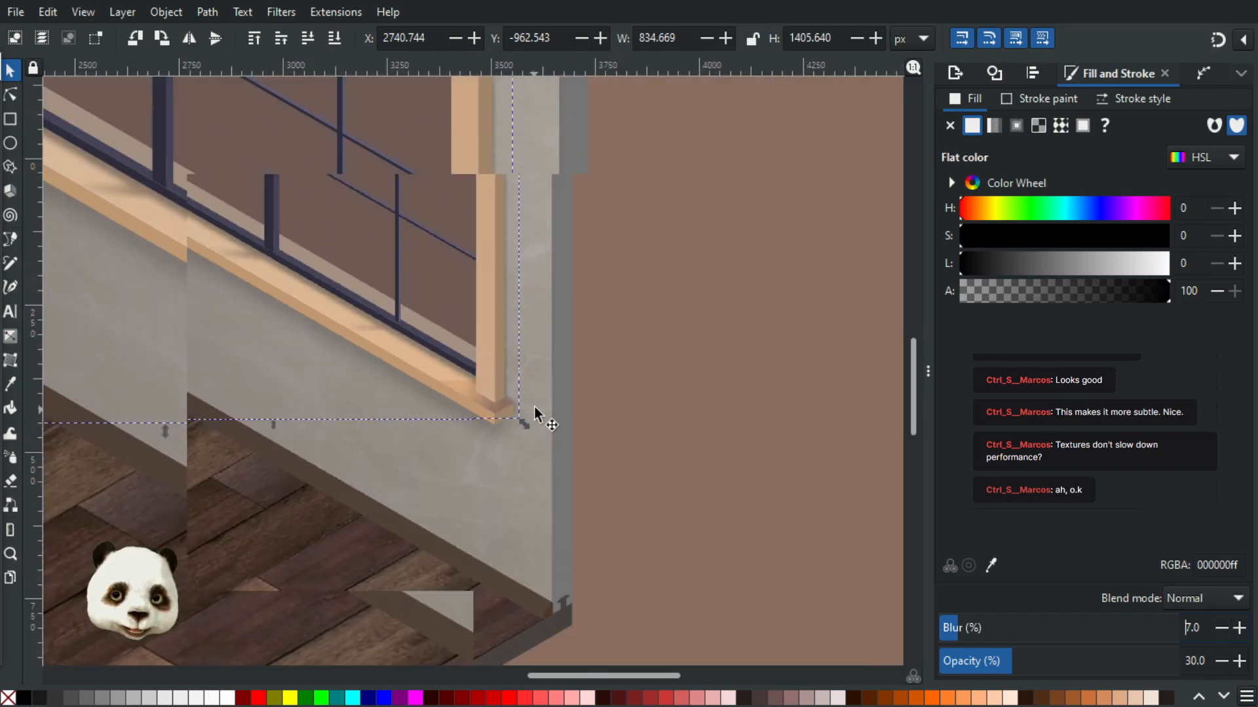
scroll(497, 182, "up", 2)
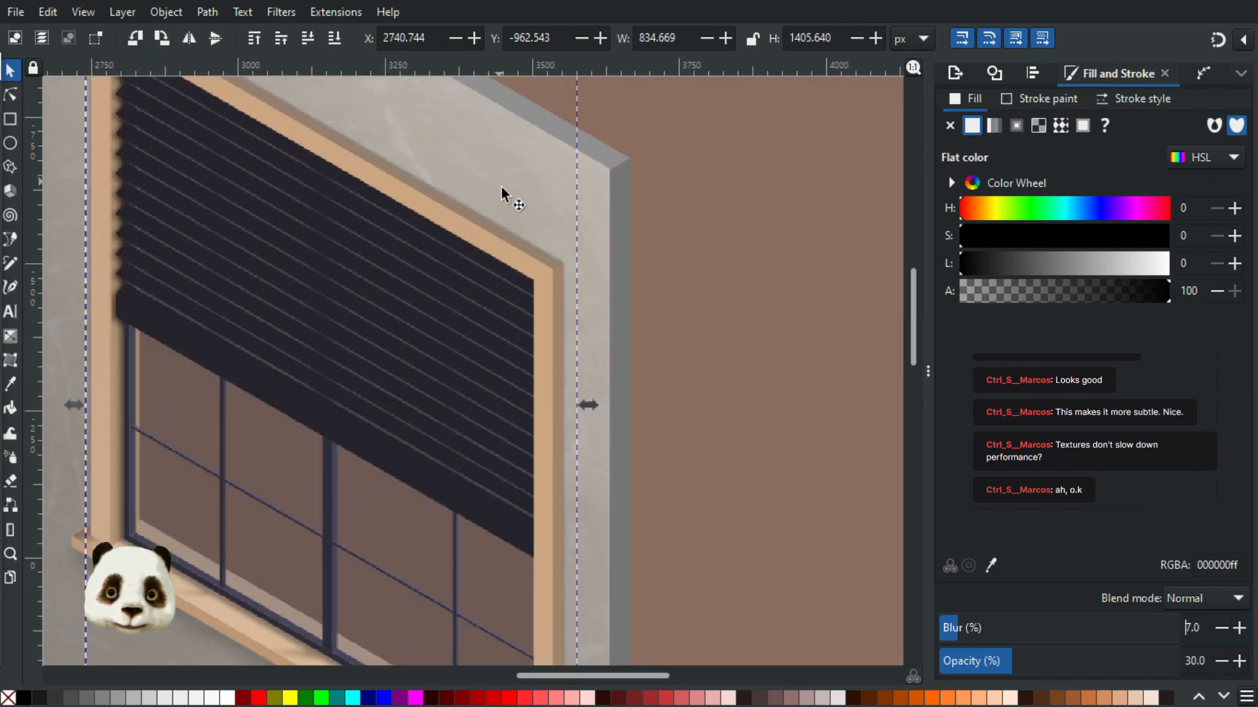
scroll(517, 203, "down", 1)
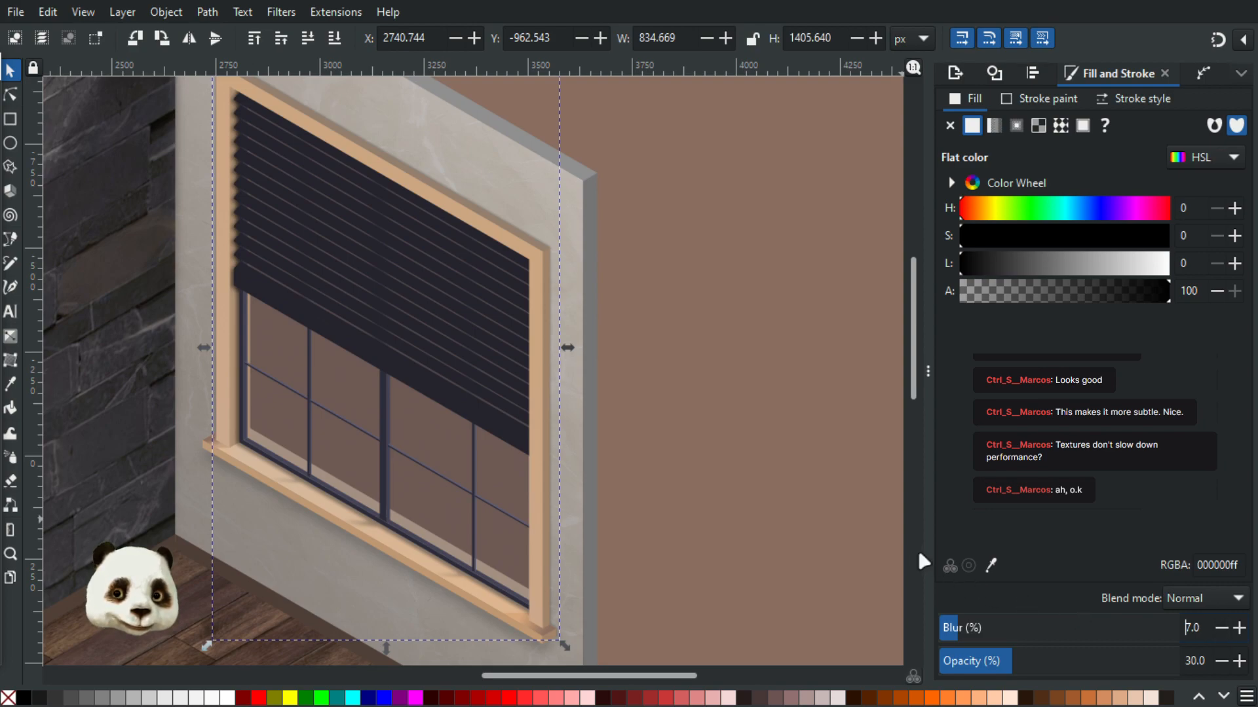
scroll(661, 419, "up", 3)
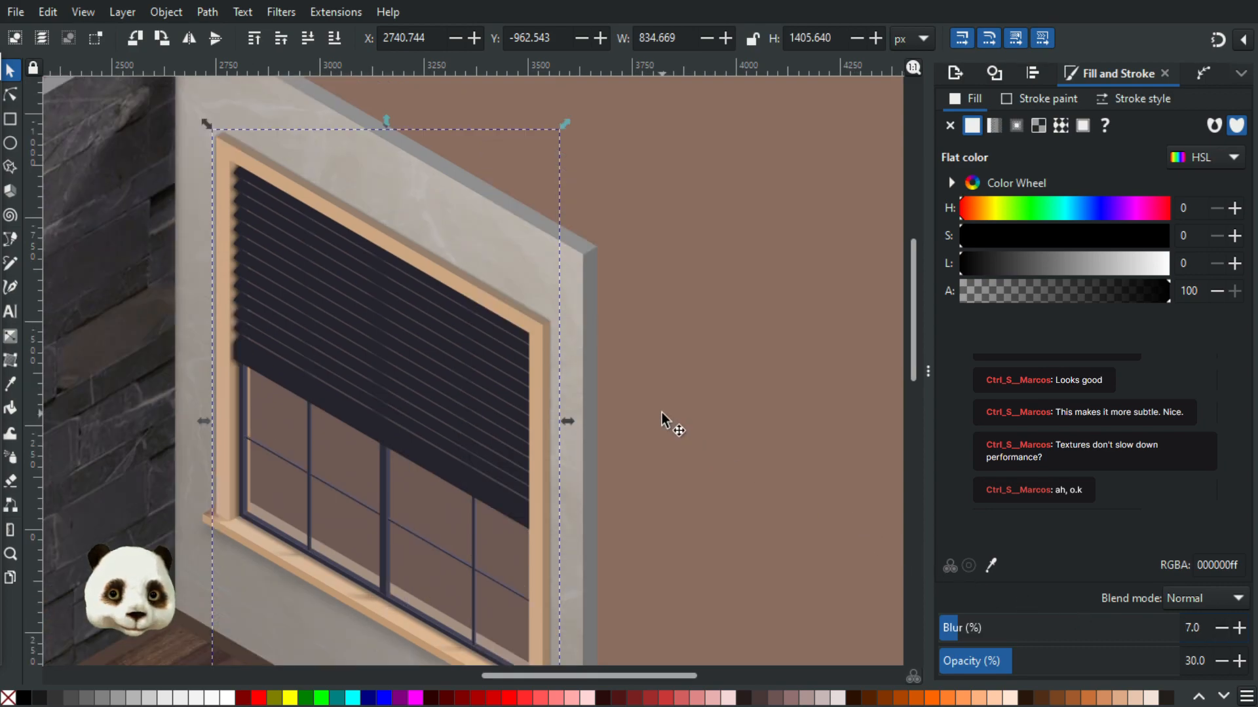
left_click_drag(170, 410, 265, 330)
left_click(14, 92)
scroll(376, 247, "up", 5)
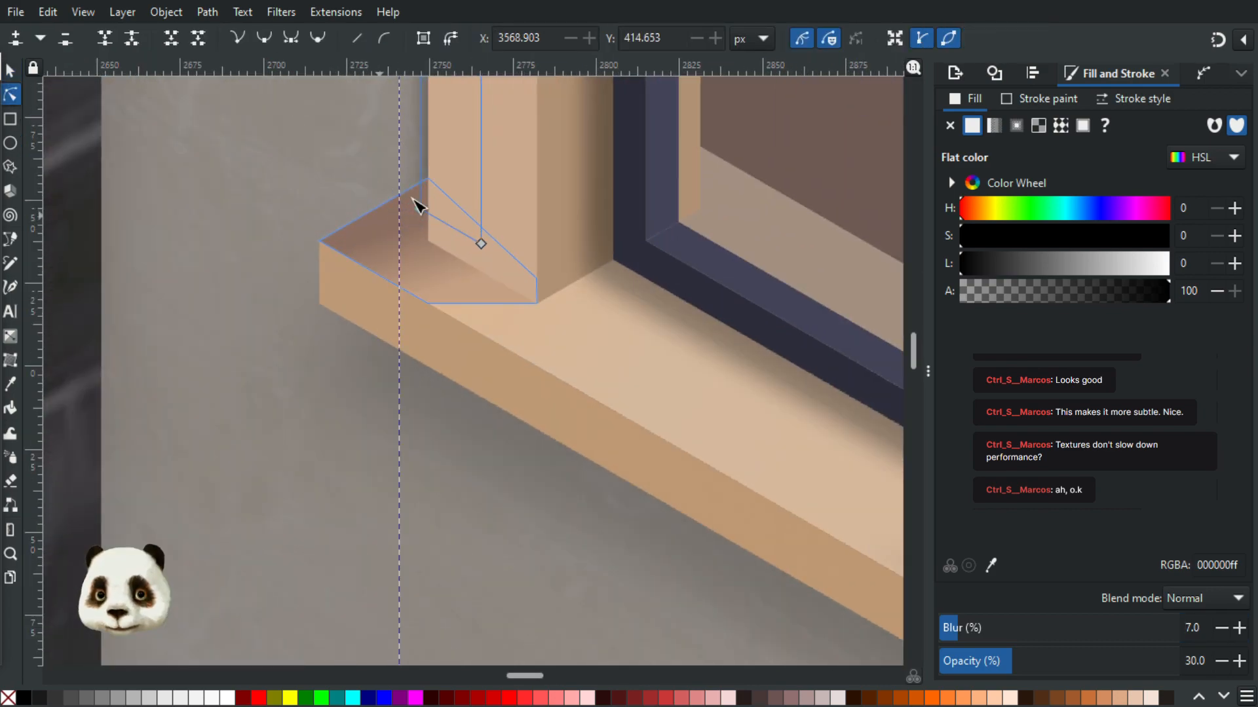
left_click_drag(421, 211, 410, 210)
scroll(419, 237, "down", 3)
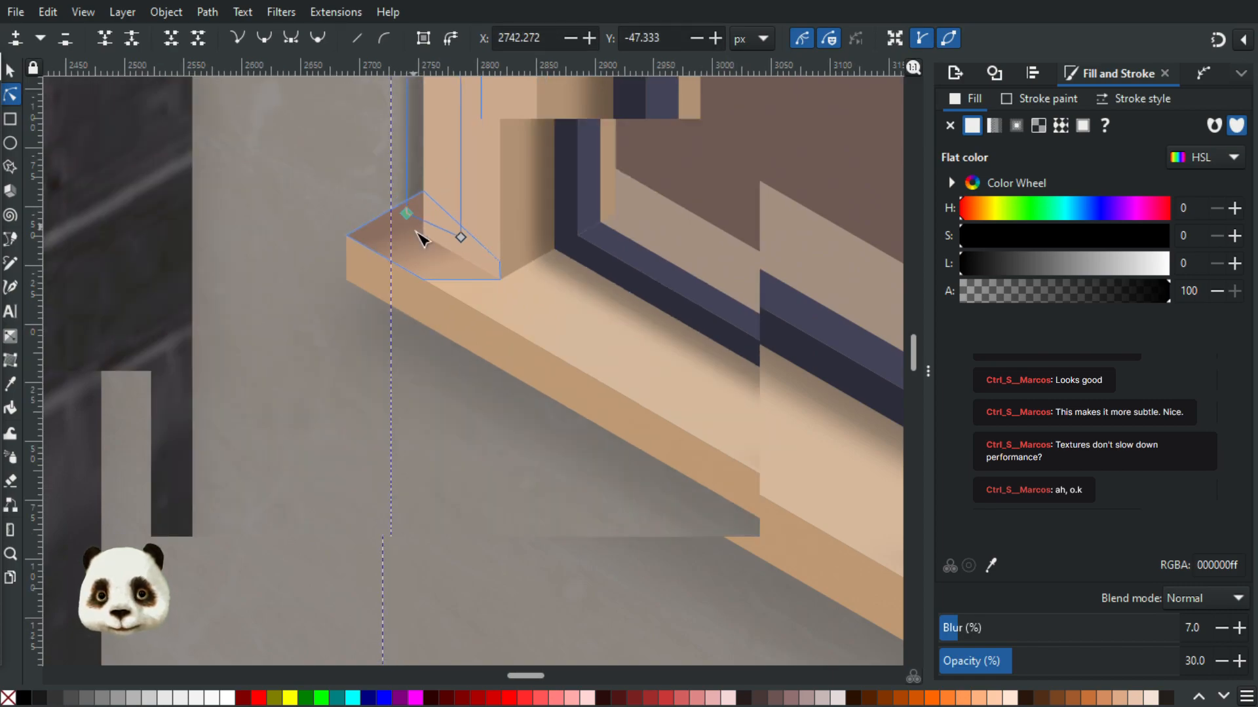
- Pull the shadow's lower left node back toward the frame's left edge, to X 2746.578
scroll(418, 234, "down", 3)
left_click_drag(391, 325, 259, 521)
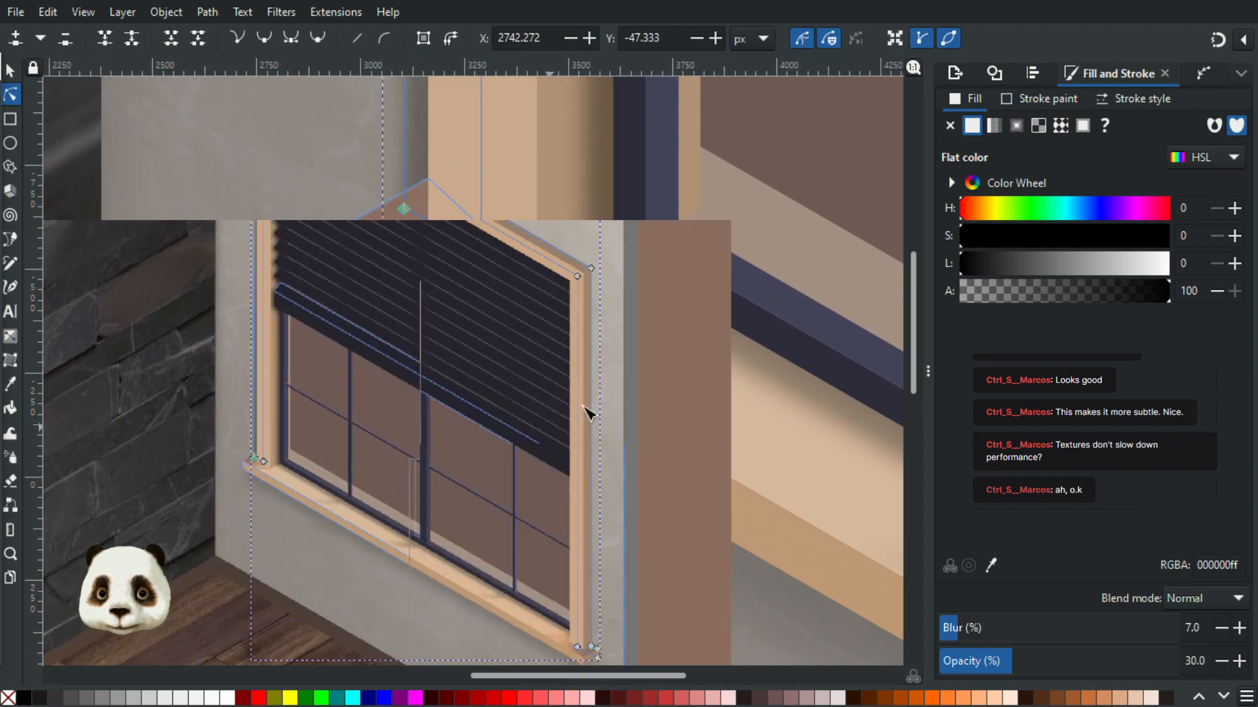
left_click(725, 416)
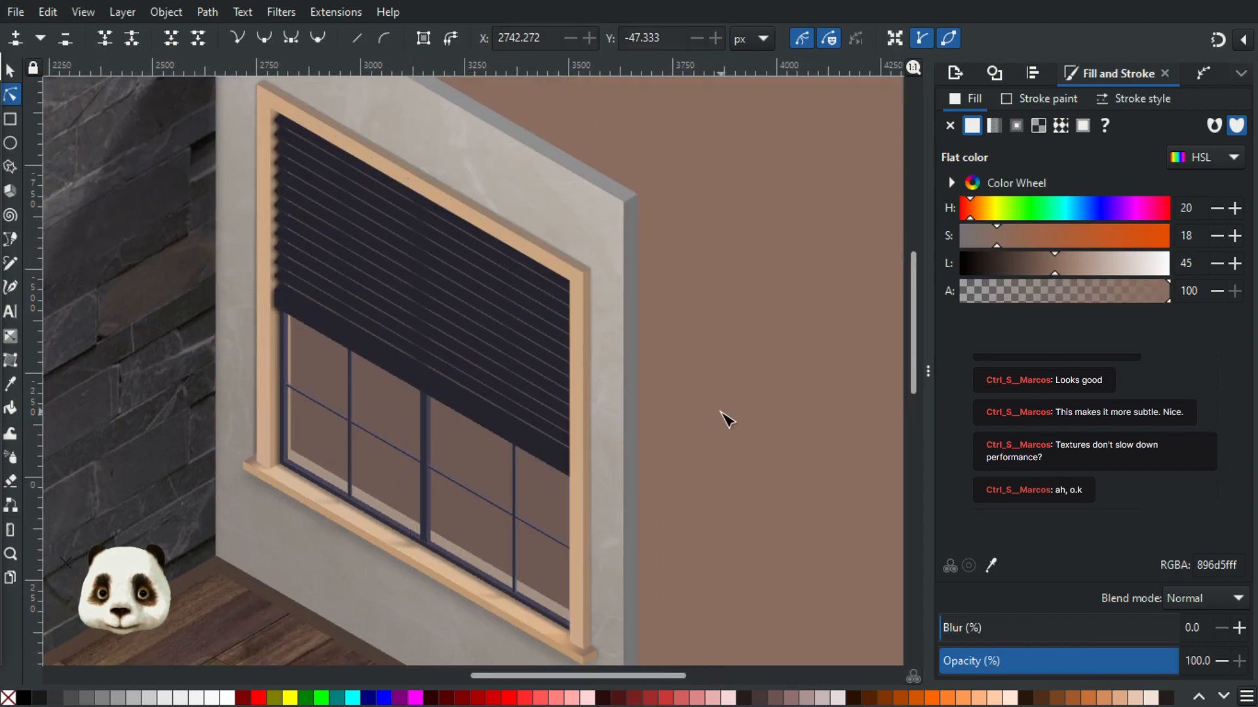
scroll(721, 413, "down", 1)
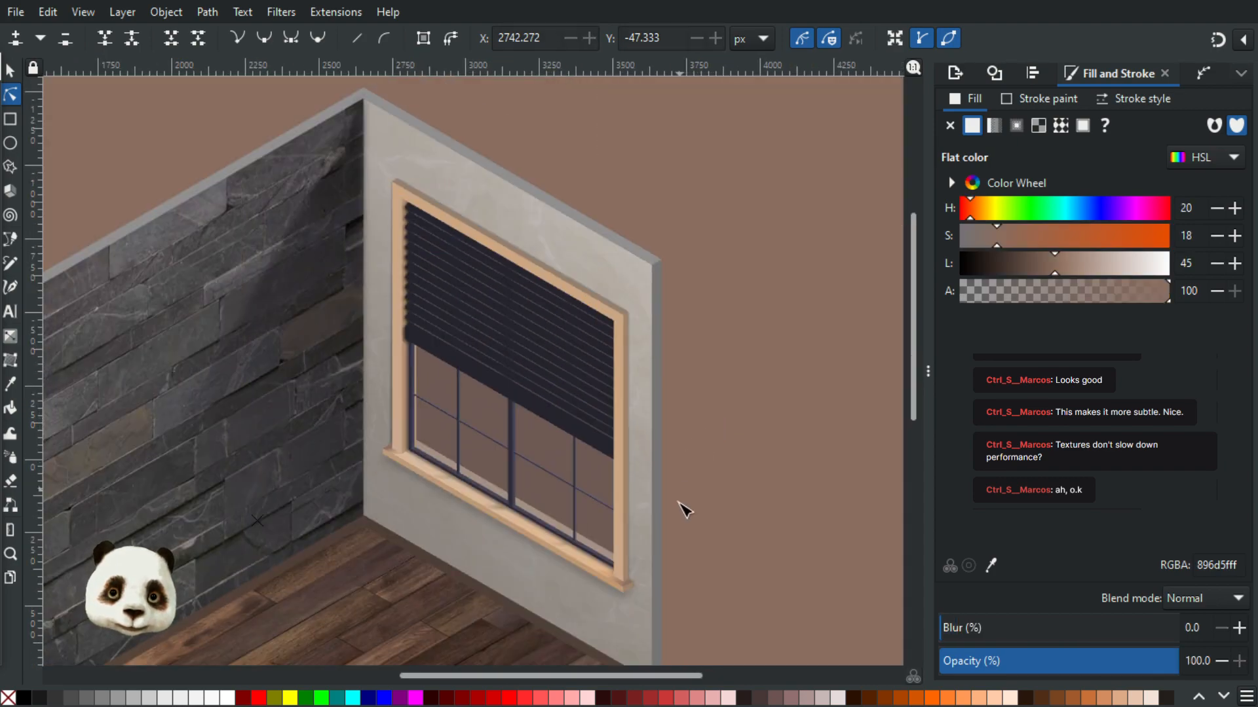
scroll(435, 482, "up", 6)
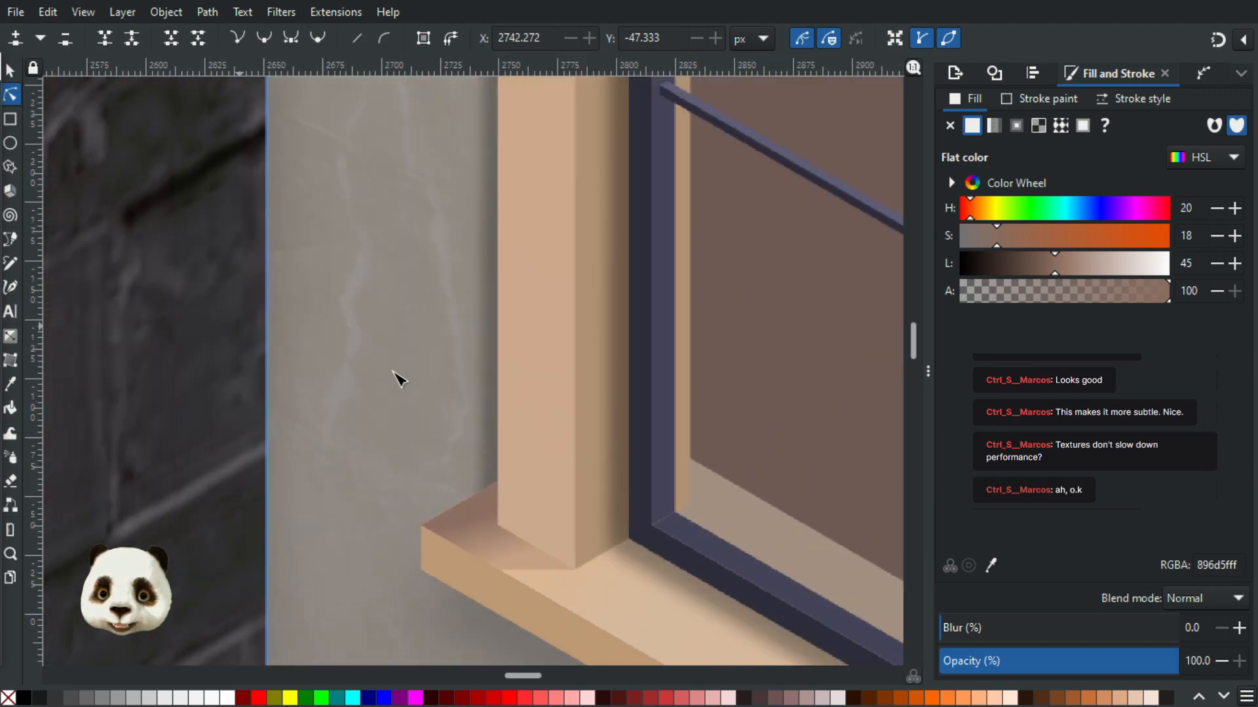
left_click(488, 478)
scroll(494, 499, "up", 2)
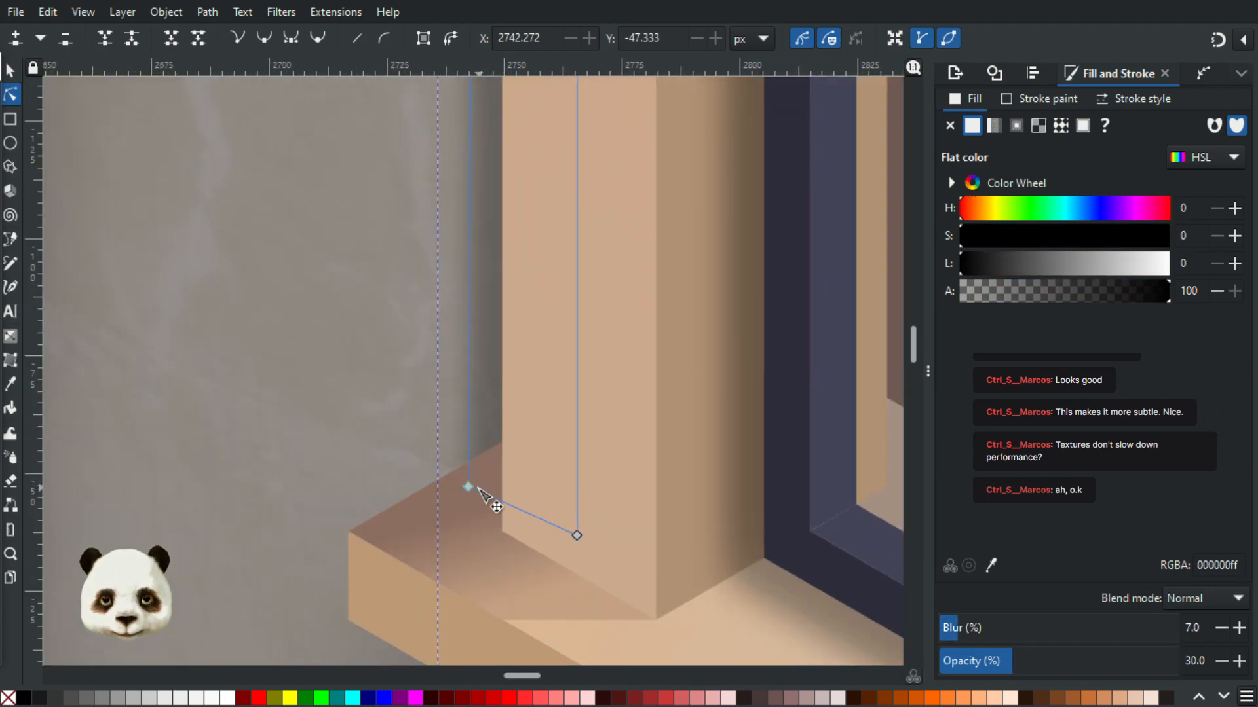
left_click_drag(474, 490, 492, 484)
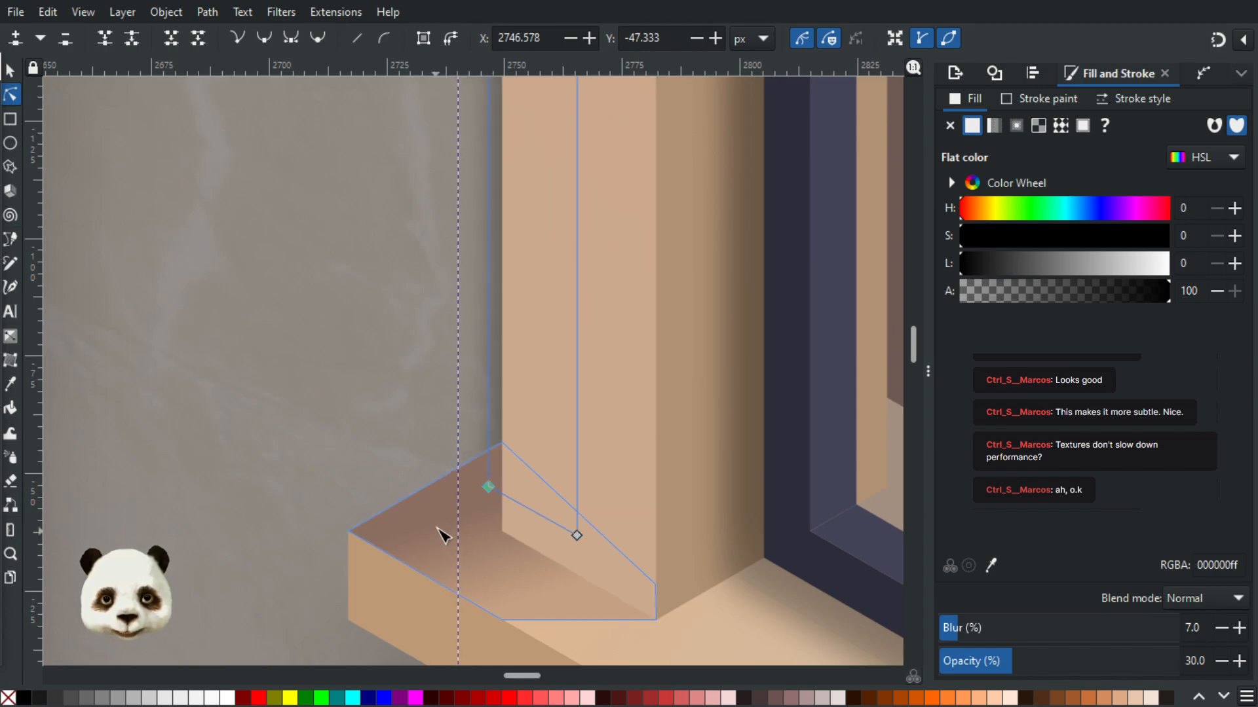
- Check how the narrowed shadow looks along the left side of the window and the sill
scroll(438, 527, "down", 6)
scroll(718, 485, "down", 4)
left_click(720, 450)
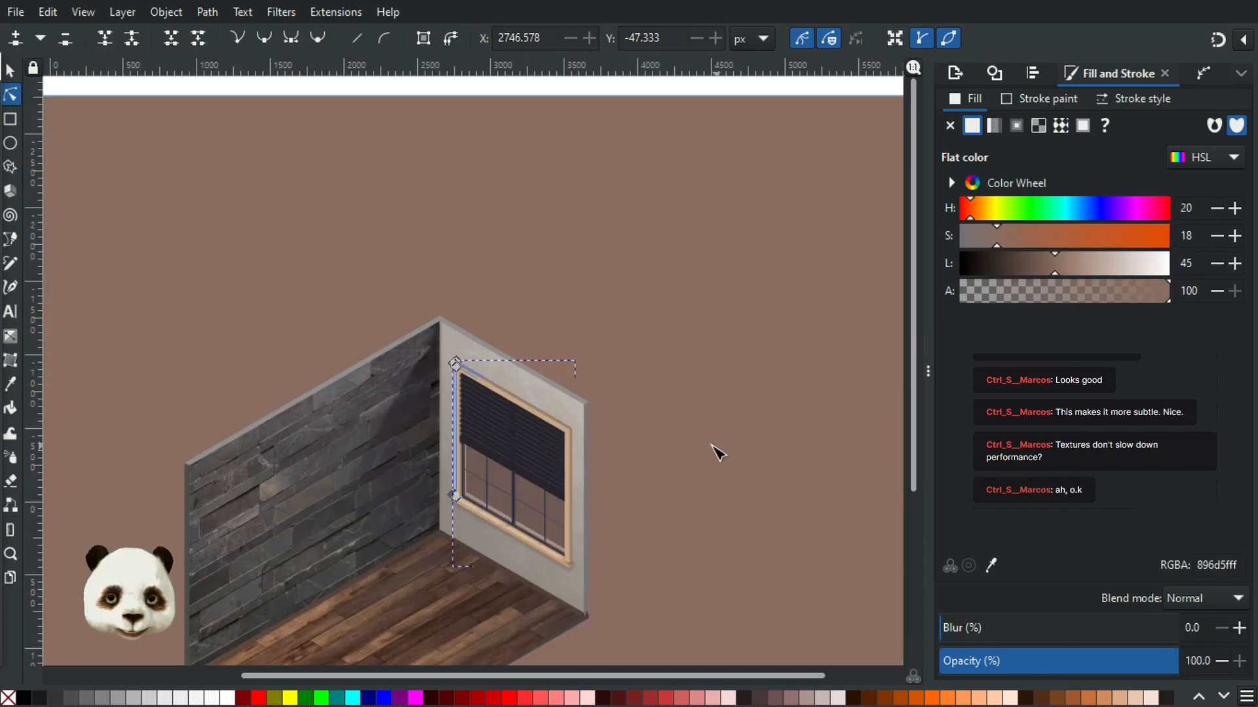
scroll(544, 553, "up", 3)
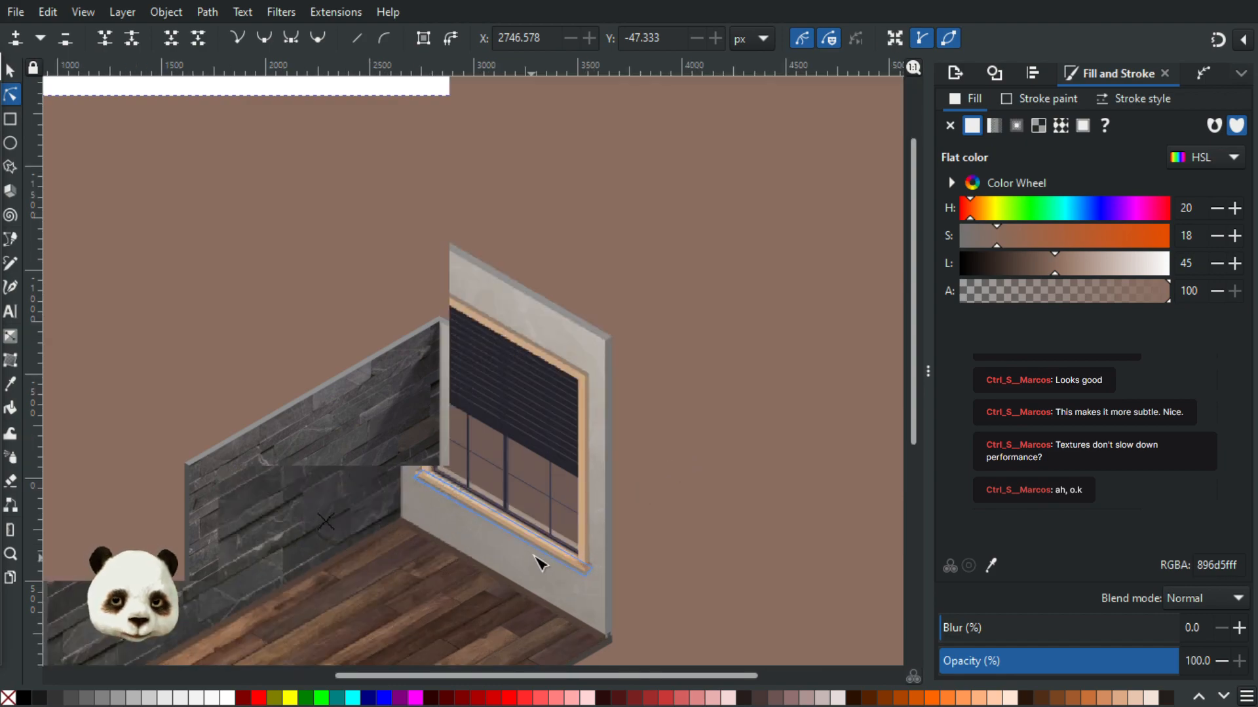
left_click_drag(332, 452, 299, 562)
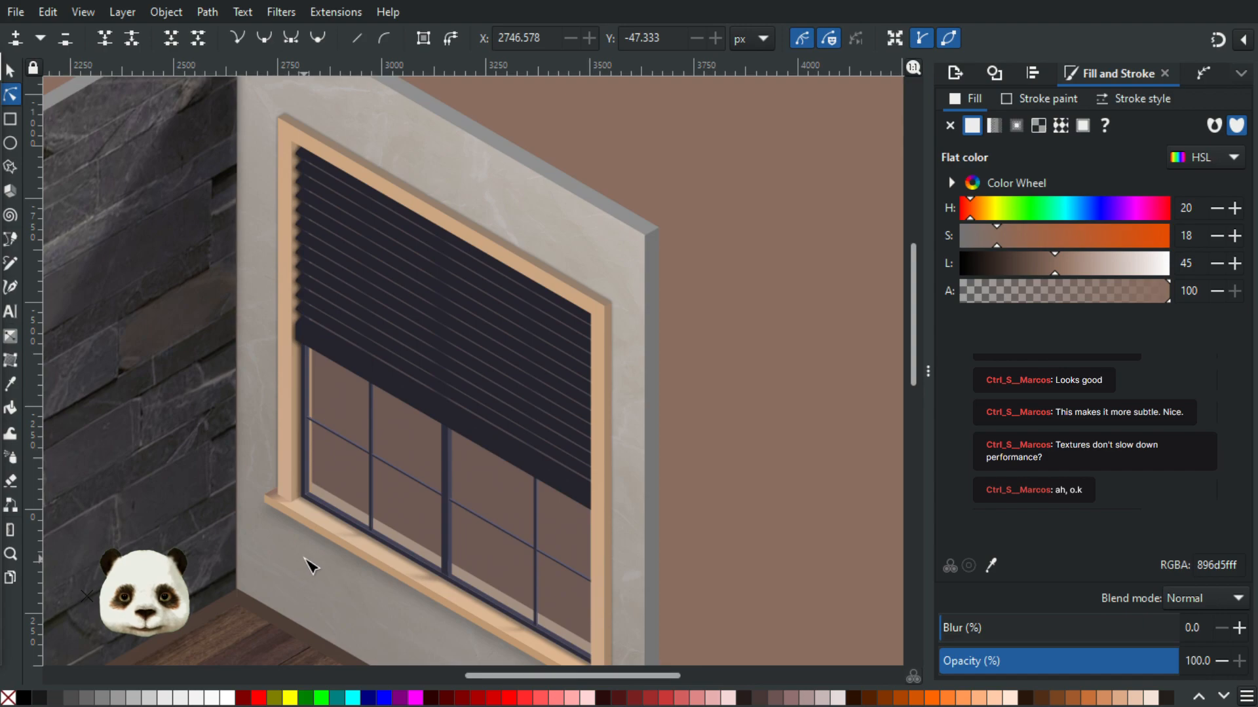
left_click_drag(323, 469, 294, 368)
scroll(513, 508, "up", 2)
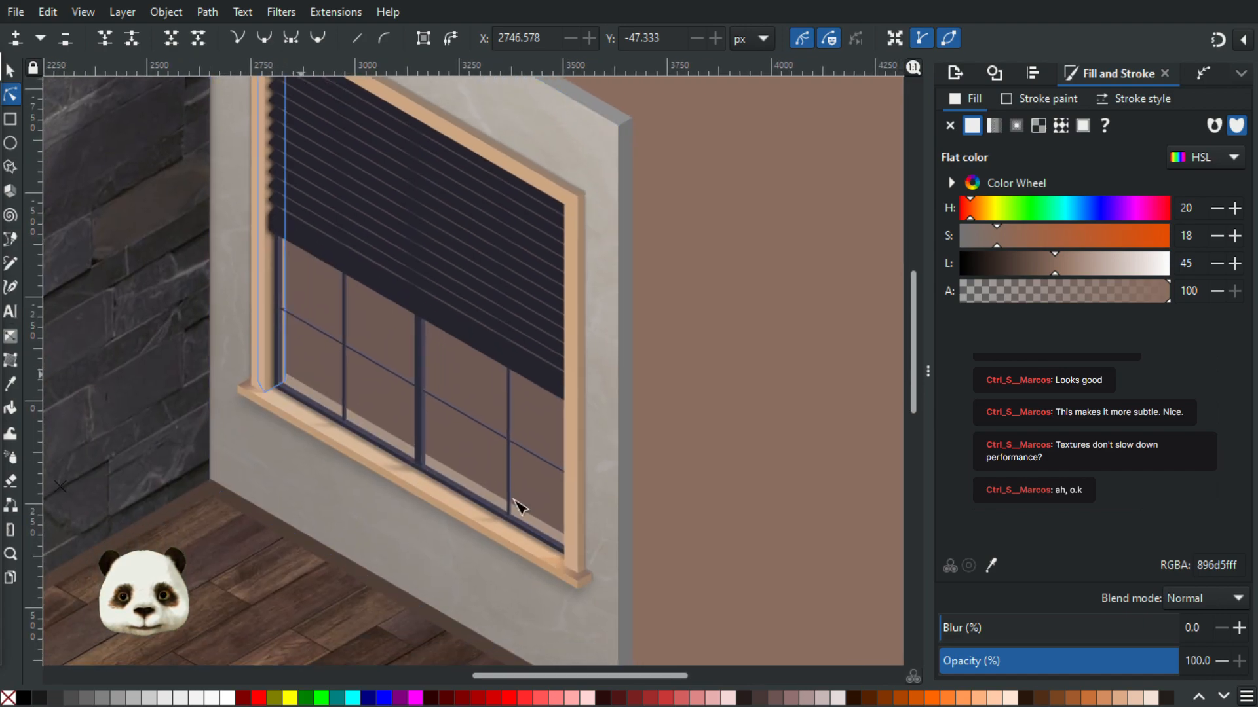
- Select the wall shadow at the frame's right base and lower its opacity to 20%
scroll(598, 570, "up", 2)
scroll(579, 603, "up", 2)
left_click(556, 603)
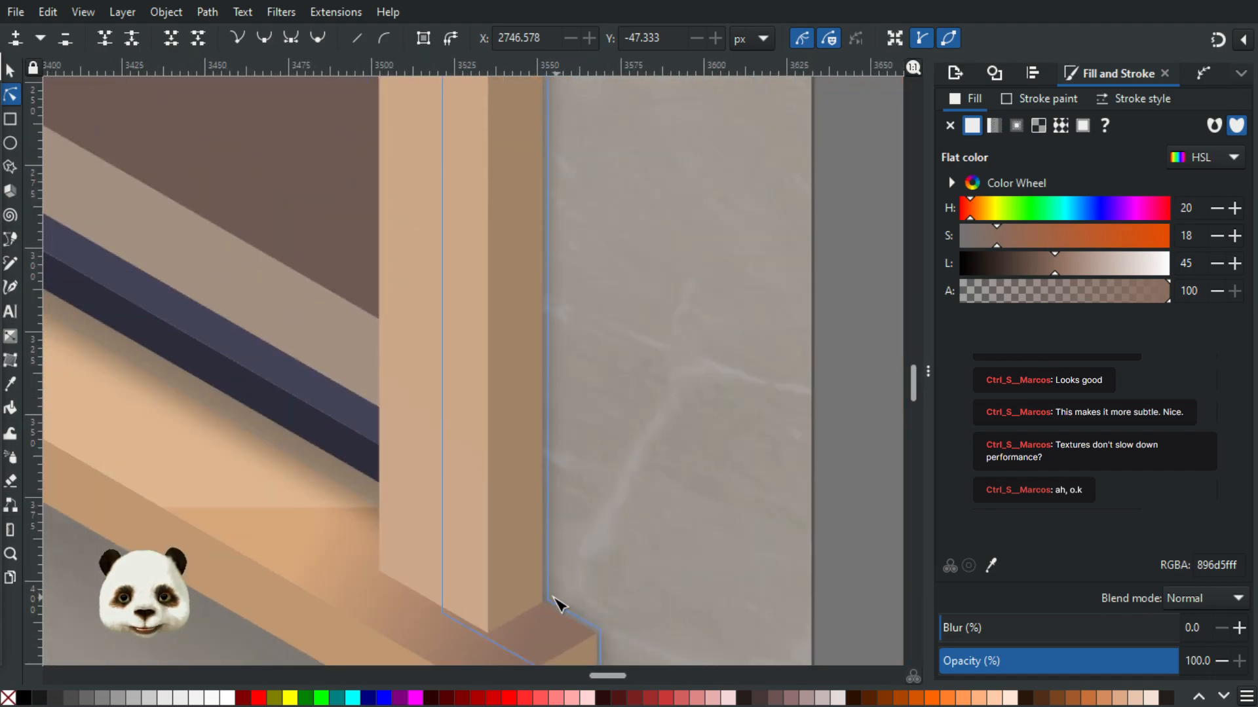
left_click_drag(1039, 662, 988, 662)
scroll(831, 435, "down", 4)
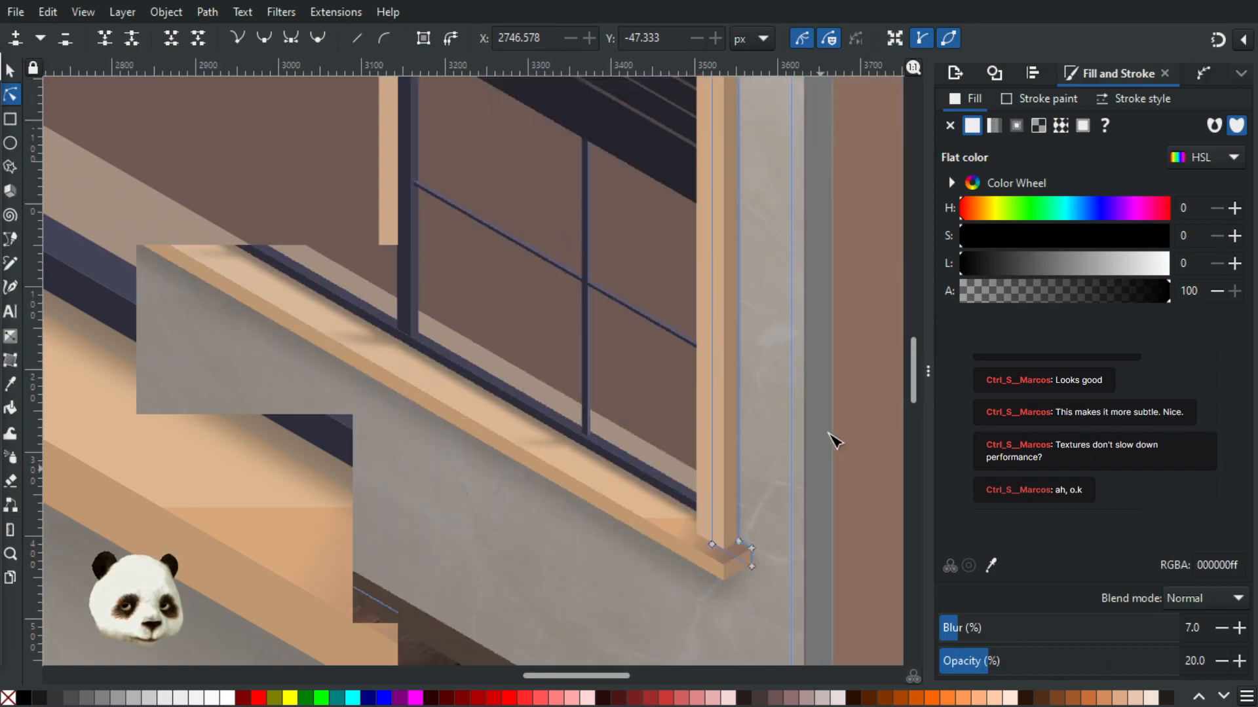
left_click(845, 401)
scroll(848, 410, "down", 4)
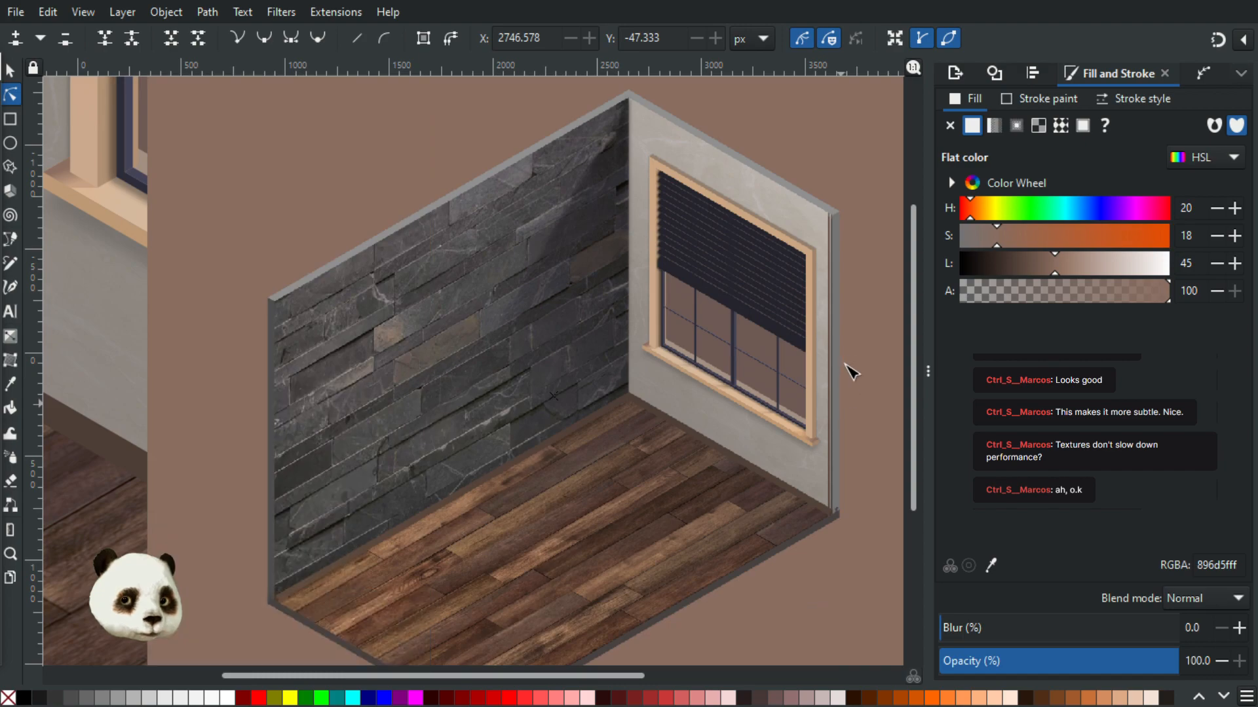
scroll(844, 357, "up", 2)
left_click_drag(311, 464, 331, 575)
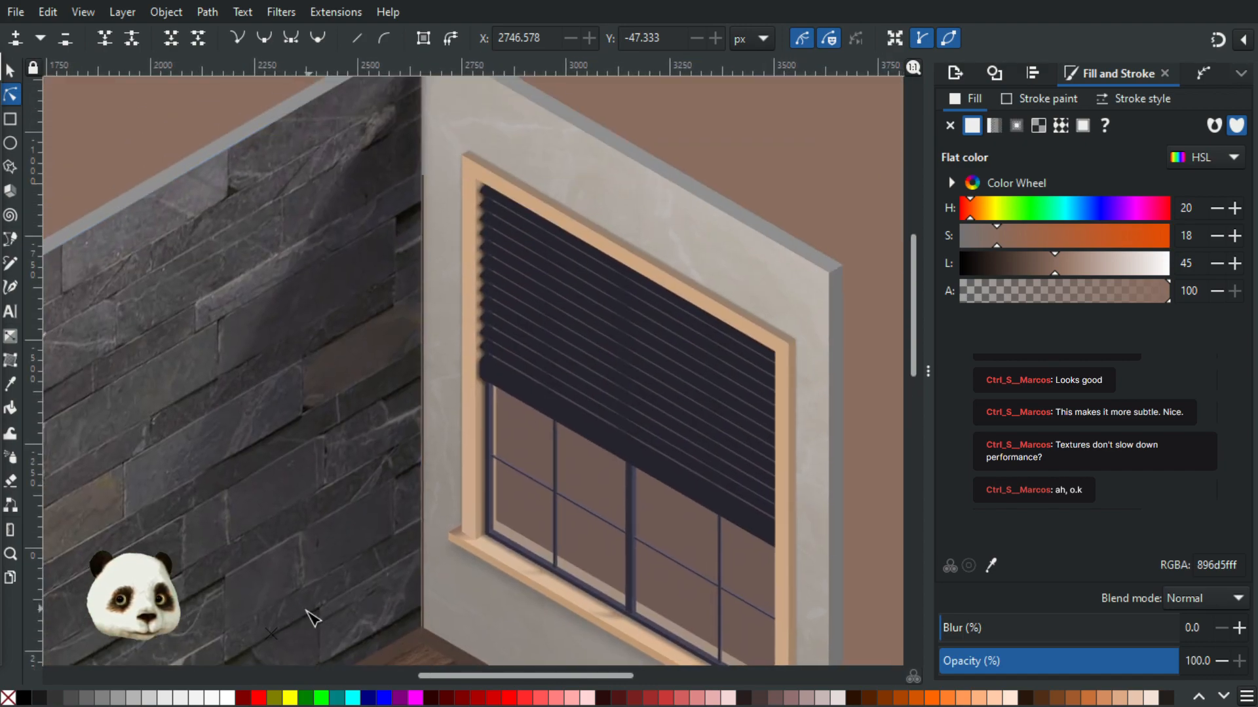
- Examine the shadows around the window frame, under the sill and at its corner, both close up and within the whole room
scroll(342, 575, "down", 2)
left_click_drag(527, 602, 693, 354)
scroll(639, 496, "up", 2)
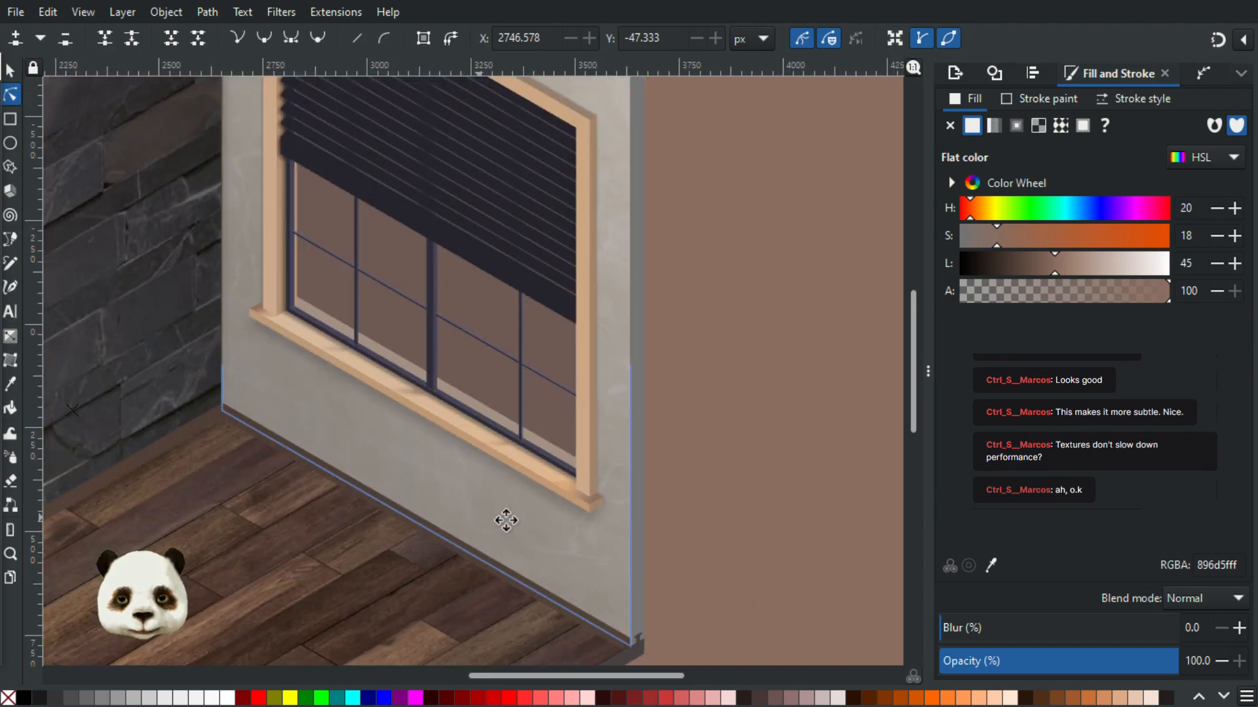
left_click_drag(494, 522, 548, 547)
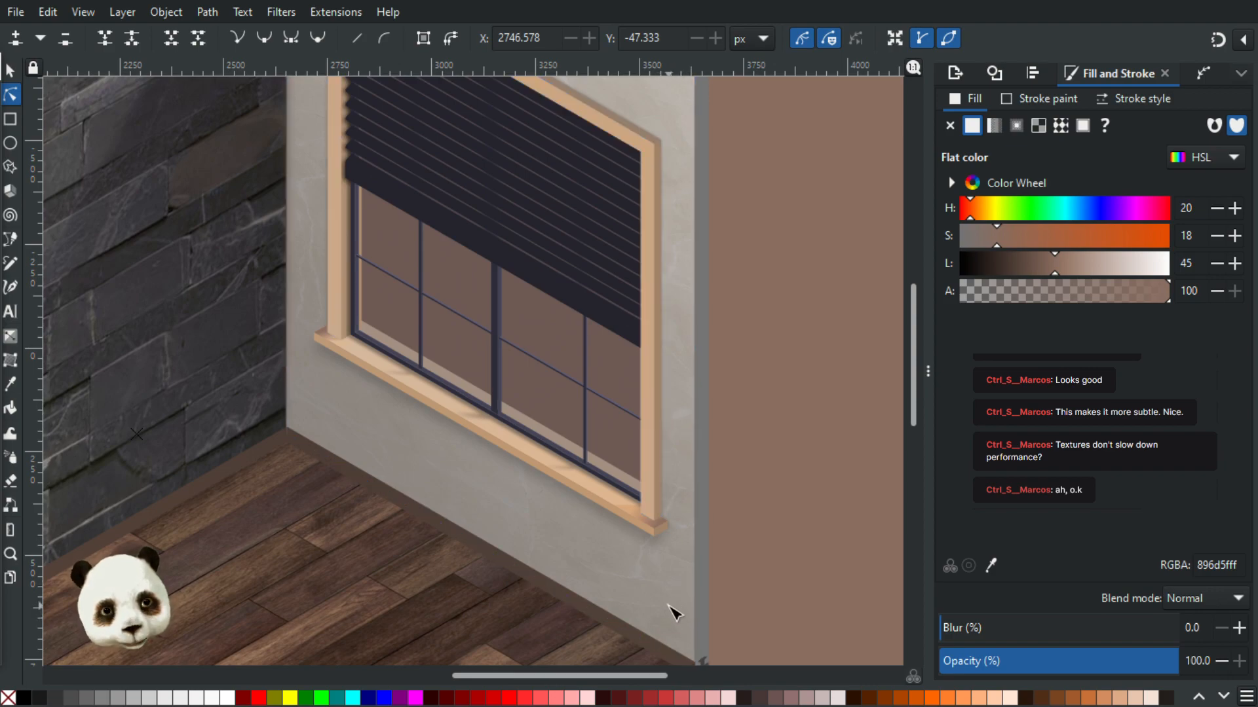
scroll(675, 612, "up", 4)
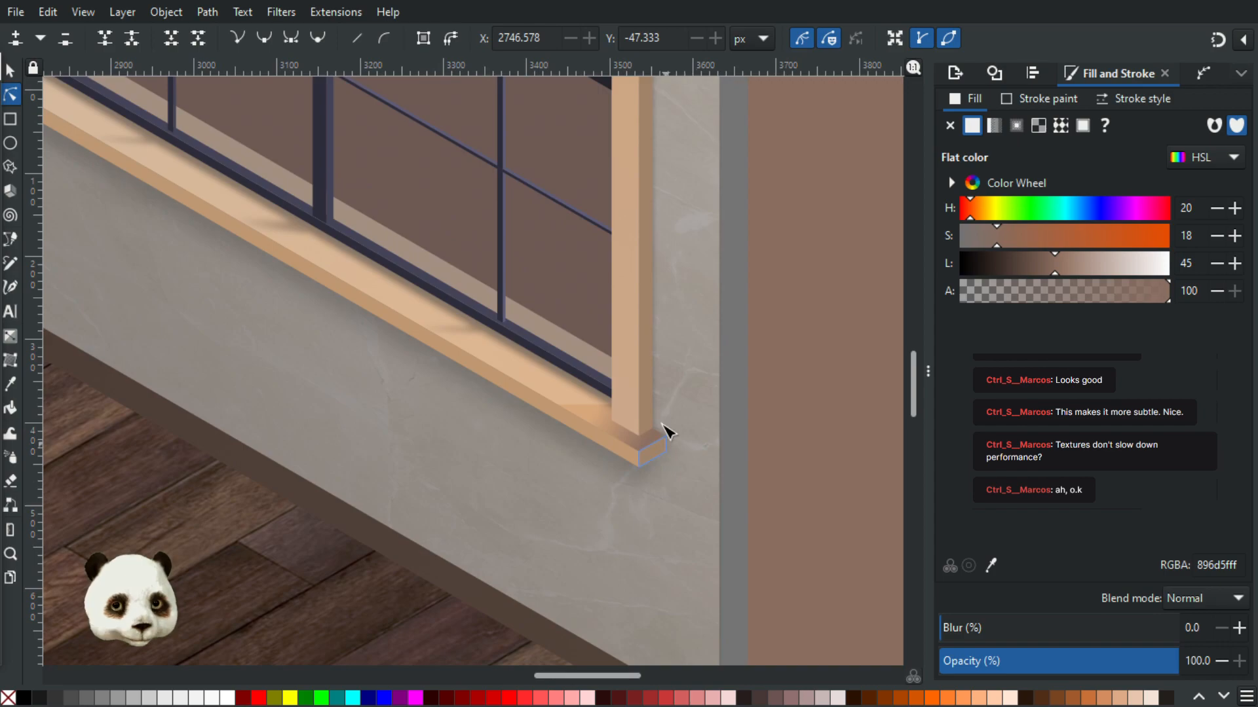
scroll(662, 556, "up", 5)
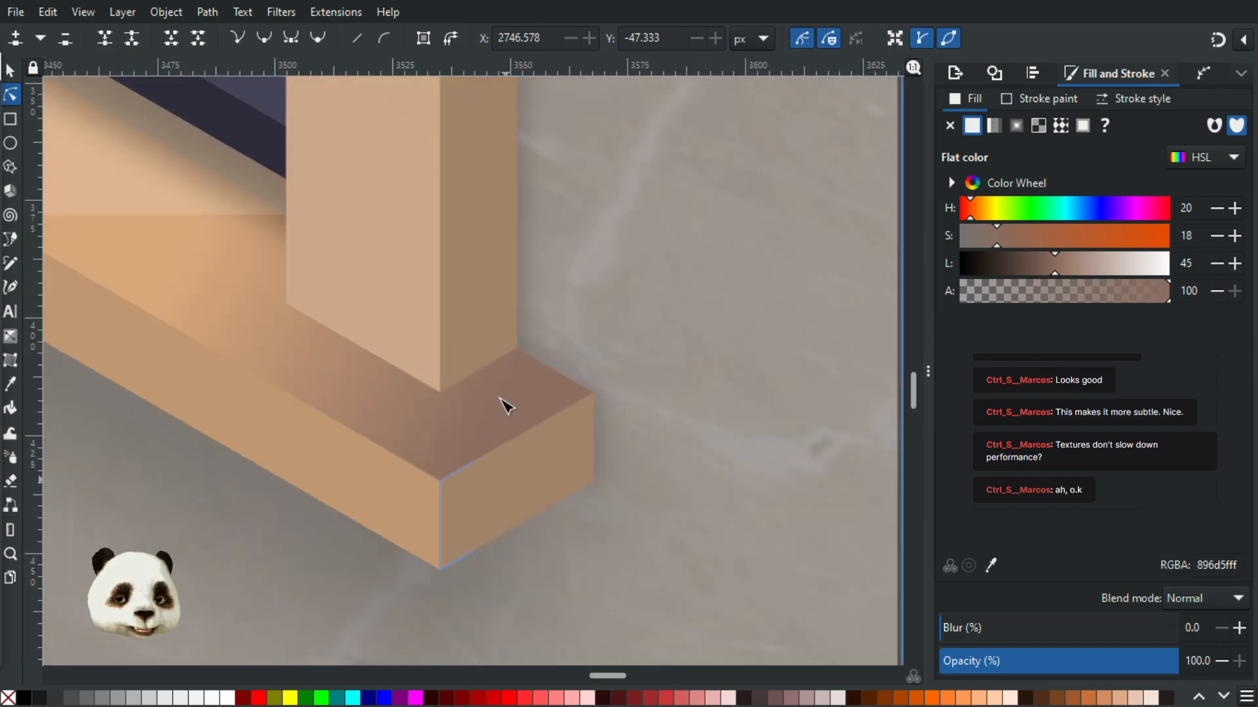
scroll(528, 426, "down", 5)
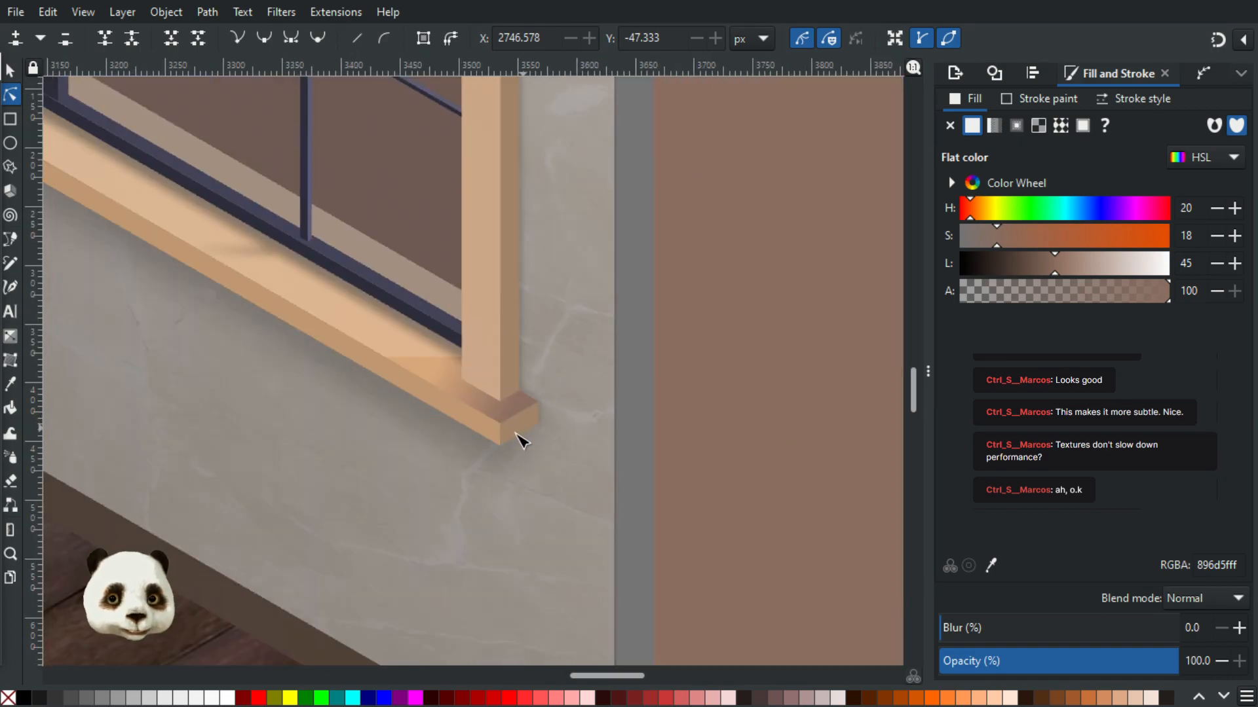
scroll(485, 449, "down", 3)
scroll(409, 451, "down", 2)
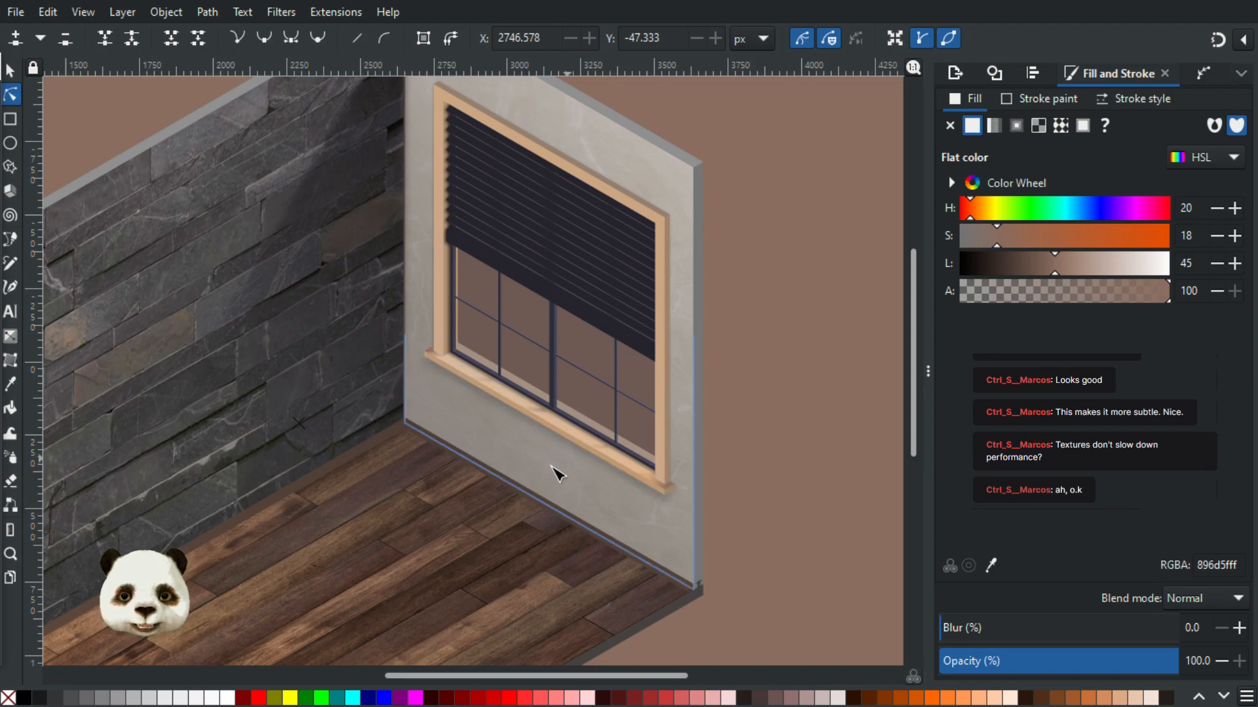
left_click_drag(508, 469, 588, 443)
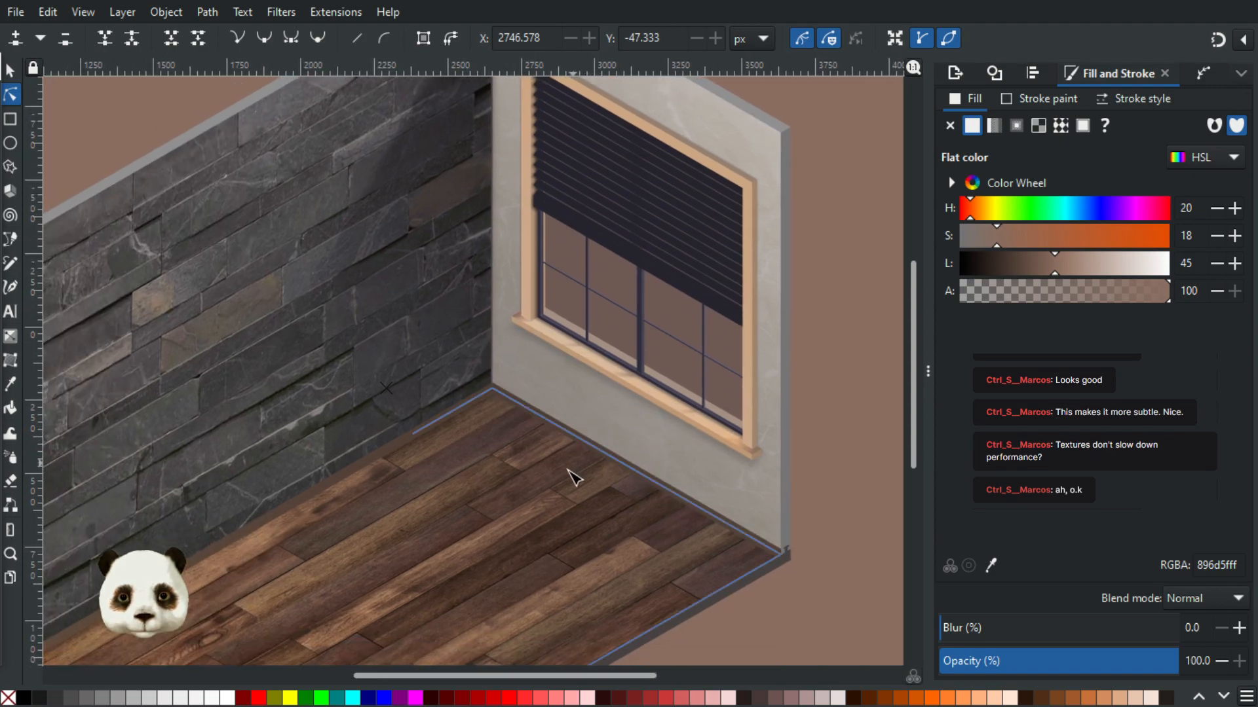
scroll(563, 488, "down", 1)
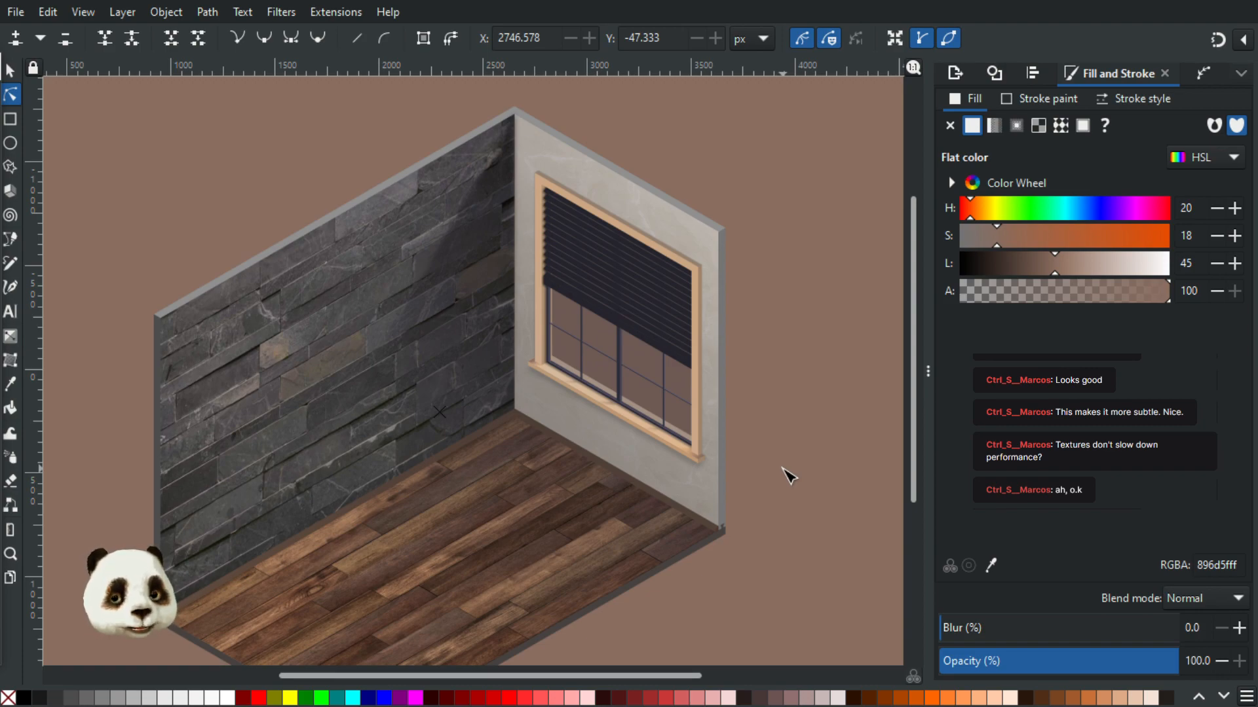
scroll(783, 469, "up", 3)
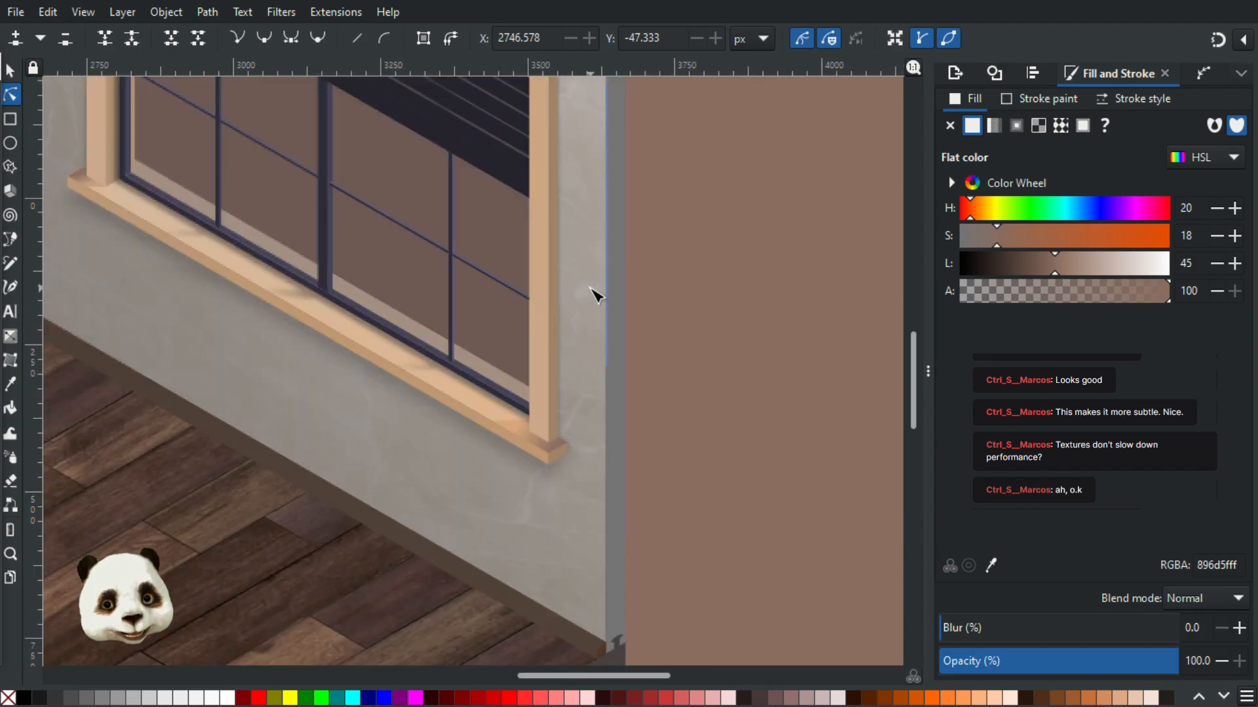
- Try lightening the window glass by raising its fill lightness to 28, and undo the change
left_click(381, 269)
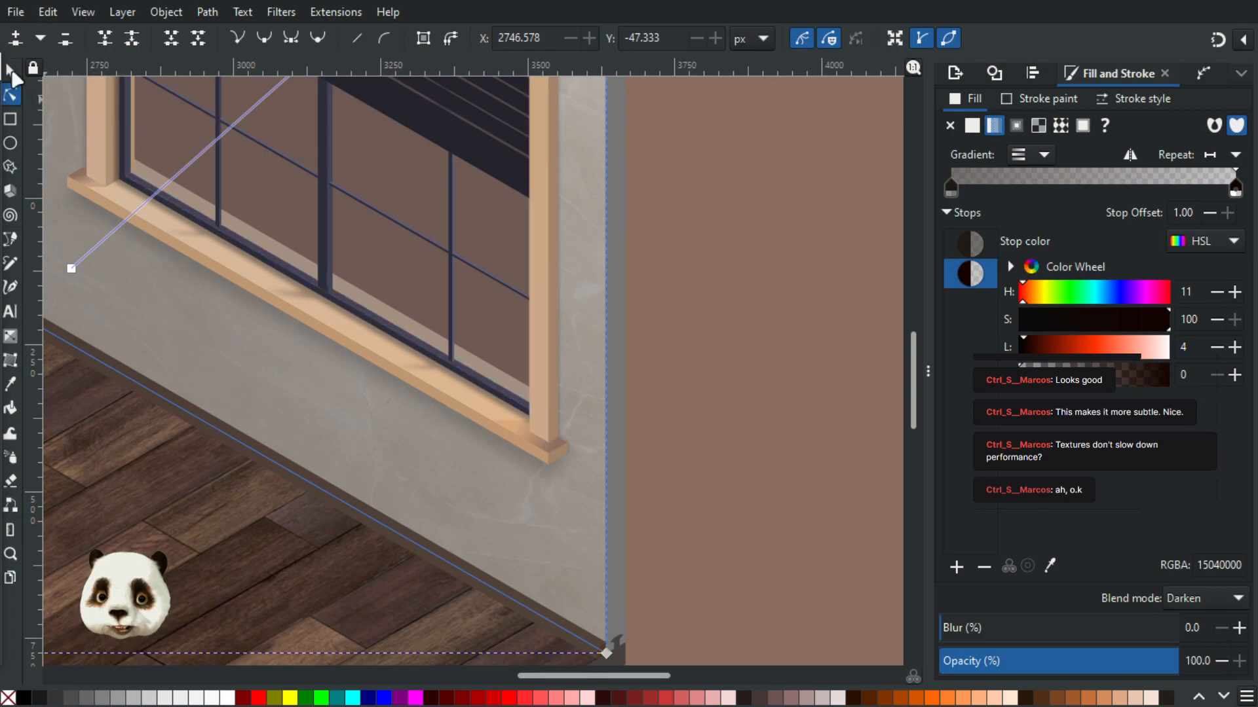
left_click(12, 72)
left_click(250, 176)
left_click_drag(250, 176, 312, 219)
key("ctrl+z")
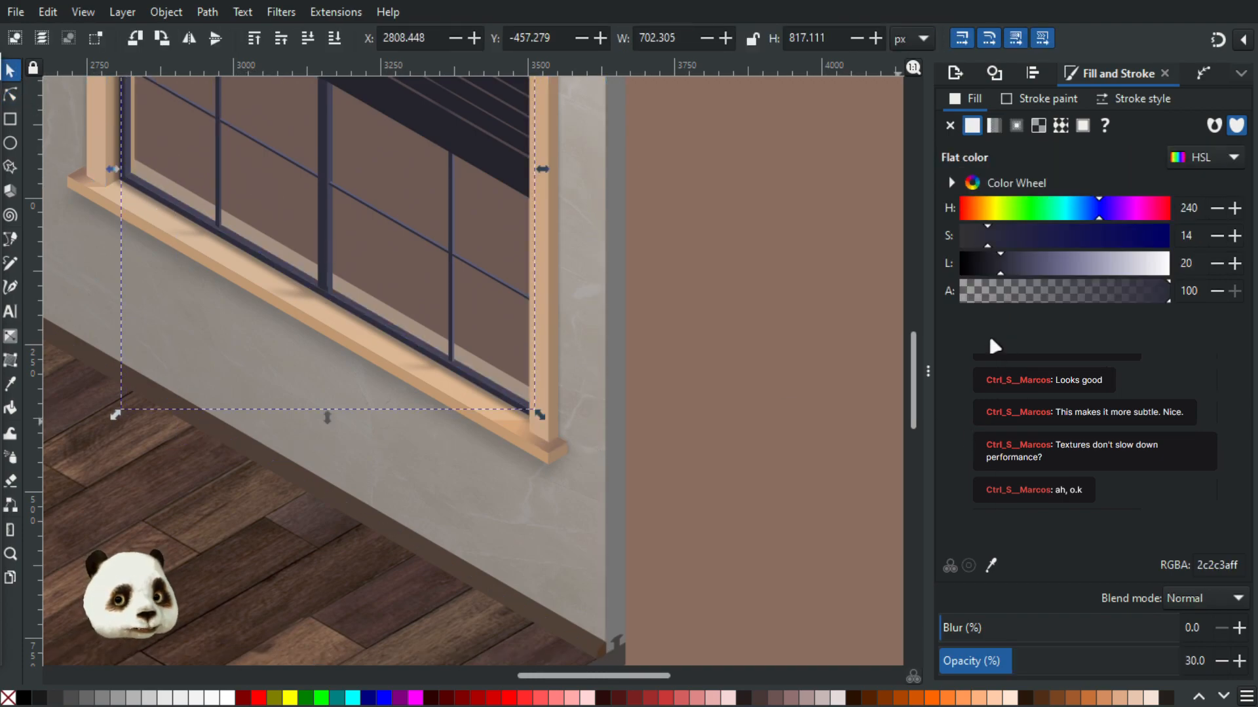
left_click_drag(765, 335, 856, 474)
left_click_drag(998, 266, 1017, 267)
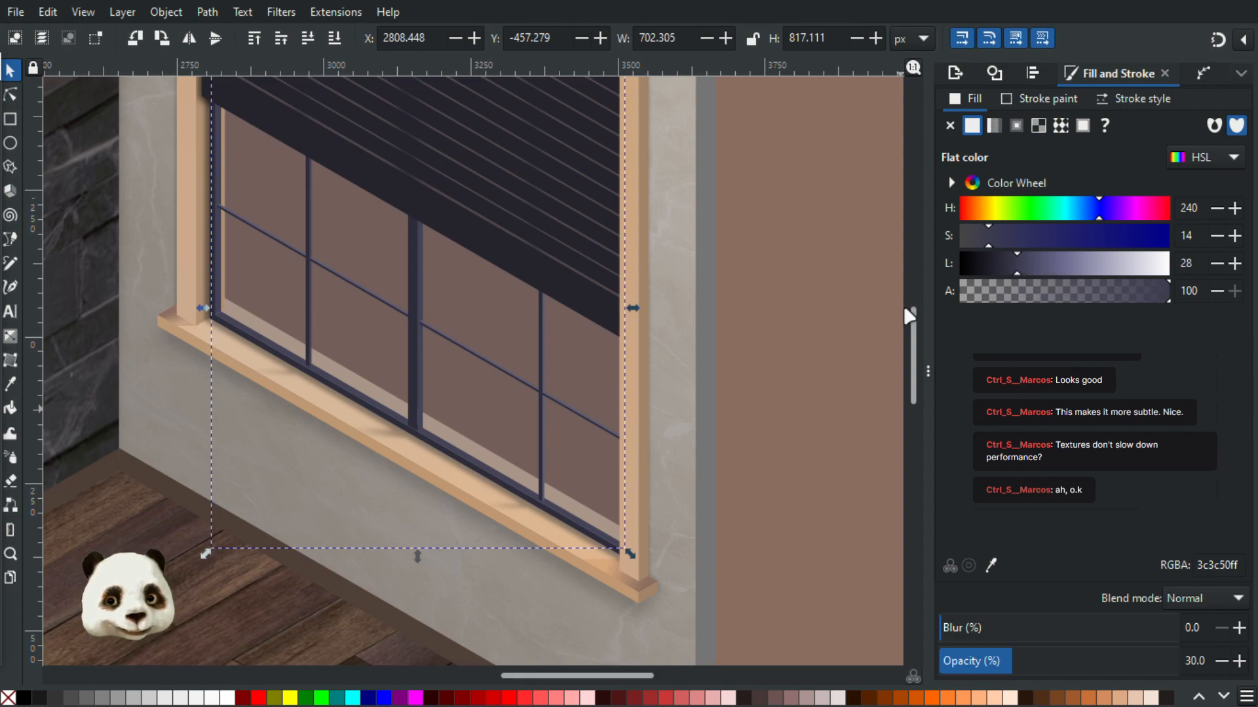
scroll(779, 346, "down", 1)
scroll(779, 346, "up", 3)
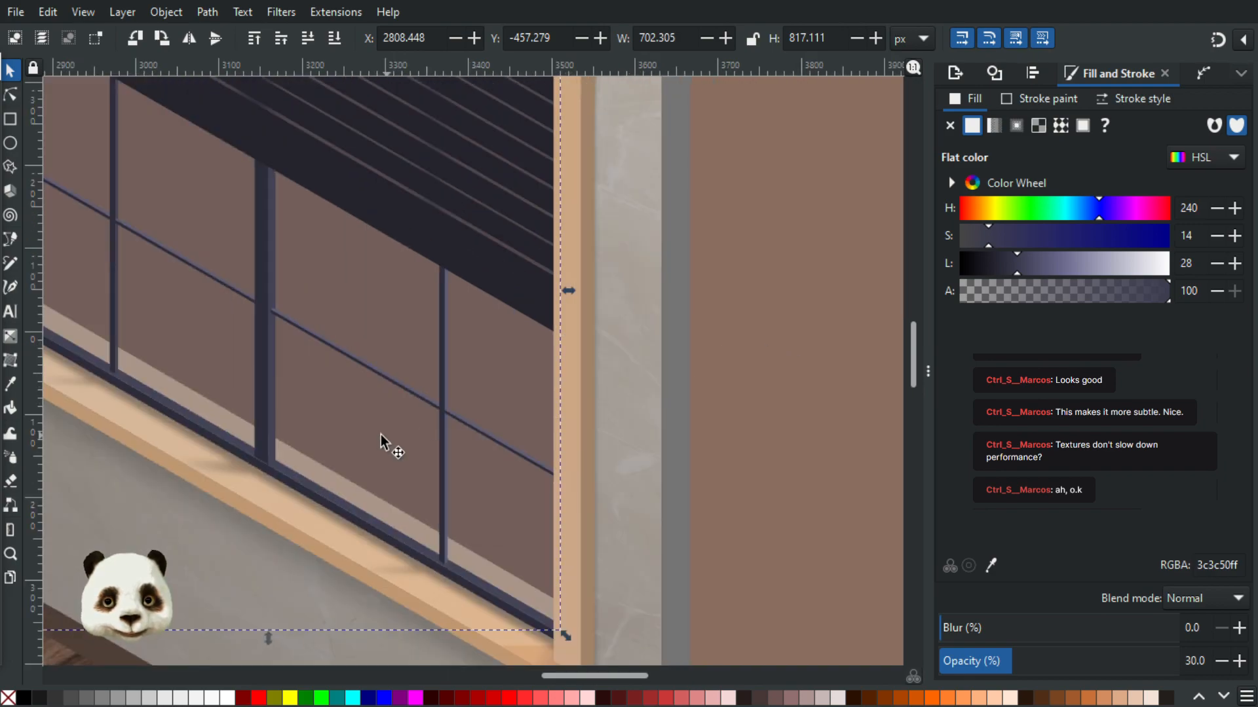
key("ctrl+z")
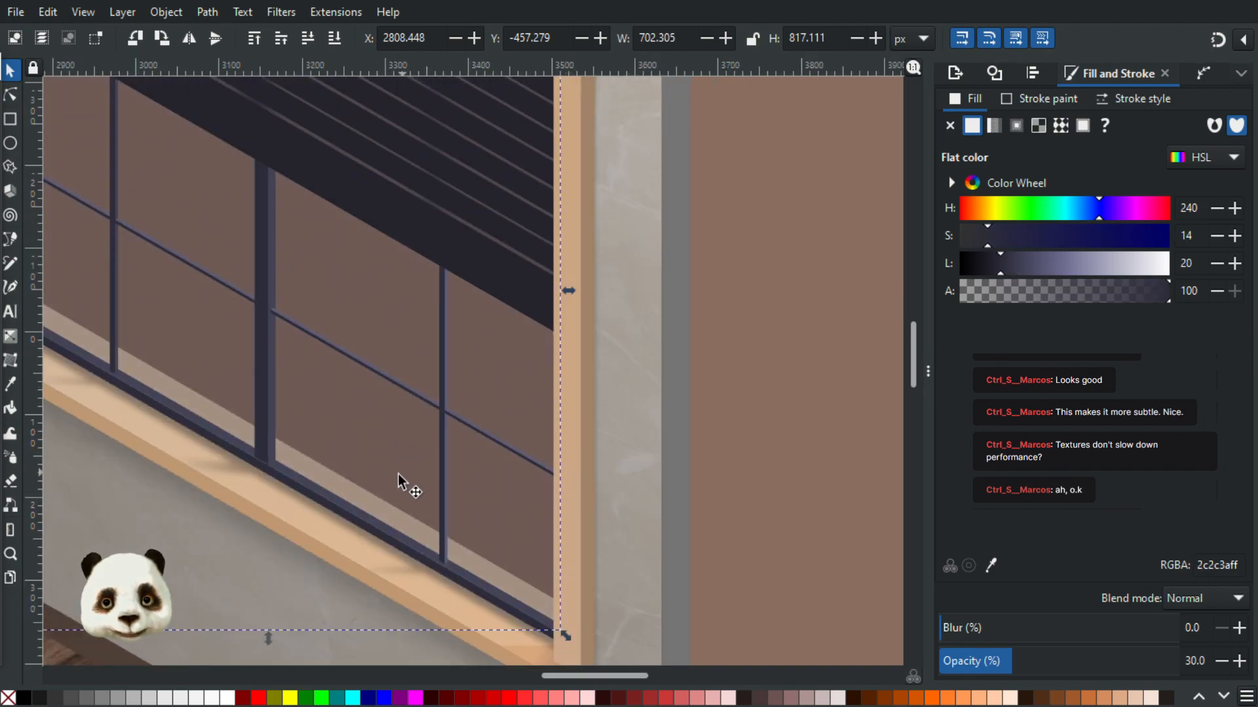
- Examine the window's glass panes and bars up close, and compare the window with the stone wall and floor of the whole room
scroll(377, 473, "down", 1)
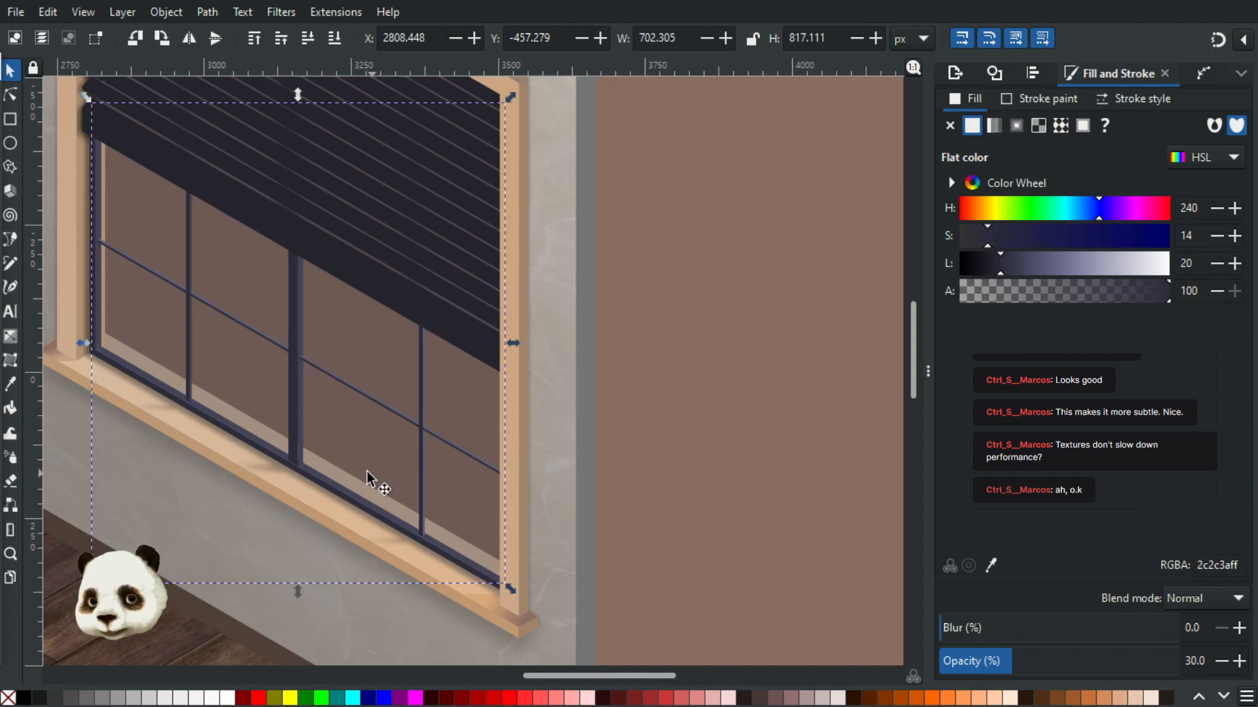
scroll(68, 262, "up", 4)
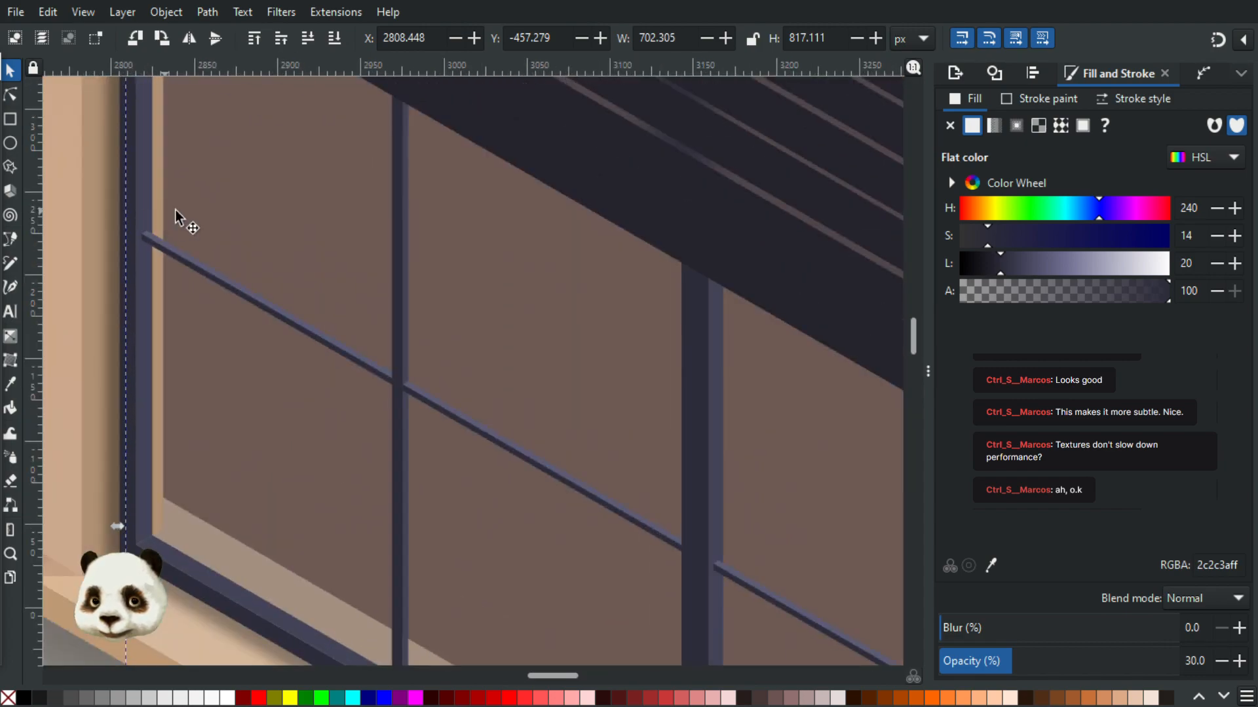
scroll(256, 285, "down", 3)
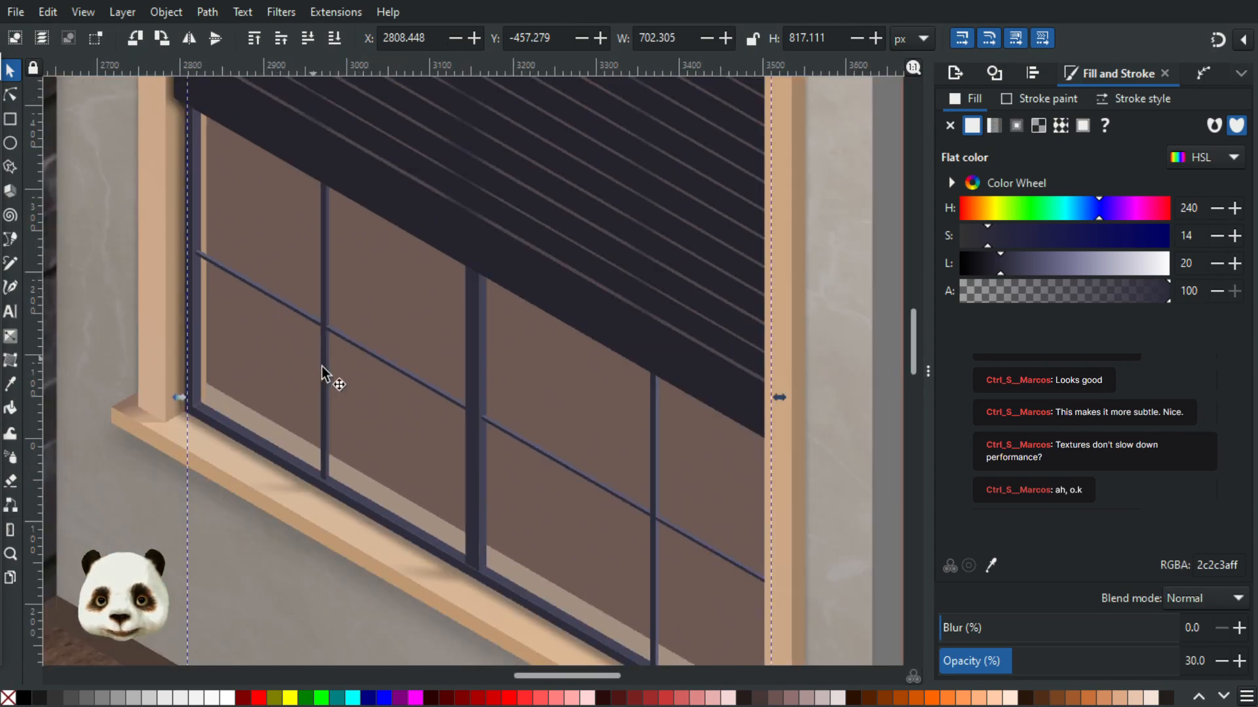
scroll(697, 522, "up", 2)
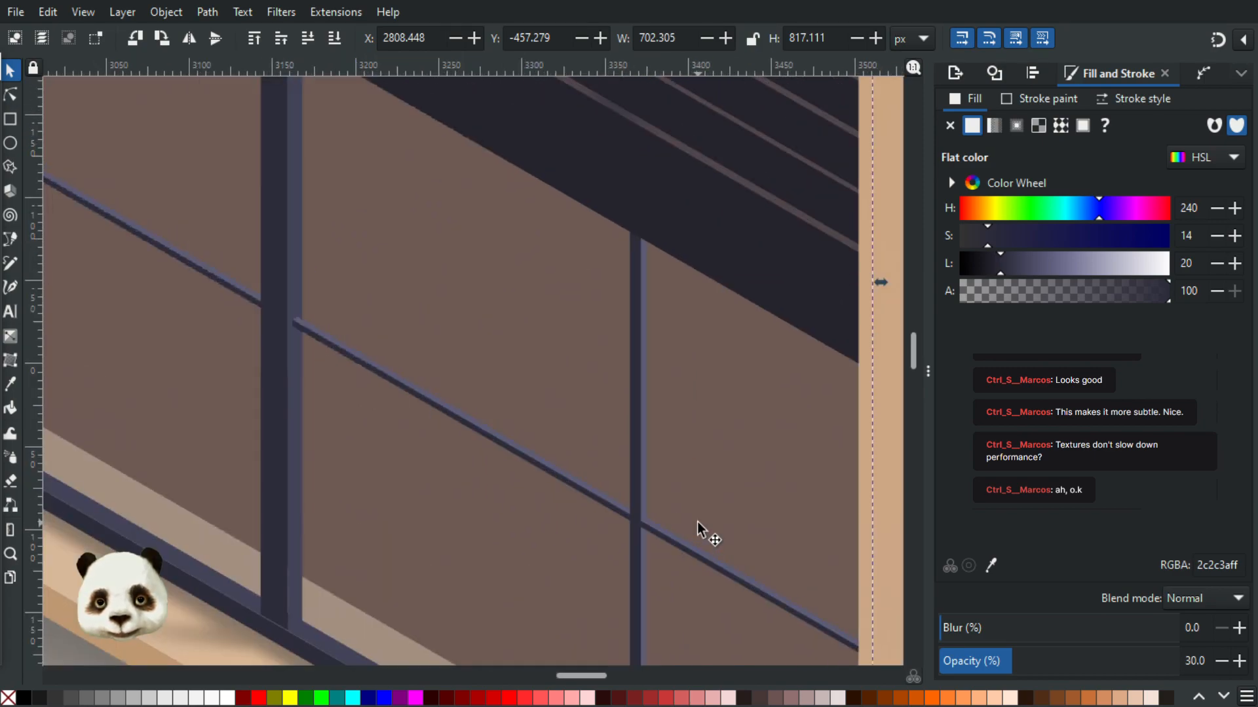
scroll(697, 523, "down", 6)
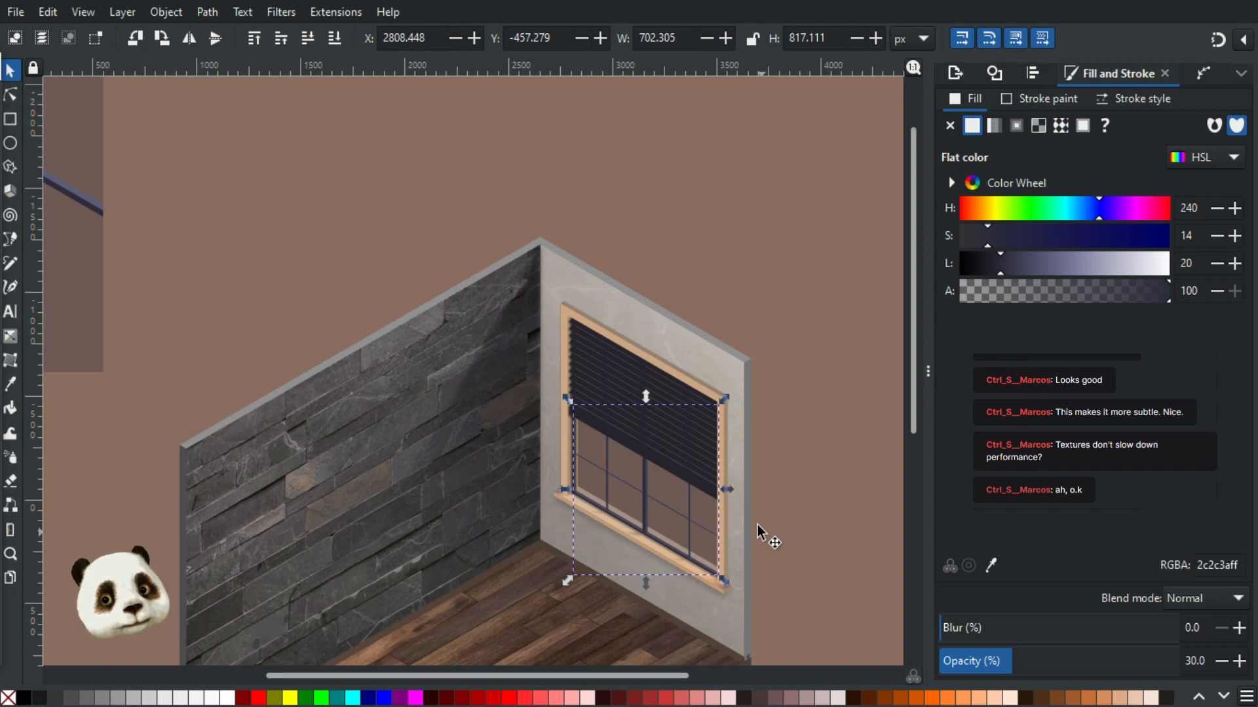
left_click(819, 481)
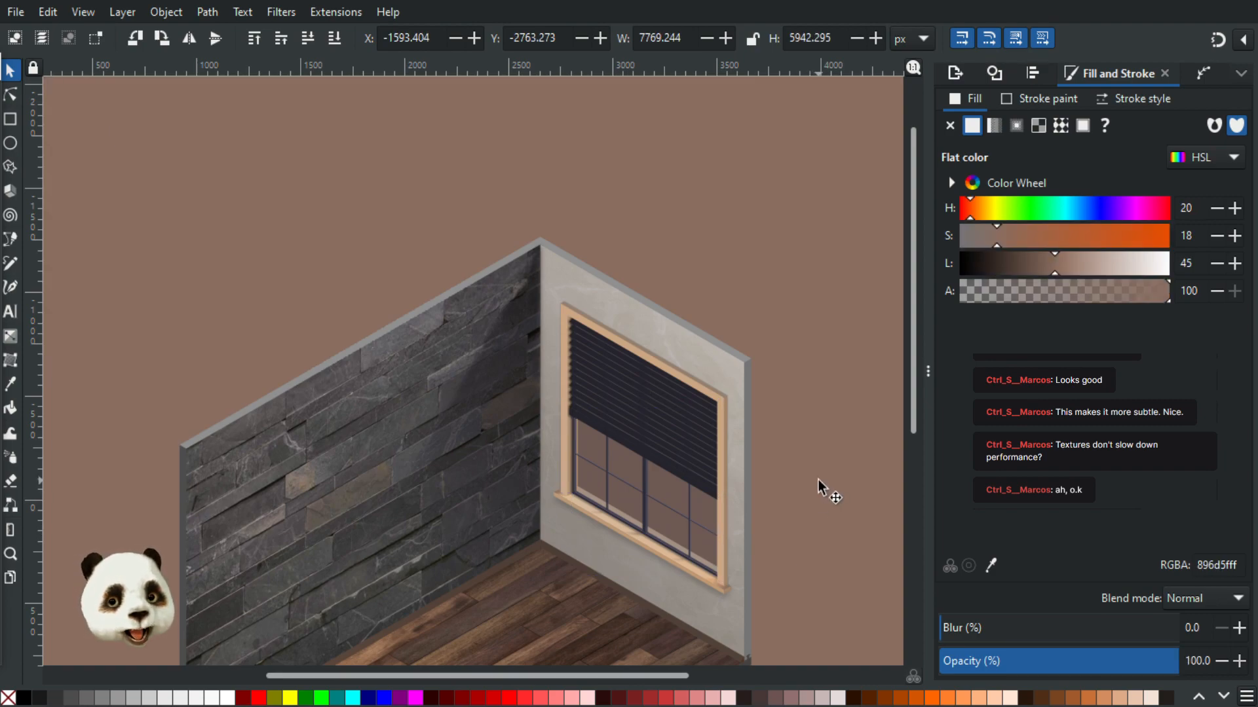
left_click_drag(806, 475, 813, 203)
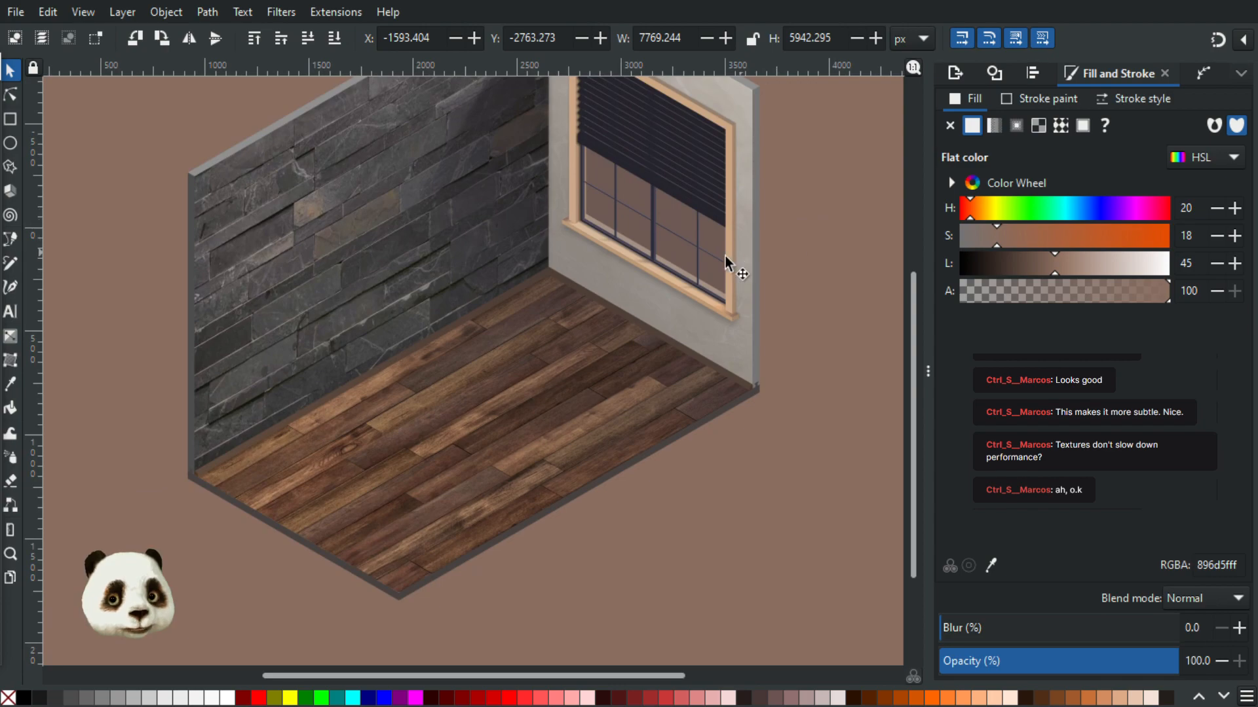
left_click_drag(521, 356, 636, 521)
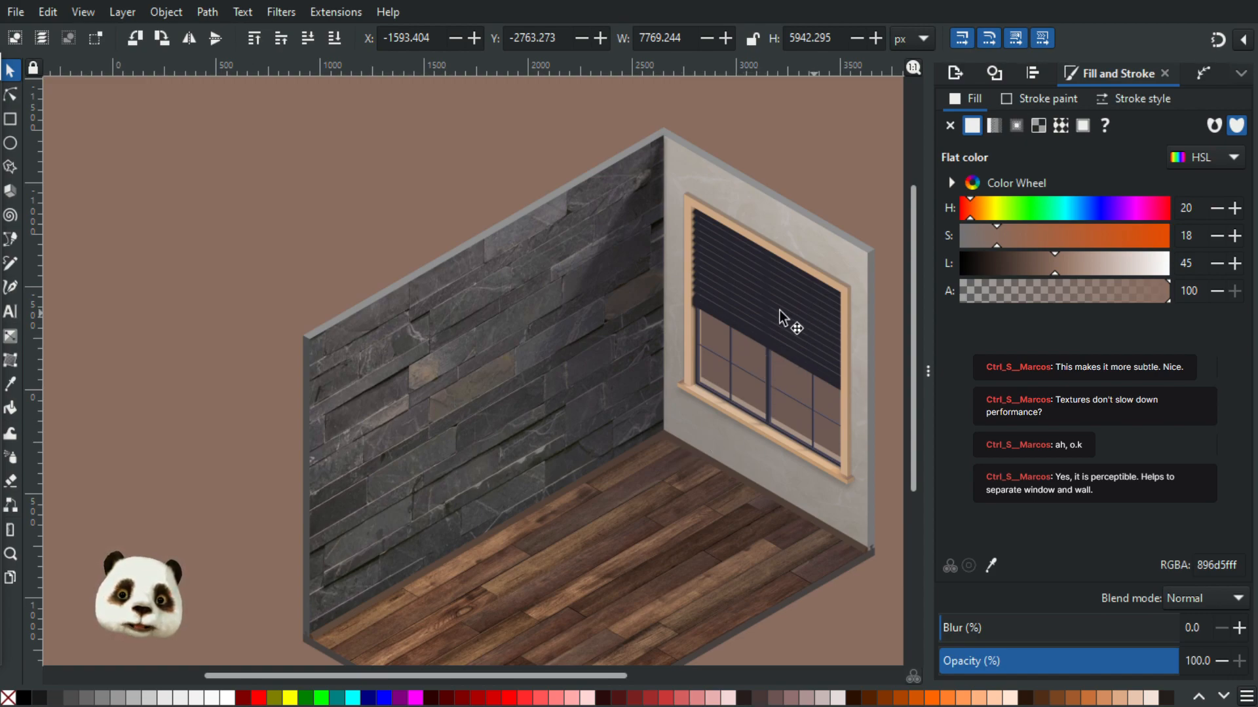
scroll(789, 320, "up", 3, "ctrl")
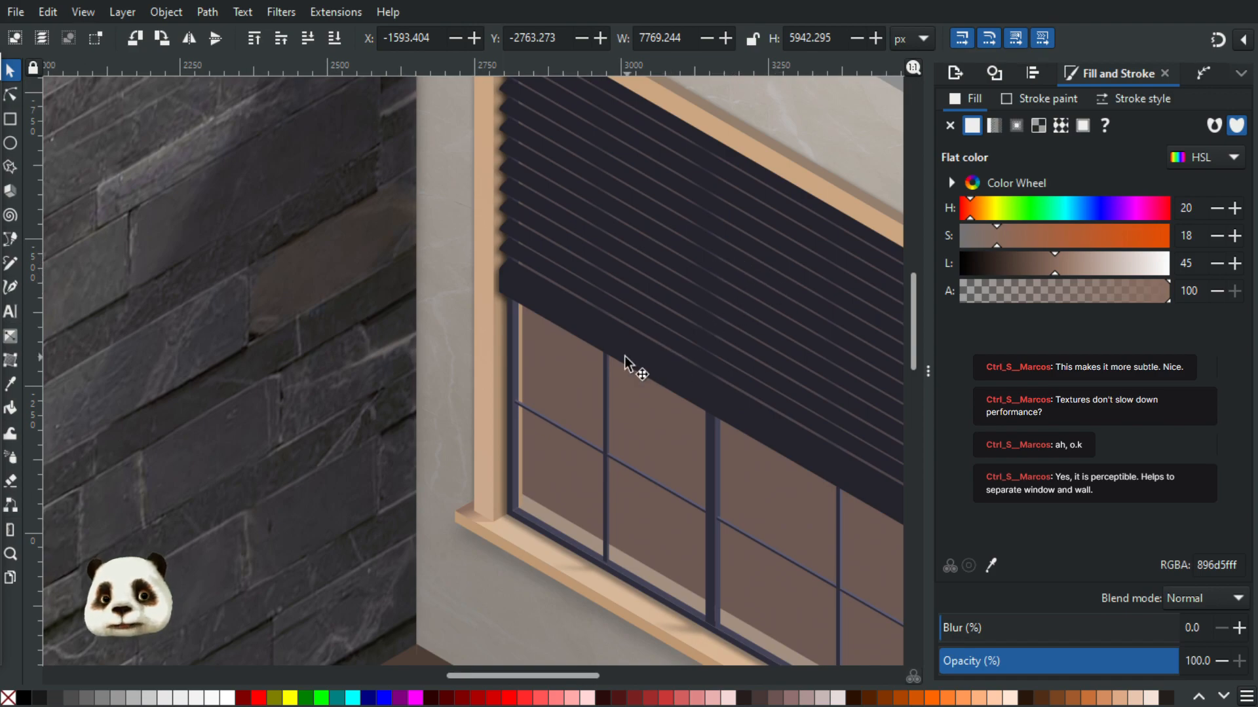
scroll(616, 359, "down", 1)
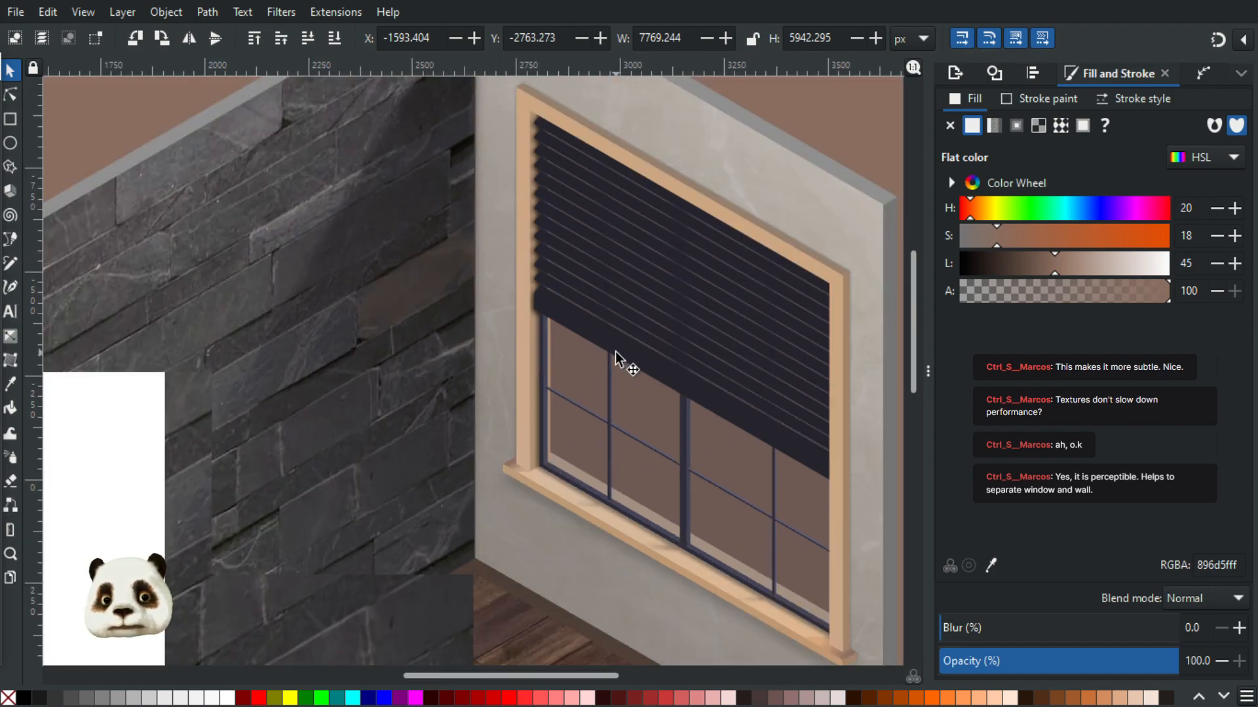
scroll(605, 362, "down", 2)
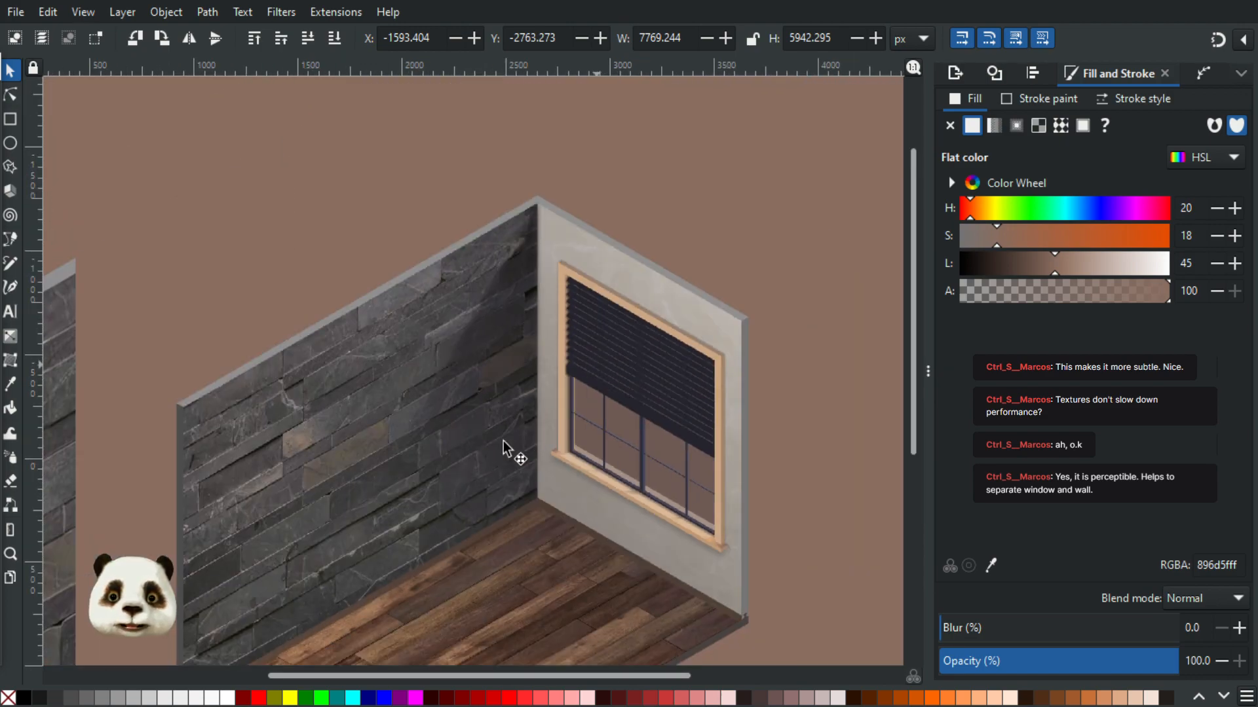
- Draw a circle with a radius of about 193 px on the stone wall and set its opacity to 100%
scroll(485, 441, "up", 2)
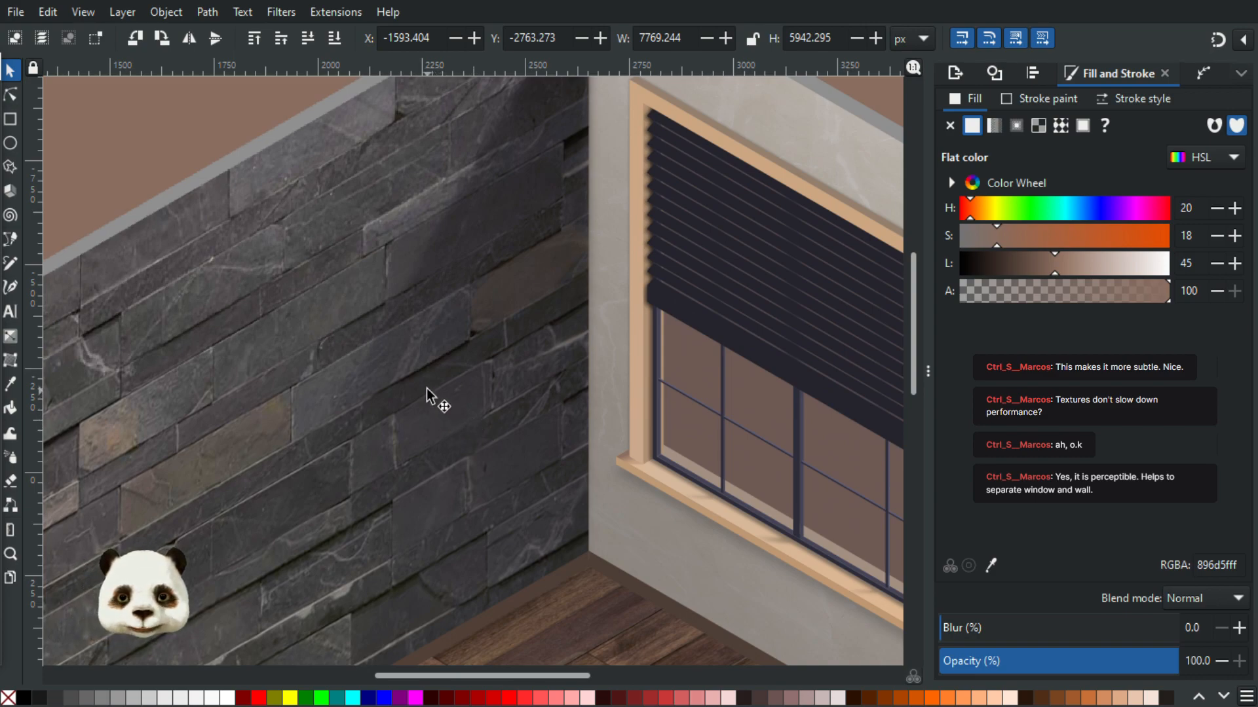
left_click(10, 146)
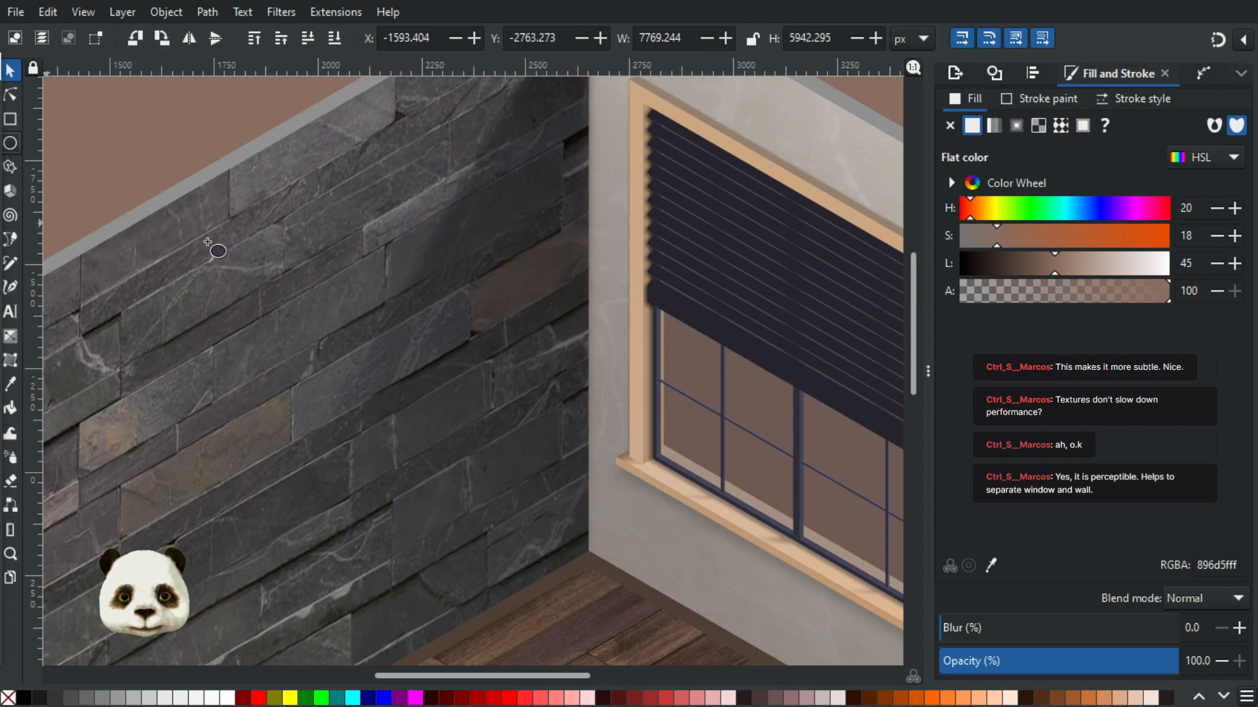
scroll(391, 329, "up", 1)
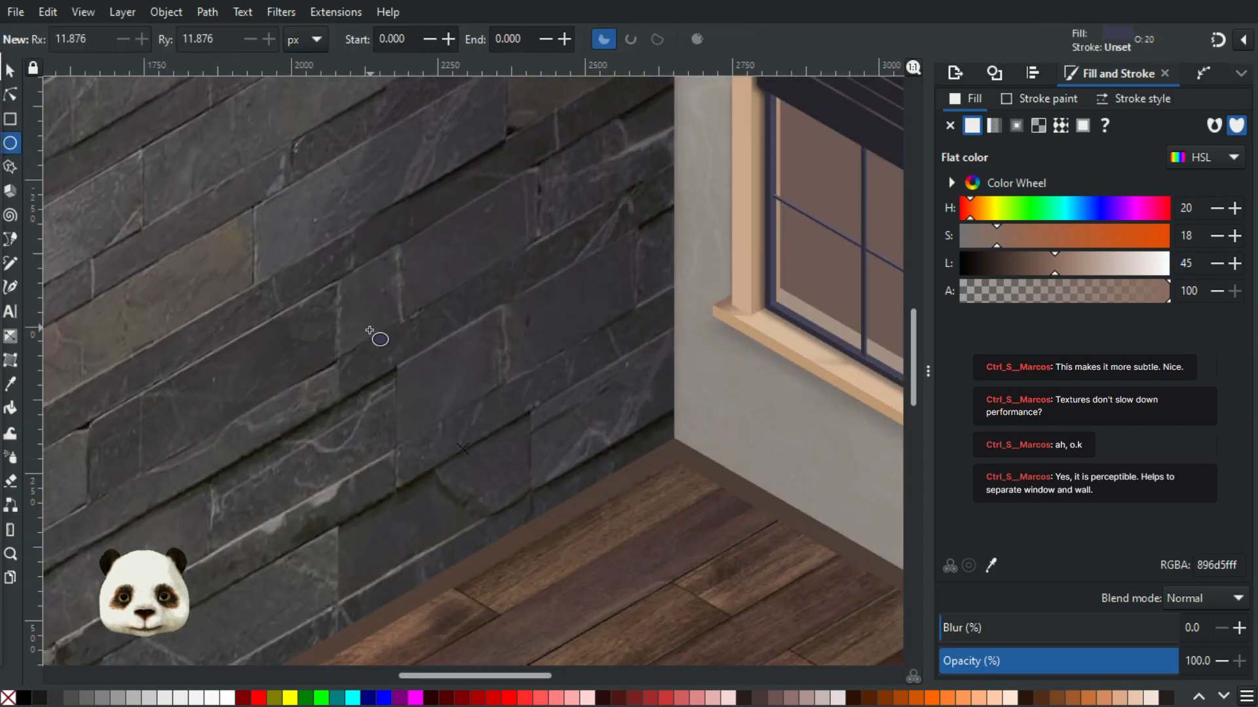
scroll(374, 331, "down", 2)
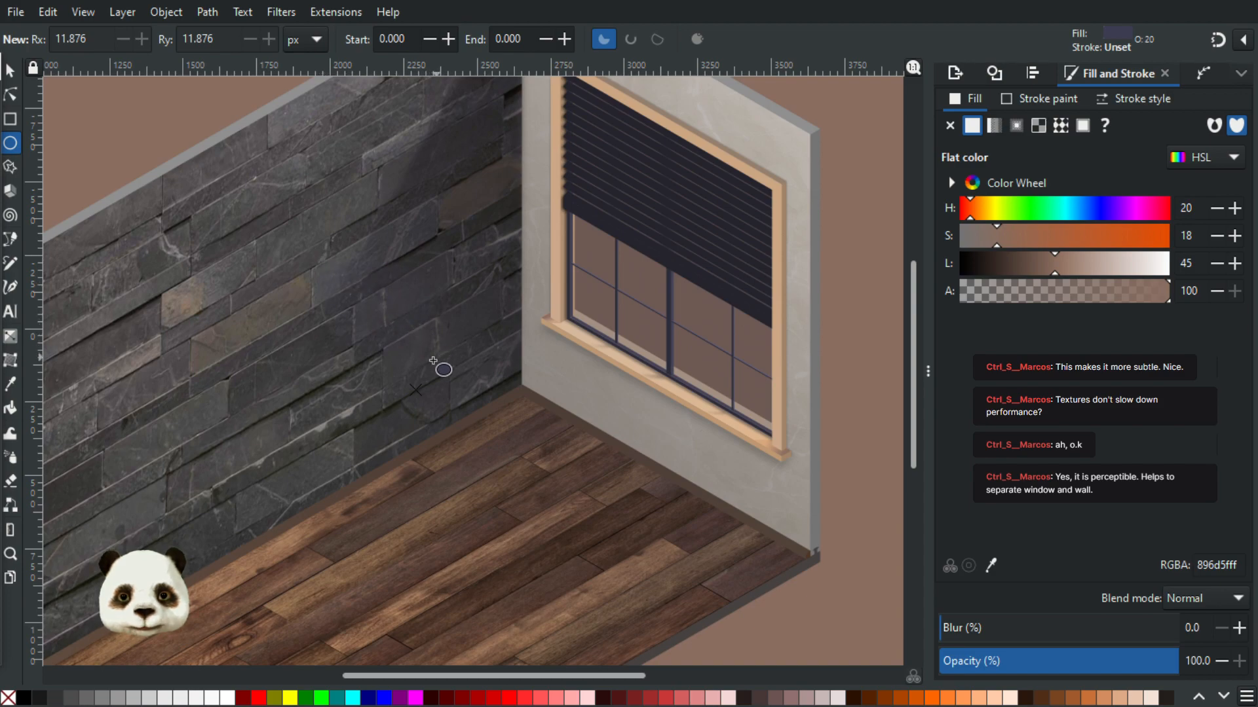
left_click_drag(435, 373, 759, 431)
left_click_drag(986, 661, 1255, 661)
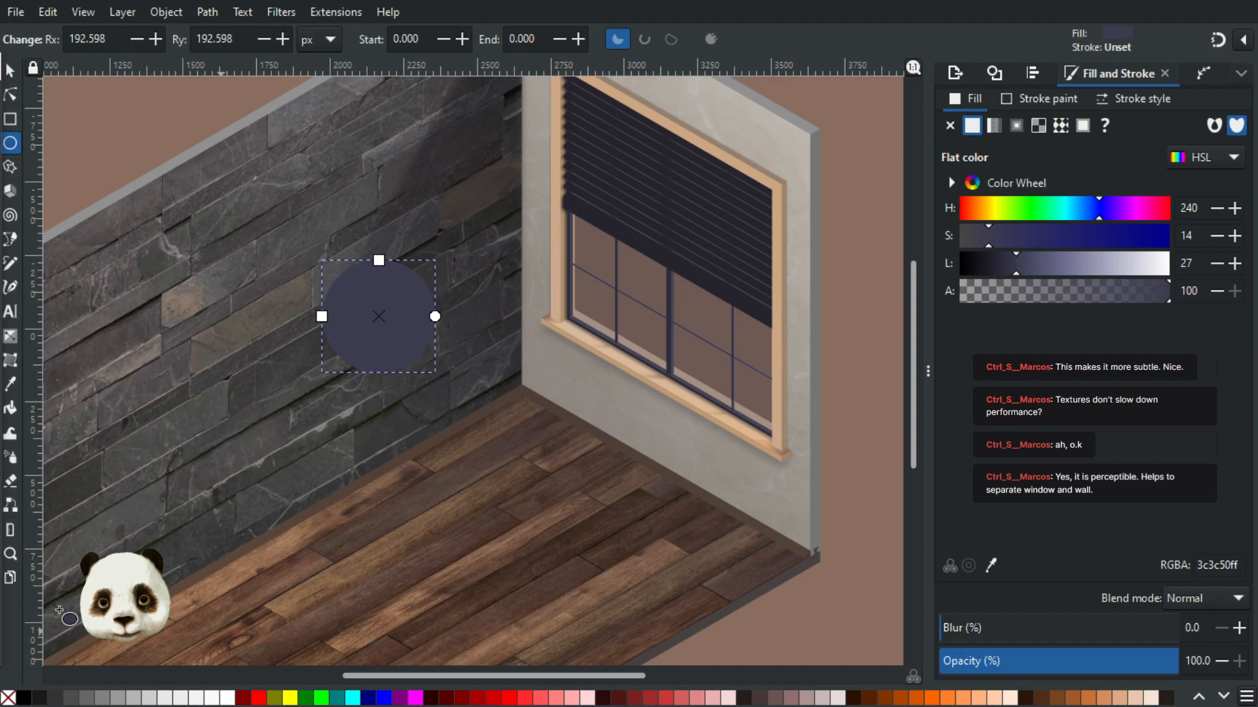
- Fill the circle with white and stretch it into an ellipse with a horizontal radius of about 290 px
left_click(226, 699)
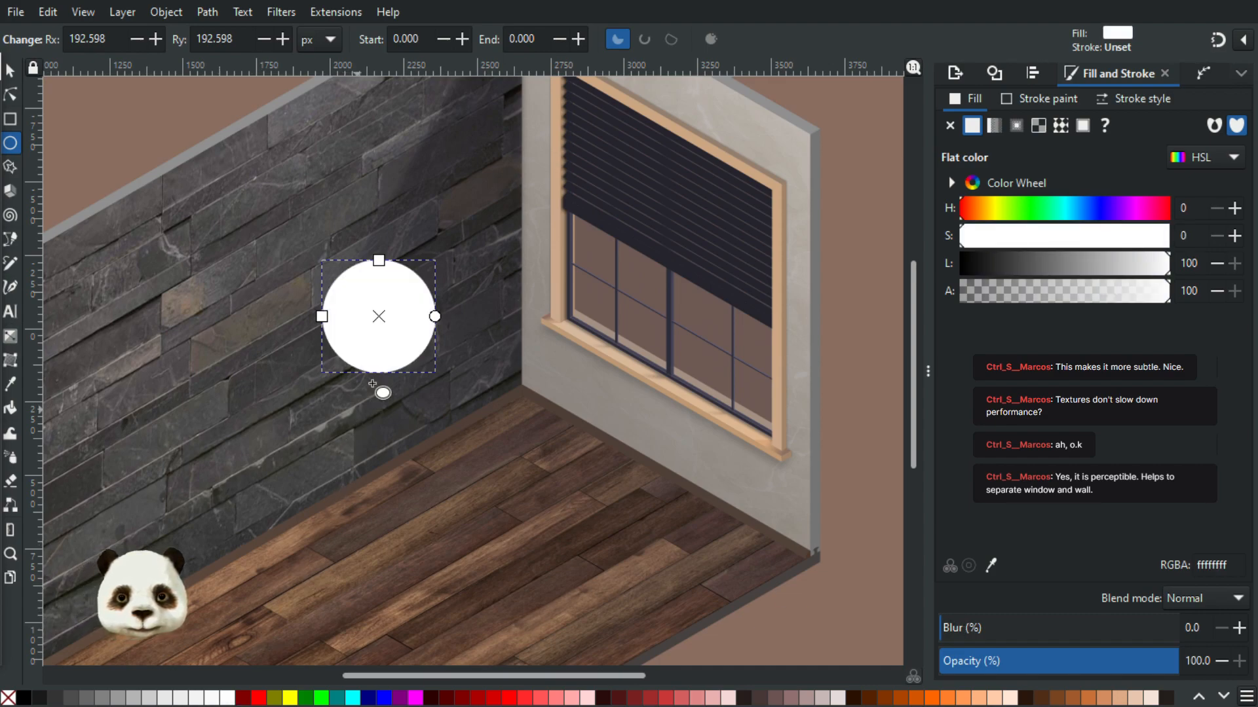
left_click_drag(321, 316, 295, 305)
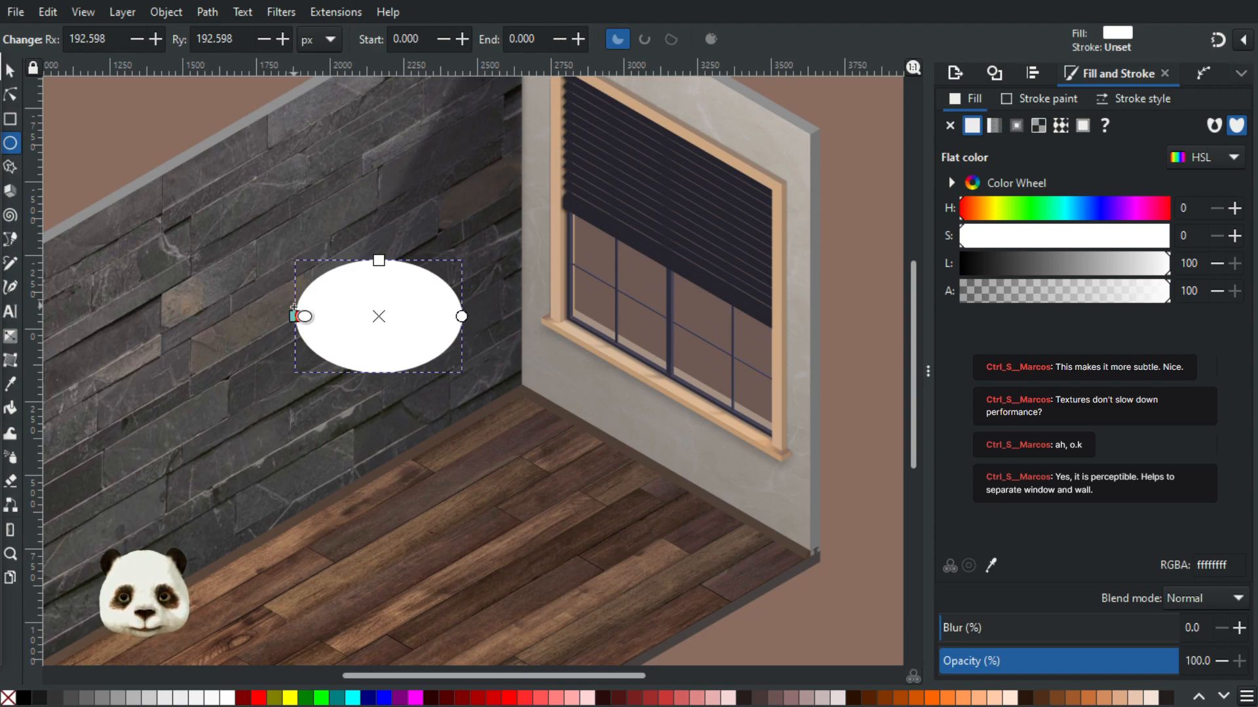
left_click_drag(294, 306, 293, 312)
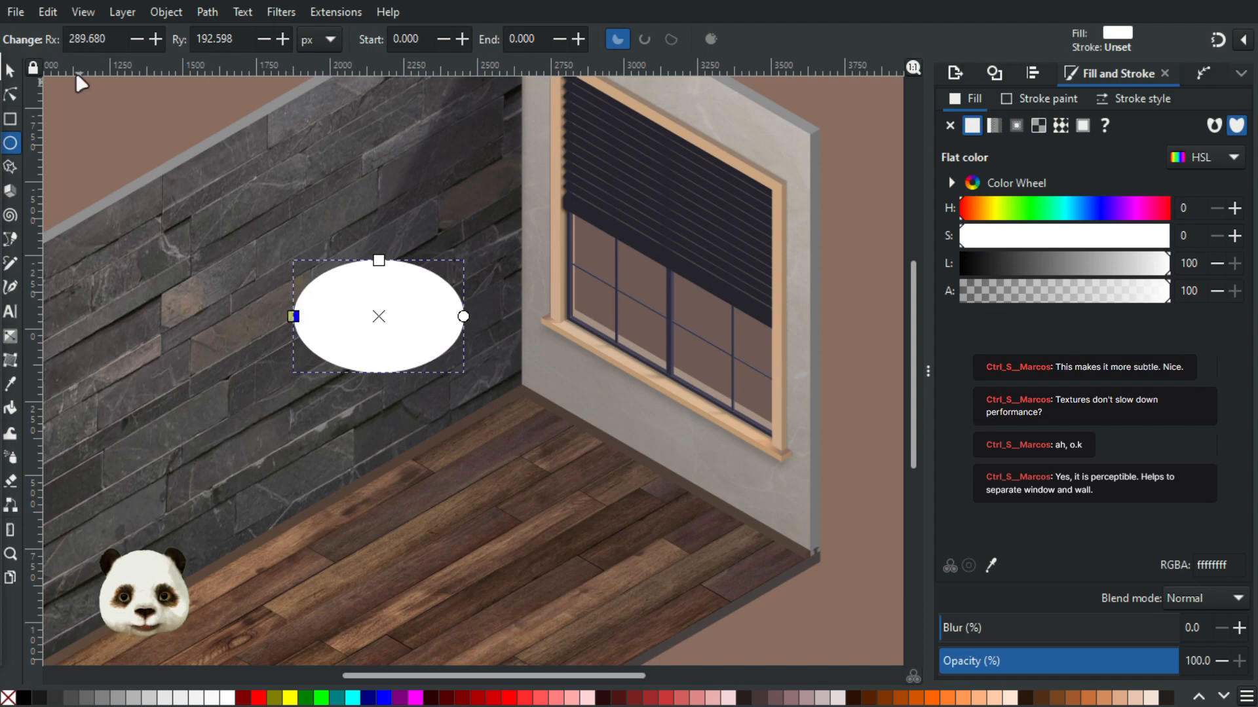
- Rotate the white ellipse slightly counter-clockwise and move it along the stone wall to about X 1826.6, Y -226.7
left_click(19, 72)
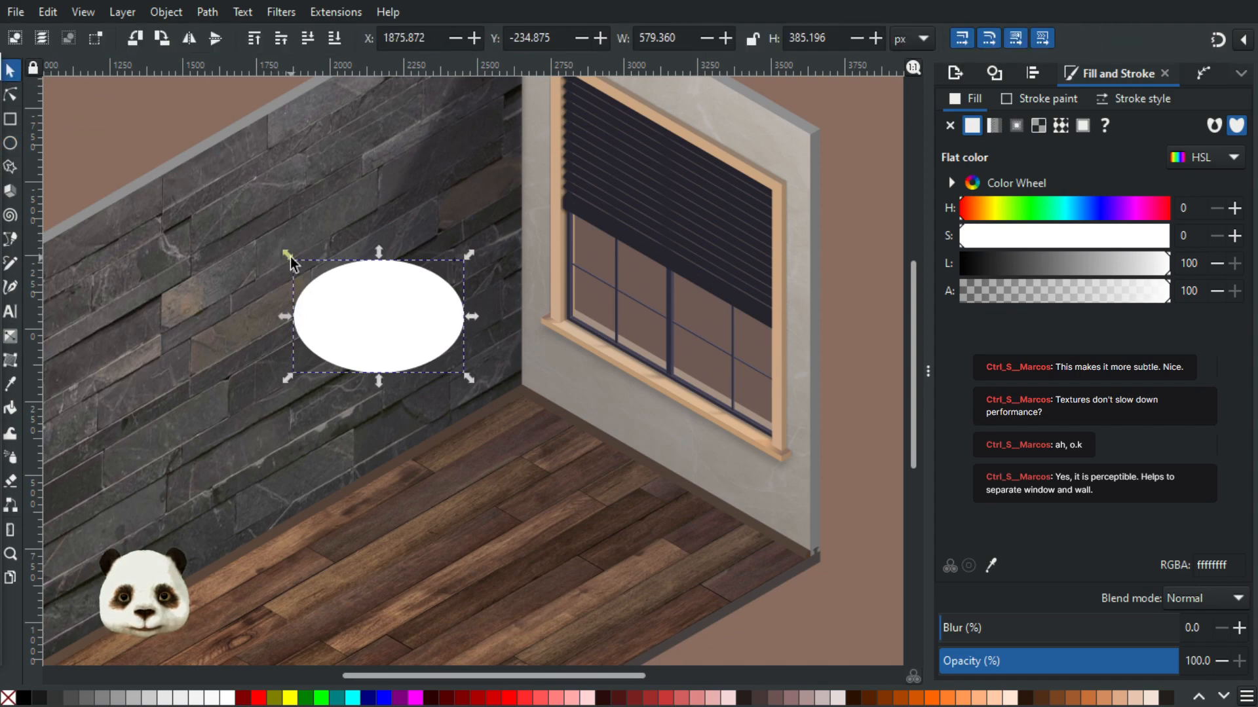
left_click(379, 314)
mouse_move(287, 255)
left_mouse_down()
mouse_move(278, 308)
mouse_move(272, 235)
mouse_move(269, 267)
mouse_move(280, 272)
left_mouse_up()
left_click_drag(421, 328, 396, 320)
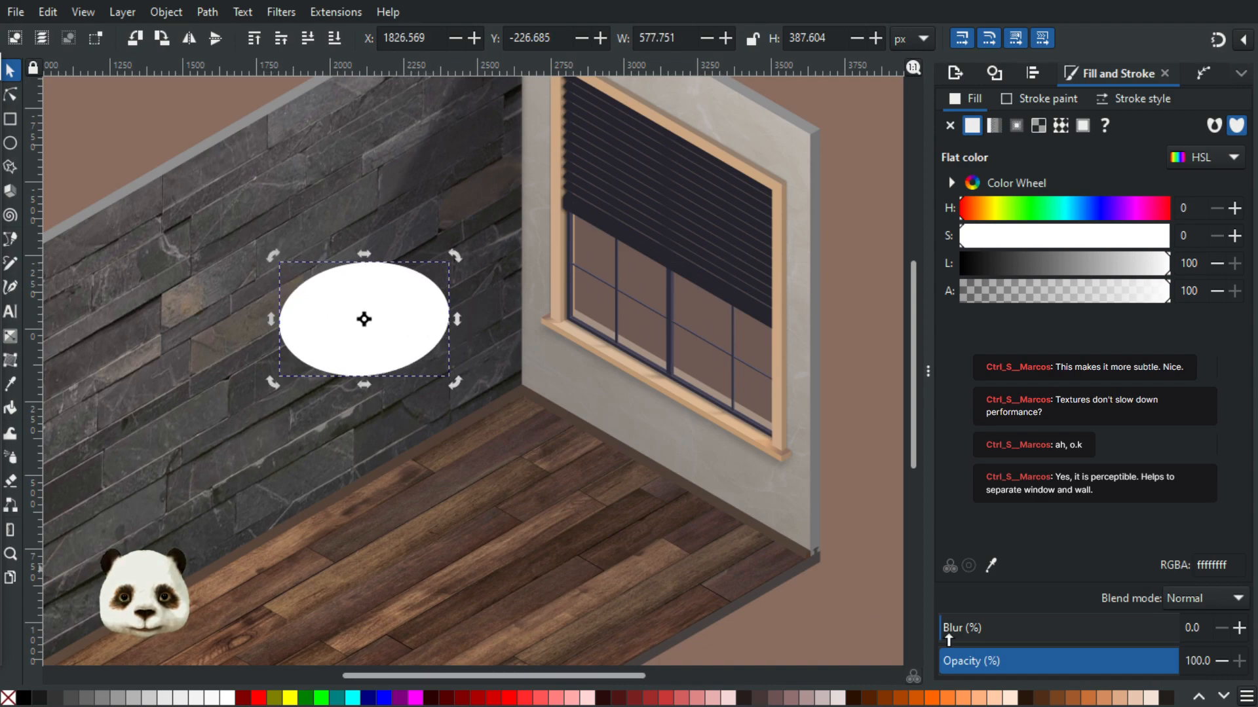
- Blur the white ellipse on the stone wall by 40% and lower its opacity to 40%
left_click(1040, 627)
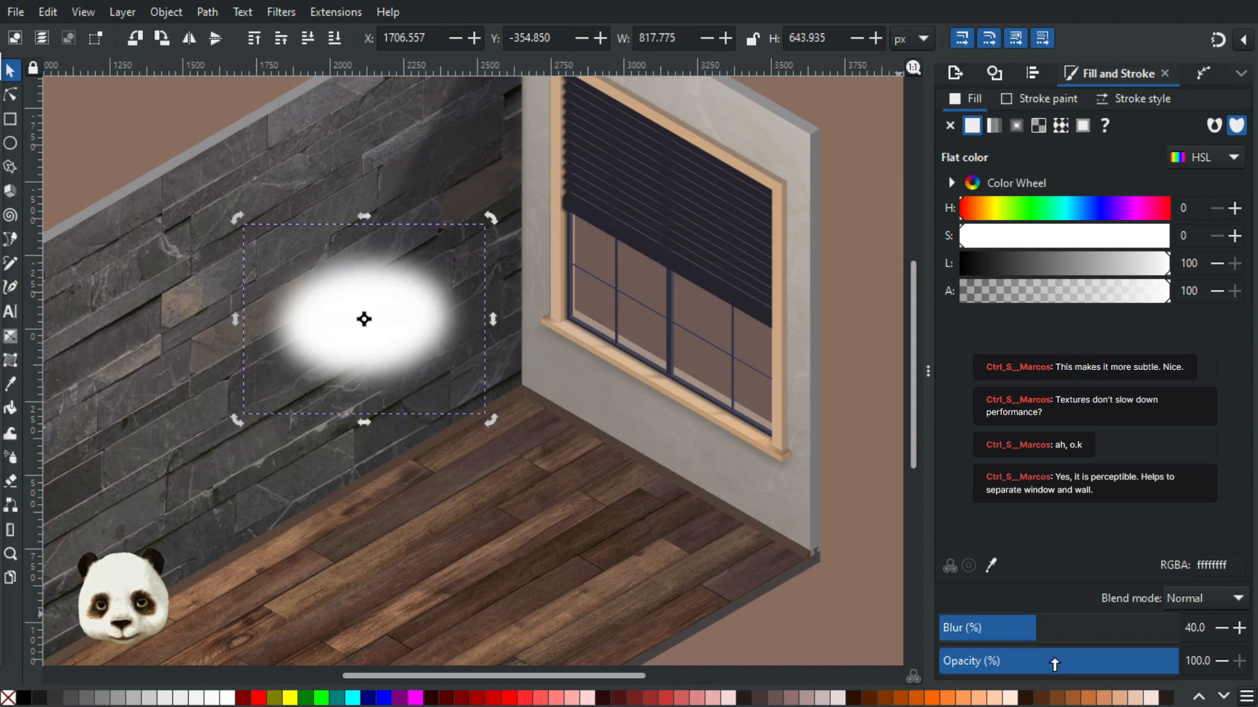
left_click(1058, 664)
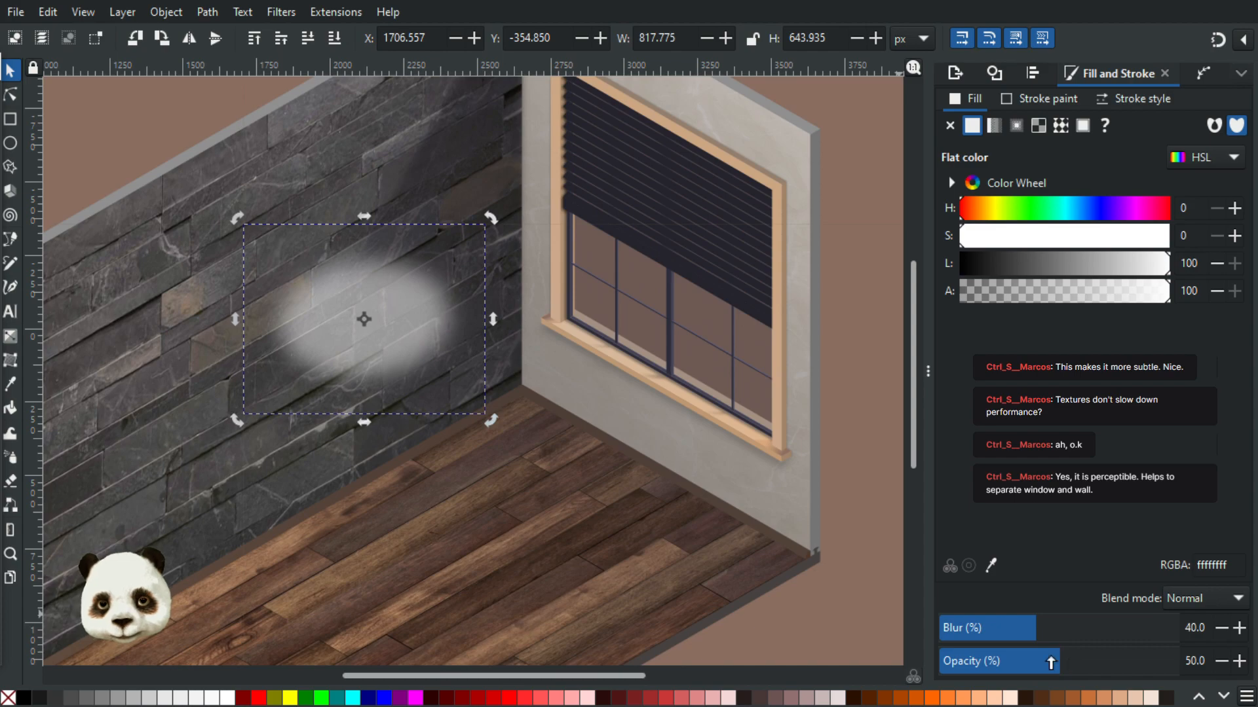
left_click(1036, 662)
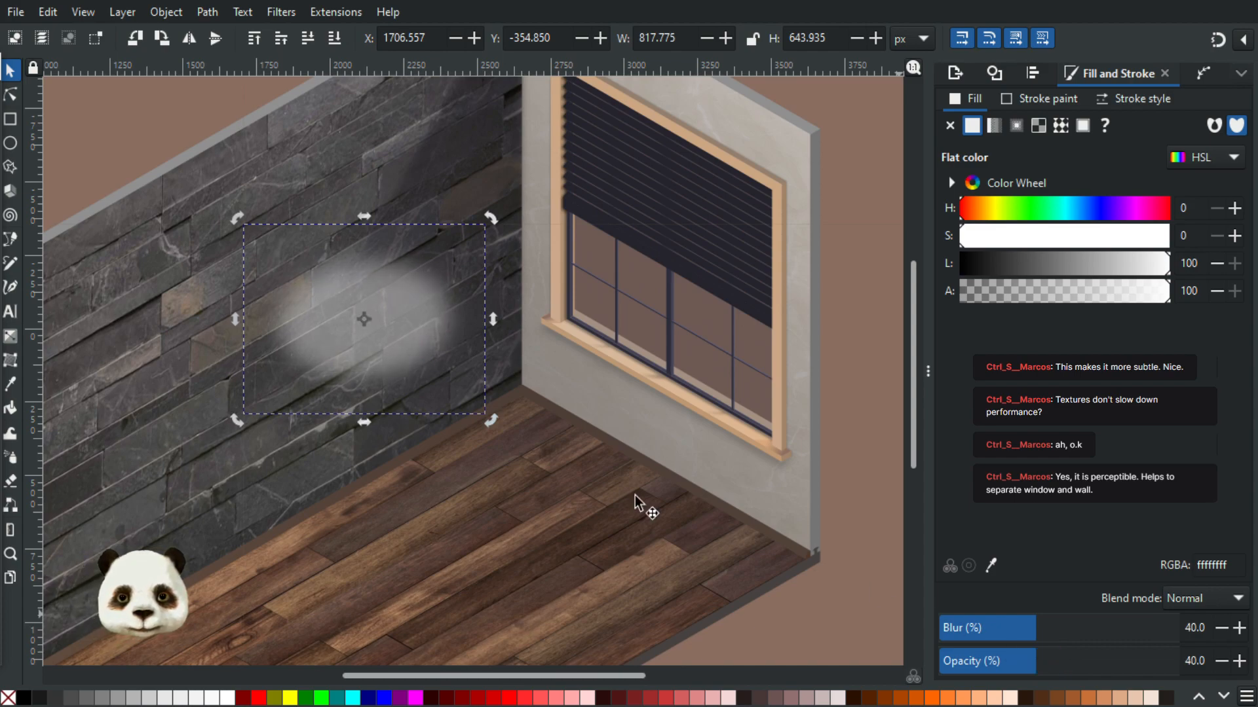
- Rotate the blurred ellipse counter-clockwise to a steep tilt and shift it along the stone wall to about X 1622.9, Y -506.0
left_click_drag(491, 218, 369, 187)
left_click_drag(384, 325, 373, 327)
left_click_drag(208, 177, 203, 178)
scroll(435, 398, "up", 5)
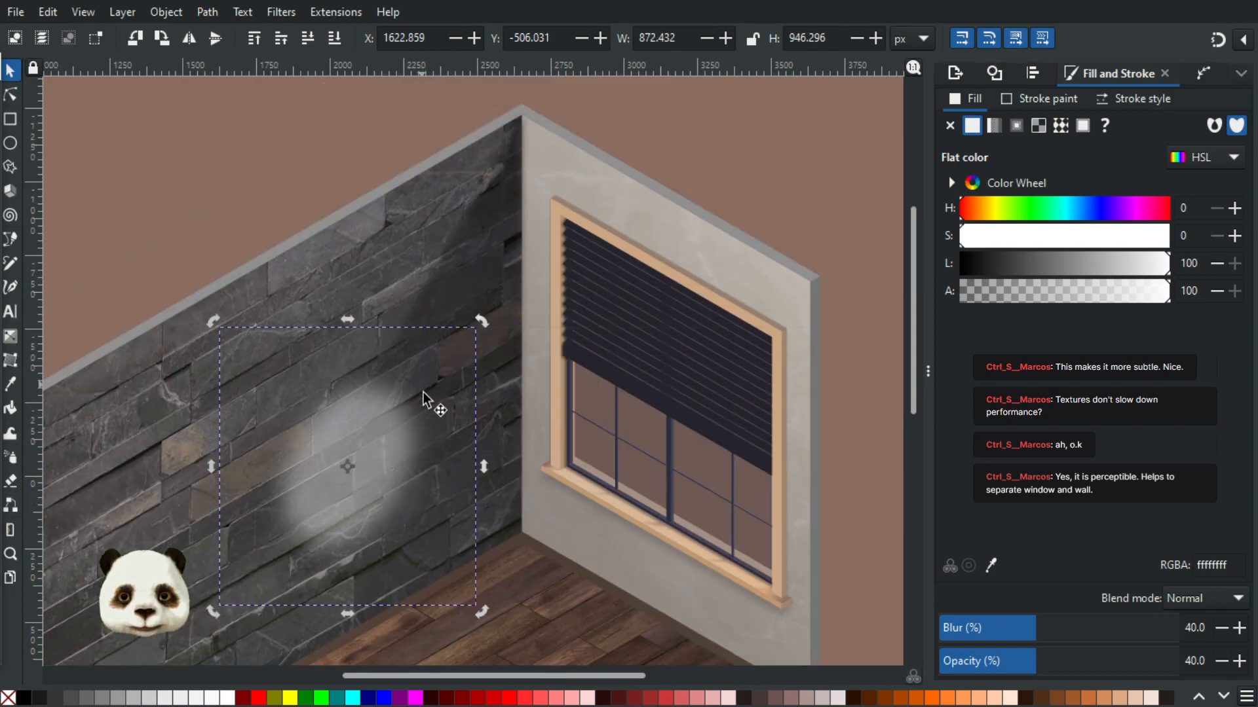
- Reduce the light ellipse's opacity to 20% and raise its blur to 70%
scroll(419, 403, "down", 2)
left_click(989, 662)
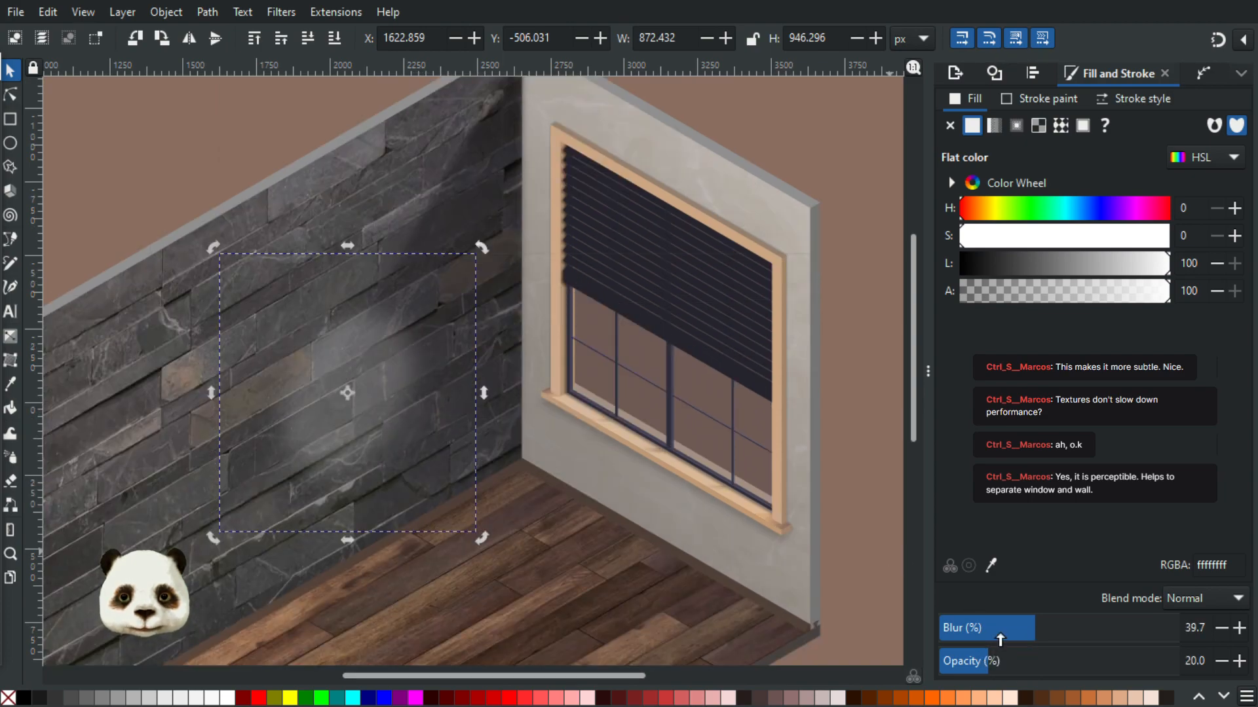
left_click_drag(1068, 629, 1104, 635)
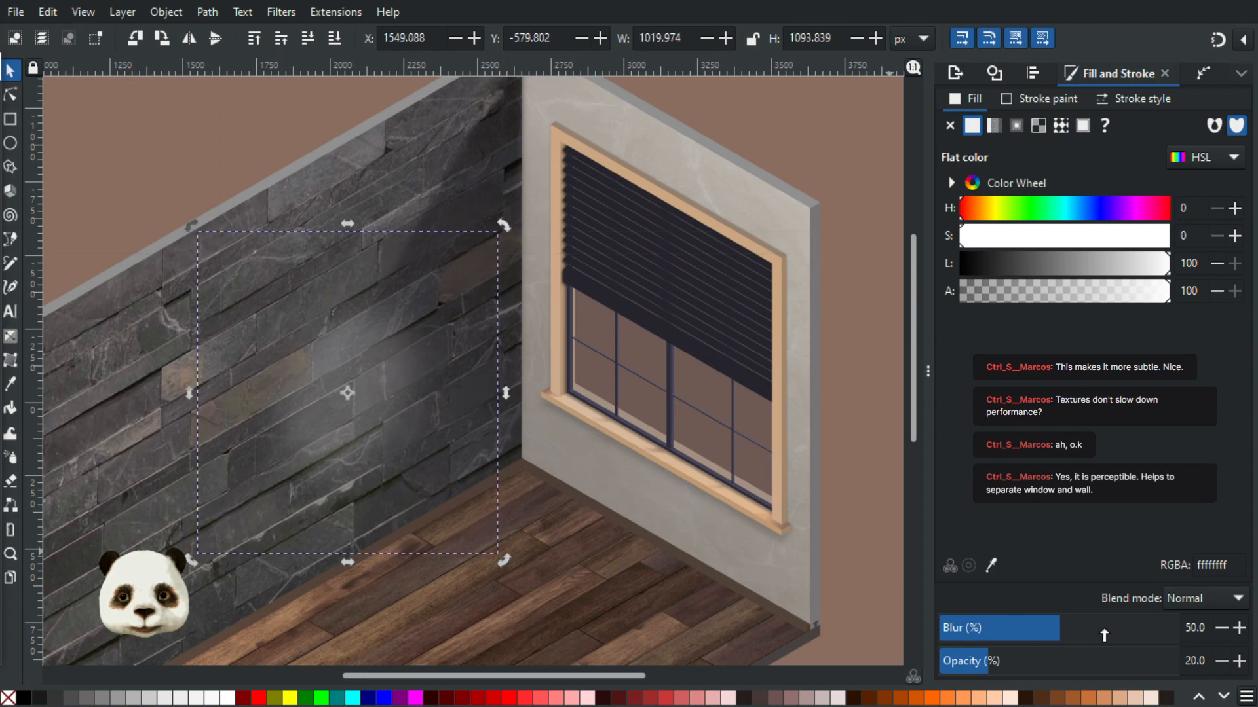
left_click(1113, 637)
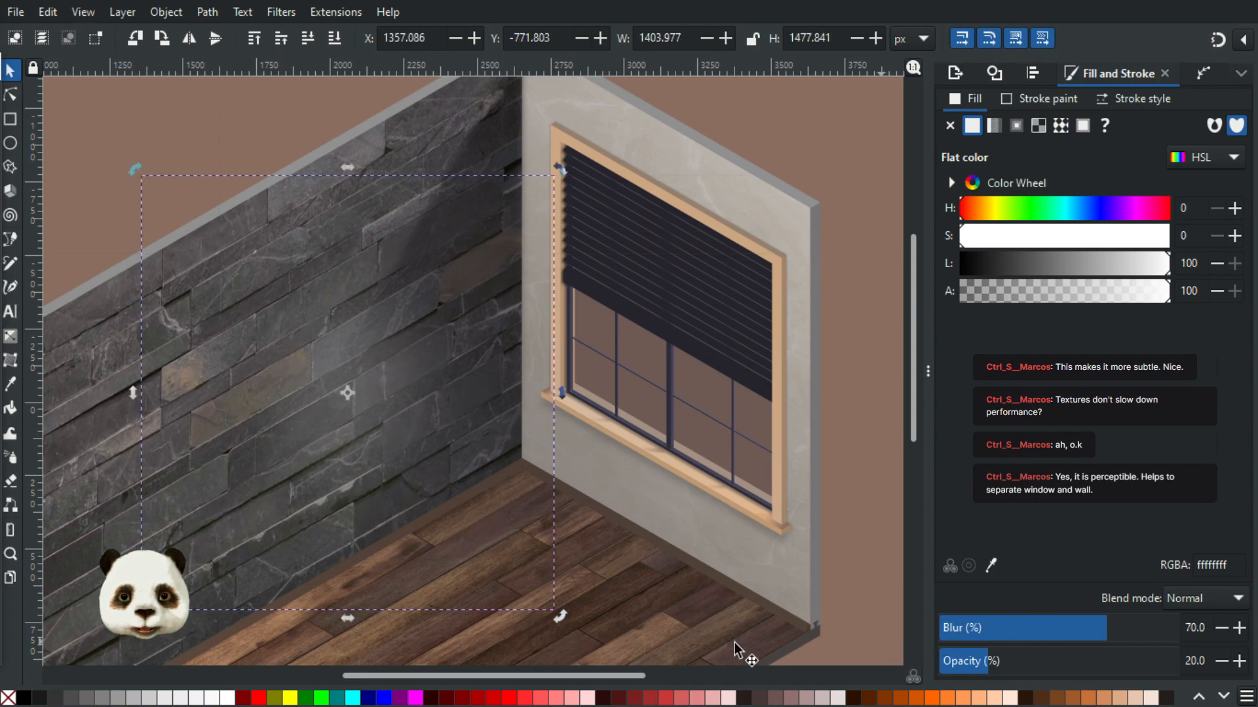
- Recolour the light ellipse with a brown sampled from the wooden floor, adjusted to a lighter warm tone, d7b986, with hue 38
key("d")
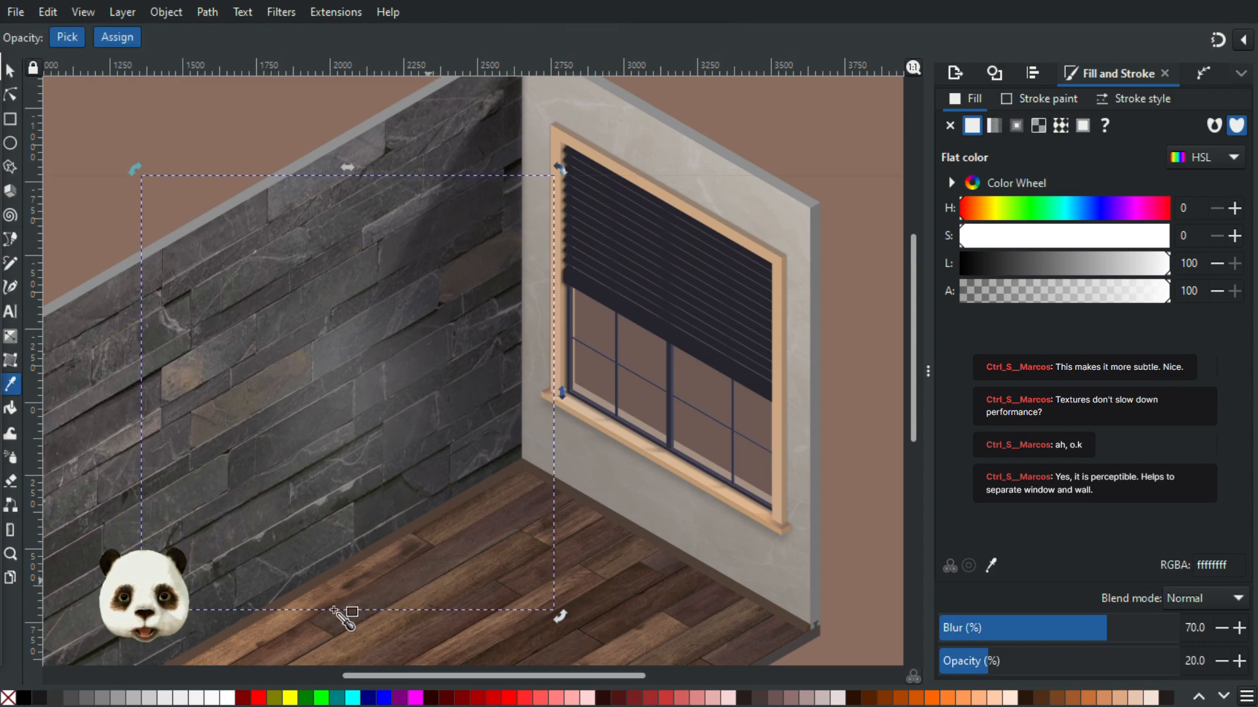
left_click(363, 634)
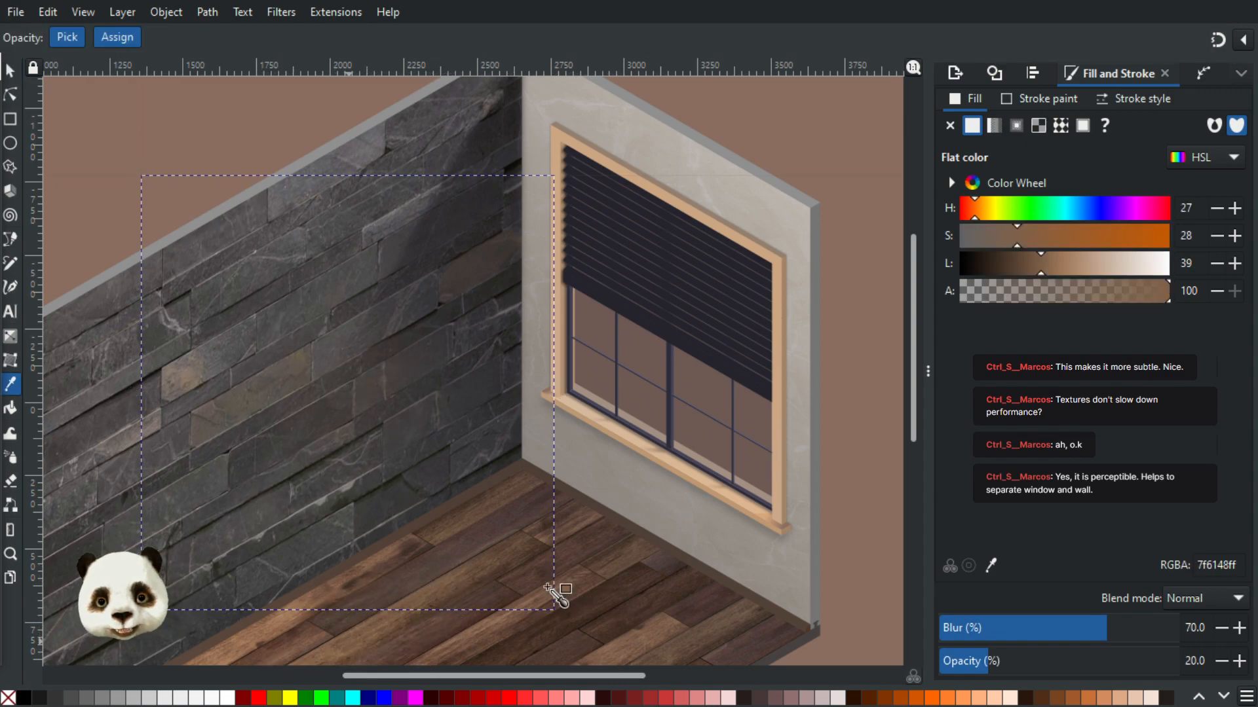
left_click(981, 212)
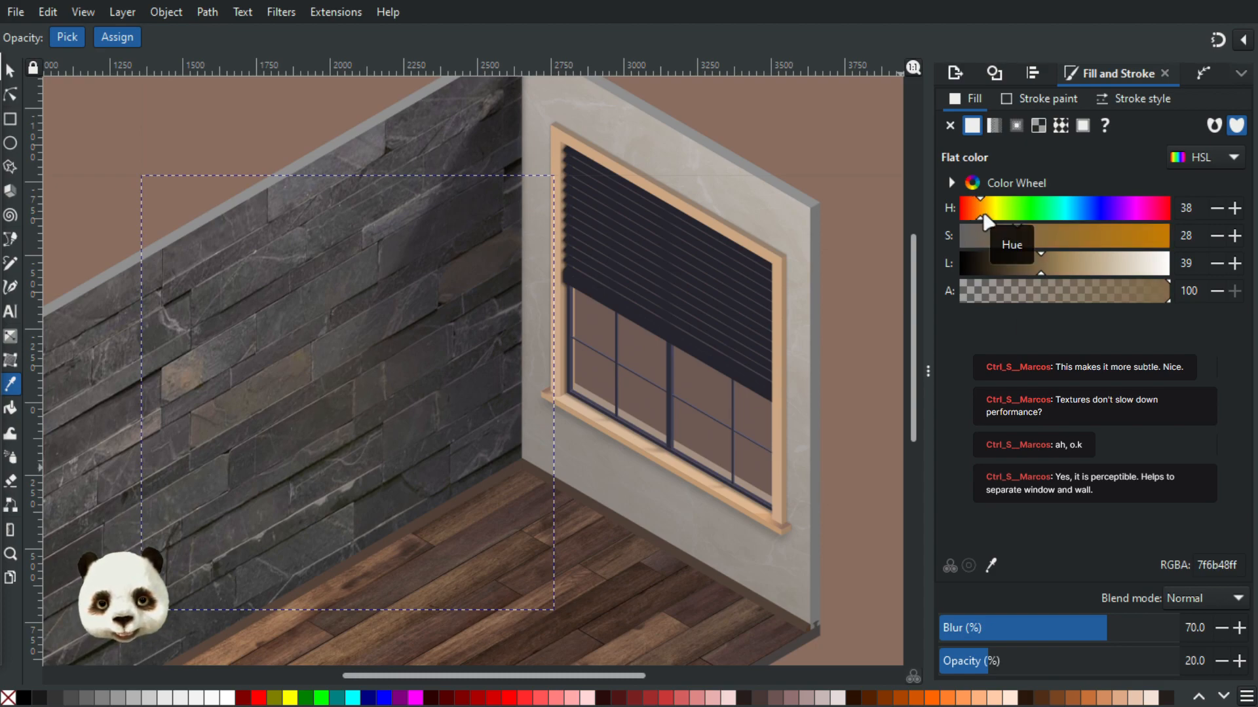
left_click(1057, 270)
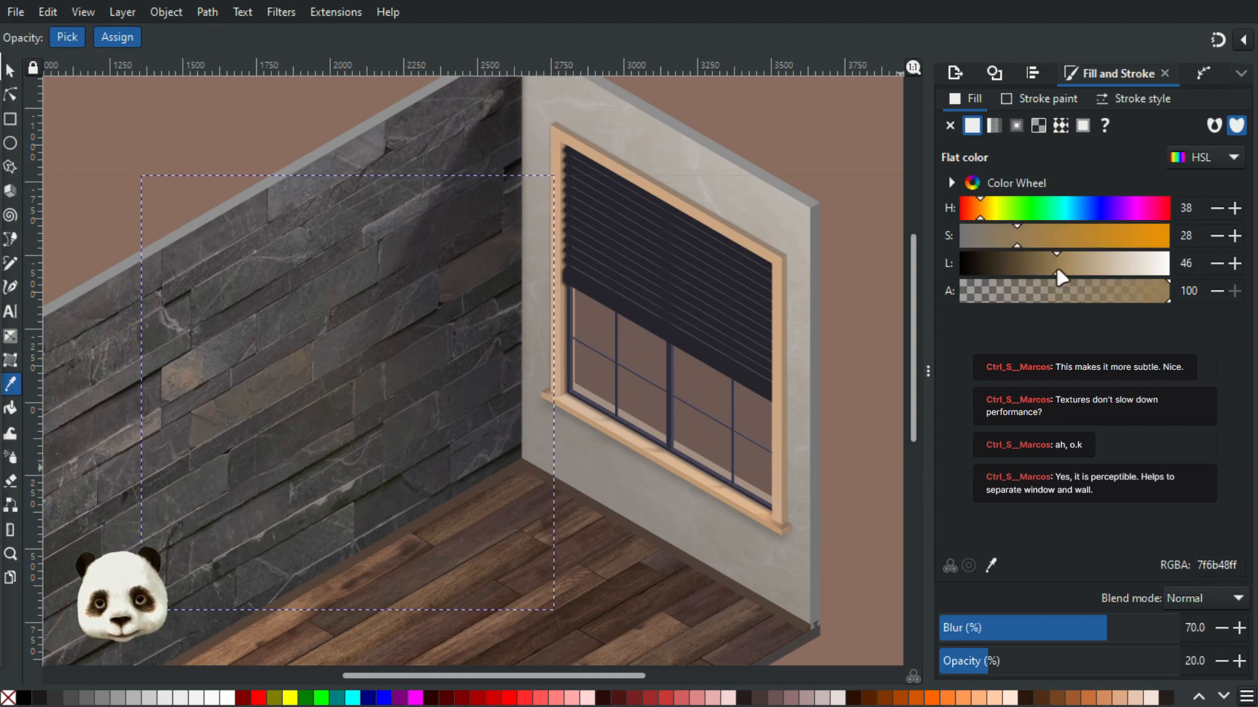
mouse_move(1061, 242)
left_mouse_down()
mouse_move(1108, 248)
mouse_move(1066, 239)
mouse_move(1084, 271)
mouse_move(1107, 264)
left_mouse_up()
- Compare the warm glow with the rest of the room and set its opacity to 16%
scroll(799, 321, "down", 5)
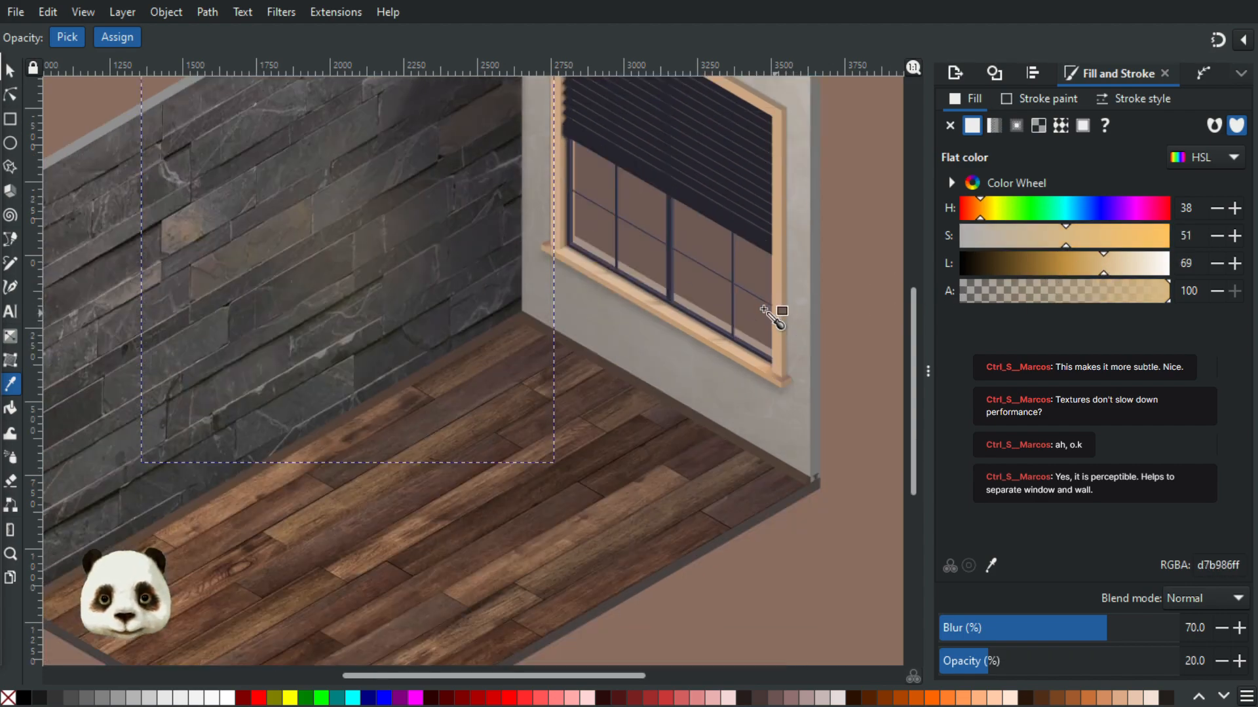
scroll(675, 320, "down", 1, "ctrl")
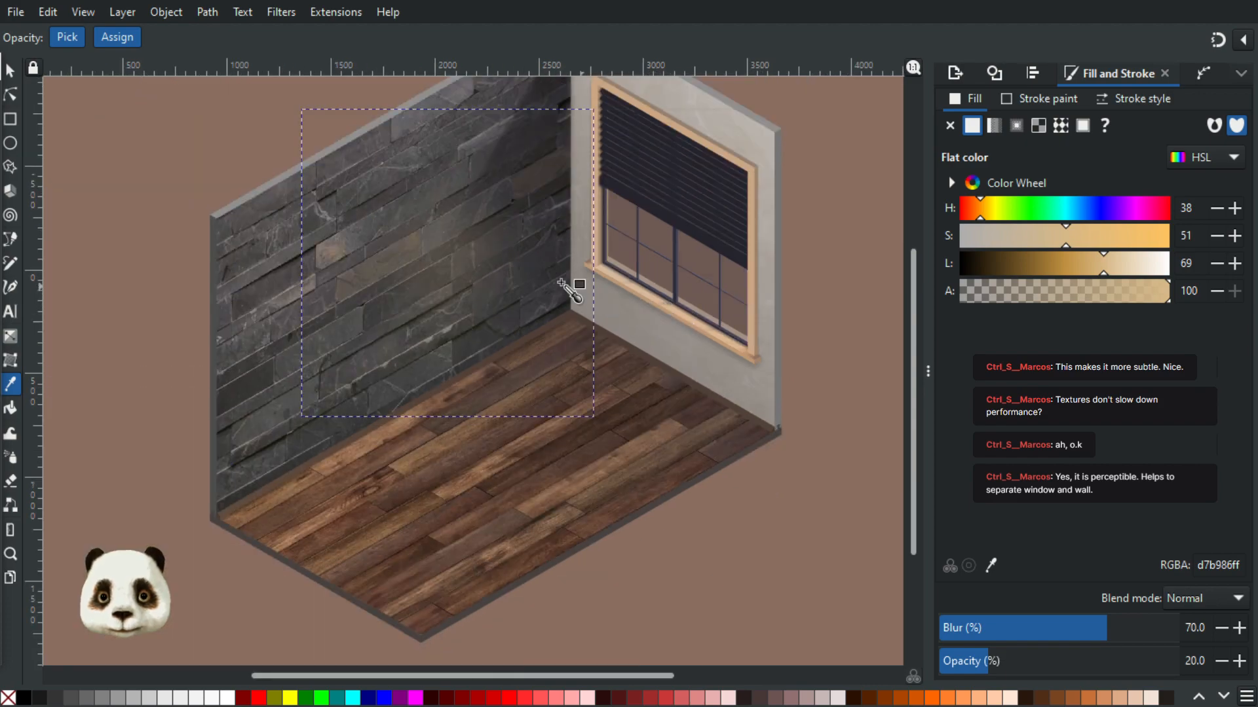
left_click(10, 71)
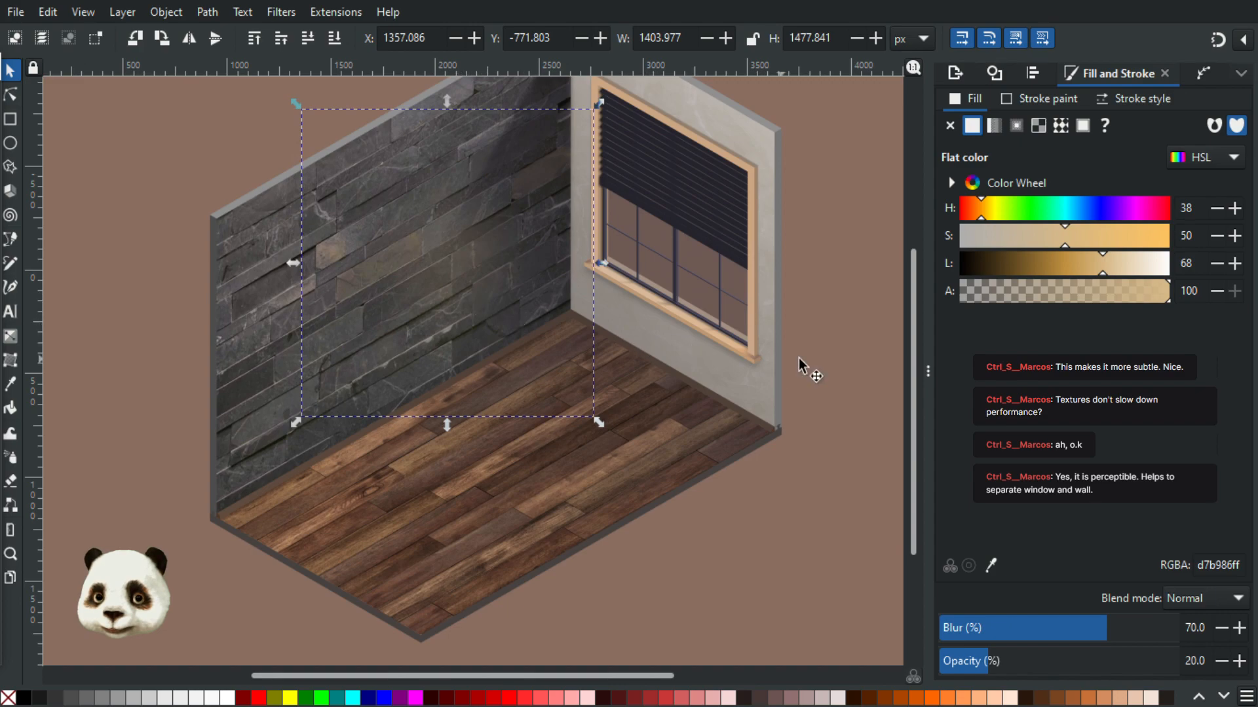
left_click(833, 272)
left_click_drag(824, 266, 687, 413)
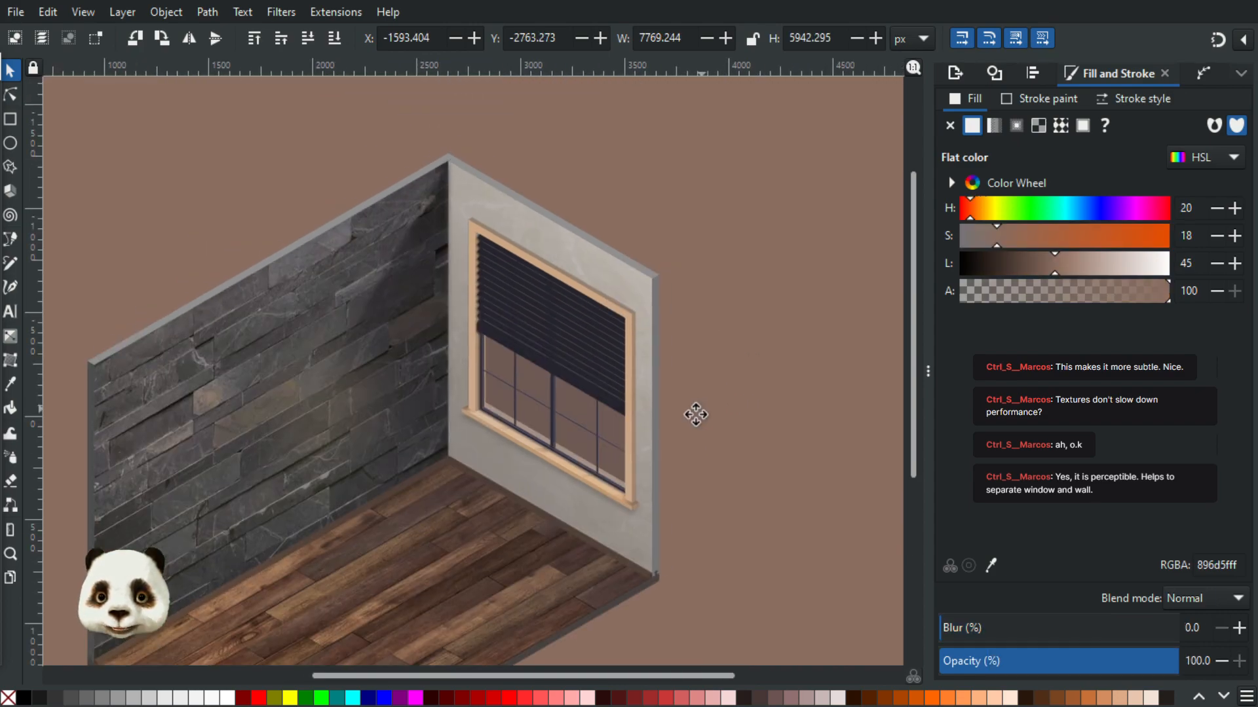
left_click(308, 423)
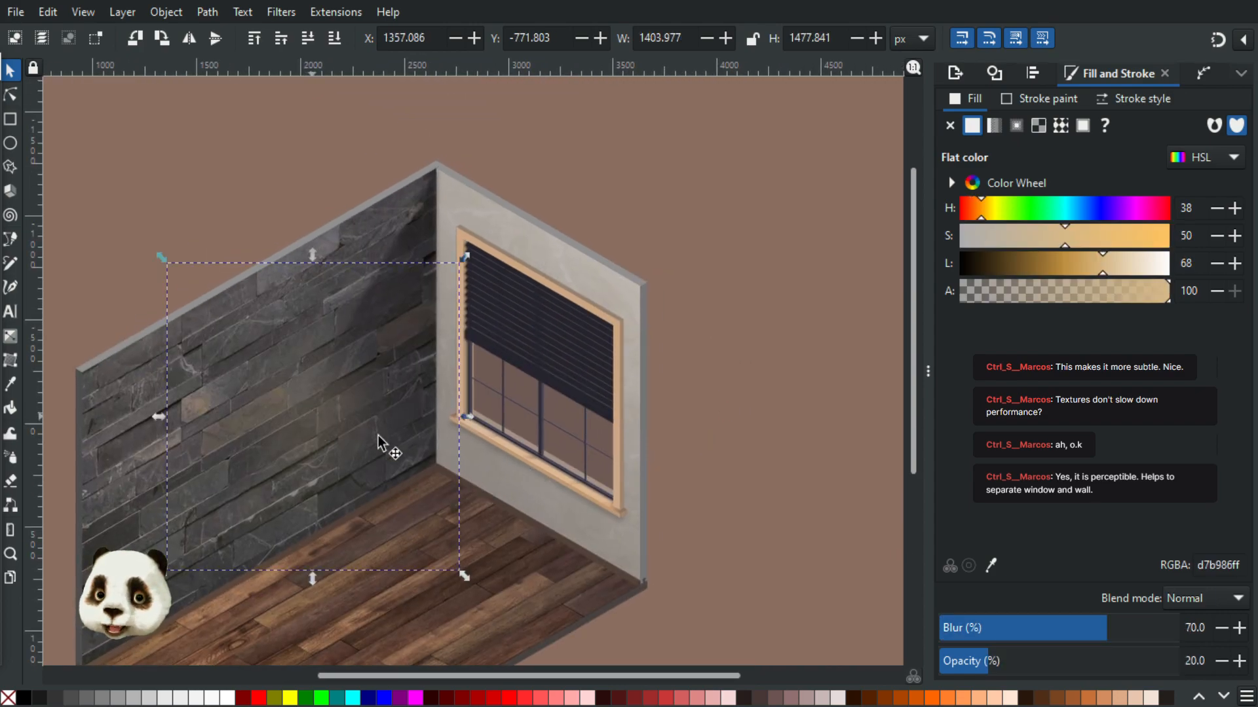
left_click(962, 658)
left_click(987, 660)
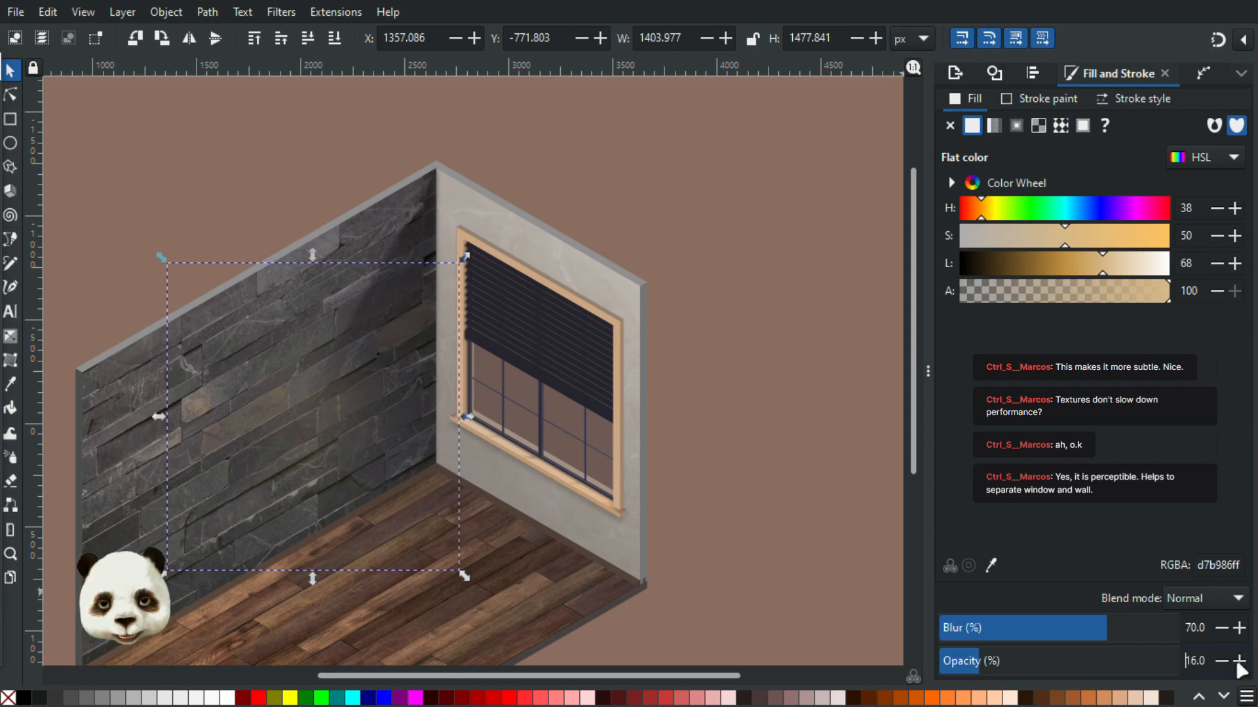
left_click(821, 333)
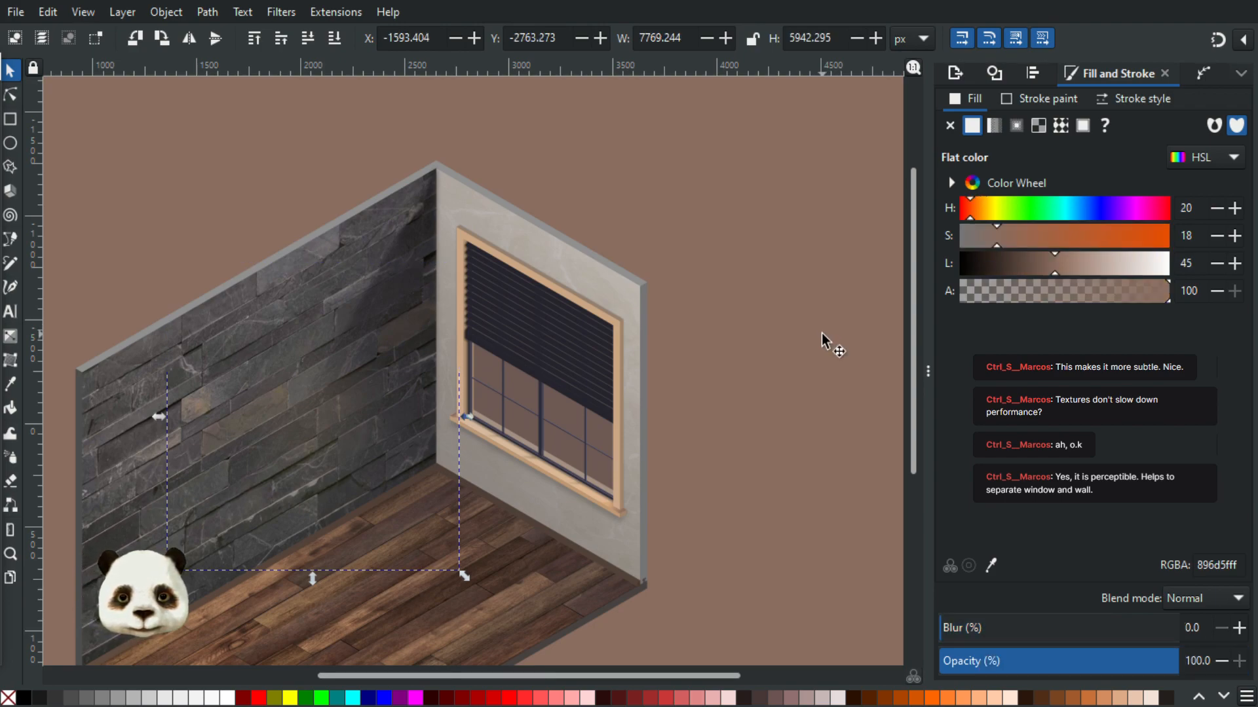
- Lighten the stone wall glow's fill to a lightness of 78
scroll(818, 344, "down", 1)
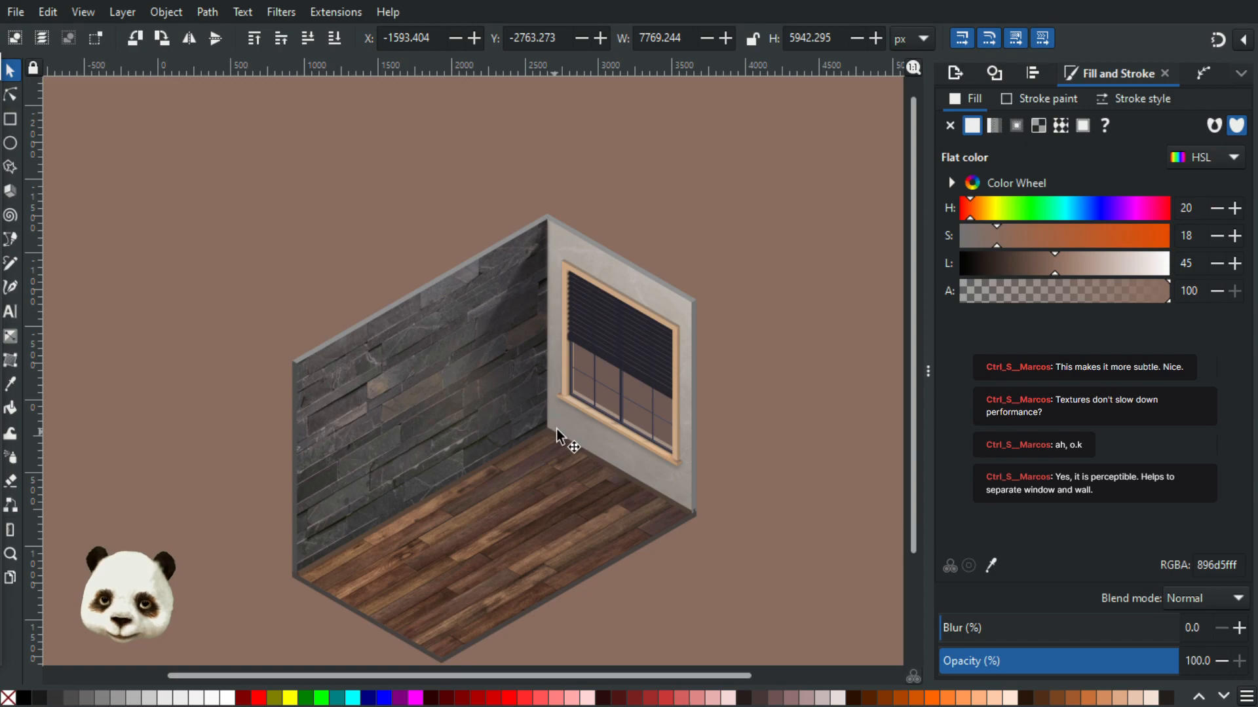
scroll(557, 431, "up", 1)
scroll(452, 417, "up", 1)
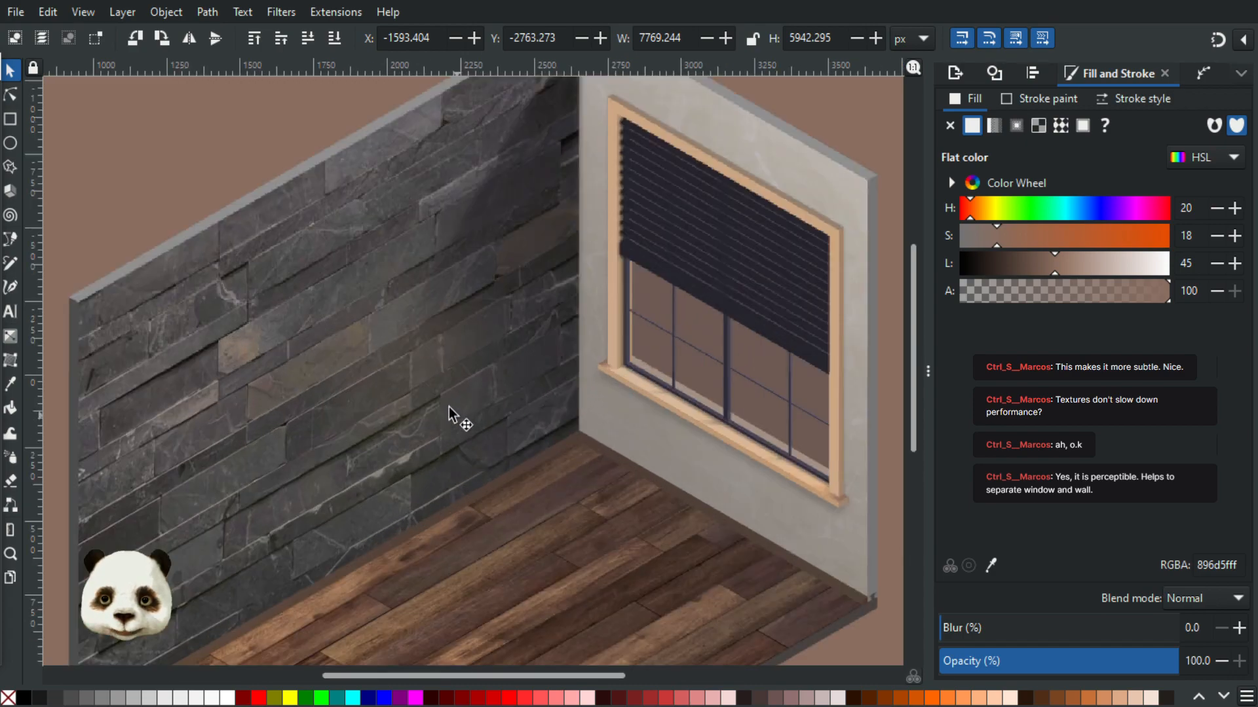
left_click(393, 379)
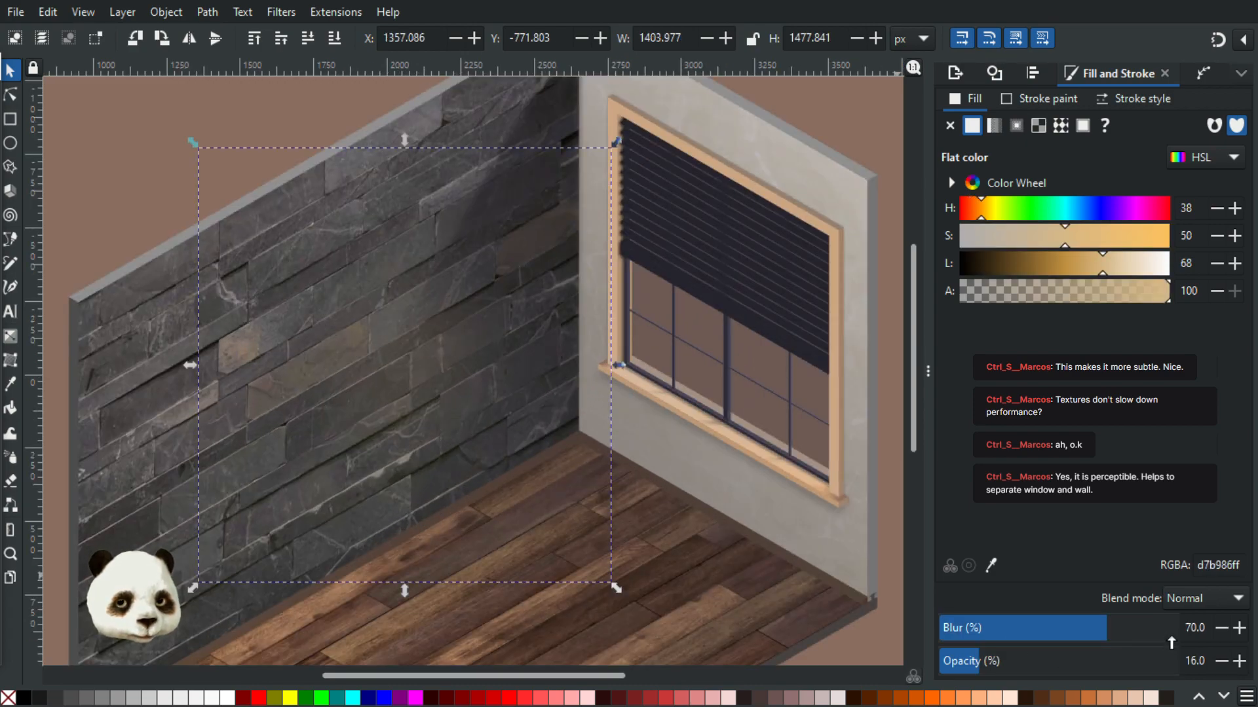
left_click_drag(1133, 281, 1125, 278)
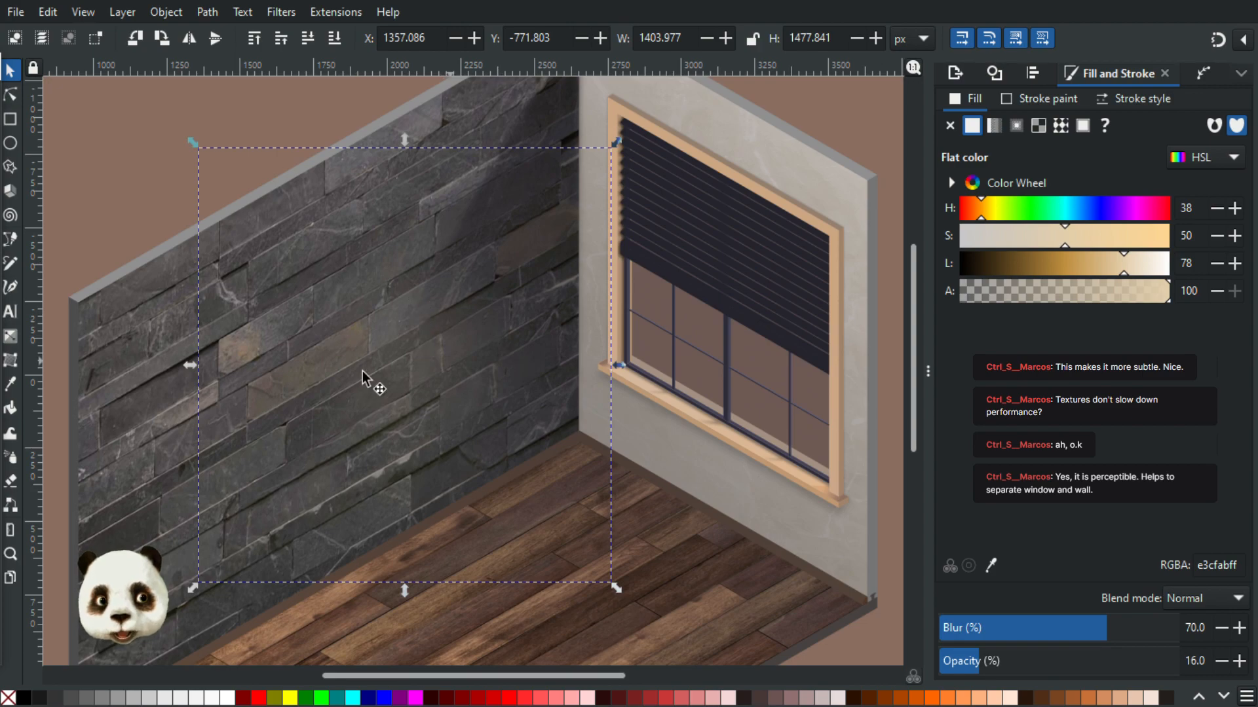
- Select the brown skirting strip along the foot of the window wall and undo the last change to it
scroll(379, 355, "up", 2)
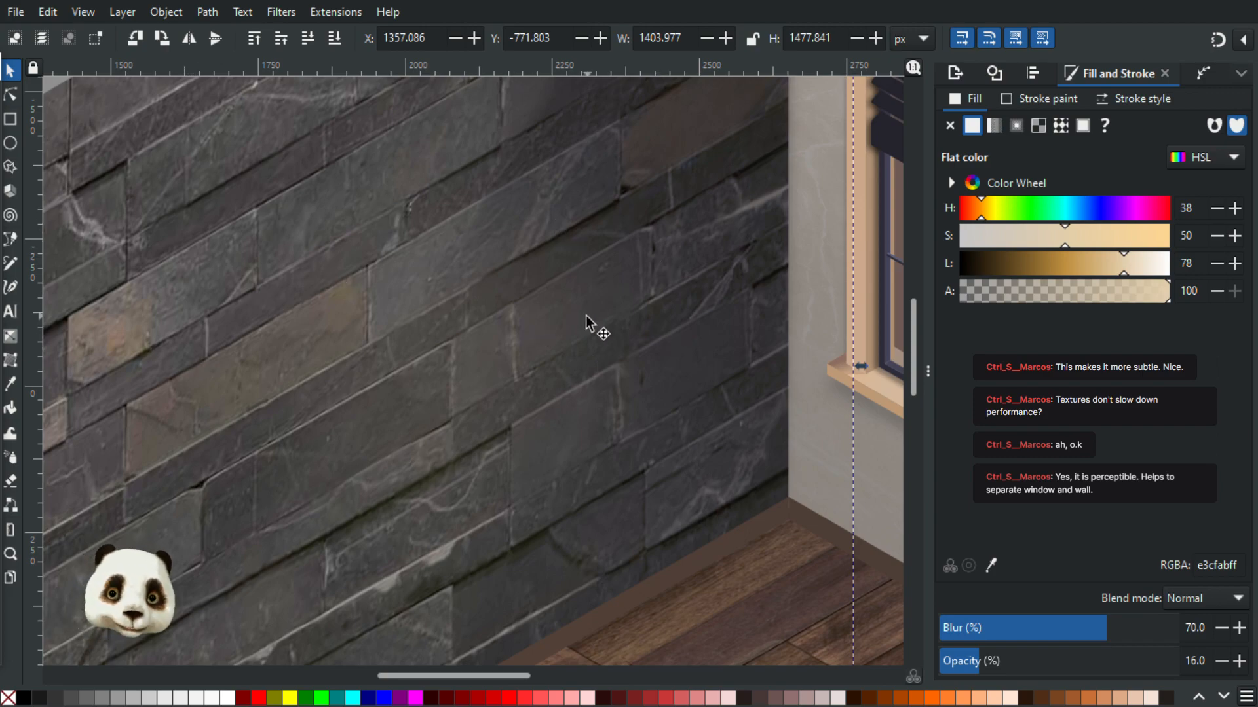
scroll(517, 347, "down", 2)
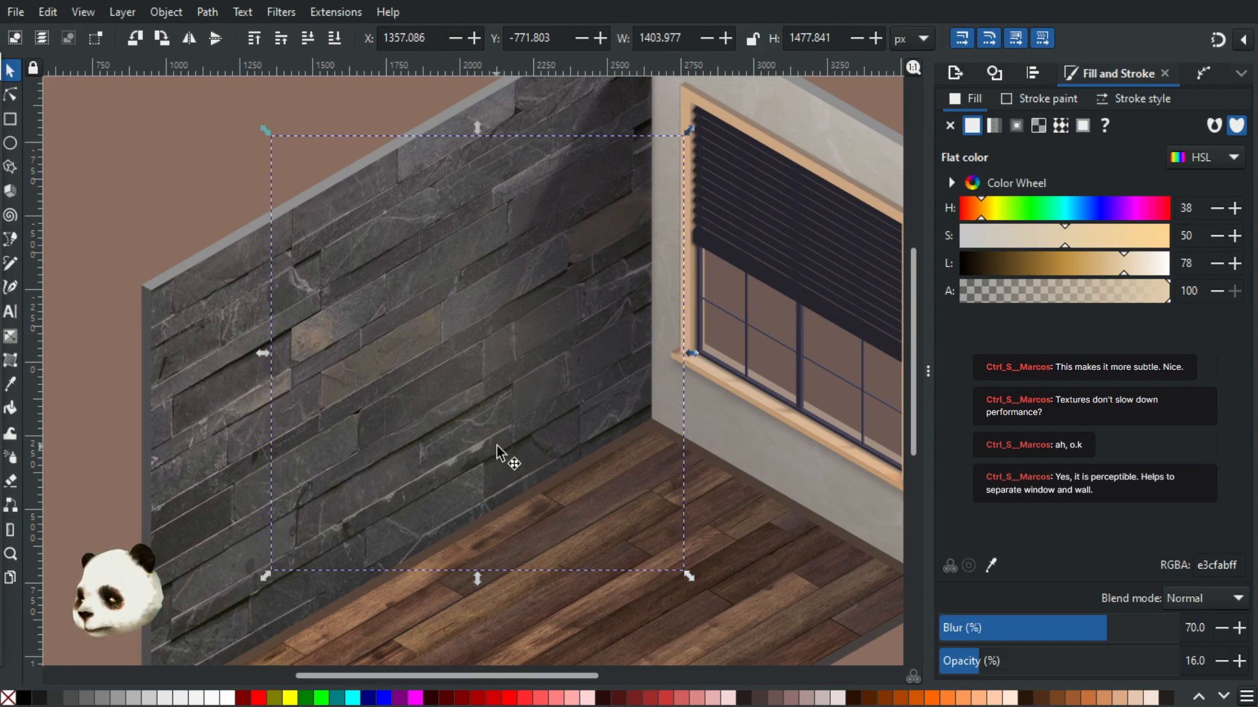
left_click_drag(657, 520, 447, 311)
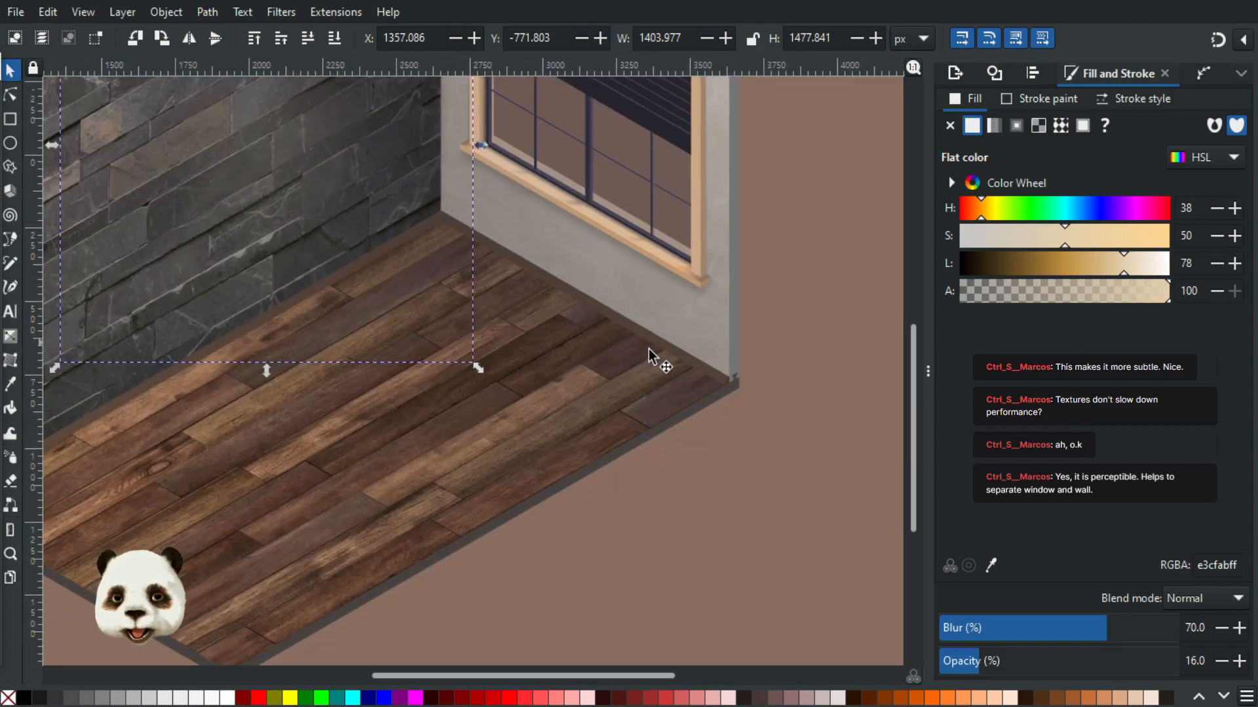
scroll(734, 378, "up", 4)
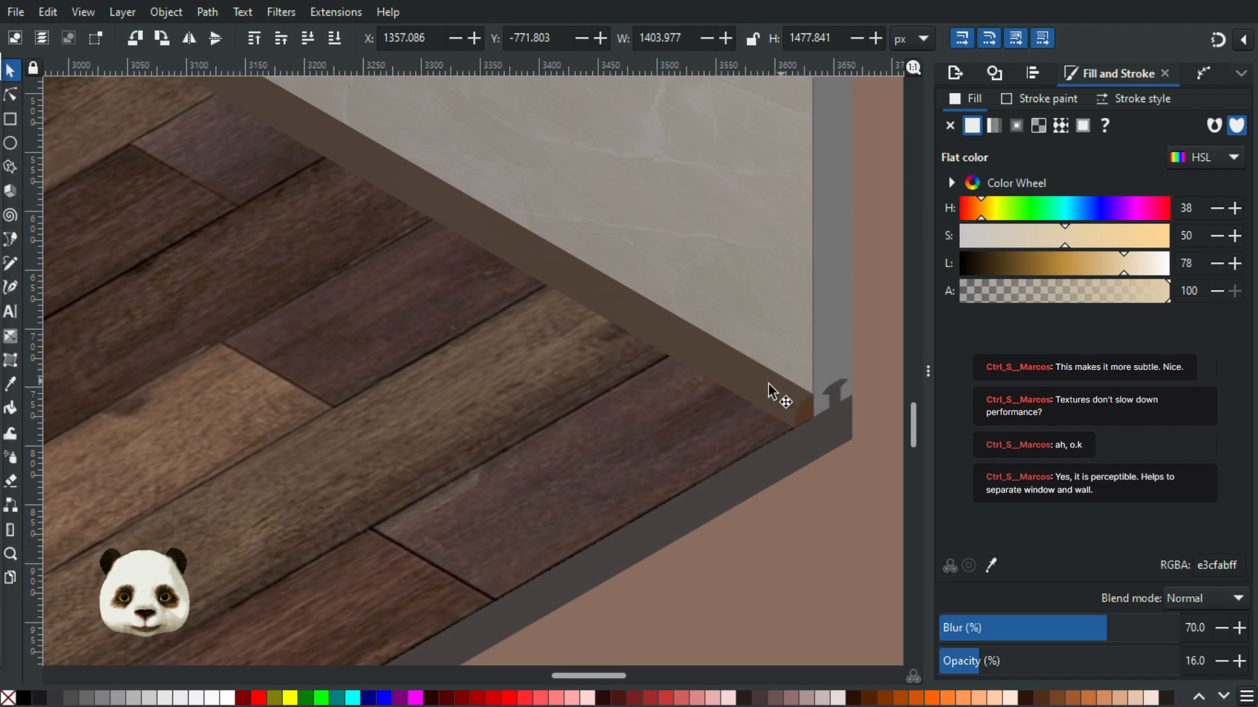
left_click(768, 383)
left_click_drag(760, 388, 697, 447)
key("ctrl+z")
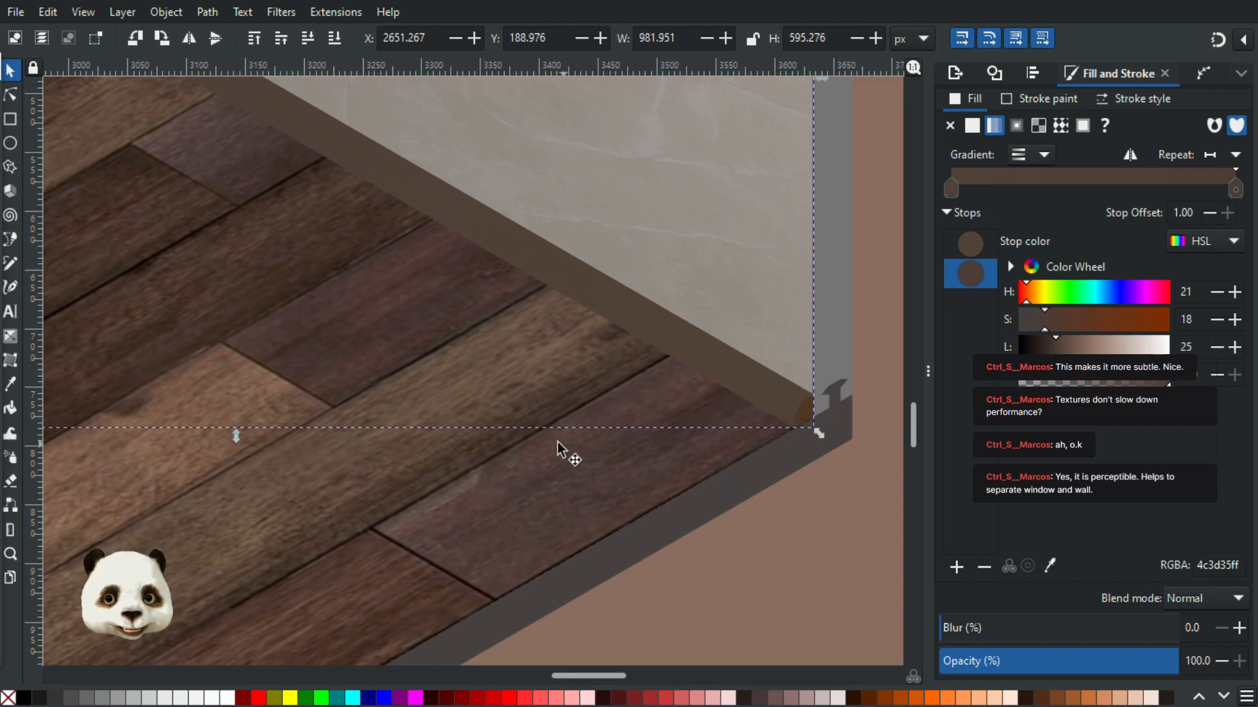
- Fill the skirting strip with the grey sampled from the window wall and darken it to a lightness of 49
scroll(561, 448, "down", 2)
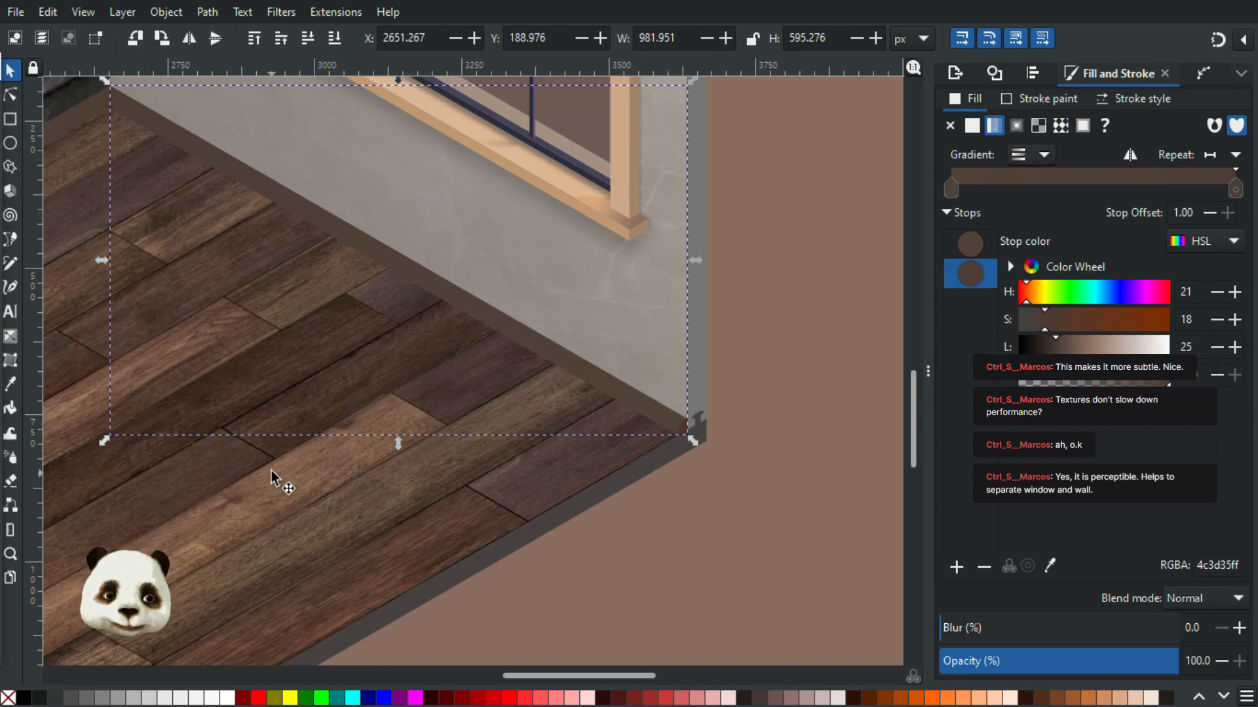
left_click_drag(291, 424, 421, 497)
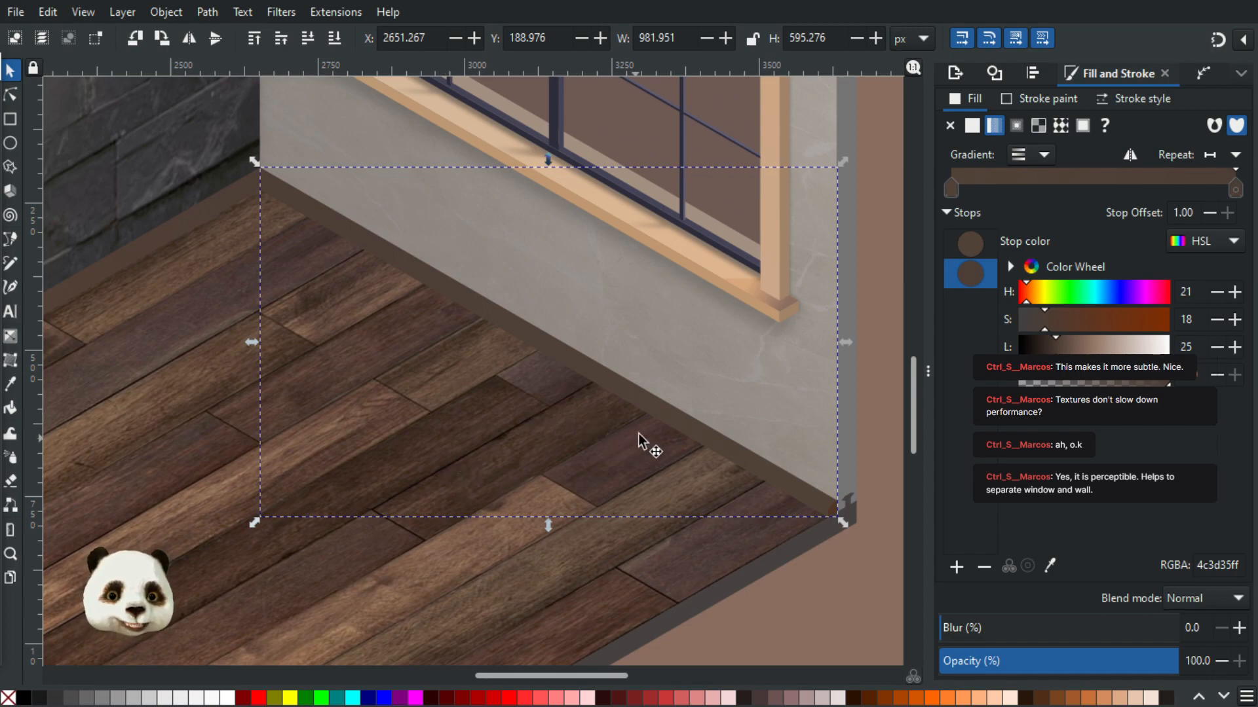
scroll(662, 436, "up", 1)
scroll(848, 365, "up", 2)
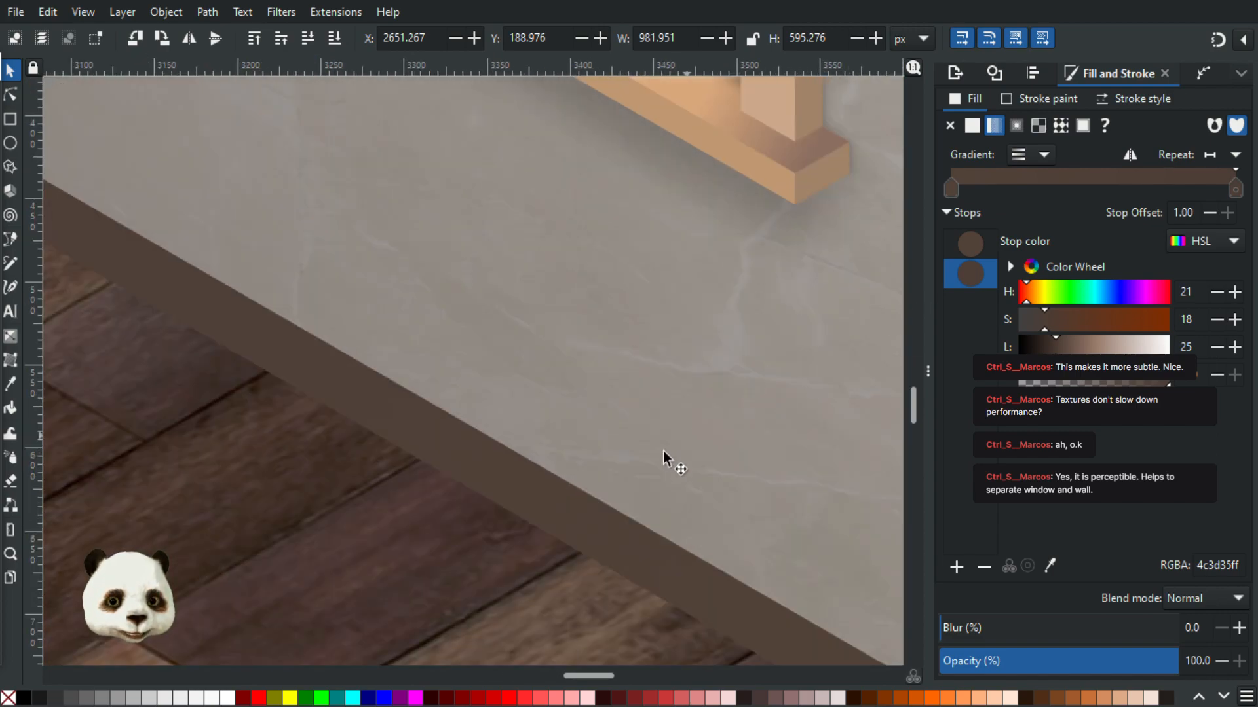
key("d")
left_click(634, 494)
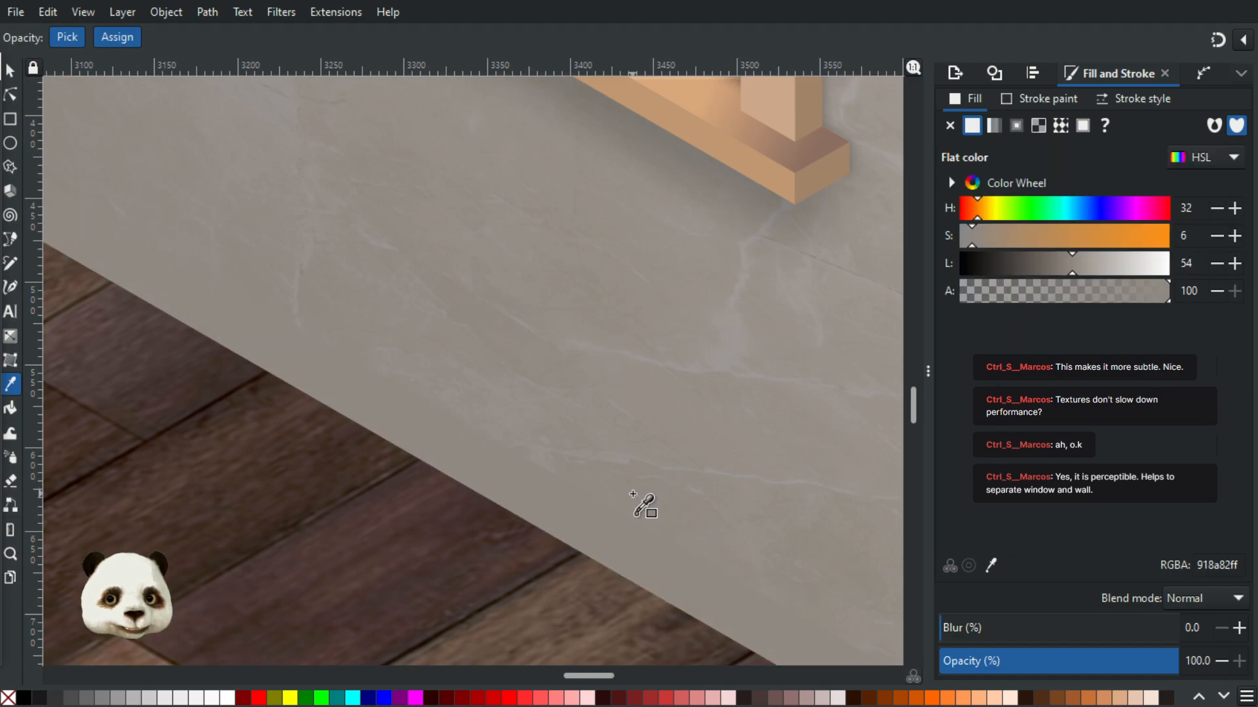
scroll(636, 498, "down", 1)
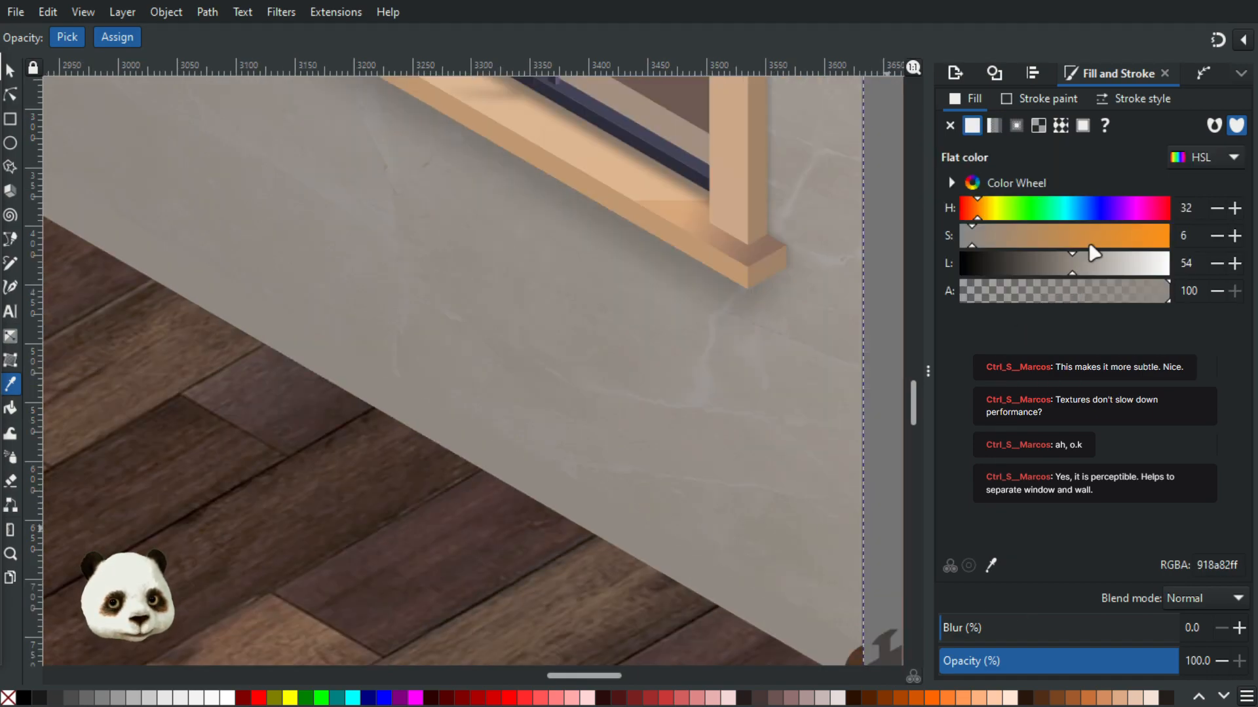
left_click_drag(1068, 269, 1062, 270)
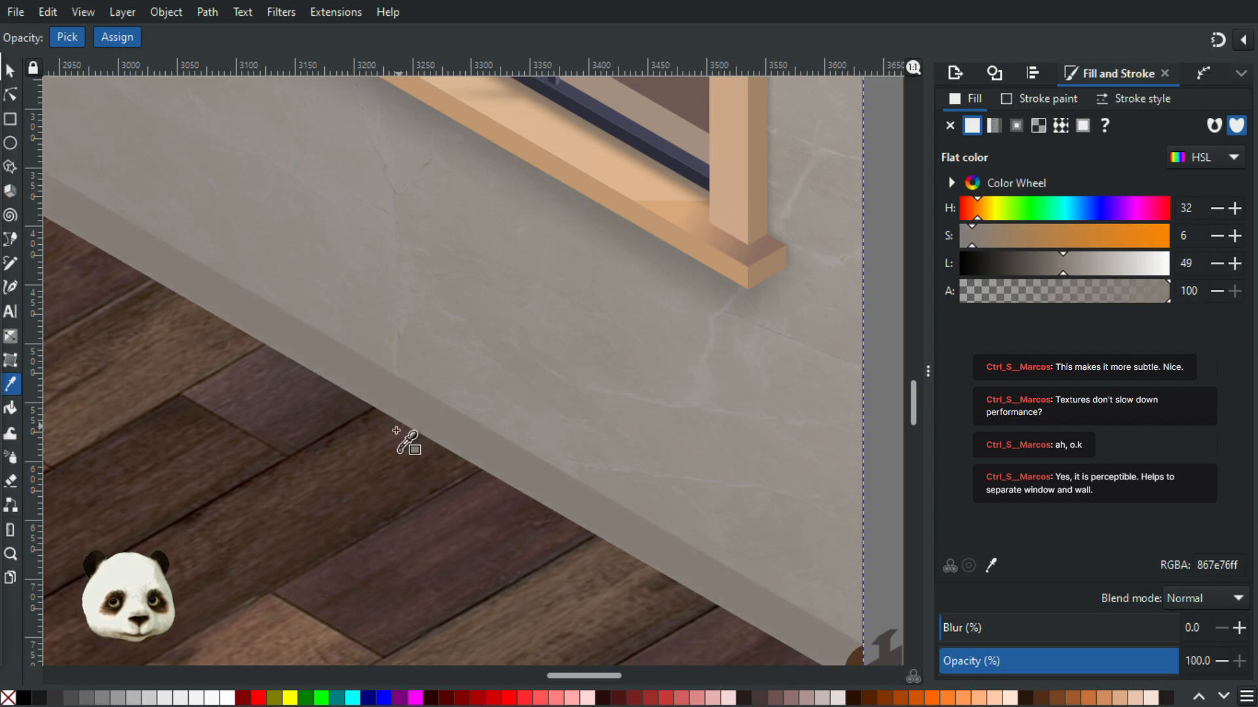
- Examine the recoloured skirting along the foot of the window wall from the inner corner to its outer end
scroll(397, 427, "down", 1)
left_click_drag(363, 429, 677, 525)
scroll(645, 527, "down", 2)
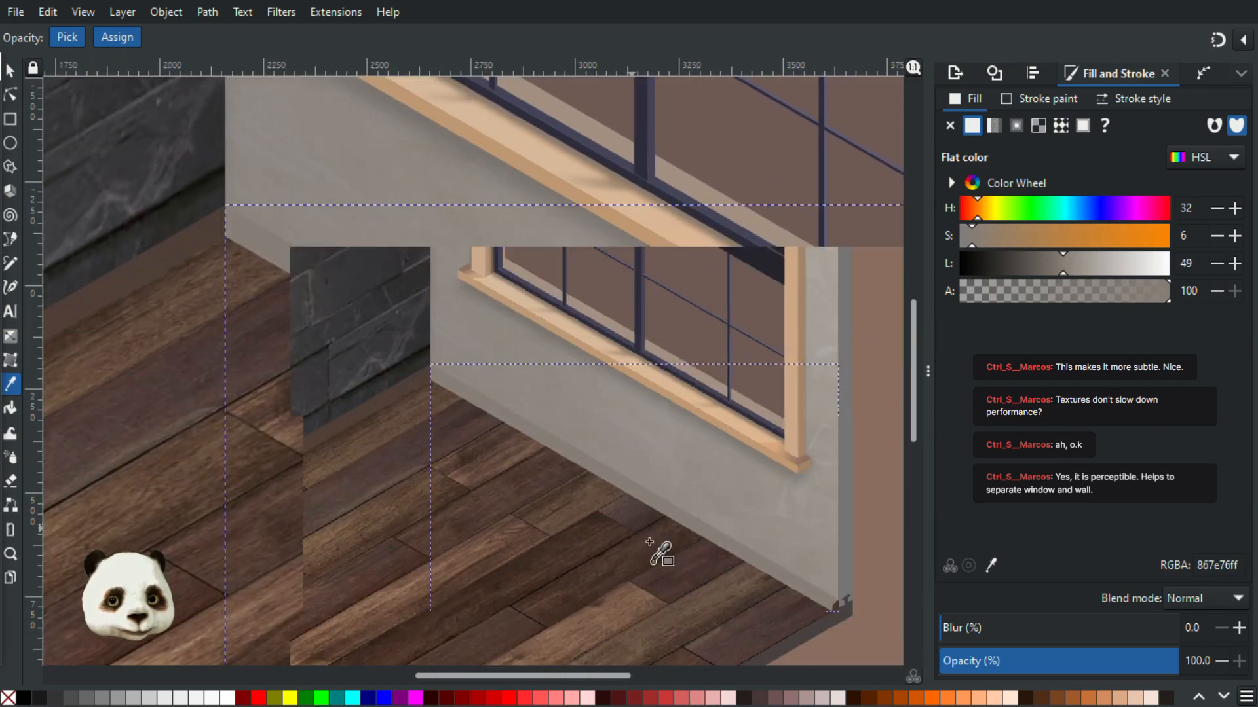
scroll(734, 571, "up", 1)
left_click_drag(839, 575, 557, 434)
scroll(683, 529, "up", 2)
scroll(547, 483, "down", 3)
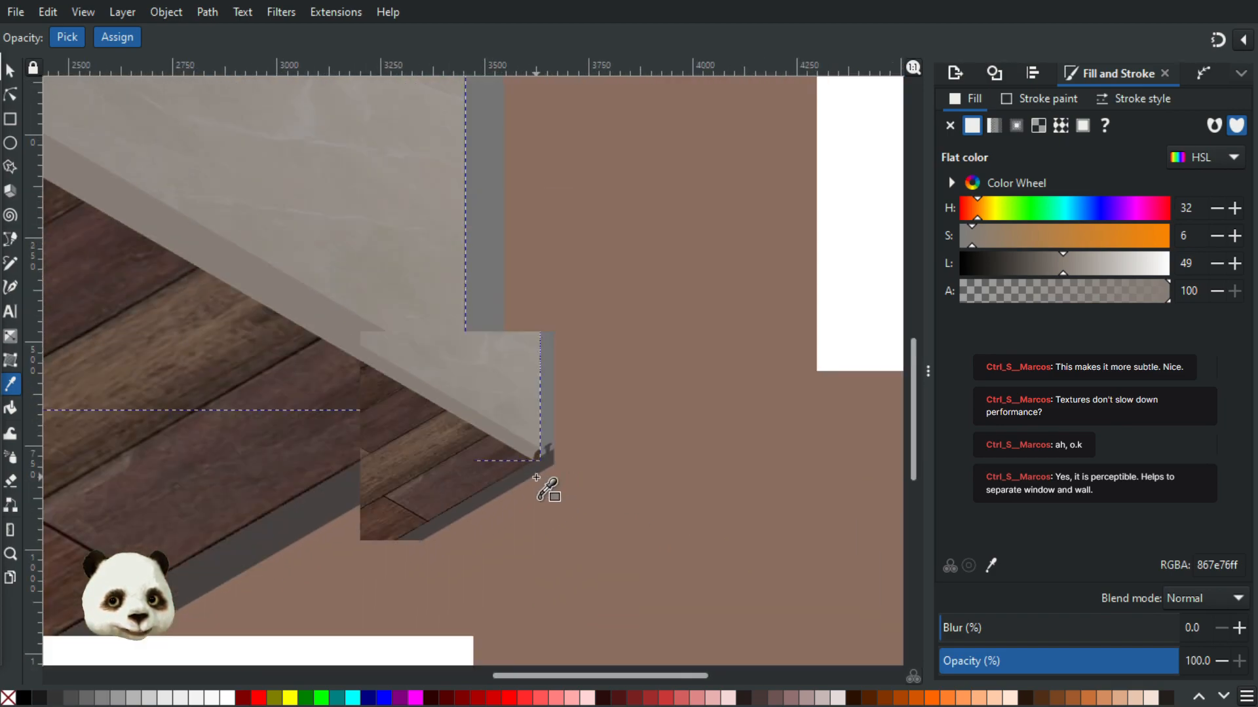
left_click_drag(294, 427, 356, 521)
scroll(515, 561, "up", 1)
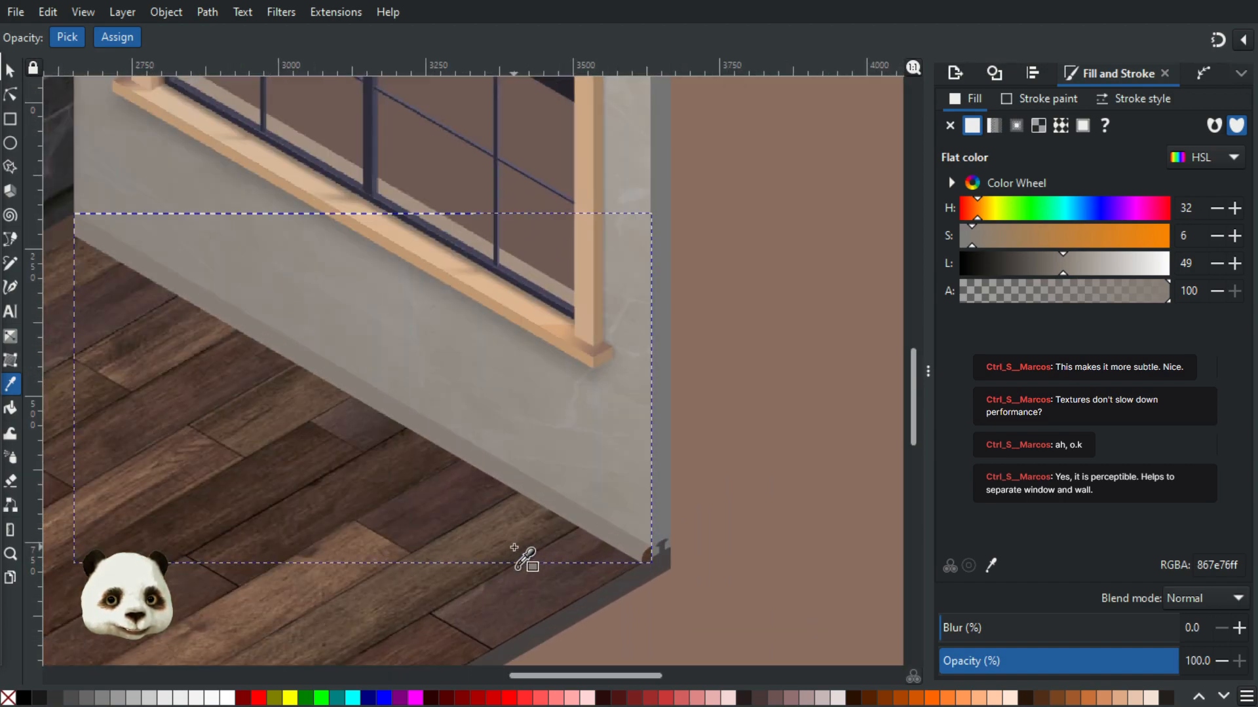
scroll(515, 547, "up", 2)
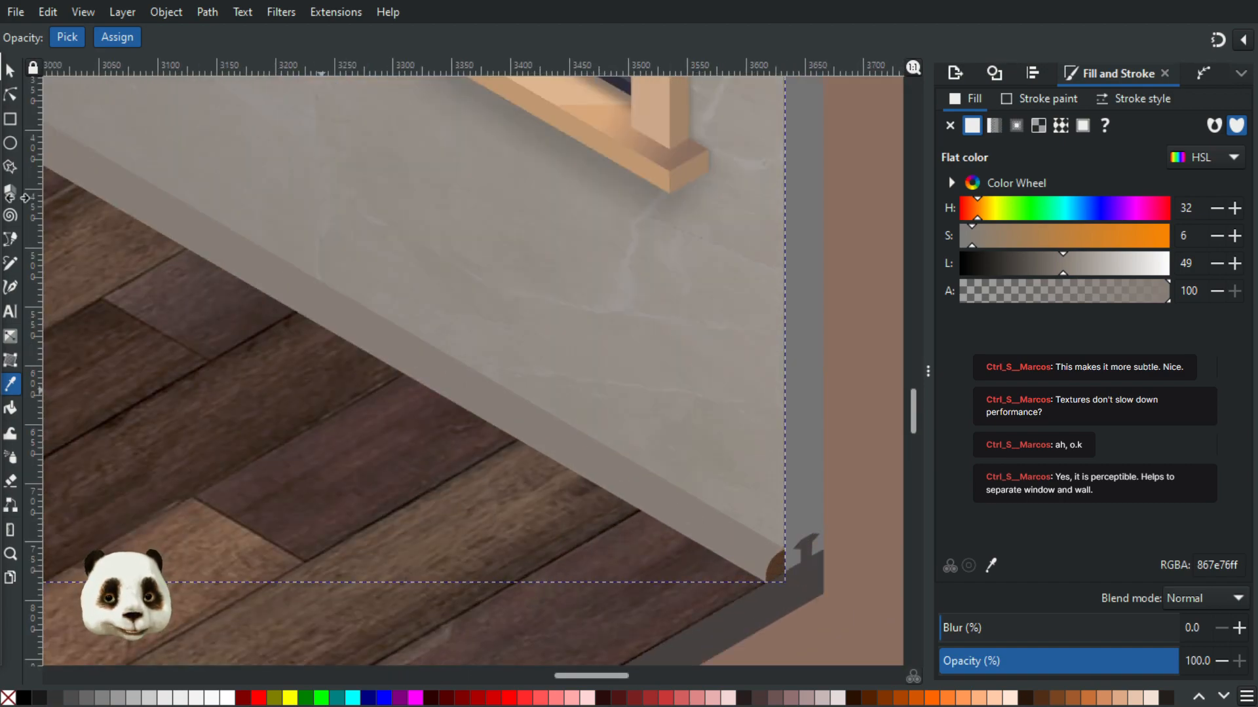
- Apply a linear gradient to the skirting strip, running from its outer end to the inner corner by the stone wall
left_click(10, 70)
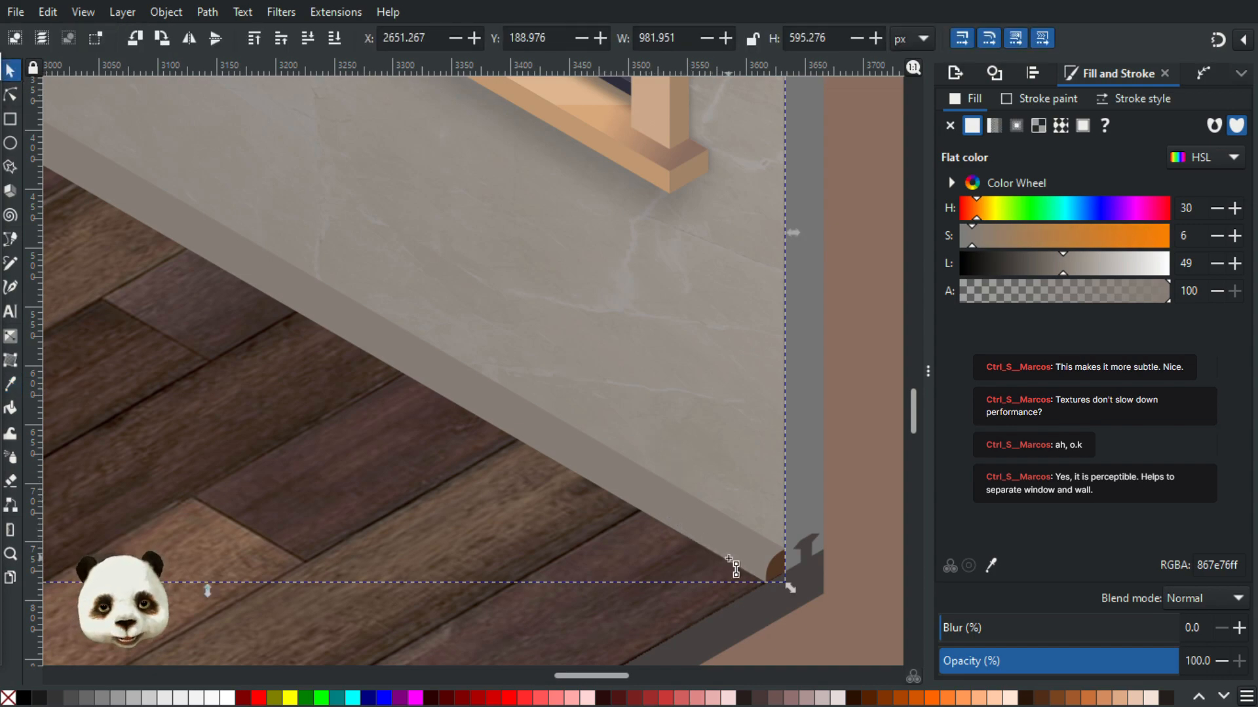
key("g")
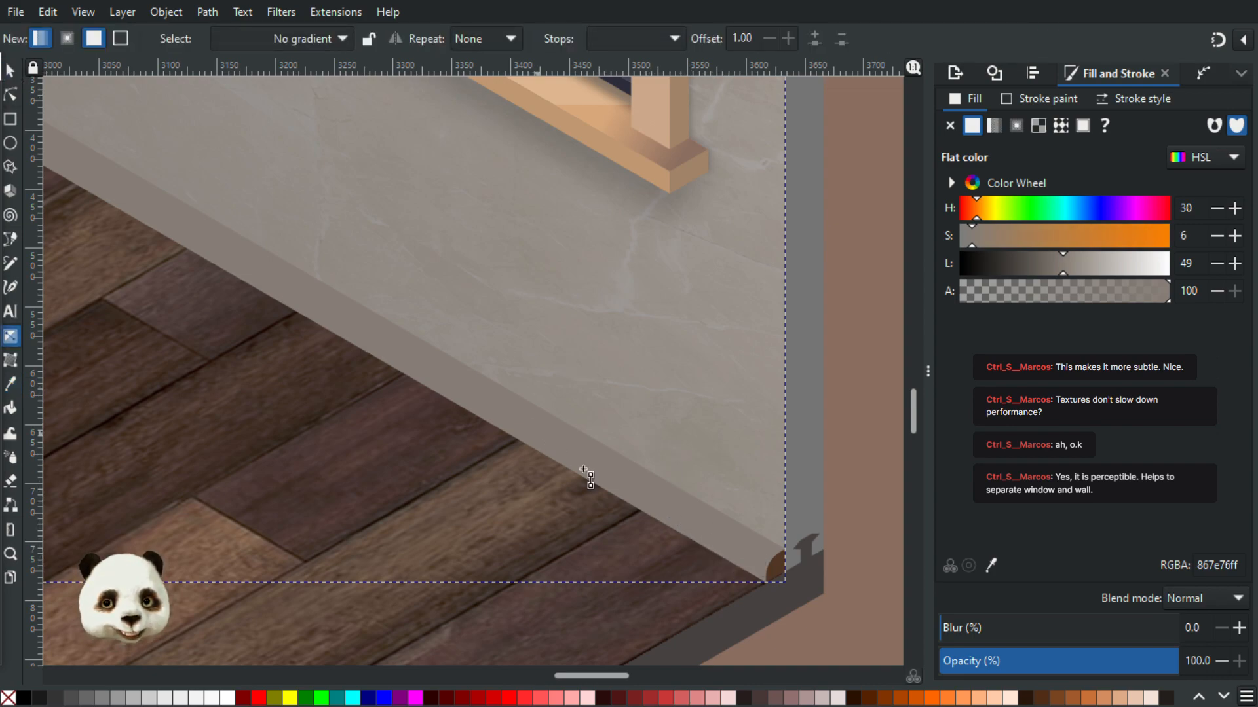
left_click_drag(738, 550, 217, 247)
left_click_drag(441, 396, 726, 615)
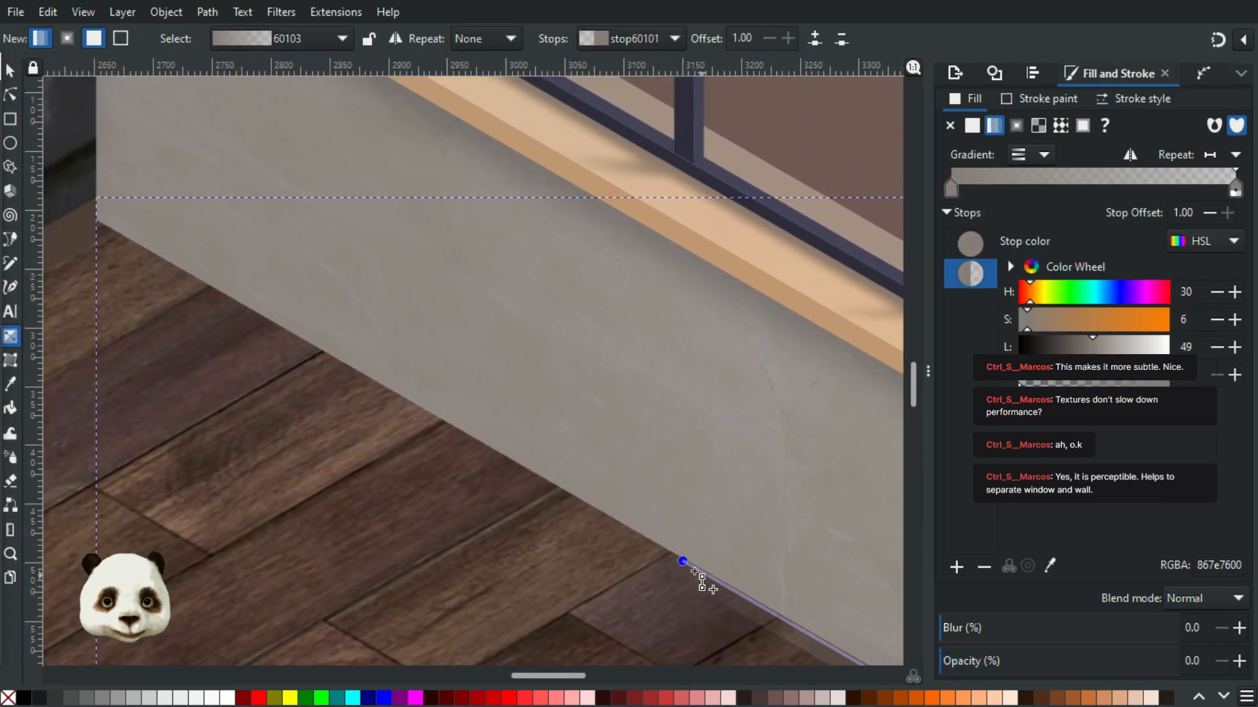
left_click_drag(683, 562, 105, 230)
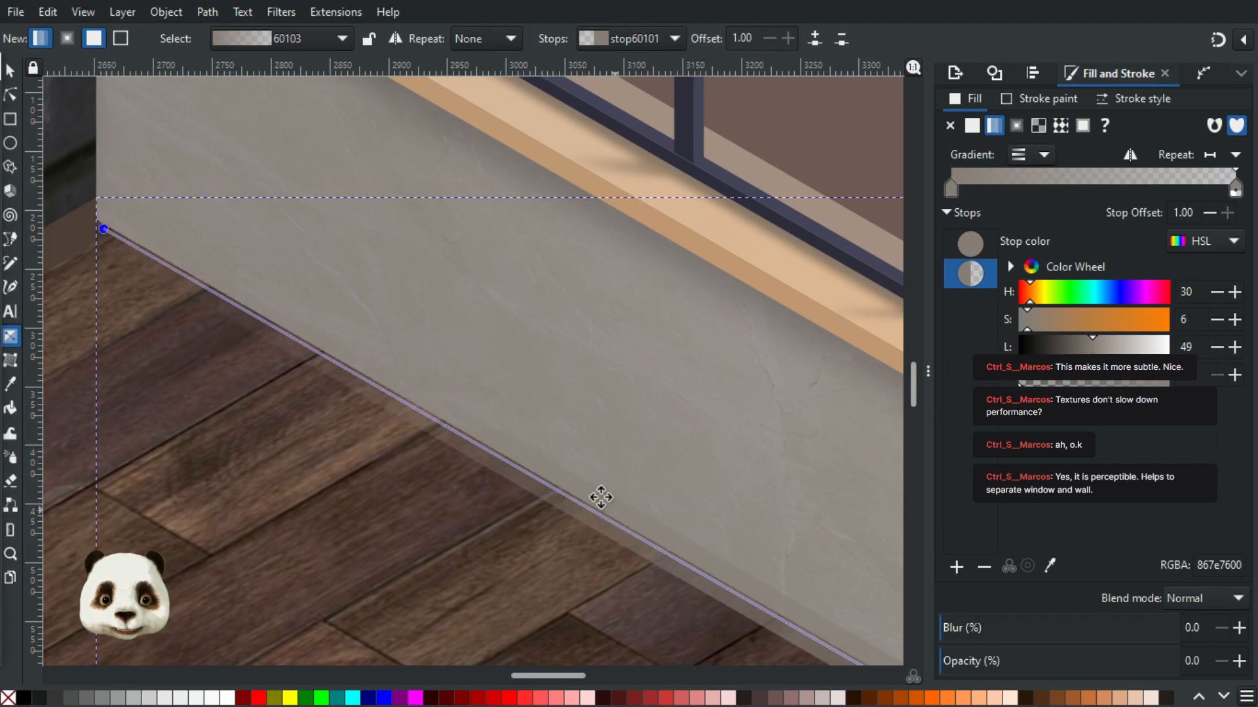
- Make the transparent gradient stop at the skirting's inner corner fully opaque
left_click_drag(600, 500, 146, 159)
left_click_drag(650, 468, 521, 394)
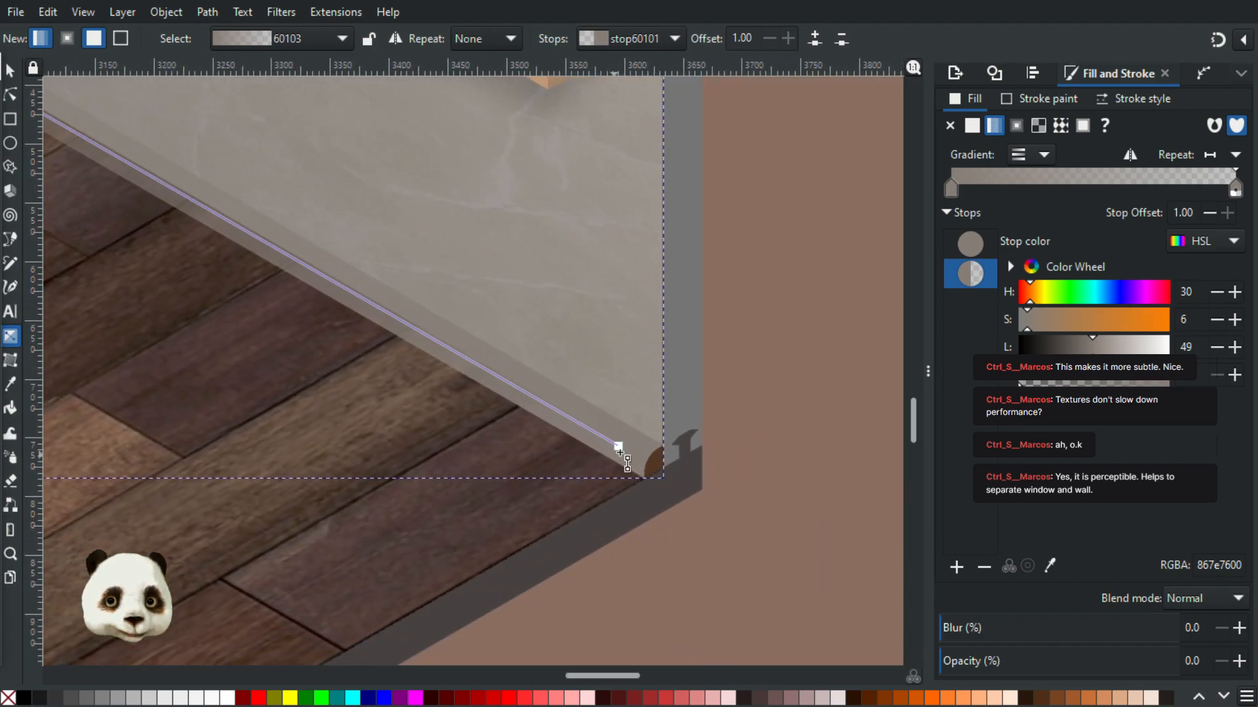
left_click(619, 448)
left_click_drag(328, 316, 786, 605)
left_click_drag(332, 279, 628, 535)
left_click_drag(291, 347, 374, 410)
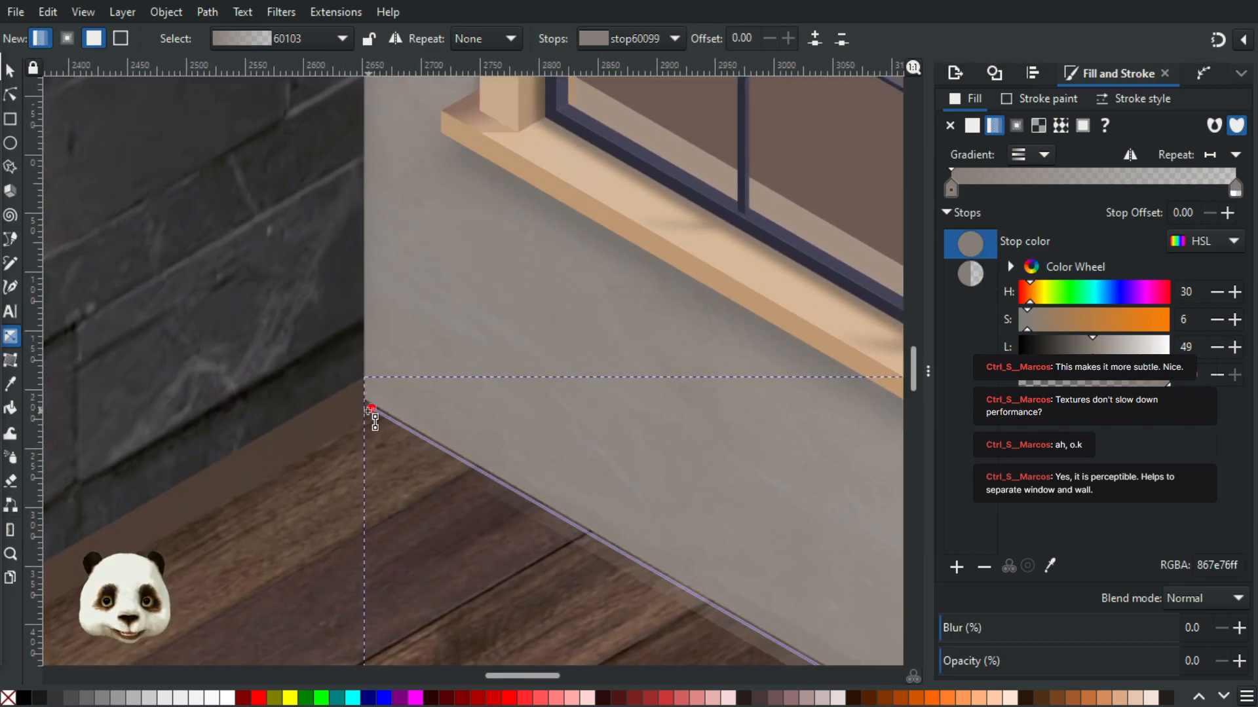
left_click(372, 409)
left_click_drag(1100, 376, 1251, 406)
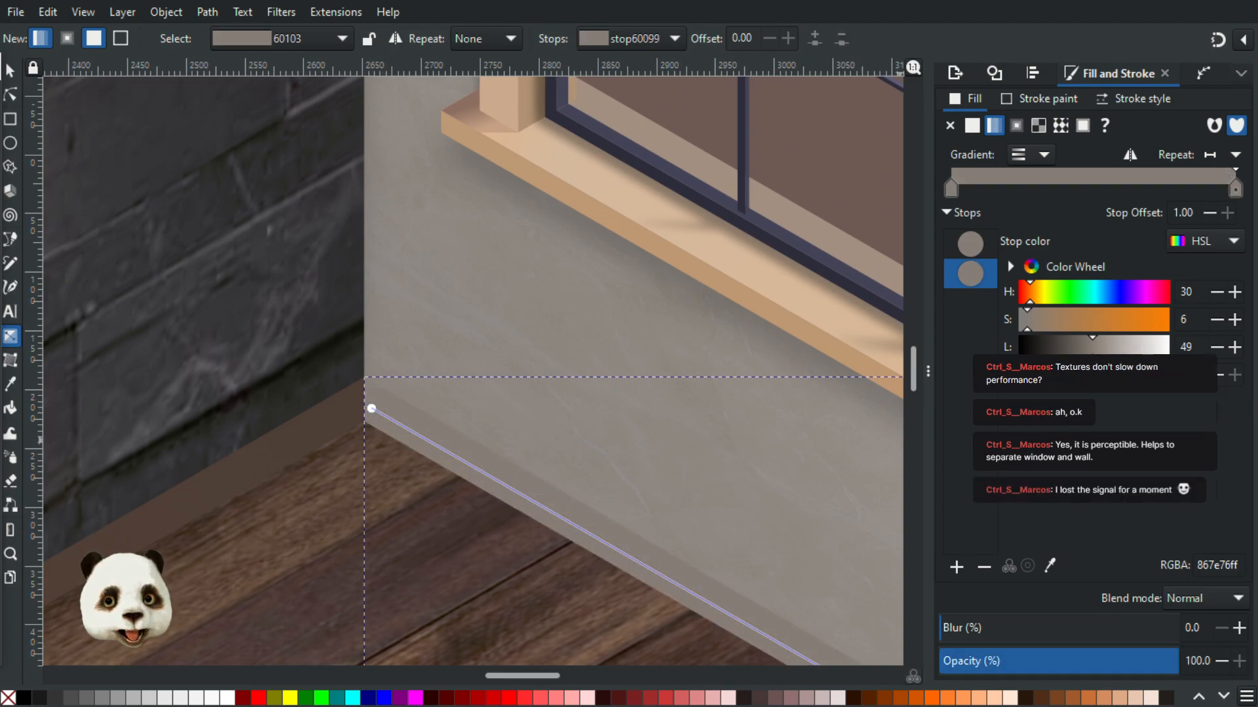
- Darken the gradient stop at the skirting's outer end to a lightness of 47
left_click_drag(496, 469, 233, 316)
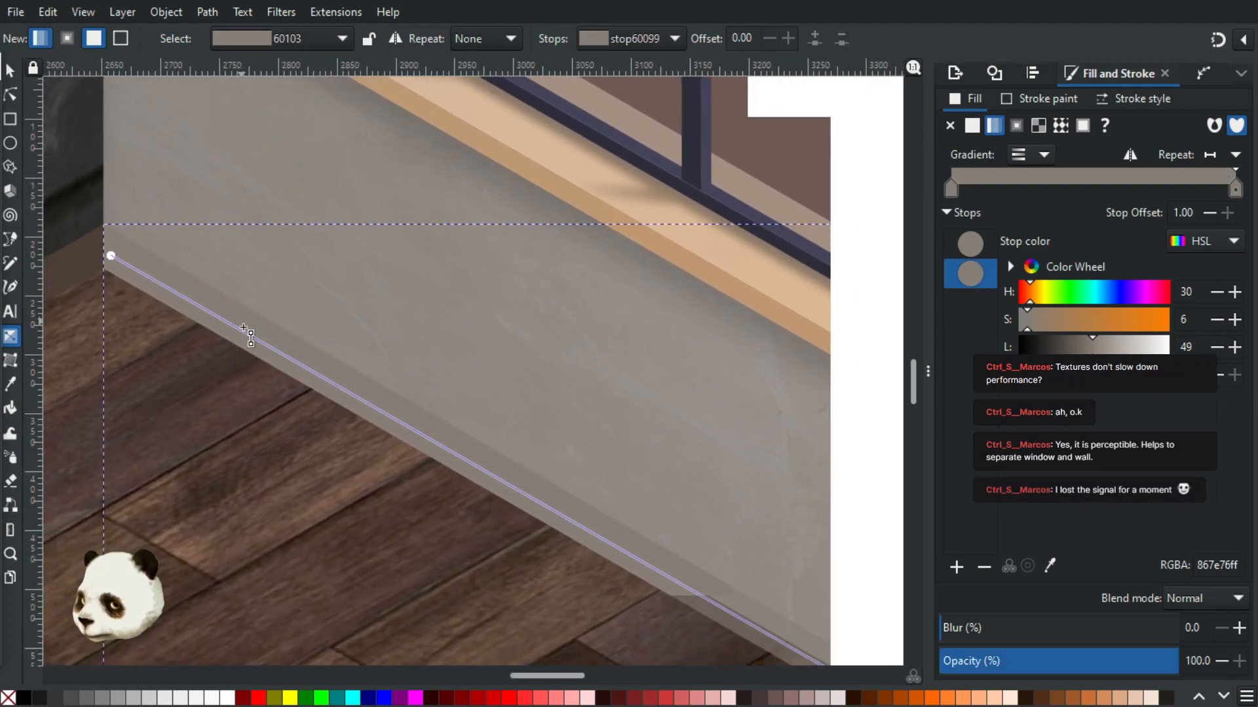
mouse_move(520, 515)
left_mouse_down()
mouse_move(480, 477)
mouse_move(232, 410)
left_mouse_up()
mouse_move(559, 533)
left_mouse_down()
mouse_move(258, 284)
mouse_move(206, 257)
left_mouse_up()
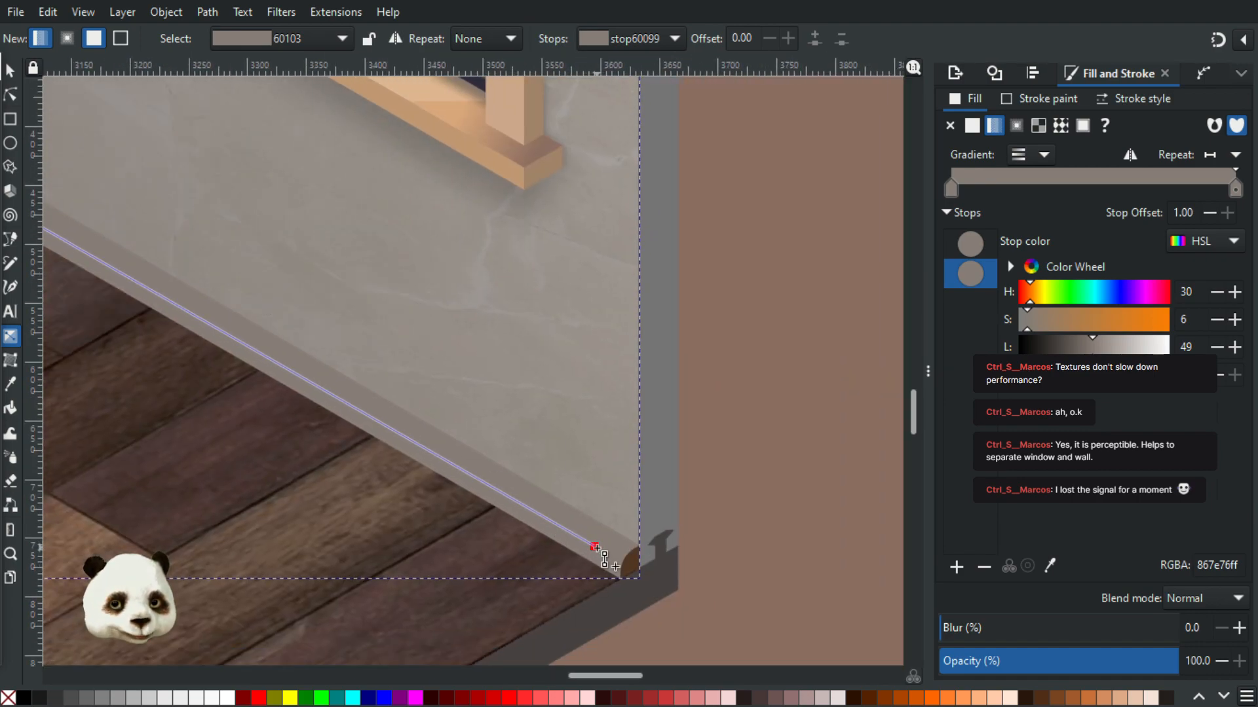
left_click(595, 547)
left_click(1088, 356)
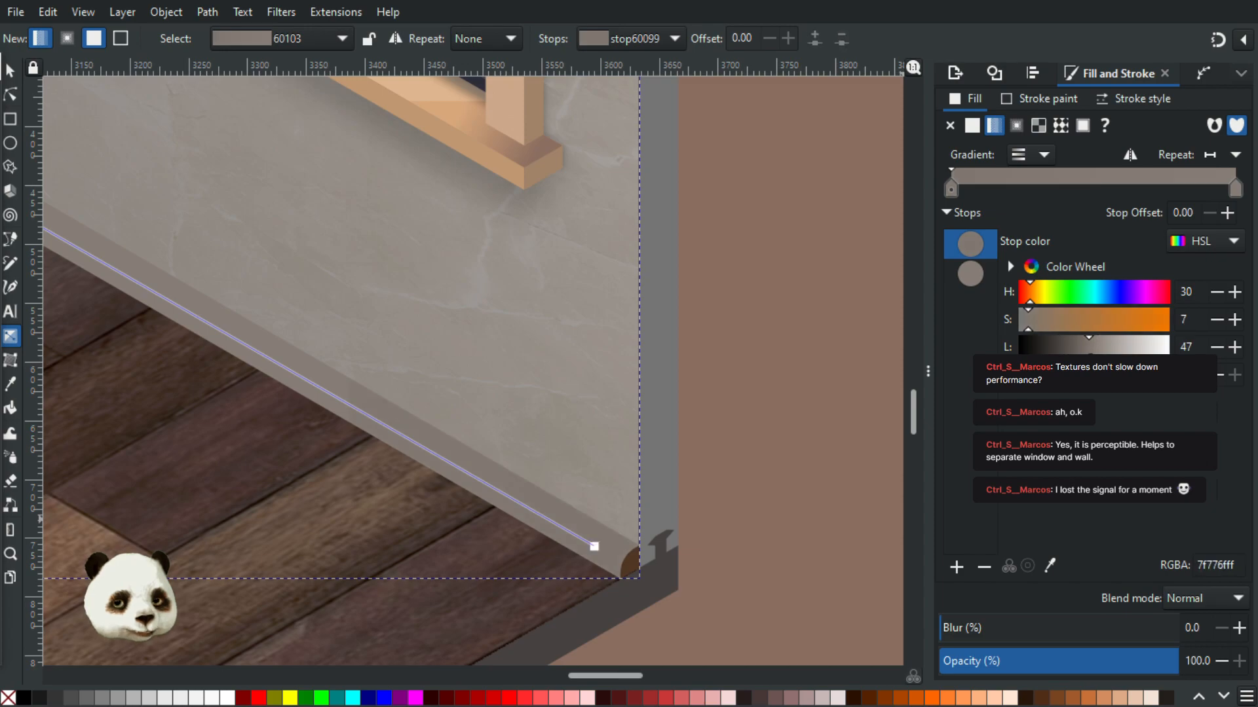
- Lighten the gradient stop at the skirting's inner corner to a lightness of 53 and compare it with the wall
left_click_drag(376, 351, 879, 643)
left_click_drag(329, 423, 510, 503)
scroll(463, 450, "up", 7)
scroll(463, 451, "left", 5)
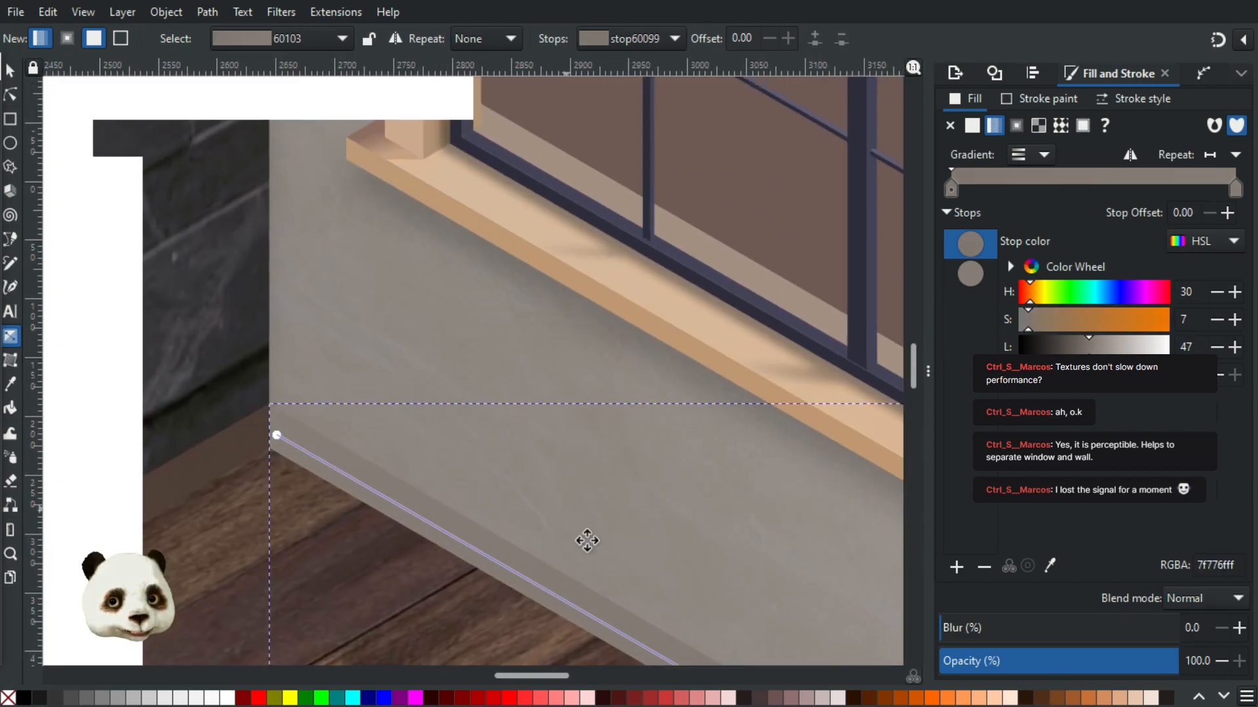
left_click(320, 474)
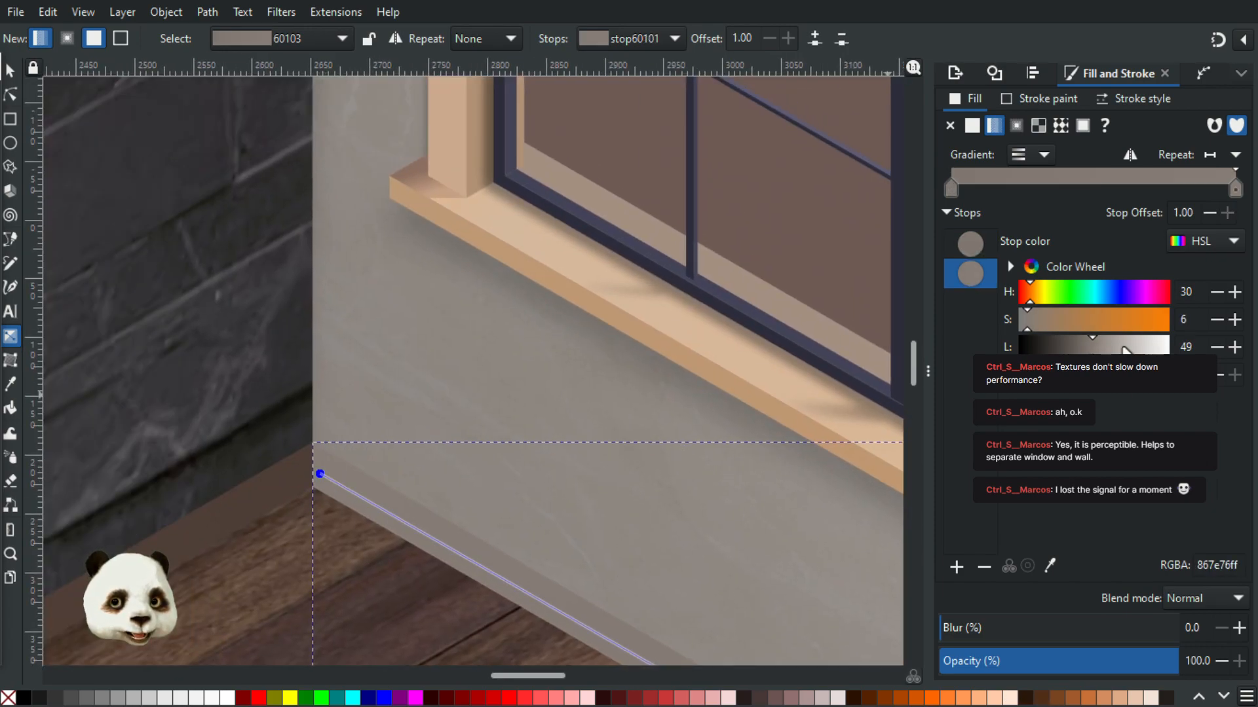
key("Escape")
scroll(576, 351, "down", 3)
scroll(373, 188, "right", 5)
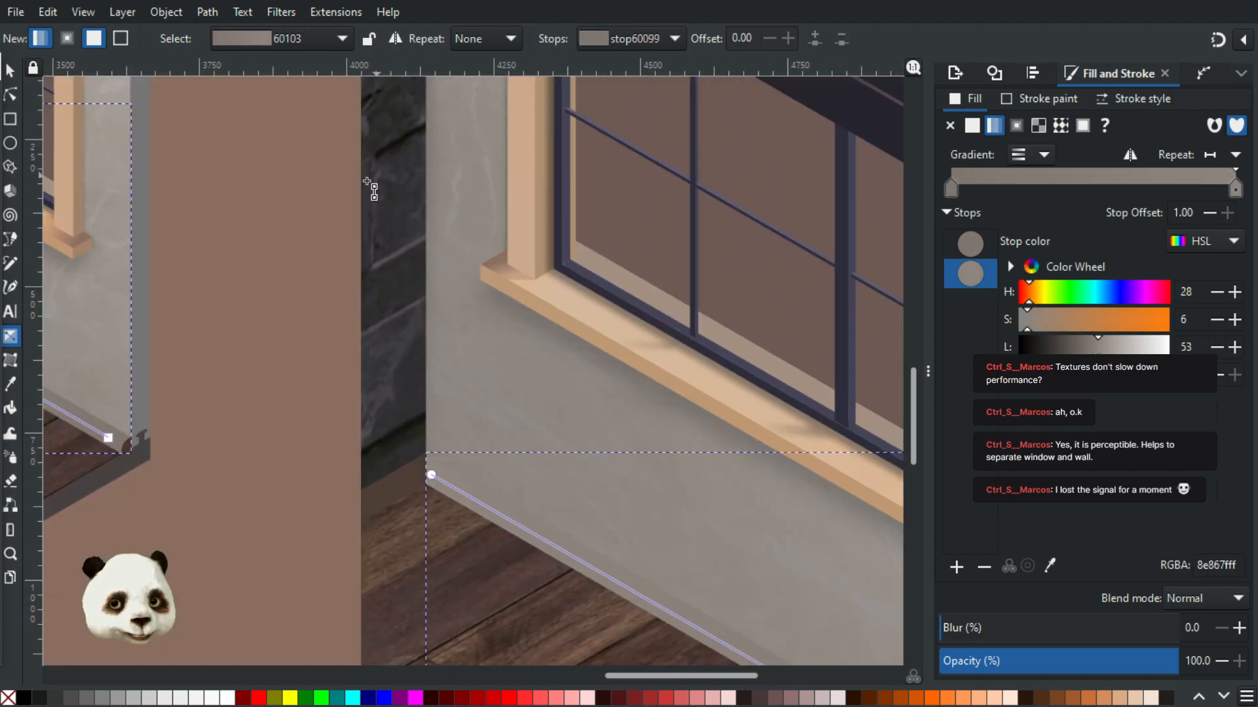
scroll(466, 292, "right", 5)
scroll(511, 371, "down", 4)
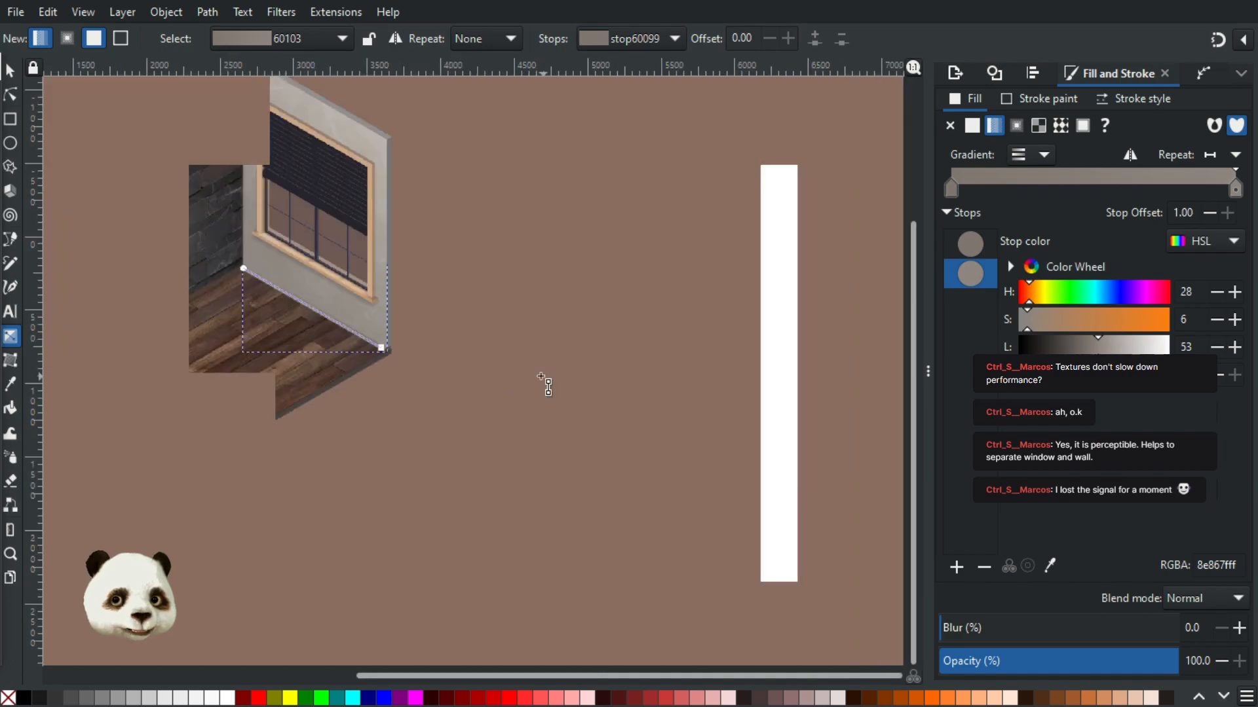
scroll(251, 271, "up", 1)
scroll(255, 278, "up", 4)
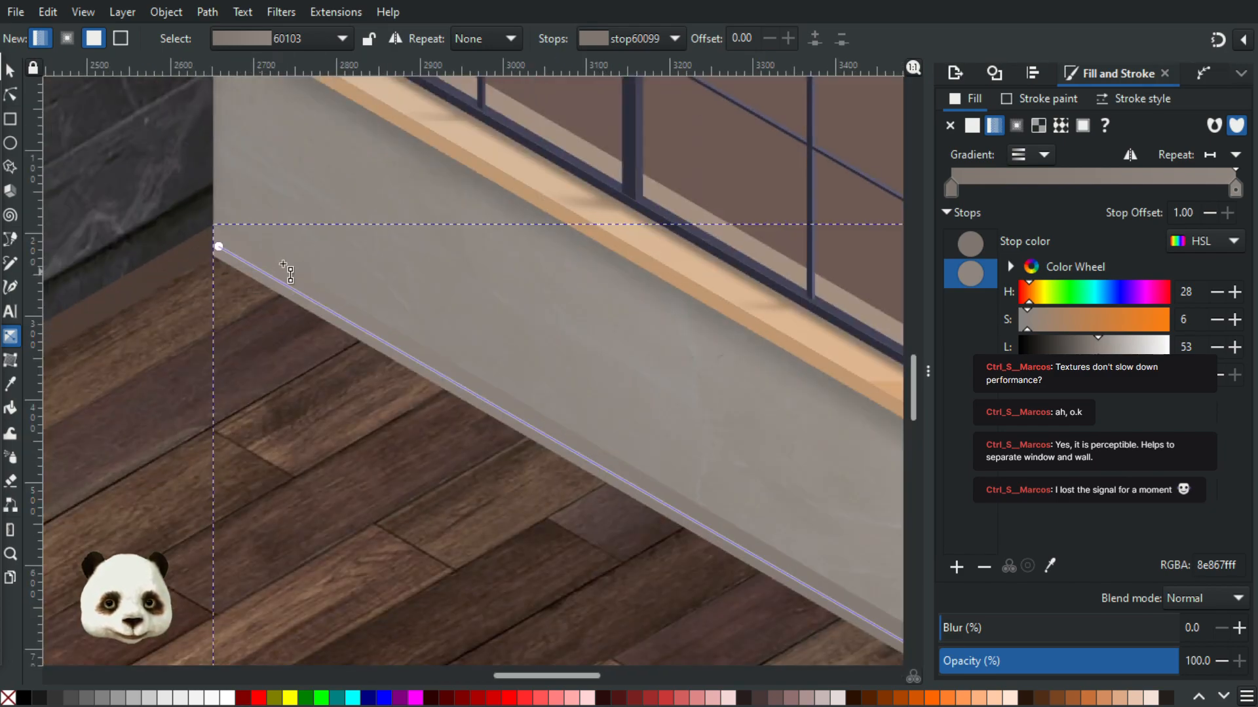
- Move the inner gradient stop slightly away from the corner along the skirting and darken it to a lightness of 47
mouse_move(226, 249)
left_mouse_down()
mouse_move(262, 269)
mouse_move(249, 258)
left_mouse_up()
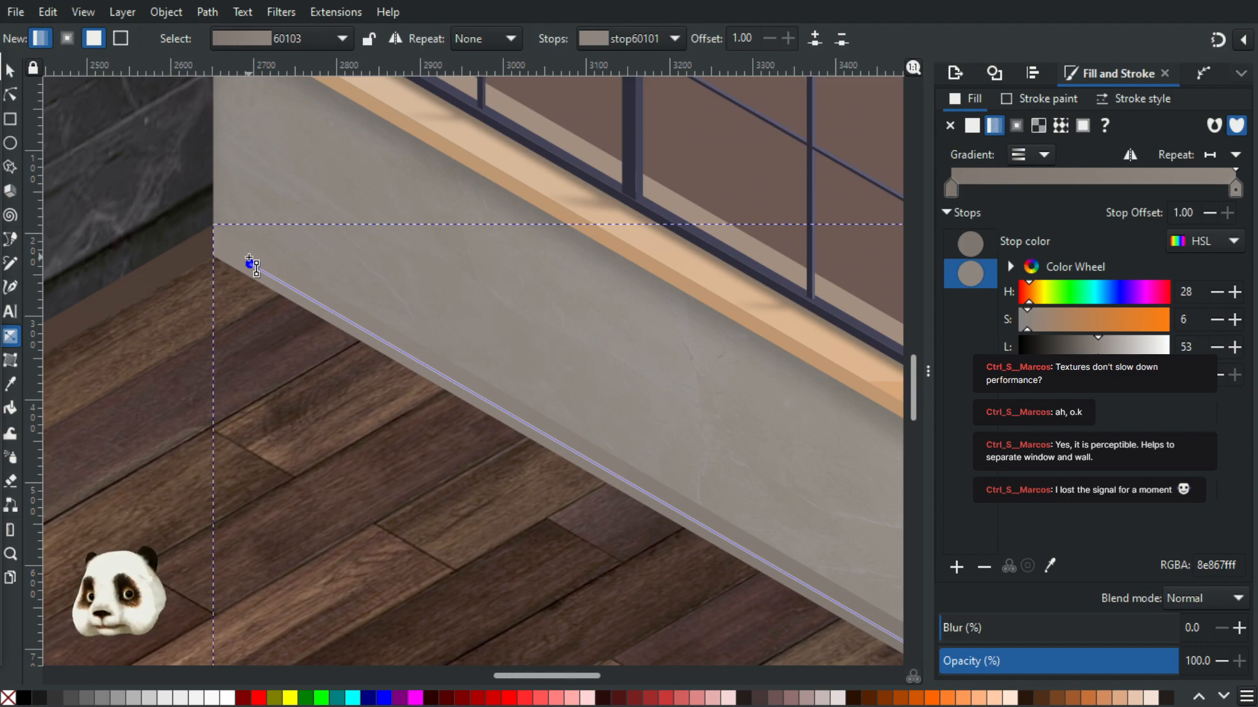
scroll(245, 251, "up", 1)
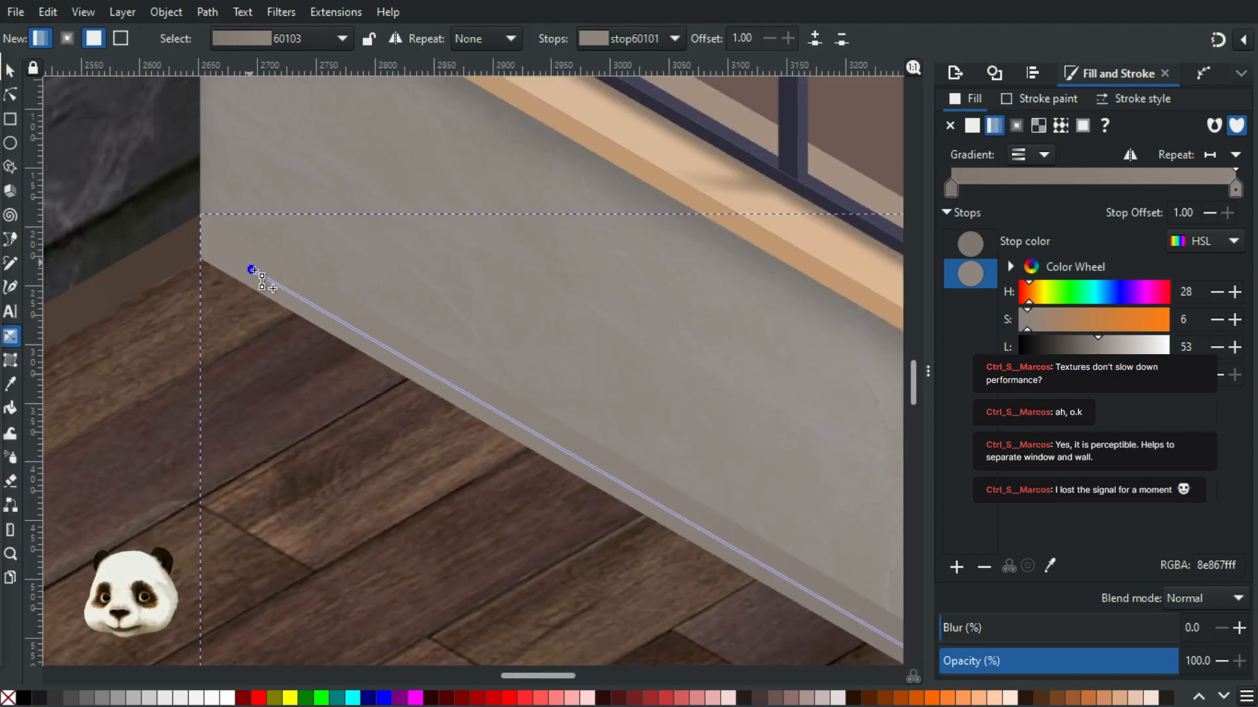
left_click_drag(252, 269, 240, 262)
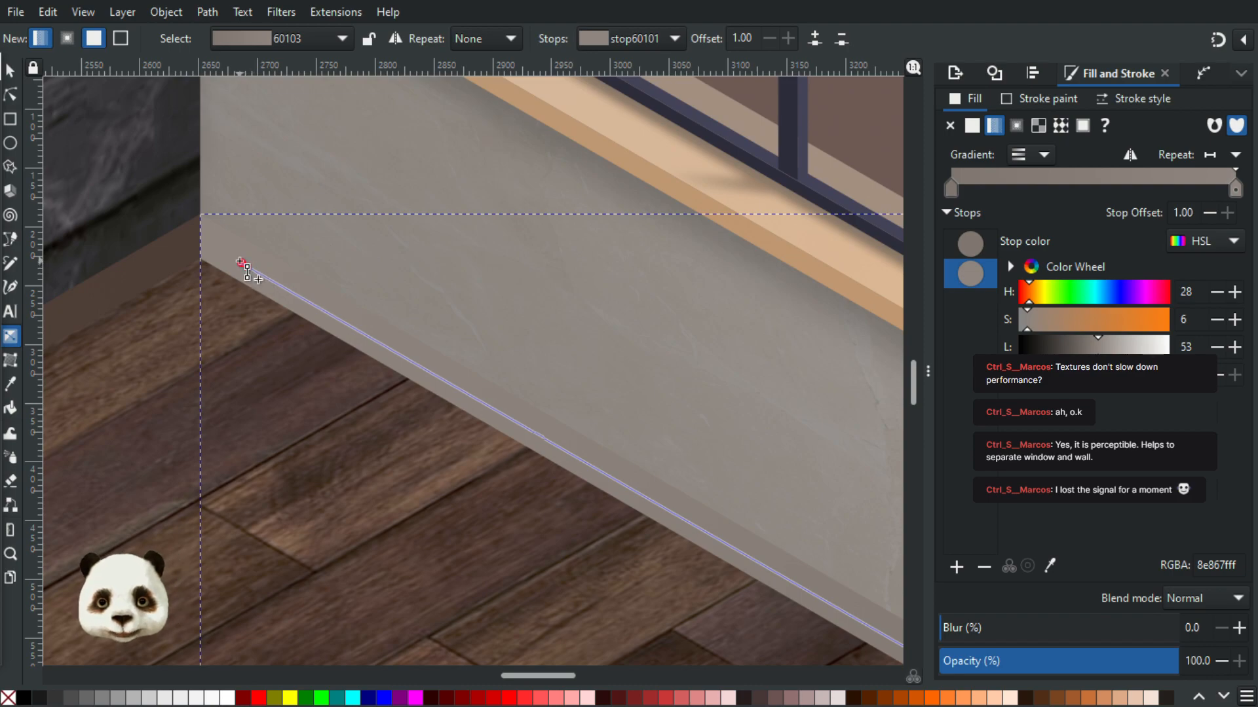
left_click(1092, 351)
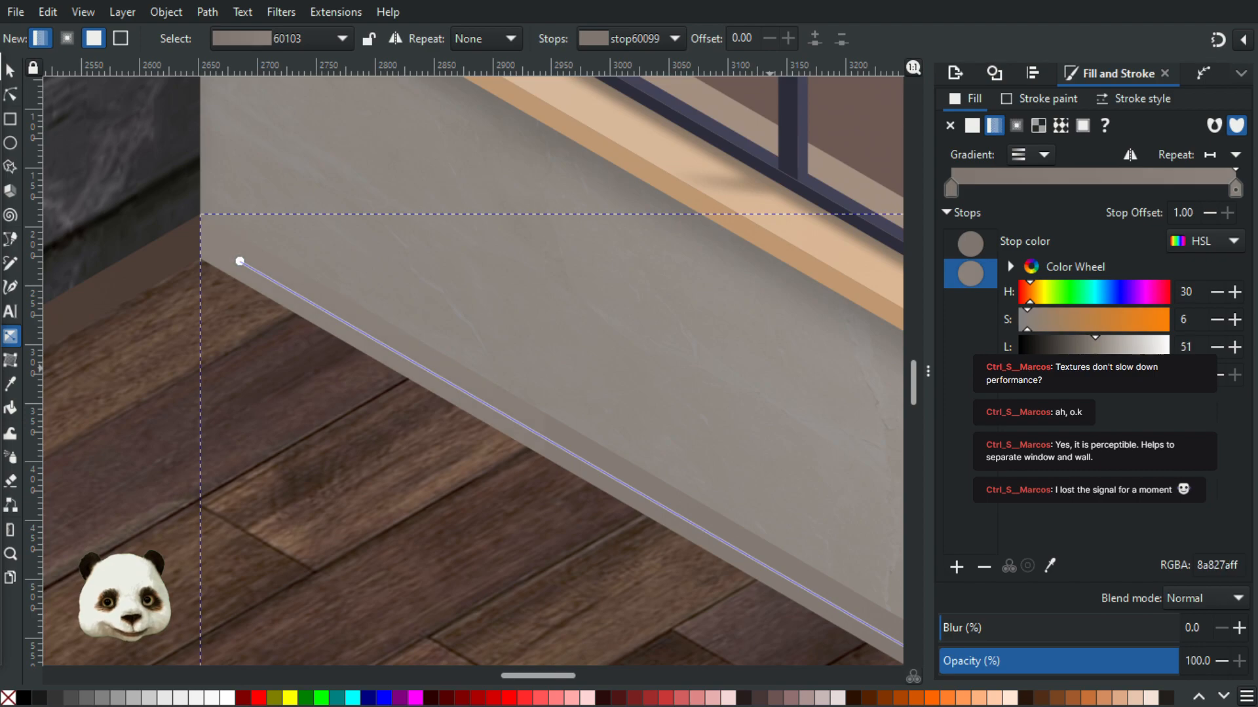
left_click(1088, 351)
scroll(487, 378, "down", 3)
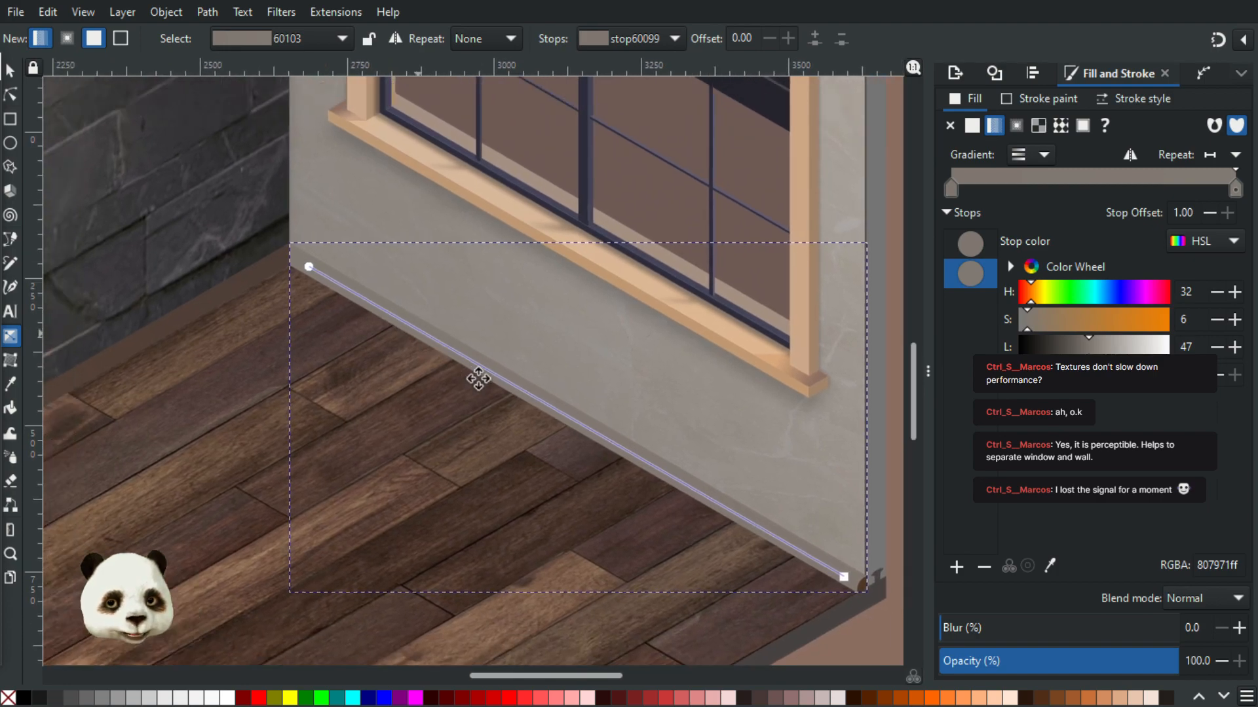
- Add a middle stop at offset 0.77 on the skirting gradient and set its lightness to 49
left_click_drag(478, 379, 566, 449)
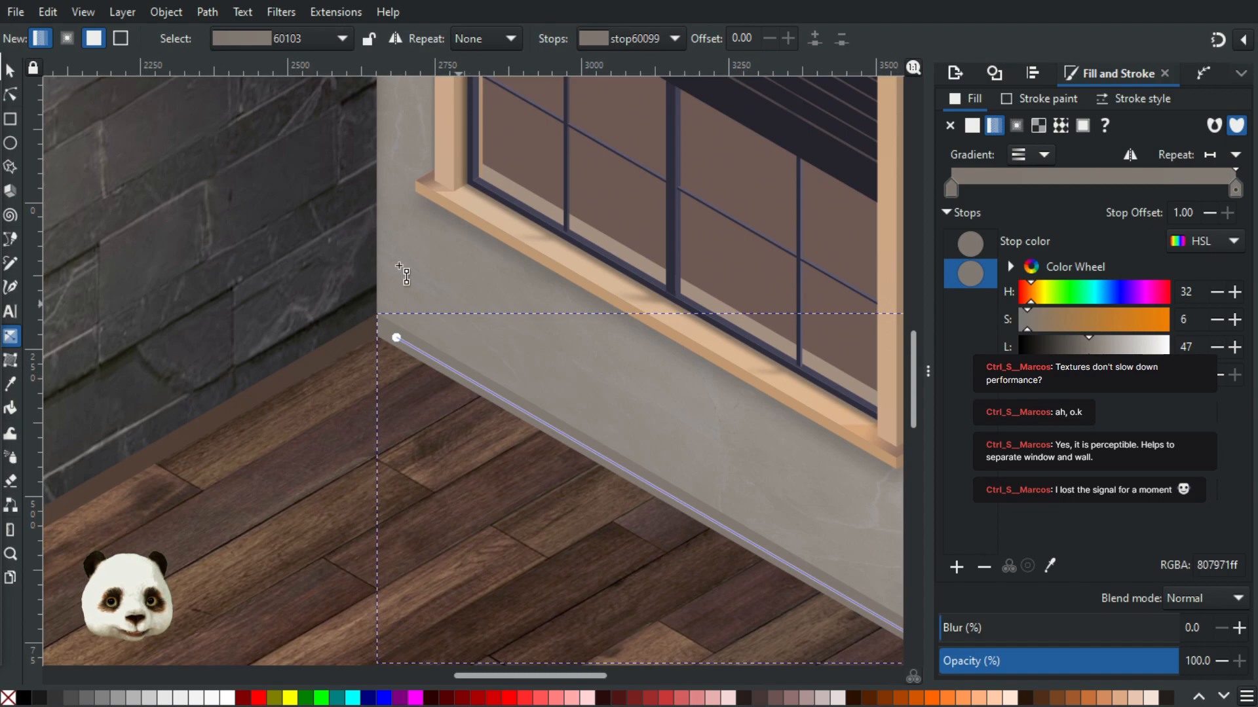
left_click_drag(569, 474, 491, 432)
scroll(440, 375, "up", 2)
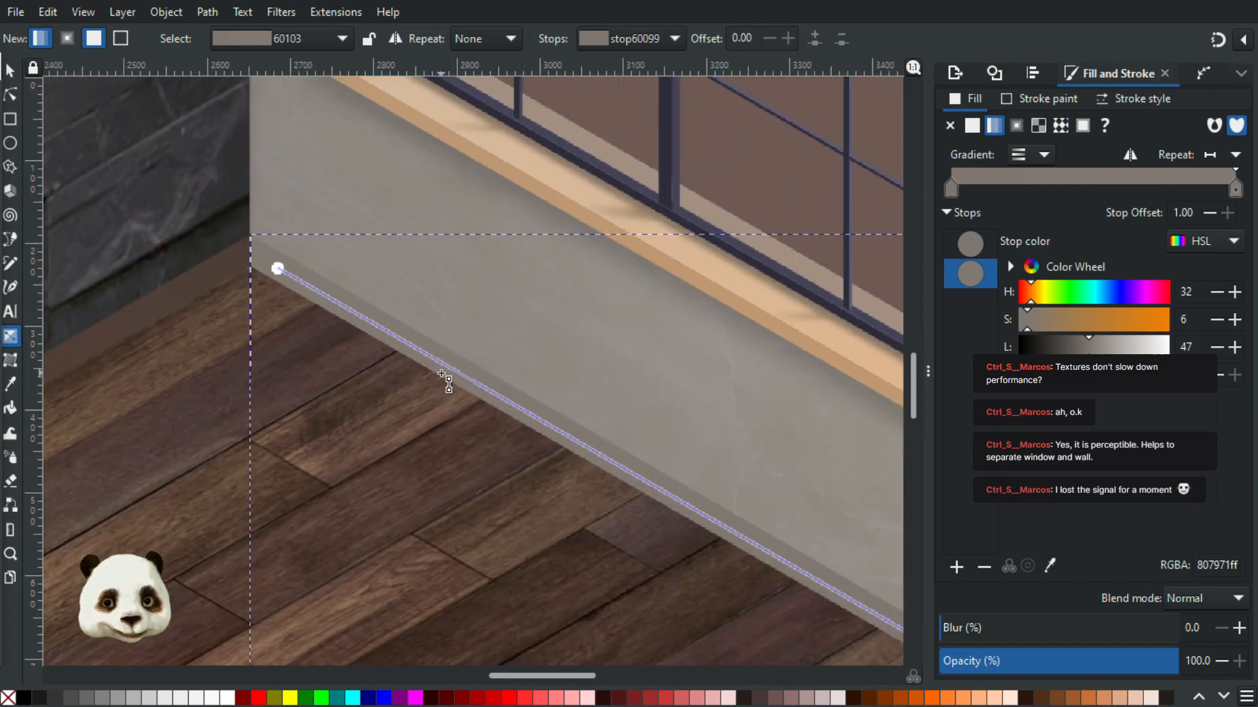
double_click(452, 364)
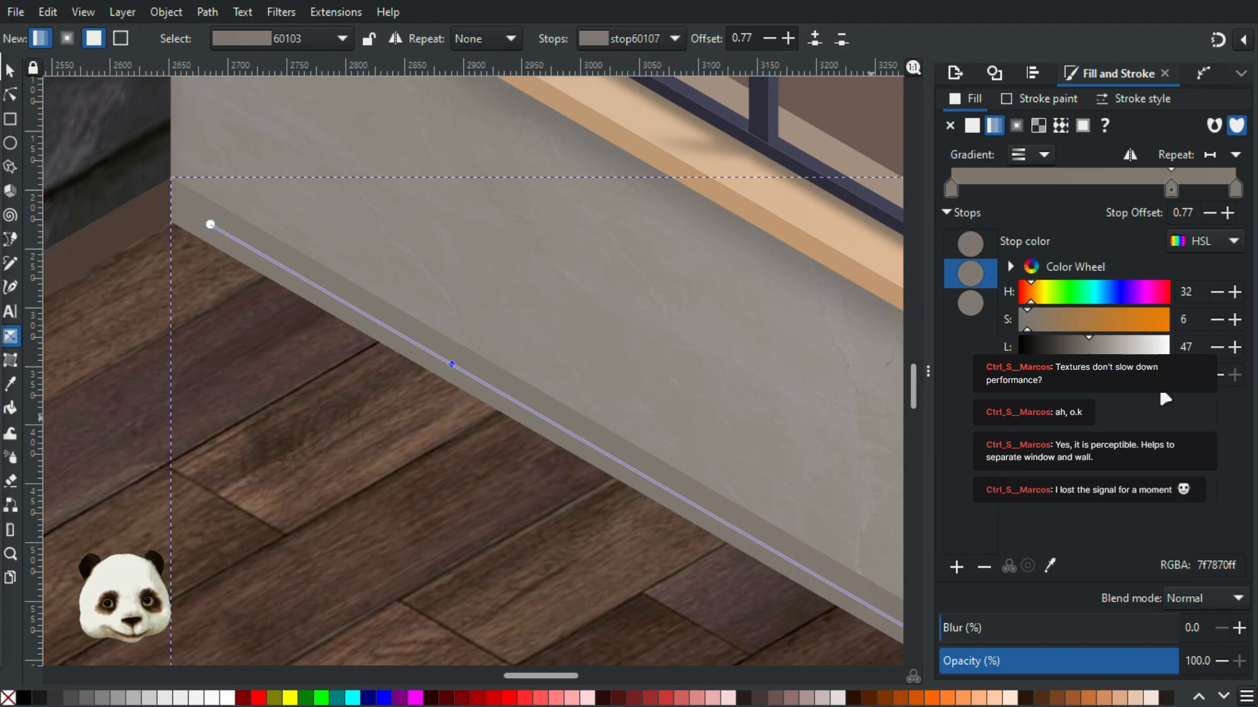
left_click_drag(1088, 355, 1091, 355)
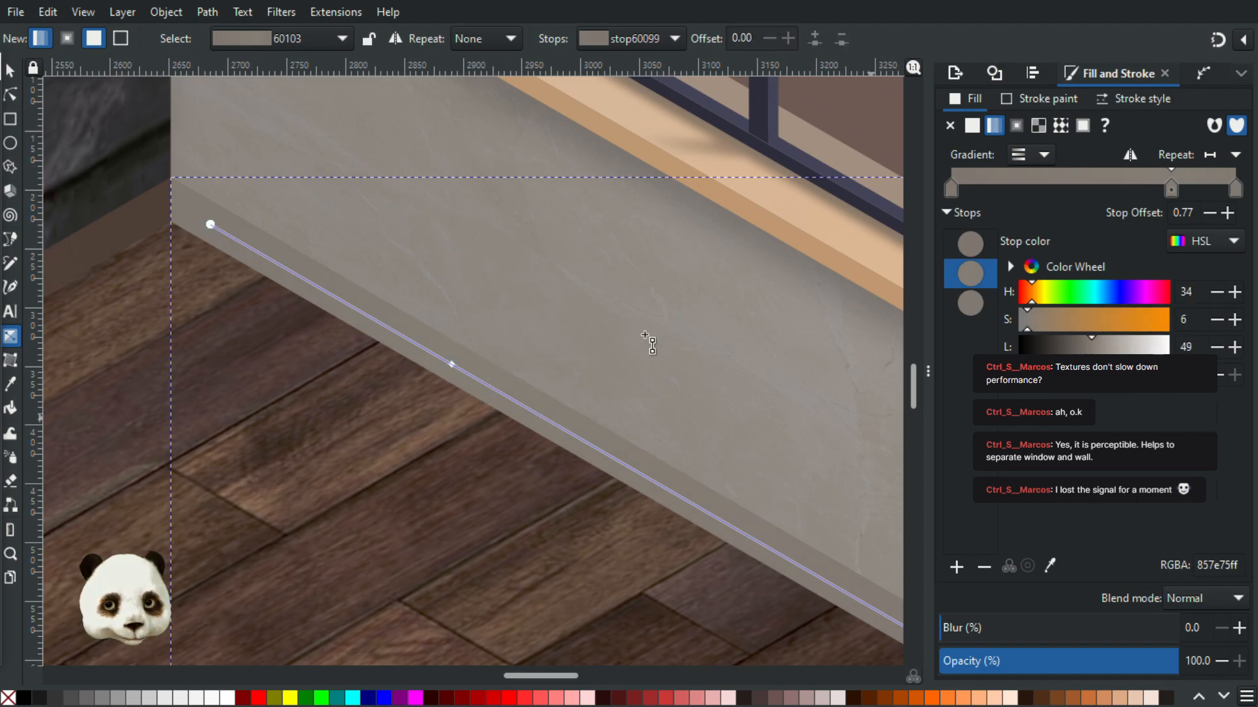
- Recolour the gradient stop near the inner corner with a grey-brown sampled from the skirting
left_click(214, 225)
scroll(485, 377, "down", 3)
left_click_drag(511, 412, 190, 220)
scroll(484, 358, "up", 3)
key("d")
left_click(500, 352)
scroll(483, 405, "down", 3)
left_click_drag(372, 372, 640, 487)
scroll(419, 327, "up", 1)
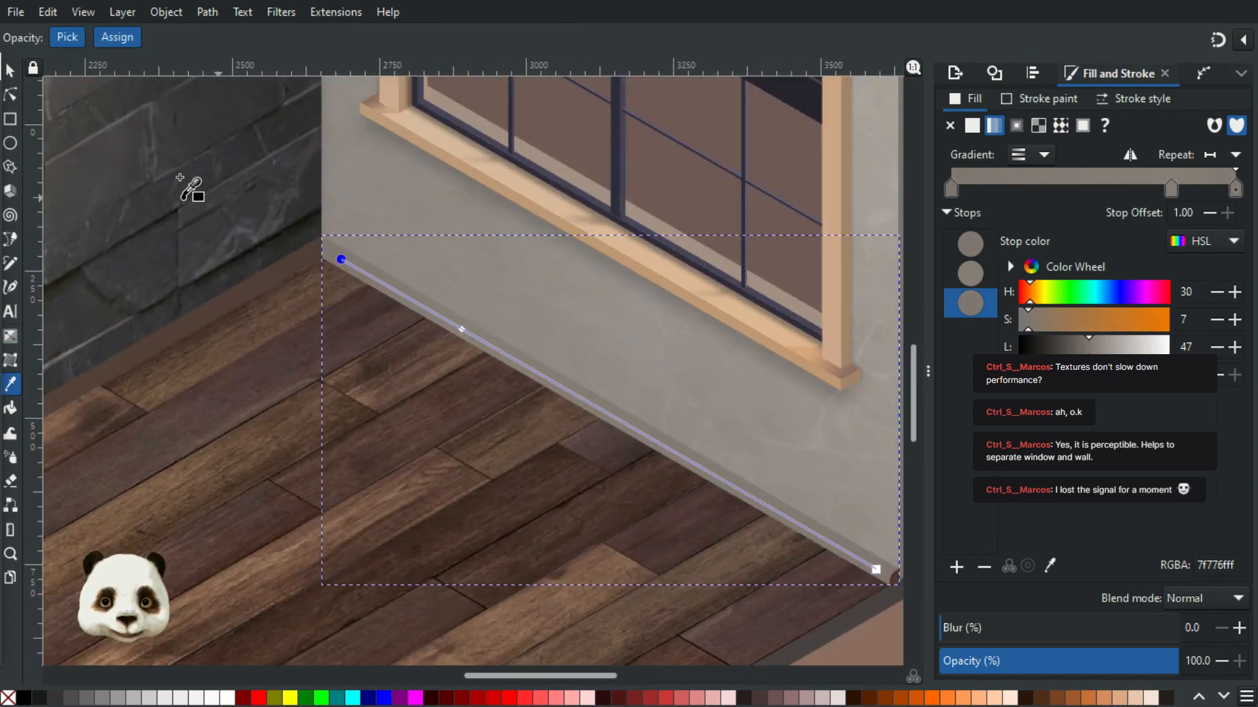
- Fill the brown end cap at the skirting's outer end with the colour sampled from the strip and darken it to a lightness of 38
left_click(11, 70)
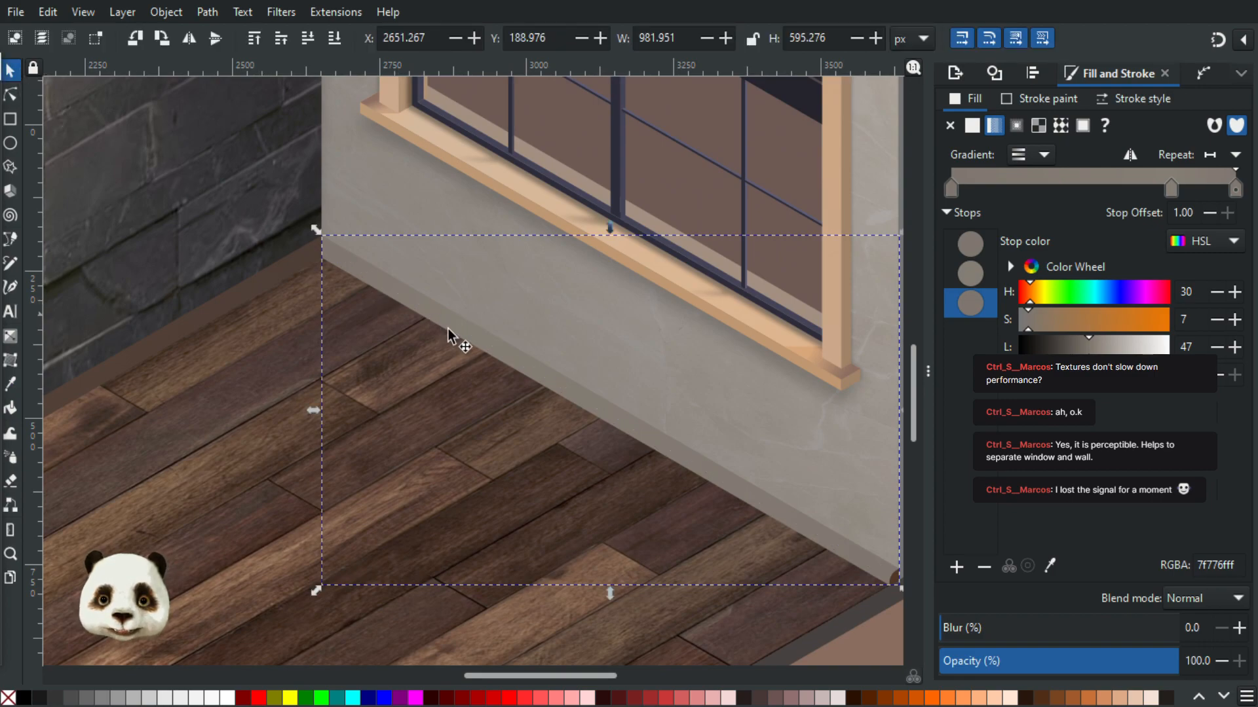
scroll(244, 216, "up", 2)
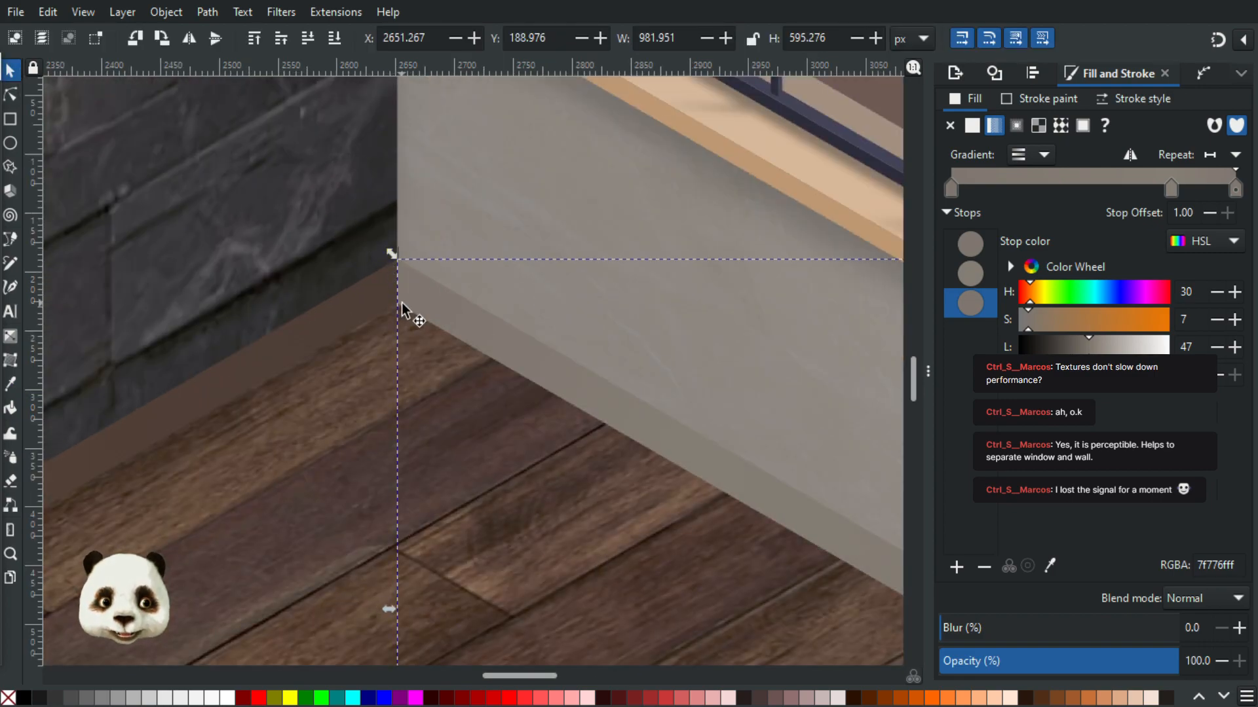
scroll(498, 338, "down", 3)
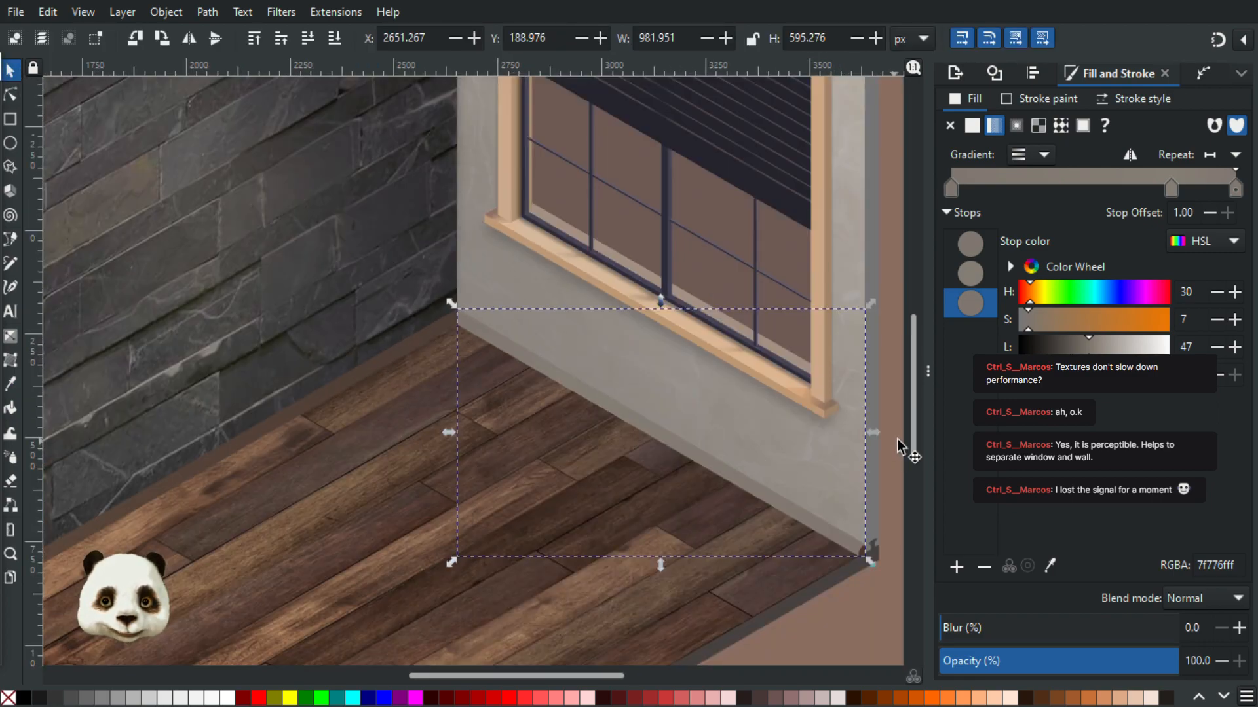
left_click(813, 510)
scroll(813, 509, "up", 5)
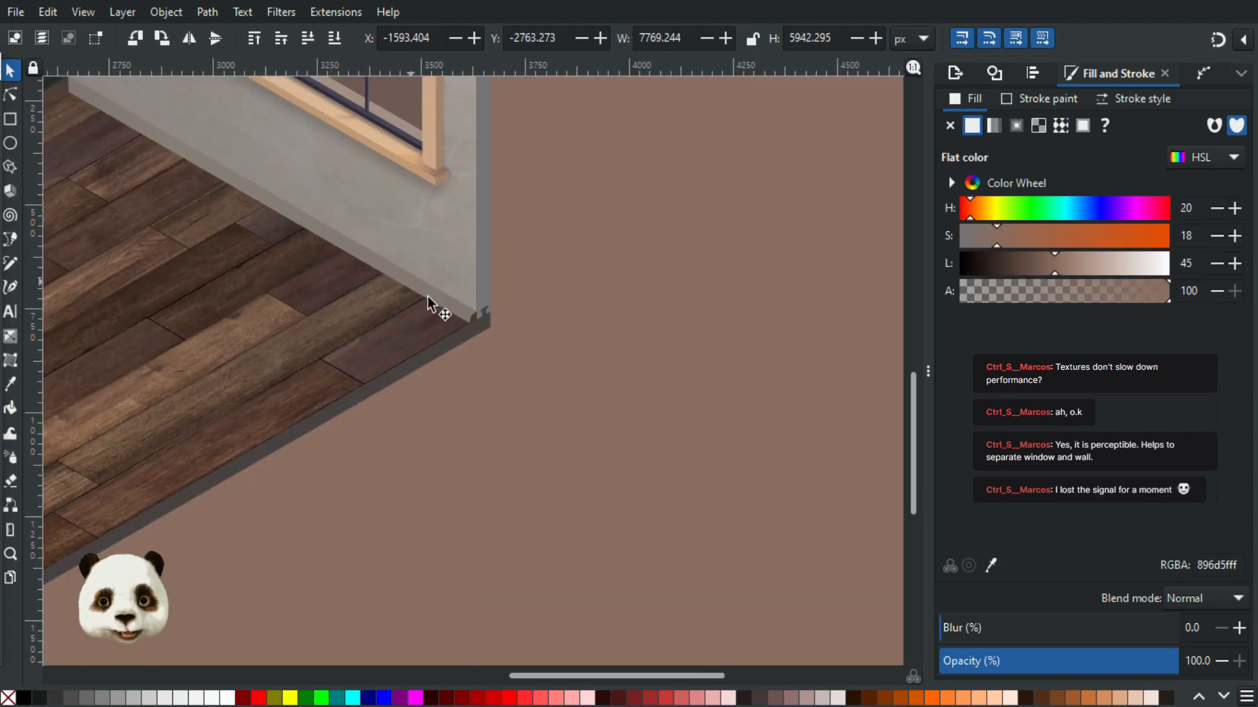
left_click(599, 388)
key("d")
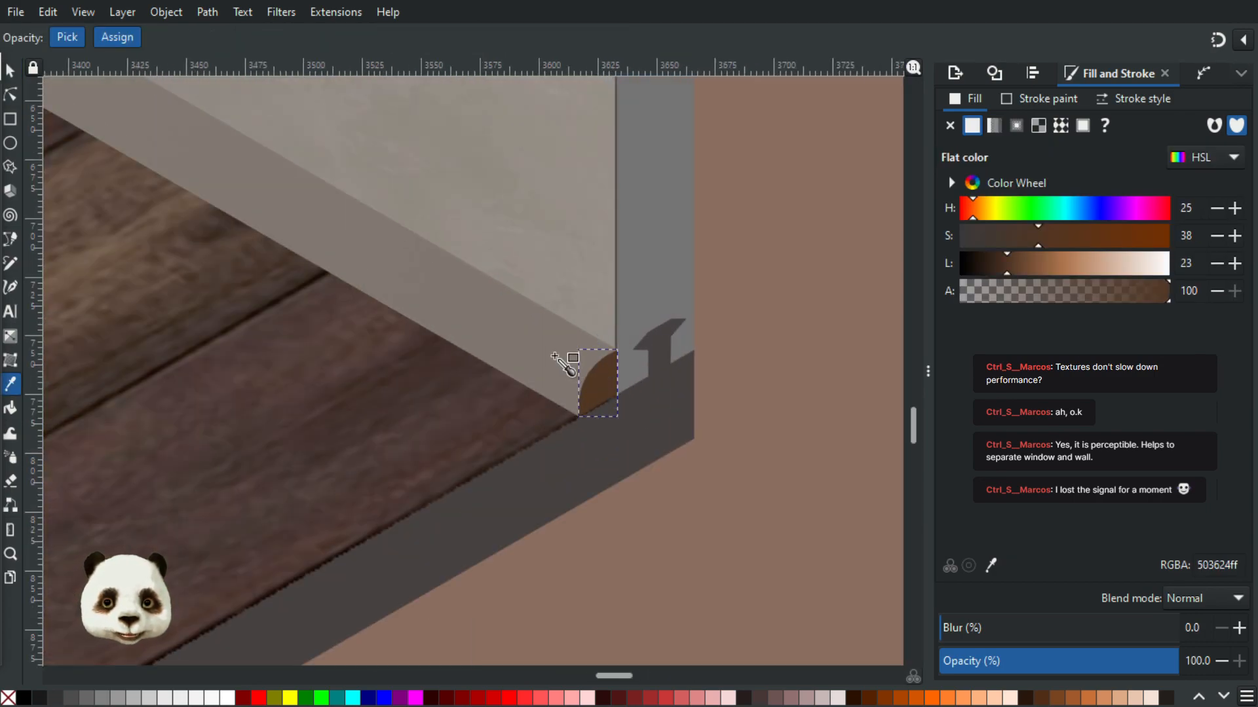
left_click(551, 354)
left_click(1040, 268)
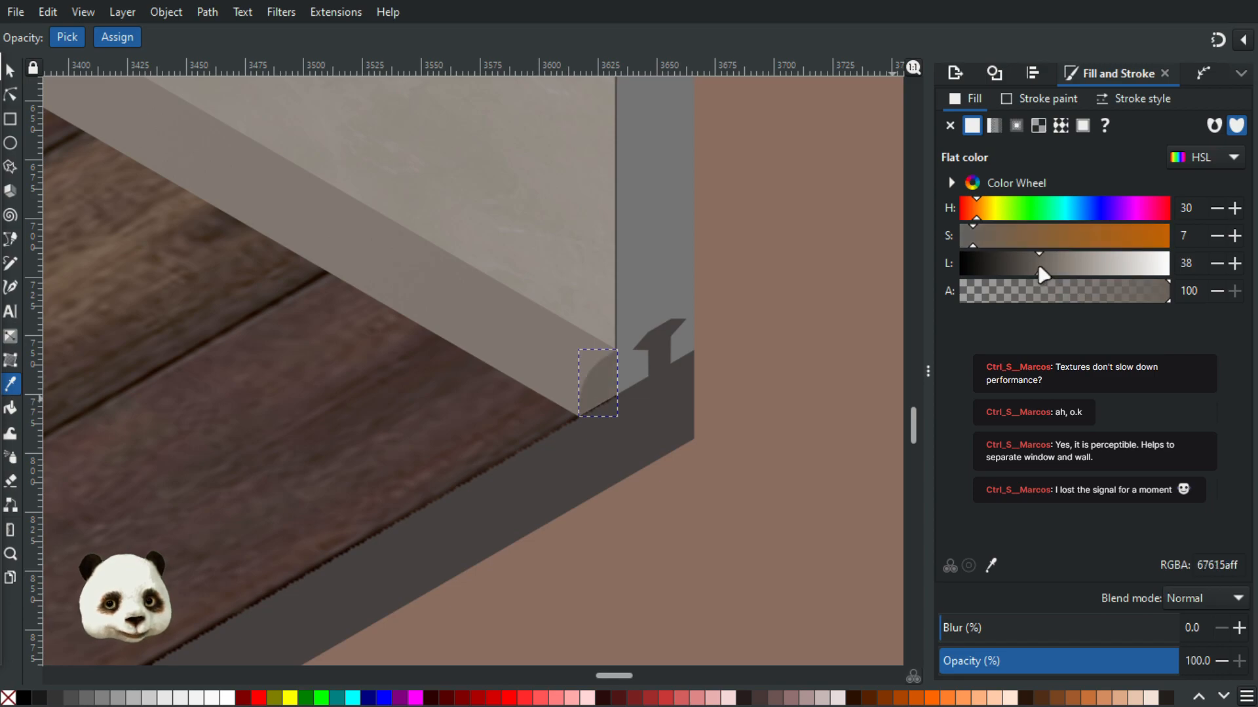
- Darken the fill of the end cap at the skirting's outer end to a lightness of 36
left_click(1028, 262)
left_click(1045, 264)
left_click(1035, 265)
scroll(727, 418, "up", 2)
scroll(721, 415, "down", 3)
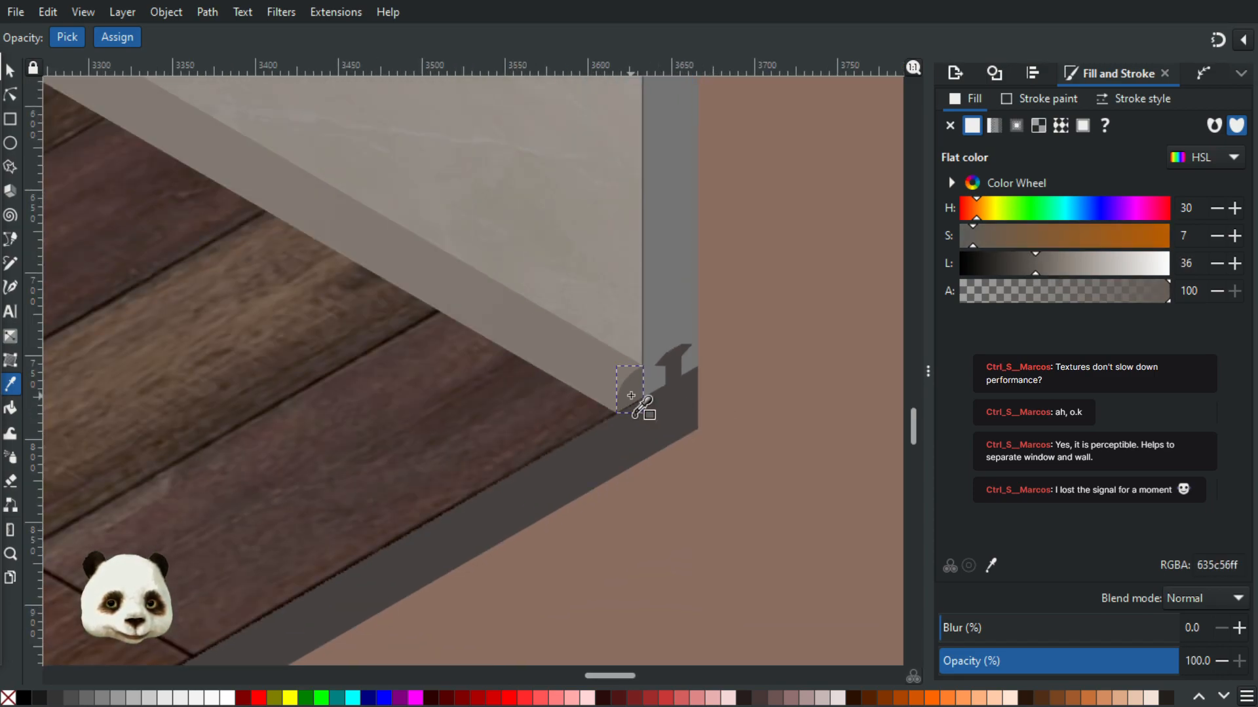
scroll(629, 397, "up", 2)
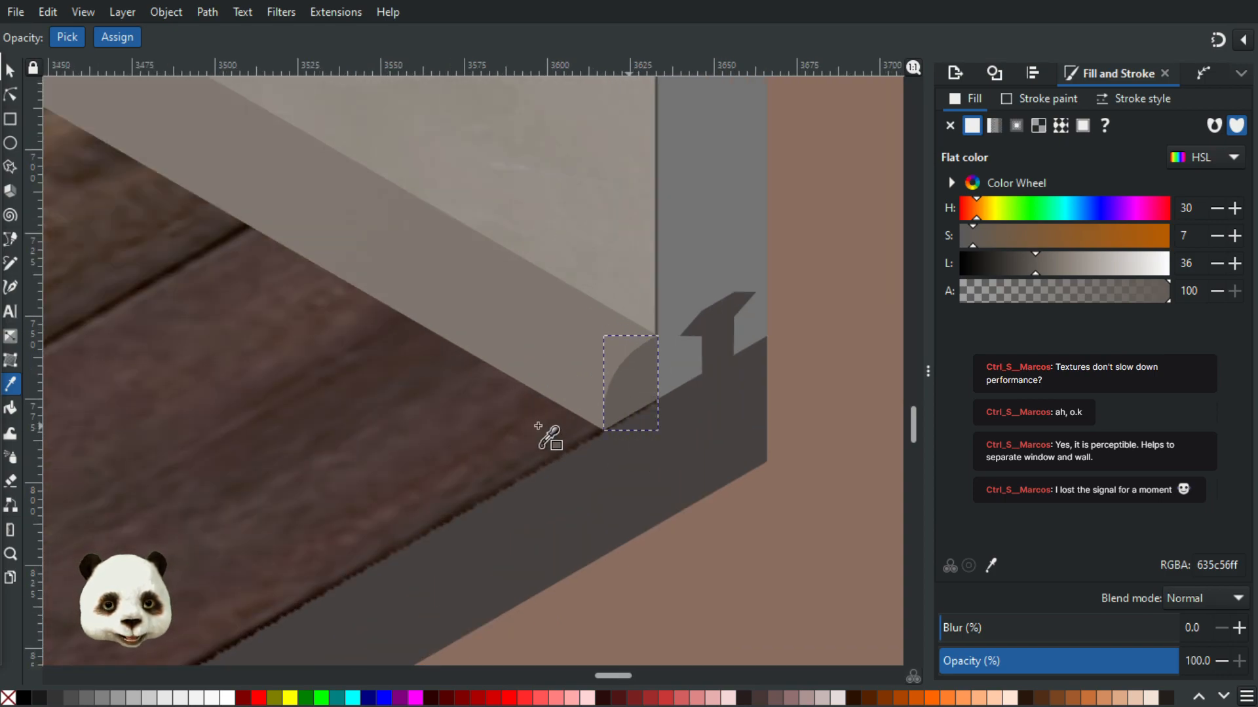
- Try to bow the inner end edge of the grey skirting outward over the brown skirting, and undo the bend
scroll(445, 386, "down", 4)
scroll(317, 317, "up", 1)
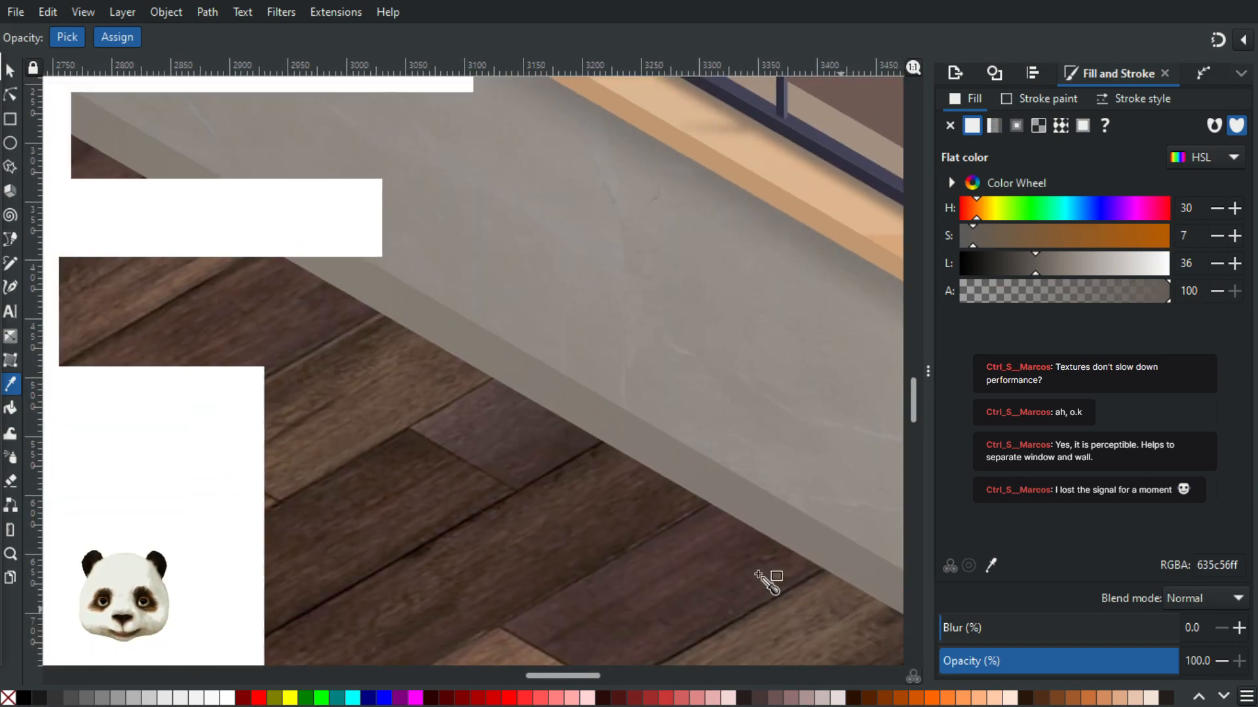
scroll(478, 433, "down", 3)
scroll(219, 258, "up", 2)
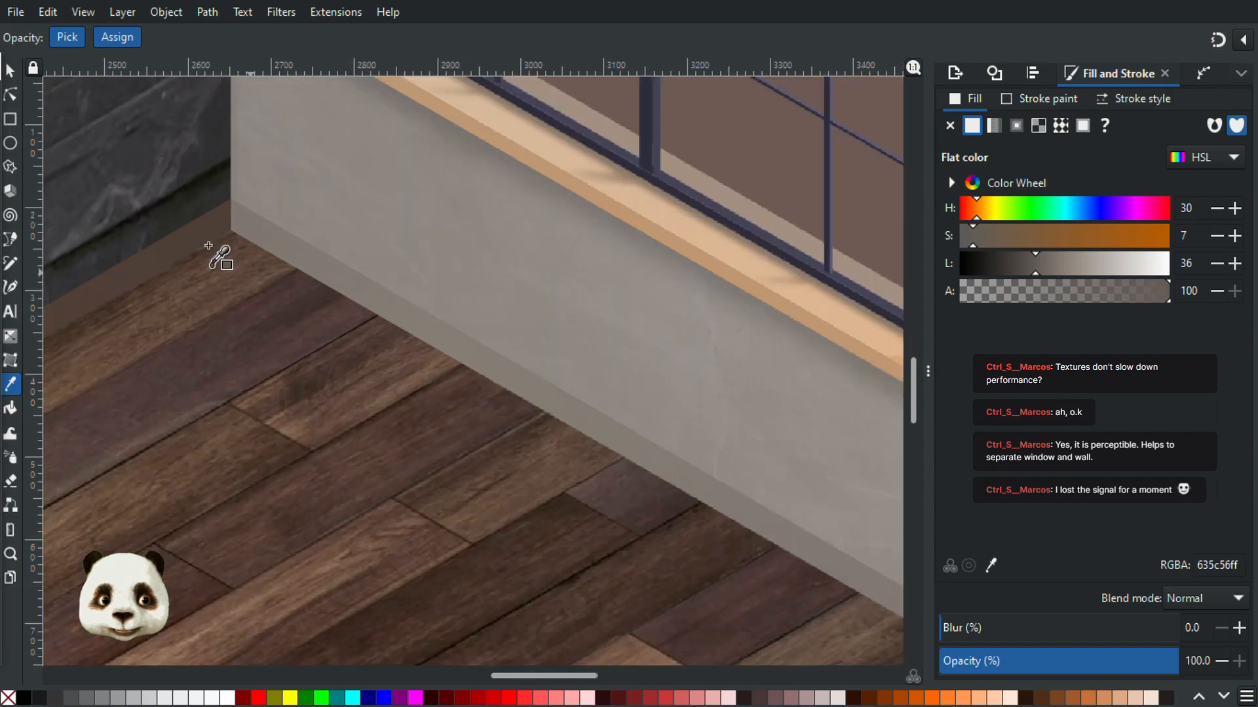
left_click(11, 69)
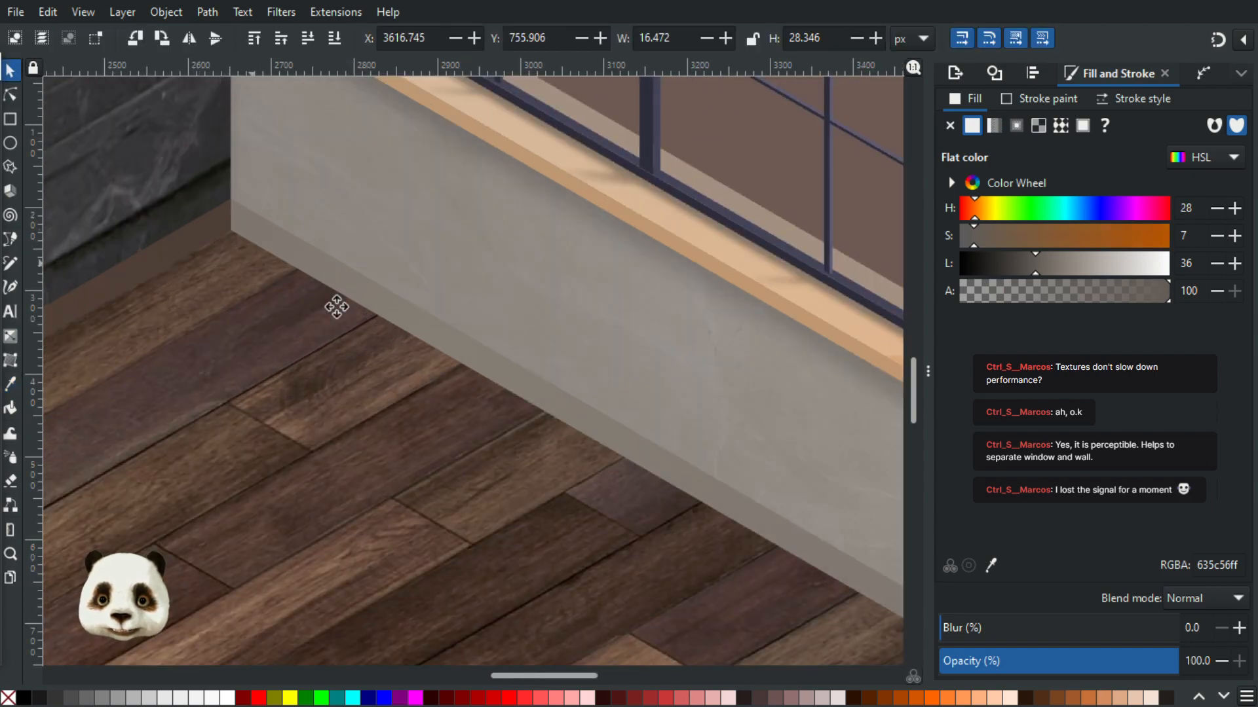
scroll(436, 332, "down", 2)
scroll(421, 315, "up", 4)
scroll(415, 351, "up", 3)
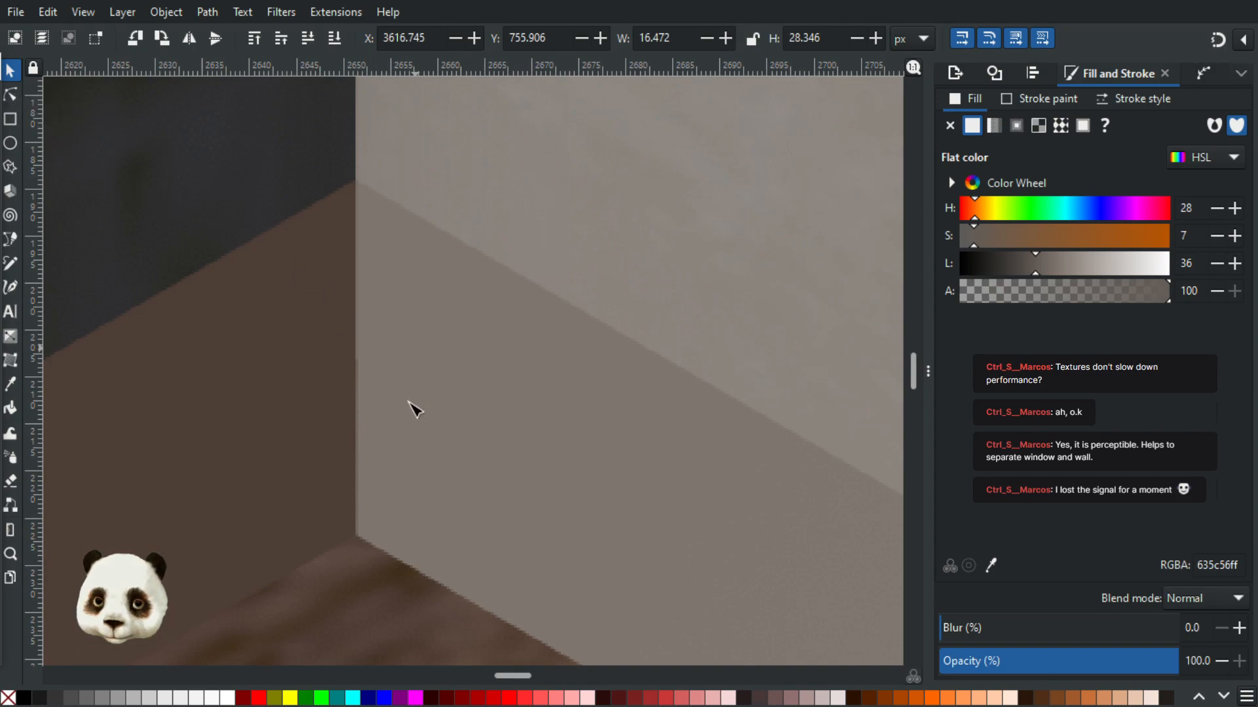
double_click(408, 372)
scroll(409, 372, "down", 3)
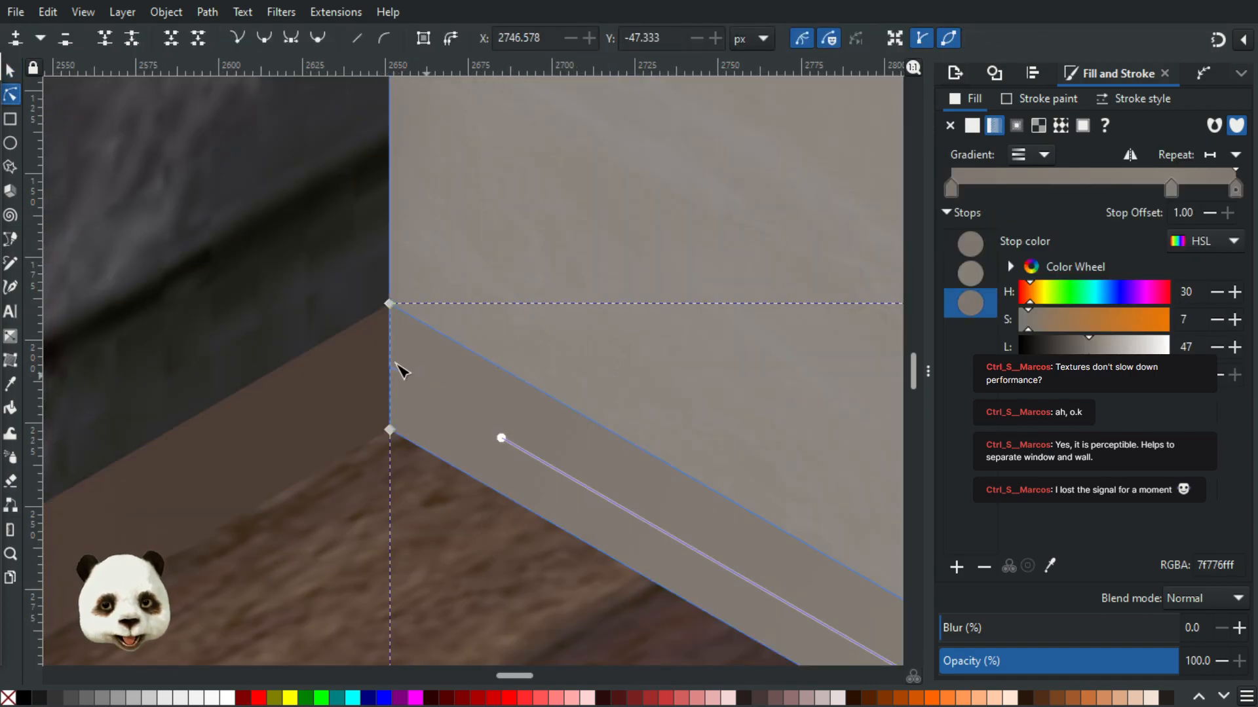
left_click_drag(374, 372, 377, 359)
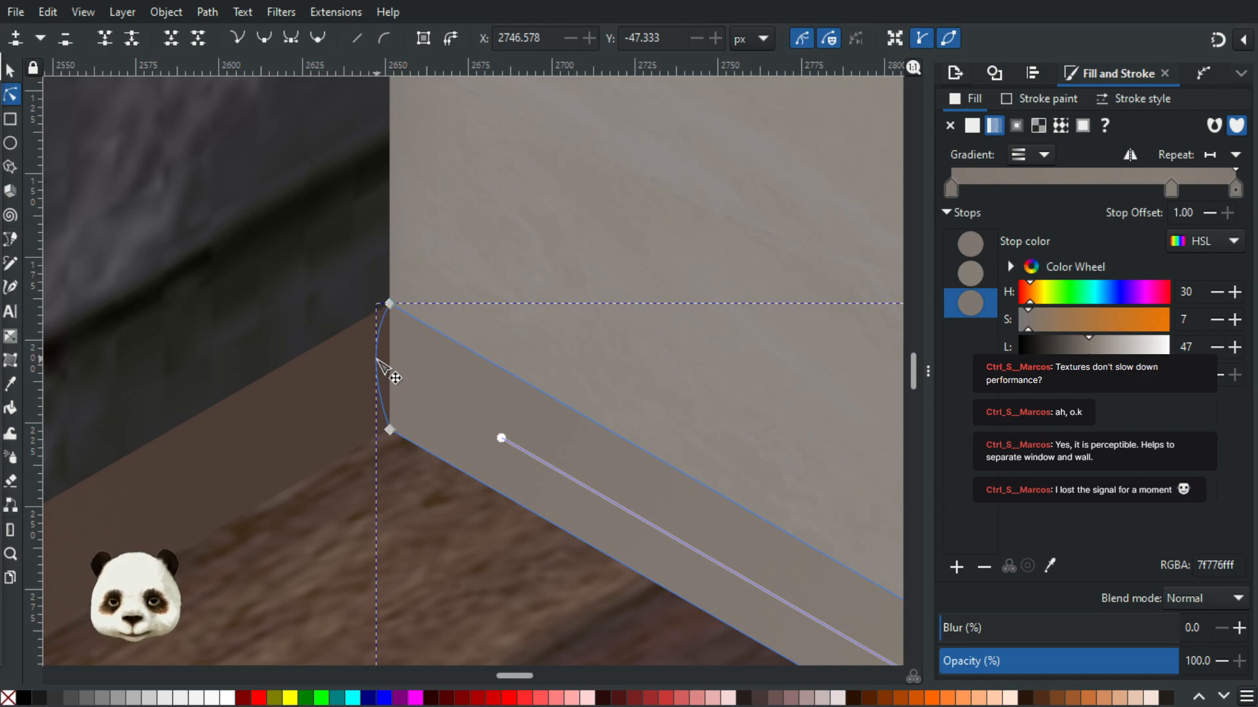
key("ctrl+z")
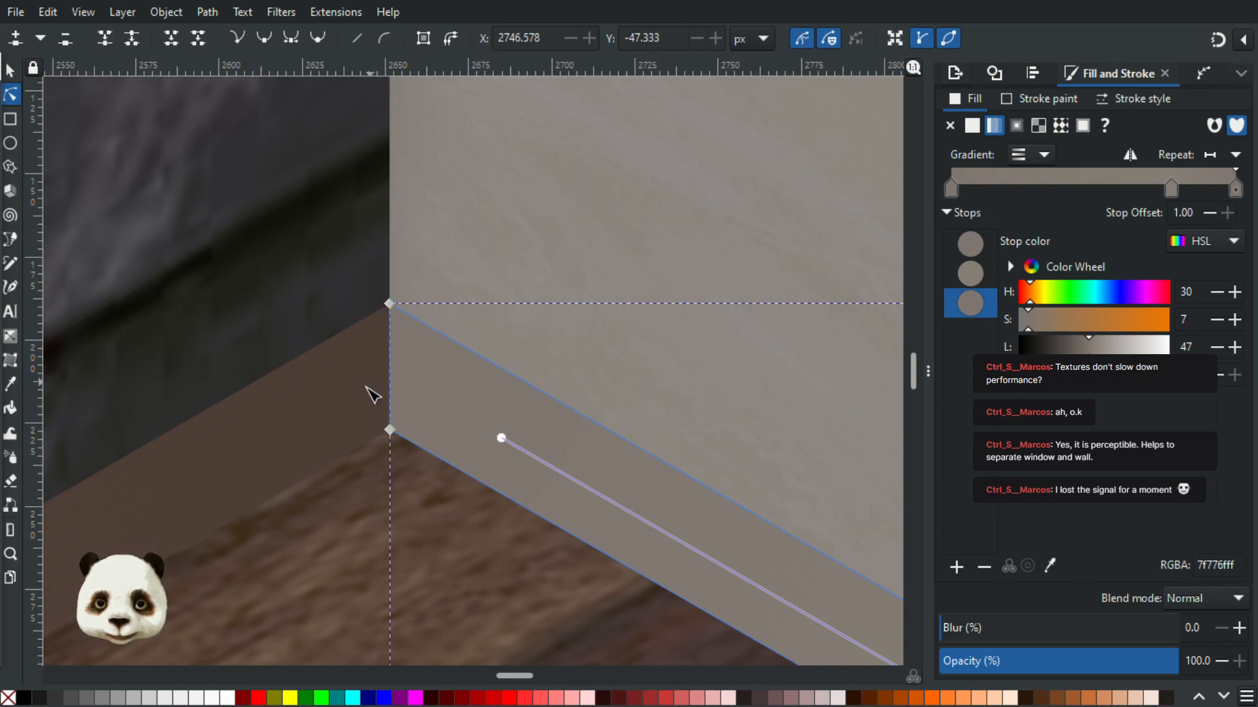
- Bow the inner end edge of the grey skirting slightly outward over the brown skirting at the room corner
left_click(387, 371)
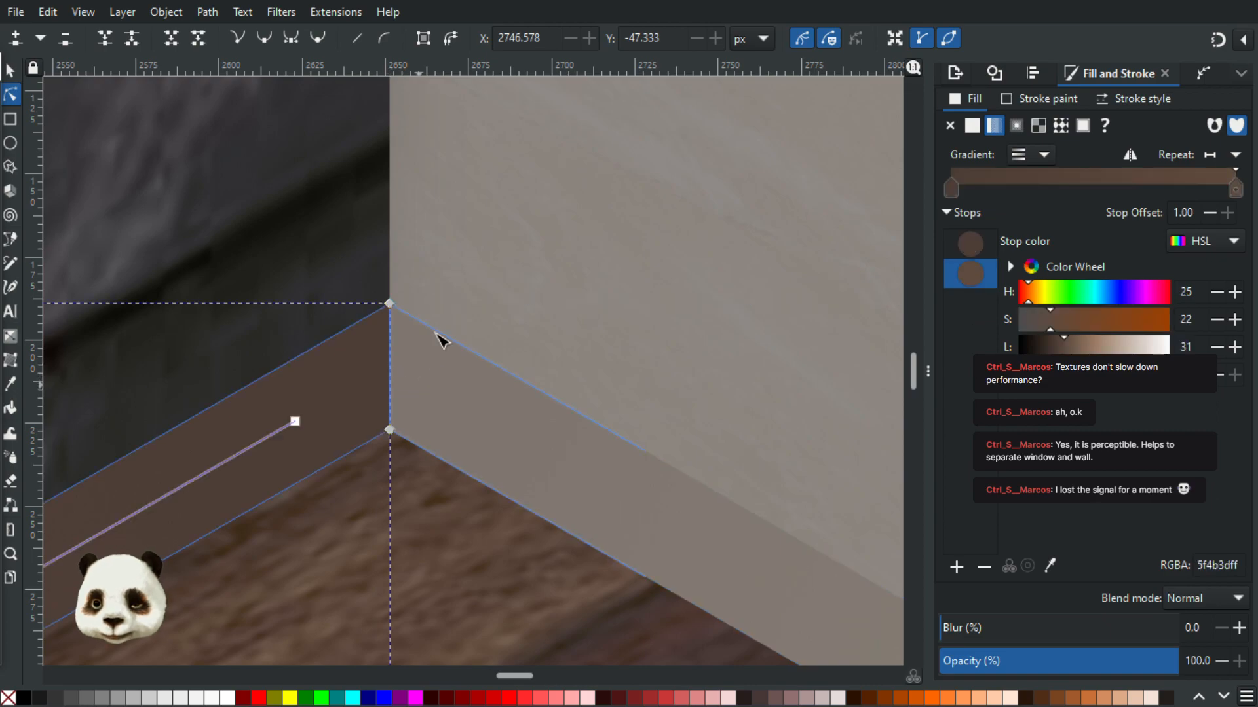
scroll(439, 298, "down", 3)
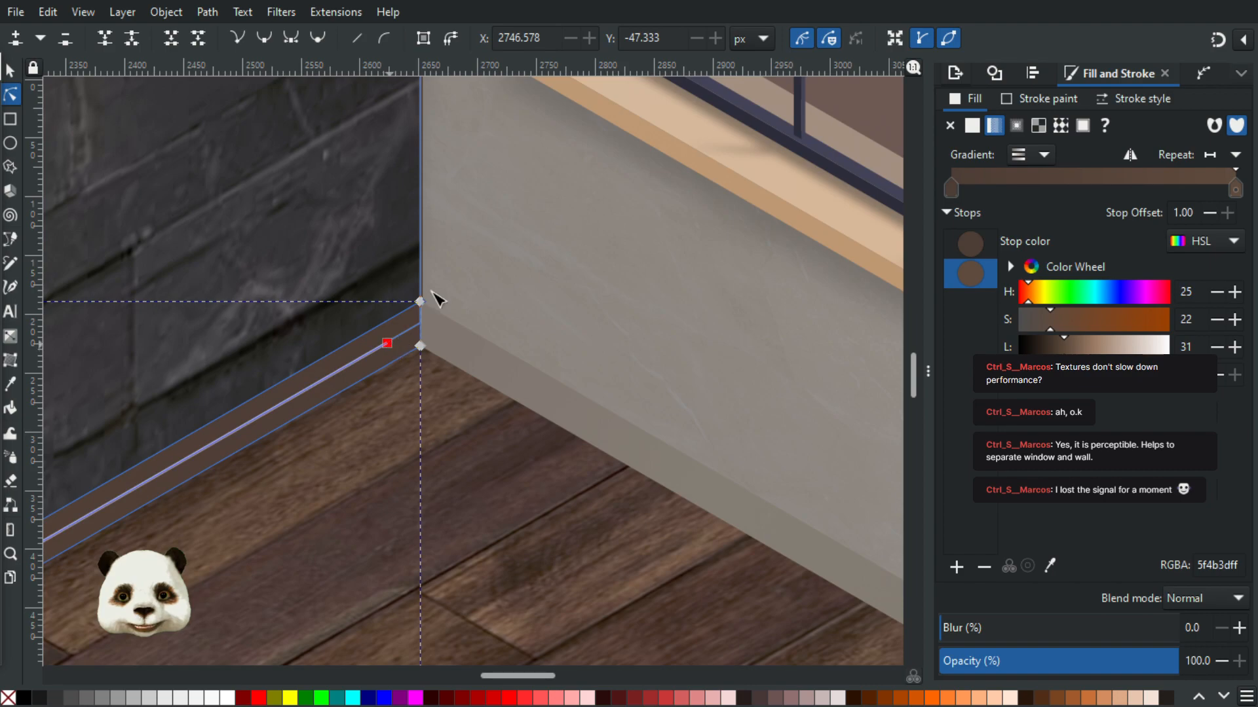
scroll(337, 354, "up", 3)
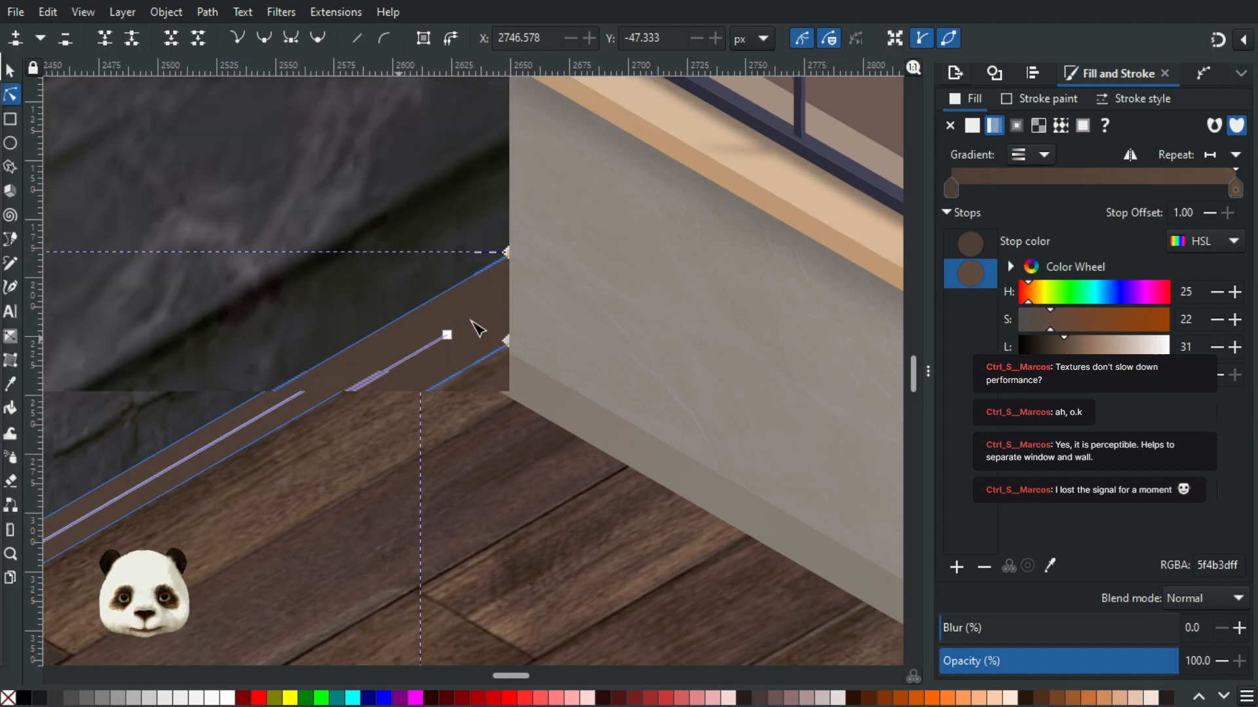
scroll(567, 330, "down", 1)
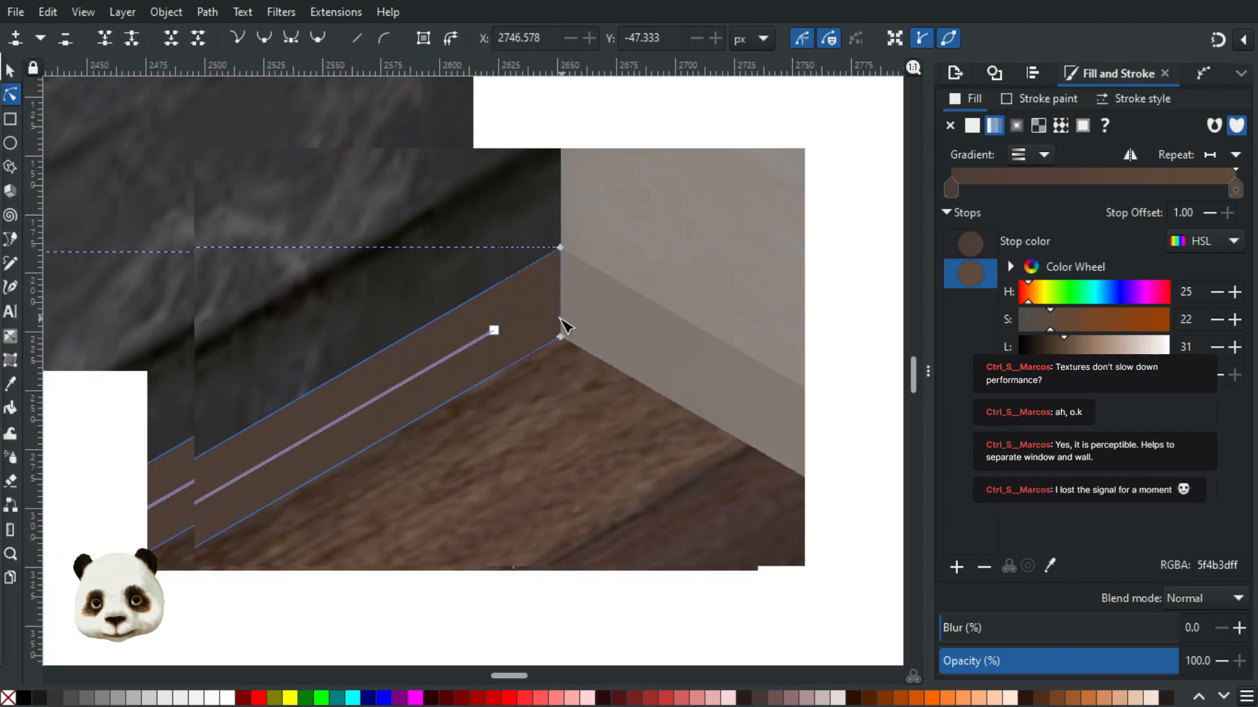
left_click(603, 327)
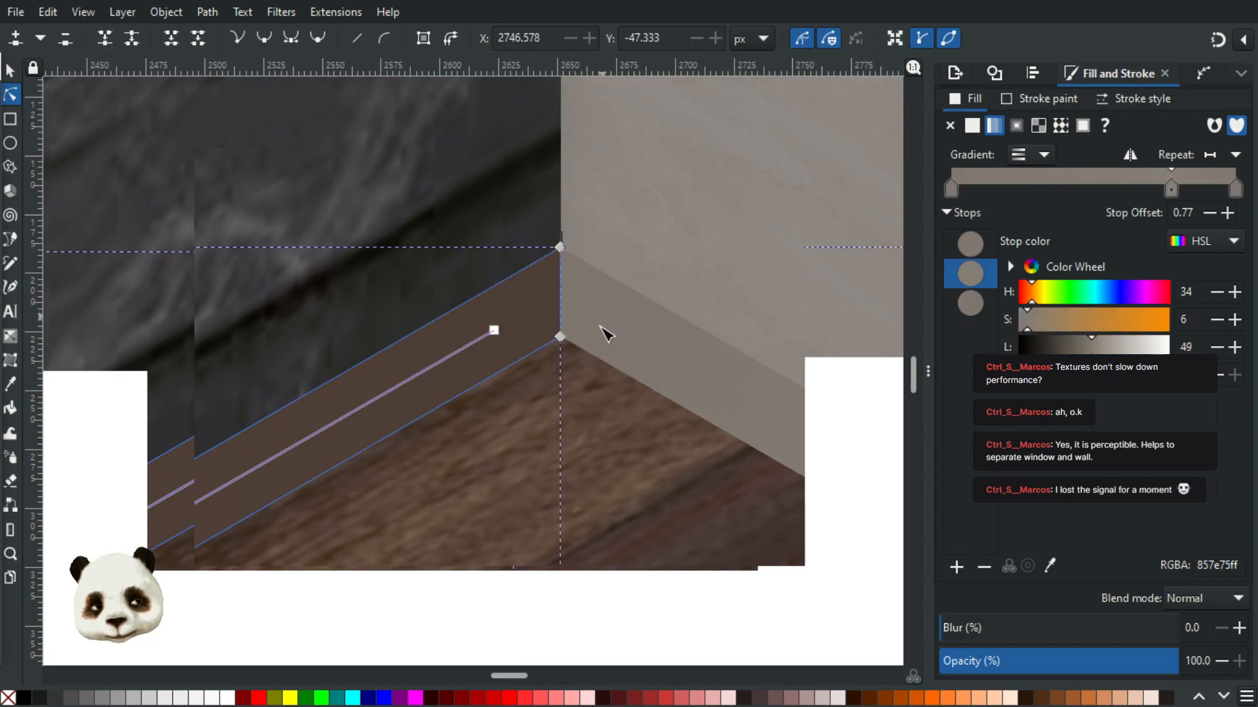
scroll(631, 331, "down", 1)
left_click_drag(558, 329, 349, 370)
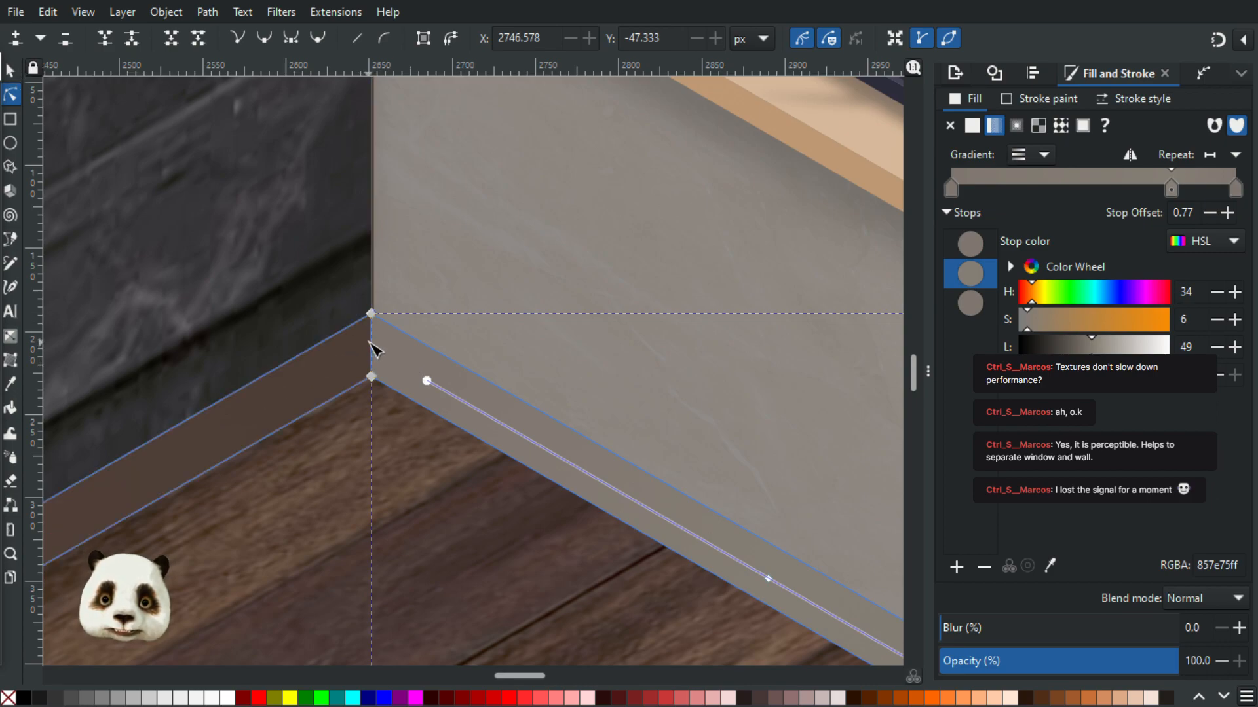
left_click_drag(370, 347, 366, 342)
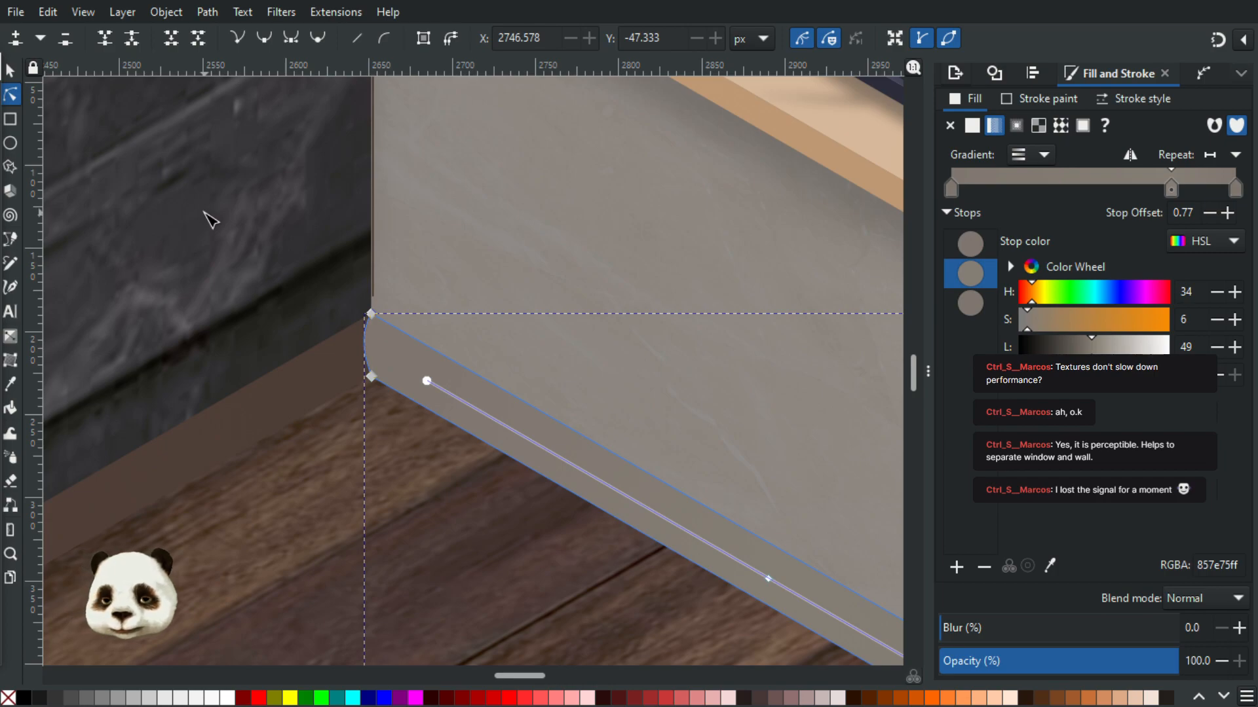
- Show the grid, enable snapping and reshape the grey skirting's curved end edge into a shallow bulge snapped to a grid intersection
scroll(244, 208, "up", 2, "ctrl")
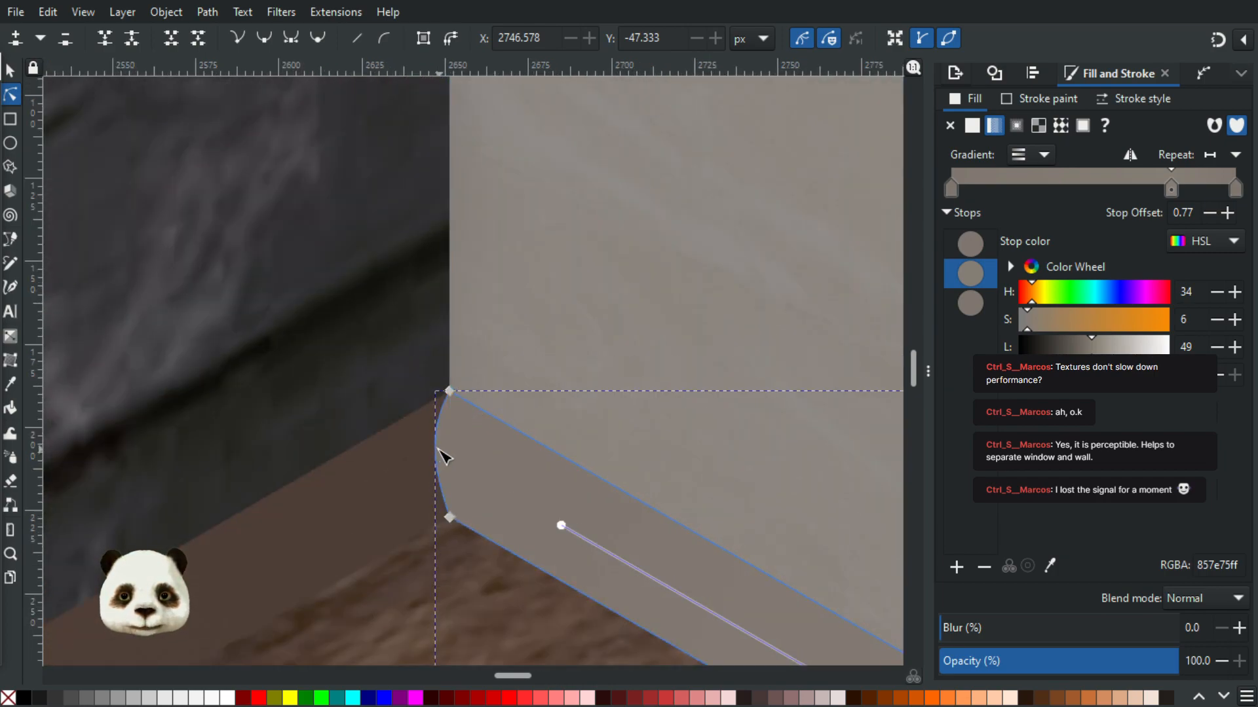
left_click_drag(435, 460, 433, 461)
key("numbersign")
left_click(1219, 39)
left_click_drag(436, 462, 429, 469)
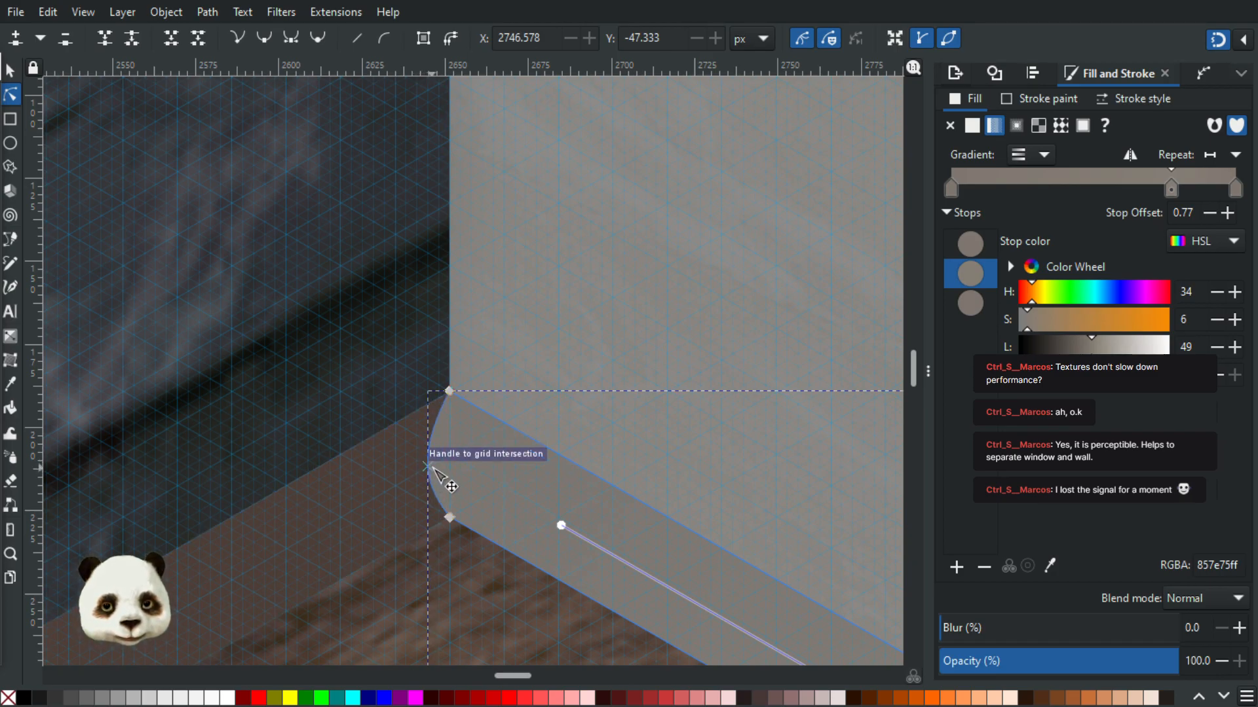
mouse_move(438, 466)
left_mouse_down()
mouse_move(448, 471)
mouse_move(442, 462)
left_mouse_up()
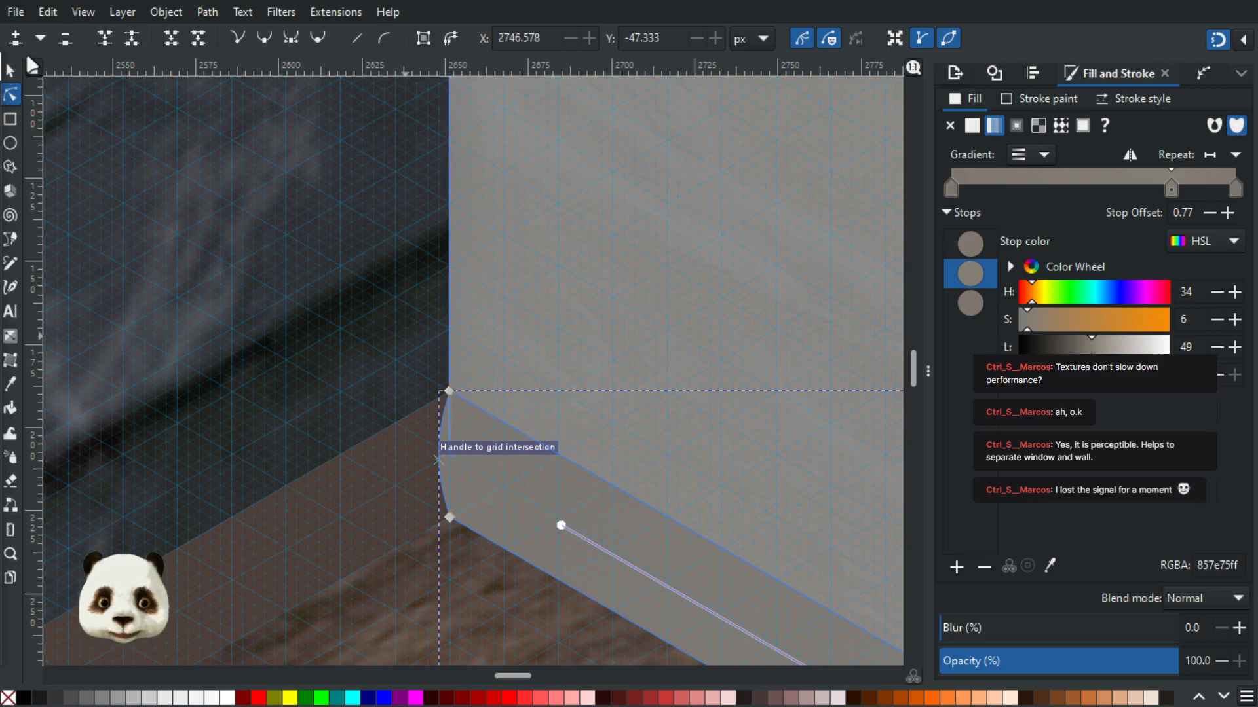
key("s")
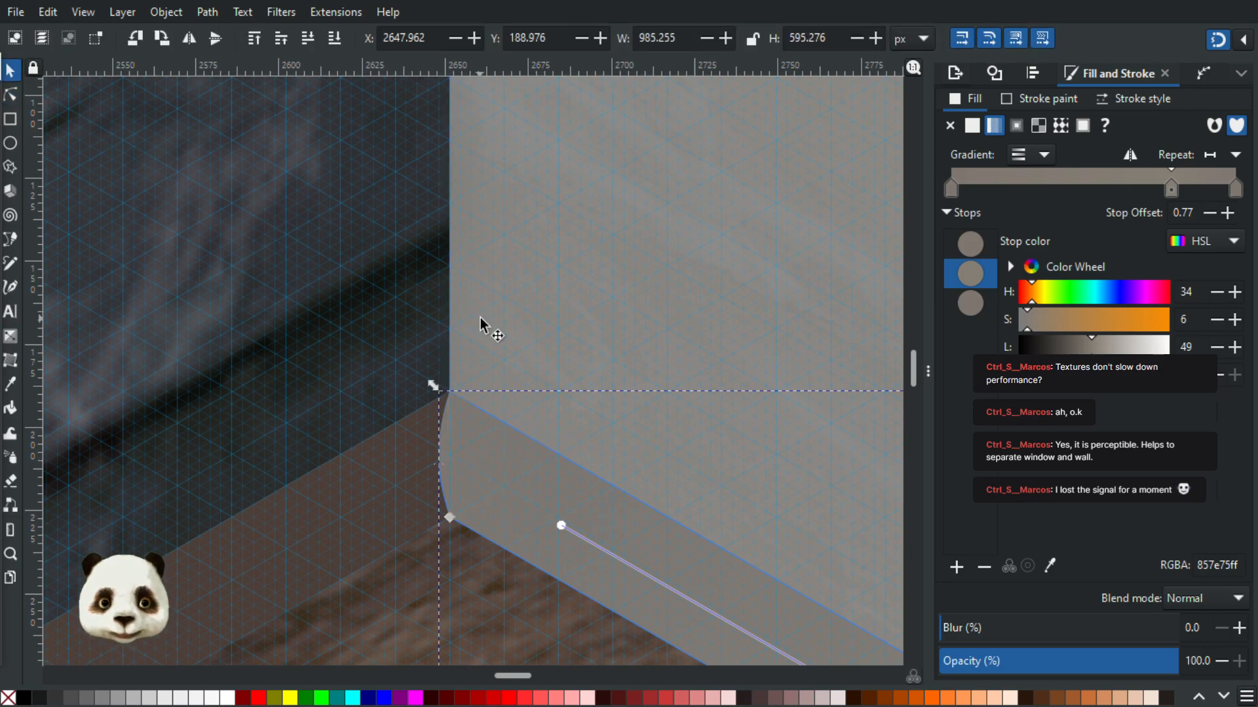
- Hide the grid, deselect the skirting and examine how its curved corner looks within the whole room
scroll(480, 326, "down", 4)
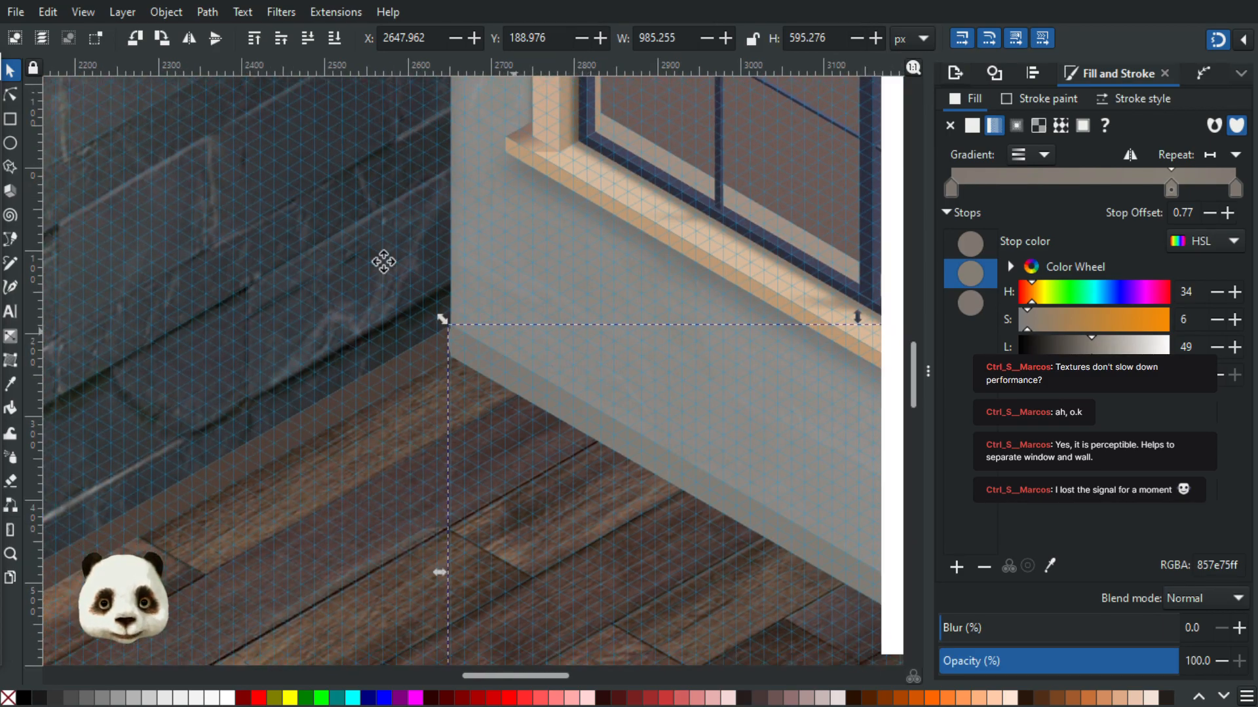
scroll(384, 262, "up", 3)
scroll(393, 360, "down", 2)
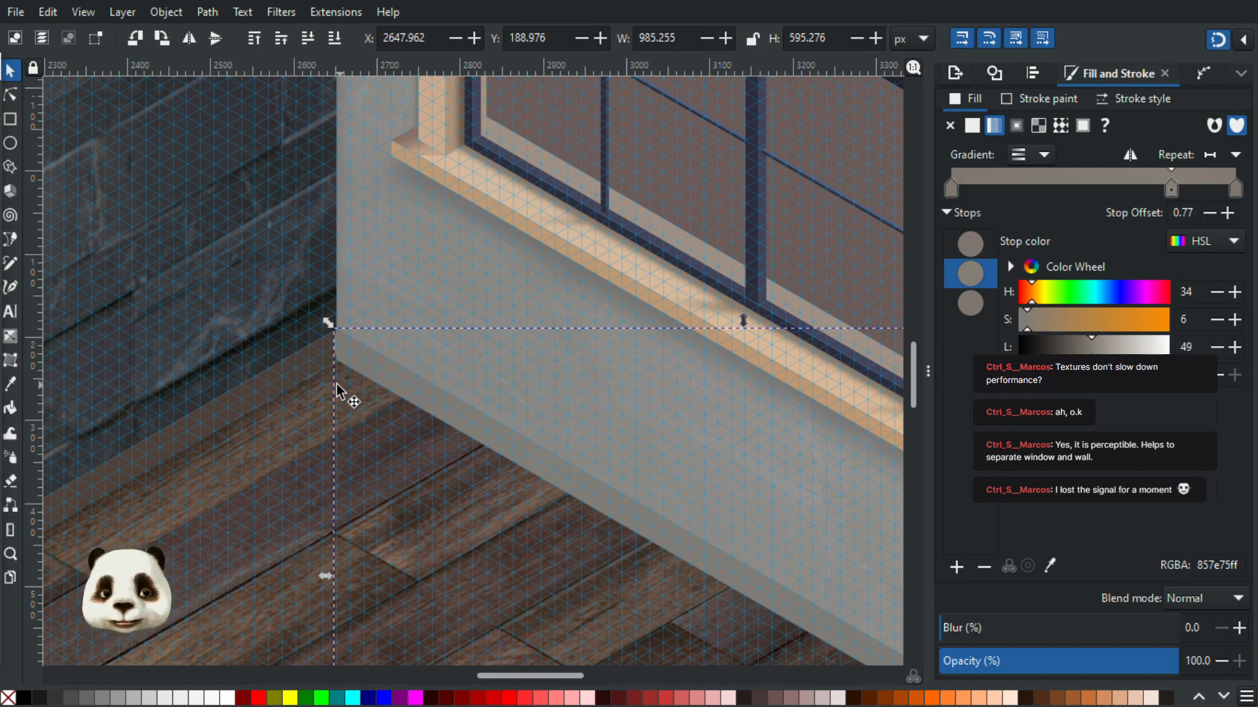
scroll(334, 367, "down", 3)
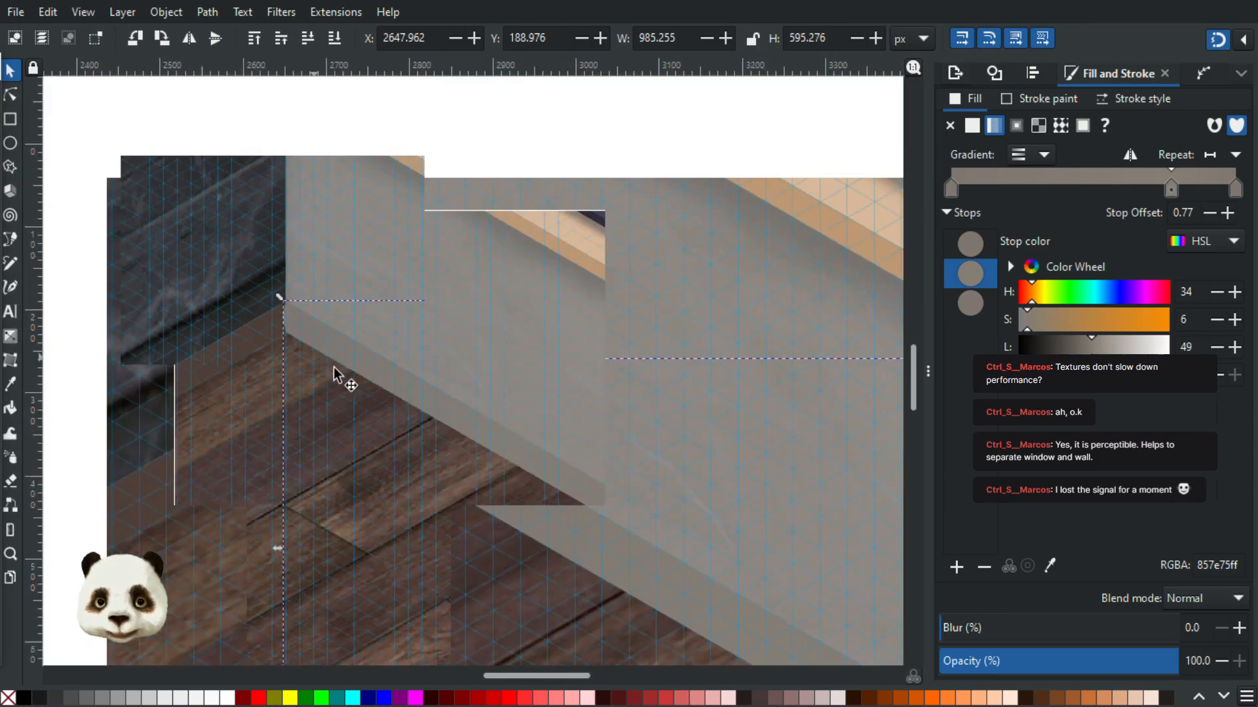
scroll(470, 451, "down", 1)
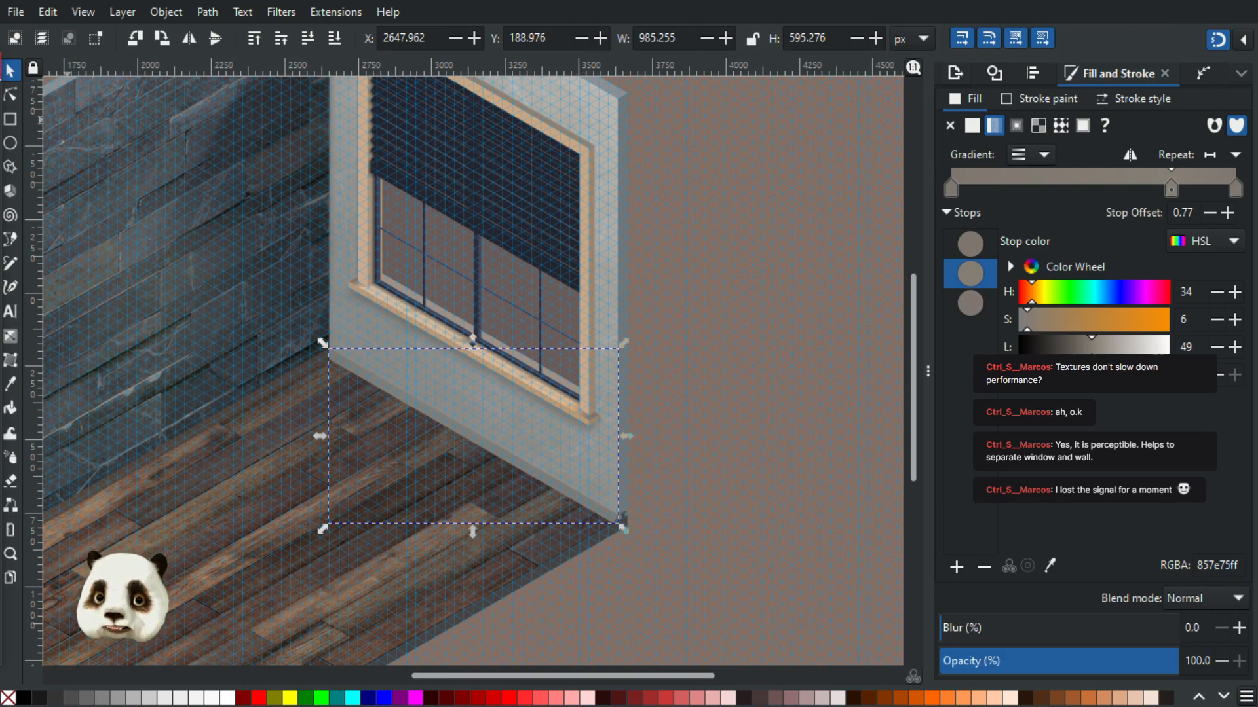
key("numbersign")
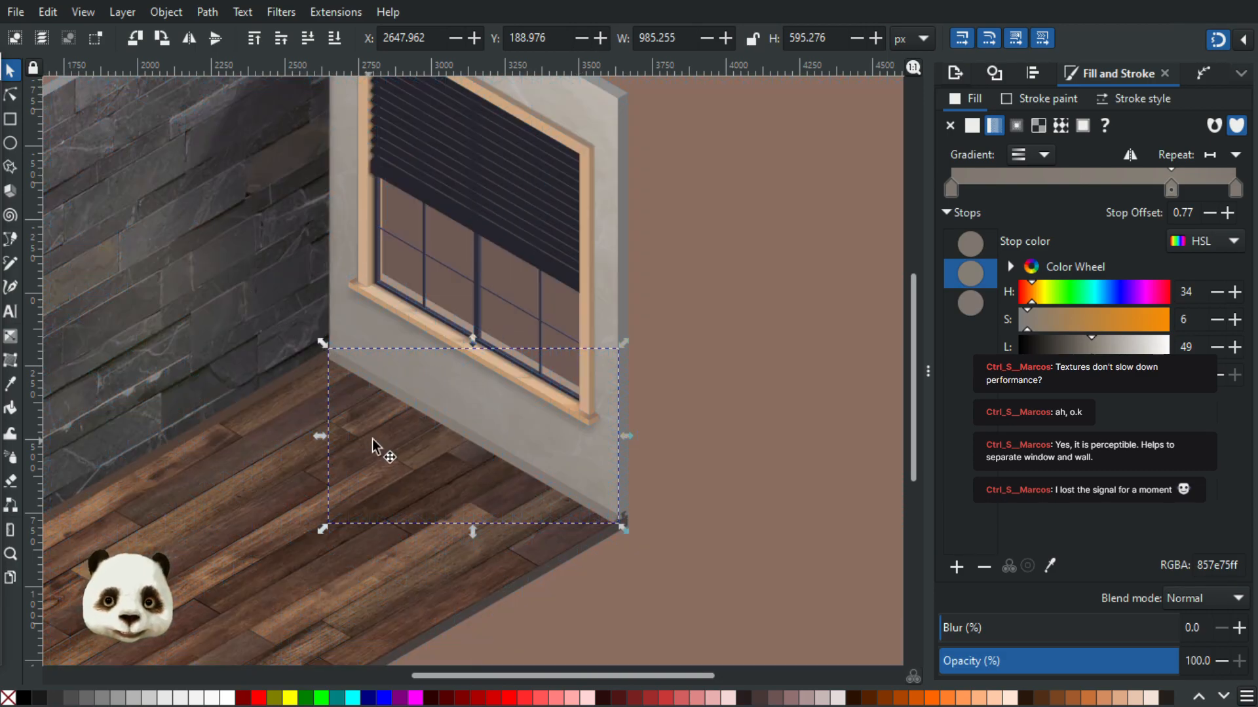
left_click(732, 430)
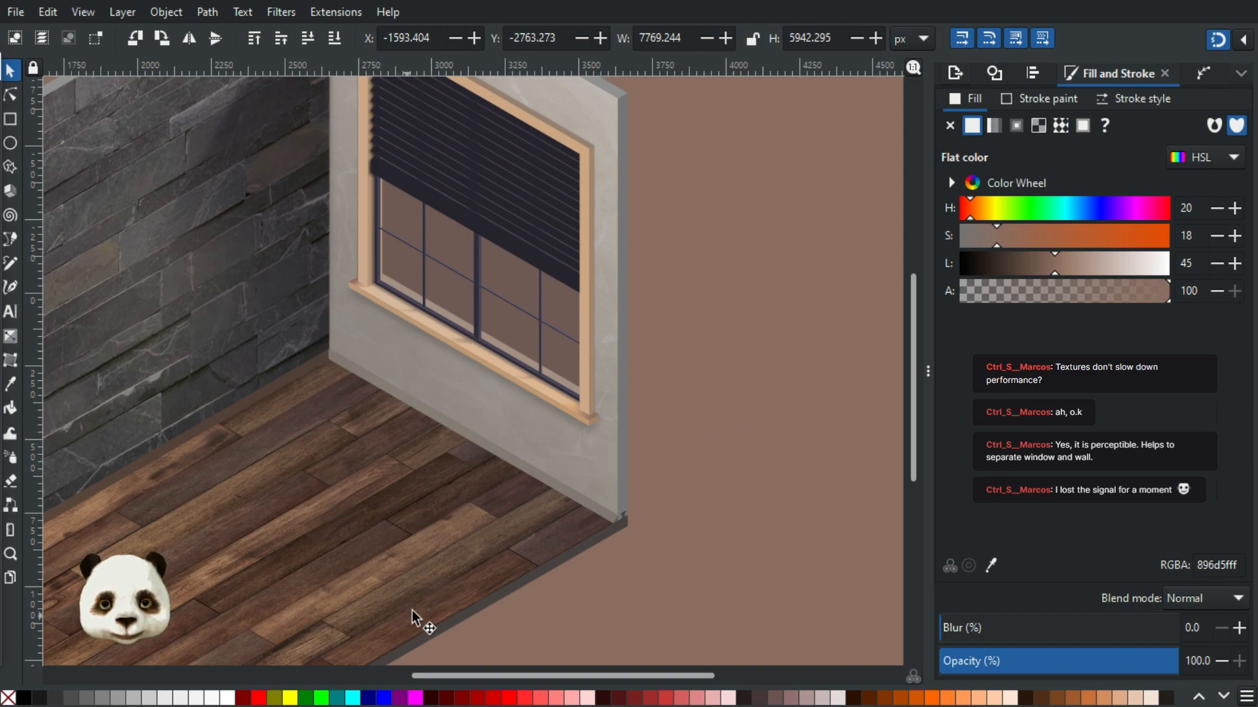
scroll(413, 595, "down", 1)
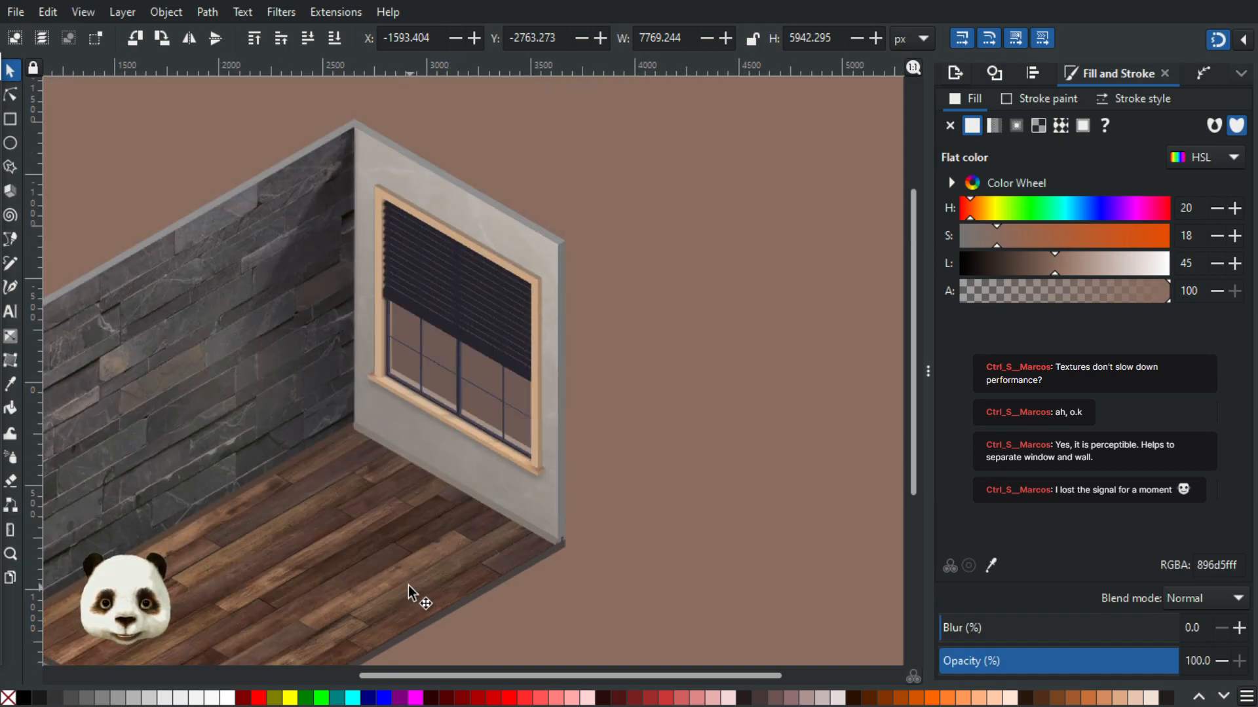
- Bow the inner end edge of the brown skirting outward over the grey skirting and show the grid
scroll(363, 425, "up", 6)
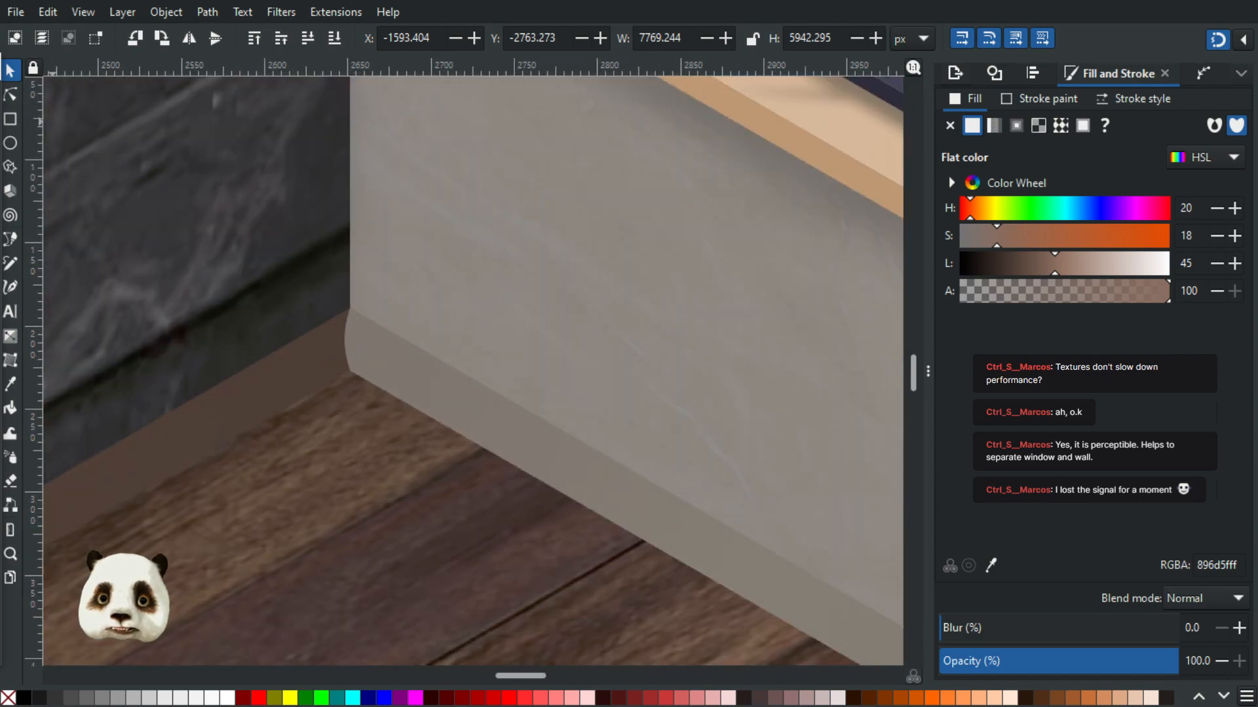
left_click(10, 95)
left_click(347, 359)
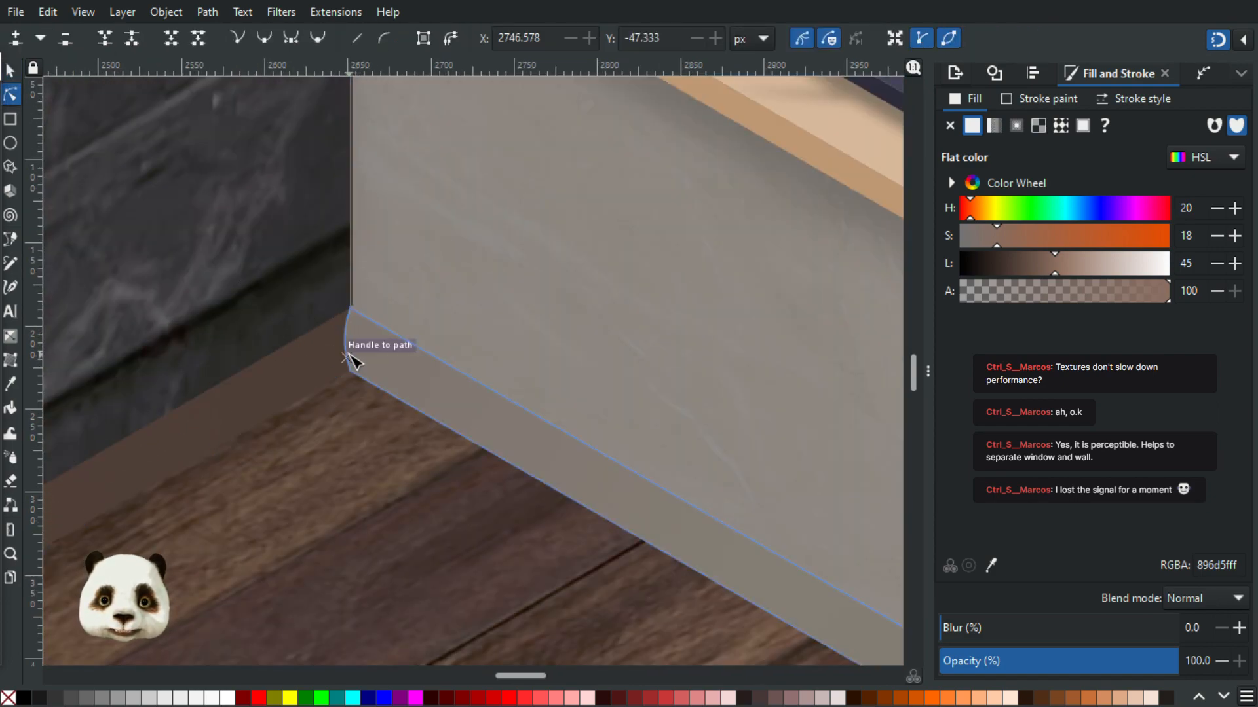
left_click(350, 371)
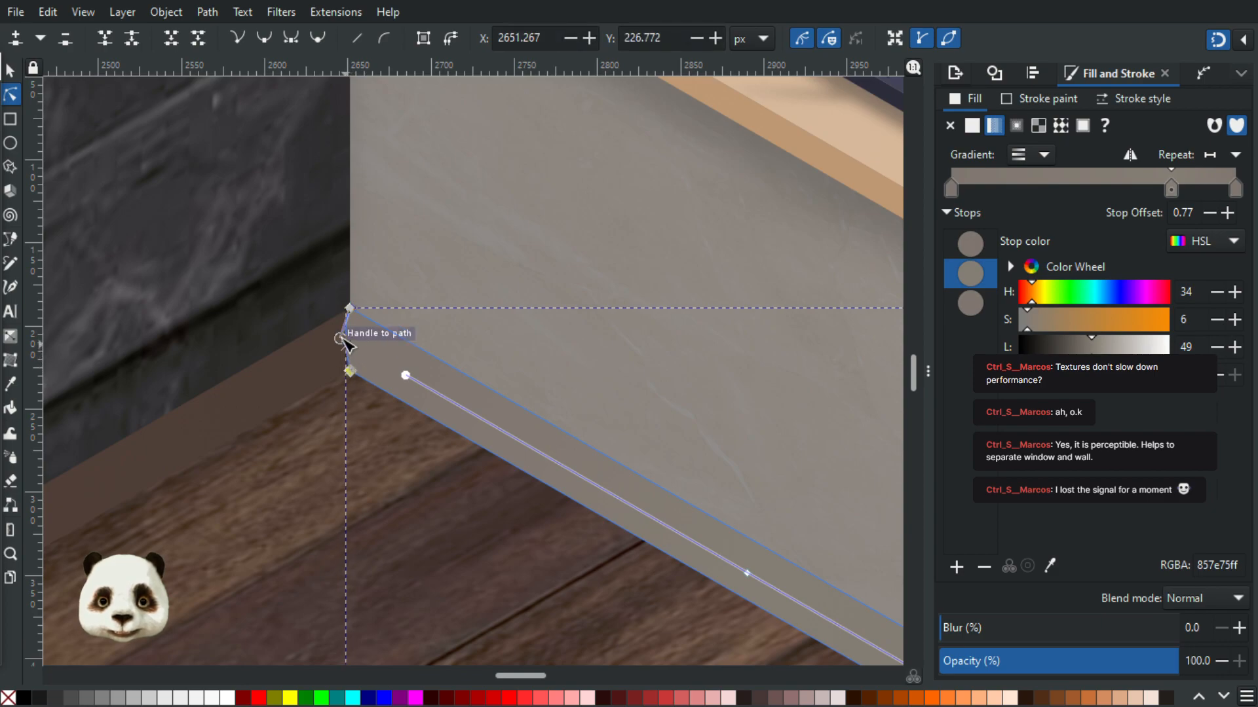
left_click(342, 339, "ctrl")
left_click(329, 364)
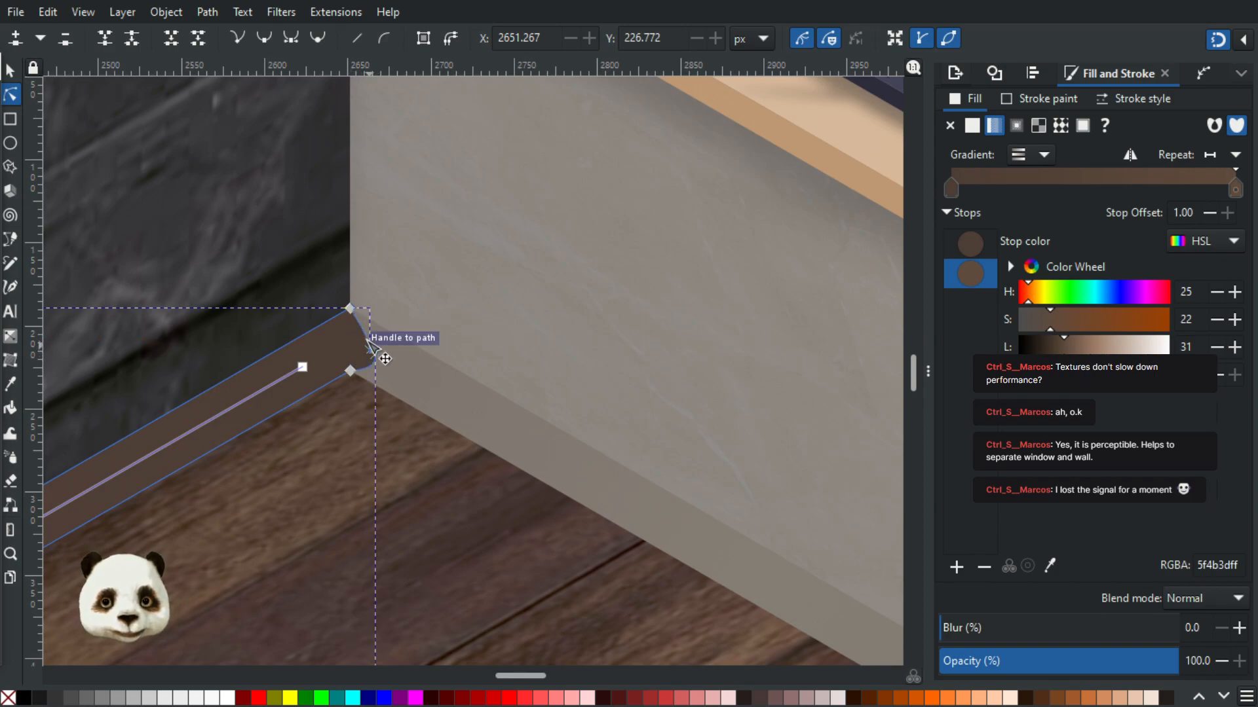
left_click_drag(368, 337, 371, 339)
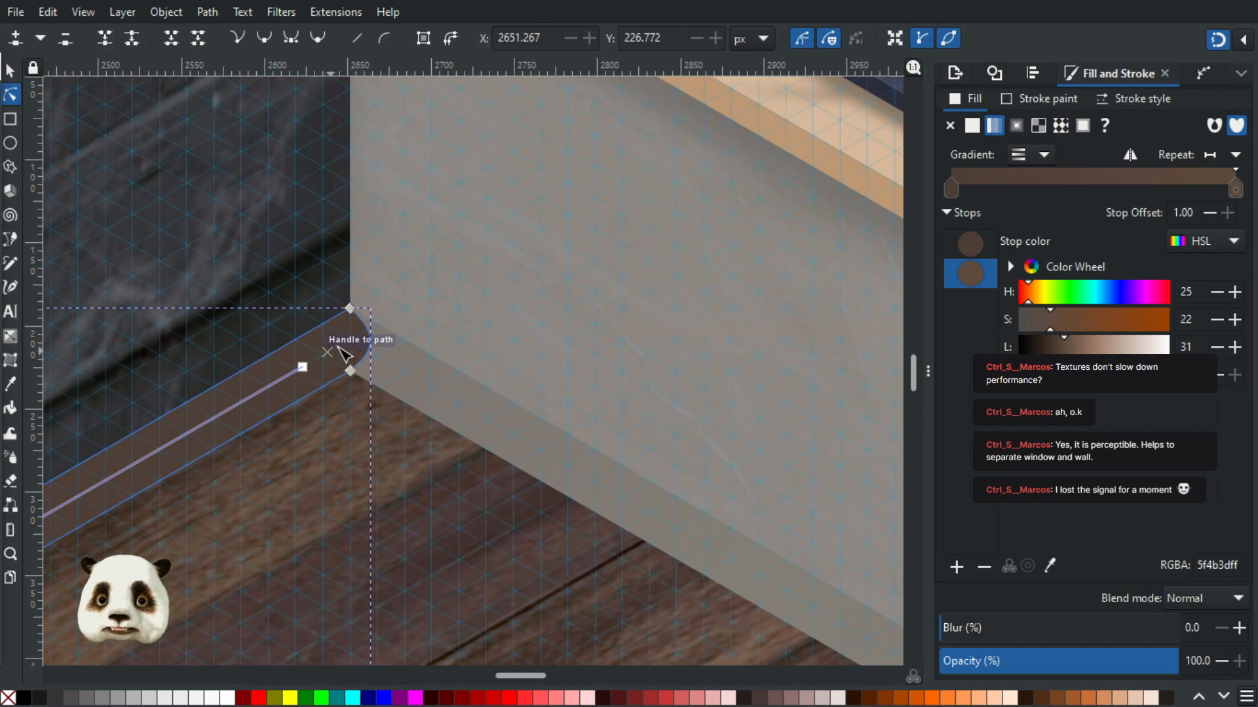
- Flatten the brown skirting's curved end edge to a very slight bulge at the room corner
scroll(338, 350, "up", 3)
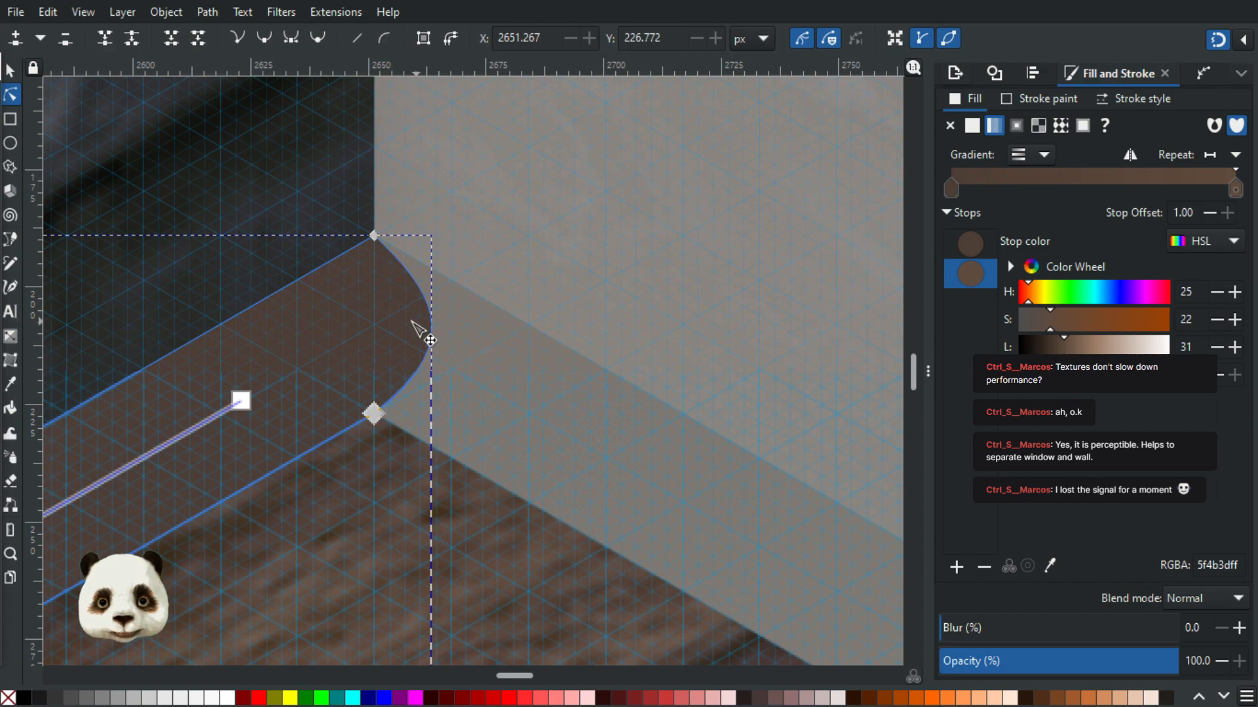
left_click_drag(391, 326, 392, 333)
scroll(446, 343, "down", 3)
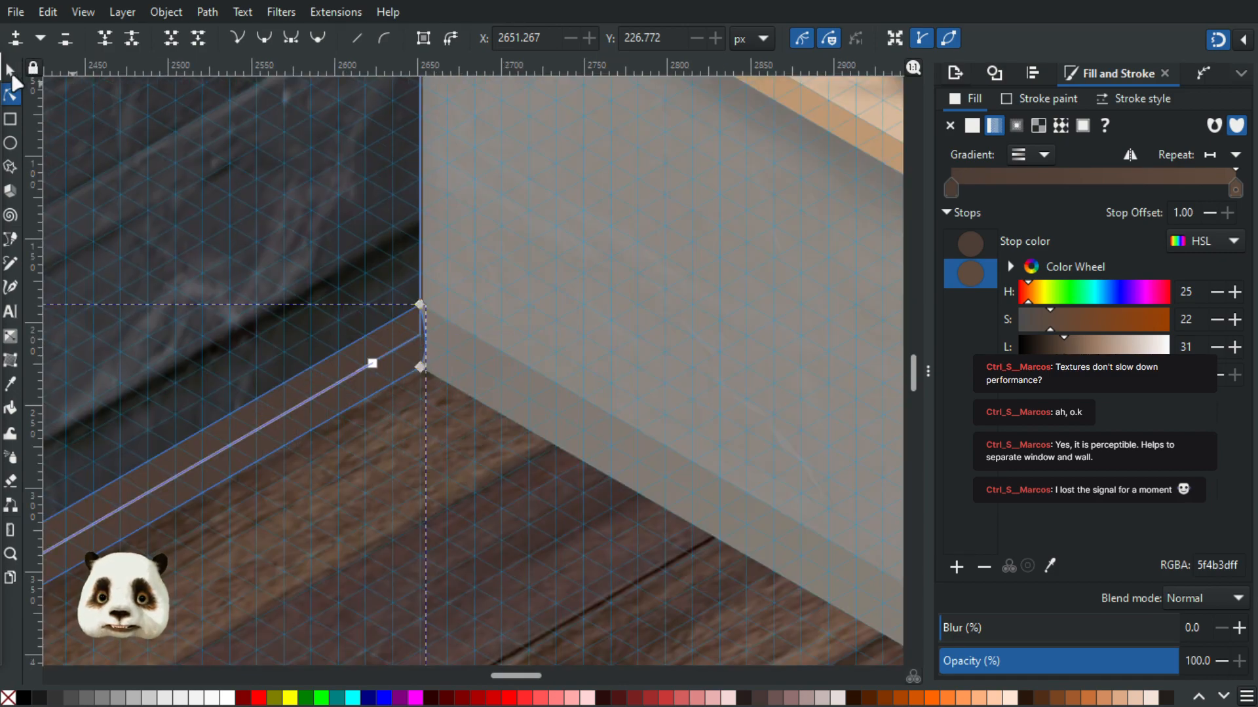
key("s")
scroll(556, 331, "down", 6)
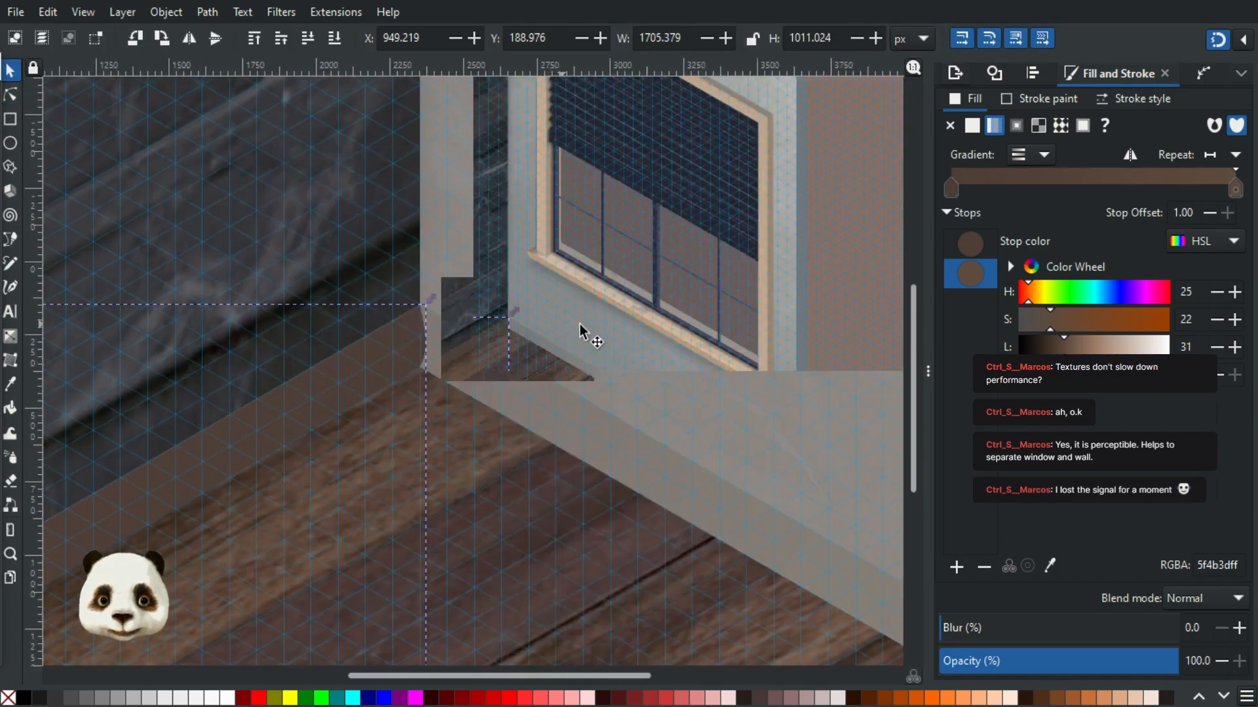
- Hide the grid and set the lightness of the middle gradient stop on the grey skirting to 52
left_click(789, 359)
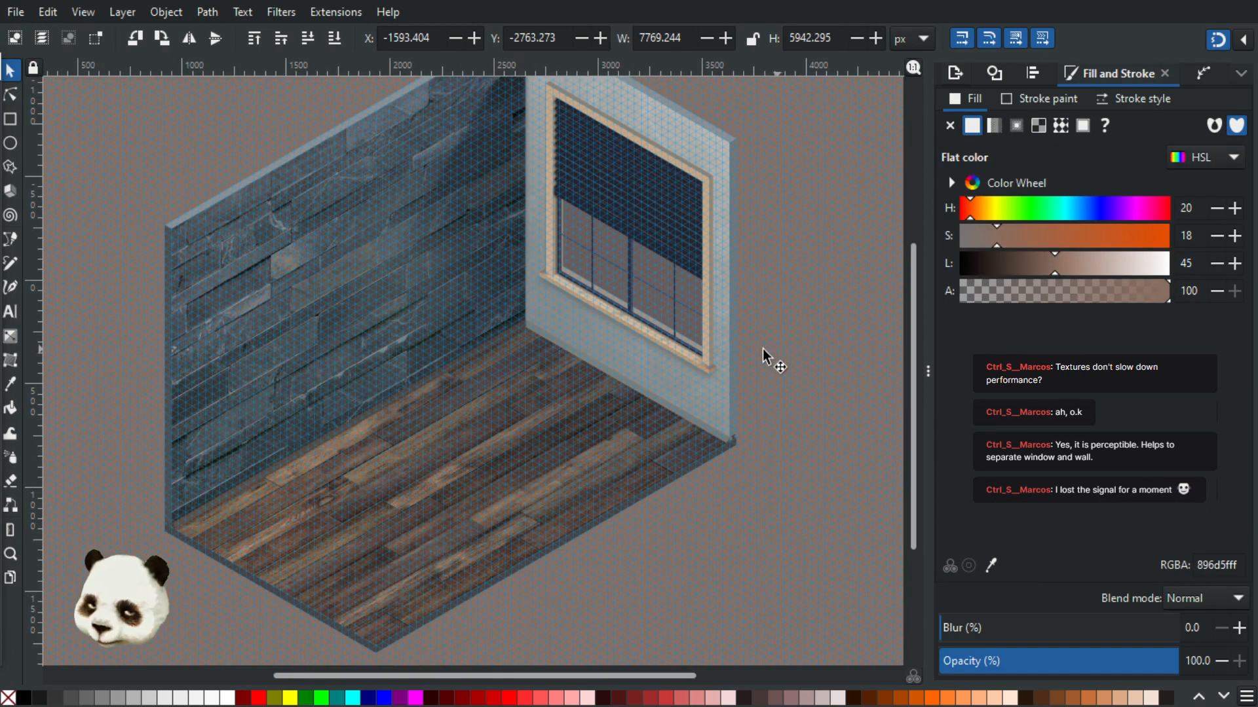
scroll(581, 320, "up", 3)
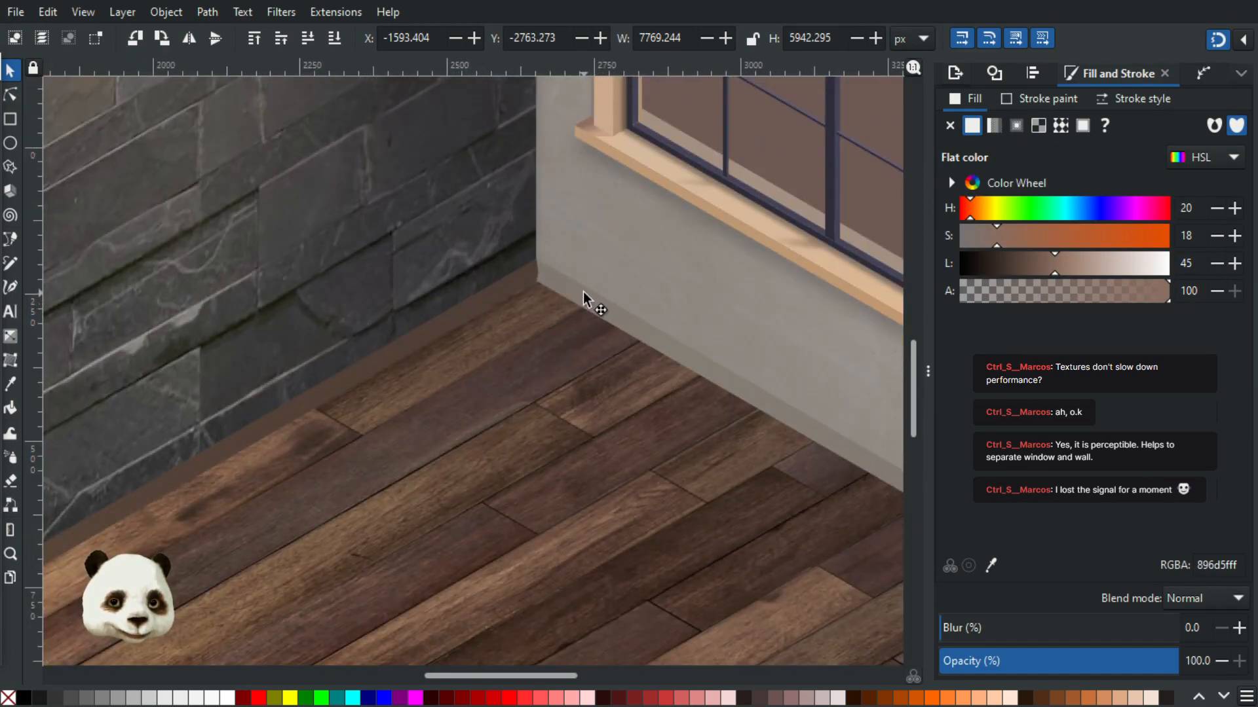
left_click(583, 298)
left_click(10, 94)
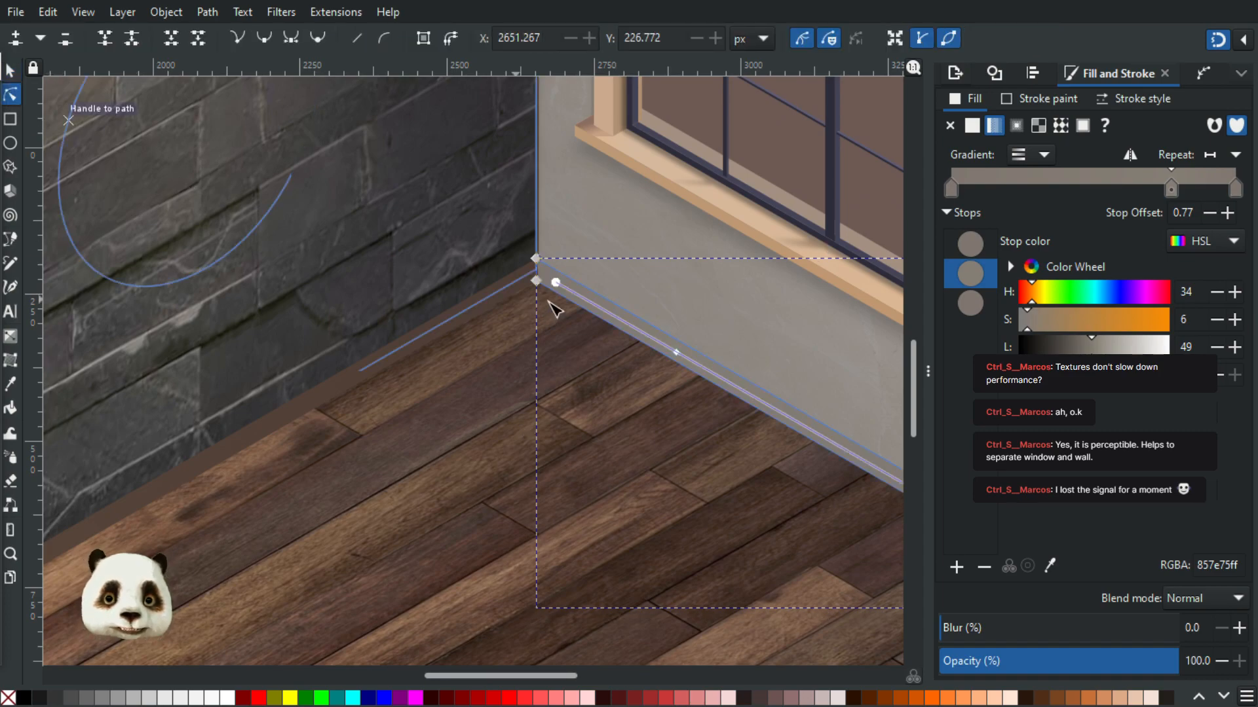
left_click_drag(391, 343, 46, 311)
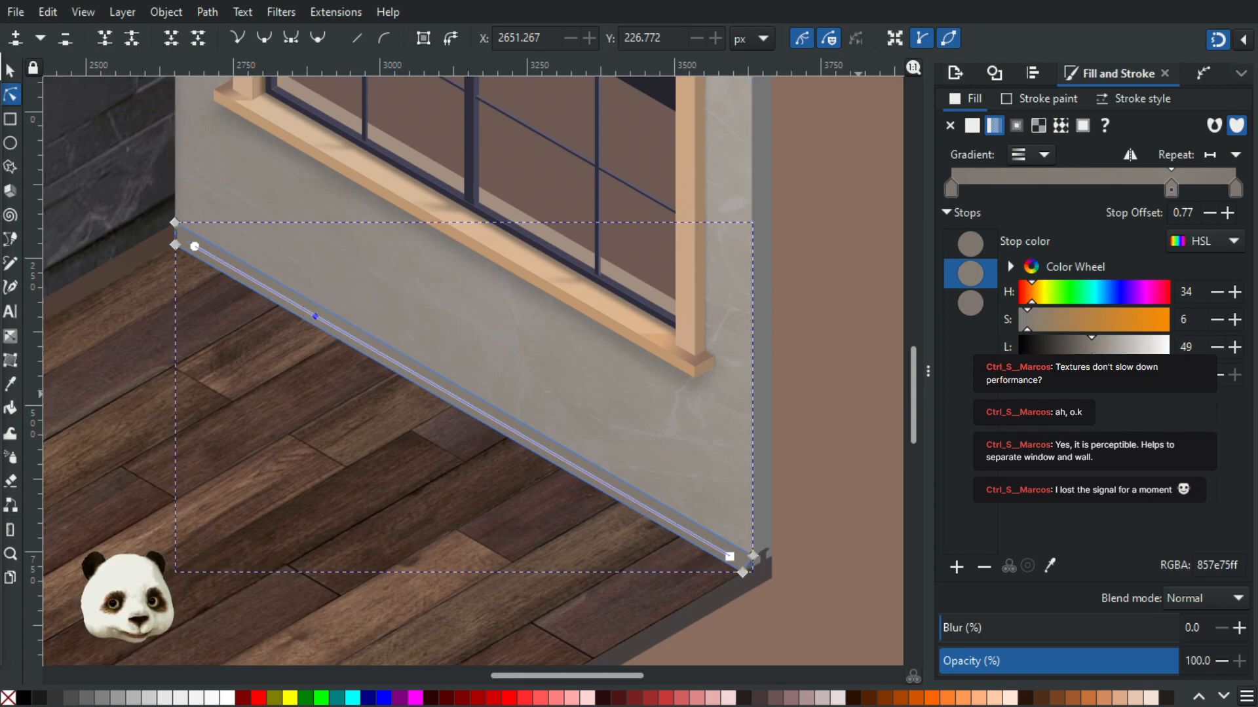
left_click_drag(1091, 350, 1094, 351)
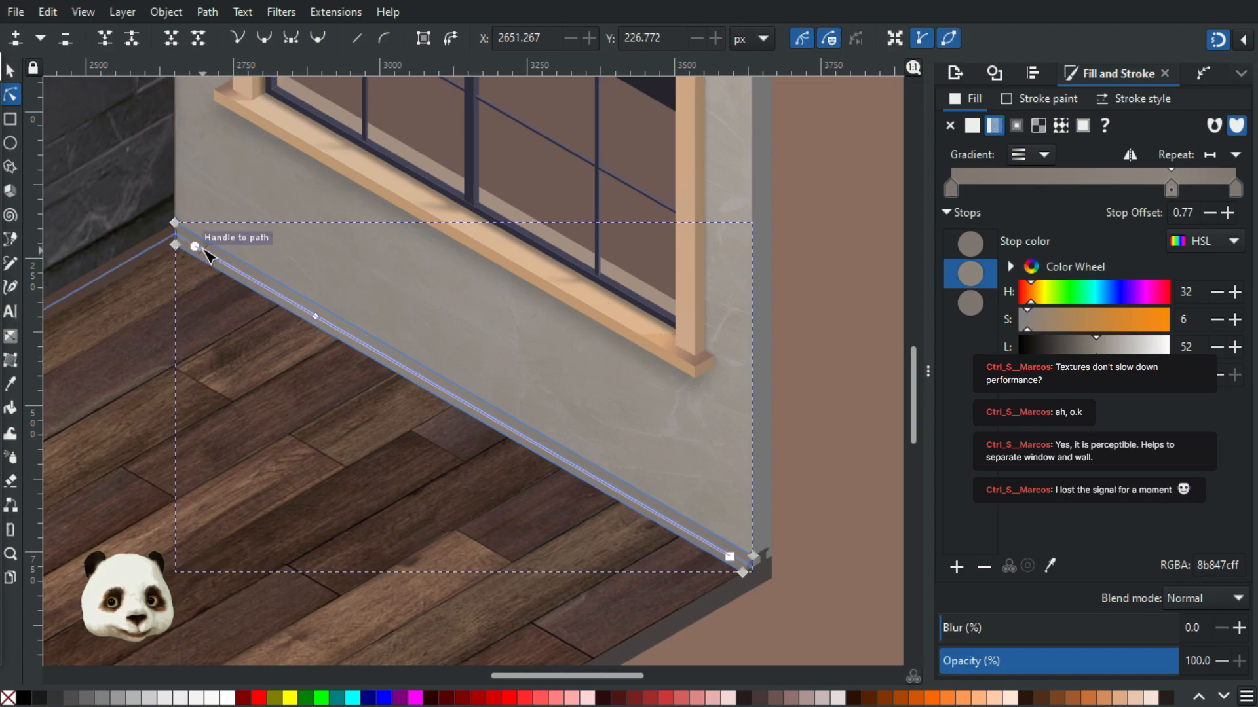
- Darken the grey skirting's gradient stop at the inner room corner to a lightness of 45 and deselect the skirting
left_click(196, 247)
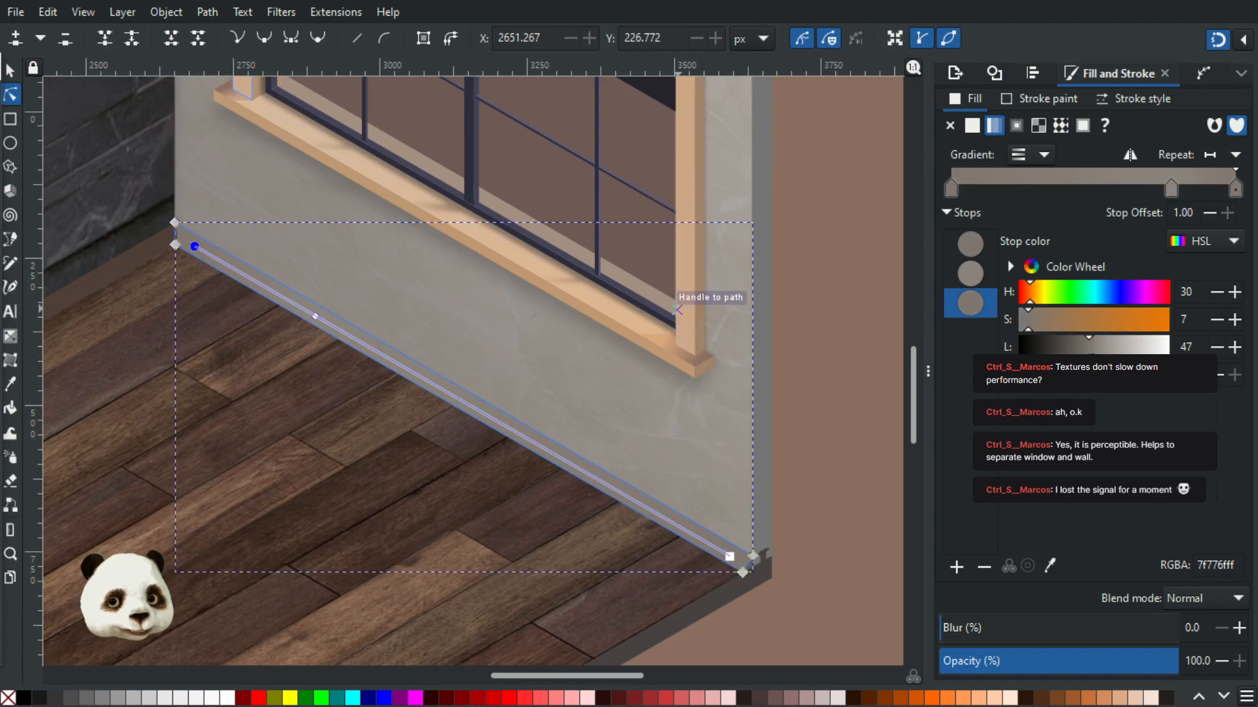
left_click_drag(1088, 354, 1086, 354)
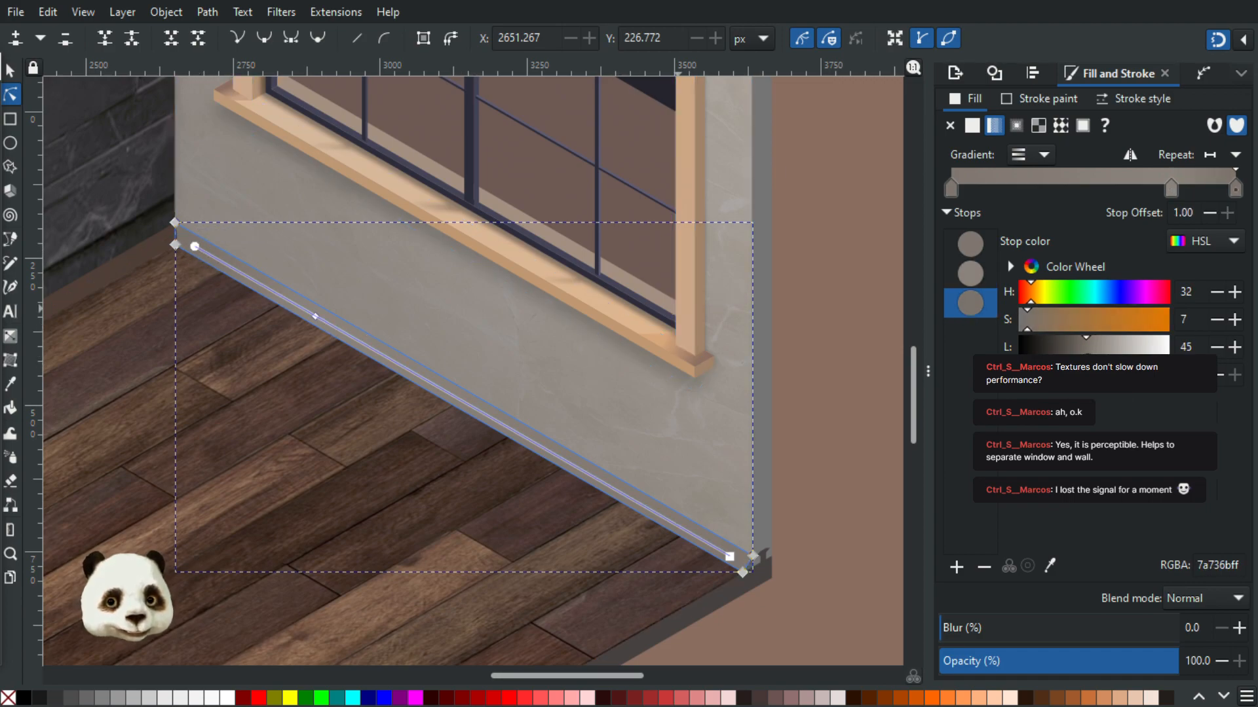
left_click(831, 421)
scroll(829, 421, "down", 1)
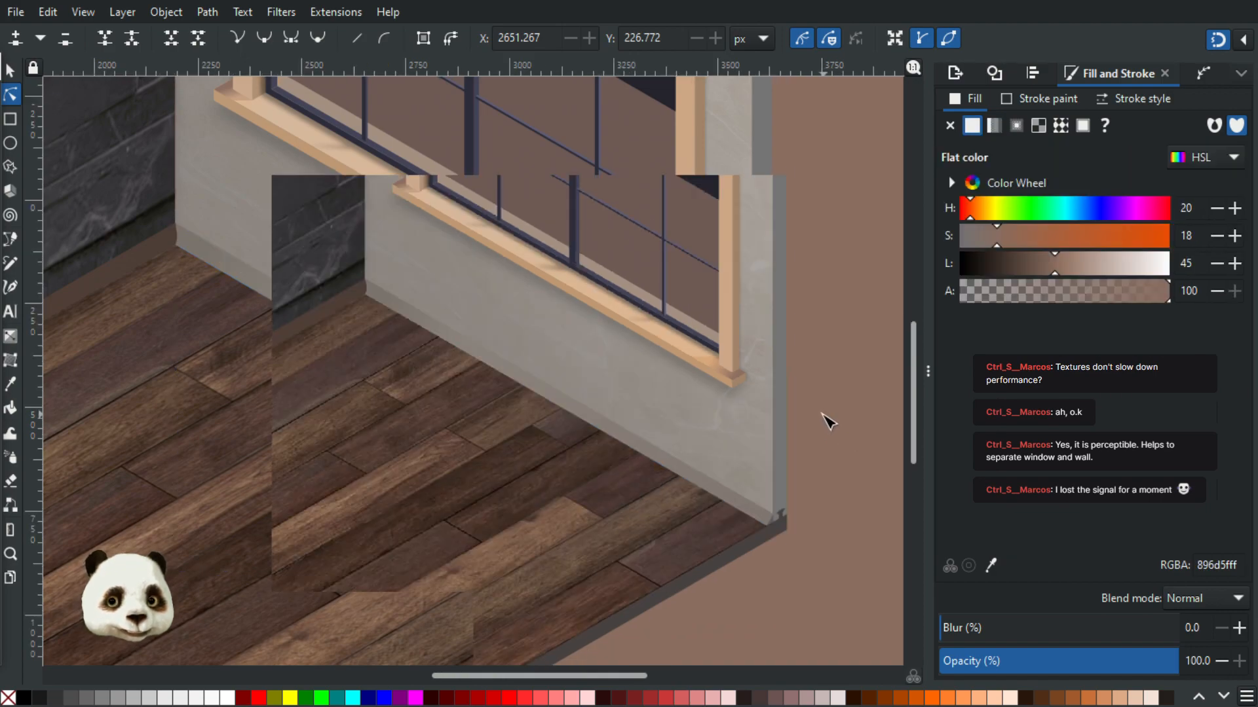
- Try a lightness of 48 on the grey skirting's middle gradient stop and check the result in the room
left_click(484, 359)
scroll(459, 340, "up", 2)
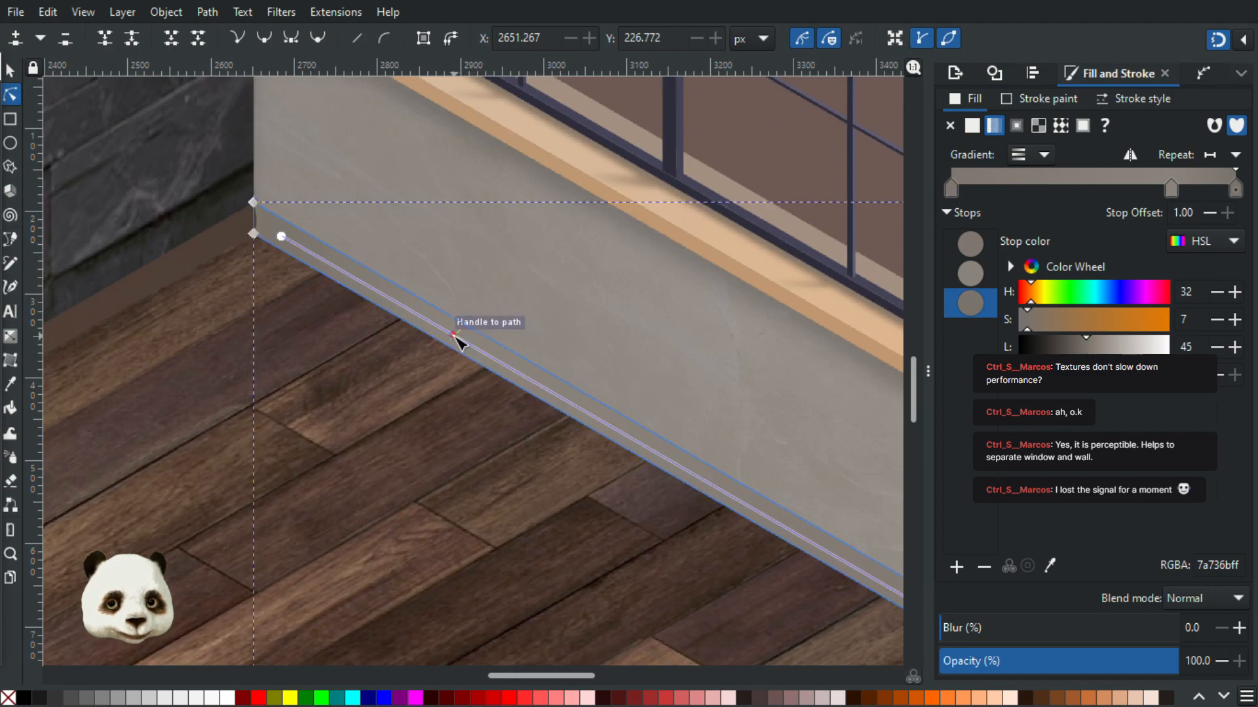
left_click(452, 334)
left_click(1091, 354)
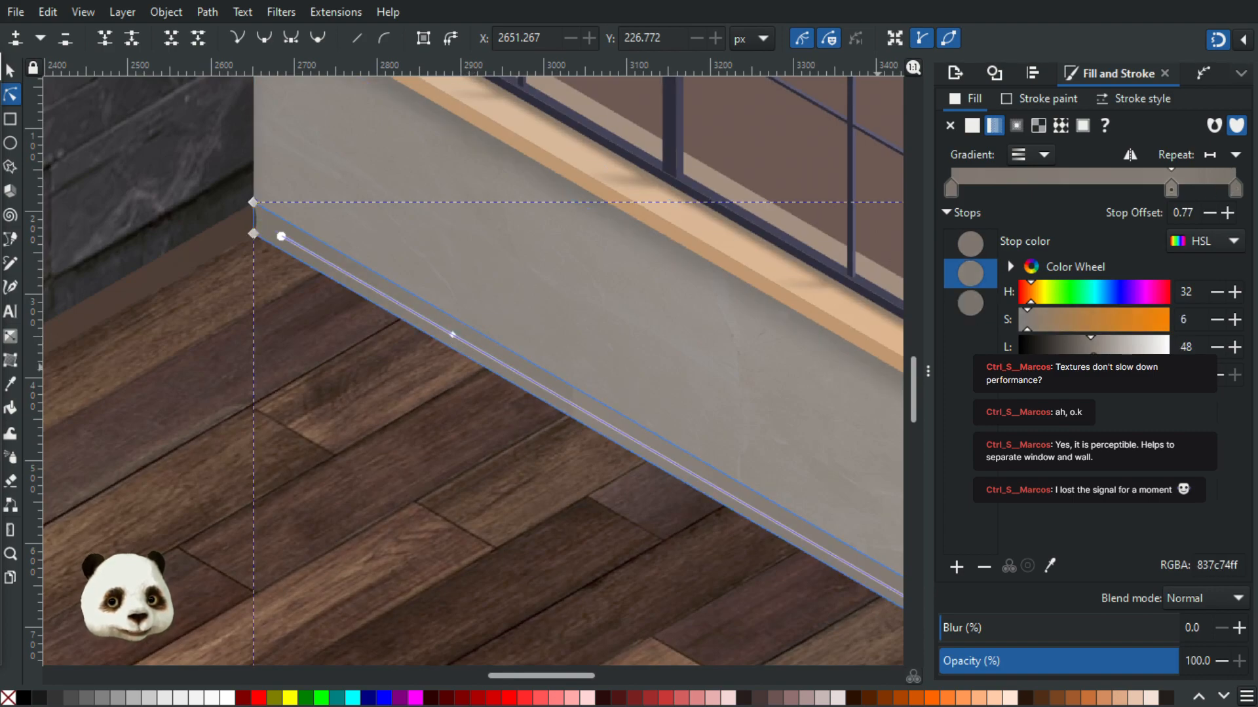
scroll(721, 442, "down", 2)
left_click_drag(761, 463, 52, 315)
scroll(390, 401, "down", 1)
left_click_drag(298, 391, 673, 467)
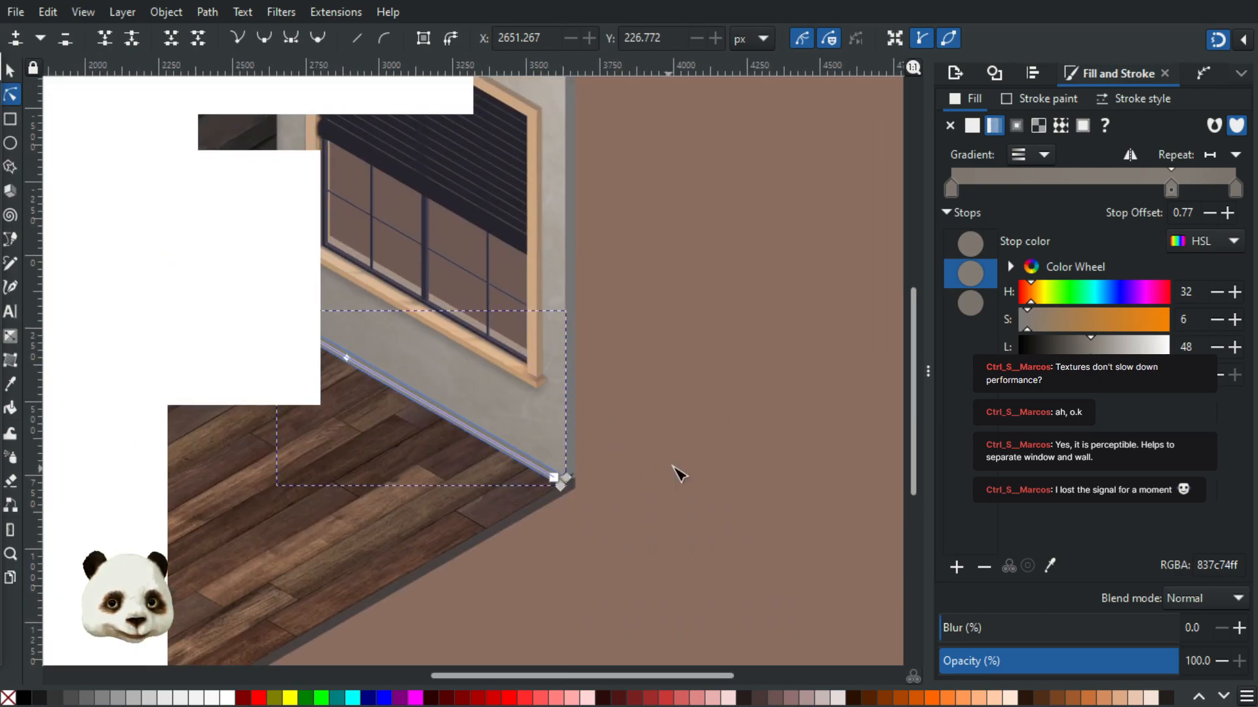
left_click(660, 386)
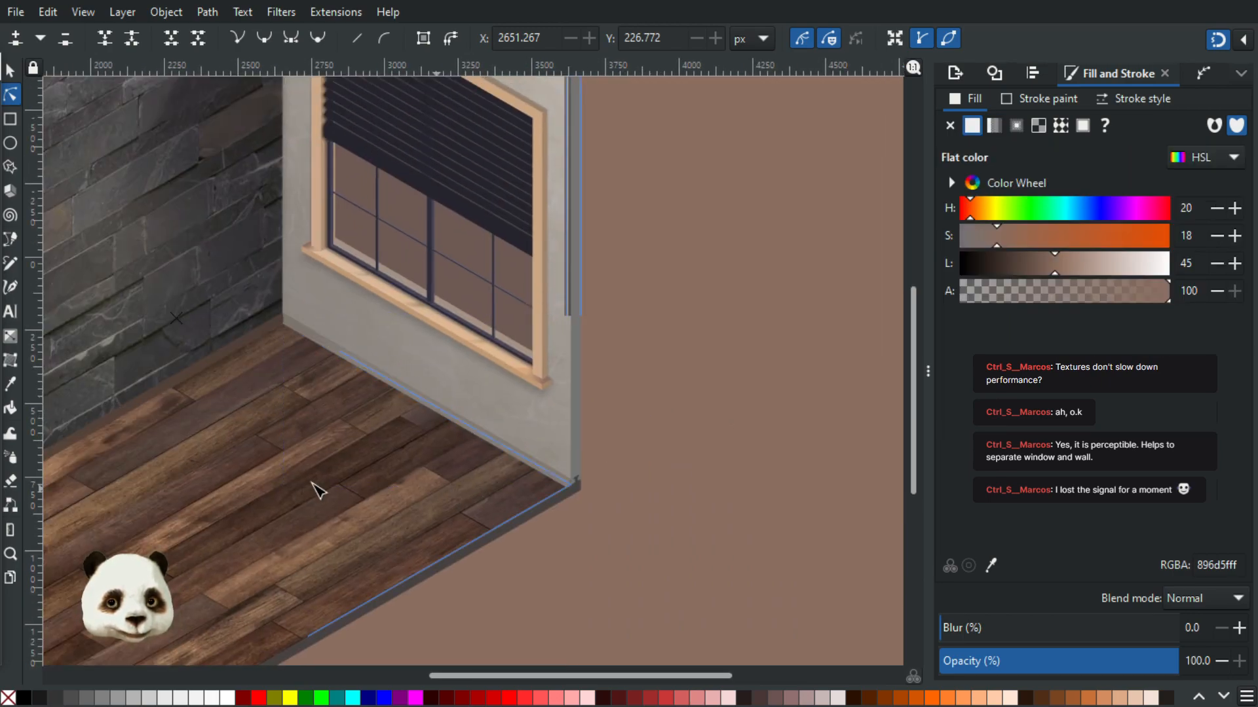
- Raise the lightness of the grey skirting's middle gradient stop to 50 and deselect the skirting
scroll(298, 383, "up", 1)
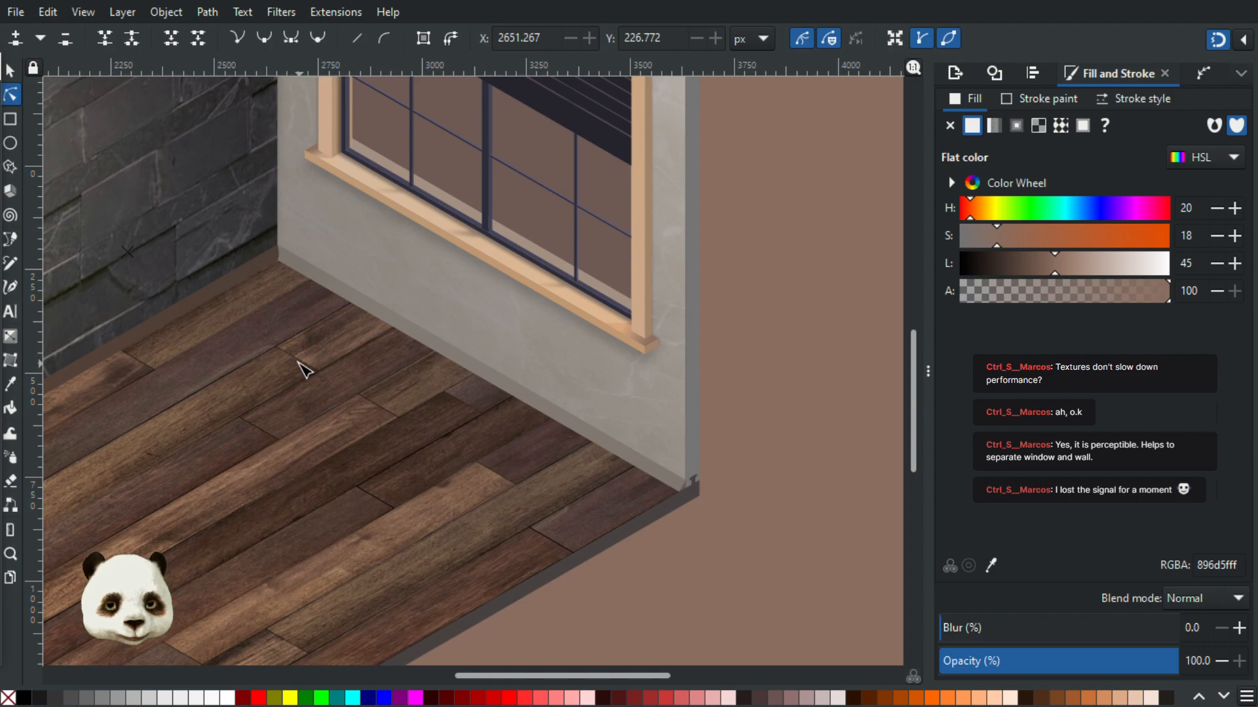
scroll(305, 371, "down", 1)
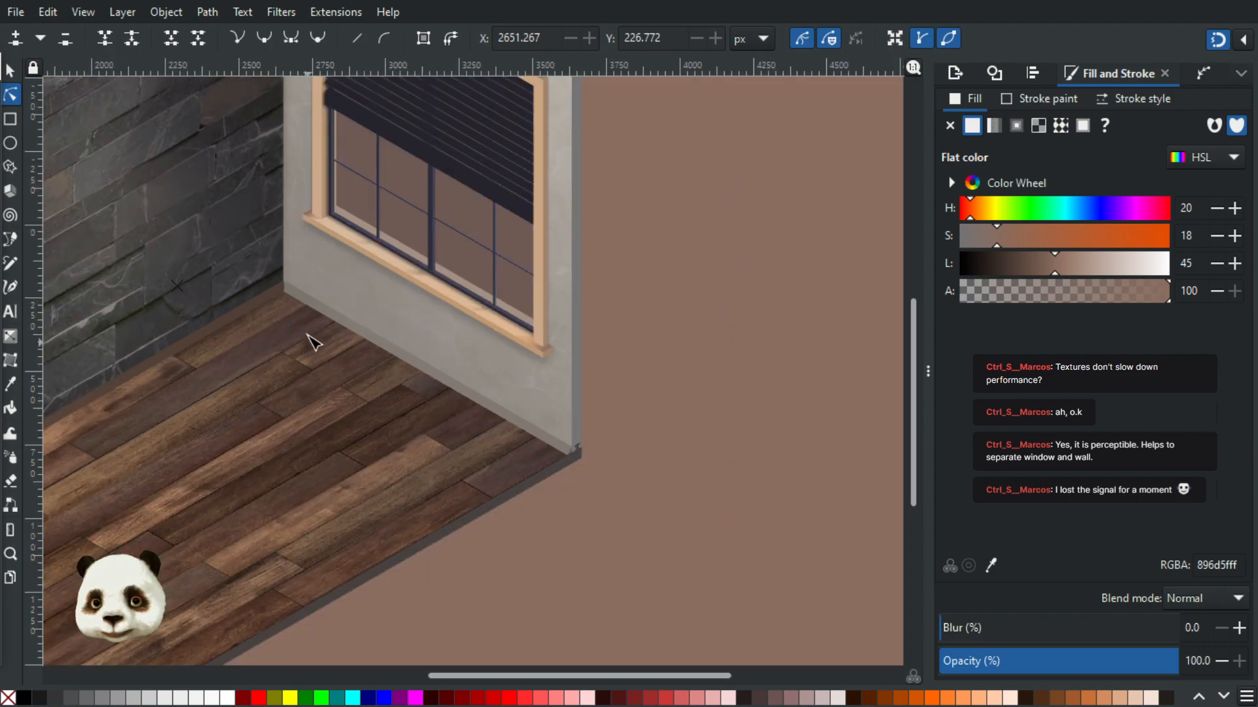
scroll(313, 341, "up", 2)
left_click(403, 343)
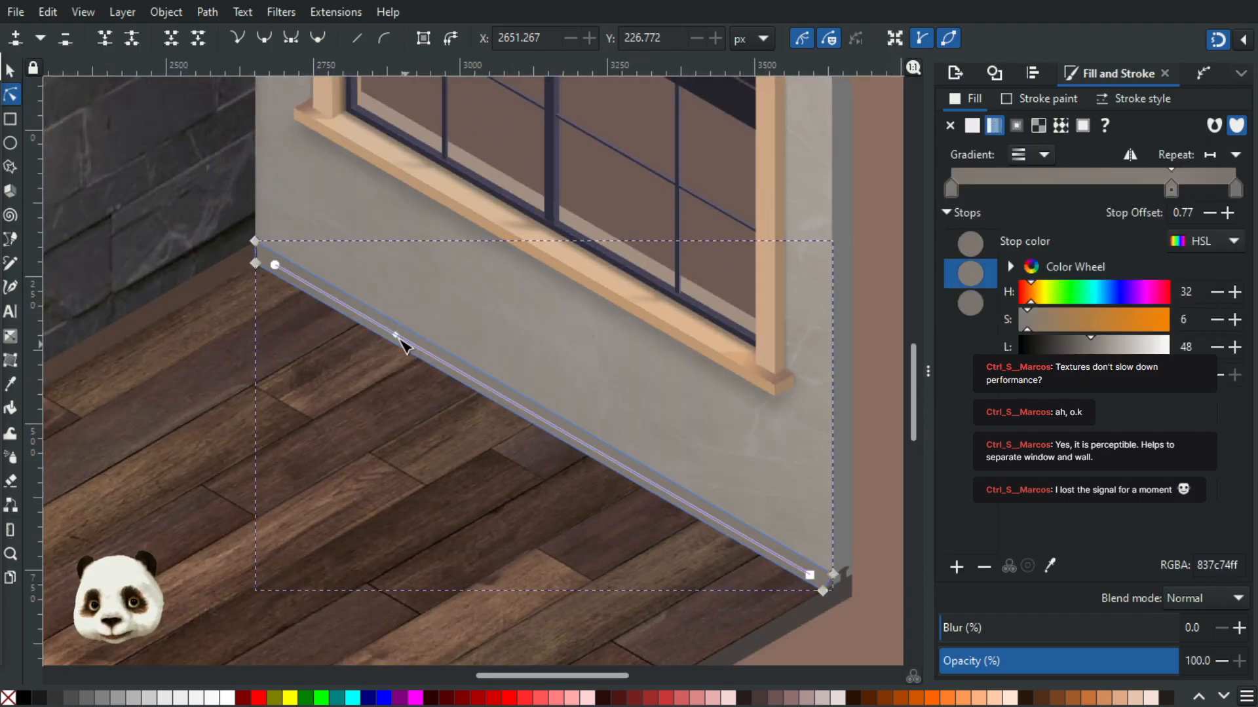
left_click(1234, 347)
left_click(1234, 347)
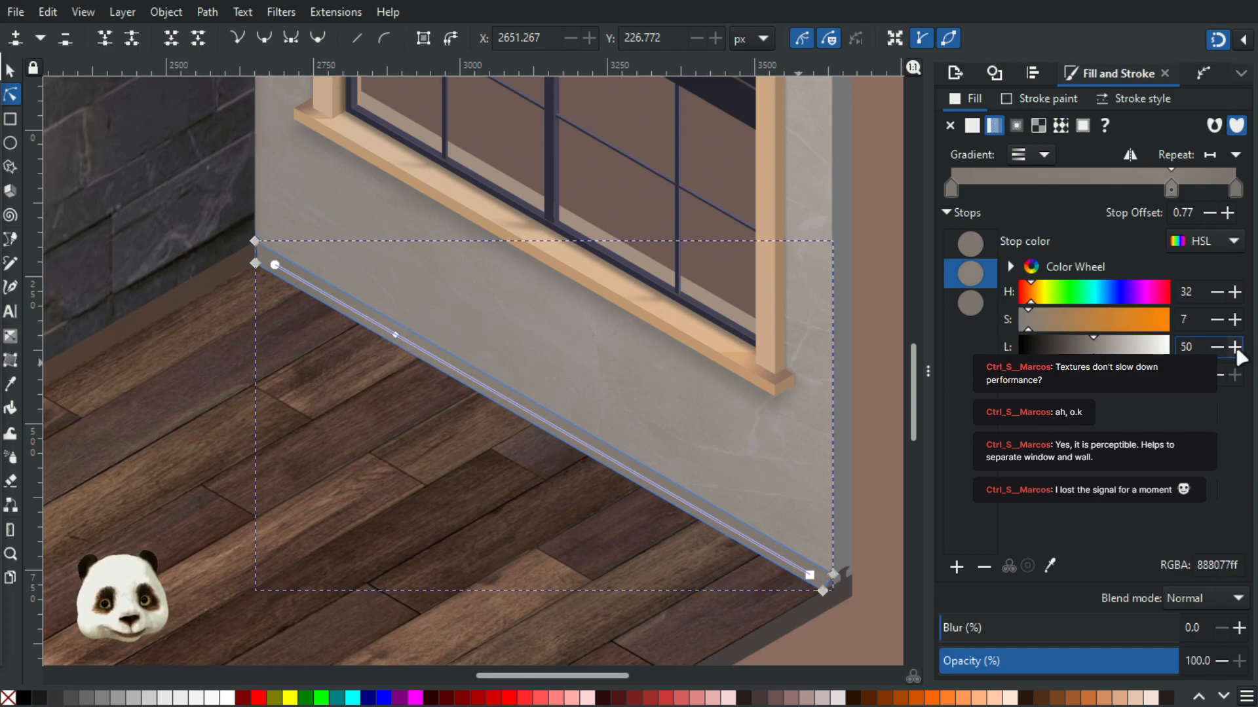
left_click(882, 414)
scroll(863, 412, "down", 2)
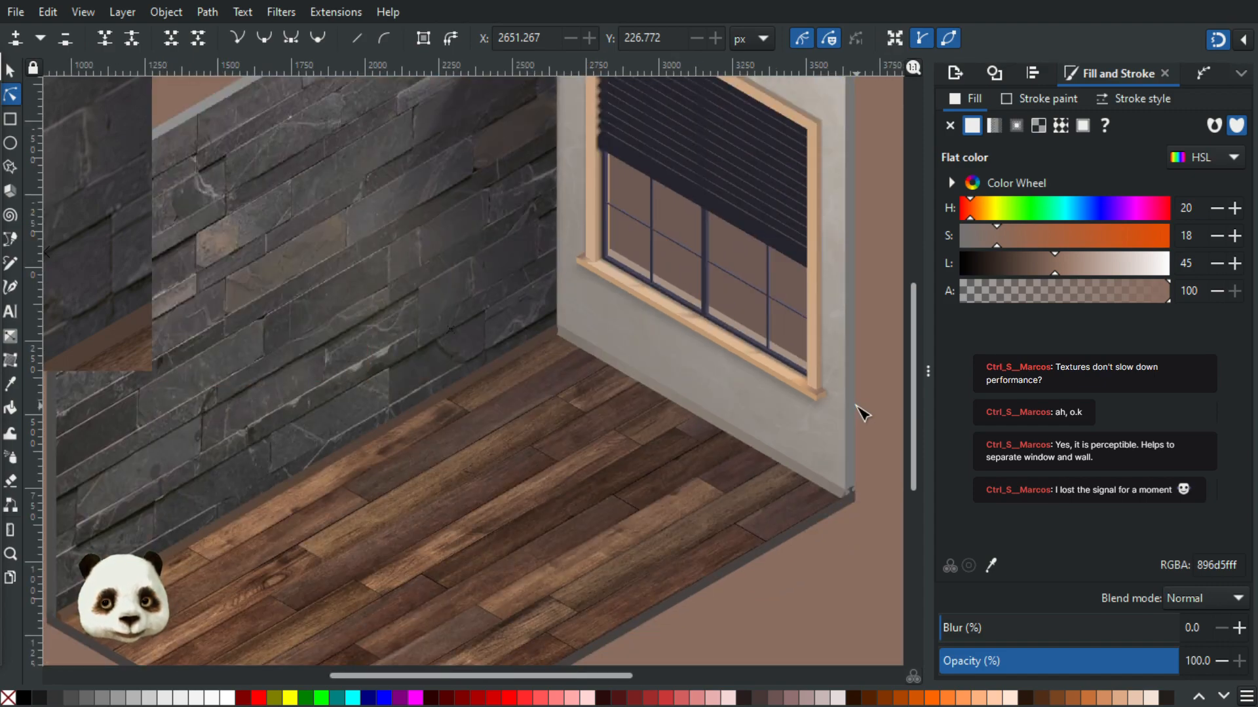
- Place a duplicate of the grey skirting behind the original and fill it with black as a shadow
scroll(747, 419, "up", 2)
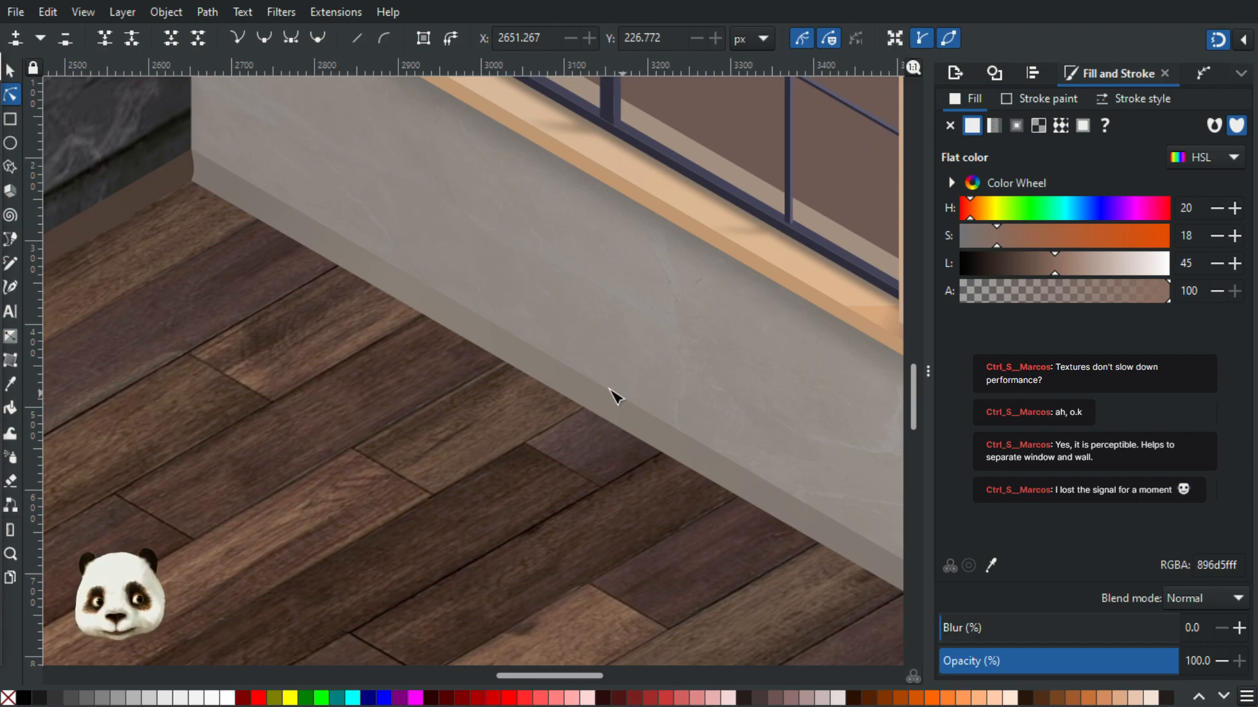
left_click(10, 69)
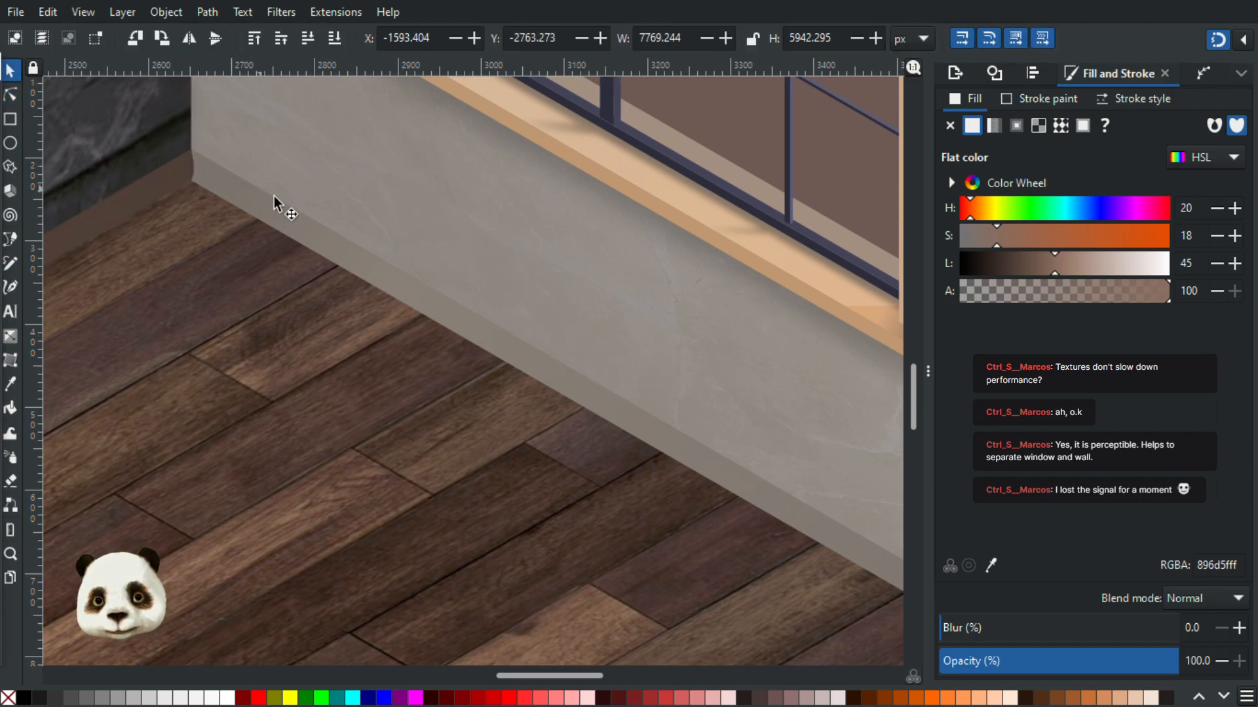
left_click(292, 226)
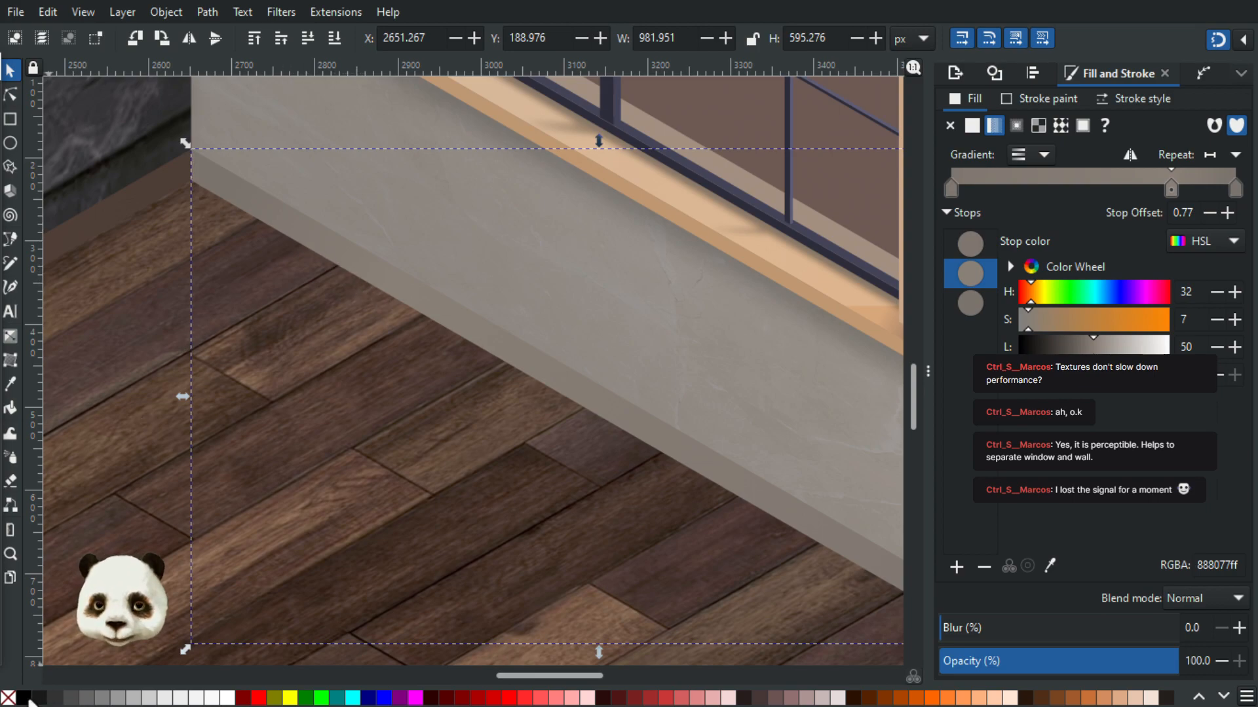
left_click(26, 699)
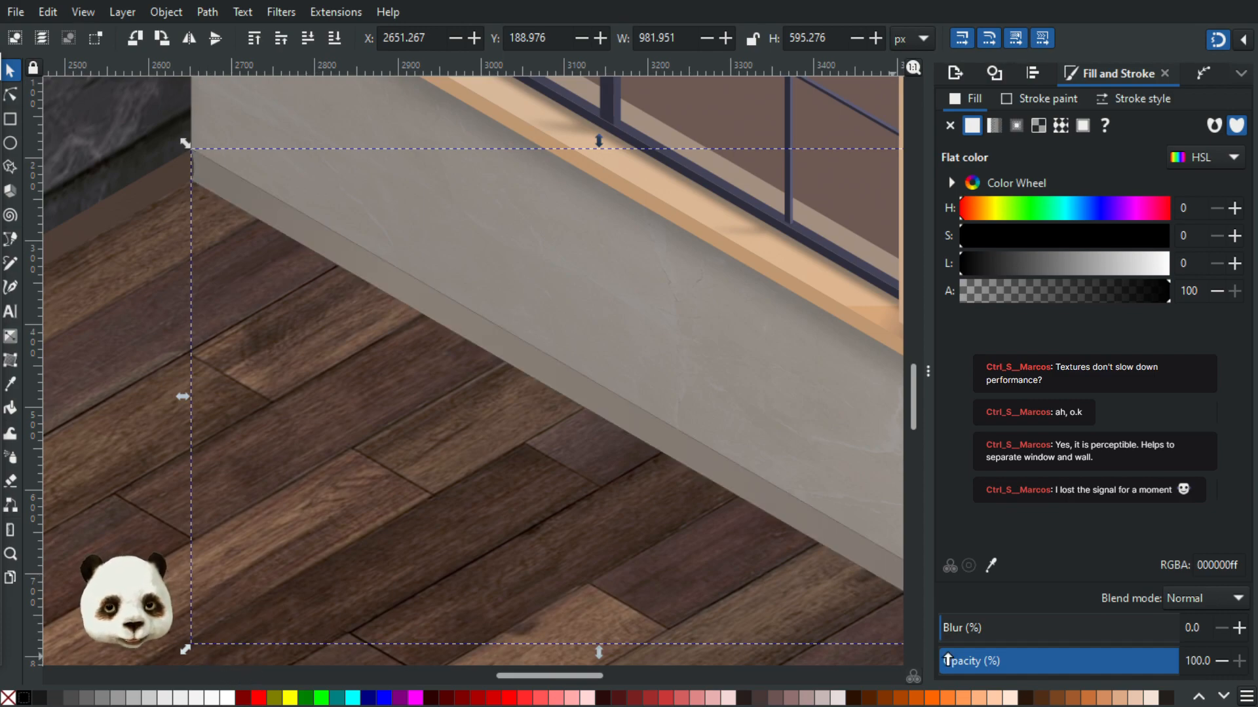
- Blur the black skirting shadow by 10% and reduce its opacity to 40%
left_click(1239, 628)
left_click(1239, 628)
left_click(1238, 629)
left_click(1238, 628)
left_click(1239, 628)
left_click(1239, 629)
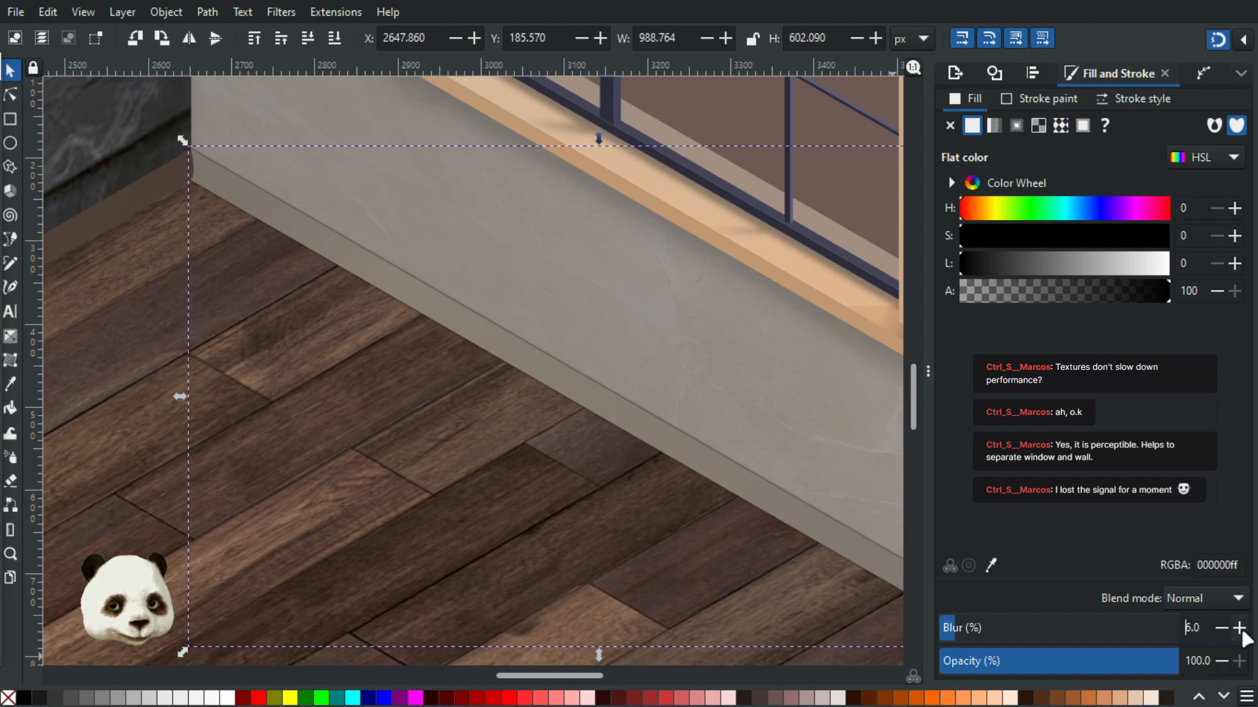
left_click(1239, 628)
left_click(1239, 628)
left_click(1239, 628)
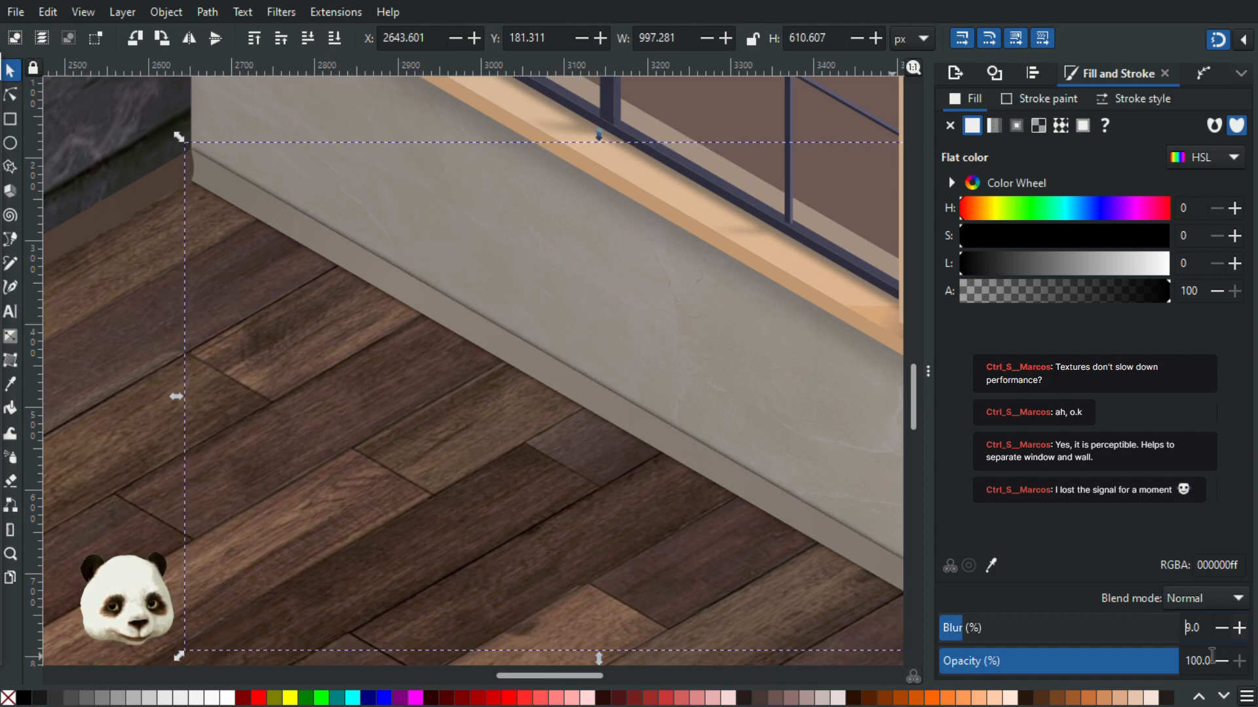
left_click(1238, 628)
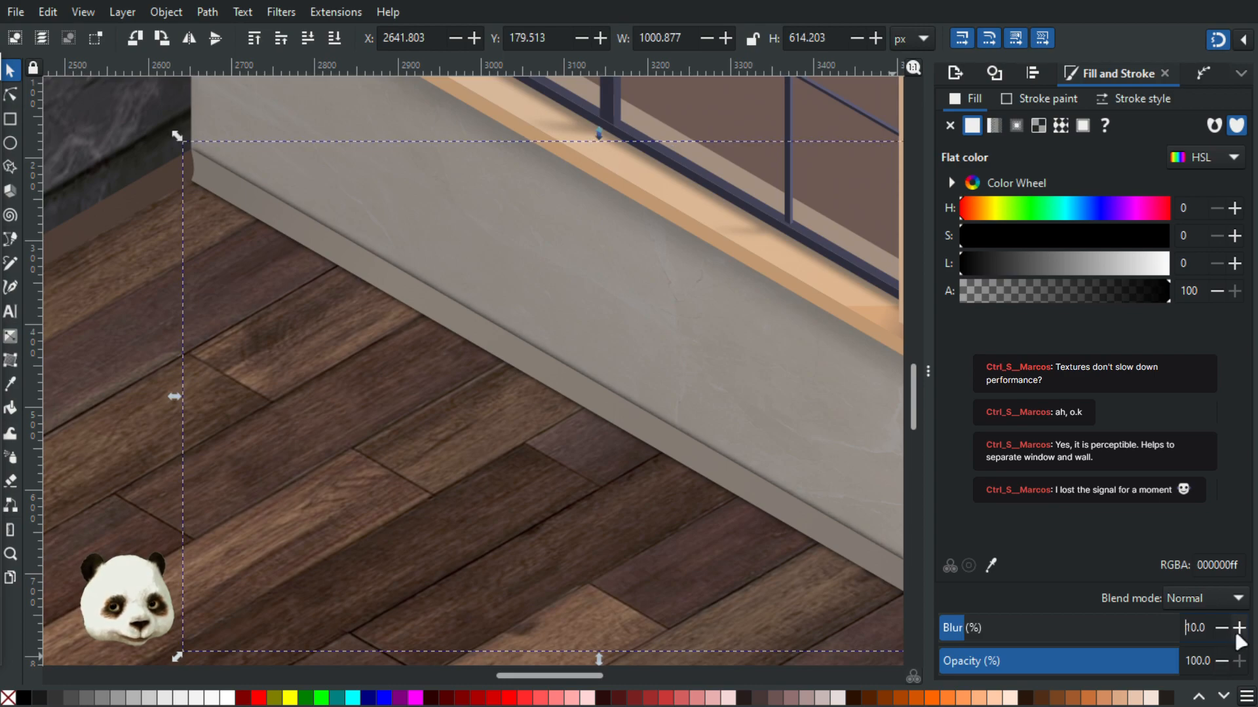
left_click(1038, 657)
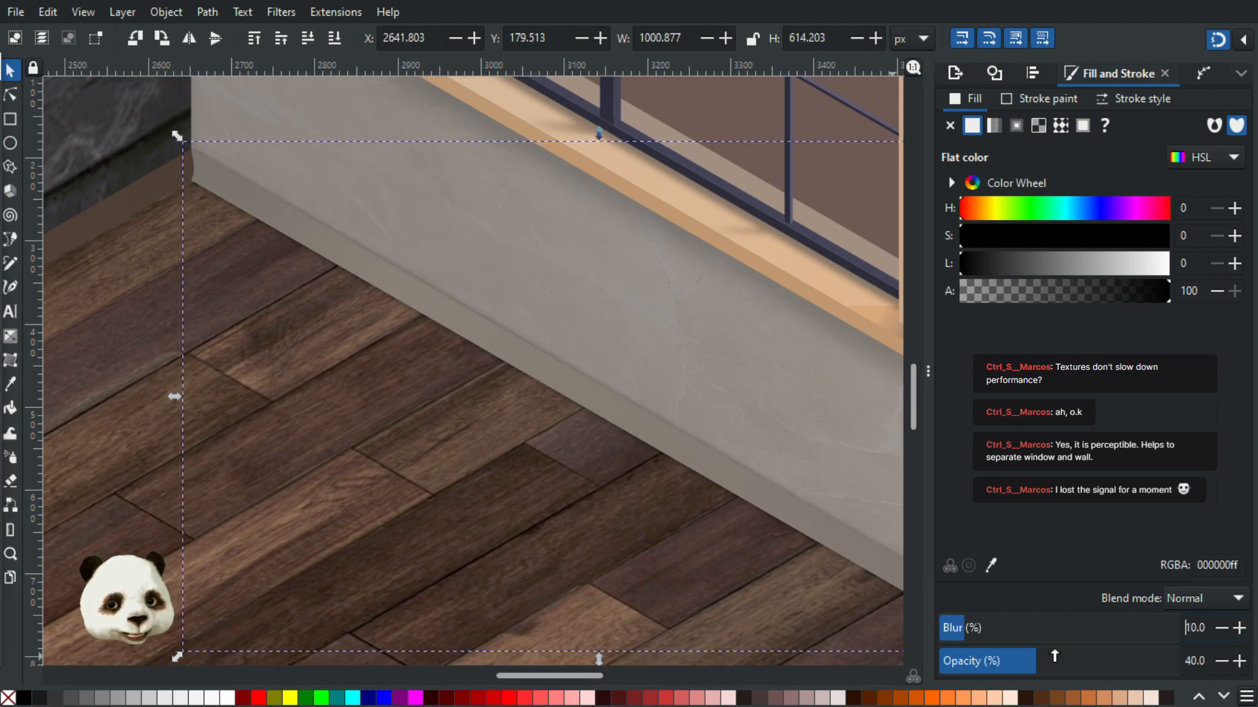
- Lower the skirting shadow's opacity to 20% and deselect it to check the soft edge along the window wall
scroll(710, 539, "down", 3, "ctrl")
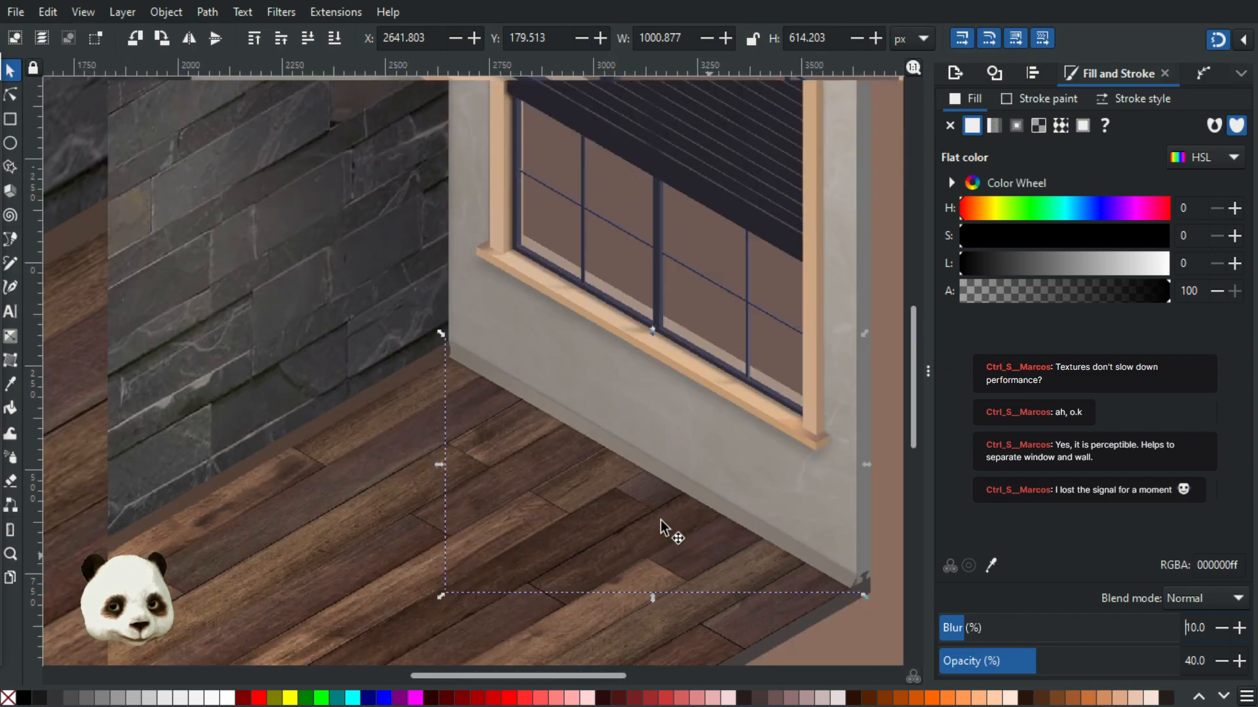
scroll(478, 351, "up", 1, "ctrl")
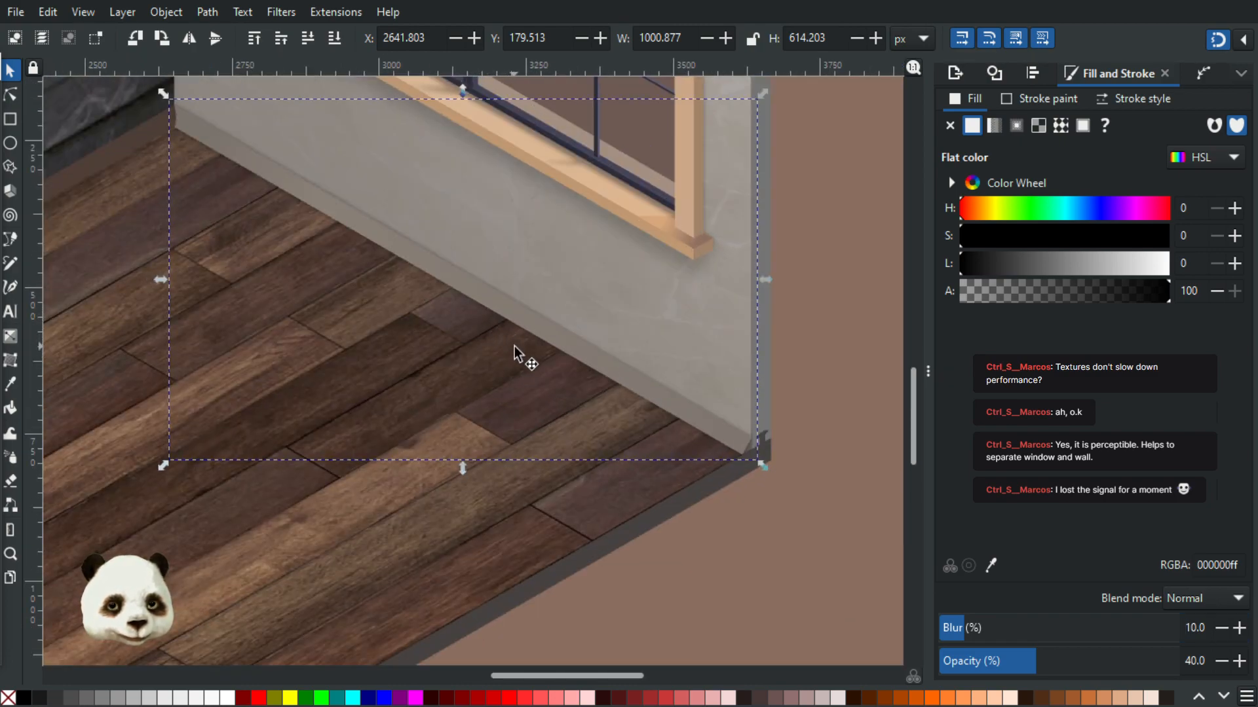
scroll(502, 351, "down", 2, "ctrl")
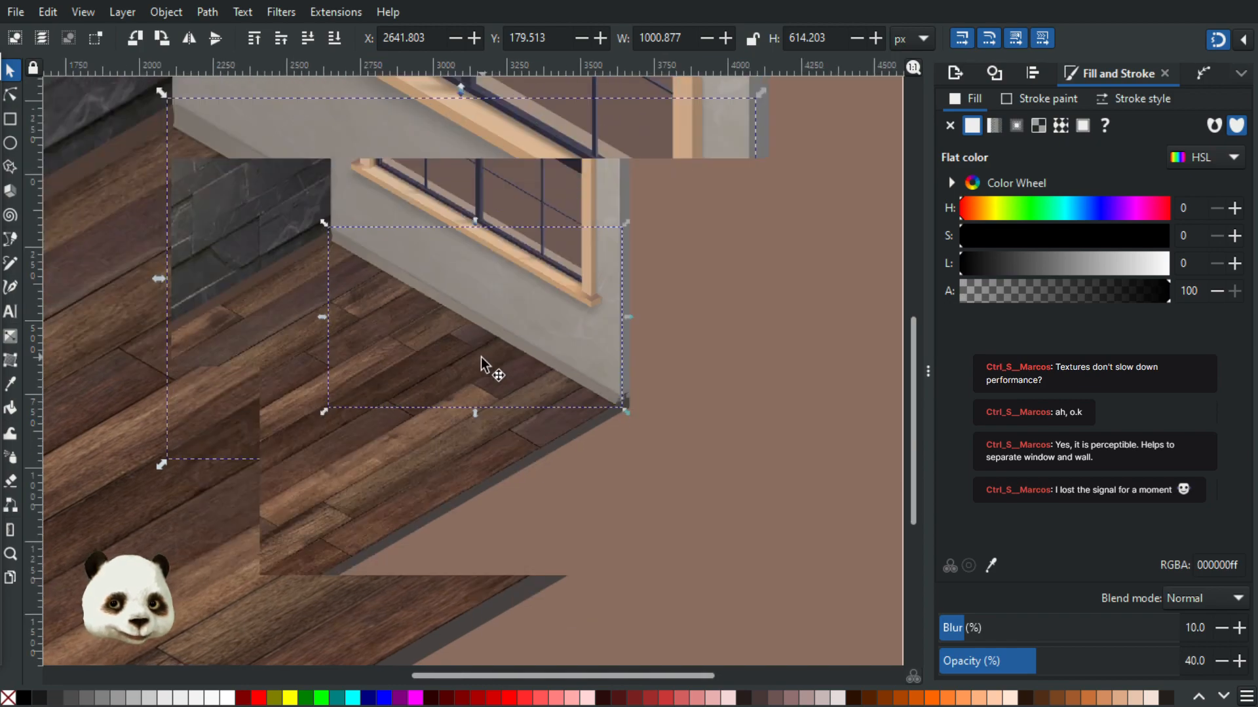
scroll(370, 282, "up", 3, "ctrl")
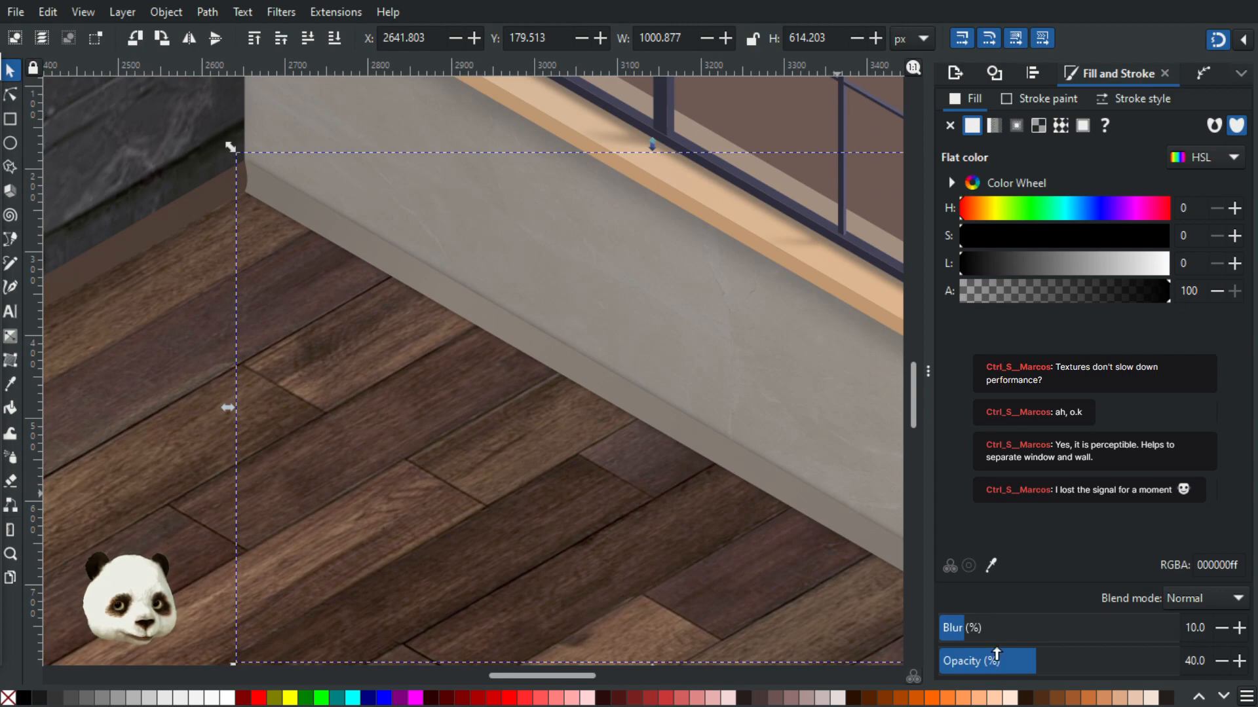
scroll(643, 474, "down", 3, "ctrl")
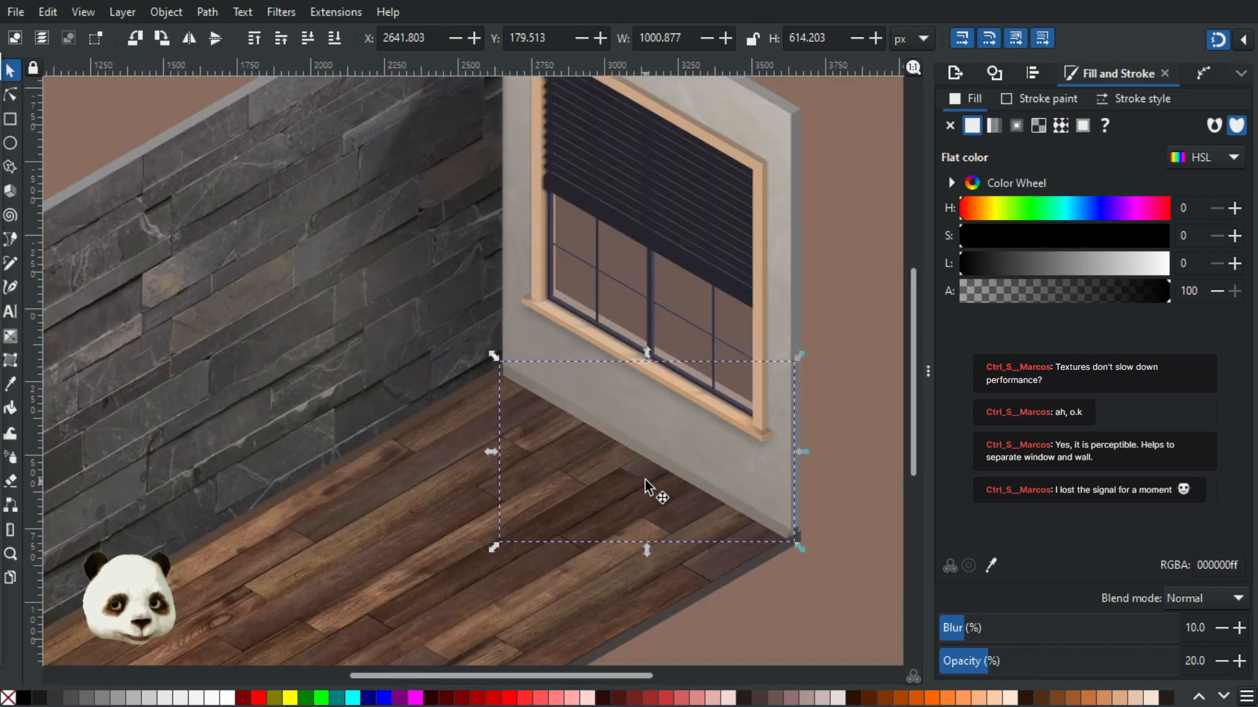
scroll(645, 477, "up", 1, "ctrl")
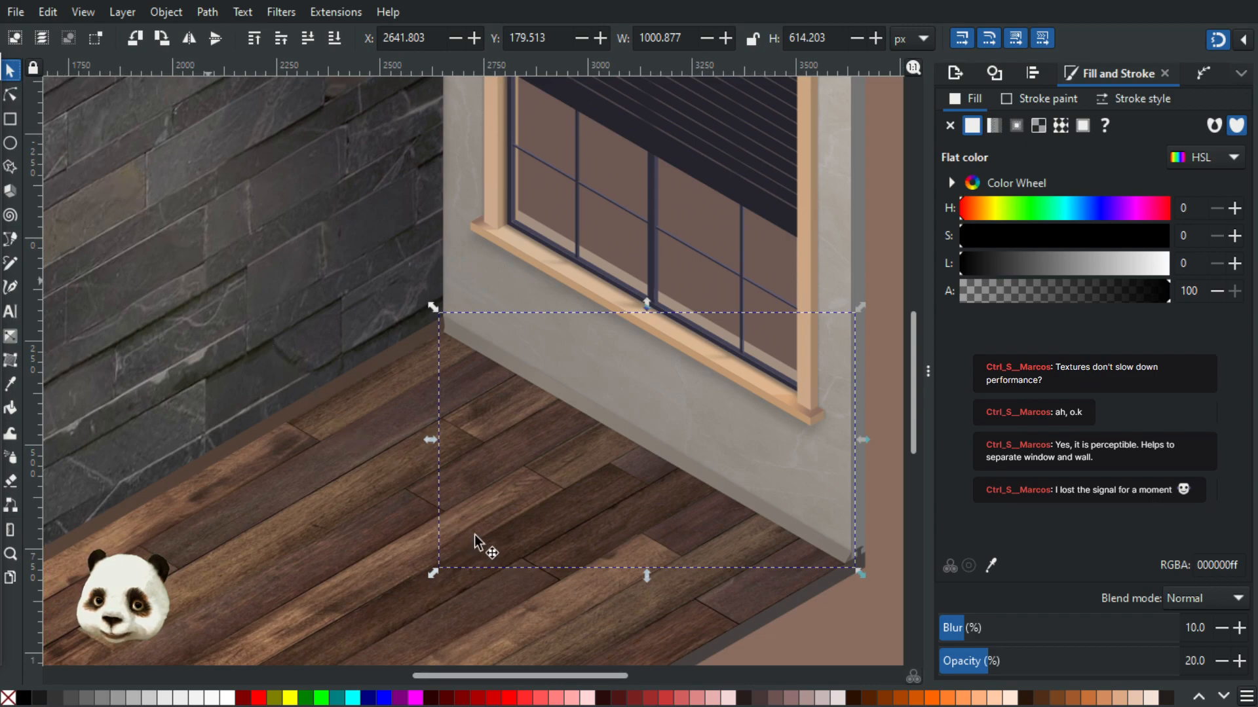
left_click(883, 481)
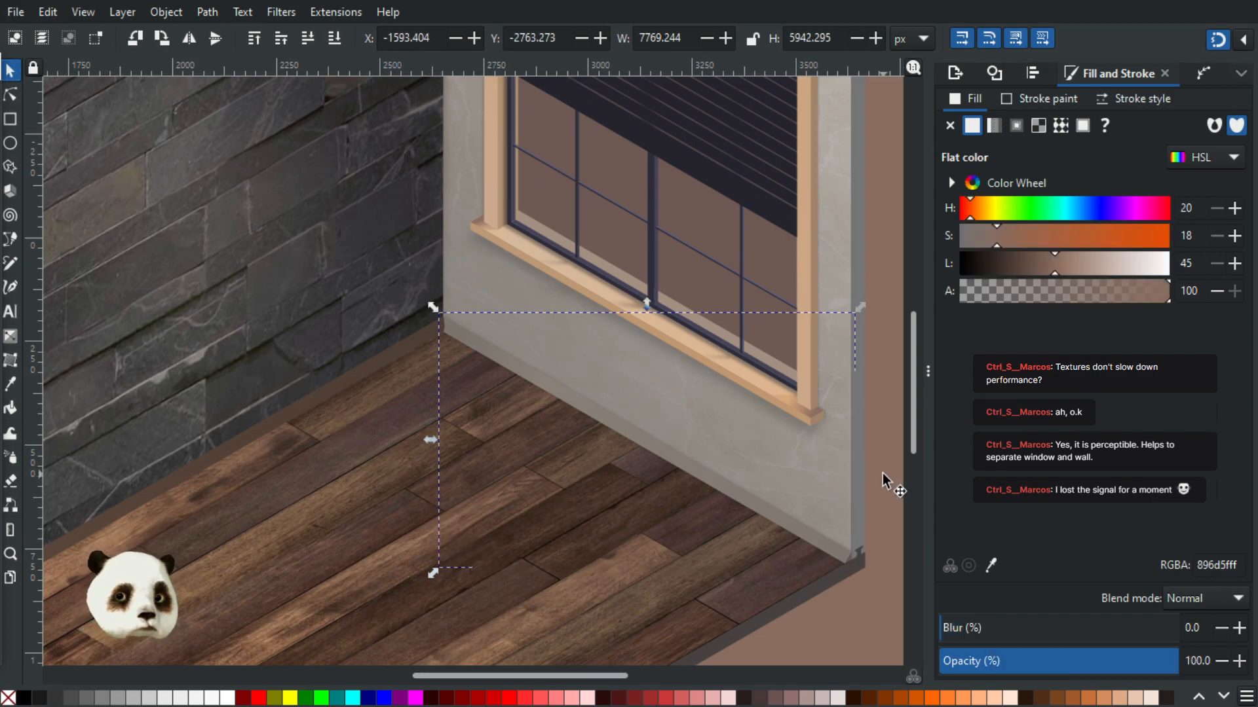
scroll(881, 484, "down", 1, "ctrl")
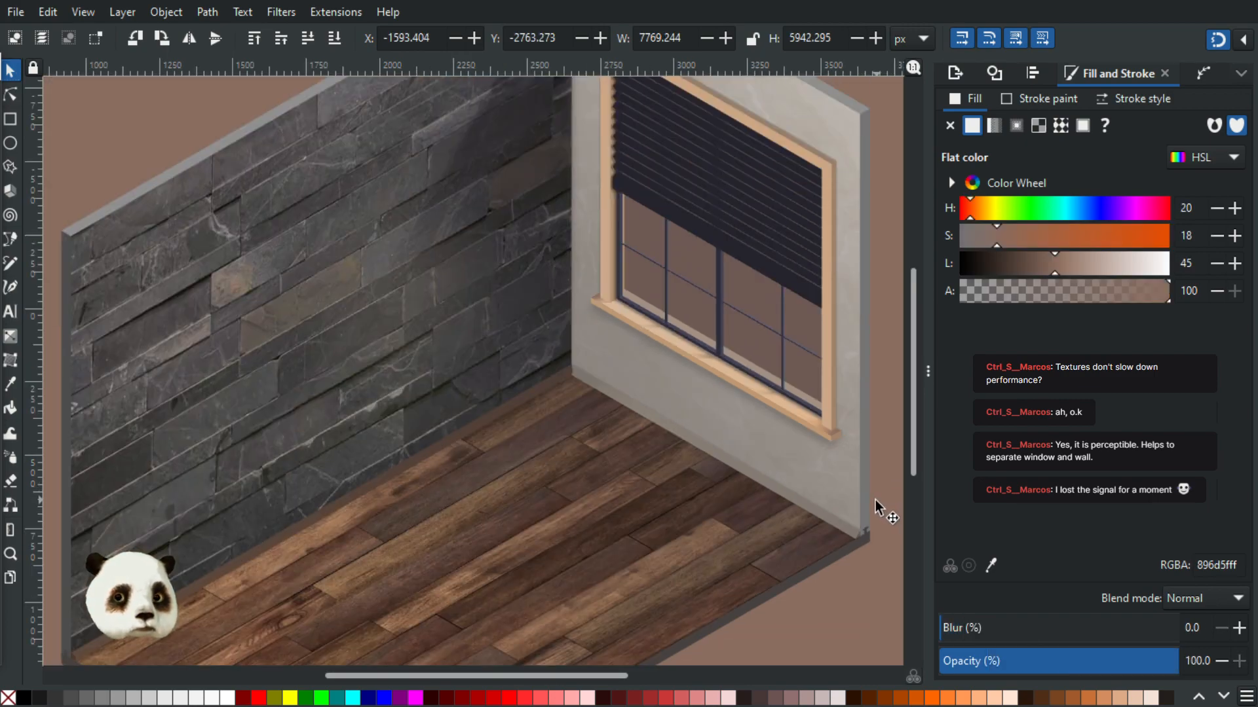
scroll(654, 446, "up", 2, "ctrl")
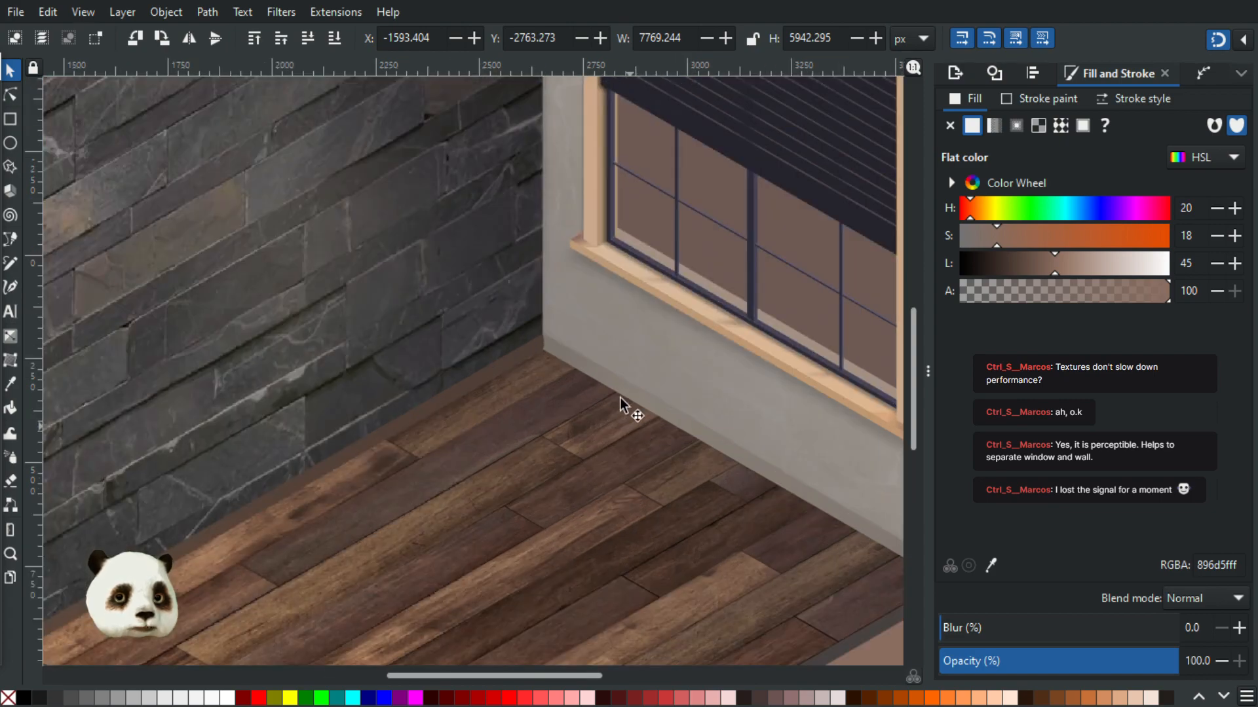
scroll(624, 385, "up", 1, "ctrl")
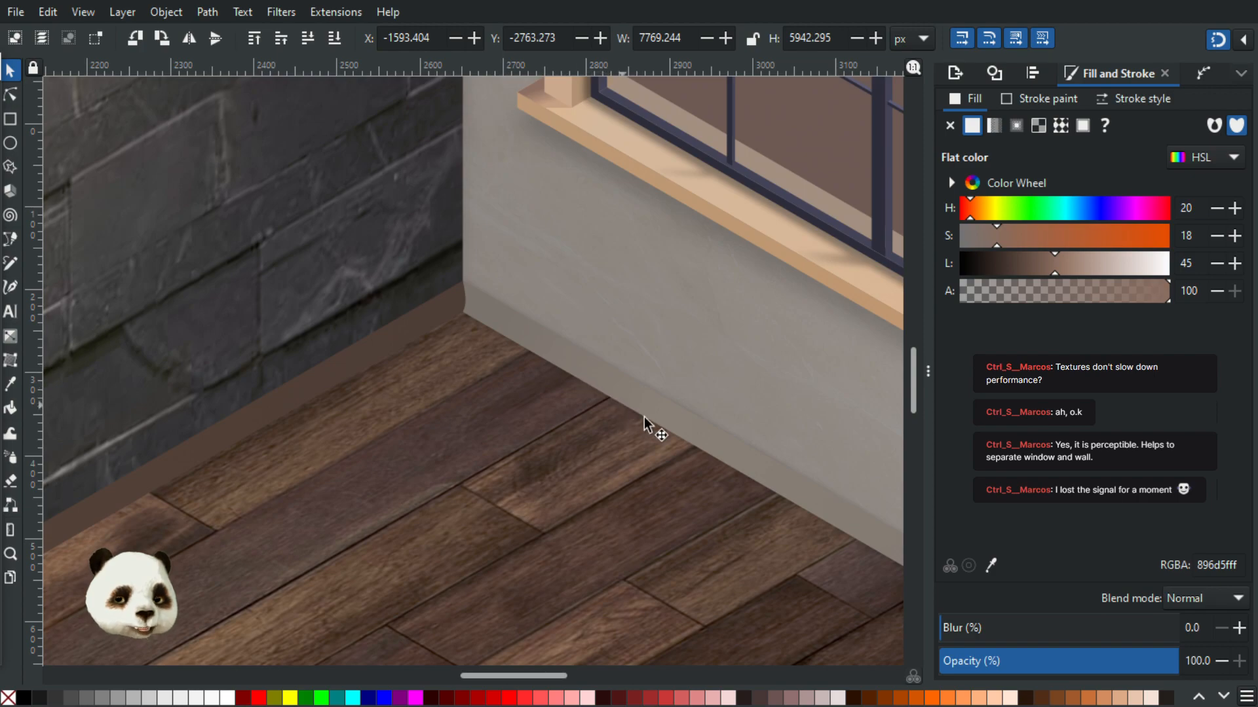
- Place a duplicate of the brown skirting behind the original along the stone wall and fill it with black as a shadow
scroll(591, 410, "down", 4)
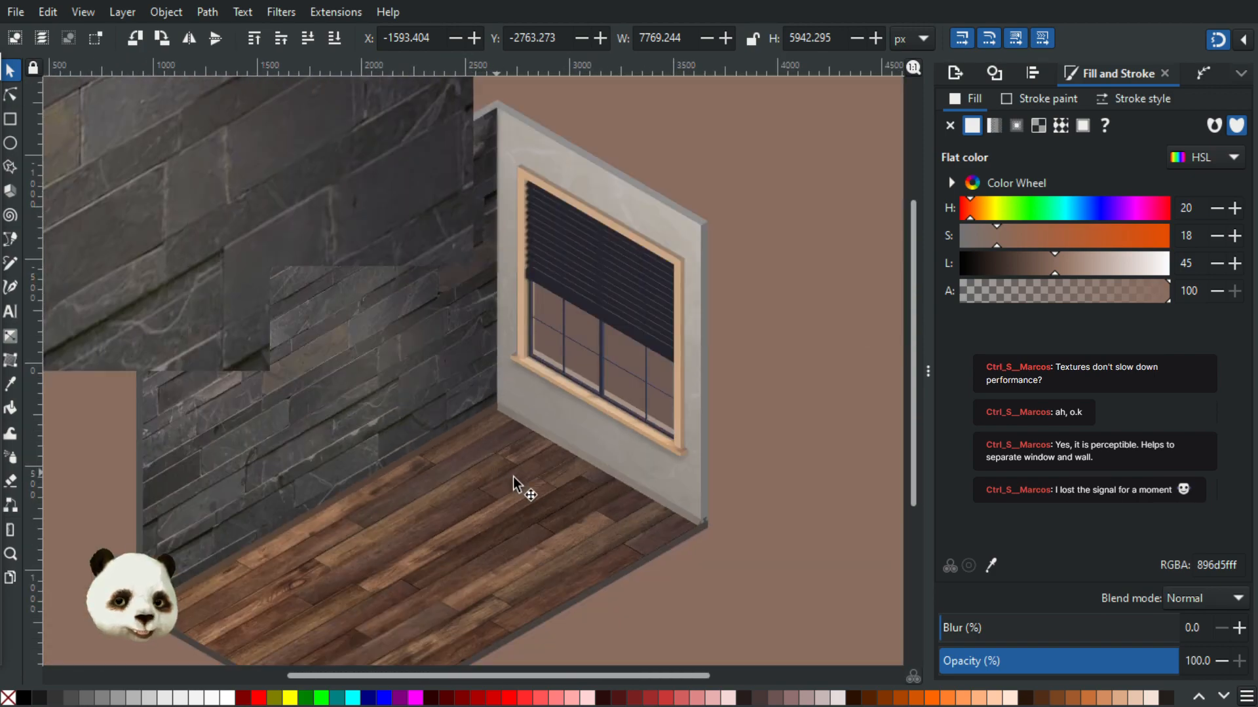
left_click_drag(513, 477, 548, 323)
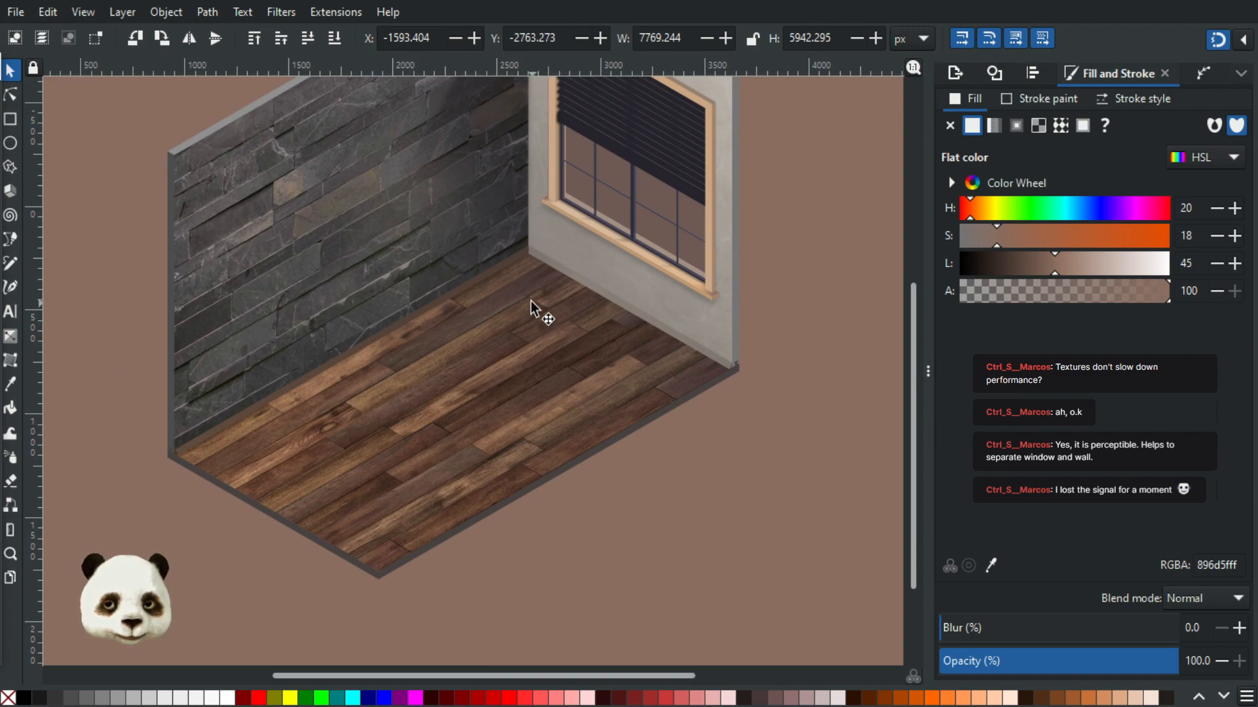
scroll(532, 308, "up", 1)
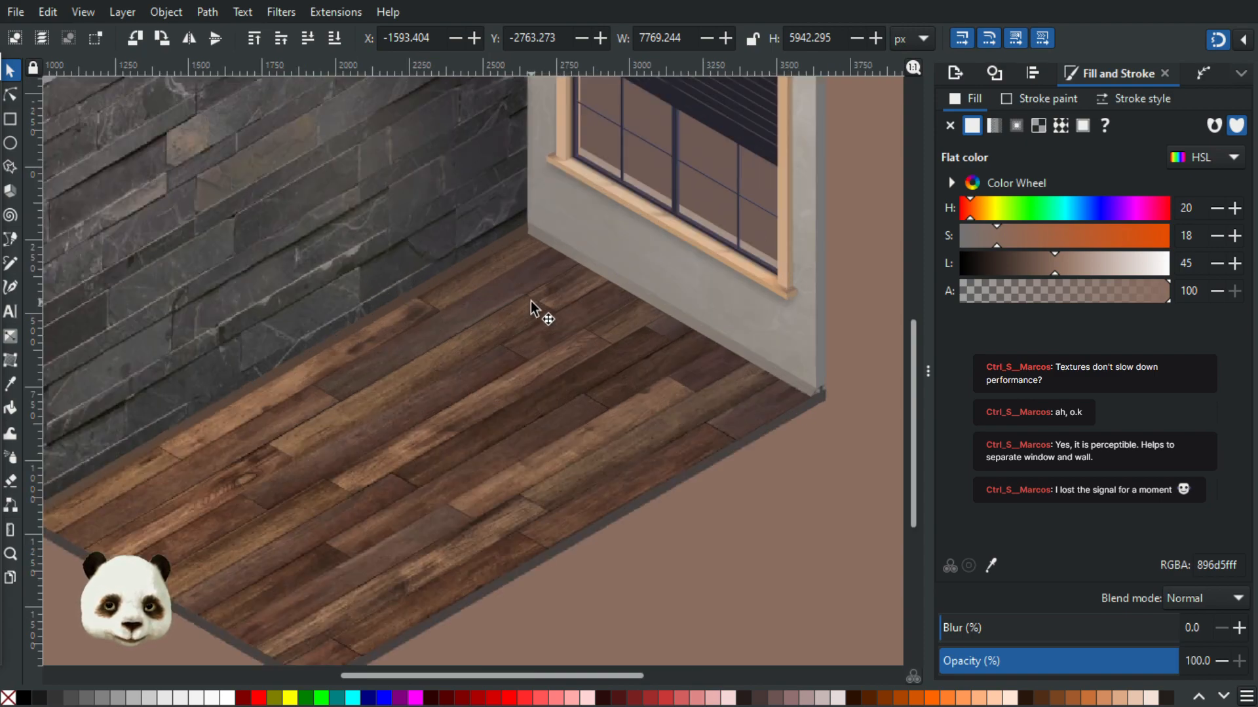
left_click(391, 307)
left_click_drag(383, 349, 599, 306)
scroll(599, 313, "up", 1)
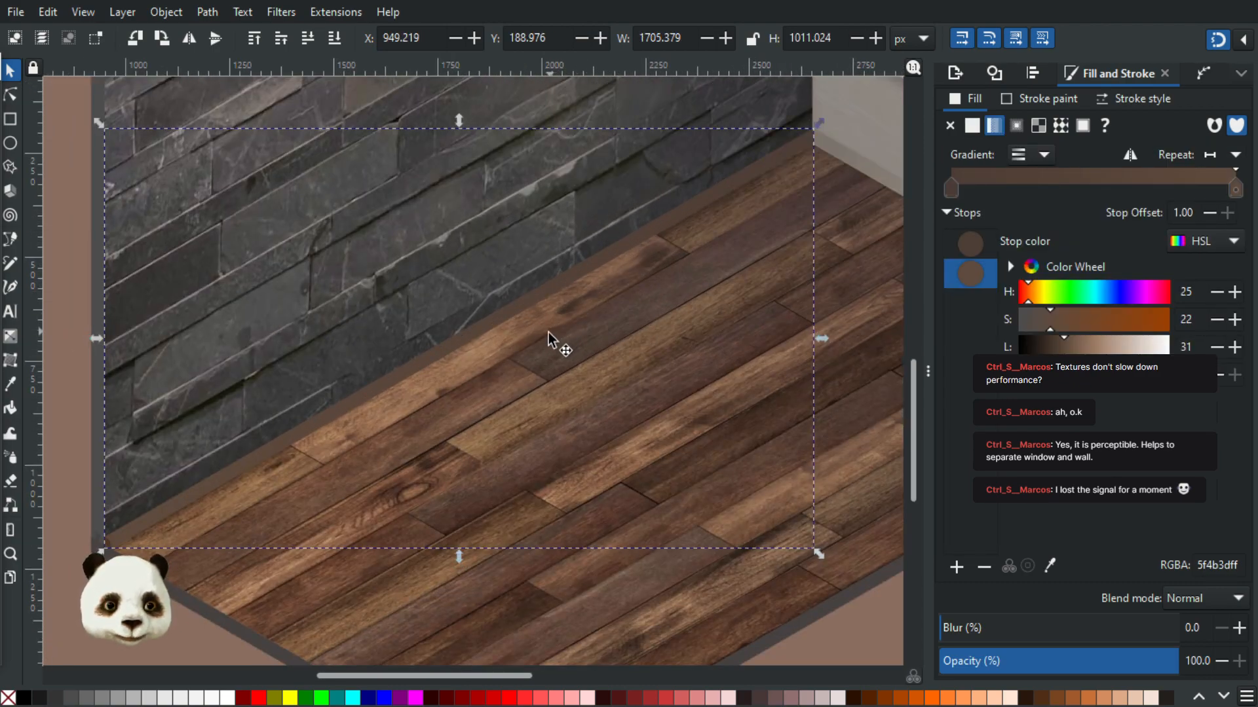
key("d")
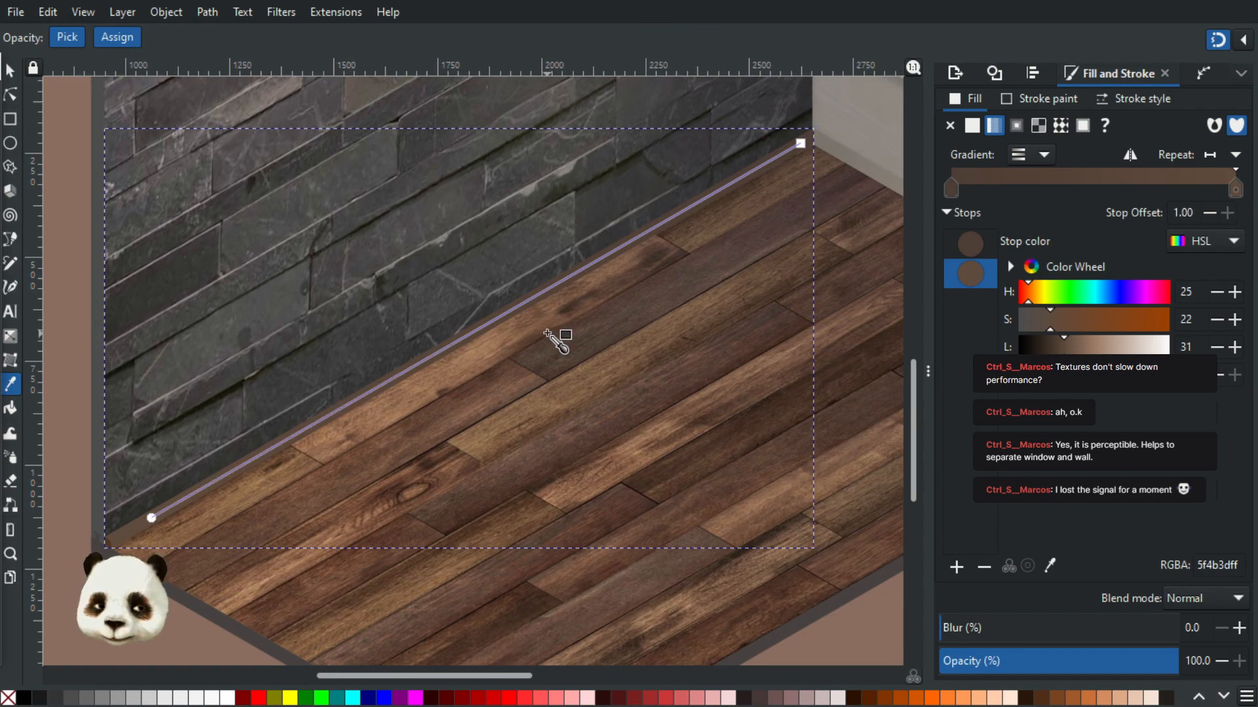
left_click(11, 69)
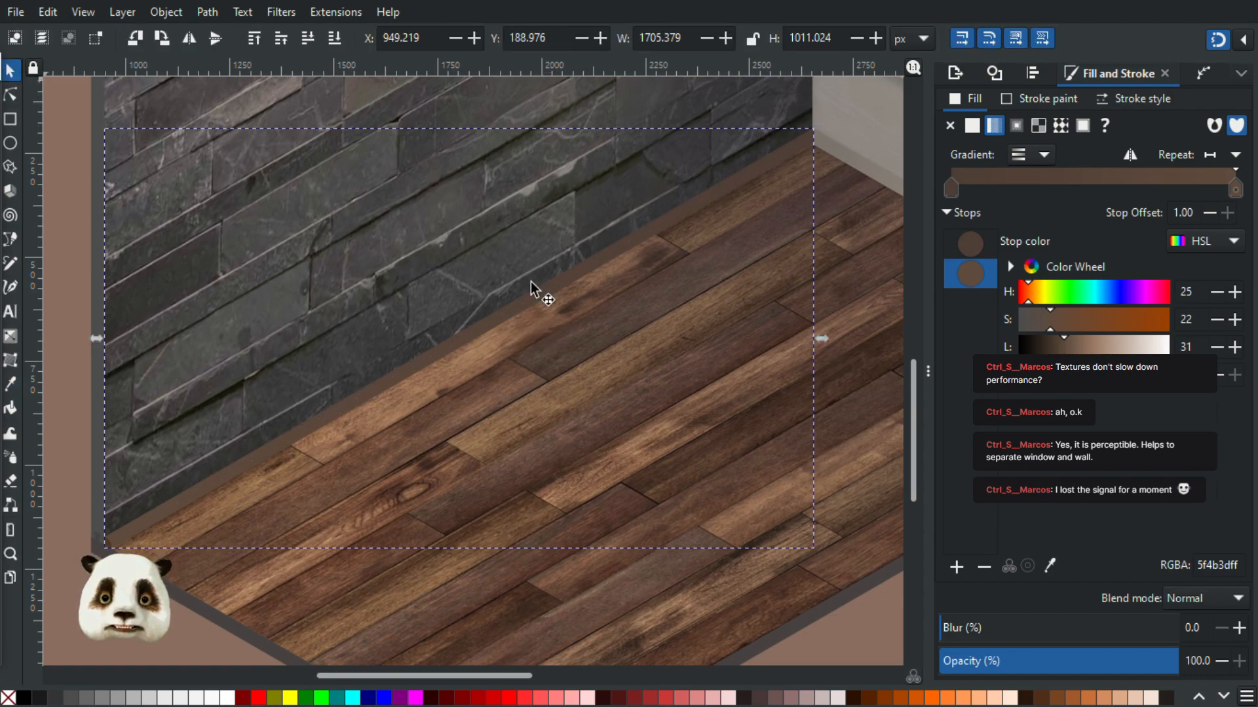
left_click(27, 698)
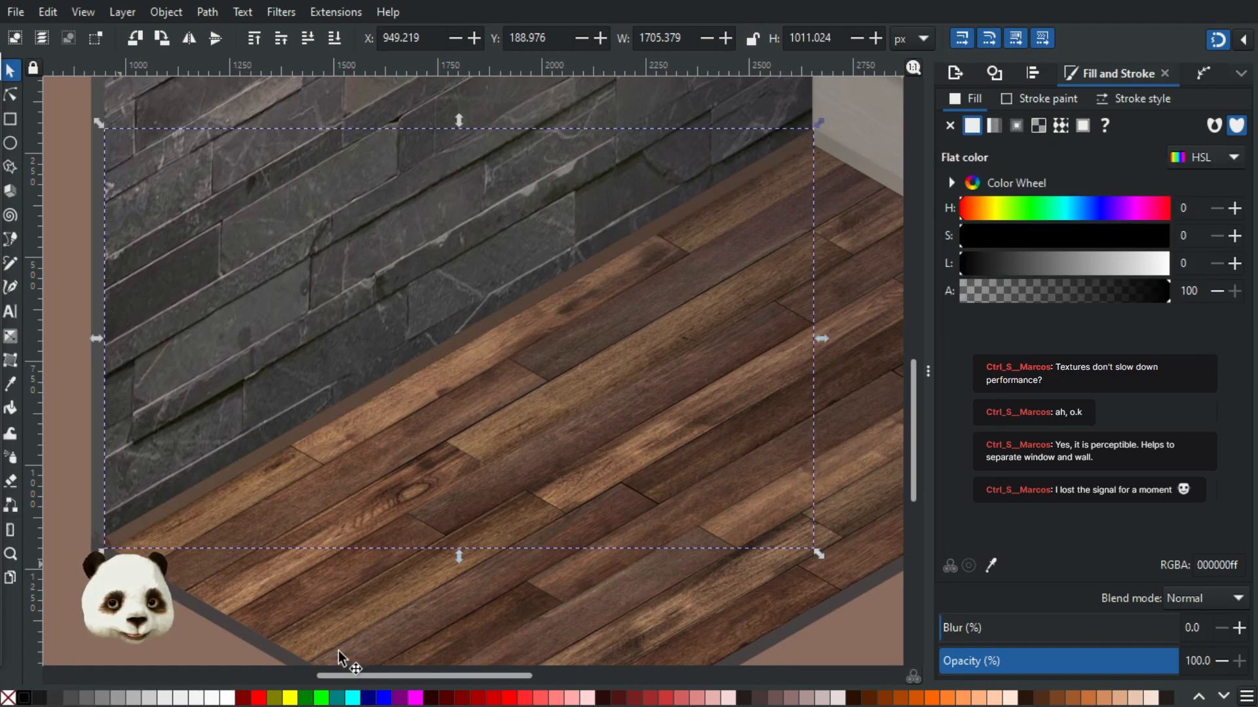
- Blur the black shadow behind the brown skirting by 10% and set its opacity to 40%
left_click(972, 629)
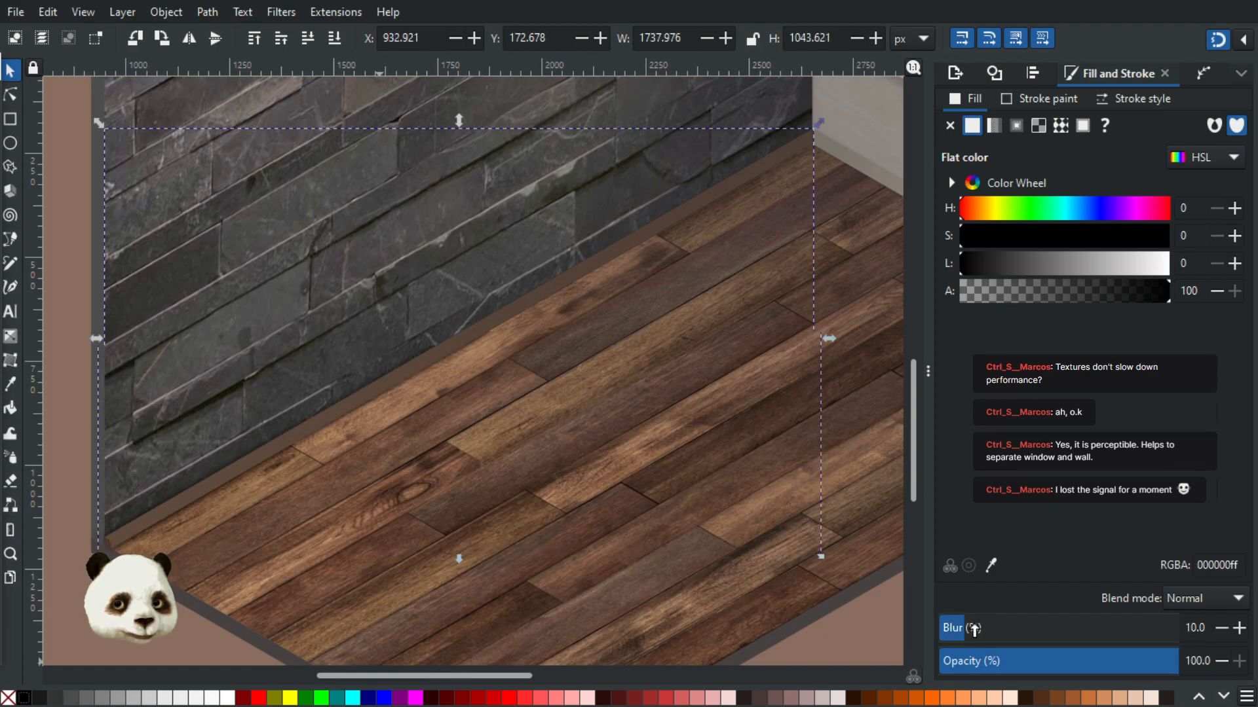
left_click(971, 663)
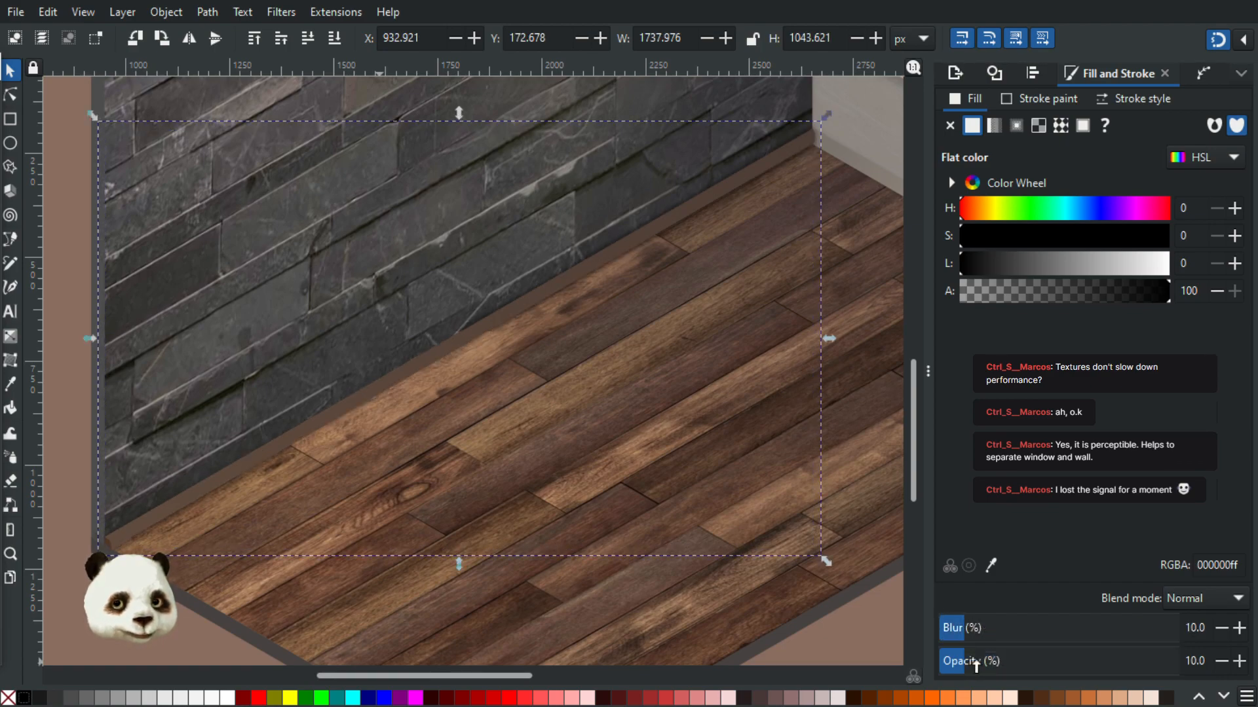
left_click_drag(982, 664, 1041, 661)
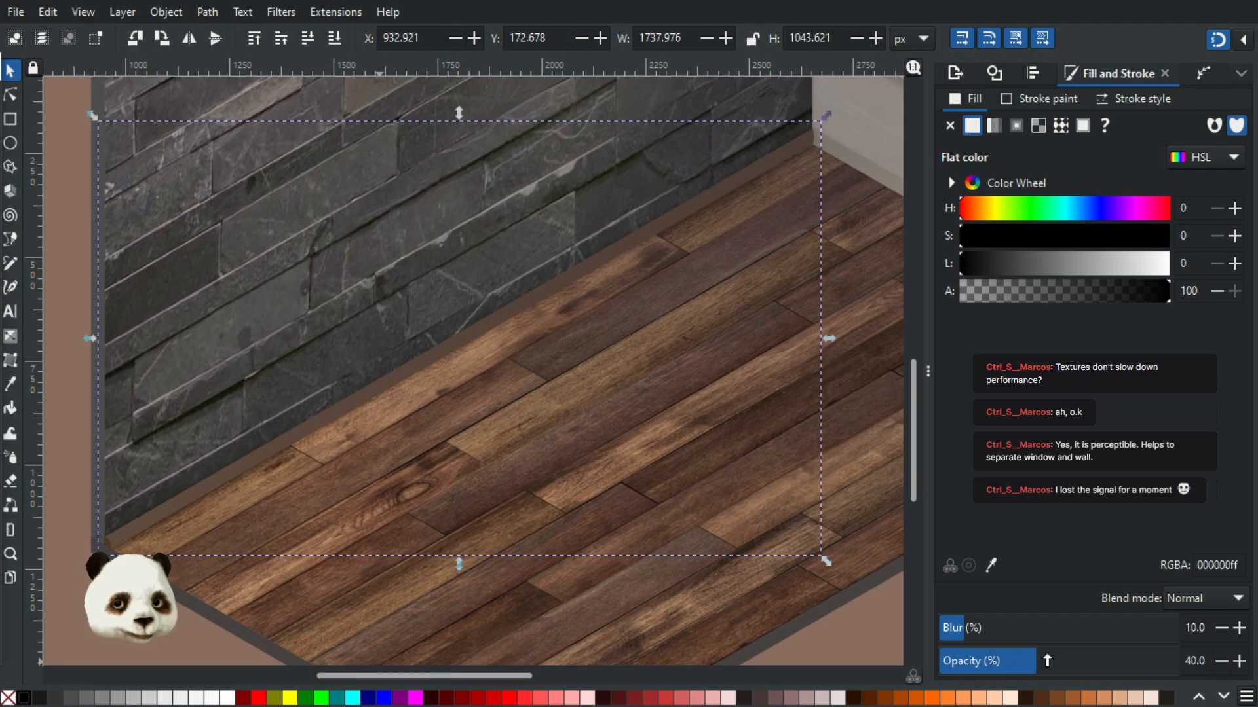
left_click_drag(1053, 661, 1057, 661)
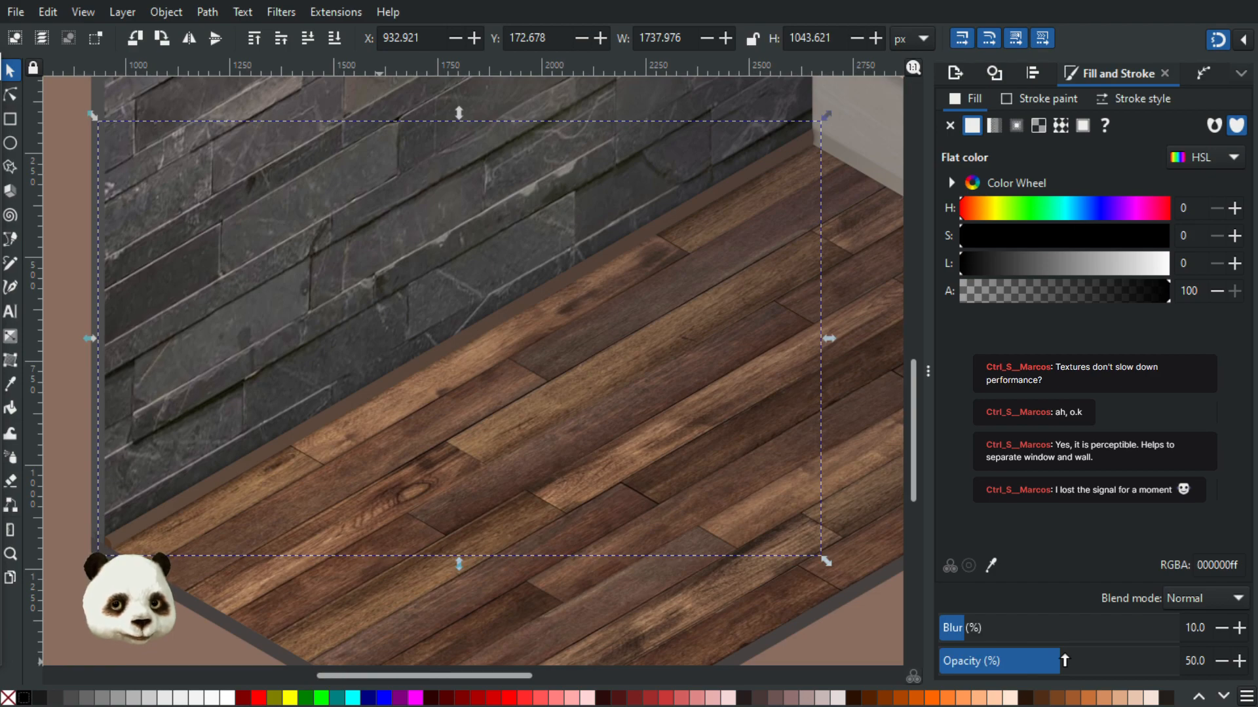
left_click_drag(790, 473, 662, 495)
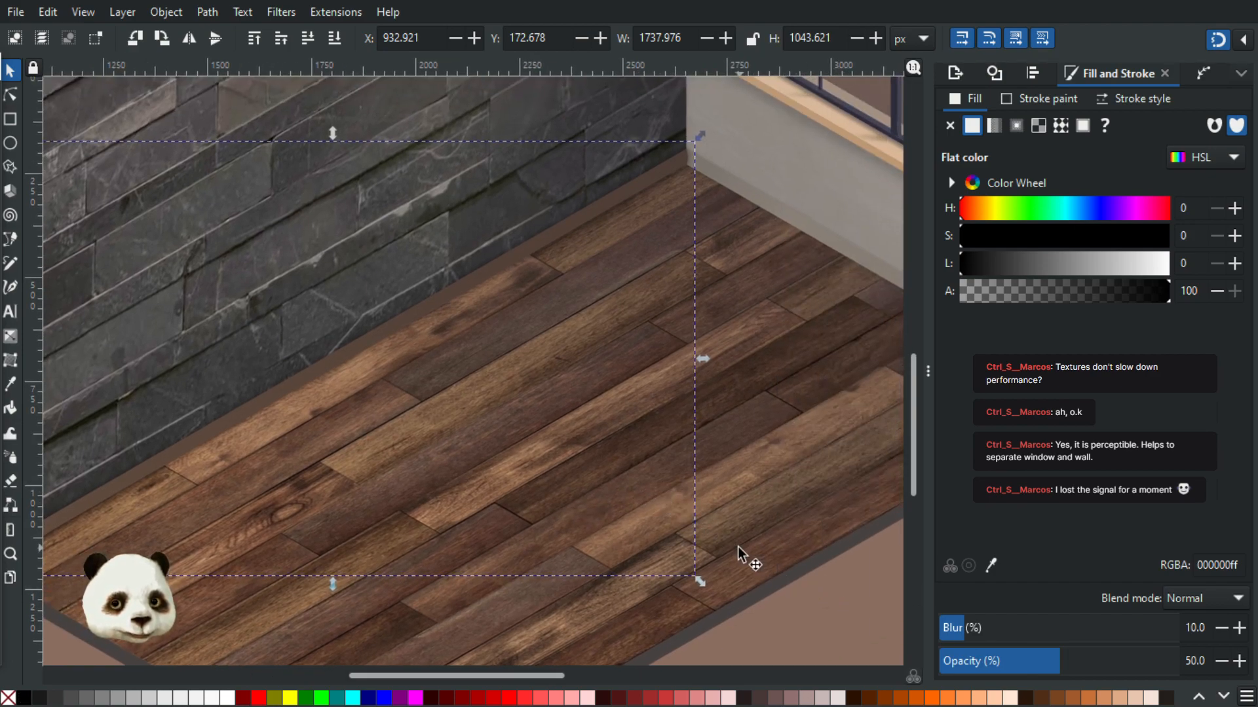
scroll(737, 547, "down", 1)
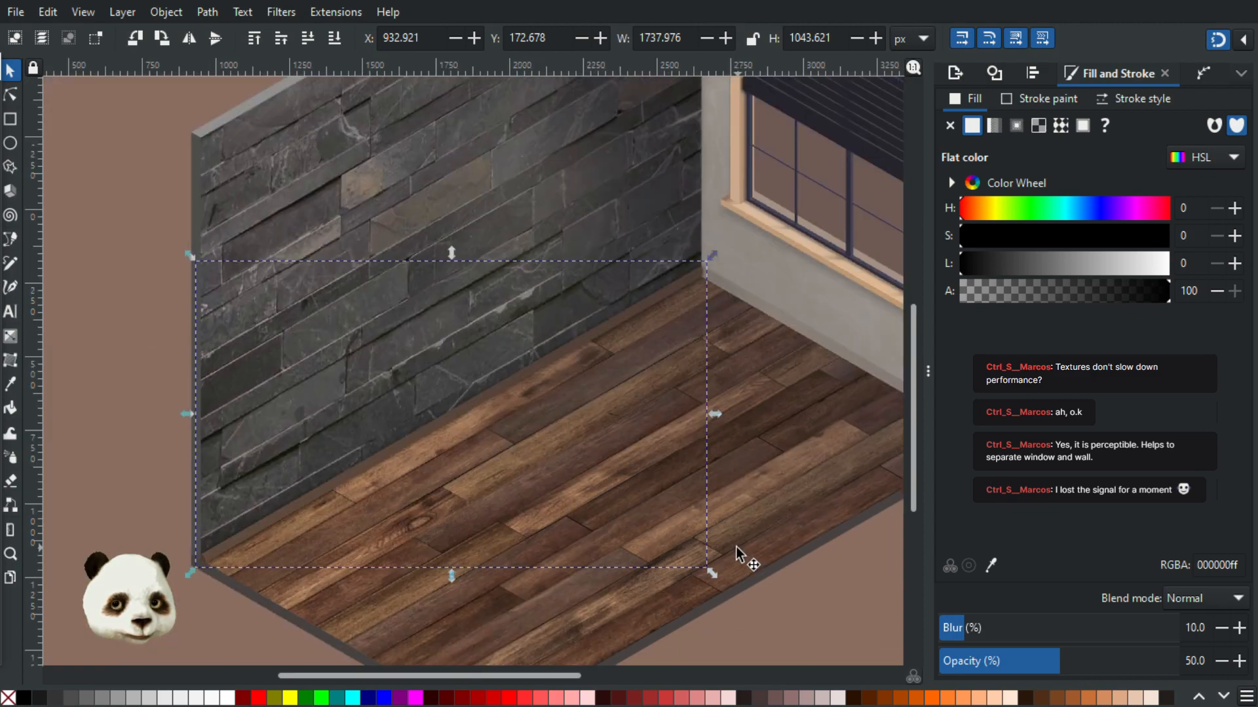
left_click(1038, 660)
scroll(732, 489, "up", 1)
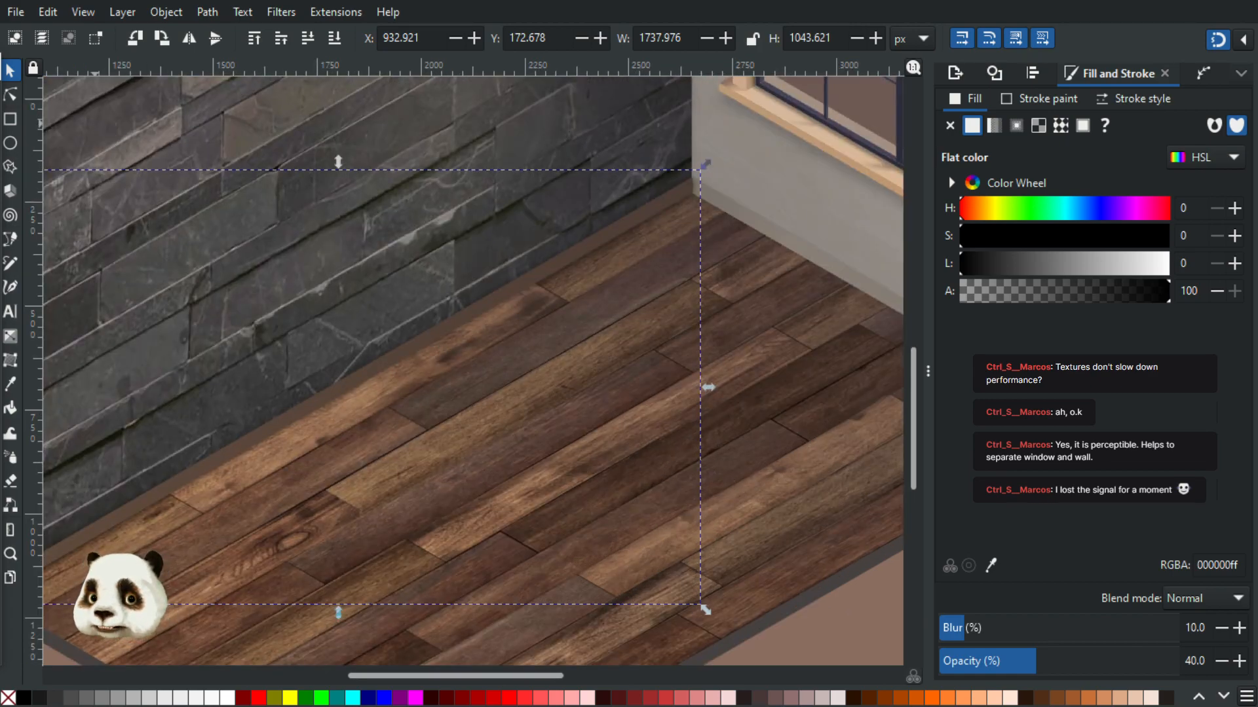
- Add a middle stop at offset 0.59 to the brown skirting's gradient and lower the room-corner stop's lightness to 22
left_click(10, 95)
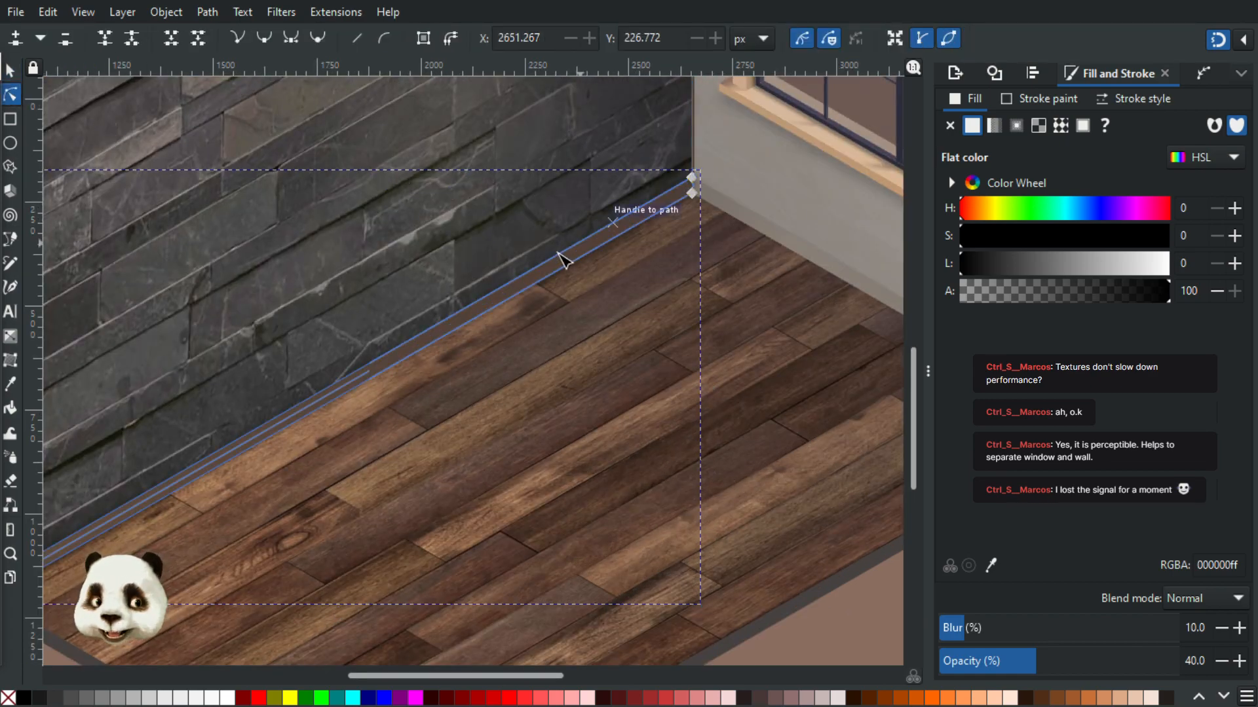
key("g")
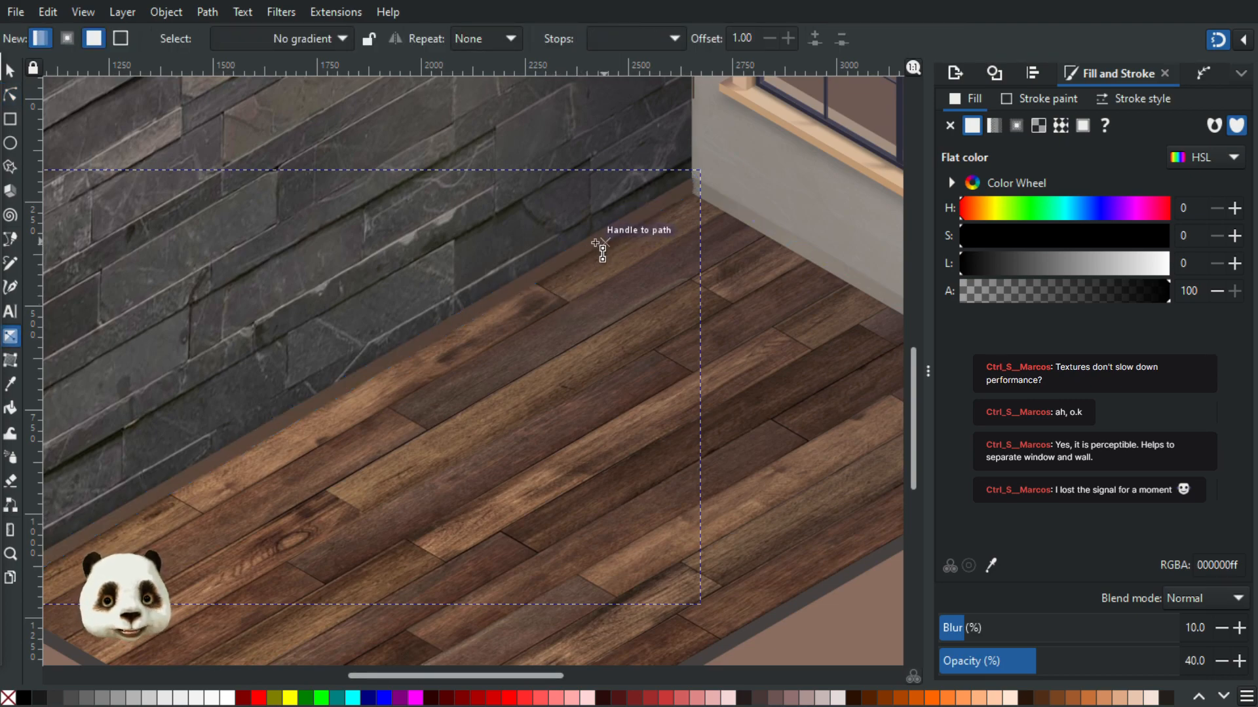
double_click(645, 231)
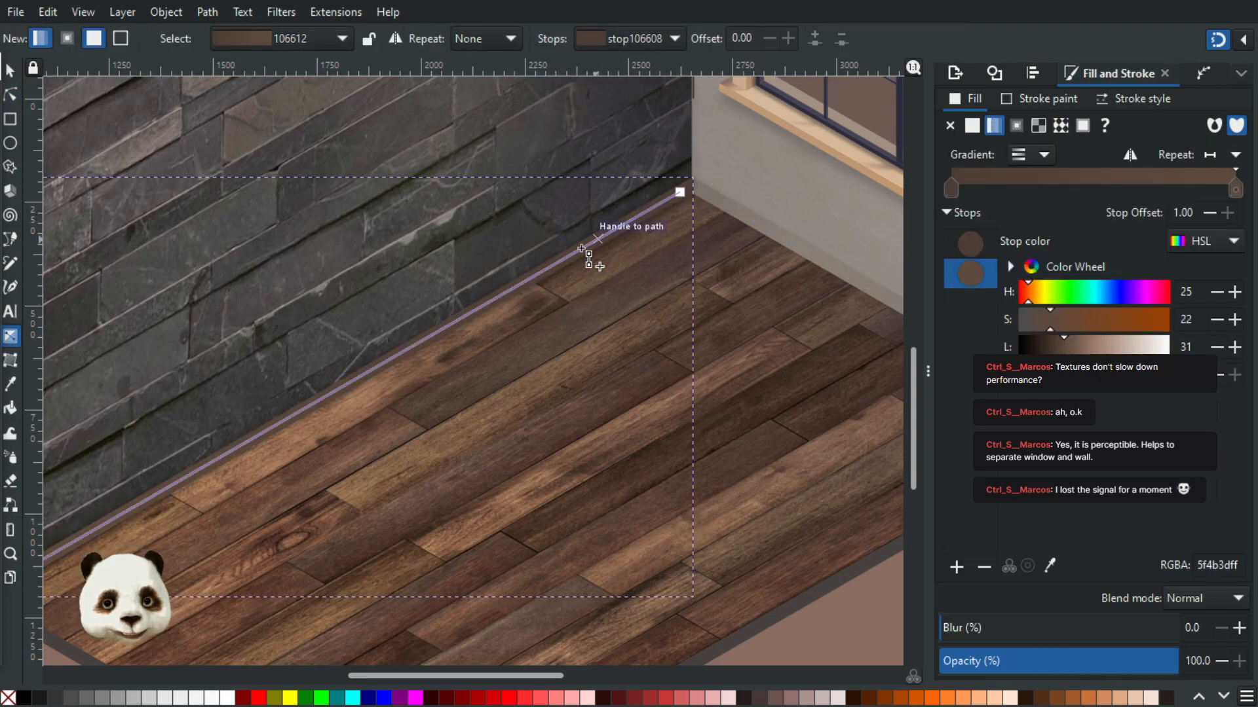
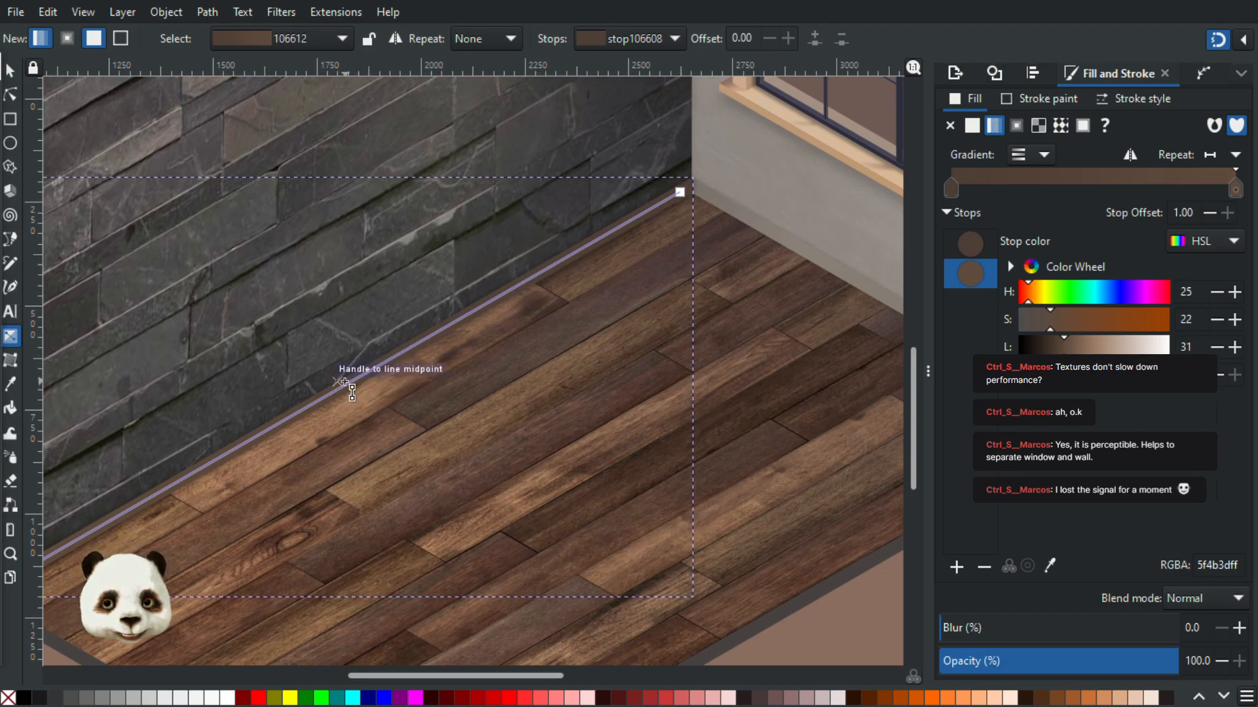
double_click(299, 413)
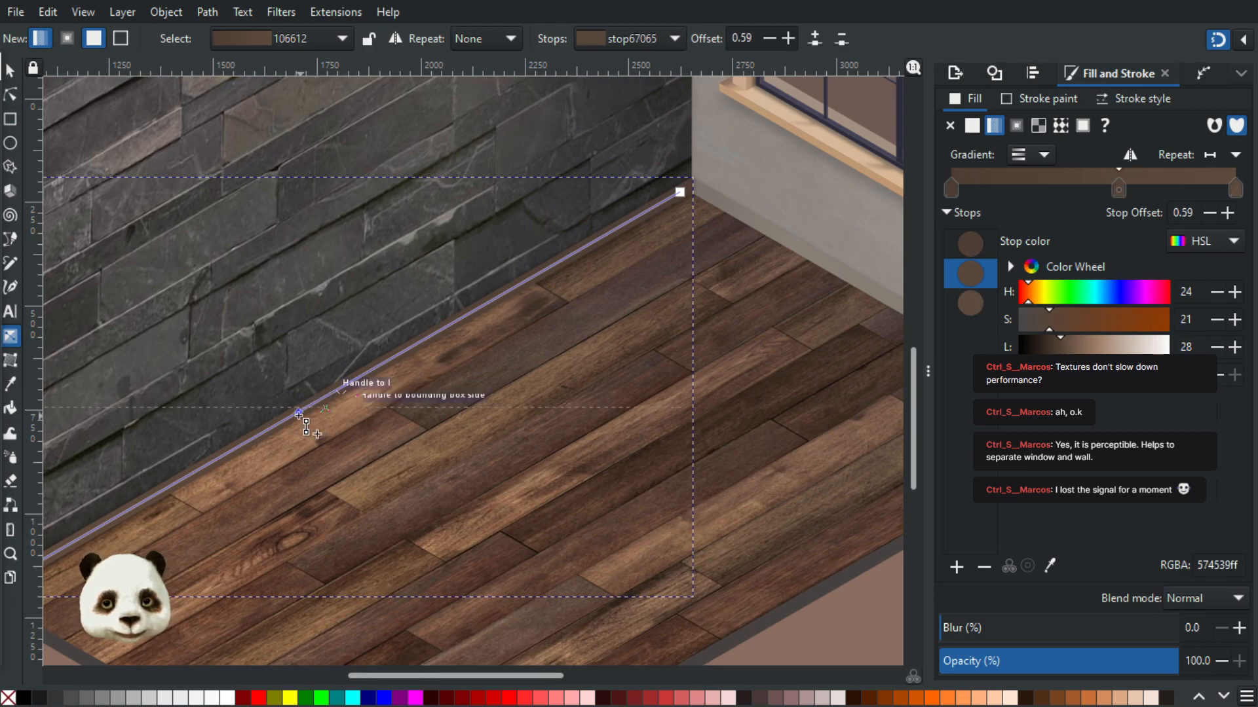
left_click(681, 195)
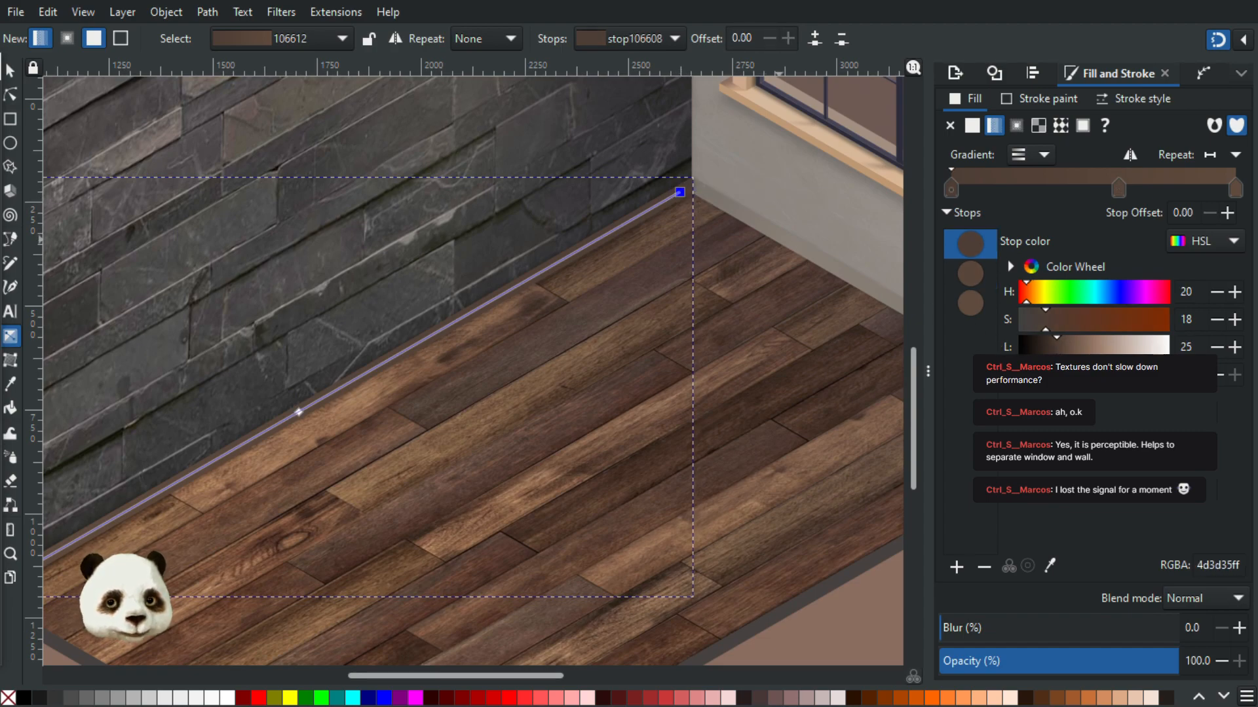
left_click(1054, 346)
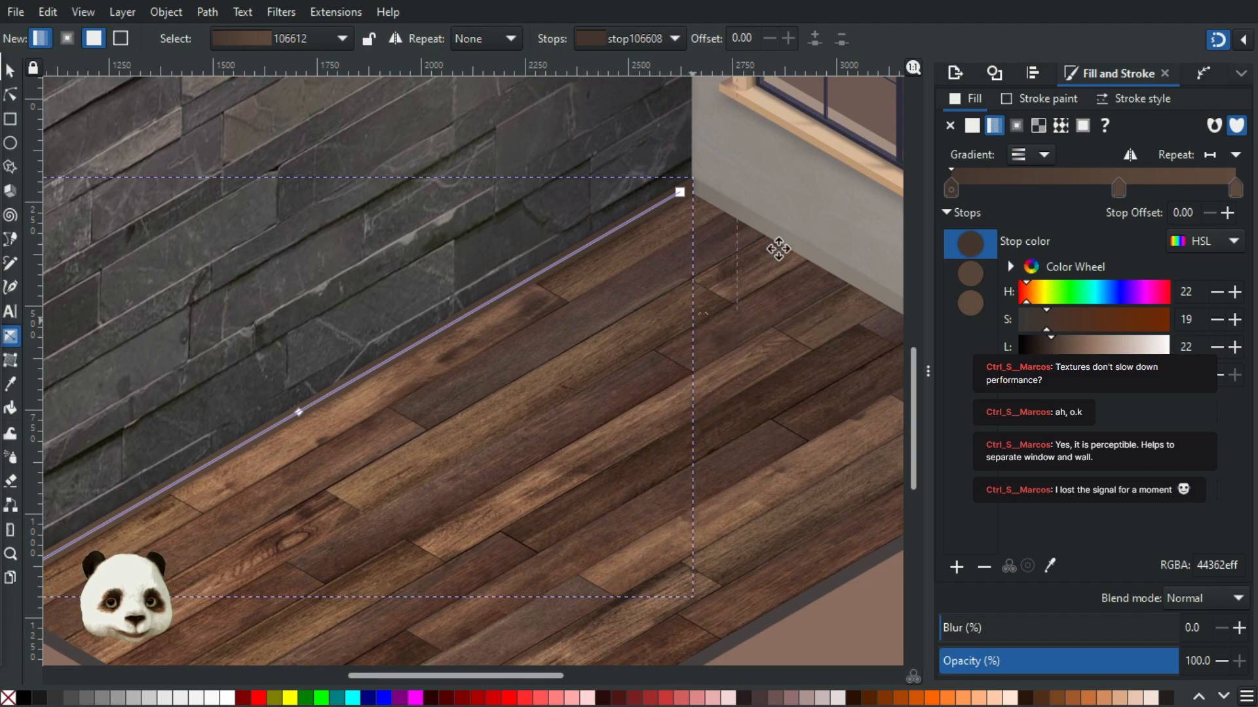
- Recolour the brown skirting's outer-end gradient stop with the dark brown sampled at the room-corner end
left_click_drag(777, 248, 868, 172)
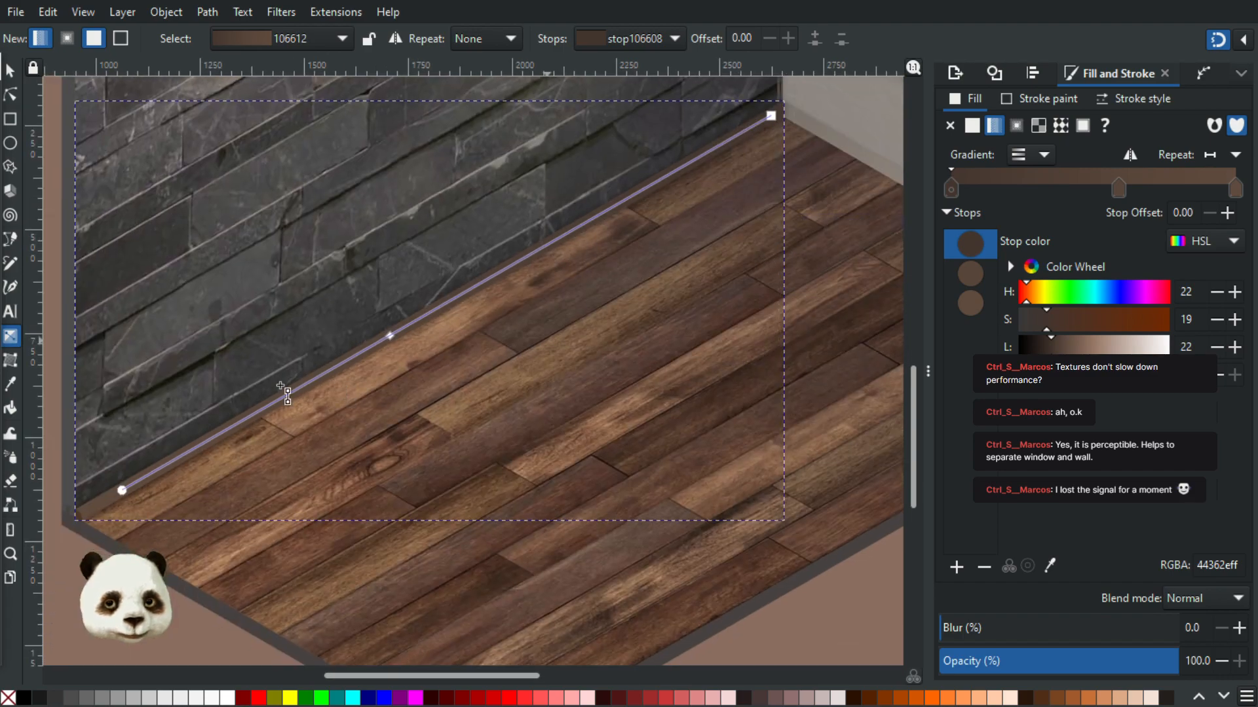
left_click(122, 491)
key("d")
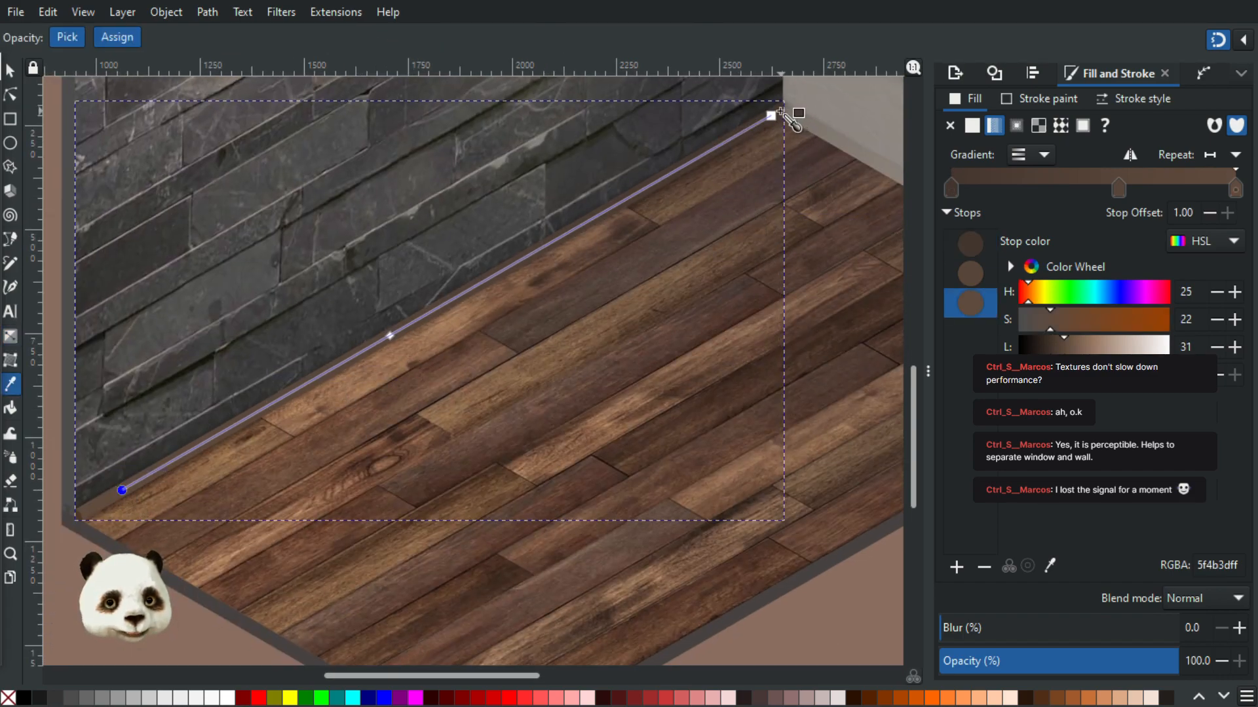
left_click(782, 112)
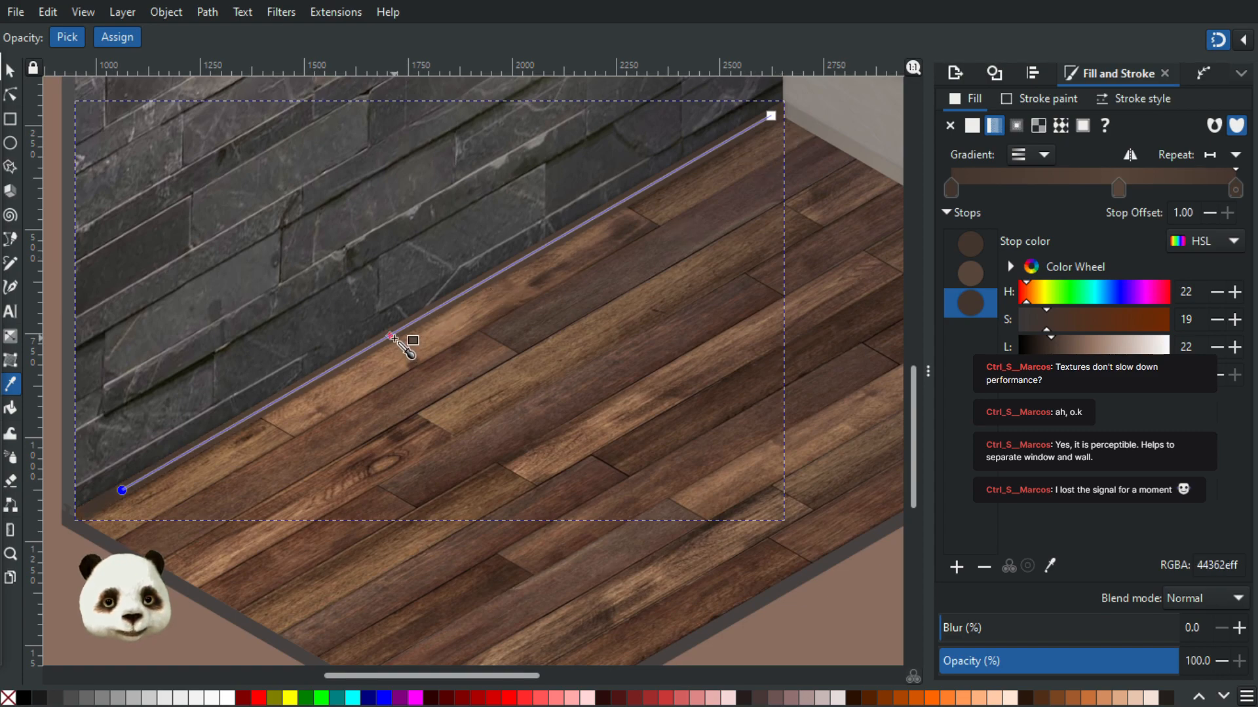
left_click(390, 337)
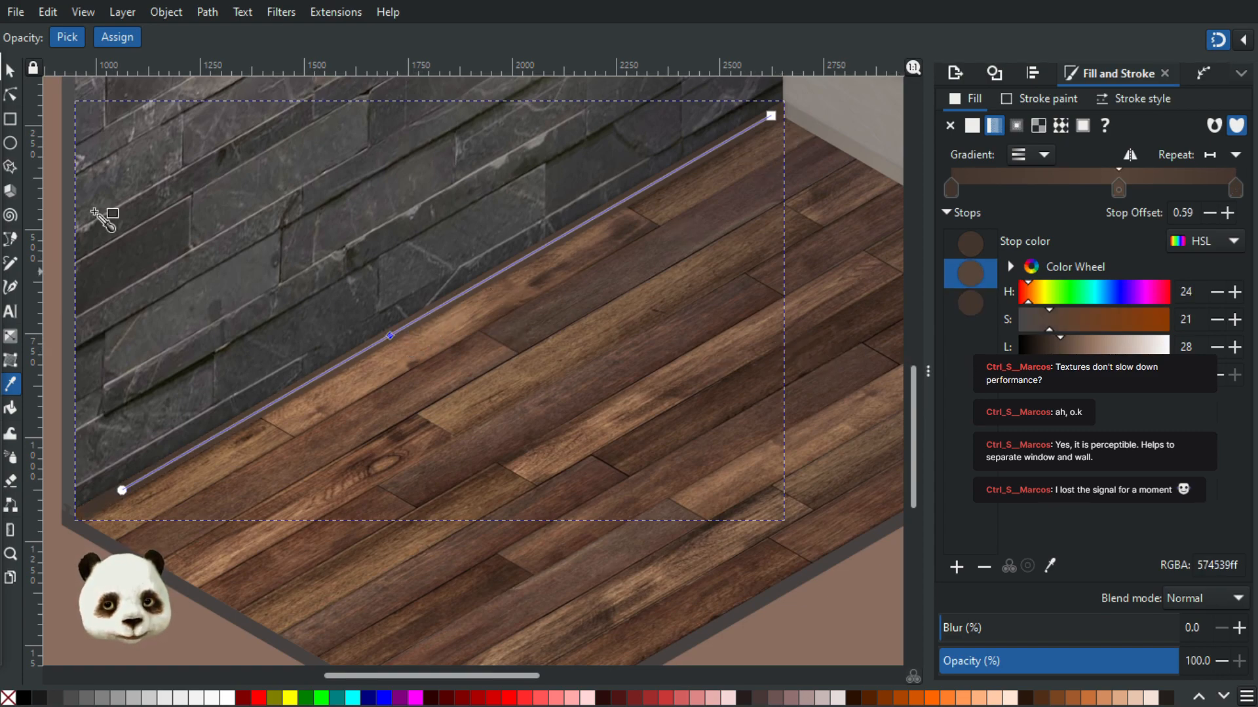
left_click(12, 71)
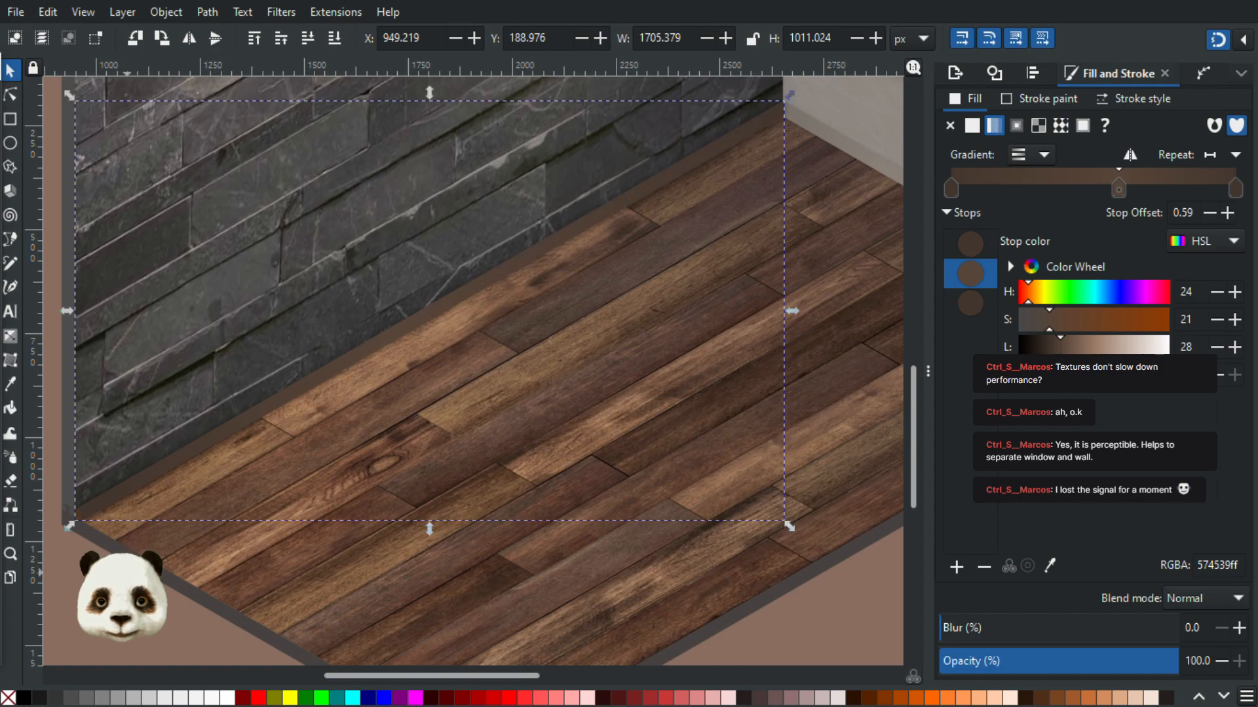
- Examine the brown skirting's gradient and shadow along the stone wall, both from afar and close to the room corner
scroll(108, 573, "down", 1, "ctrl")
scroll(370, 501, "down", 1, "ctrl")
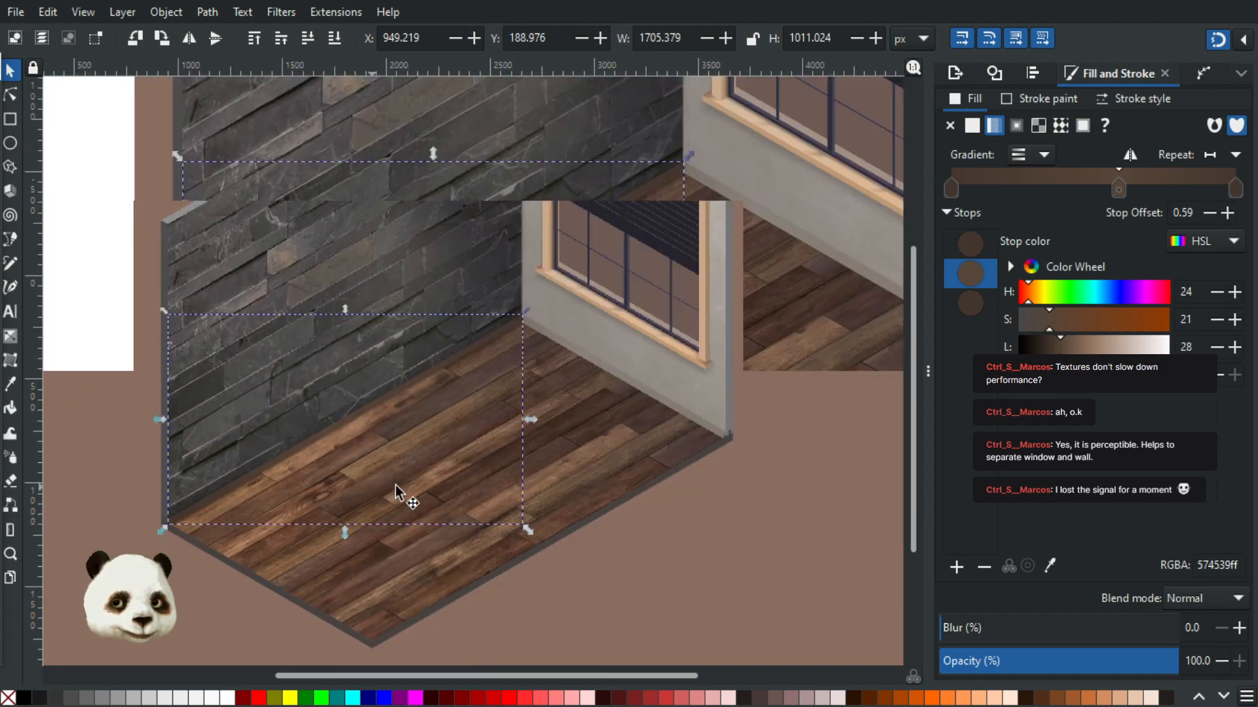
scroll(415, 479, "up", 1, "ctrl")
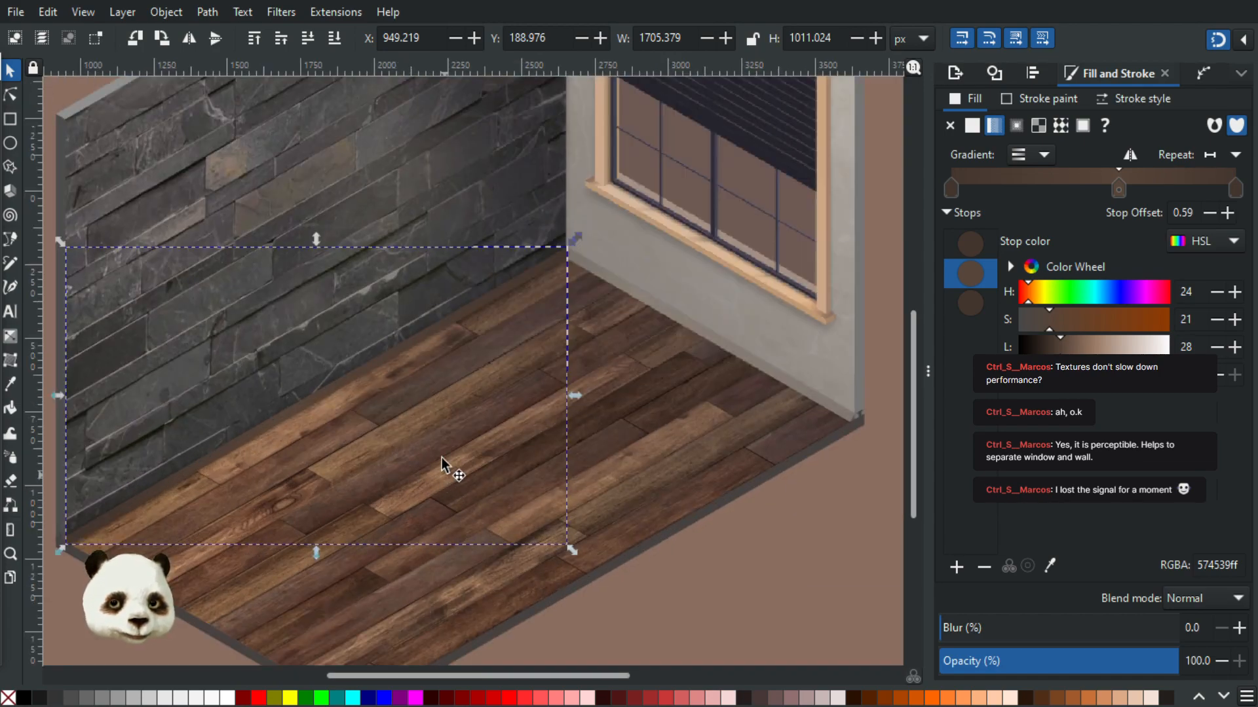
scroll(398, 385, "down", 2, "ctrl")
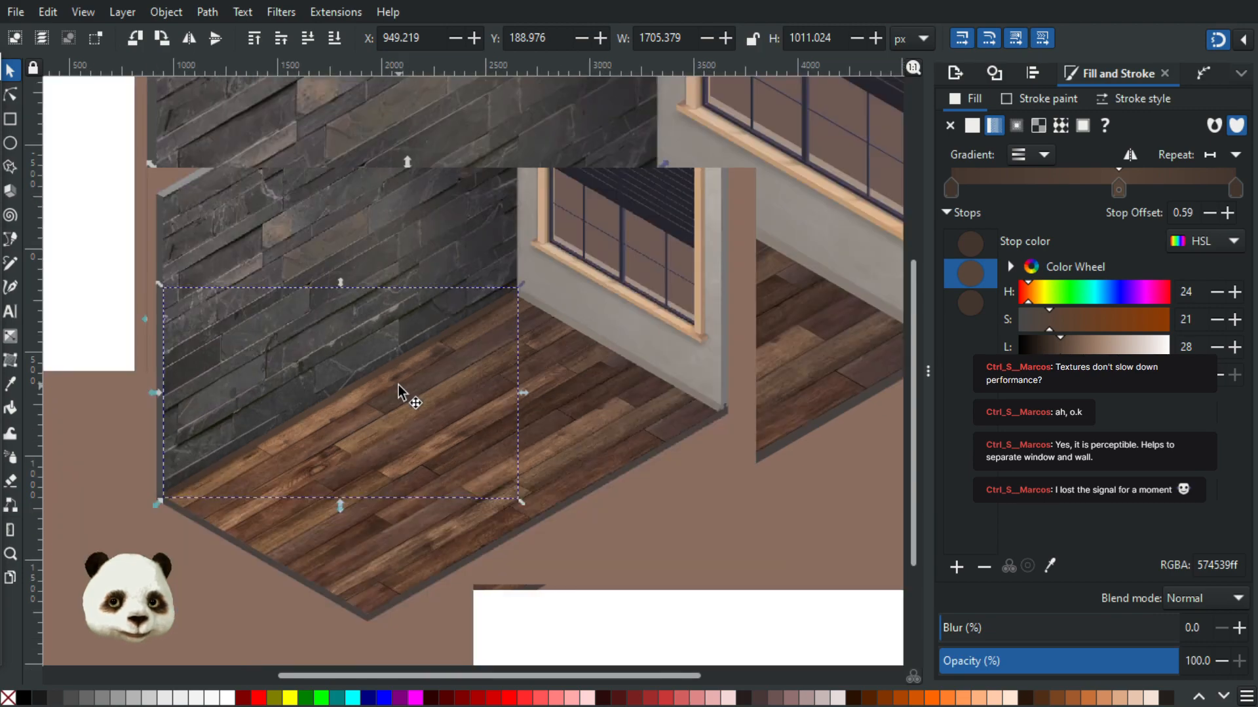
scroll(336, 385, "up", 4, "ctrl")
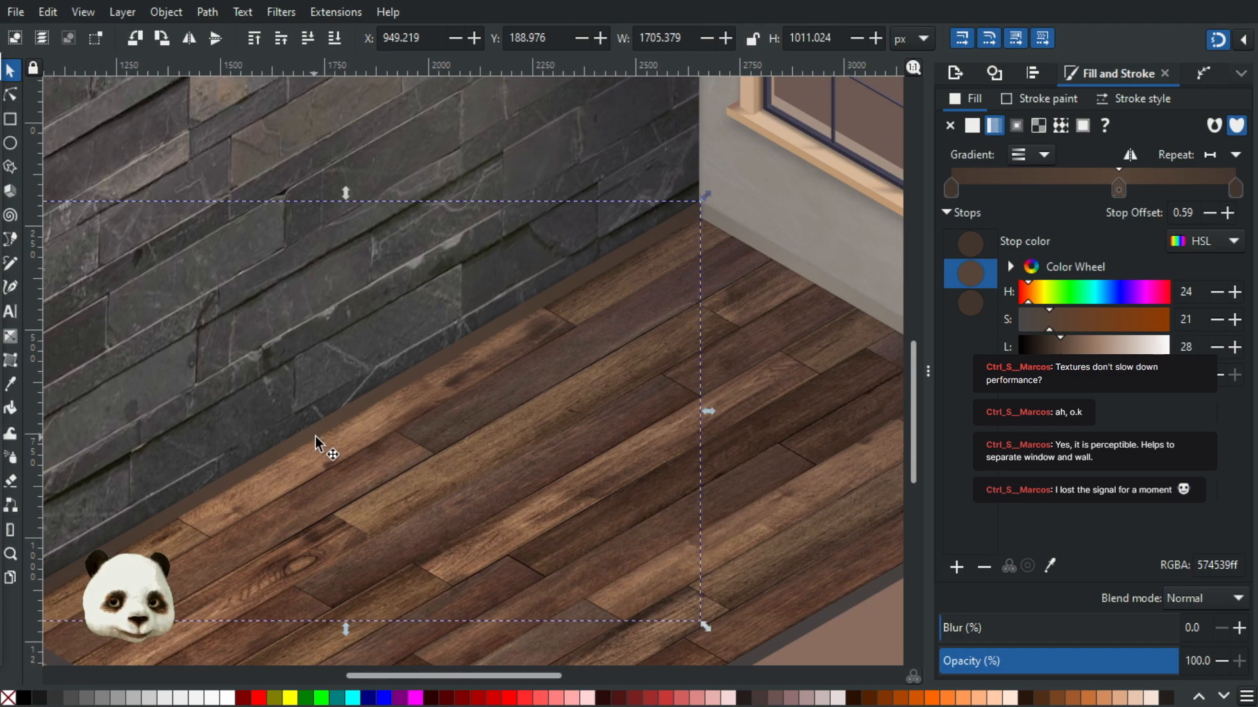
scroll(321, 435, "down", 2, "ctrl")
scroll(327, 433, "up", 2, "ctrl")
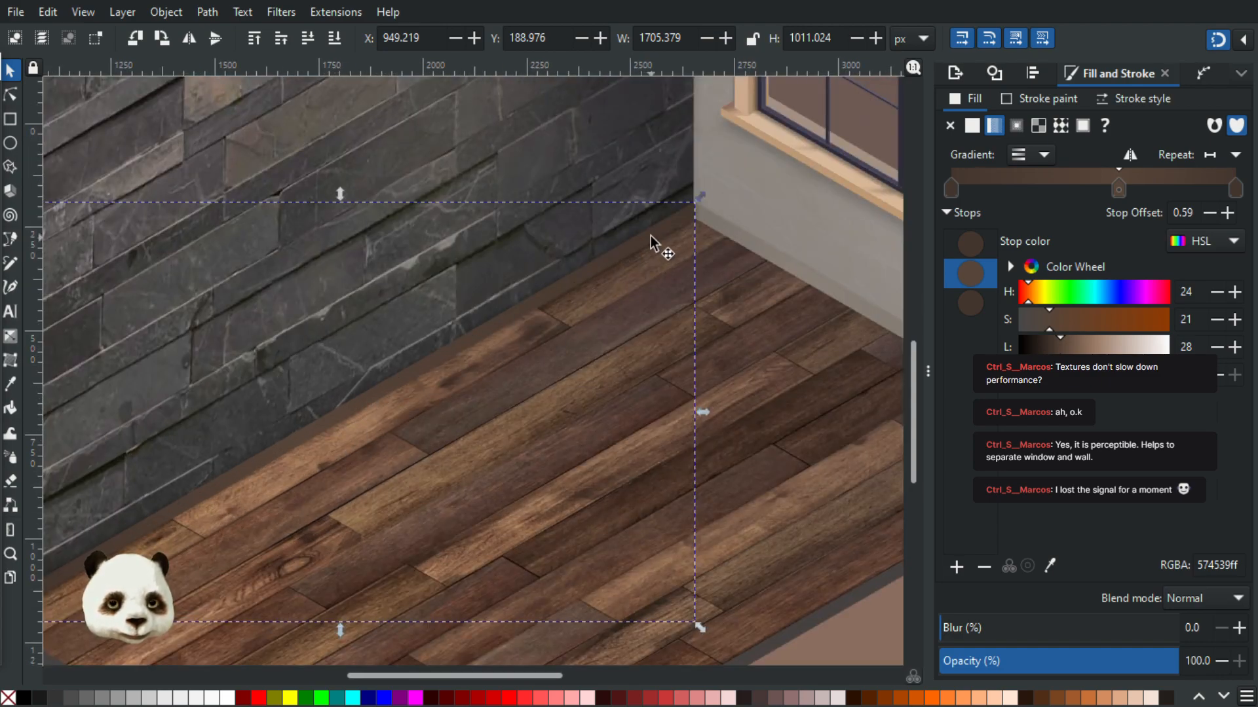
scroll(677, 245, "up", 3, "ctrl")
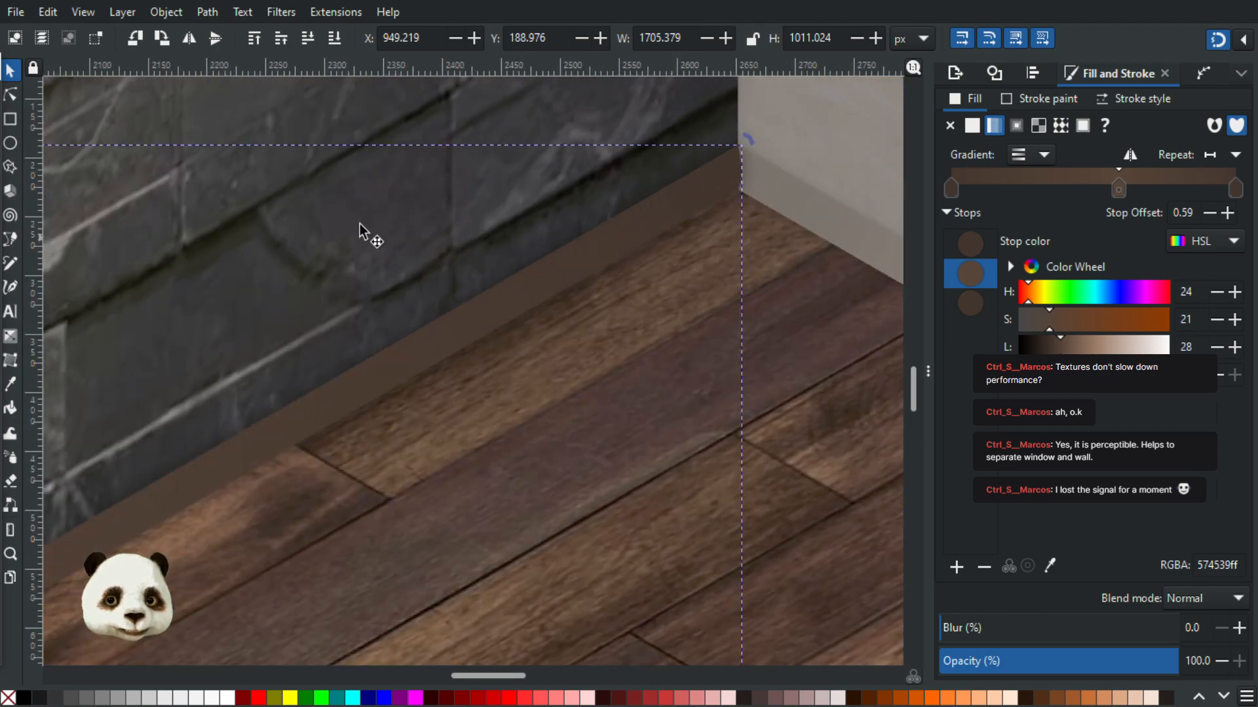
- Recolour the brown skirting's room-corner gradient stop with a dark colour sampled from the floor planks and set its saturation to 15
left_click(10, 95)
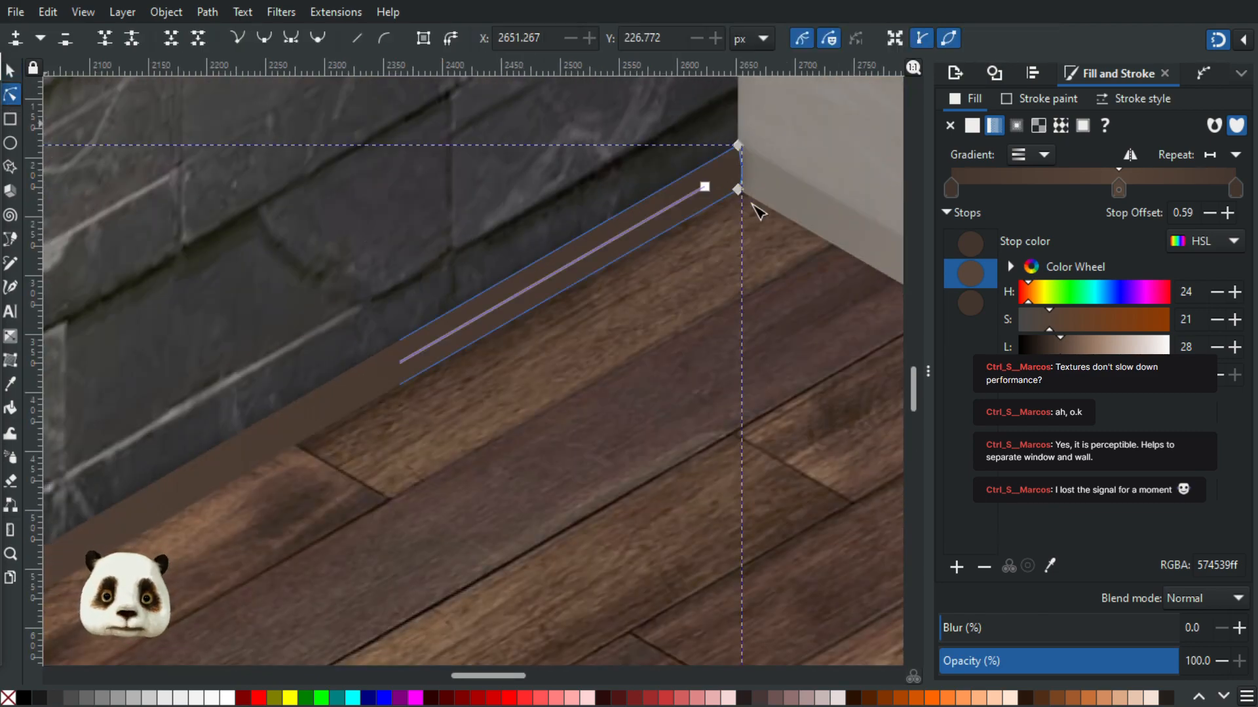
left_click(704, 187)
key("d")
left_click(856, 288)
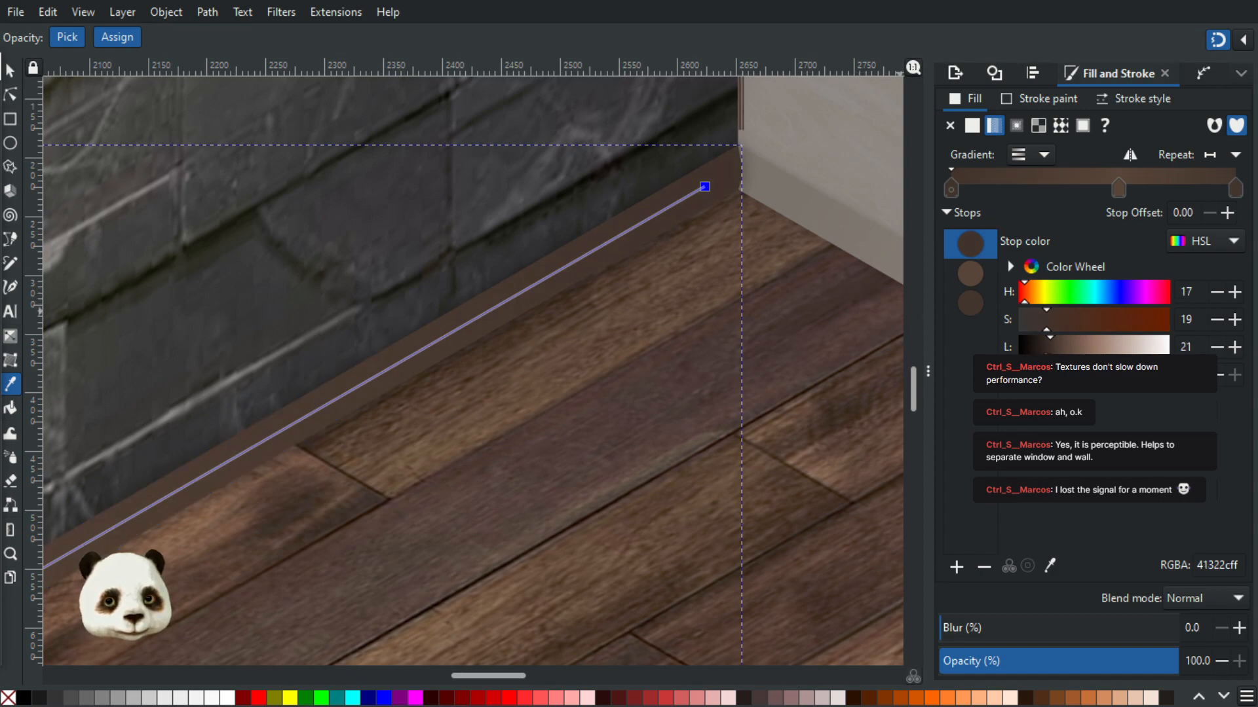
left_click(1039, 318)
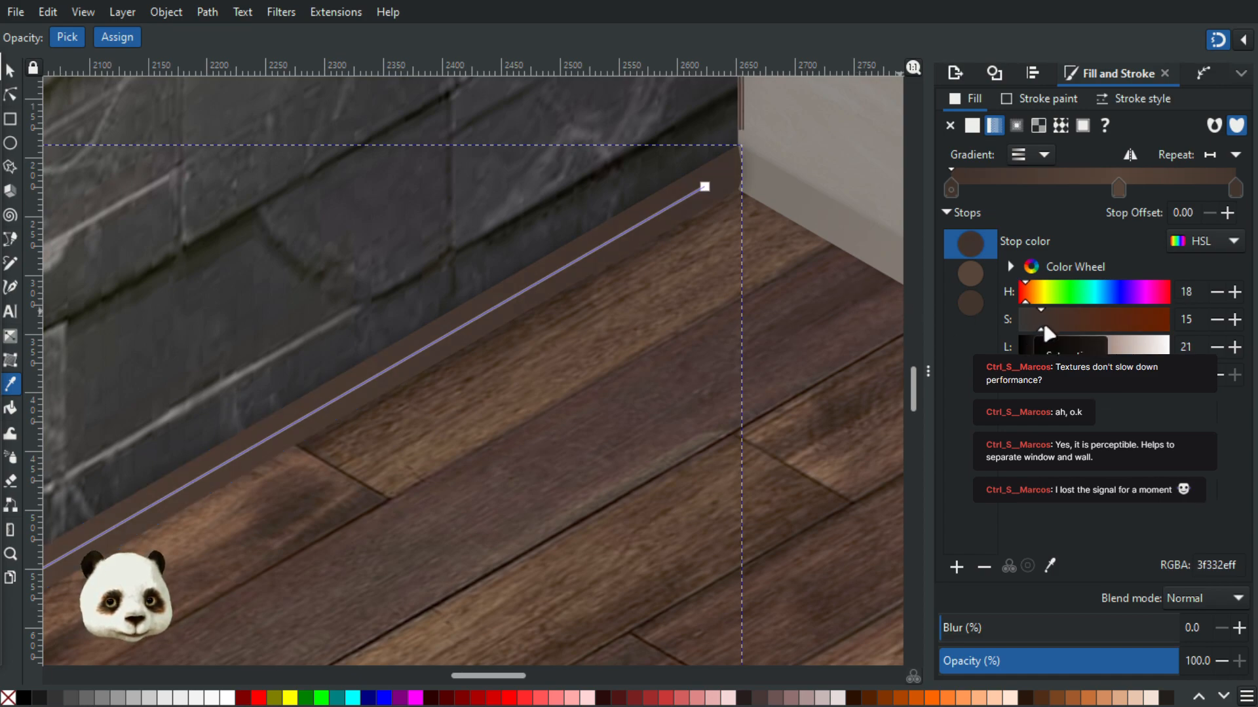
scroll(710, 379, "down", 5)
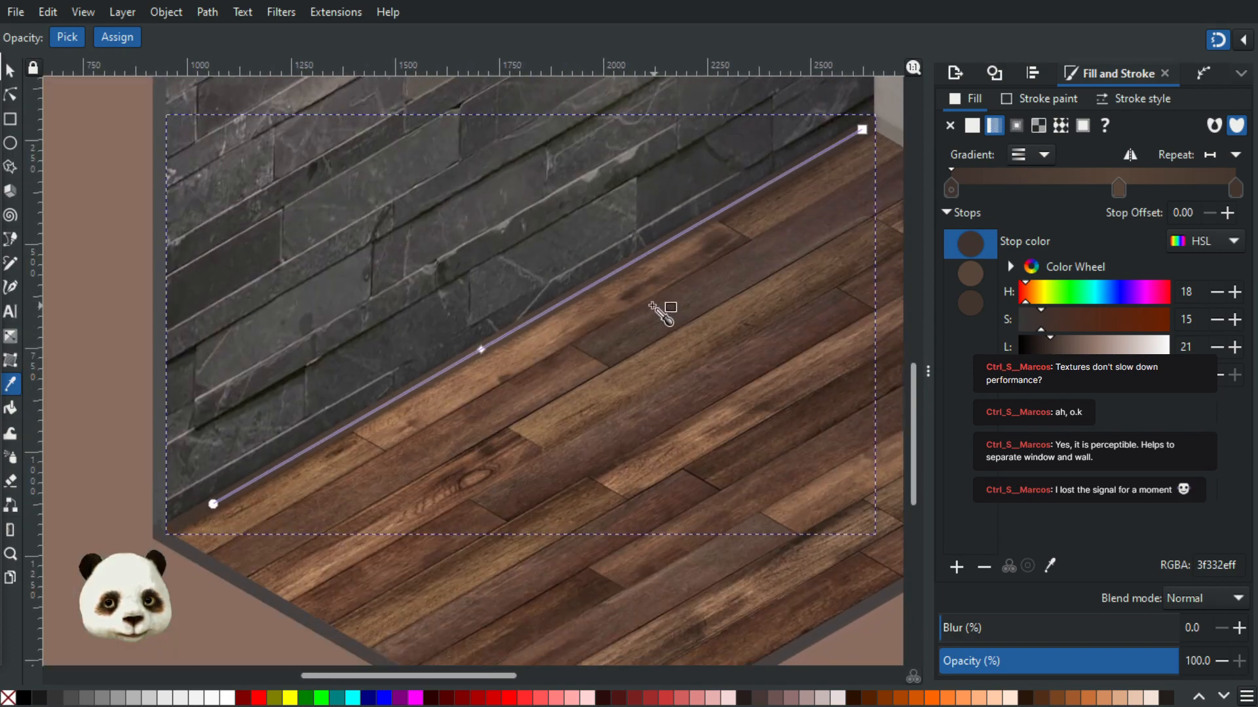
- Recolour the stone wall's baseboard gradient, sampling 6a5346ff for the middle stop and 3f332eff for the front-corner end stop
left_click(482, 349)
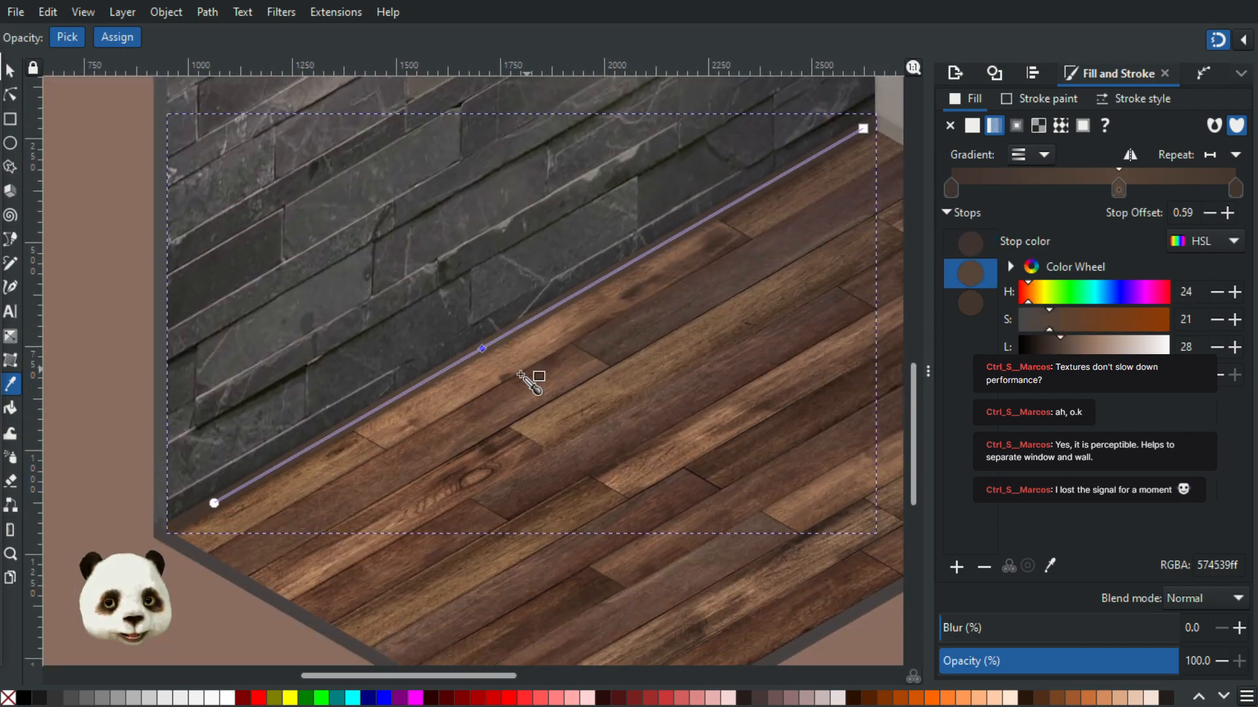
left_click(558, 392)
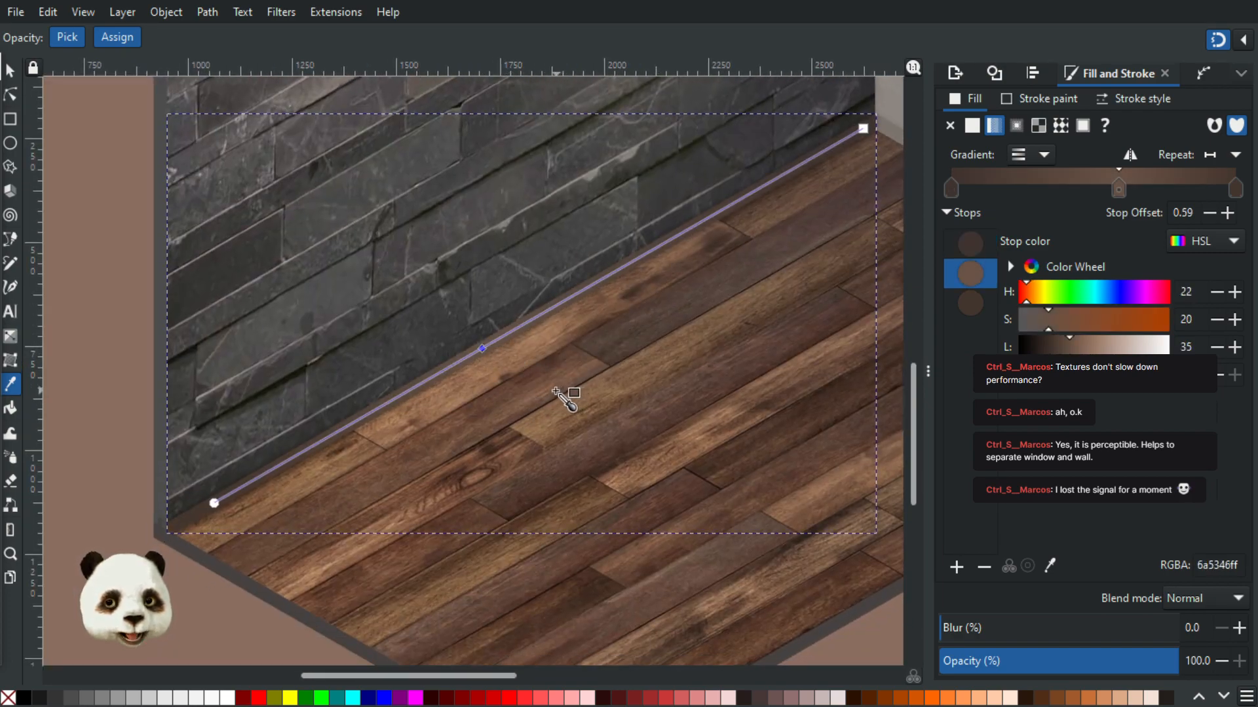
left_click(214, 504)
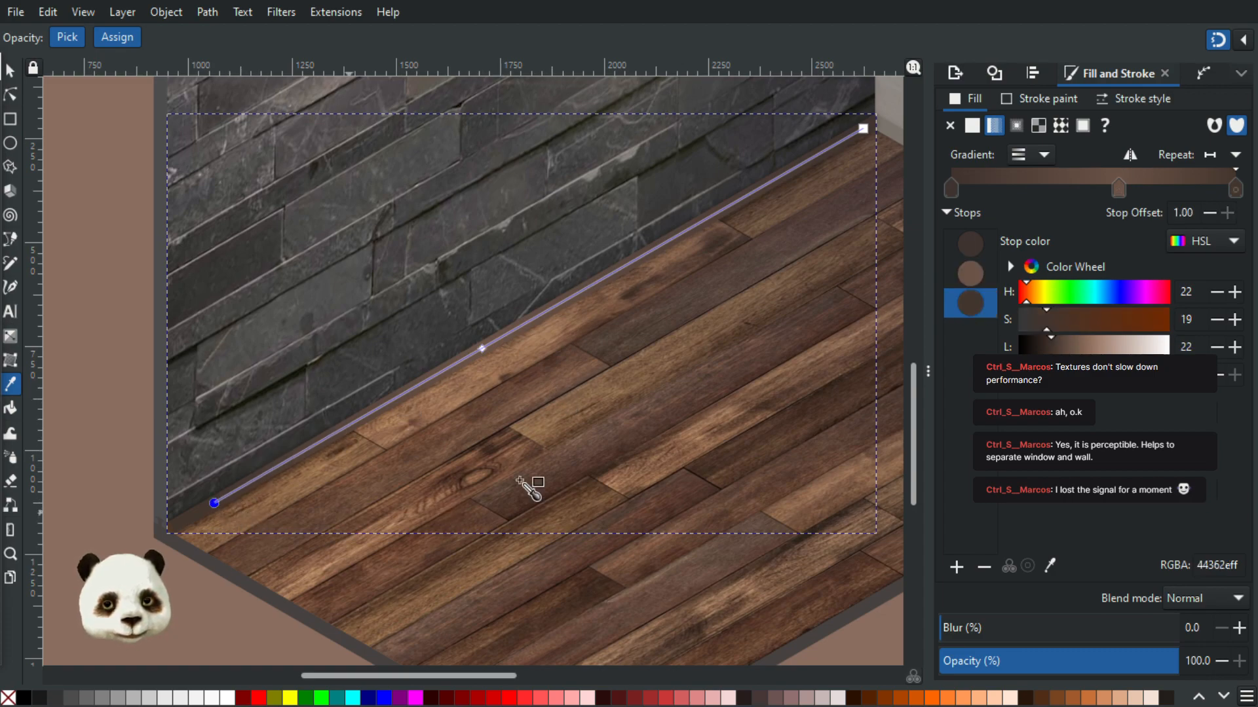
left_click(619, 360)
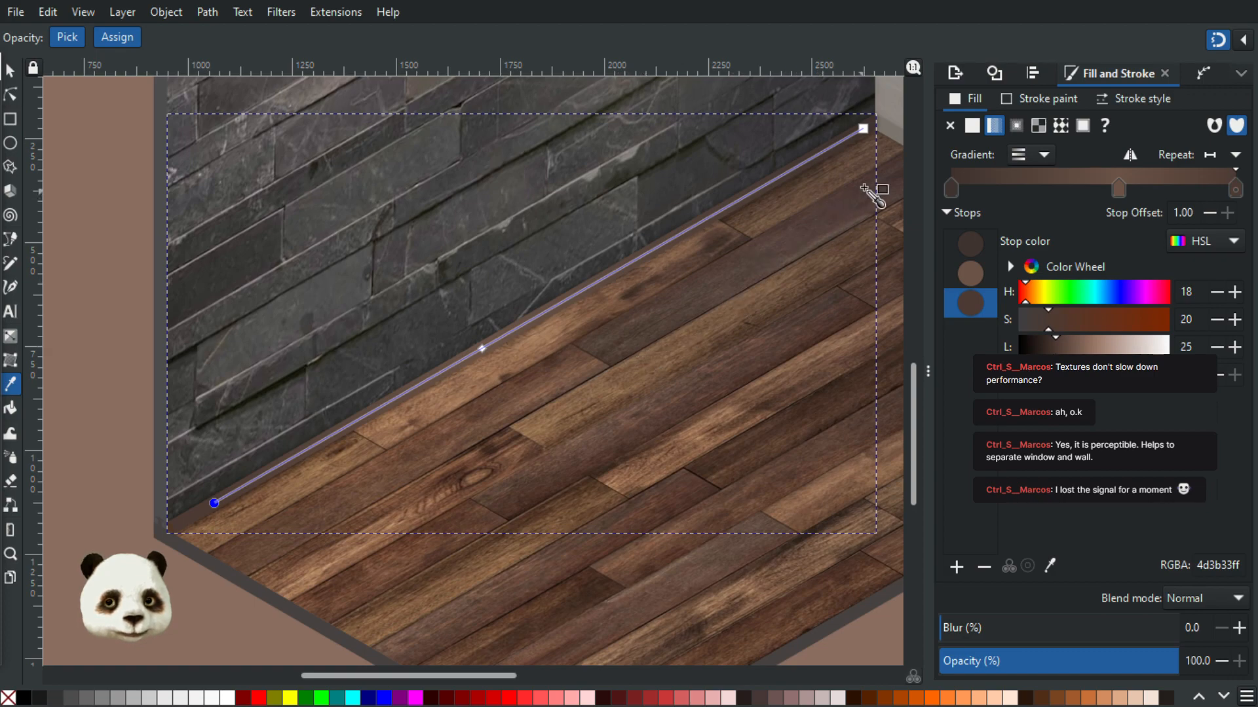
left_click(872, 126)
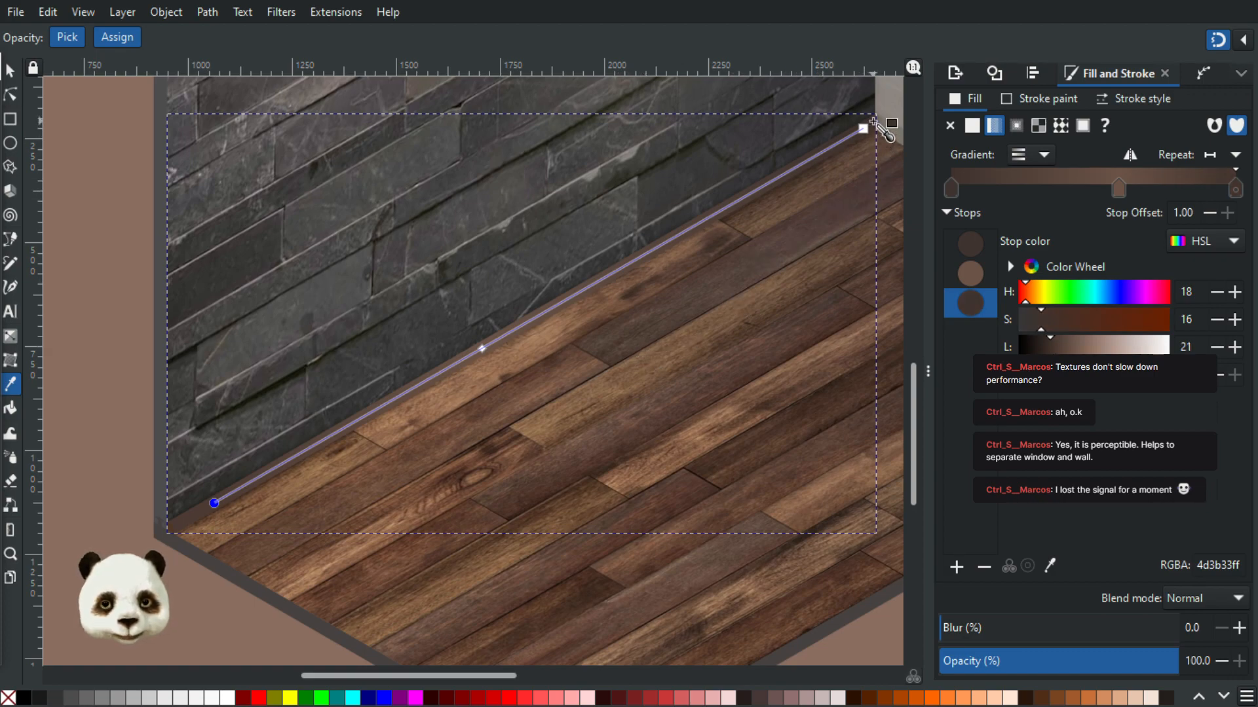
left_click(11, 71)
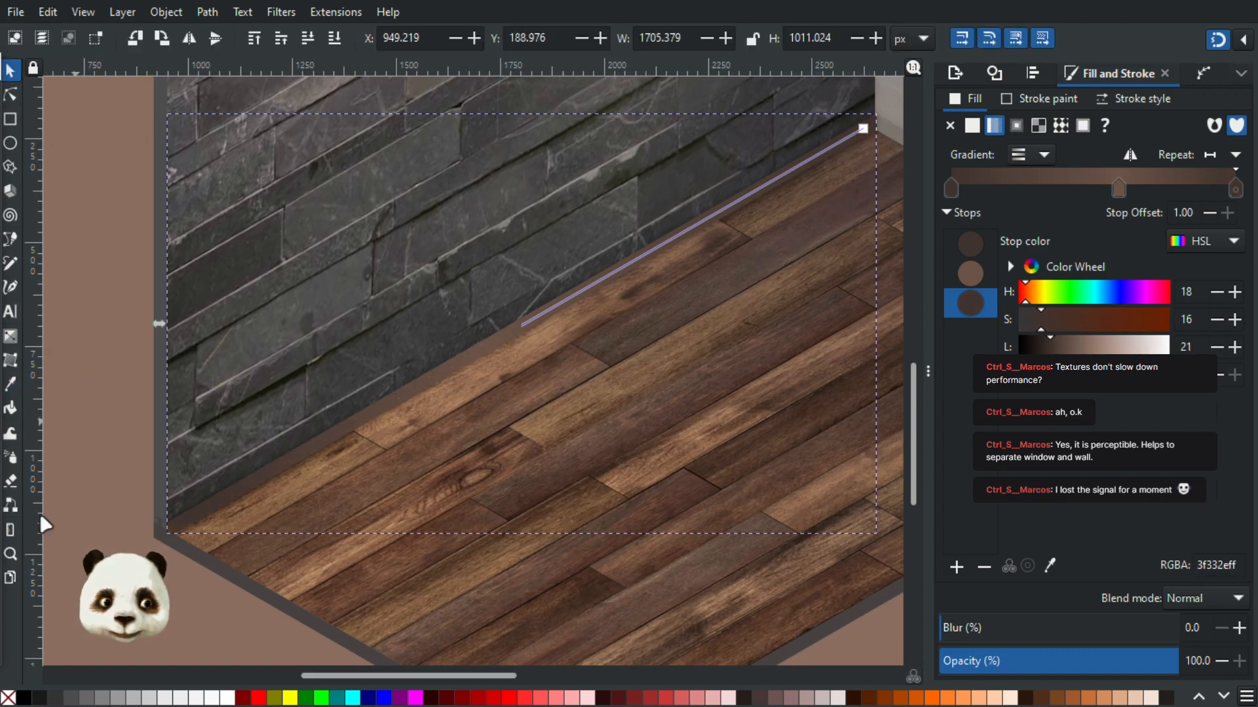
- Darken the small end cap at the baseboard's front corner by setting its fill lightness to 15
scroll(105, 555, "up", 4)
scroll(300, 498, "up", 1)
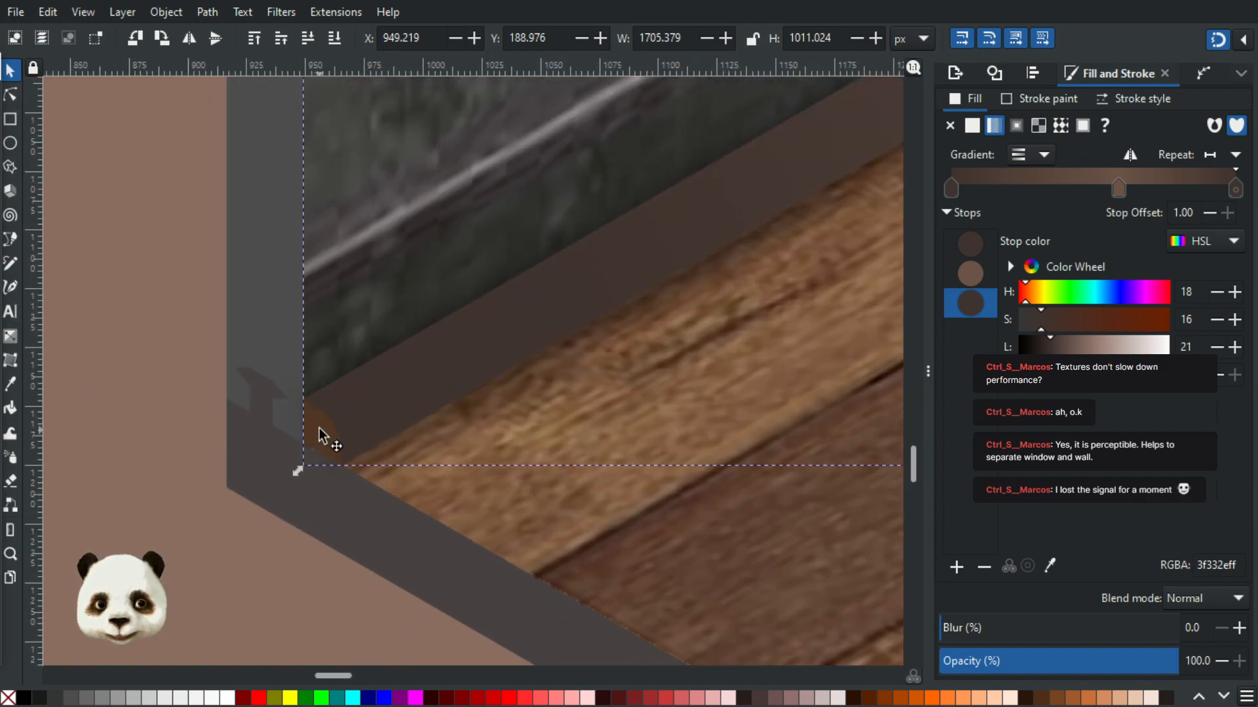
left_click(320, 427)
key("d")
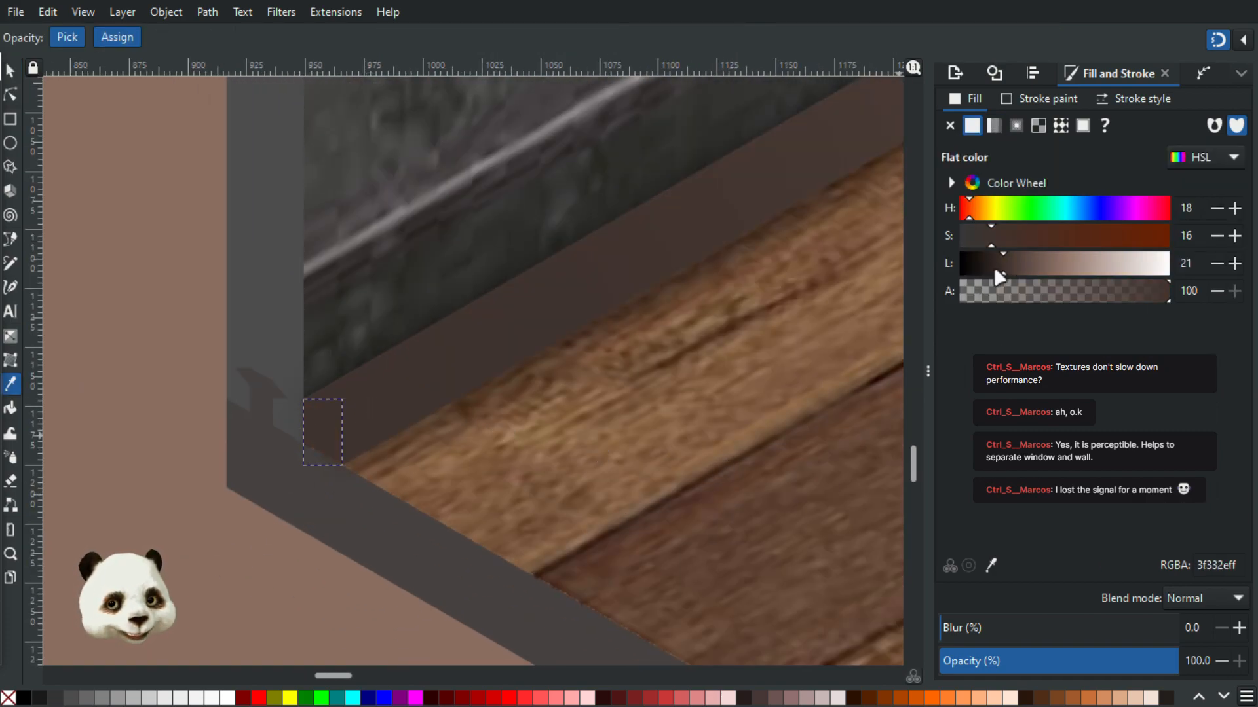
left_click(992, 266)
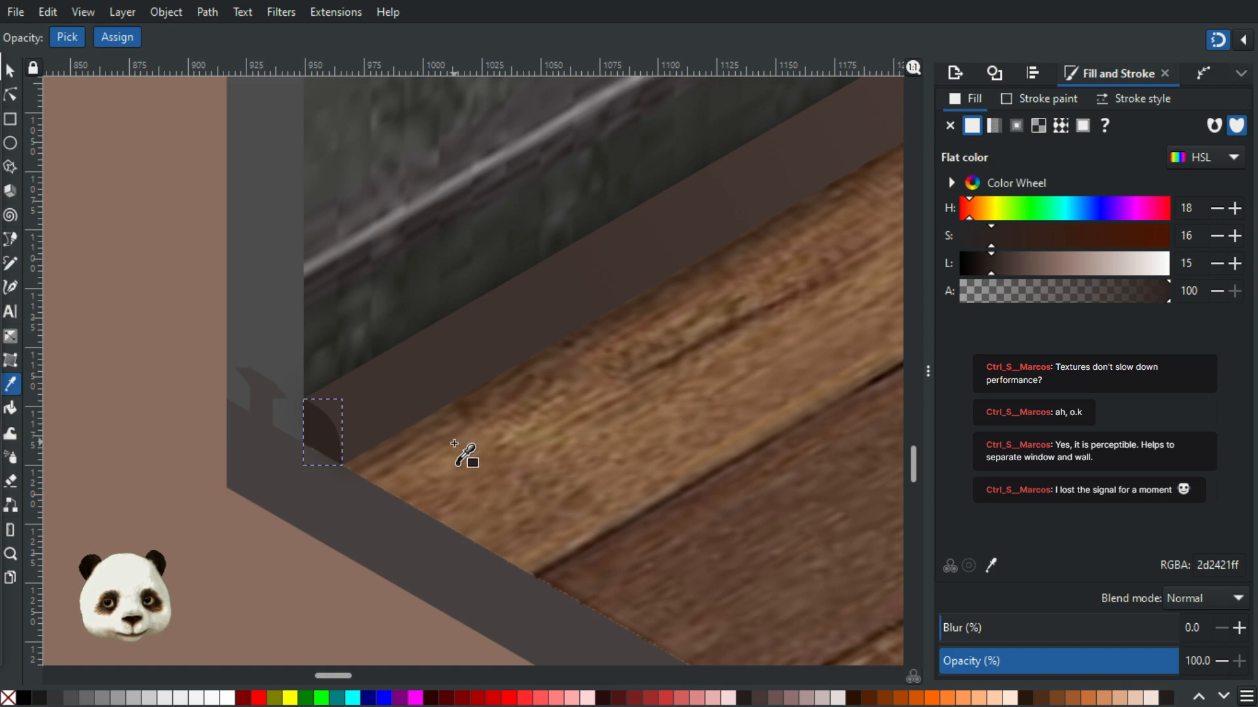
scroll(454, 443, "down", 4)
left_click_drag(657, 470, 185, 551)
scroll(371, 464, "down", 2)
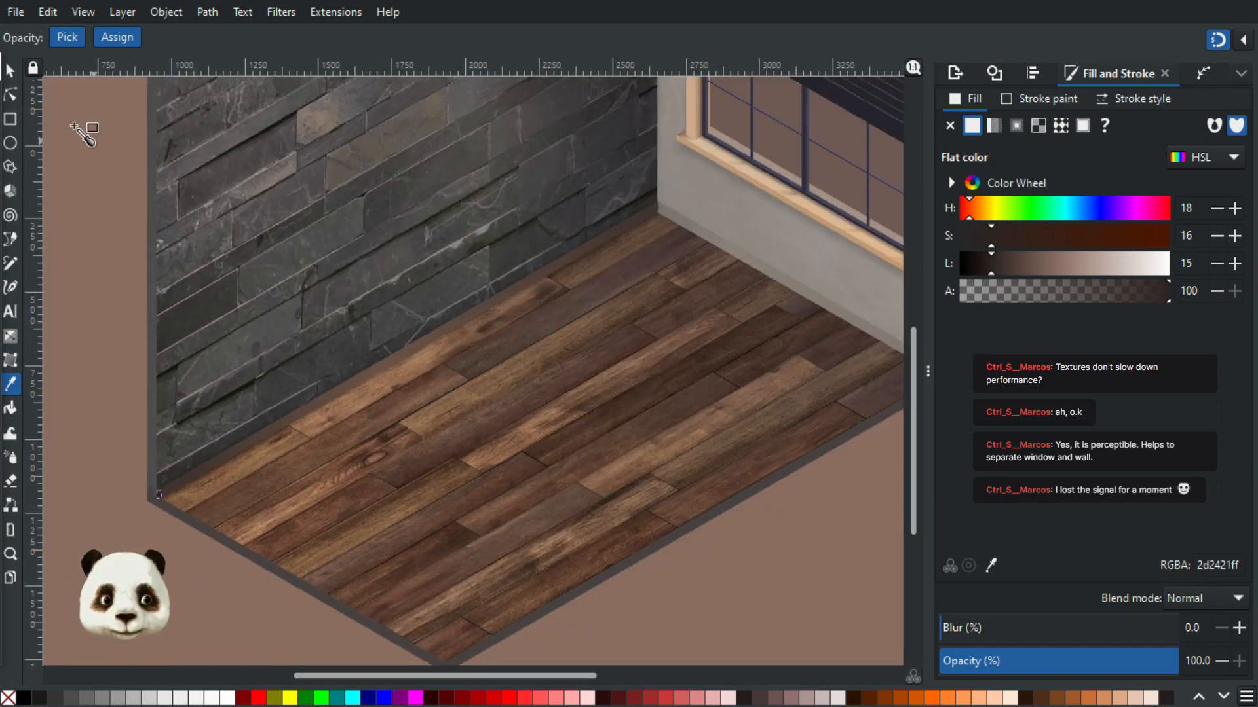
- Lower the lightness of the stone wall baseboard's middle gradient stop to 31
left_click(11, 71)
scroll(304, 373, "up", 3)
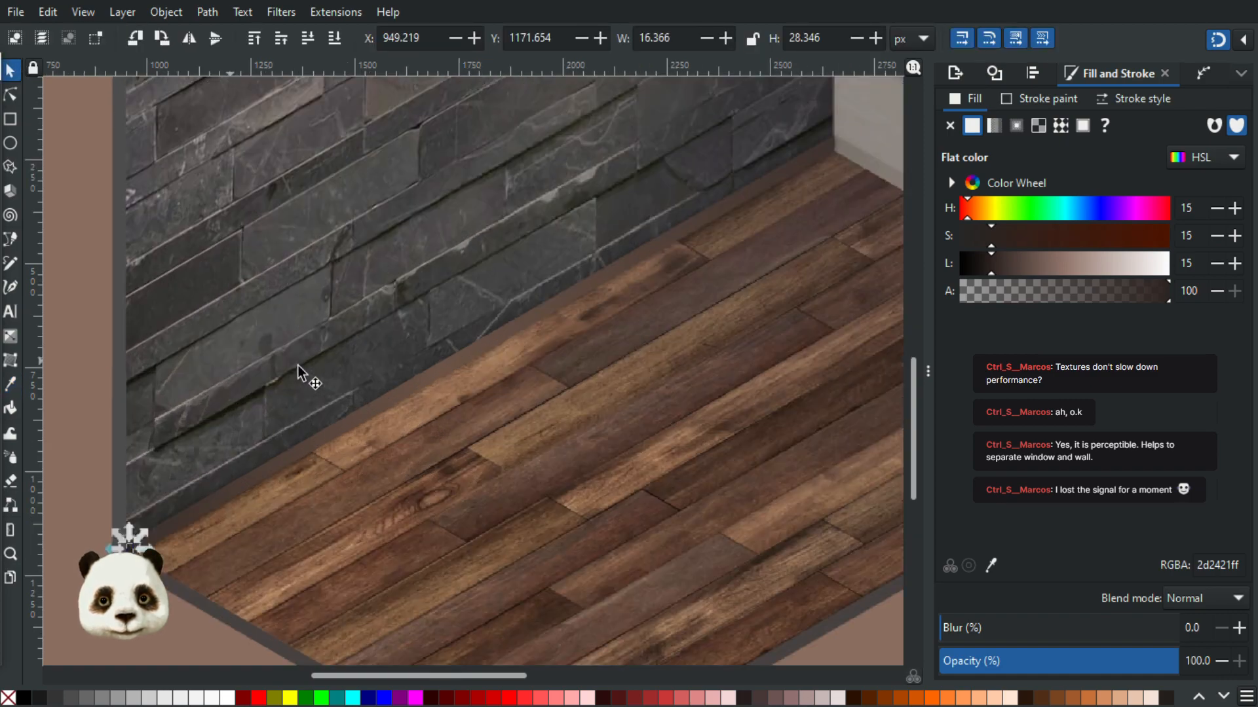
left_click(541, 410)
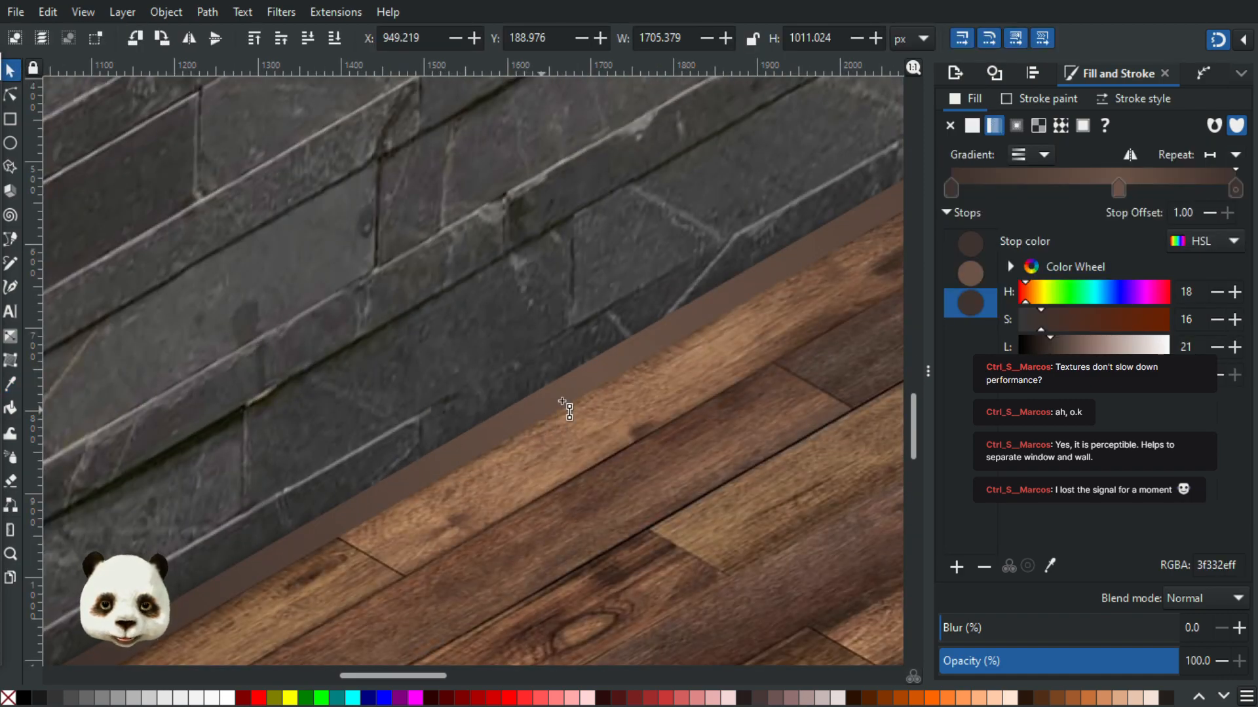
key("g")
left_click(594, 372)
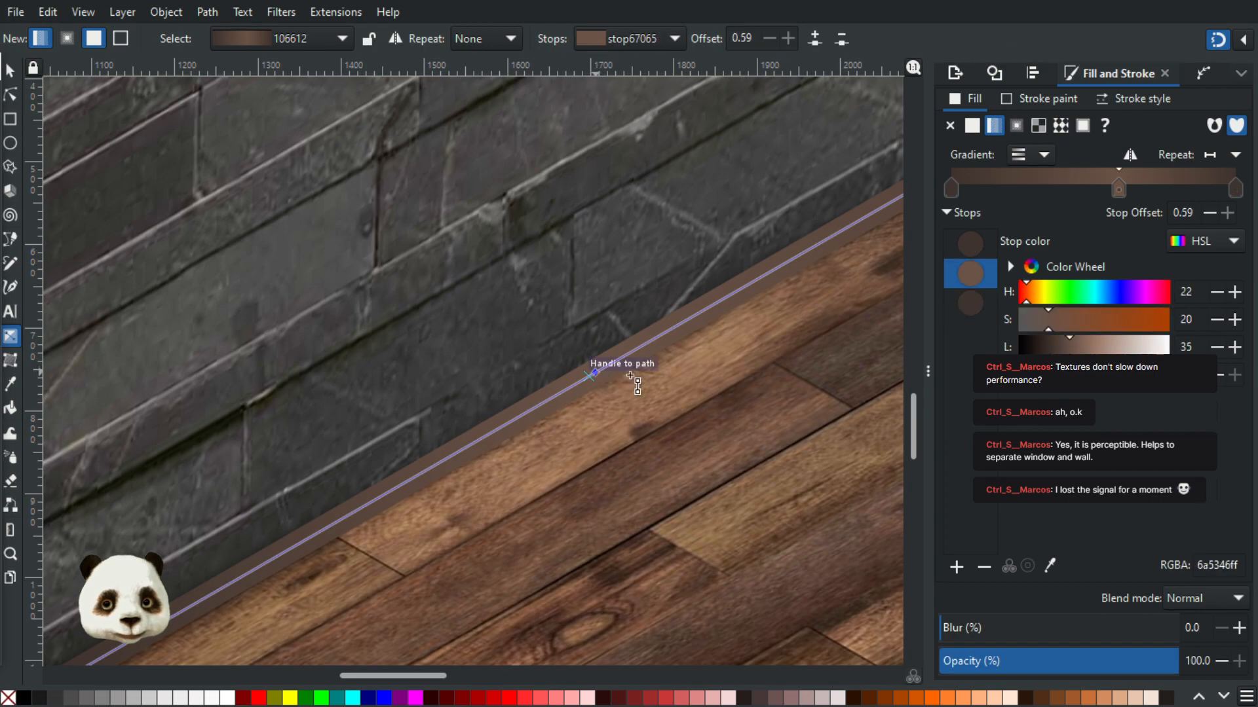
left_click_drag(1070, 347, 1068, 346)
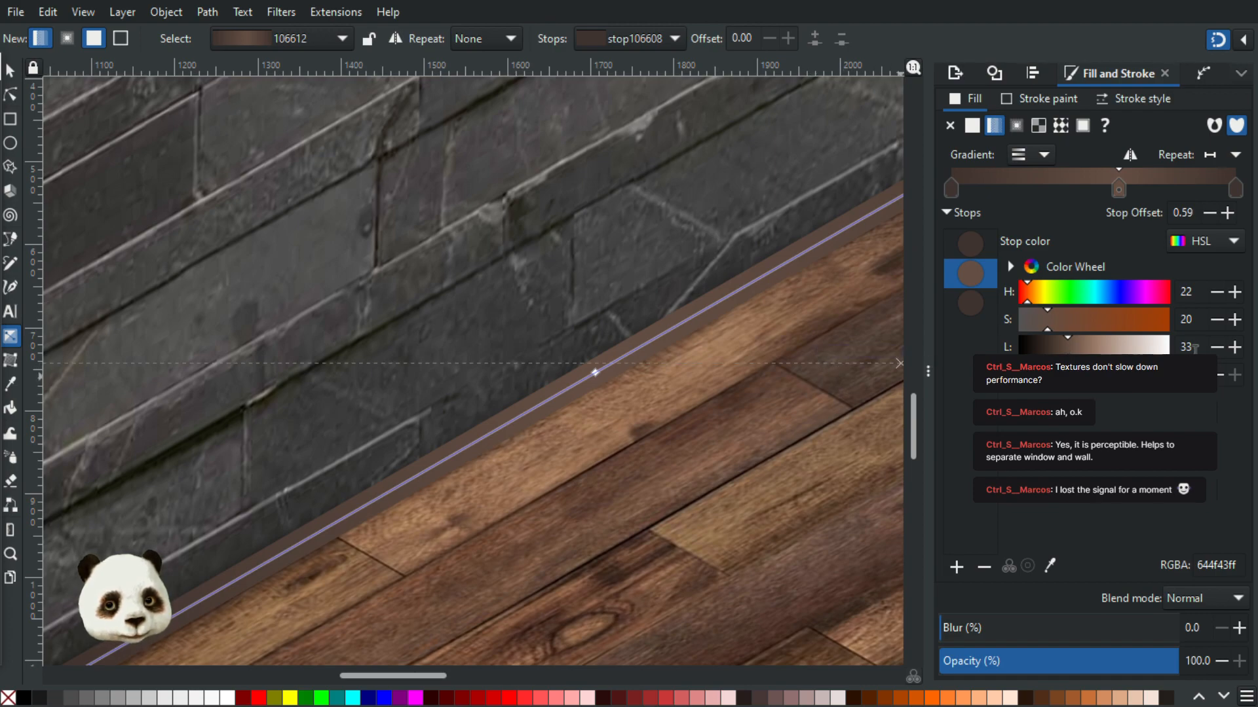
left_click(1218, 348)
left_click(1217, 349)
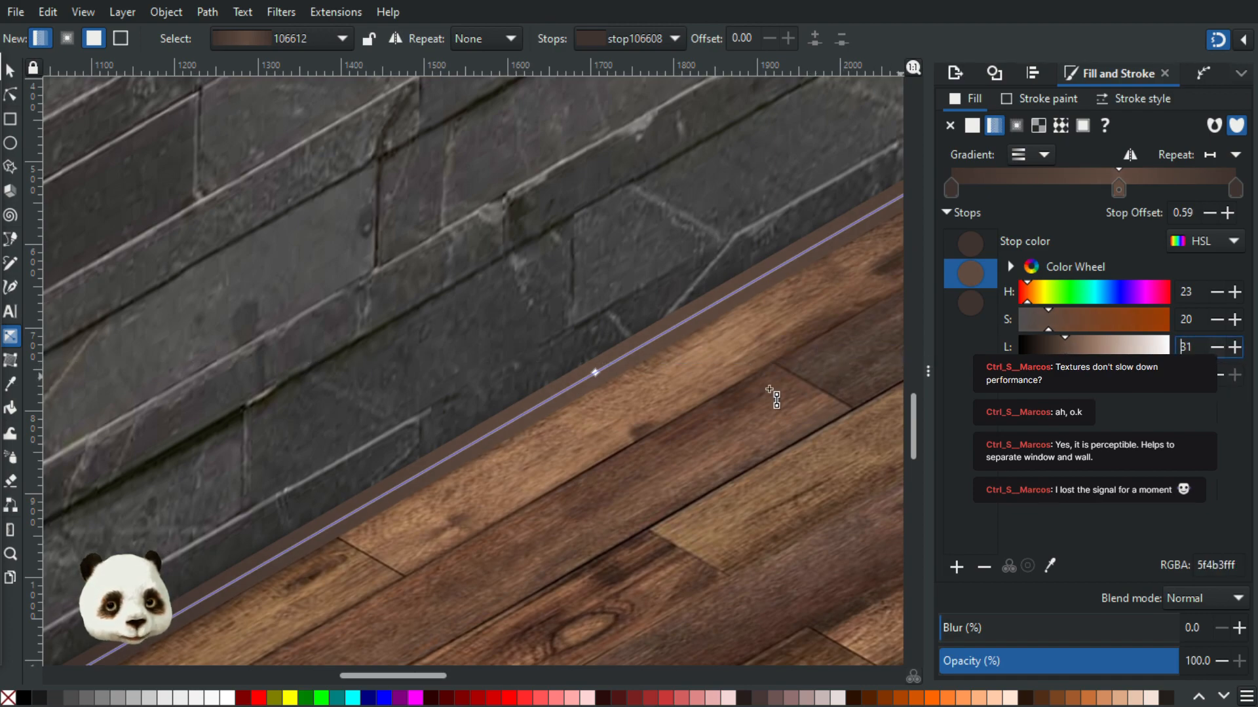
scroll(740, 418, "down", 1)
scroll(693, 450, "down", 2)
left_click_drag(609, 404, 211, 285)
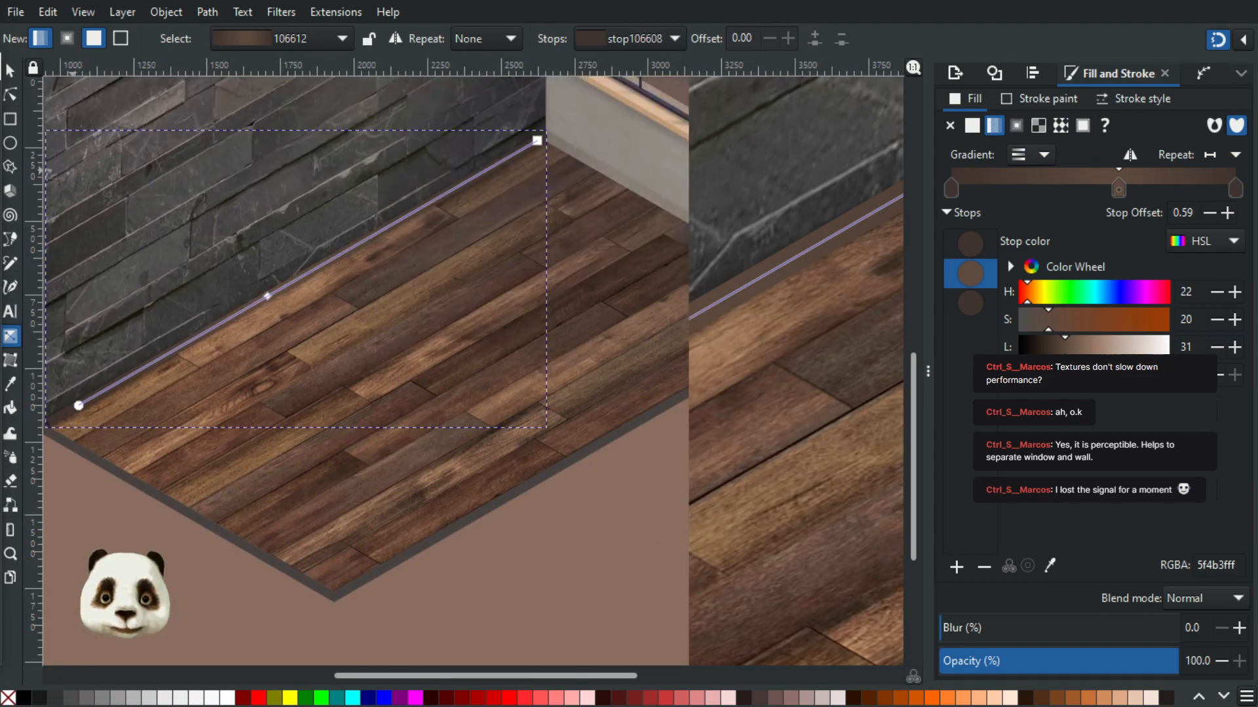
left_click(12, 70)
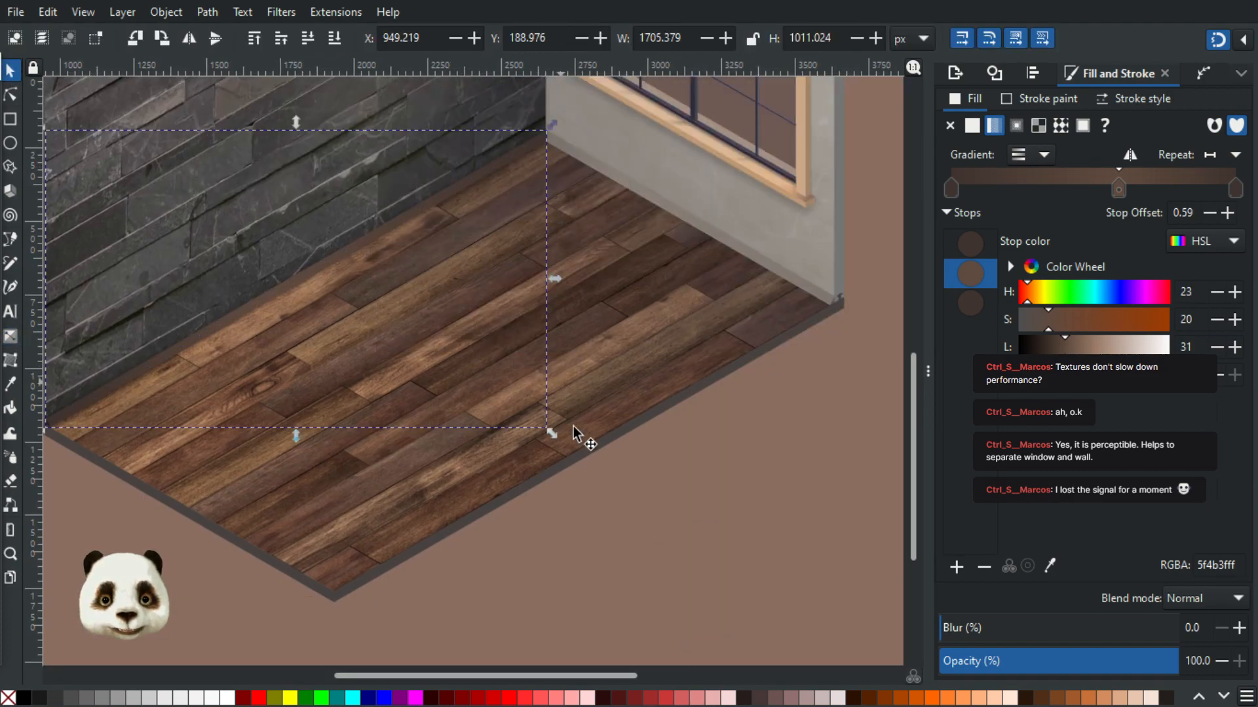
scroll(575, 448, "down", 1)
left_click_drag(562, 462, 632, 551)
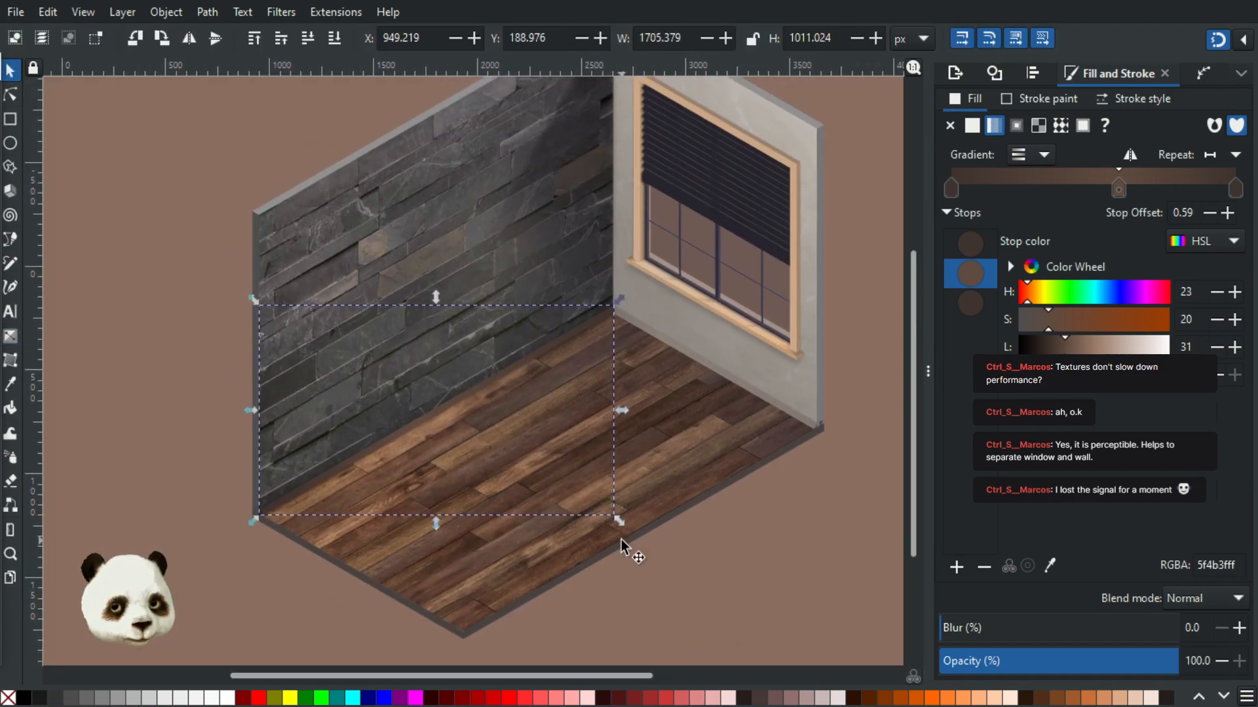
- Sample the baseboard colour at the room's inner corner for its middle gradient stop and set that stop's lightness to 30
scroll(589, 539, "up", 1)
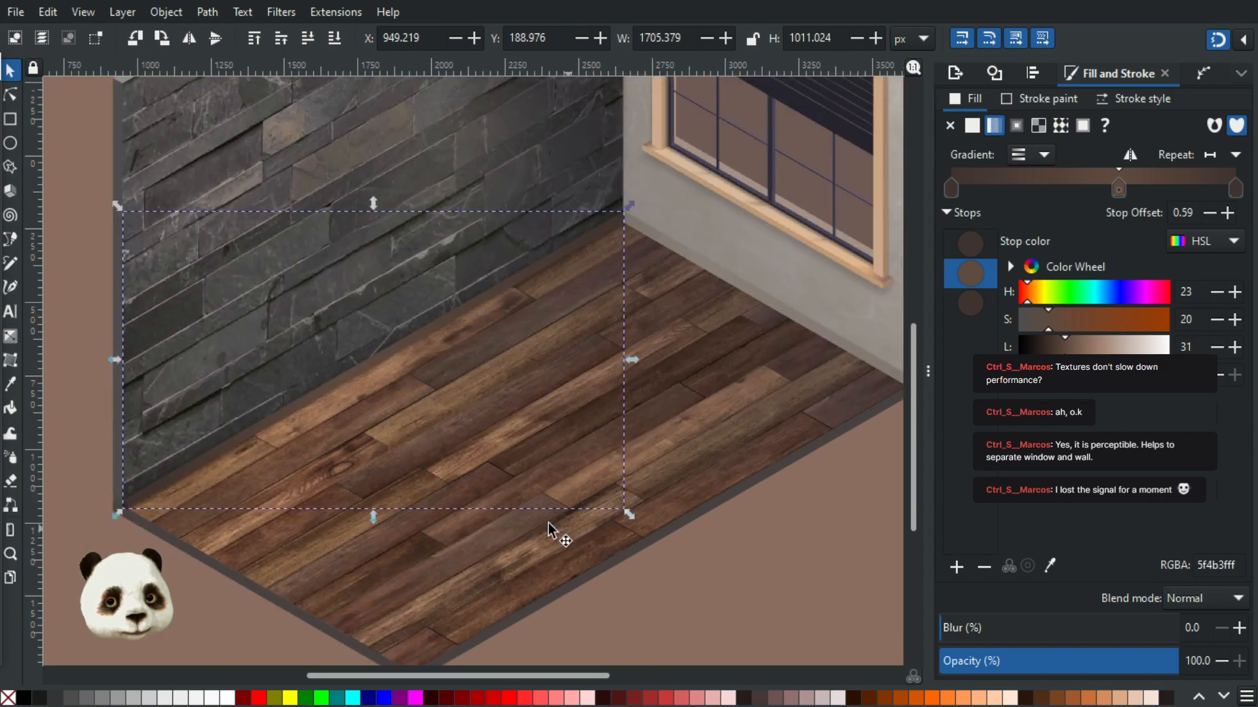
scroll(369, 372, "up", 2)
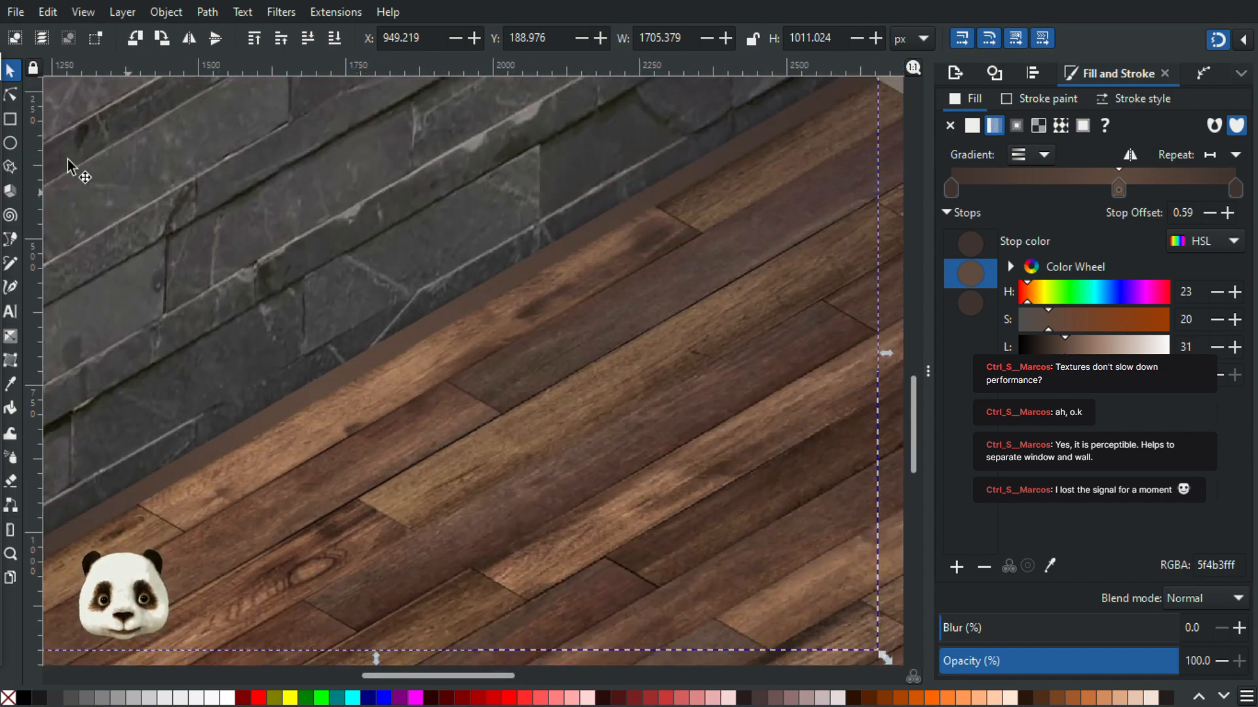
left_click(19, 98)
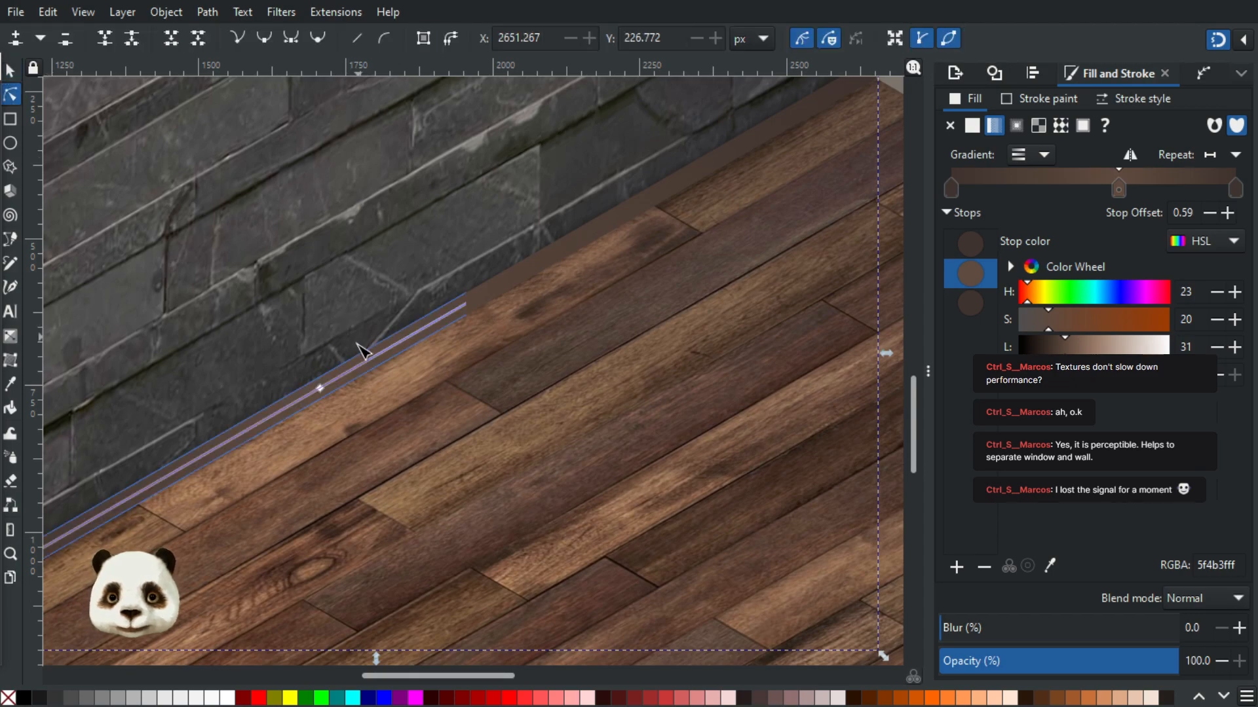
left_click_drag(550, 341, 129, 627)
key("d")
left_click(446, 350)
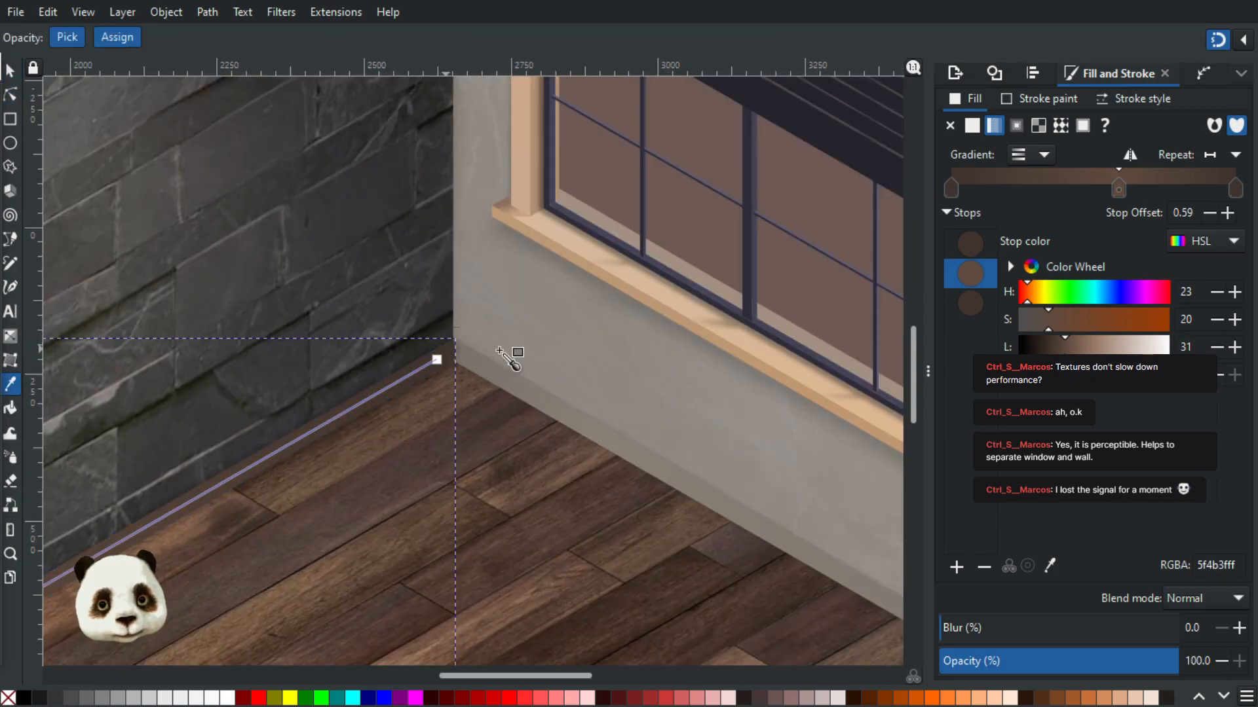
left_click_drag(1063, 354, 1065, 355)
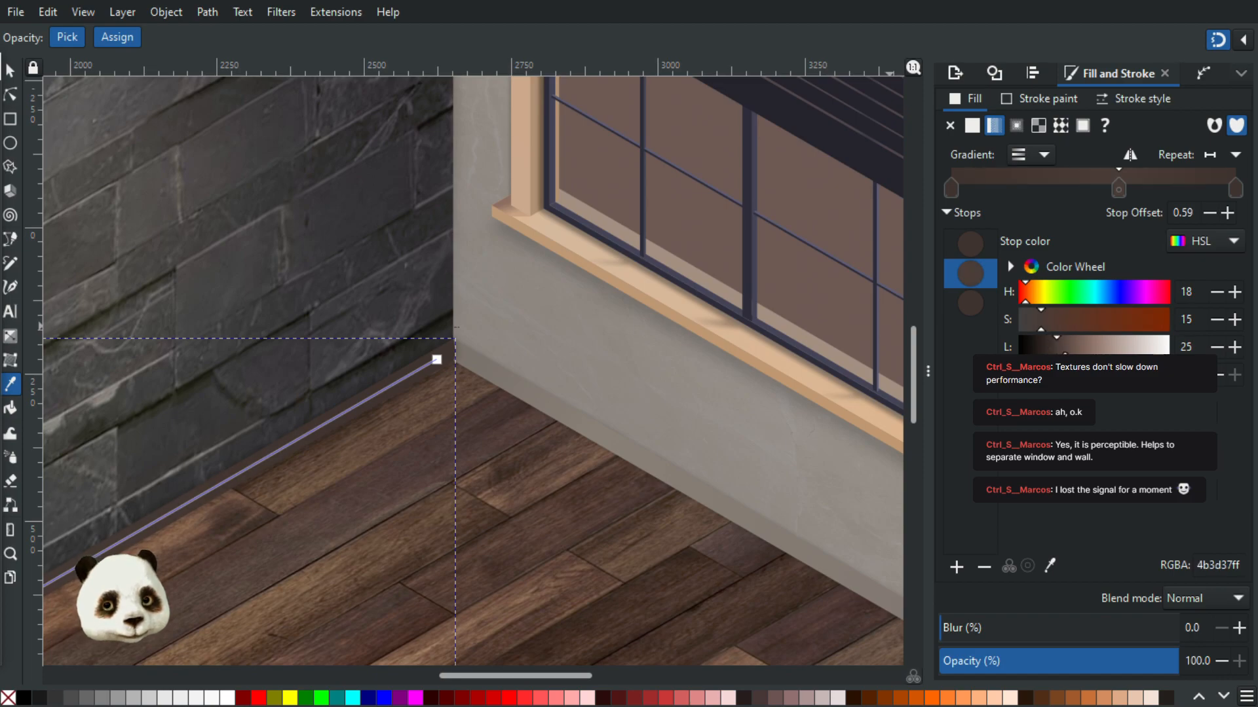
left_click(1066, 355)
left_click_drag(269, 561, 650, 282)
scroll(558, 337, "down", 1)
left_click(10, 71)
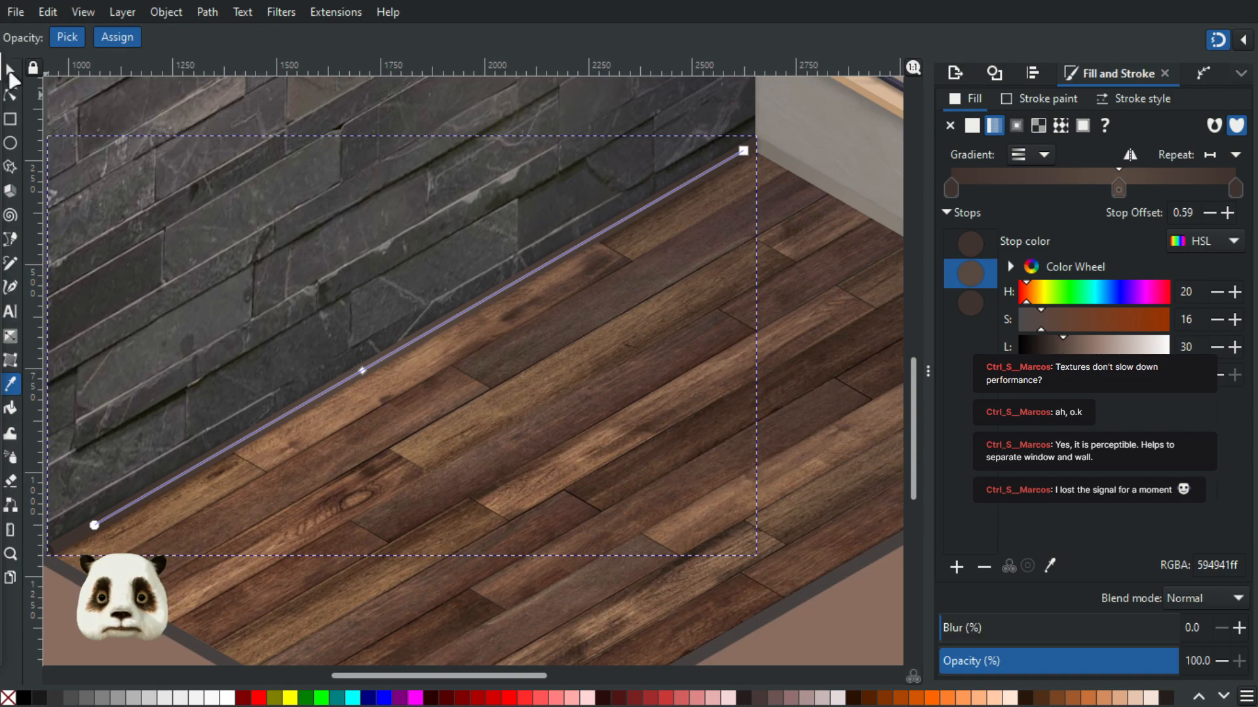
scroll(269, 541, "down", 1)
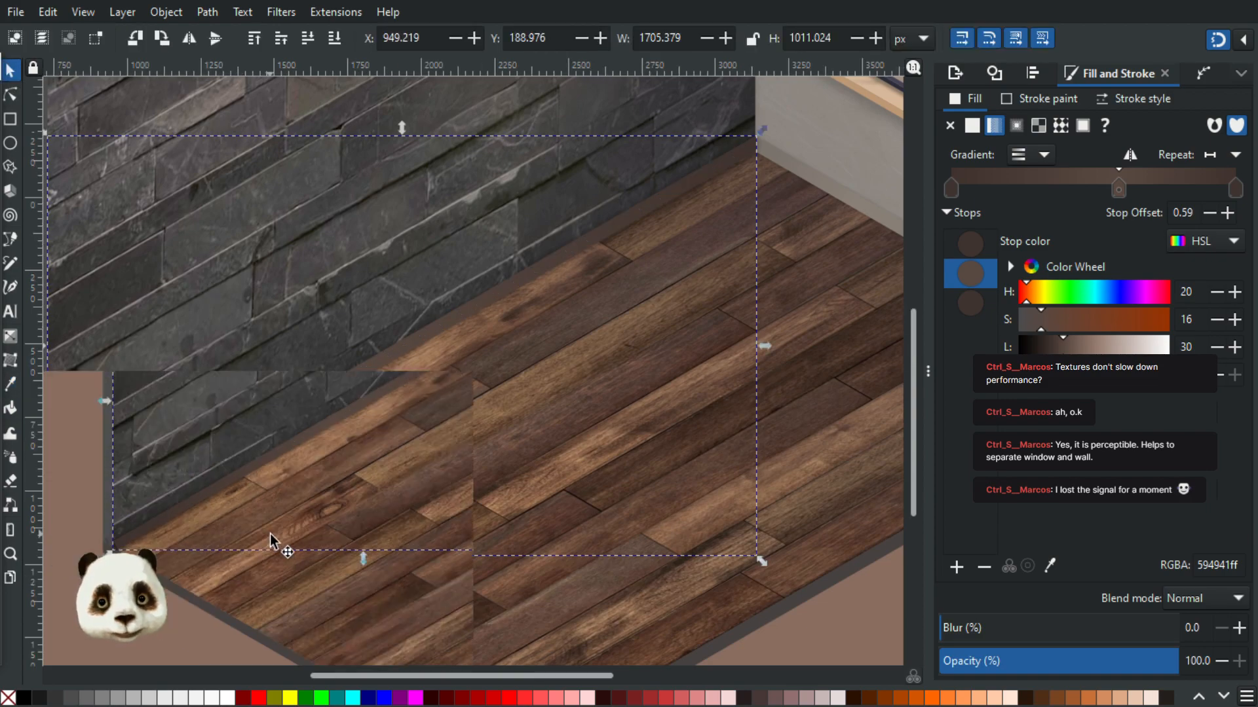
scroll(544, 534, "down", 1)
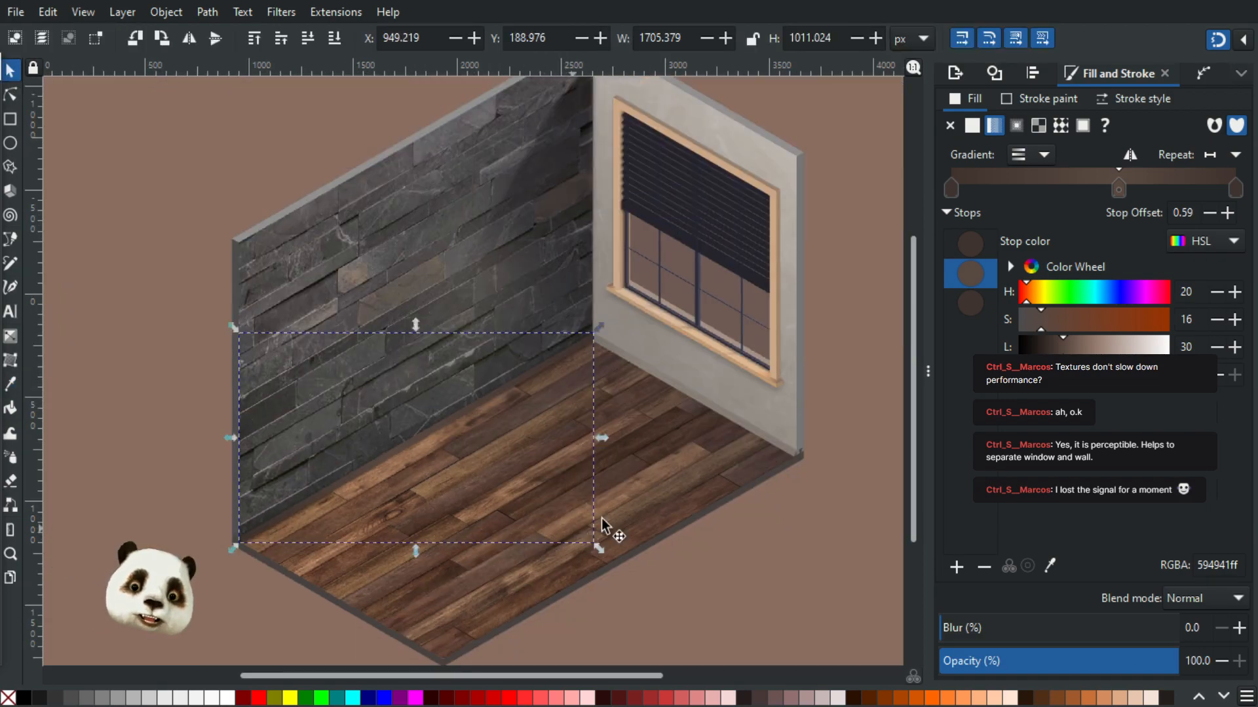
left_click(844, 393)
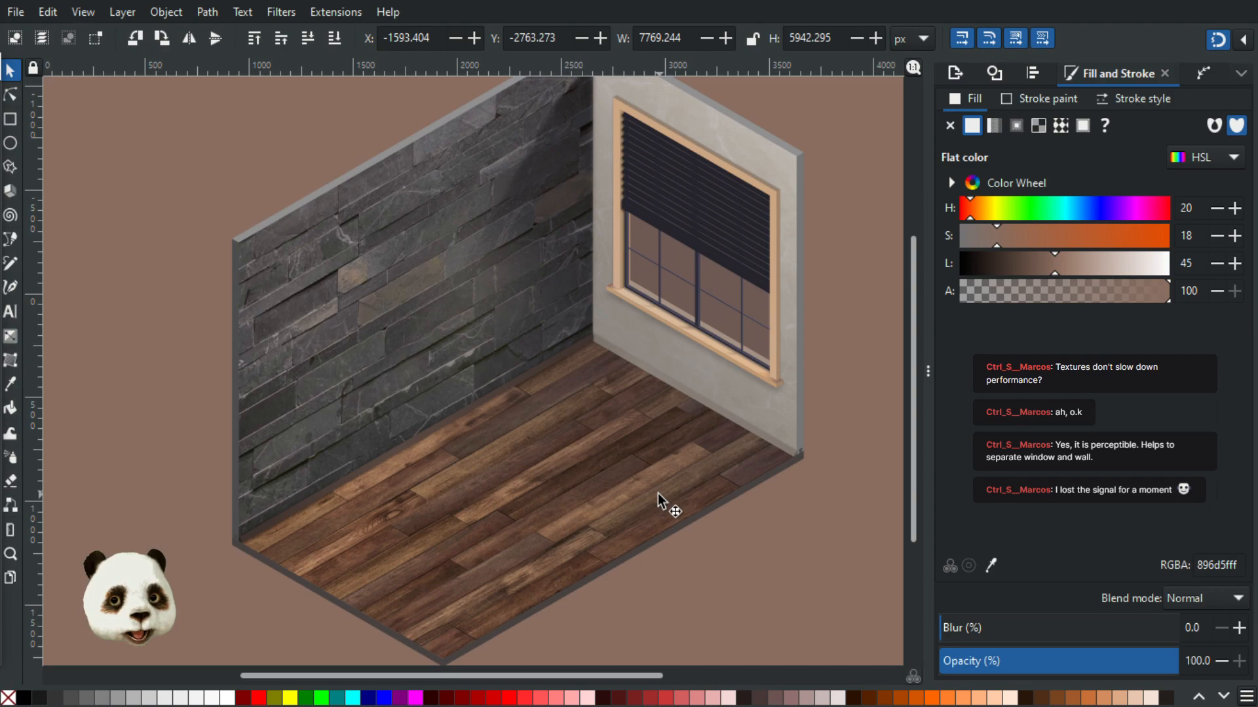
- Slide the middle gradient stop of the stone wall's baseboard toward the front corner, to offset 0.68, and deselect it
scroll(278, 475, "up", 1)
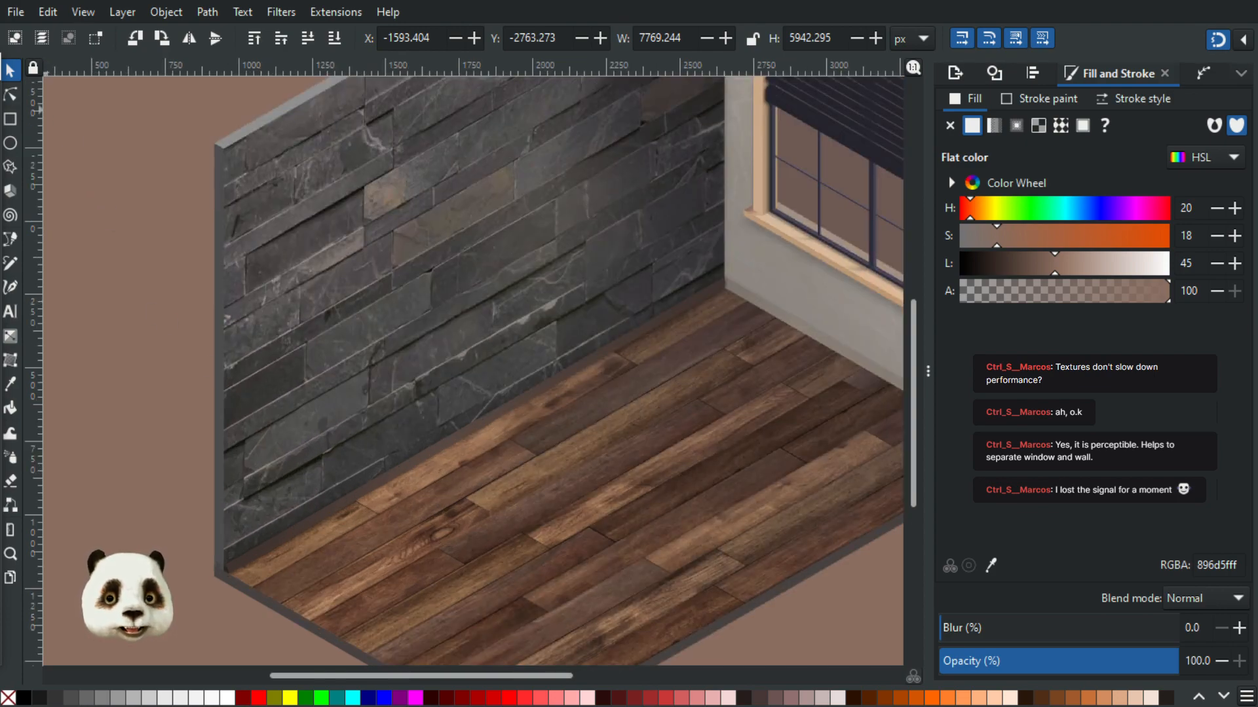
left_click(11, 97)
left_click(438, 448)
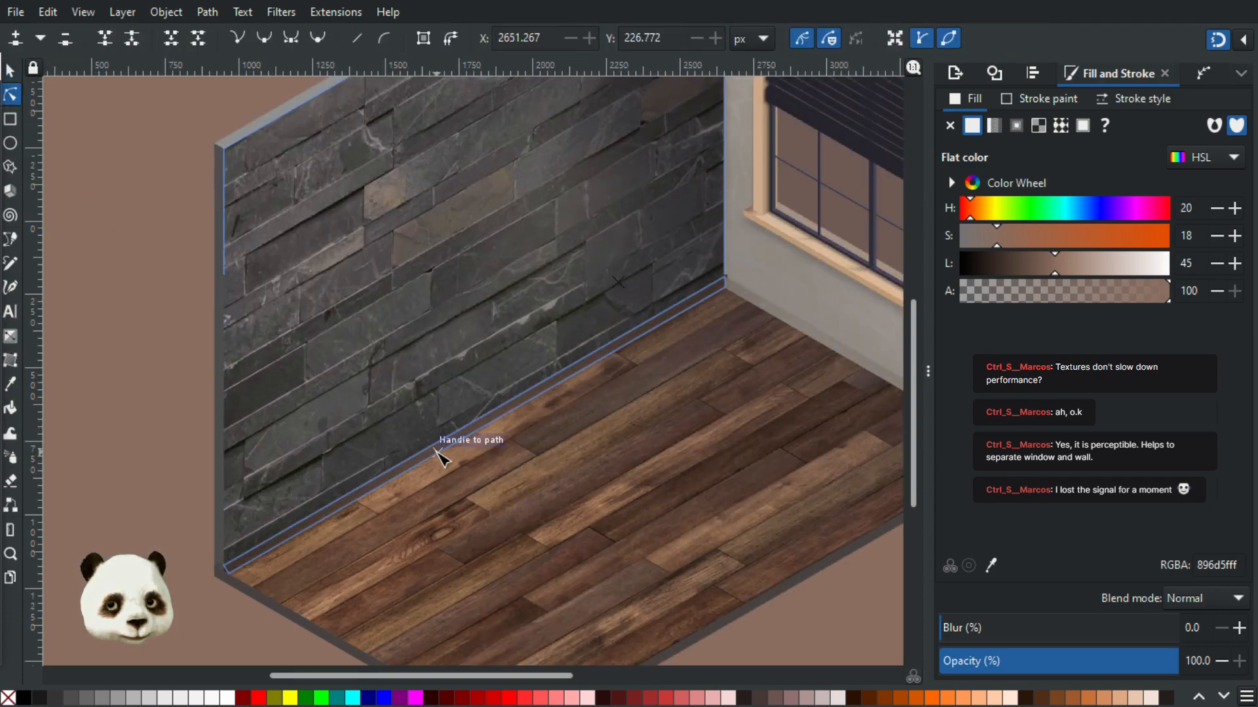
left_click_drag(442, 446, 411, 464)
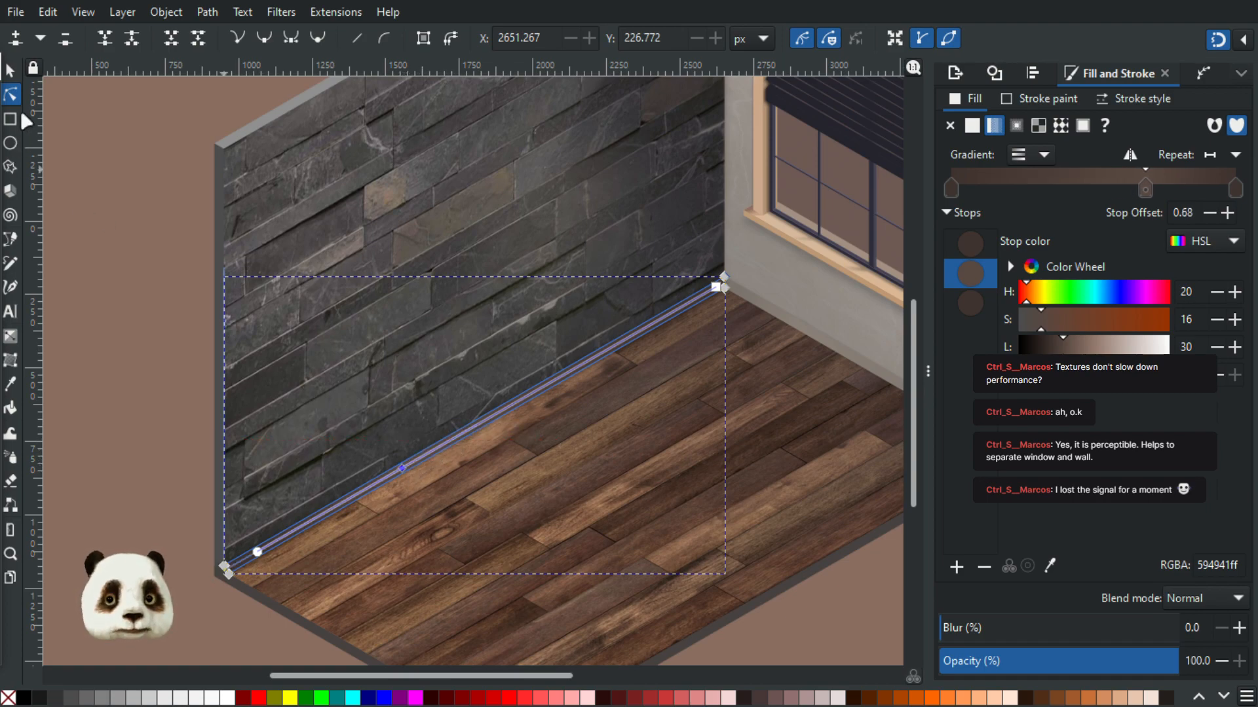
left_click(10, 69)
left_click(121, 219)
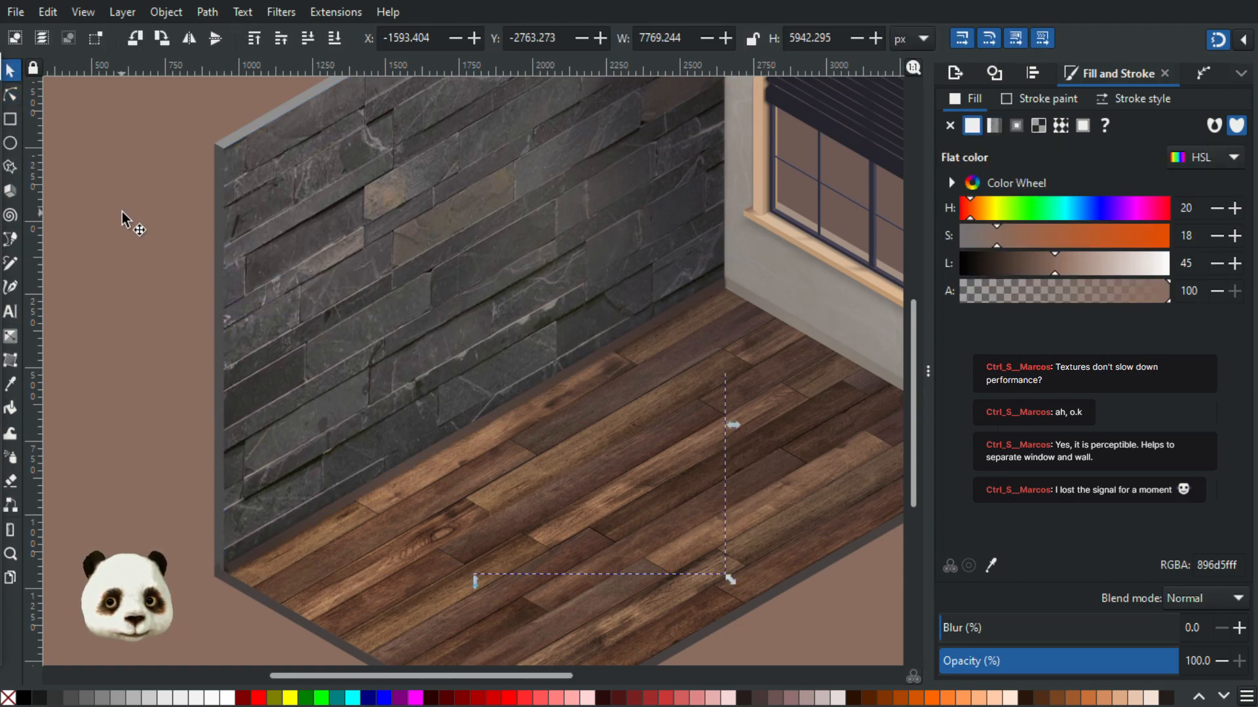
scroll(407, 377, "down", 1)
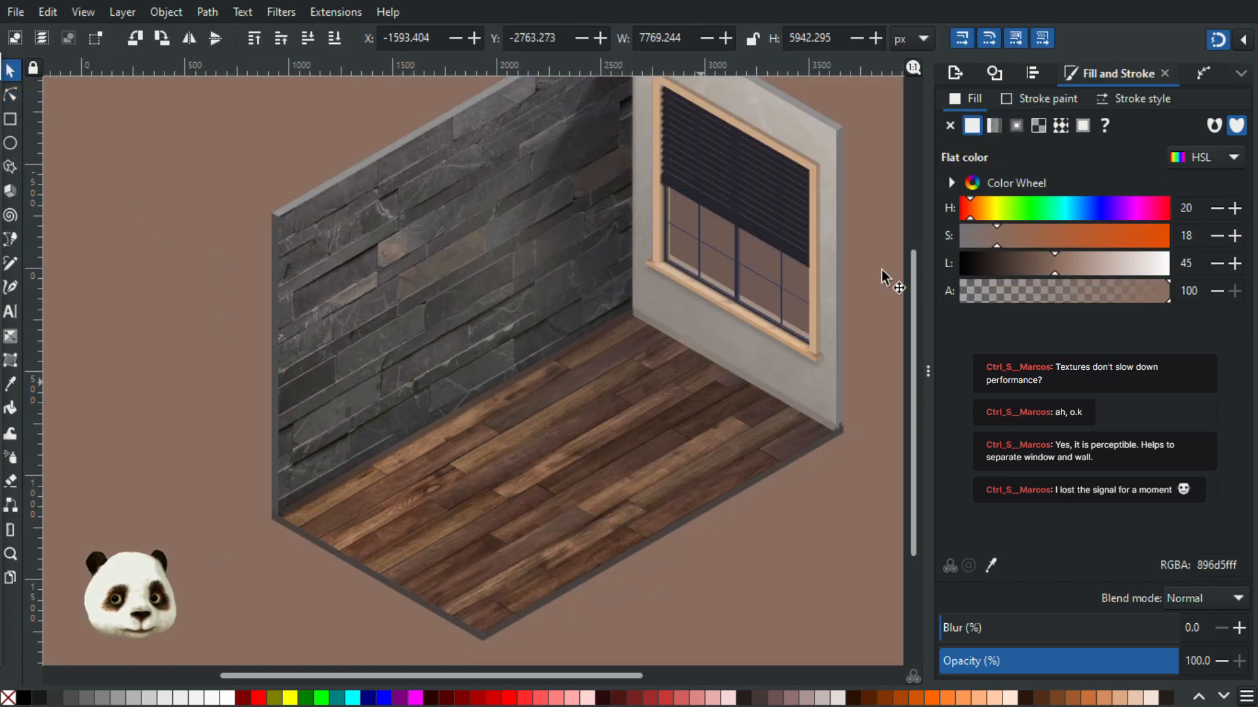
left_click_drag(676, 488, 519, 526)
scroll(465, 534, "up", 1)
scroll(466, 533, "down", 1)
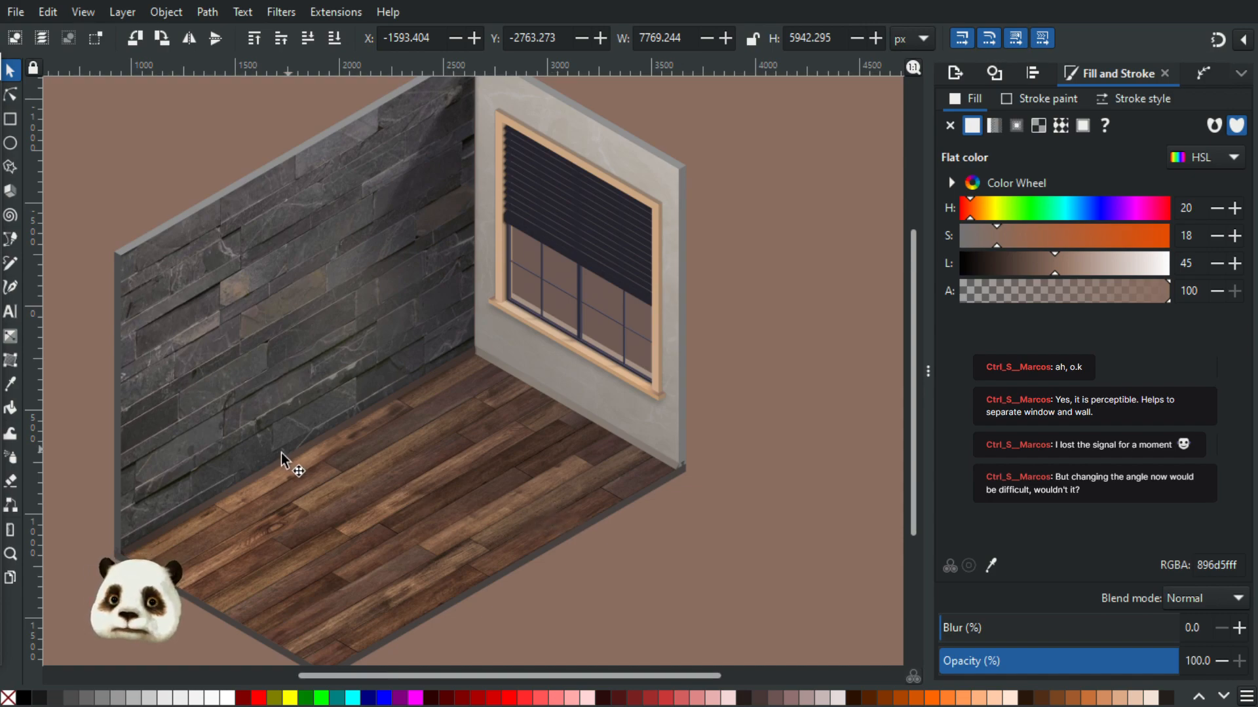
- Enable snapping and show the isometric grid for drawing with the Pen tool
scroll(300, 462, "up", 1, "ctrl")
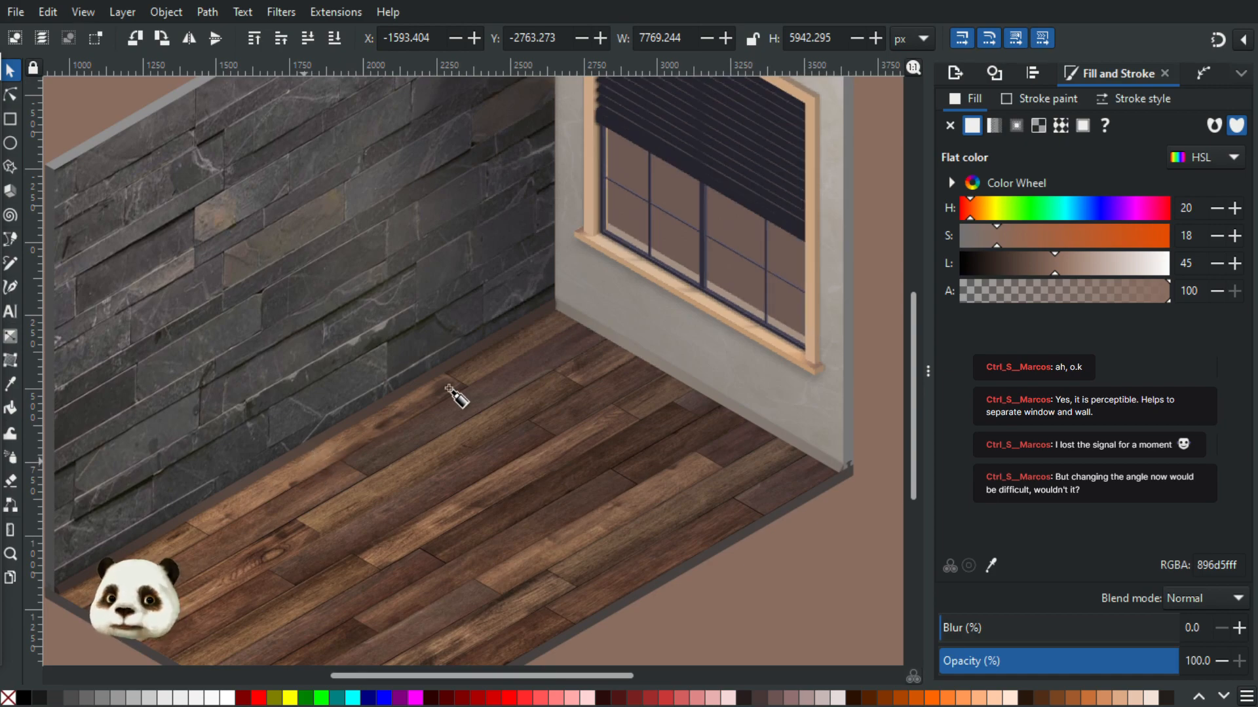
key("b")
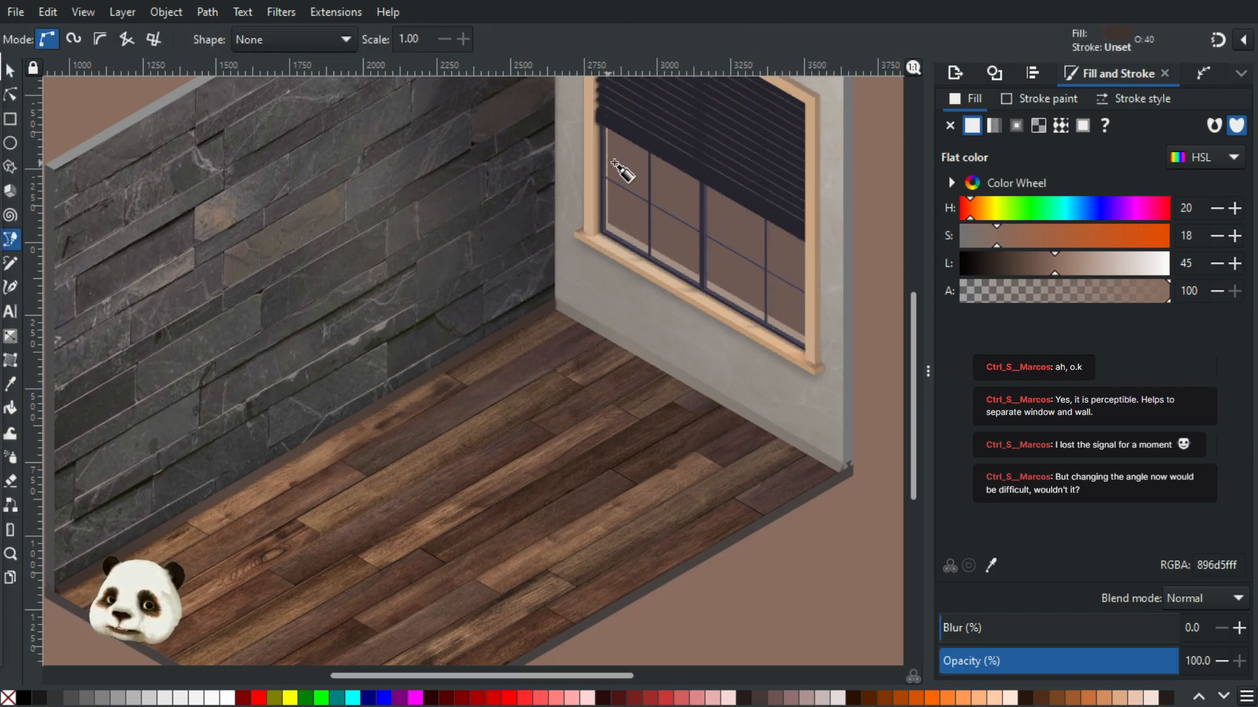
left_click(1215, 40)
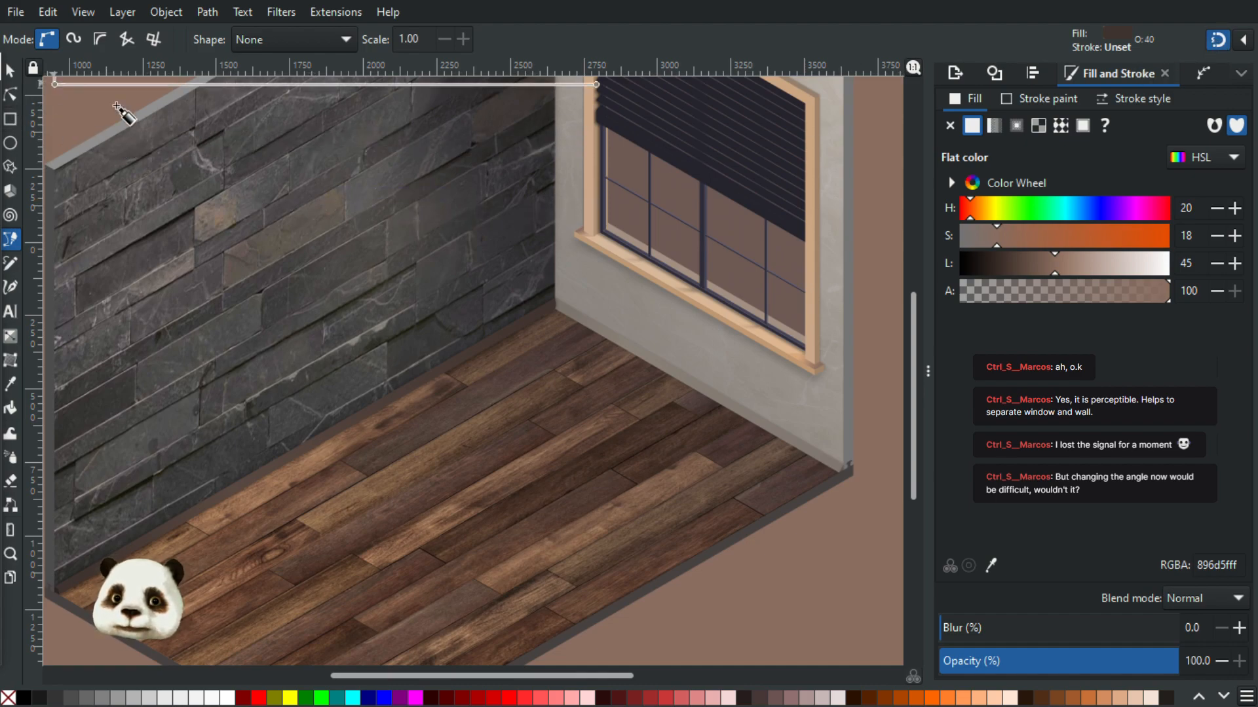
key("numbersign")
- Draw a closed, grid-snapped isometric parallelogram about 966 by 557 px on the wooden floor along the stone wall
scroll(391, 435, "up", 1)
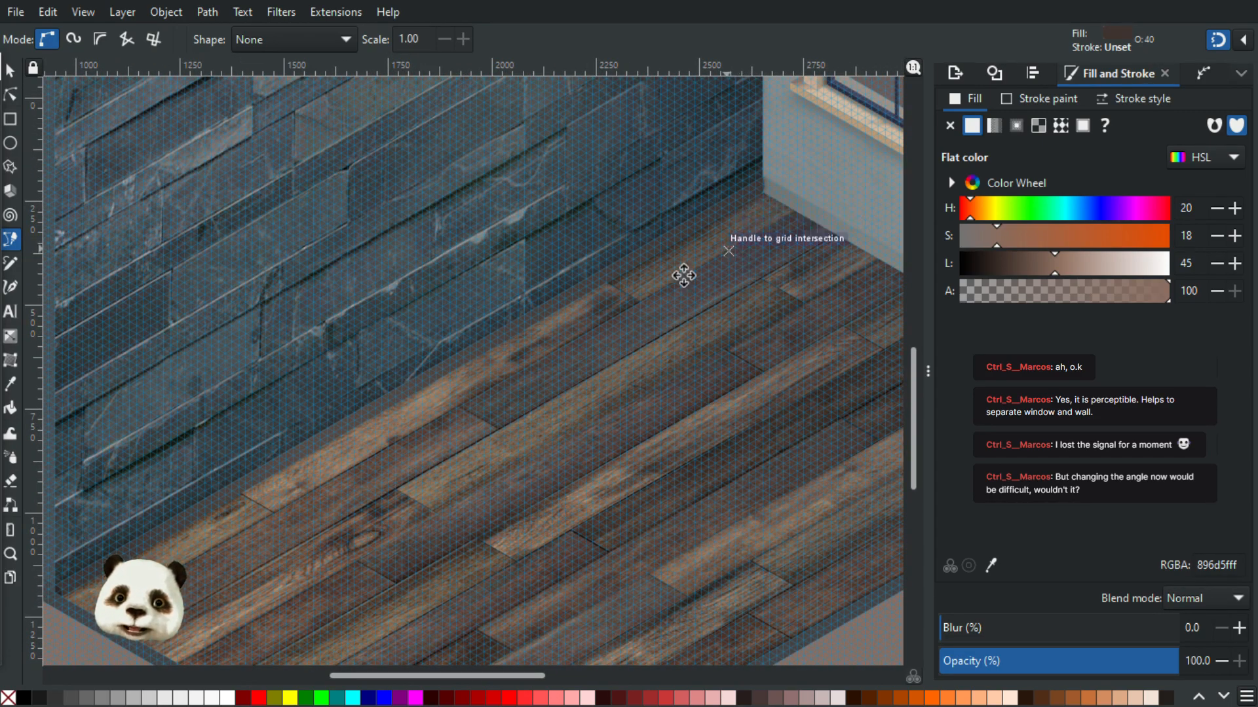
left_click_drag(682, 275, 323, 424)
scroll(375, 383, "up", 3)
scroll(431, 550, "up", 2)
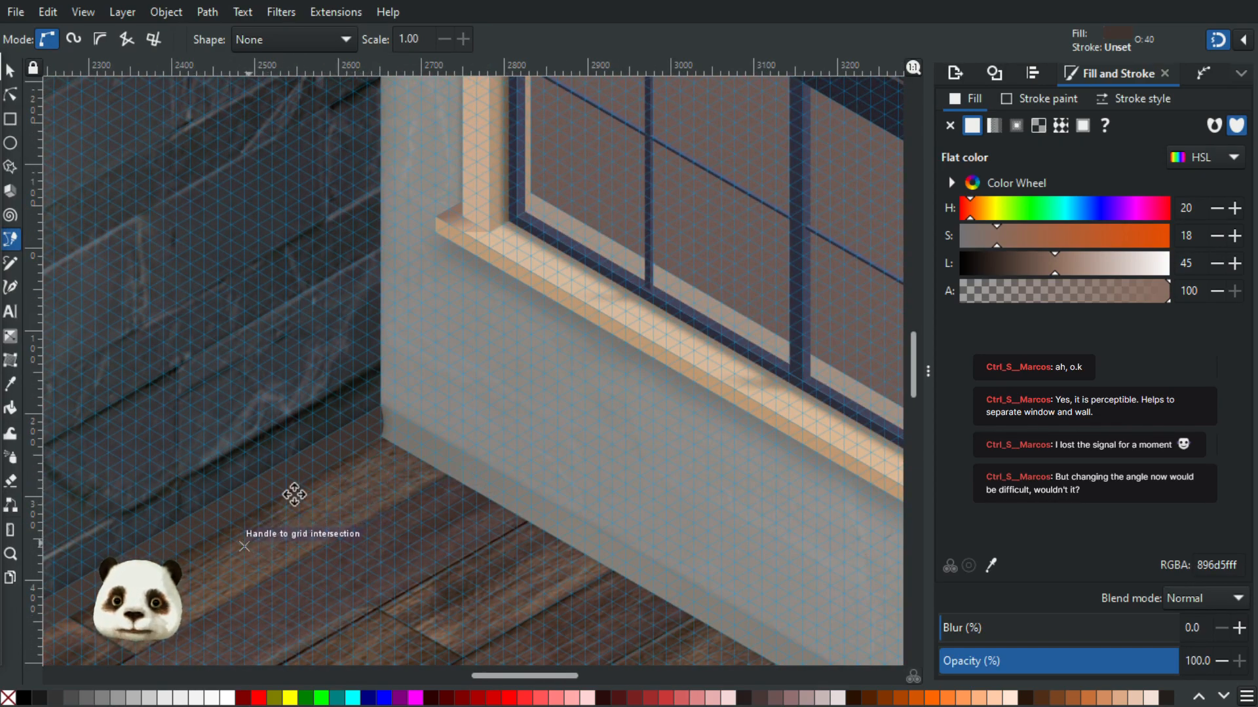
scroll(295, 497, "down", 2)
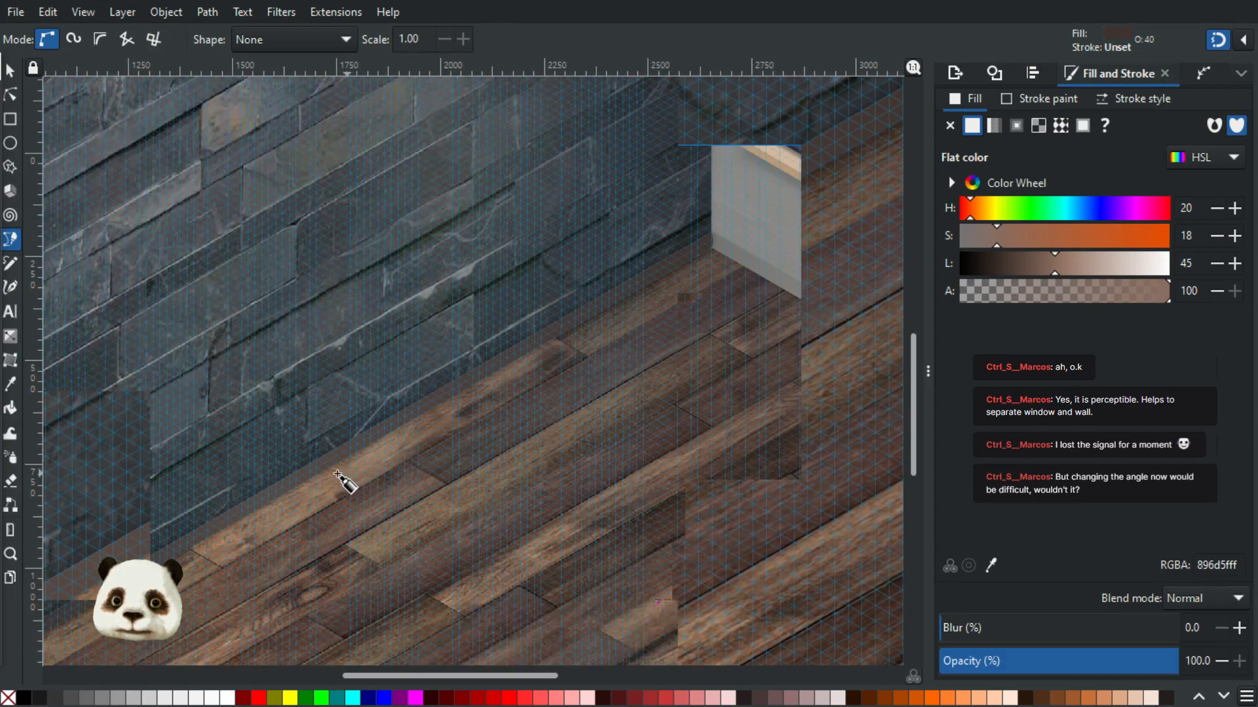
scroll(325, 487, "up", 1)
left_click_drag(387, 481, 561, 397)
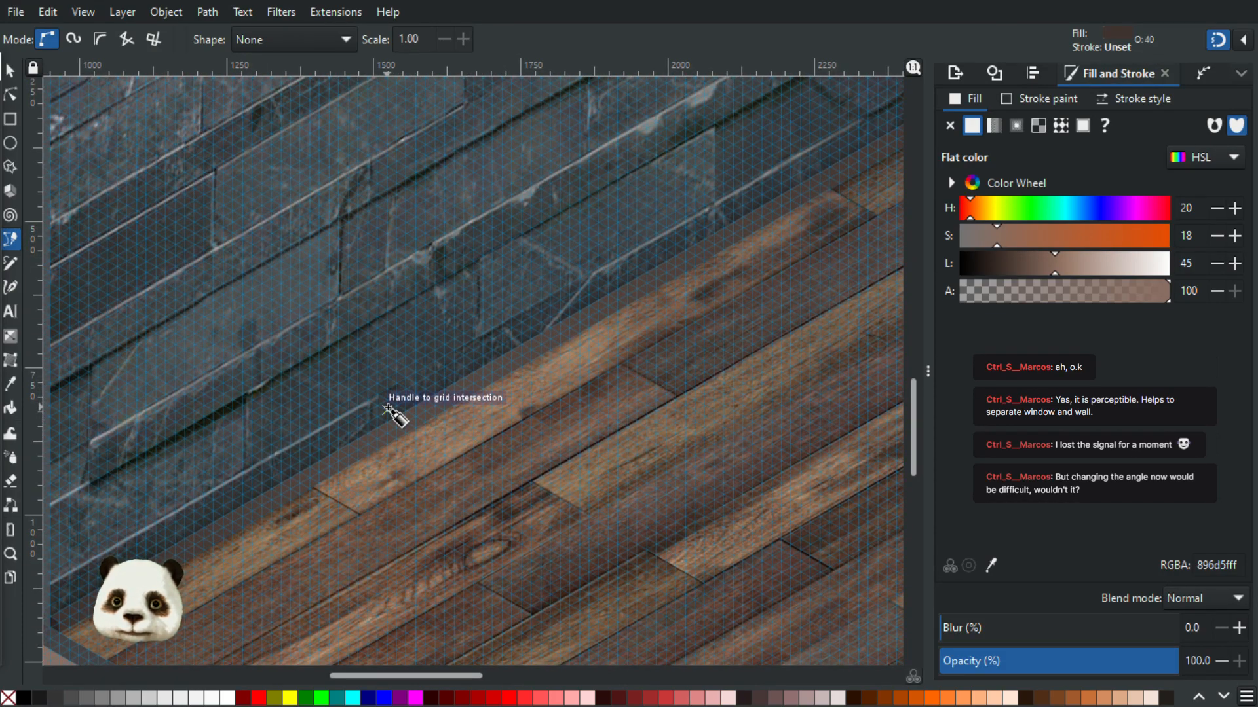
left_click(340, 462)
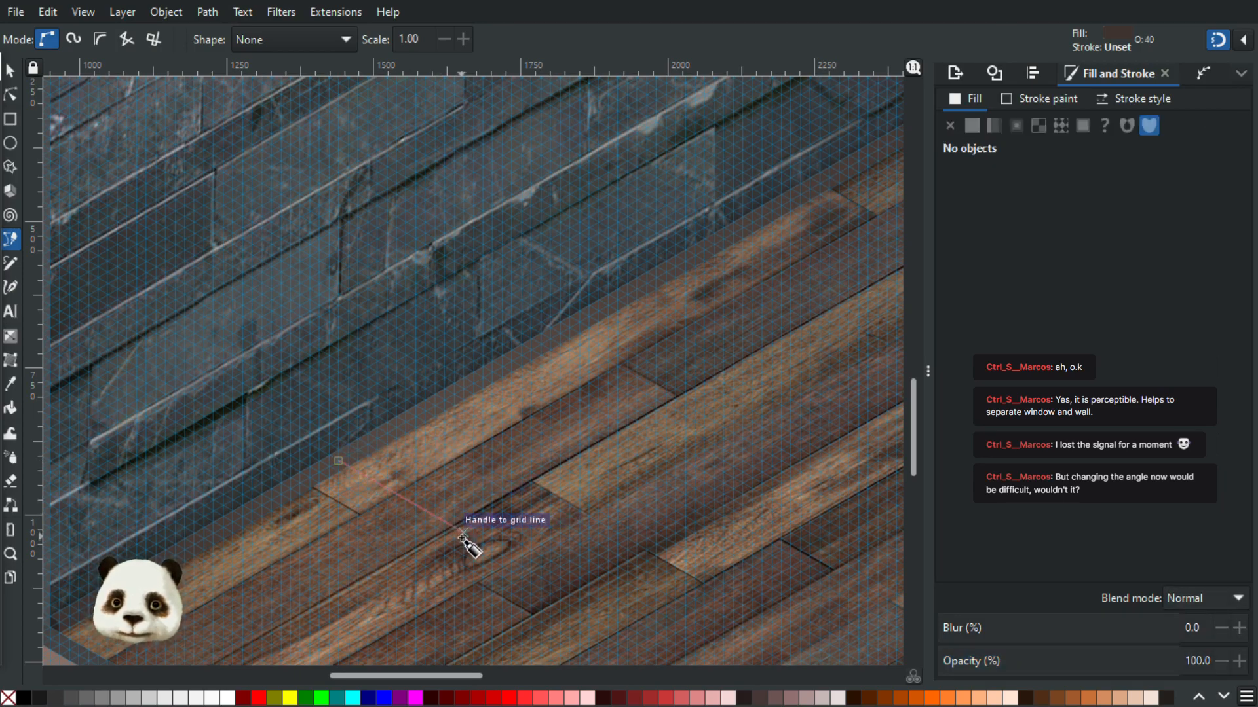
left_click(464, 534)
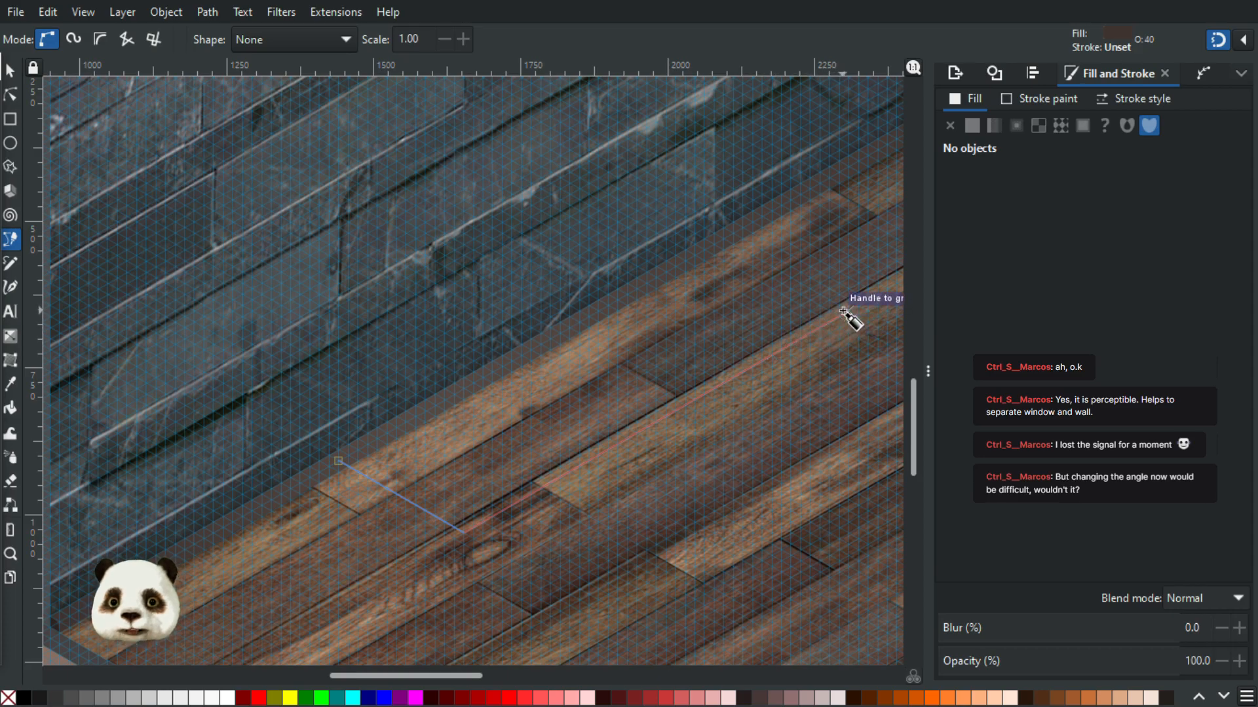
left_click_drag(839, 313, 562, 482)
left_click(628, 445)
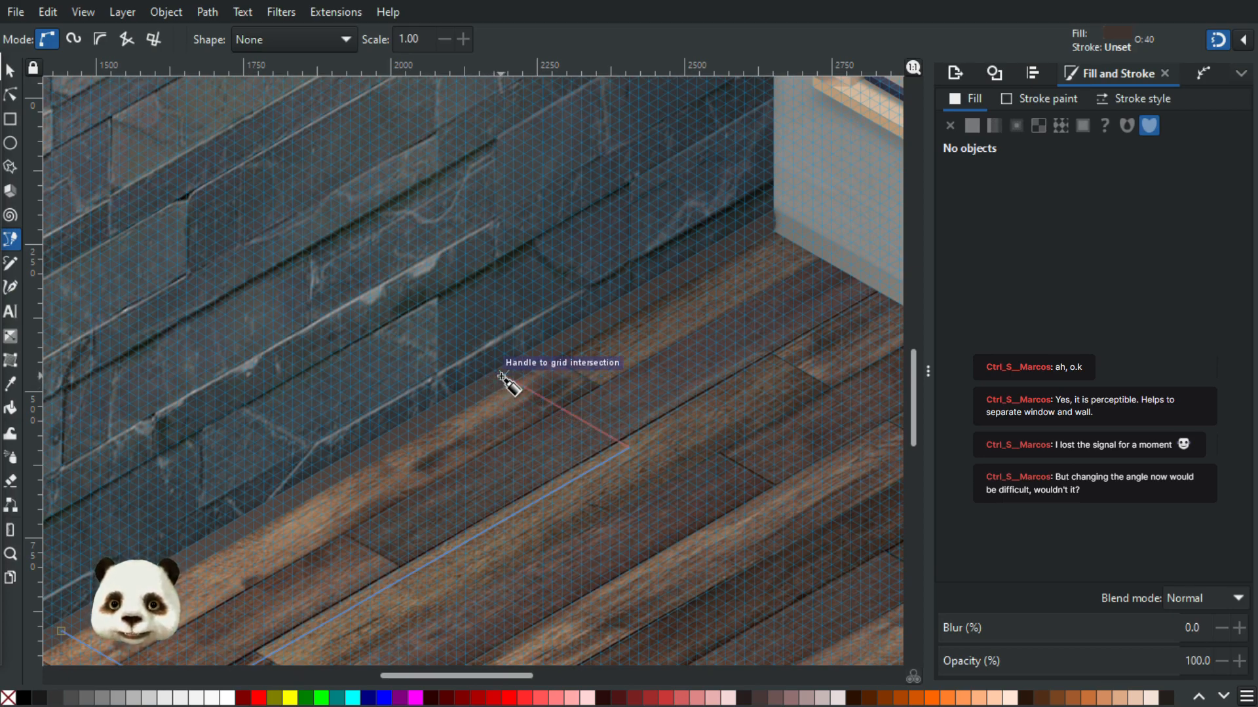
left_click(501, 376)
left_click_drag(328, 496, 773, 235)
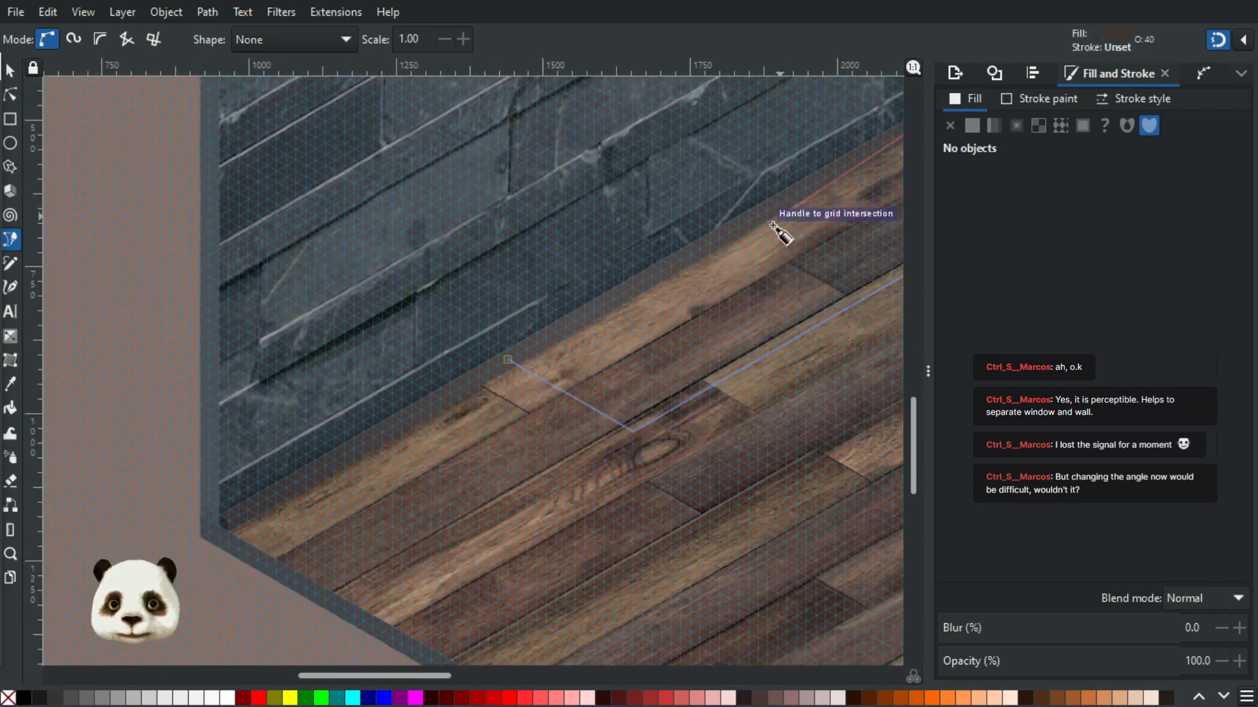
left_click(506, 362)
- Set the opacity of the new floor parallelogram to 100%
scroll(367, 480, "right", 5)
scroll(368, 480, "up", 3)
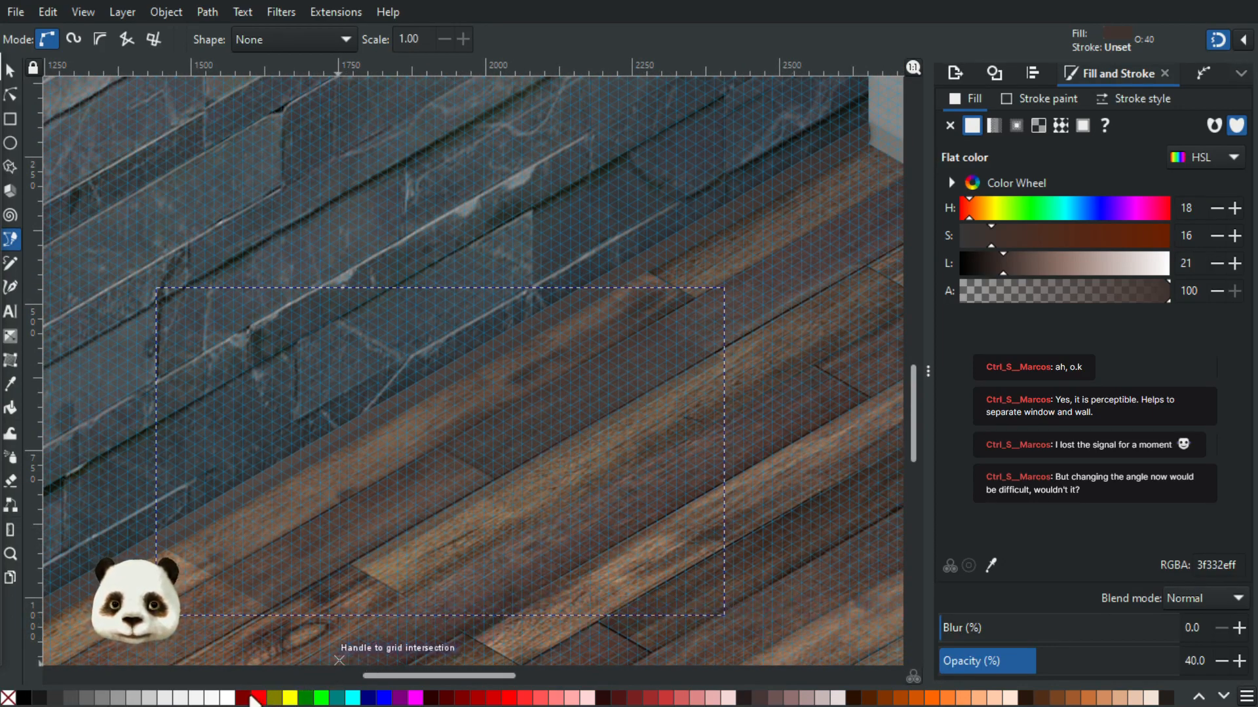
left_click_drag(1162, 662, 1218, 657)
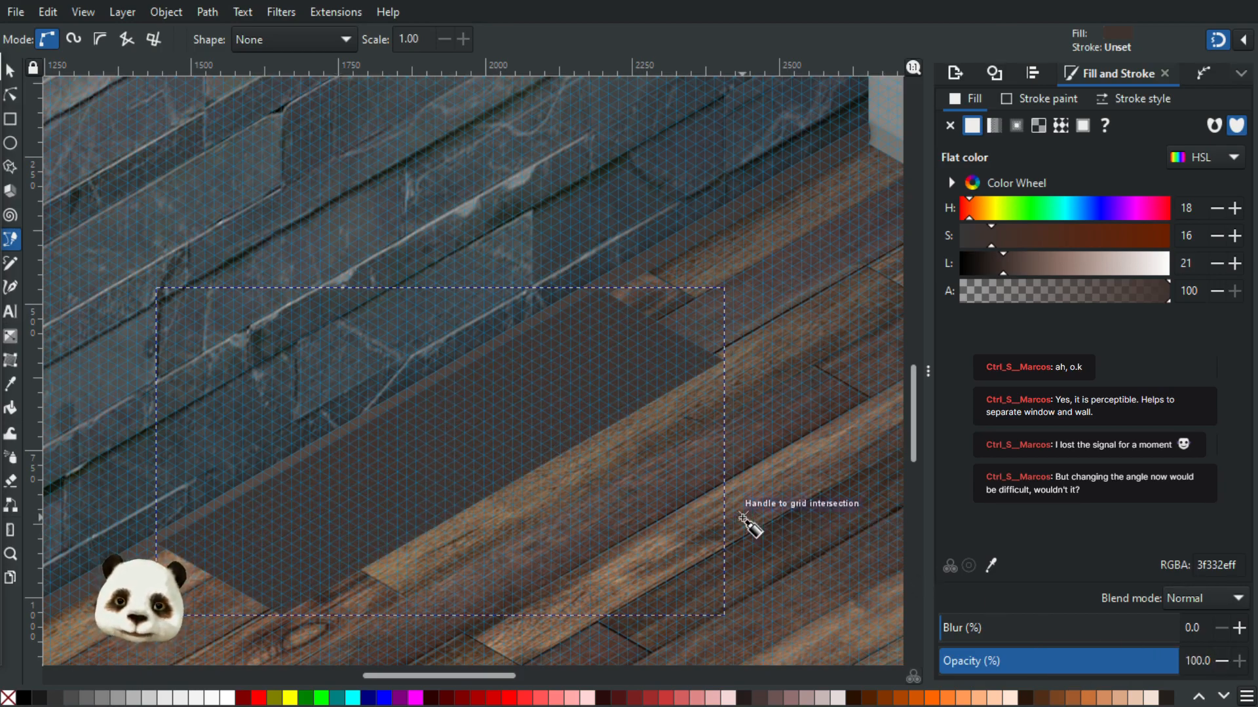
scroll(744, 515, "down", 1)
scroll(748, 509, "up", 1)
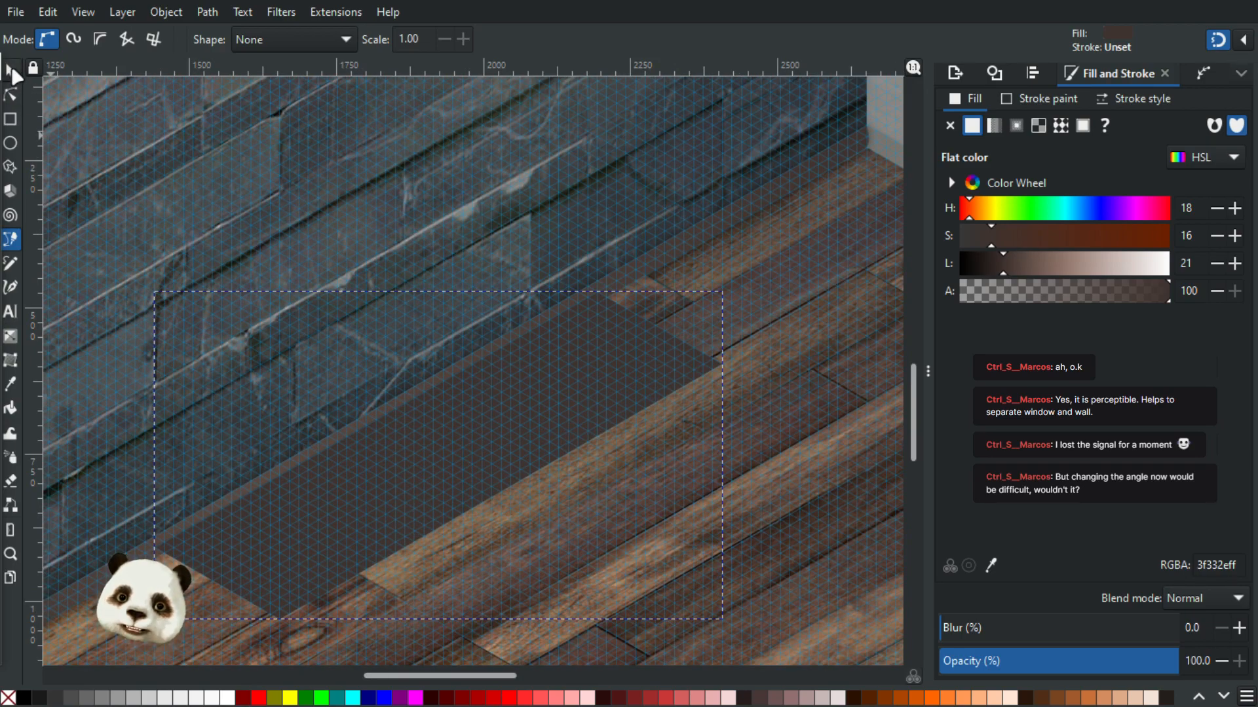
- Duplicate the floor parallelogram and move the copy straight up over the stone wall, to Y 170.079 px
left_click(11, 71)
left_click_drag(432, 485, 405, 305)
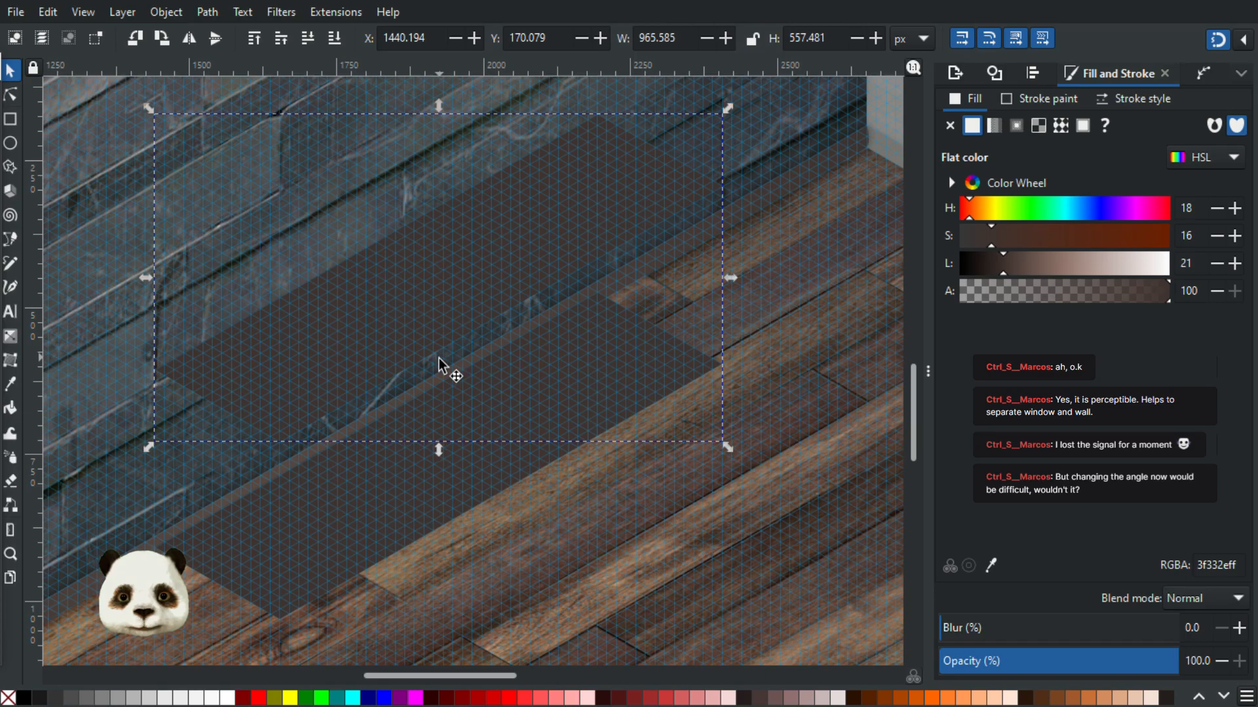
scroll(438, 359, "down", 1)
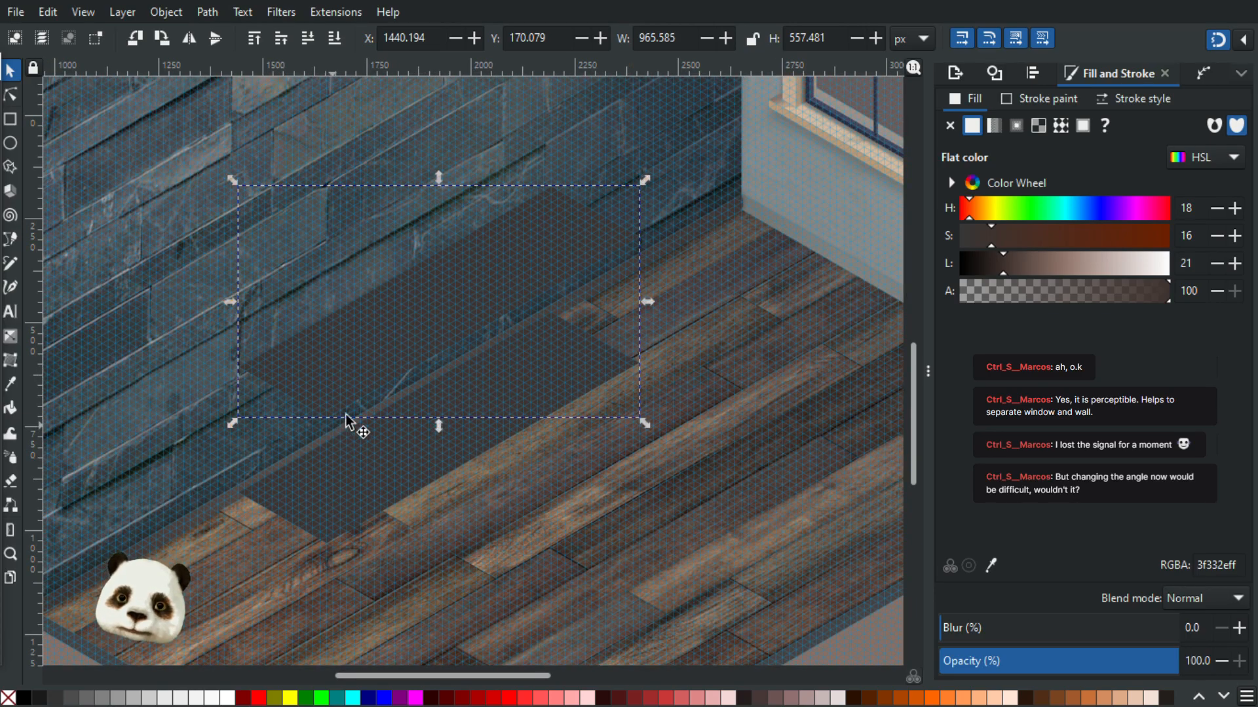
scroll(342, 417, "down", 2)
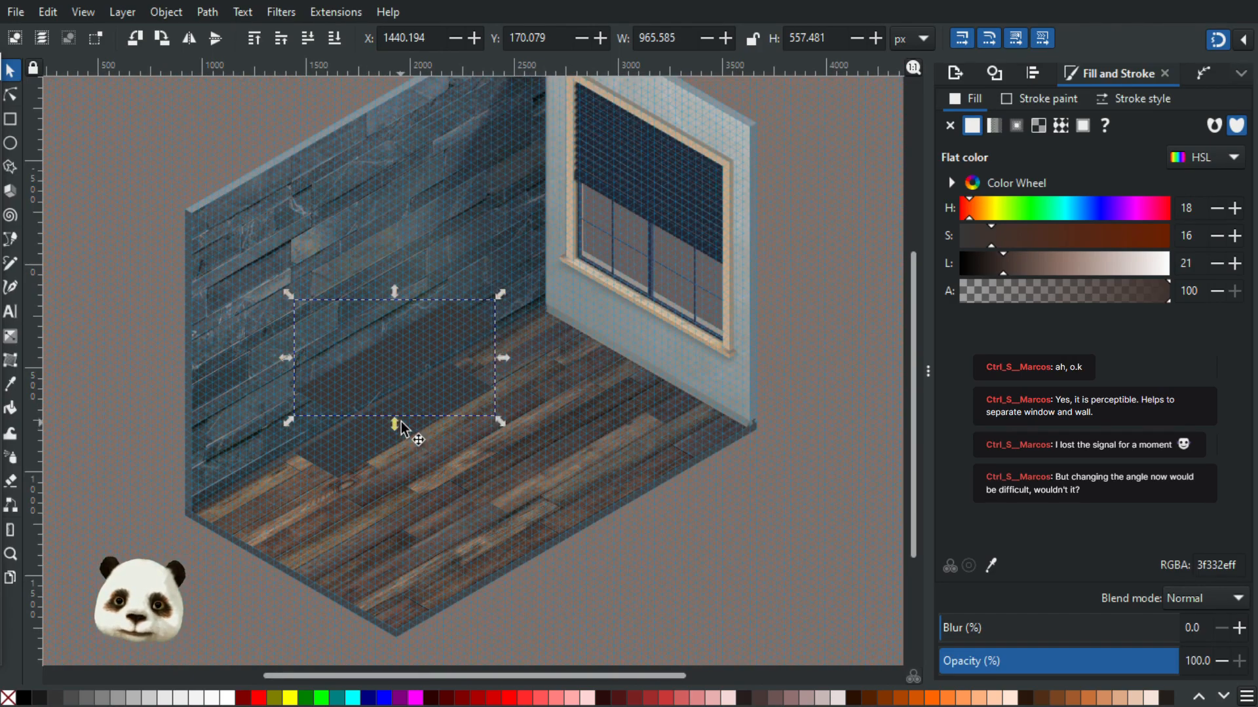
scroll(400, 425, "up", 1)
scroll(368, 368, "up", 1)
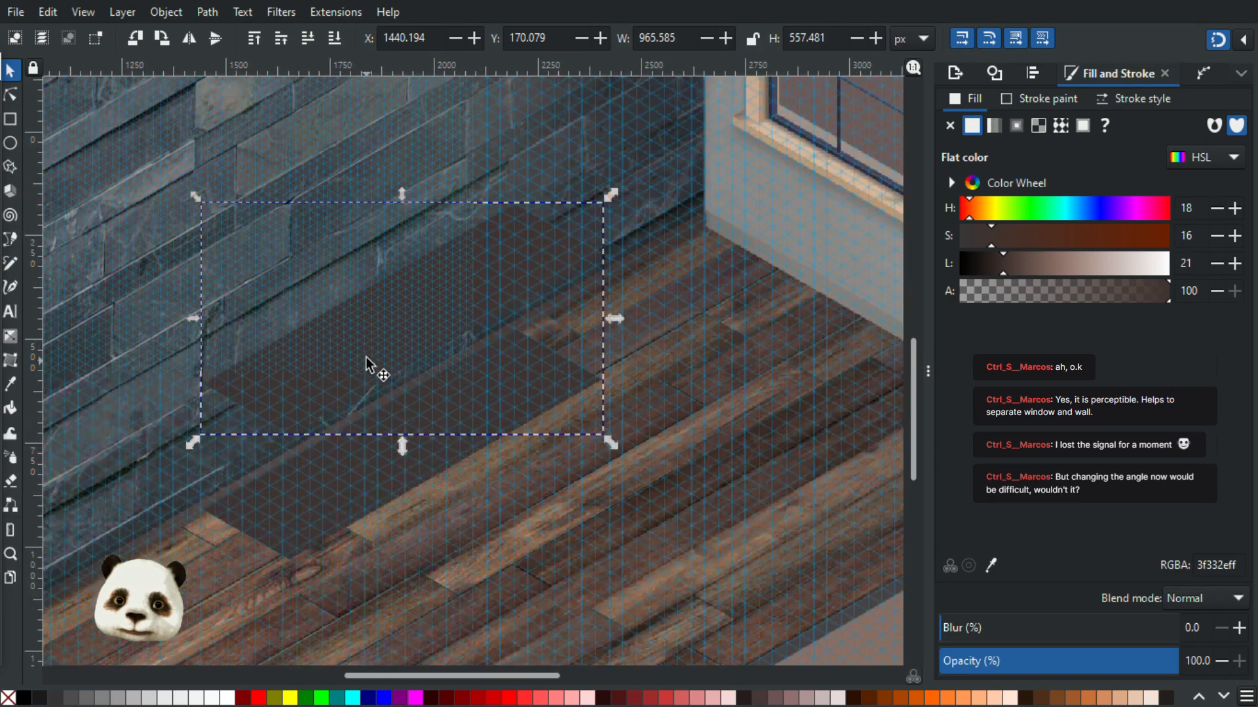
left_click_drag(418, 321, 402, 348)
key("z")
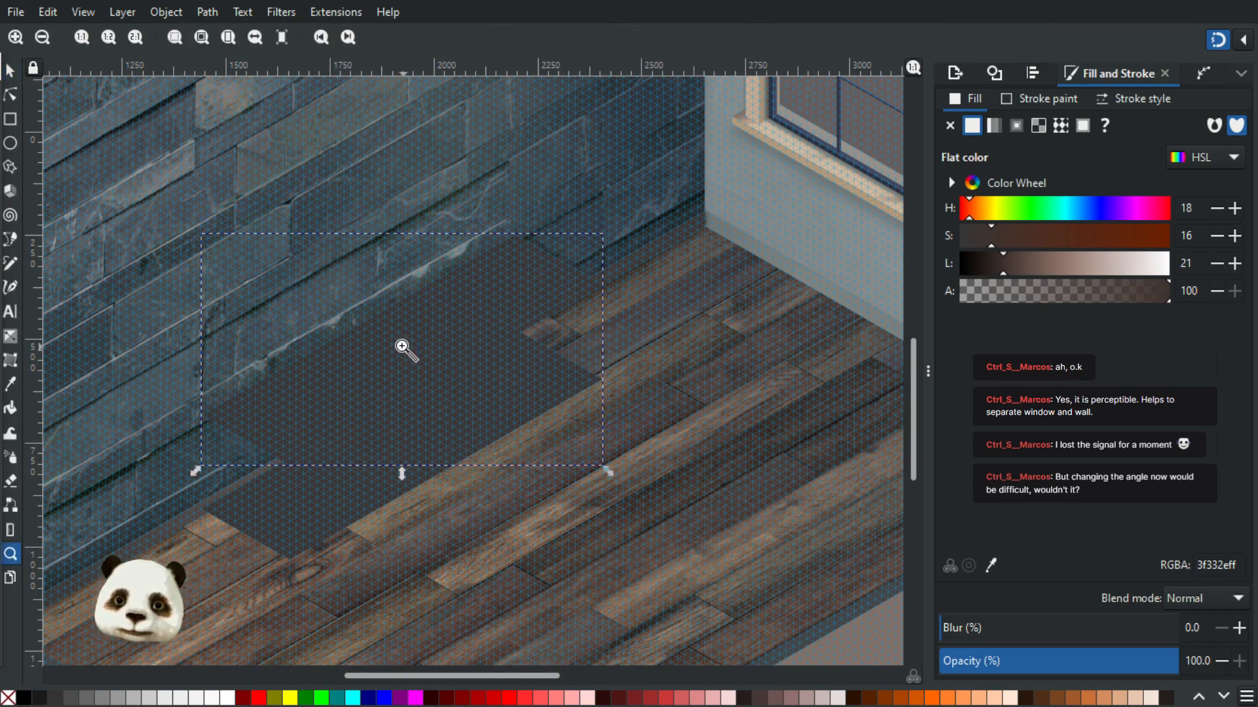
key("ctrl+z")
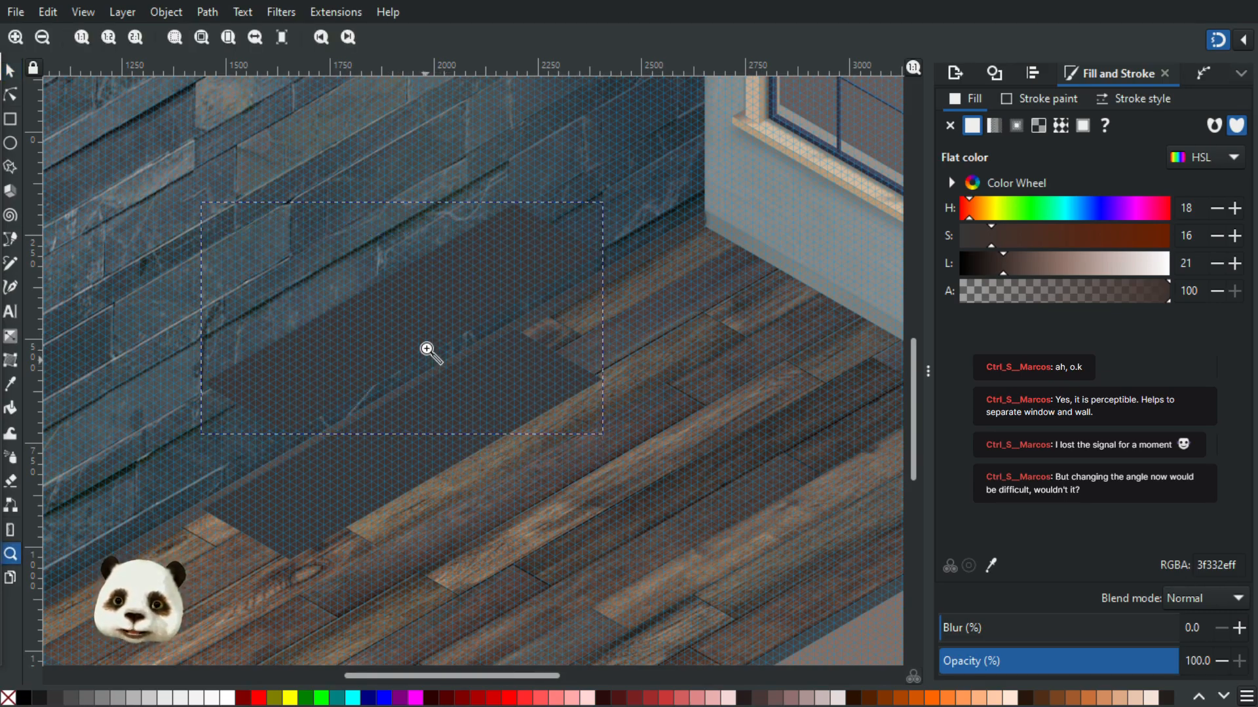
- Lower the duplicated parallelogram vertically to Y 245.669 px, partly overlapping the original
left_click(10, 71)
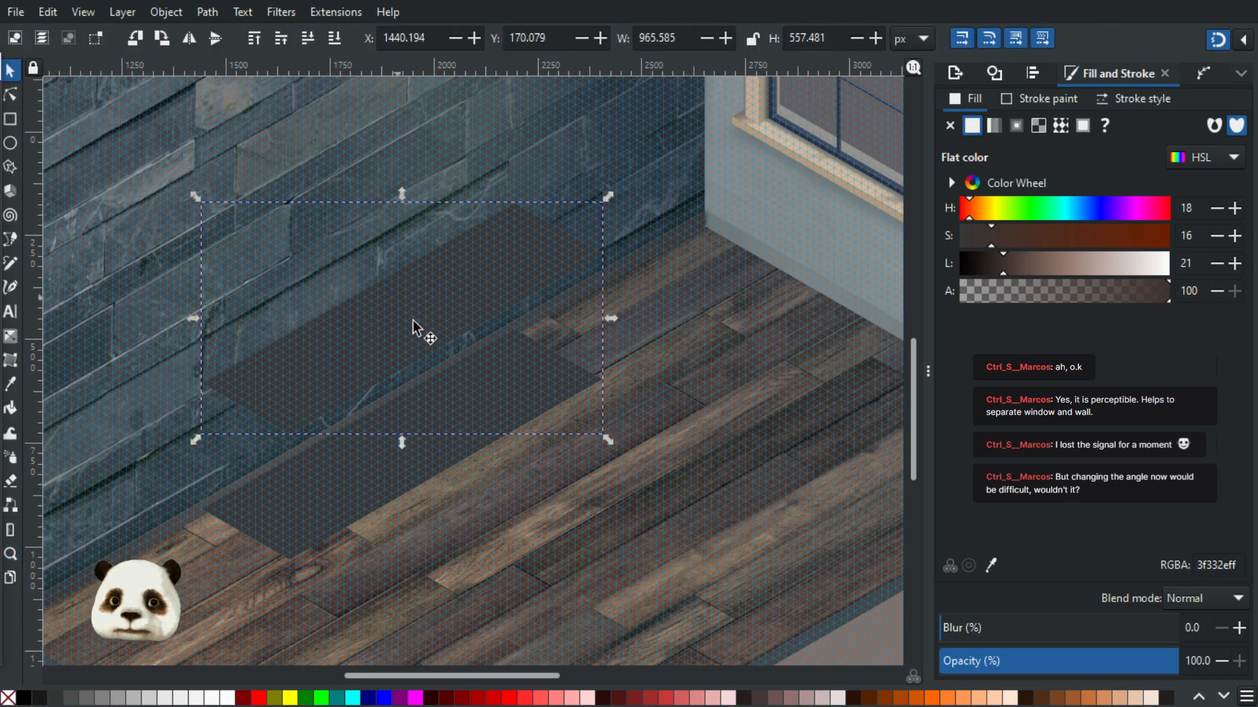
left_click_drag(395, 320, 392, 352)
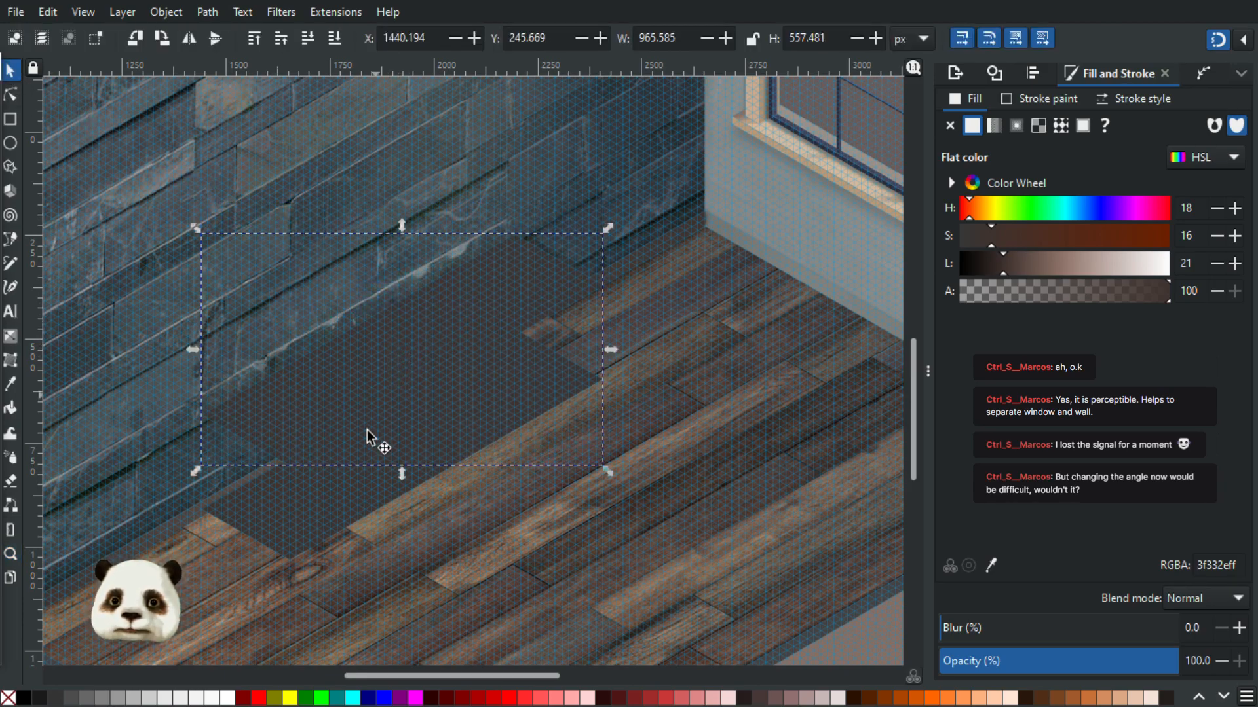
- Draw the box's two visible side faces as one closed shape, about 966 by 661 px, joining the upper and lower parallelograms
scroll(307, 541, "up", 2)
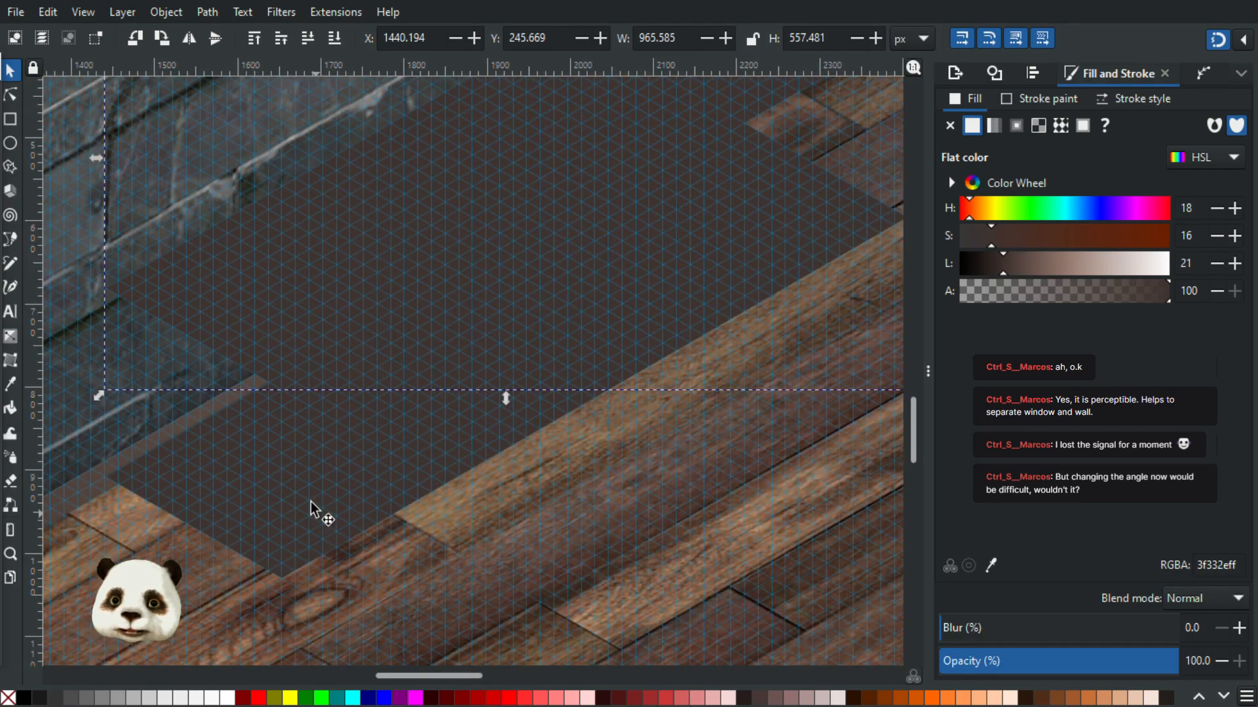
key("b")
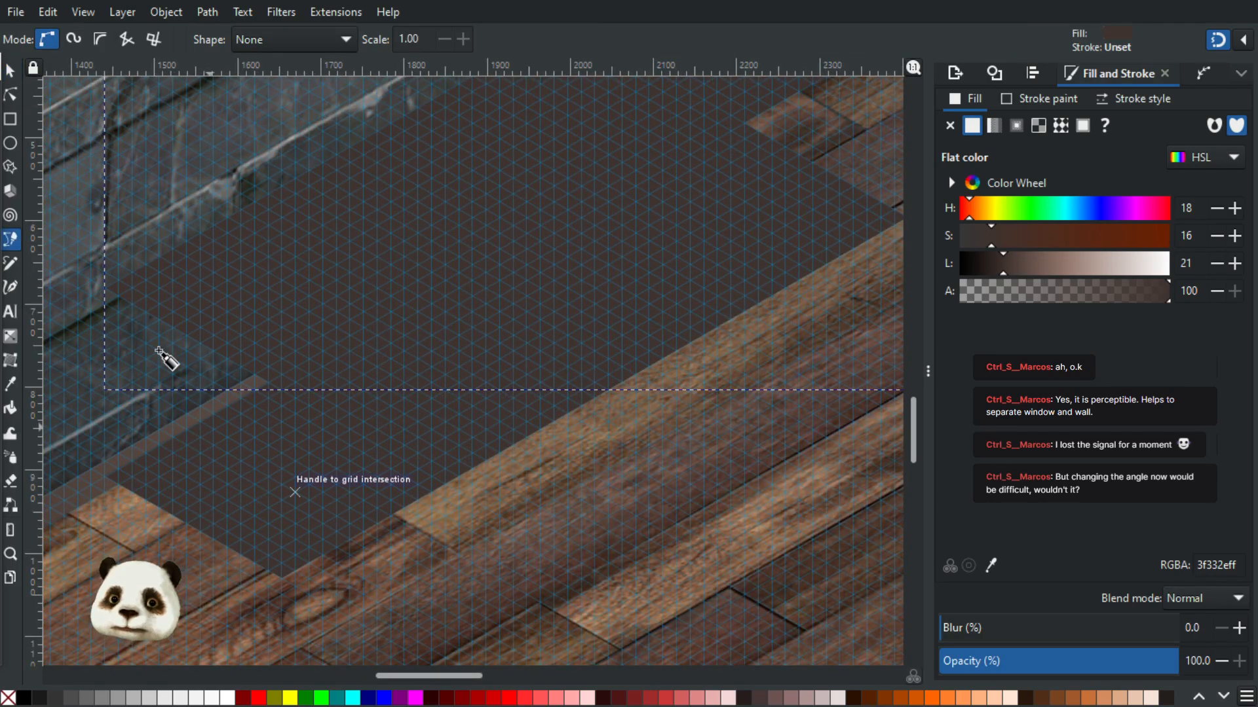
left_click(104, 288)
left_click(105, 479)
left_click(283, 577)
left_click_drag(865, 214, 609, 361)
left_click(645, 365)
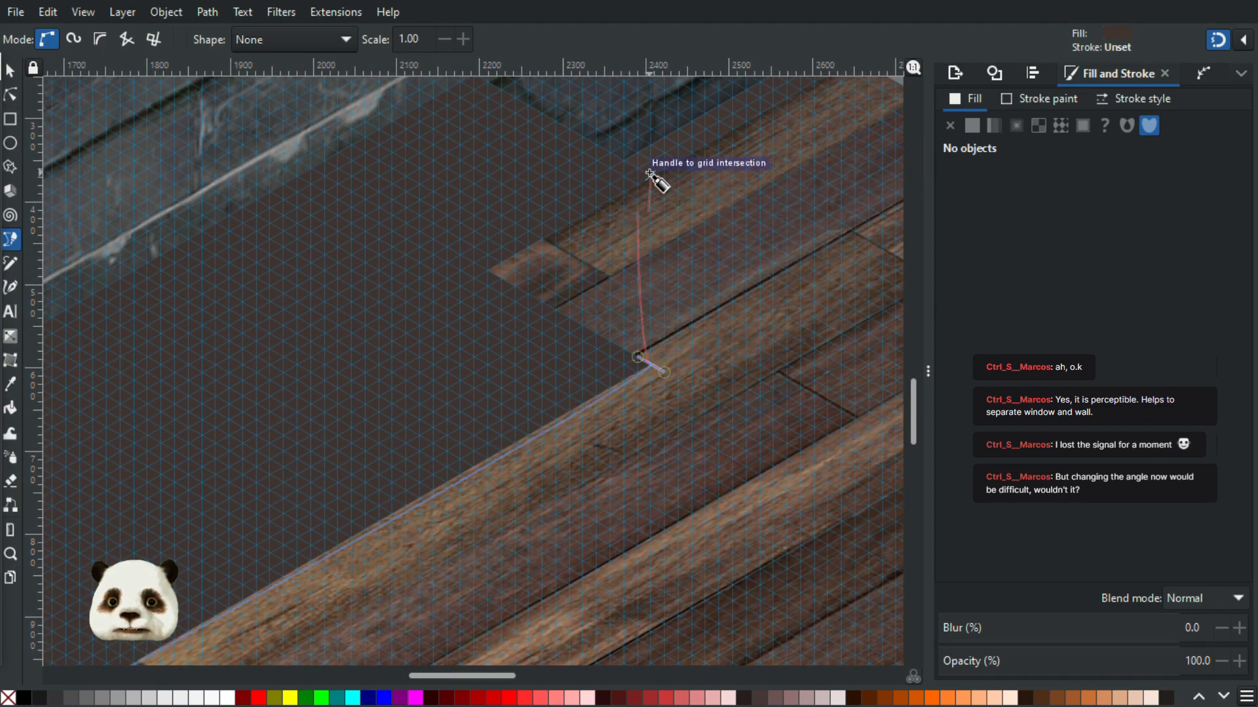
left_click(648, 174)
left_click_drag(305, 413, 729, 225)
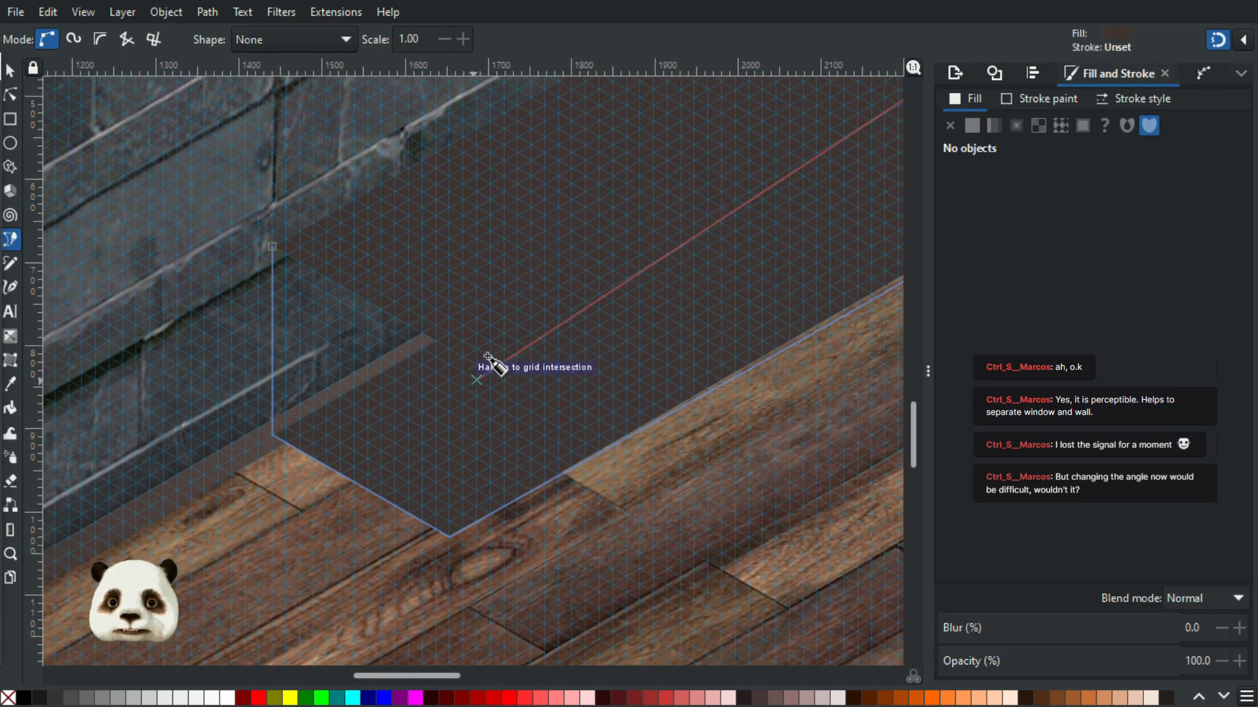
left_click(462, 356)
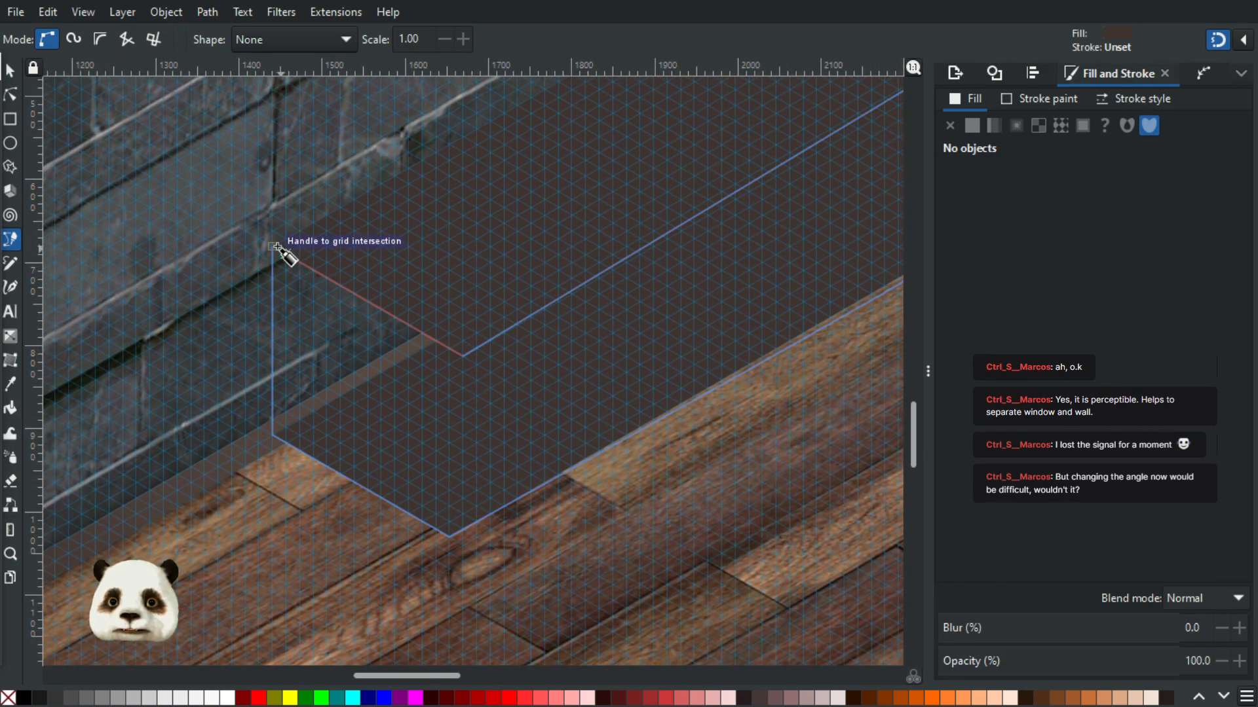
left_click(273, 247)
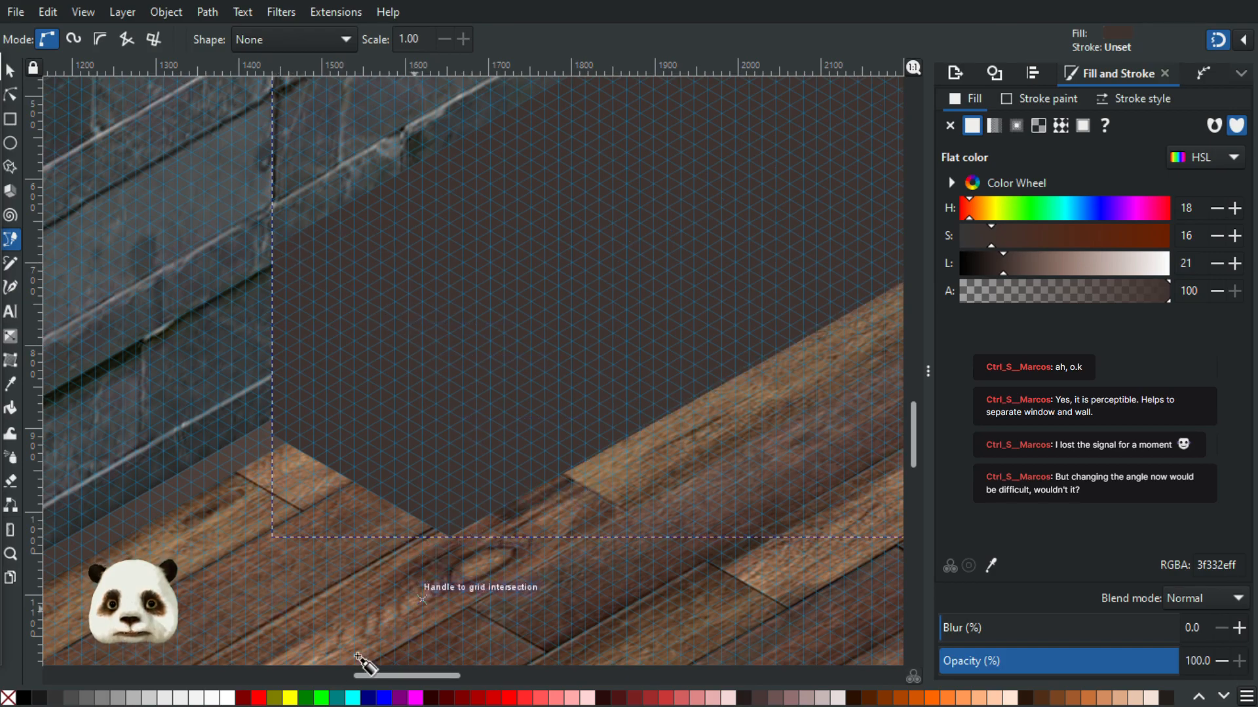
- Fill the shape of the box's side faces with the dark grey 4d4d4d
left_click(74, 698)
scroll(388, 437, "down", 2)
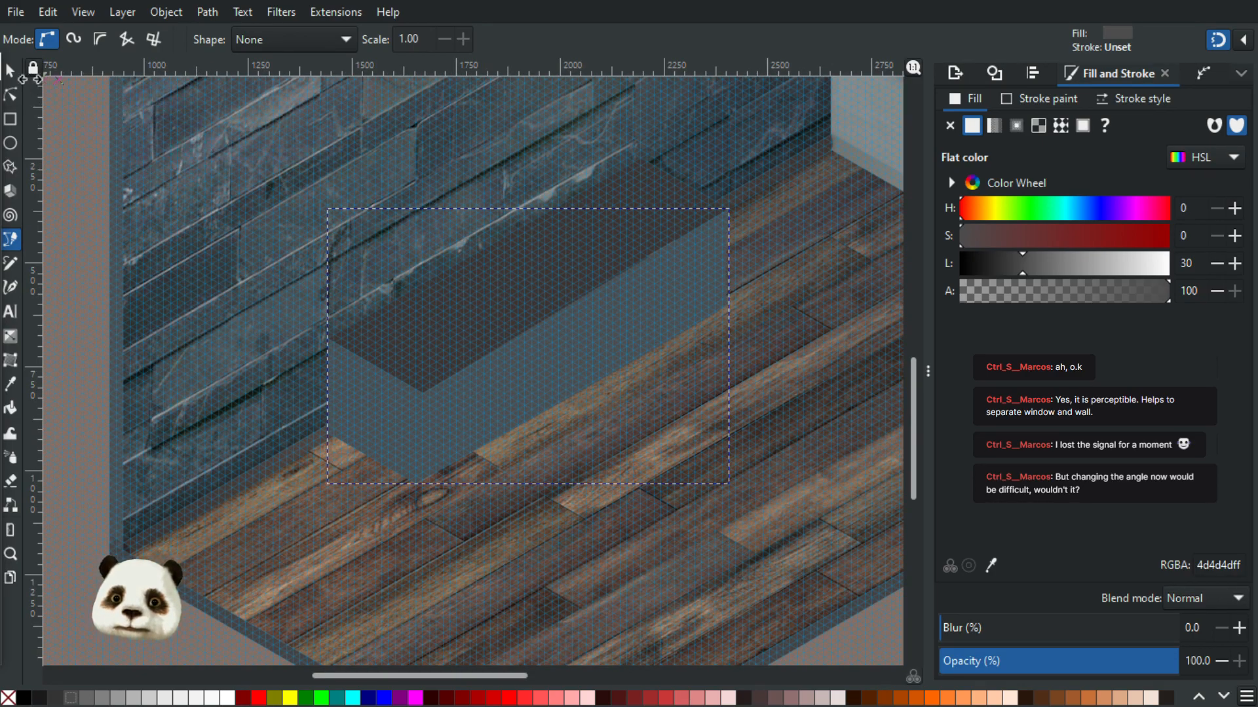
left_click(10, 71)
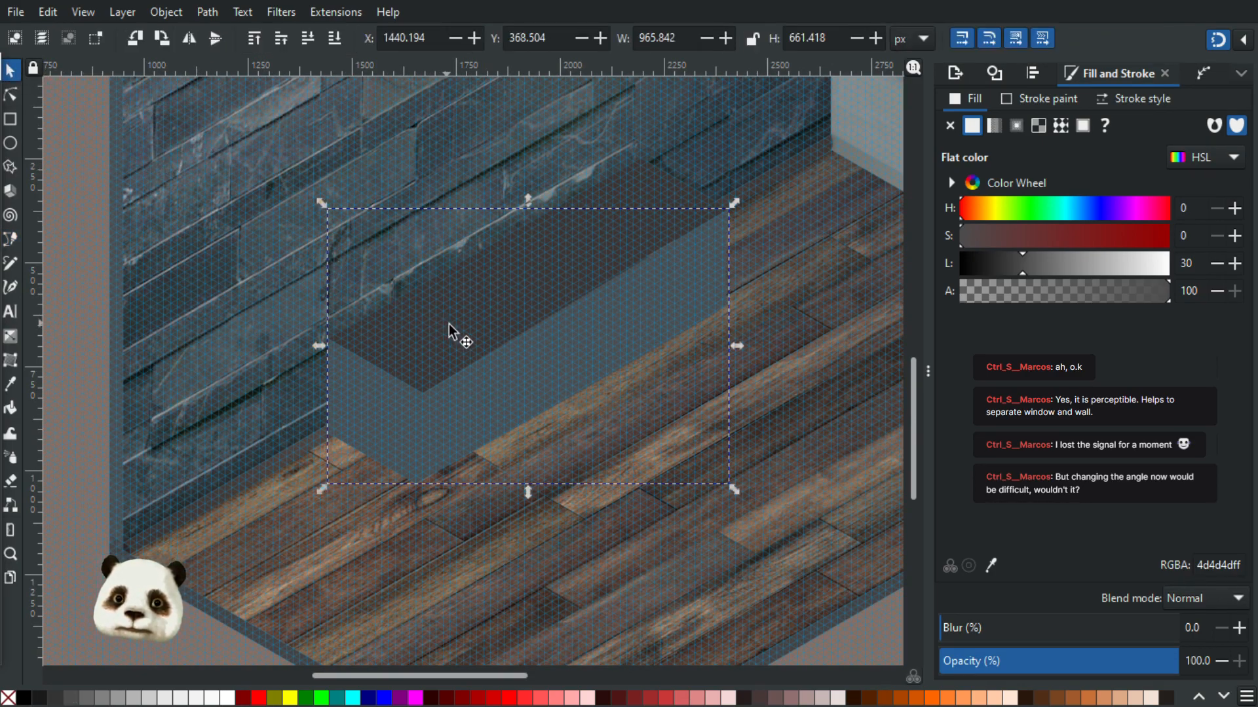
scroll(449, 325, "down", 1)
left_click_drag(645, 407, 530, 444)
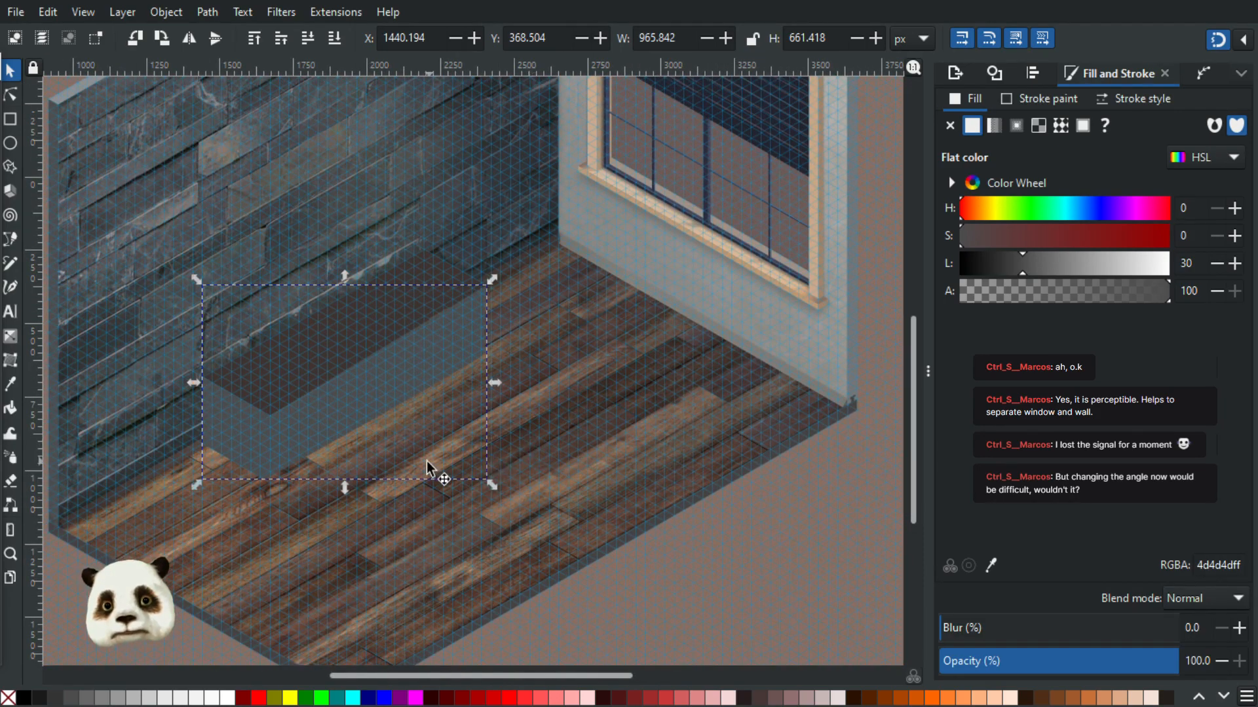
scroll(375, 372, "up", 1)
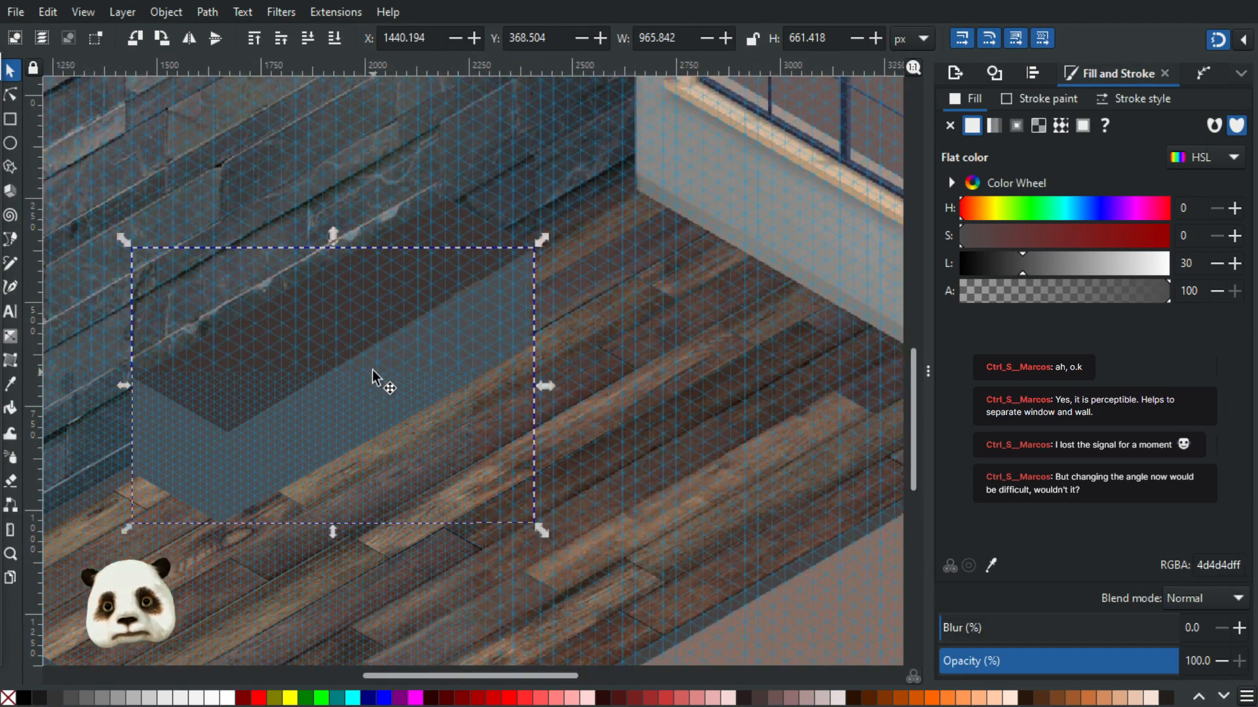
scroll(344, 357, "up", 1)
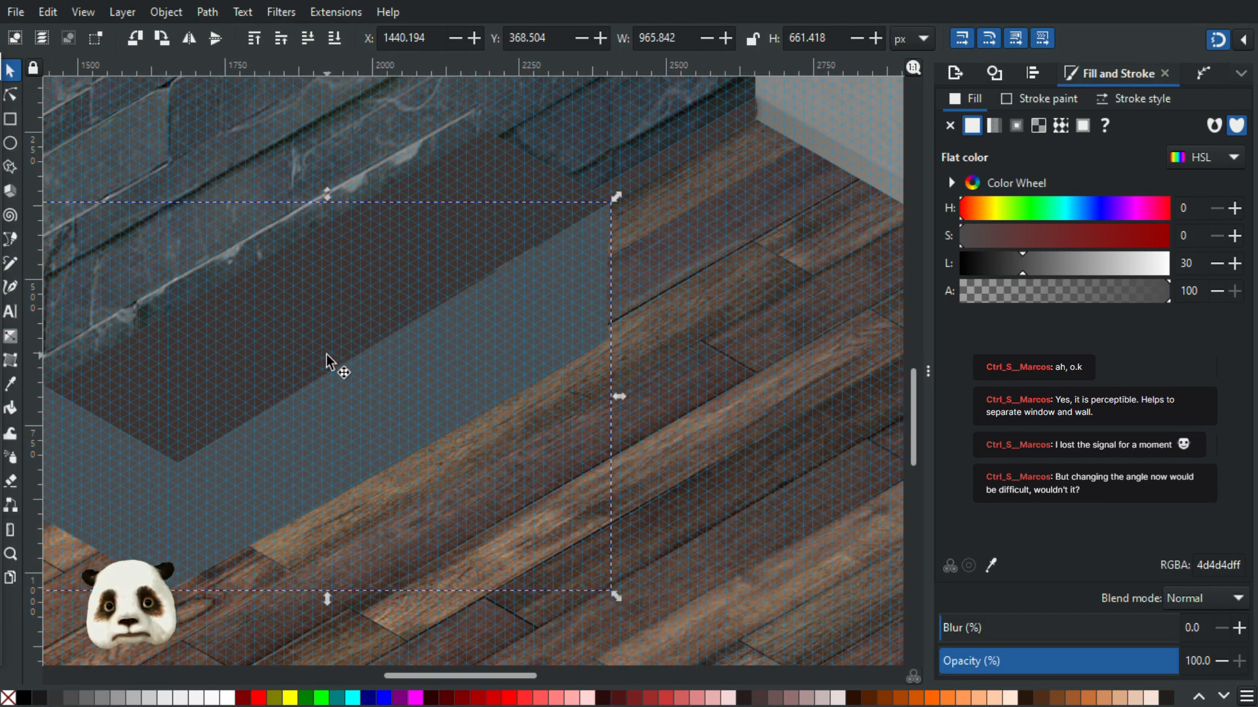
scroll(326, 355, "up", 1)
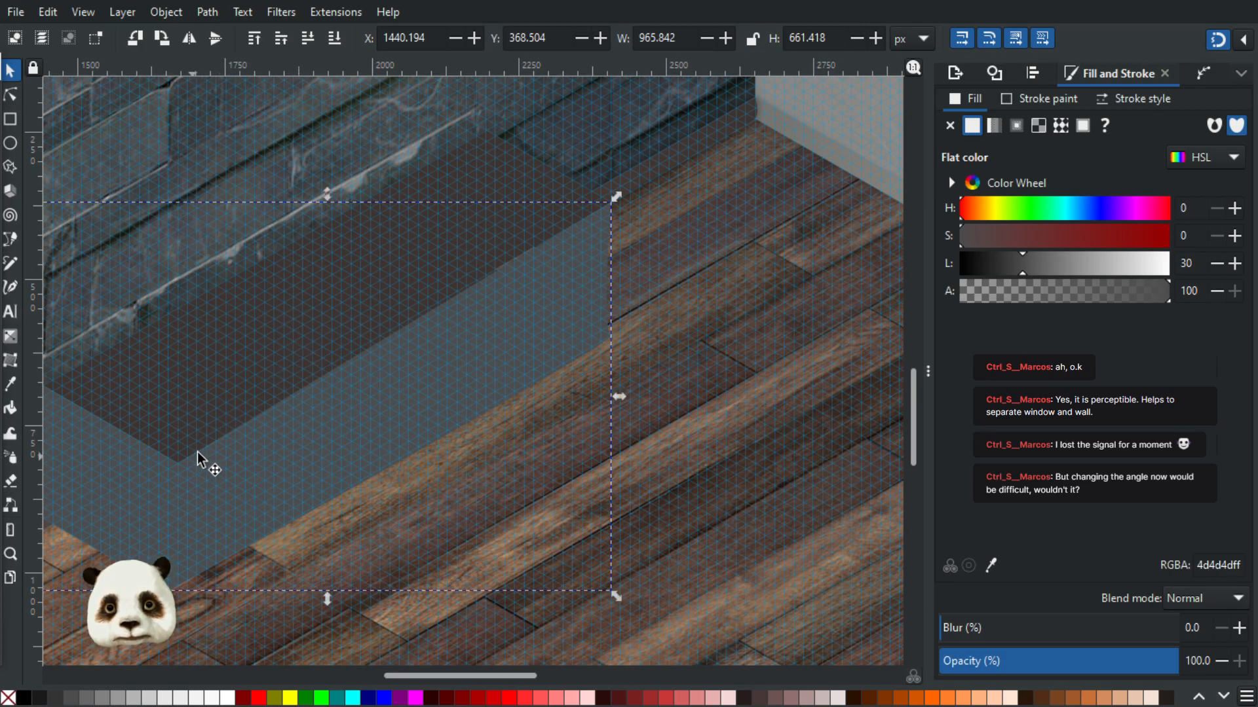
scroll(260, 426, "up", 1)
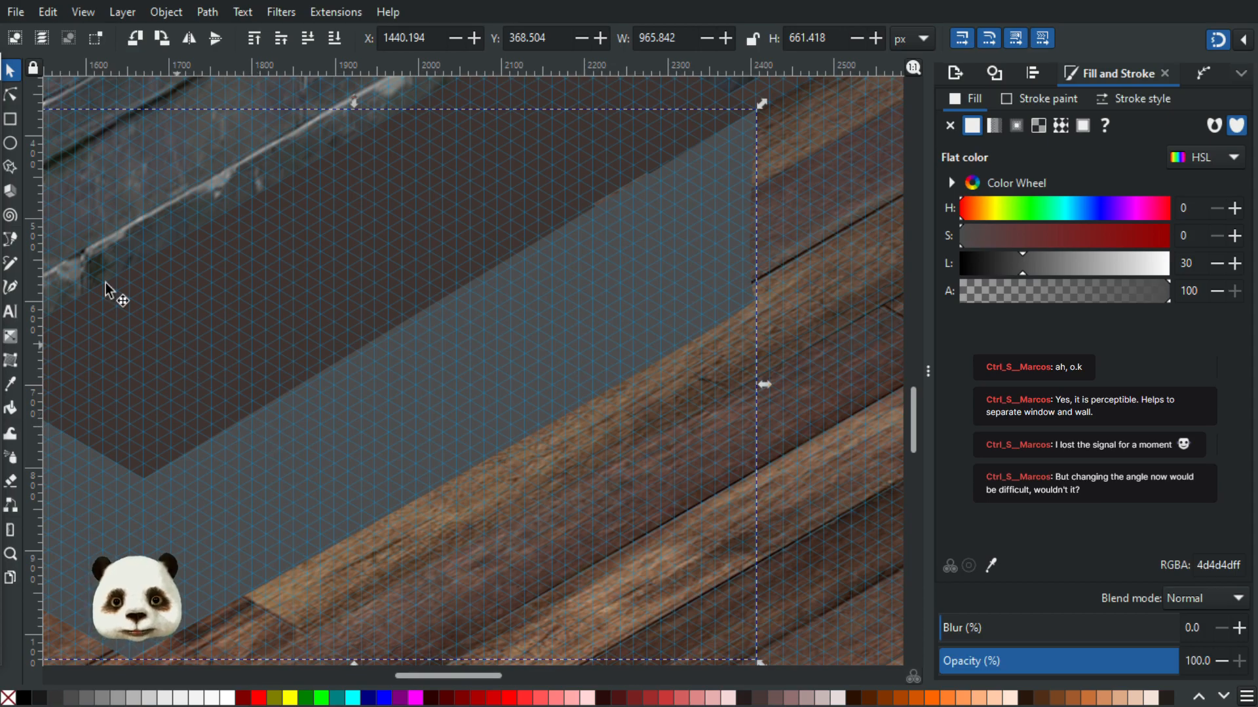
- Lower the far upper corner node of the box's side faces vertically to Y 387.402 px
left_click(12, 96)
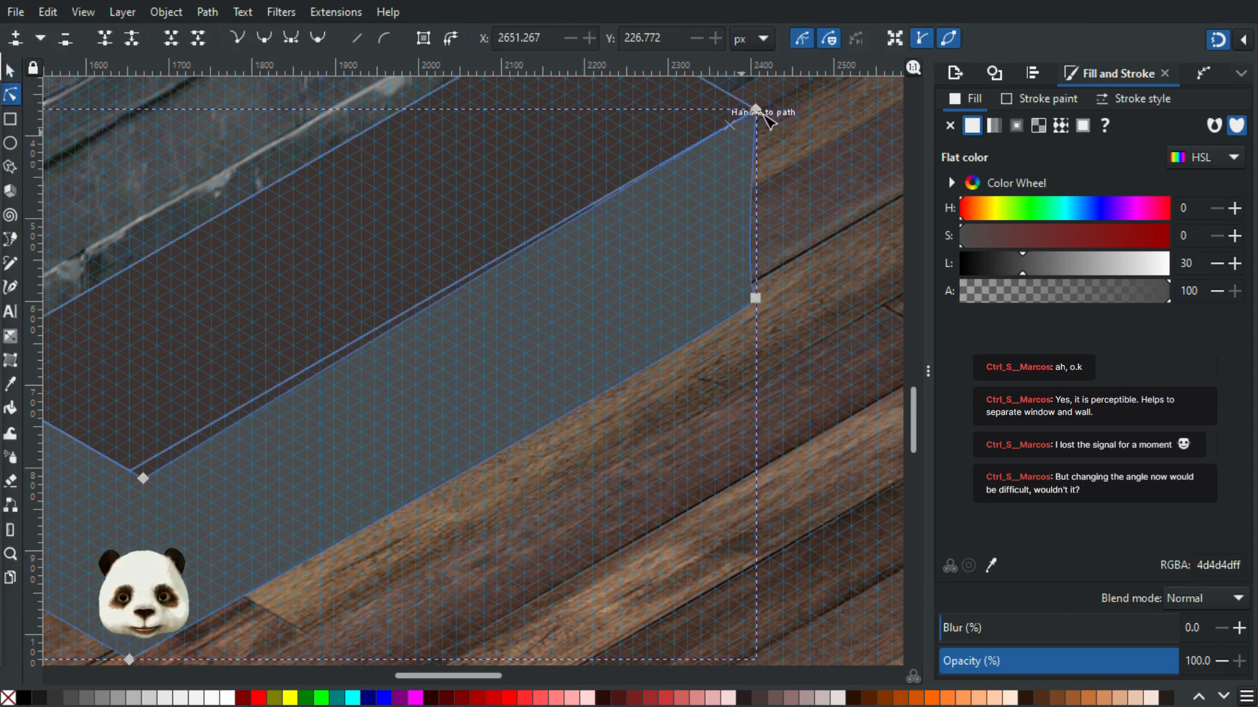
left_click_drag(754, 112, 533, 206)
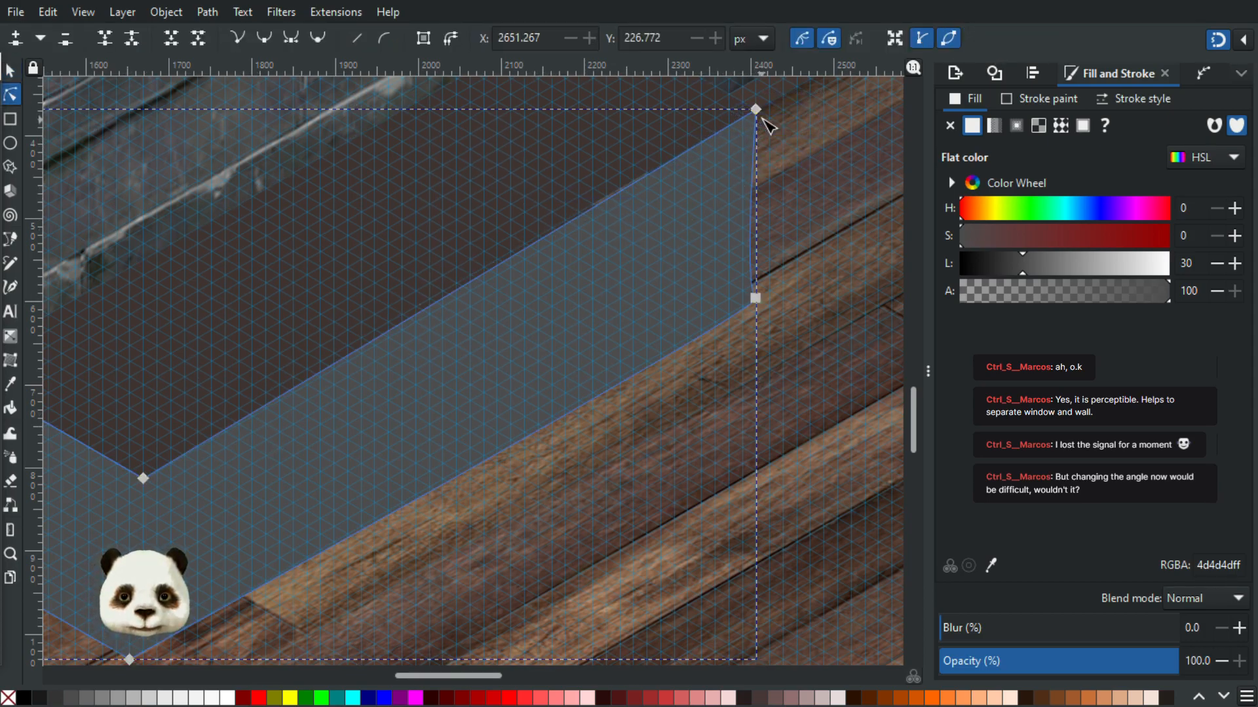
left_click_drag(758, 110, 756, 125)
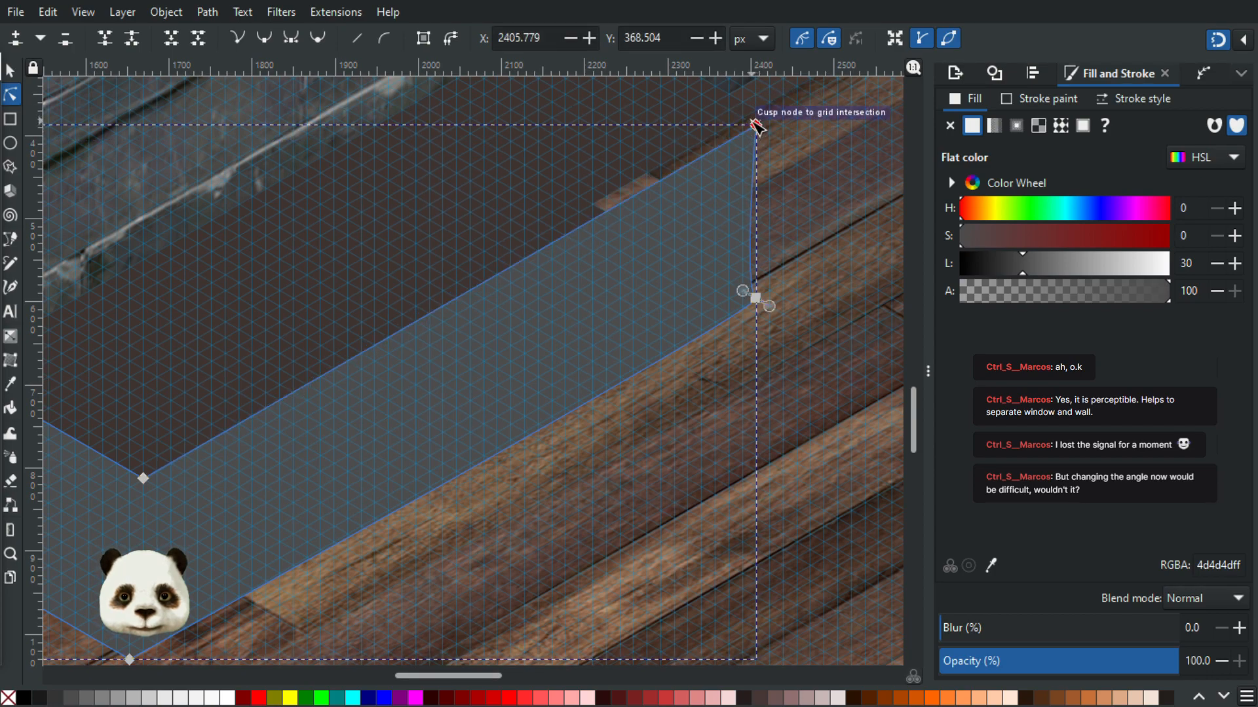
- Move the front corner node of the box's top face to X 1669.316, Y 812.599 px, onto the side faces' inner corner
left_click(755, 109)
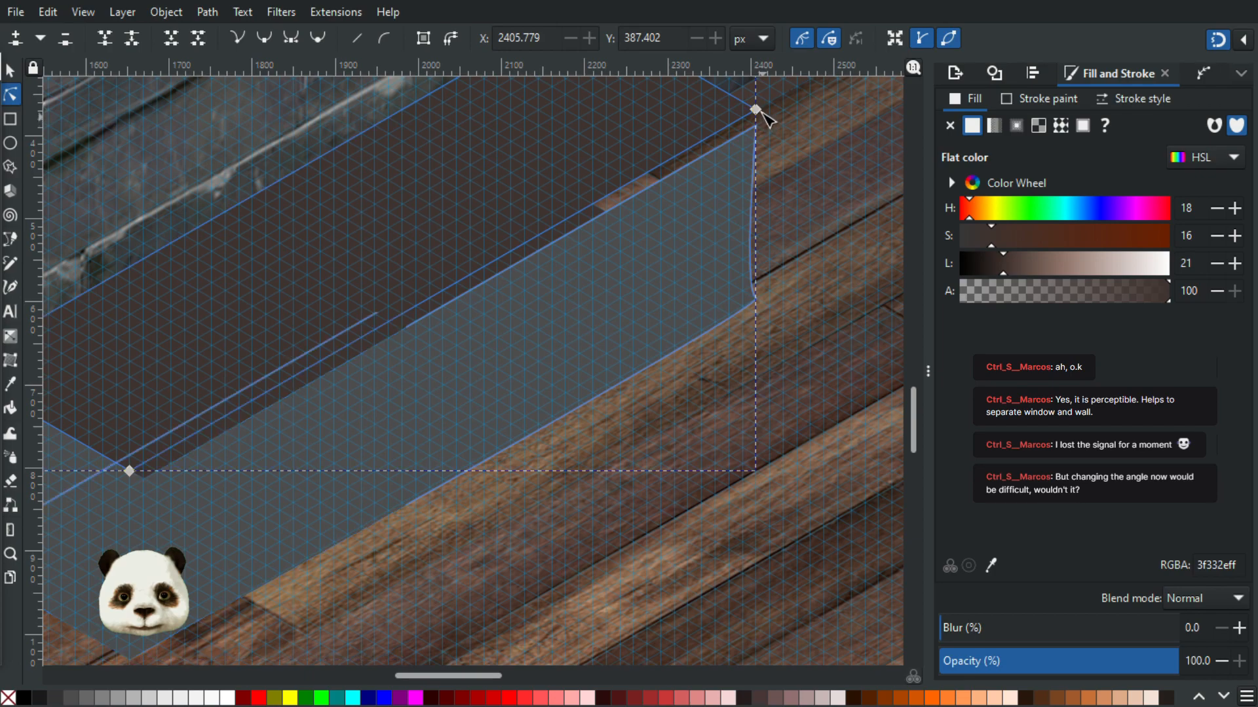
left_click_drag(755, 109, 755, 124)
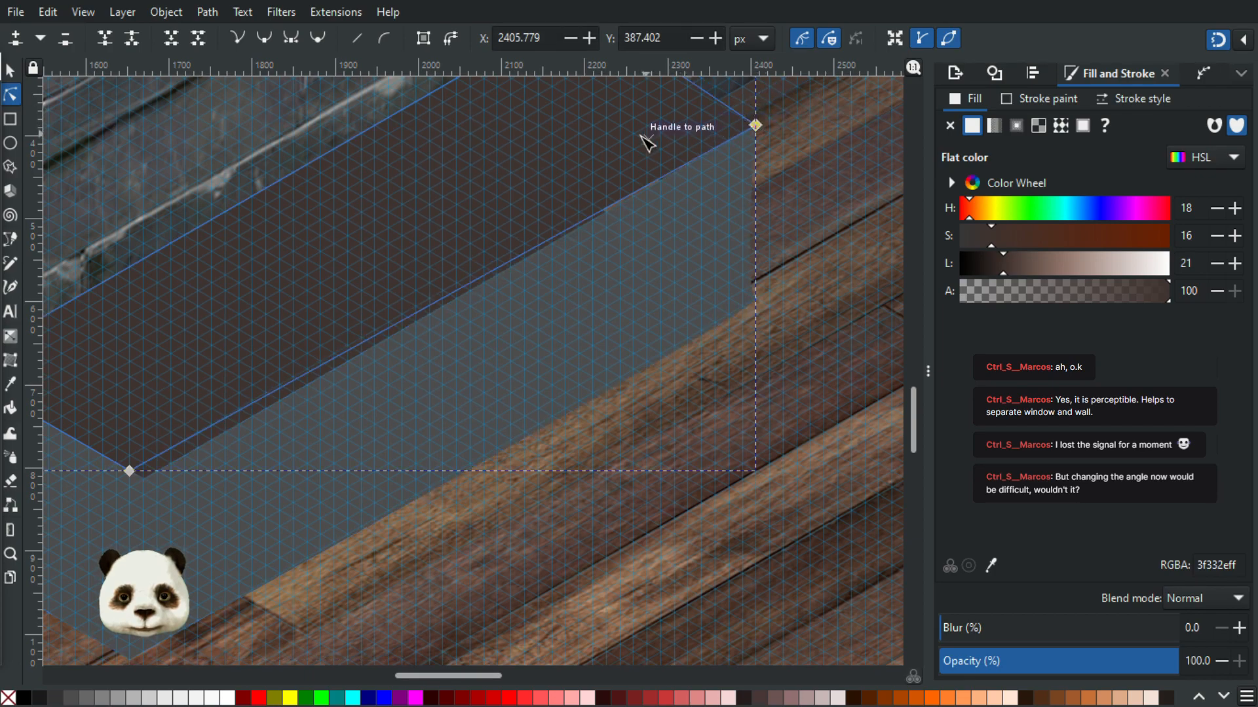
key("ctrl+z")
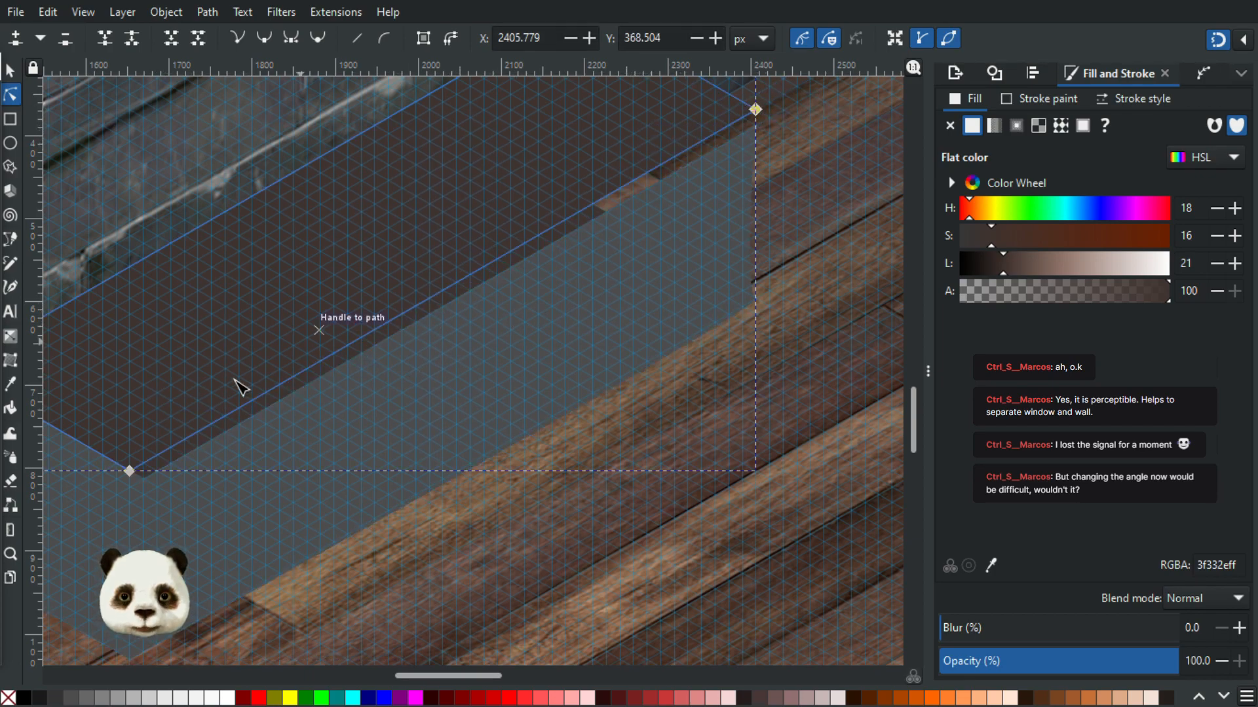
left_click_drag(131, 471, 144, 479)
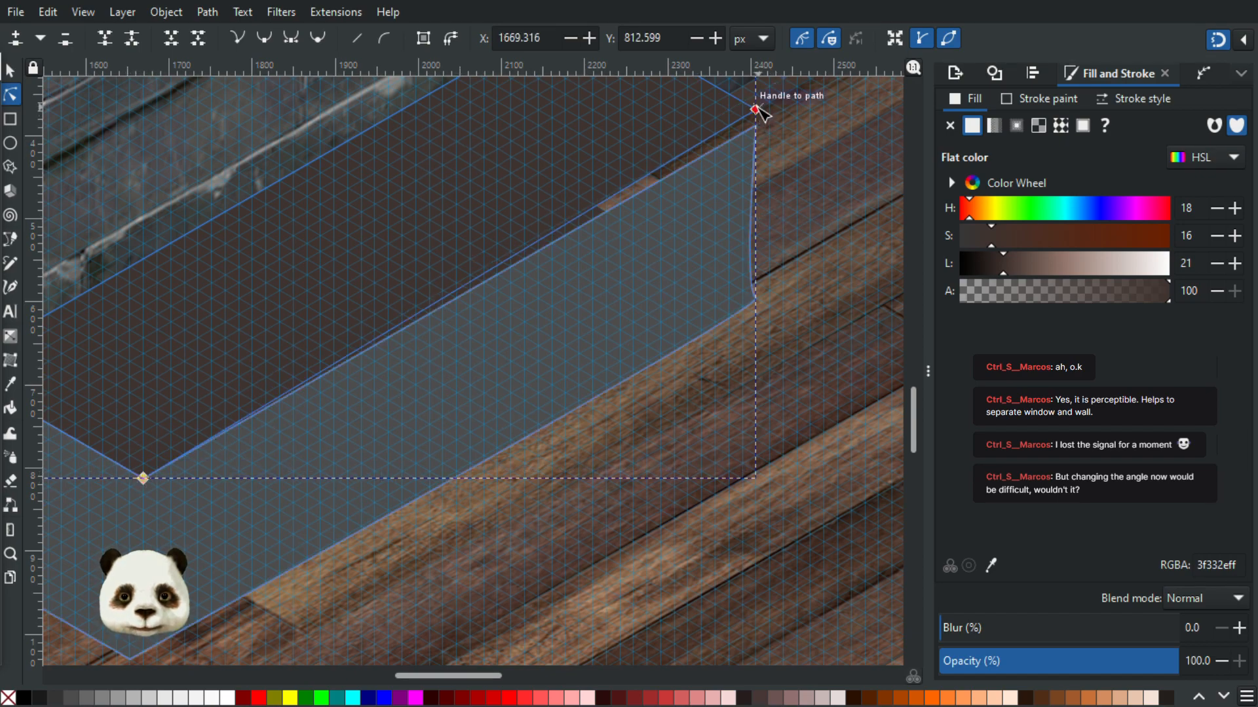
left_click(746, 139)
left_click(755, 110)
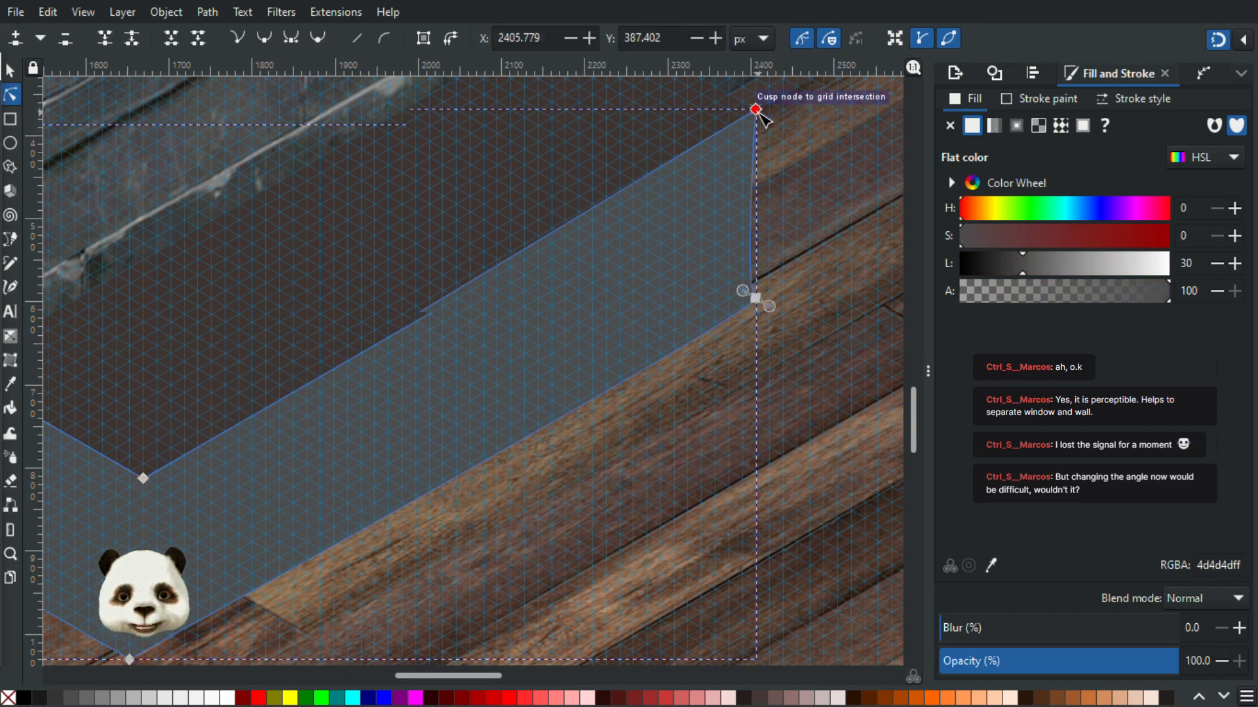
left_click_drag(756, 110, 757, 125)
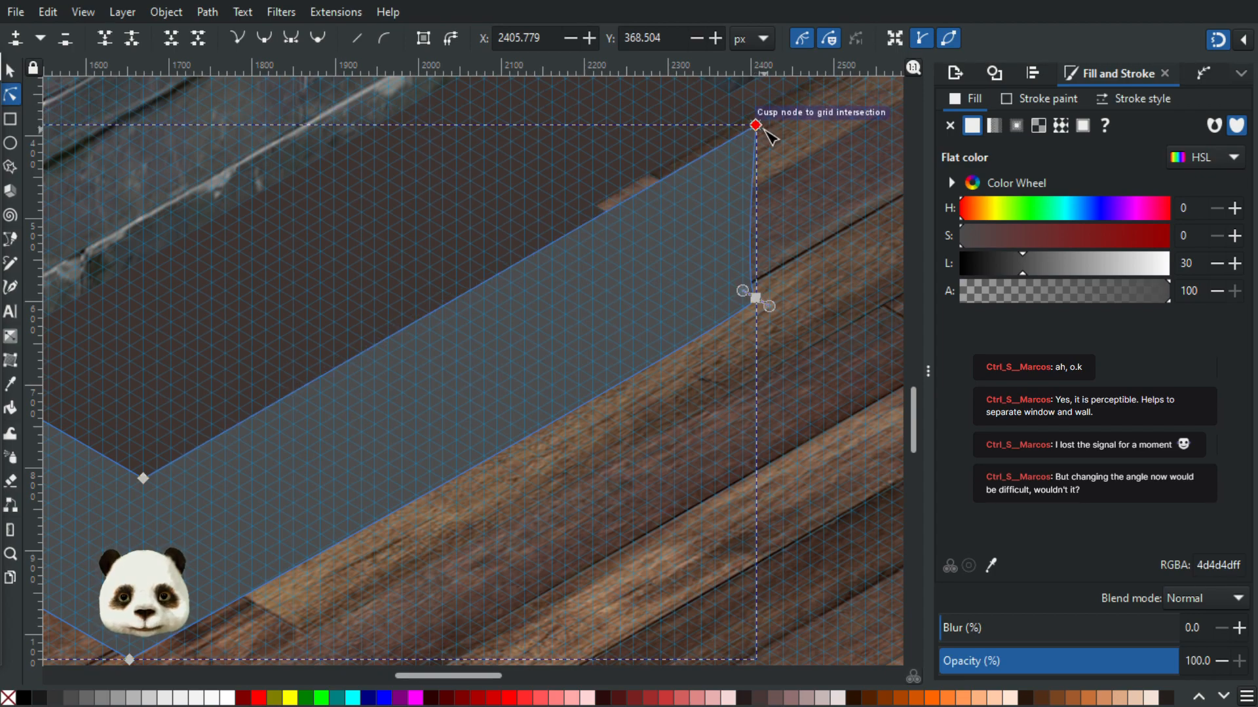
- Snap the top face's far corner onto the side faces' upper corner and its back corner to X 2176.657, Y 255.118 px
left_click(752, 112)
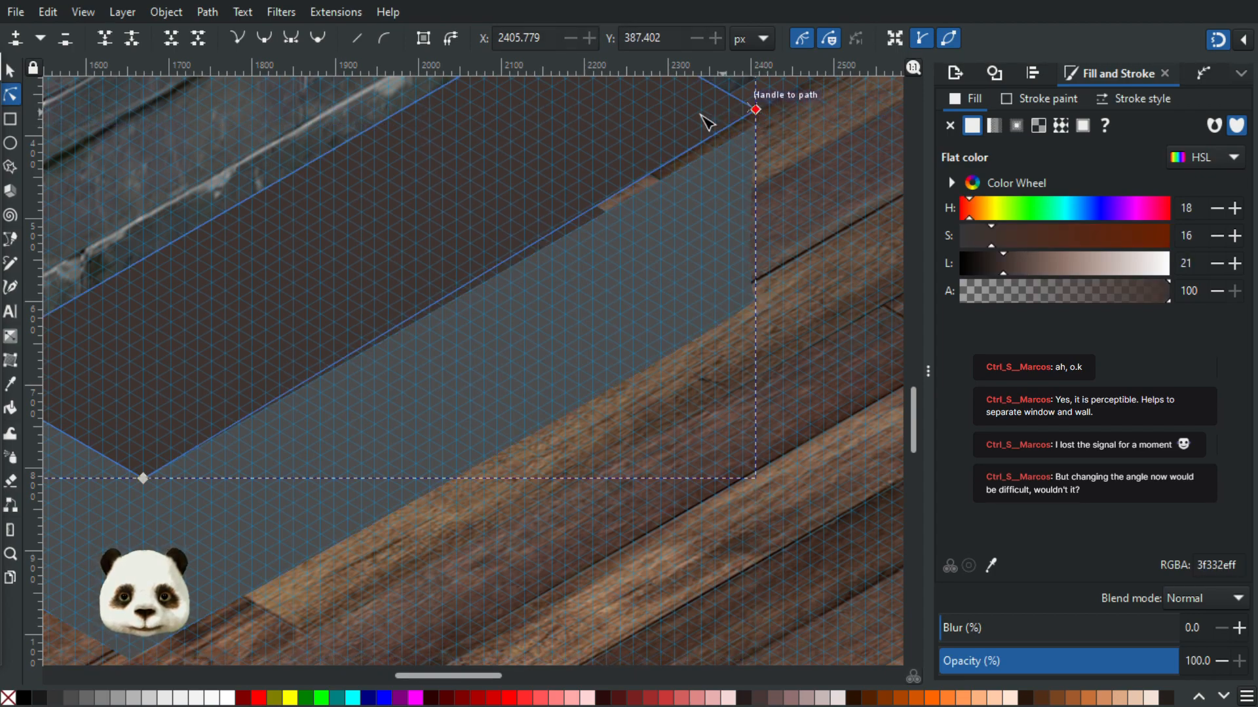
scroll(487, 280, "up", 5)
scroll(486, 280, "left", 7)
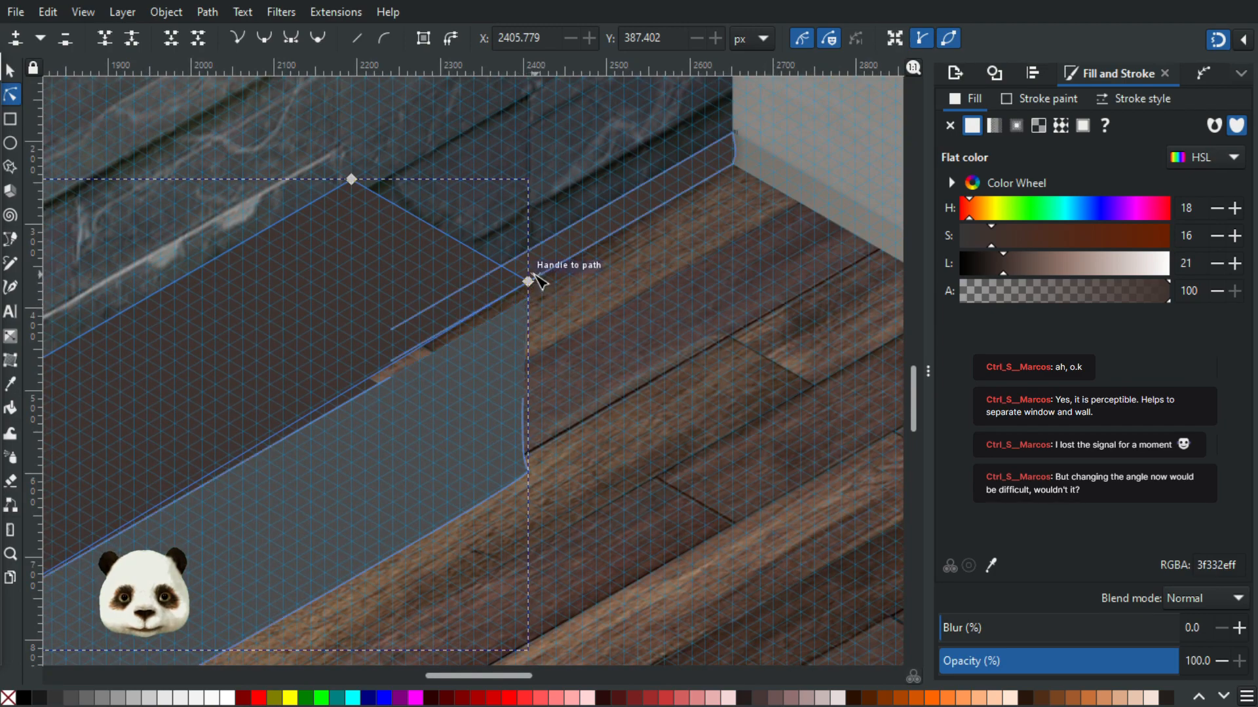
left_click_drag(528, 282, 528, 297)
mouse_move(354, 184)
left_mouse_down()
mouse_move(354, 198)
mouse_move(344, 192)
left_mouse_up()
scroll(657, 203, "left", 10)
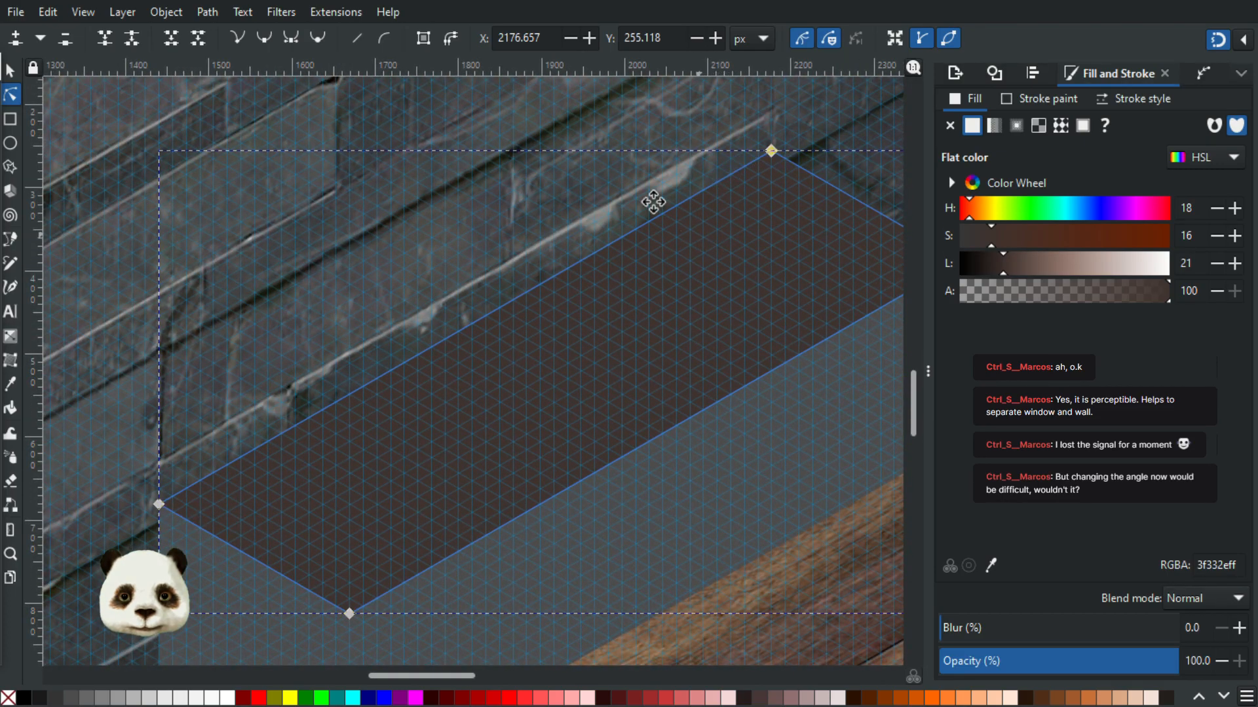
scroll(590, 204, "down", 2)
scroll(556, 210, "right", 4)
scroll(525, 213, "down", 1)
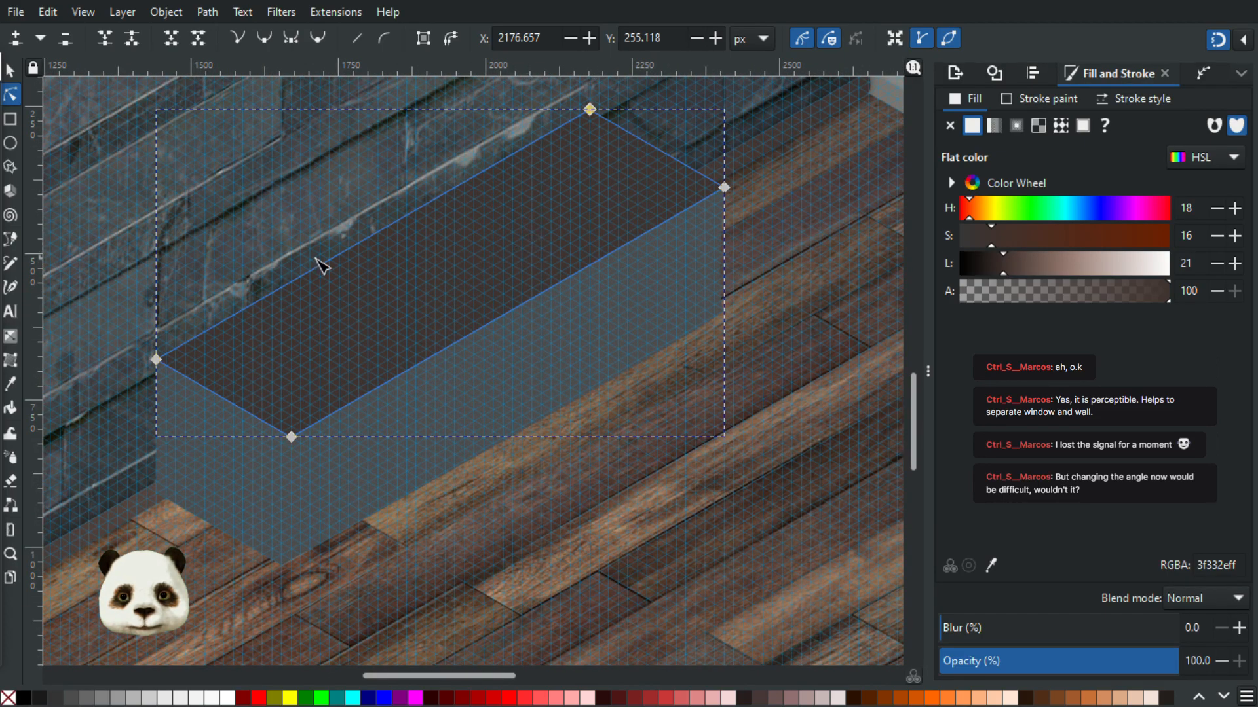
left_click(10, 69)
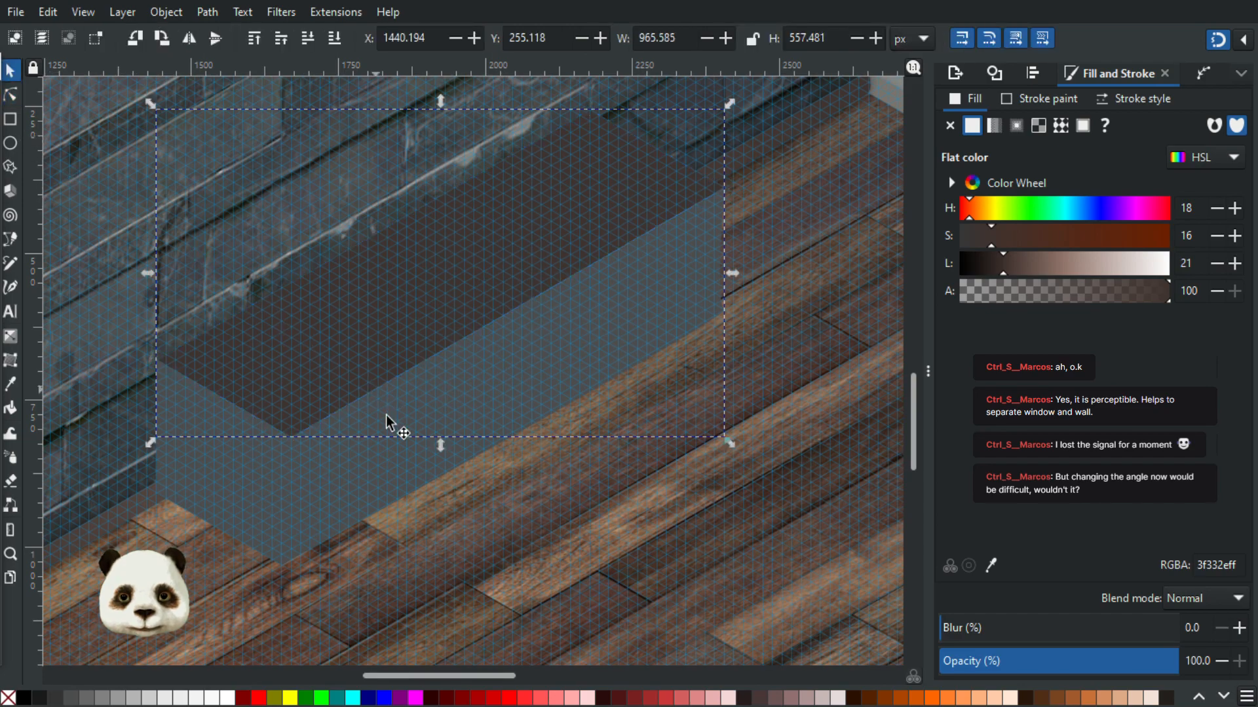
left_click_drag(373, 471, 308, 454)
left_click(300, 460)
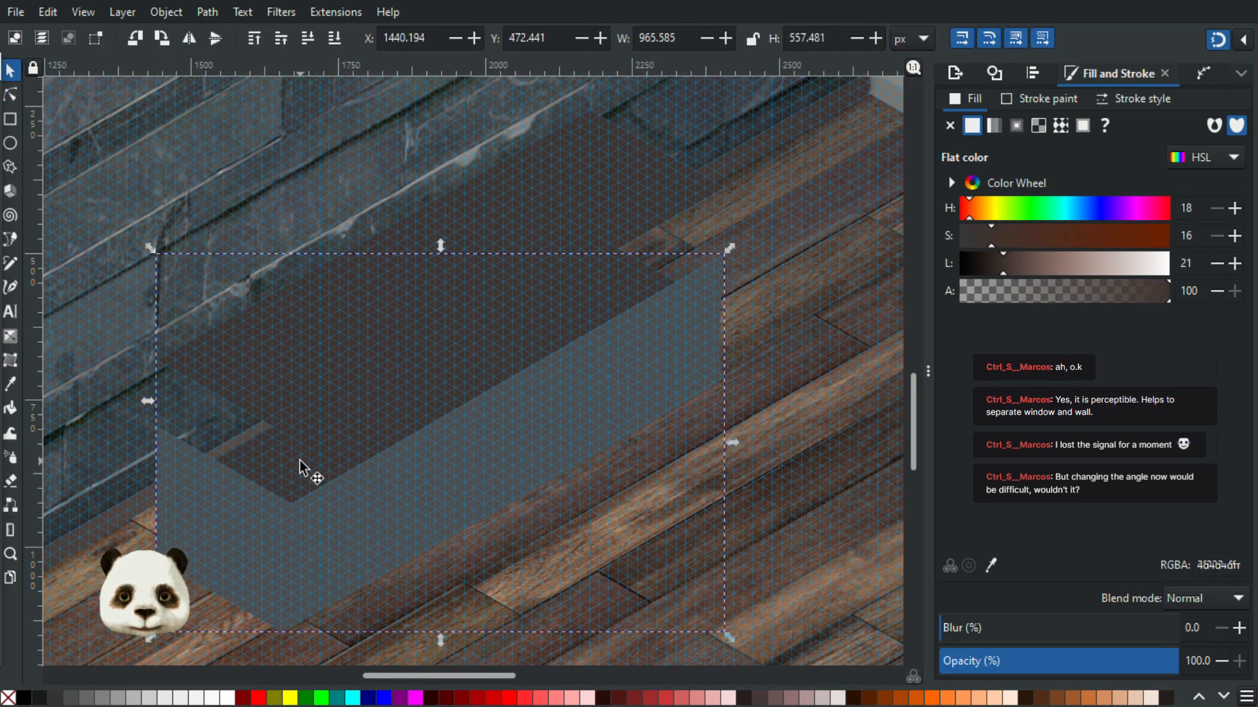
key("Escape")
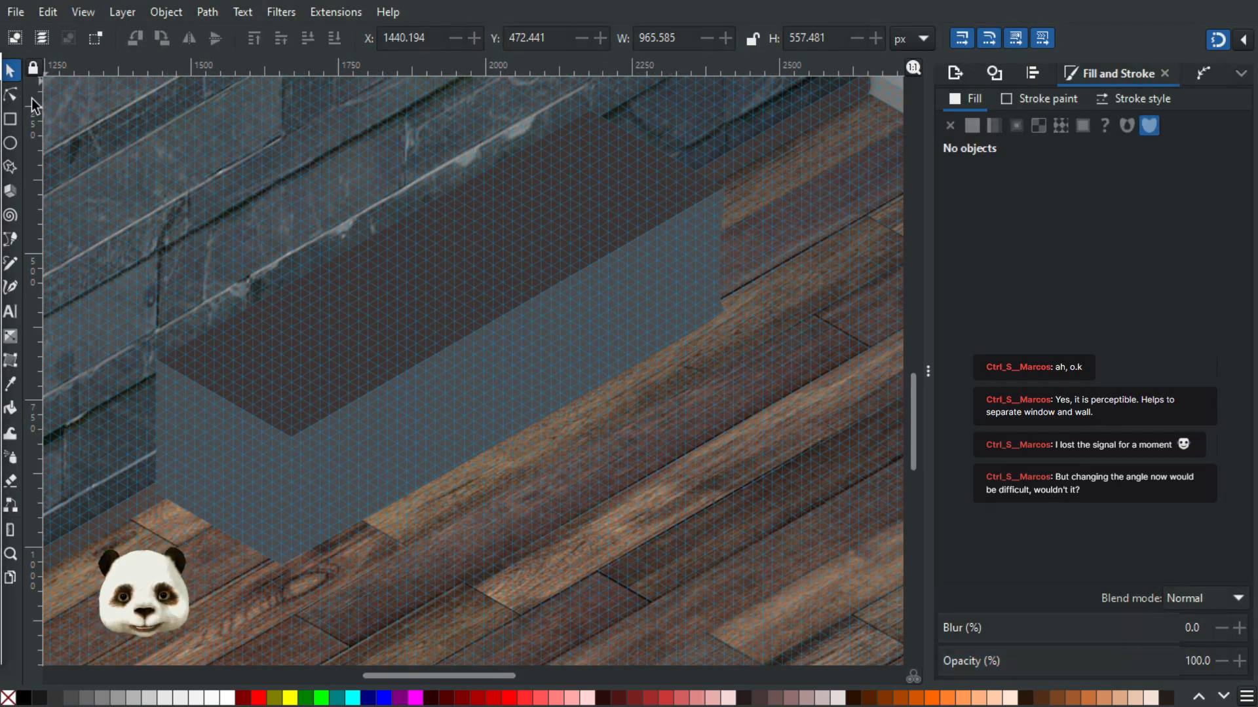
- Retract the curve handle at the side faces' far lower corner into its node to straighten the vertical end edge
key("n")
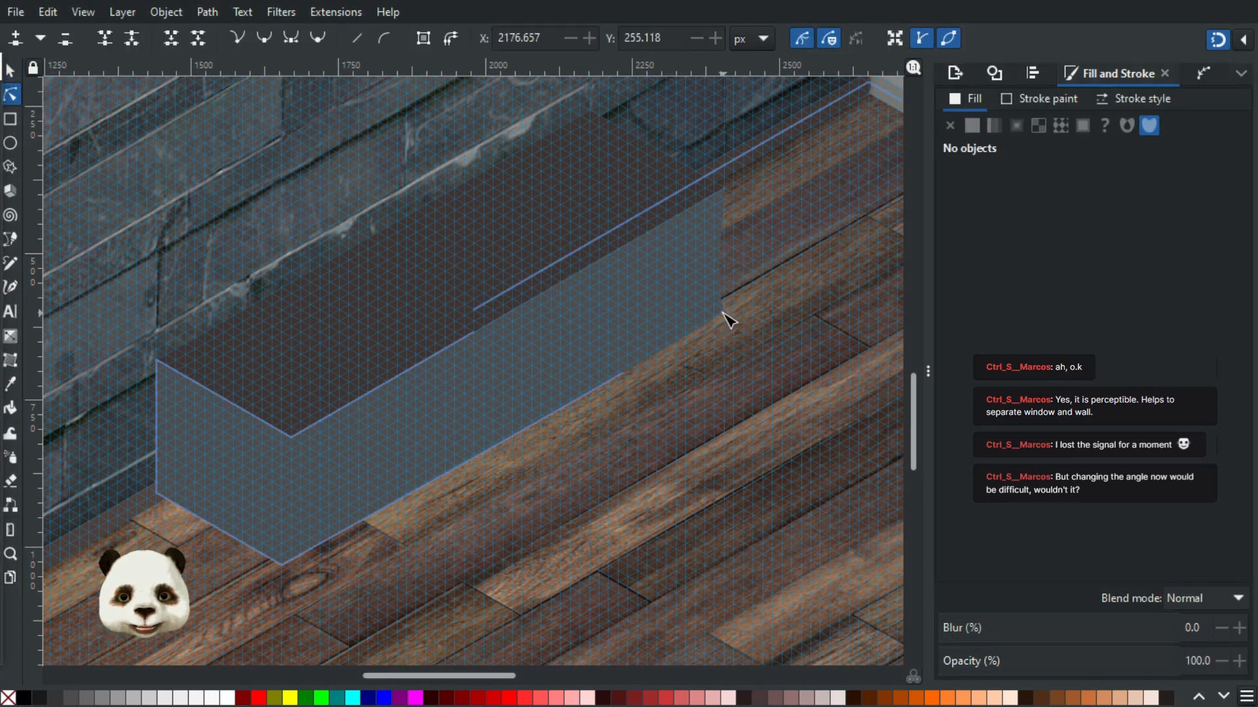
left_click(724, 310)
scroll(748, 314, "up", 2)
left_click(701, 307)
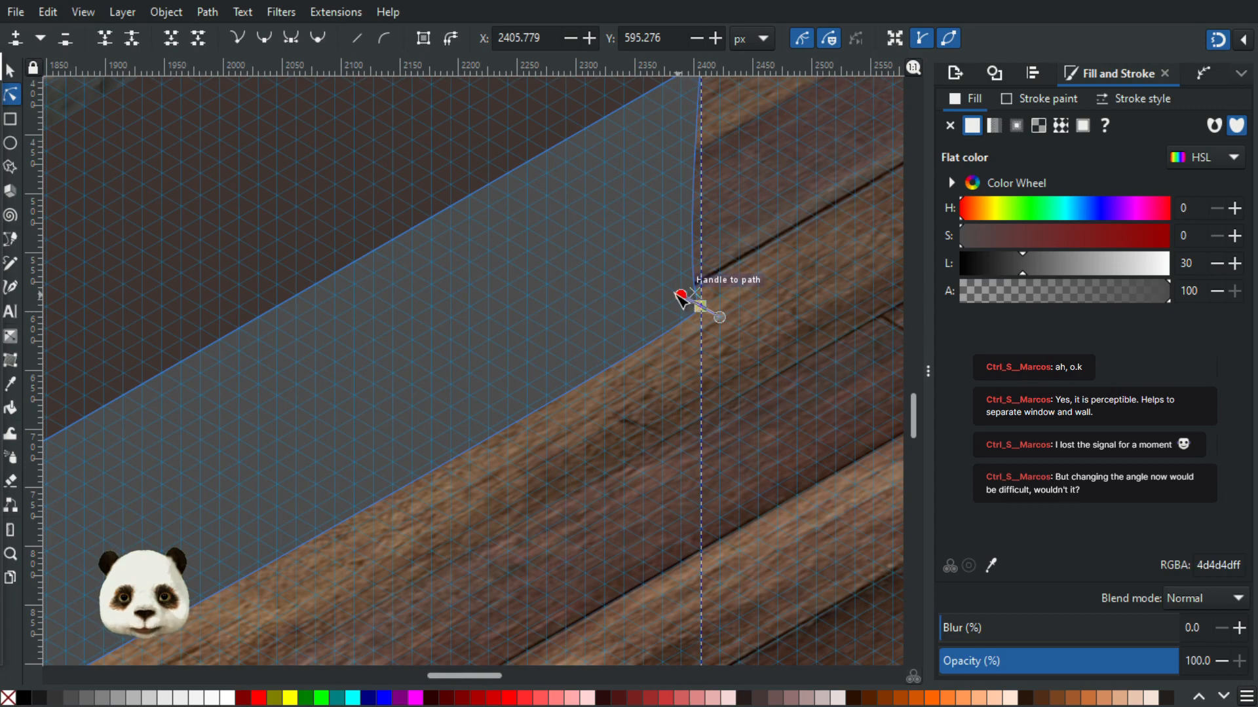
mouse_move(681, 298)
left_mouse_down()
mouse_move(719, 314)
mouse_move(708, 326)
mouse_move(702, 308)
left_mouse_up()
scroll(712, 331, "down", 1, "ctrl")
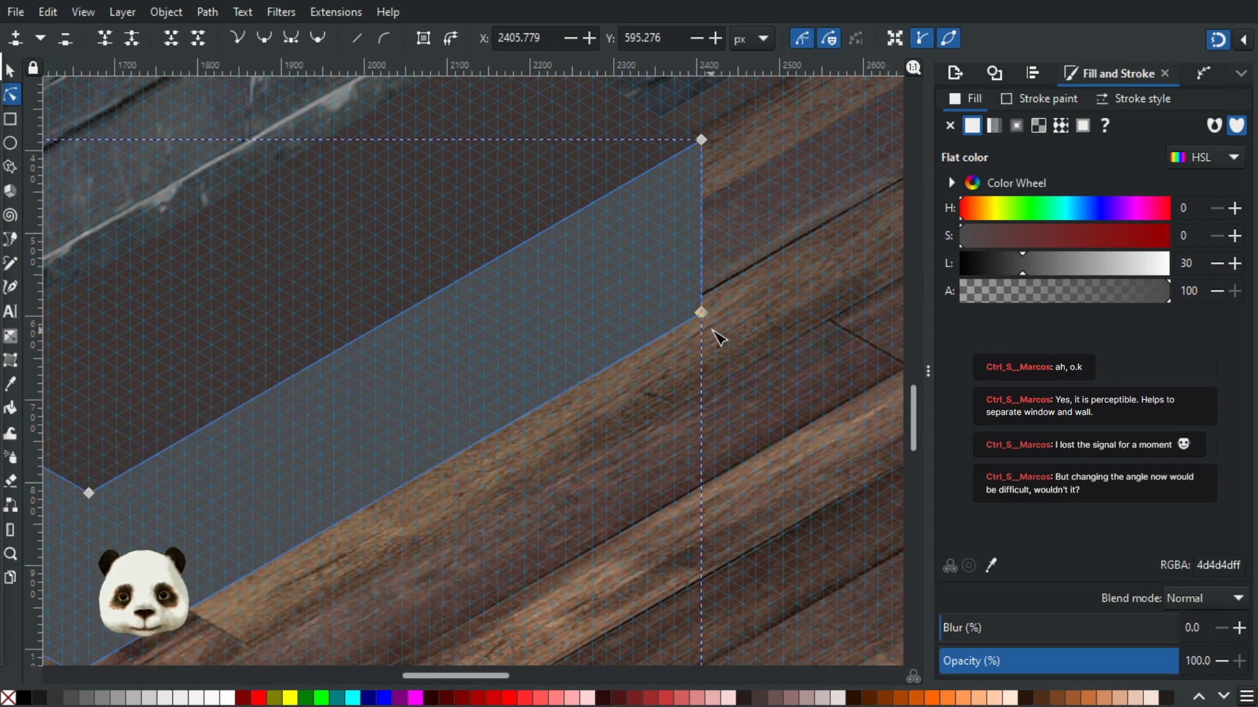
- Move the side faces' bottom front corner to the grid intersection at X 1669.316, Y 1039.371 px, directly below the inner corner
left_click_drag(741, 296, 745, 288)
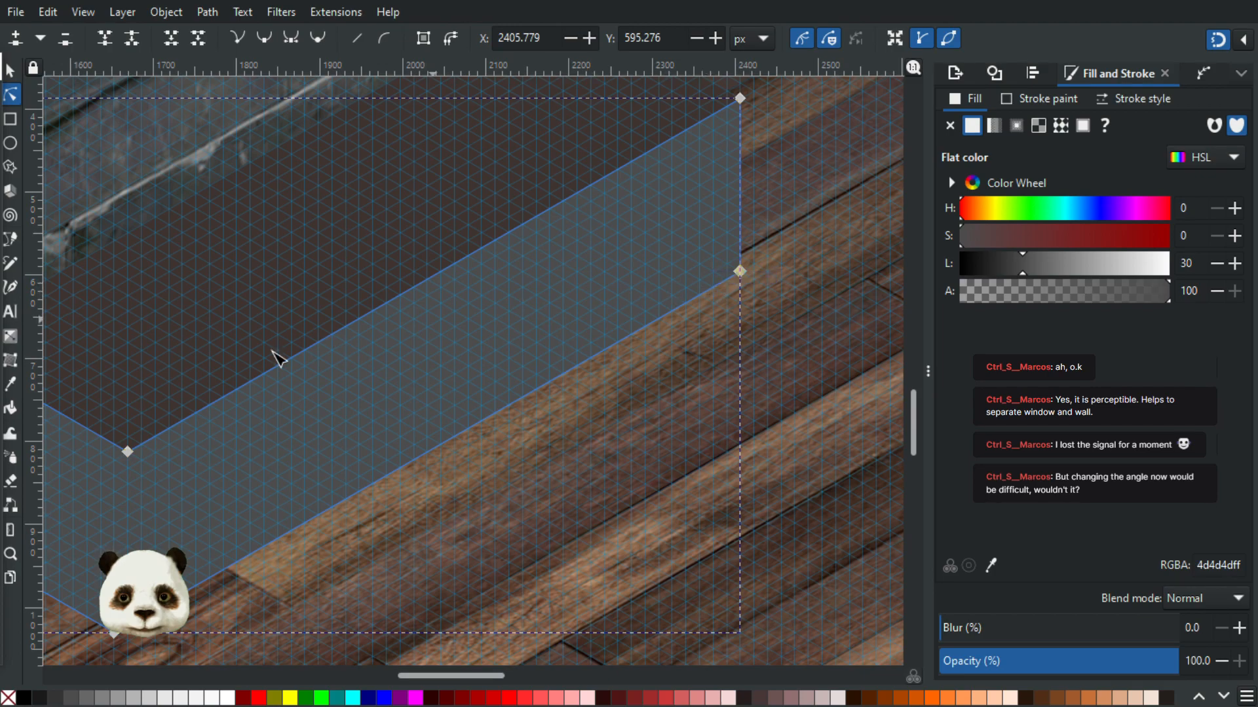
left_click_drag(152, 583, 366, 484)
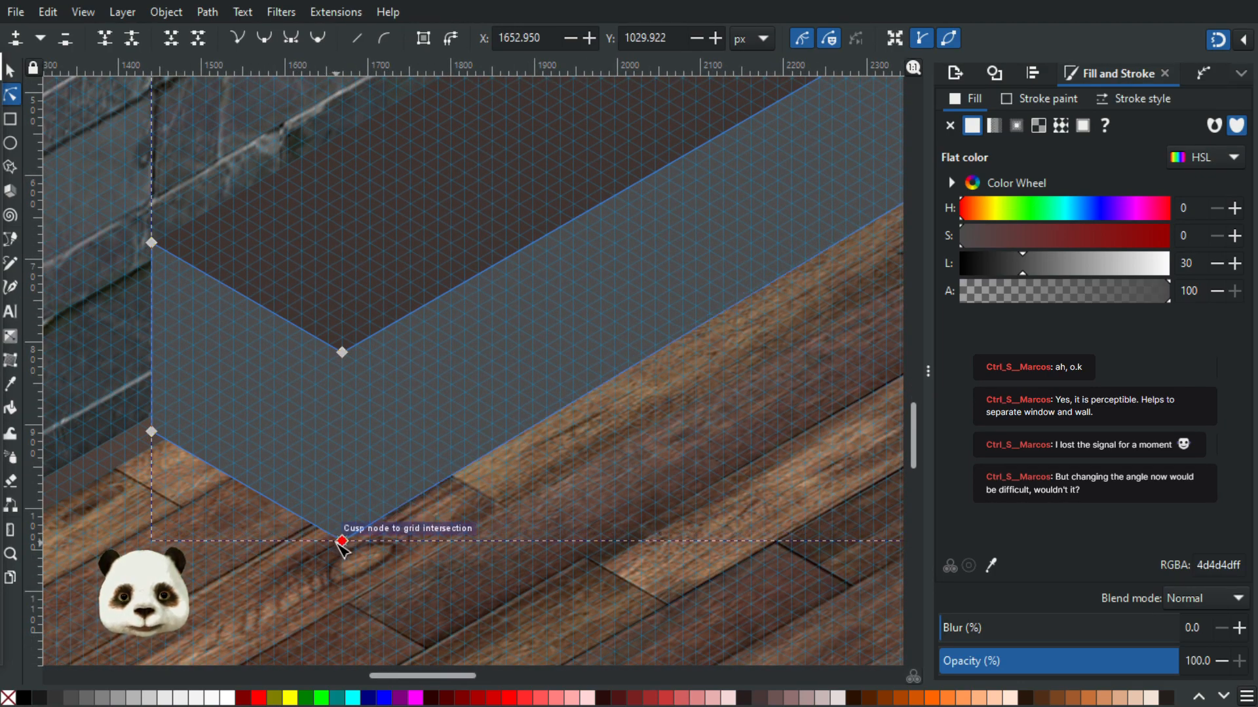
left_click_drag(332, 538, 346, 546)
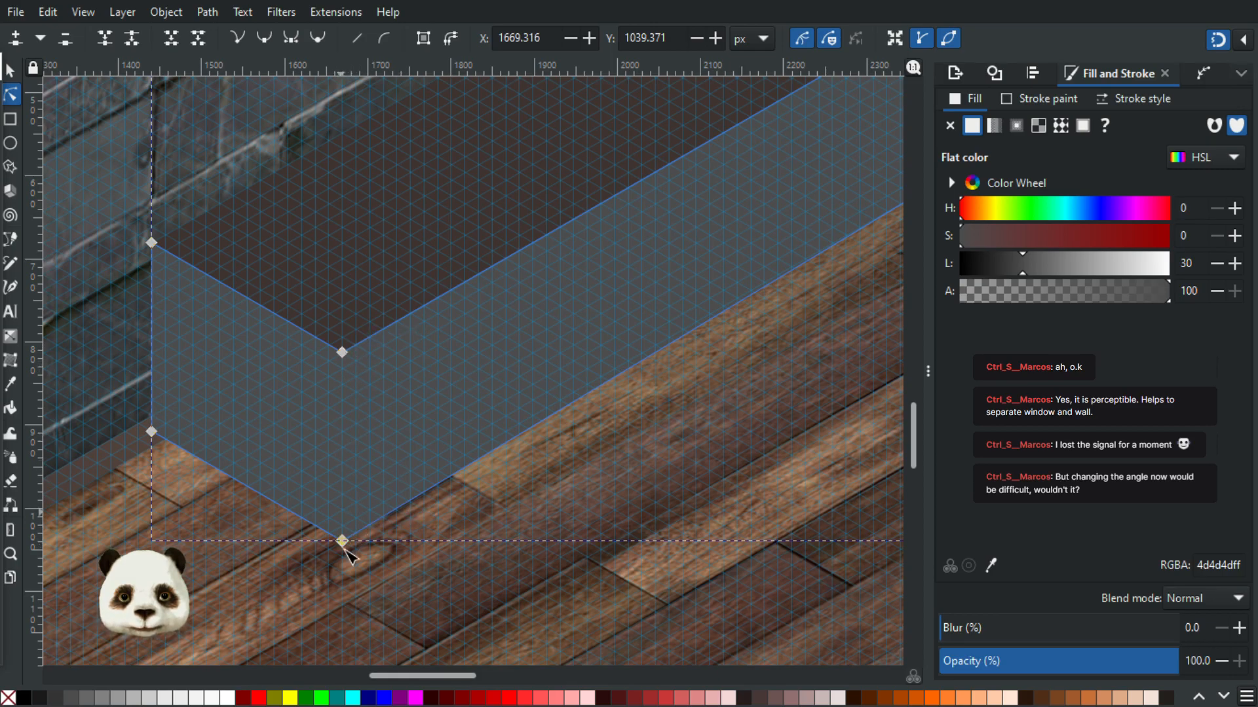
- Lower the side faces' far bottom corner vertically to the grid intersection at X 2405.779, Y 614.174 px
left_click_drag(695, 259, 388, 454)
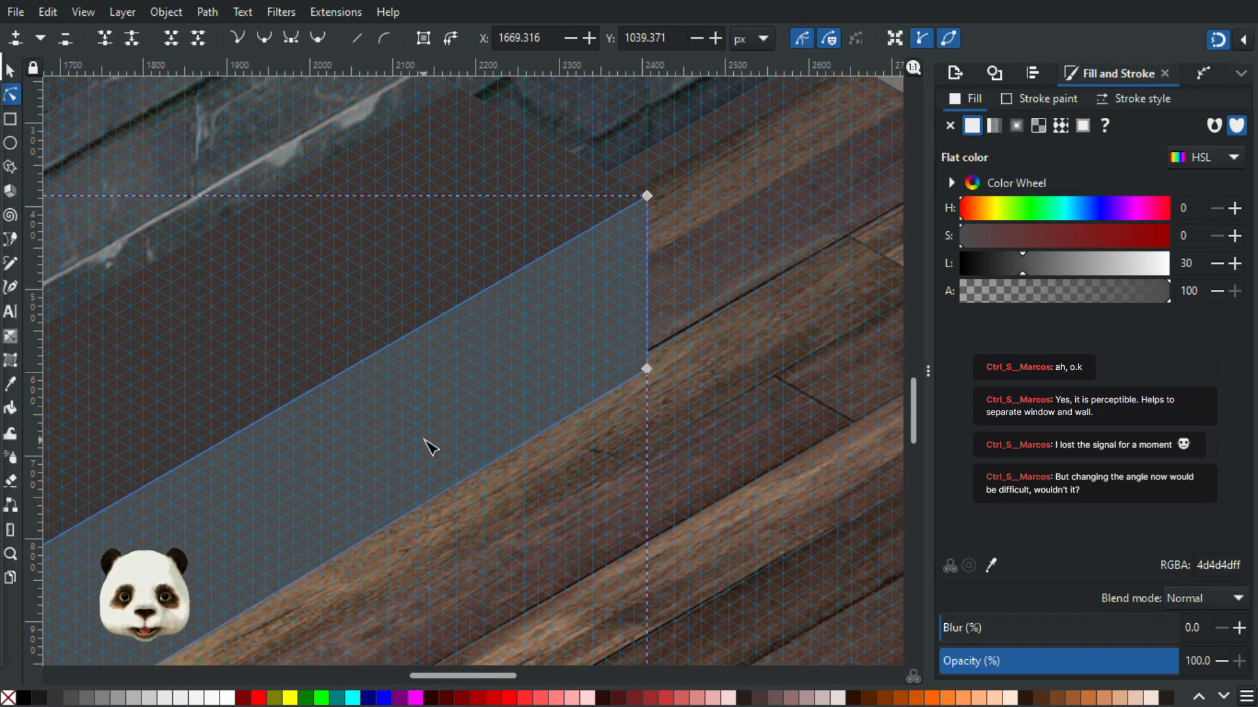
scroll(425, 439, "down", 2)
scroll(411, 449, "up", 2)
left_click_drag(426, 450, 491, 363)
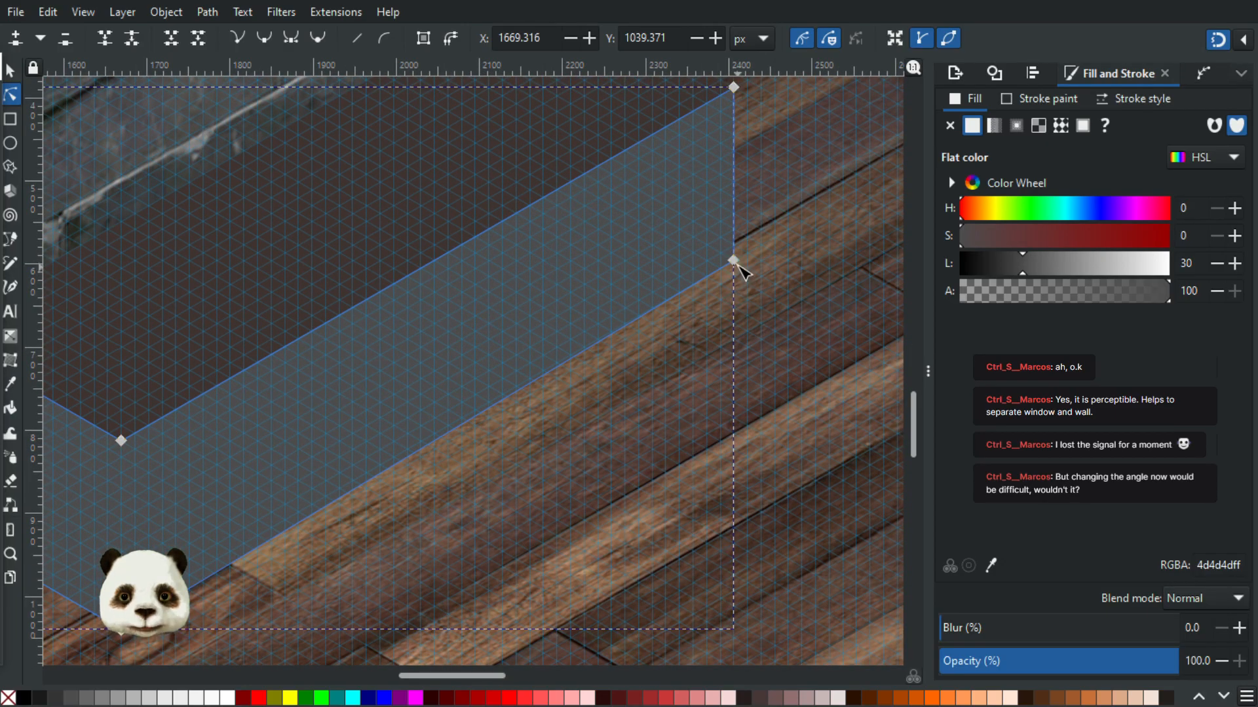
left_click_drag(734, 261, 740, 279)
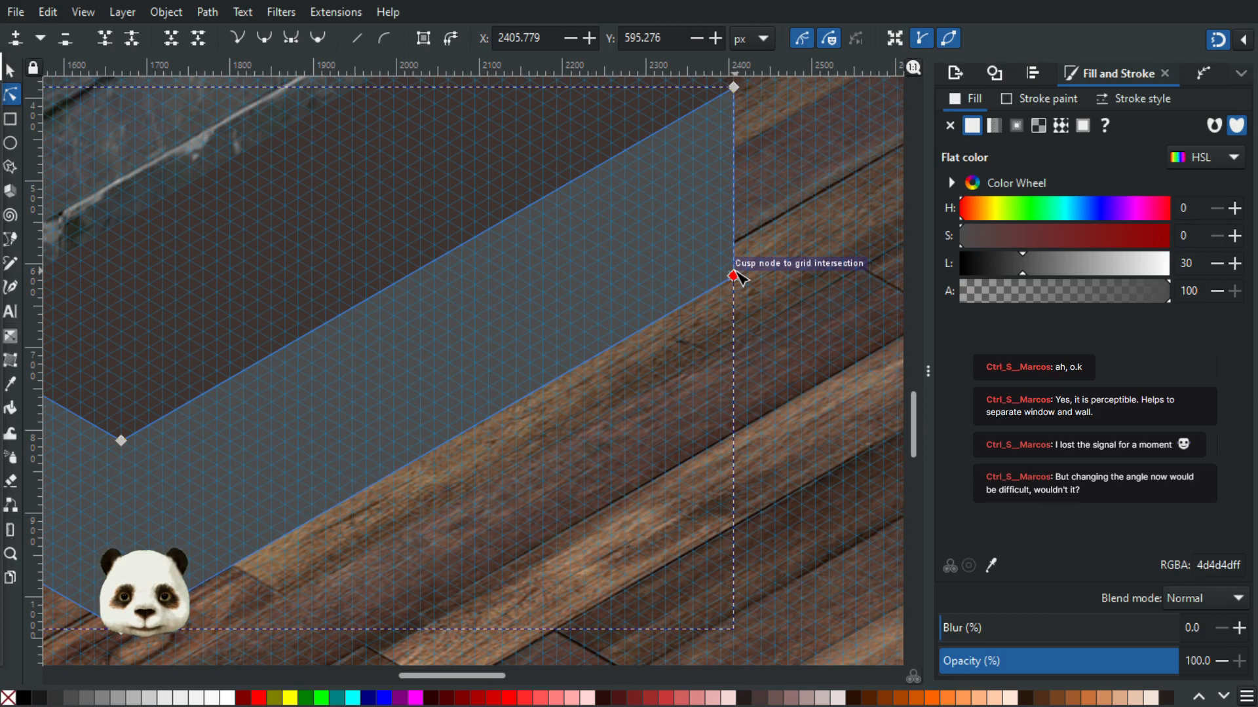
left_click_drag(738, 277, 738, 278)
- Select the three upper corner nodes of the side faces and lower them together vertically to a combined Y of 637.796 px
left_click_drag(515, 319, 736, 312)
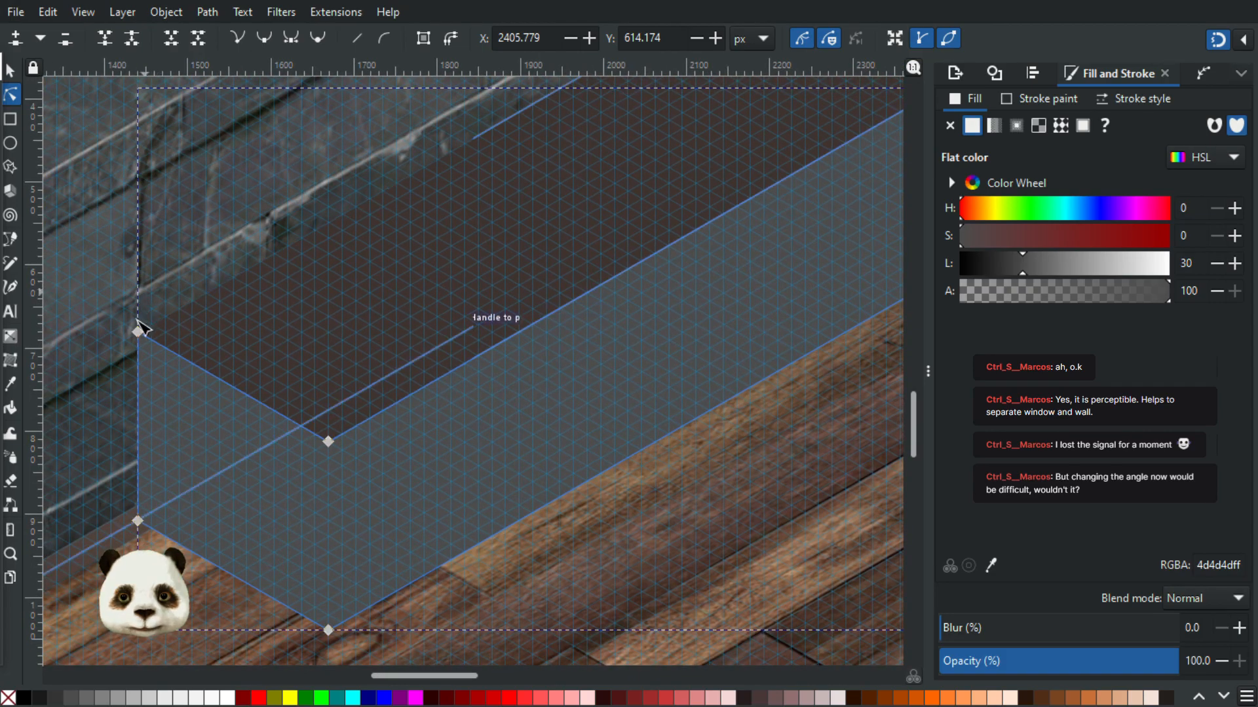
left_click(330, 442, "ctrl")
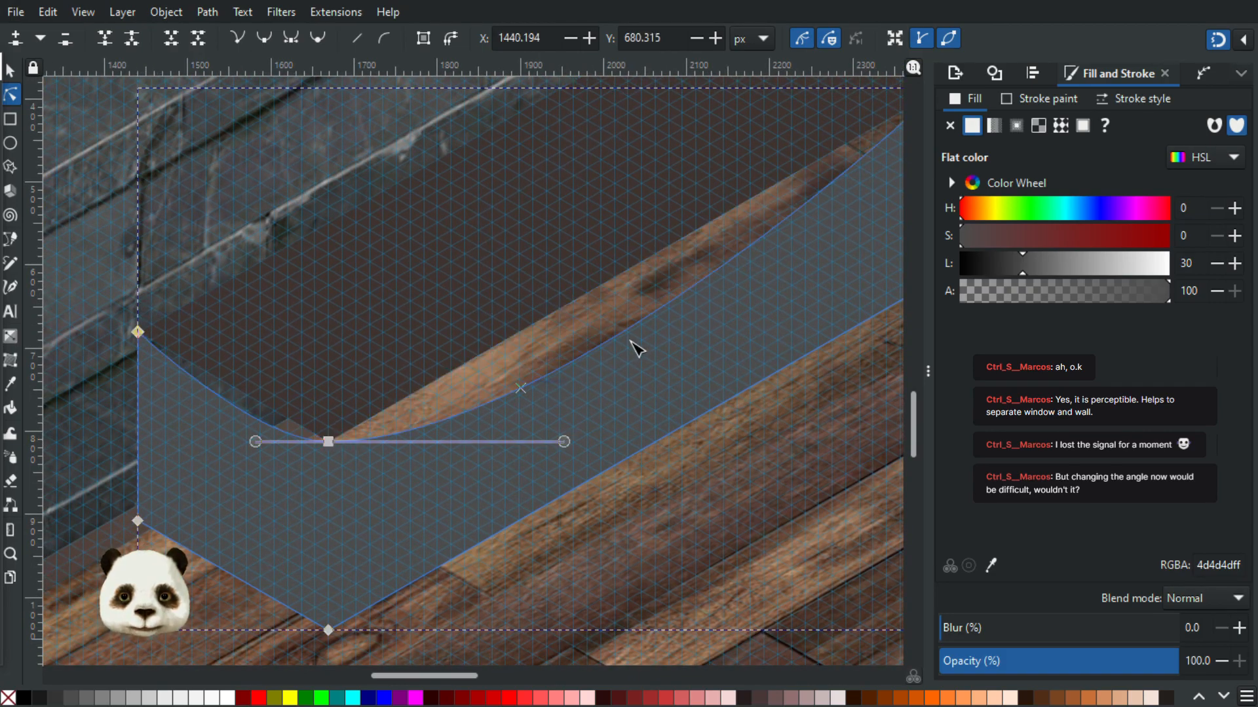
key("ctrl+z")
left_click_drag(368, 468, 375, 473)
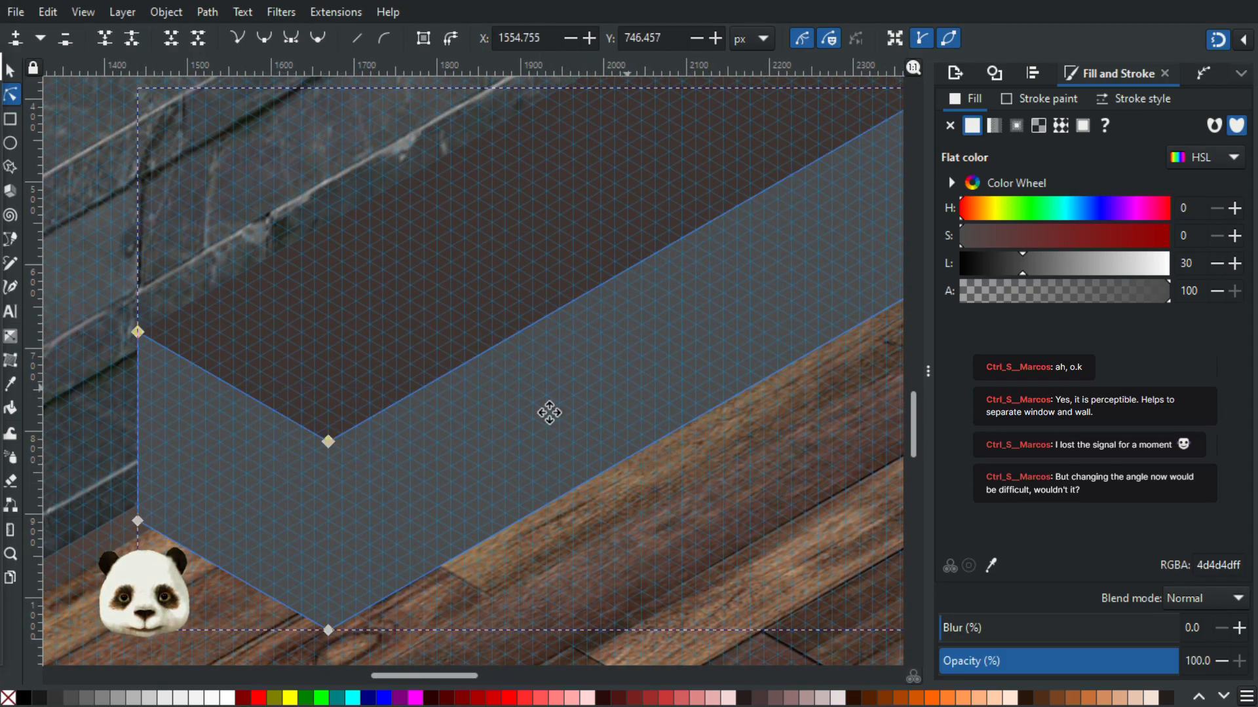
left_click_drag(629, 386, 78, 587)
left_click(389, 289, "shift")
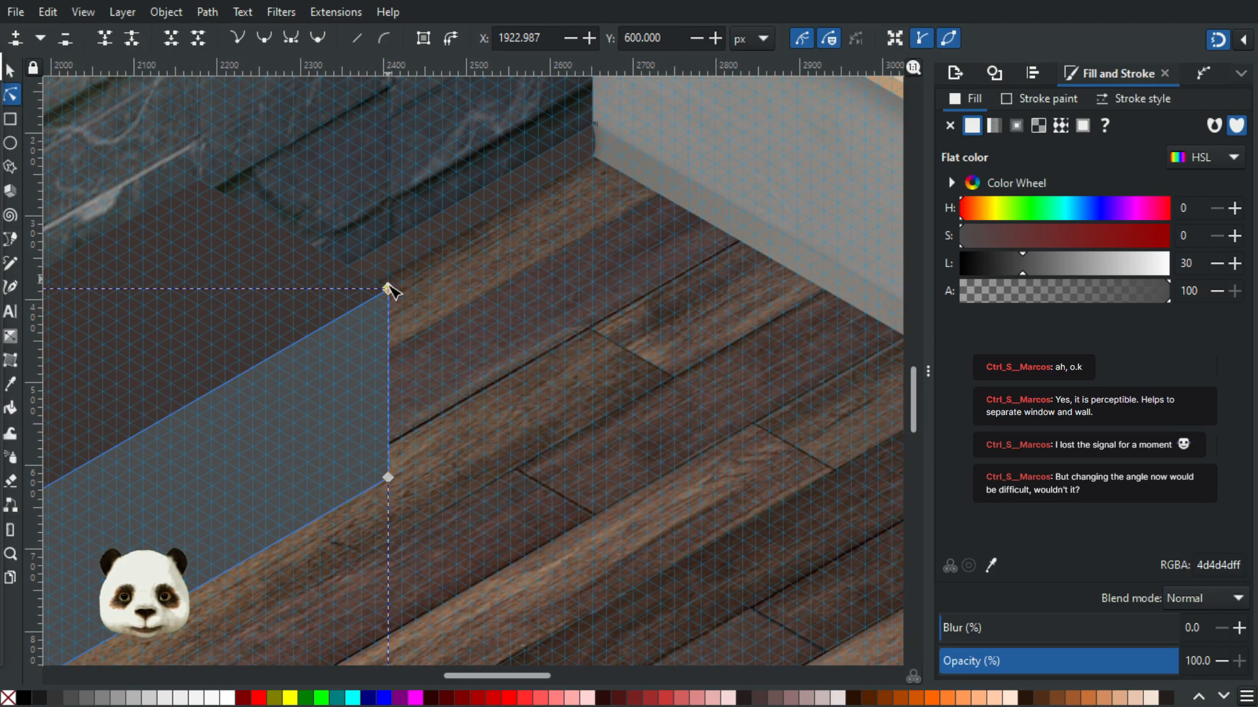
left_click_drag(389, 289, 391, 321)
scroll(314, 430, "down", 1)
left_click_drag(411, 386, 649, 259)
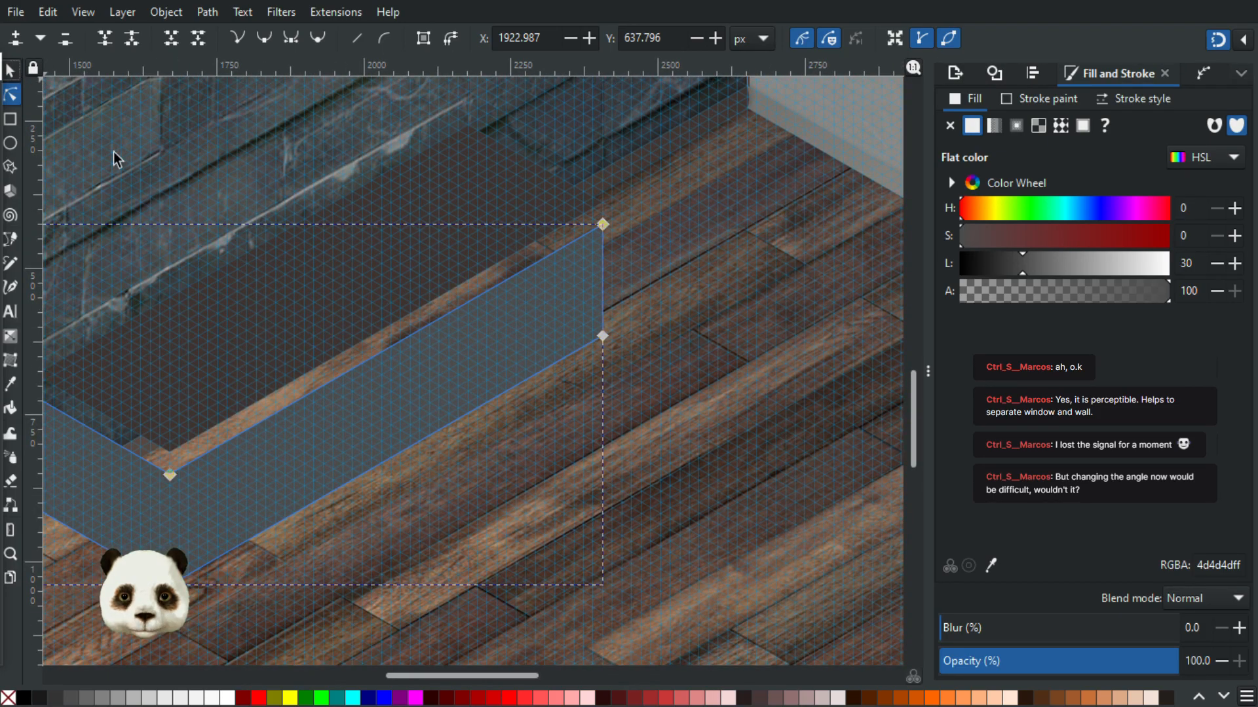
- Move the box's top face straight down to Y 292.914 px to meet the upper edge of the side faces
key("s")
left_click(288, 324)
left_click_drag(296, 329, 295, 335)
scroll(374, 356, "up", 1)
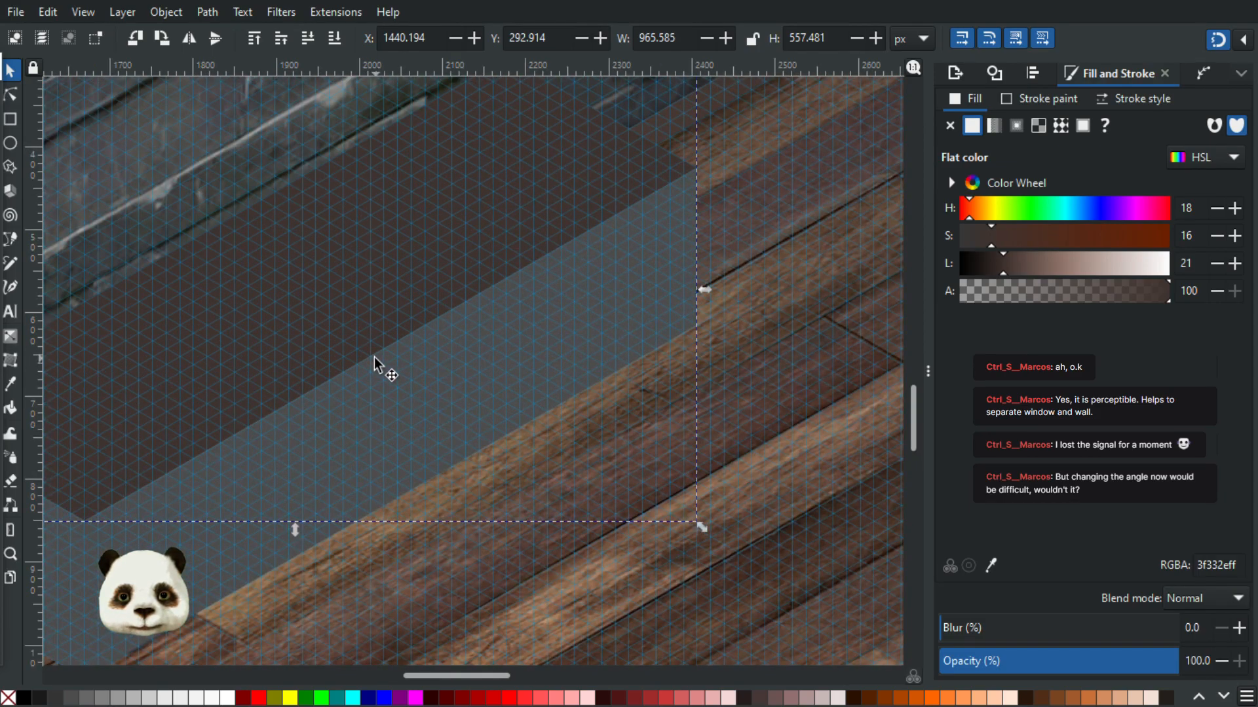
- Duplicate the box's top and side faces together and place the copy on the floor beside it at X 1792.060, Y 505.512 px
scroll(363, 368, "down", 1)
scroll(369, 399, "down", 4)
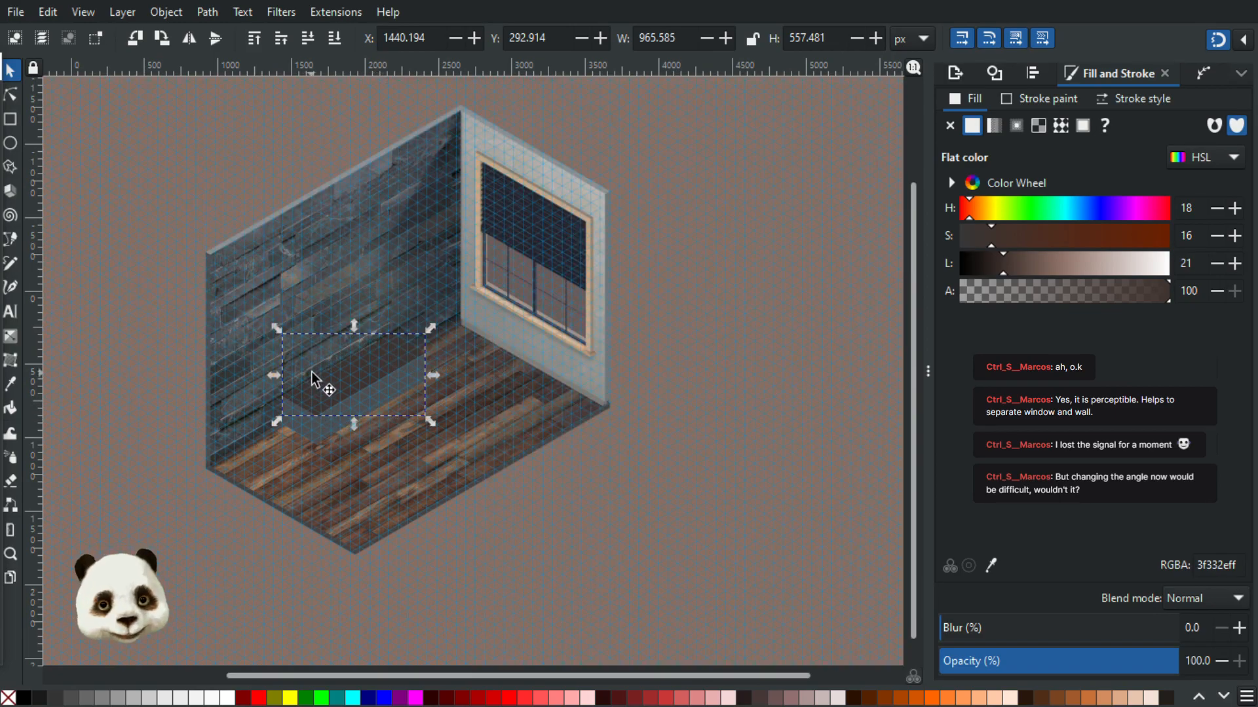
scroll(312, 378, "up", 2)
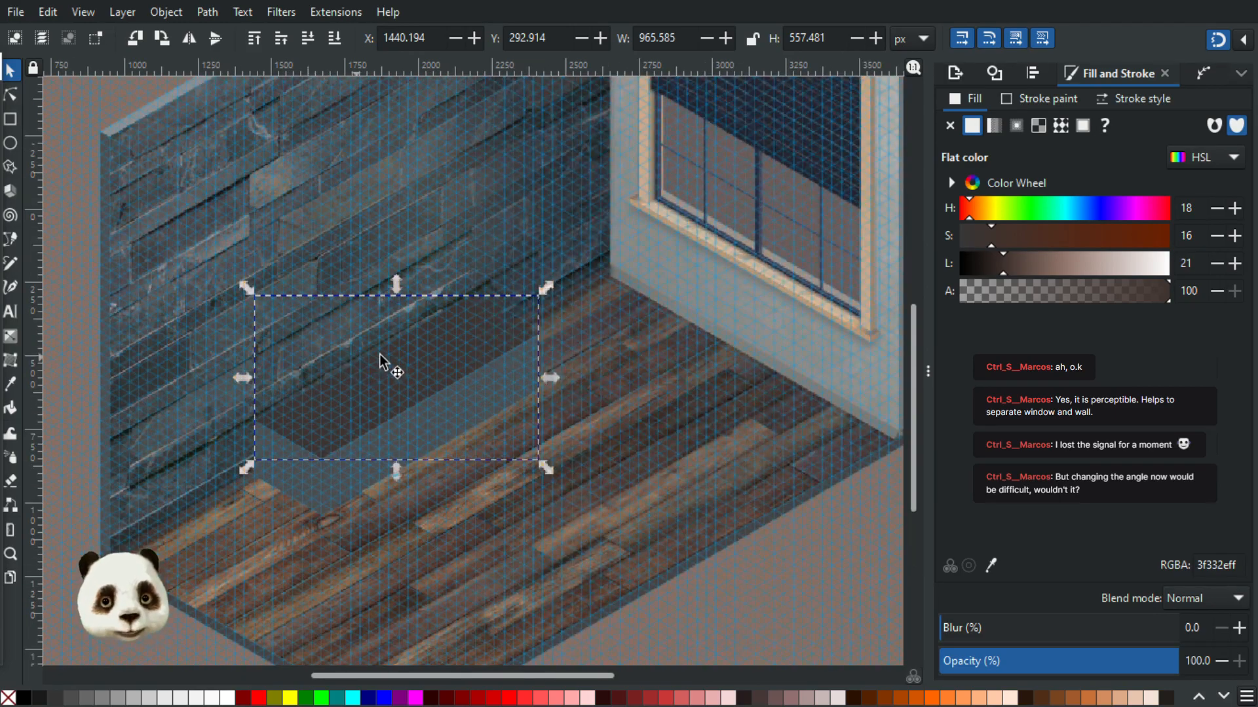
left_click(343, 492, "shift")
left_click_drag(411, 386, 506, 448)
left_click_drag(506, 447, 495, 497)
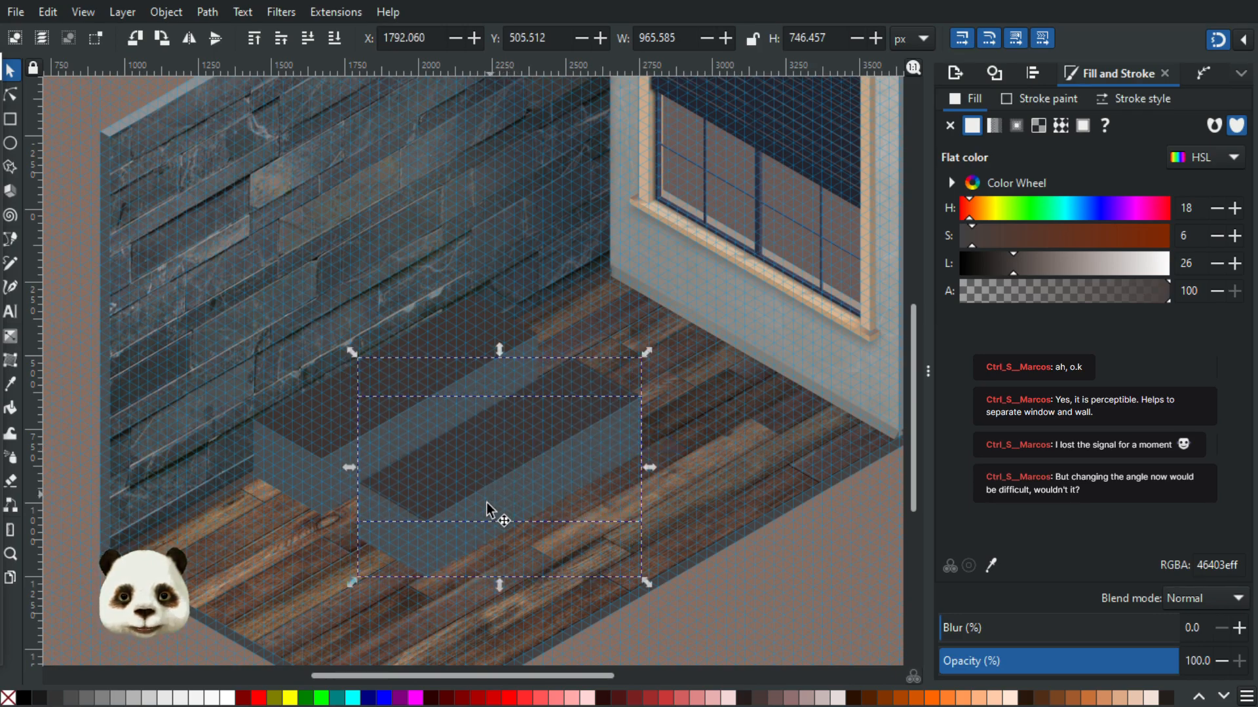
scroll(491, 497, "up", 1)
scroll(522, 438, "up", 1)
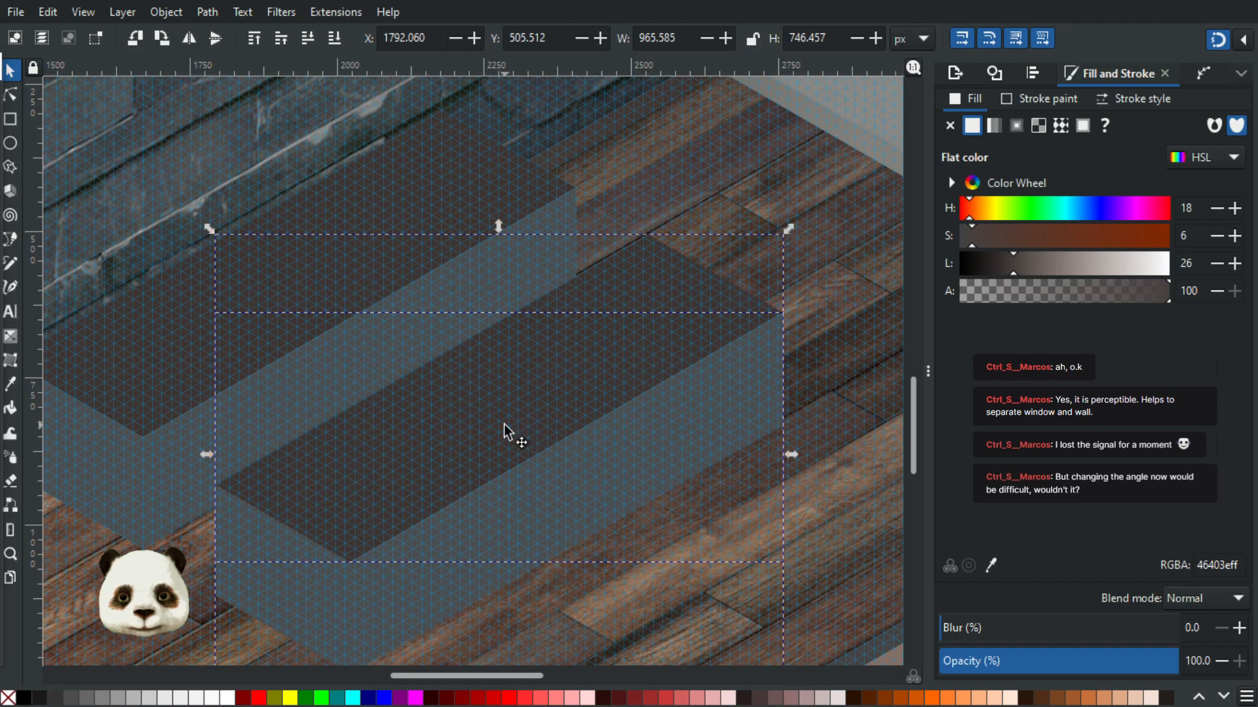
- Nudge the copied box's top and side faces to X 1800.243, Y 500.788 px on the isometric grid
left_click_drag(508, 425, 510, 427)
scroll(500, 473, "up", 2)
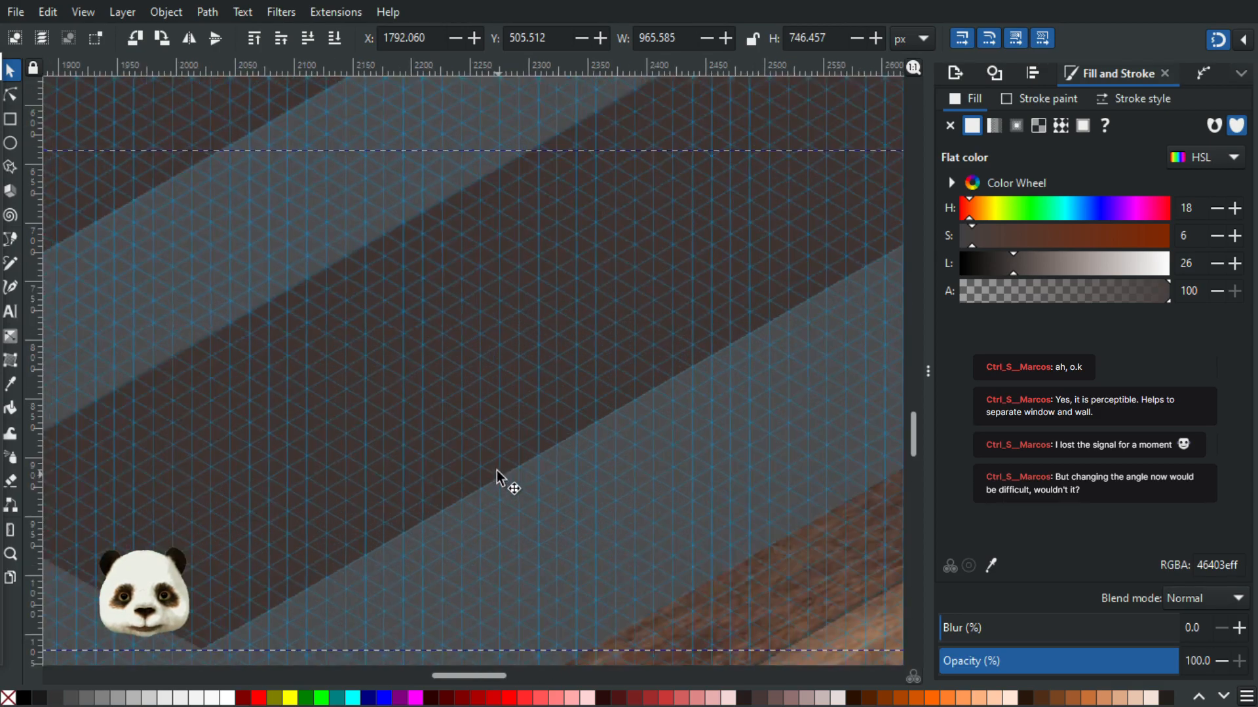
mouse_move(396, 480)
left_mouse_down()
mouse_move(407, 474)
mouse_move(385, 474)
left_mouse_up()
scroll(390, 476, "down", 1)
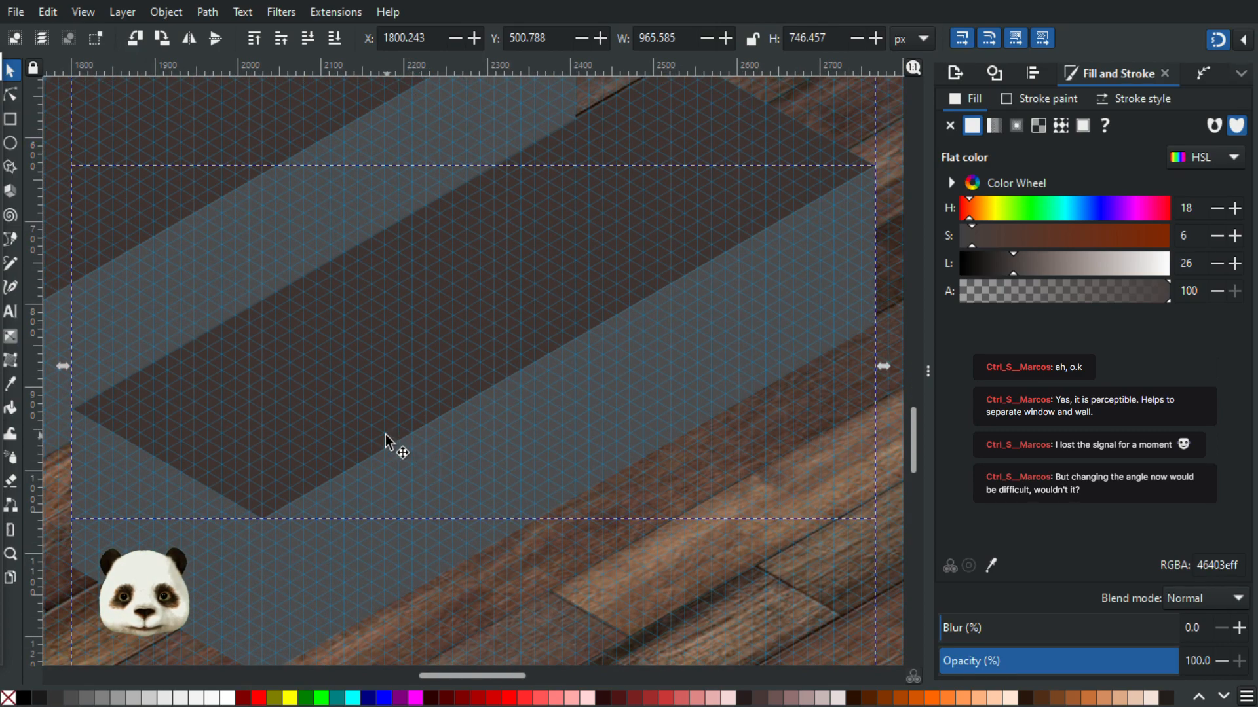
scroll(387, 440, "down", 1)
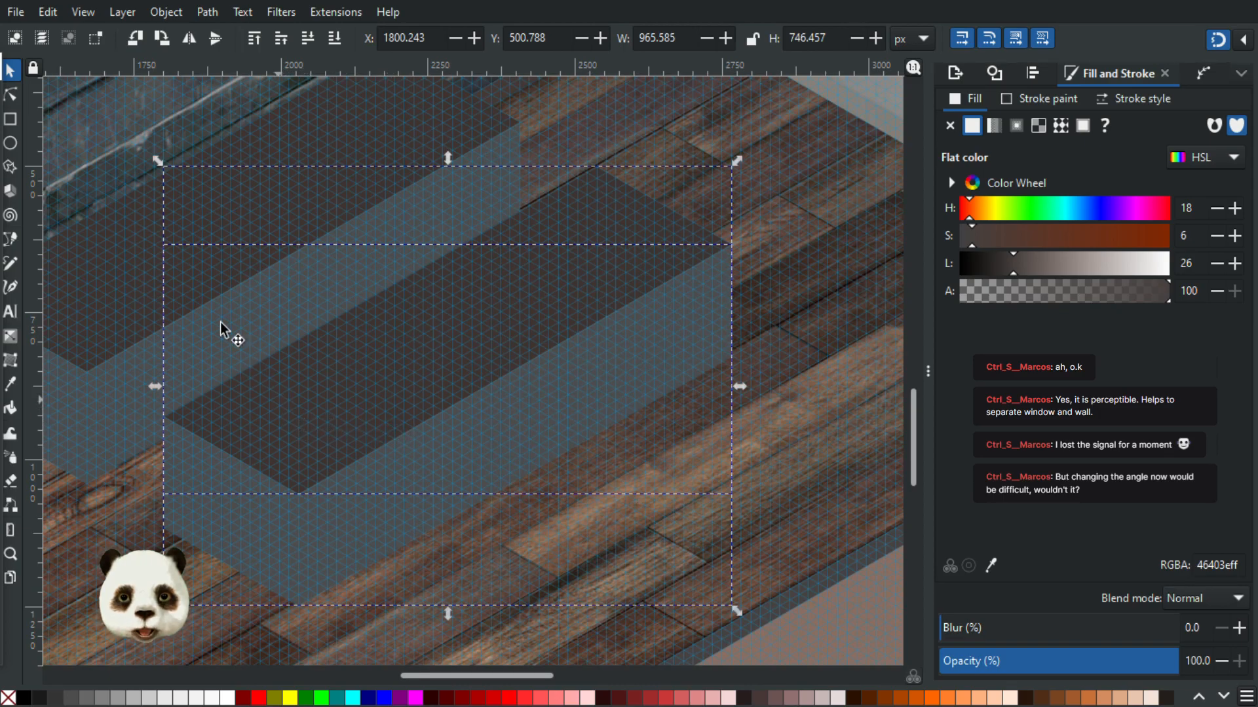
- Shorten the copied box by moving its near-end nodes to X 2176.657, Y 935.434 px and its far-end nodes to X 2438.511, Y 784.252 px
key("n")
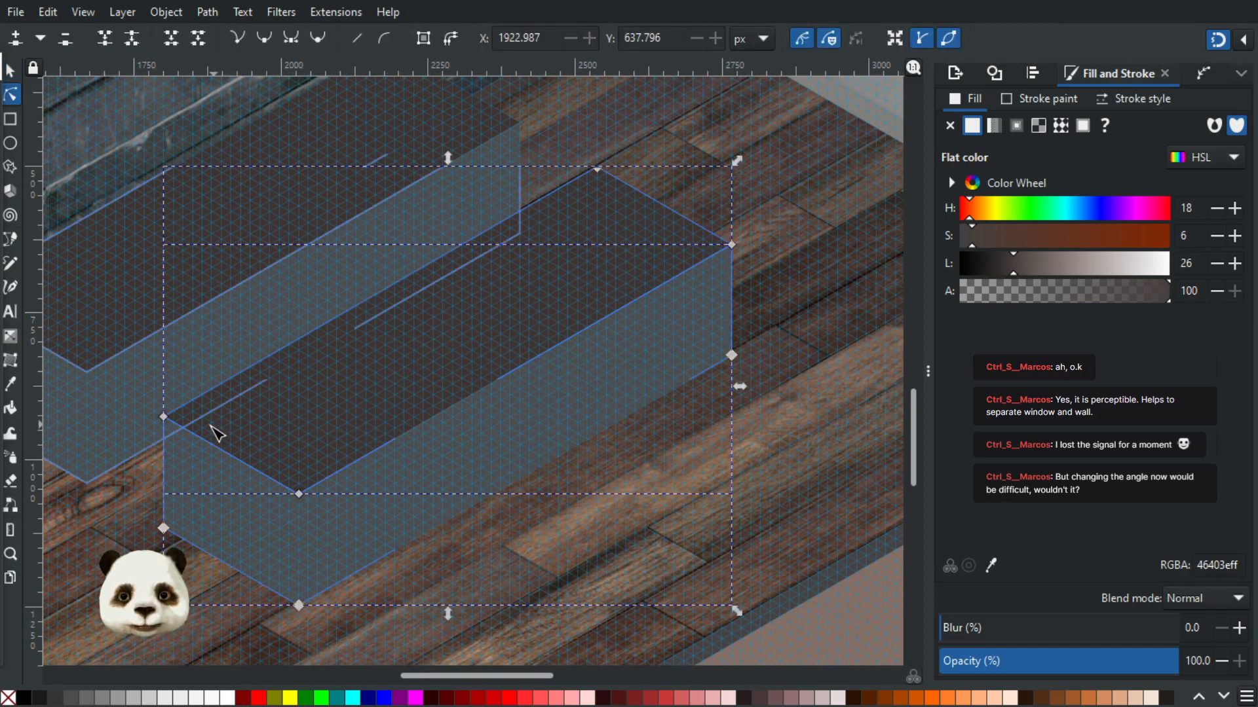
left_click_drag(342, 556, 352, 640)
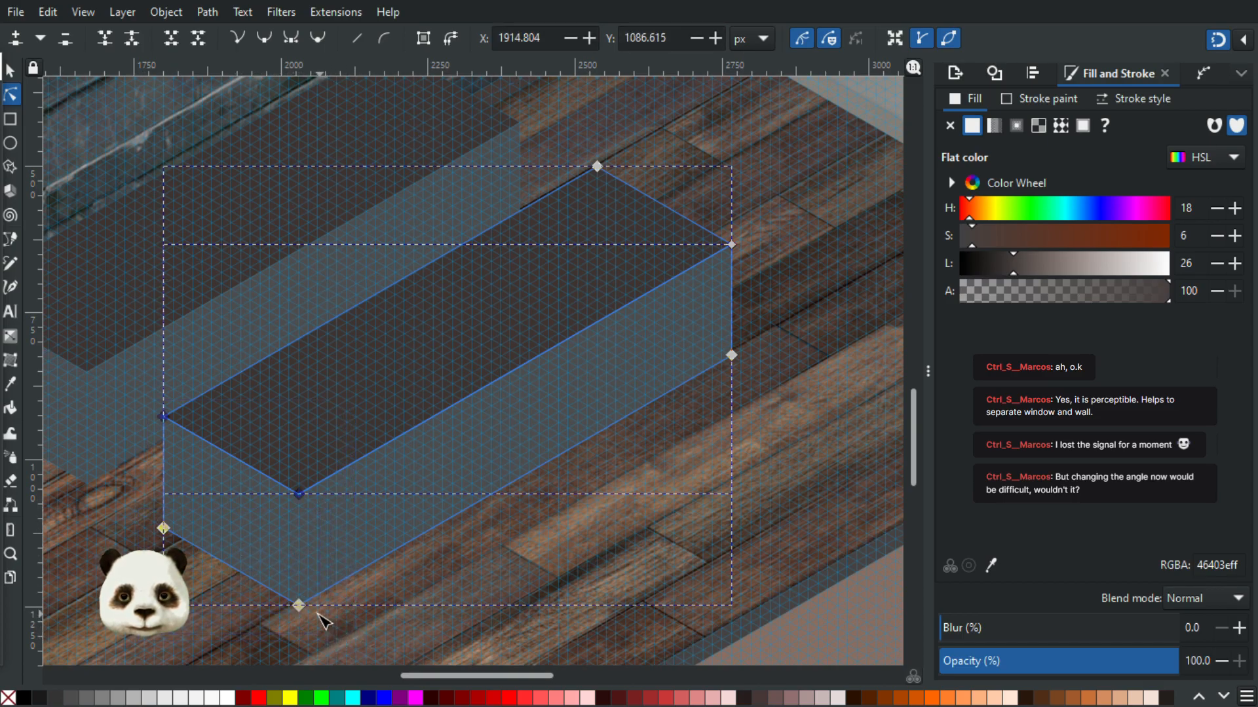
left_click_drag(313, 603, 419, 518)
key("ctrl+z")
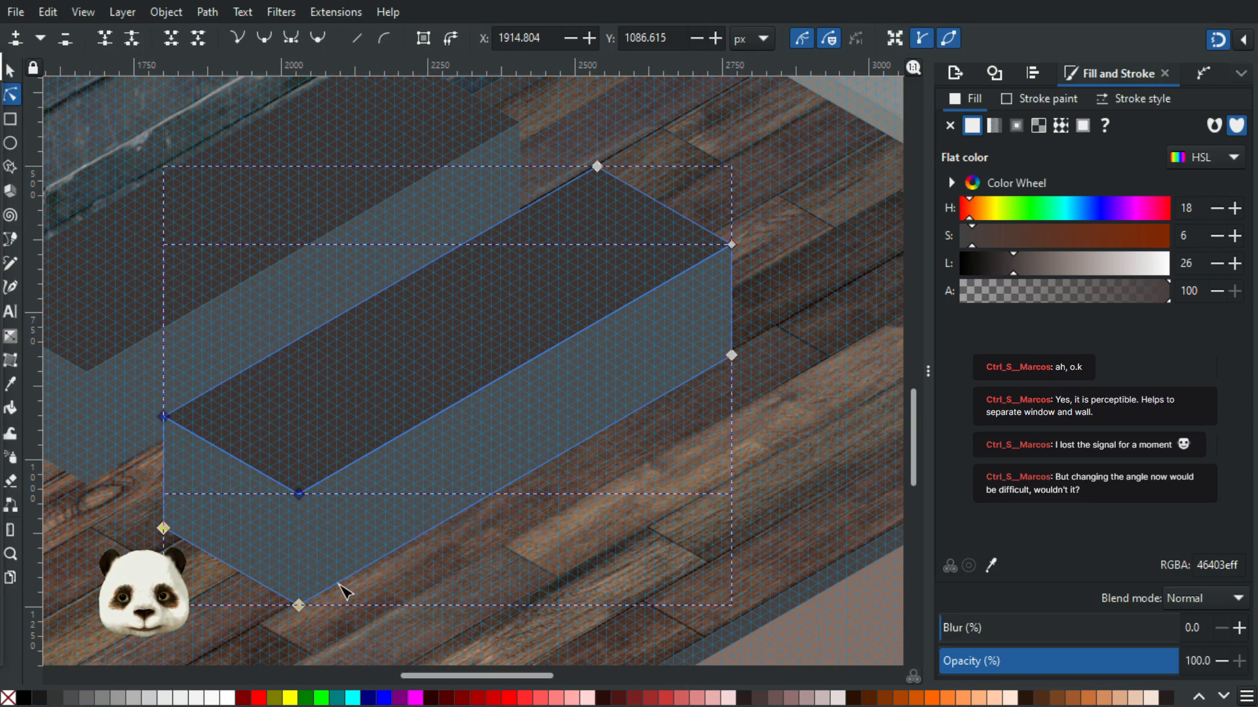
left_click_drag(301, 607, 457, 517)
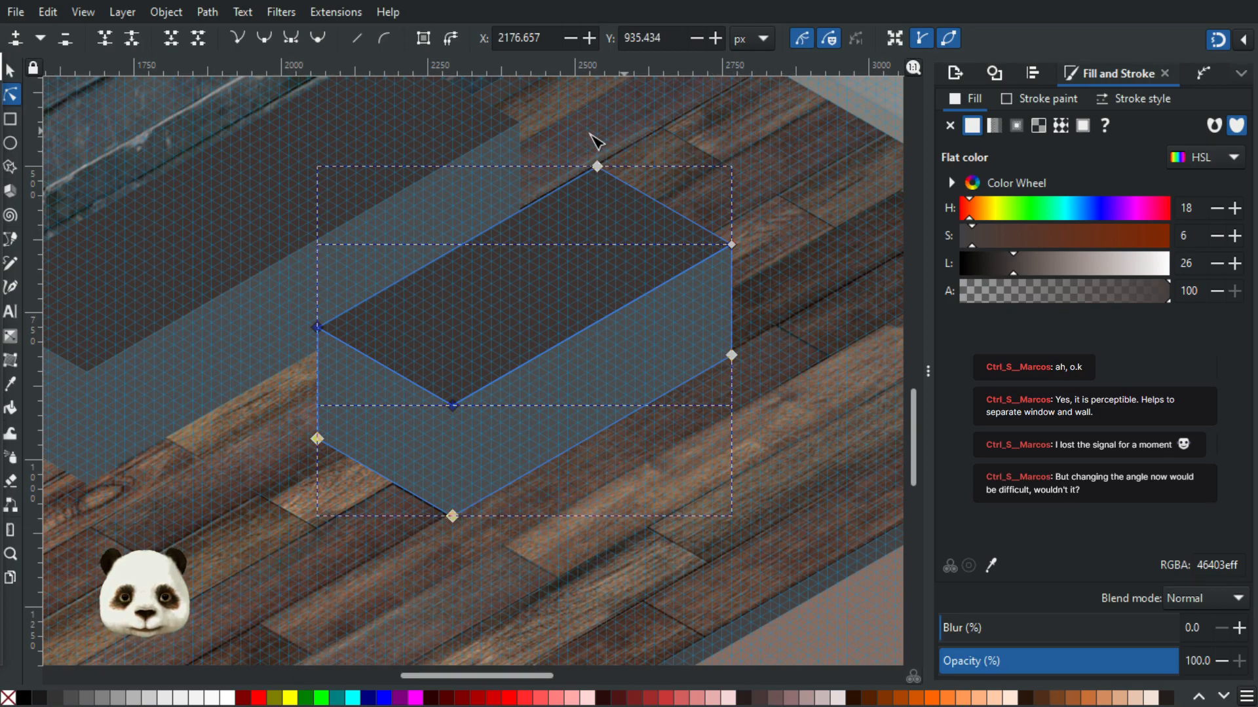
left_click_drag(782, 404, 609, 430)
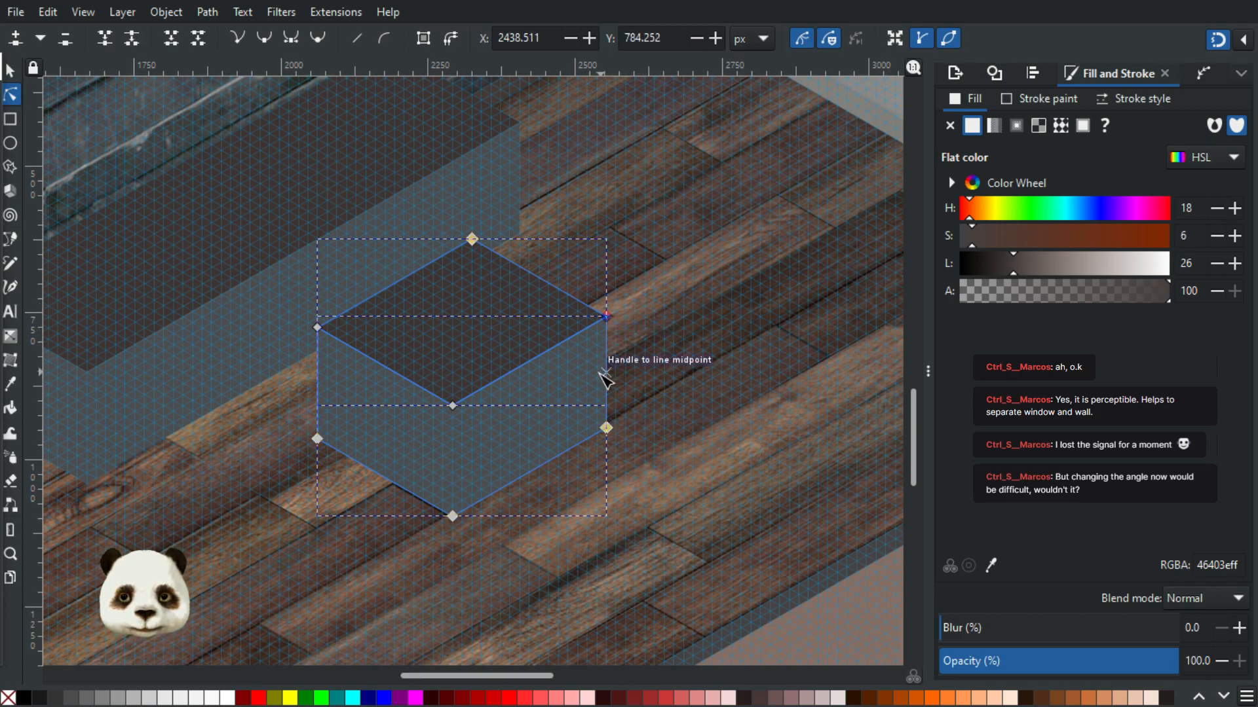
- Raise the small box's top face vertically by a small amount above its side faces, and select the side faces
scroll(604, 360, "down", 2, "ctrl")
scroll(585, 359, "up", 2, "ctrl")
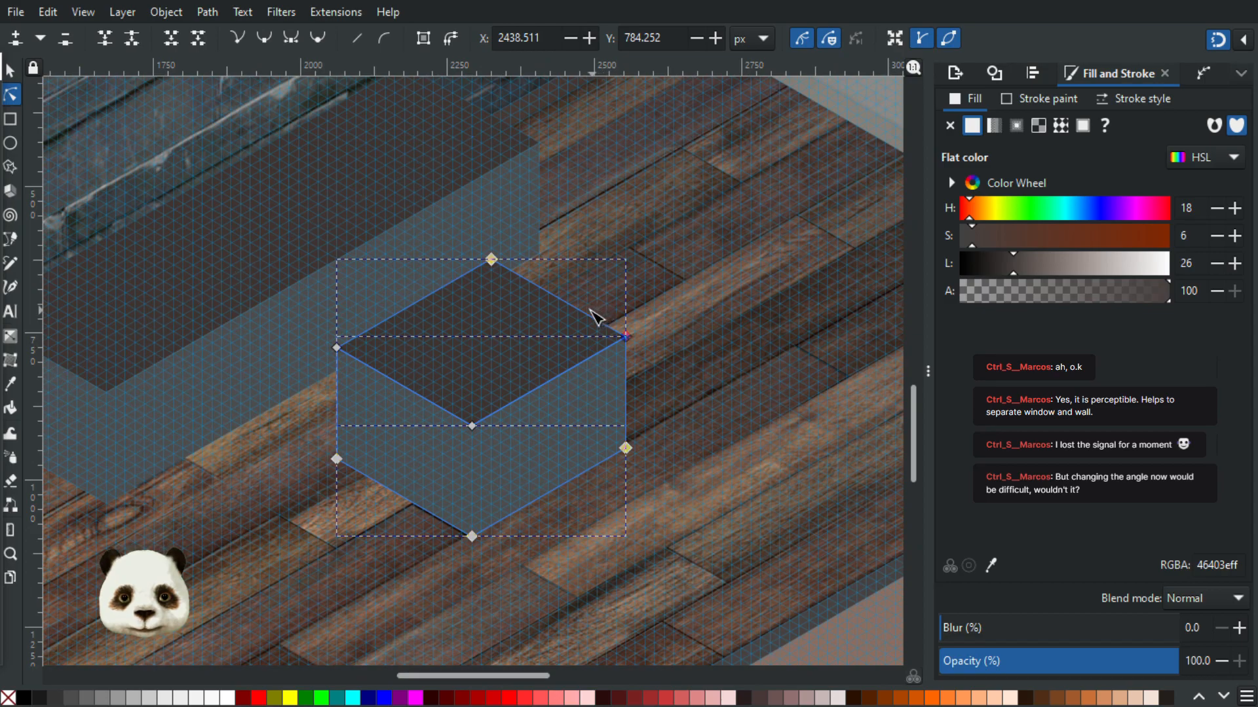
scroll(560, 336, "down", 1, "ctrl")
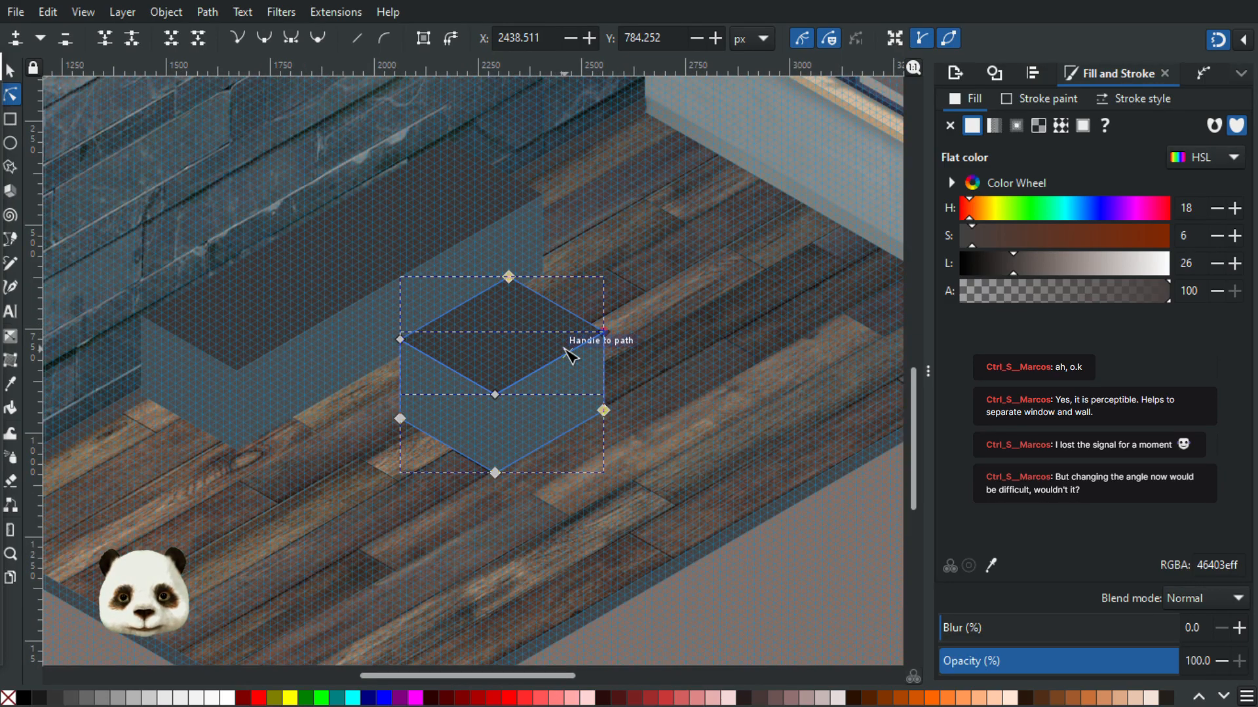
scroll(571, 350, "up", 1, "ctrl")
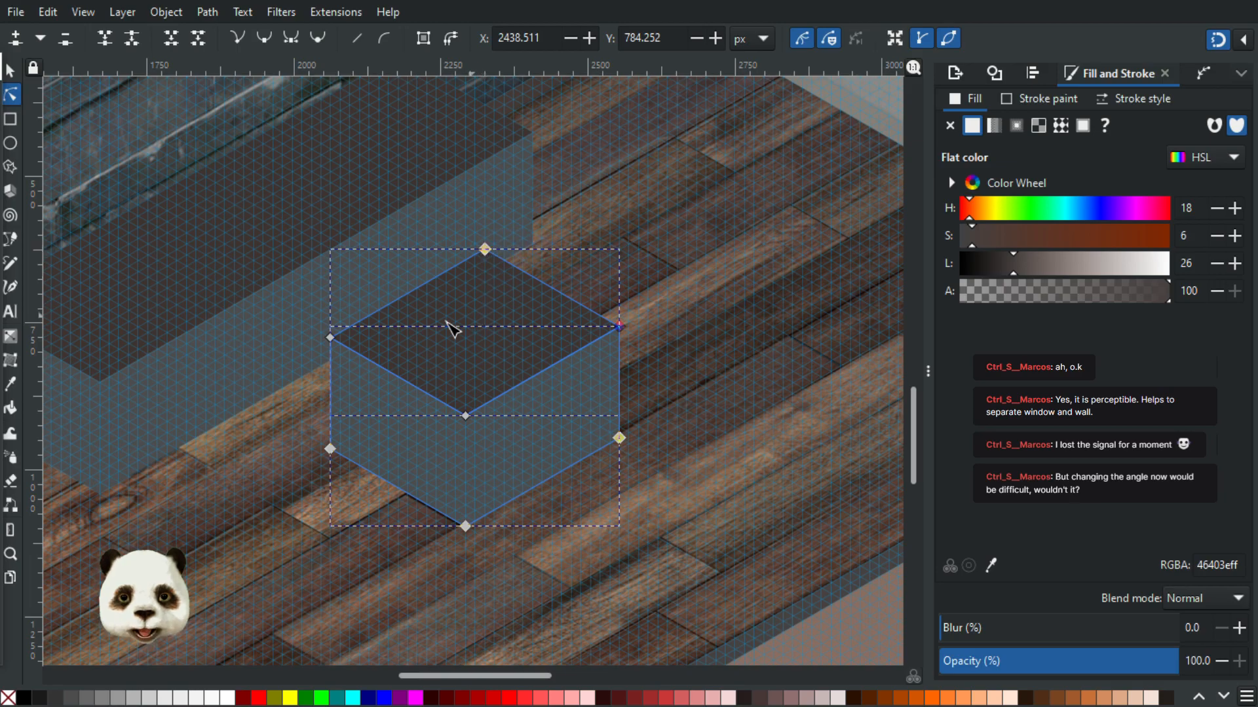
left_click(9, 70)
left_click(466, 346)
left_click(674, 365)
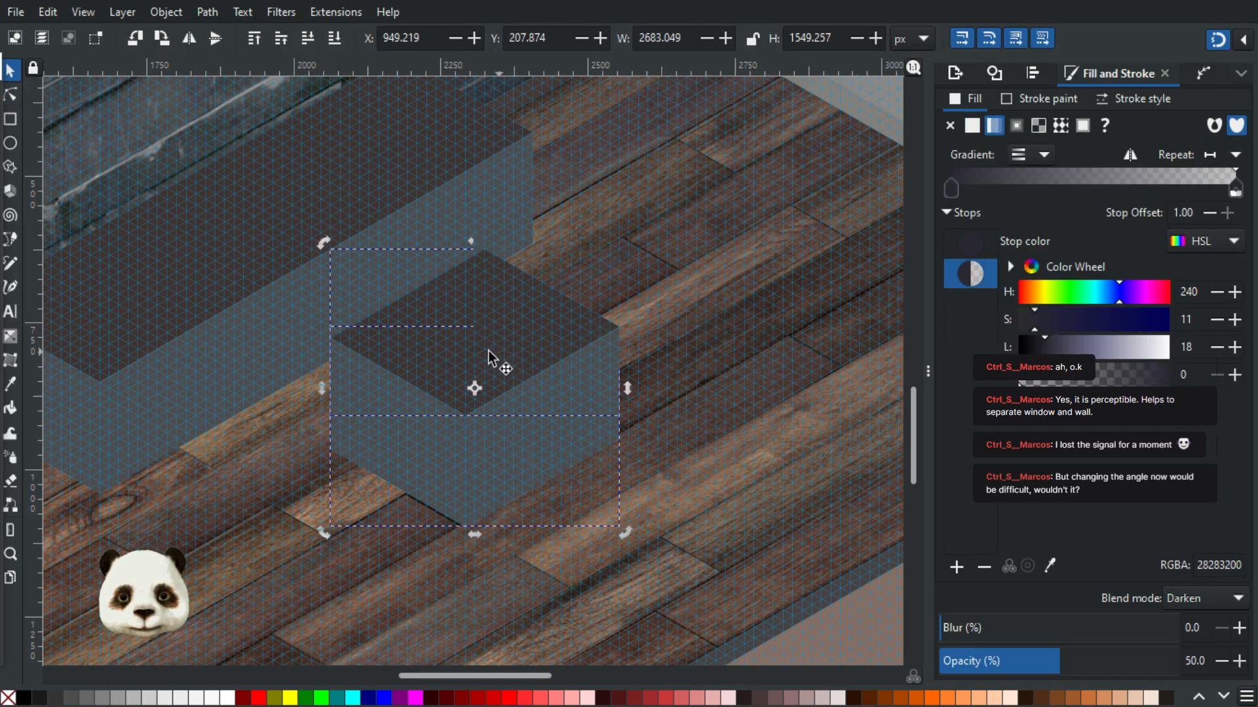
left_click(490, 351)
mouse_move(491, 351)
left_mouse_down()
mouse_move(488, 340)
mouse_move(492, 367)
left_mouse_up()
left_click(493, 438)
scroll(489, 443, "up", 1)
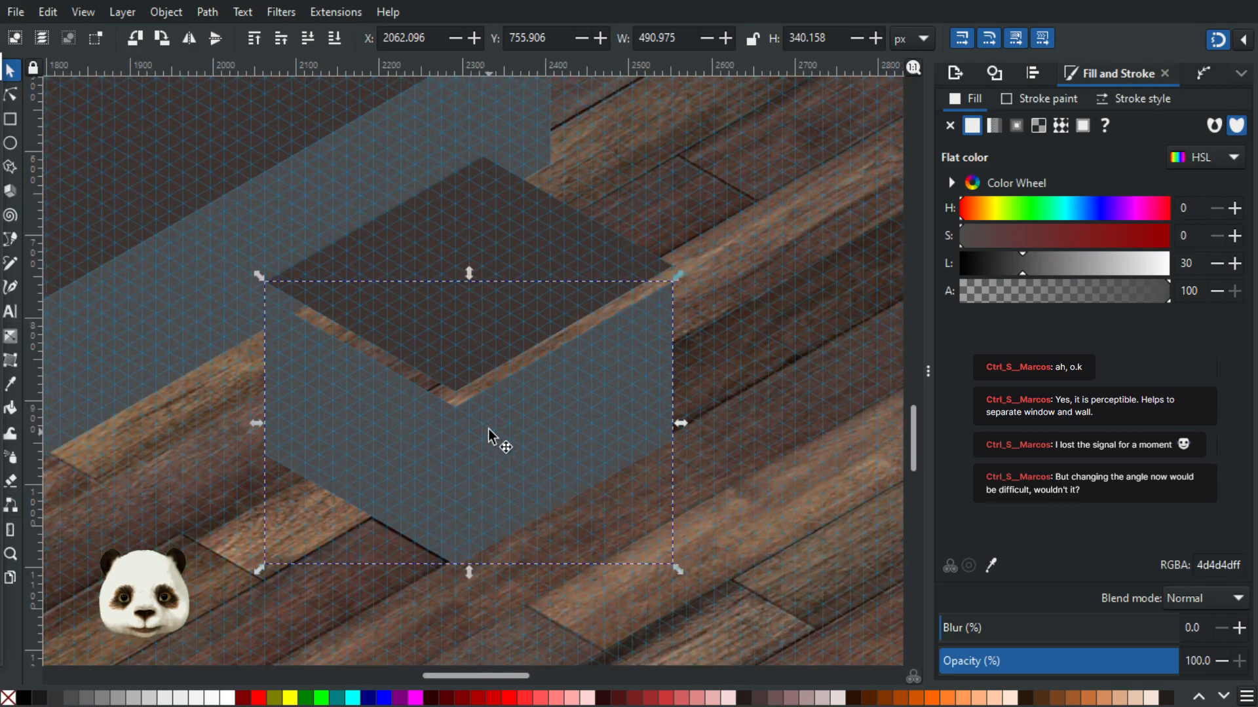
- Select the three upper nodes of the small box's side faces and raise them together to a combined Y of 812.599 px
left_click(16, 94)
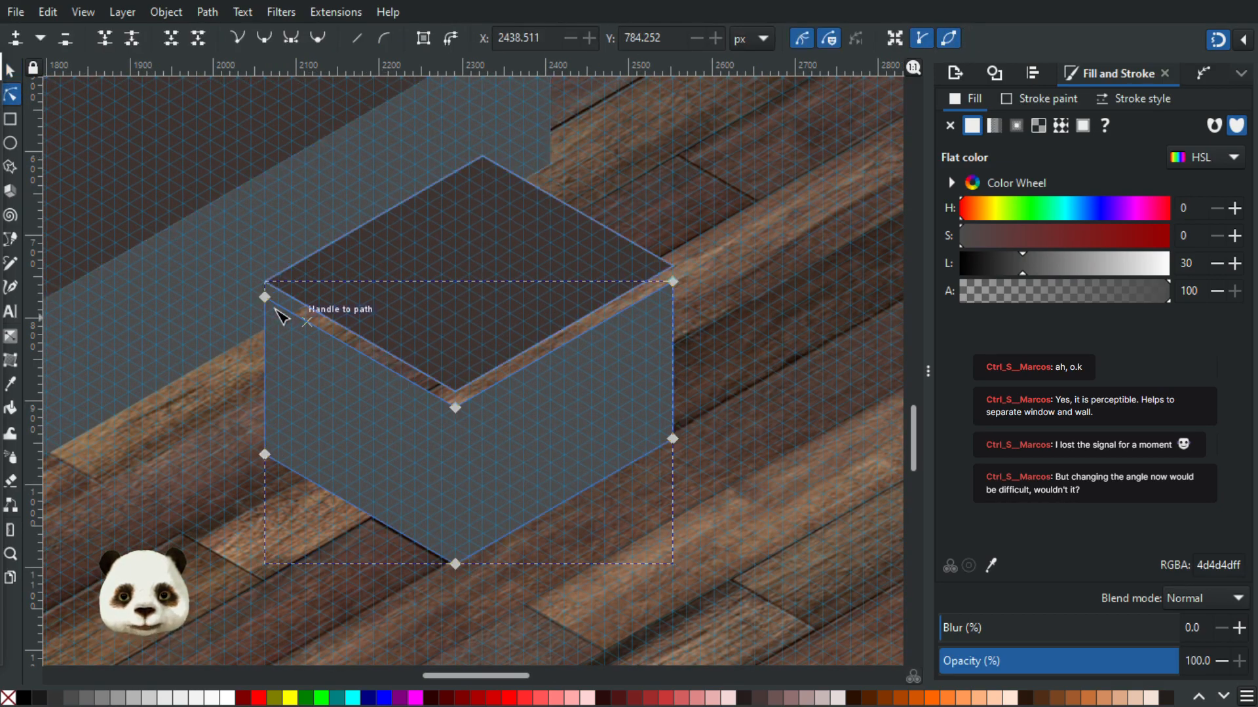
left_click_drag(639, 412, 759, 425)
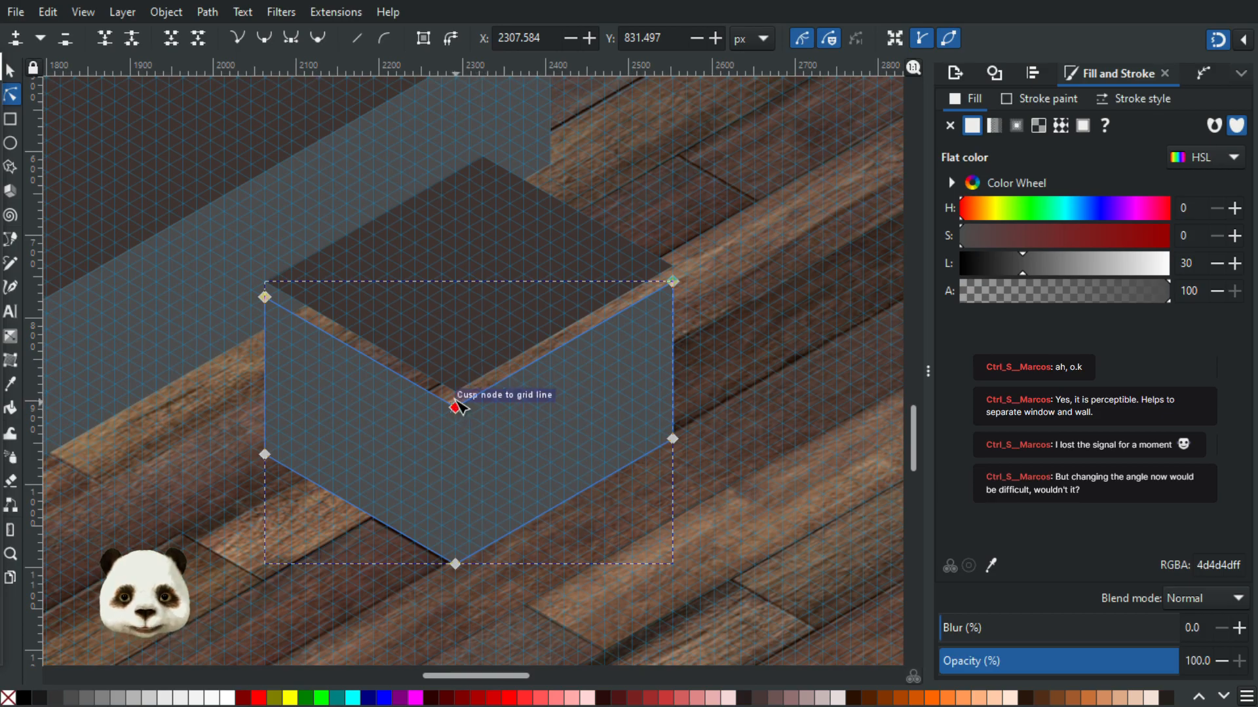
left_click_drag(457, 407, 456, 392)
- Duplicate the wall box's top and side faces together and place the copy near the floor's front edge at X 2143.926, Y 699.213 px
scroll(576, 435, "down", 2)
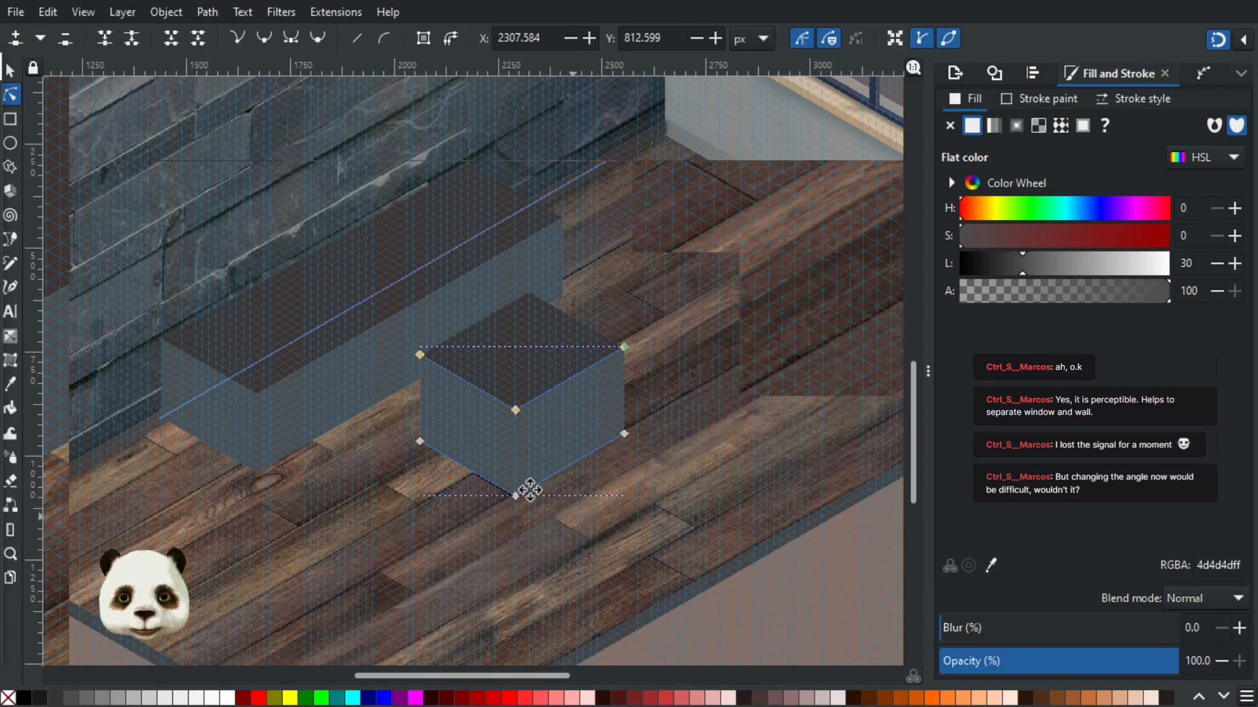
scroll(537, 496, "down", 3)
scroll(537, 496, "right", 4)
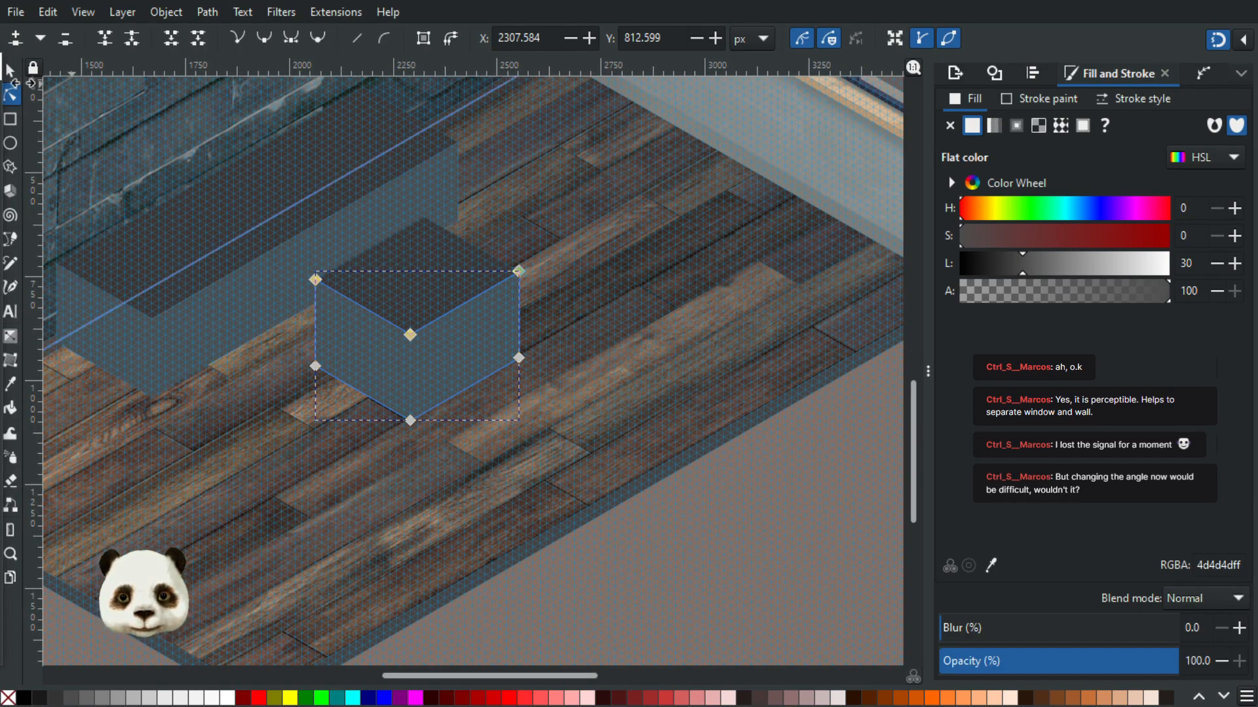
left_click(8, 67)
left_click(185, 222)
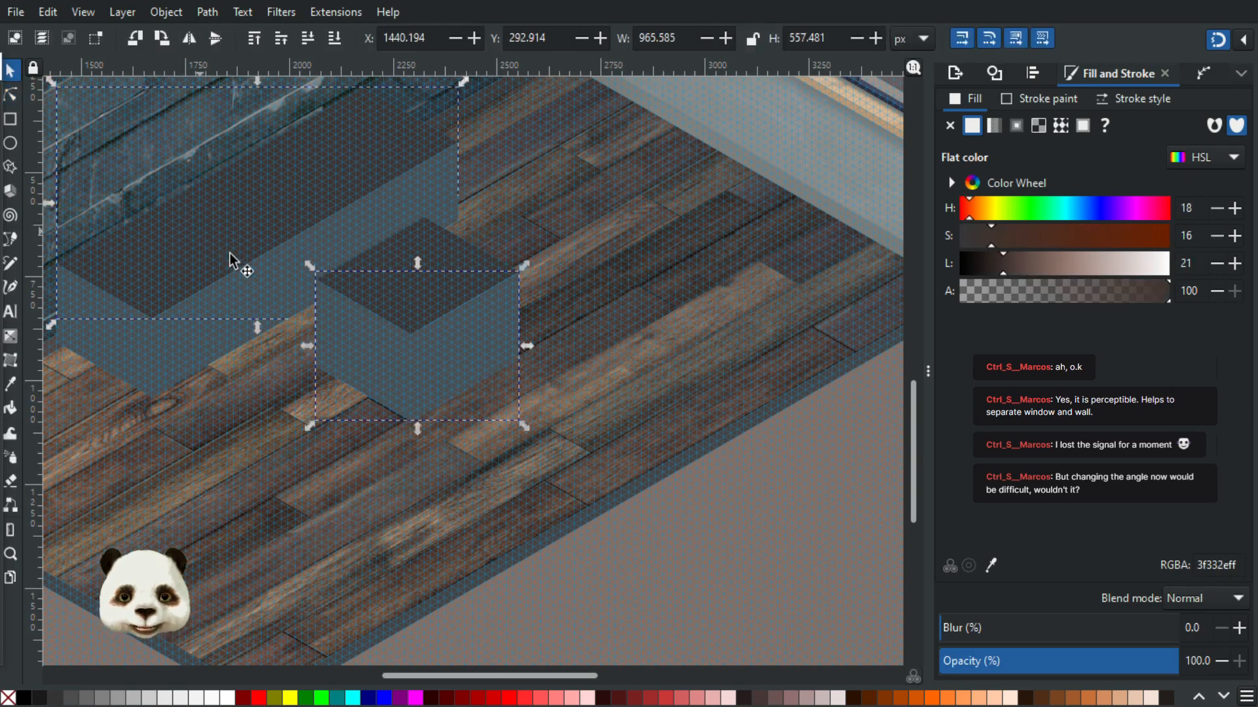
left_click(178, 344, "shift")
left_click_drag(216, 340, 488, 456)
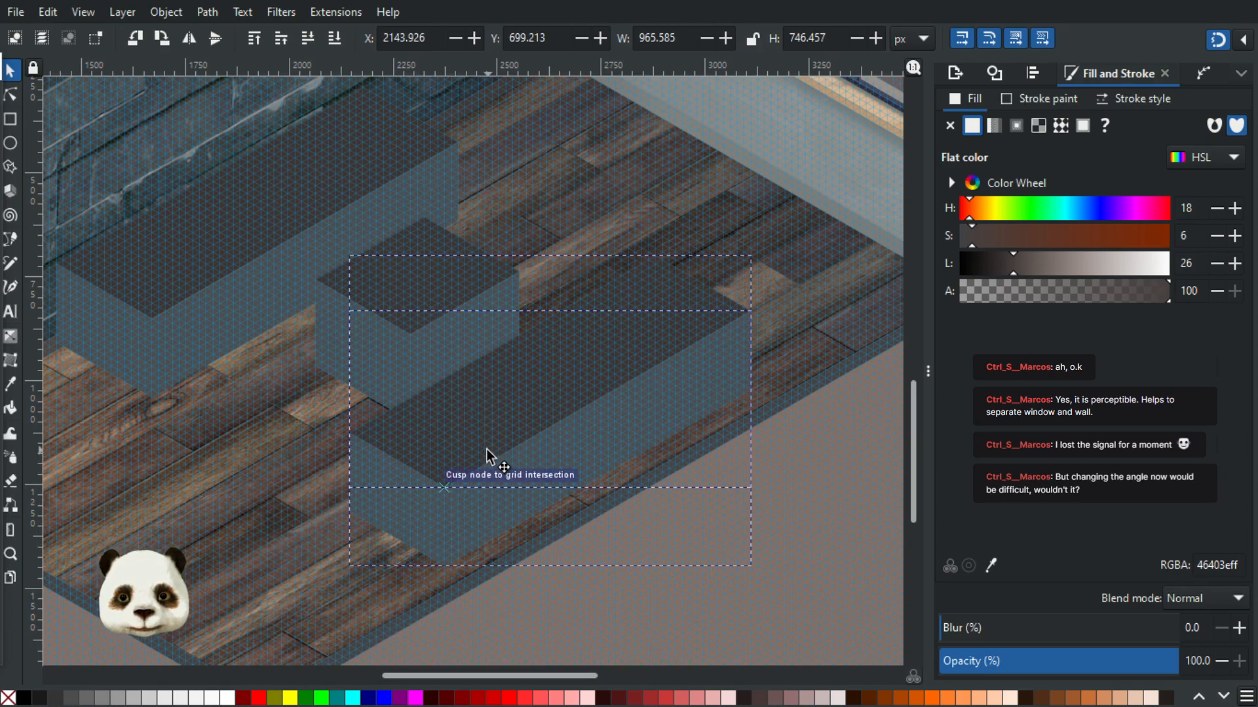
left_click_drag(487, 452, 488, 455)
scroll(486, 475, "up", 1)
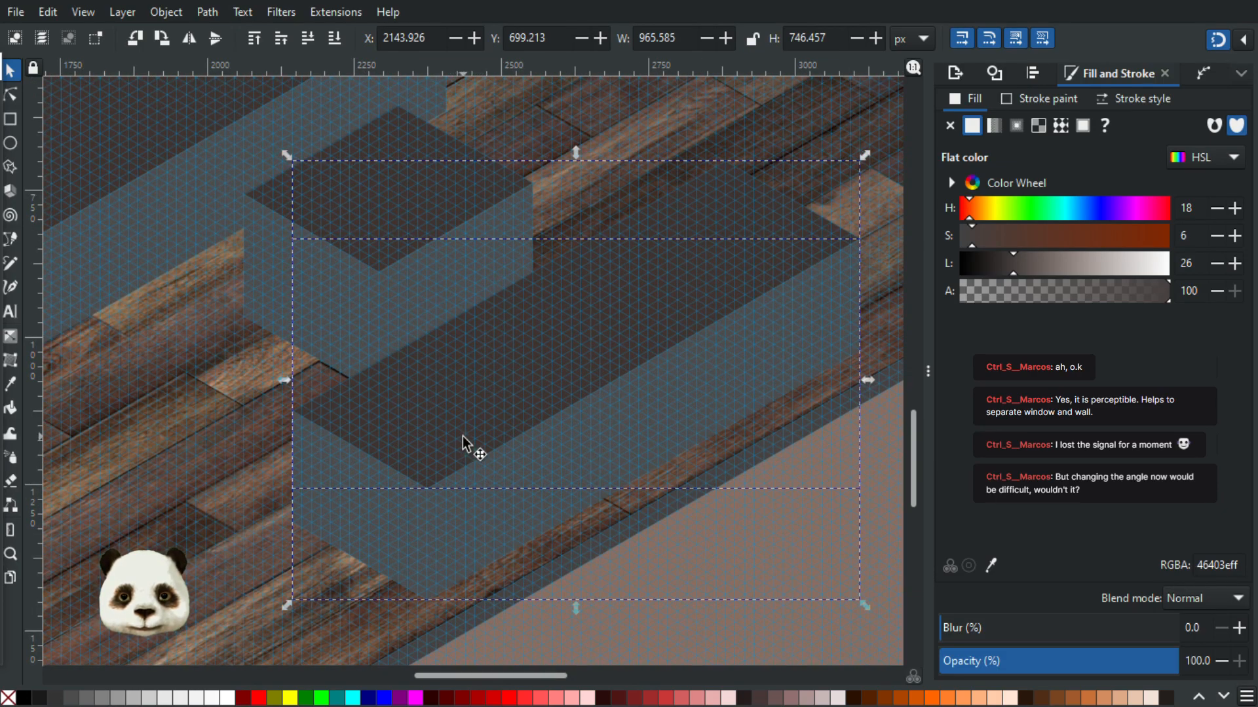
scroll(458, 442, "down", 1)
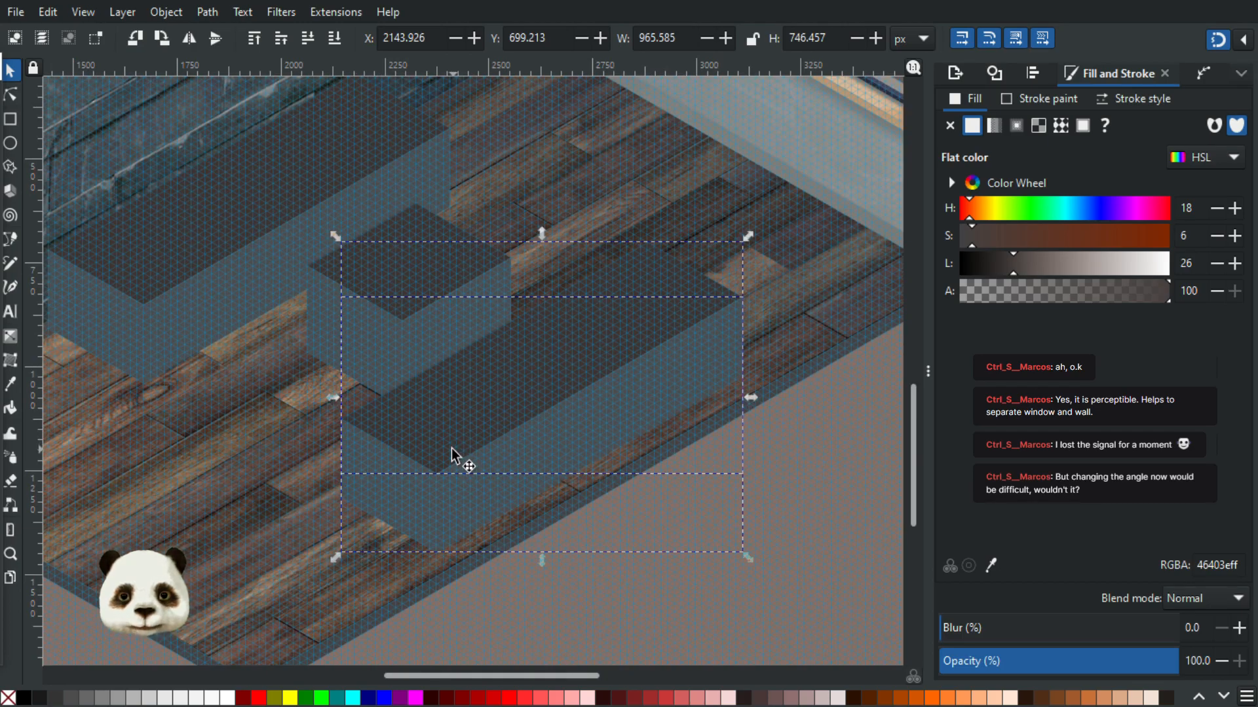
- Lengthen the new front box by moving its near-end nodes along the grid to a combined X 2062.096, Y 1398.426 px
left_click(12, 96)
left_click_drag(306, 414, 450, 633)
scroll(531, 425, "down", 3)
scroll(542, 410, "up", 1)
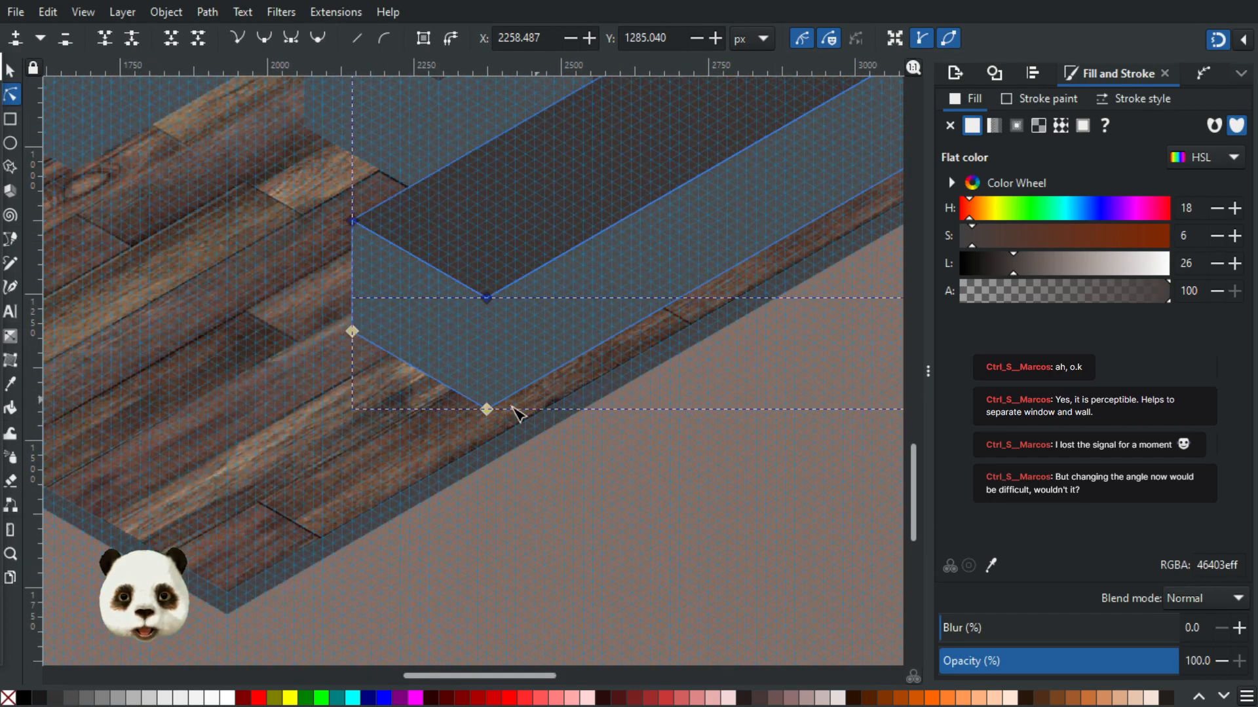
left_click_drag(469, 420, 376, 477)
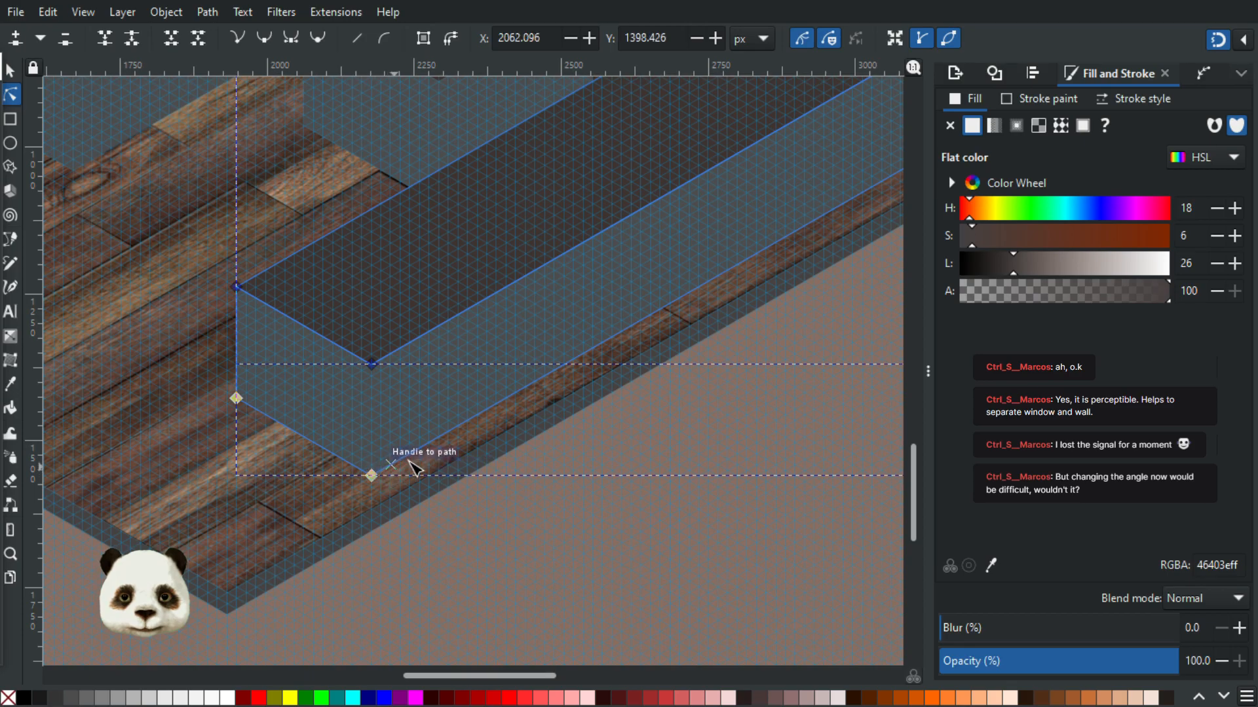
- Extend the front box's side face by moving its two far-end nodes along the grid to a combined X 3207.706, Y 869.292 px
left_click_drag(557, 383, 433, 479)
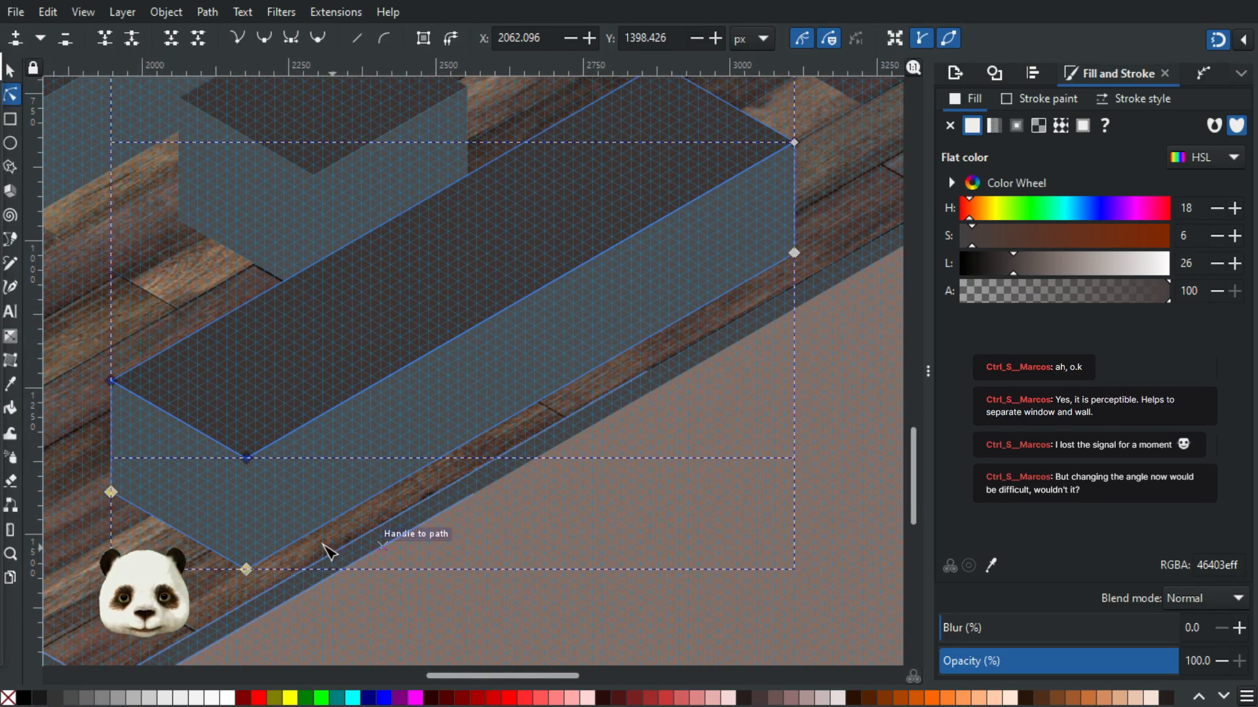
left_click_drag(644, 391, 360, 648)
left_click_drag(458, 355, 549, 566)
left_click_drag(510, 510, 540, 494)
key("ctrl+z")
left_click(476, 489)
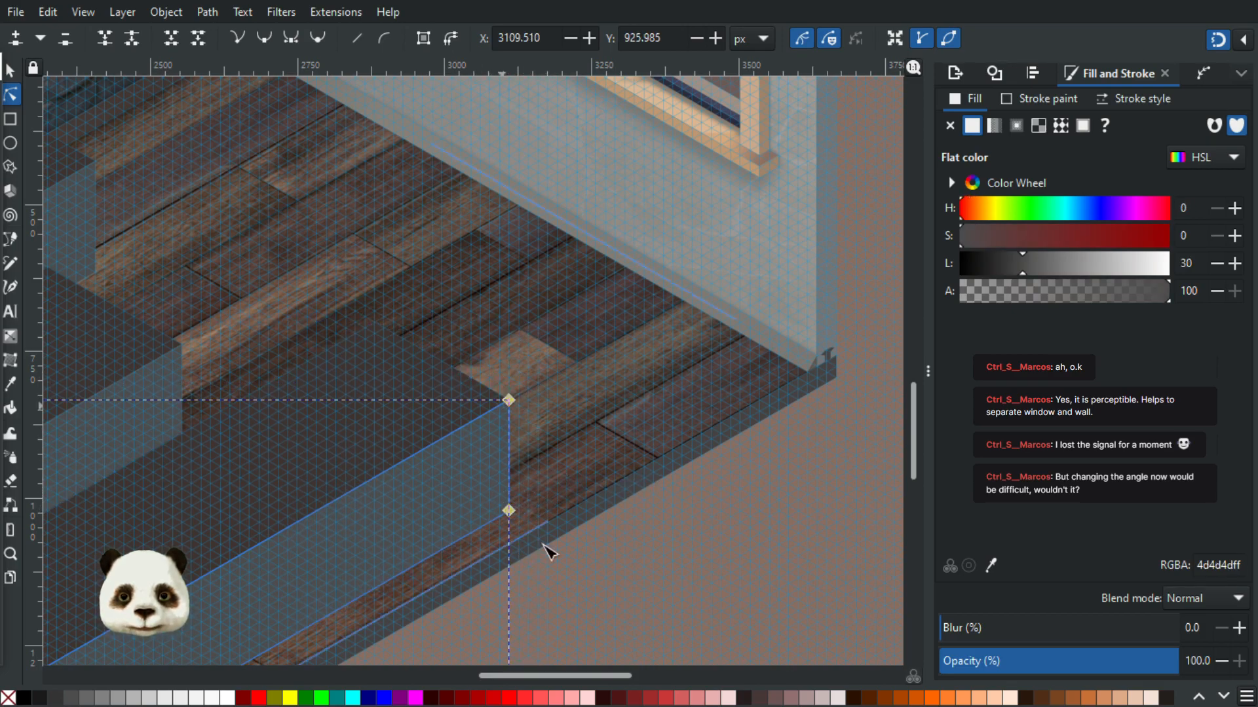
left_click_drag(513, 512, 554, 482)
scroll(553, 504, "down", 3)
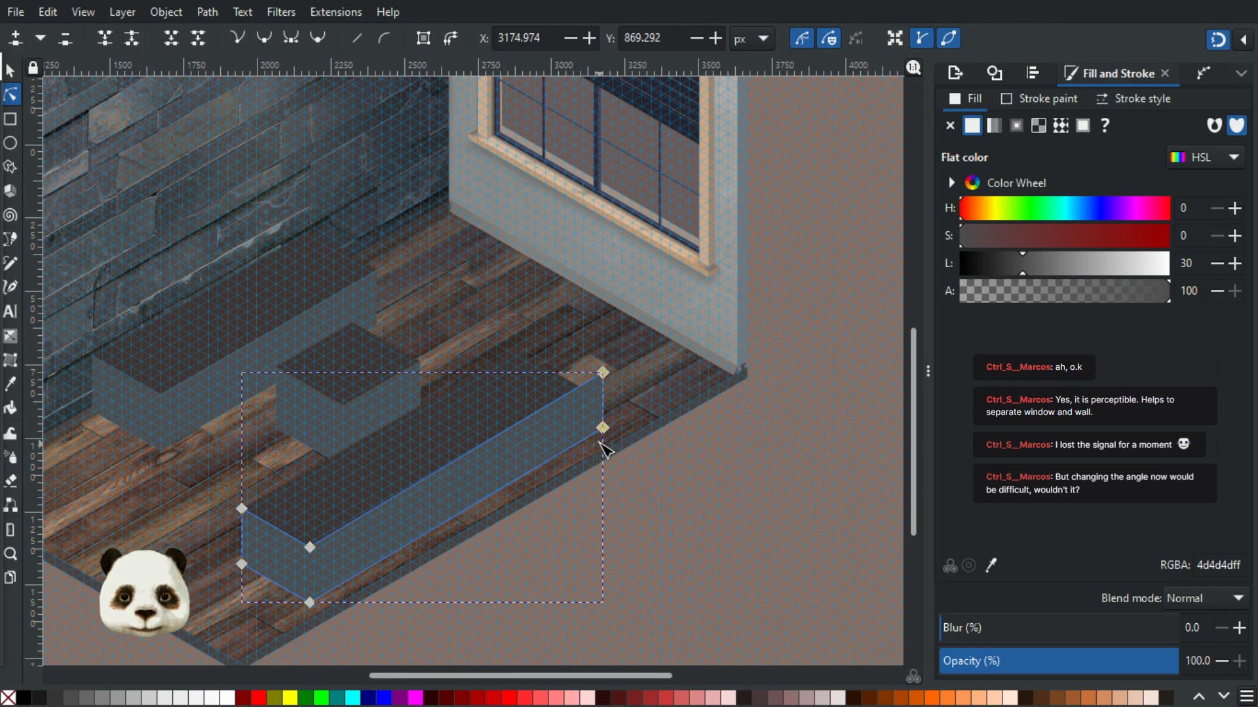
scroll(603, 449, "up", 1)
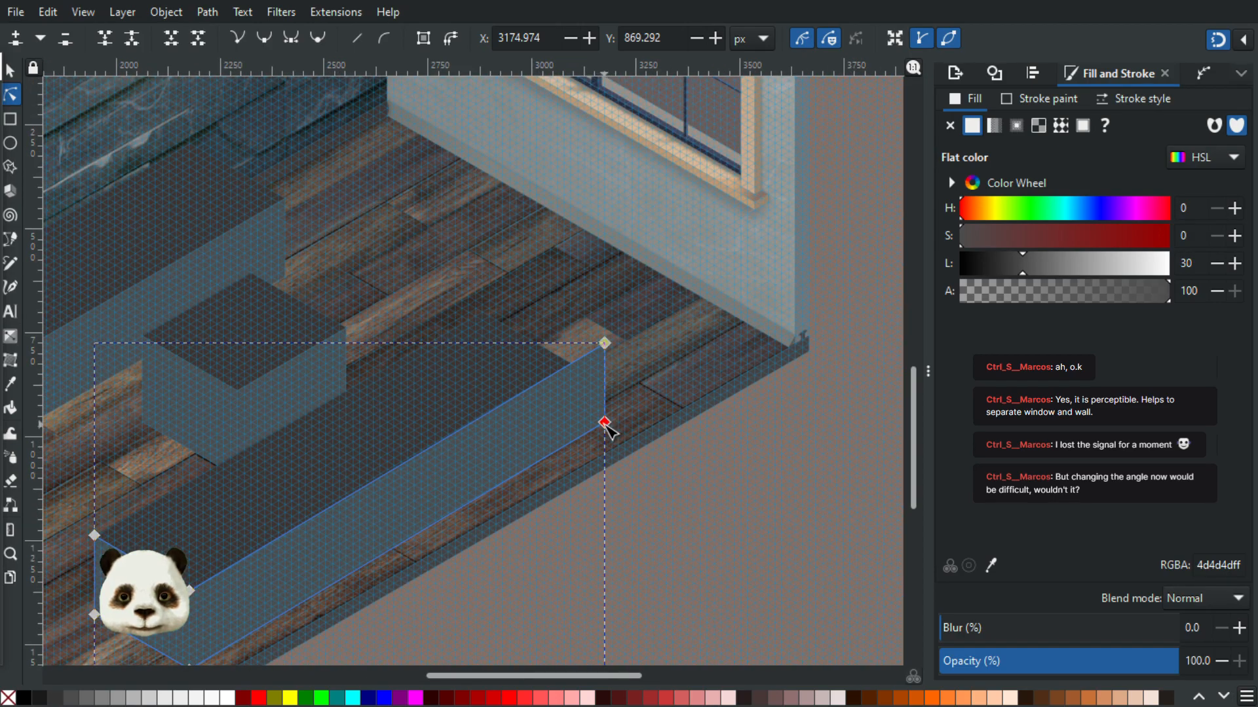
mouse_move(604, 423)
left_mouse_down()
mouse_move(621, 420)
mouse_move(622, 433)
left_mouse_up()
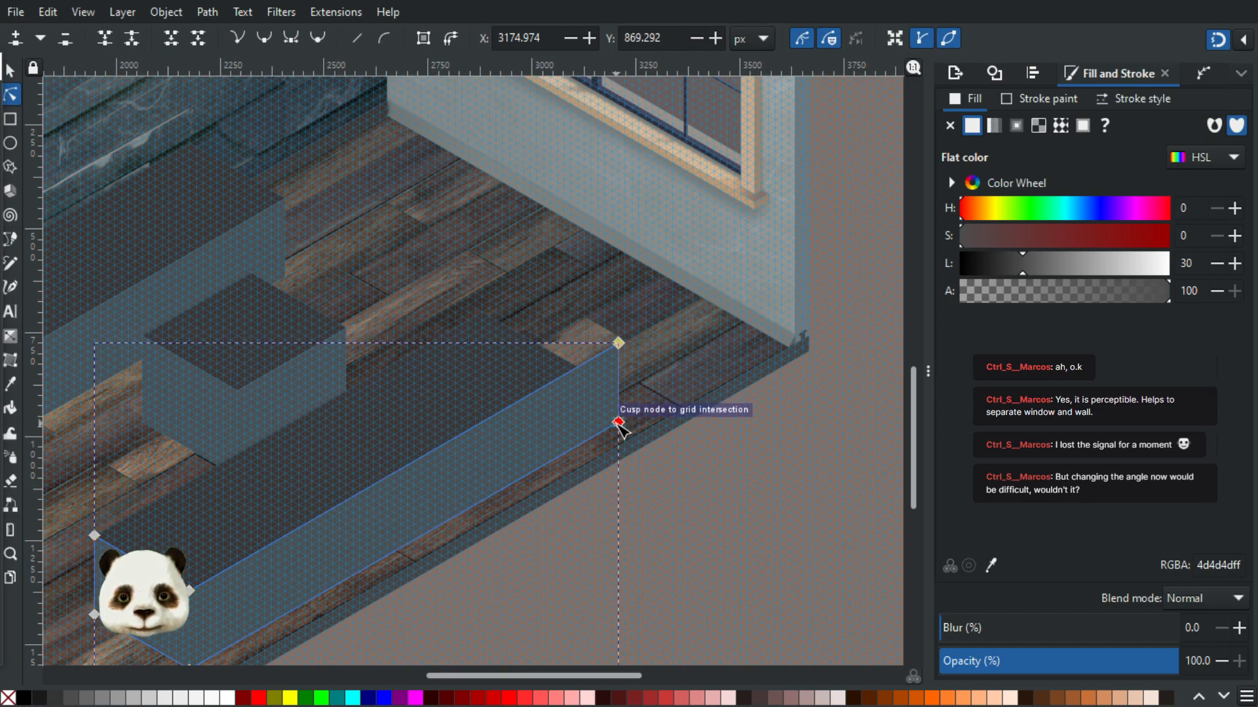
- Move the two far-end corners of the front box's top face to a combined X 3093.145, Y 708.662 px, meeting the extended side face
scroll(621, 449, "up", 2)
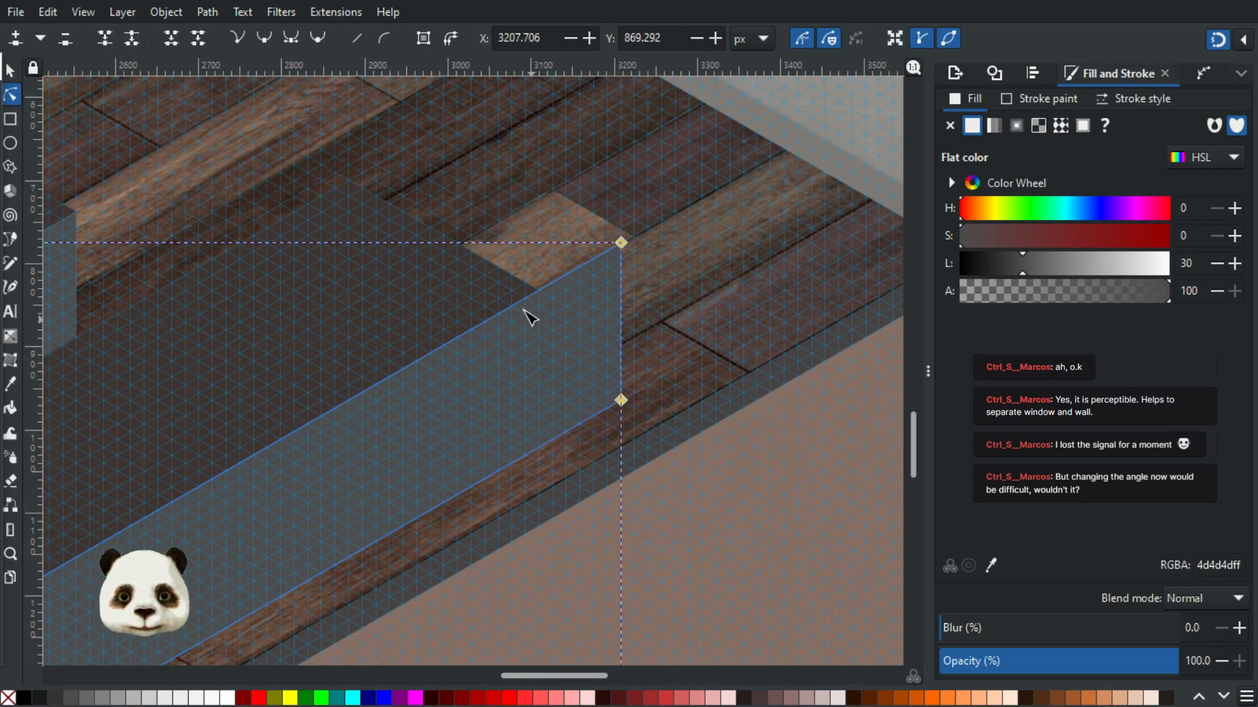
left_click(483, 294)
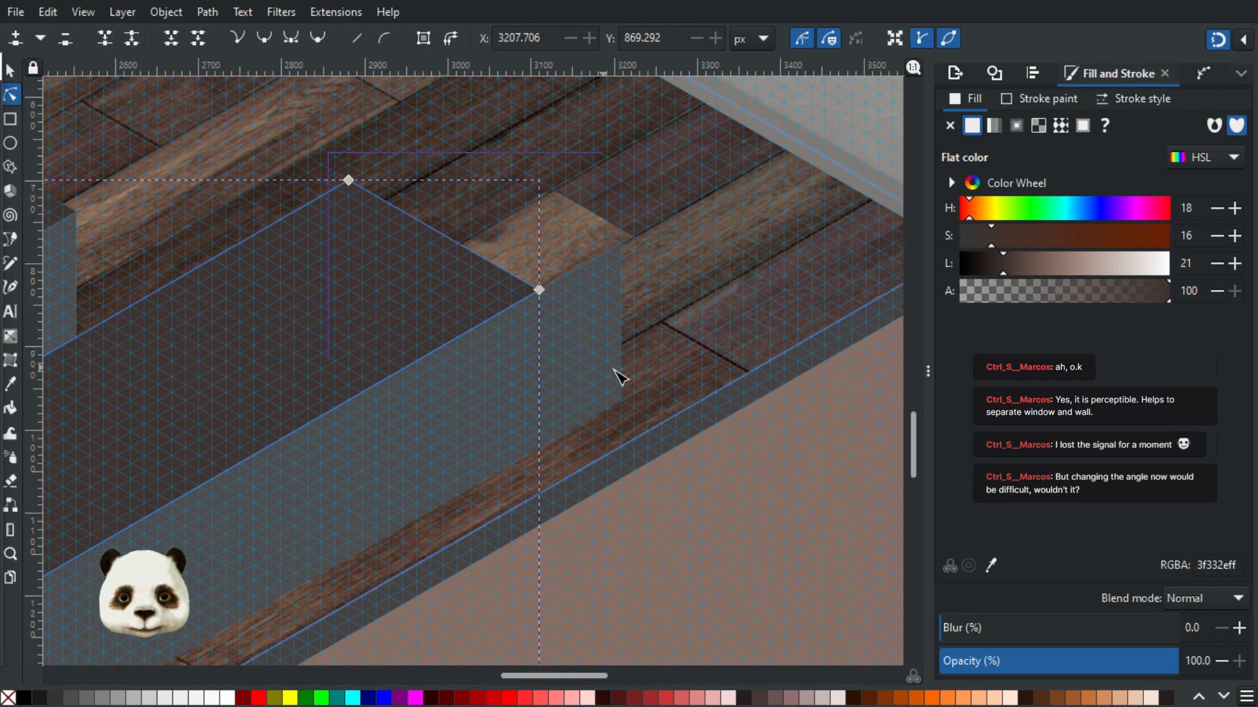
left_click_drag(538, 290, 619, 243)
- Widen the front box's top face by moving its two back corners outward, the far one to X 2913.120, Y 604.725 px, and select the side faces
scroll(571, 380, "down", 2)
left_click_drag(479, 438, 659, 386)
scroll(641, 404, "down", 1)
scroll(642, 404, "down", 2)
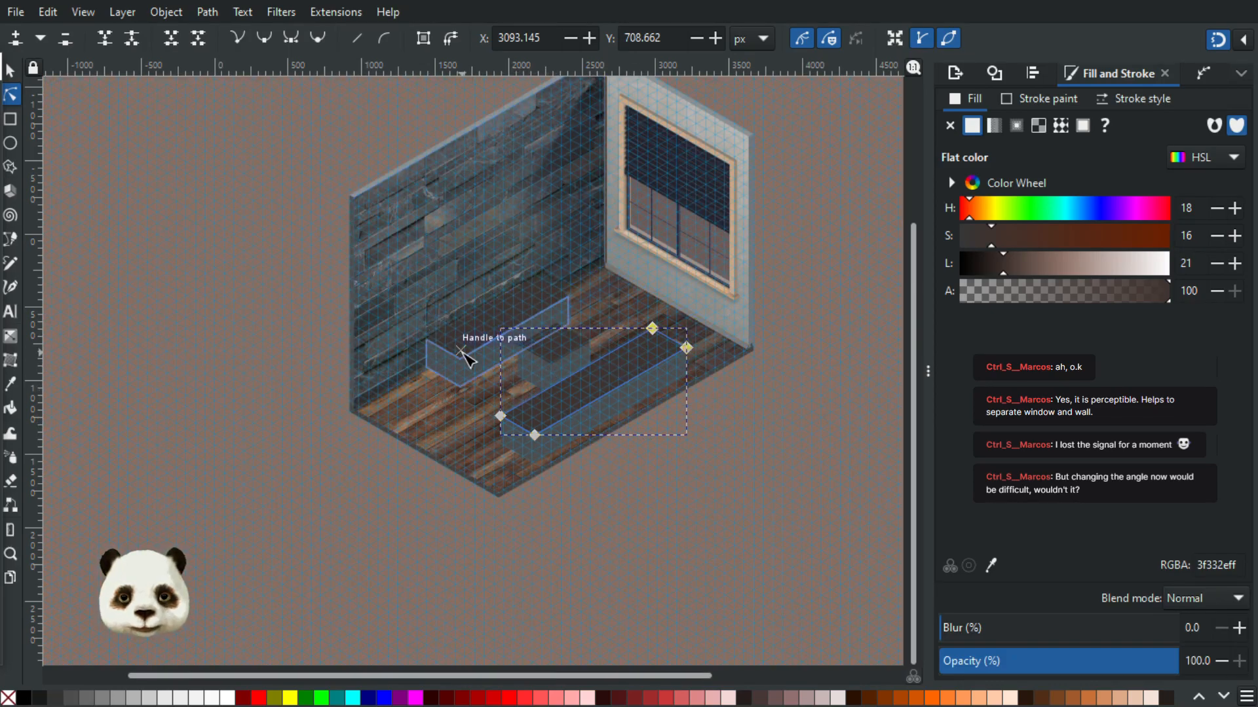
scroll(554, 419, "up", 2)
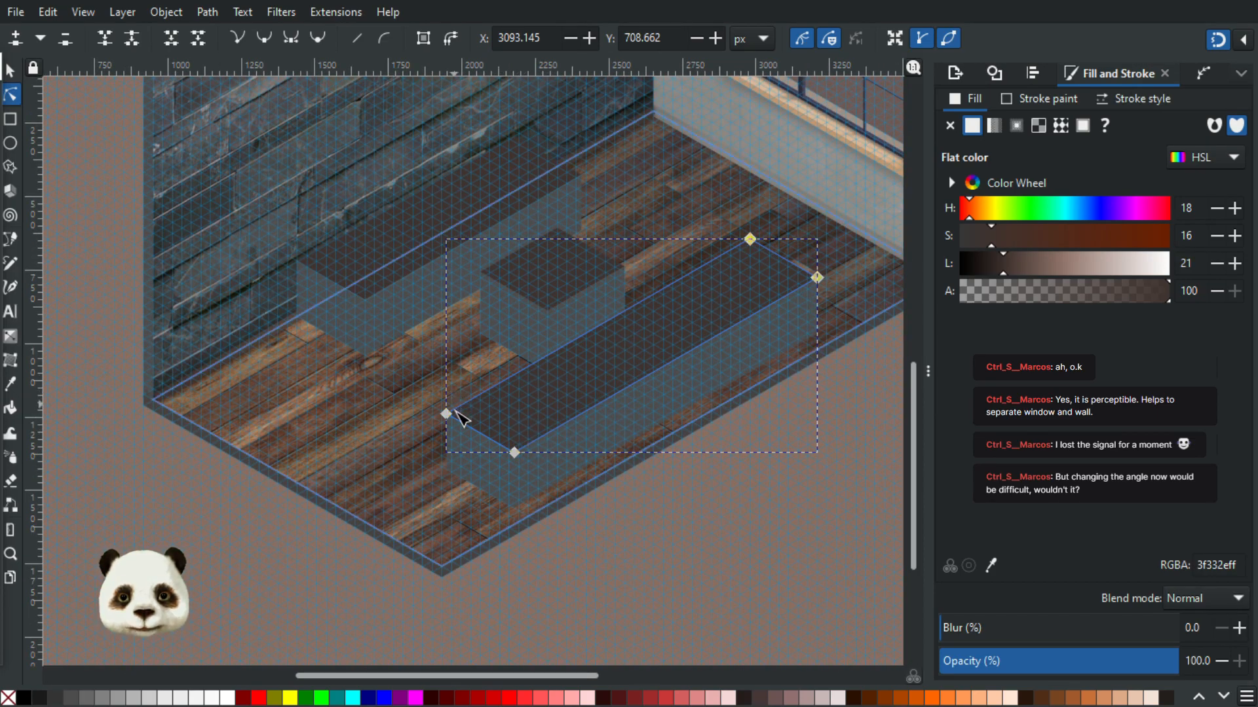
scroll(452, 407, "up", 1)
left_click_drag(445, 416, 416, 398)
left_click_drag(582, 362, 406, 452)
left_click_drag(696, 258, 668, 240)
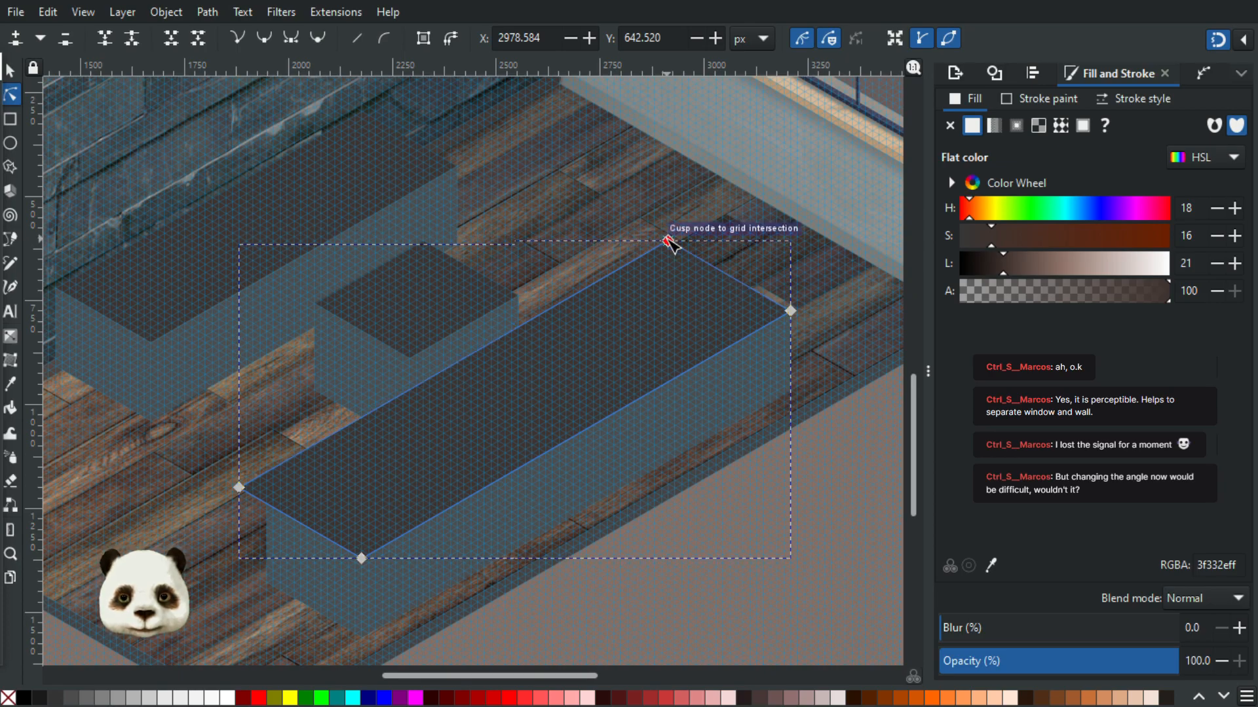
left_click_drag(670, 242, 668, 241)
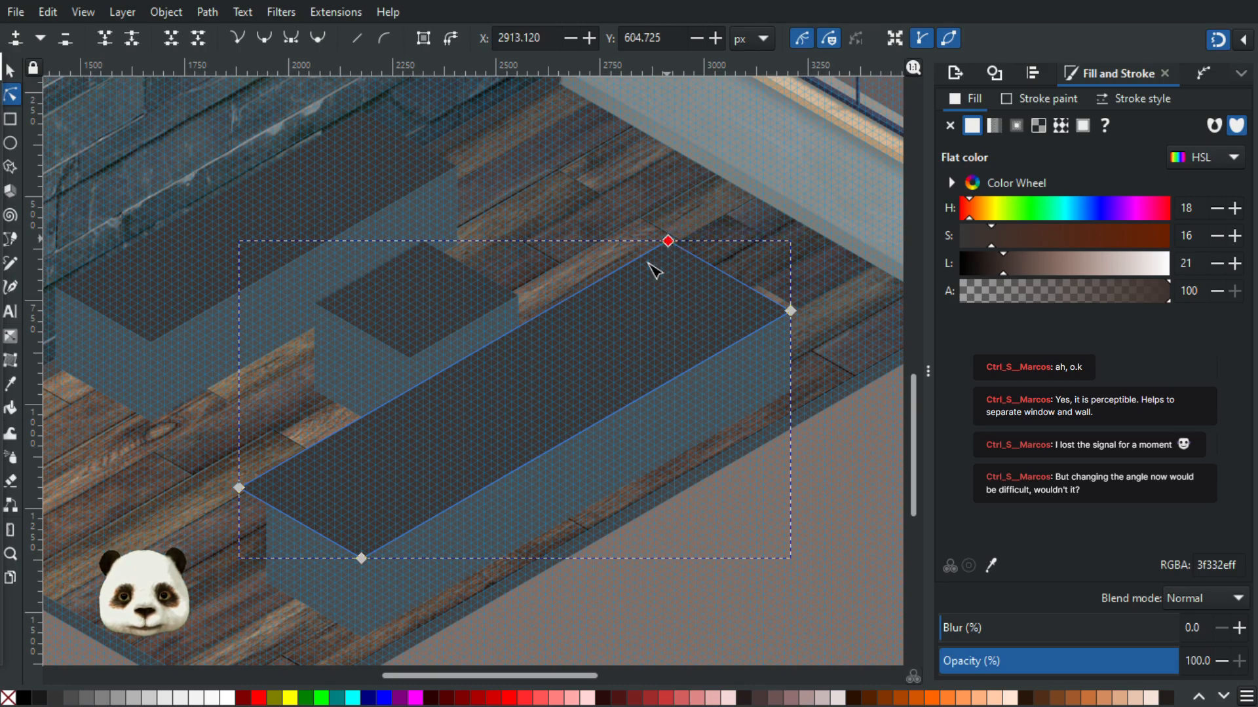
left_click(295, 576)
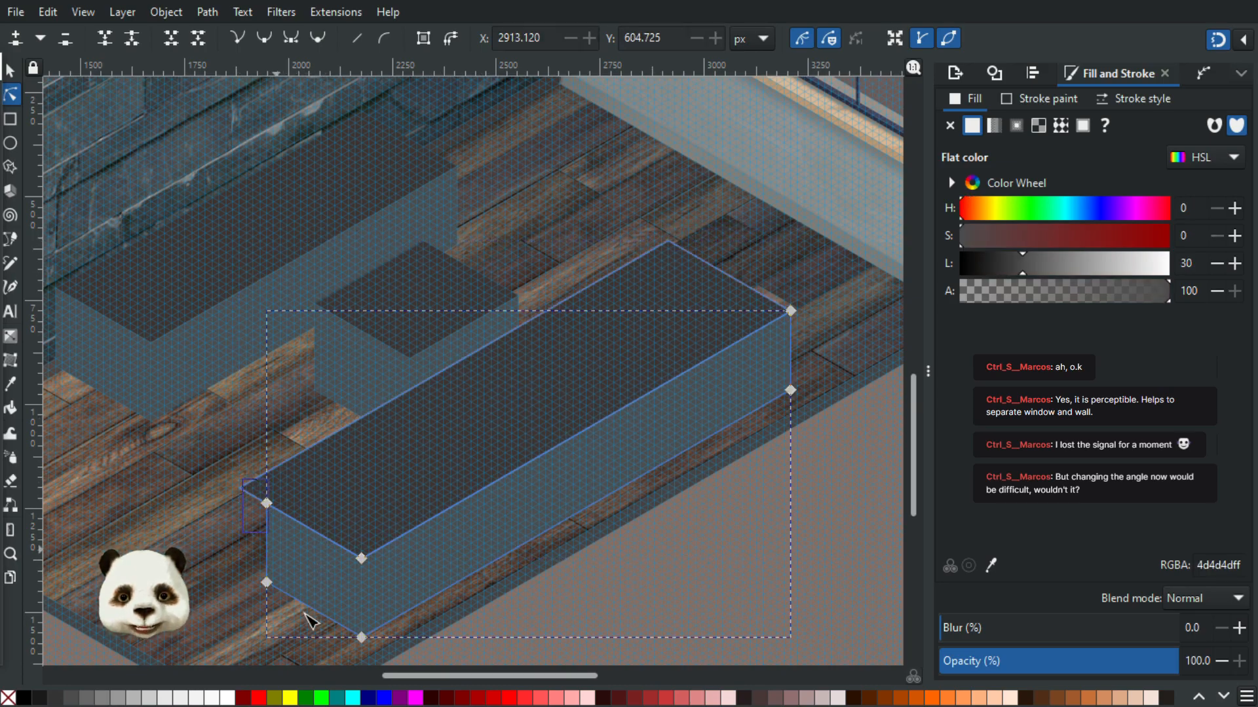
- Move the two near-end nodes of the front box's side face outward to a combined X 1882.072, Y 1294.489 px, and deselect it
left_click_drag(248, 567, 243, 573)
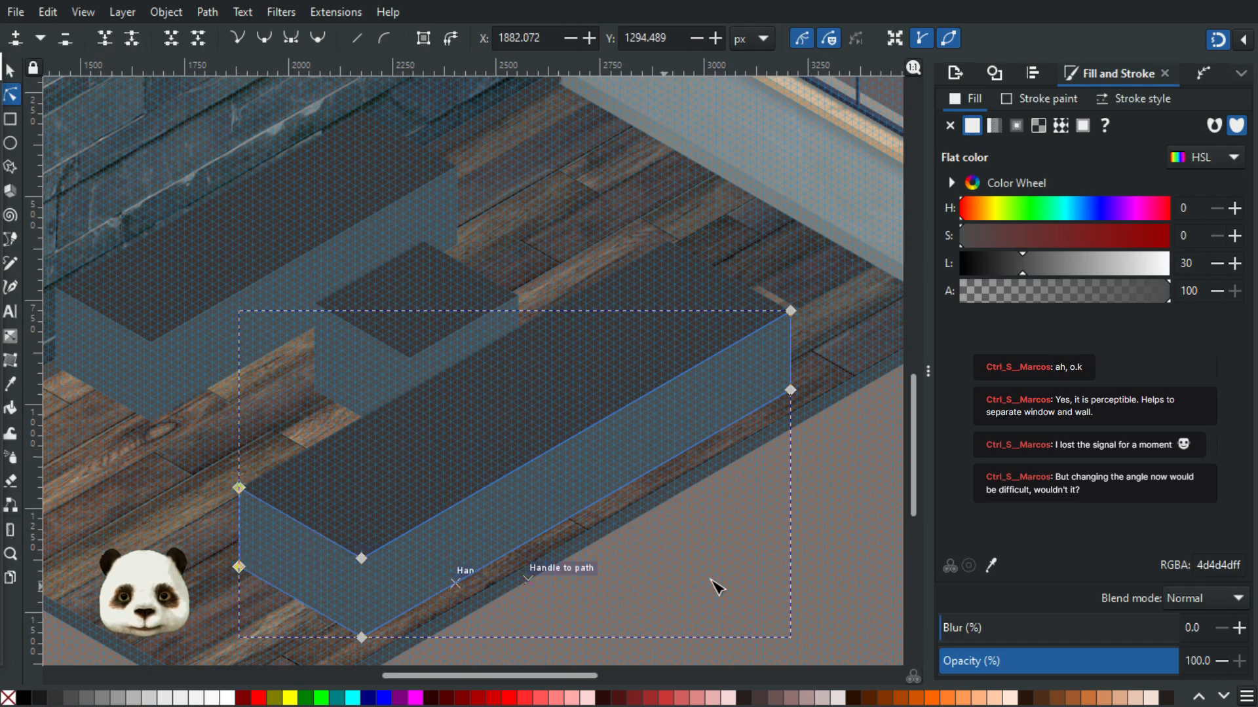
left_click(793, 585)
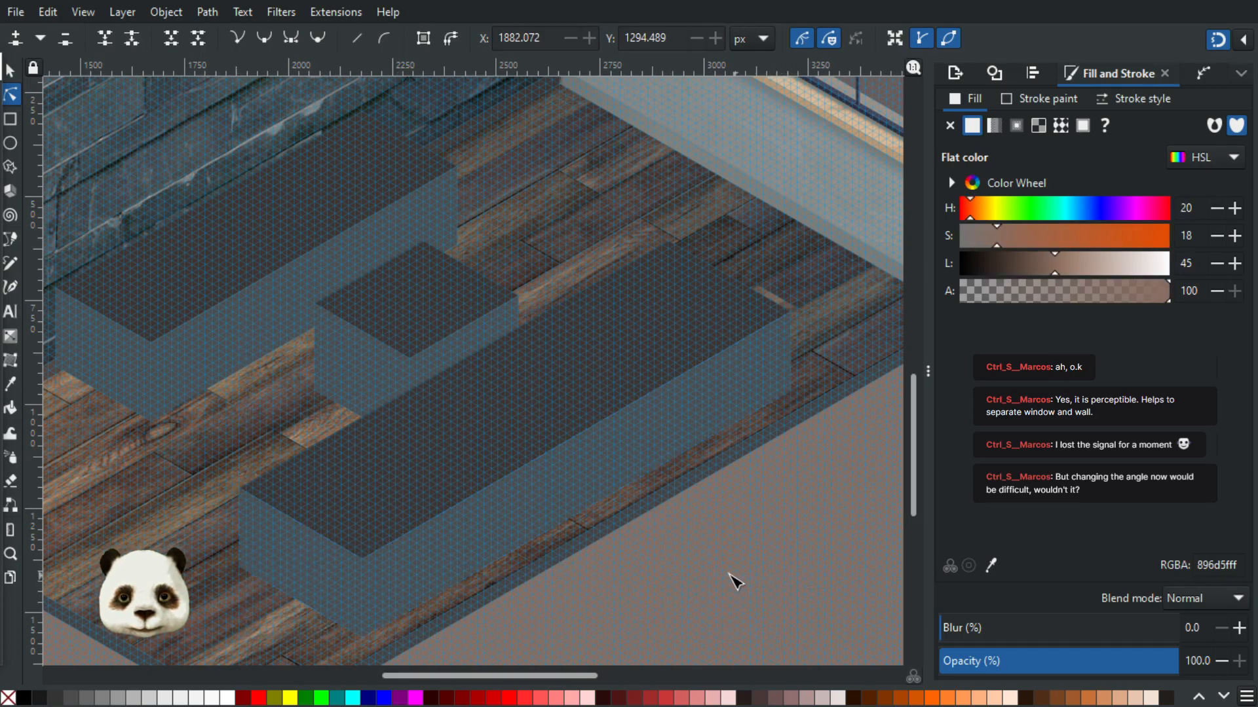
scroll(734, 579, "down", 1)
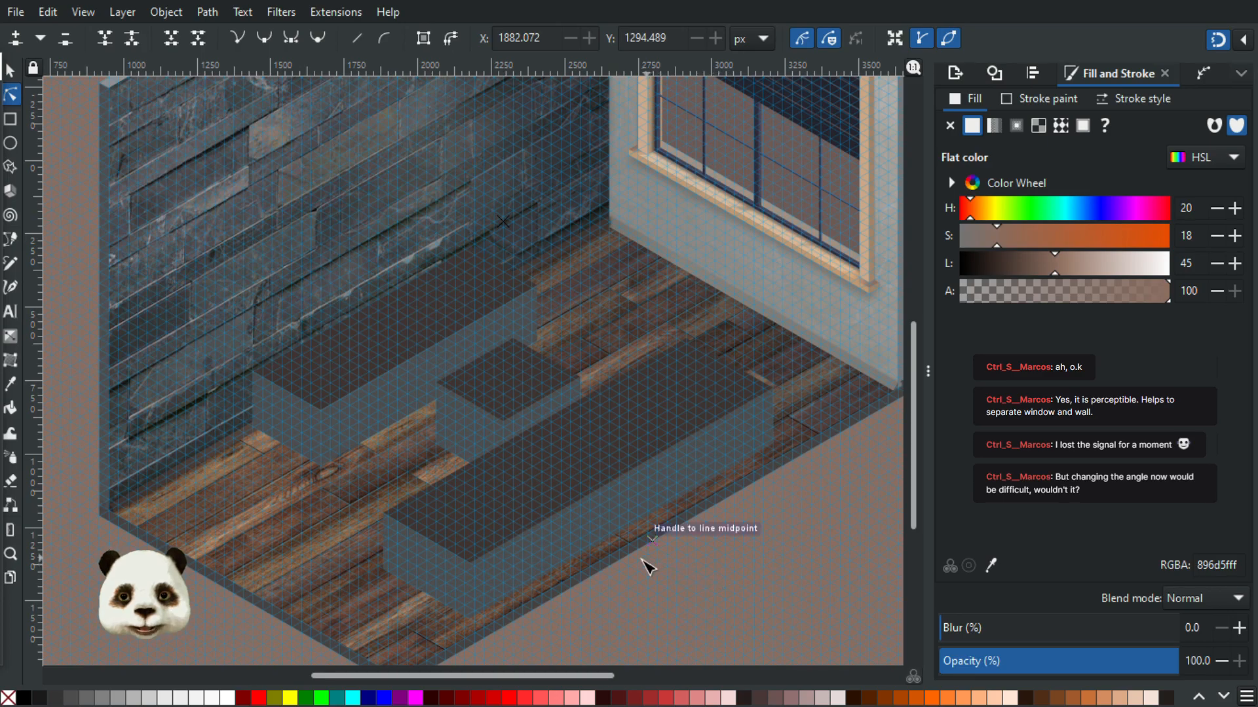
scroll(622, 567, "down", 2)
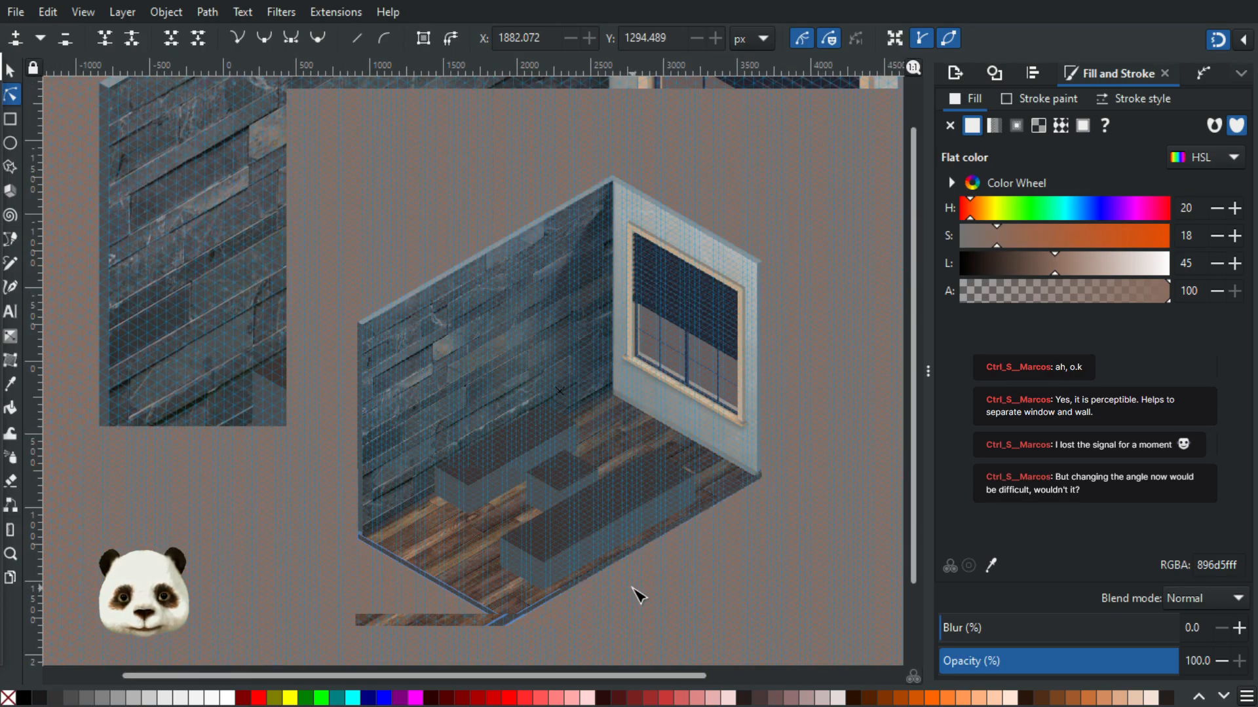
scroll(637, 593, "up", 1)
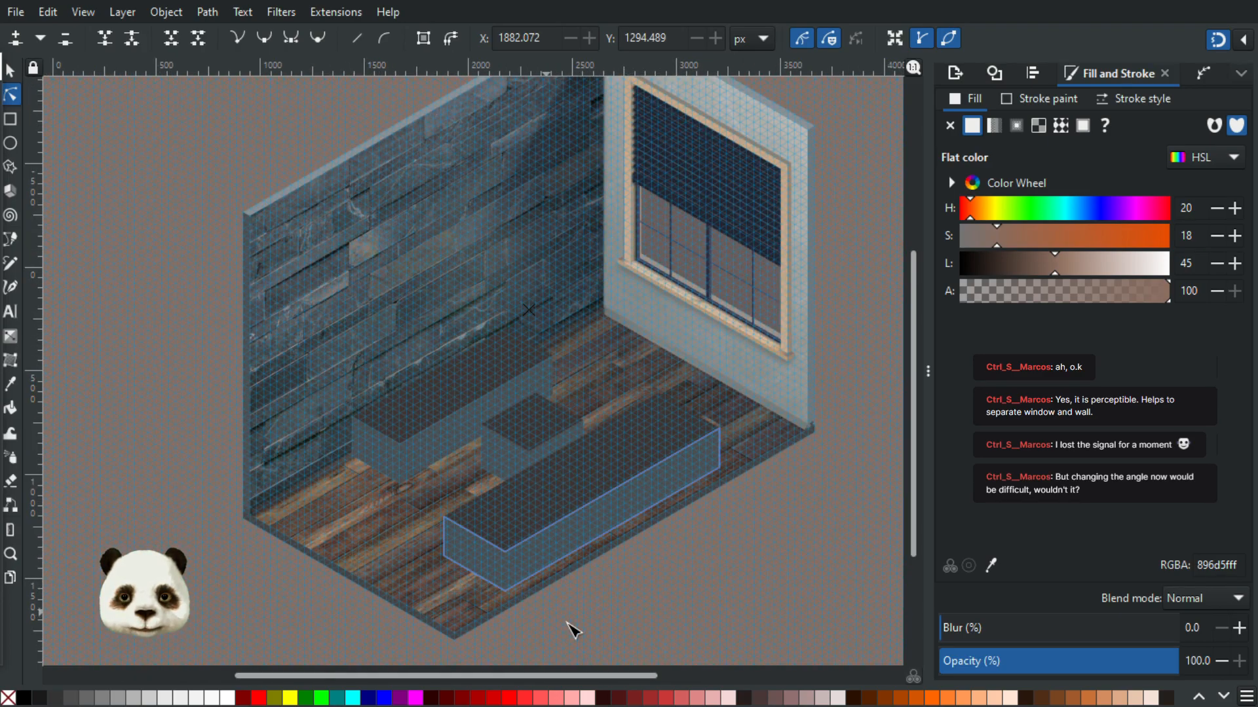
scroll(570, 603, "up", 2)
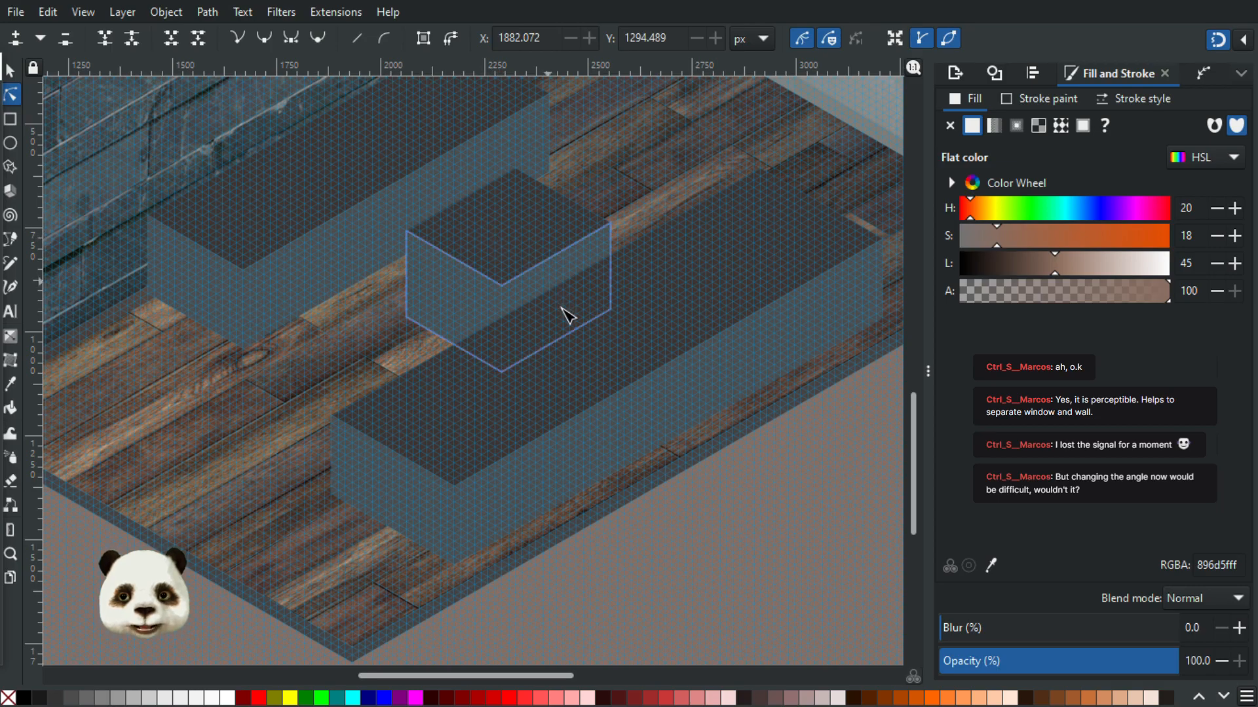
scroll(573, 315, "down", 2)
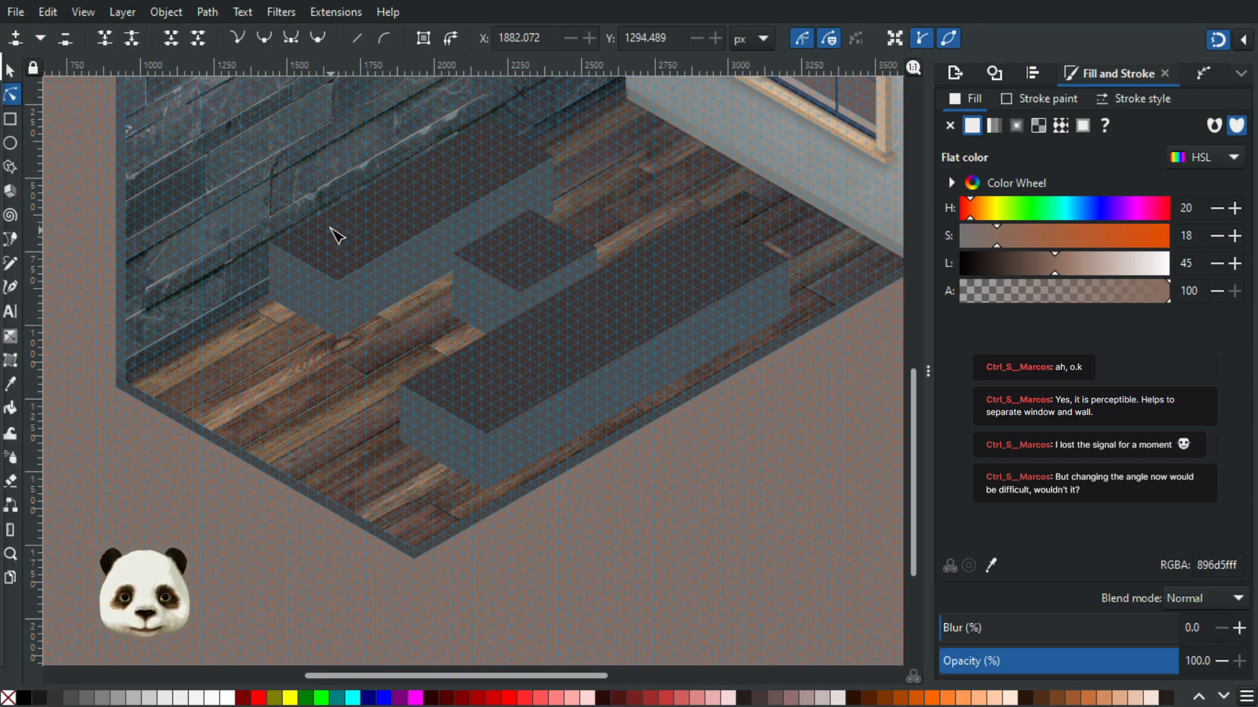
- Narrow the wall unit's top face by moving its two front corners toward the wall, the far one to X 2356.682, Y 396.851 px
scroll(335, 235, "up", 1)
left_click(337, 296)
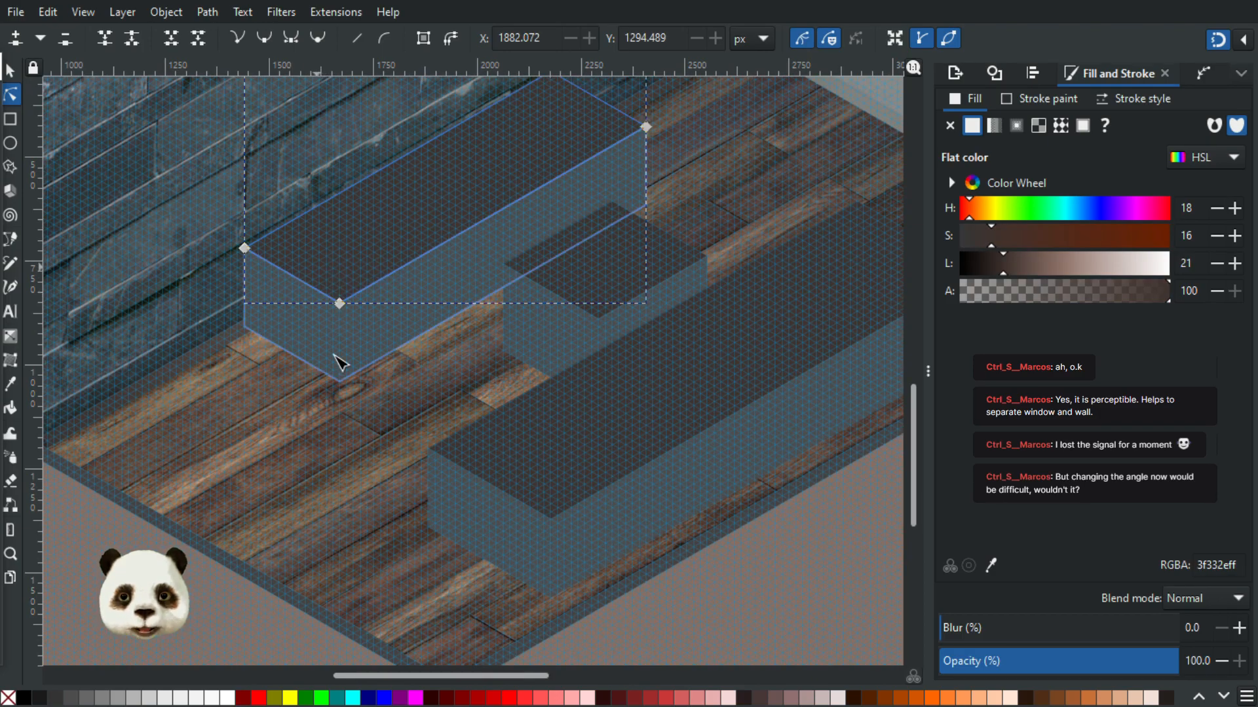
left_click_drag(701, 94, 364, 259)
left_click_drag(342, 305, 327, 296)
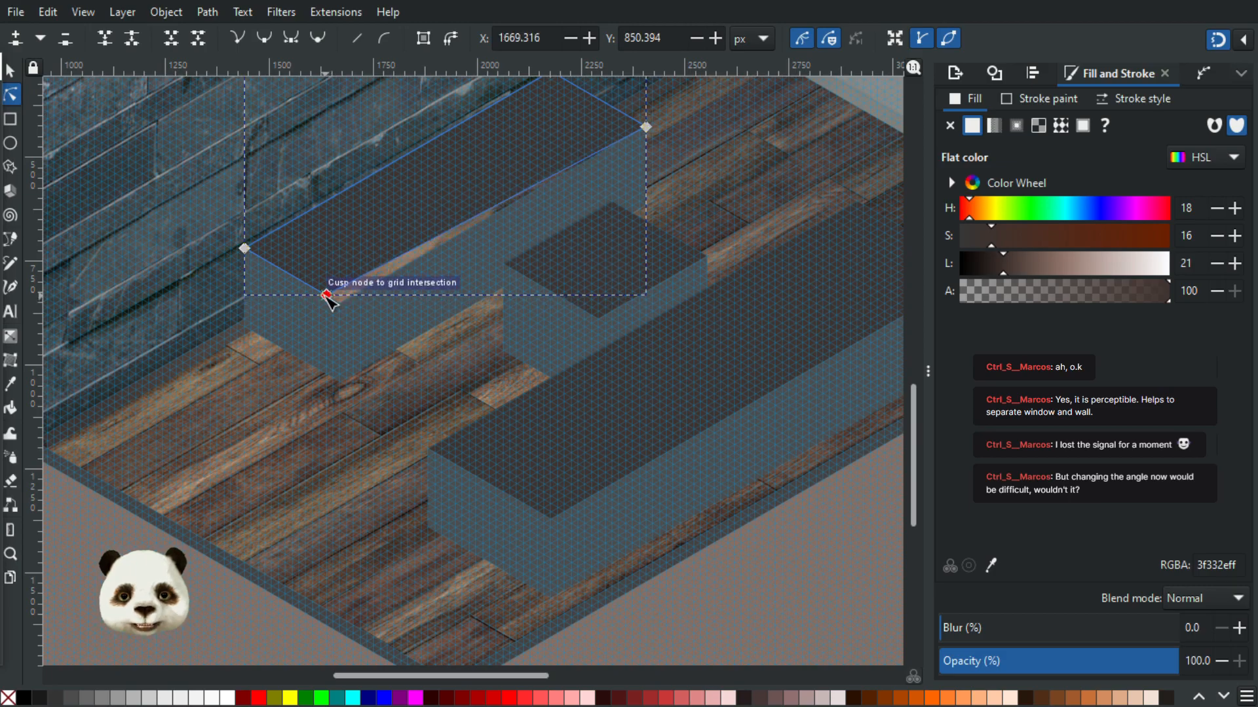
left_click(645, 127)
left_click_drag(640, 123, 626, 112)
- Move the wall unit's four front side-face nodes to a combined X 2004.816, Y 713.386 px and the top's far corner to X 2373.047, Y 406.299 px
left_click(641, 146)
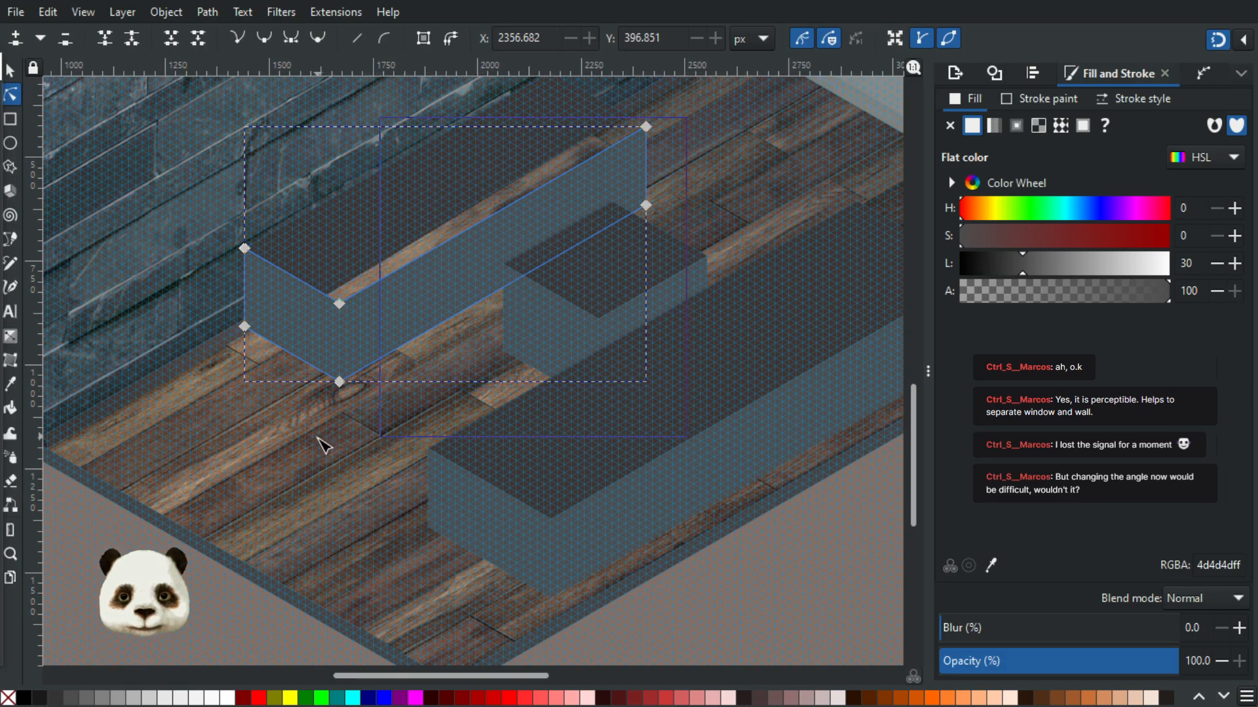
left_click(339, 304)
mouse_move(336, 304)
left_mouse_down()
mouse_move(319, 295)
mouse_move(329, 302)
left_mouse_up()
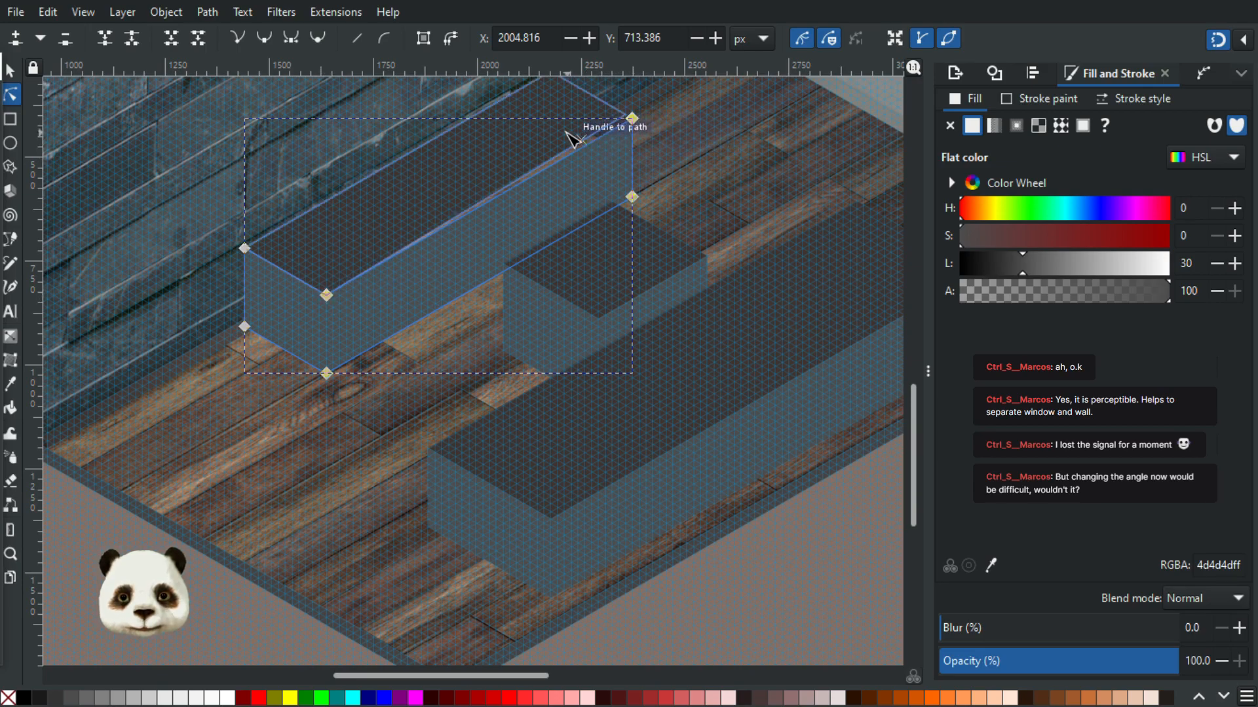
left_click(625, 115)
left_click_drag(627, 116, 633, 120)
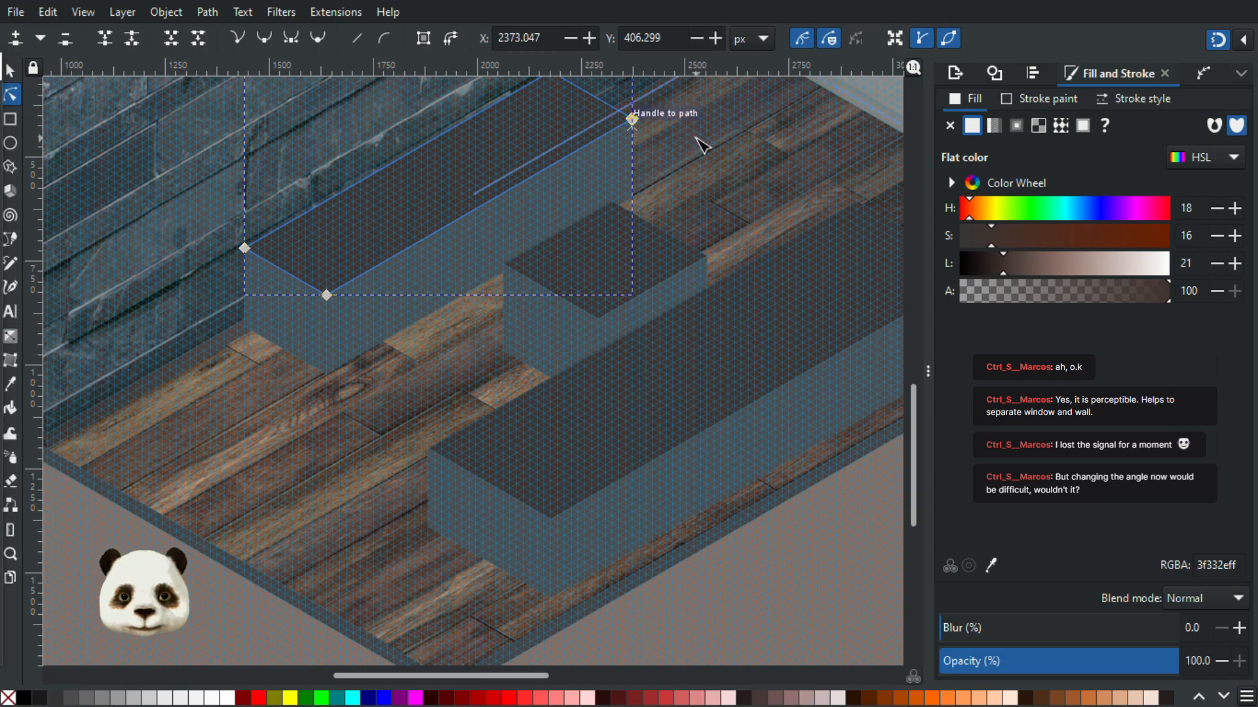
left_click(696, 140)
- Move both faces of the small table-like box together along the grid to X 1980.267, Y 576.378 px, and deselect them
left_click(10, 69)
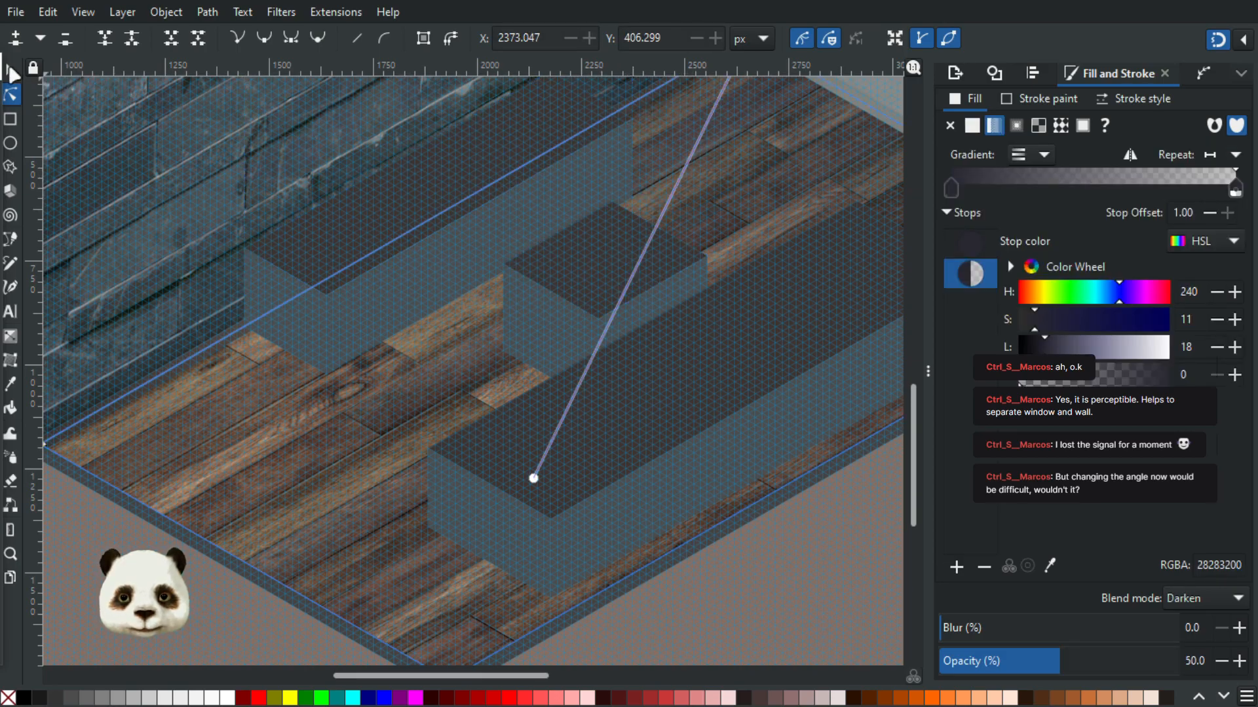
left_click(603, 283)
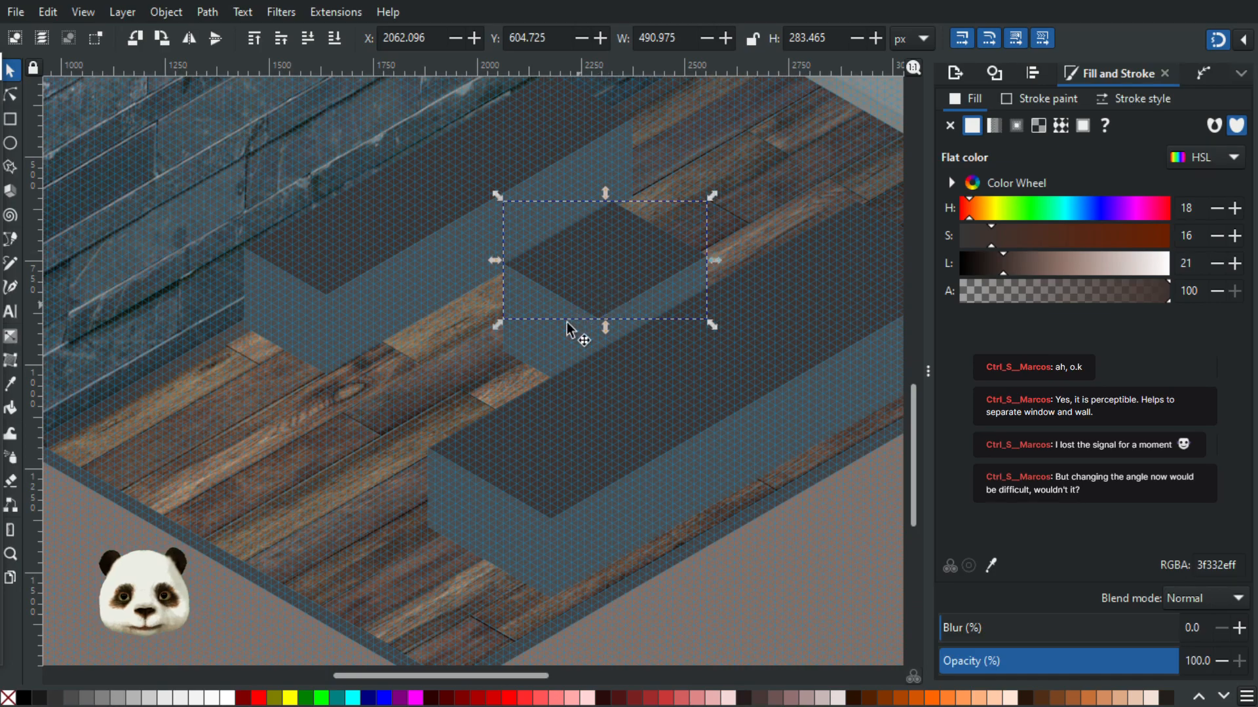
left_click_drag(562, 341, 525, 325)
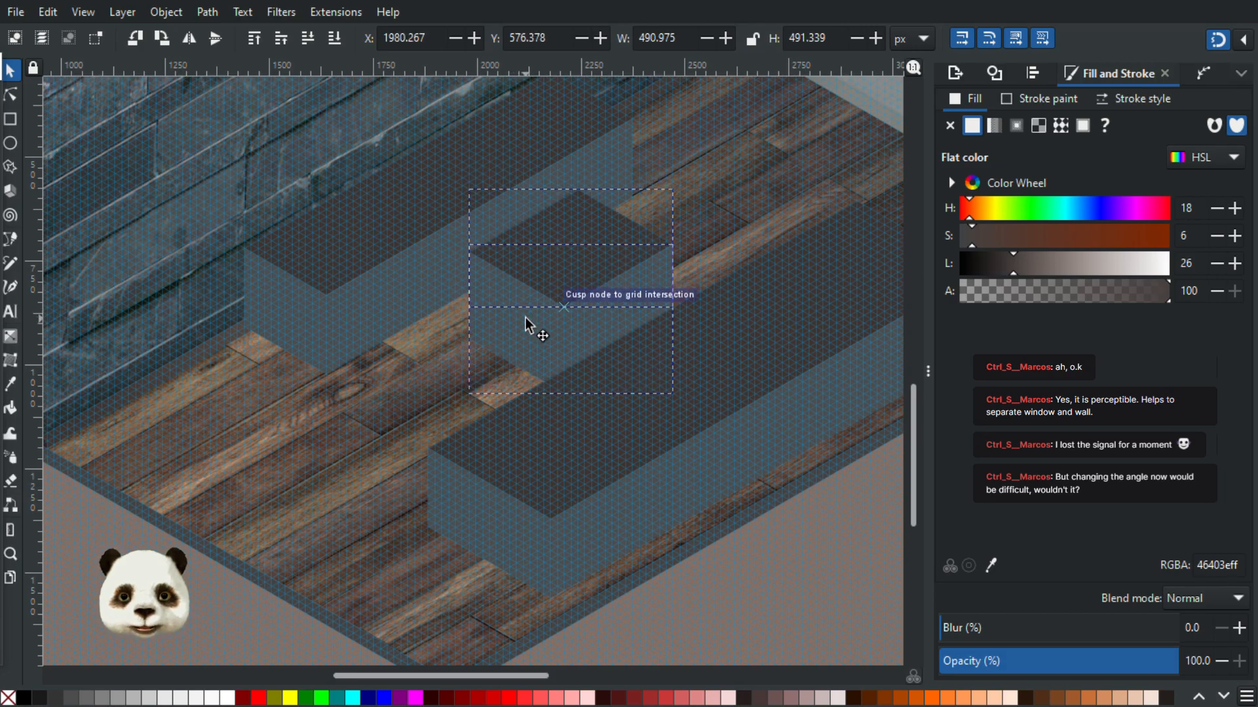
left_click_drag(526, 324, 525, 325)
scroll(612, 345, "down", 2)
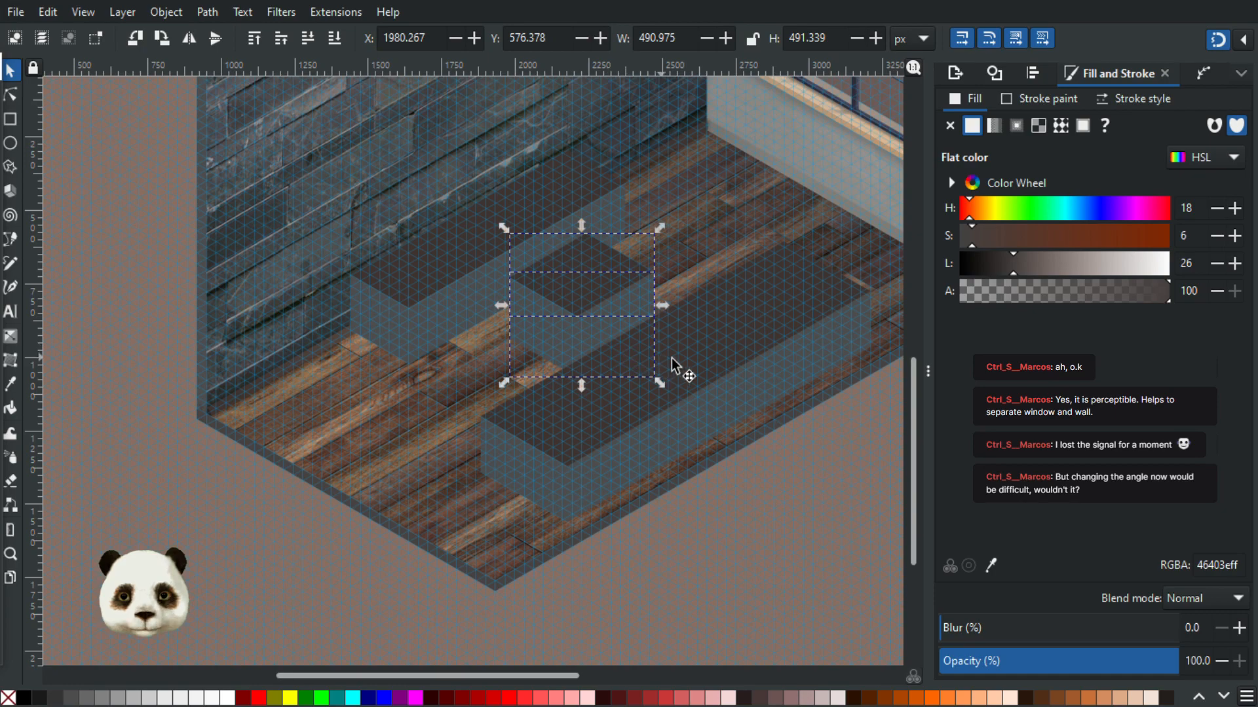
left_click_drag(752, 520, 504, 565)
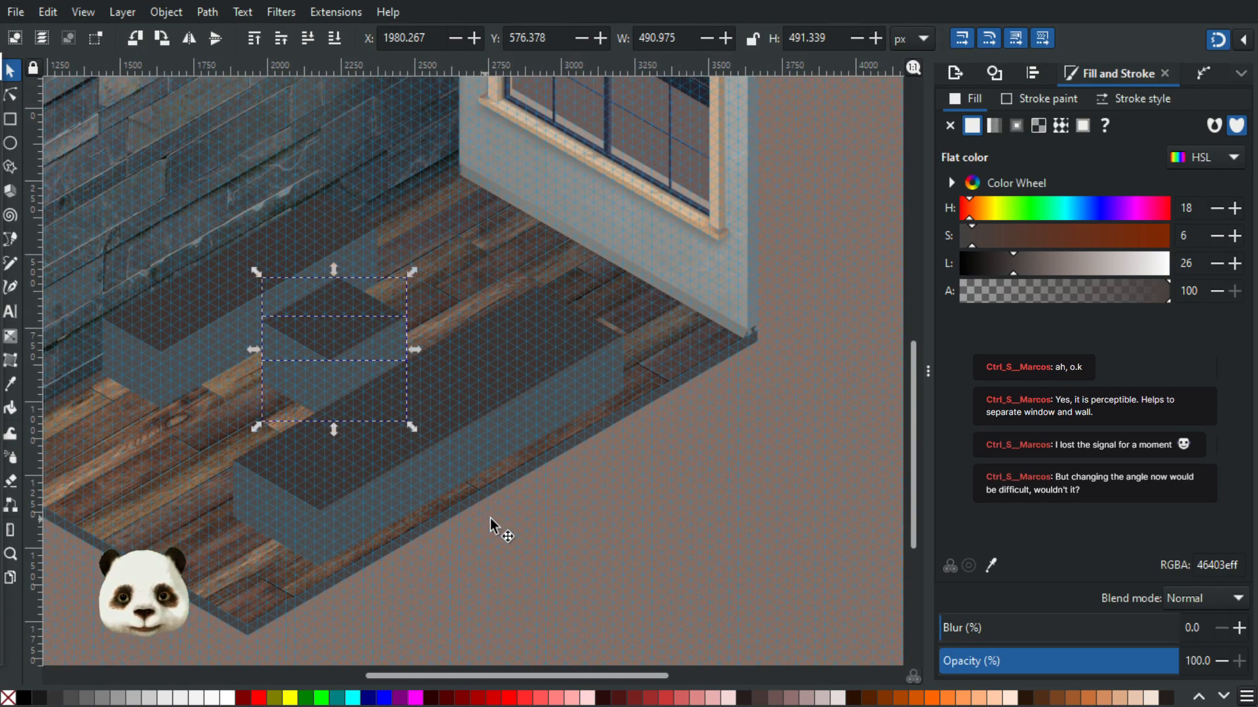
left_click(493, 524)
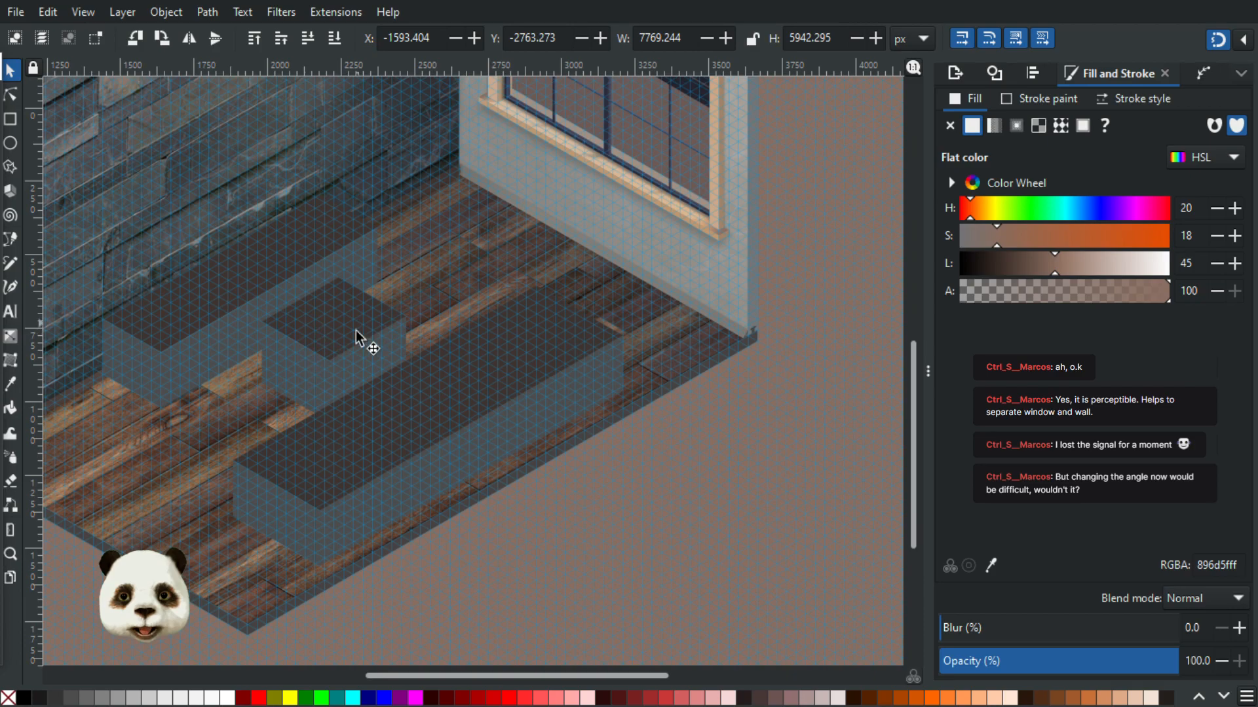
- Raise the small box's top face straight up to Y 557.481 px
scroll(262, 337, "down", 1)
scroll(384, 337, "up", 3)
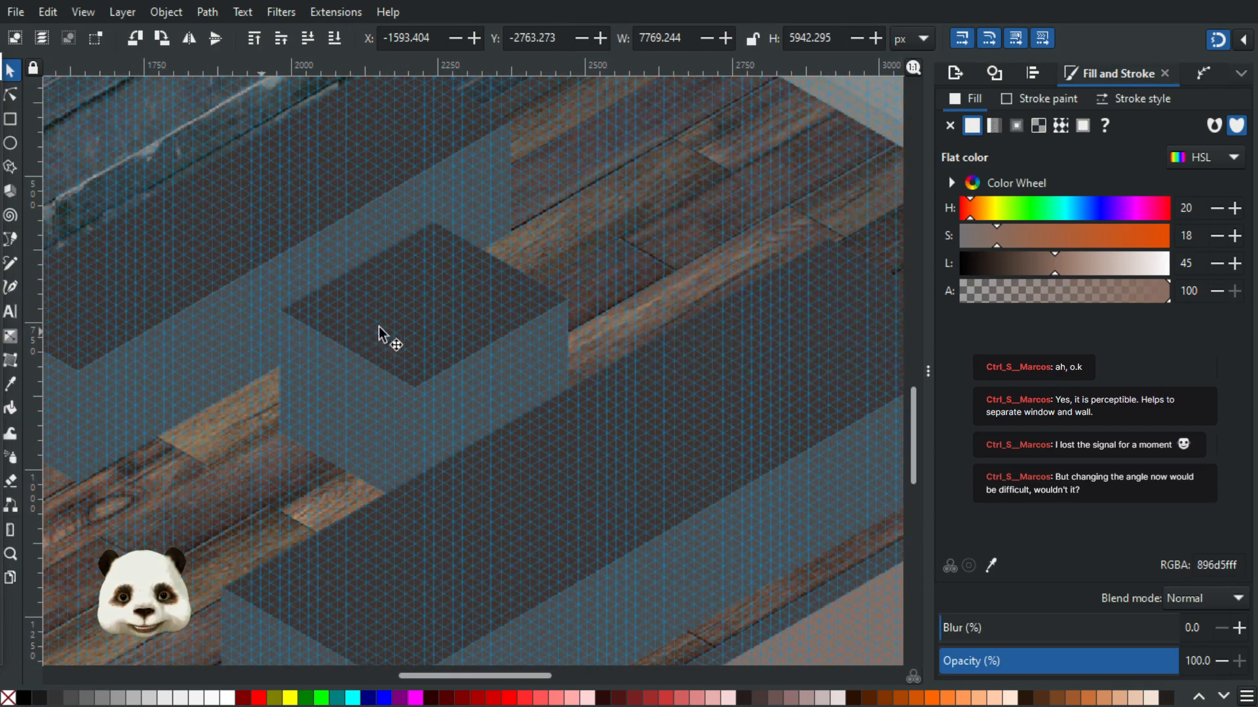
left_click(415, 324)
left_click_drag(422, 312, 419, 300)
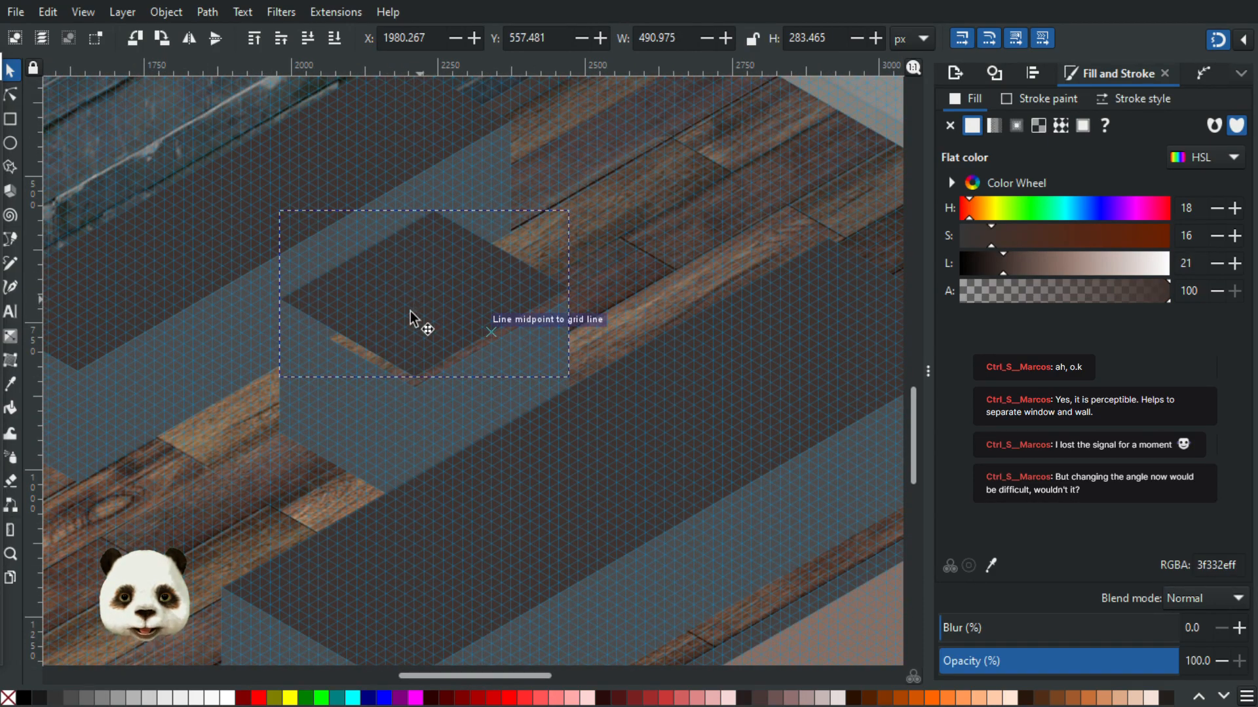
- Raise the small box's upper side-face nodes to meet the top: two to a combined X 2340.316, Y 765.355 px, the third to X 1980.267, Y 708.662 px
left_click(292, 300)
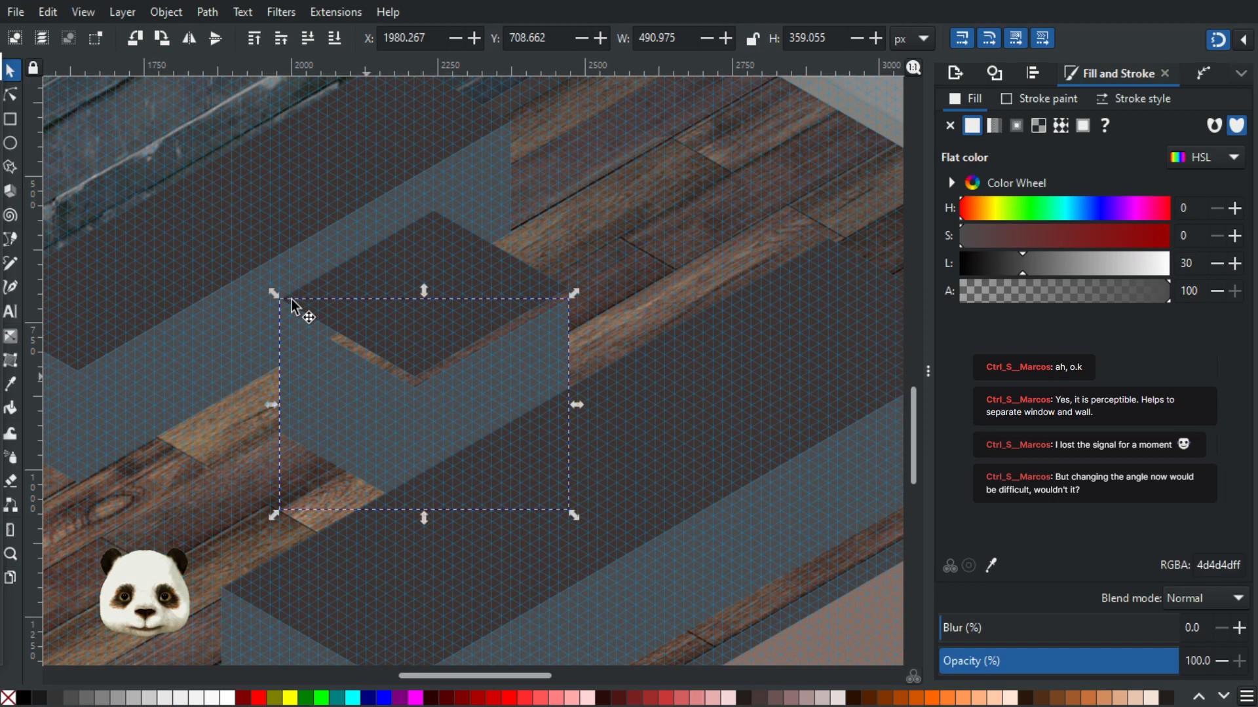
left_click(11, 96)
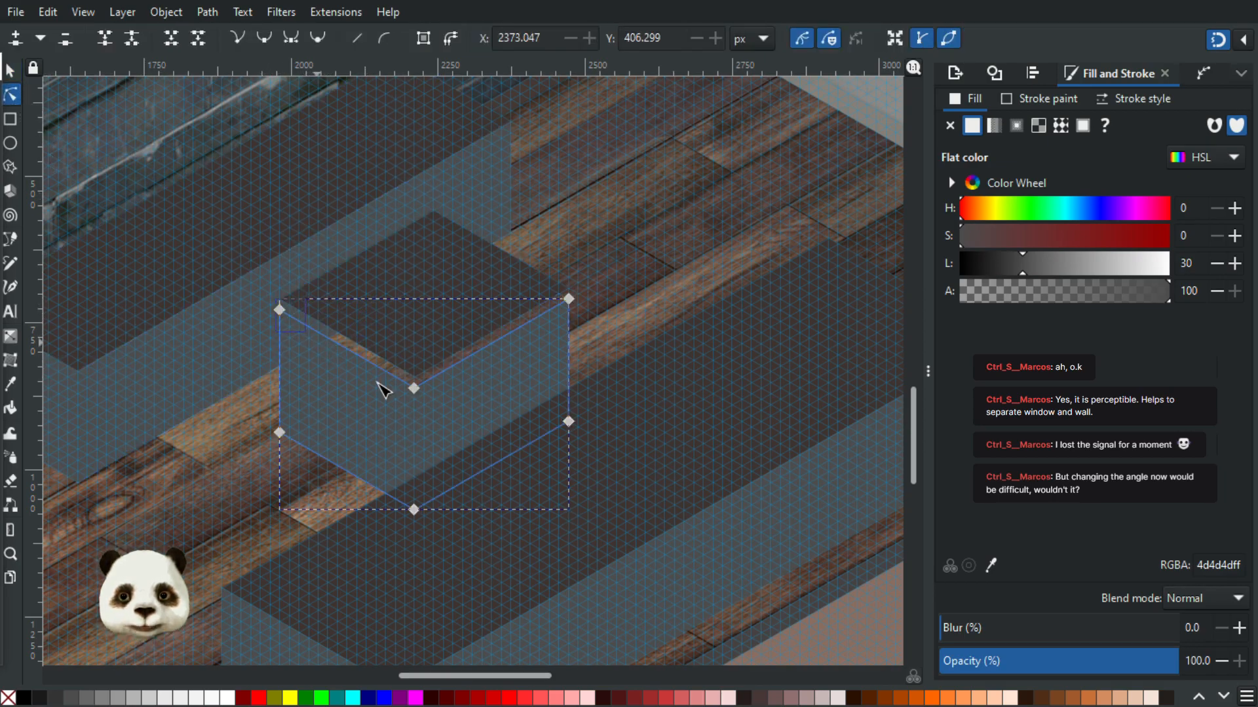
left_click(414, 389)
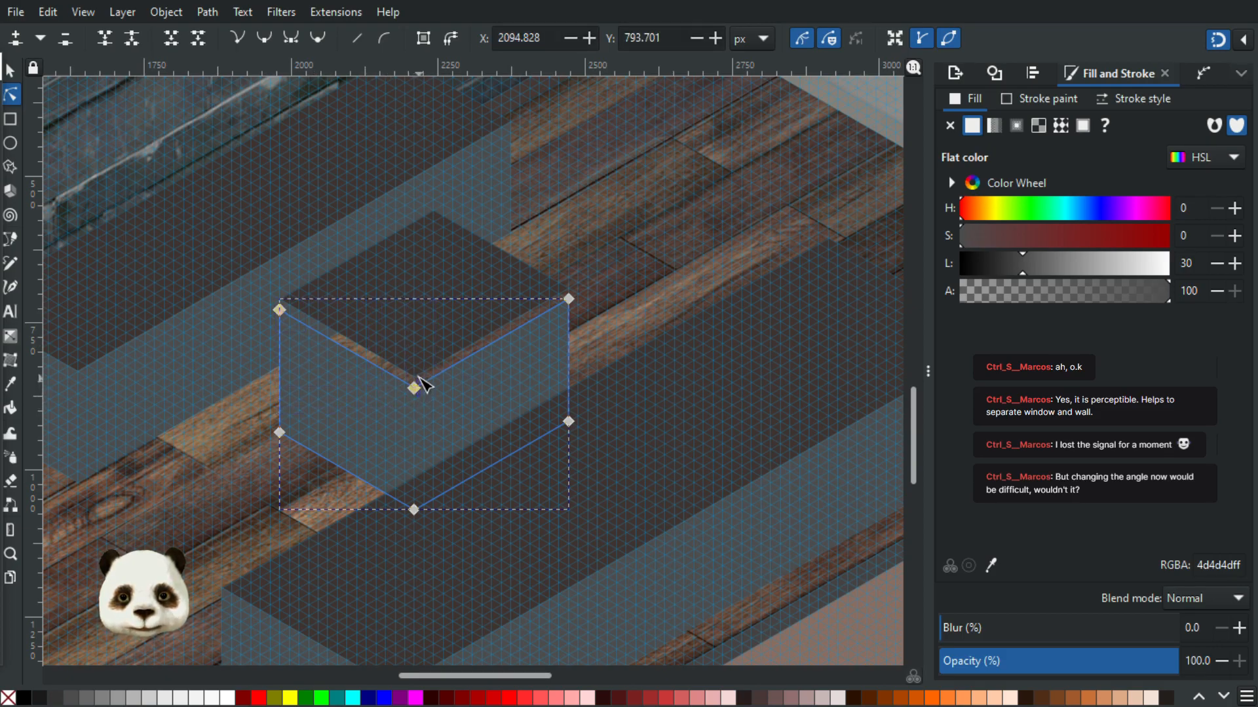
left_click(414, 389)
left_click(568, 299, "shift")
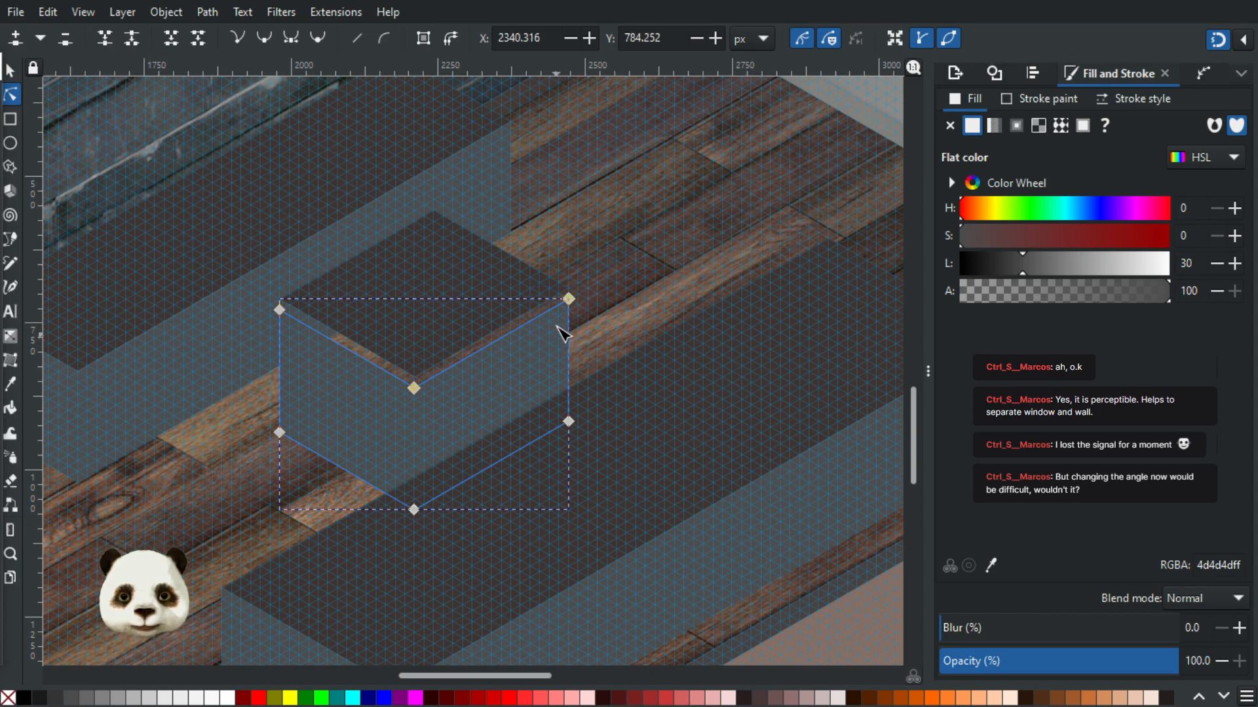
left_click_drag(571, 302, 571, 290)
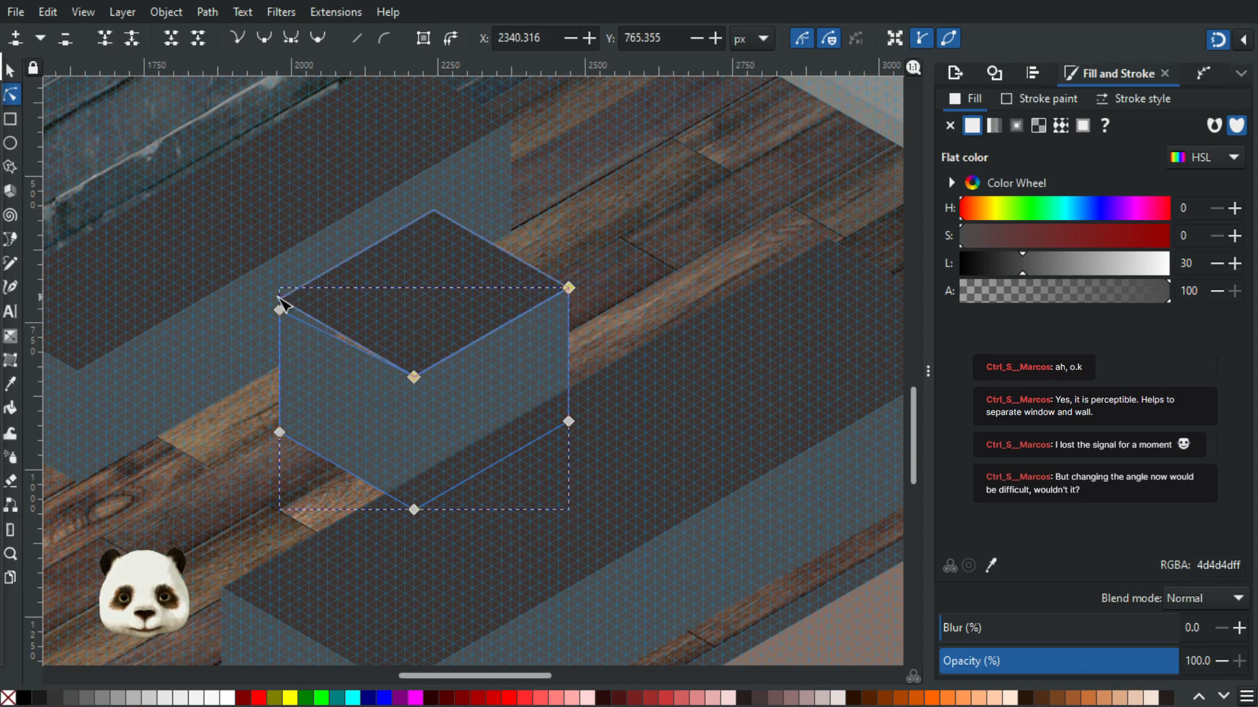
left_click_drag(278, 309, 279, 299)
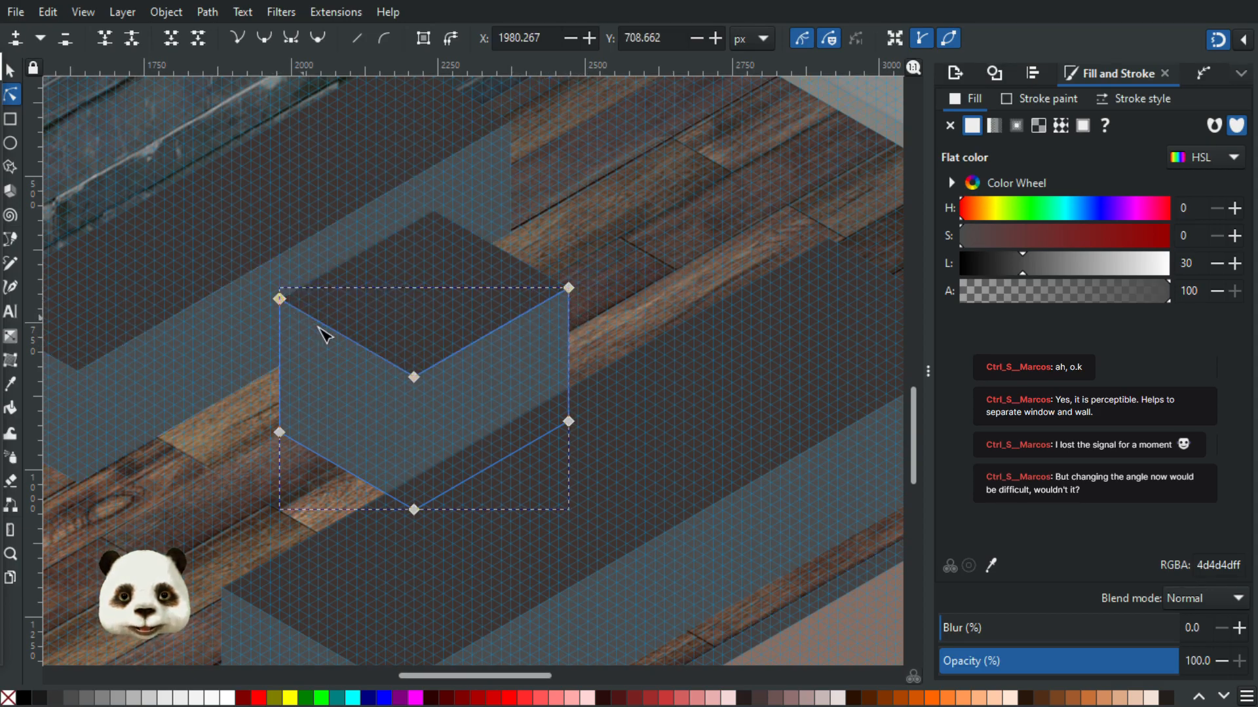
scroll(348, 359, "down", 3)
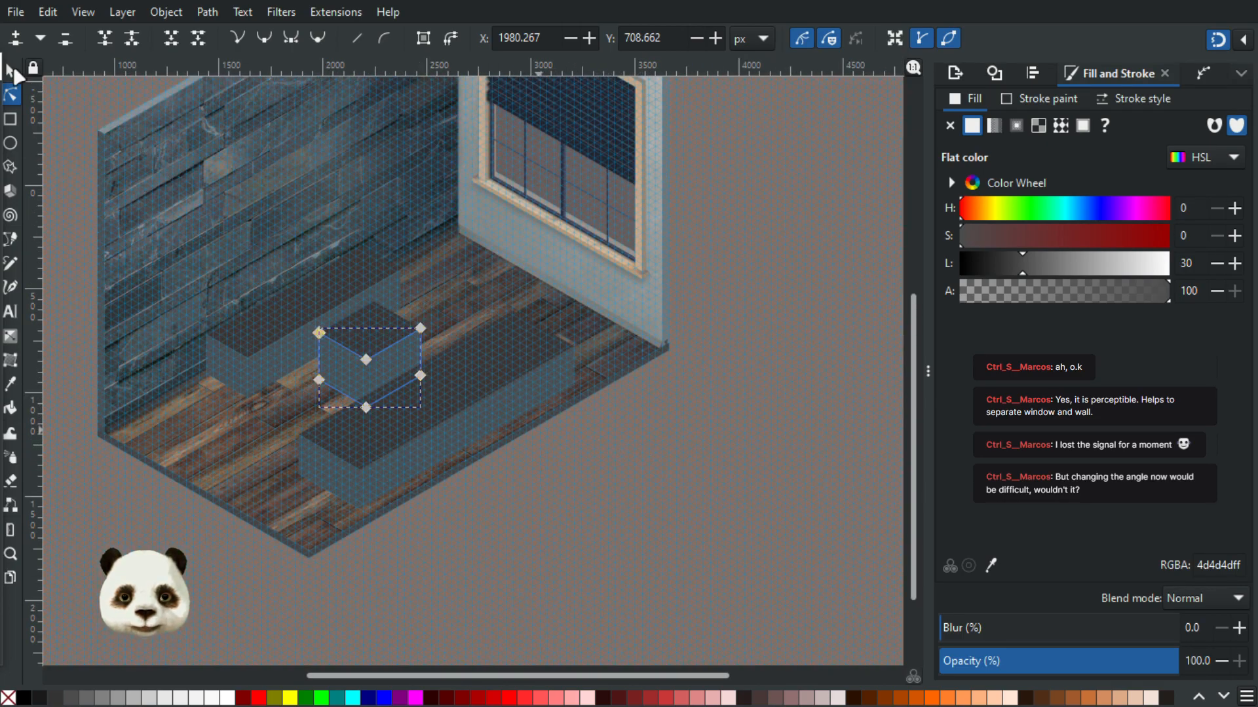
key("s")
left_click(591, 458)
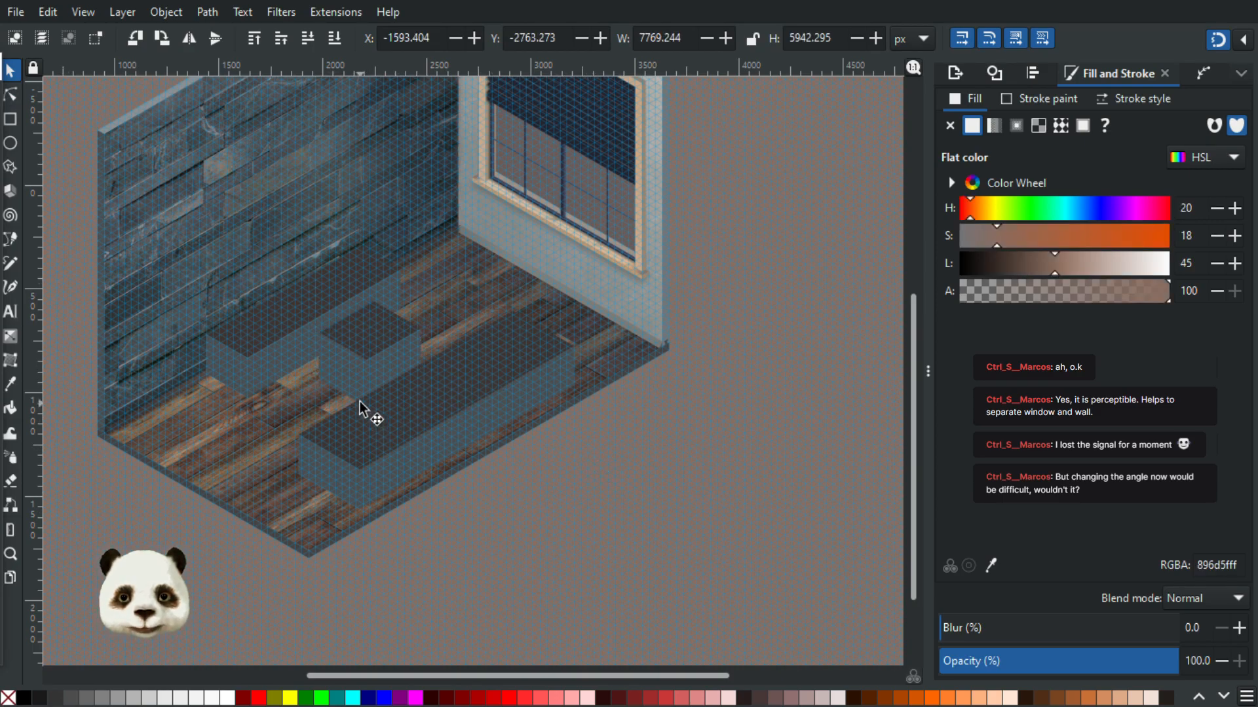
- Move the two far-end corners of the front box's top face to a combined X 2994.950, Y 633.071 px
scroll(359, 407, "up", 1)
scroll(329, 331, "up", 1)
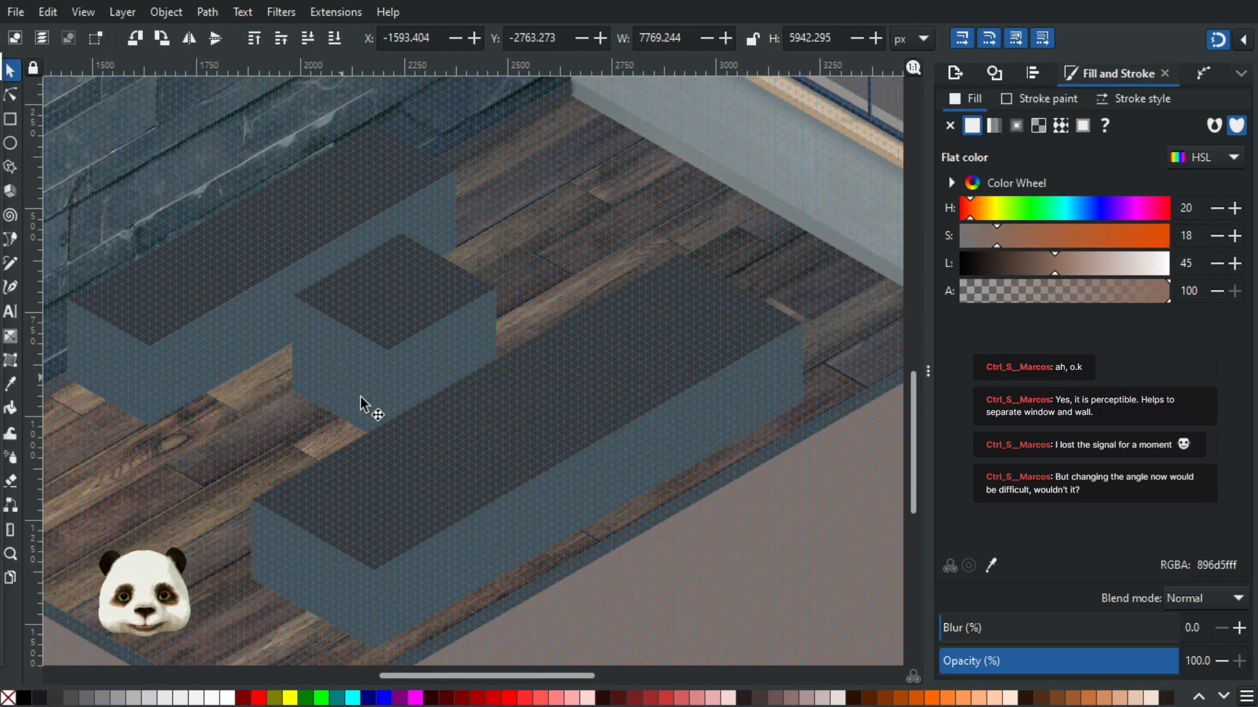
scroll(391, 431, "down", 1)
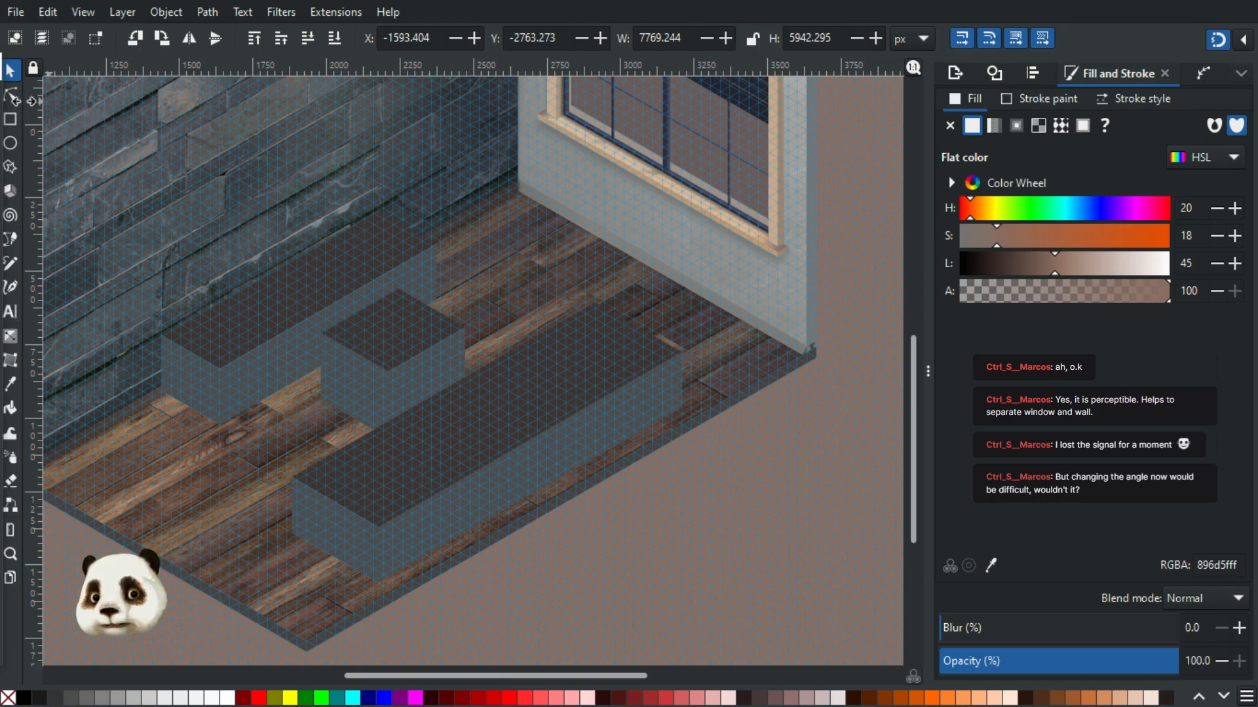
left_click(11, 95)
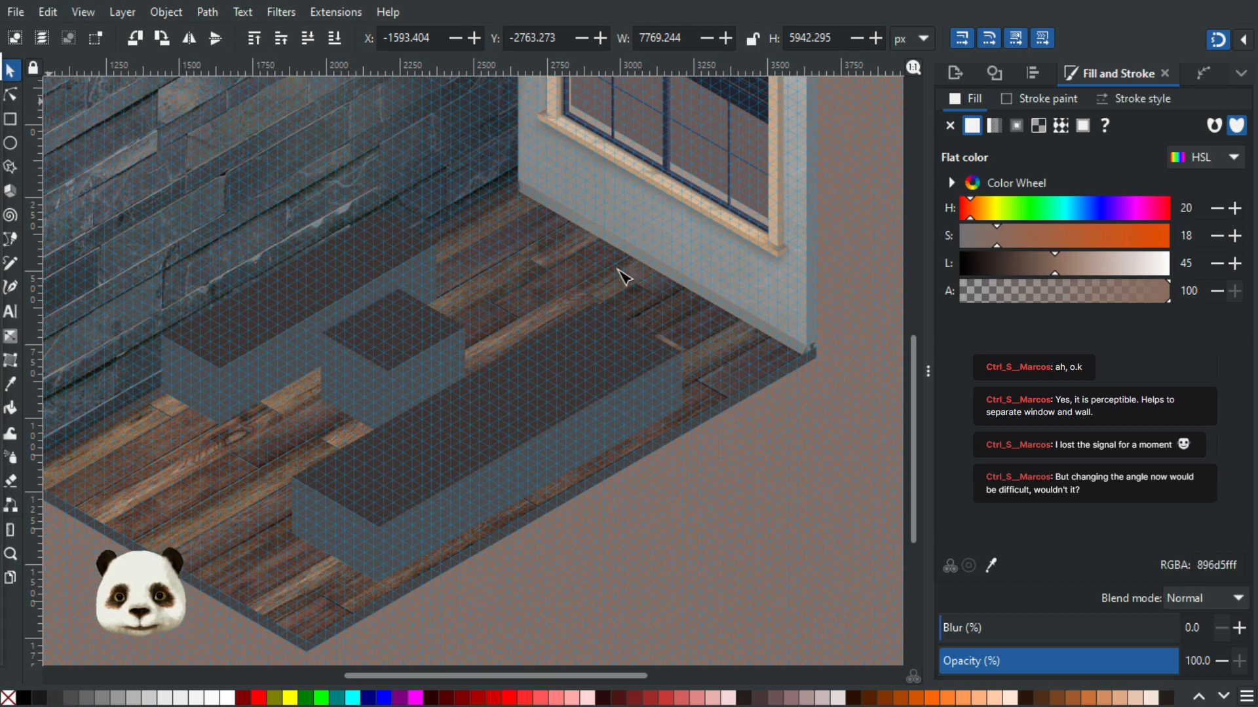
left_click(603, 317)
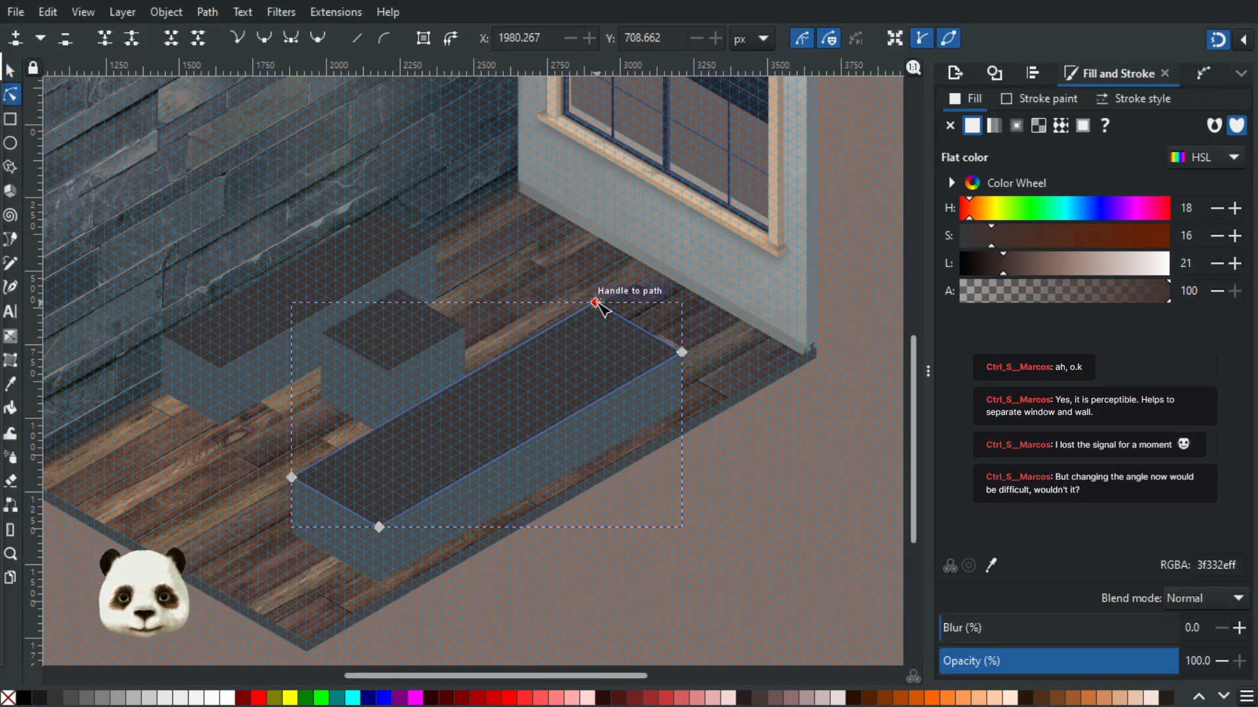
left_click(596, 303)
left_click_drag(579, 278, 716, 378)
scroll(659, 343, "up", 1)
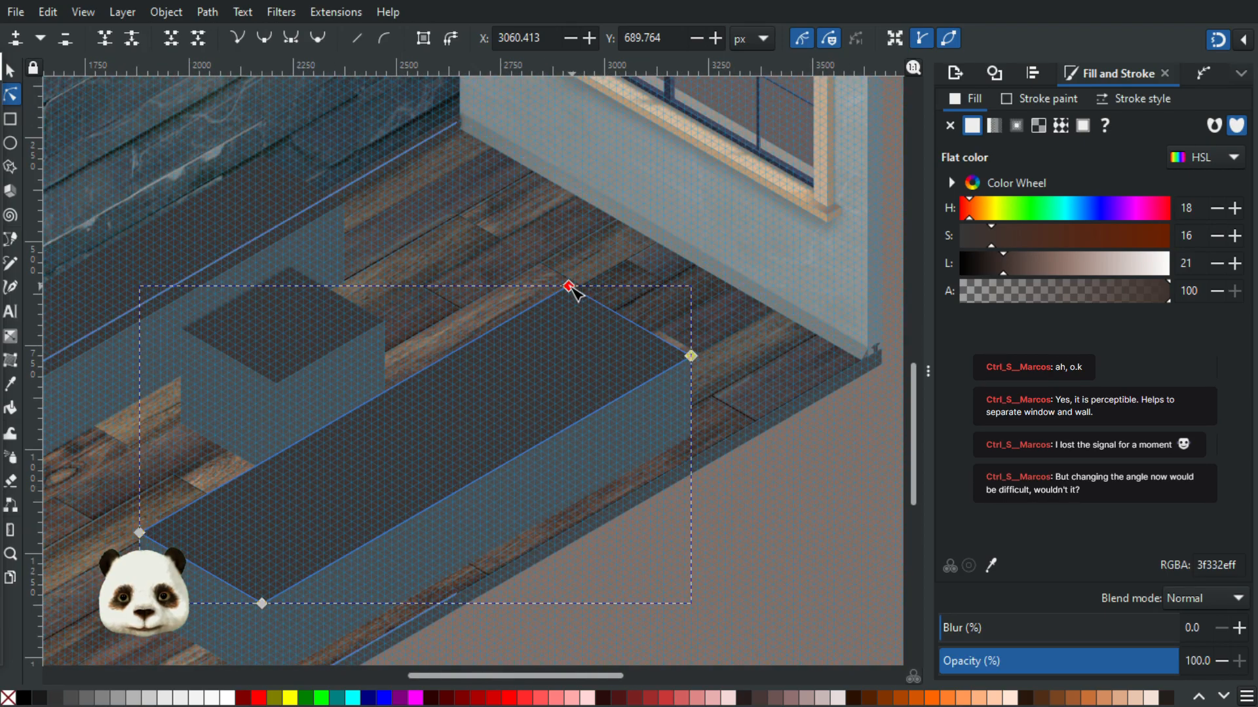
left_click_drag(565, 284, 549, 263)
- Move the two far-end nodes of the long front box's side face along the grid to a combined X 3142.242, Y 812.599 px
left_click(679, 371)
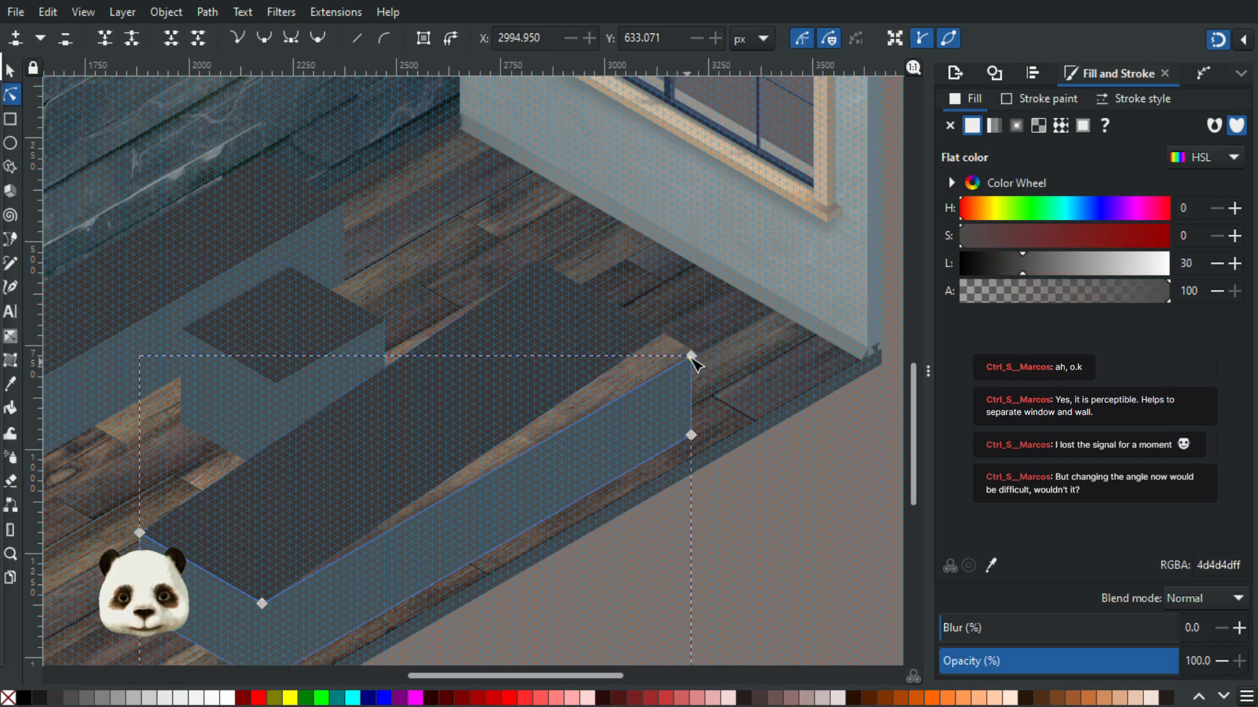
left_click_drag(666, 336, 733, 448)
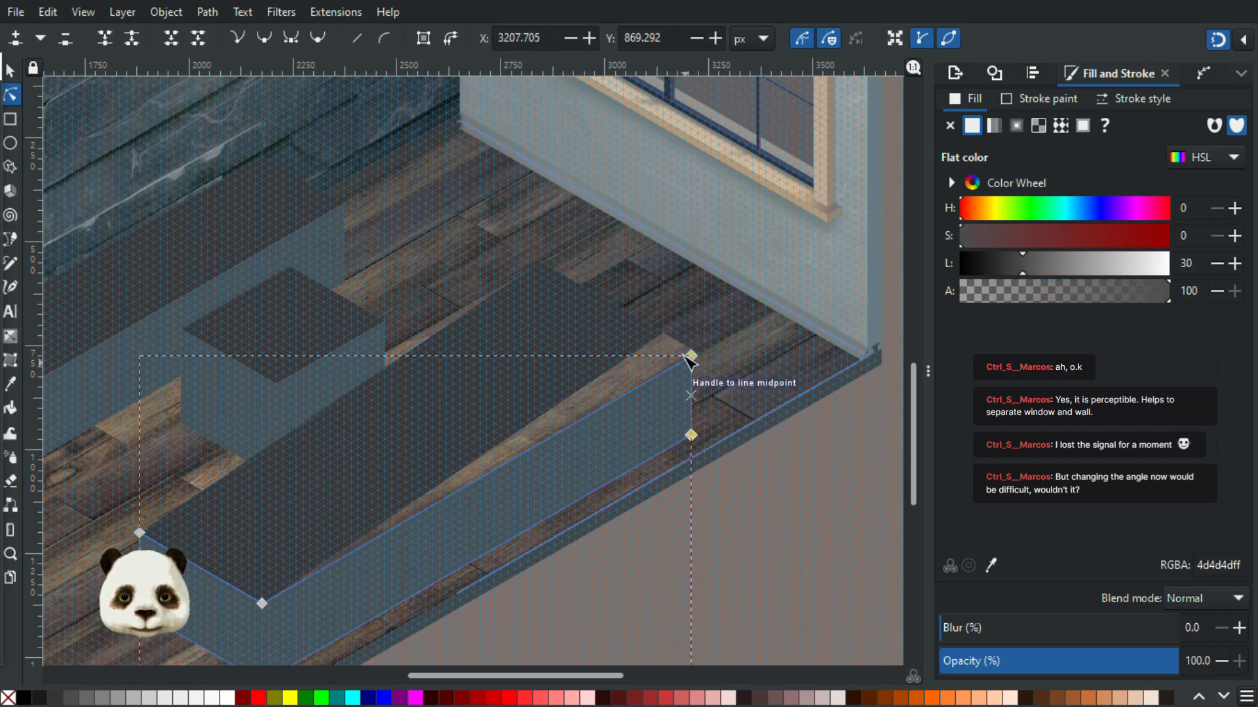
left_click_drag(691, 358, 664, 332)
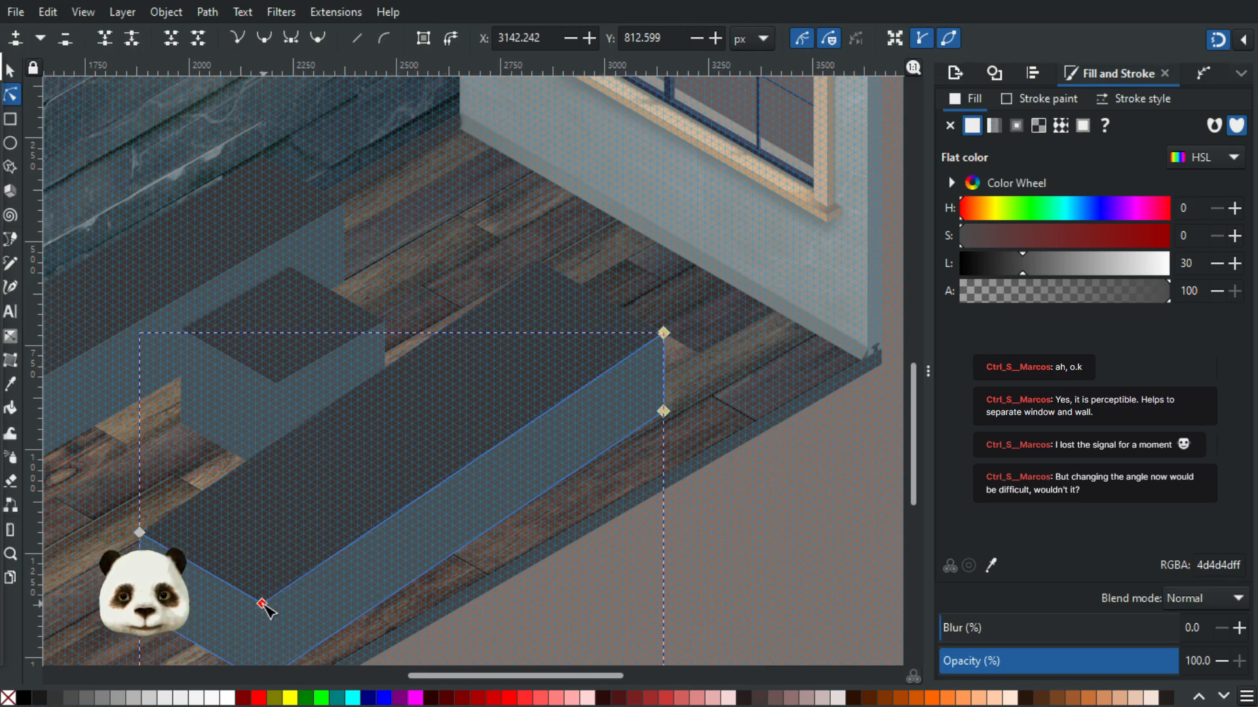
- Try to narrow the front box's top face by moving its back far corner and setting its near front corner to X 2258.487, Y 1322.835 px
left_click_drag(263, 607, 283, 590)
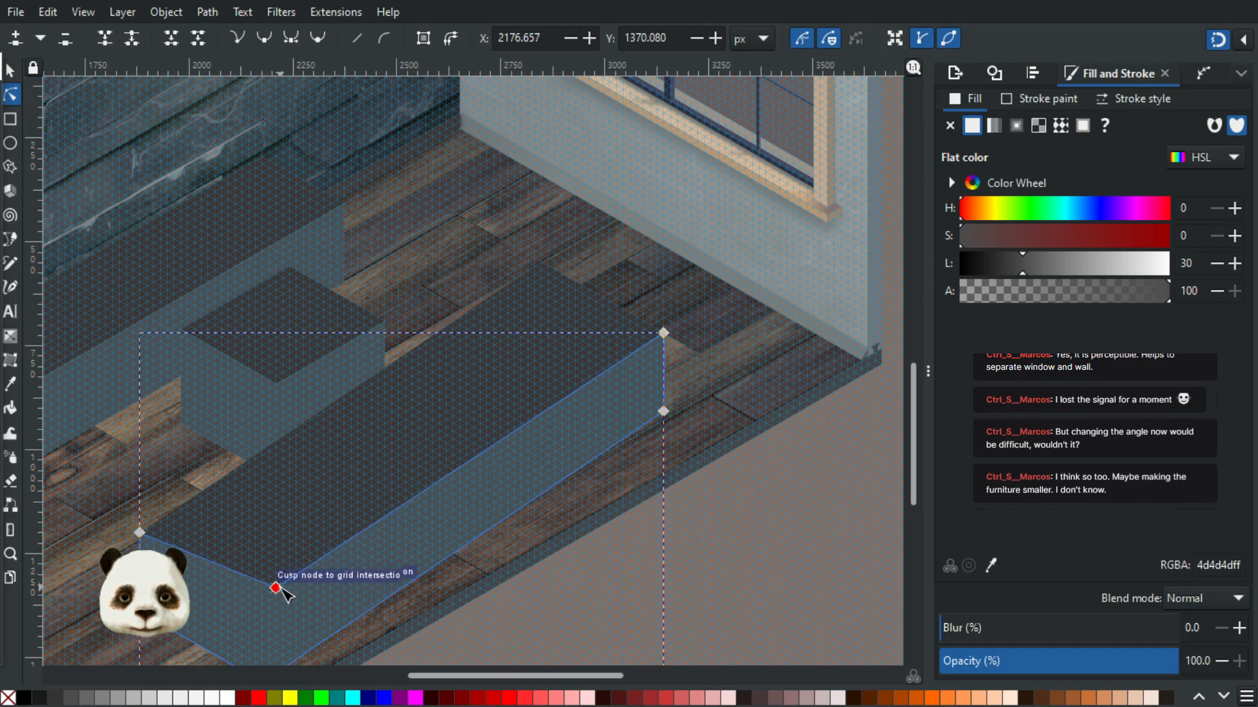
key("ctrl+z")
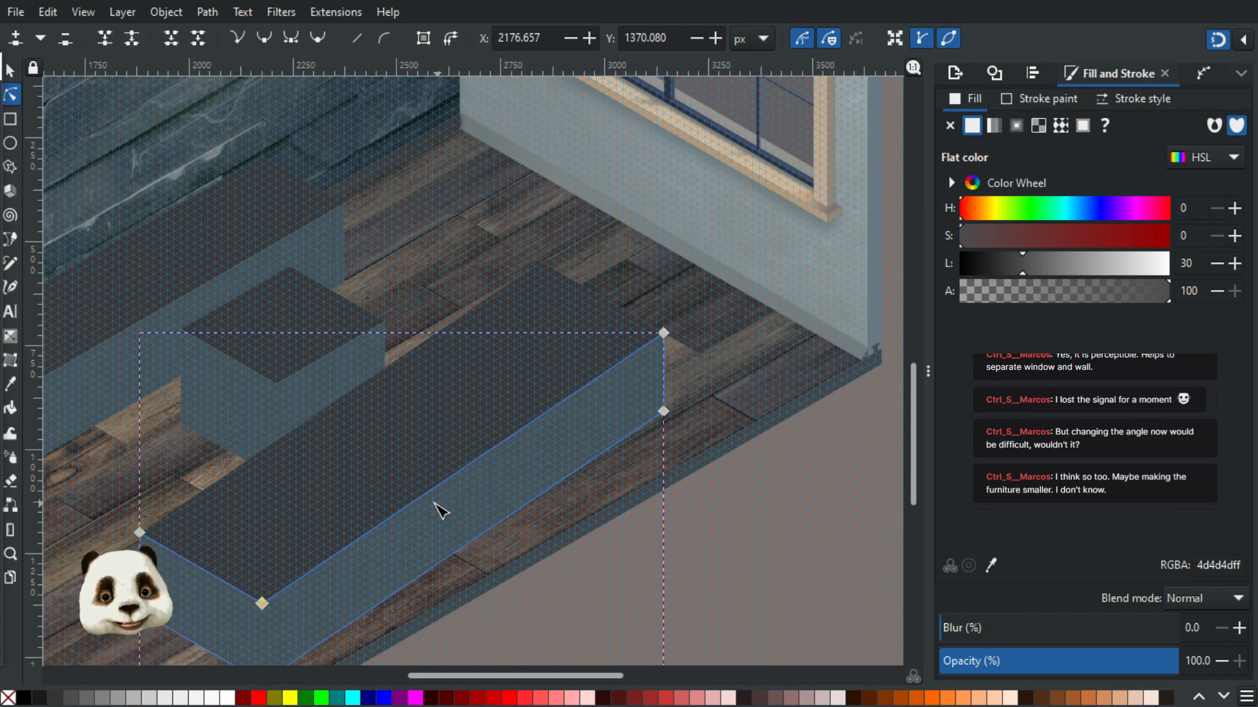
left_click(542, 263)
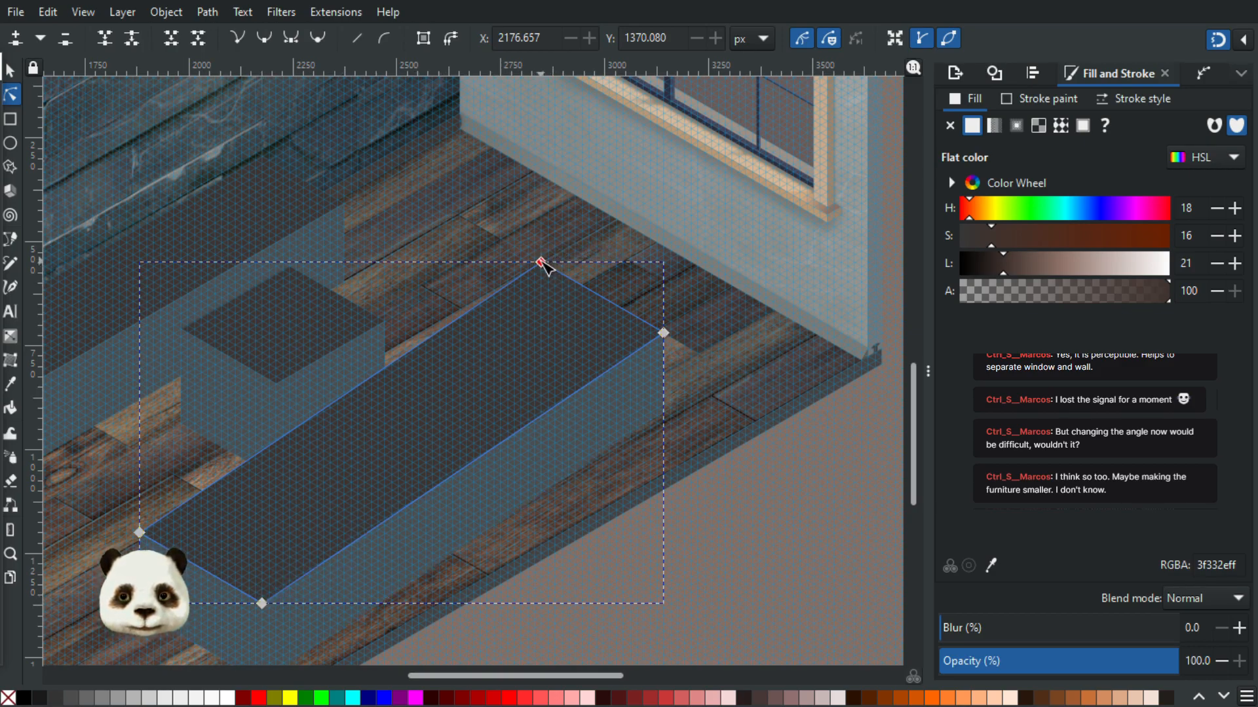
left_click_drag(540, 263, 534, 289)
left_click_drag(262, 603, 298, 585)
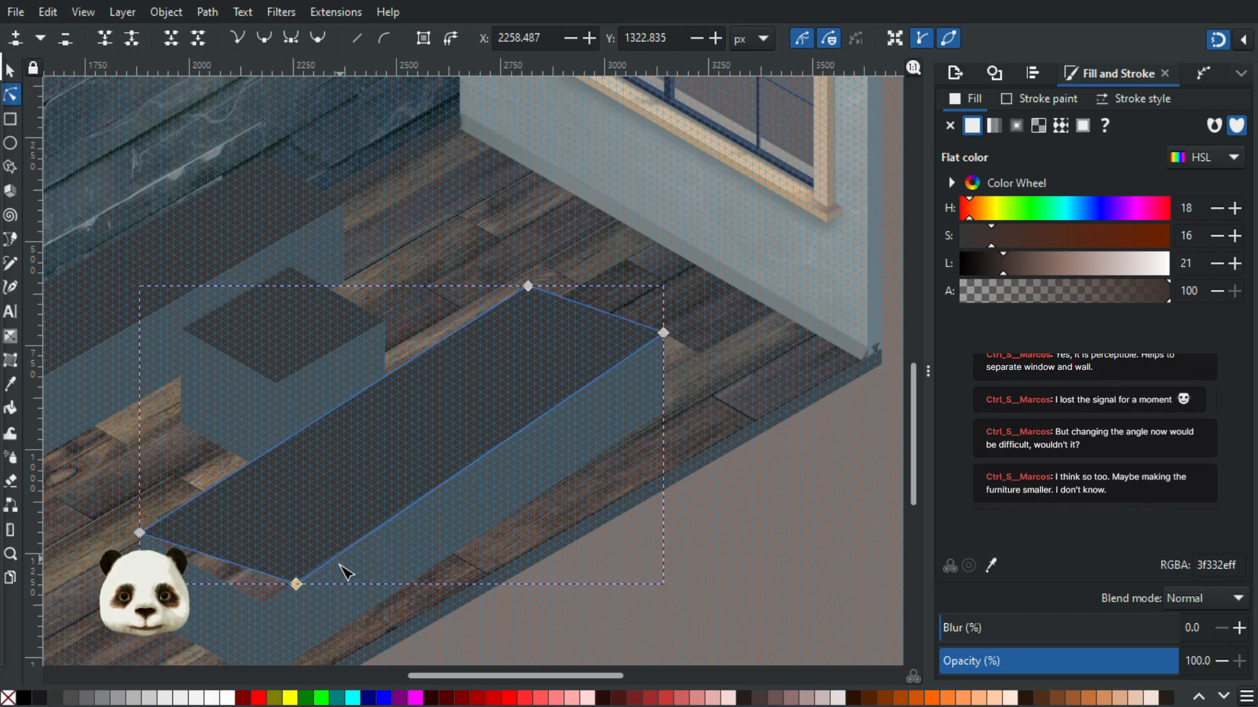
- Move the side face's two near front-corner nodes to a combined X 2258.487, Y 1417.324 px to meet the top face
scroll(312, 641, "down", 3)
left_click(289, 553)
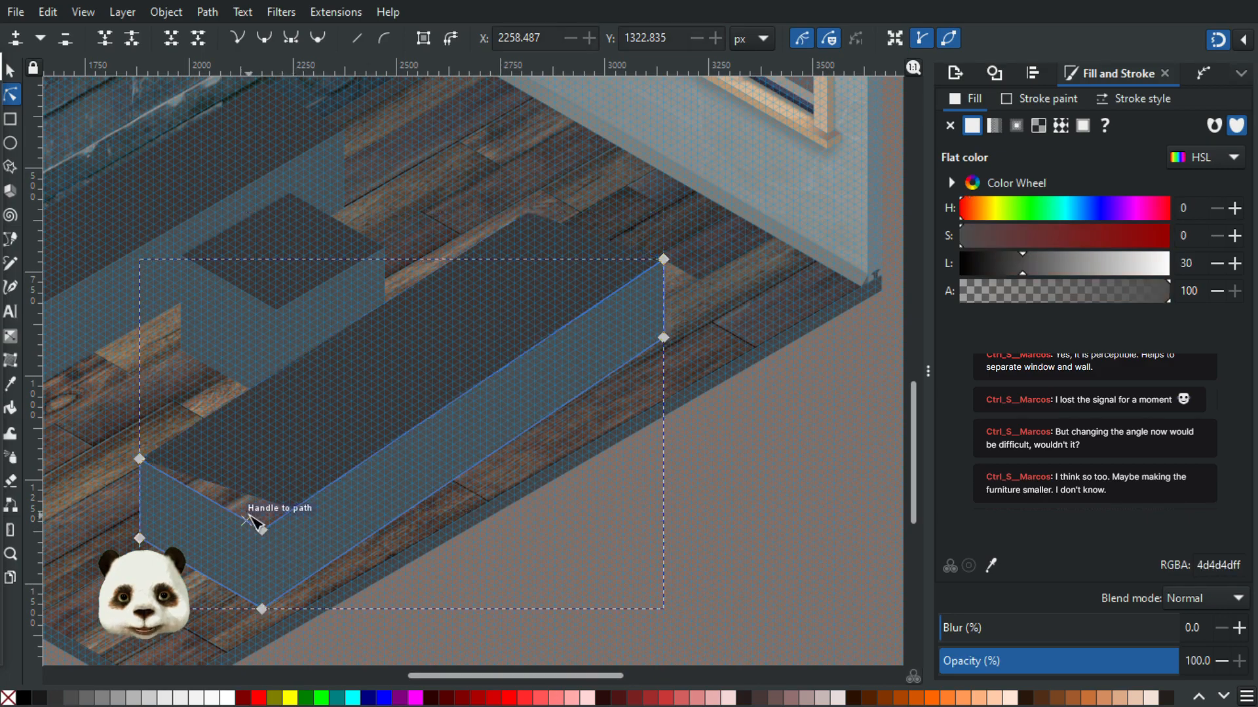
left_click_drag(262, 528, 298, 513)
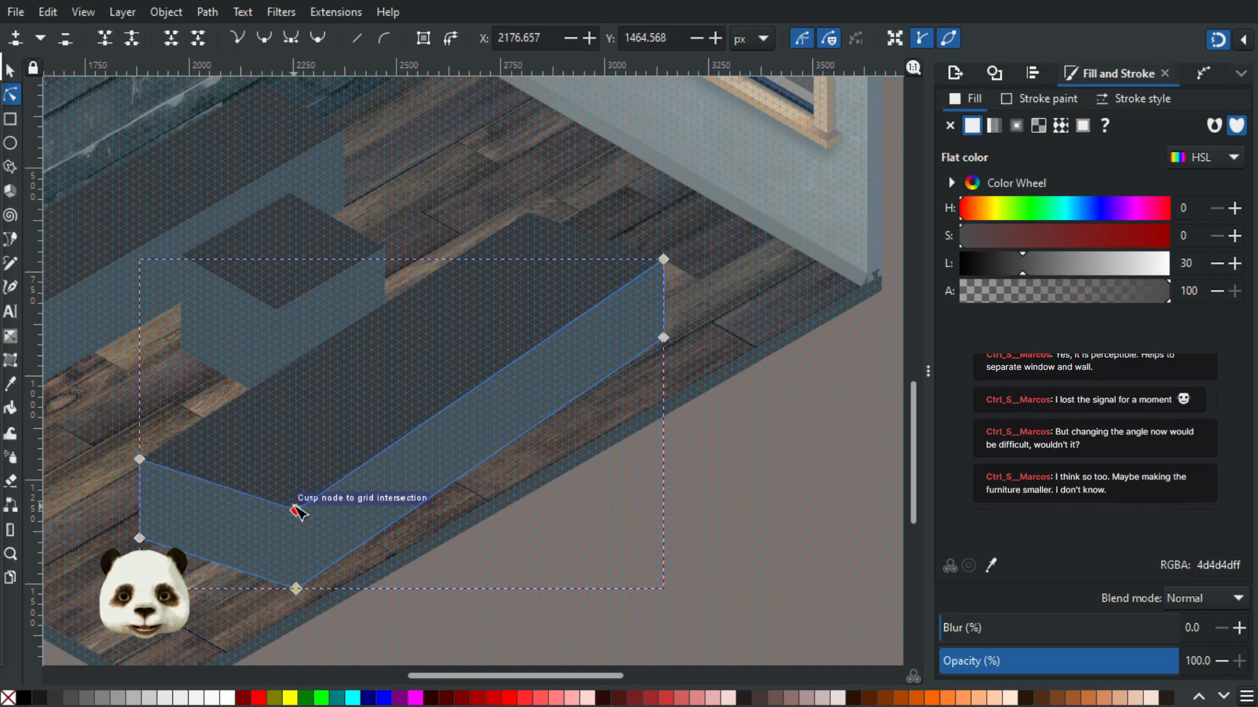
left_click_drag(298, 512, 299, 513)
- Move both faces of the front box together across the floor to X 2209.389, Y 472.441 px
scroll(315, 528, "down", 2)
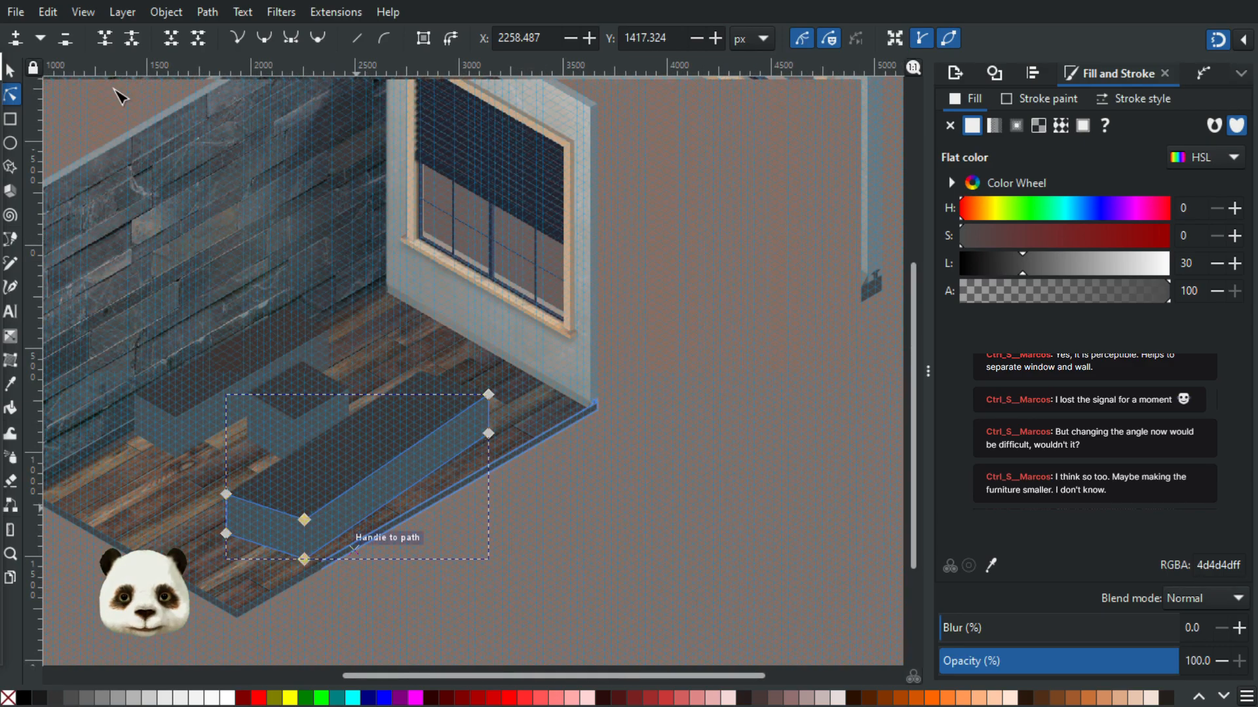
left_click(10, 70)
left_click_drag(356, 454, 403, 440)
key("ctrl+z")
left_click_drag(294, 550, 368, 514)
- Lower the front box's near front and far-end corners, move the top's back corner to X 3093.145, Y 500.788 px, and deselect
scroll(393, 547, "up", 2)
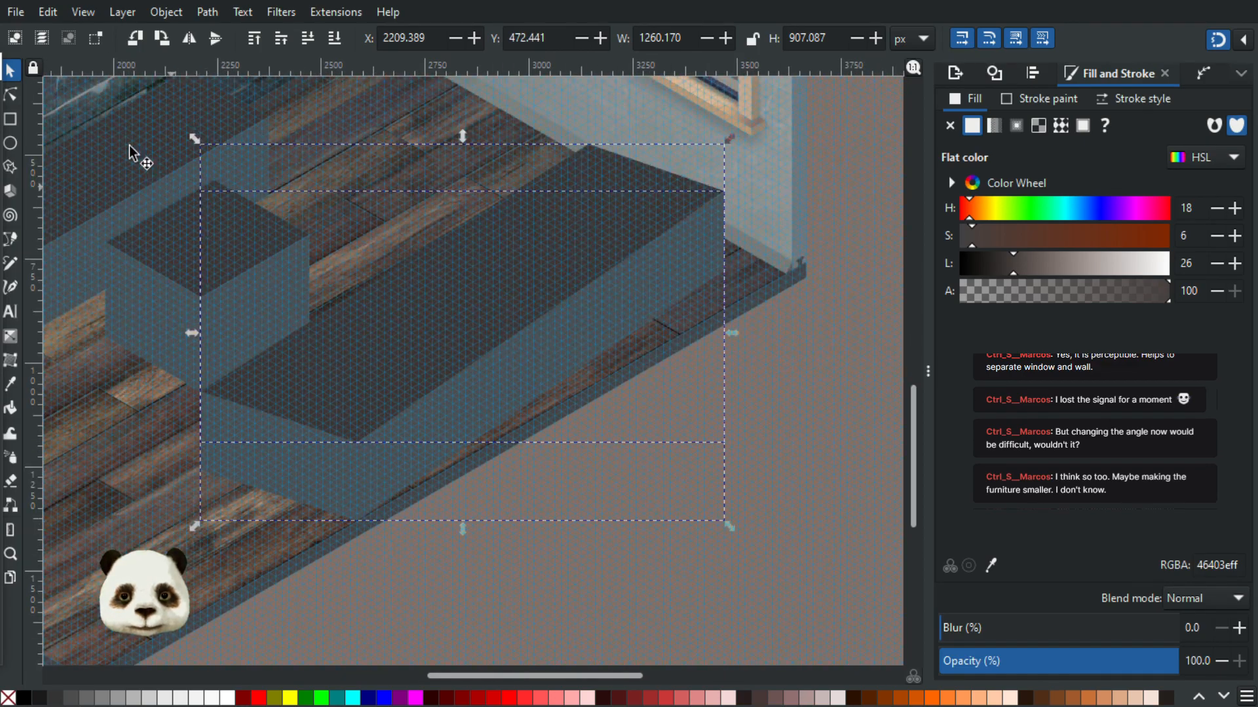
left_click(10, 94)
left_click_drag(331, 429, 378, 556)
mouse_move(364, 457)
left_mouse_down()
mouse_move(364, 484)
mouse_move(358, 474)
left_mouse_up()
key("ctrl+z")
left_click(724, 193)
left_click_drag(726, 193, 723, 223)
left_click_drag(592, 145, 576, 161)
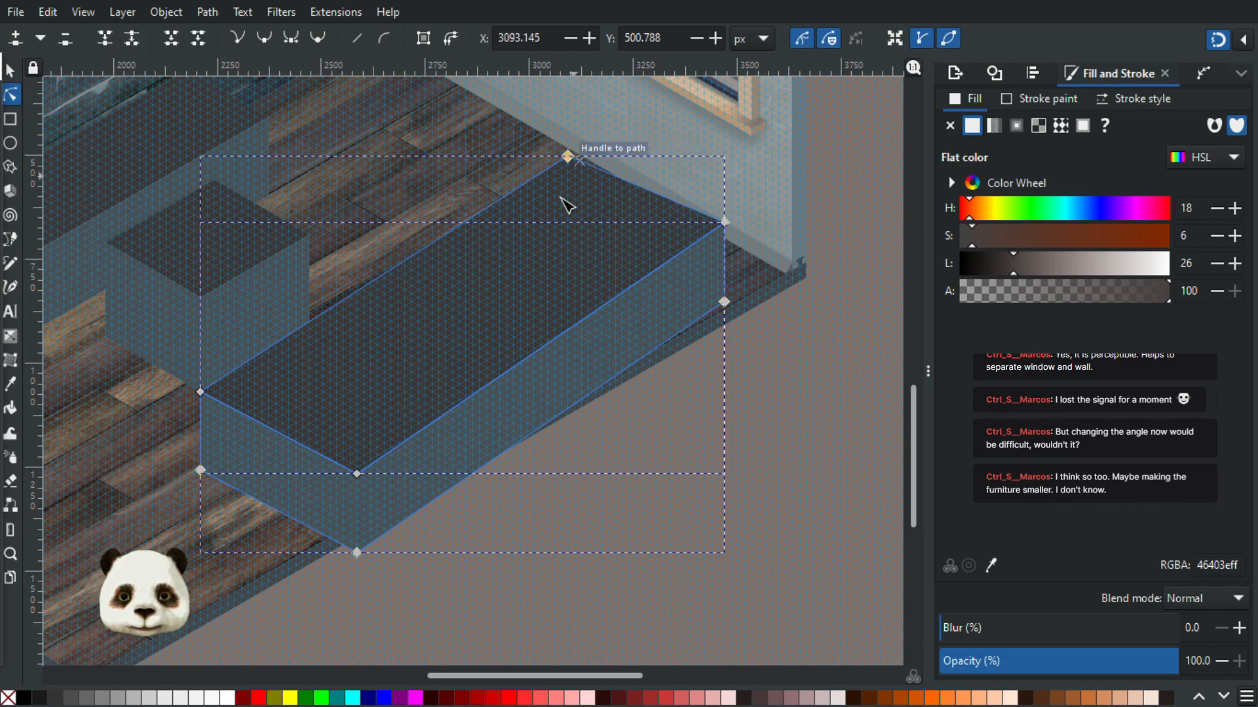
scroll(517, 216, "down", 1)
left_click(10, 69)
left_click(658, 420)
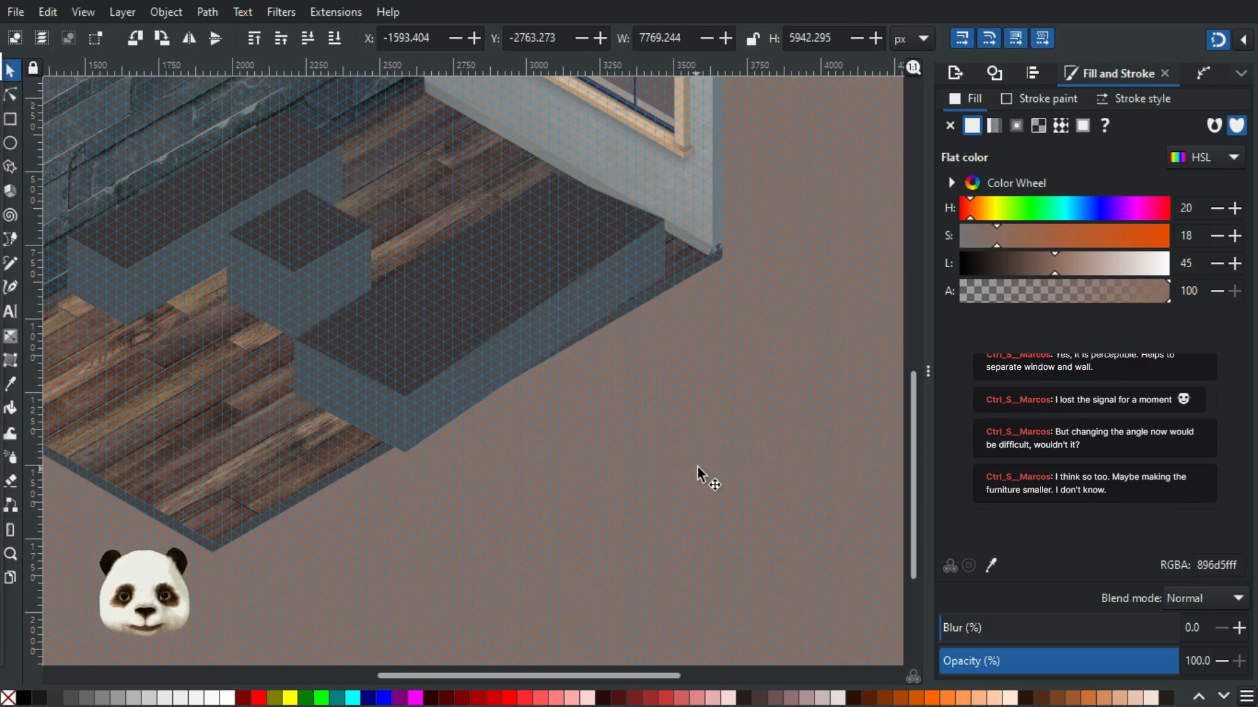
- Undo the recent node edits and moves of the front box back to its straight, full-length shape
scroll(628, 448, "down", 1)
scroll(625, 452, "down", 1)
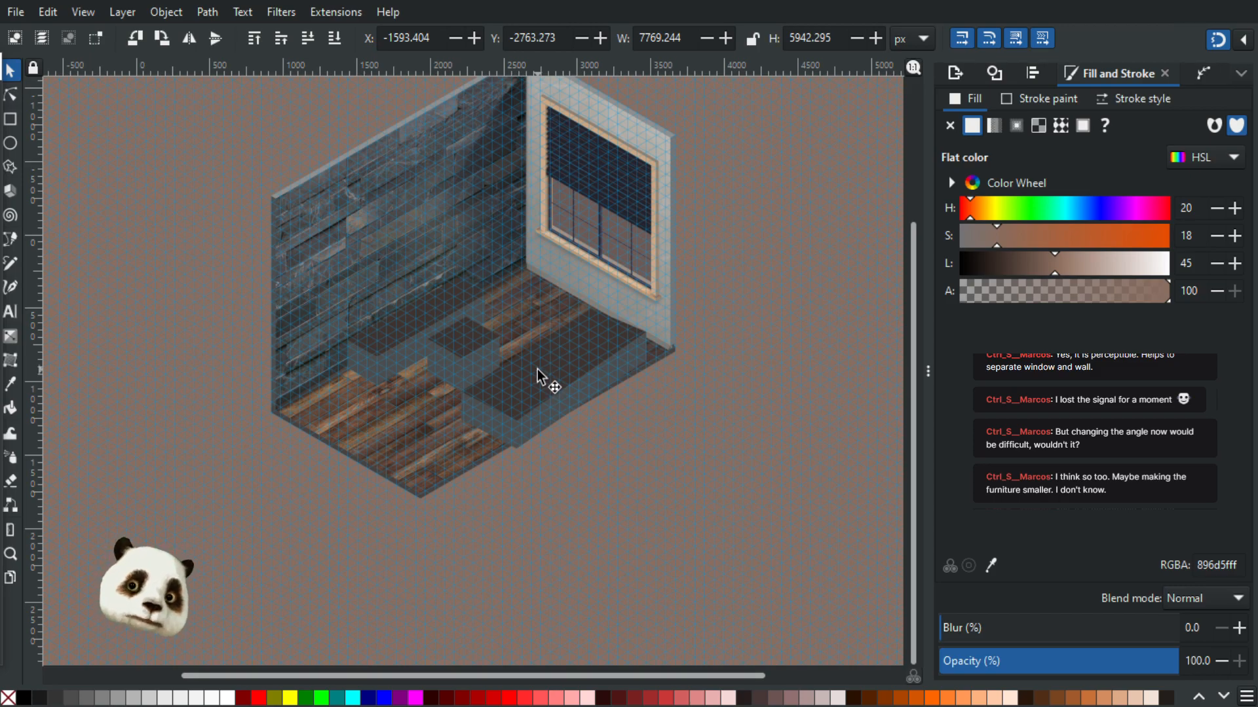
scroll(434, 426, "up", 1)
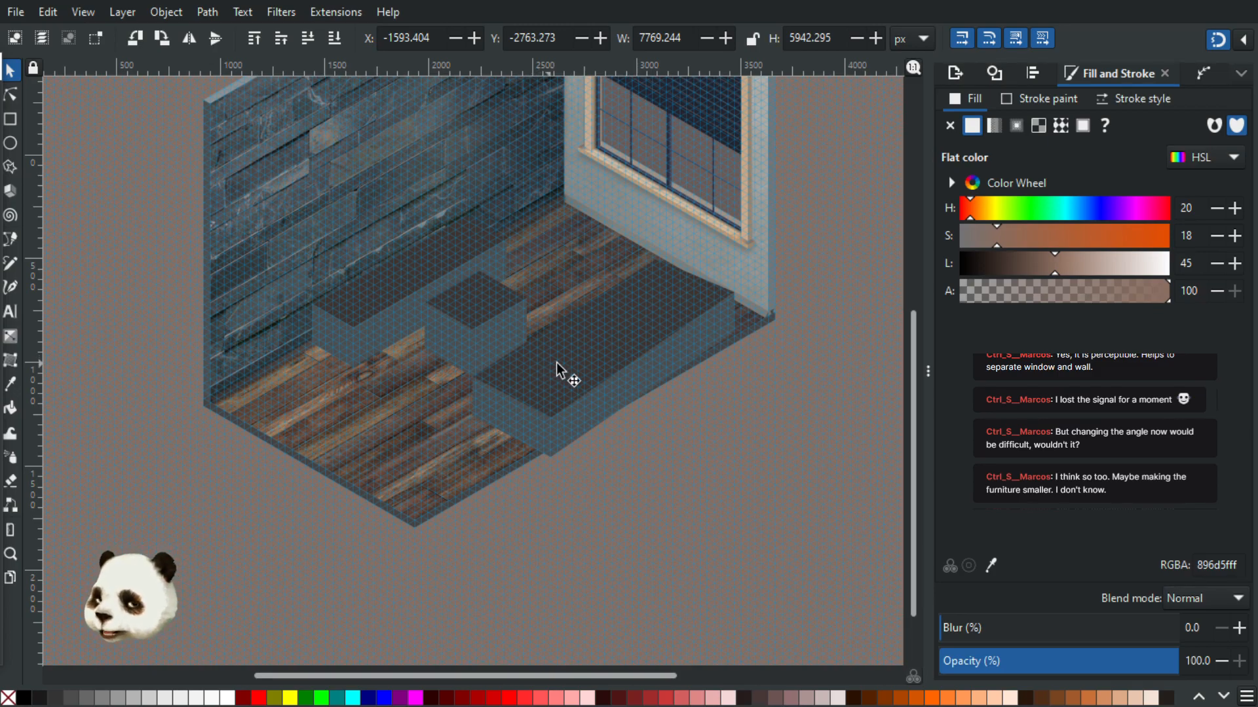
key("ctrl+z")
key("ctrl+z")
key("ctrl+z")
key("ctrl+z")
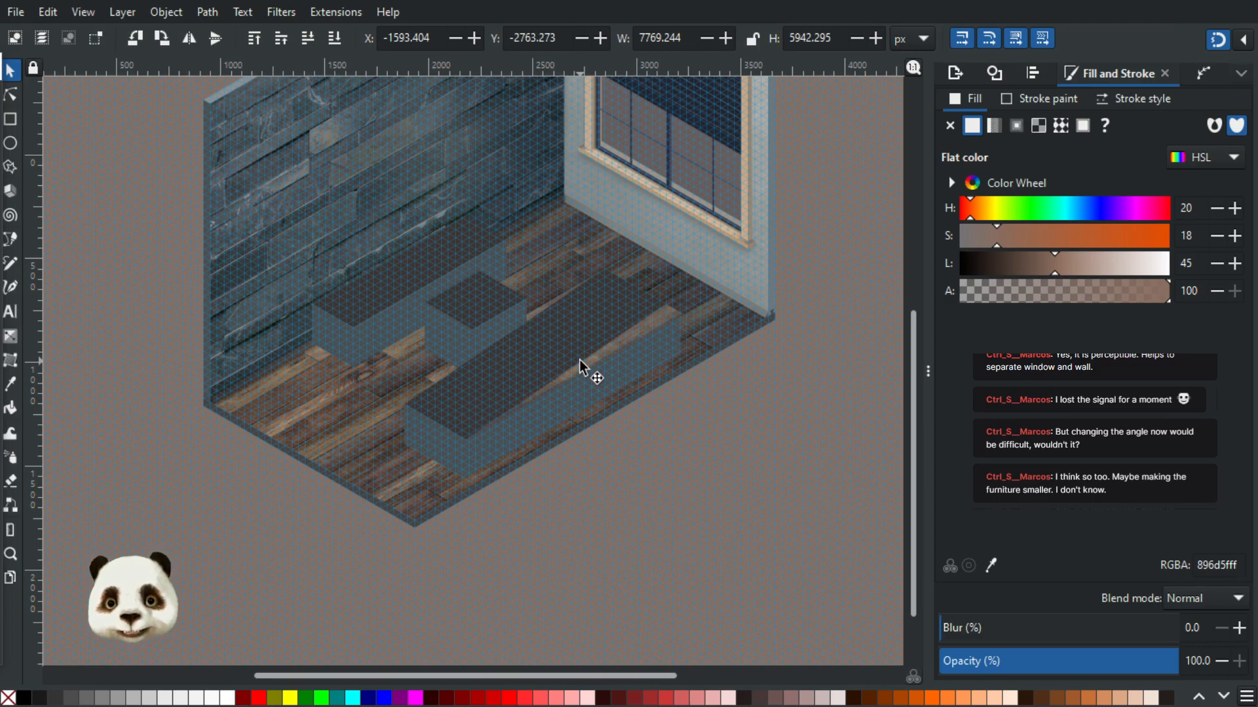
key("ctrl+z")
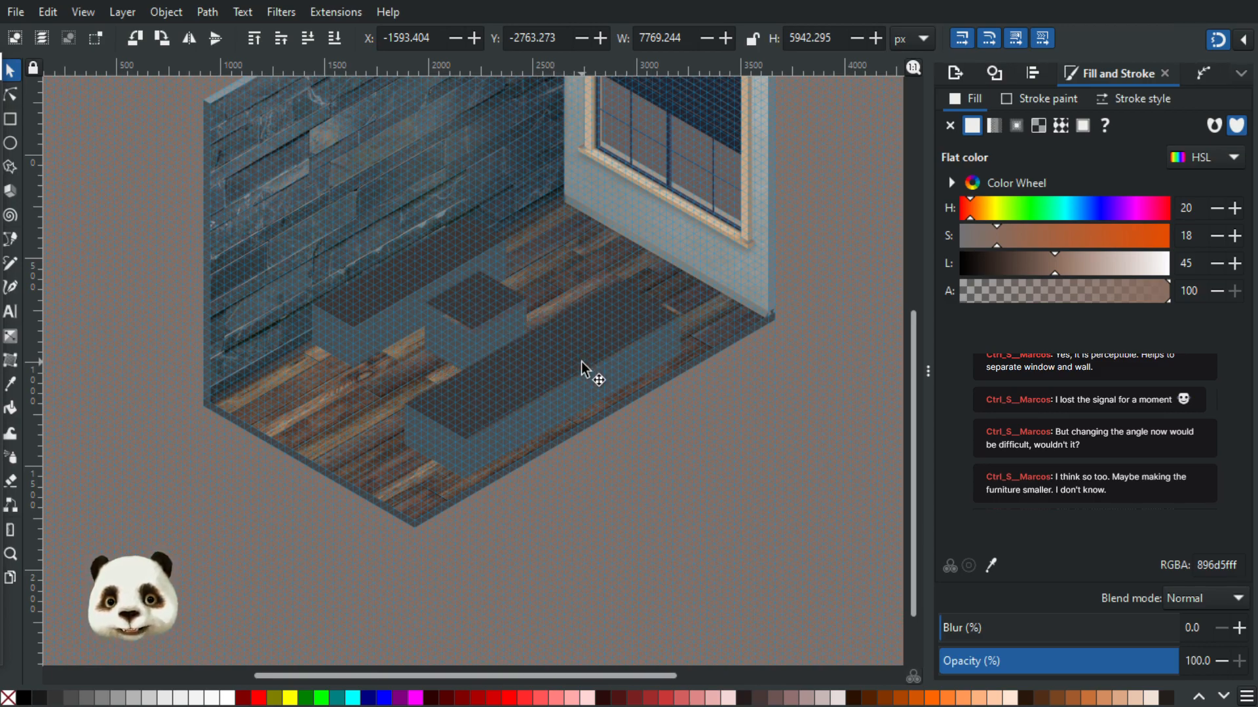
key("ctrl+z")
key("ctrl+shift+z")
- Move the front box's top and side faces together to X 1939.353, Y 628.347 px and deselect them
scroll(643, 352, "up", 1)
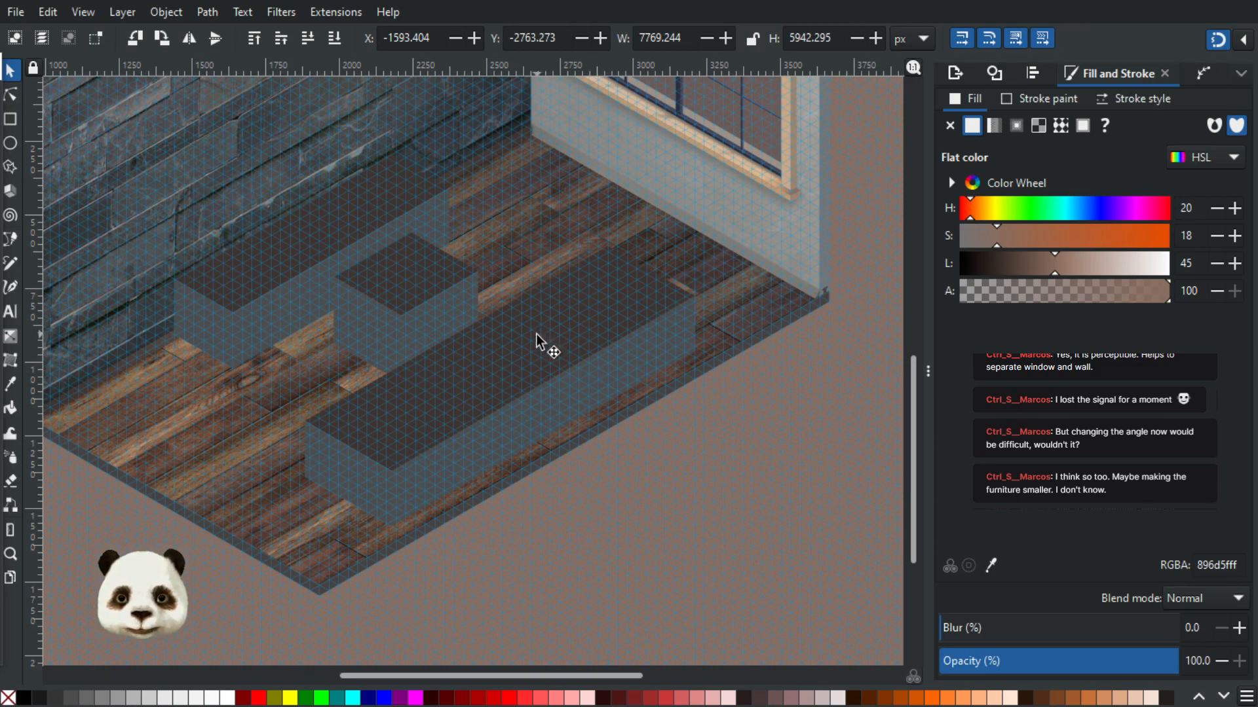
left_click(463, 429)
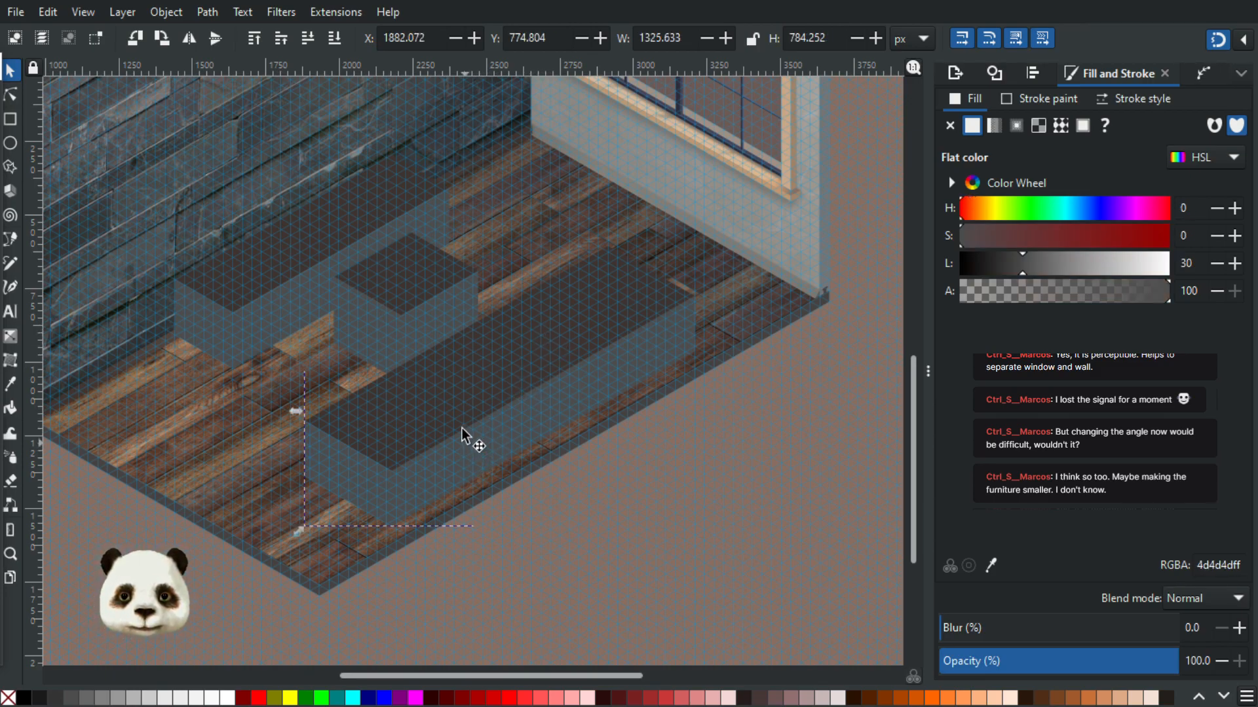
left_click(461, 417, "shift")
left_click_drag(463, 411, 477, 414)
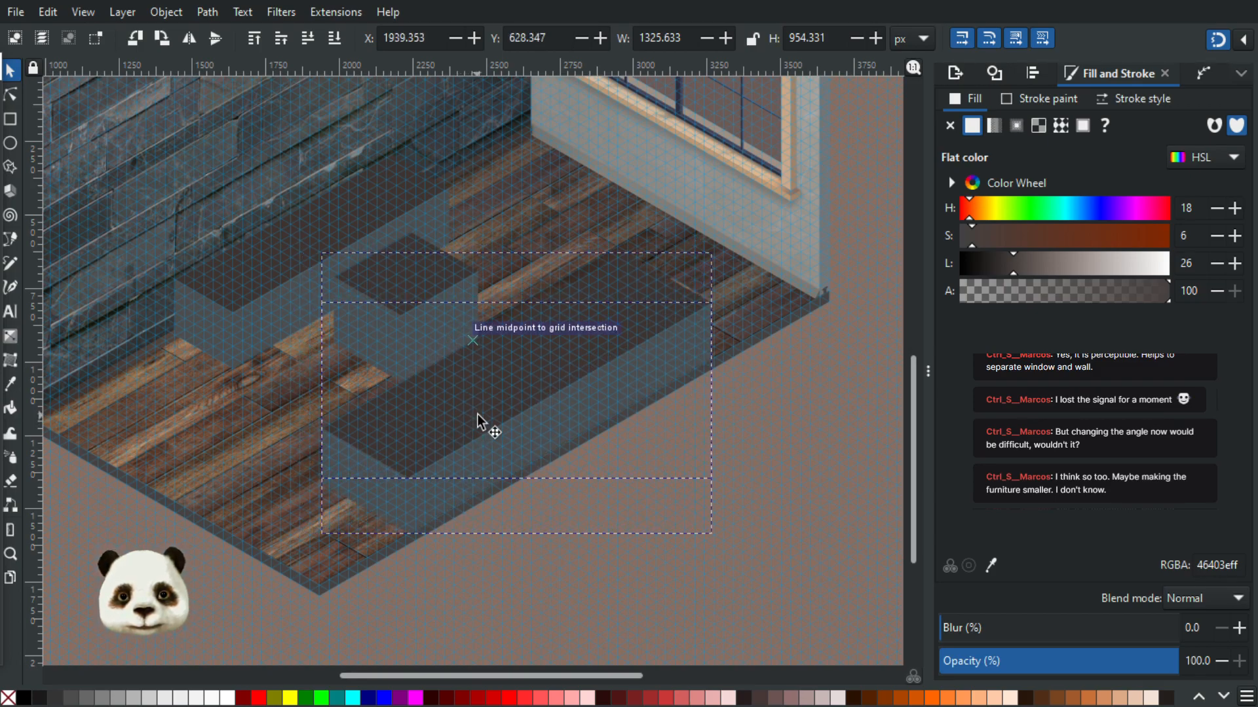
left_click(796, 426)
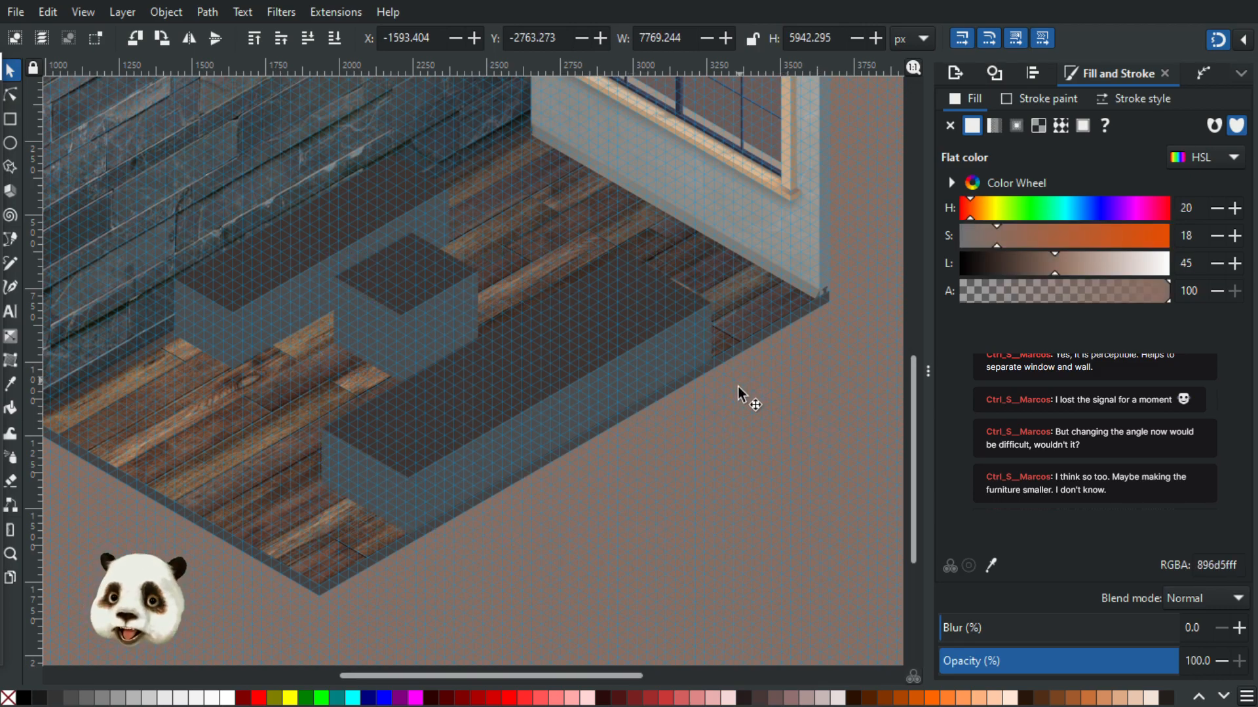
- Move both faces of the front box slightly back from the floor edge to X 1922.987, Y 600.000 px and deselect them
scroll(739, 388, "down", 2)
scroll(688, 374, "up", 2)
scroll(642, 355, "up", 1)
left_click(581, 413)
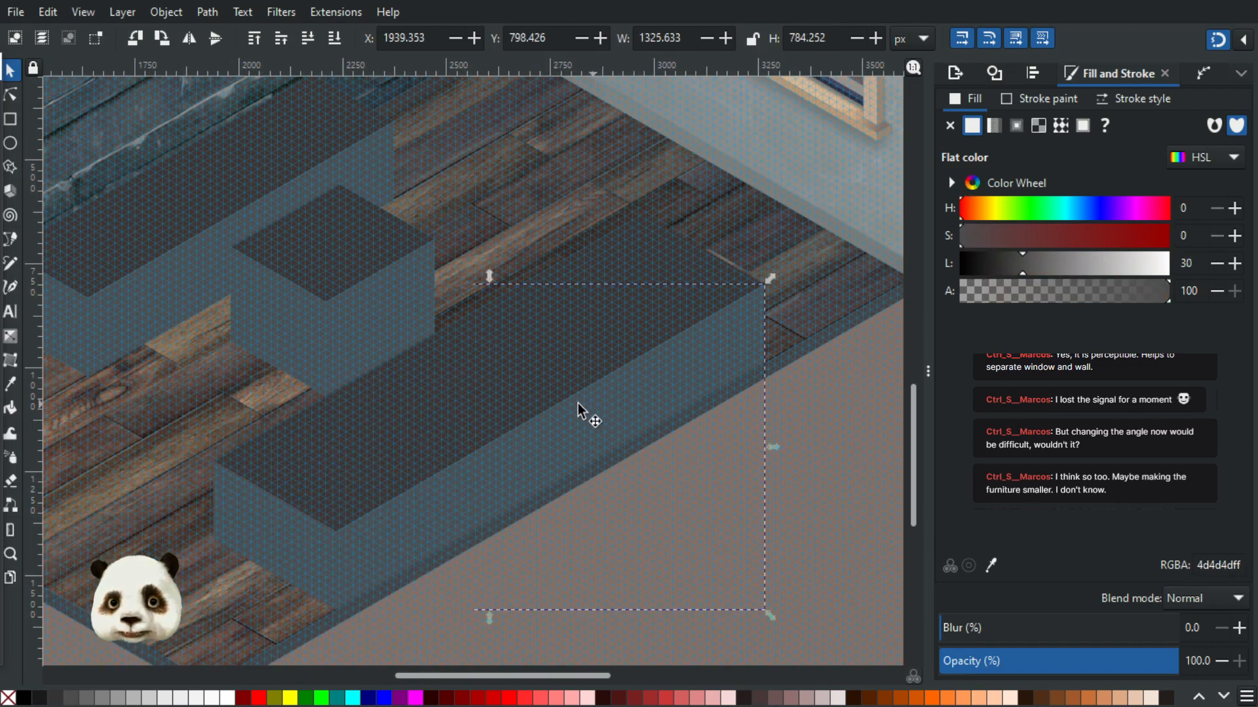
mouse_move(500, 408)
left_mouse_down()
mouse_move(488, 379)
mouse_move(514, 402)
left_mouse_up()
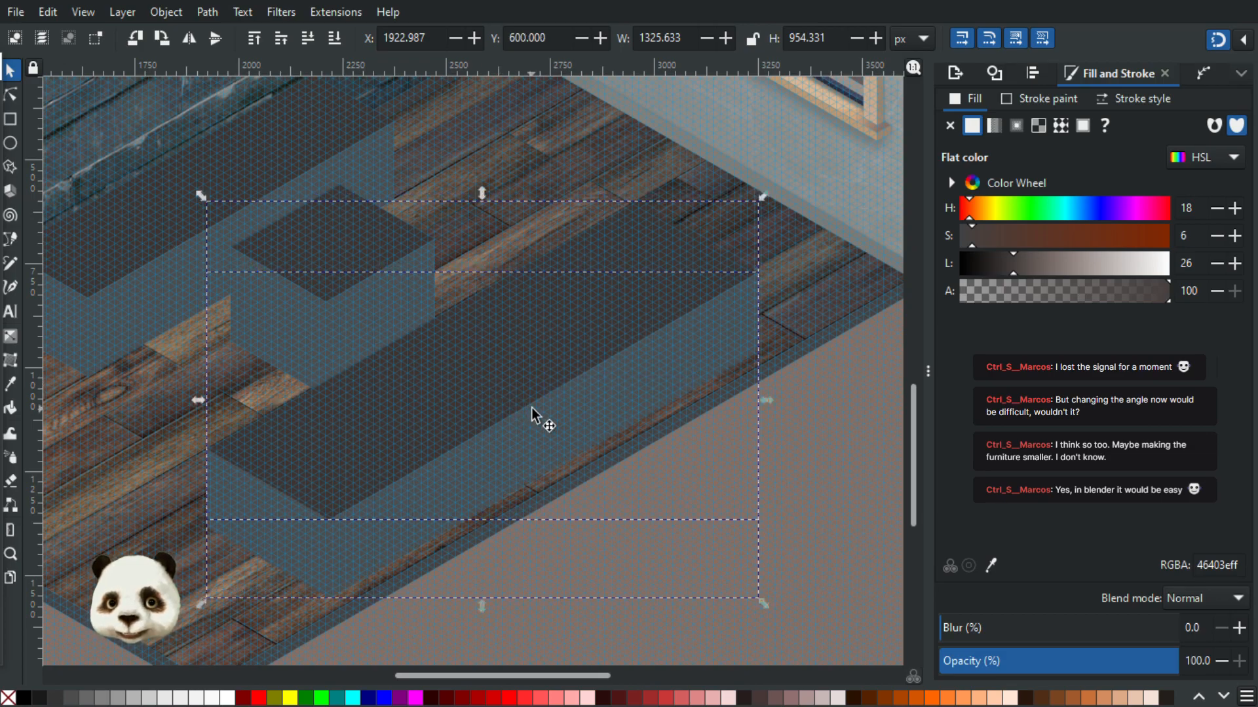
scroll(603, 433, "down", 1)
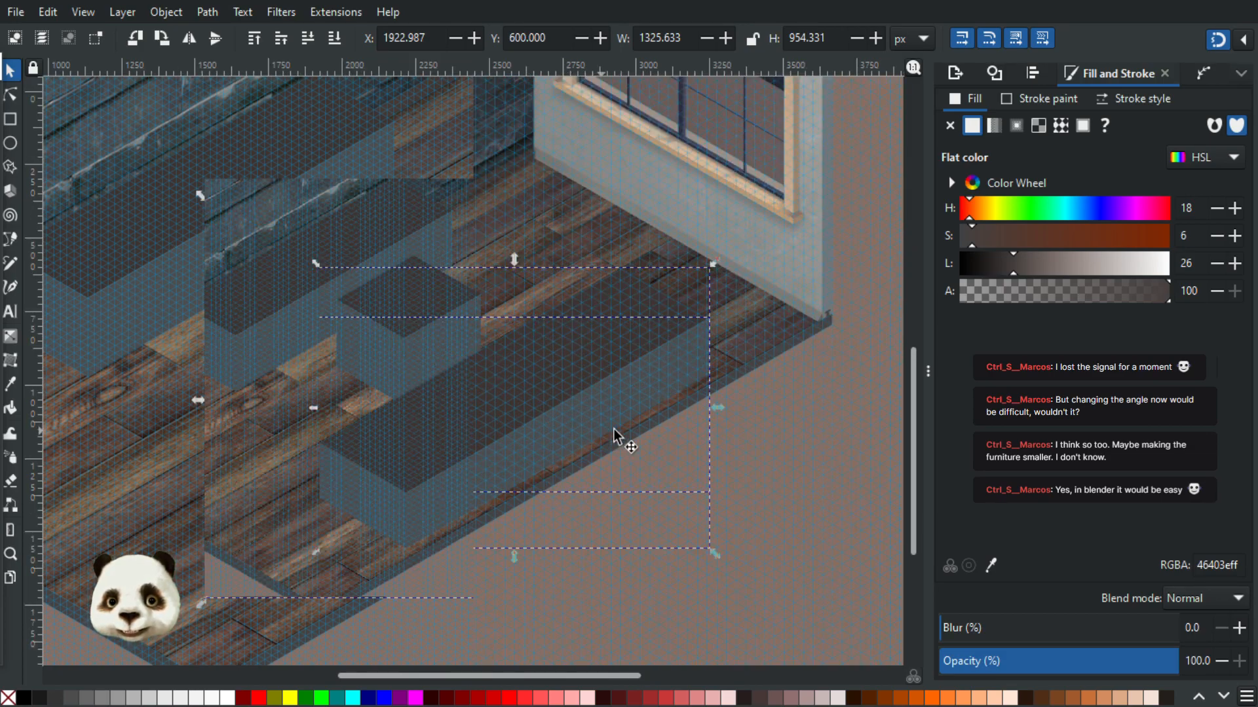
left_click(814, 424)
- Duplicate the front box's side face and place the copy straight above the original at X 1922.987, Y 581.103 px
scroll(689, 409, "down", 2)
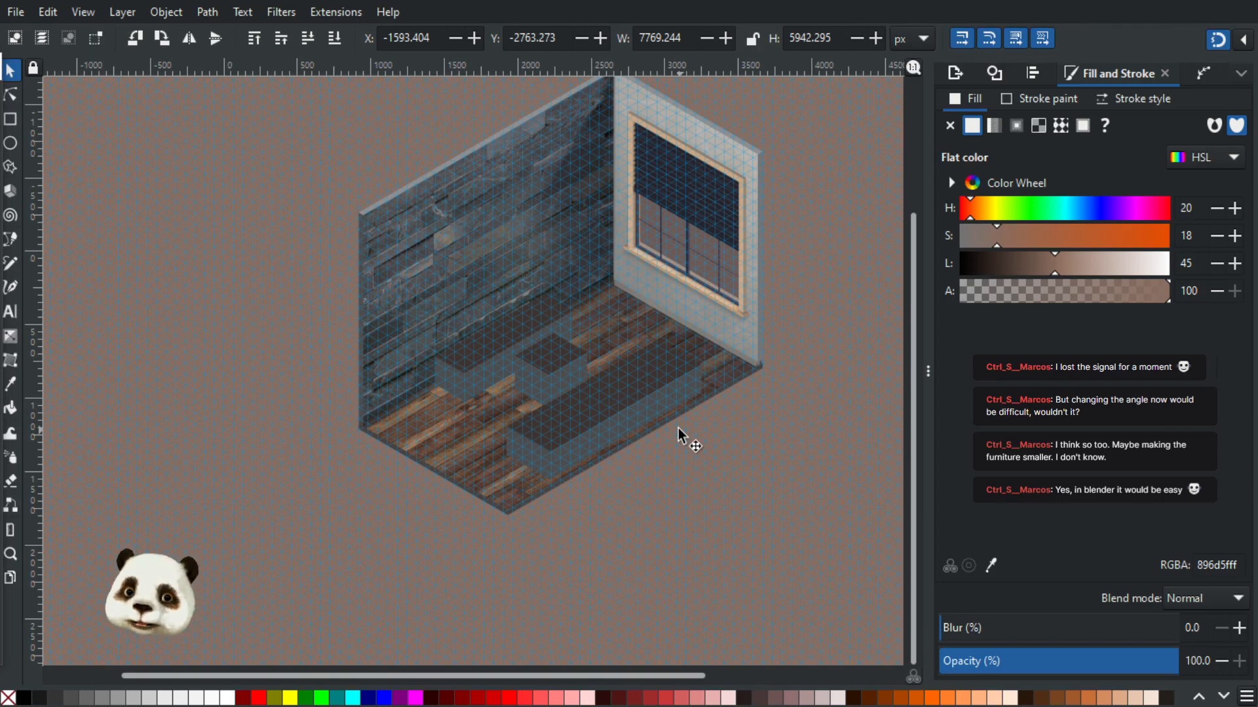
scroll(592, 423, "up", 2)
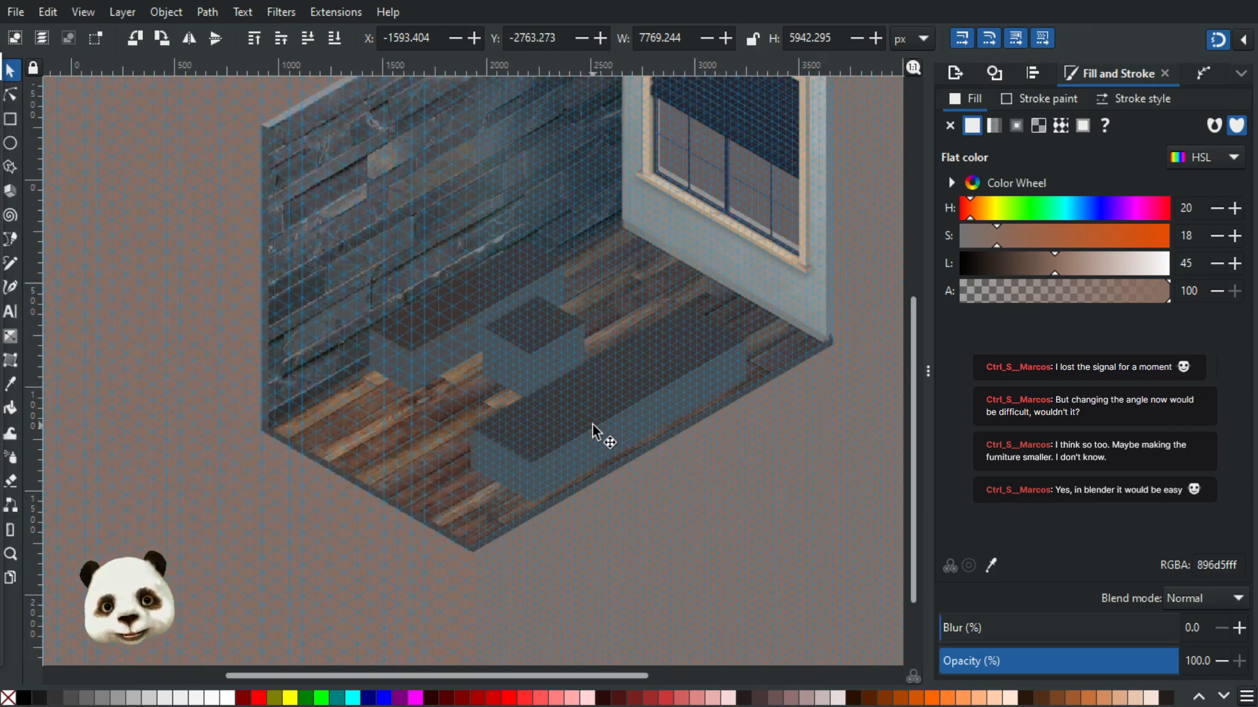
scroll(592, 423, "up", 1)
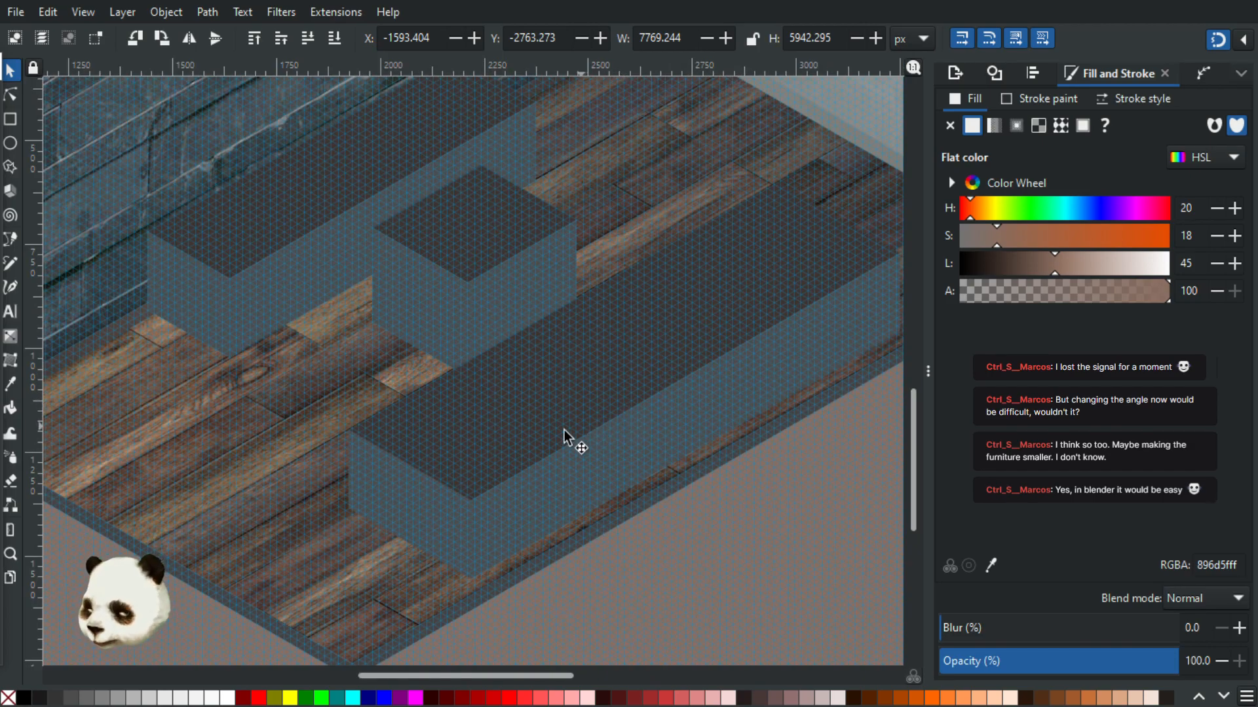
left_click_drag(570, 431, 450, 459)
left_click(439, 521)
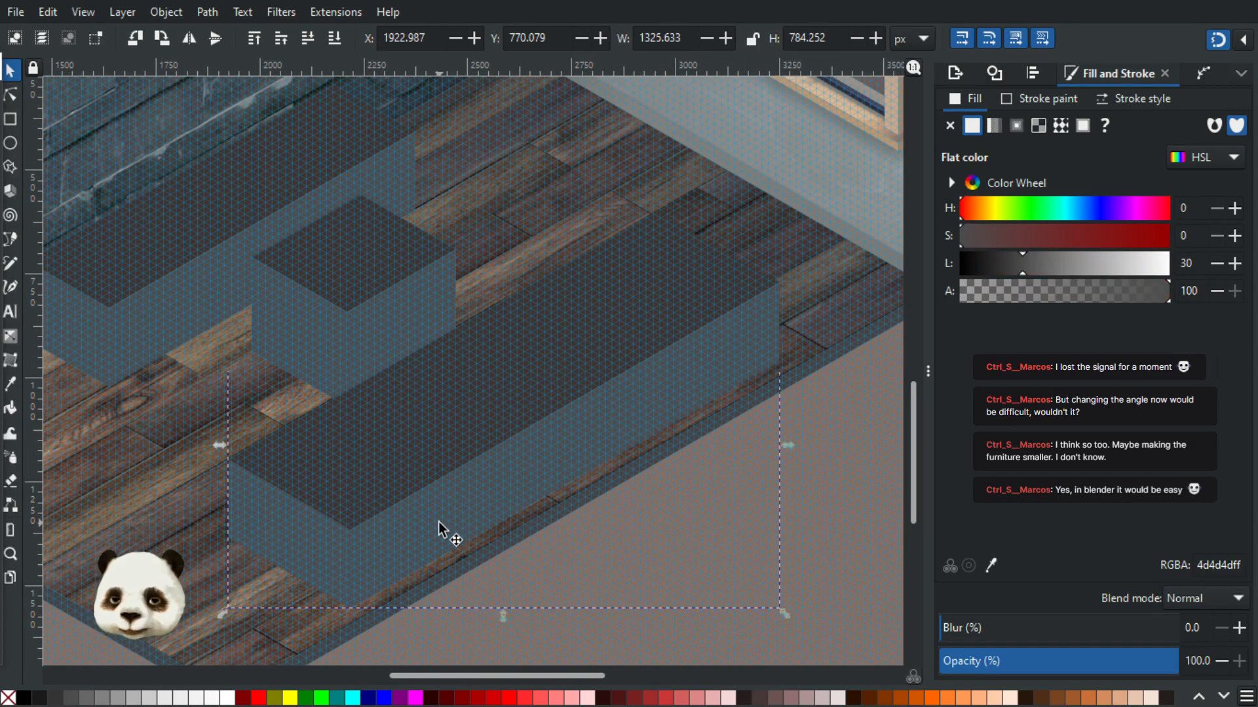
left_click_drag(439, 510, 458, 441)
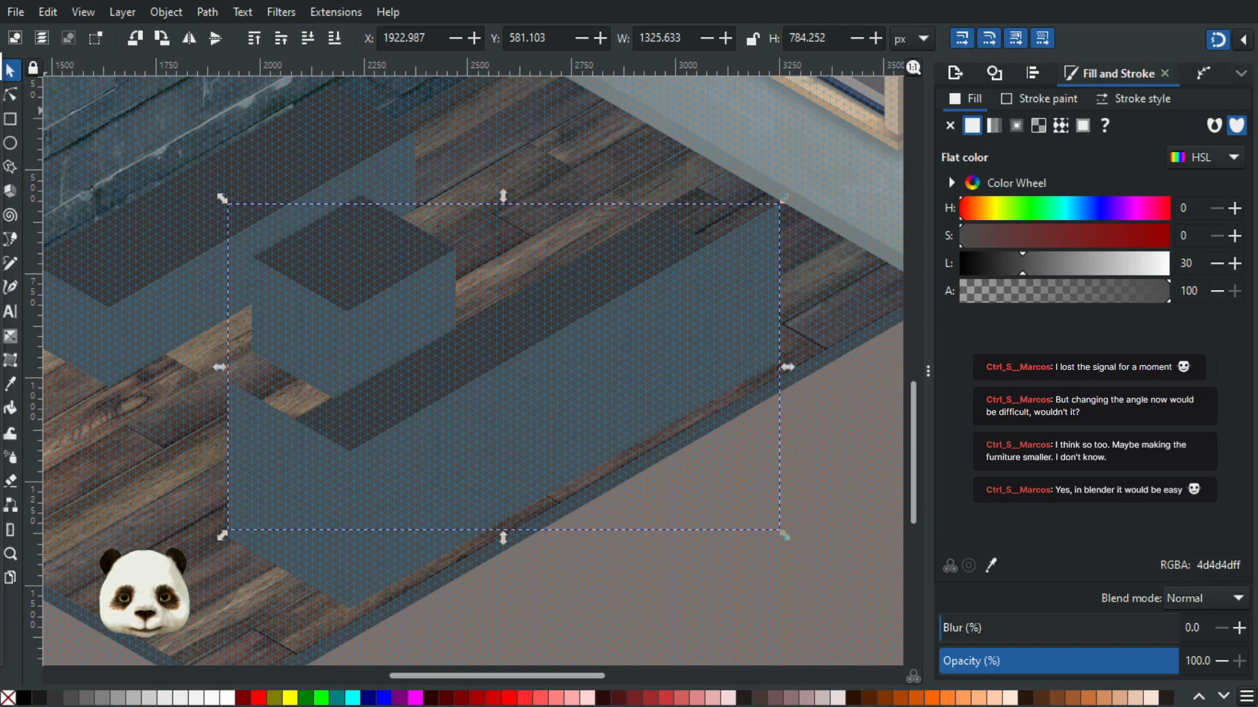
- Shorten the raised copy's near end face by moving its two outer nodes to a combined X 2143.926, Y 1237.796 px, and deselect
left_click(10, 95)
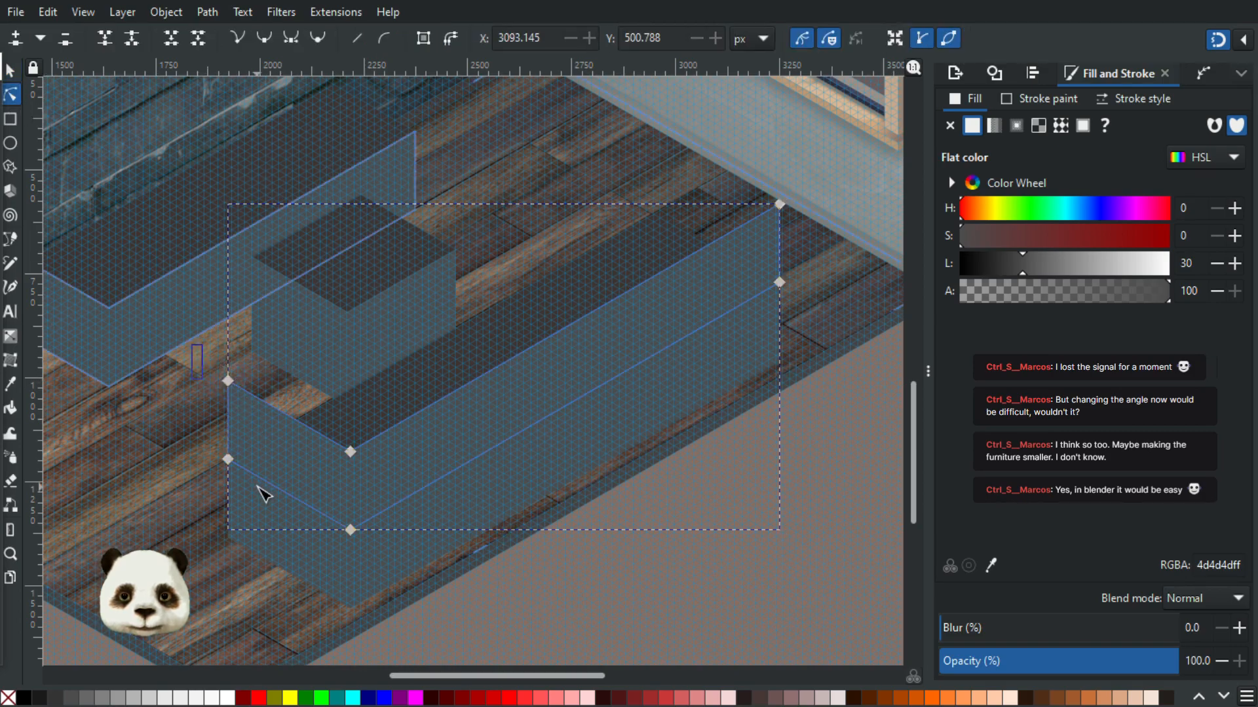
left_click(228, 459)
left_click_drag(232, 459, 328, 517)
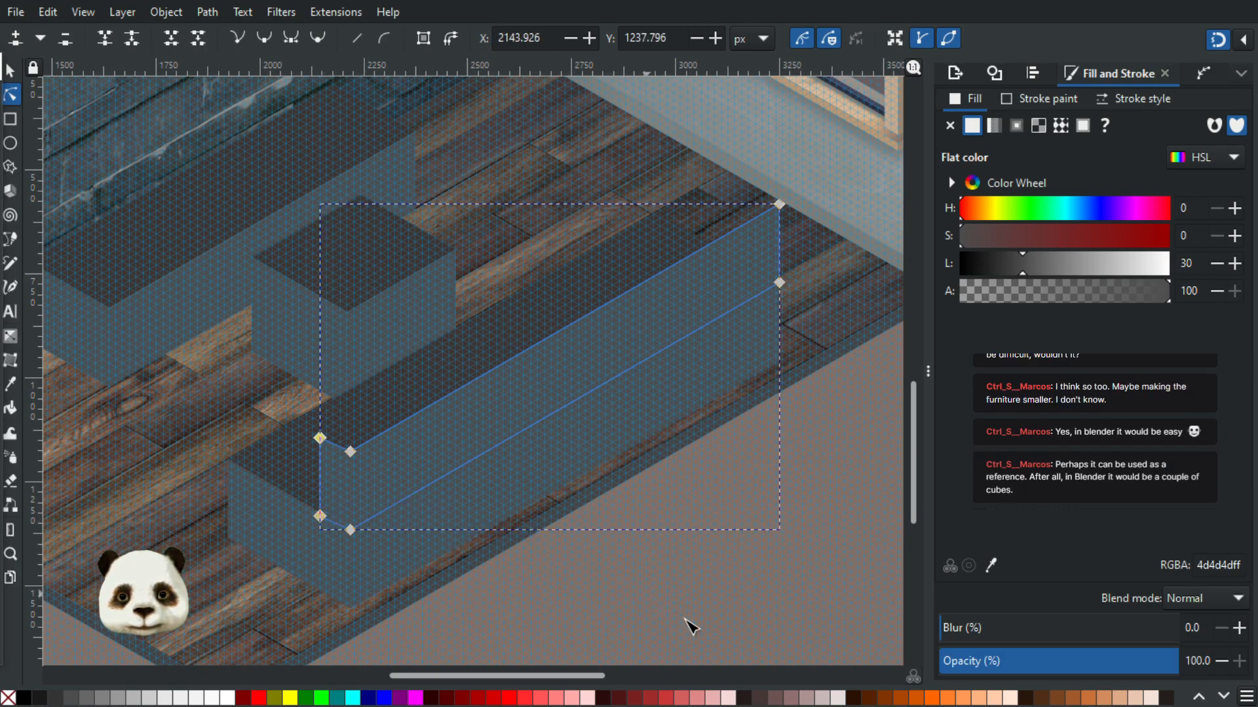
left_click(640, 589)
scroll(641, 588, "down", 2)
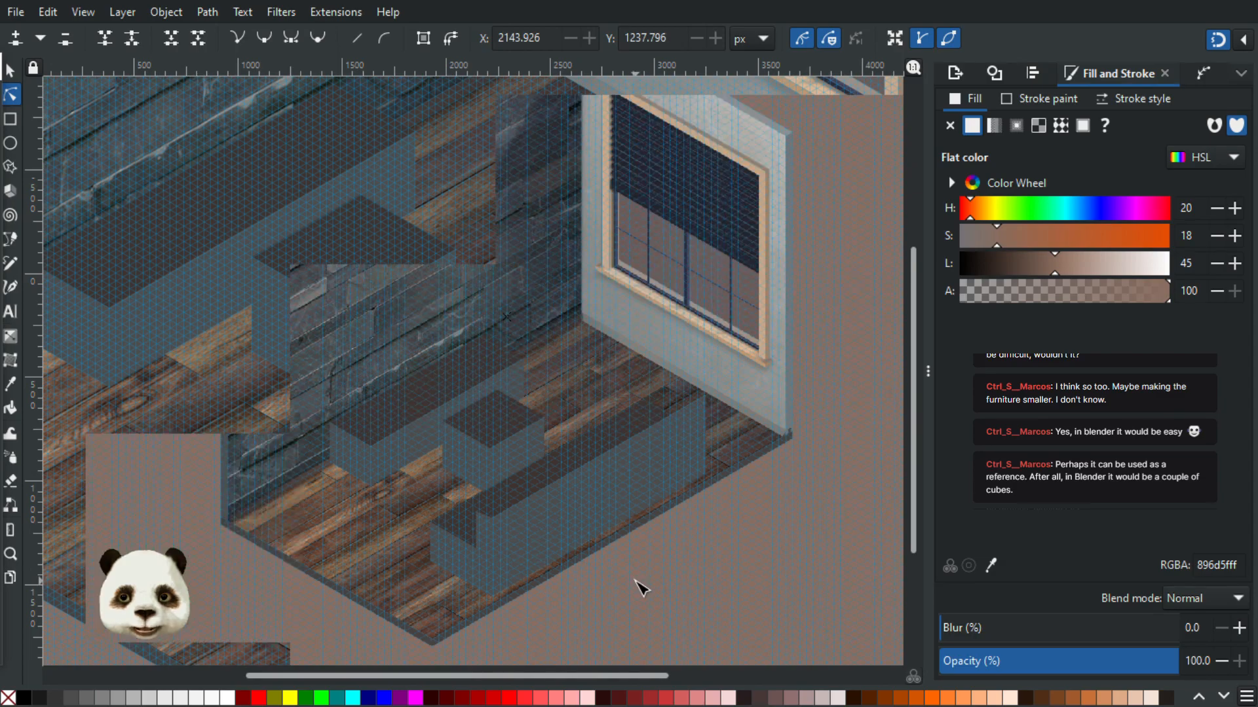
left_click_drag(609, 564, 560, 558)
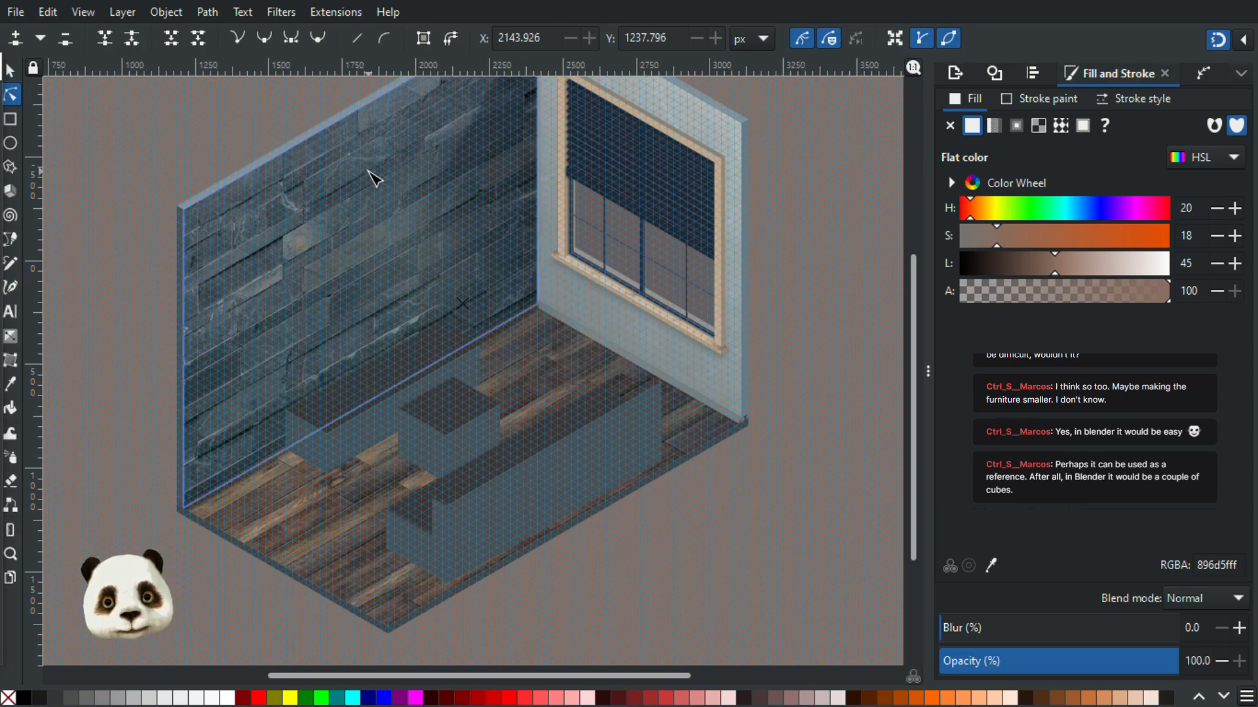
- Draw a small slanted four-sided panel against the stone wall on top of the wall unit and fill it olive 808000
scroll(367, 174, "up", 1)
key("b")
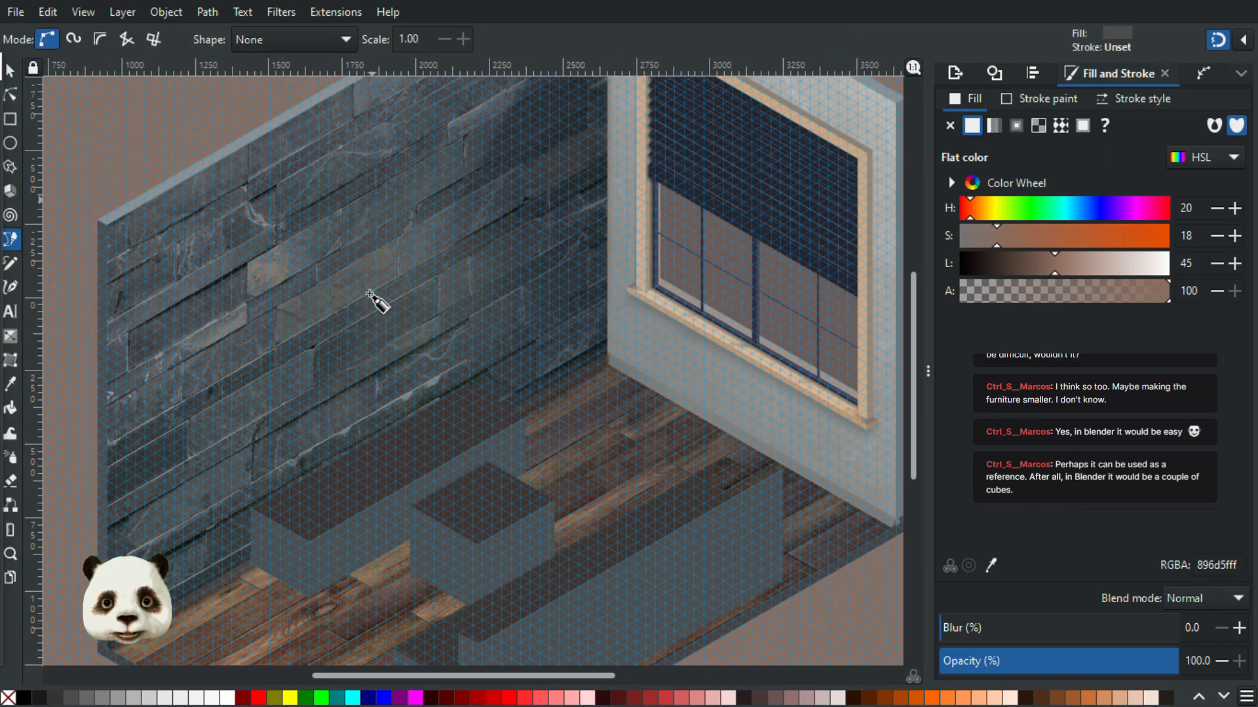
left_click(260, 427)
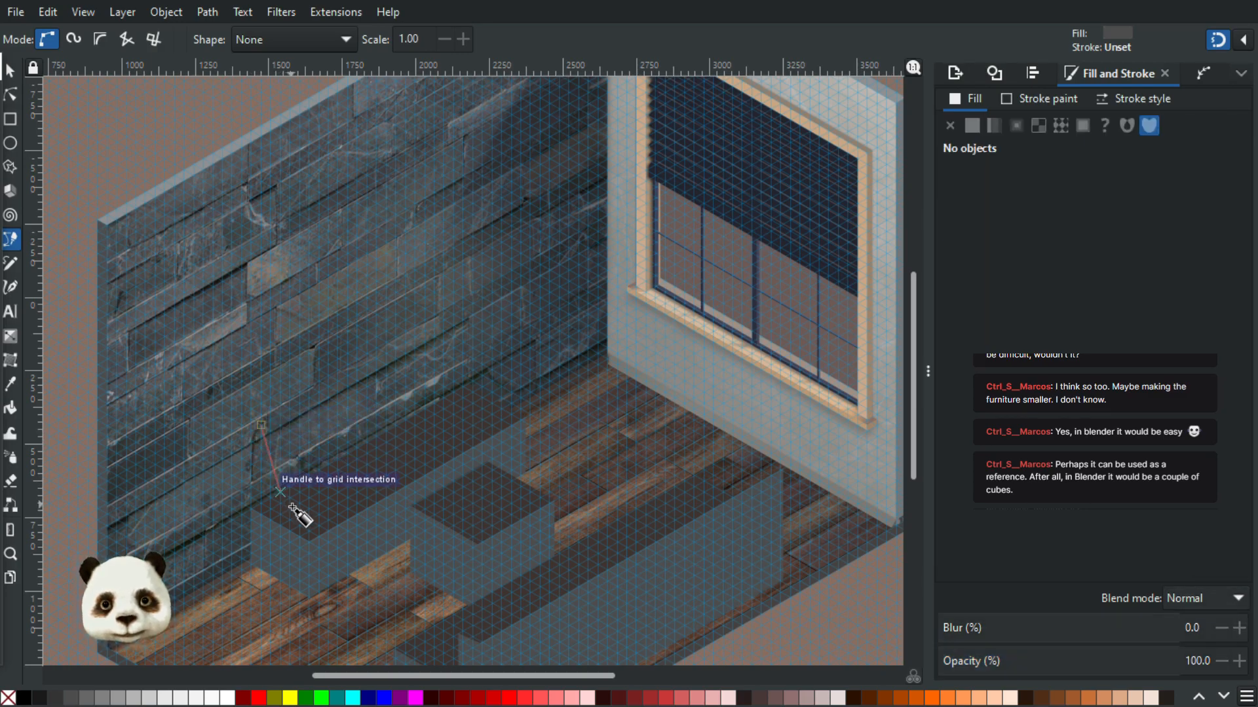
left_click(281, 502)
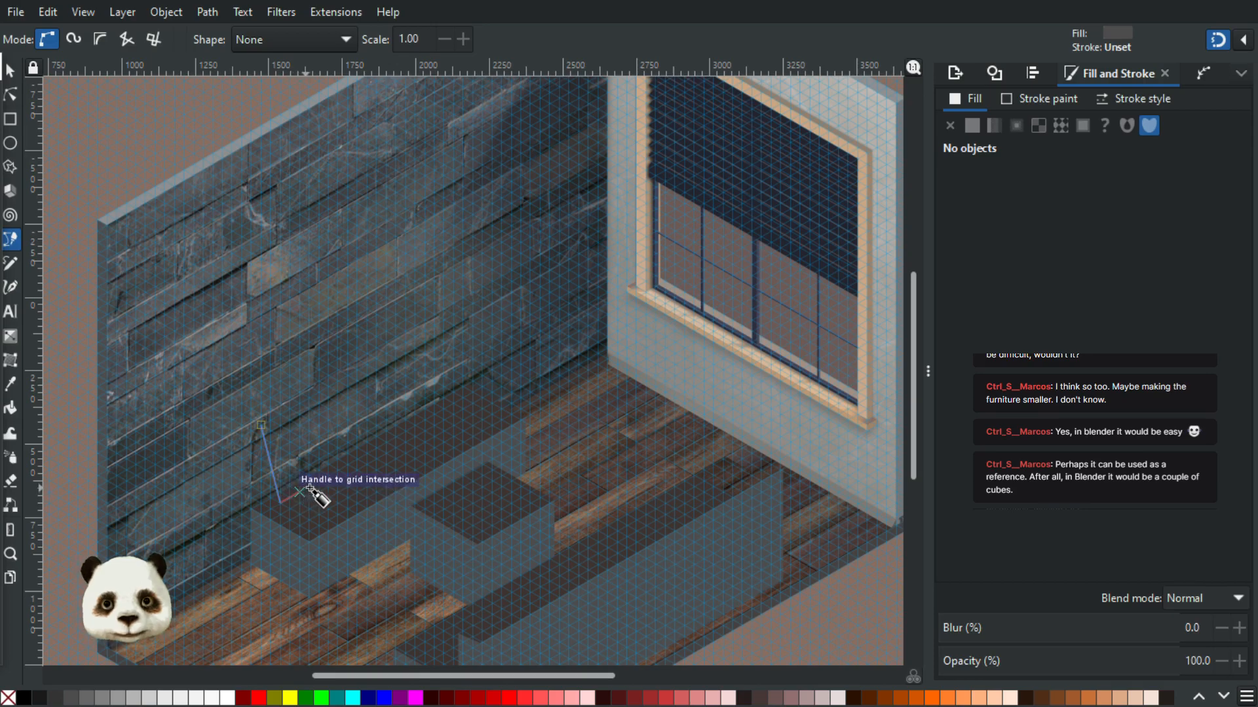
left_click(338, 470)
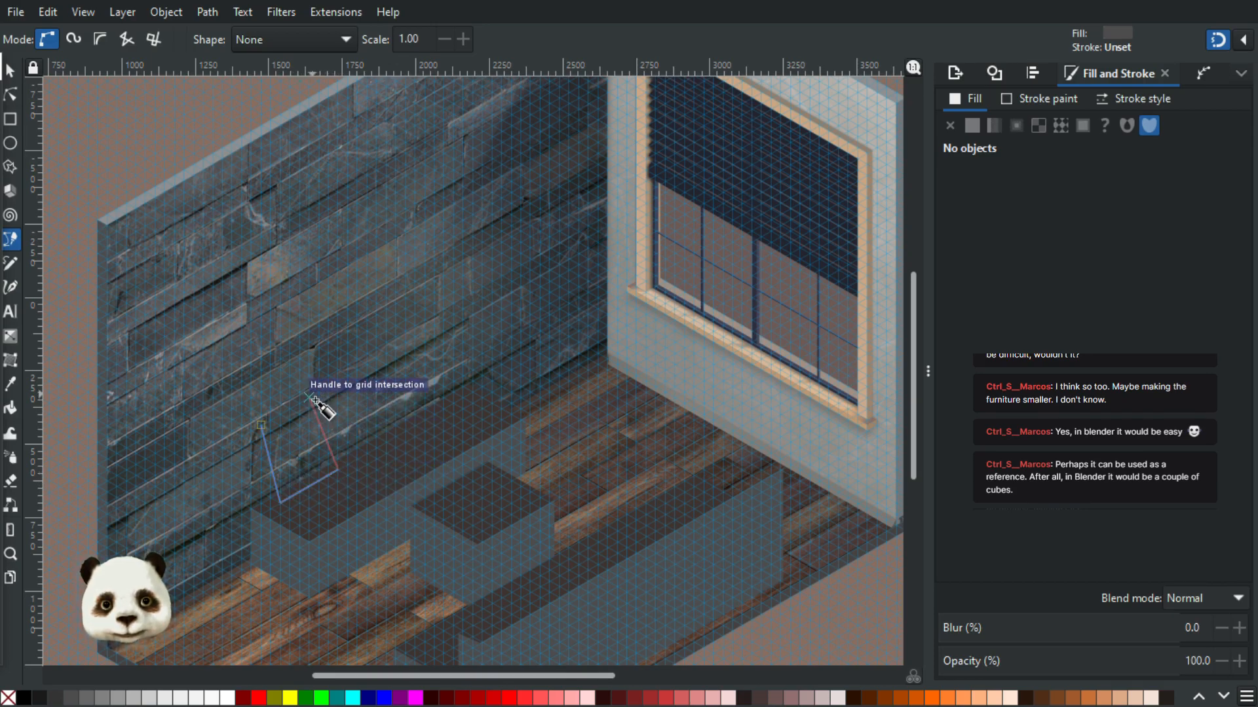
left_click(319, 396)
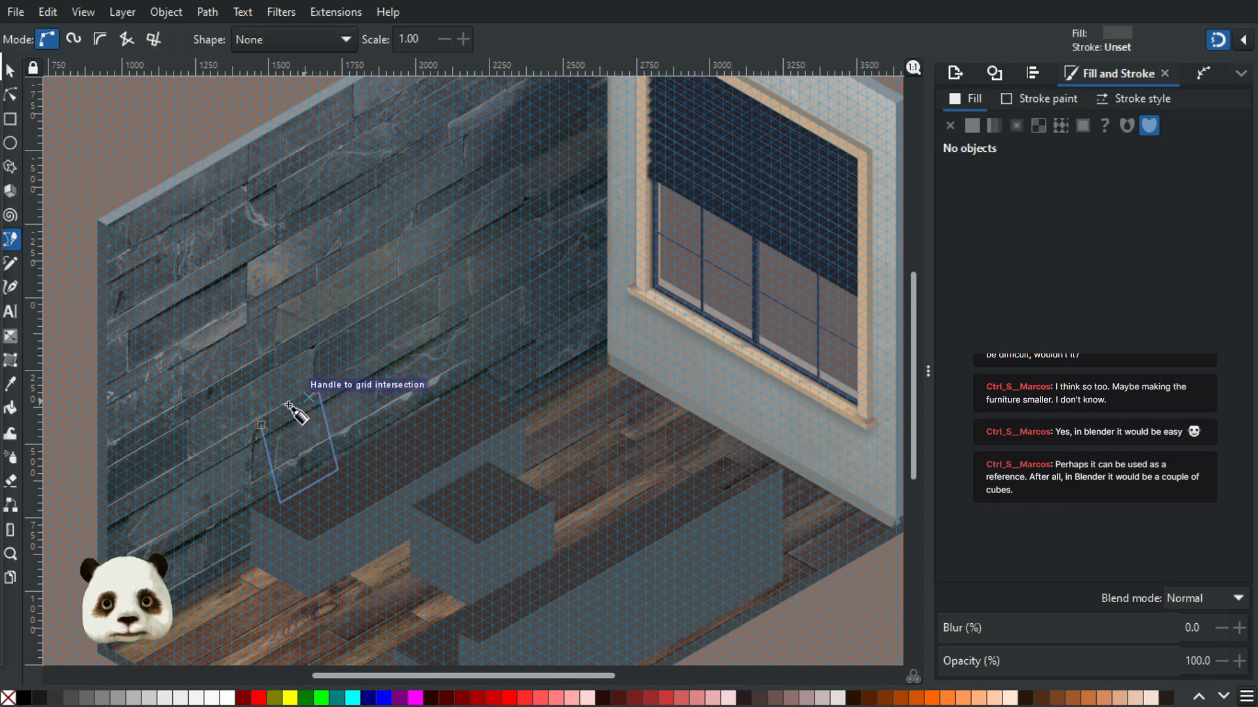
left_click(262, 424)
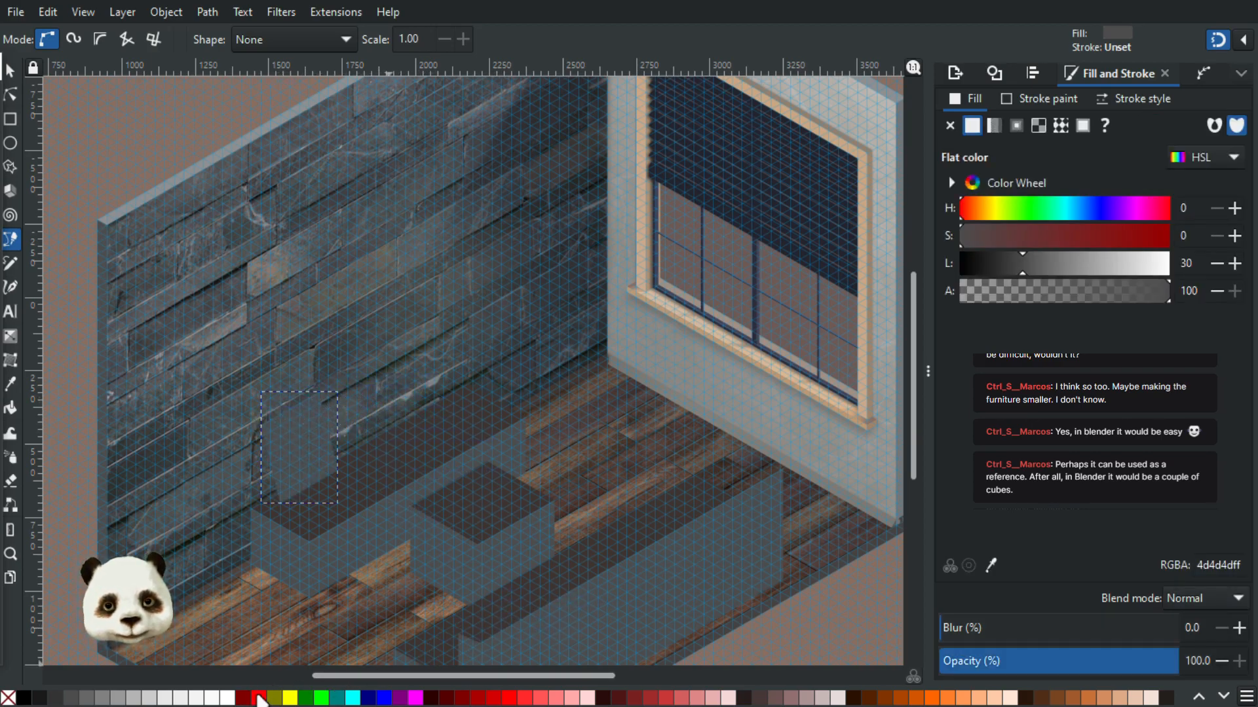
left_click(276, 698)
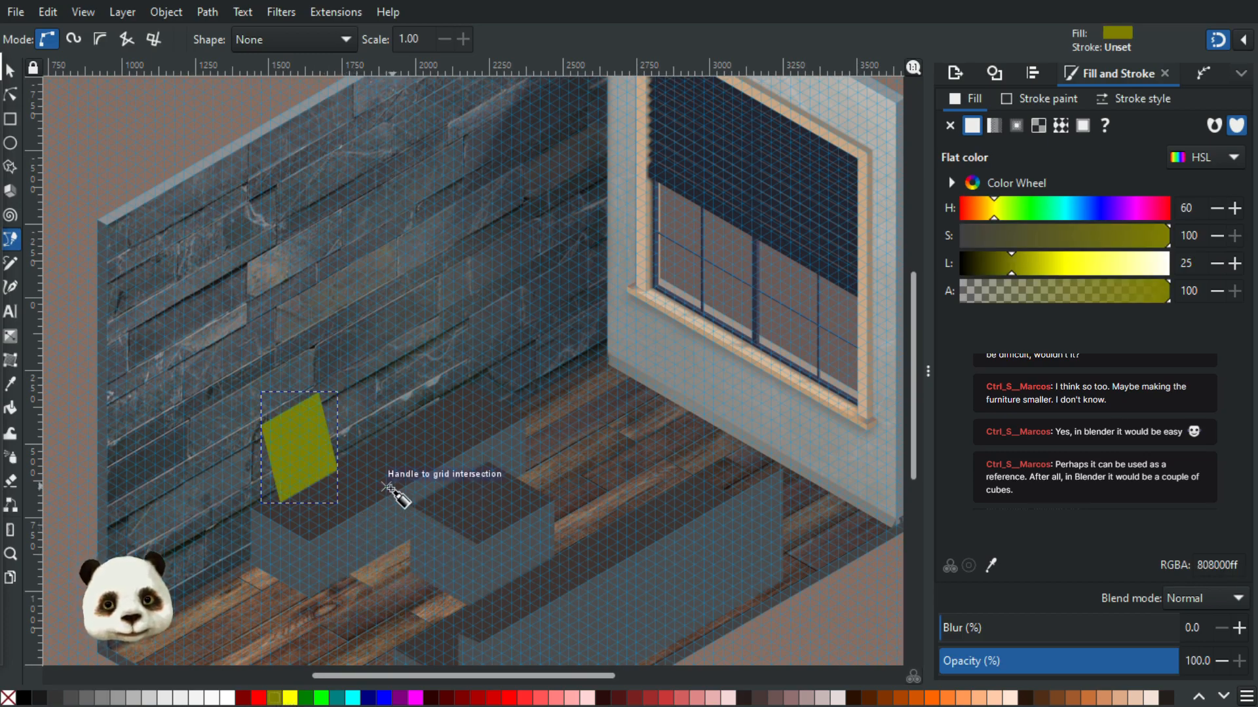
- Draw a large isometric panel with vertical ends on the stone wall, above the small slanted panel
scroll(359, 542, "up", 1)
left_click_drag(359, 542, 357, 547)
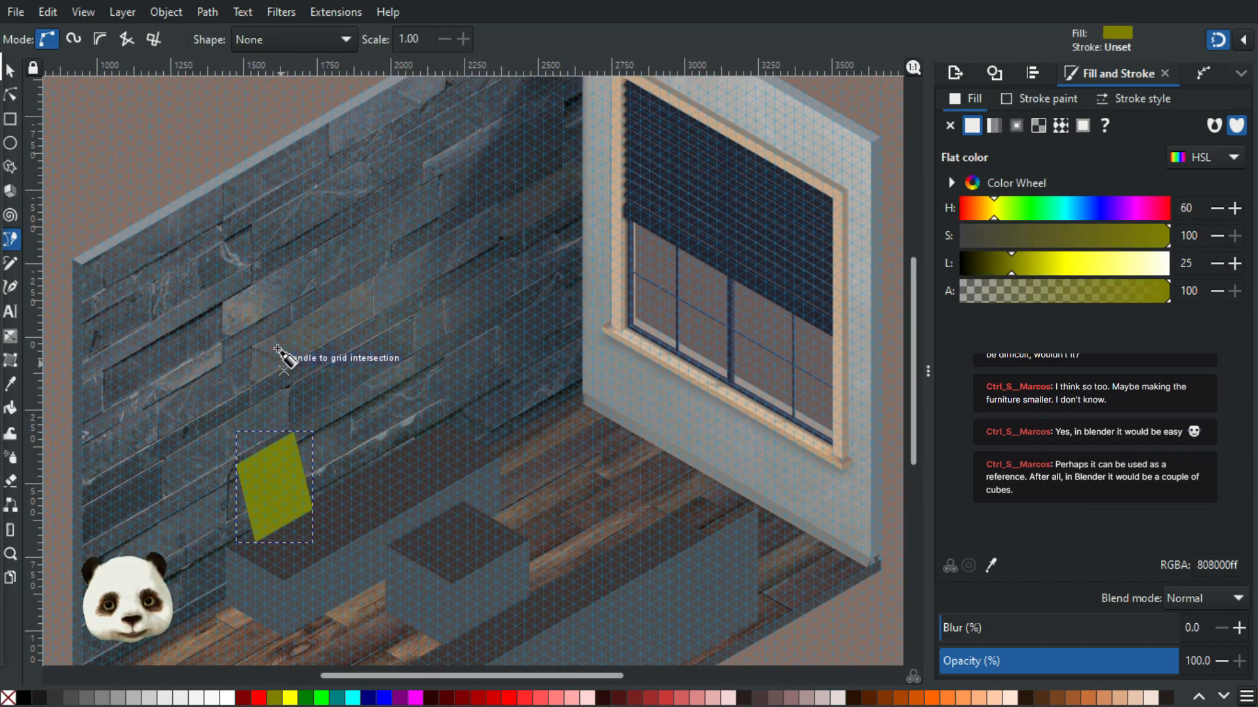
left_click(255, 287)
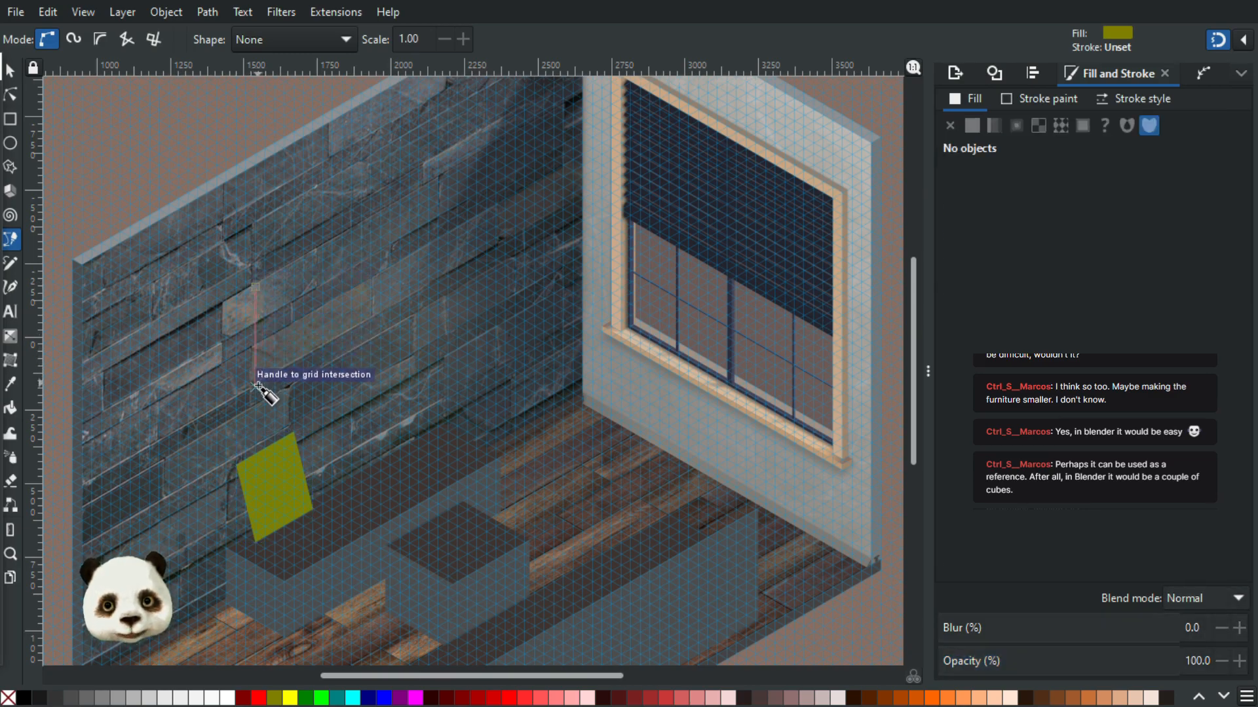
left_click(264, 387)
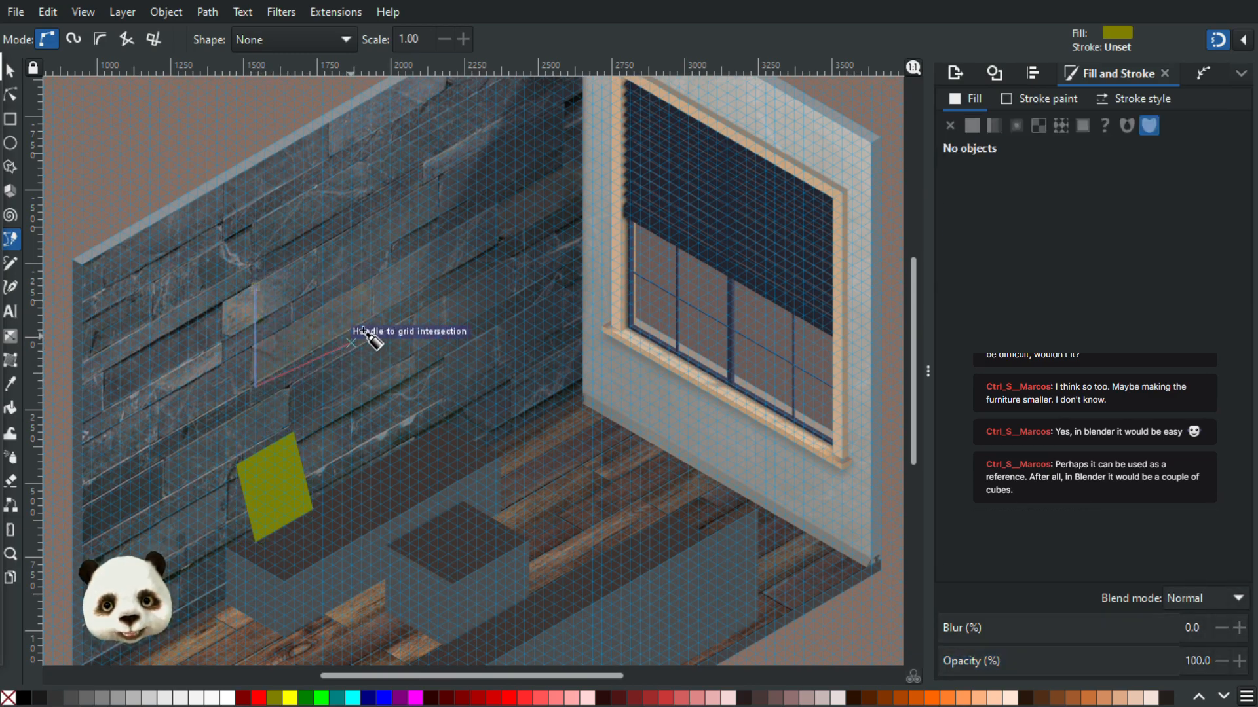
left_click(437, 283)
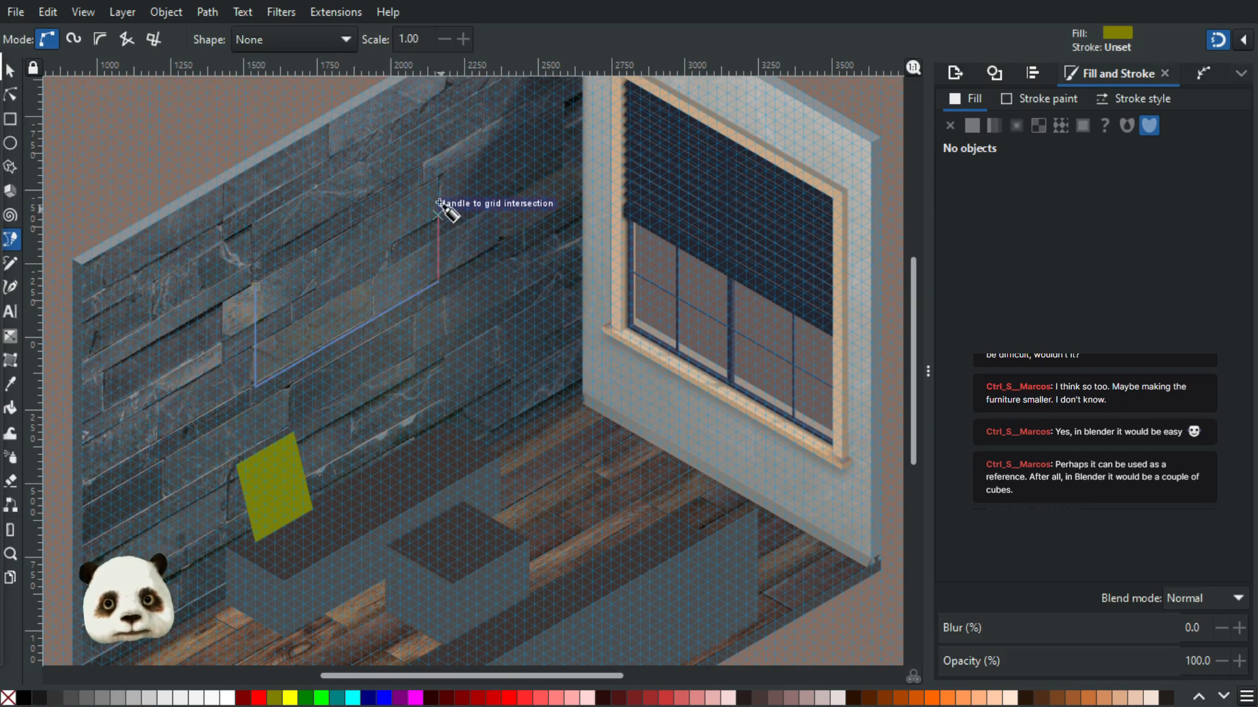
left_click(438, 161)
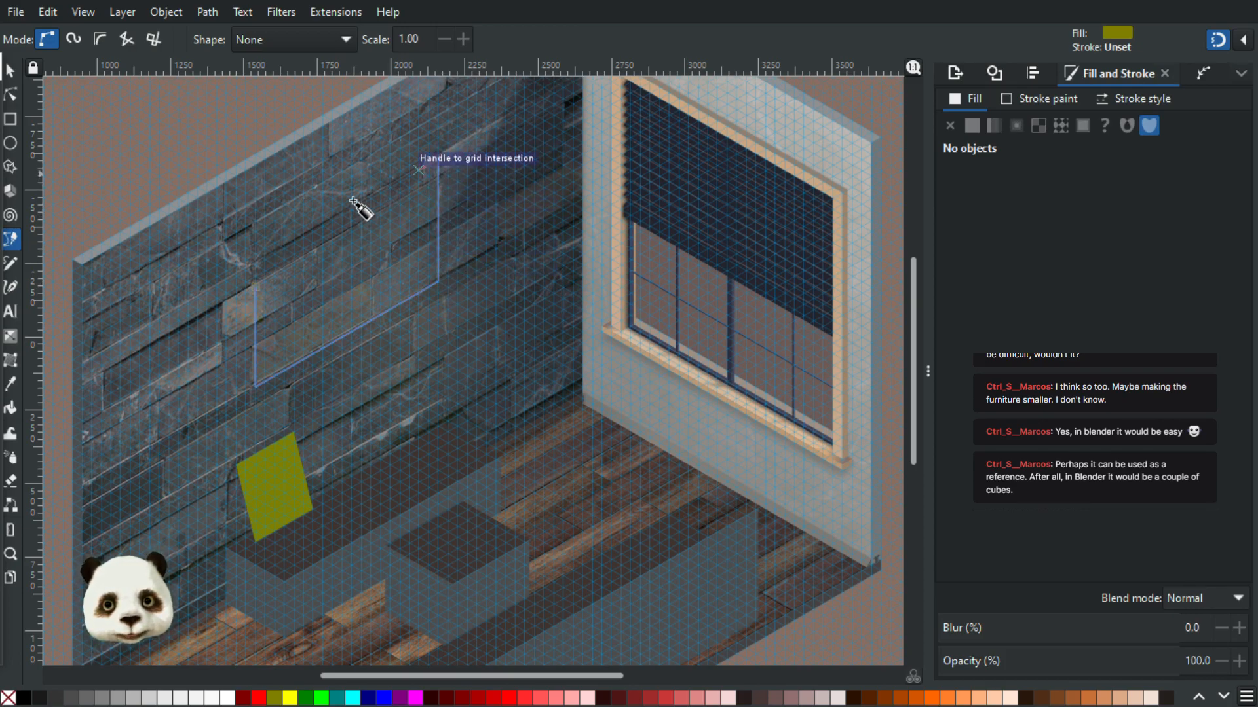
left_click(256, 280)
key("Return")
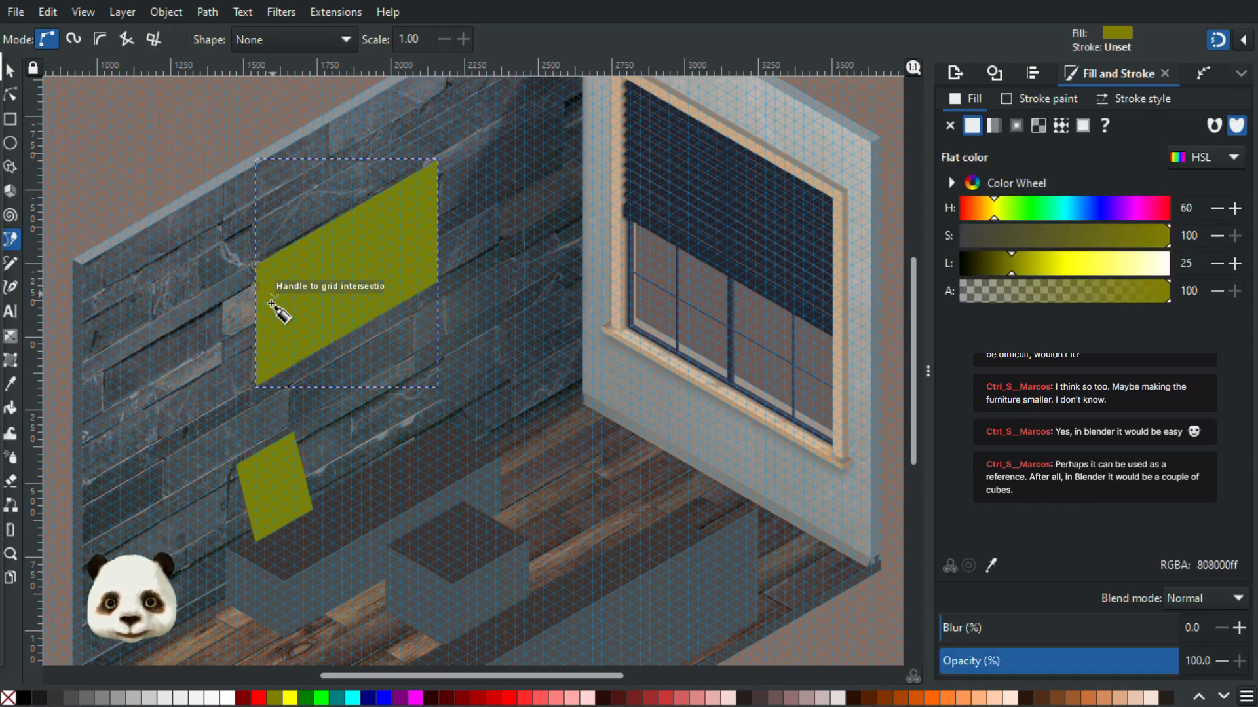
- Move the large panel's stray node onto its upper outer corner at X 1538.389, Y -245.669 px and join the overlapping nodes
left_click(12, 95)
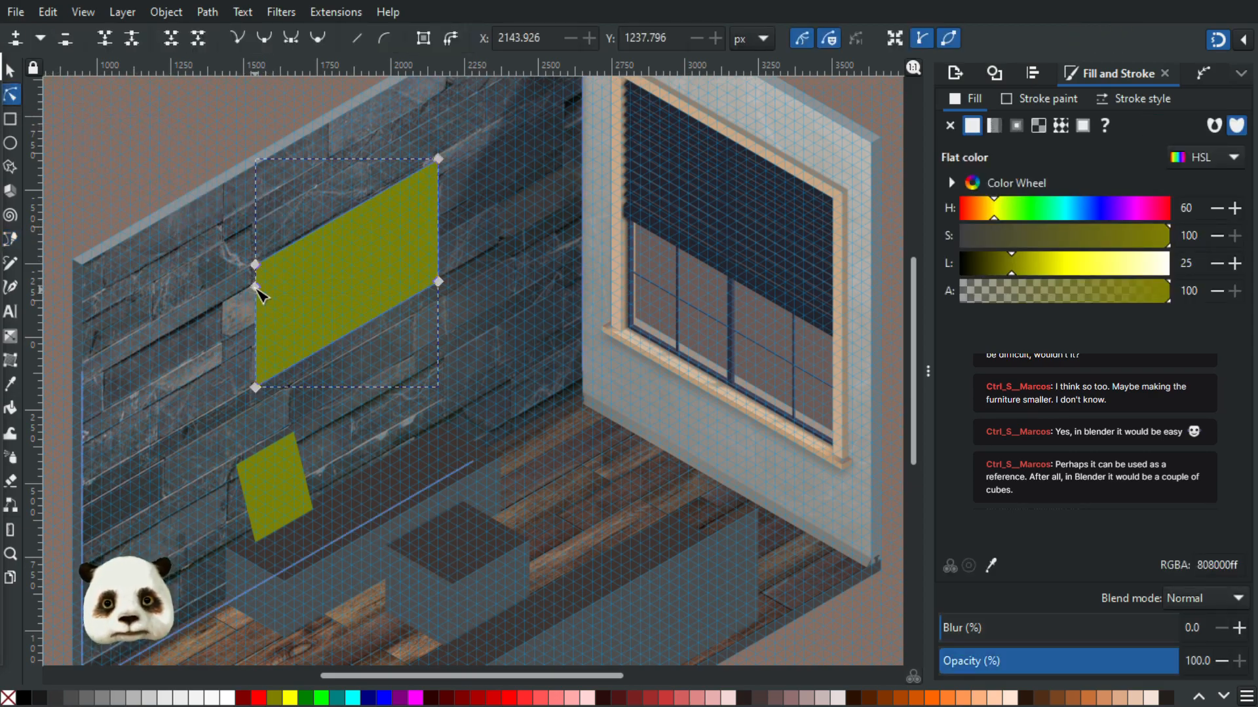
left_click(256, 285)
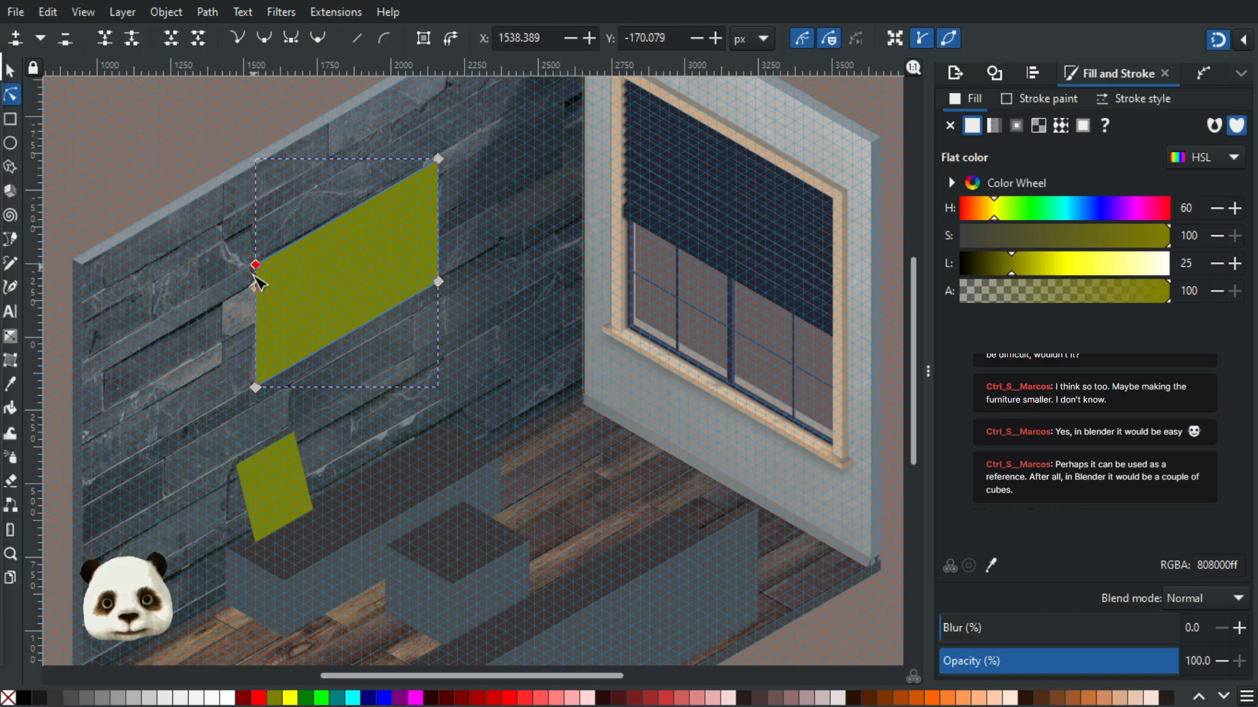
left_click_drag(257, 272, 257, 265)
scroll(274, 280, "up", 3, "ctrl")
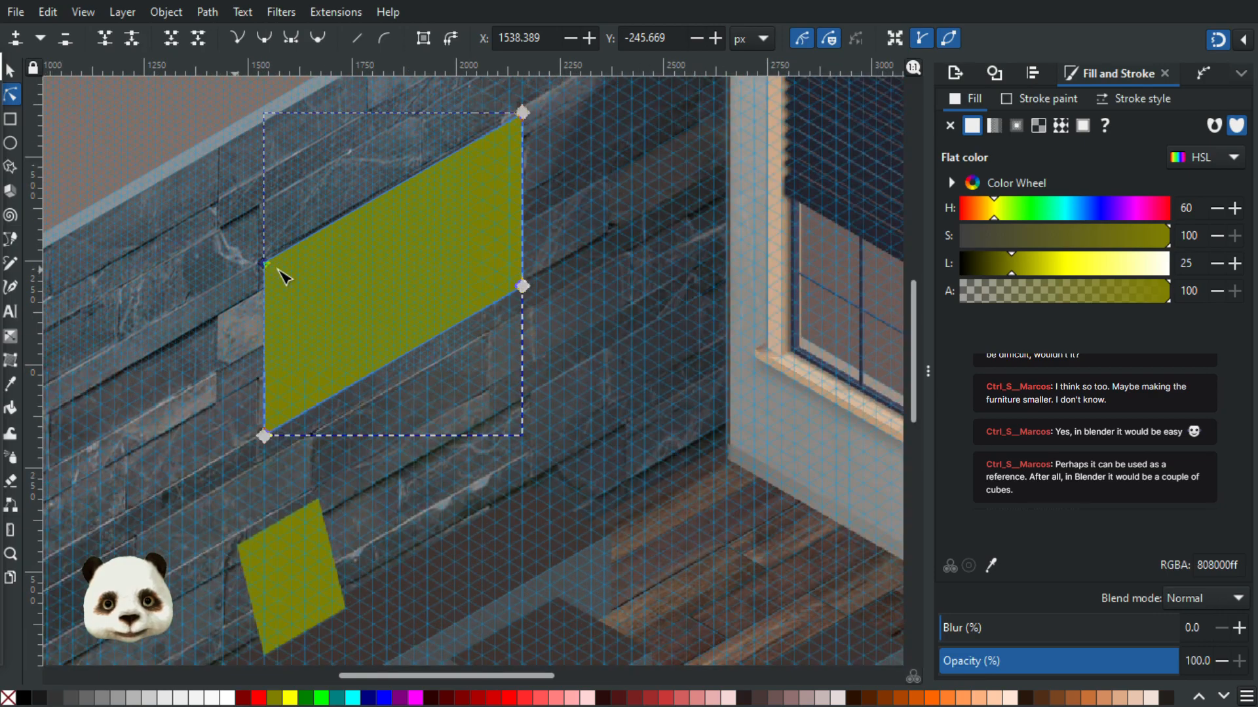
left_click_drag(276, 256, 328, 304)
key("ctrl+z")
key("ctrl+z")
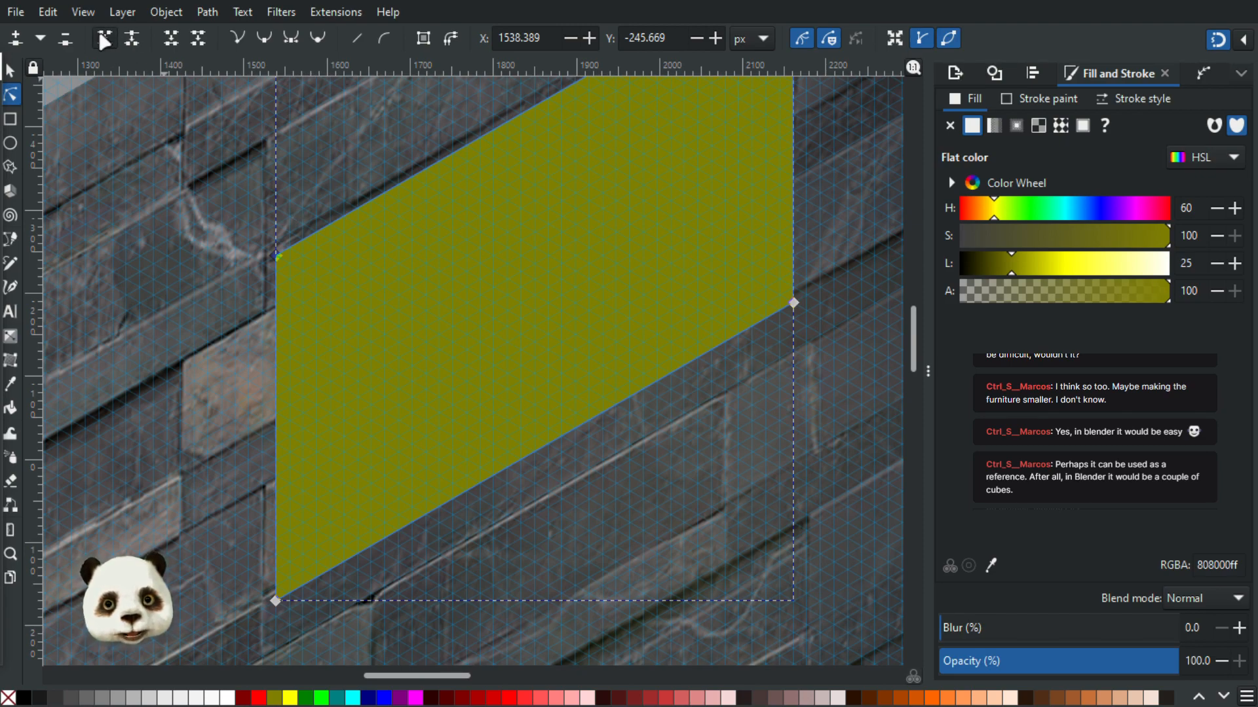
left_click_drag(275, 255, 304, 305)
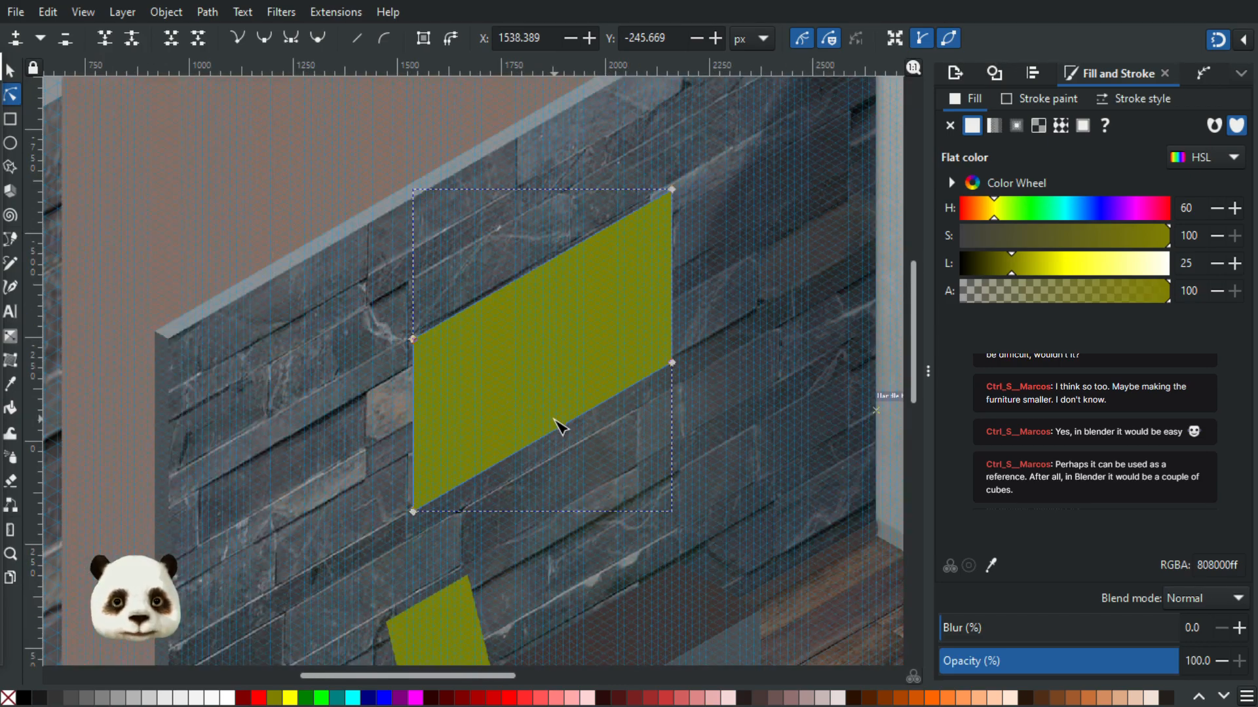
- Lengthen the large wall panel at both ends, placing the end nearest the room corner at X 2193.023, Y -415.748 px, and deselect it
scroll(559, 424, "down", 1)
left_click_drag(681, 516, 545, 357)
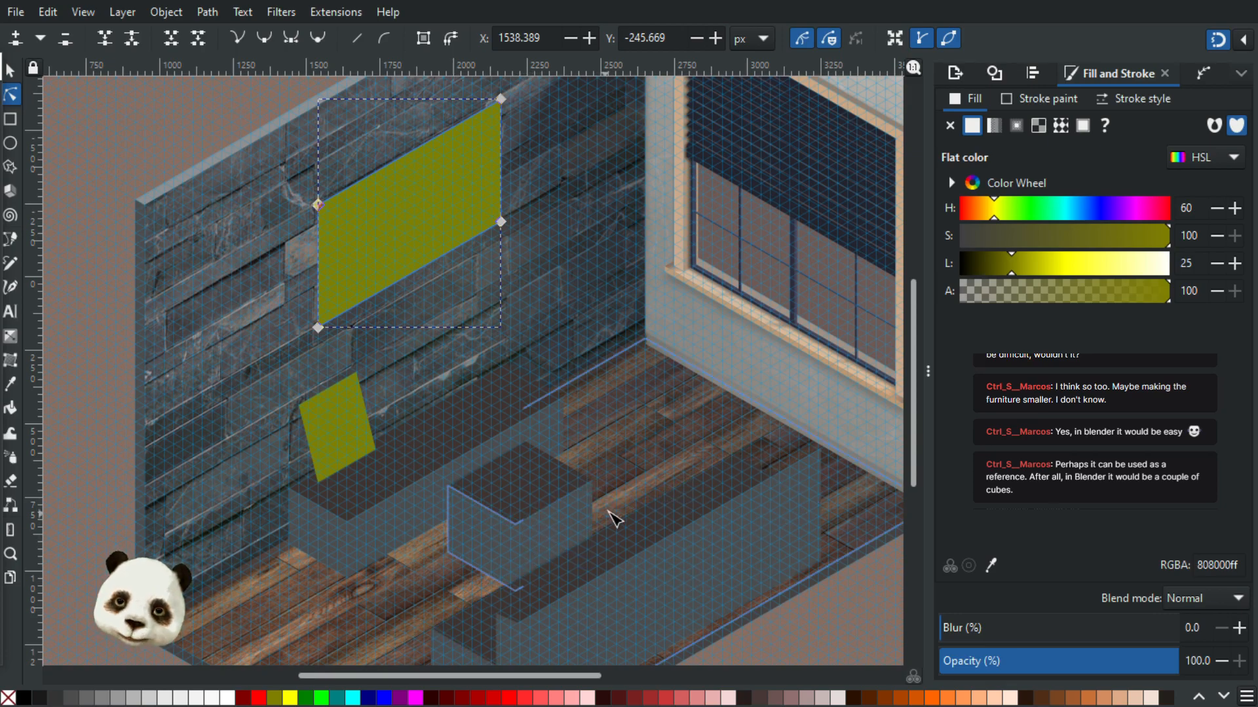
left_click_drag(682, 413, 646, 531)
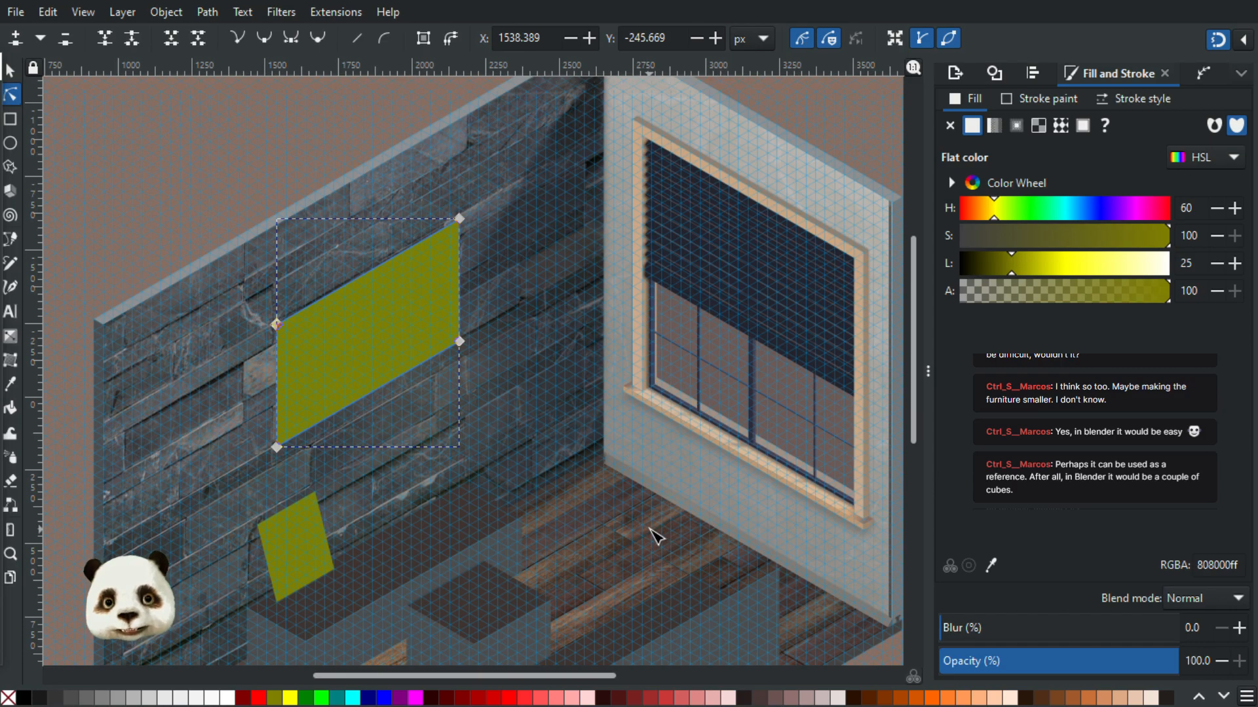
scroll(598, 521, "down", 1)
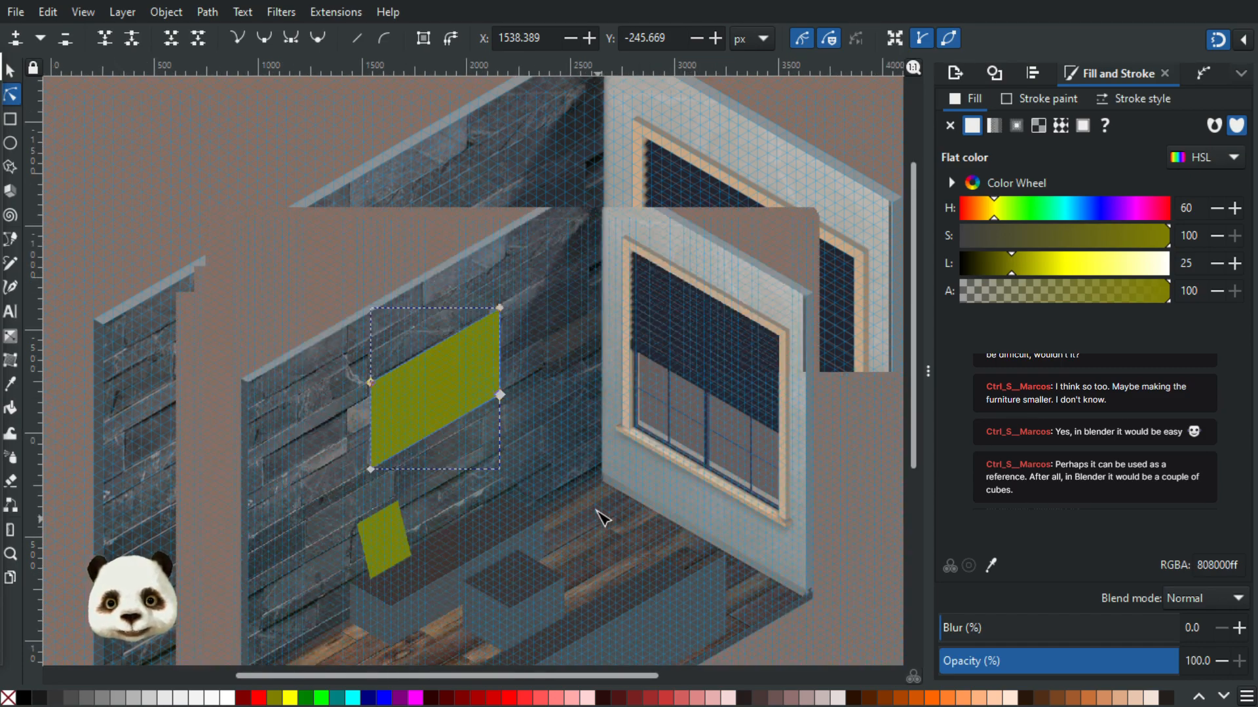
scroll(524, 419, "up", 1)
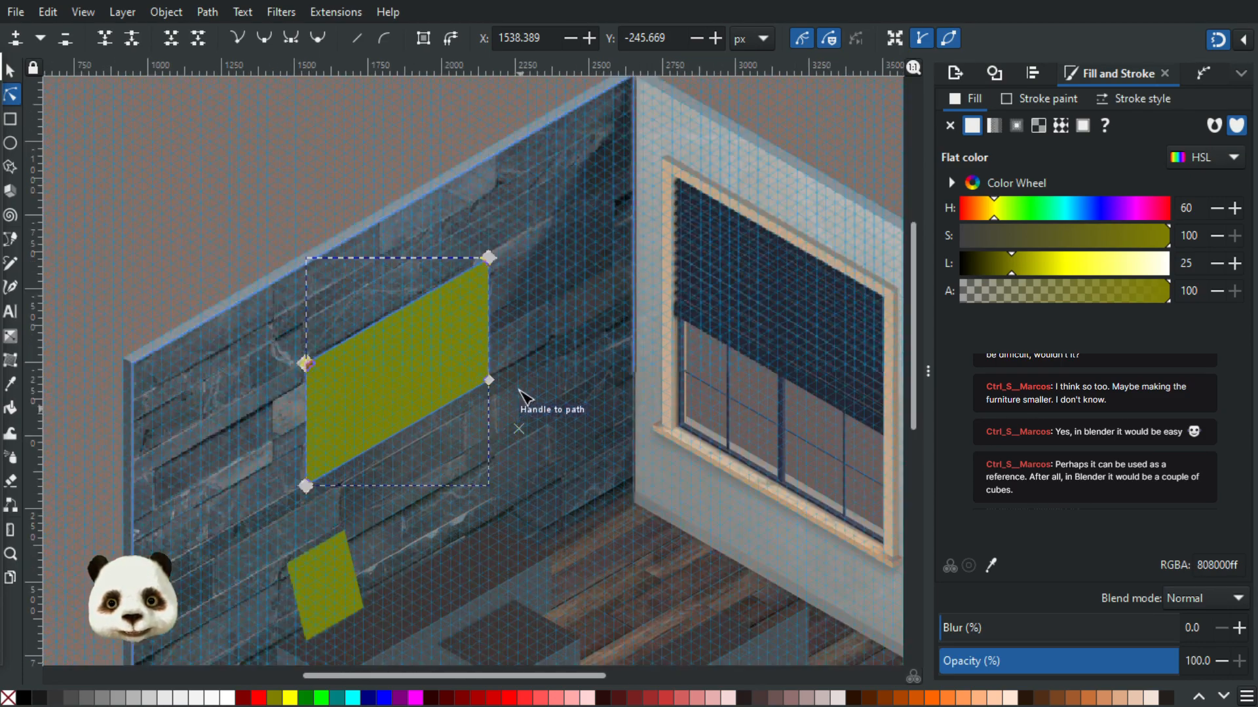
left_click(489, 380)
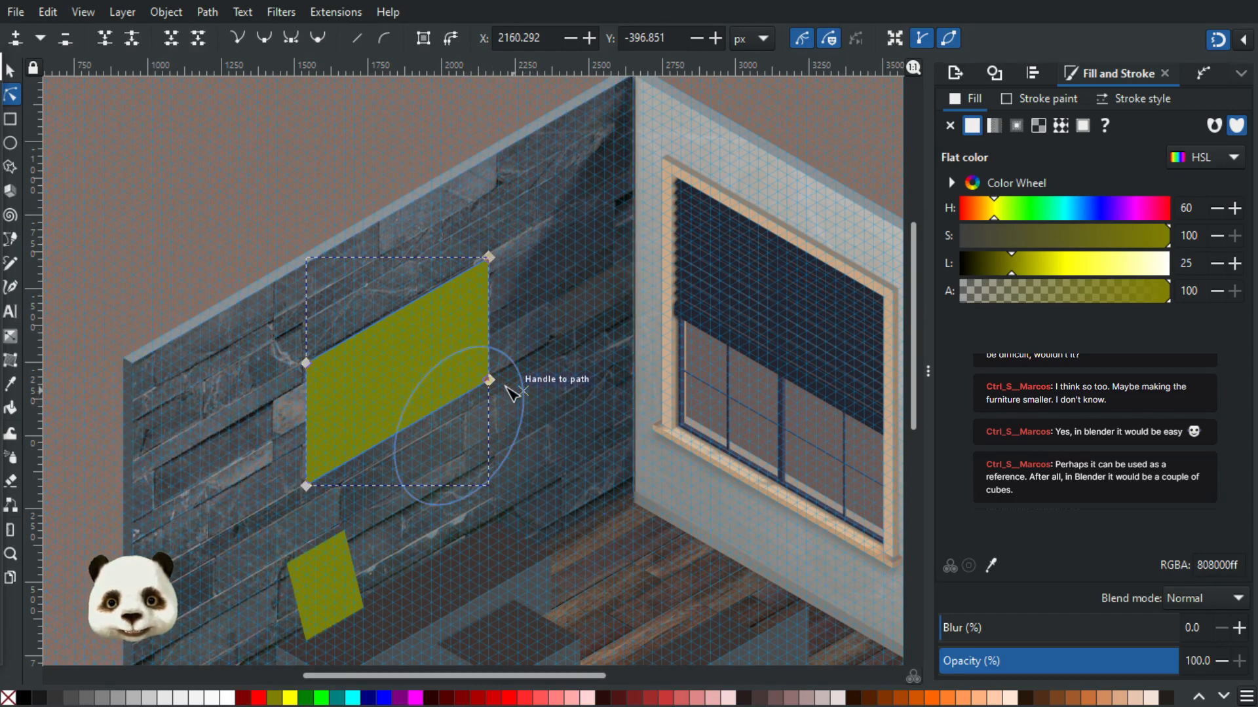
left_click_drag(499, 379, 520, 378)
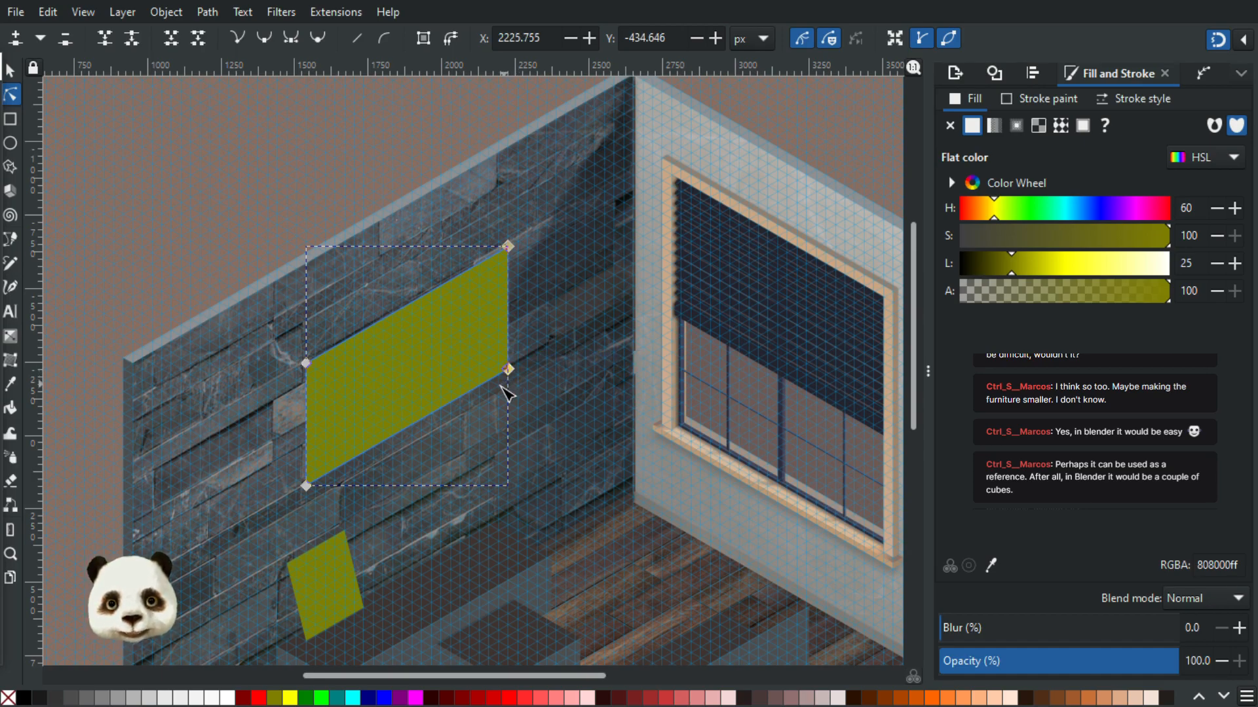
left_click_drag(294, 350, 280, 510)
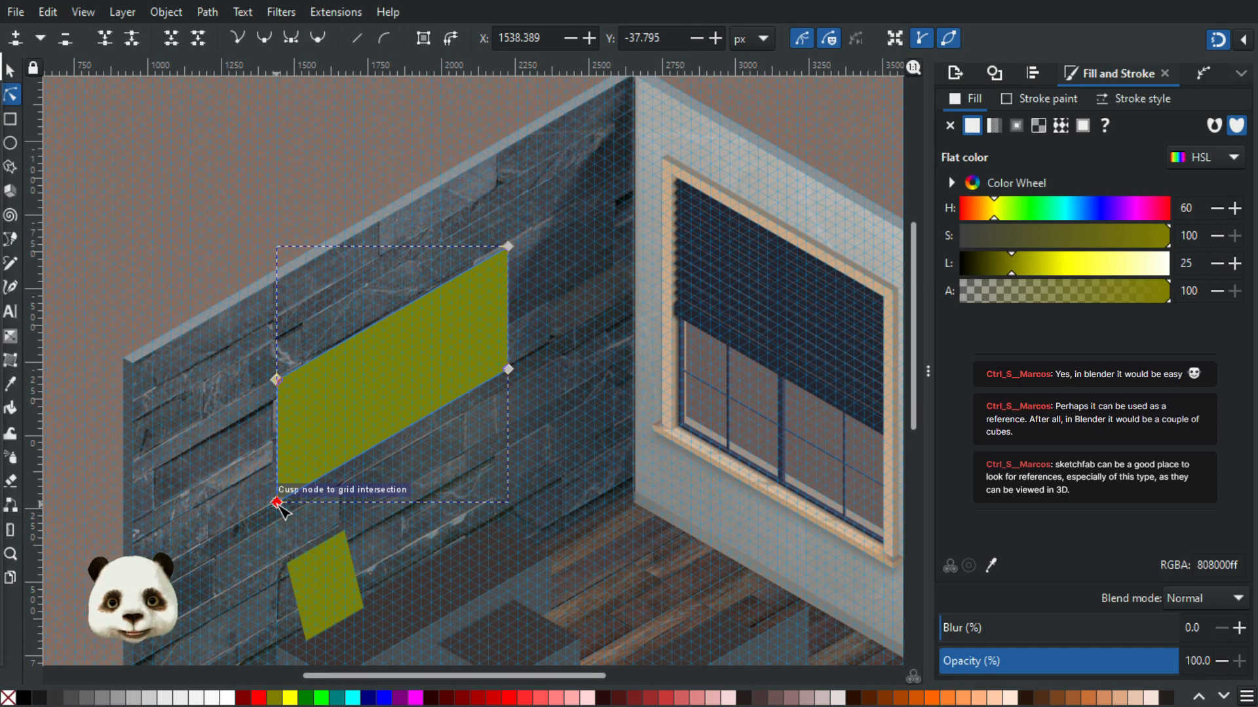
left_click(513, 372)
left_click_drag(515, 373, 507, 375)
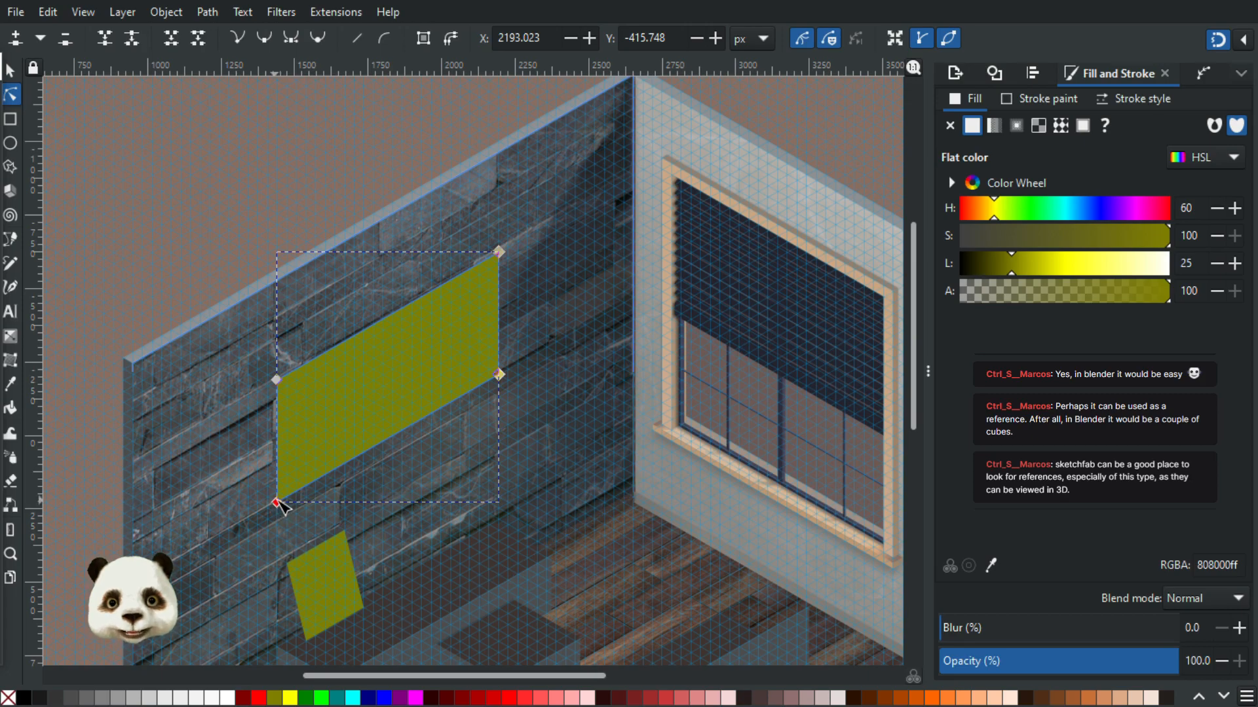
left_click(10, 70)
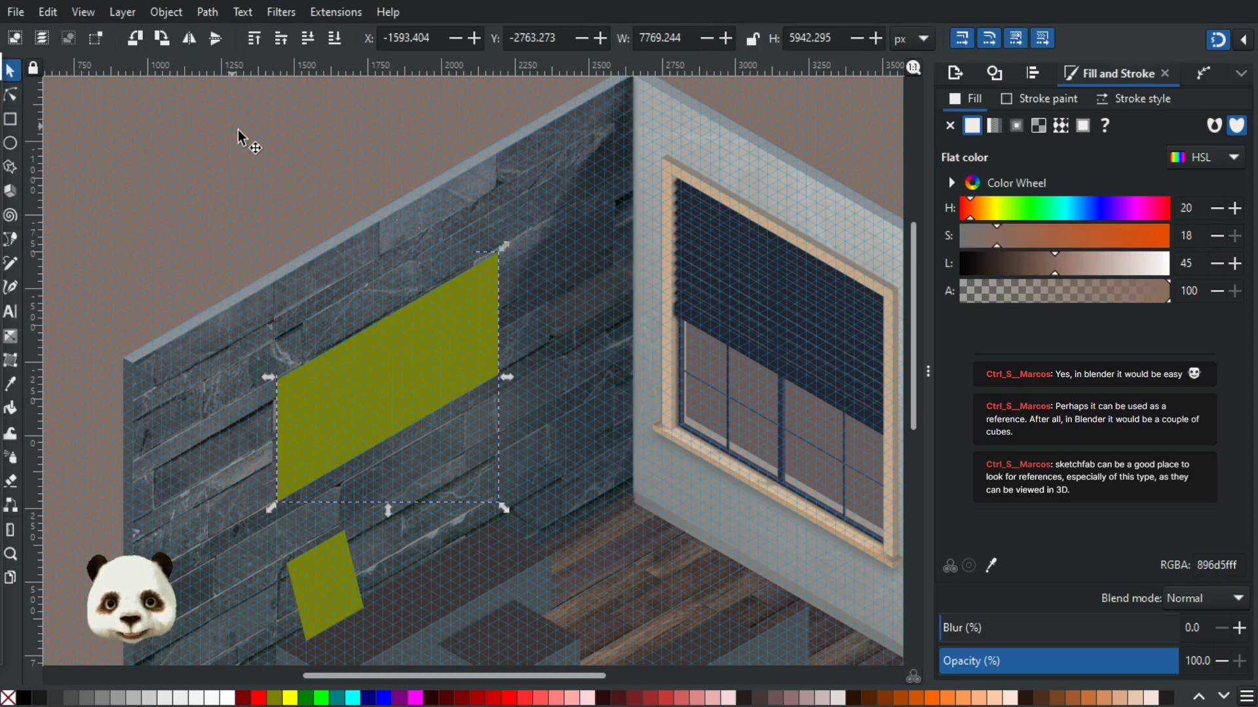
- Draw a tall, narrow four-sided olive panel on the stone wall, between the large panel and the wall's outer end
scroll(255, 144, "down", 2)
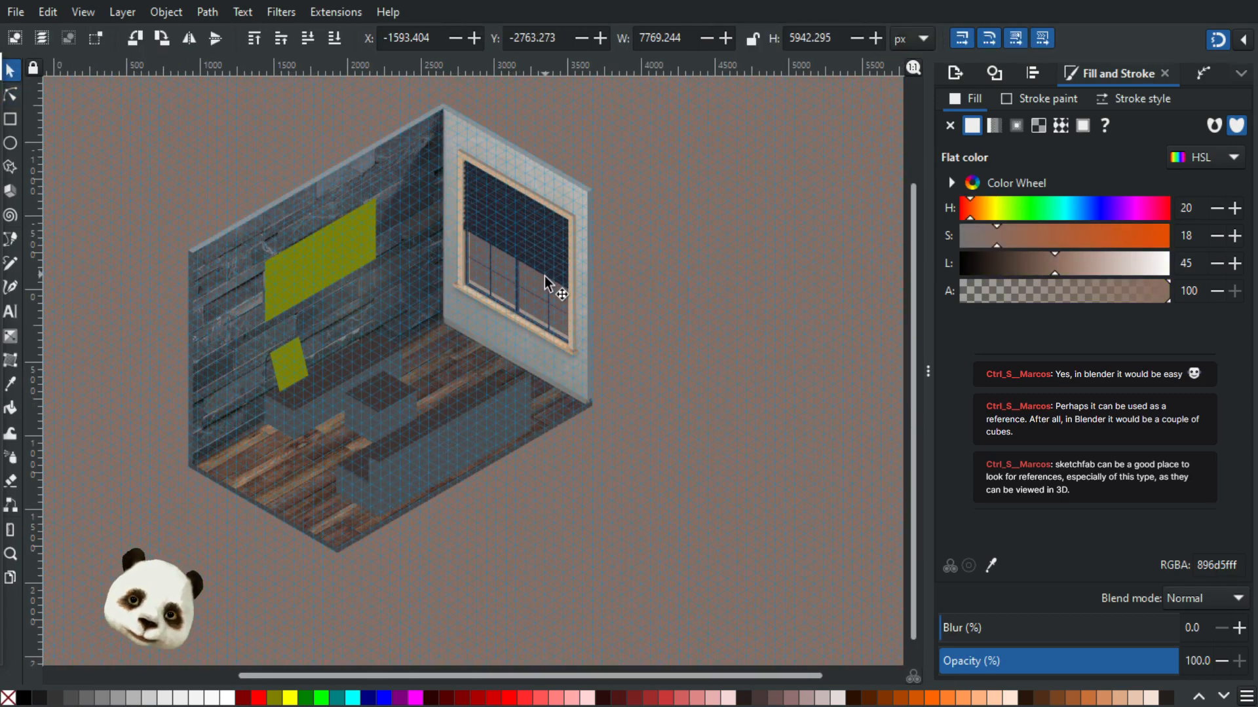
scroll(317, 408, "up", 2)
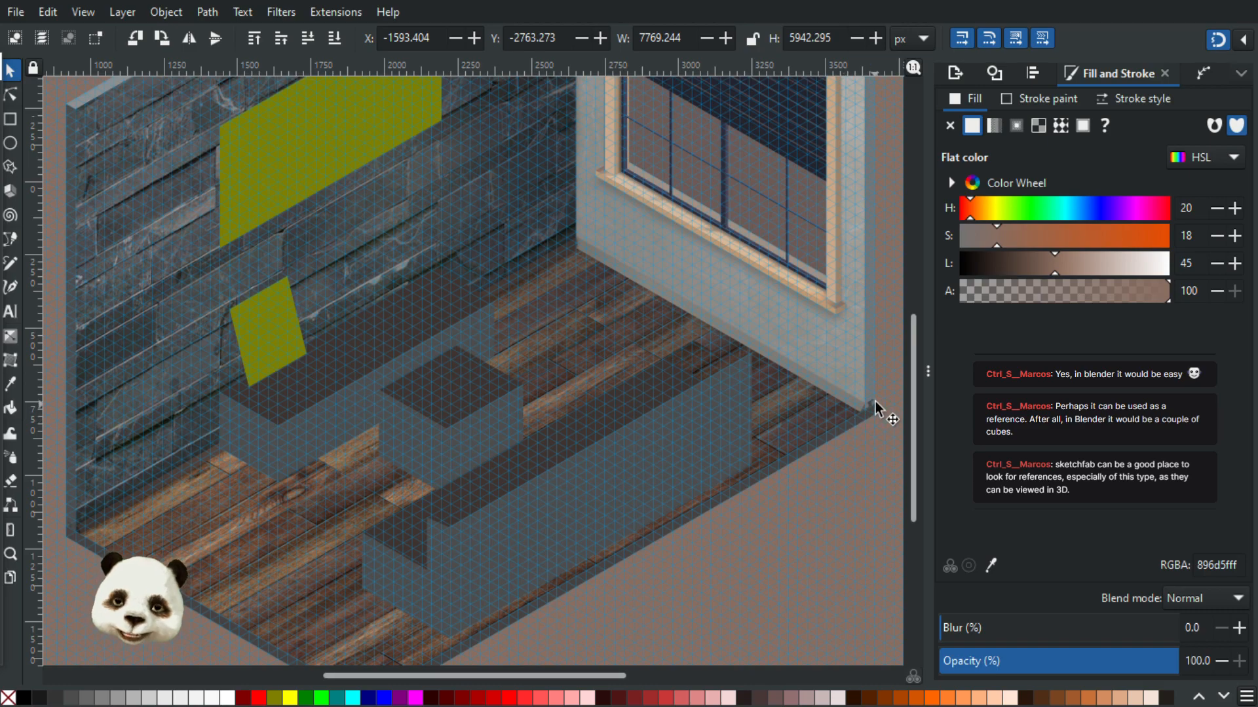
left_click_drag(381, 411, 396, 492)
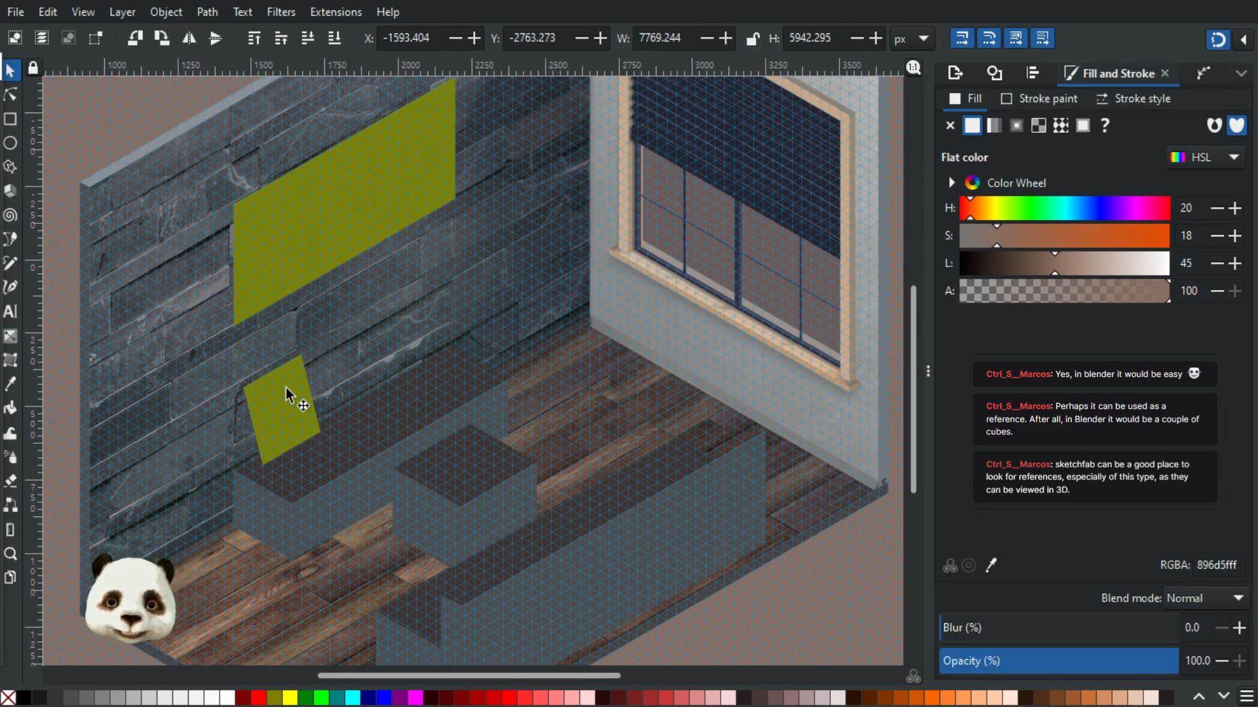
key("b")
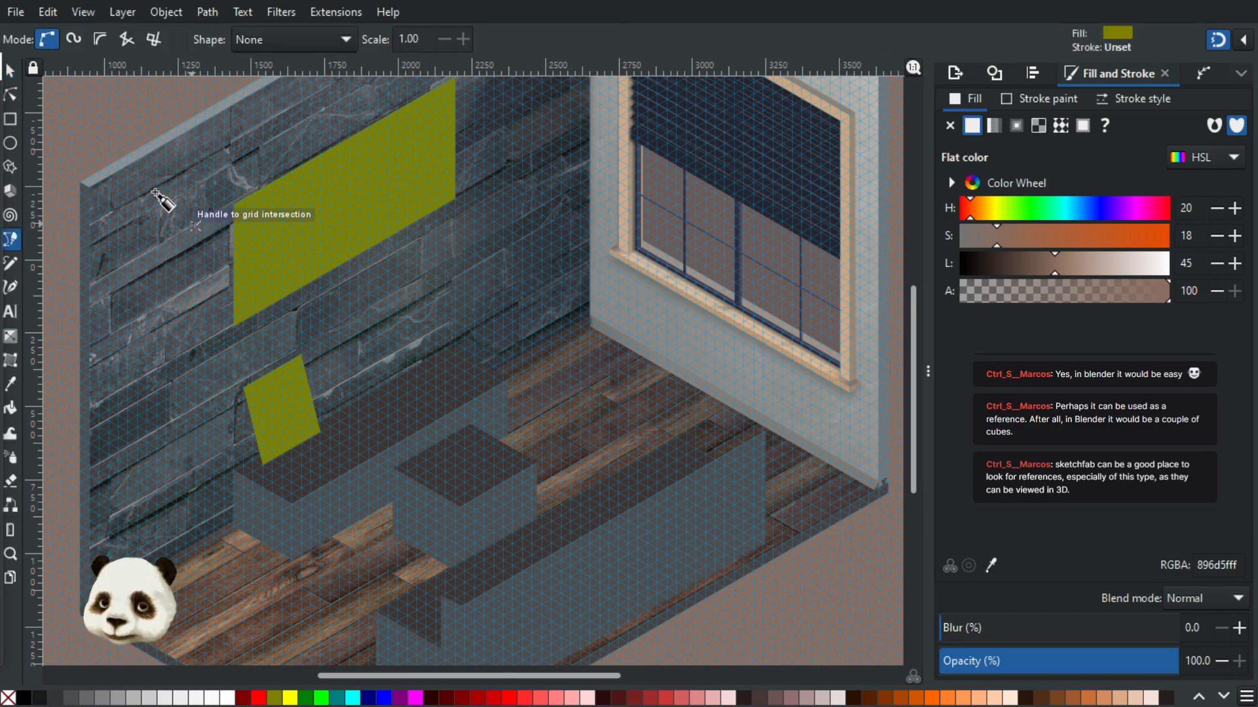
left_click(128, 287)
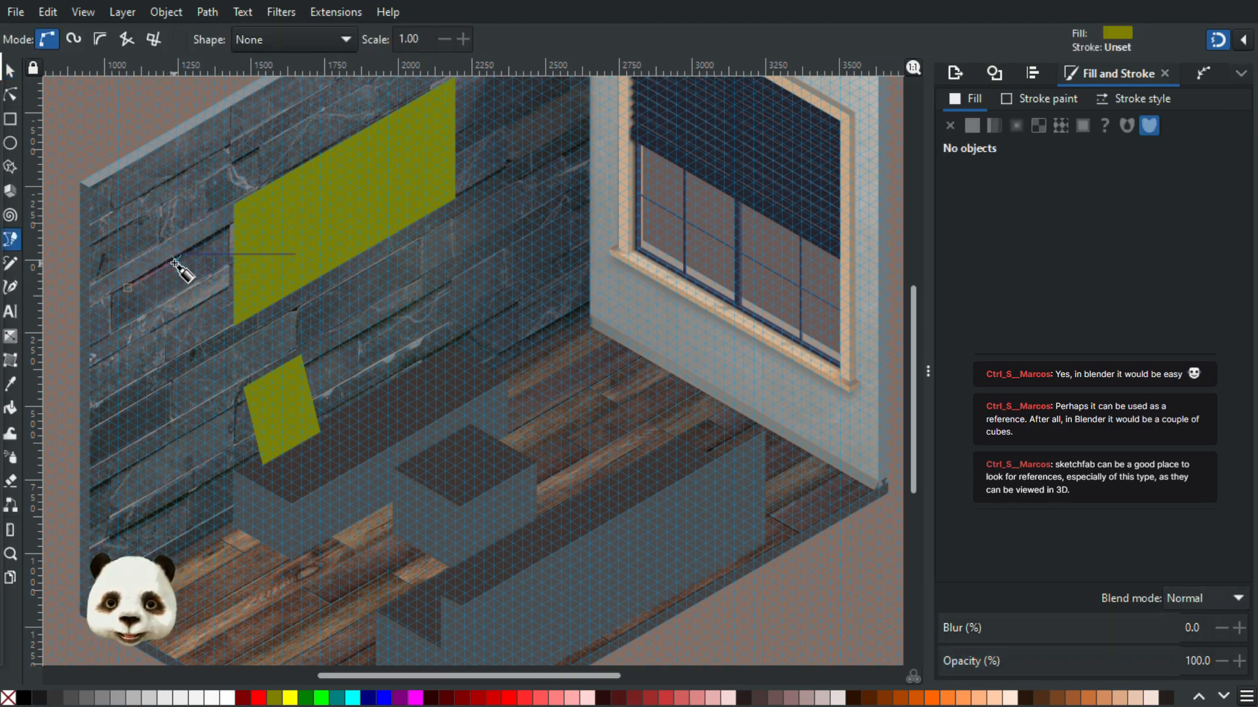
left_click(175, 263)
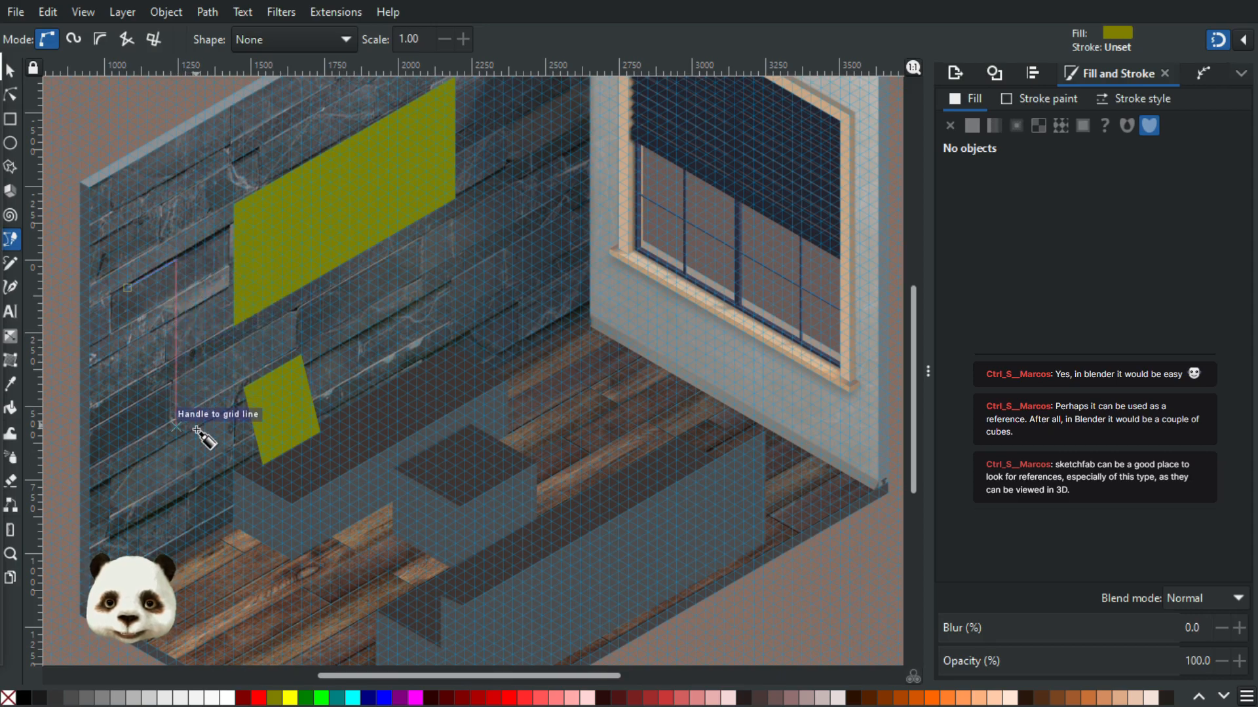
left_click(177, 437)
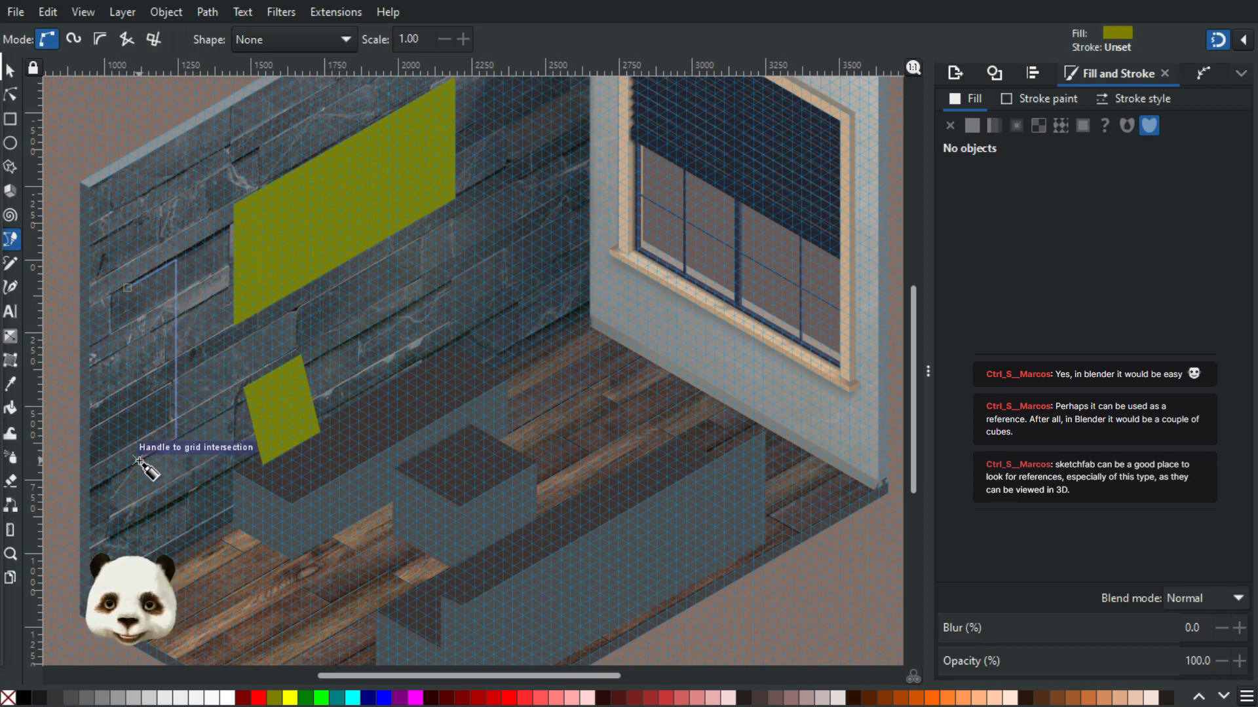
left_click(139, 461)
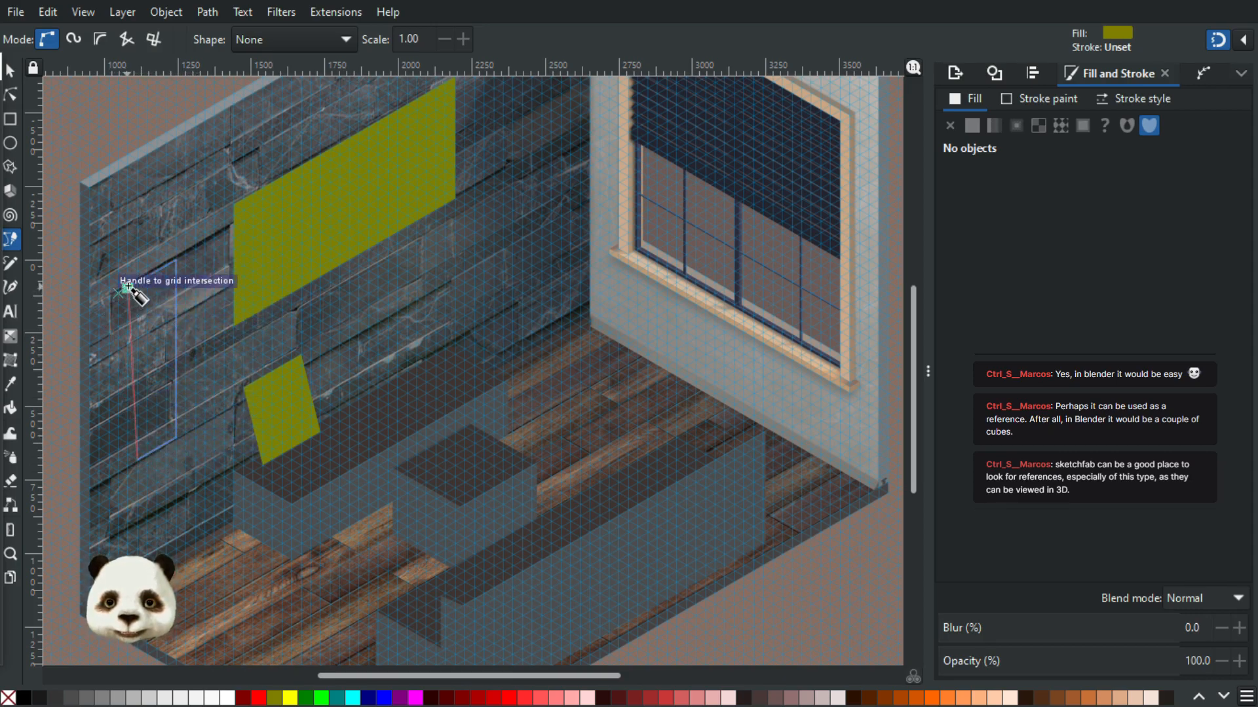
left_click(121, 291)
- Make the narrow panel's outer edge vertical by moving its two nodes to X 1112.877 px, and deselect the panel
left_click(10, 94)
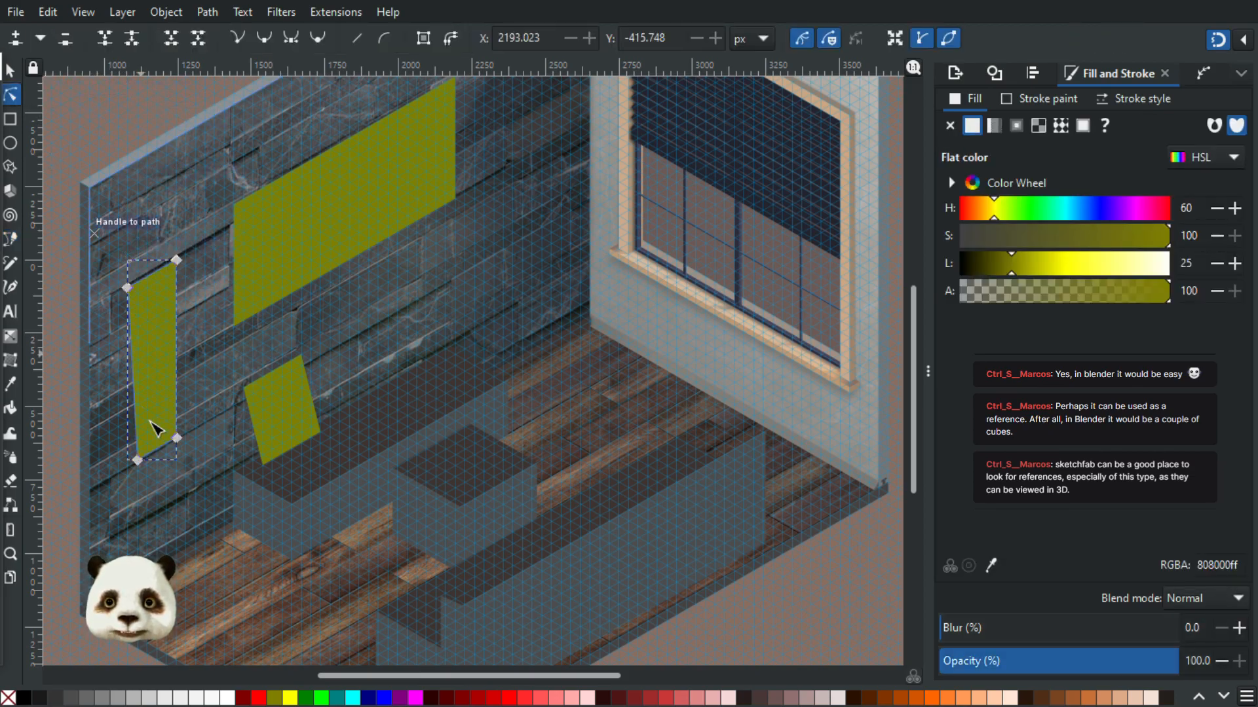
left_click_drag(138, 460, 135, 467)
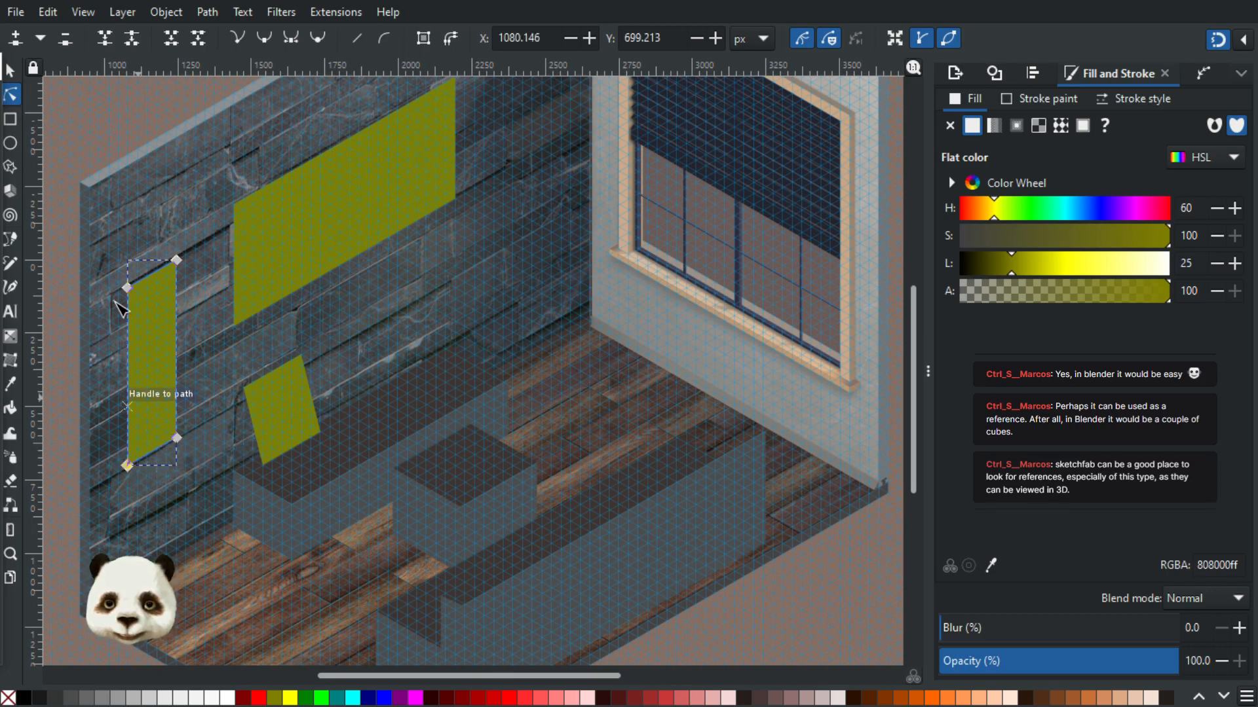
left_click_drag(111, 270, 139, 462)
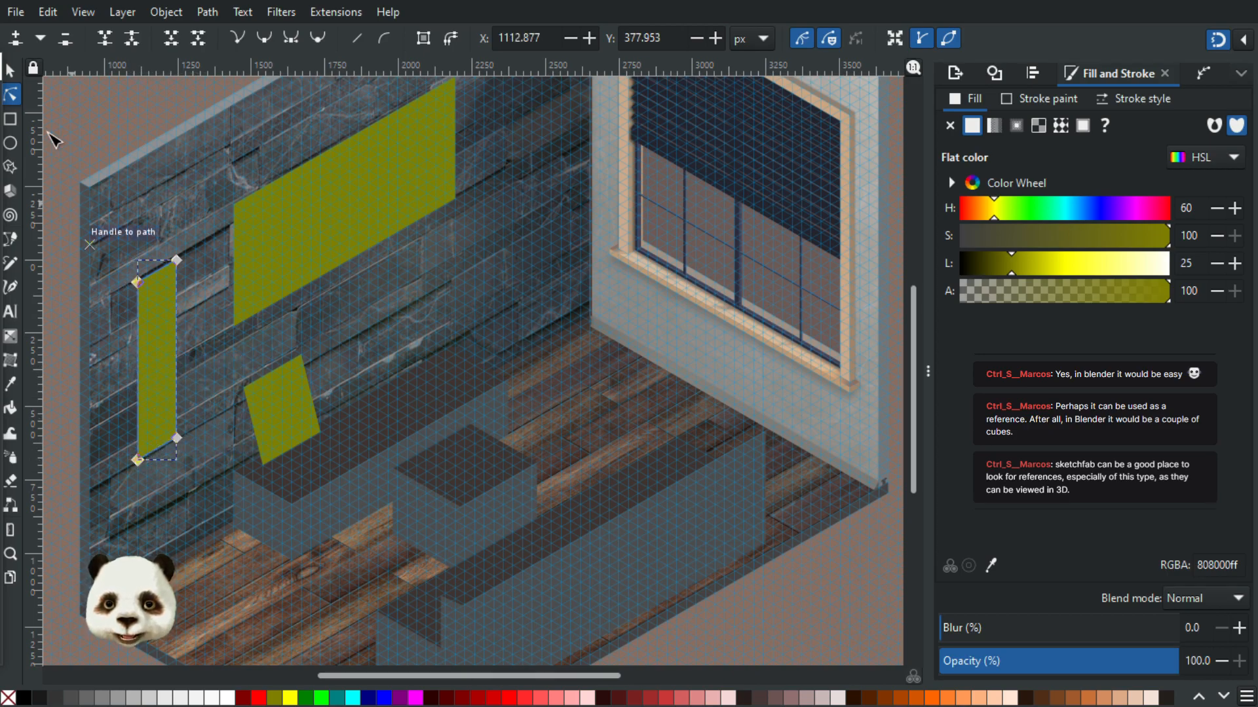
left_click(10, 70)
left_click(128, 129)
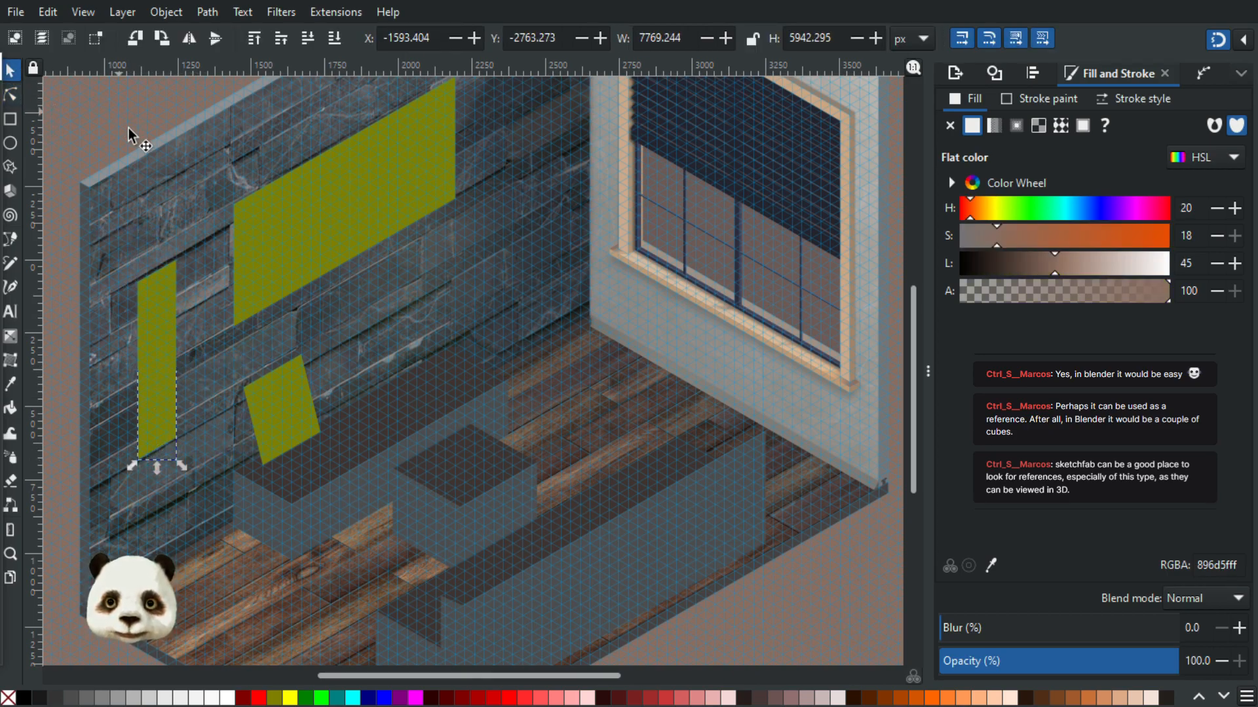
- Examine the blocked-out room as a whole and the baseboard's end piece at the window wall's outer lower corner
scroll(179, 173, "down", 1)
scroll(405, 249, "down", 2)
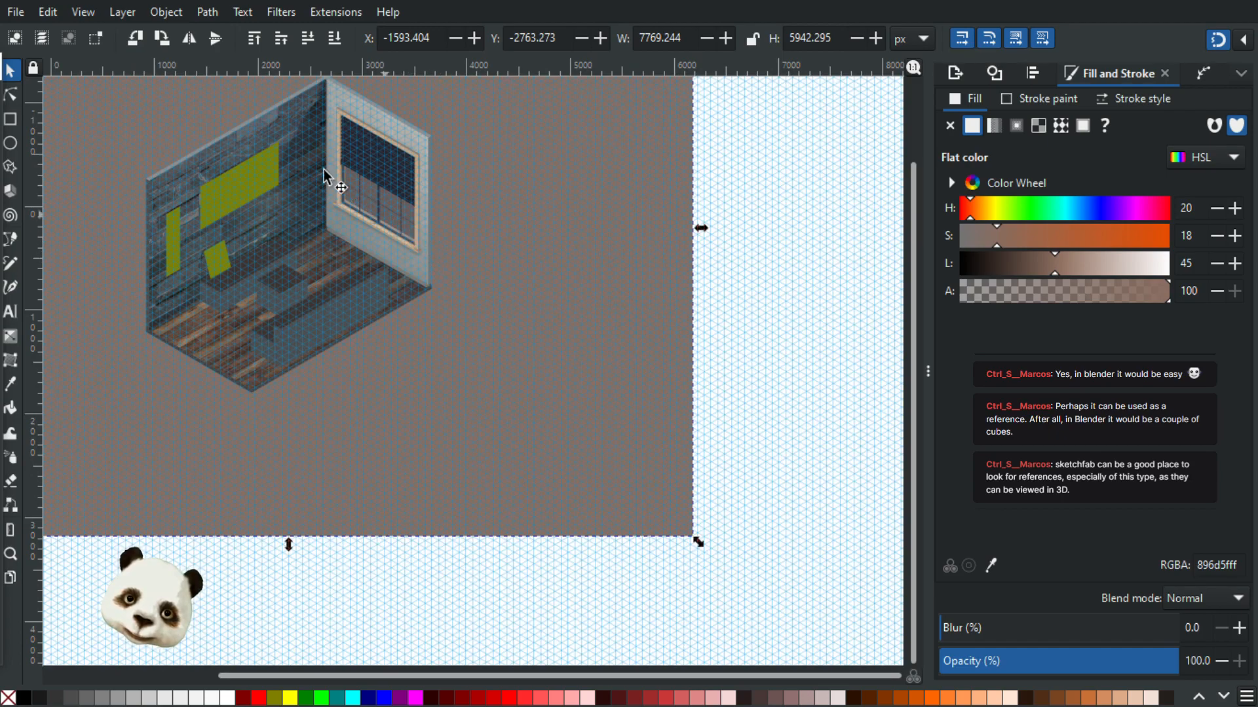
scroll(293, 135, "up", 1)
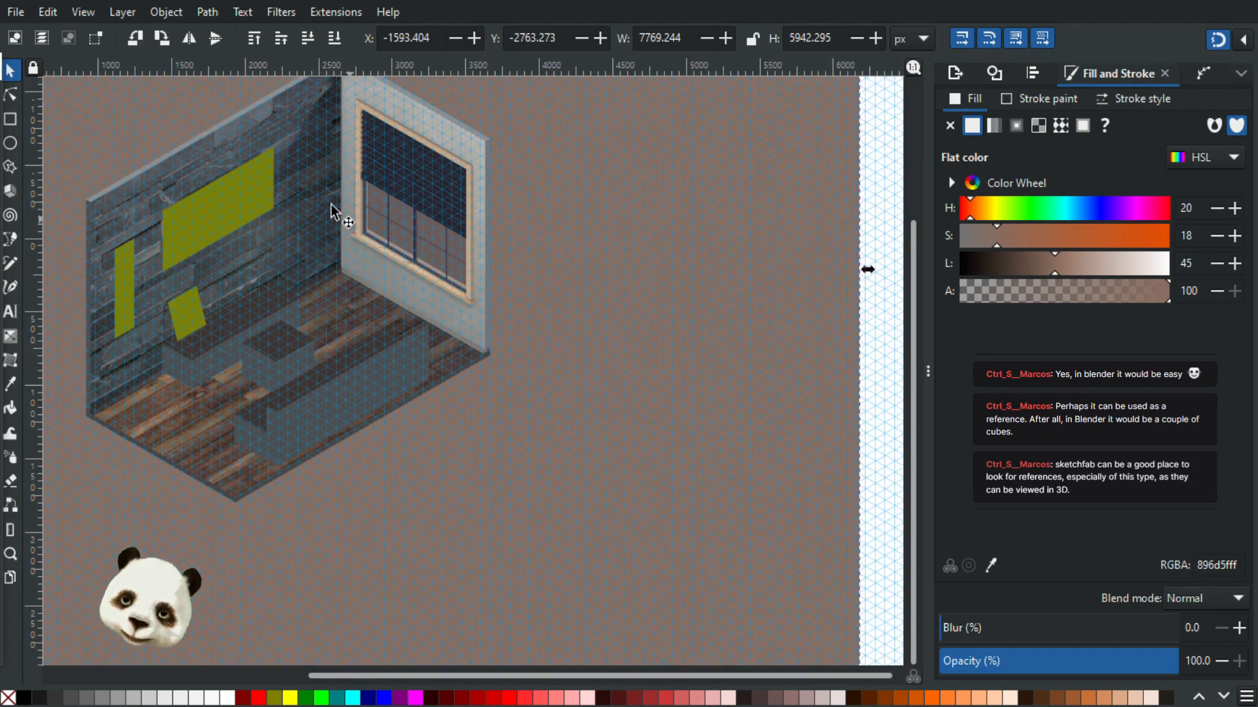
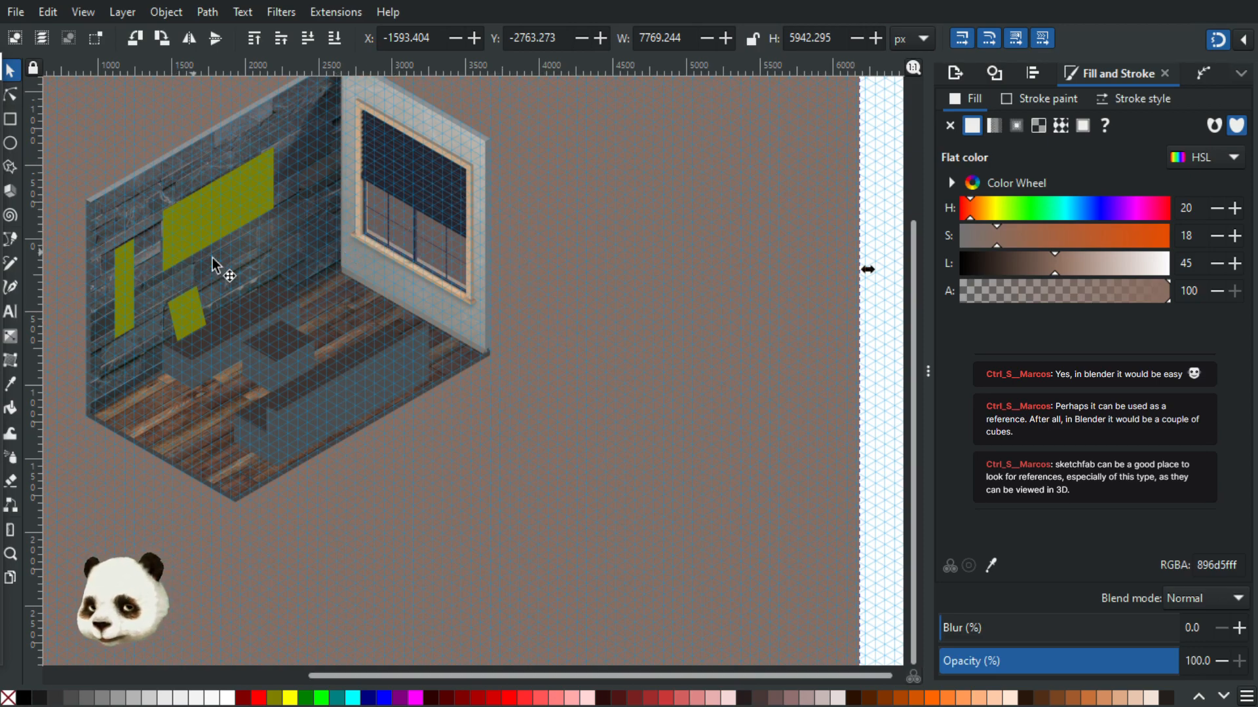
left_click_drag(364, 322, 404, 409)
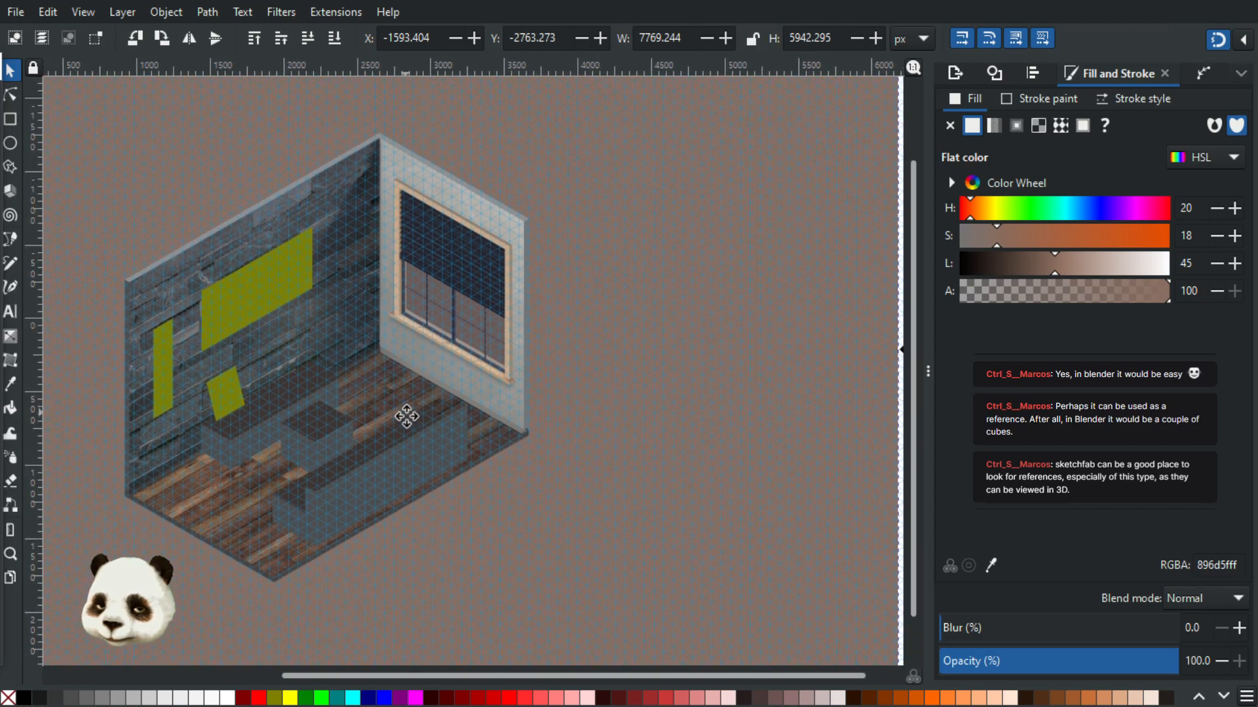
scroll(330, 362, "up", 1)
scroll(330, 362, "up", 1)
left_click_drag(410, 357, 544, 393)
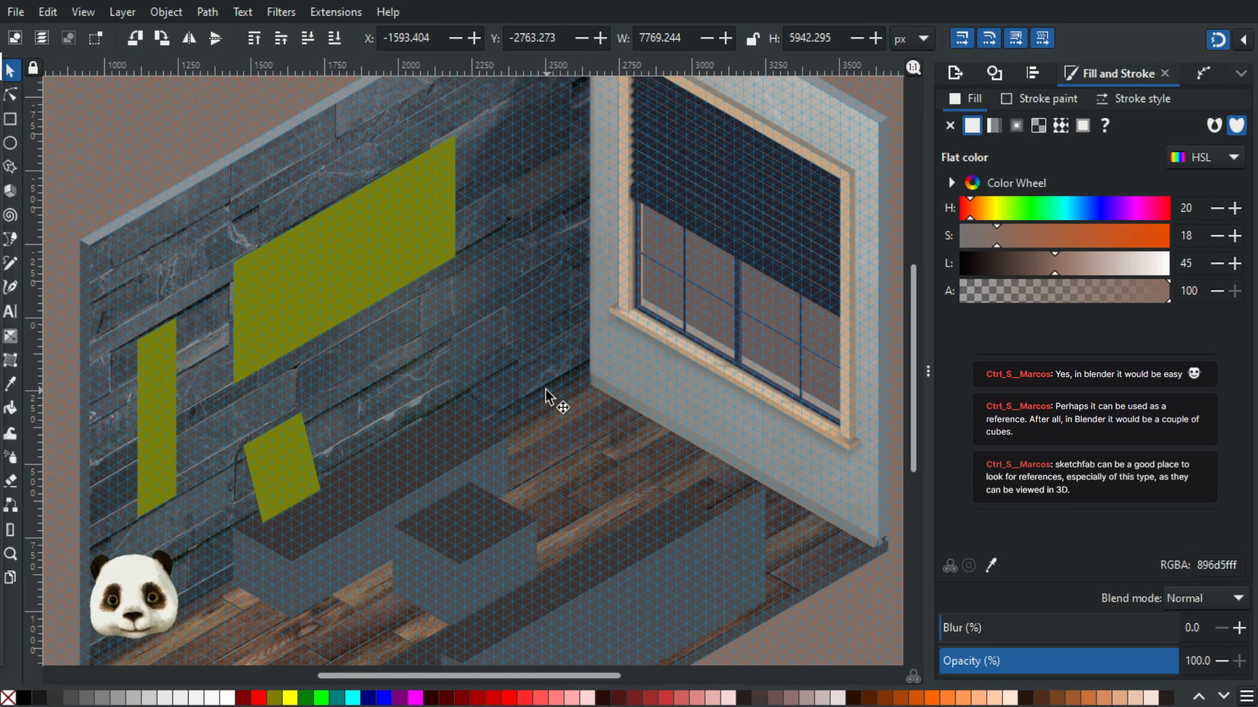
scroll(550, 395, "down", 1)
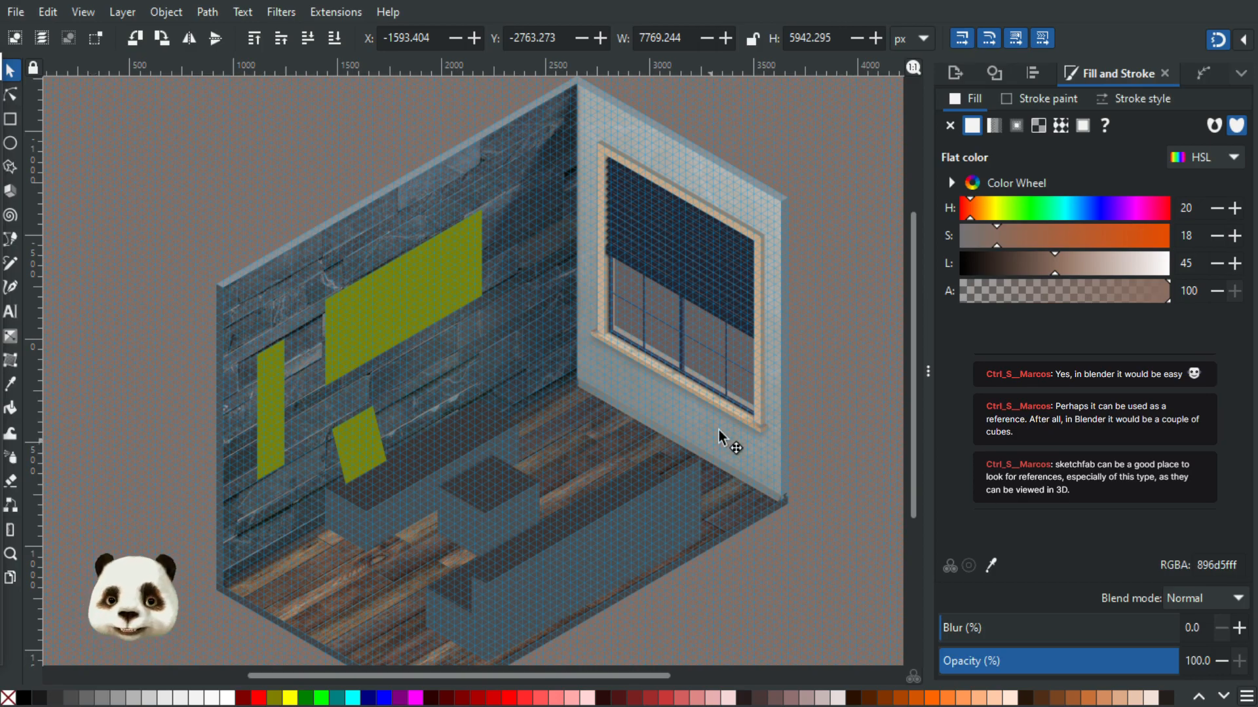
scroll(805, 516, "up", 2)
scroll(804, 516, "up", 5)
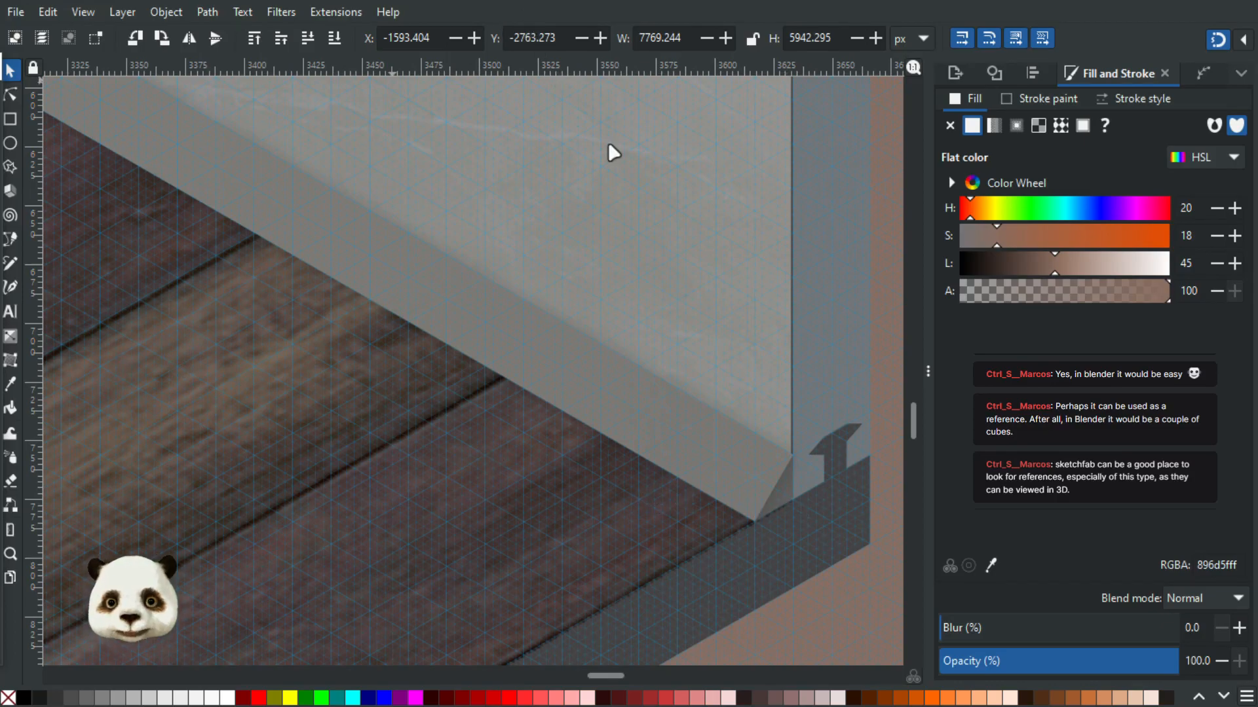
left_click(786, 505)
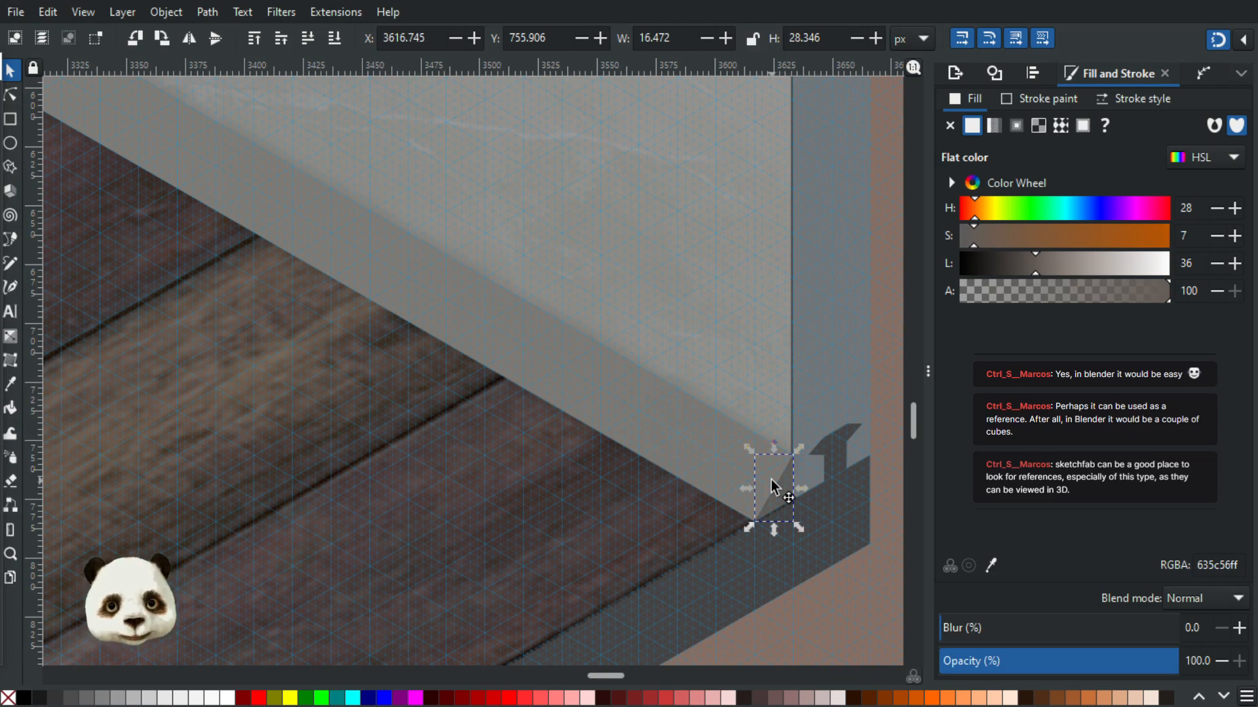
scroll(629, 440, "down", 4)
left_click(721, 351)
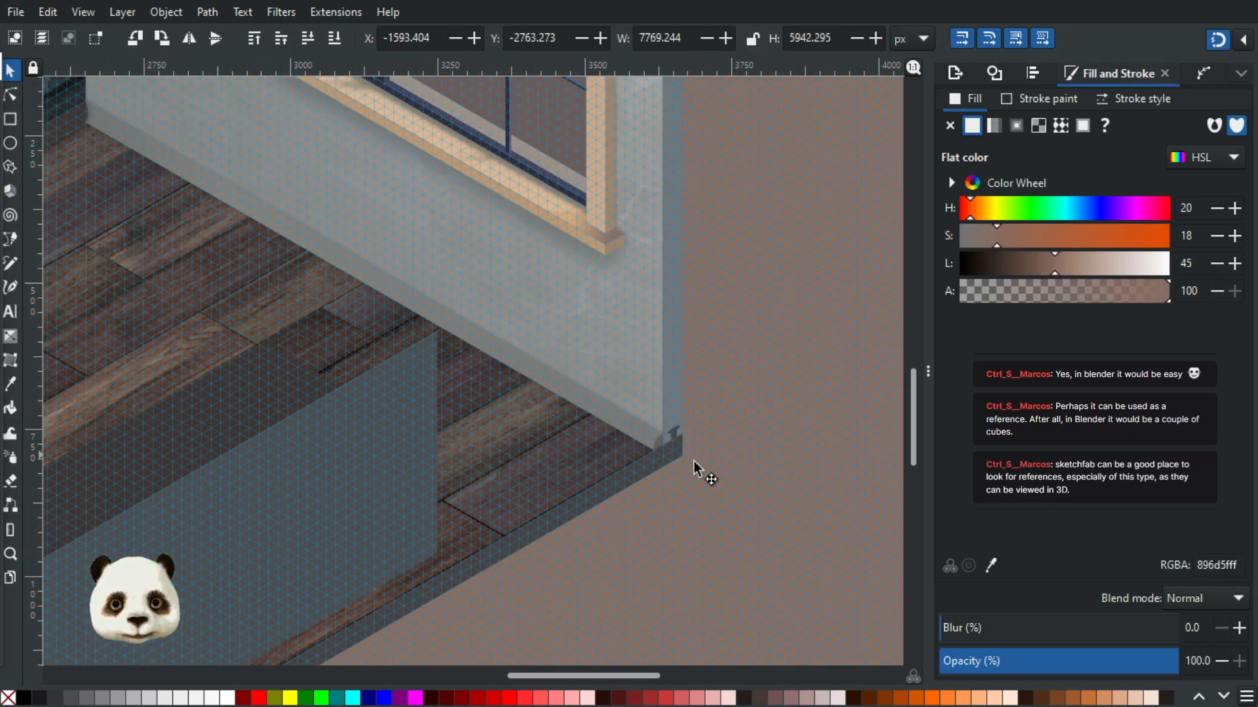
- Draw a narrow upright olive ellipse with radii of about 8 by 16 px on the floor near the baseboard's end
scroll(696, 467, "up", 3)
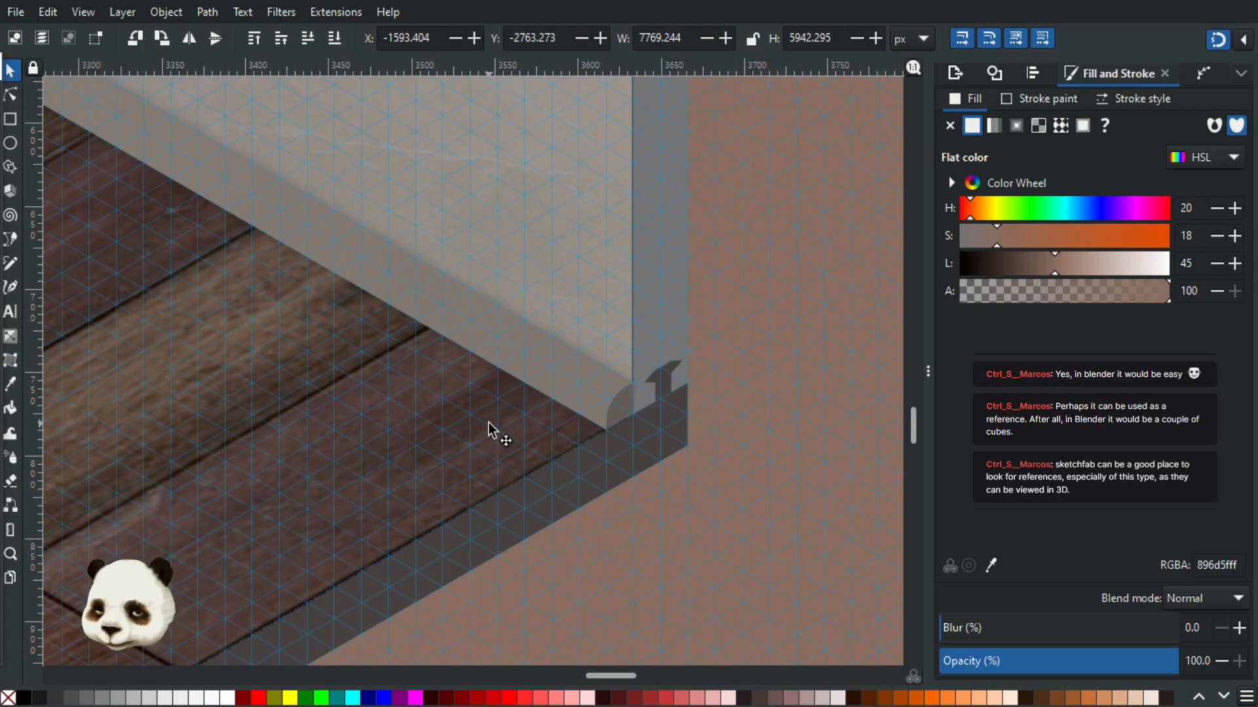
key("b")
scroll(485, 416, "up", 2)
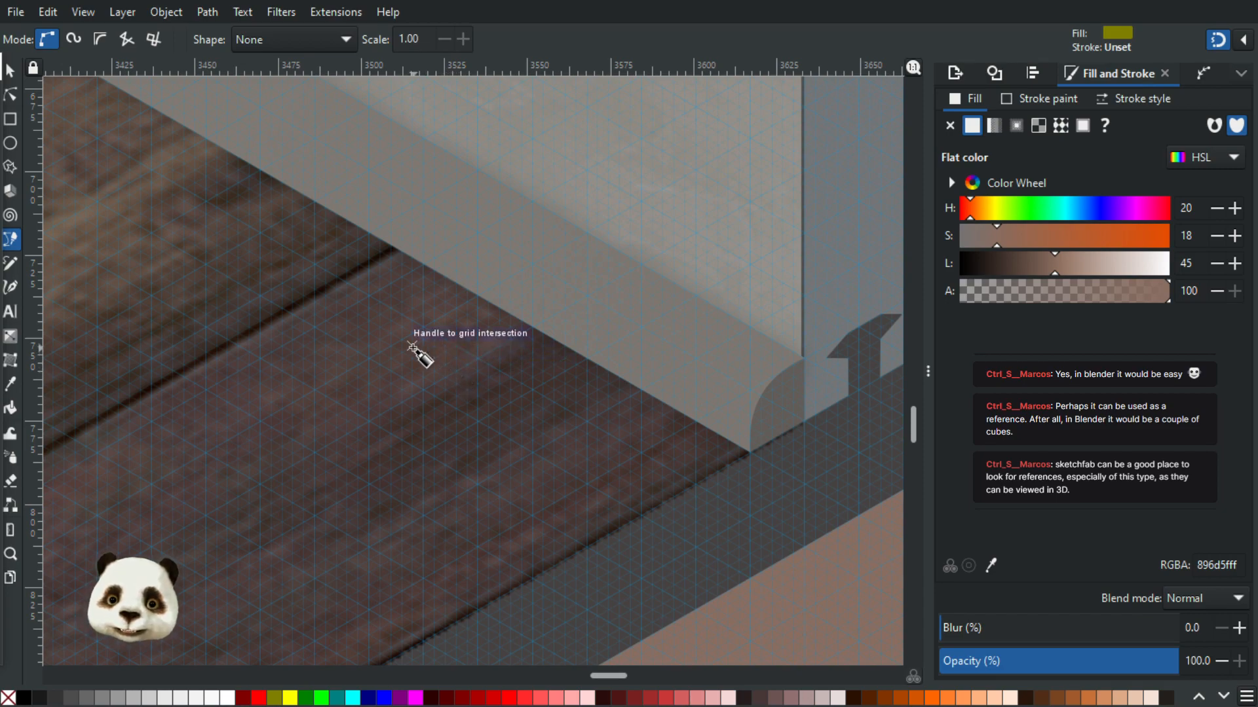
left_click(12, 143)
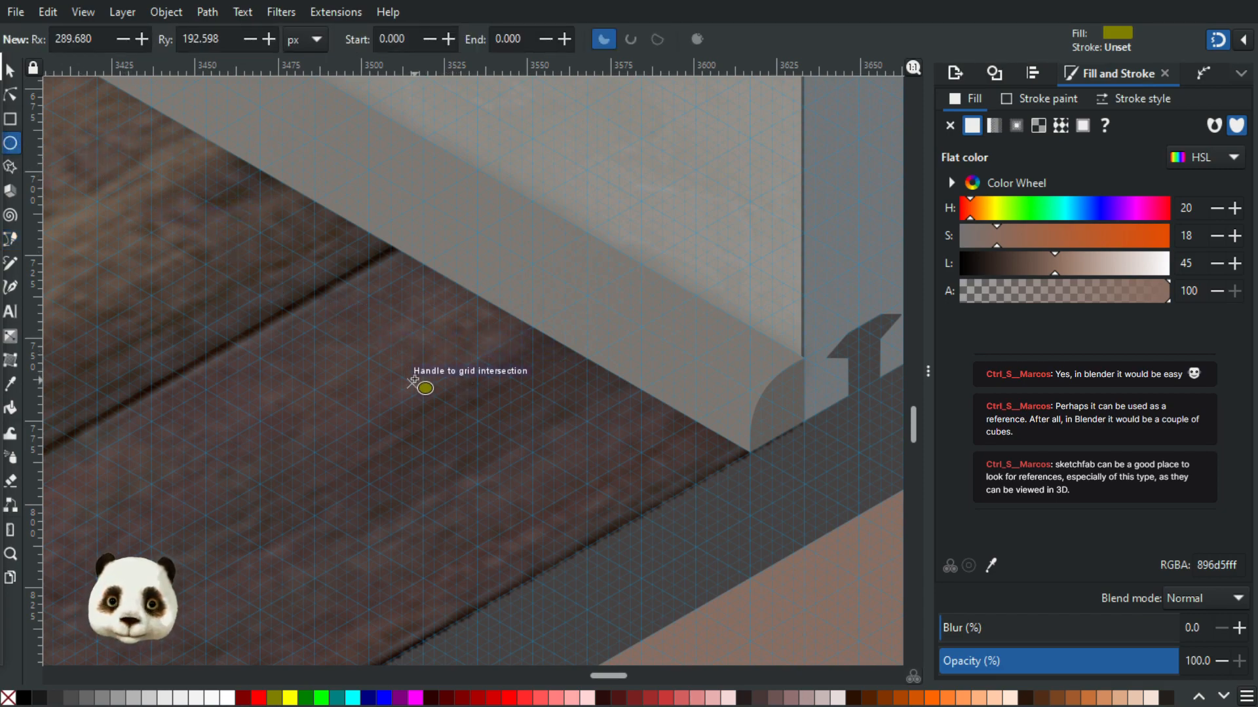
left_click_drag(371, 361, 424, 465)
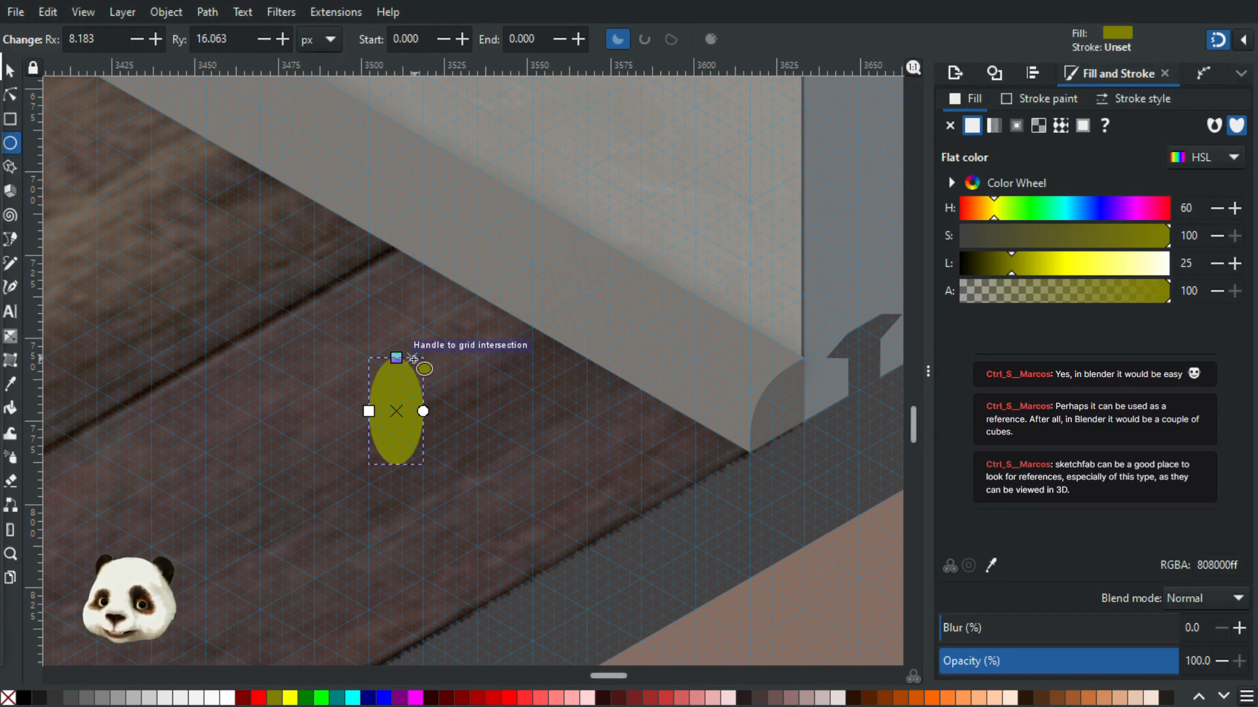
- Rotate the ellipse so its long axis slopes upward like the isometric grid lines, and move it to X 3503.578, Y 753.653 px
left_click(10, 70)
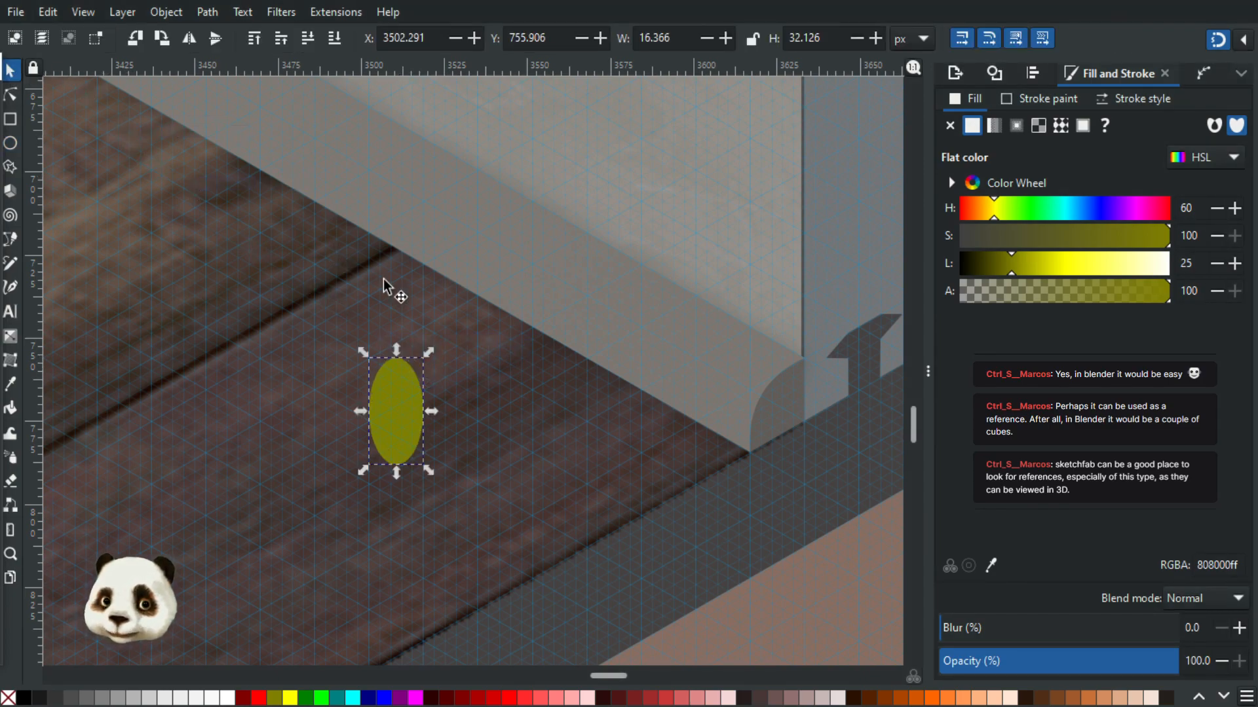
left_click_drag(429, 352, 448, 385)
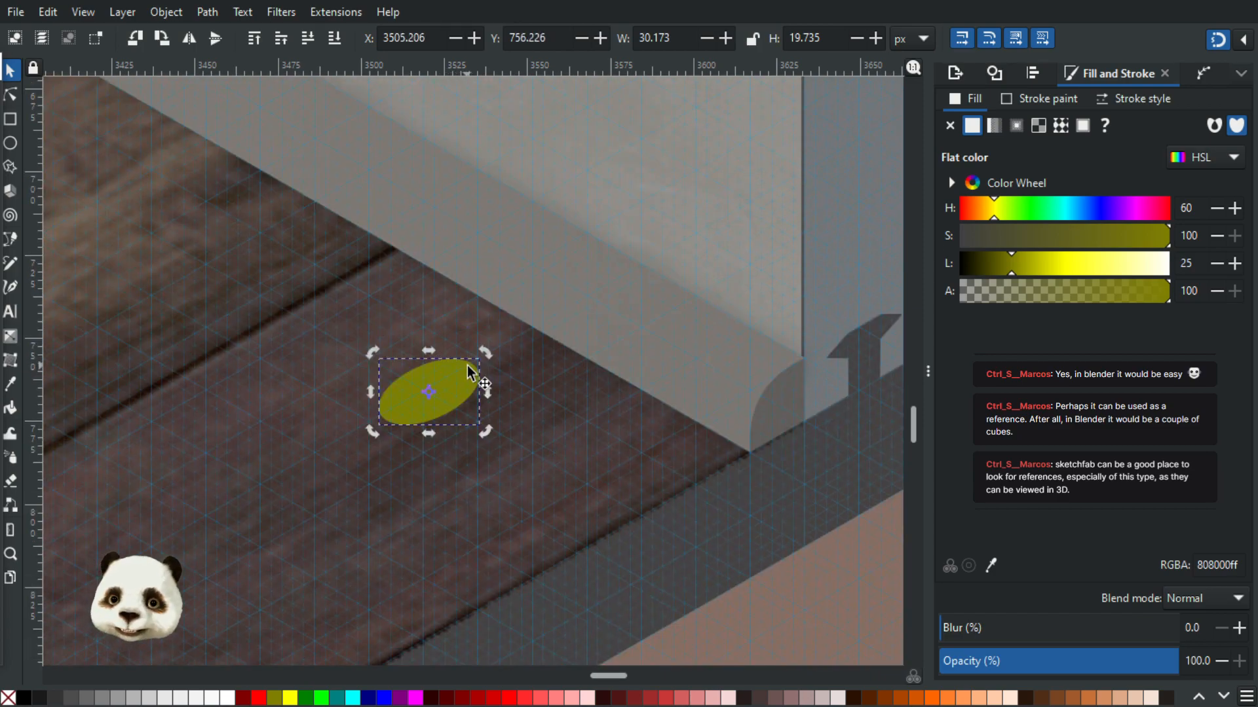
scroll(465, 379, "up", 1)
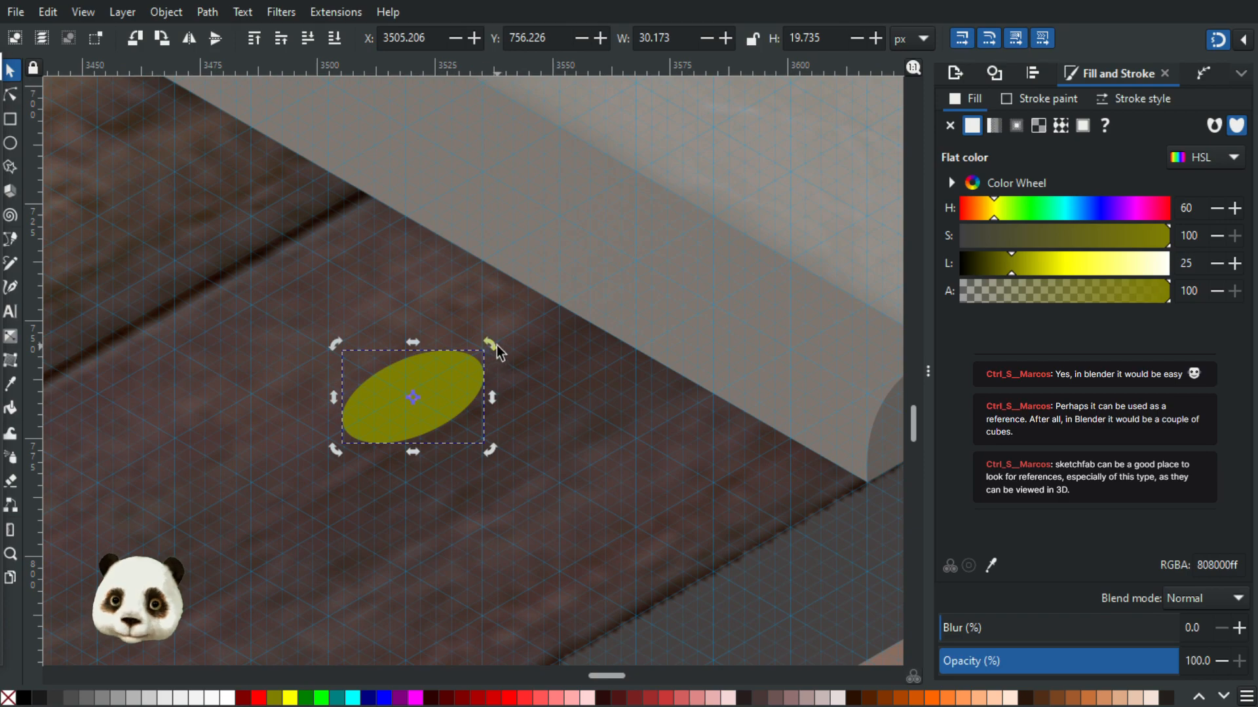
left_click_drag(496, 347, 492, 342)
left_click_drag(445, 394, 440, 388)
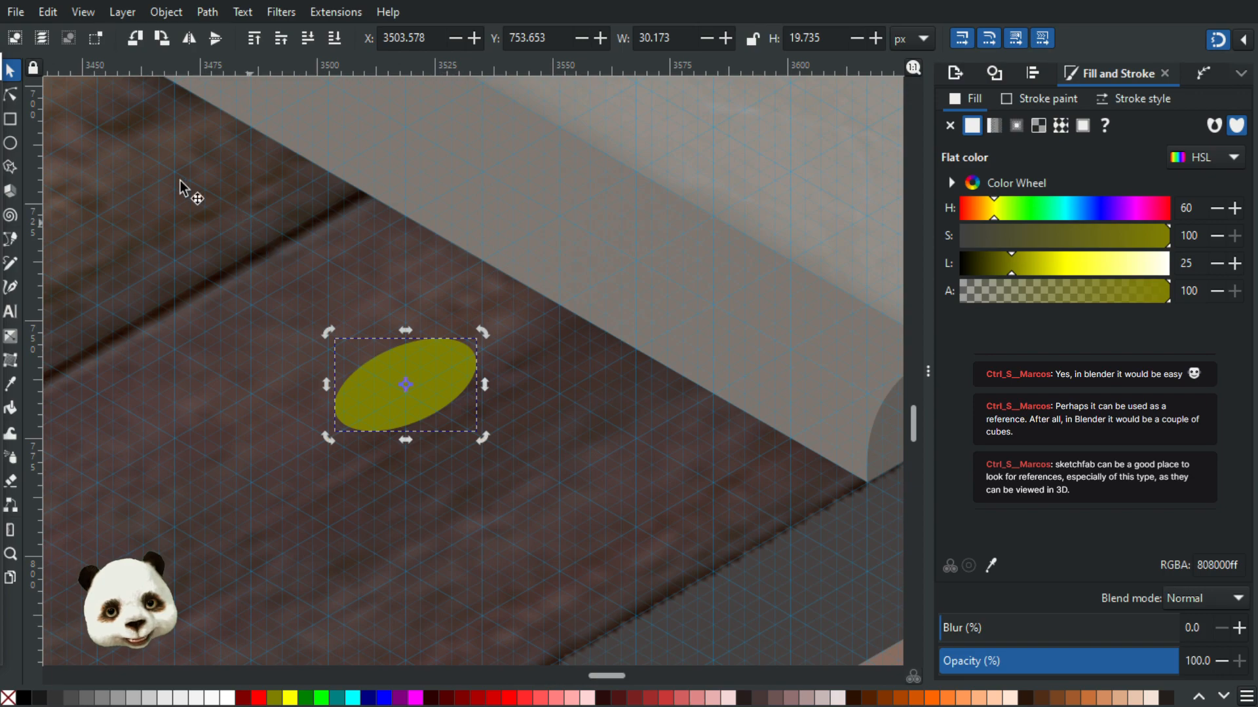
- Lengthen the tilted ellipse along its long axis to about 34 px wide and 21 px high overall, and deselect it
left_click(10, 95)
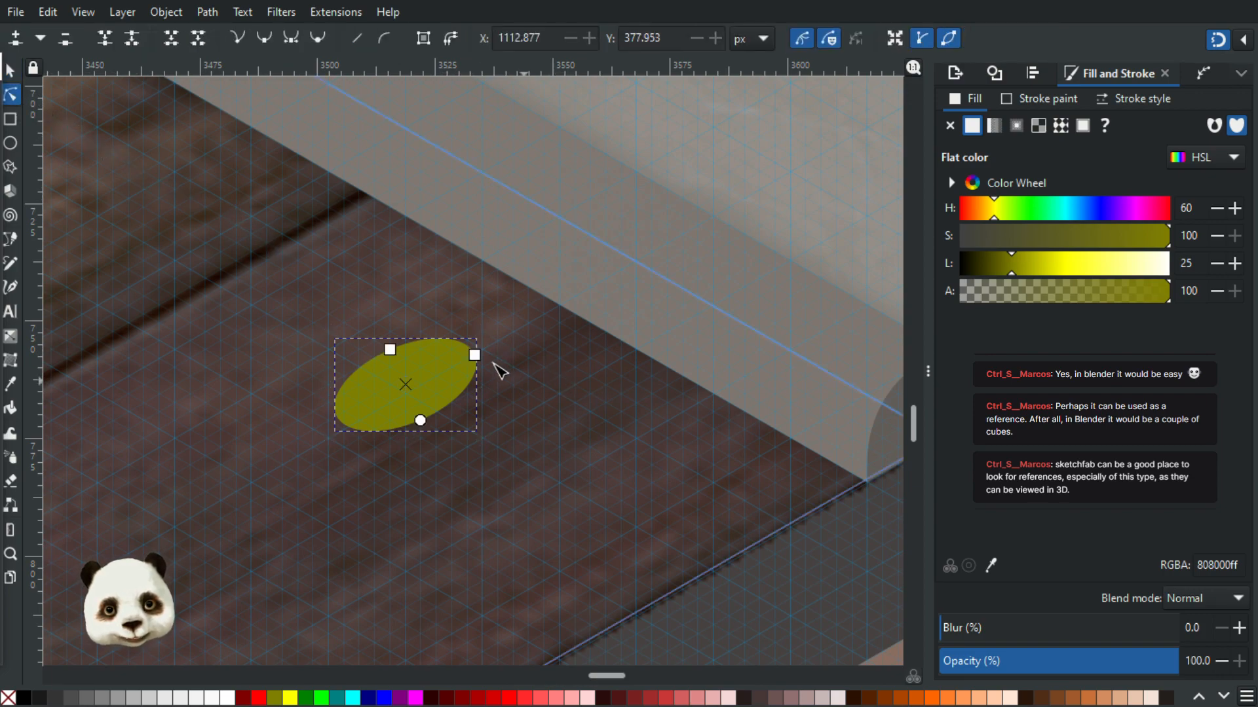
mouse_move(473, 337)
left_mouse_down()
mouse_move(469, 359)
mouse_move(429, 365)
mouse_move(488, 339)
left_mouse_up()
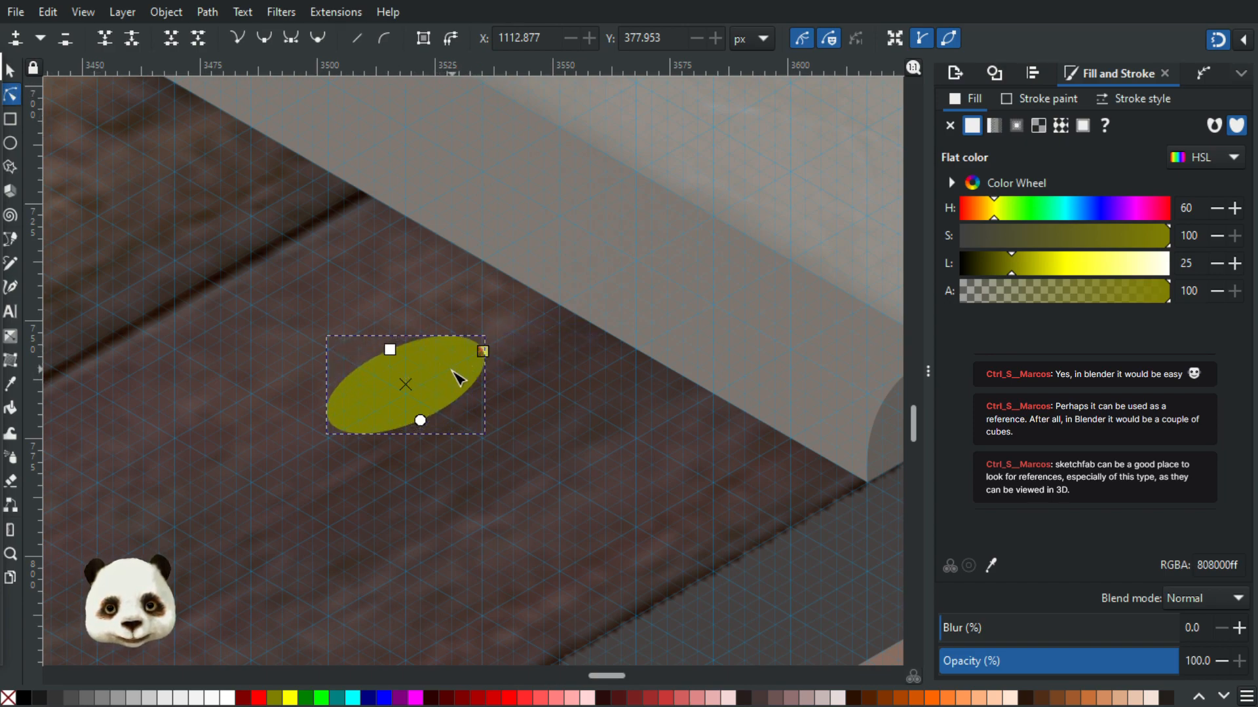
key("Escape")
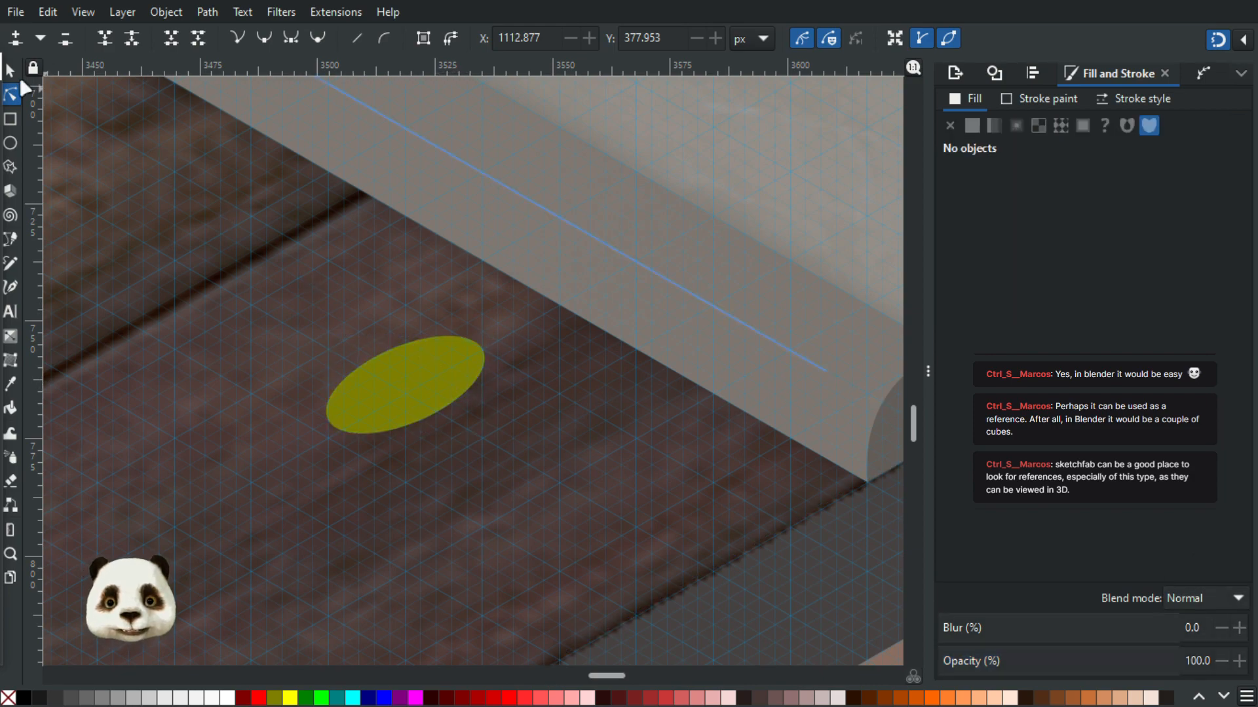
- Tilt the lengthened ellipse slightly steeper to follow the isometric grid, and place it at X 3502.374, Y 756.234 px
key("s")
left_click(387, 383)
left_click(325, 424)
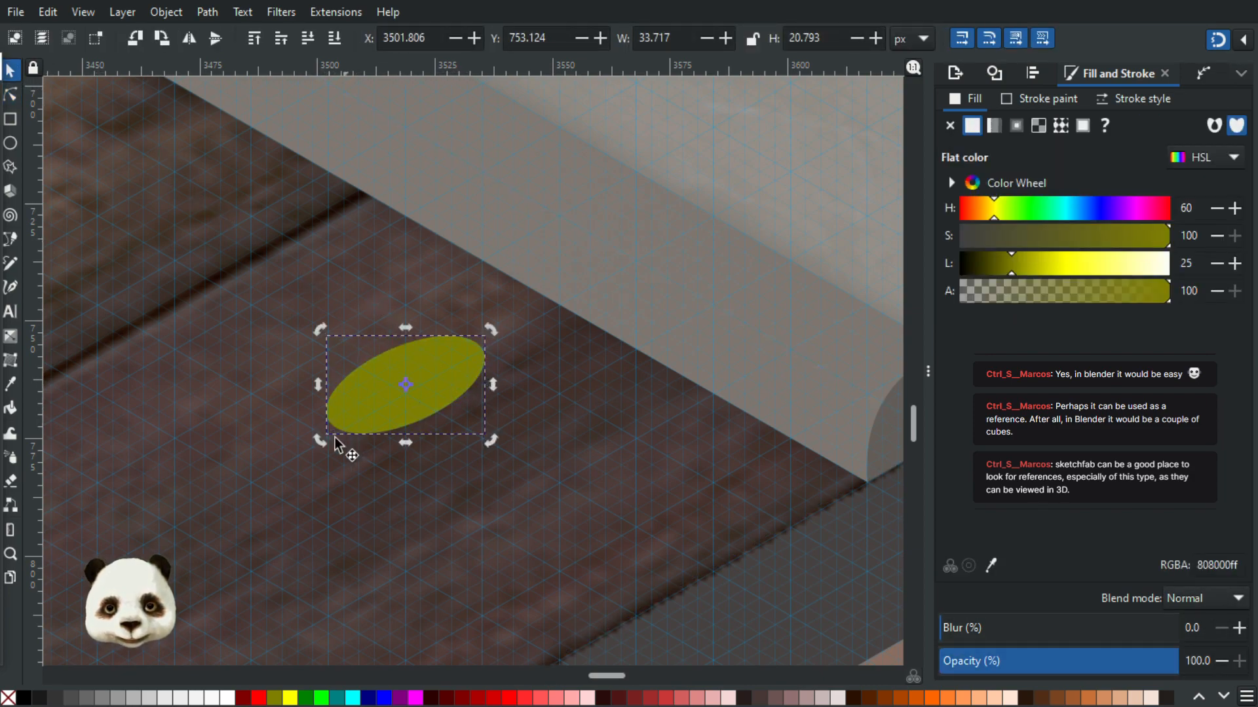
mouse_move(321, 441)
left_mouse_down()
mouse_move(336, 449)
mouse_move(321, 452)
left_mouse_up()
left_click_drag(411, 427, 435, 407)
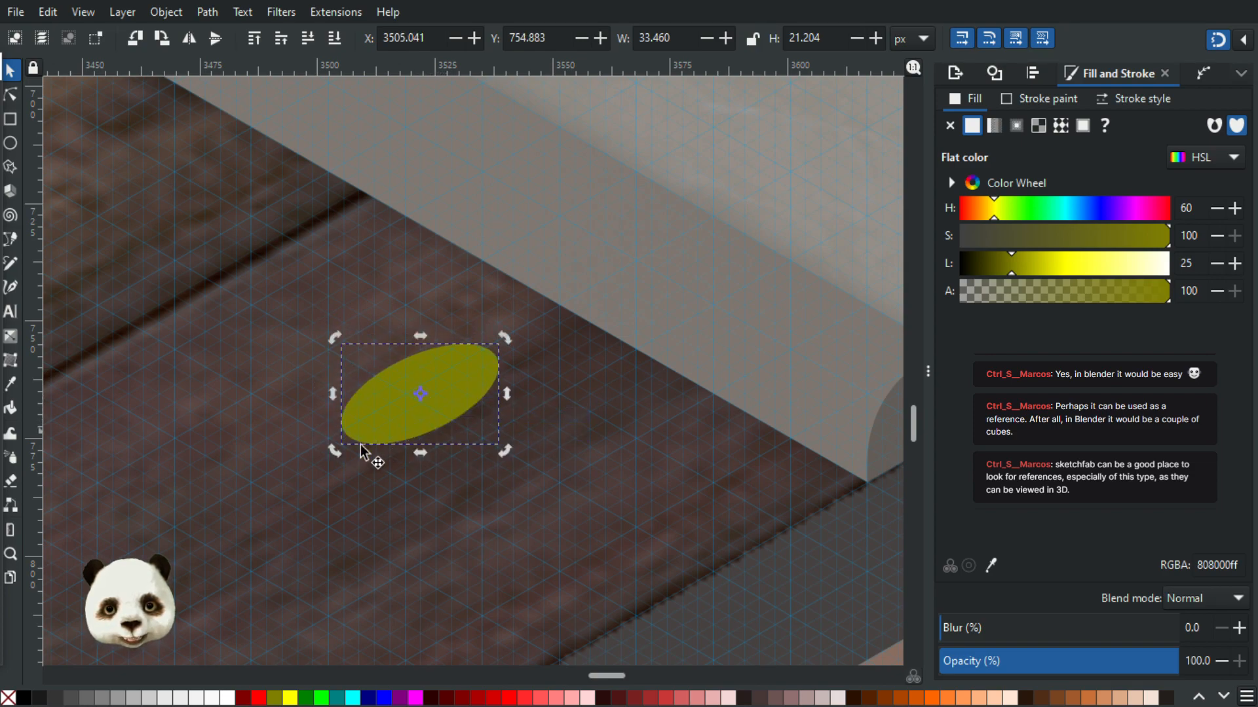
left_click_drag(336, 451, 351, 454)
mouse_move(449, 388)
left_mouse_down()
mouse_move(435, 398)
mouse_move(431, 387)
left_mouse_up()
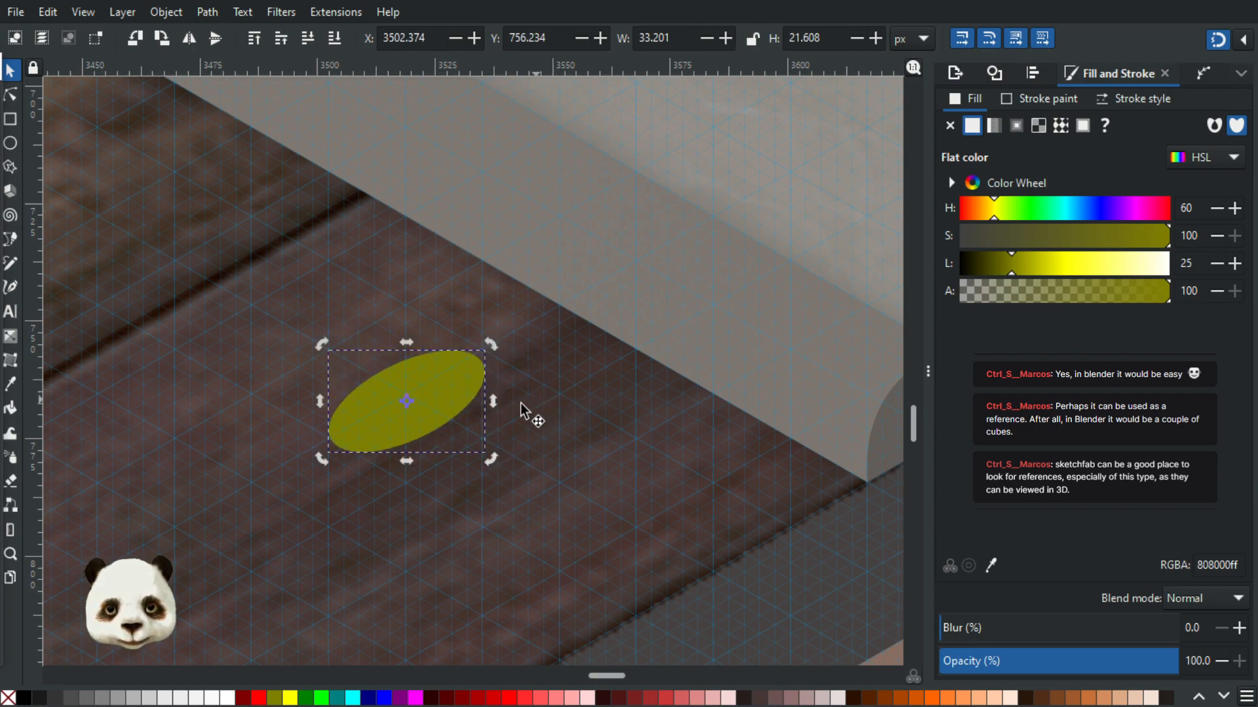
- Shorten the olive ellipse's long axis to about 26 px wide and 19 px high overall, adjust its tilt slightly, and deselect it
left_click(11, 95)
left_click_drag(482, 364, 472, 375)
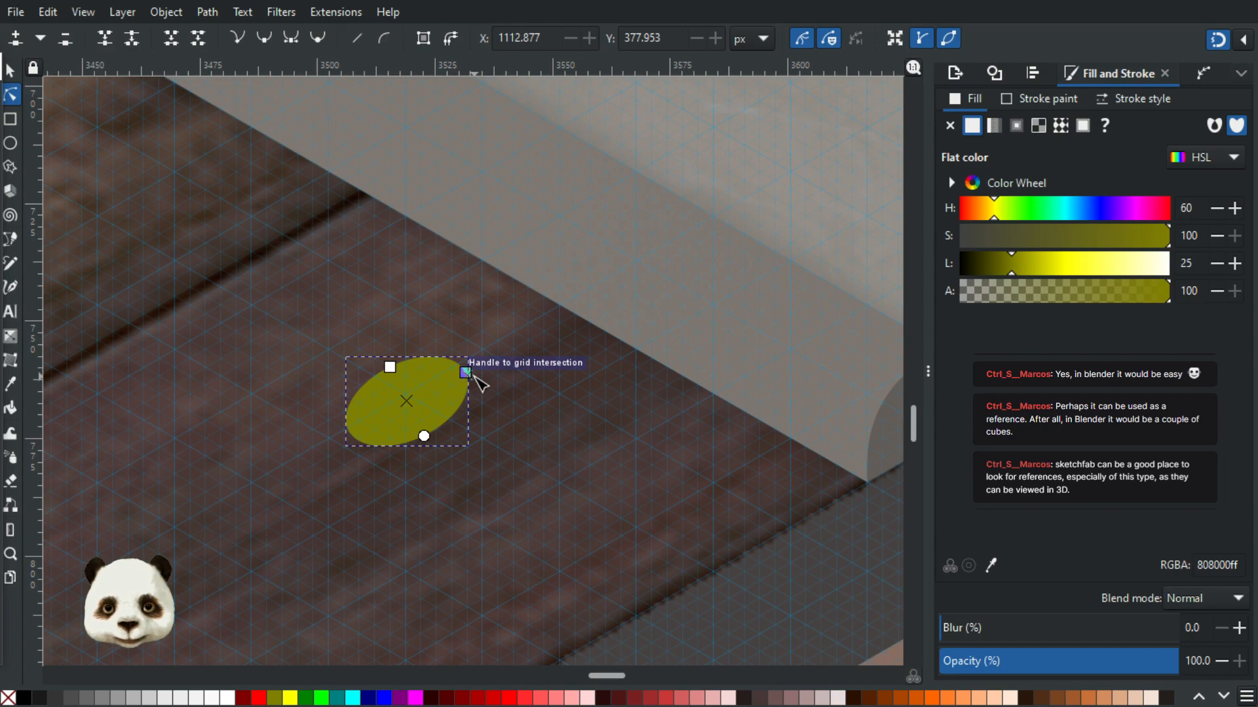
left_click_drag(474, 377, 449, 369)
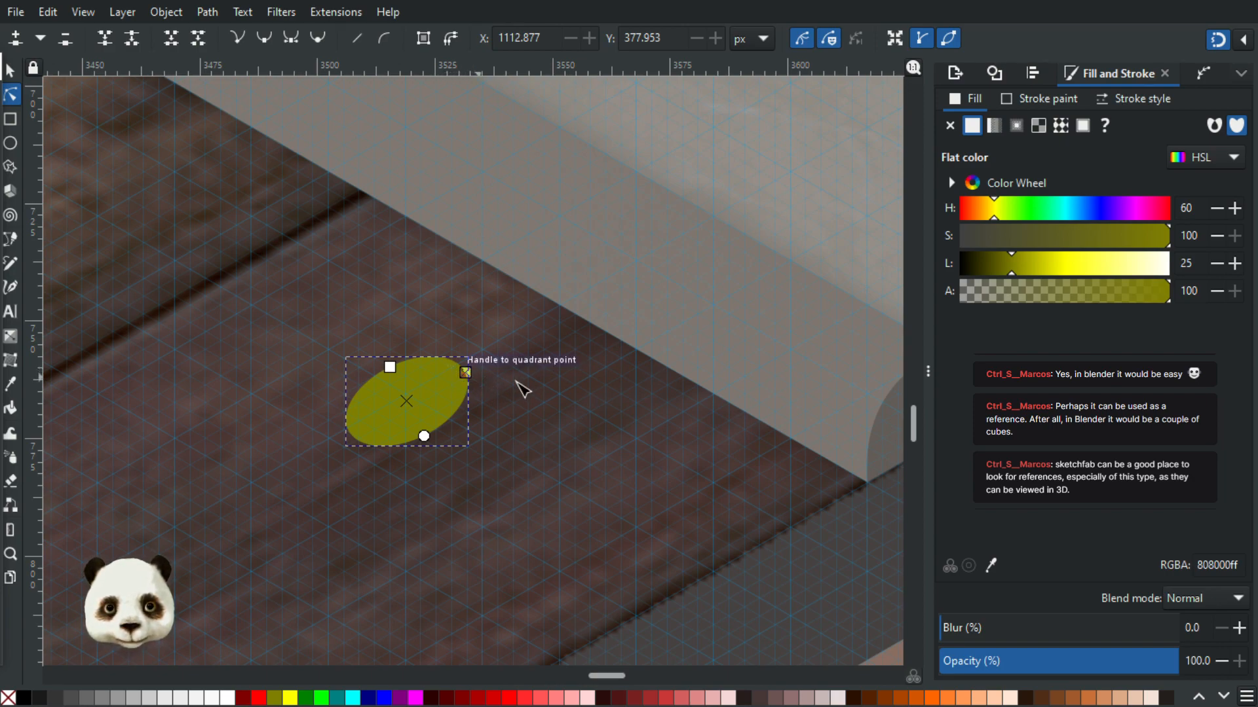
left_click(12, 70)
left_click(463, 394)
left_click_drag(478, 353, 482, 357)
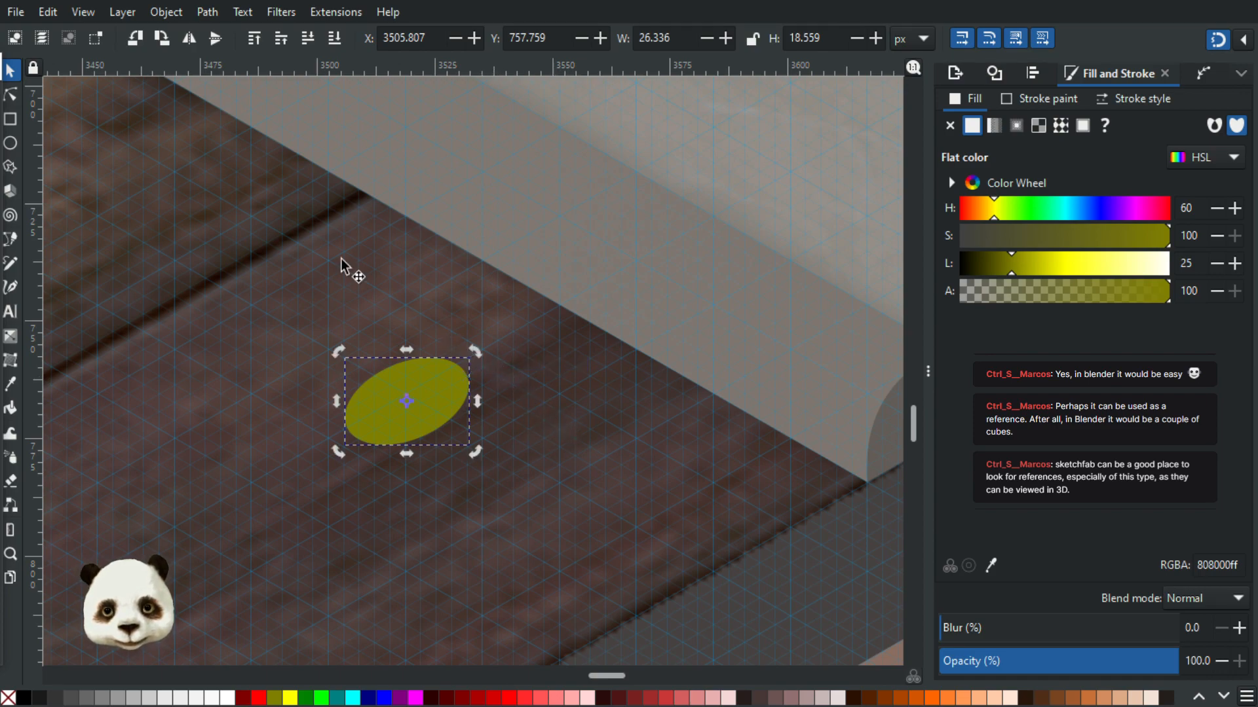
left_click(454, 437)
- Enlarge the ellipse about its centre and trim its two radii along the grid to about 72 by 49 px overall
scroll(549, 452, "down", 4)
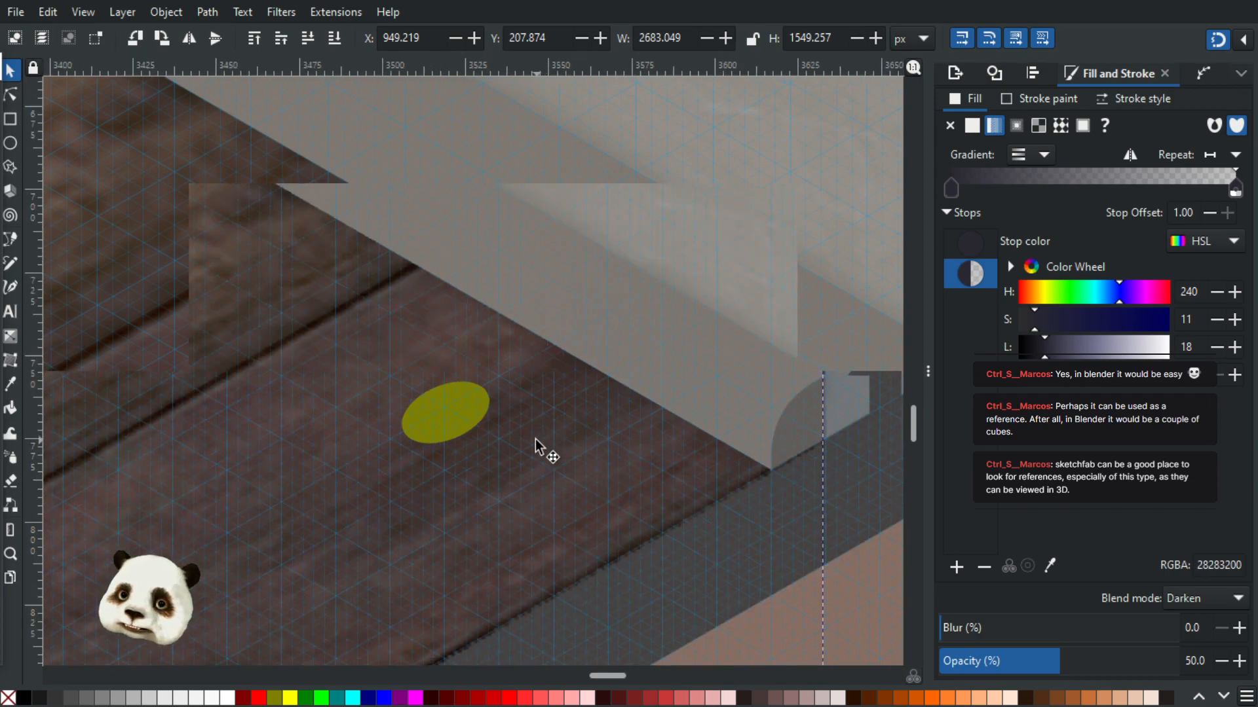
scroll(549, 452, "up", 4)
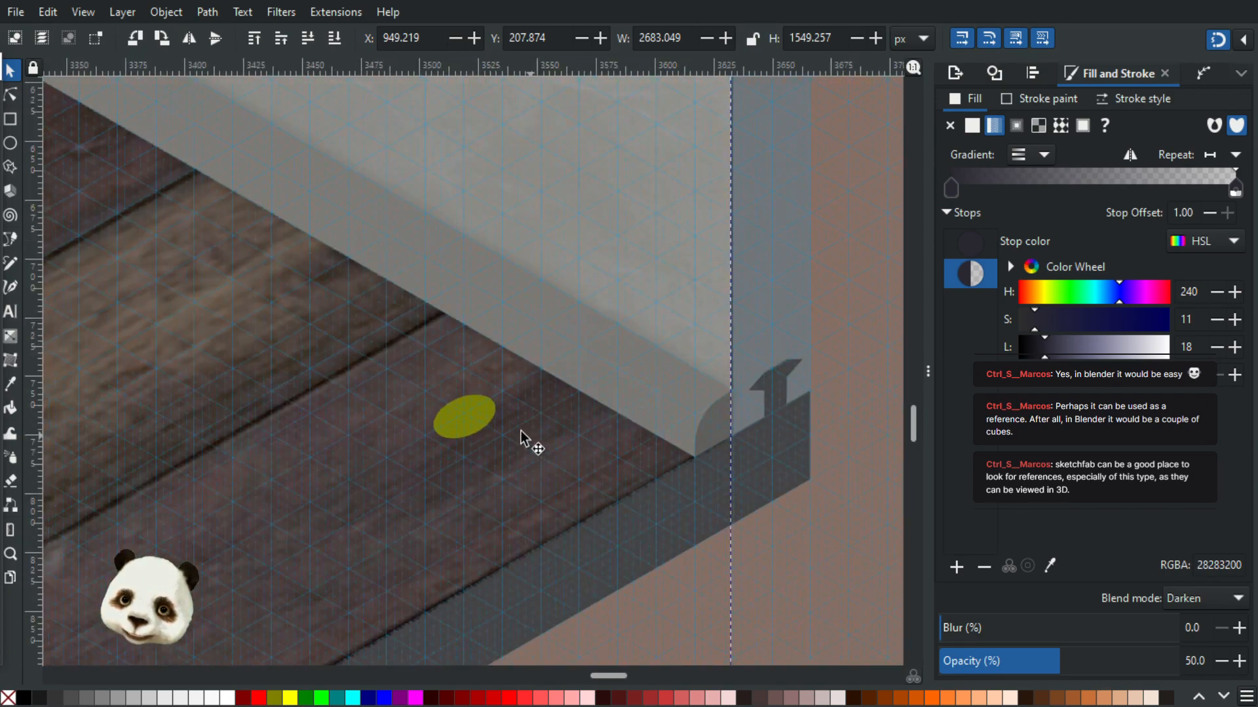
left_click(429, 410)
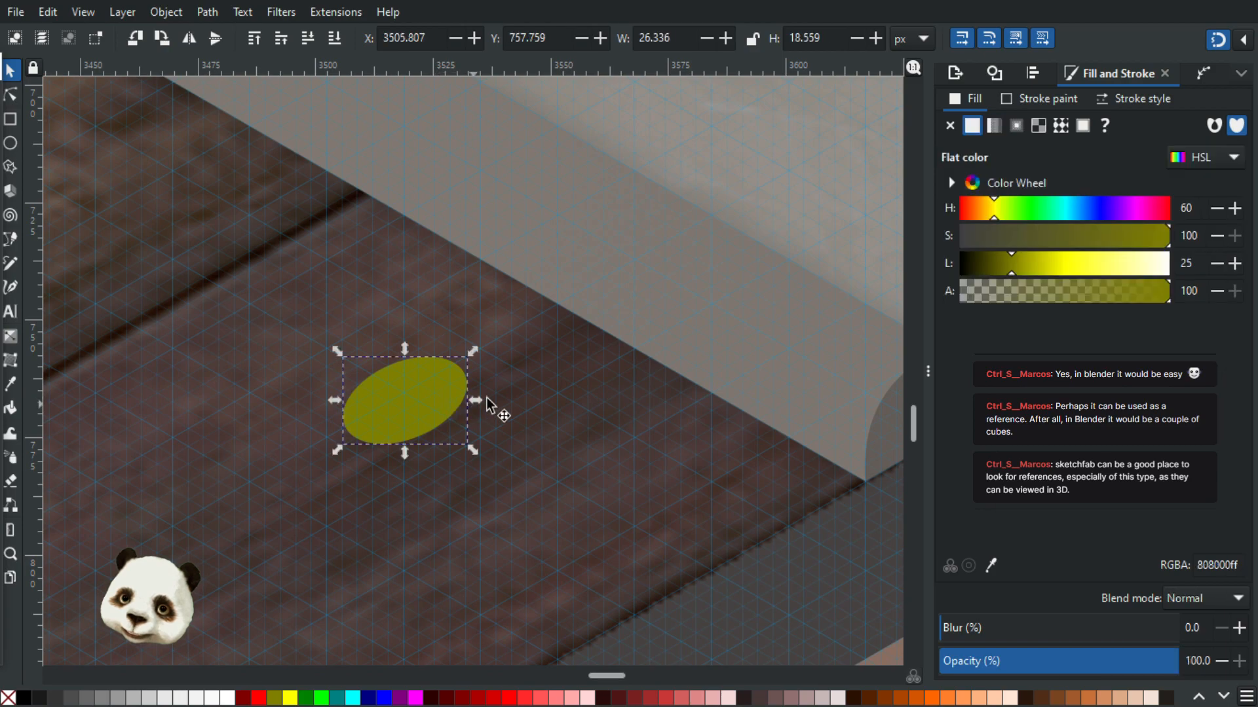
left_click_drag(474, 361, 583, 275)
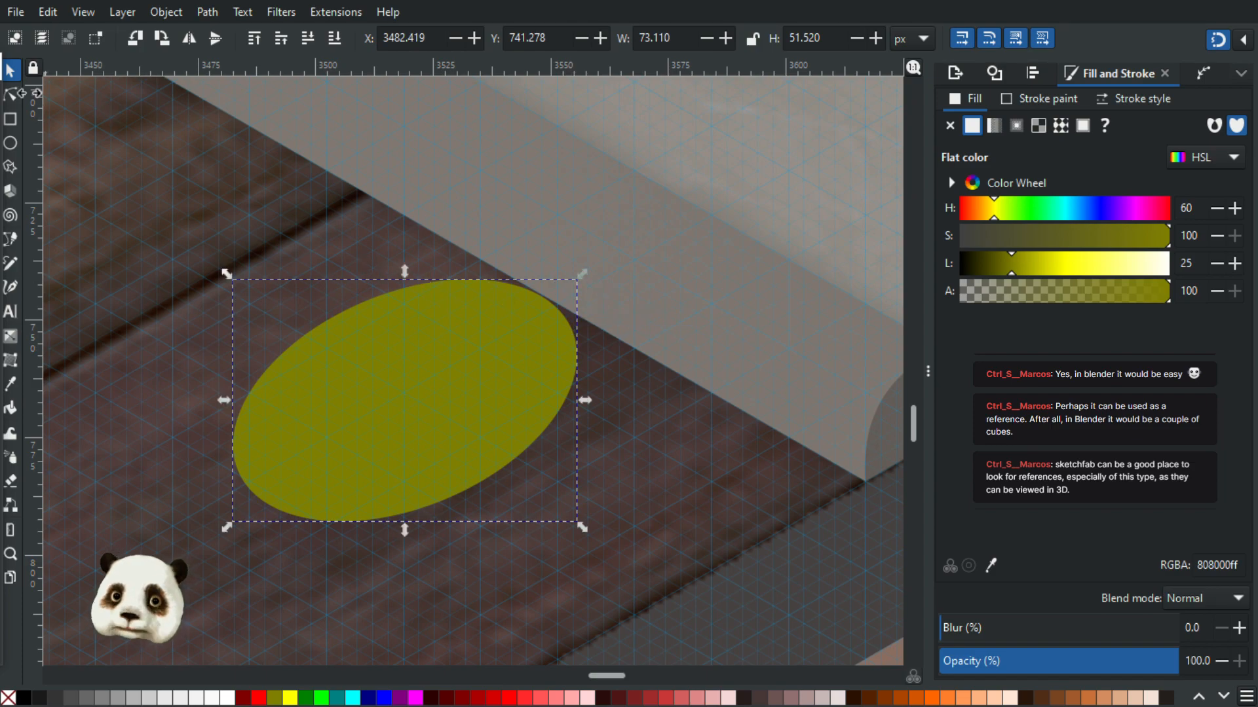
left_click(15, 92)
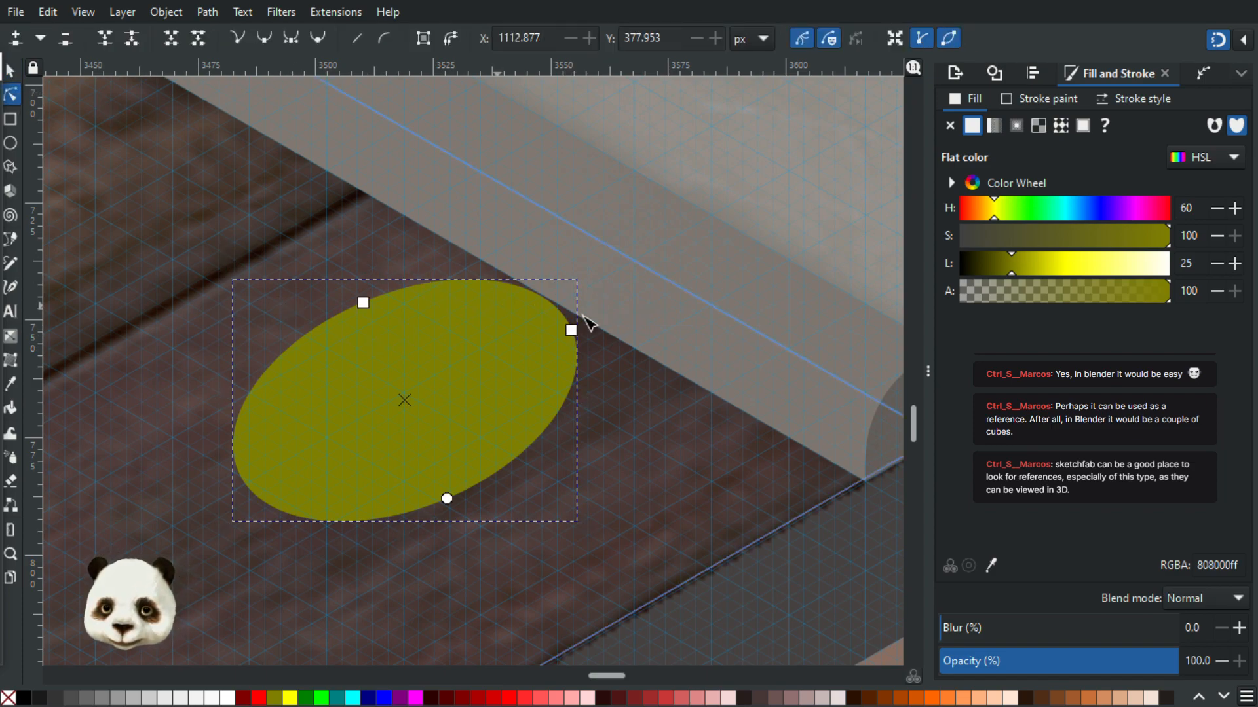
mouse_move(577, 333)
left_mouse_down()
mouse_move(560, 353)
mouse_move(589, 313)
mouse_move(585, 322)
left_mouse_up()
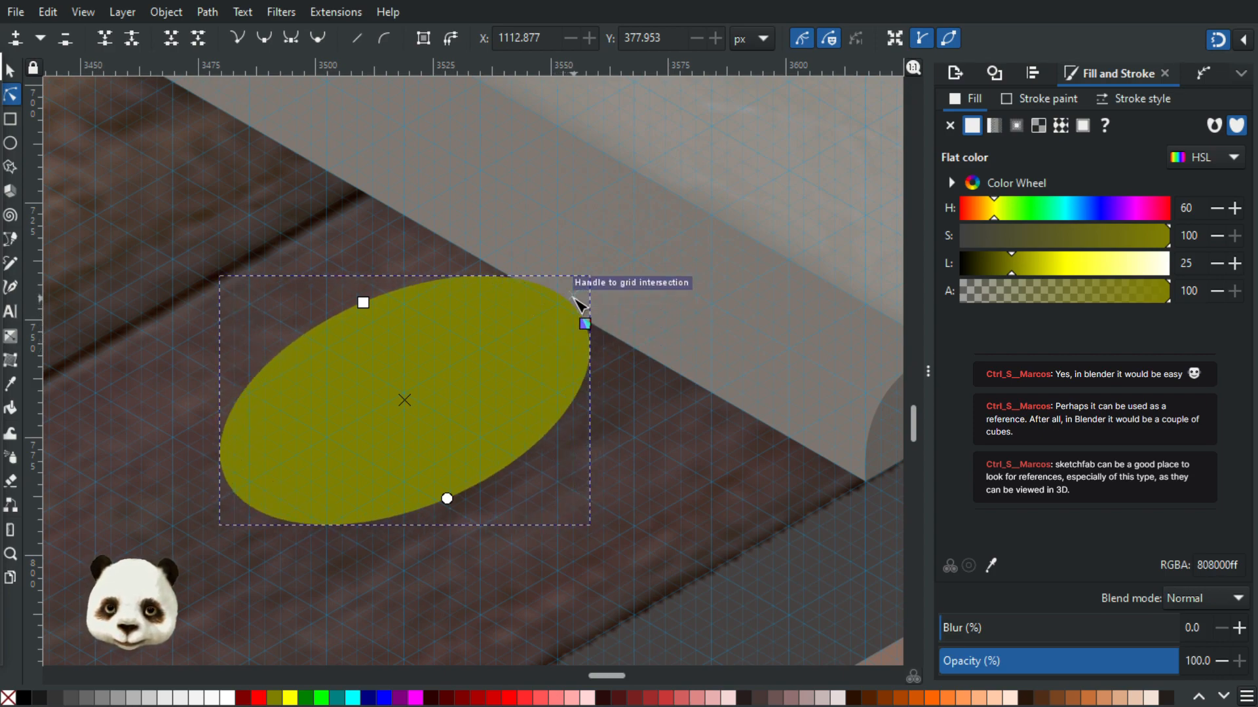
left_click_drag(585, 323, 568, 331)
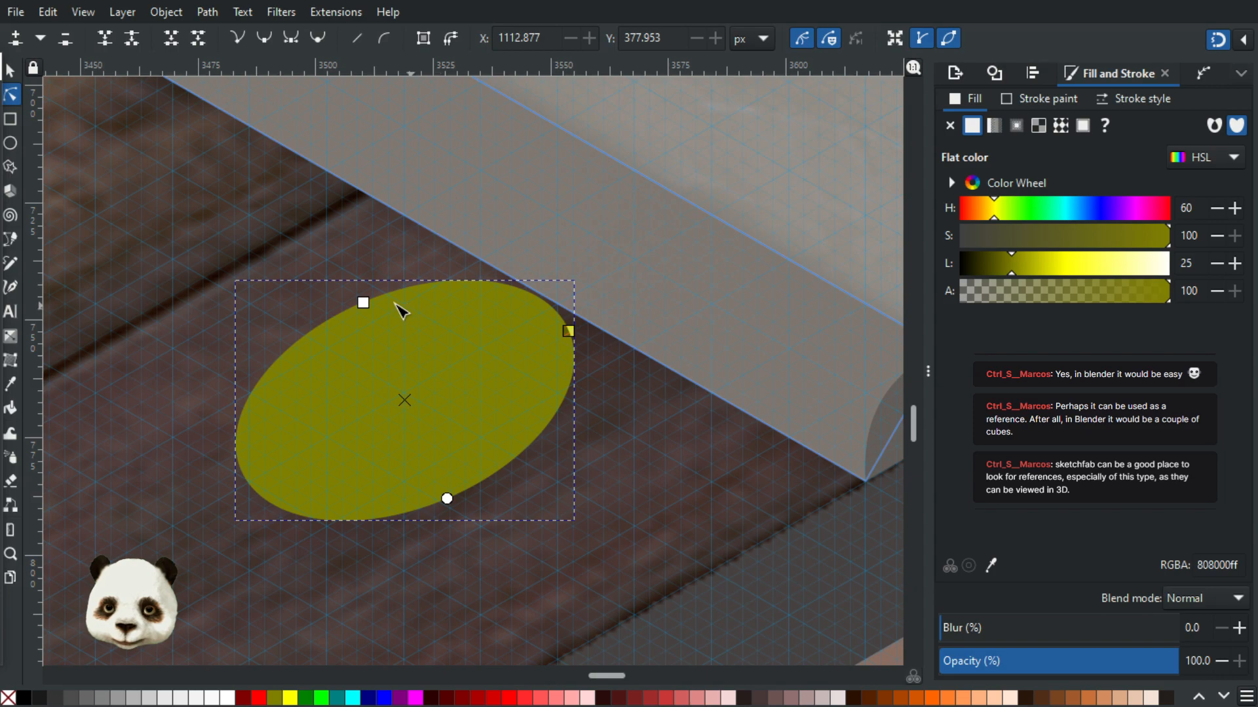
mouse_move(360, 308)
left_mouse_down()
mouse_move(328, 328)
mouse_move(341, 333)
mouse_move(336, 317)
mouse_move(345, 333)
mouse_move(360, 317)
mouse_move(382, 332)
mouse_move(340, 233)
mouse_move(393, 292)
mouse_move(360, 237)
mouse_move(441, 342)
mouse_move(415, 283)
mouse_move(407, 314)
mouse_move(430, 360)
mouse_move(418, 334)
mouse_move(354, 340)
mouse_move(273, 380)
mouse_move(366, 309)
left_mouse_up()
mouse_move(449, 496)
left_mouse_down()
mouse_move(416, 511)
mouse_move(303, 511)
mouse_move(247, 415)
mouse_move(252, 398)
mouse_move(334, 328)
mouse_move(463, 321)
mouse_move(596, 385)
mouse_move(458, 509)
mouse_move(435, 500)
mouse_move(459, 505)
mouse_move(445, 500)
left_mouse_up()
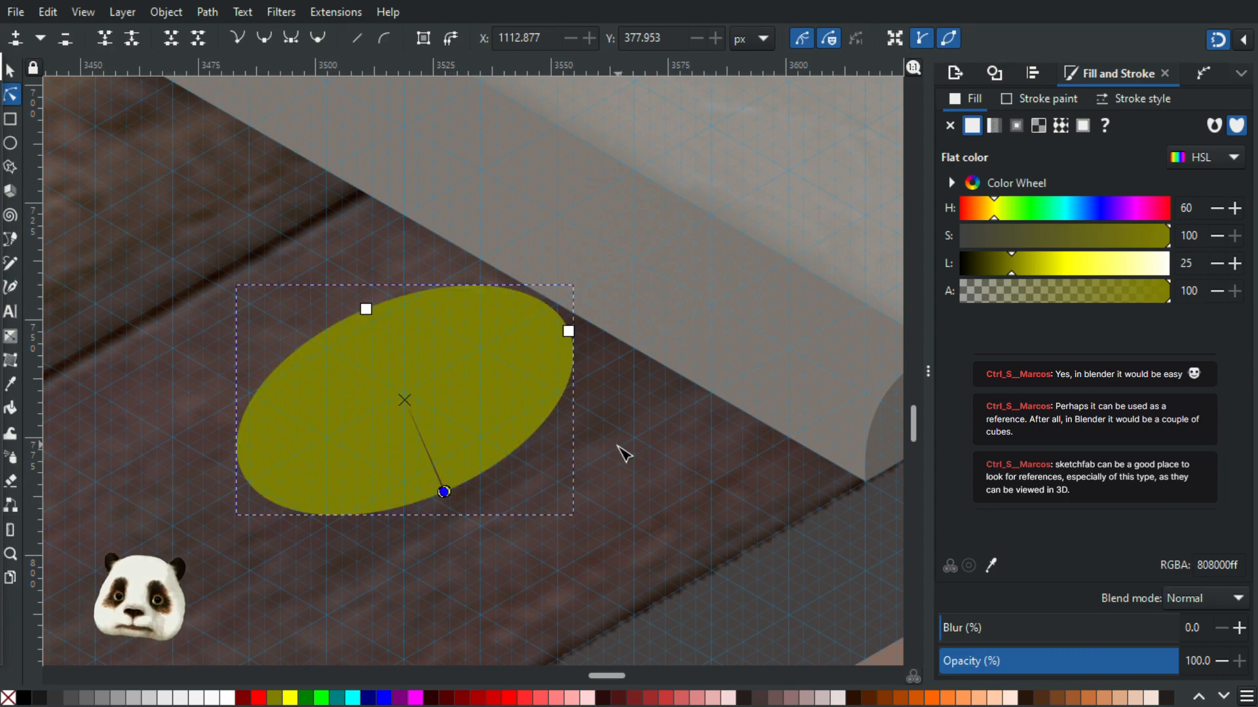
- Delete the enlarged tilted ellipse from the floor
key("super+x")
key("Escape")
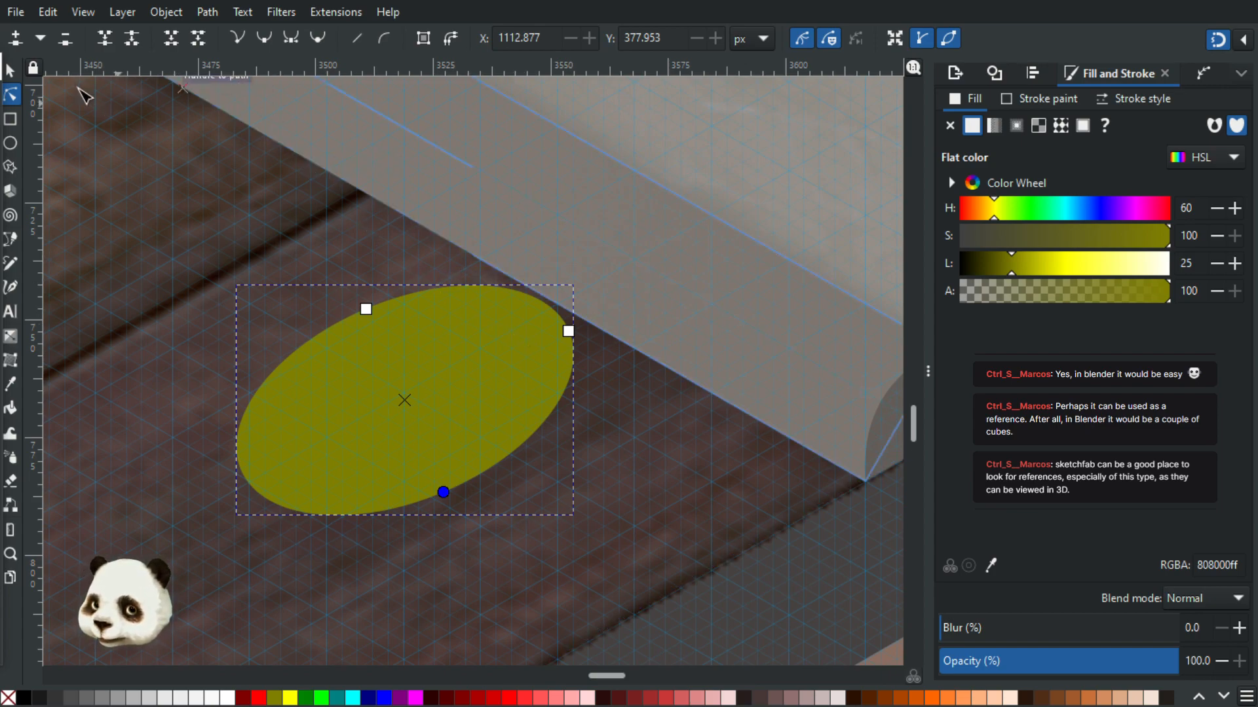
left_click(11, 69)
left_click(426, 454)
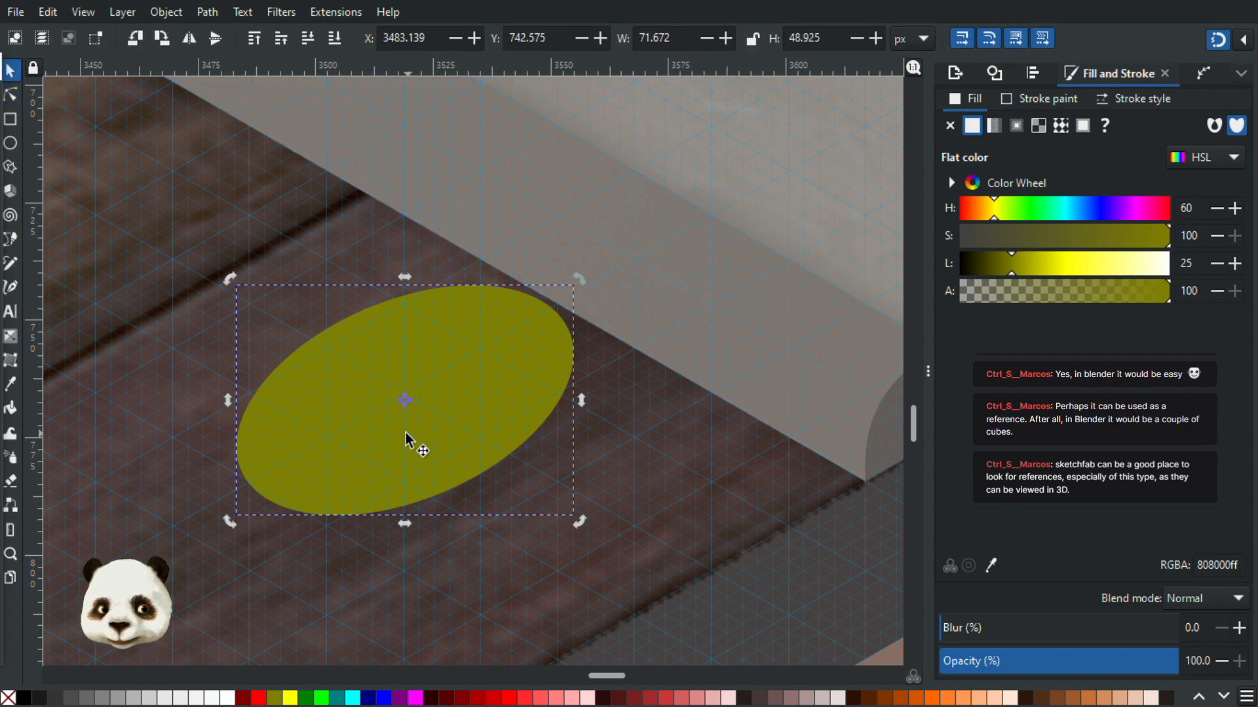
key("Delete")
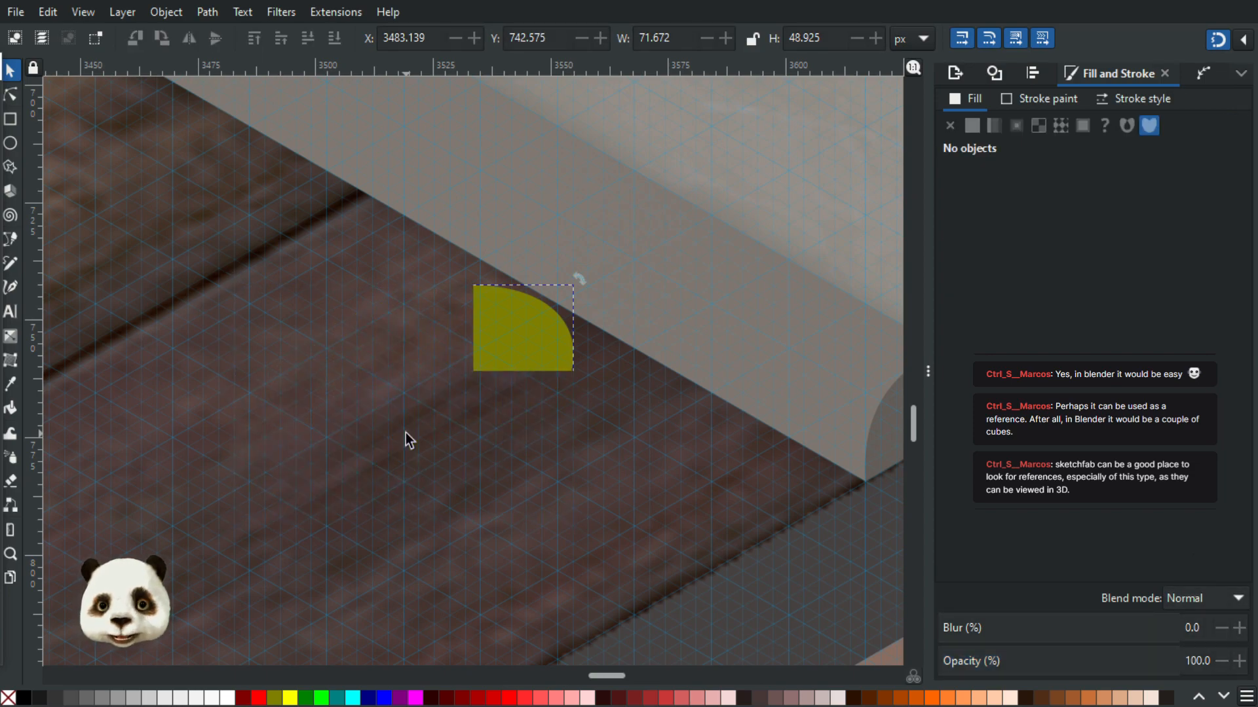
- Draw an olive circle about 46 px across on the floor near the baseboard, placed at X 3495.744, Y 742.208 px
key("b")
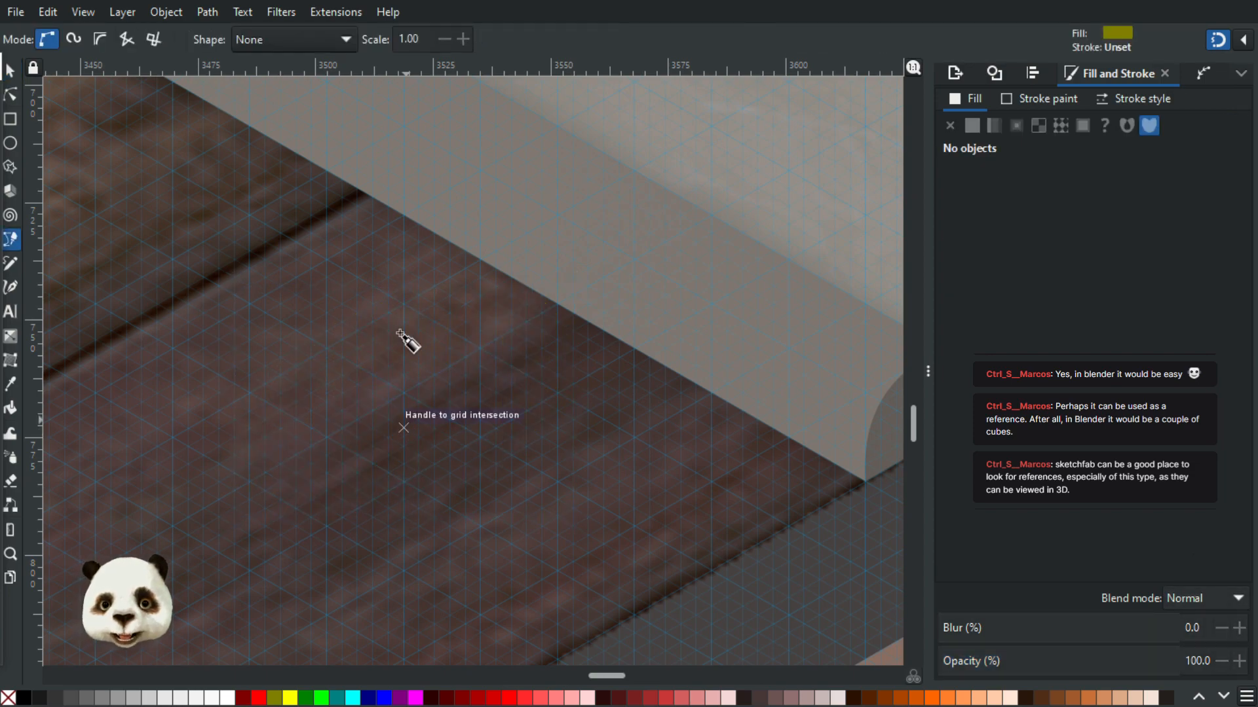
left_click(11, 142)
left_click_drag(303, 310, 513, 528)
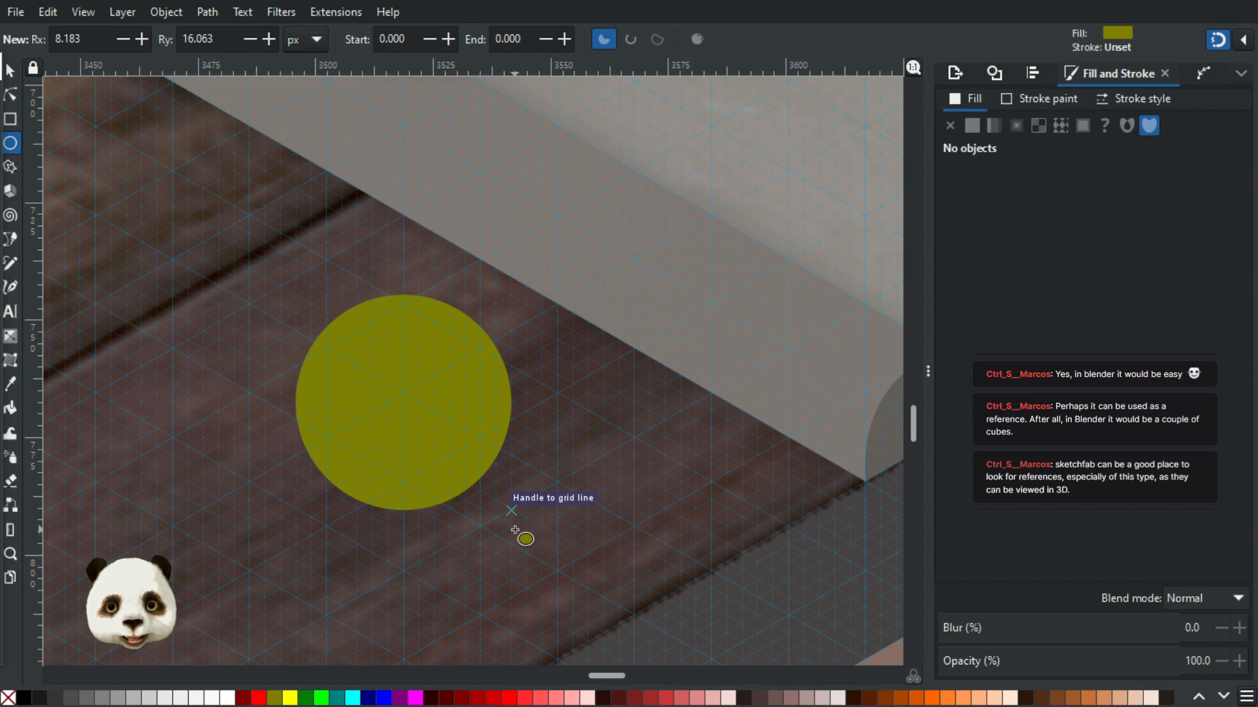
left_click_drag(517, 530, 511, 511)
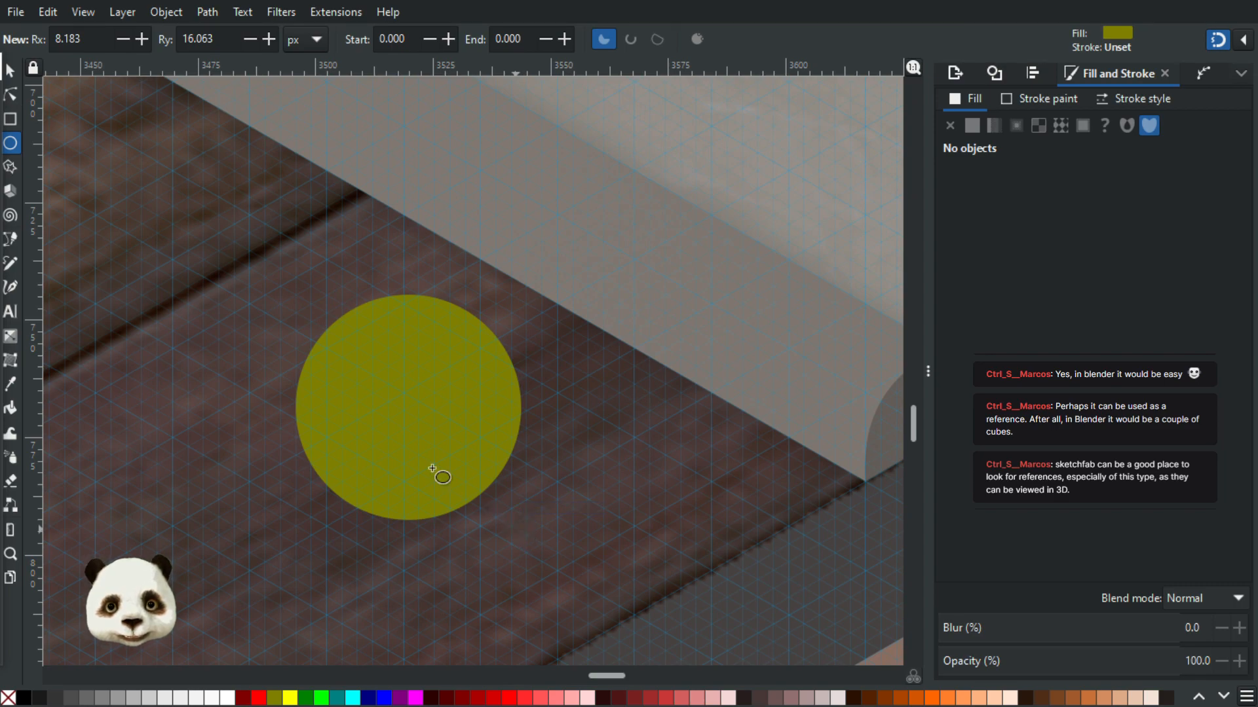
key("s")
mouse_move(406, 413)
left_mouse_down()
mouse_move(422, 395)
mouse_move(412, 399)
left_mouse_up()
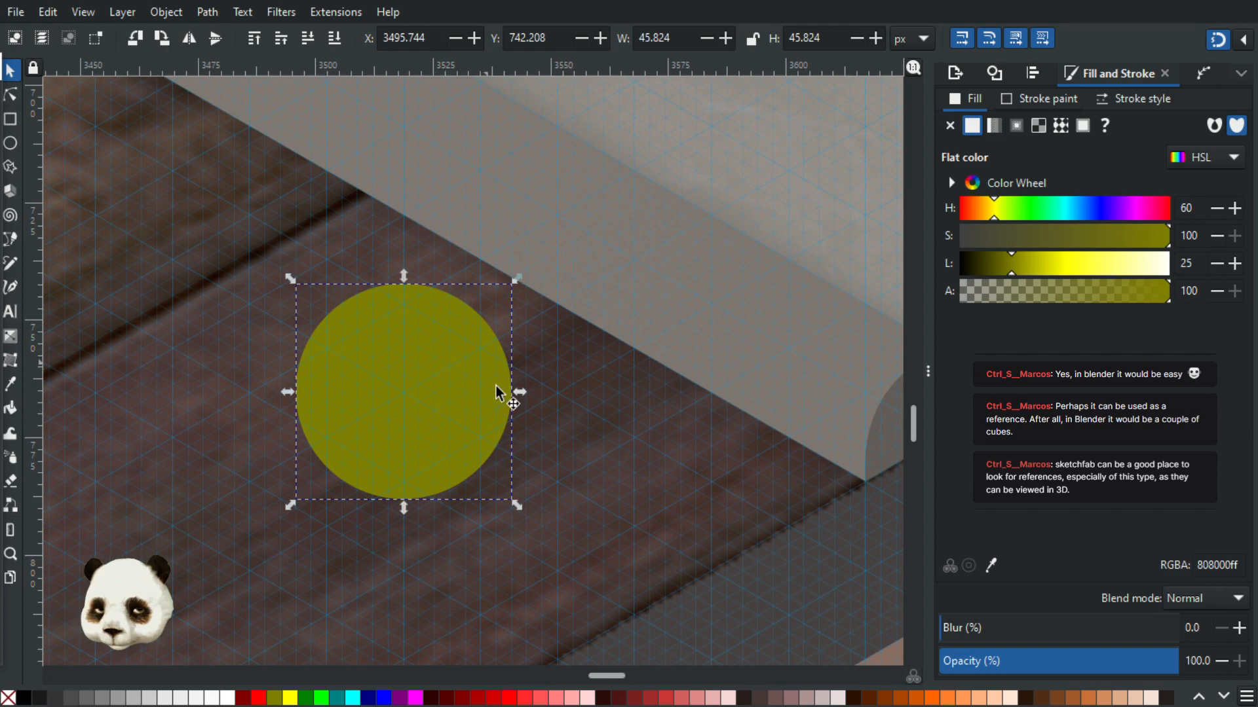
- Duplicate the circle horizontally with partial overlap, and bridge both circles with a closed rectangle about 33 by 45 px to form a capsule shape
key("ctrl+d")
left_click_drag(396, 410, 529, 410)
key("b")
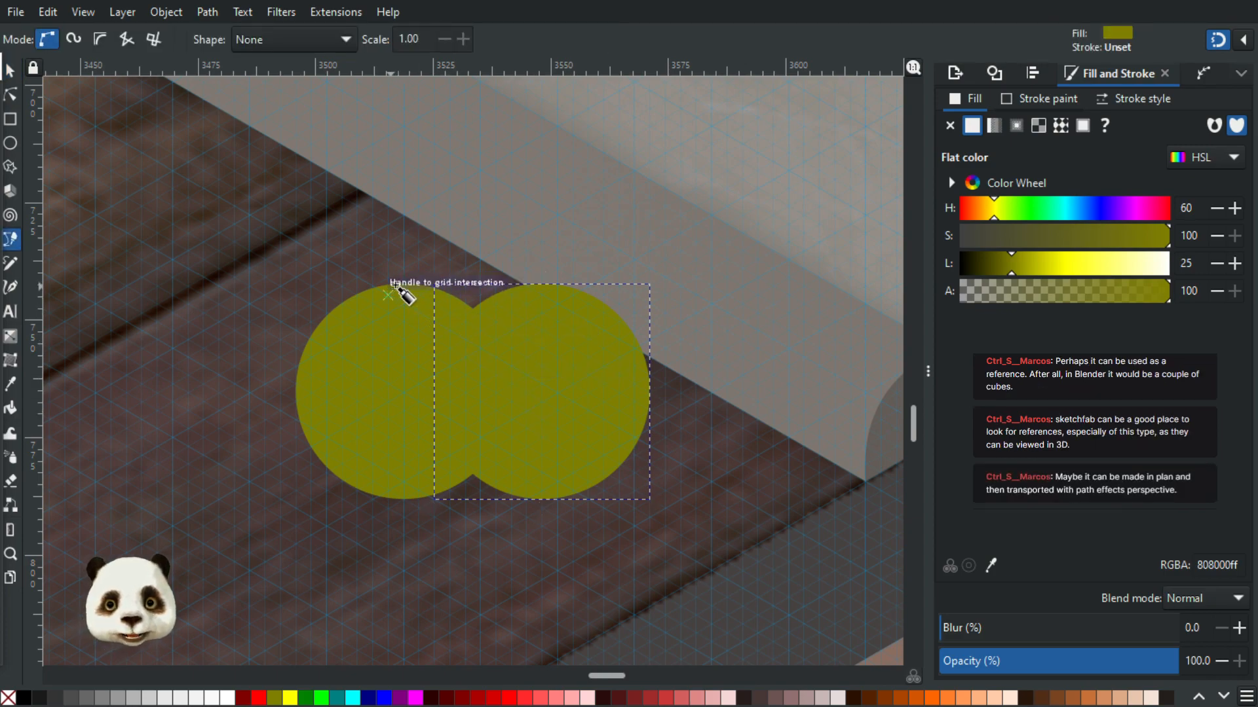
left_click(404, 286)
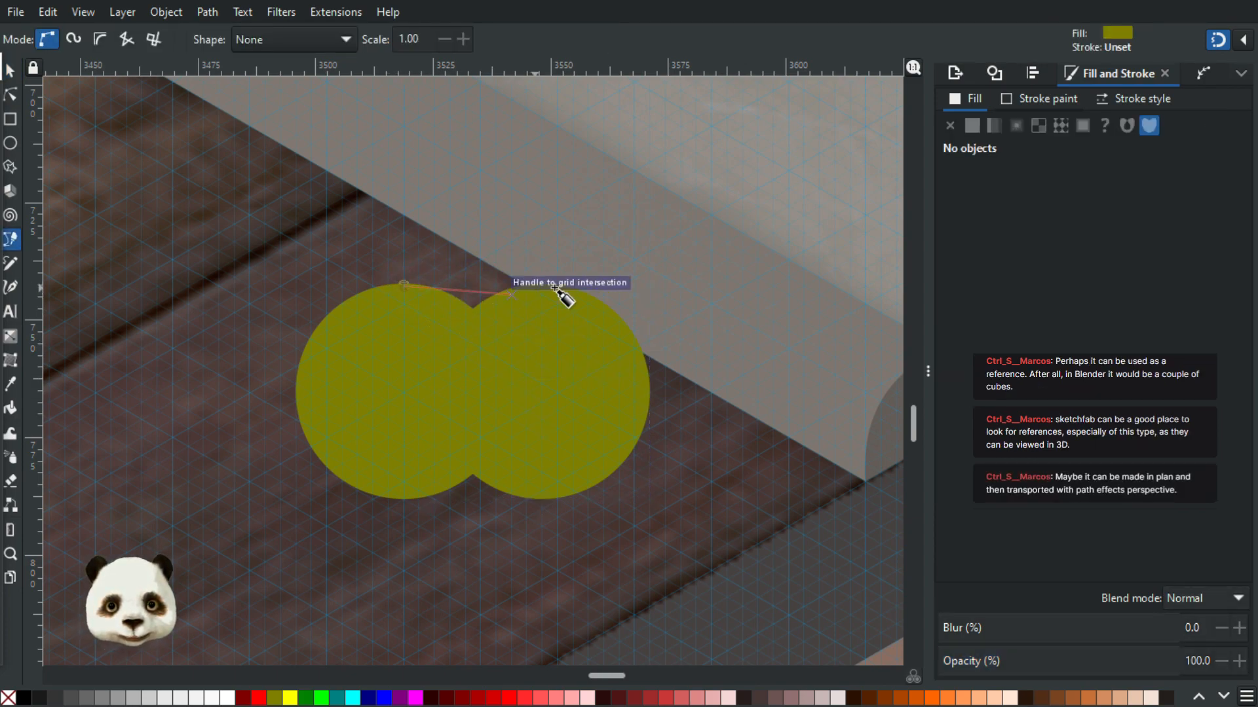
left_click(557, 286)
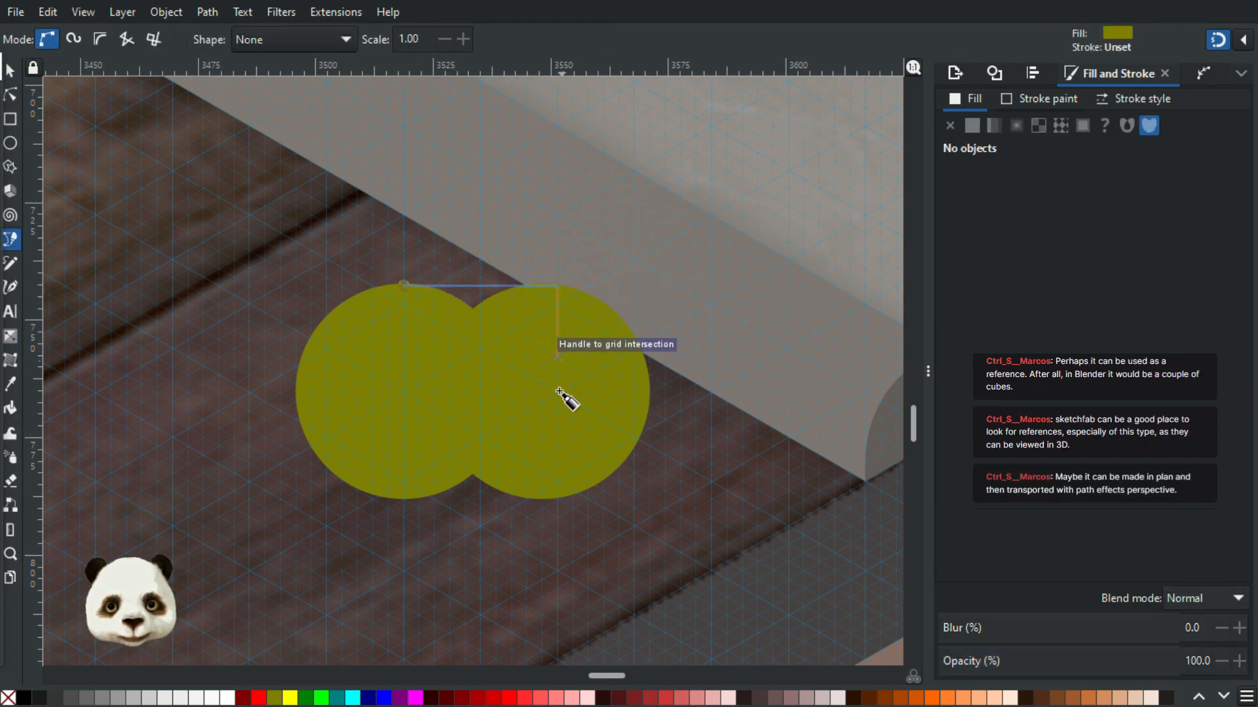
left_click(557, 498)
left_click(404, 498)
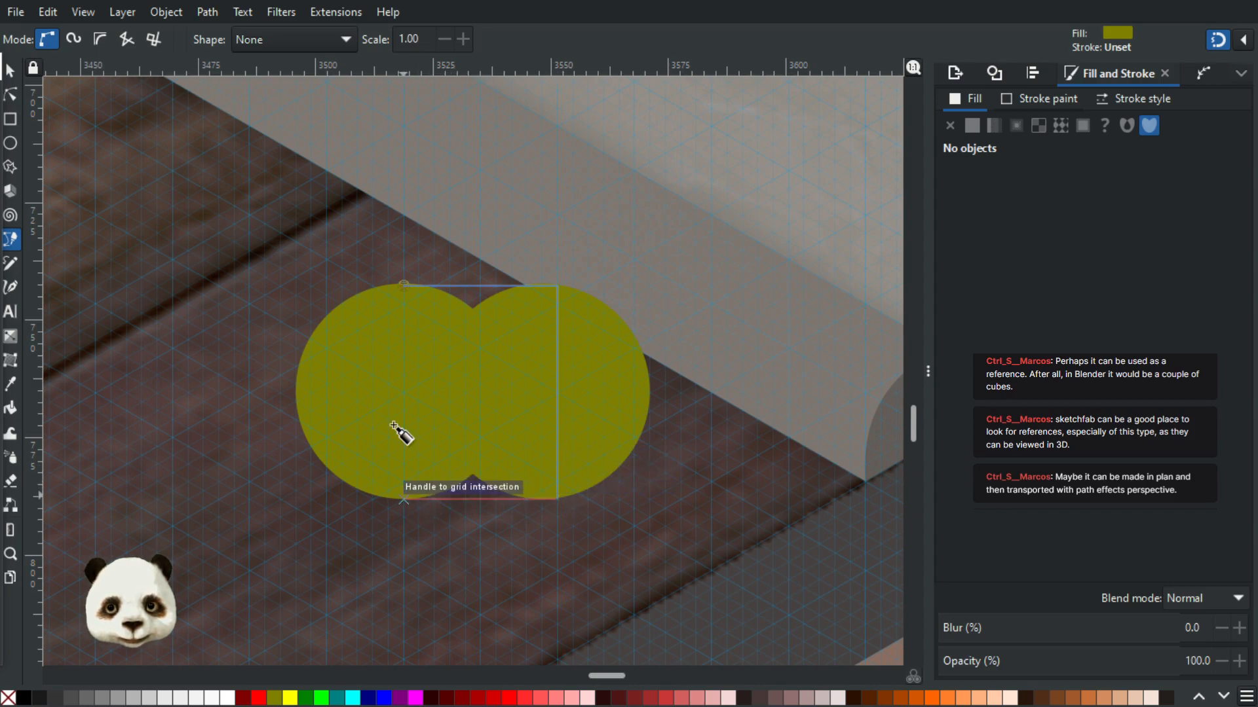
left_click(404, 286)
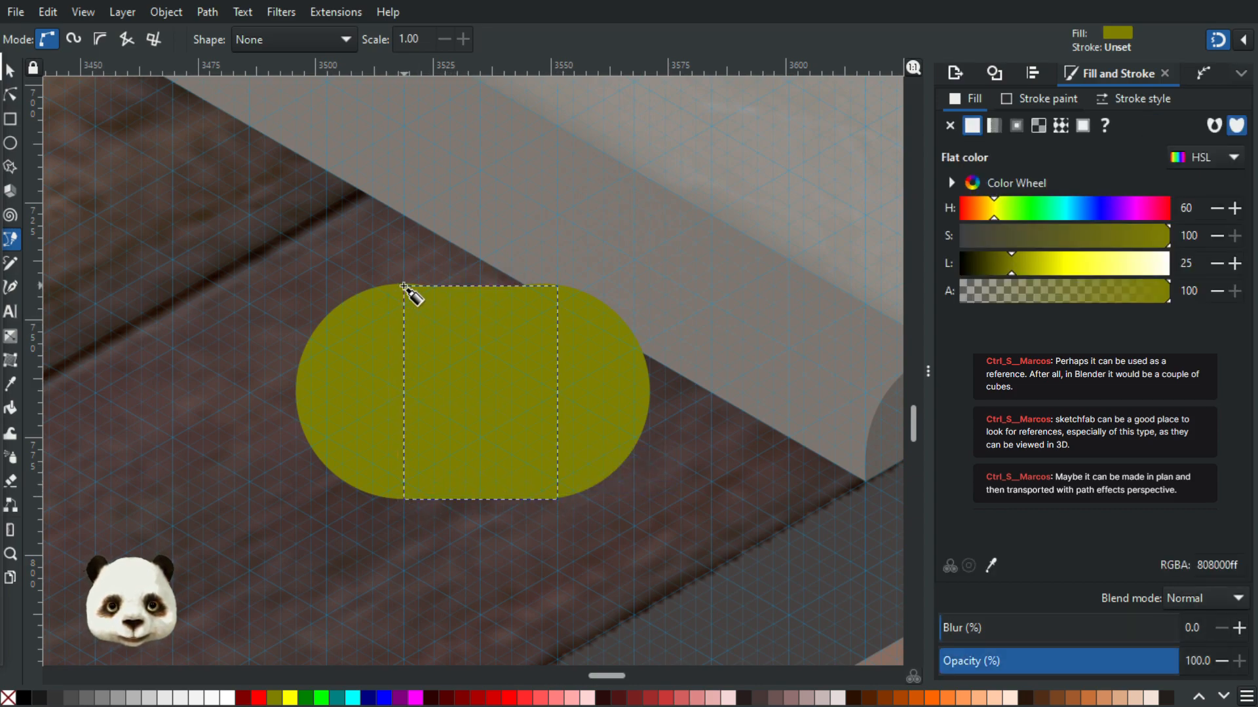
- Skew the capsule's left circle vertically to about 47 px tall and move it away from the rectangle to X 3466.286, Y 728.231 px
left_click(10, 70)
scroll(422, 328, "up", 4)
scroll(423, 322, "down", 3)
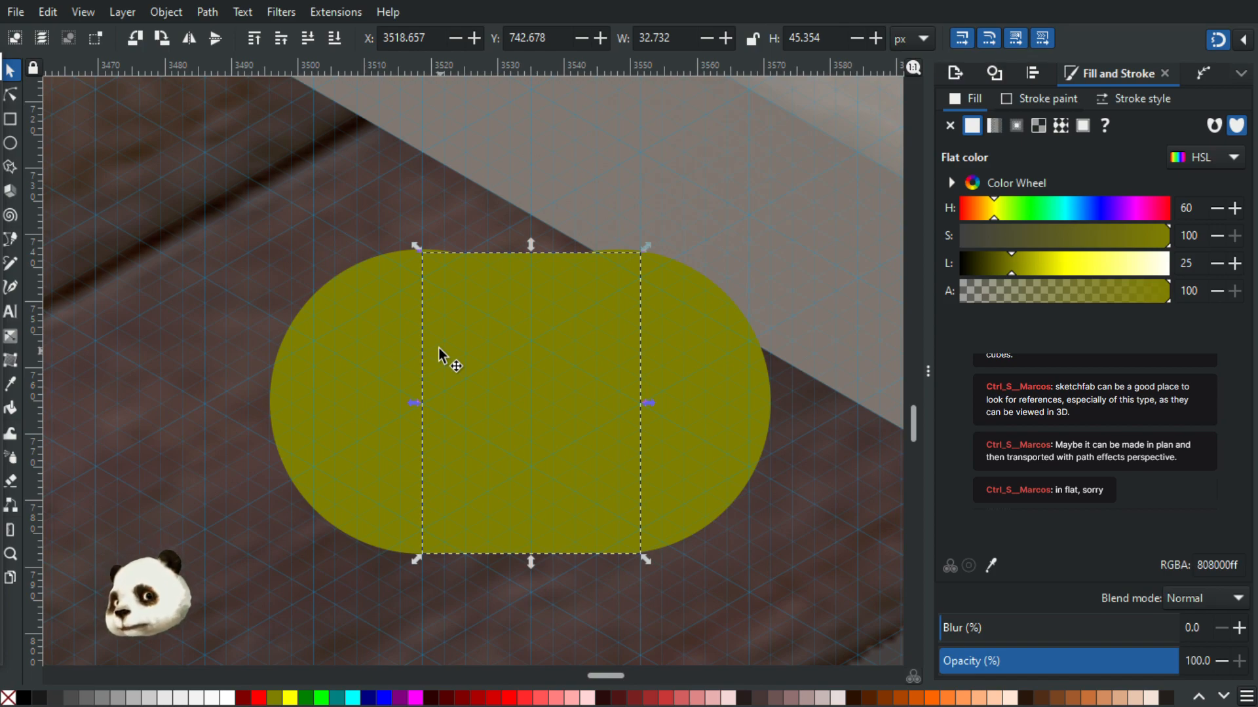
left_click(368, 344)
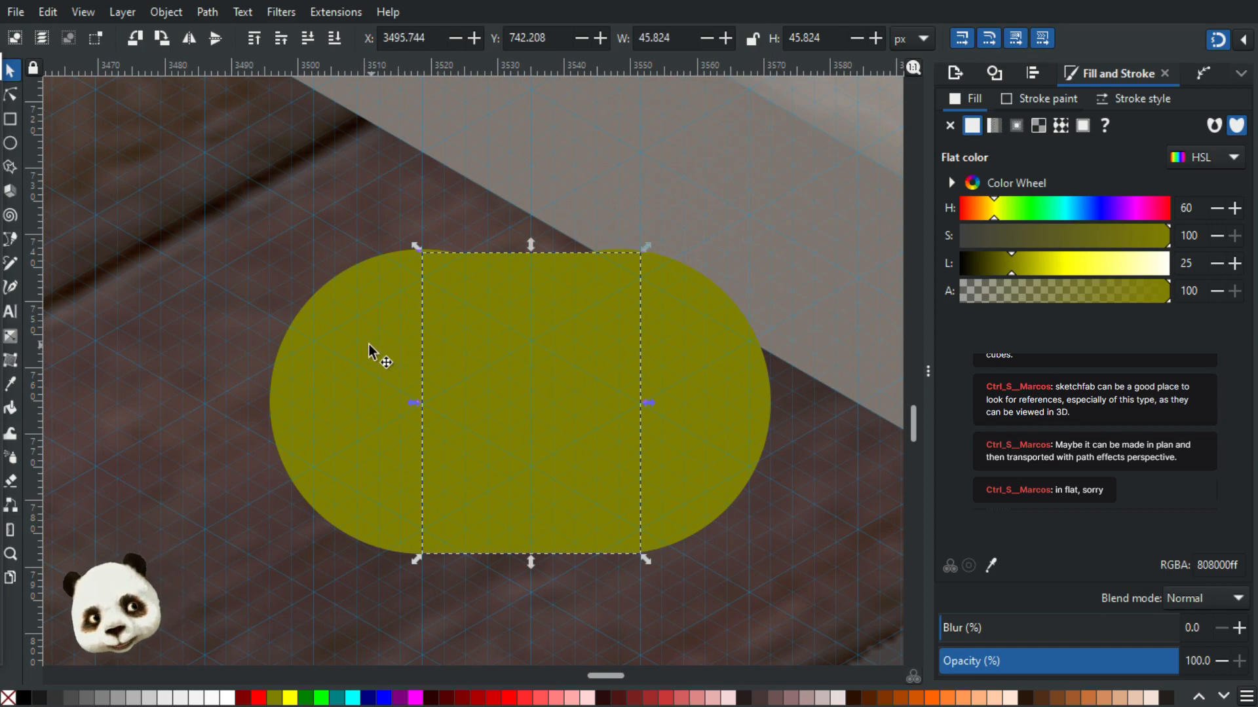
left_click(335, 355)
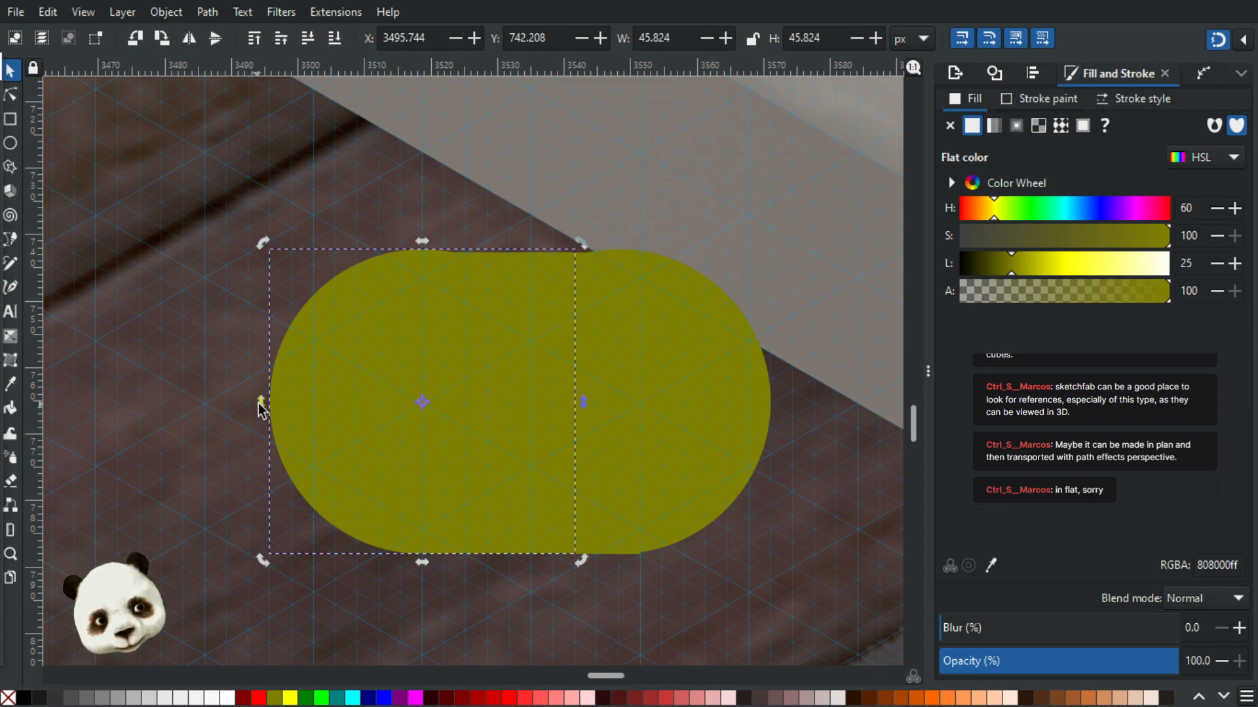
left_click_drag(260, 404, 258, 439)
left_click_drag(329, 352, 136, 266)
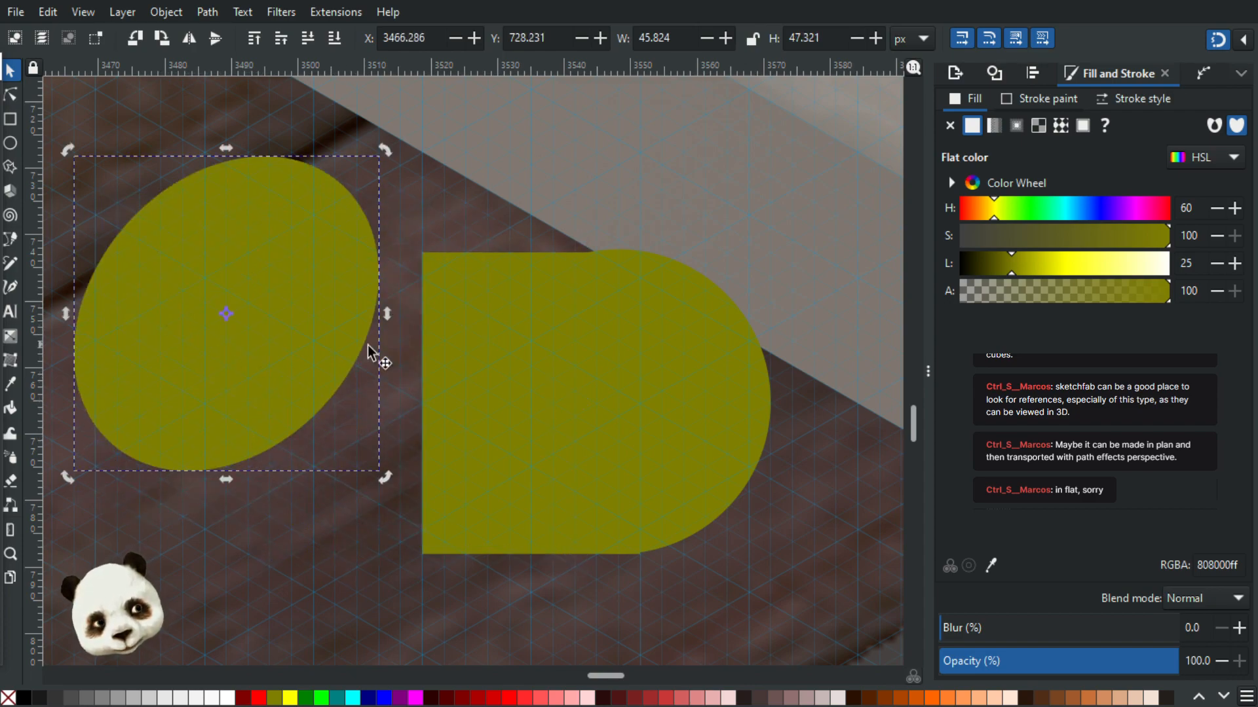
- Skew the detached ellipse further, rotate it clockwise to about 52 by 43 px overall, and place it at X 3464.744, Y 735.058 px
left_click_drag(387, 315, 366, 284)
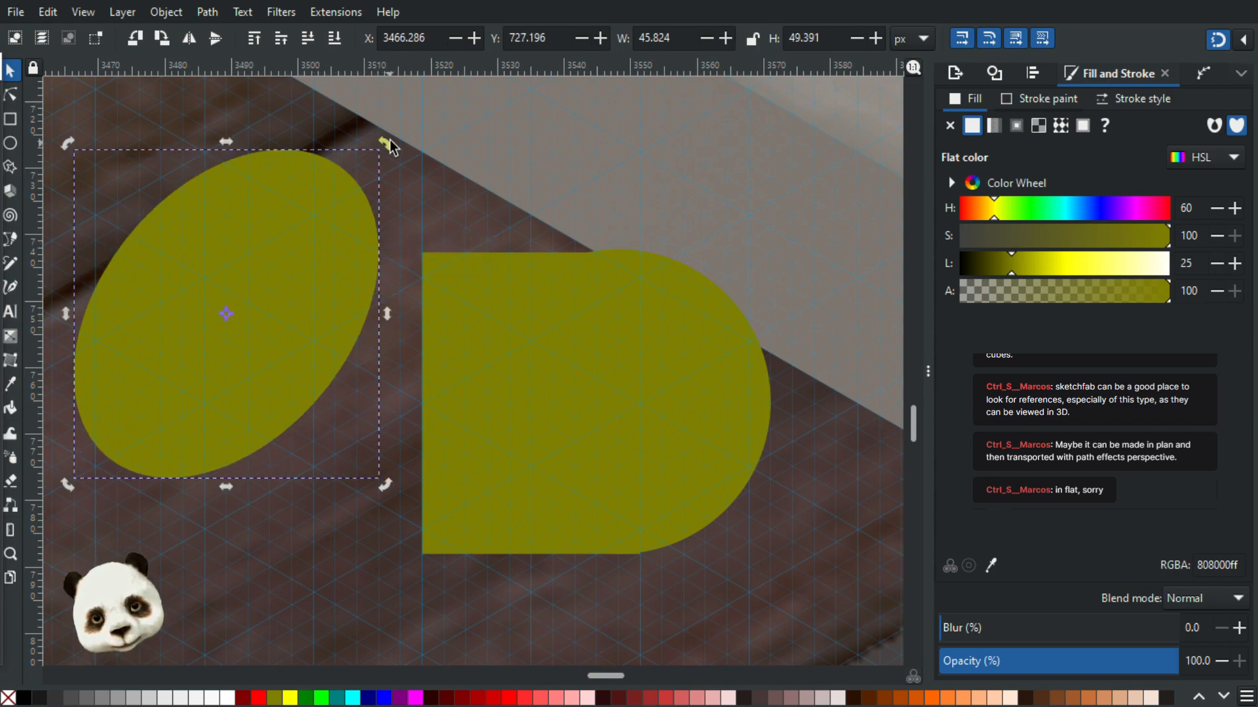
left_click_drag(392, 149, 431, 206)
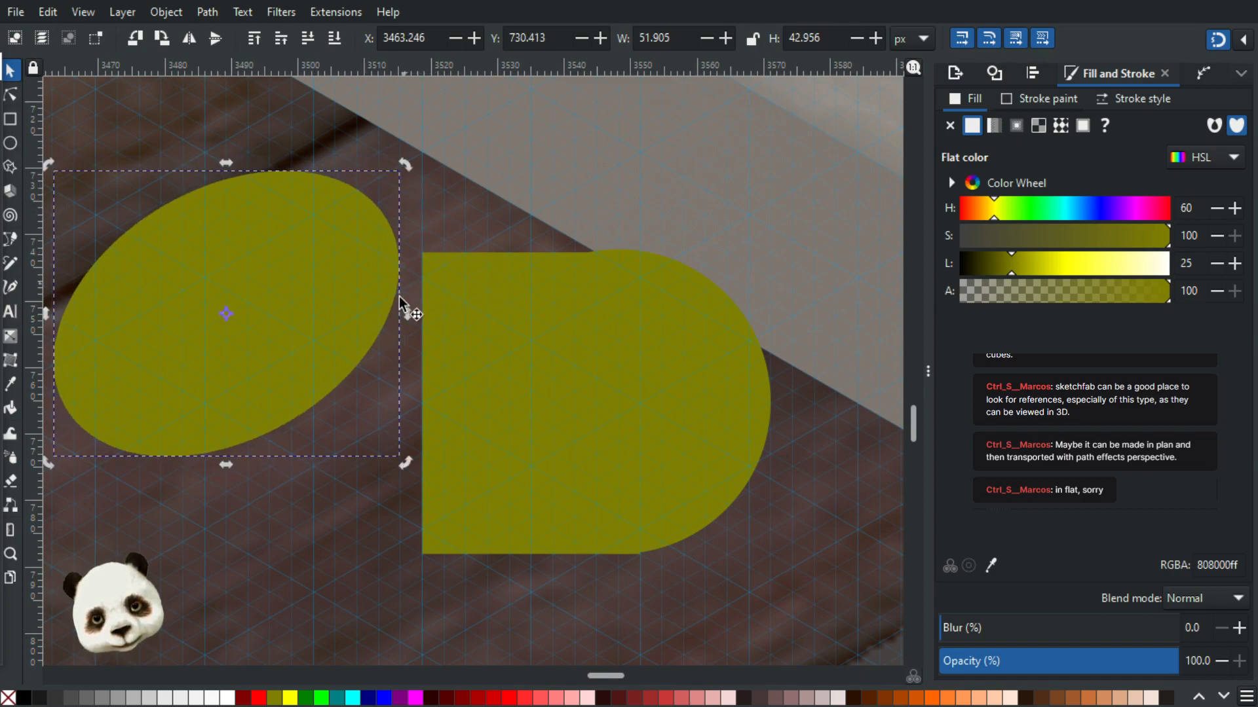
mouse_move(408, 313)
left_mouse_down()
mouse_move(414, 340)
mouse_move(414, 317)
left_mouse_up()
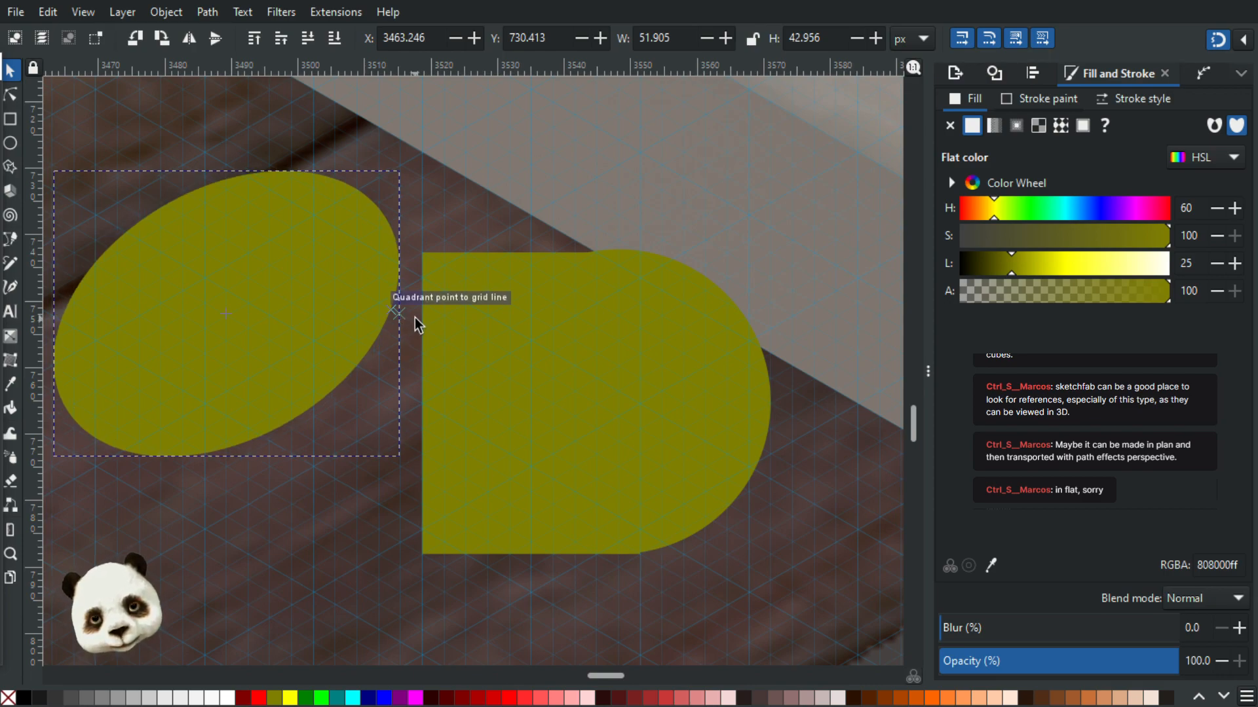
left_click_drag(414, 318, 415, 318)
left_click_drag(362, 382, 289, 376)
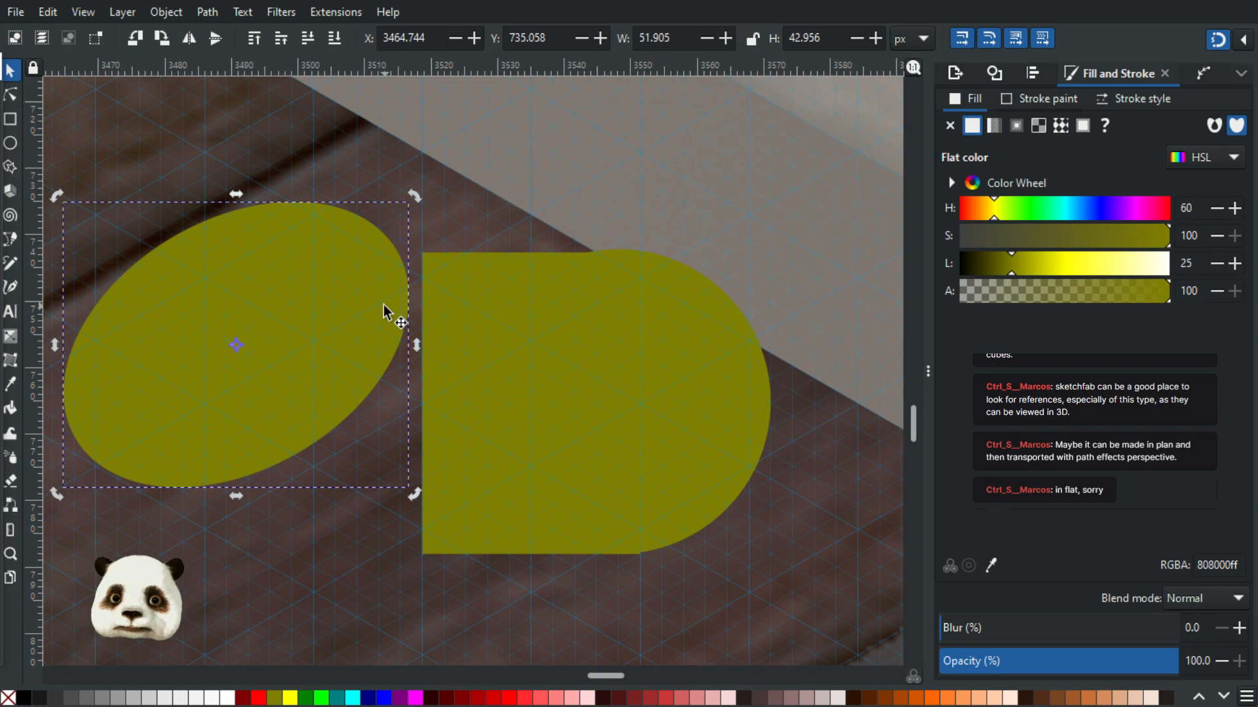
- Rotate the ellipse slightly more clockwise to about 54 by 40 px overall, move it to X 3453.977, Y 764.459 px, and deselect it
scroll(383, 304, "down", 3)
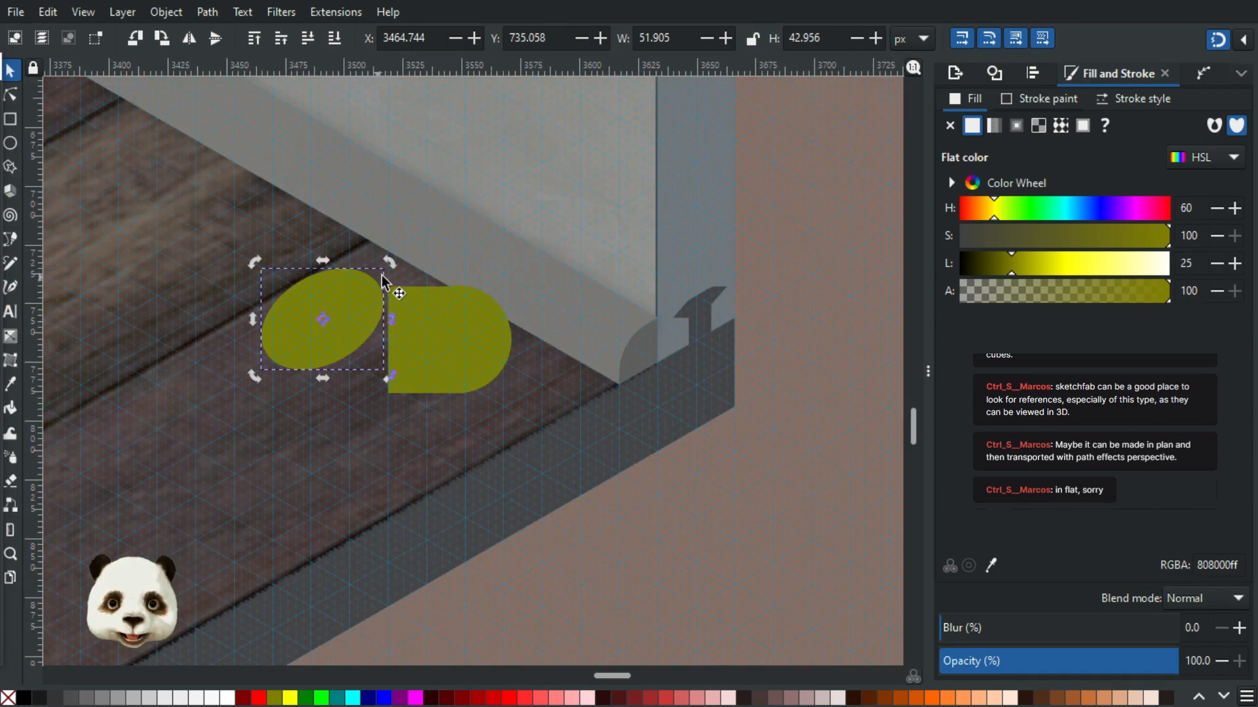
left_click_drag(402, 271, 410, 272)
left_click_drag(351, 345, 326, 409)
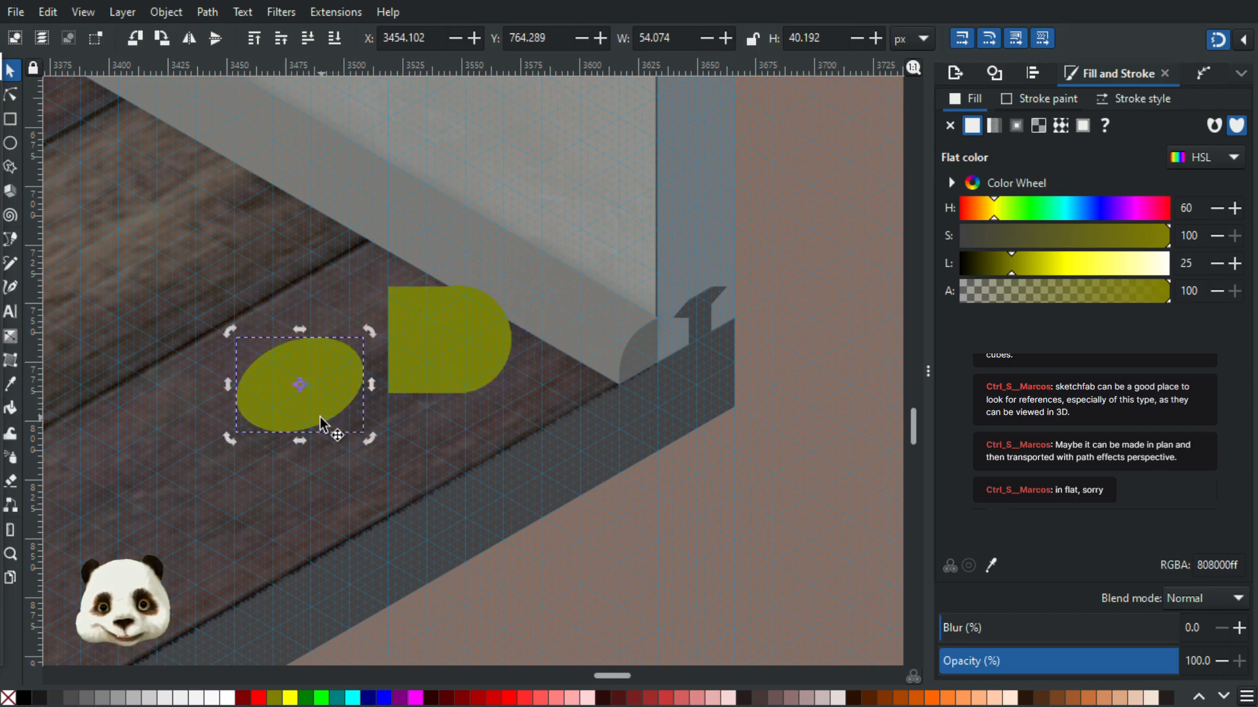
mouse_move(370, 332)
left_mouse_down()
mouse_move(381, 346)
mouse_move(377, 332)
left_mouse_up()
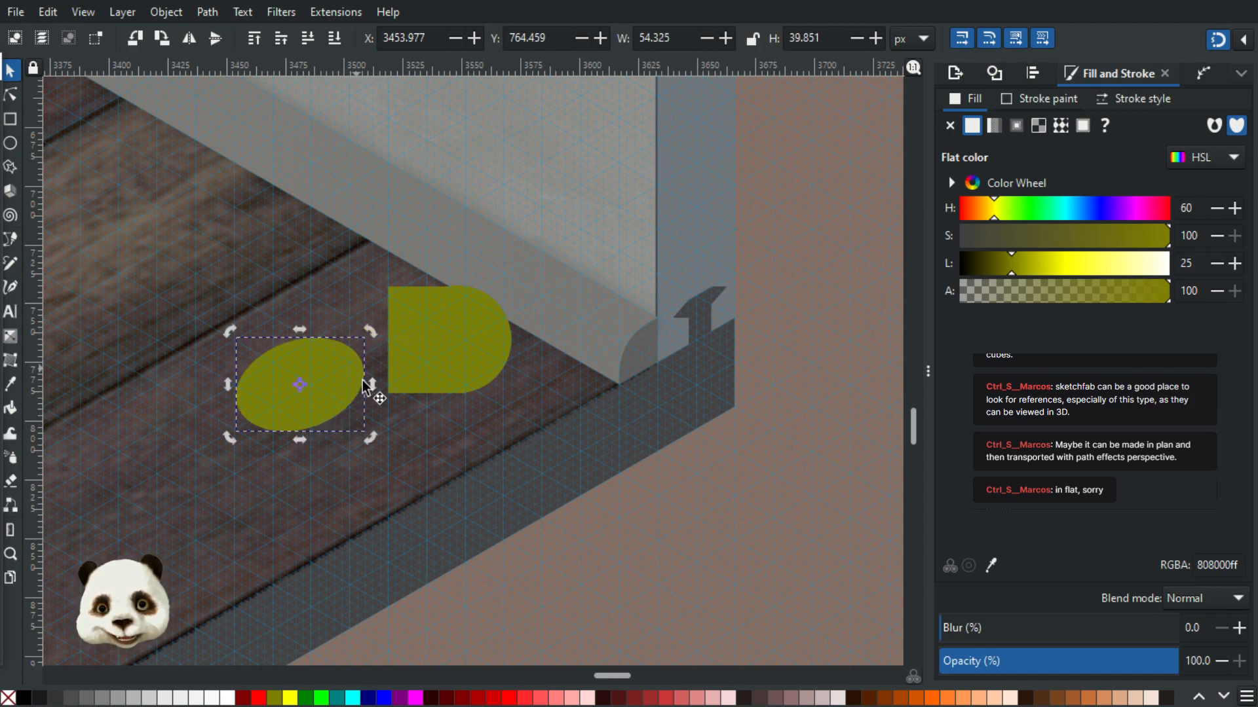
left_click(647, 510)
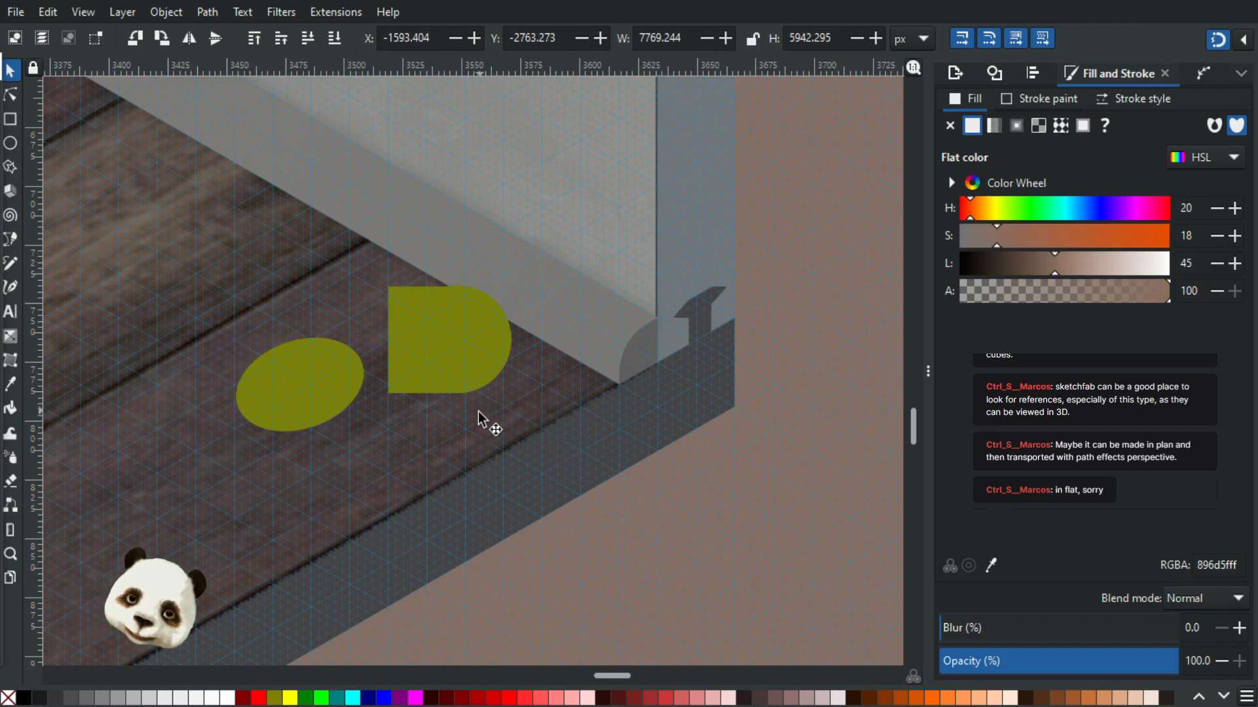
- Delete the half-rounded capsule shape beside the tilted olive ellipse
scroll(488, 422, "down", 3, "ctrl")
scroll(435, 410, "up", 3, "ctrl")
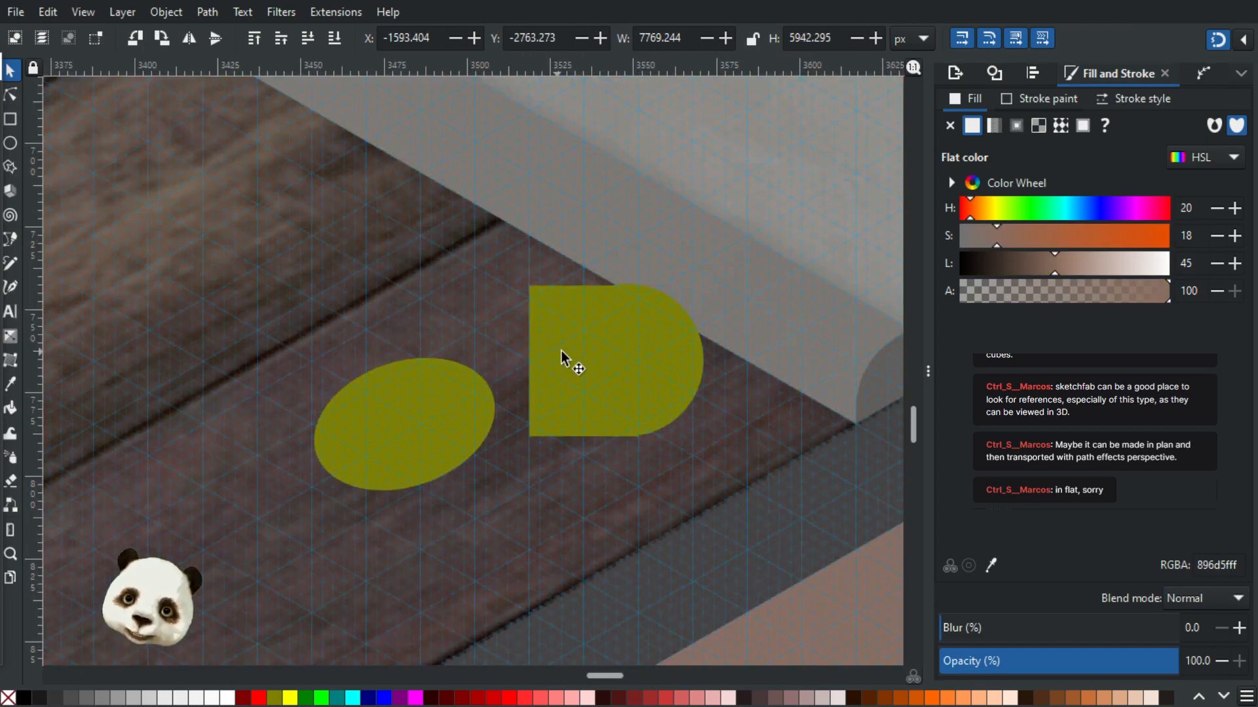
left_click(664, 365)
key("Delete")
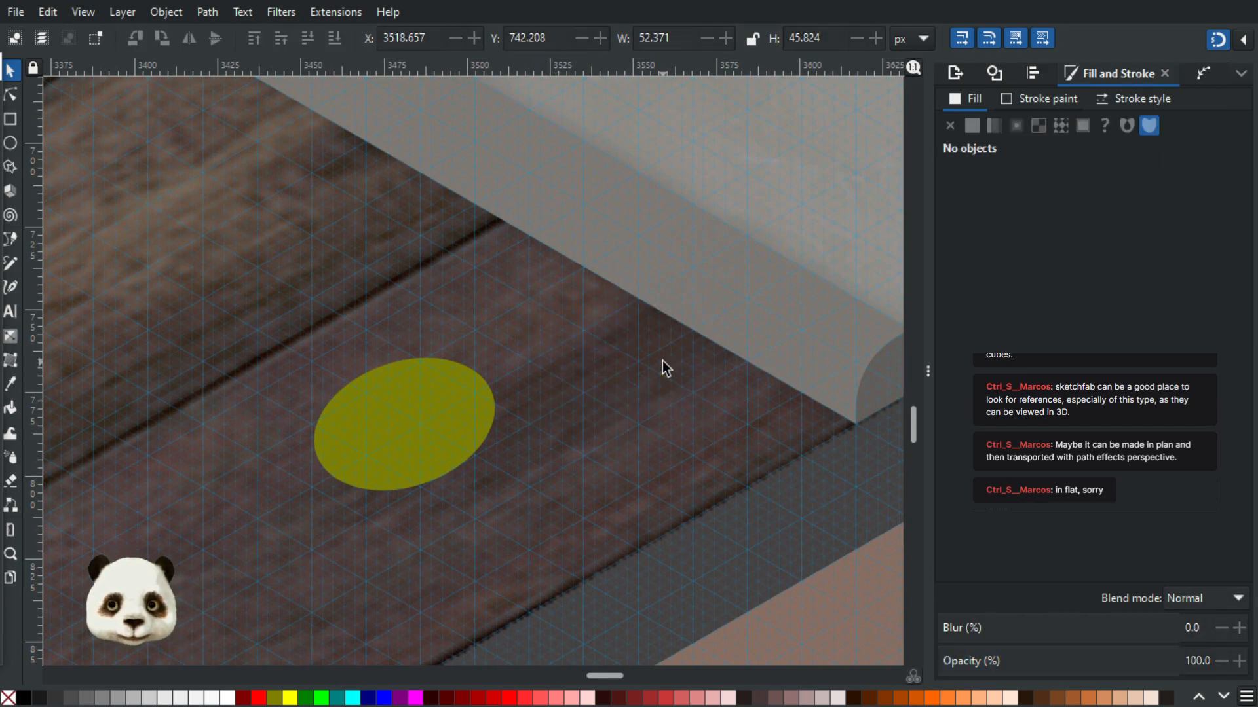
- Enlarge the olive ellipse to about 122 by 89 px, move it to X 3367.569, Y 671.466 px, and hide the grid
left_click(429, 408)
left_click_drag(501, 351, 725, 125)
left_click_drag(646, 317, 467, 244)
scroll(468, 237, "down", 4)
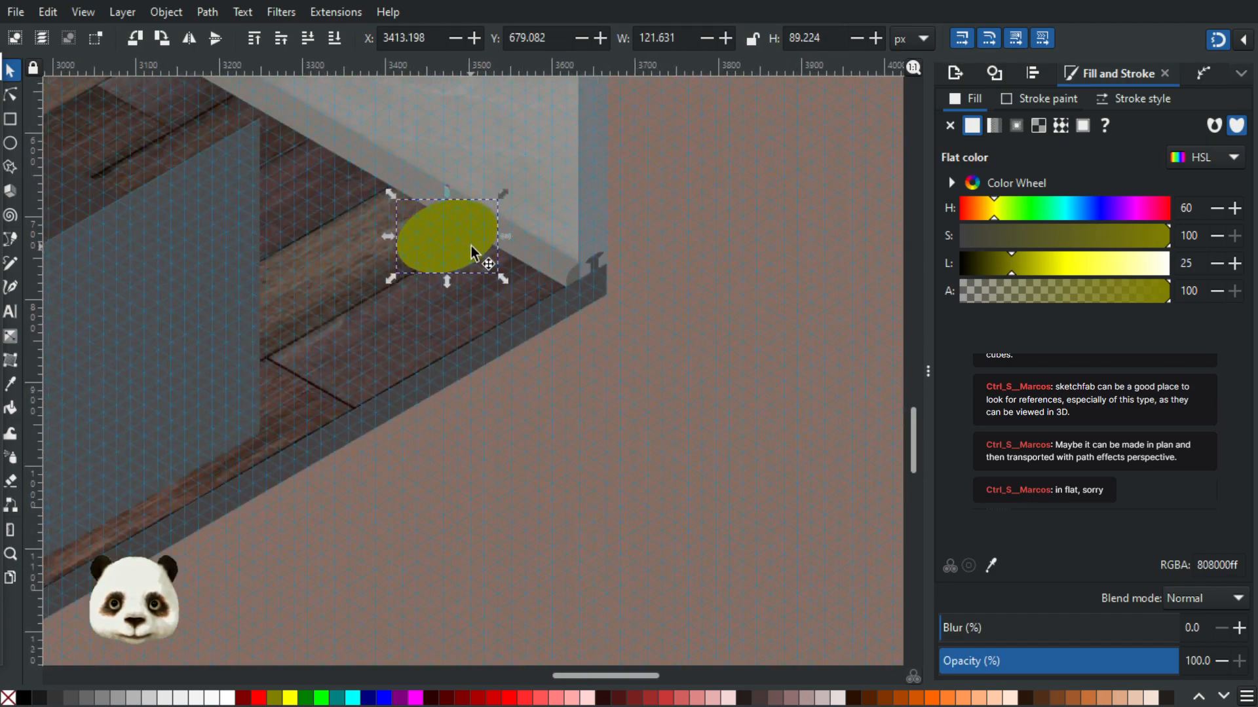
mouse_move(445, 242)
left_mouse_down()
mouse_move(390, 246)
mouse_move(427, 231)
left_mouse_up()
key("numbersign")
left_click(418, 246)
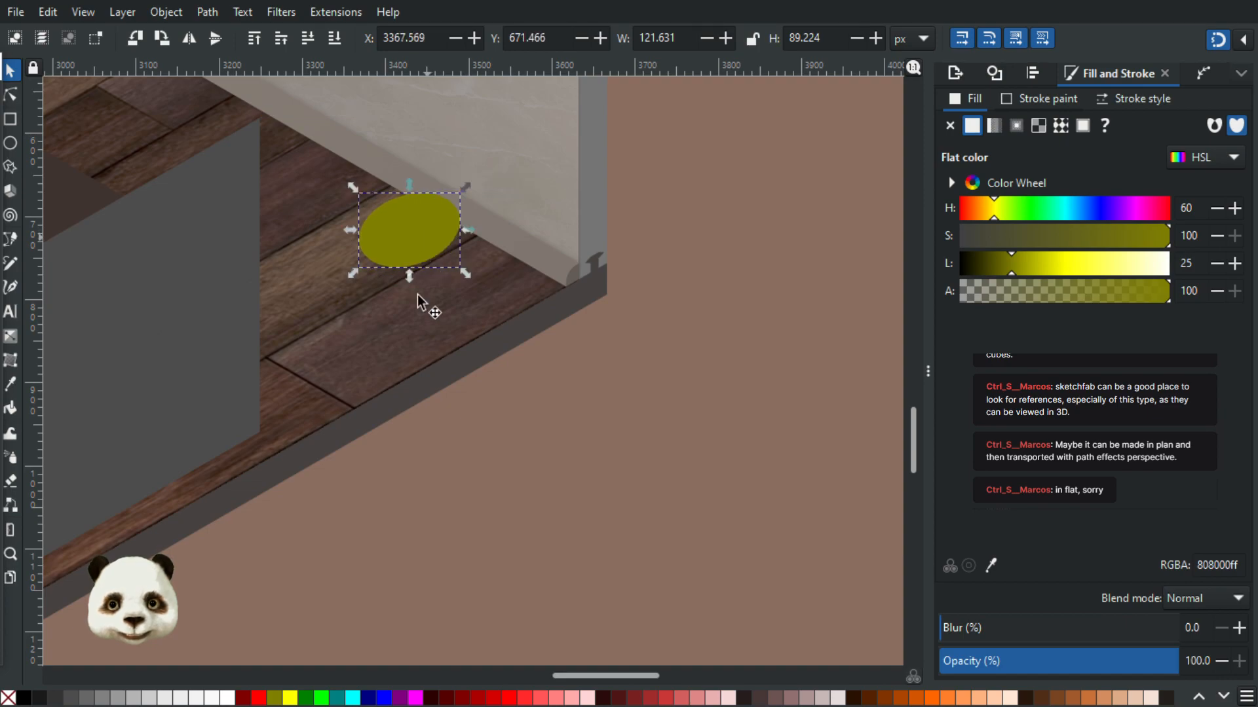
- Fill the ellipse red and place a duplicate directly below it, scaled down to about 95 by 70 px
left_click(259, 698)
key("ctrl+d")
left_click_drag(427, 242, 429, 327)
mouse_move(467, 278)
left_mouse_down()
mouse_move(457, 292)
mouse_move(451, 279)
left_mouse_up()
left_click(636, 450)
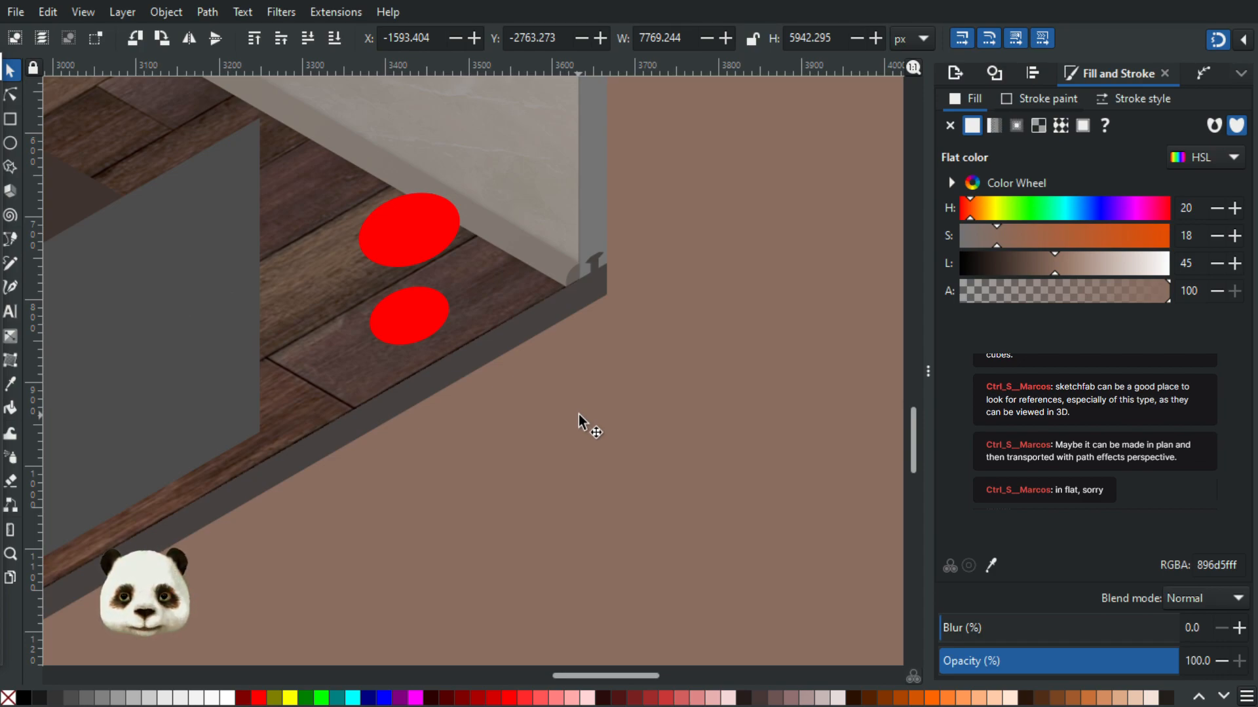
- Draw a closed six-node polygon bridging the sides of both red ellipses, with its lower-right node adjusted to X 3476.113, Y 805.469 px
key("b")
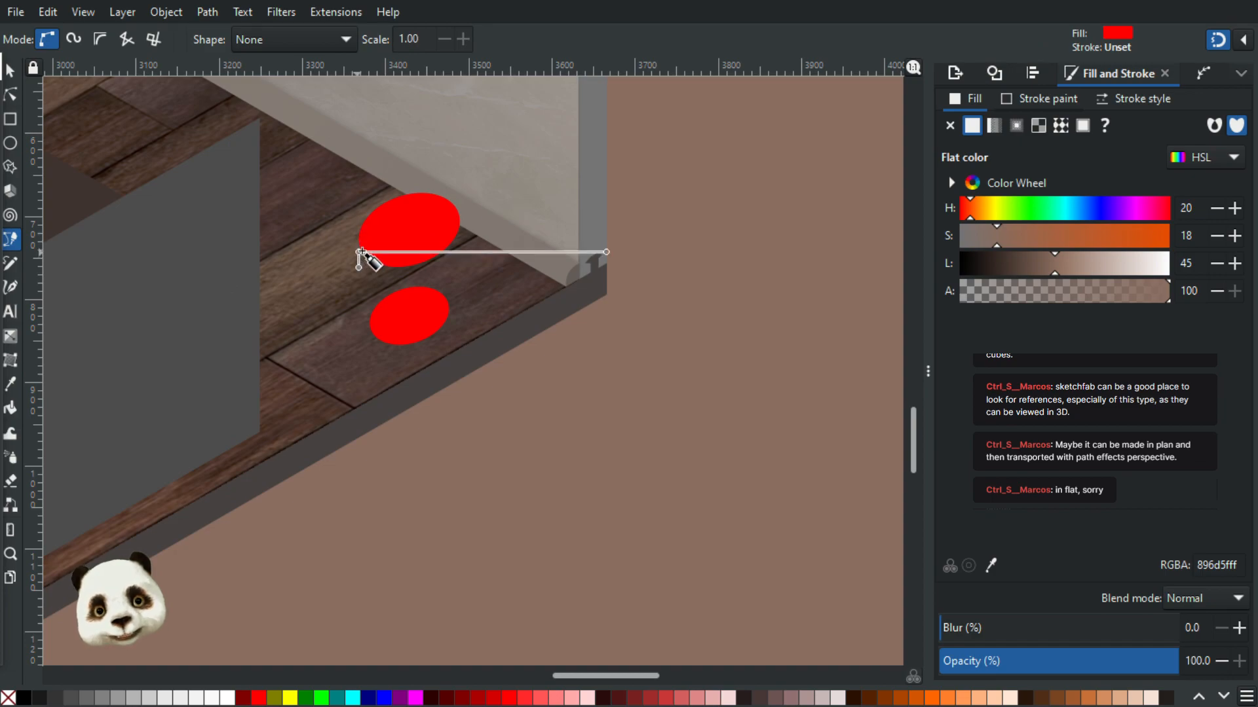
scroll(356, 250, "up", 3)
left_click(359, 237)
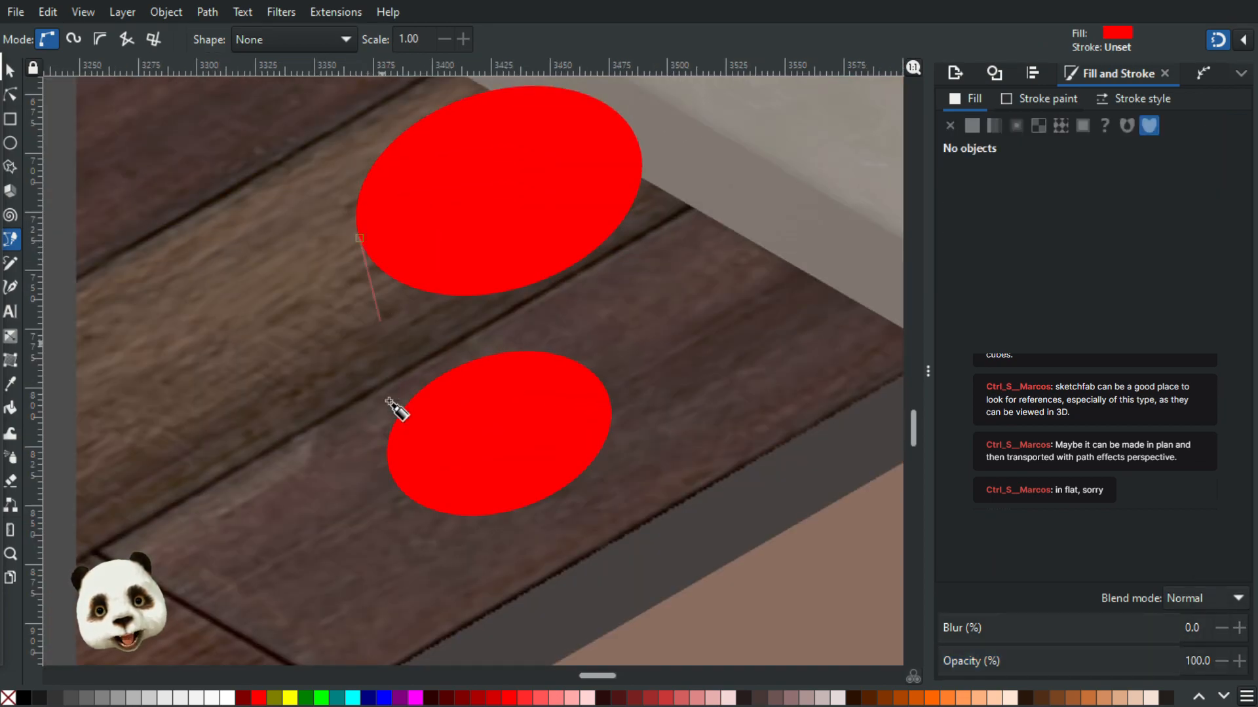
left_click(388, 464)
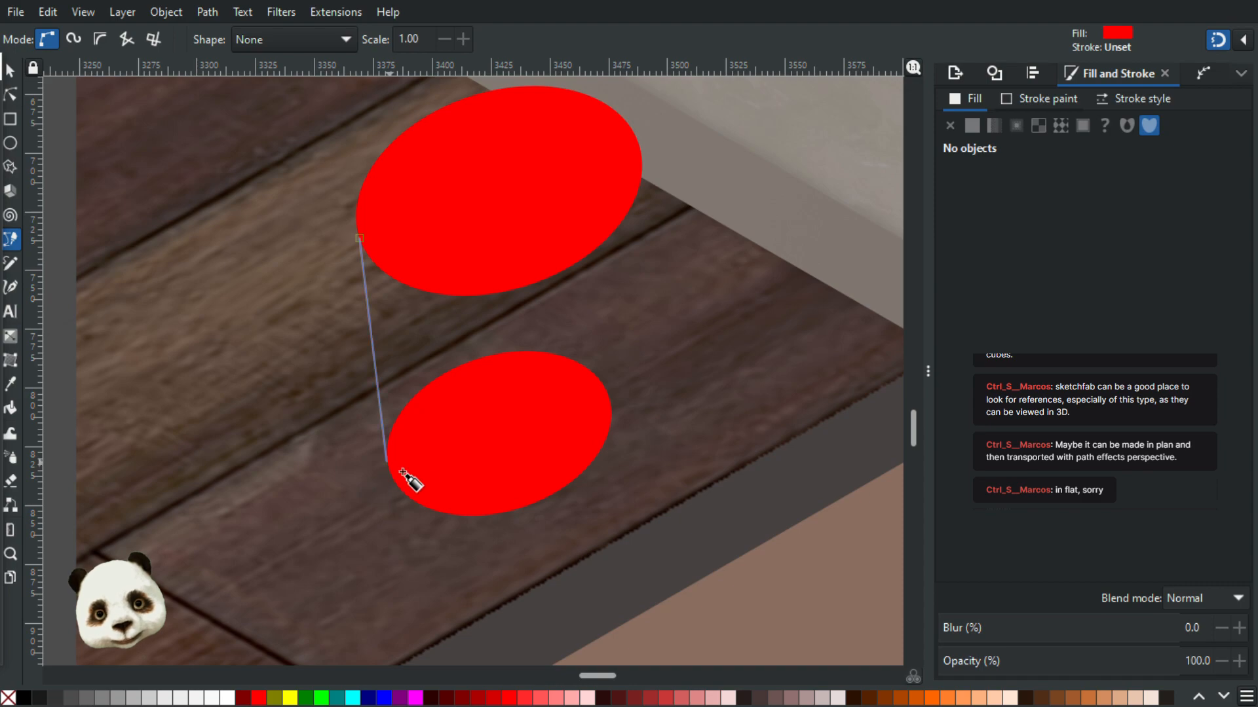
left_click(537, 434)
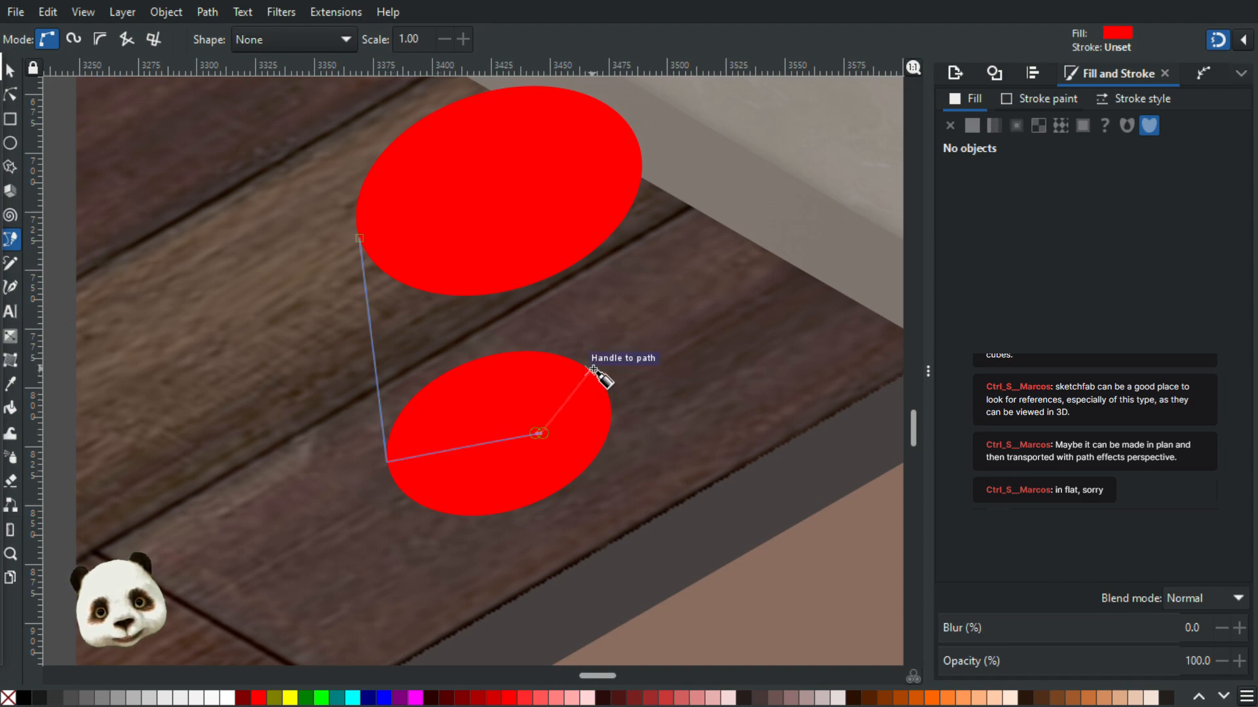
left_click(603, 388)
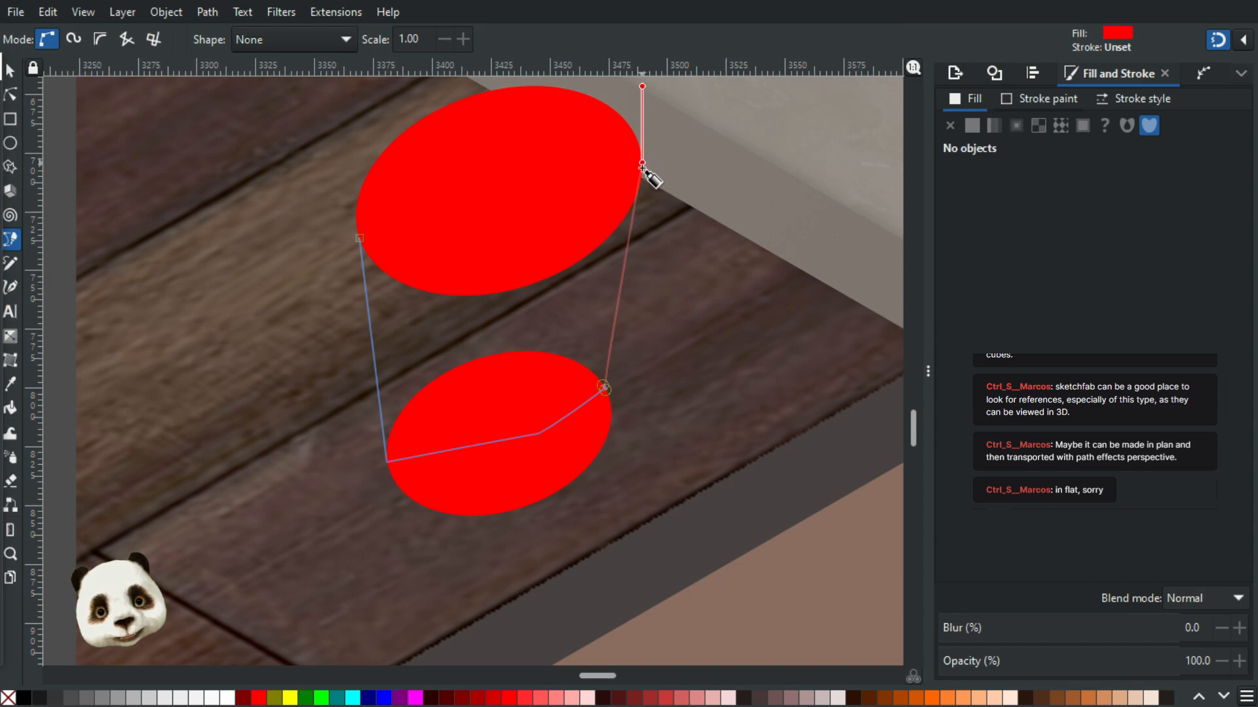
left_click(642, 176)
left_click(570, 137)
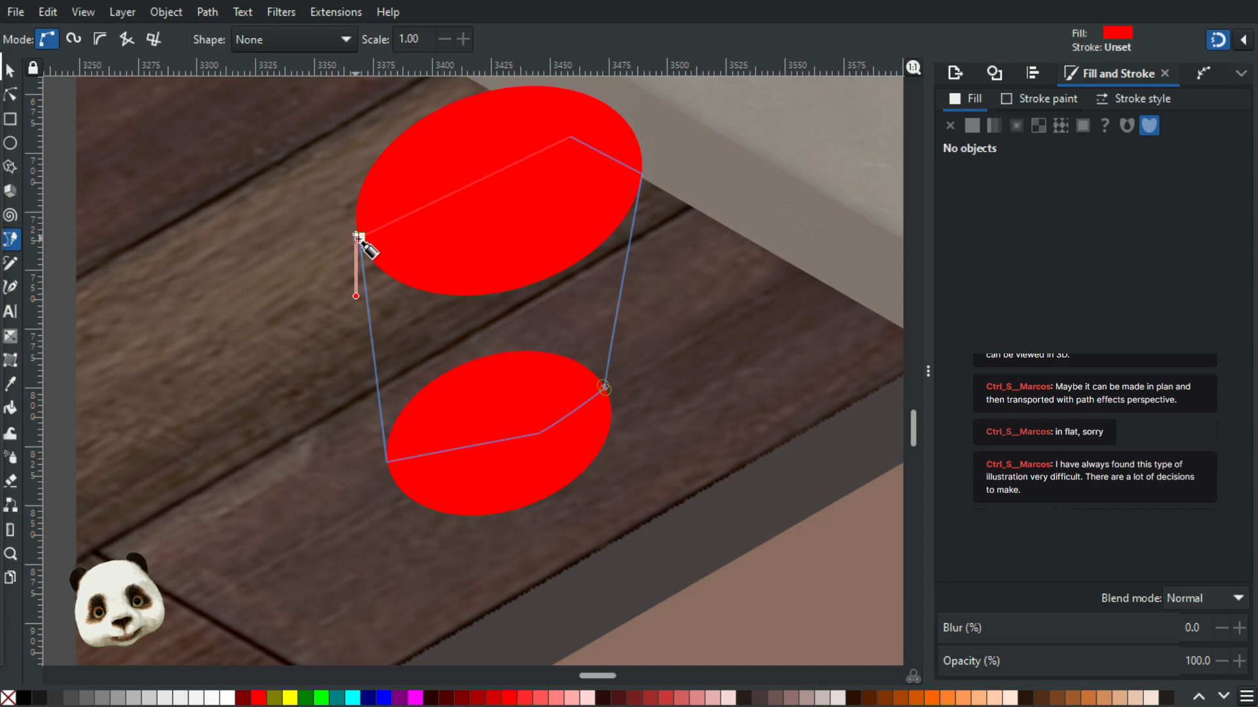
left_click(357, 232)
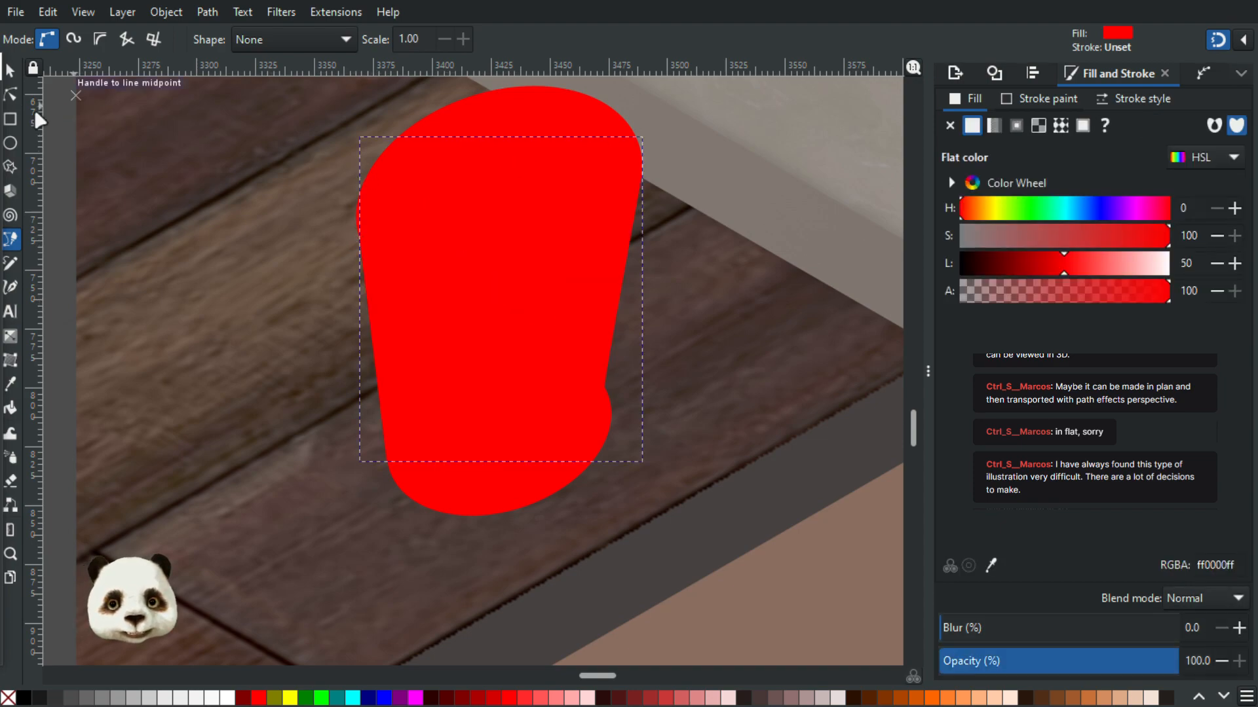
left_click(11, 92)
left_click_drag(604, 387, 613, 405)
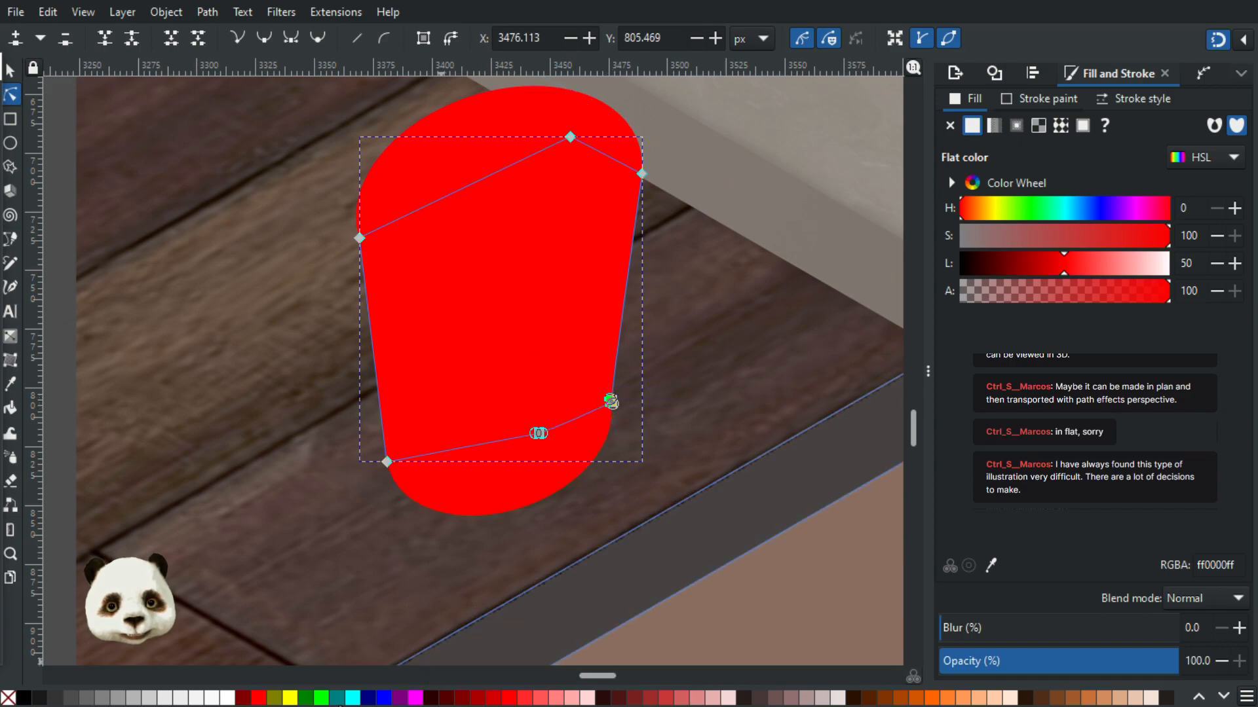
- Fill the bridging polygon dark red (800000), lower it beneath both ellipses, and deselect it
left_click(242, 698)
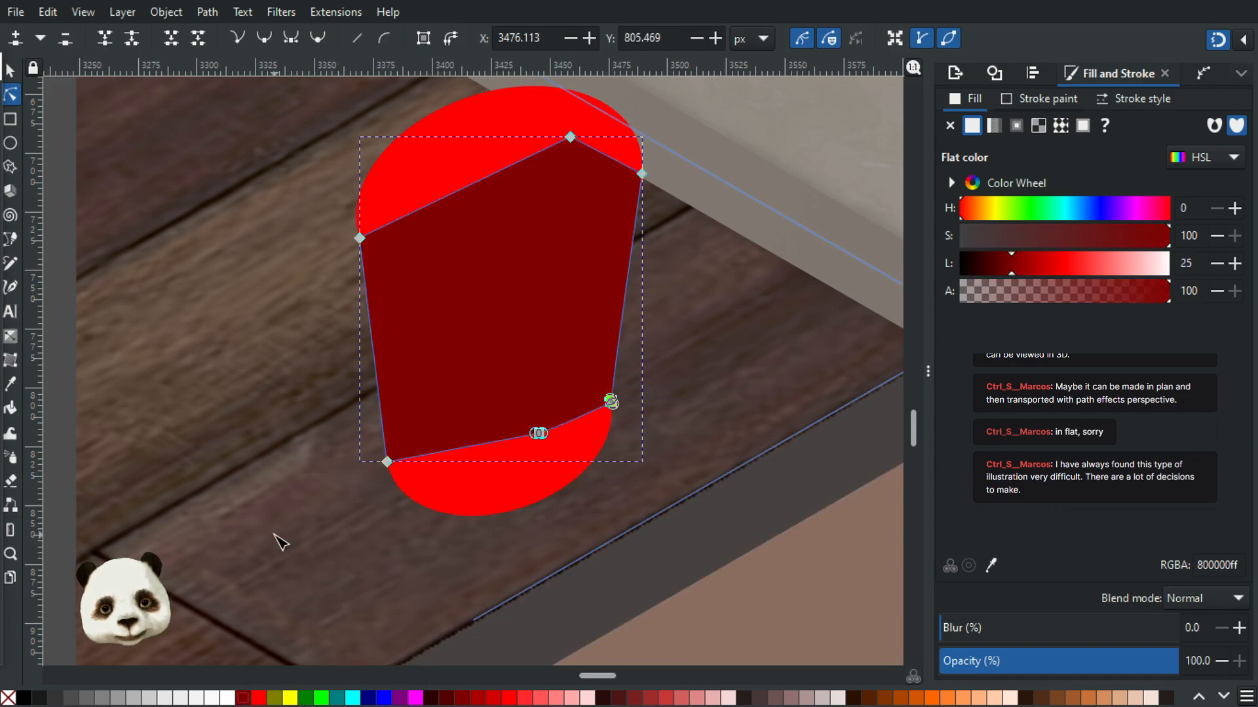
key("Page_Down")
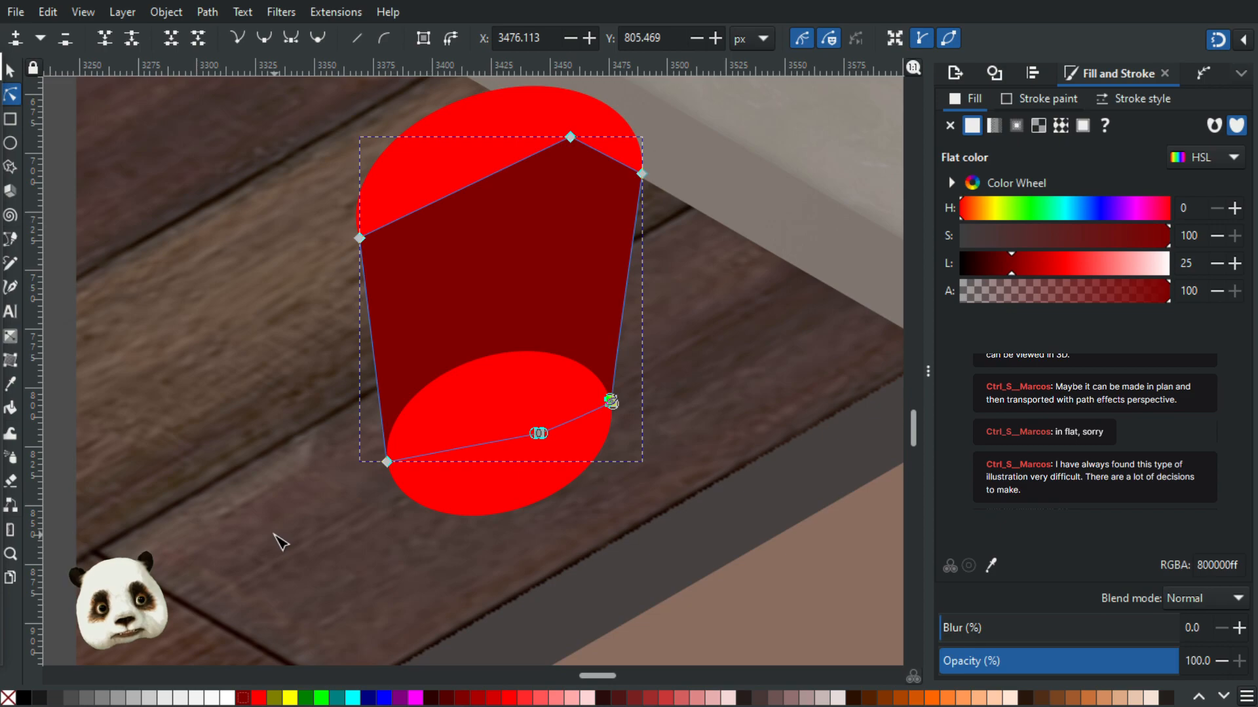
key("Page_Down")
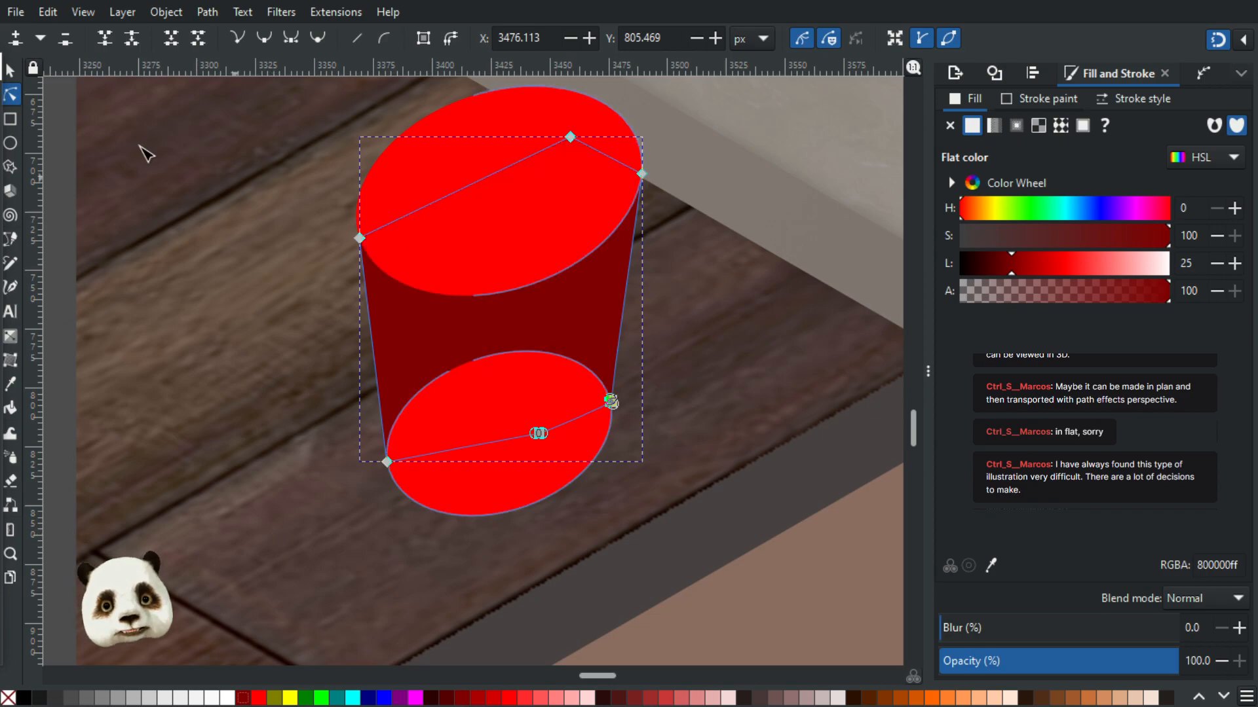
left_click(10, 70)
left_click(838, 573)
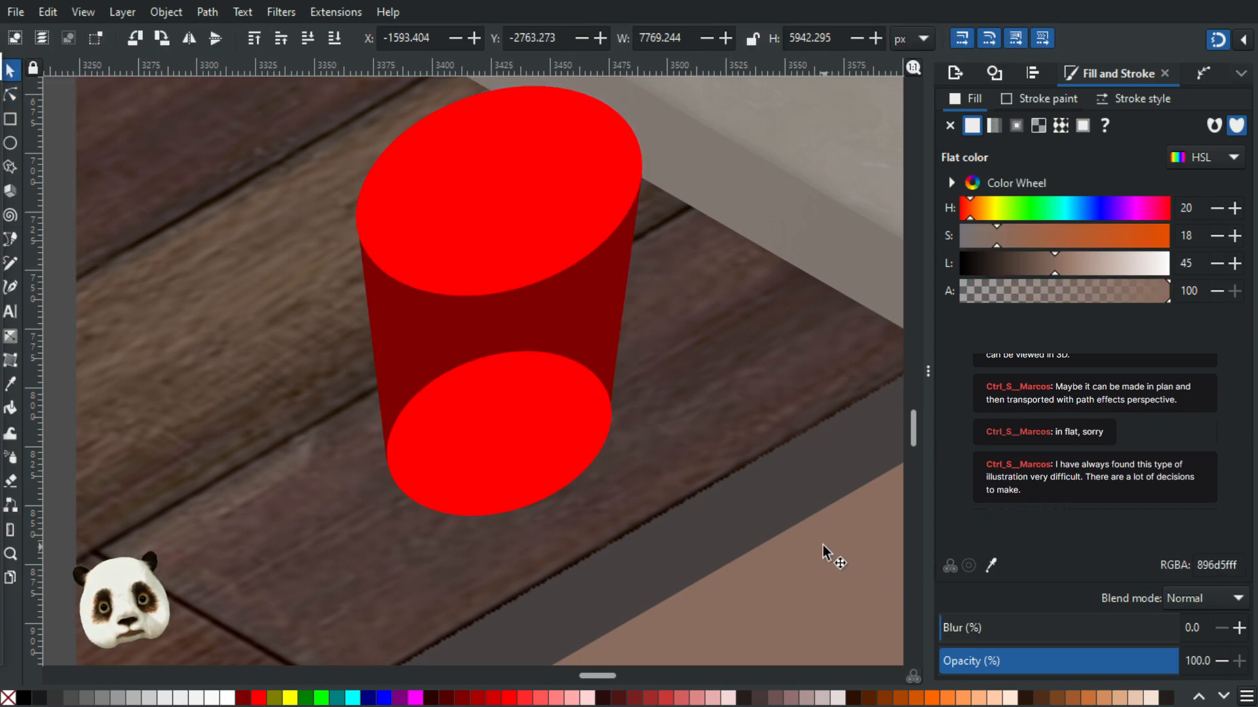
- Try narrowing the cup's top ellipse to about 109 px wide, and undo the resize
scroll(816, 540, "down", 4)
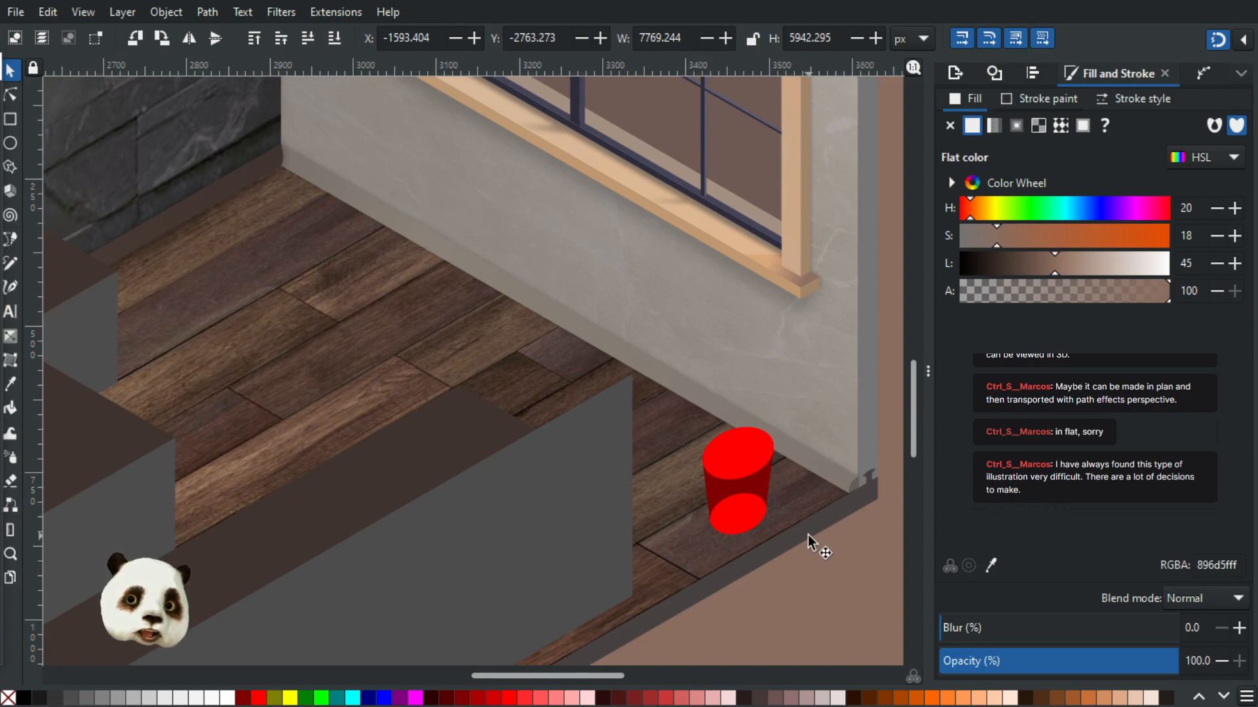
scroll(808, 534, "up", 3)
left_click(10, 94)
left_click(623, 272)
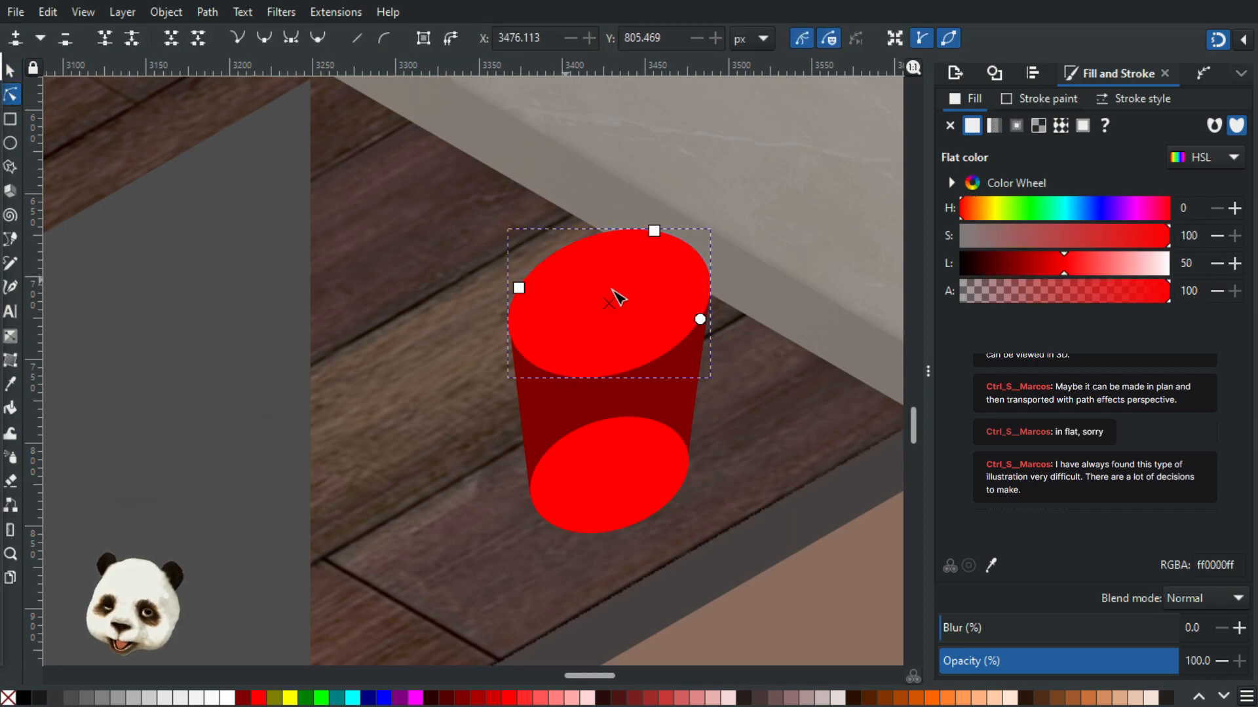
left_click(10, 70)
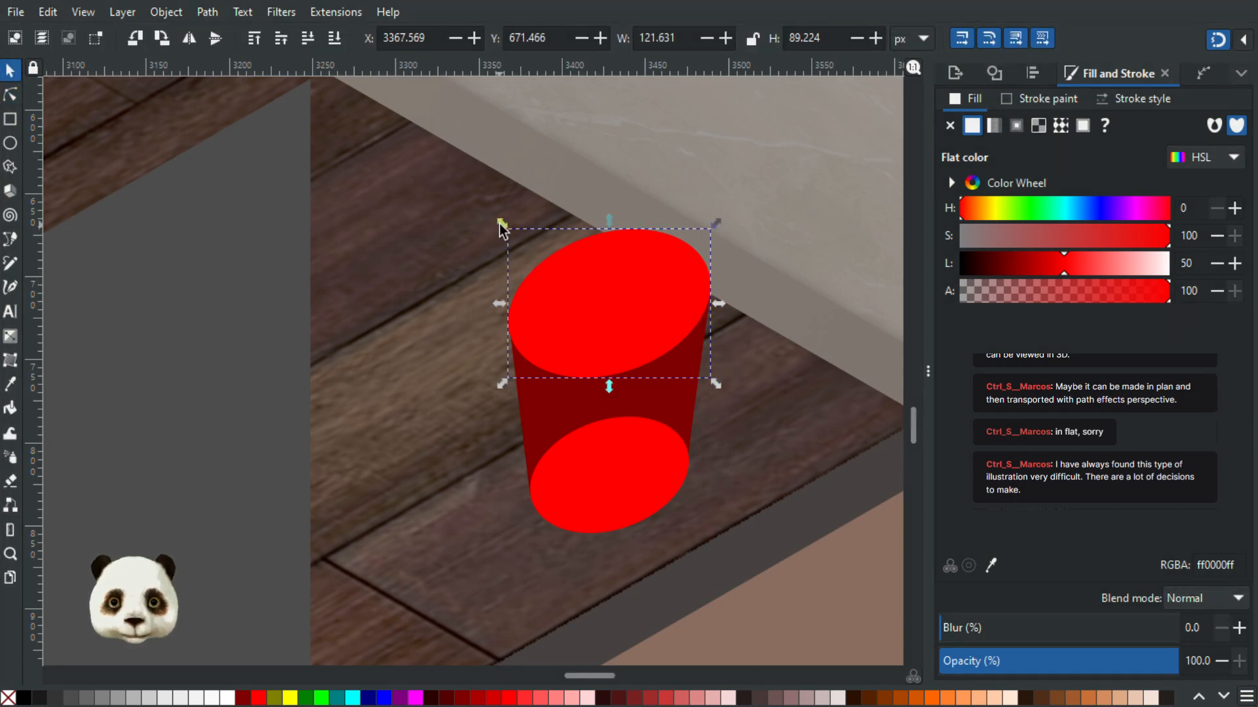
left_click_drag(716, 303, 694, 310)
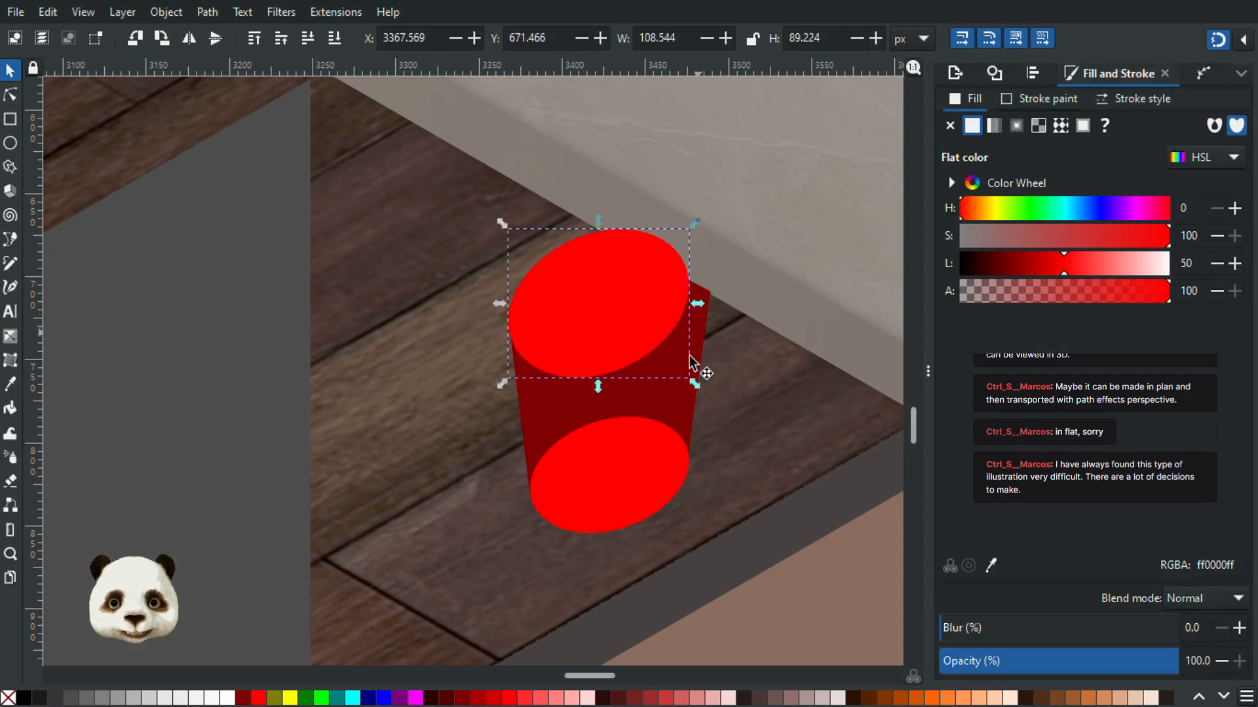
key("ctrl+z")
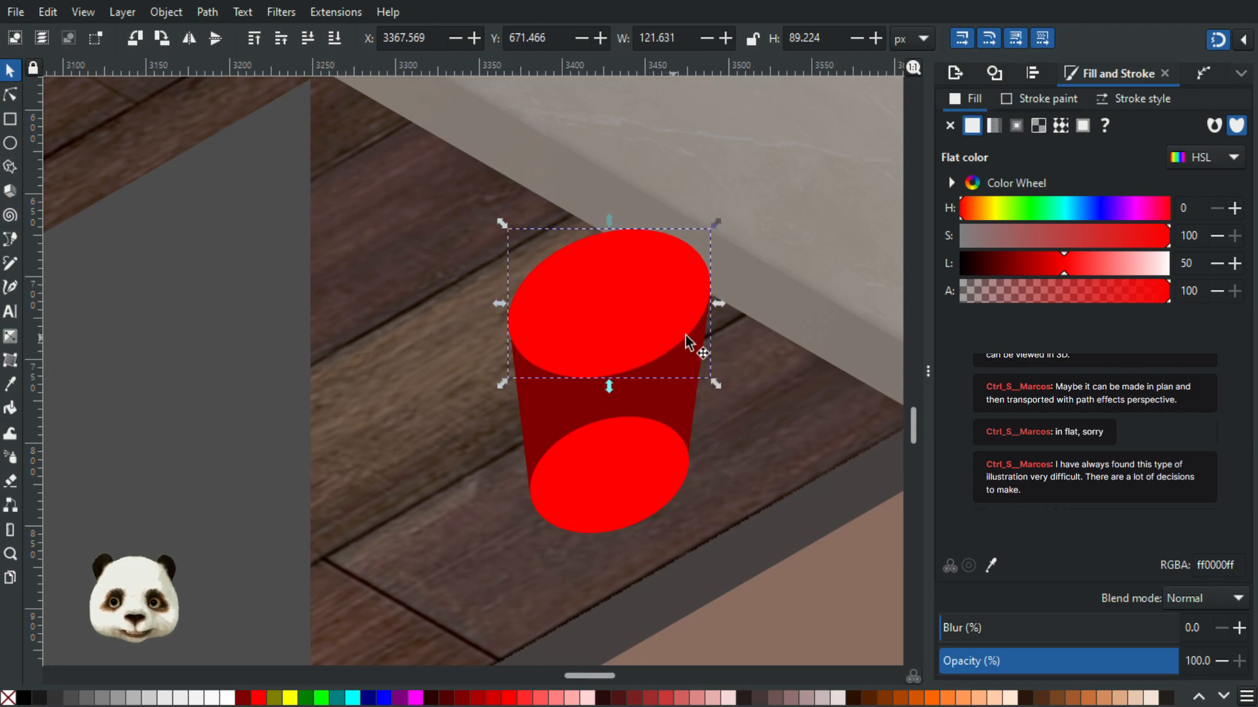
- Flatten the top ellipse to about 70 px tall and the bottom ellipse to about 61 px tall, keeping their lower edges fixed
mouse_move(609, 222)
left_mouse_down()
mouse_move(603, 203)
mouse_move(617, 245)
left_mouse_up()
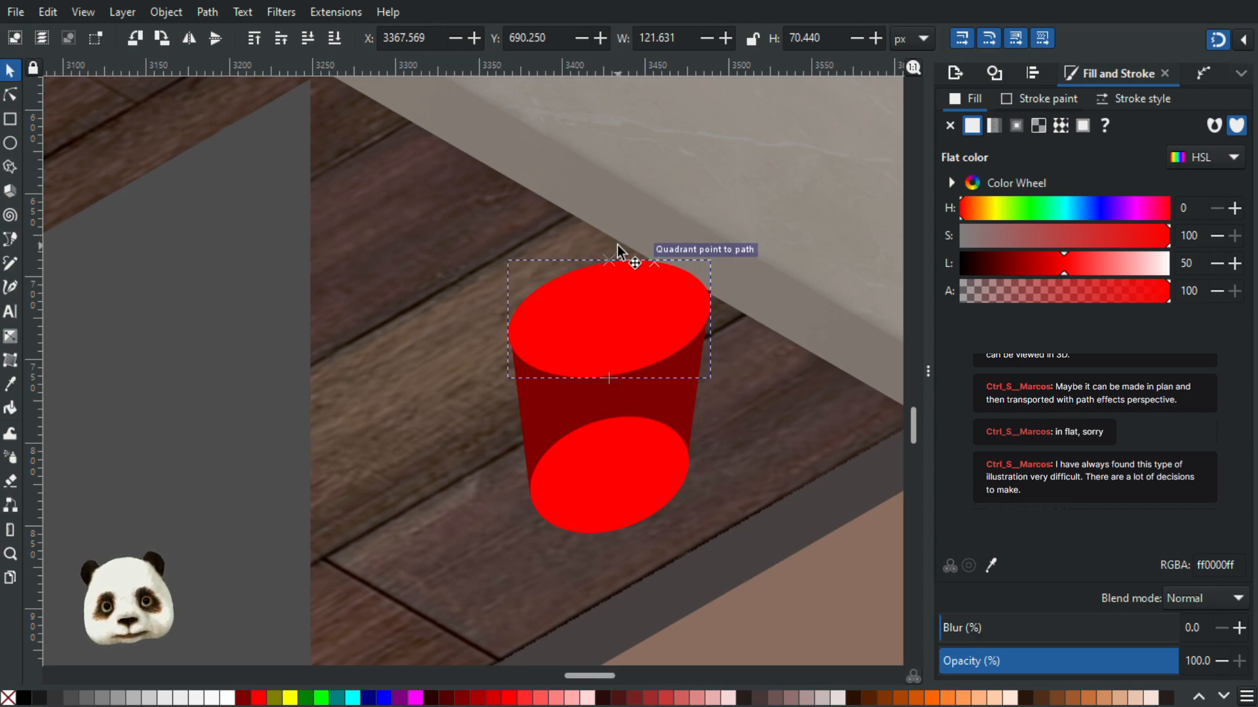
scroll(740, 446, "down", 2)
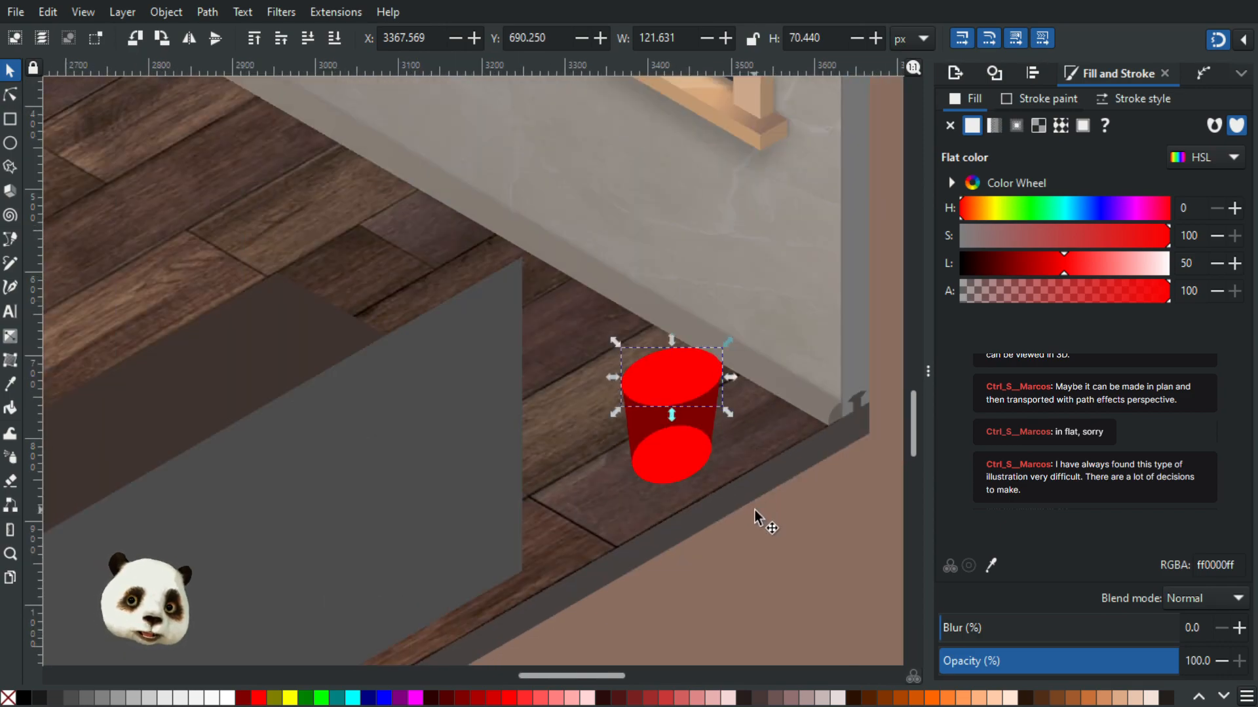
left_click(792, 542)
left_click(702, 469)
scroll(702, 469, "up", 2)
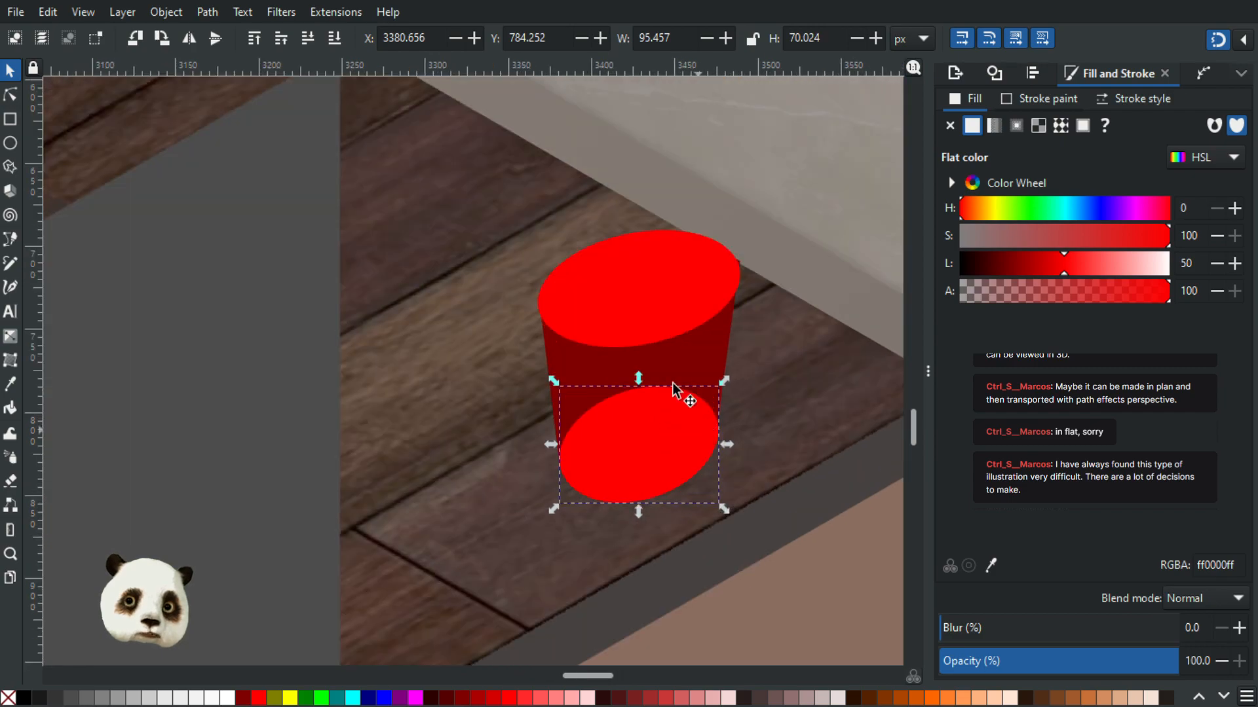
left_click_drag(639, 380, 644, 396)
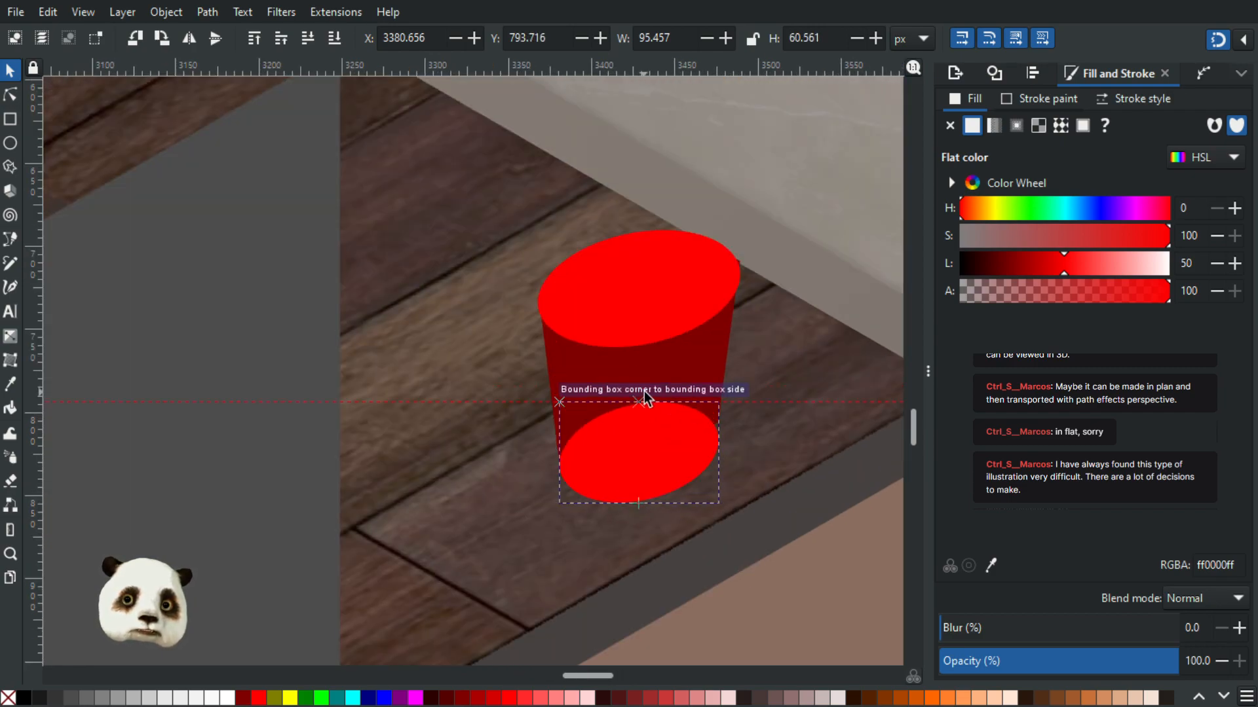
left_click(808, 564)
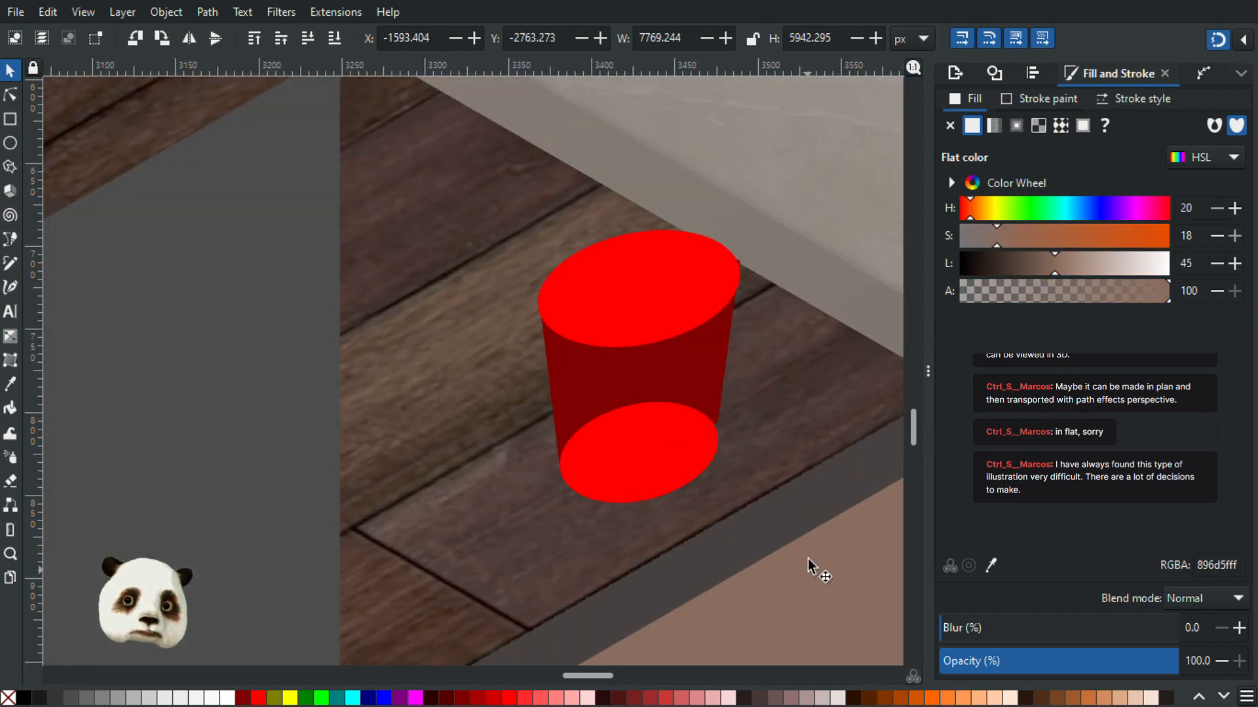
- Narrow the cup's top ellipse to about 98 px wide, keeping its left edge fixed
scroll(808, 499, "down", 5)
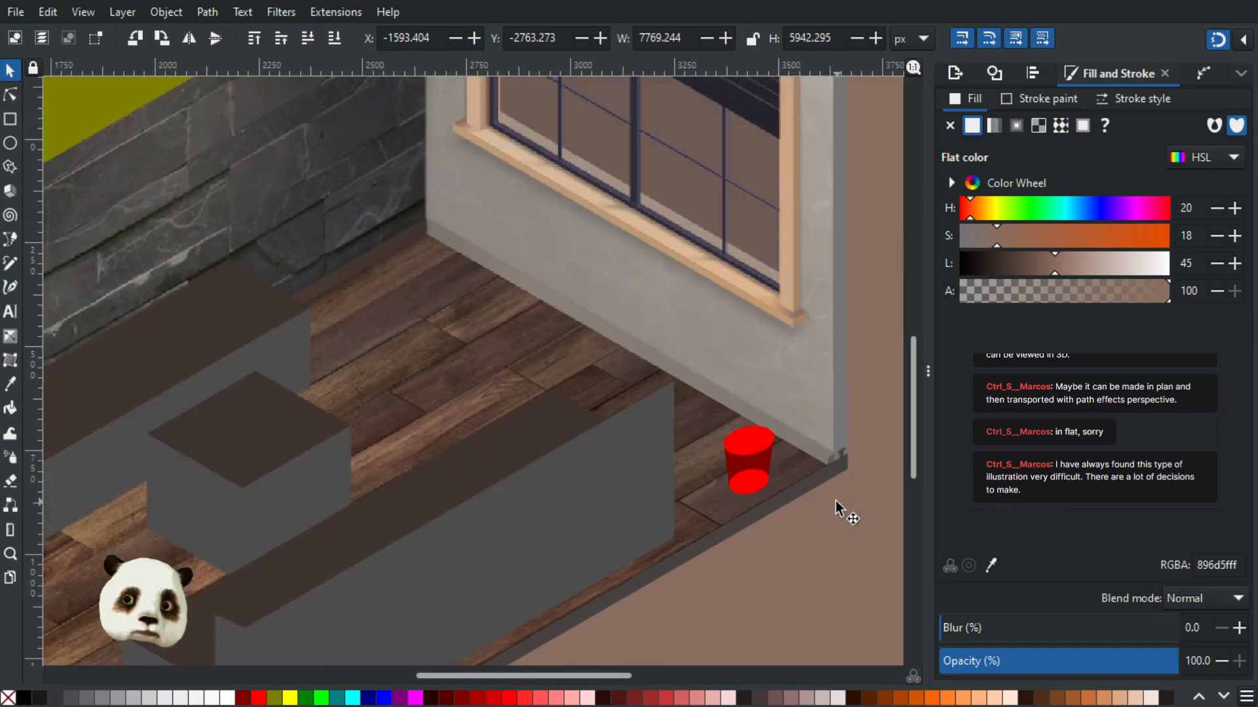
scroll(763, 501, "up", 4)
scroll(716, 416, "up", 1)
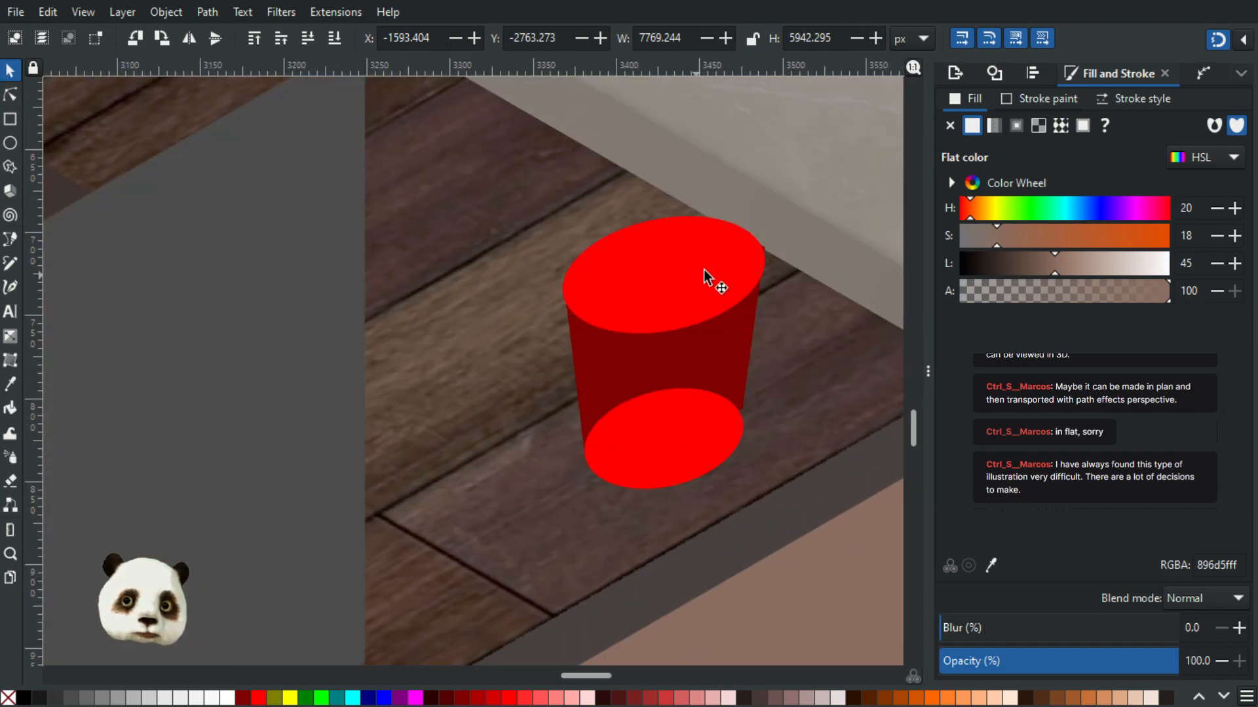
key("Escape")
left_click(11, 95)
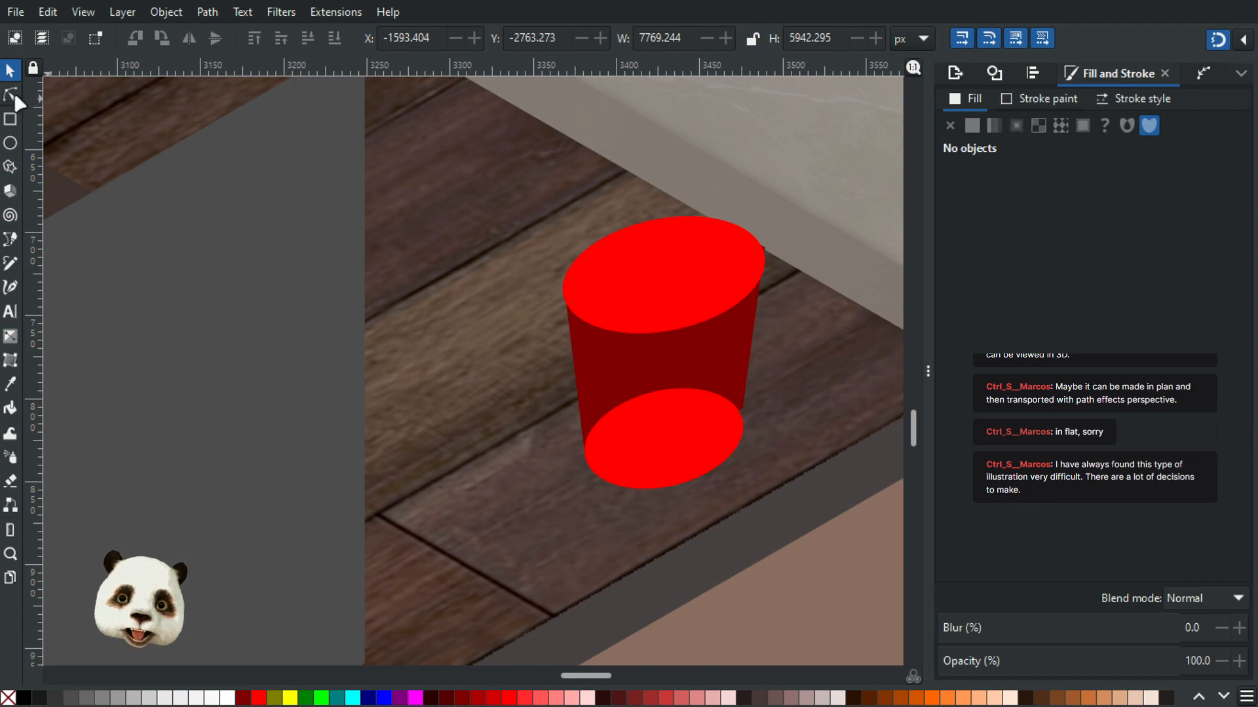
left_click(678, 262)
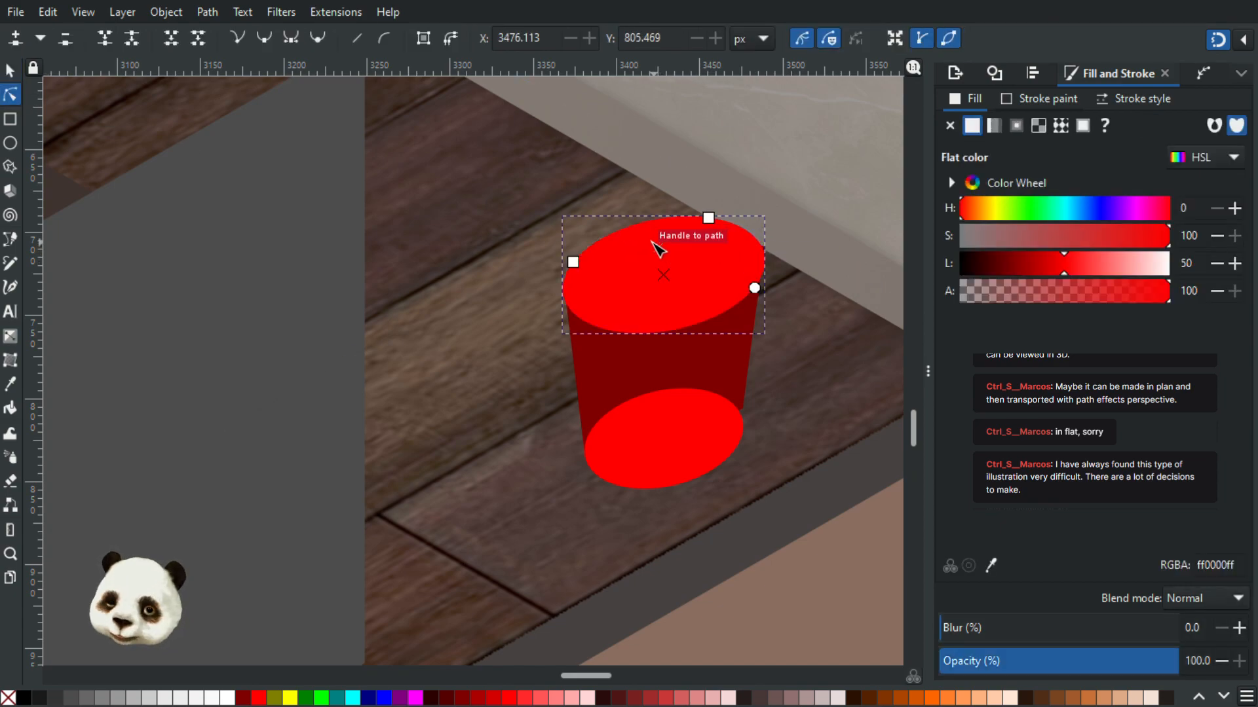
key("s")
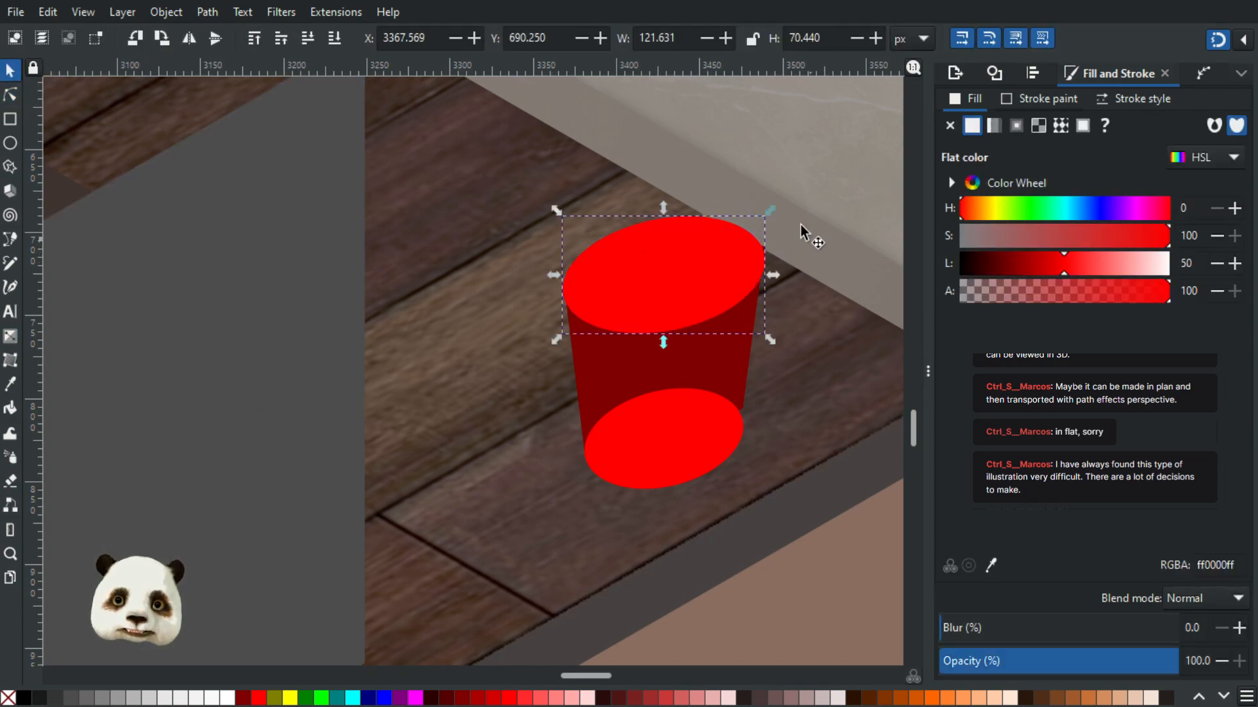
left_click_drag(775, 280, 725, 275)
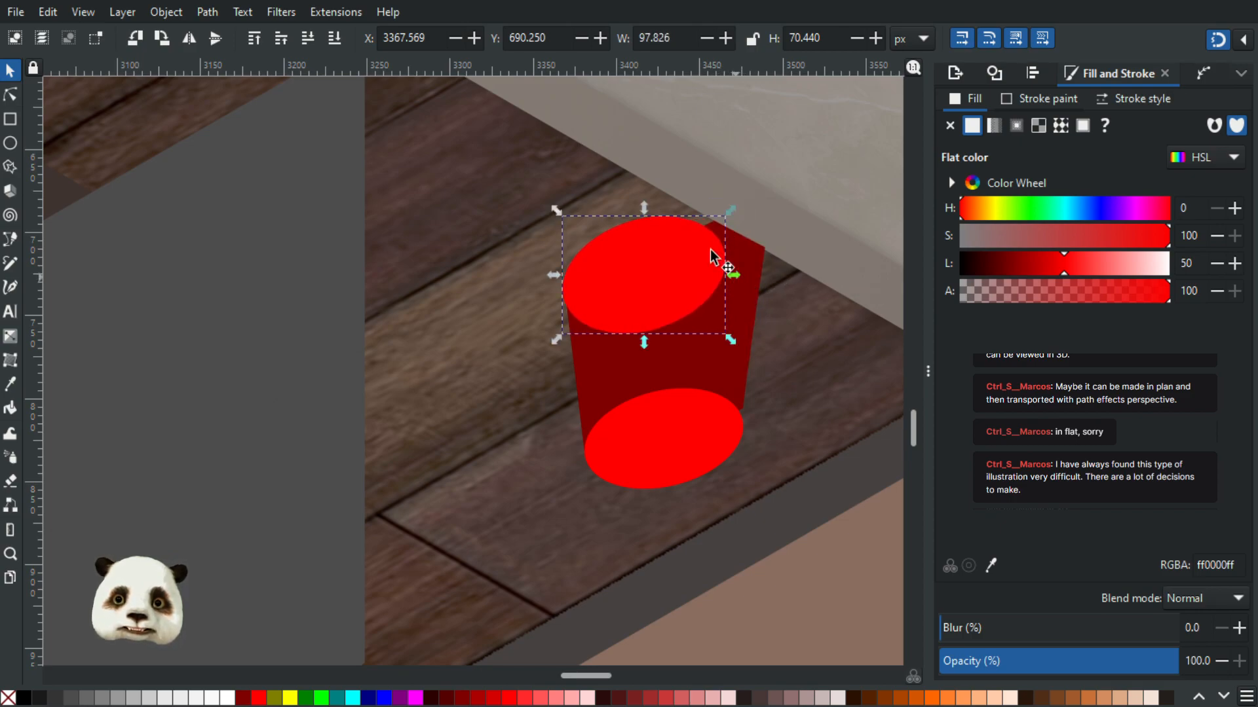
- Try skewing the top ellipse vertically from its right side, and undo the skew
left_click(700, 274)
left_click_drag(737, 282, 737, 271)
key("ctrl+z")
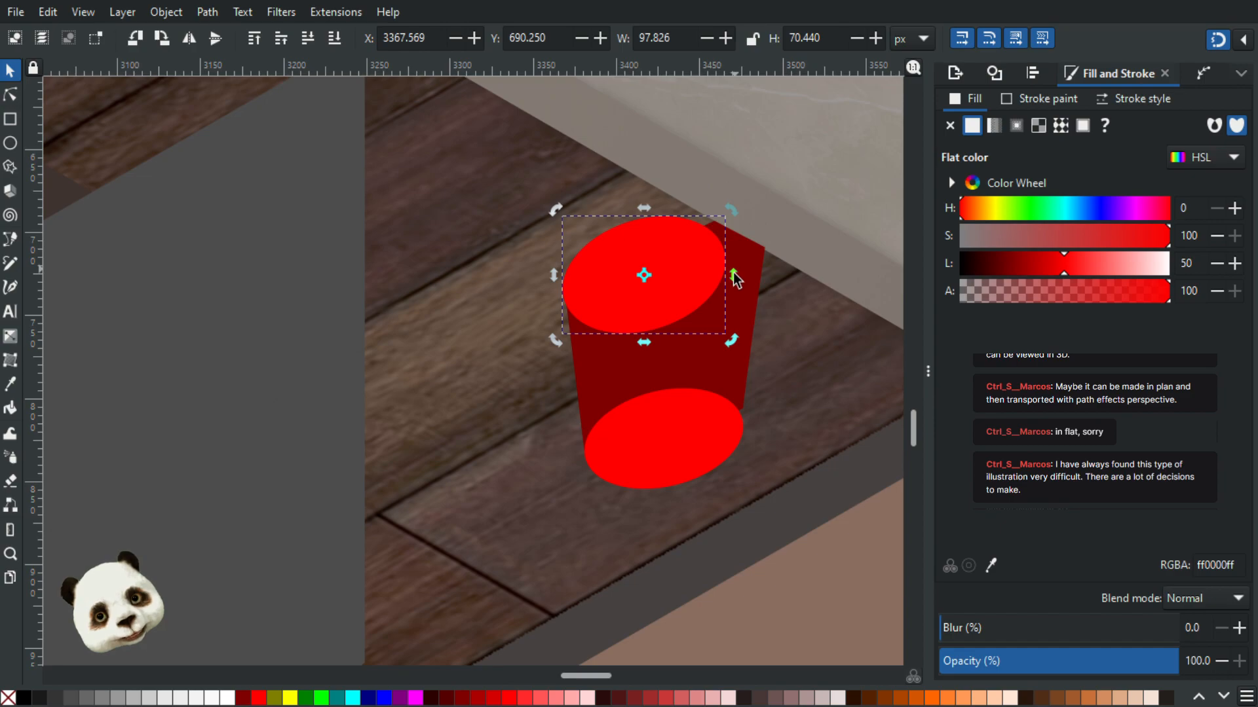
scroll(717, 276, "up", 3)
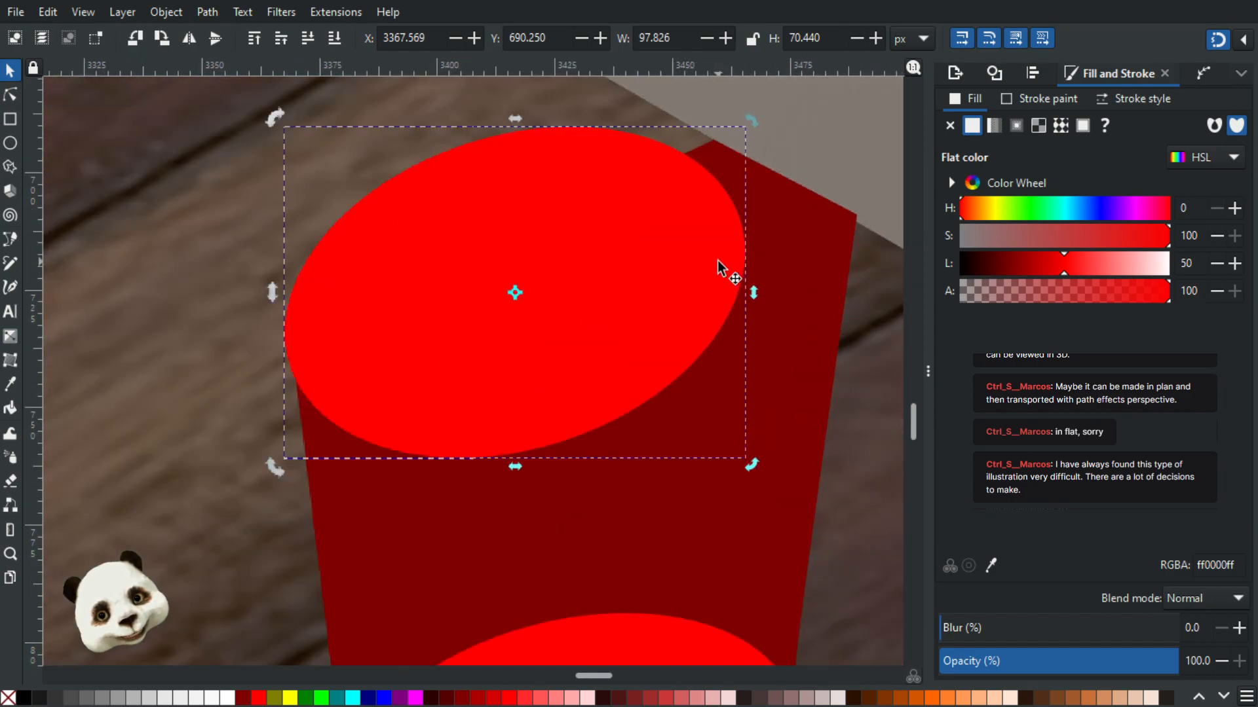
- Resize the cup's top ellipse to about 89 px wide and 72 px tall, keeping its upper-left corner fixed
mouse_move(753, 120)
left_mouse_down()
mouse_move(757, 133)
mouse_move(753, 121)
left_mouse_up()
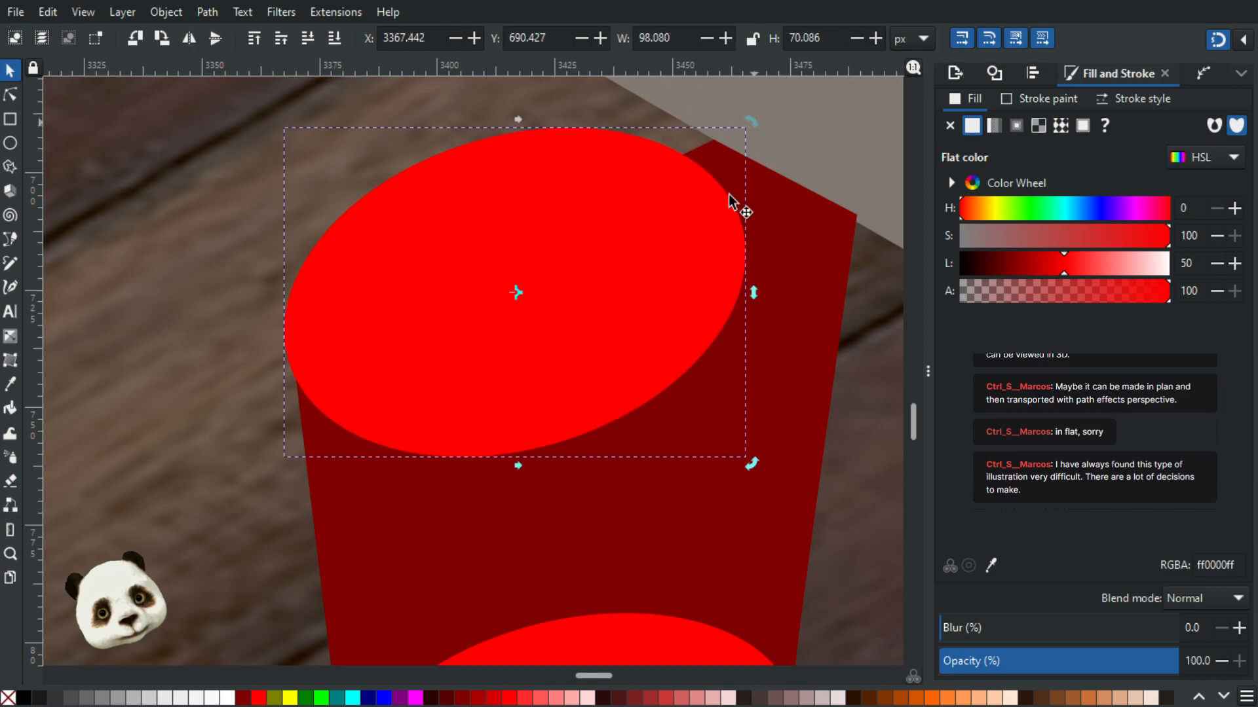
left_click_drag(749, 292, 706, 306)
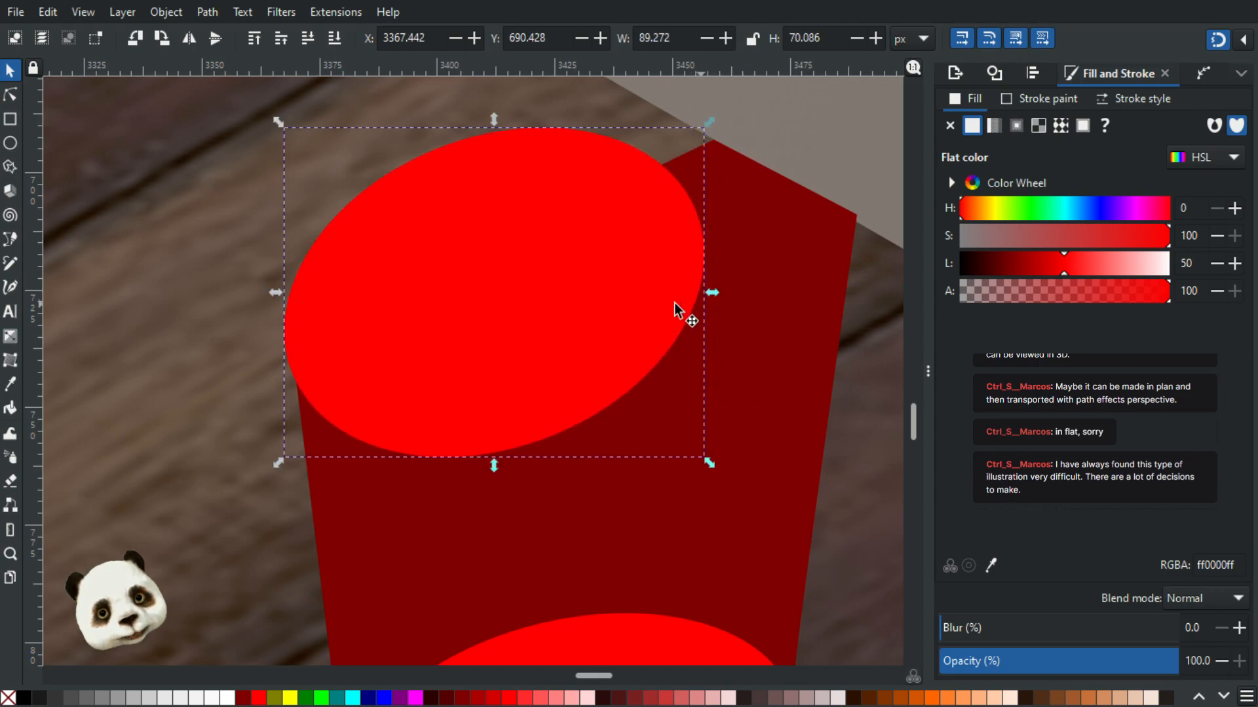
scroll(668, 313, "down", 3)
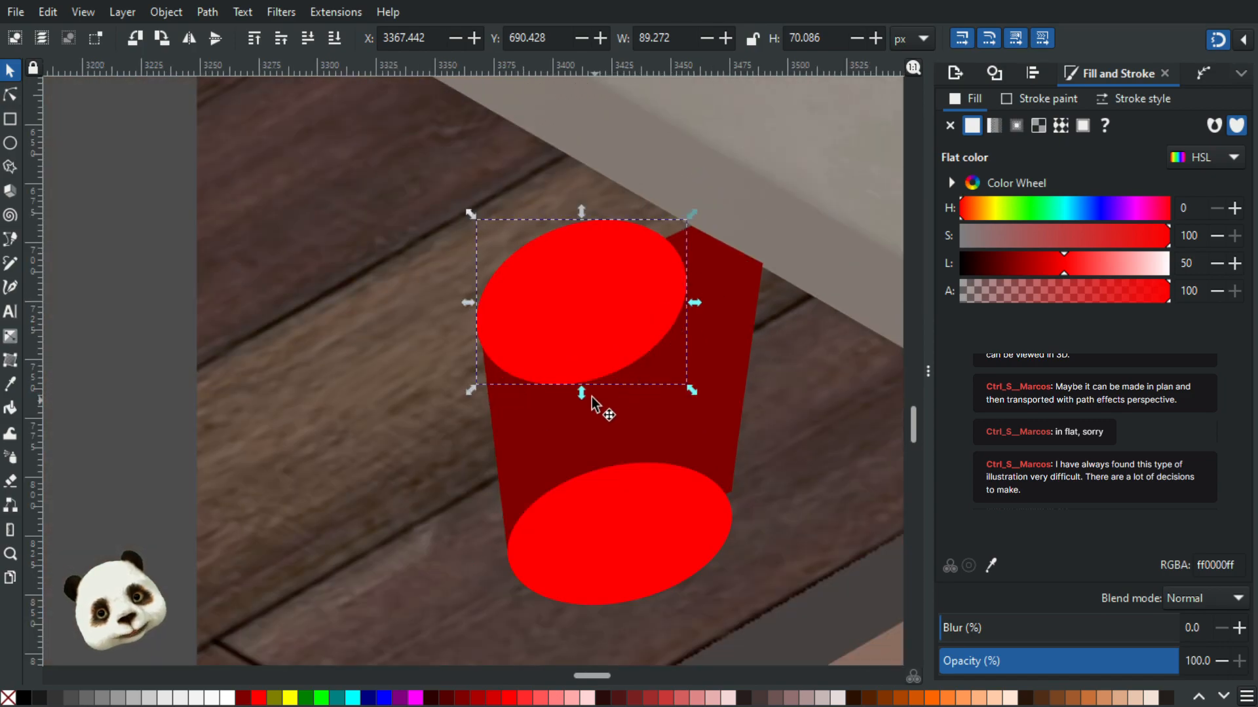
left_click_drag(582, 394, 580, 403)
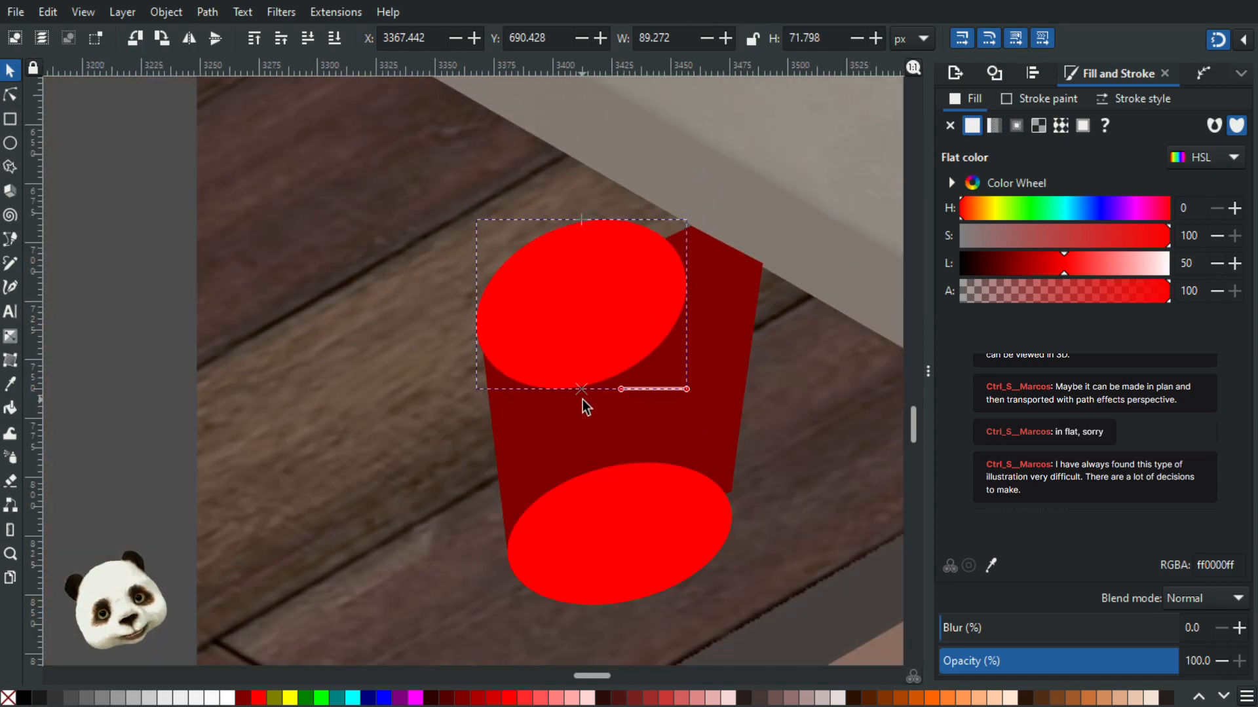
- Delete the cup's bottom ellipse and its dark red body, keeping only the top ellipse
left_click(653, 458)
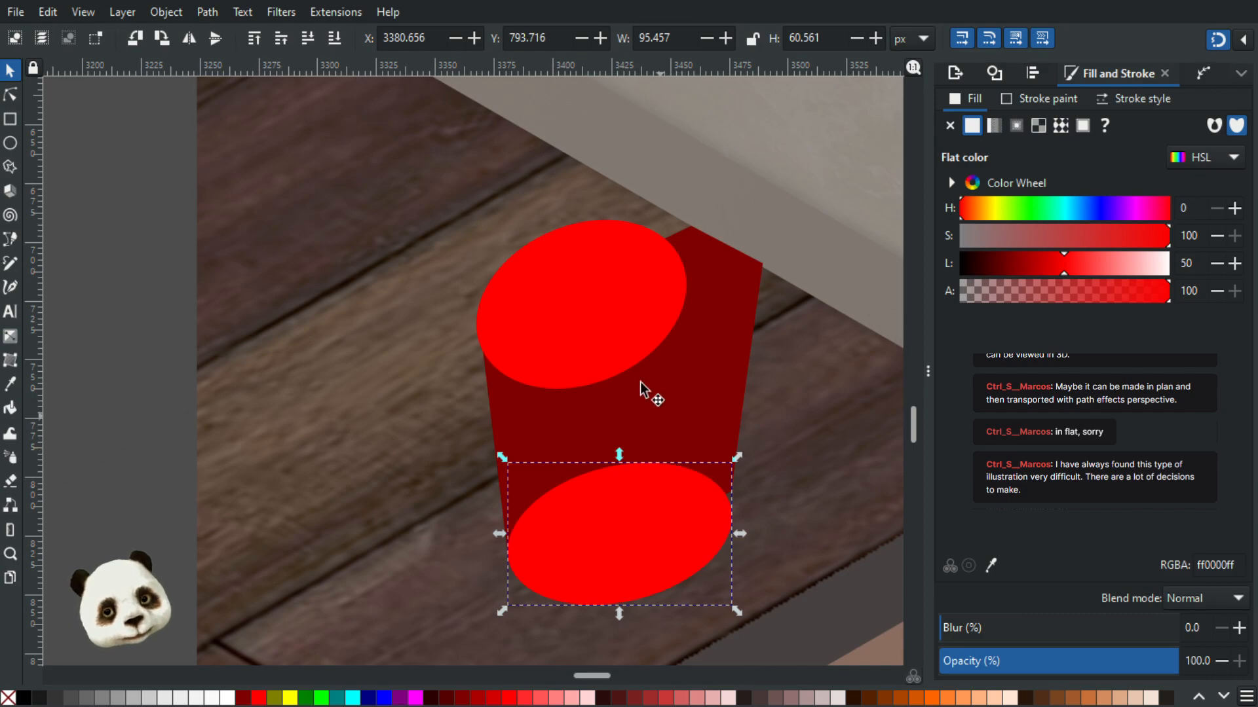
key("Delete")
left_click(622, 296)
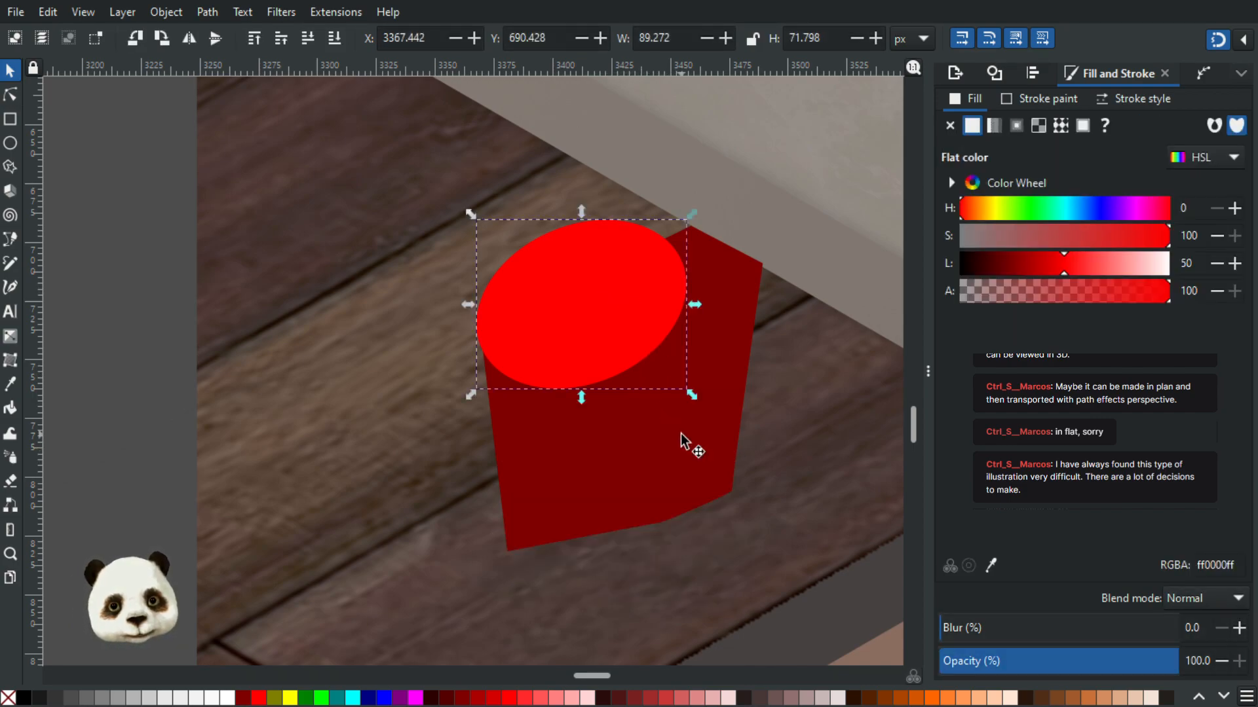
left_click(682, 435)
key("Delete")
- Duplicate the remaining red ellipse and place the copy about 103 px directly below the original
left_click(628, 329)
key("ctrl+d")
left_click_drag(628, 324, 643, 566)
scroll(659, 442, "down", 4)
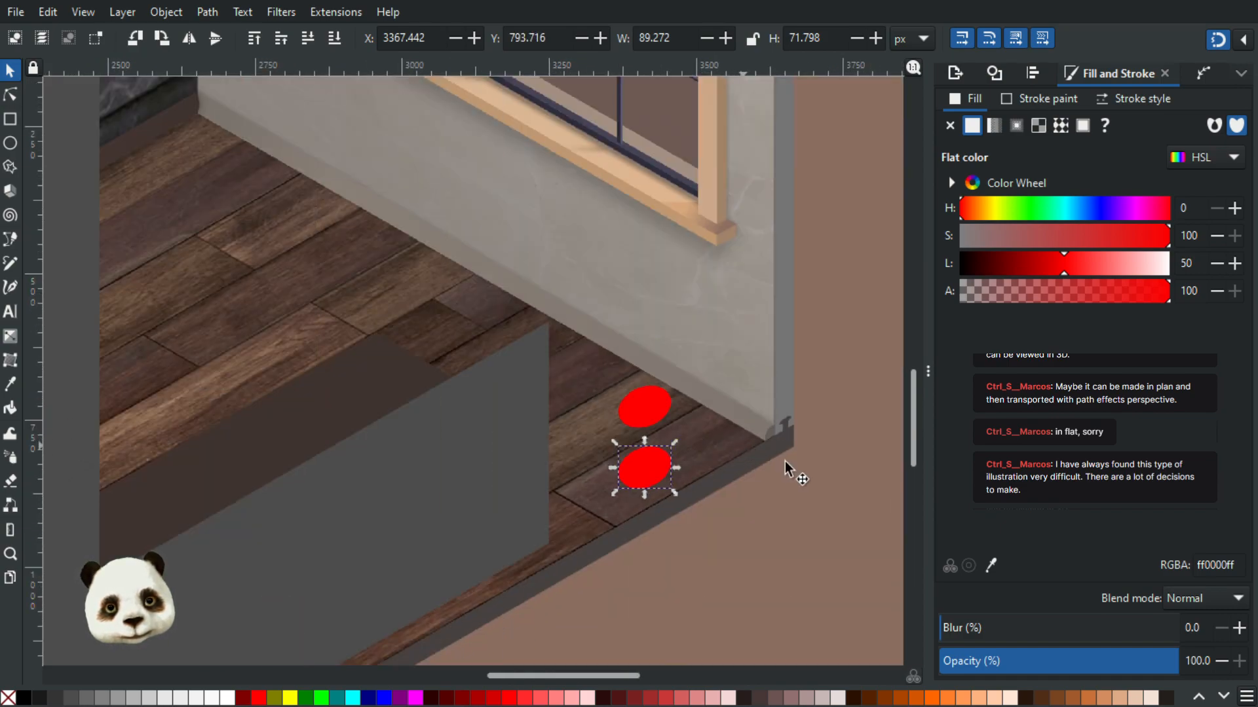
left_click(796, 504)
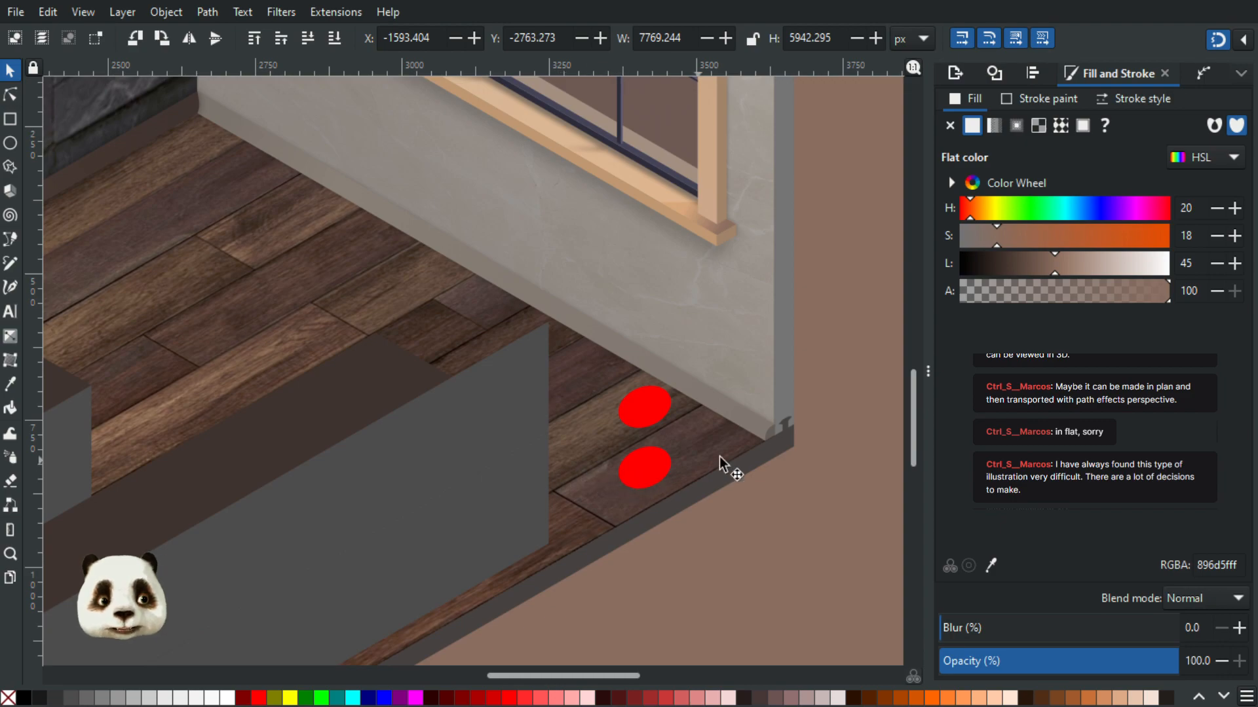
left_click_drag(737, 486, 662, 492)
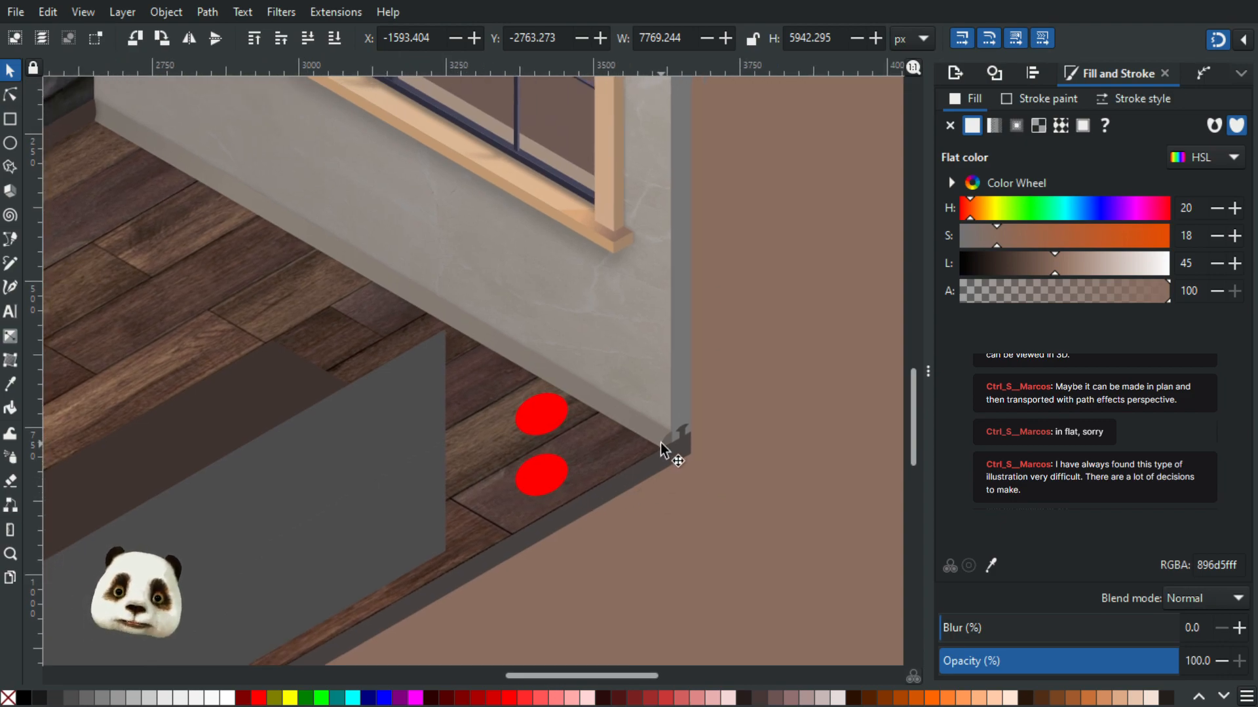
scroll(594, 419, "down", 4)
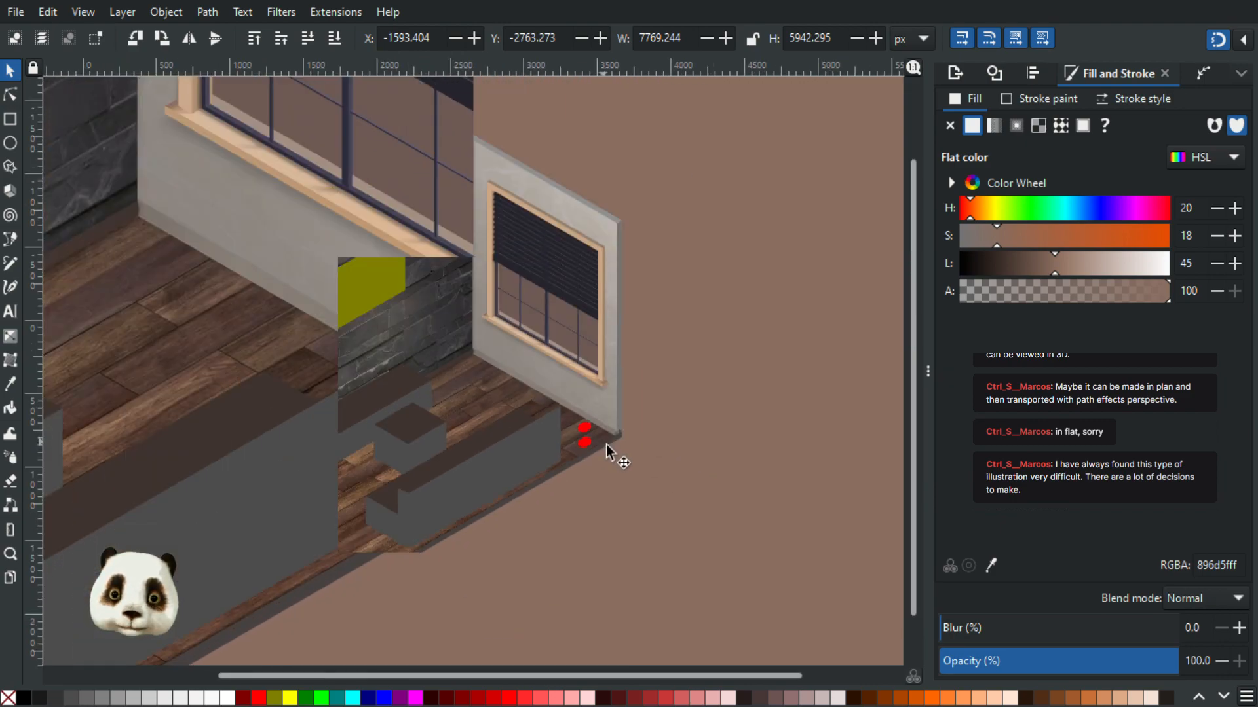